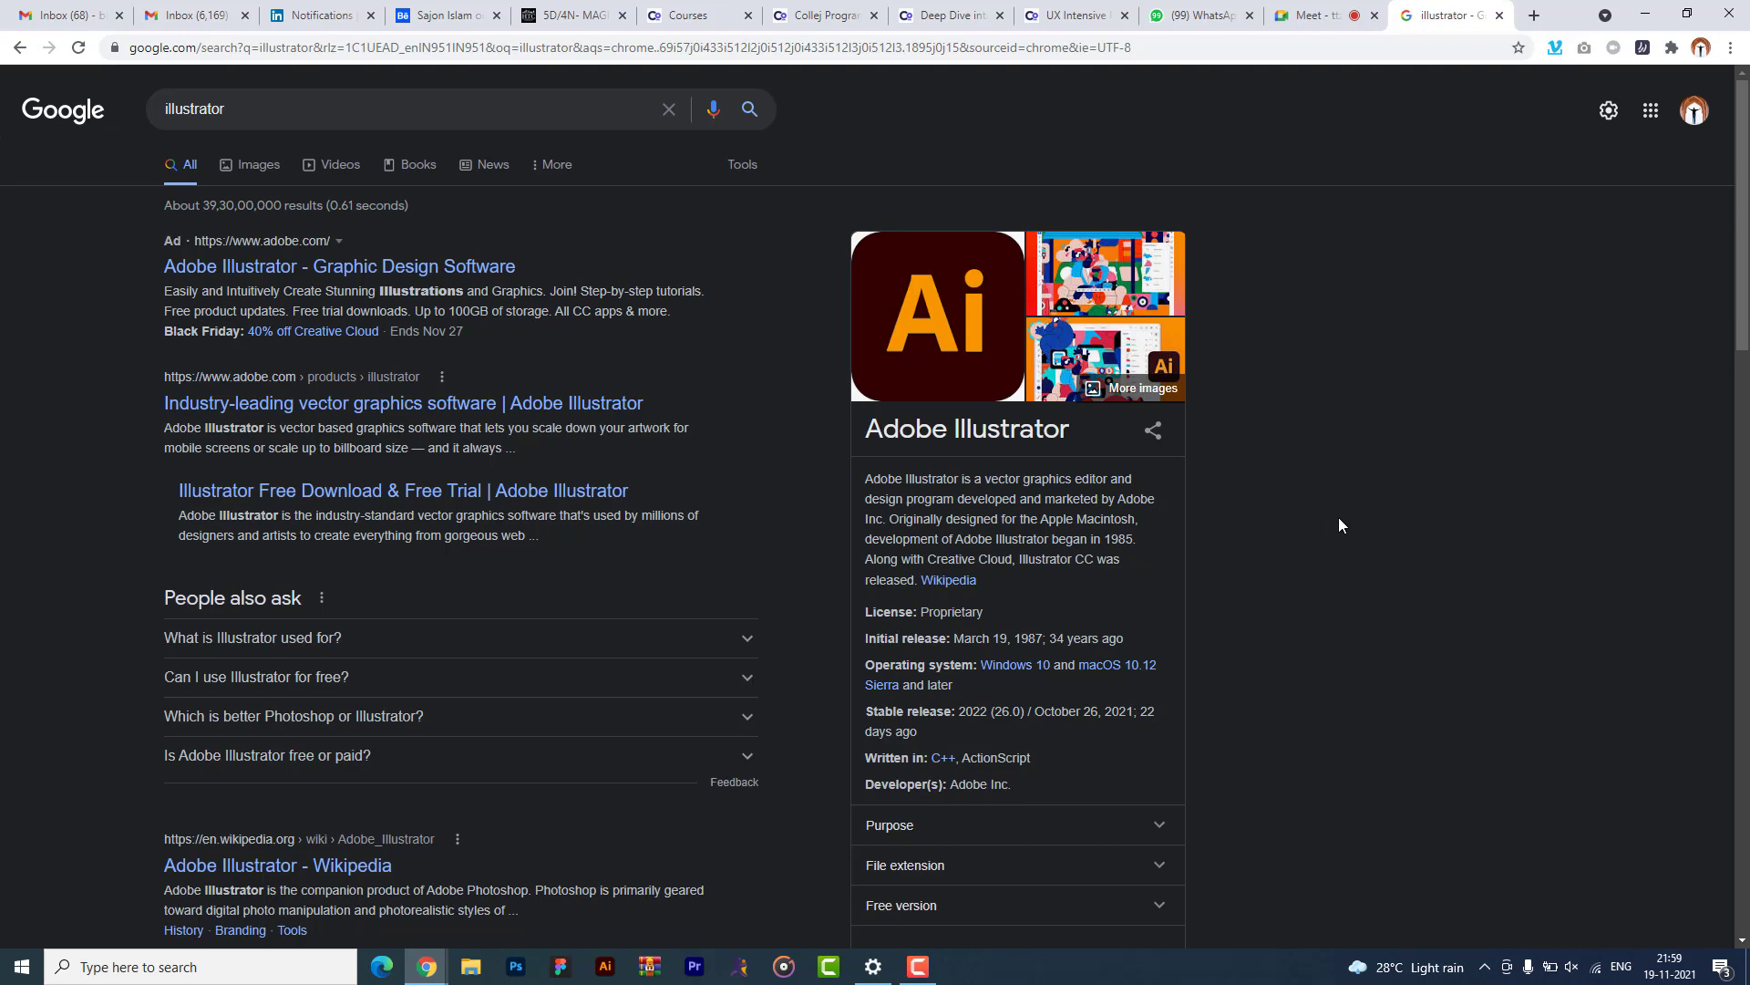
left_click(1169, 27)
left_click(1312, 15)
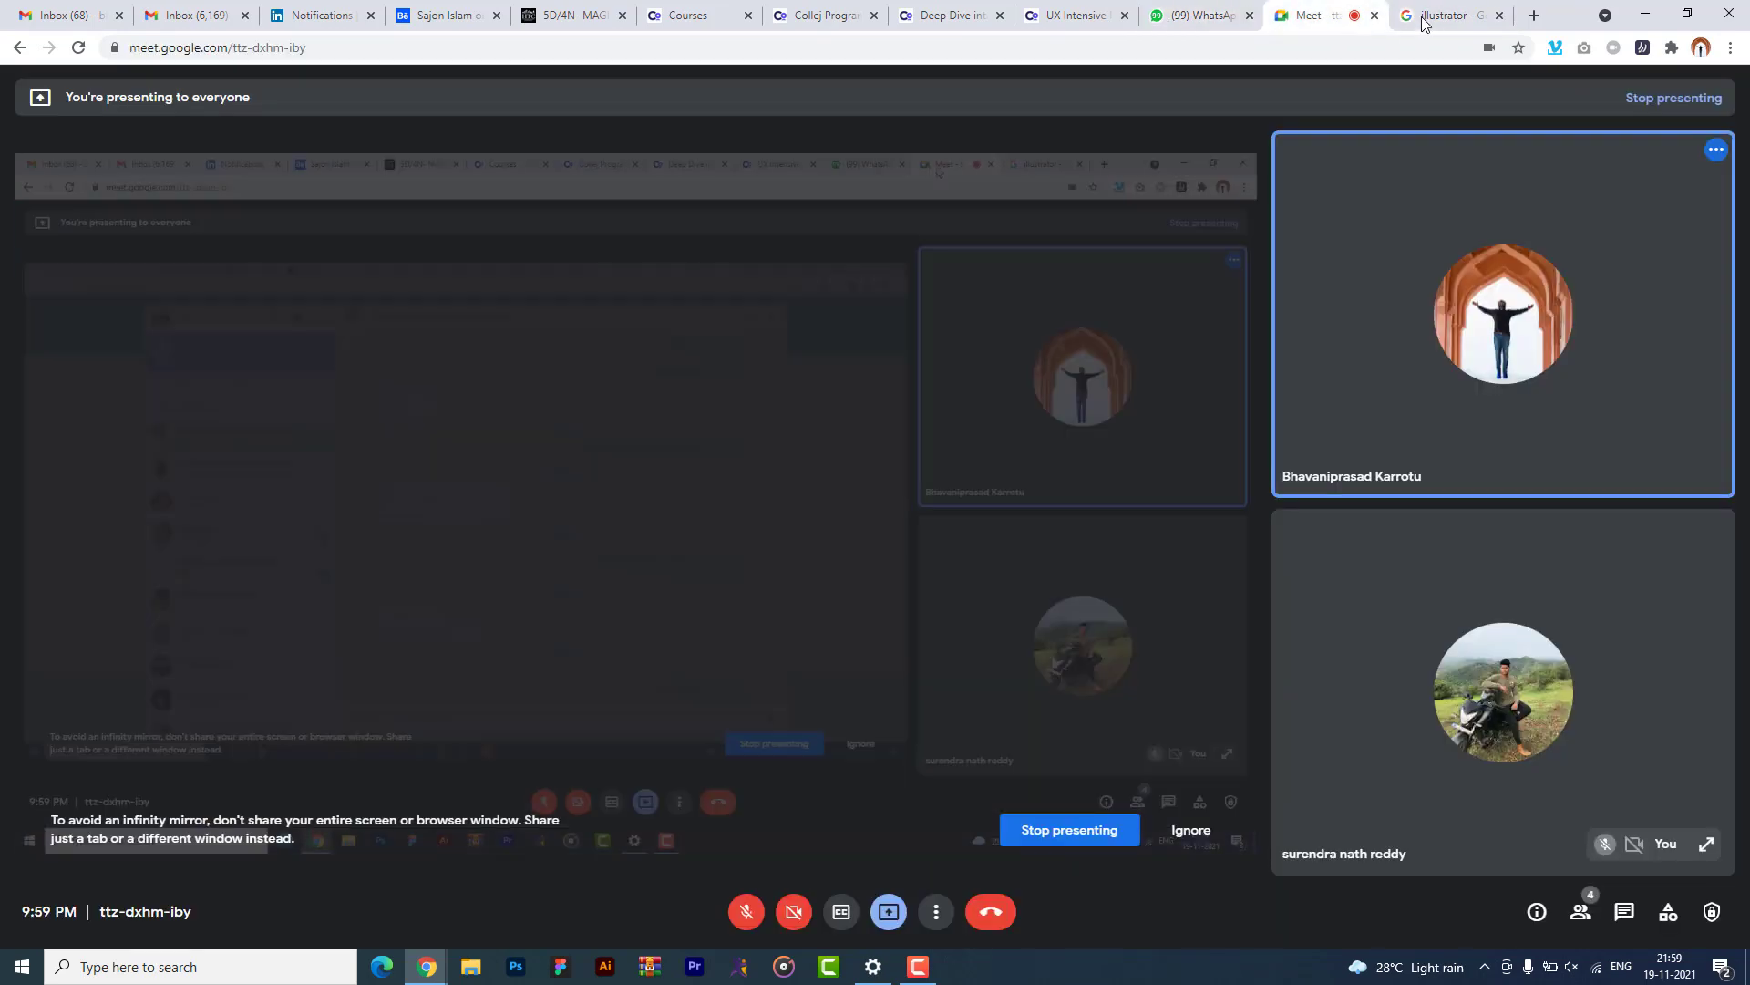
left_click(1449, 15)
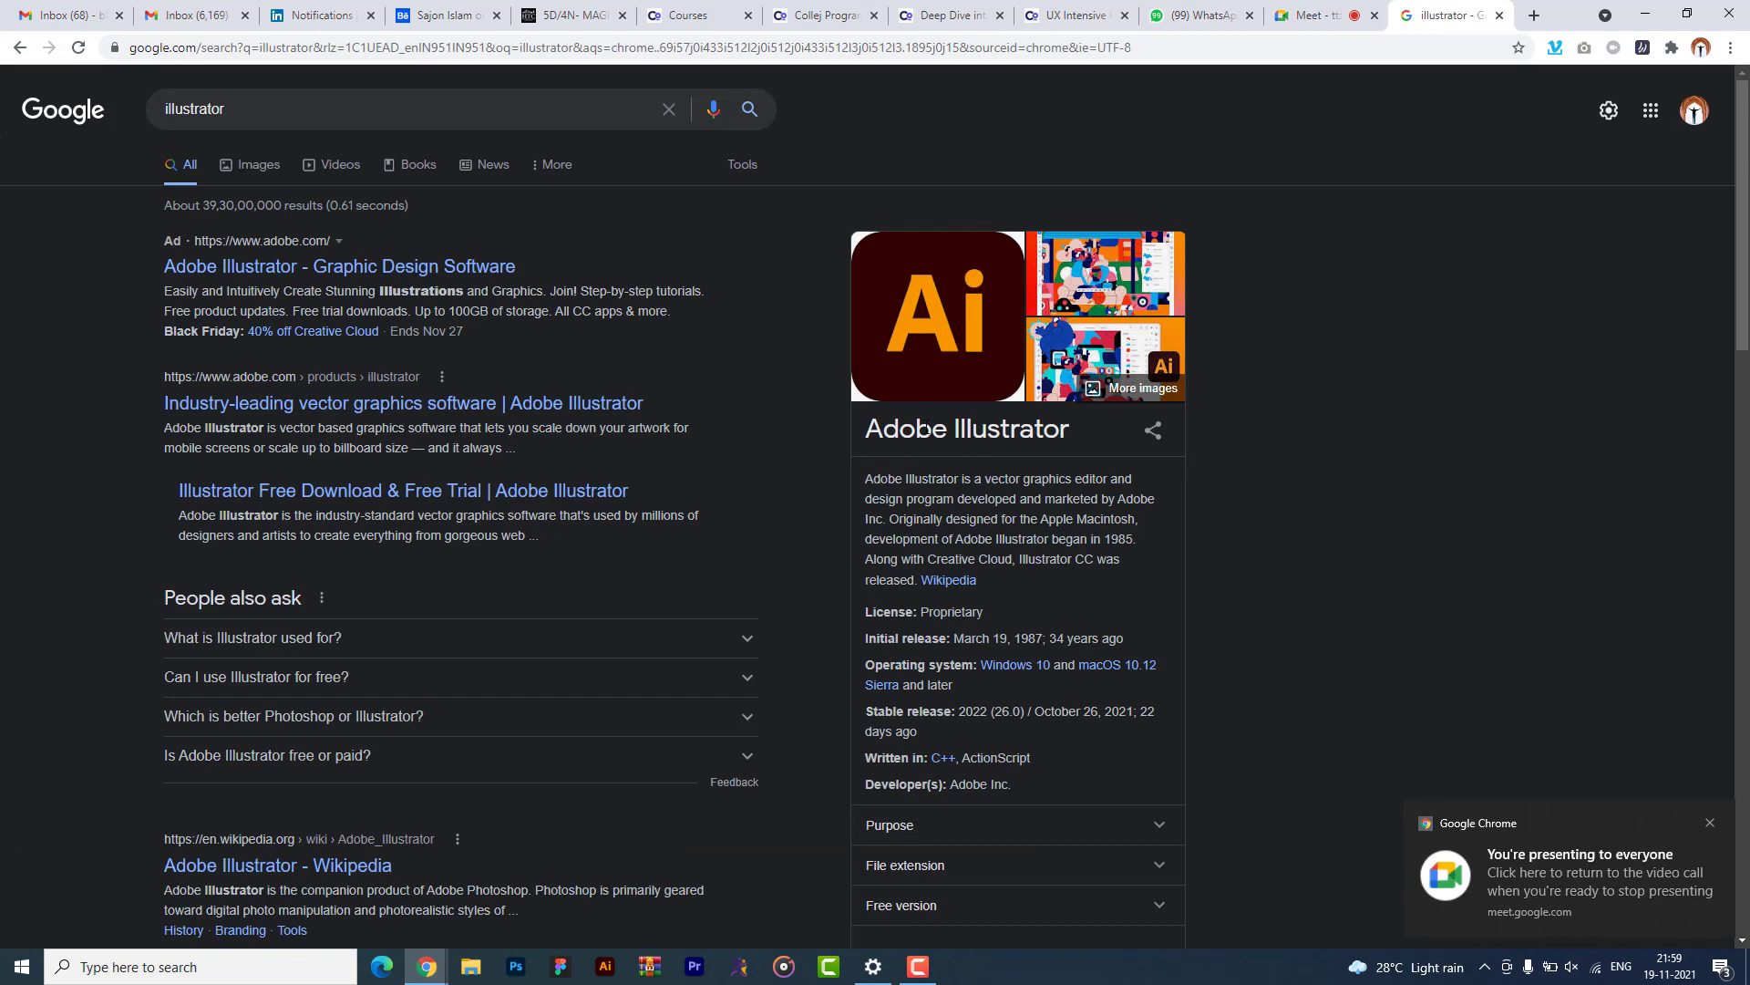
- Show the image results for "illustrator" and preview the pictures of Adobe Illustrator on the iPad
left_click(259, 168)
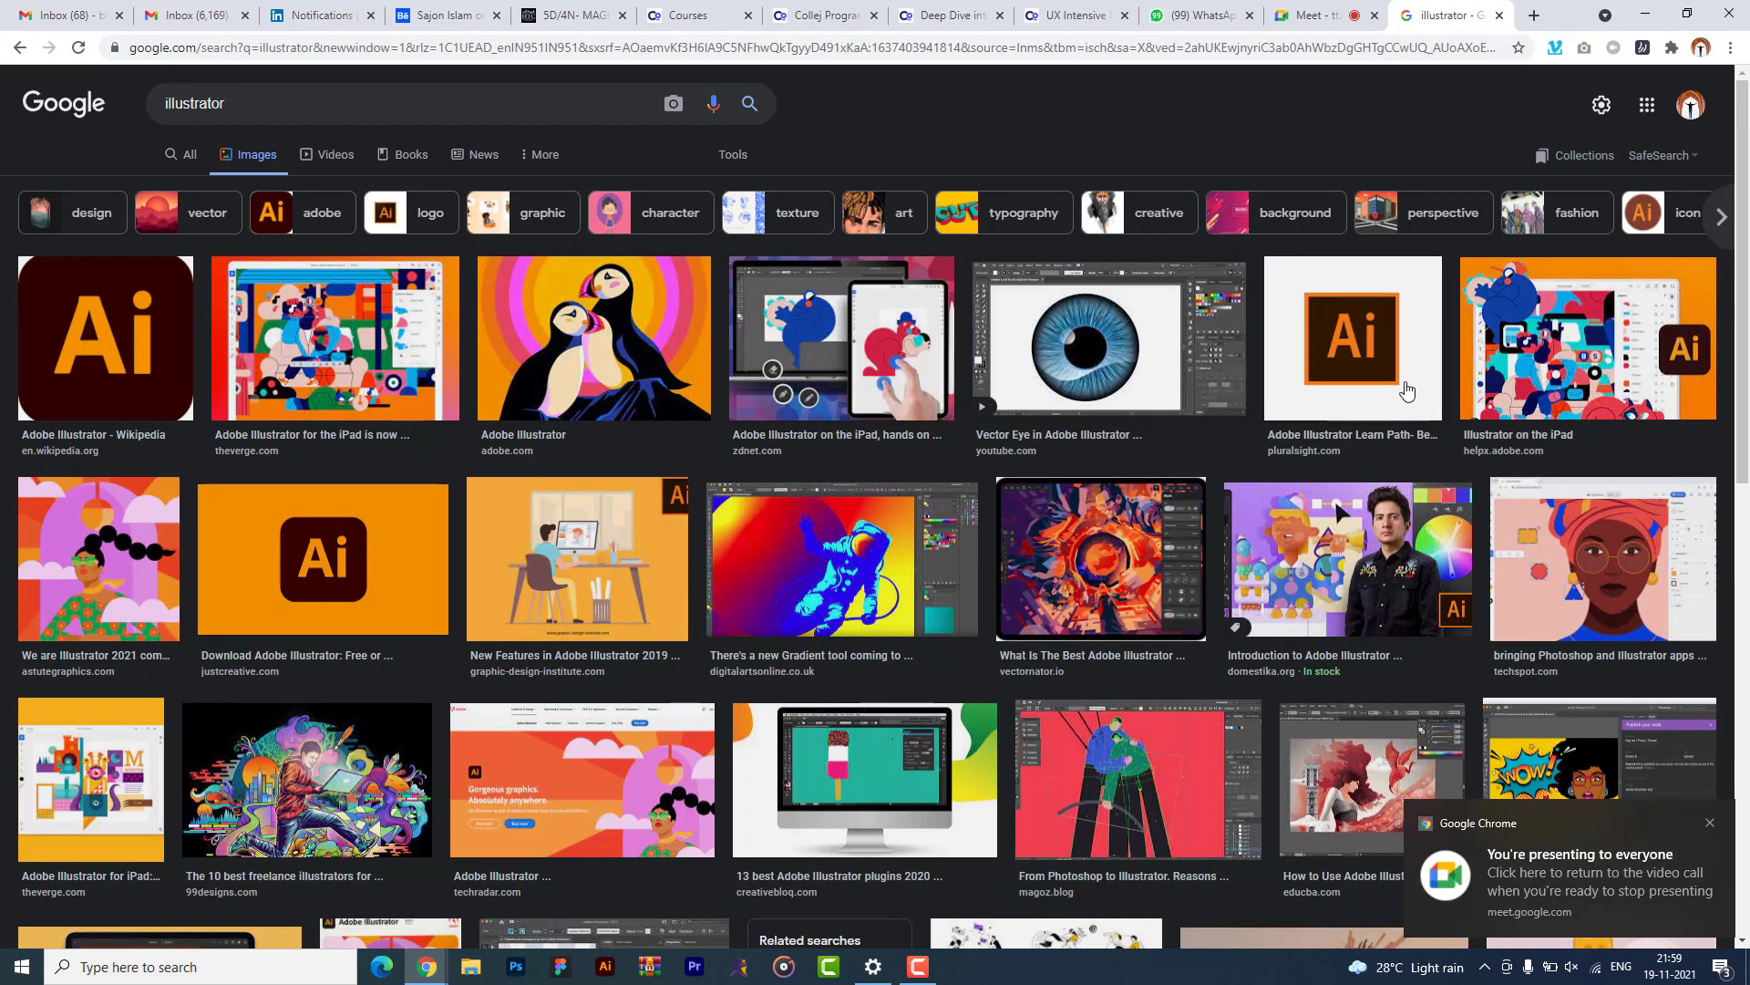
left_click(365, 350)
scroll(1337, 502, "down", 2)
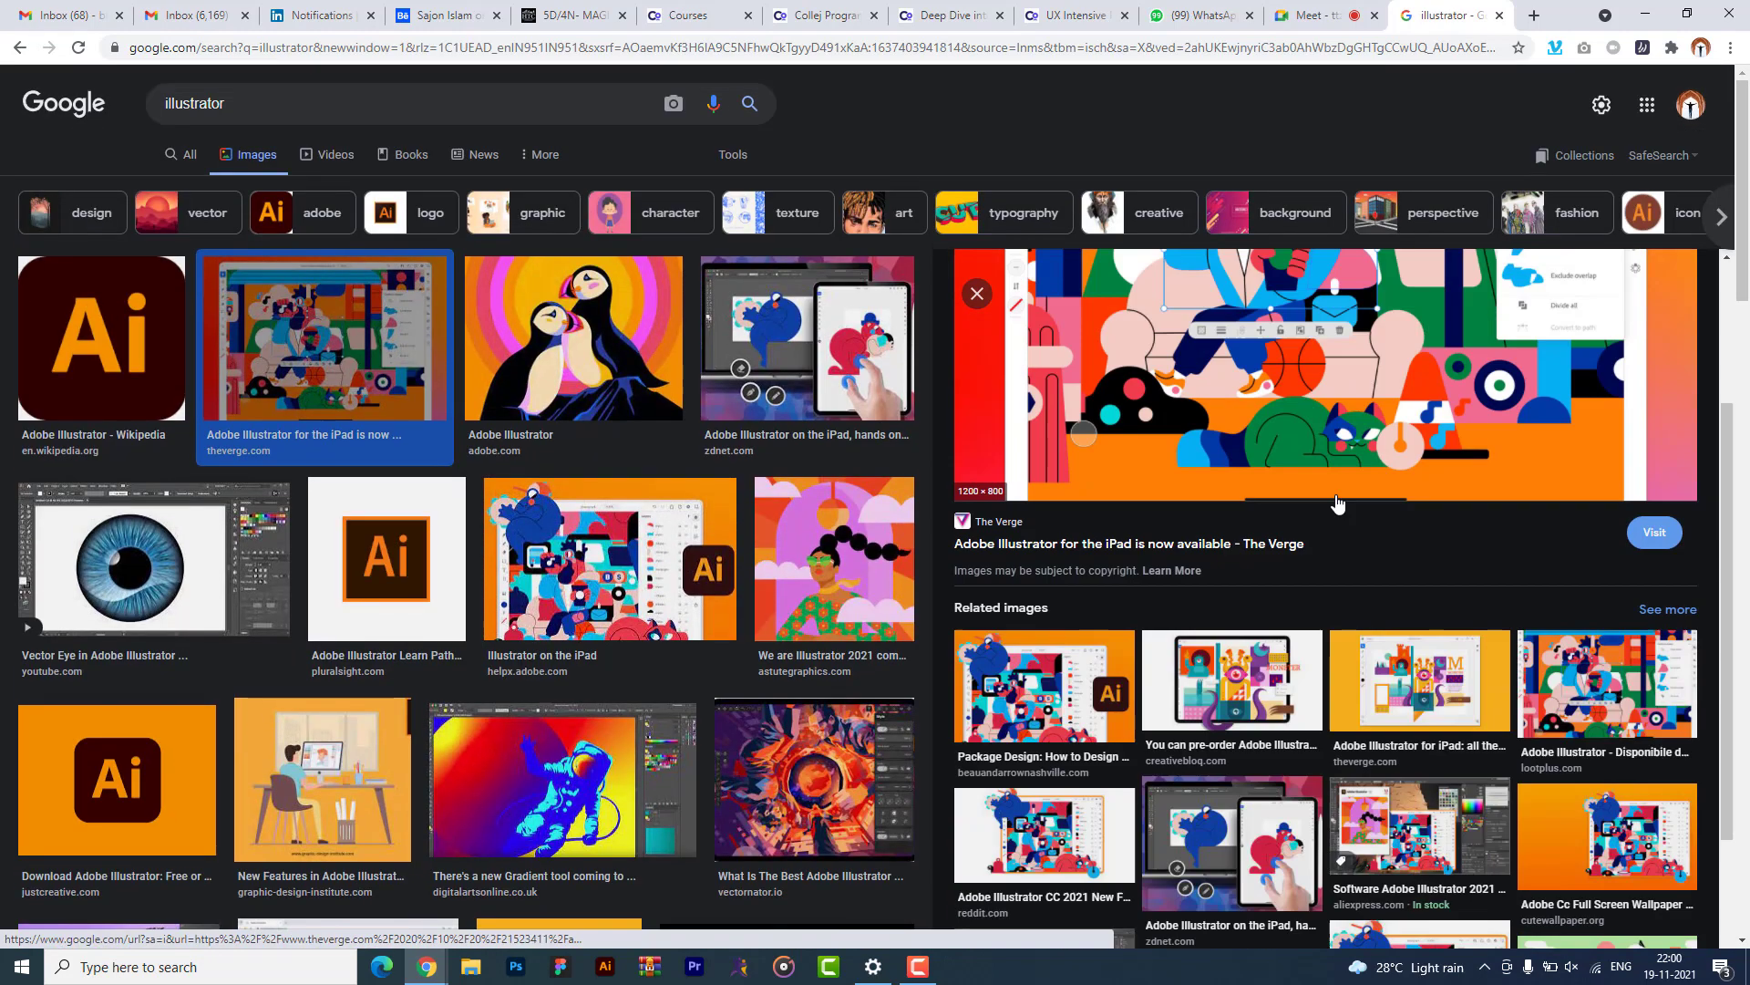
scroll(1337, 501, "down", 2)
left_click(1211, 633)
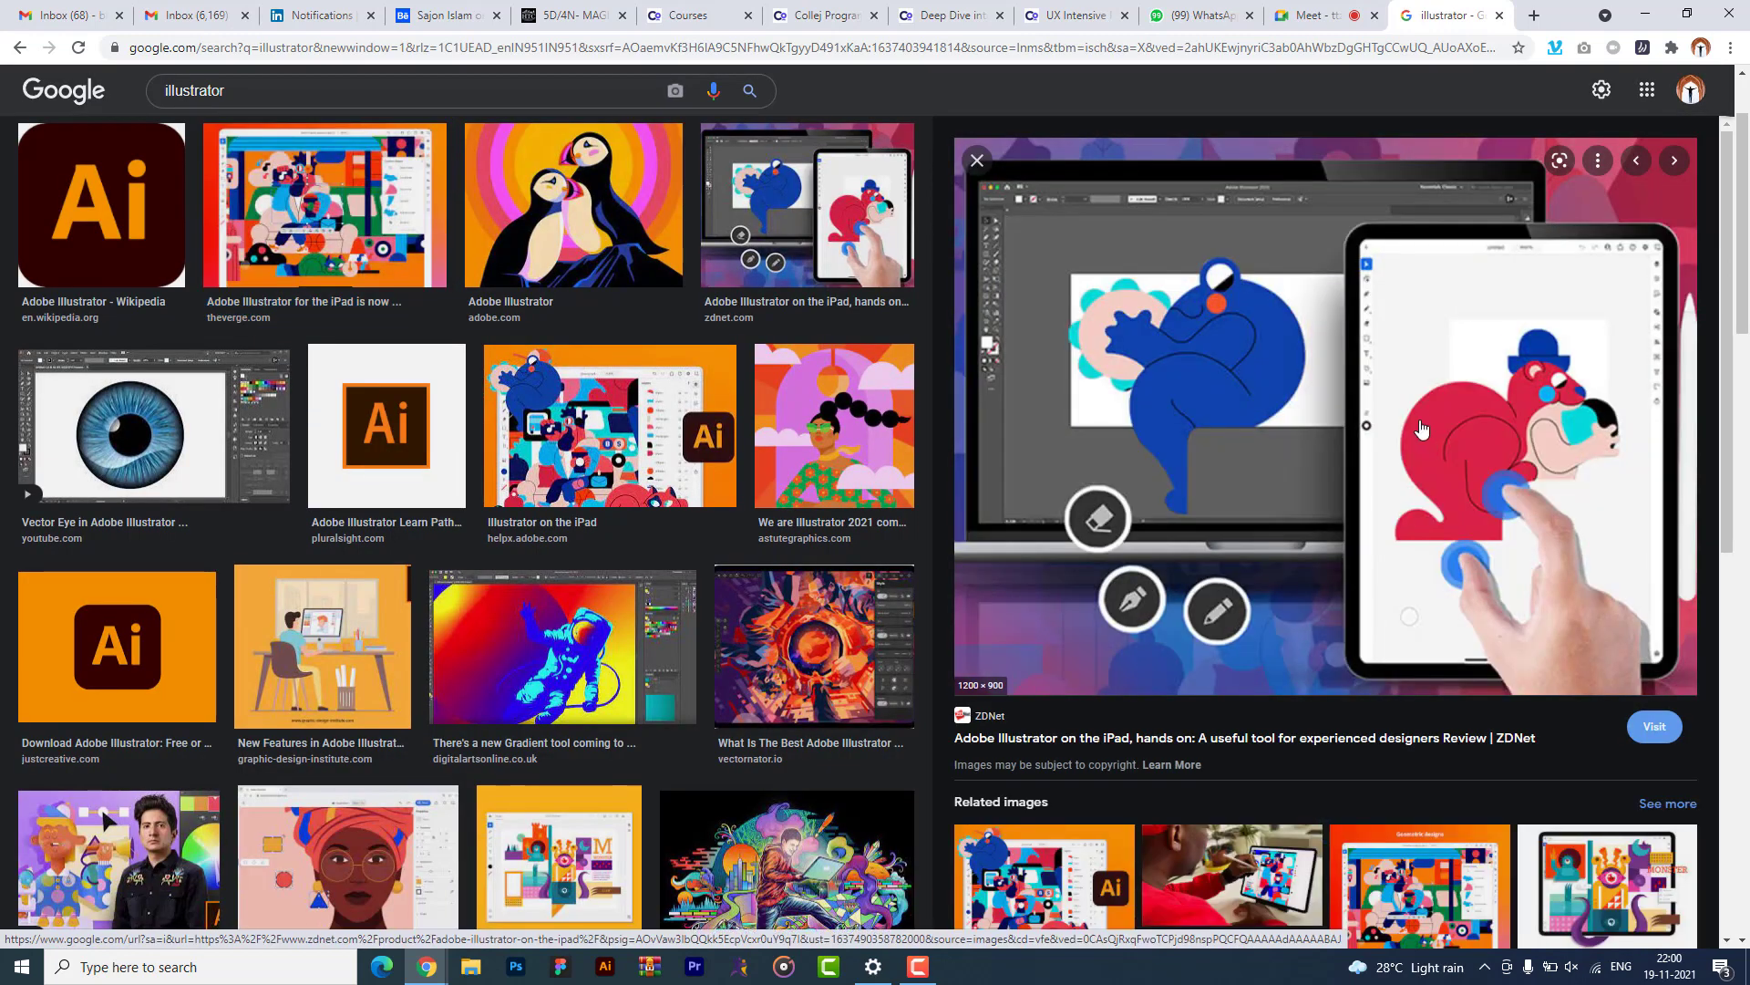
- Admit the waiting participant to the Google Meet call and return to the Illustrator image results
left_click(1317, 16)
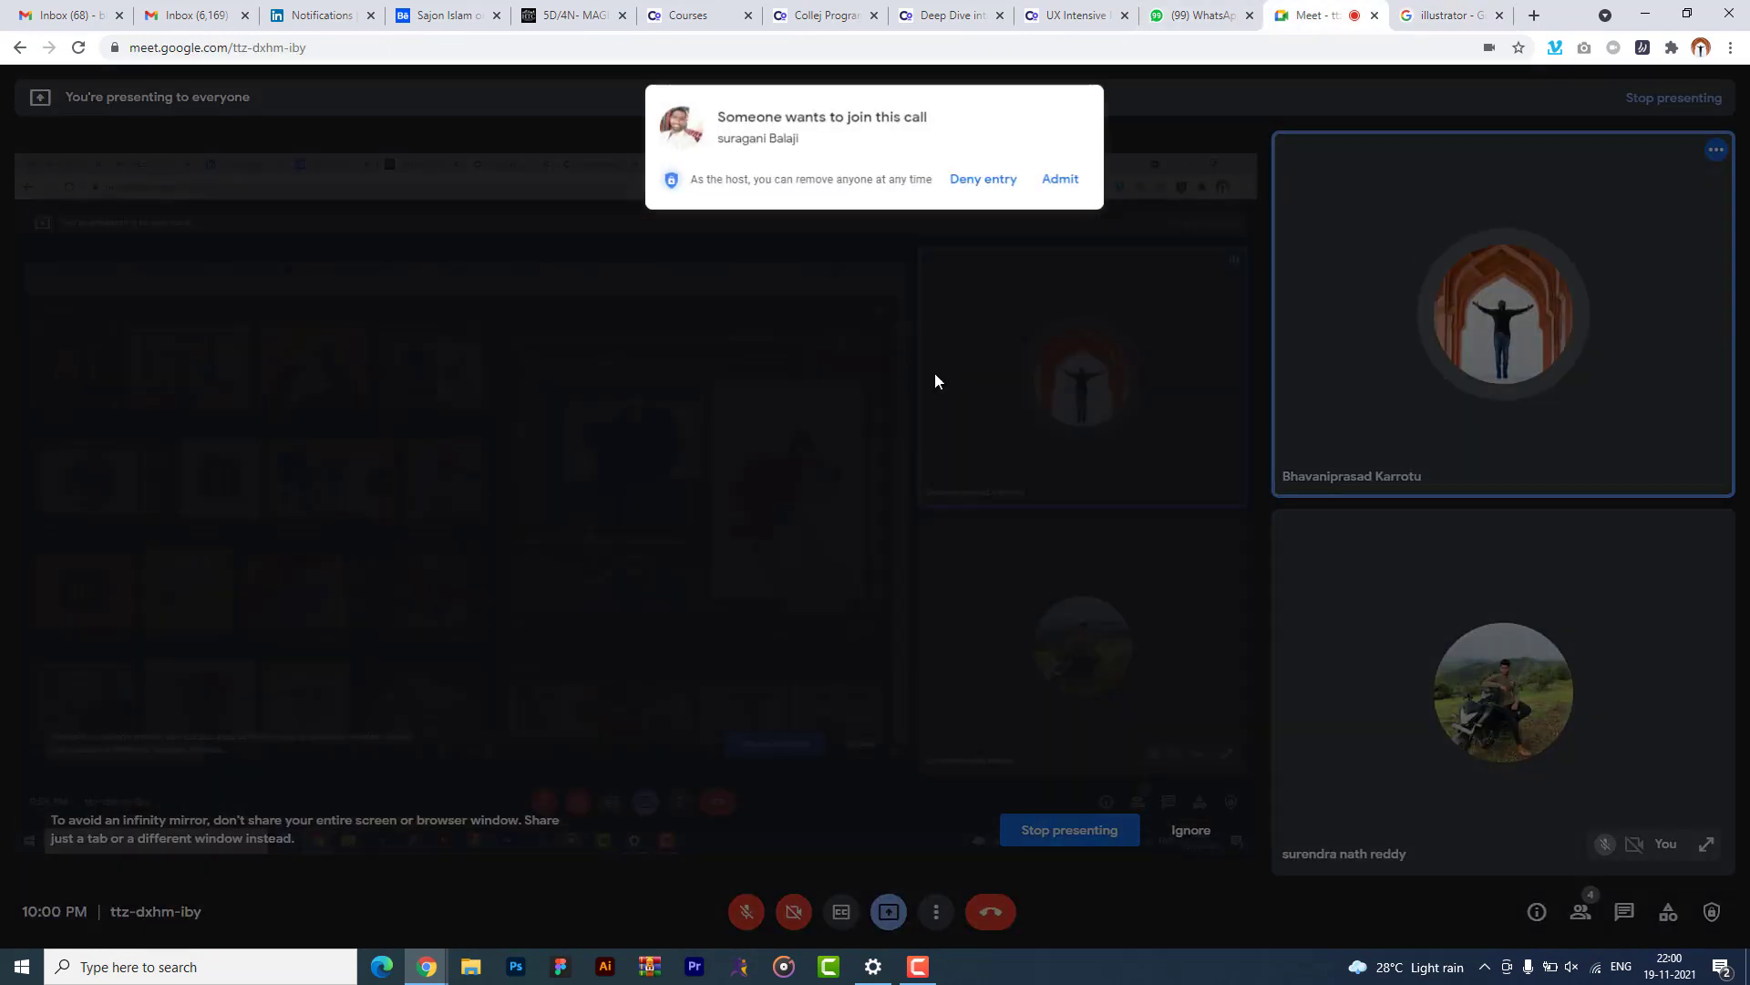
left_click(1064, 183)
key("ctrl+Tab")
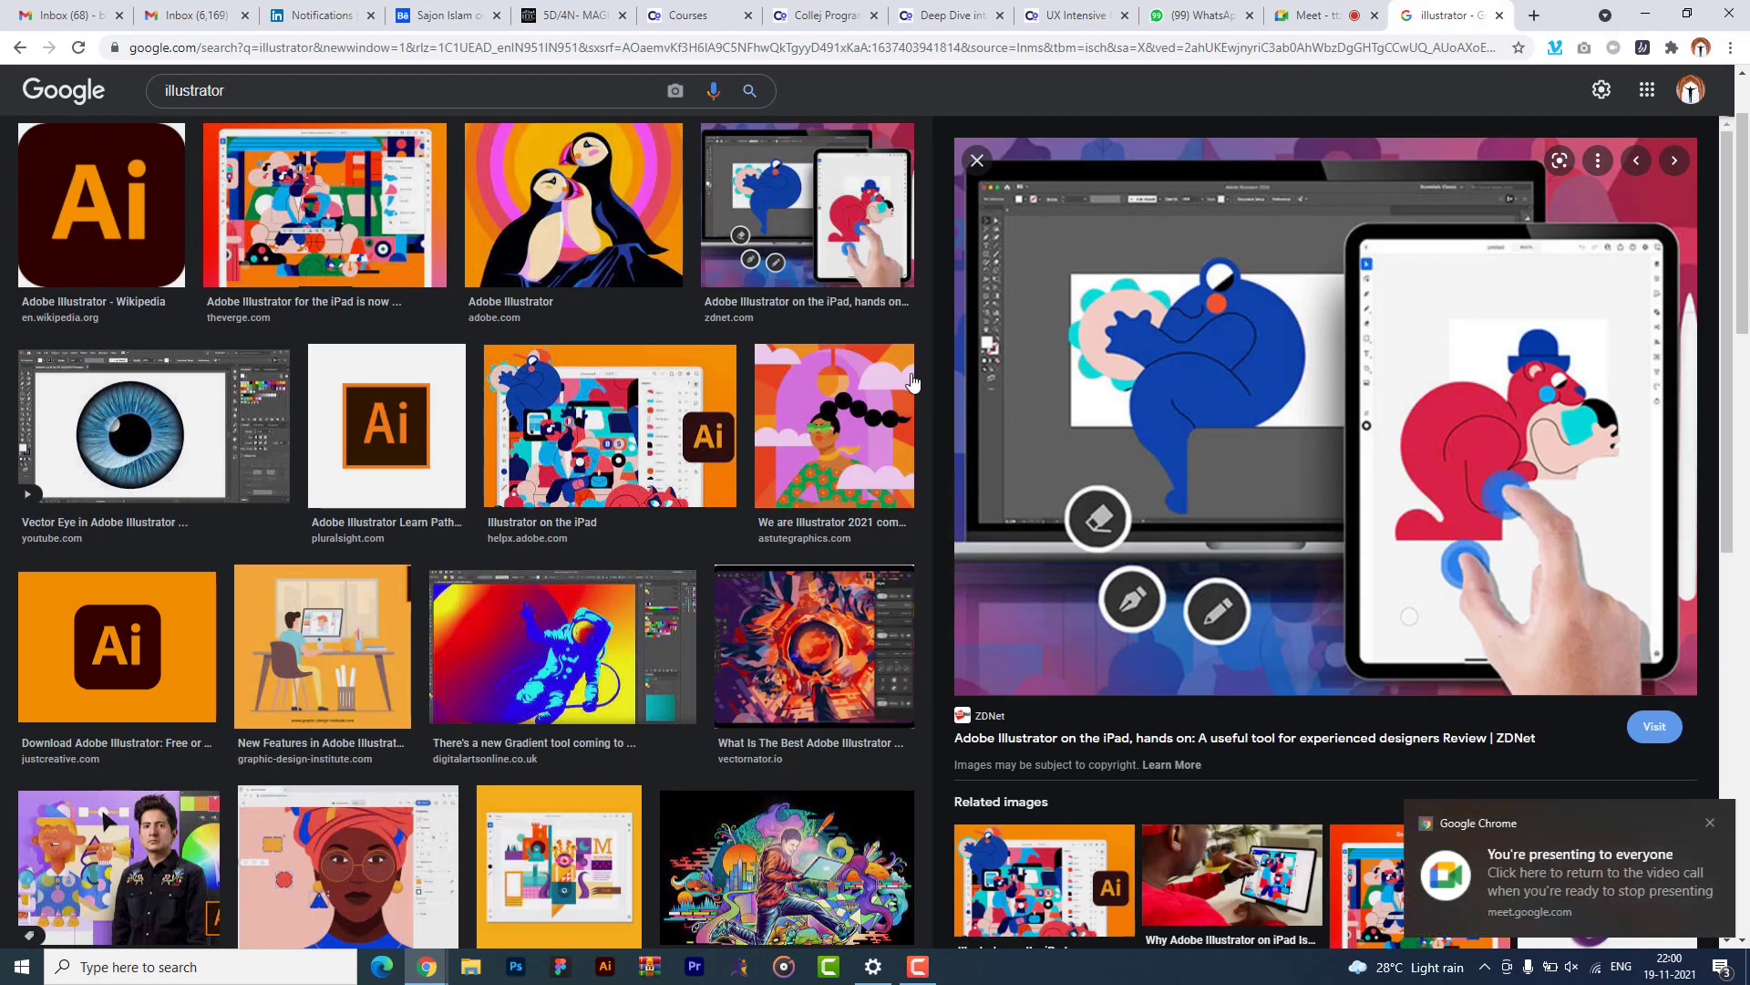
- Browse the Illustrator image results and preview the "13 best Adobe Illustrator plugins 2020" picture with its related images
scroll(599, 424, "up", 1)
scroll(599, 424, "down", 5)
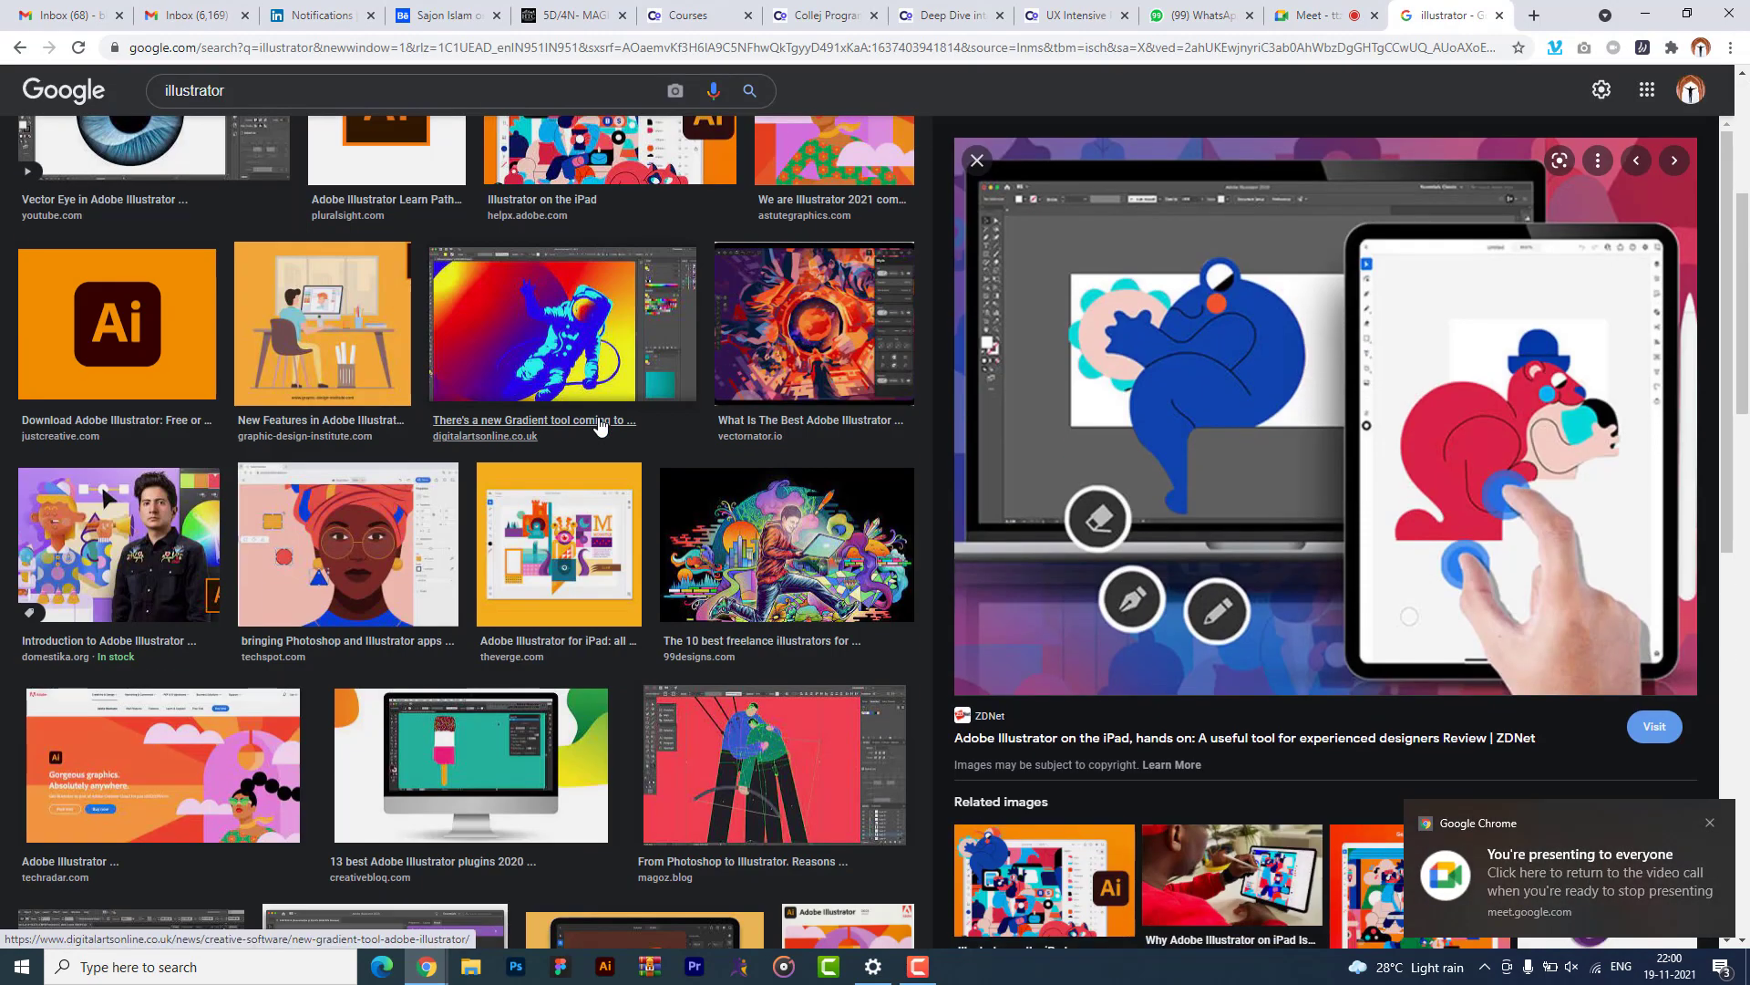
scroll(599, 425, "down", 3)
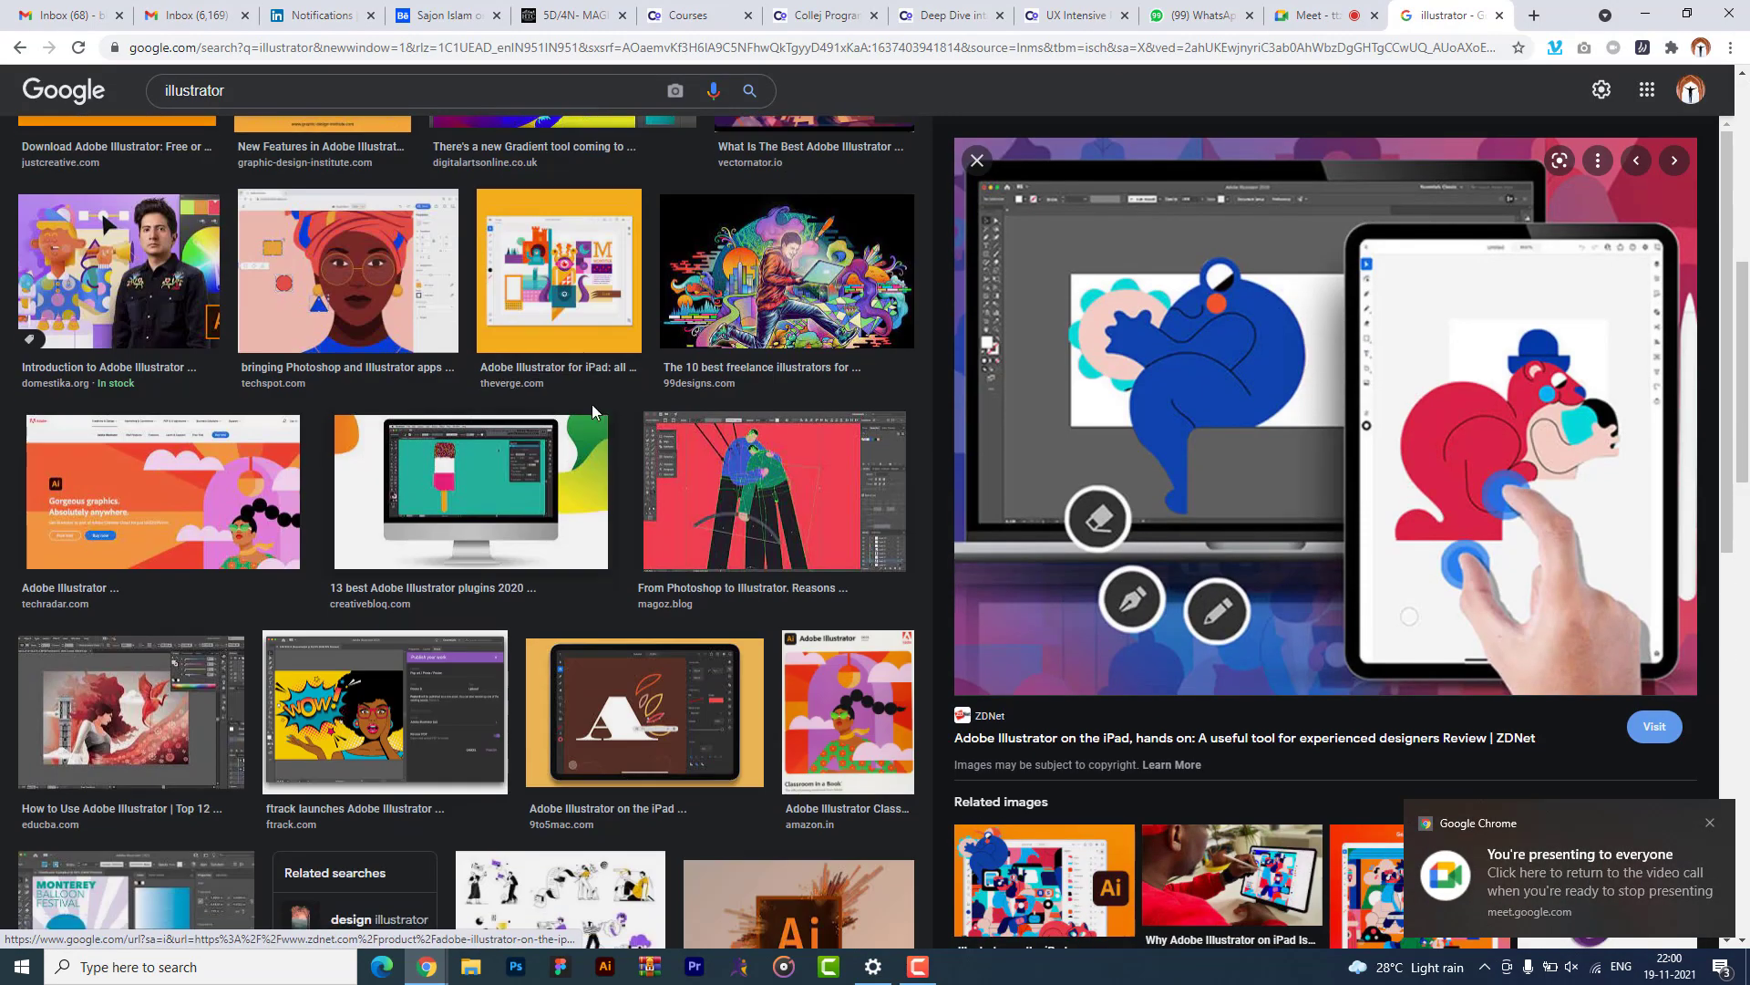
scroll(1554, 510, "down", 4)
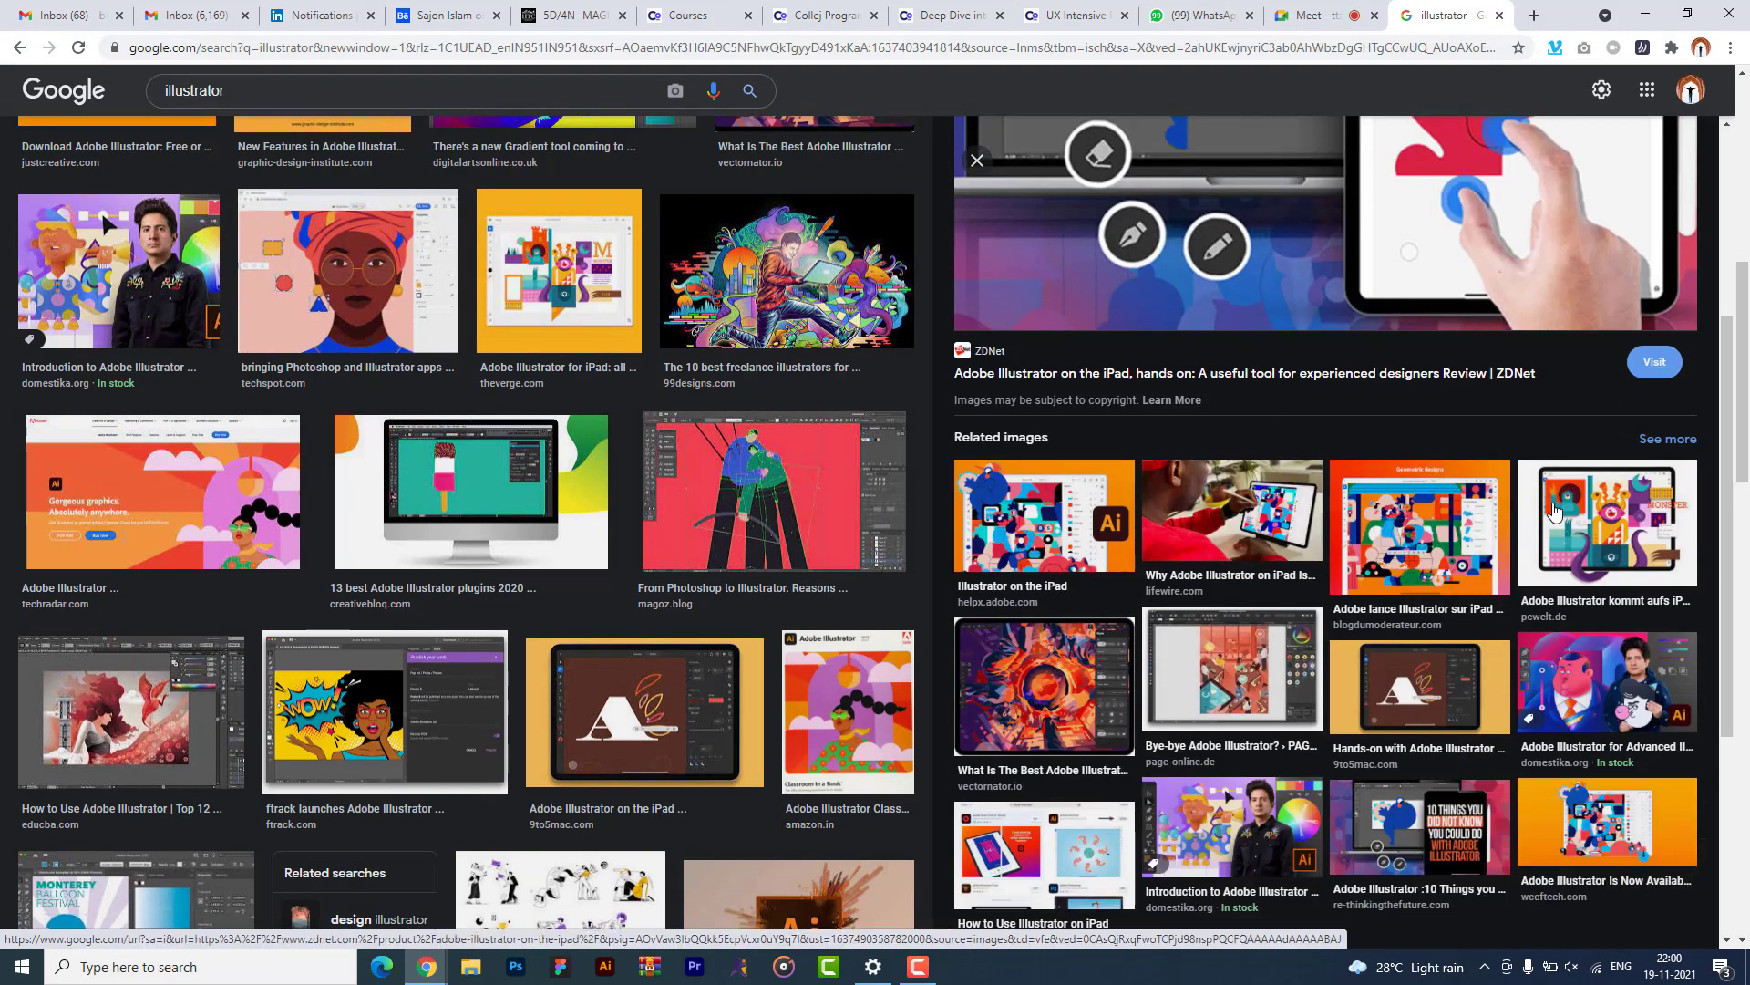
left_click(352, 488)
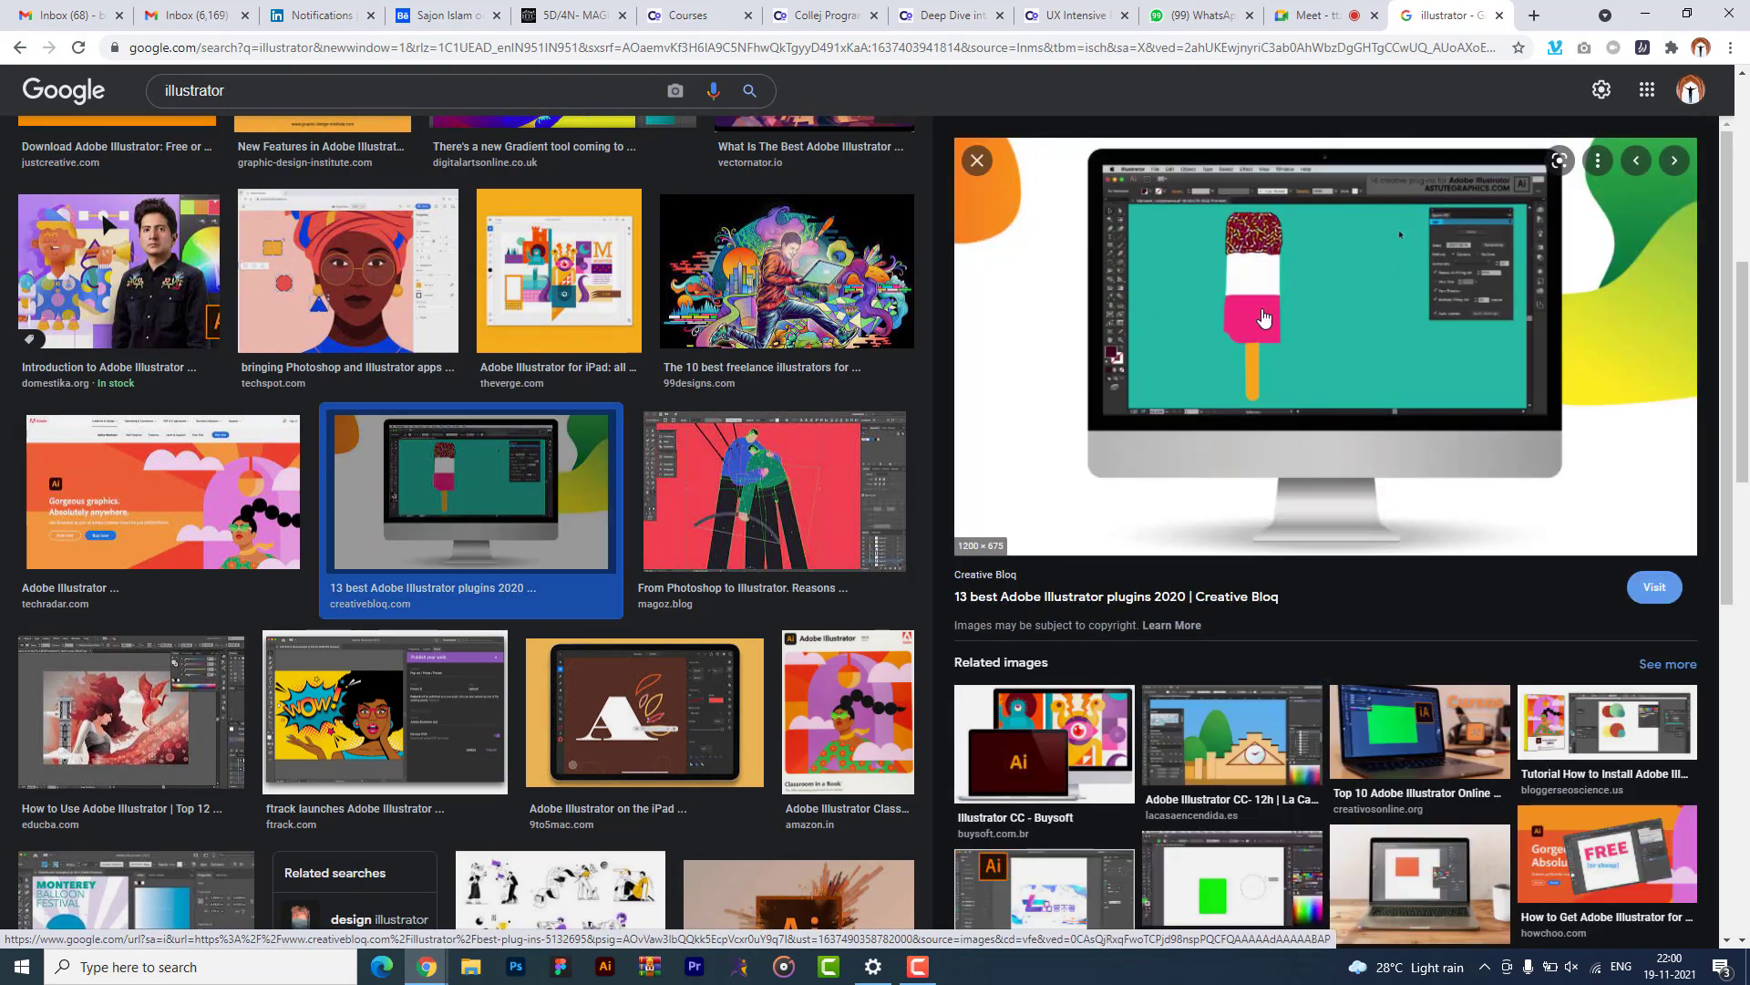
scroll(1403, 428, "down", 3)
scroll(436, 286, "up", 5)
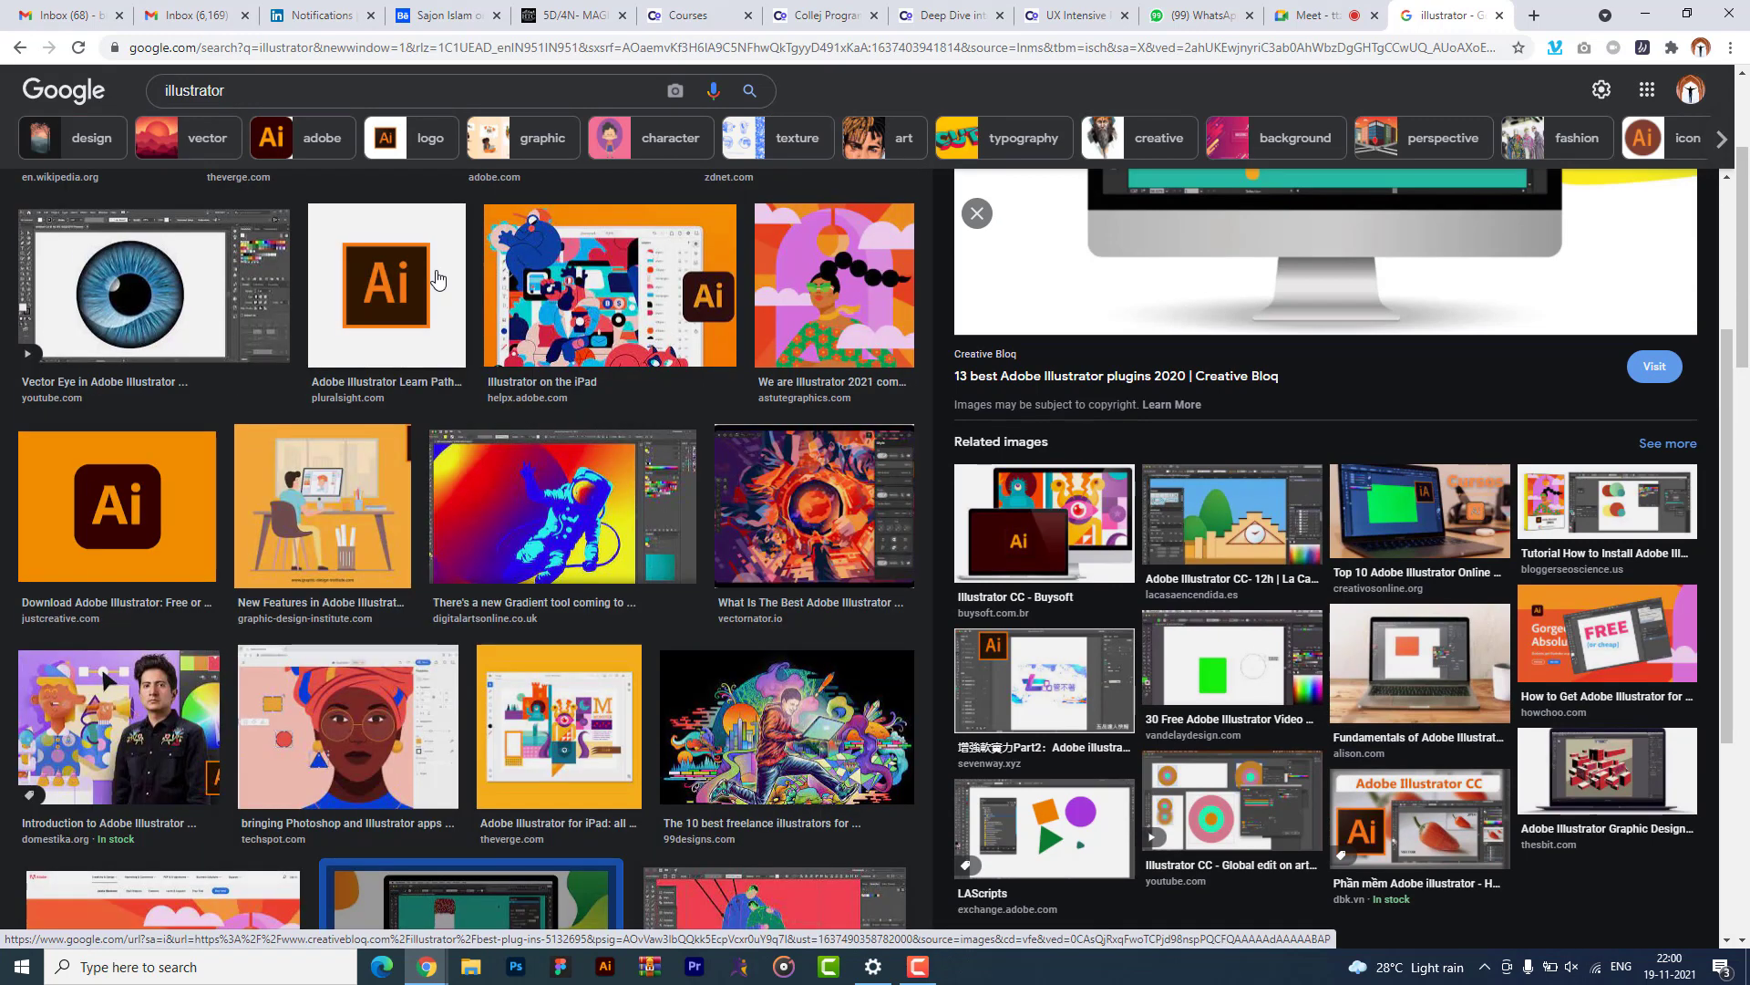
scroll(437, 278, "up", 3)
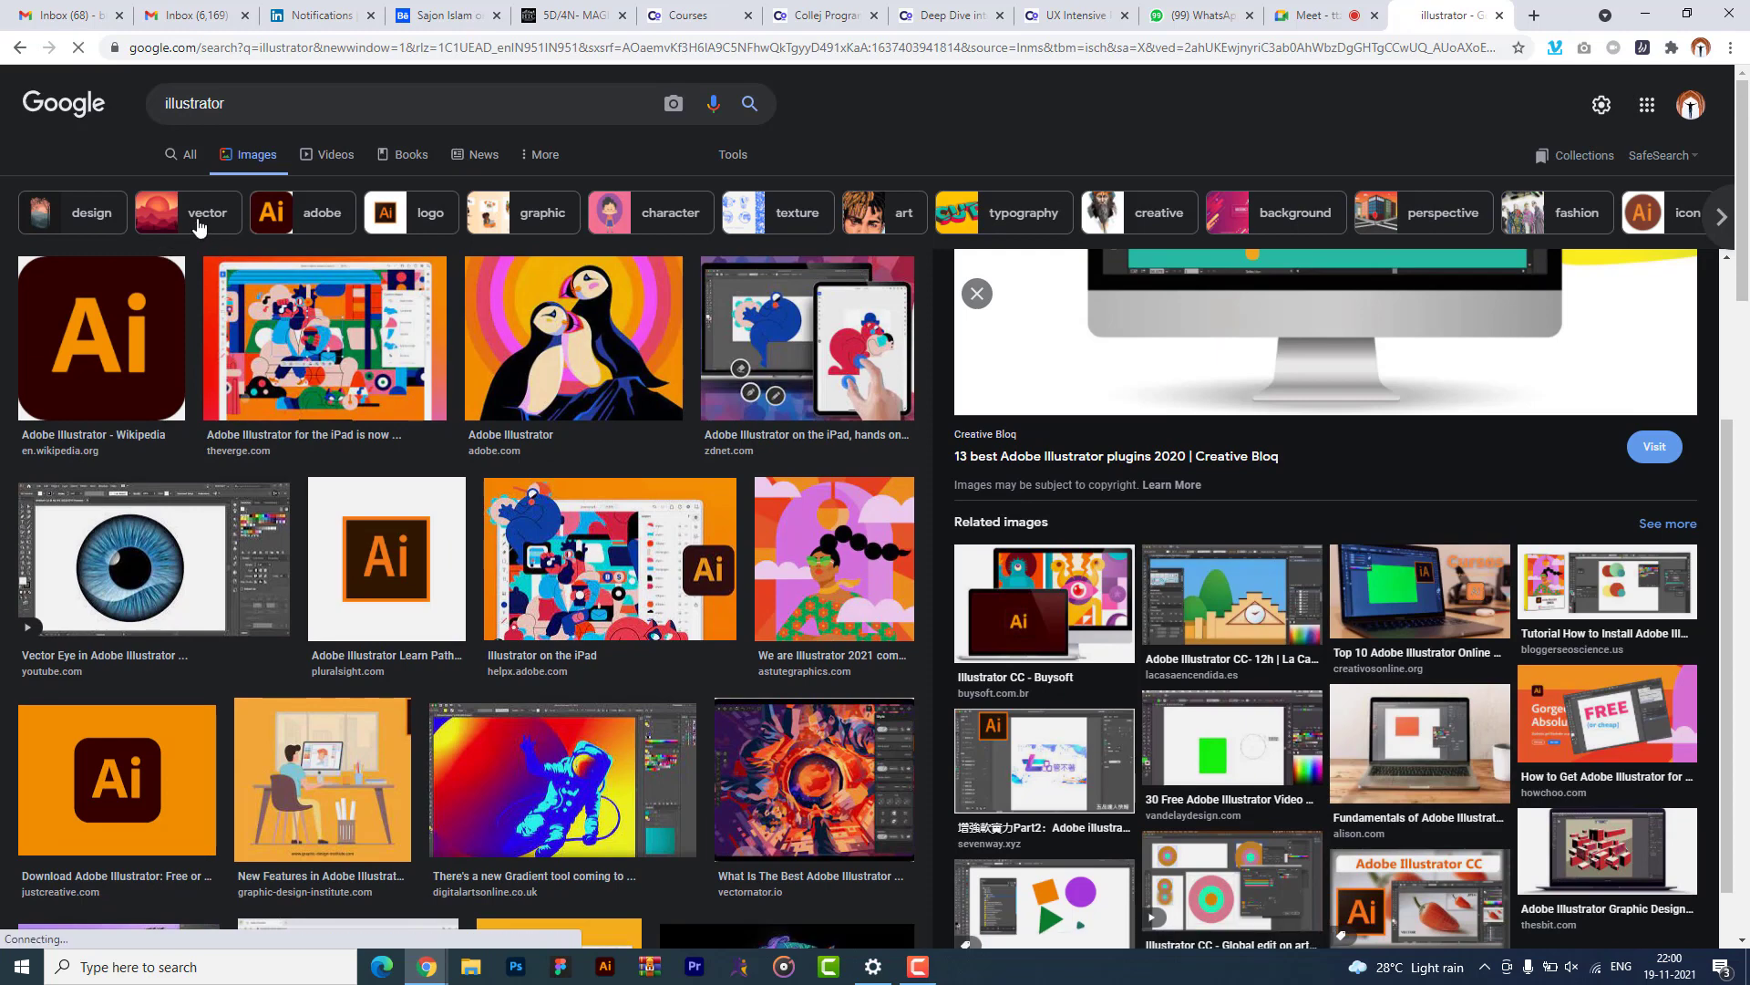
- Filter the image results by "vector" and preview several flower illustrations made in Illustrator
left_click(150, 224)
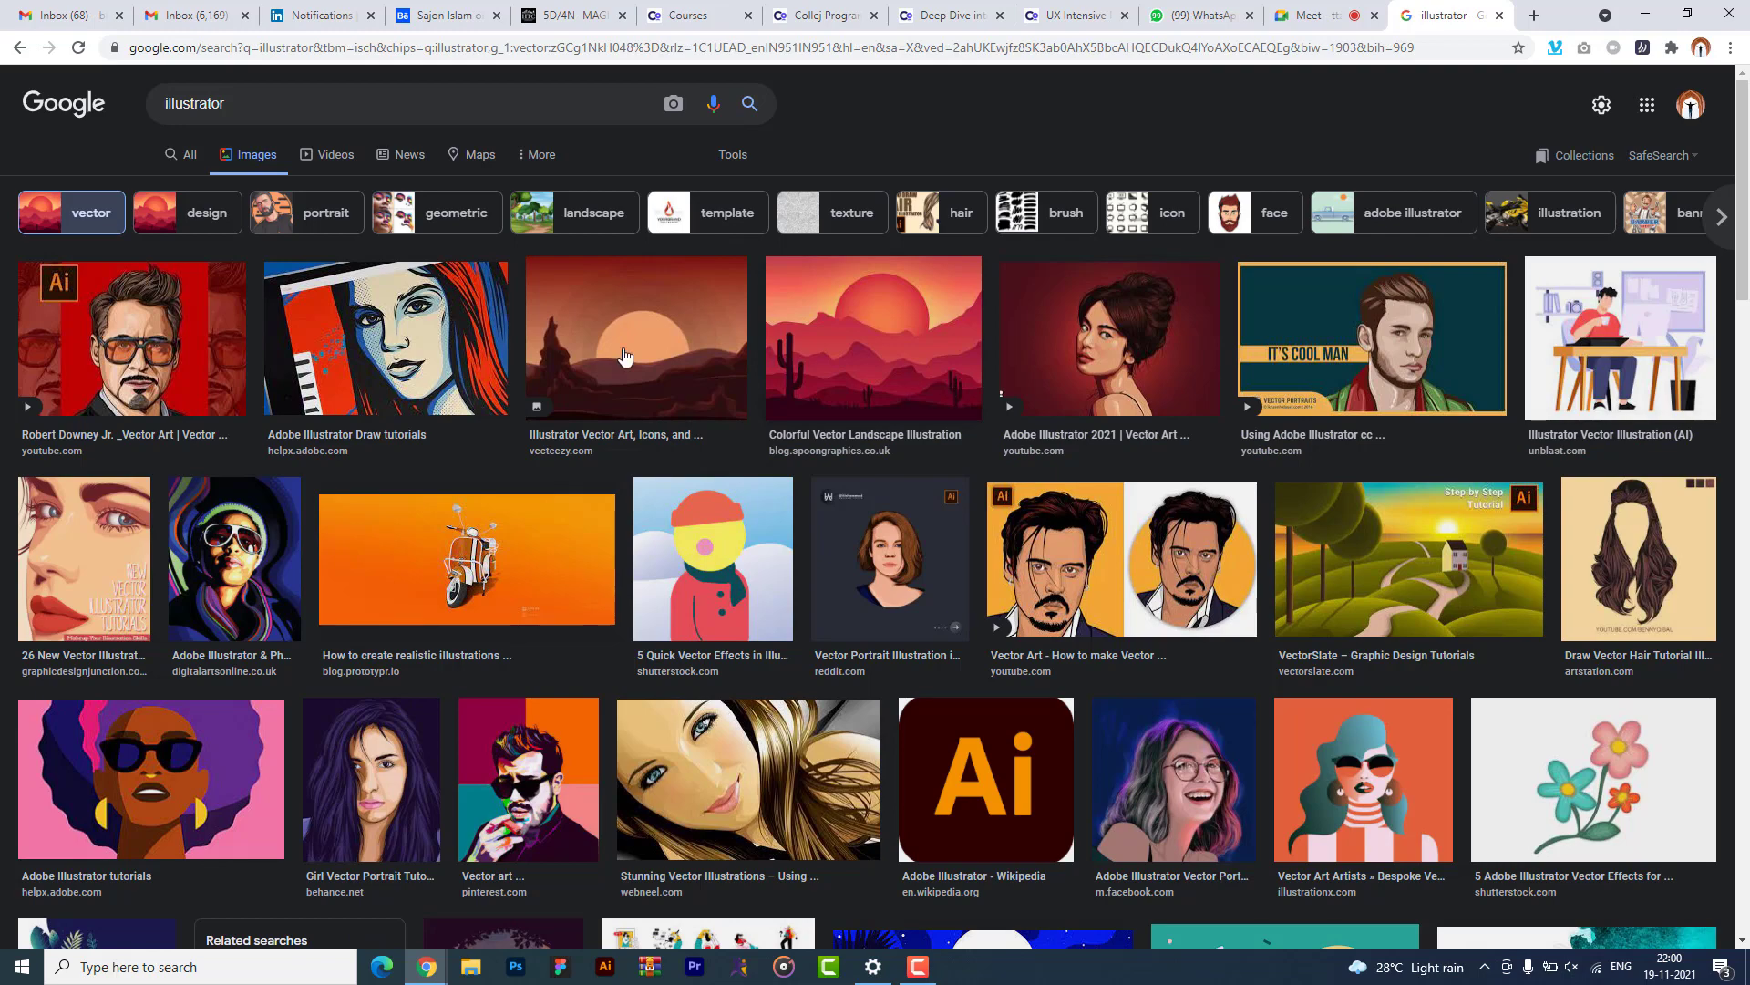
left_click(1615, 786)
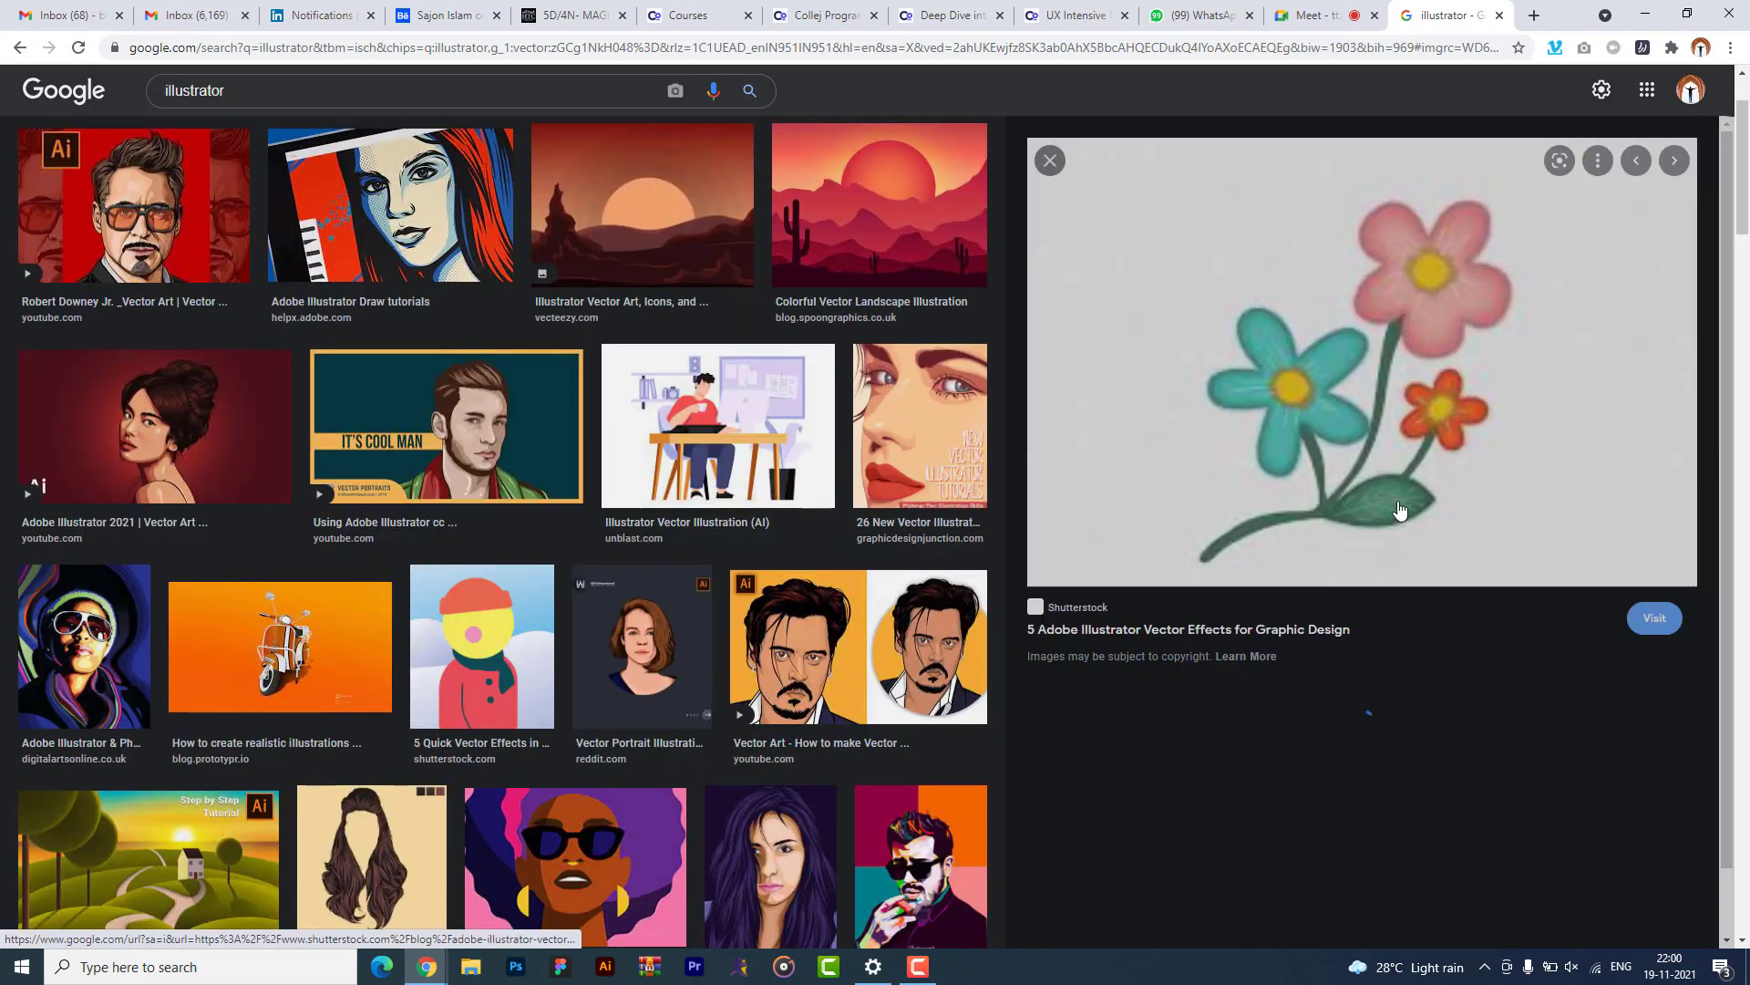
left_click(1601, 781)
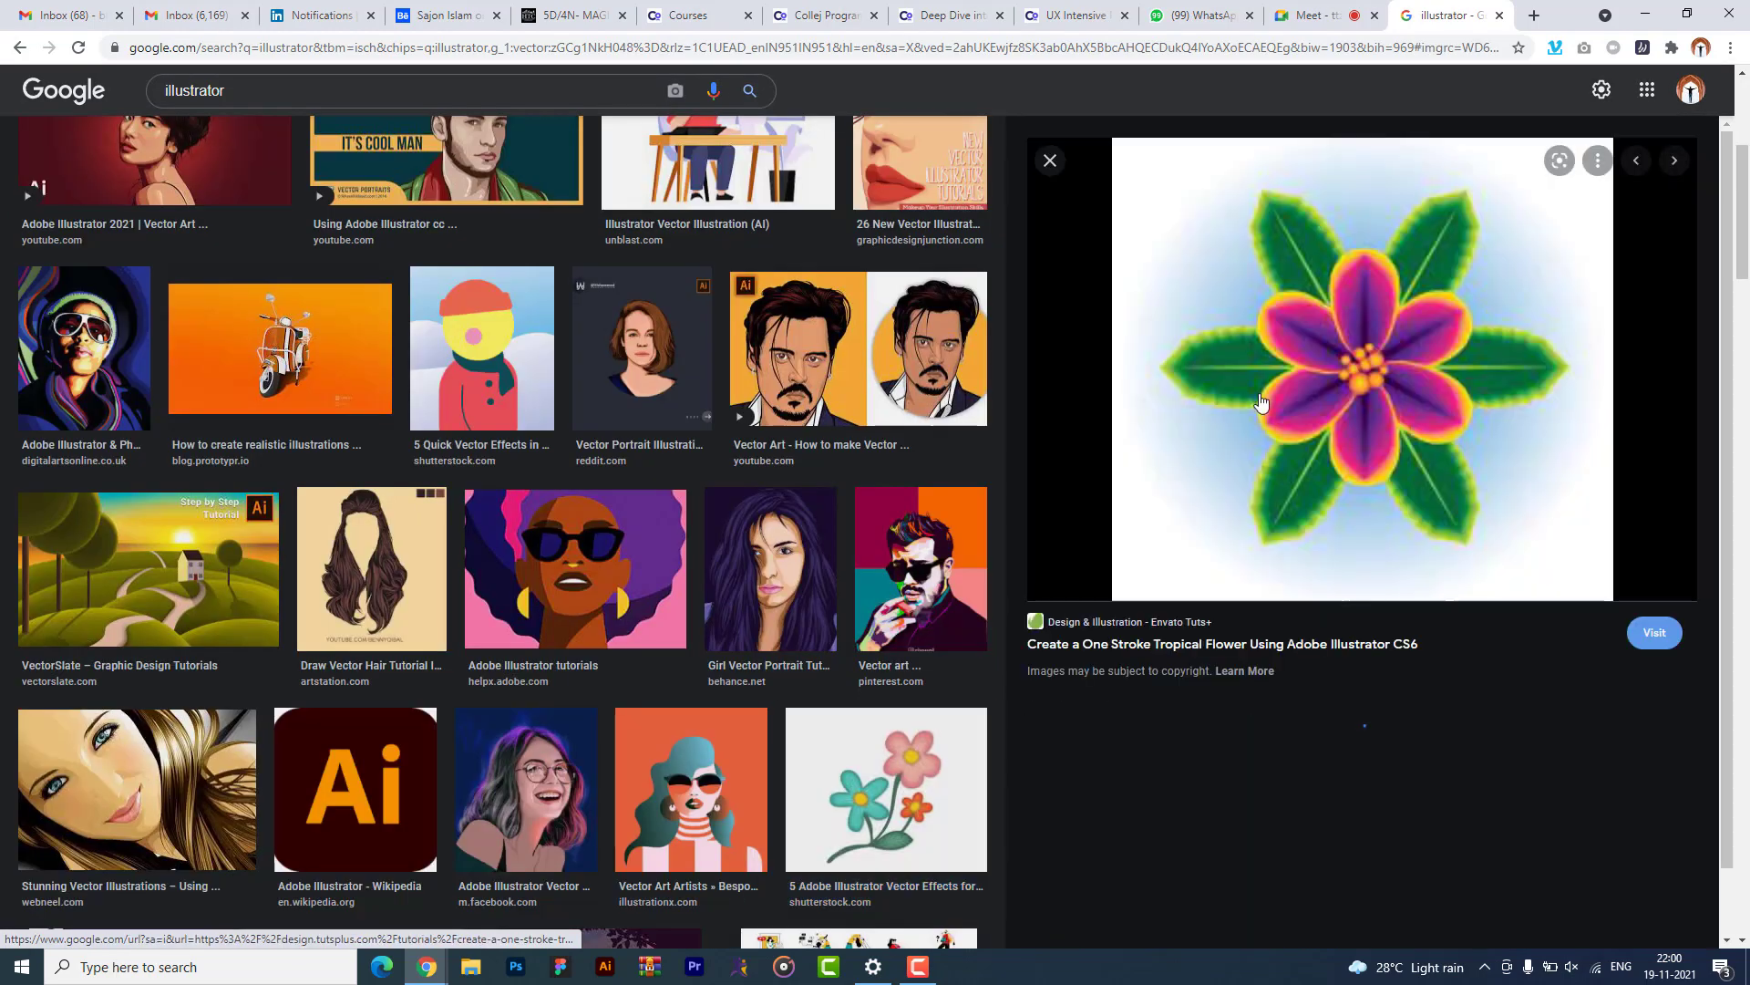
left_click(1588, 833)
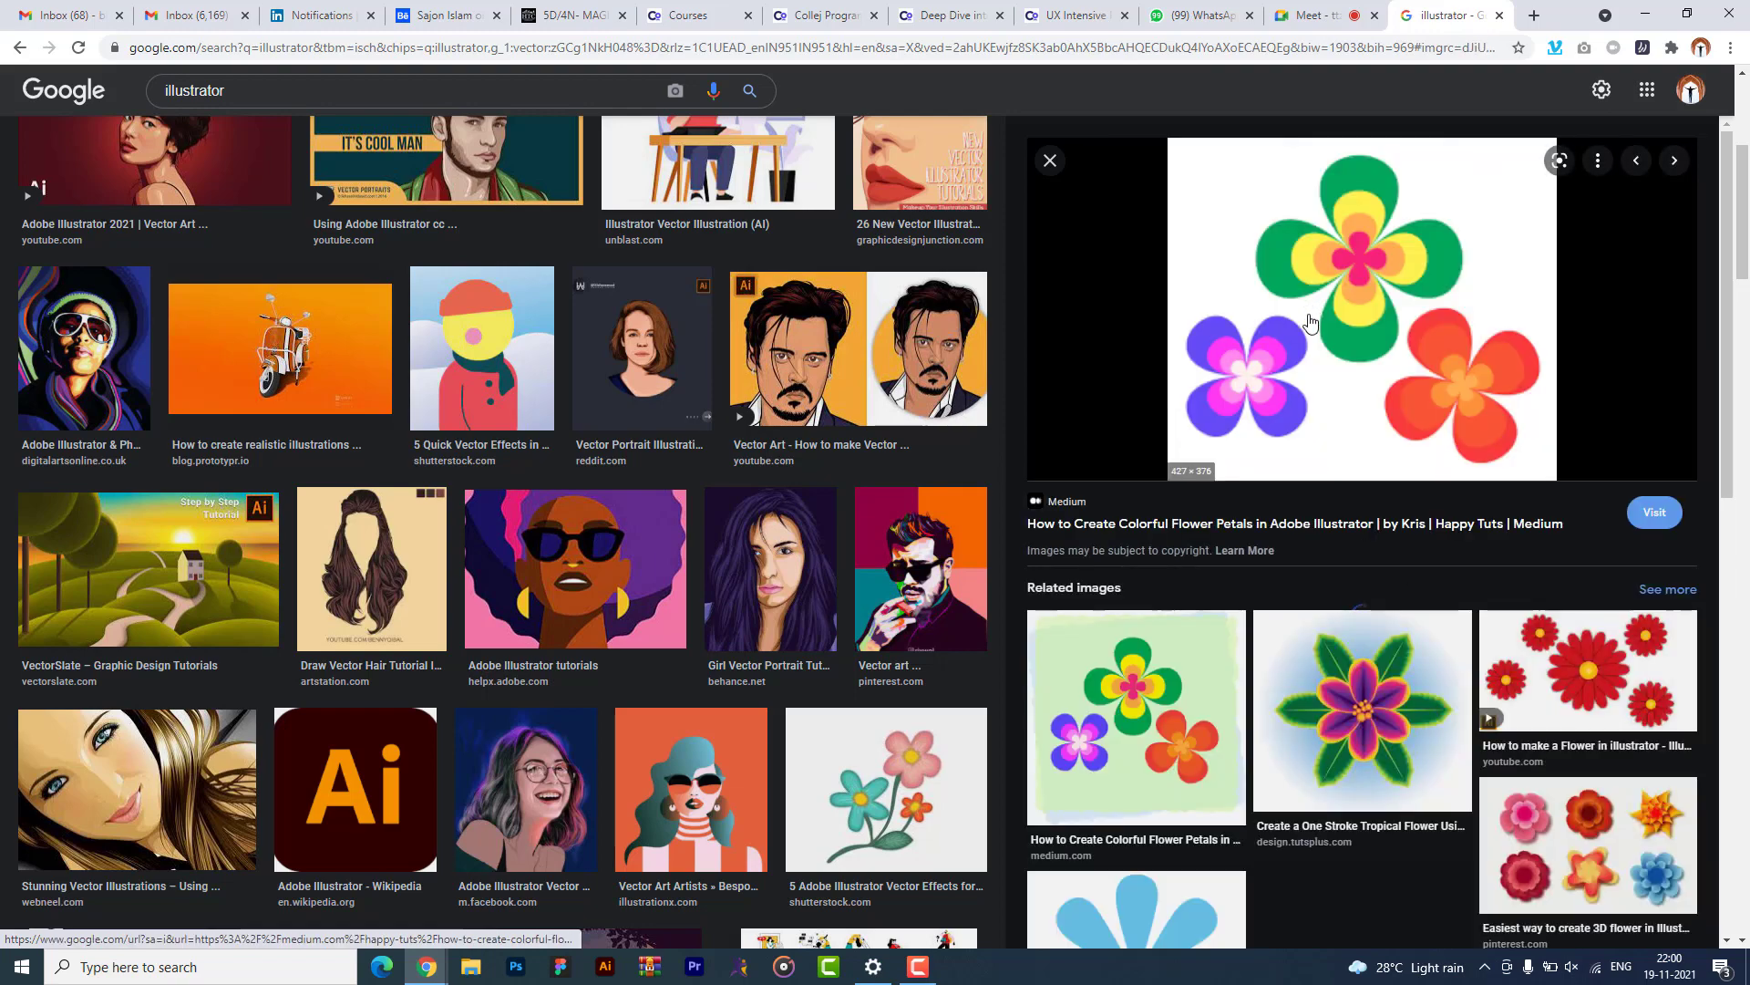
scroll(1331, 438, "down", 5)
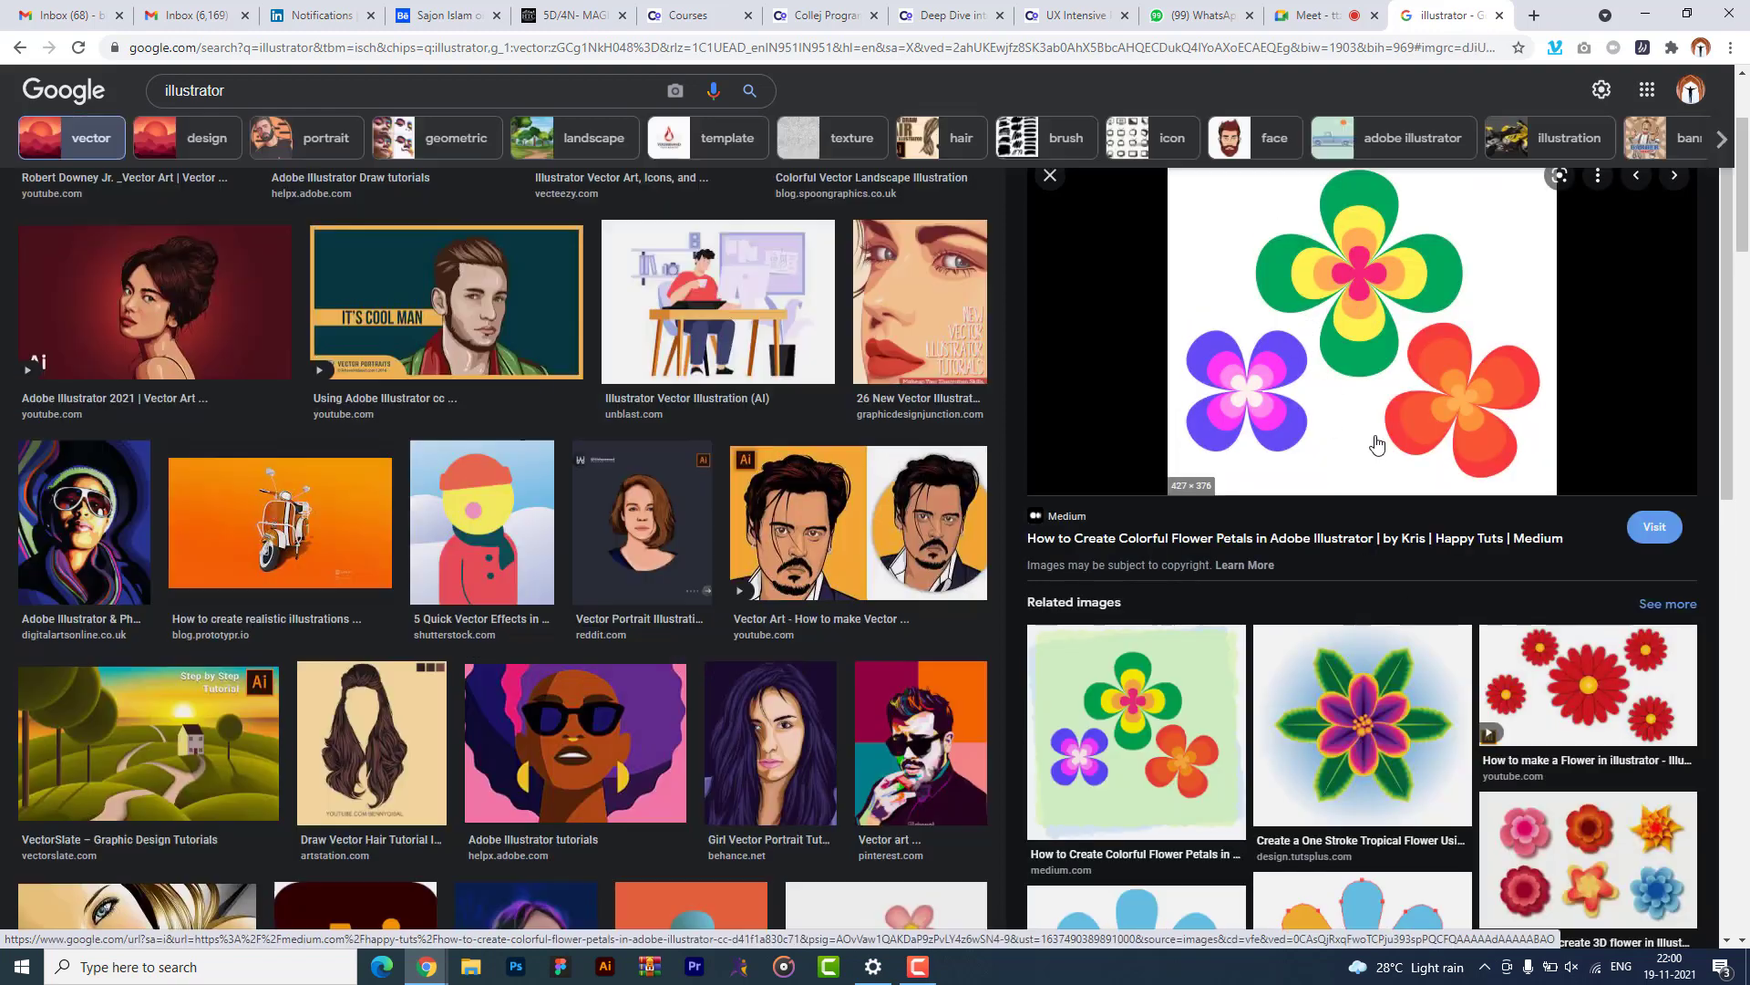
scroll(1283, 560, "down", 4)
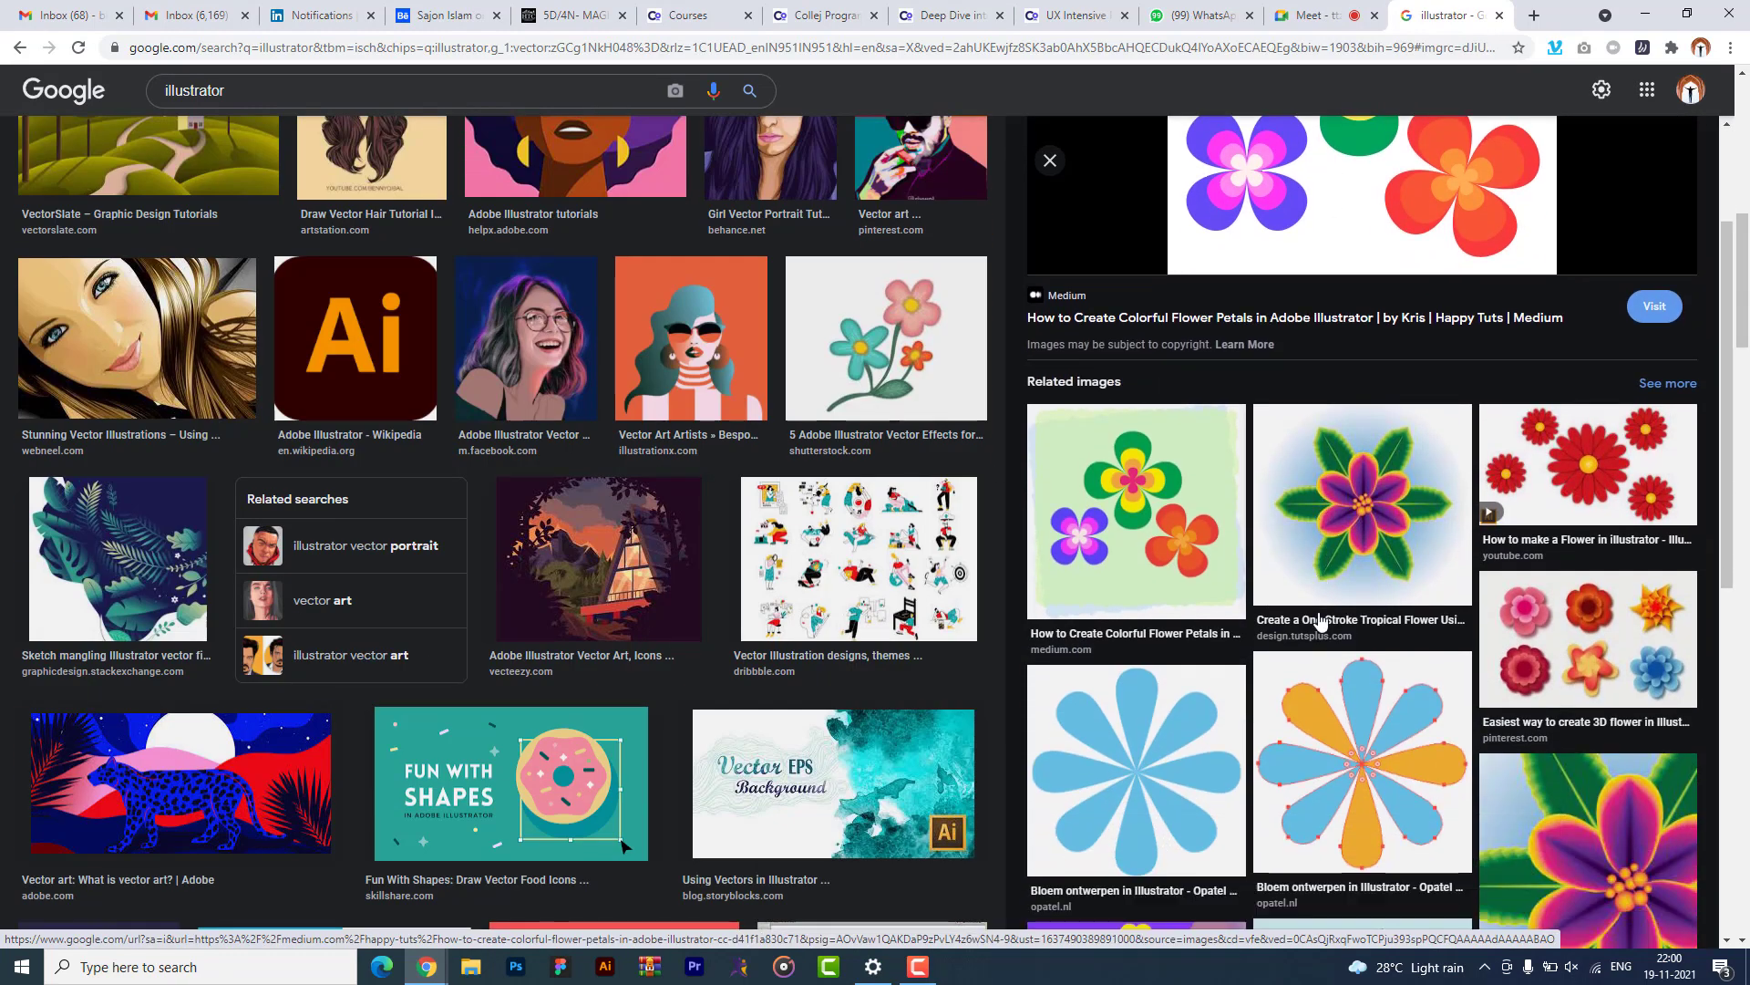
left_click(1290, 588)
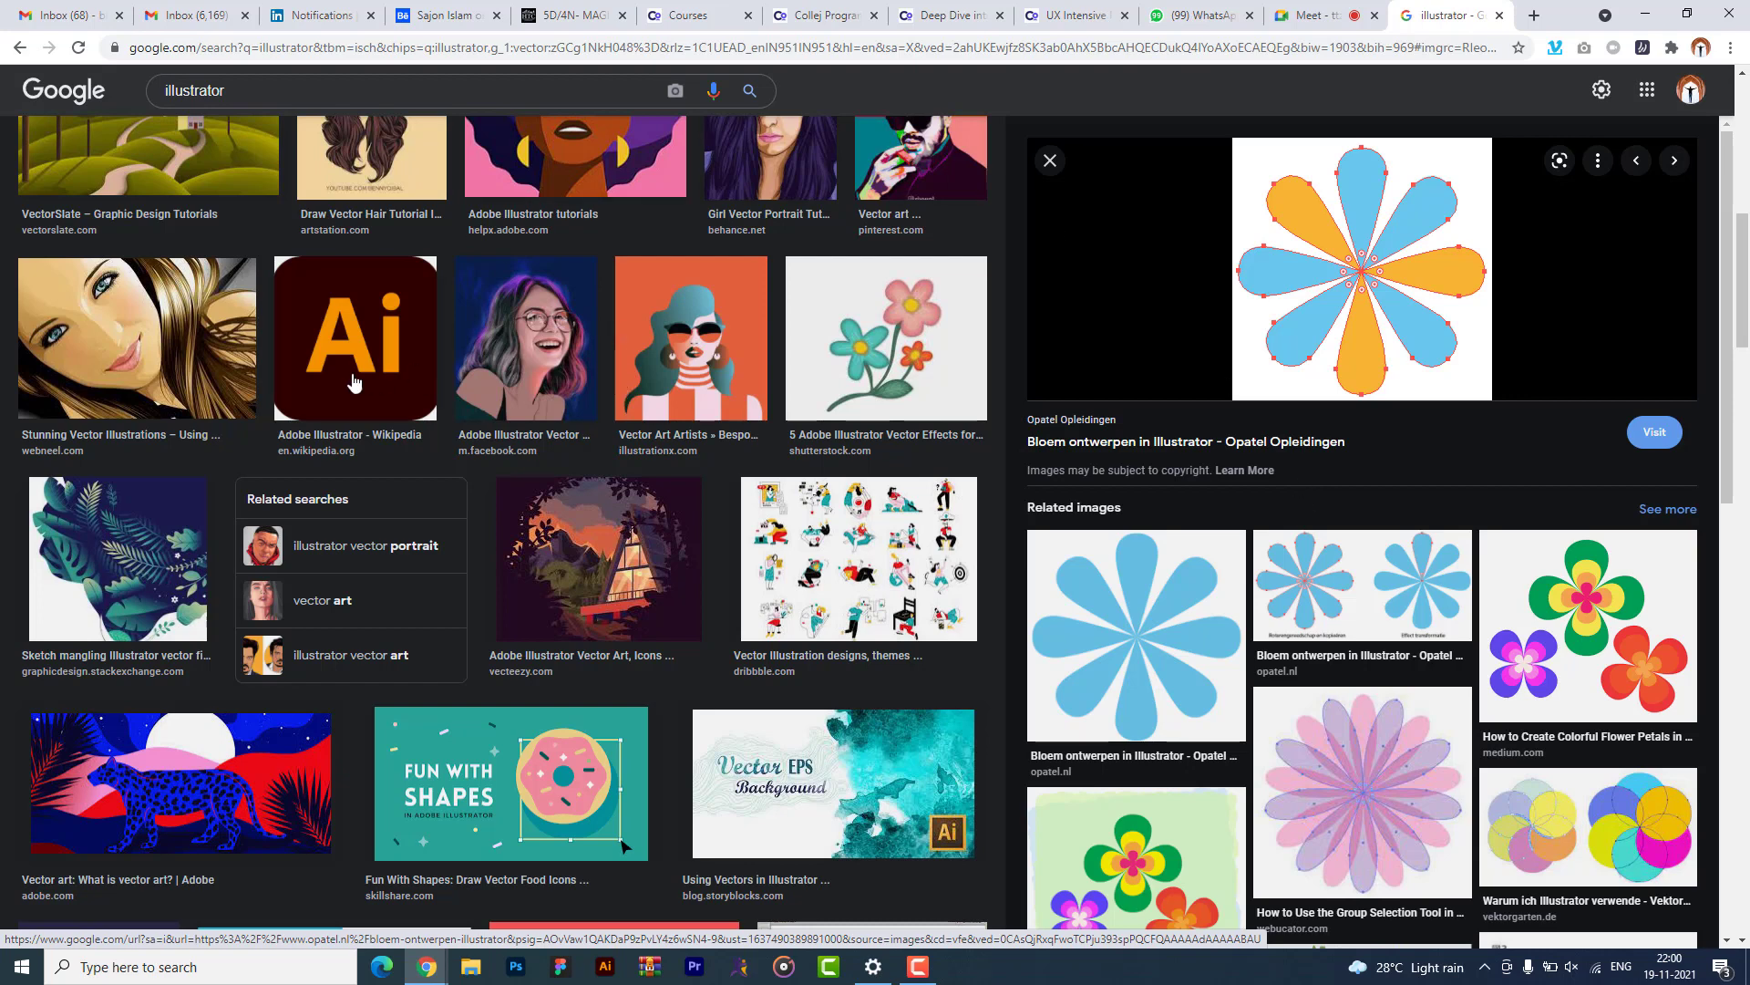
scroll(526, 417, "down", 2)
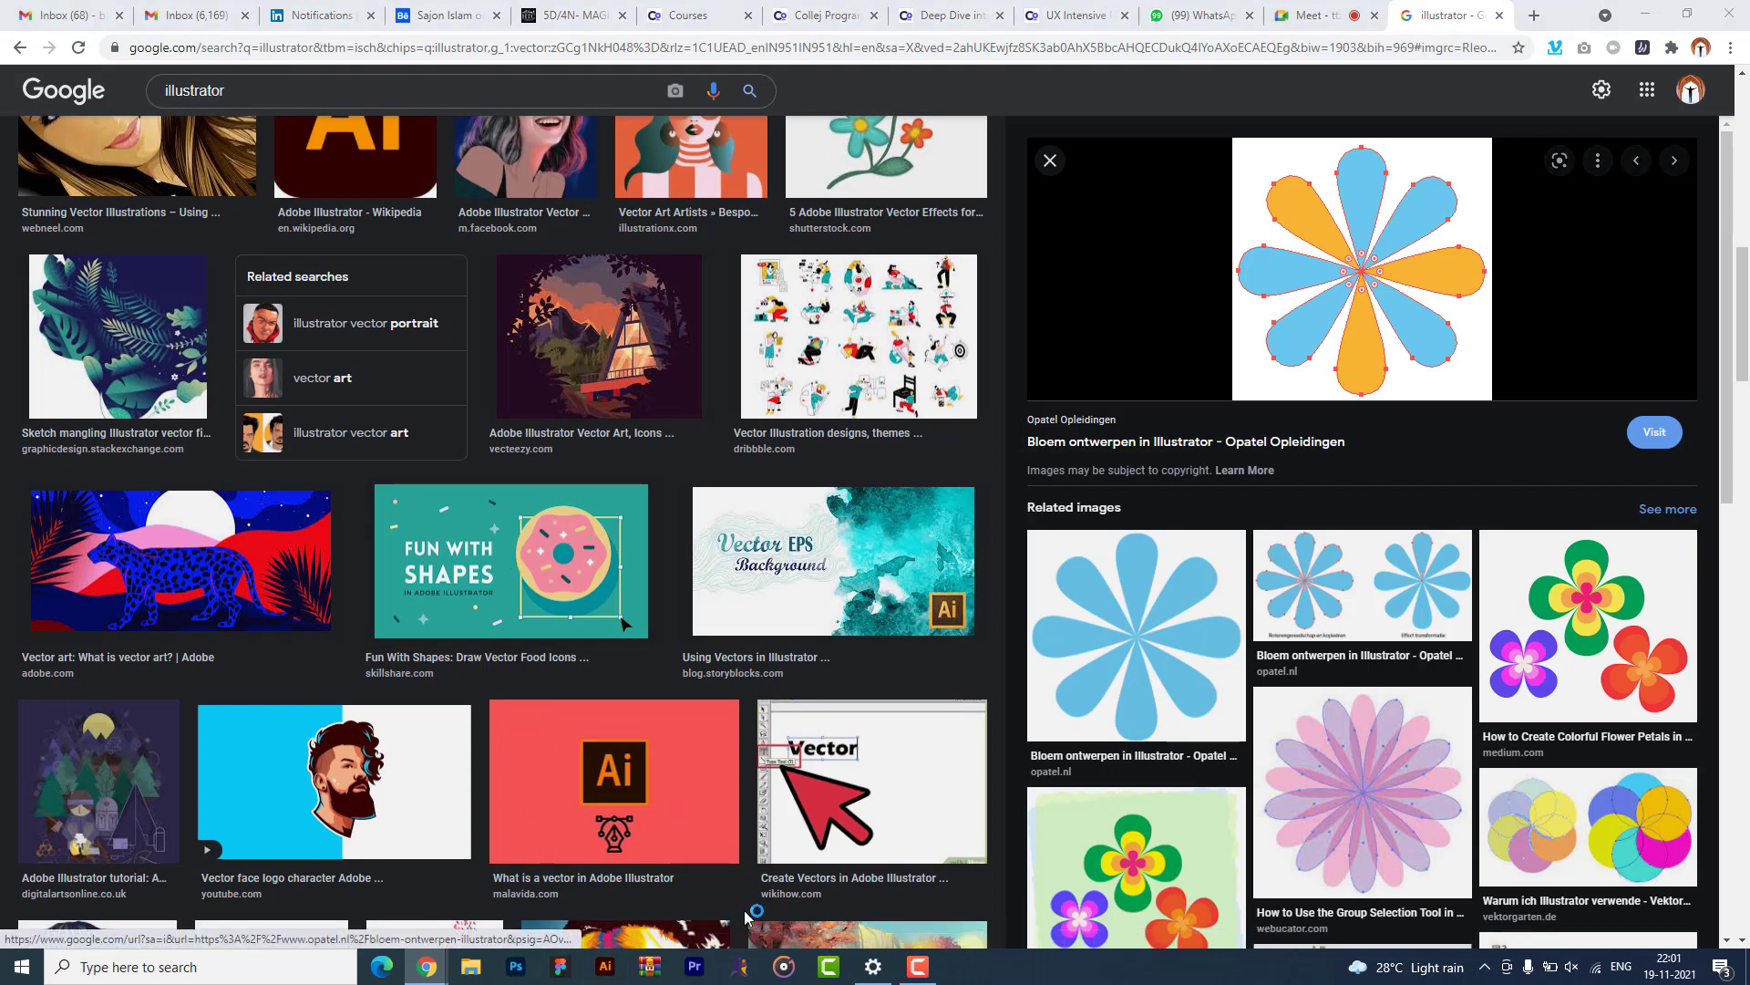
- Minimize the Chrome and Settings windows to clear the view to the desktop
mouse_move(429, 969)
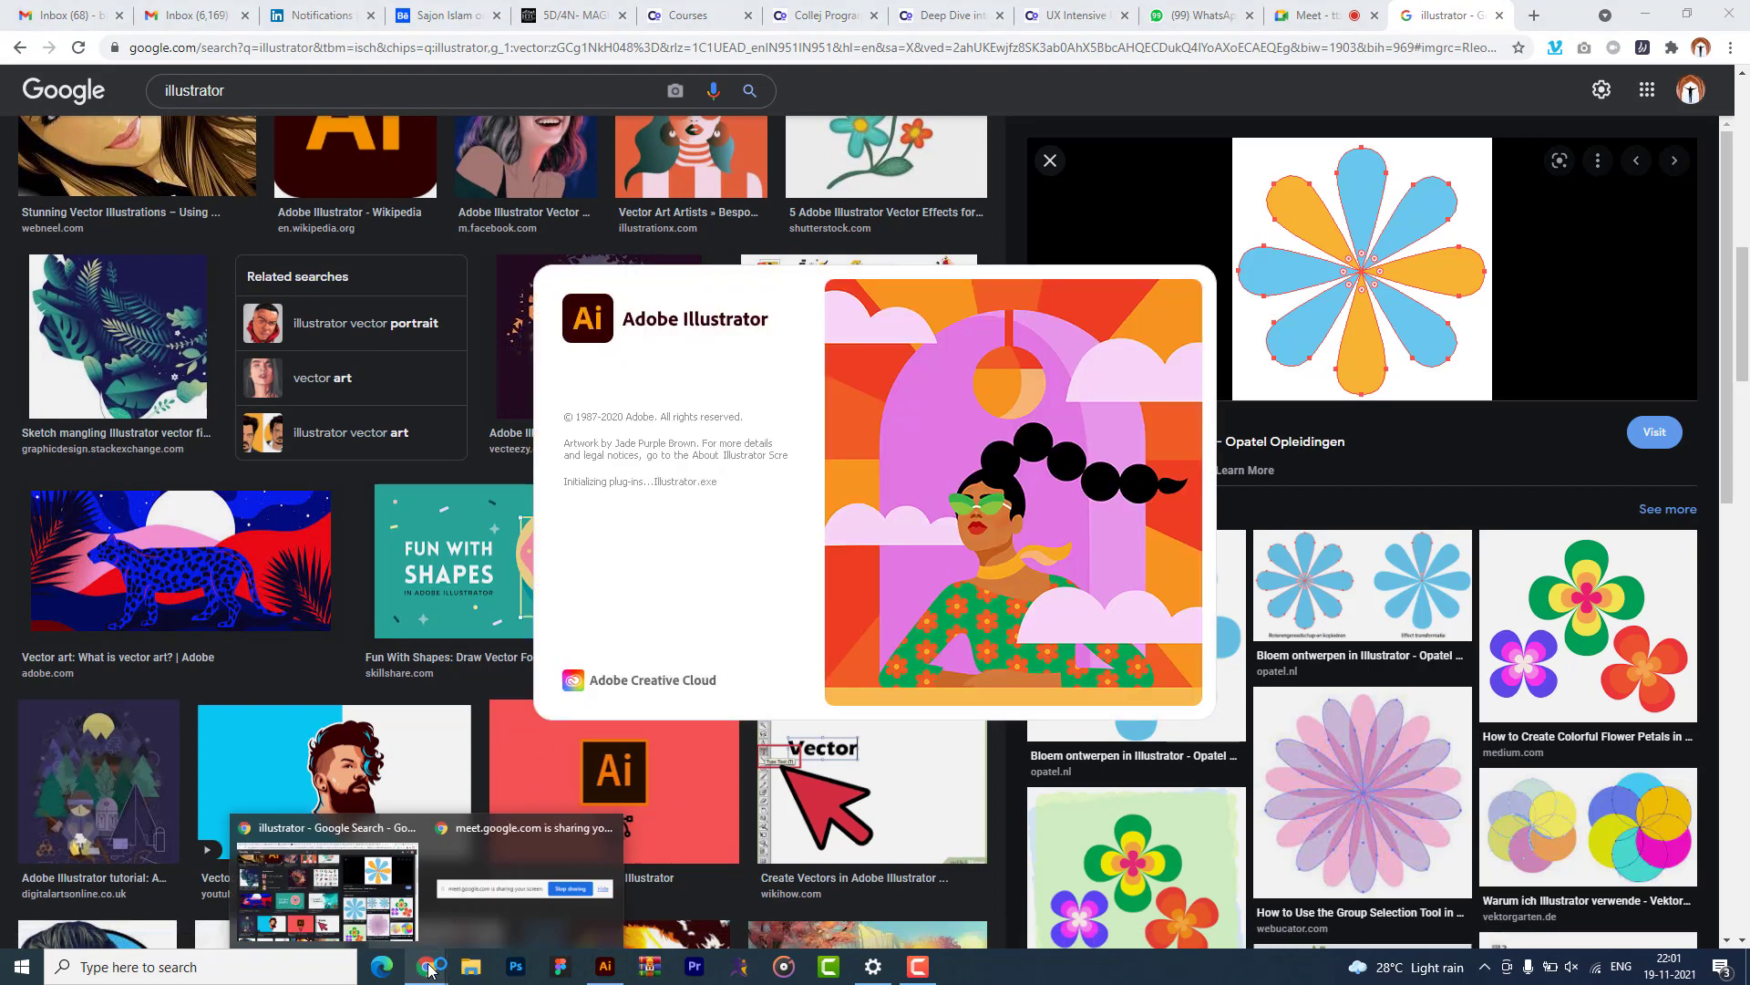
left_click(326, 889)
left_click(1646, 14)
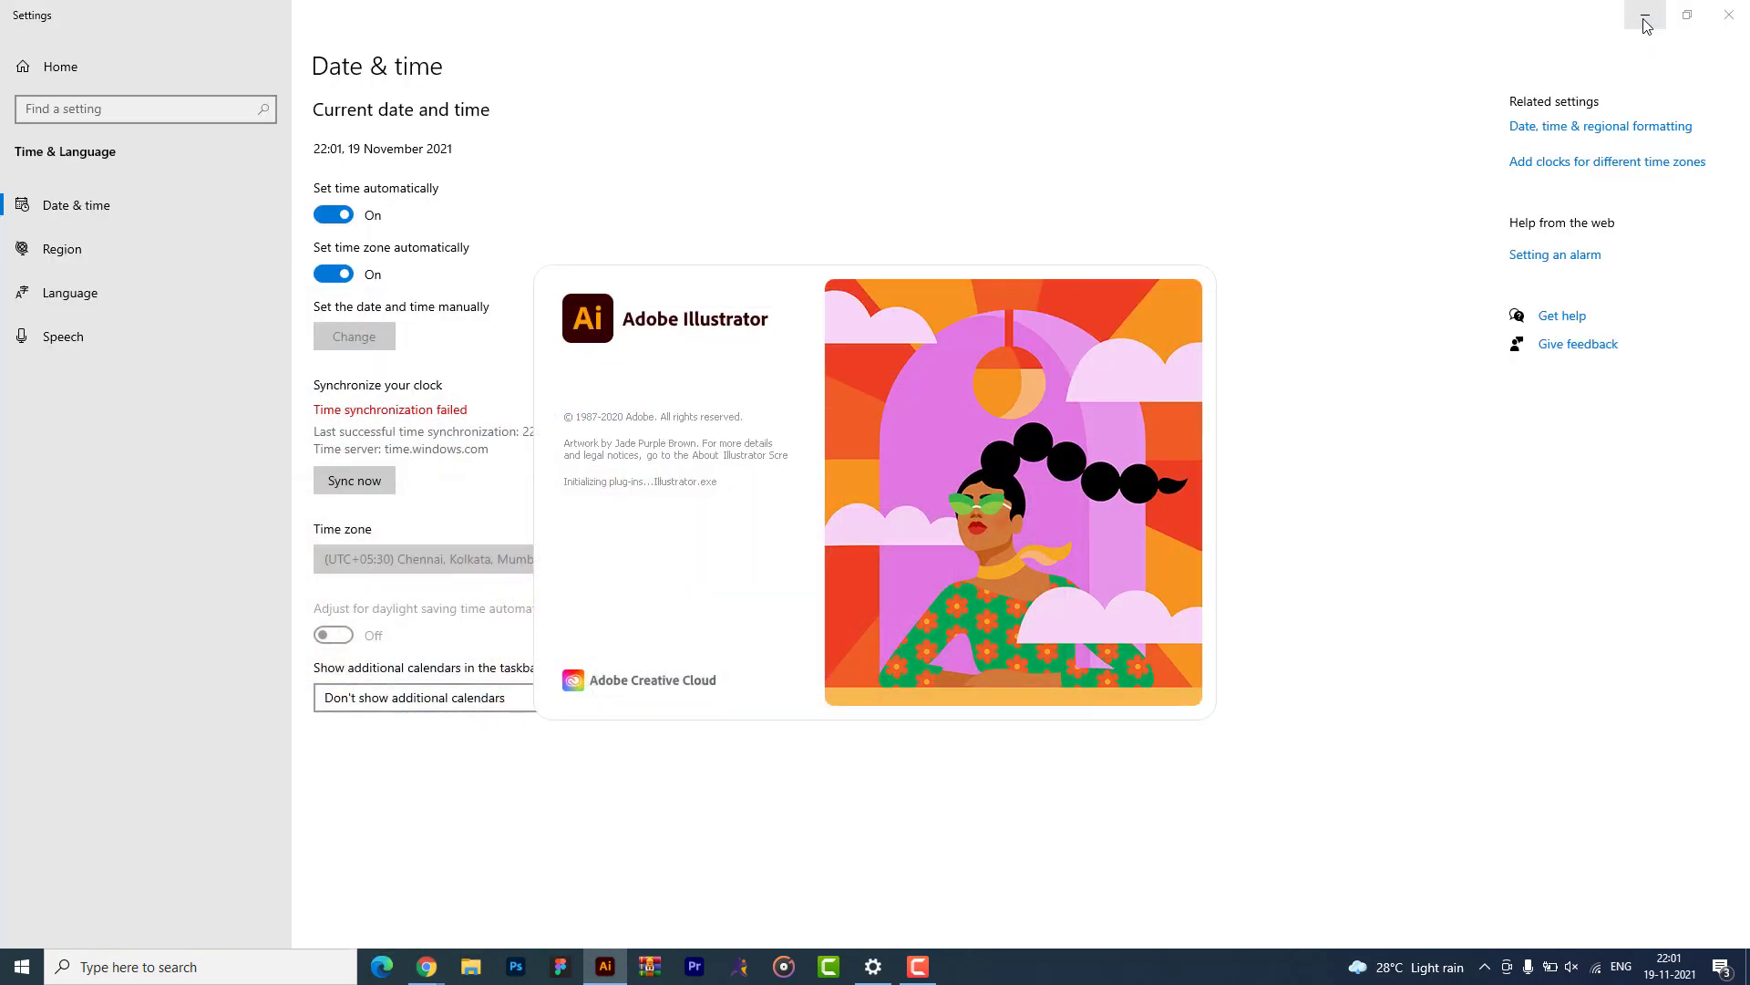
left_click(1646, 18)
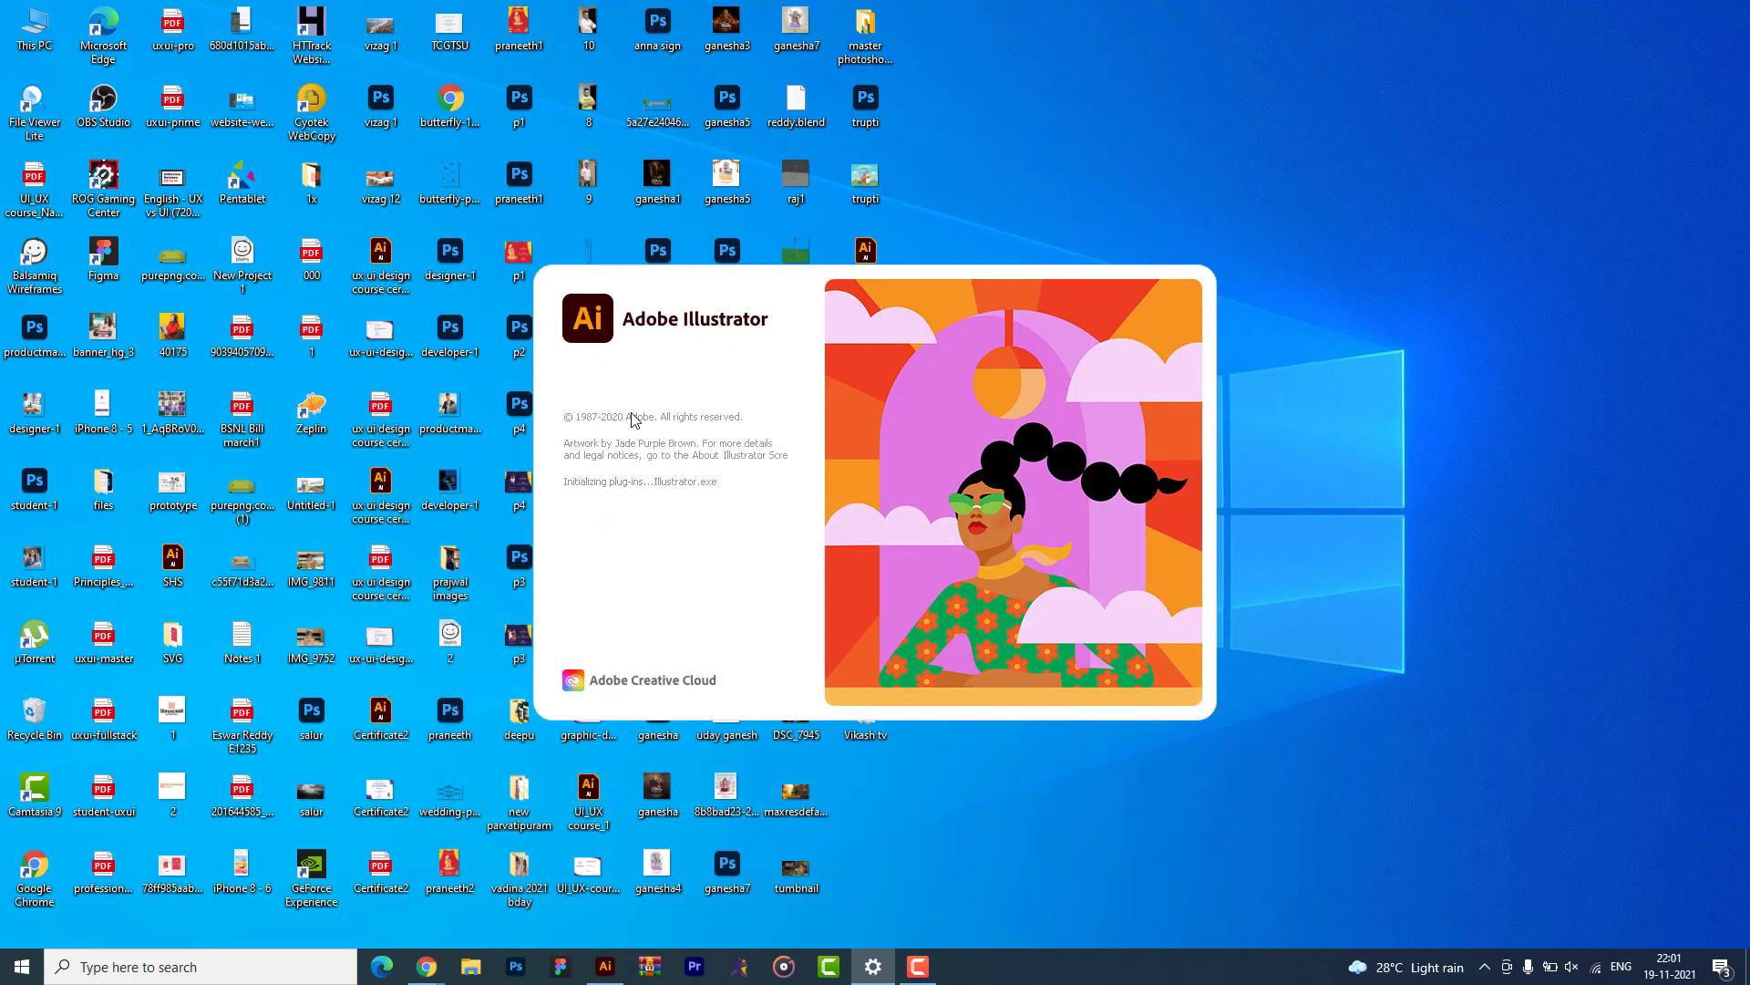
- Turn off the display of the desktop icons
right_click(1527, 143)
mouse_move(1571, 160)
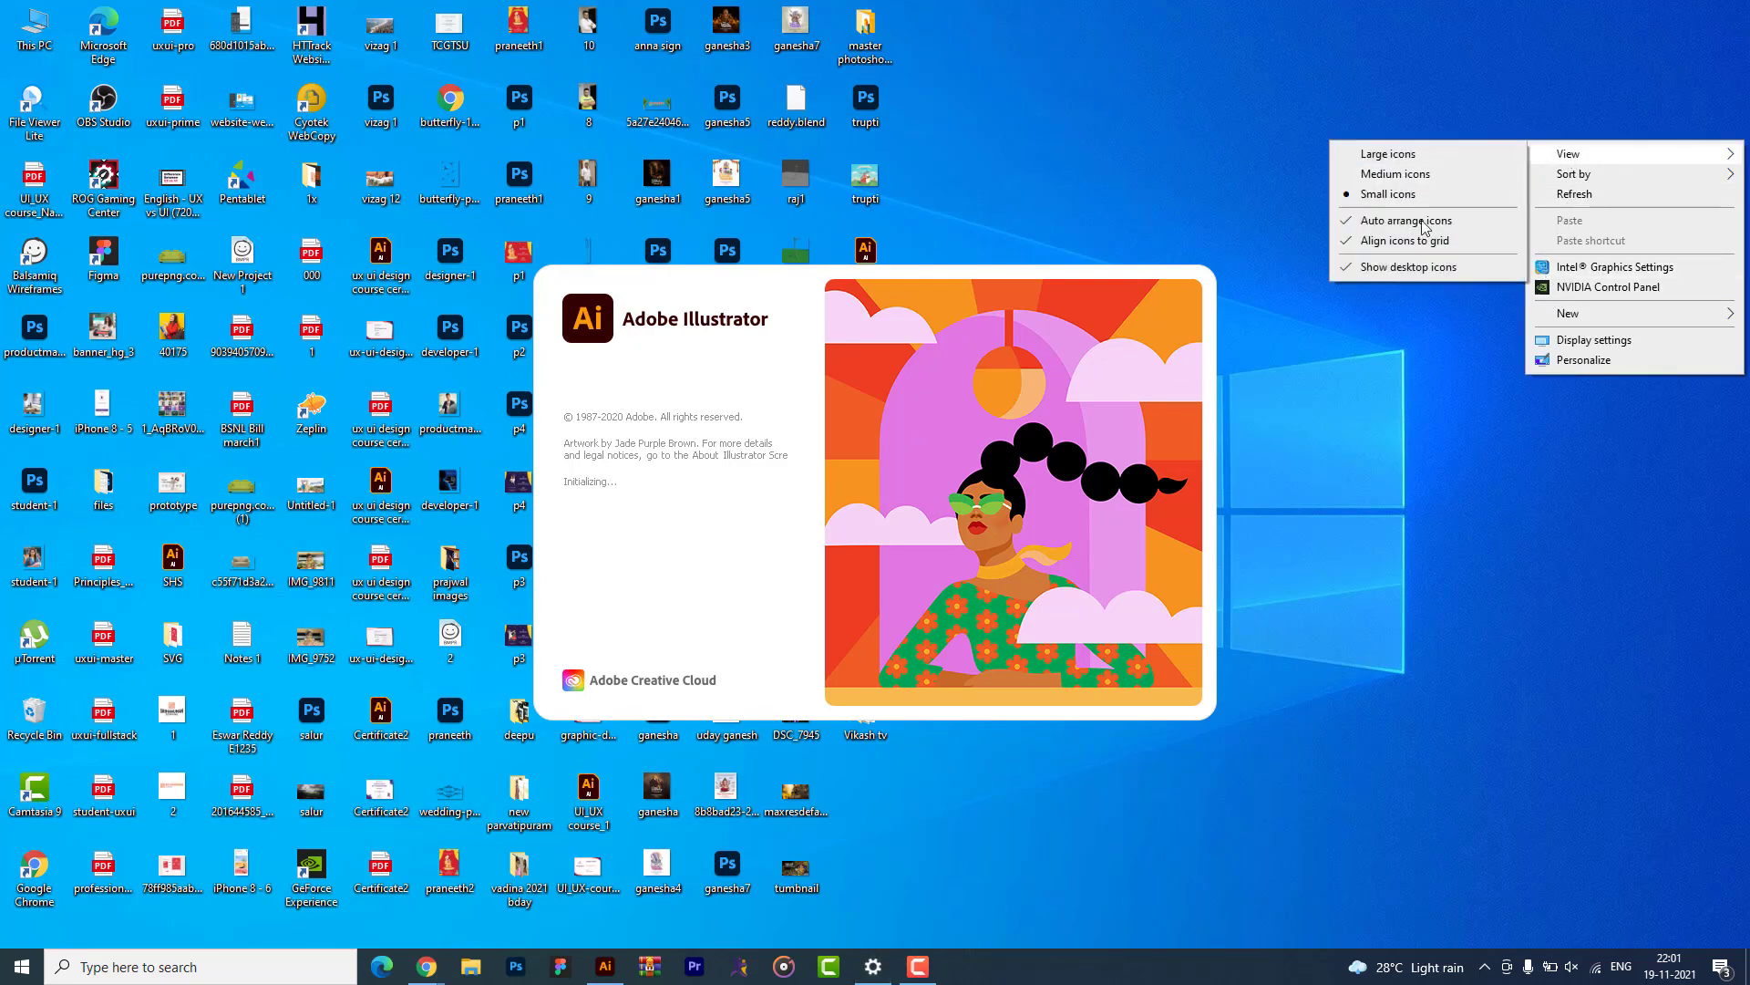
left_click(1384, 263)
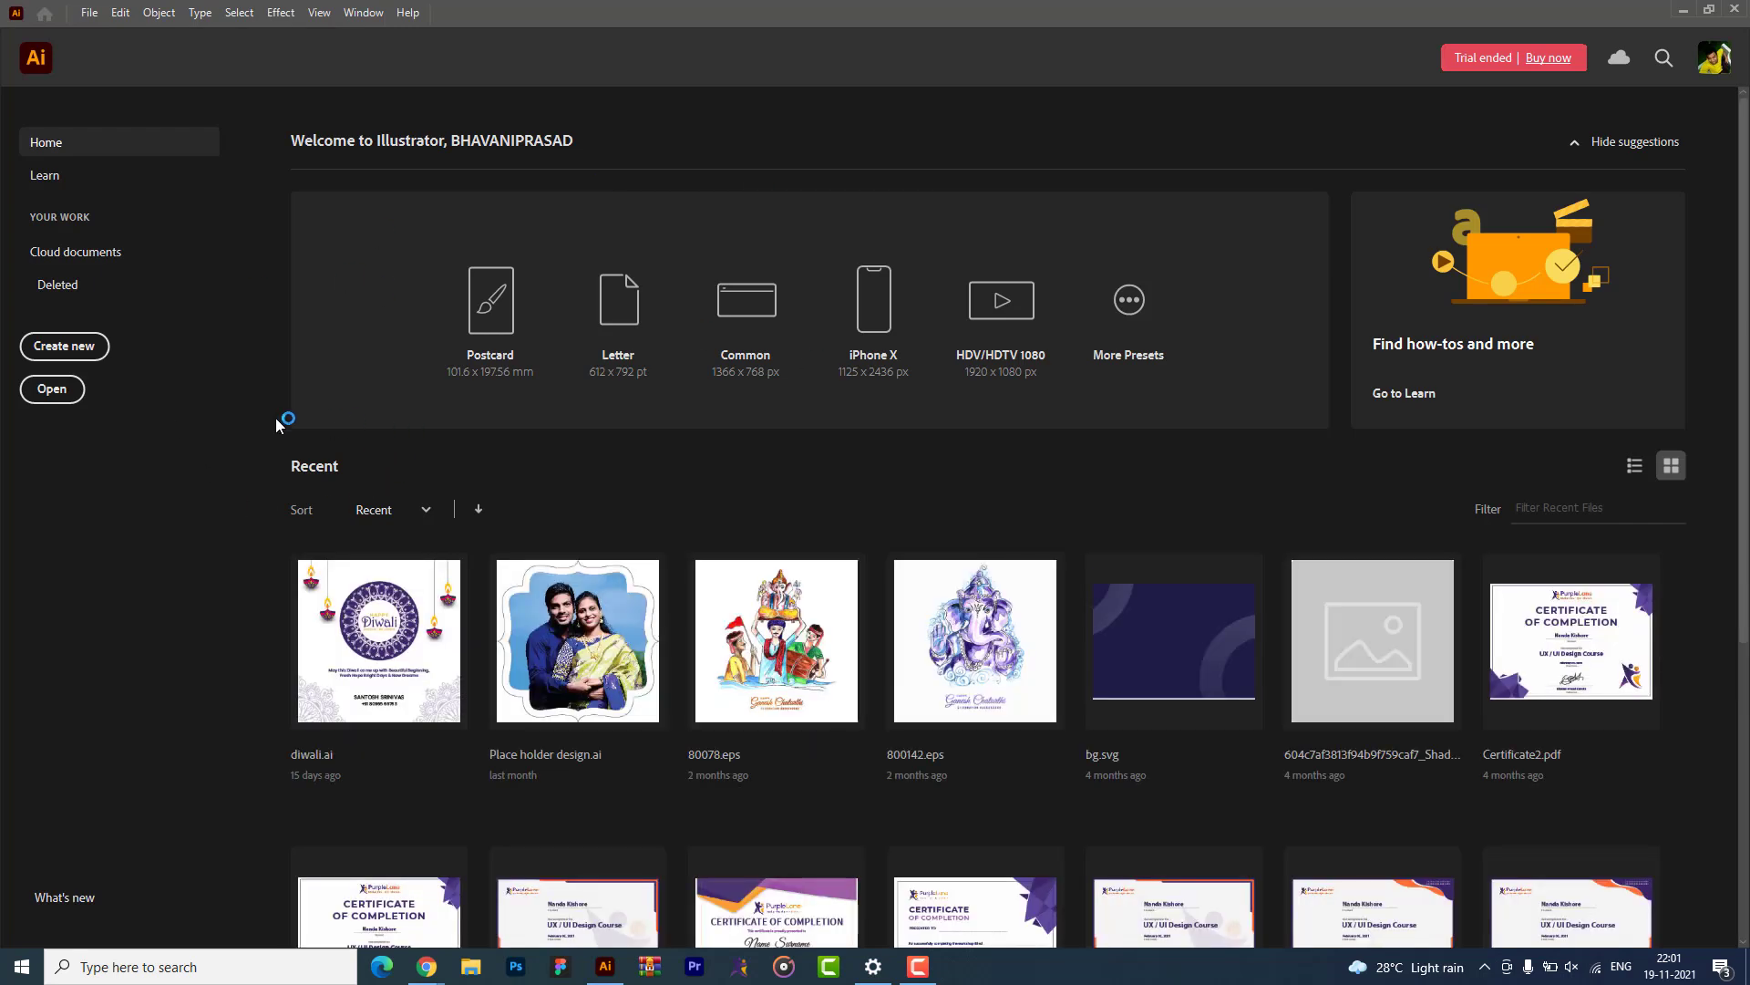
- Switch to Illustrator and review the recent files on its home screen and the available File commands
scroll(624, 444, "down", 5)
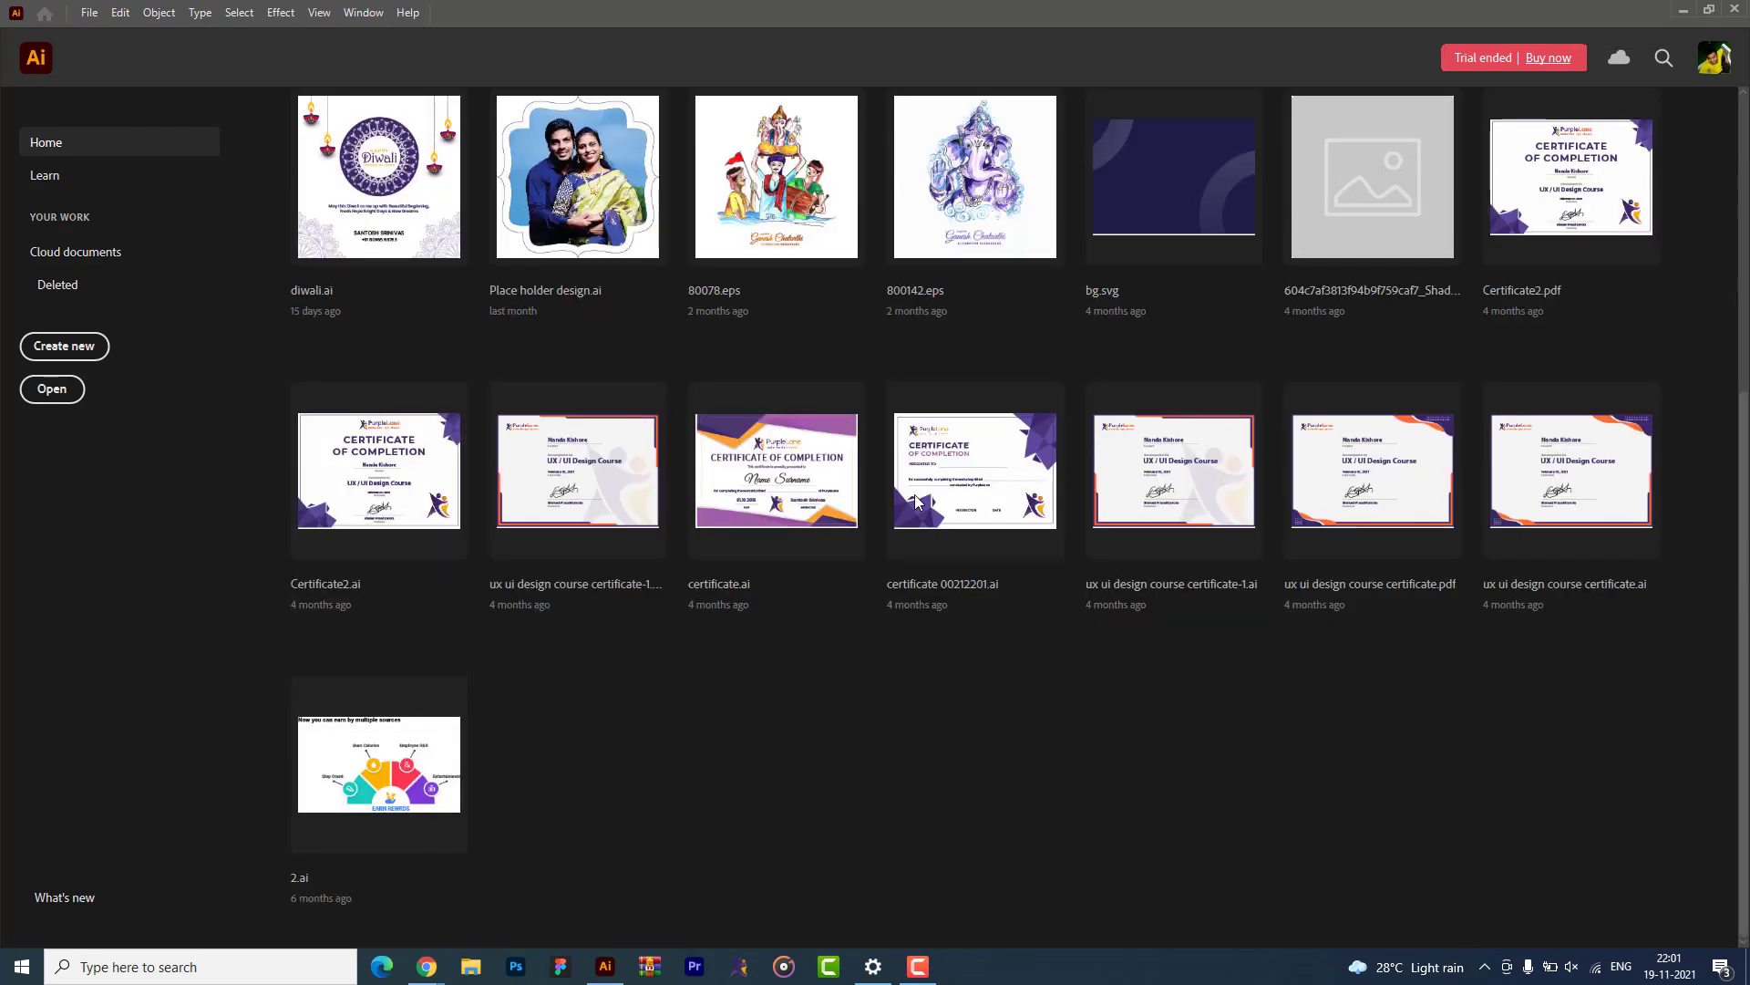
scroll(669, 443, "up", 5)
scroll(717, 493, "down", 5)
scroll(720, 381, "up", 5)
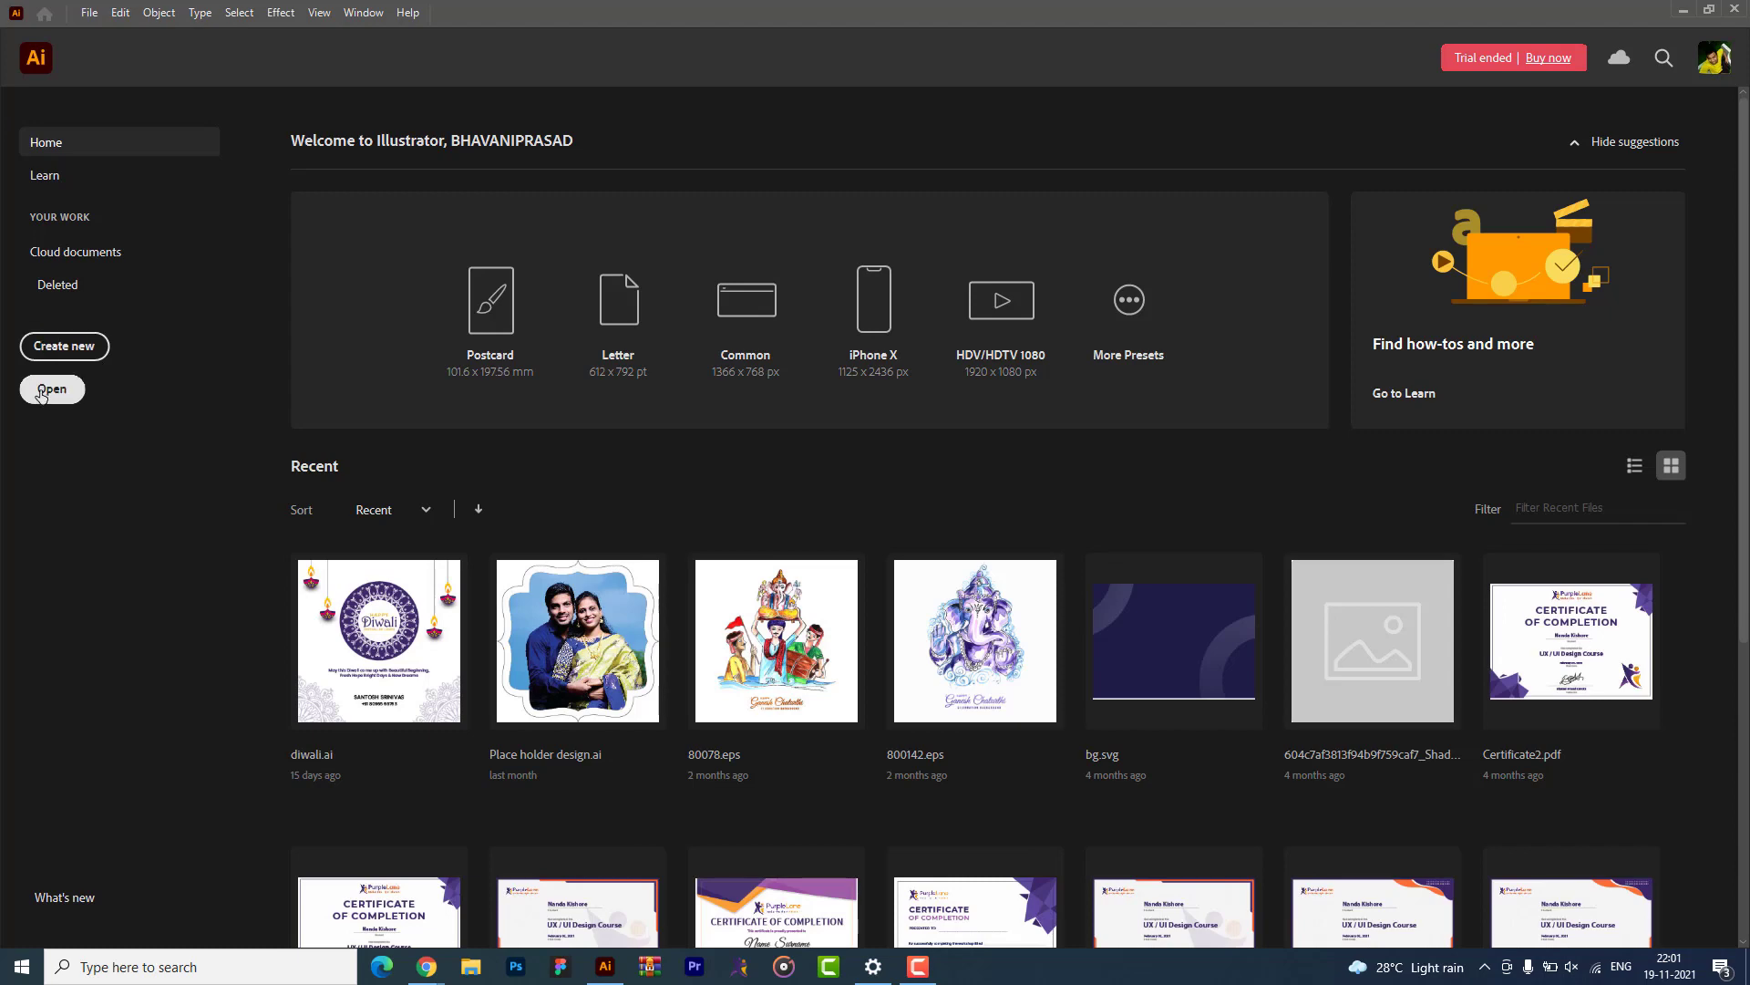
left_click(91, 13)
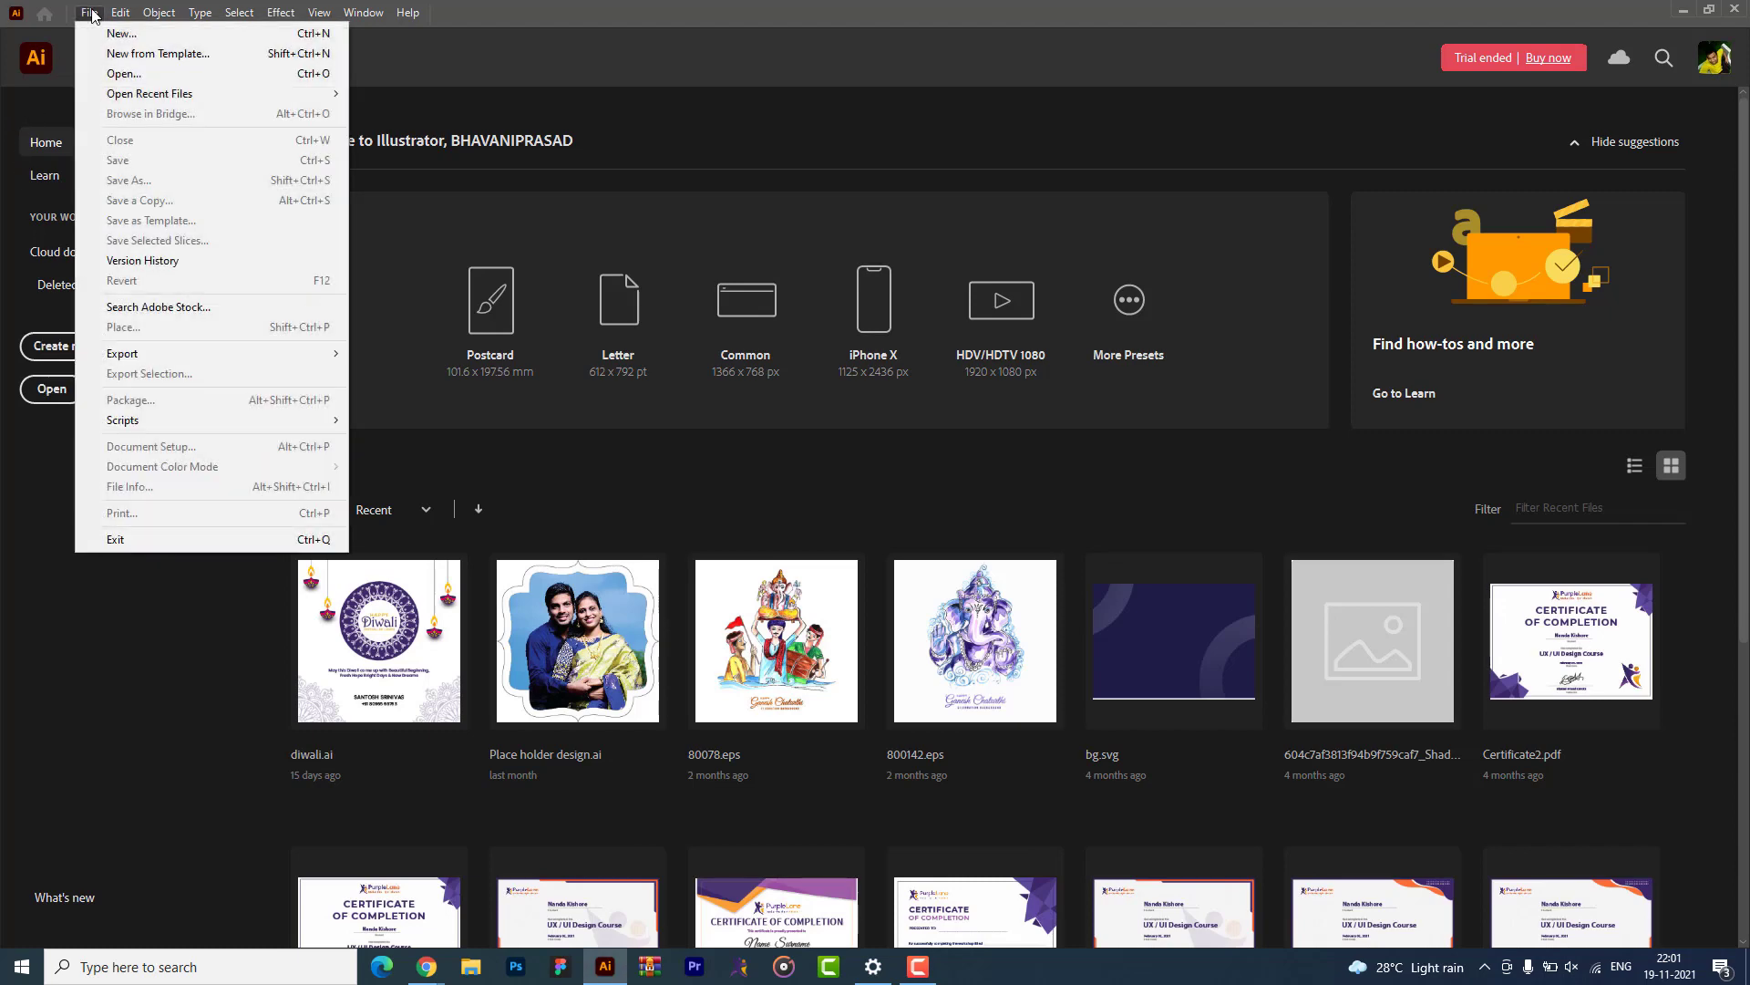
left_click(737, 69)
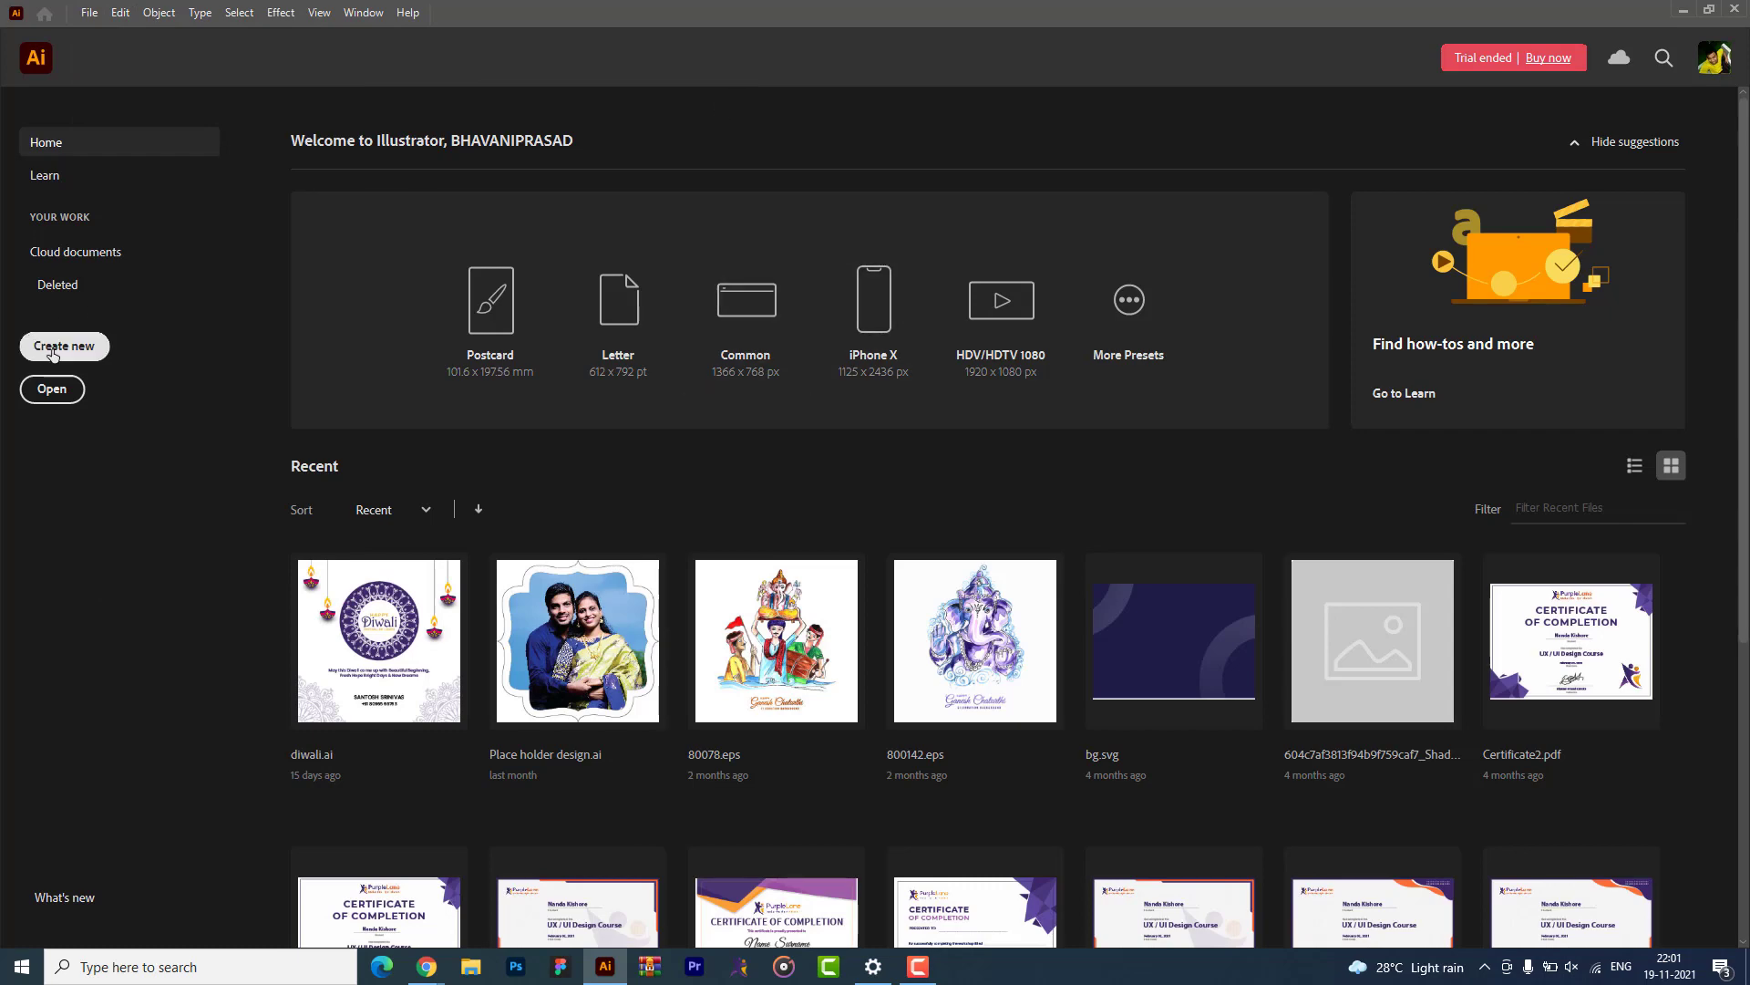
- Start a new document and look through the Saved, Mobile, Web and Film & Video presets, ending on the recent items
left_click(80, 359)
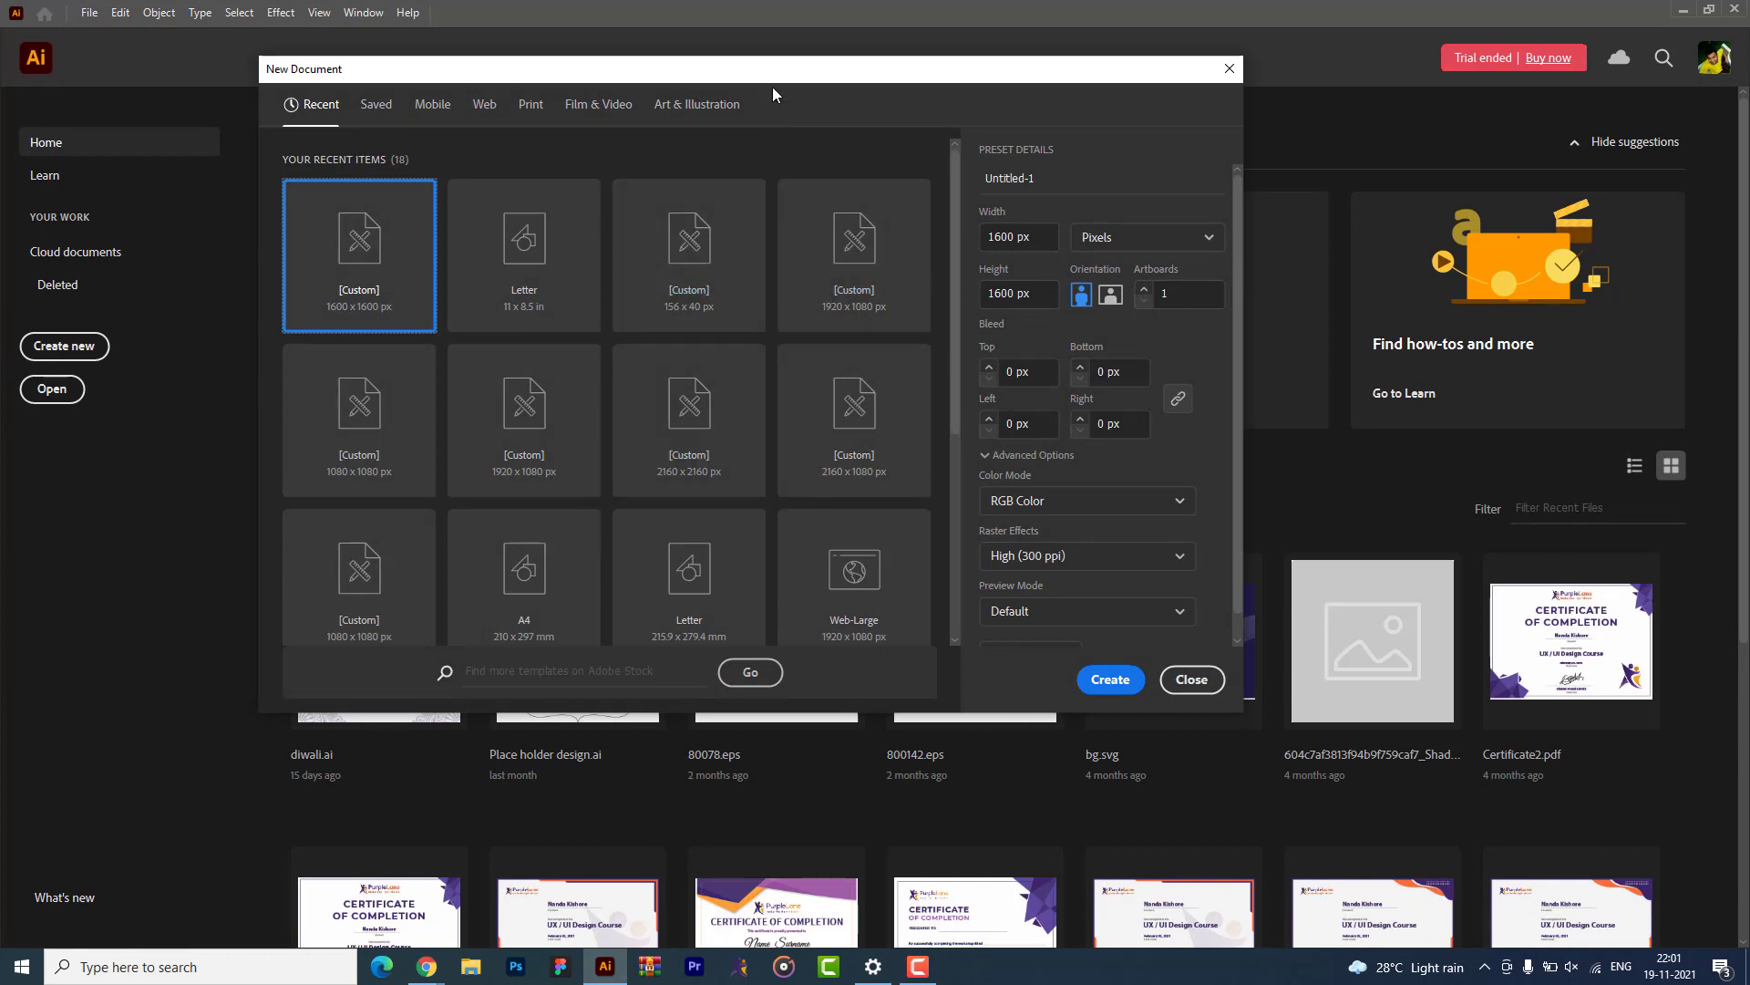
left_click_drag(773, 75, 950, 145)
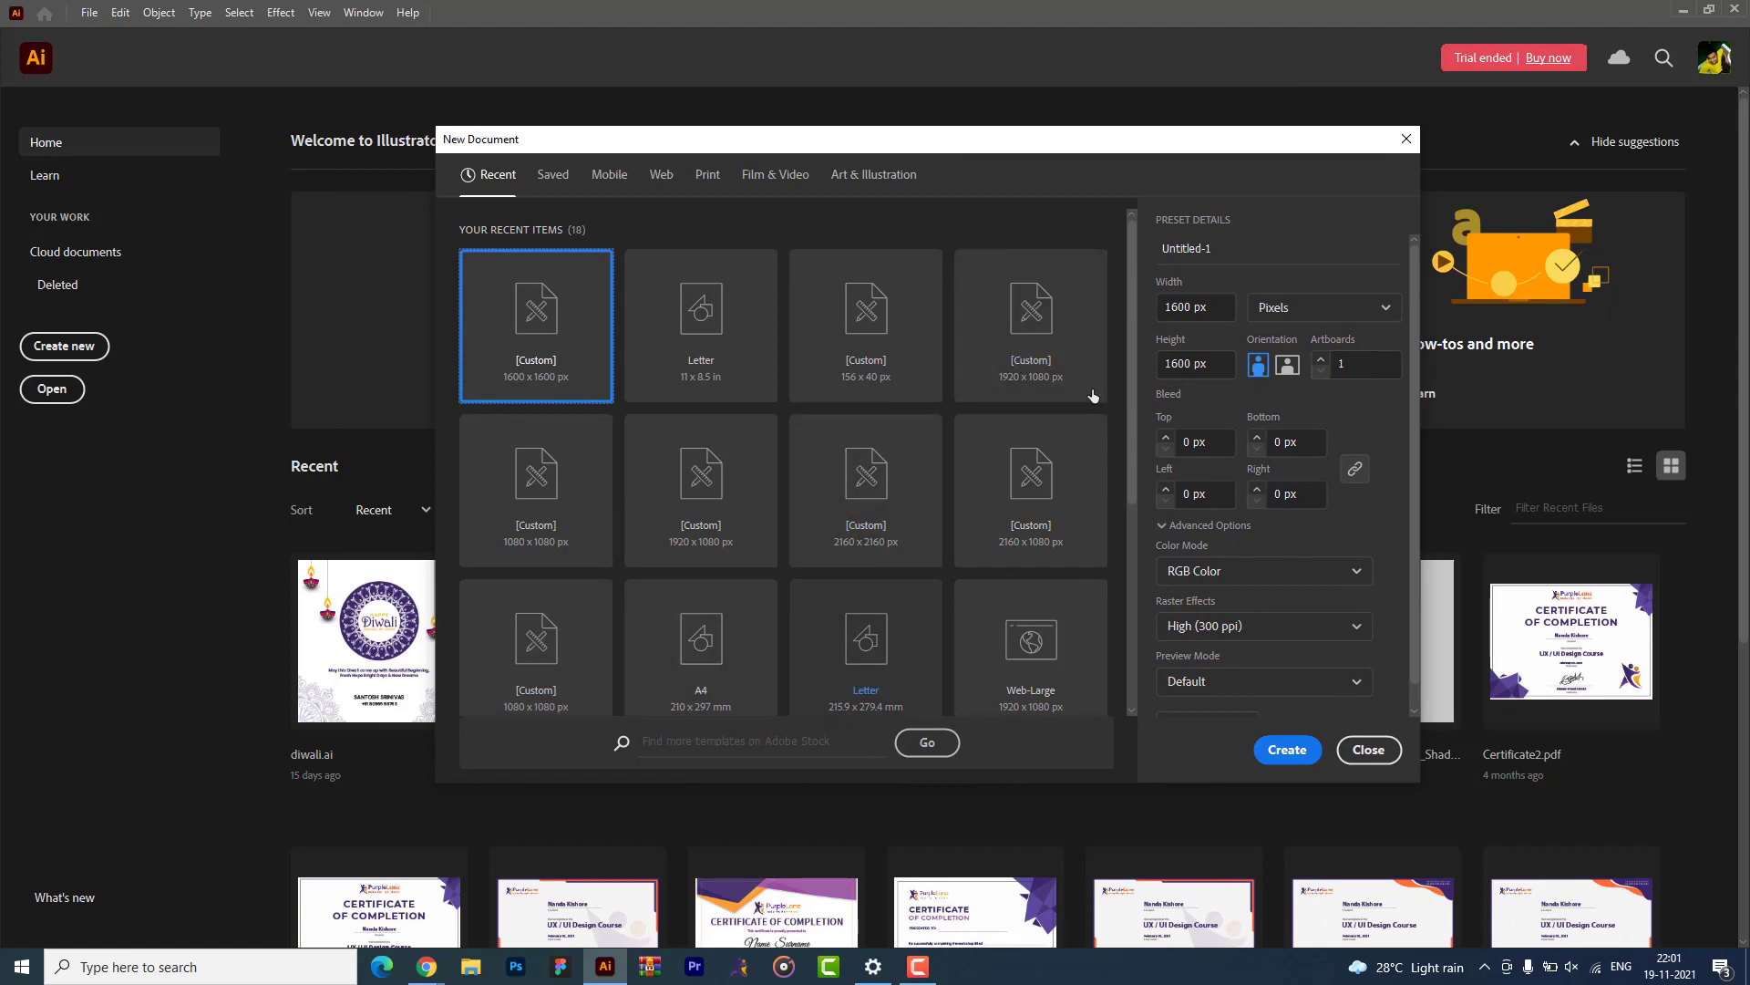
left_click(552, 175)
left_click(611, 177)
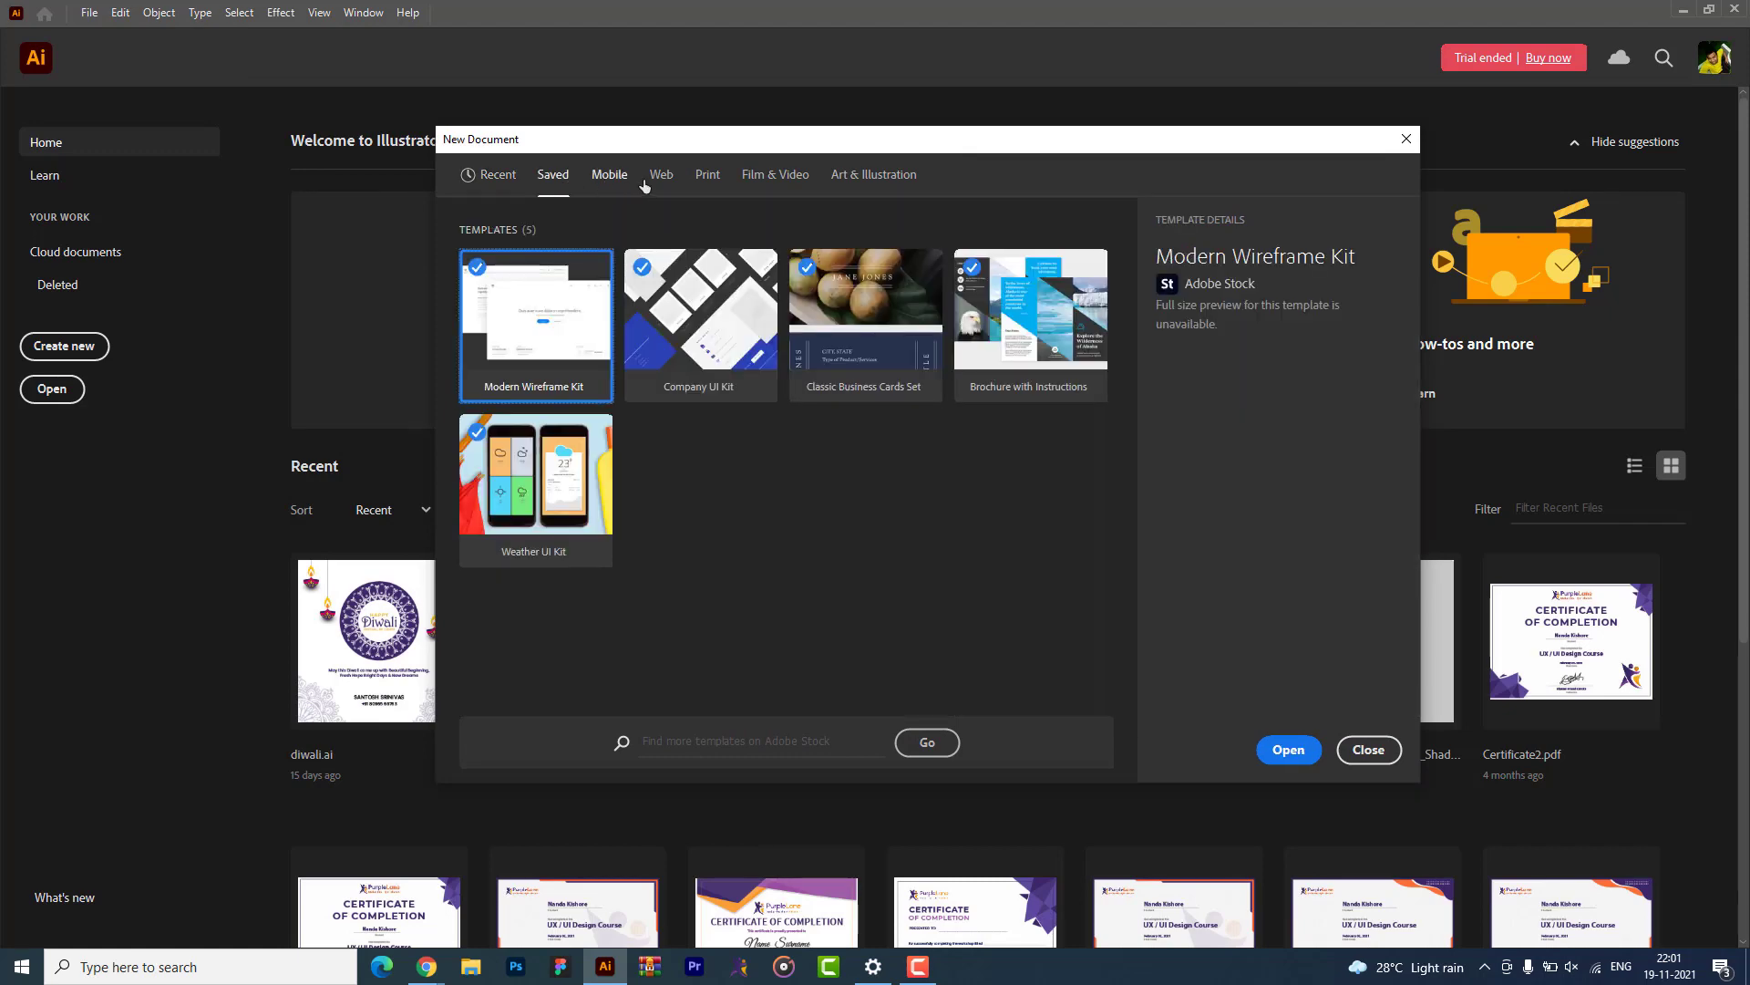
left_click(662, 177)
left_click(795, 176)
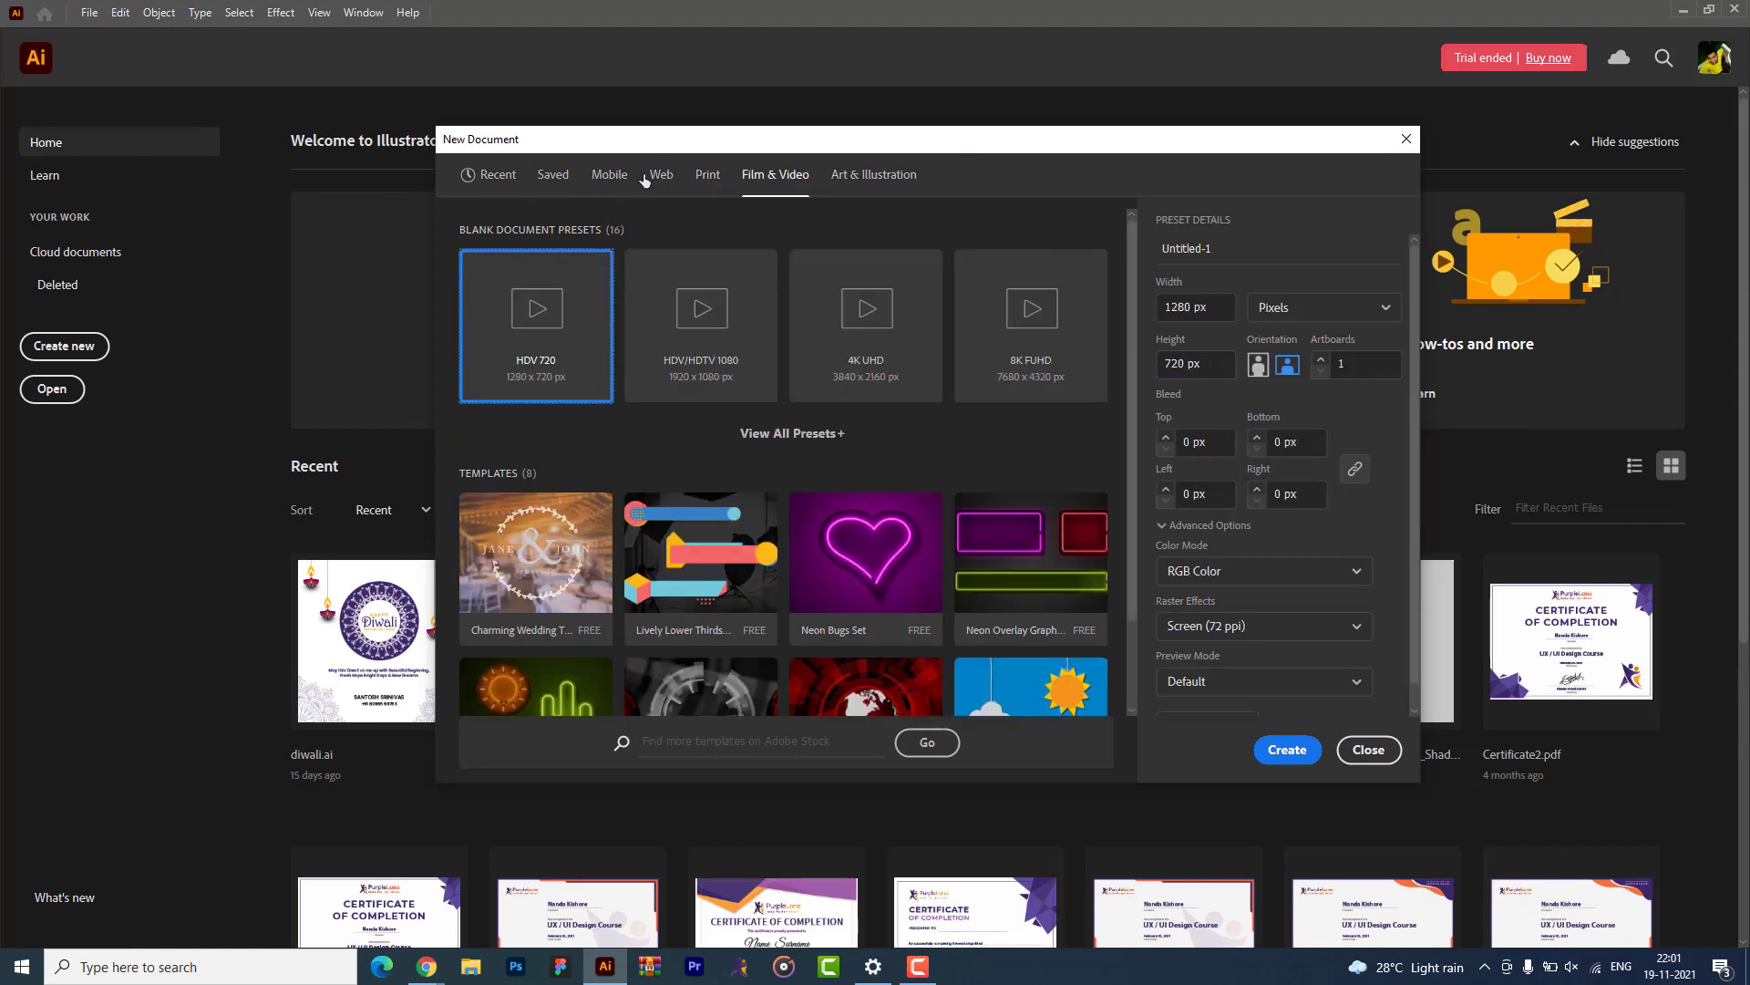
left_click(497, 175)
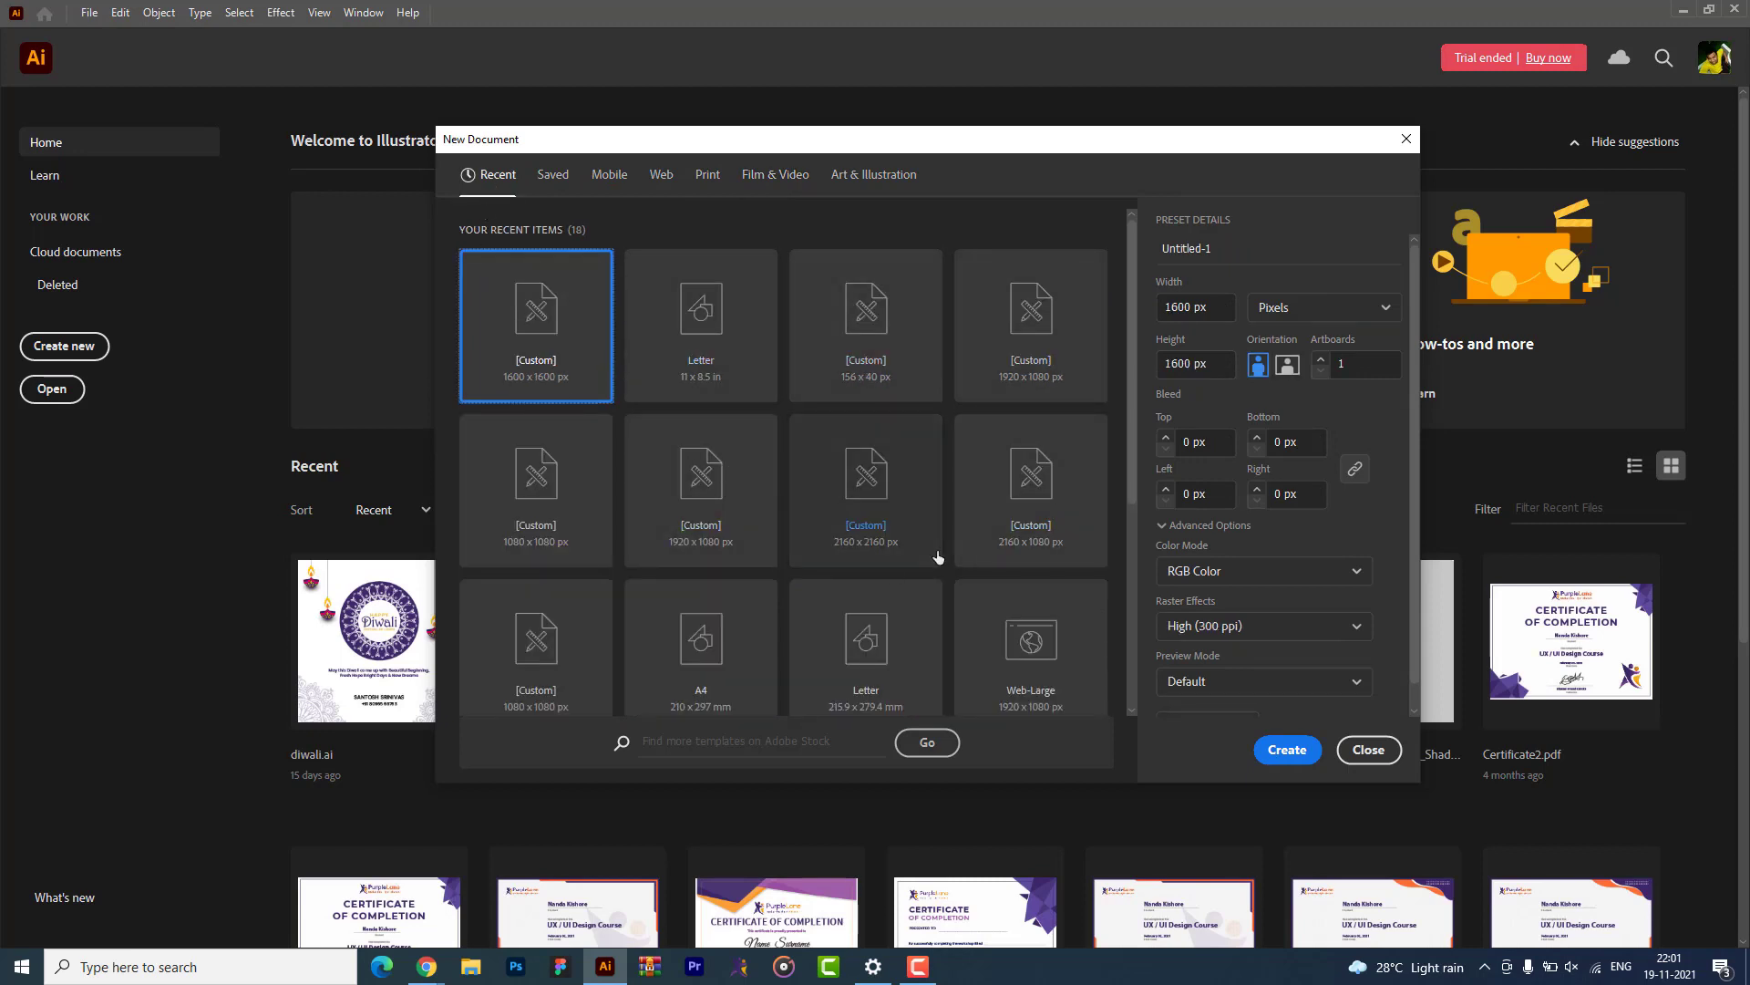
- Look through the Saved templates and the Mobile and Web presets and templates for a new document
left_click(570, 178)
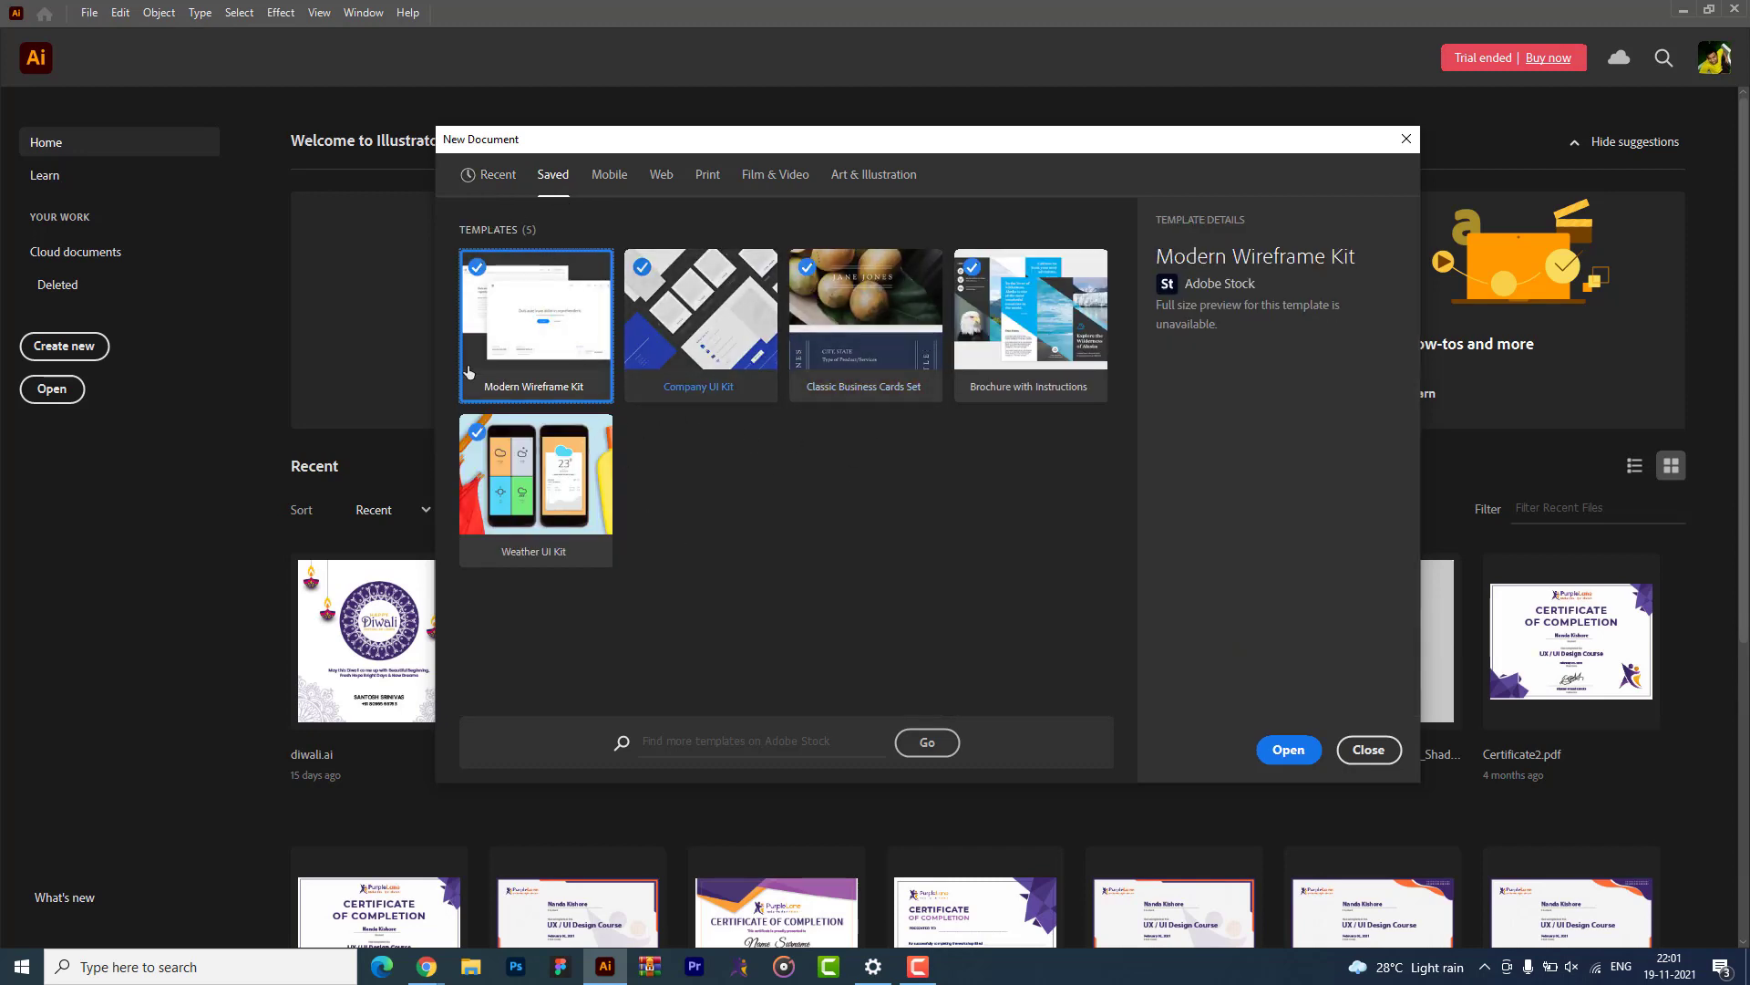
left_click(604, 179)
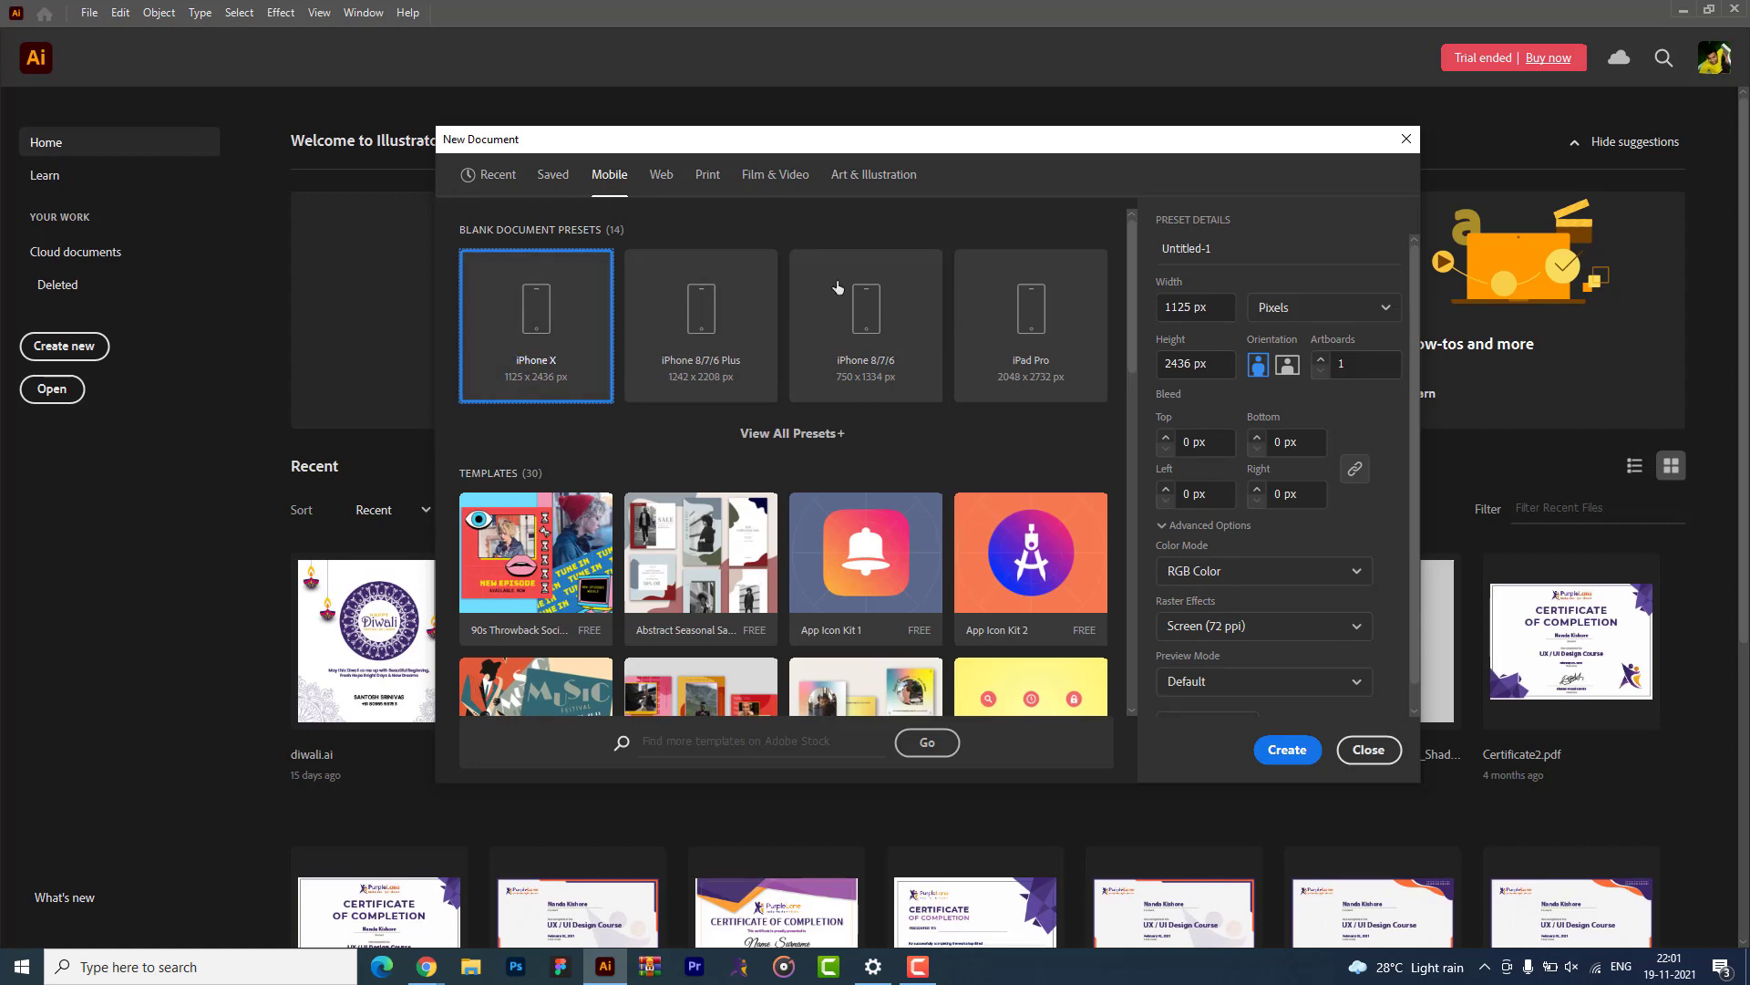
scroll(828, 364, "down", 10)
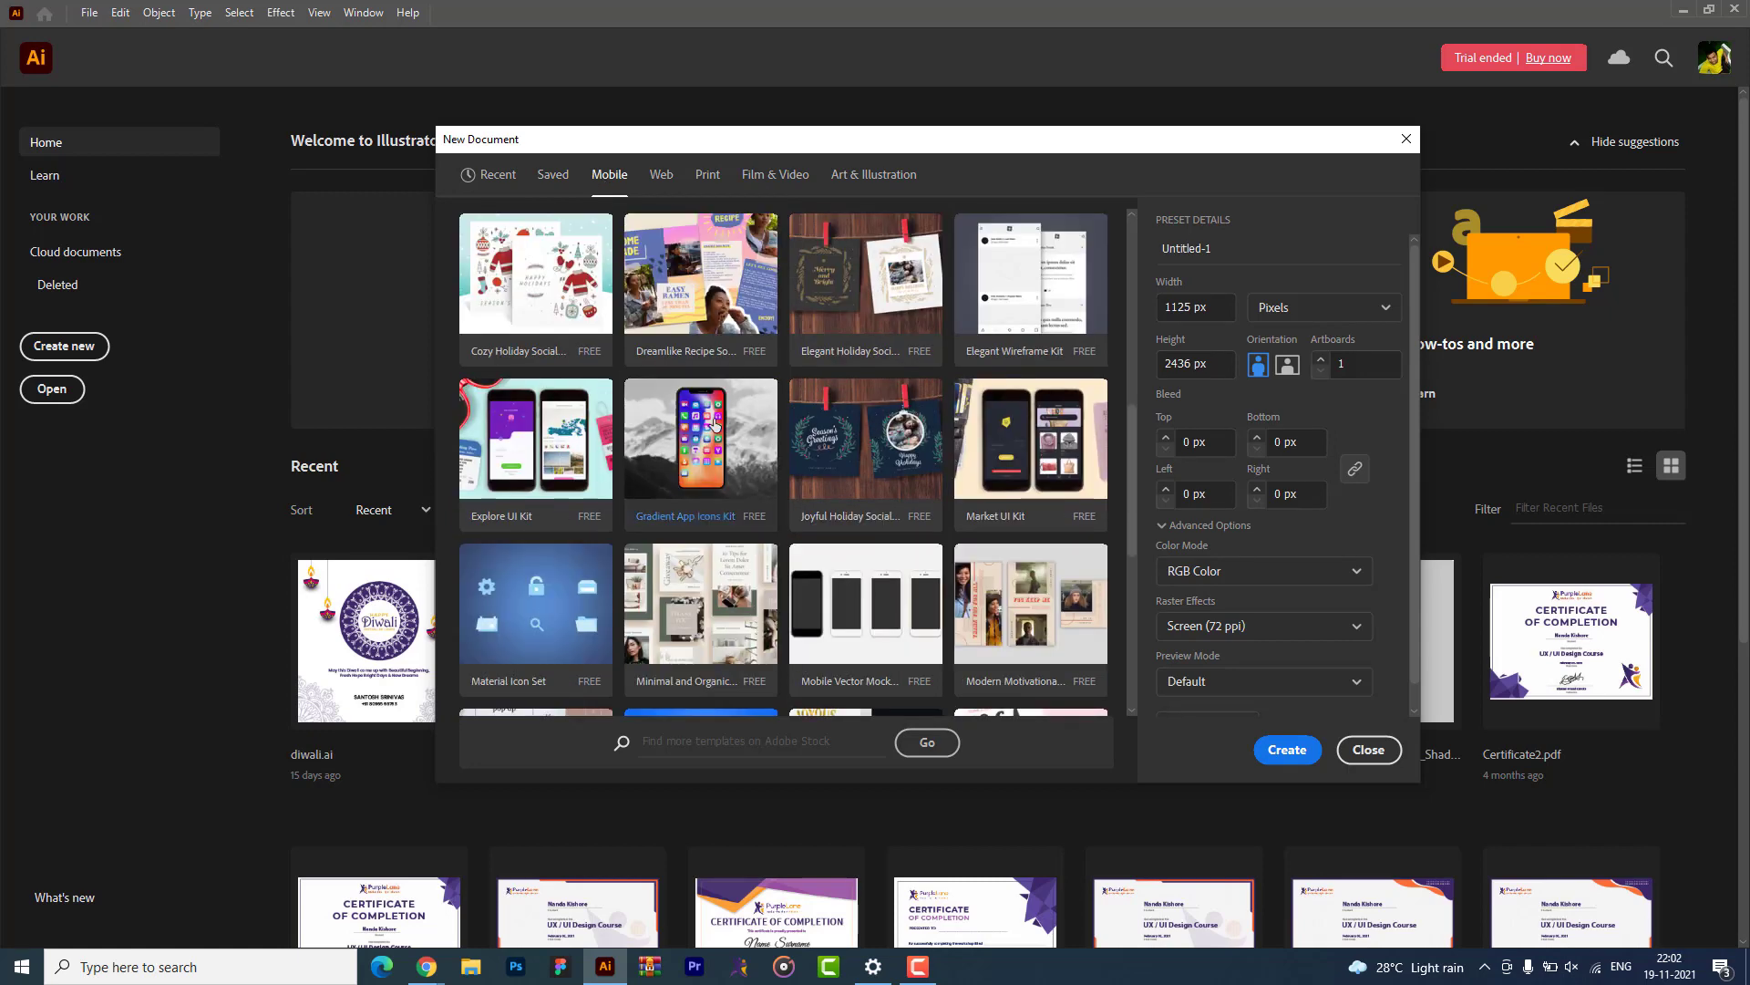
scroll(817, 476, "up", 10)
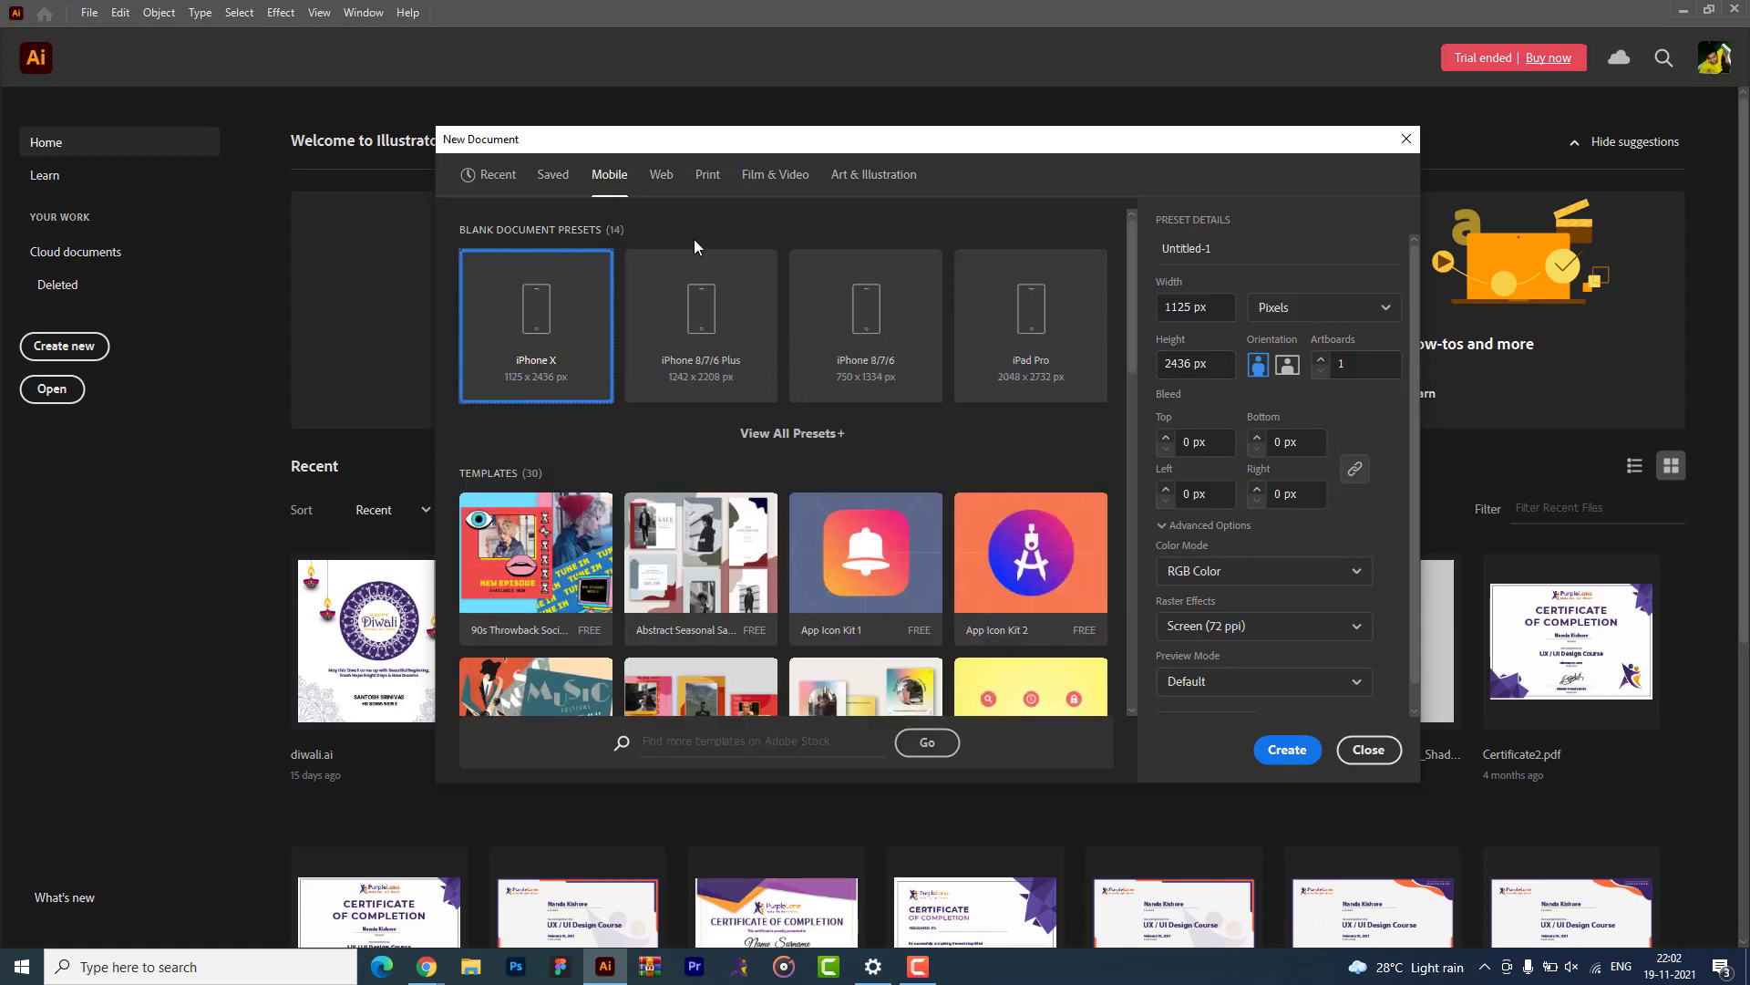
left_click(665, 180)
scroll(845, 418, "down", 5)
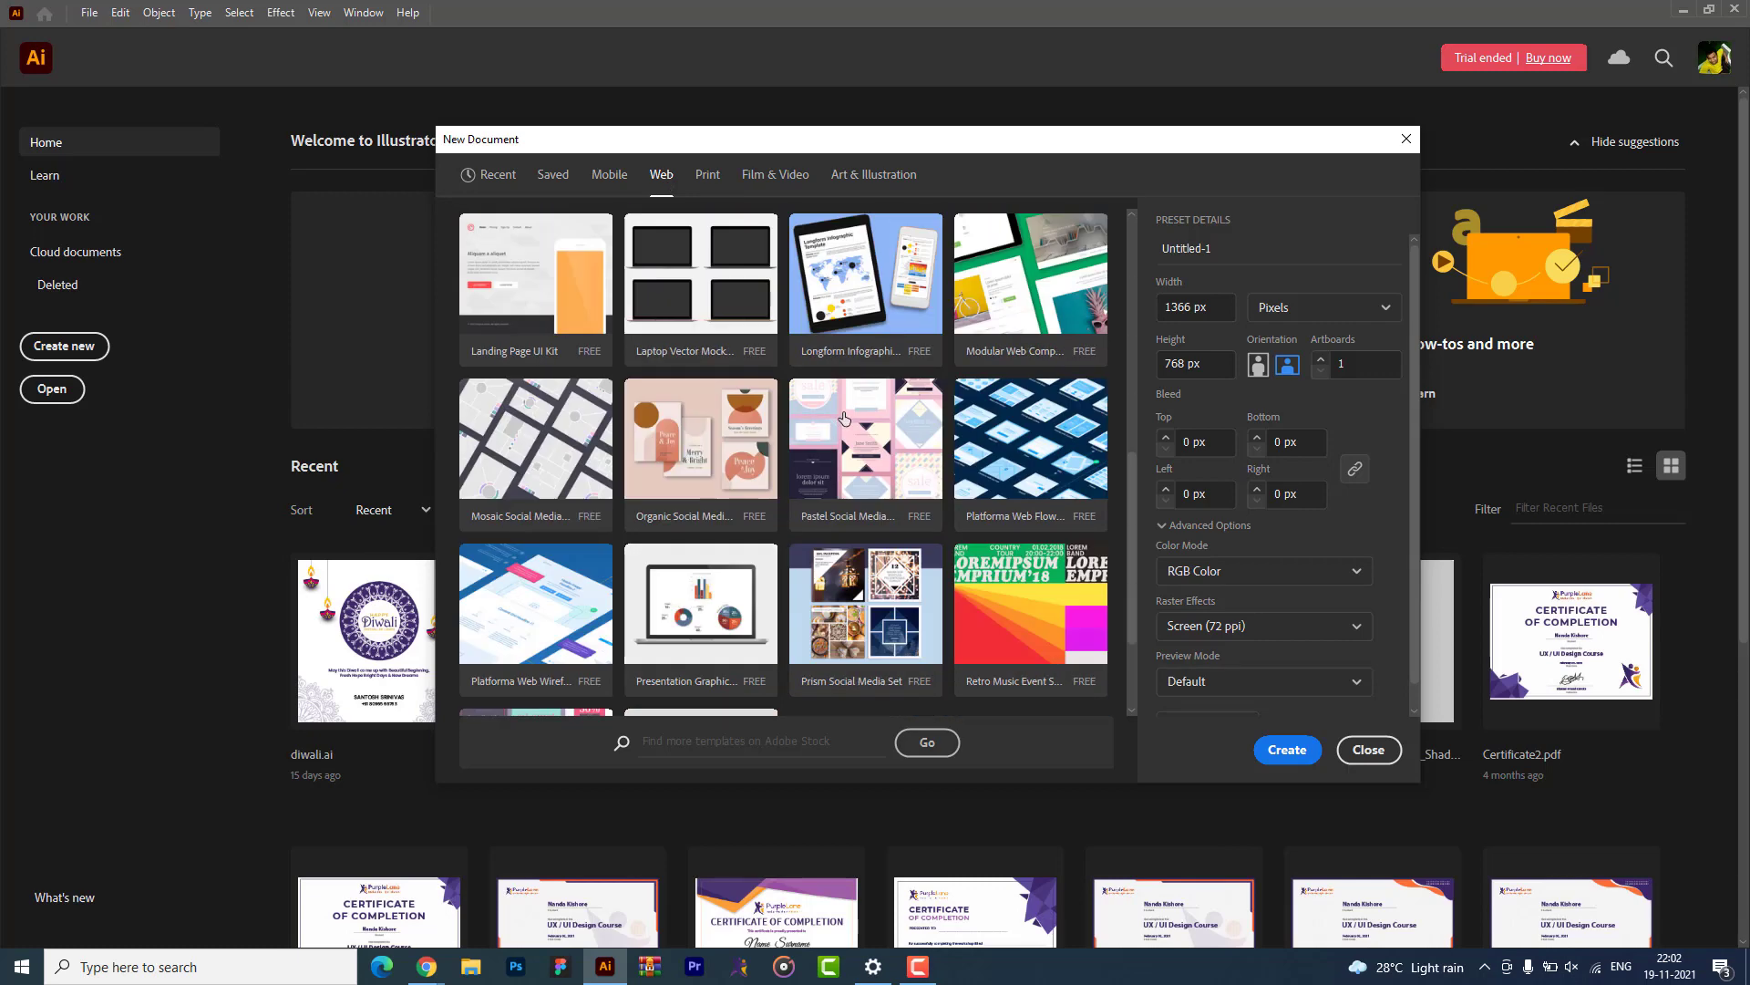
- Examine the Print document presets and browse the print templates offered below them
left_click(704, 176)
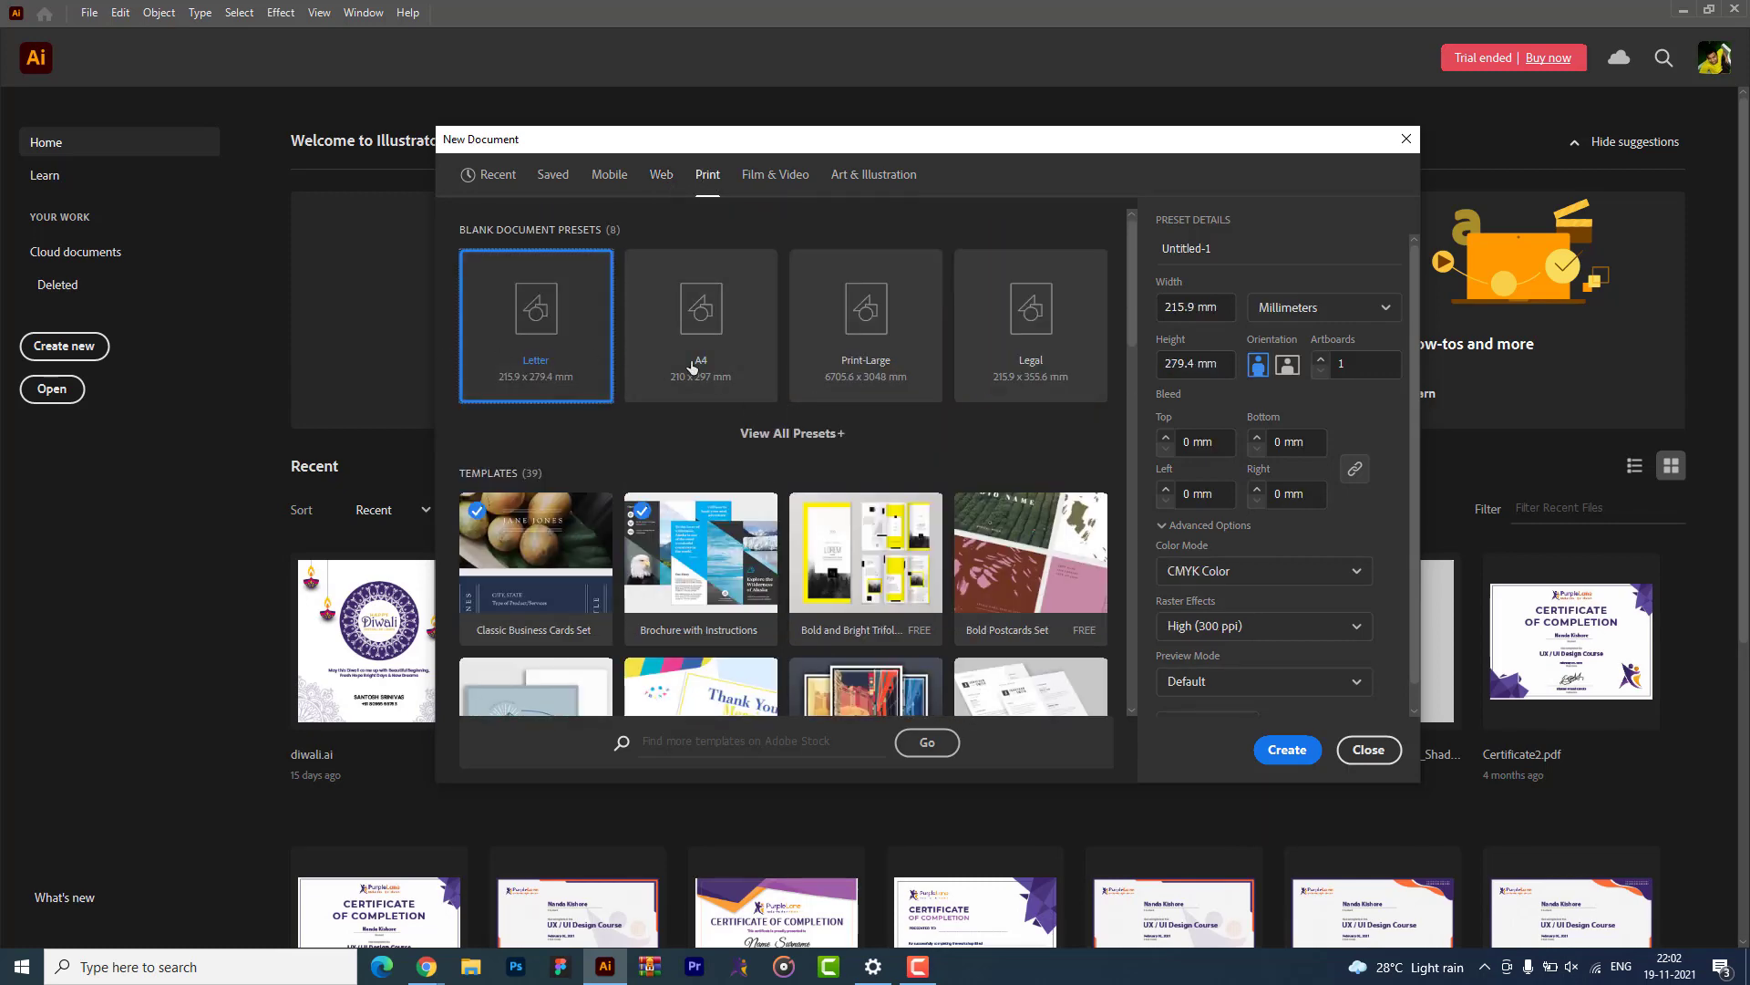
left_click(917, 969)
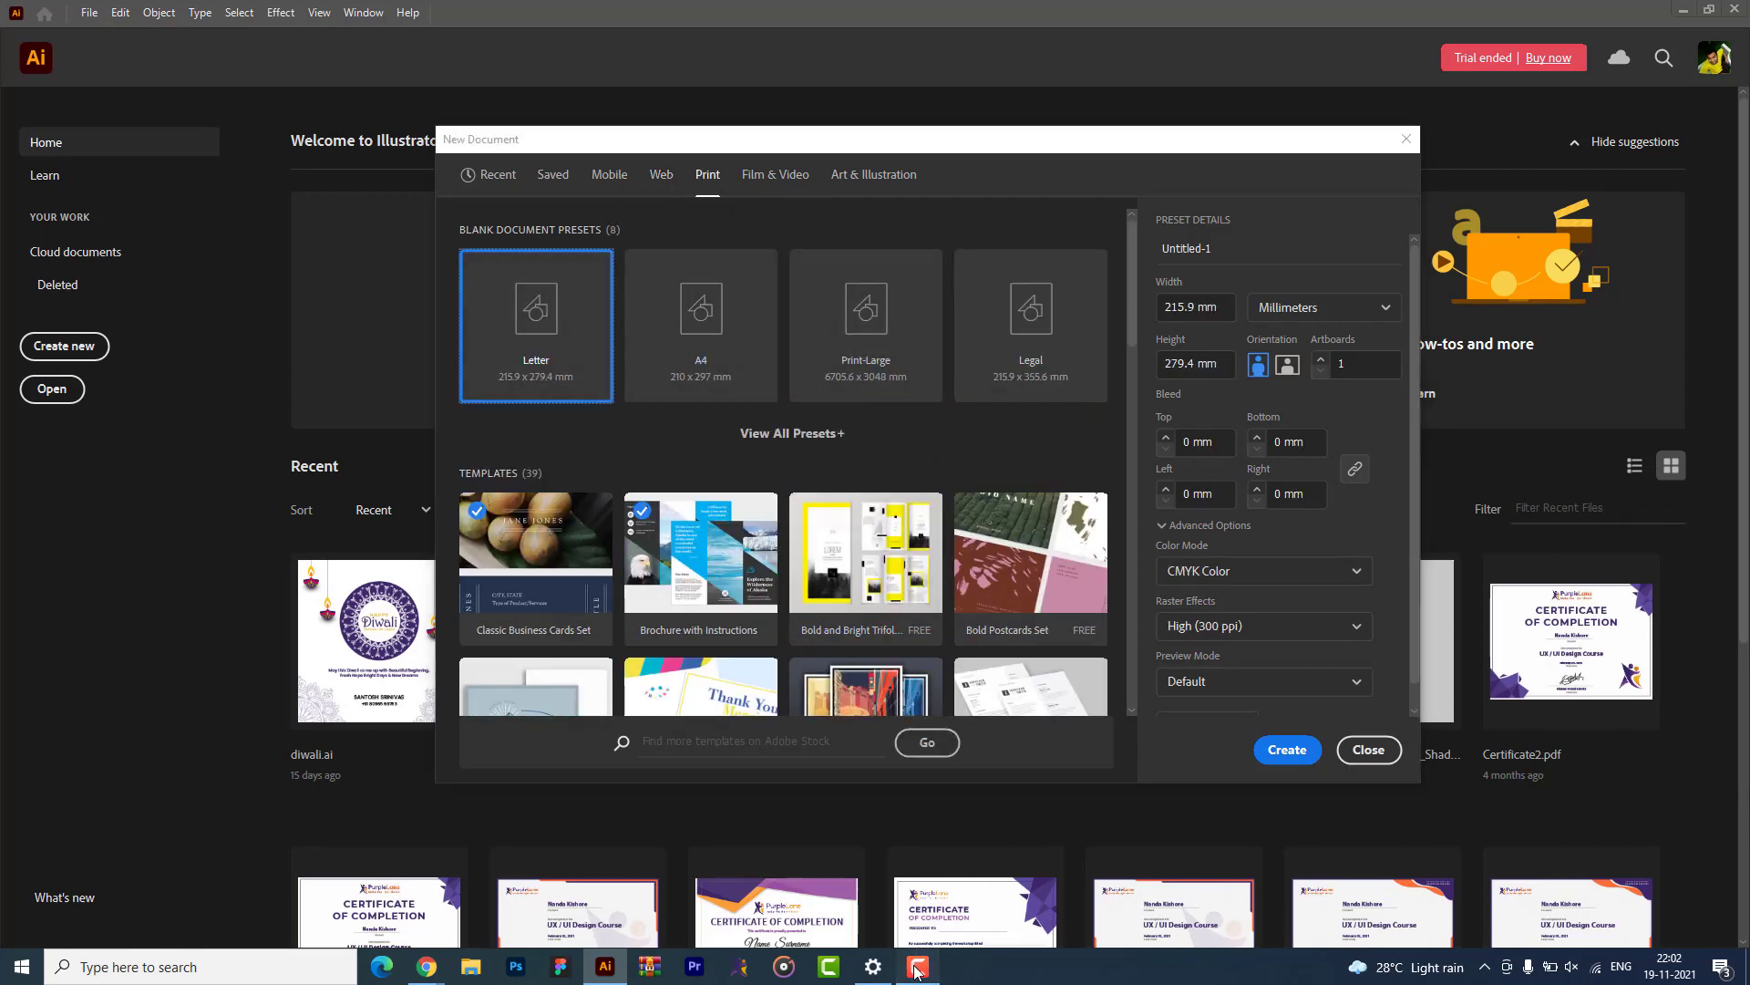
left_click(916, 969)
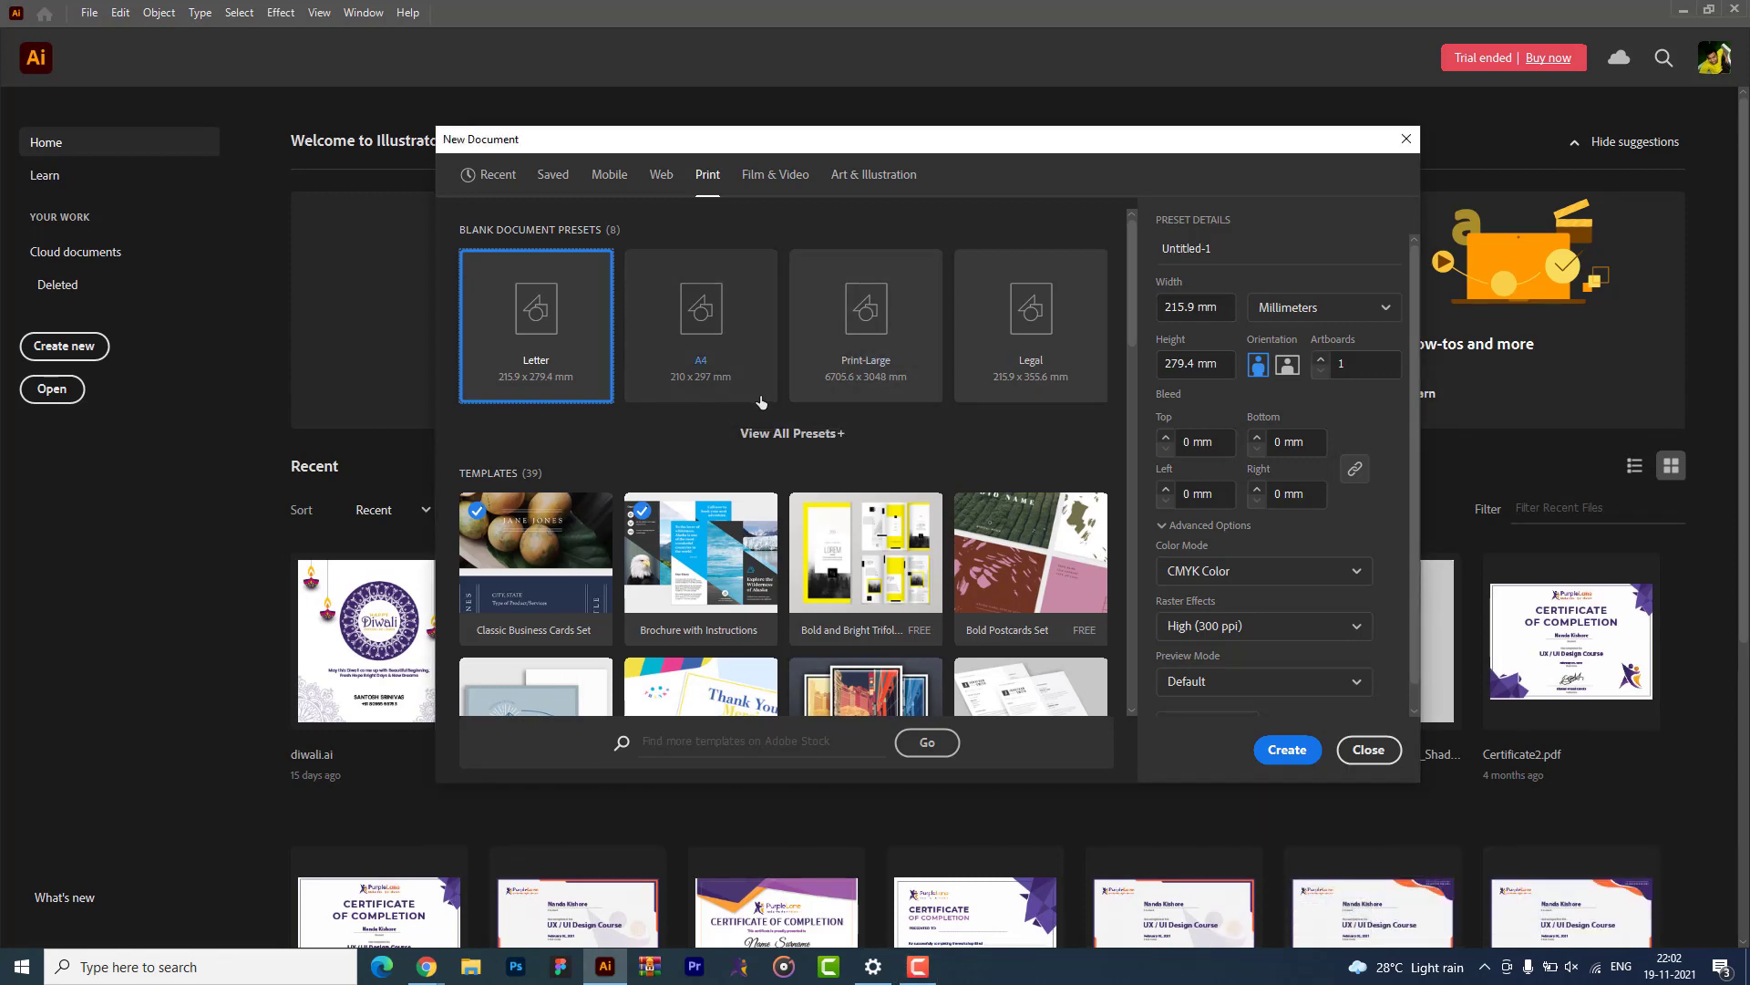
scroll(760, 396, "down", 5)
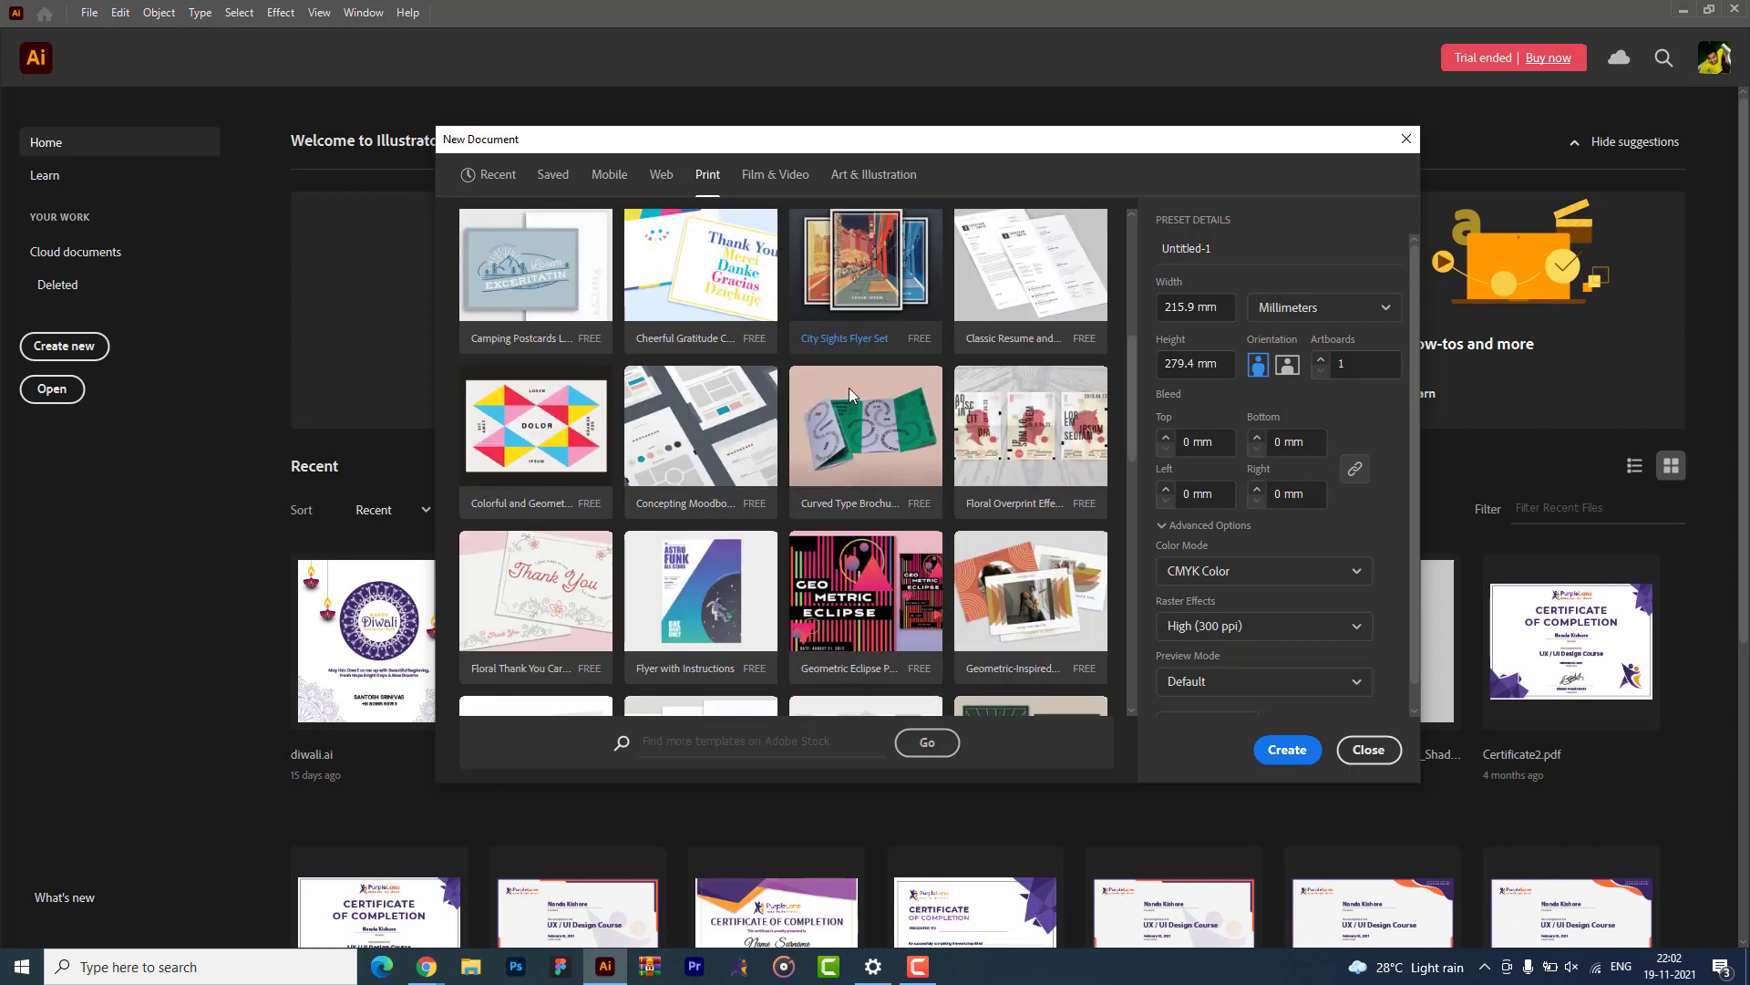
scroll(850, 387, "up", 5)
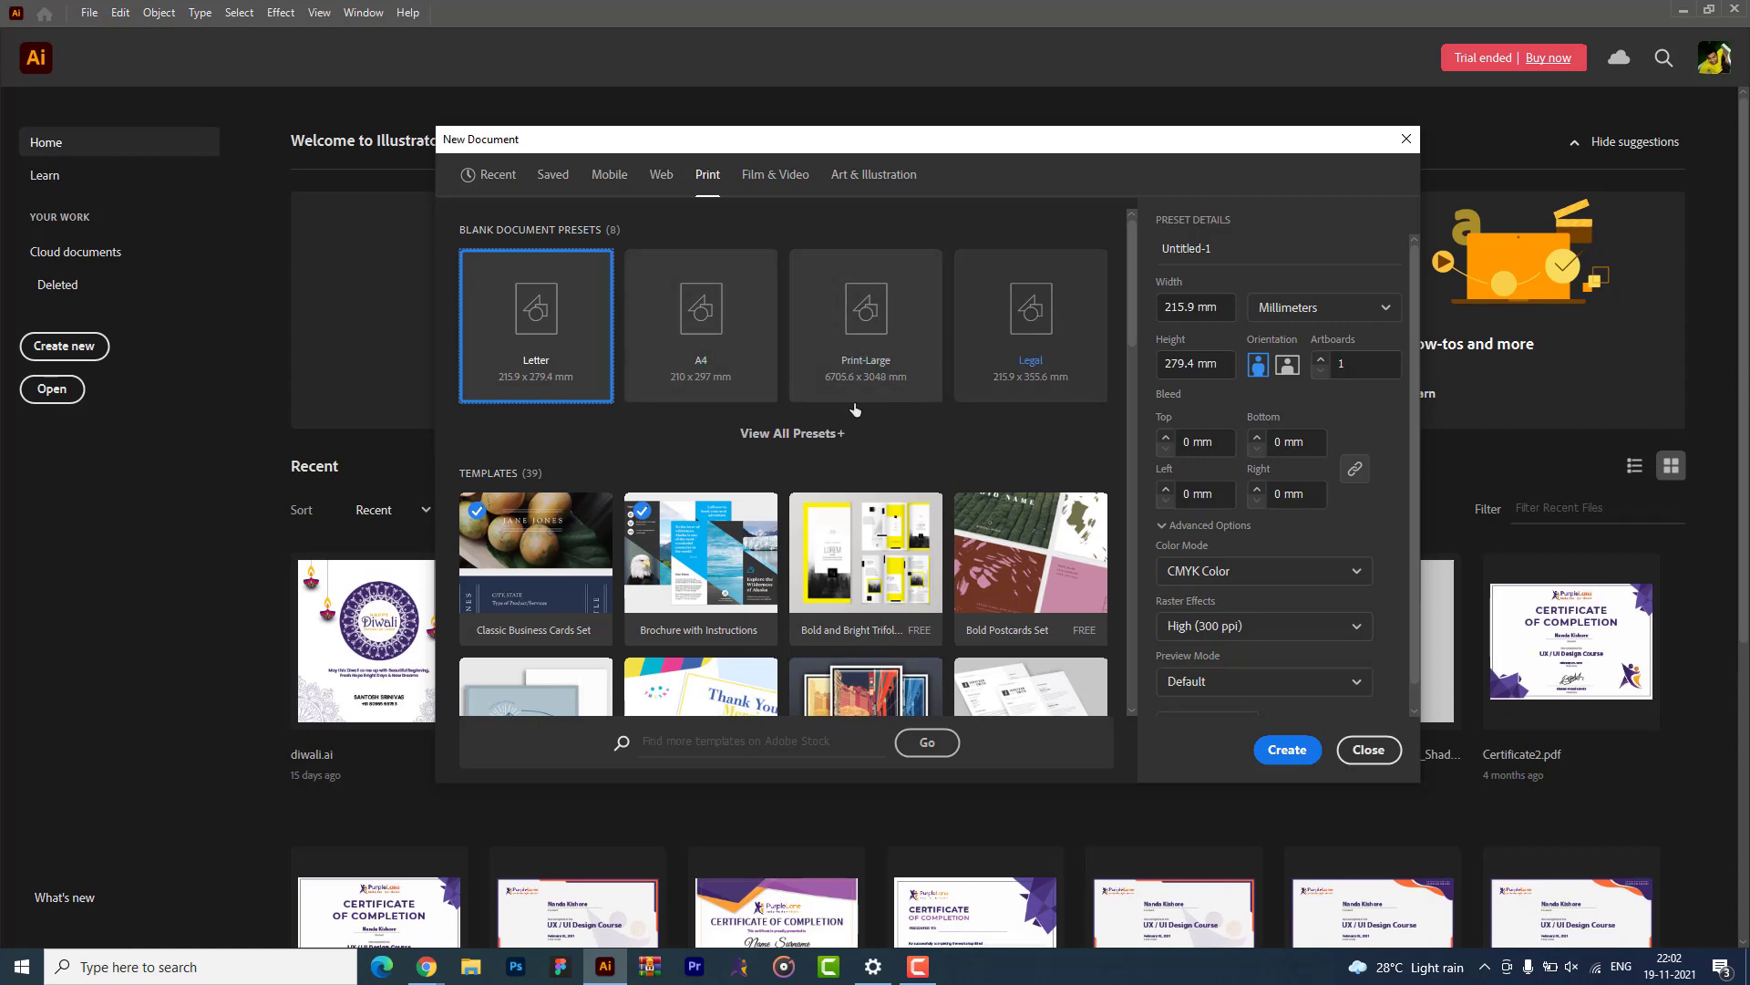
scroll(775, 401, "down", 5)
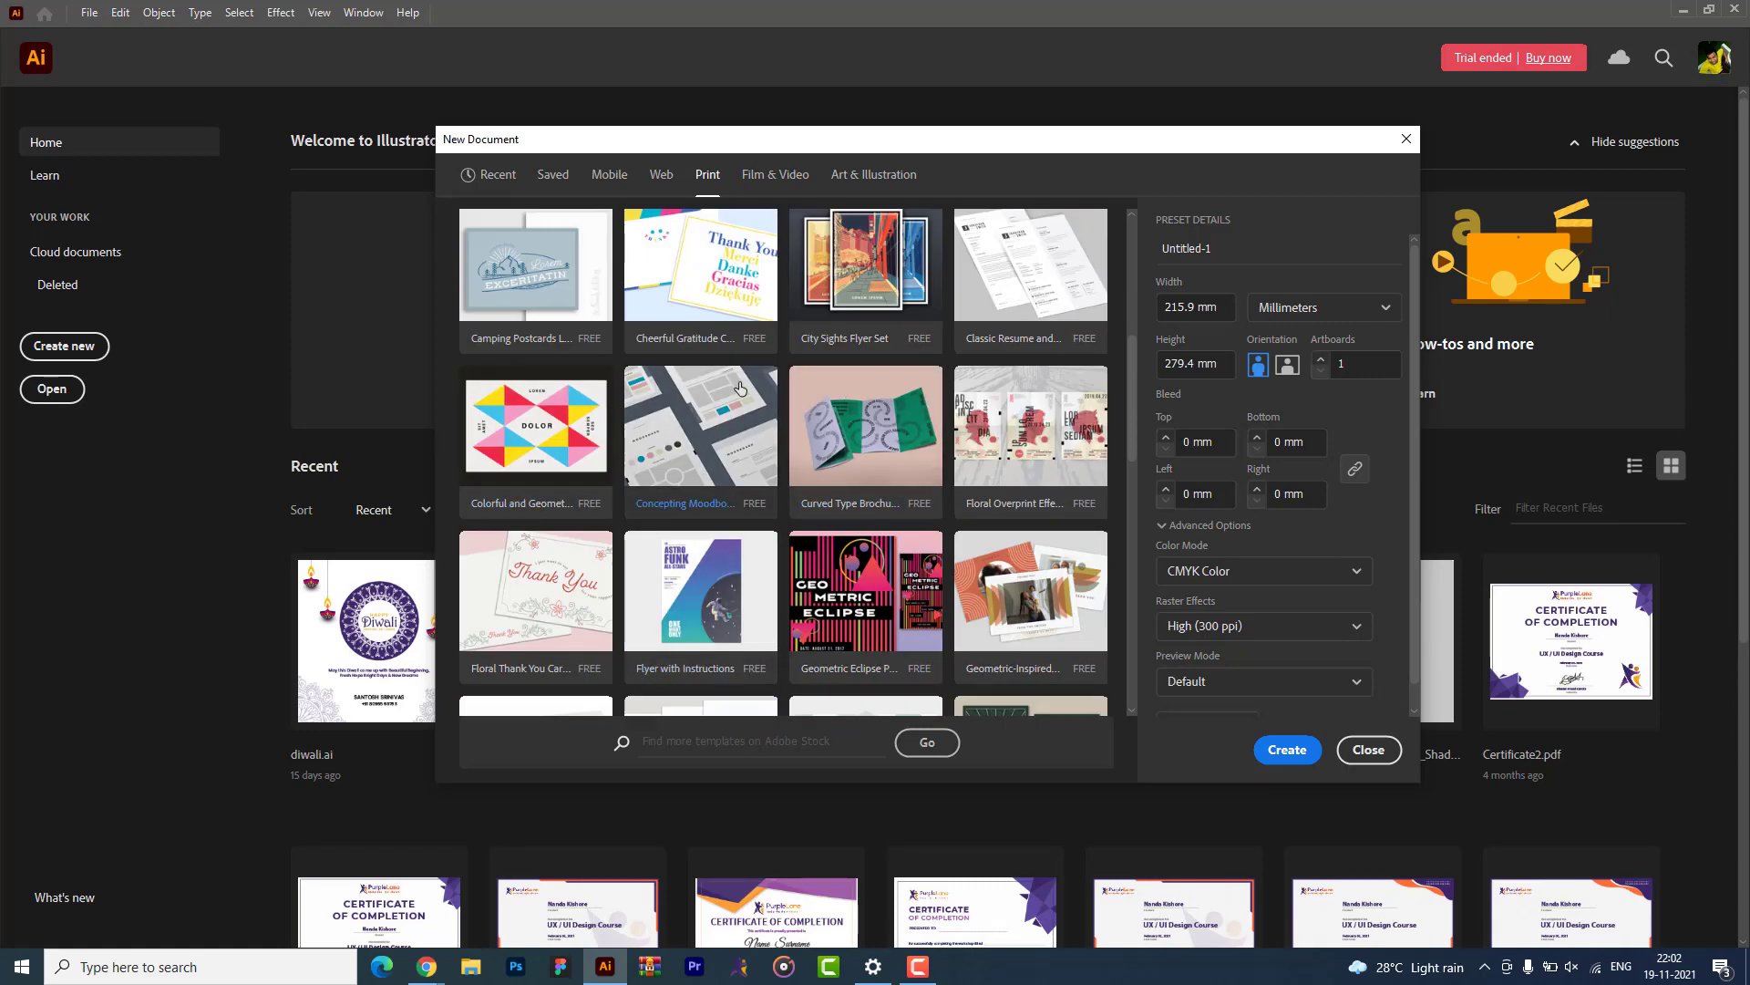
scroll(735, 392, "down", 2)
scroll(730, 395, "up", 7)
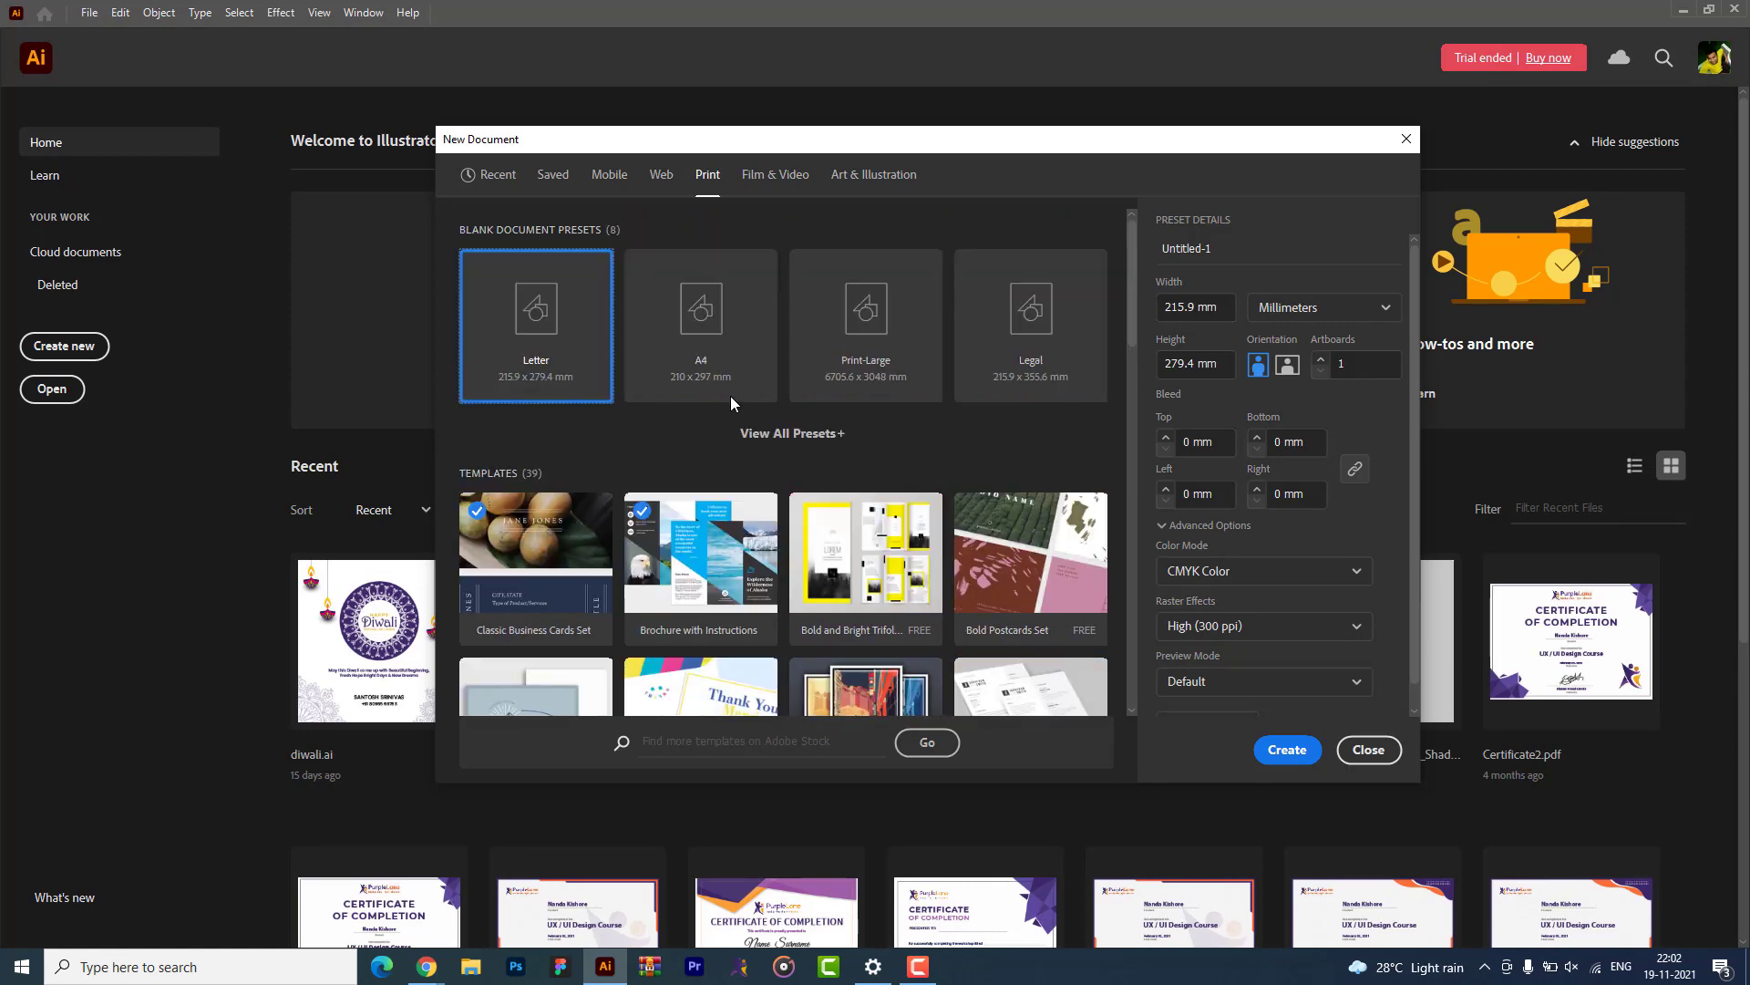
- Review the Film & Video document presets and their templates
left_click(753, 176)
scroll(1049, 474, "down", 1)
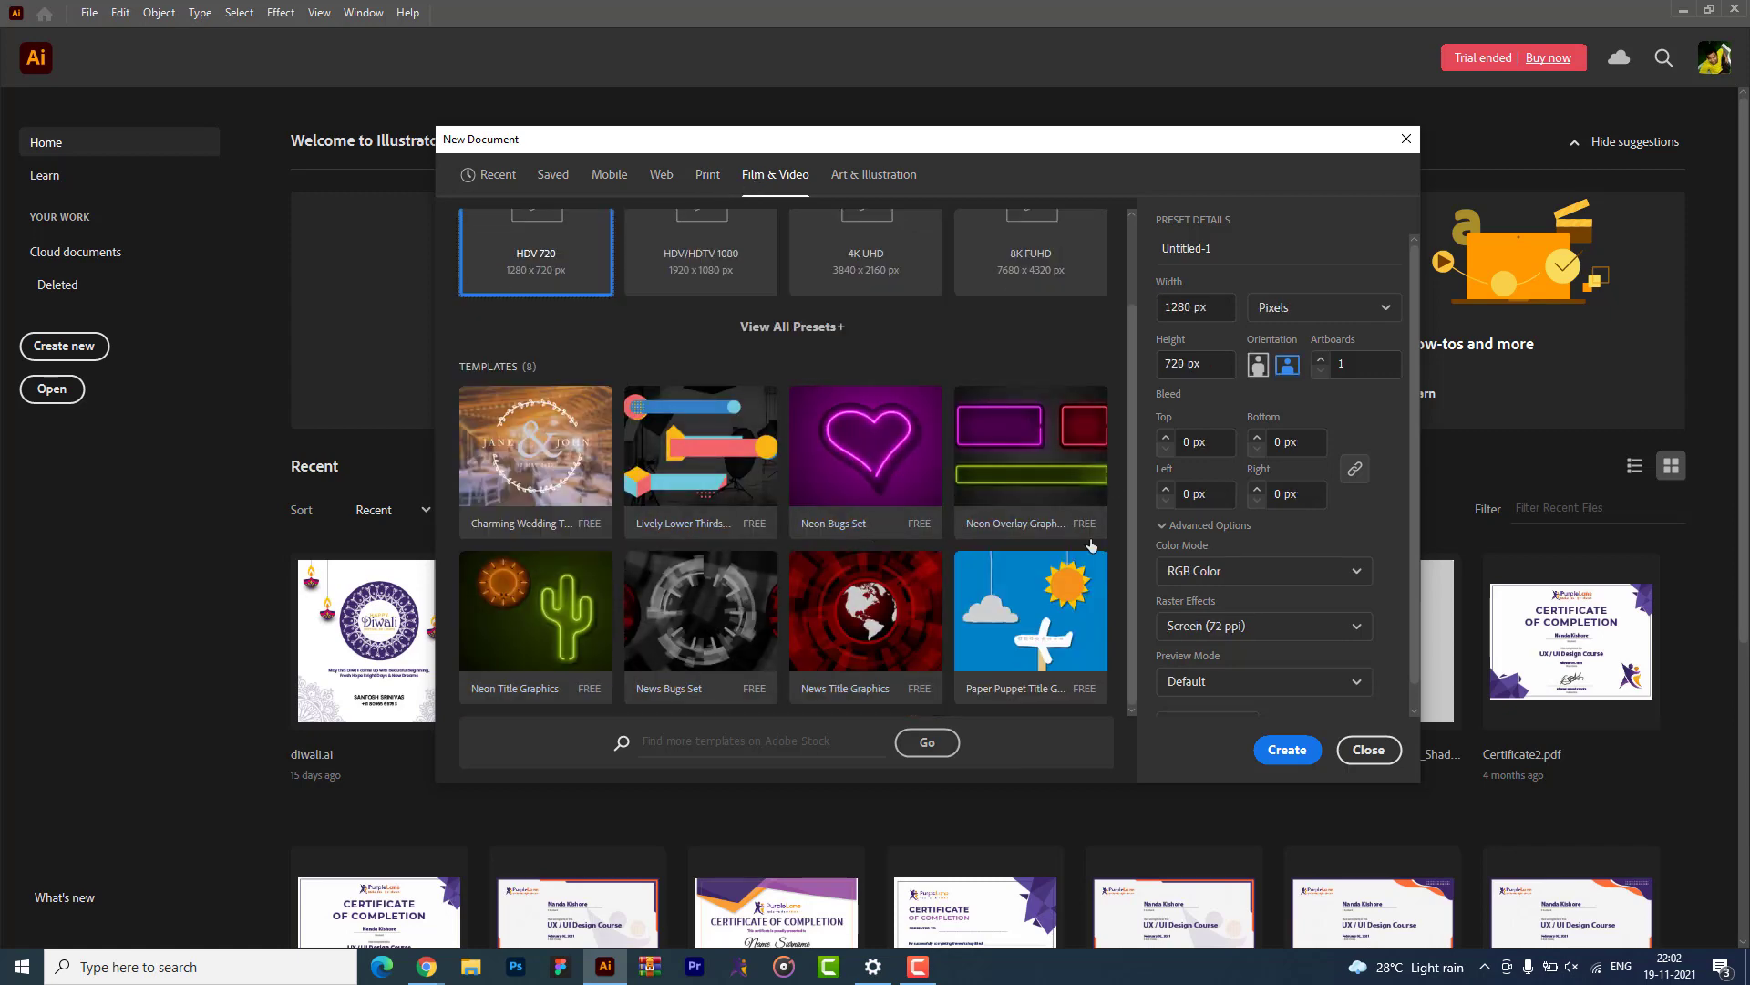
scroll(995, 531, "up", 1)
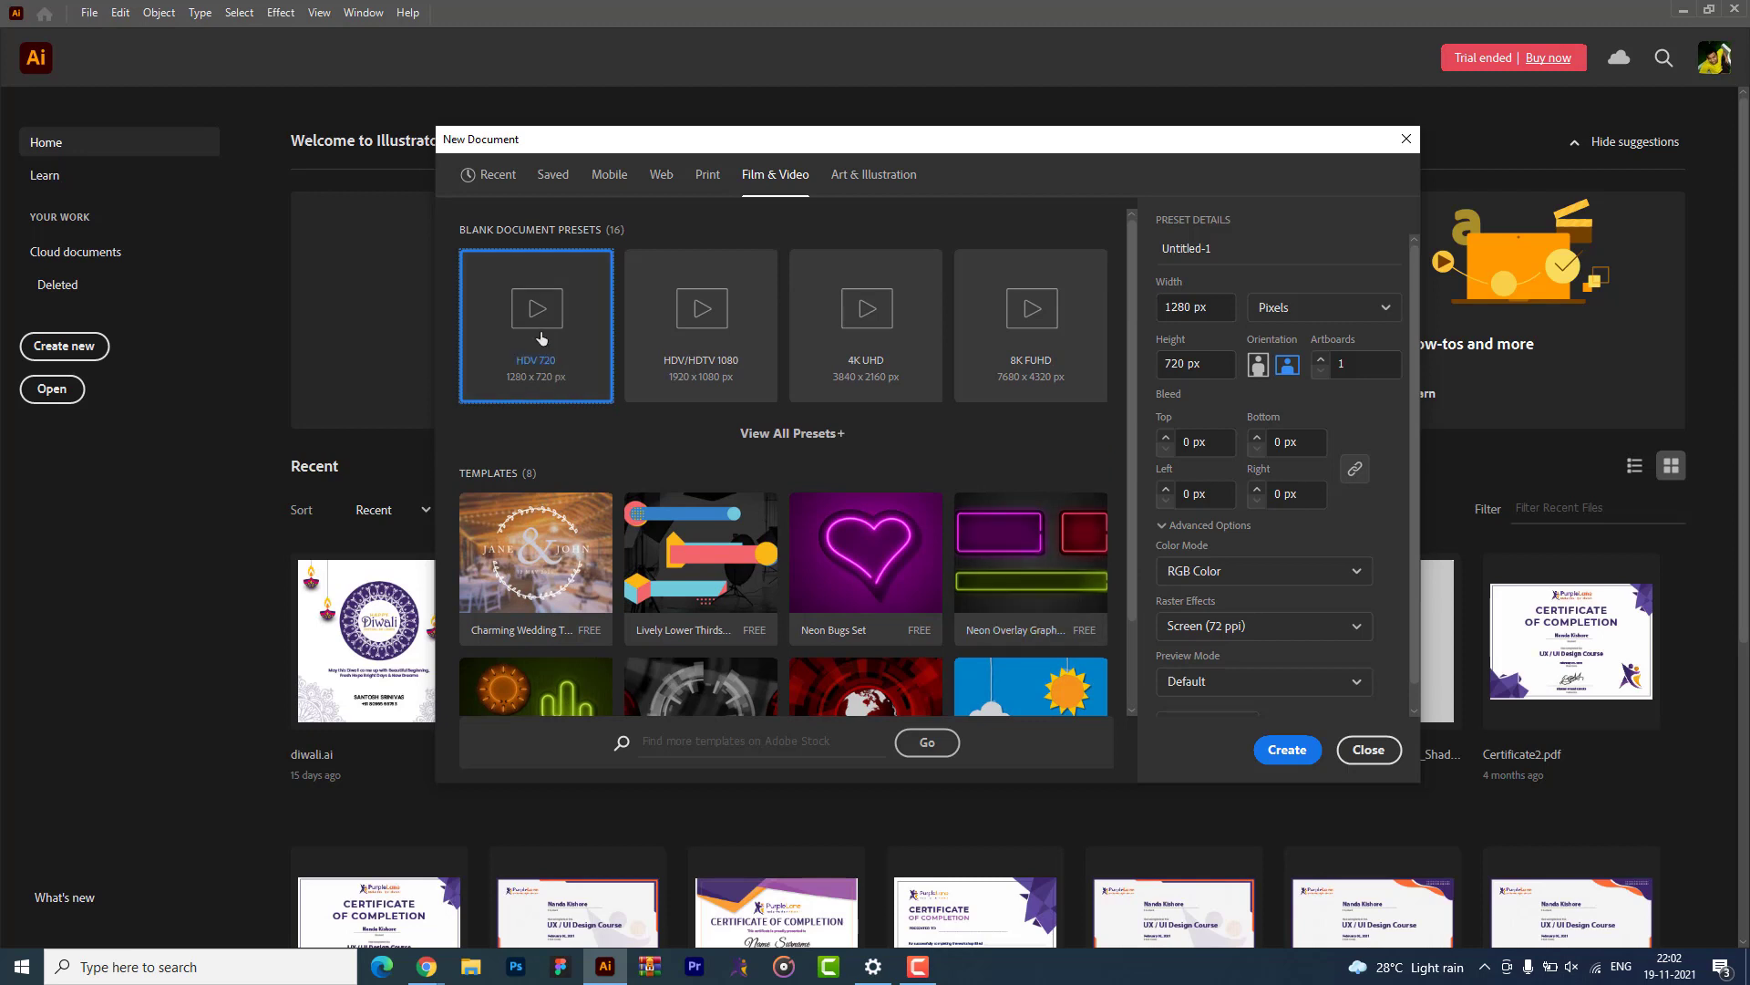
- Create a new document from the recent custom 1600 x 1600 px preset, in RGB Color with High (300 ppi) raster effects
left_click(500, 182)
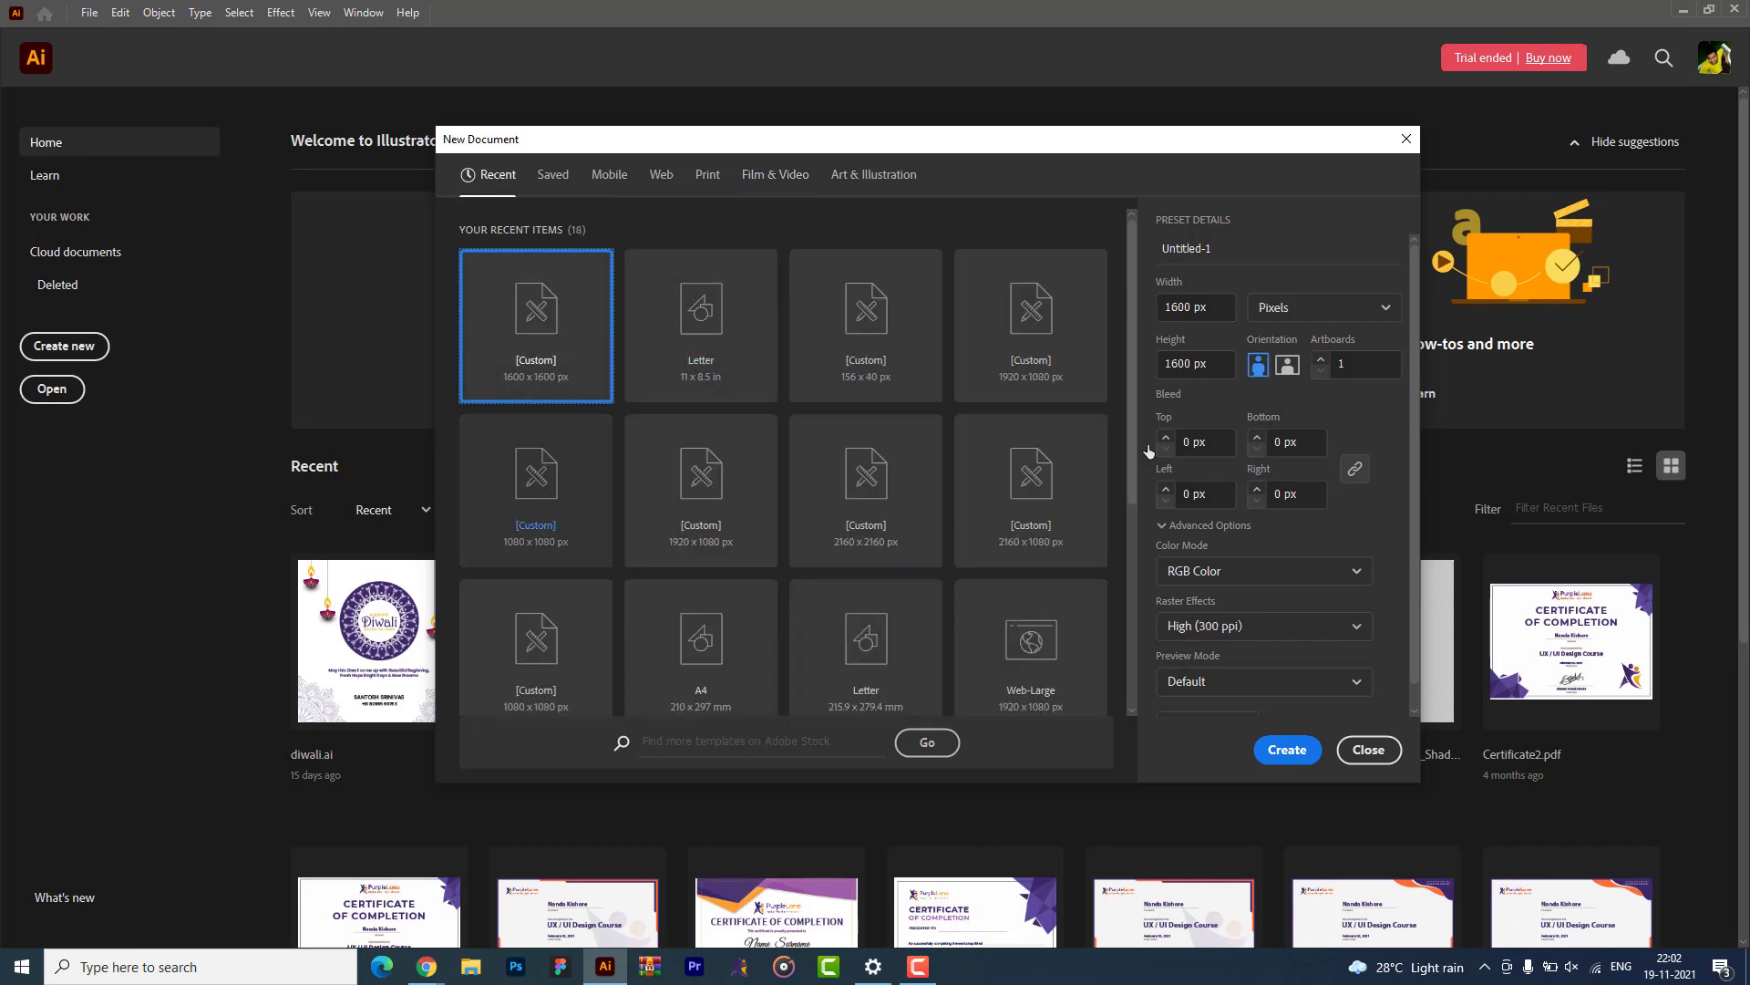
left_click(1209, 306)
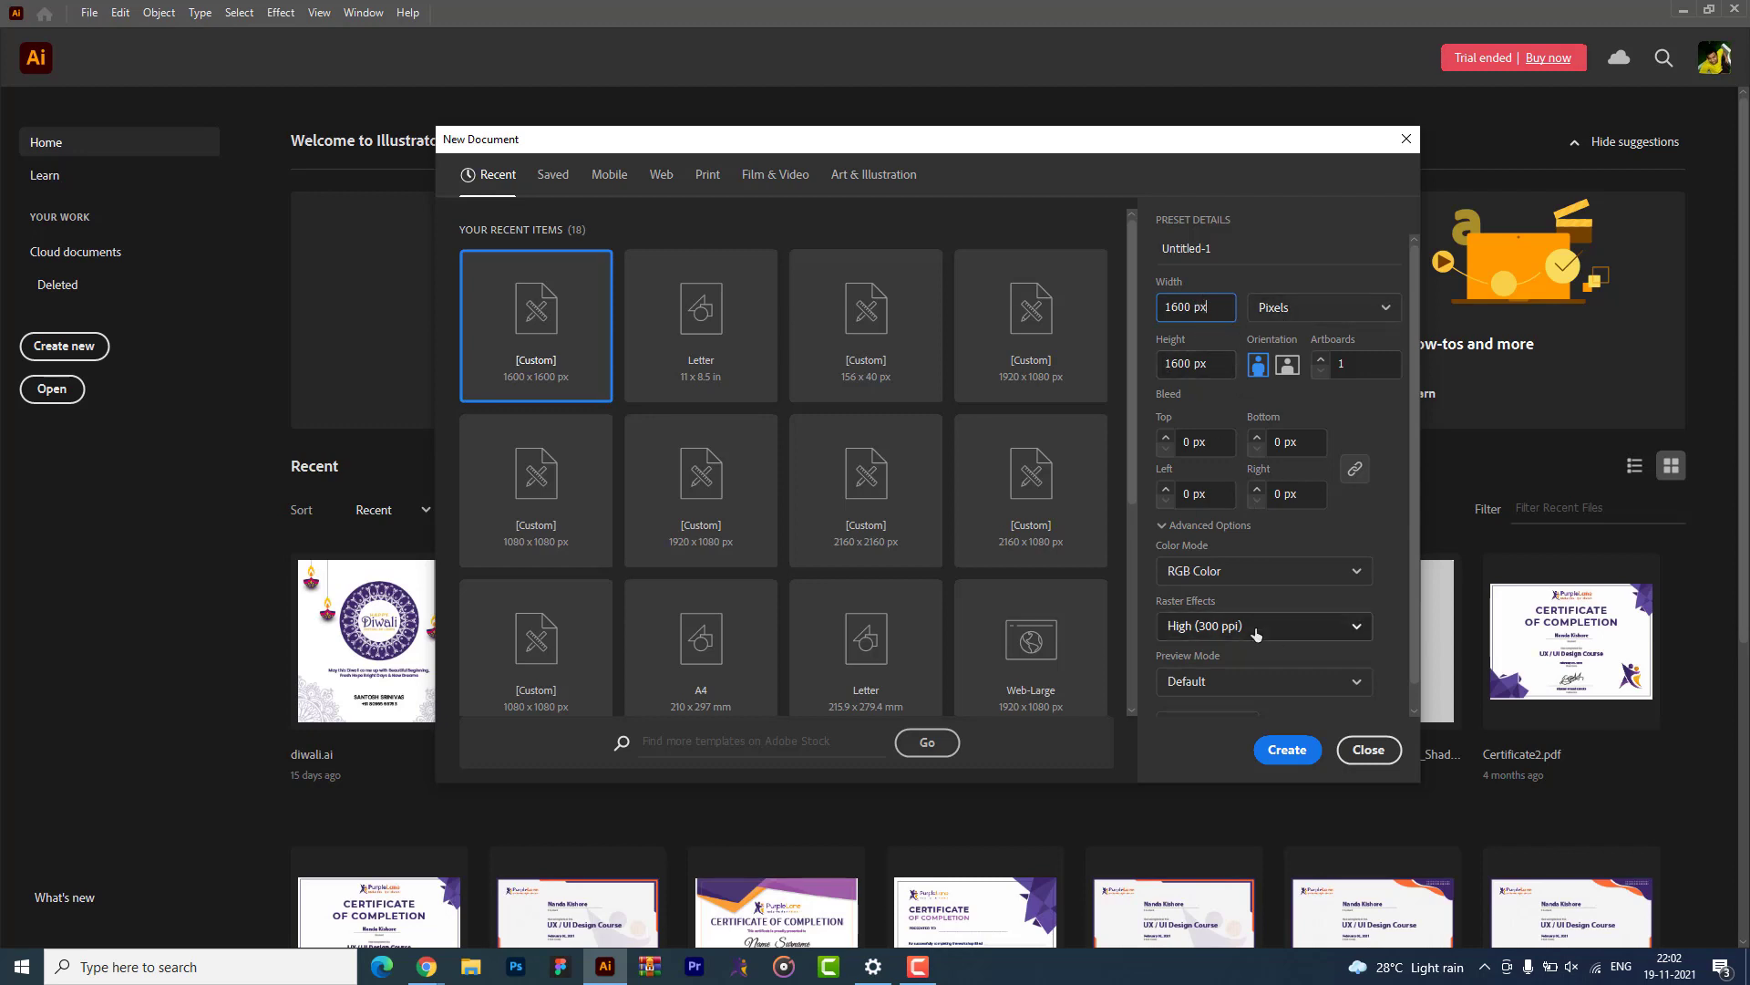
left_click(1287, 750)
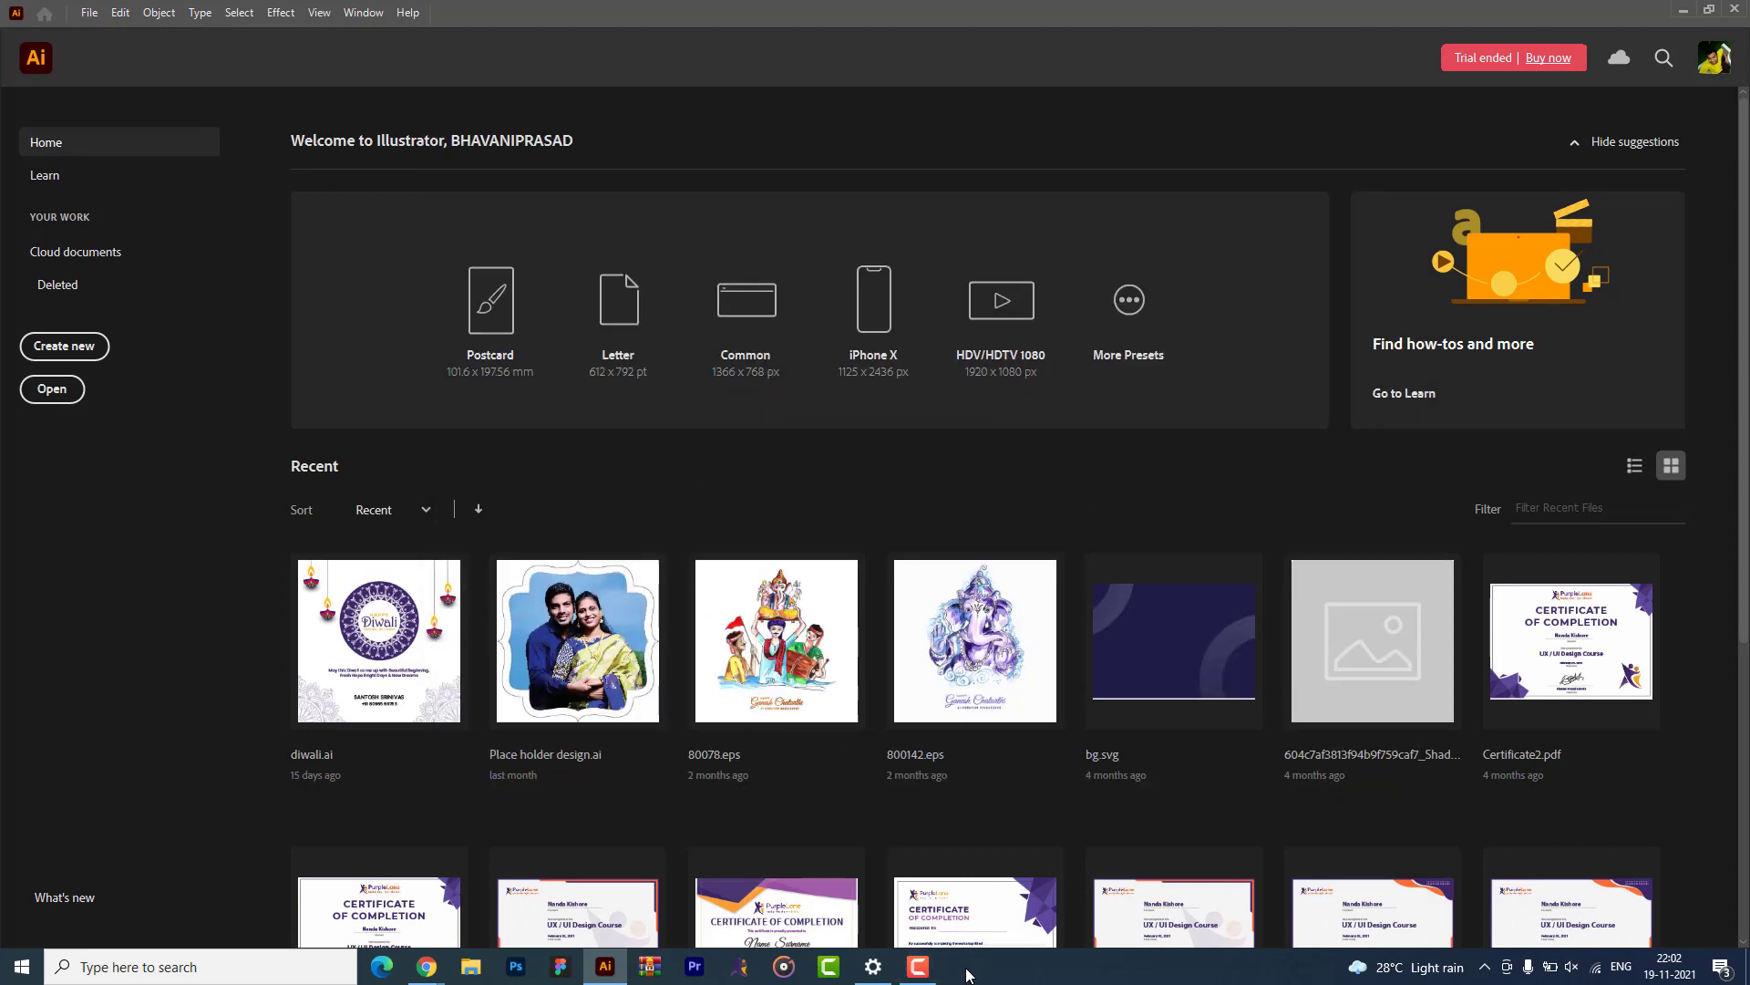
- Show the Windows desktop and choose a larger display scale for text, apps and other items in the Display settings
key("super+d")
right_click(786, 407)
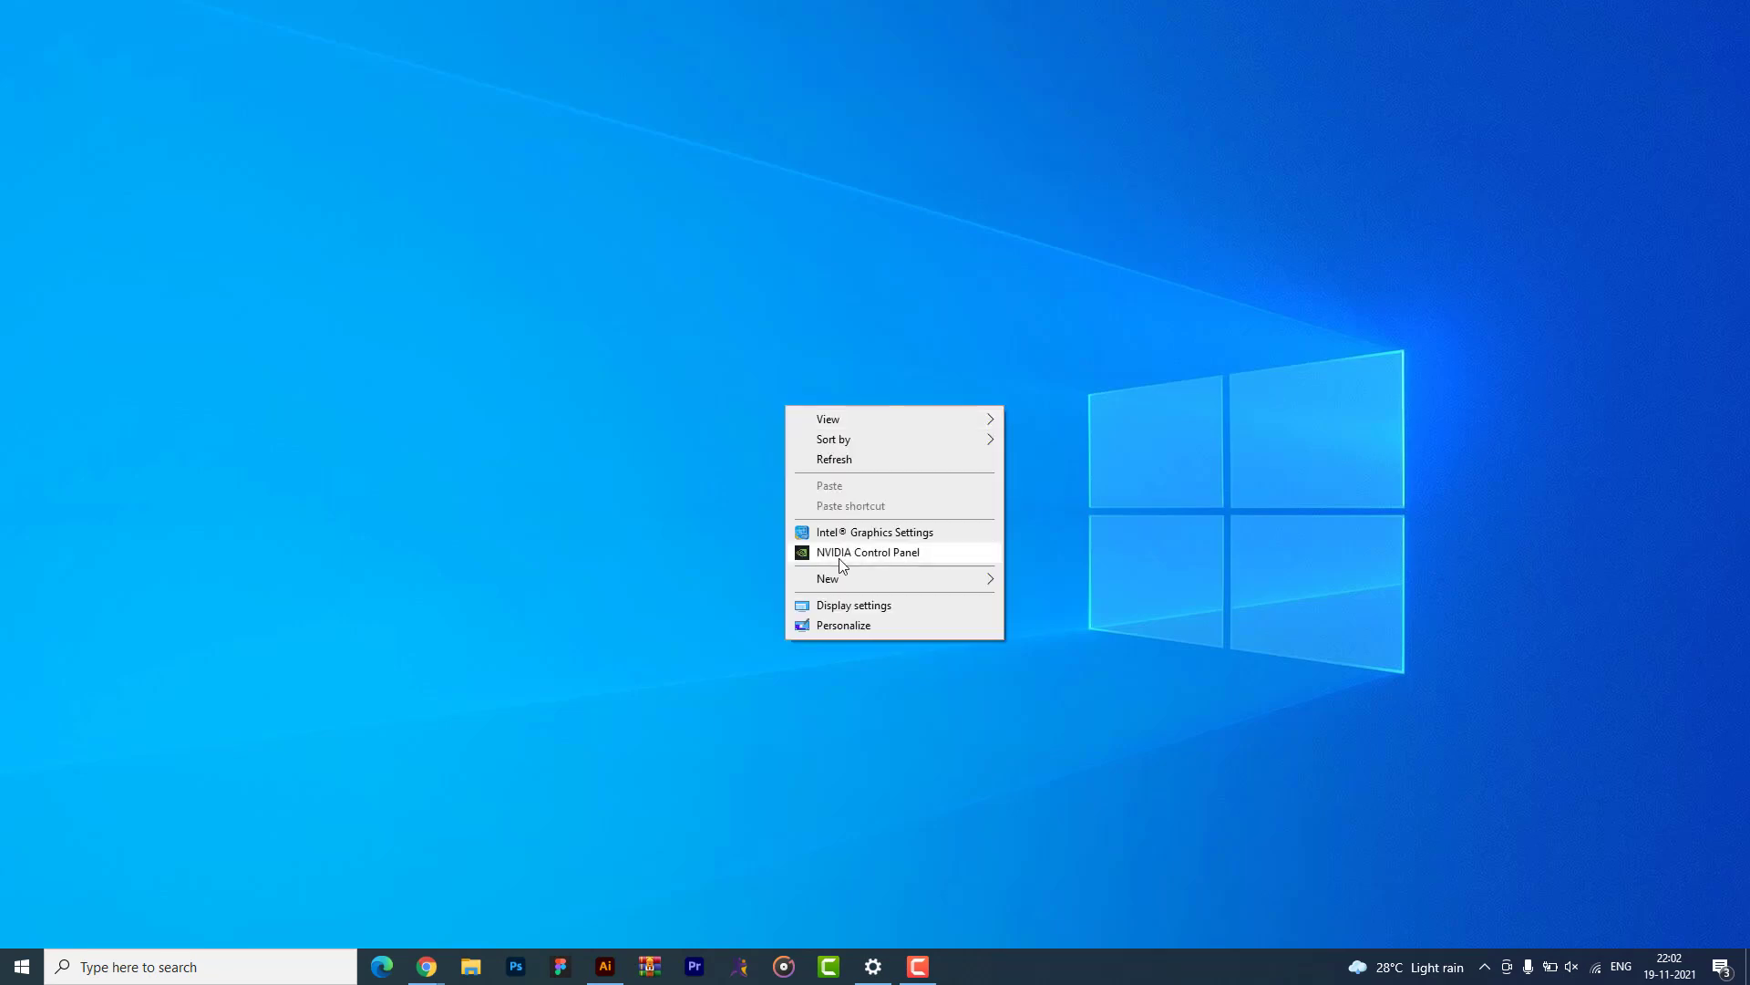
left_click(839, 606)
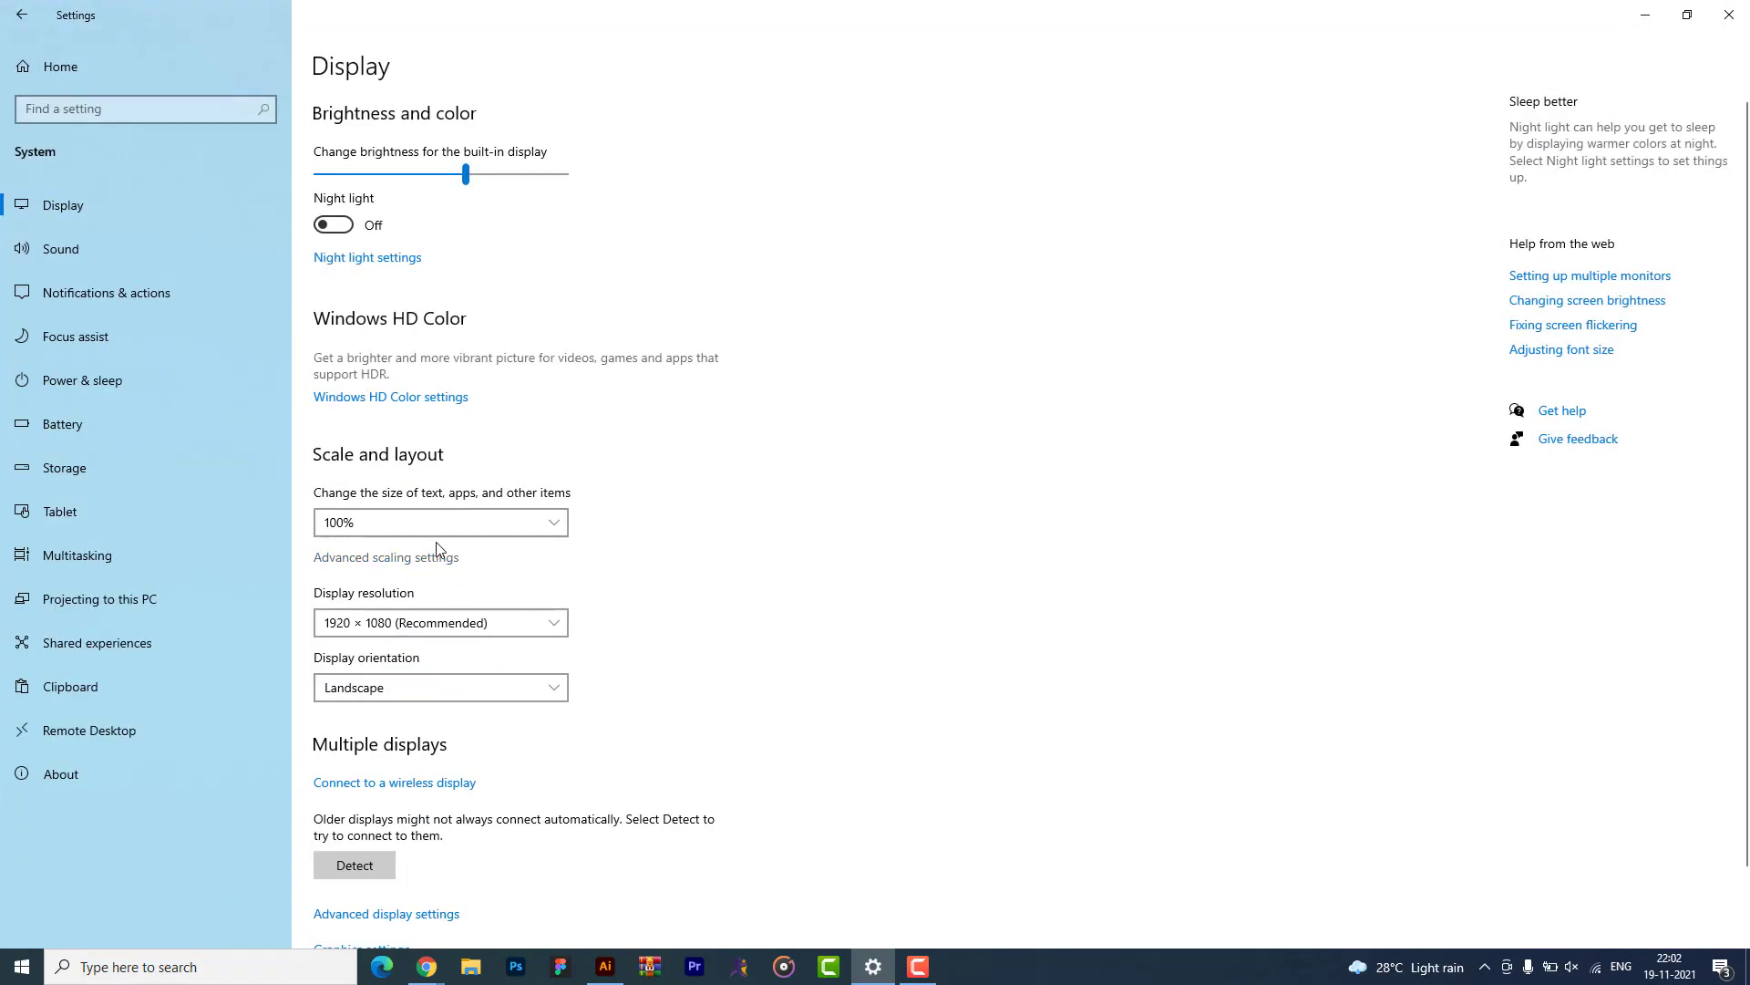
left_click(438, 521)
left_click(387, 551)
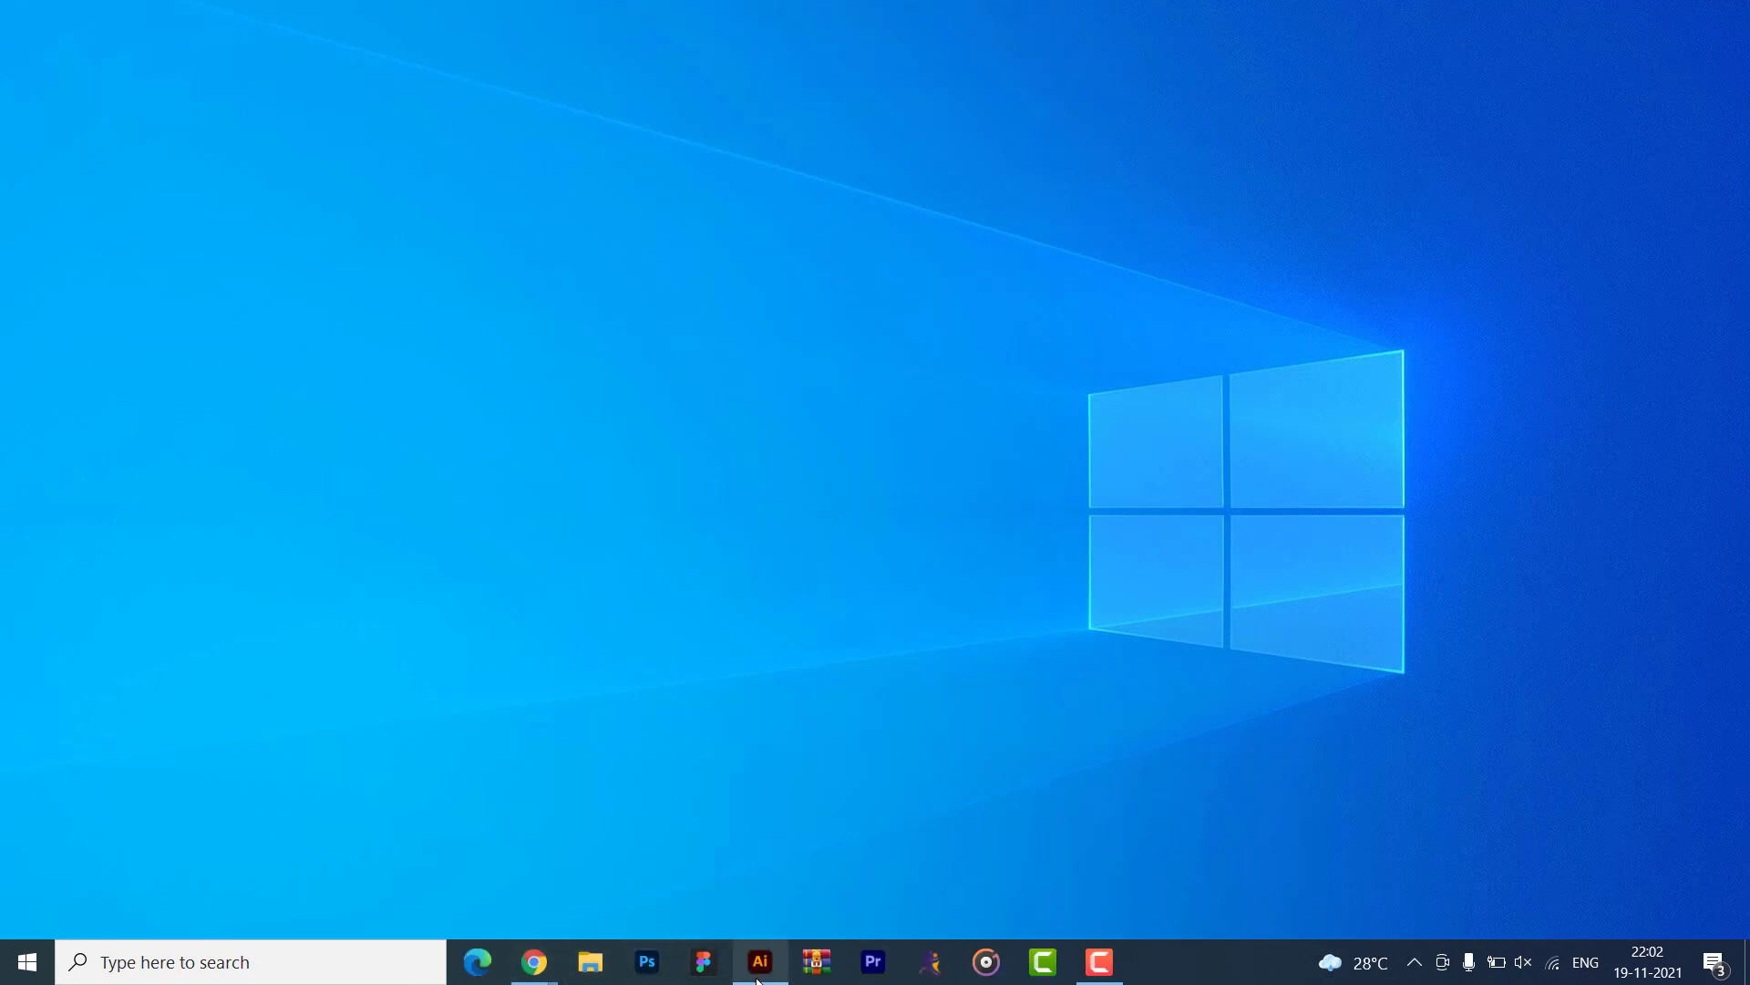
- Switch to Illustrator and fit the artboard in the window, with a narrower Layers panel and a single-column toolbar
left_click(760, 962)
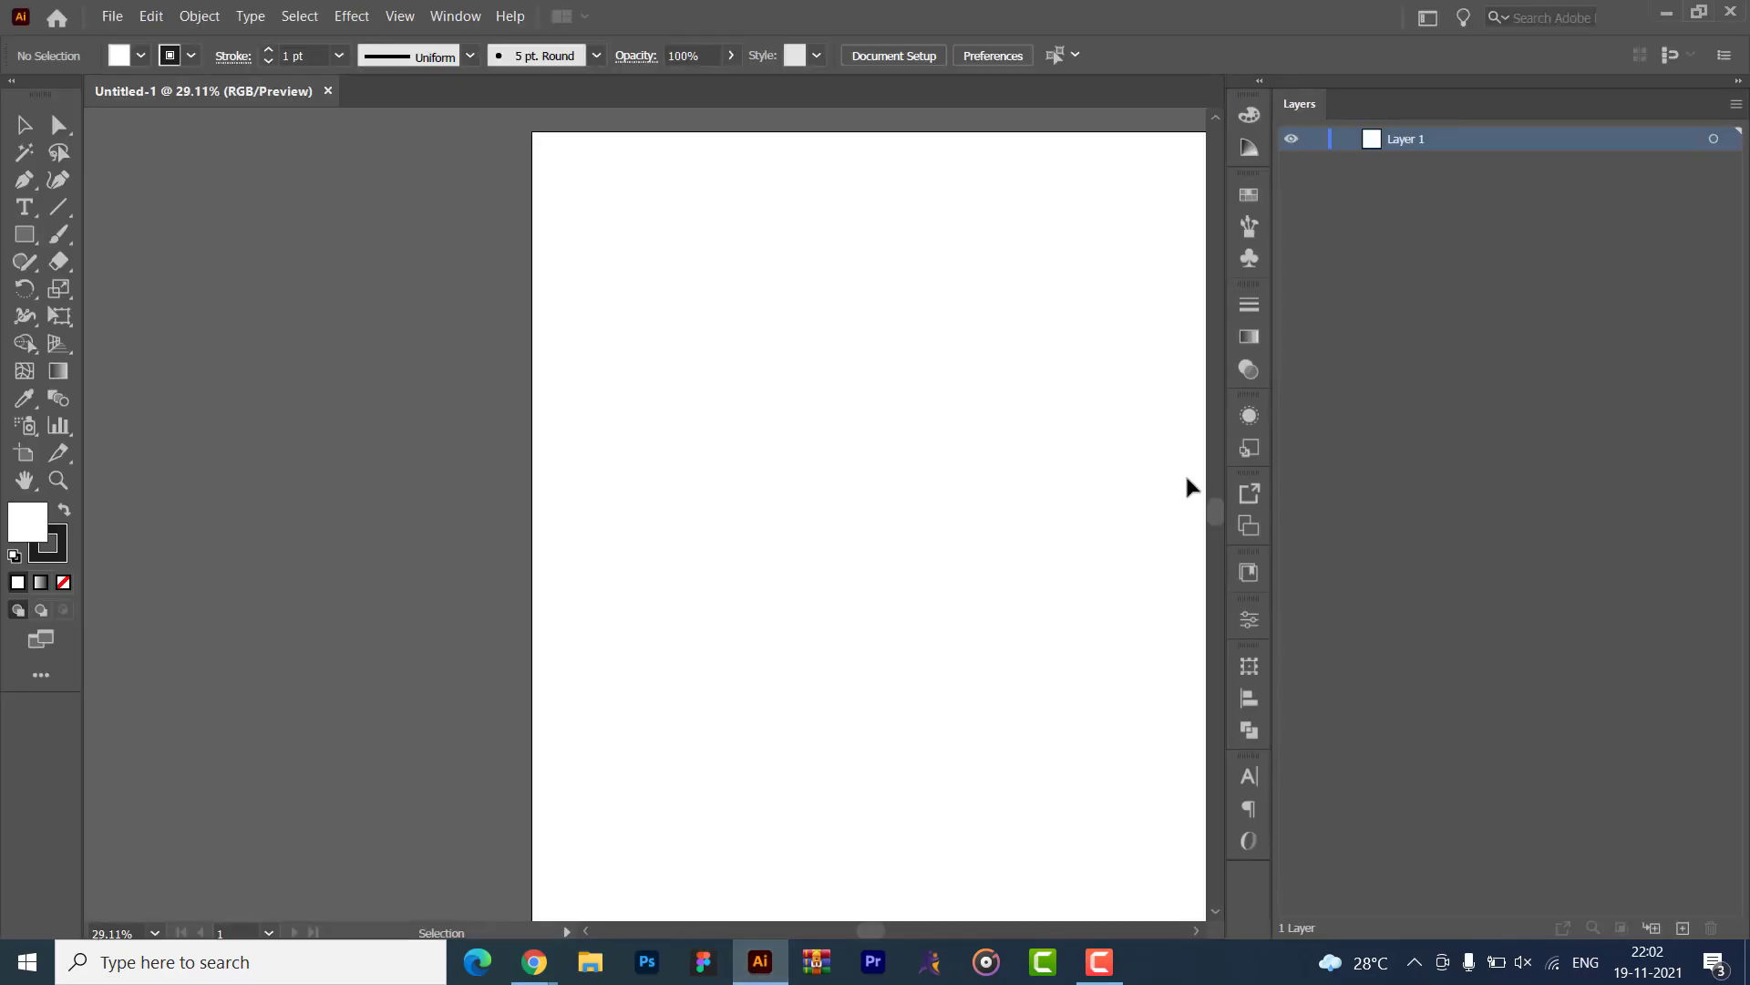
left_click_drag(1273, 294, 1321, 286)
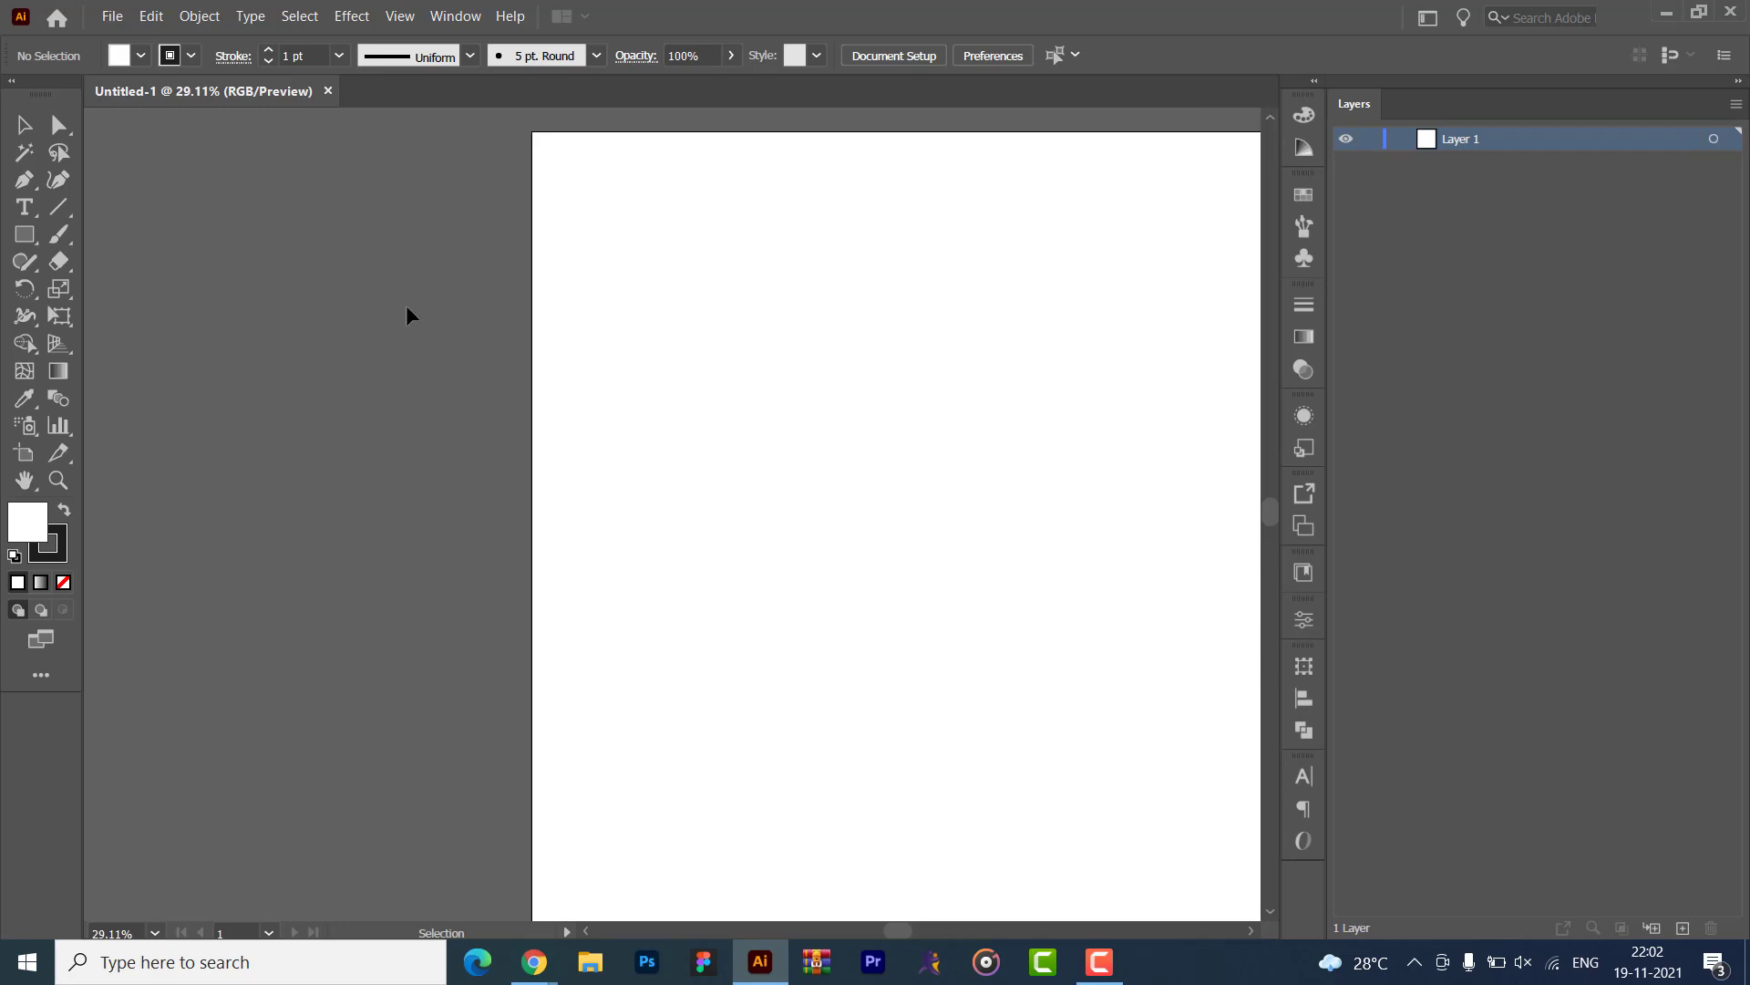
key("ctrl+0")
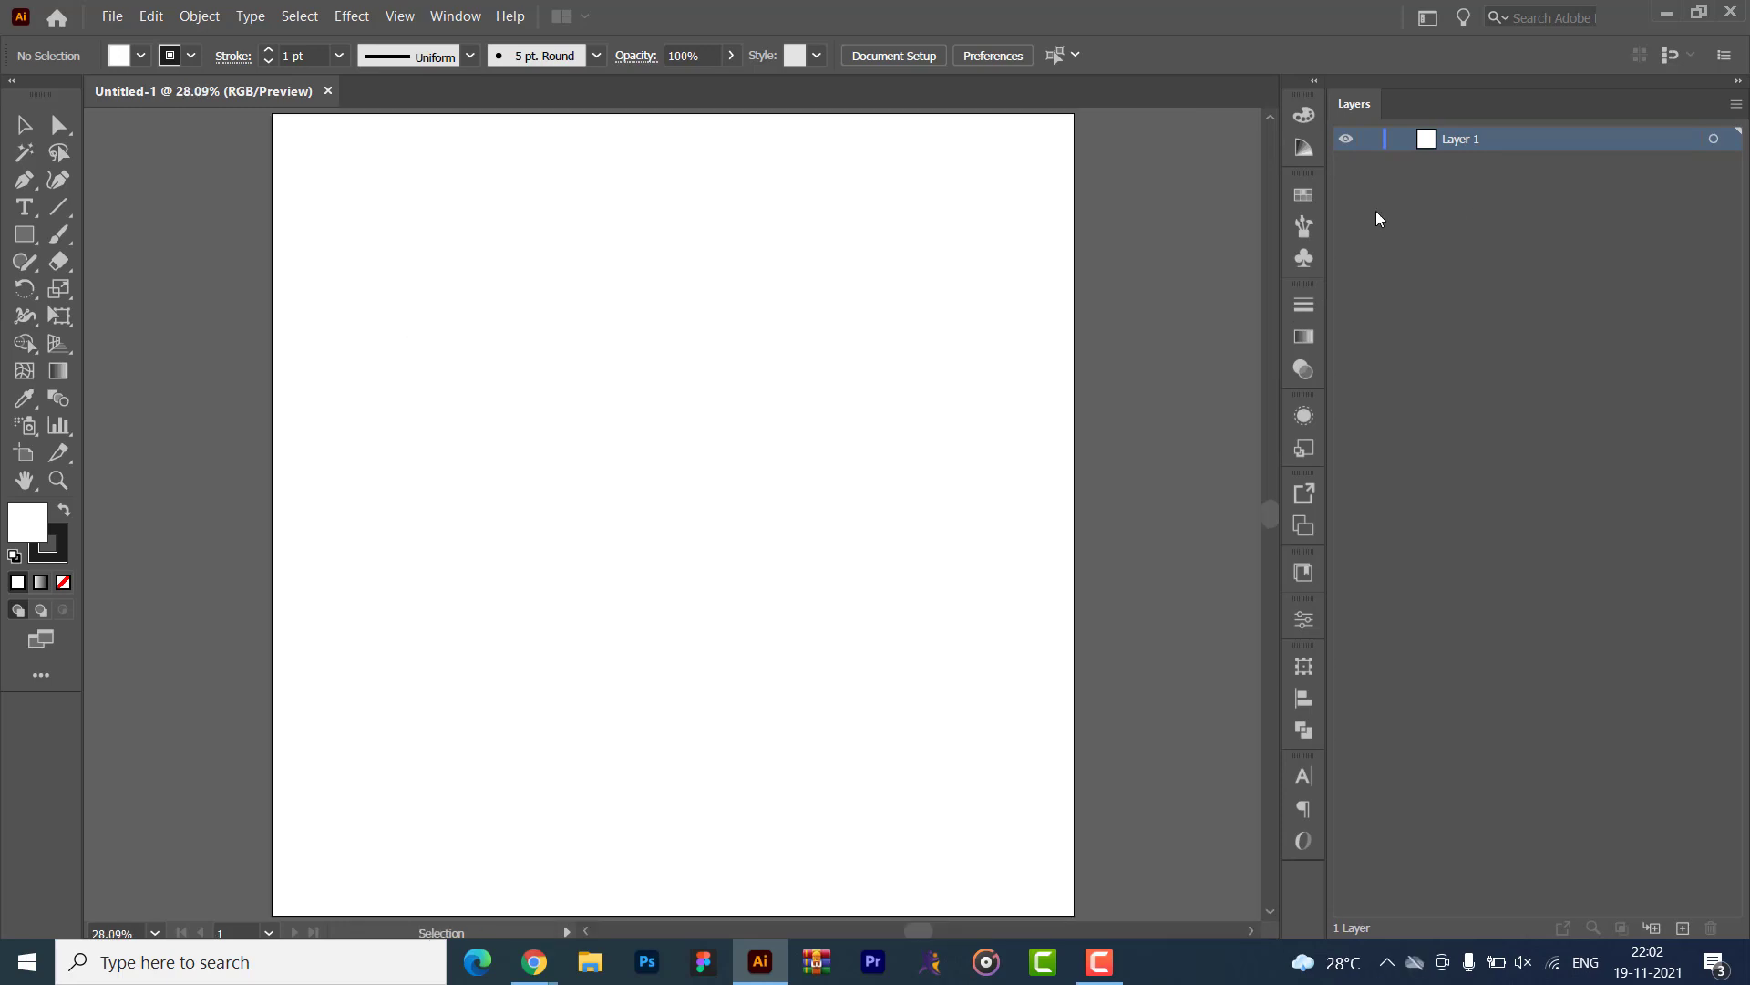
left_click(12, 81)
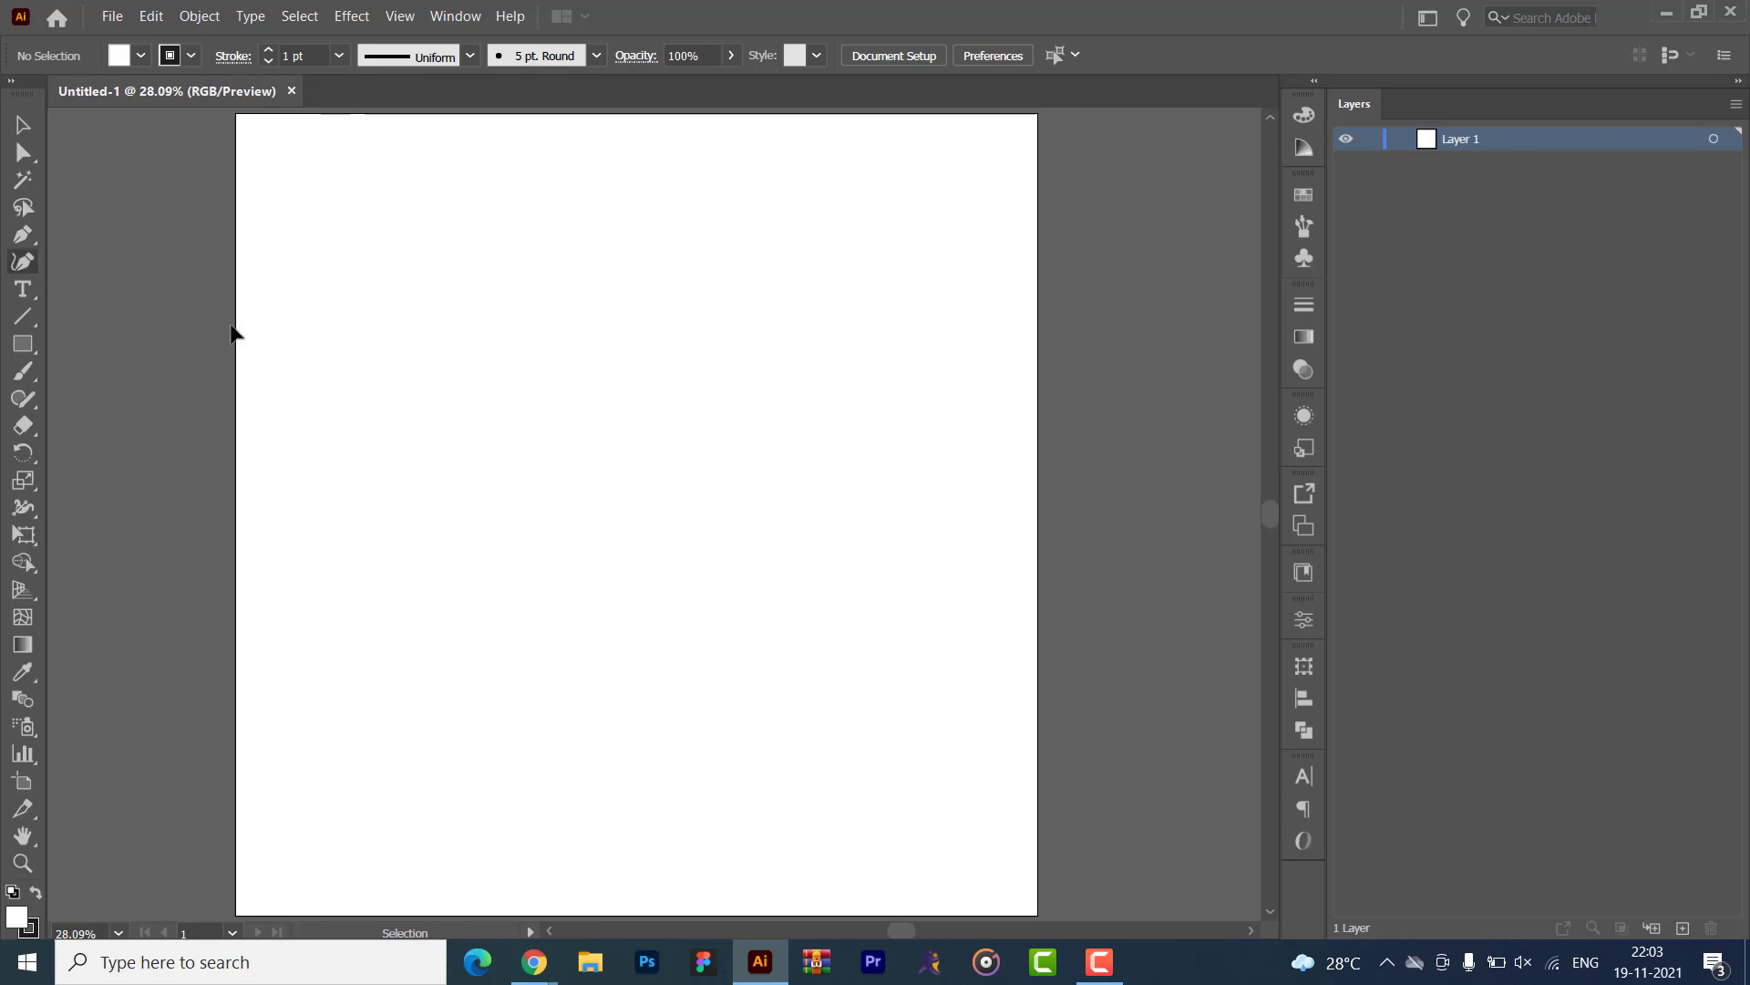
- Dismiss the Pixel Snapping Options and switch the workspace to Essentials
left_click(1694, 55)
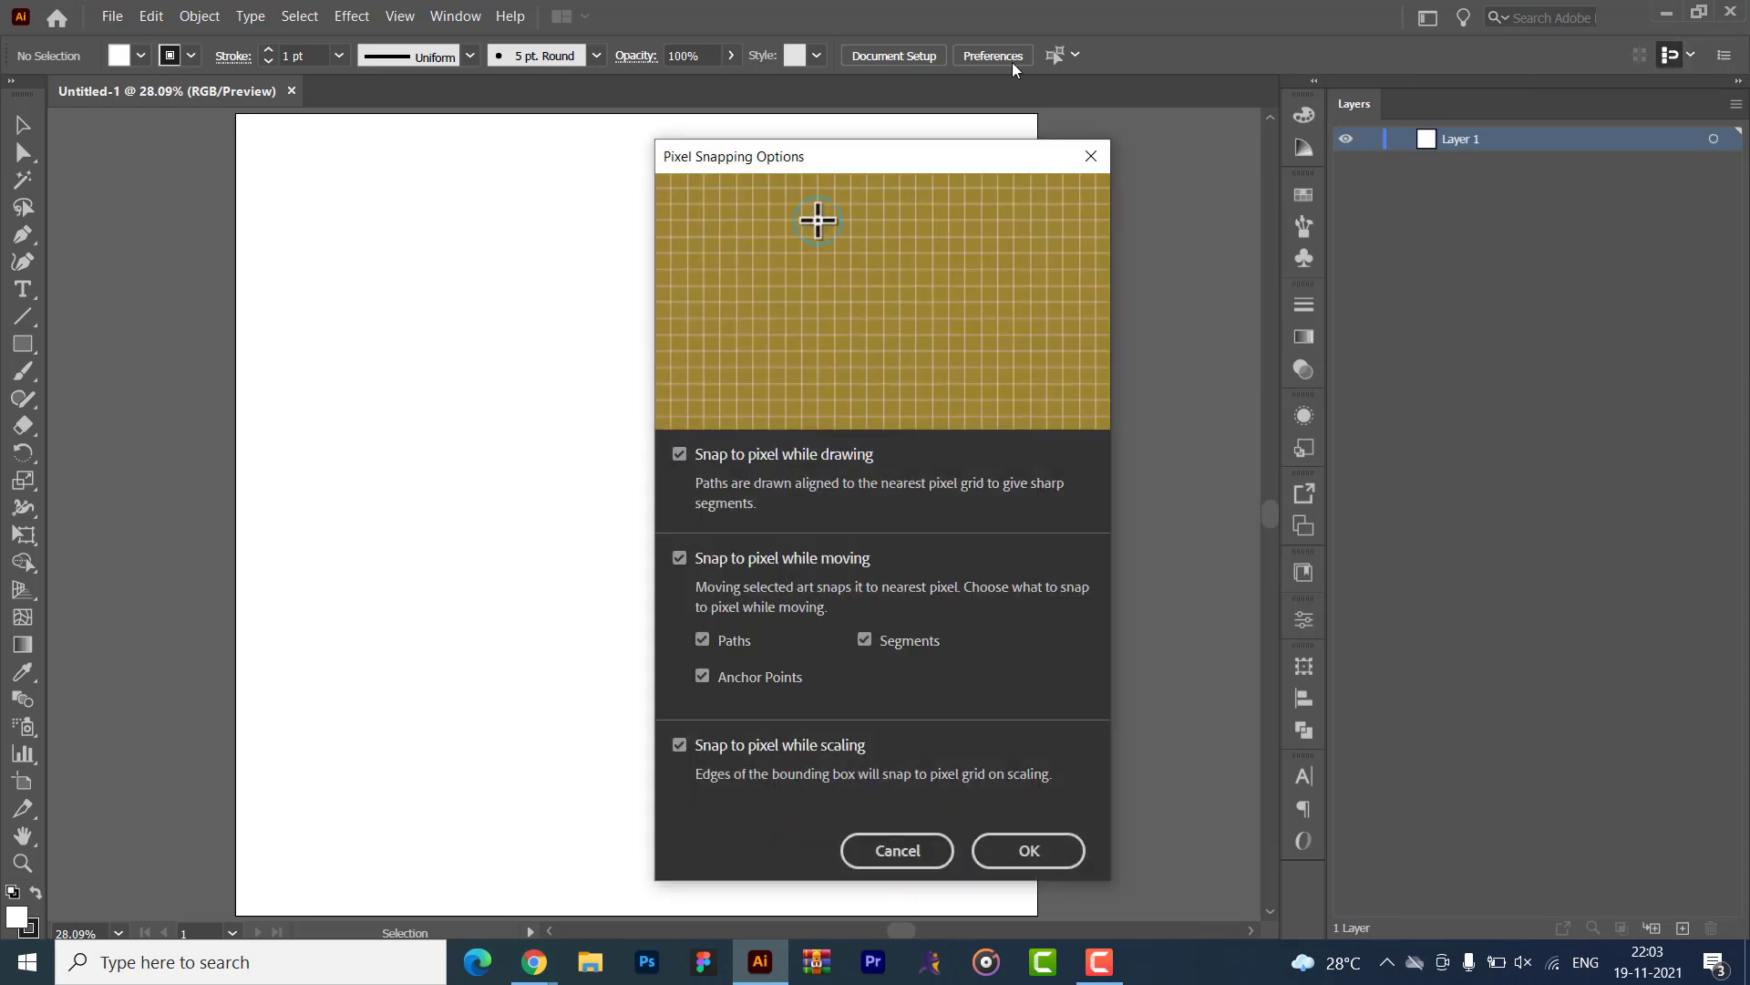
key("Escape")
left_click(478, 16)
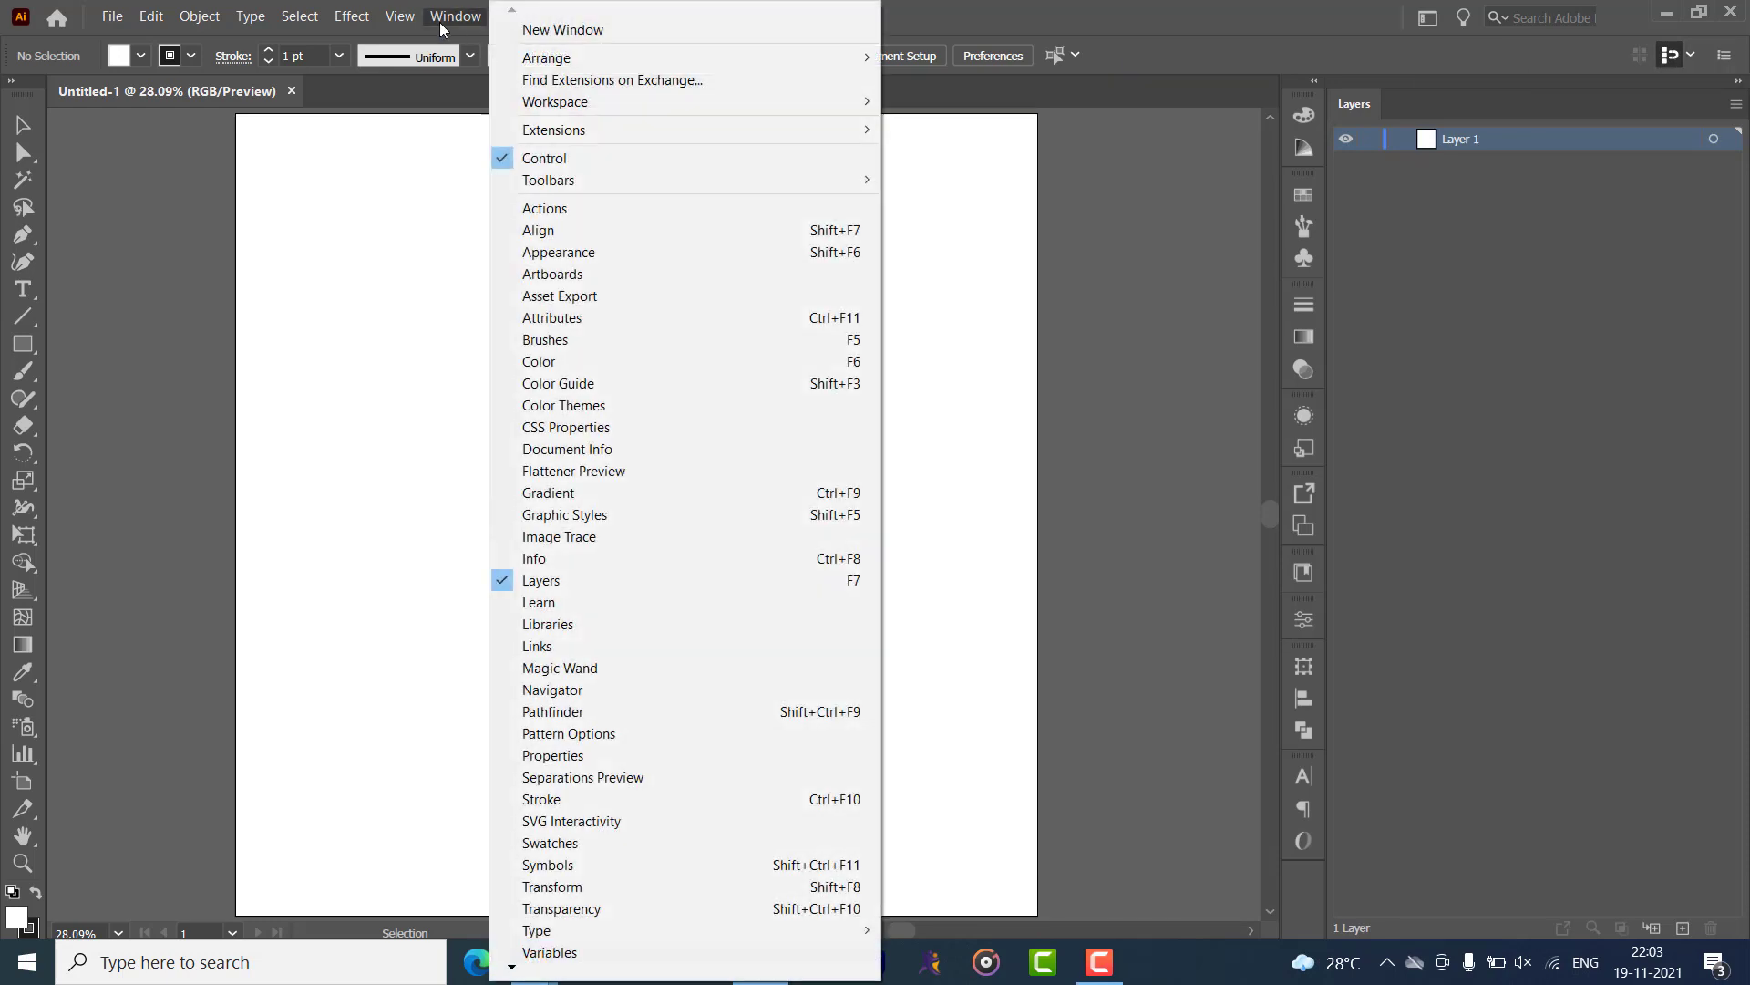
mouse_move(696, 103)
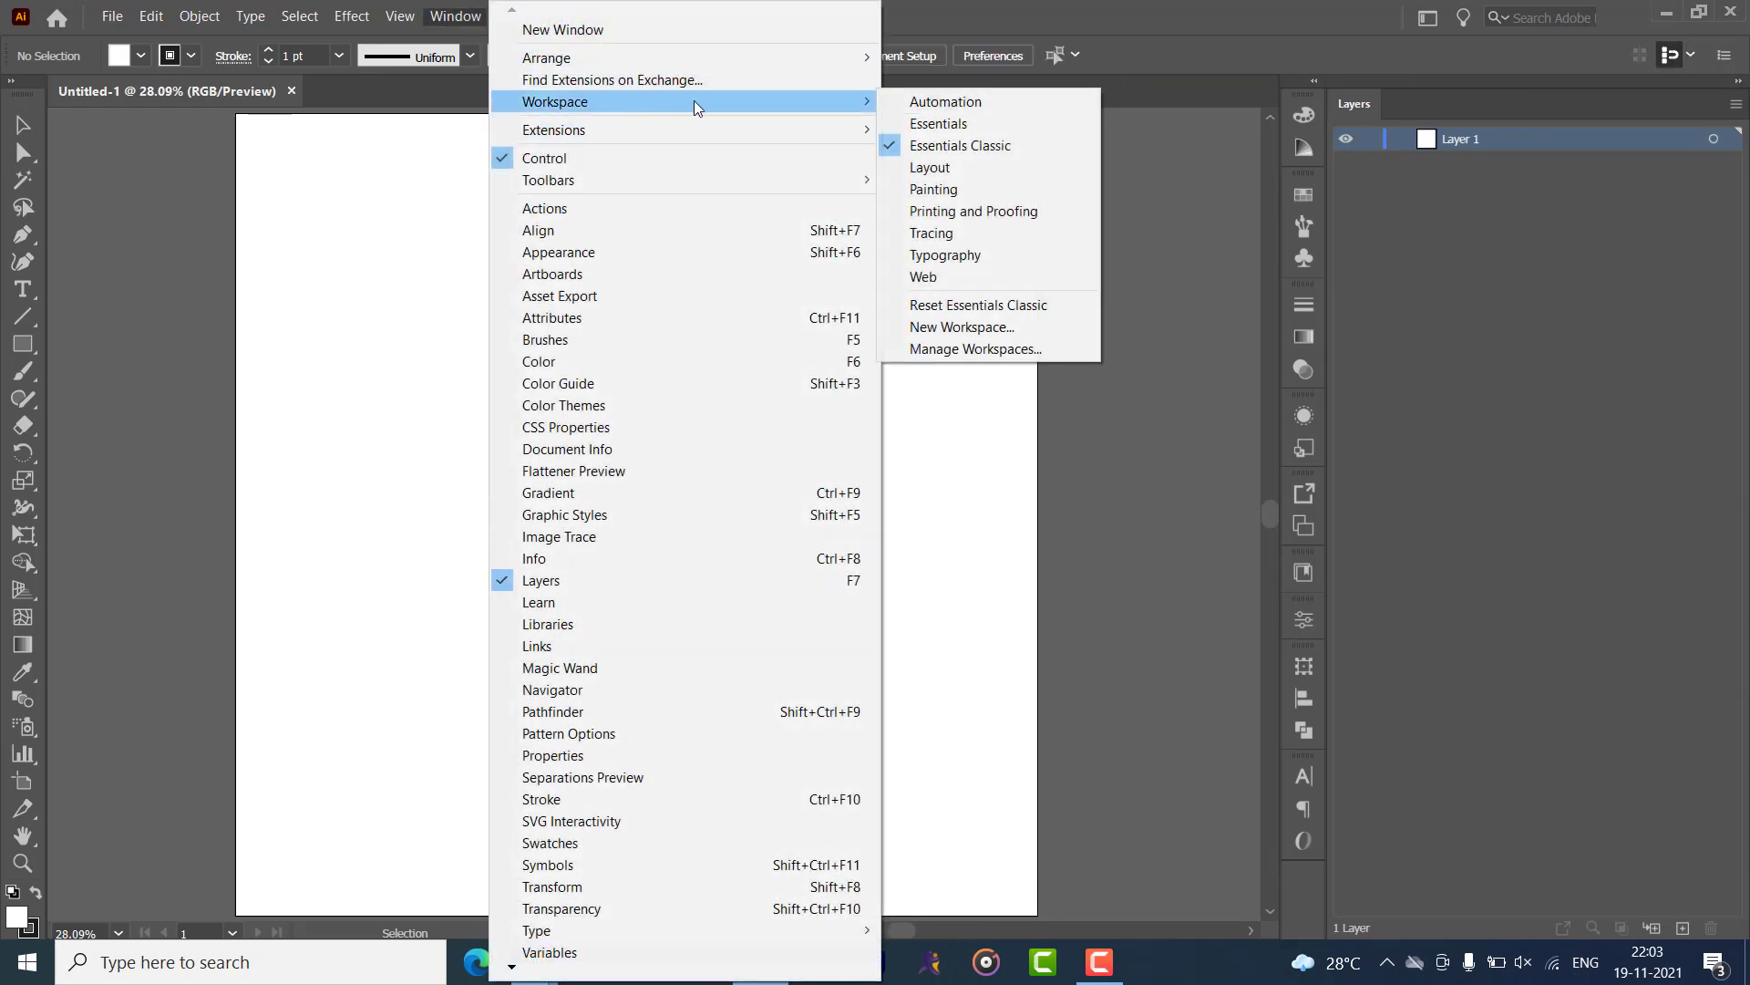
left_click(946, 126)
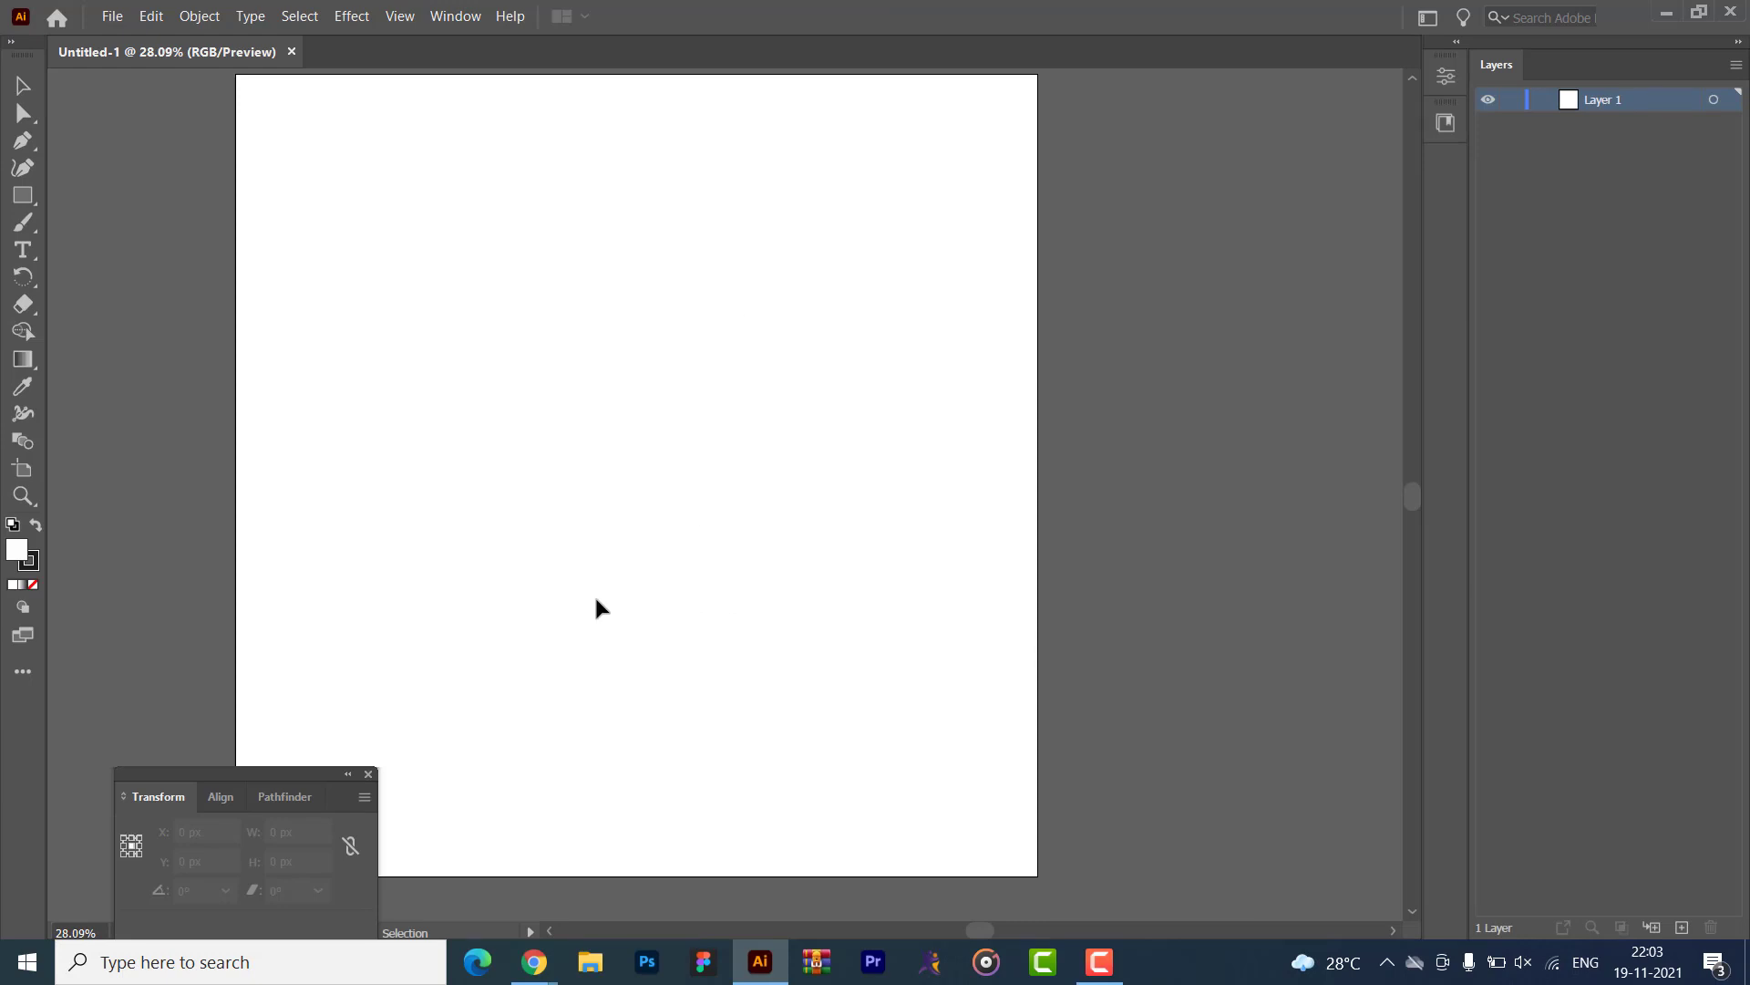
- Switch the workspace to Essentials Classic and collapse its toolbar to a single column
left_click(448, 20)
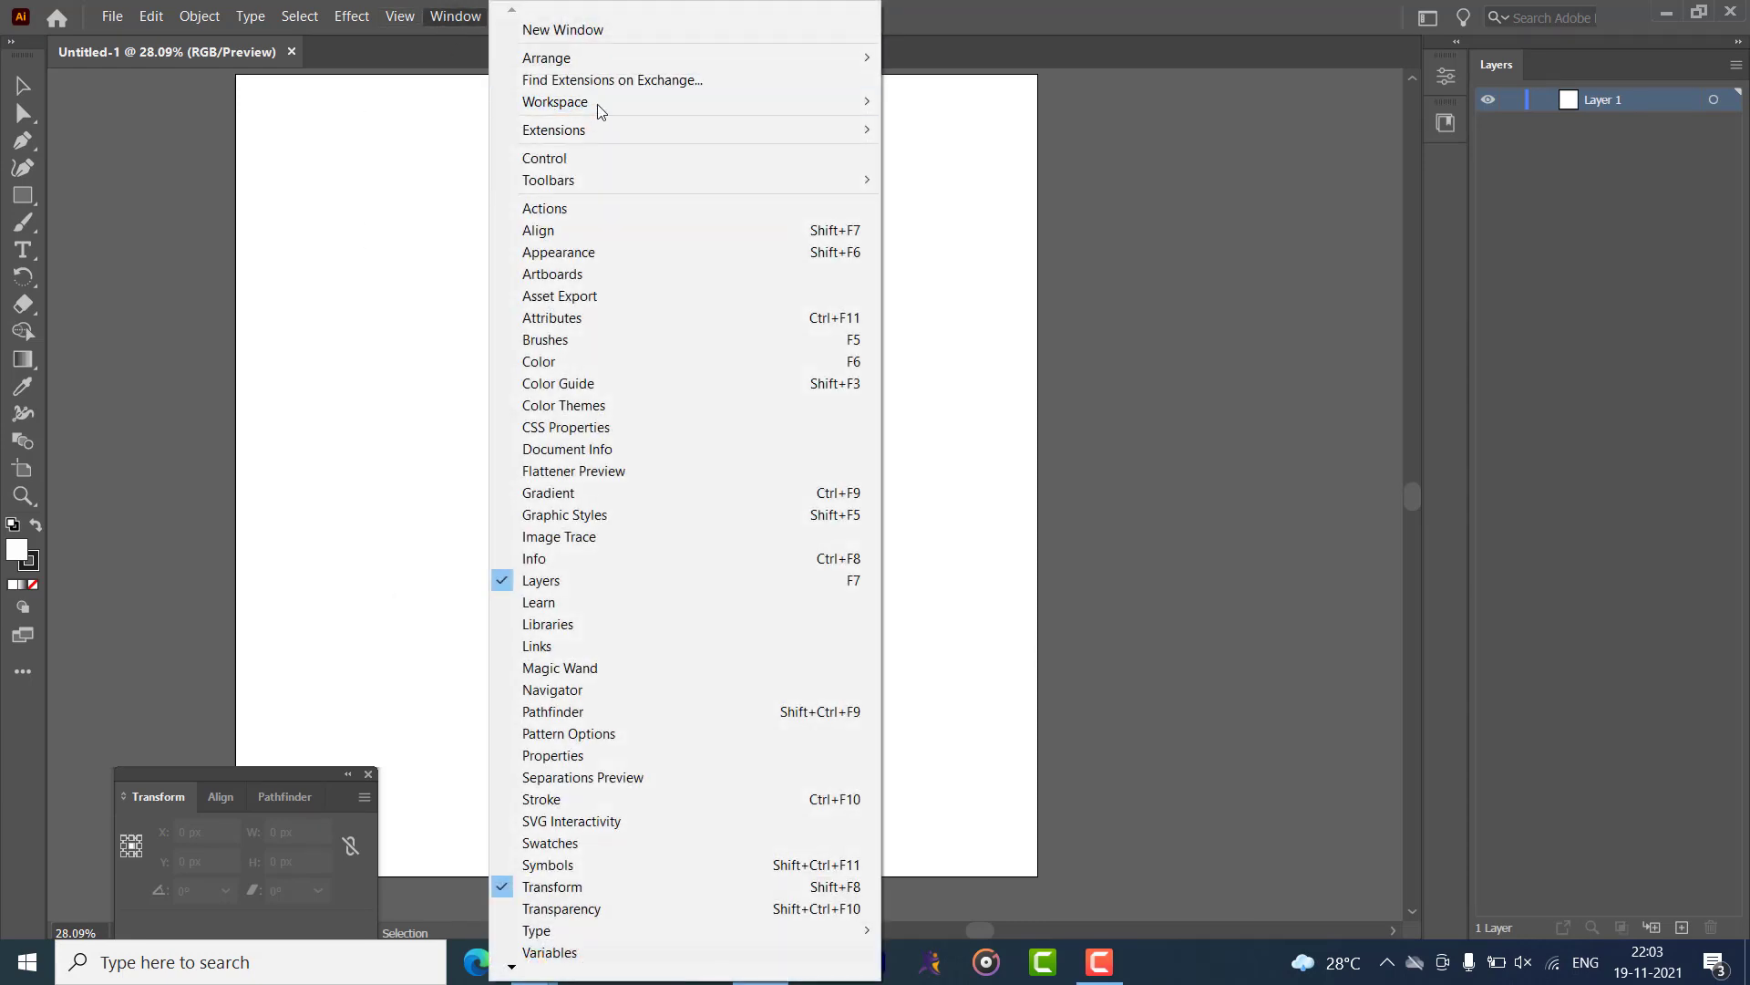
mouse_move(606, 101)
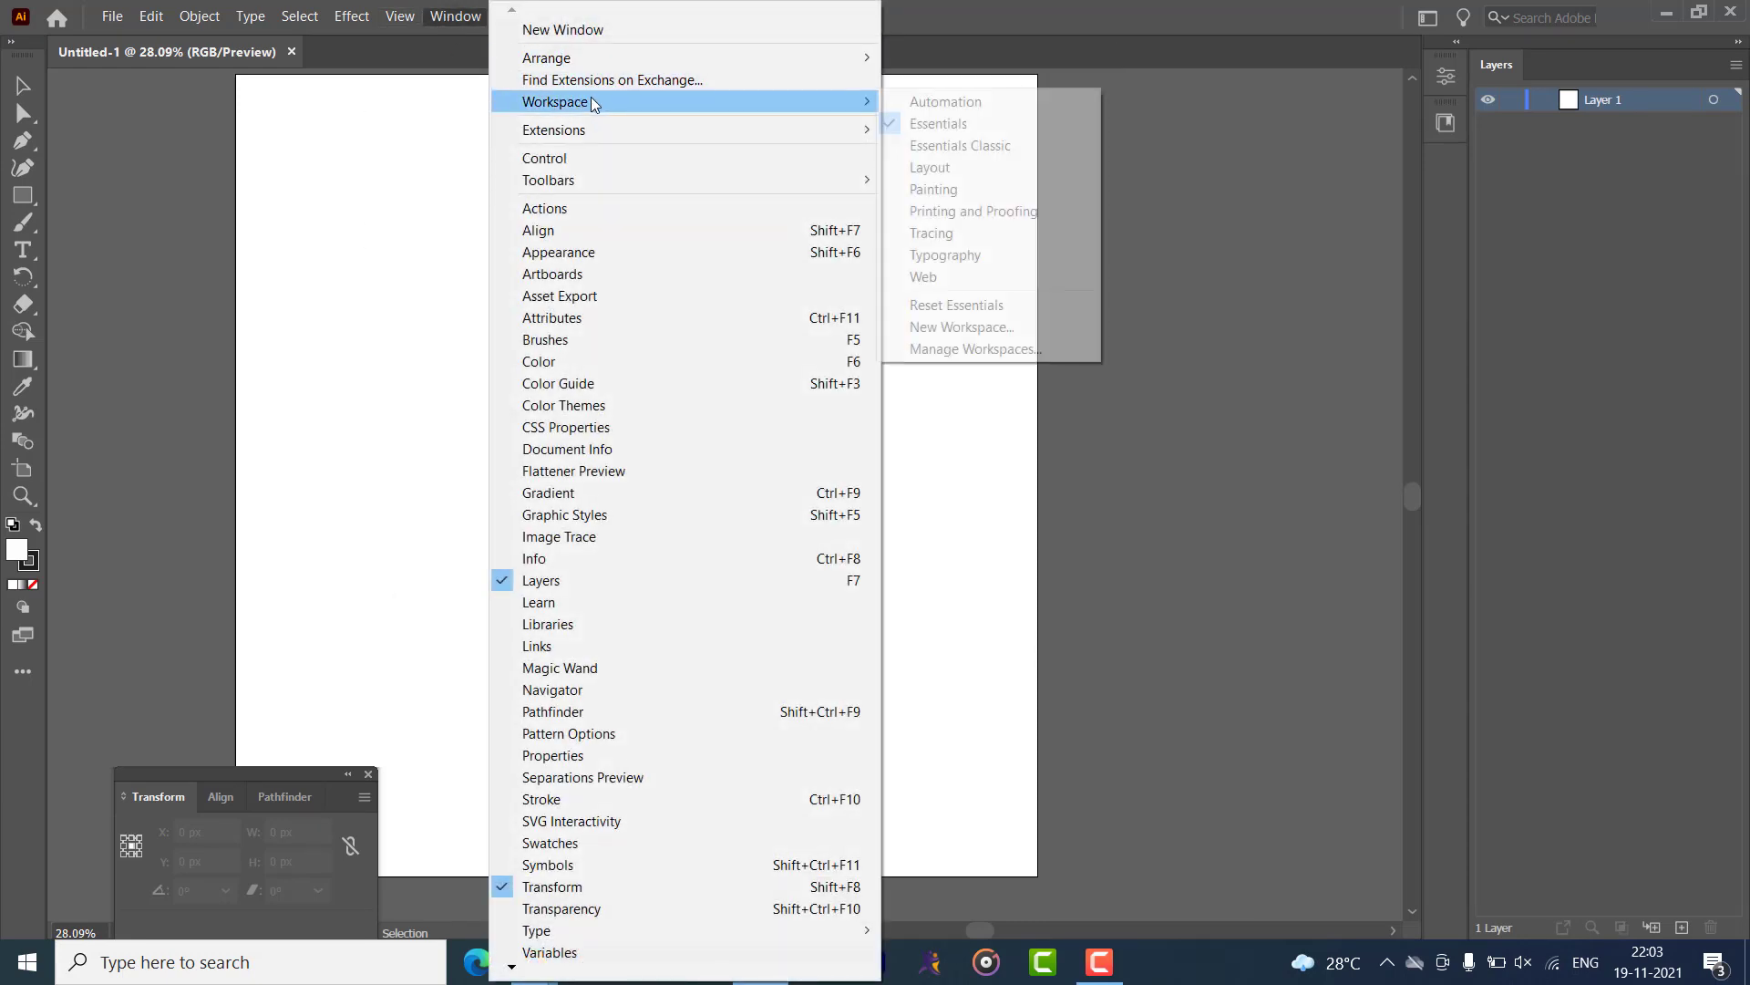
left_click(948, 145)
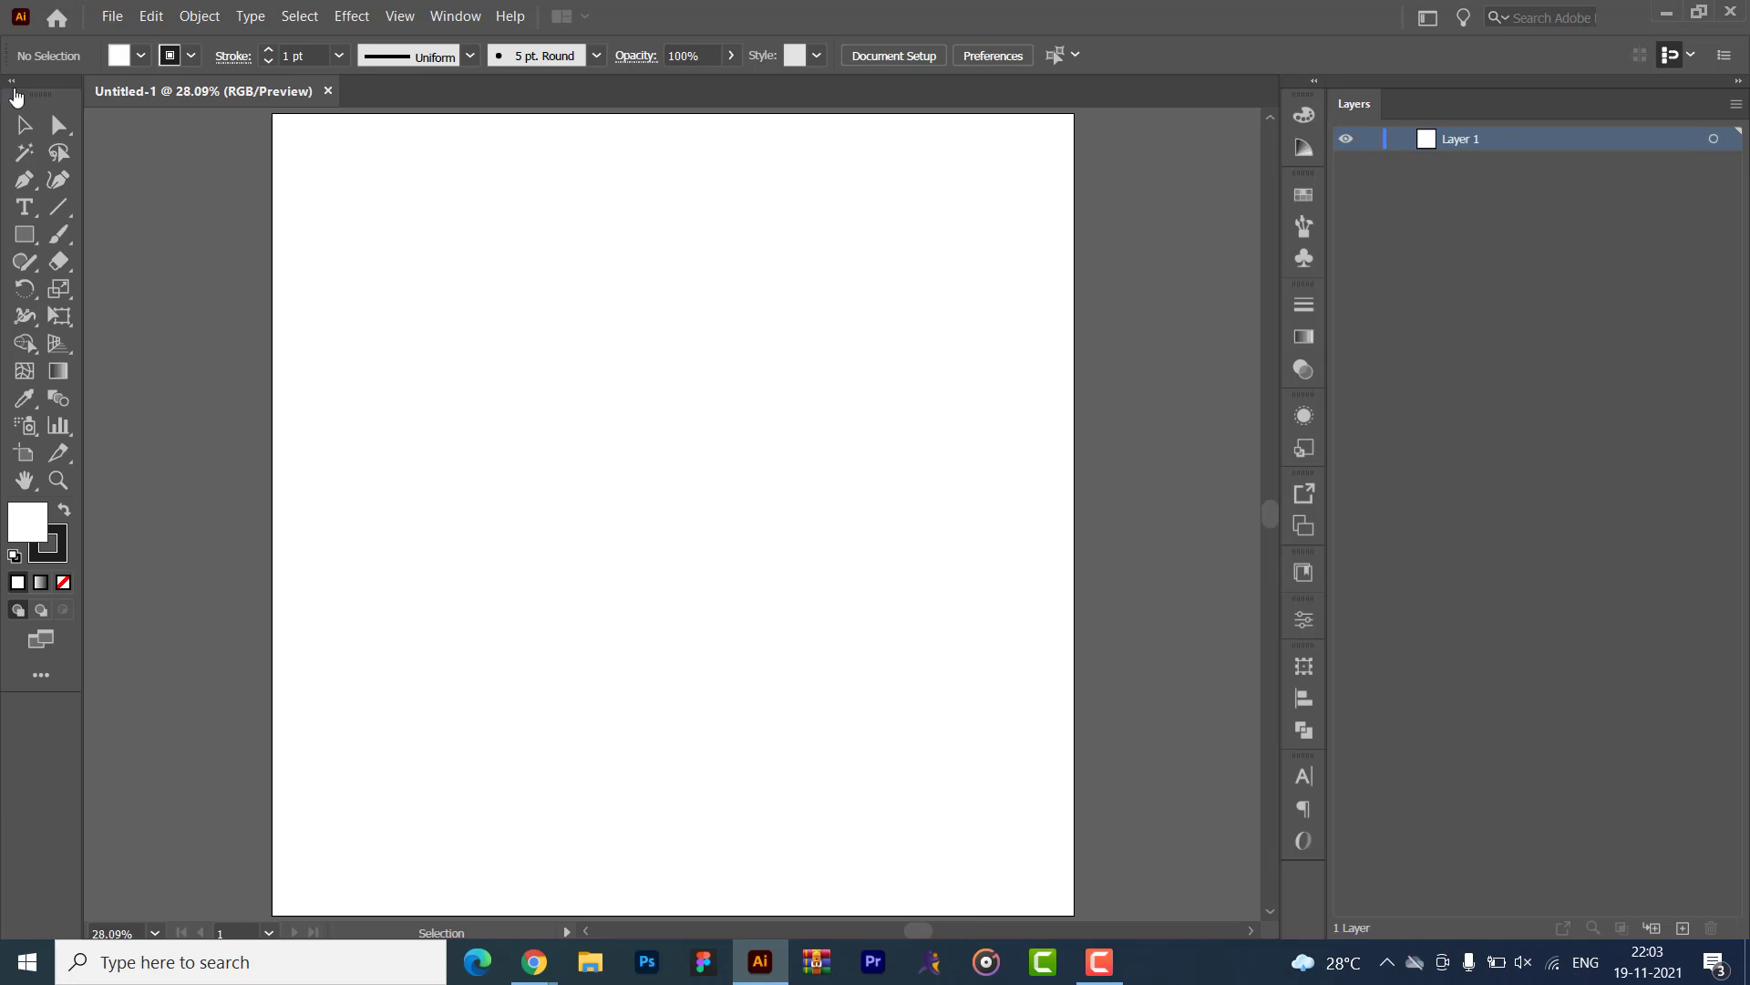
left_click(11, 85)
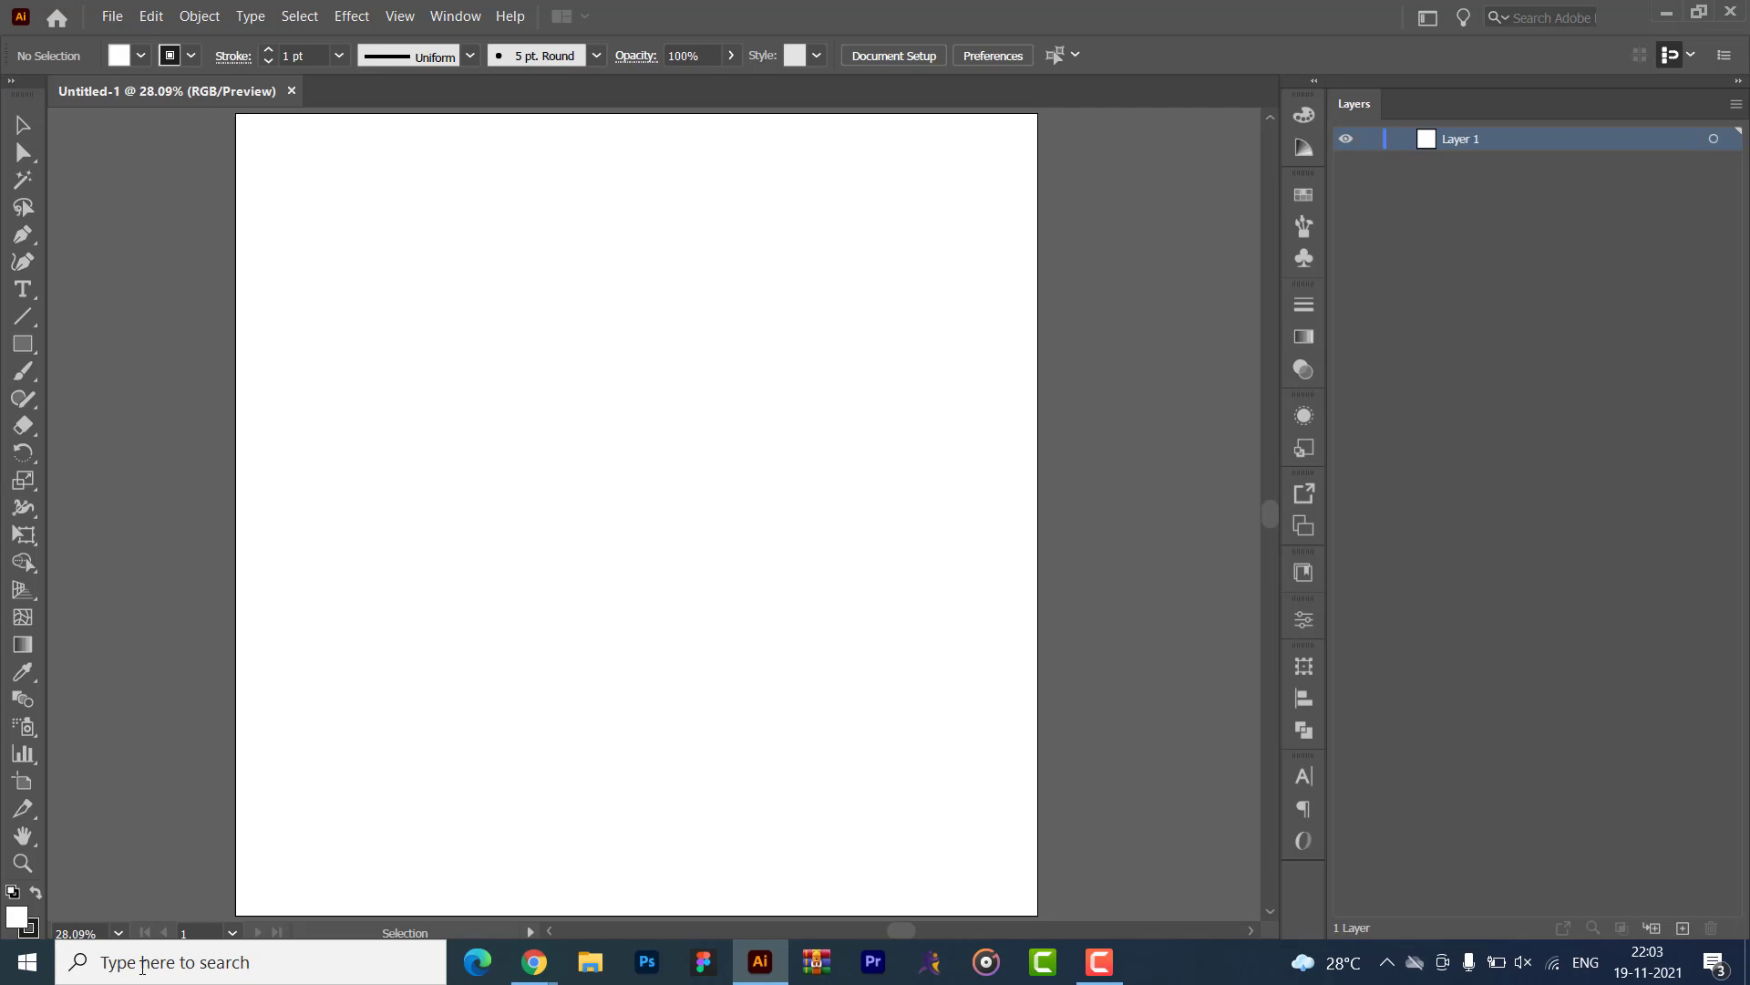
- Restore and maximize the program window again, and narrow the docked Layers panel to give the canvas more room
left_click(1699, 12)
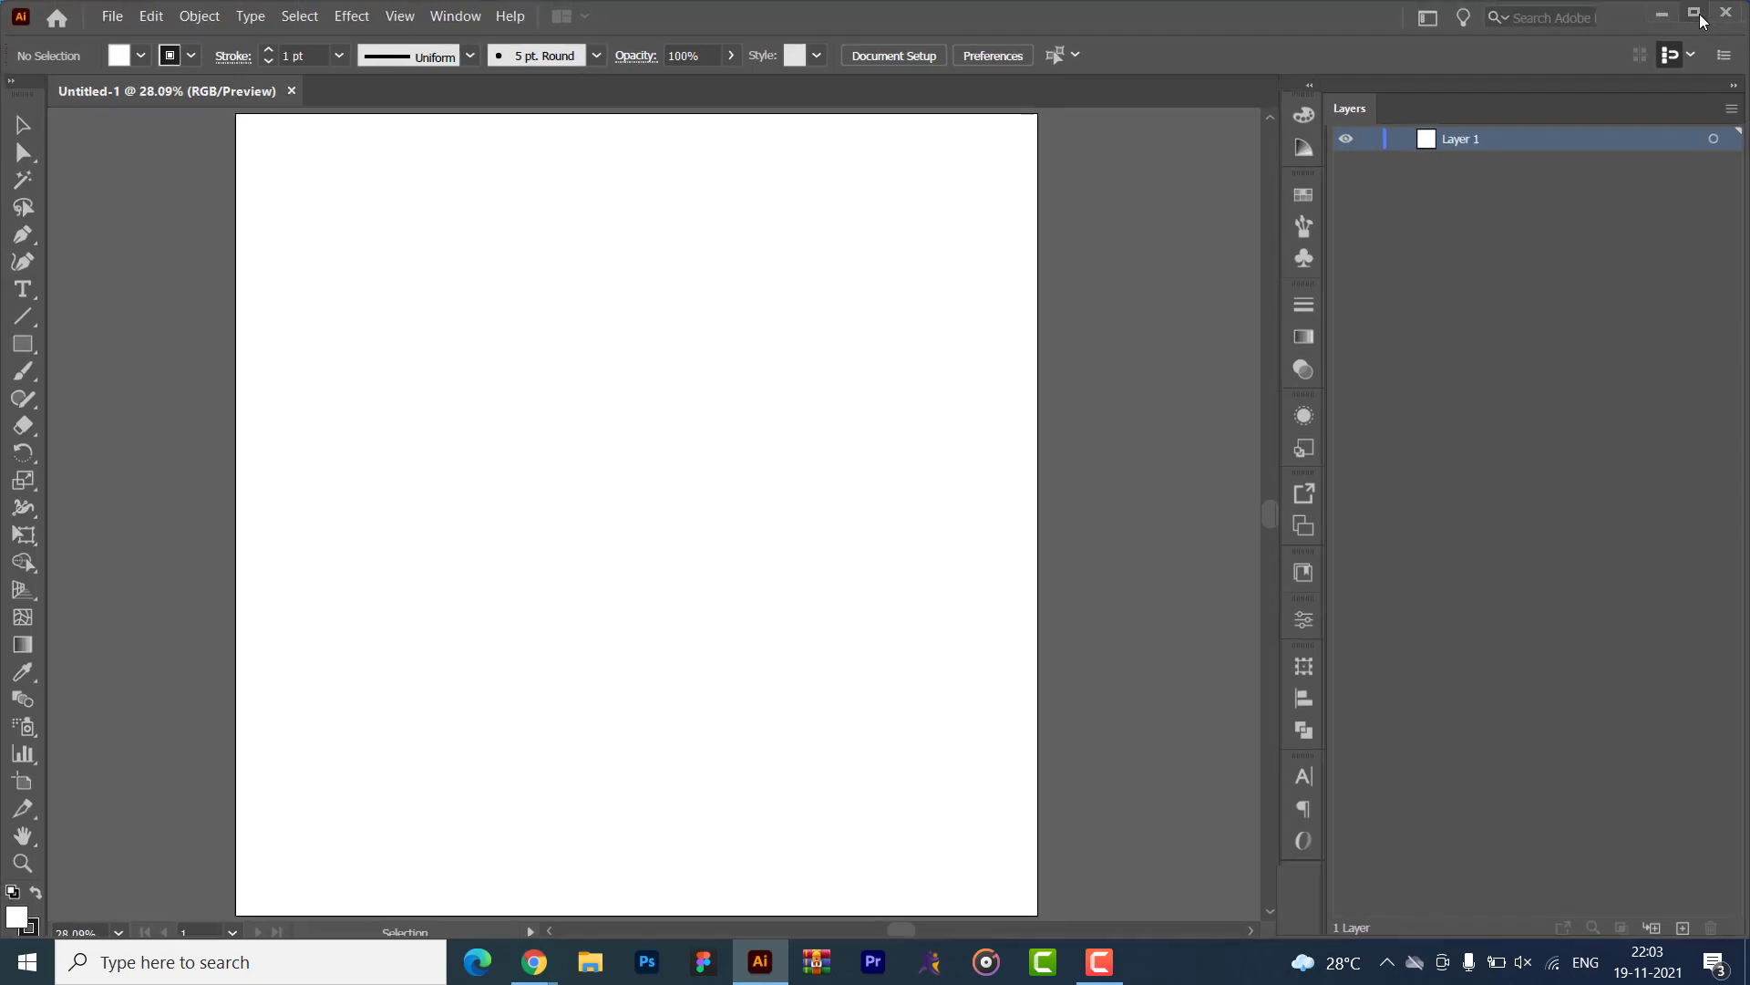
left_click(1695, 13)
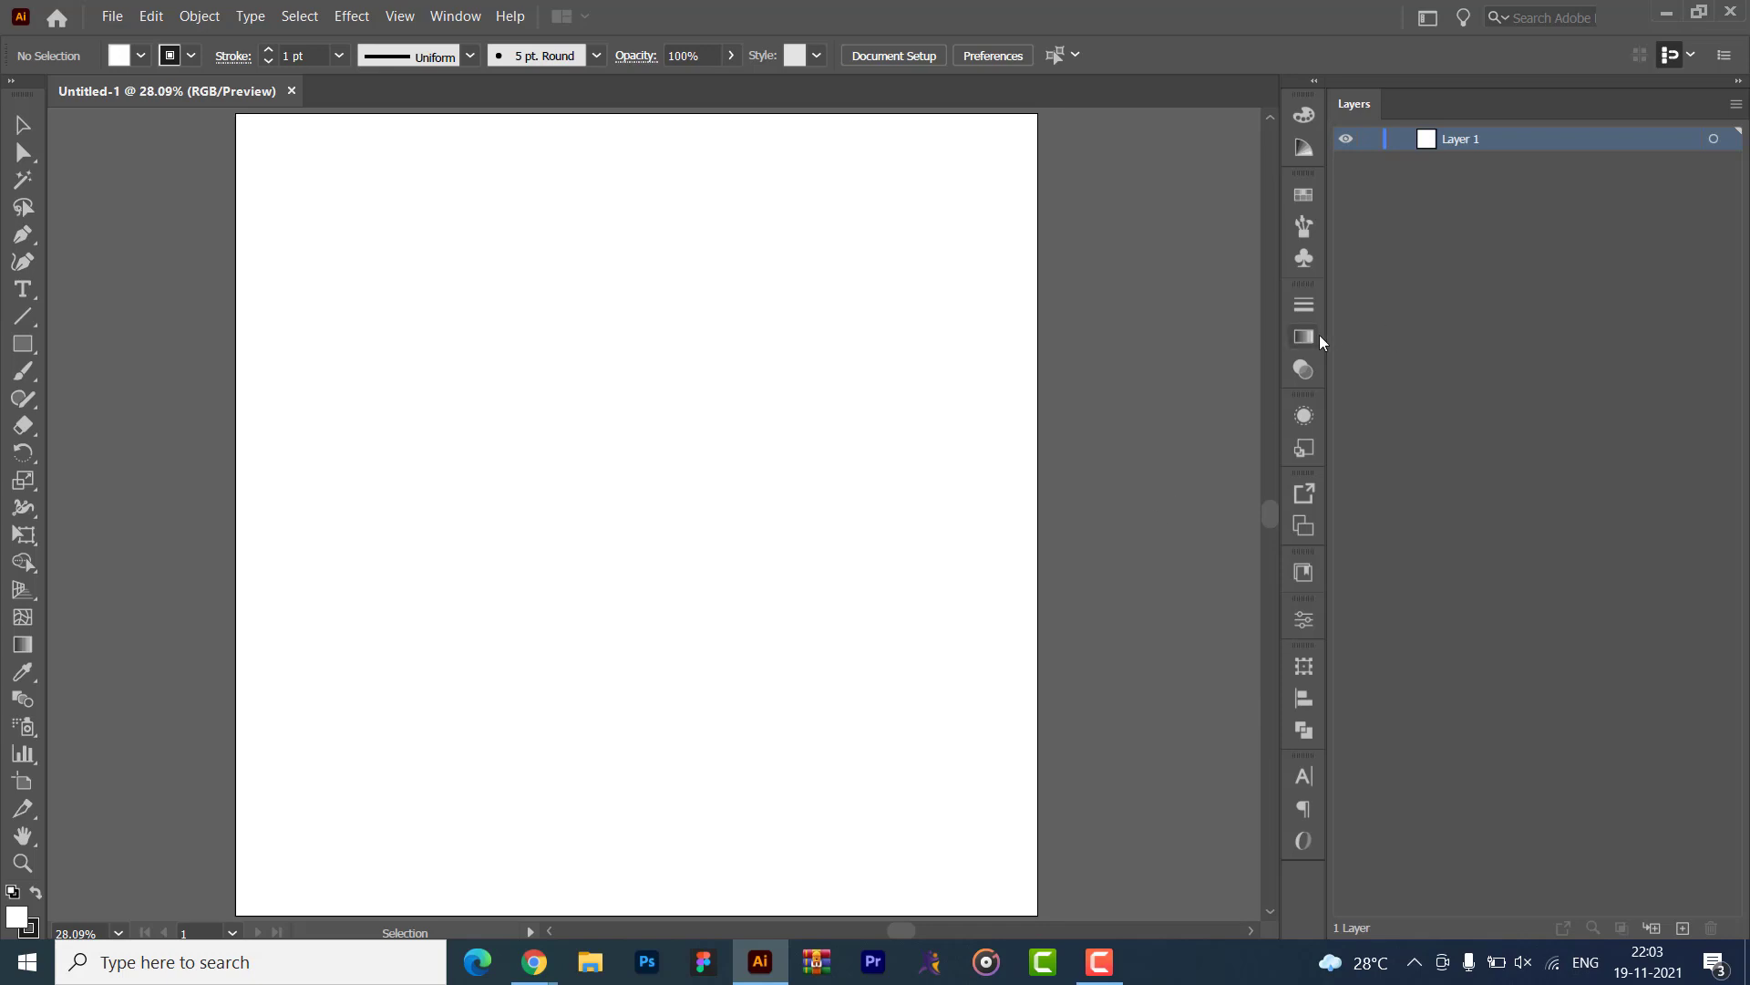
left_click_drag(1323, 342, 1486, 345)
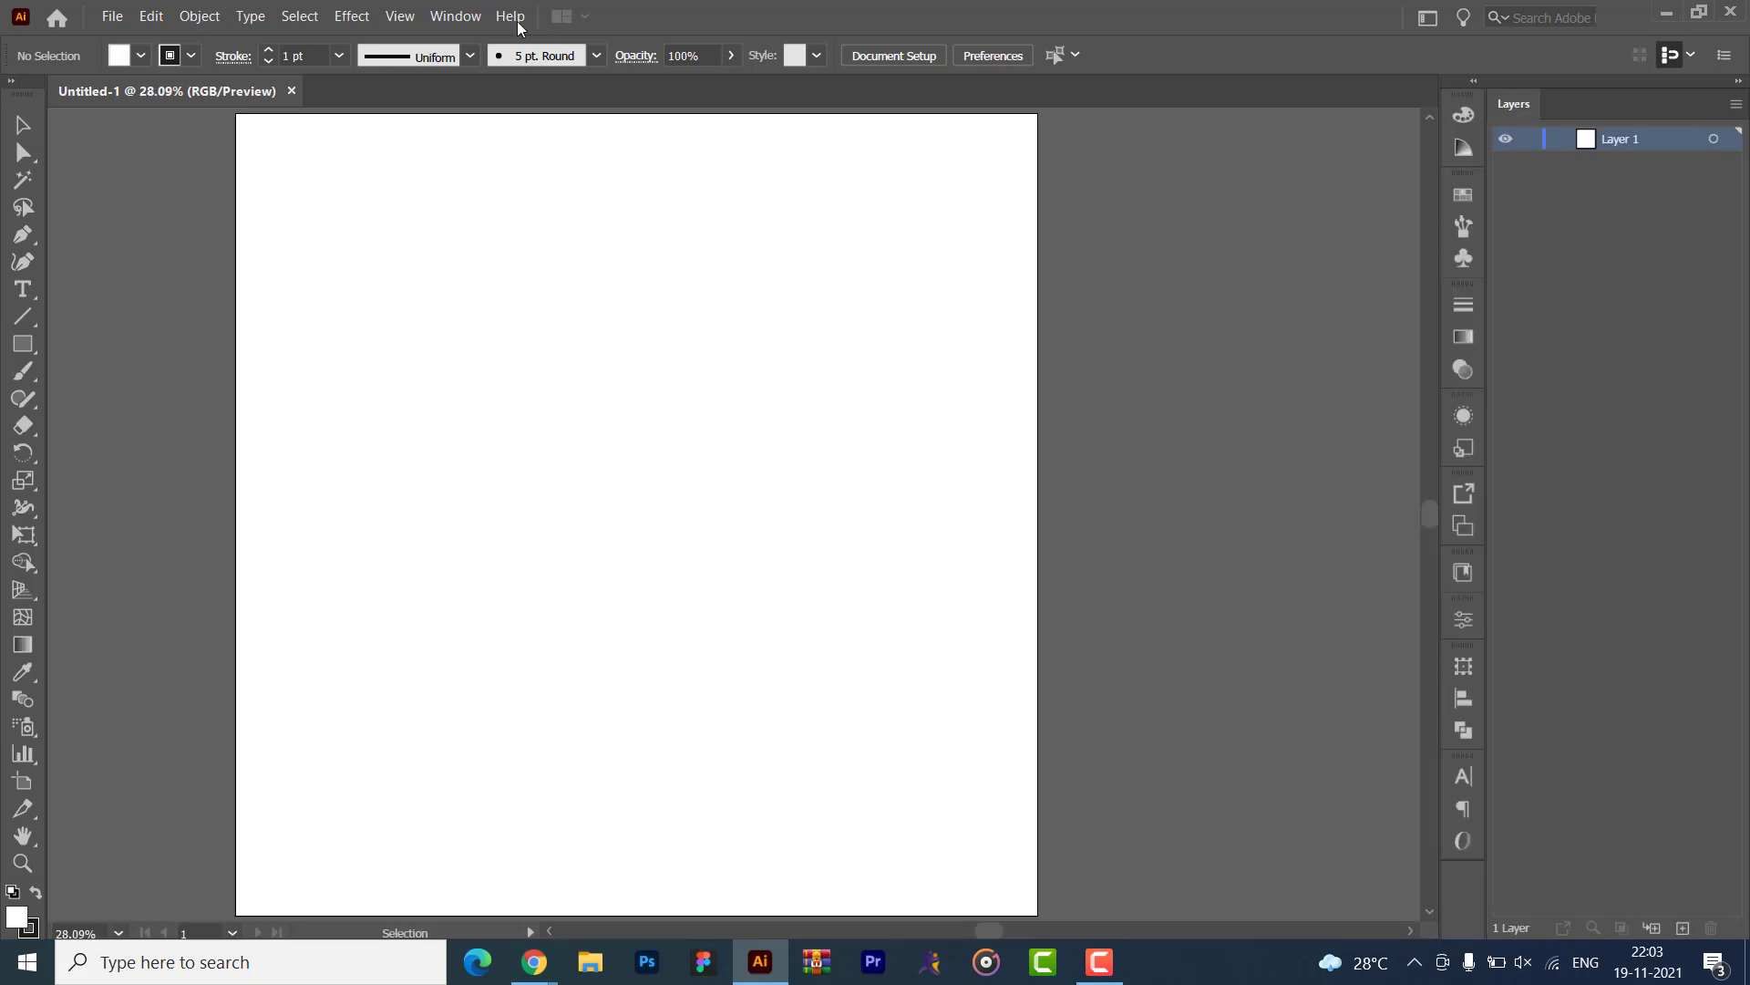
- Open the document's File Info and close it without making changes
left_click(110, 18)
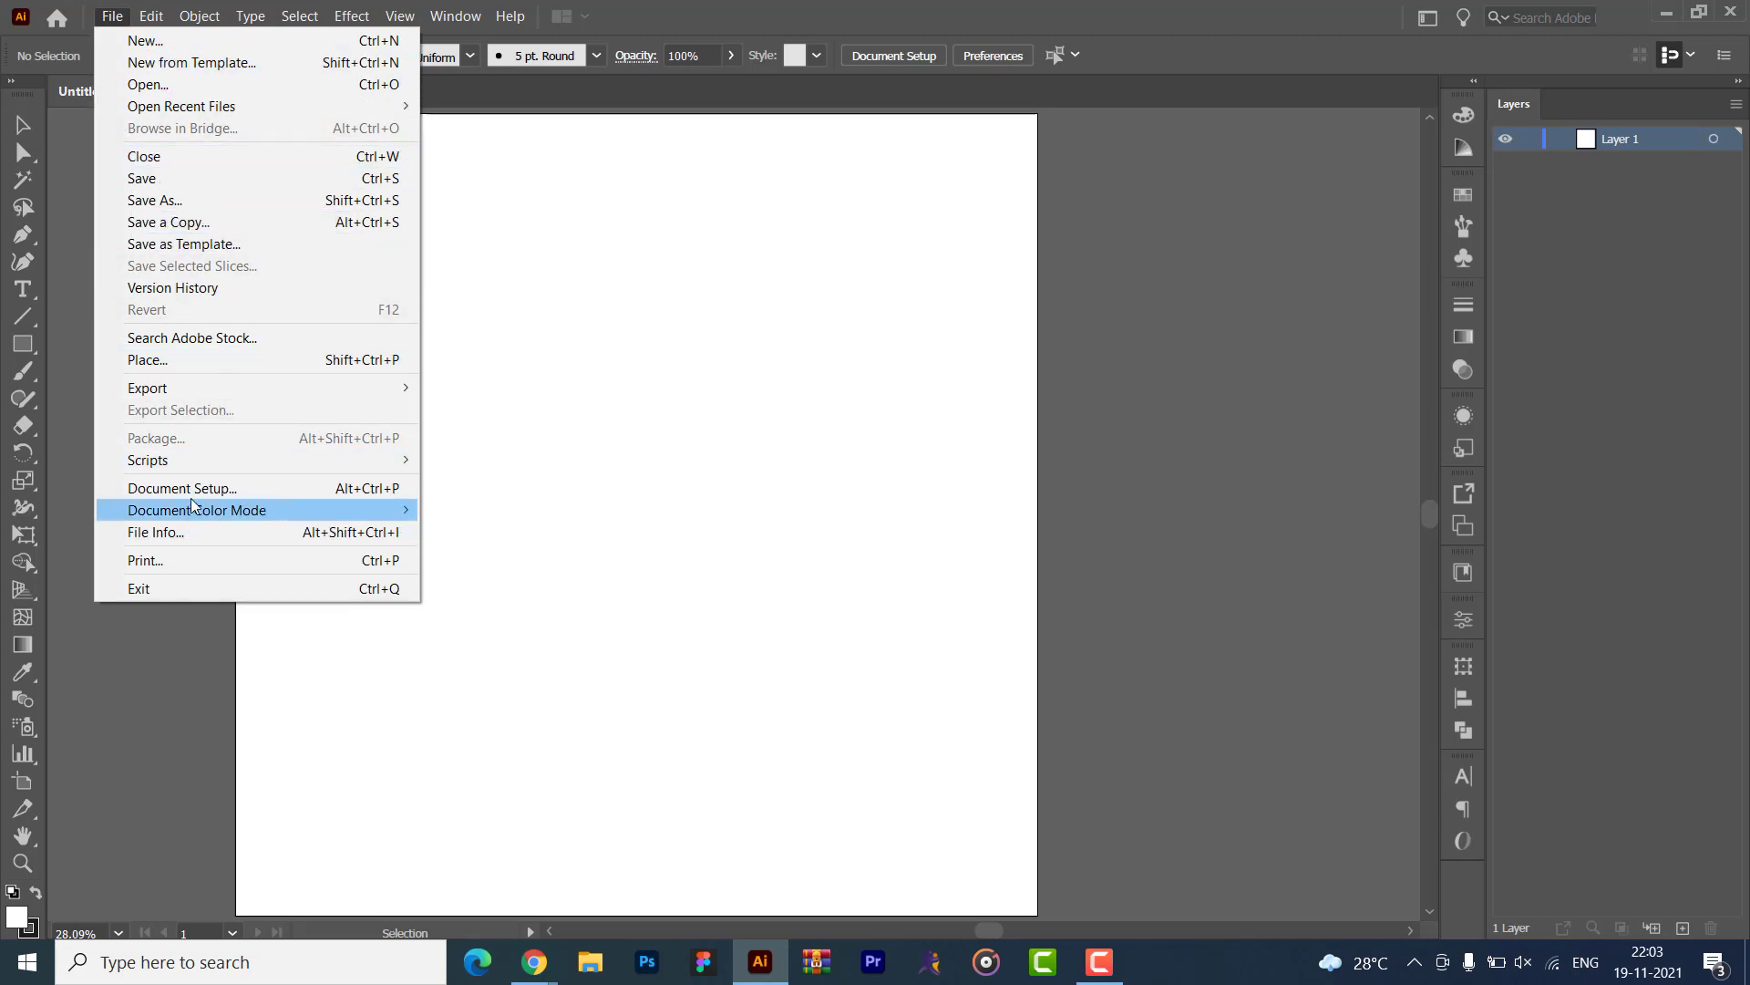
left_click(157, 536)
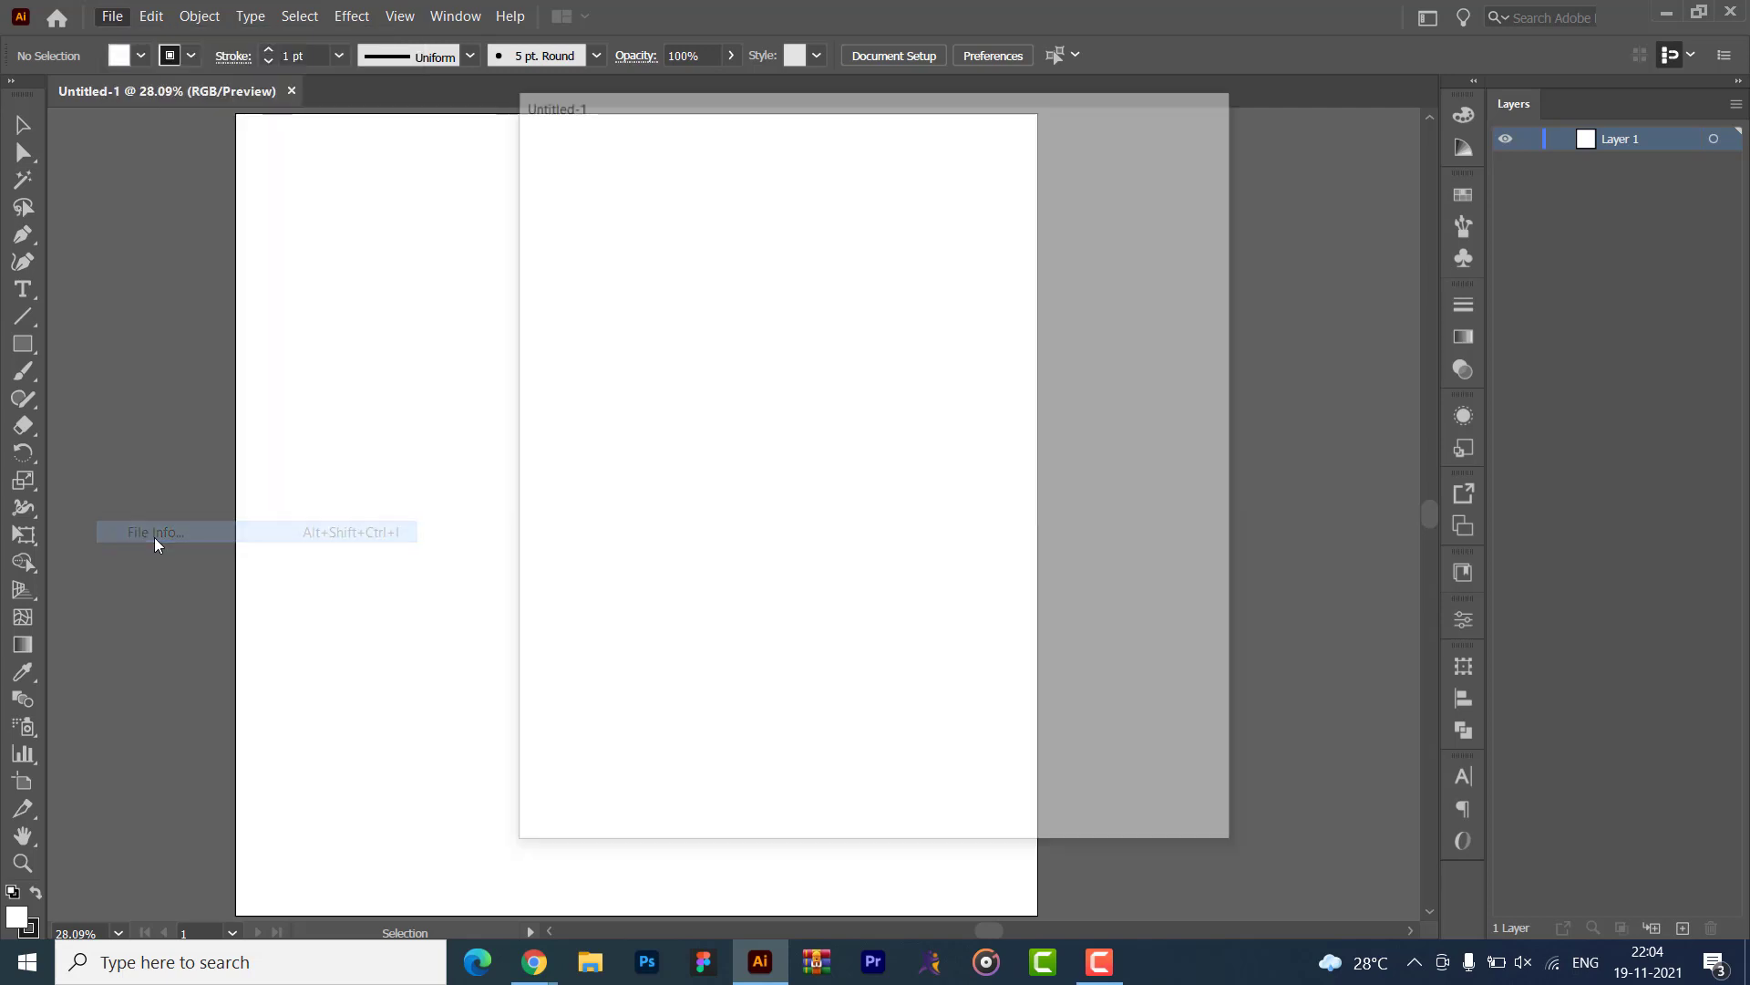
left_click(1172, 830)
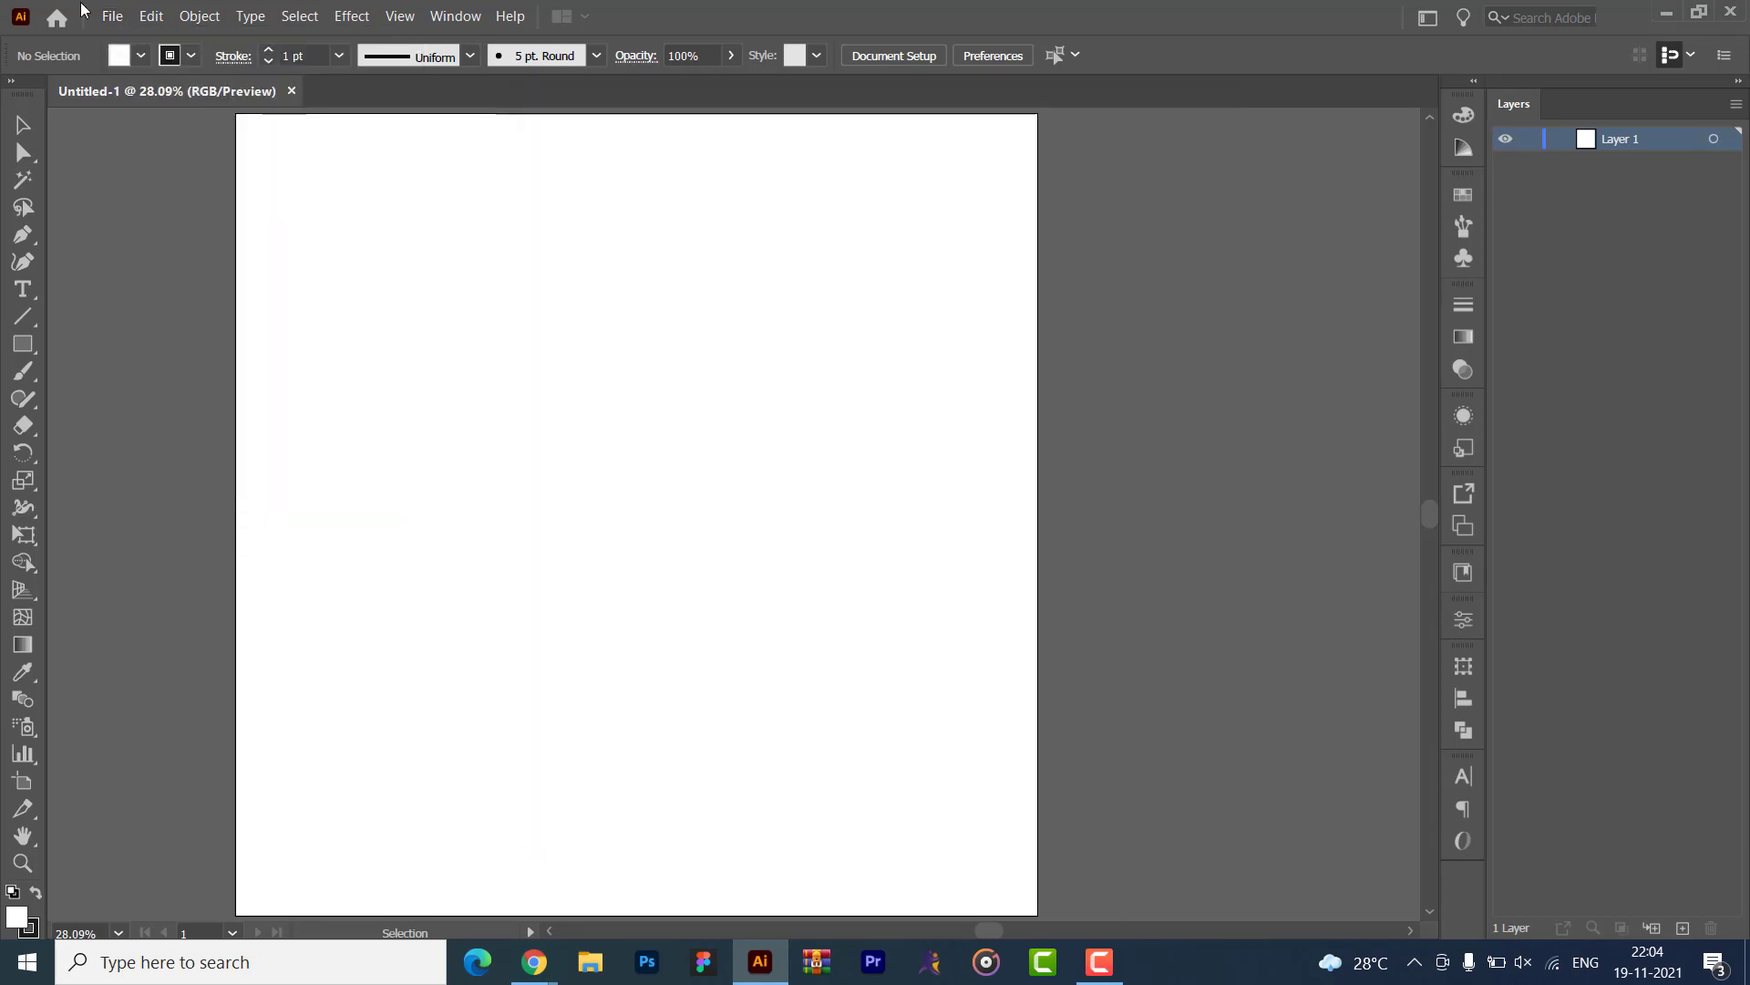
- Turn on Auto Spell Check for the document and look over the other editing commands
left_click(143, 18)
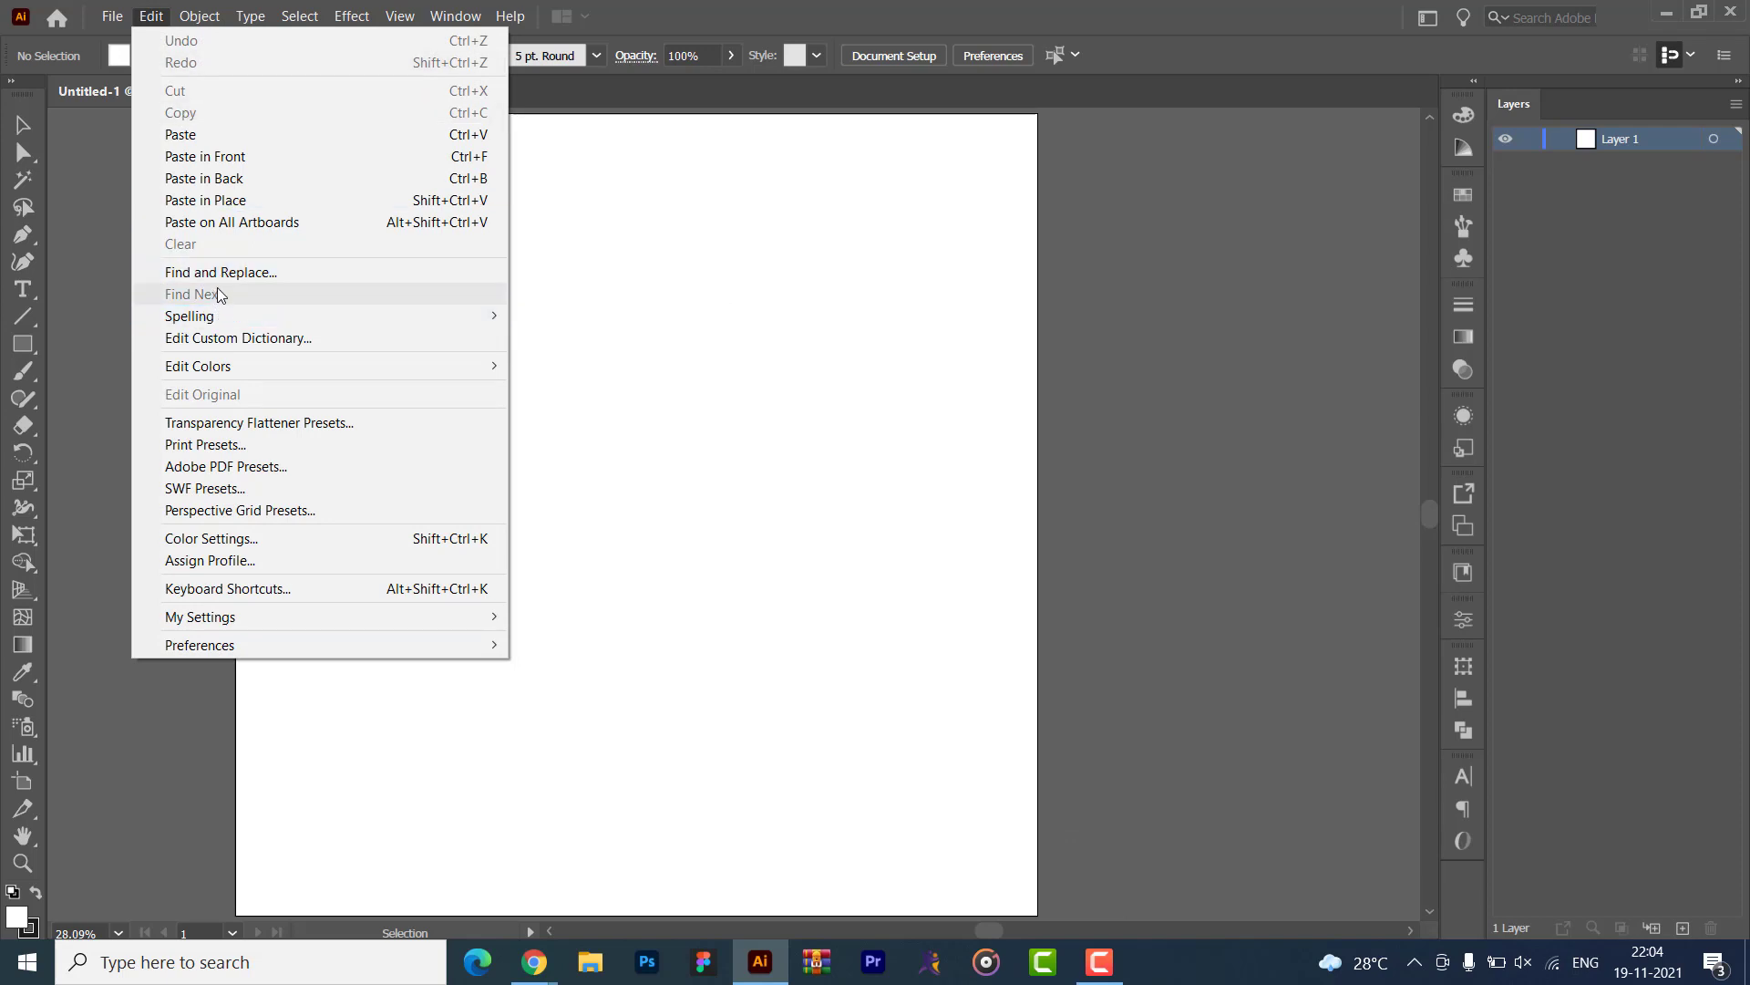
mouse_move(225, 315)
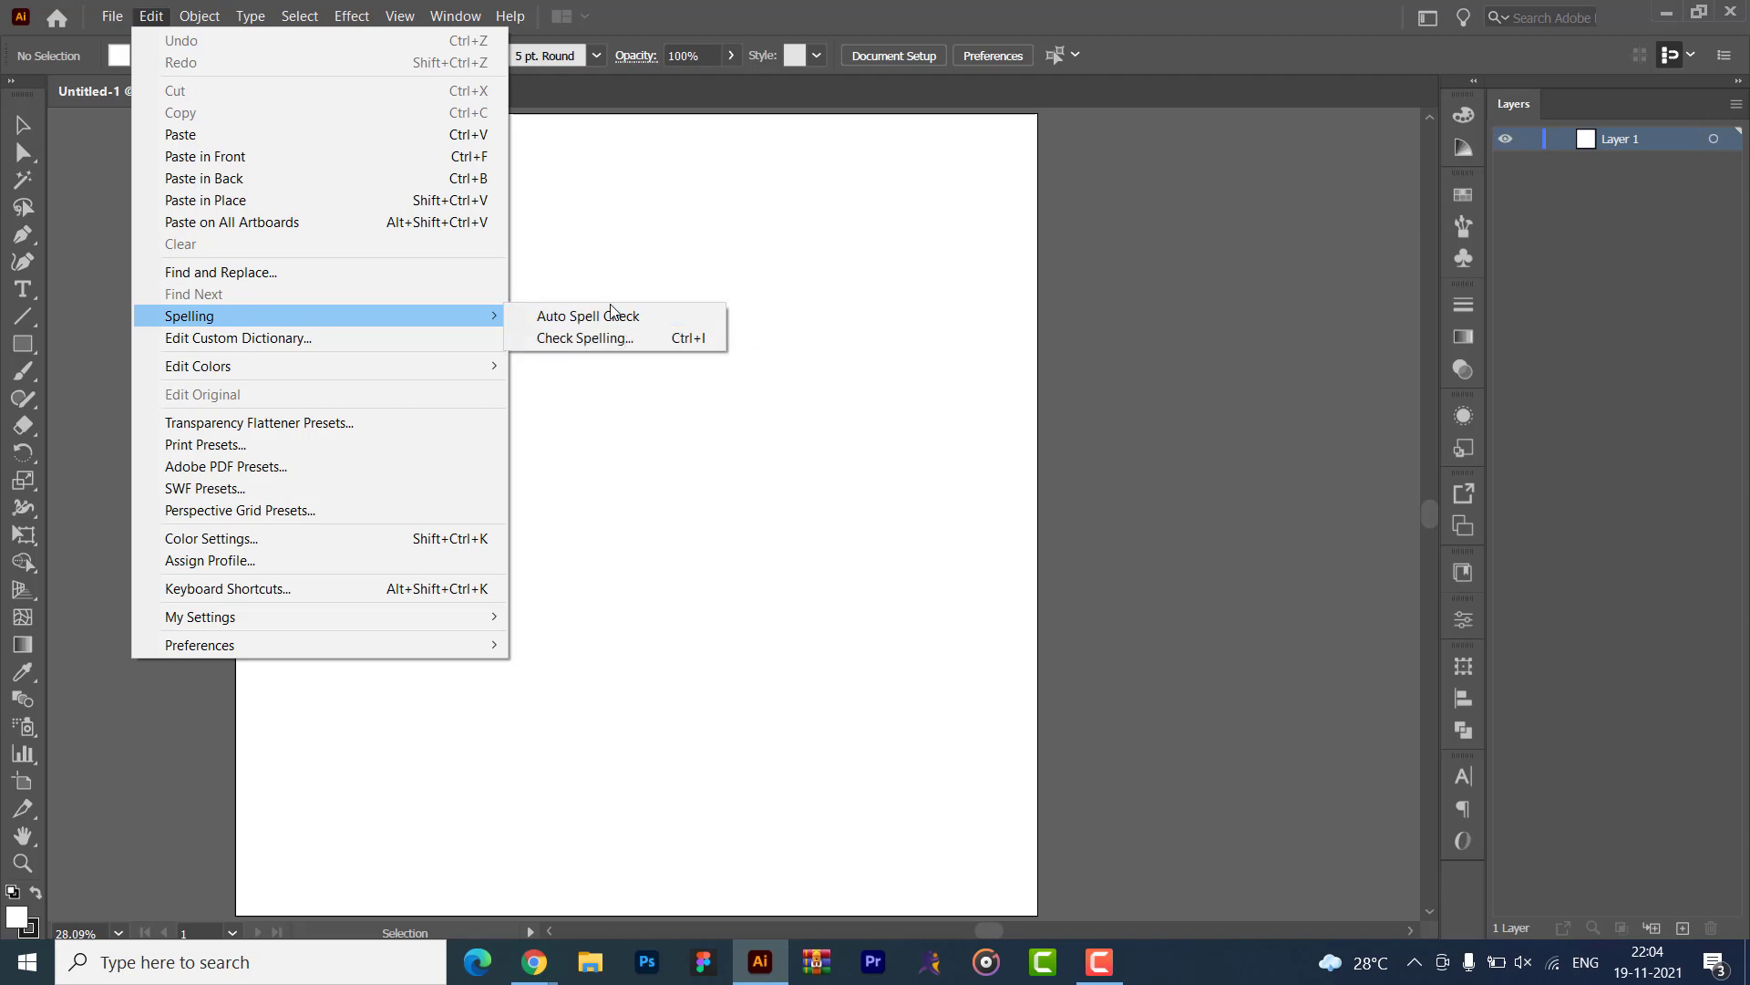
left_click(538, 319)
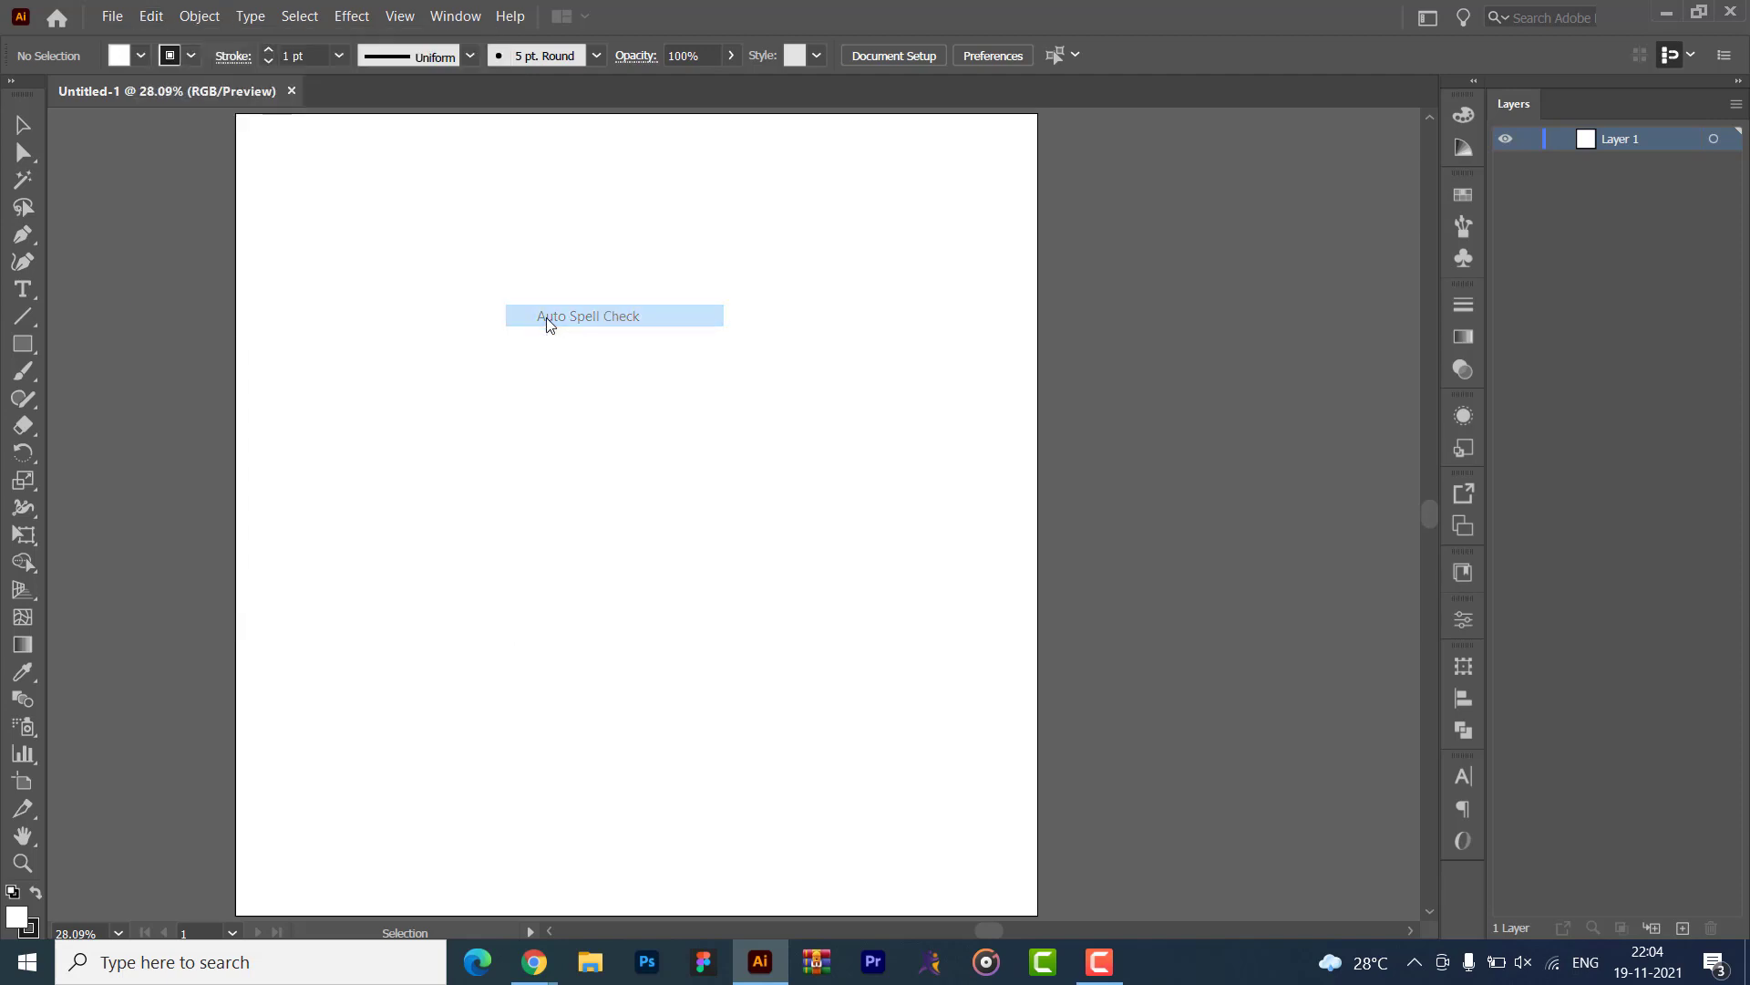
left_click(148, 17)
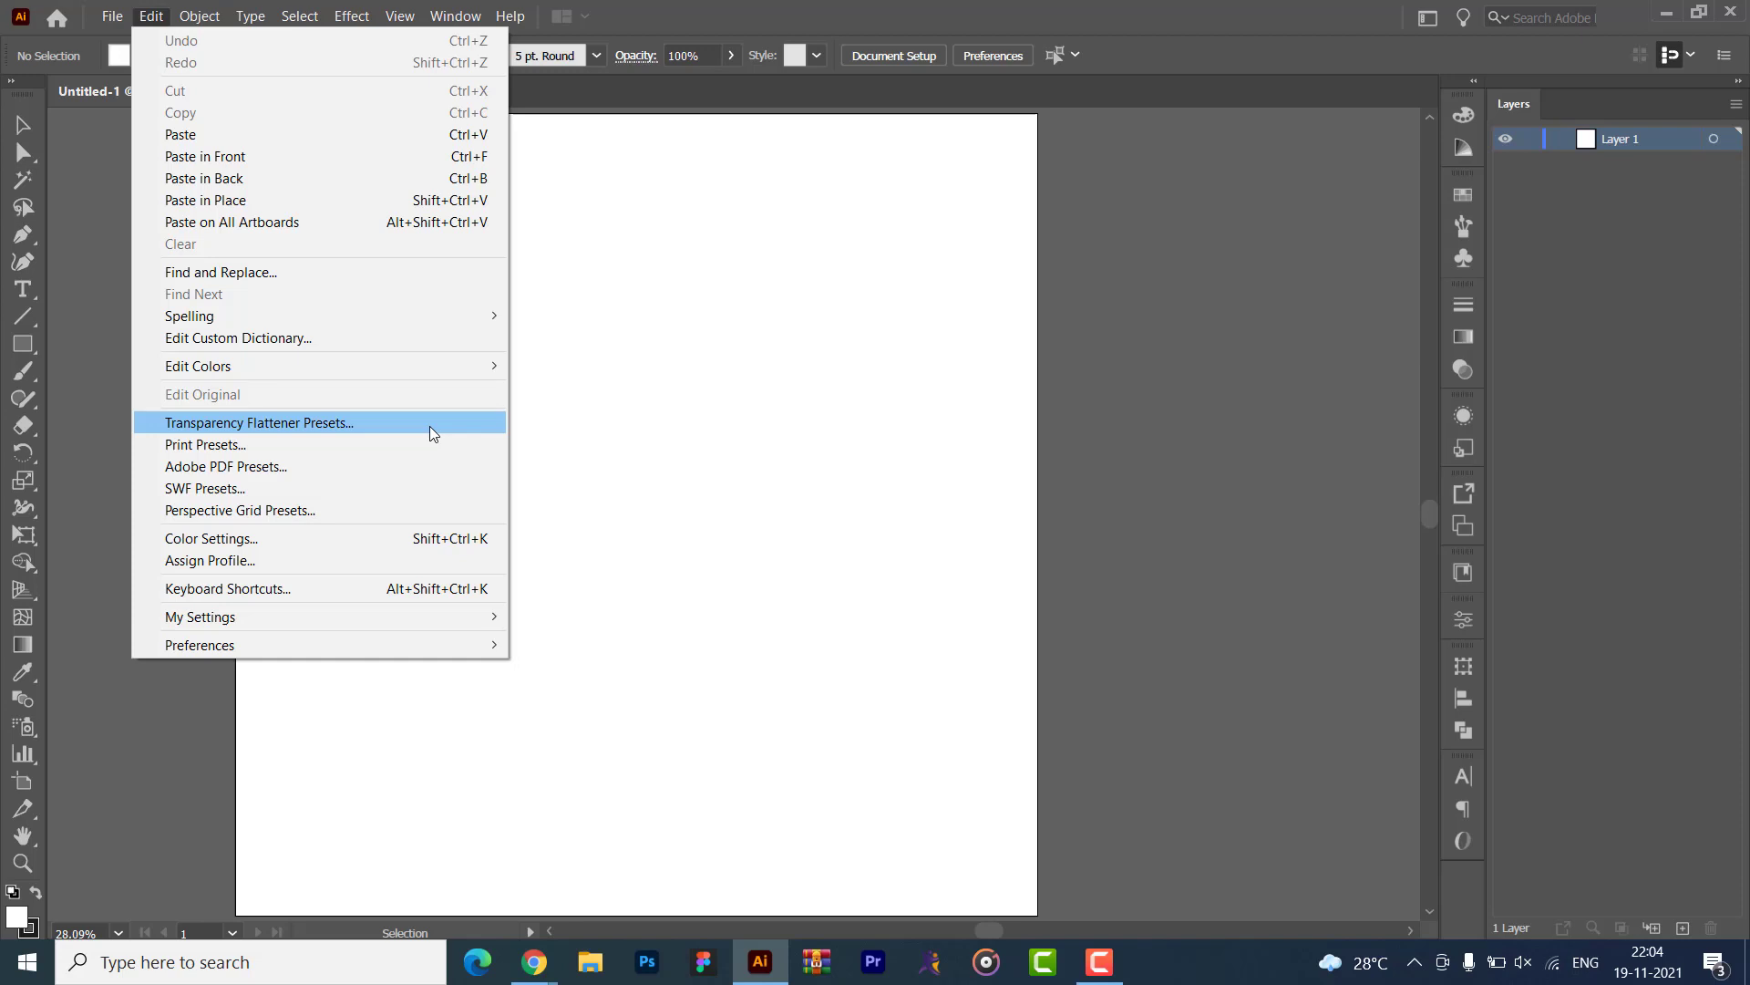
left_click(820, 462)
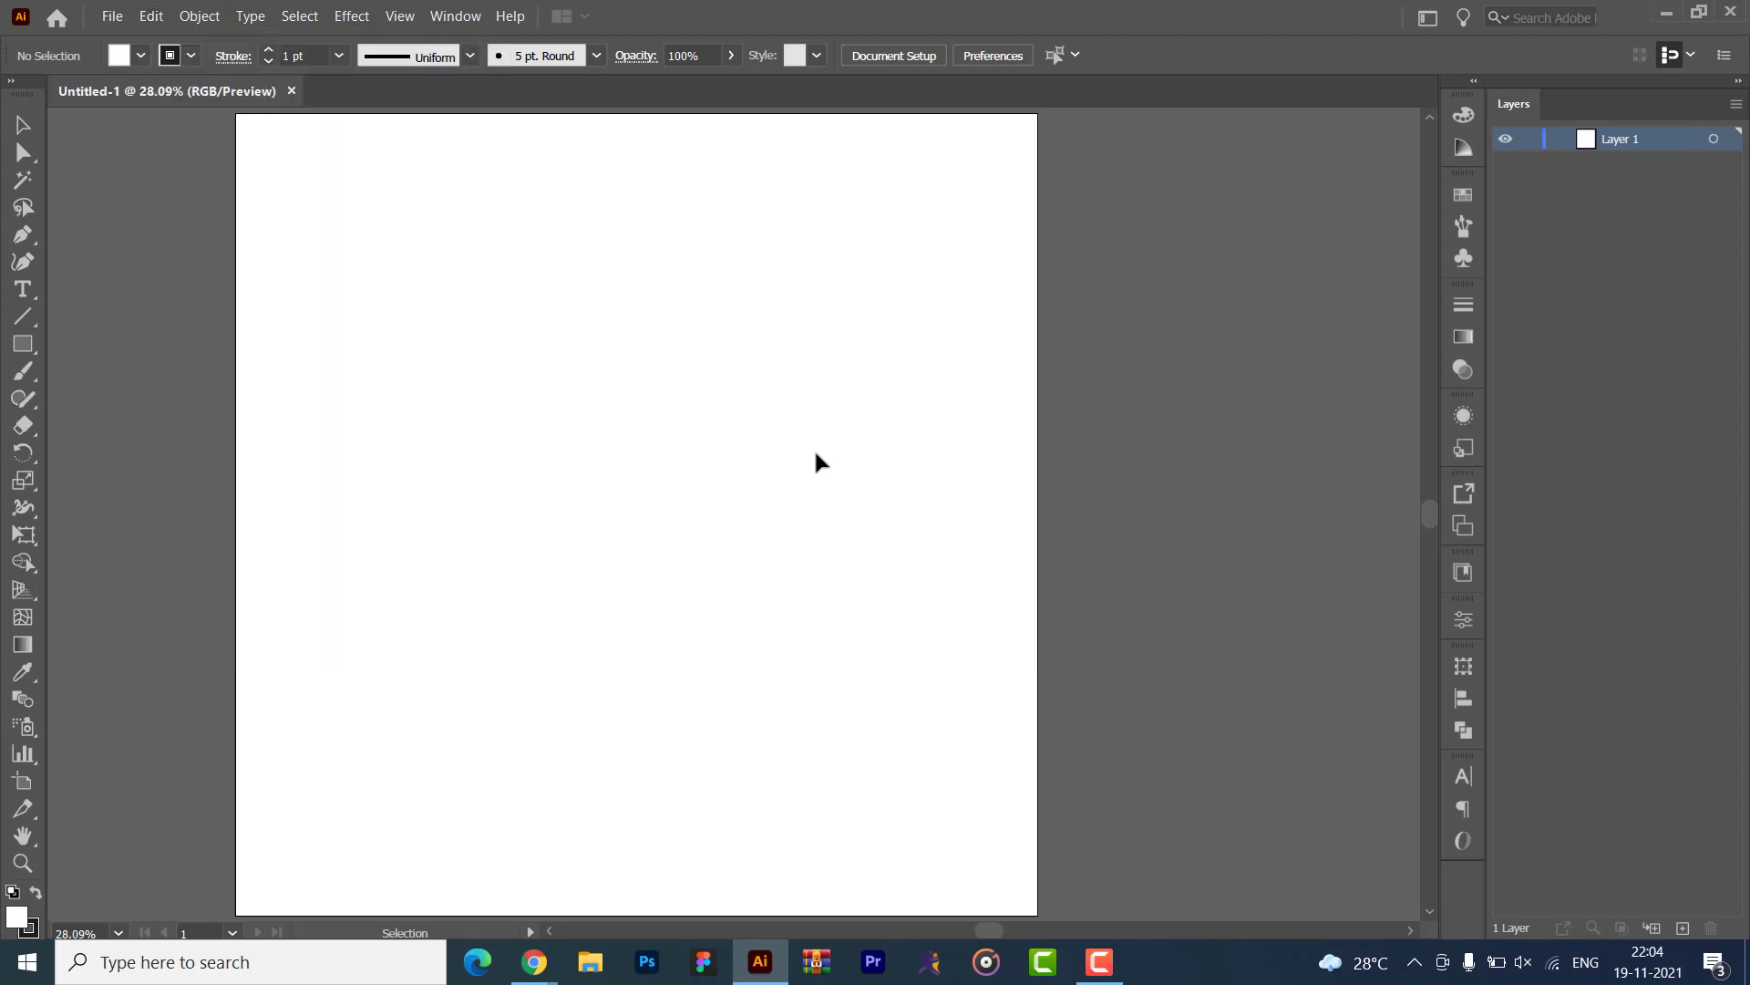
- Switch to Chrome and search Google Images for "flexi on road"
mouse_move(535, 962)
left_click(410, 843)
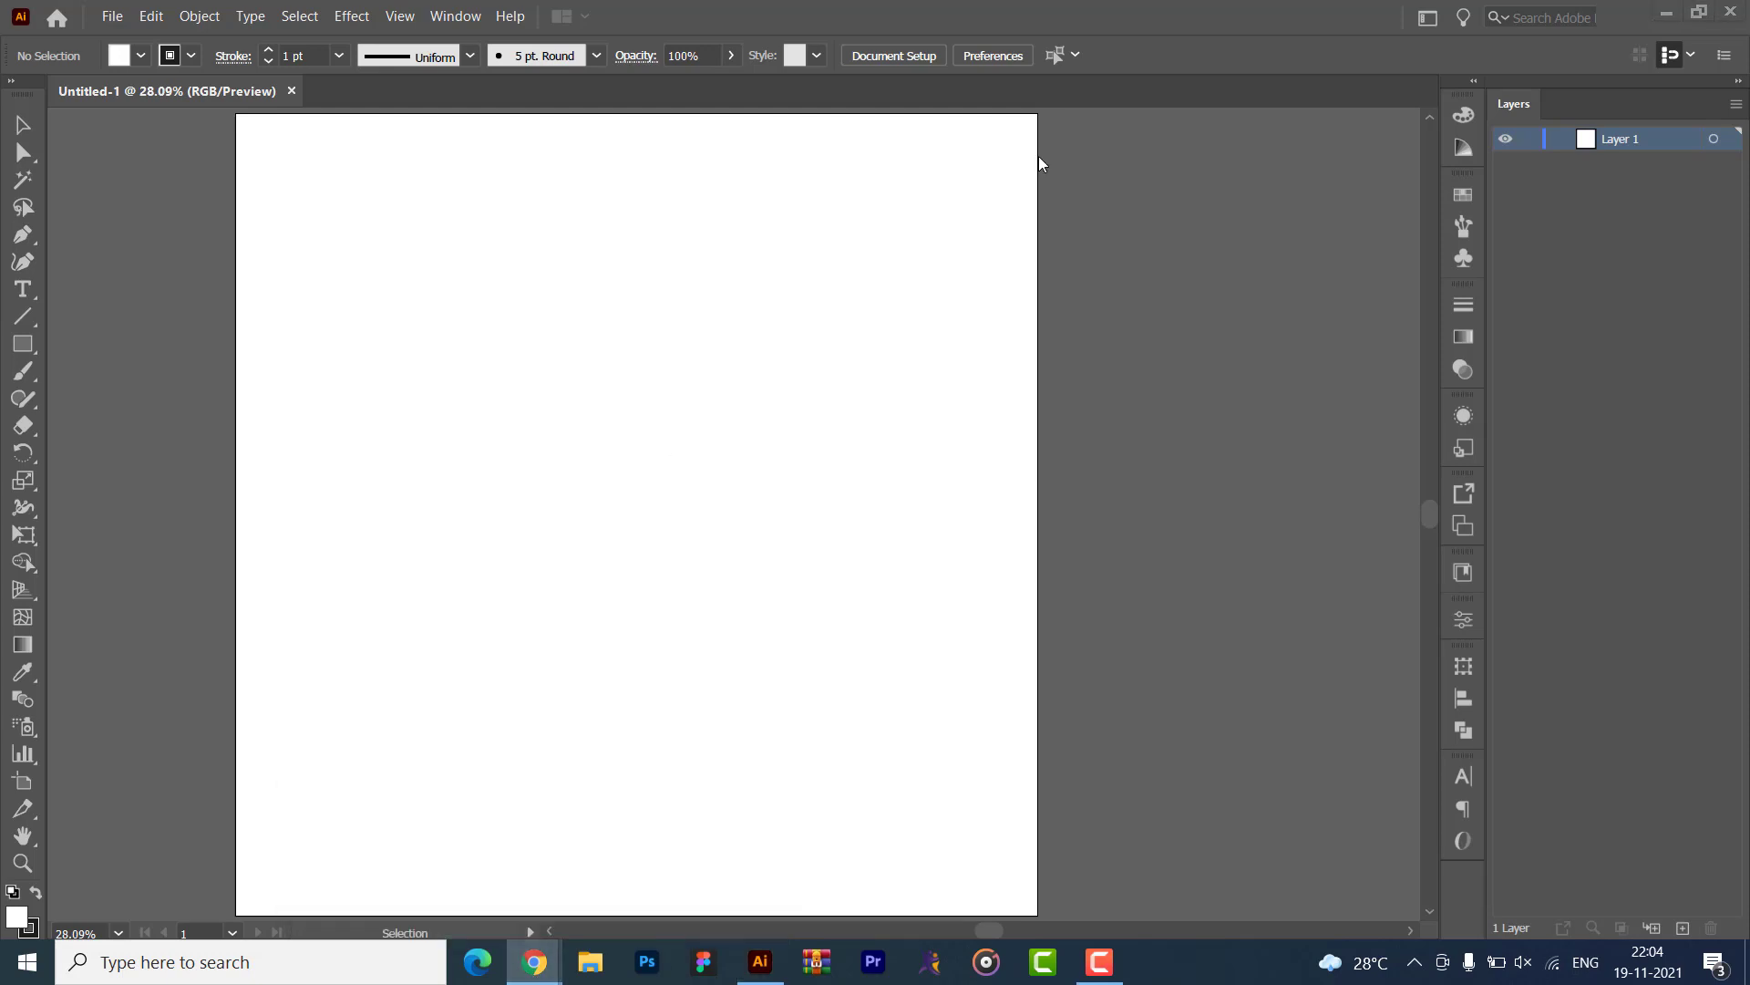
left_click(933, 60)
type("fle")
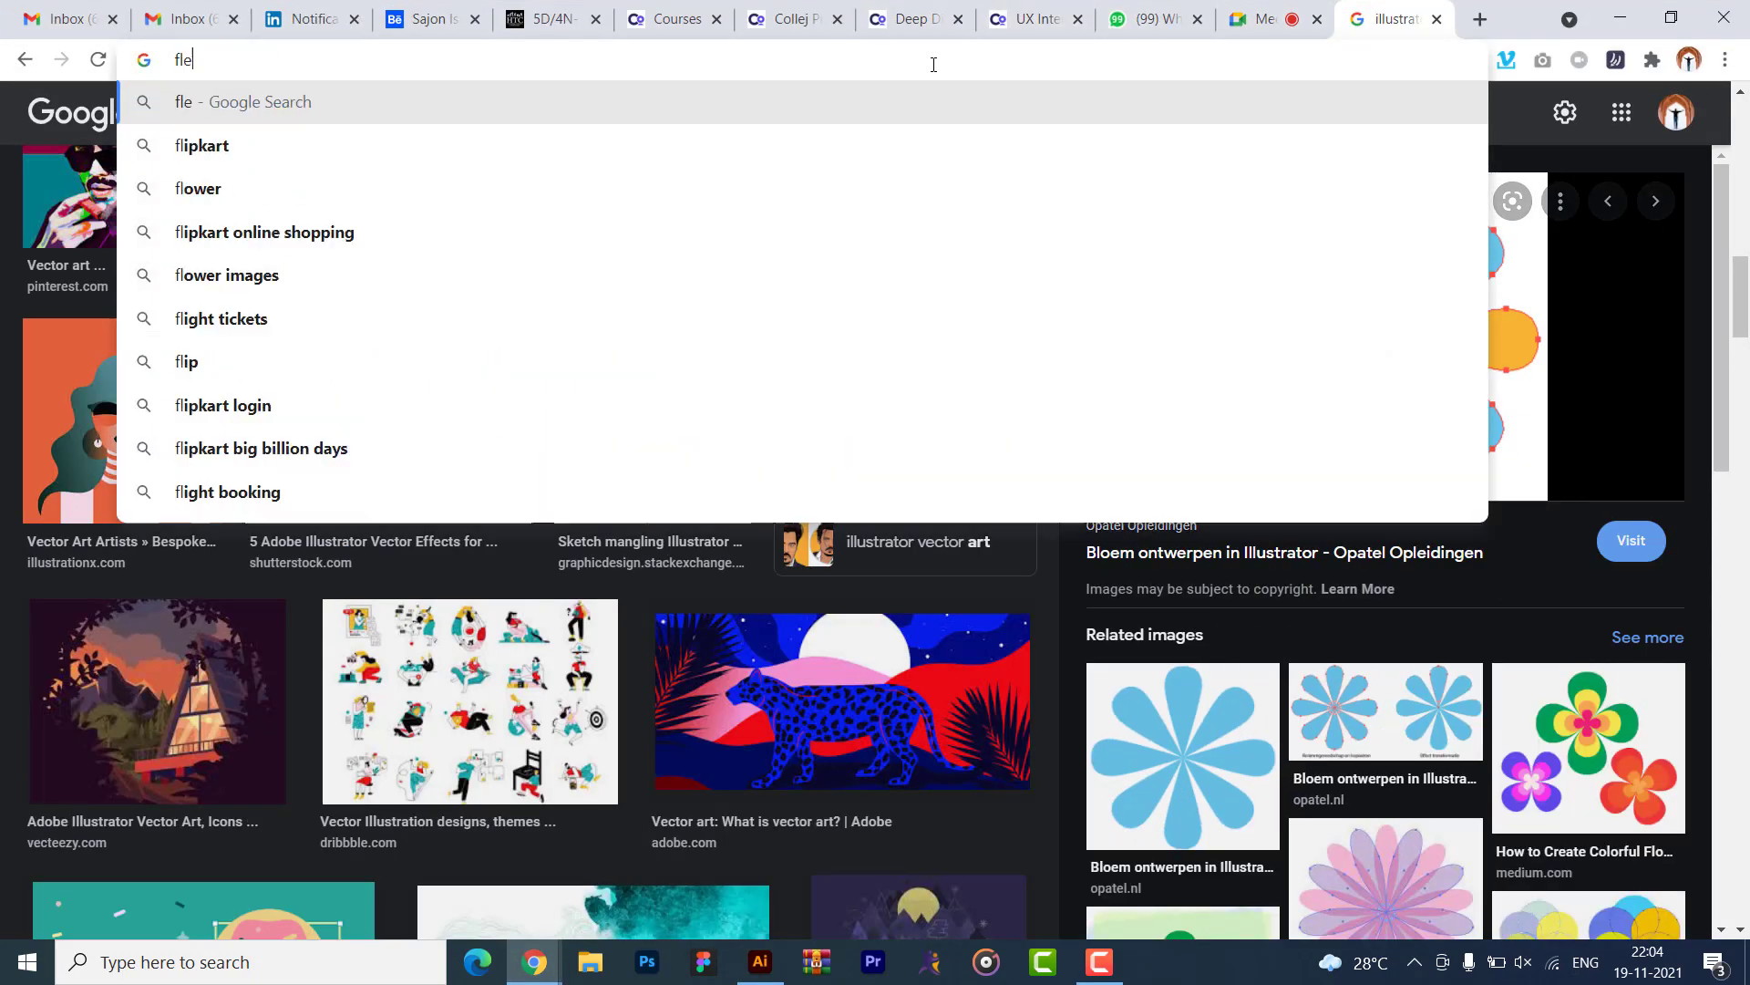
type("xie")
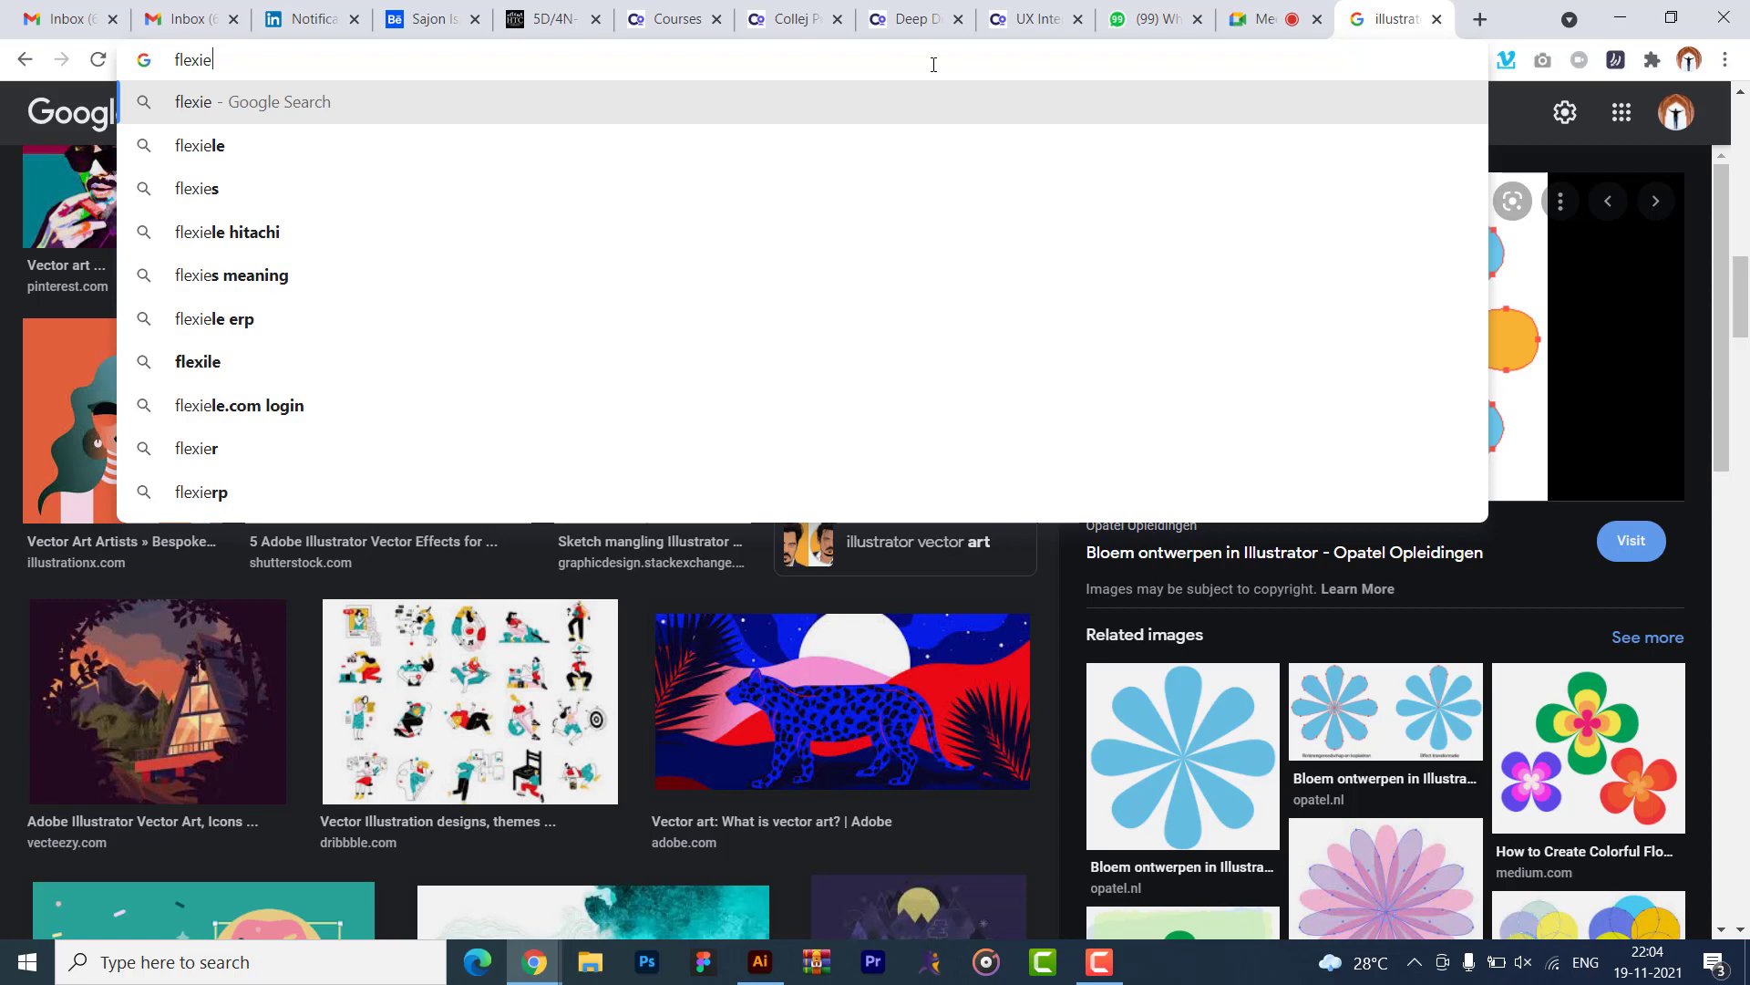
key("ctrl+a")
type("flexi")
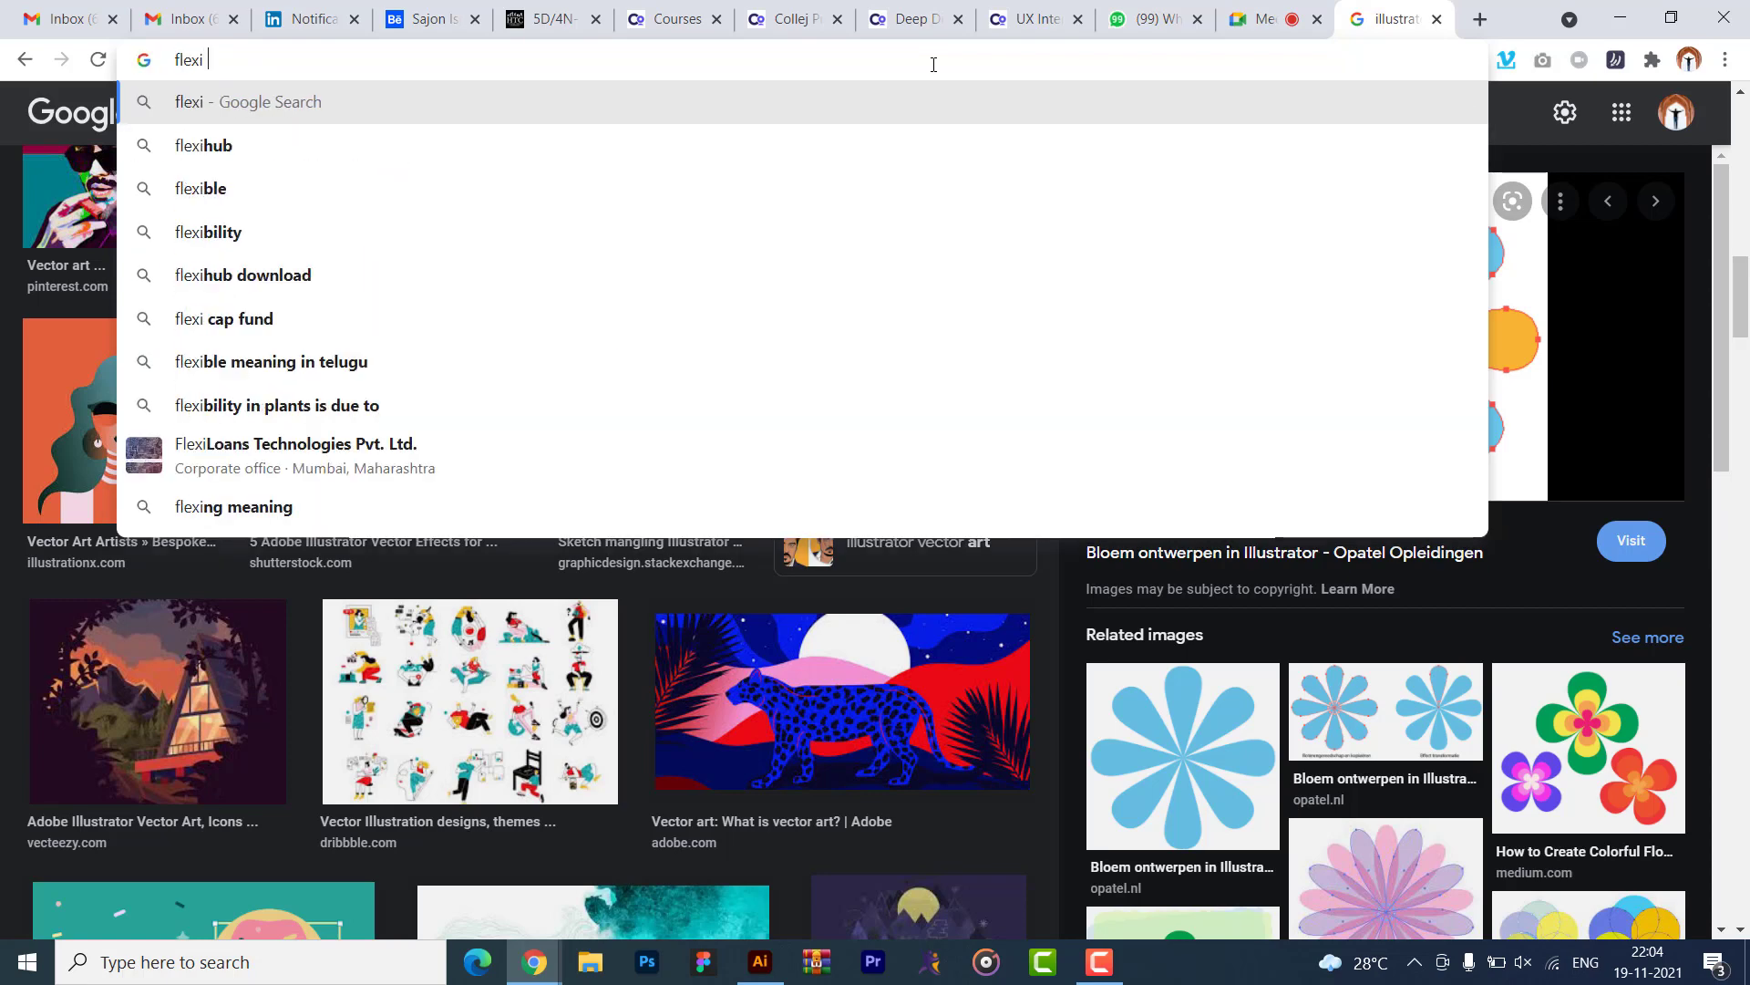
type(" on road")
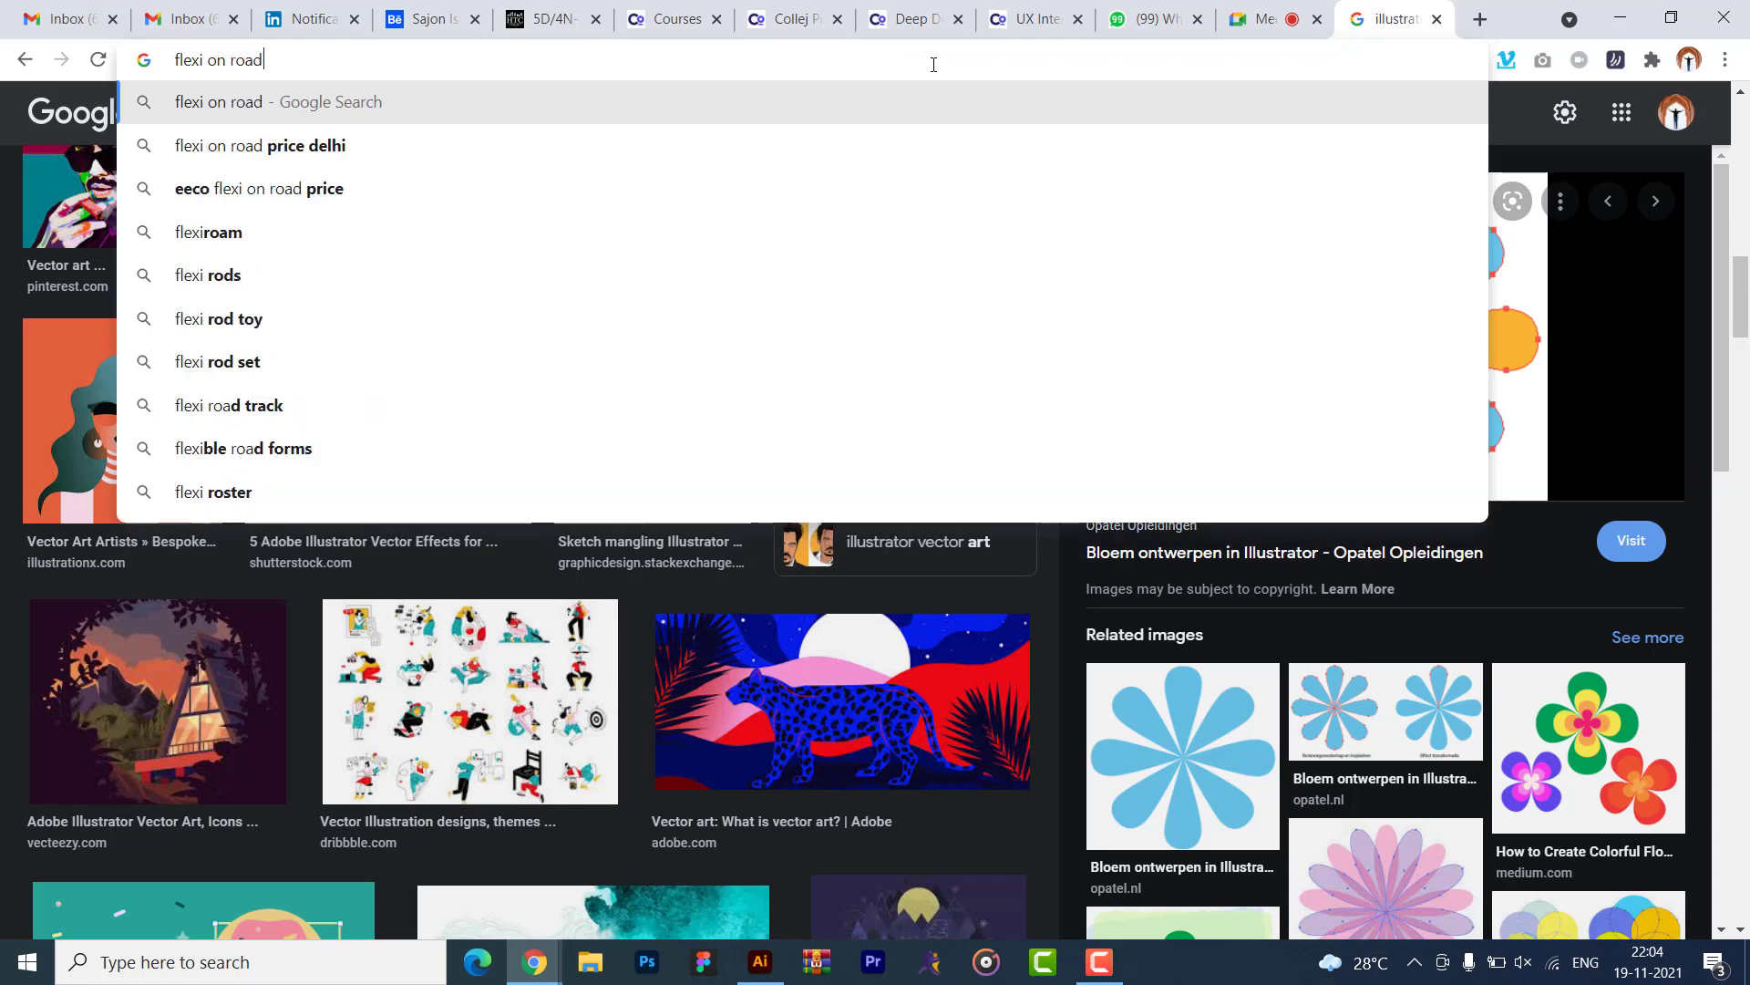
key("Return")
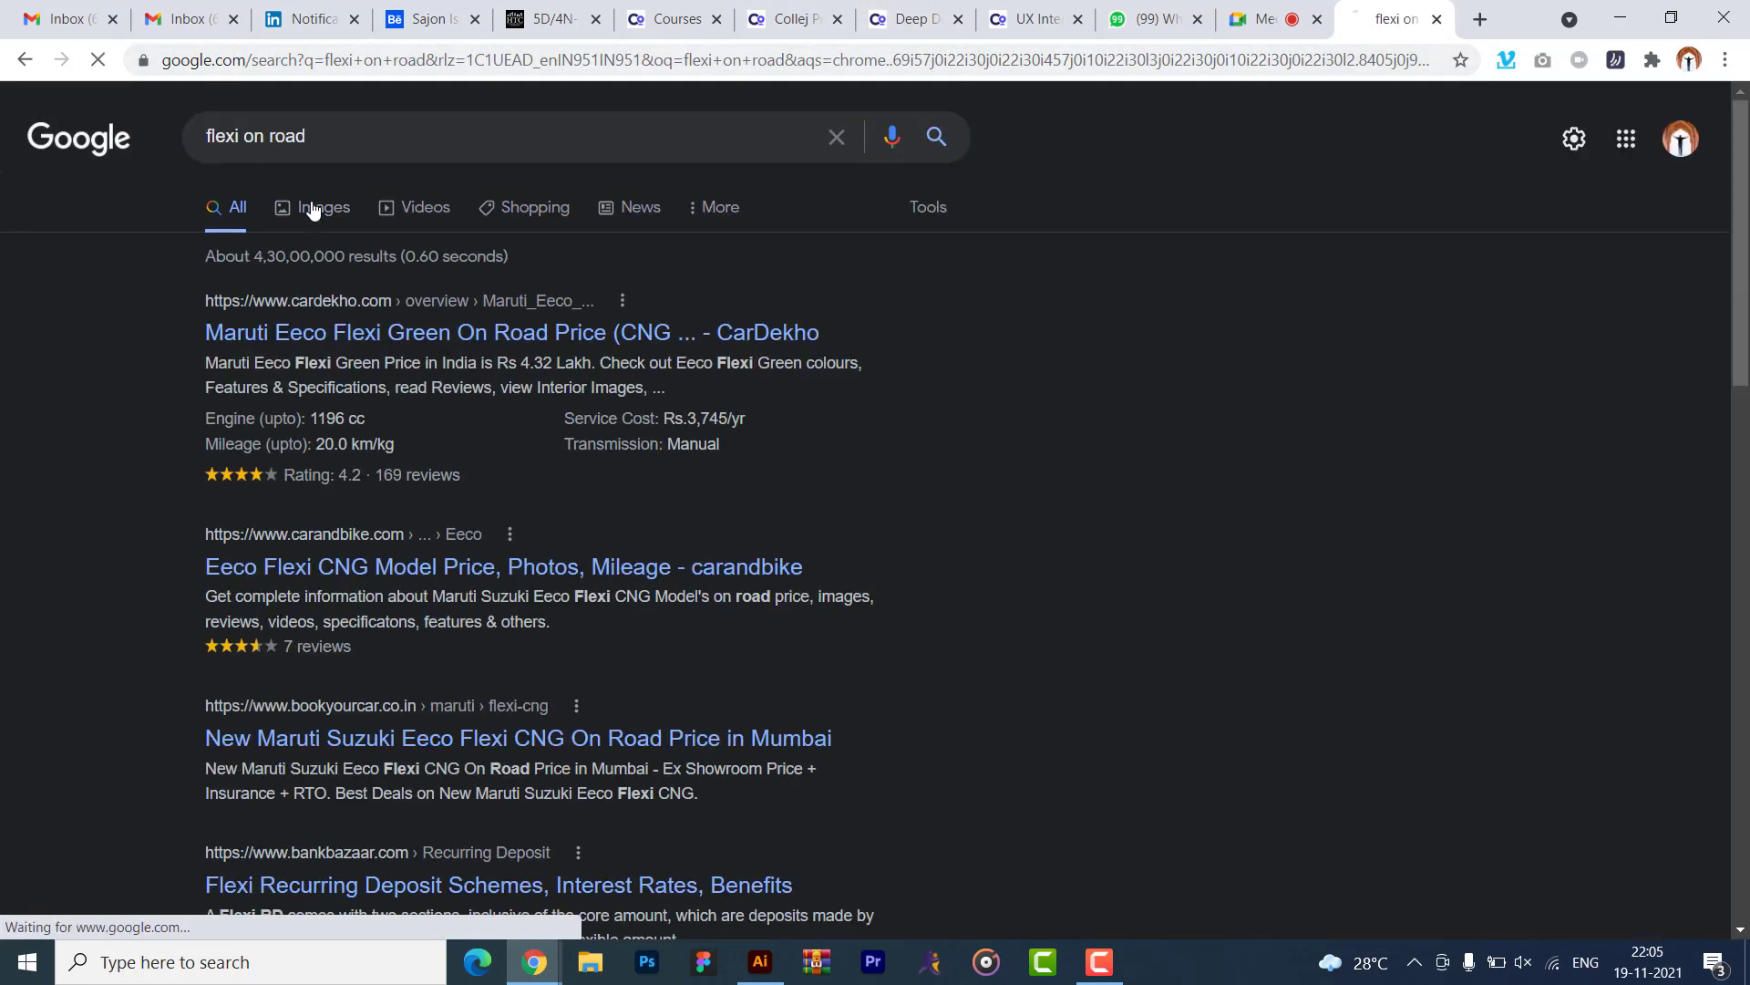
left_click(311, 208)
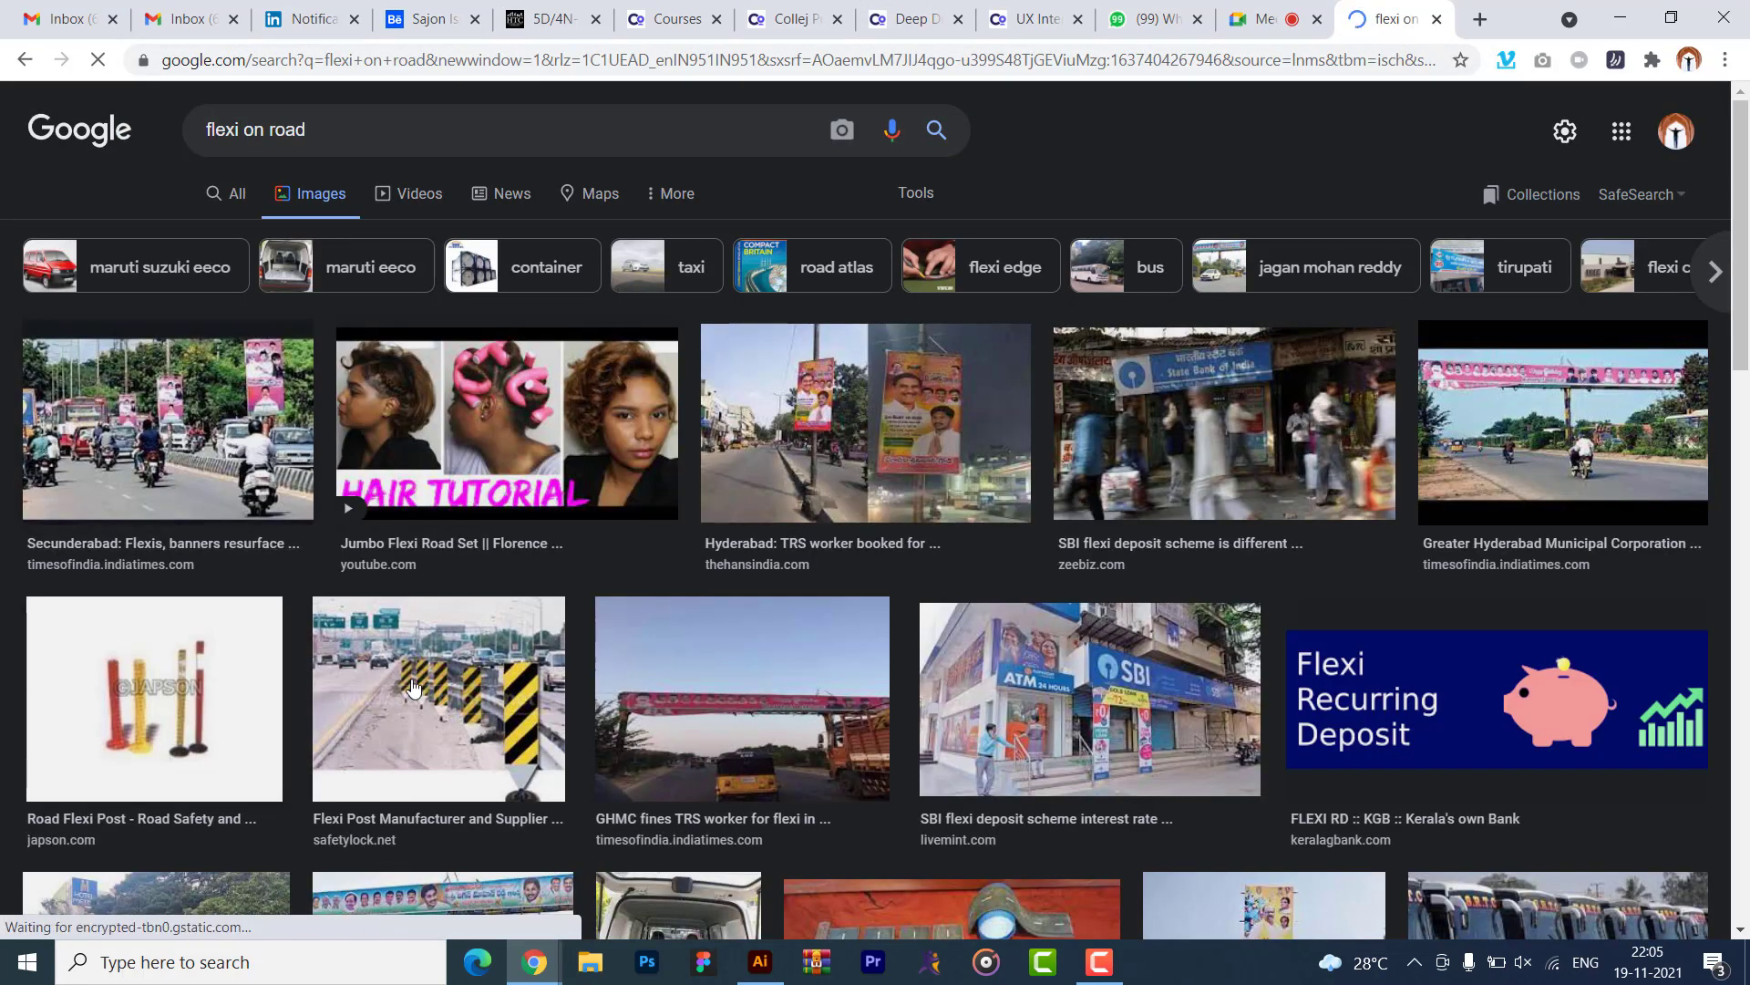
- Examine the roadside banner and road atlas images among the results, close the results page and return to Illustrator
left_click(950, 401)
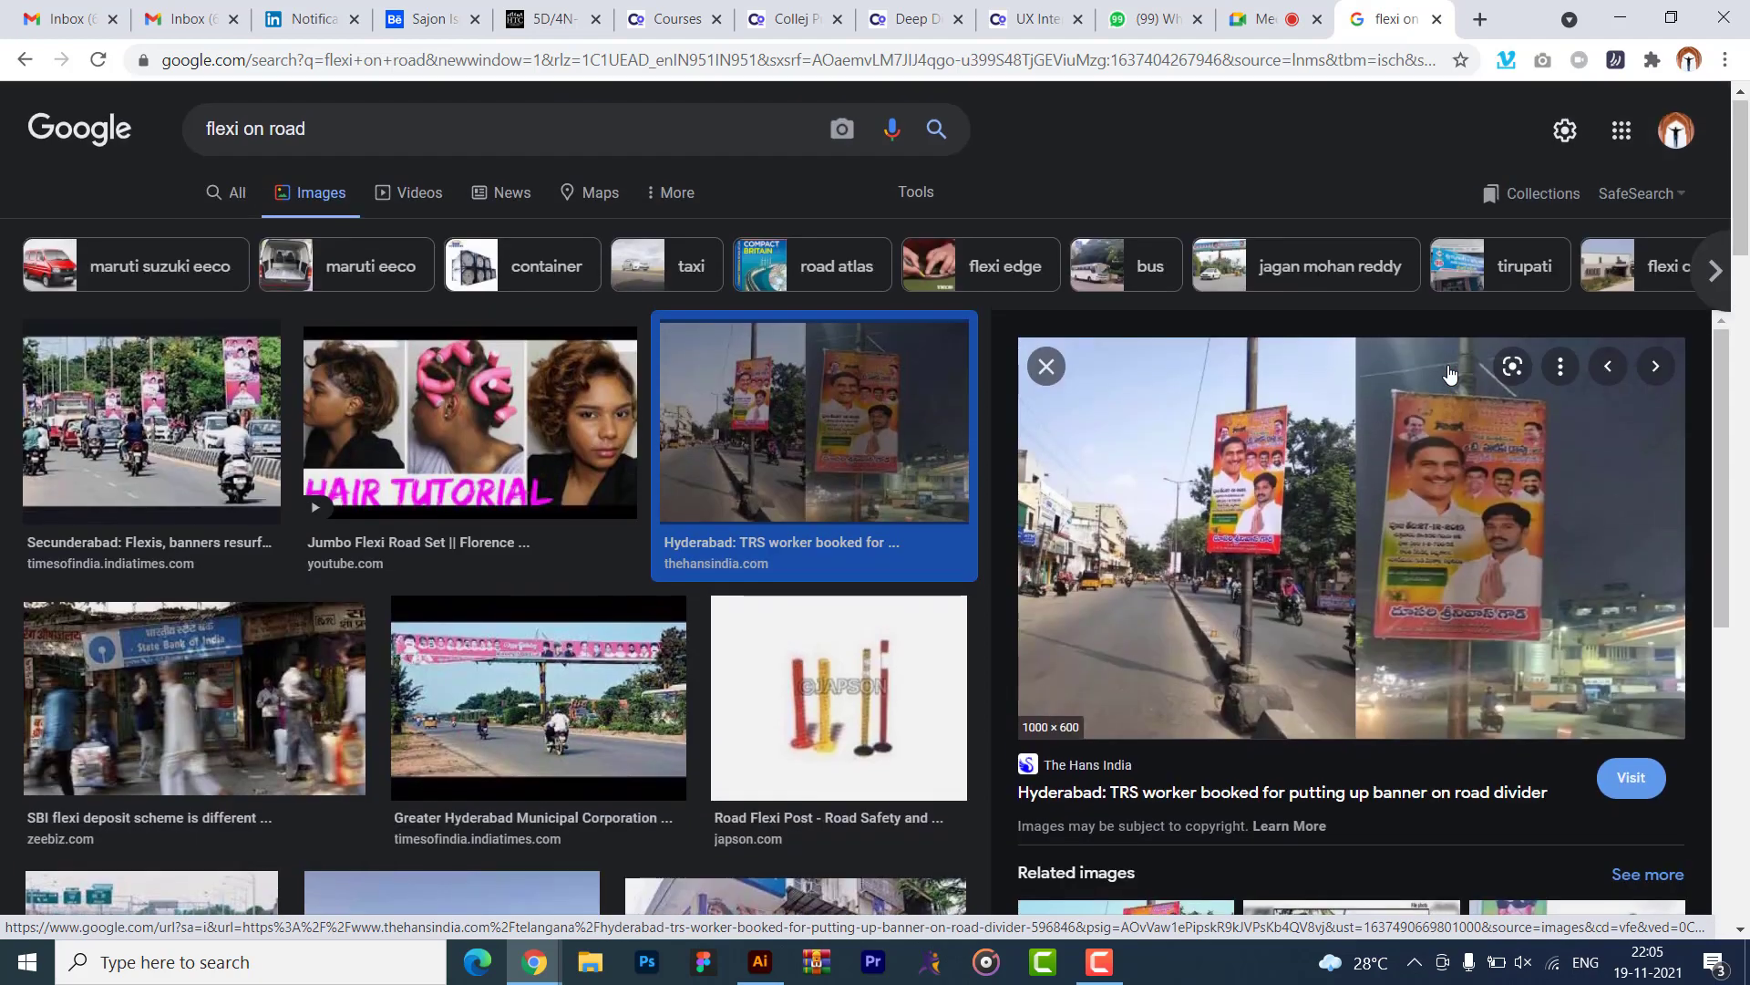
scroll(682, 566, "down", 10)
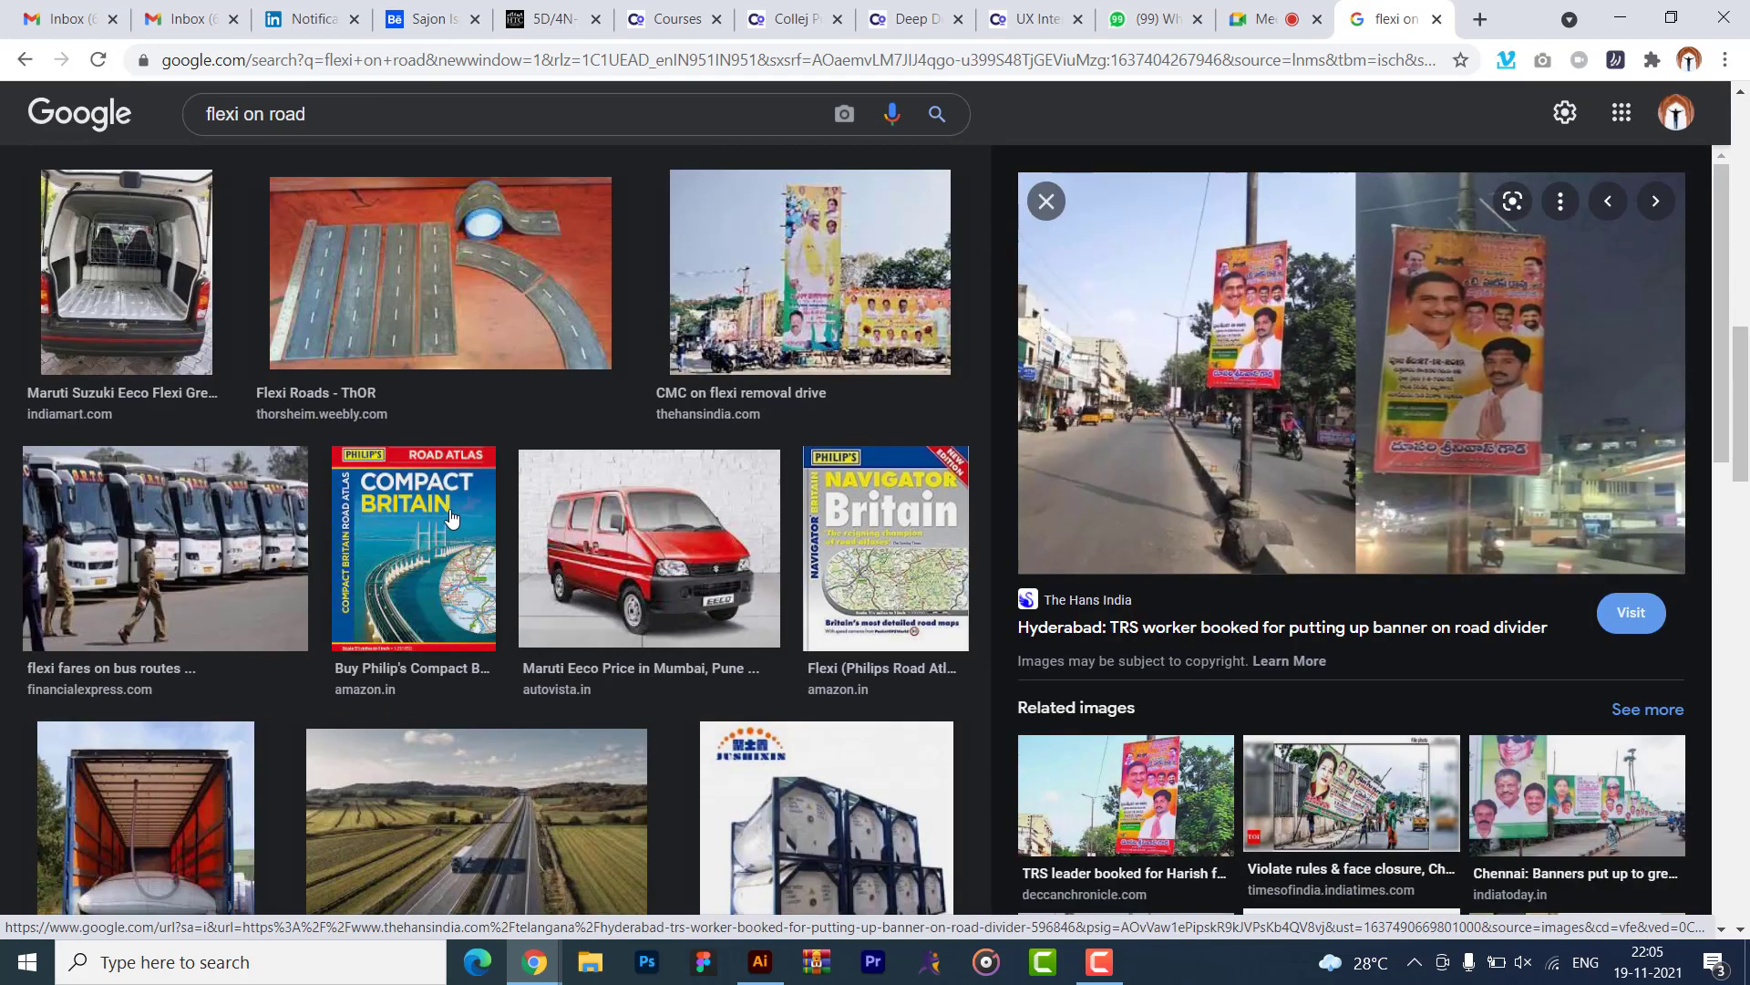
left_click(843, 544)
scroll(1507, 363, "down", 5)
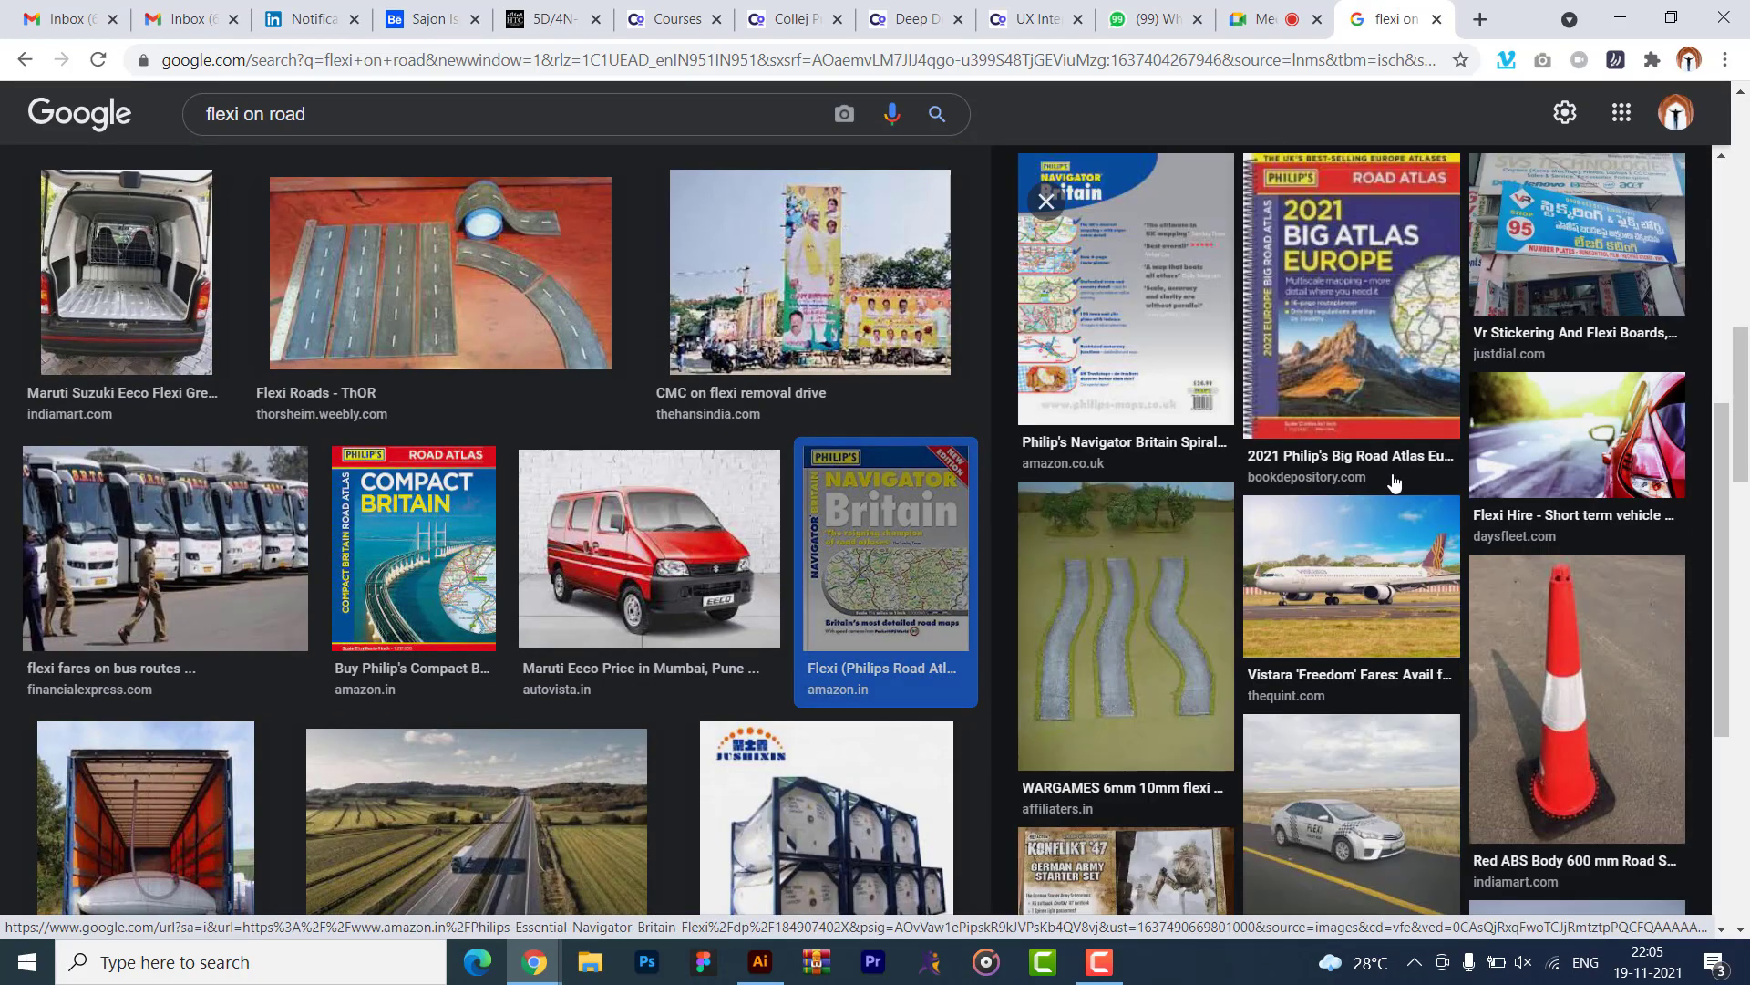
left_click(1336, 325)
scroll(1259, 511, "down", 1)
left_click(1145, 578)
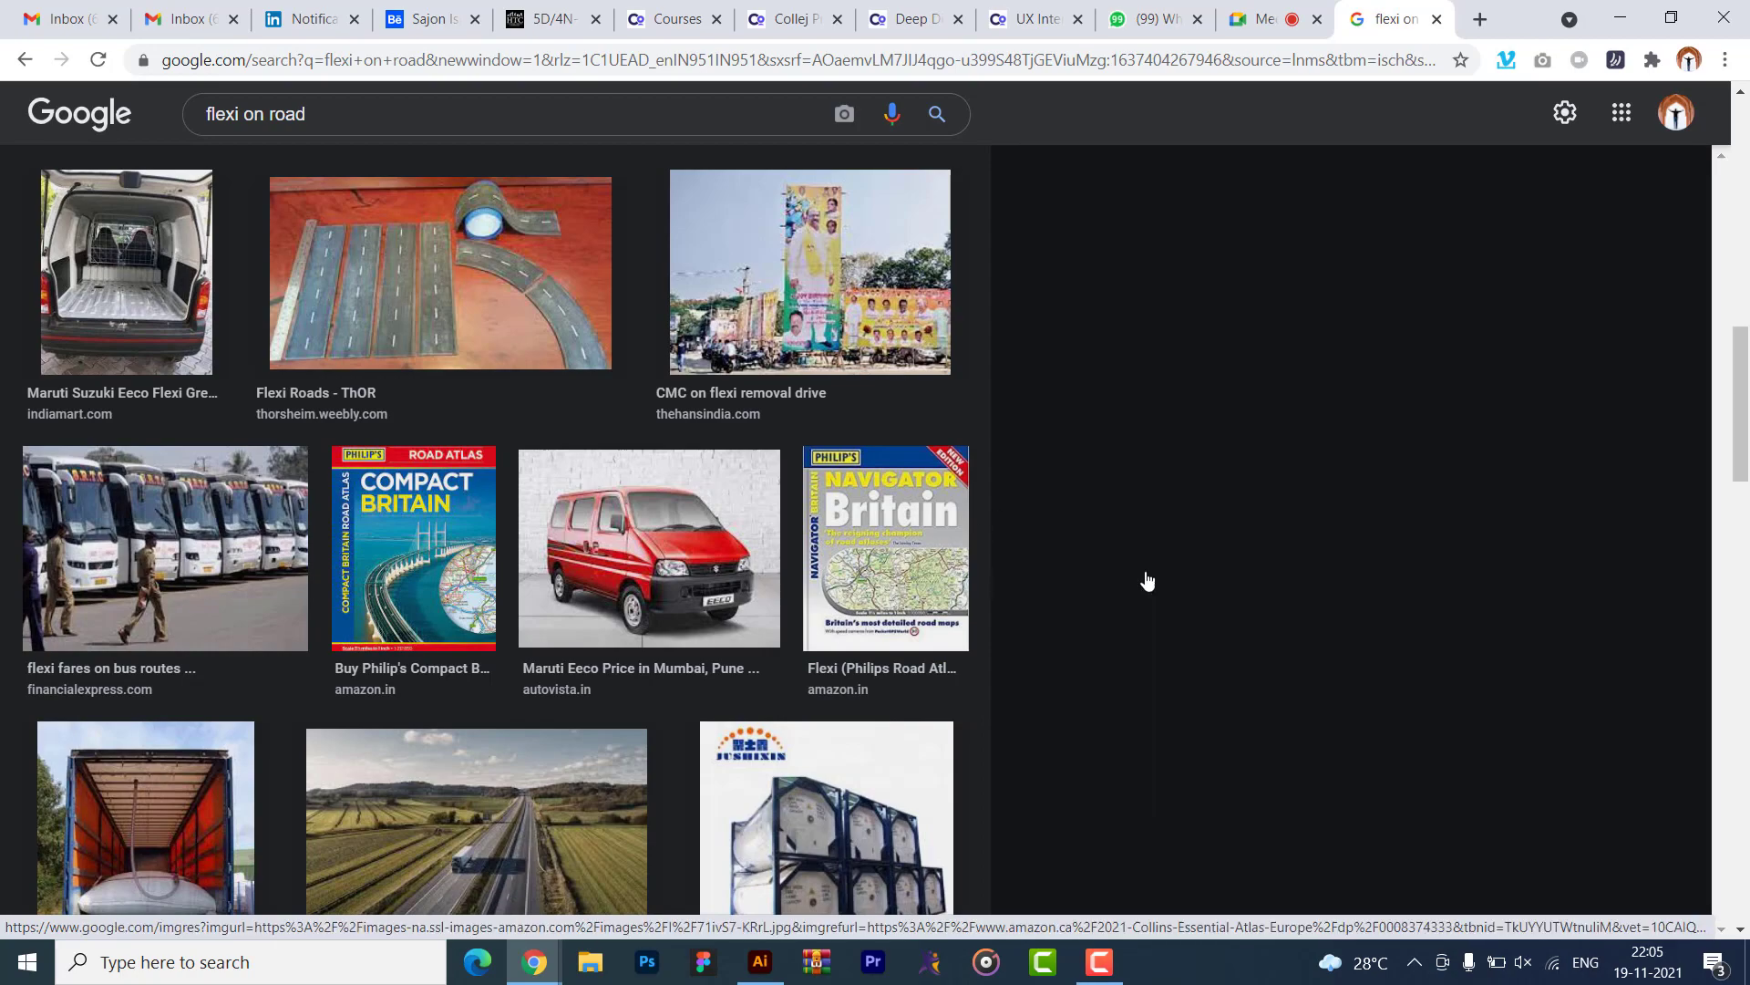
scroll(708, 461, "down", 5)
scroll(708, 462, "down", 4)
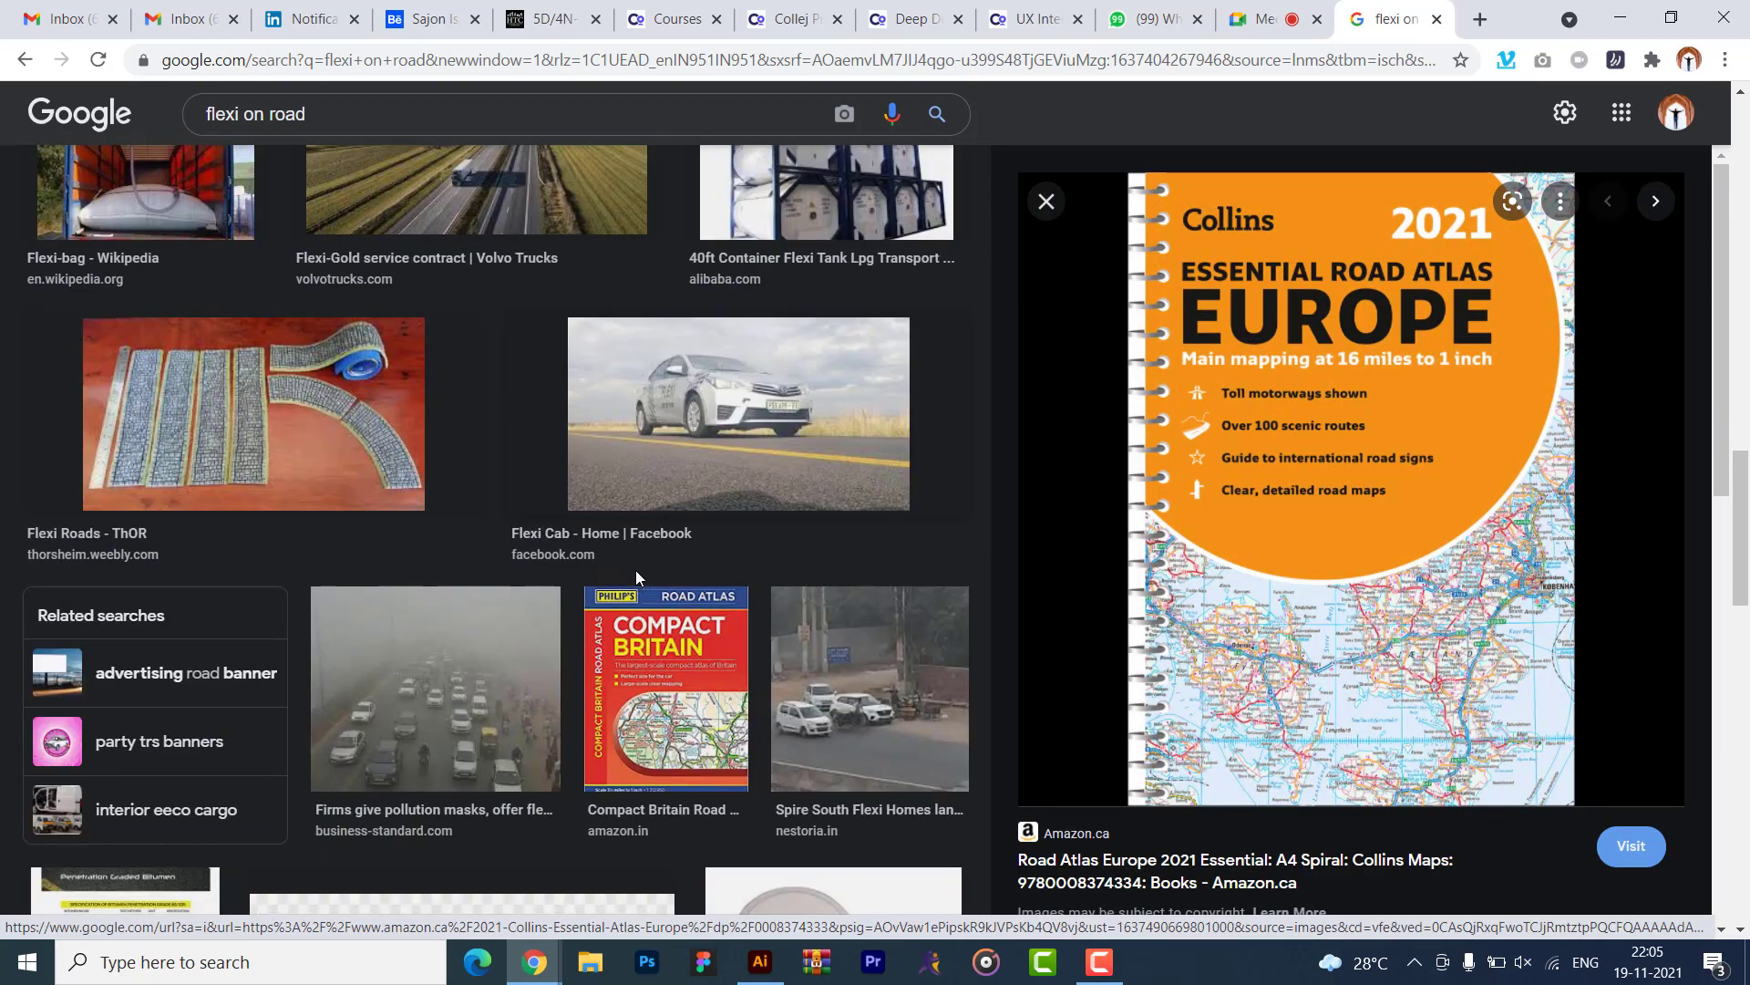
scroll(863, 431, "up", 9)
scroll(863, 431, "up", 10)
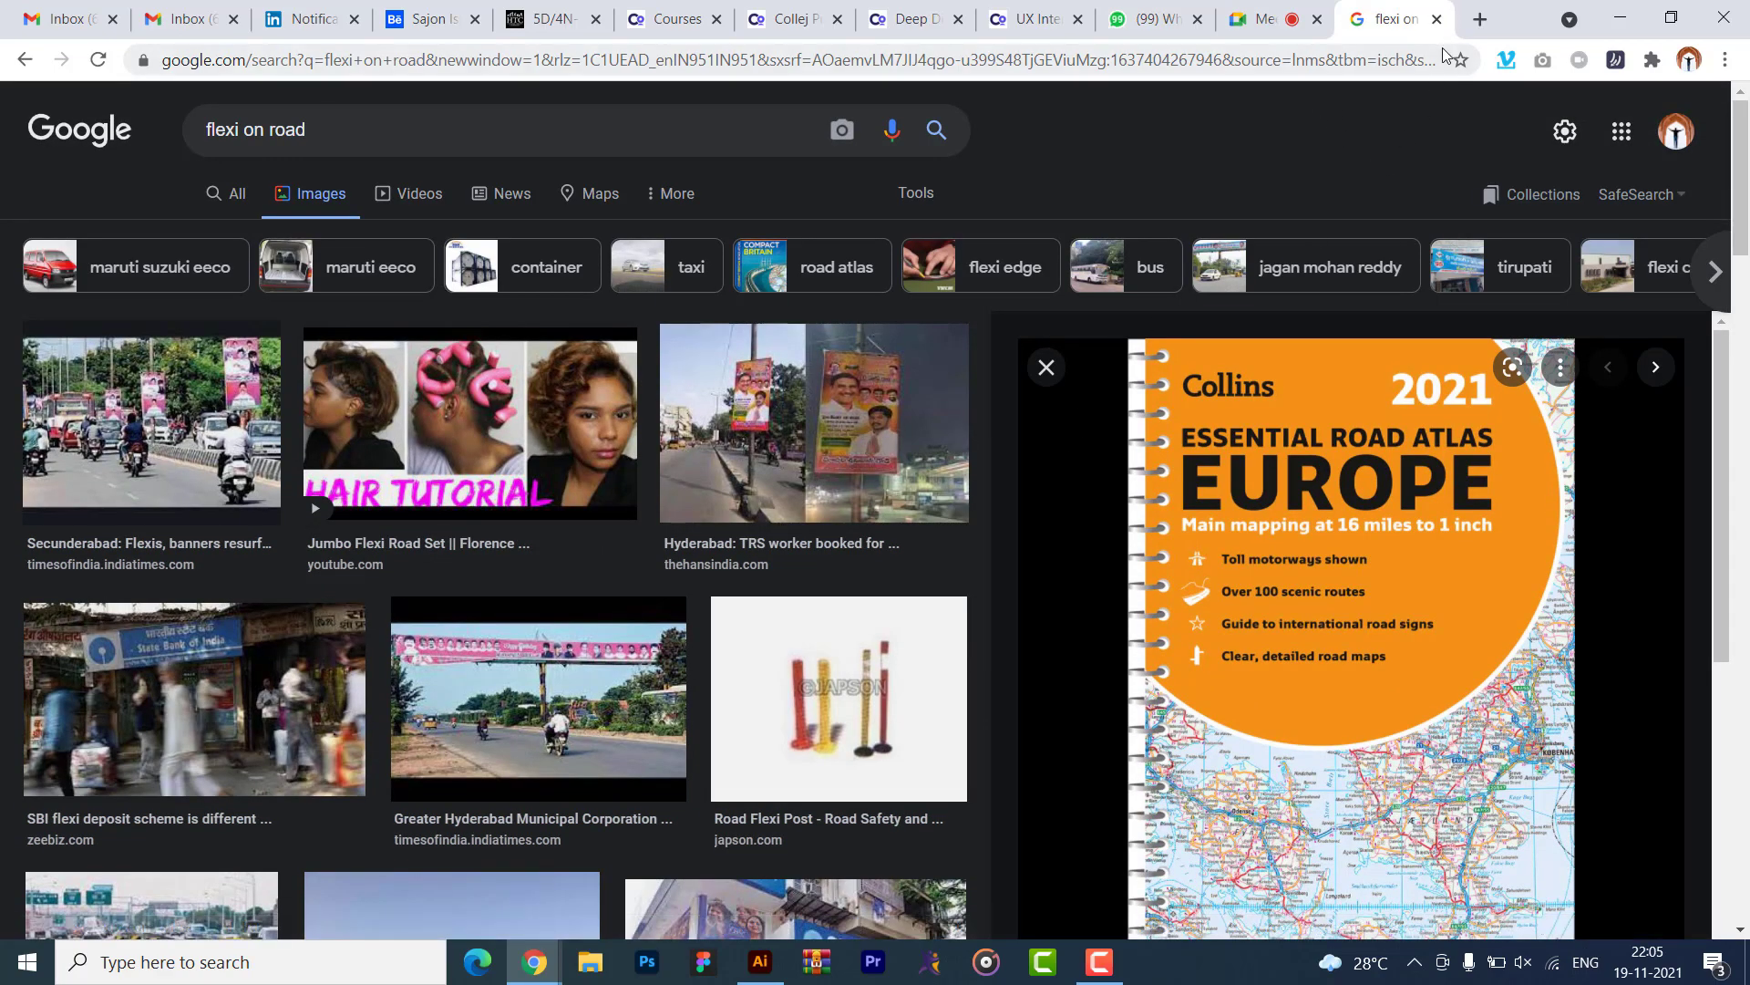
left_click(1437, 18)
key("alt+Tab")
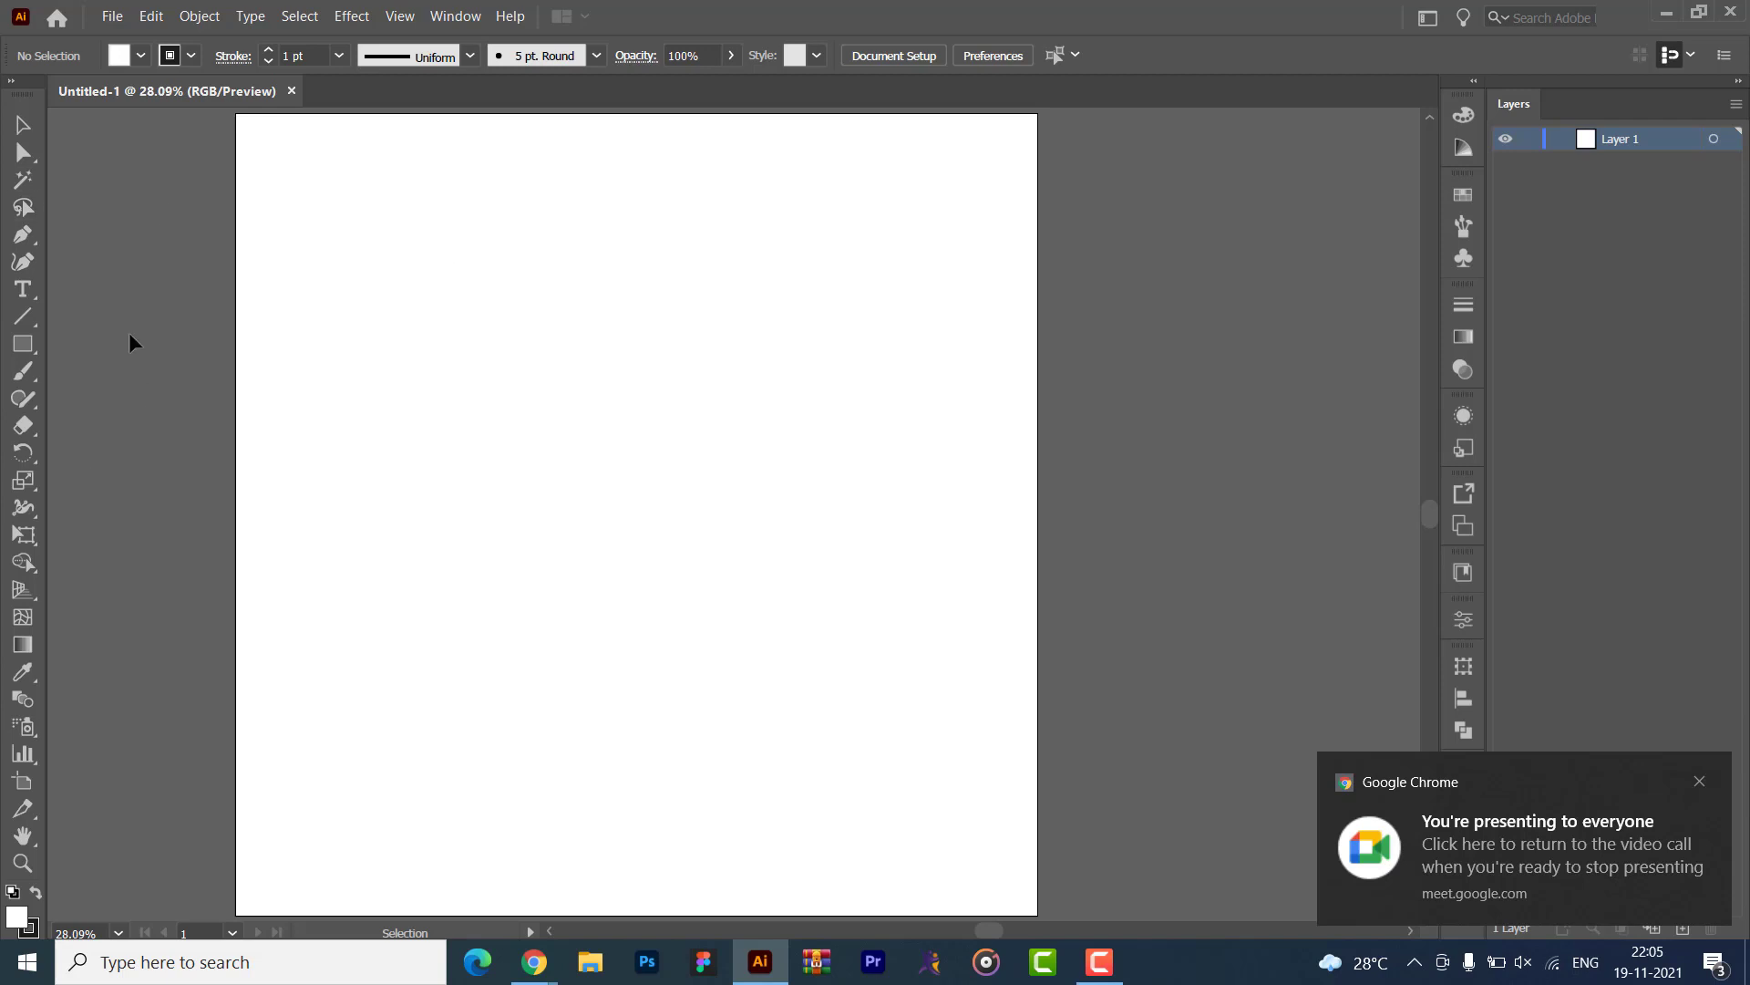
- Switch back to Chrome and search Google Images for "icons" on a new page
key("alt+Tab")
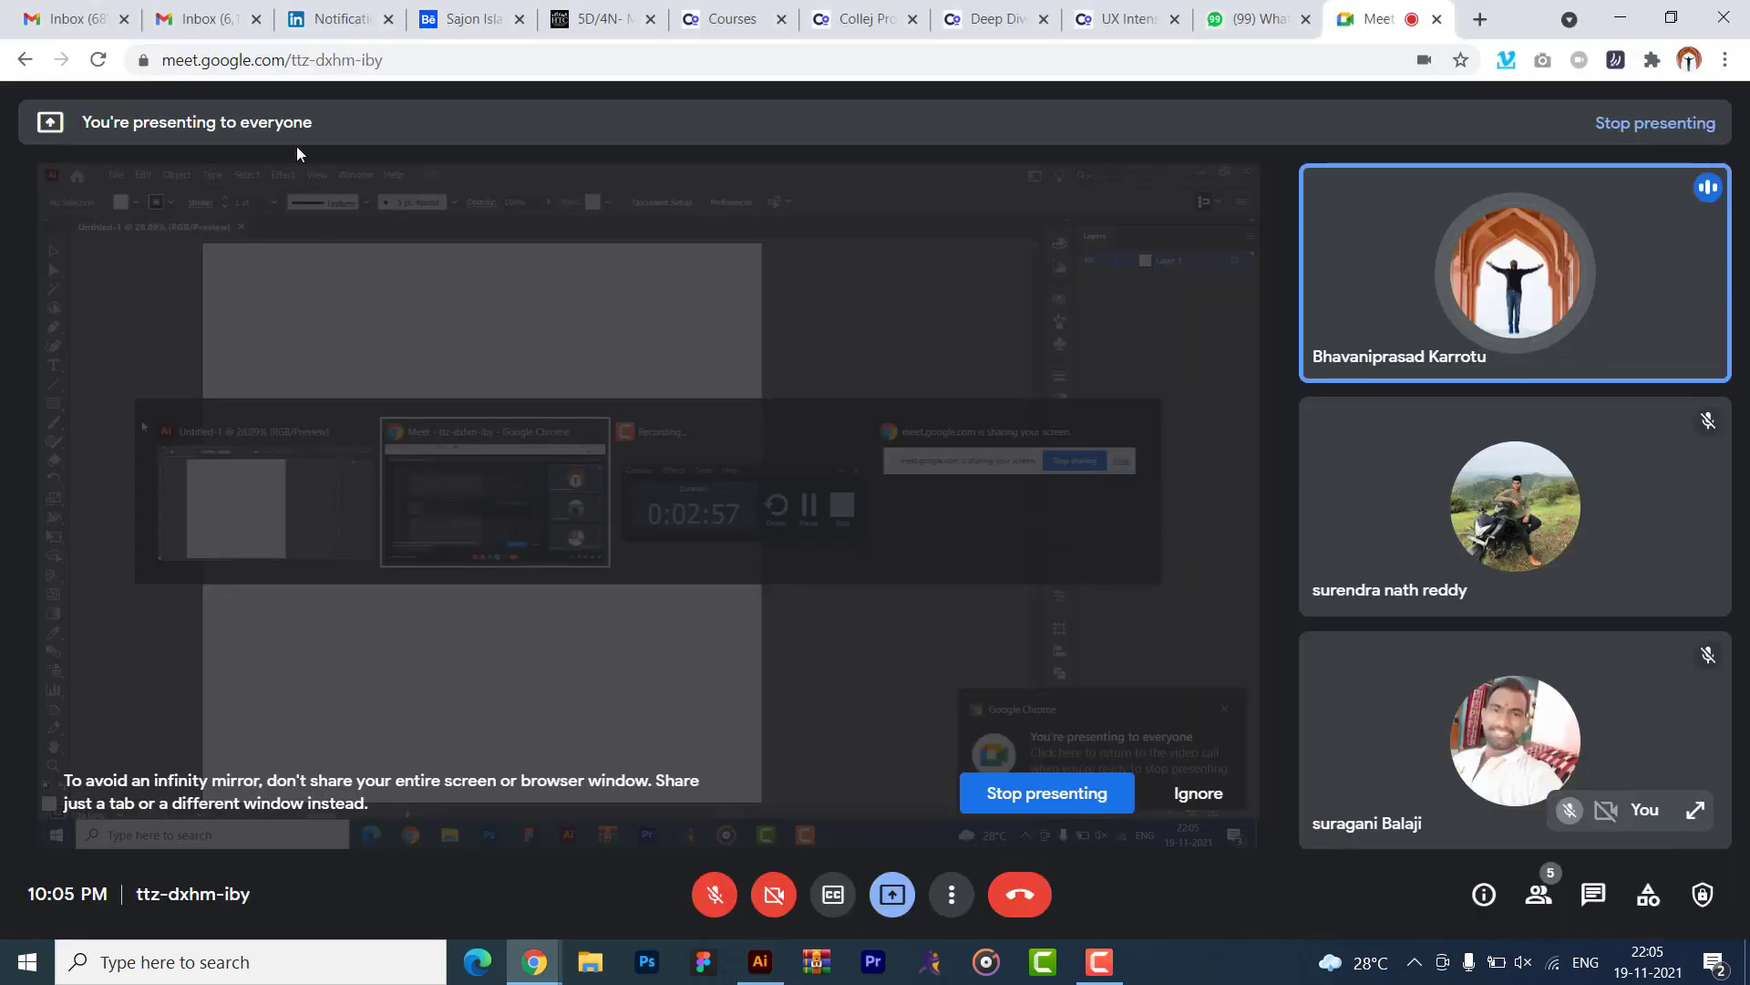
left_click(1481, 20)
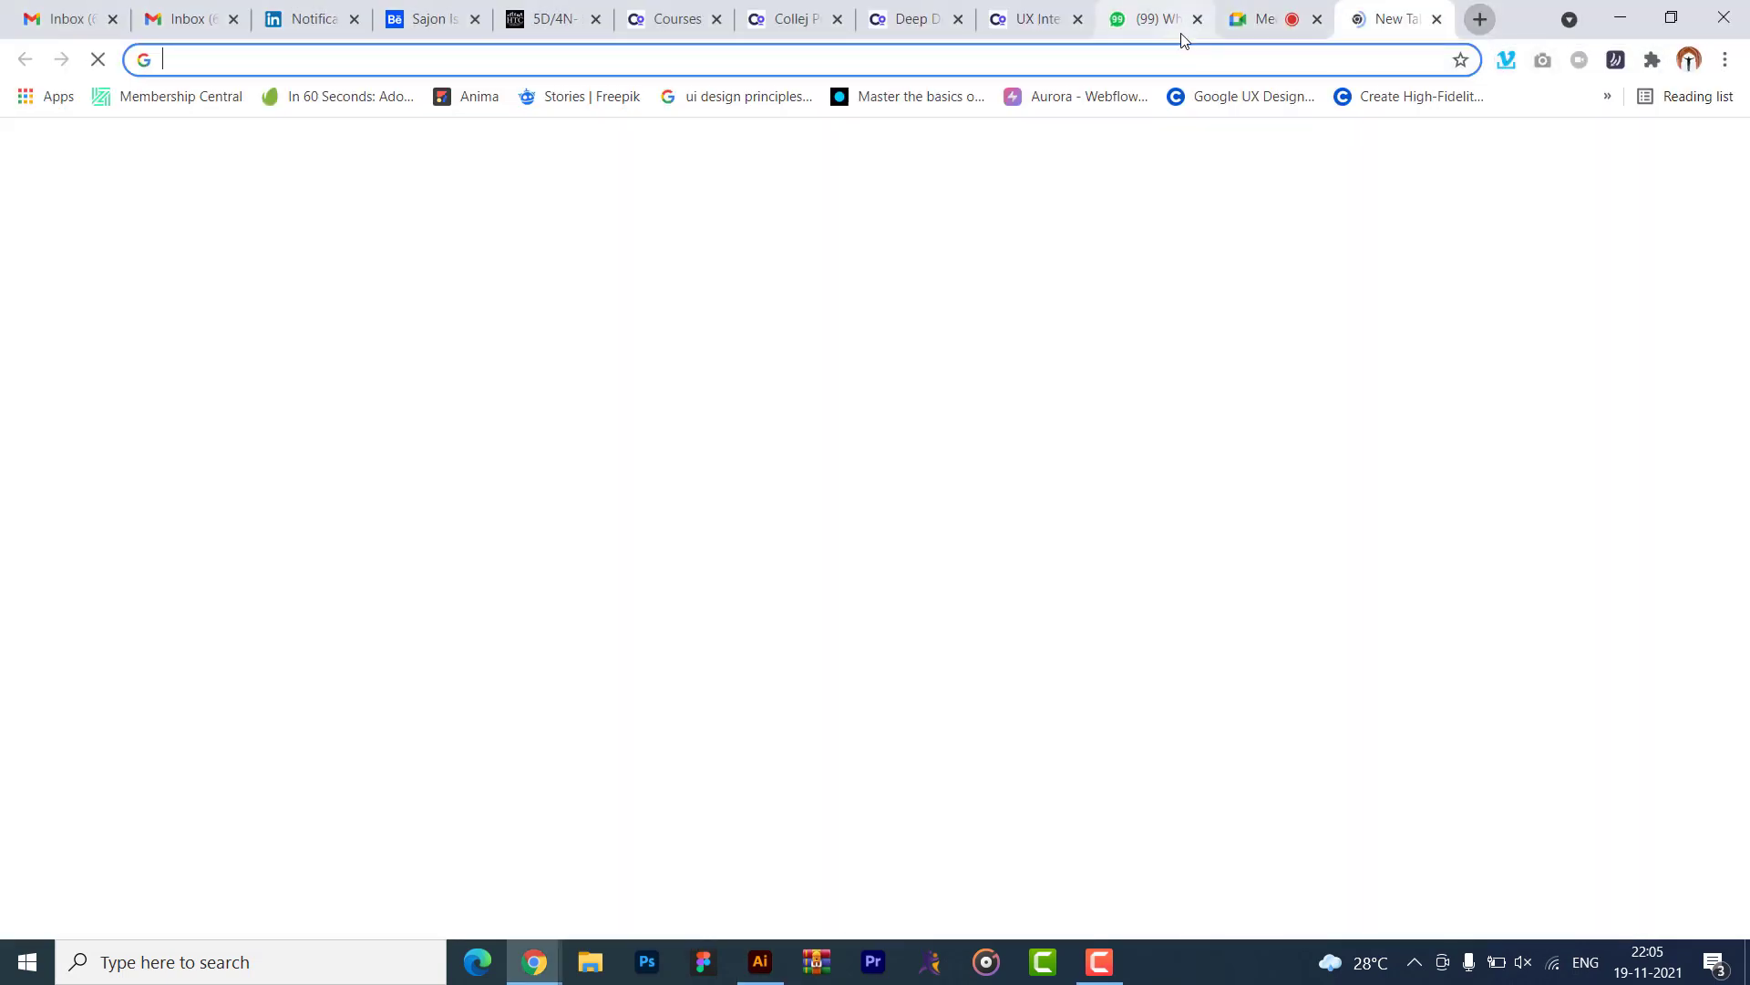
type("in")
key("BackSpace")
key("BackSpace")
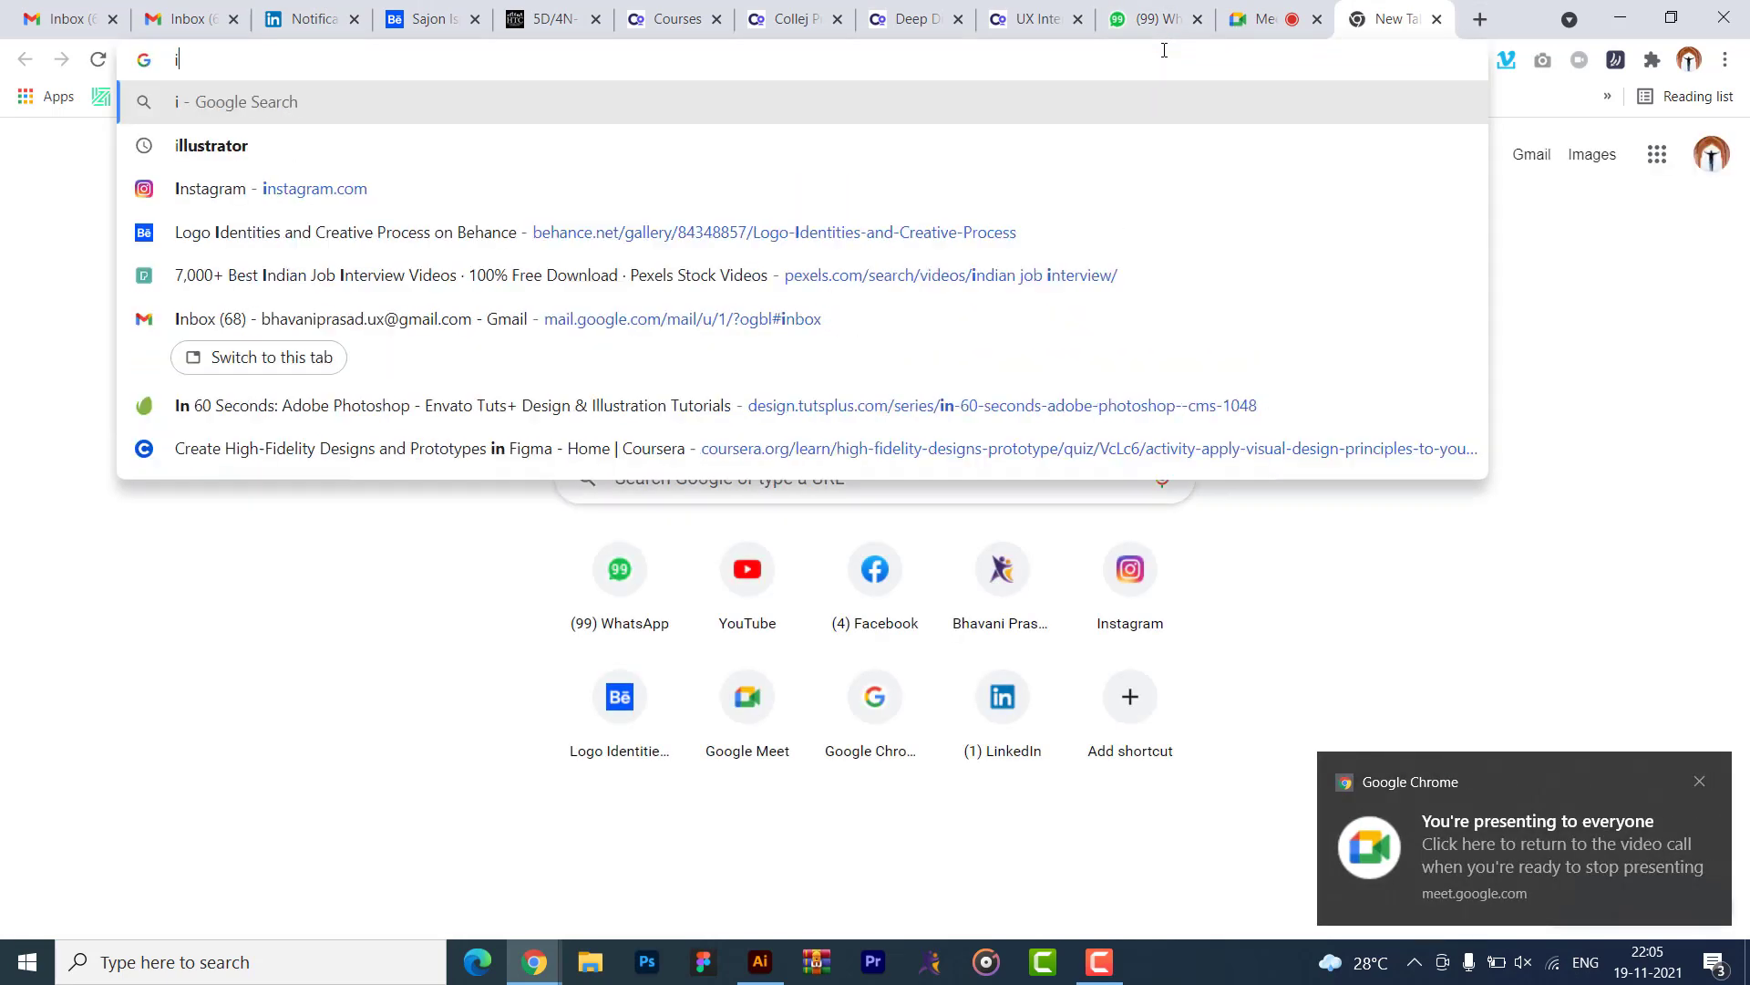
type("cons")
key("Return")
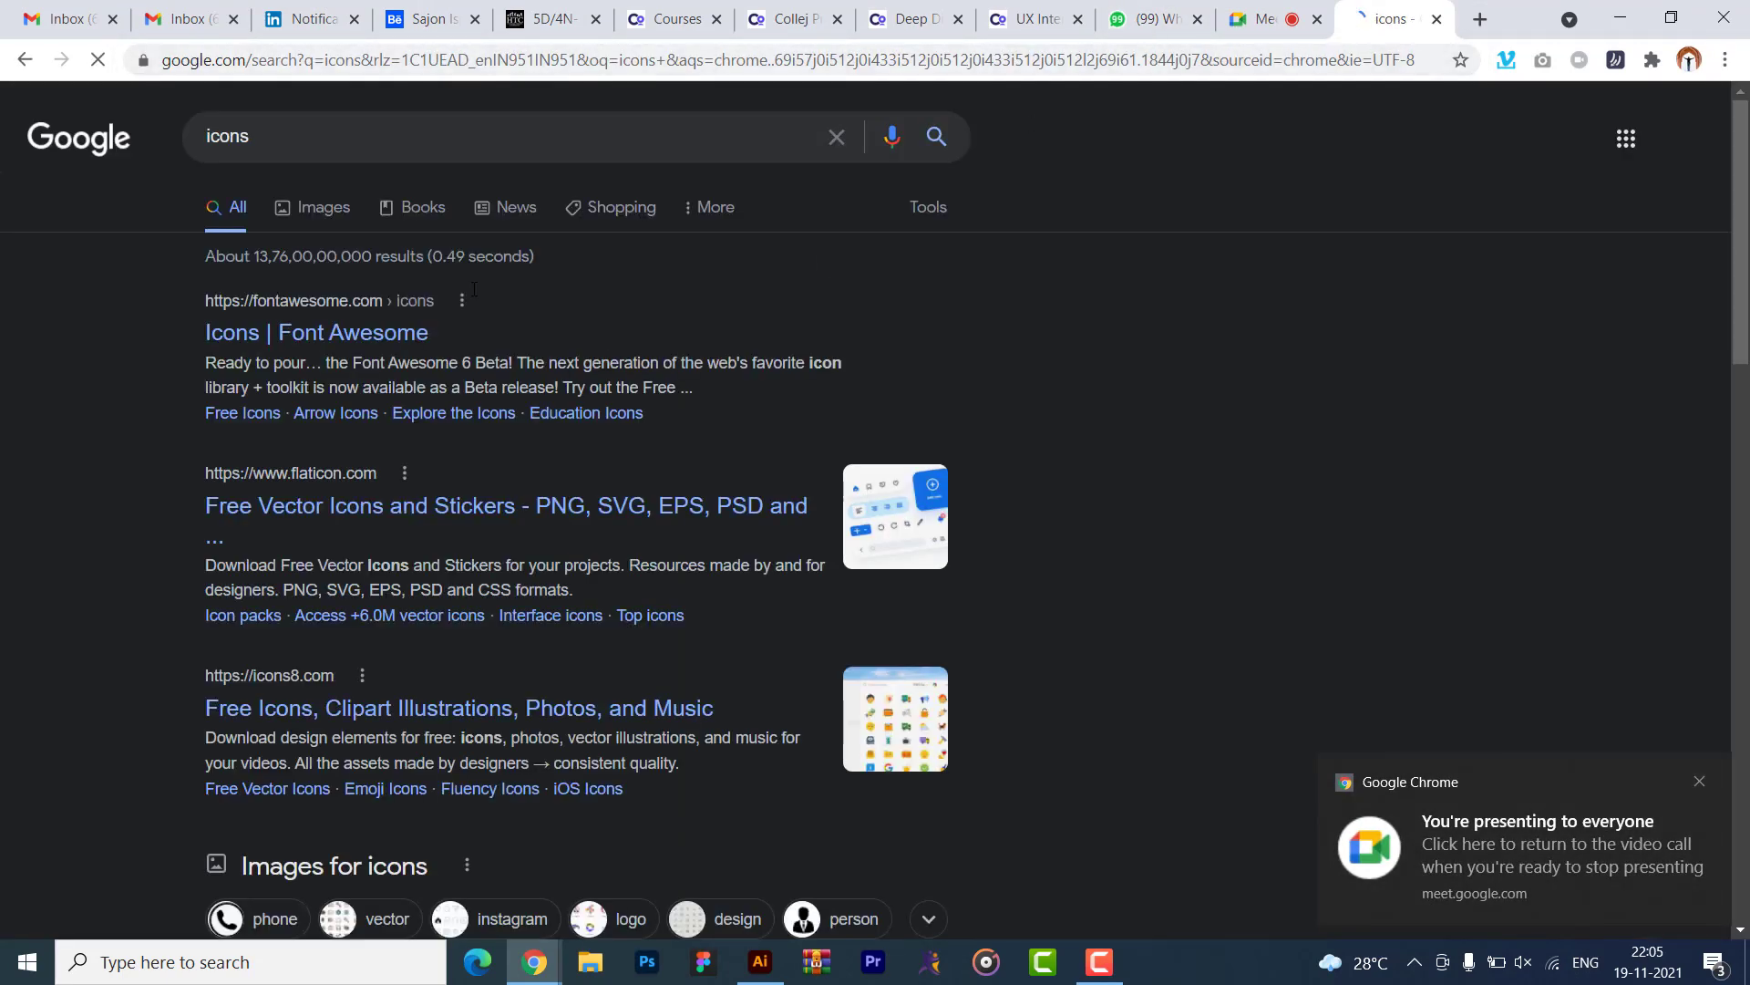
left_click(313, 193)
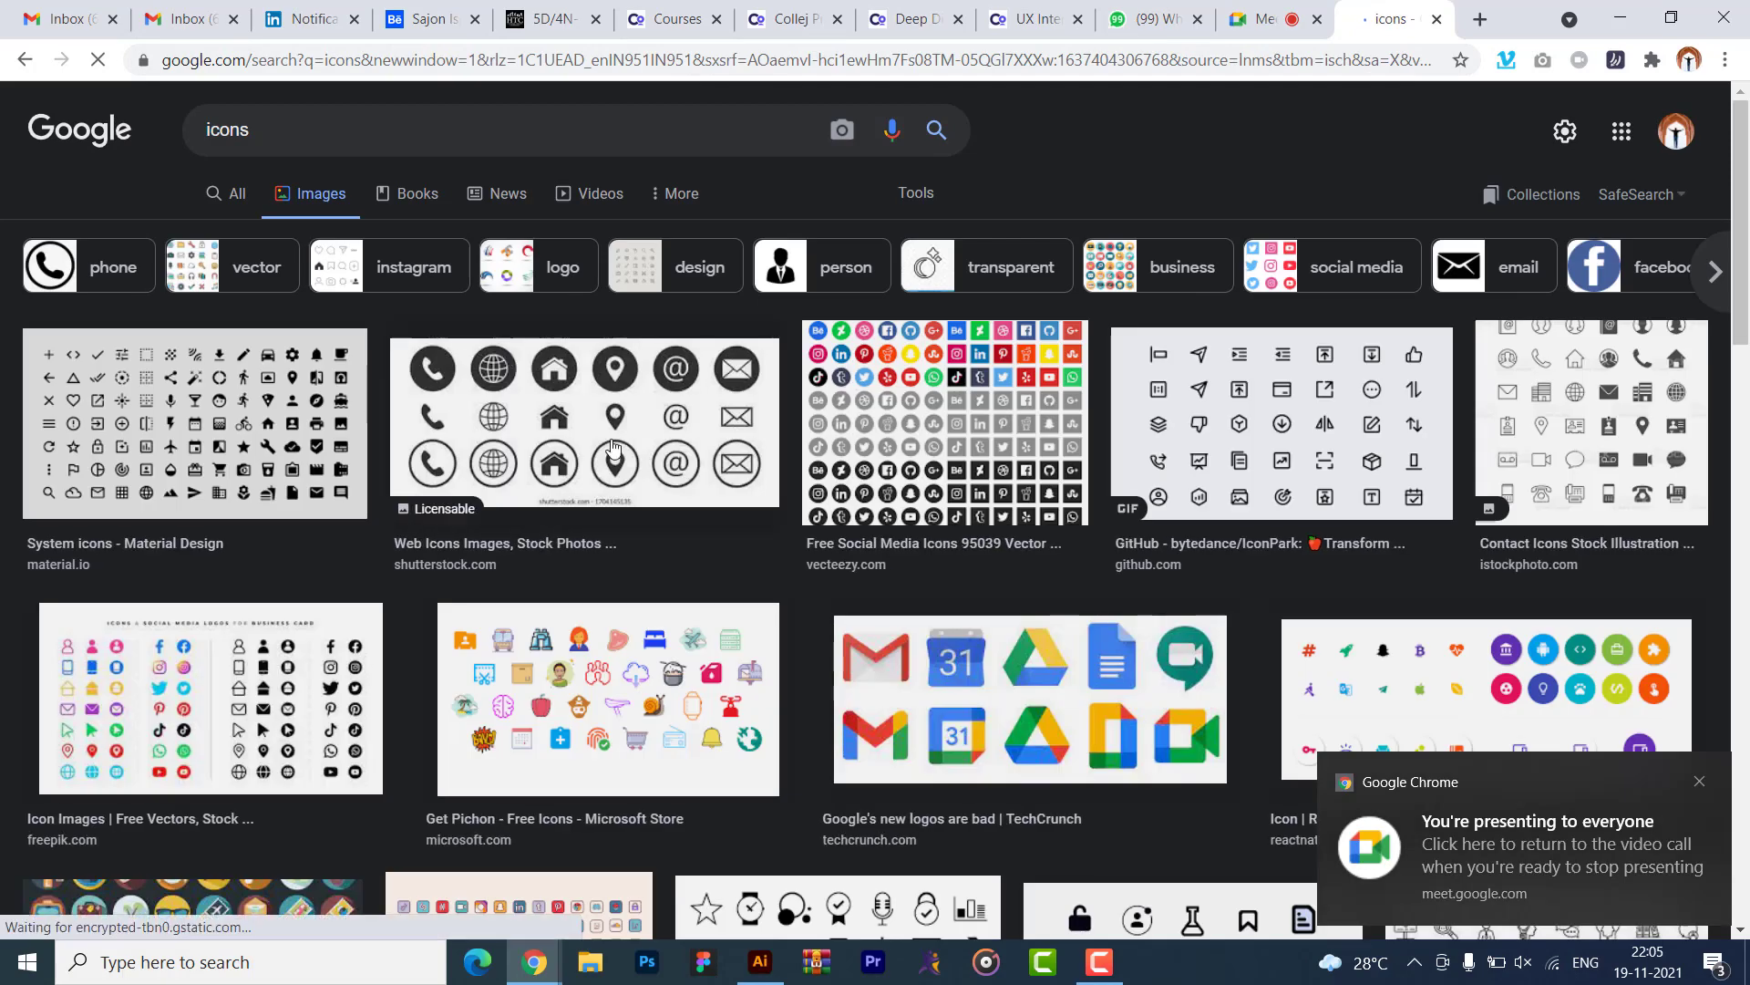
- Examine the icon results, previewing the Shutterstock web icons, iStock contact icons, Material Design system icons and Freepik administrator icons set
scroll(1085, 538, "down", 2)
left_click(726, 256)
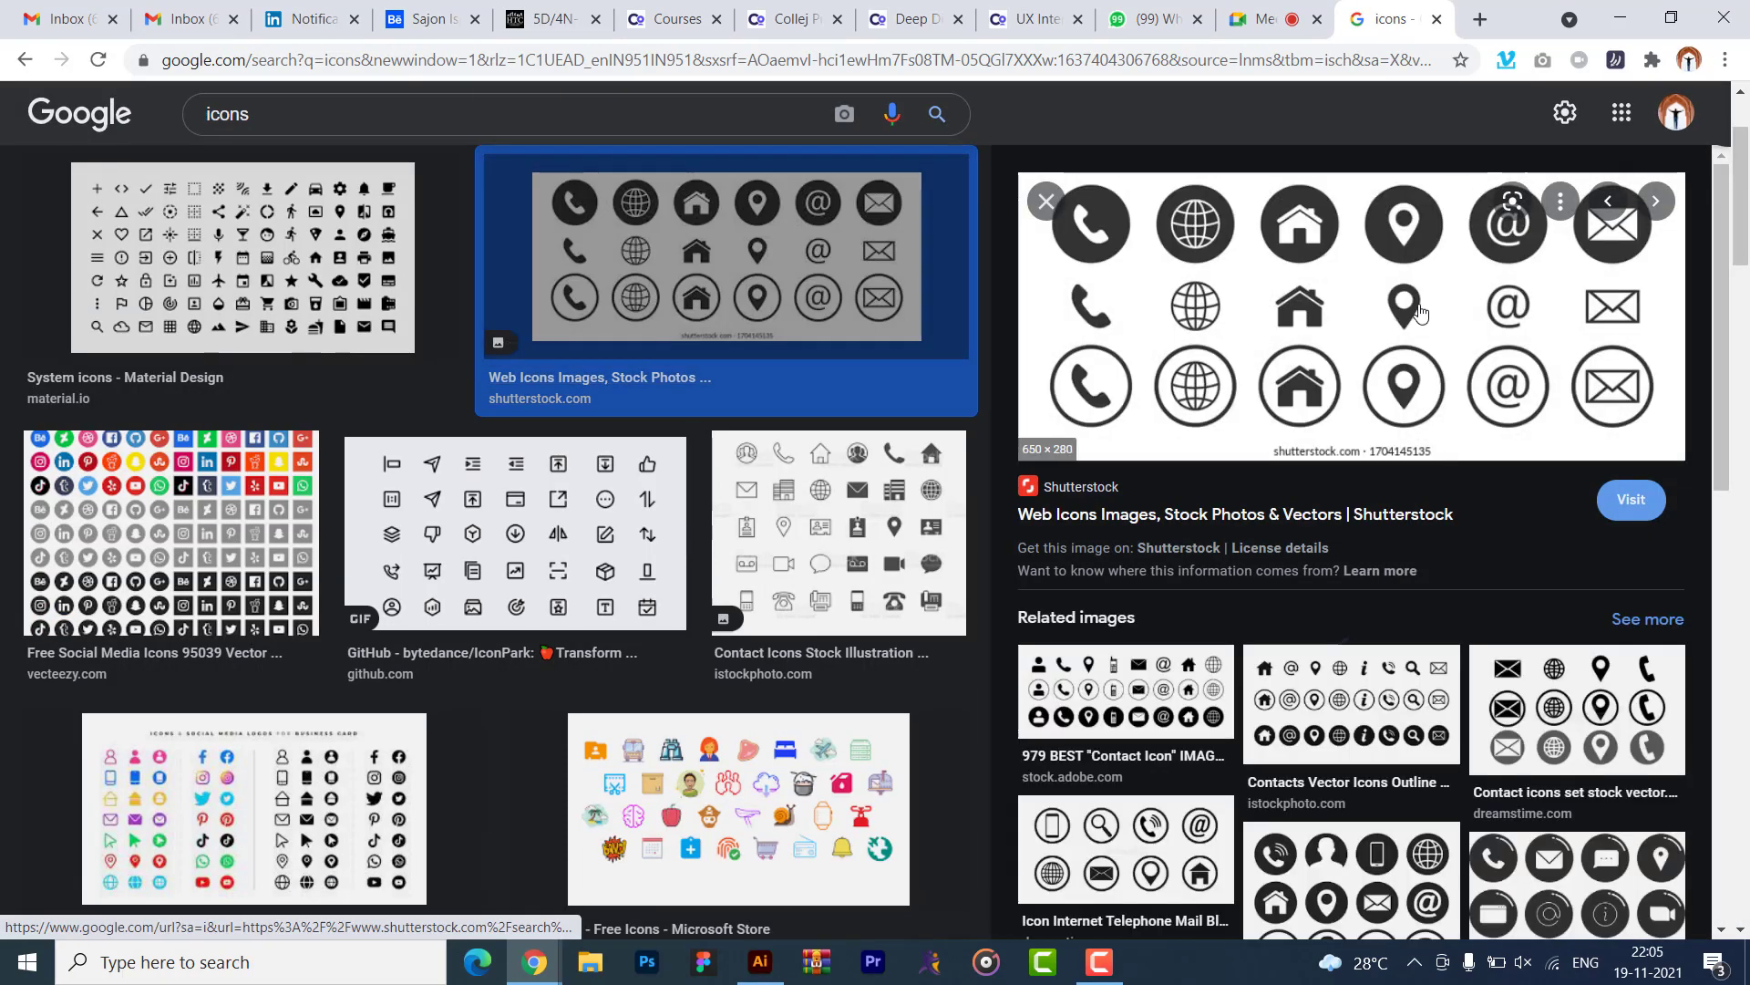
left_click(842, 536)
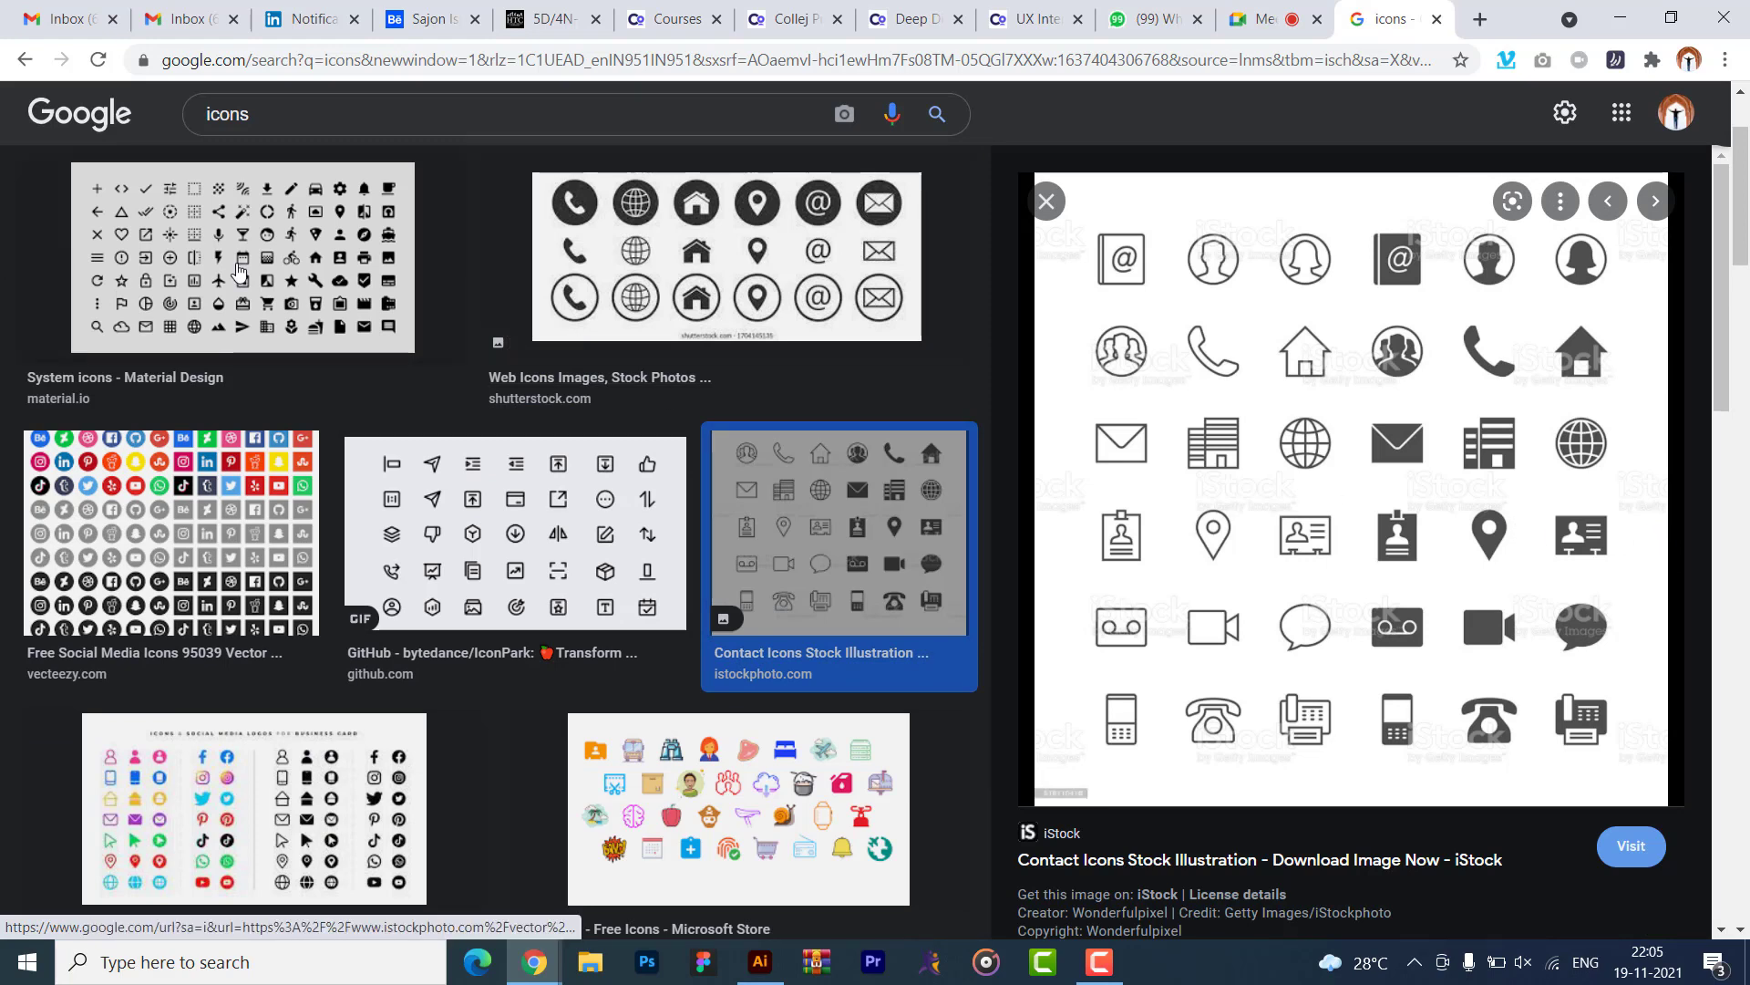
left_click(313, 282)
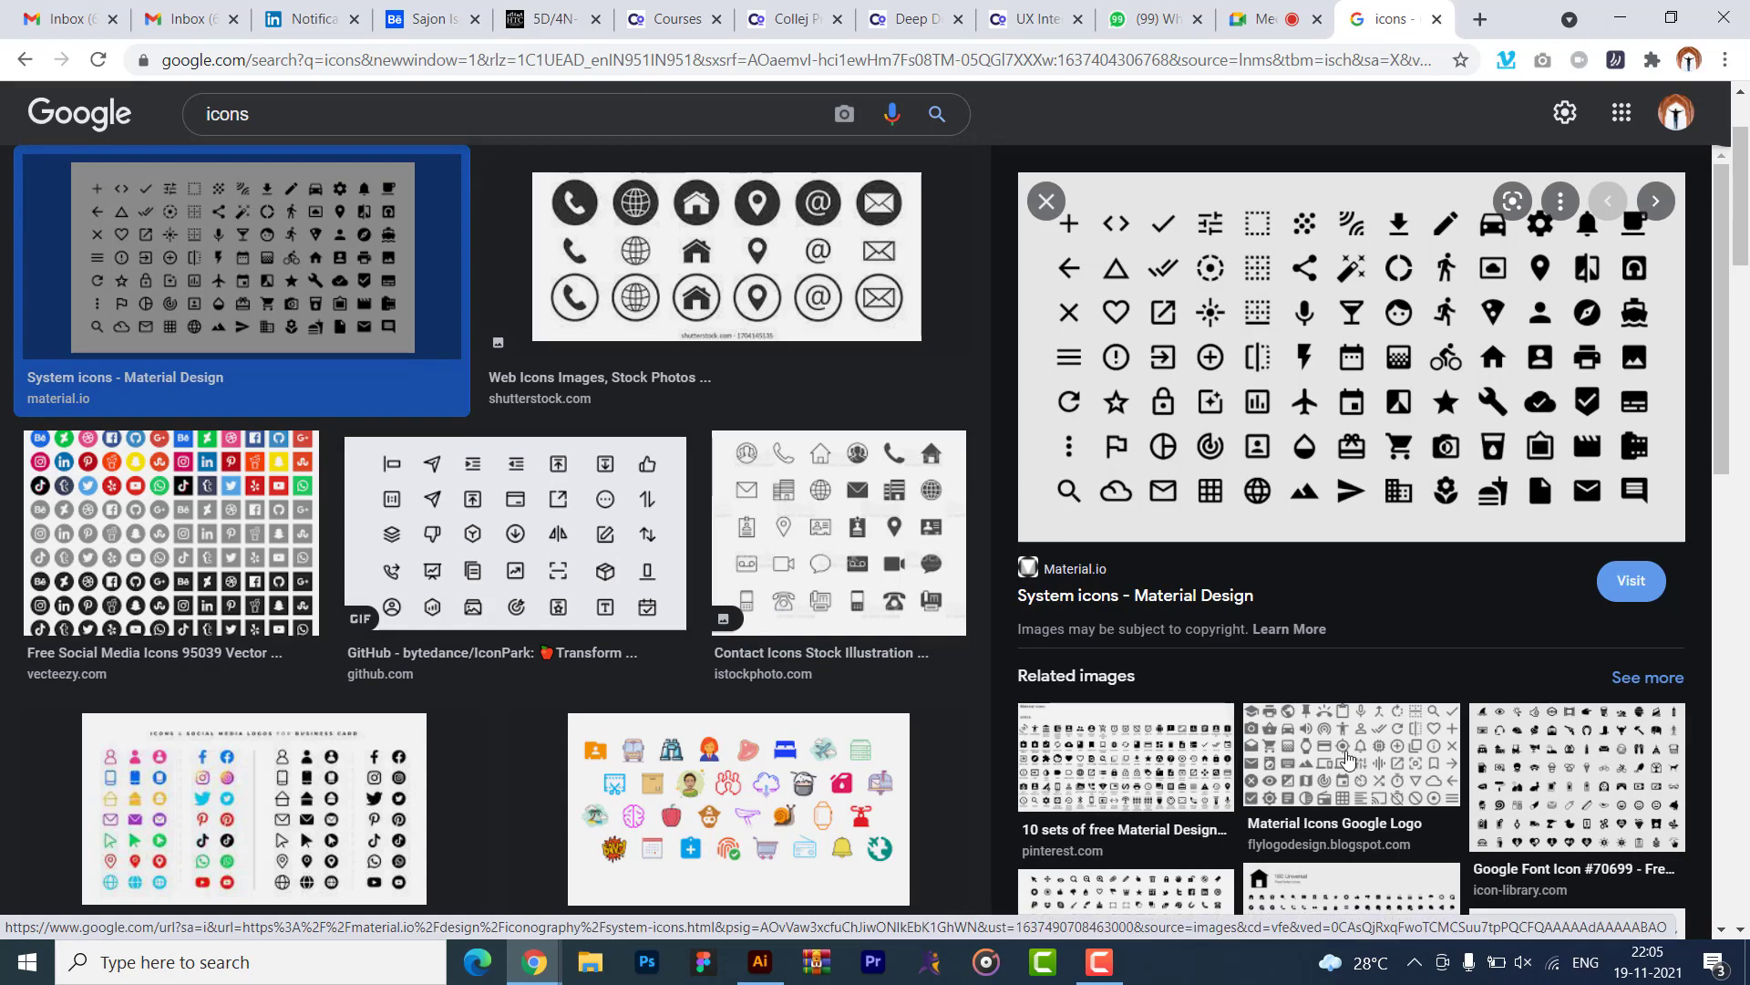
scroll(1347, 759, "down", 2)
scroll(527, 355, "down", 8)
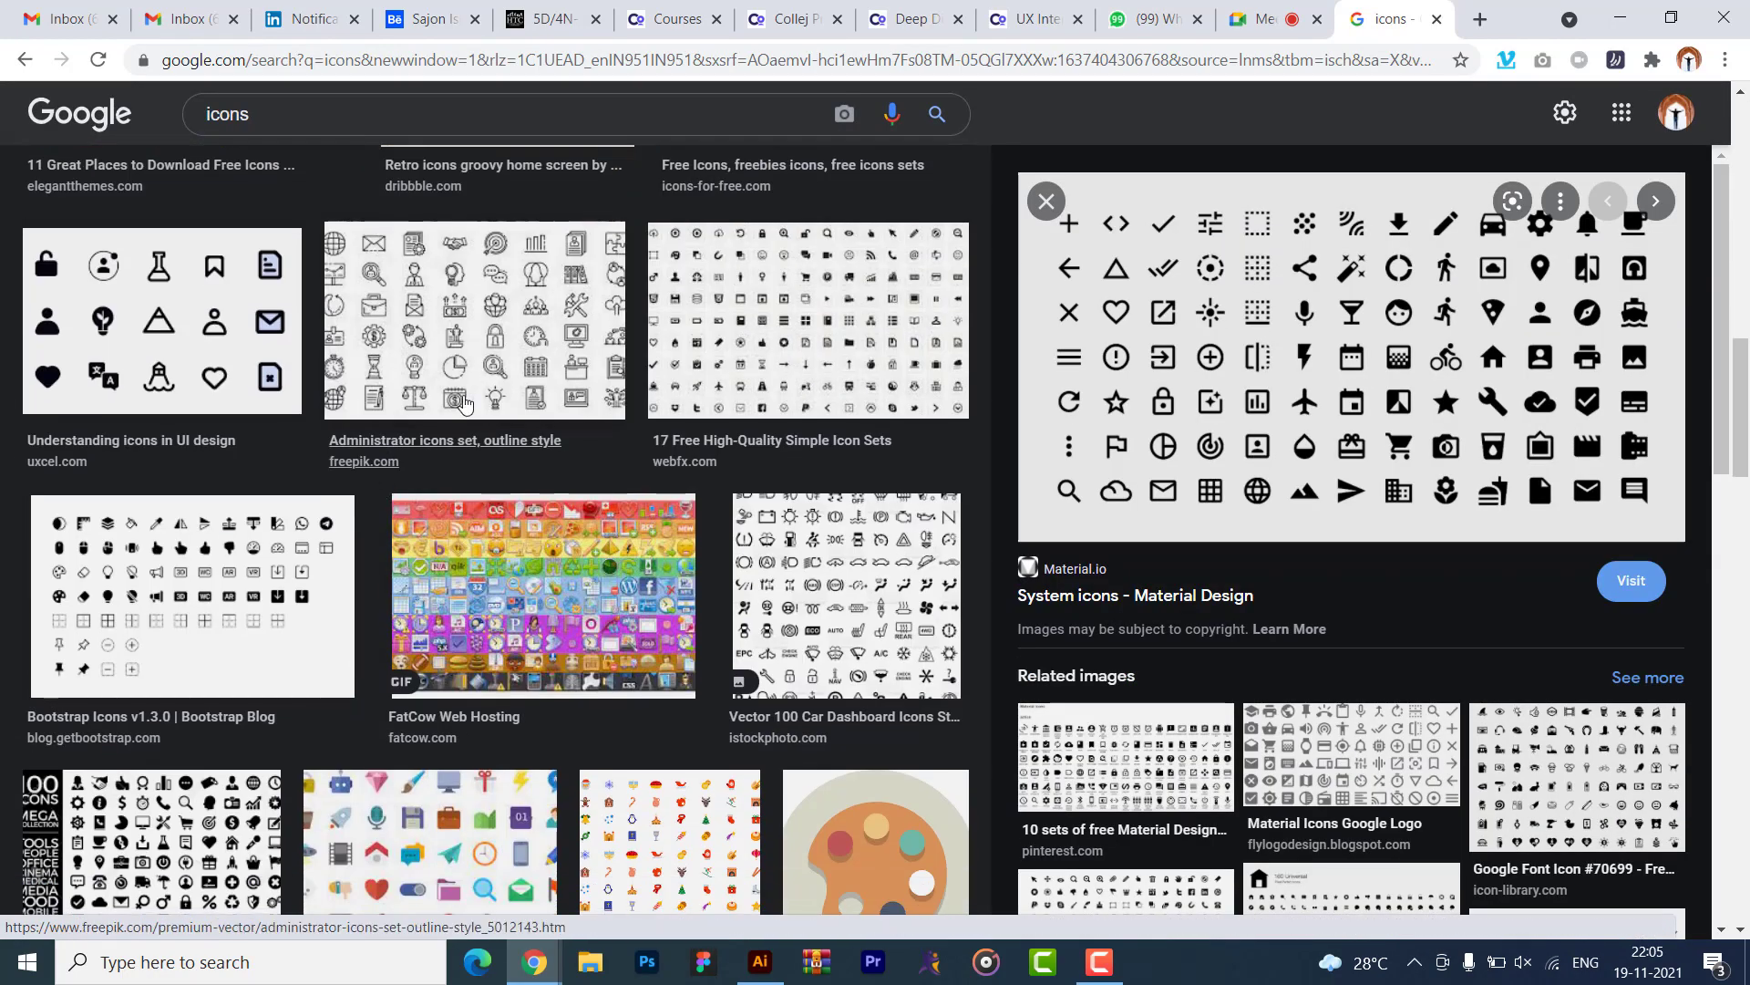
left_click(527, 356)
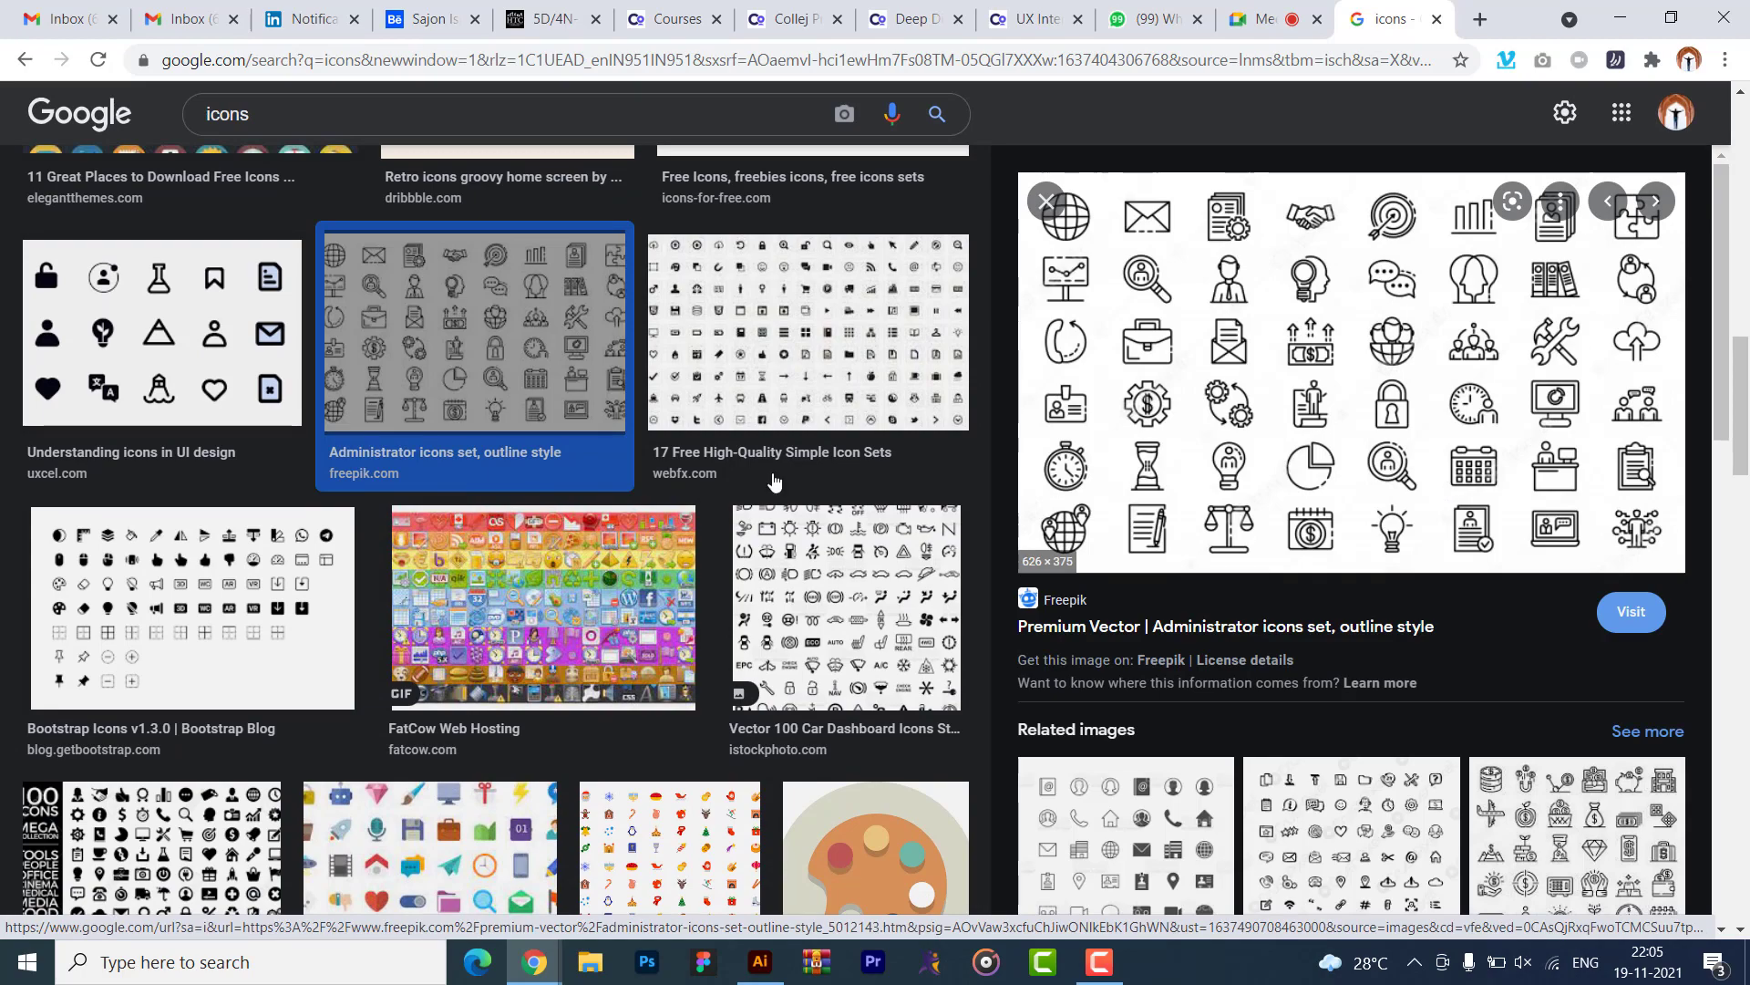
scroll(618, 483, "down", 5)
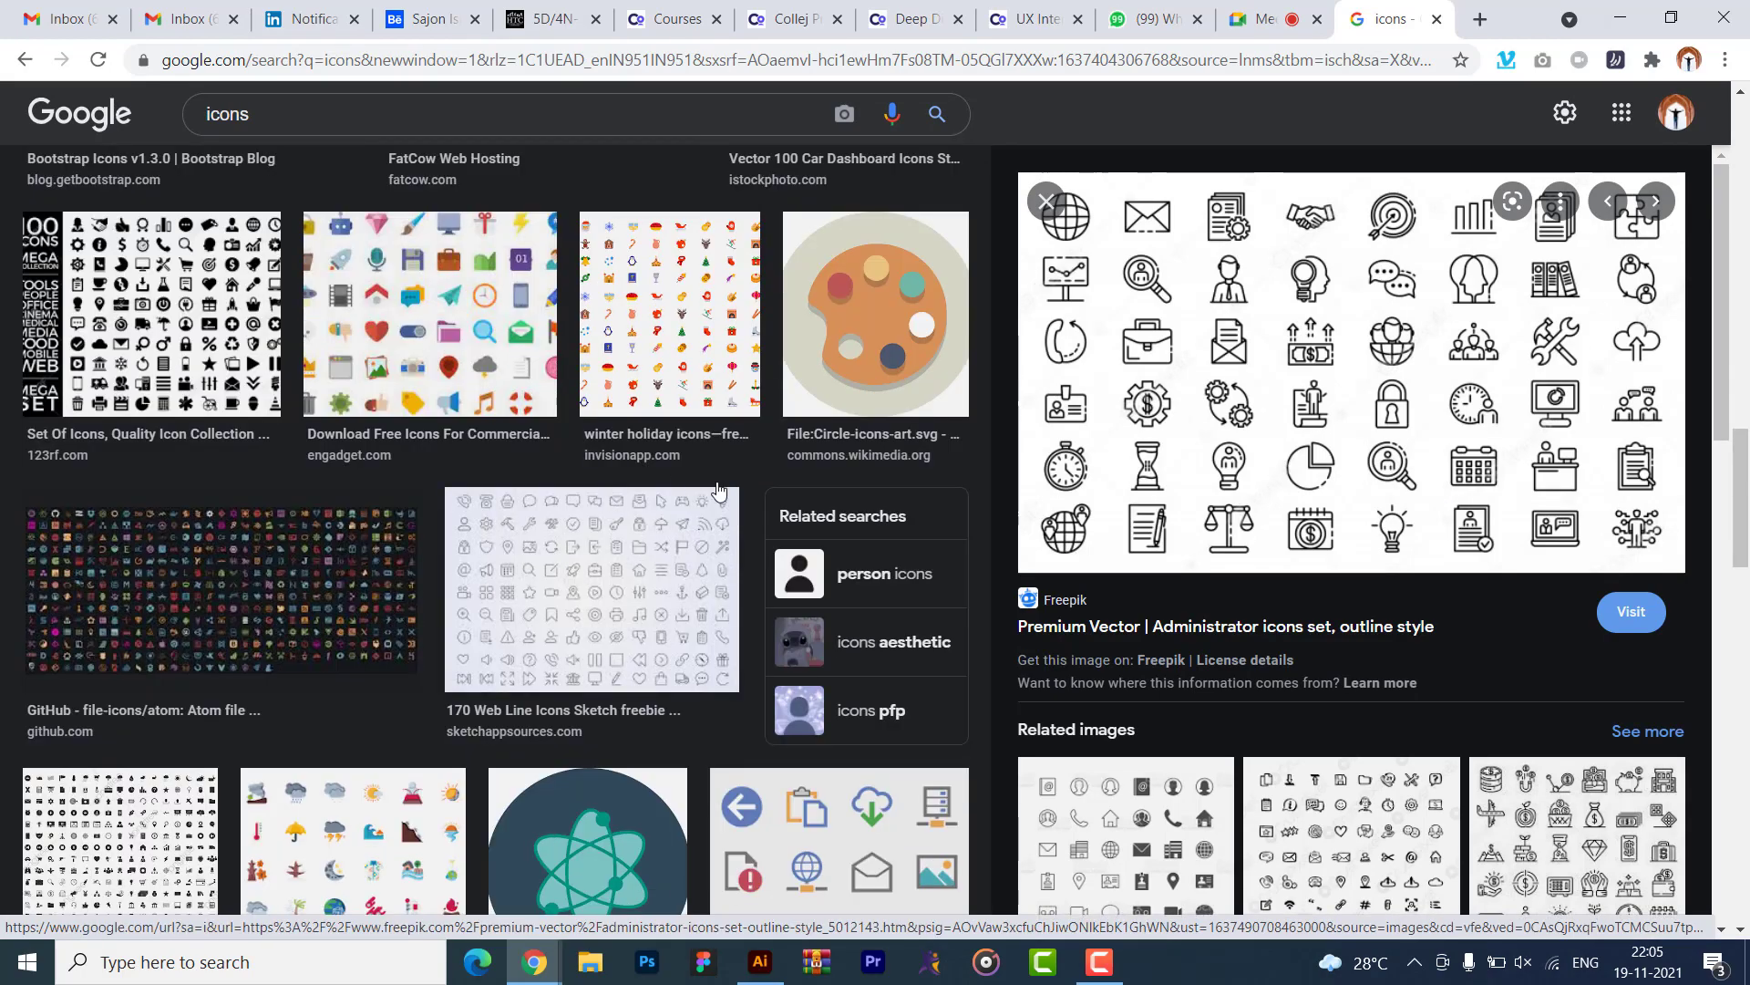
scroll(719, 491, "up", 15)
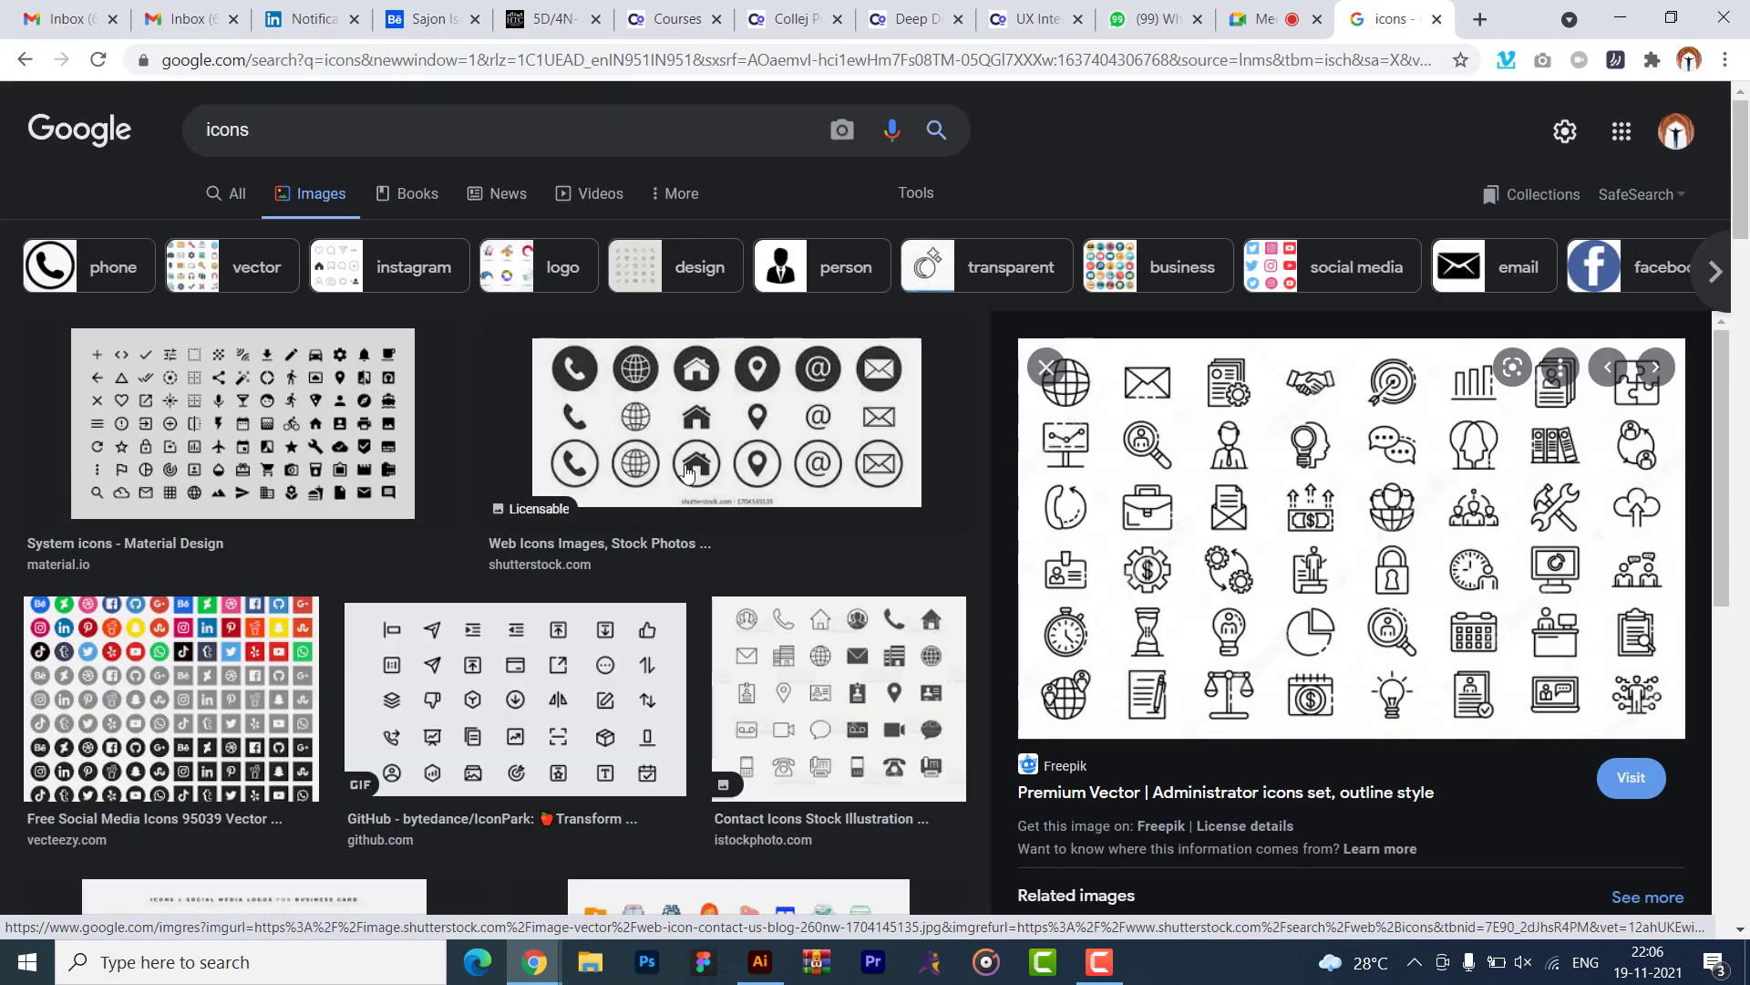
- Search Google Images for "infographic designs ideas" in place of the icons search
double_click(287, 125)
type("ino")
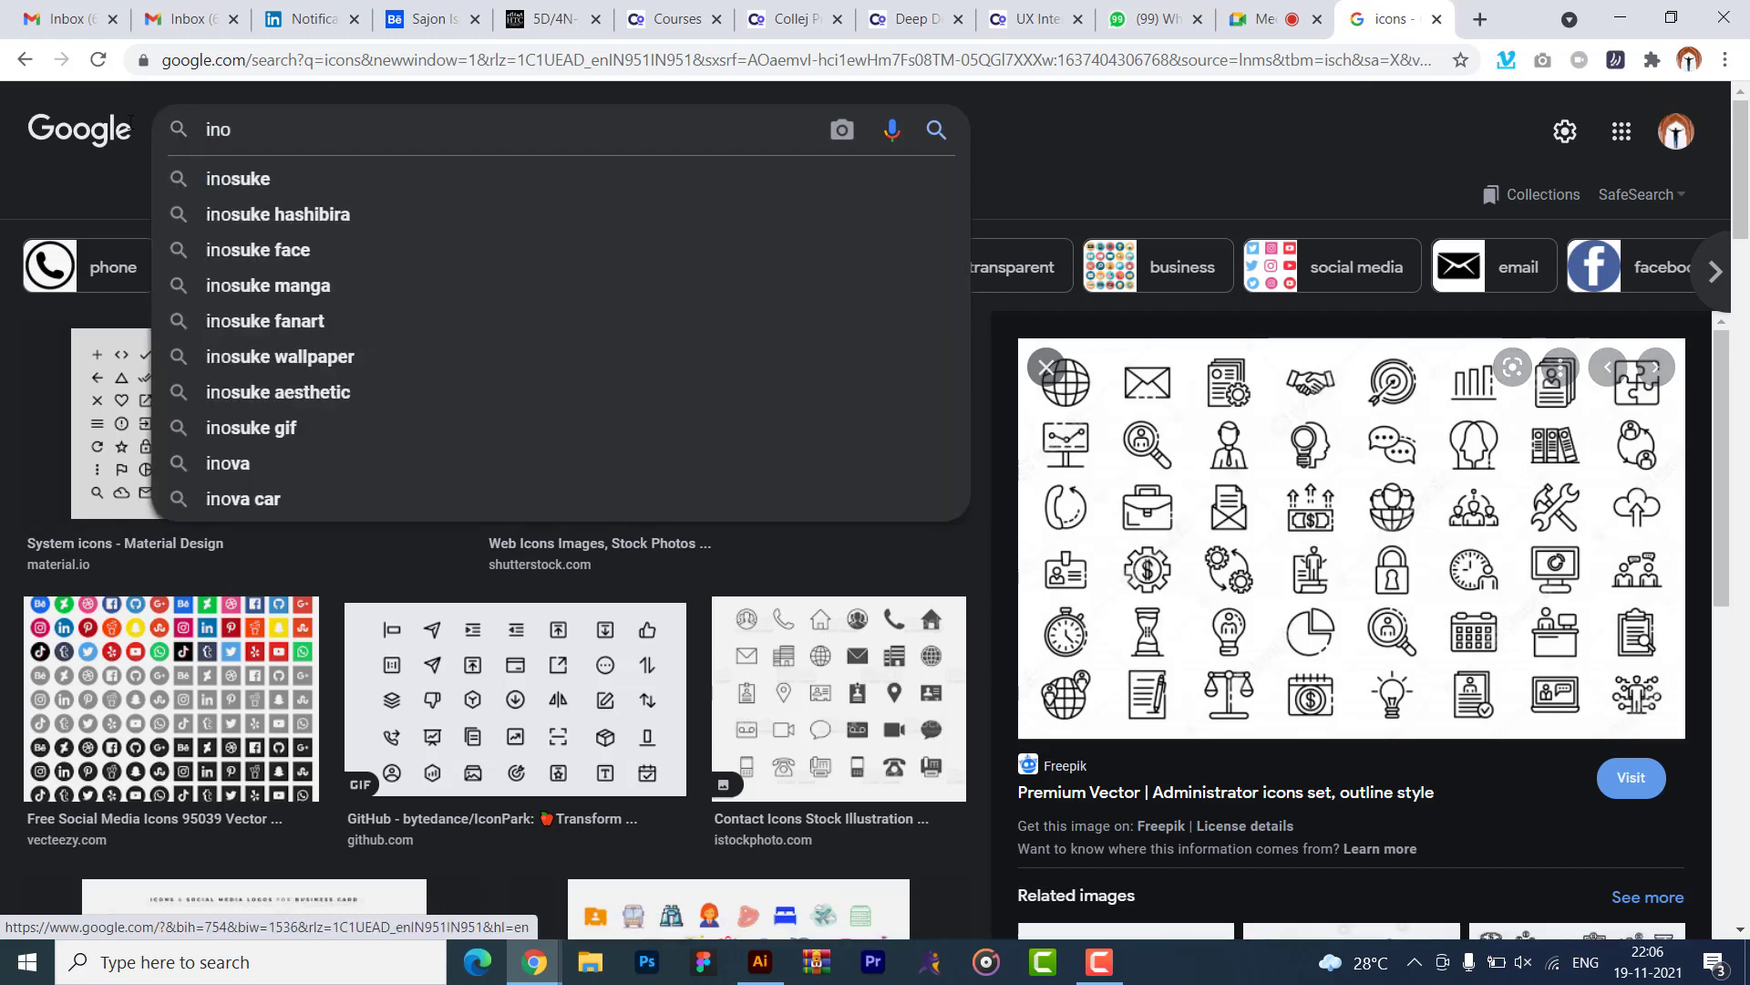
key("BackSpace")
type("fographic")
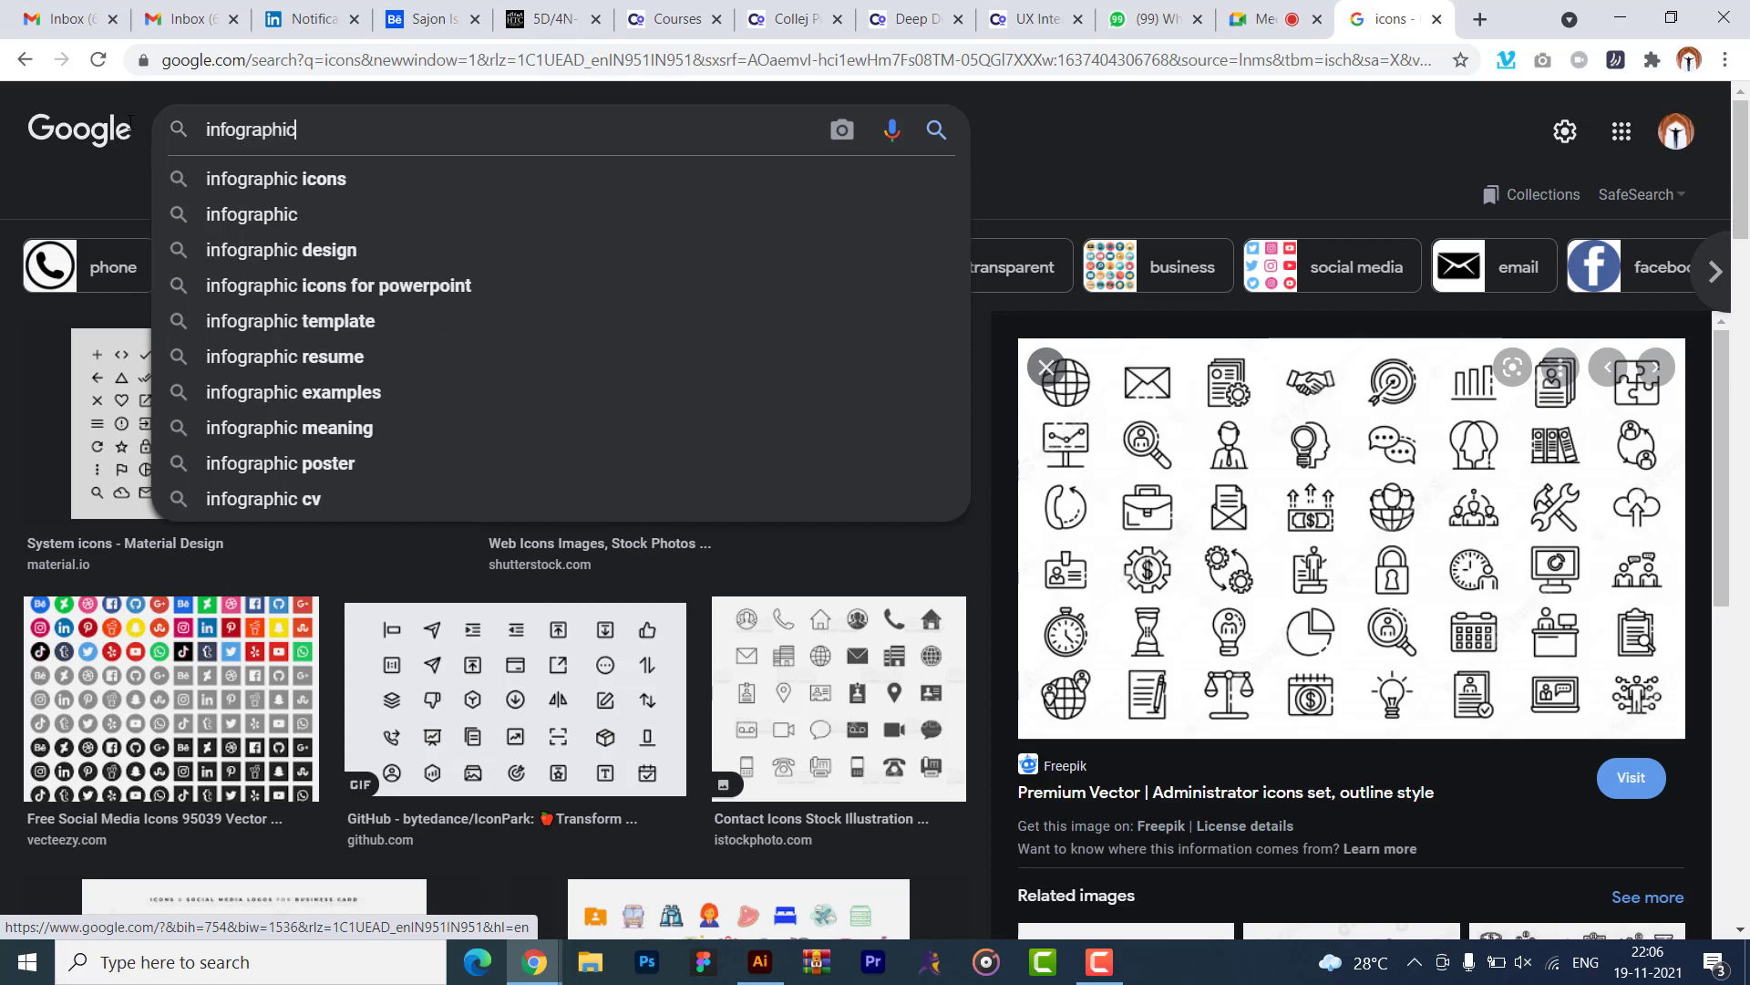
key("Down")
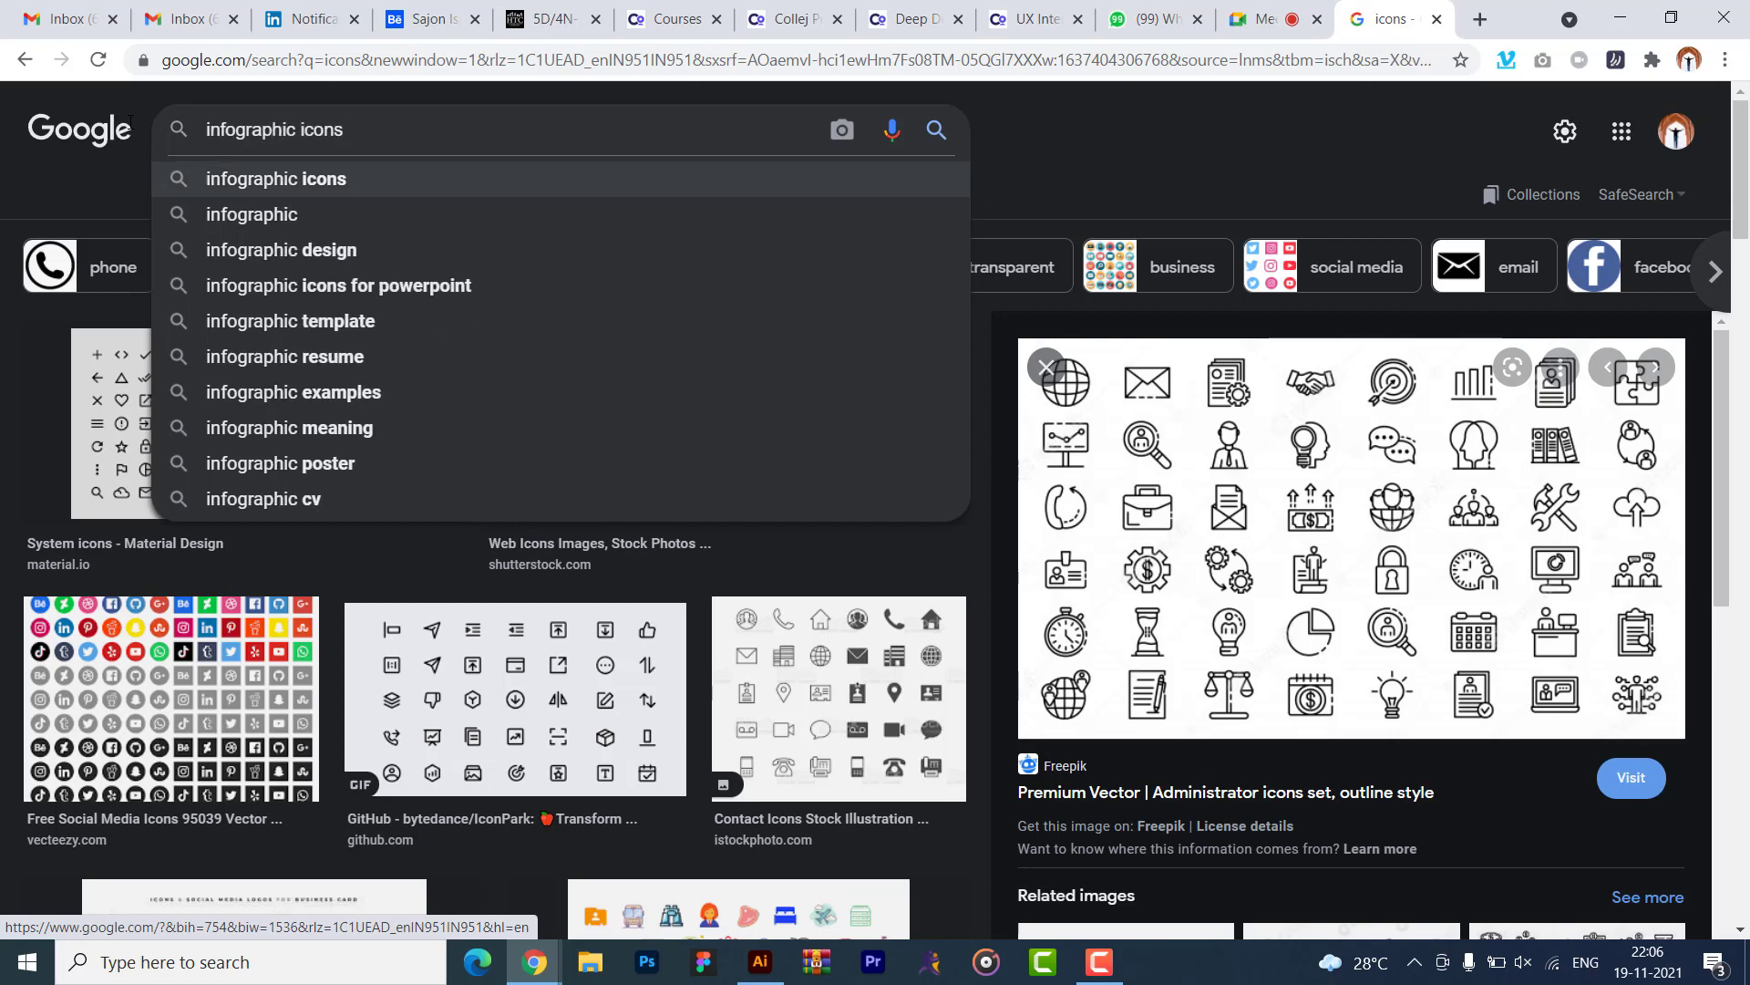
key("BackSpace")
key("BackSpace")
key("BackSpace")
key("BackSpace")
key("BackSpace")
type("desin")
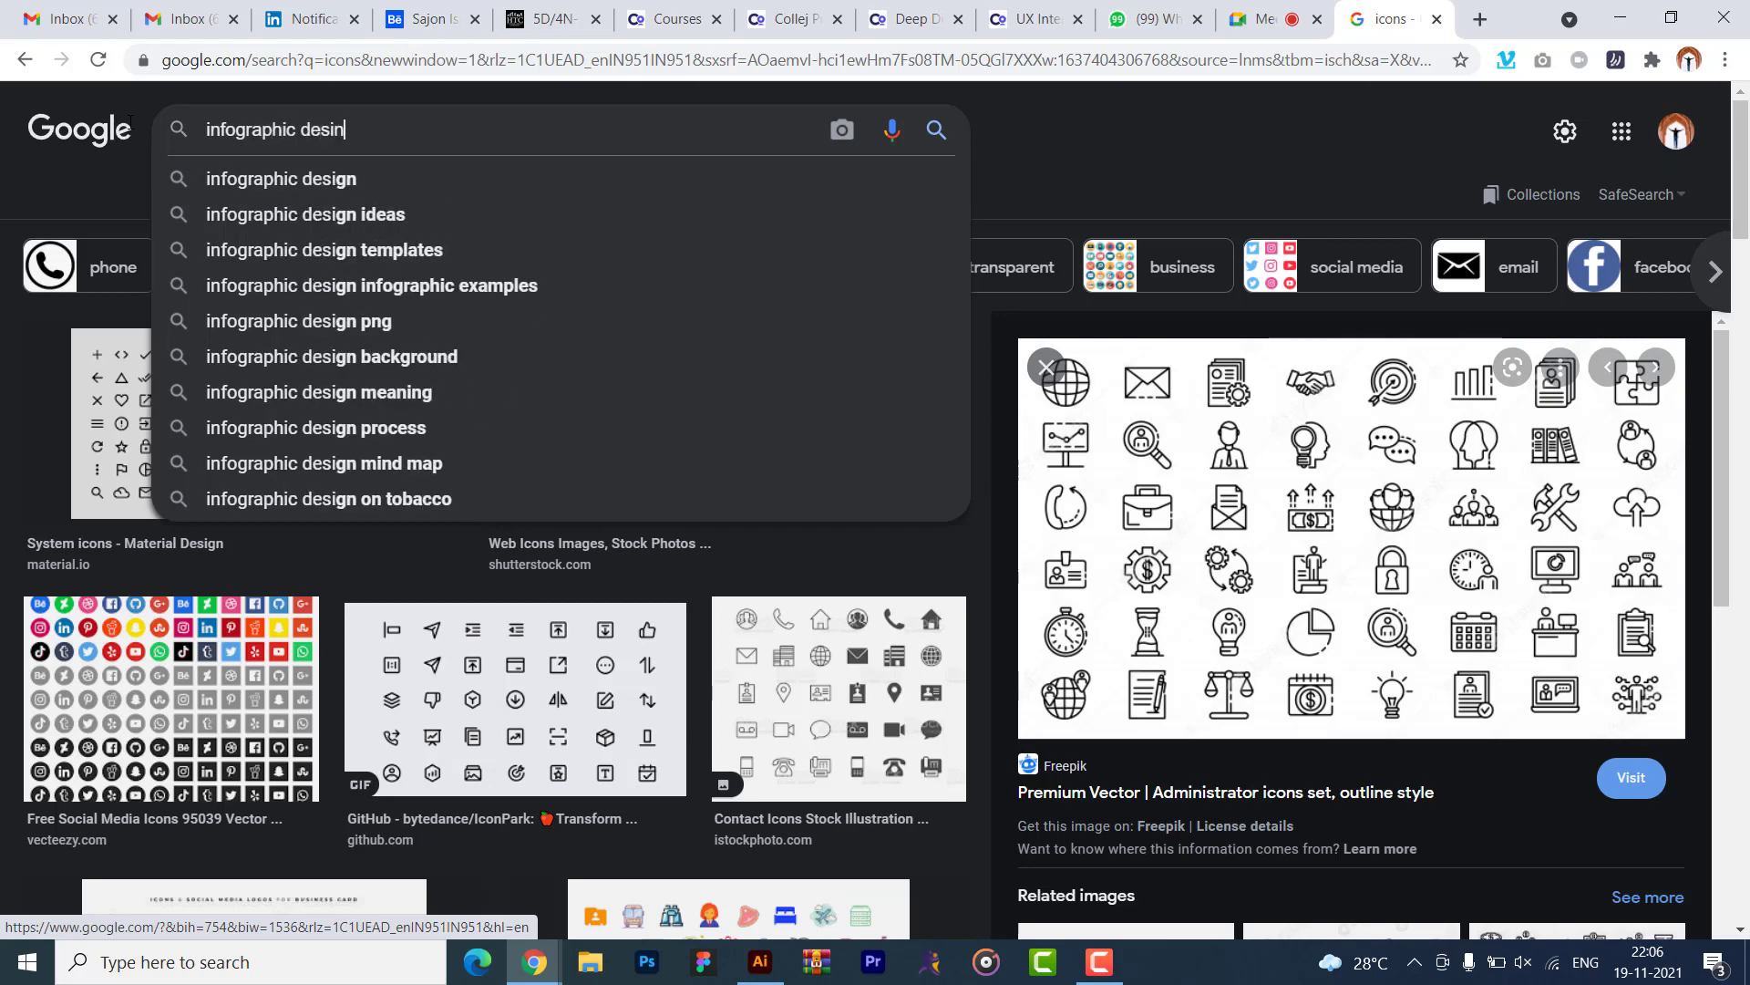
type("g")
type("gns ideas")
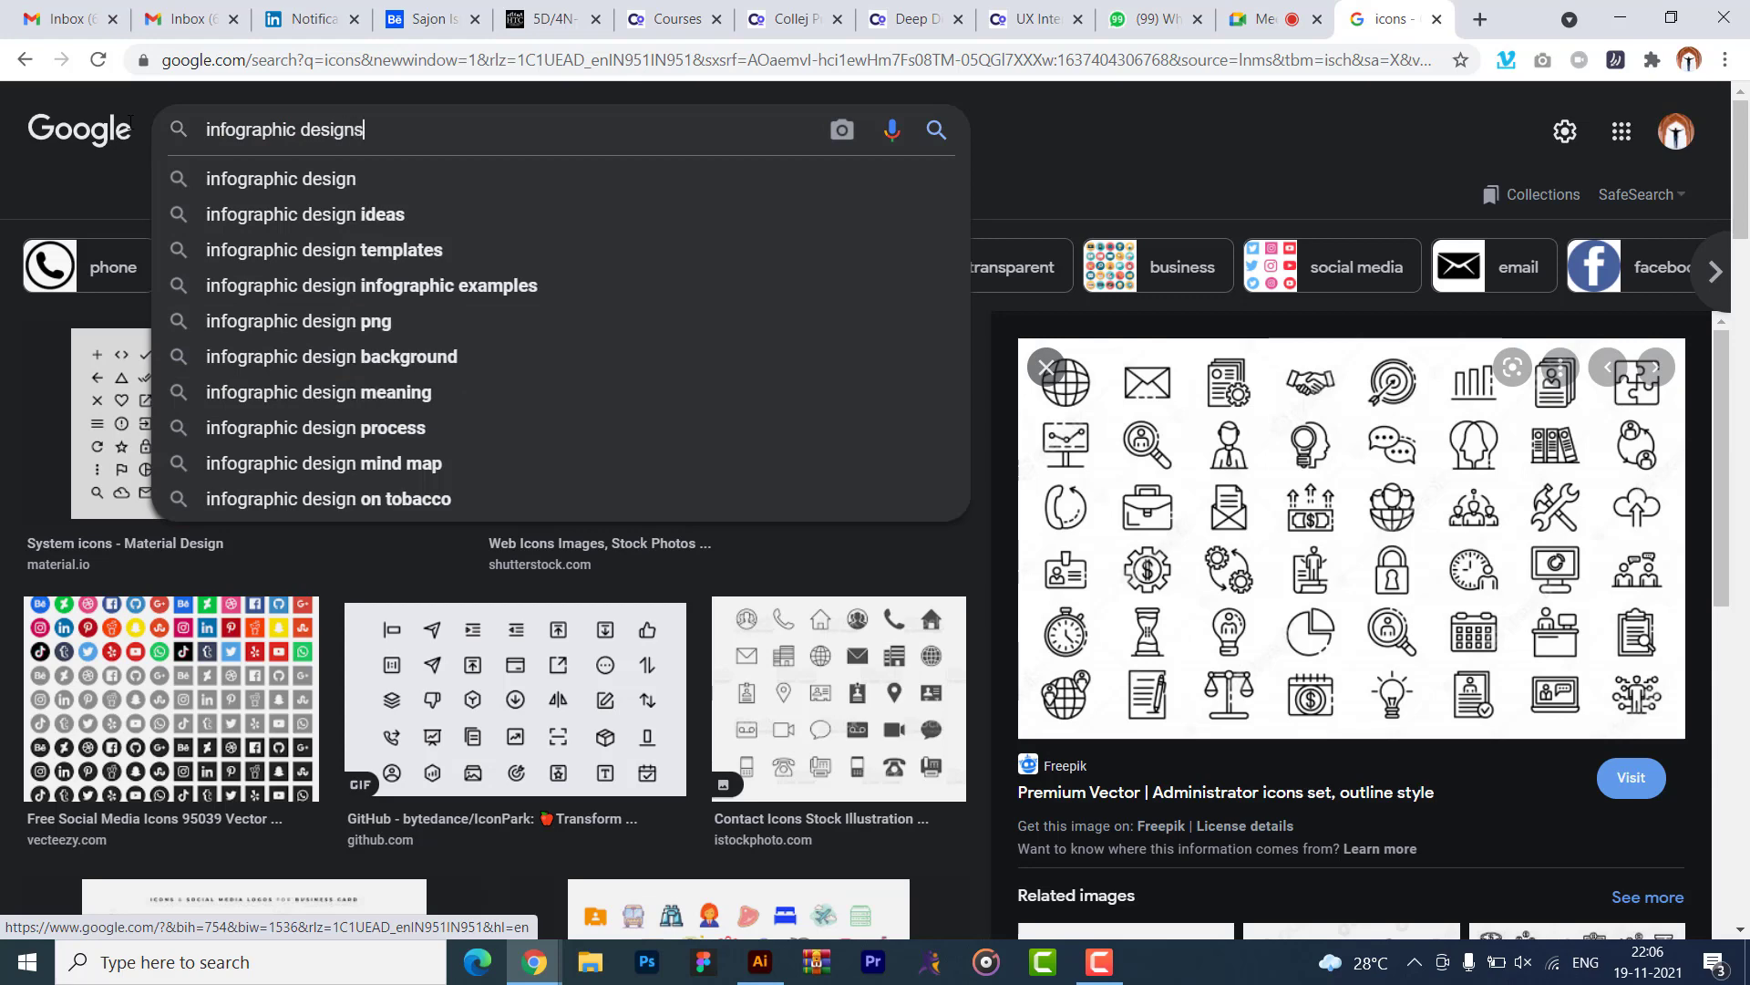
key("Return")
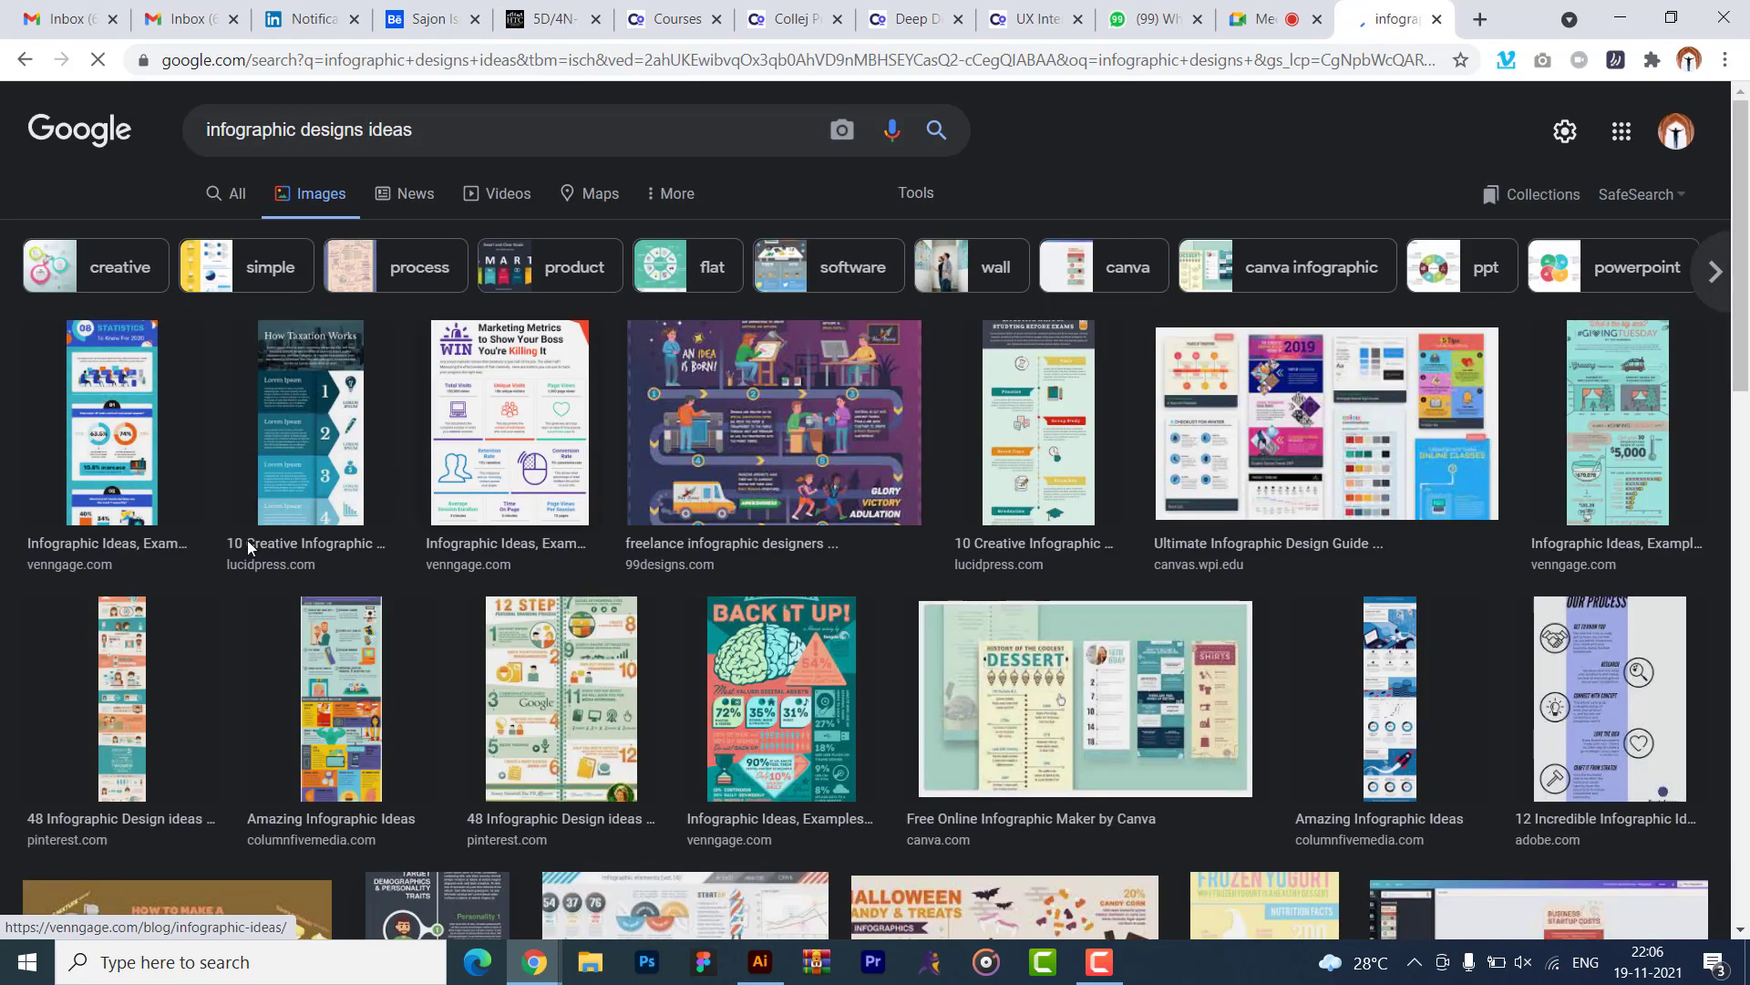
- Shorten the image search to "infographic designs" and run it again
left_click_drag(368, 129, 507, 136)
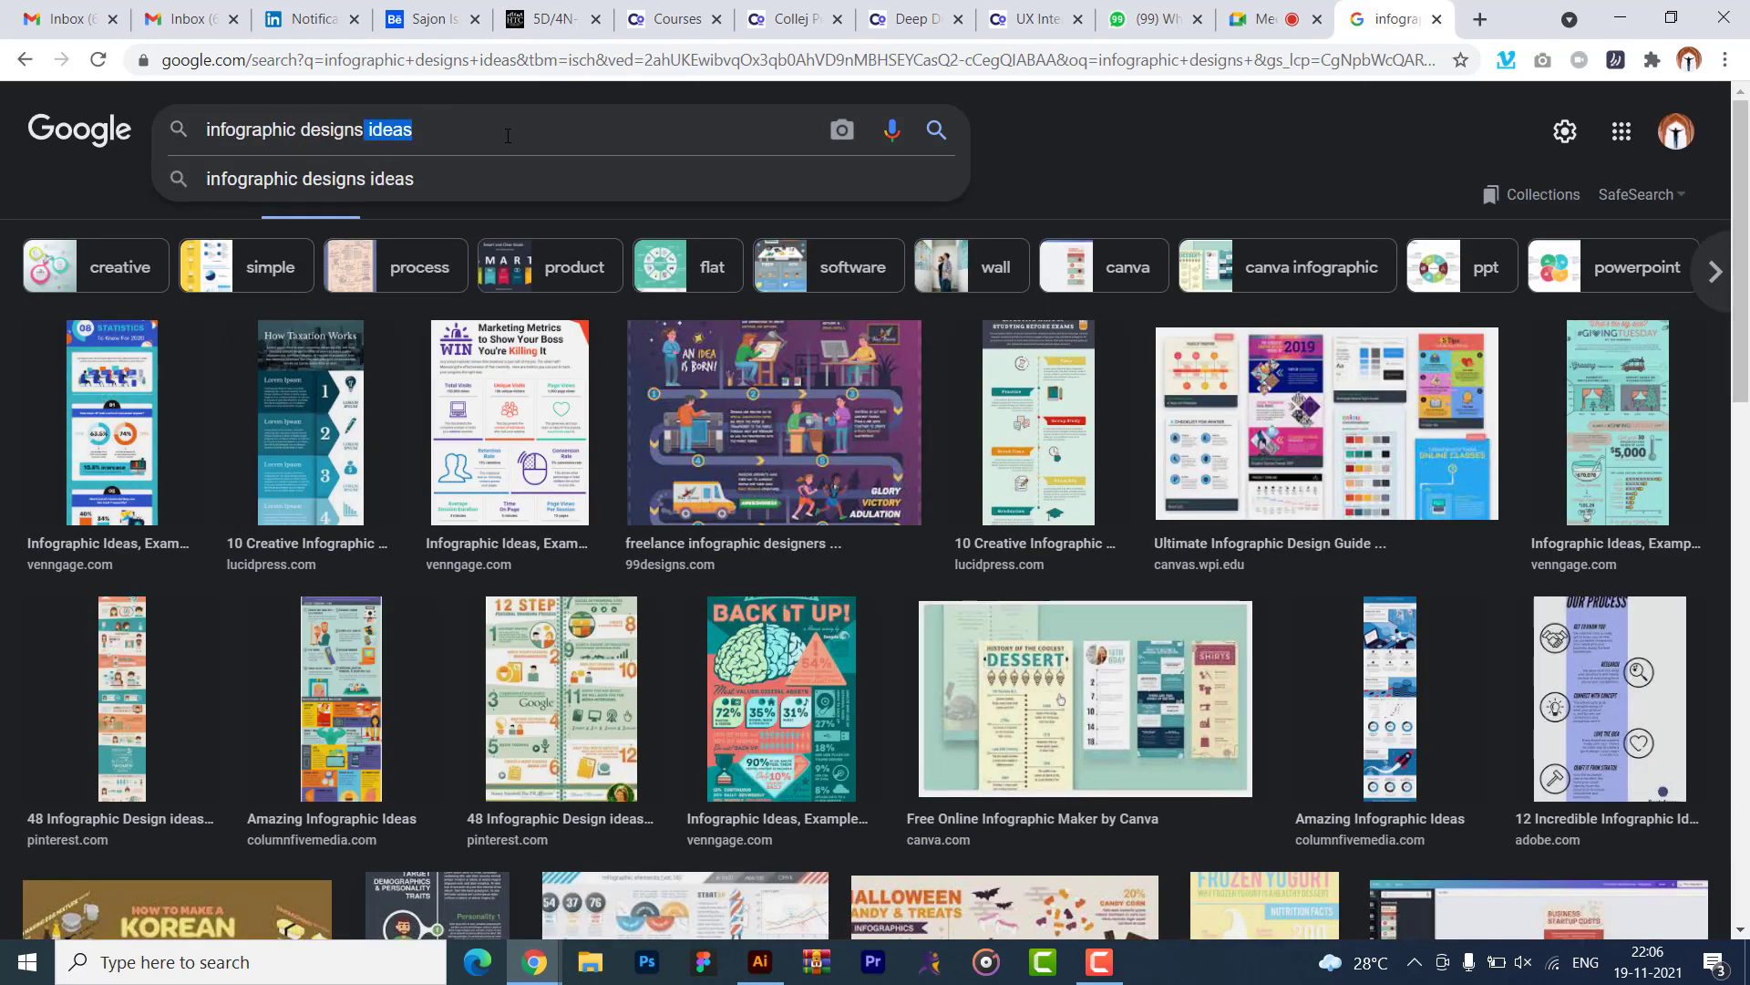
key("BackSpace")
key("Return")
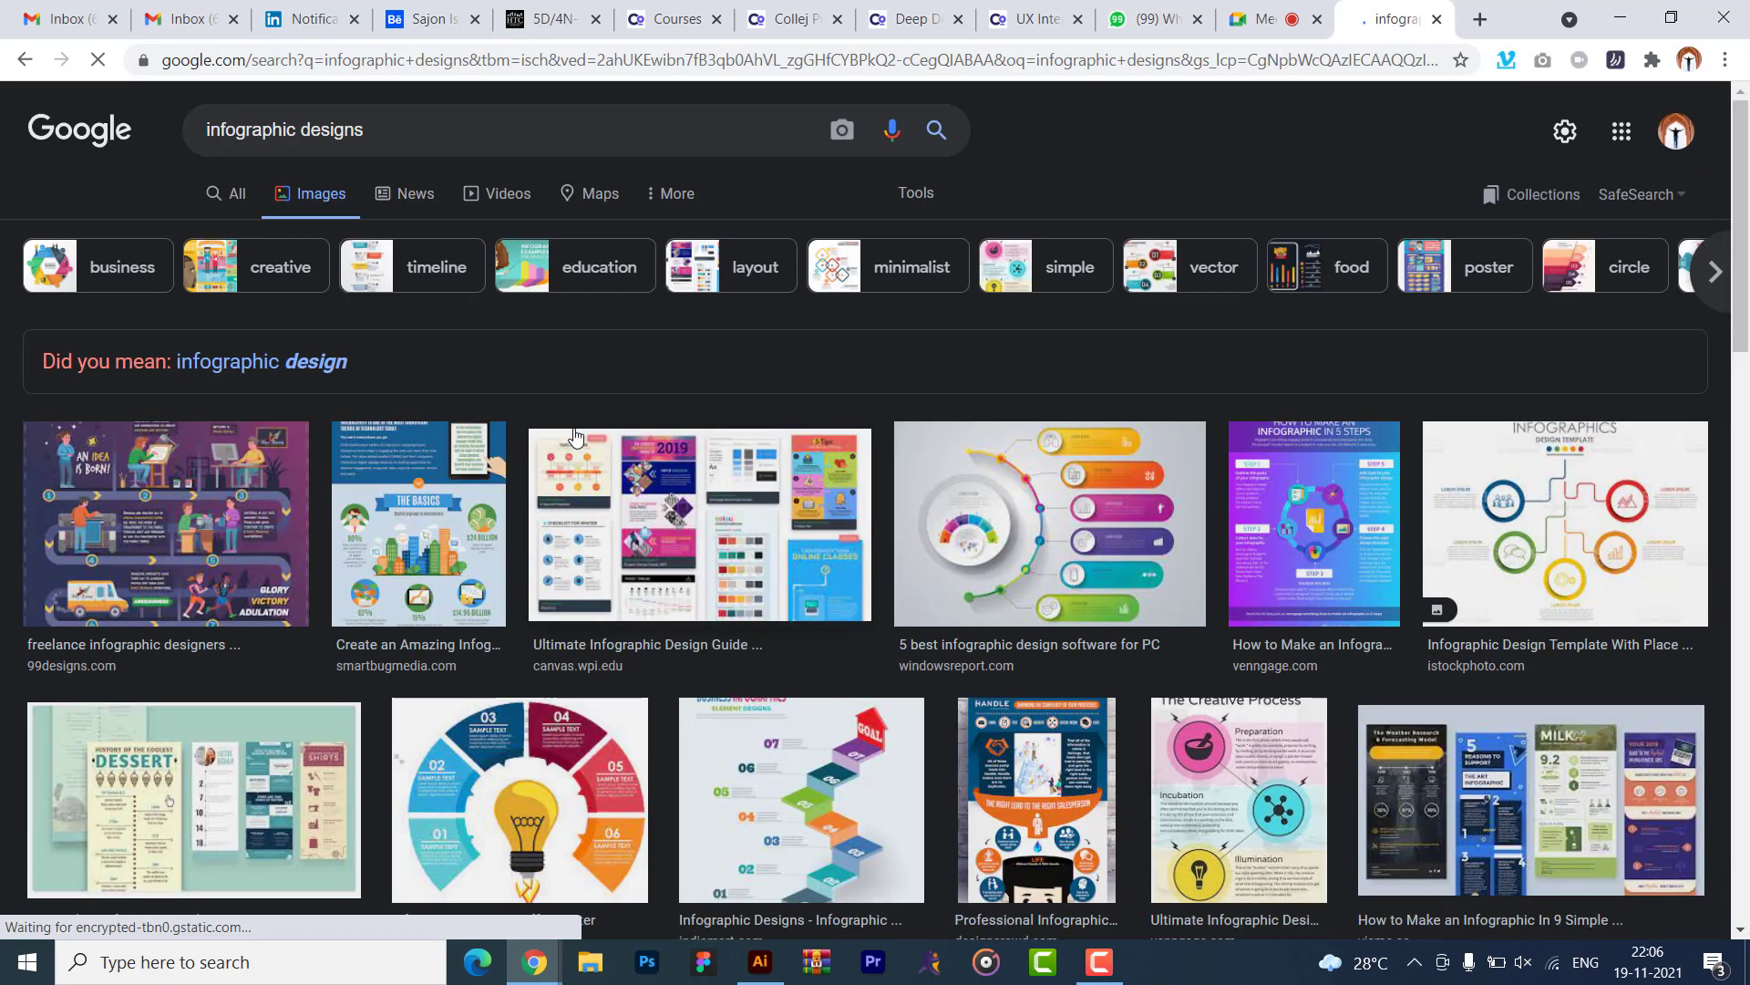
- Preview the Windows Report infographic with coloured banners around a circular chart
left_click(1073, 547)
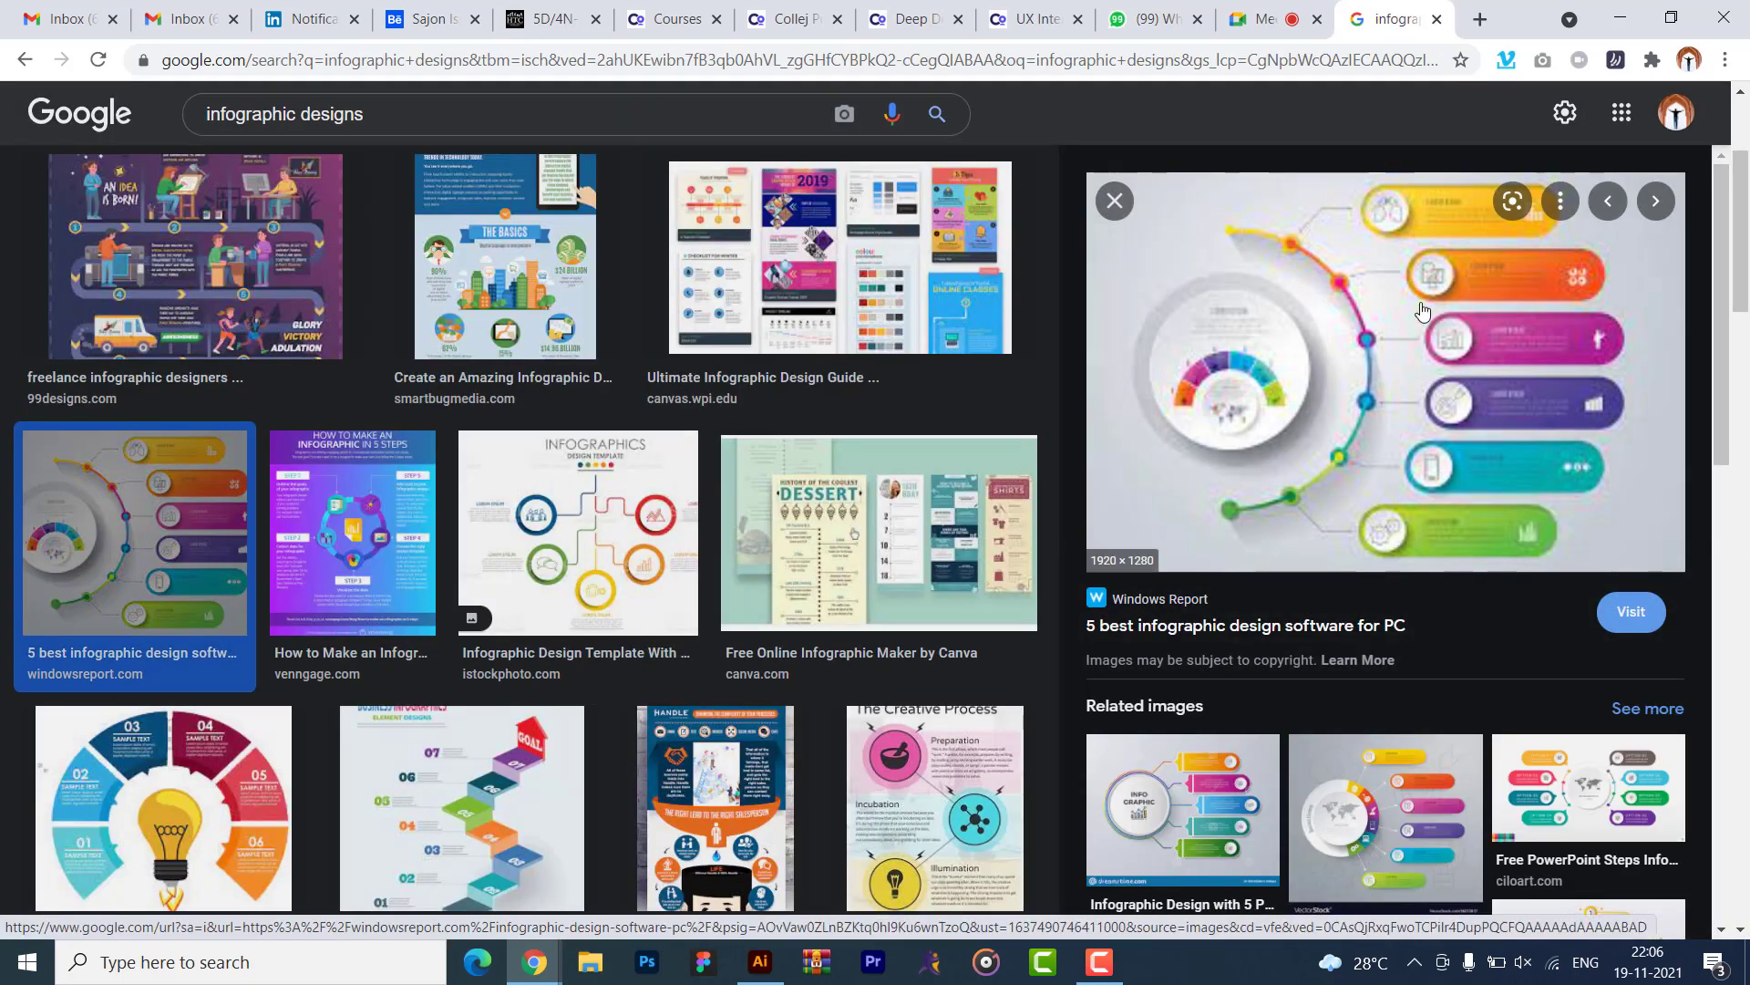
right_click(1327, 441)
key("Escape")
scroll(1231, 629, "up", 2)
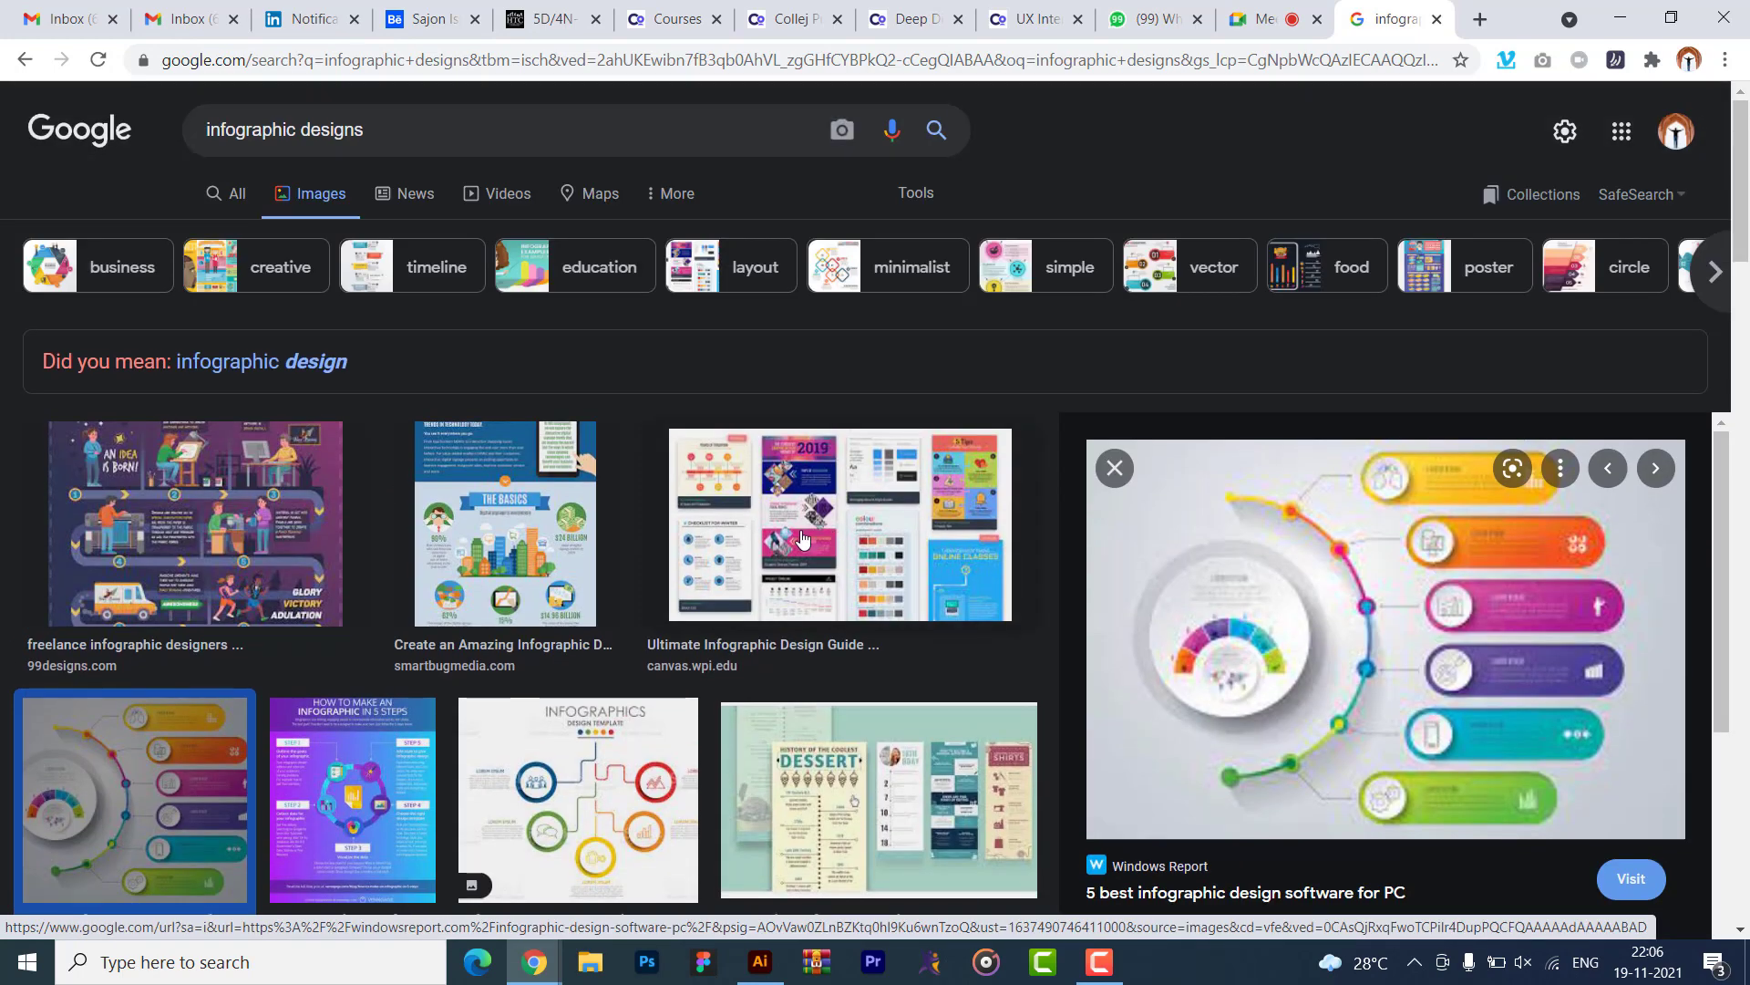
- Open the iStock "Infographics Design Template" image in a new tab, view it full size and return to the results
left_click(524, 862)
right_click(1346, 434)
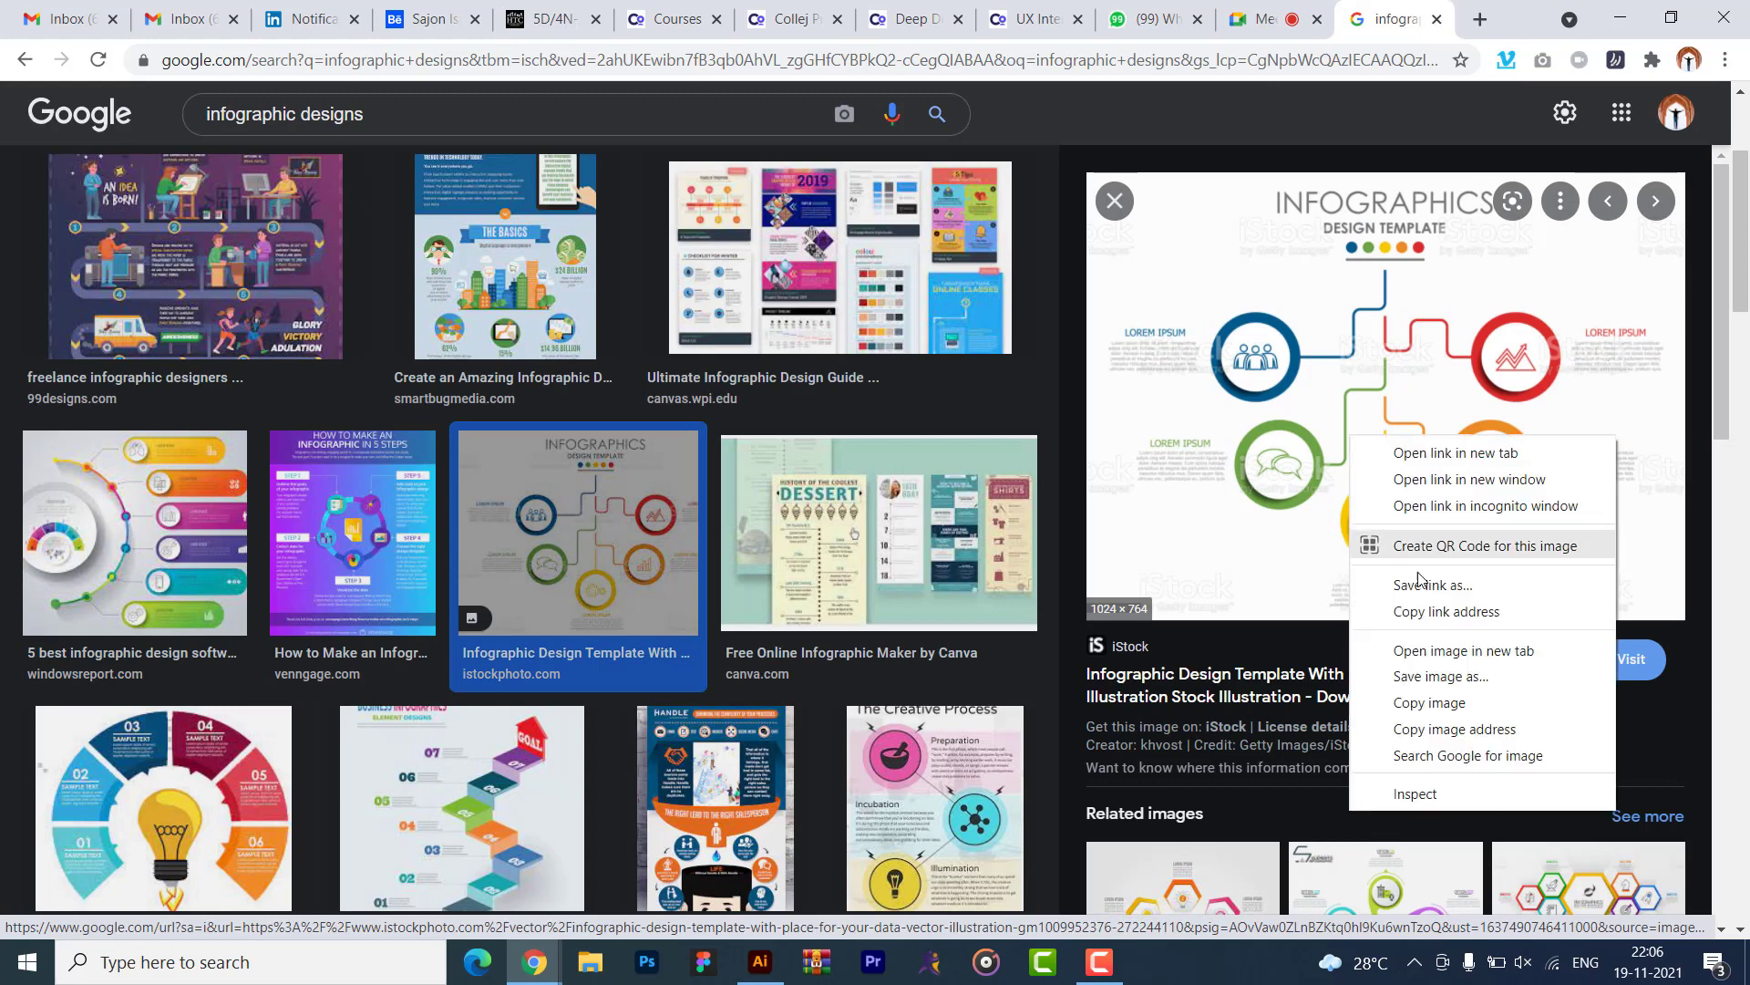
left_click(1404, 648)
left_click(1395, 33)
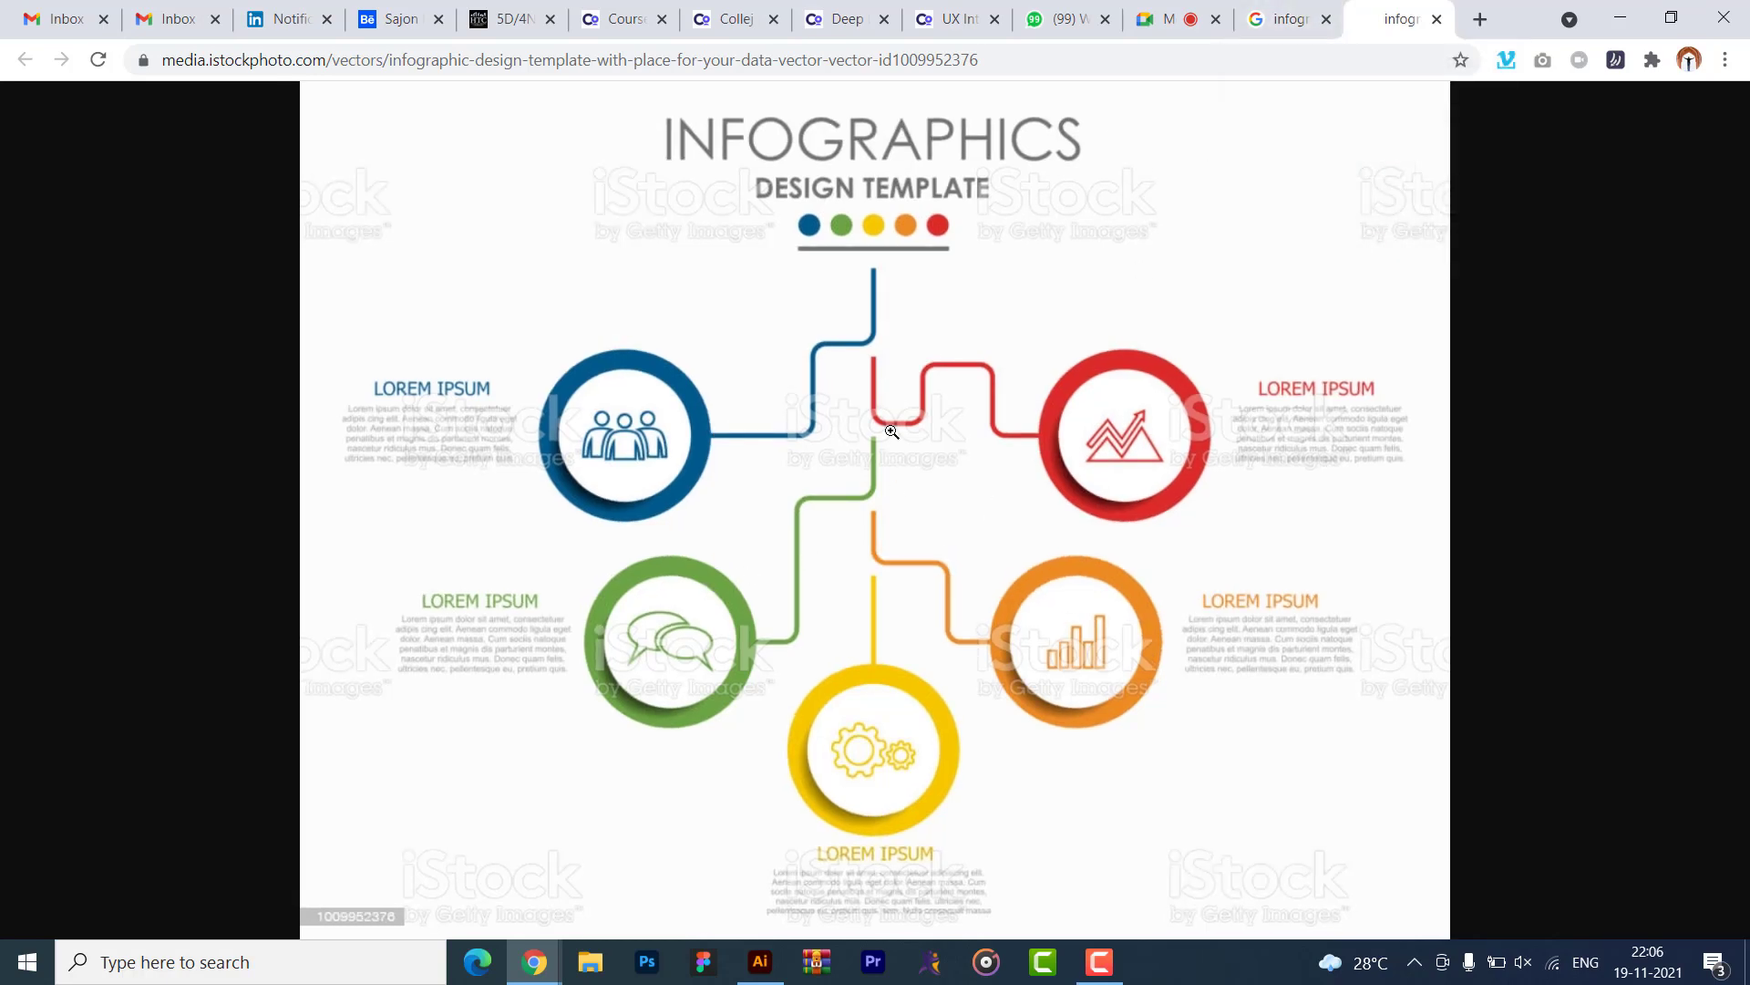
left_click(1269, 25)
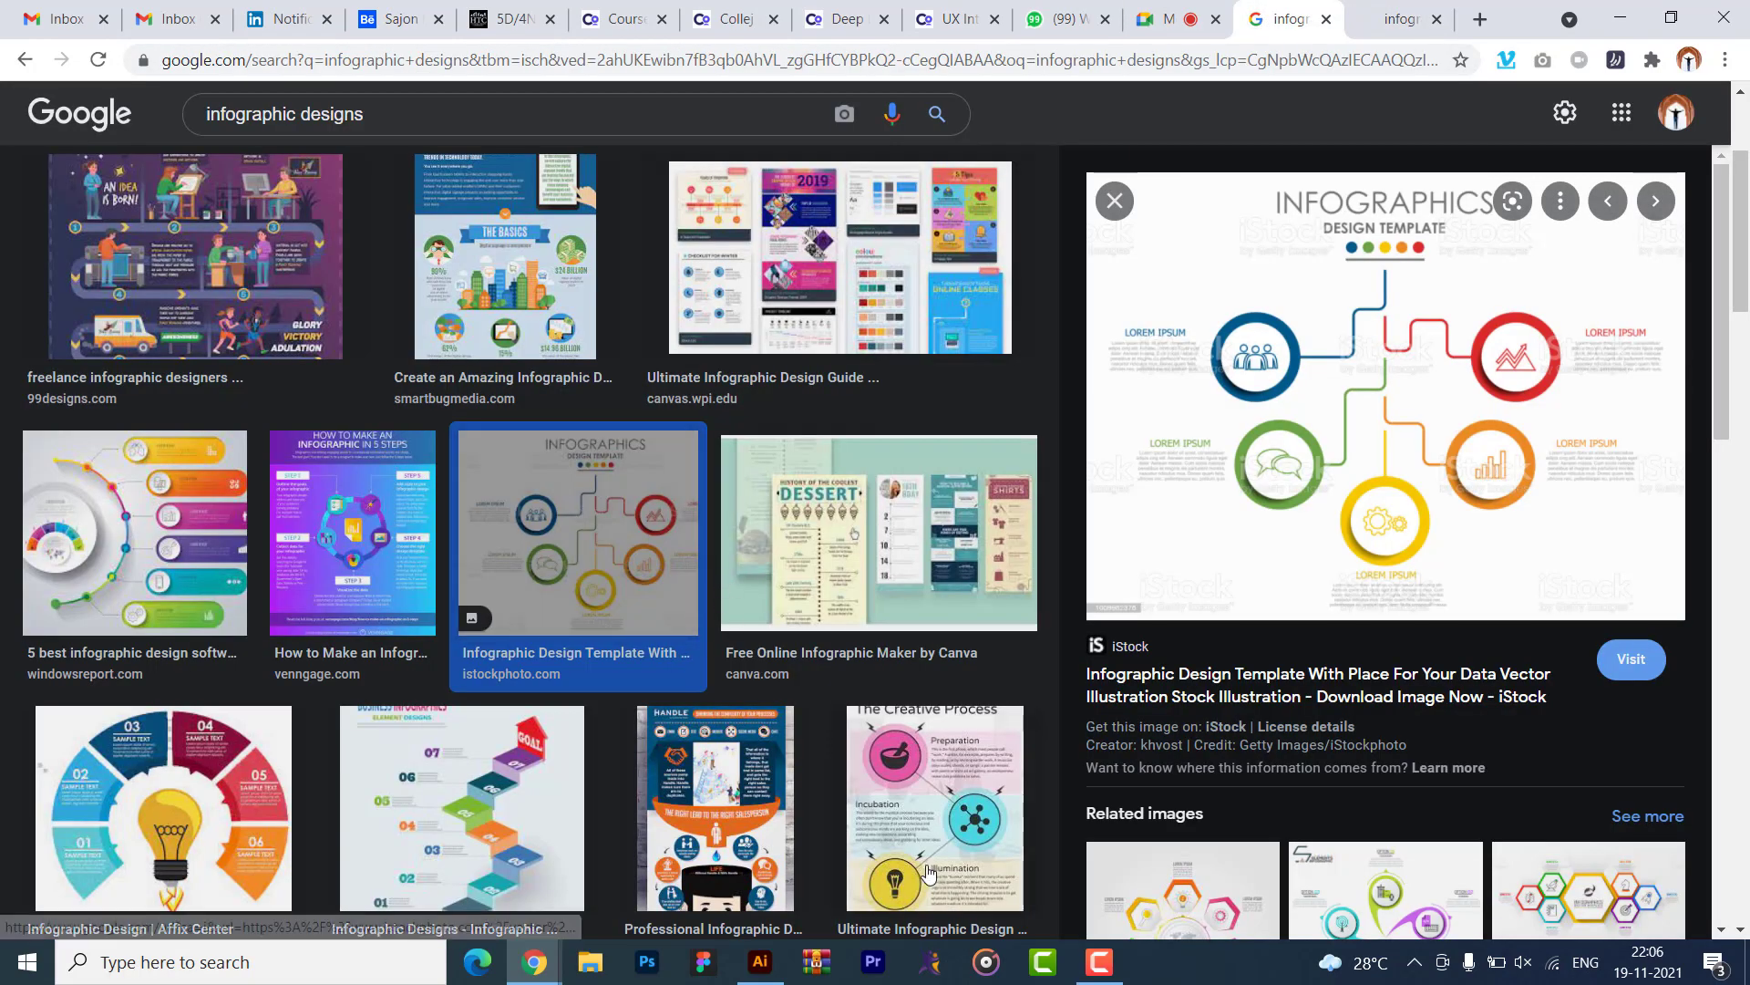
- Open the IndiaMART "Business Infographics Element Designs" staircase image in a new tab, view it and return to the results
left_click(382, 775)
right_click(1395, 441)
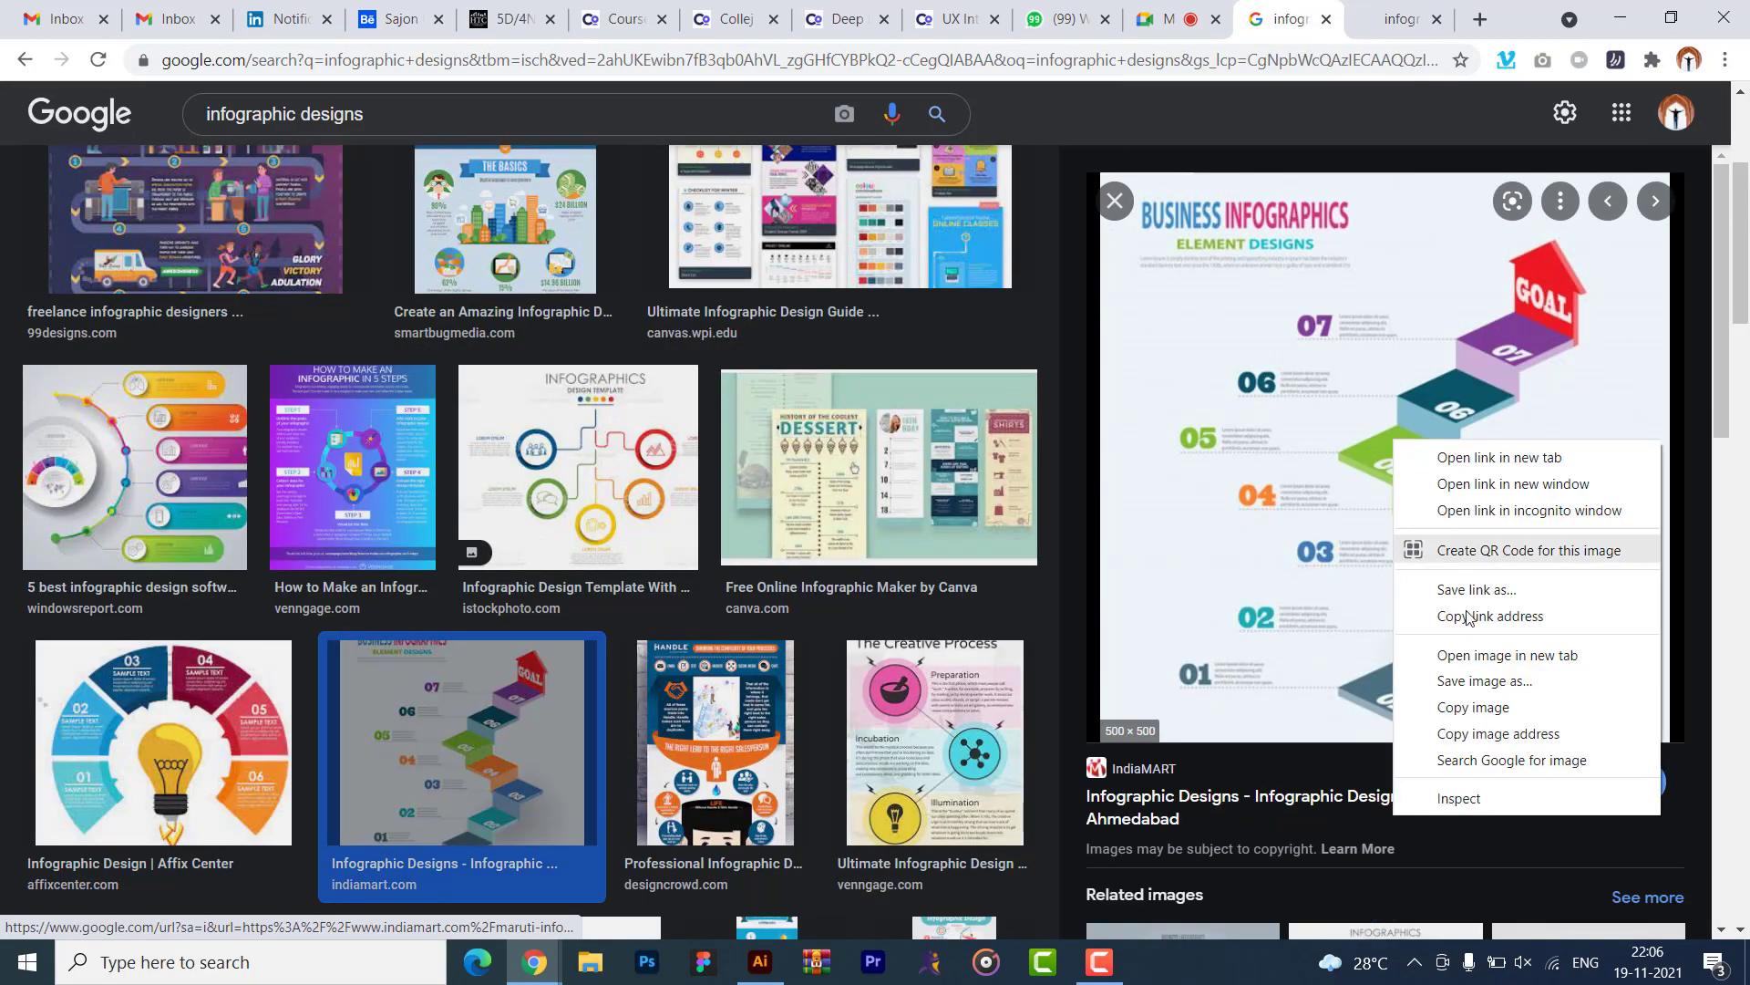
left_click(1466, 656)
left_click(1399, 37)
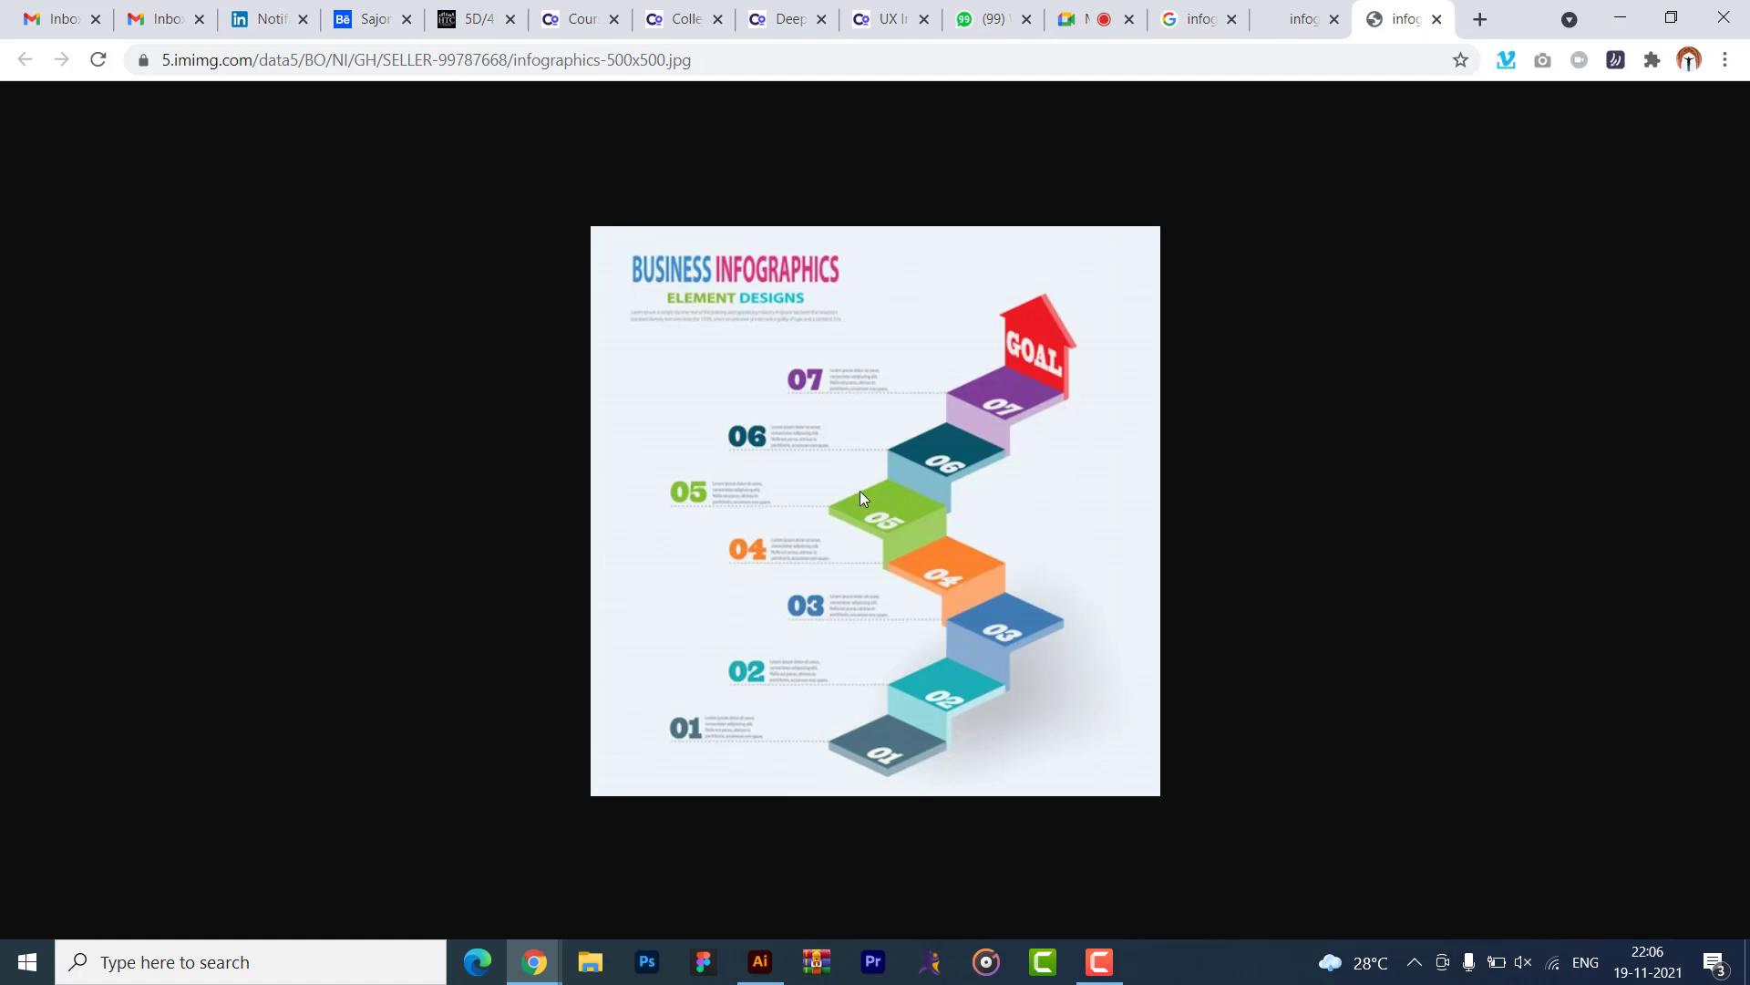
left_click(1194, 19)
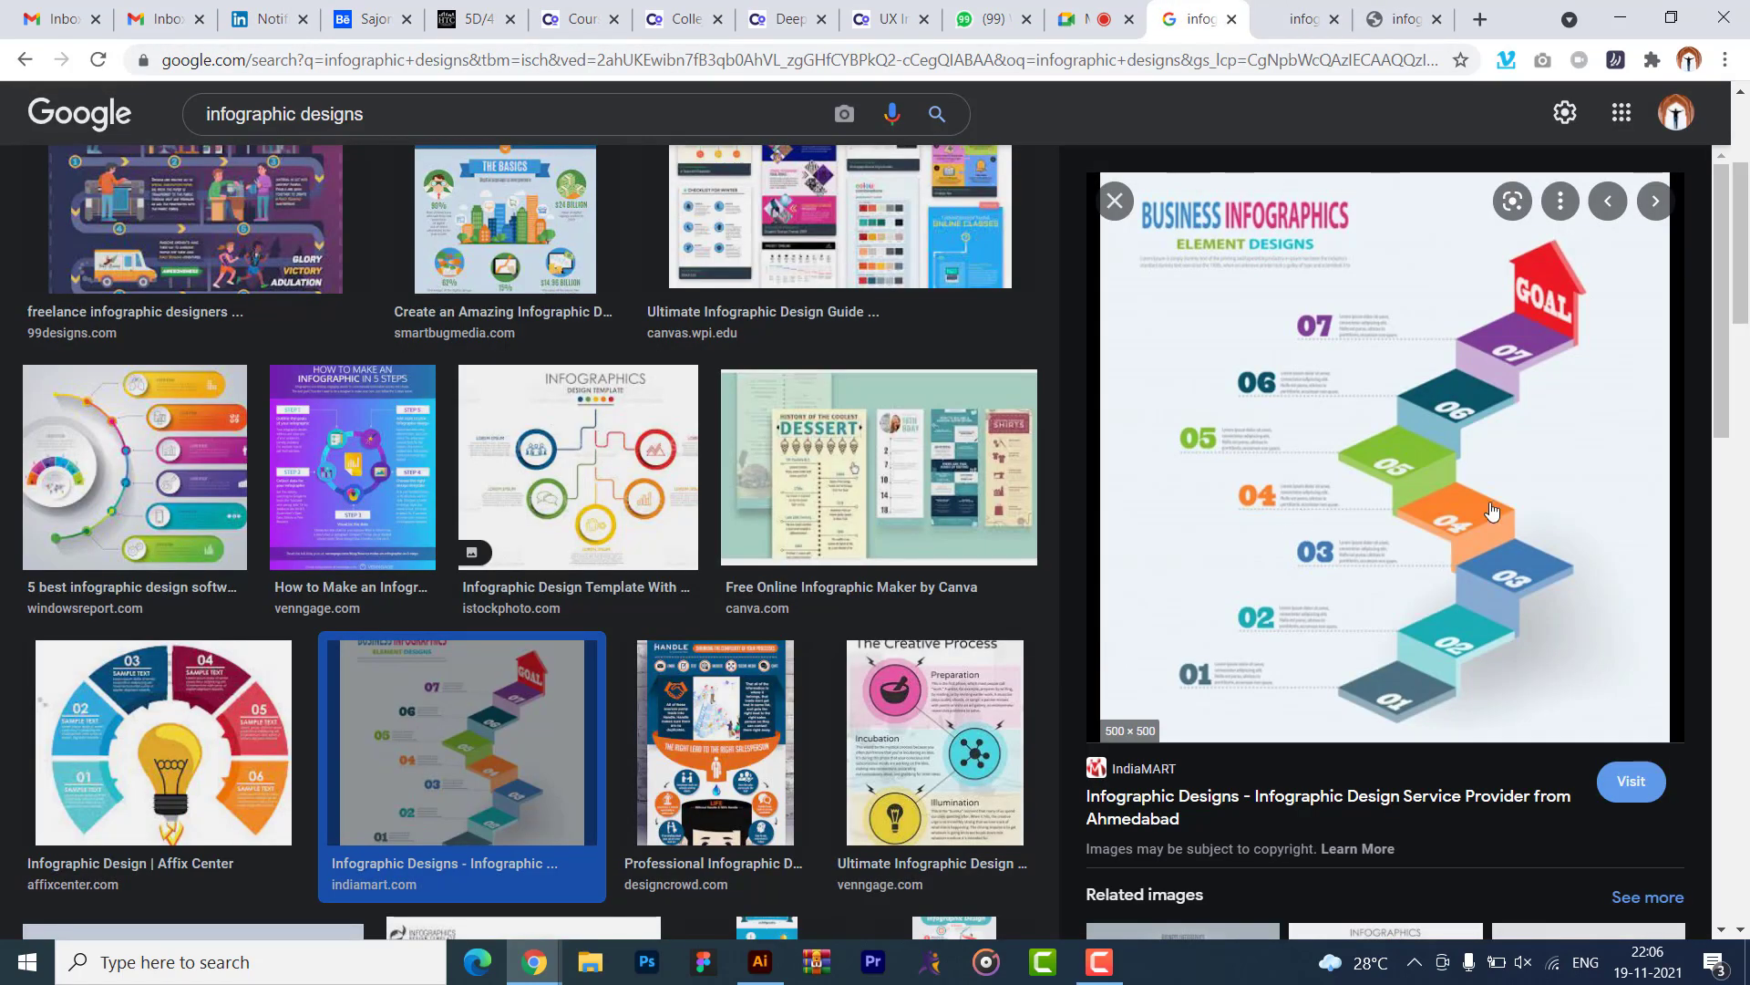
- Find the VectorStock infographic business concept among the related images, open its image in a new tab and view it
right_click(1347, 491)
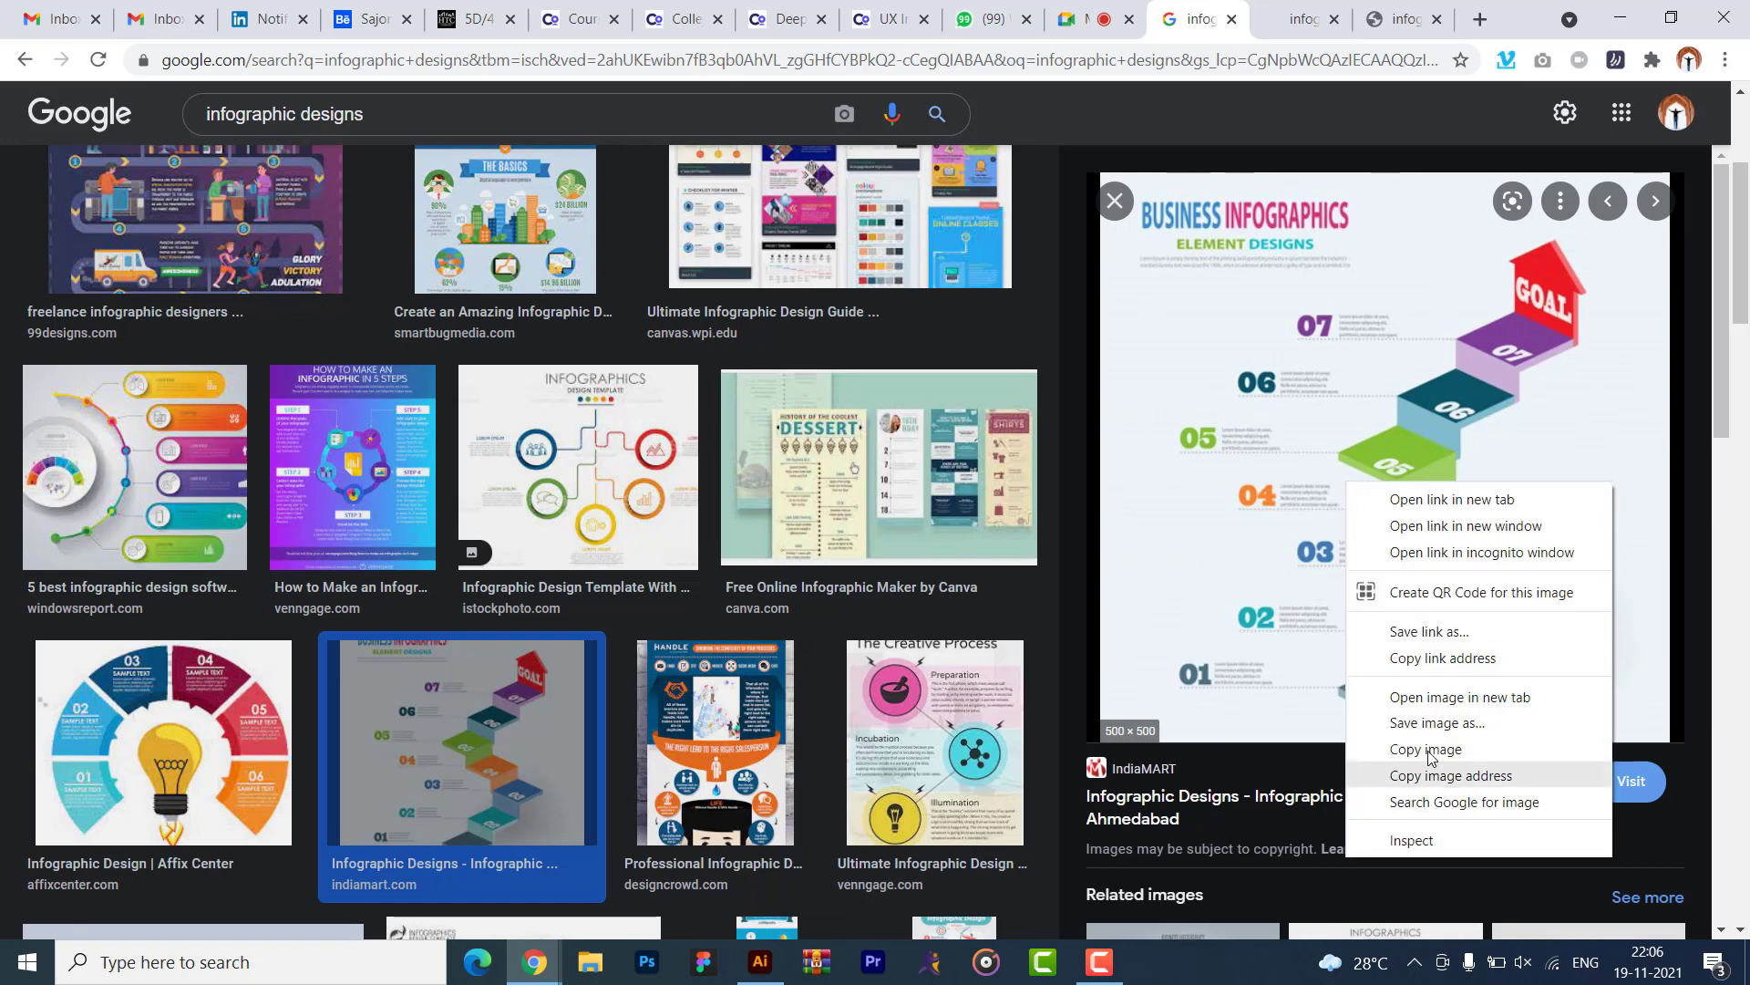
scroll(1278, 571, "down", 1)
scroll(1279, 565, "down", 4)
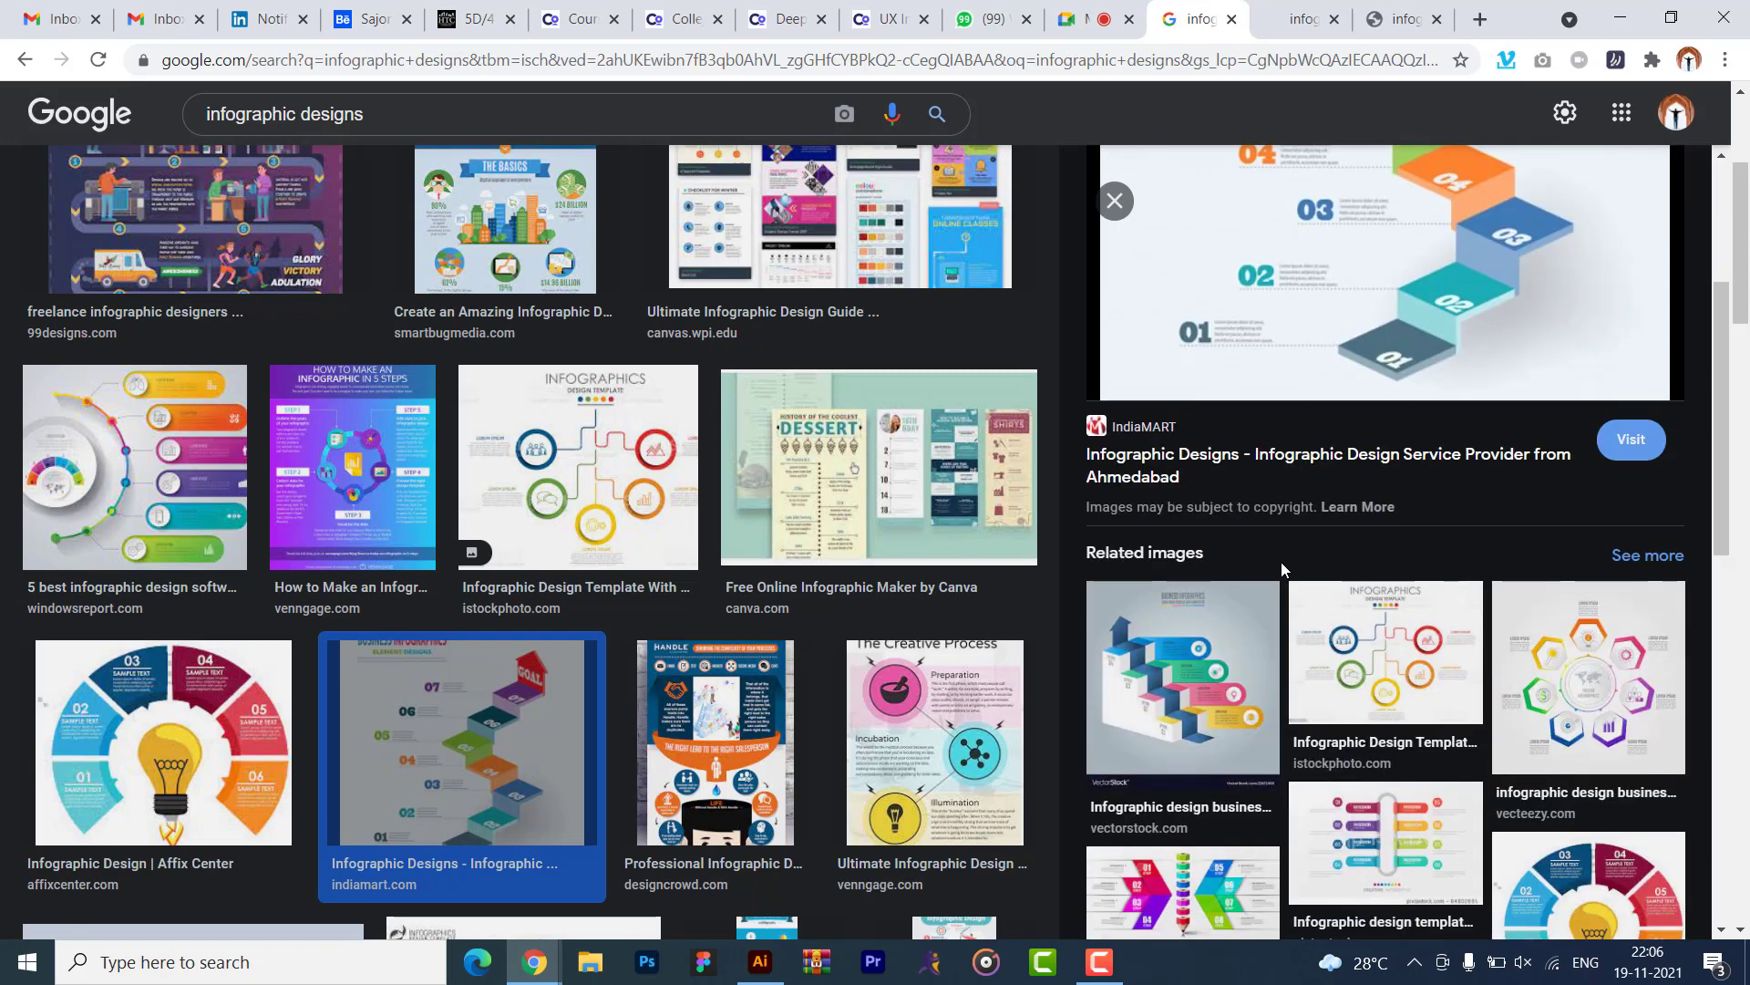
left_click(1294, 560)
right_click(1292, 636)
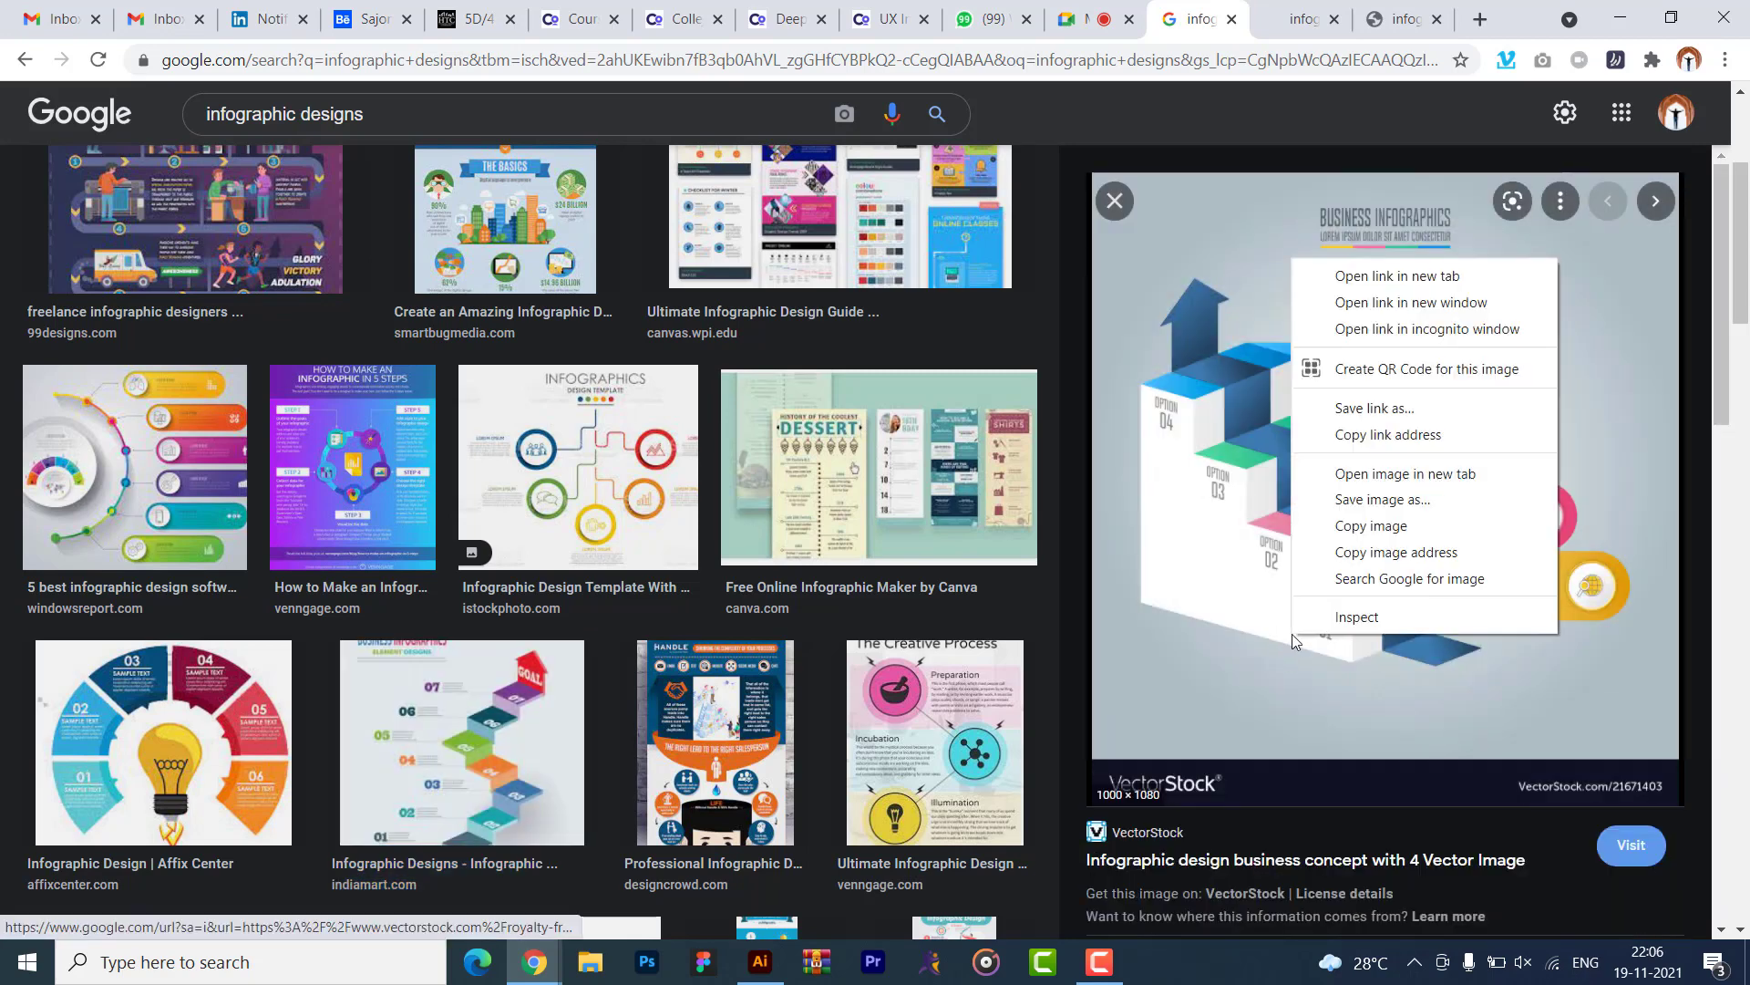
left_click(1340, 471)
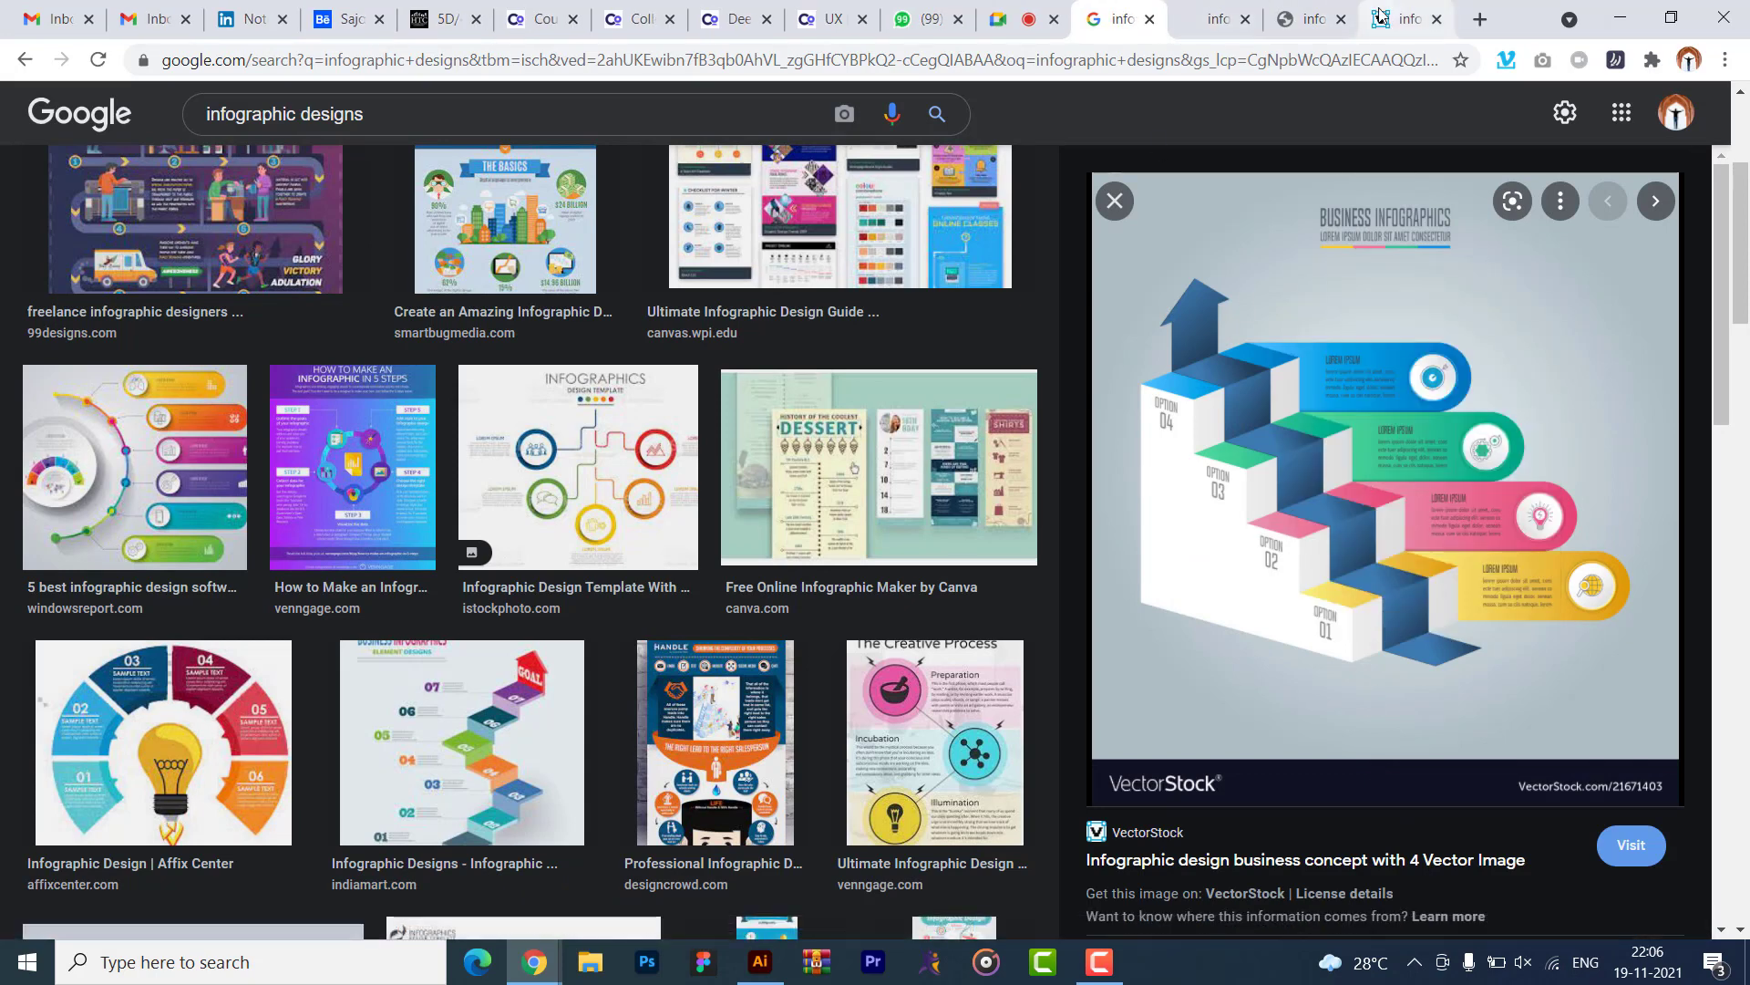
left_click(1379, 19)
- Look through the opened infographic tabs, closing and restoring the IndiaMART staircase image, and return to the search results
left_click(1308, 18)
left_click(1340, 18)
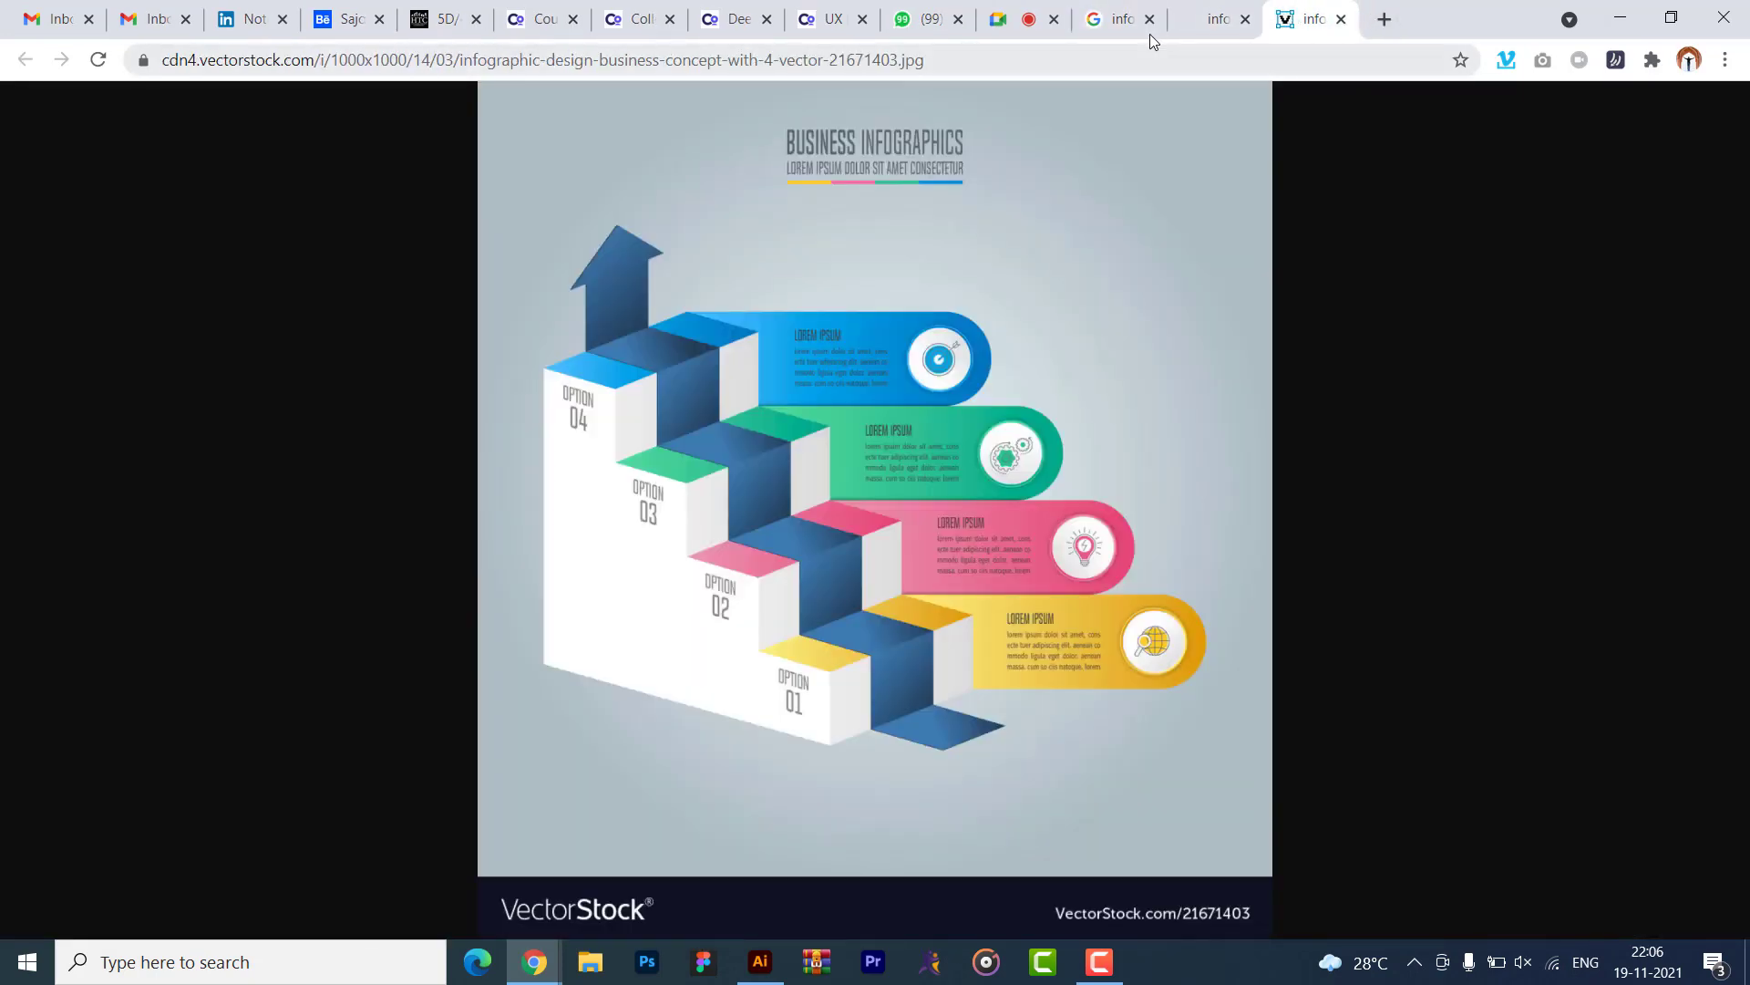
key("ctrl+shift+t")
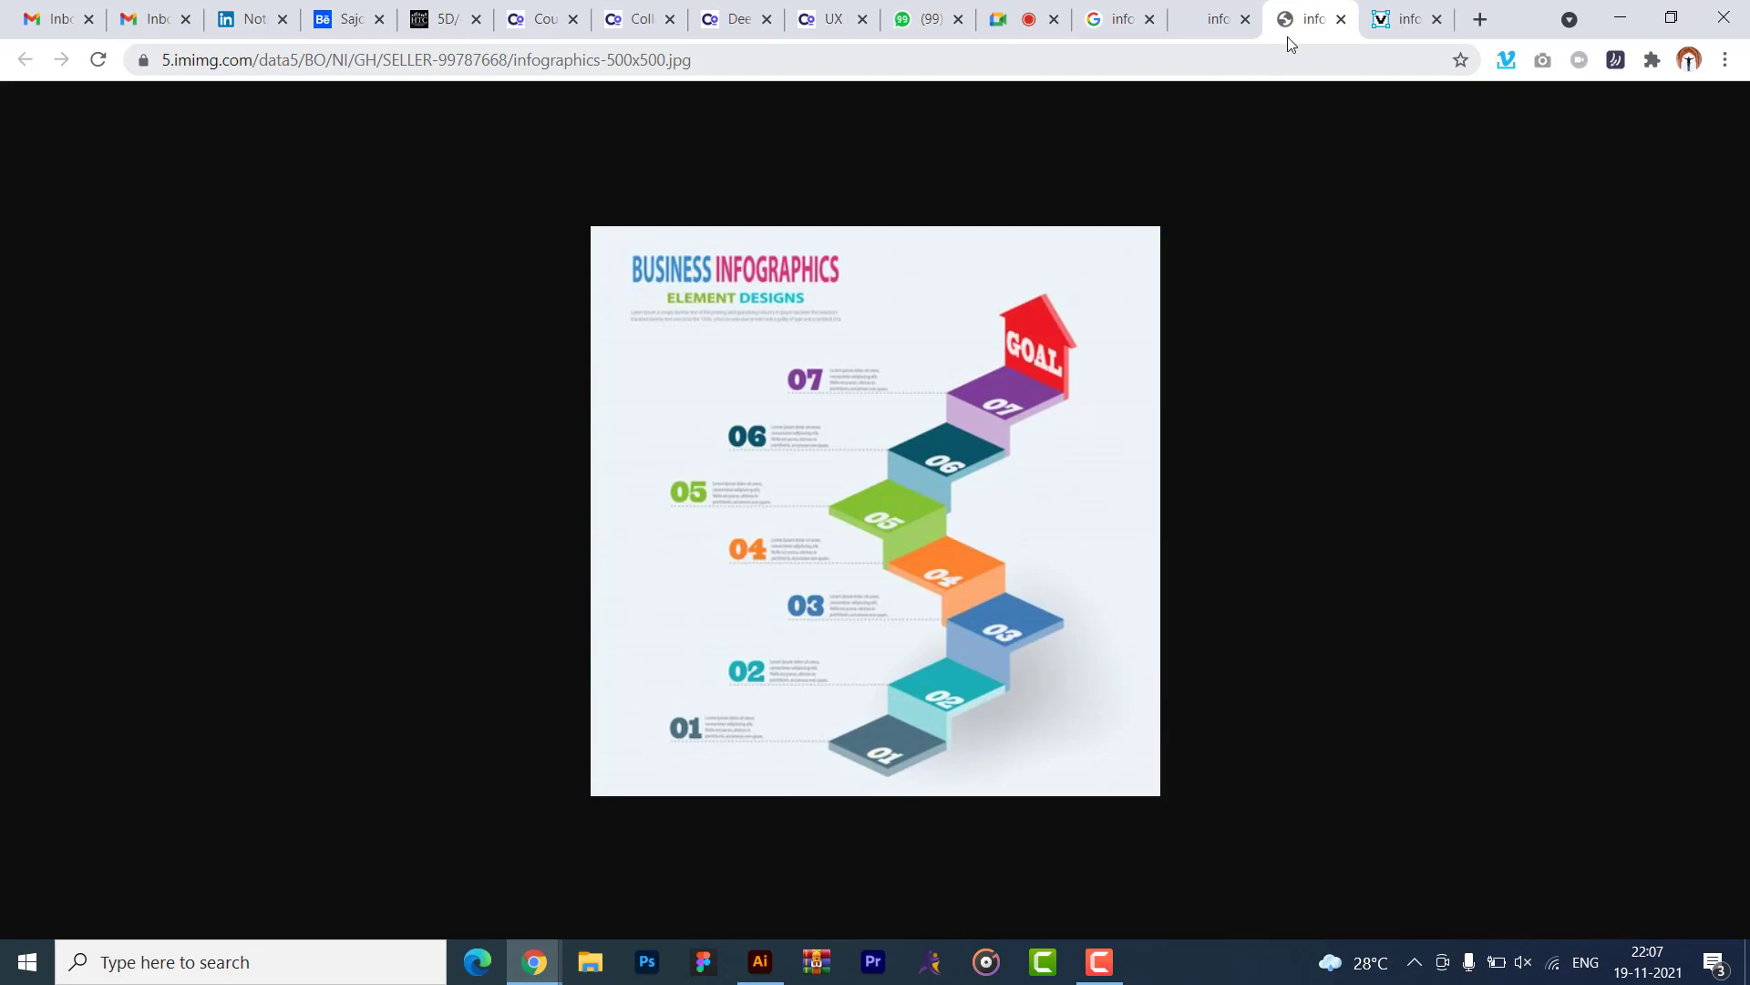
left_click(1114, 18)
left_click(1217, 19)
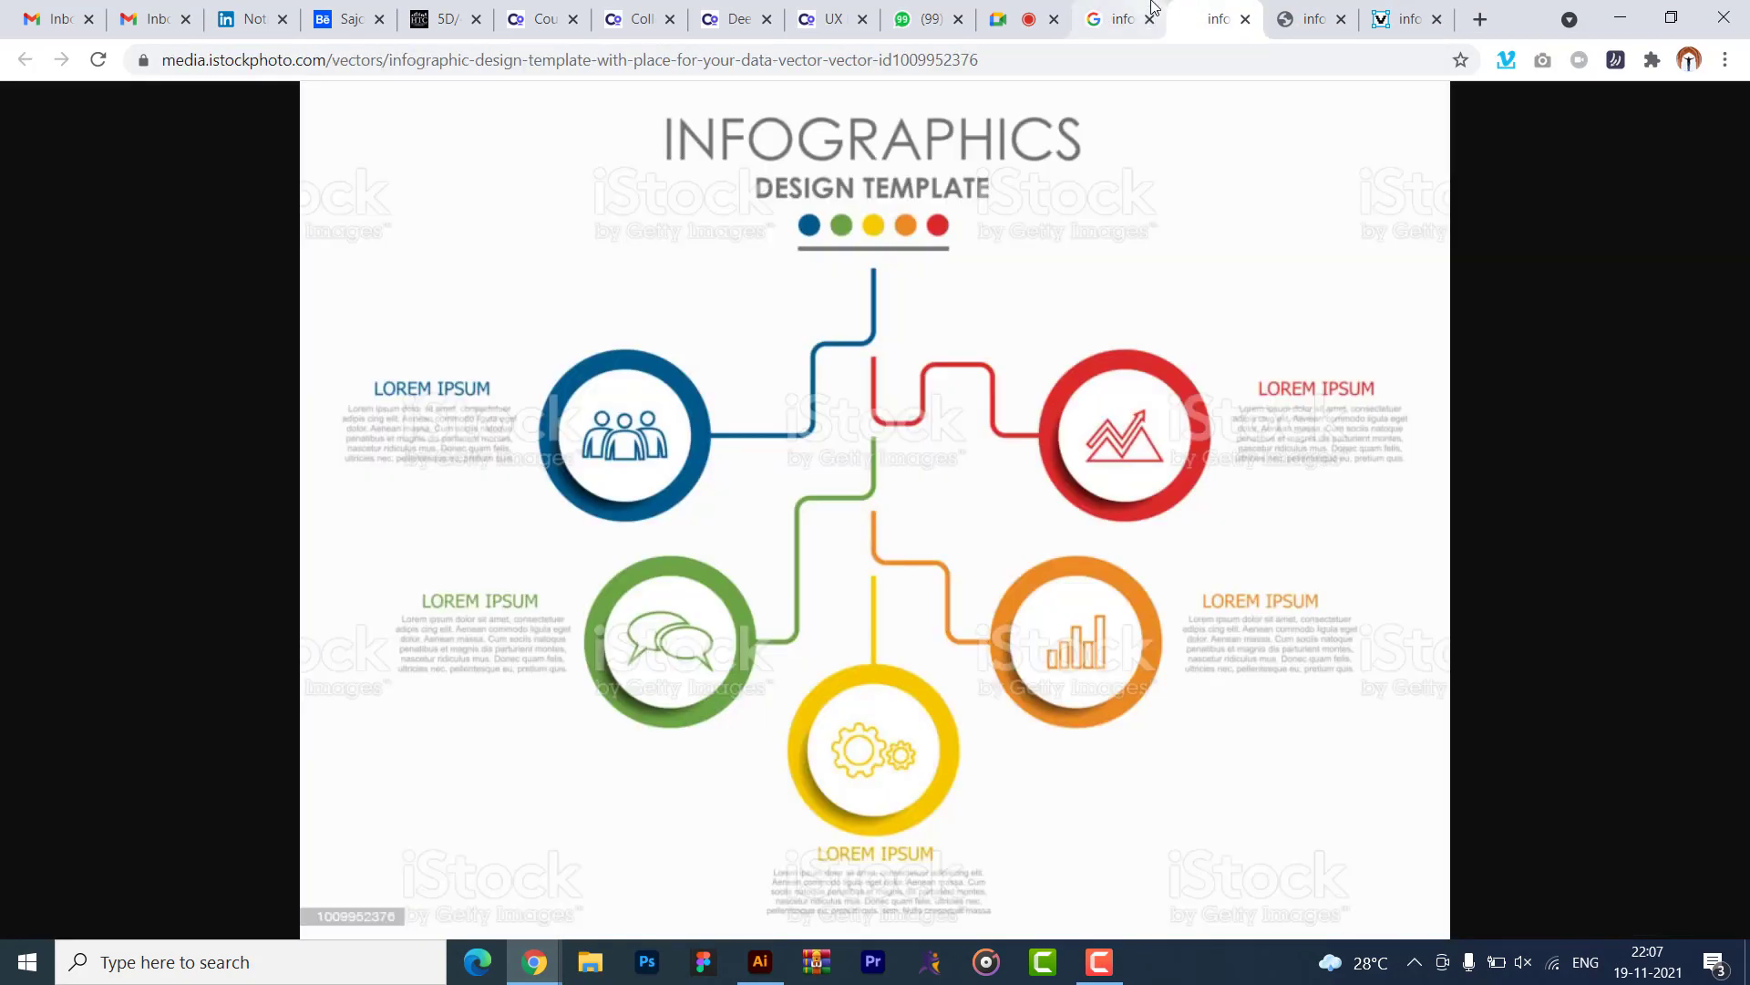
left_click(1144, 13)
- Open the IndiaMART staircase infographic again in a new tab, close one of its duplicate tabs and return to the results
scroll(898, 470, "down", 1)
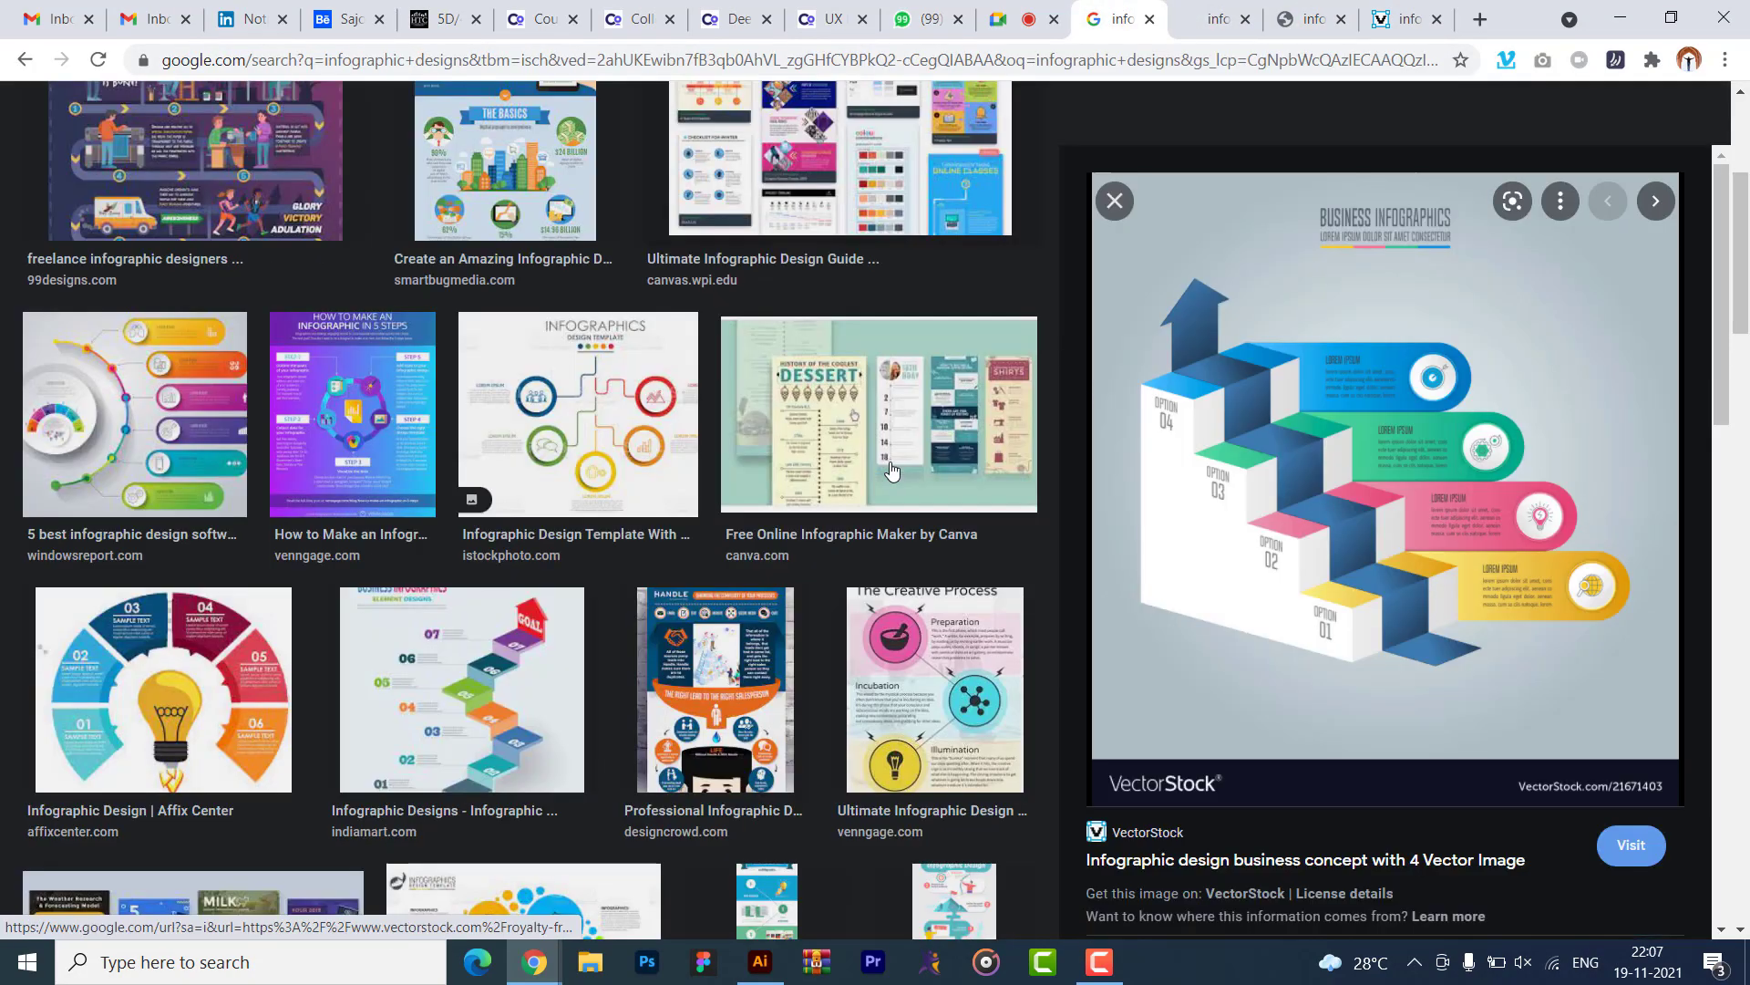
scroll(891, 470, "up", 3)
scroll(617, 462, "down", 3)
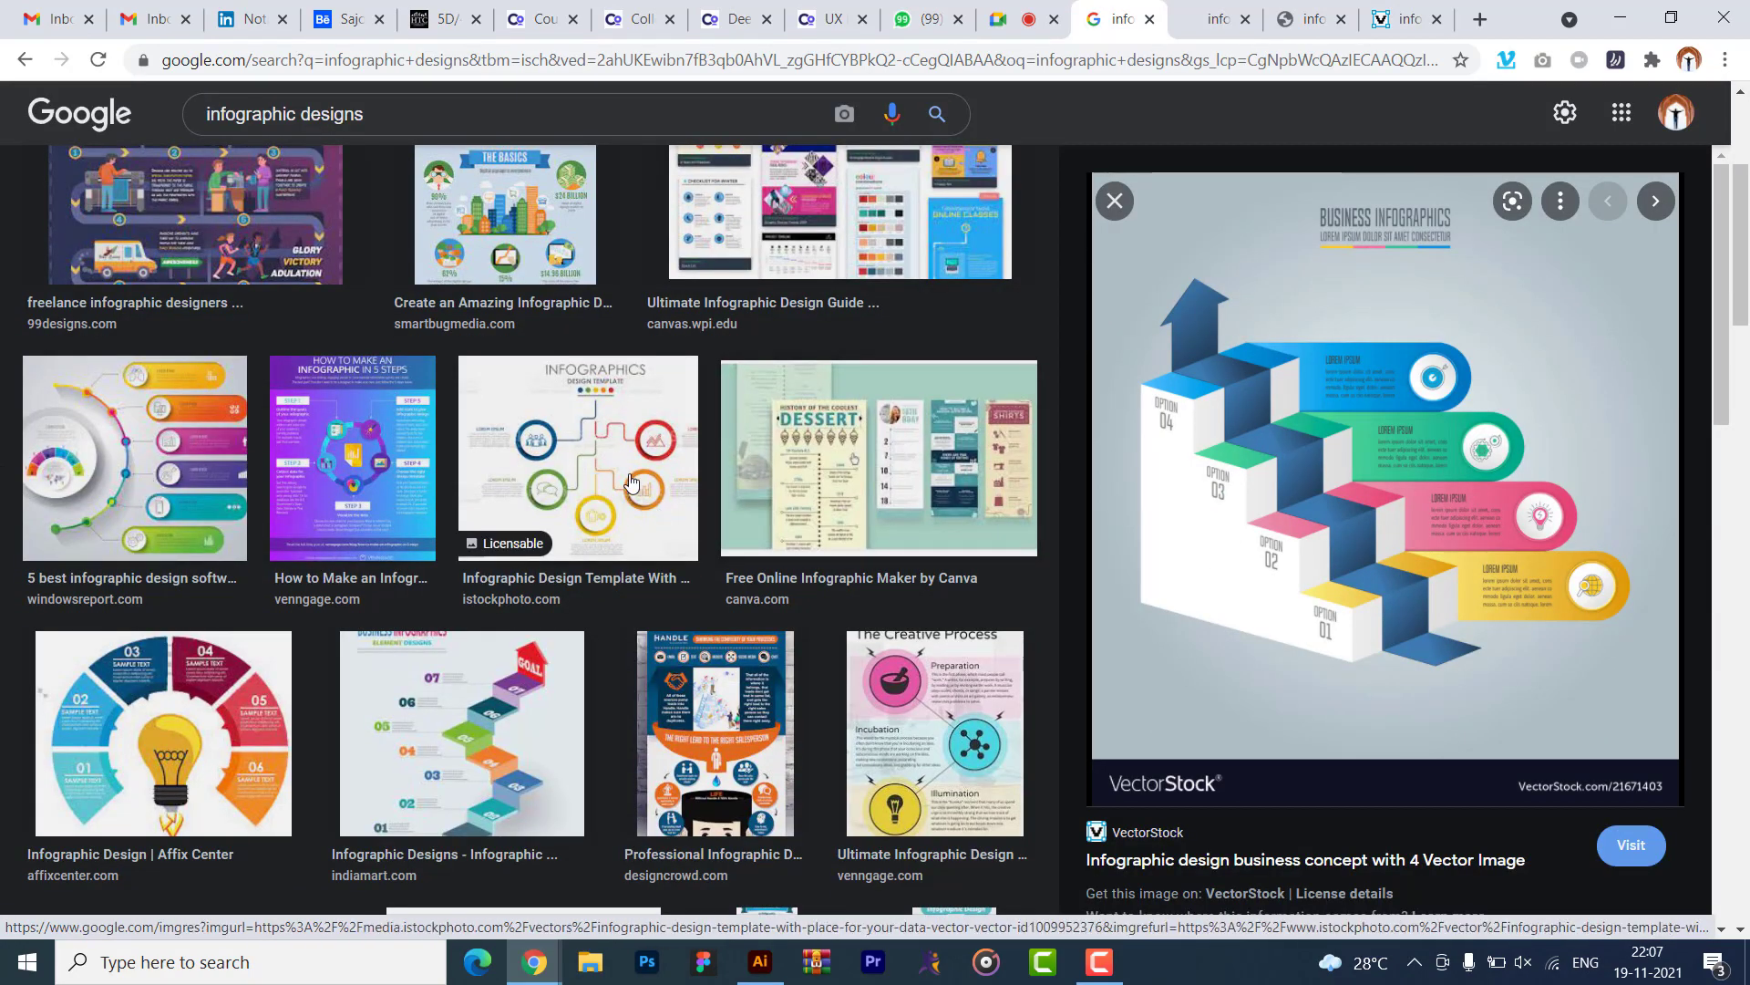
left_click(583, 670)
right_click(1465, 562)
left_click(1485, 768)
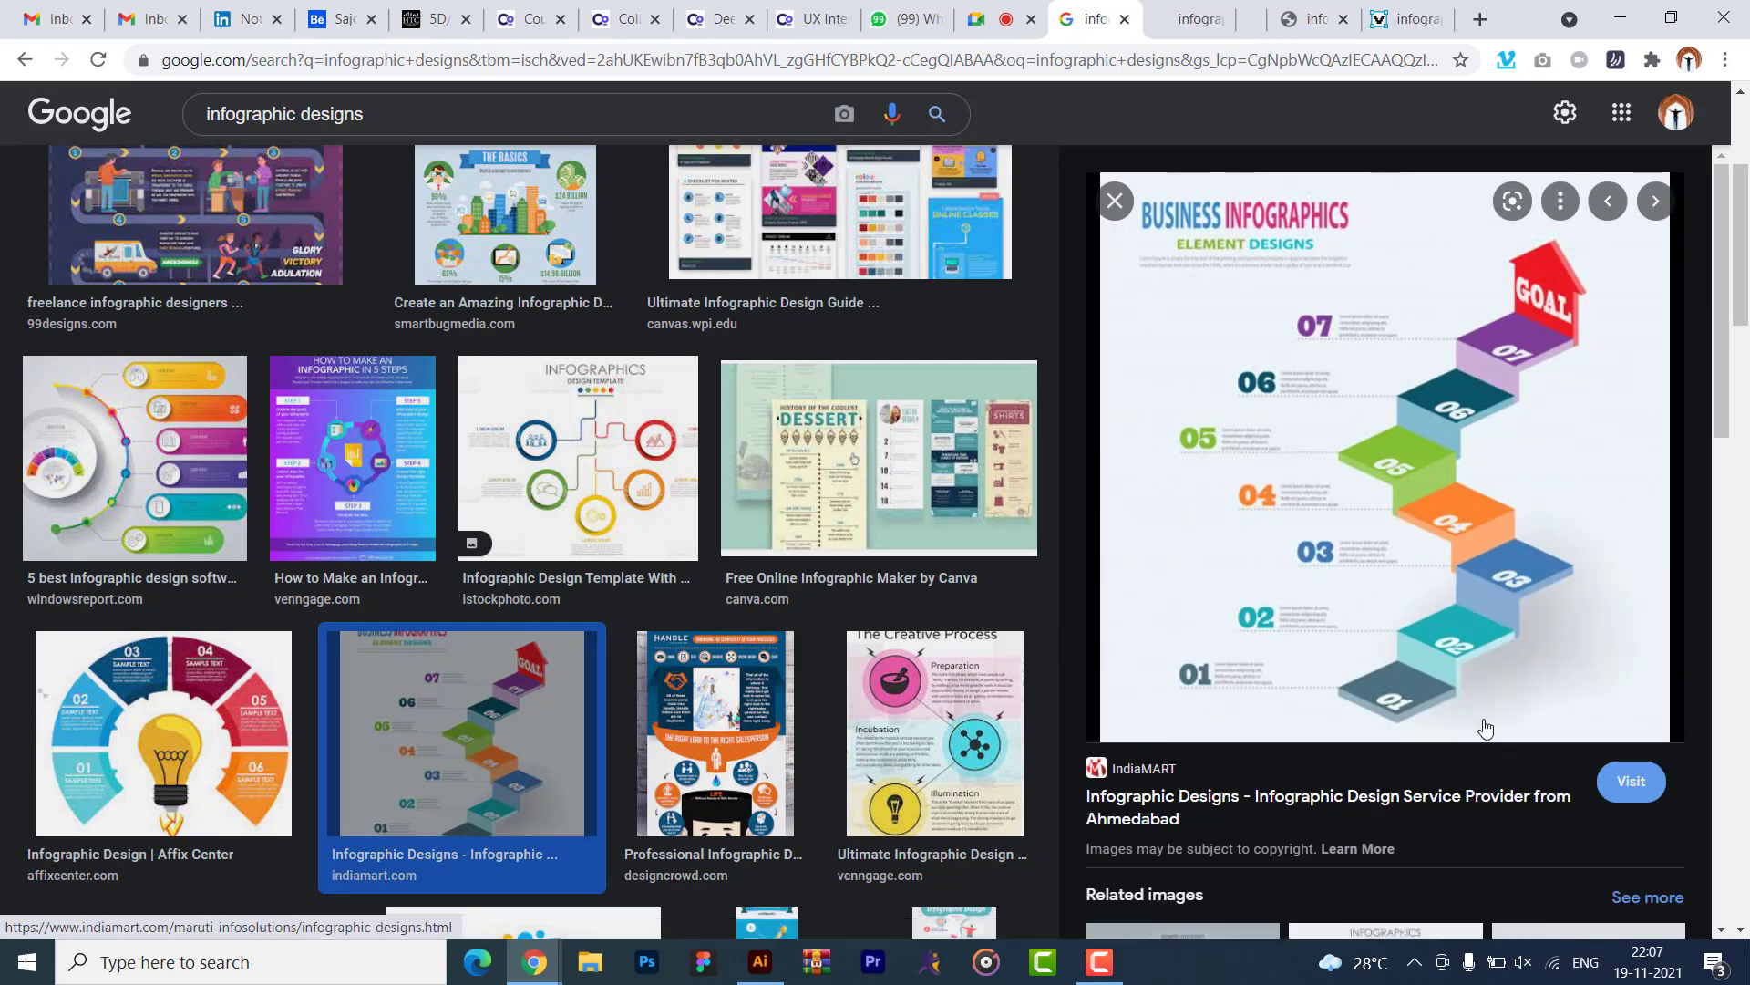
left_click(1303, 14)
left_click(1256, 19)
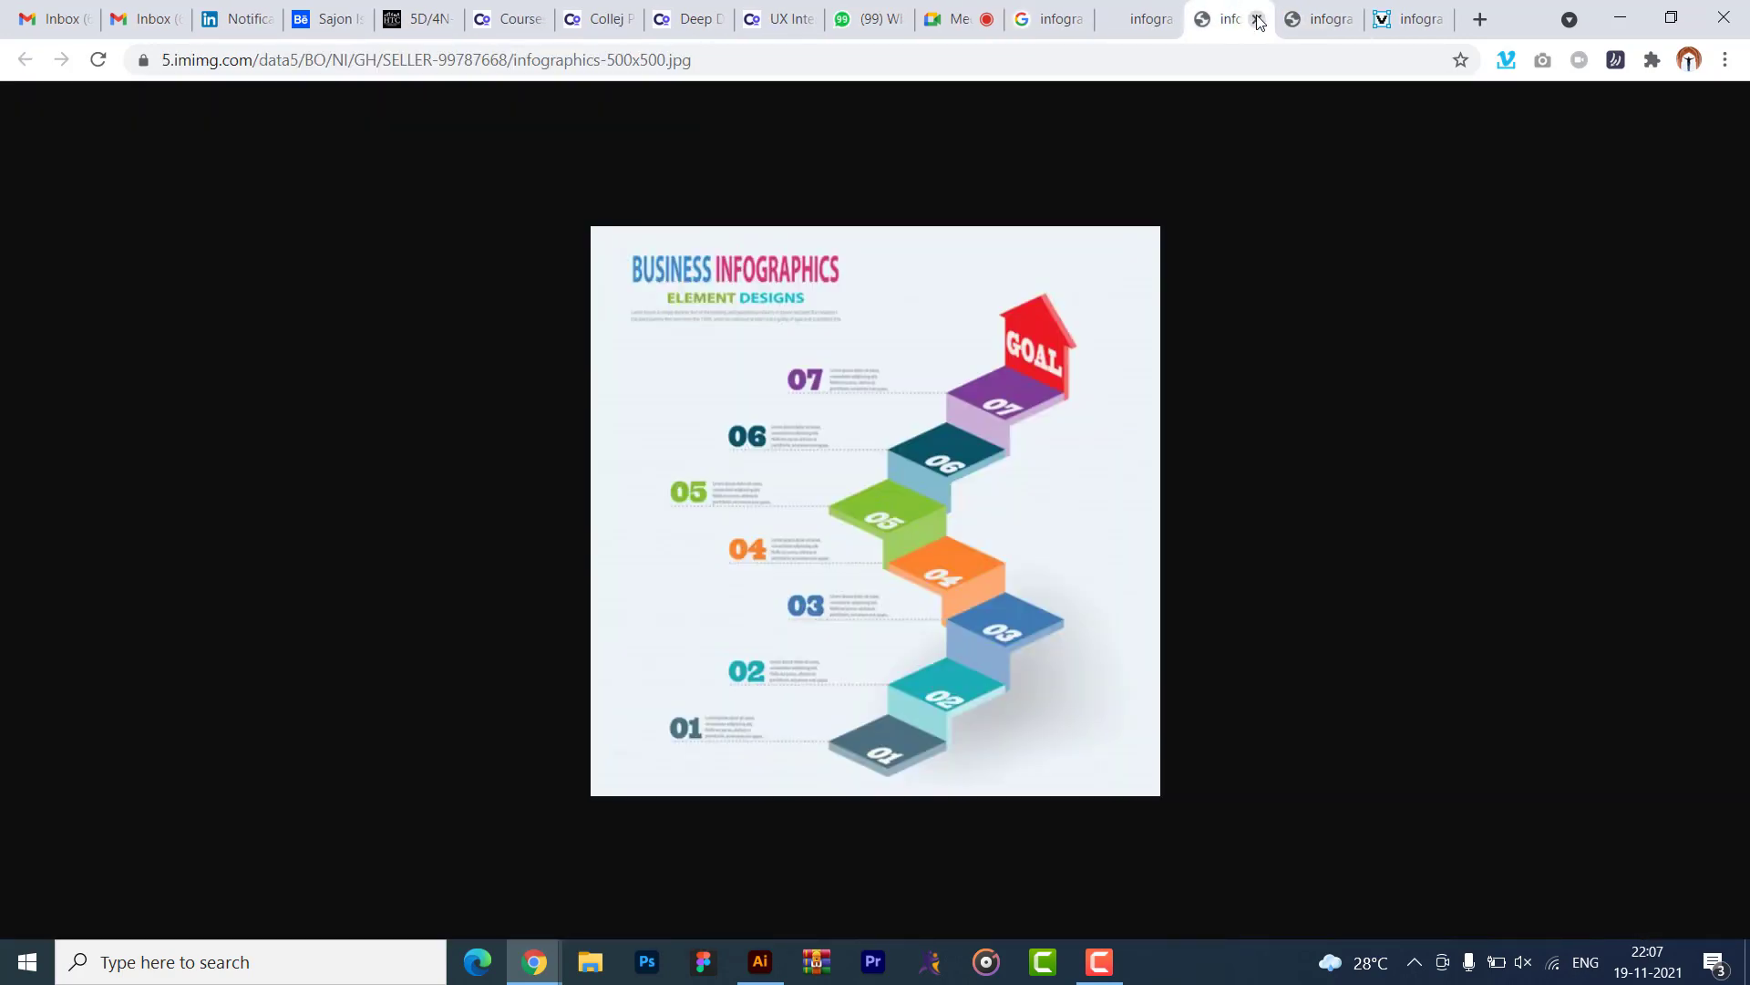
left_click(1052, 19)
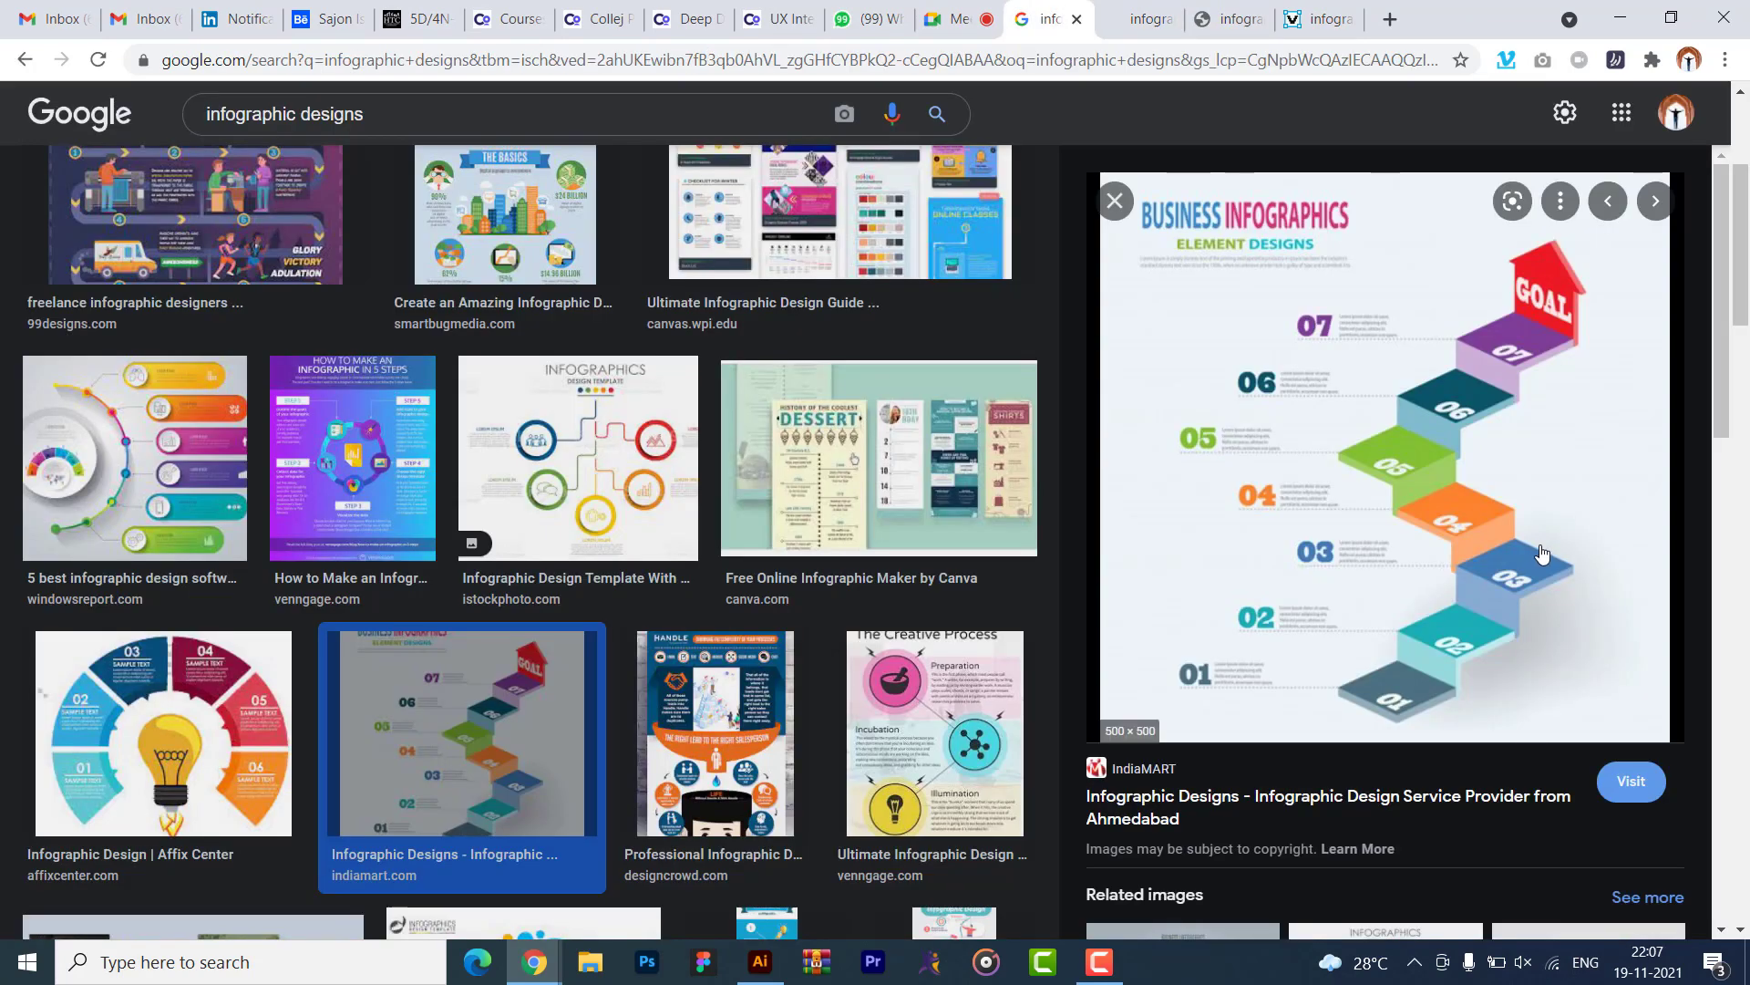
- Preview the PIXTA numbered infographic template from the related images and switch back to Illustrator
scroll(1505, 526, "up", 3)
scroll(1505, 526, "down", 5)
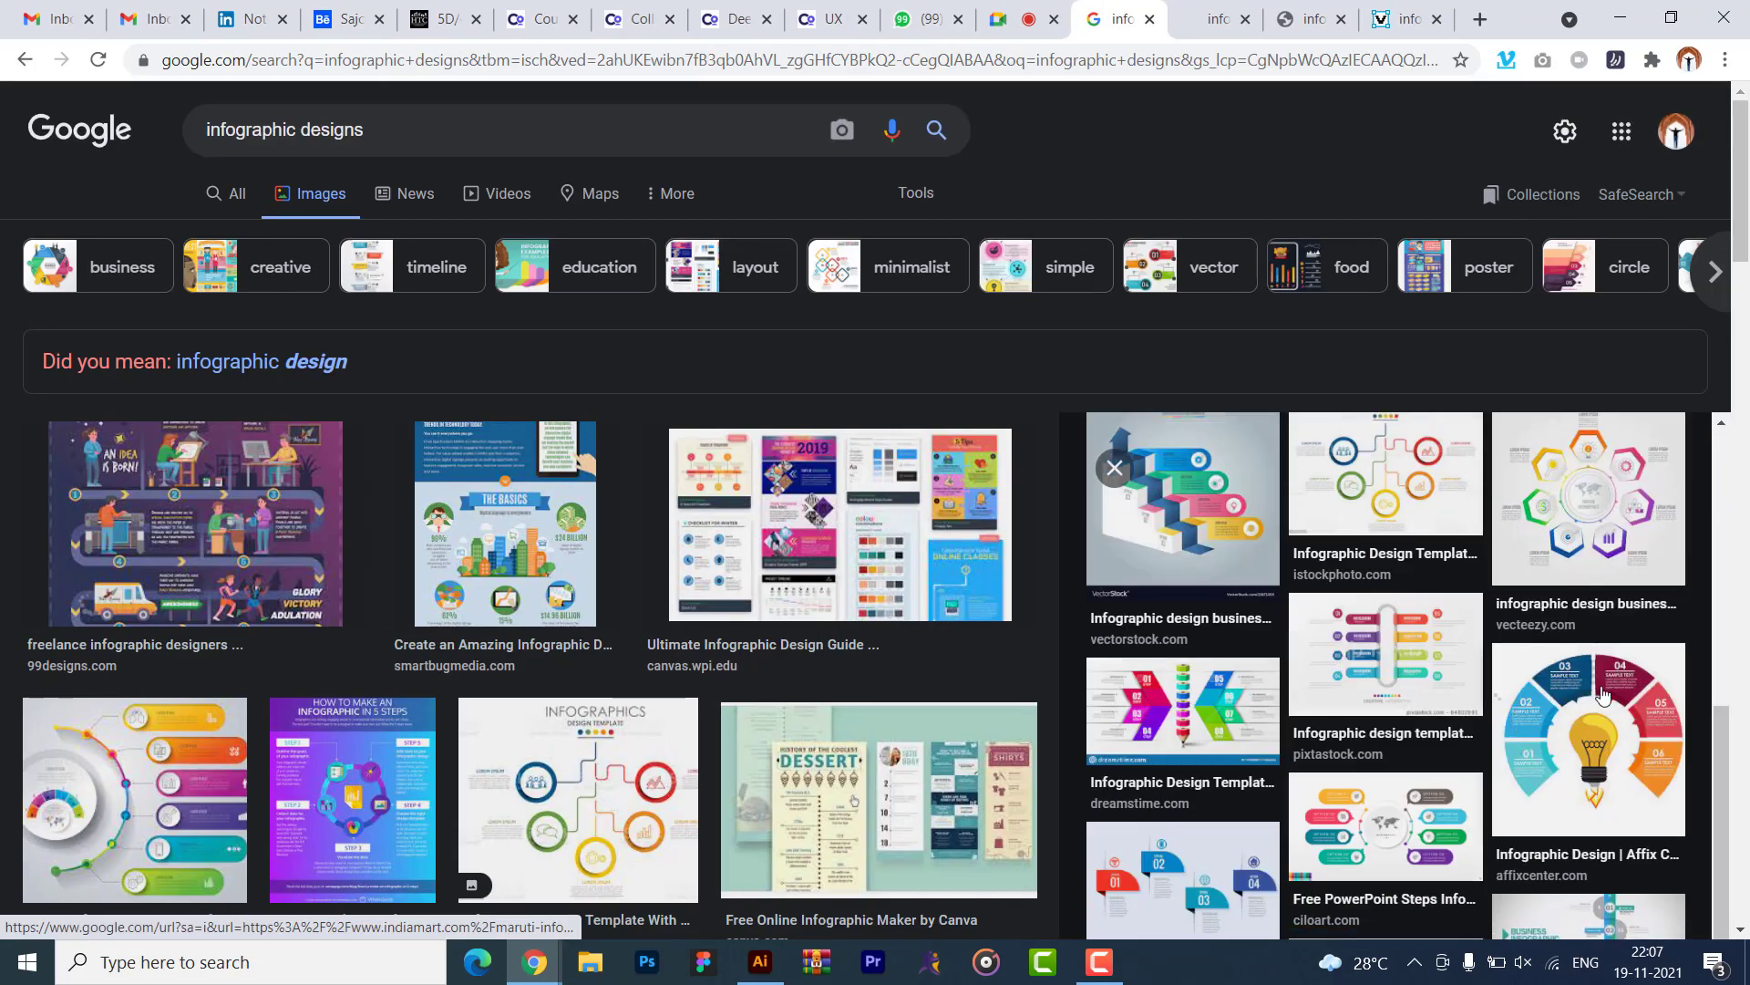
left_click(1385, 652)
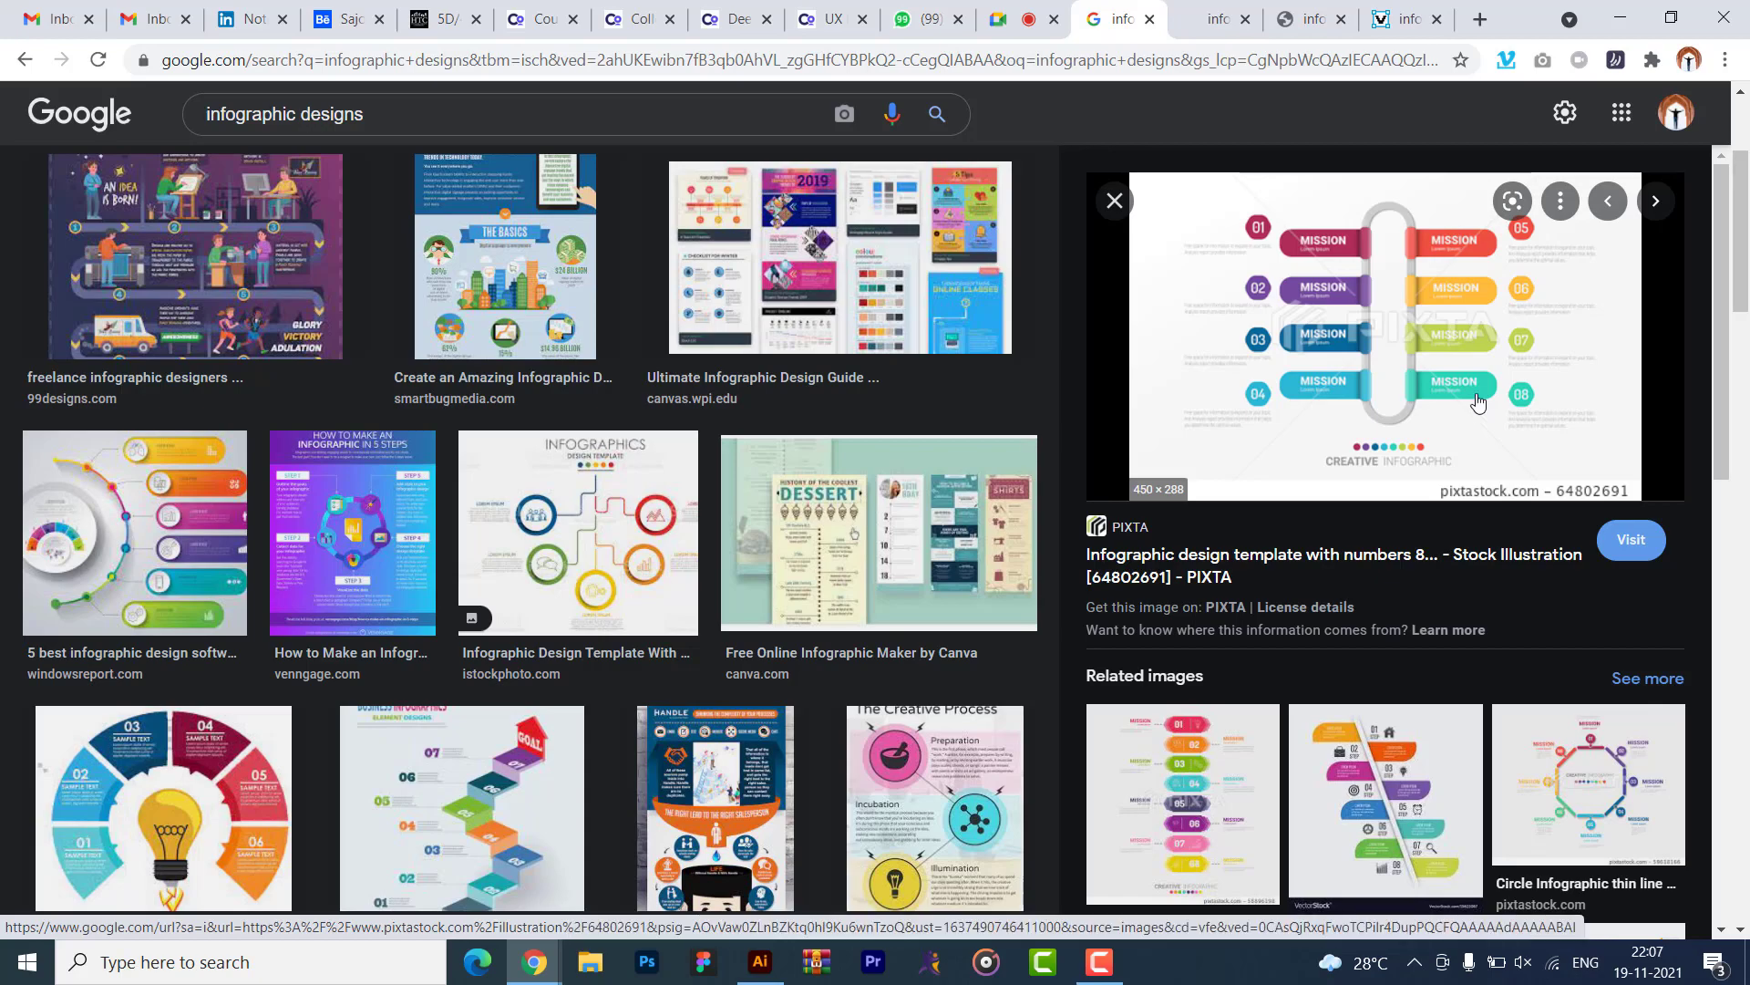
key("alt+Tab")
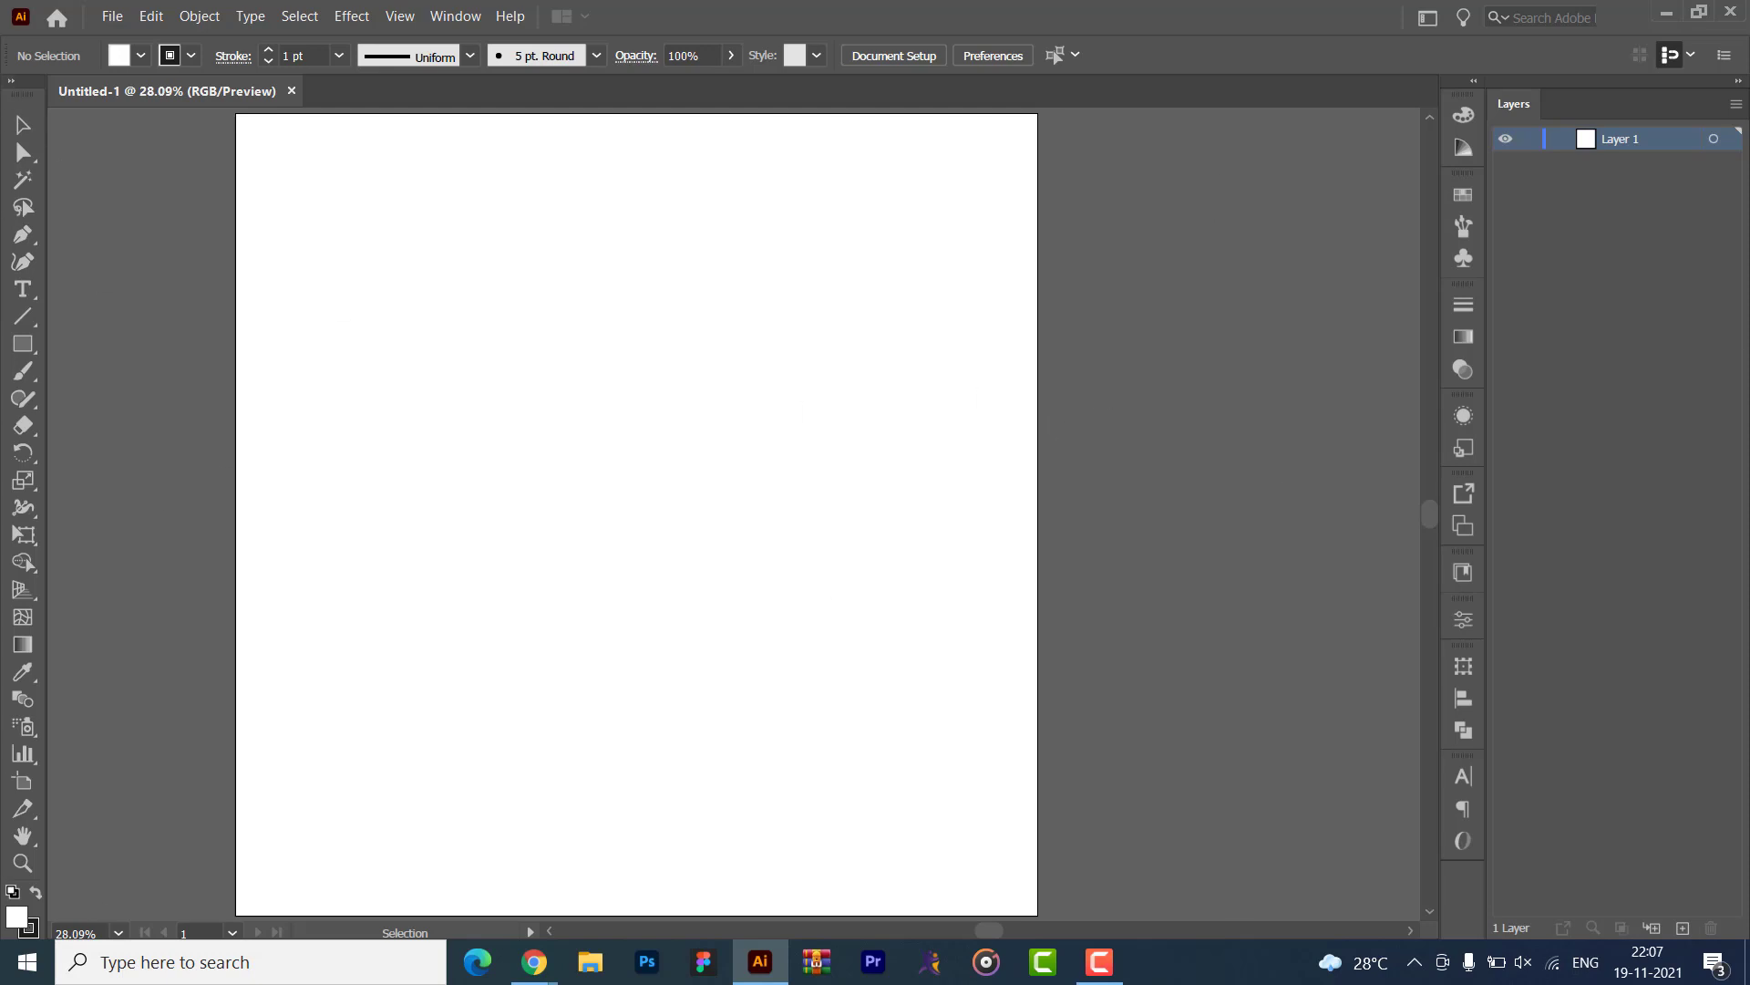
- Examine the commands offered under Effect, Window and Help without choosing any
left_click(354, 20)
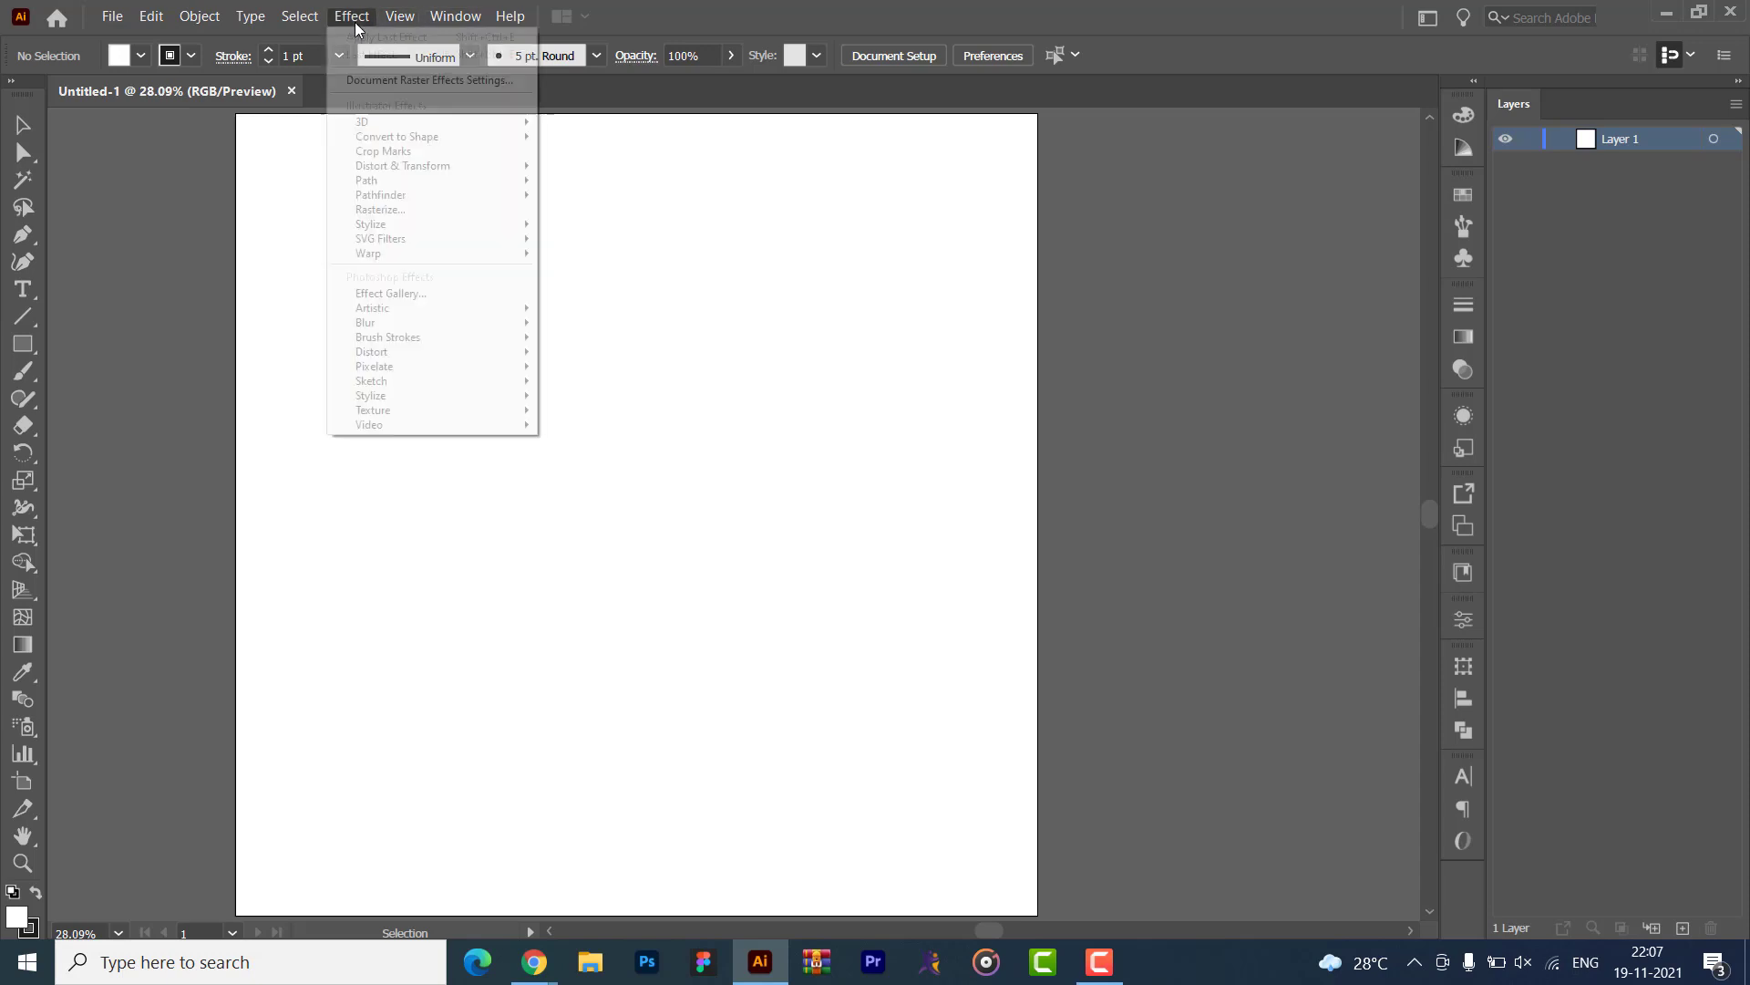
mouse_move(463, 17)
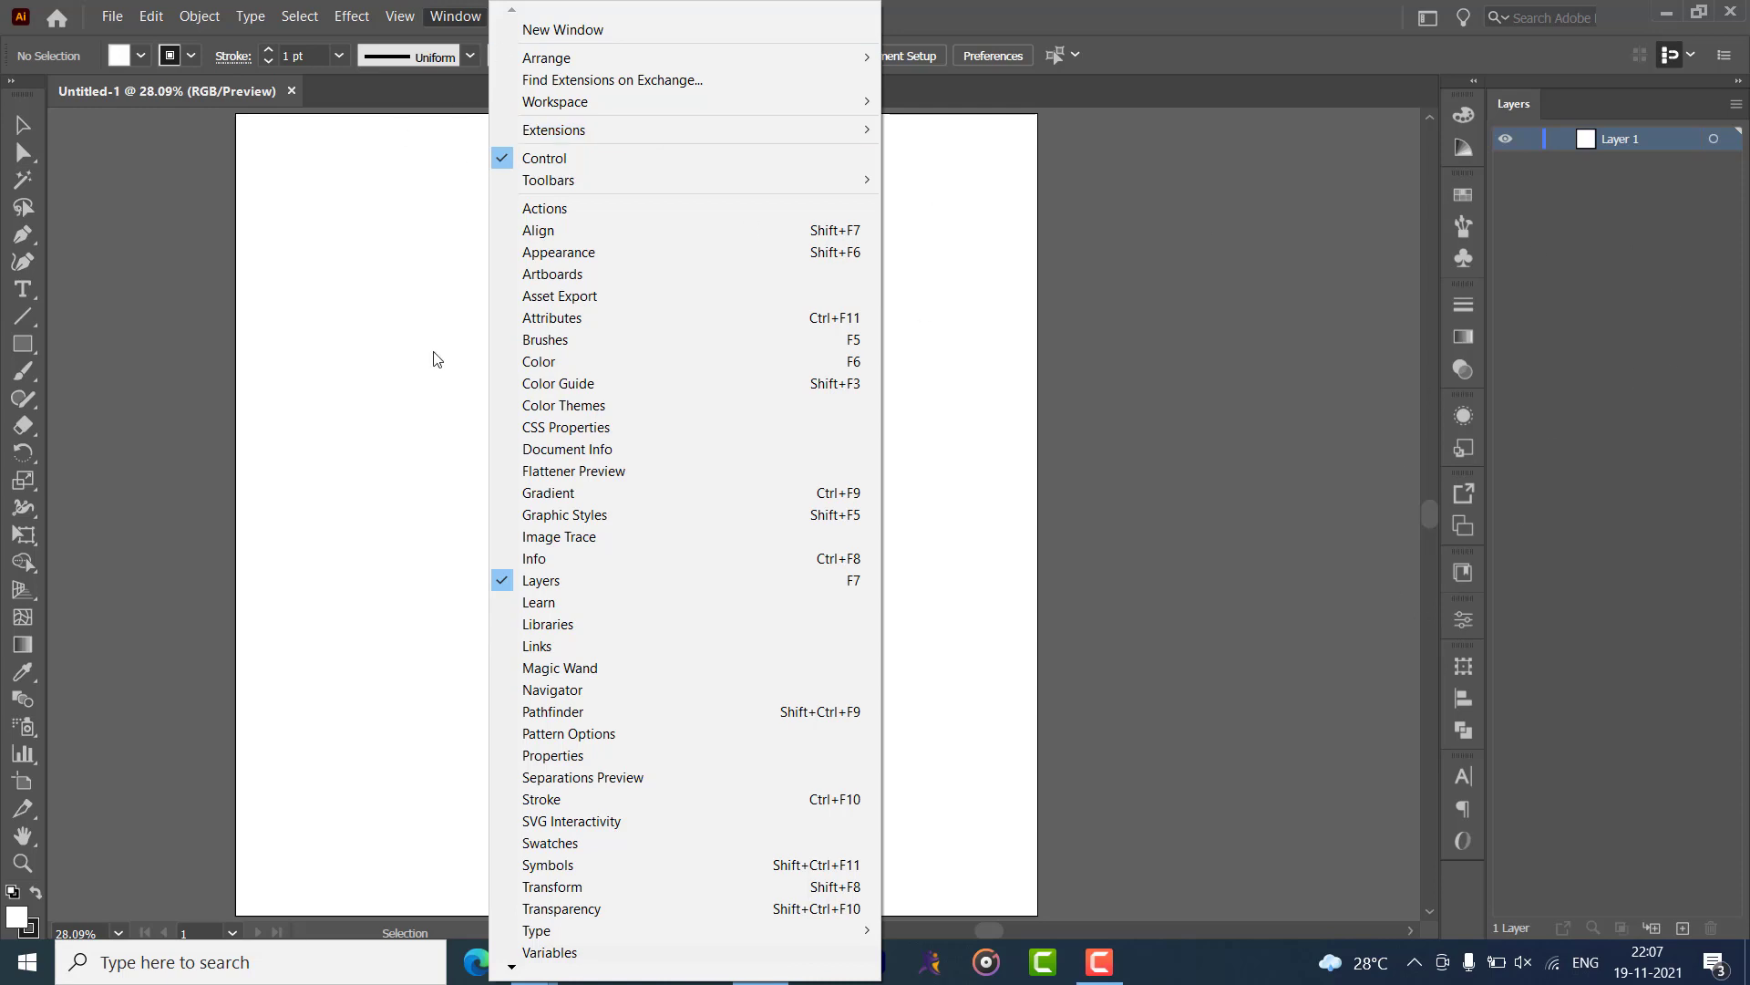
left_click(339, 109)
left_click(510, 16)
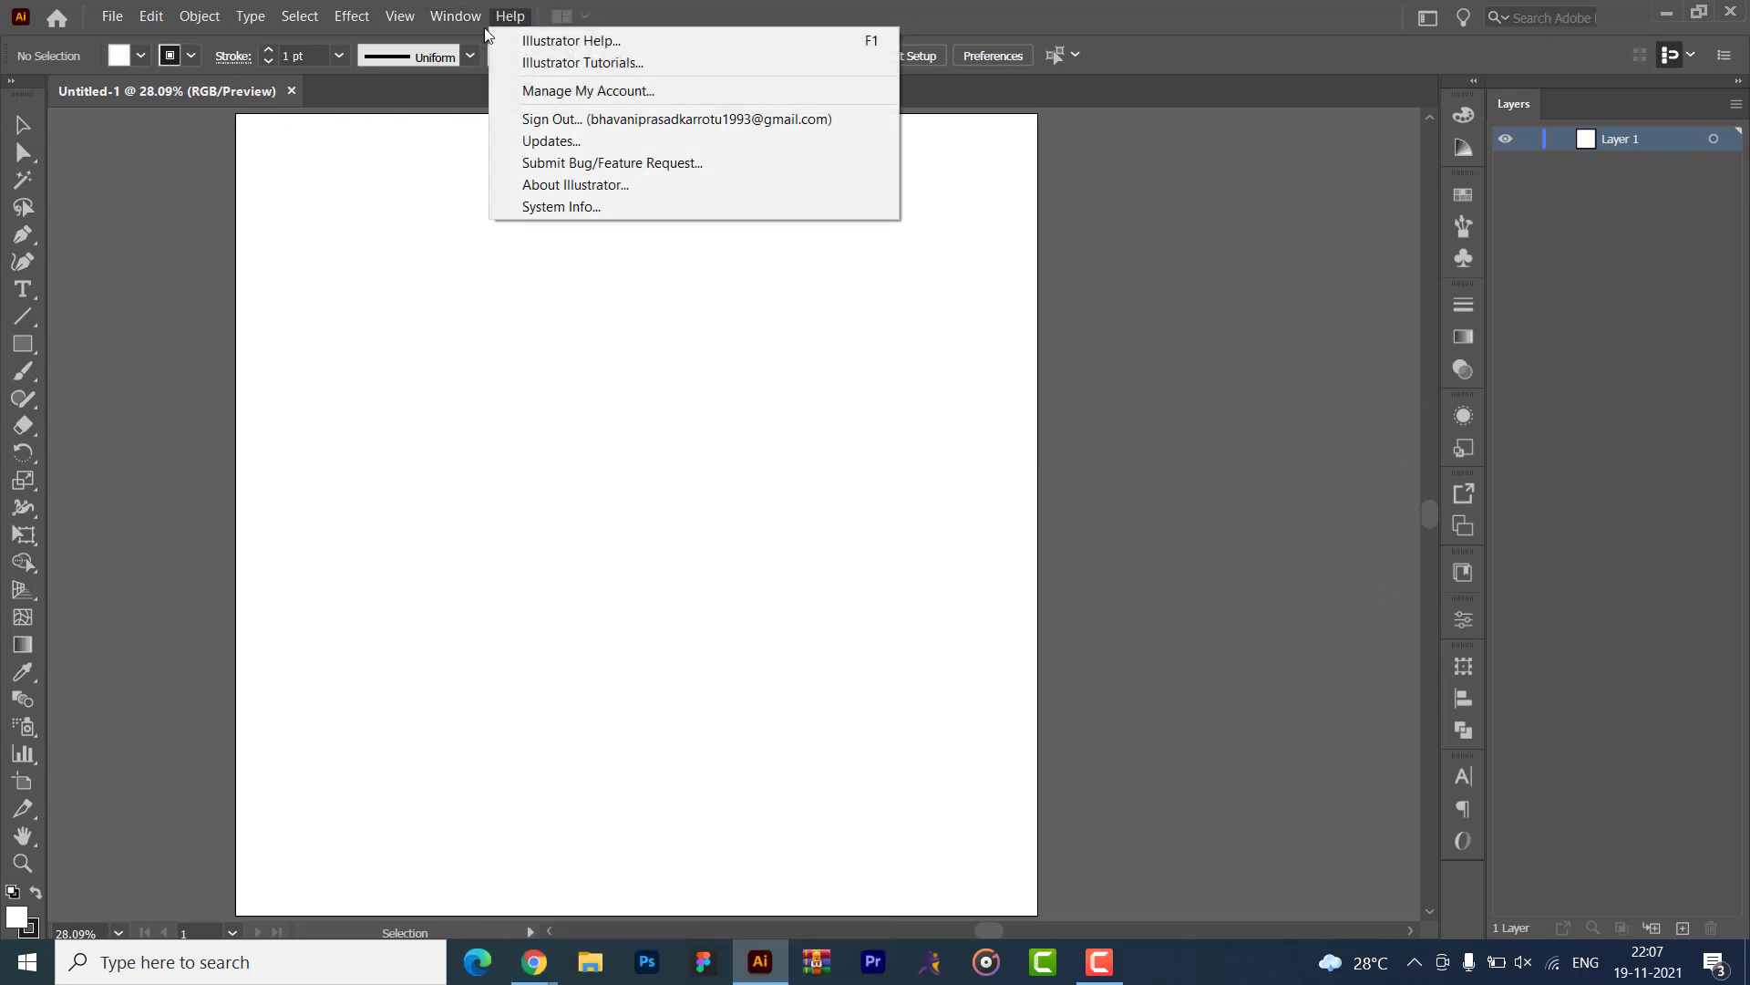
left_click(363, 363)
- Activate the Direct Selection tool
left_click(20, 153)
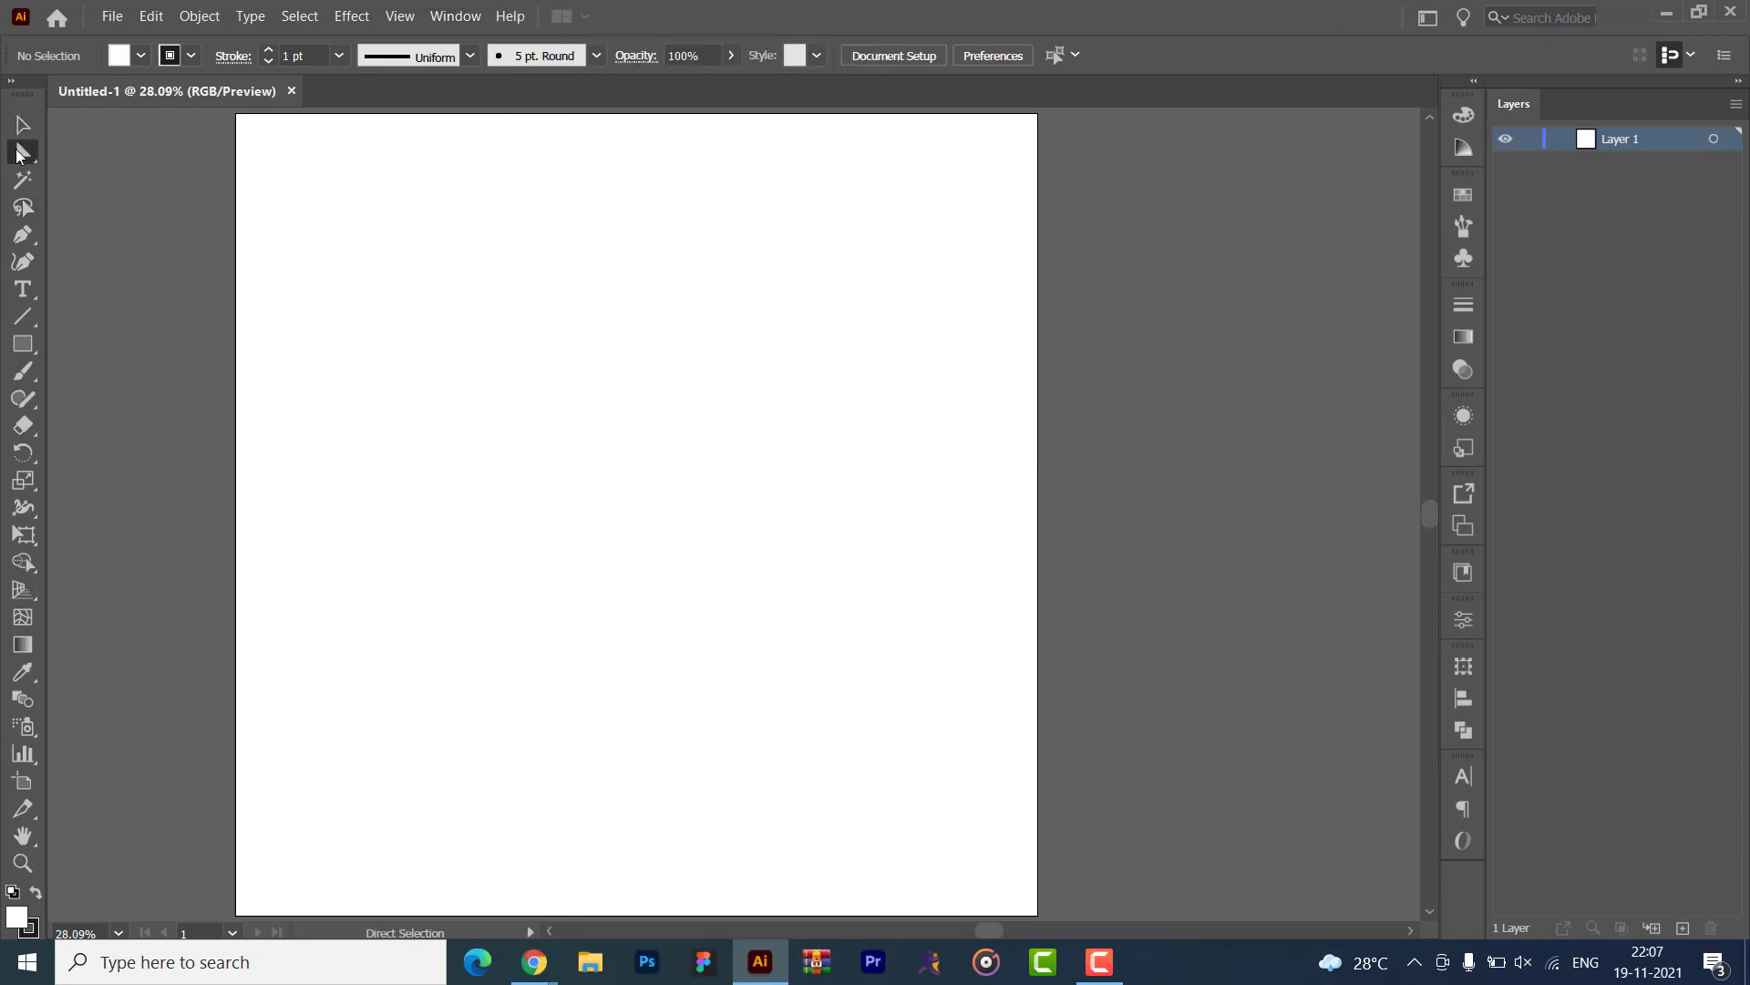
- Draw a square just left of the artboard's centre and return to the Selection tool
left_click(24, 189)
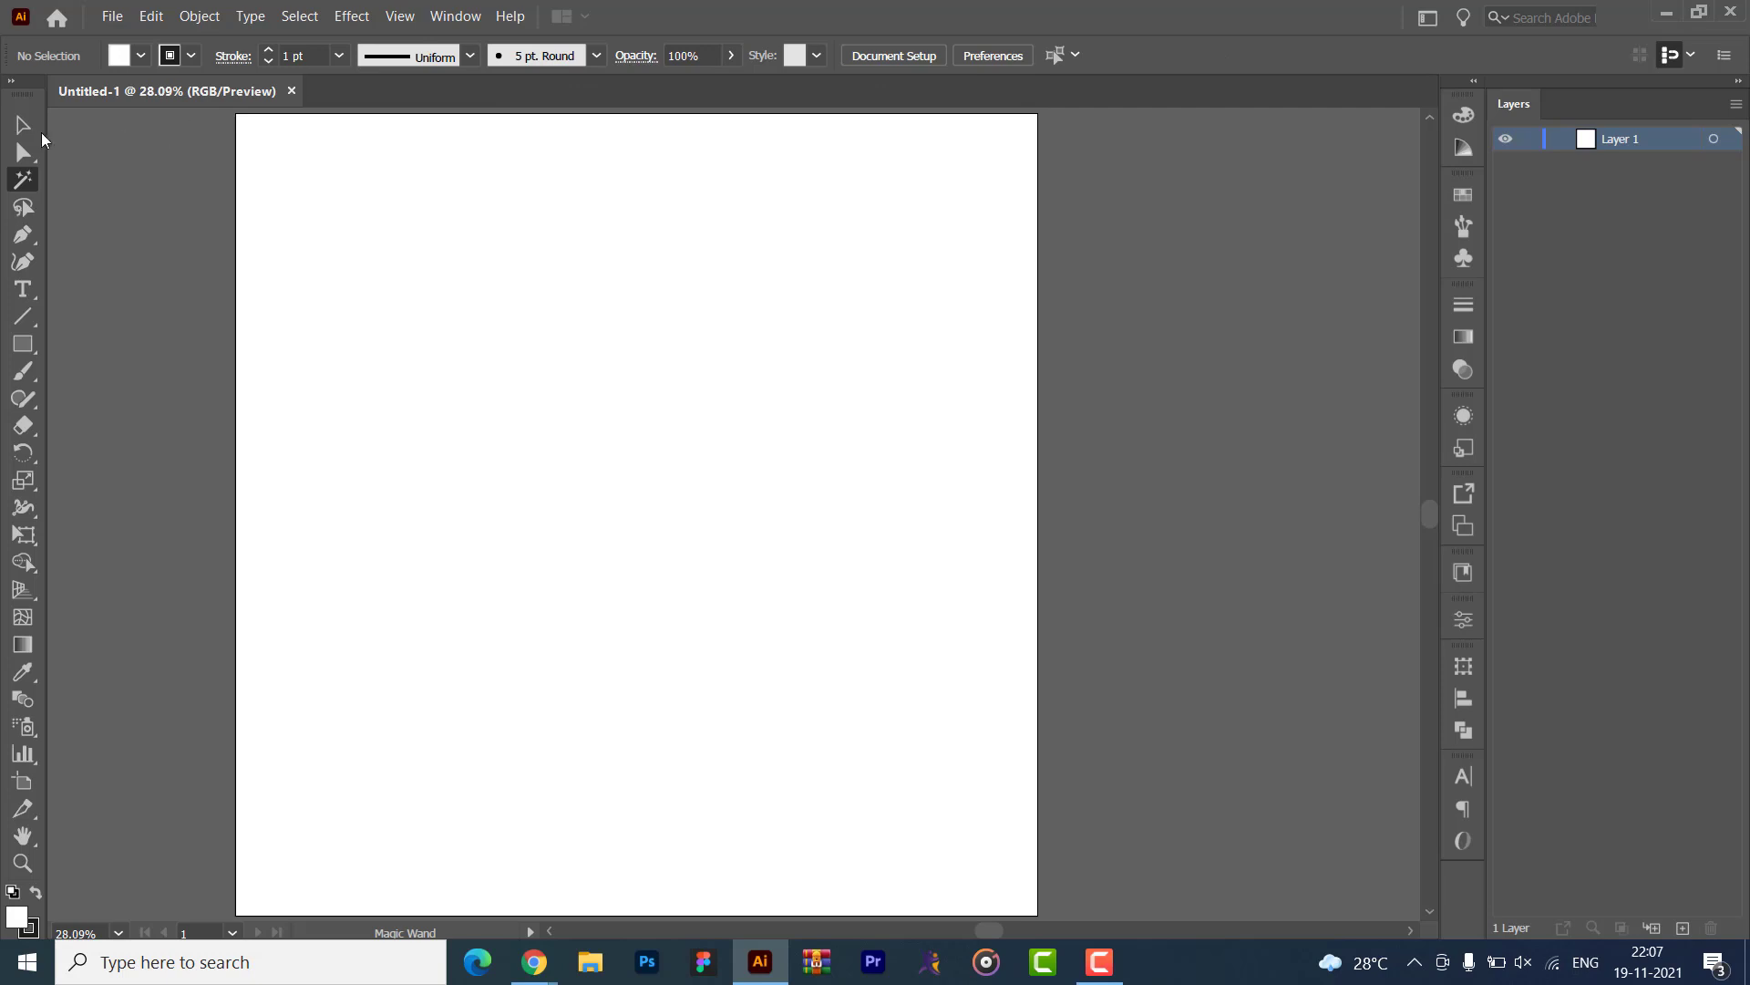
left_click(22, 126)
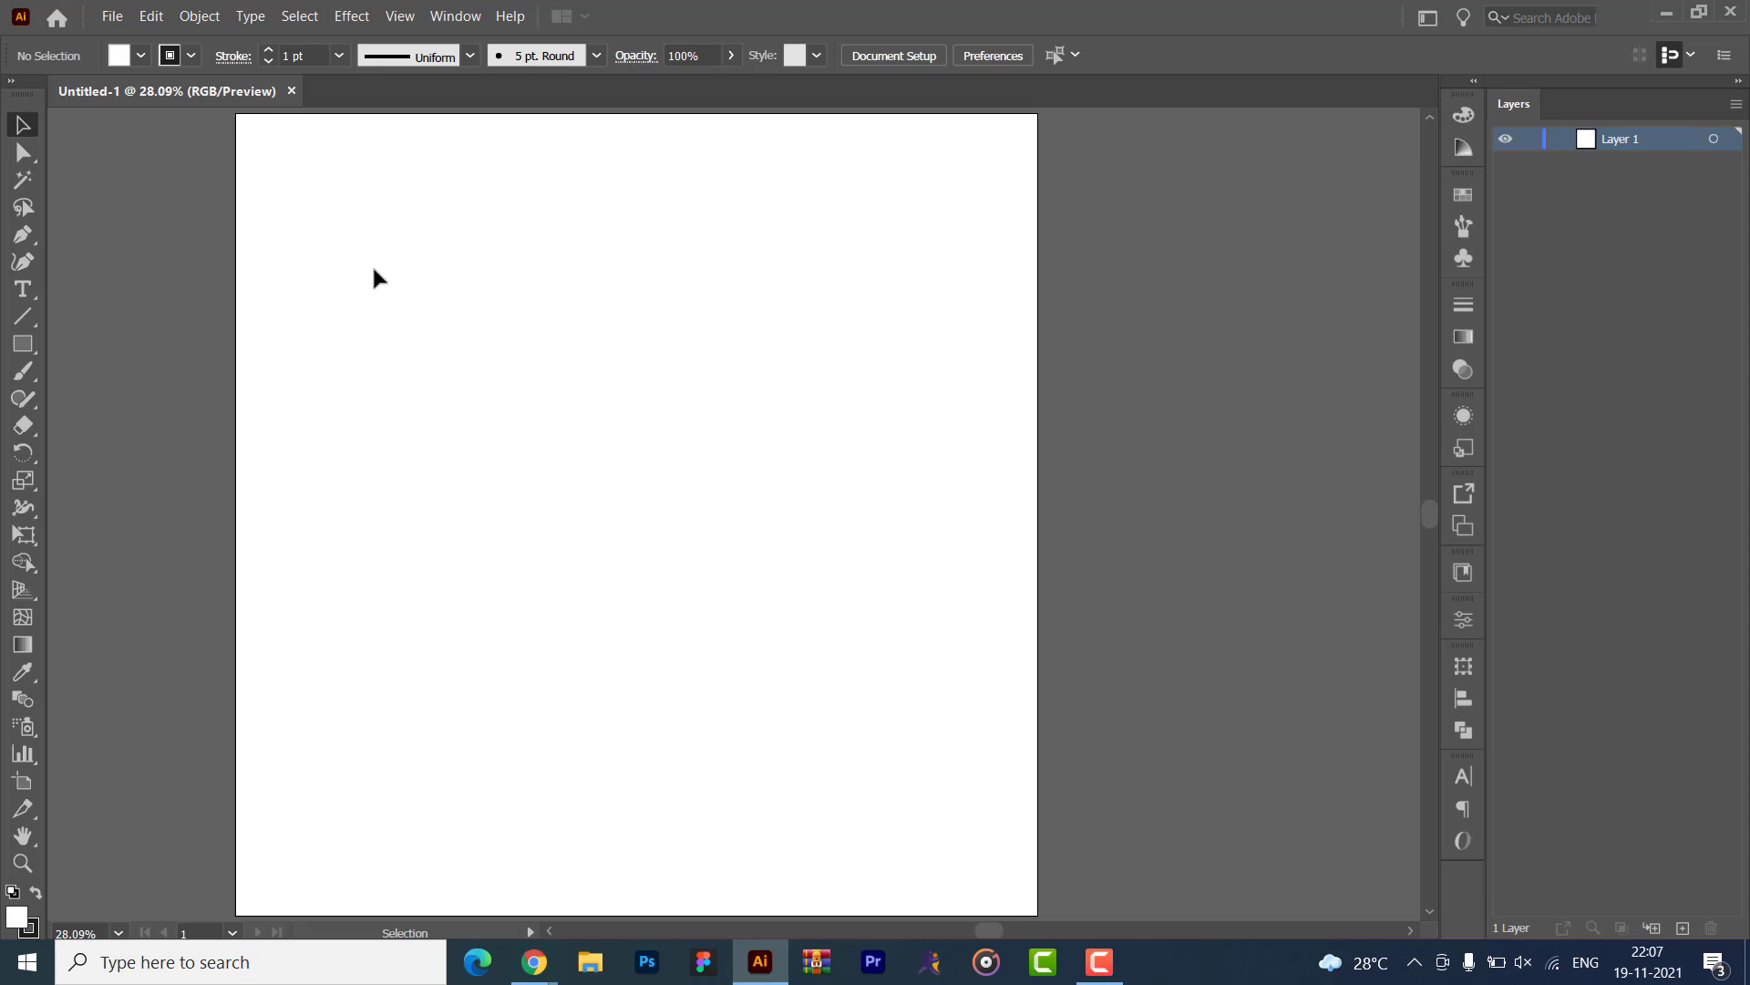
left_click(23, 343)
left_click_drag(403, 308, 734, 638)
key("v")
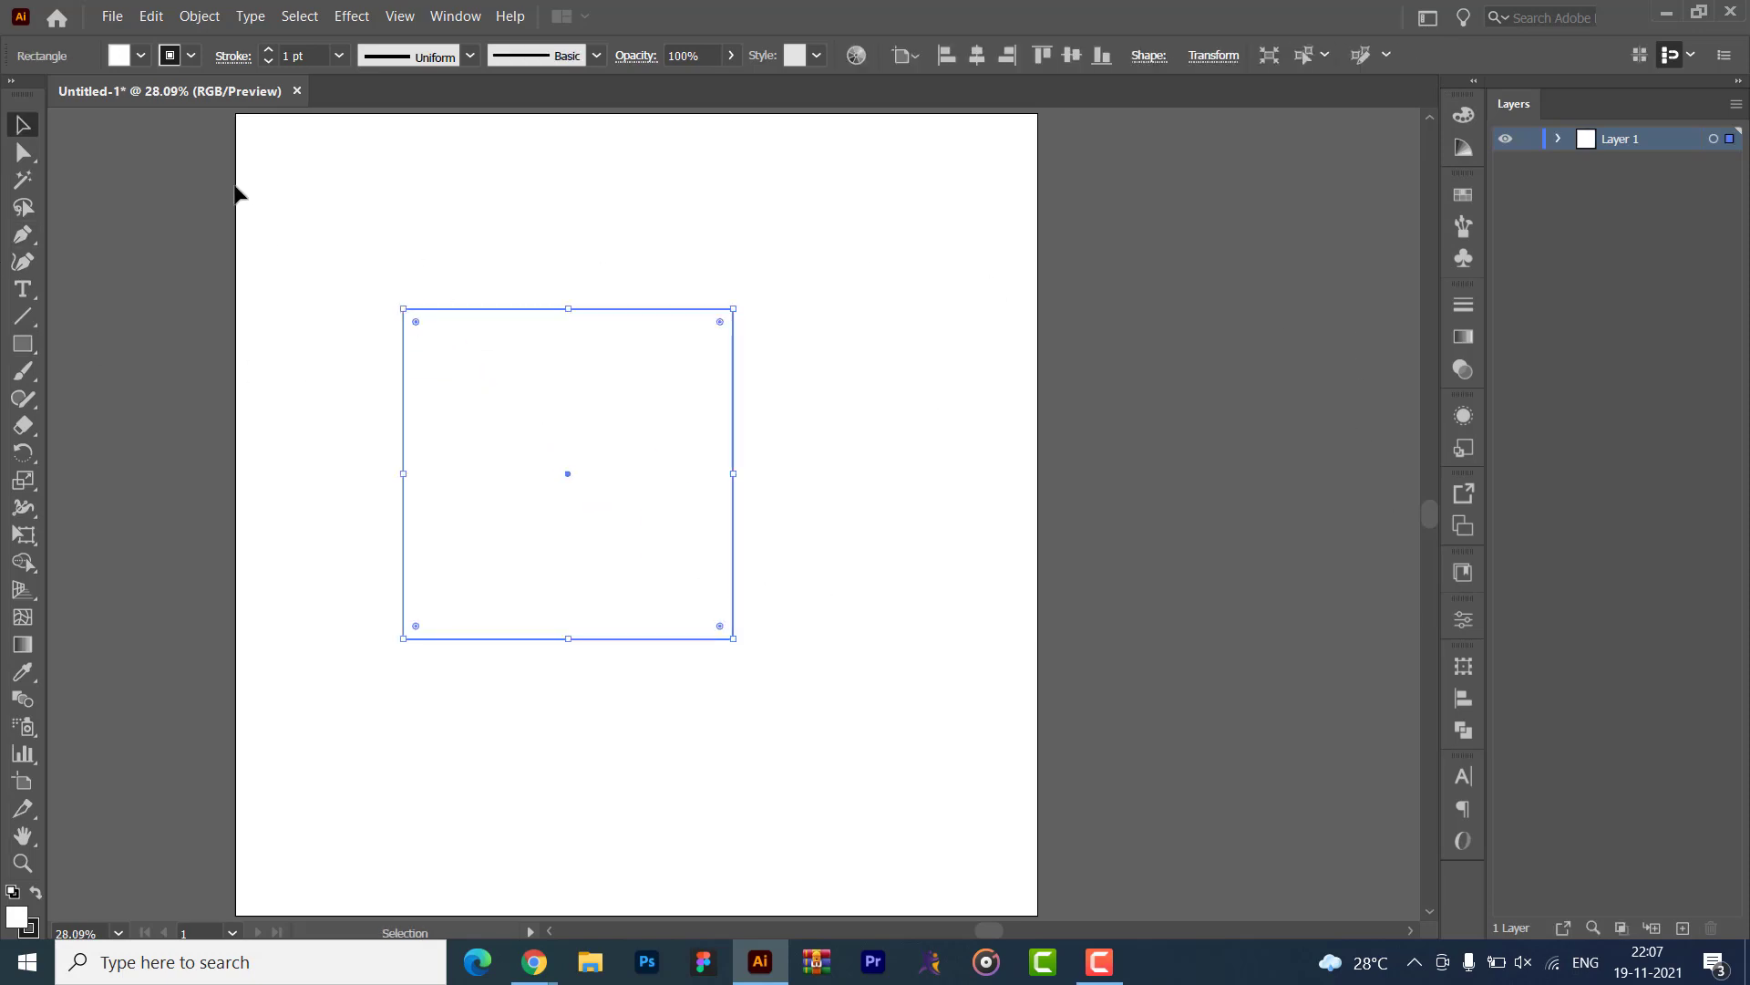
- Fill the square with the yellow swatch and remove its stroke
left_click(1469, 146)
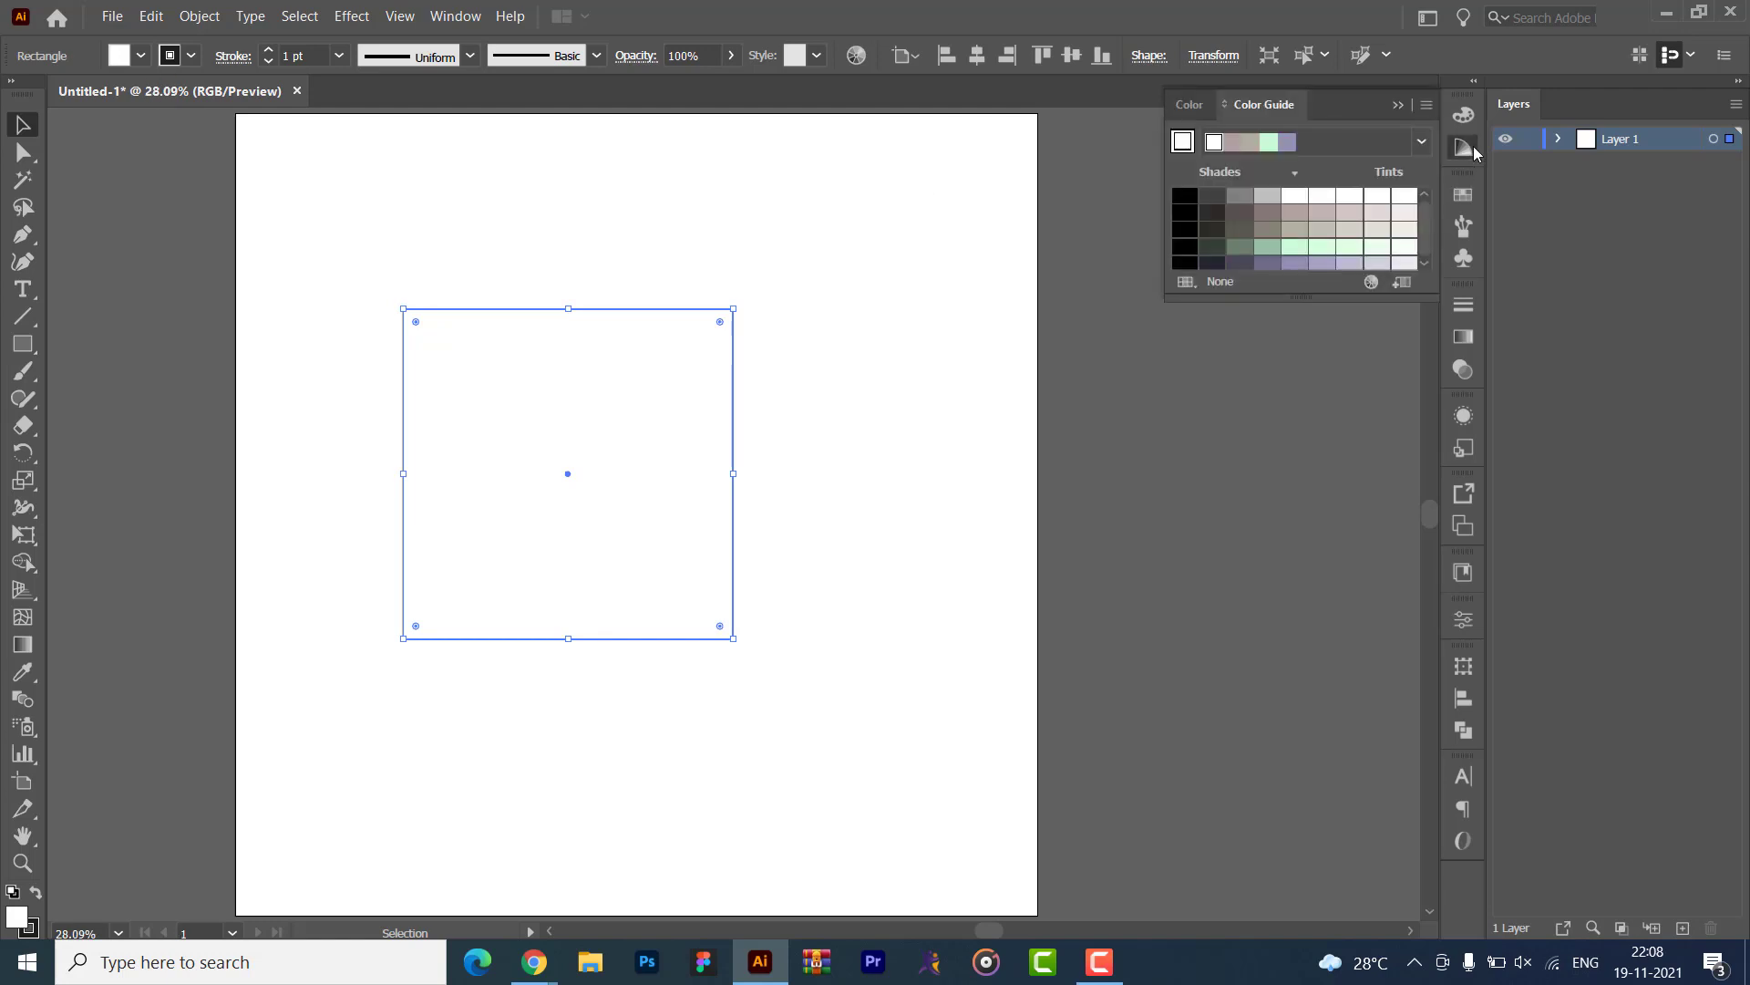
left_click(1463, 194)
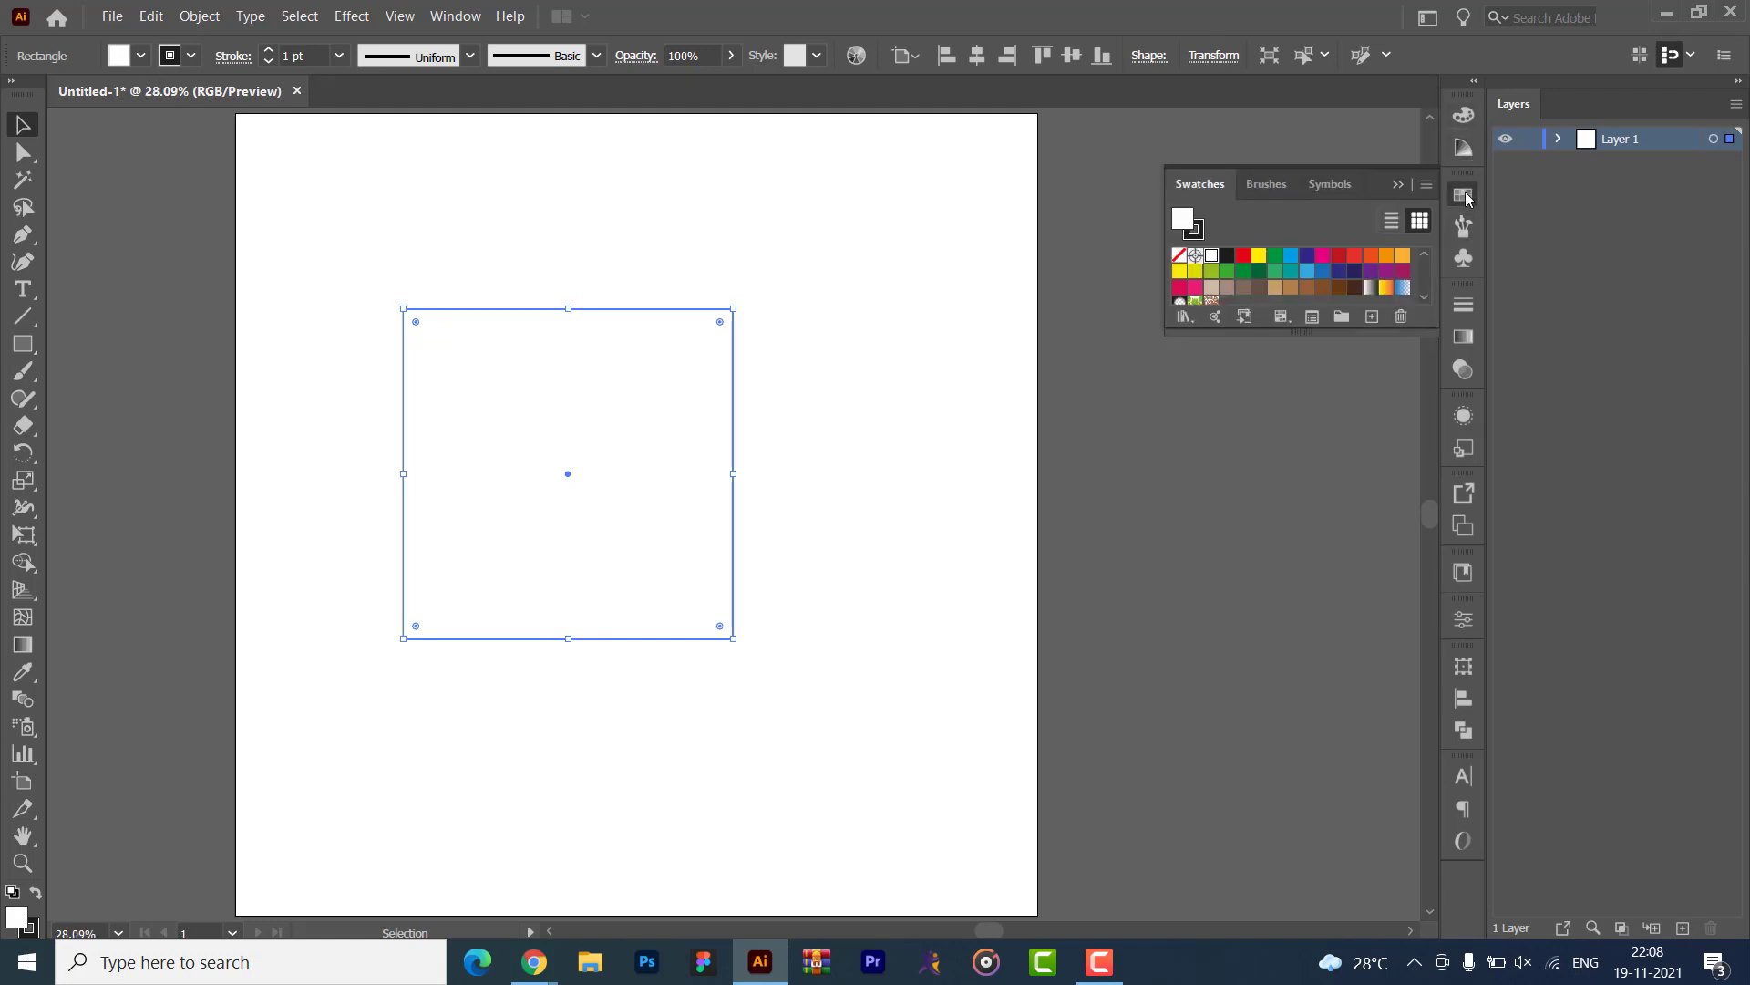
left_click(1259, 256)
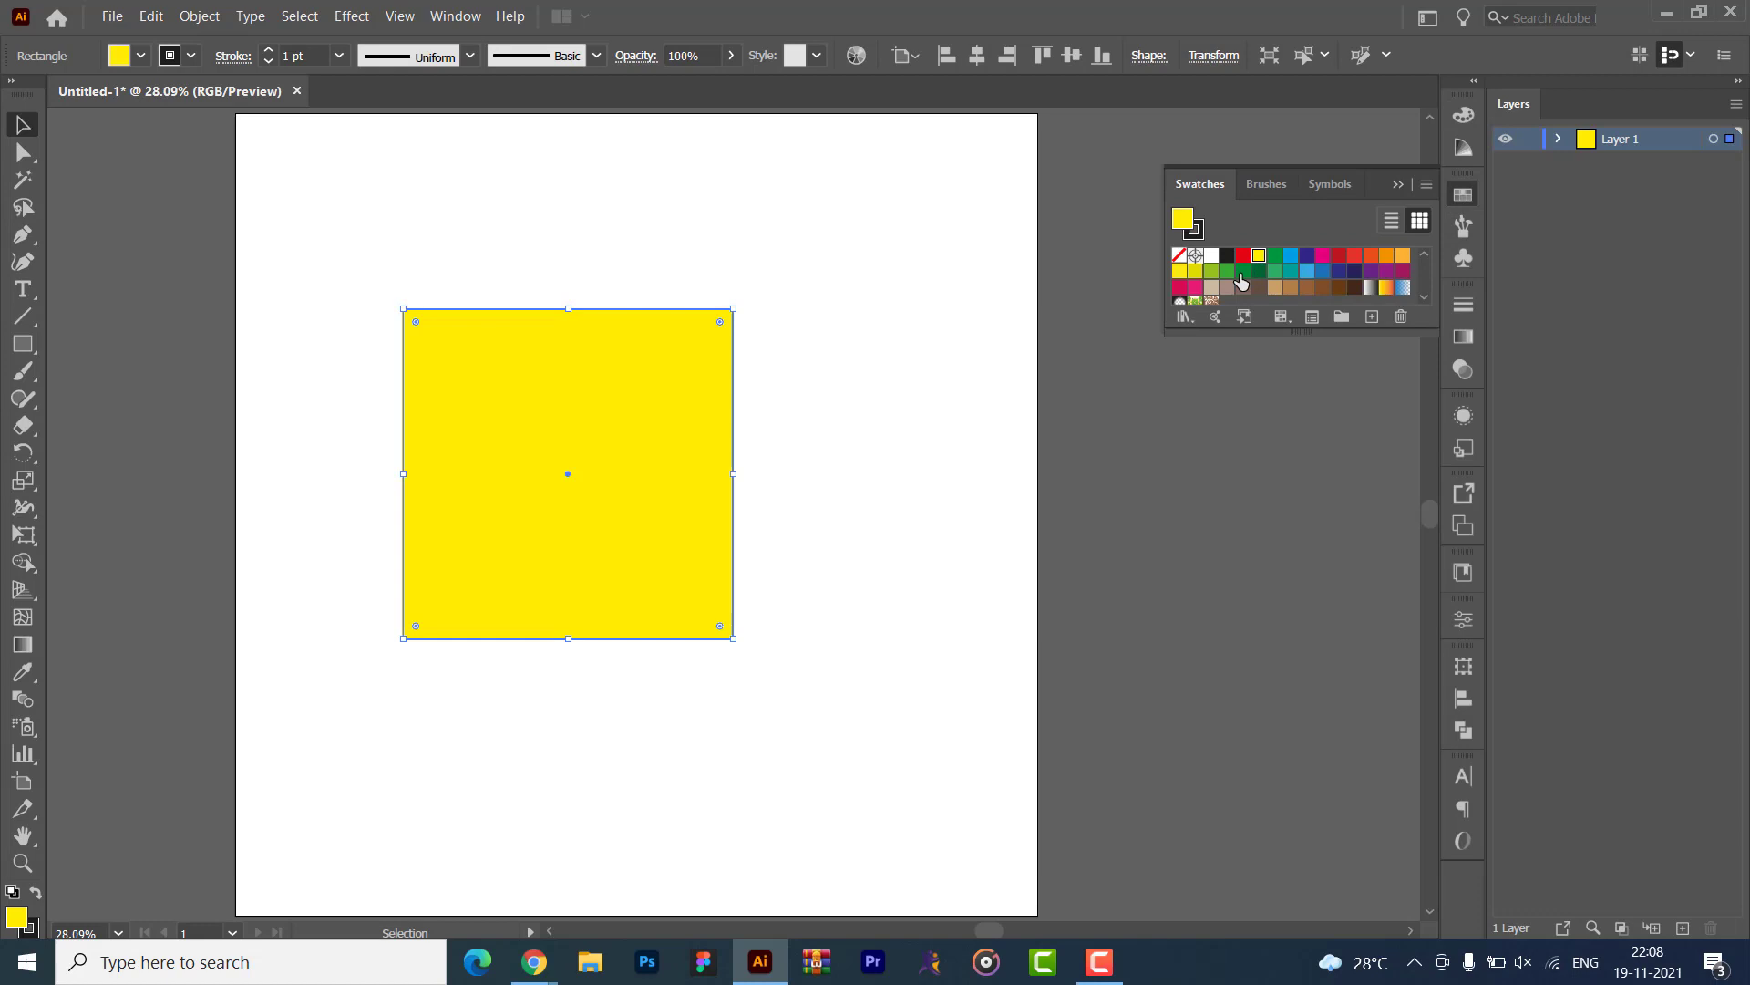
left_click(1201, 235)
left_click(1179, 257)
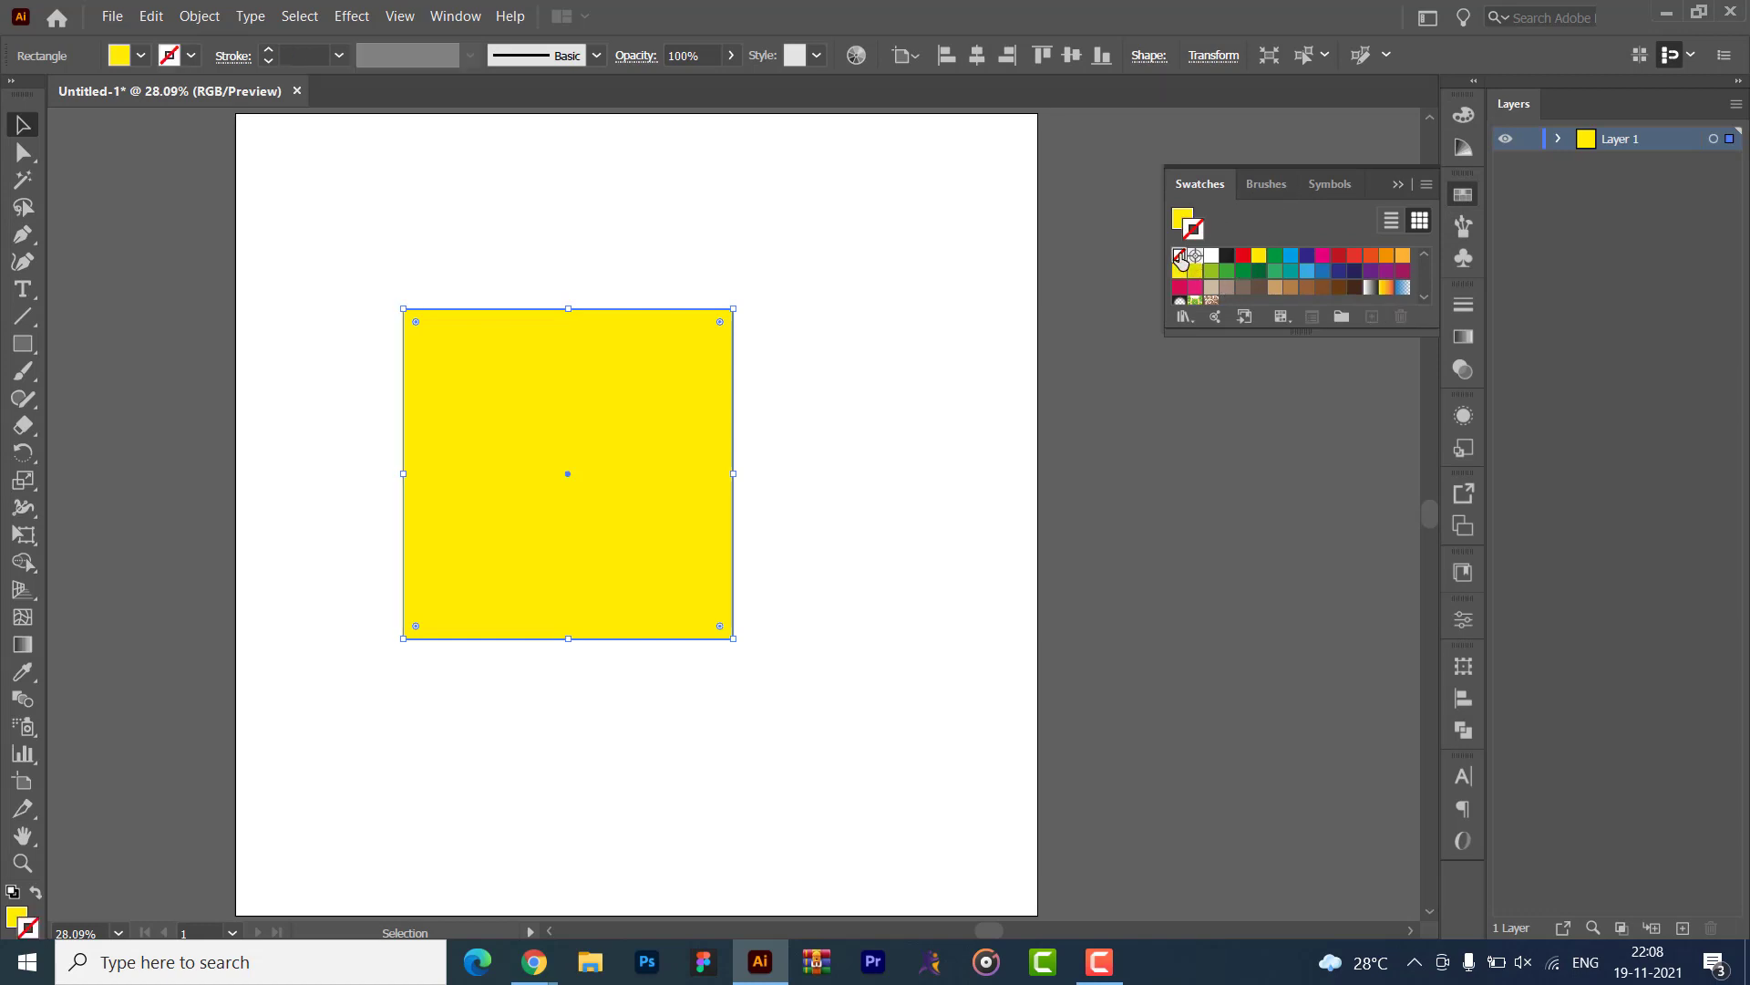
- Apply the magenta swatch to the yellow square's stroke
left_click(988, 271)
left_click(468, 415)
left_click(1322, 257)
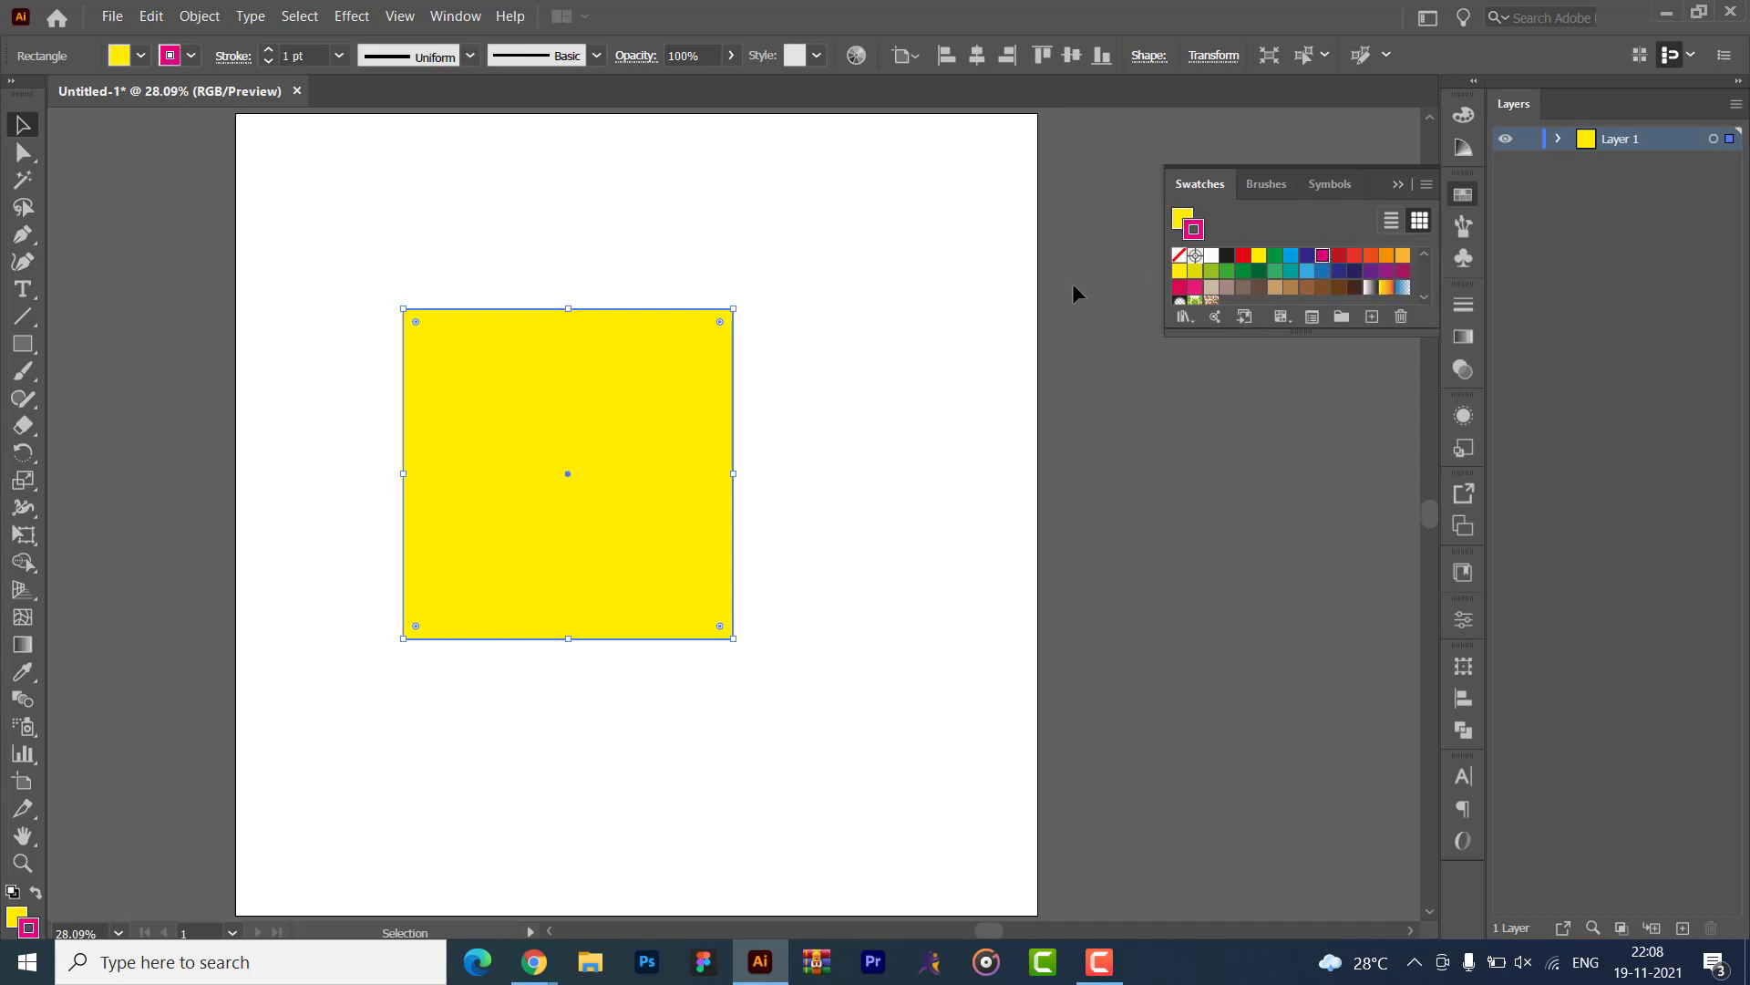
- Set the square's stroke to none and its fill to dark purple, leaving it deselected with the swatches closed
left_click(920, 340)
left_click(683, 465)
left_click(1178, 255)
left_click(1183, 217)
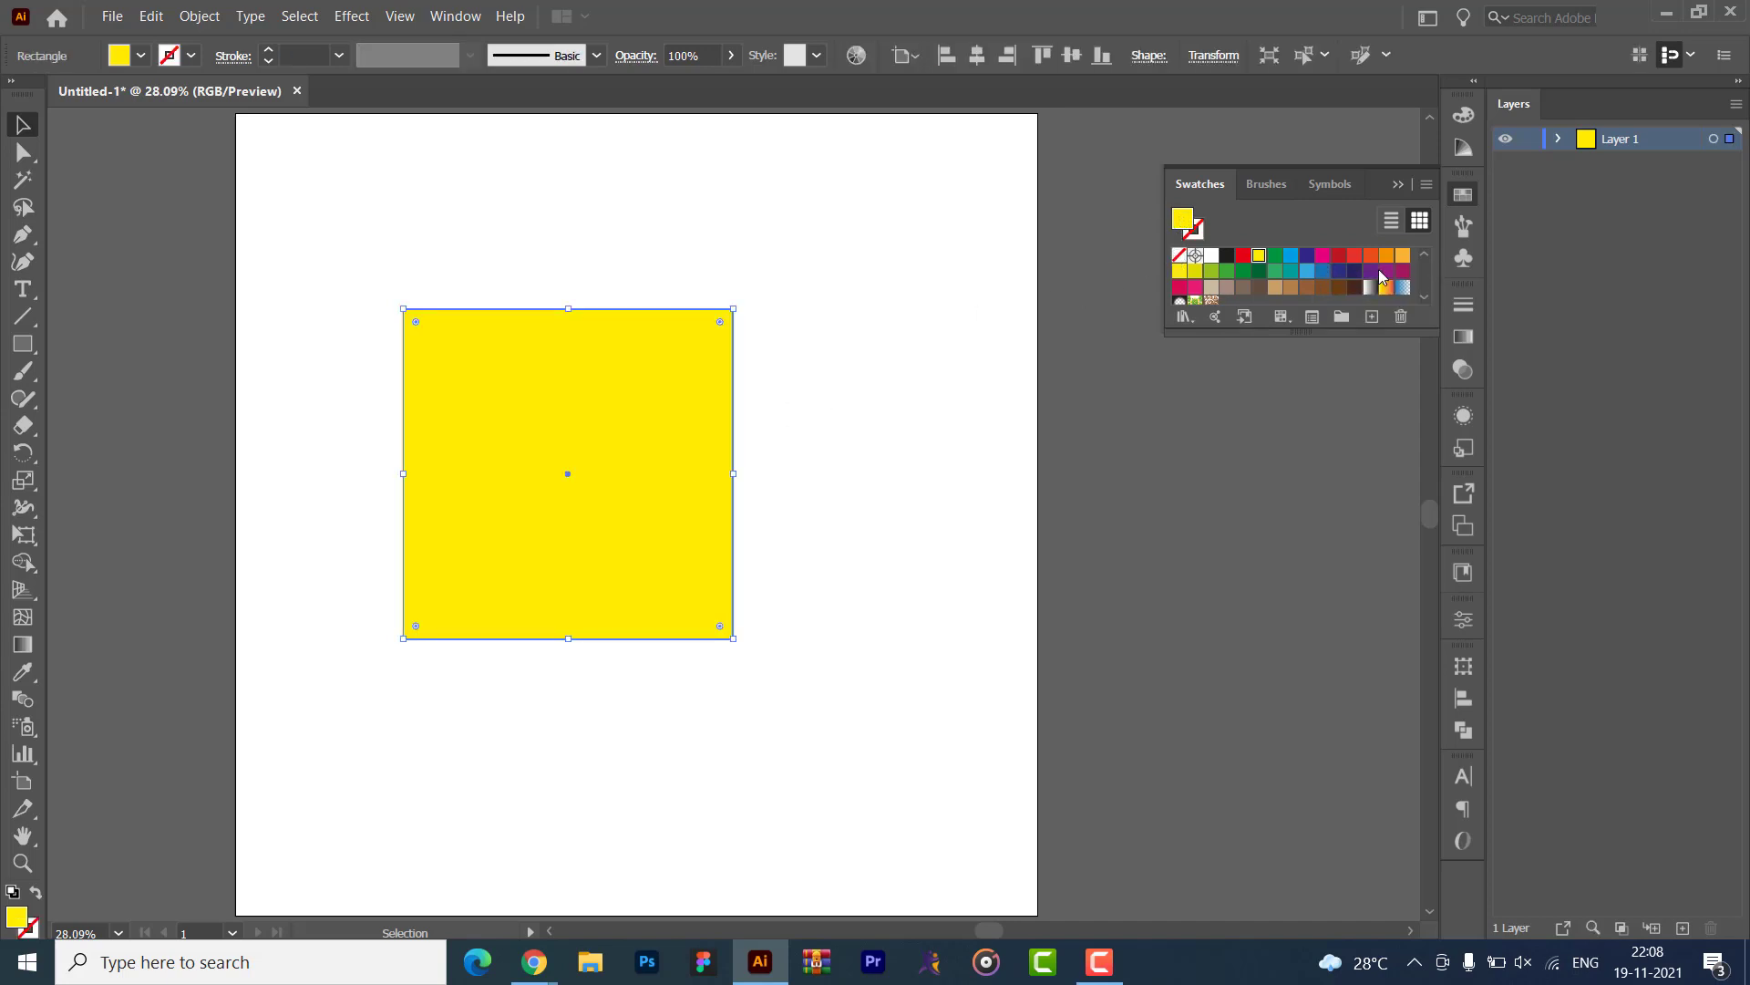
left_click(1371, 271)
left_click(620, 262)
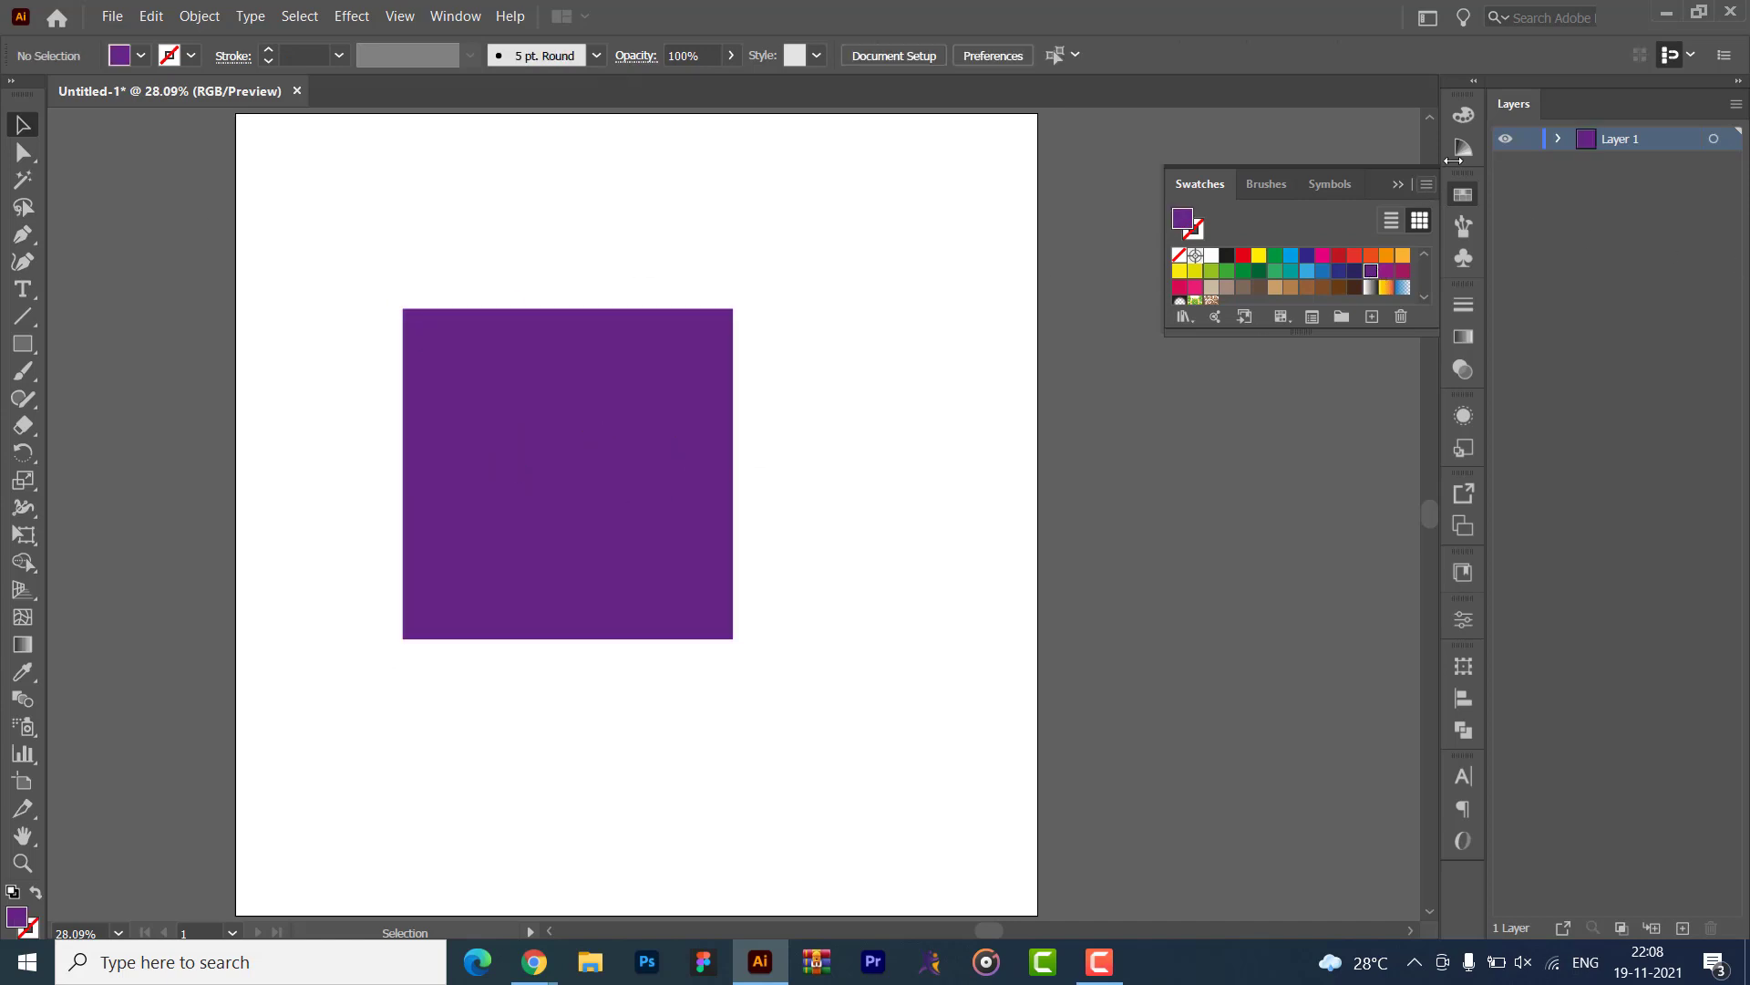
left_click(1395, 184)
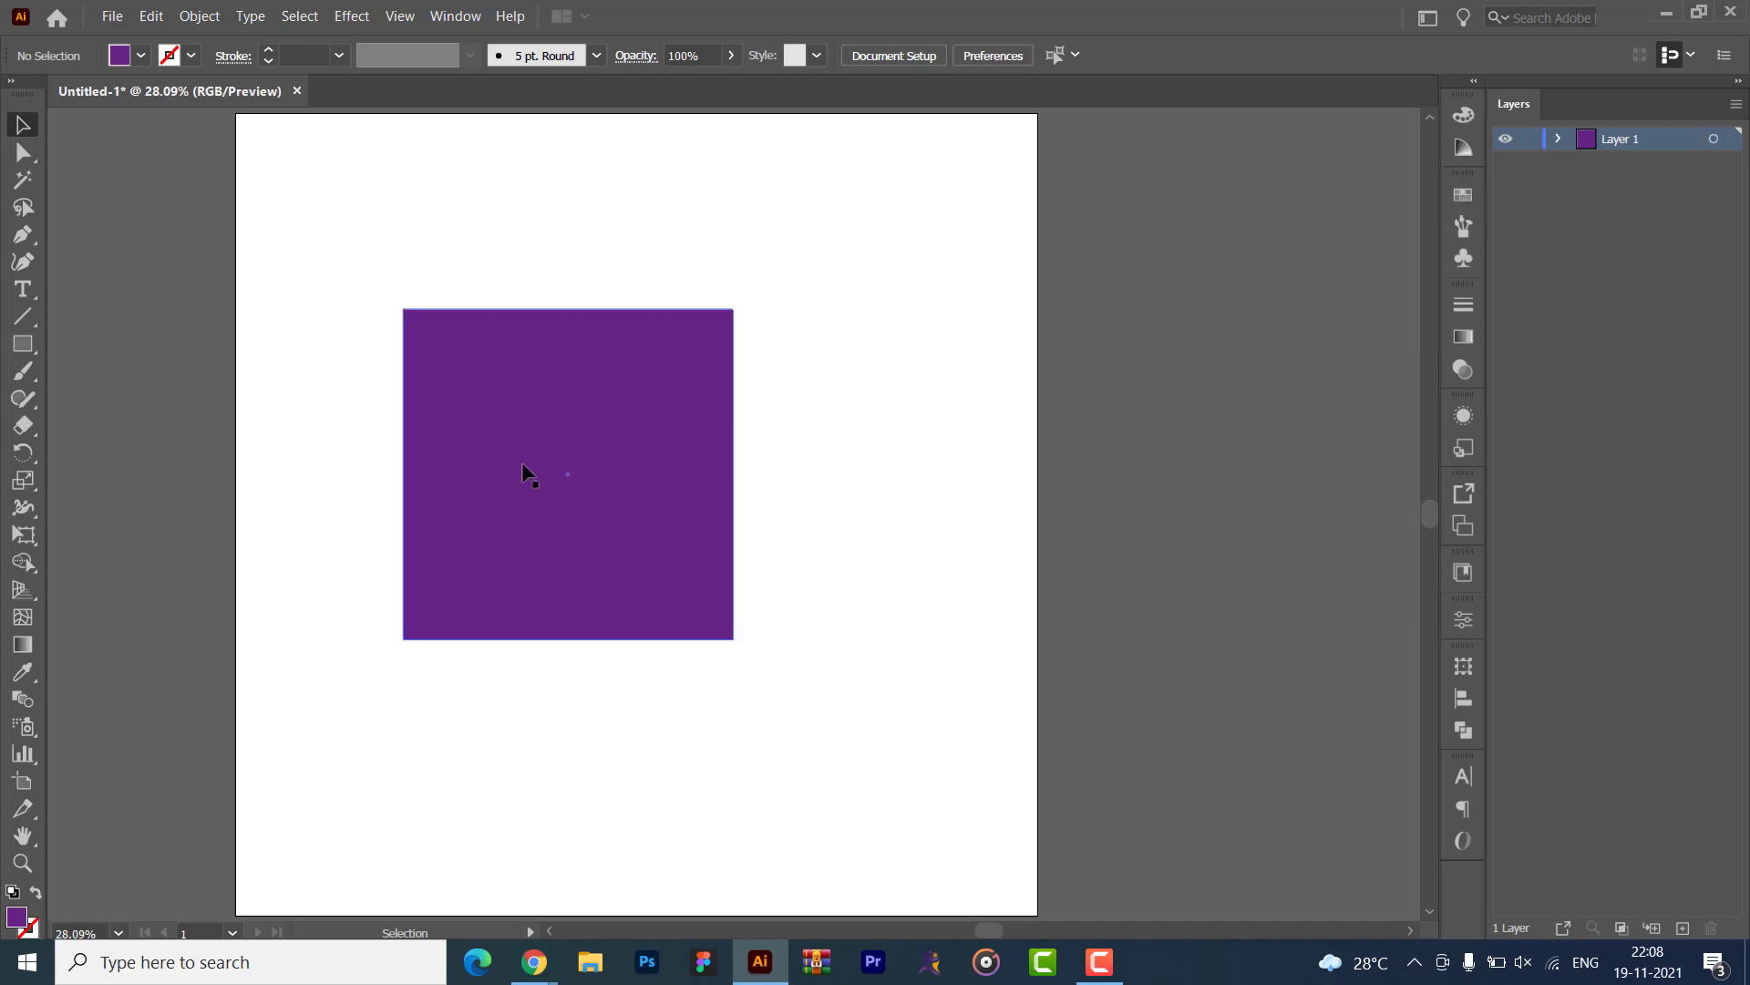
- Inspect the purple square's entry inside Layer 1, and add a new layer and undo it
left_click(537, 471)
left_click(1558, 139)
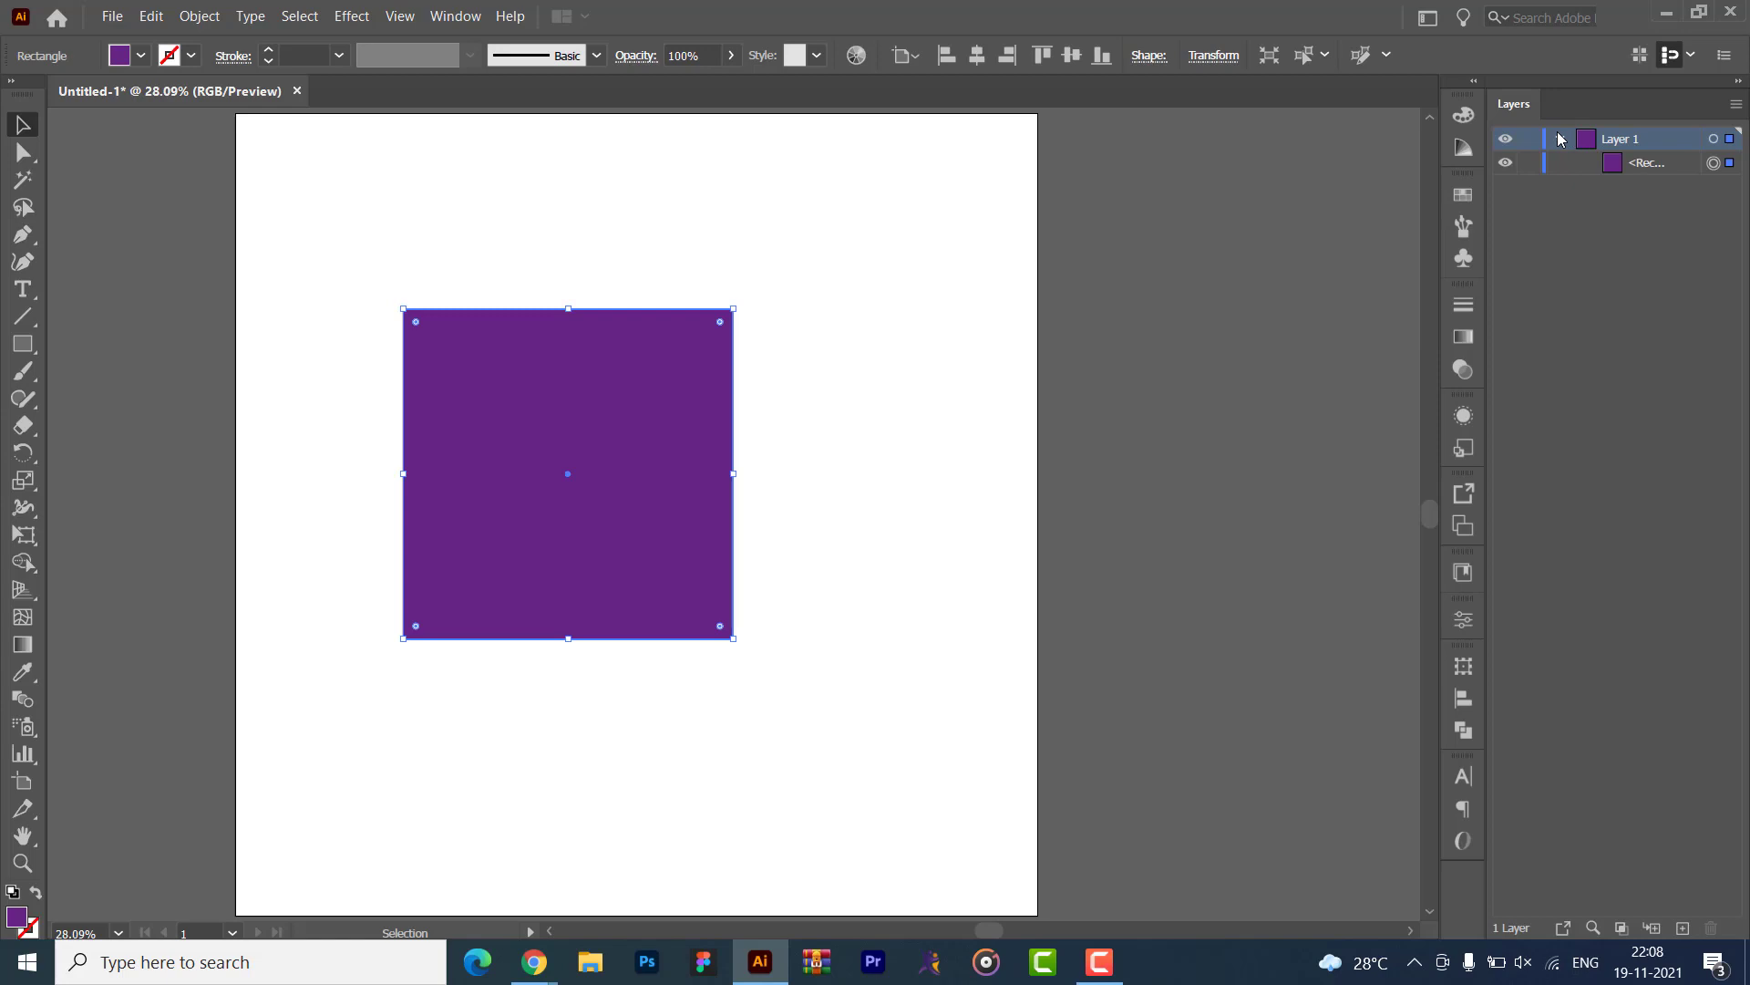
left_click(1561, 138)
left_click(1634, 158)
left_click(1683, 927)
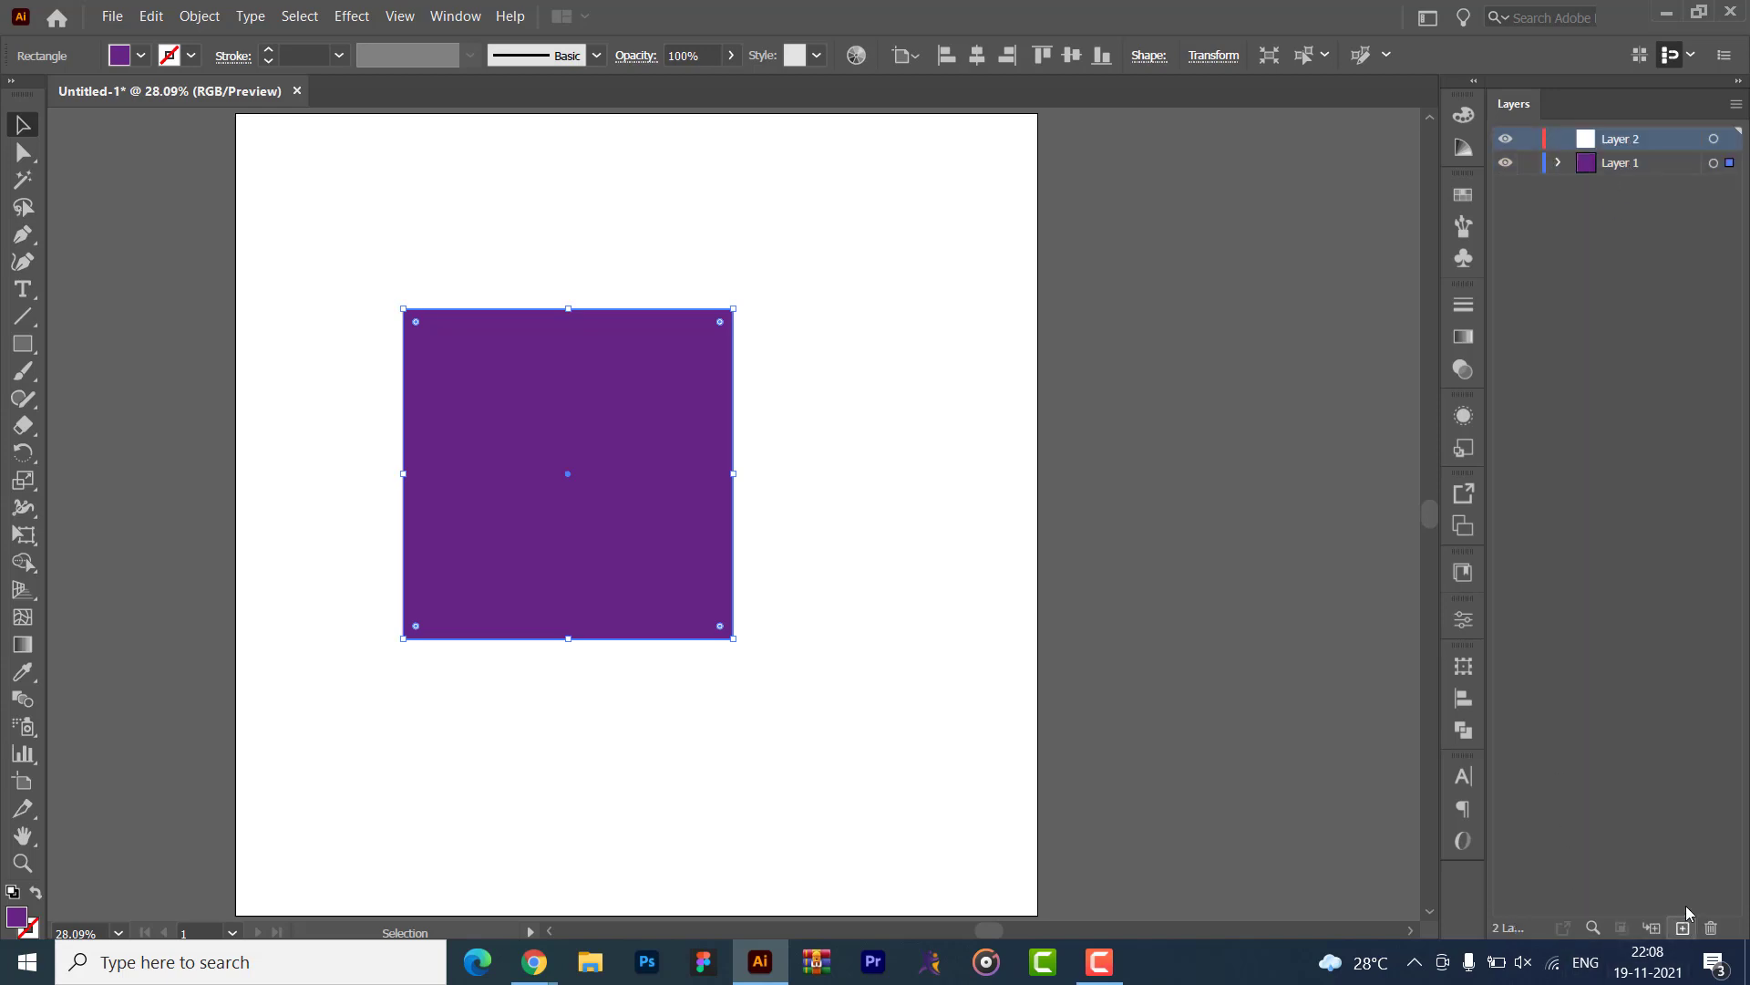
key("ctrl+z")
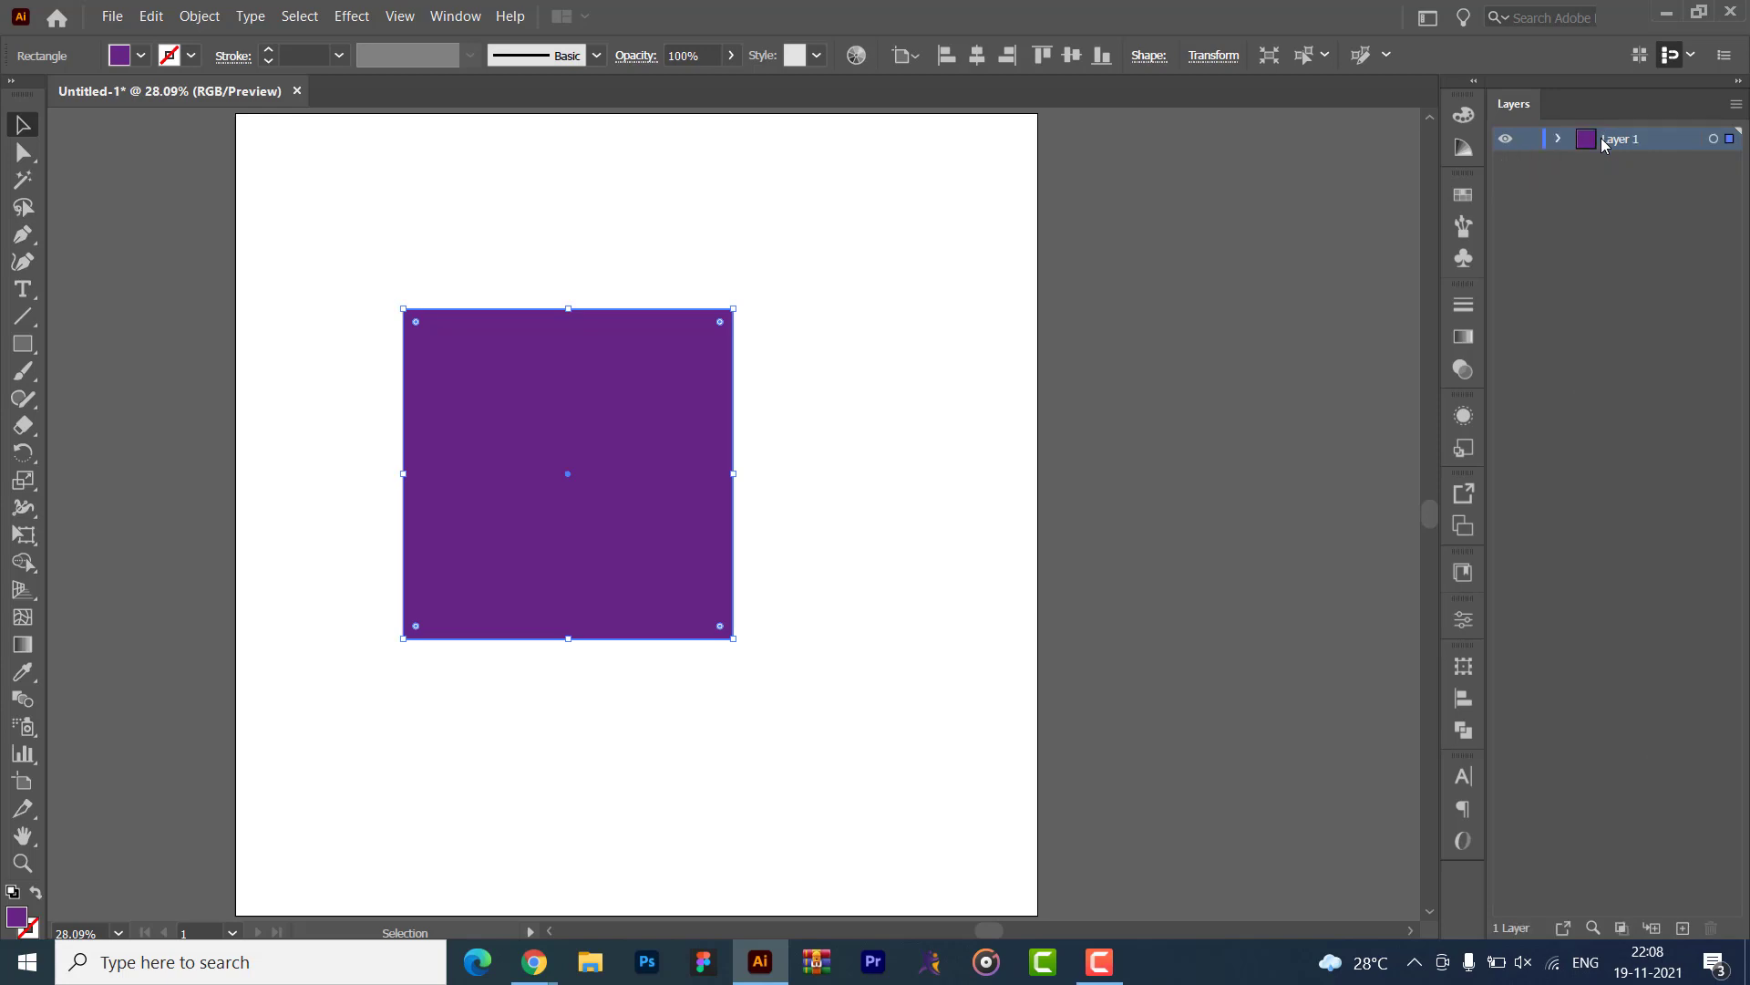
- Draw a second square of about 367 px in Layer 1 and move it fully onto the artboard's upper right area
left_click(1555, 138)
left_click(18, 348)
left_click_drag(865, 224, 1049, 408)
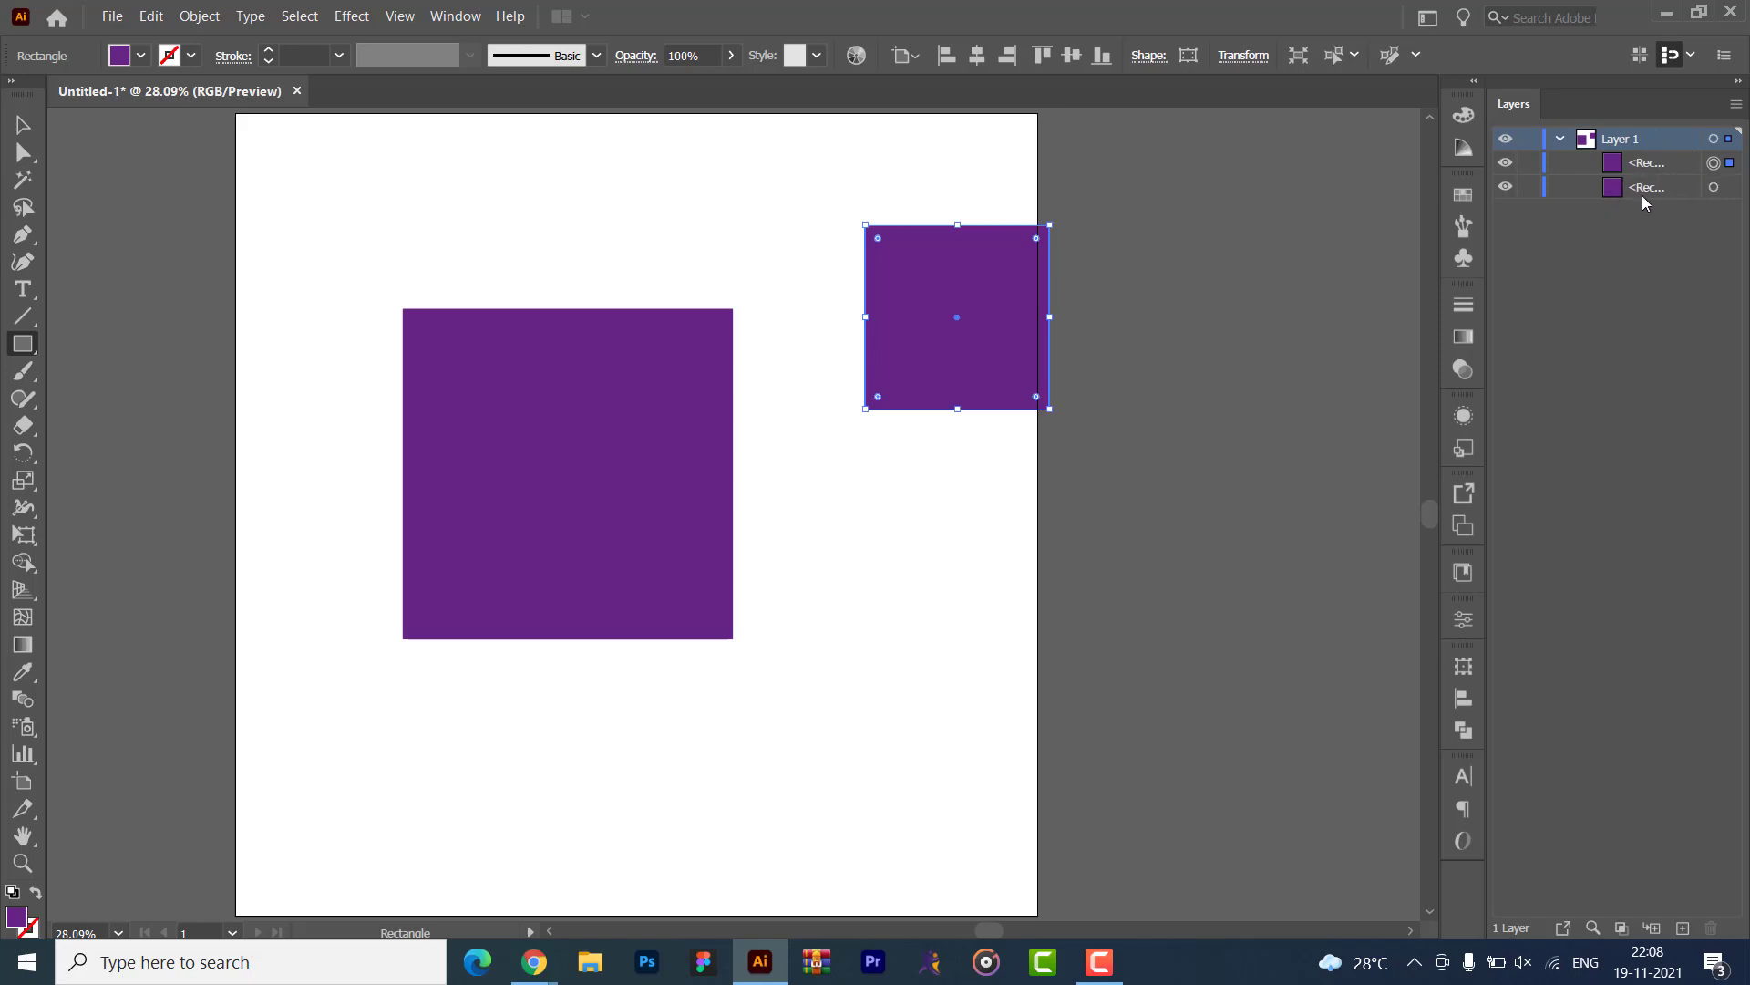
left_click(987, 309)
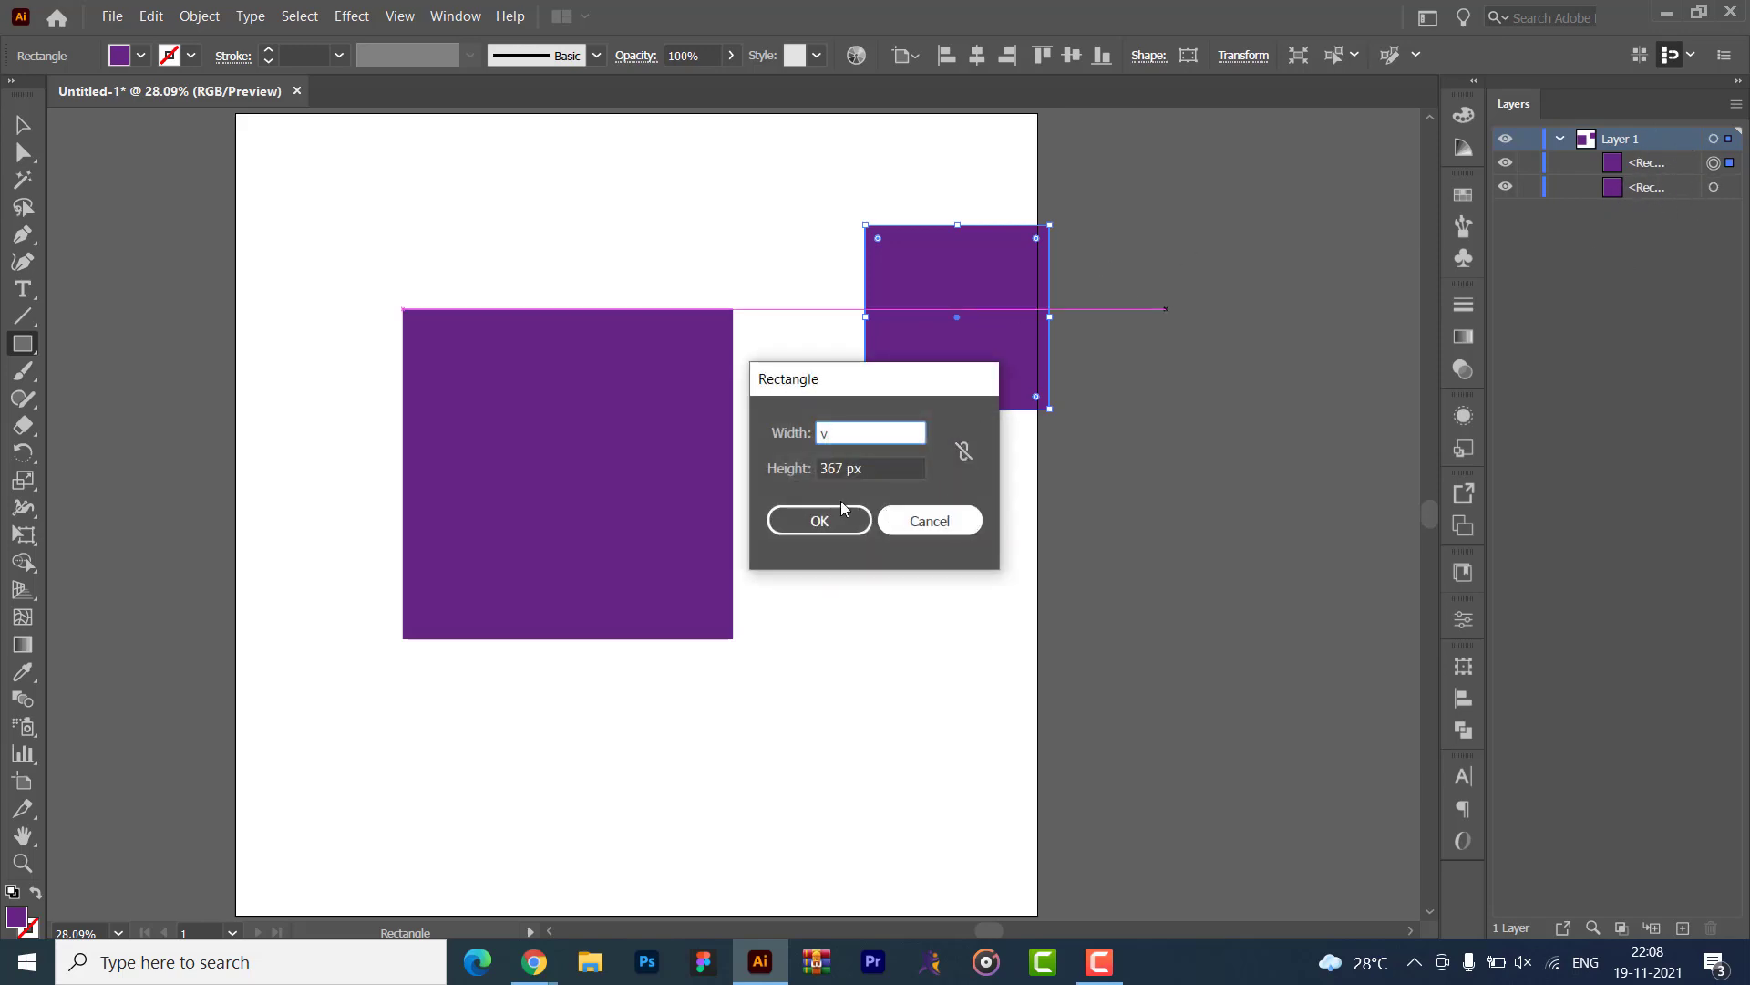
left_click(902, 521)
key("v")
left_click_drag(976, 379, 886, 337)
- Select the large square, add another layer above Layer 1, undo that and collapse Layer 1
left_click(682, 541)
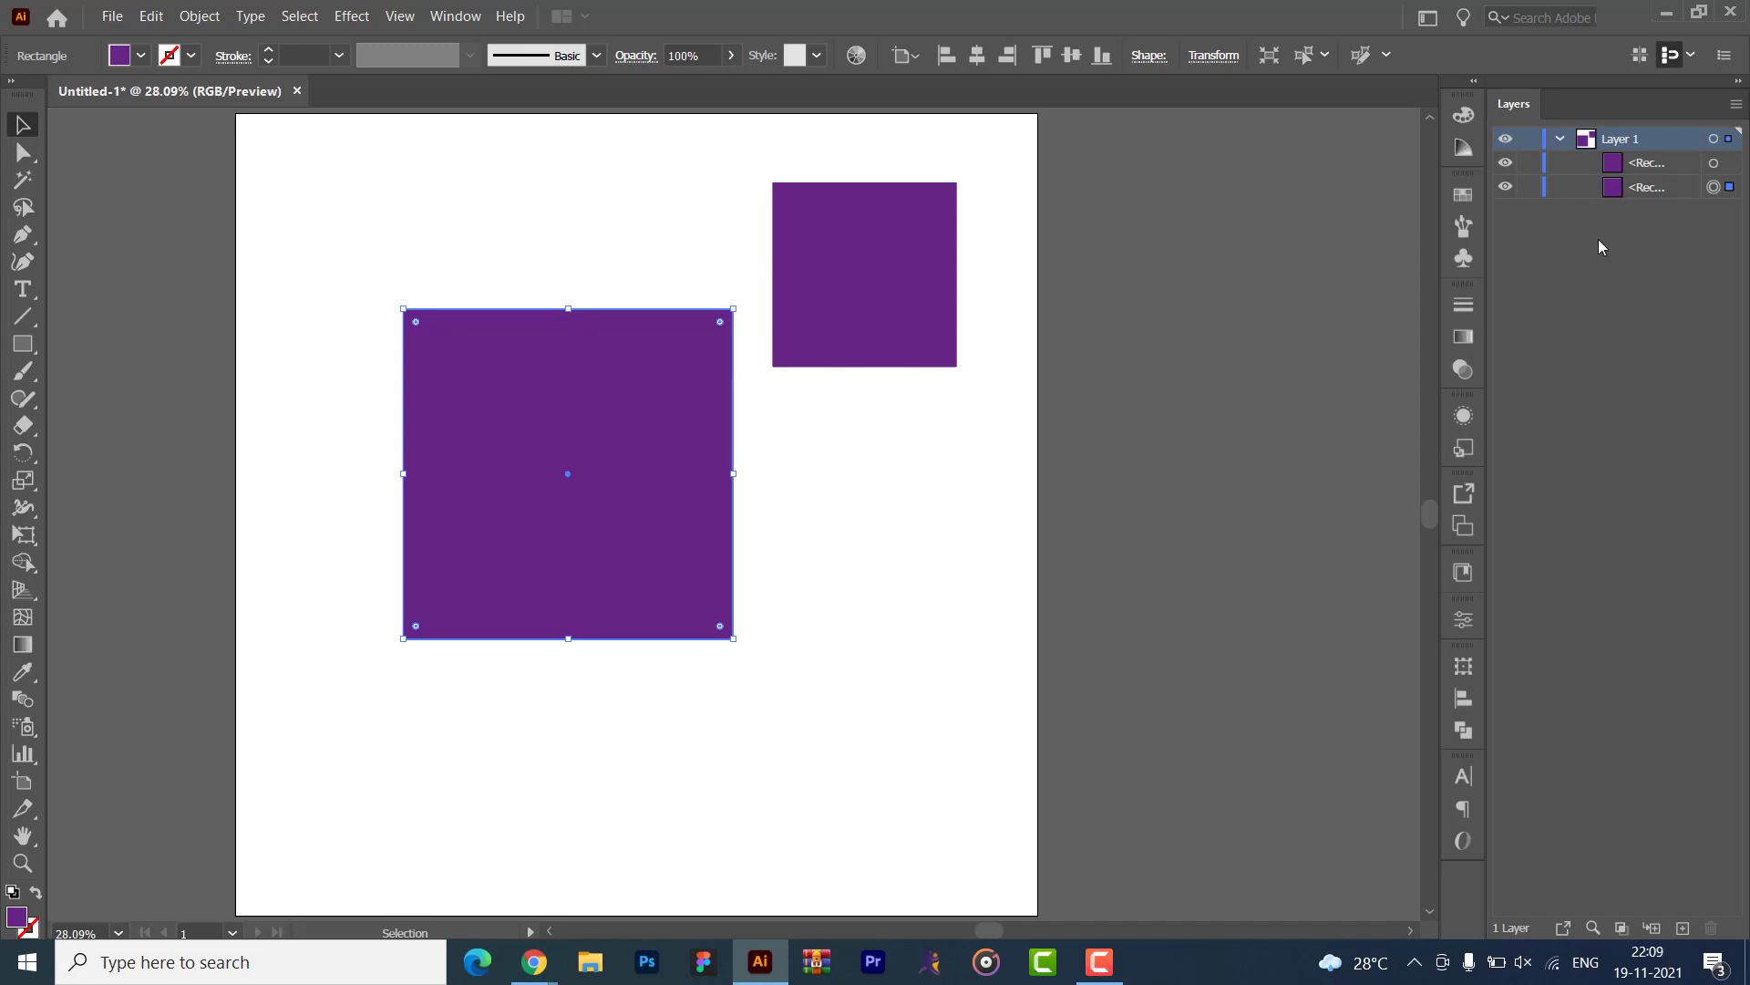
left_click(1683, 927)
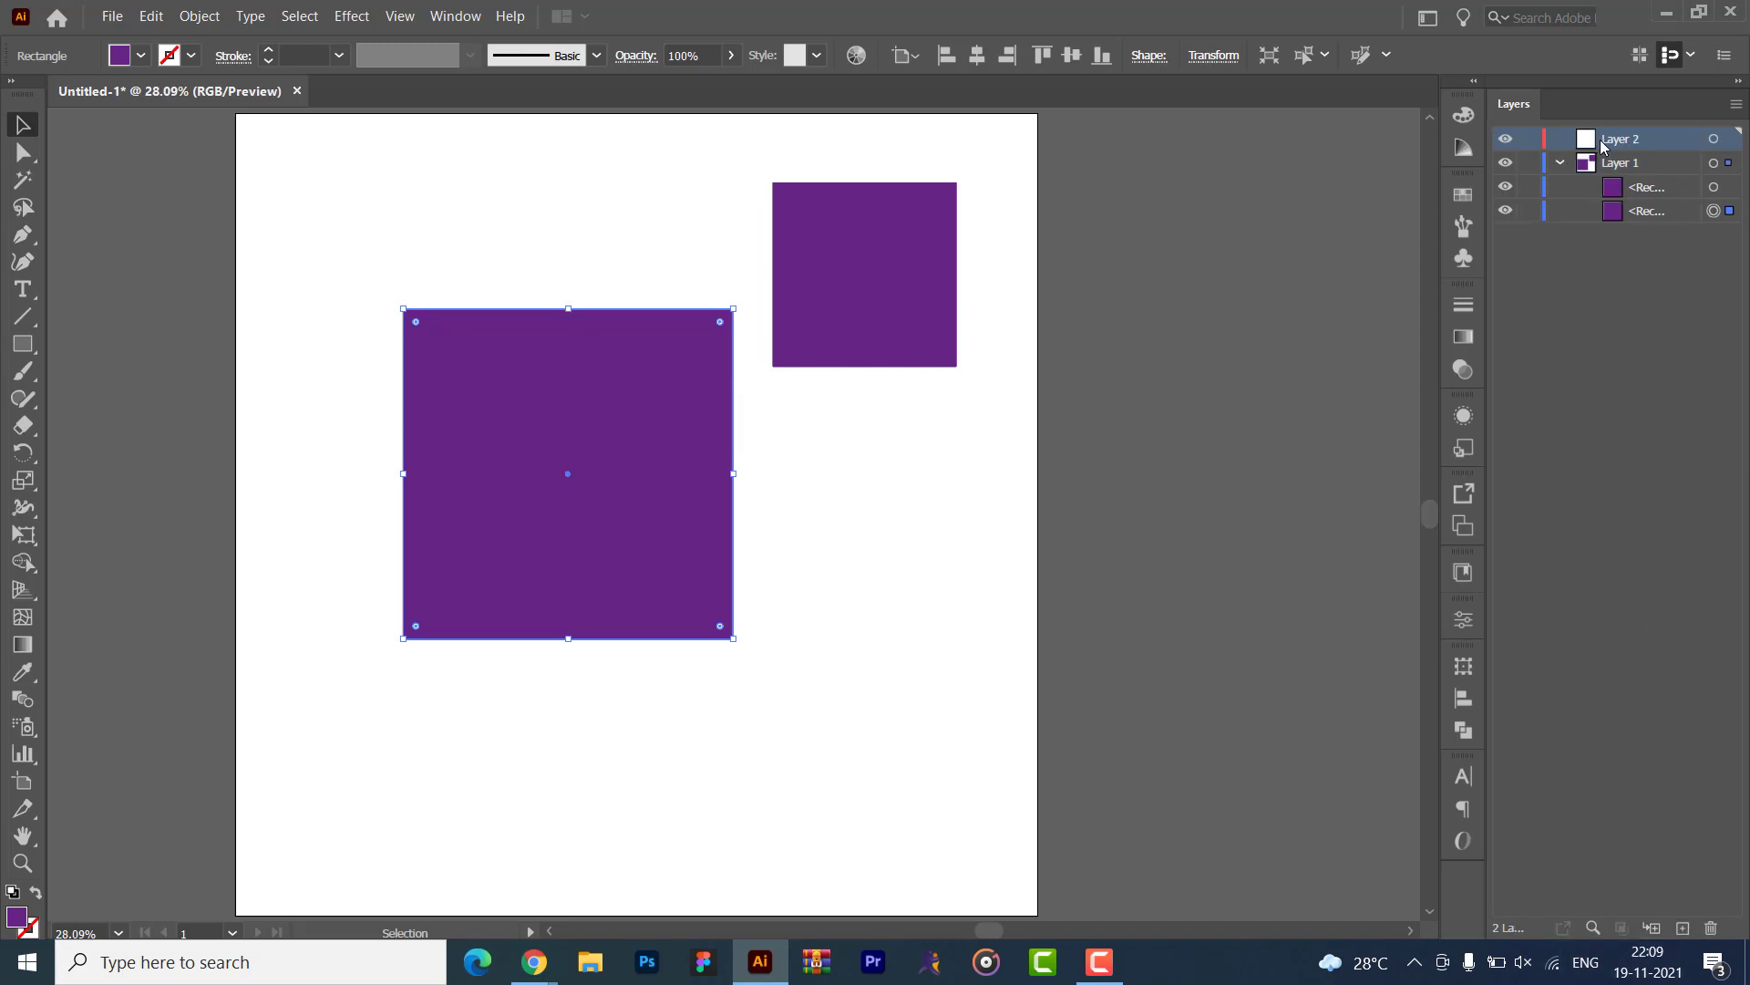
key("ctrl+z")
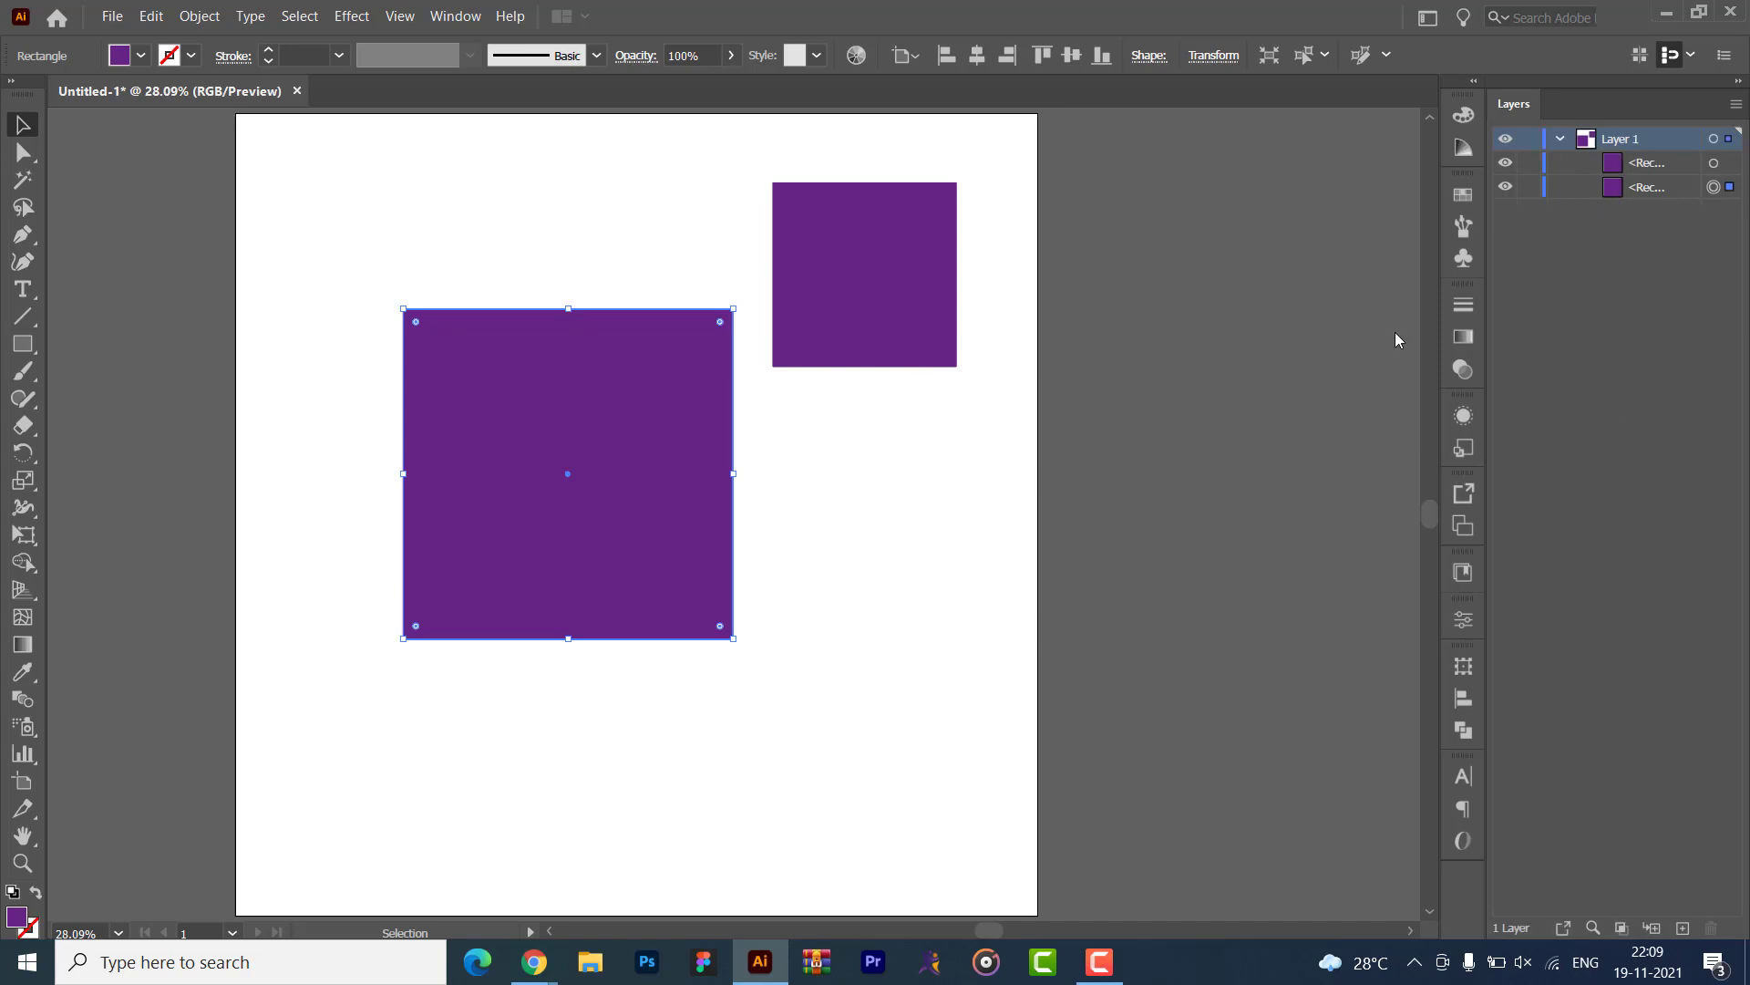
left_click(1561, 139)
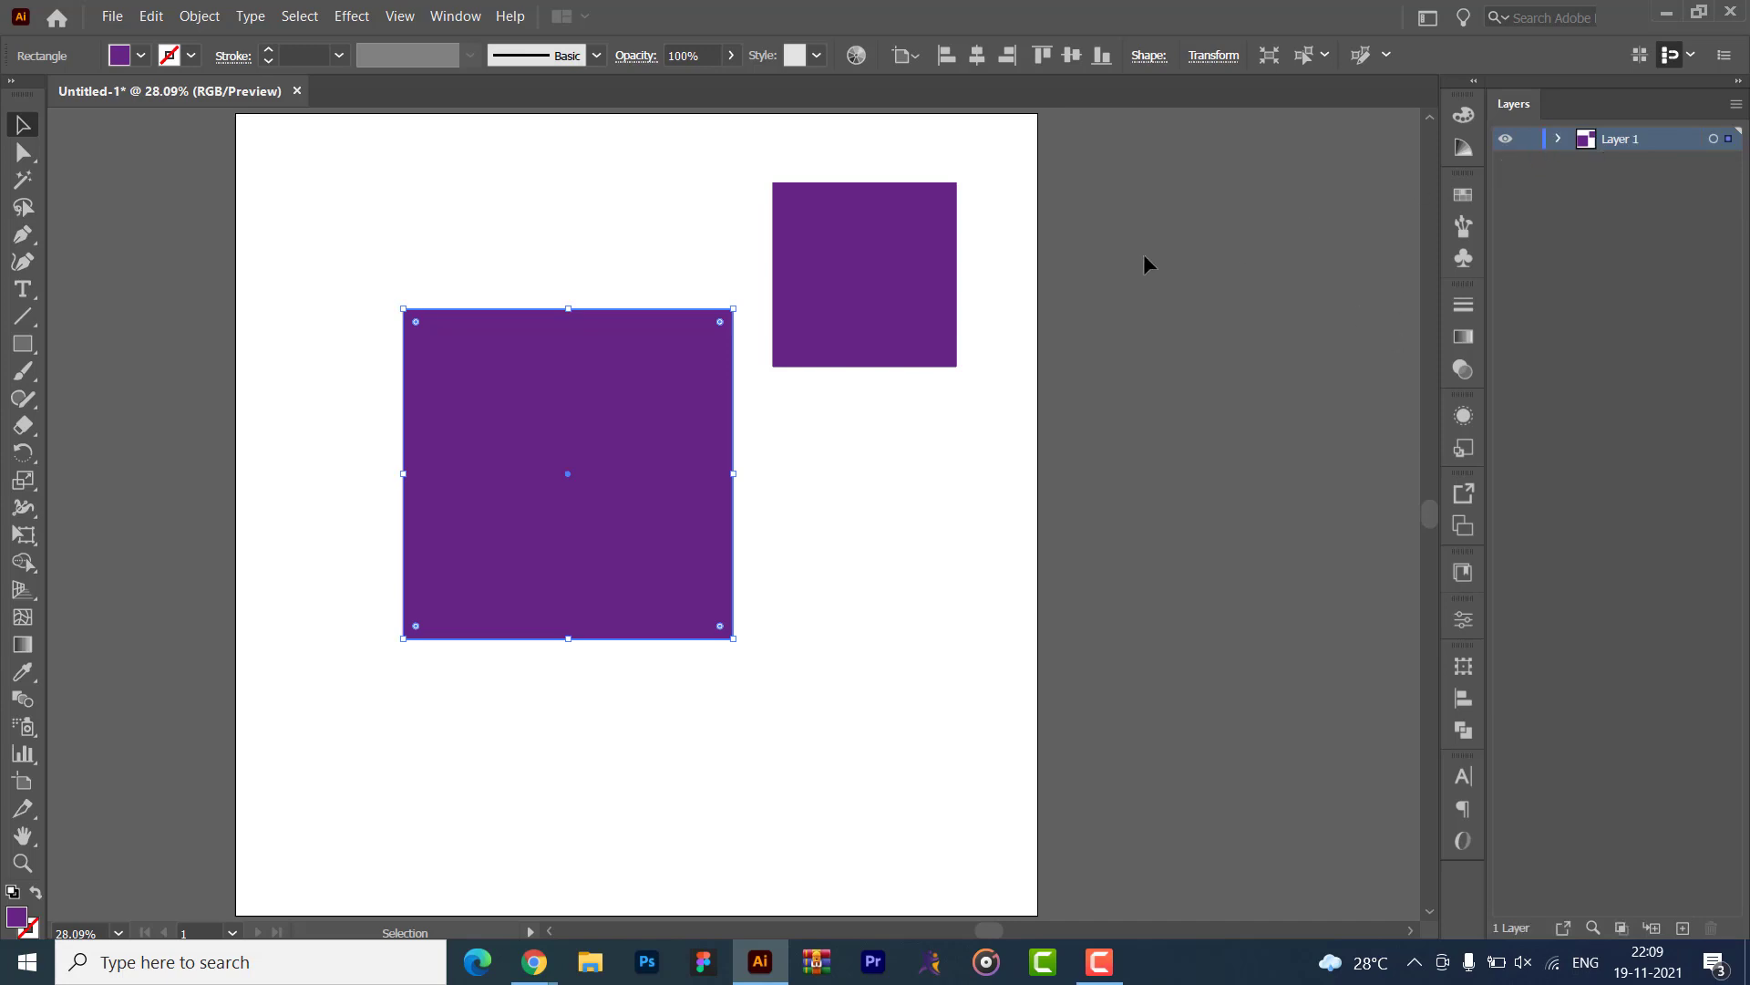
- Move the small square about 58 px left and 118 px down, and the large square about 156 px down
left_click_drag(850, 292, 818, 341)
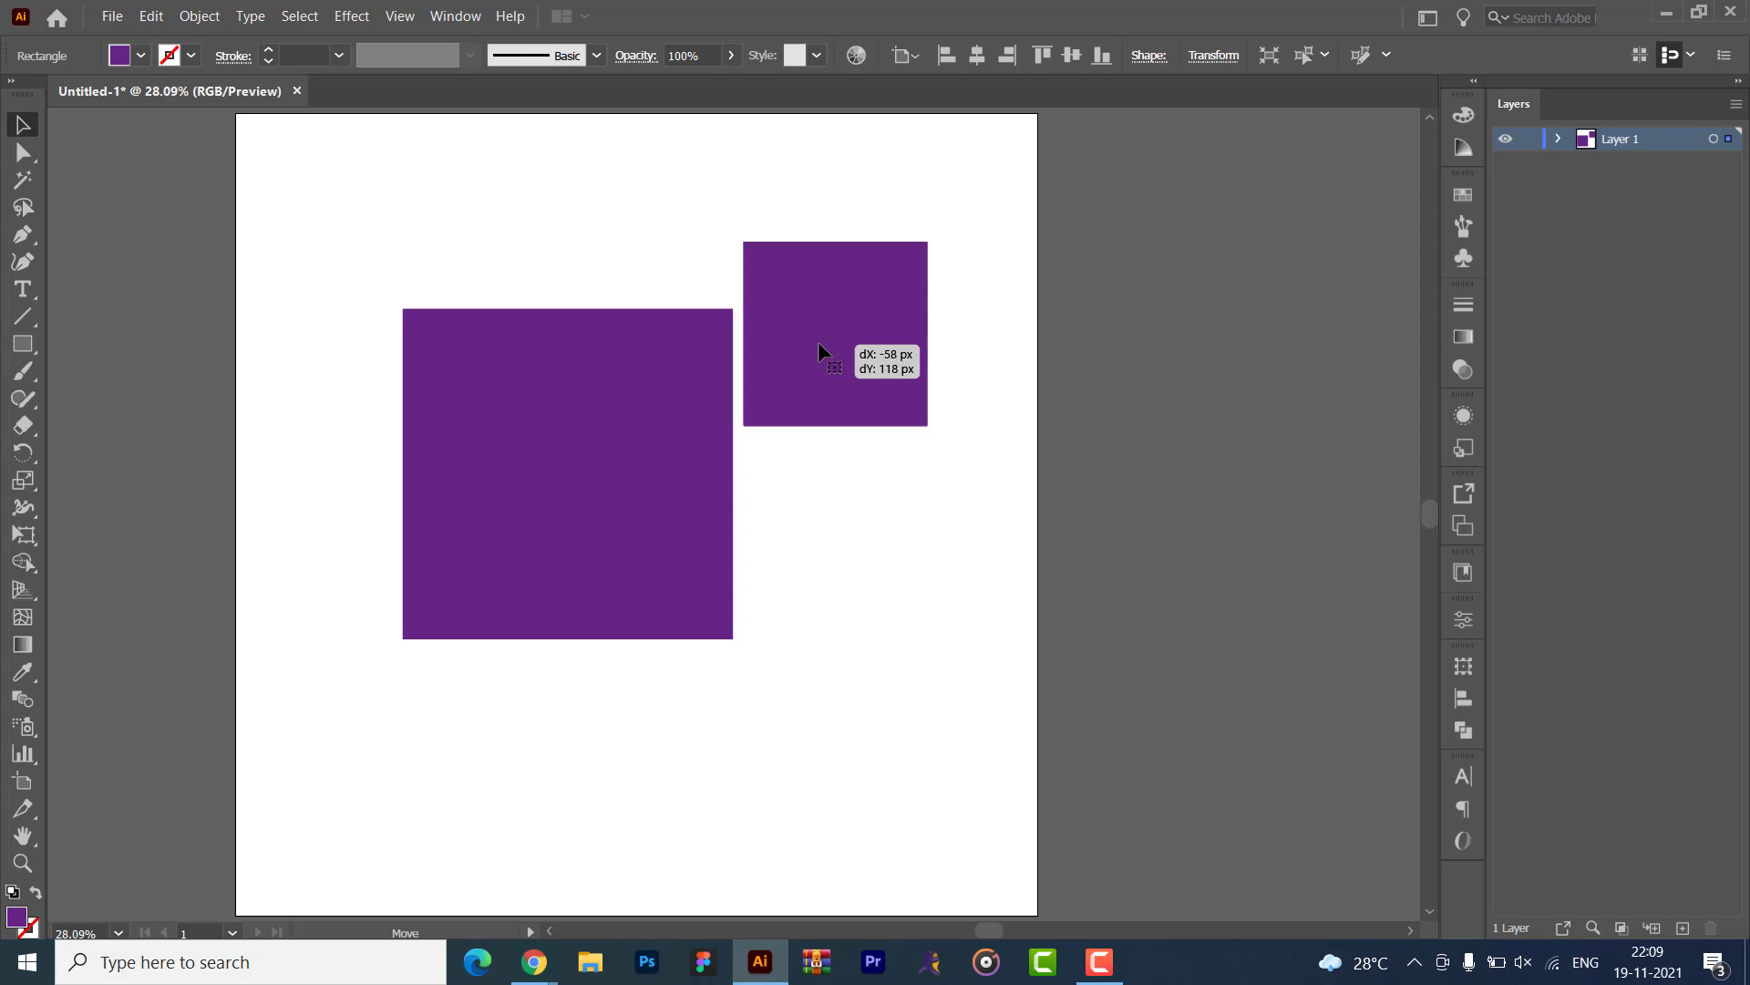
left_click(662, 334)
left_click_drag(637, 395, 633, 474)
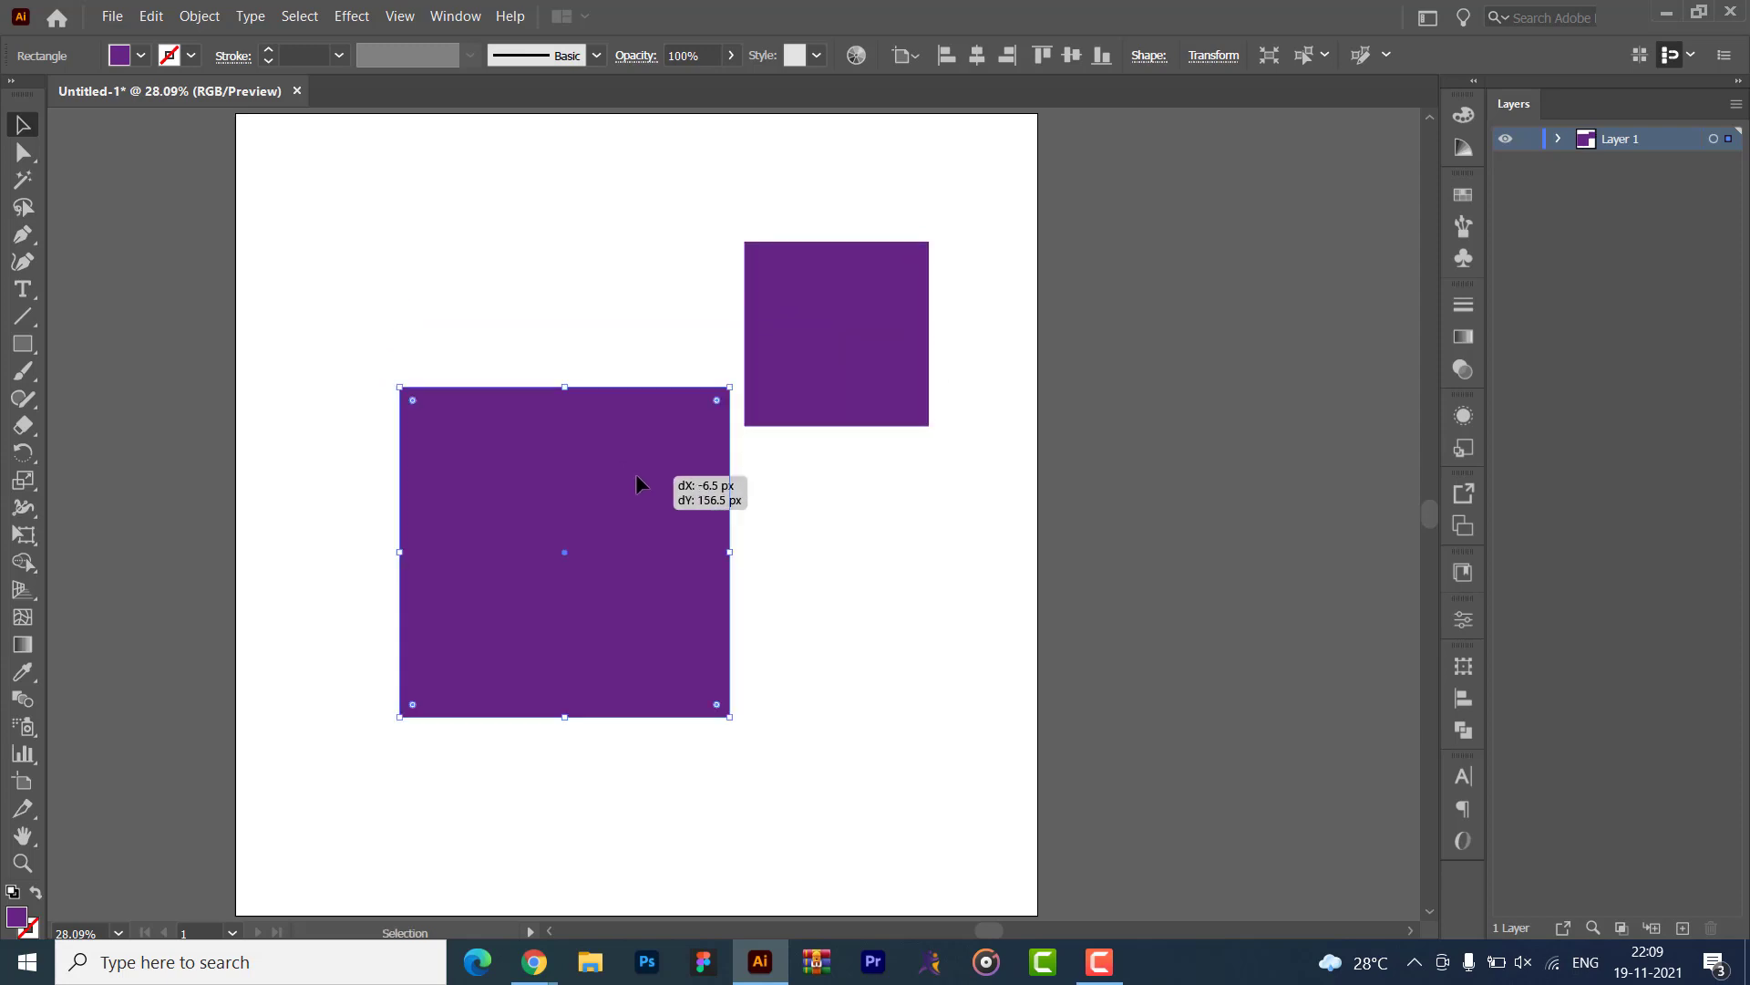
left_click(927, 510)
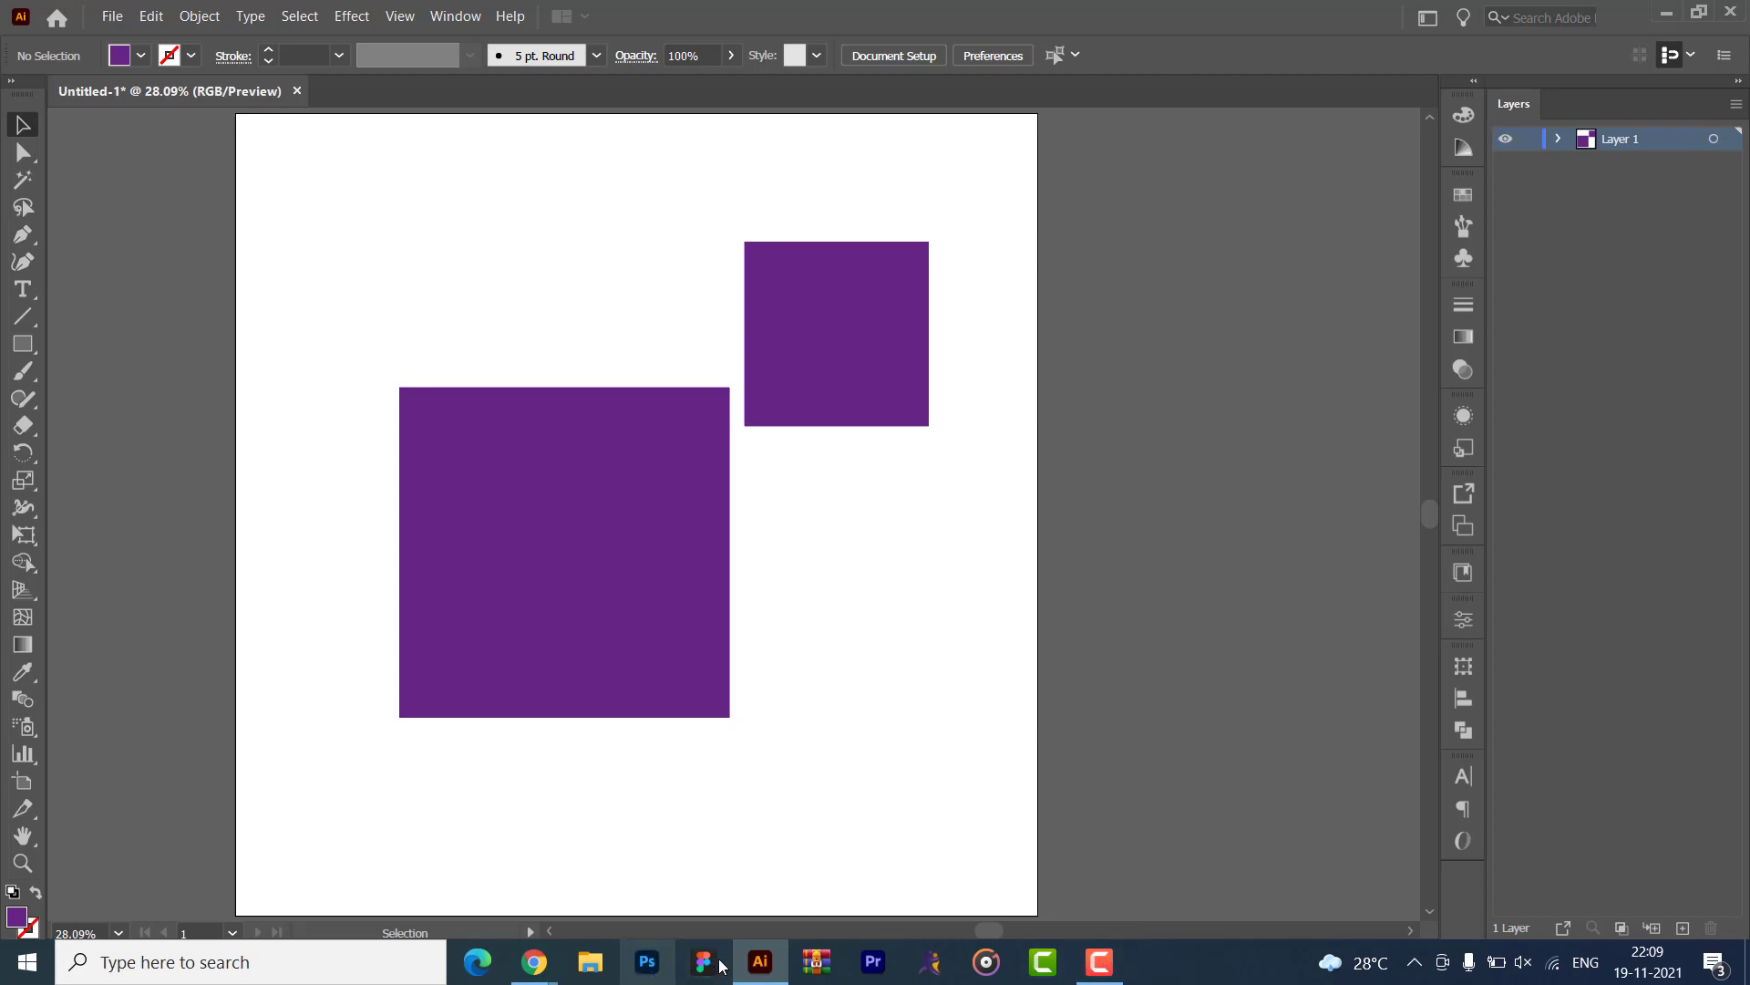
- Switch to Chrome and show the iStock infographic design template image in its own tab
mouse_move(560, 968)
left_click(410, 866)
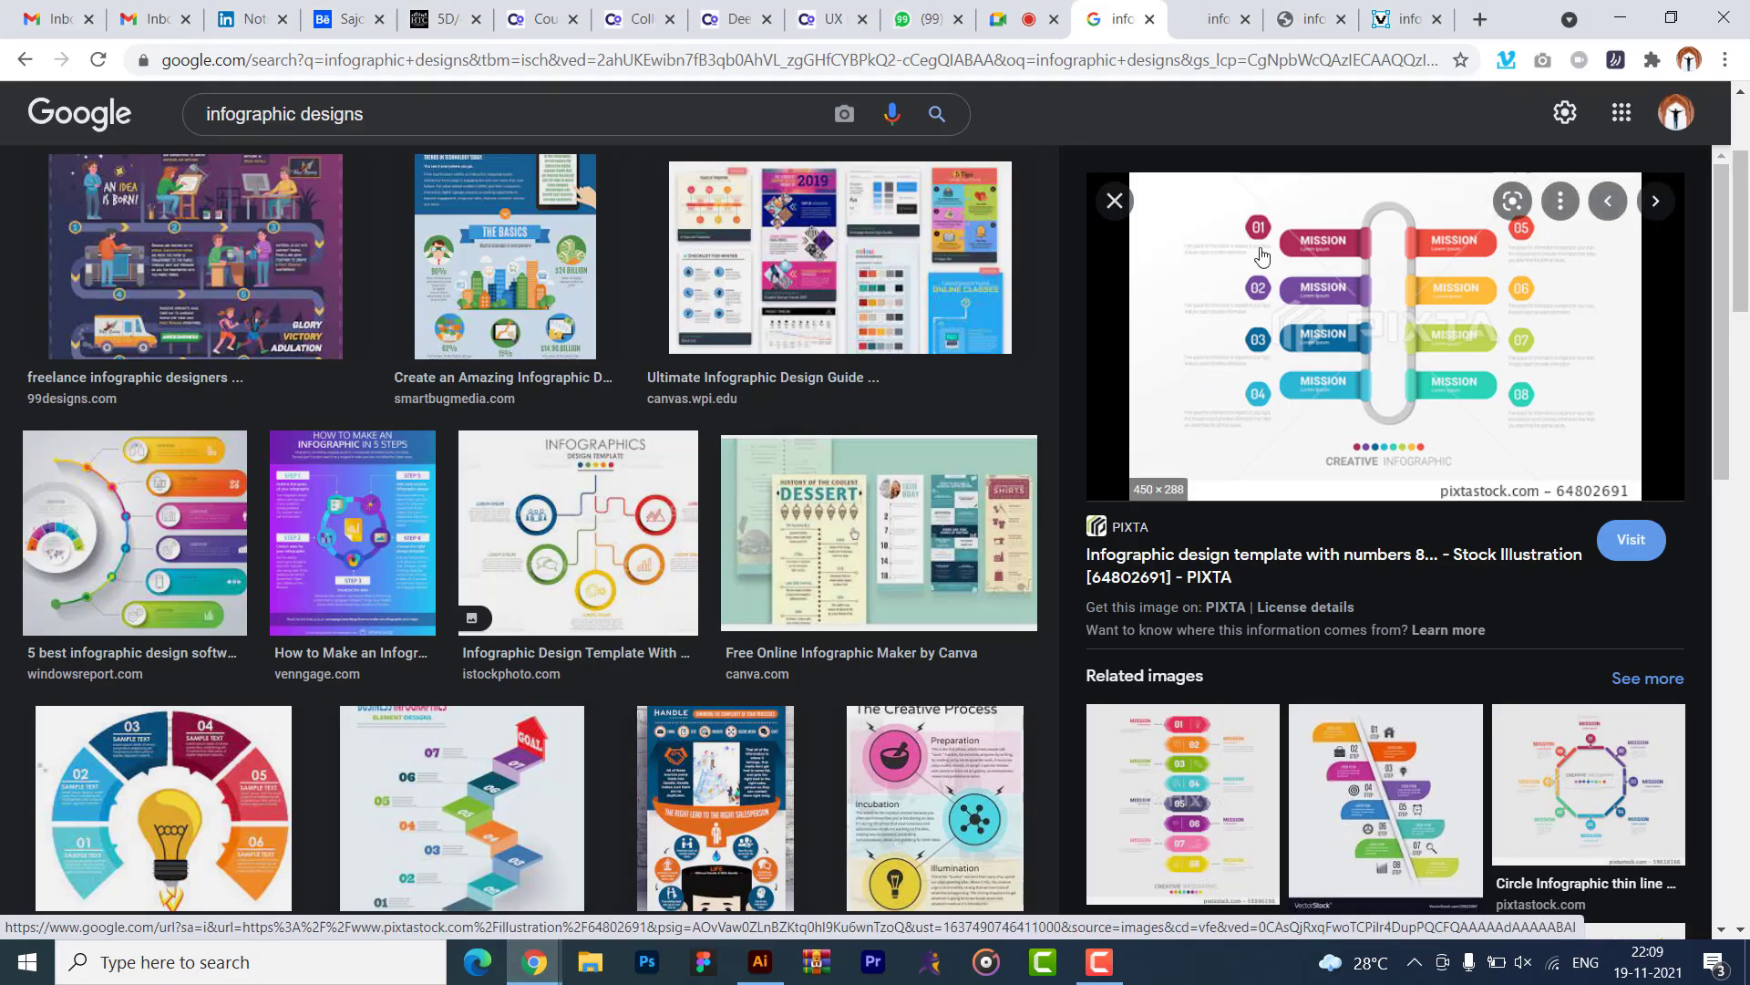
left_click(1367, 352)
left_click(920, 588)
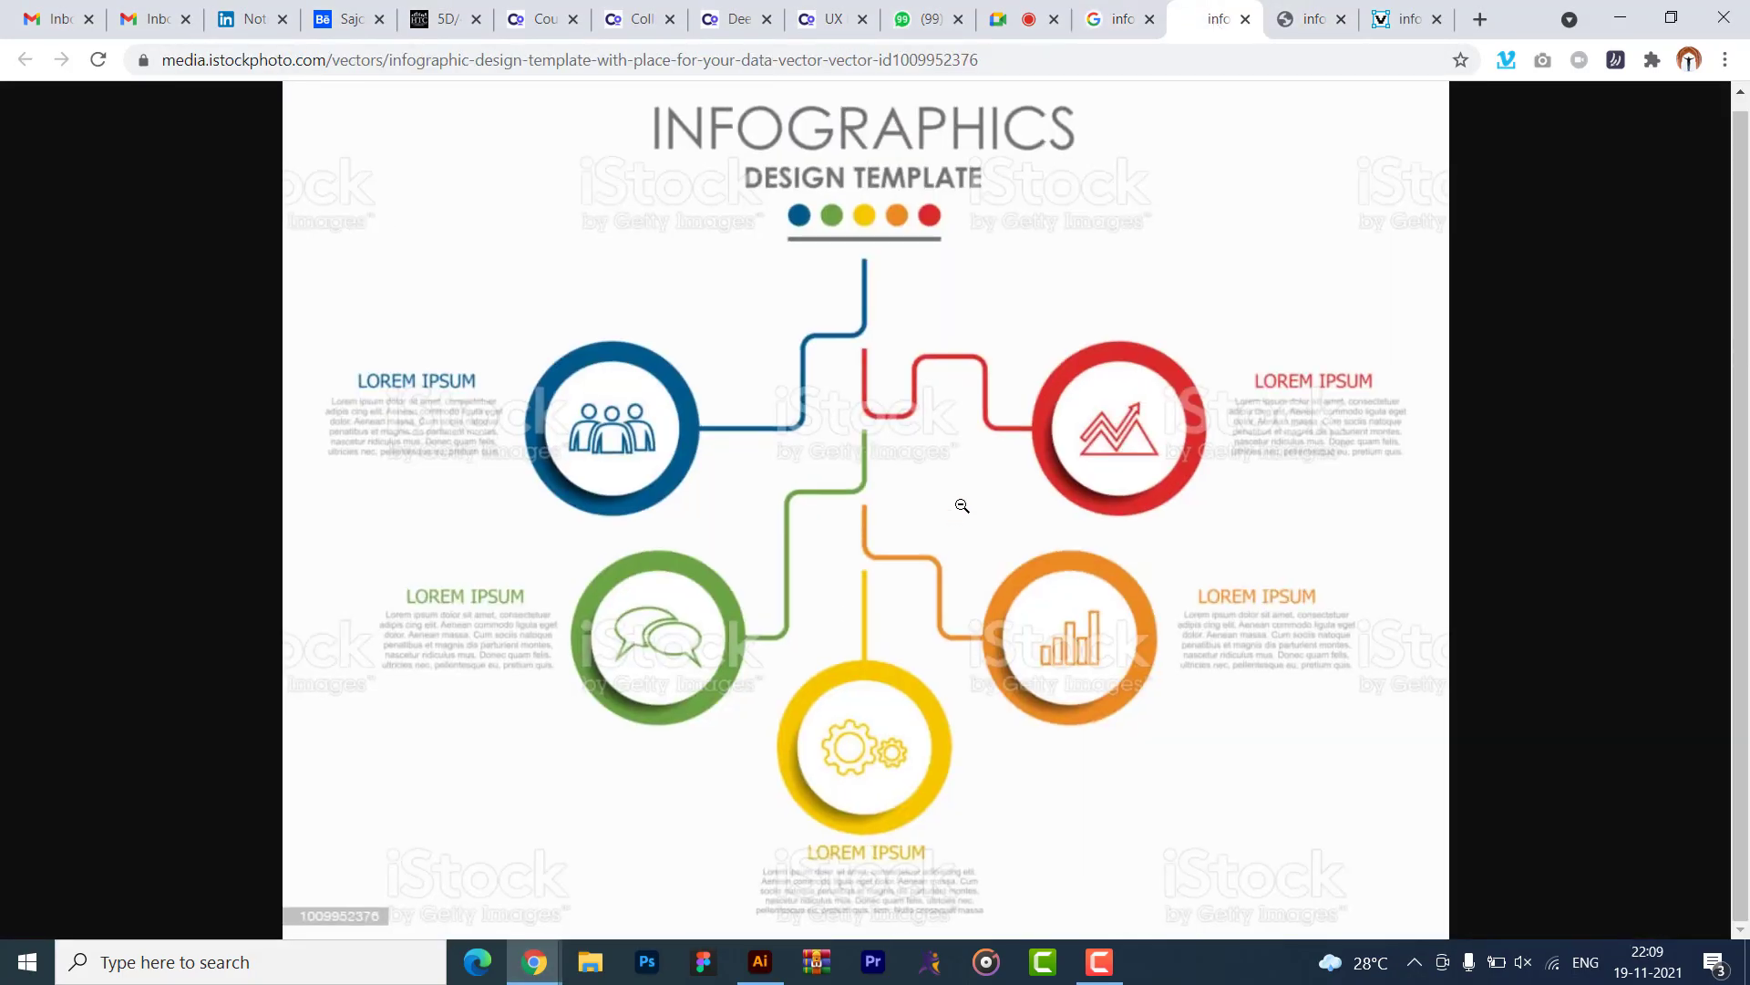
left_click(962, 505)
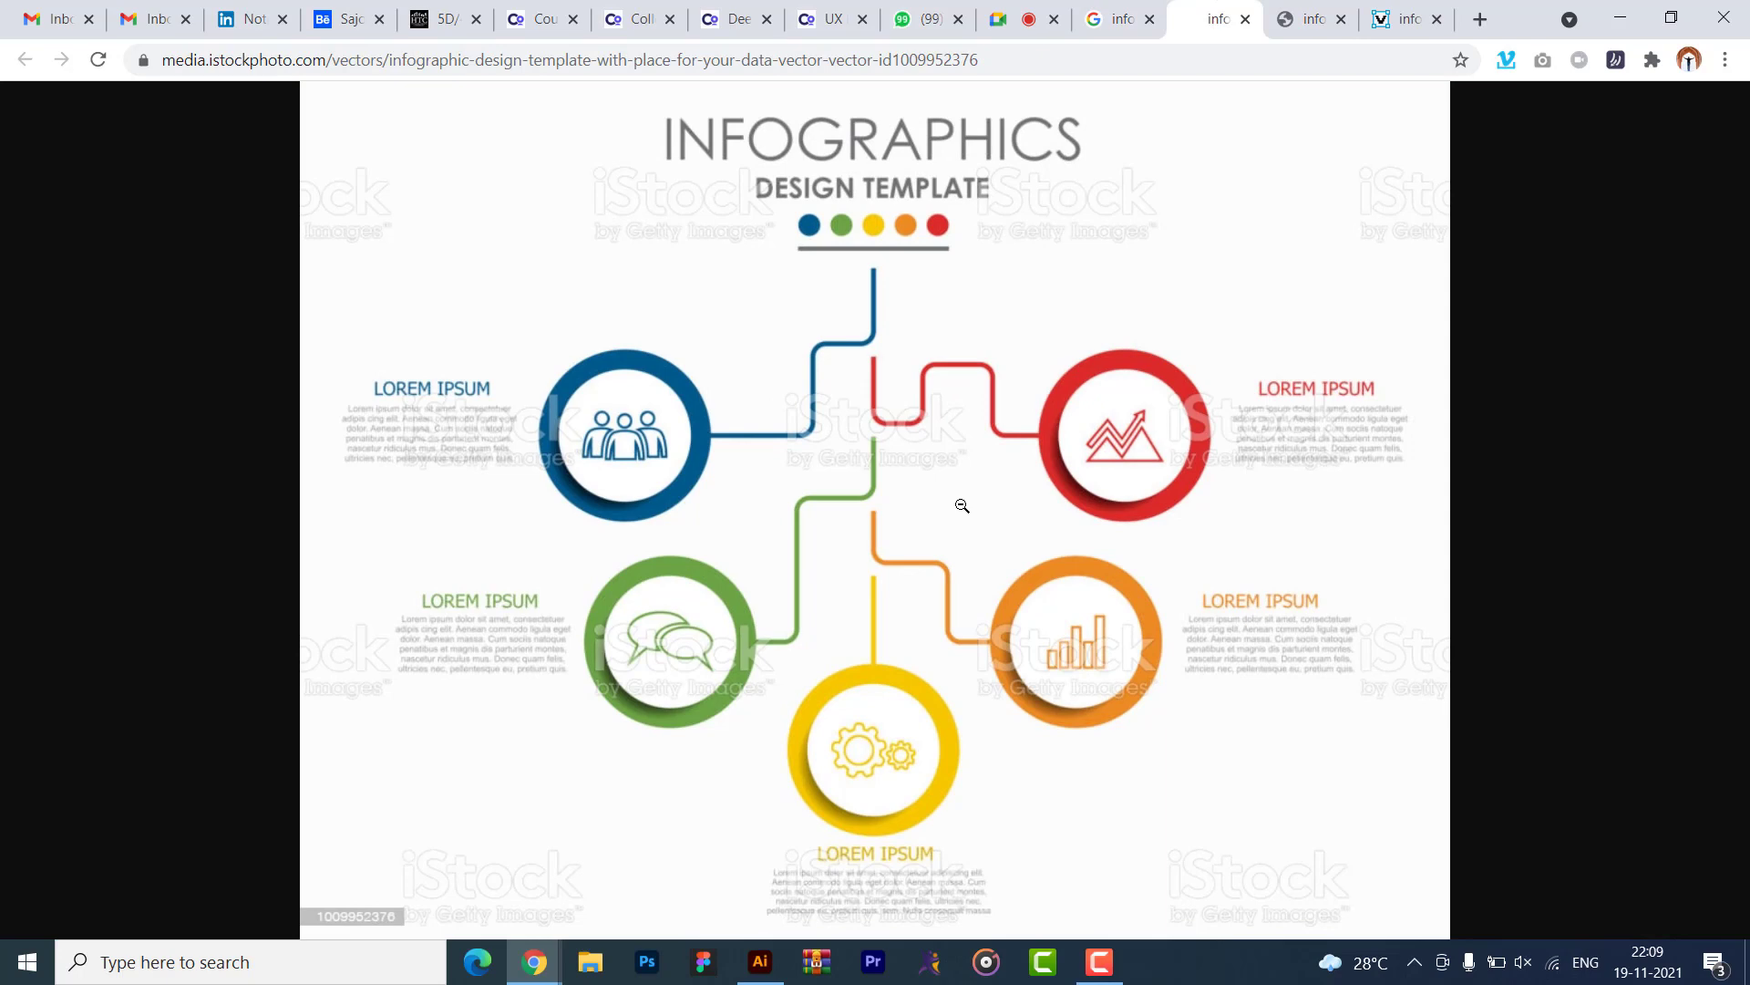
- Magnify the iStock infographic to examine its pixel quality, reset the zoom to 100% and switch back to Illustrator
scroll(961, 505, "up", 8)
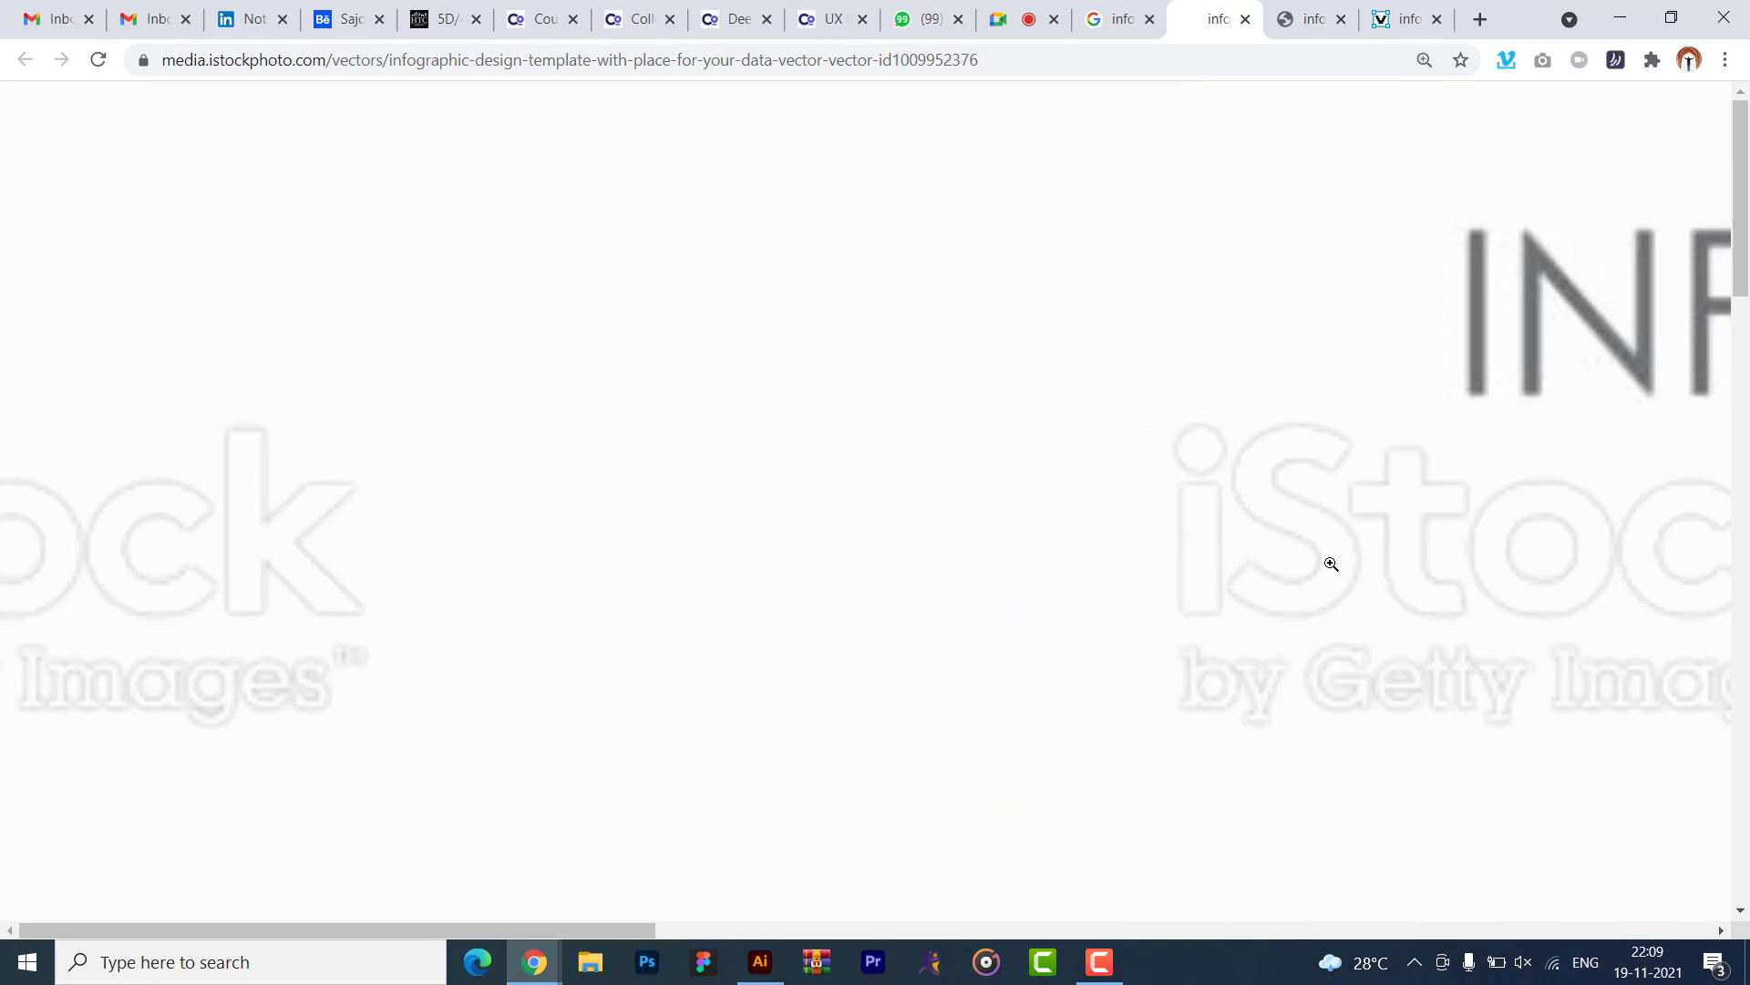
scroll(1317, 598, "down", 10)
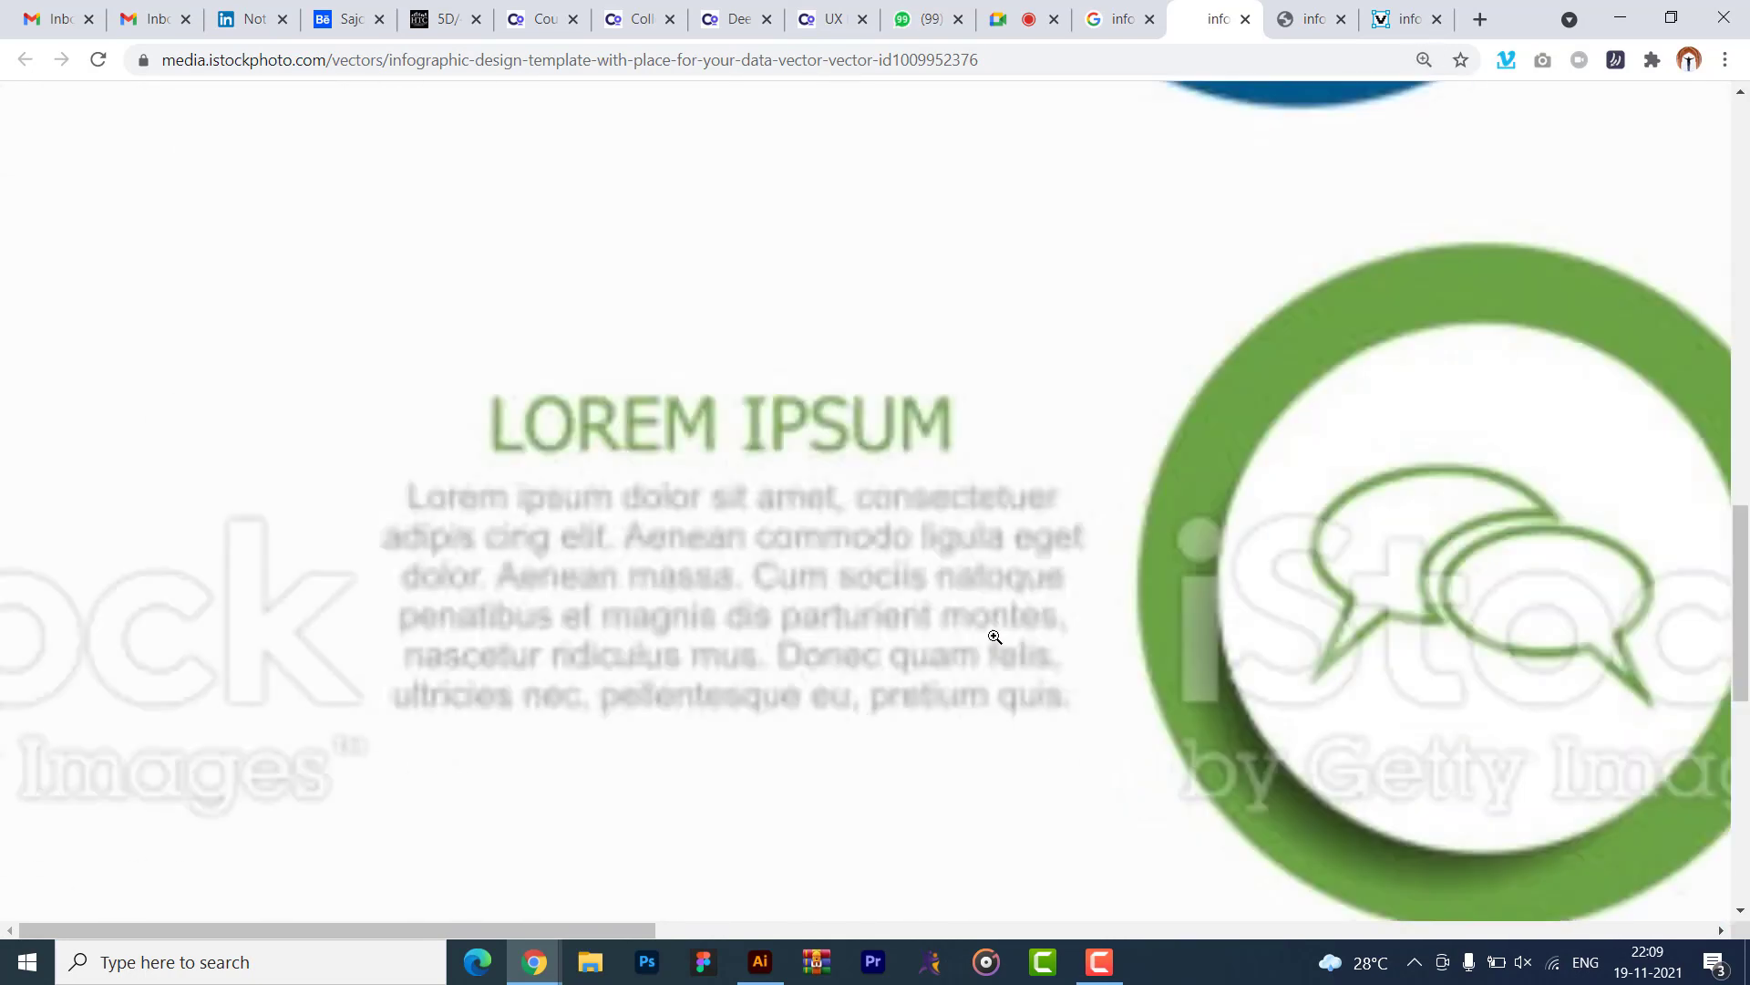
scroll(753, 220, "up", 1)
right_click(1219, 330)
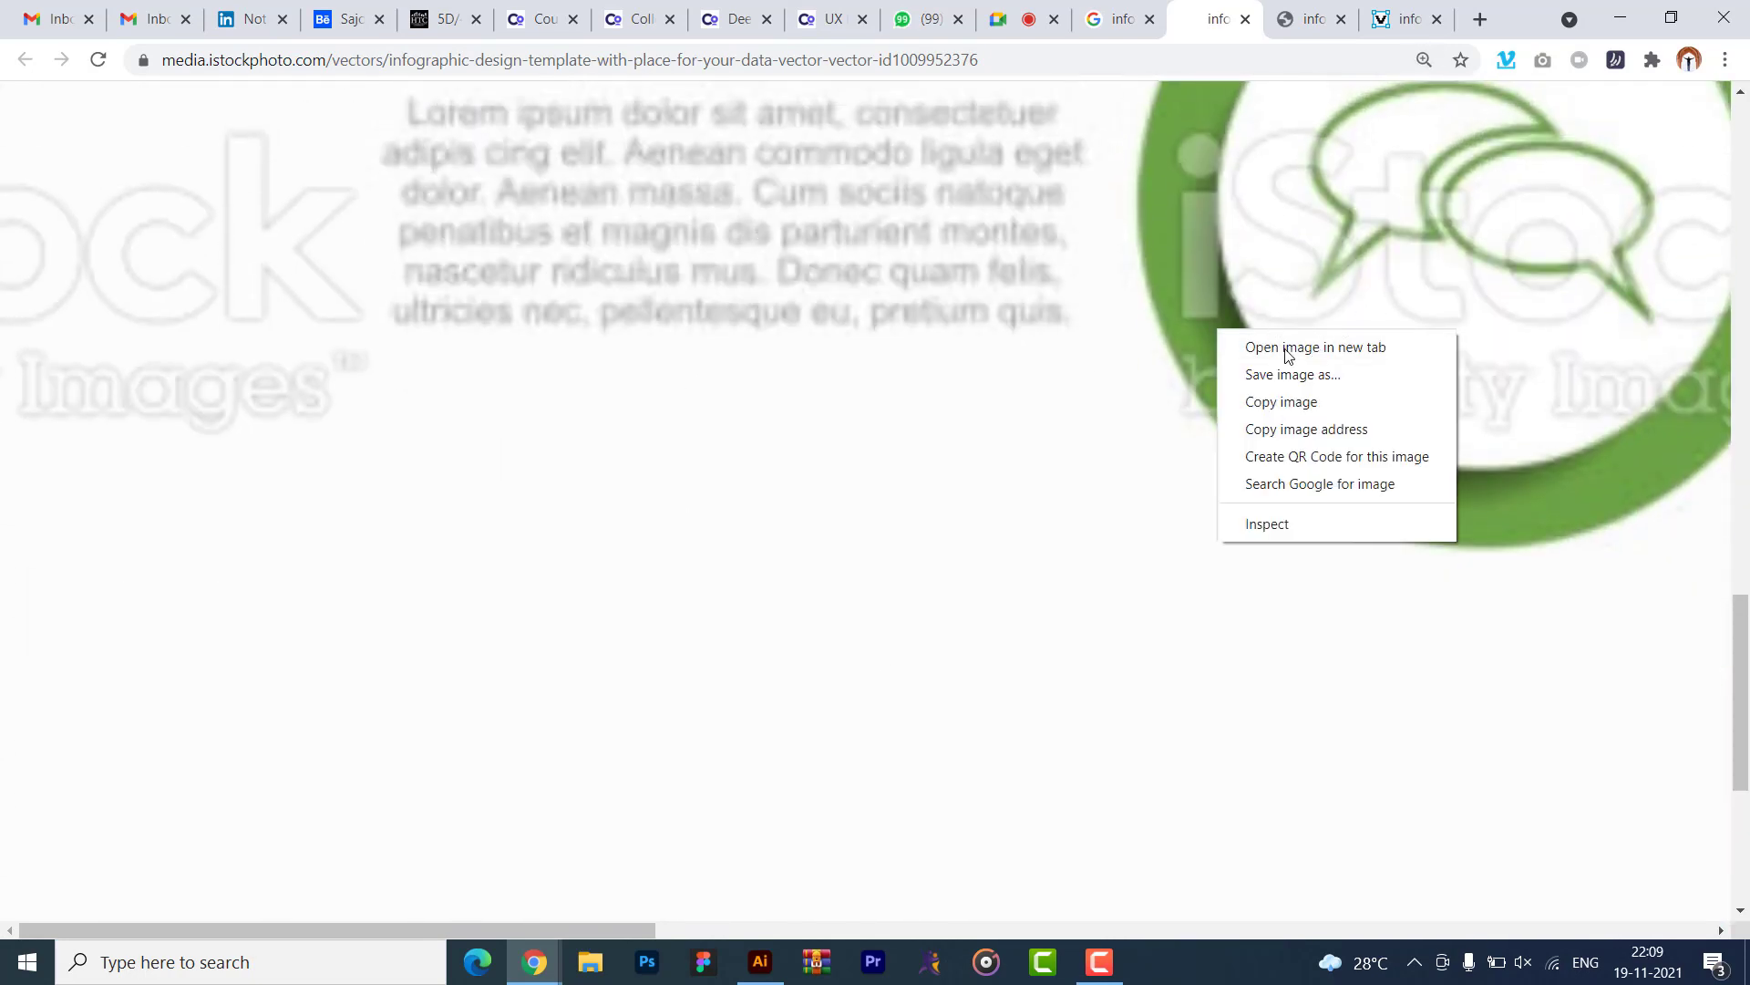
left_click(1093, 310)
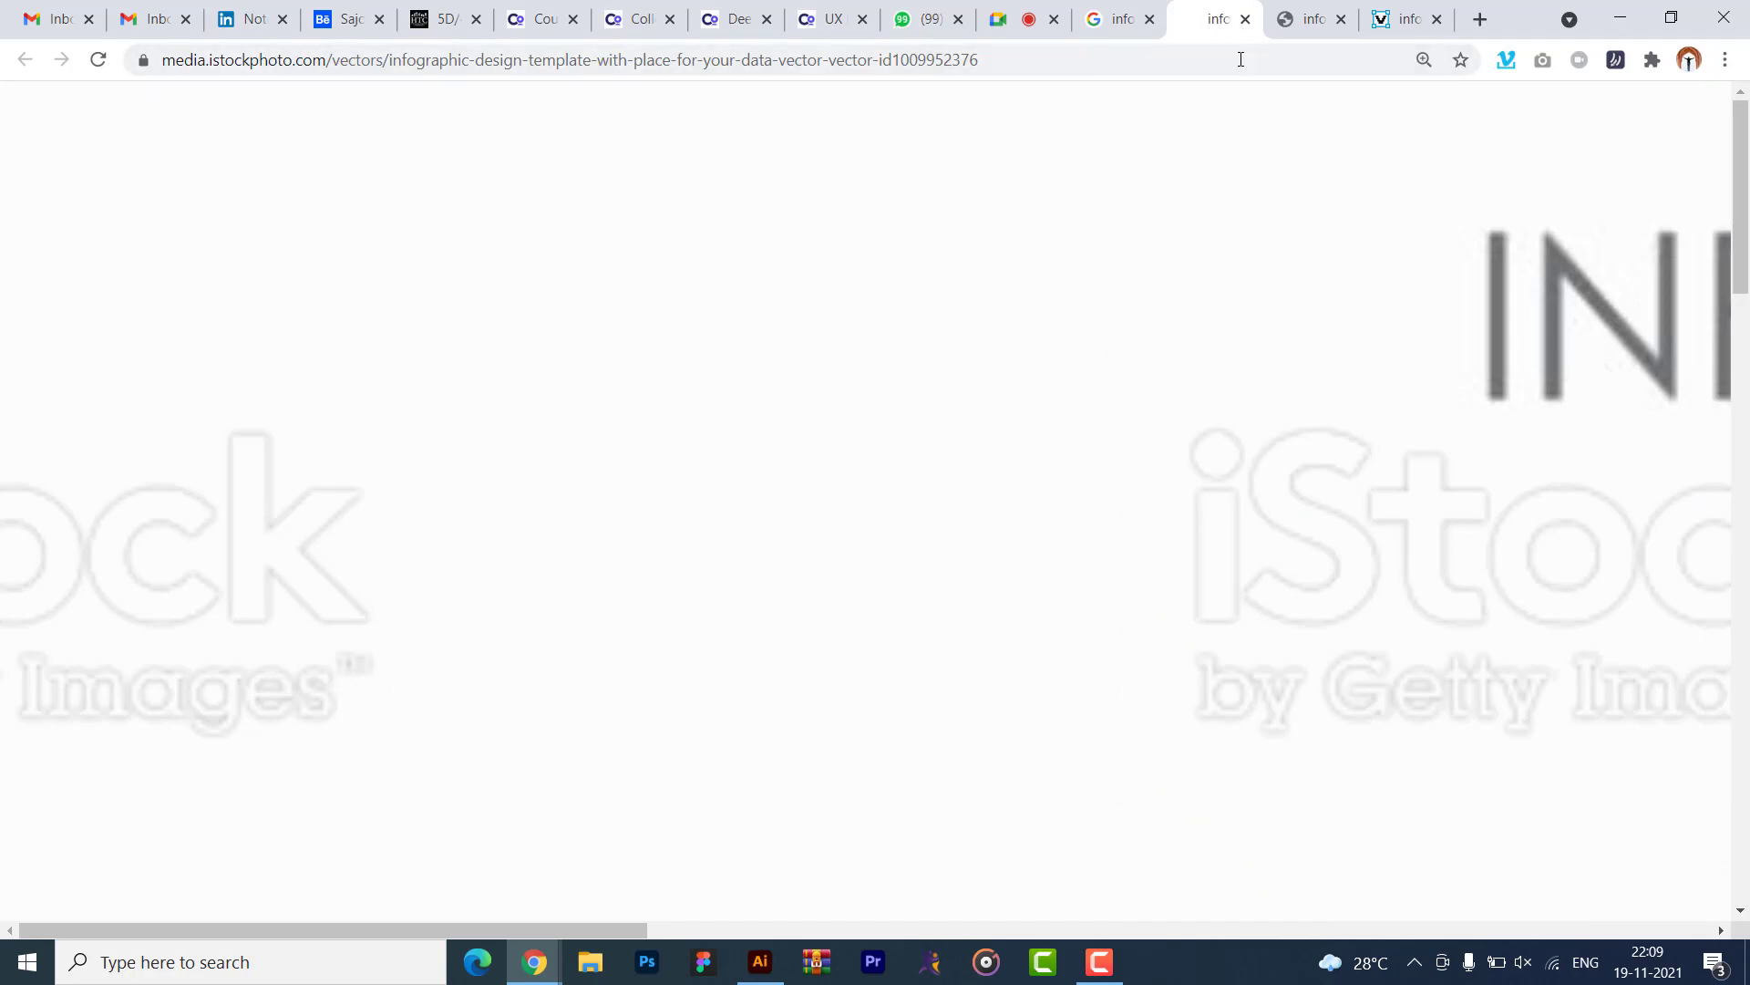
key("ctrl+0")
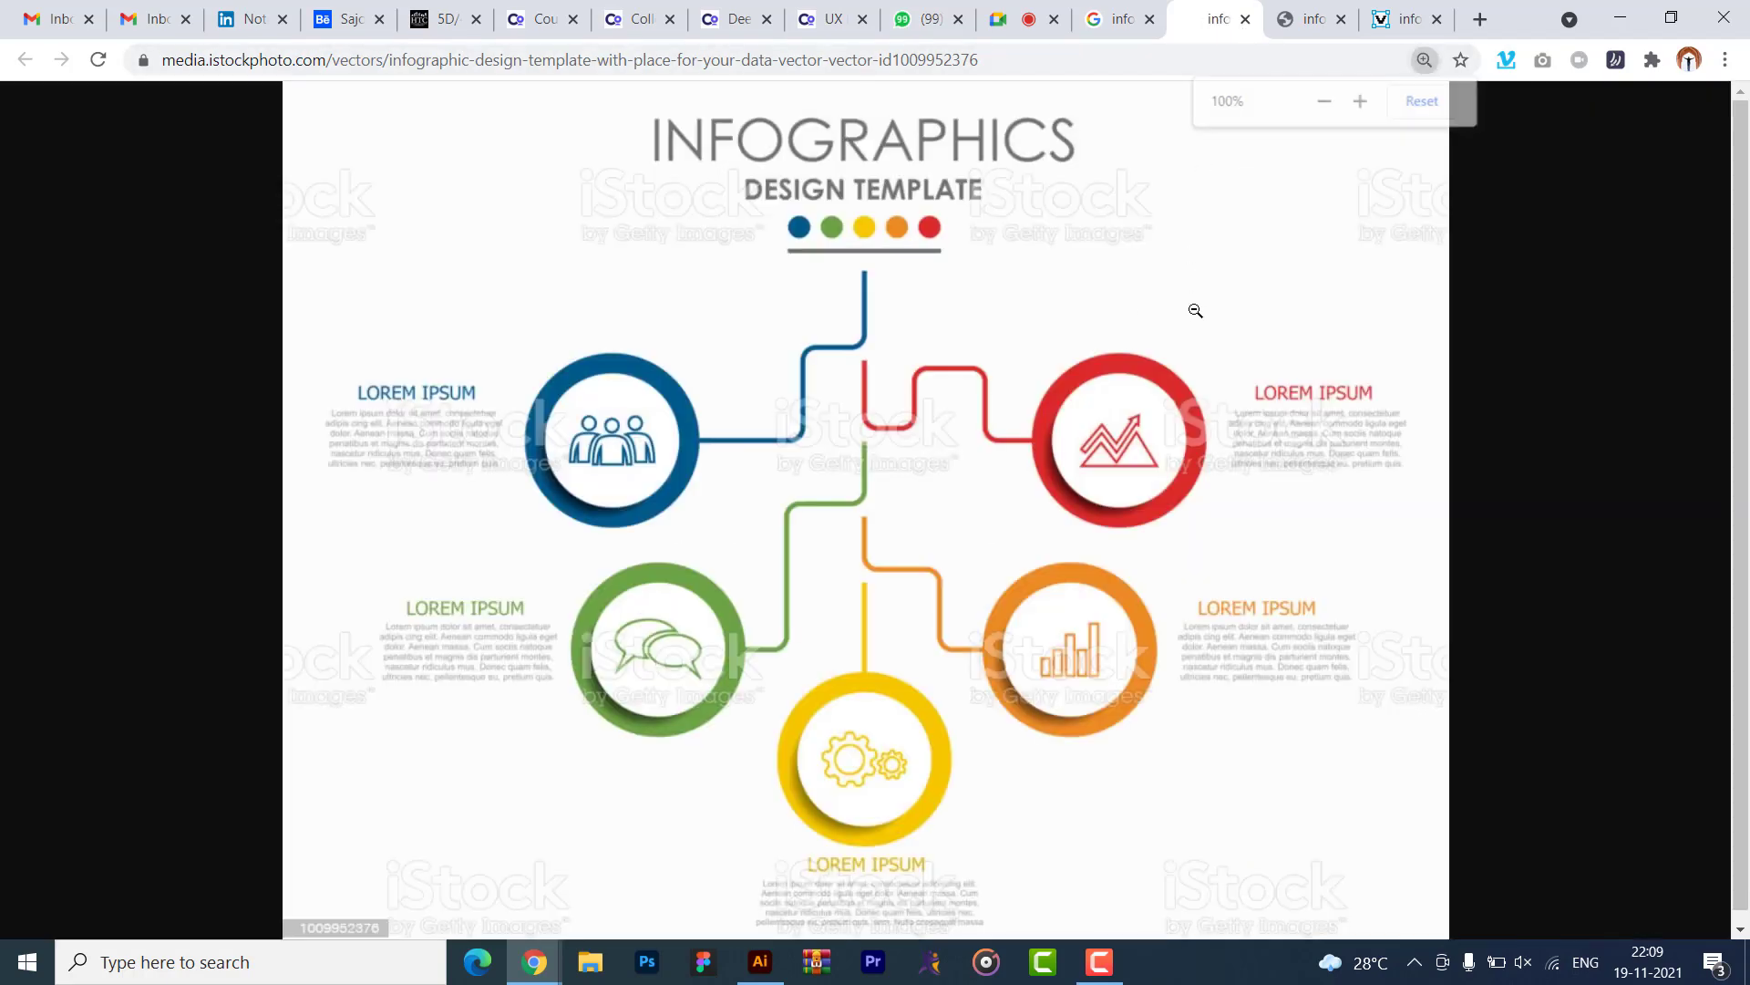
key("alt+Tab")
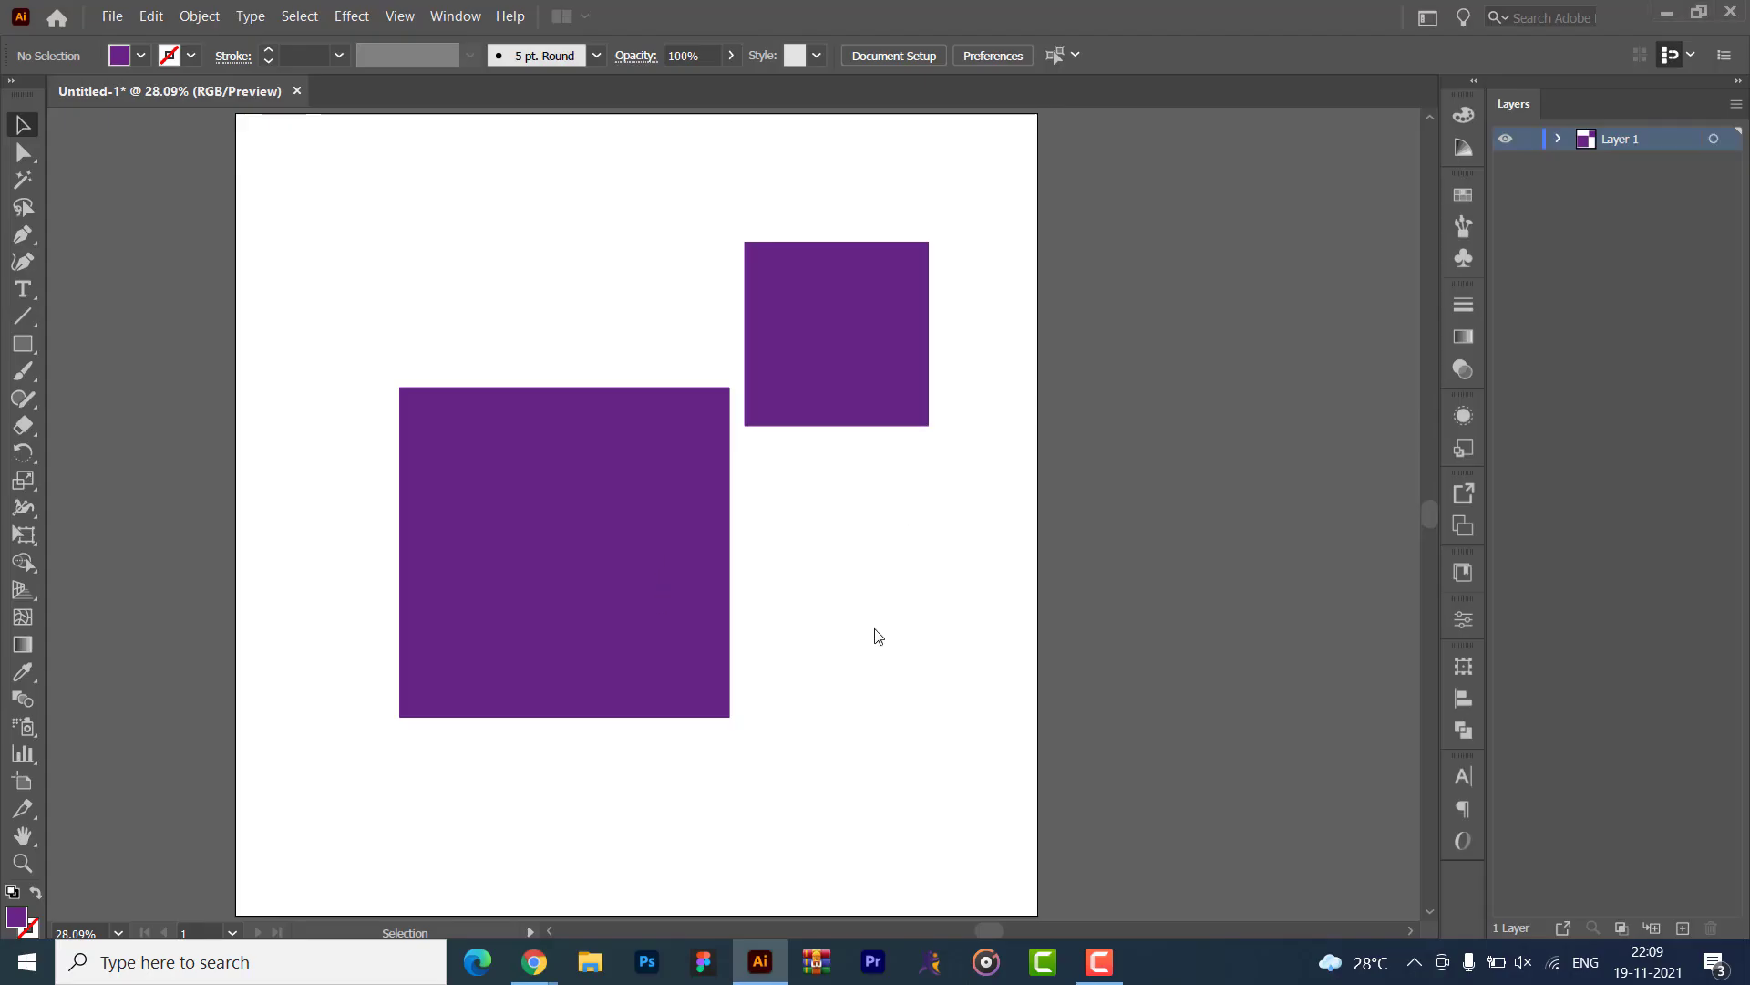
- Select the large purple square and magnify it to 400% to examine how sharp its vector edges stay
left_click(642, 551)
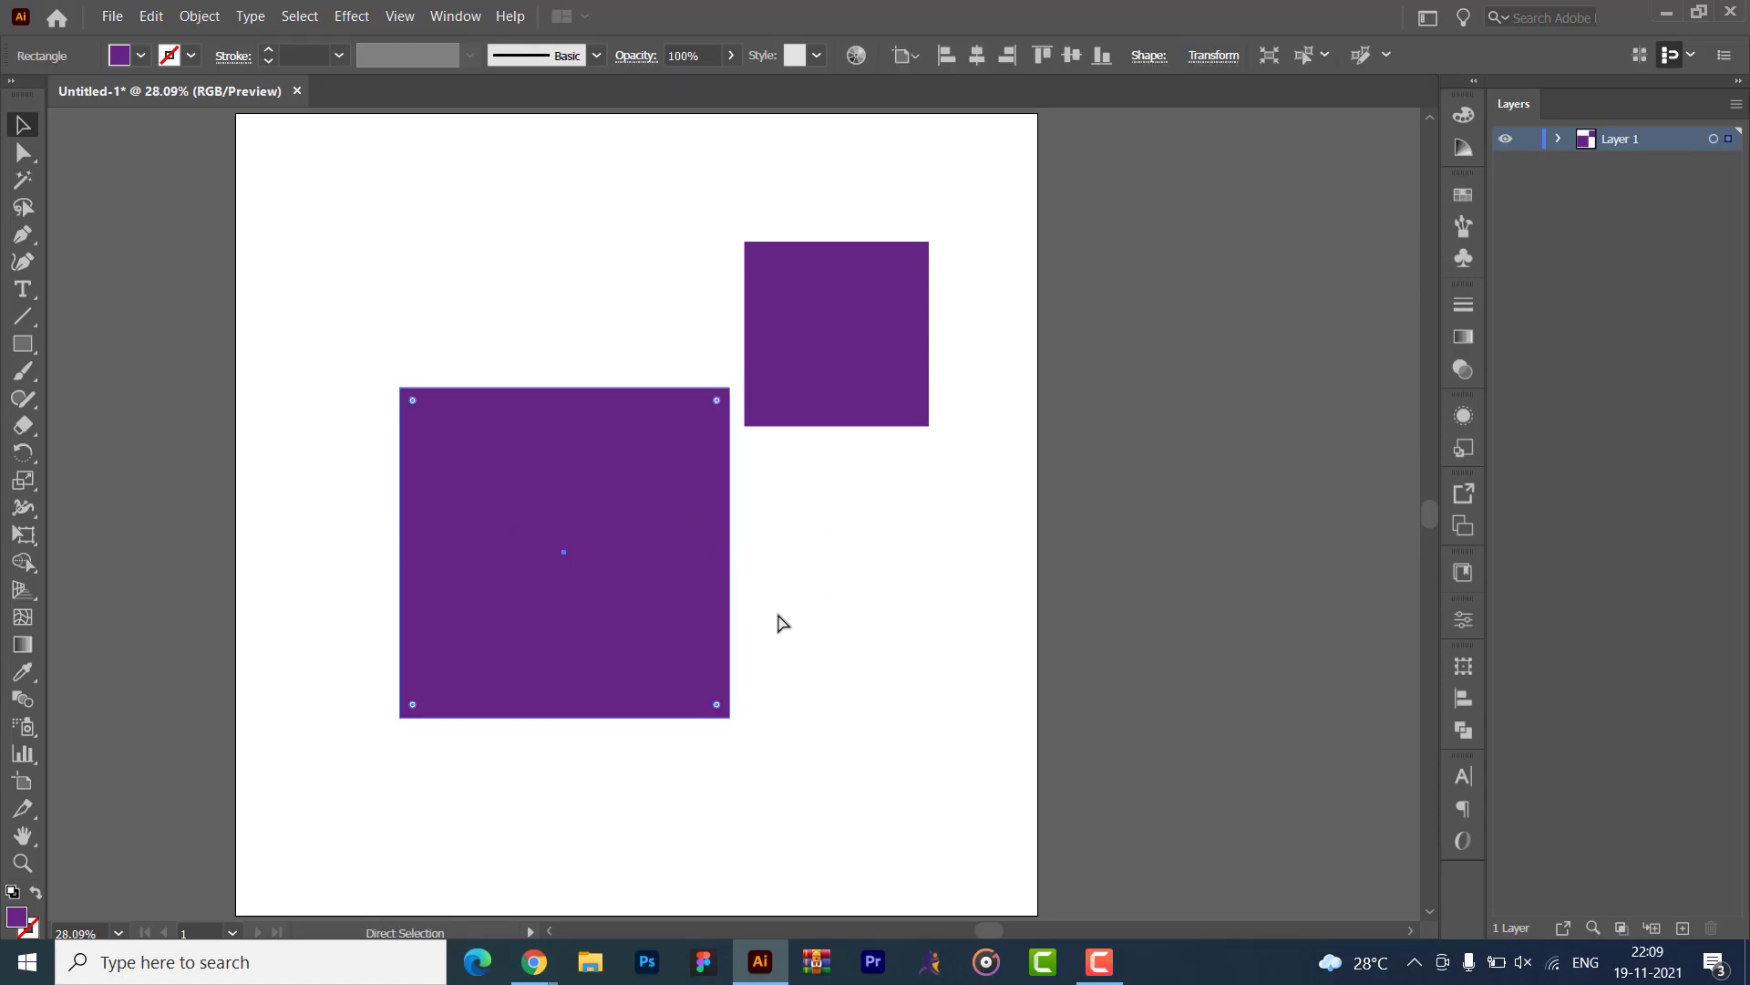
key("ctrl+plus")
key("ctrl+plus")
key("ctrl+plus")
key("ctrl+plus")
key("ctrl+plus")
key("ctrl+plus")
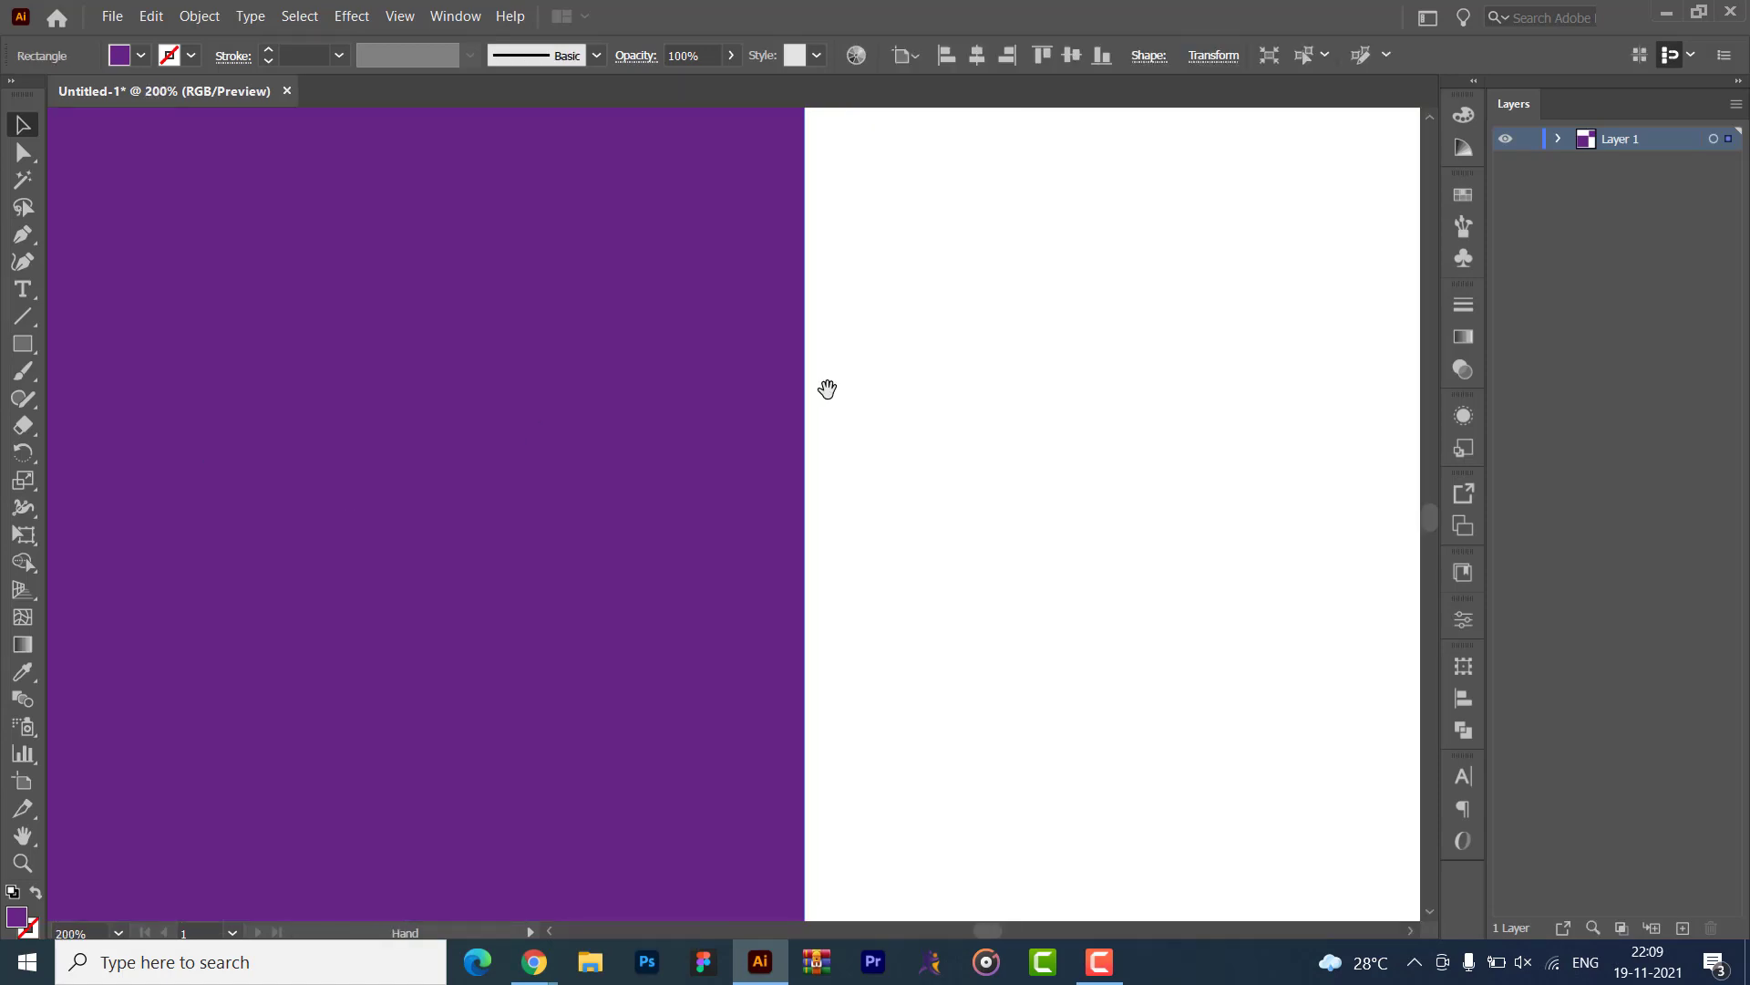
key("ctrl+plus")
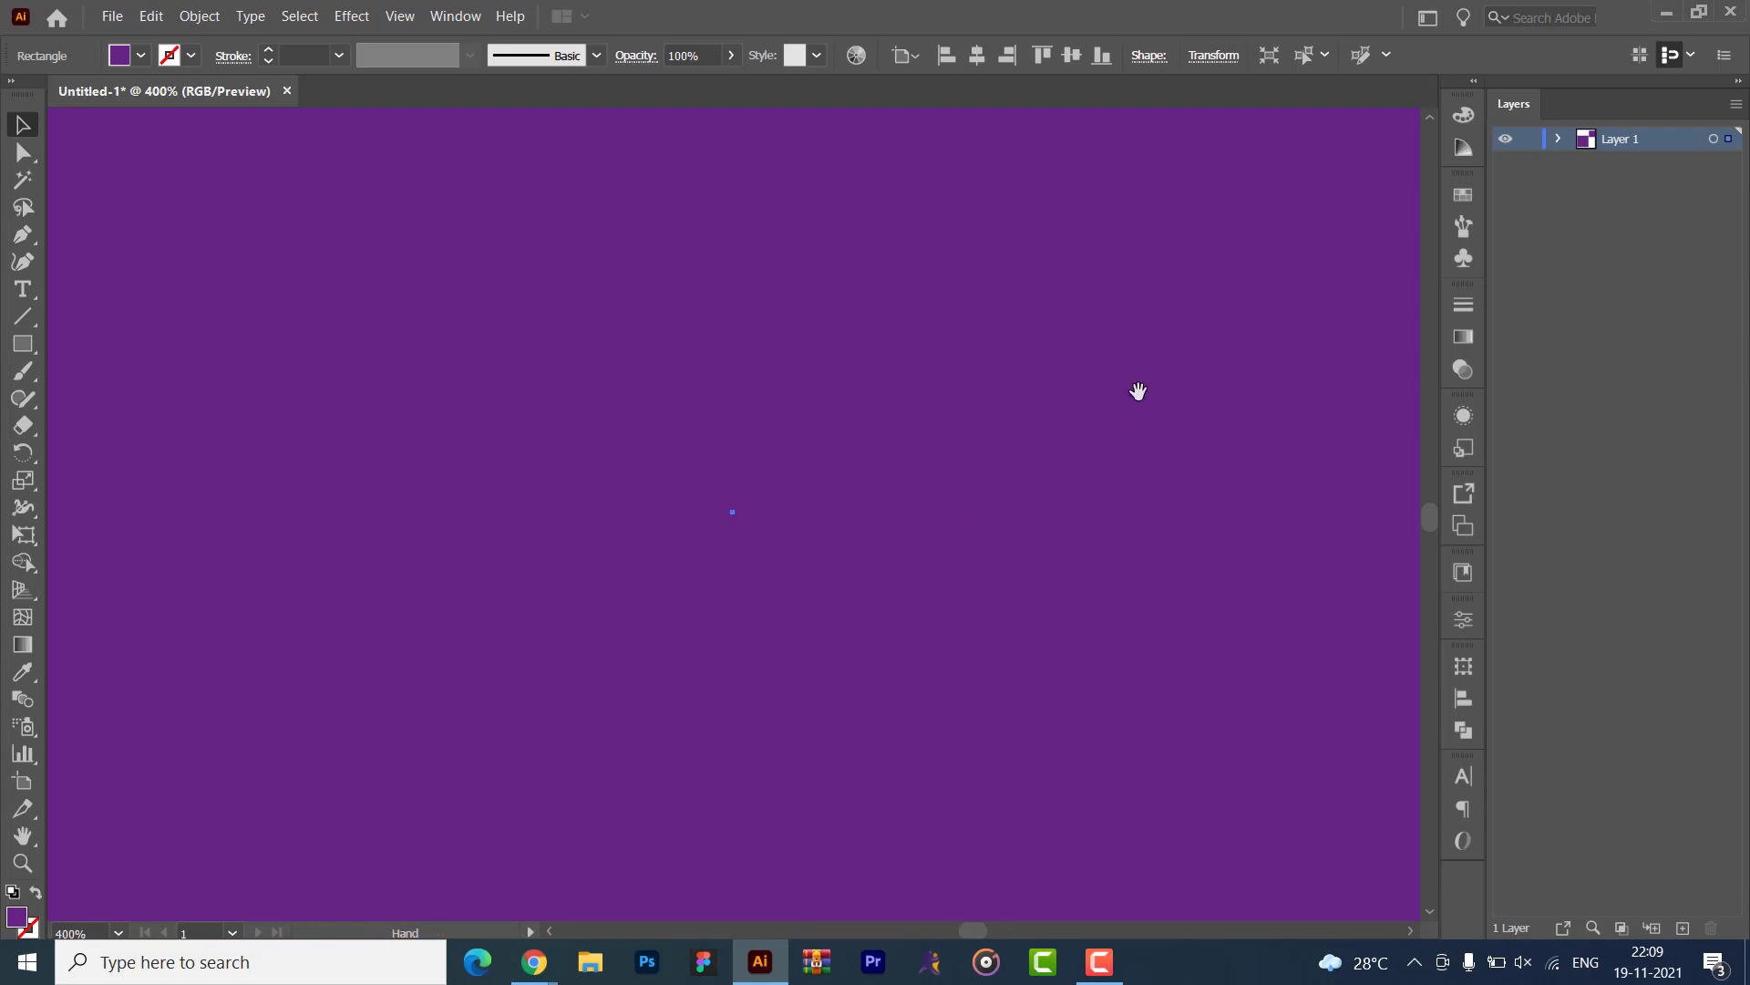
- Examine the large purple square's vector edge at 400%, deselect it and fit the whole artboard in view
key("ctrl+plus")
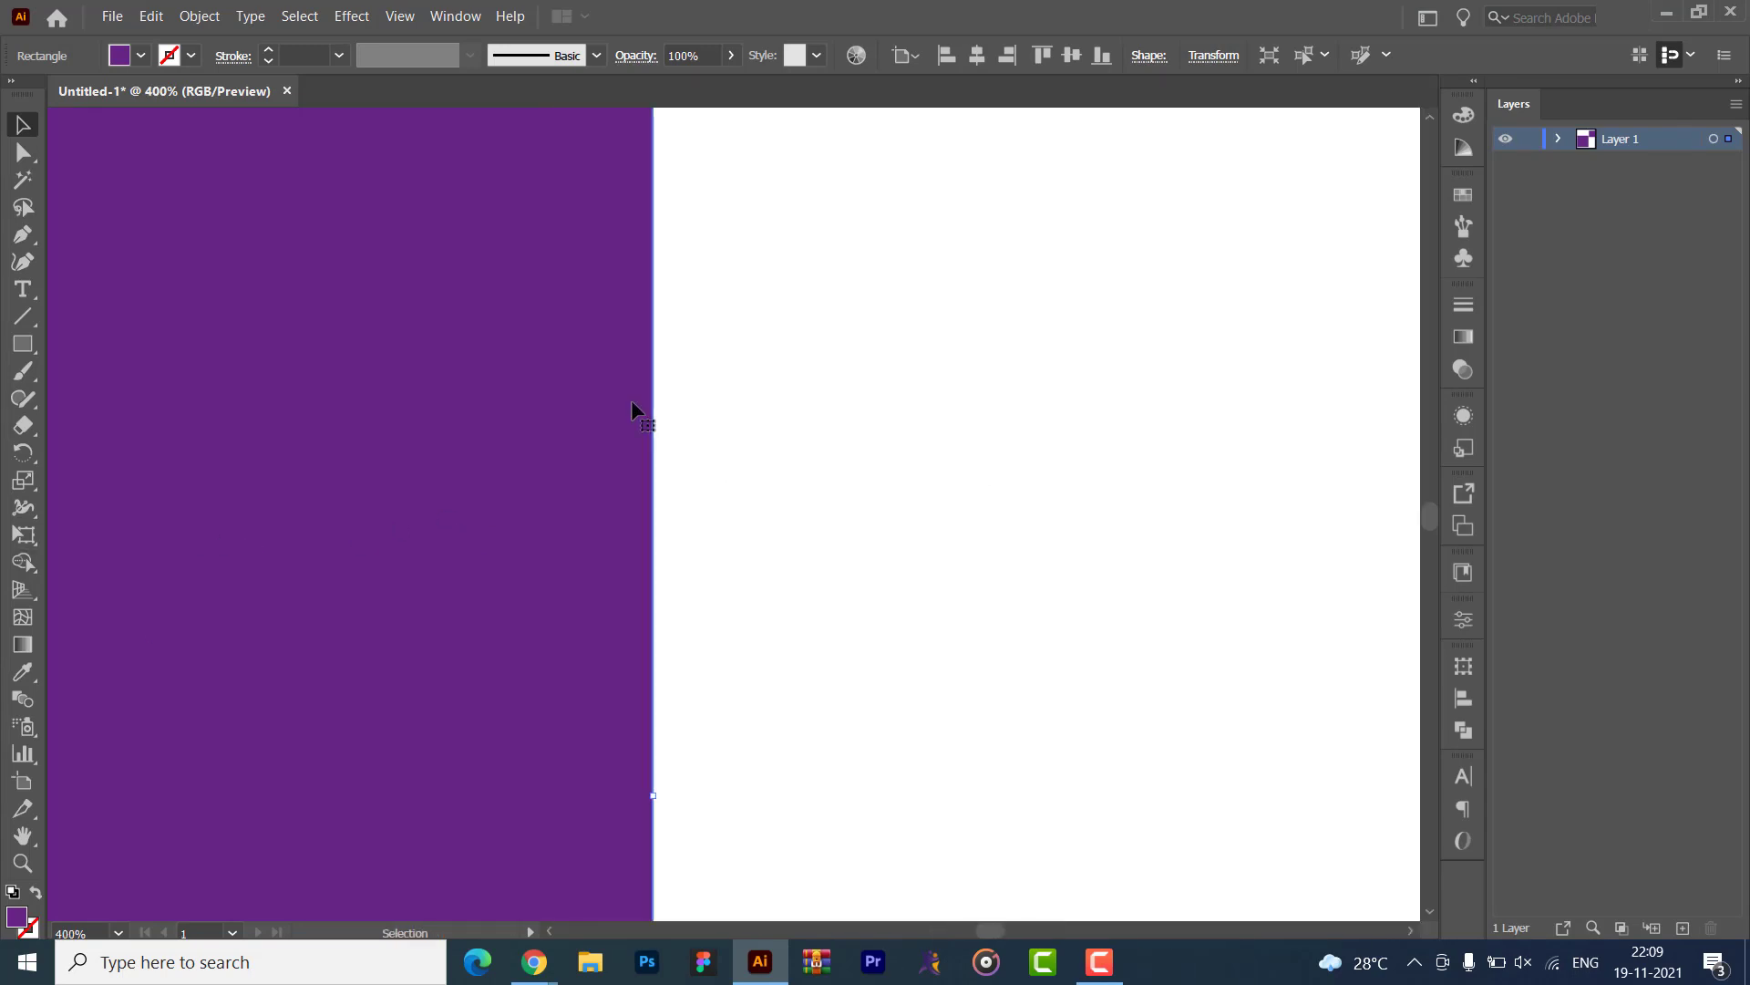
left_click(840, 379)
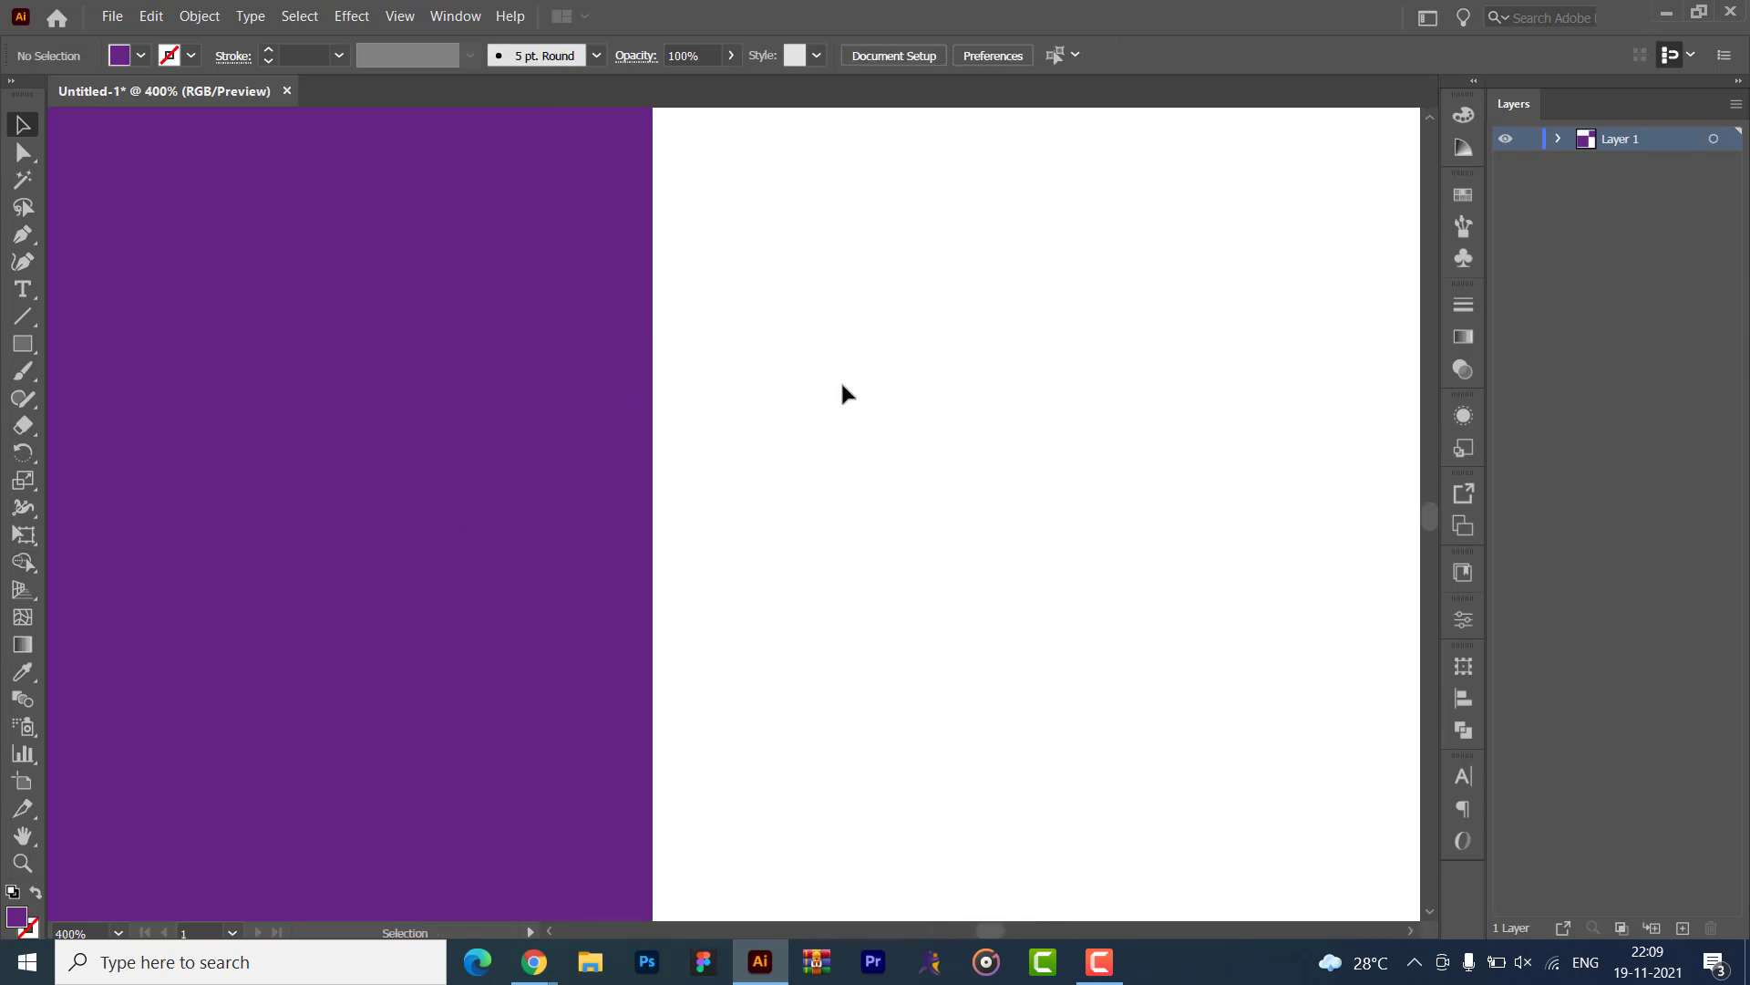
left_click(628, 420)
left_click(1007, 419)
key("ctrl+0")
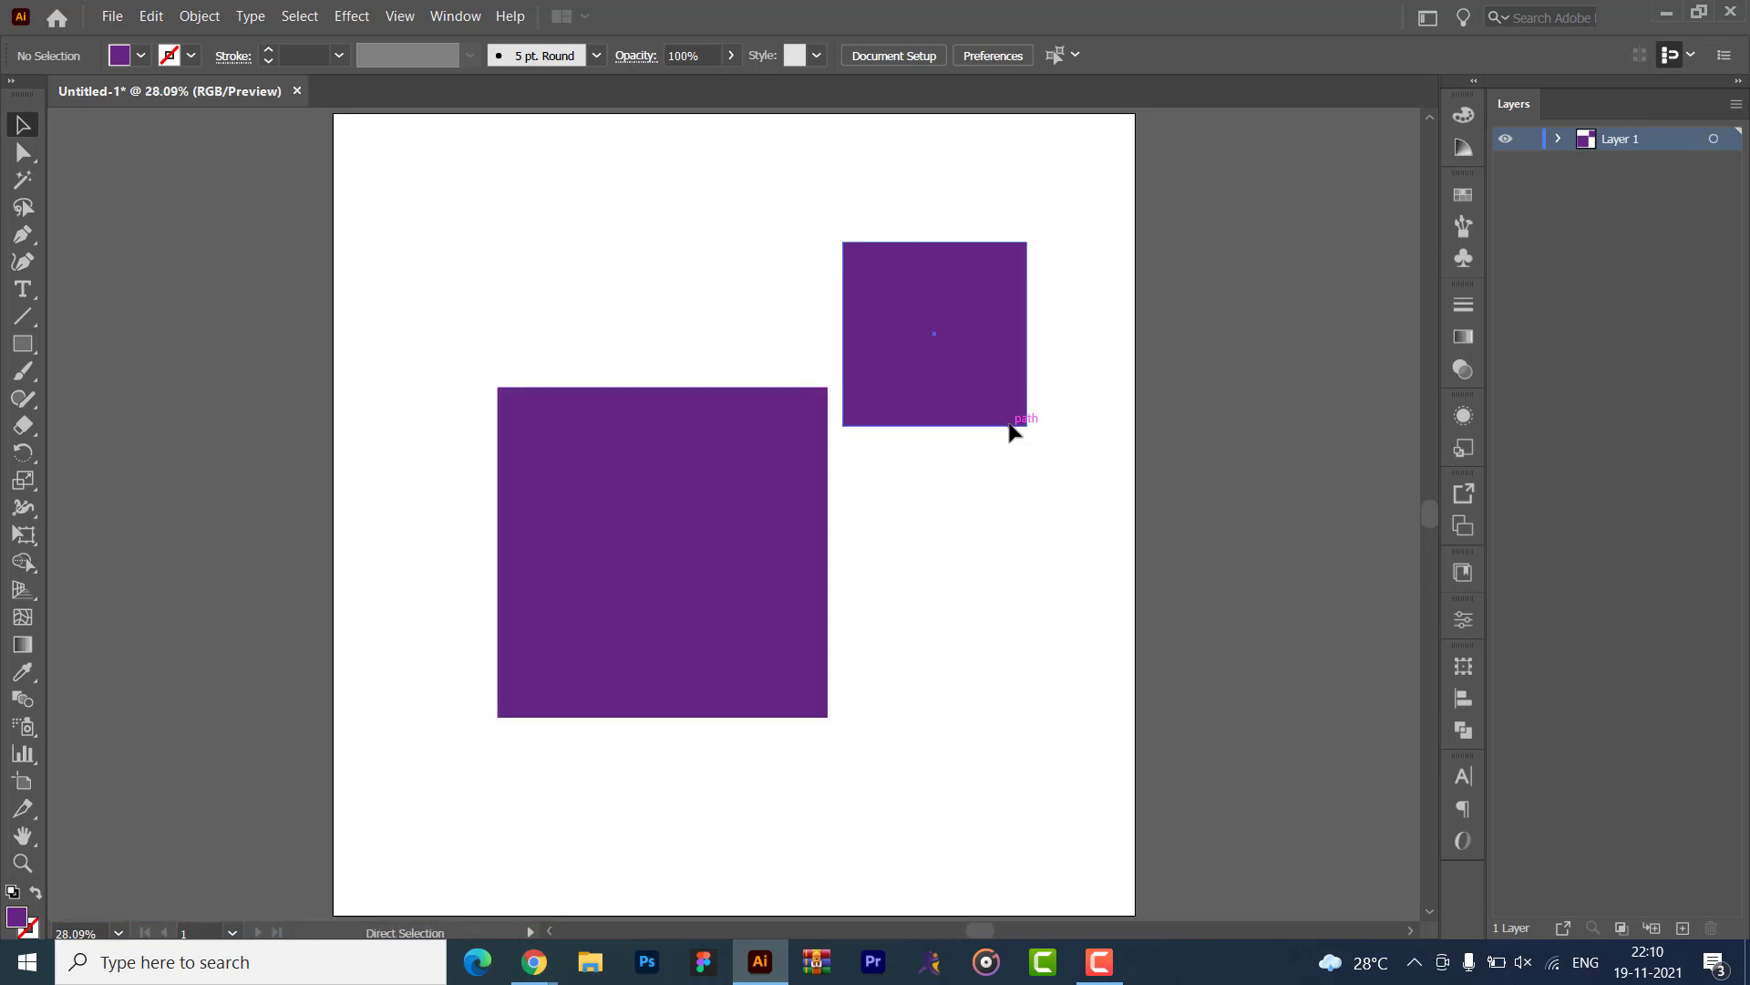
- Practise marquee-selecting both purple squares and delete them from the artboard
left_click_drag(679, 293, 1023, 520)
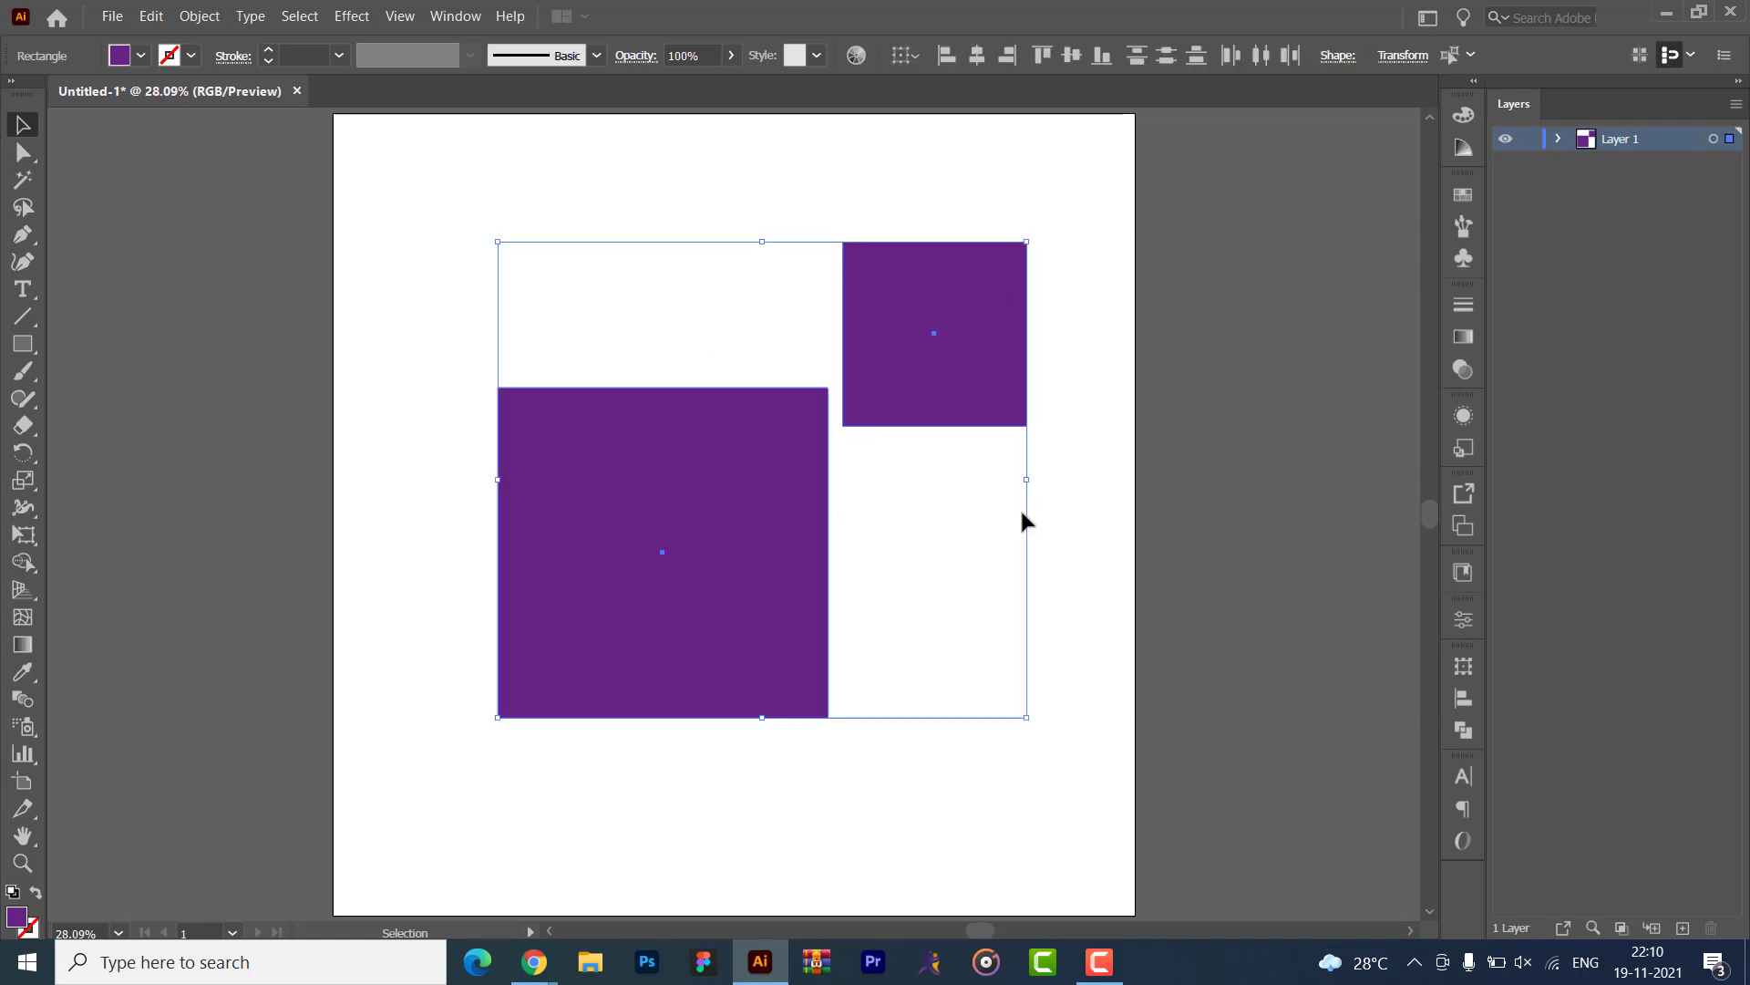
left_click(1133, 645)
left_click_drag(574, 258, 1163, 497)
left_click(1110, 659)
left_click_drag(477, 246, 1184, 492)
left_click(1170, 490)
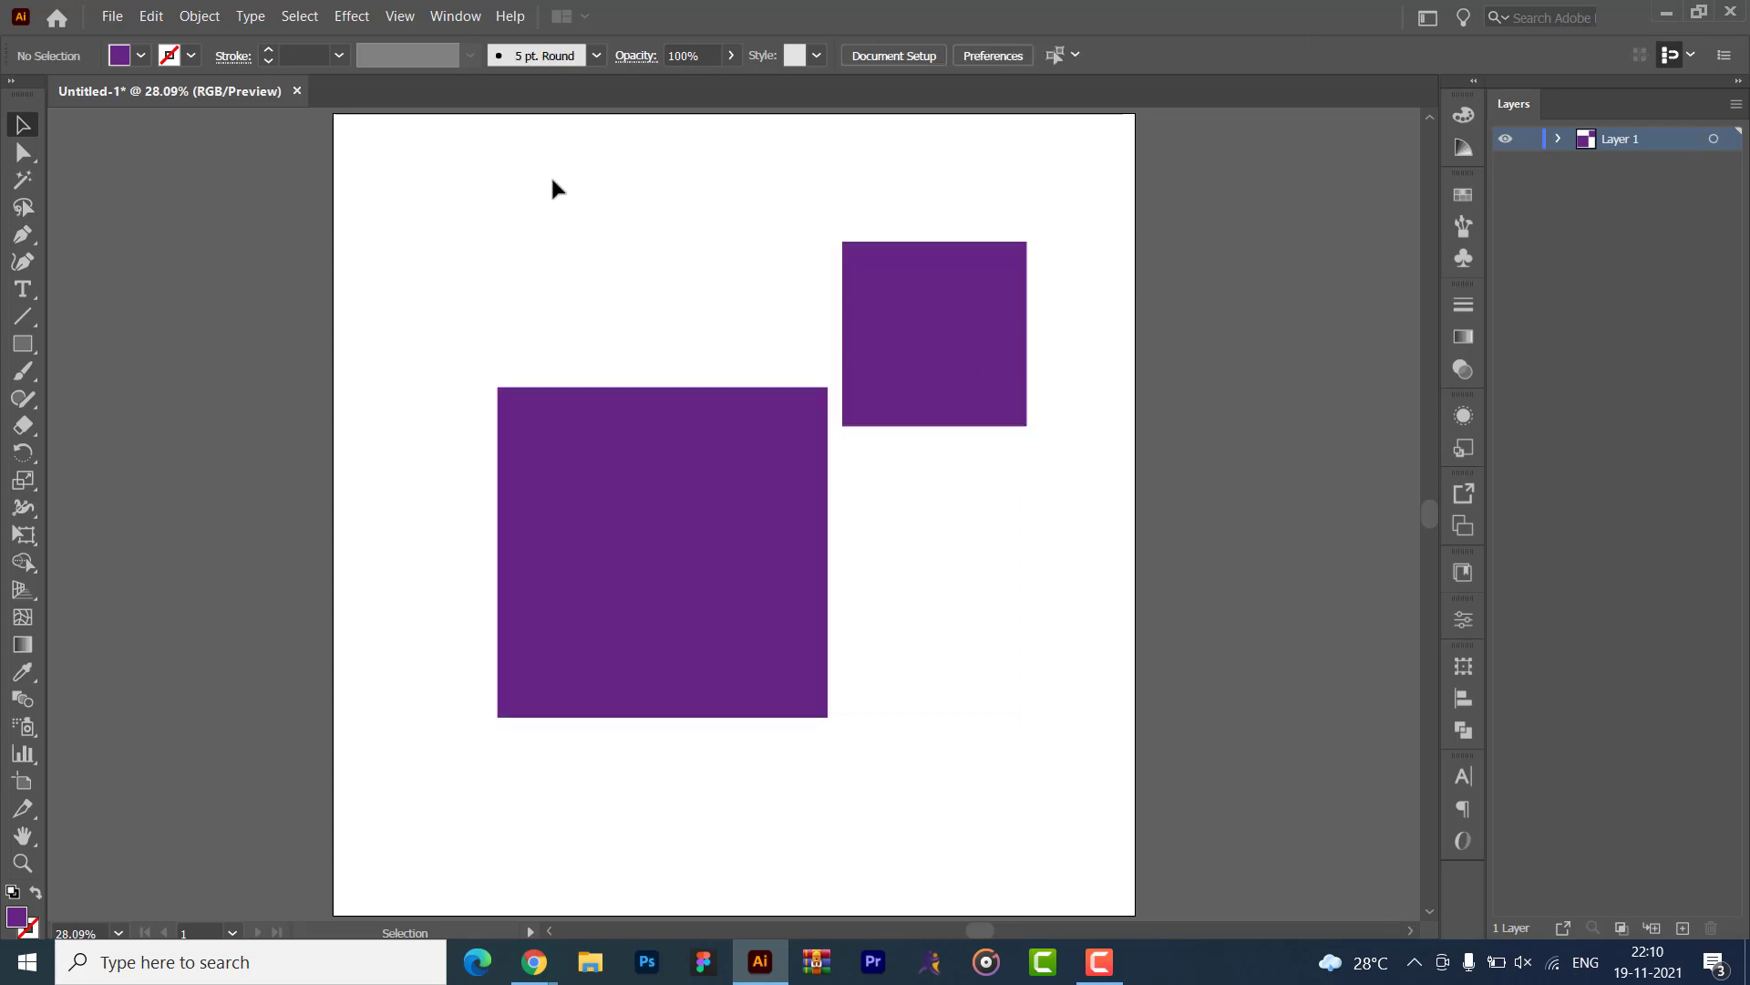
left_click_drag(550, 183, 1139, 619)
key("Delete")
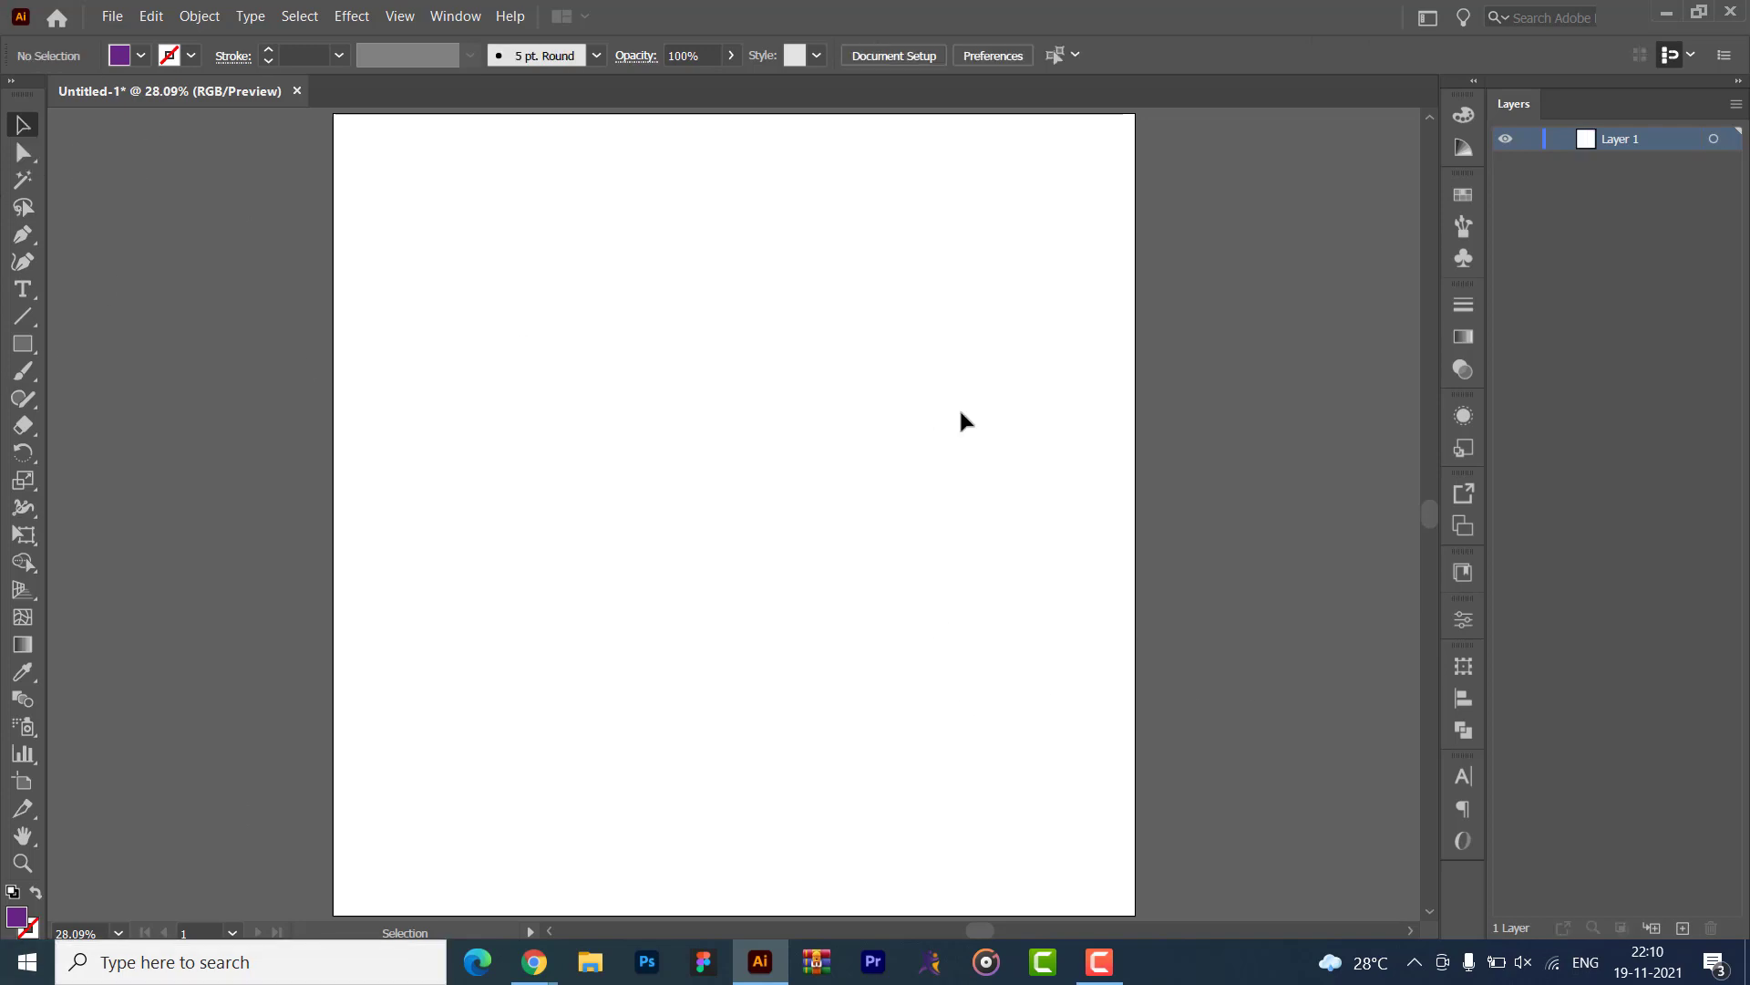
- Try the Direct Selection, Magic Wand and Lasso tools, tracing a freehand lasso loop on the empty artboard
left_click(21, 155)
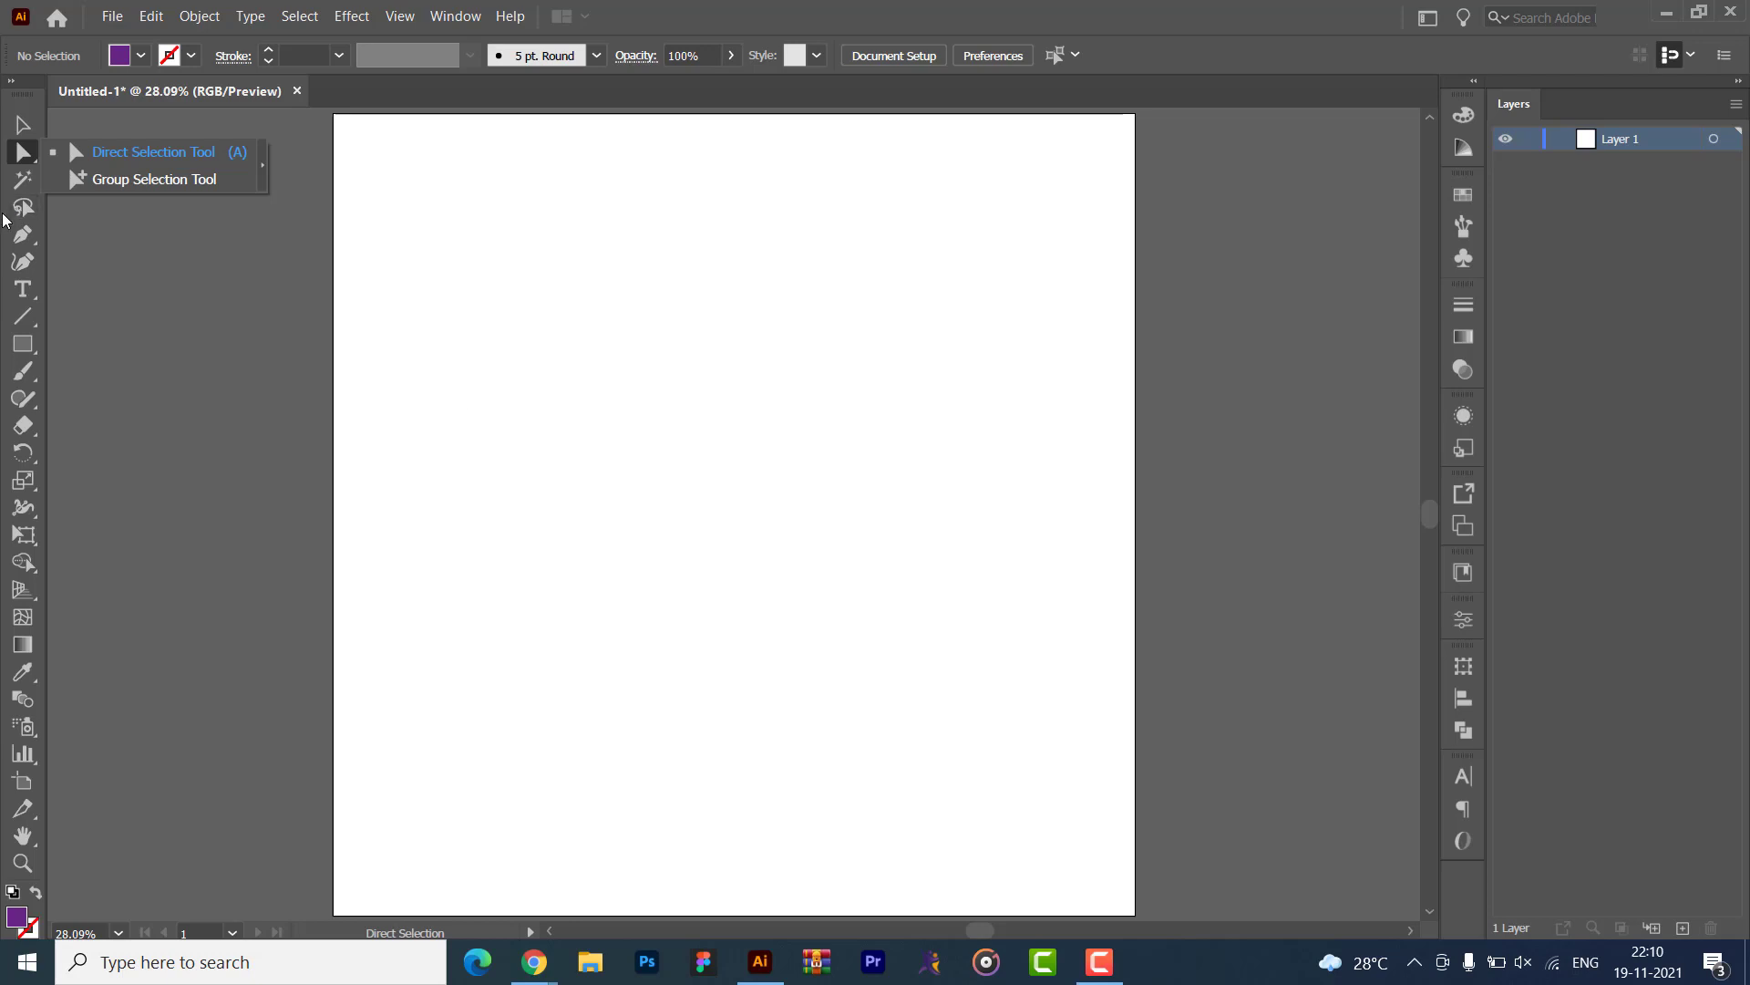
left_click(22, 180)
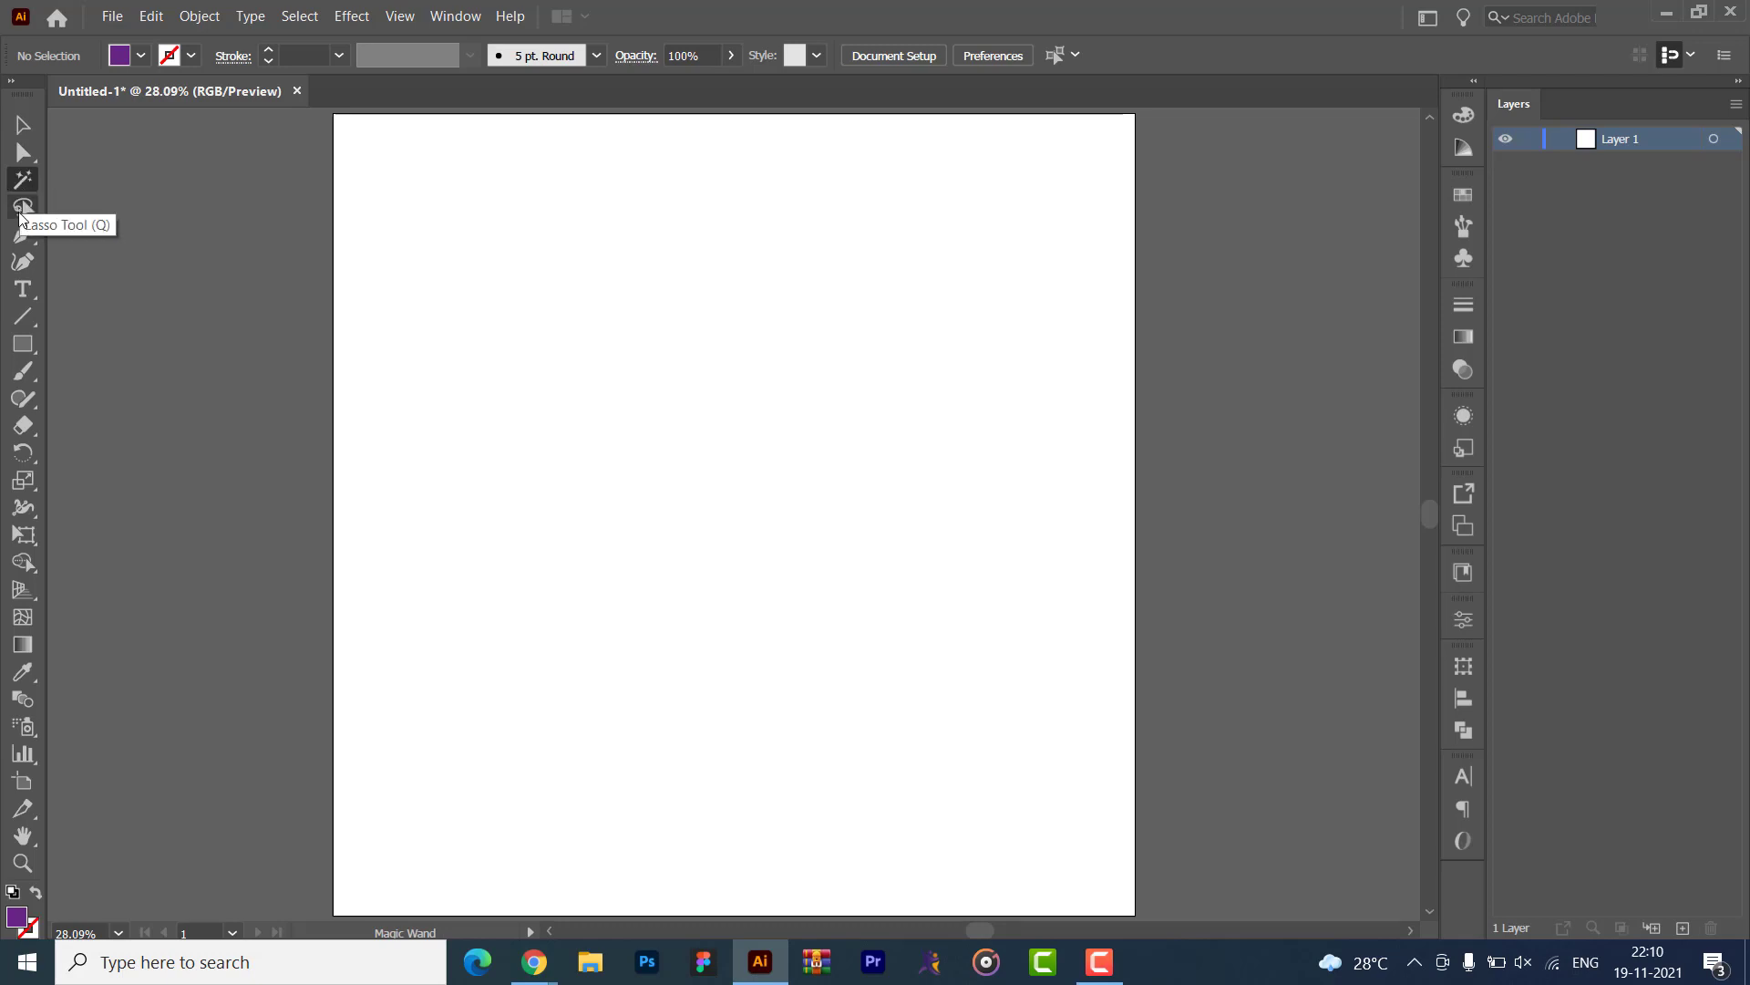
left_click(21, 216)
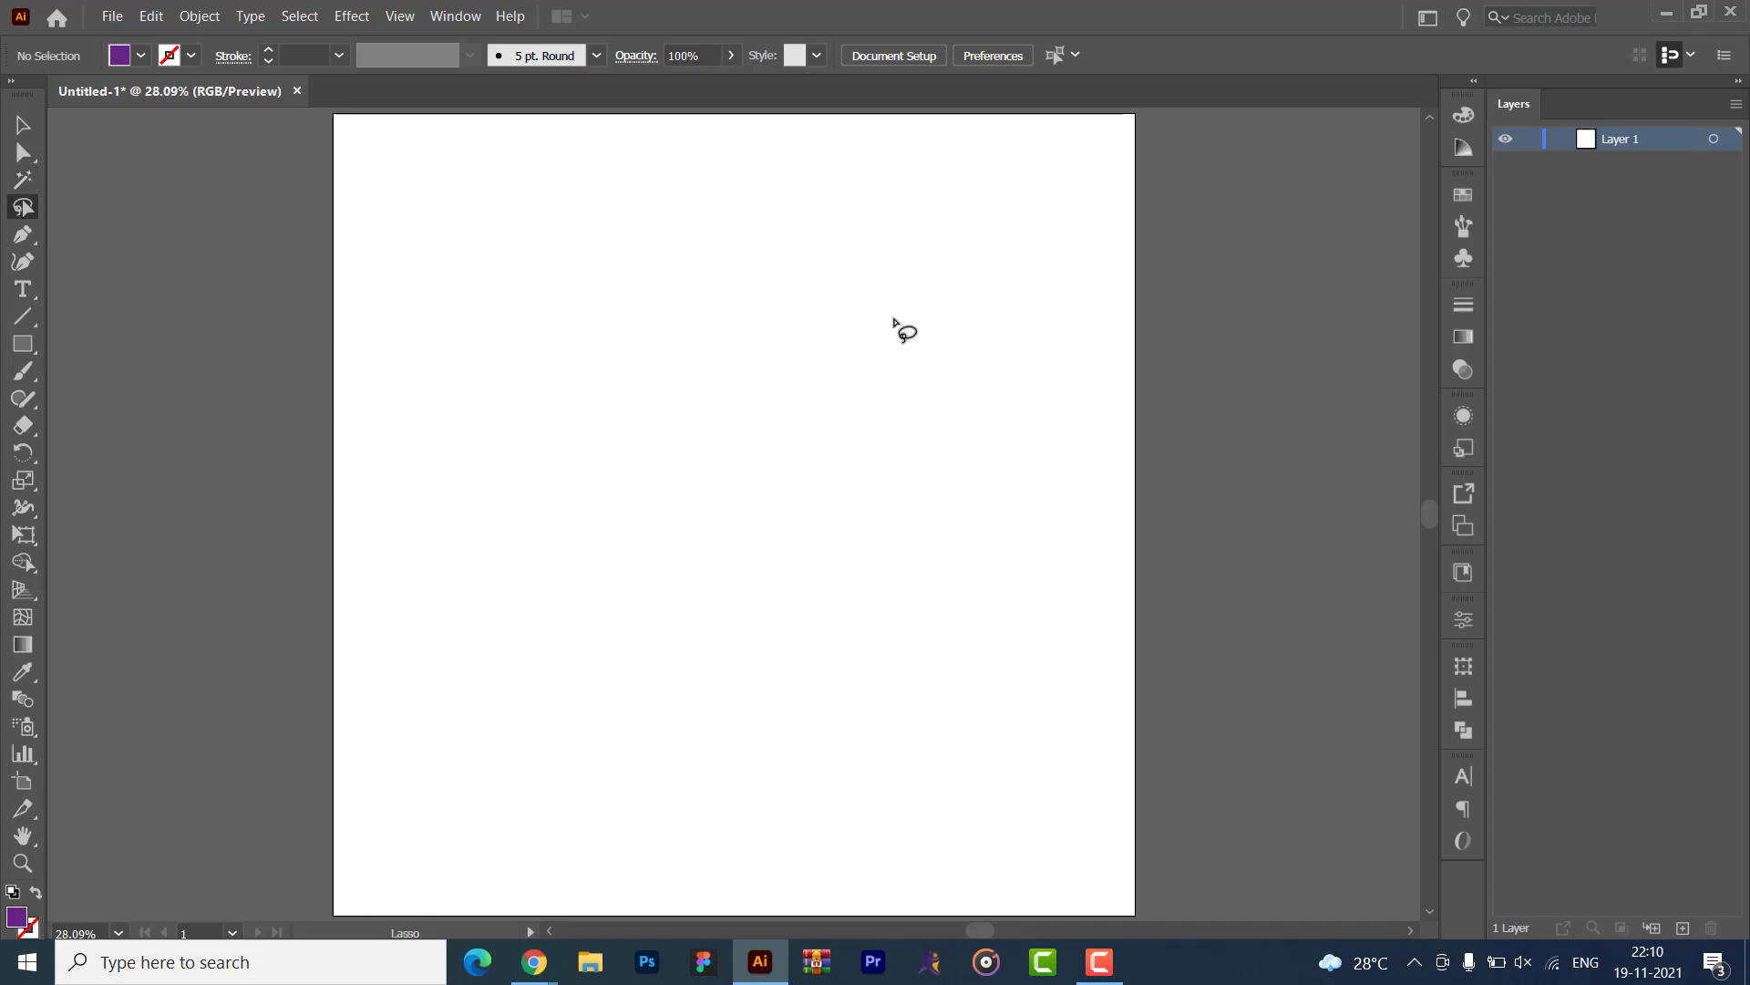
mouse_move(955, 304)
left_mouse_down()
mouse_move(895, 189)
mouse_move(866, 237)
left_mouse_up()
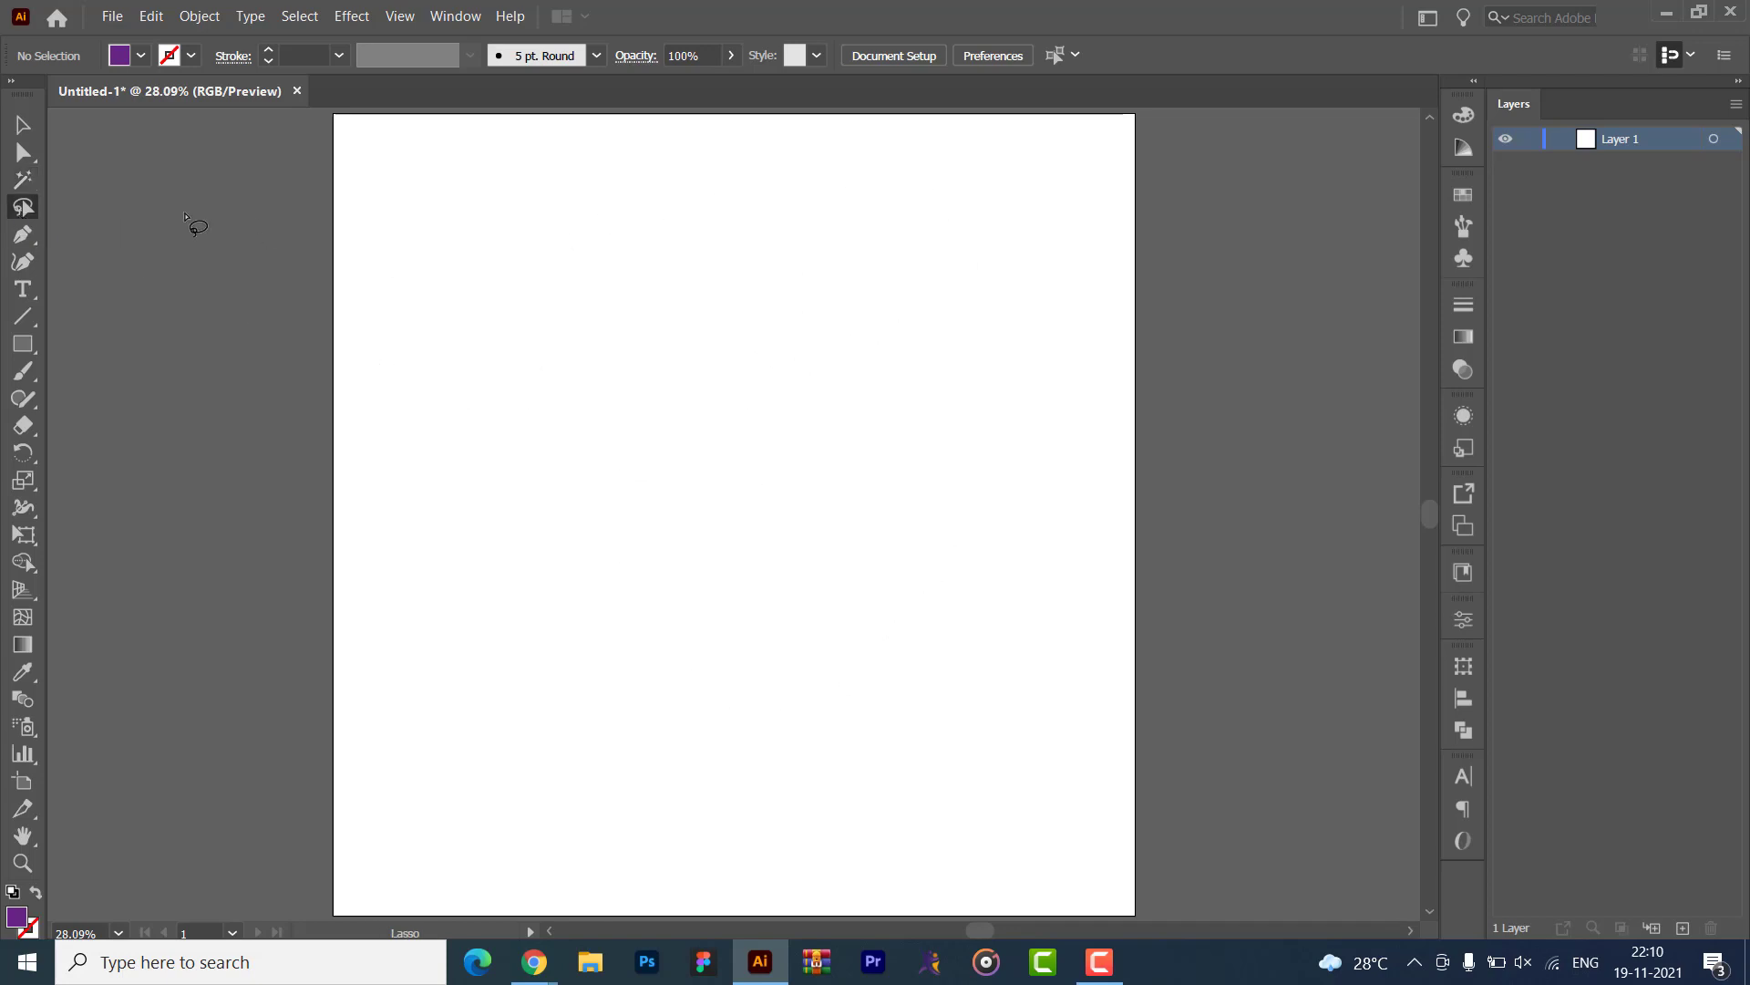
- Draw a closed, straight-sided purple quadrilateral with the Pen tool in the upper middle of the artboard
left_click(24, 235)
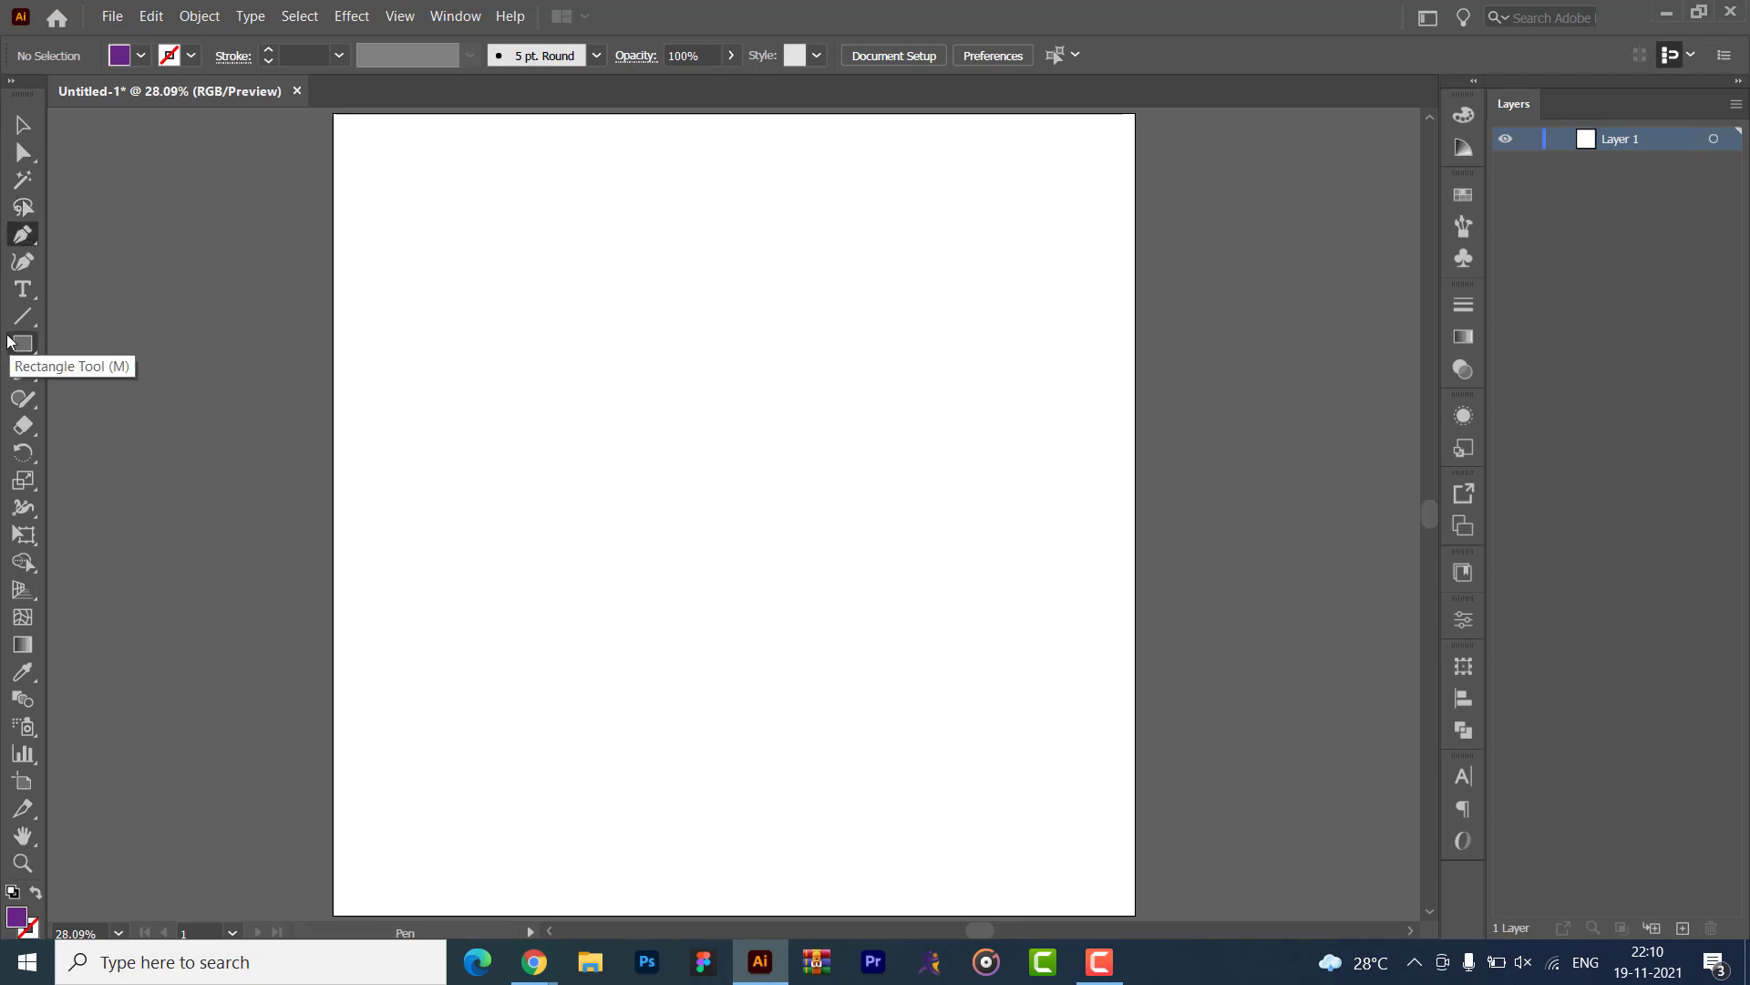
left_click(668, 276)
left_click(937, 276)
left_click(937, 323)
left_click(982, 567)
left_click(519, 607)
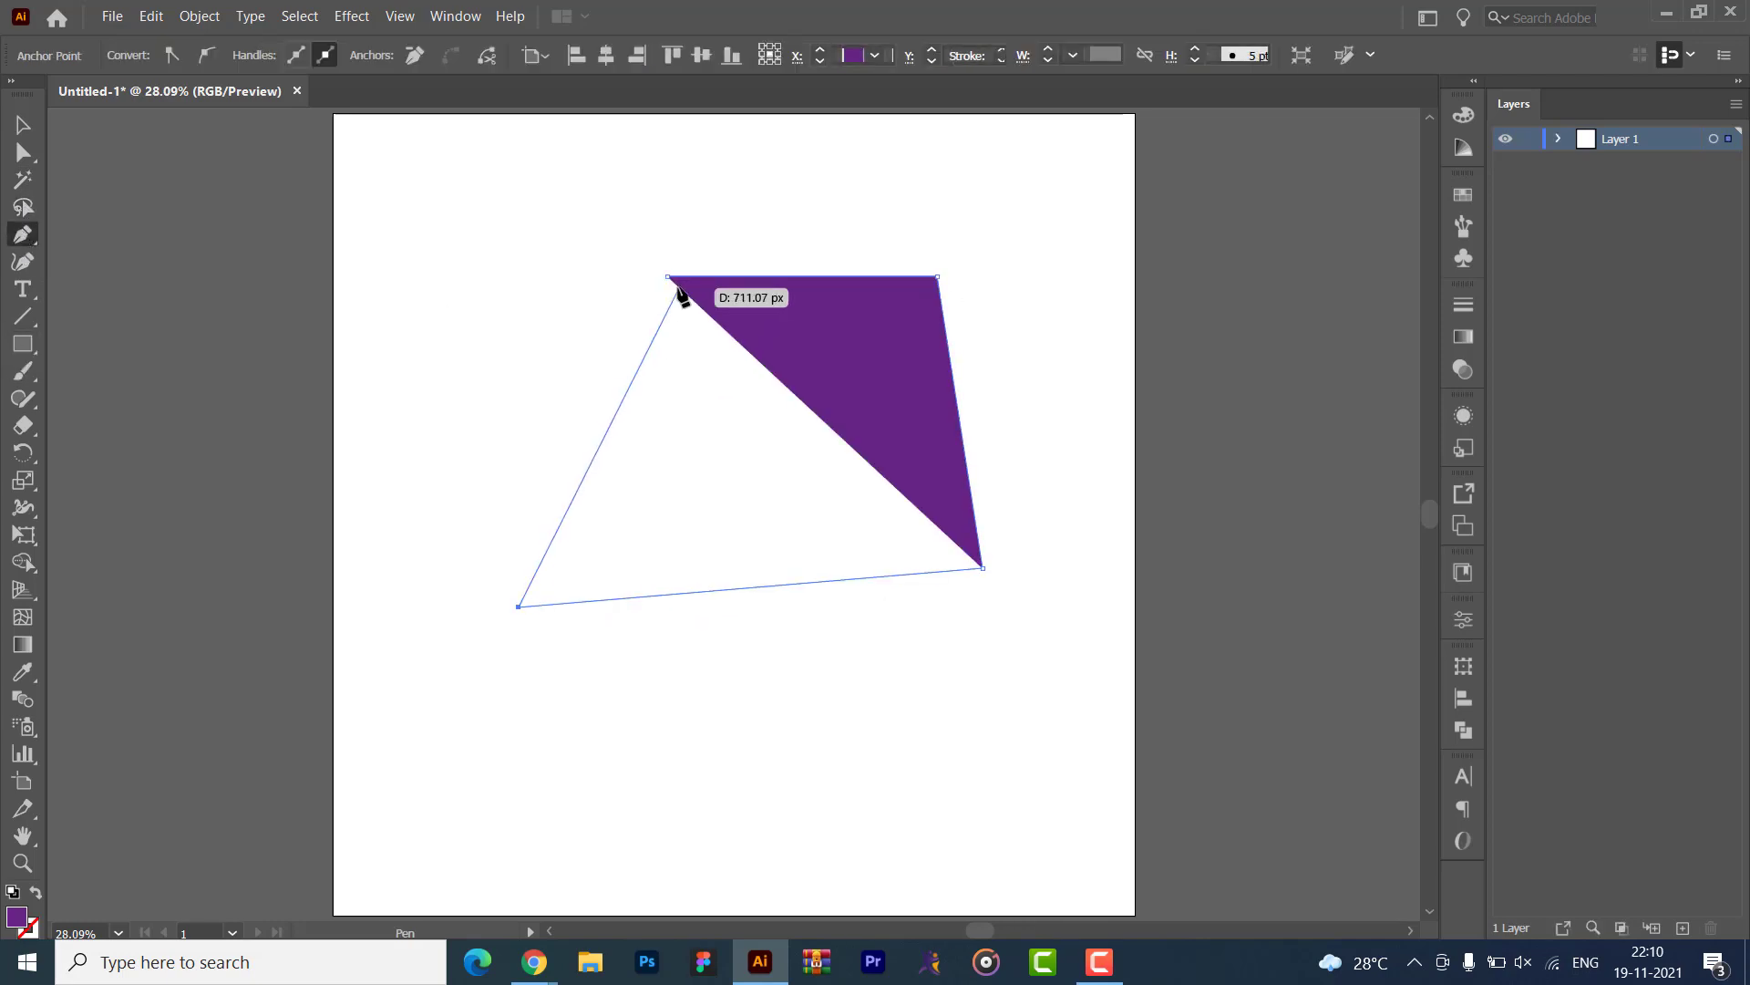
left_click(668, 276)
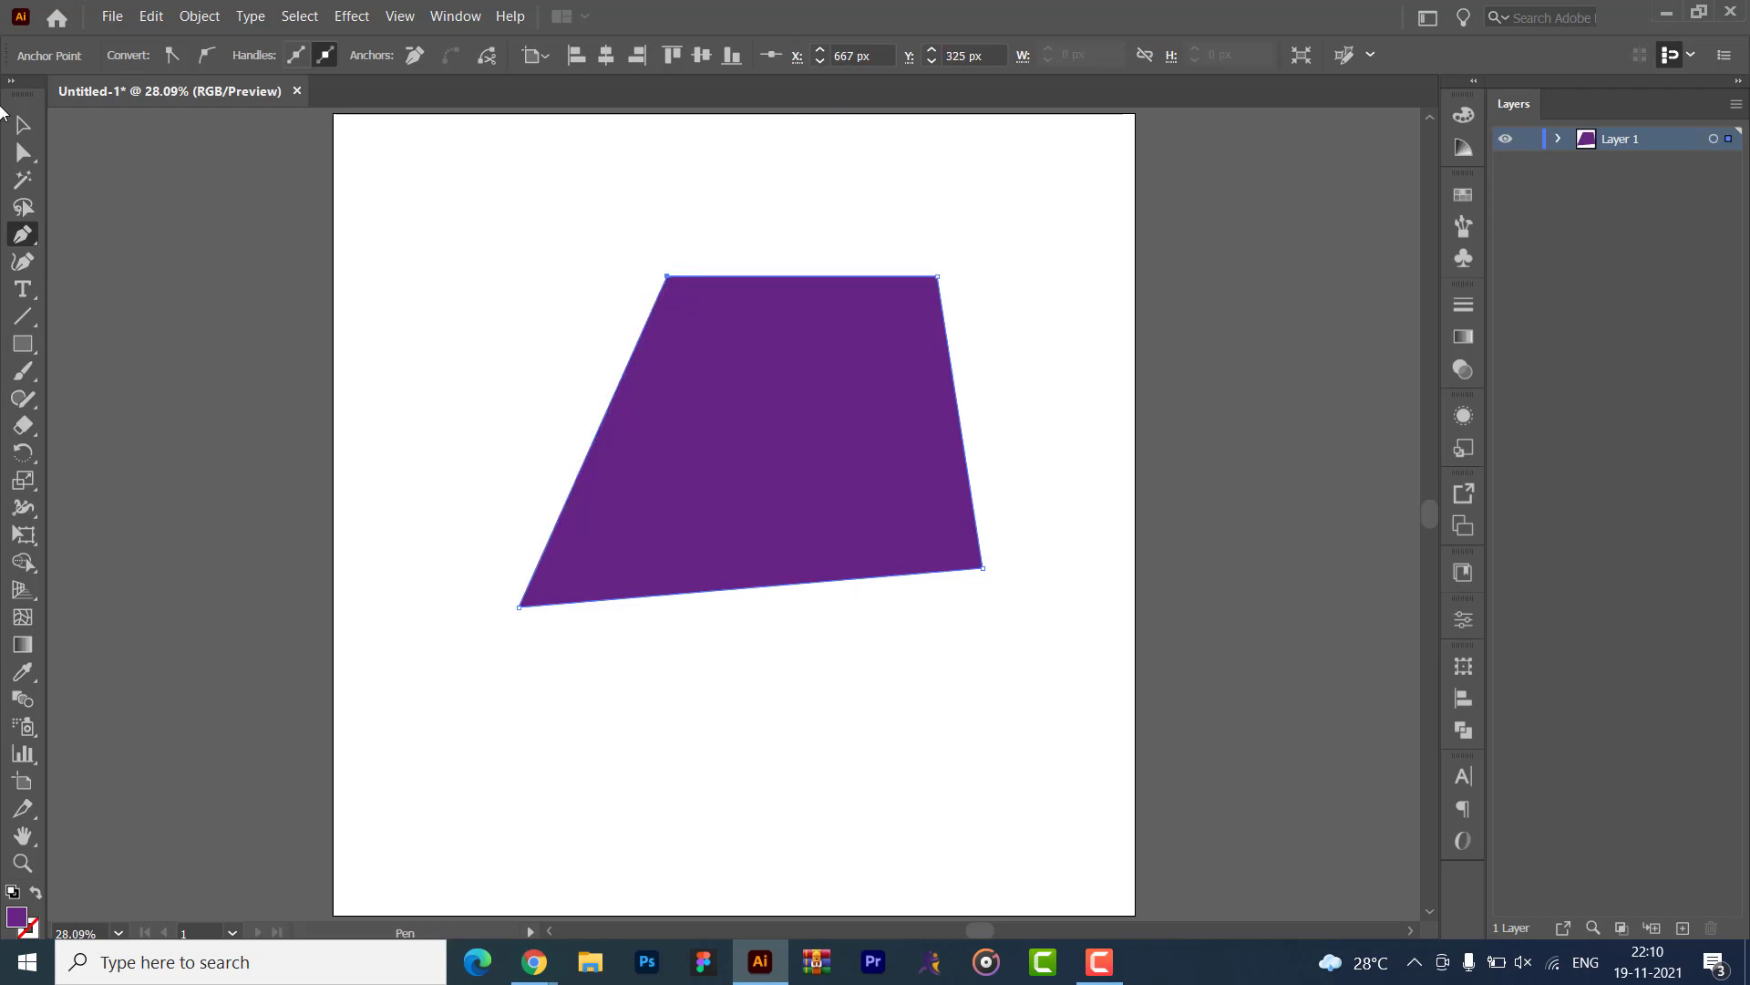
- Select the Pen-drawn quadrilateral as a whole object and delete it
key("v")
key("ctrl+shift+a")
left_click(750, 475)
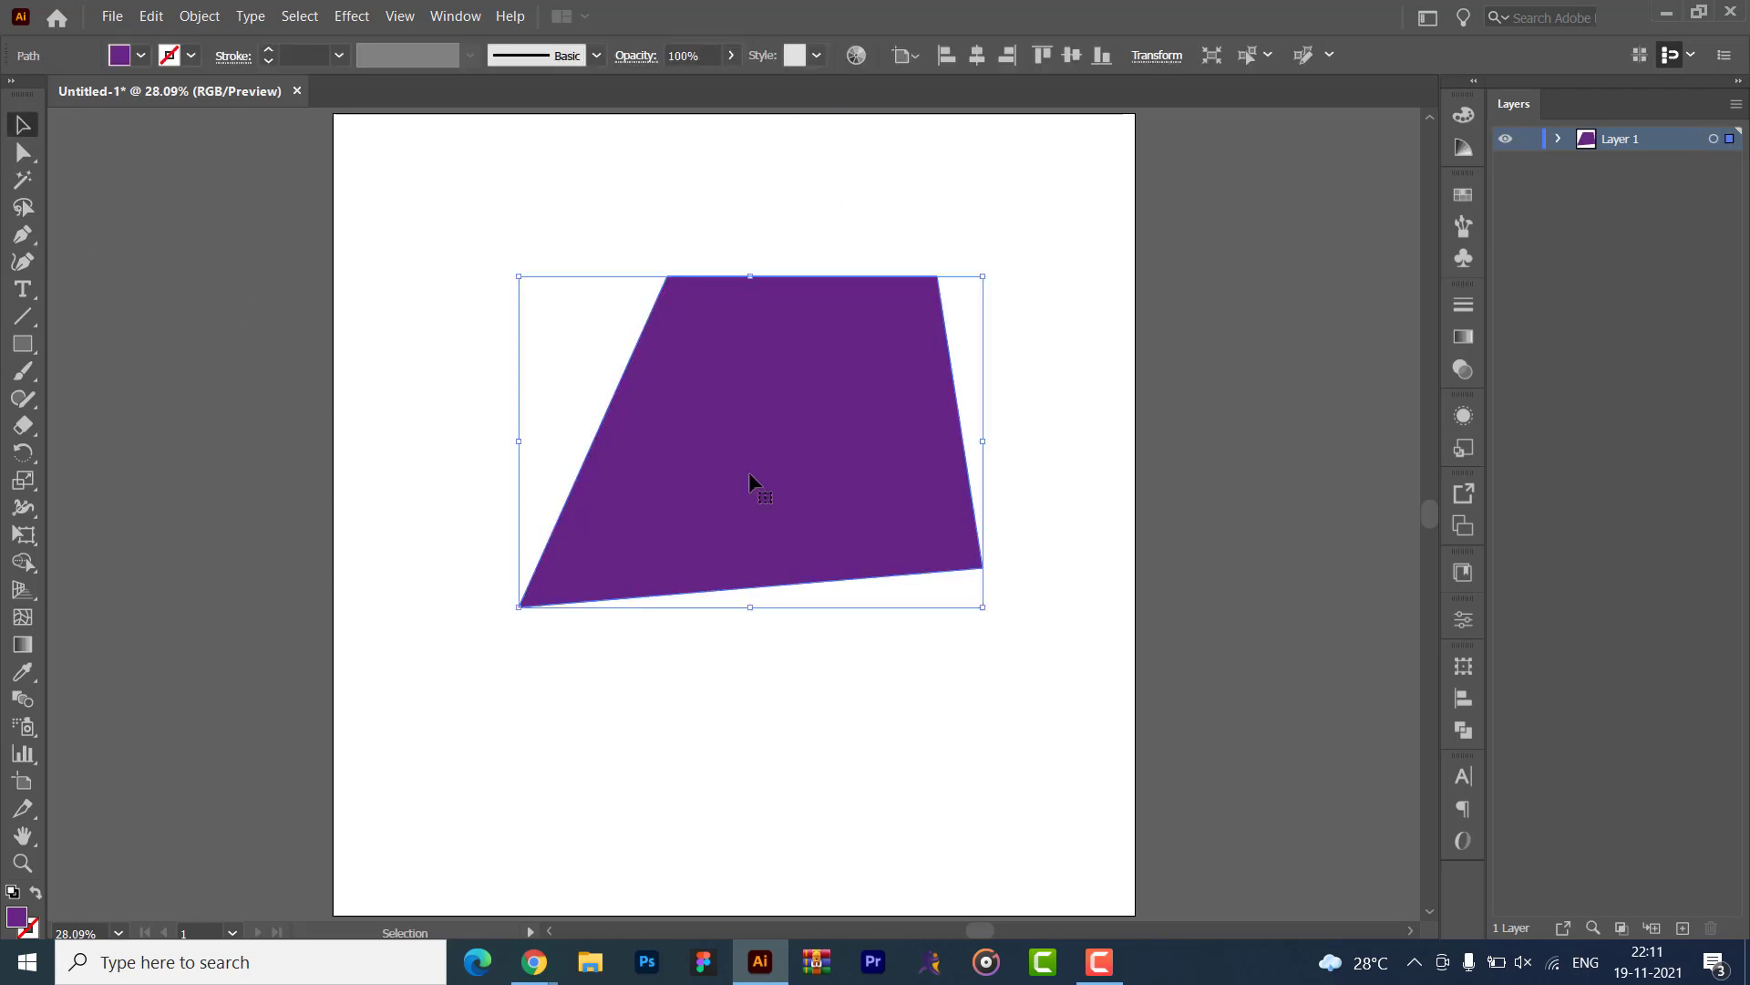
key("Delete")
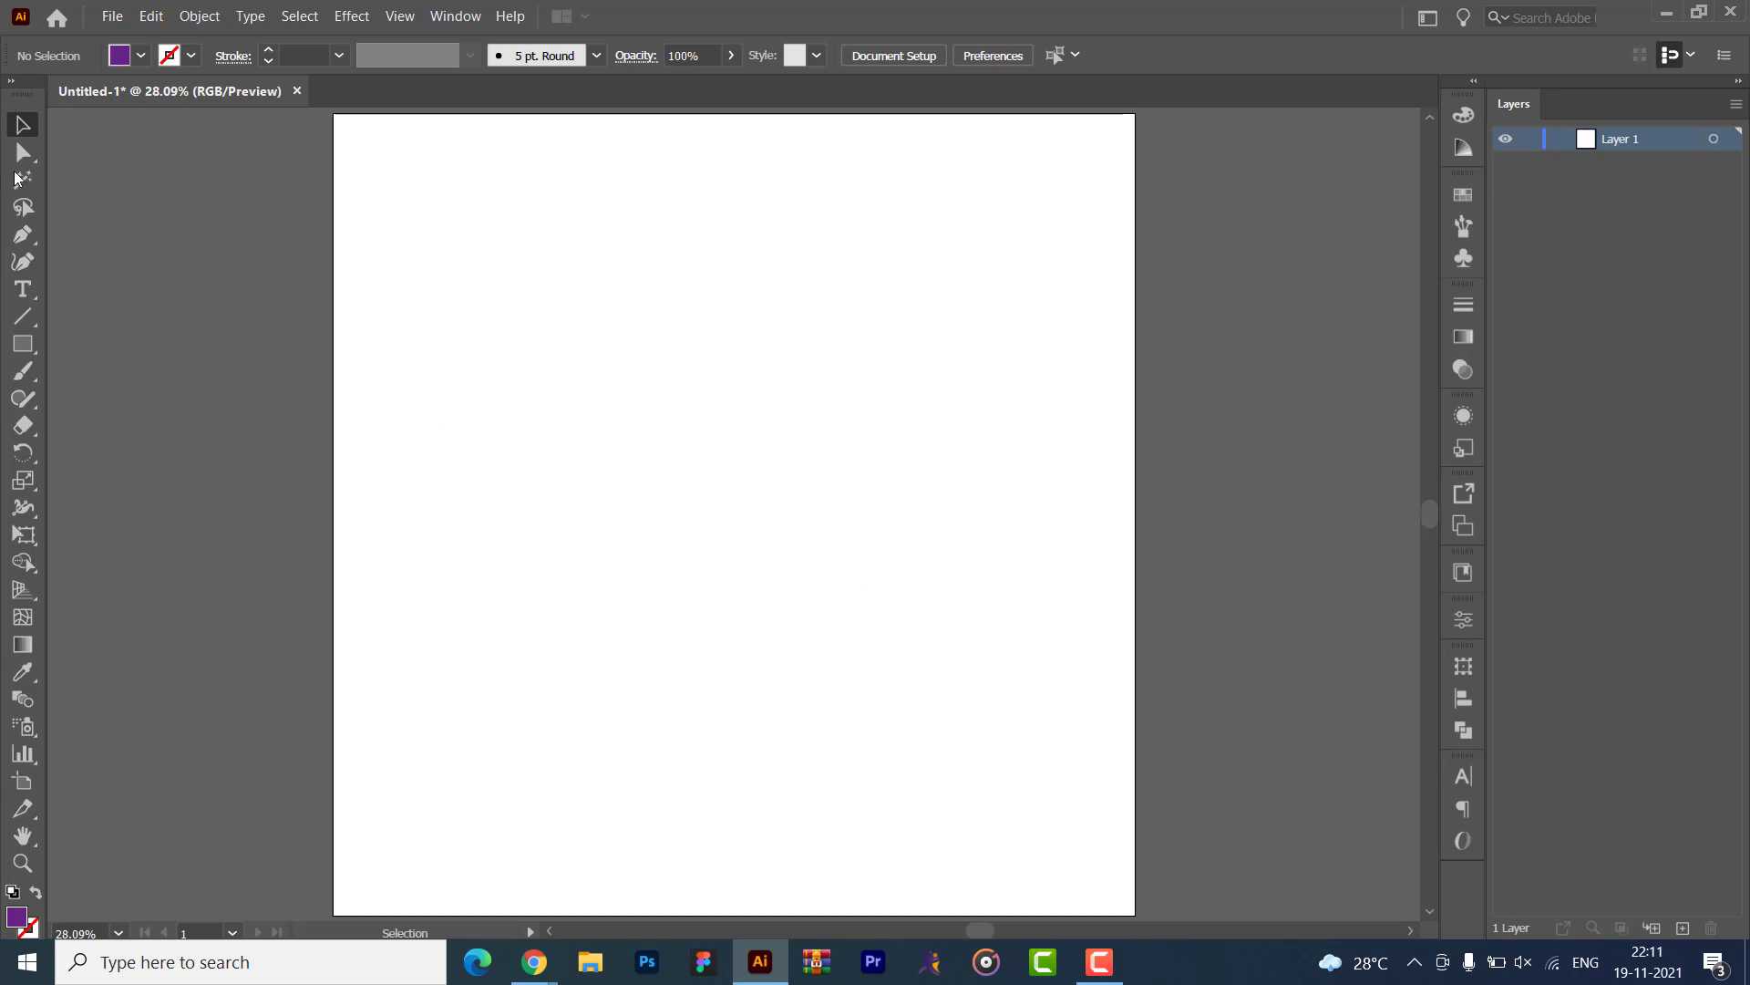
- Draw a closed, rounded purple blob across the artboard with the Curvature tool
left_click(23, 261)
left_click(503, 298)
left_click(843, 275)
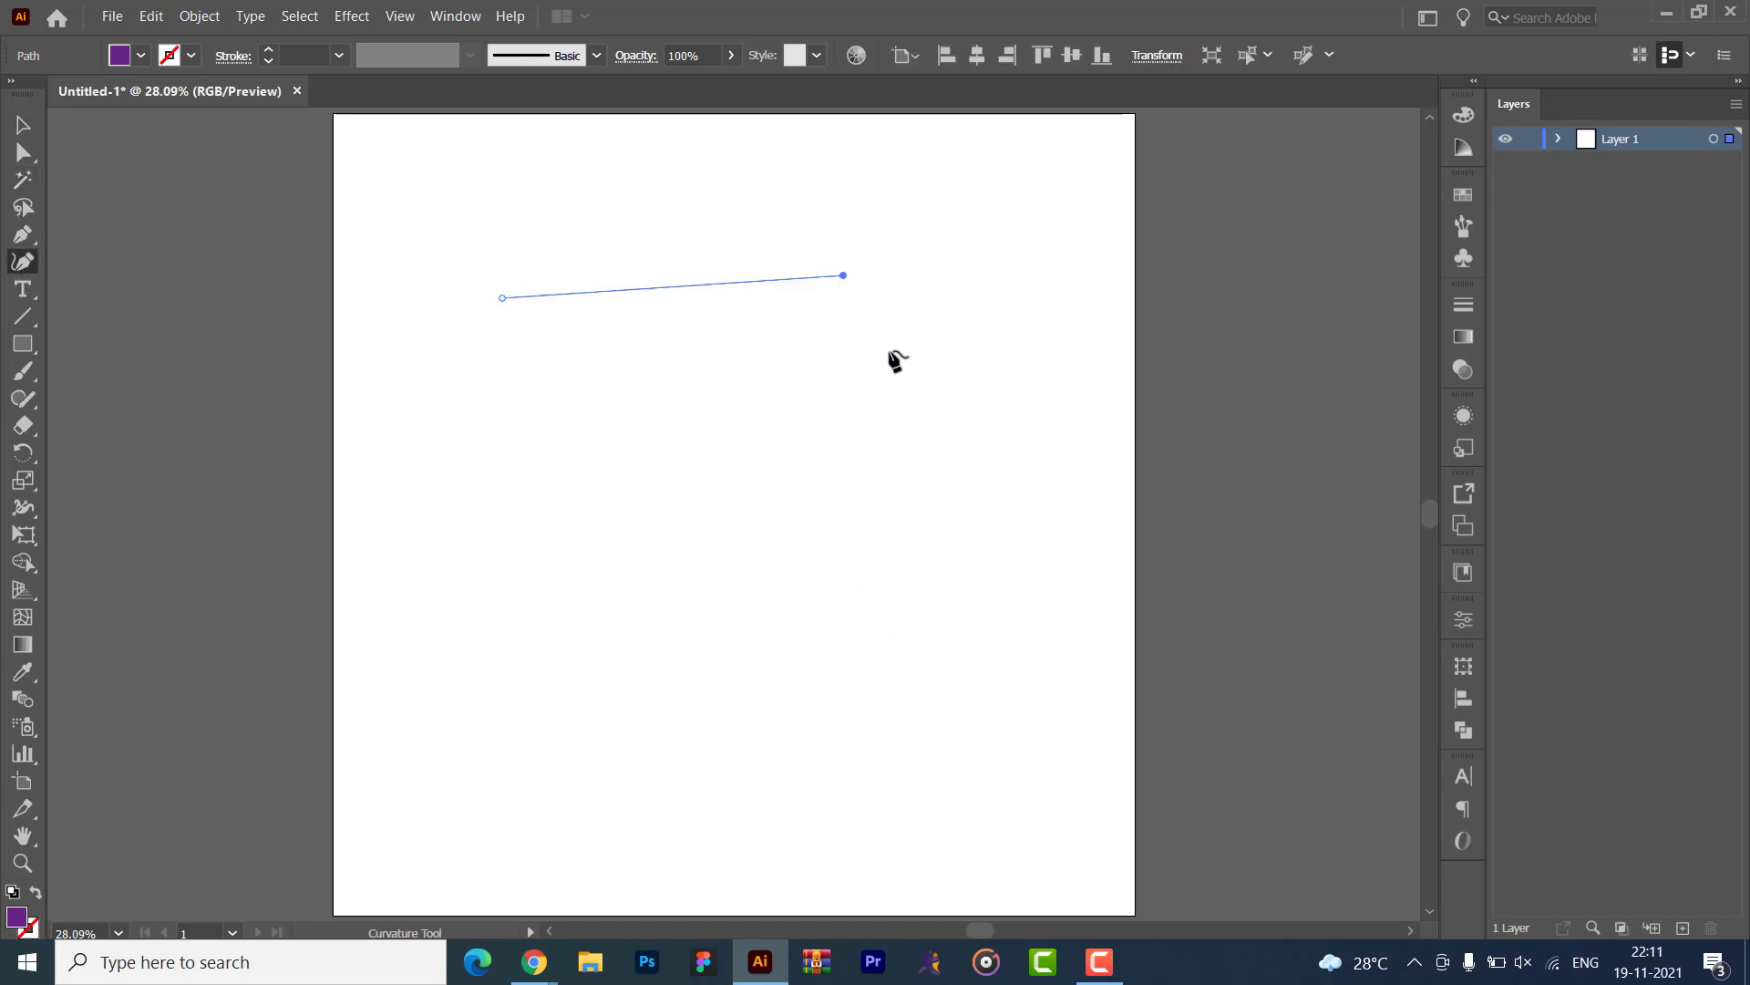
left_click(955, 526)
left_click(488, 658)
left_click(348, 365)
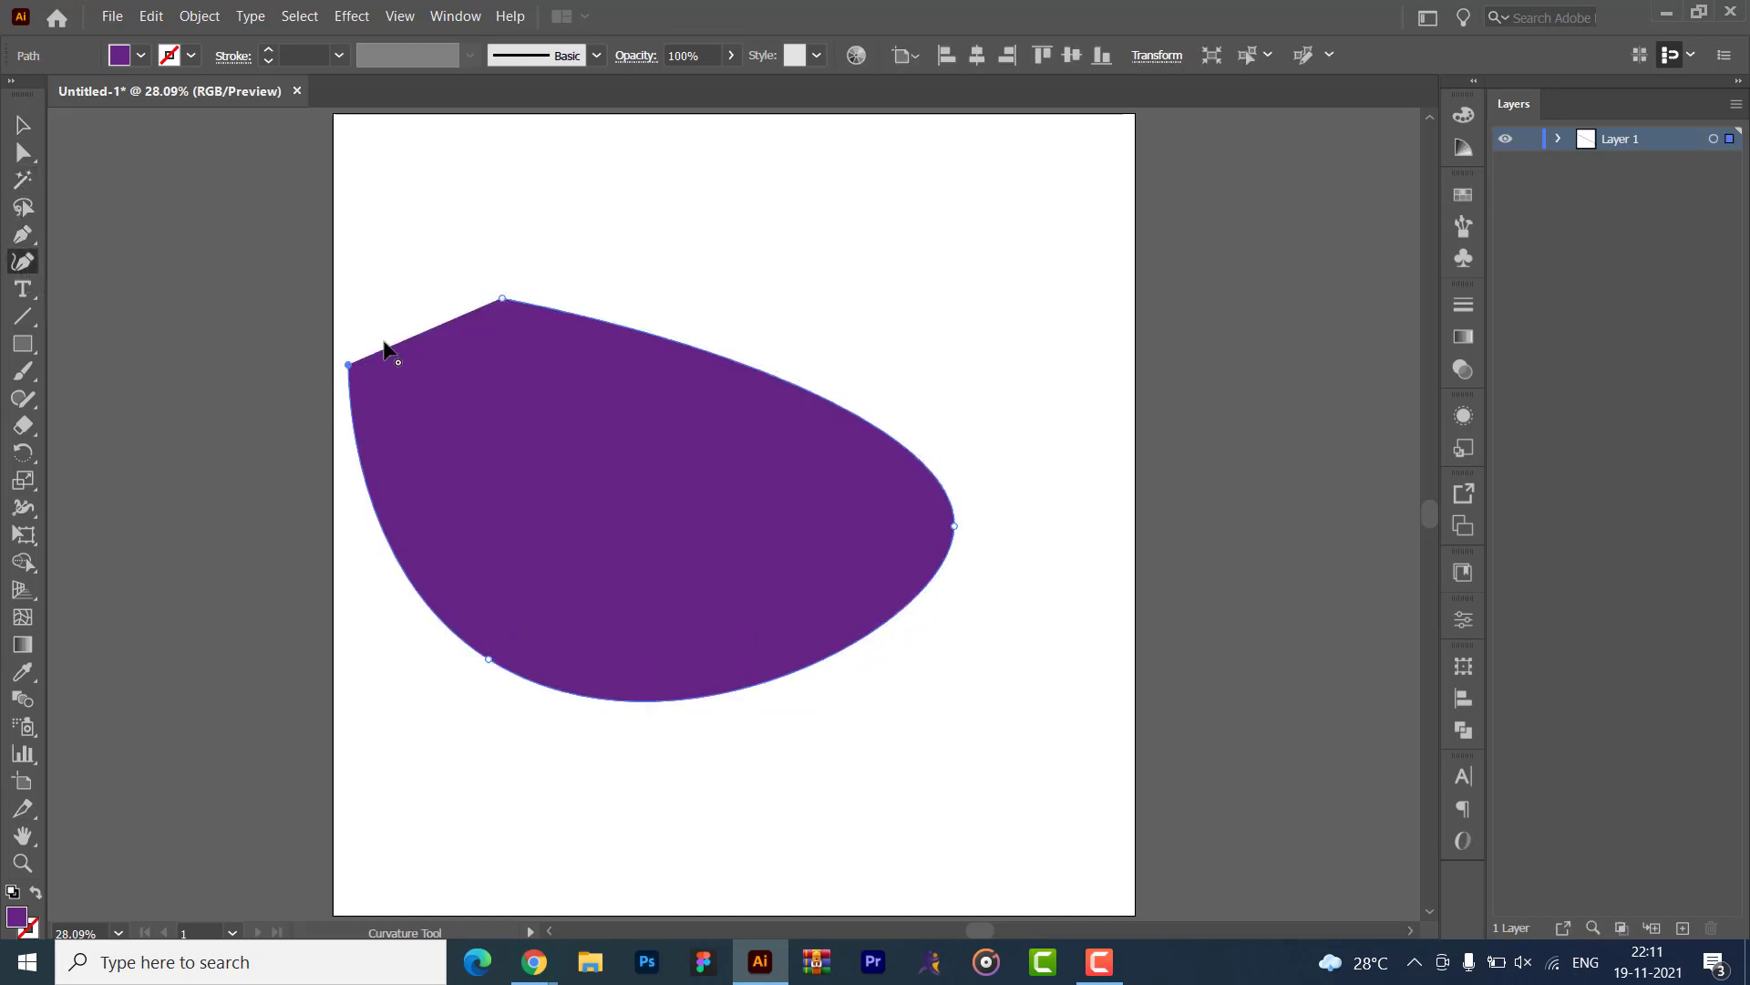
left_click(502, 299)
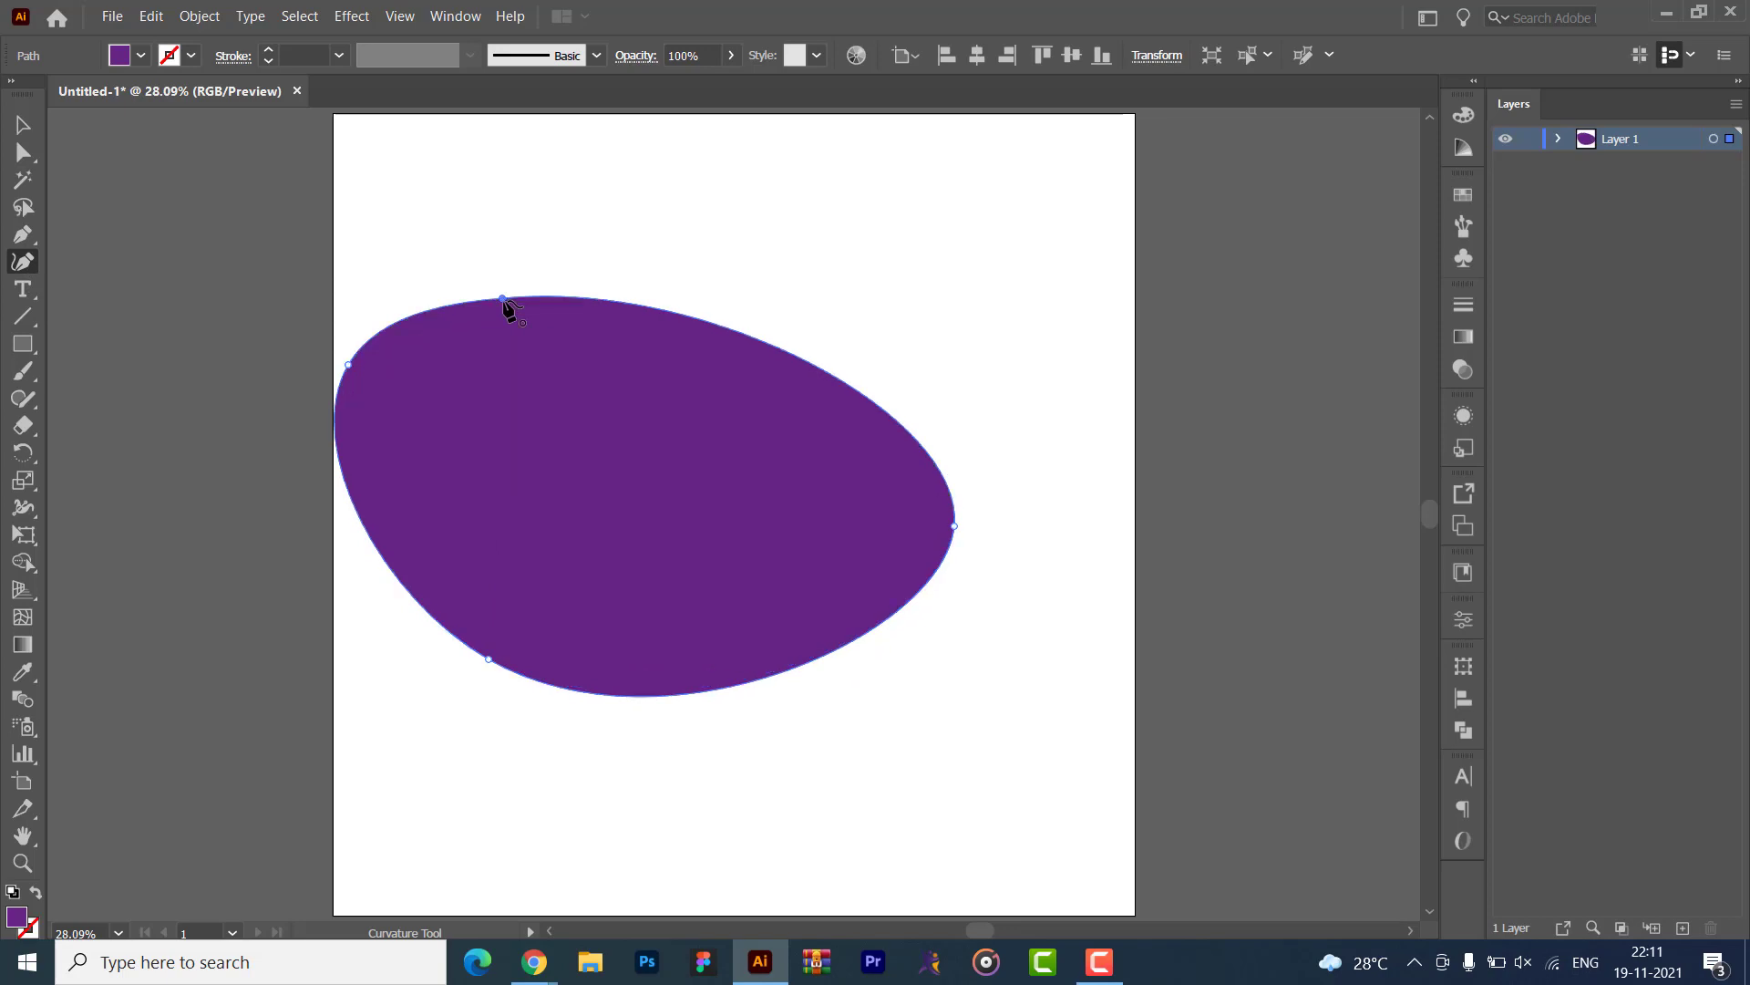
- Select the curved purple blob and delete it
left_click(22, 125)
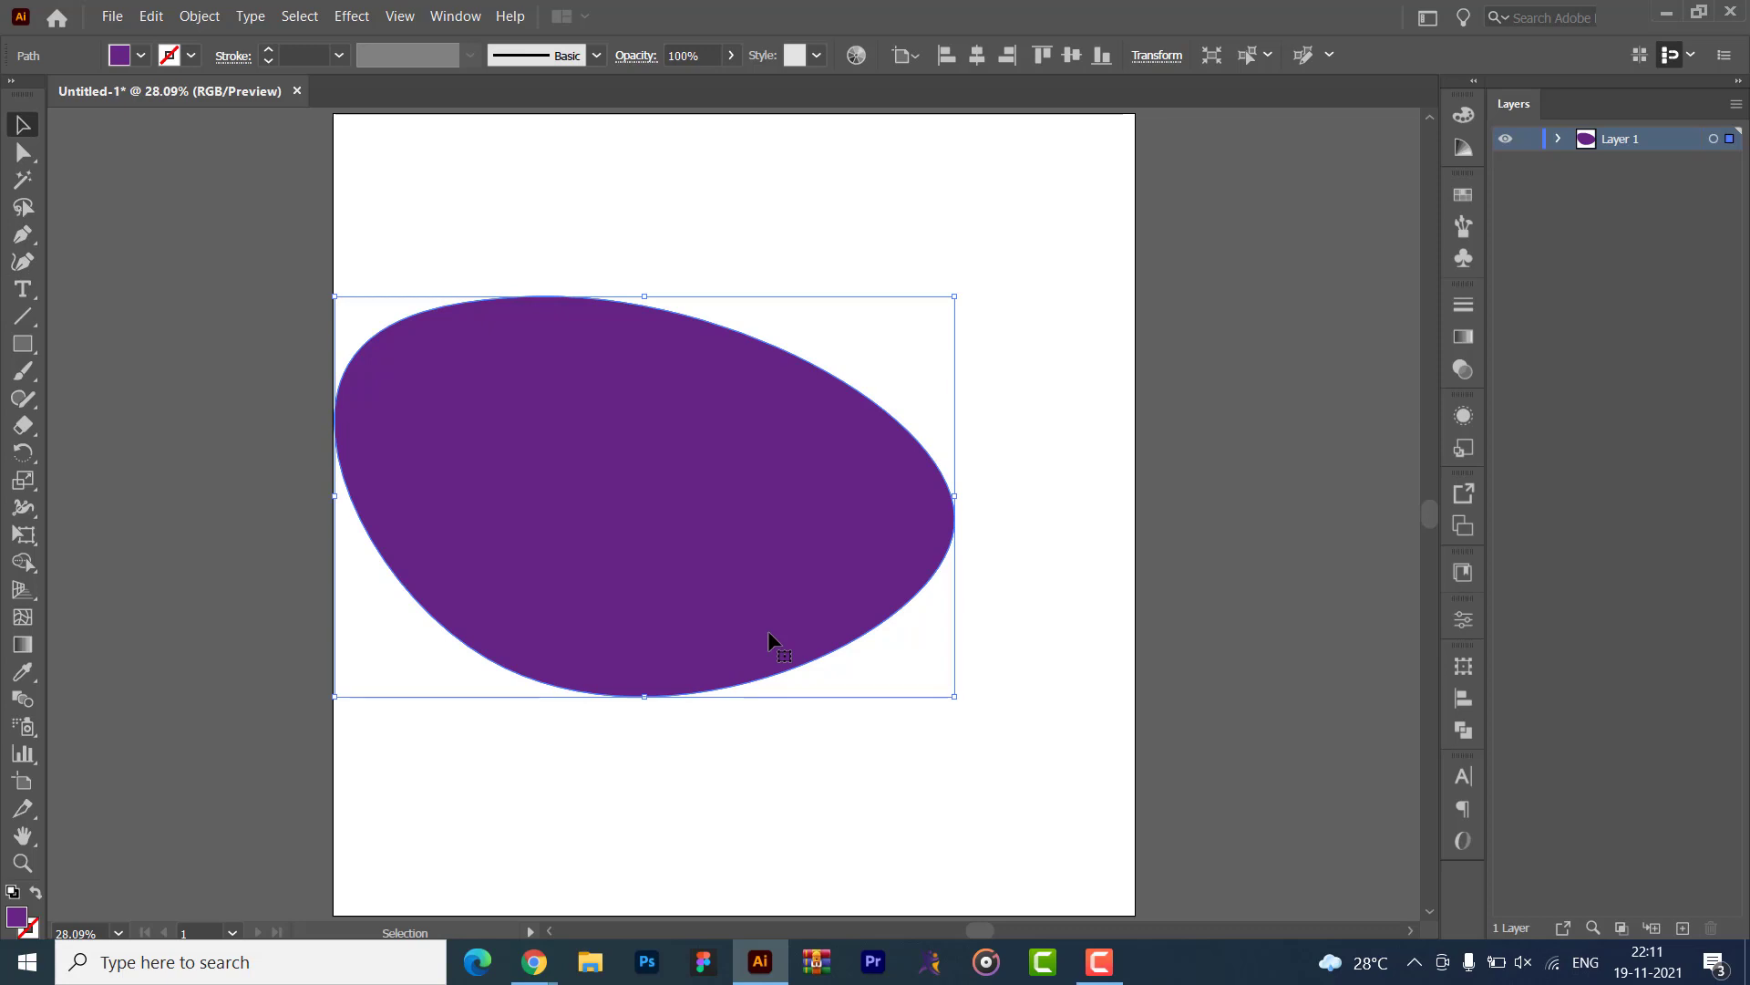
left_click(228, 551)
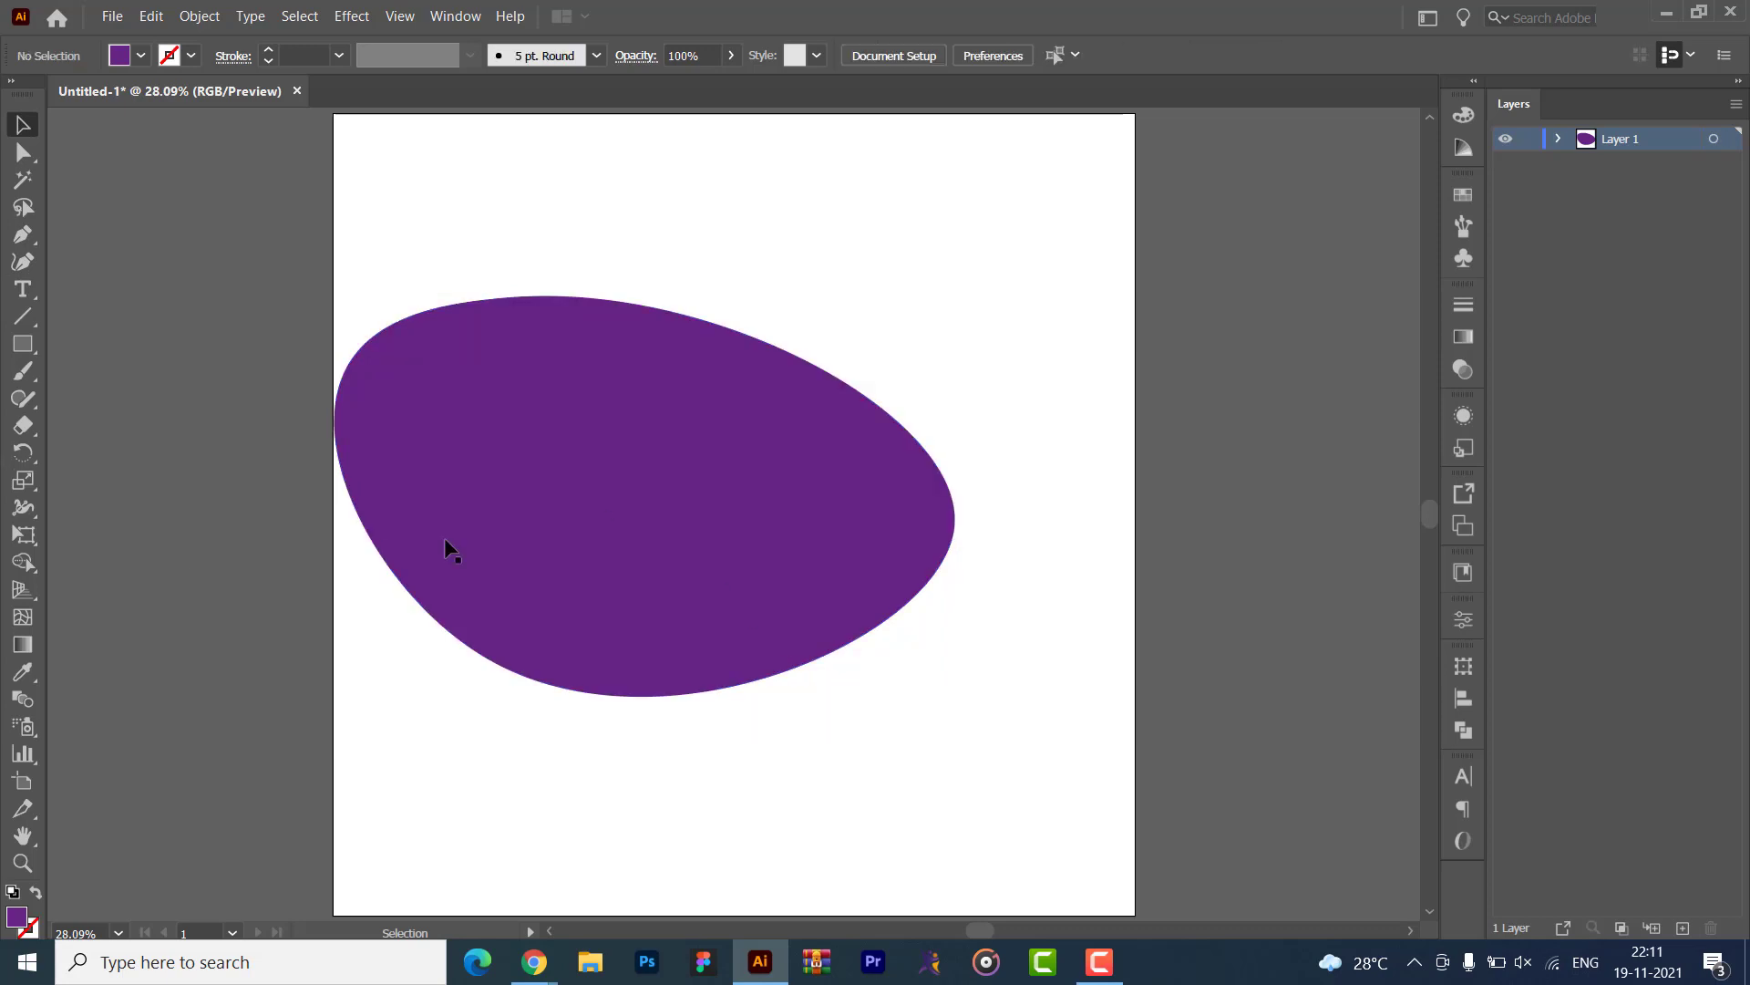
left_click(574, 492)
key("Delete")
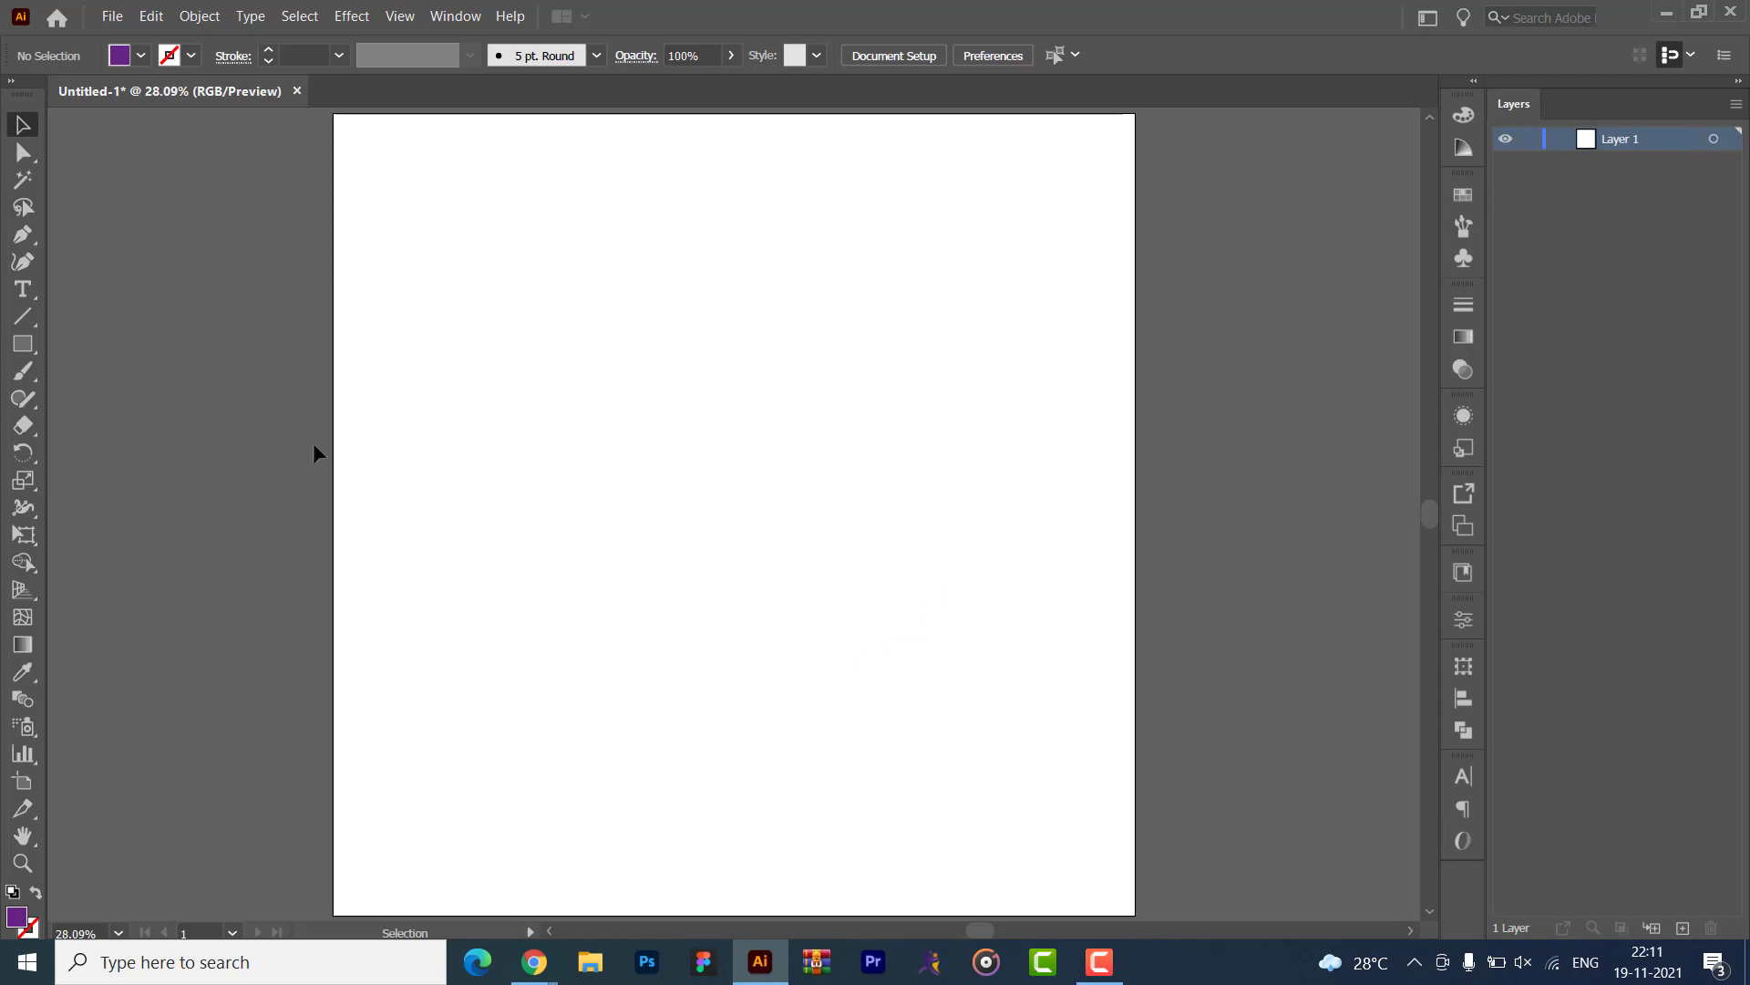
- Place a line of placeholder text near the artboard's upper left with the Type tool and delete it
left_click(23, 290)
left_click_drag(500, 260, 593, 343)
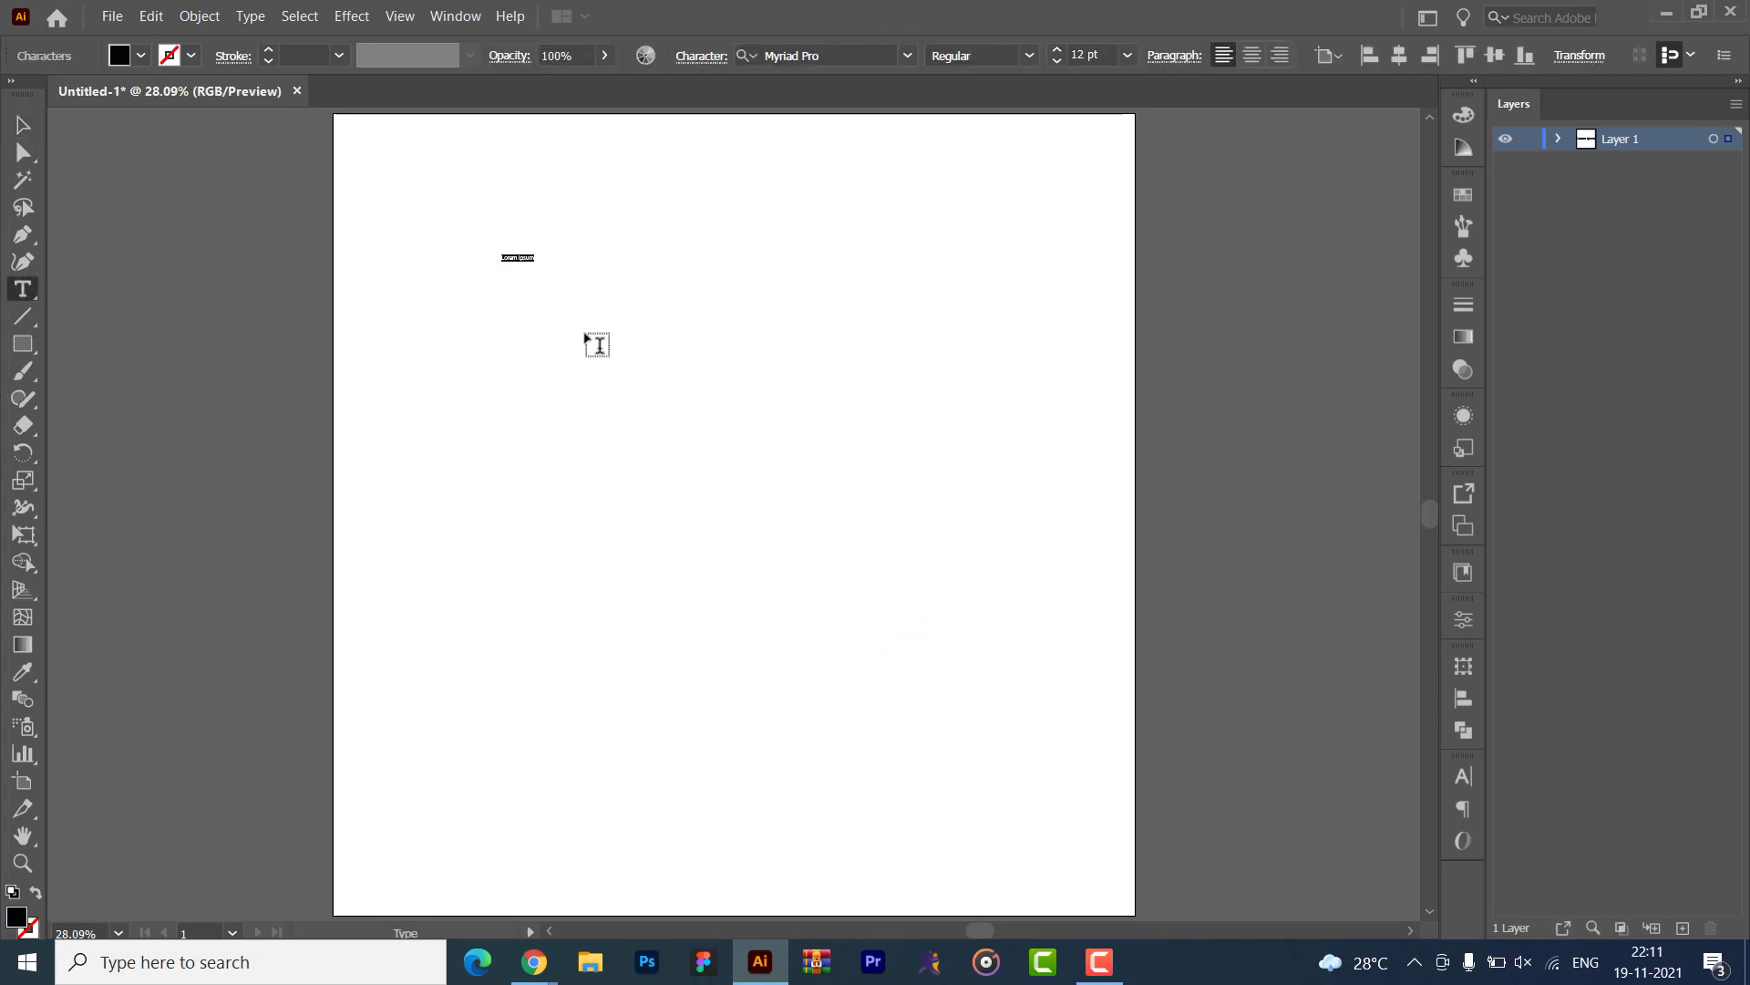
key("Escape")
key("Delete")
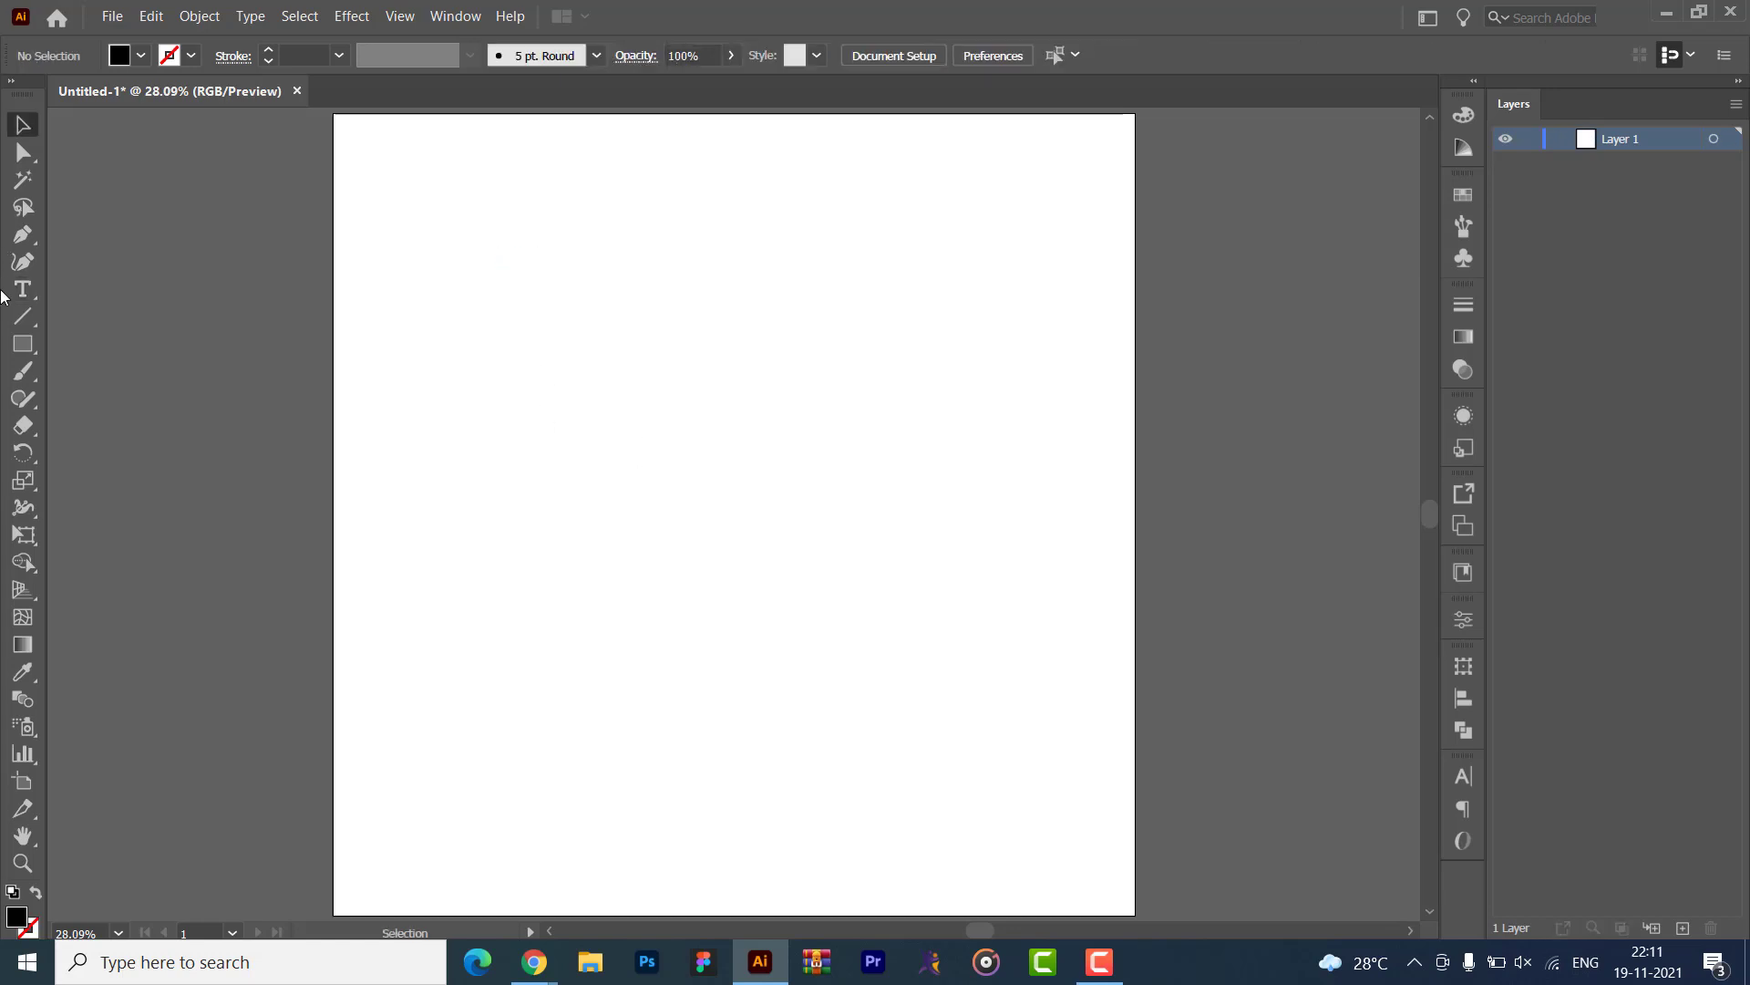
- Place new placeholder text in the upper middle of the artboard and increase its font size to 48 pt
left_click(24, 290)
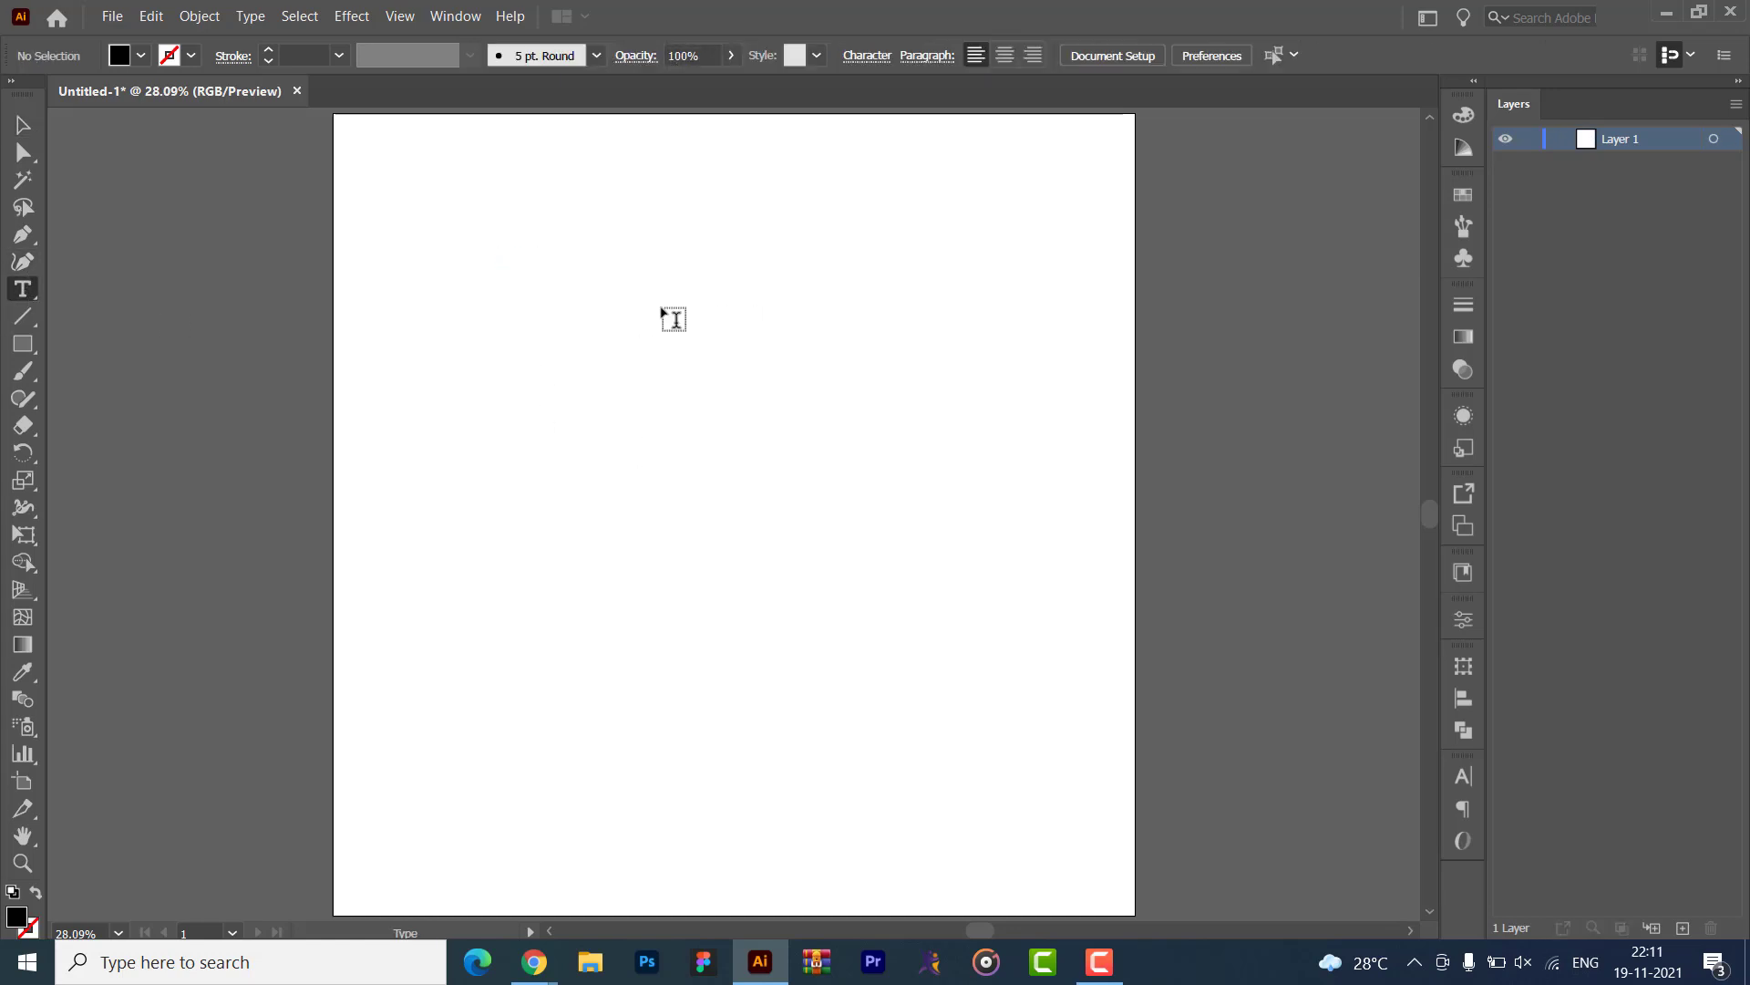
left_click(664, 310)
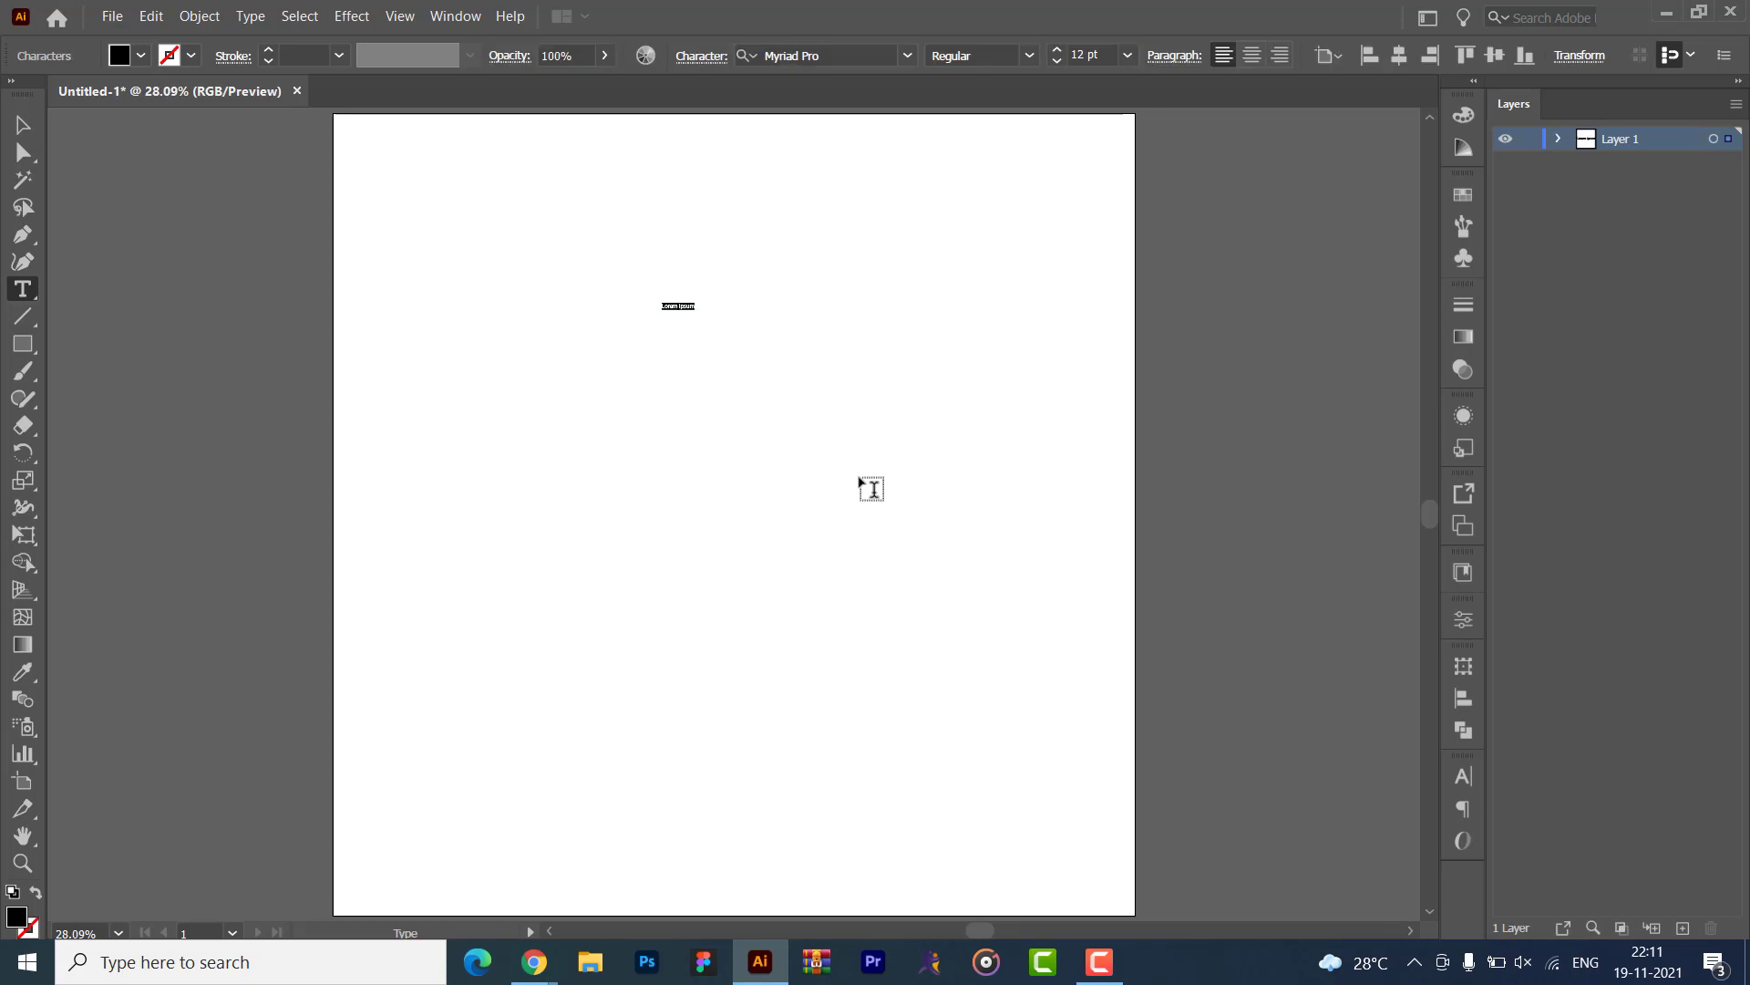
left_click(1059, 52)
left_click(1058, 52)
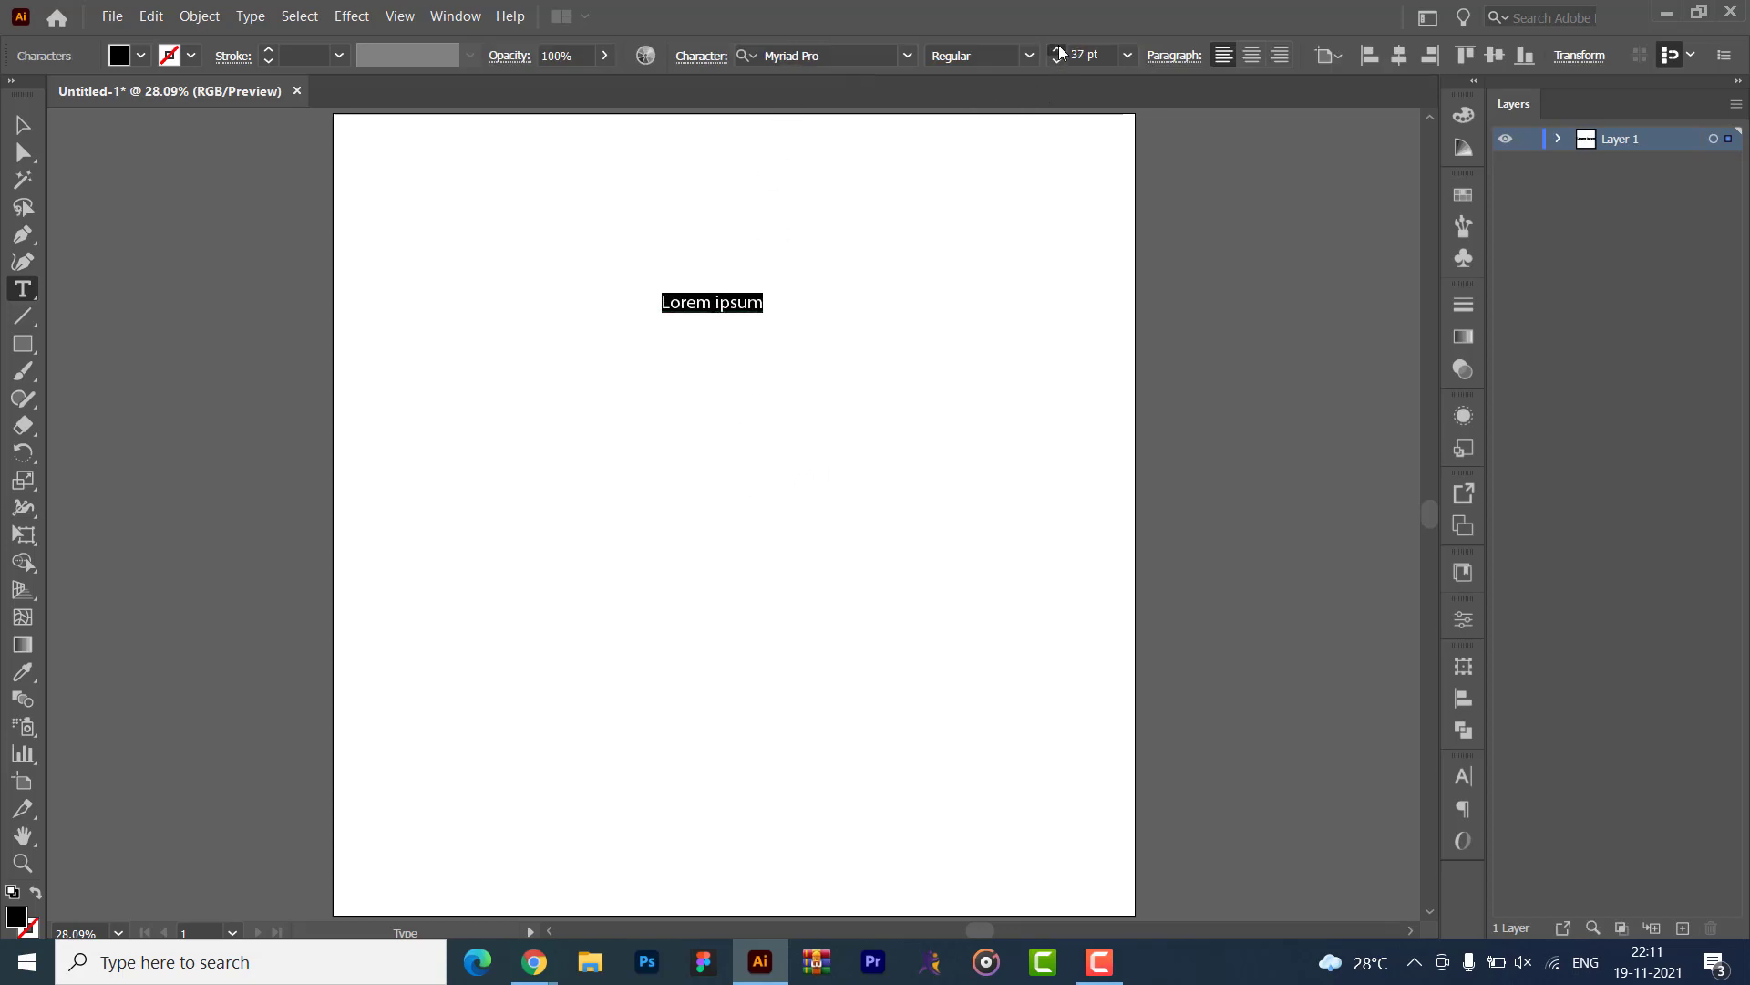
- Insert "vss" in the placeholder text, replace the whole line with "xclvnsd'dvnsvlkkskdnv" and delete the text object
left_click(747, 300)
type("vss")
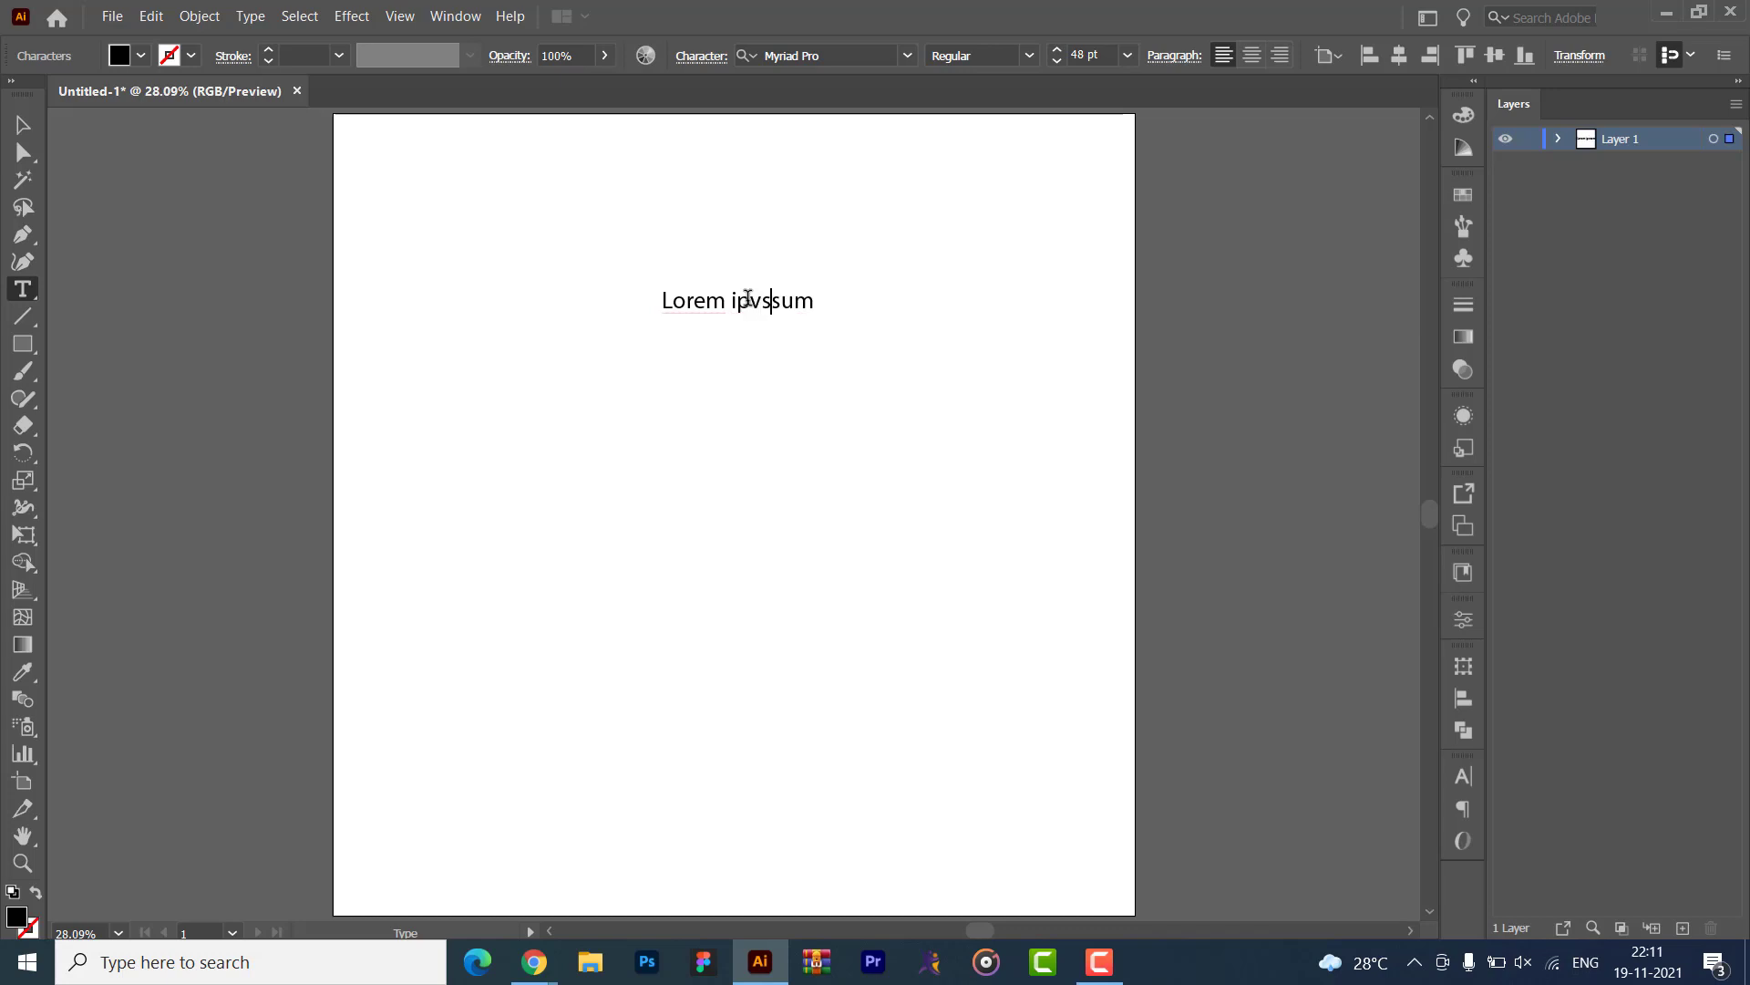
key("ctrl+a")
type("xclvnsd'dvnsvllkskdnv")
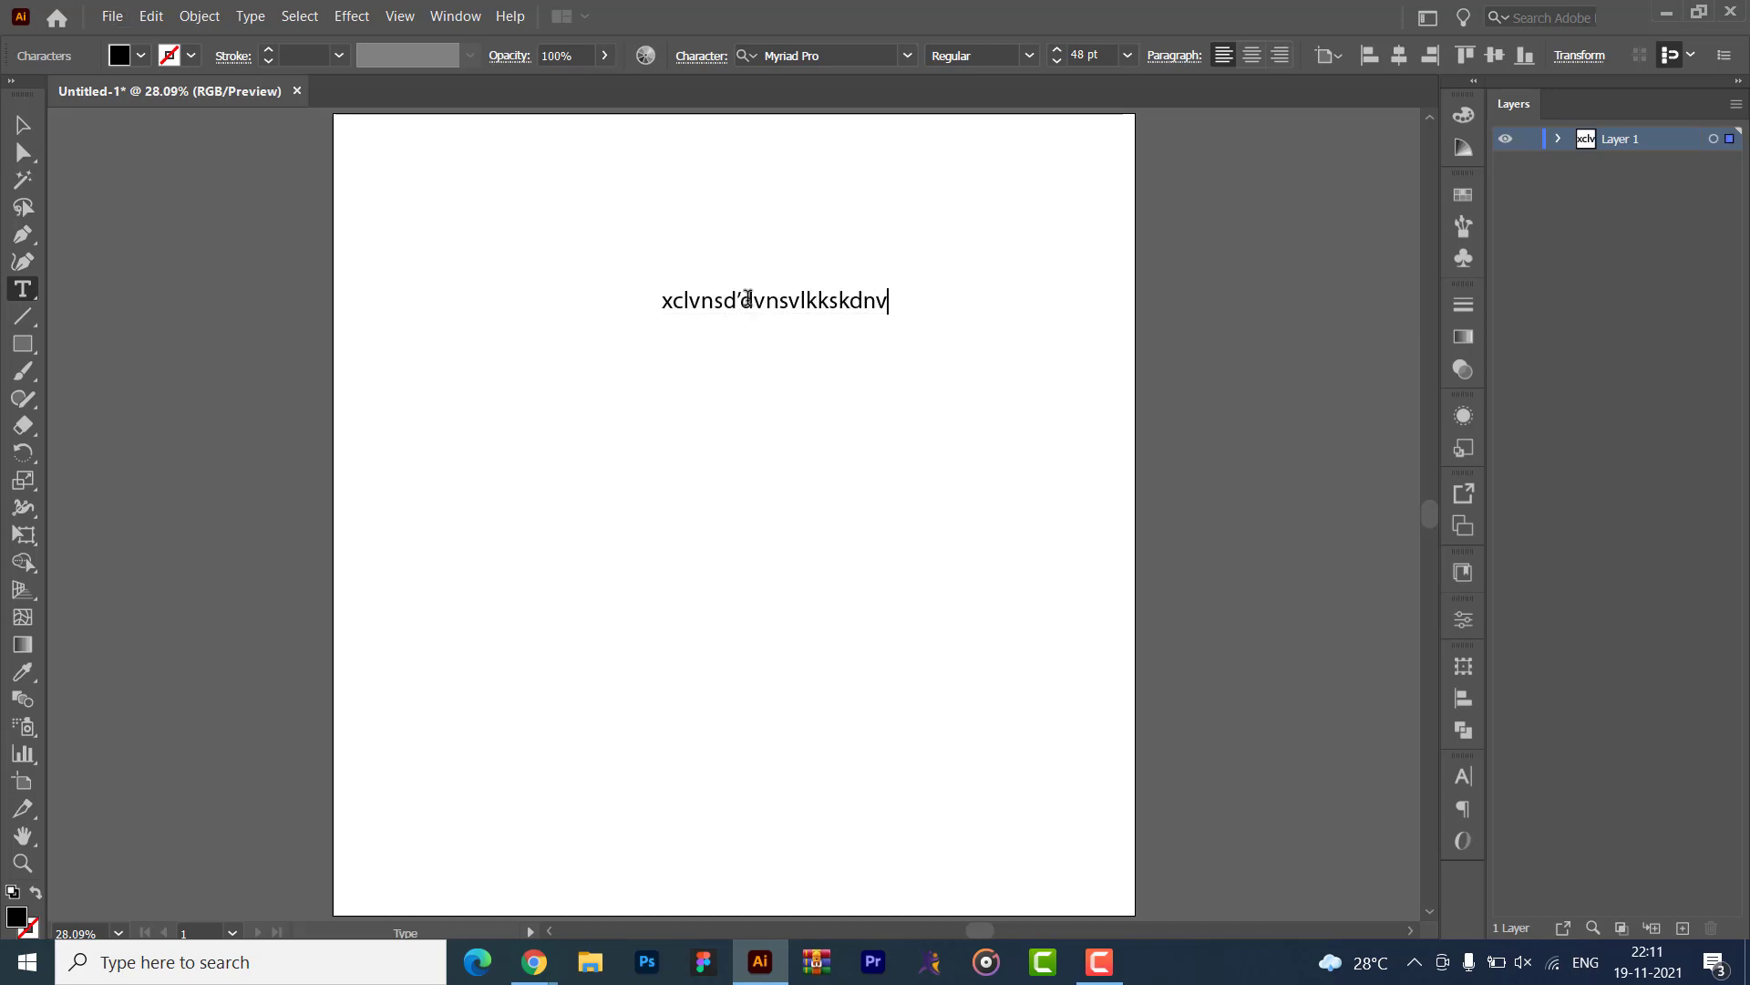
key("Escape")
key("Delete")
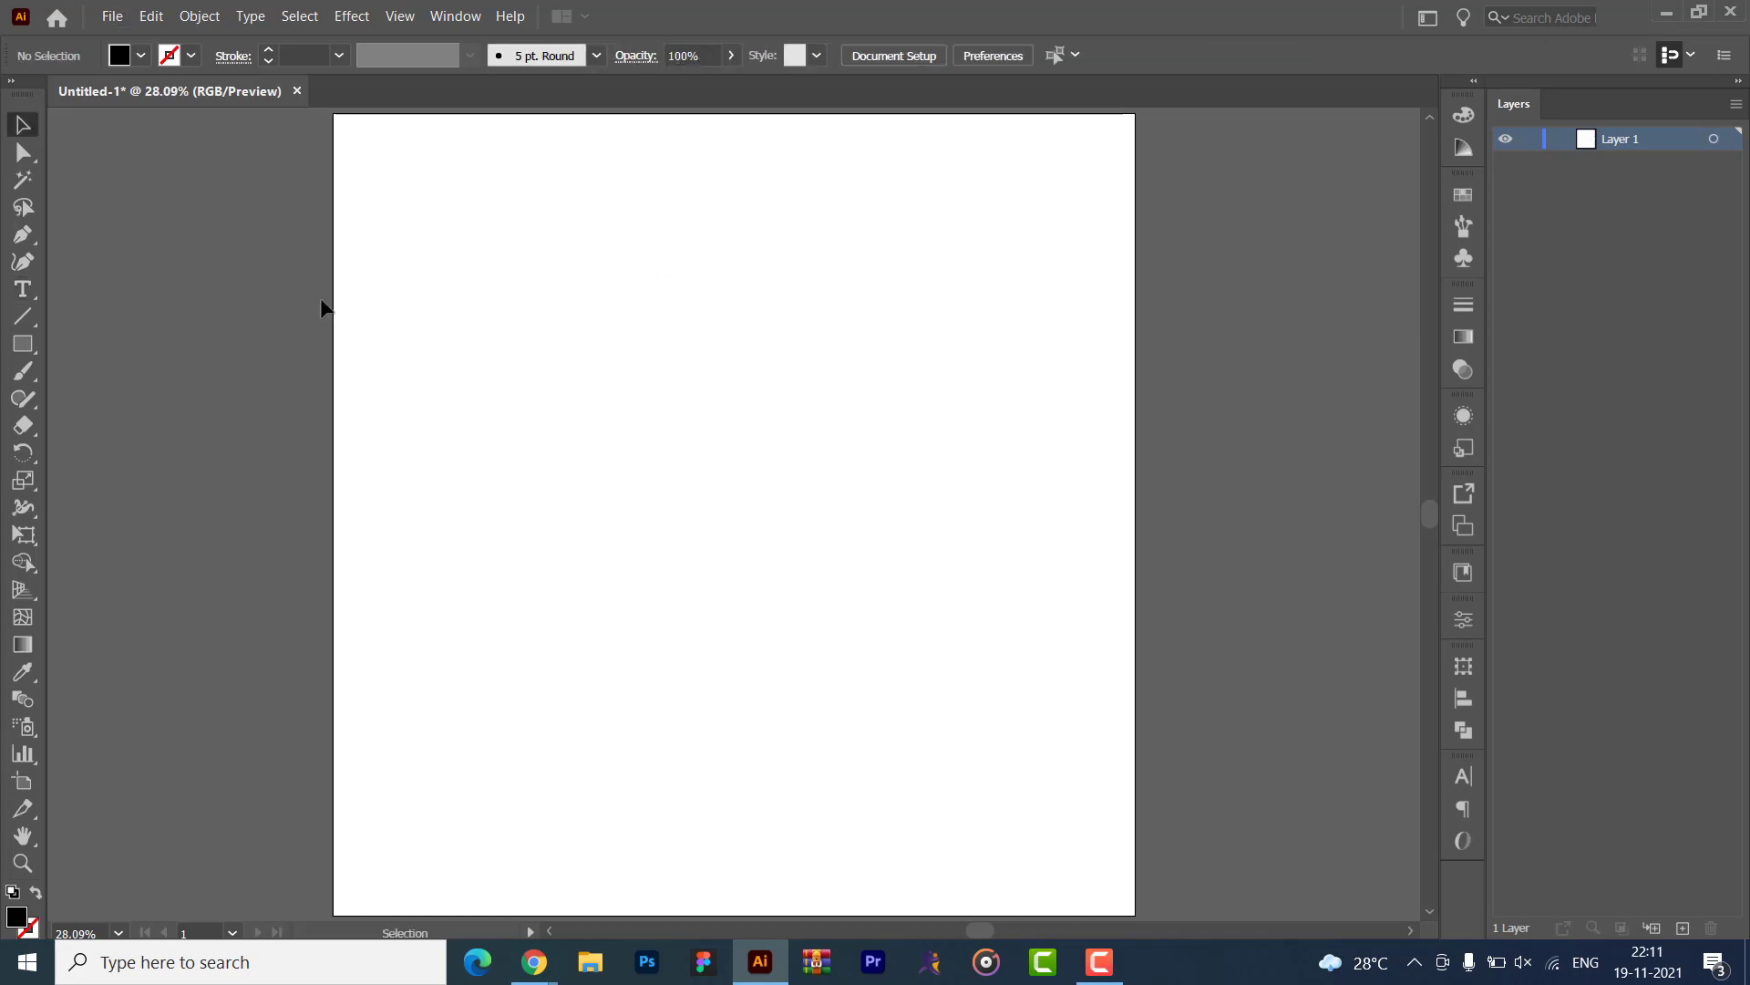
- Draw a horizontal line with the Line Segment tool, extending beyond both side edges of the artboard
left_click(24, 324)
left_click(106, 316)
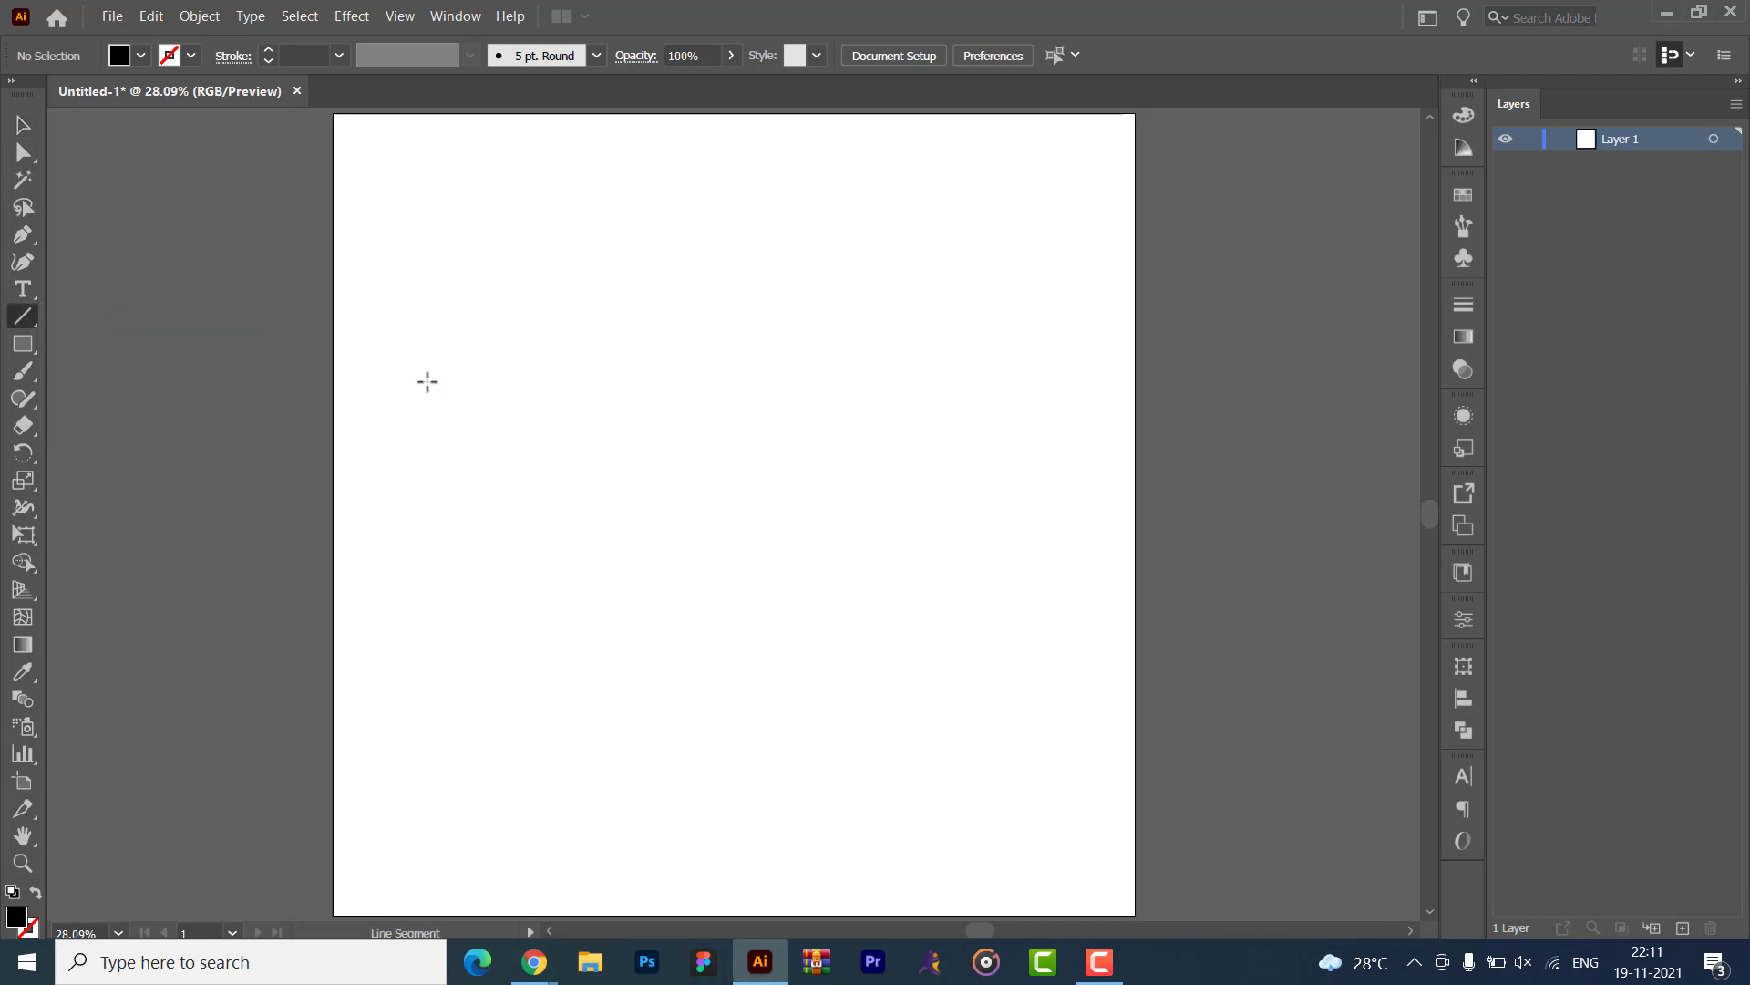
left_click_drag(262, 472, 1418, 471)
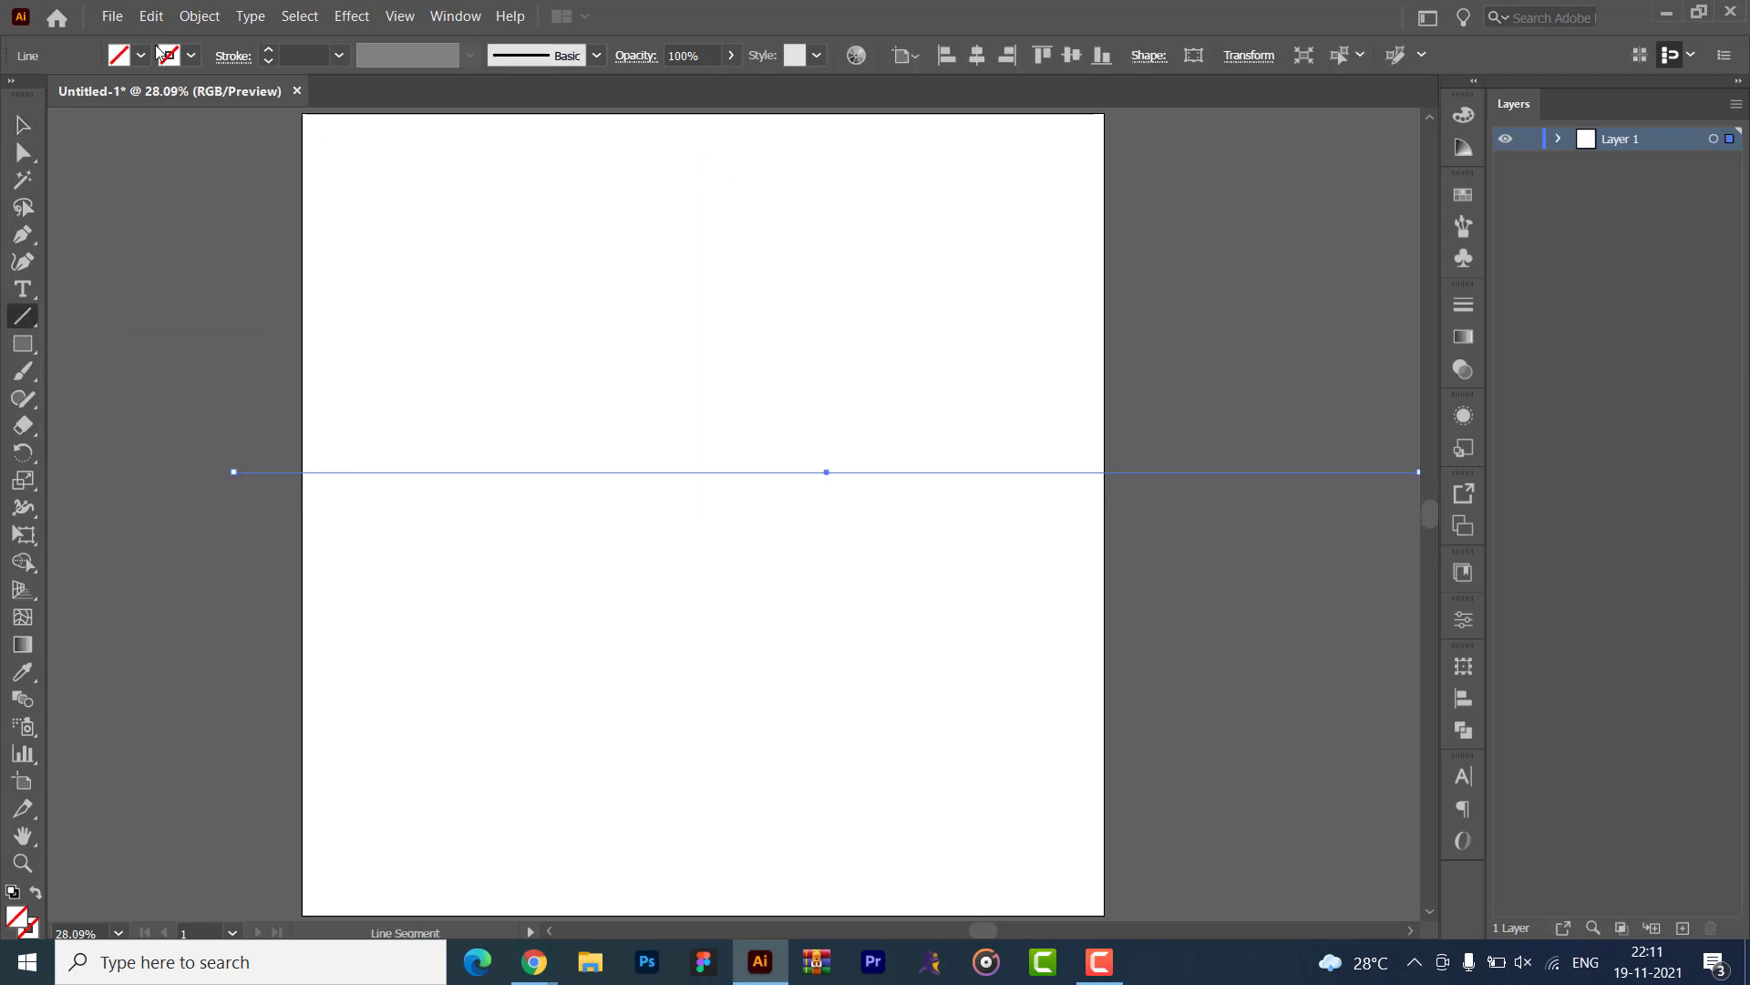
- Give the horizontal line a black stroke and set its stroke weight to 6 pt
left_click(192, 55)
left_click(63, 95)
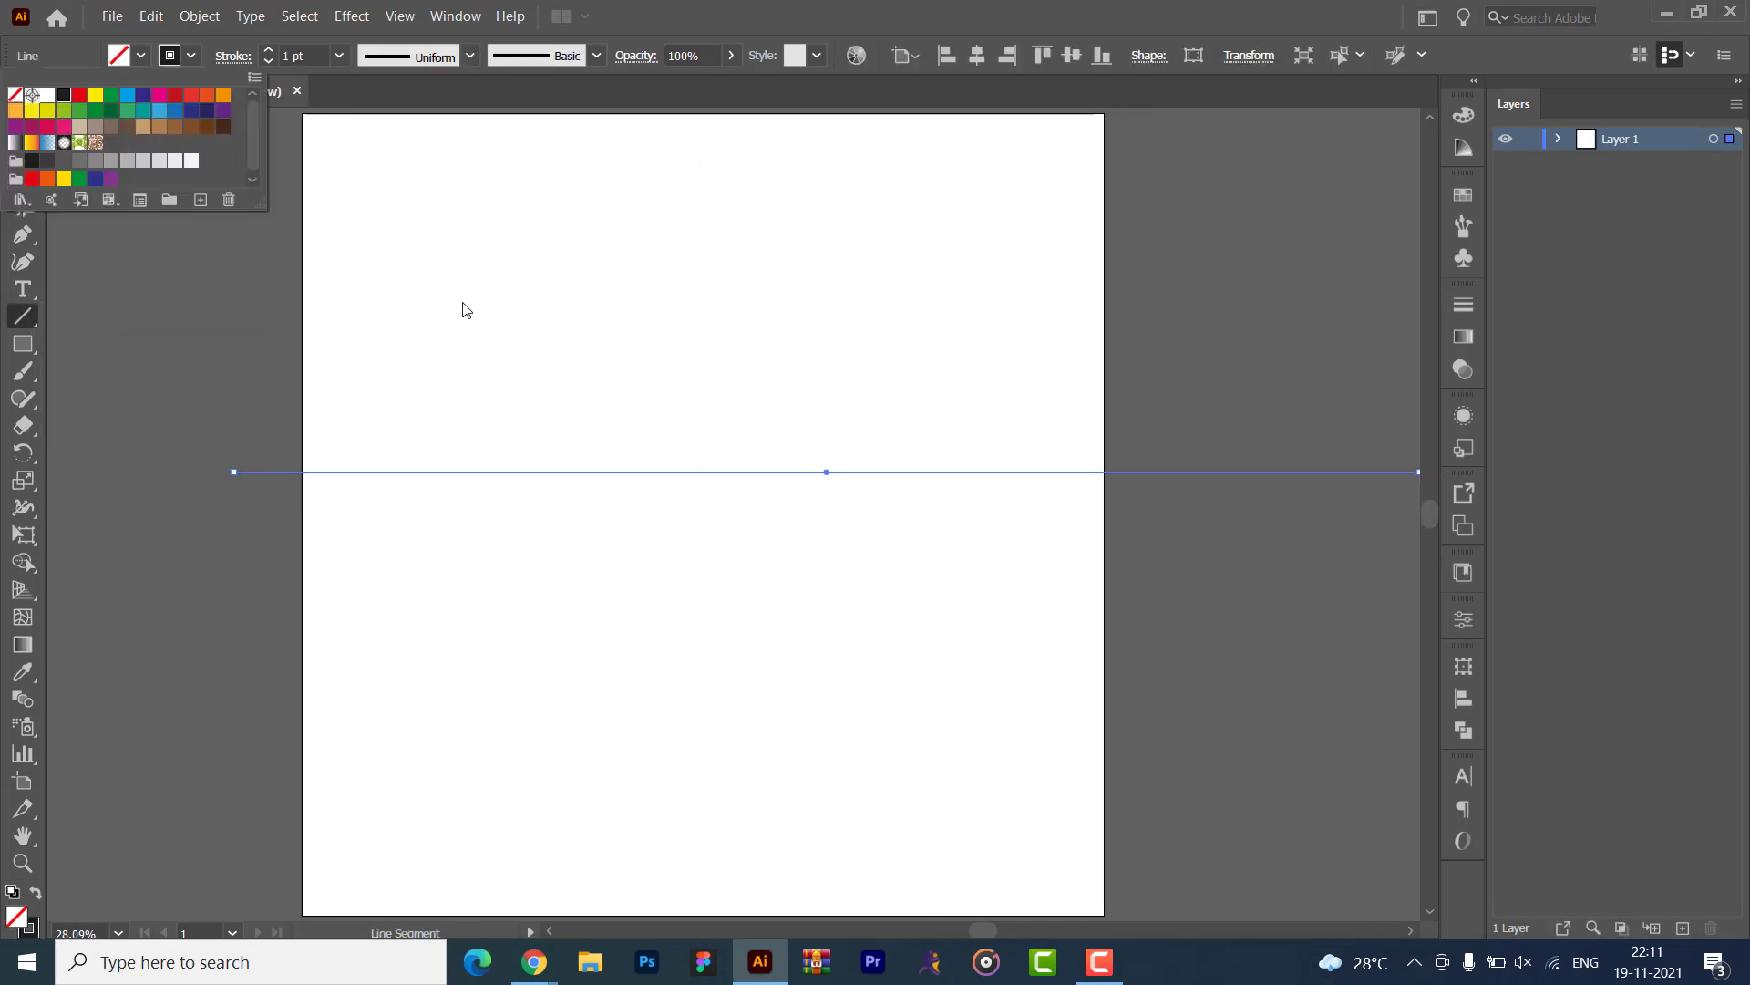
left_click(270, 51)
left_click(270, 50)
left_click(270, 50)
left_click(270, 51)
left_click(270, 50)
- Center the horizontal line on the artboard both horizontally and vertically, and deselect it
left_click(22, 124)
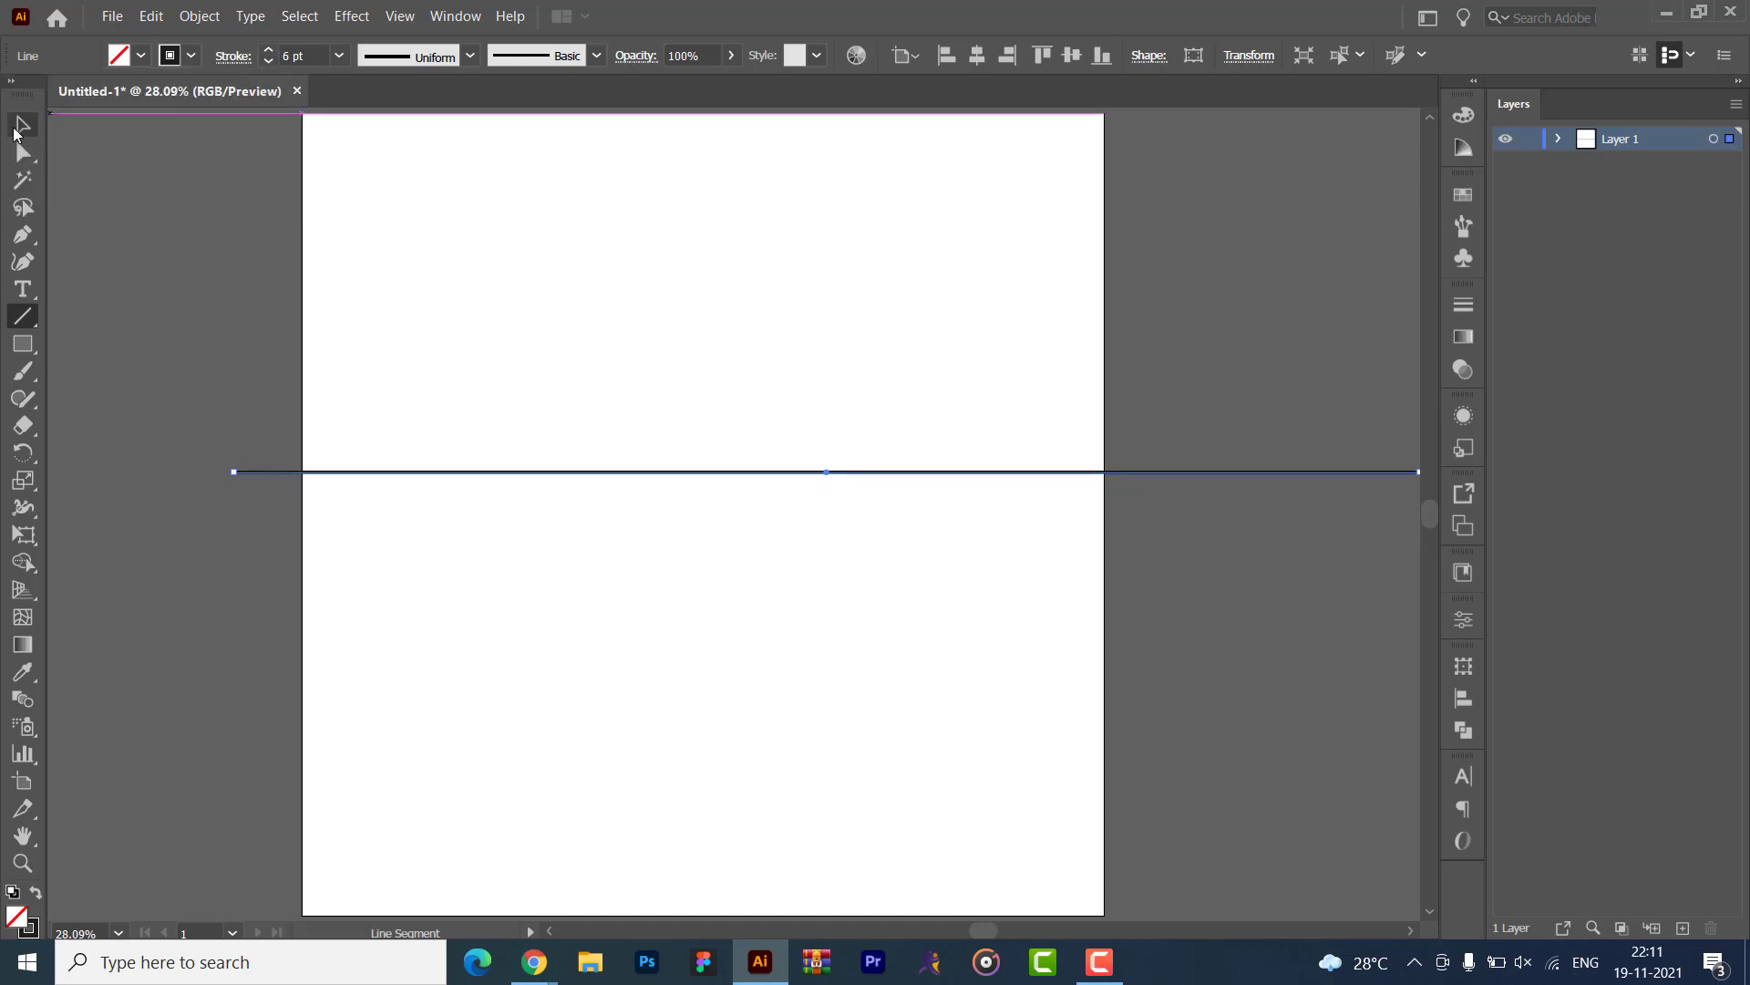
left_click_drag(627, 430, 815, 598)
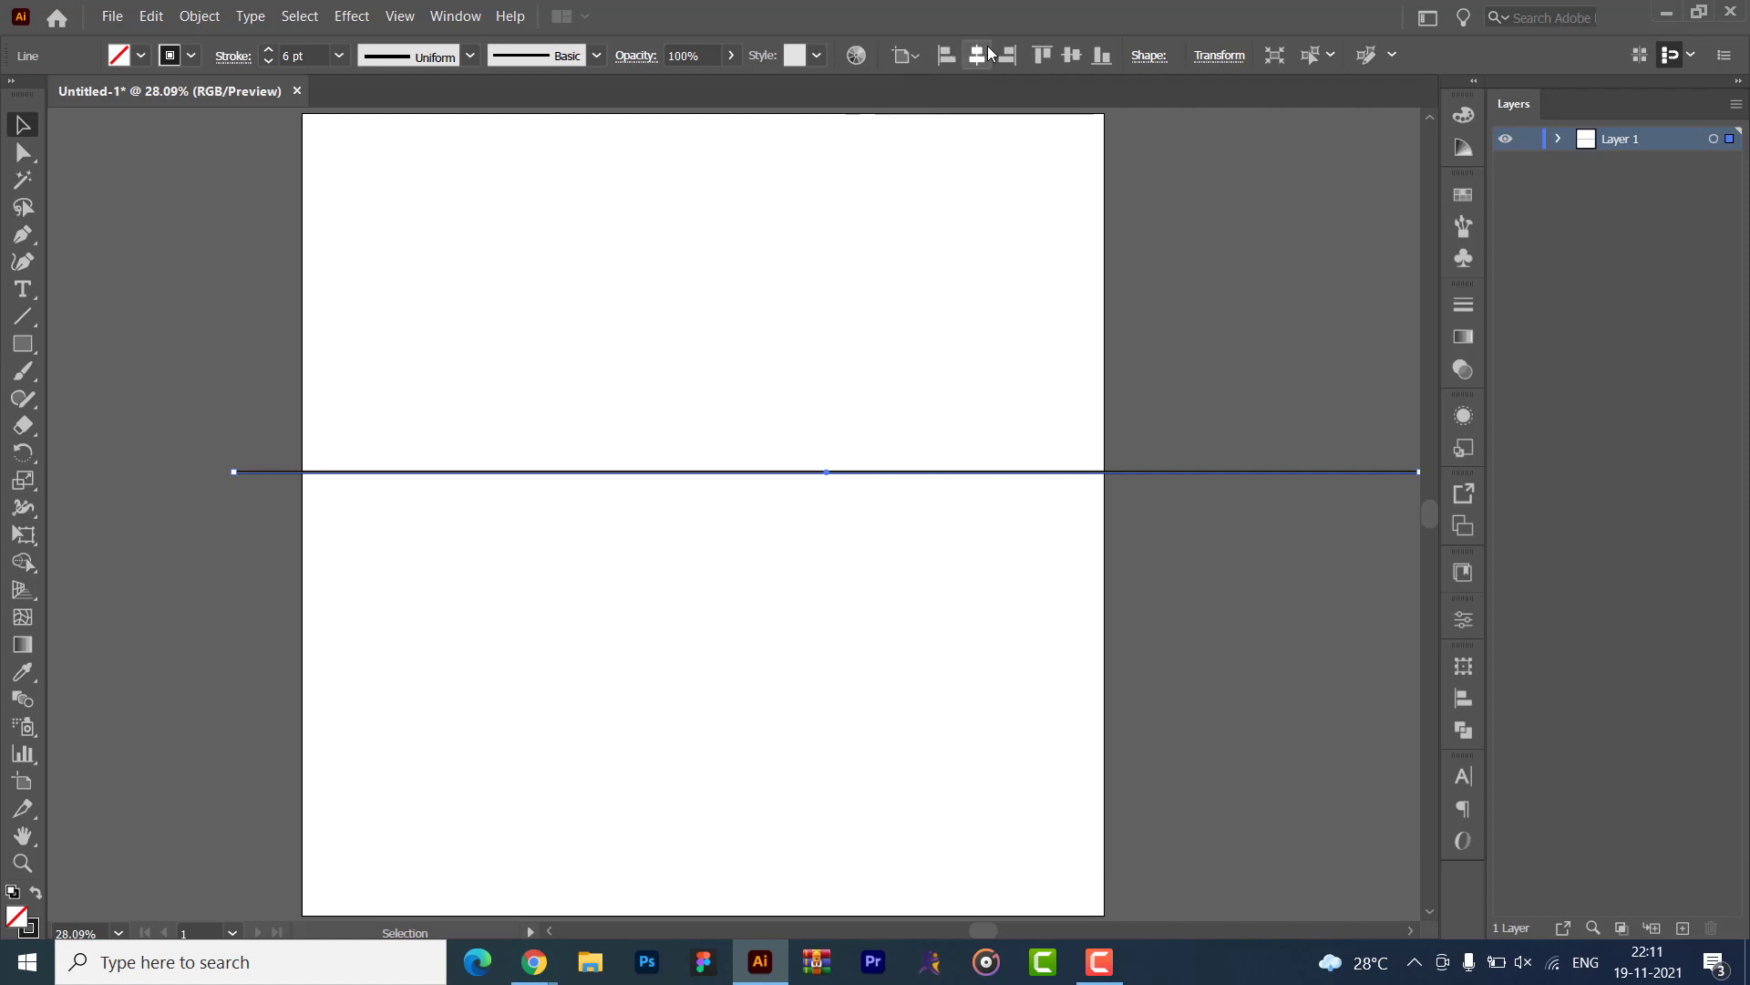
left_click(977, 55)
left_click(1072, 54)
left_click(1224, 433)
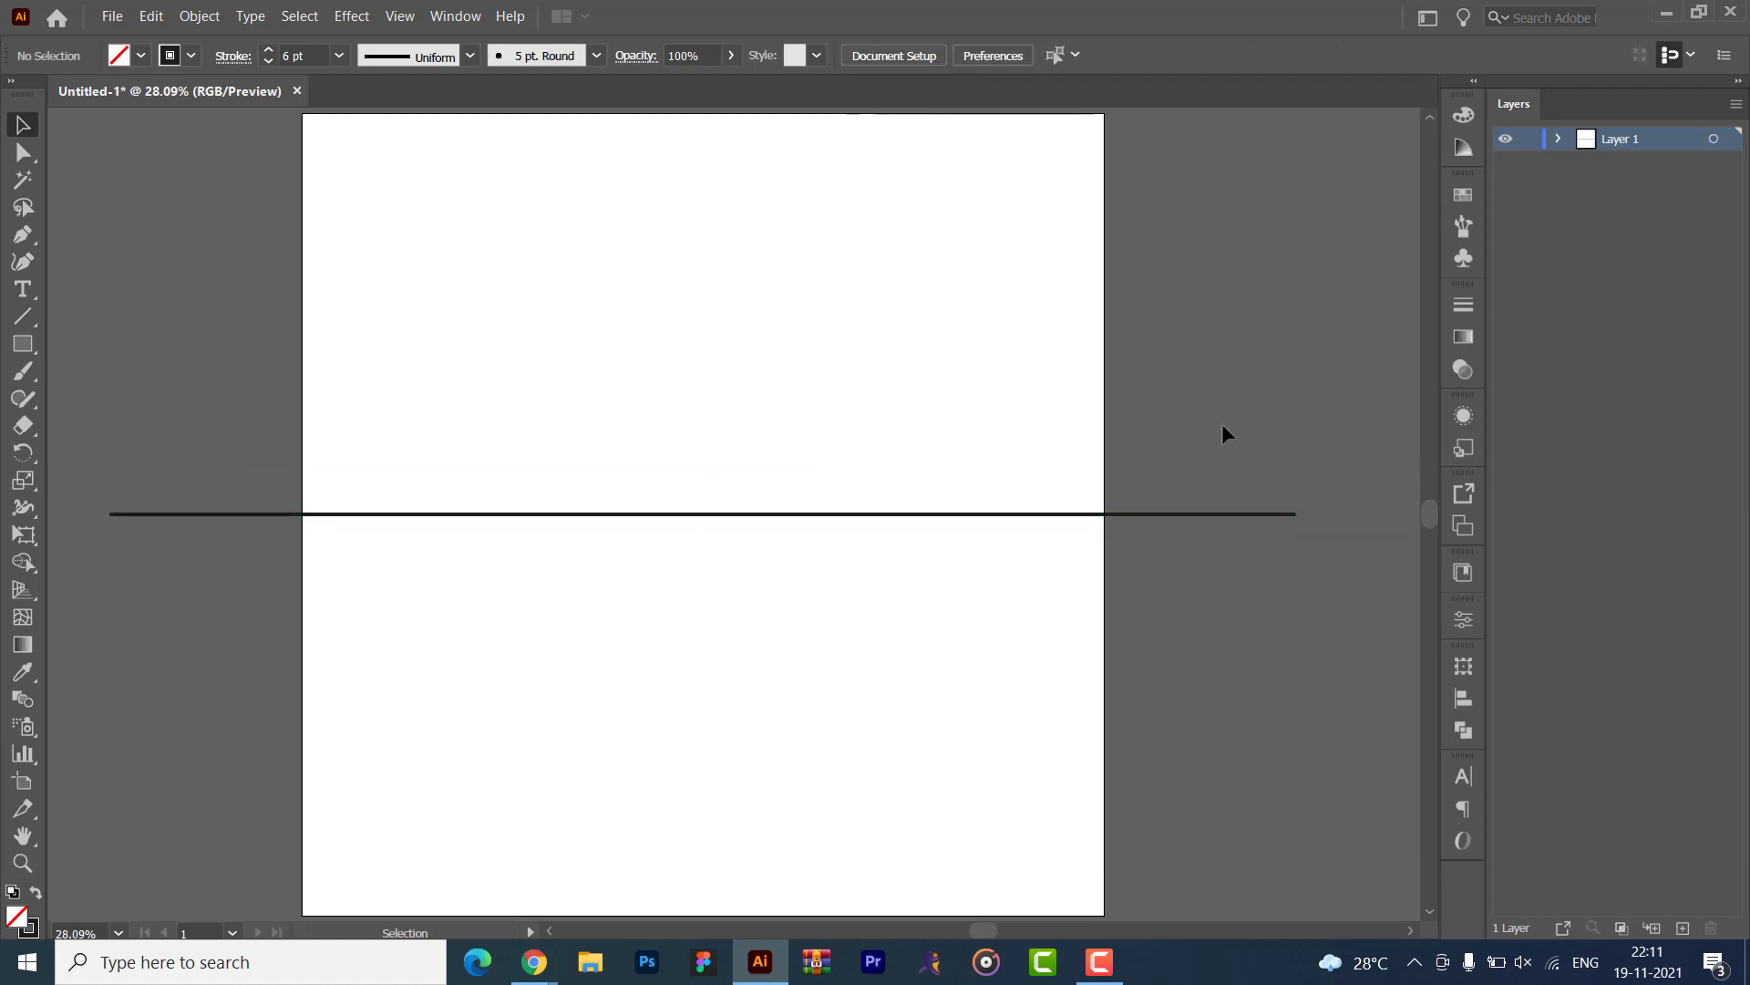
- Create a copy of the horizontal line rotated to vertical so the two lines cross at the artboard's center, and deselect
scroll(1223, 399, "left", 1)
left_click(793, 513)
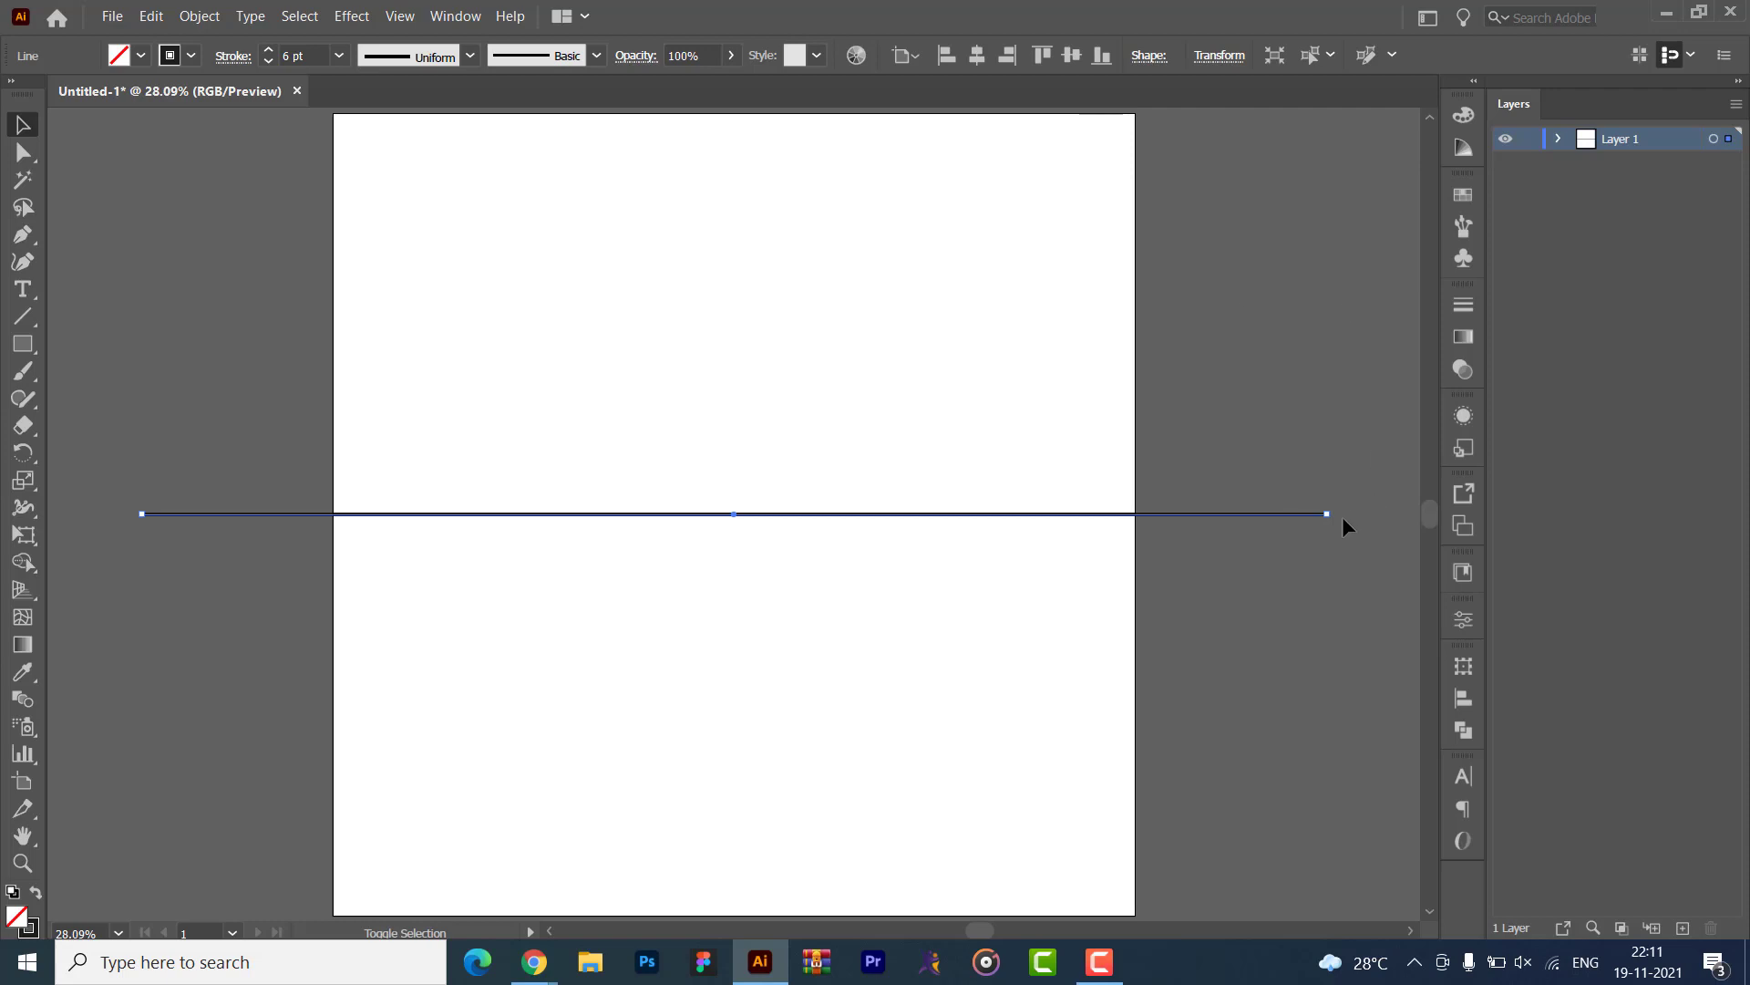
left_click_drag(1332, 512, 742, 734)
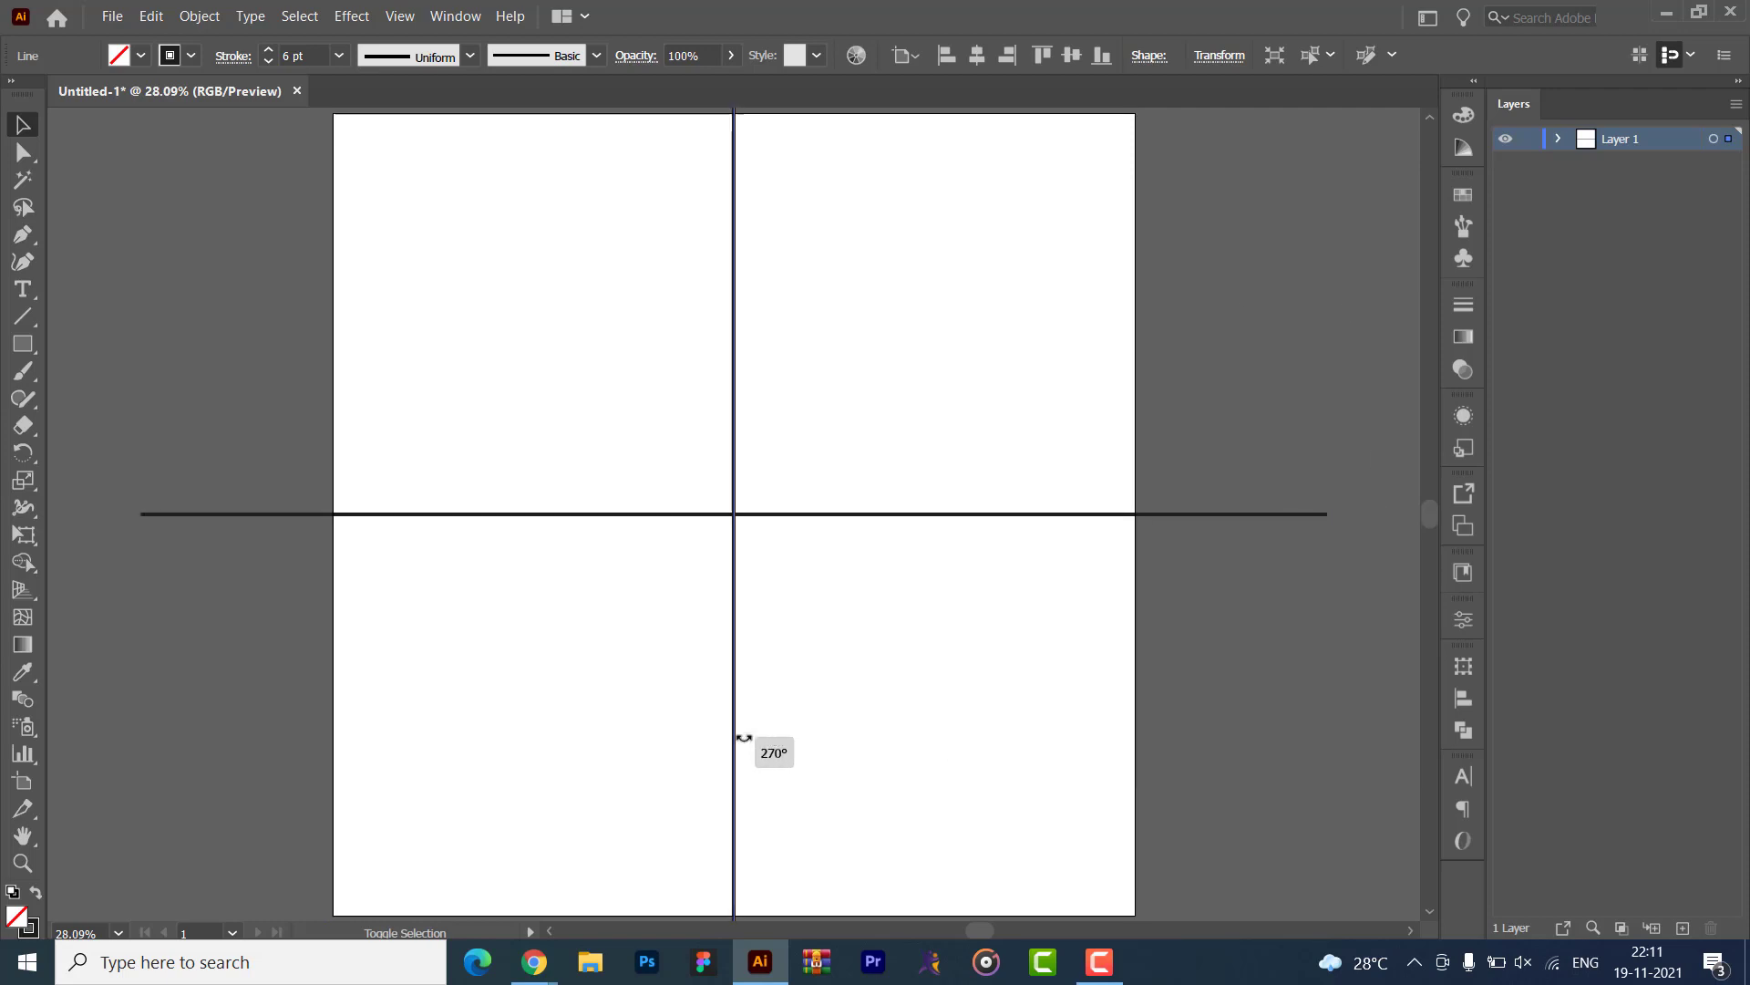
left_click(1338, 242)
- Select both crossing lines, delete them and fit the empty artboard in the window
key("ctrl+minus")
key("ctrl+minus")
key("ctrl+minus")
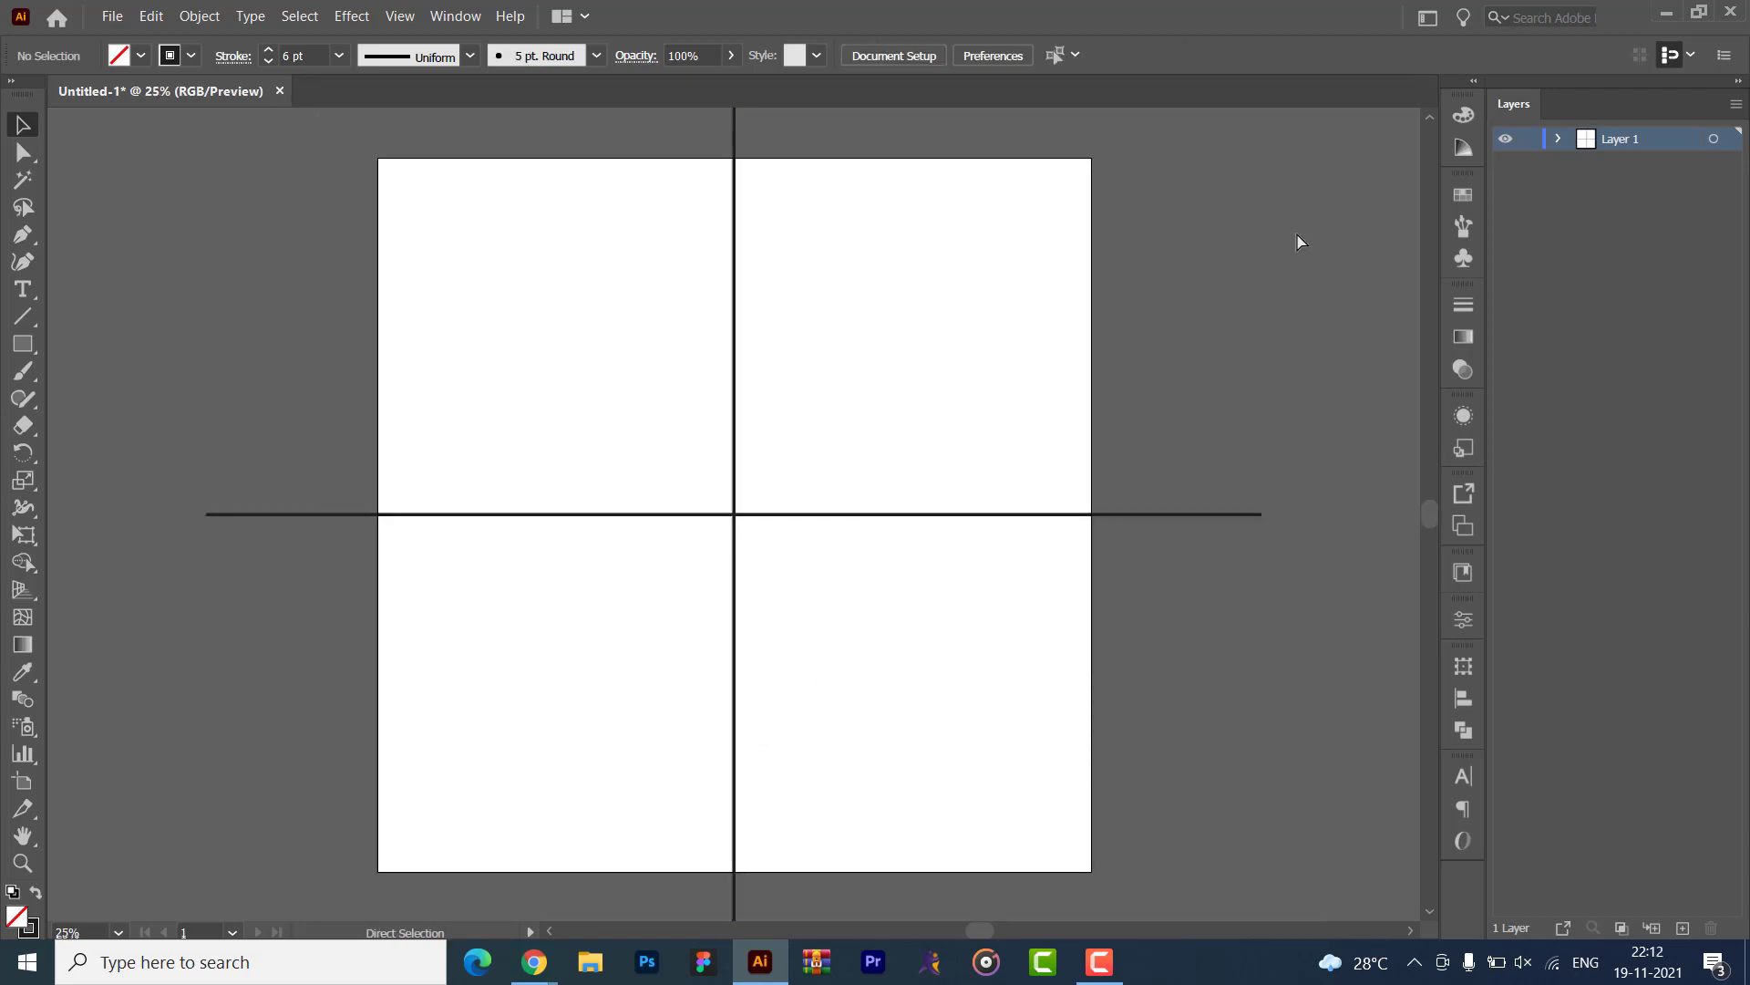
key("ctrl+a")
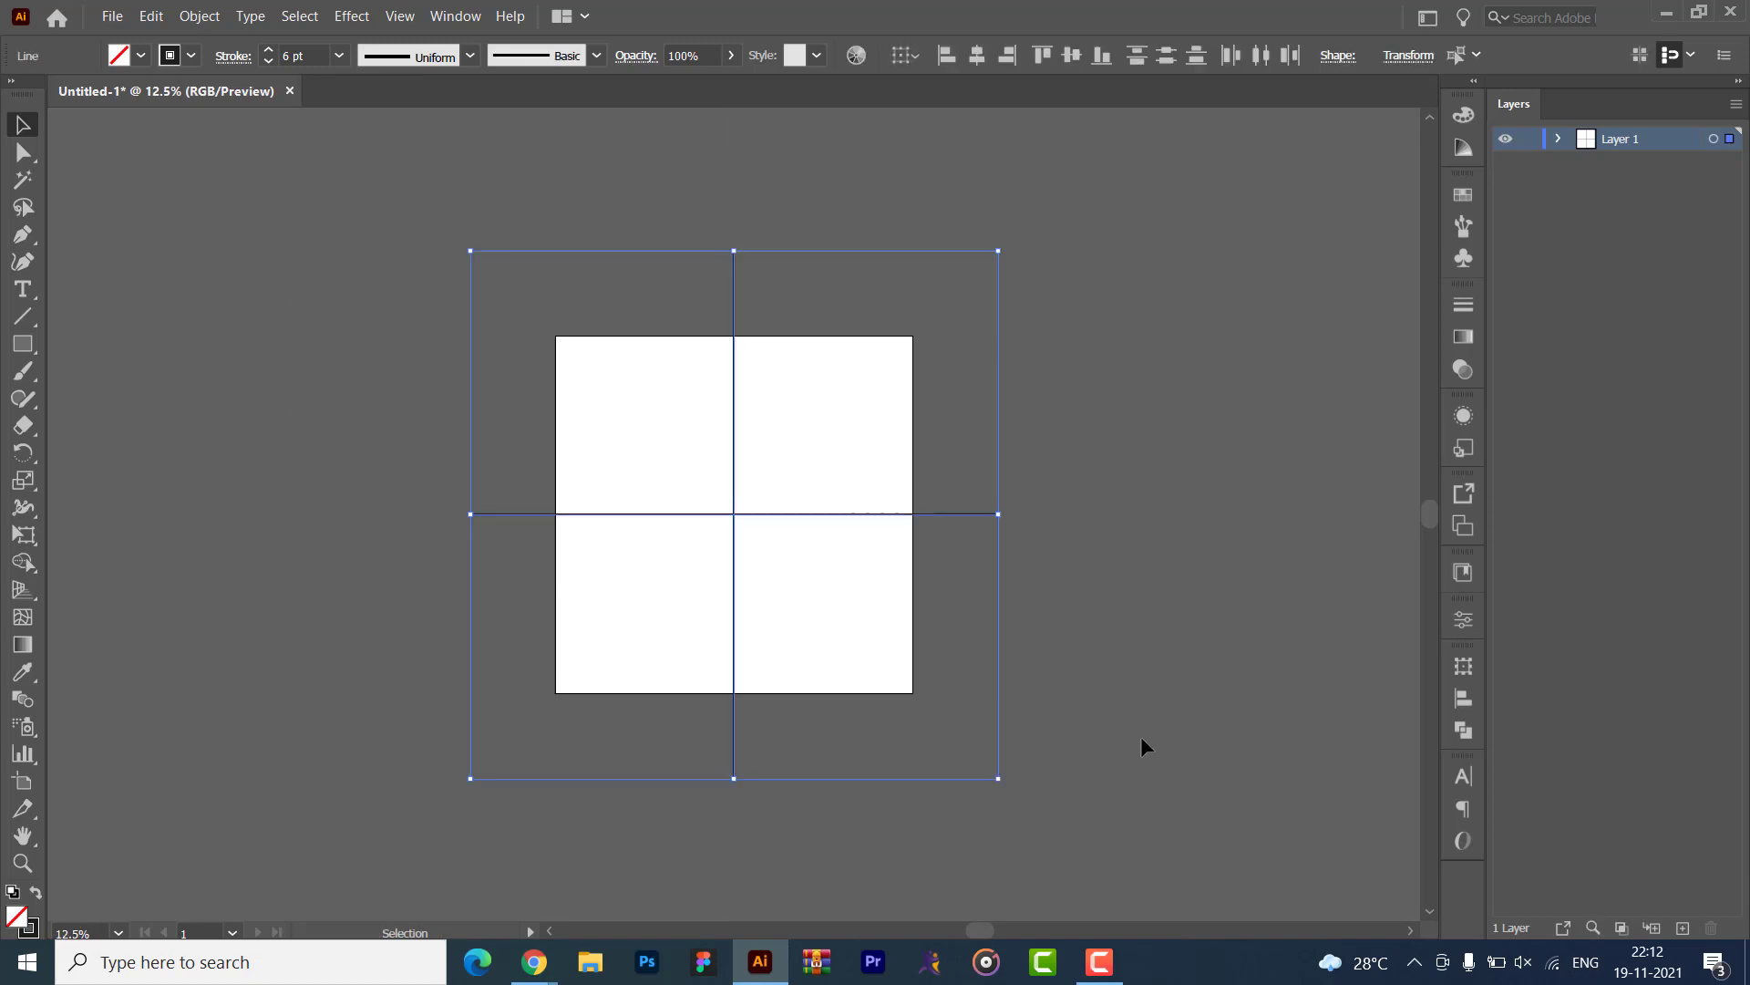
key("Delete")
key("ctrl+0")
- Draw four overlapping rectangles of different sizes with the Rectangle tool, the last one extending beyond the artboard's left edge
left_click(23, 344)
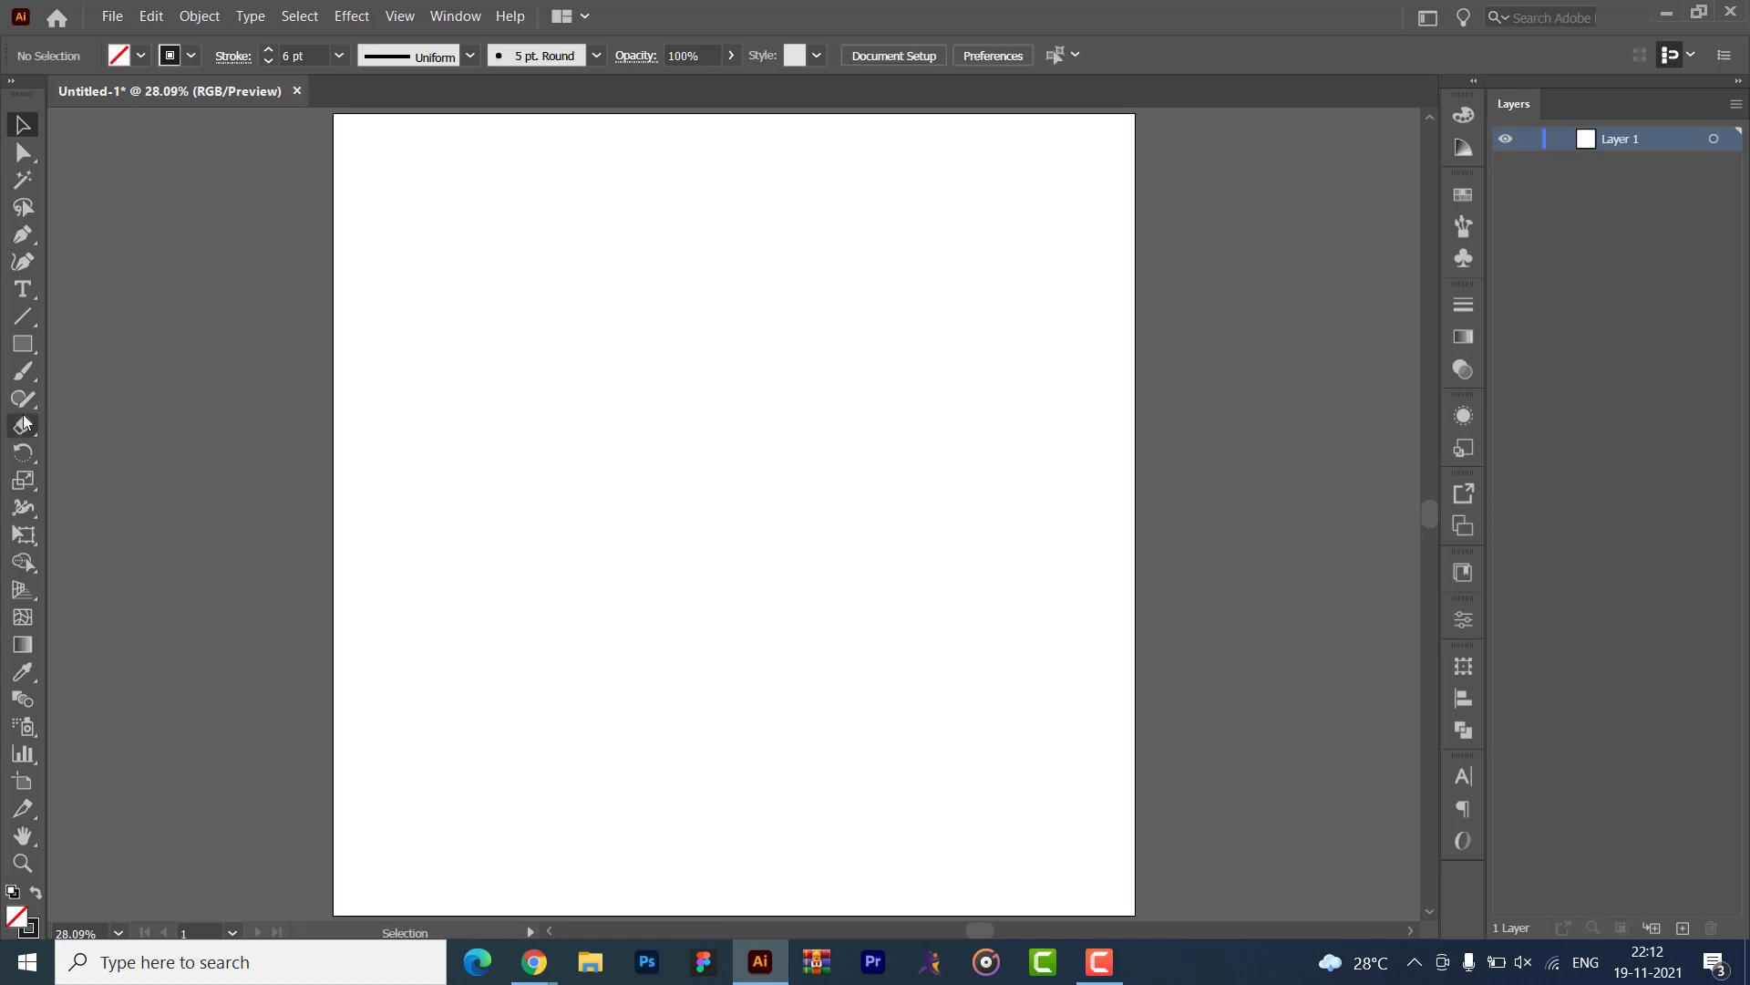
left_click_drag(23, 344, 88, 344)
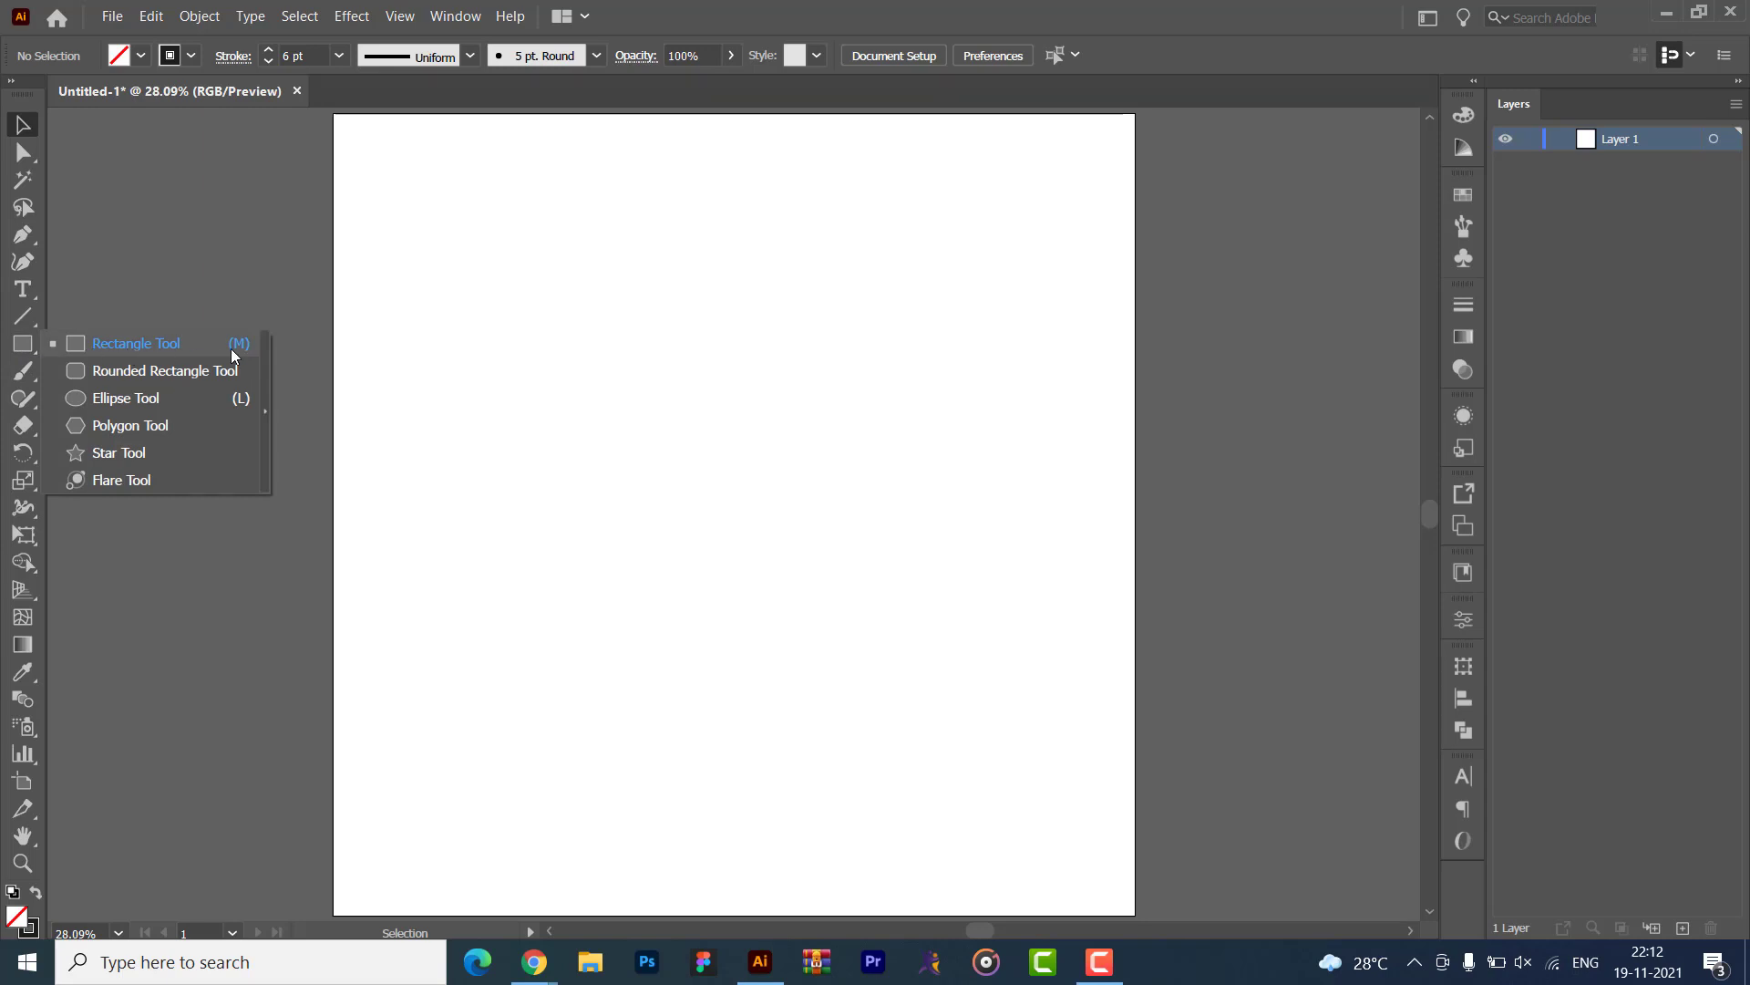
left_click(122, 342)
left_click_drag(510, 270, 1030, 580)
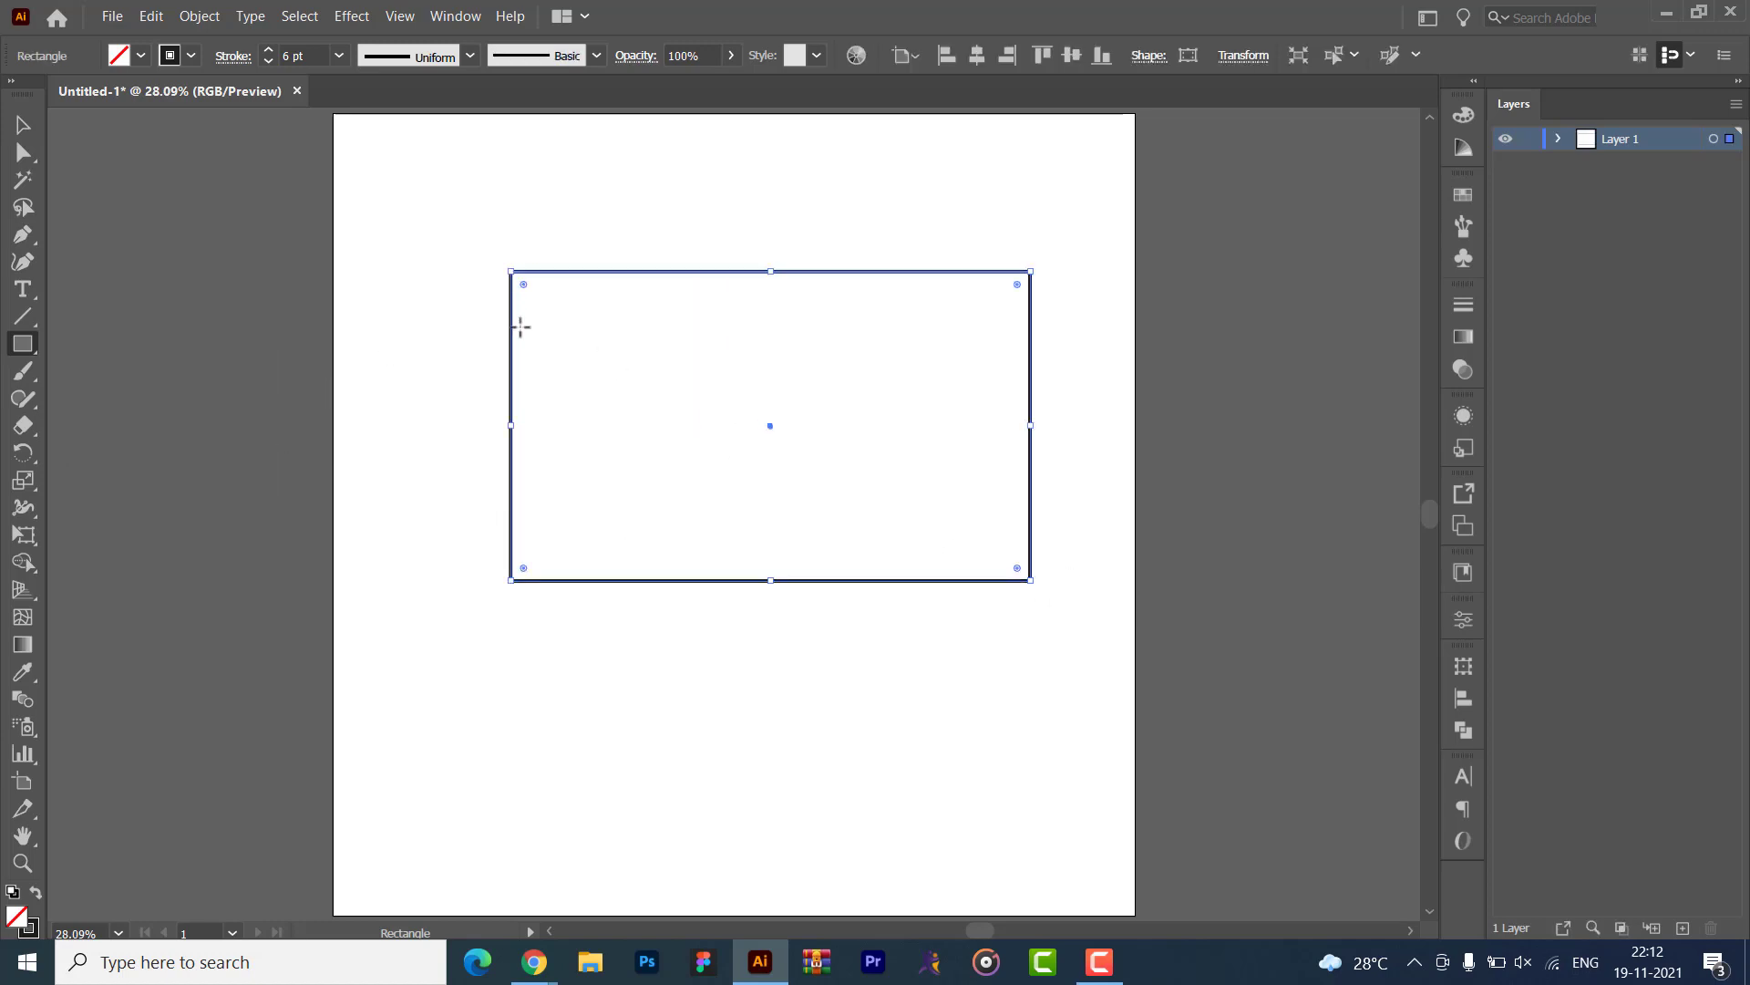
left_click_drag(392, 531, 656, 806)
left_click_drag(392, 401, 625, 587)
left_click_drag(223, 211, 601, 568)
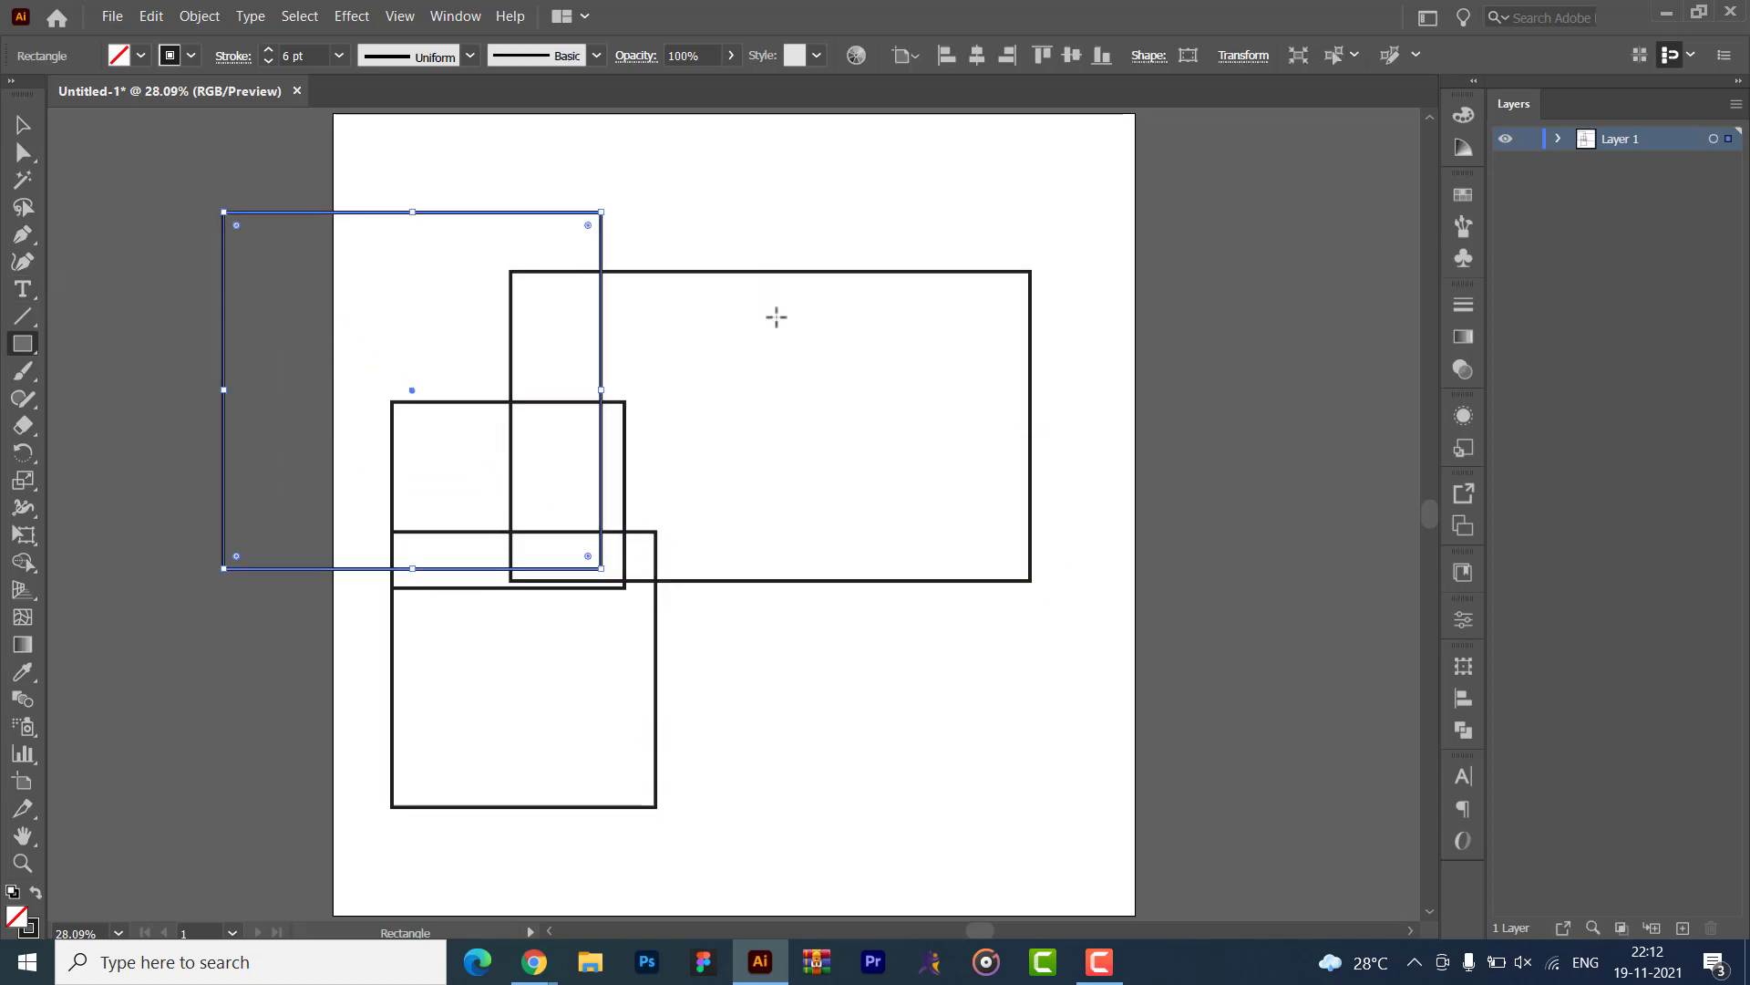
- Expand Layer 1 to list its objects and draw seven more rectangles of various sizes across the artboard
left_click(1559, 139)
left_click_drag(945, 122, 1113, 441)
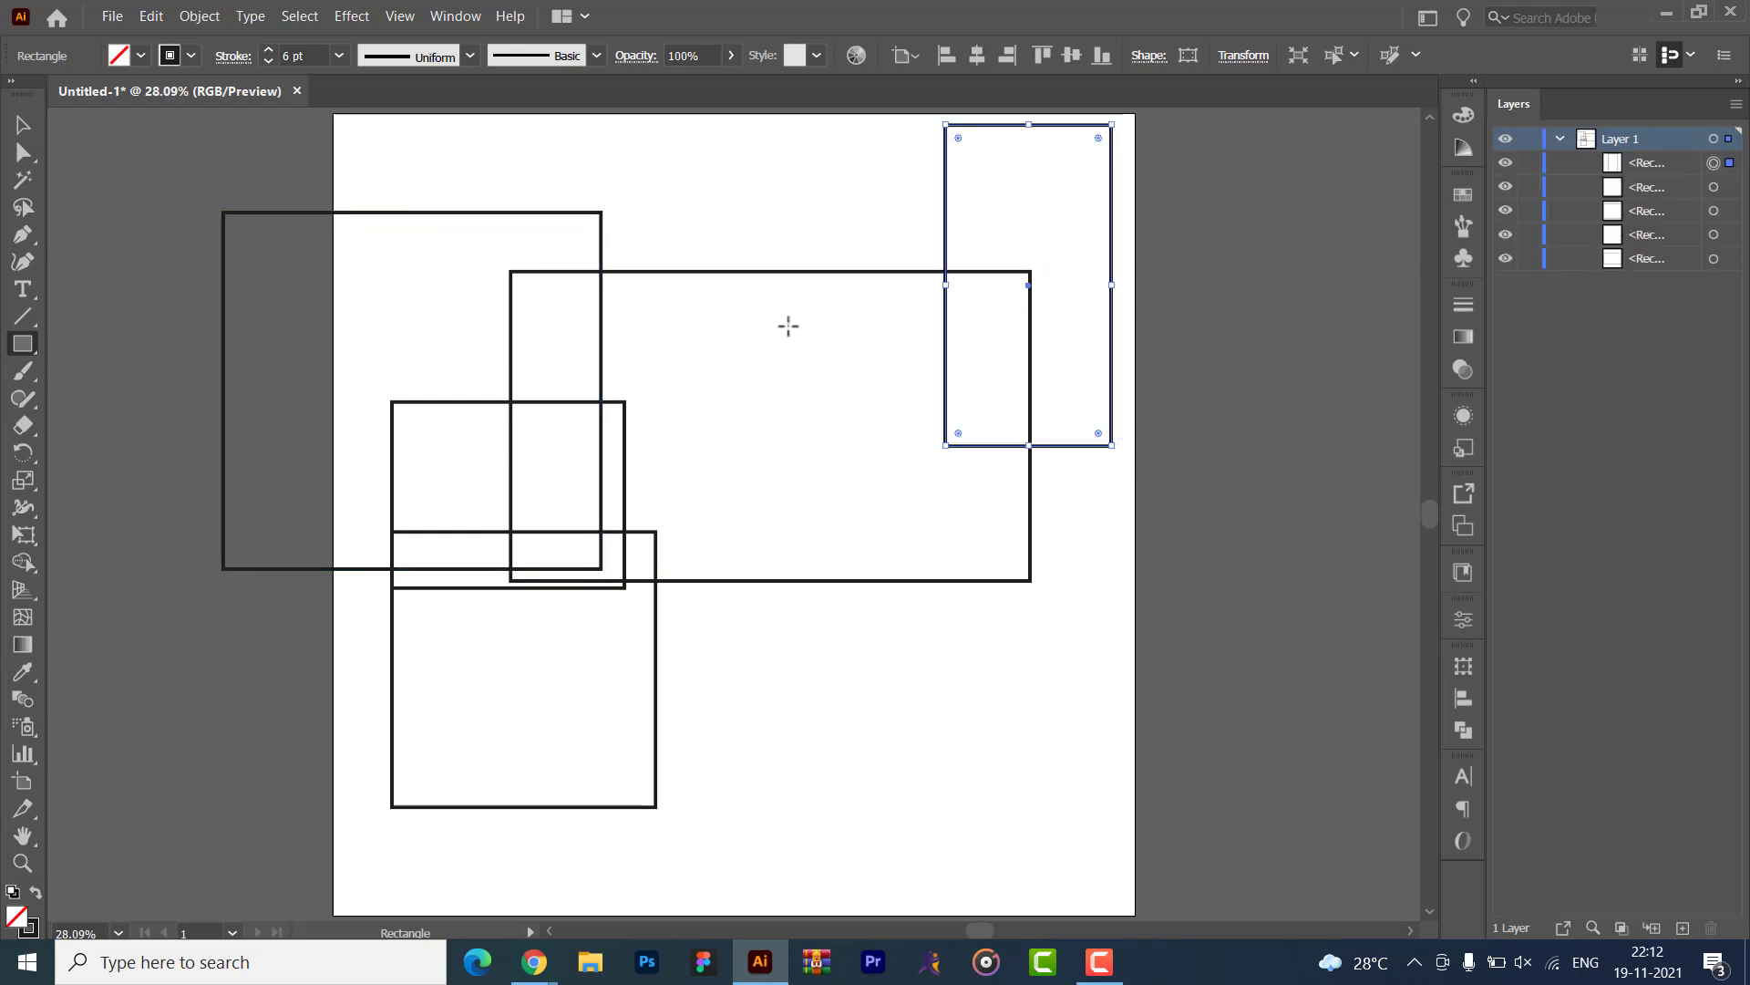
left_click_drag(789, 328, 985, 720)
left_click_drag(852, 789, 875, 867)
left_click_drag(811, 387, 1186, 526)
left_click_drag(836, 170, 1029, 321)
left_click_drag(504, 185, 727, 399)
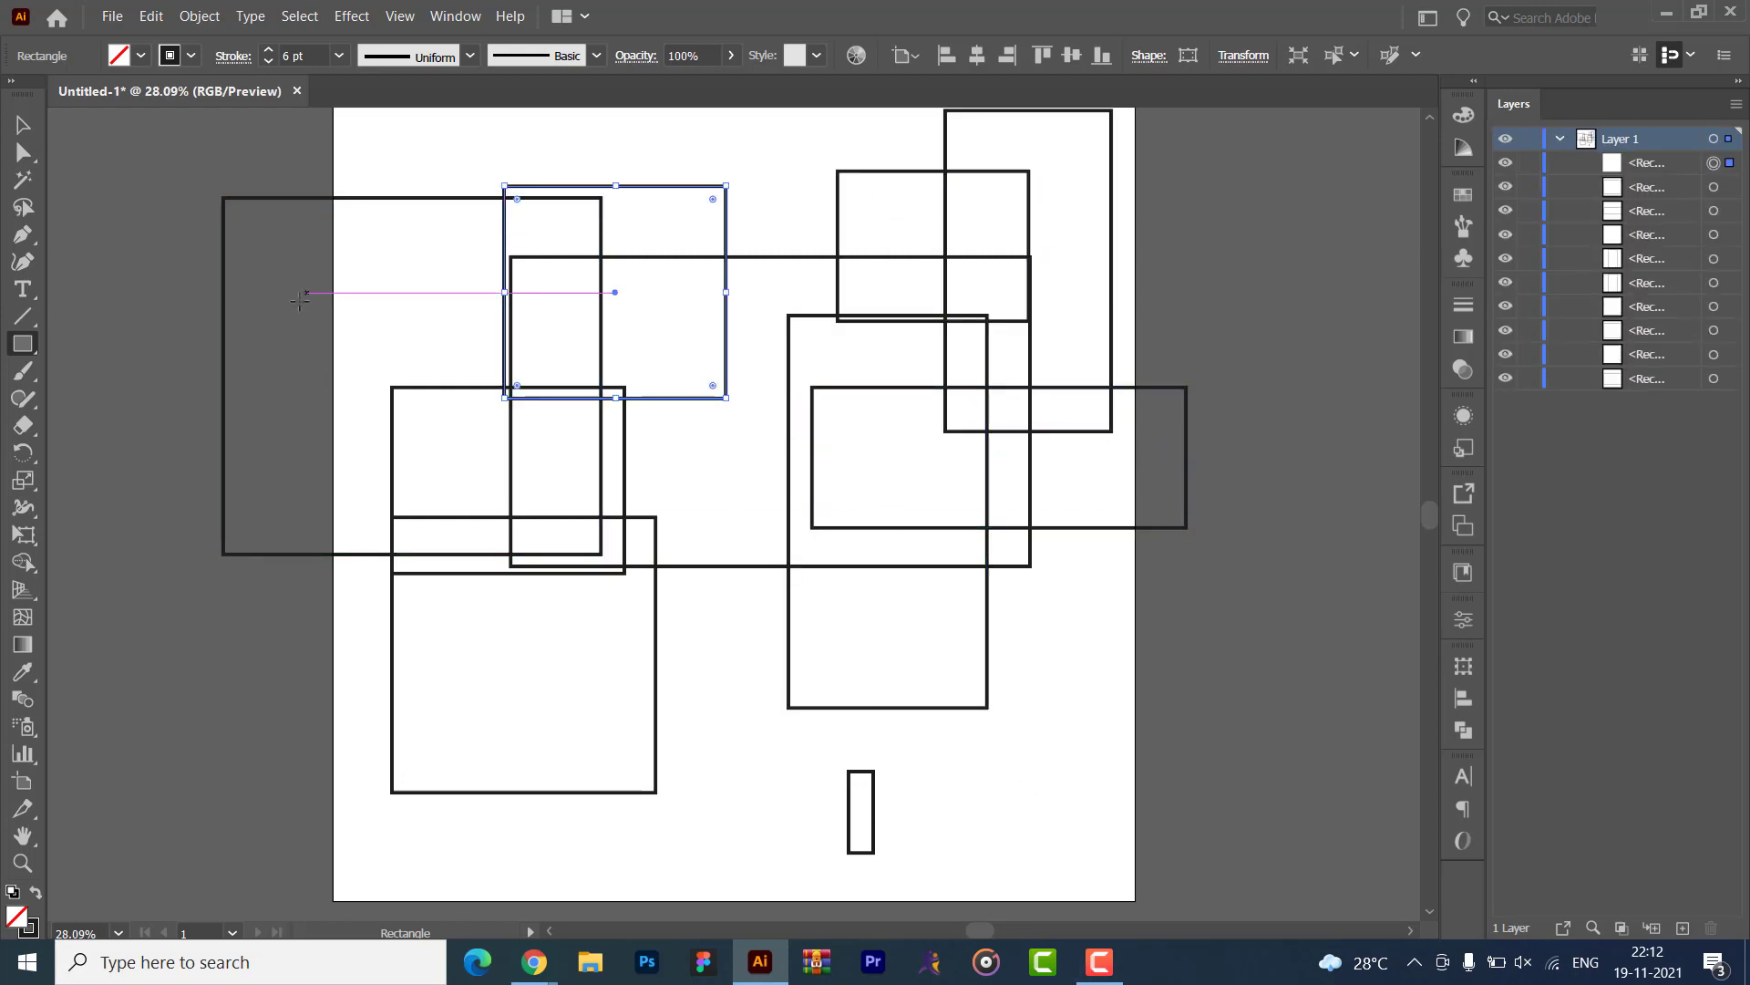
left_click_drag(314, 339, 437, 511)
- Select all the rectangles and delete them
key("v")
key("ctrl+a")
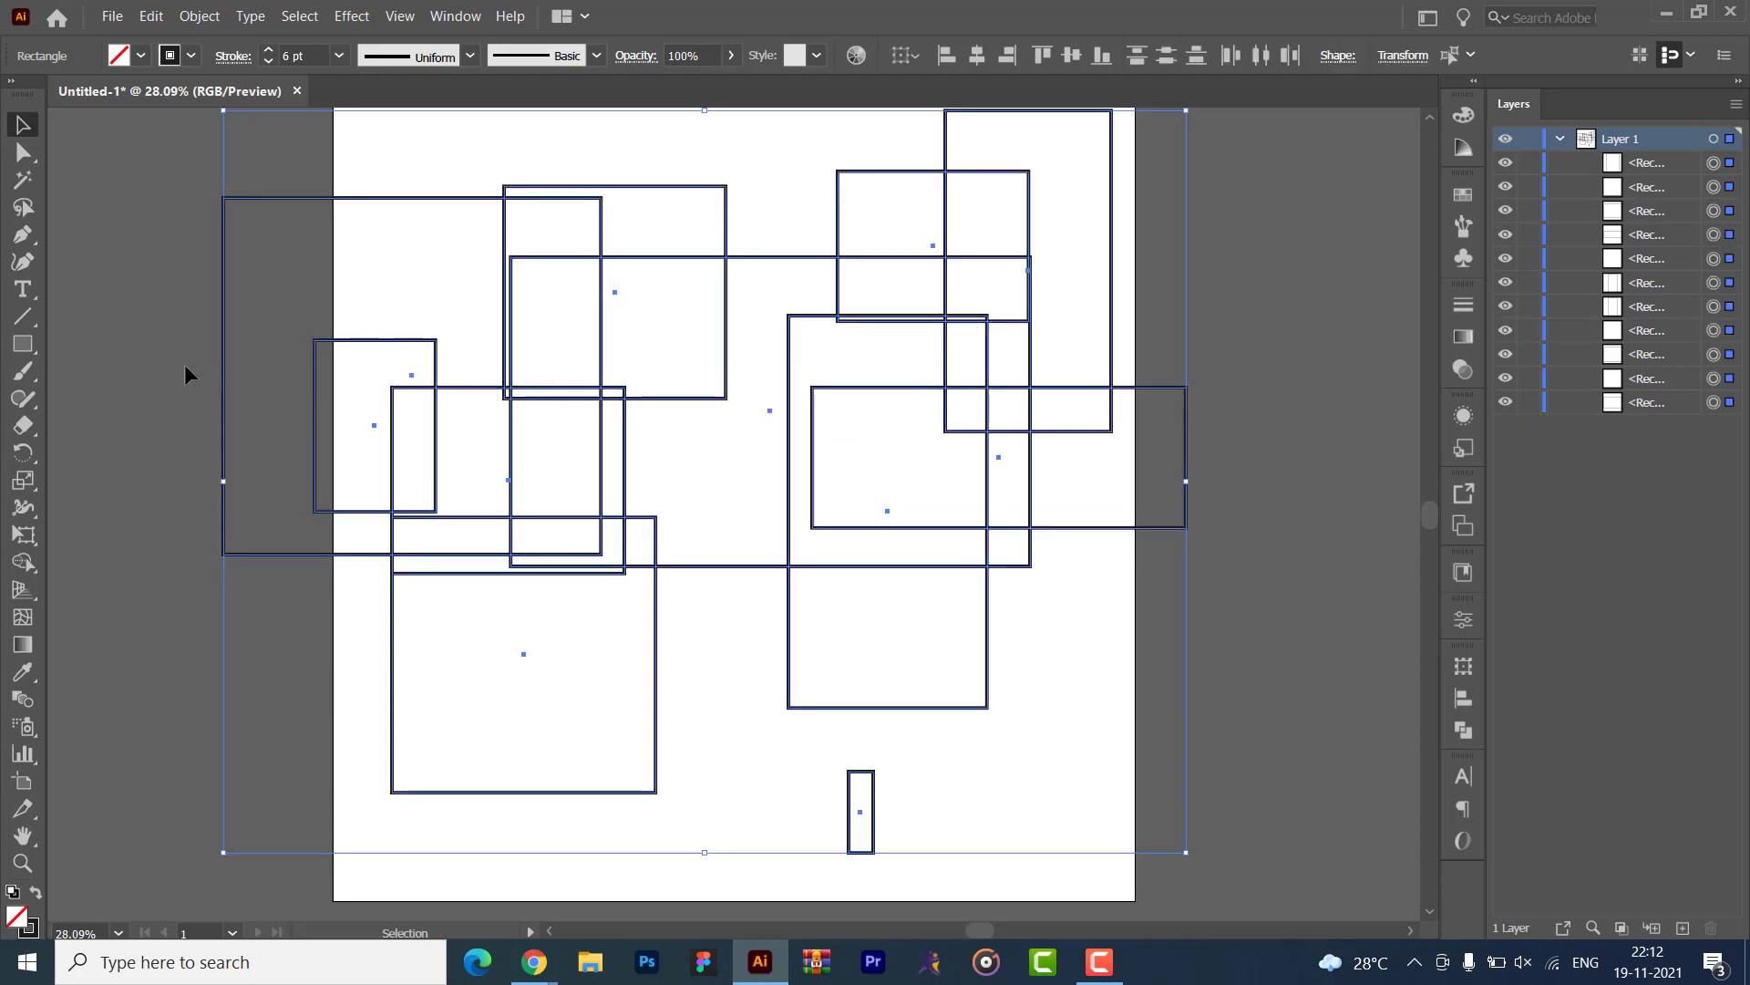
key("Delete")
- Draw twelve overlapping rectangles of varied sizes across the empty artboard with the Rectangle tool
left_click(23, 344)
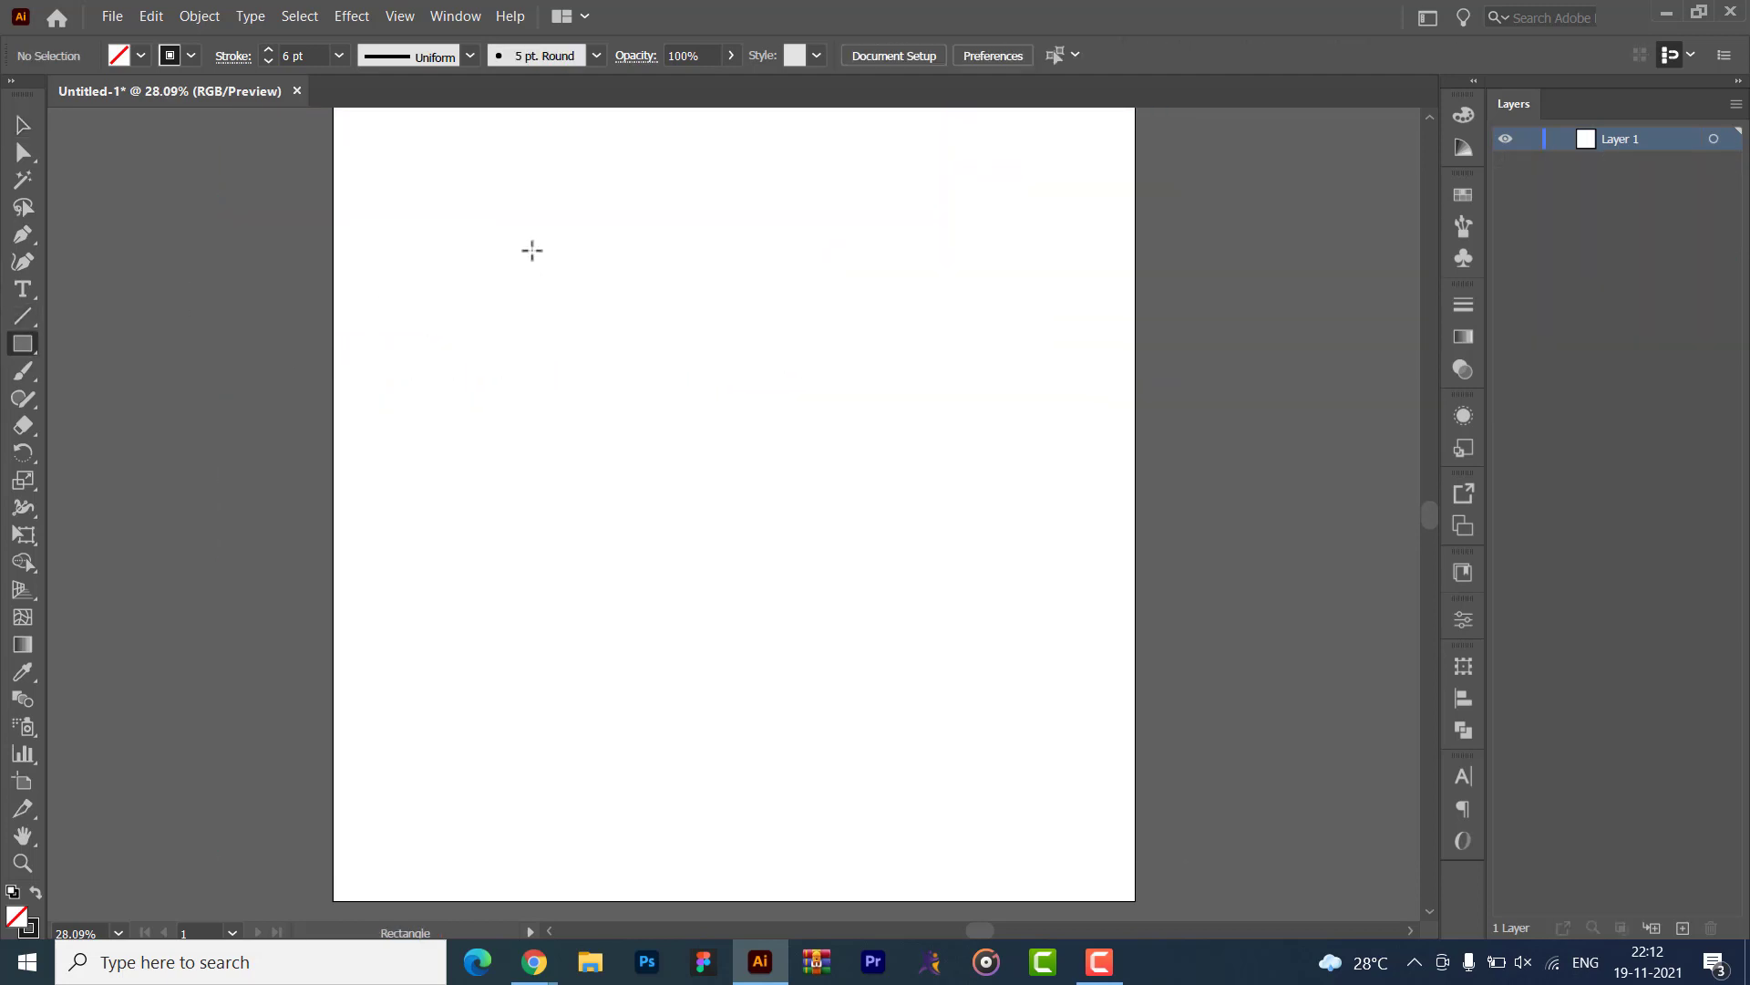
left_click_drag(504, 234, 764, 436)
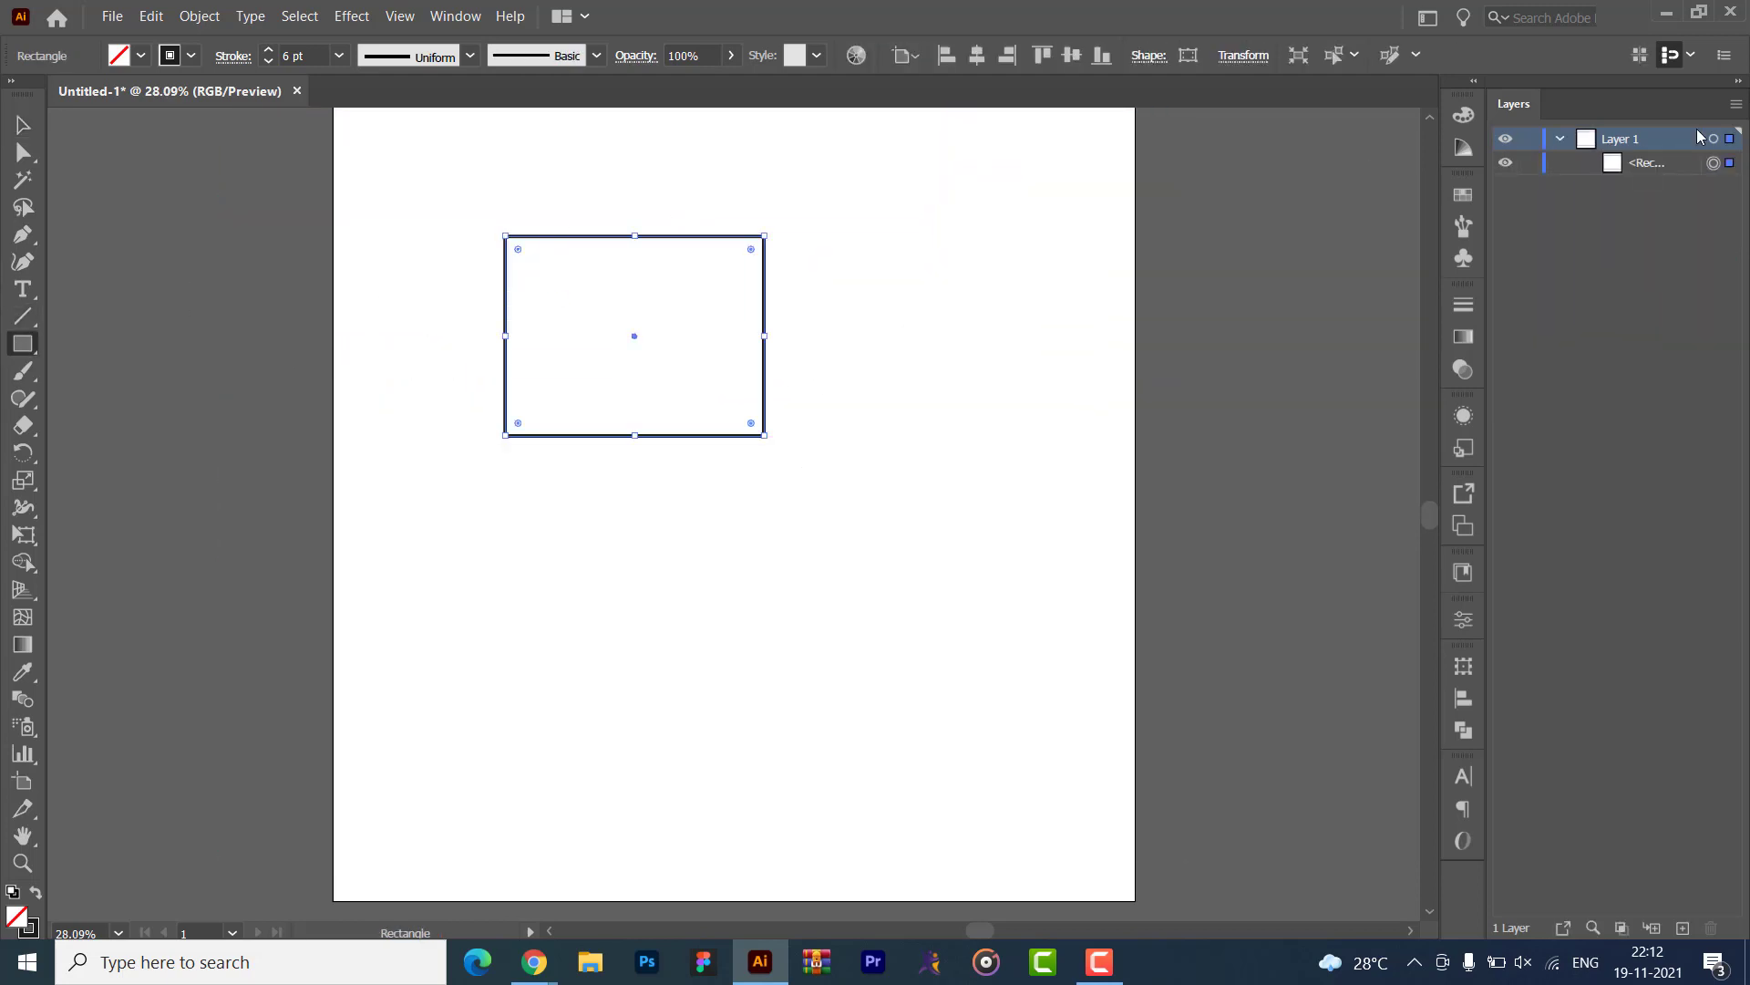
mouse_move(852, 216)
left_mouse_down()
mouse_move(1010, 449)
mouse_move(999, 461)
left_mouse_up()
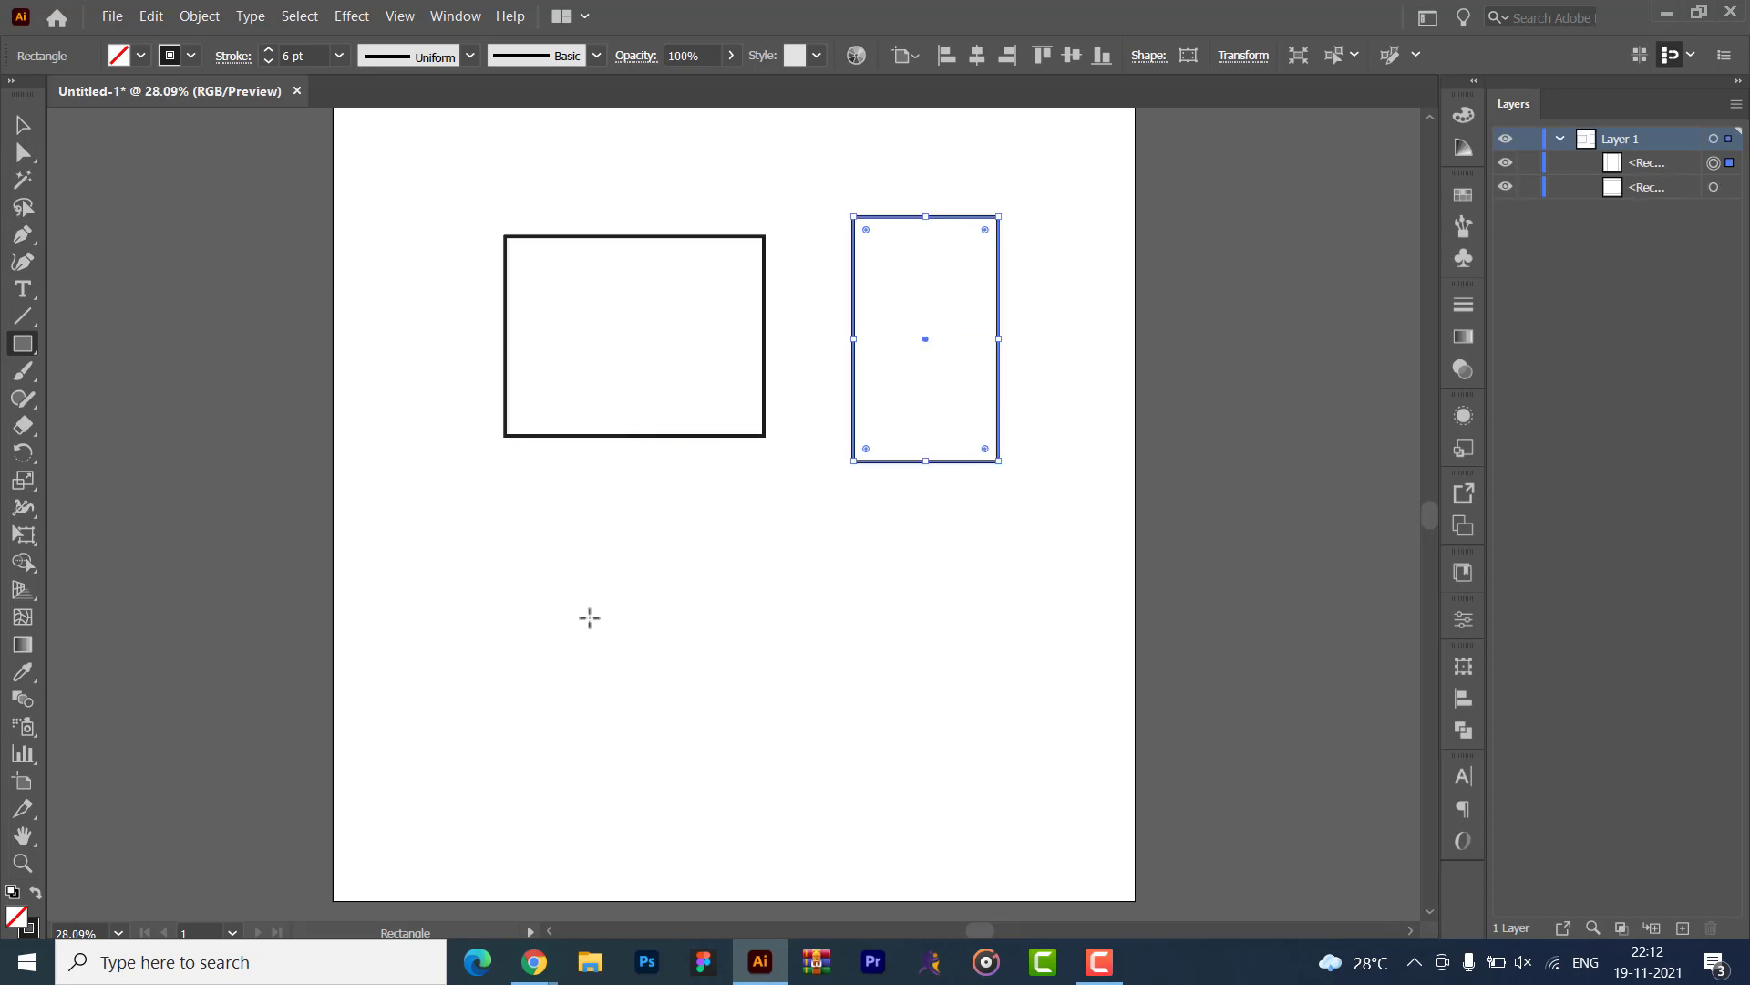
left_click_drag(578, 610, 945, 812)
left_click_drag(782, 354, 1009, 542)
left_click_drag(538, 335, 644, 475)
left_click_drag(358, 410, 680, 731)
left_click_drag(665, 471, 988, 667)
left_click_drag(763, 310, 930, 406)
mouse_move(675, 347)
left_mouse_down()
mouse_move(486, 224)
mouse_move(786, 467)
left_mouse_up()
left_click_drag(609, 187, 873, 311)
left_click_drag(835, 192, 1099, 373)
- Clear the artboard by deleting all twelve overlapping rectangles
key("v")
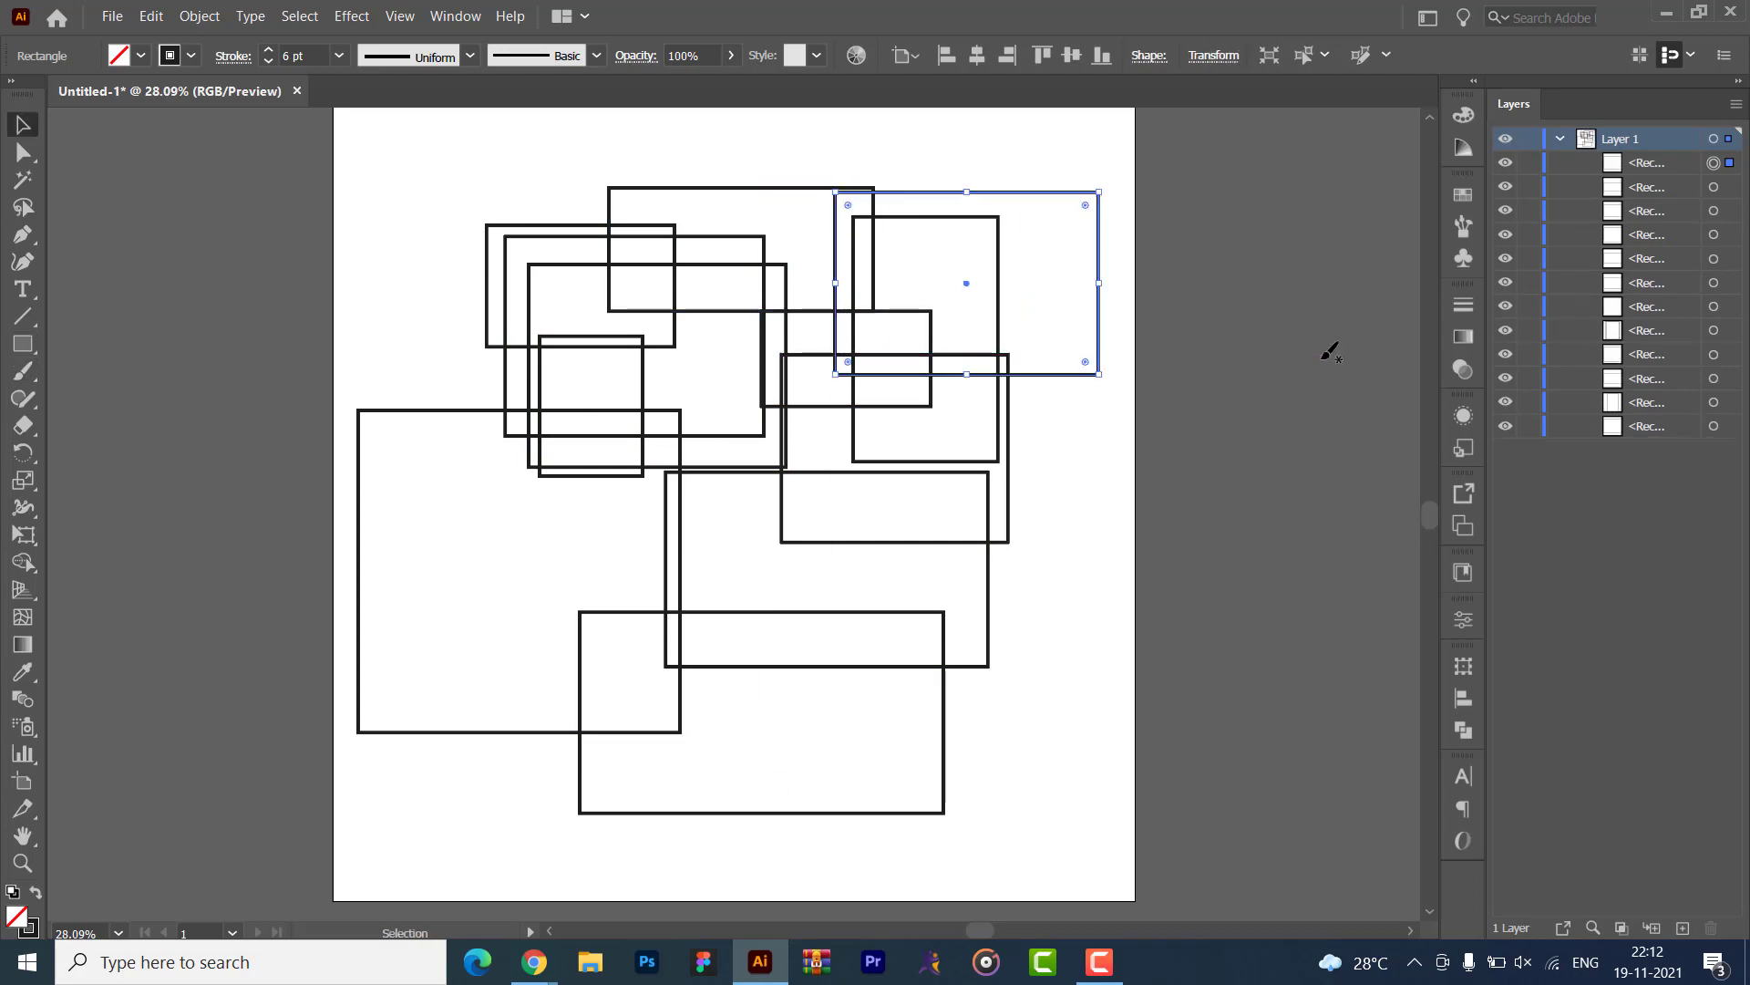
key("ctrl+a")
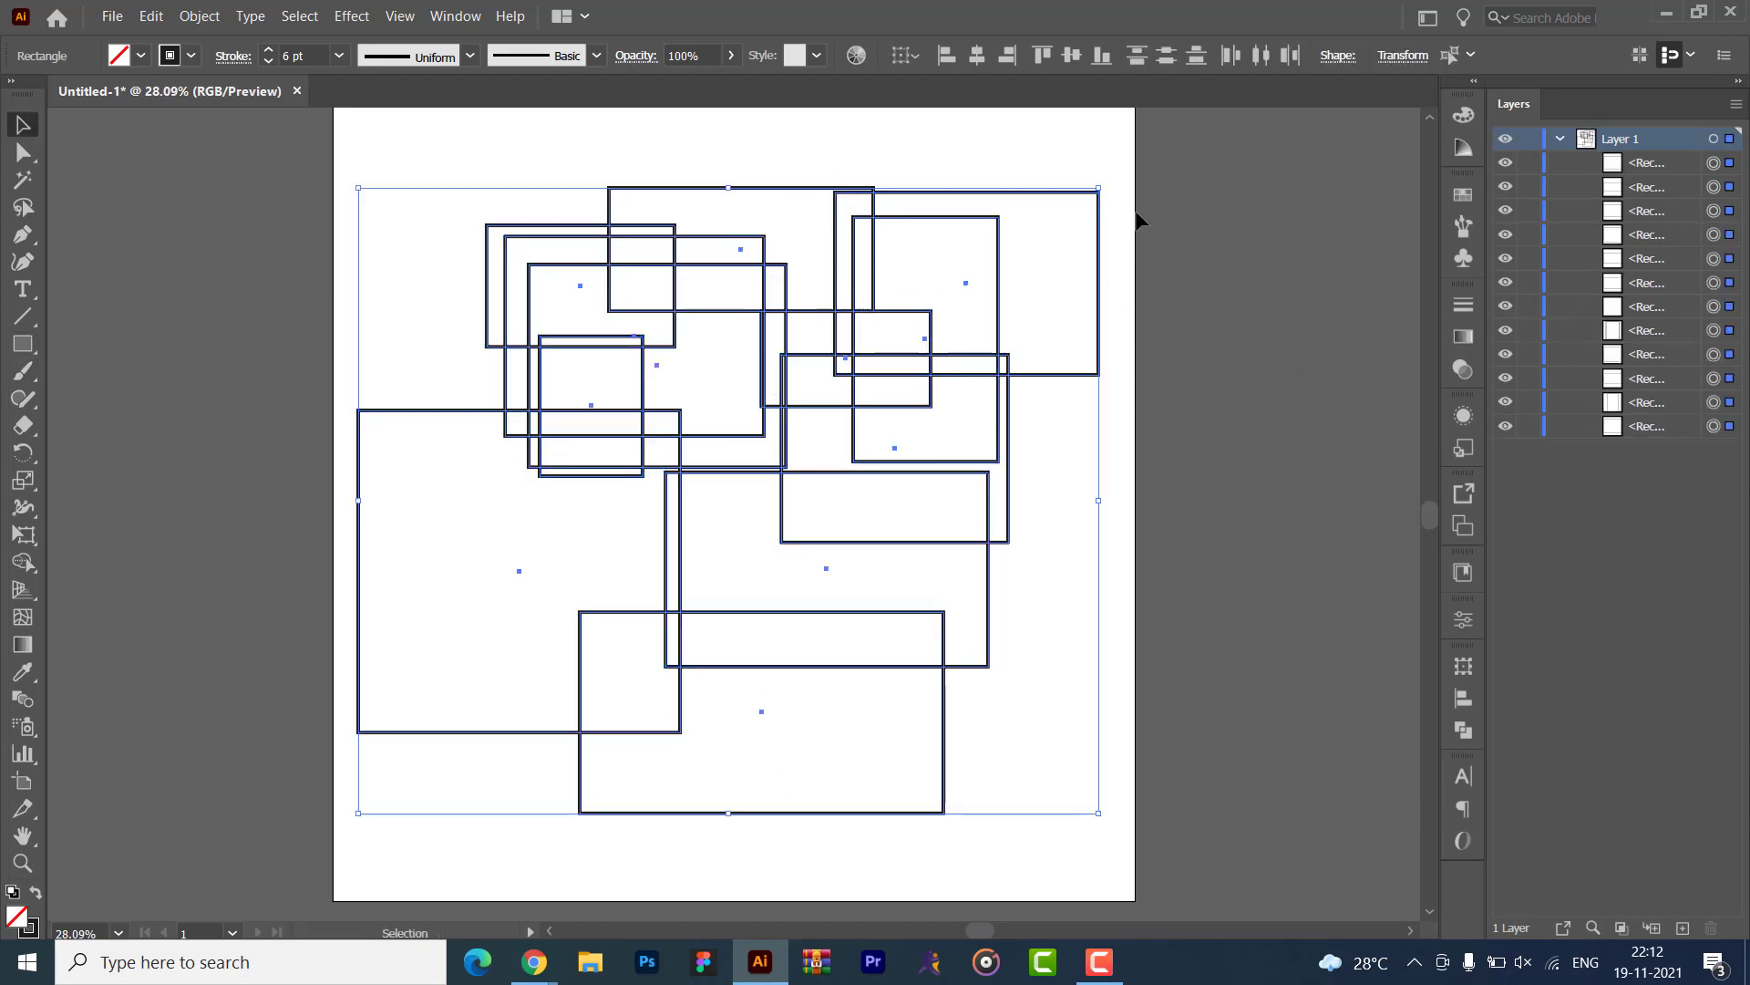
key("Delete")
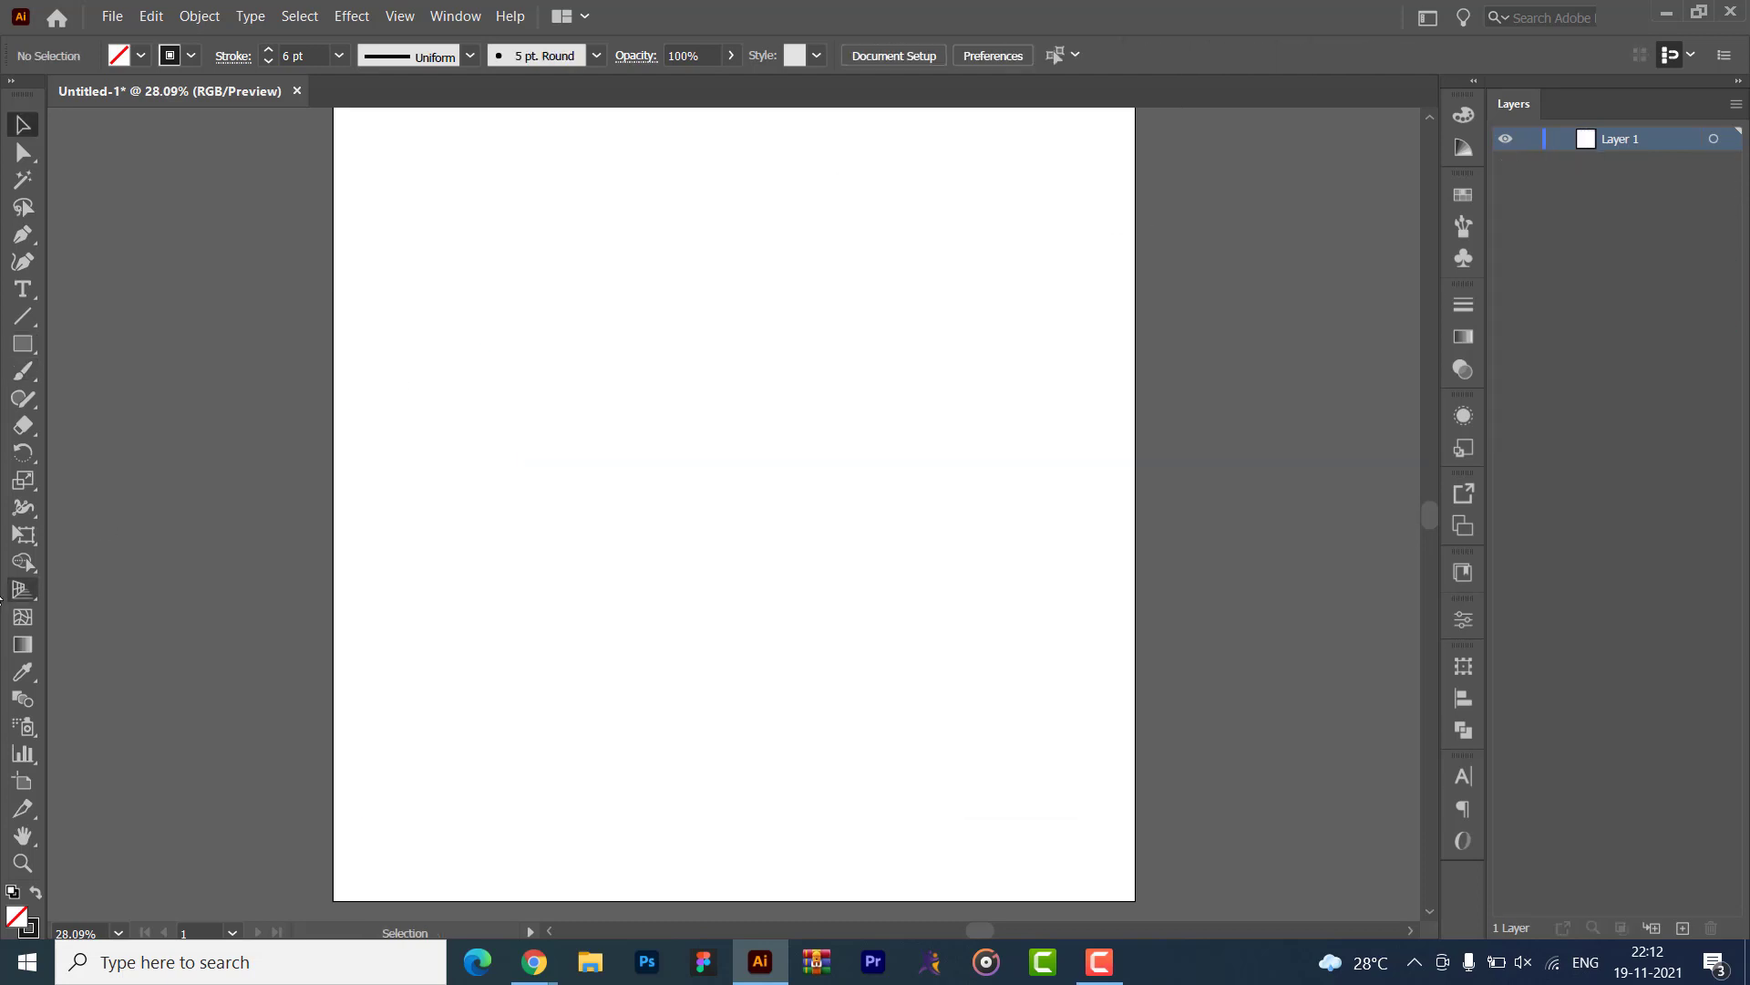
- Activate the Paintbrush tool and expand the toolbar to two columns
left_click(25, 379)
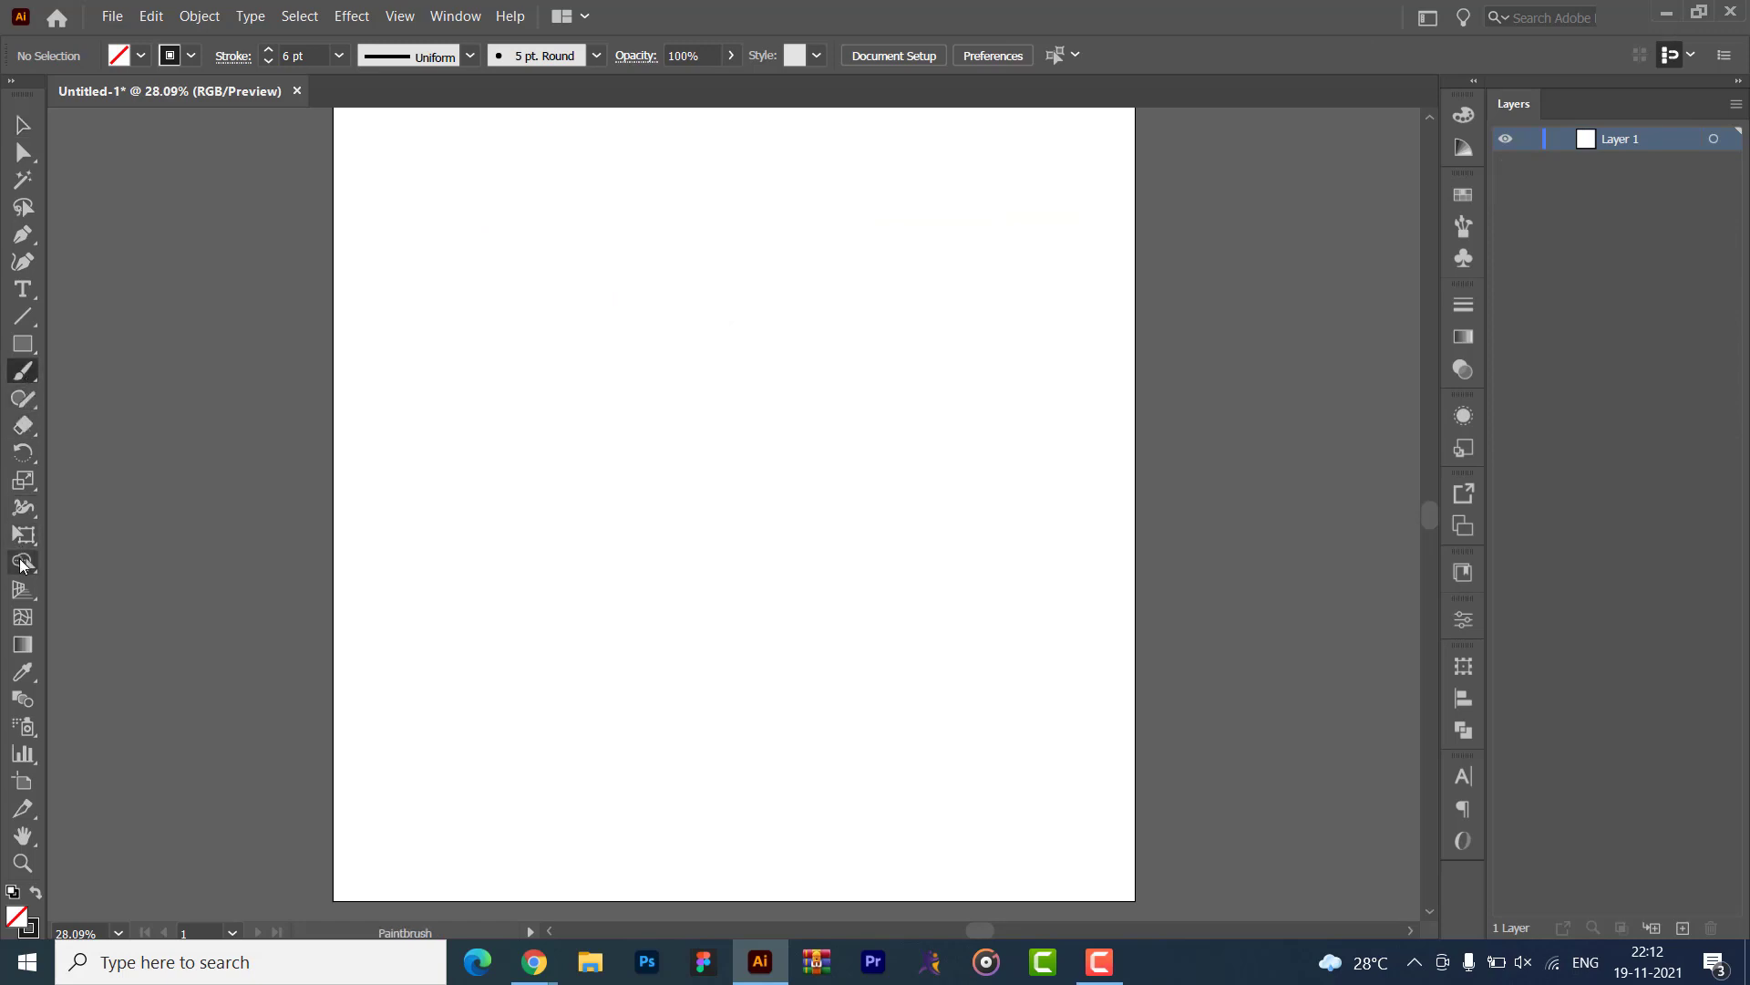
left_click(11, 82)
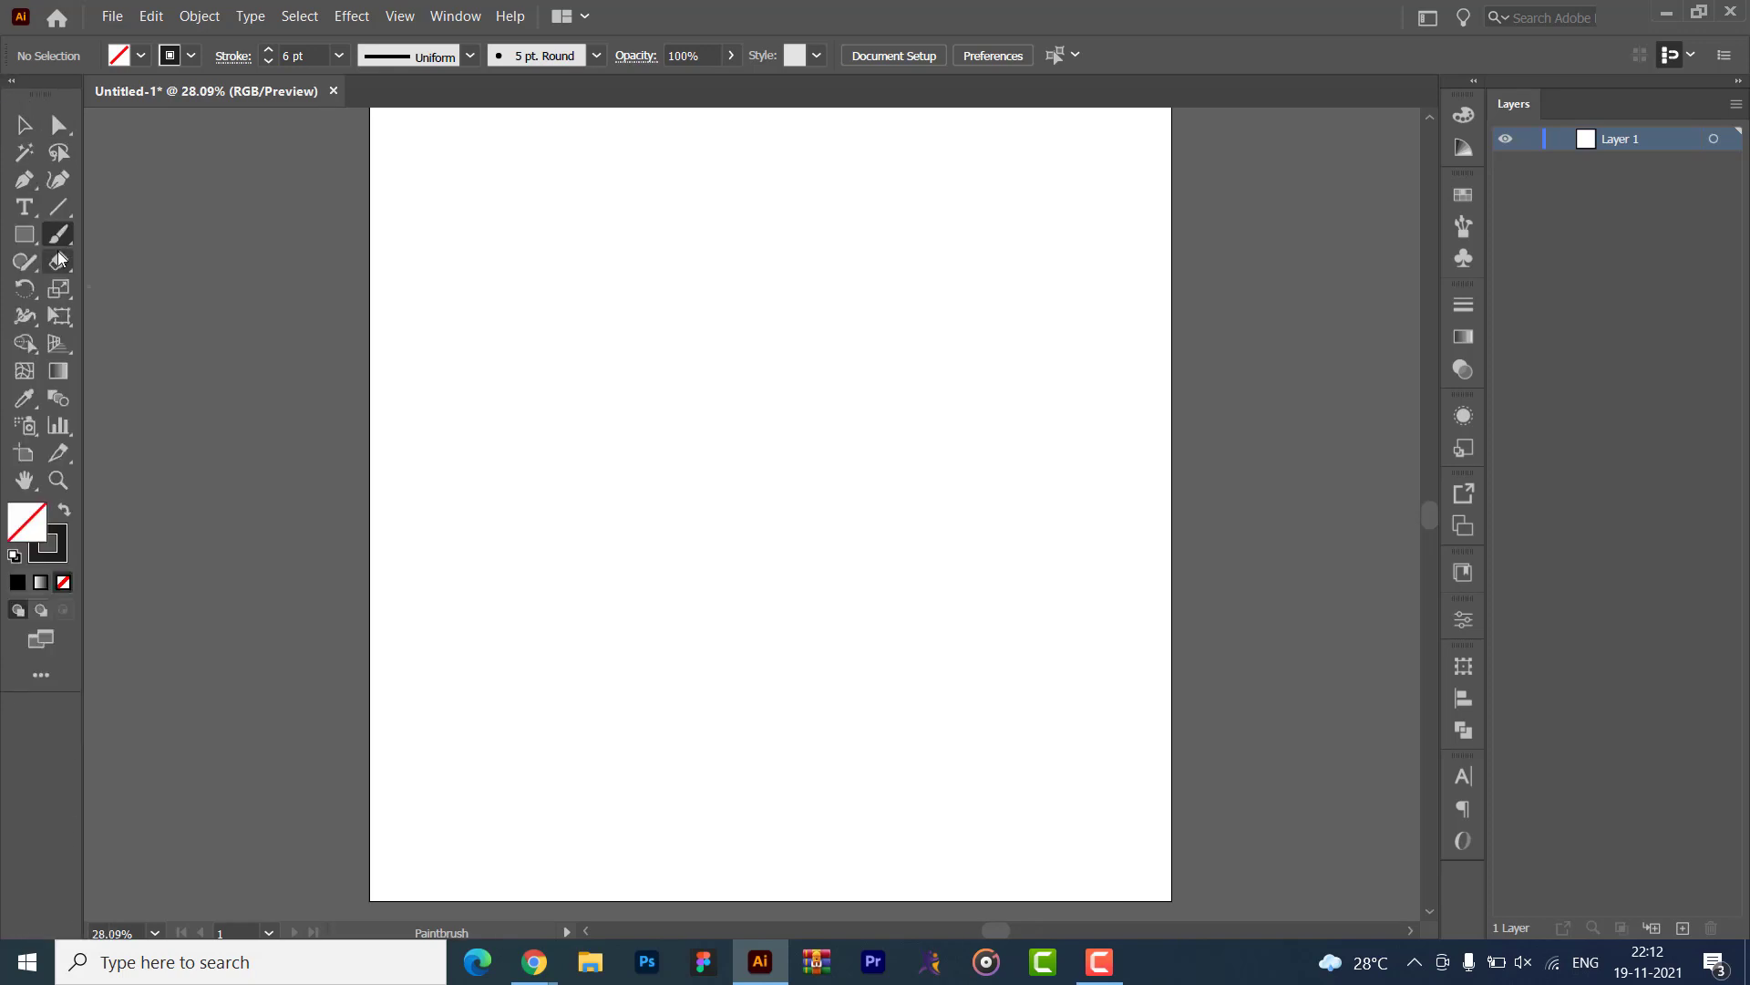
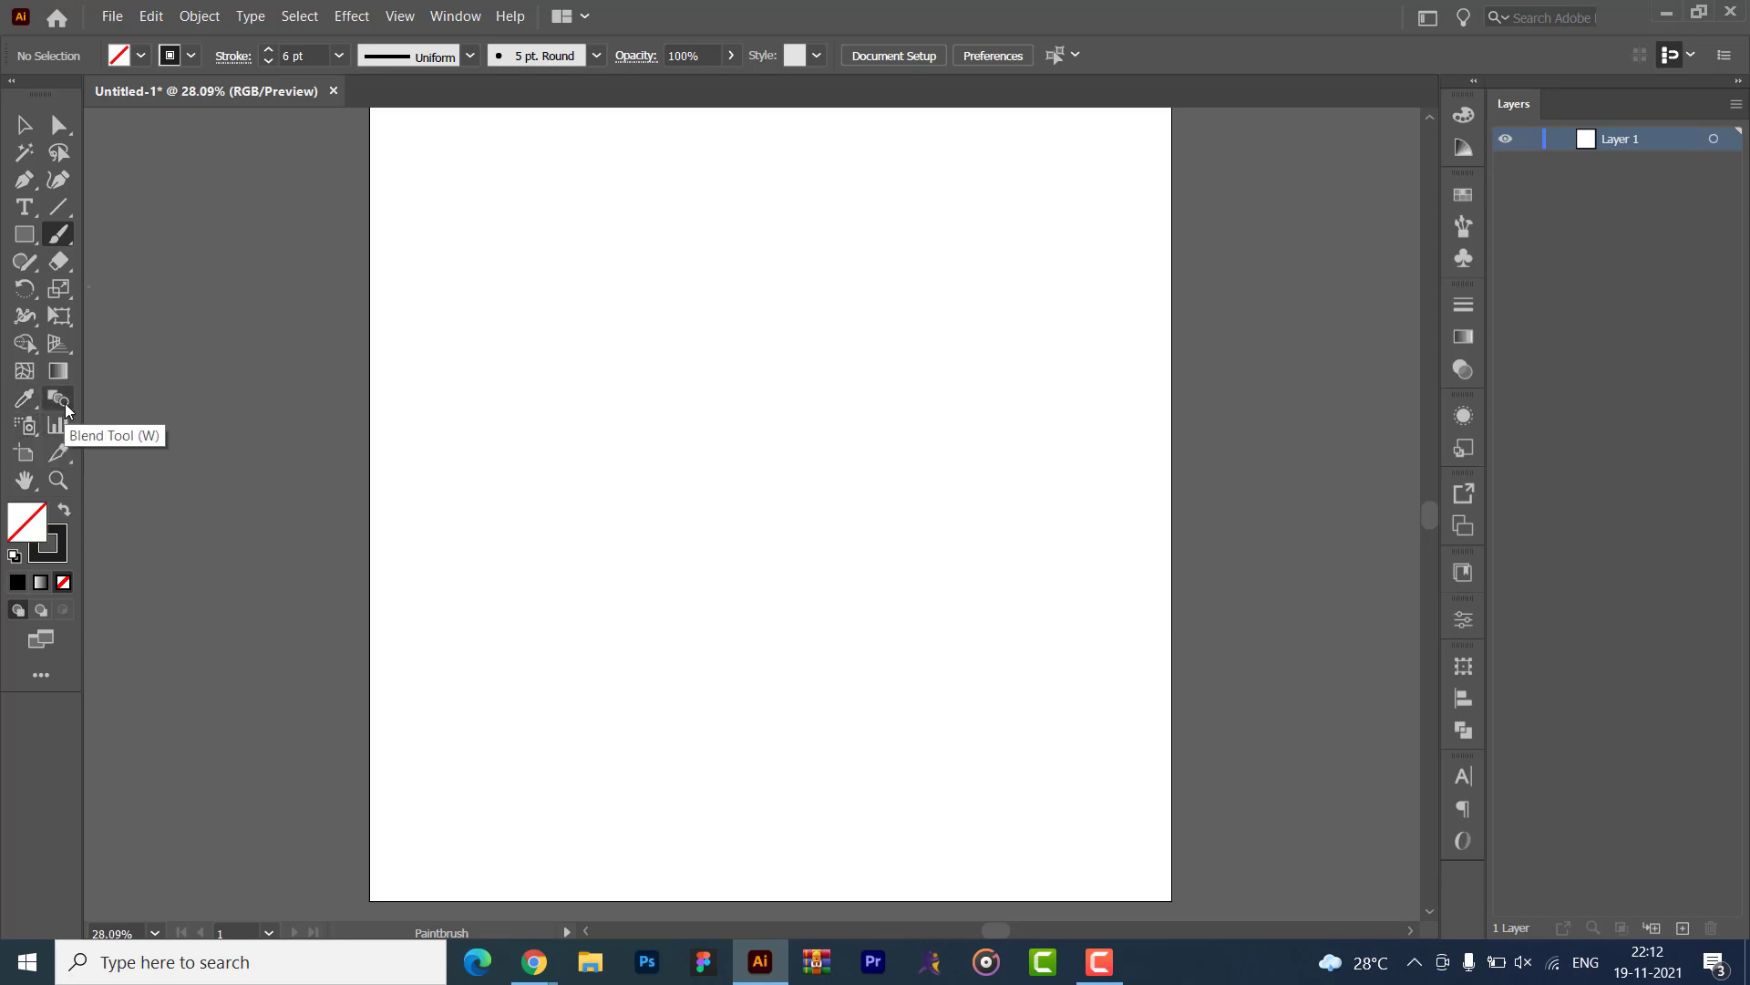
- Set the stroke to none and apply the solid color #1d1d1b to the fill
left_click(56, 544)
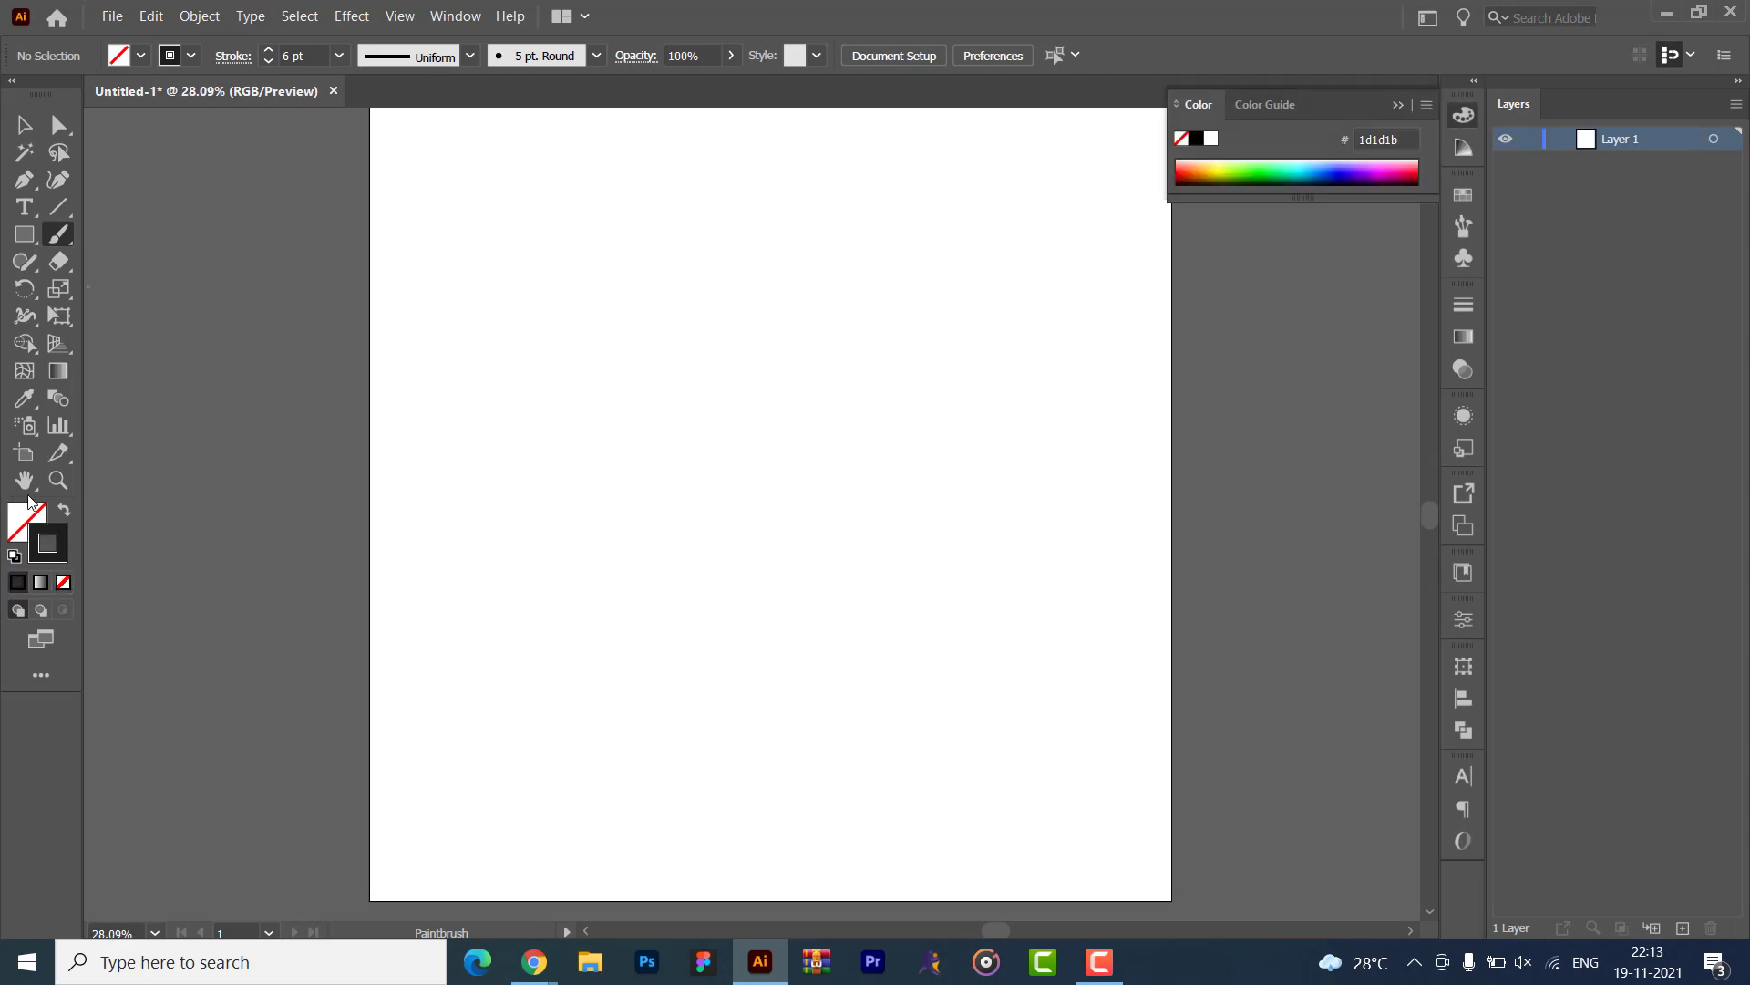
left_click(63, 582)
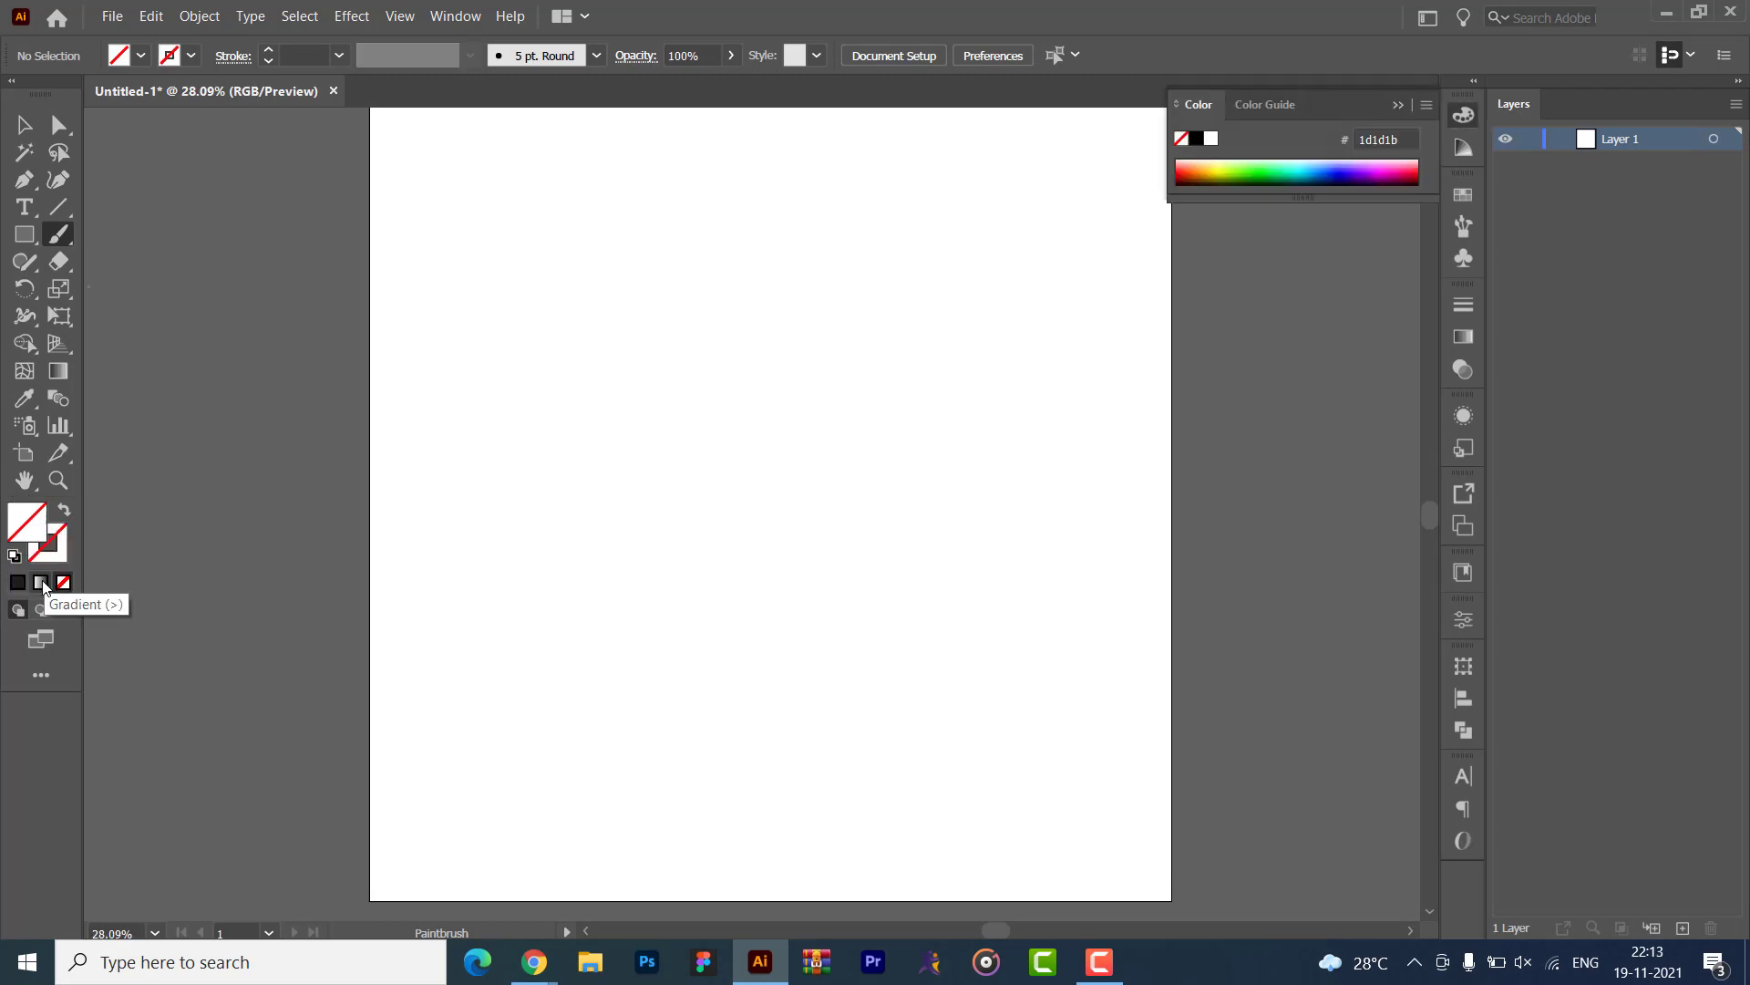
left_click(20, 587)
left_click(233, 266)
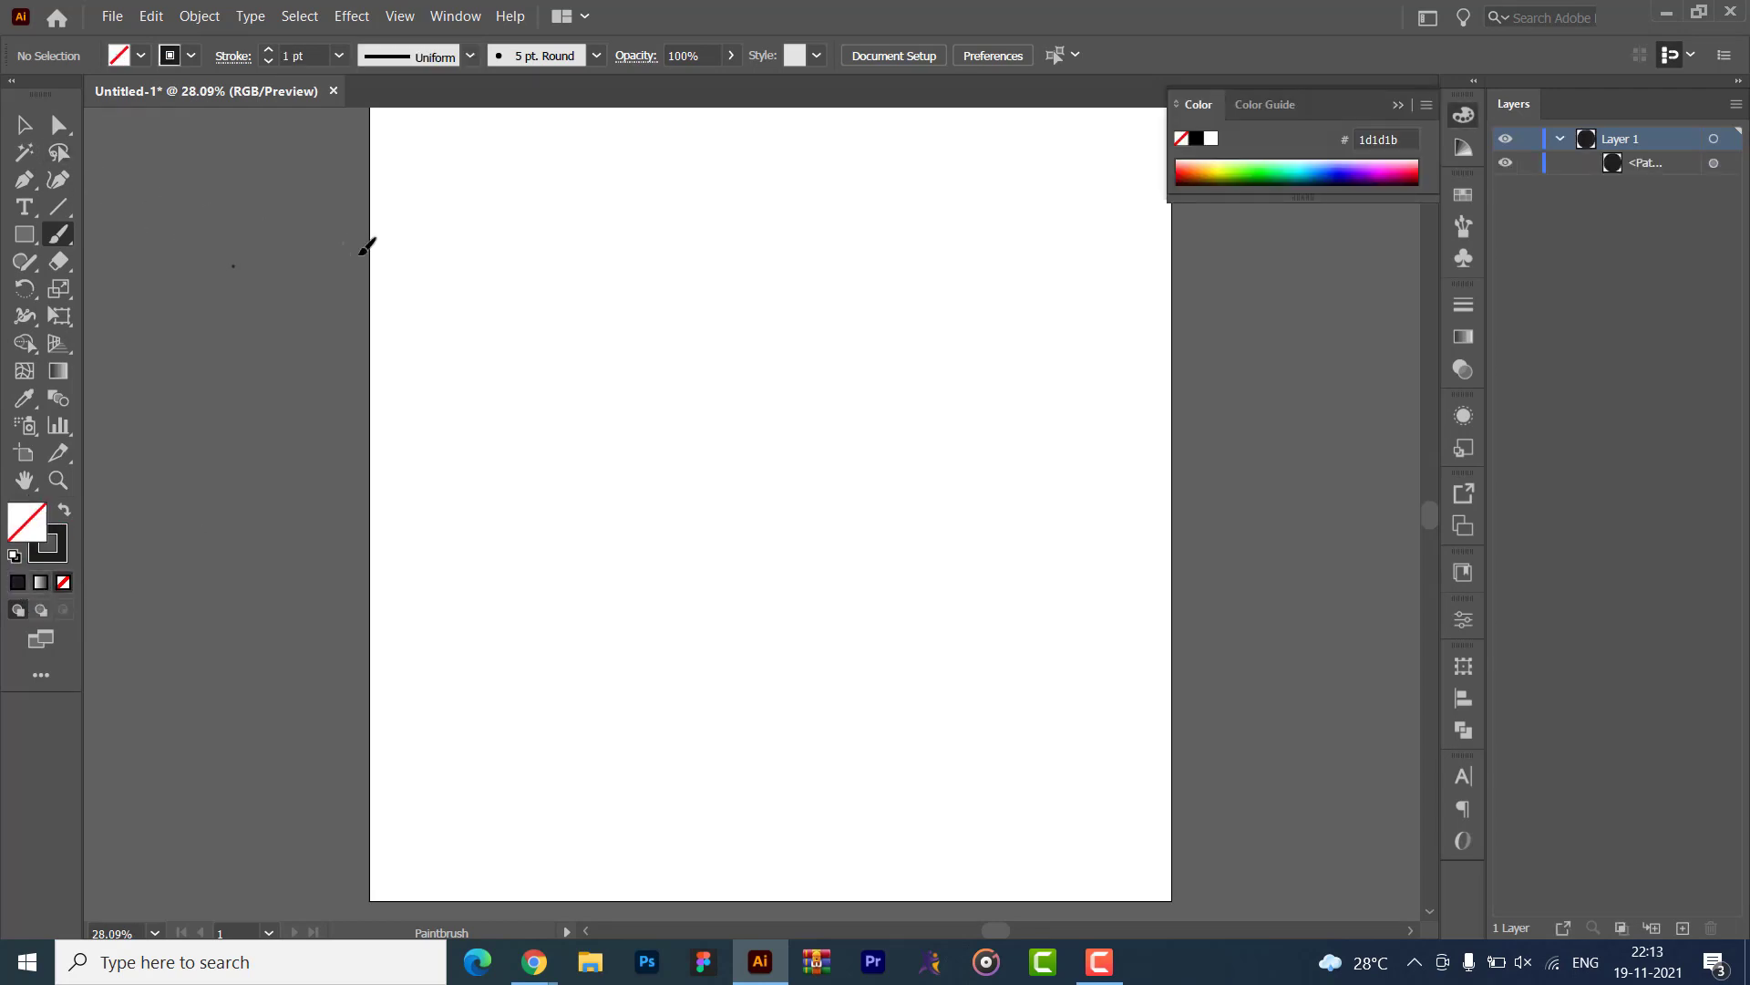
left_click_drag(346, 249, 1112, 434)
key("ctrl+z")
key("ctrl+z")
key("ctrl+z")
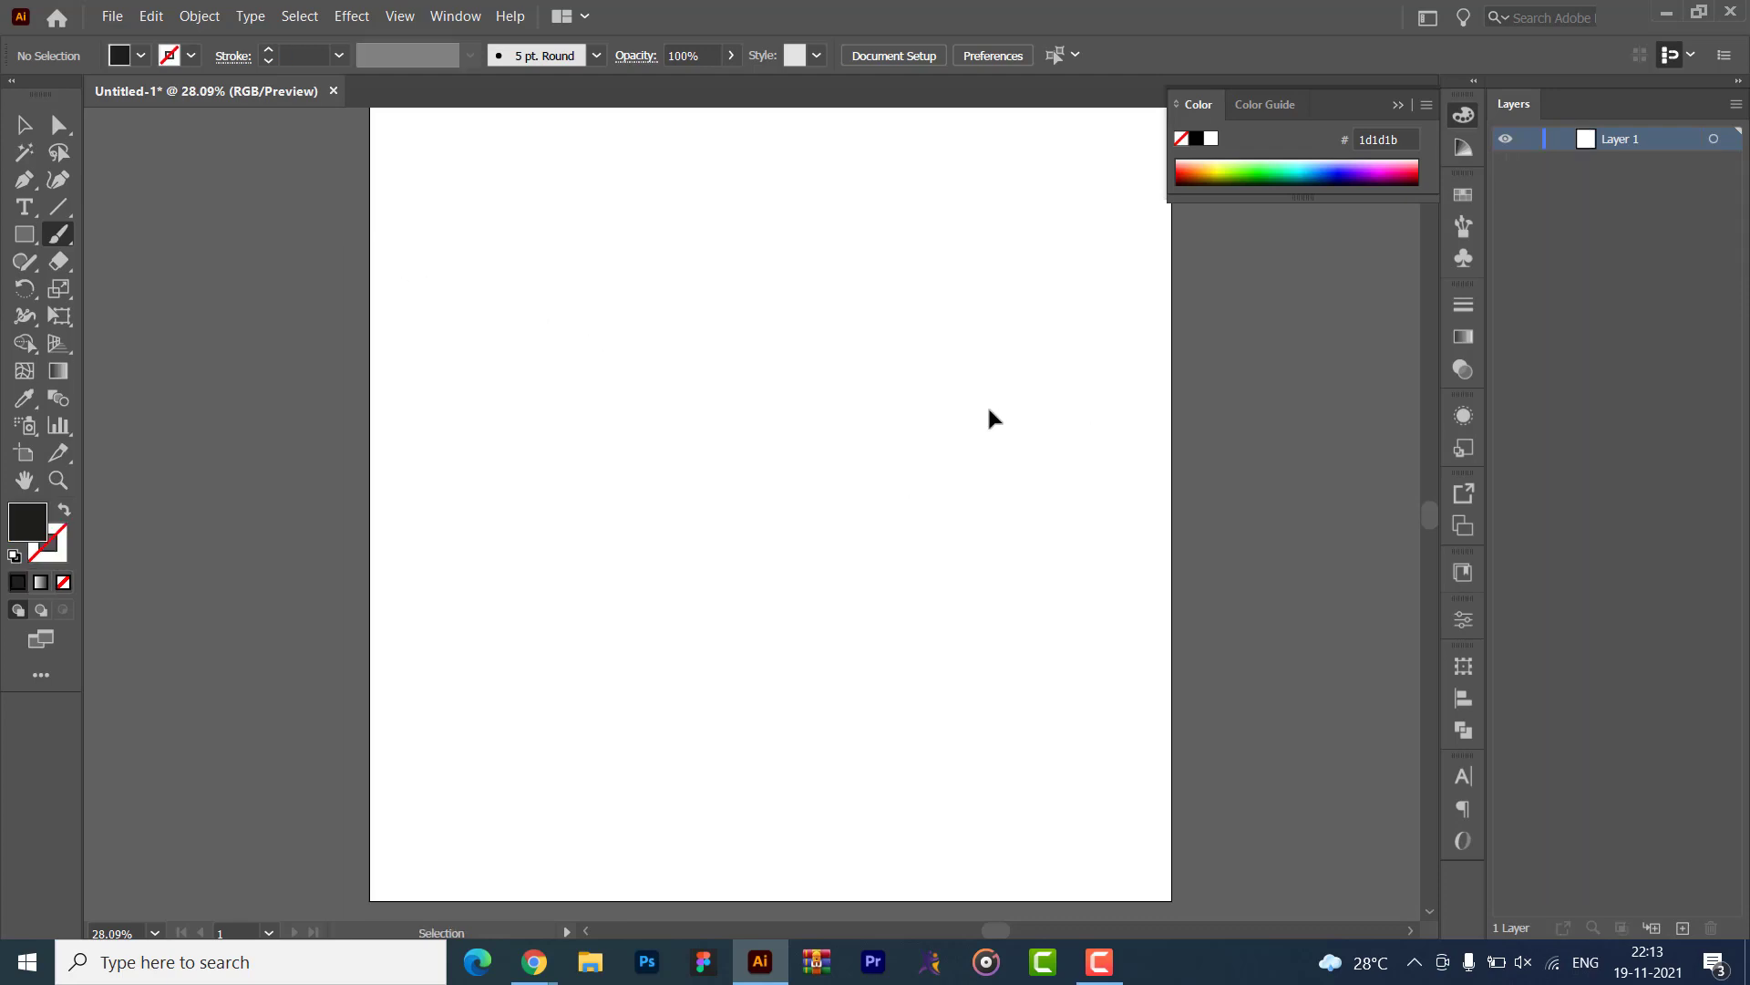
- Handwrite a first name across the upper part of the artboard with 1 pt Paintbrush strokes
left_click_drag(576, 273, 513, 449)
mouse_move(502, 323)
left_mouse_down()
mouse_move(662, 356)
mouse_move(470, 397)
left_mouse_up()
mouse_move(675, 285)
left_mouse_down()
mouse_move(670, 399)
mouse_move(757, 394)
left_mouse_up()
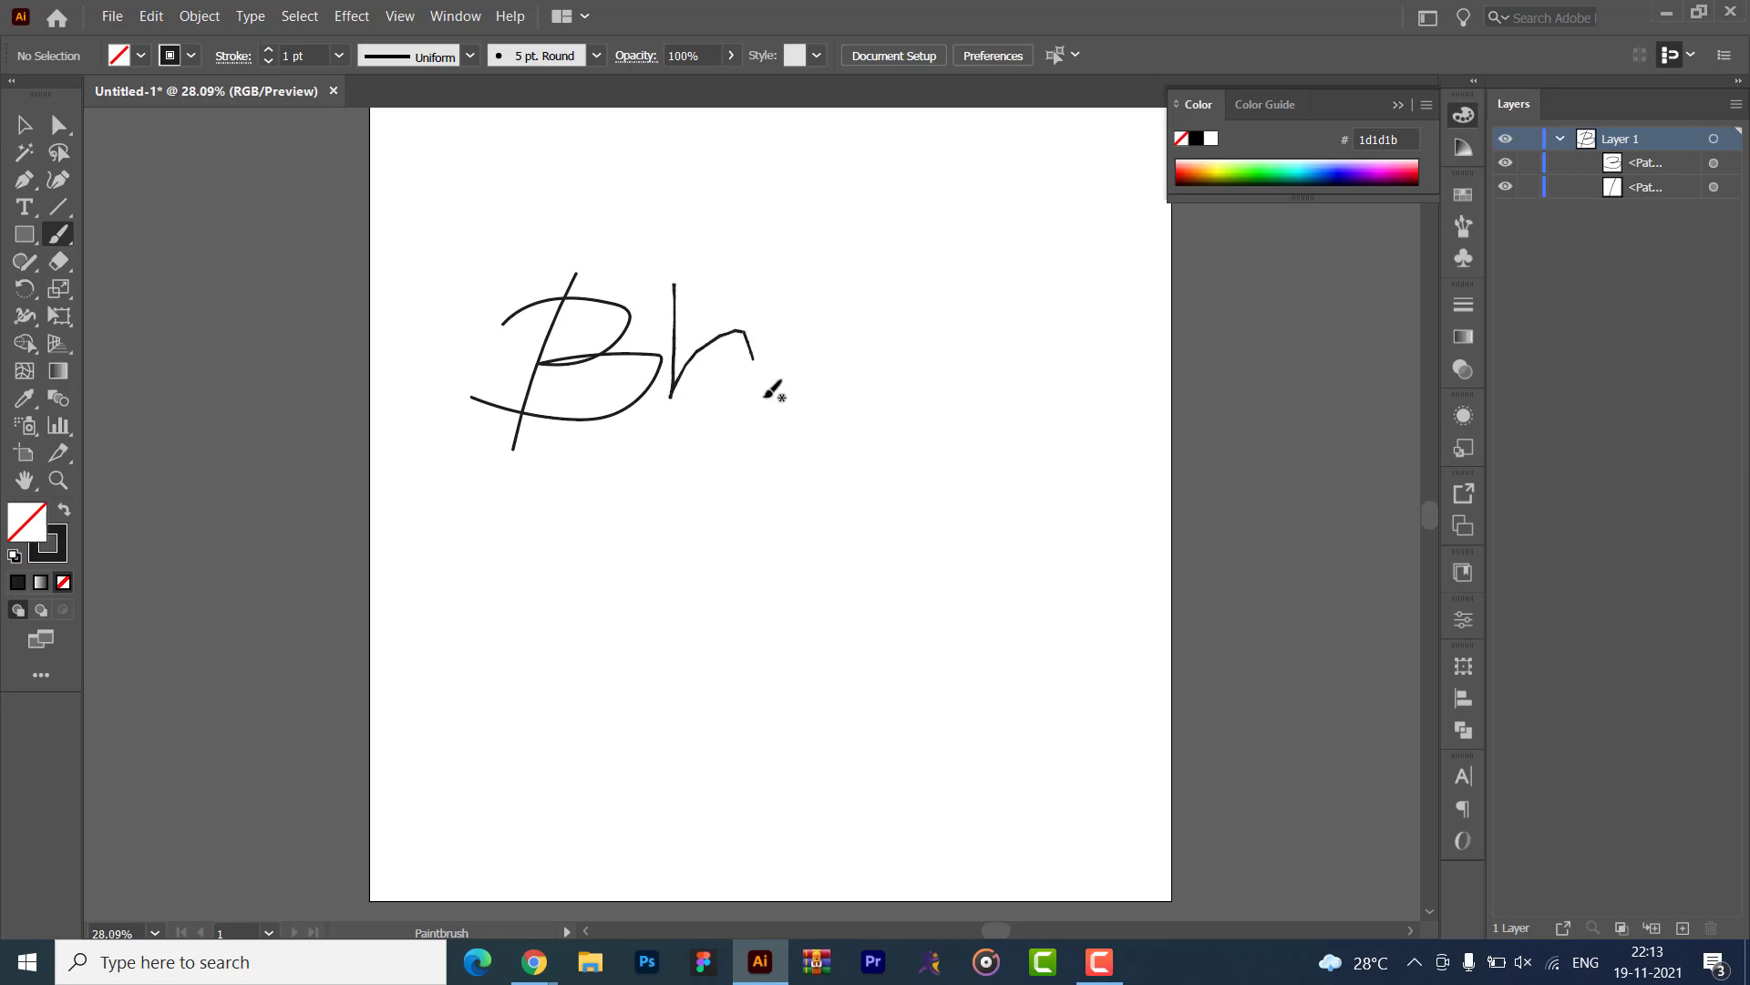
mouse_move(825, 336)
left_mouse_down()
mouse_move(890, 379)
mouse_move(923, 454)
left_mouse_up()
mouse_move(907, 361)
left_mouse_down()
mouse_move(945, 388)
mouse_move(964, 352)
left_mouse_up()
mouse_move(1010, 357)
left_mouse_down()
mouse_move(995, 401)
mouse_move(1076, 445)
left_mouse_up()
left_click_drag(1084, 365, 1155, 426)
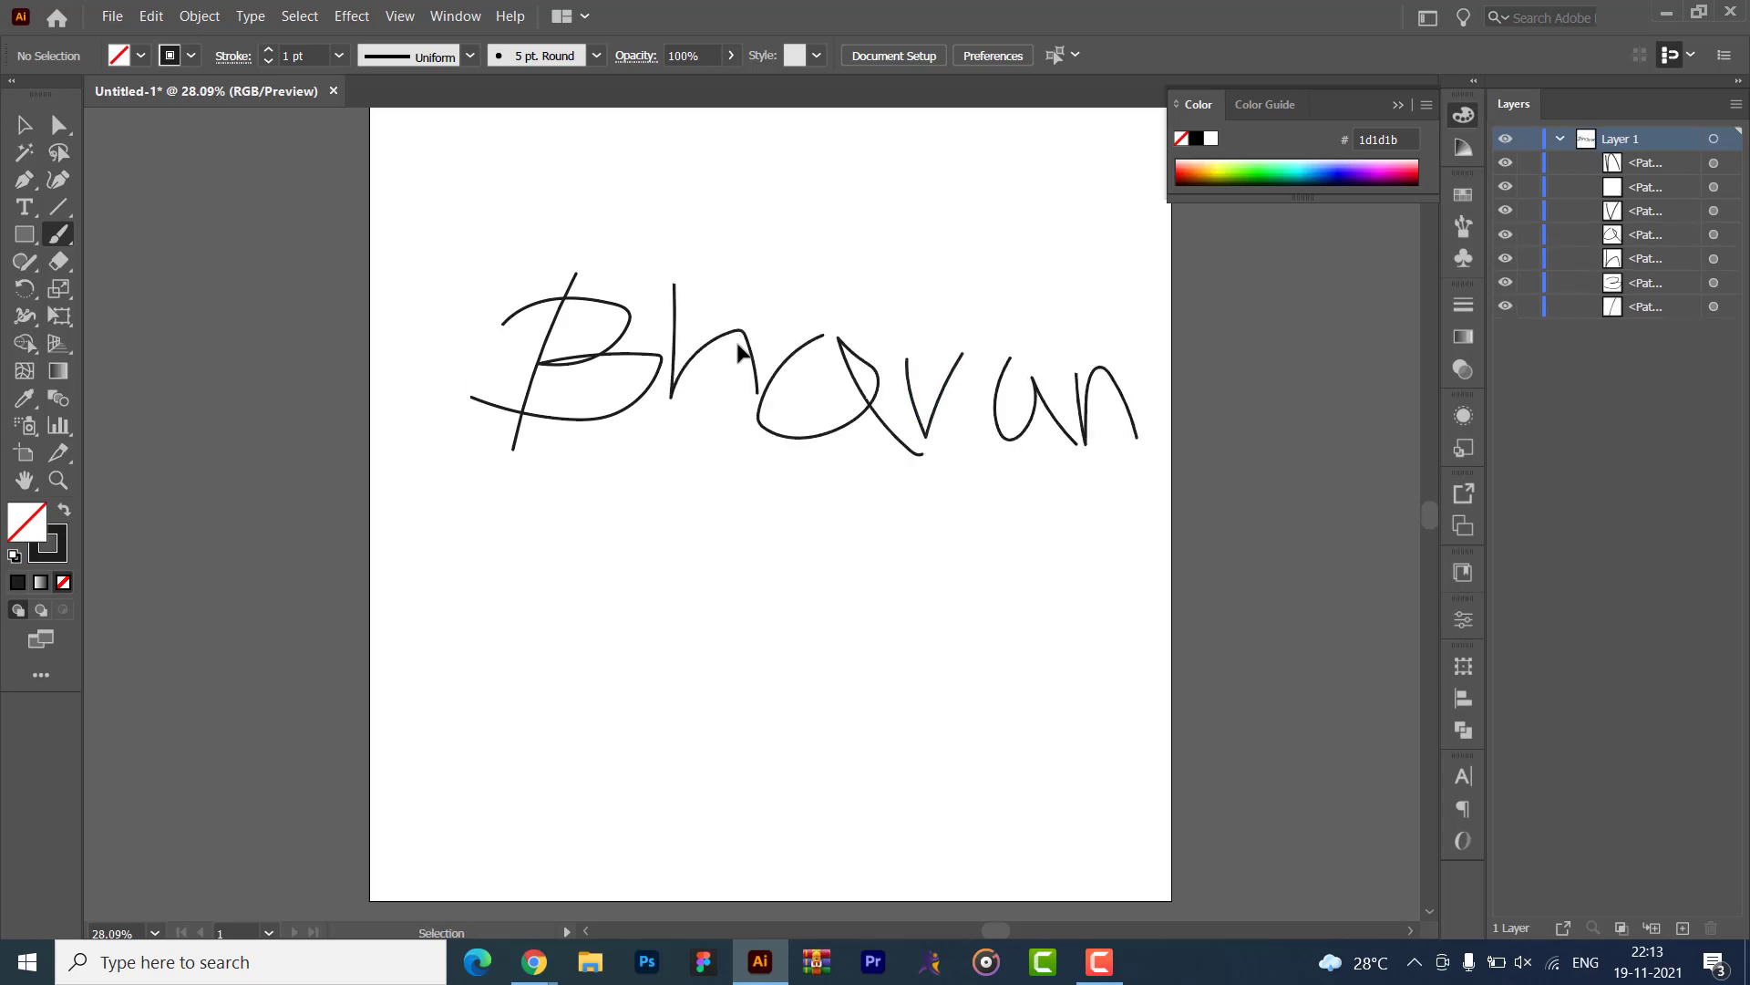
- Delete all the handwritten strokes, switch to the Selection tool and fit the artboard in the window
key("ctrl+a")
key("Delete")
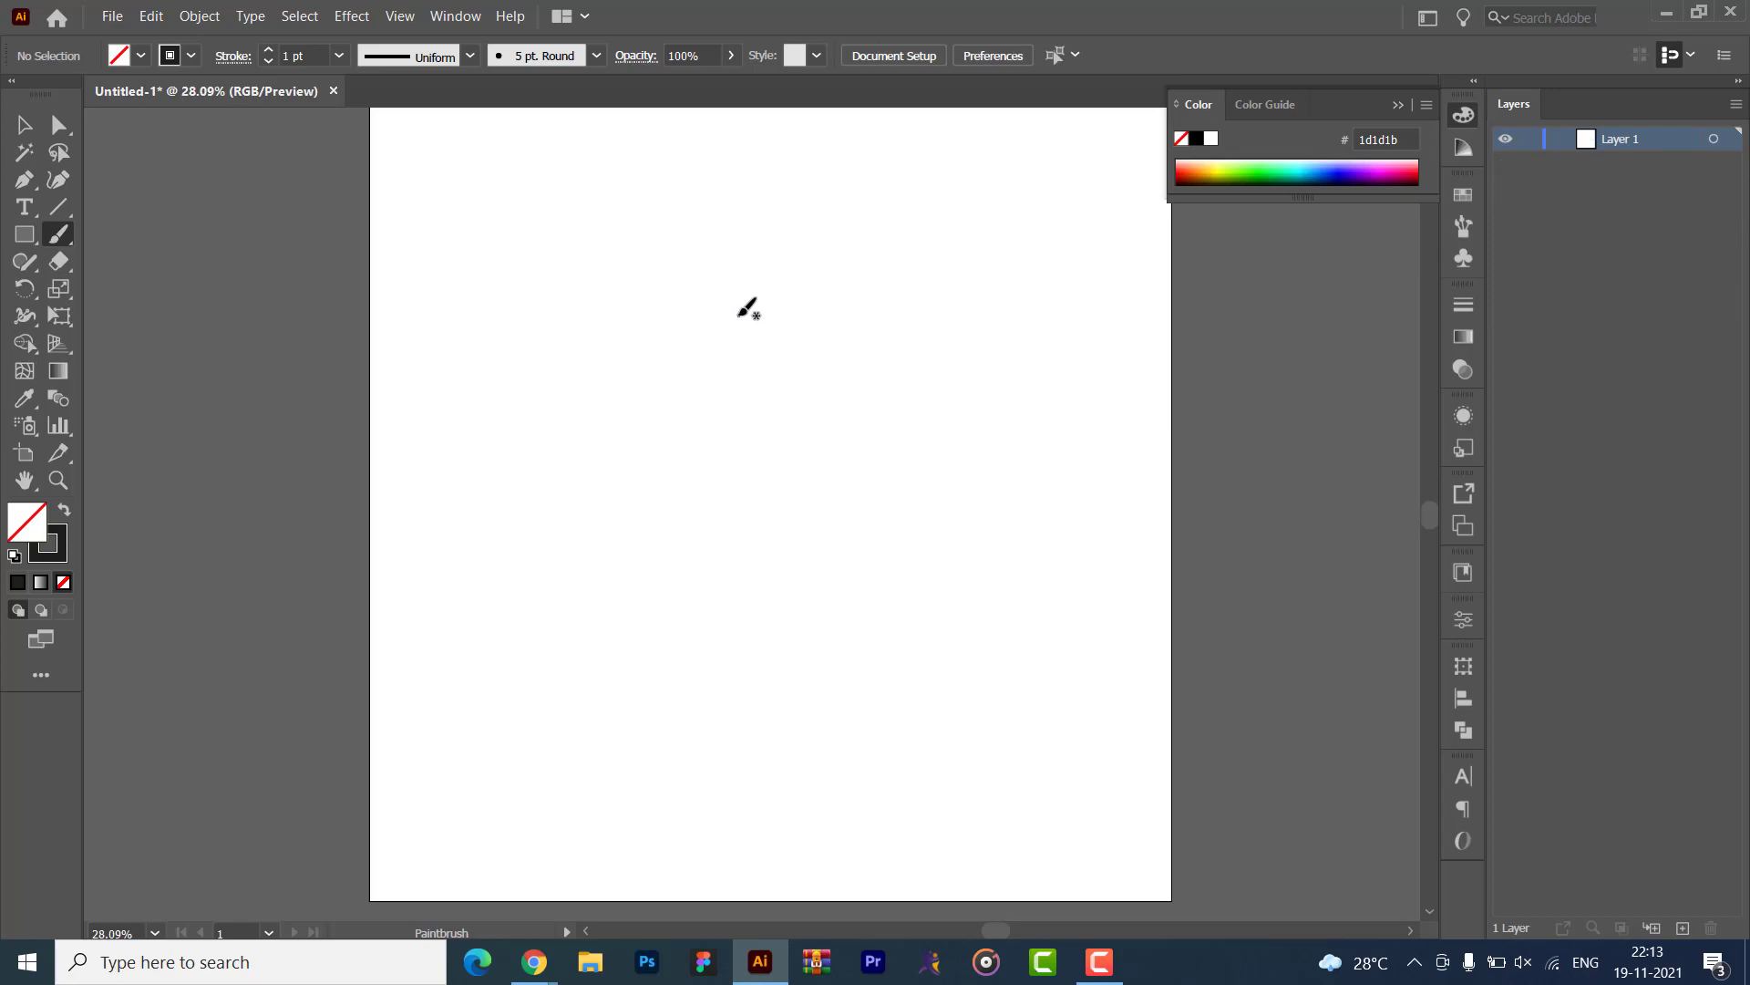
key("v")
key("ctrl+0")
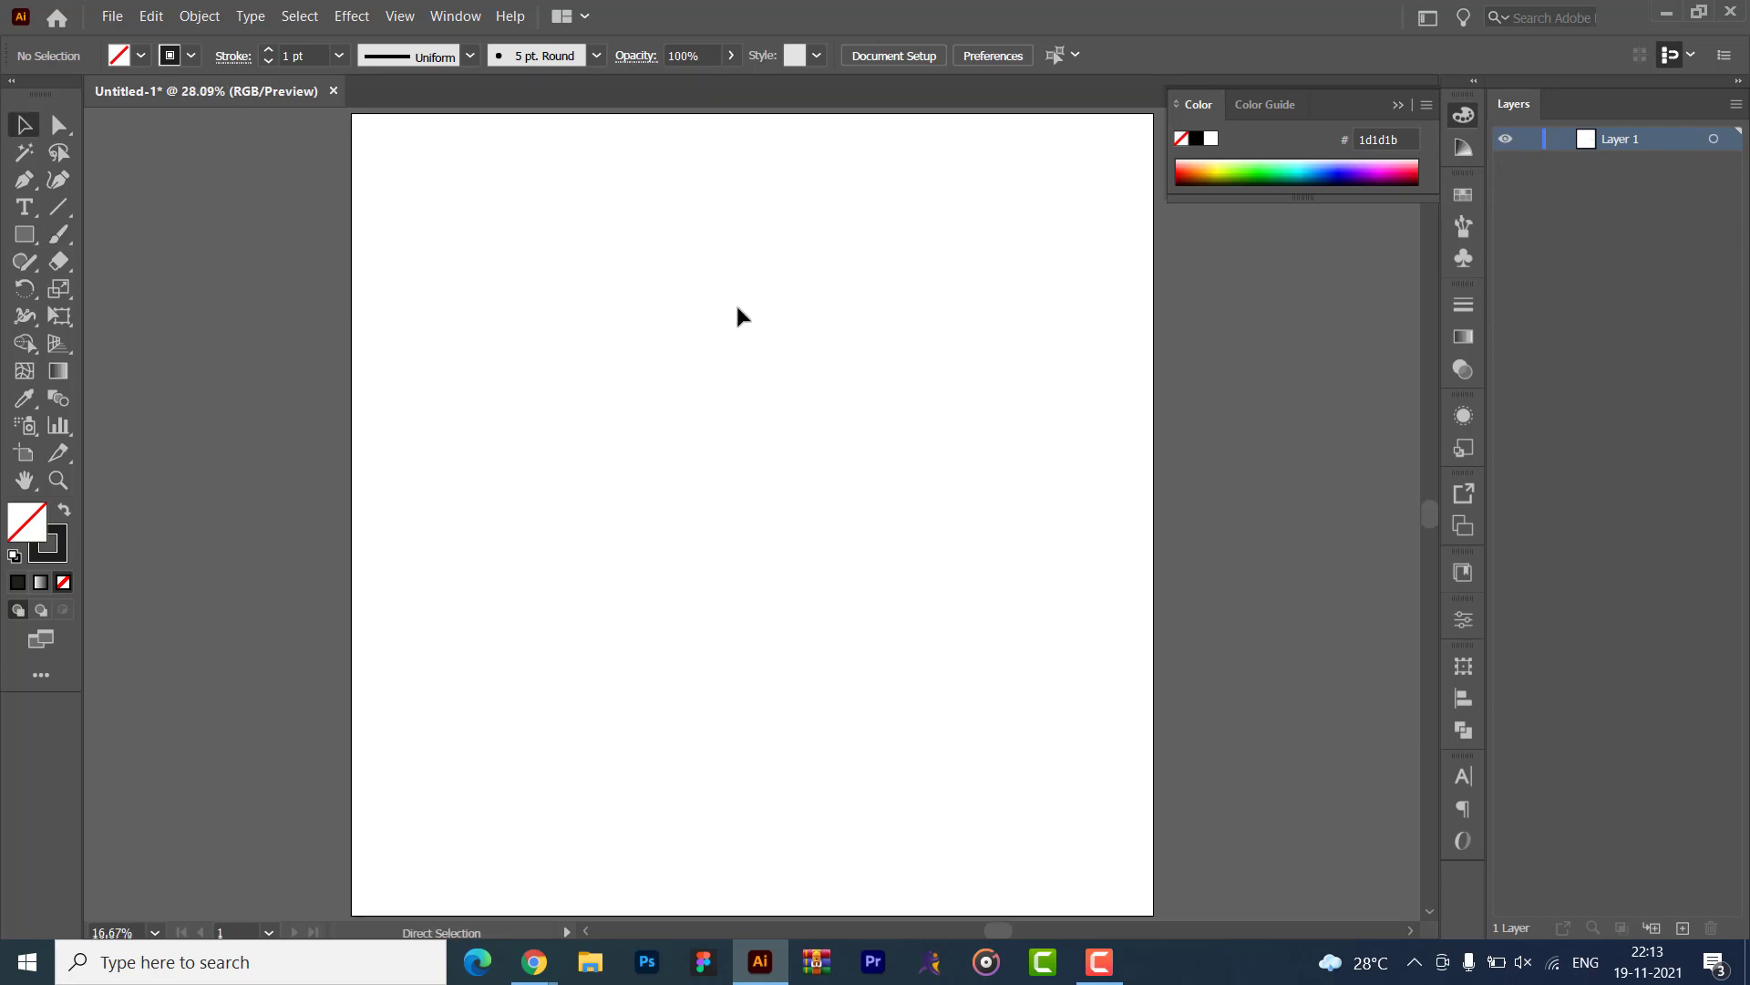
- Try two Paintbrush strokes starting beyond the artboard's left edge, undoing each one
left_click(58, 234)
left_click_drag(273, 258, 695, 501)
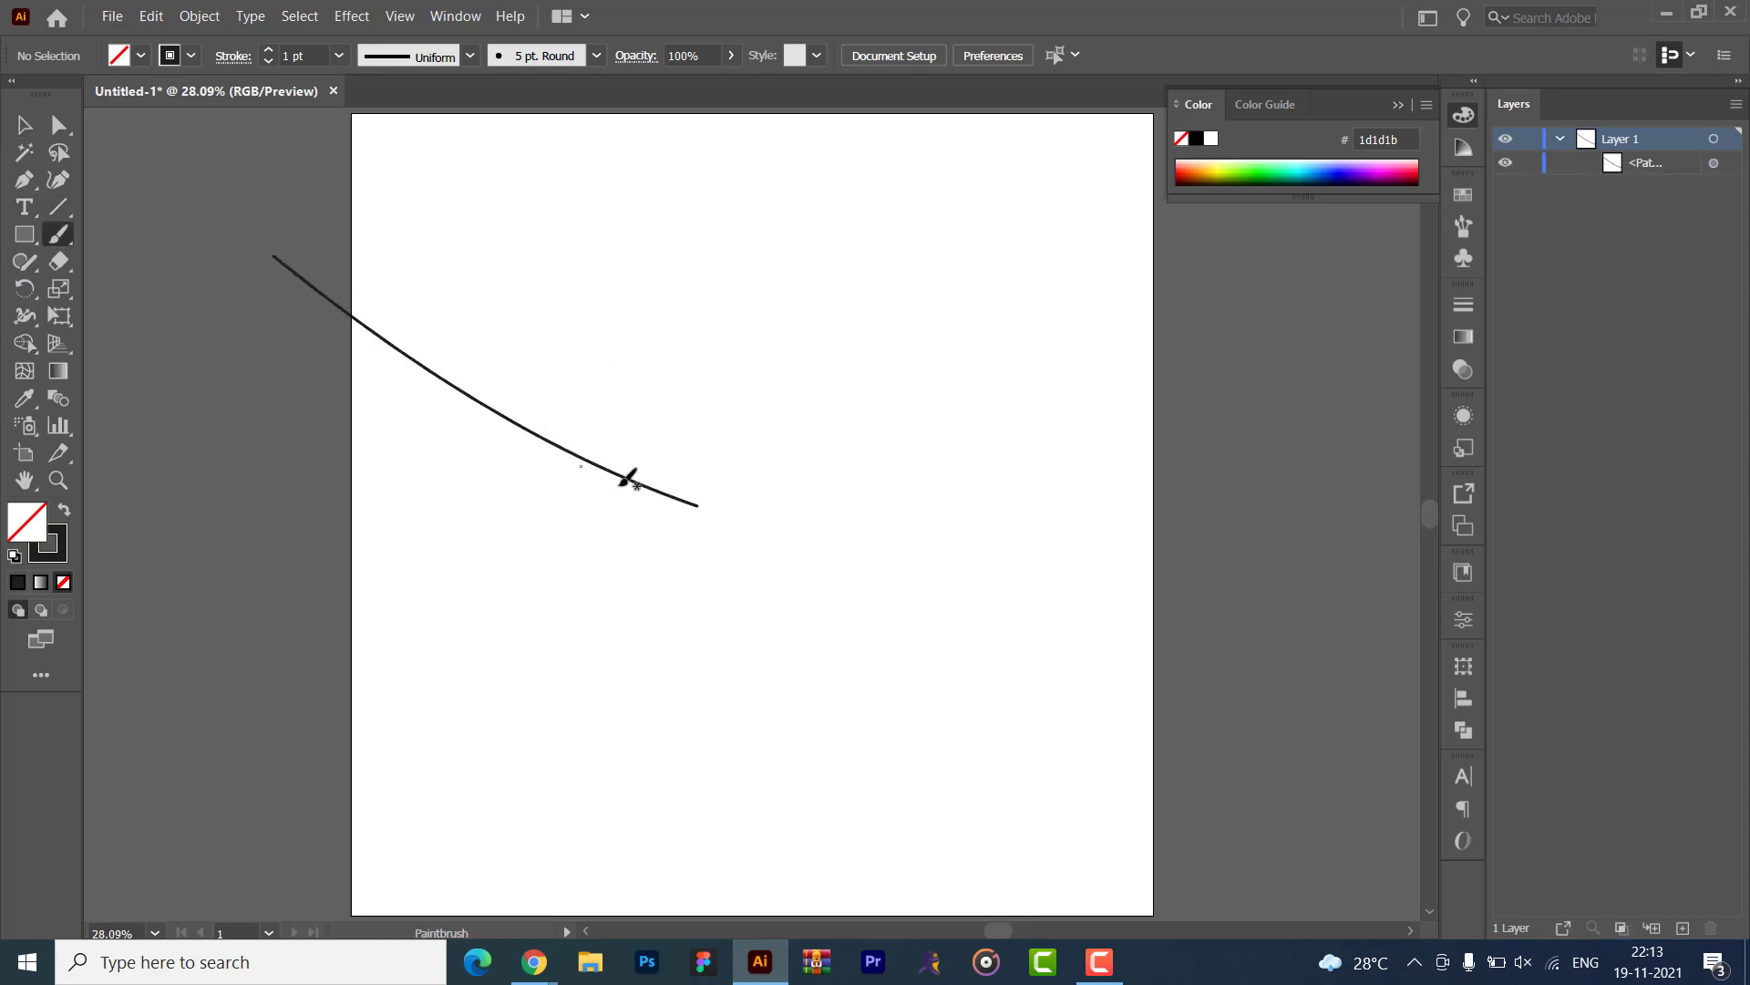
key("ctrl+z")
left_click_drag(245, 282, 402, 348)
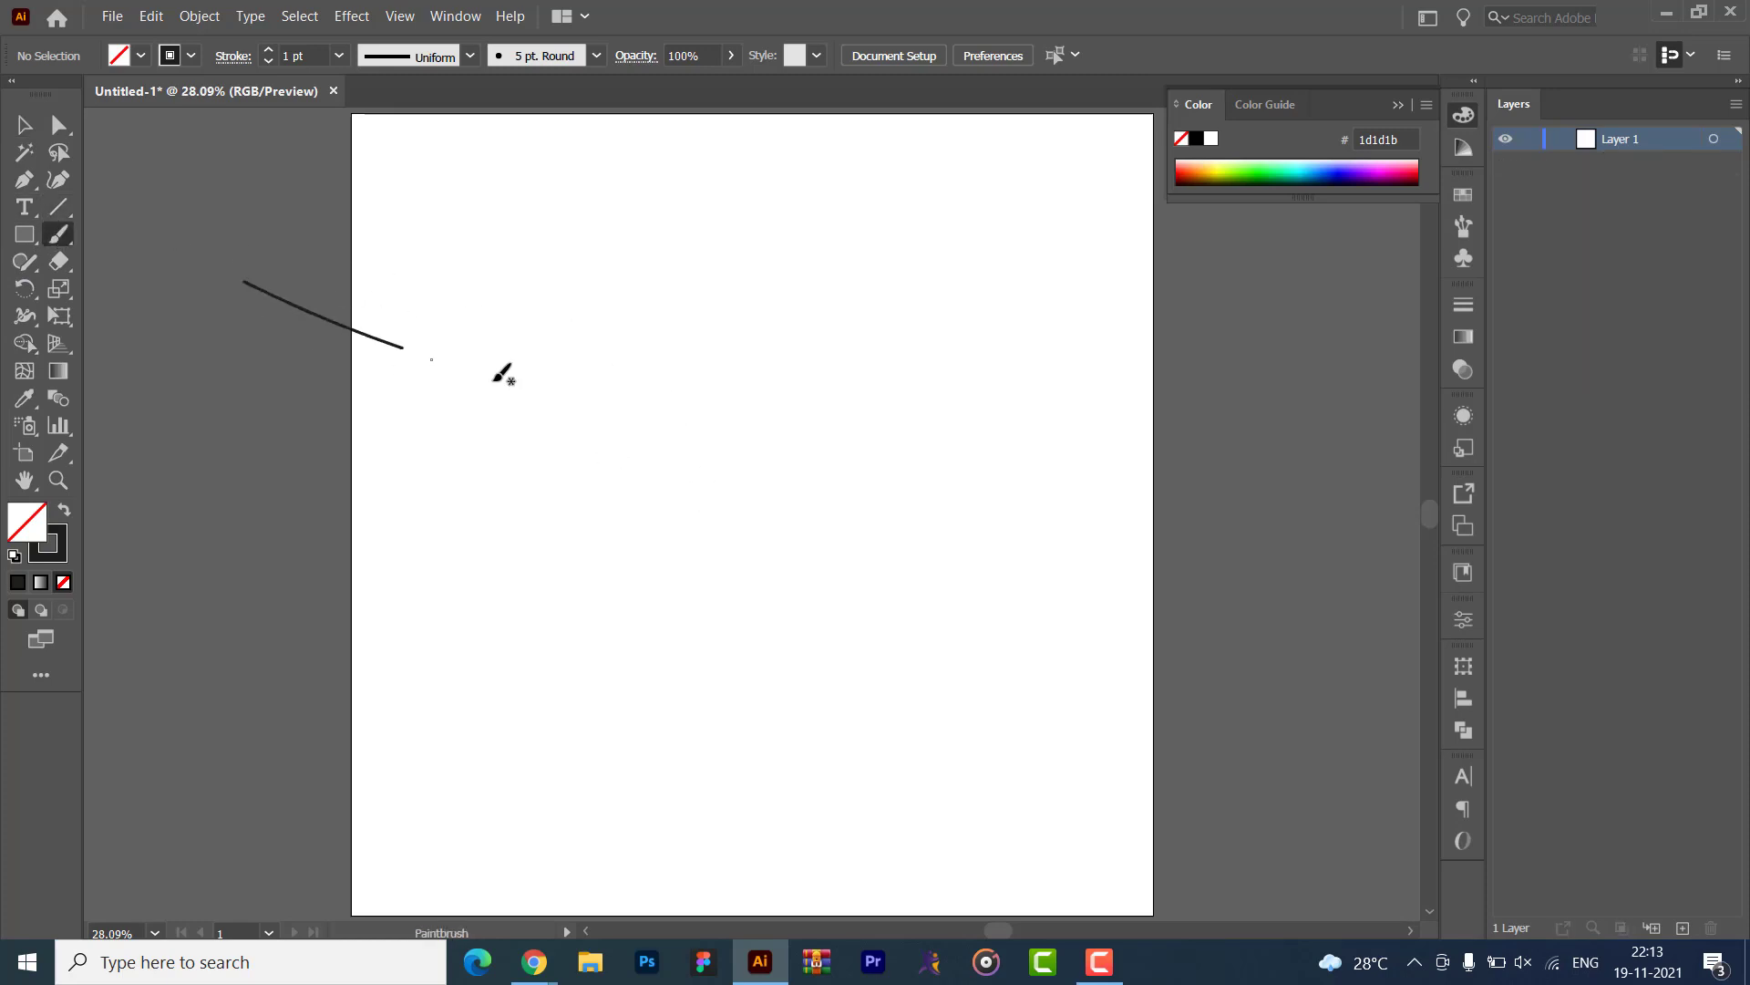
key("ctrl+z")
- Paint two long freehand curves with the Paintbrush, winding across the artboard and beyond its edges
mouse_move(1311, 401)
left_mouse_down()
mouse_move(774, 437)
mouse_move(1345, 493)
left_mouse_up()
key("ctrl+minus")
key("ctrl+minus")
key("ctrl+minus")
key("ctrl+minus")
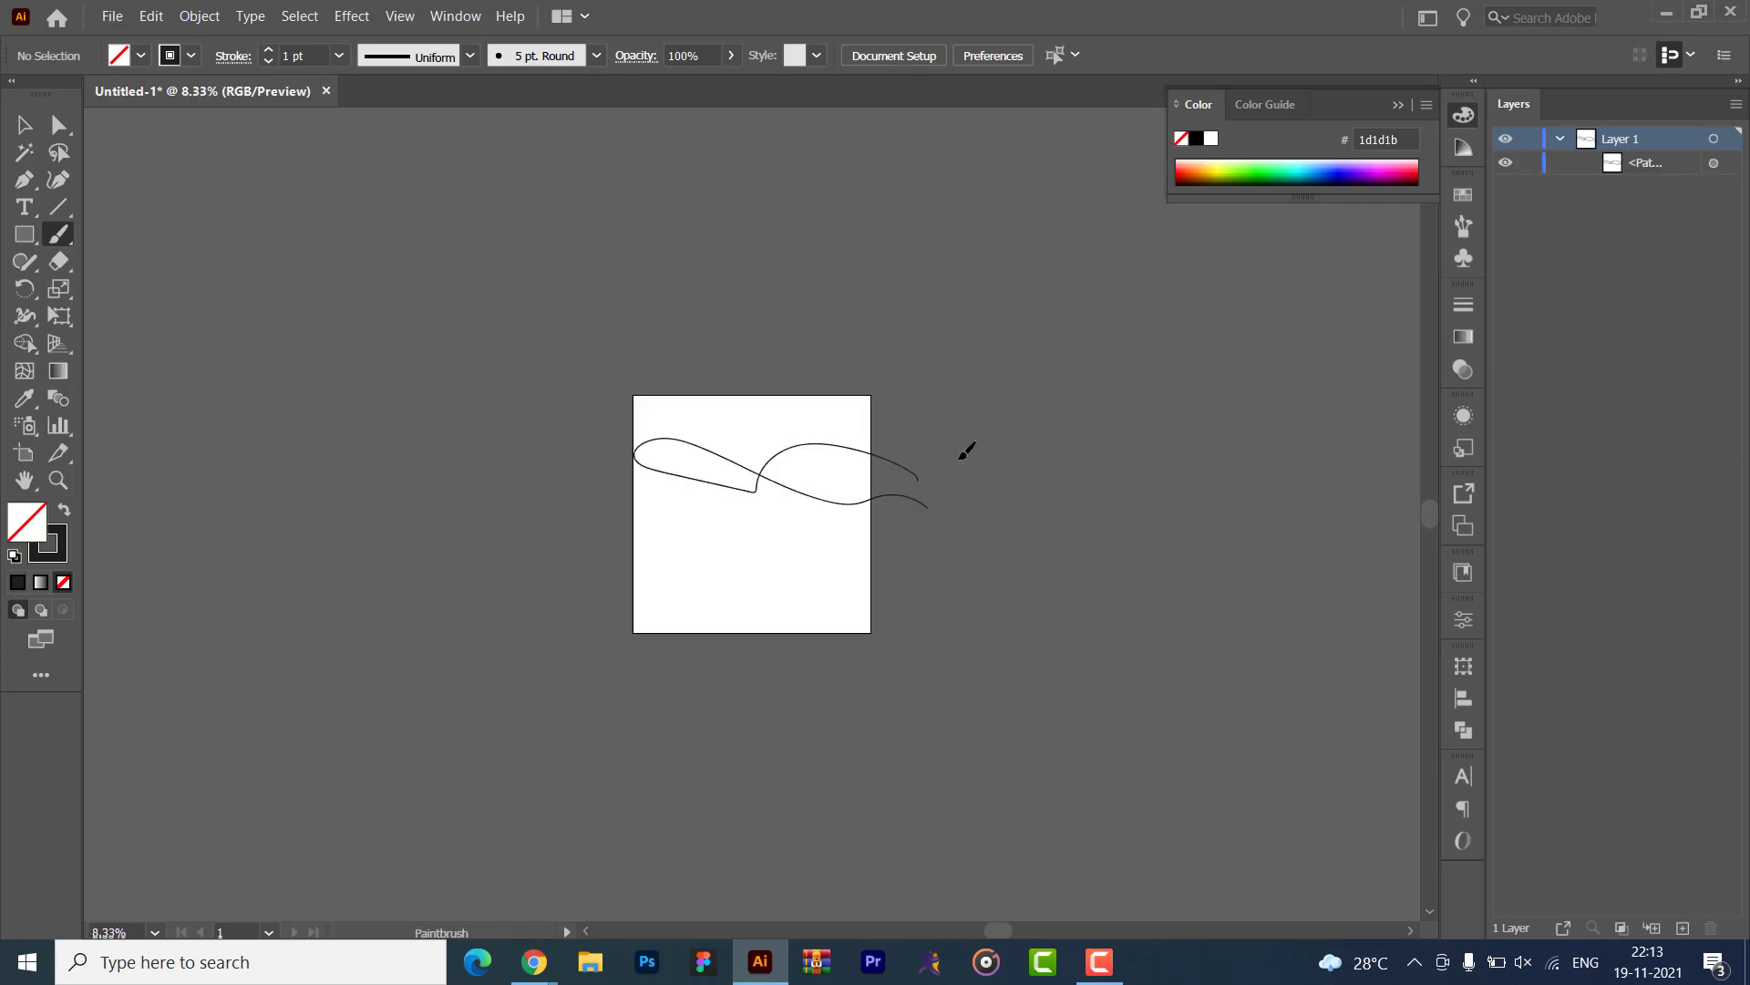
mouse_move(1278, 375)
left_mouse_down()
mouse_move(971, 336)
mouse_move(1317, 734)
left_mouse_up()
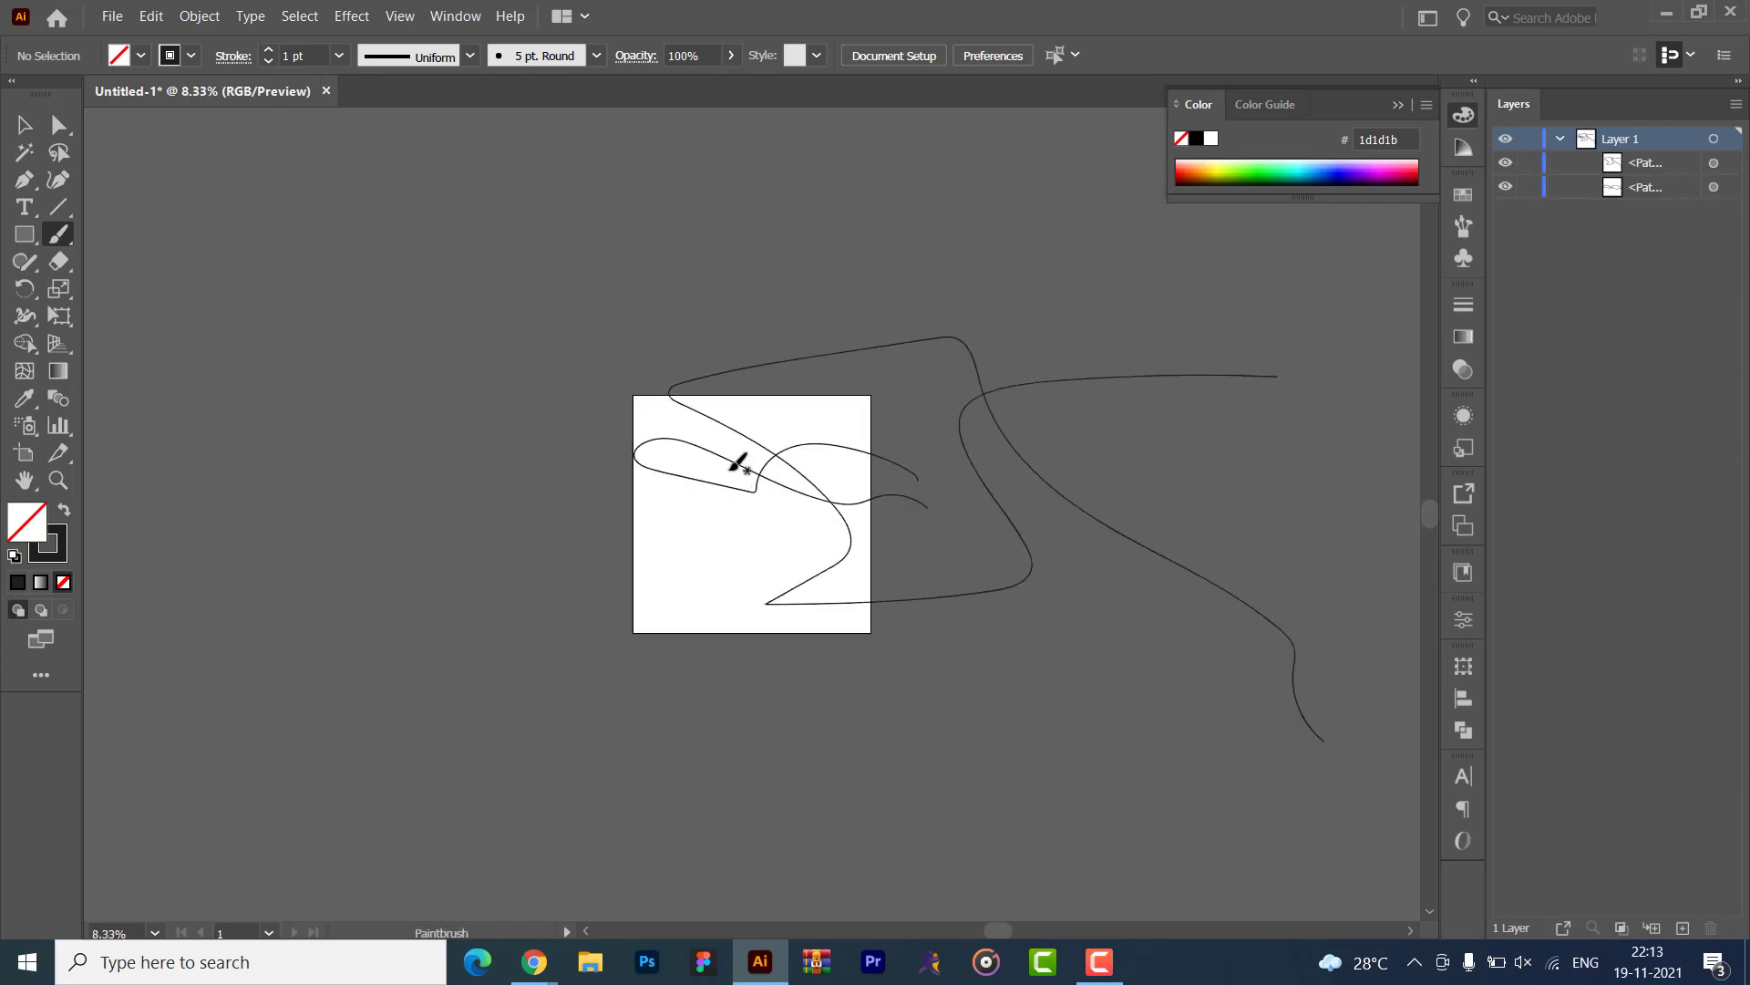
- Delete both freehand curves and fit the artboard in the window with the Selection tool active
key("ctrl+a")
key("v")
key("Delete")
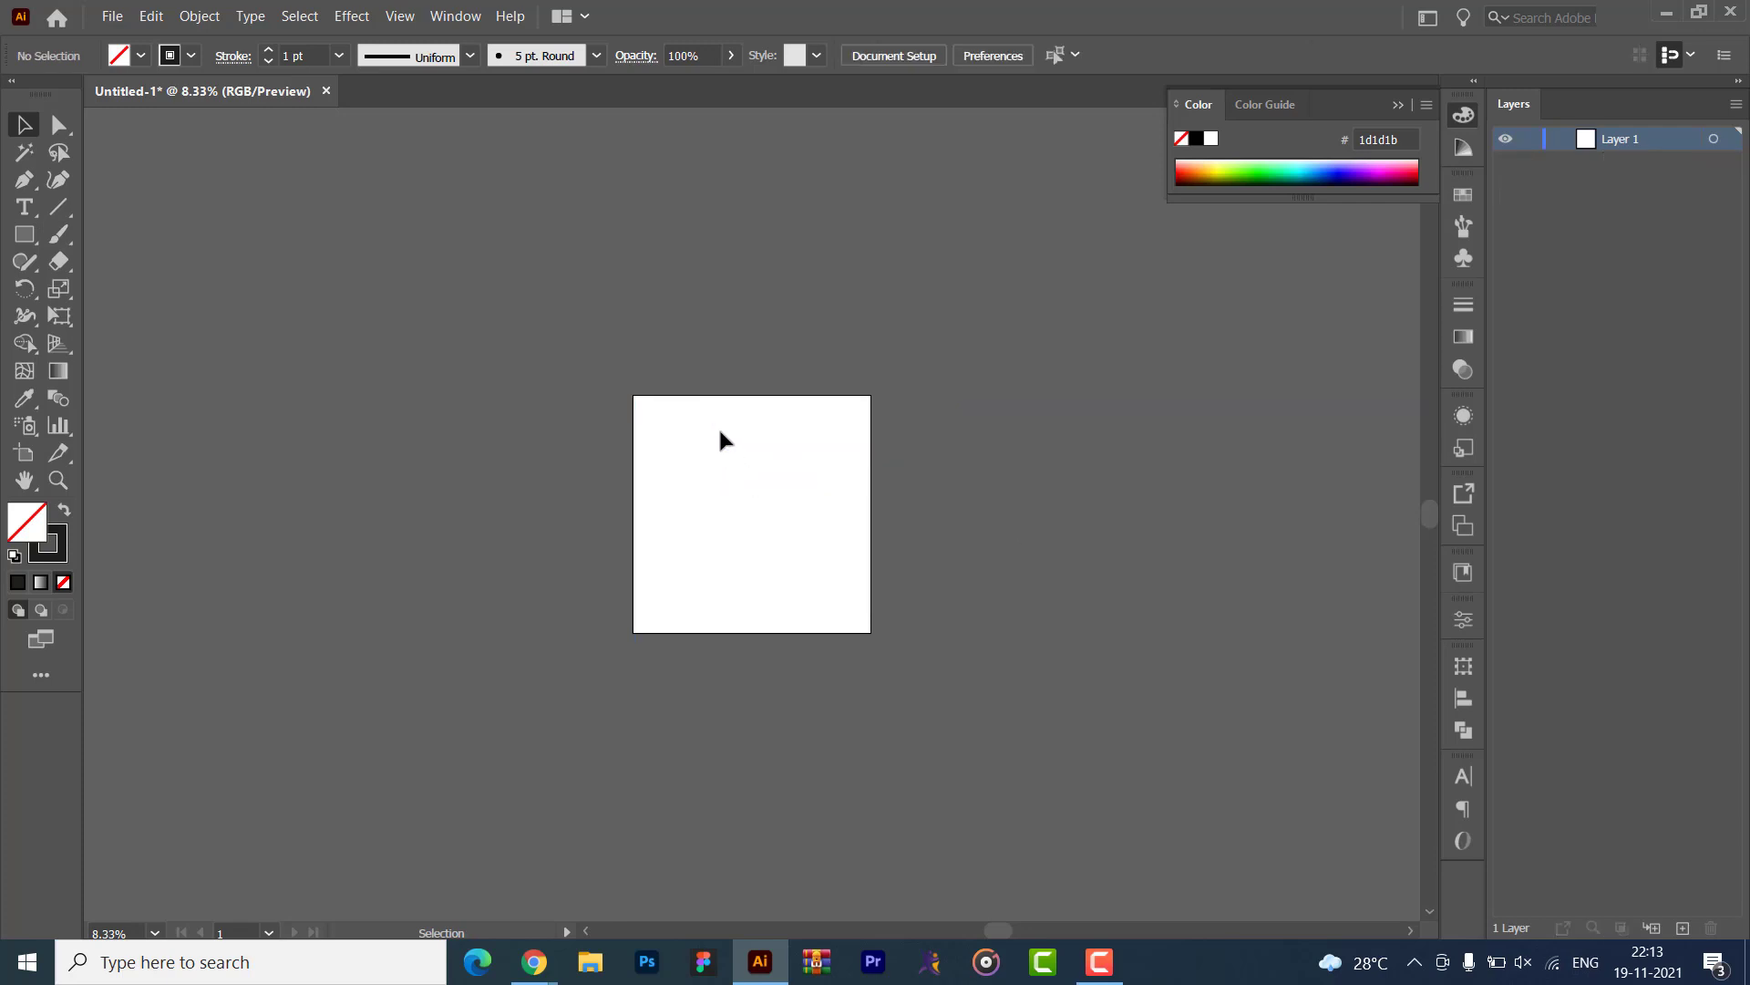
key("ctrl+0")
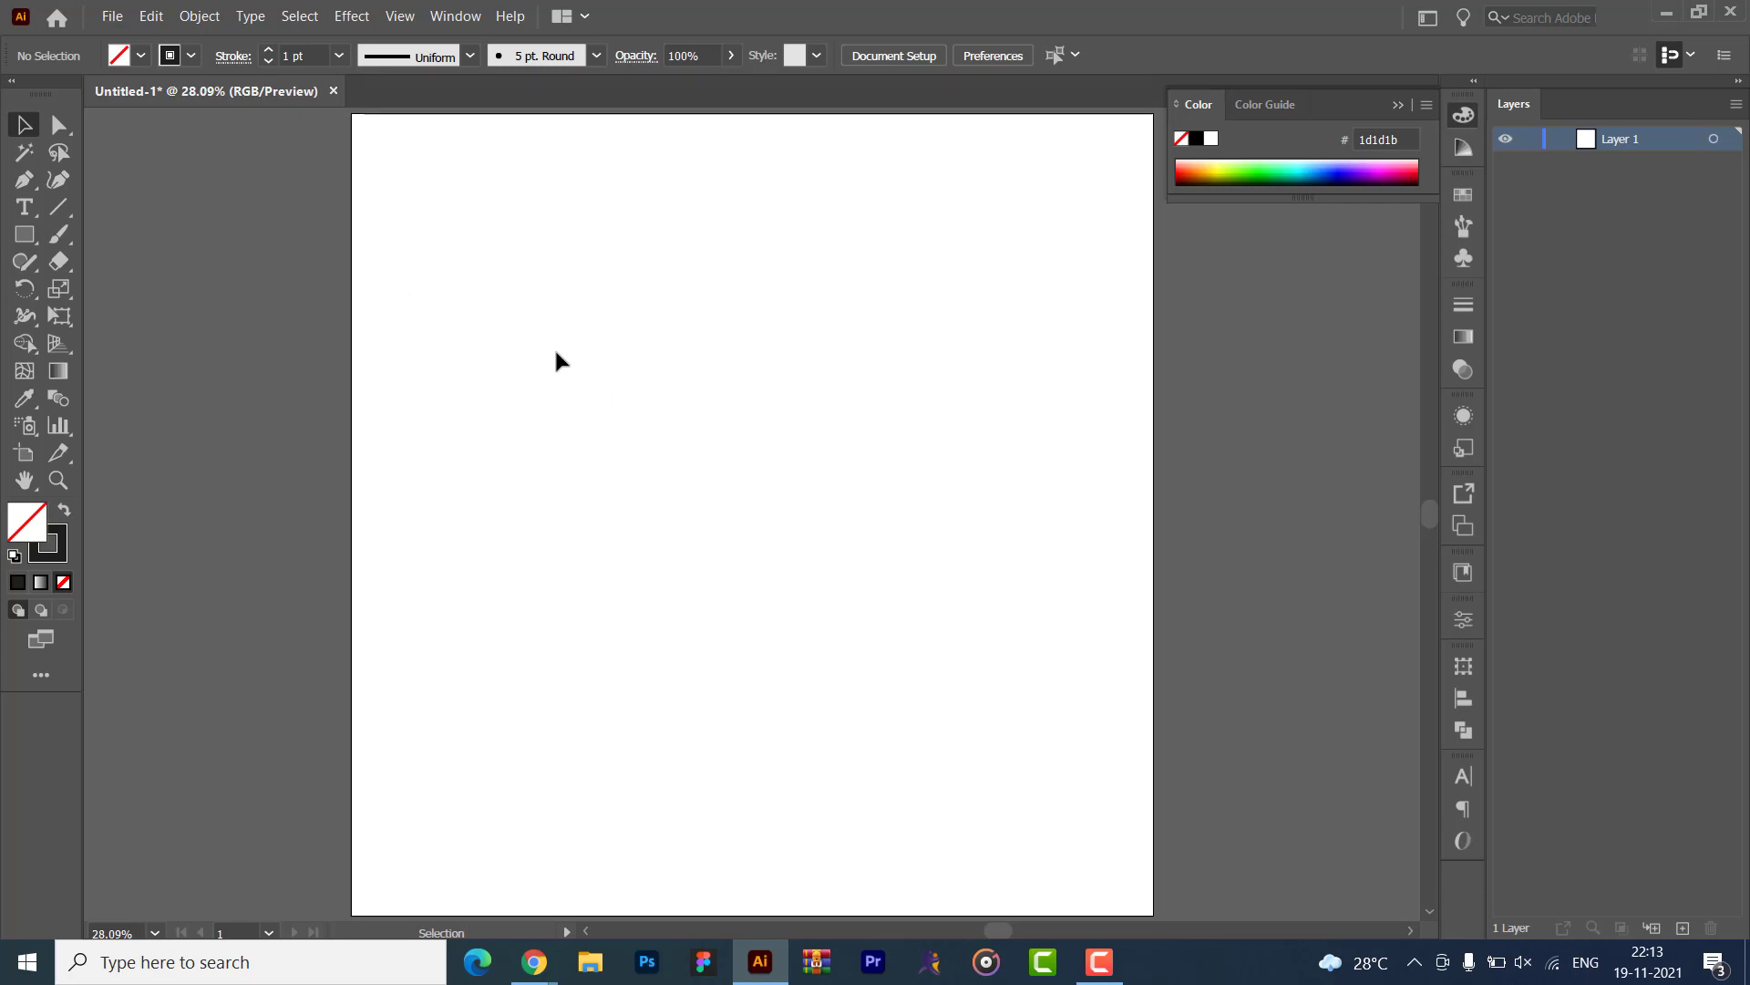
- Copy the infographic template image from Chrome, paste it onto the Illustrator artboard and delete it again
key("alt+Tab")
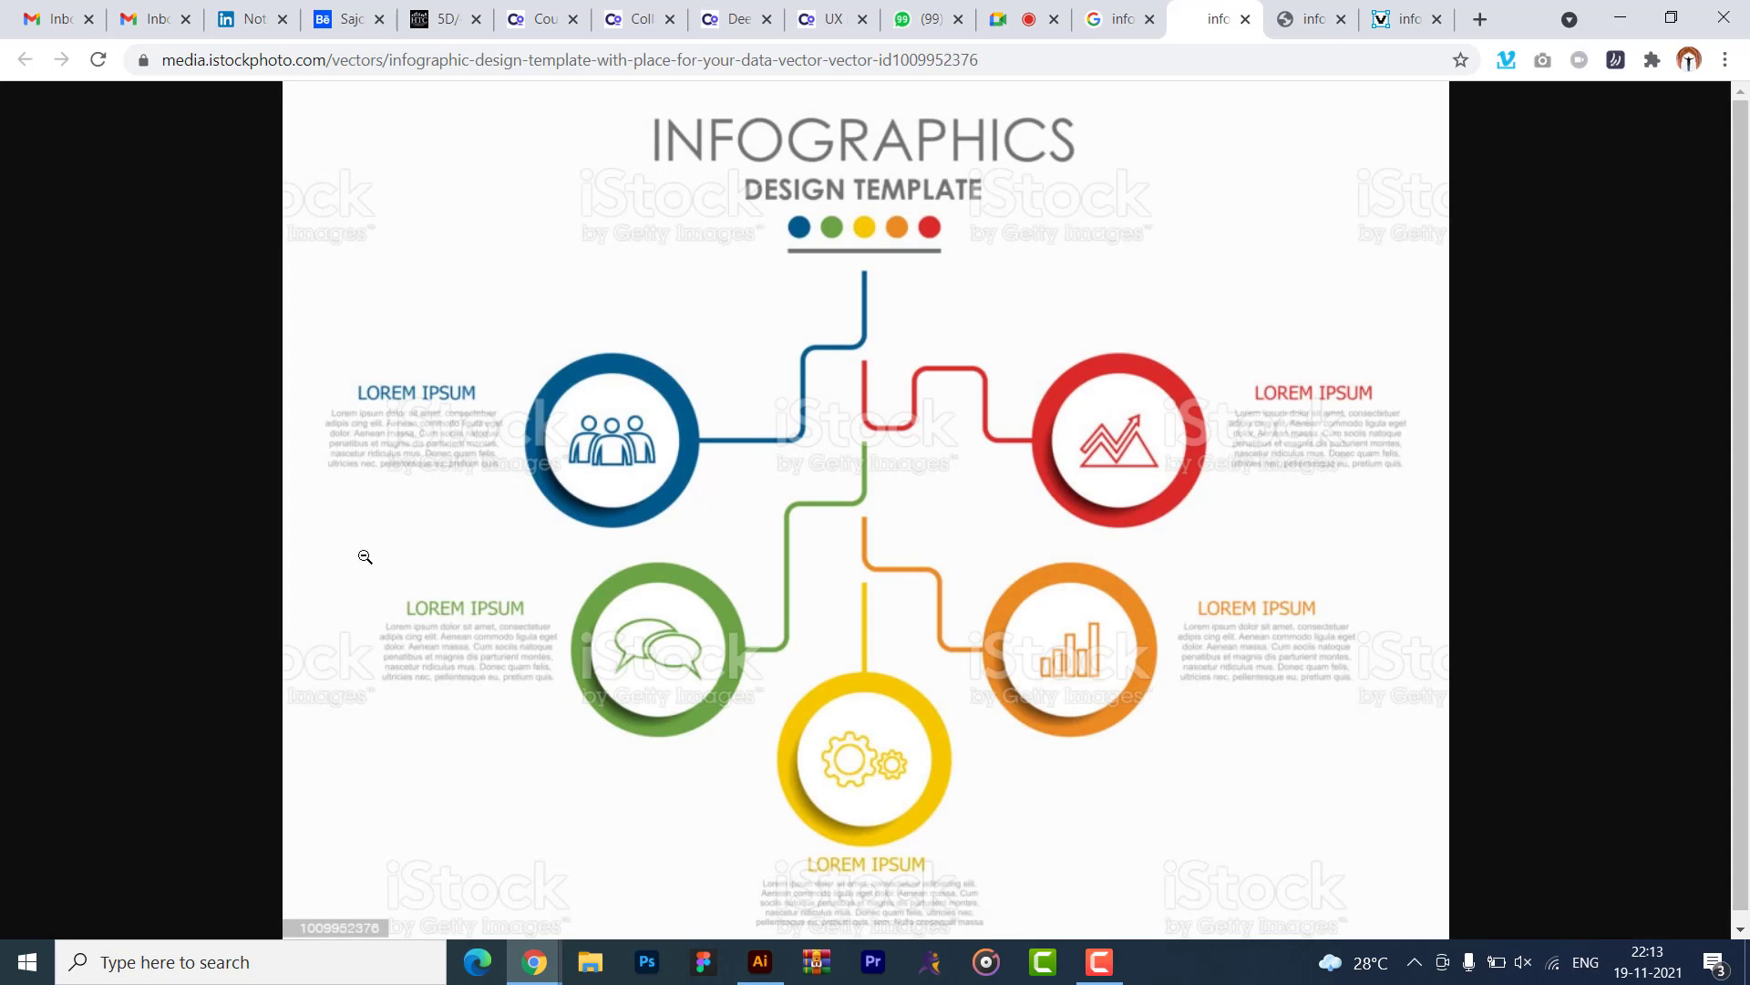
right_click(778, 477)
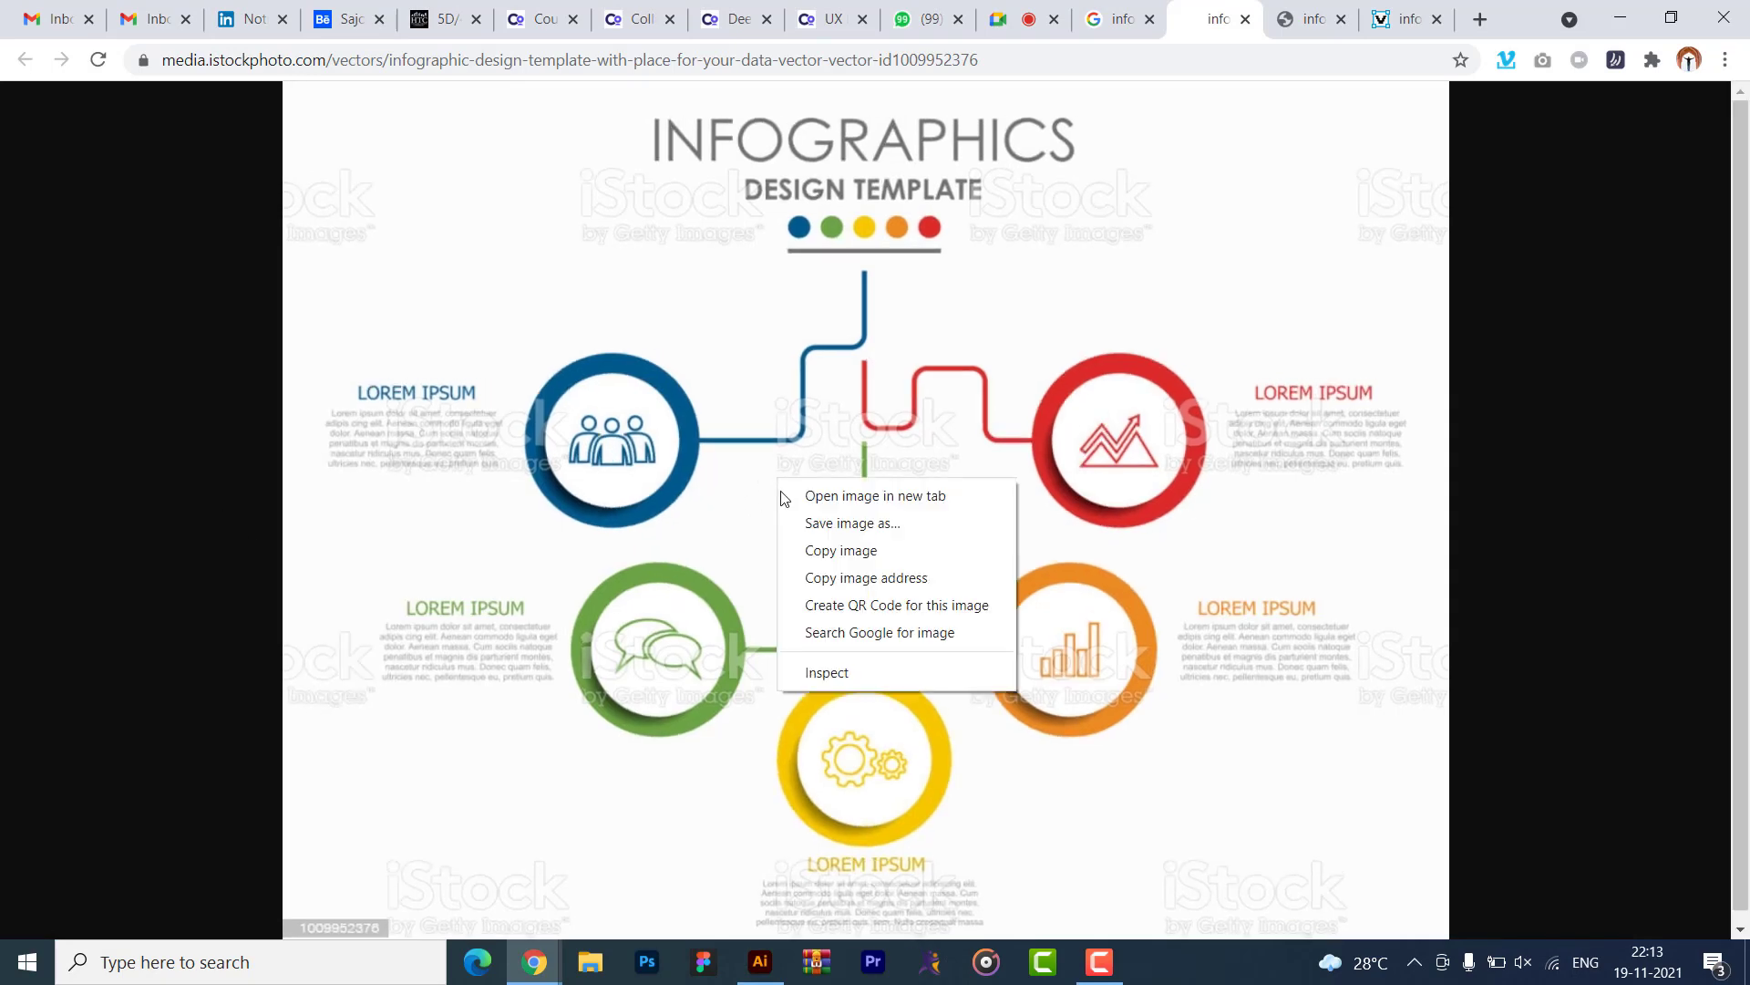
left_click(793, 551)
key("alt+Tab")
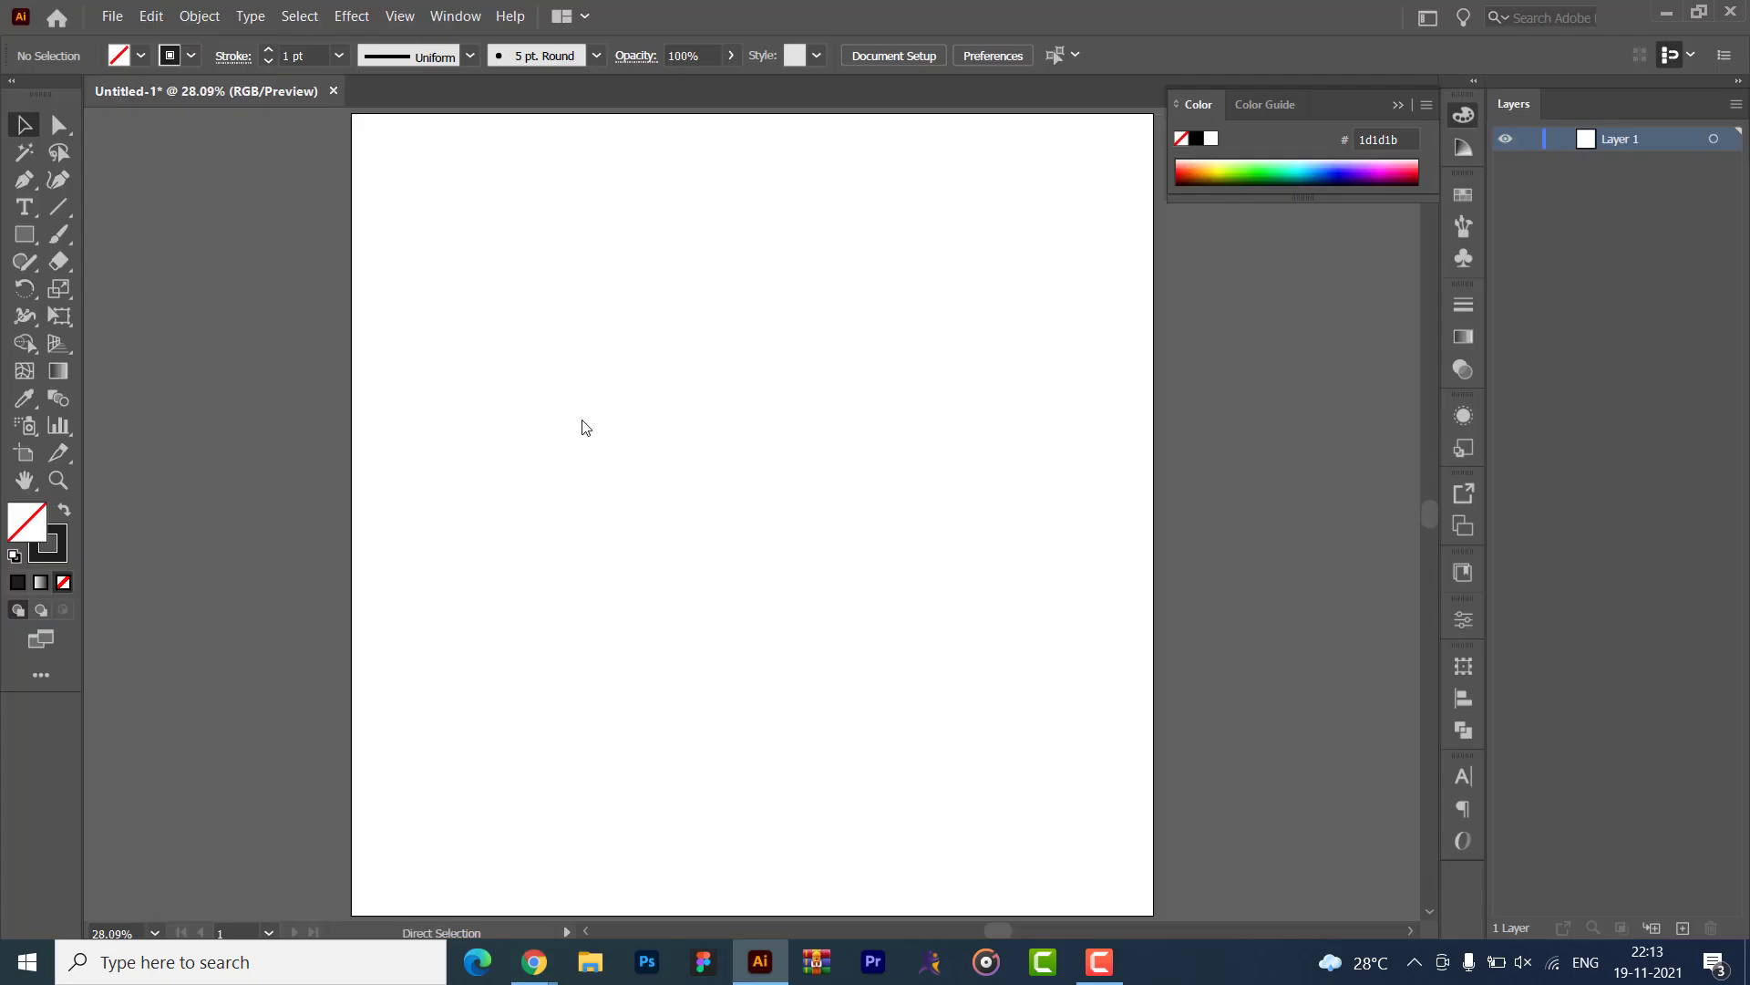
key("ctrl+v")
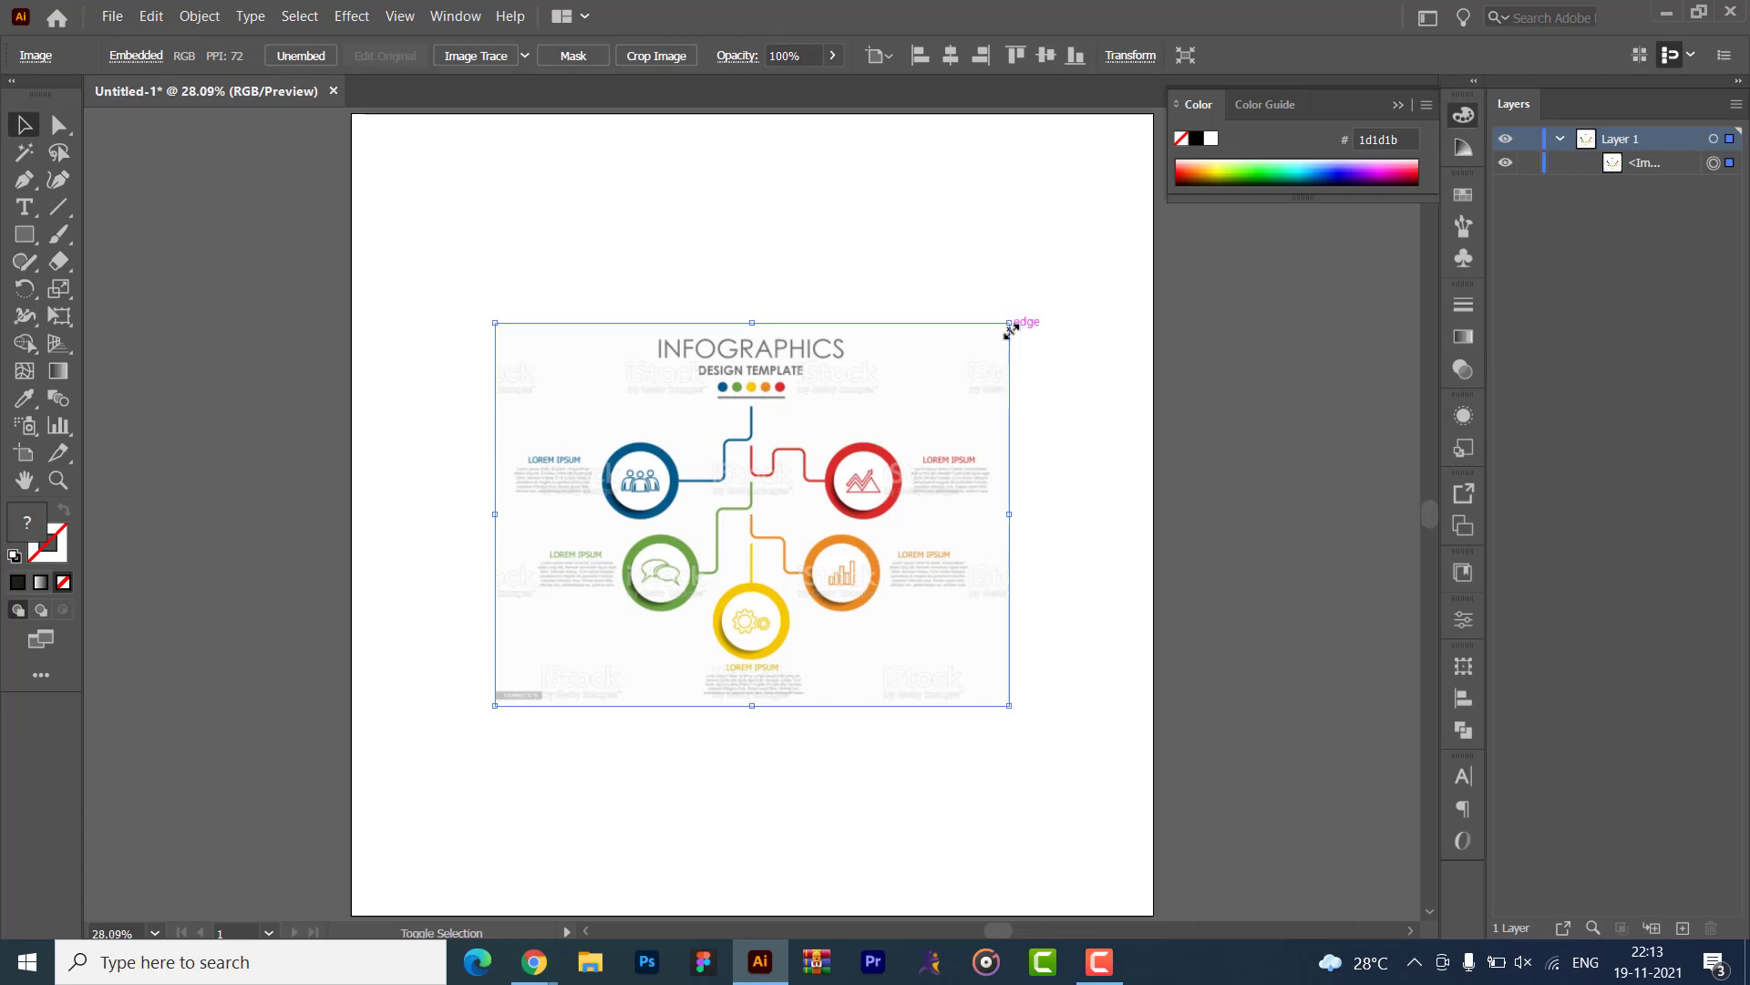
left_click(1010, 330)
key("Delete")
- Check the infographic in Chrome and, back in Illustrator, draw a circle in the artboard's upper-left area with the Ellipse tool
key("alt+Tab")
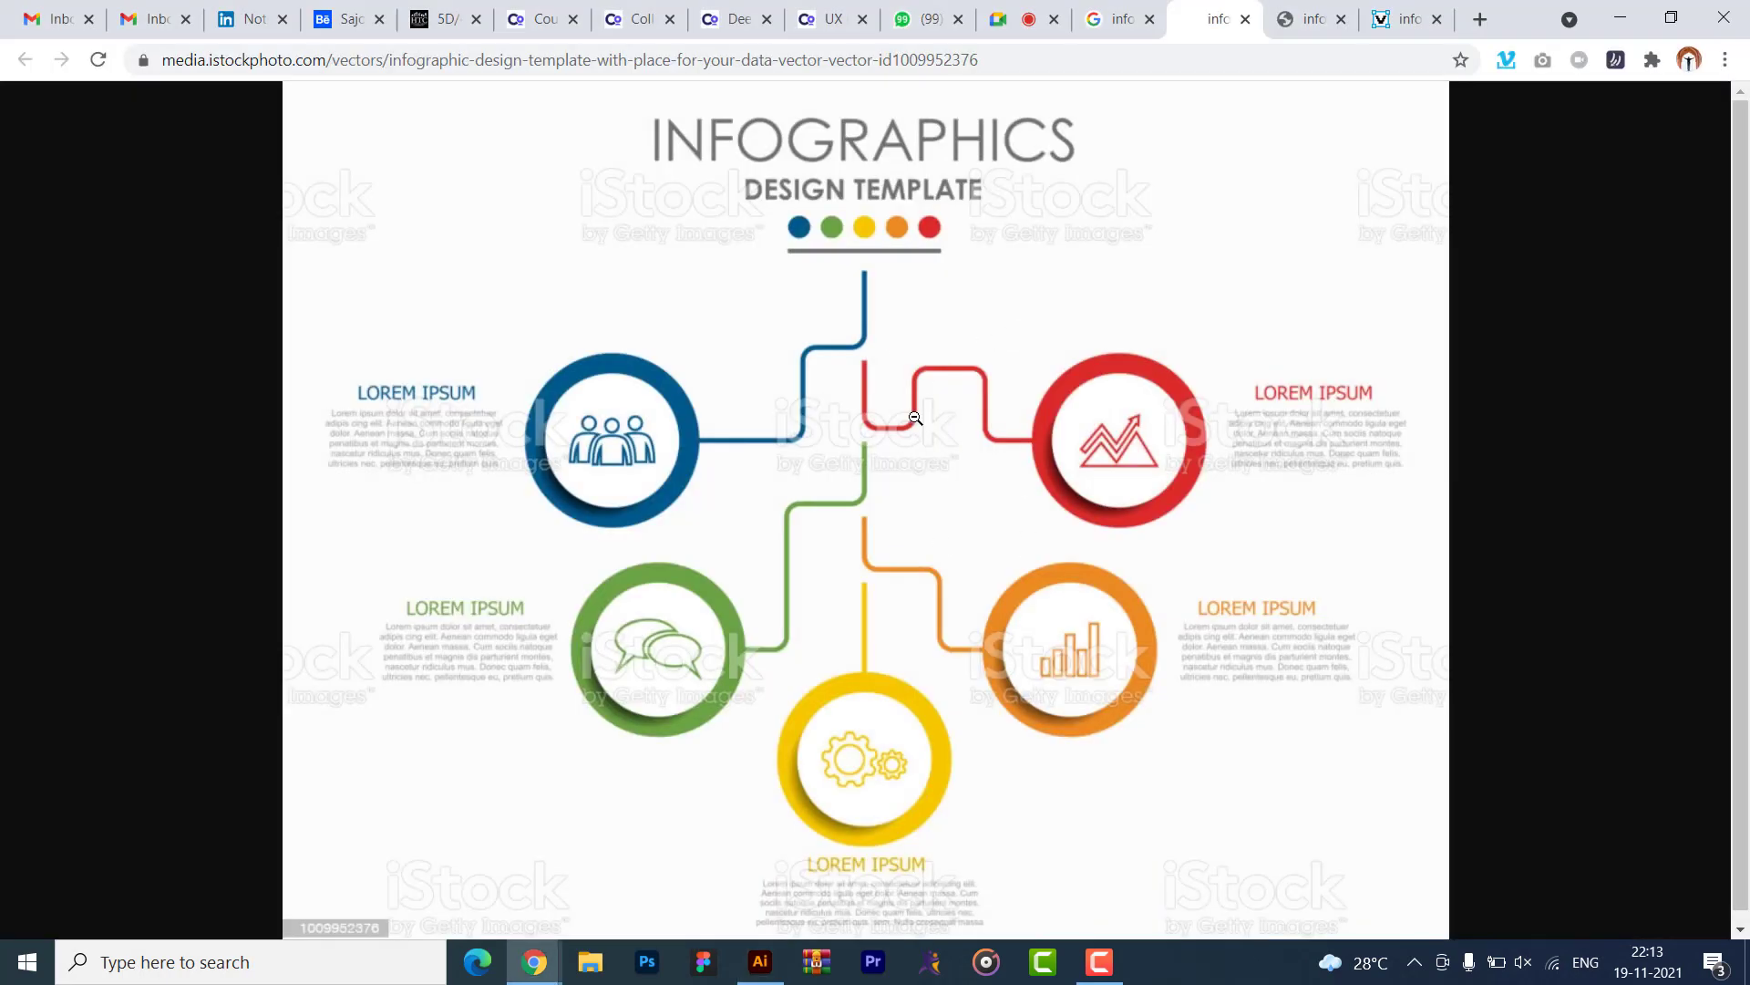
key("alt+Tab")
key("alt+Tab")
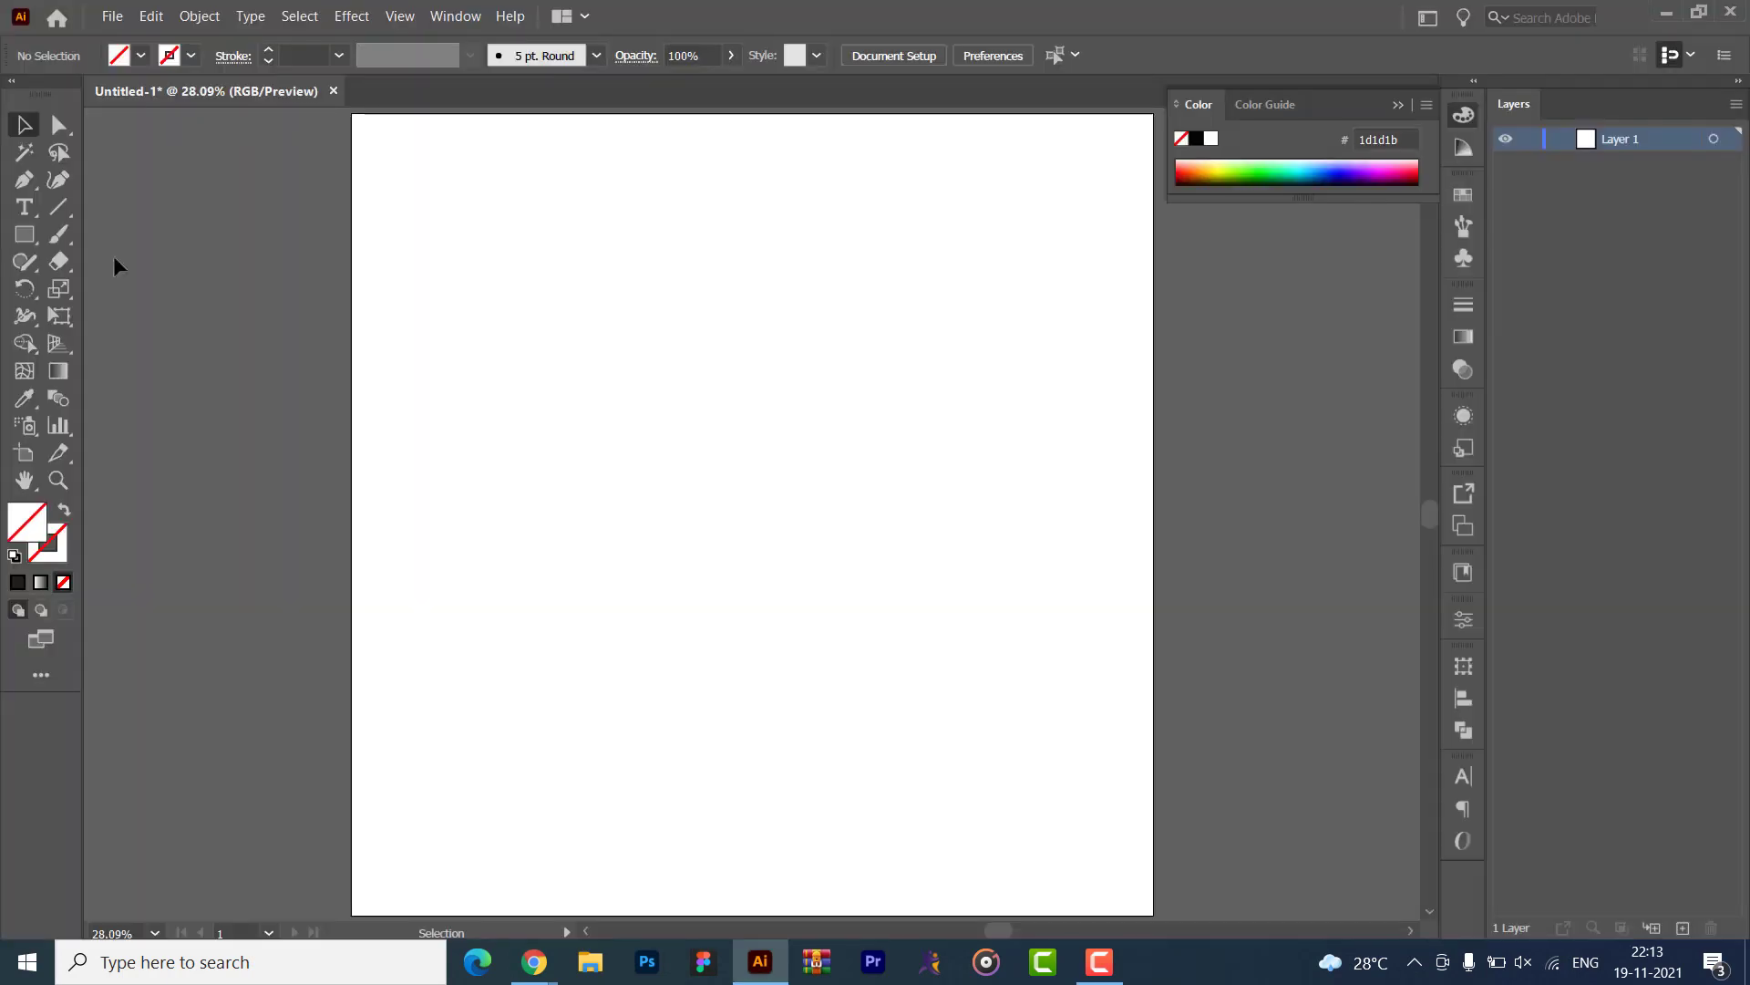
left_click(24, 235)
left_click(80, 288)
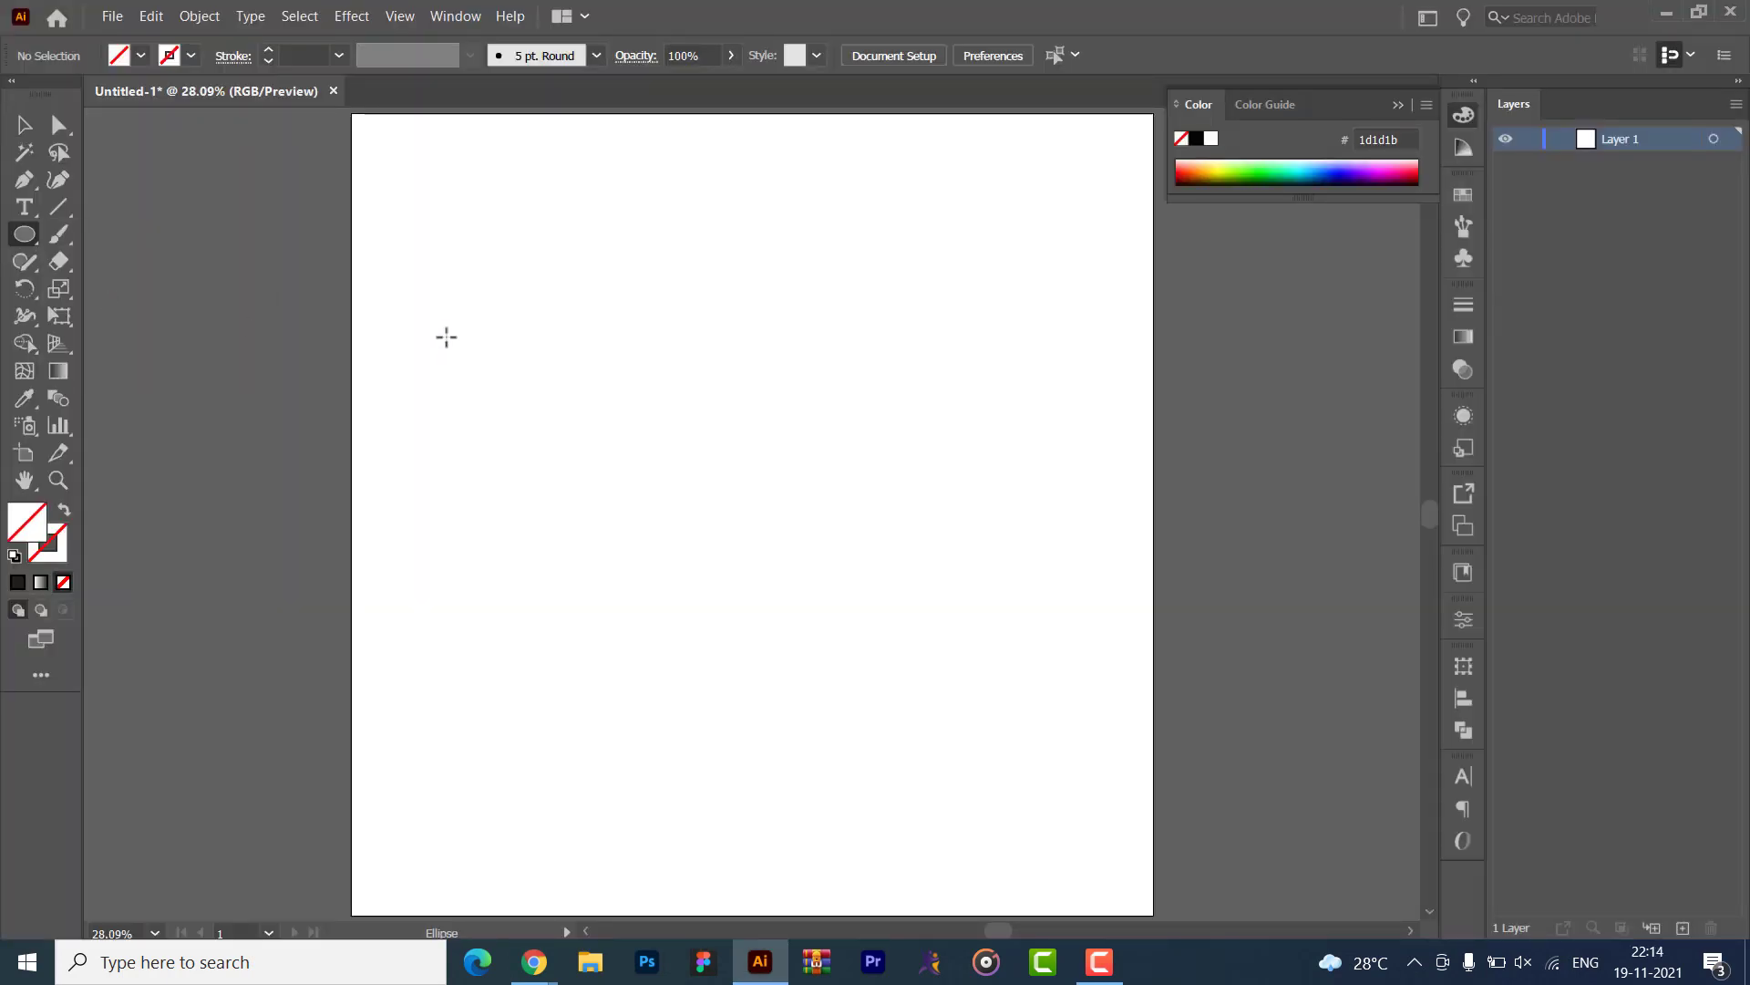
left_click_drag(445, 336, 610, 498)
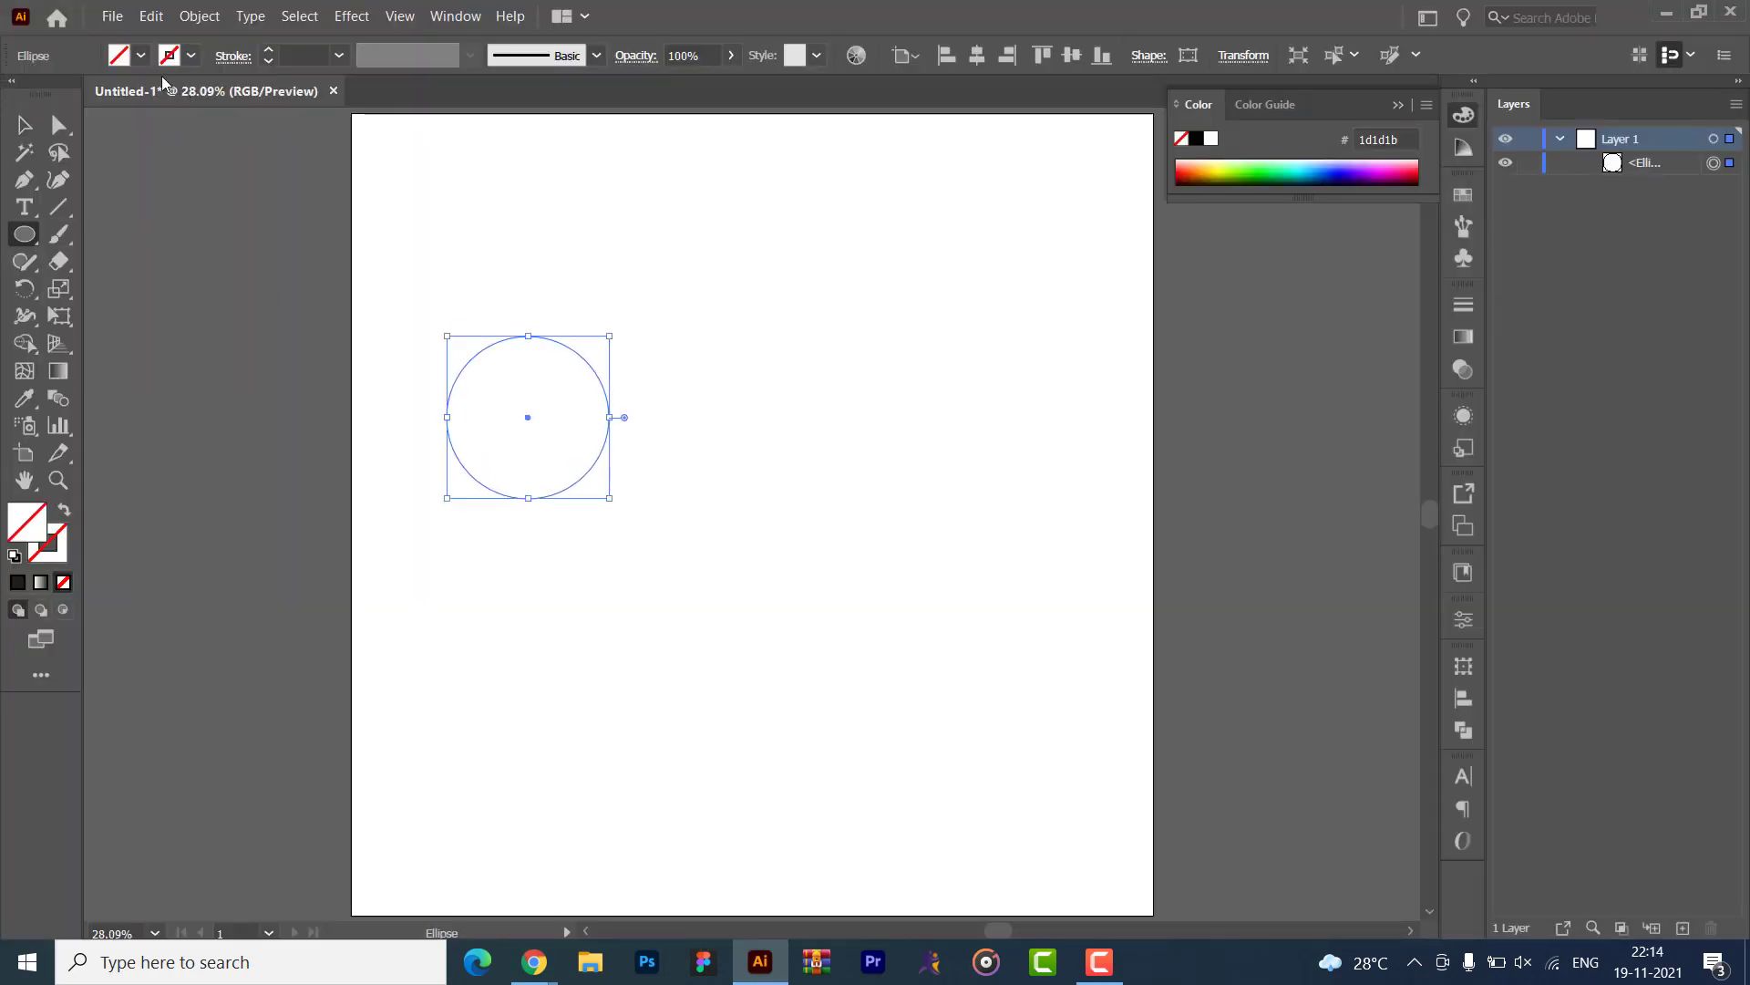
- Fill the circle with black and deselect it with the Selection tool active
left_click(140, 56)
left_click(47, 94)
left_click(63, 93)
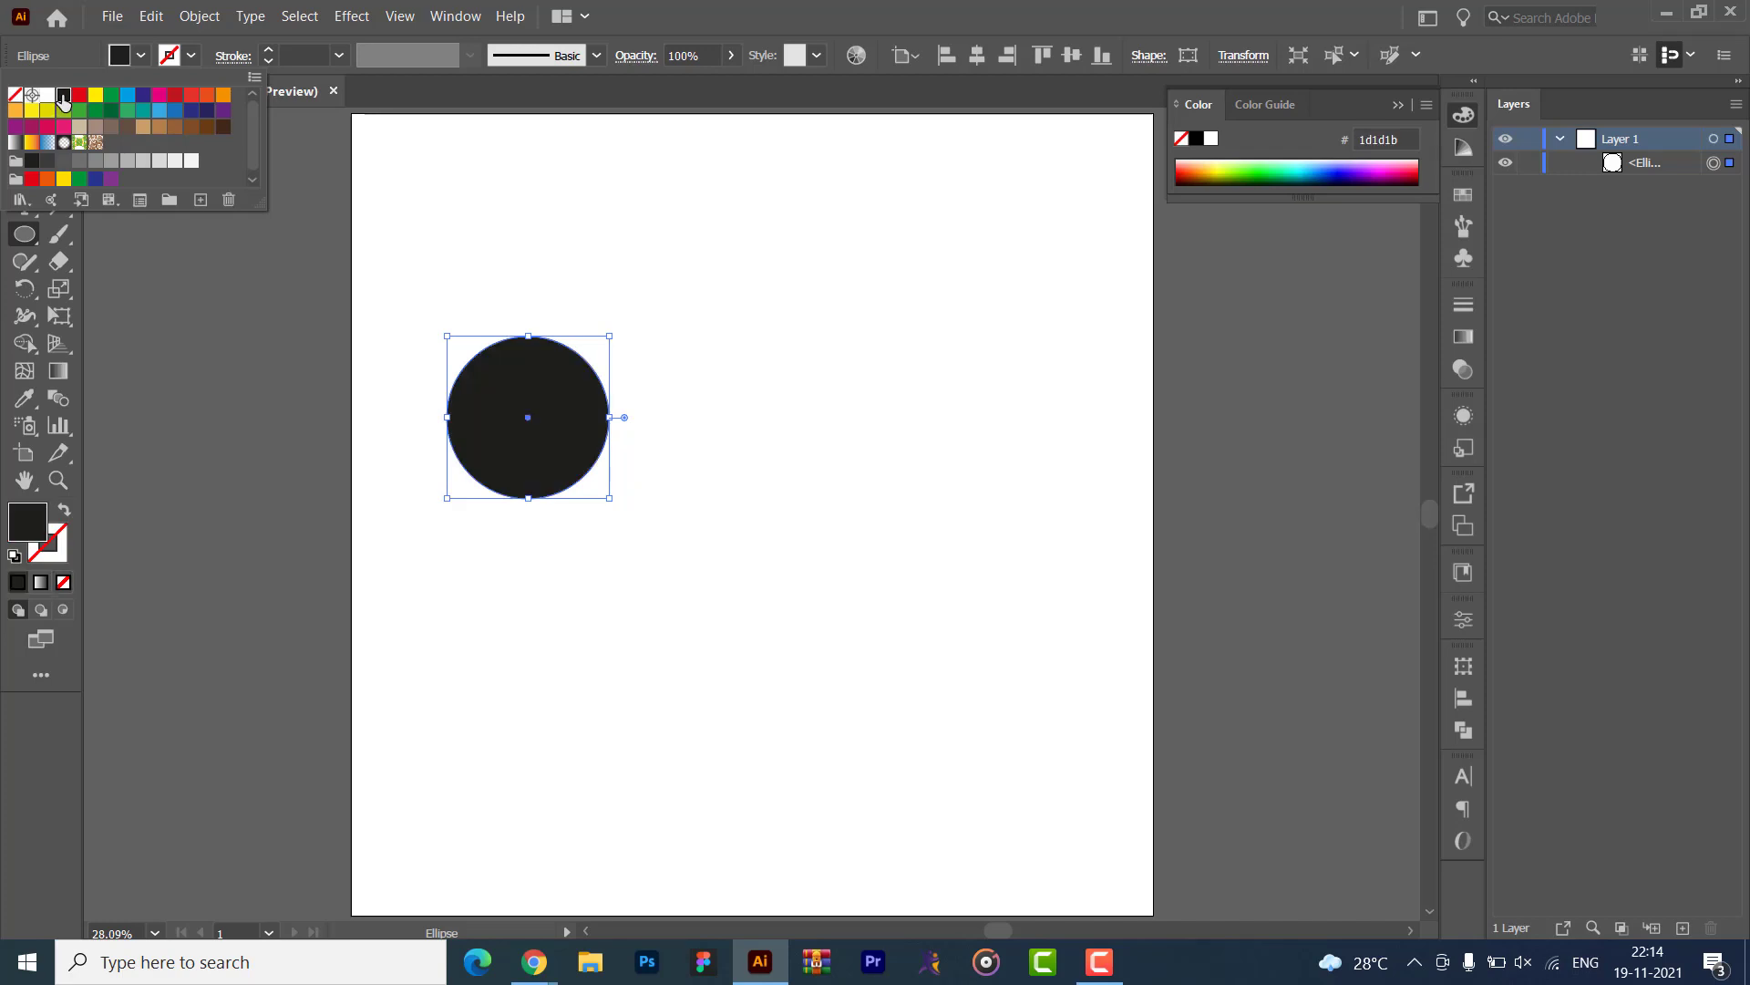
left_click(183, 314)
left_click(23, 125)
left_click(344, 475)
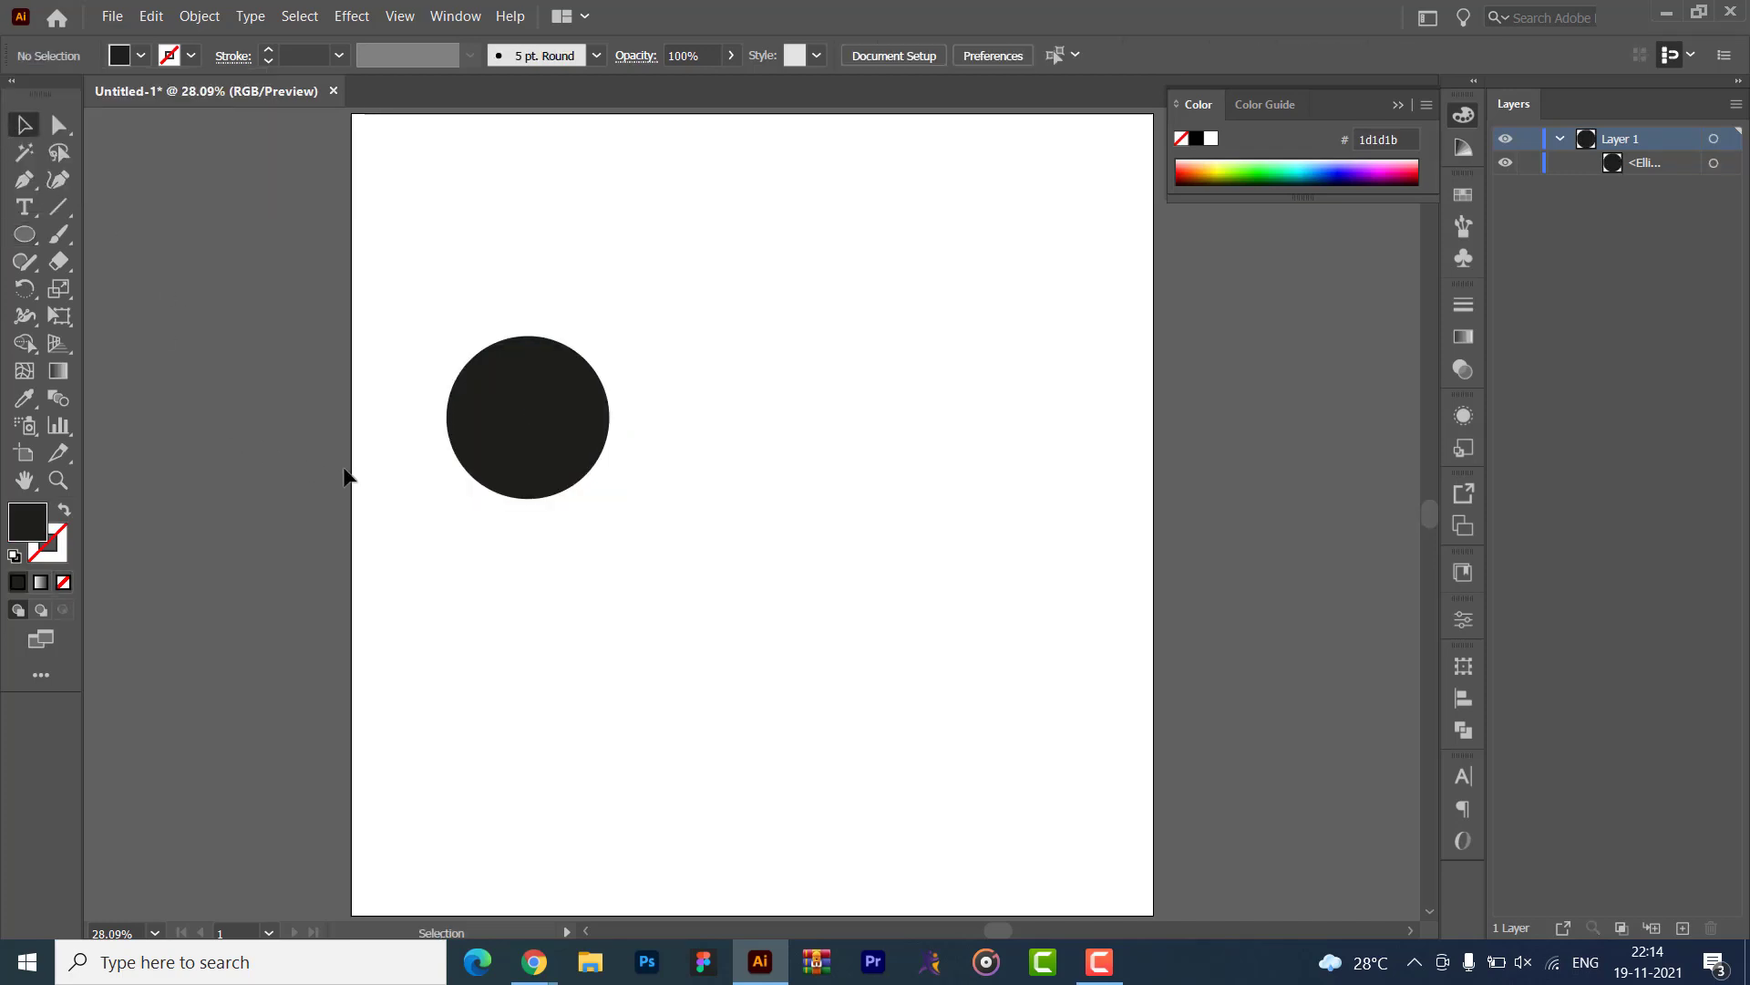
left_click(575, 468)
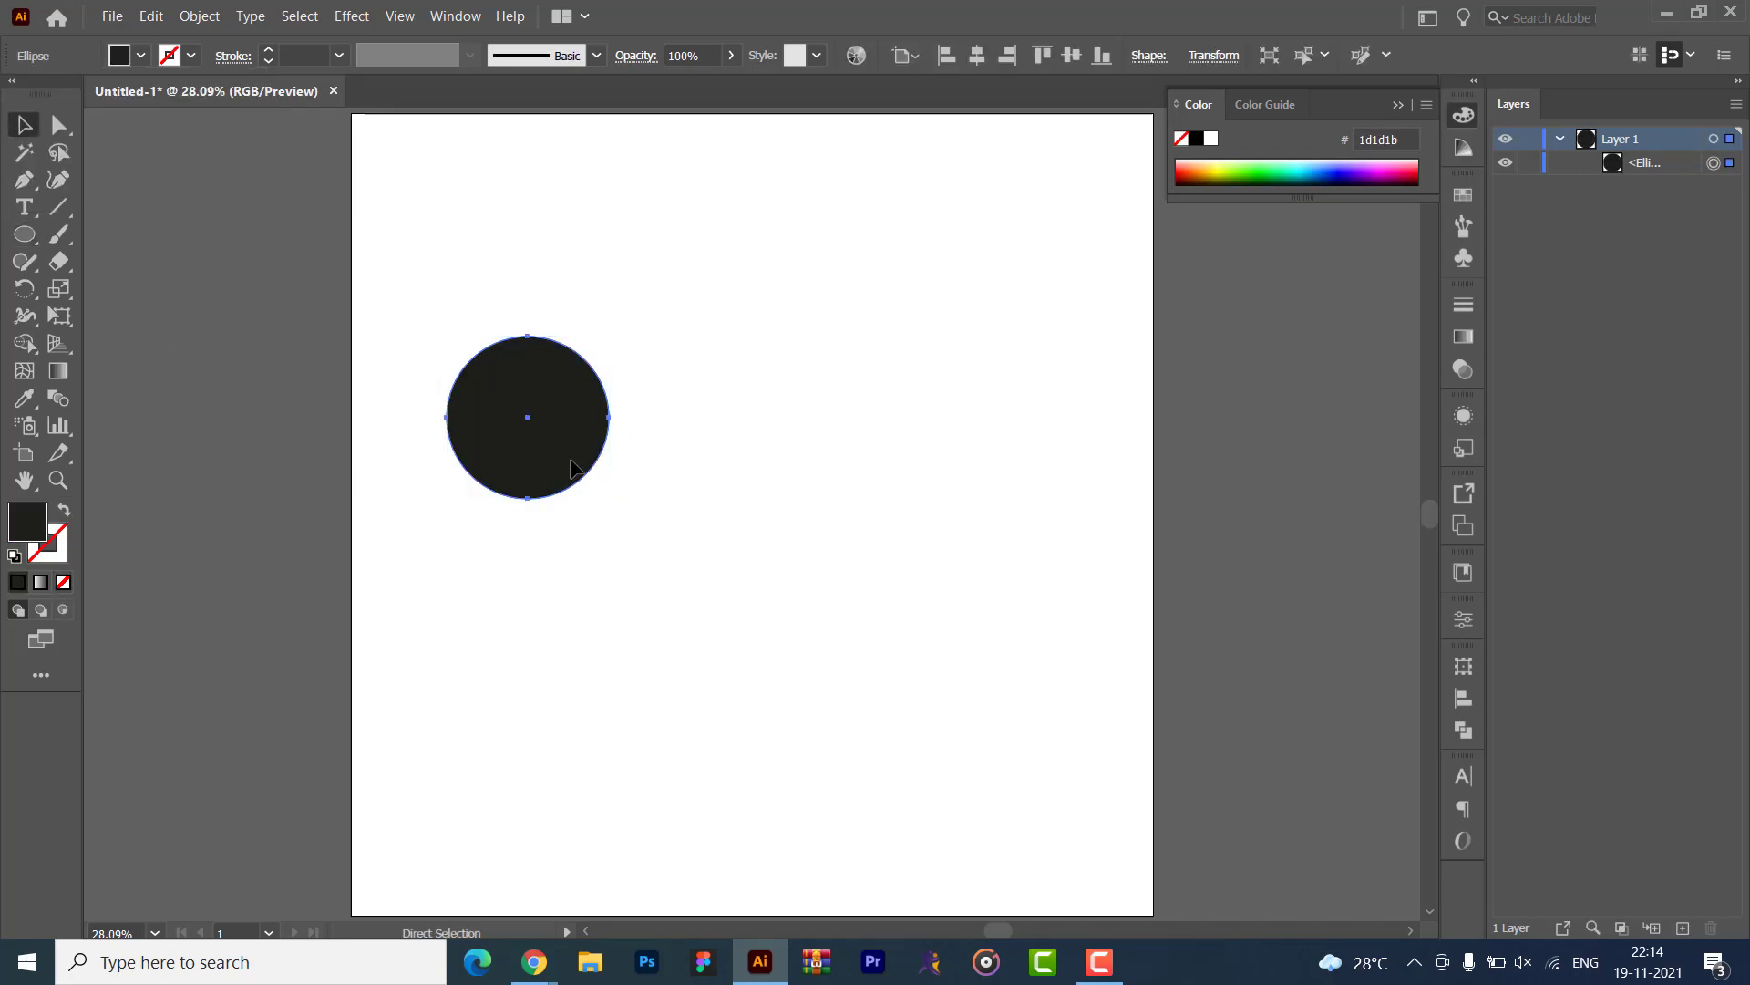
left_click(344, 489)
left_click(476, 466)
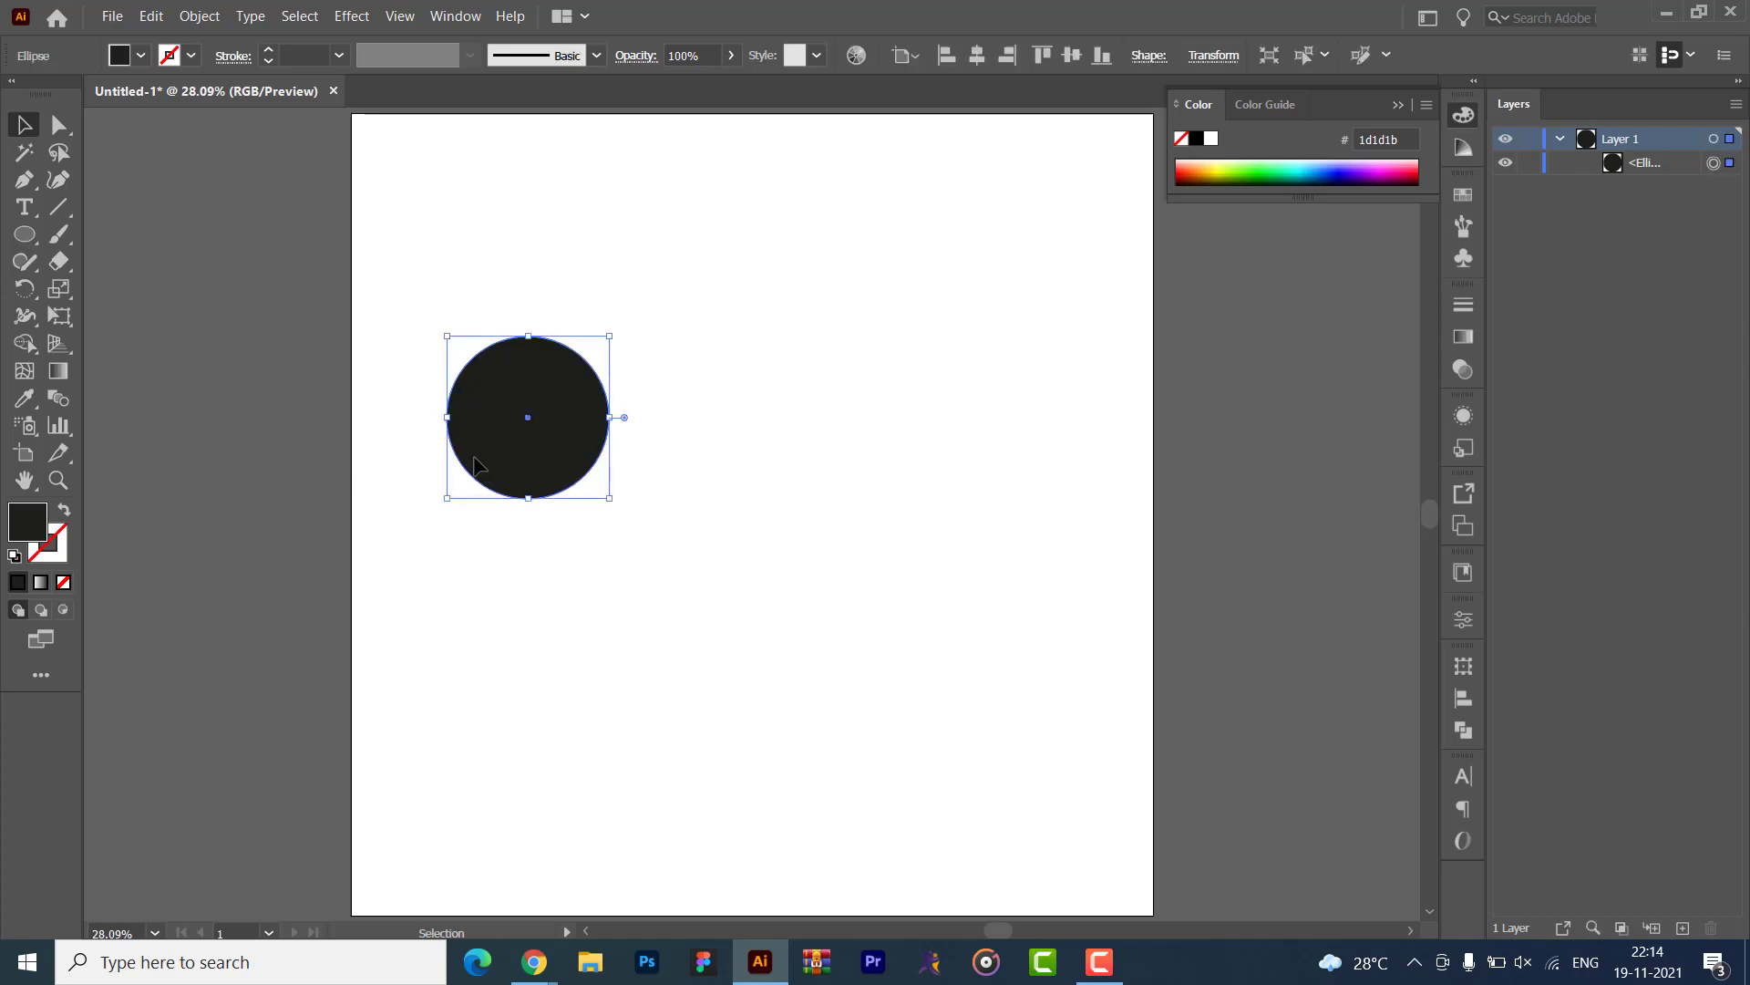
key("a")
key("v")
left_click(430, 462)
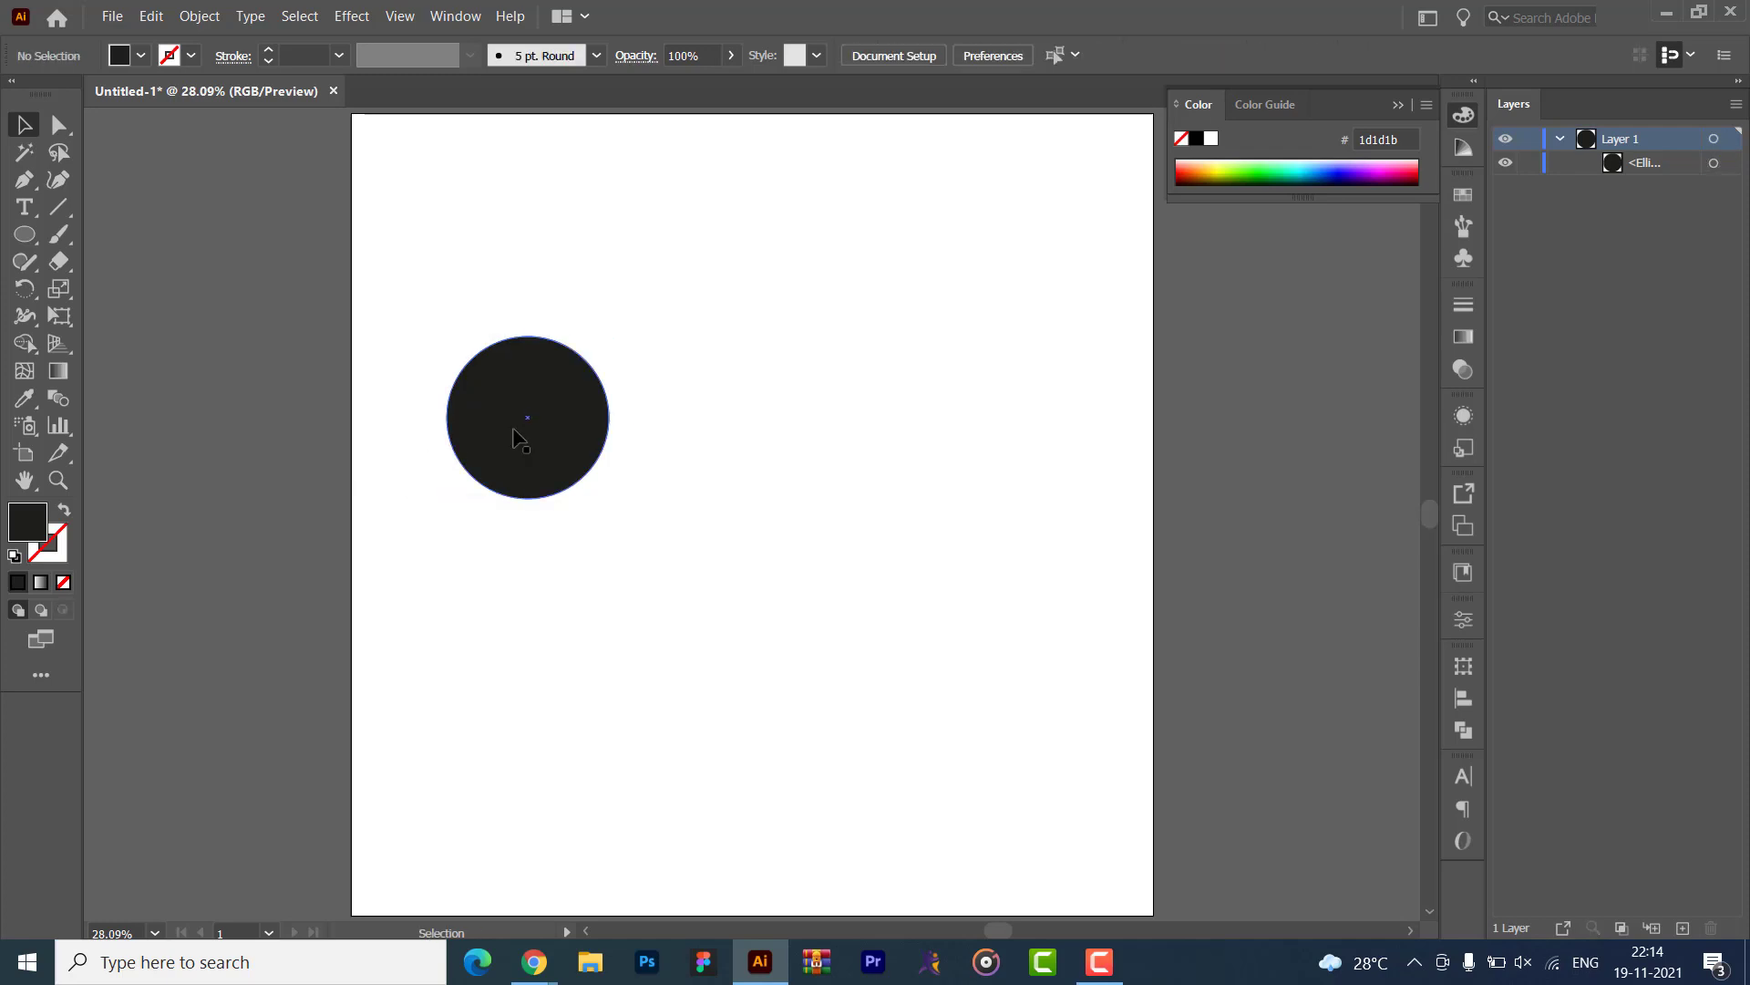
- Duplicate the black circle in front of itself and scale the copy down about its centre to roughly two-thirds
left_click(515, 438)
key("ctrl+c")
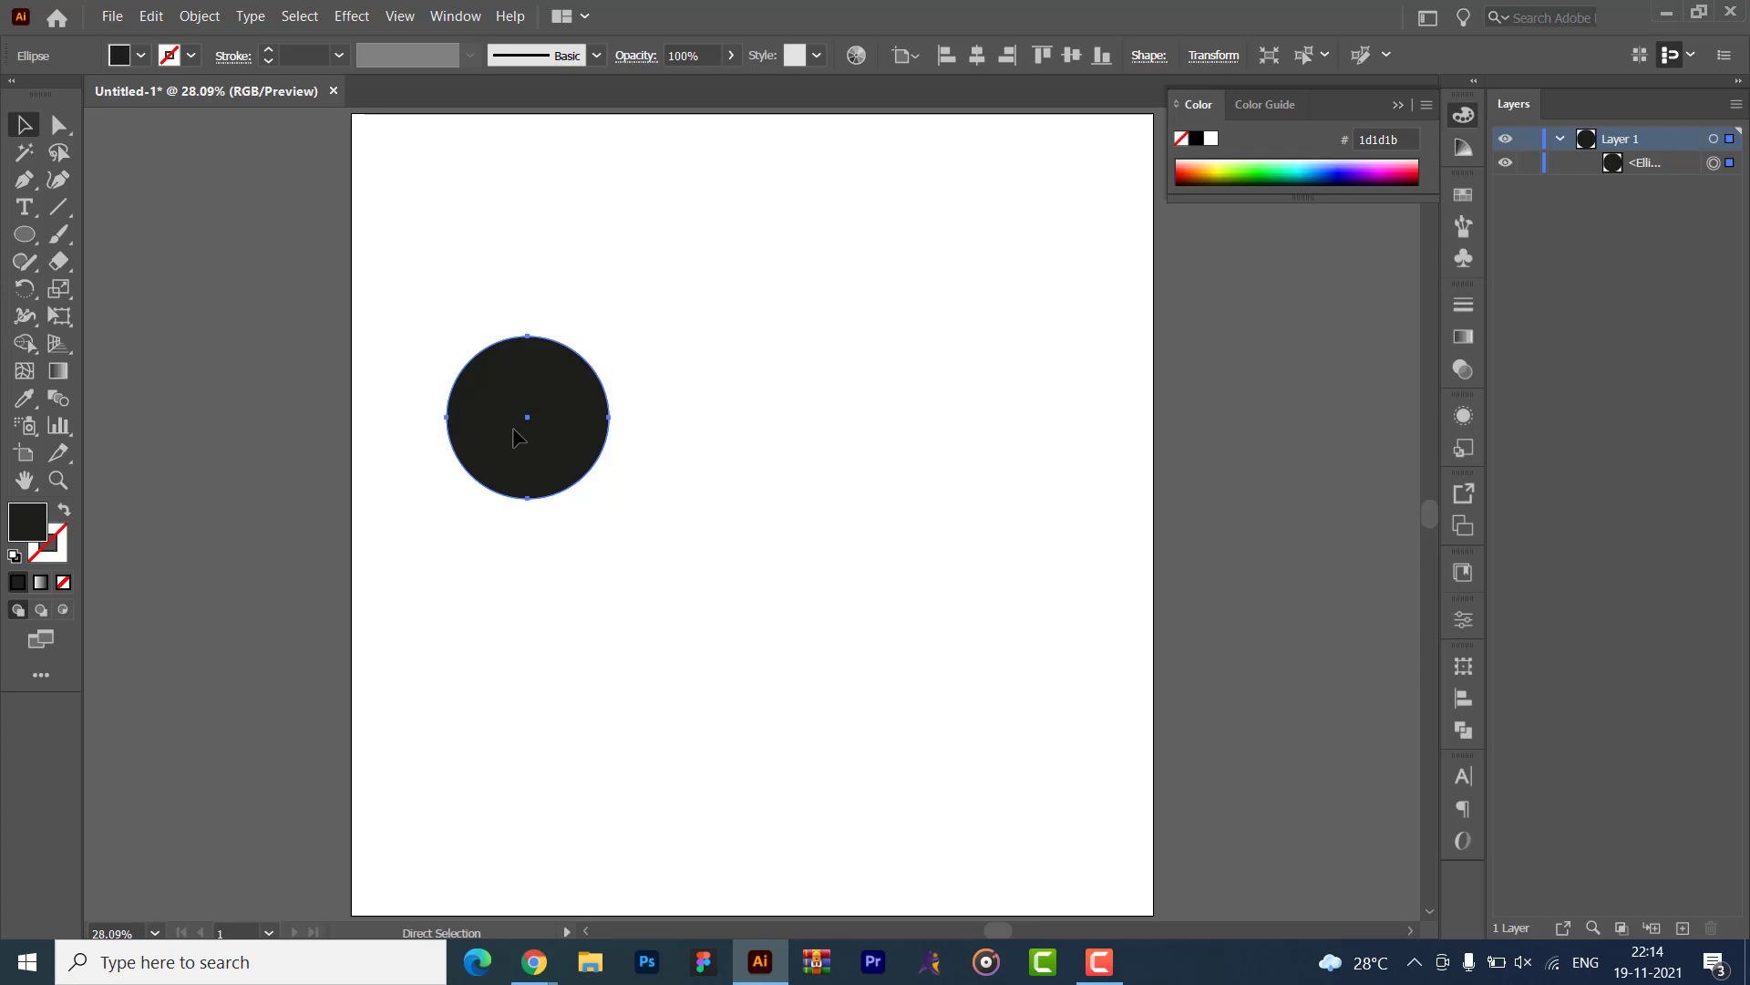
key("ctrl+f")
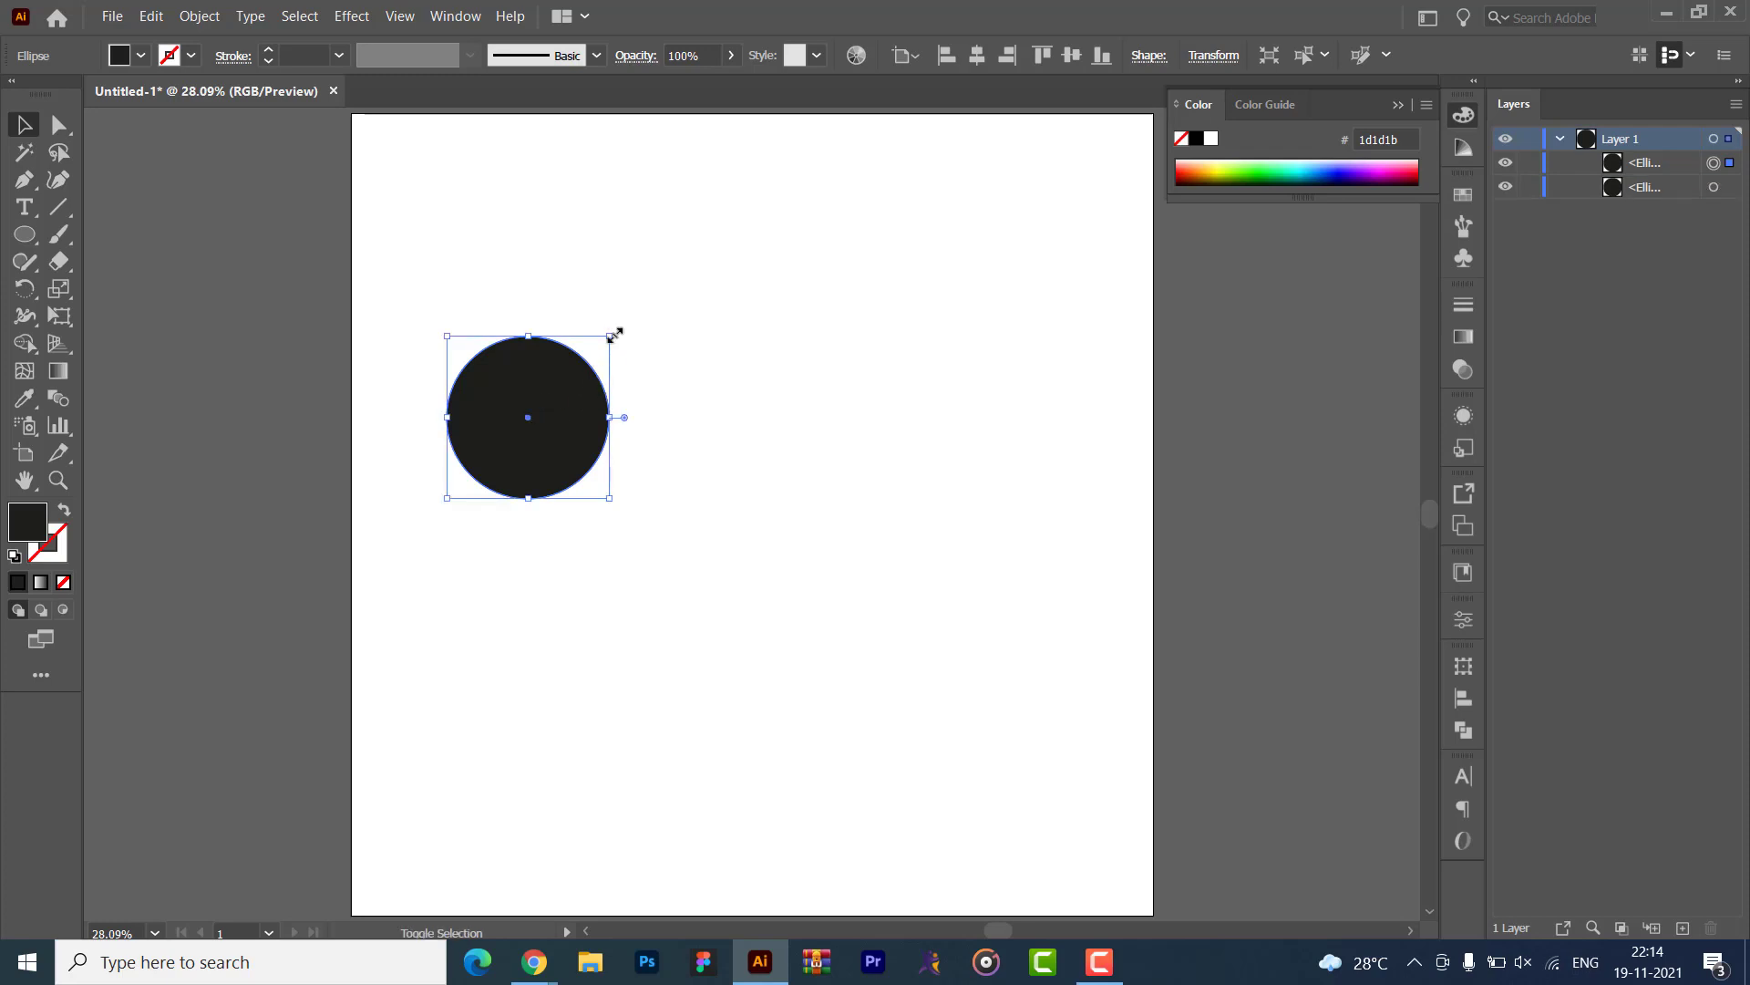
left_click_drag(613, 334, 584, 363)
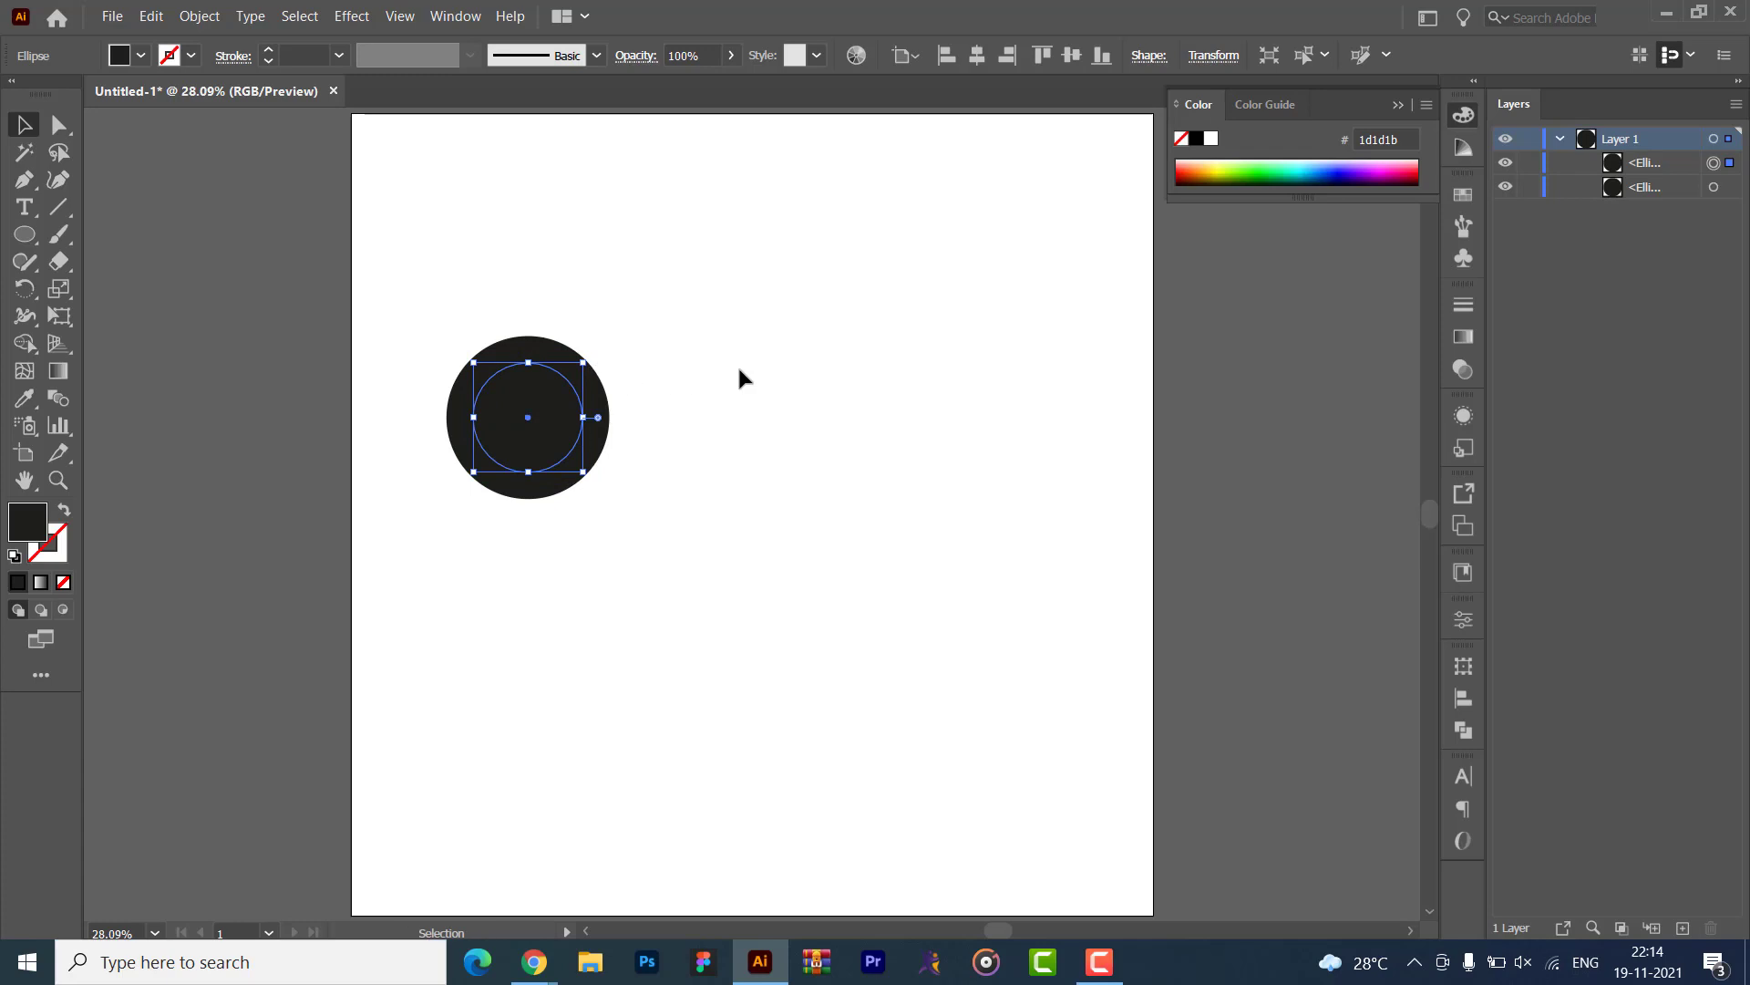
- Fill the smaller inner circle with yellow, deselect it and fit the artboard in the window
key("a")
key("ctrl+equal")
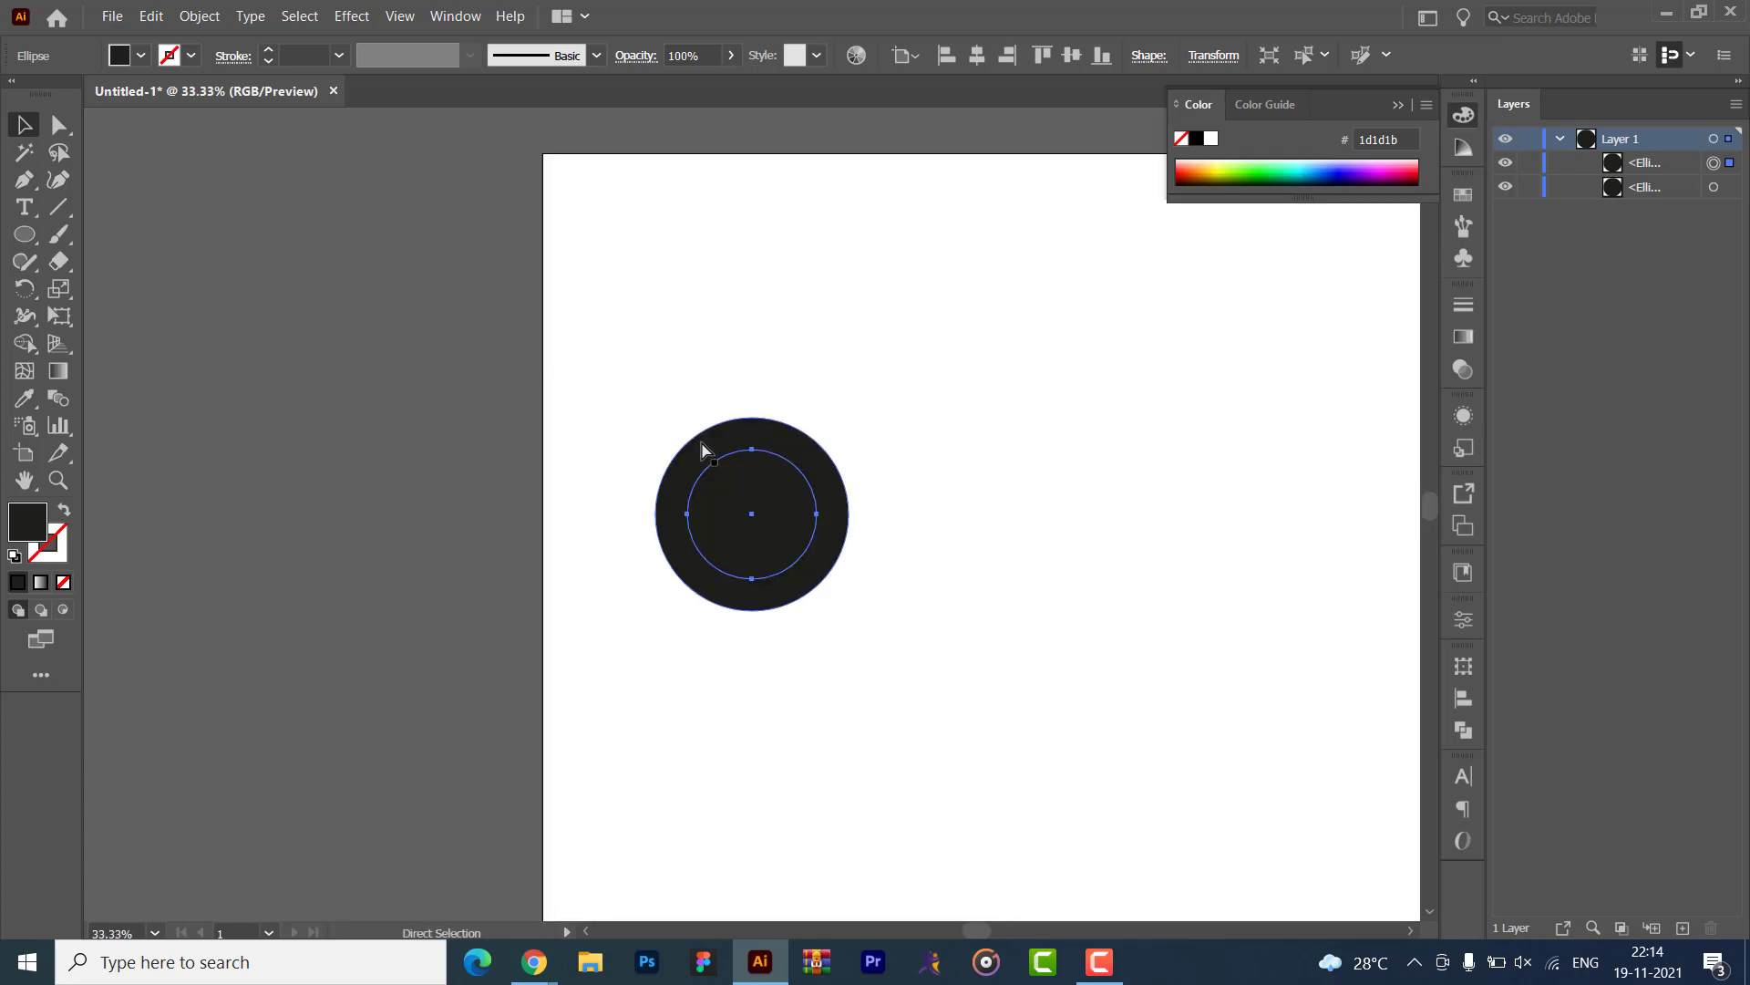
key("ctrl+equal")
key("v")
left_click(118, 62)
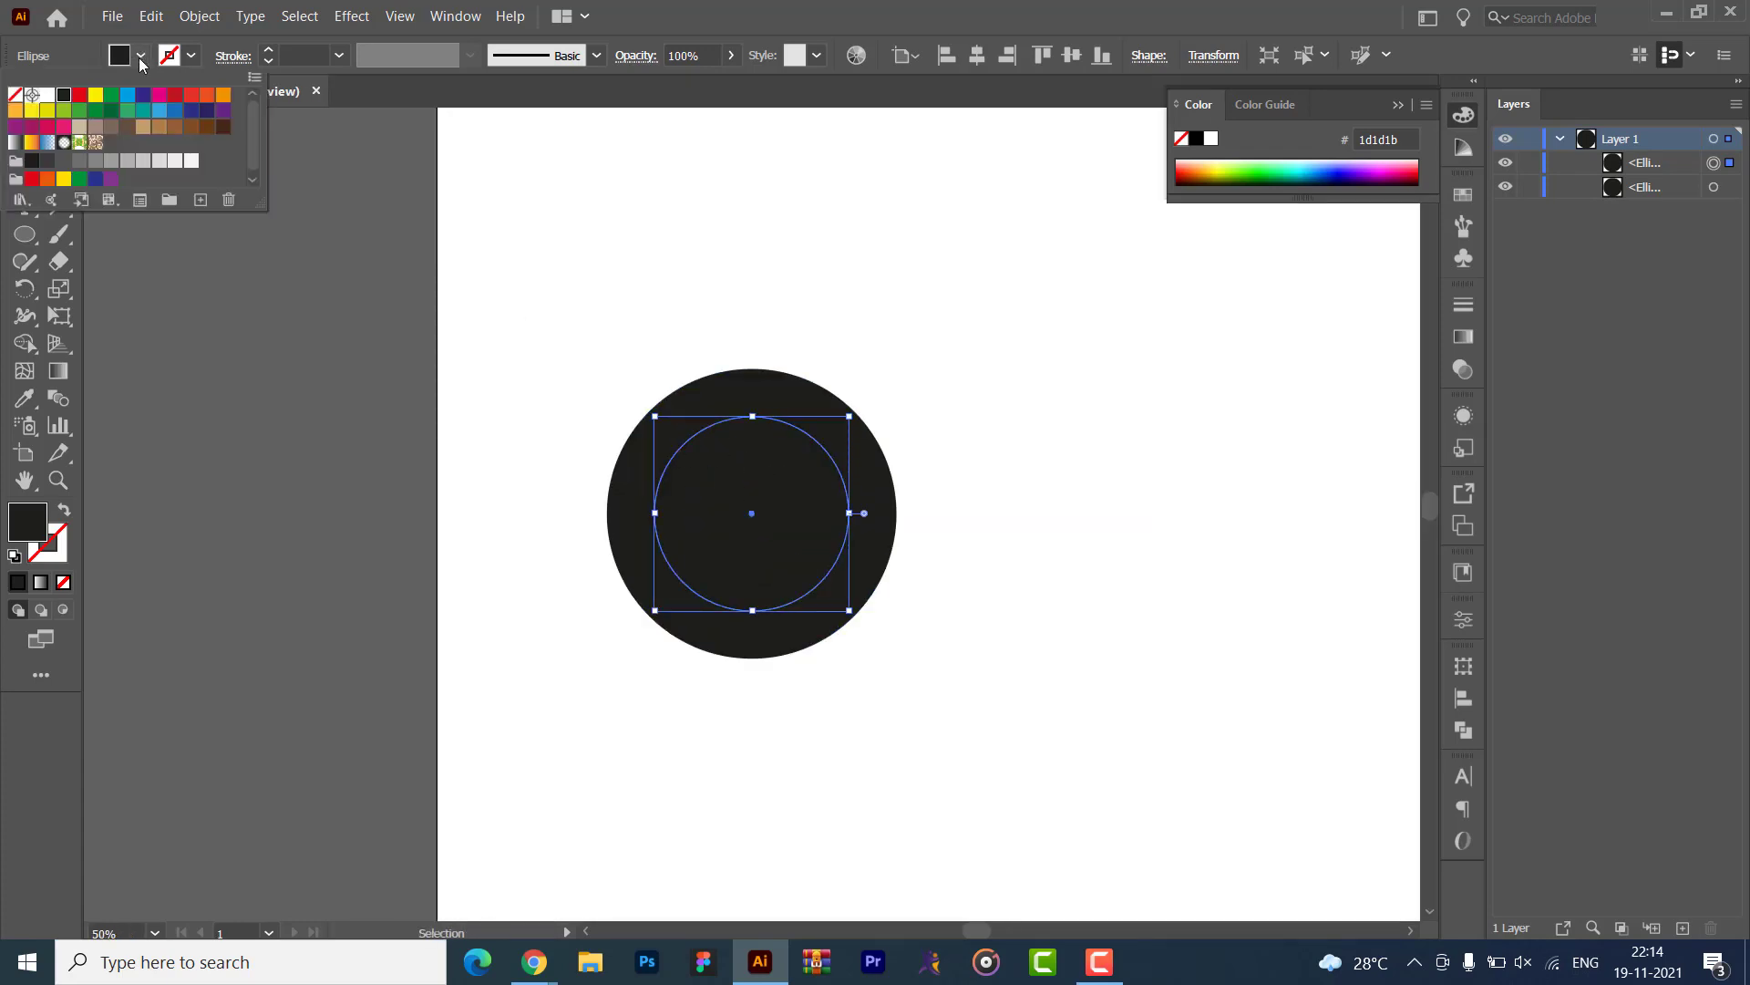
left_click(104, 96)
left_click(447, 440)
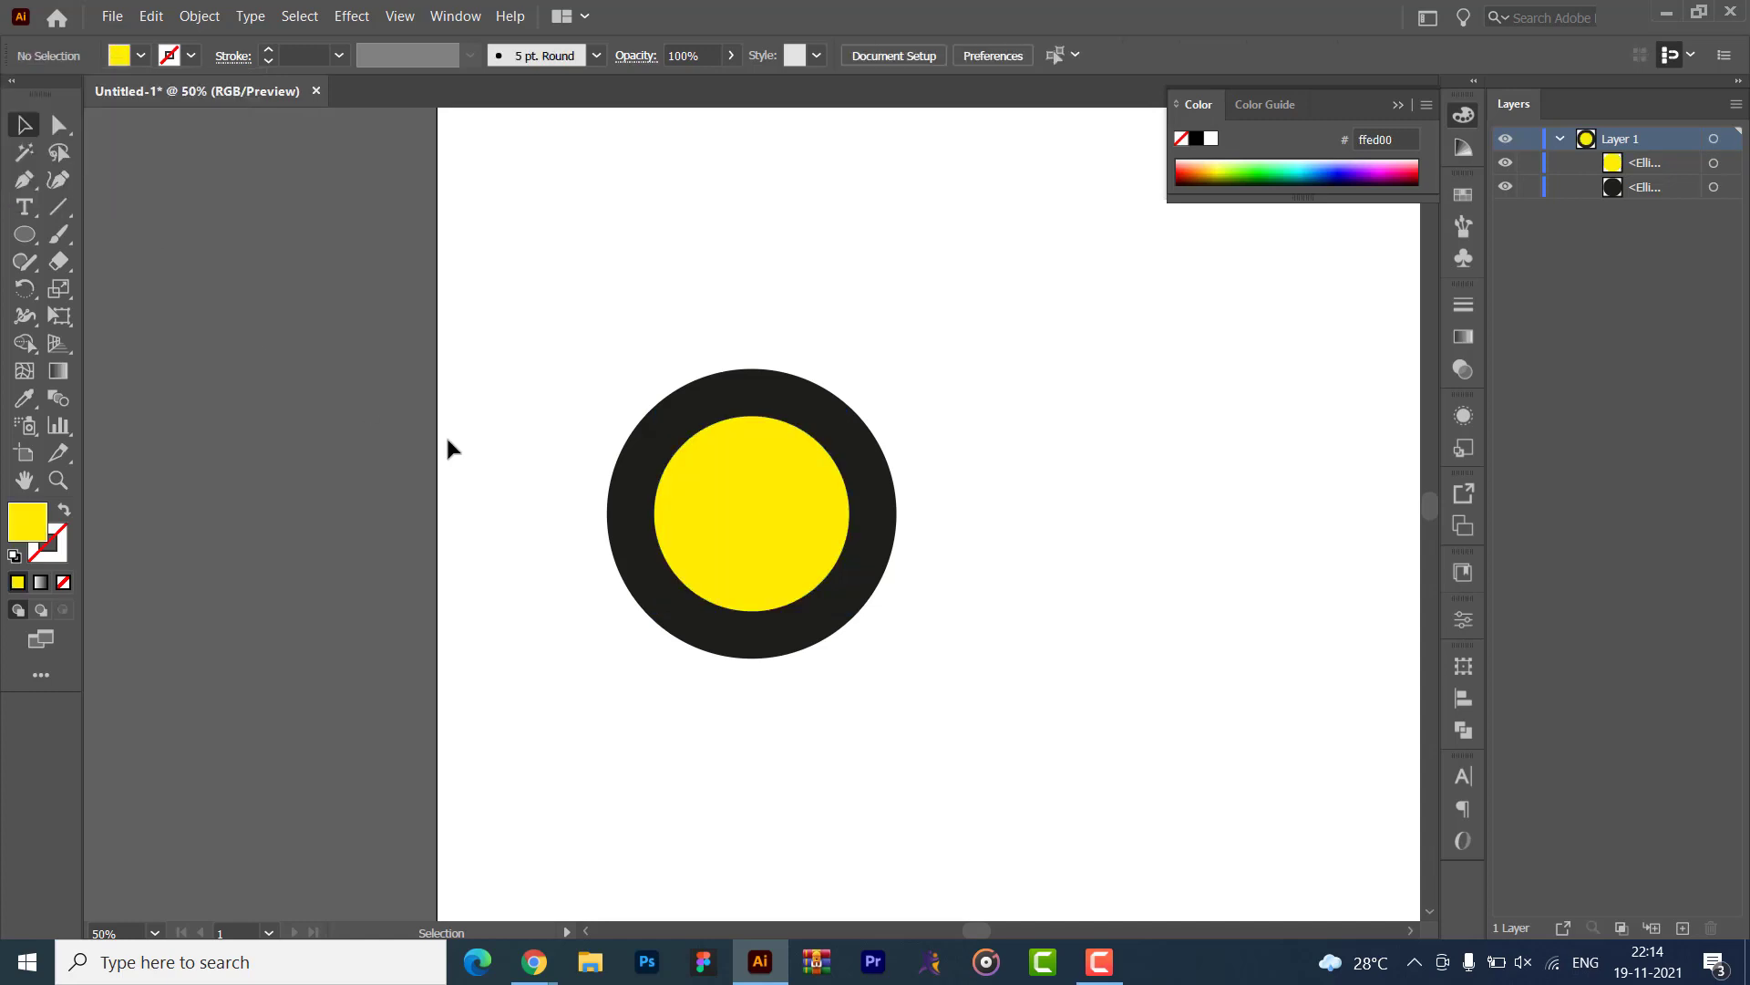
key("ctrl+0")
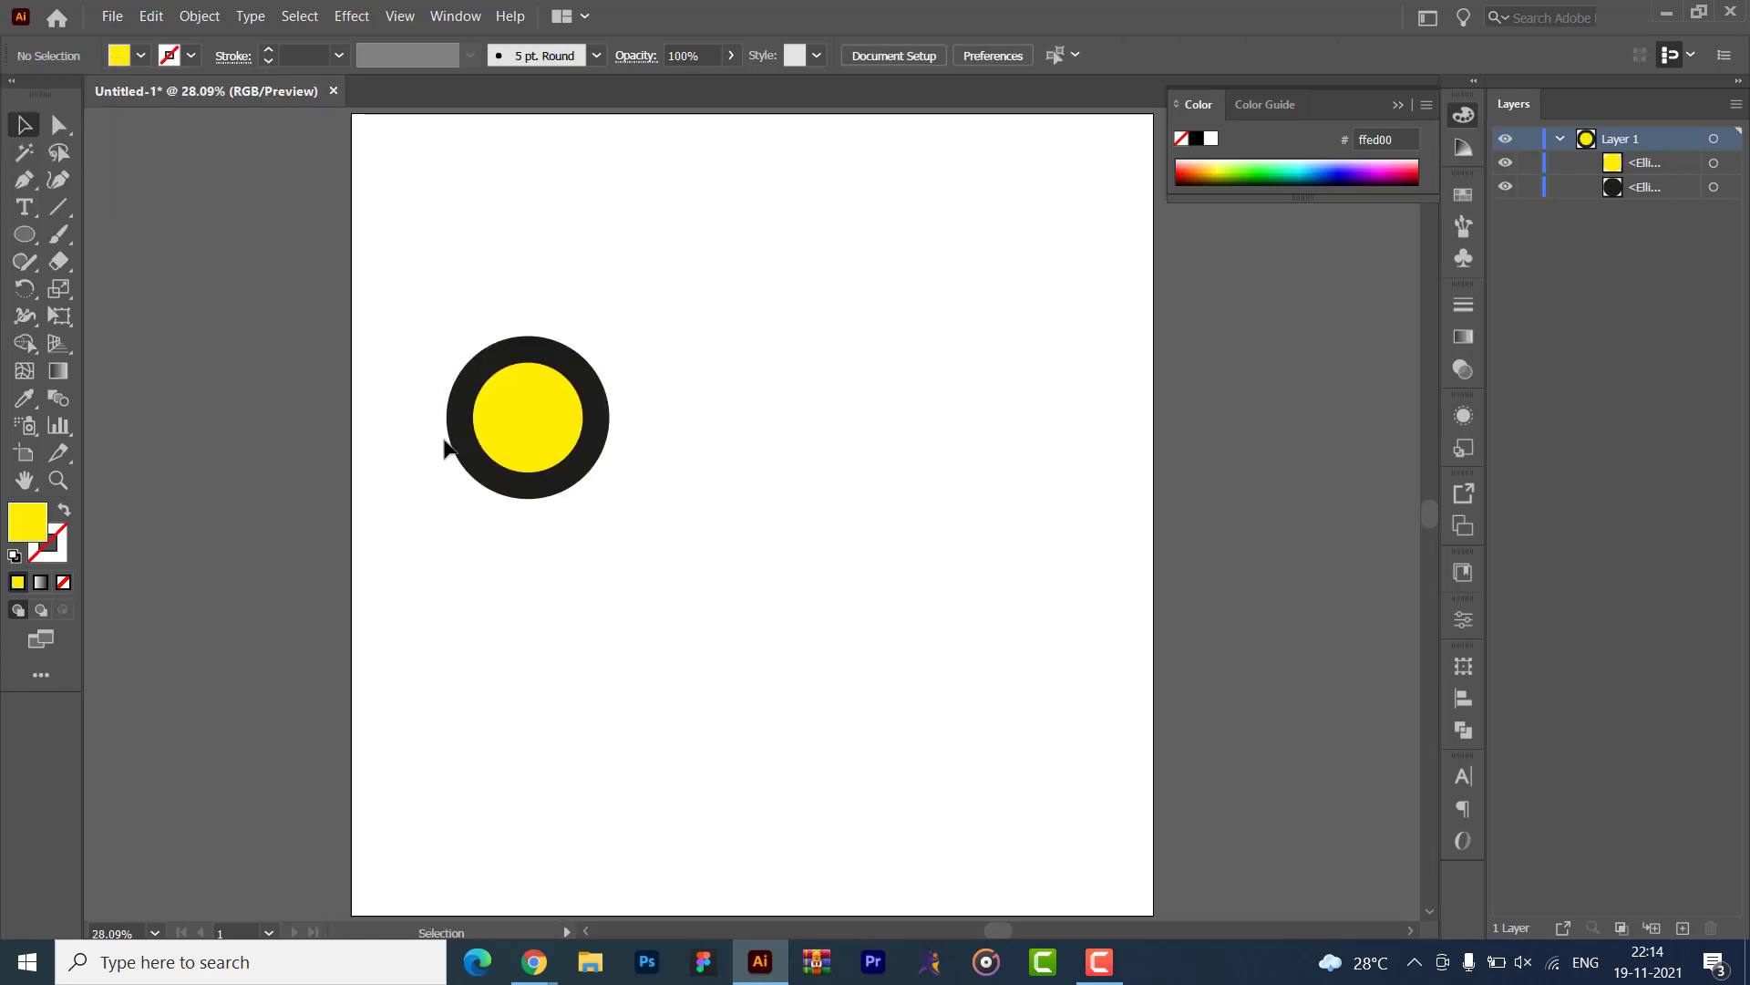
- Compare with the infographic in Chrome and, in Illustrator, move both circles together off the artboard to its left
key("alt+Tab")
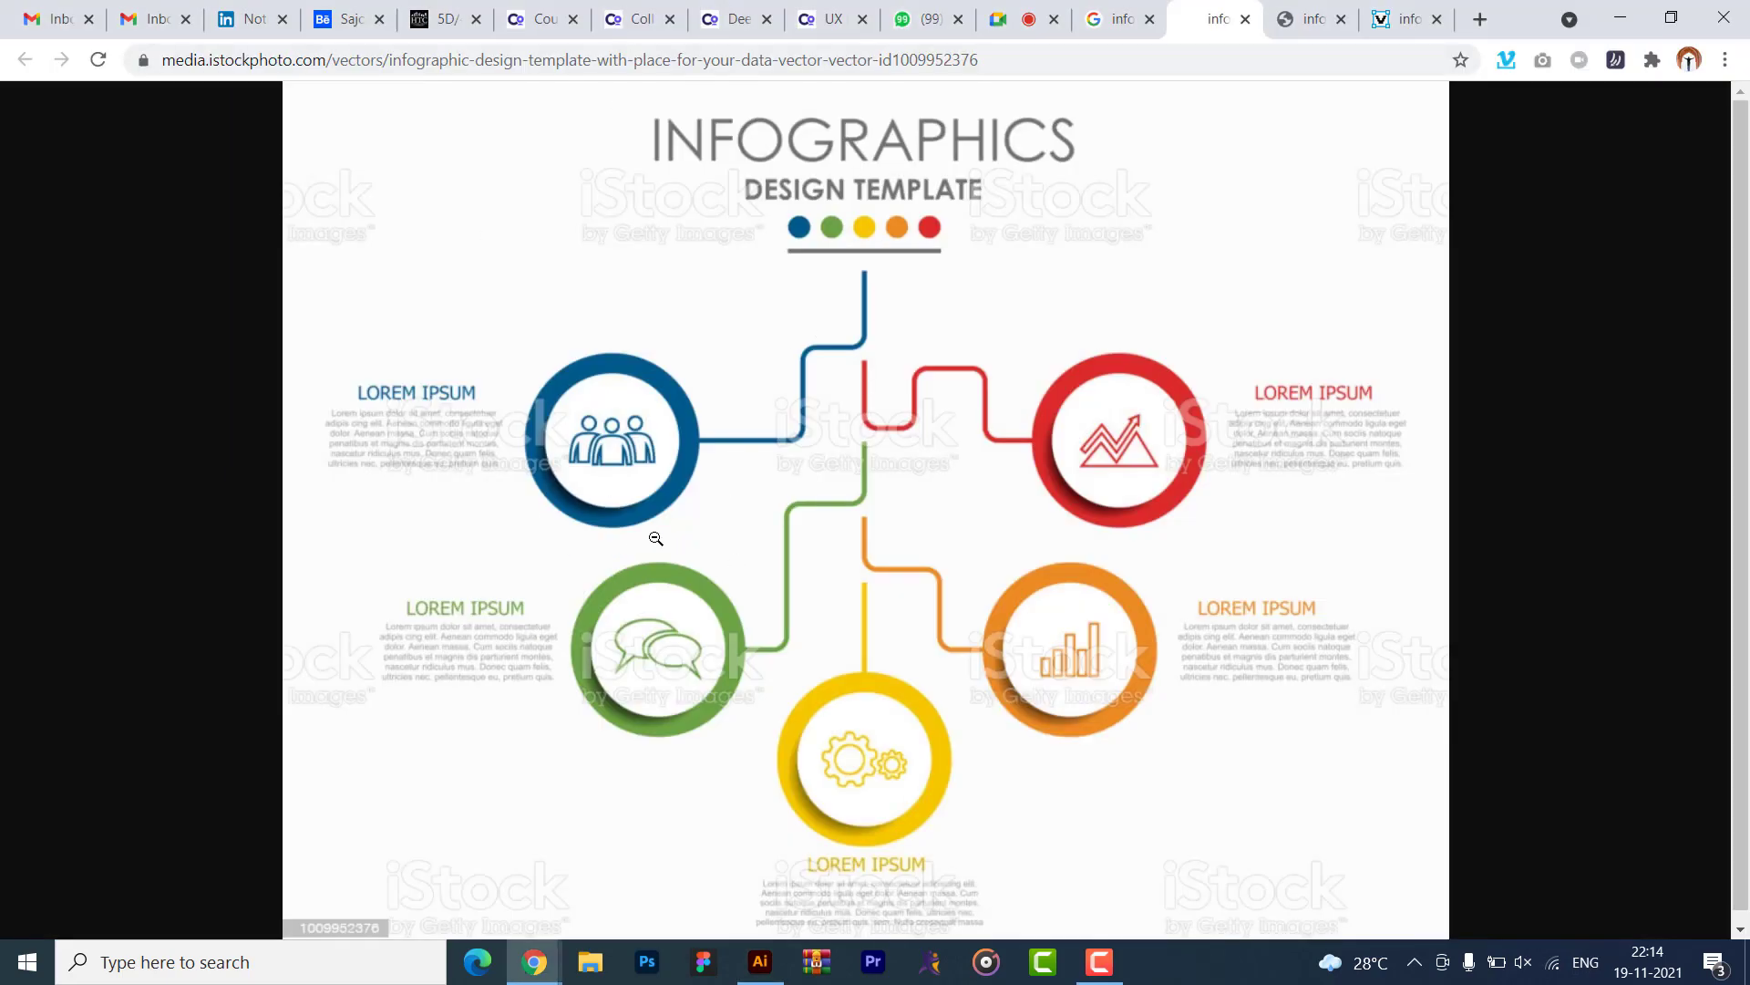
key("alt+Tab")
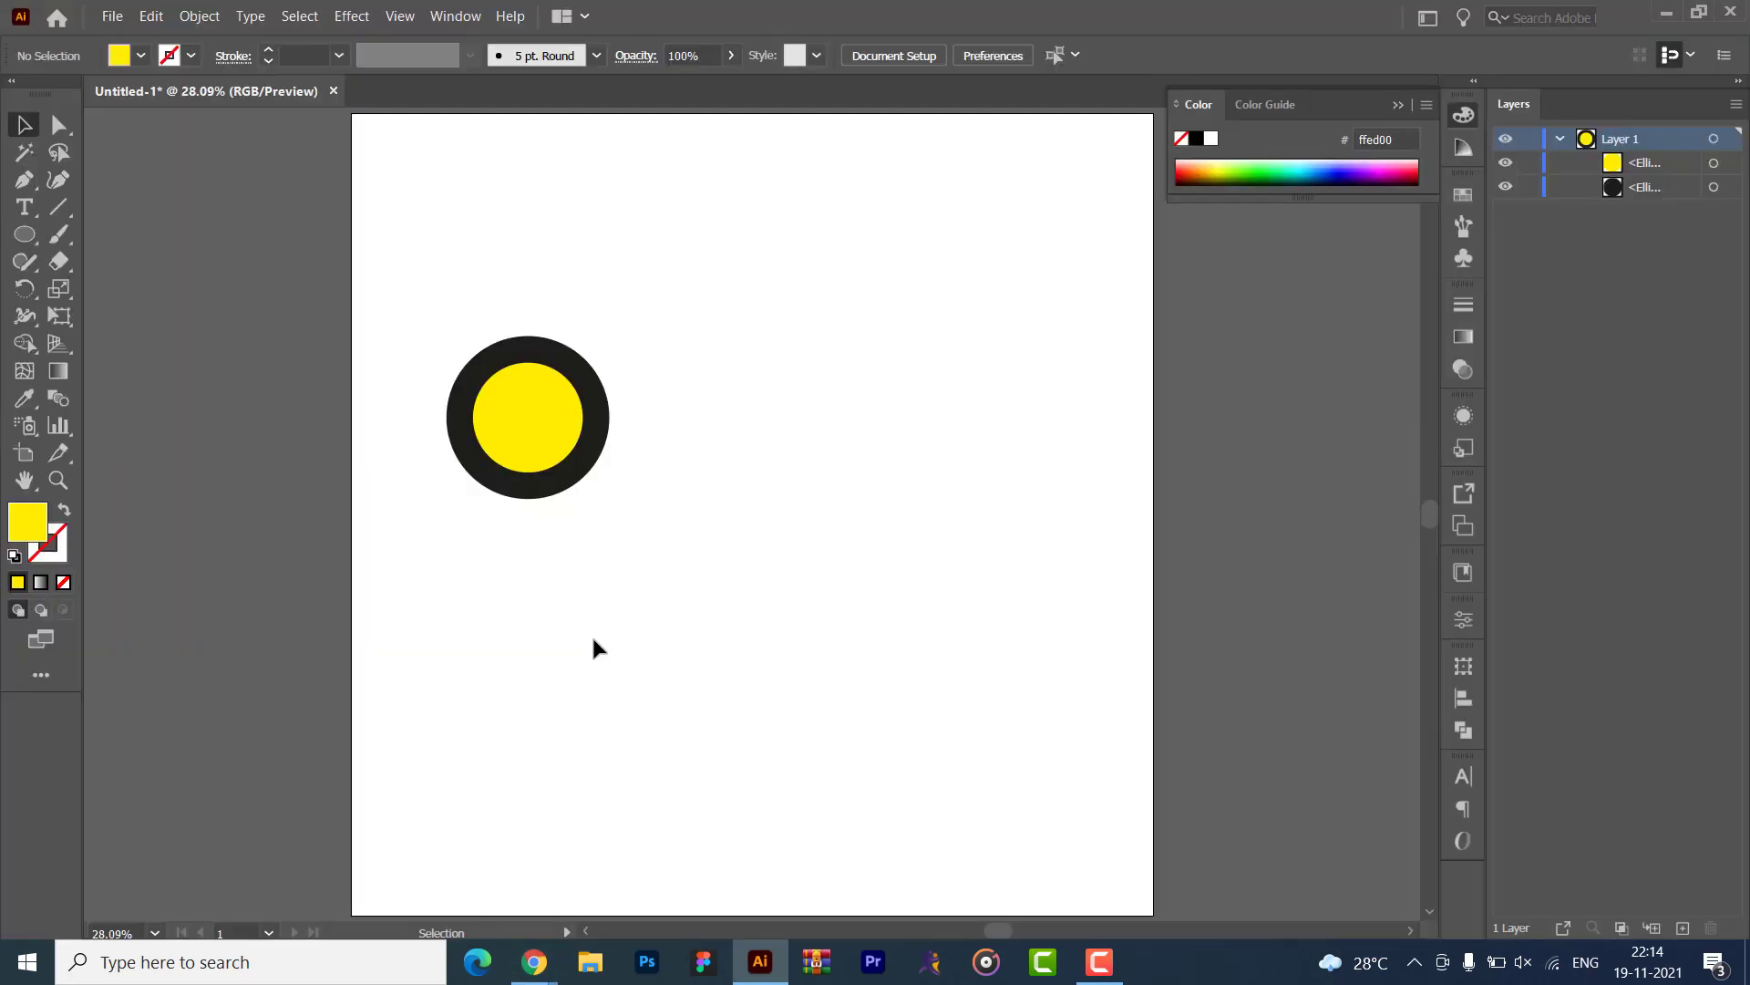
left_click_drag(501, 425, 173, 425)
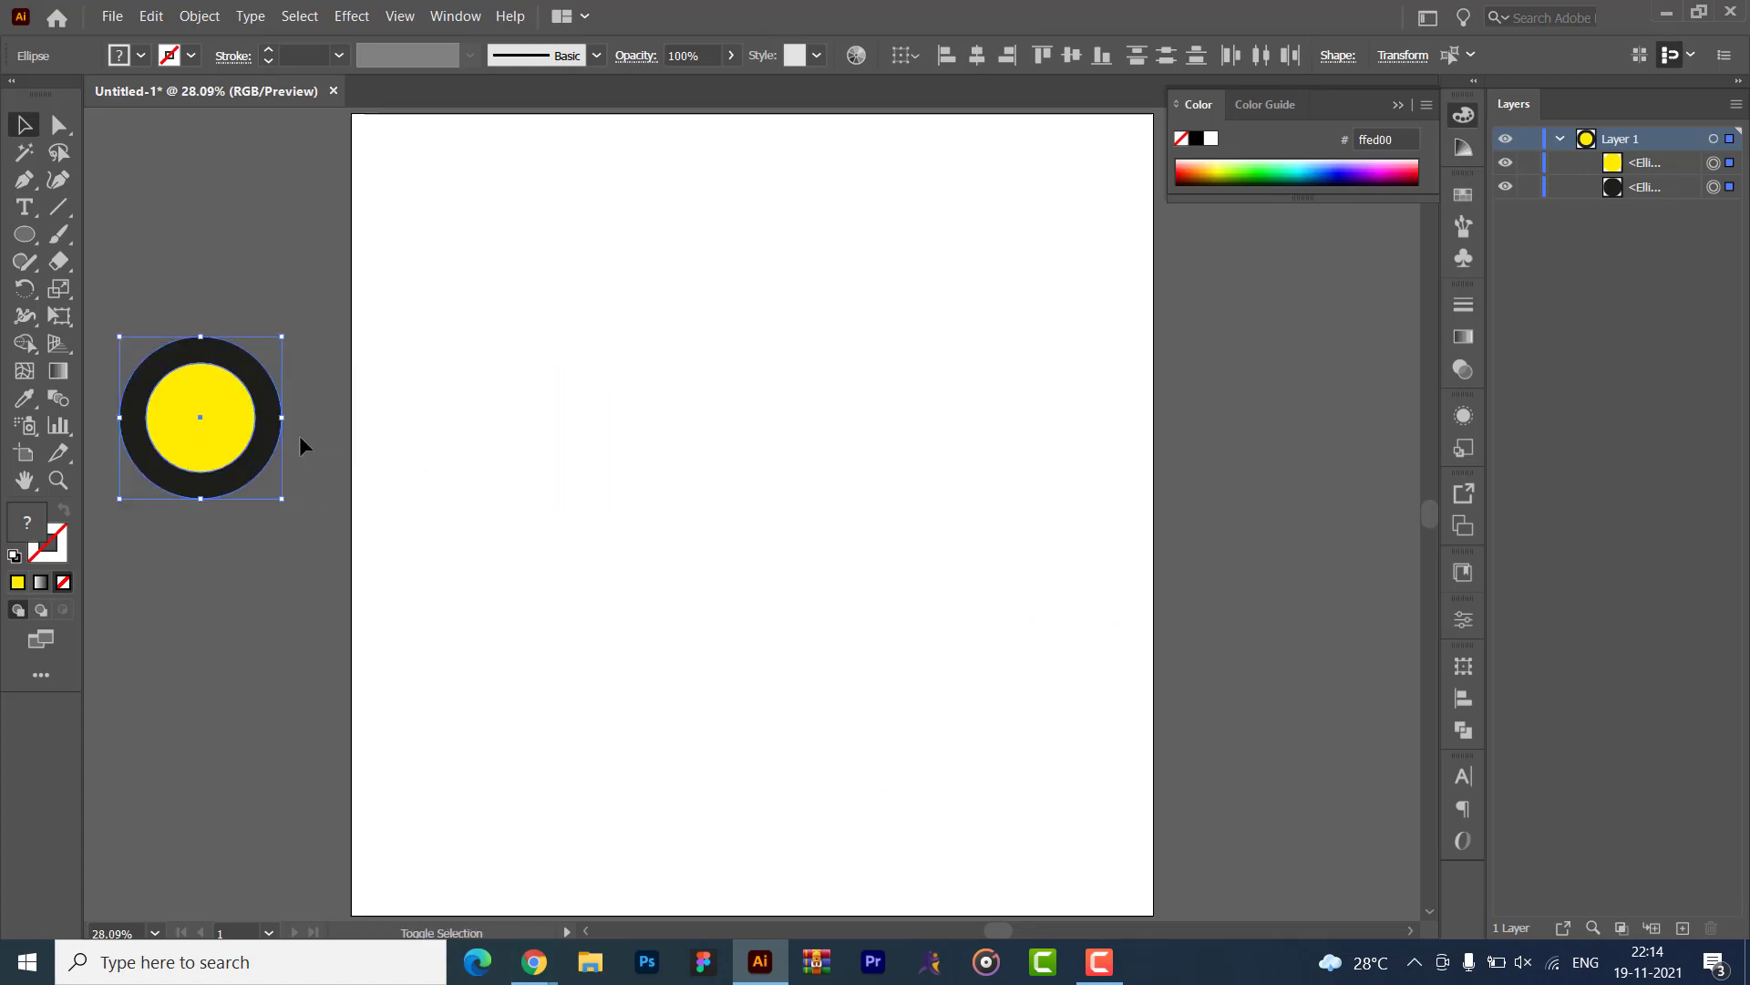
left_click(299, 435)
- Recheck the infographic in Chrome and, in Illustrator, draw a long vertical line down the artboard's middle with the Line Segment tool
key("alt+Tab")
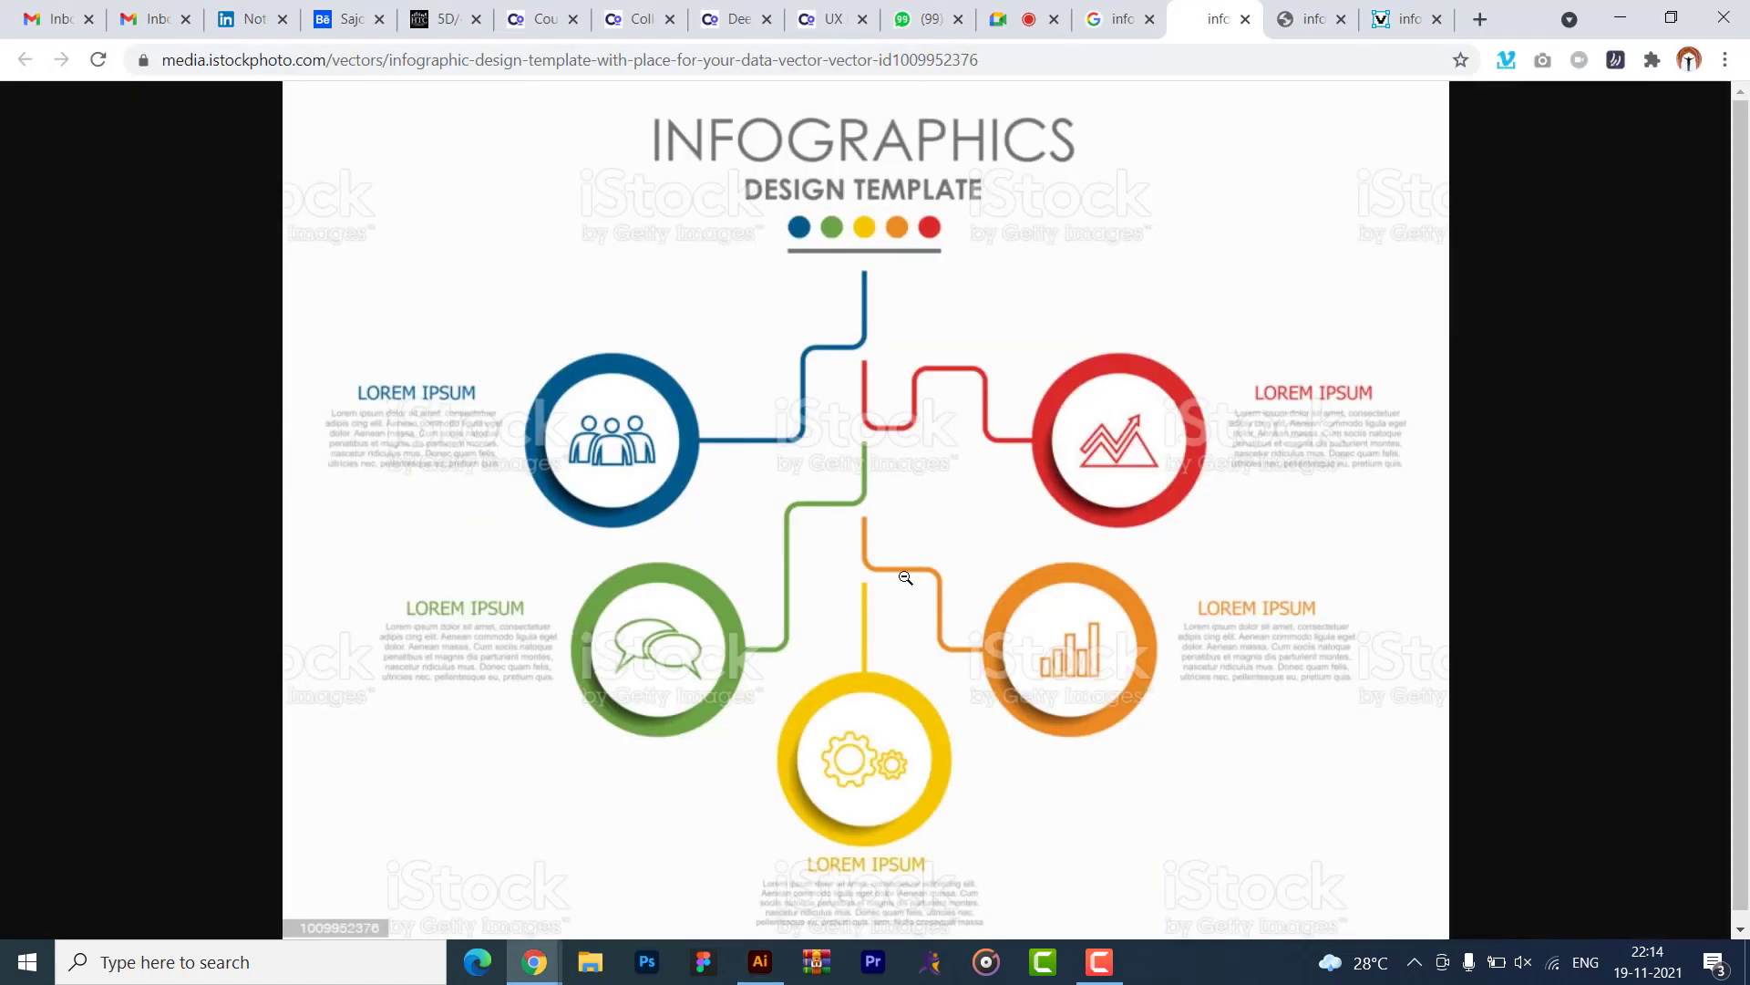
key("alt+Tab")
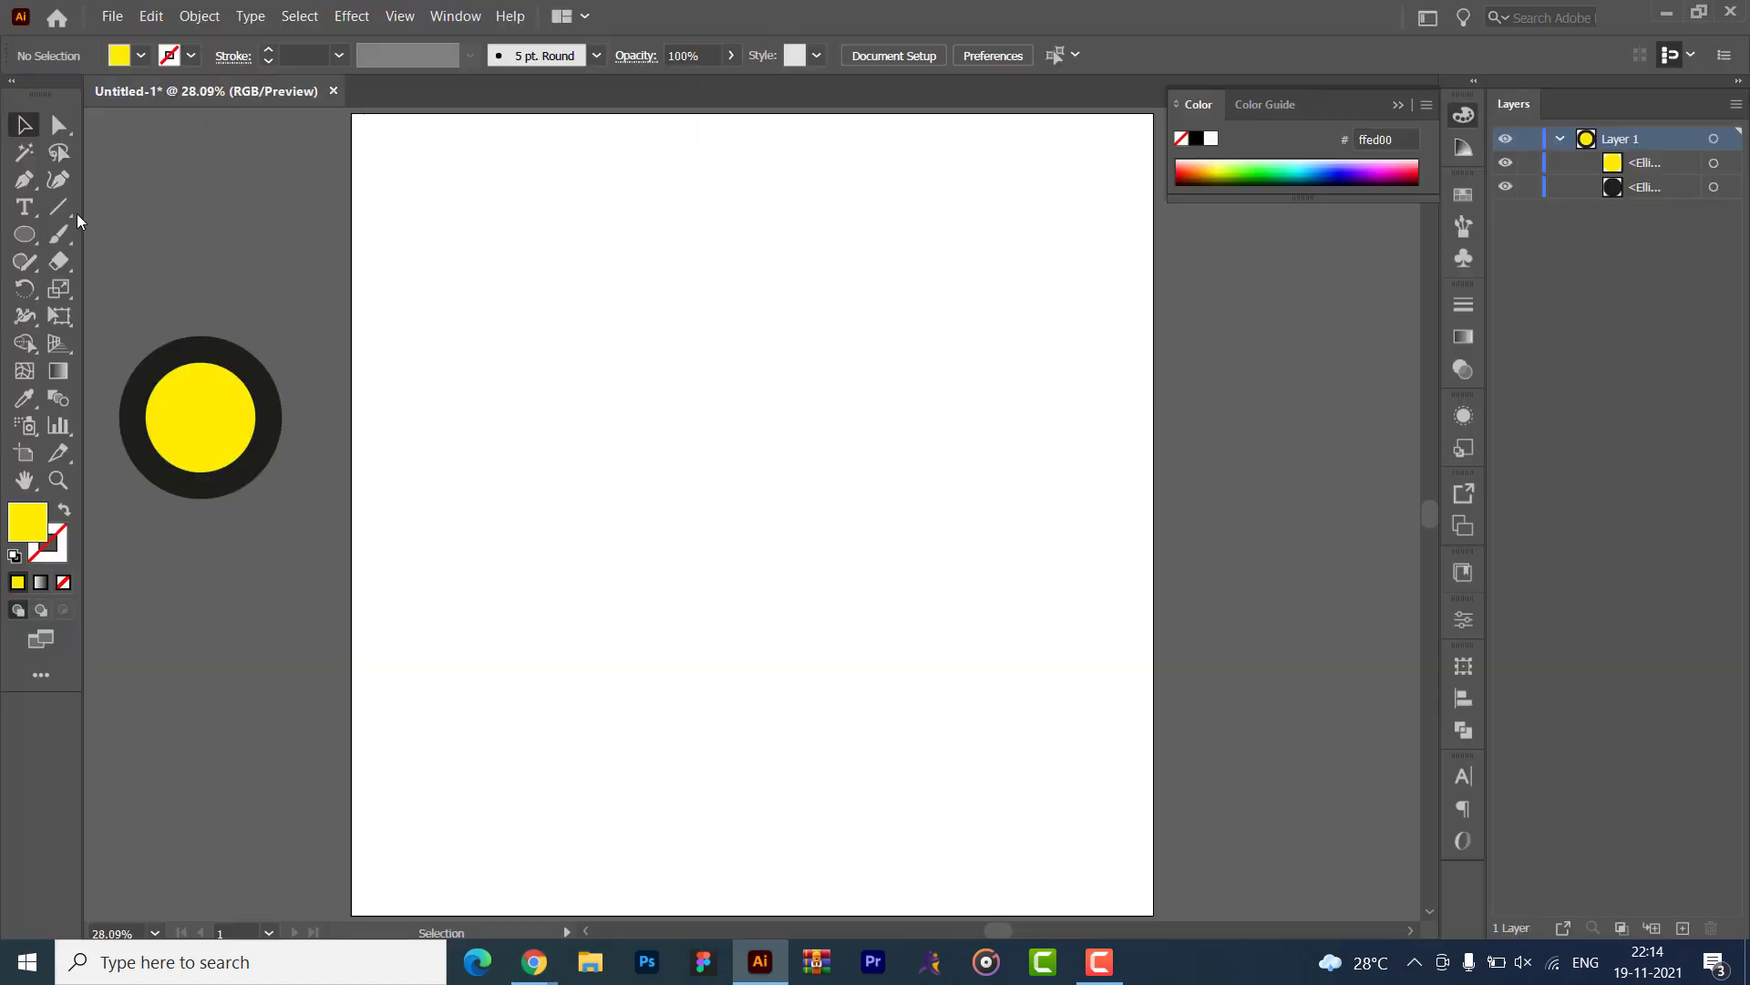
key("alt+Tab")
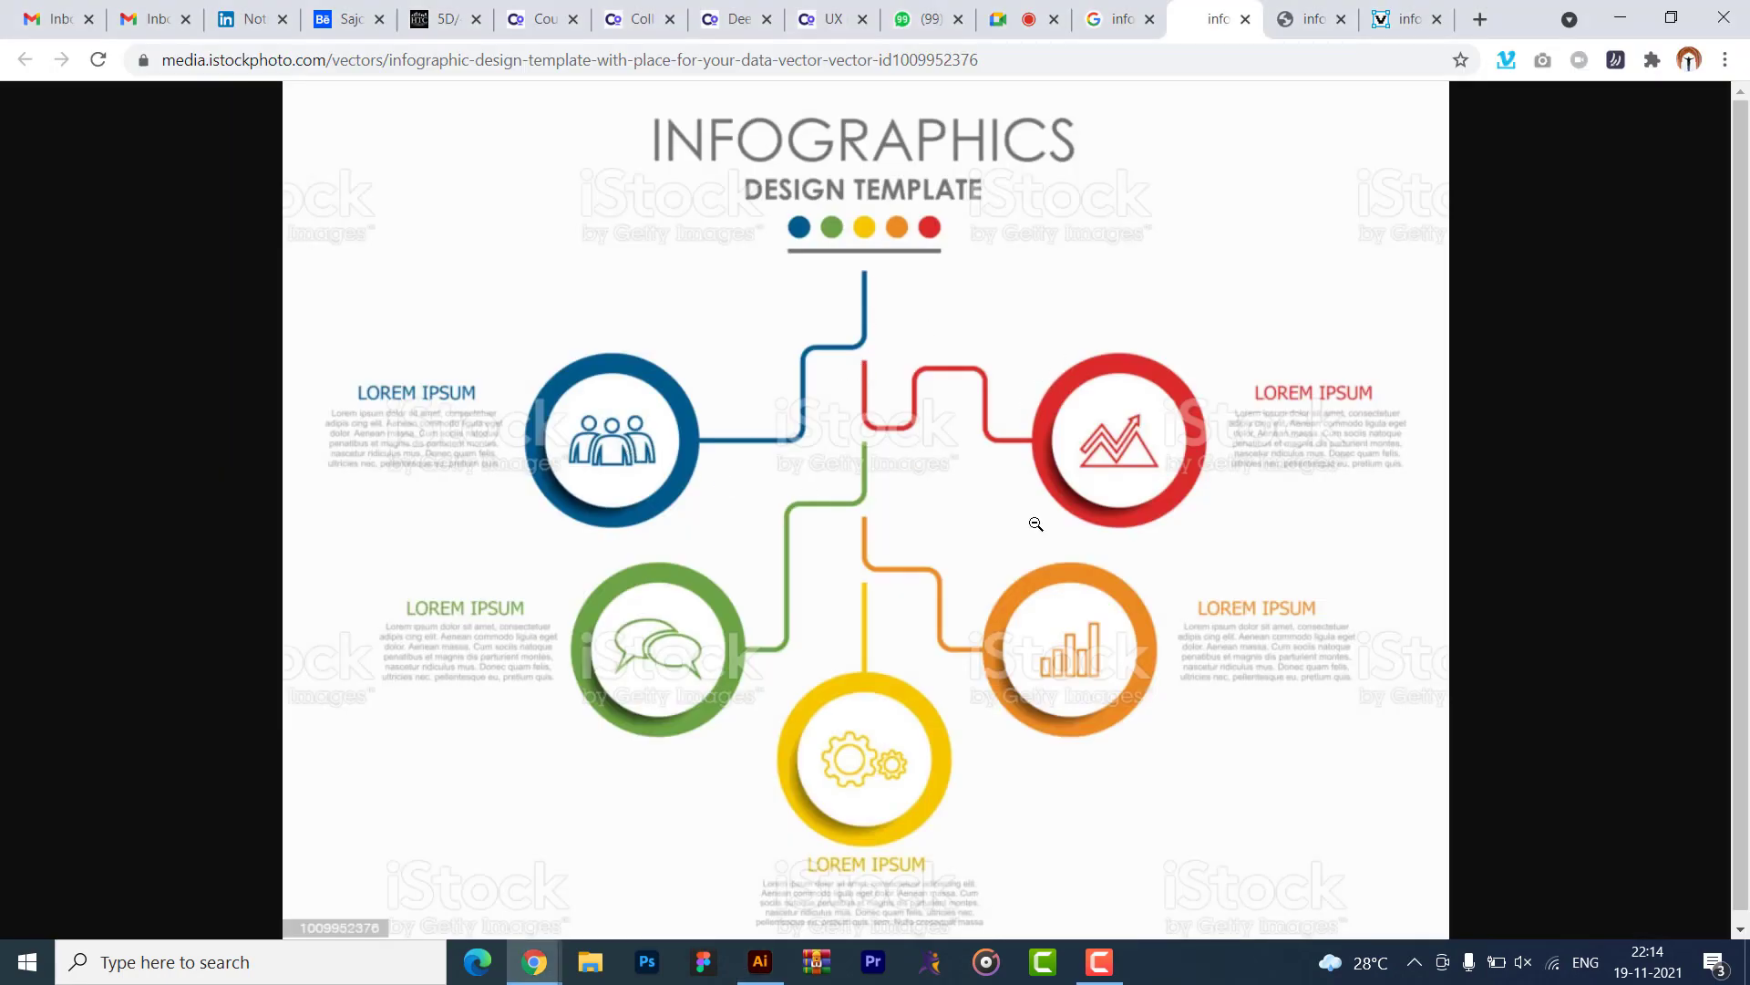
key("alt+Tab")
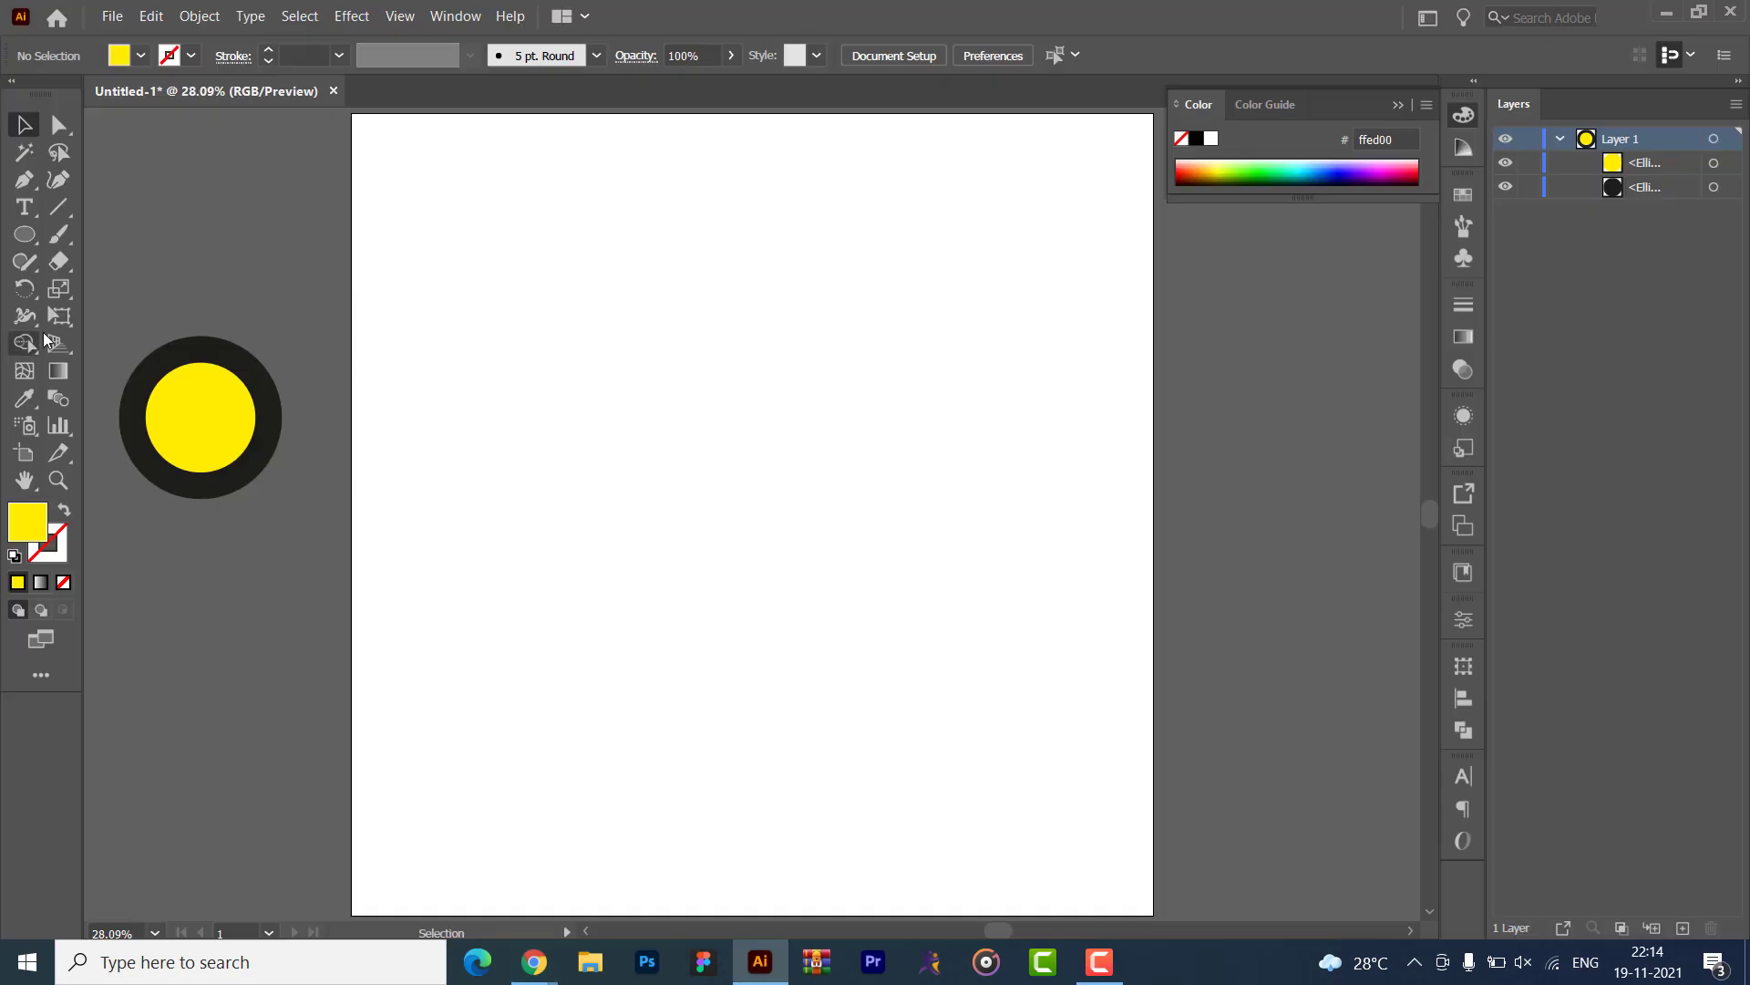
left_click(50, 216)
left_click_drag(746, 153, 748, 813)
- Give the vertical line a black 4 pt stroke and deselect it
left_click(190, 56)
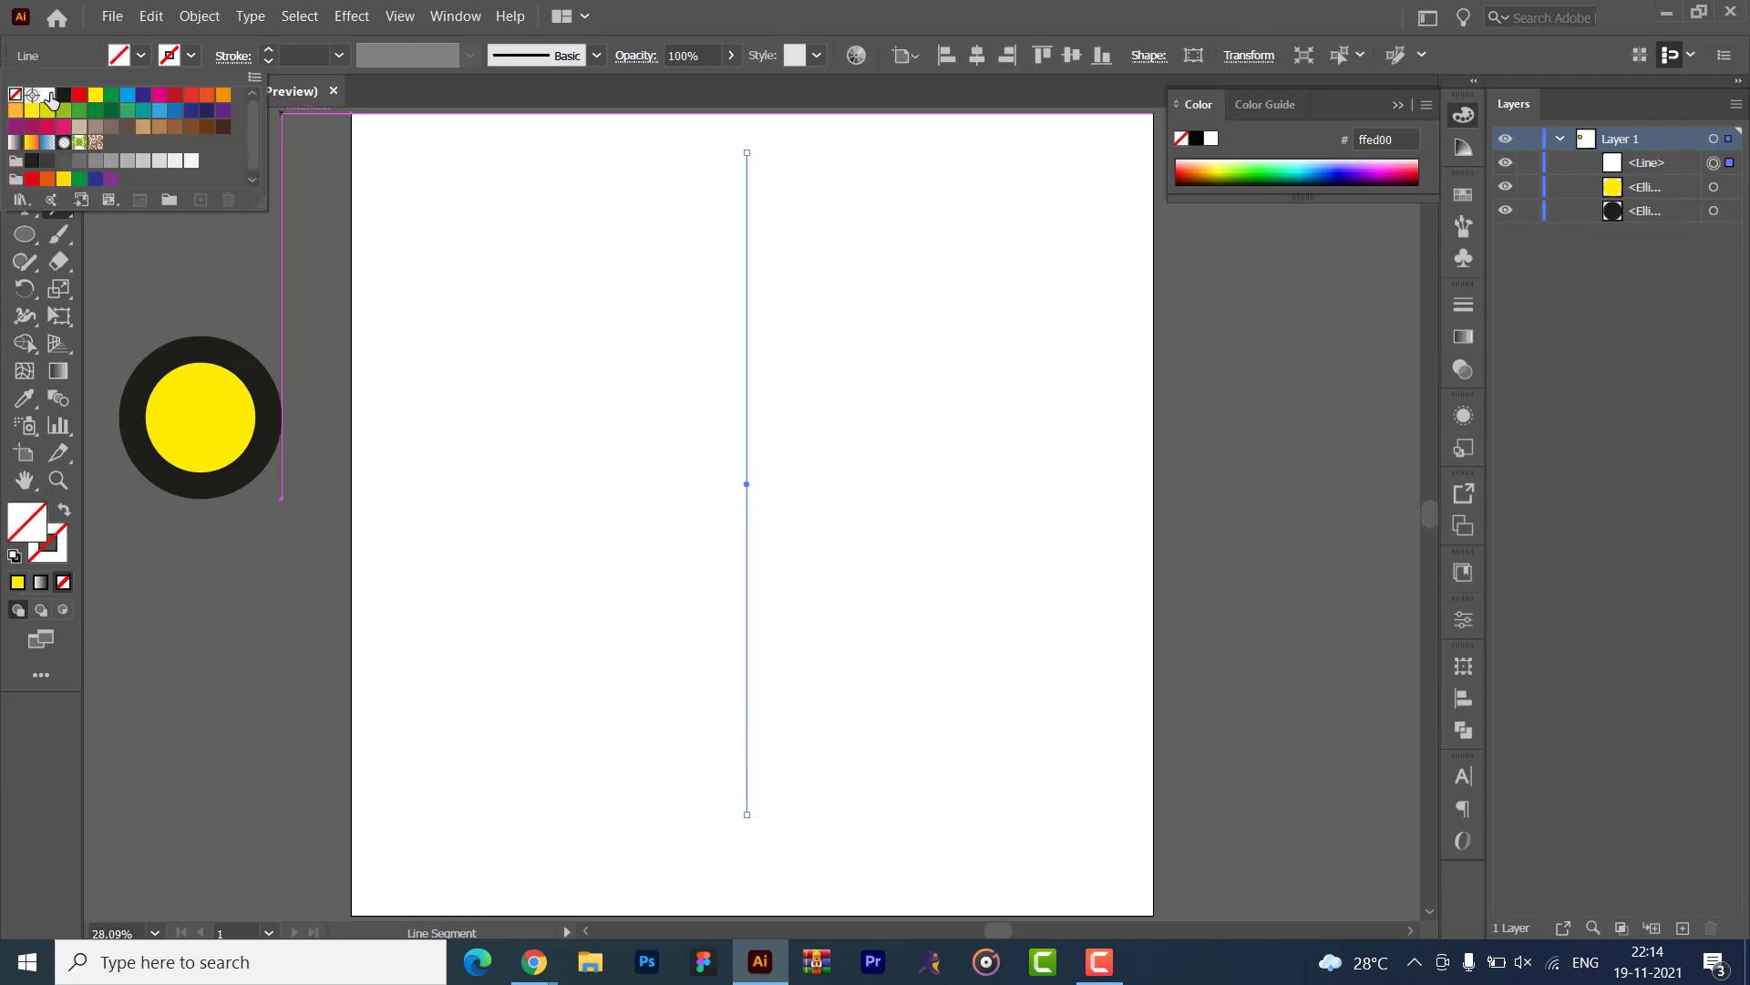
left_click(51, 96)
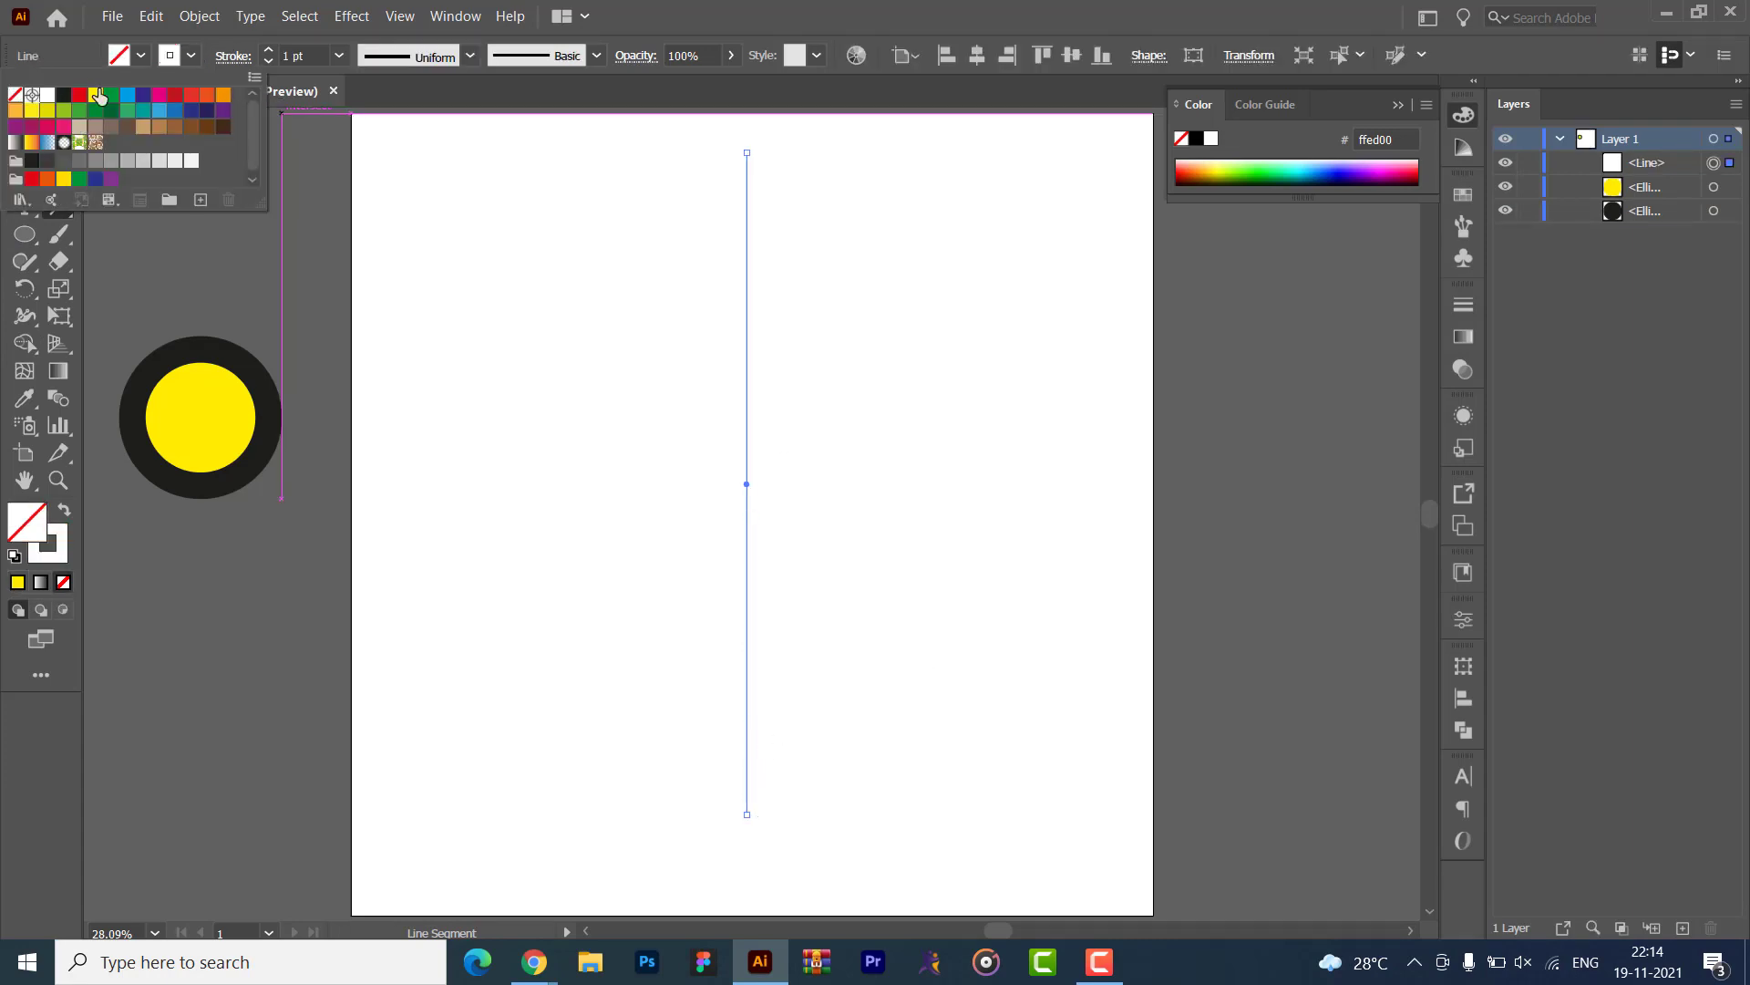
left_click(63, 95)
left_click(267, 50)
left_click(267, 50)
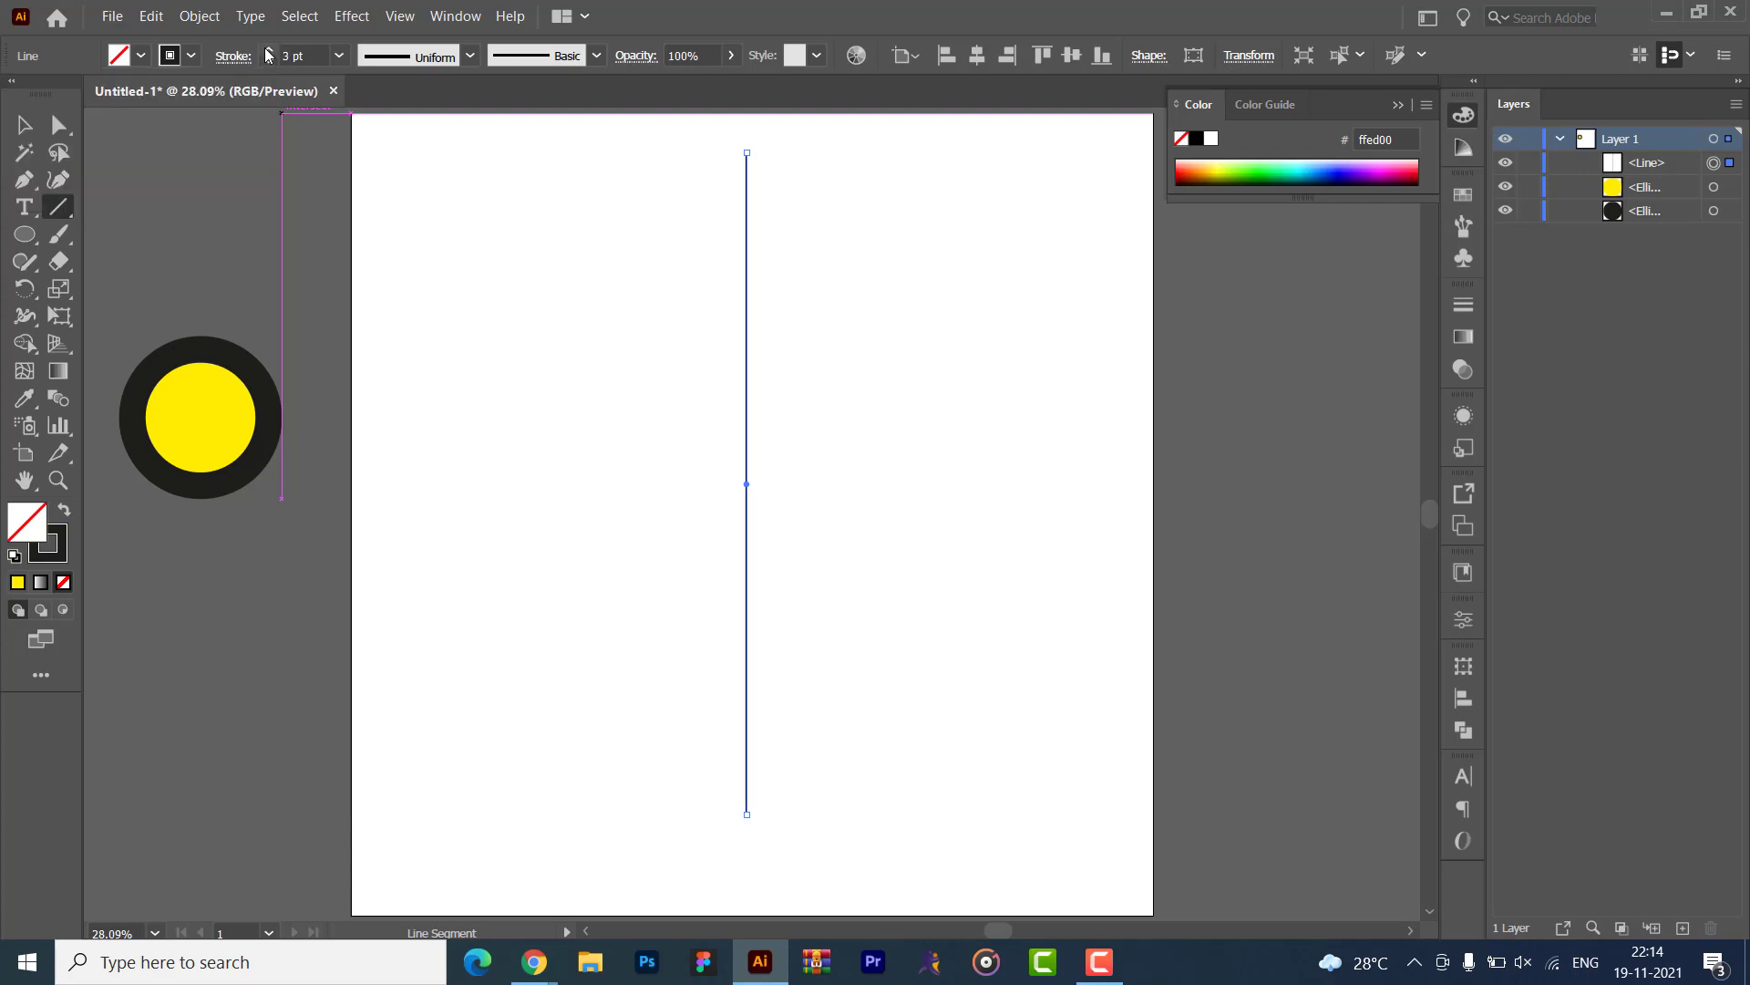
left_click(268, 50)
key("v")
left_click(593, 402)
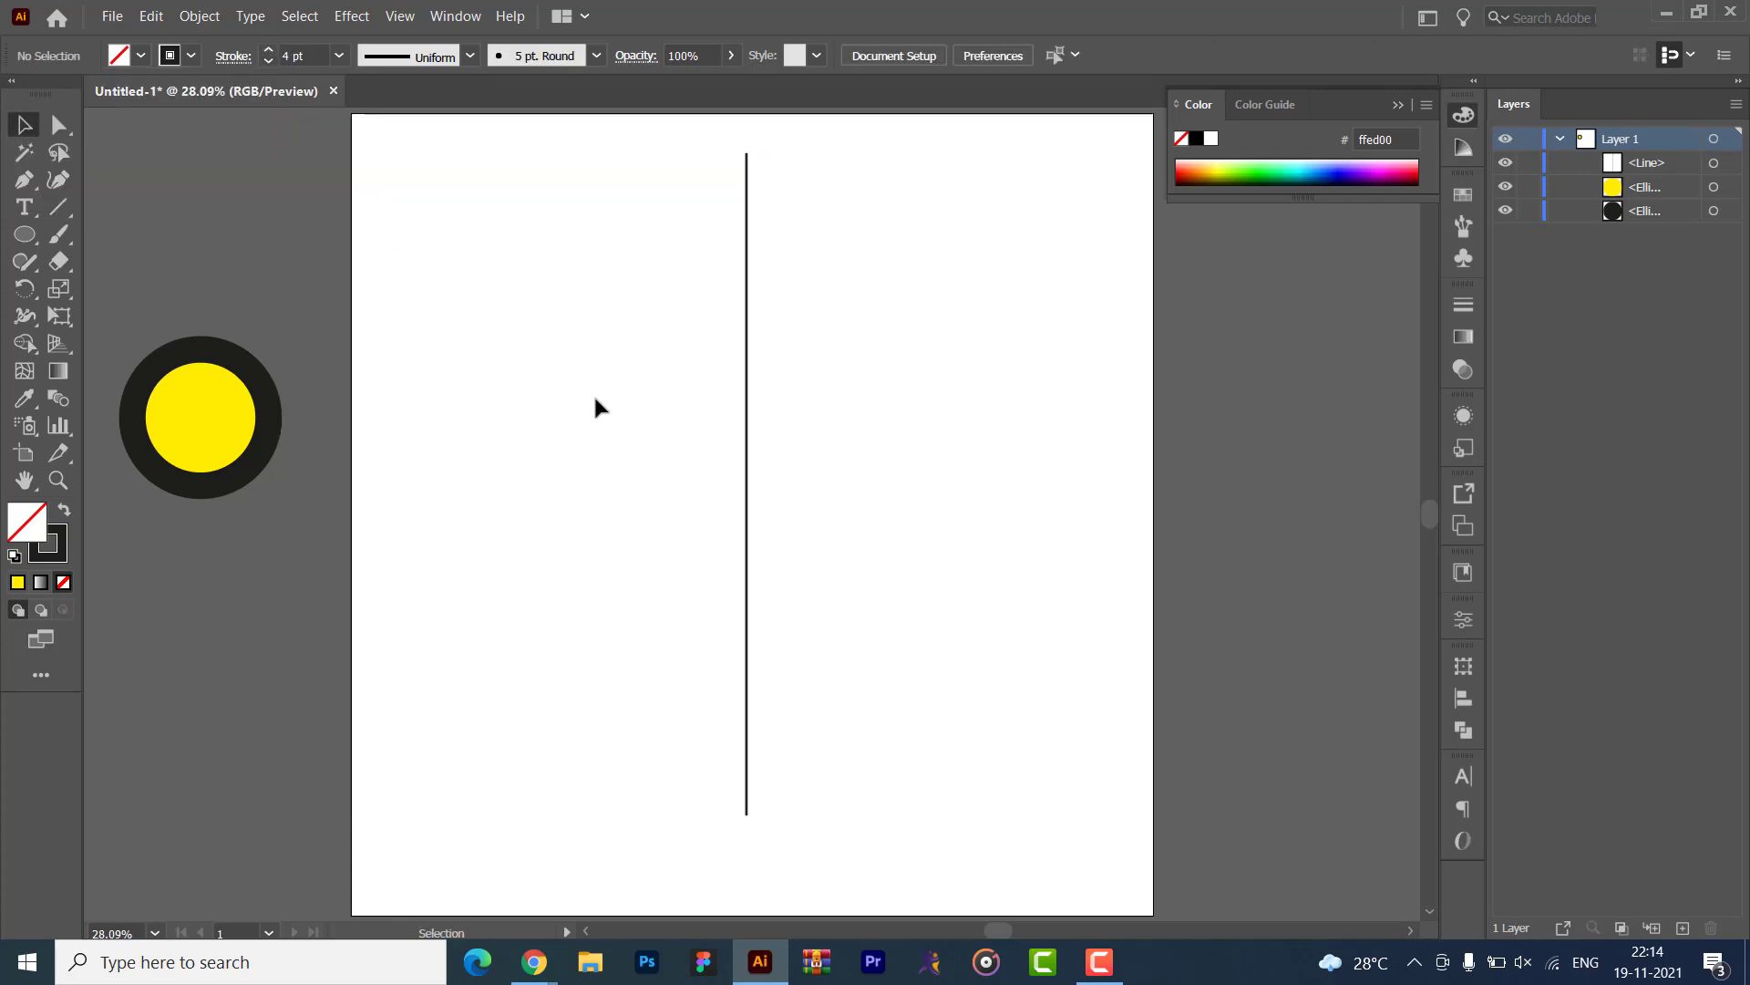
- Glance at the infographic in Chrome, thicken the vertical line's stroke to 8 pt in Illustrator and deselect it
key("alt+Tab")
key("alt+Tab")
left_click(747, 237)
left_click(267, 50)
left_click(267, 50)
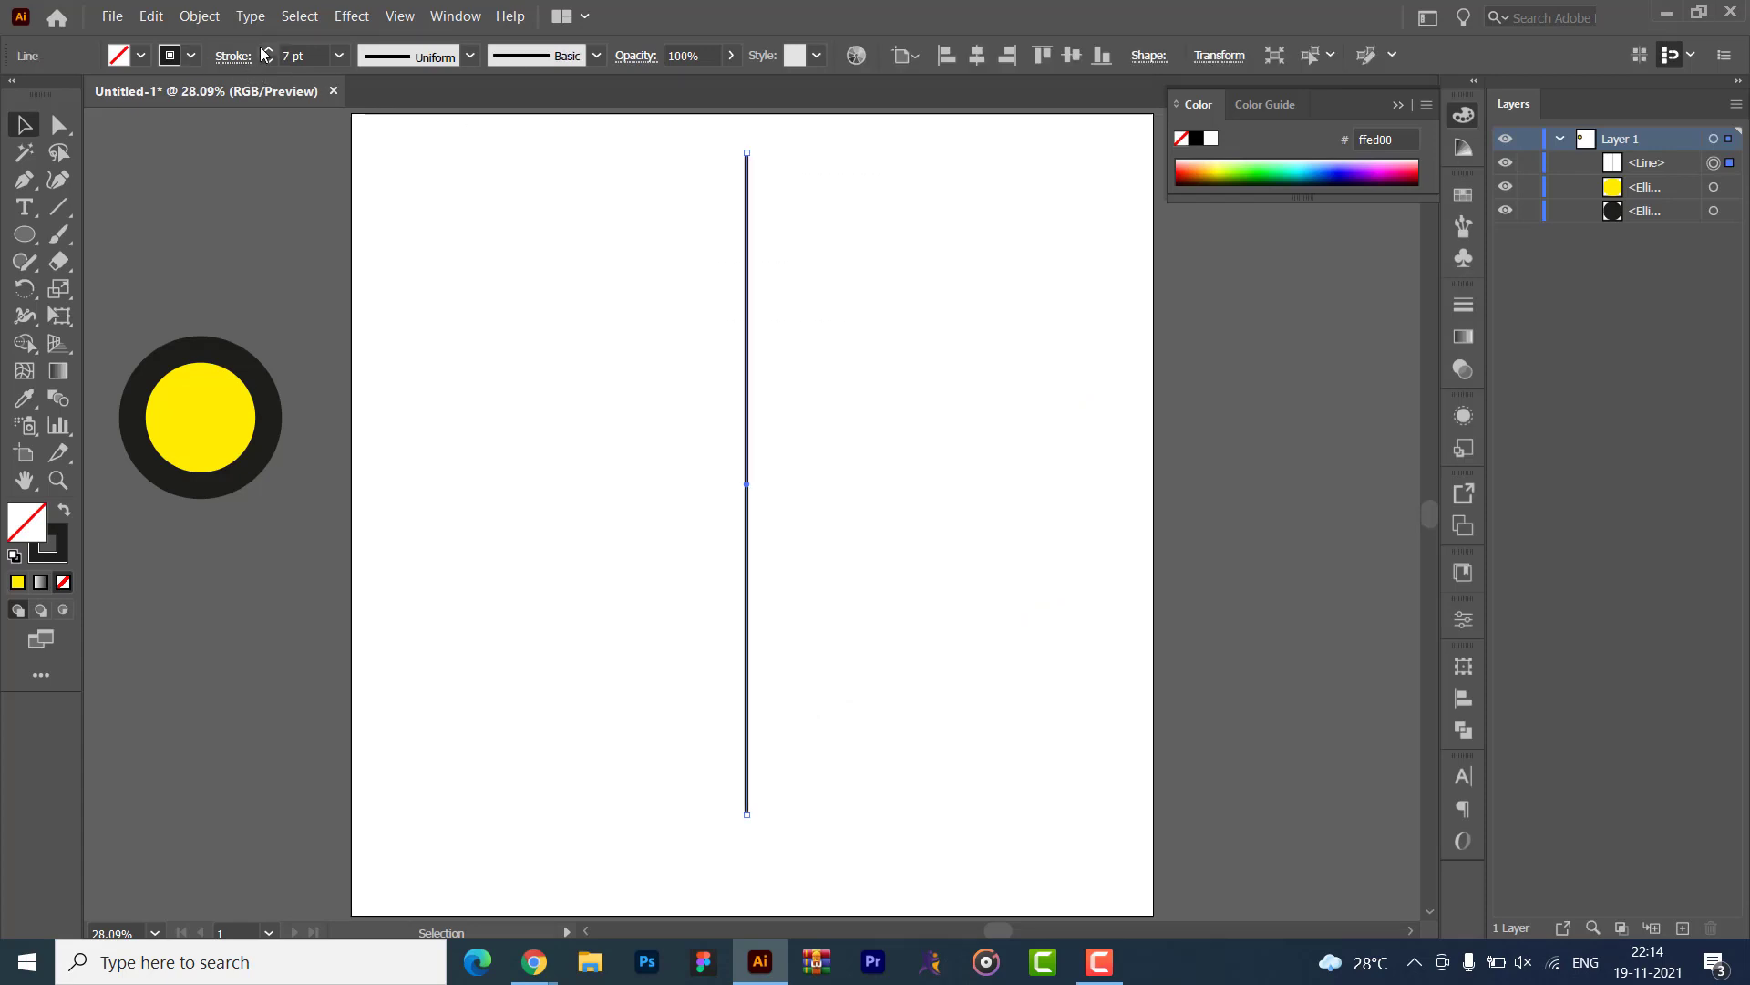
left_click(268, 50)
left_click(267, 50)
left_click(592, 354)
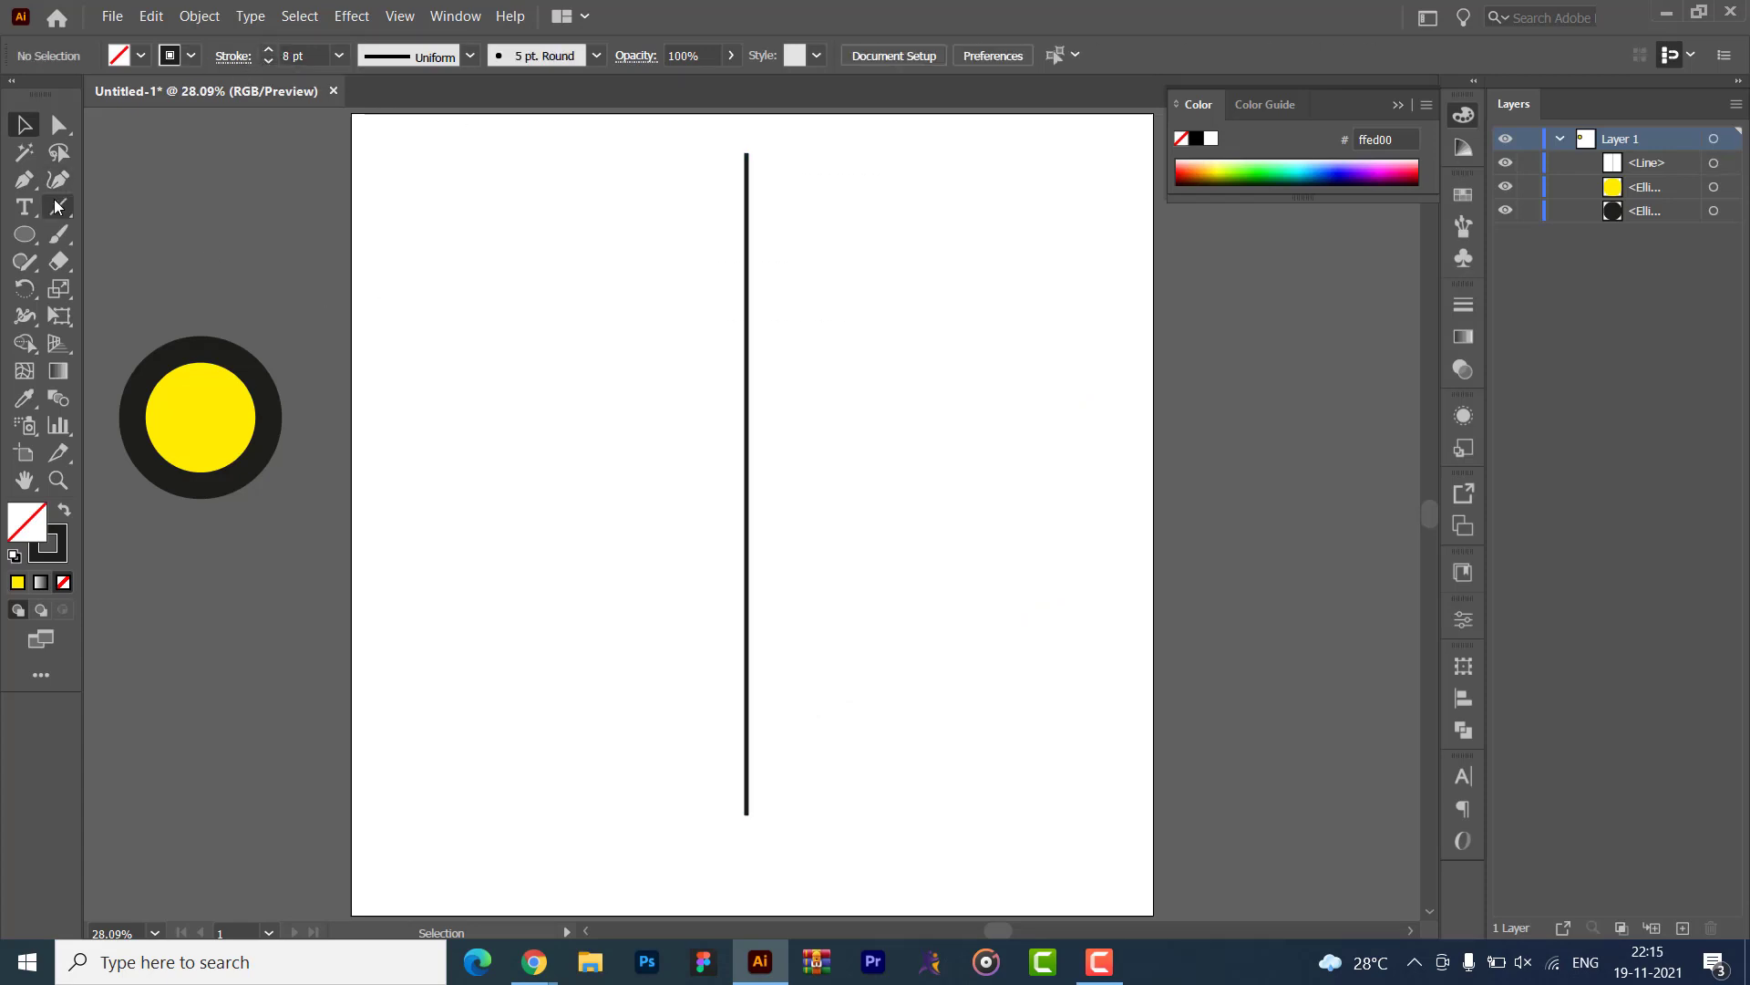
- Draw an open stair-step connector across the vertical line with the Pen tool, going down about 160 px, left, down and left
left_click(24, 180)
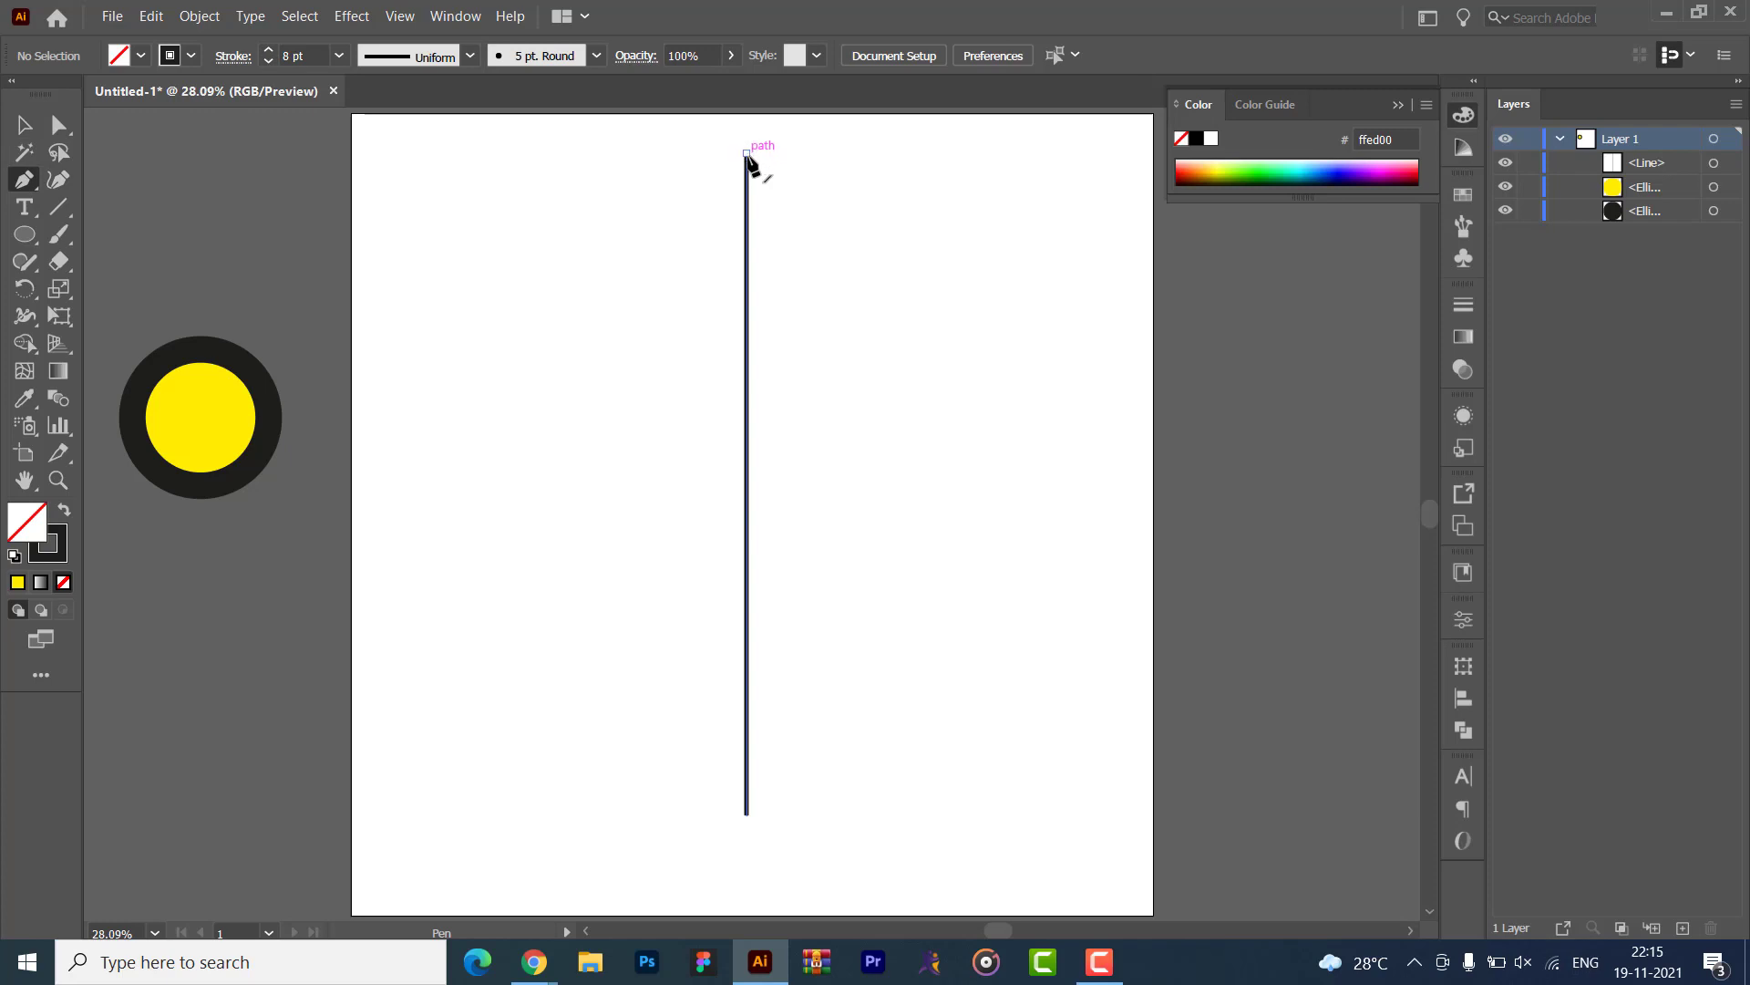
left_click(794, 175)
left_click(794, 256)
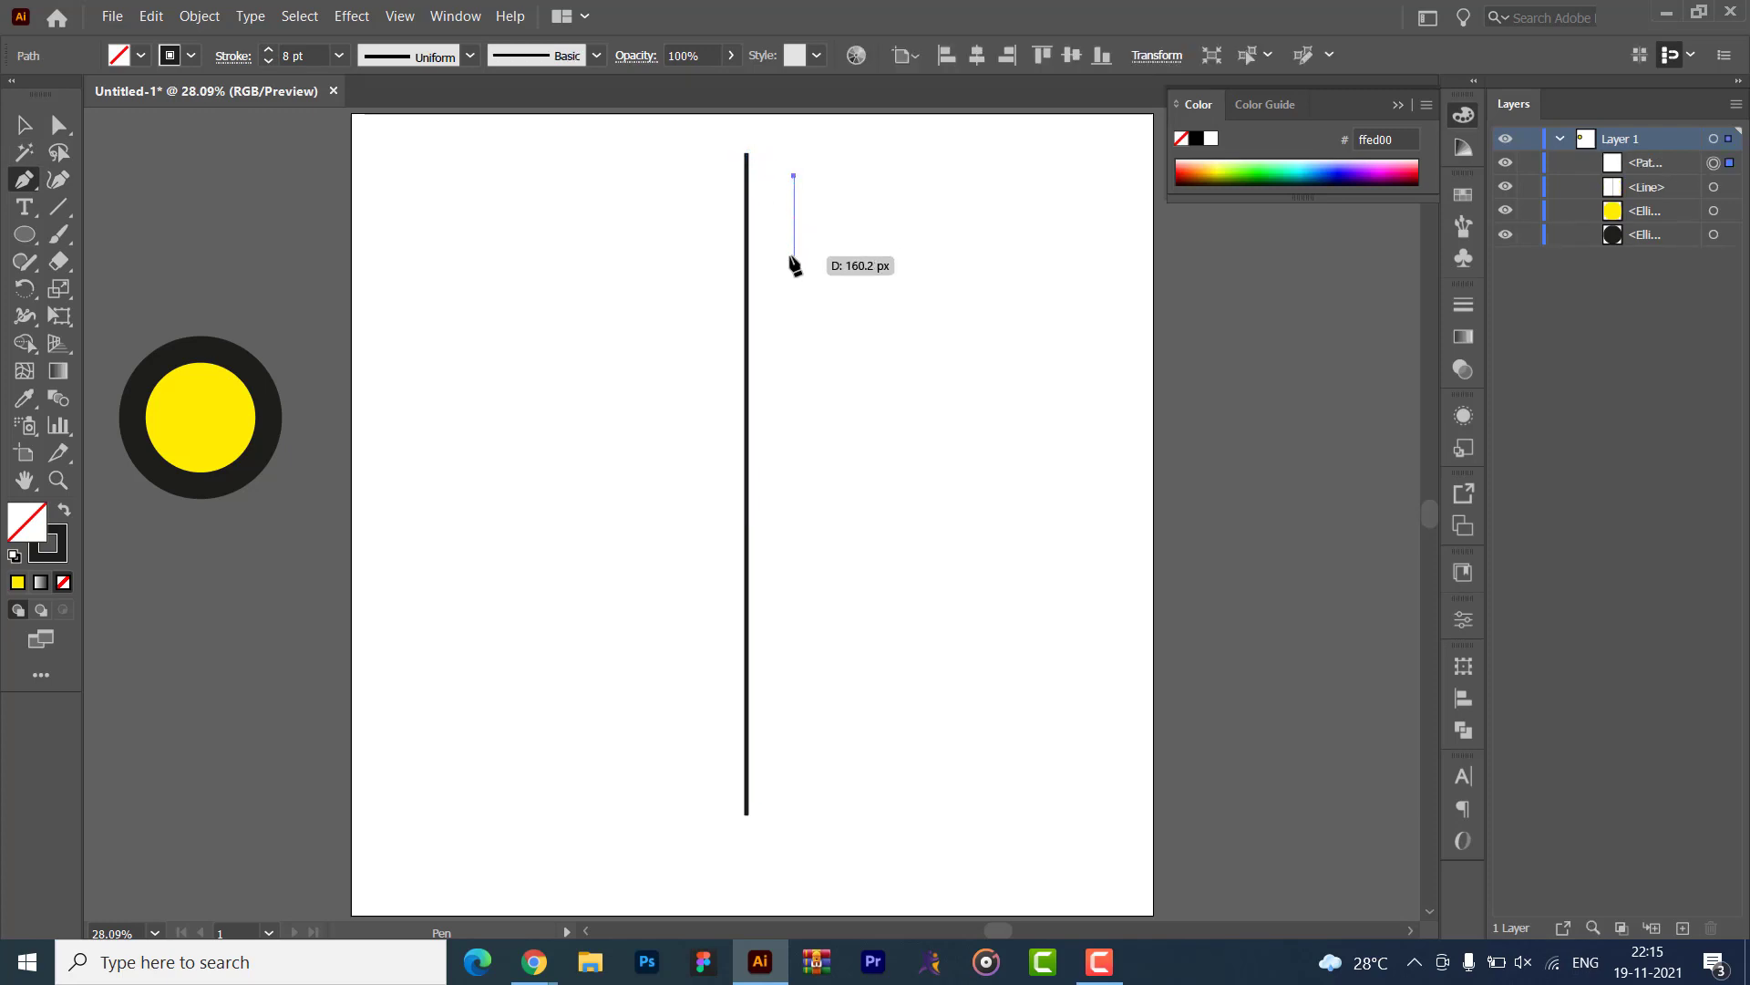
left_click(682, 257)
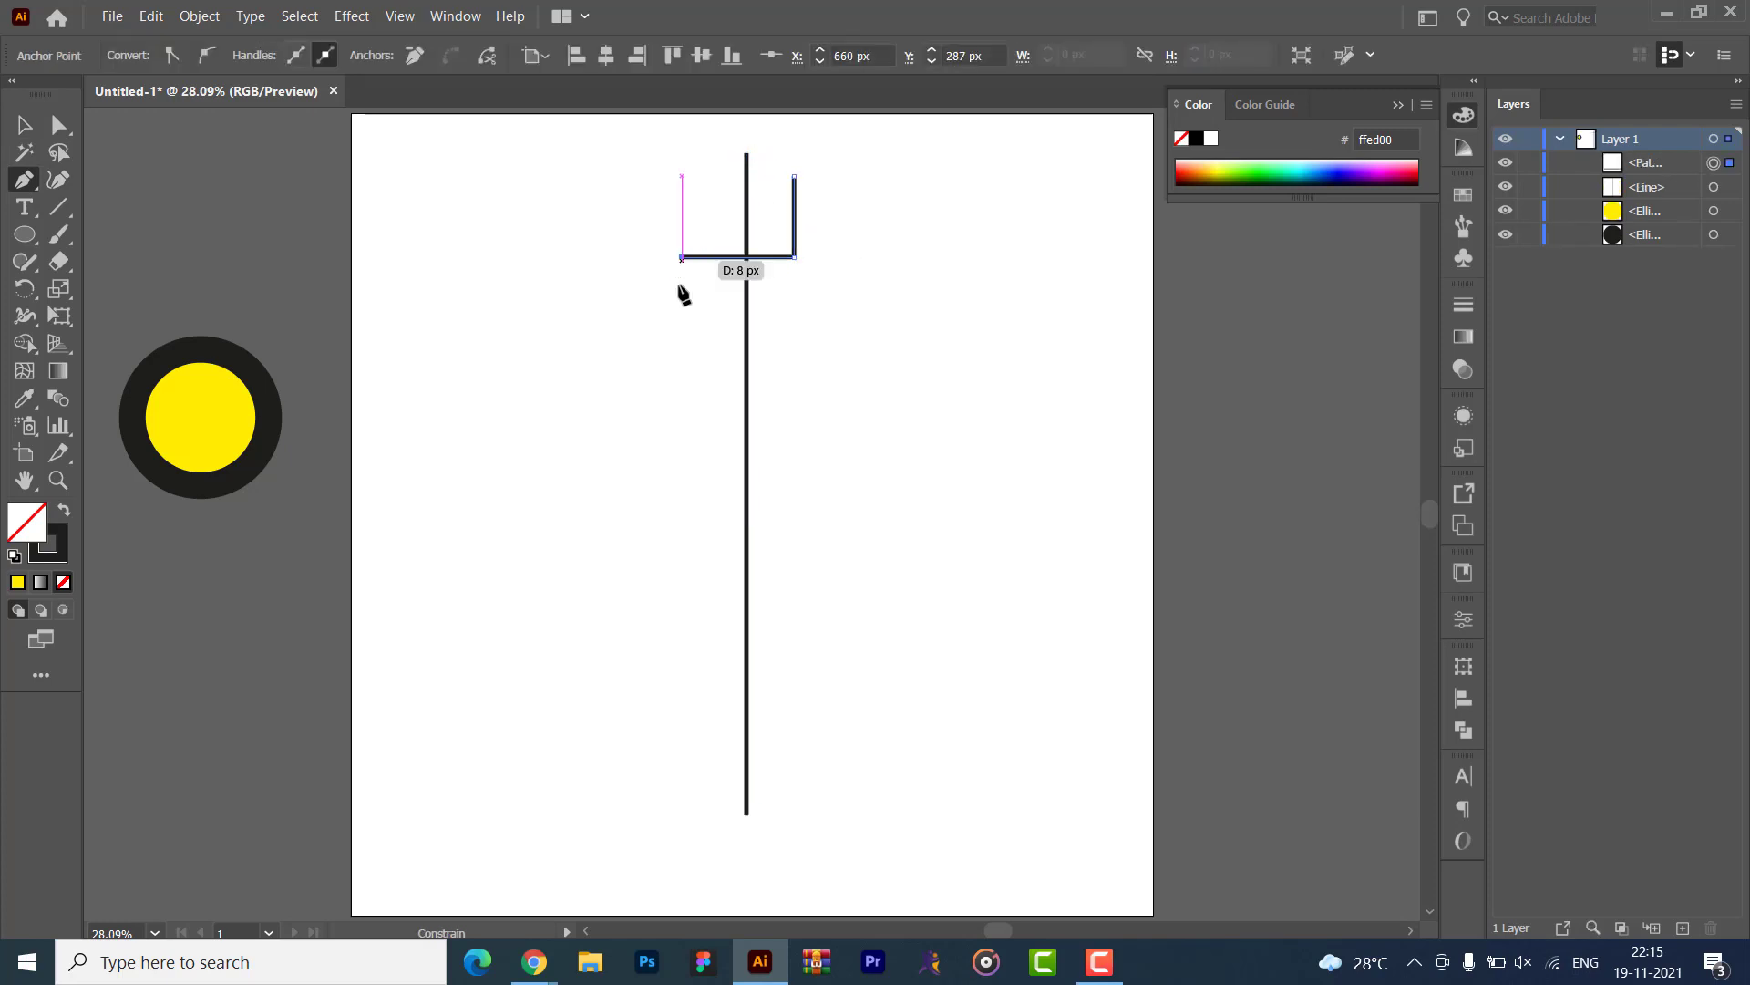
left_click(682, 358)
left_click(556, 357)
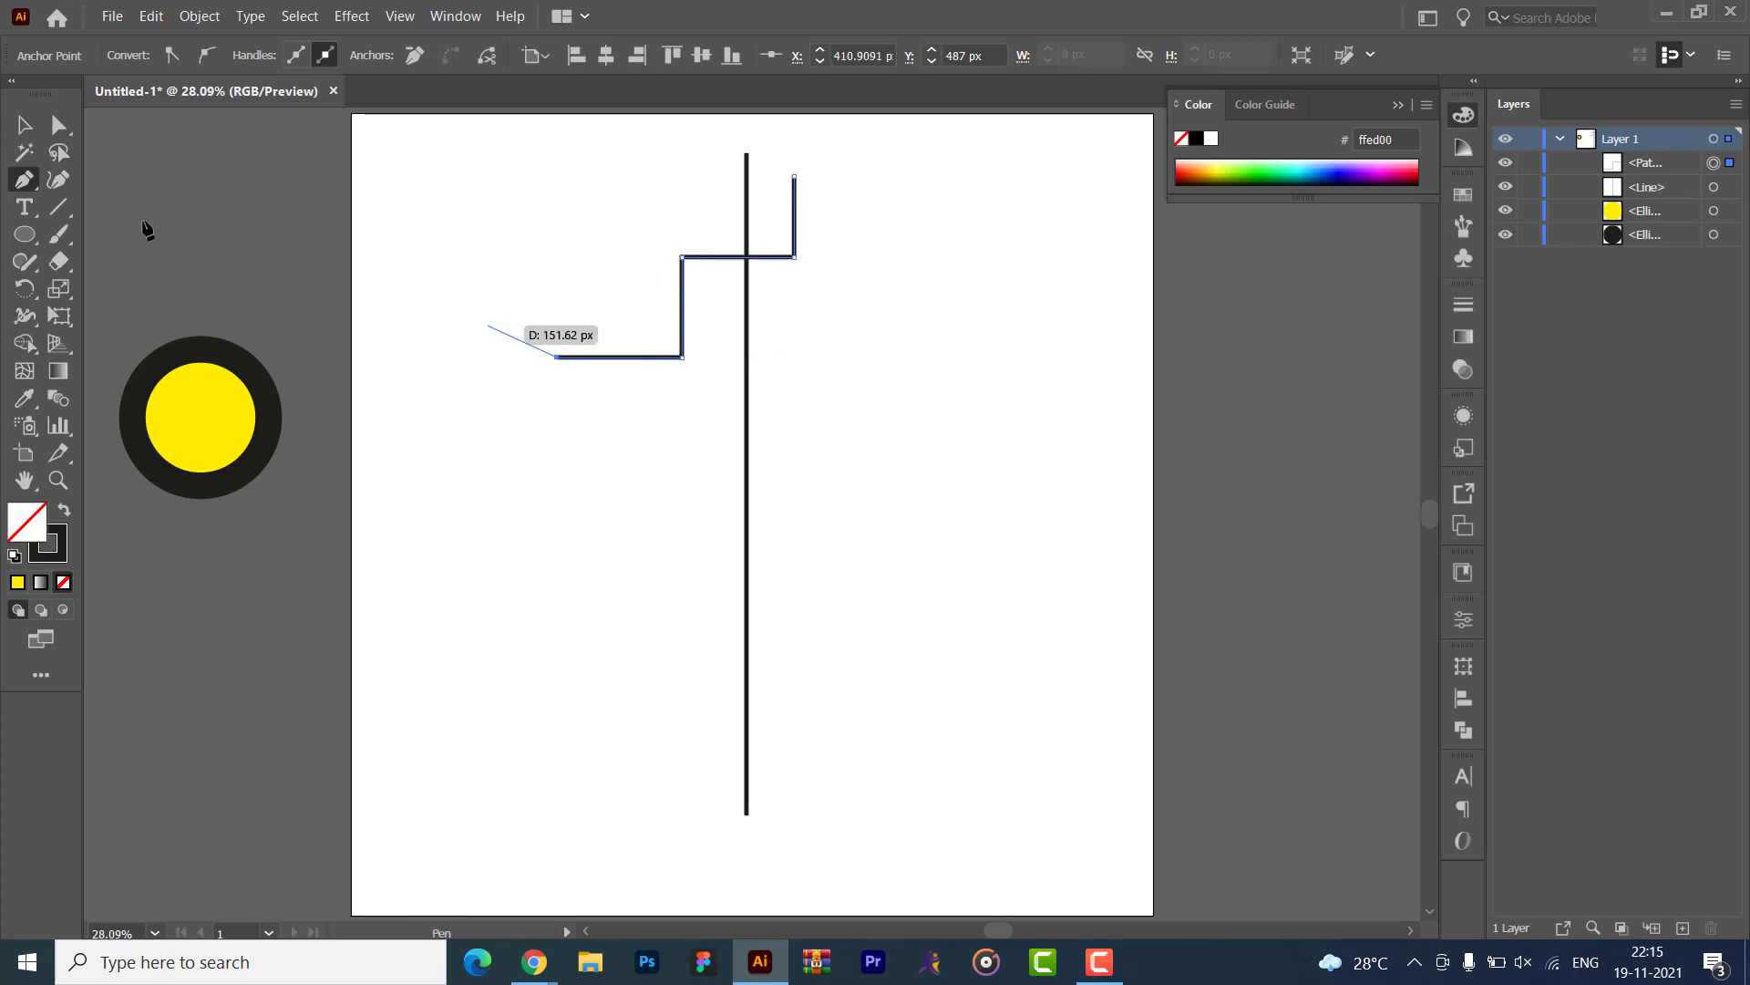
left_click(23, 125)
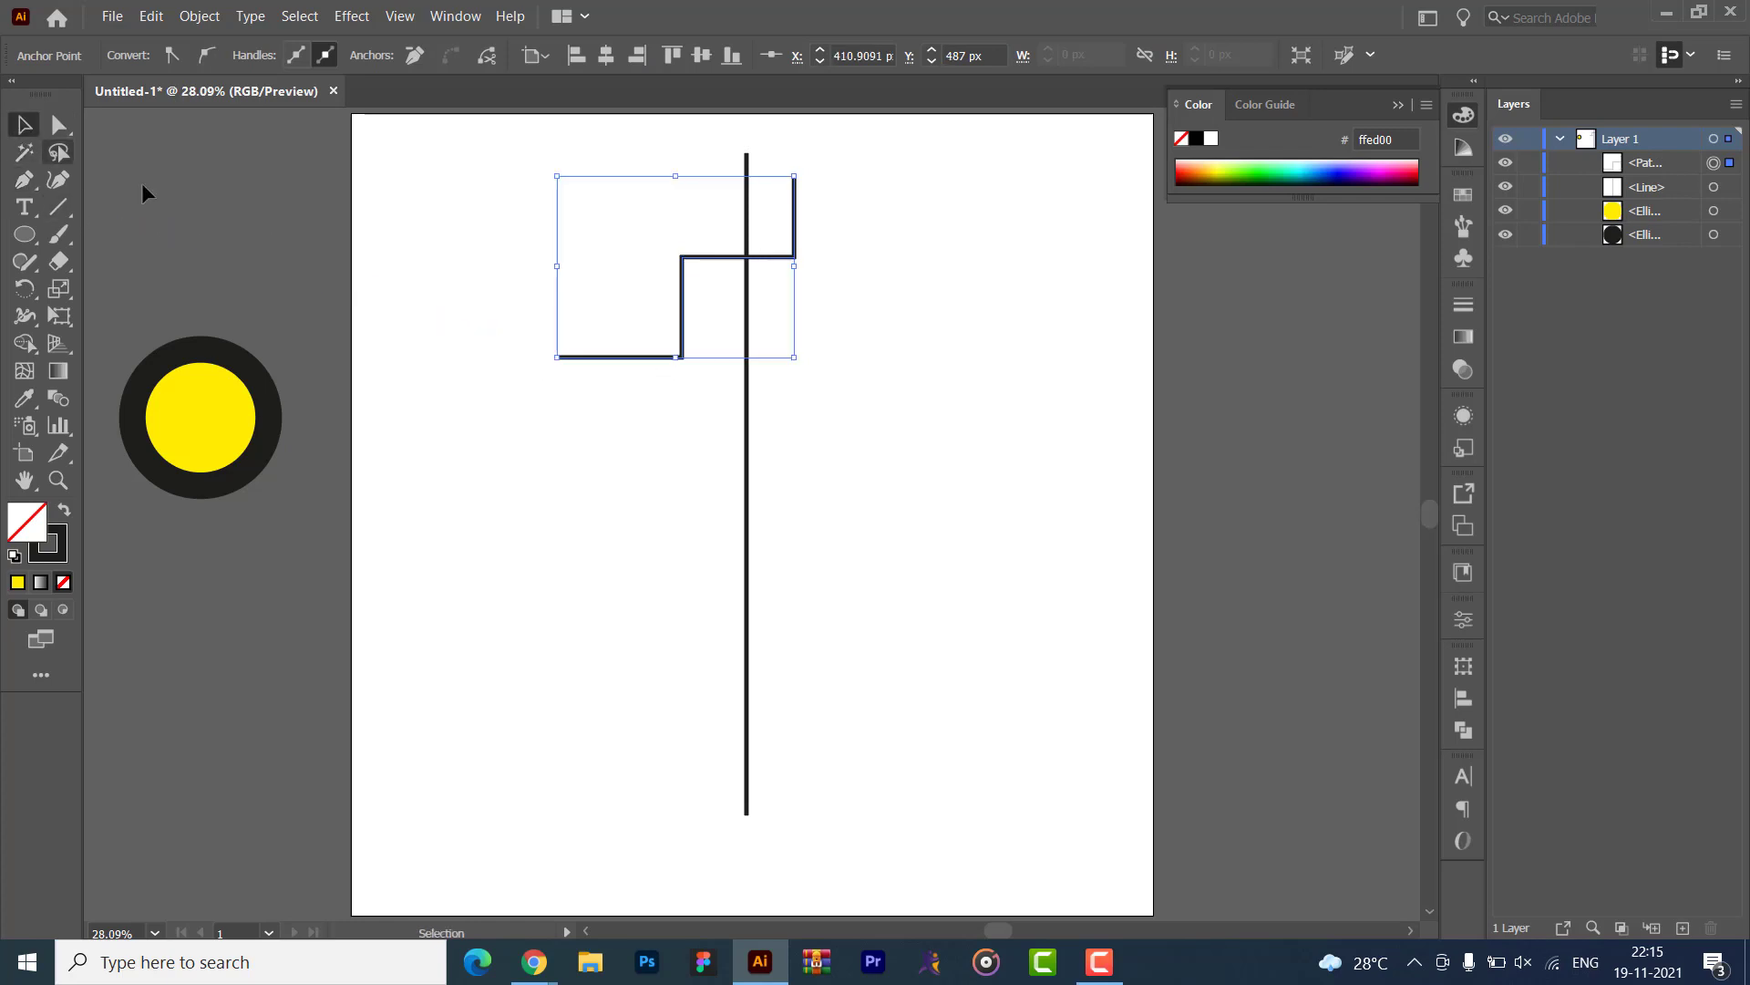
left_click(592, 388)
- Check the infographic in Chrome and, in Illustrator, move the stair-step connector left until its upper end meets the vertical line, then deselect it
key("alt+Tab")
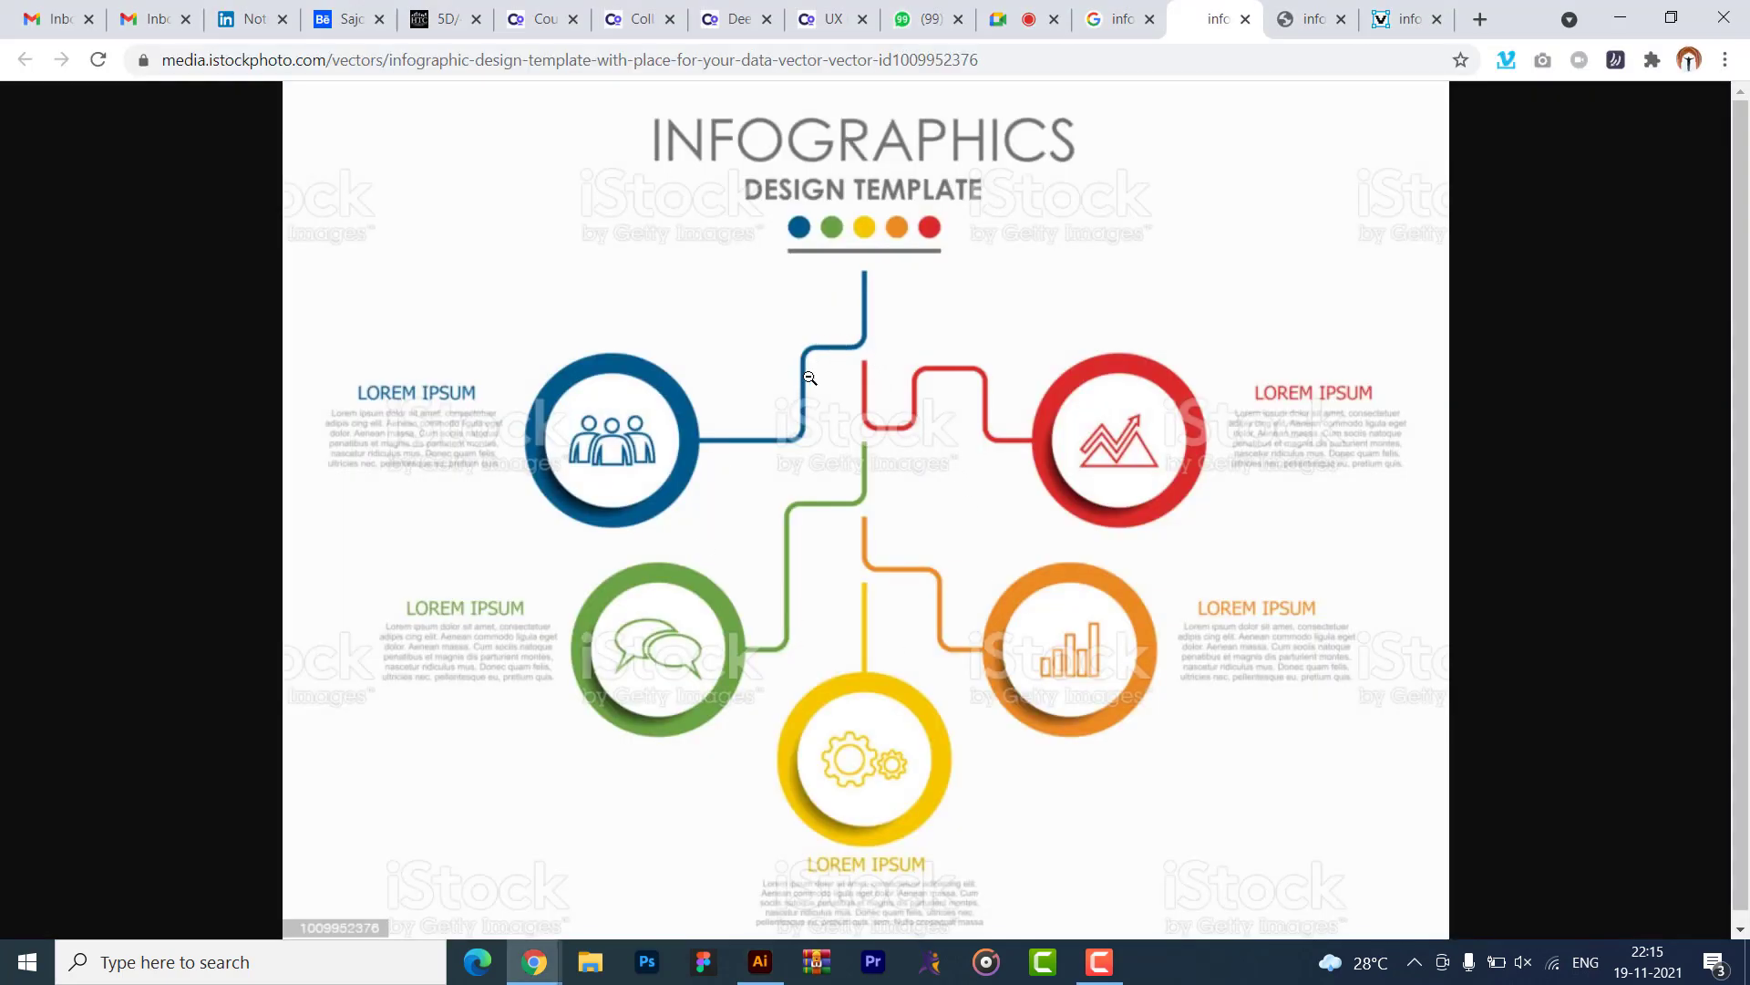
key("alt+Tab")
left_click(684, 359)
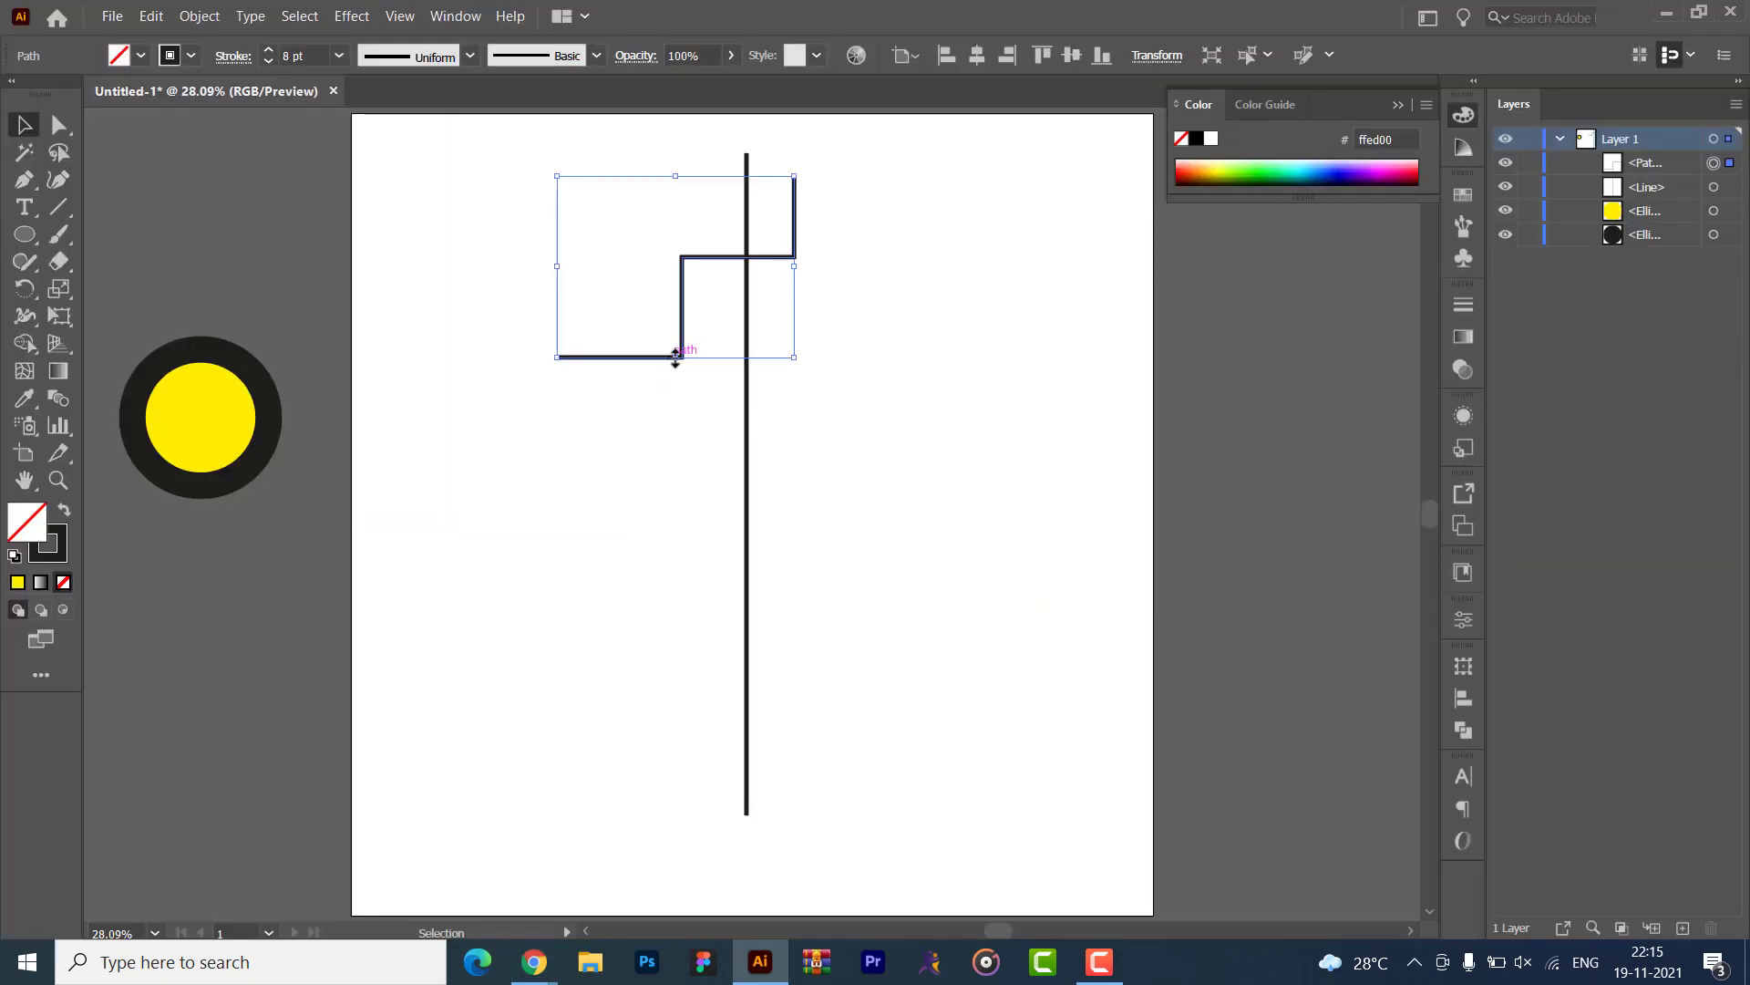
key("ctrl+equal")
key("ctrl+equal")
key("ctrl+equal")
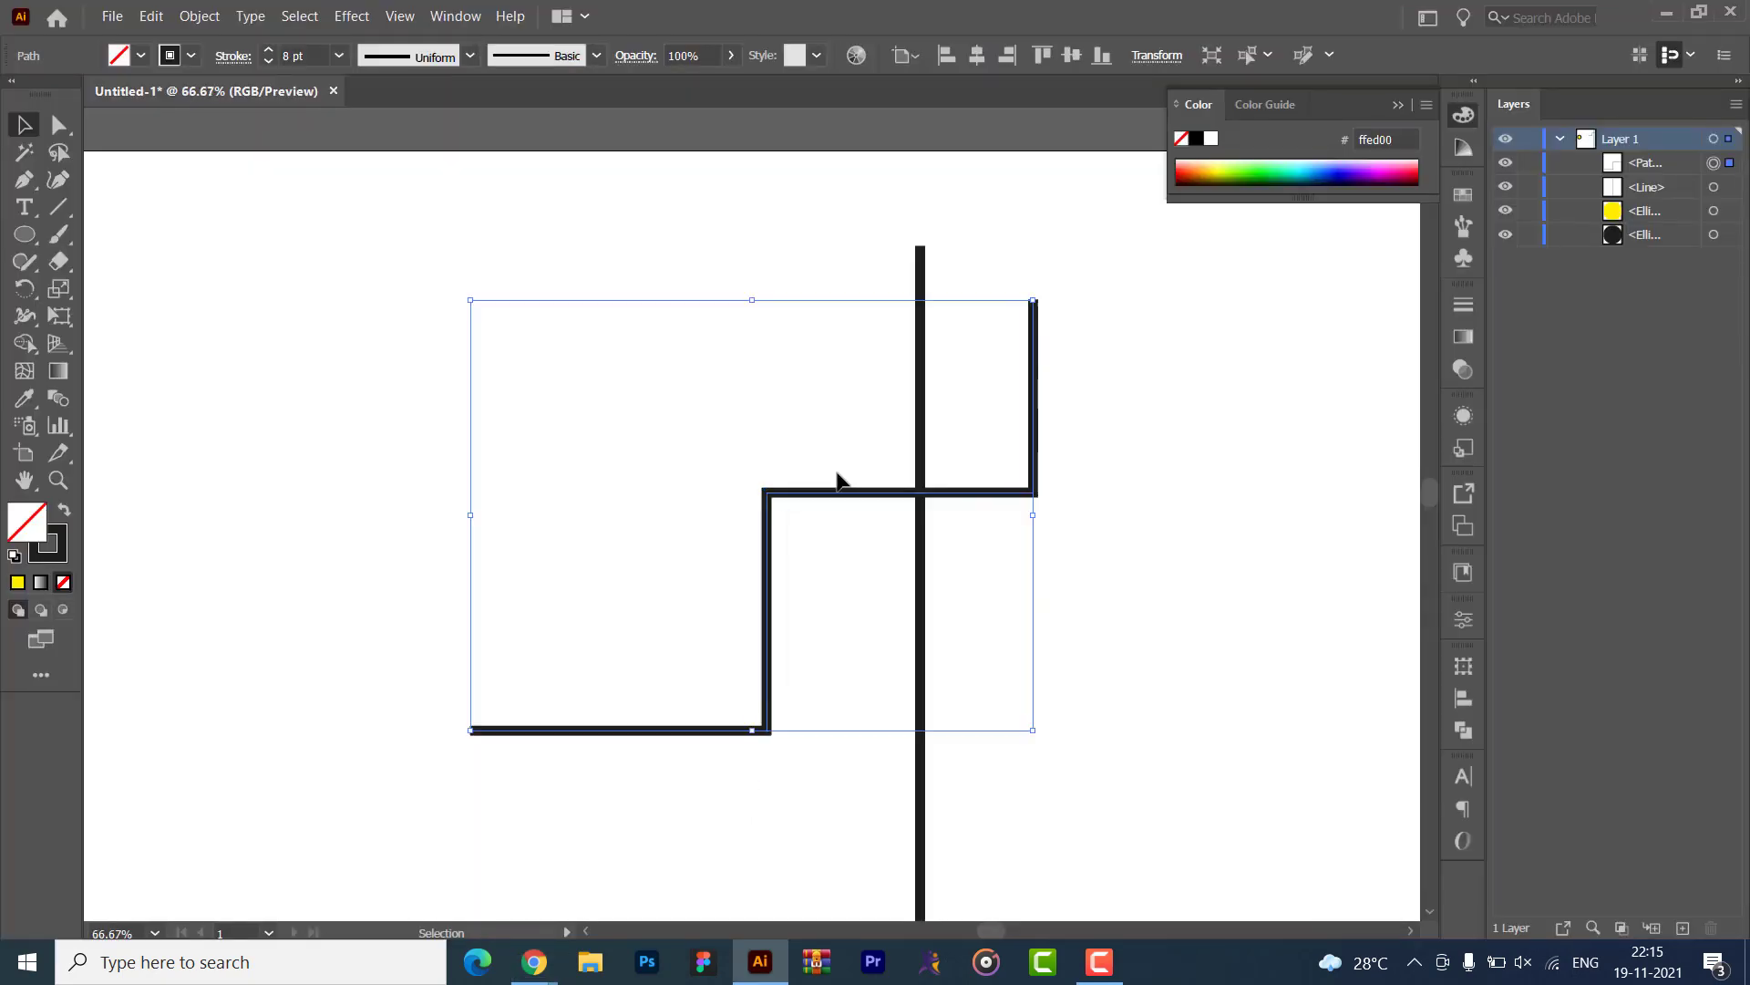
left_click_drag(949, 492, 722, 493)
left_click(1356, 442)
left_click(407, 414)
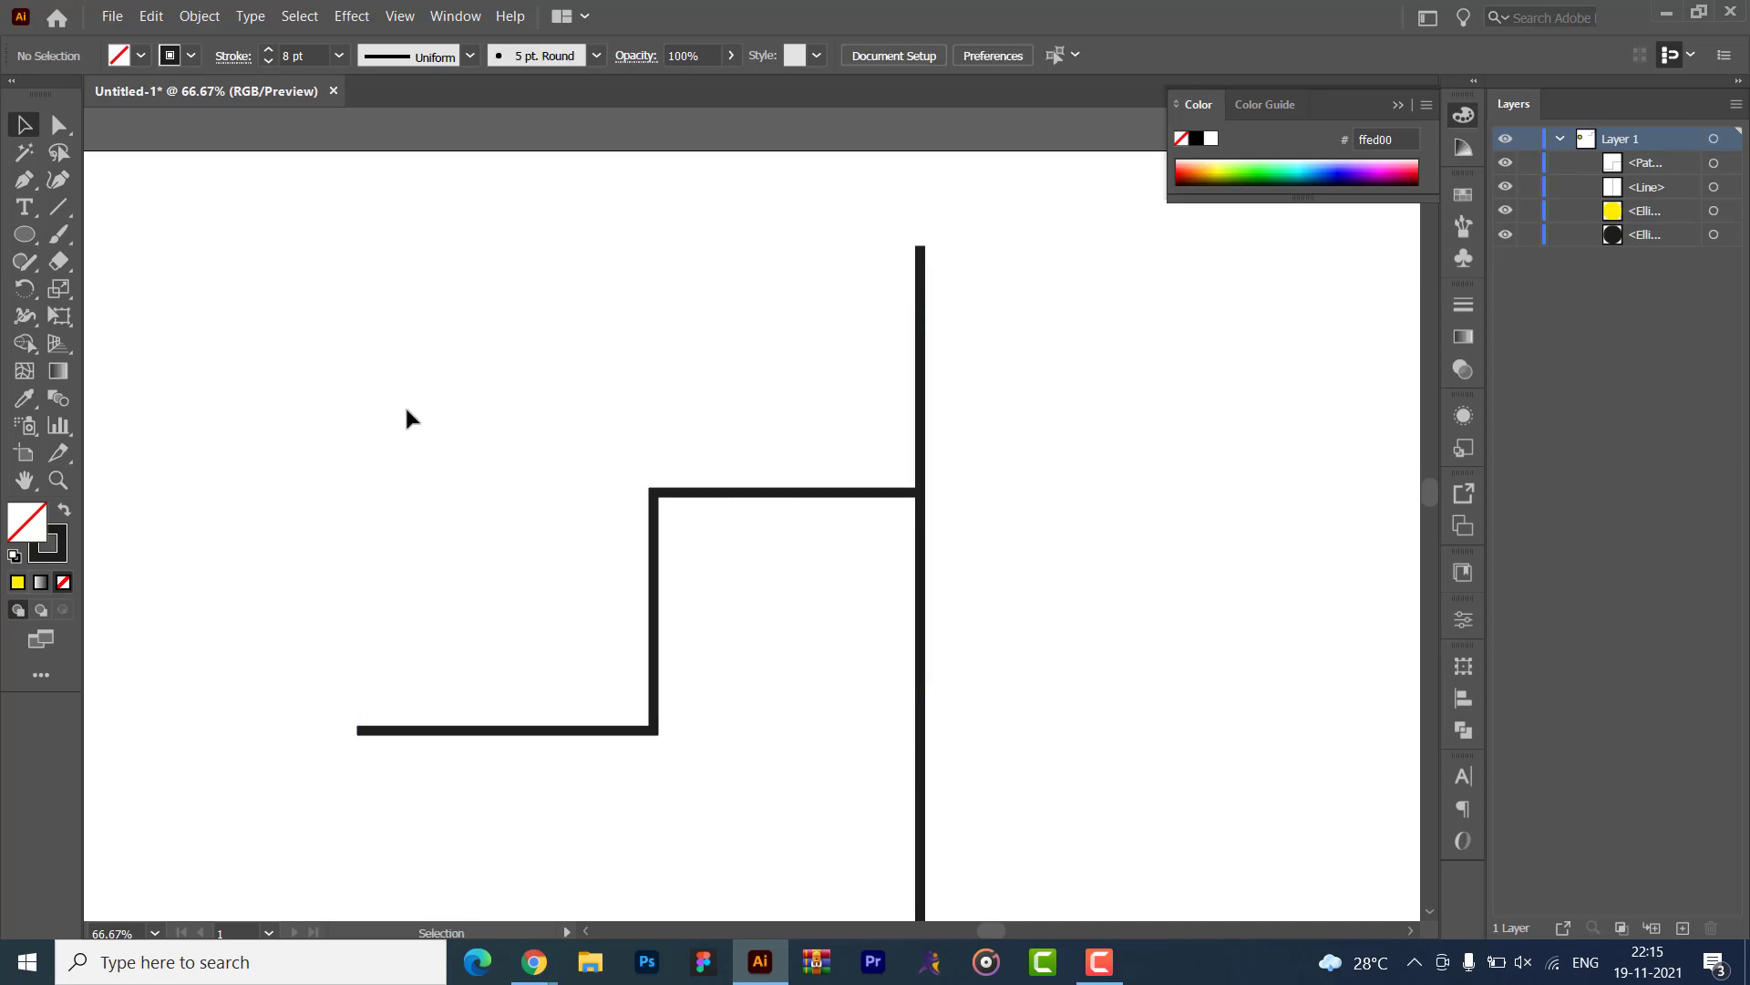
- Check the infographic in Chrome and, in Illustrator, copy both off-artboard circles together onto the left end of the stair-step connector
key("ctrl+0")
key("alt+Tab")
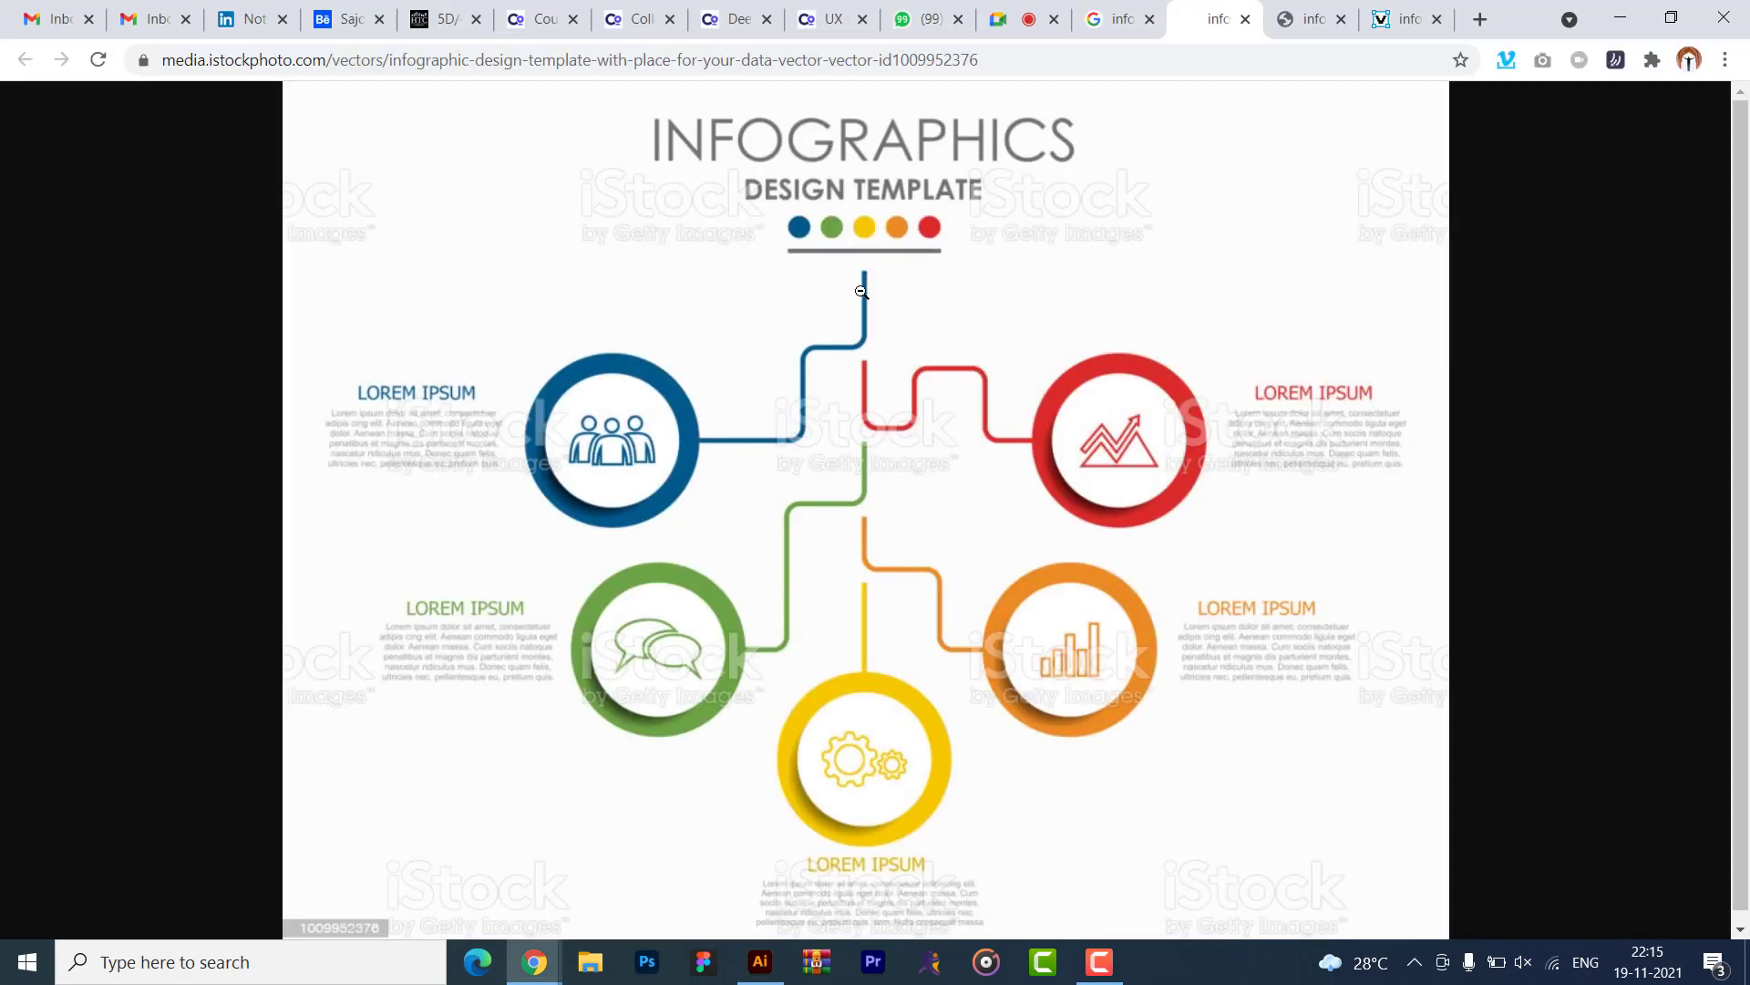
key("alt+Tab")
left_click(204, 429)
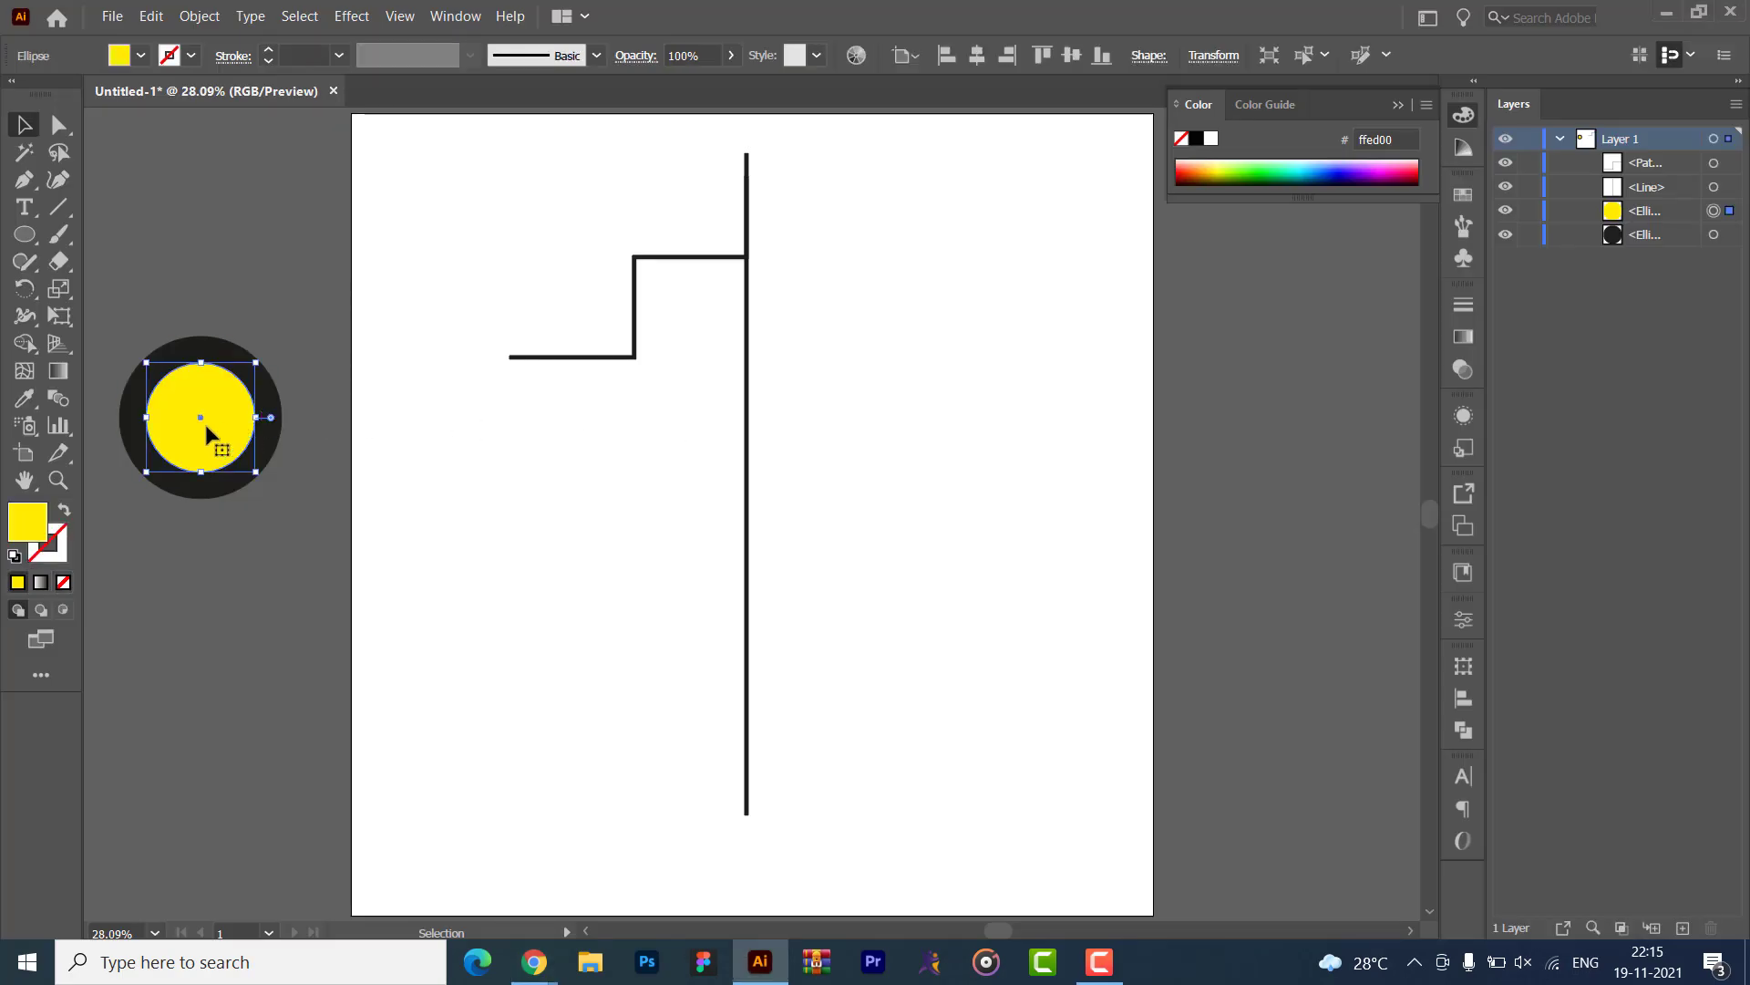
left_click_drag(120, 286, 465, 378)
left_click(483, 523)
key("alt+Tab")
key("alt+Tab")
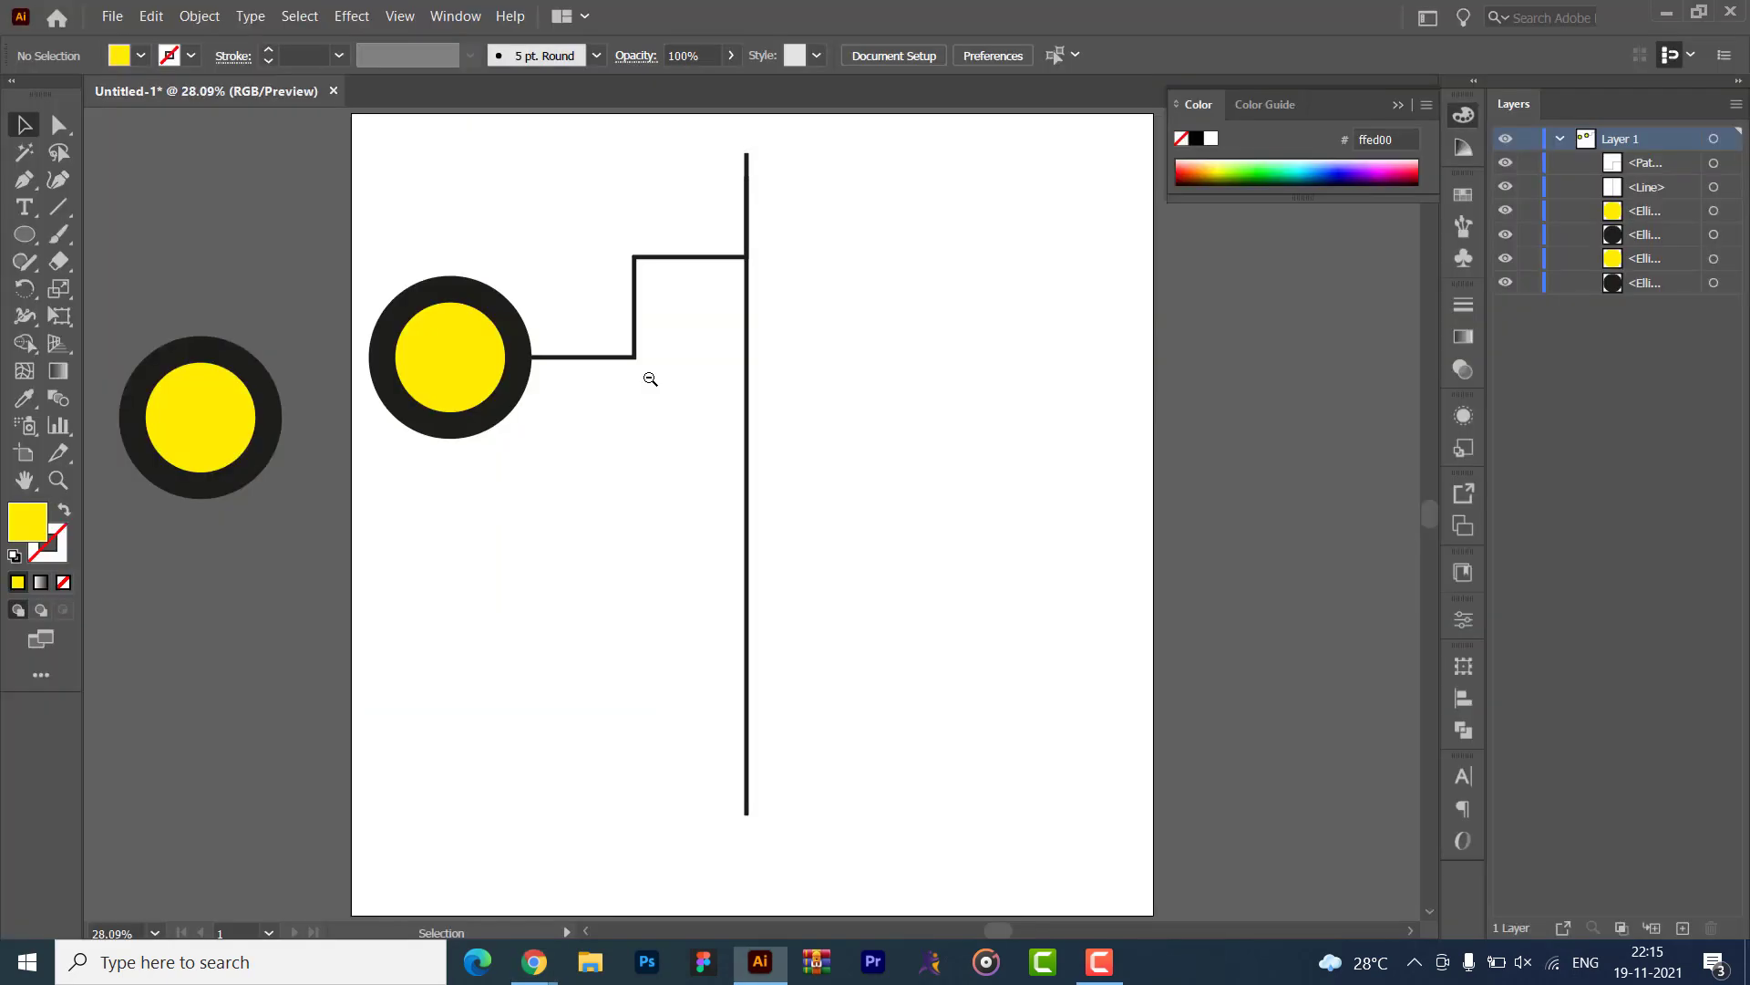
- With the Pen tool, draw an open right-angled path right of the vertical line: down, right, up, right, down, right, checking the infographic in Chrome
key("p")
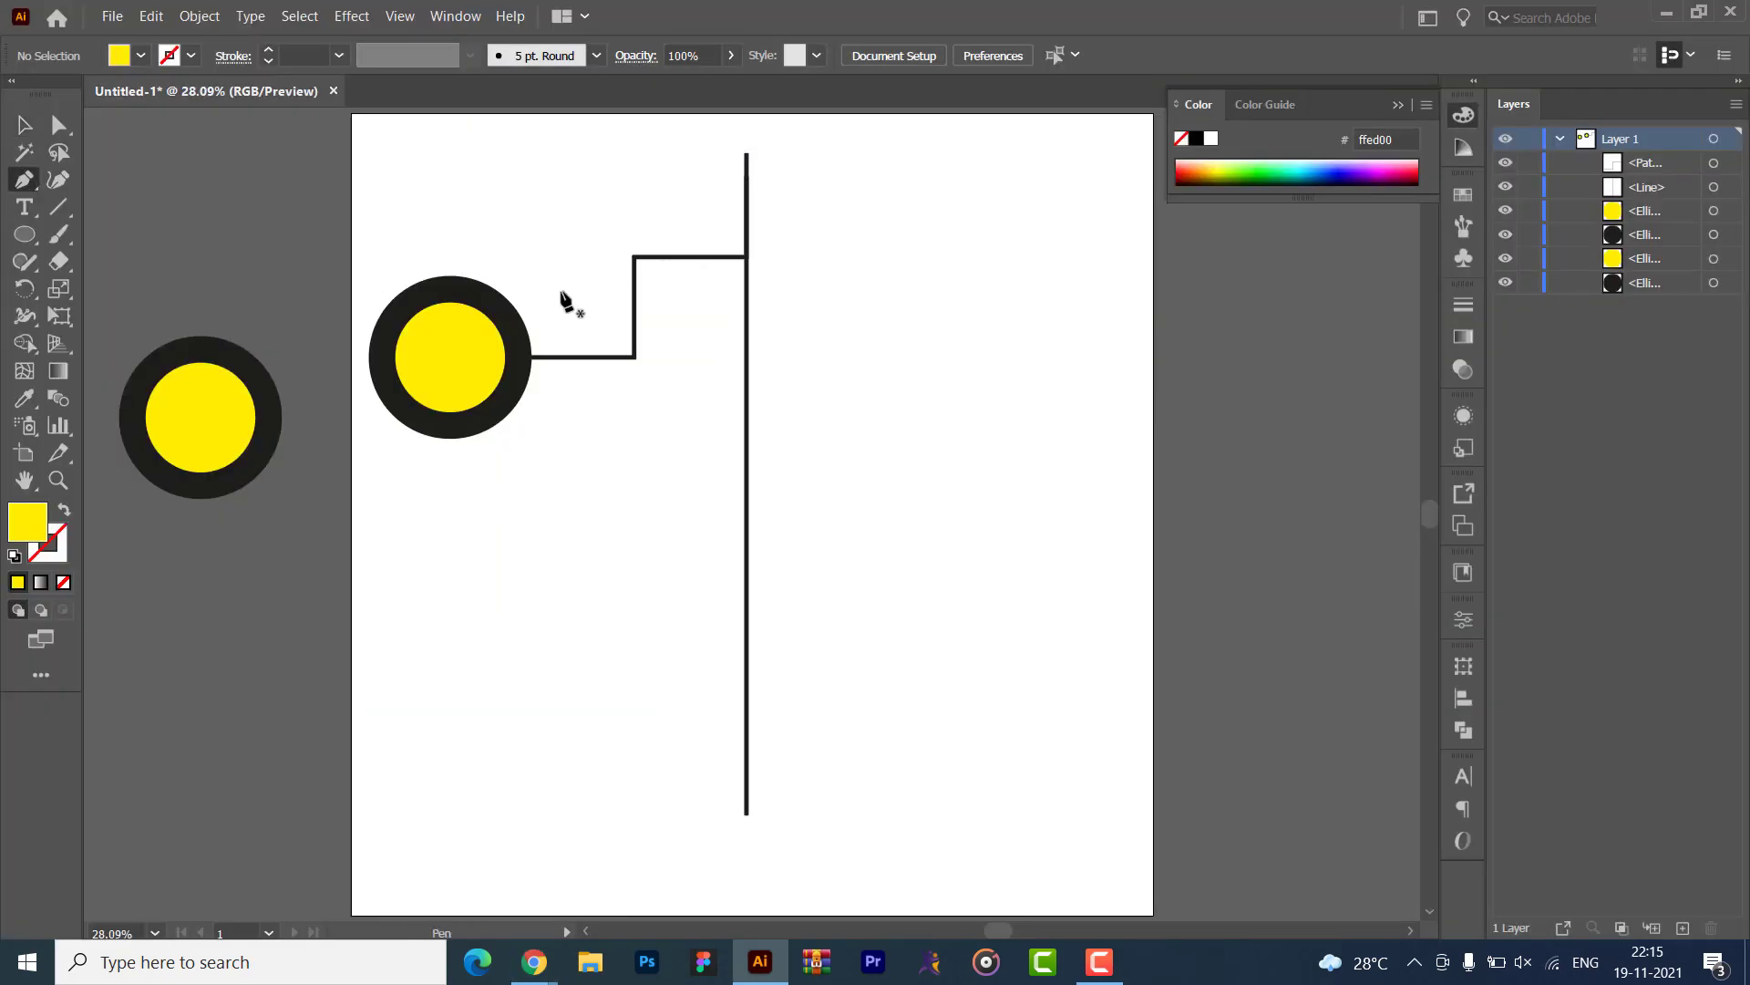
left_click(800, 266)
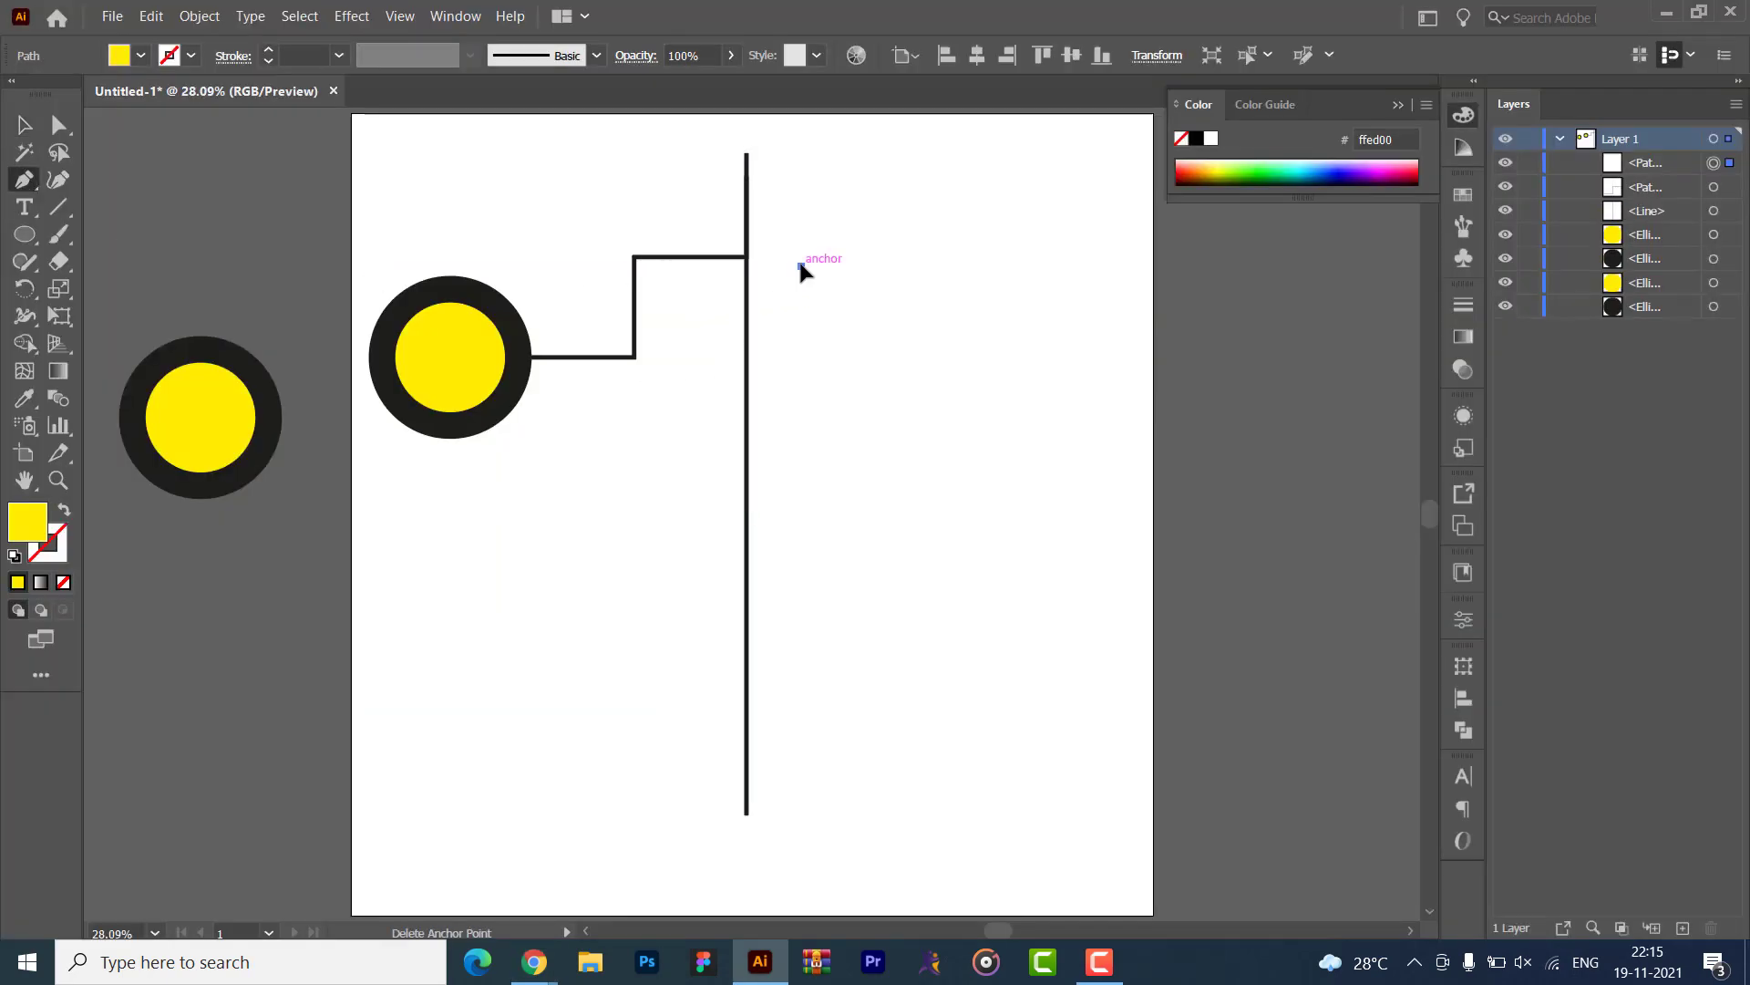
left_click(802, 381)
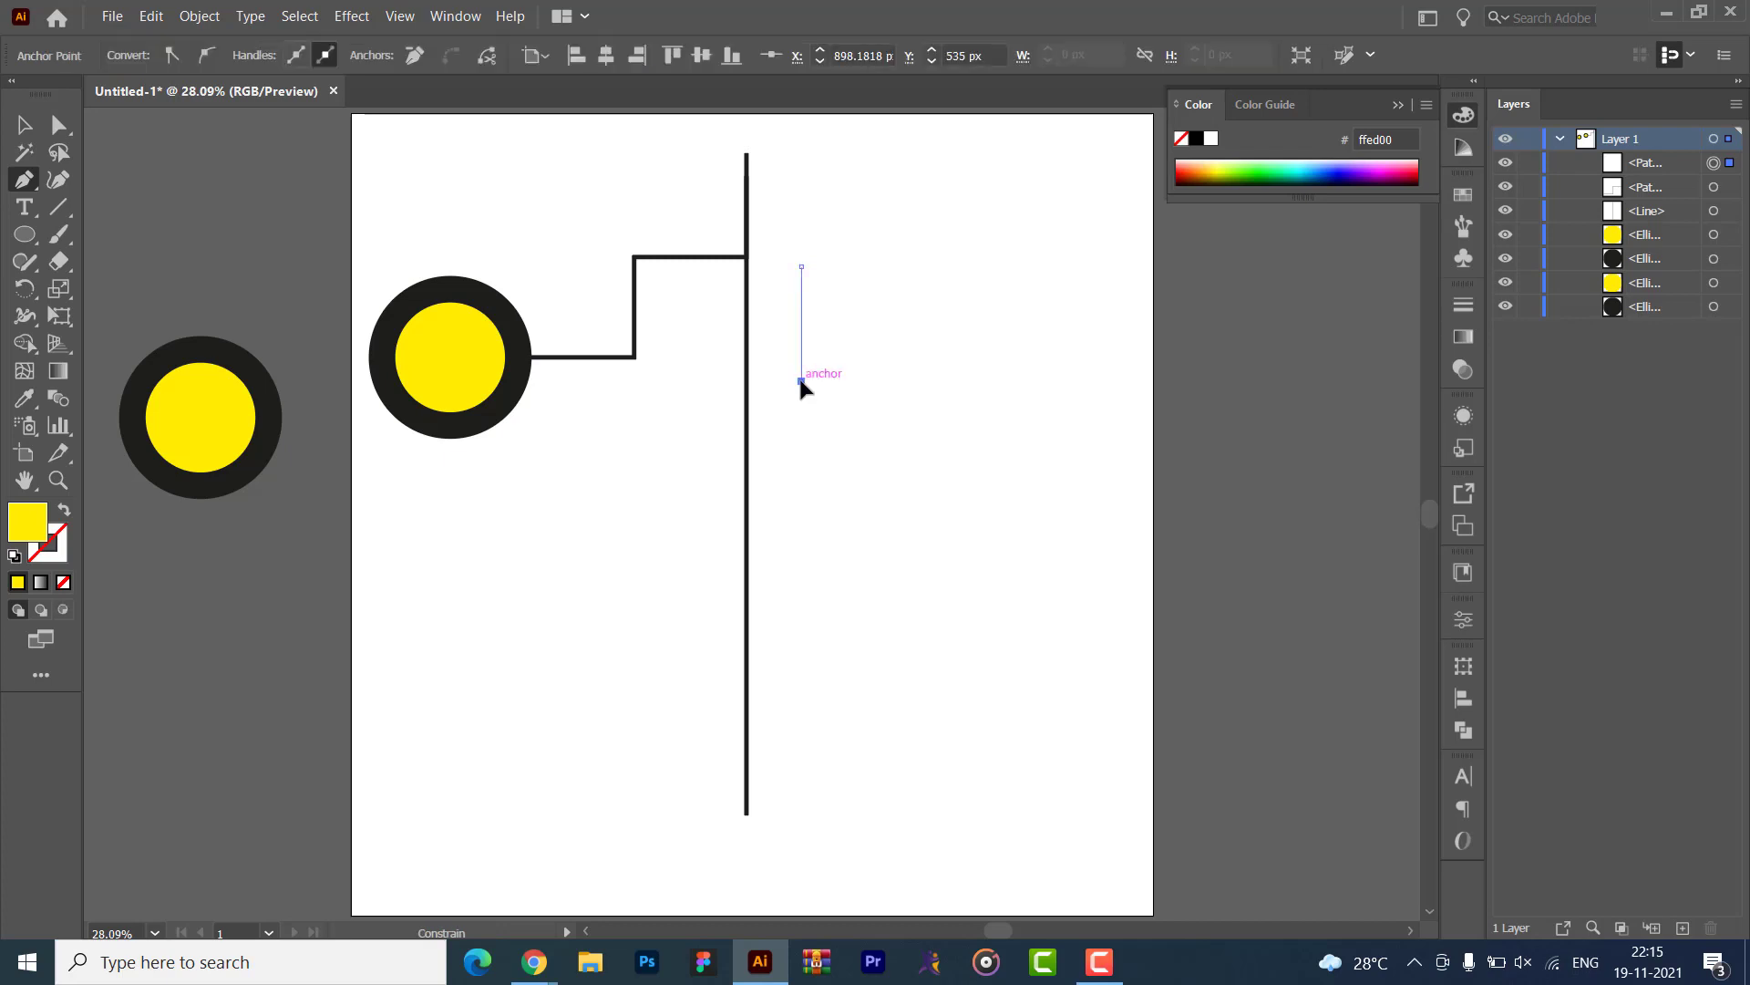
left_click(905, 381)
key("alt+Tab")
key("alt+Tab")
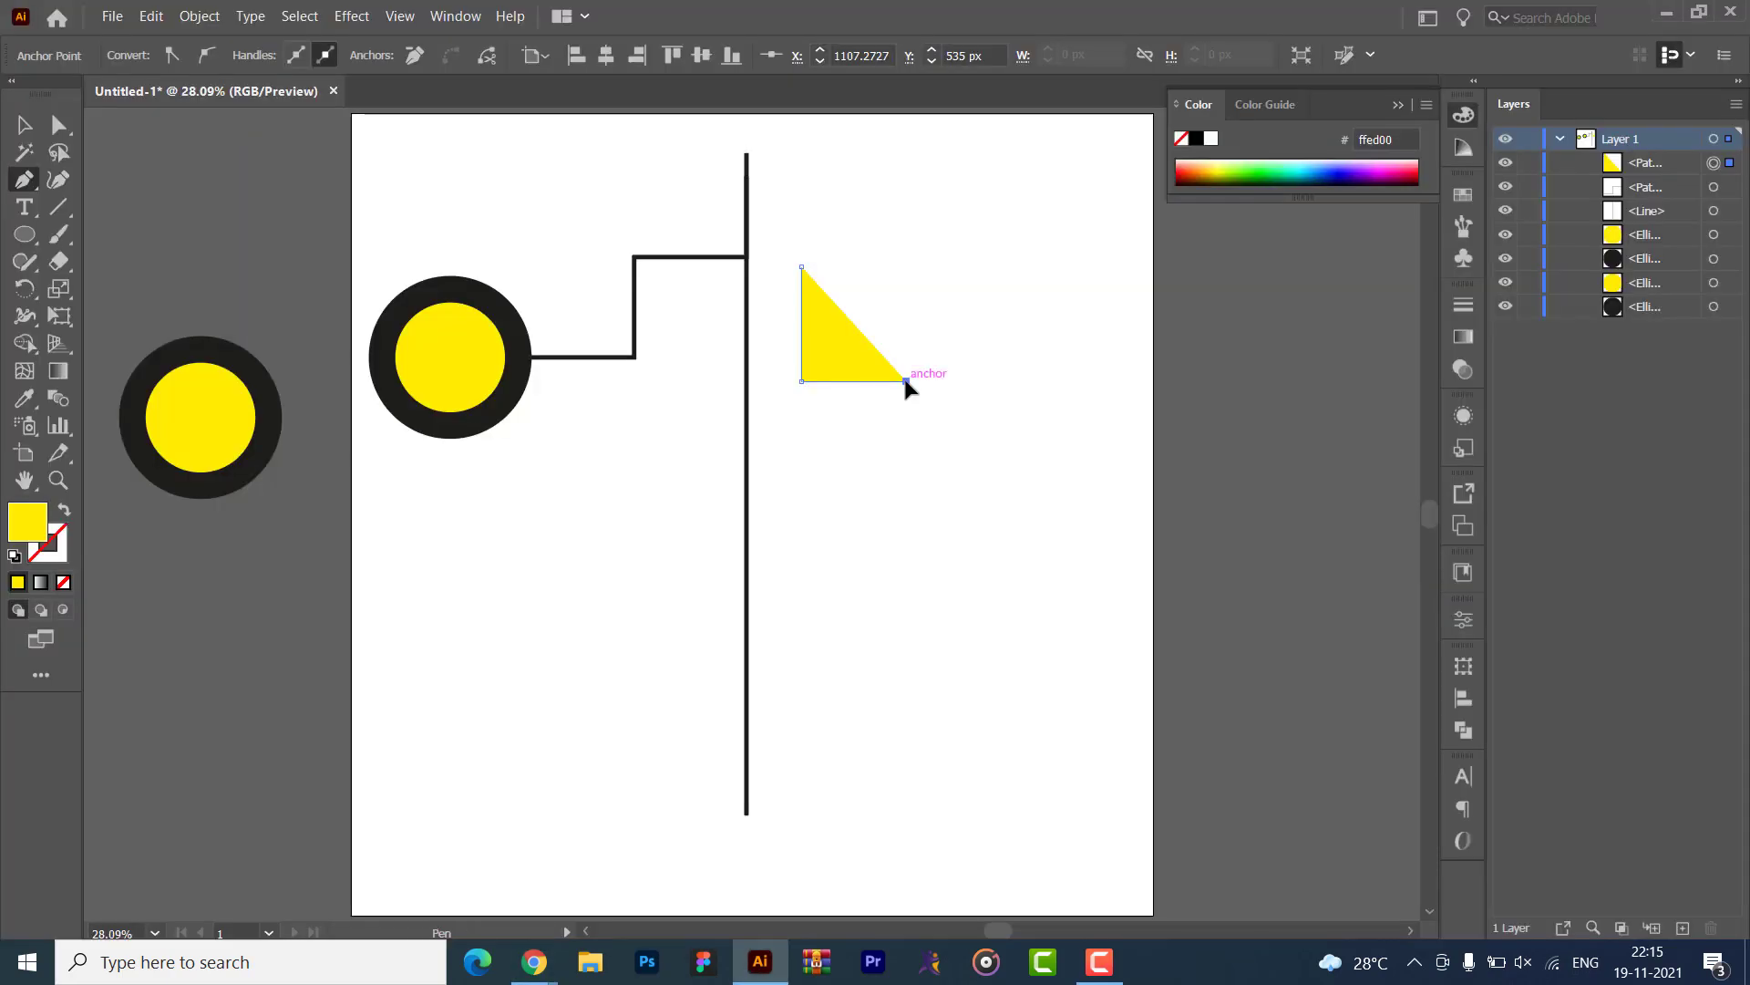
left_click(905, 296)
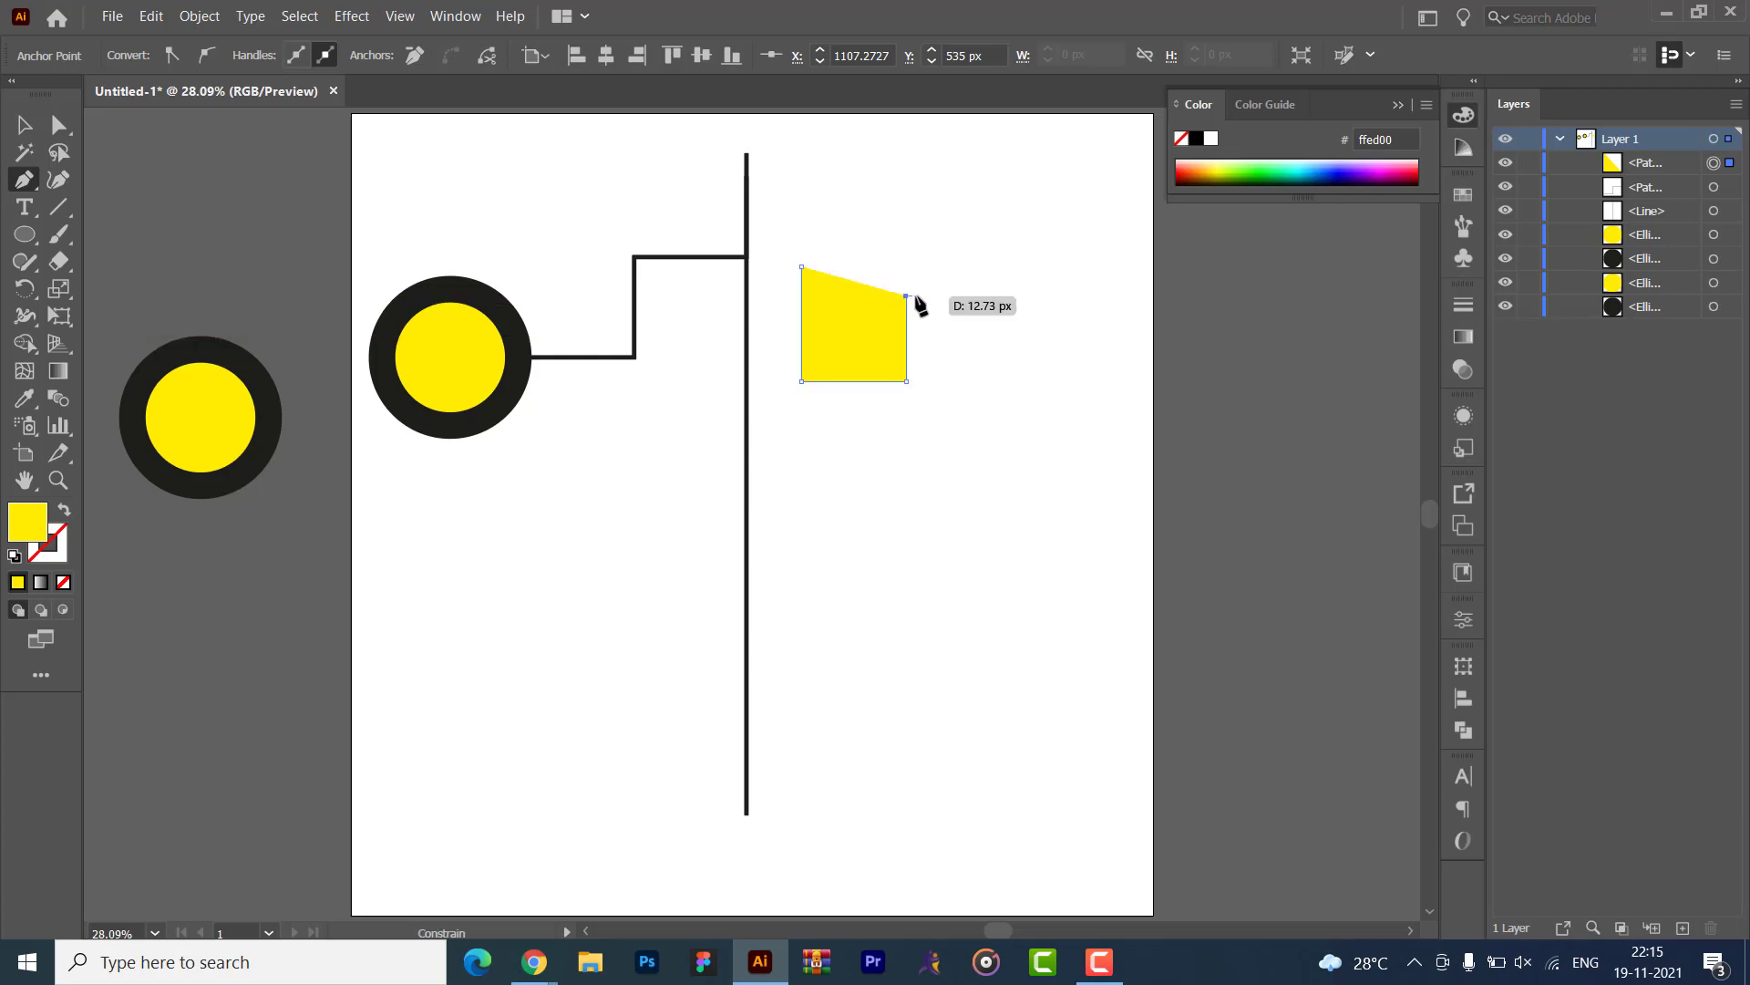
left_click(990, 296)
left_click(990, 416)
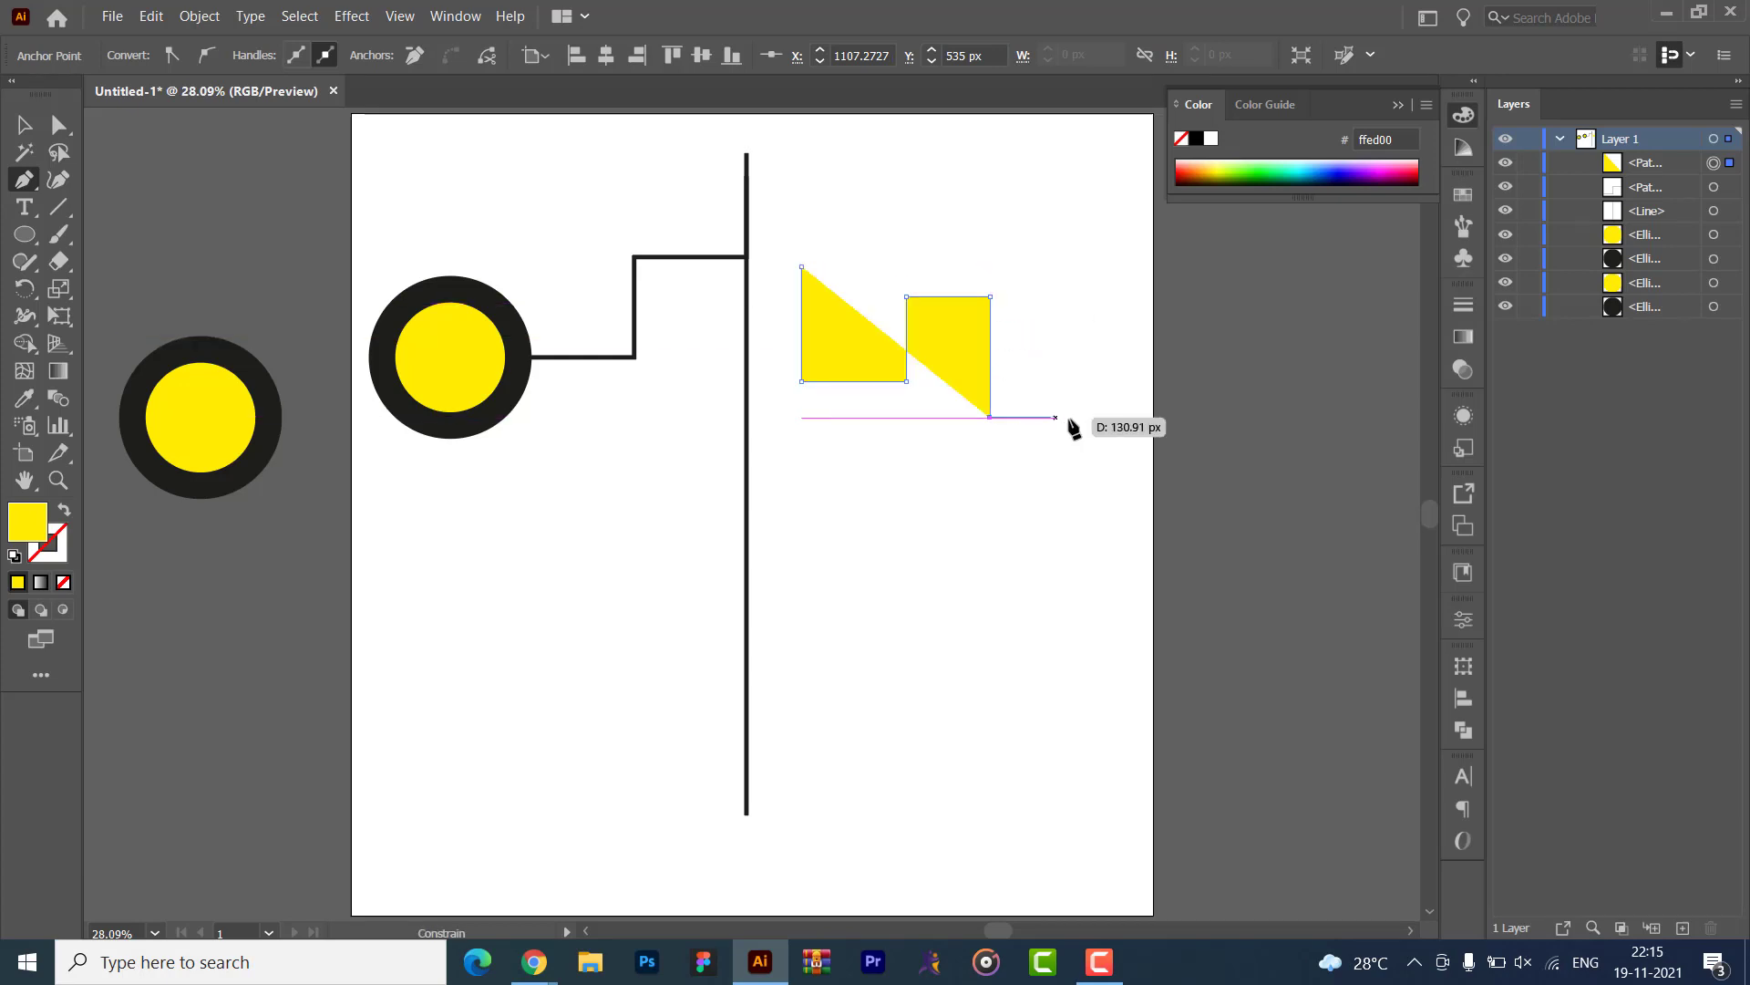
left_click(1097, 418)
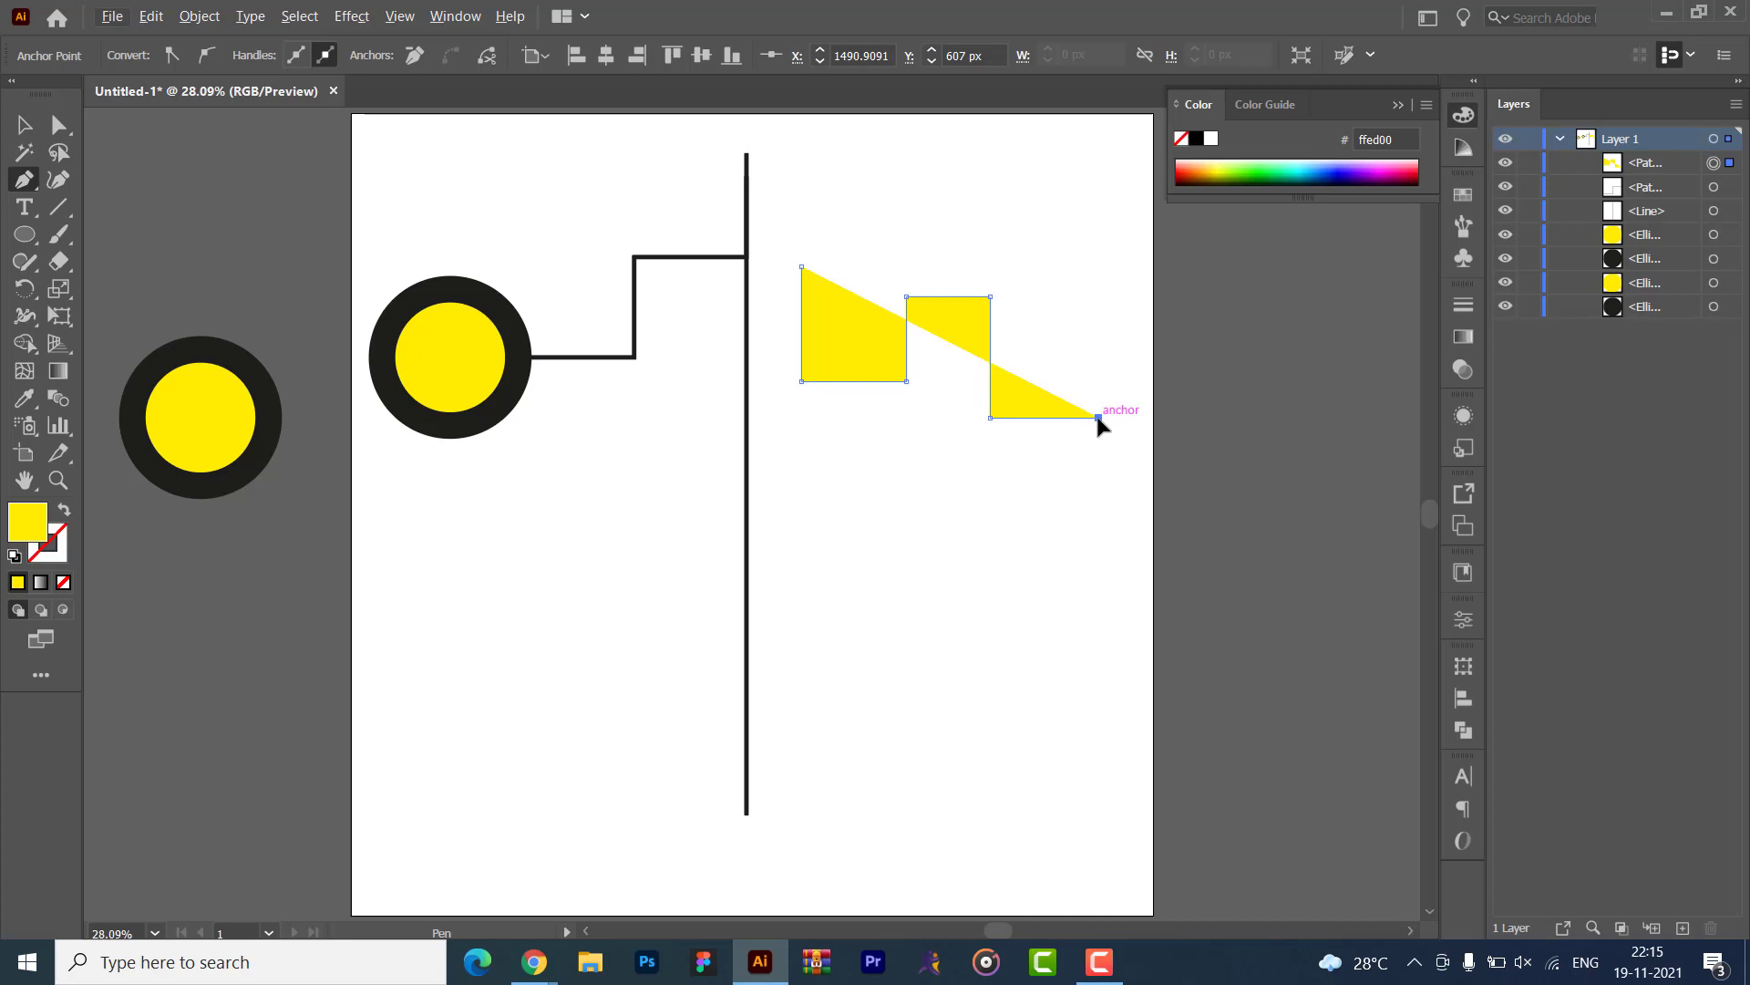
key("v")
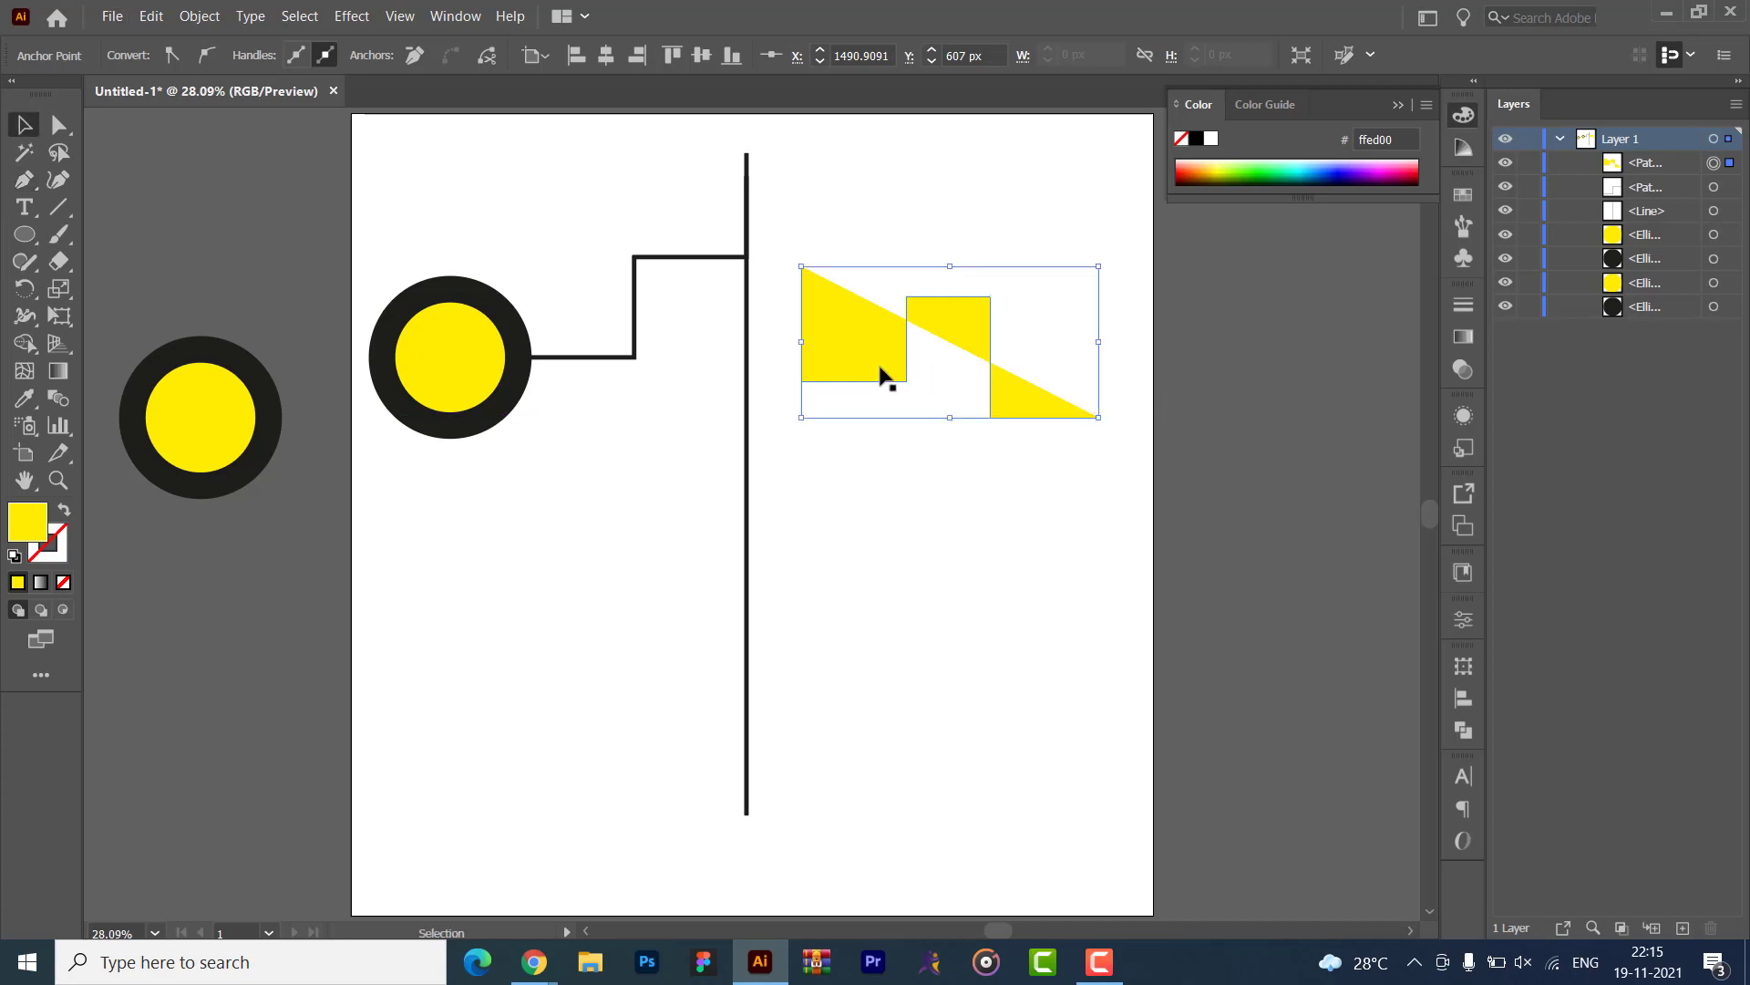
key("alt+Tab")
key("alt+Tab")
- Give the new right-hand path a black 000000 stroke and no fill
left_click(58, 555)
left_click(17, 582)
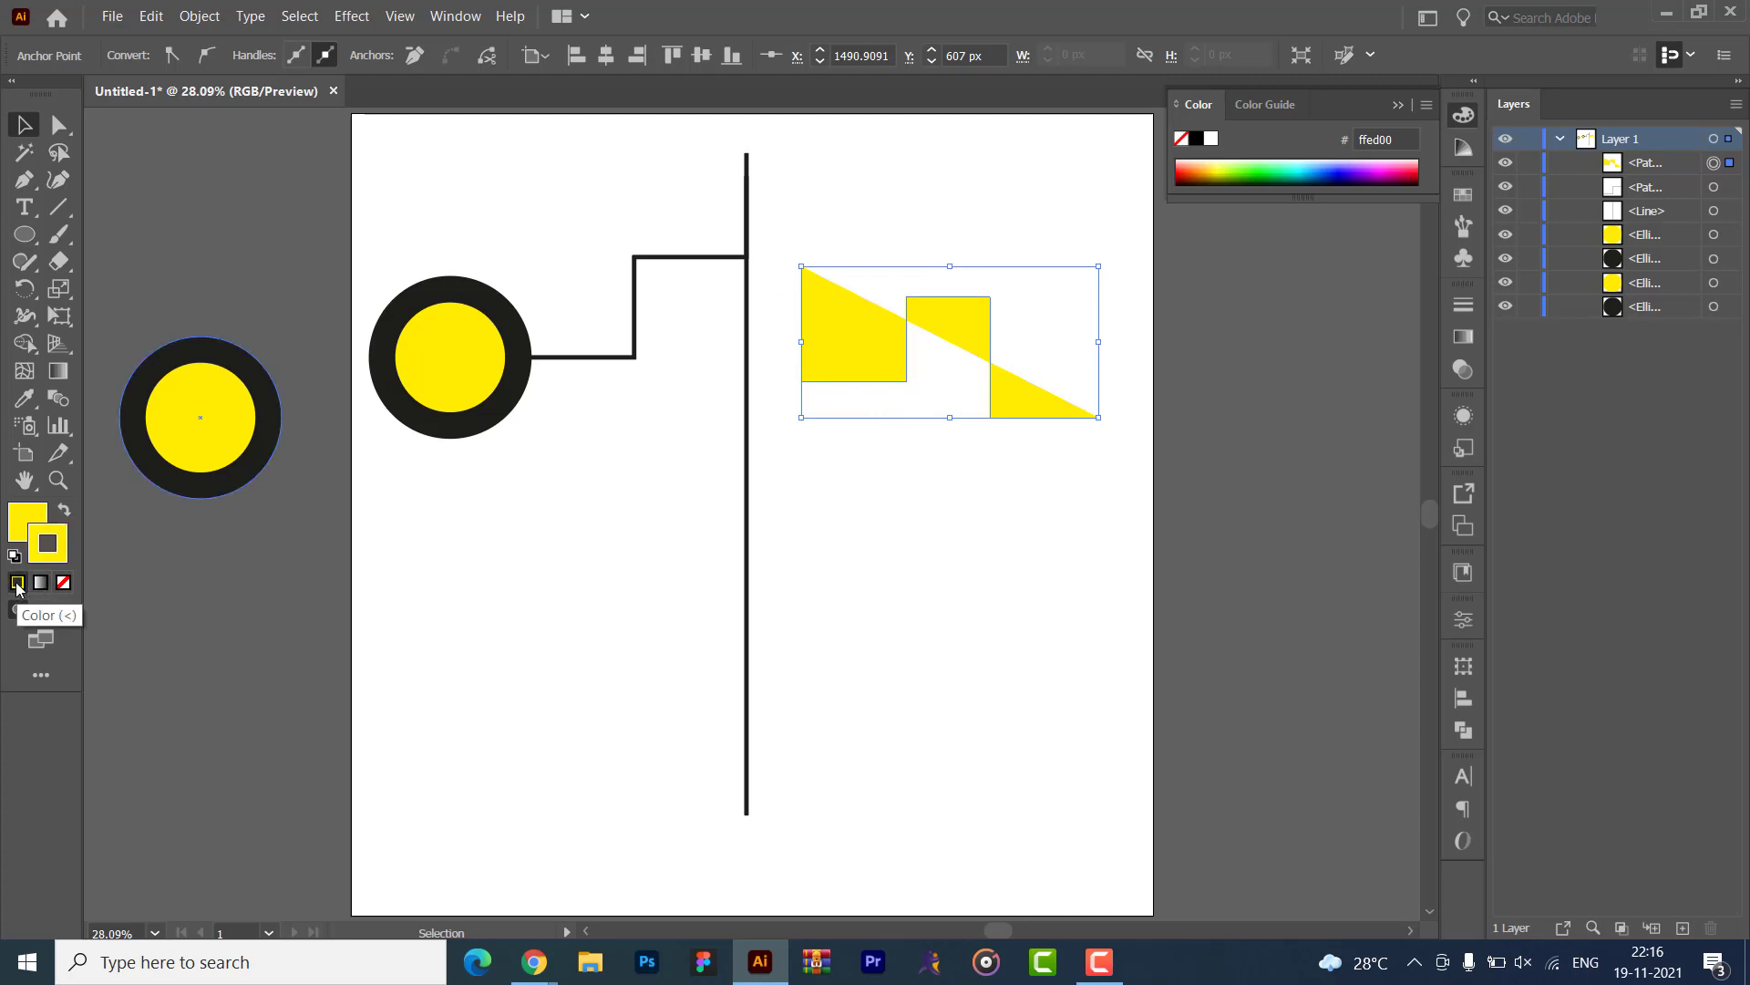
double_click(41, 558)
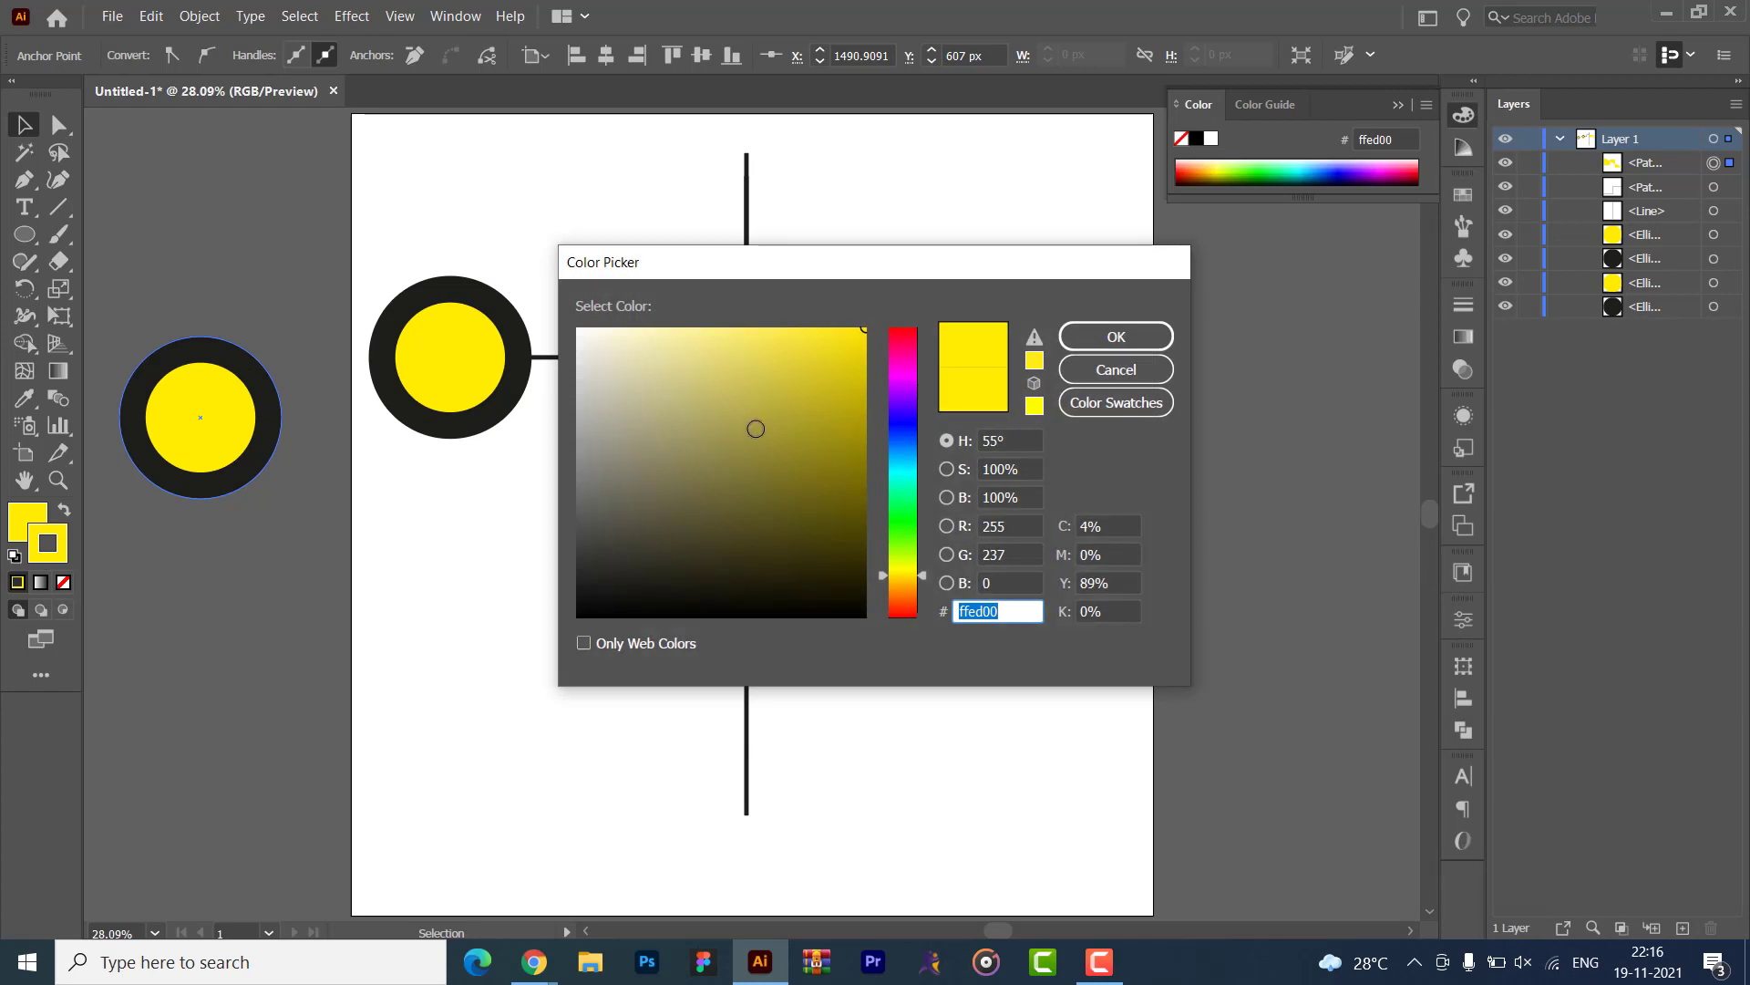
left_click_drag(754, 426, 569, 635)
left_click(1113, 344)
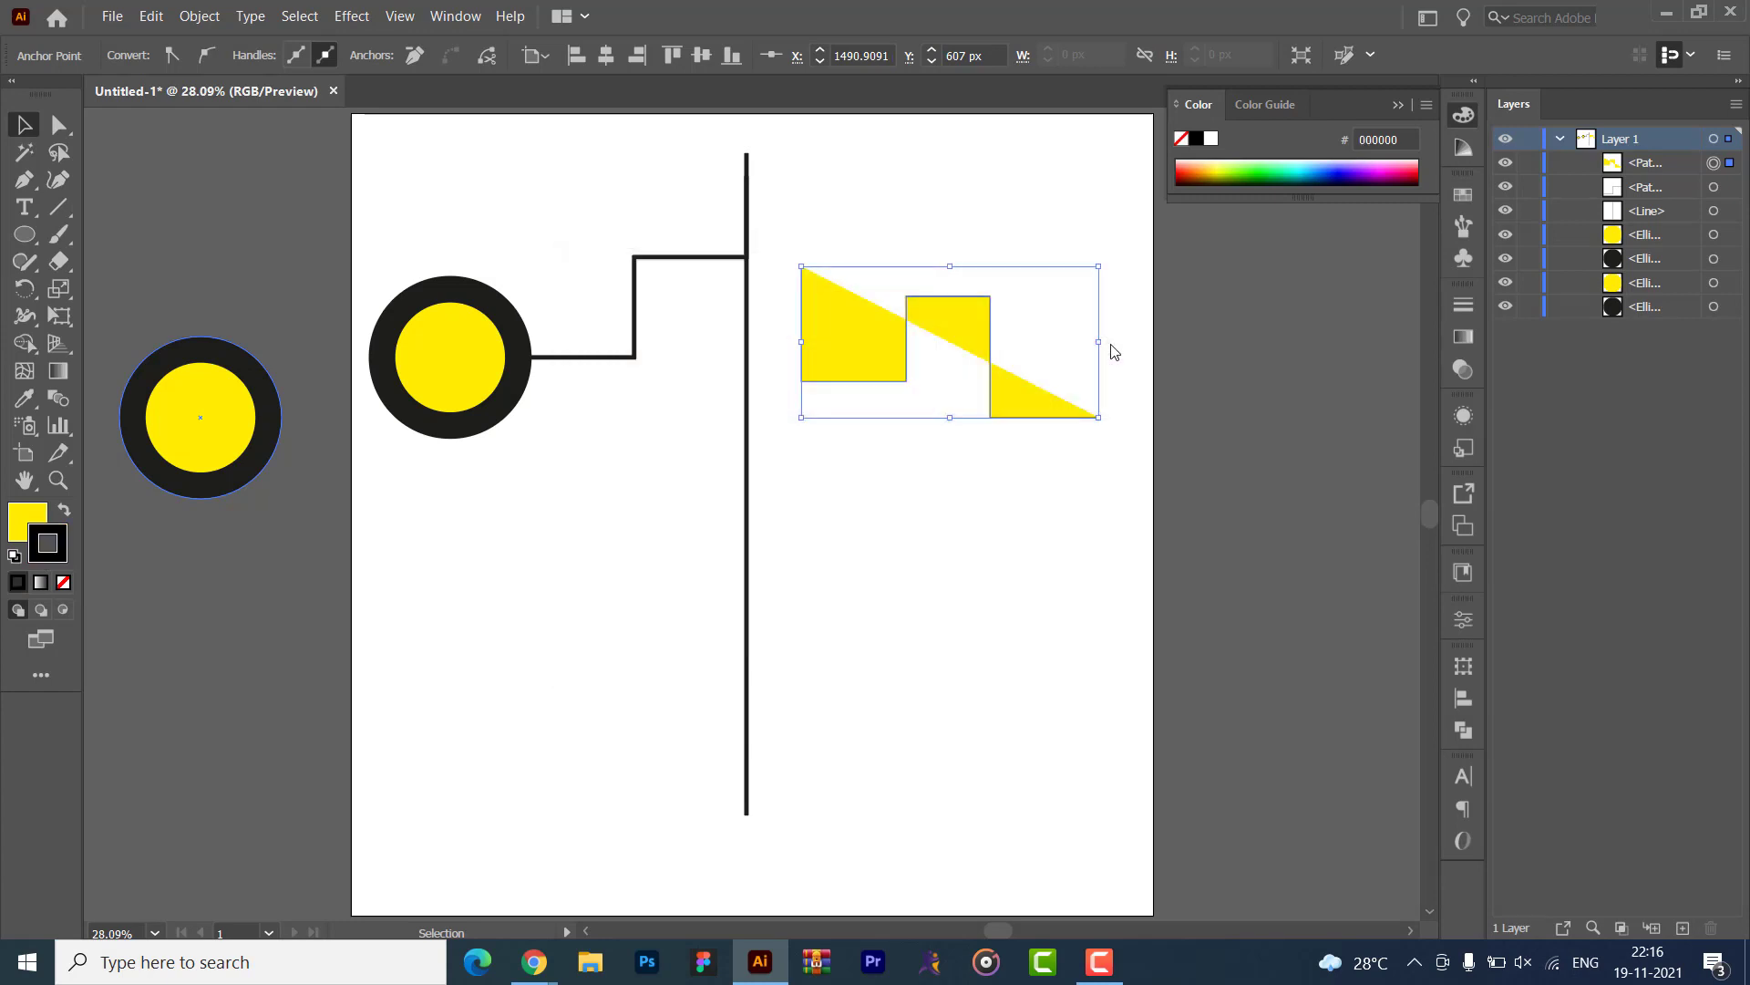
left_click(19, 522)
left_click(63, 584)
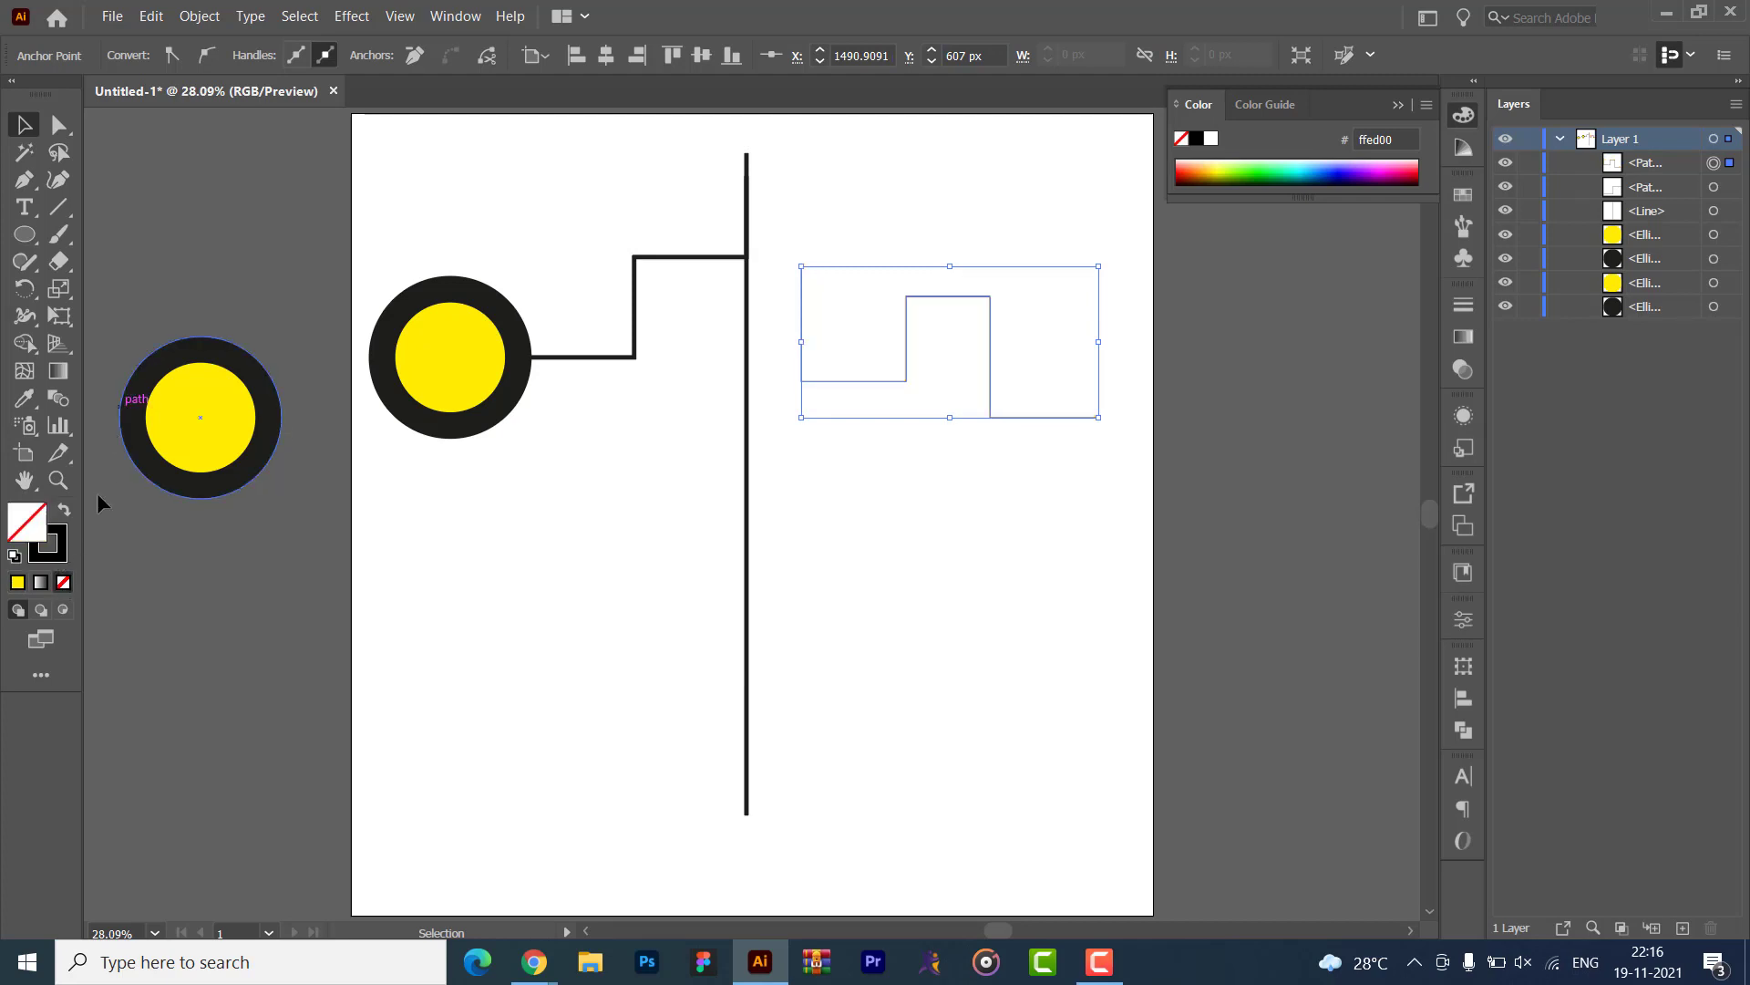
- Set the right-hand connector's stroke weight to 8 pt and select the left connector to compare their strokes
left_click(906, 332)
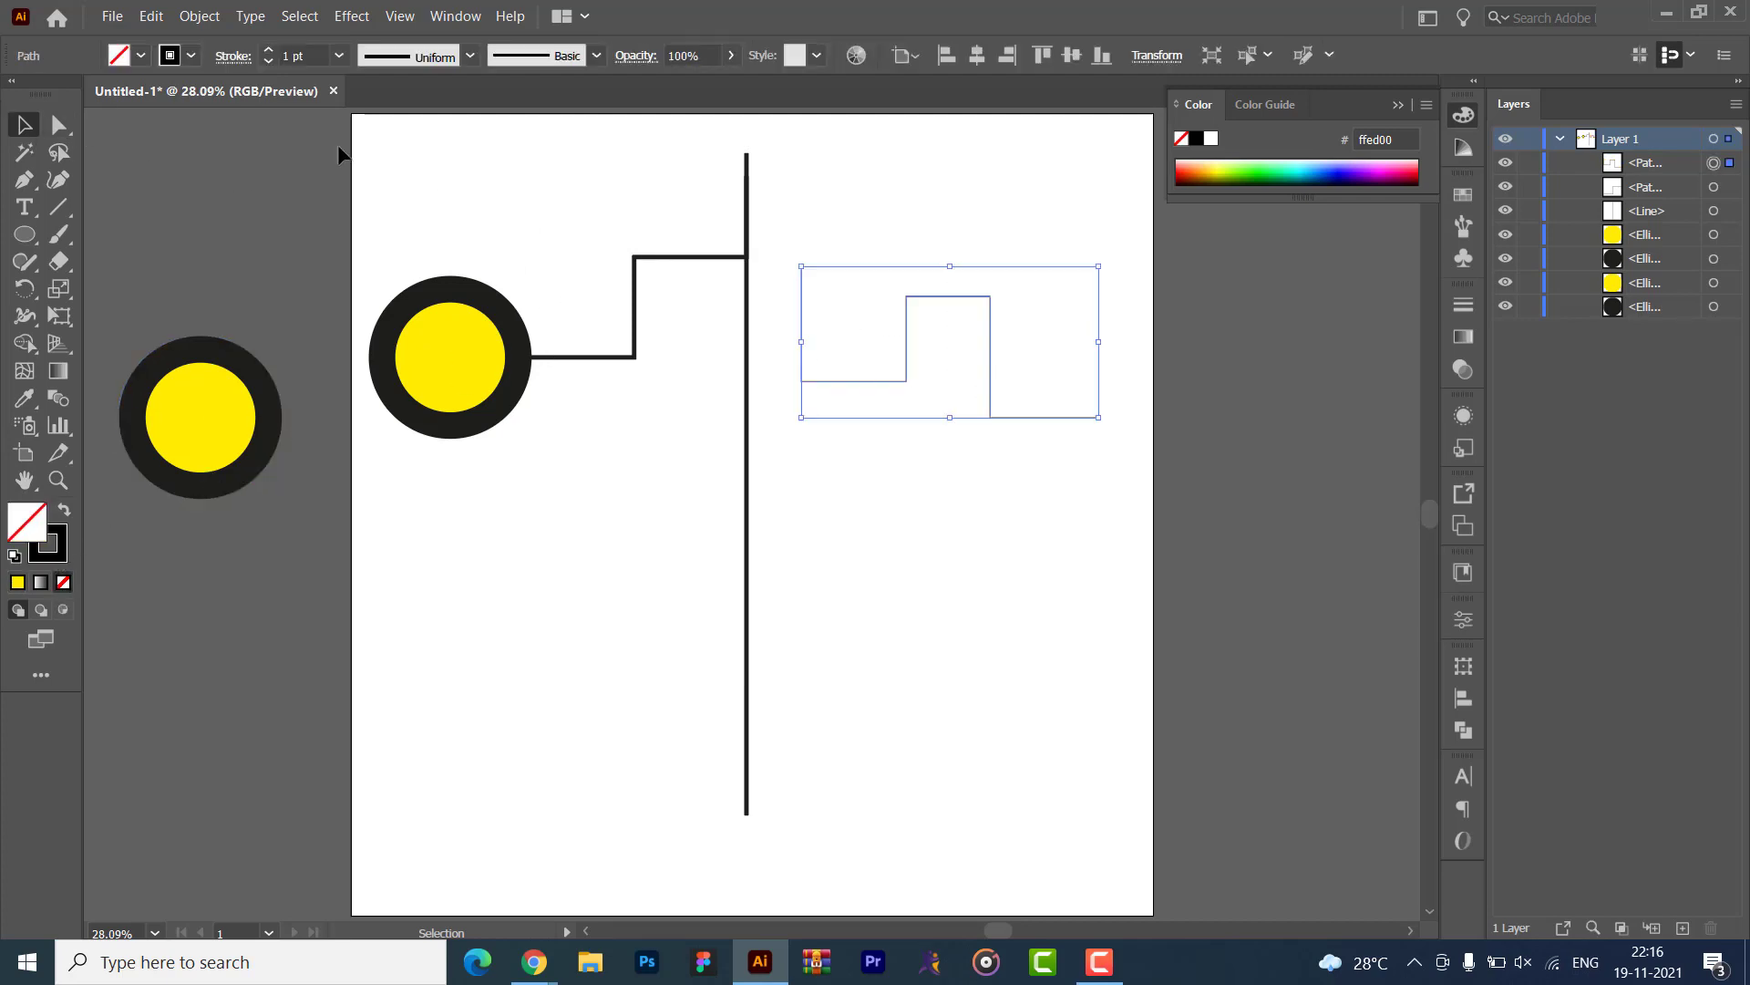
left_click(292, 49)
type("8")
key("Return")
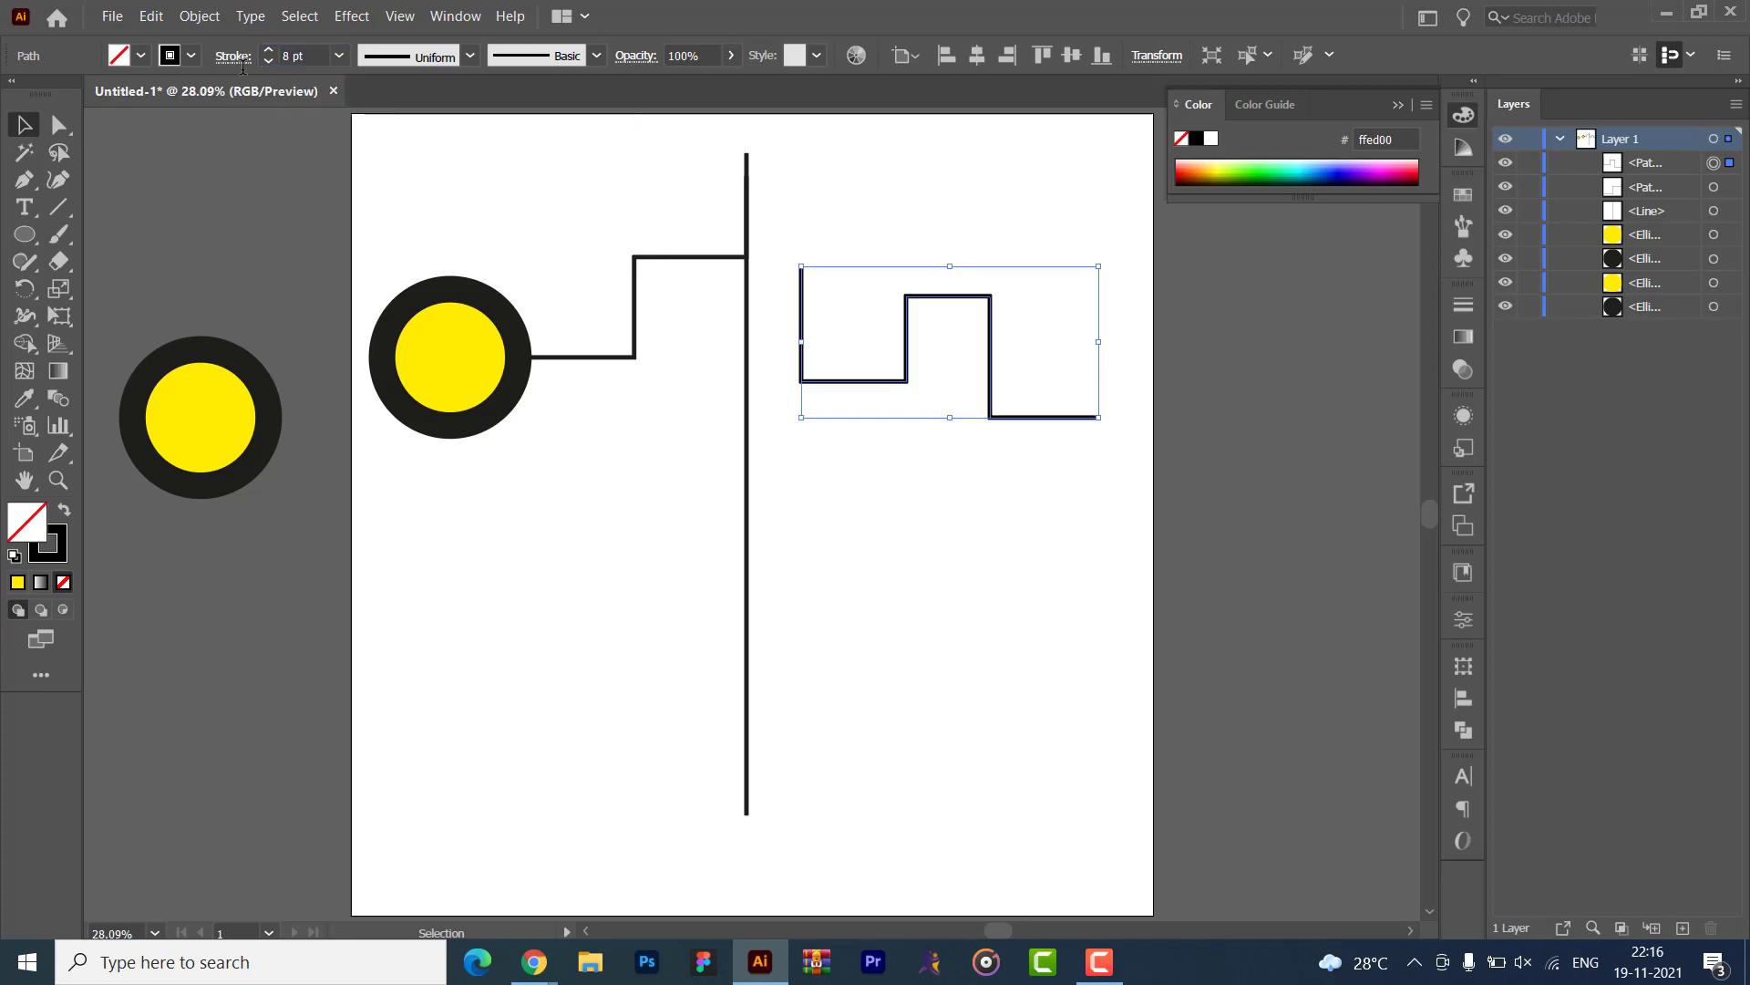
left_click(635, 248)
left_click(636, 290)
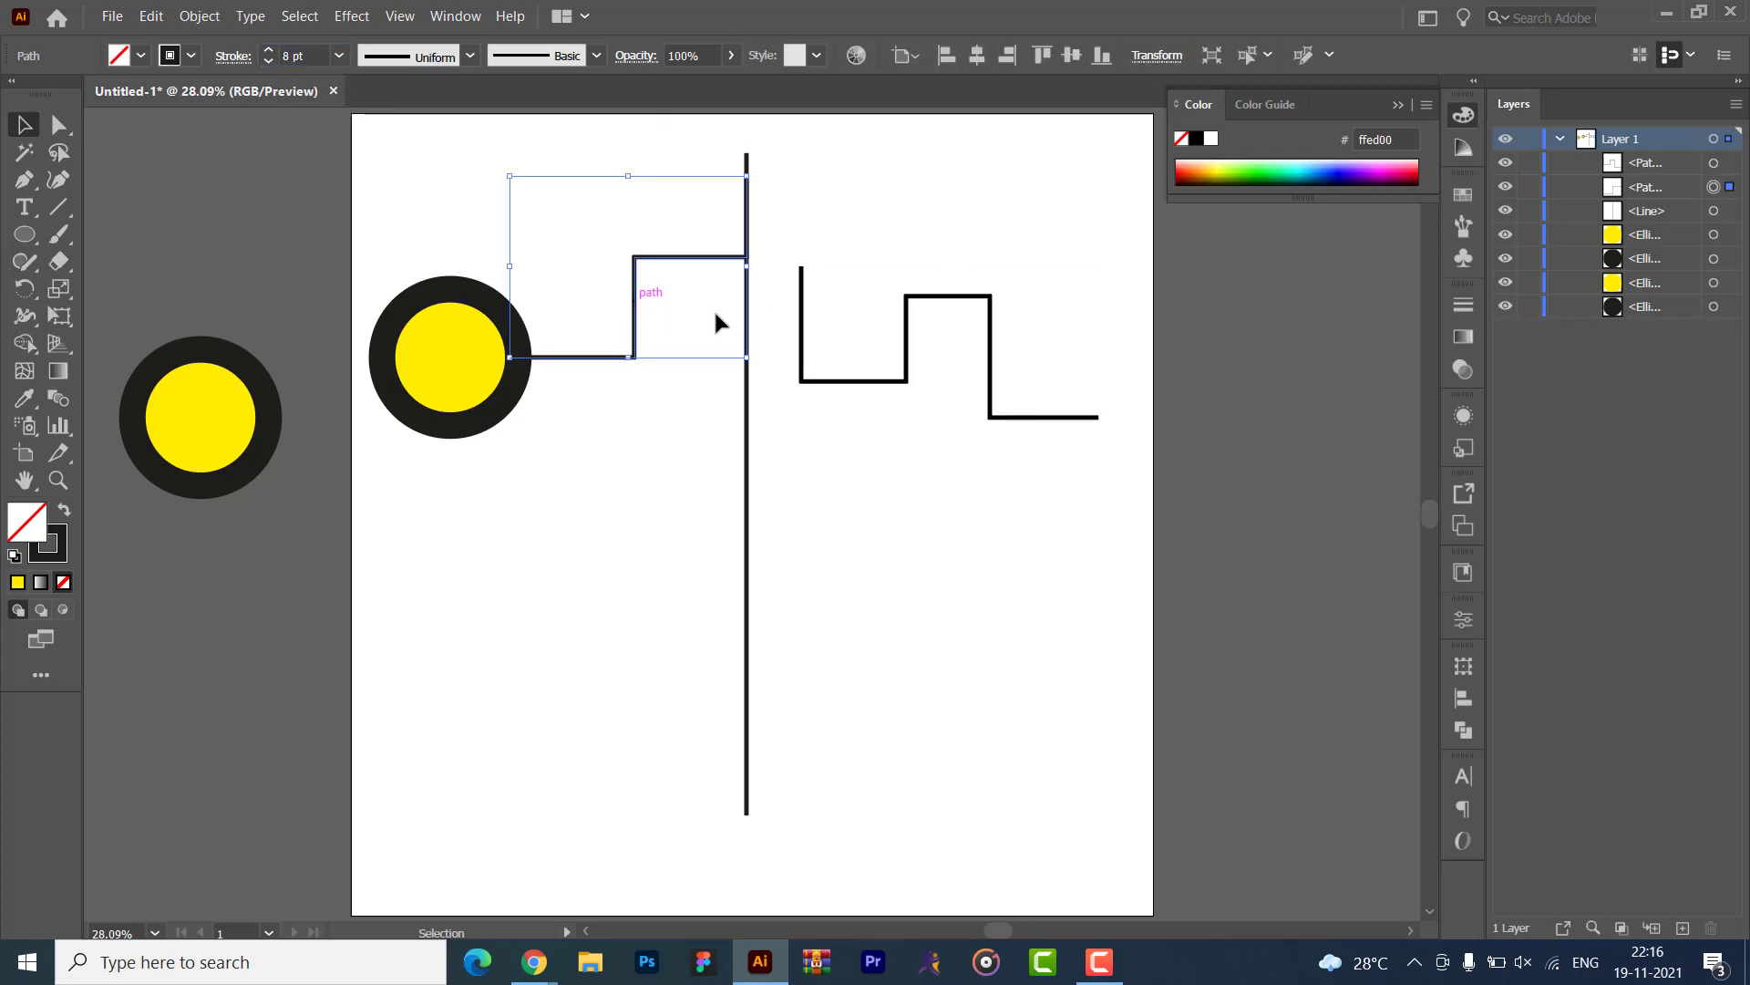
- Move the right-hand connector left until its starting segment lies on the vertical line, and deselect it
left_click(857, 381)
left_click_drag(878, 384, 822, 392)
left_click(998, 558)
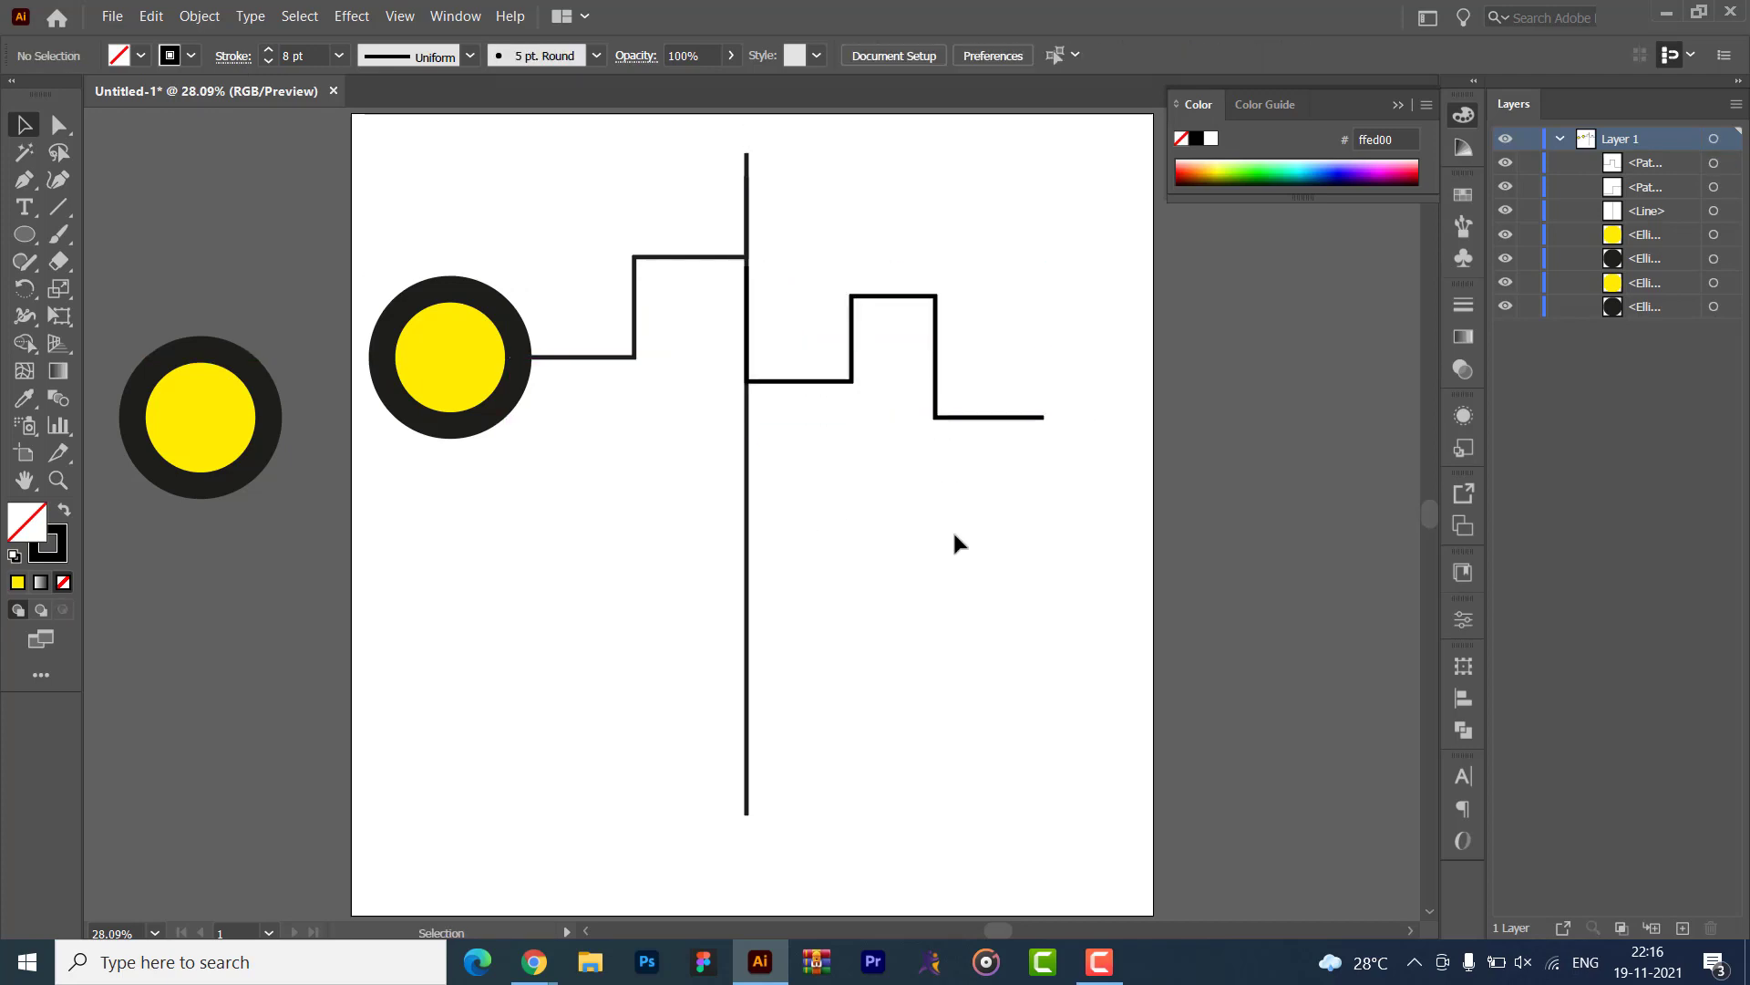
- Consult the infographic in Chrome and, in Illustrator, draw a larger stair-step connector below the left circle with the Pen tool, starting about 300 px down
key("alt+Tab")
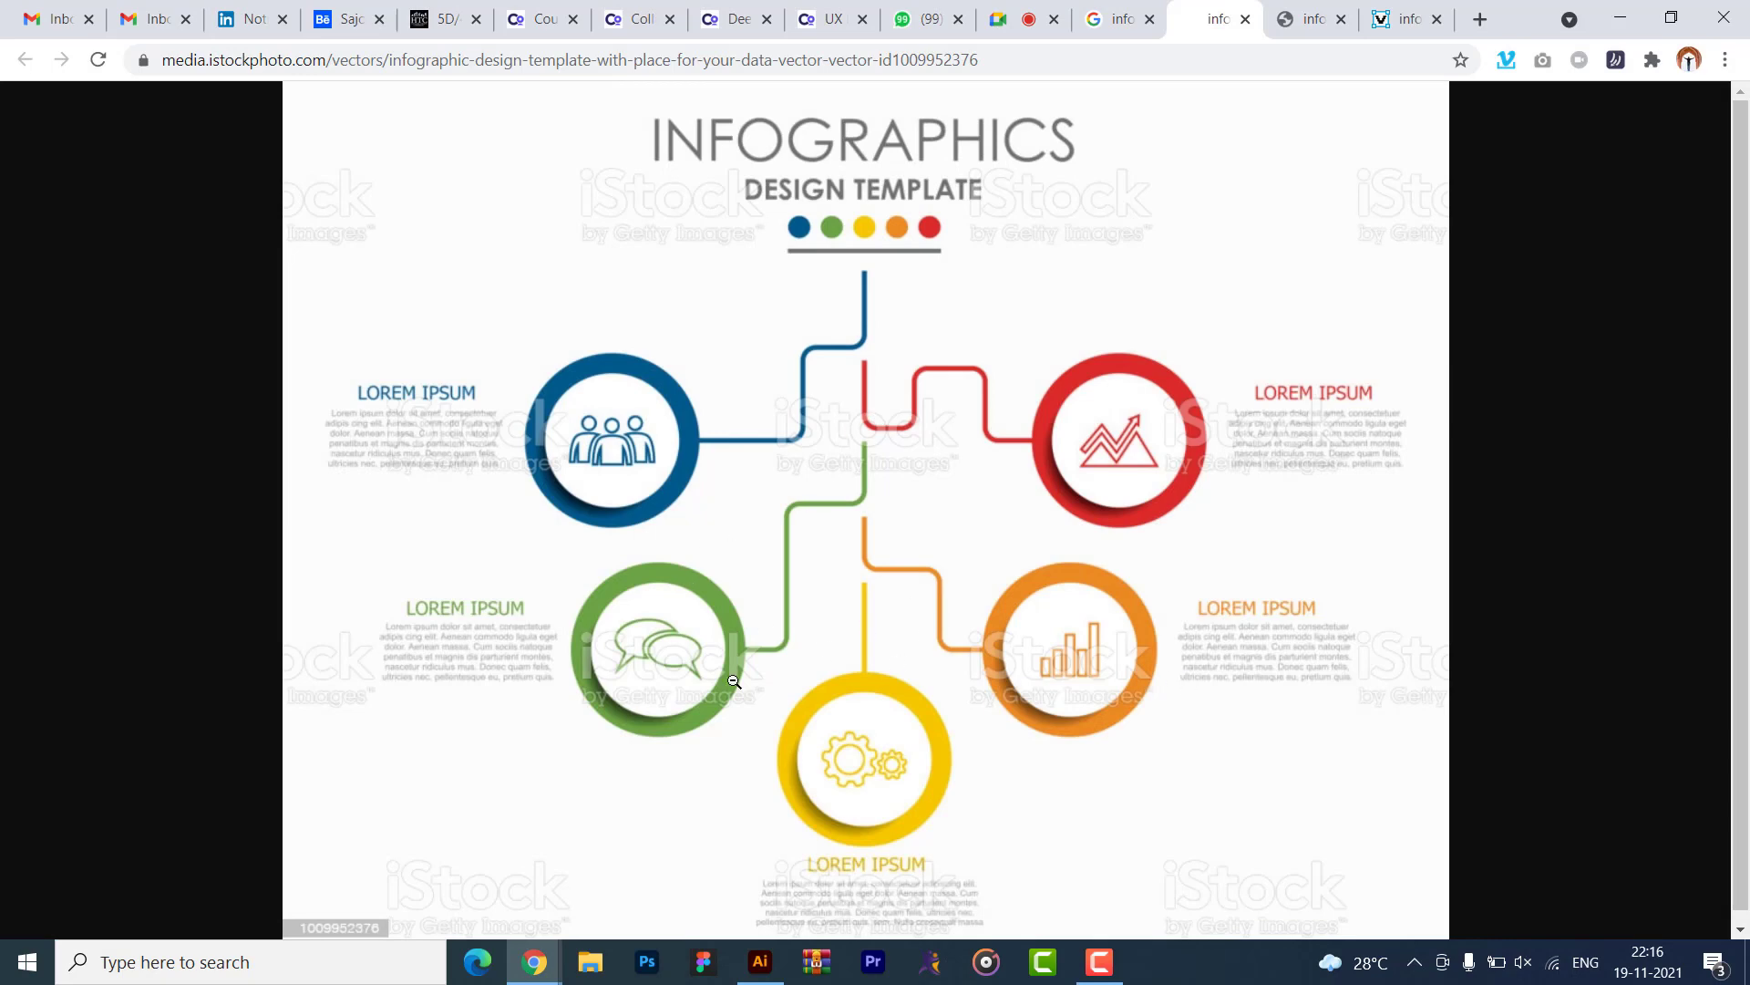
key("alt+Tab")
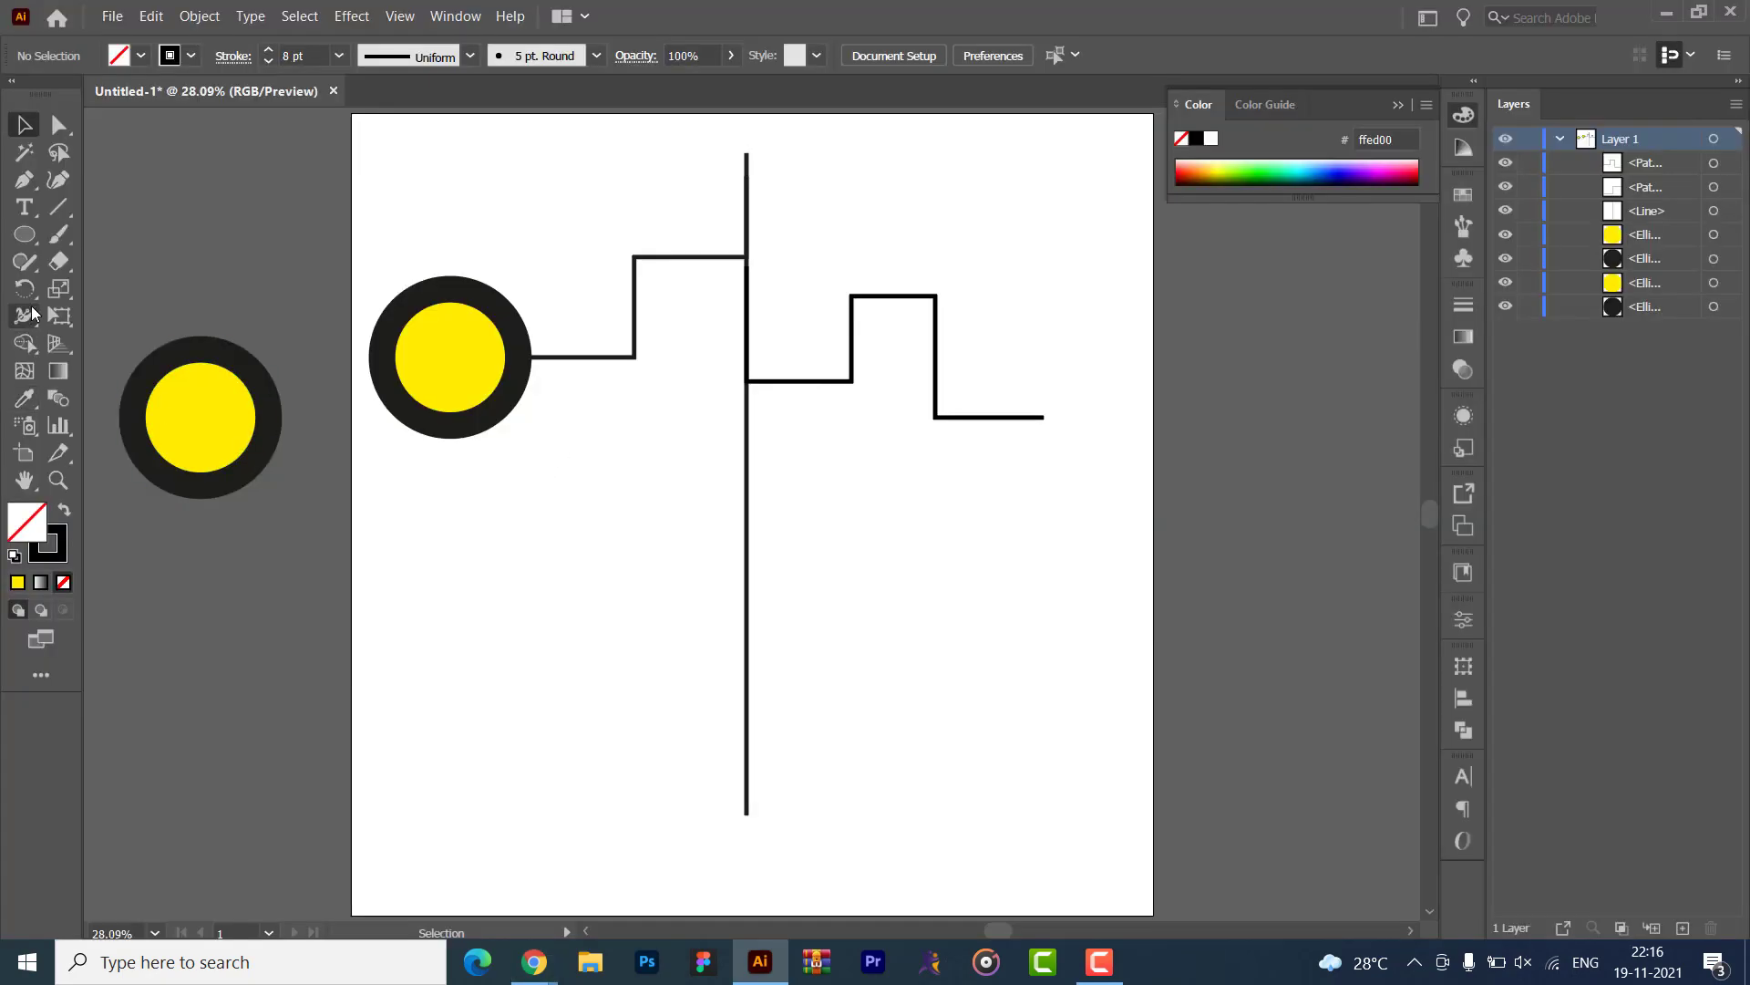
key("p")
left_click(647, 417)
left_click(646, 569)
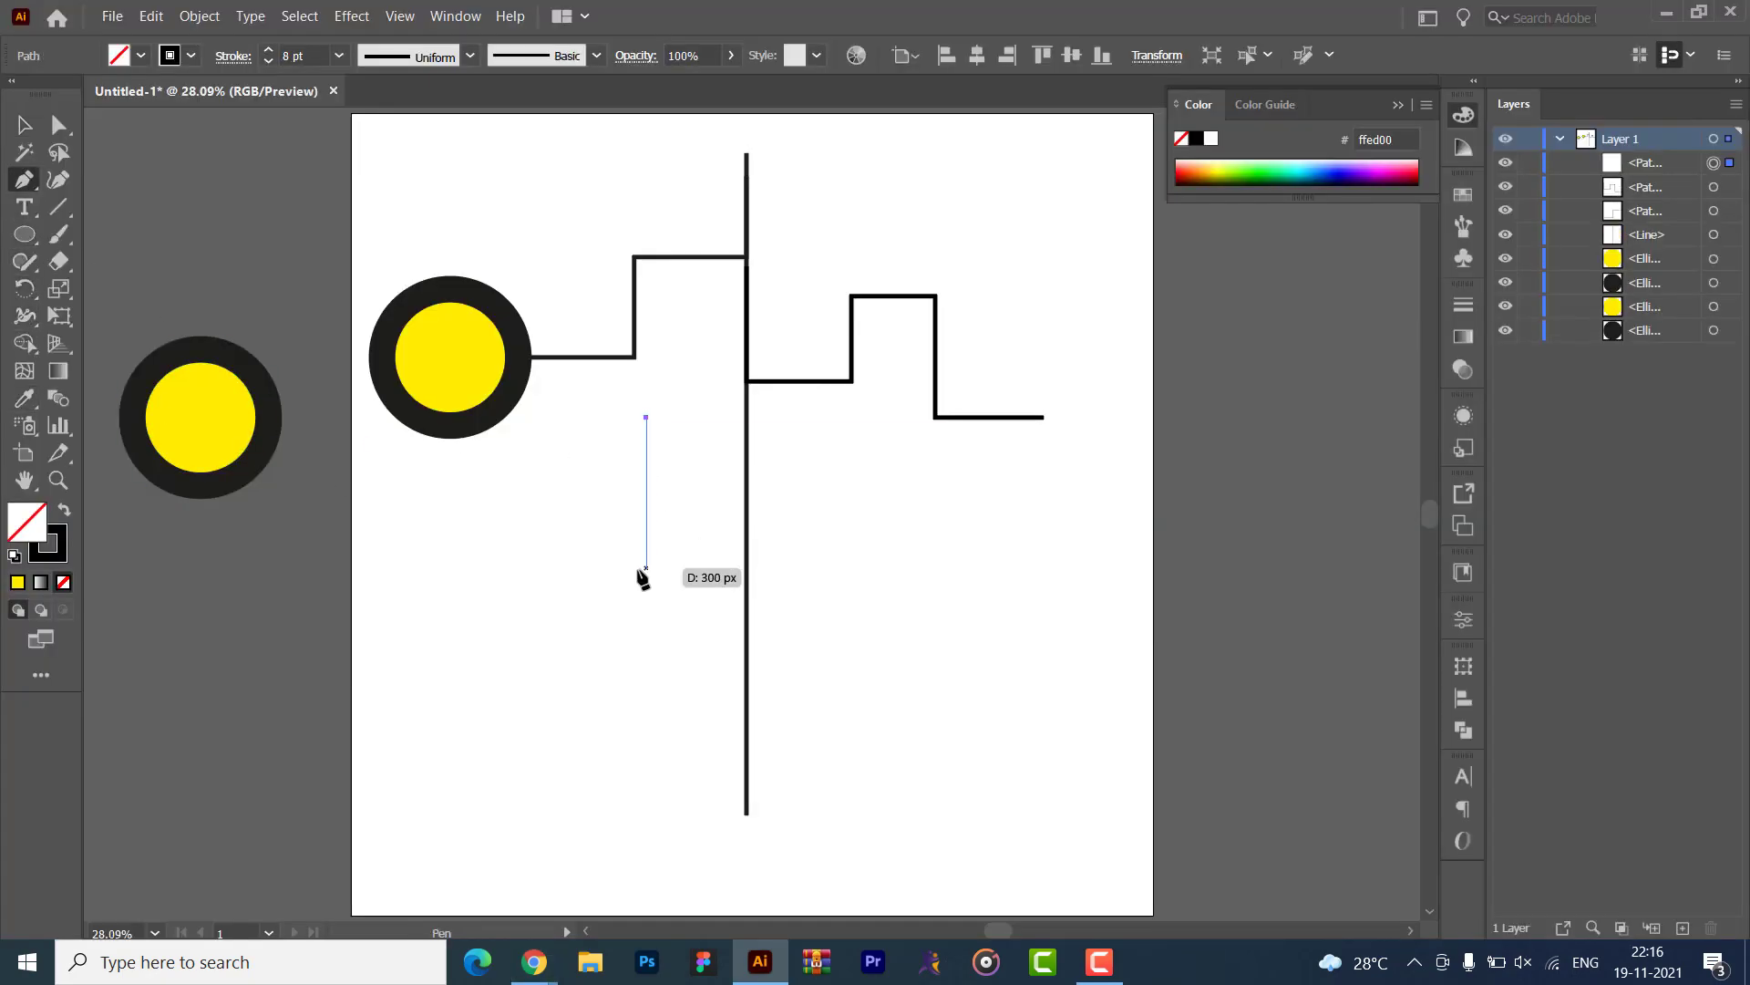
left_click(515, 568)
left_click(515, 734)
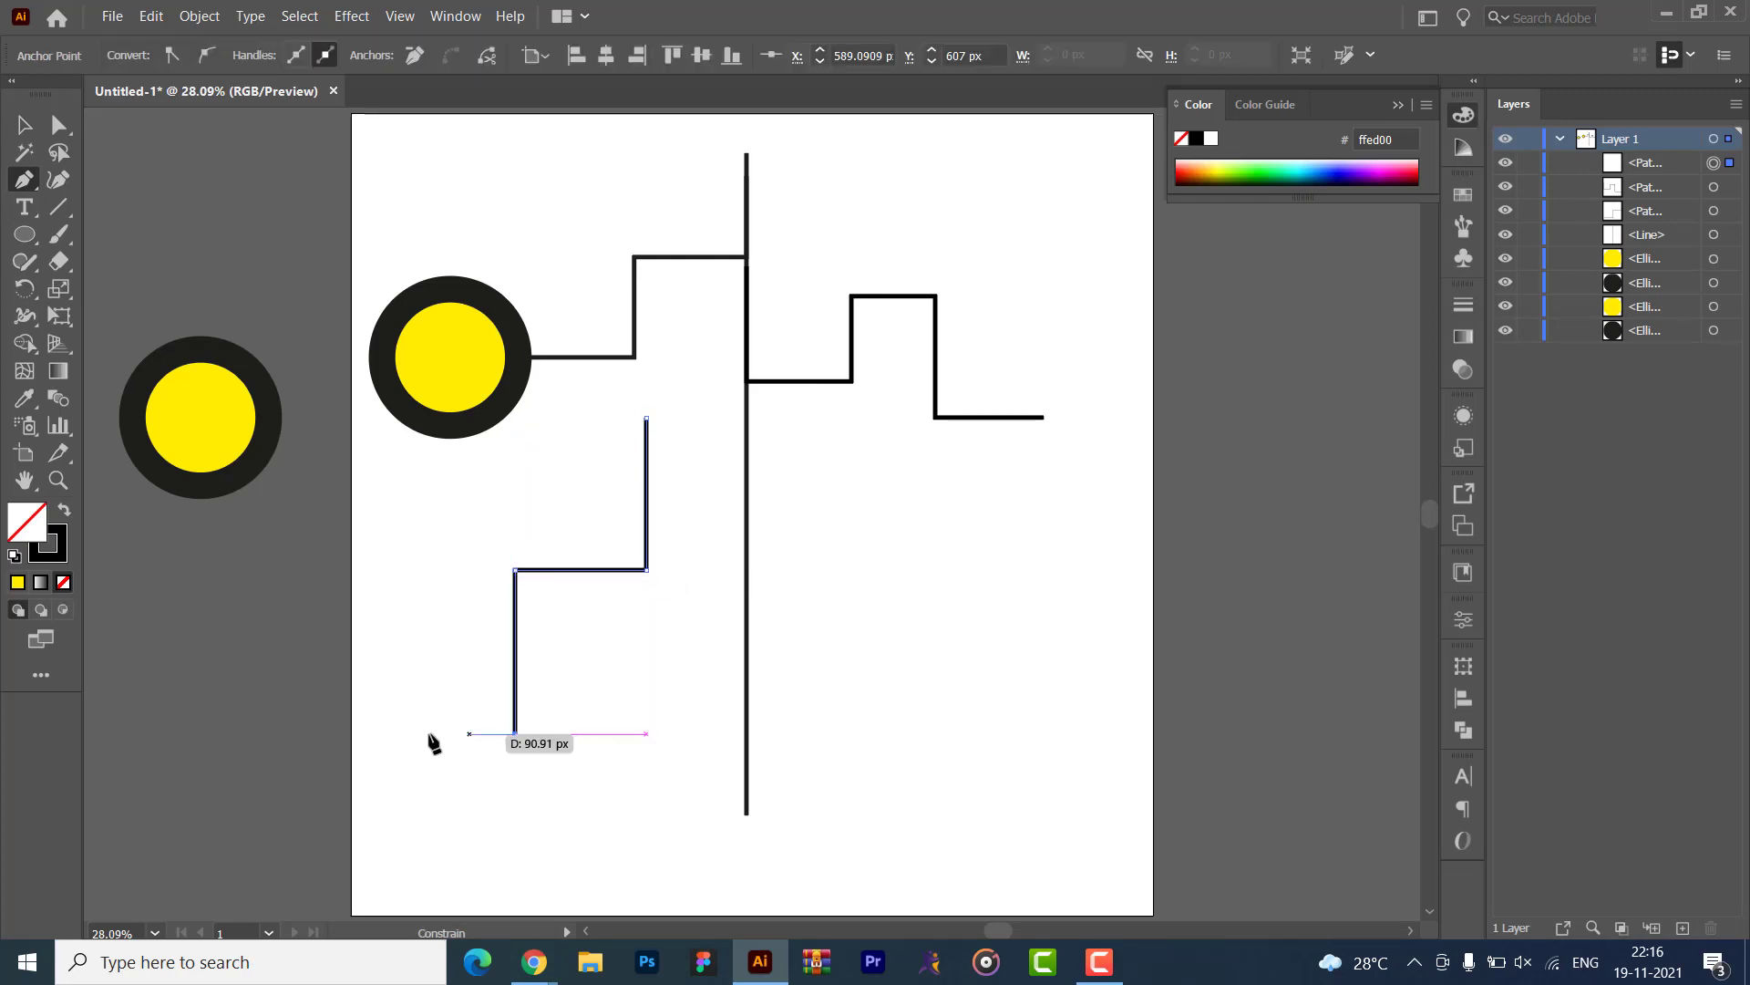
left_click(375, 734)
key("alt+Tab")
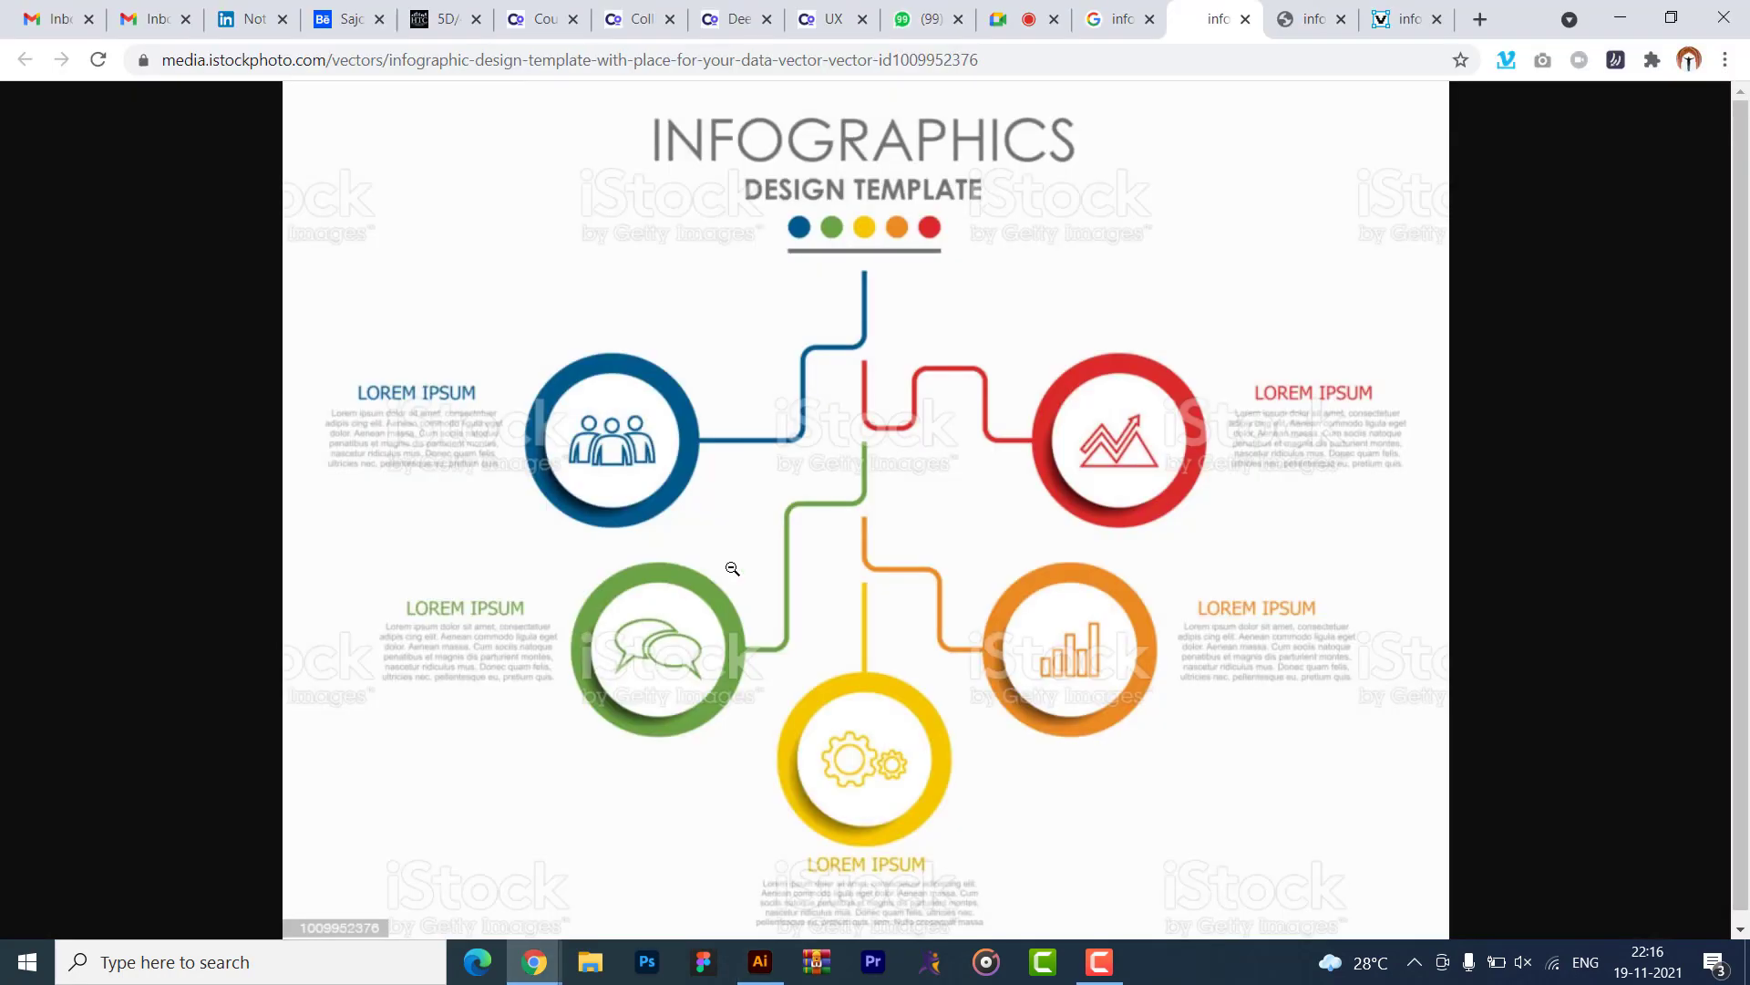
key("alt+Tab")
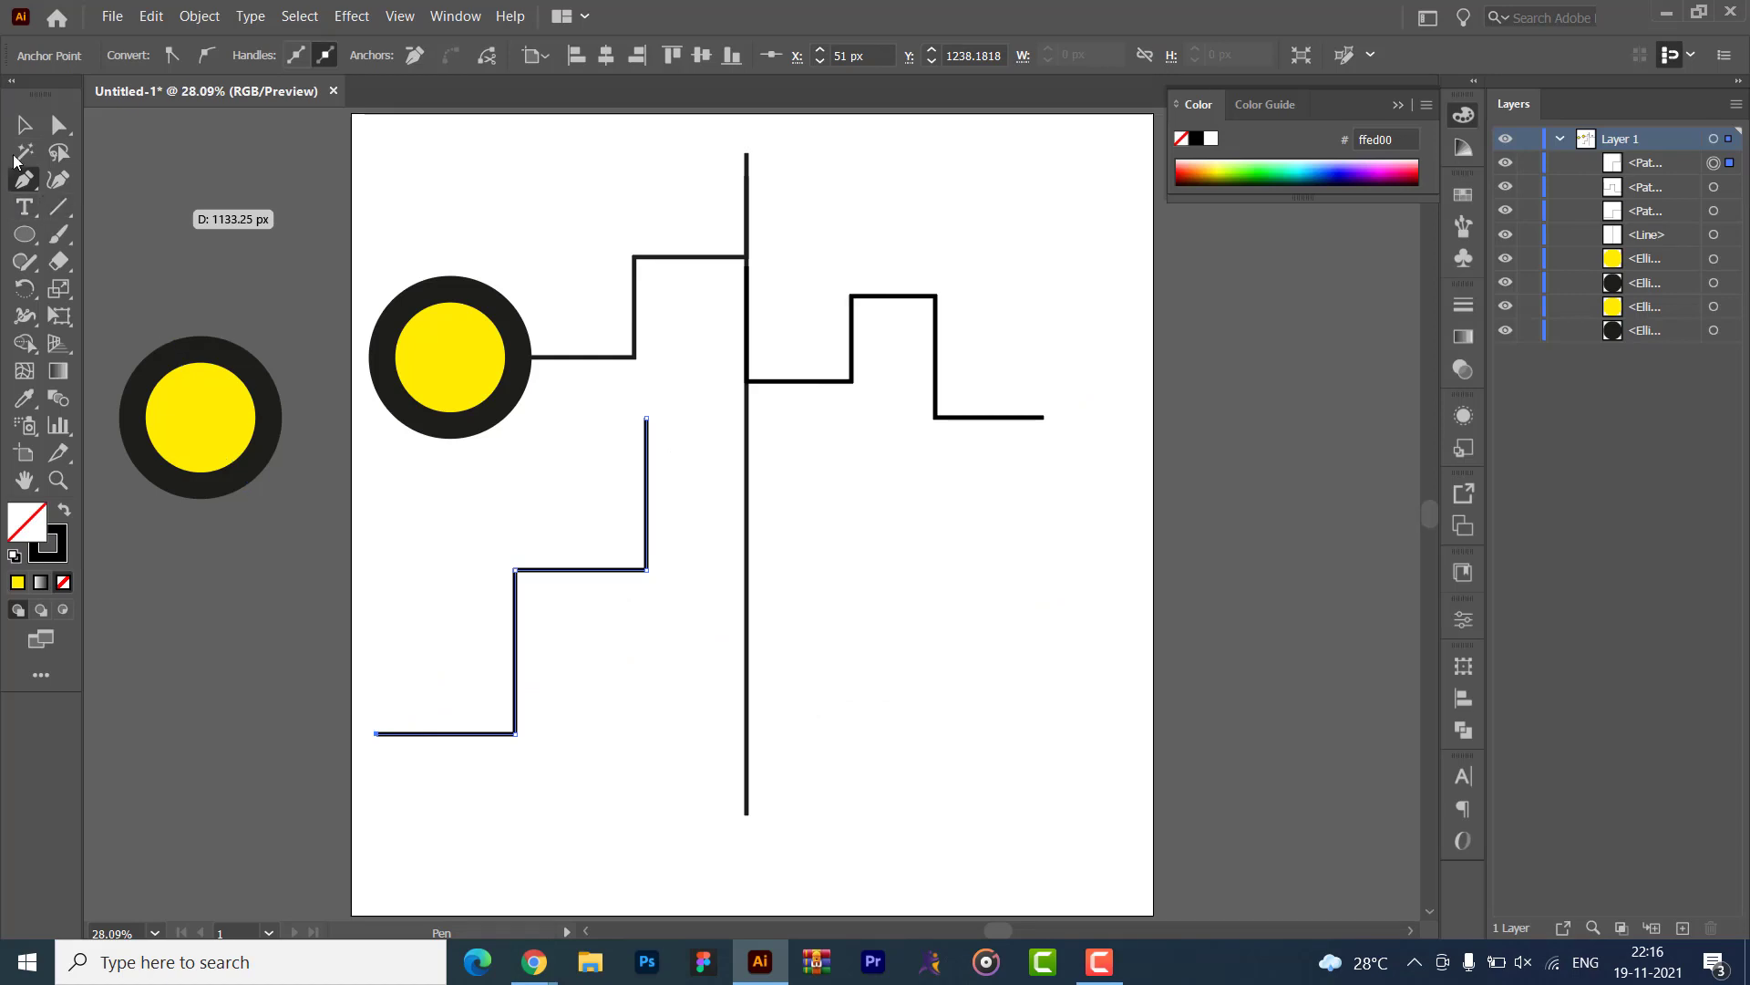
key("v")
left_click(457, 684)
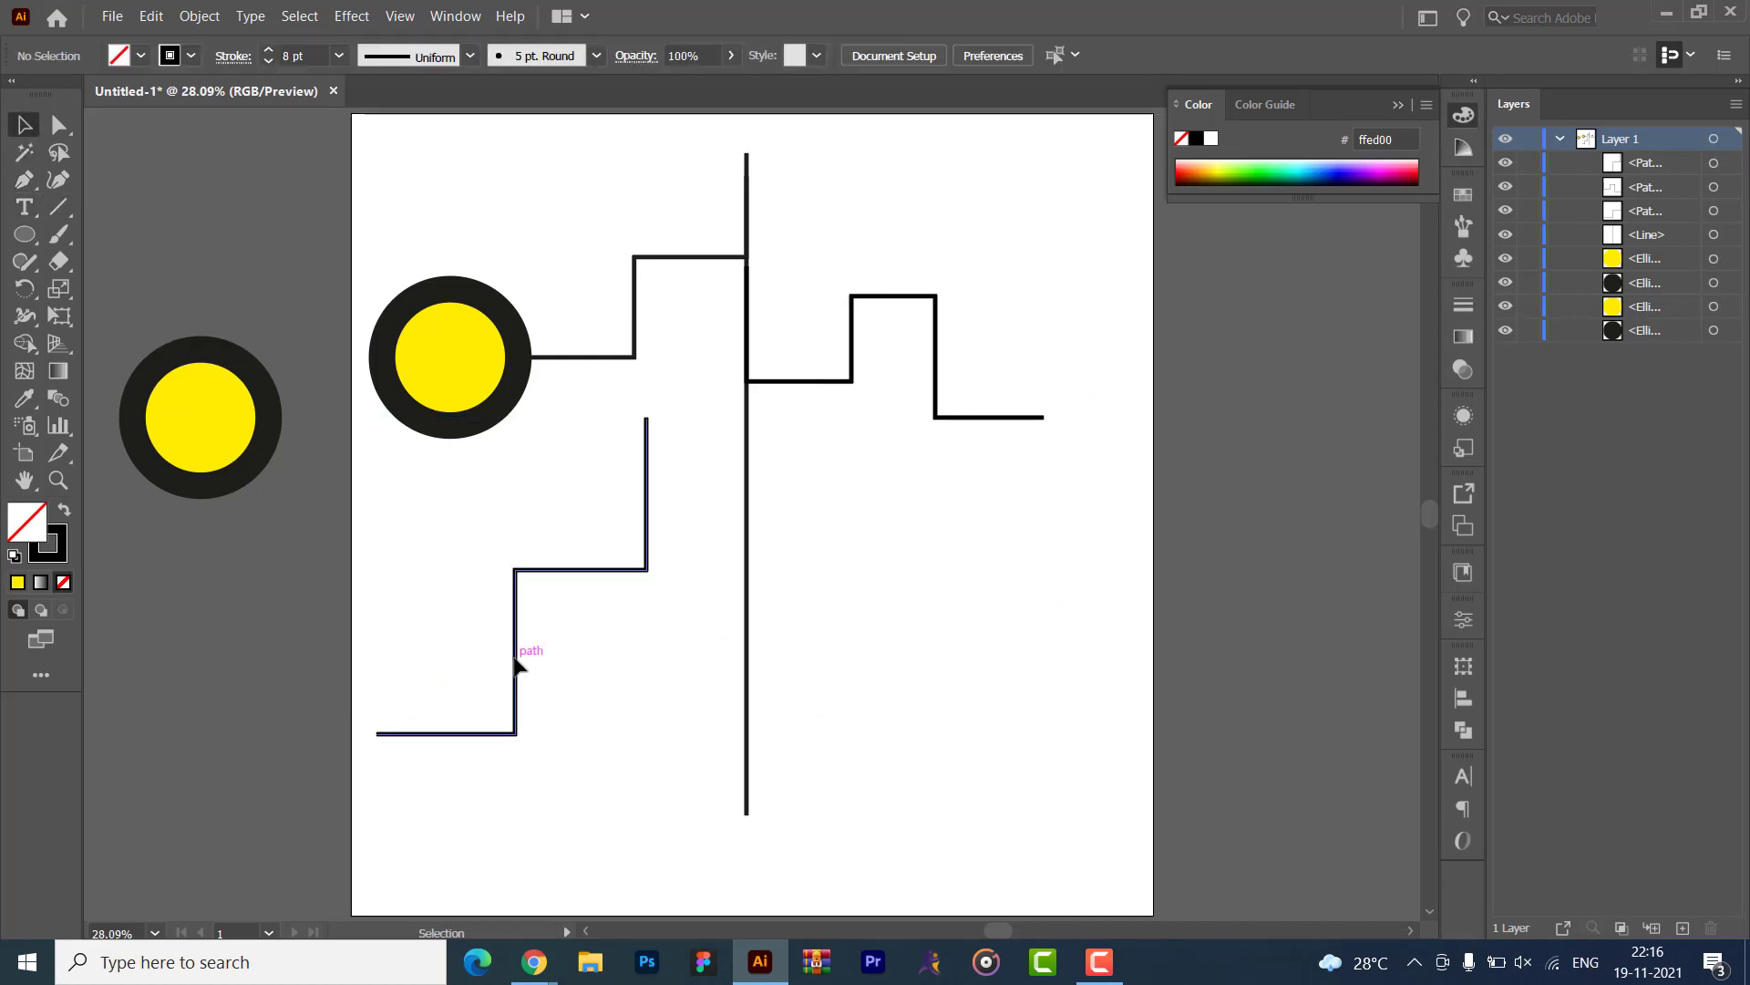
- Move the new lower-left connector right and slightly up so its first vertical segment lies on the central line, and deselect it
left_click_drag(516, 656, 617, 672)
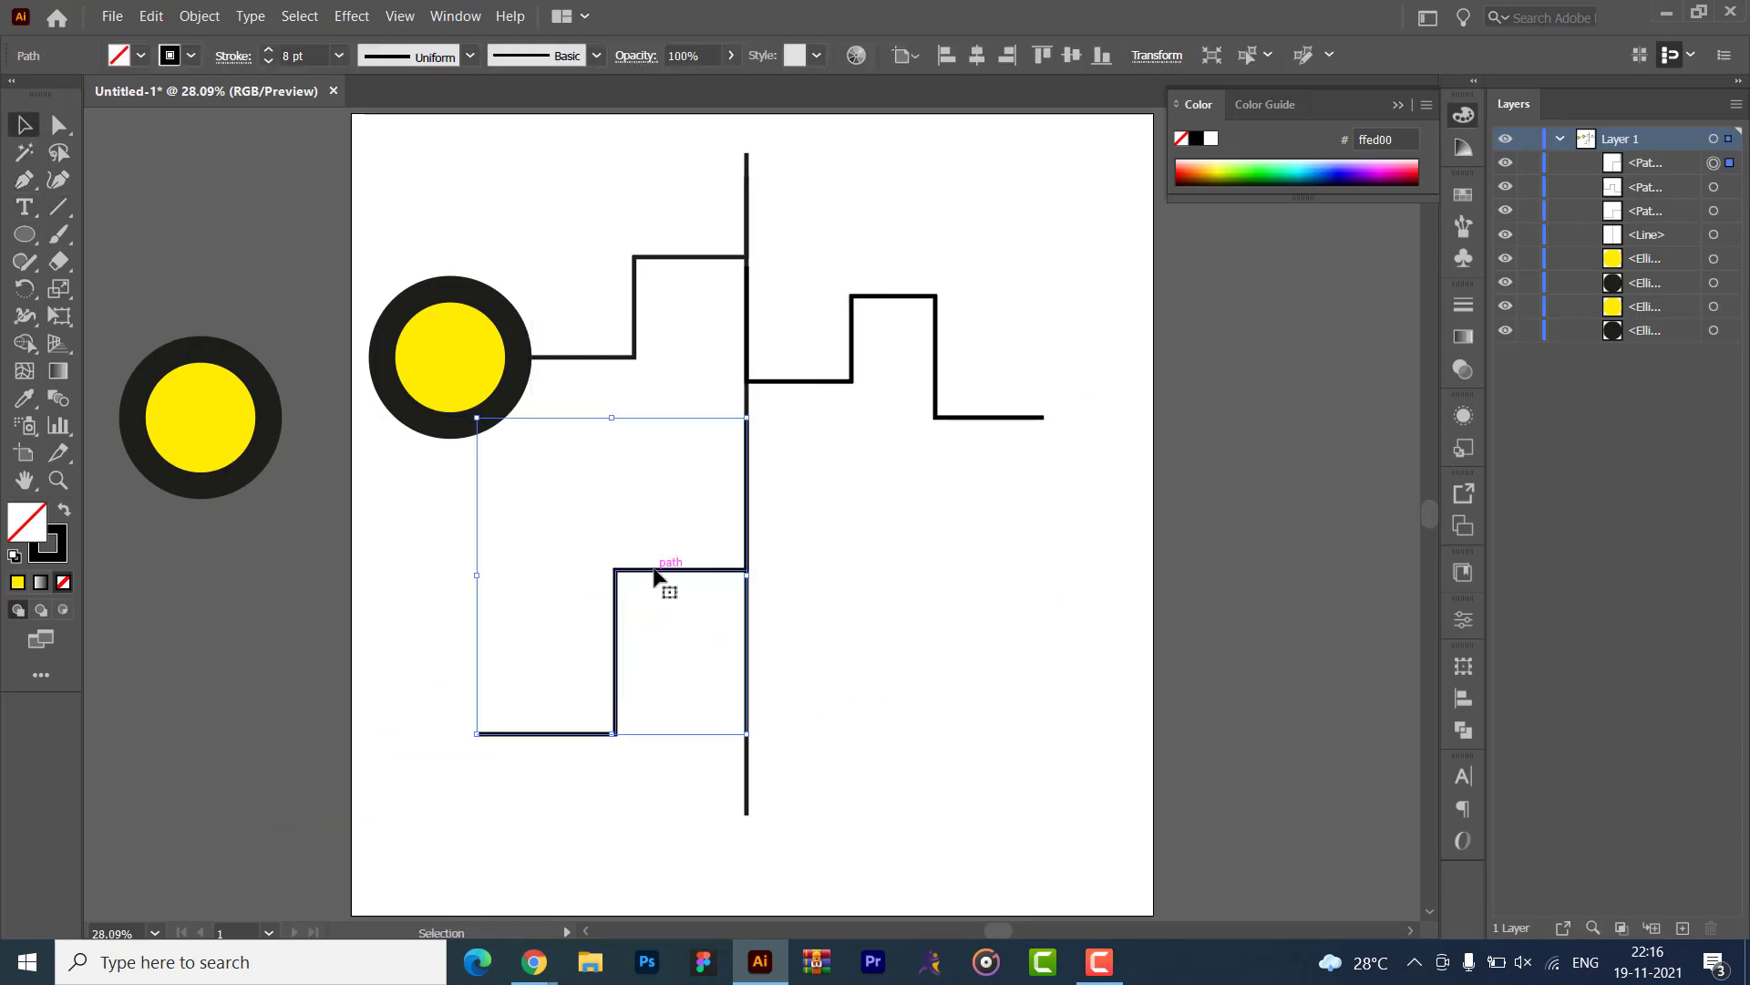
left_click_drag(653, 572, 657, 547)
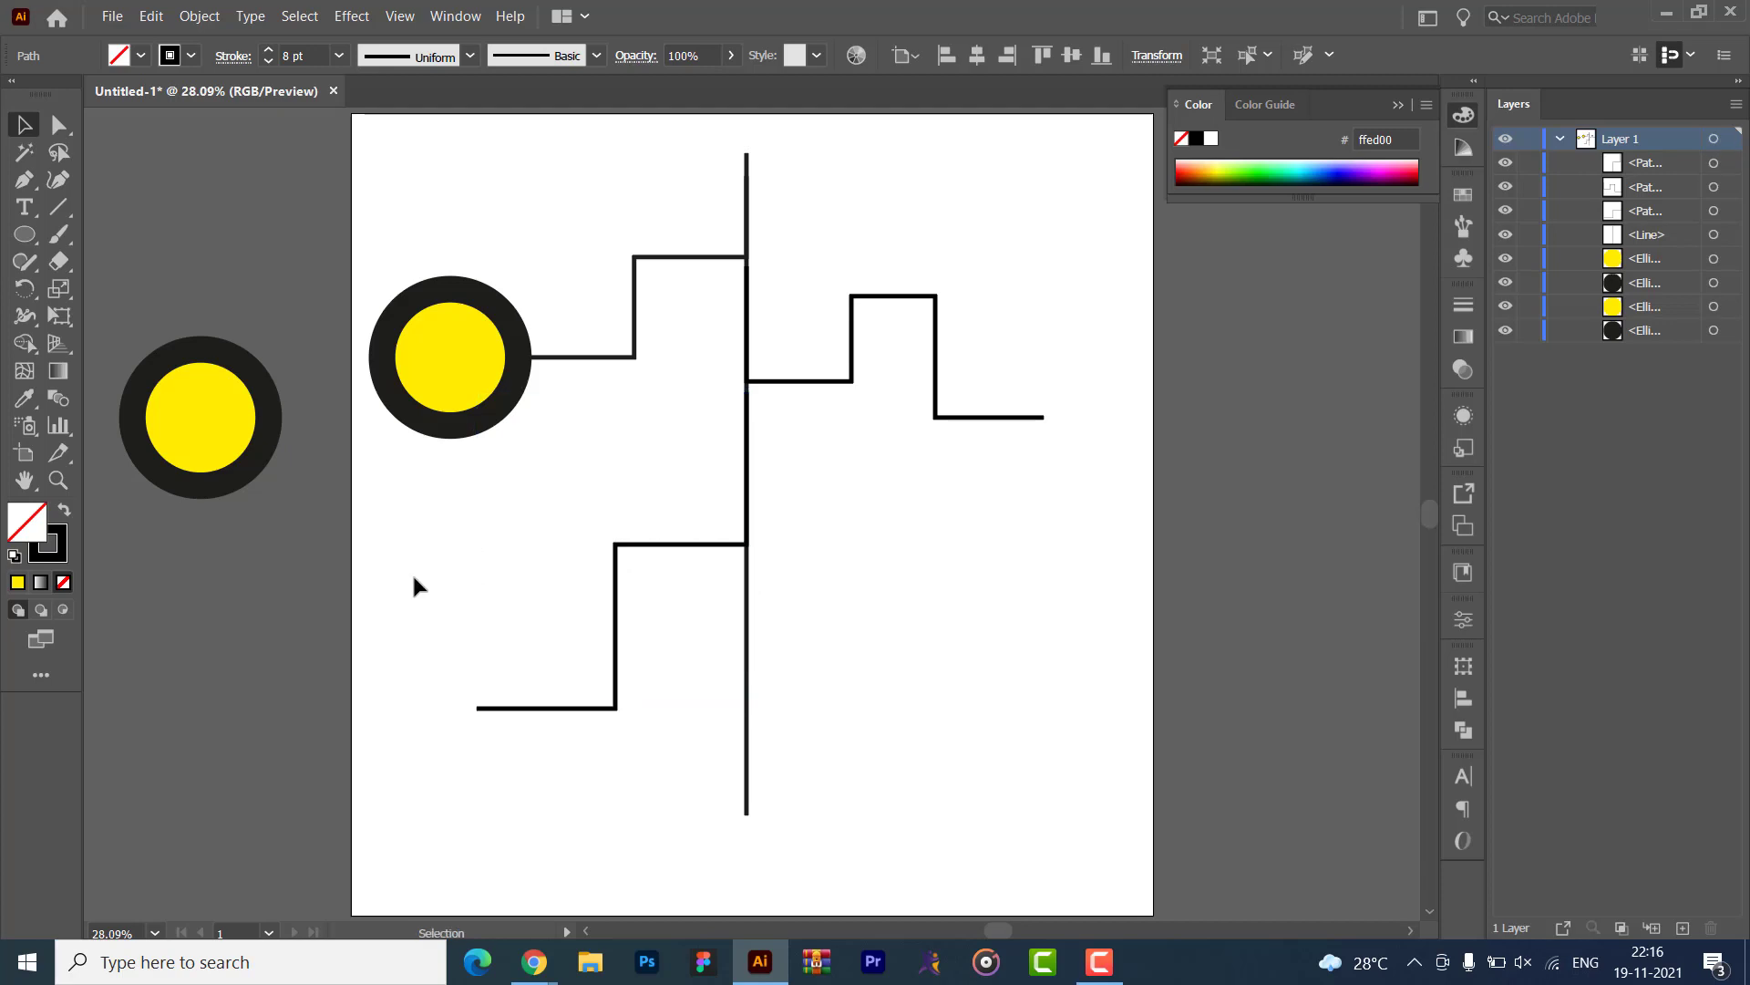
left_click(254, 580)
- Consult the infographic in Chrome and, in Illustrator, draw a descending stair-step connector about 385 px wide at the artboard's lower right with the Pen tool
key("alt+Tab")
key("alt+Tab")
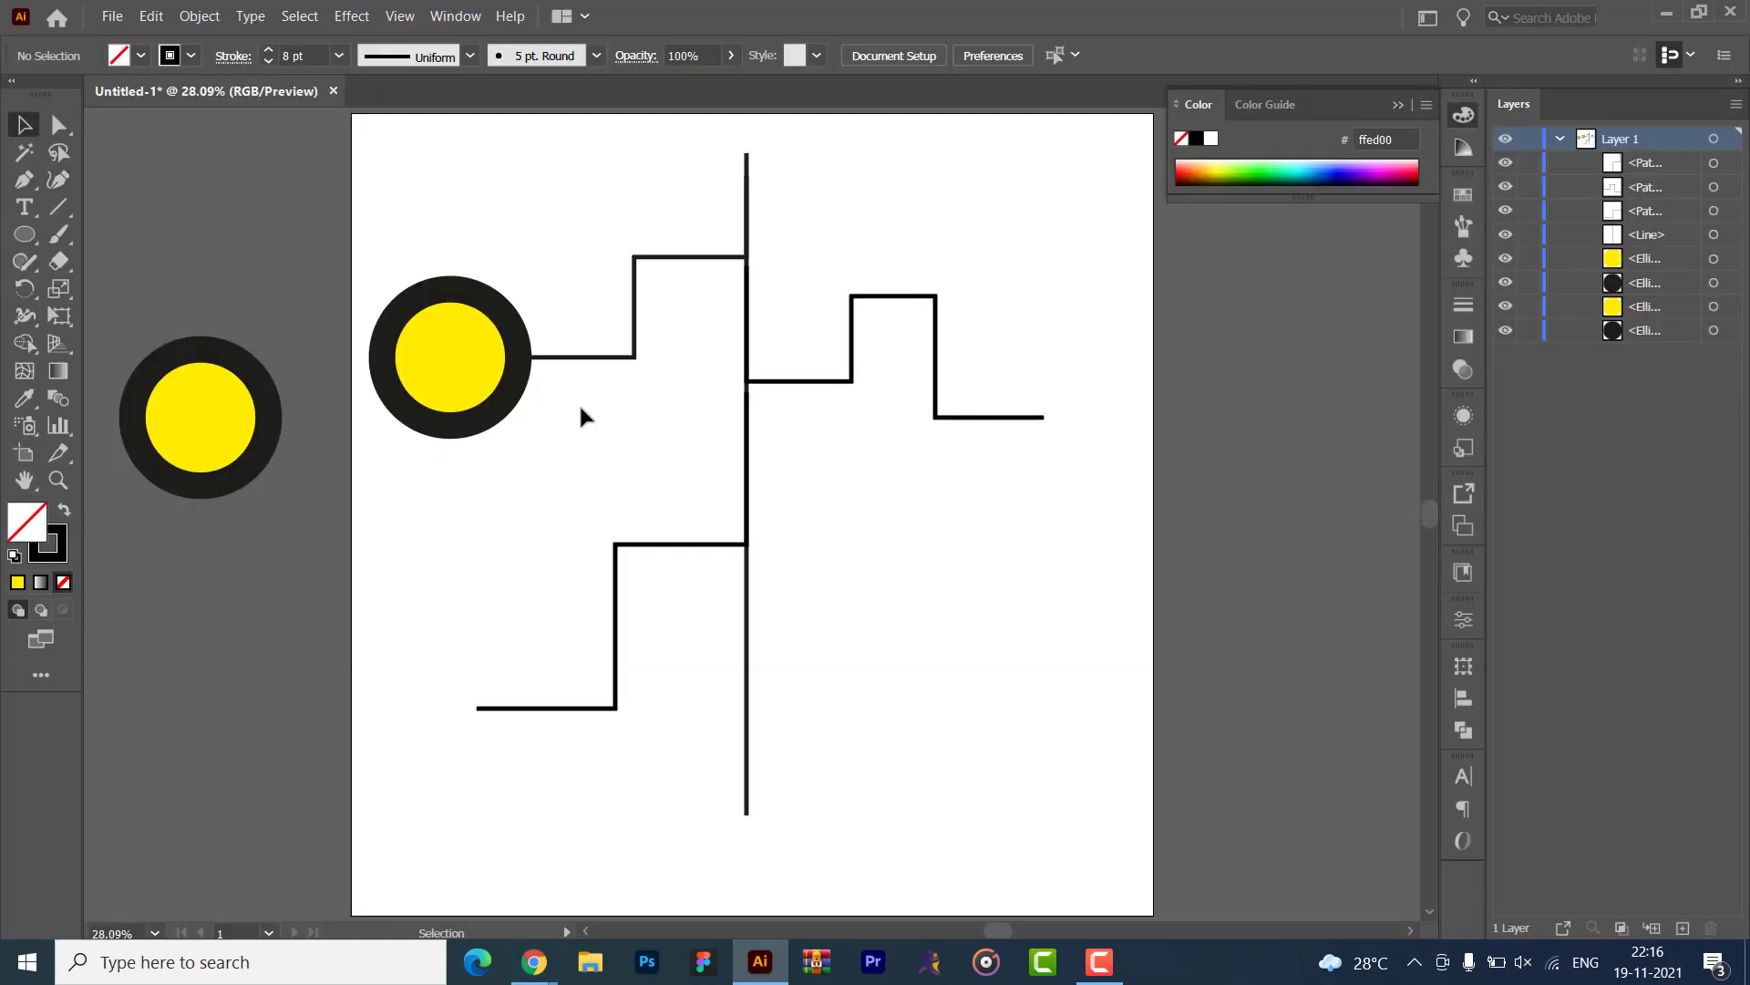
key("p")
left_click(851, 605)
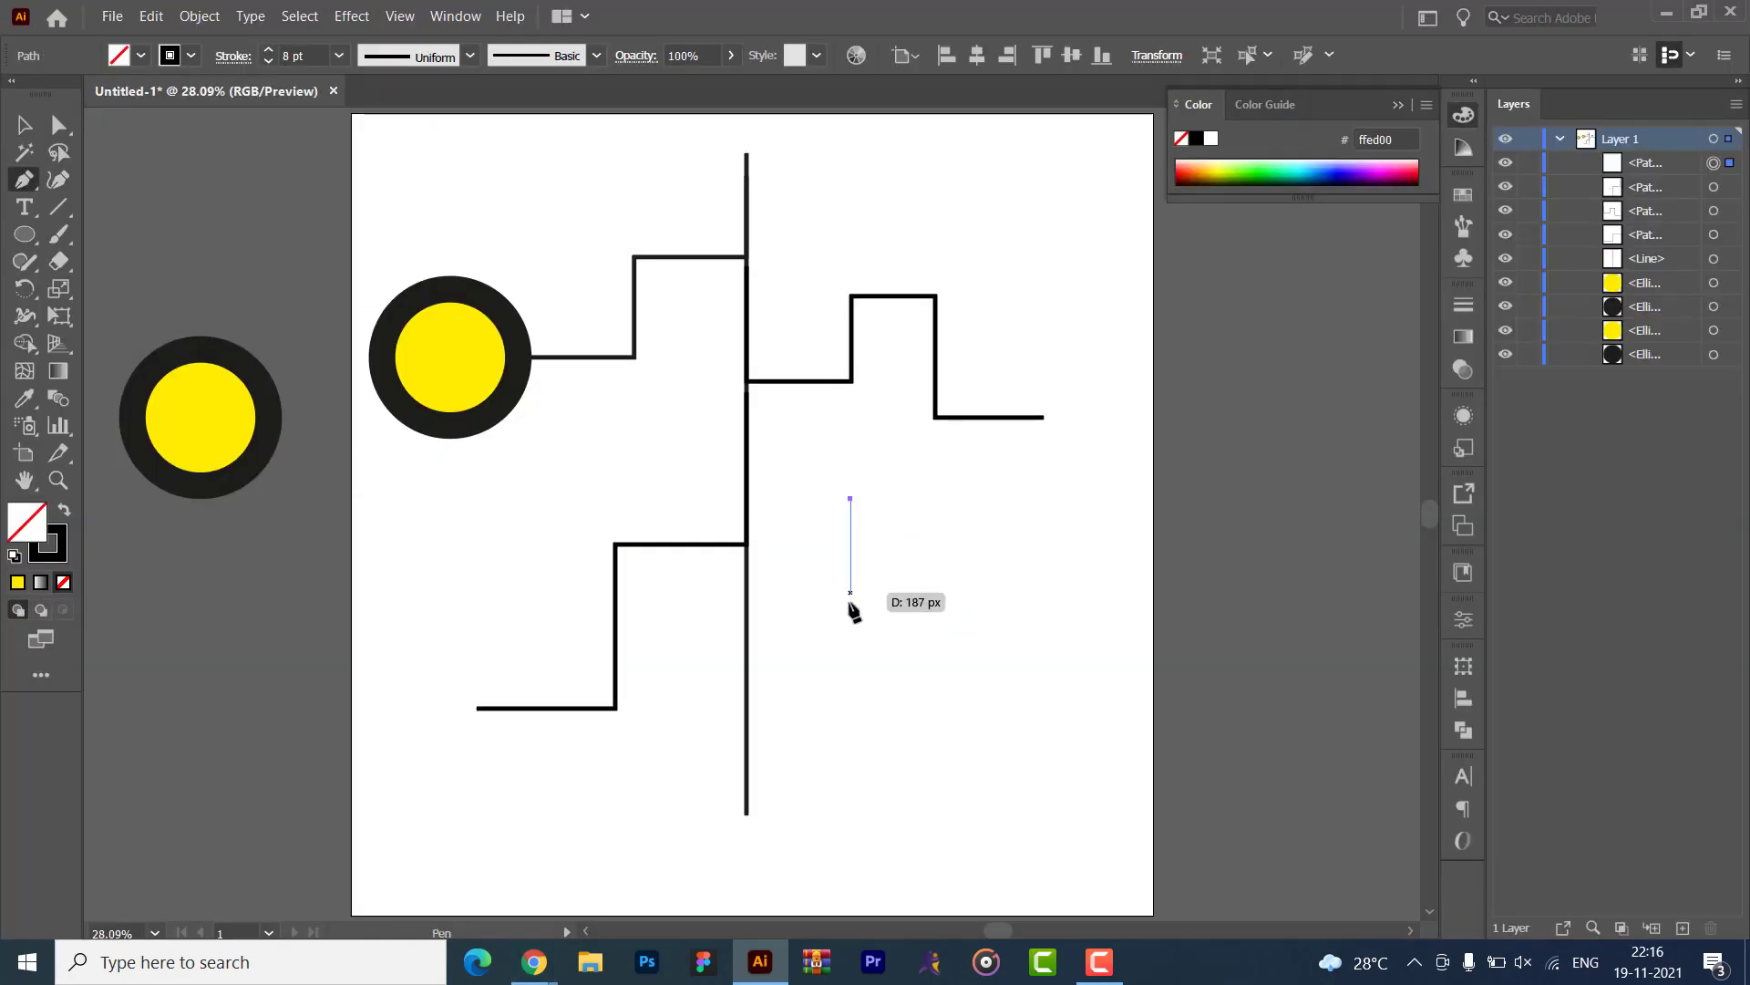
key("alt+Tab")
key("alt+Tab")
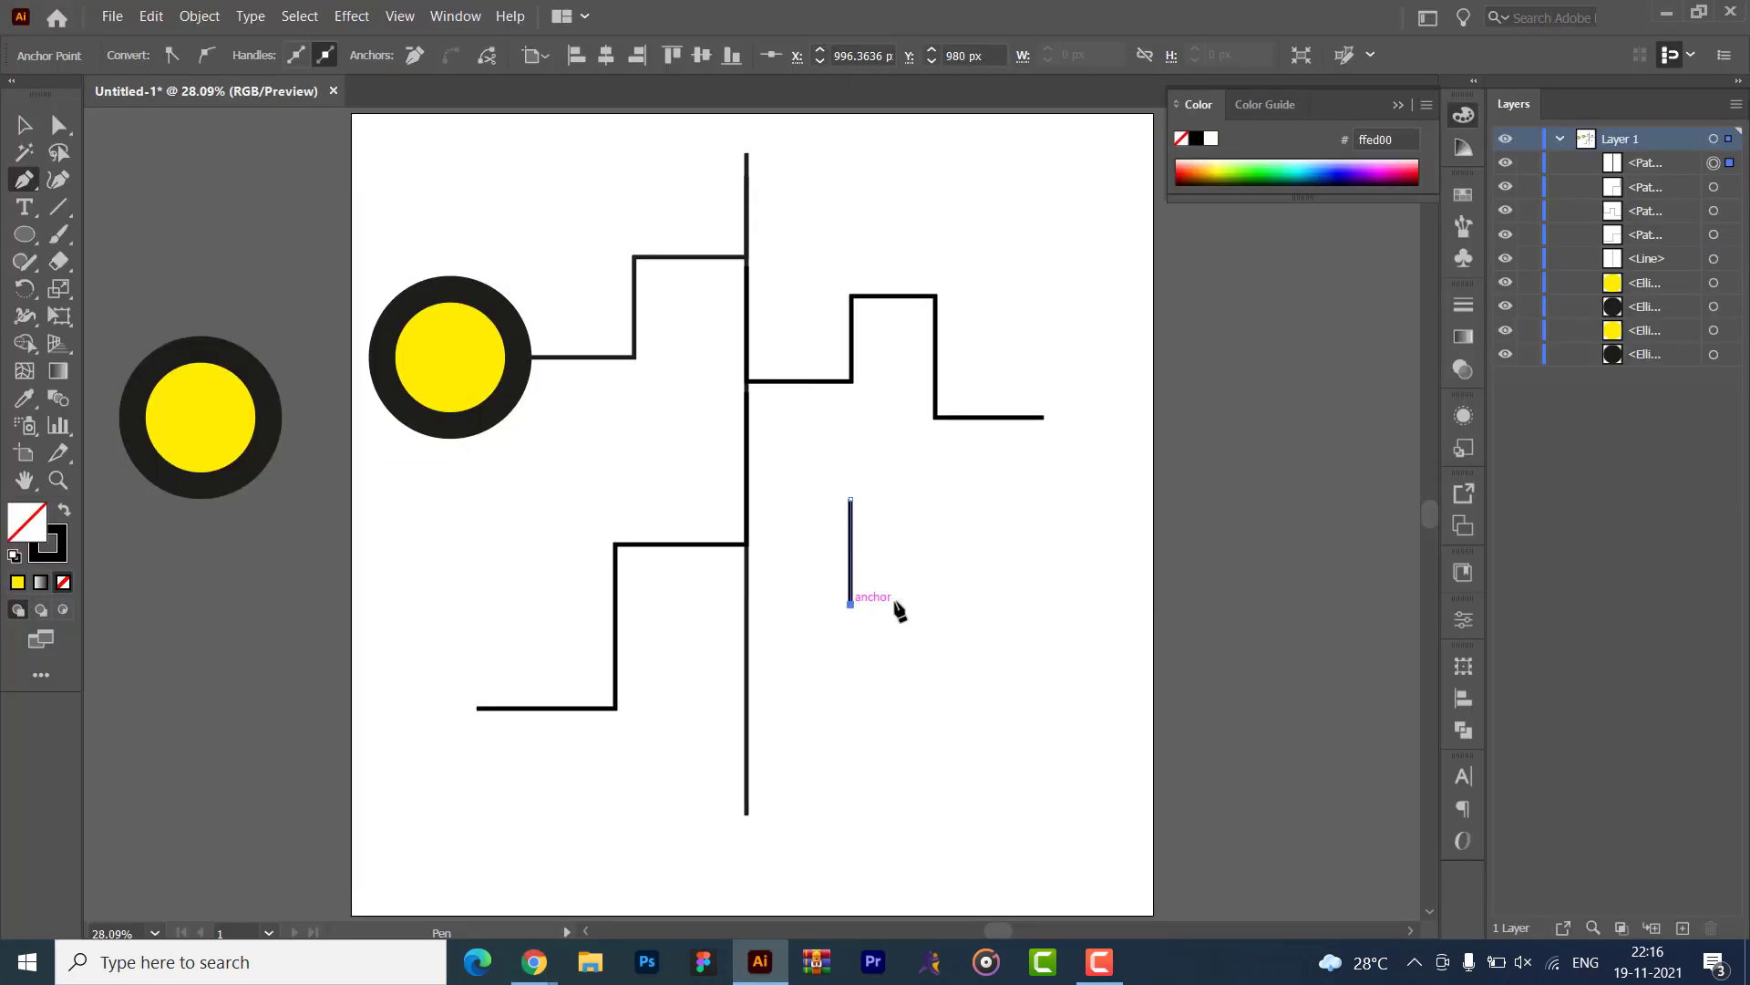
left_click(951, 604)
left_click(951, 686)
left_click(1043, 685)
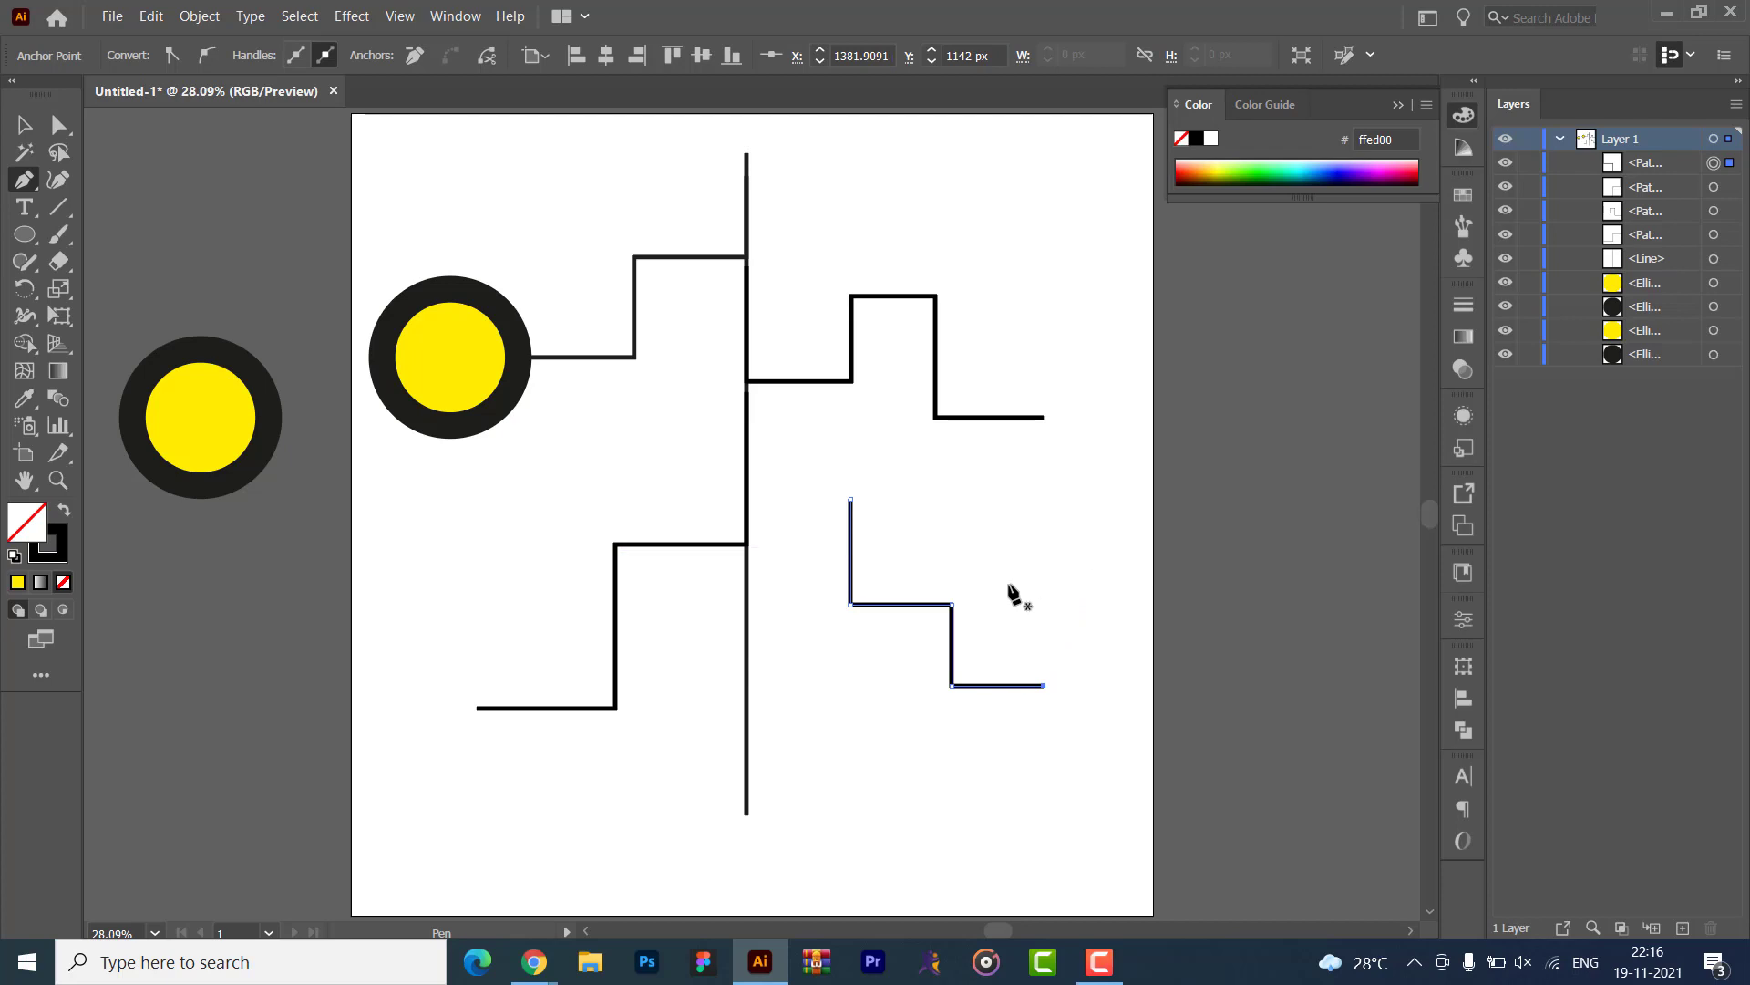
- Move the lower-right connector so its first vertical segment lies on the central line, just below the lower-left connector's corner
key("v")
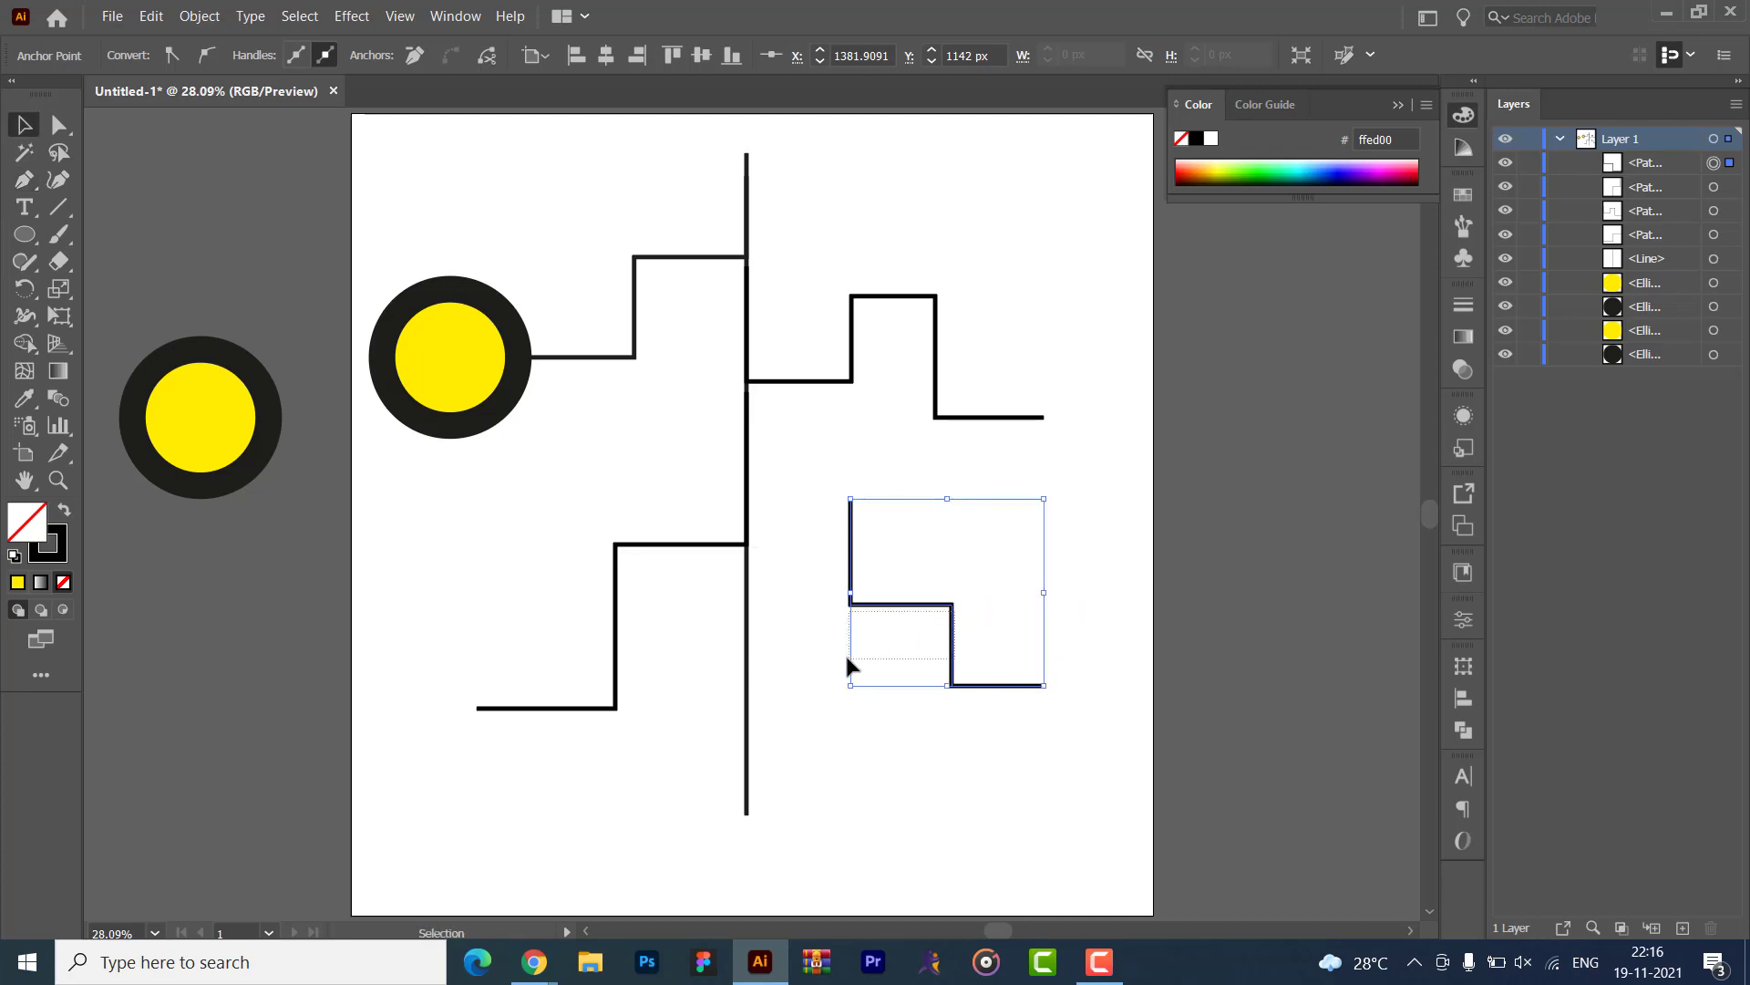
left_click(897, 609)
left_click_drag(889, 612, 785, 668)
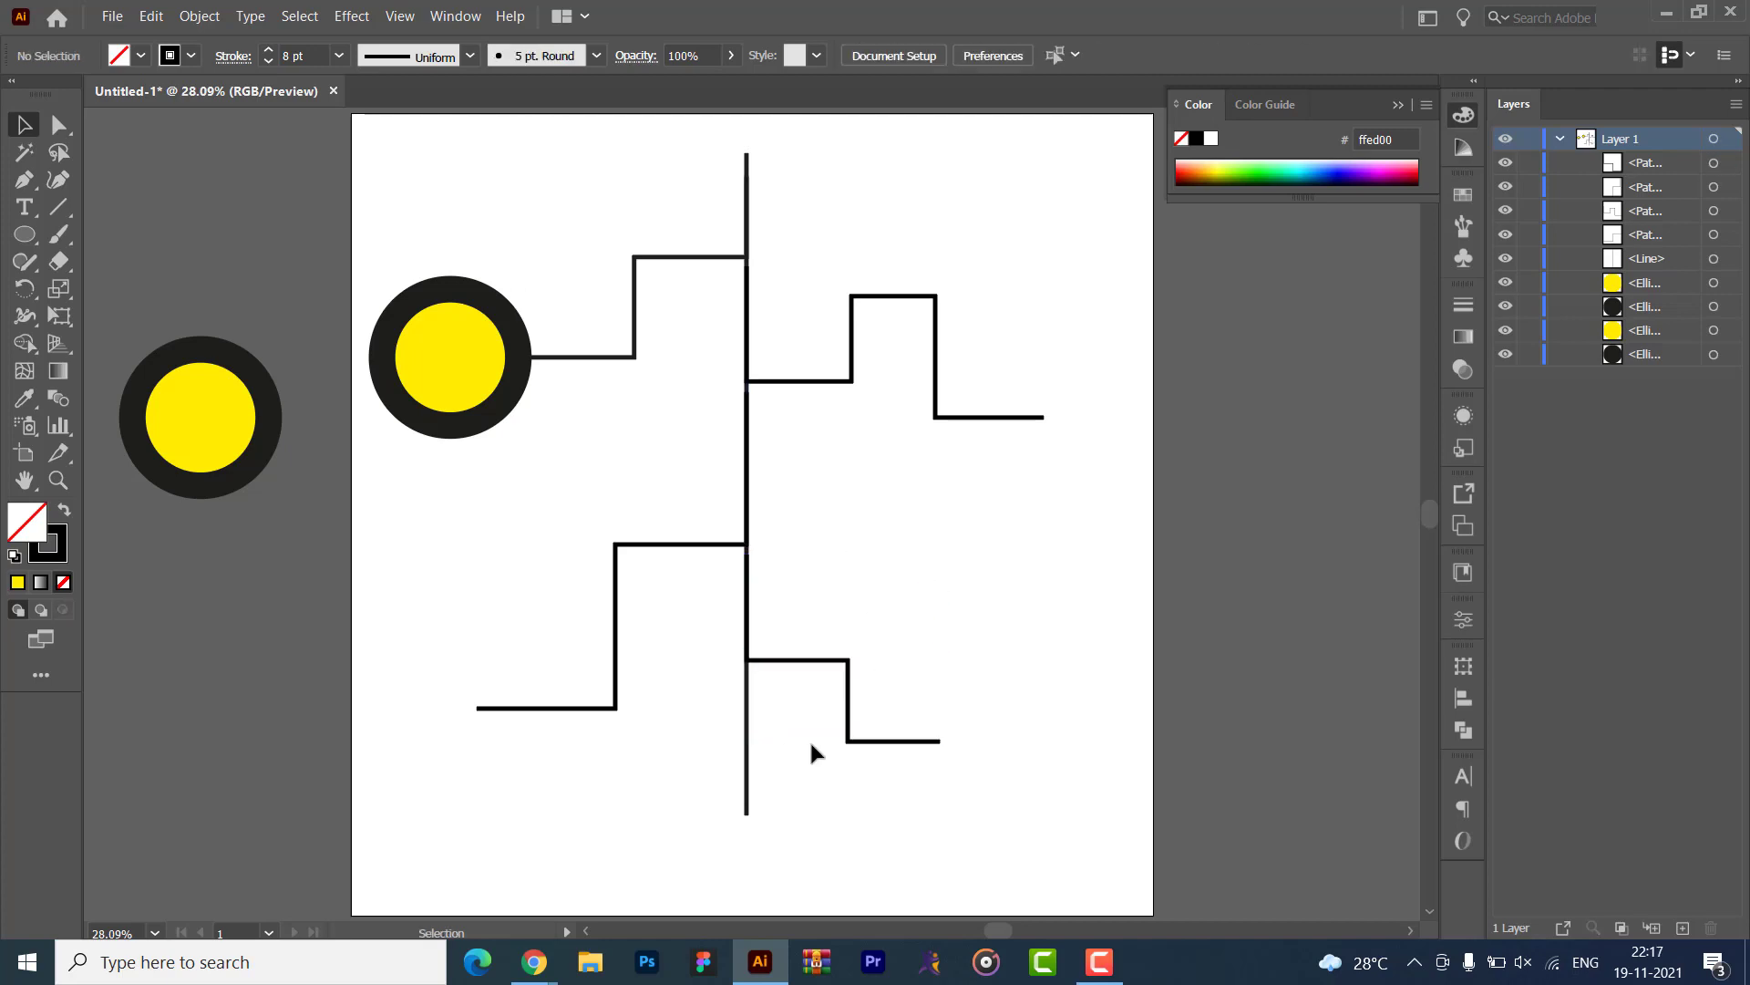
- Check the infographic in Chrome and, in Illustrator, shorten the central line from above so it starts just below the lower-right connector's corner
key("alt+Tab")
key("alt+Tab")
left_click(747, 722)
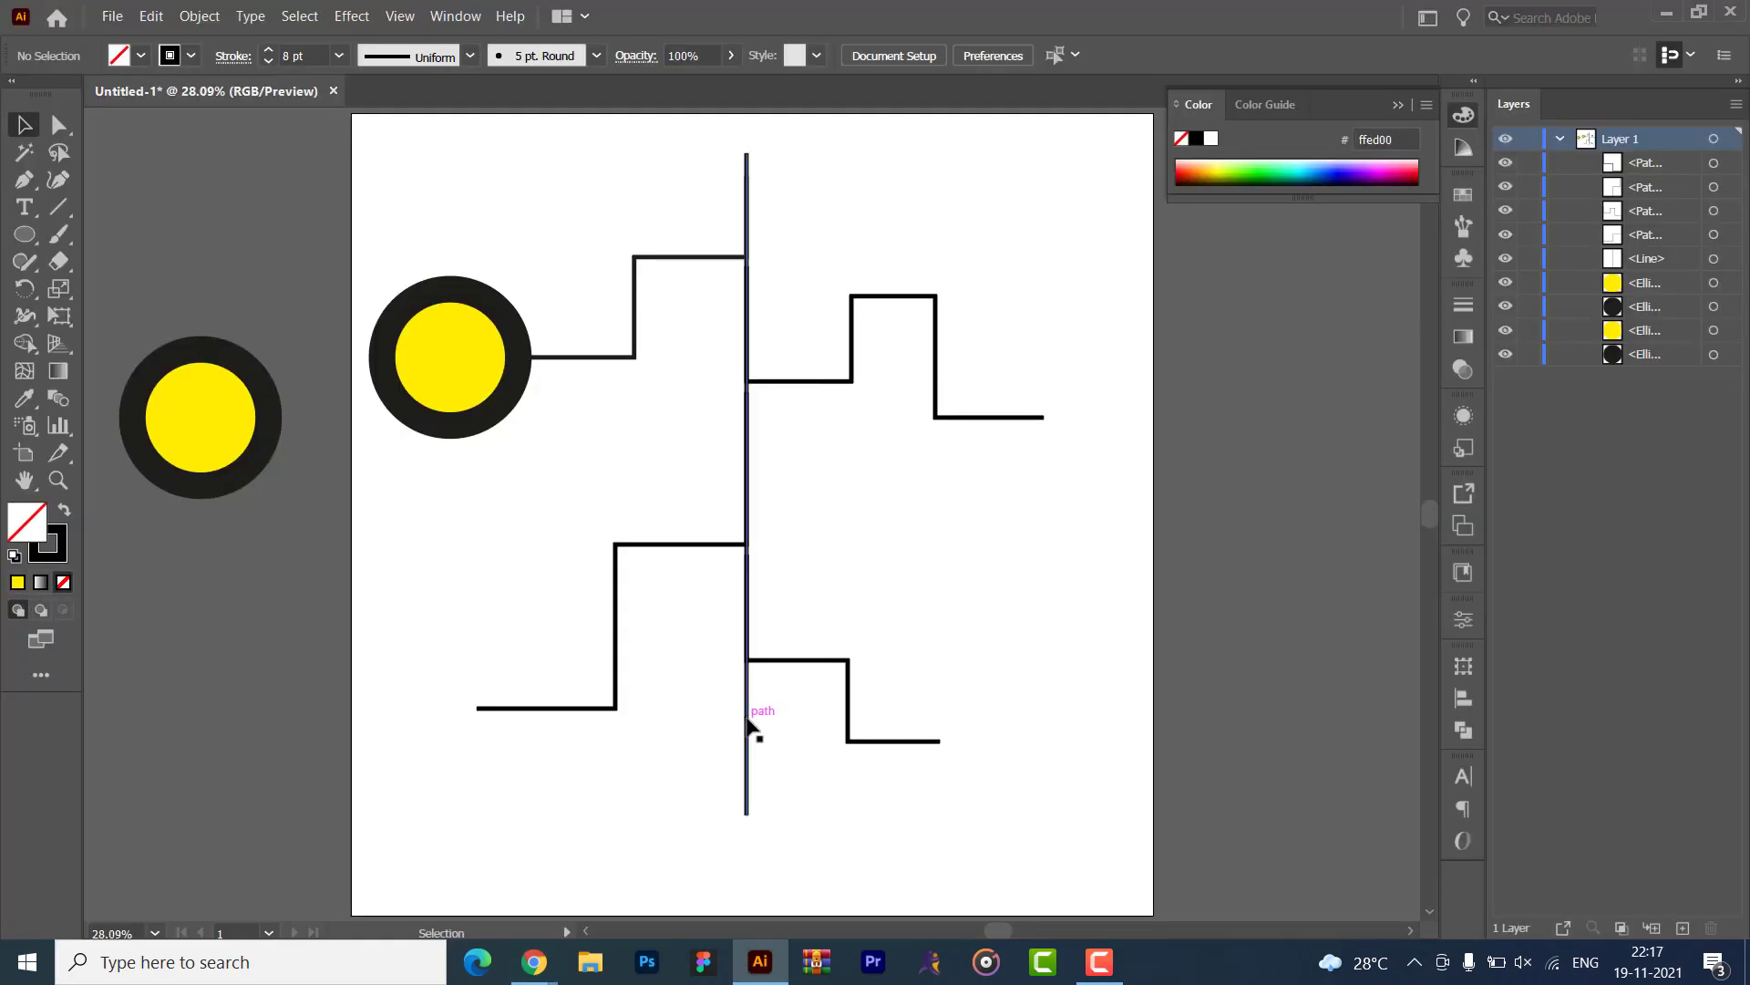
left_click_drag(745, 159, 747, 677)
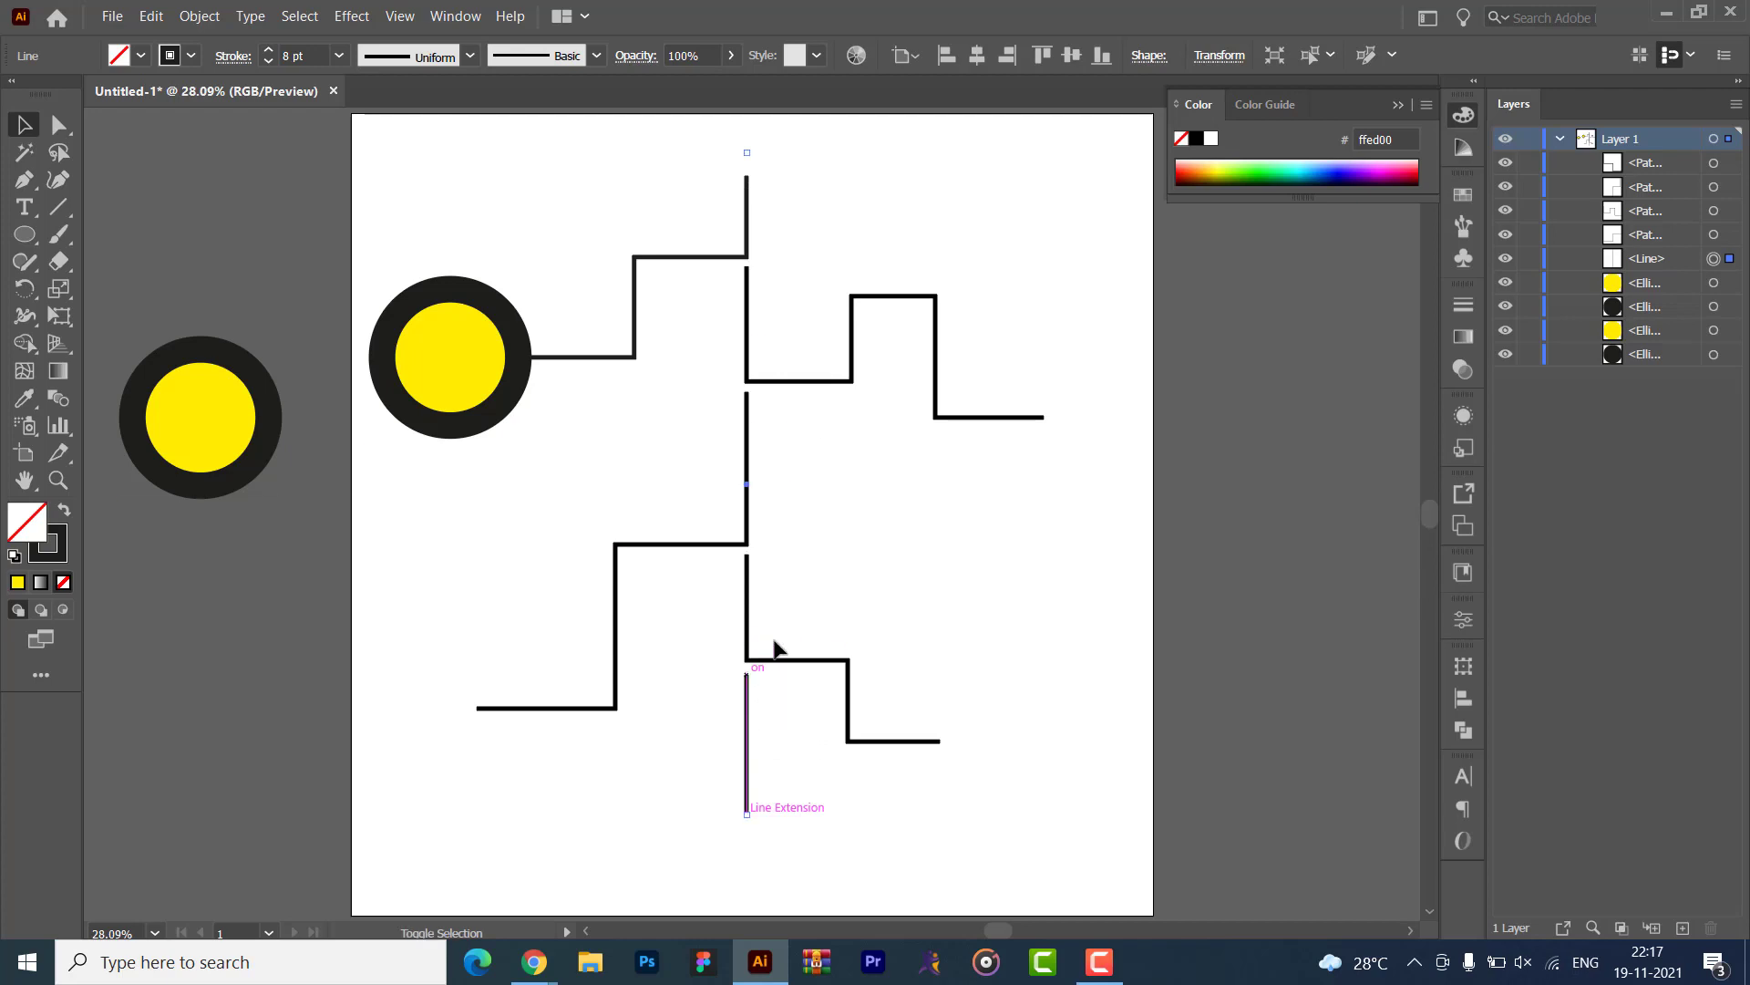
left_click(916, 517)
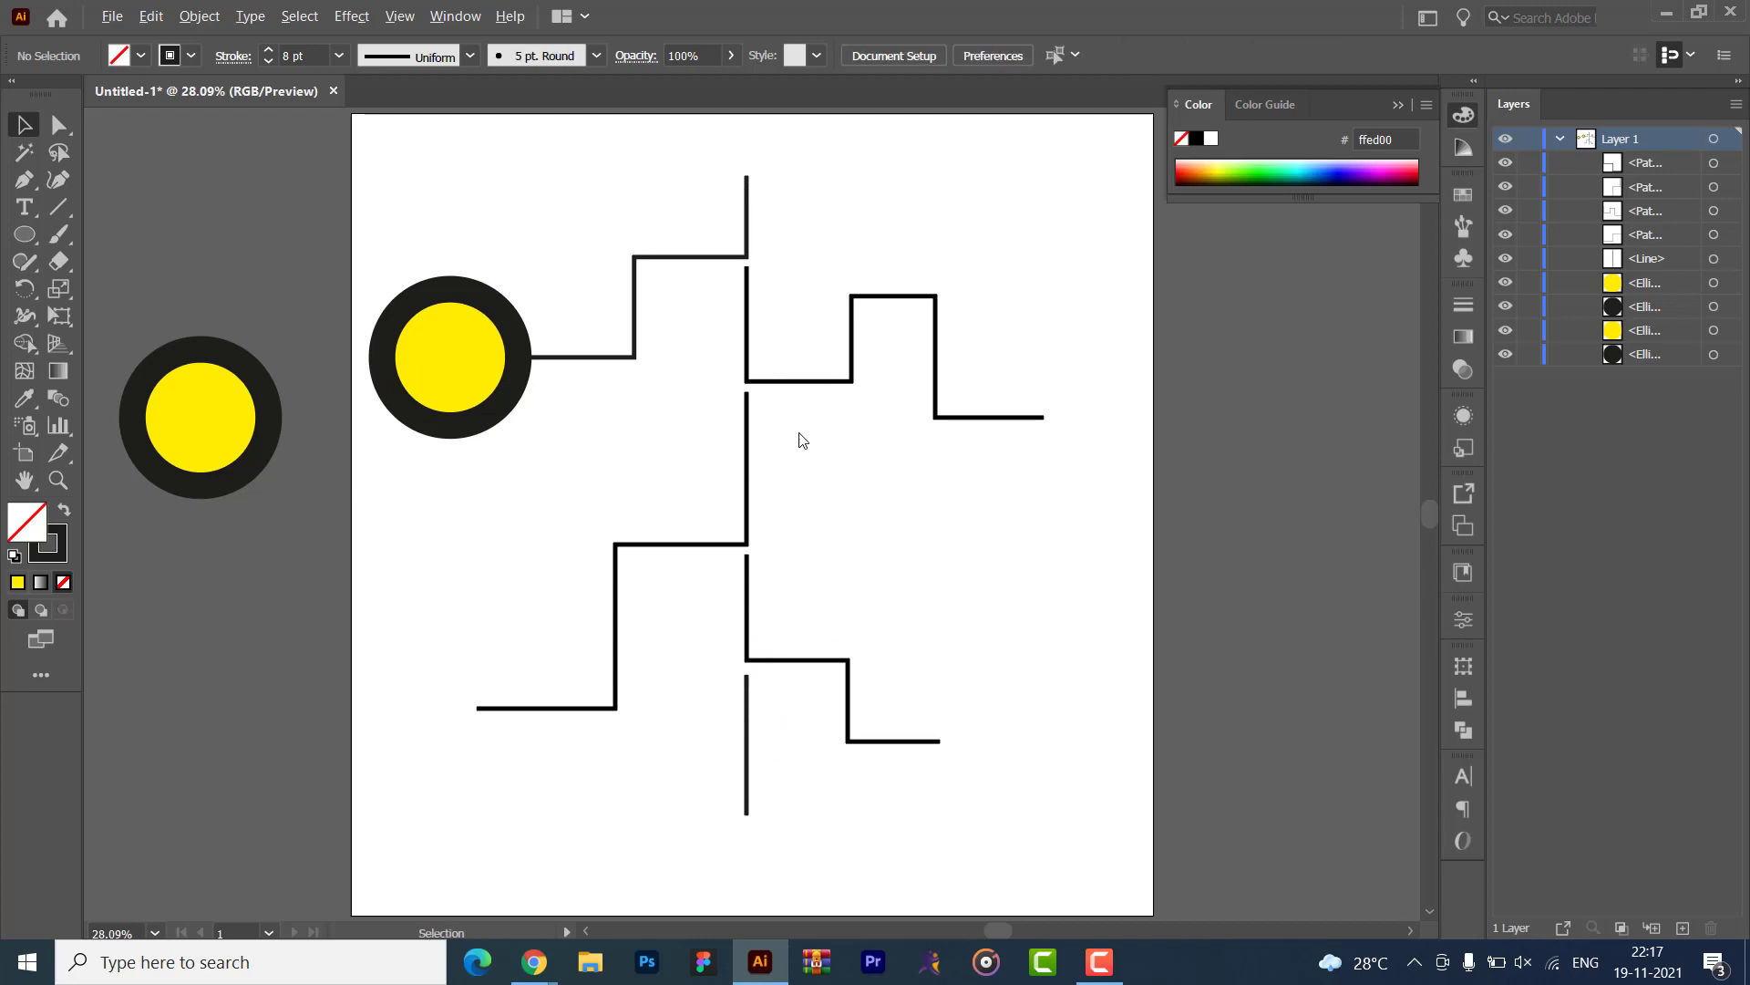
- Compare the drawn connectors' gaps and corners up close with the rounded connectors of the infographic in Chrome
key("alt+Tab")
key("alt+Tab")
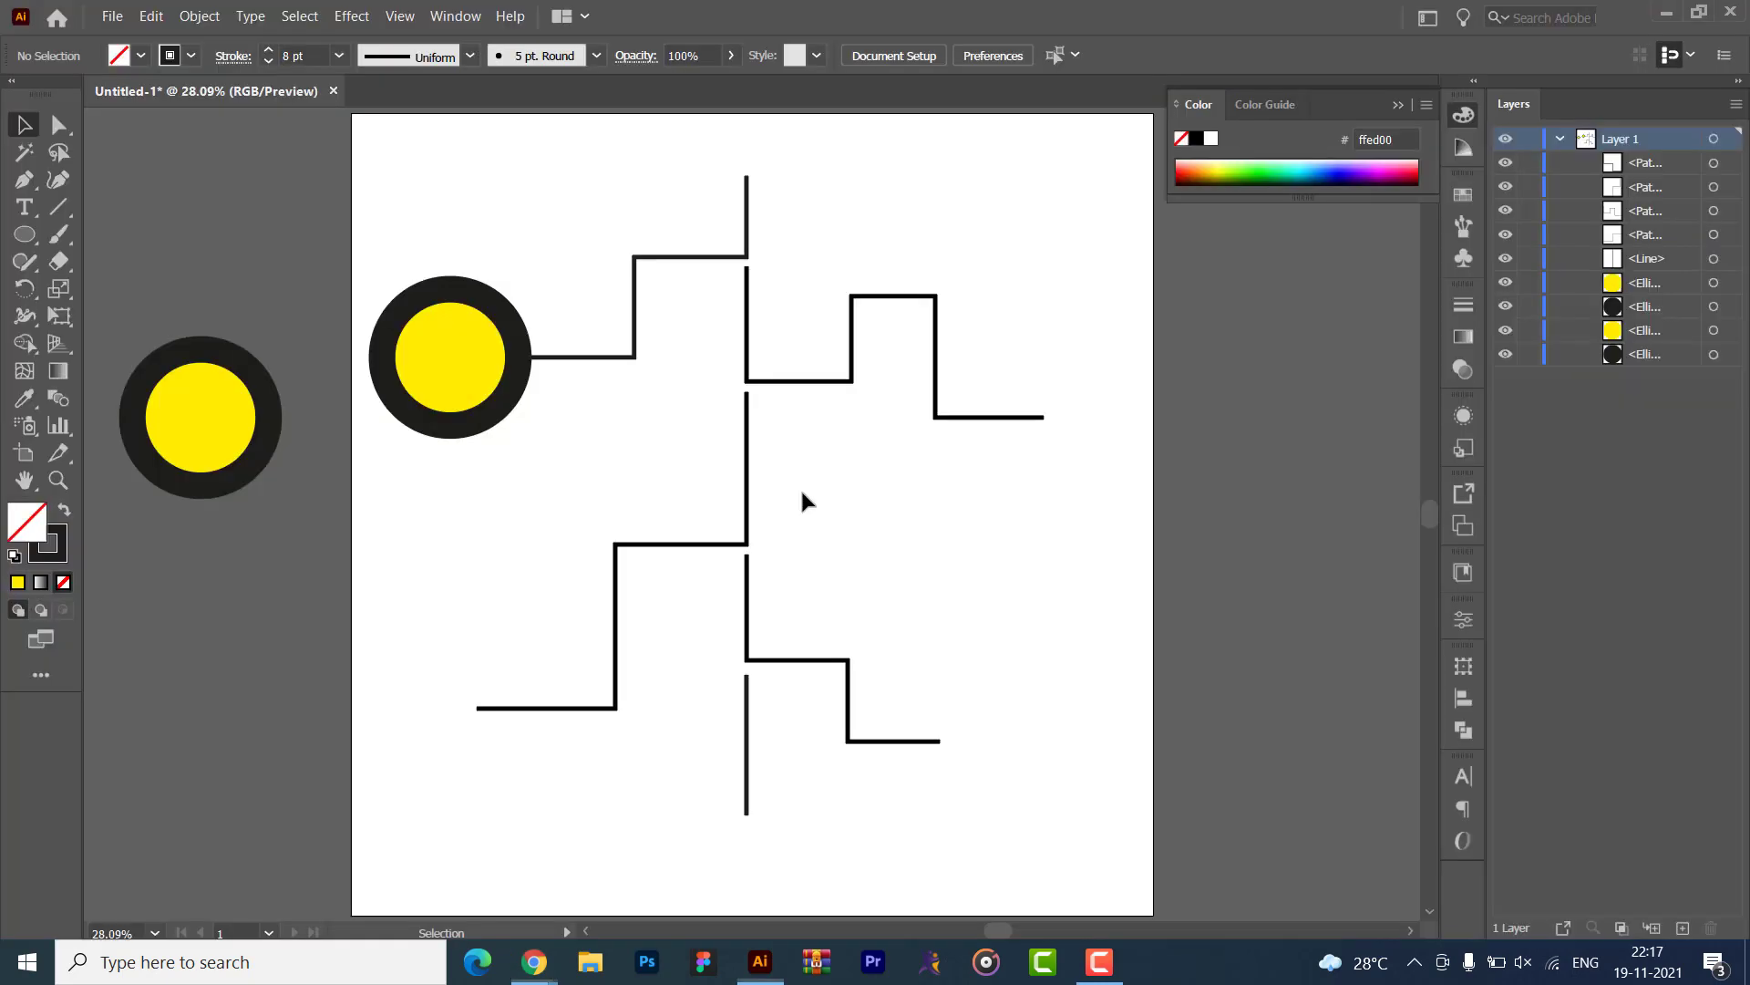
key("ctrl+equal")
key("ctrl+equal")
key("ctrl+equal")
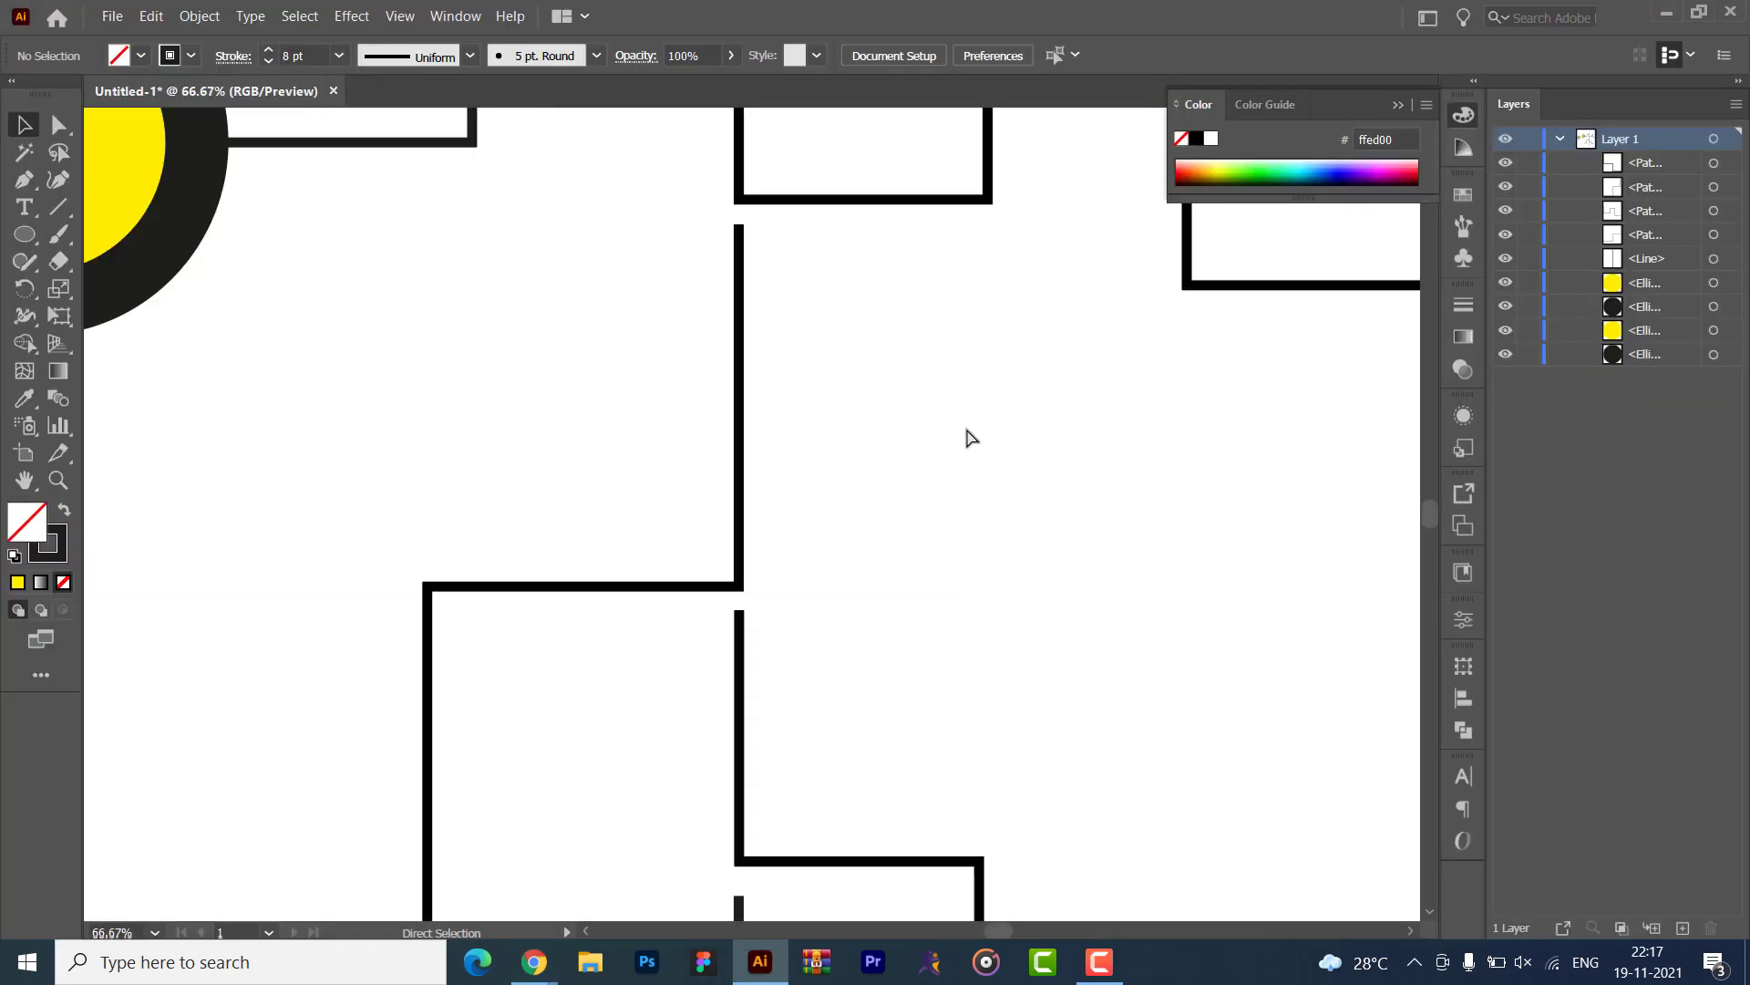
left_click_drag(633, 203, 870, 428)
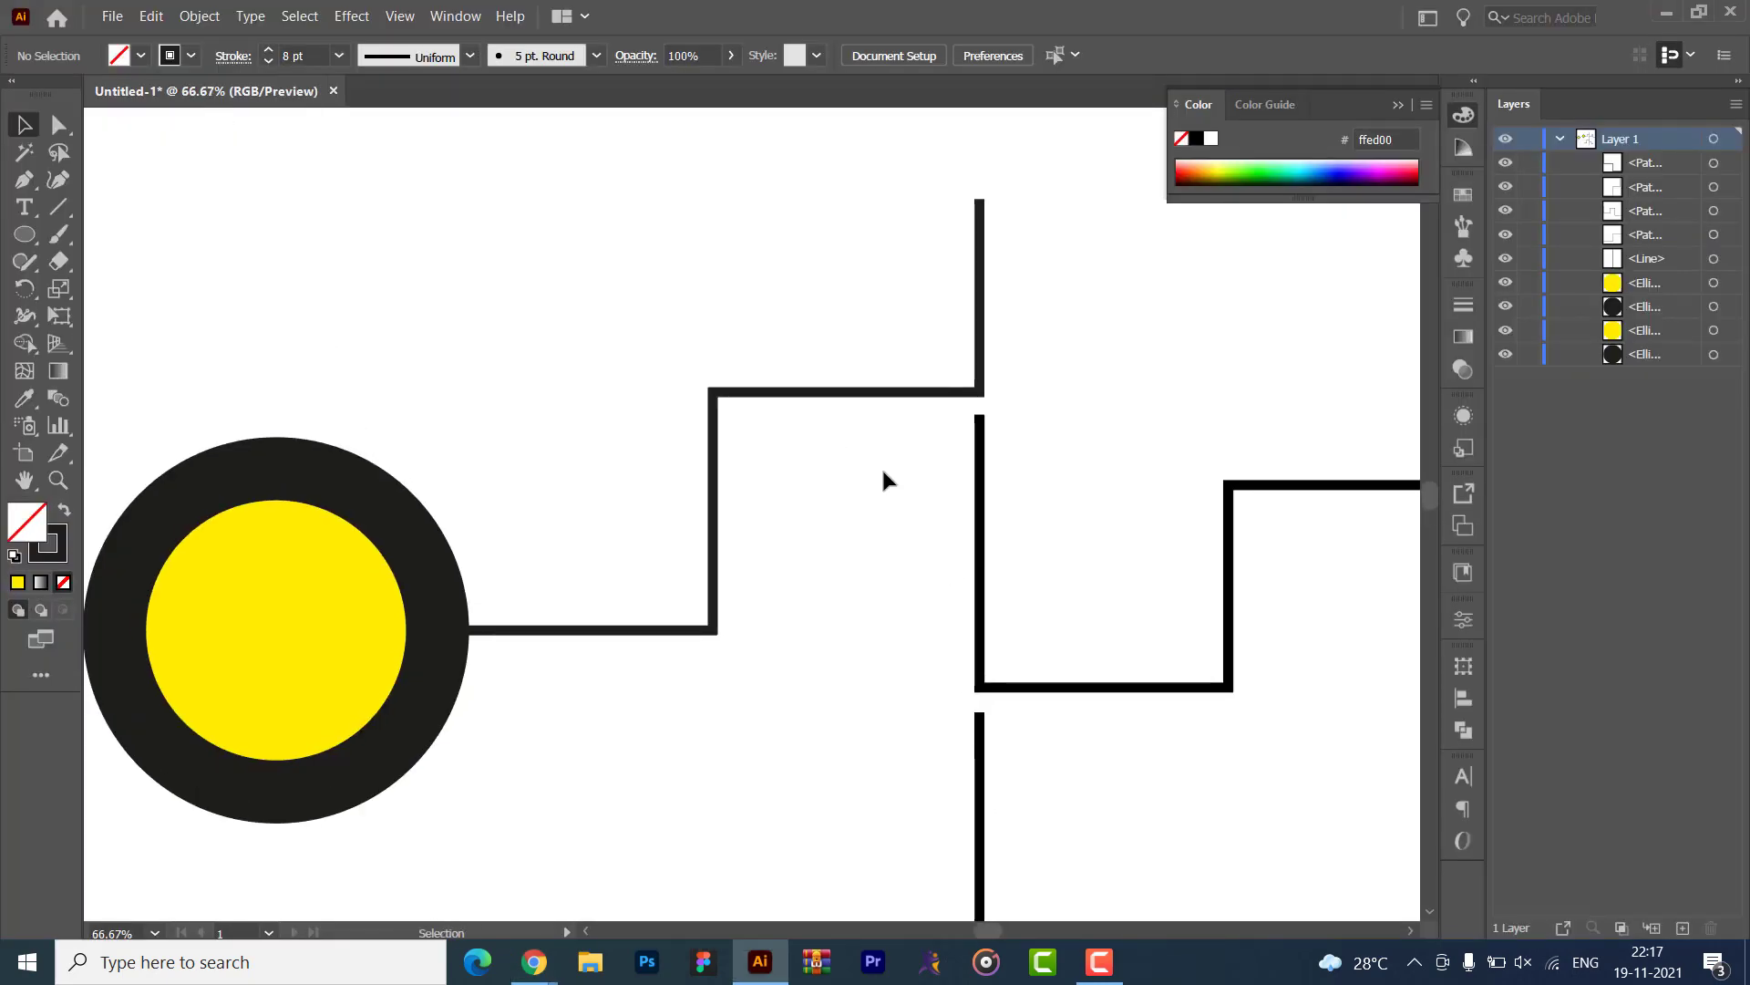
key("alt+Tab")
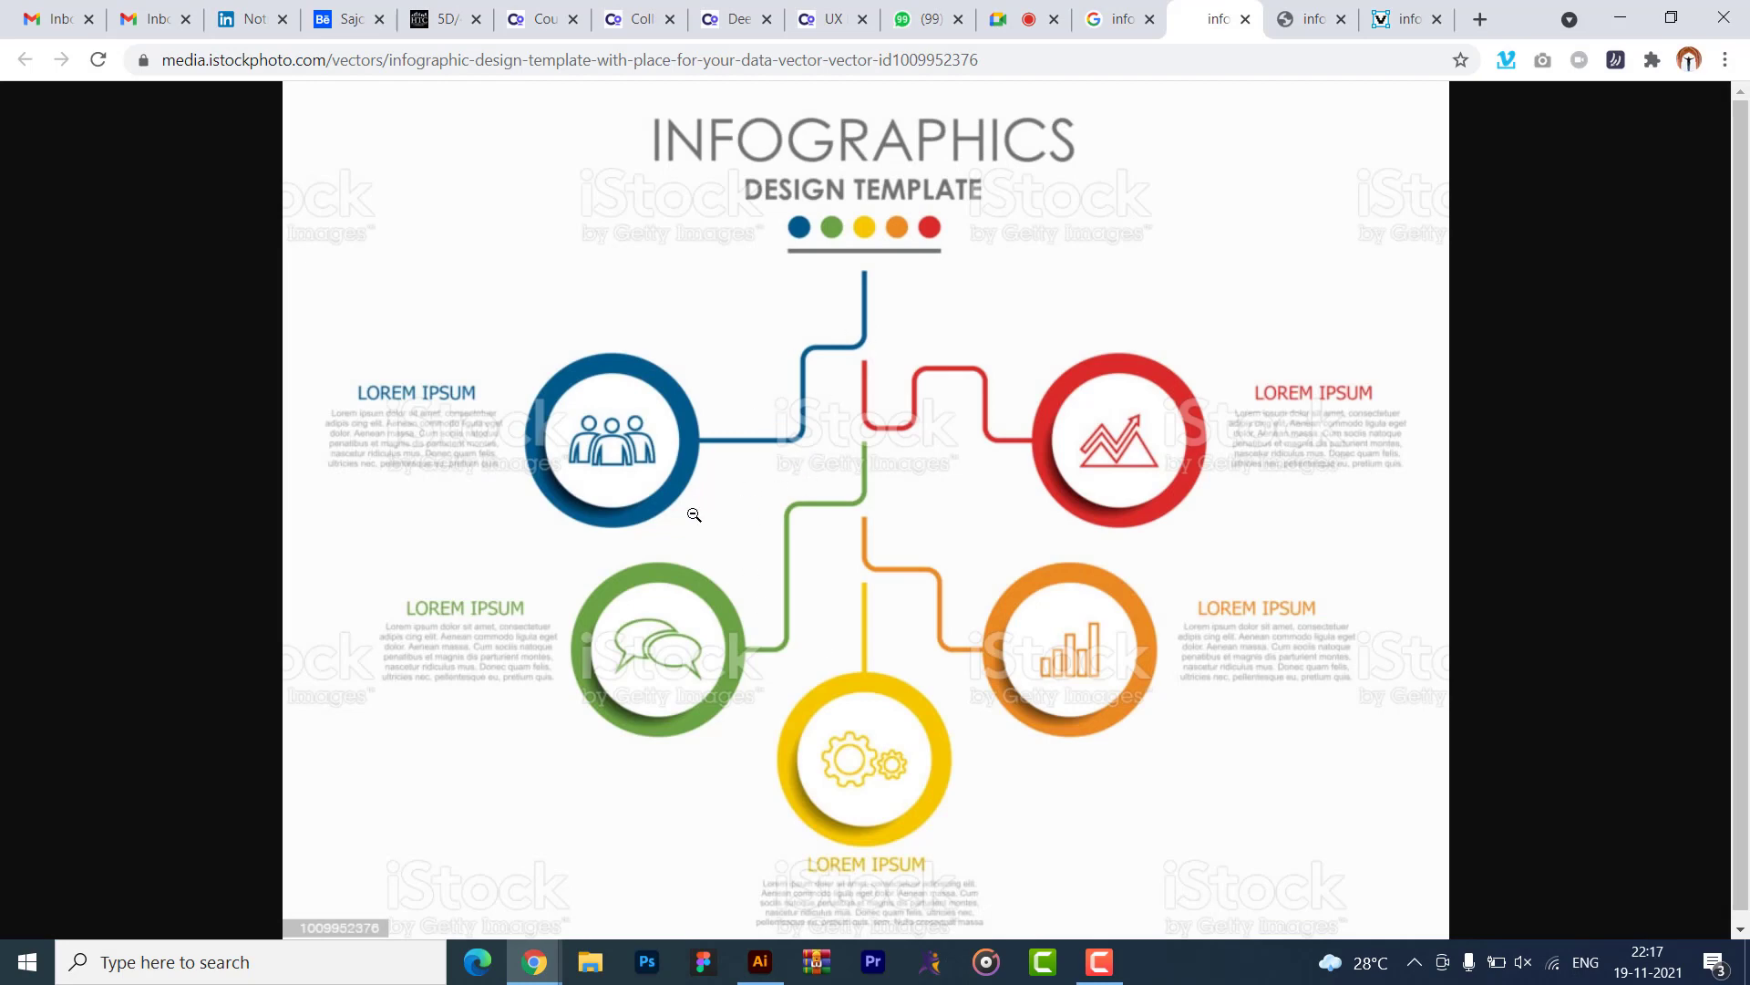
key("alt+Tab")
- Try rounding all corners of the upper-left connector to a radius of about 45 px with the Direct Selection tool
left_click(782, 394)
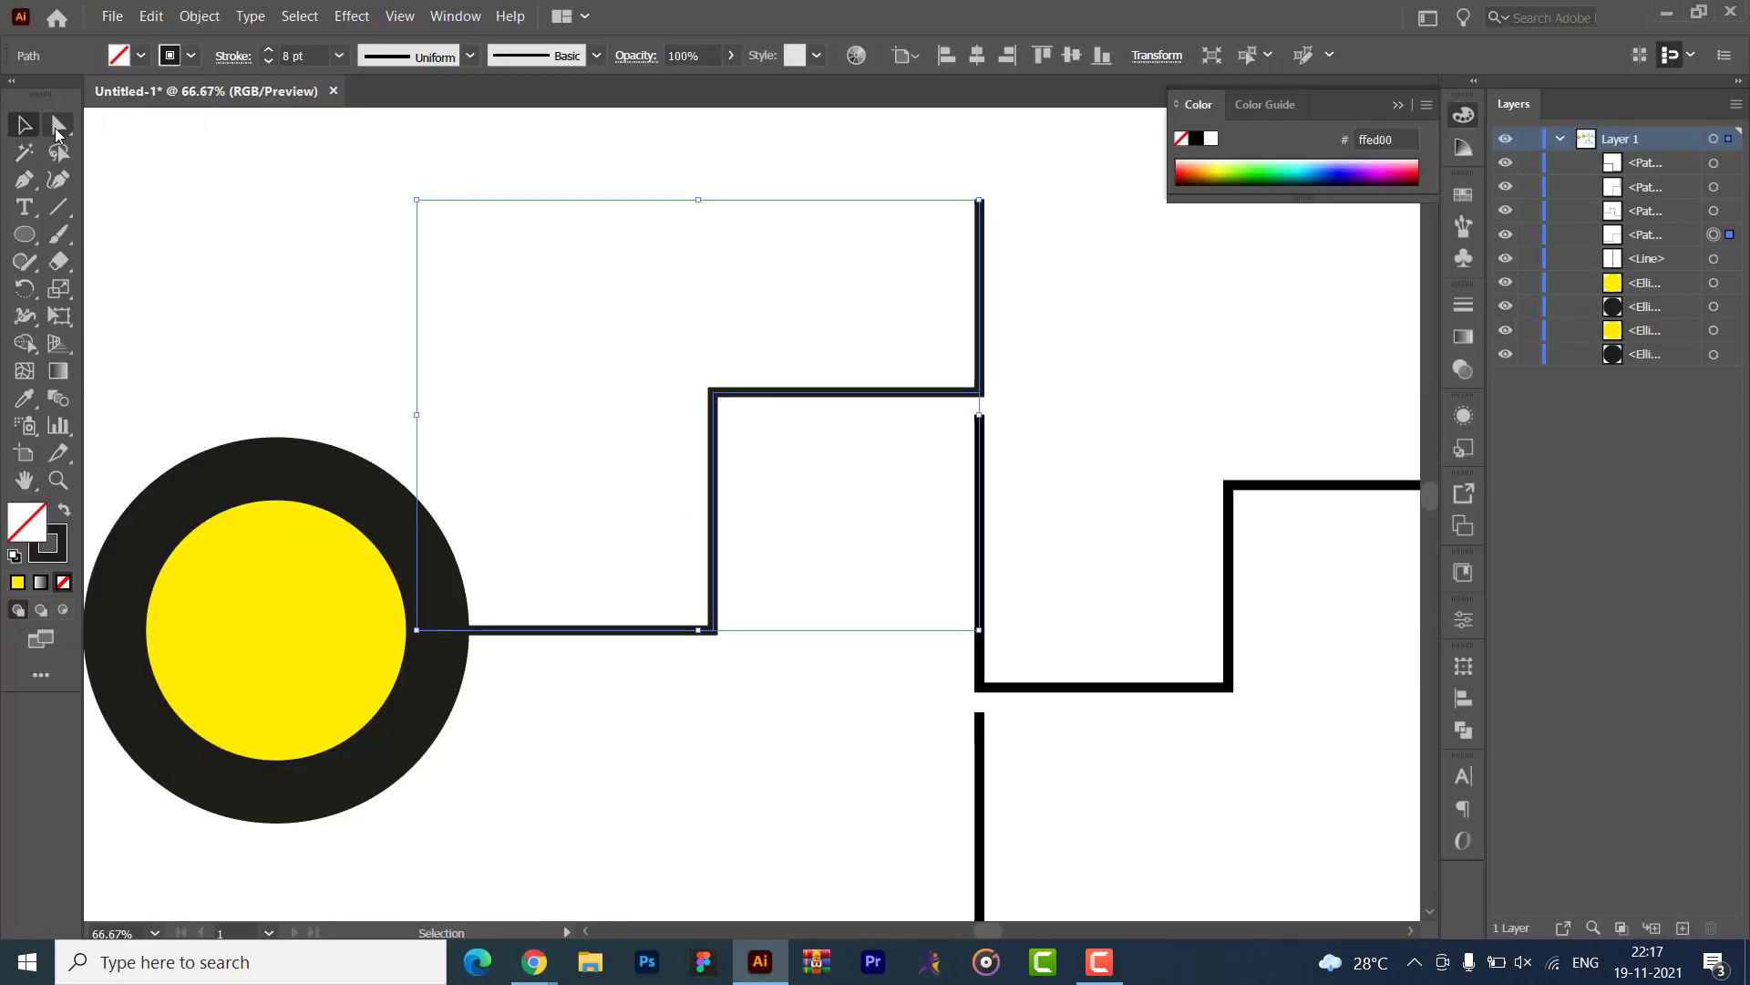
left_click(57, 133)
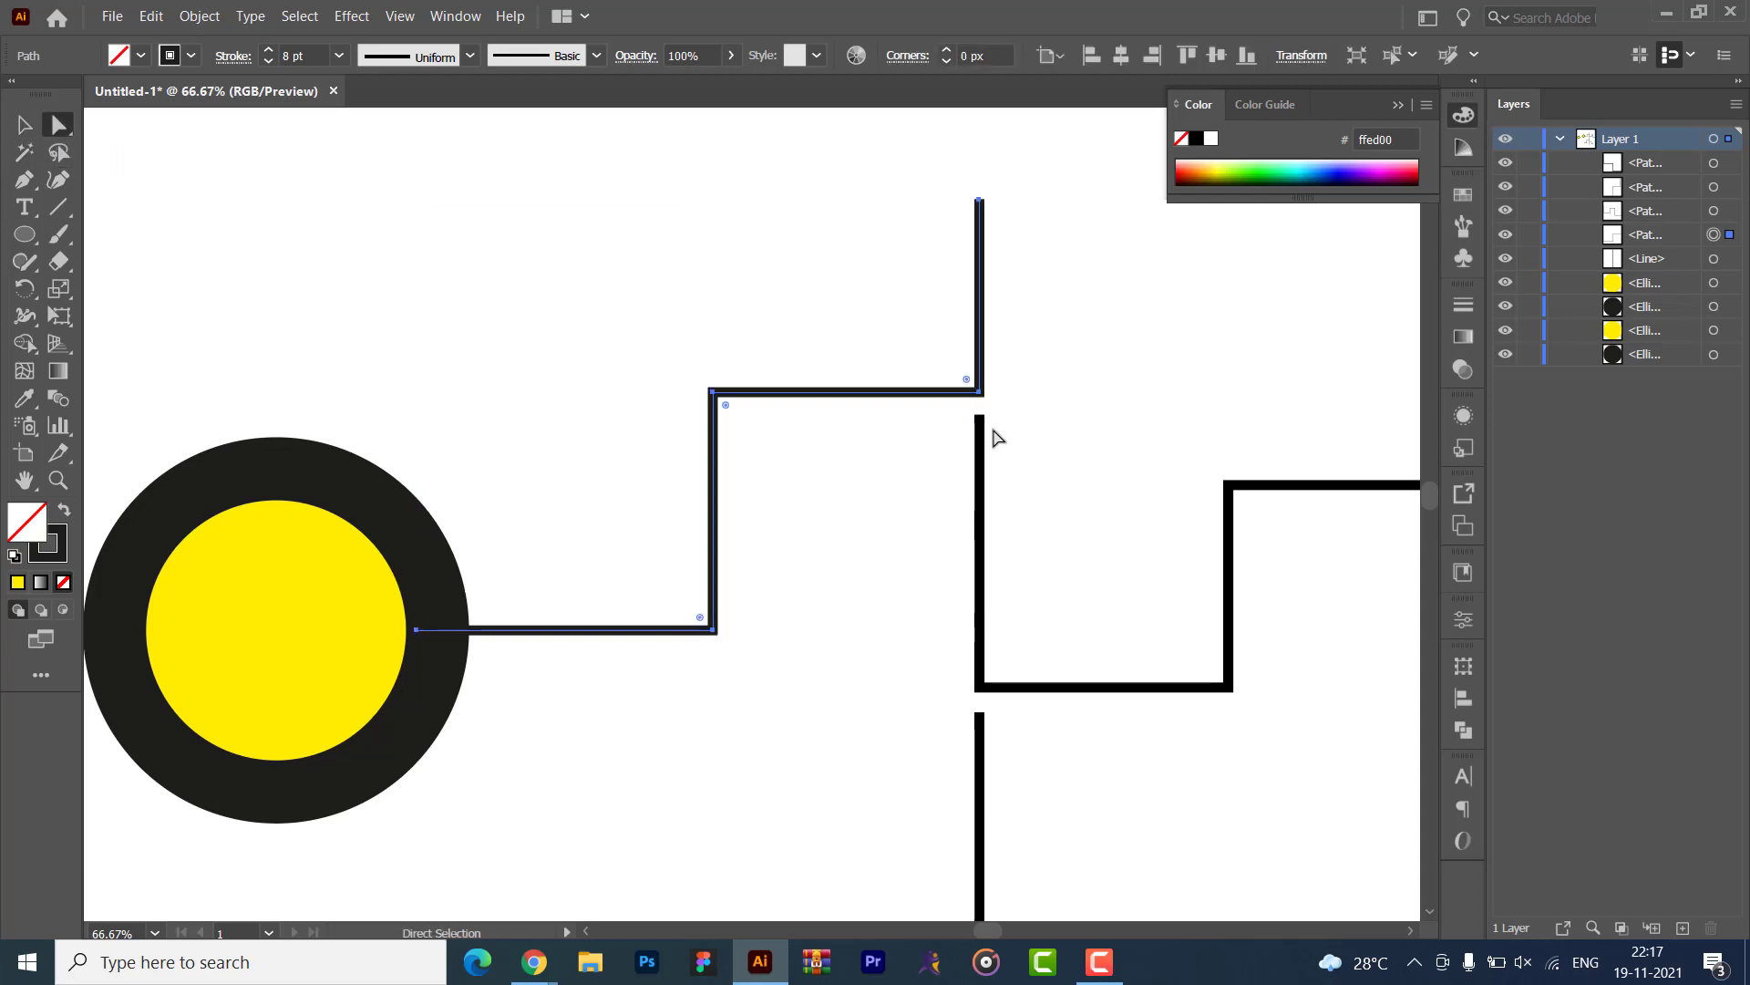
key("ctrl+equal")
key("ctrl+equal")
scroll(895, 492, "right", 3)
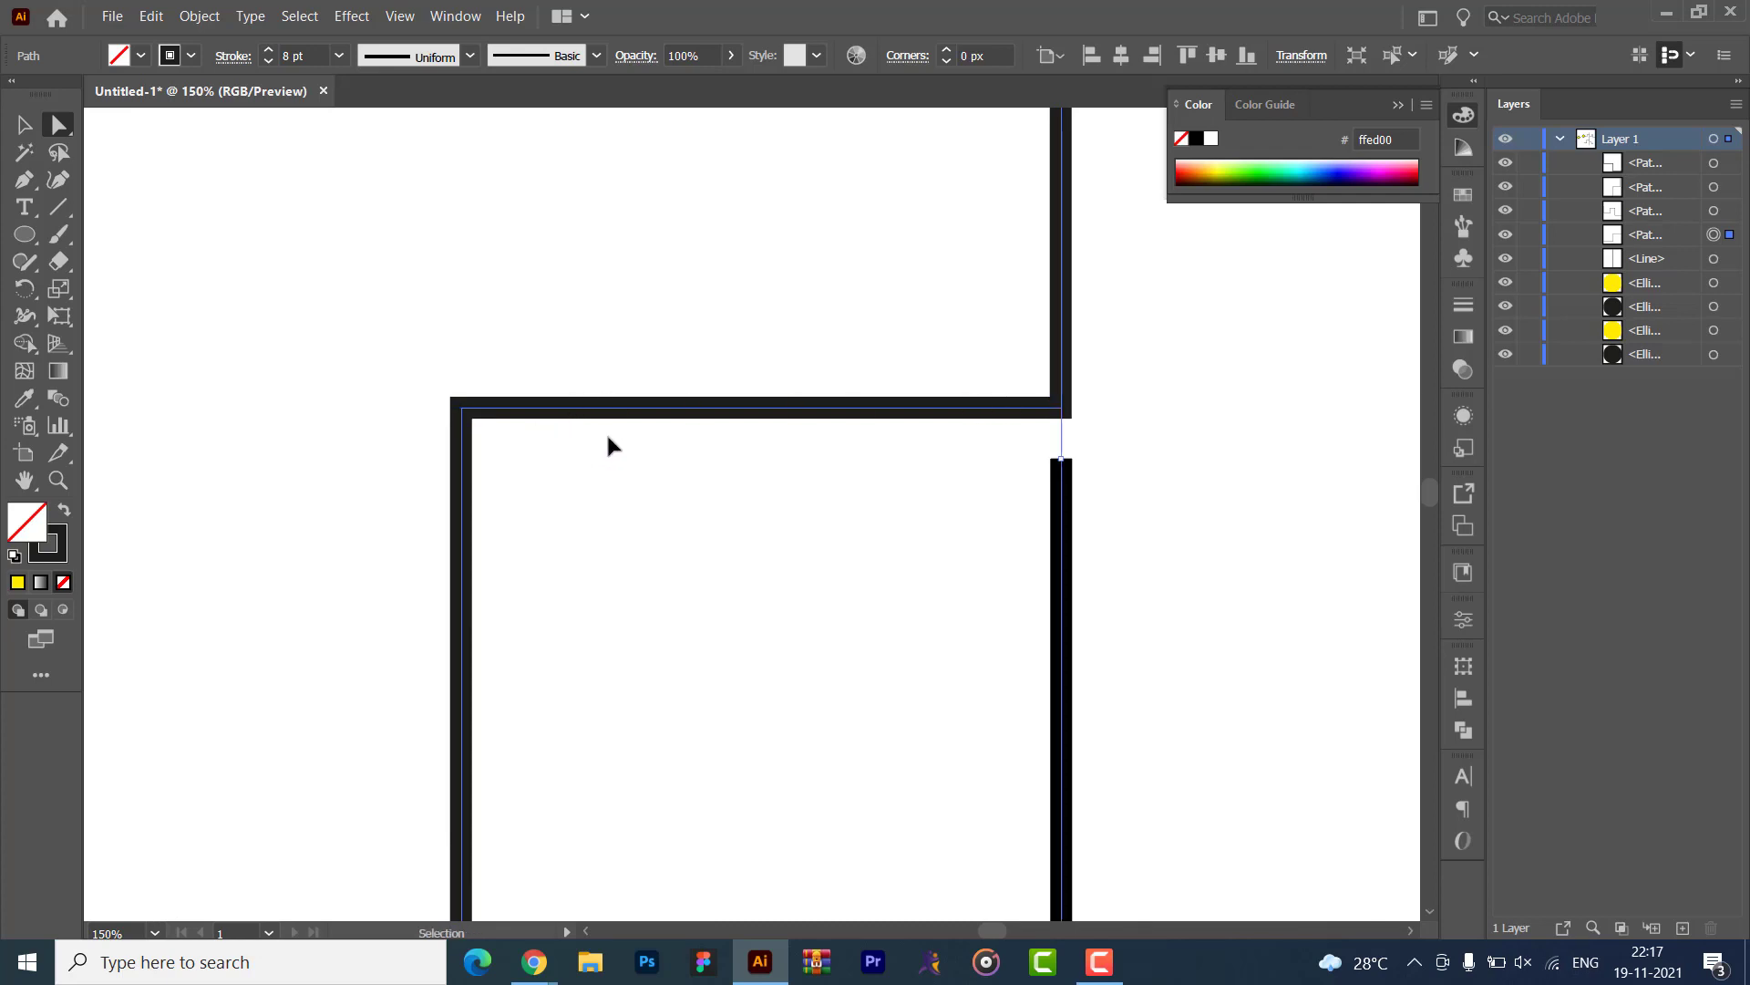
key("ctrl+minus")
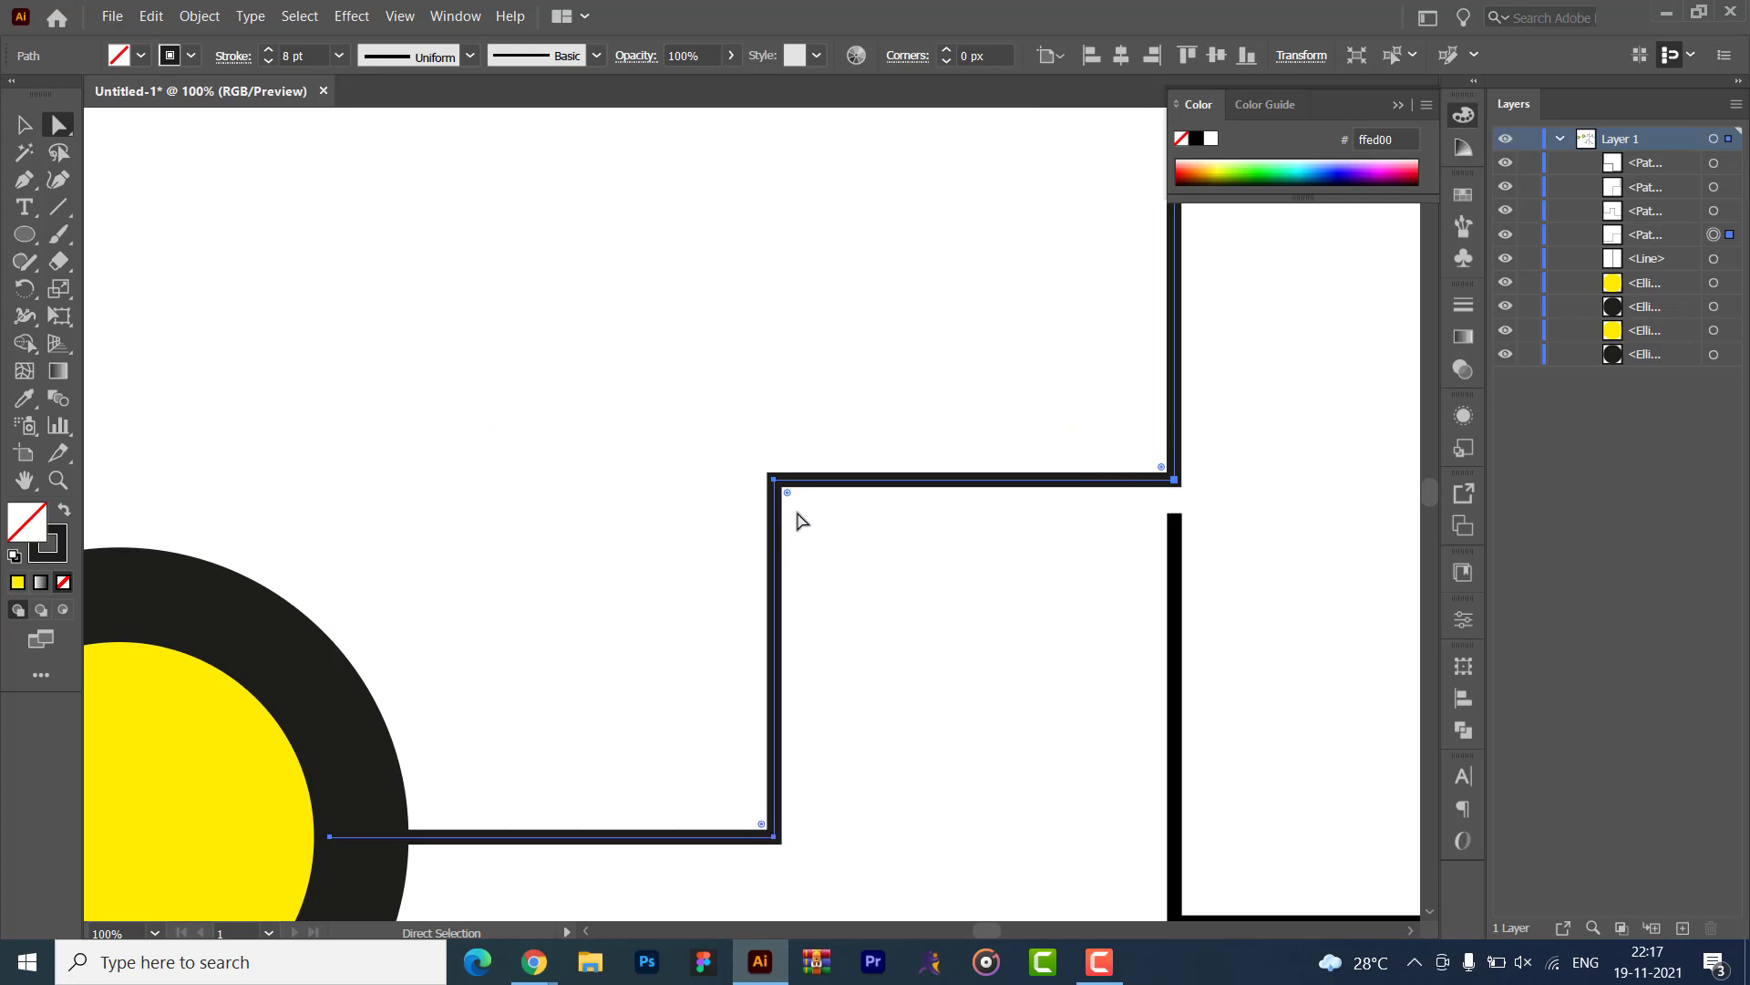
left_click_drag(790, 495, 846, 576)
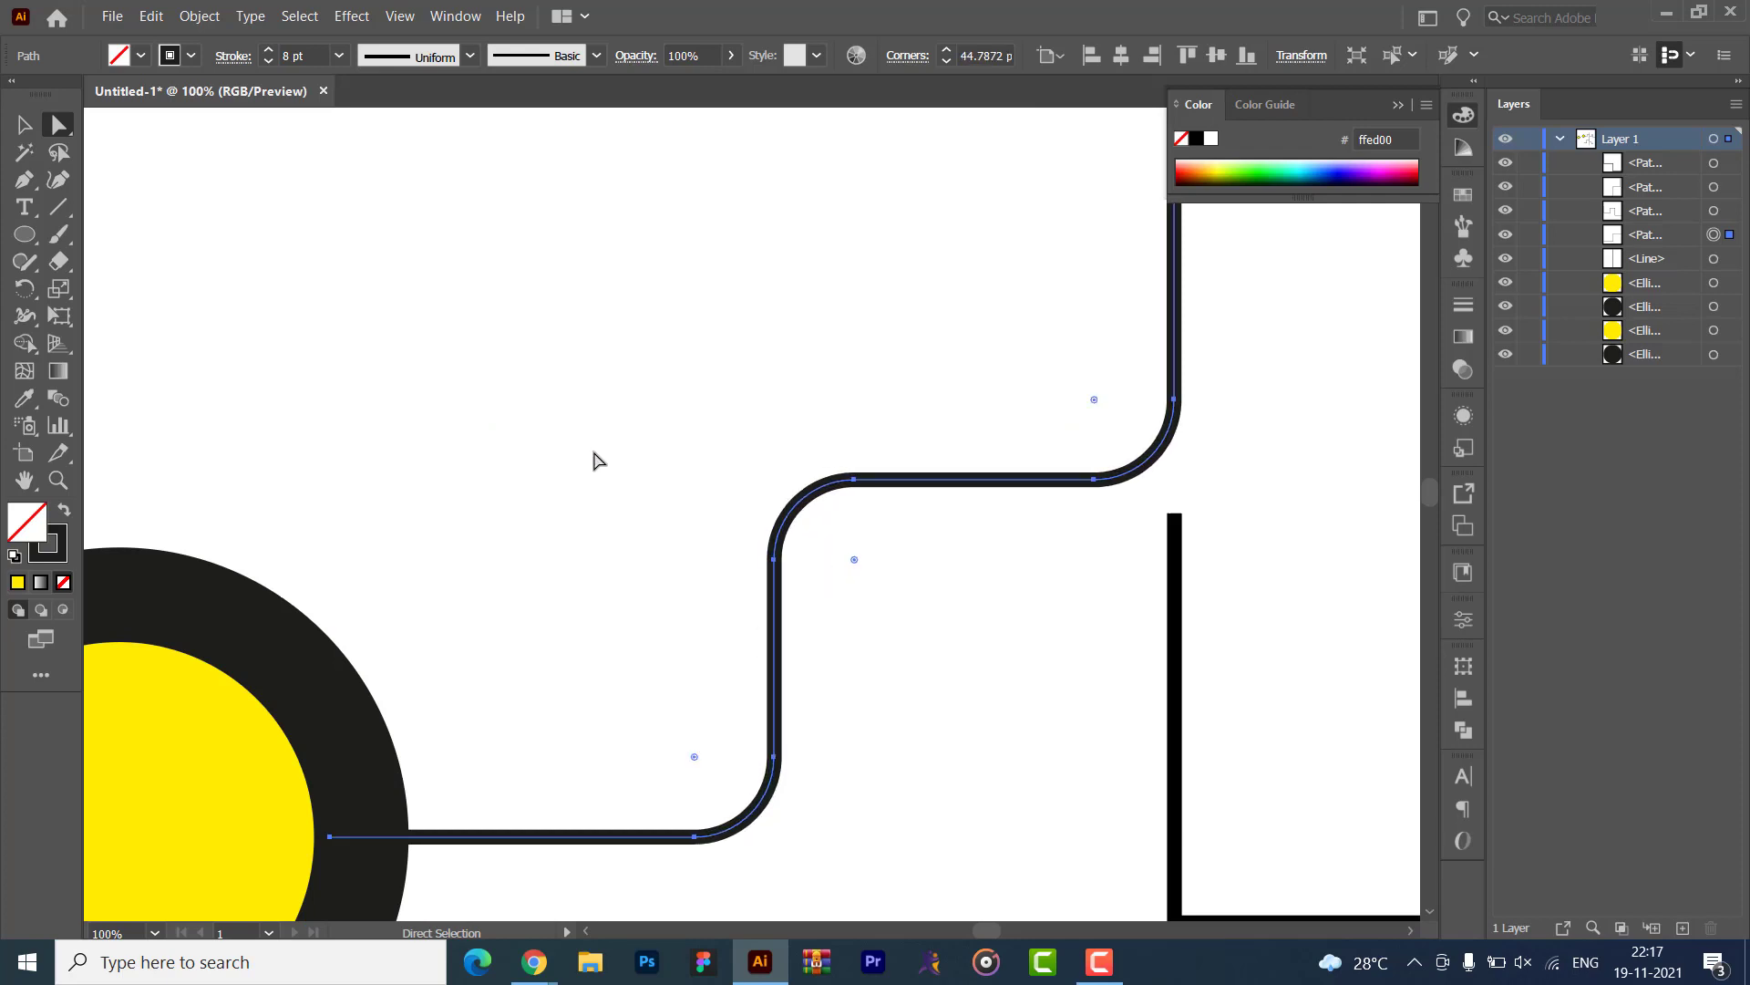
key("ctrl+0")
key("ctrl+z")
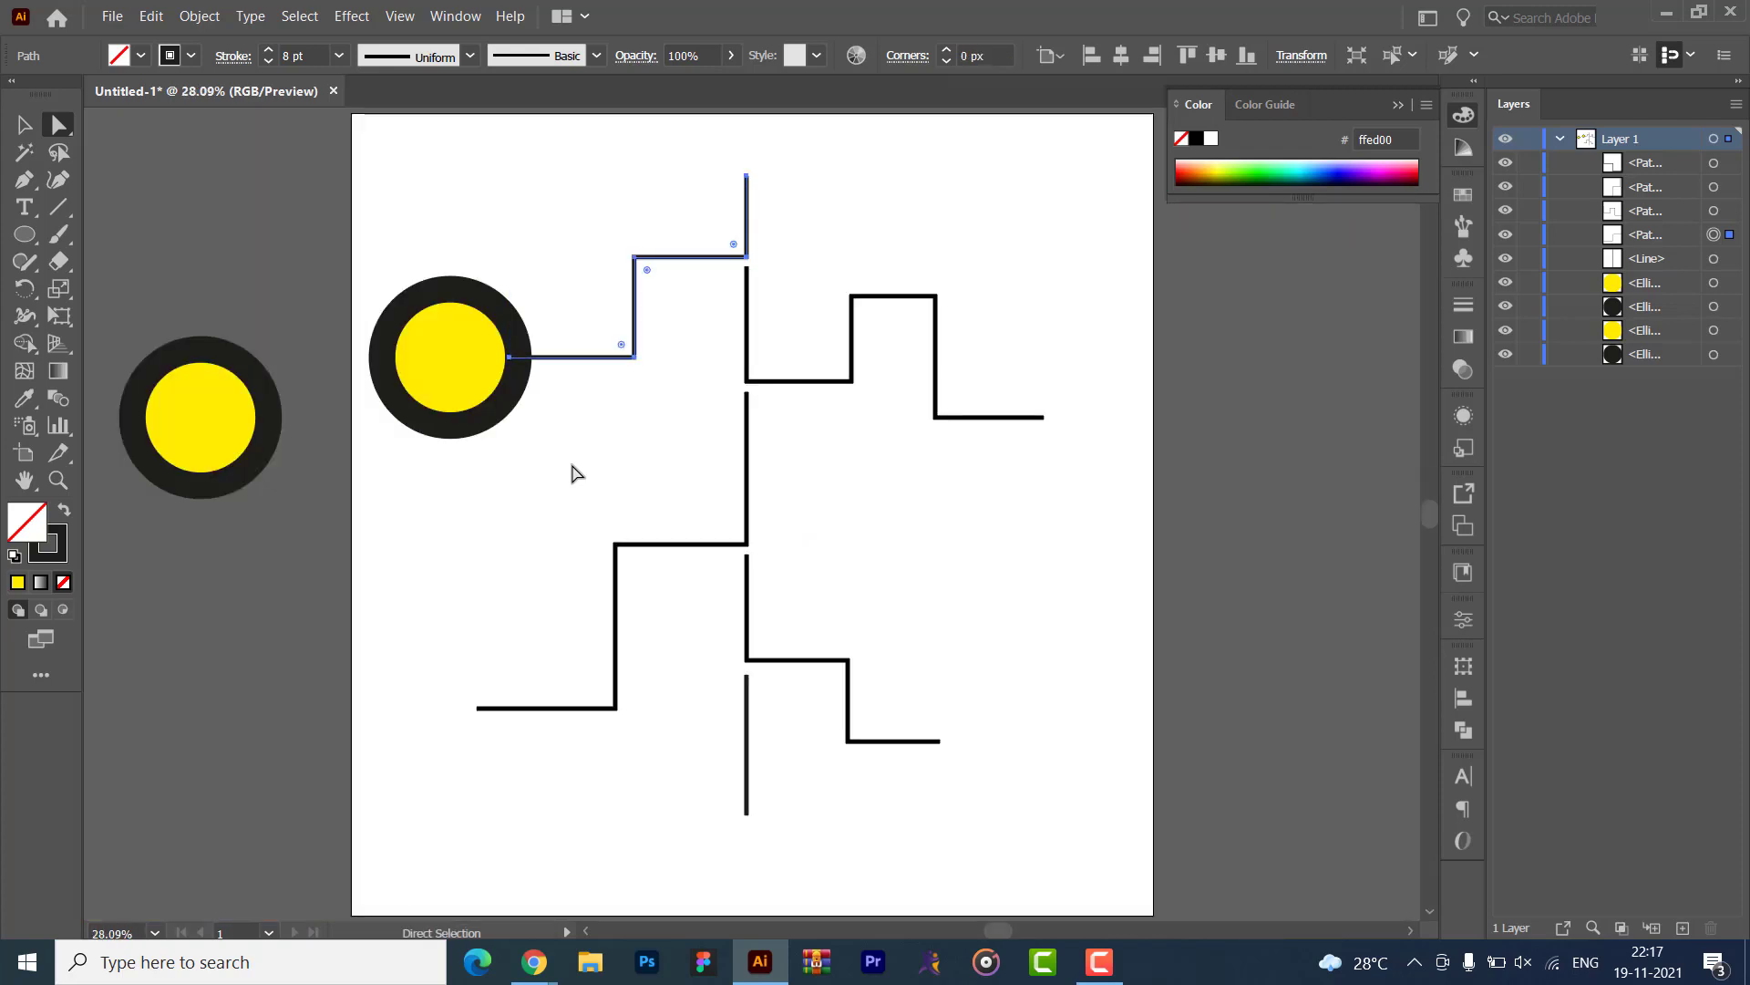
- Reselect the upper-left connector with the Direct Selection tool, set its corner radius to 60 px, and deselect it
left_click(492, 463)
left_click(22, 124)
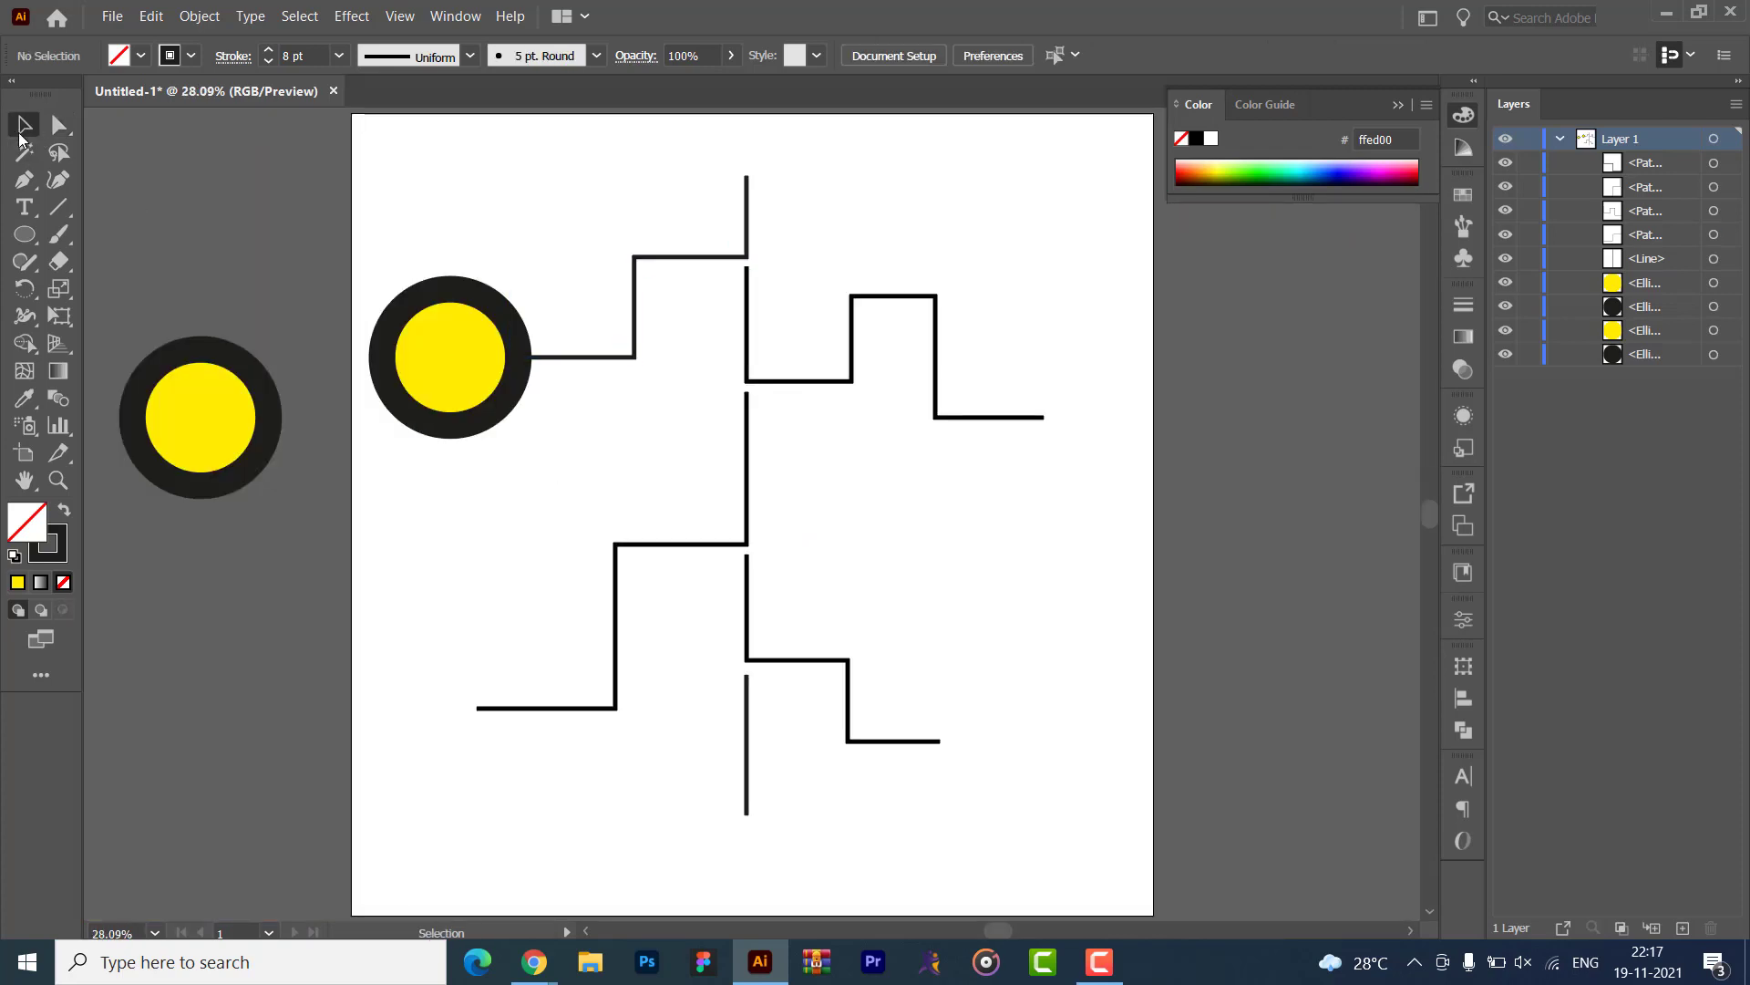
left_click(712, 258)
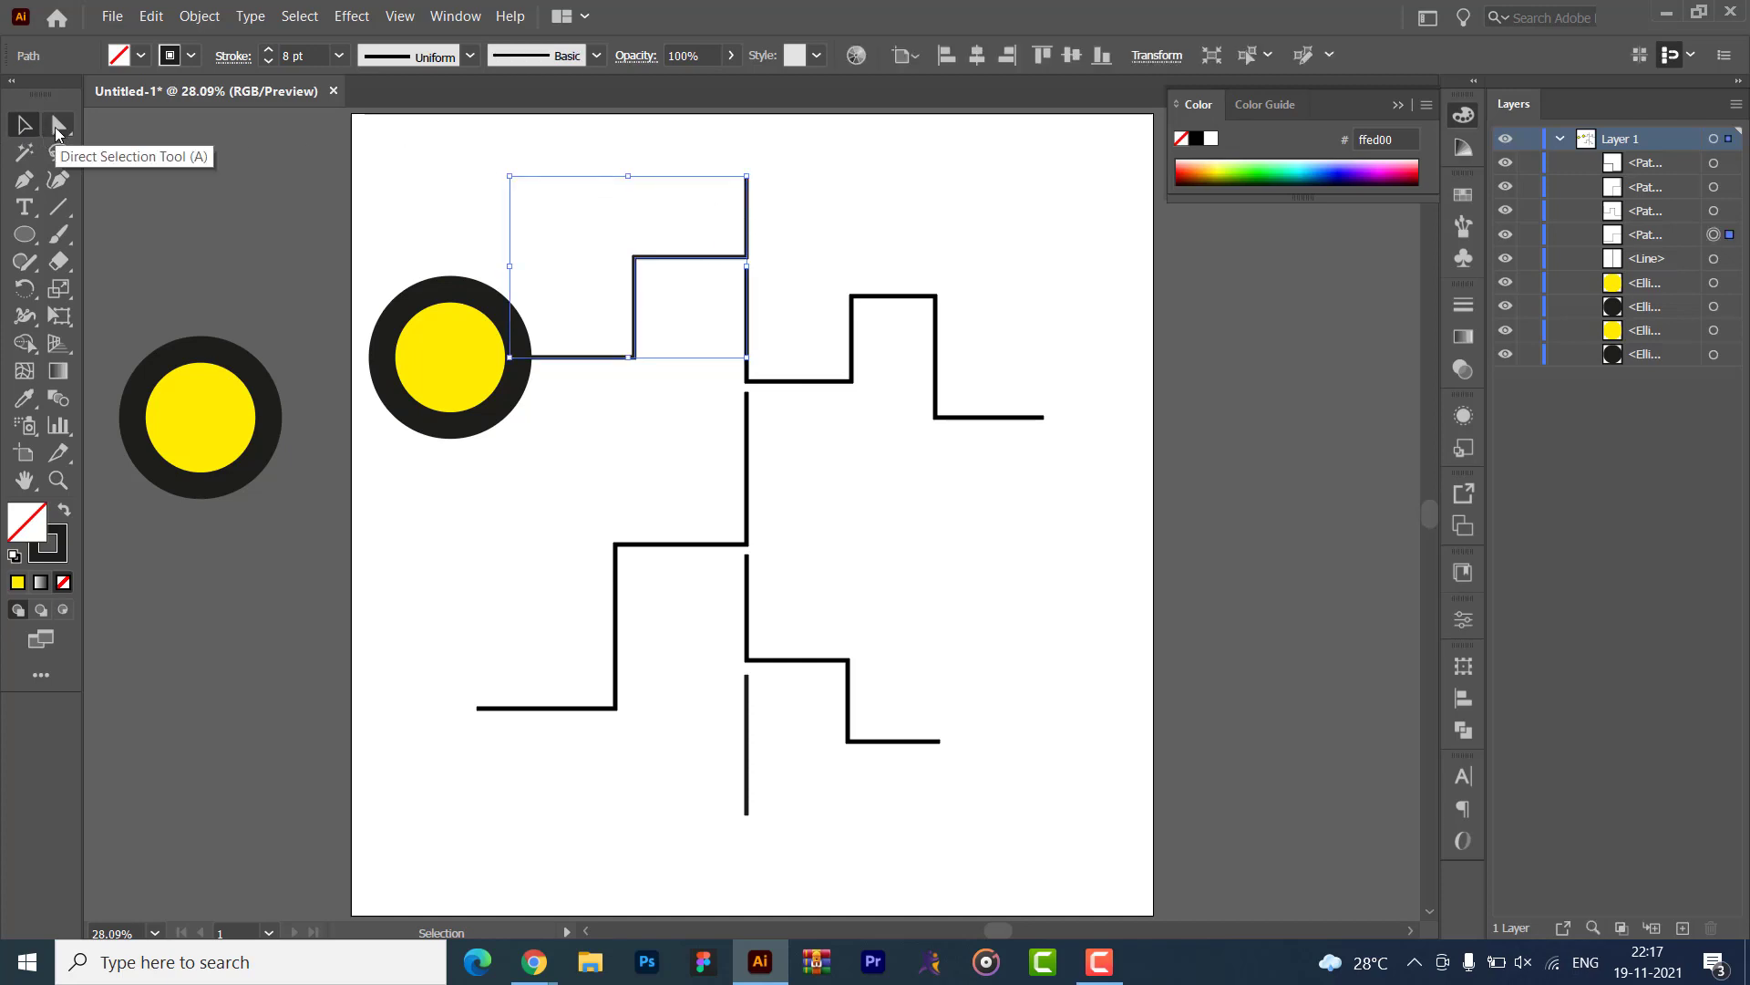
left_click(56, 134)
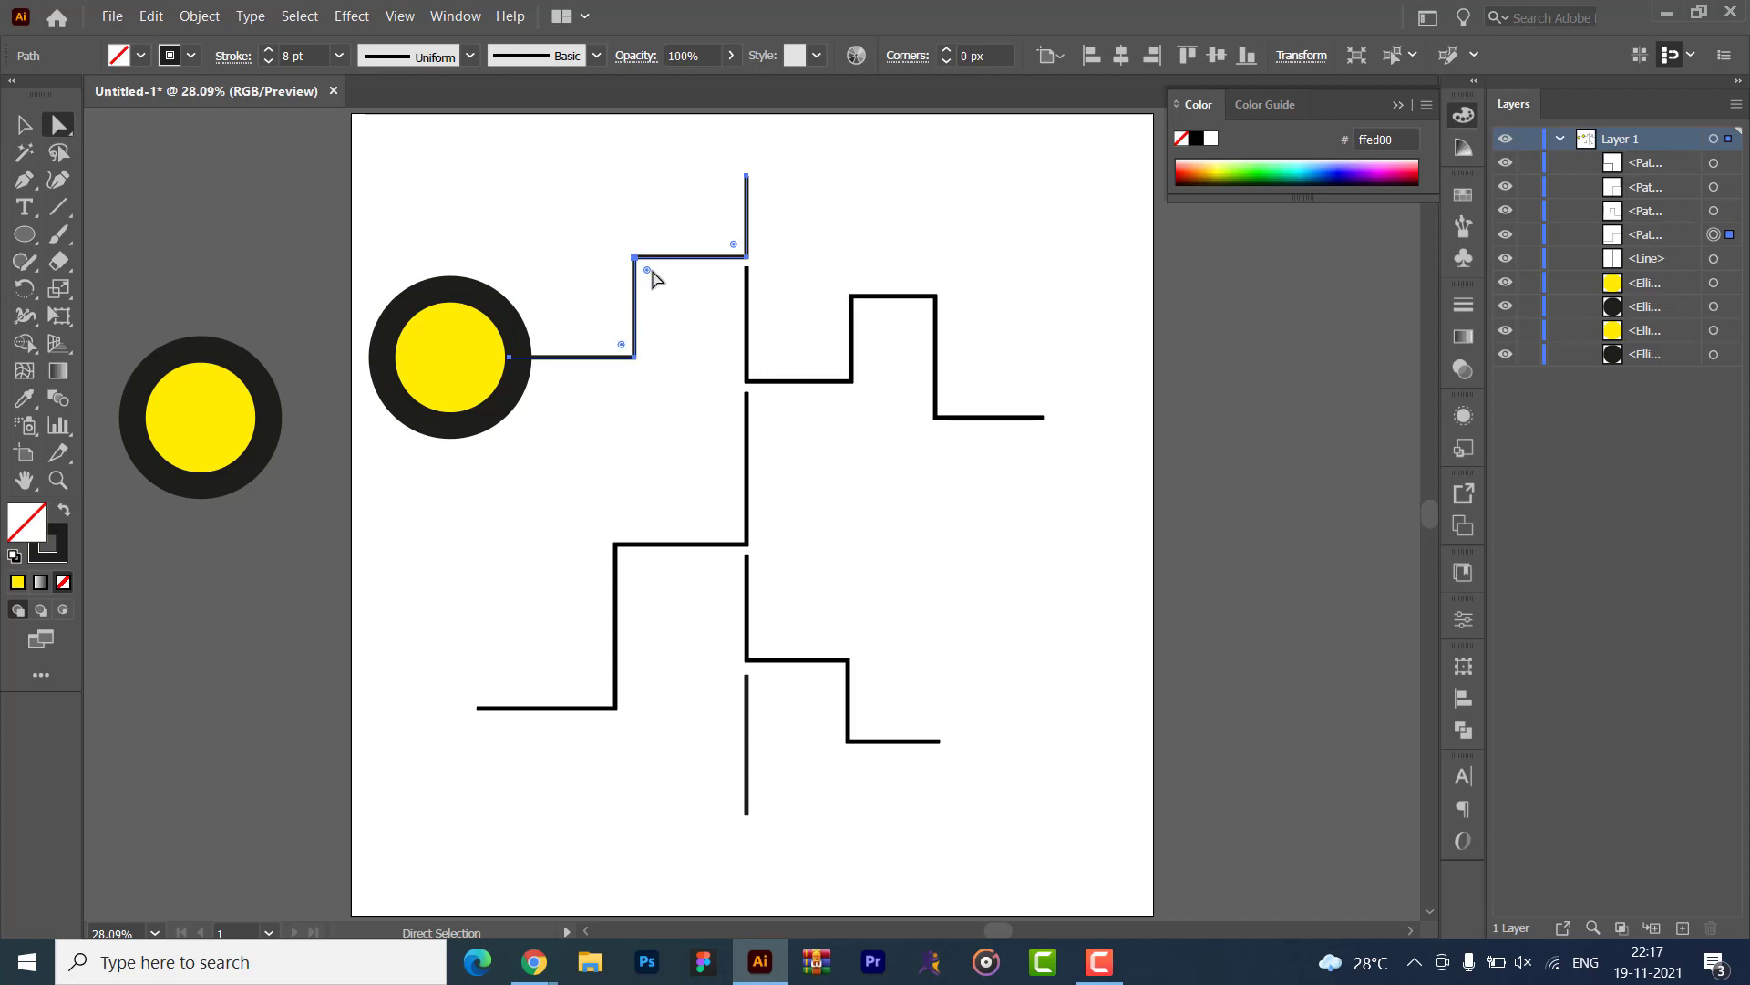
left_click_drag(648, 272, 663, 300)
key("ctrl+z")
key("shift+Up")
key("shift+Up")
key("shift+Up")
key("shift+Up")
key("shift+Up")
key("shift+Up")
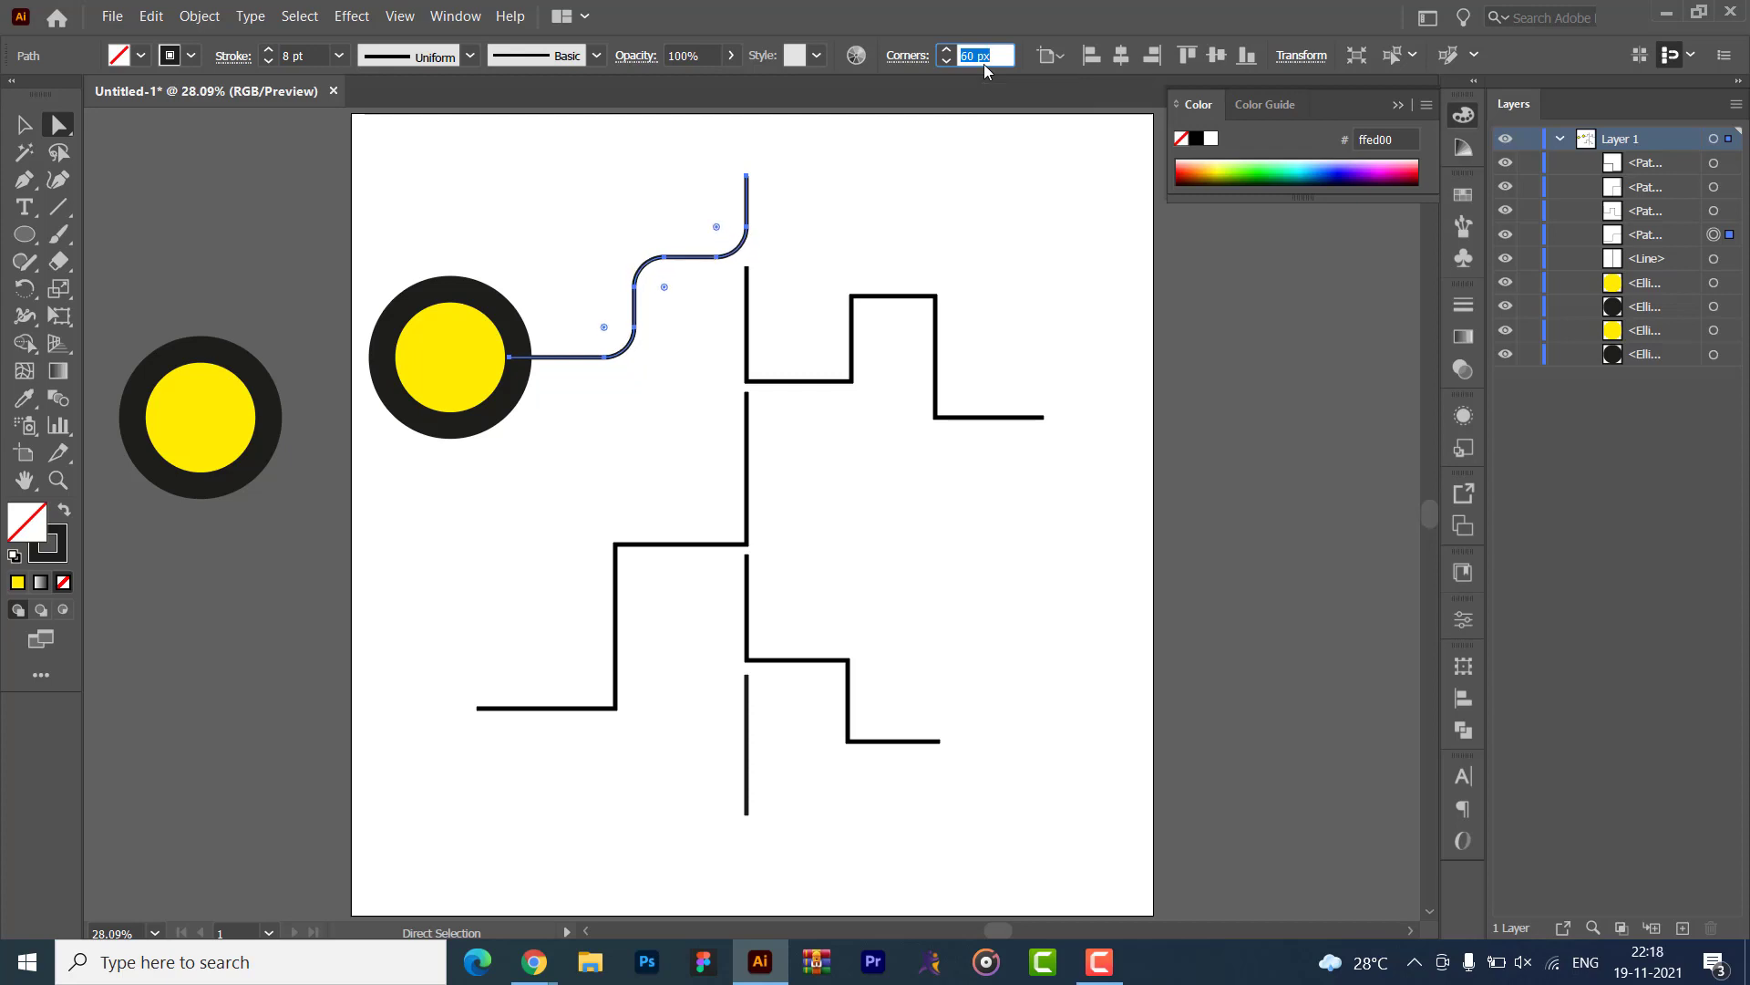
left_click(25, 125)
left_click(363, 162)
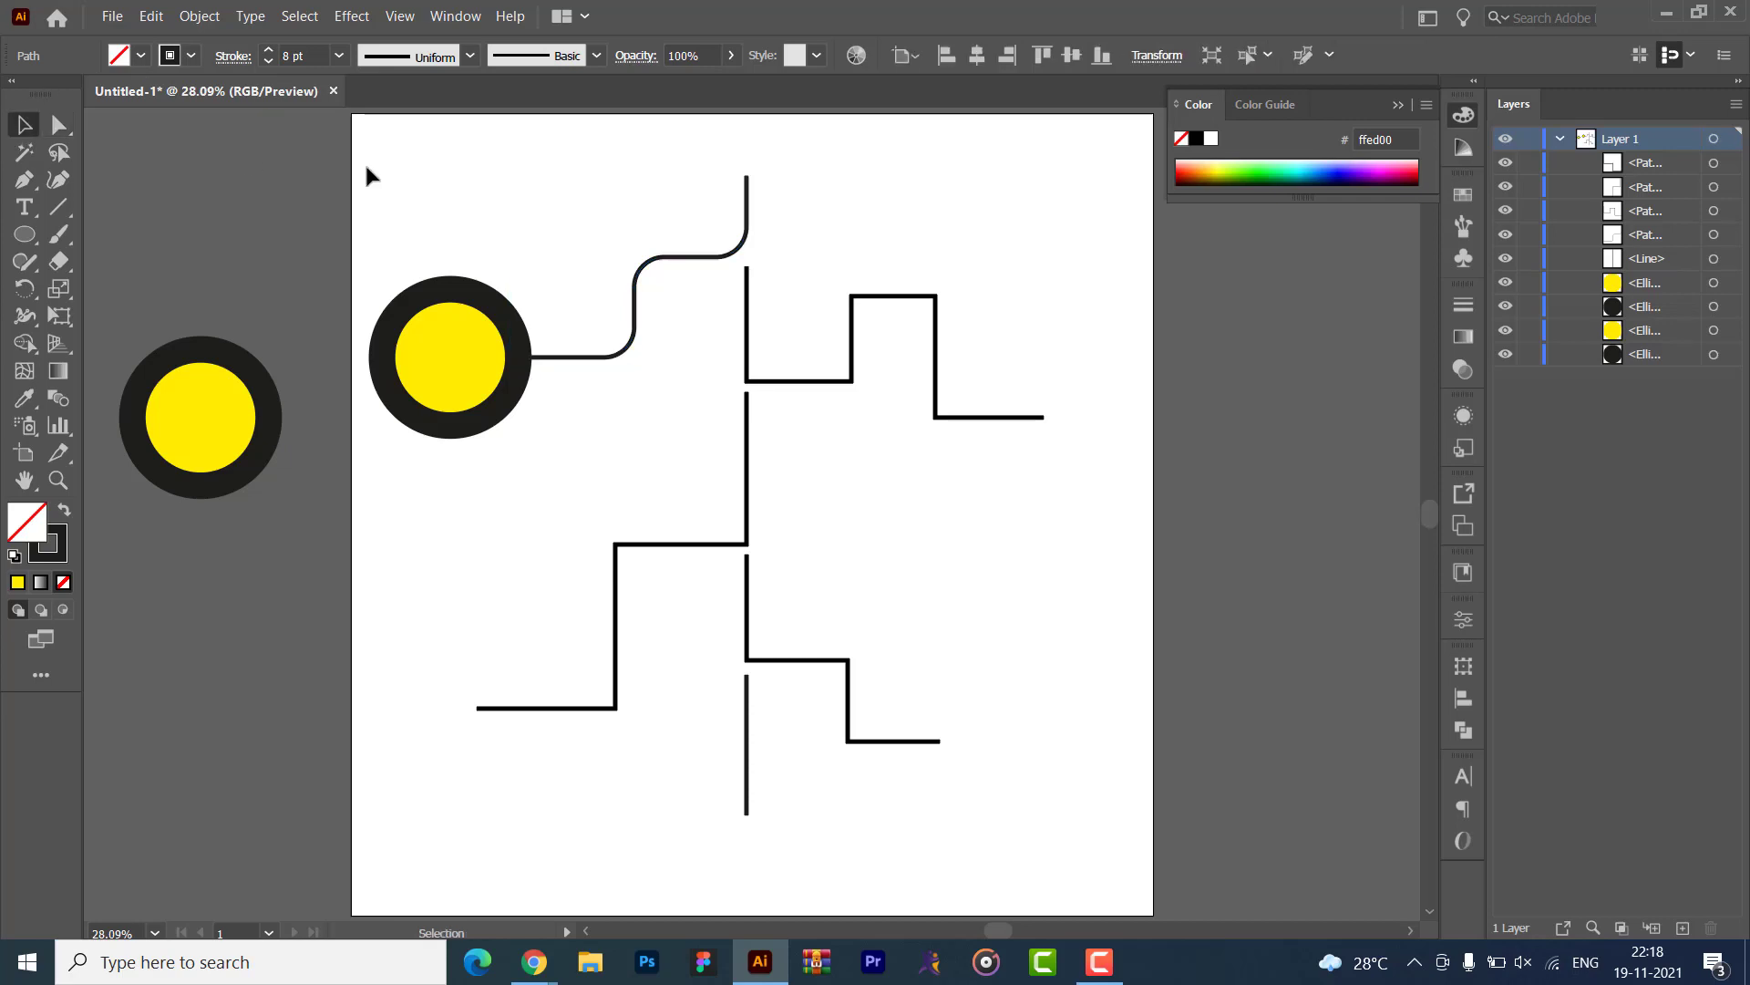
- Select the upper-left connector again and alternate between the Selection and Direct Selection tools, ending with Direct Selection to expose its corner controls
left_click(637, 278)
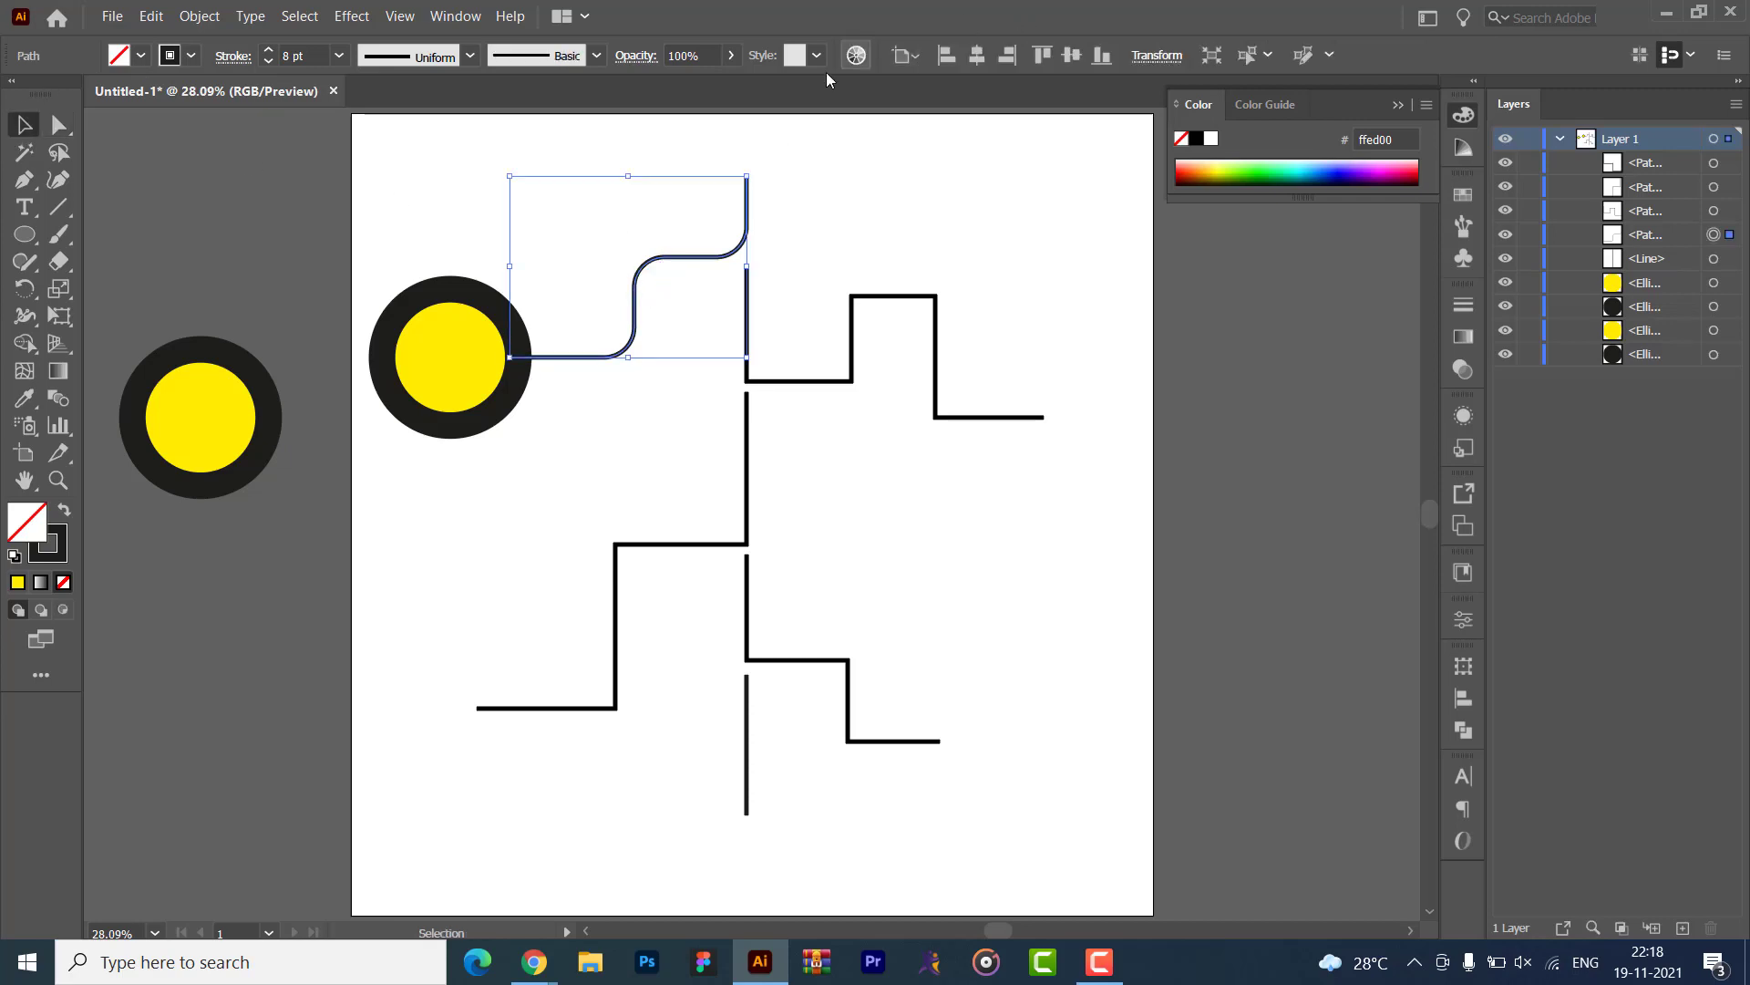
left_click(638, 278)
left_click(637, 280)
left_click(47, 132)
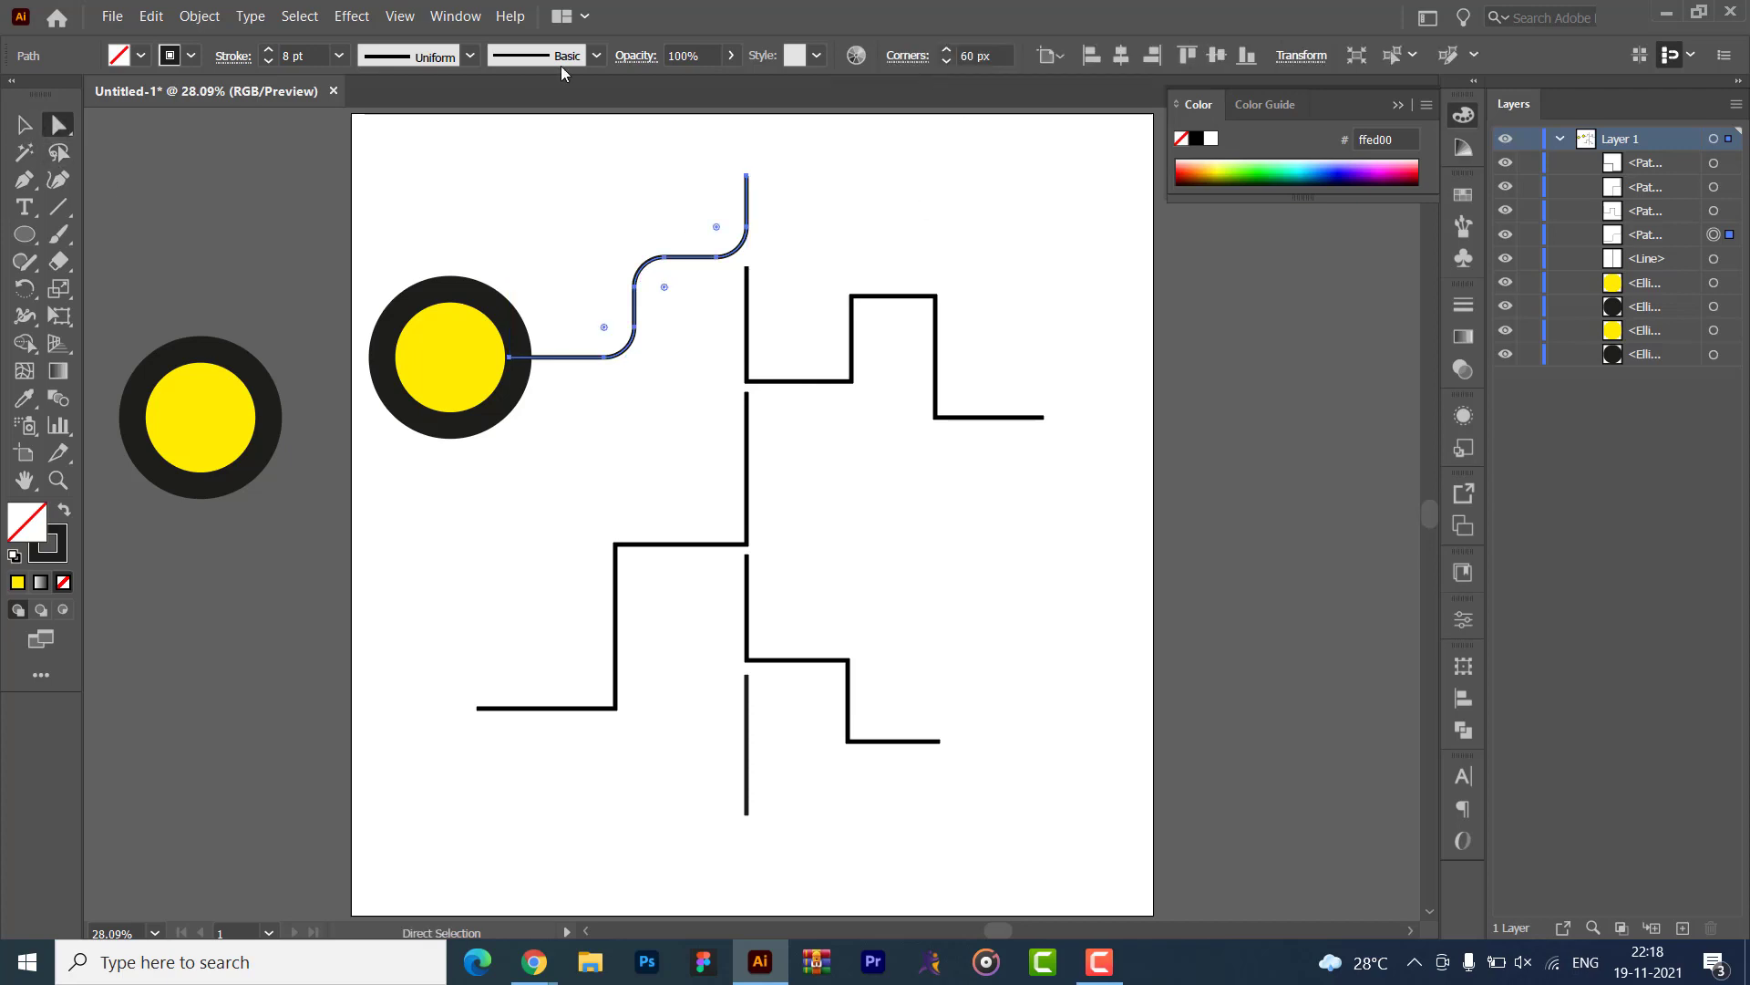
left_click(23, 124)
left_click(60, 123)
left_click(25, 125)
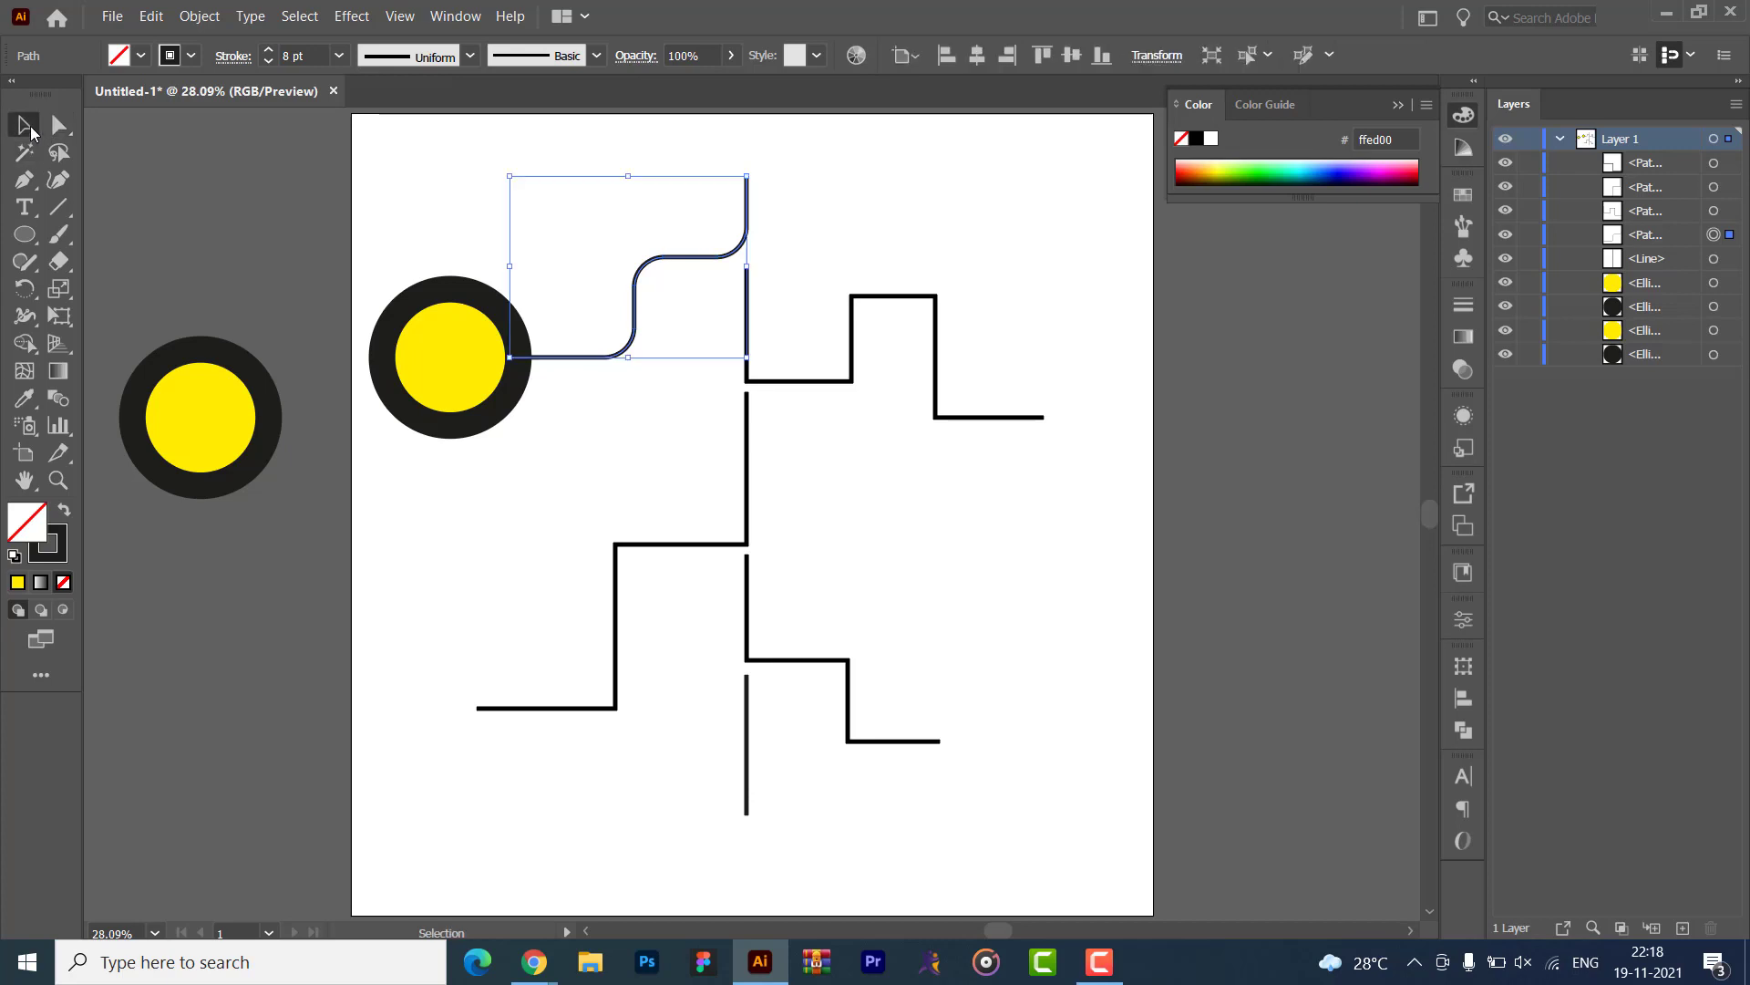
left_click(59, 124)
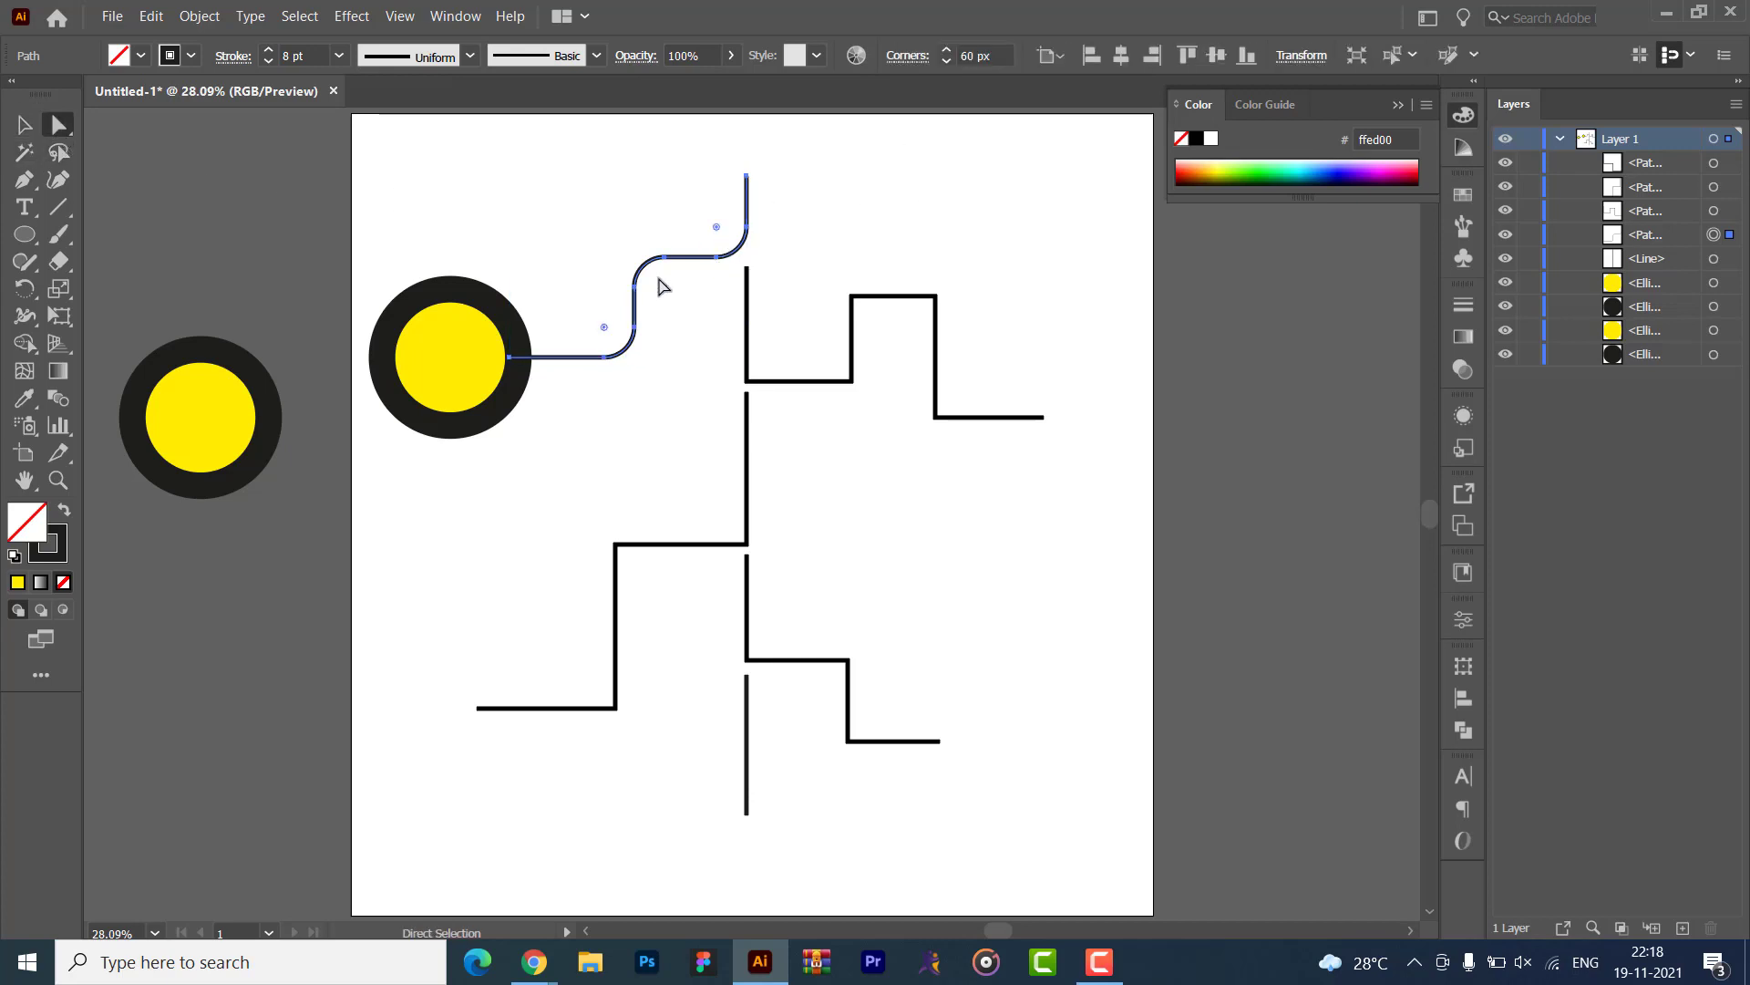
- Enlarge the upper-left connector's corner rounding freehand, and set its corner radius to 30 px
left_click_drag(662, 285, 672, 293)
left_click(995, 55)
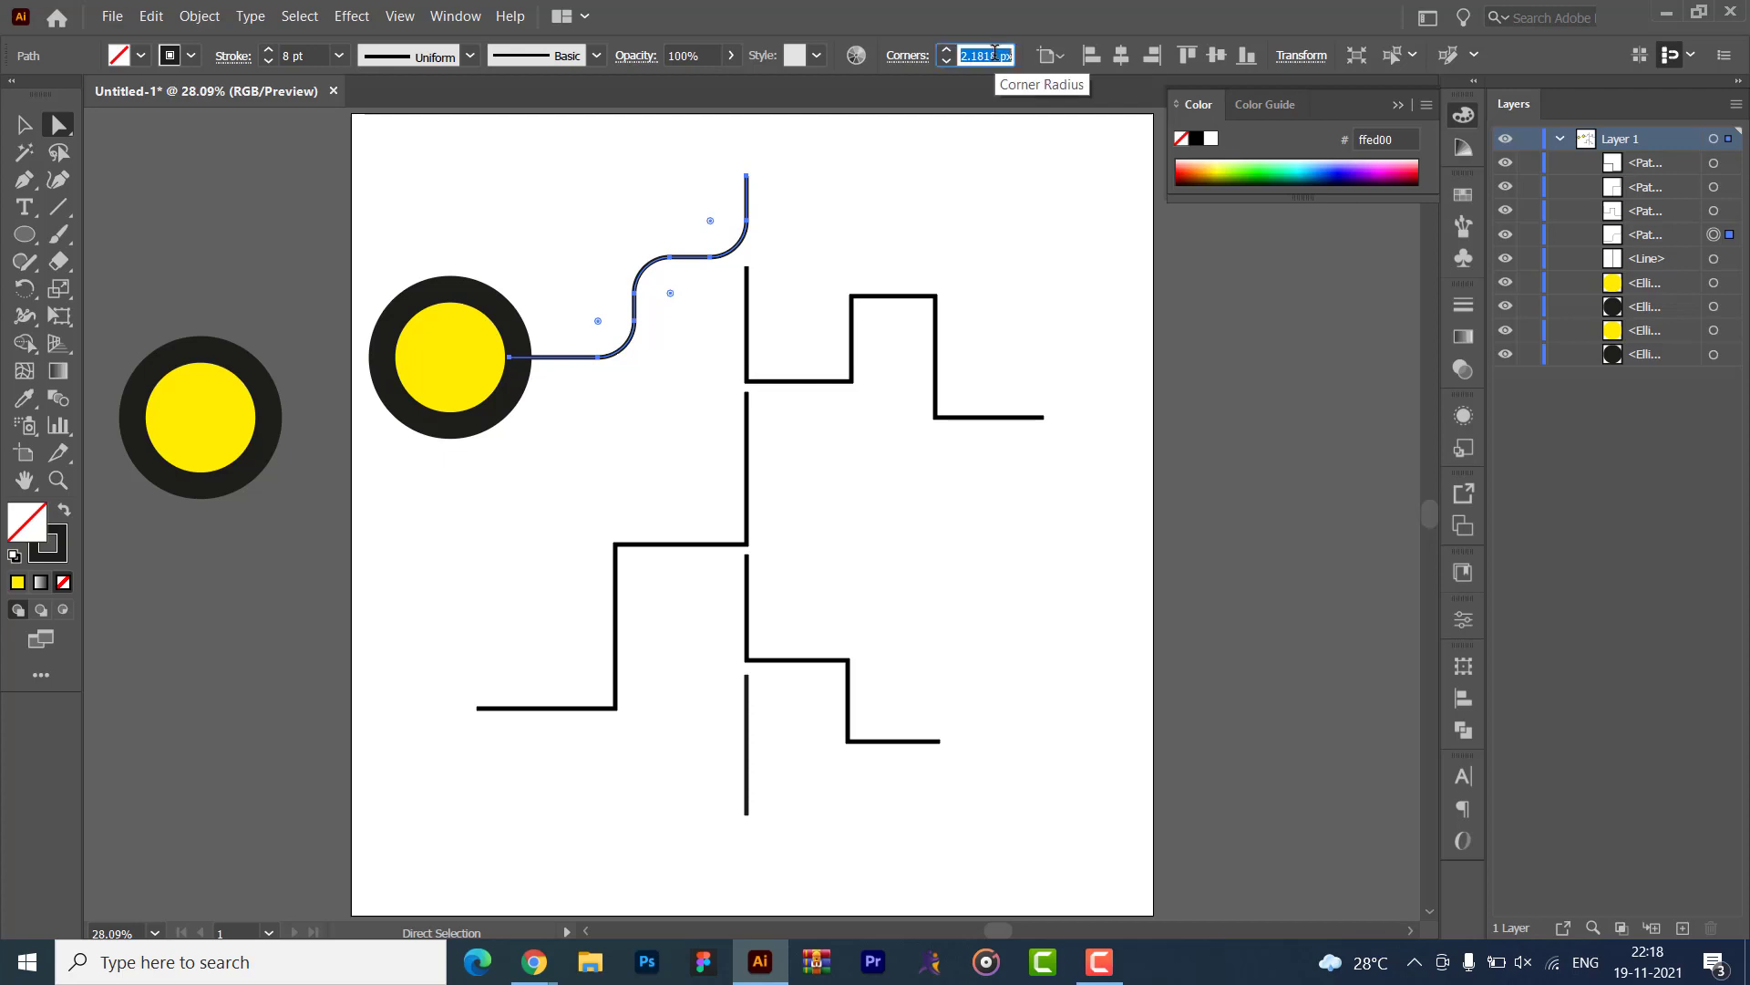
type("30")
key("Return")
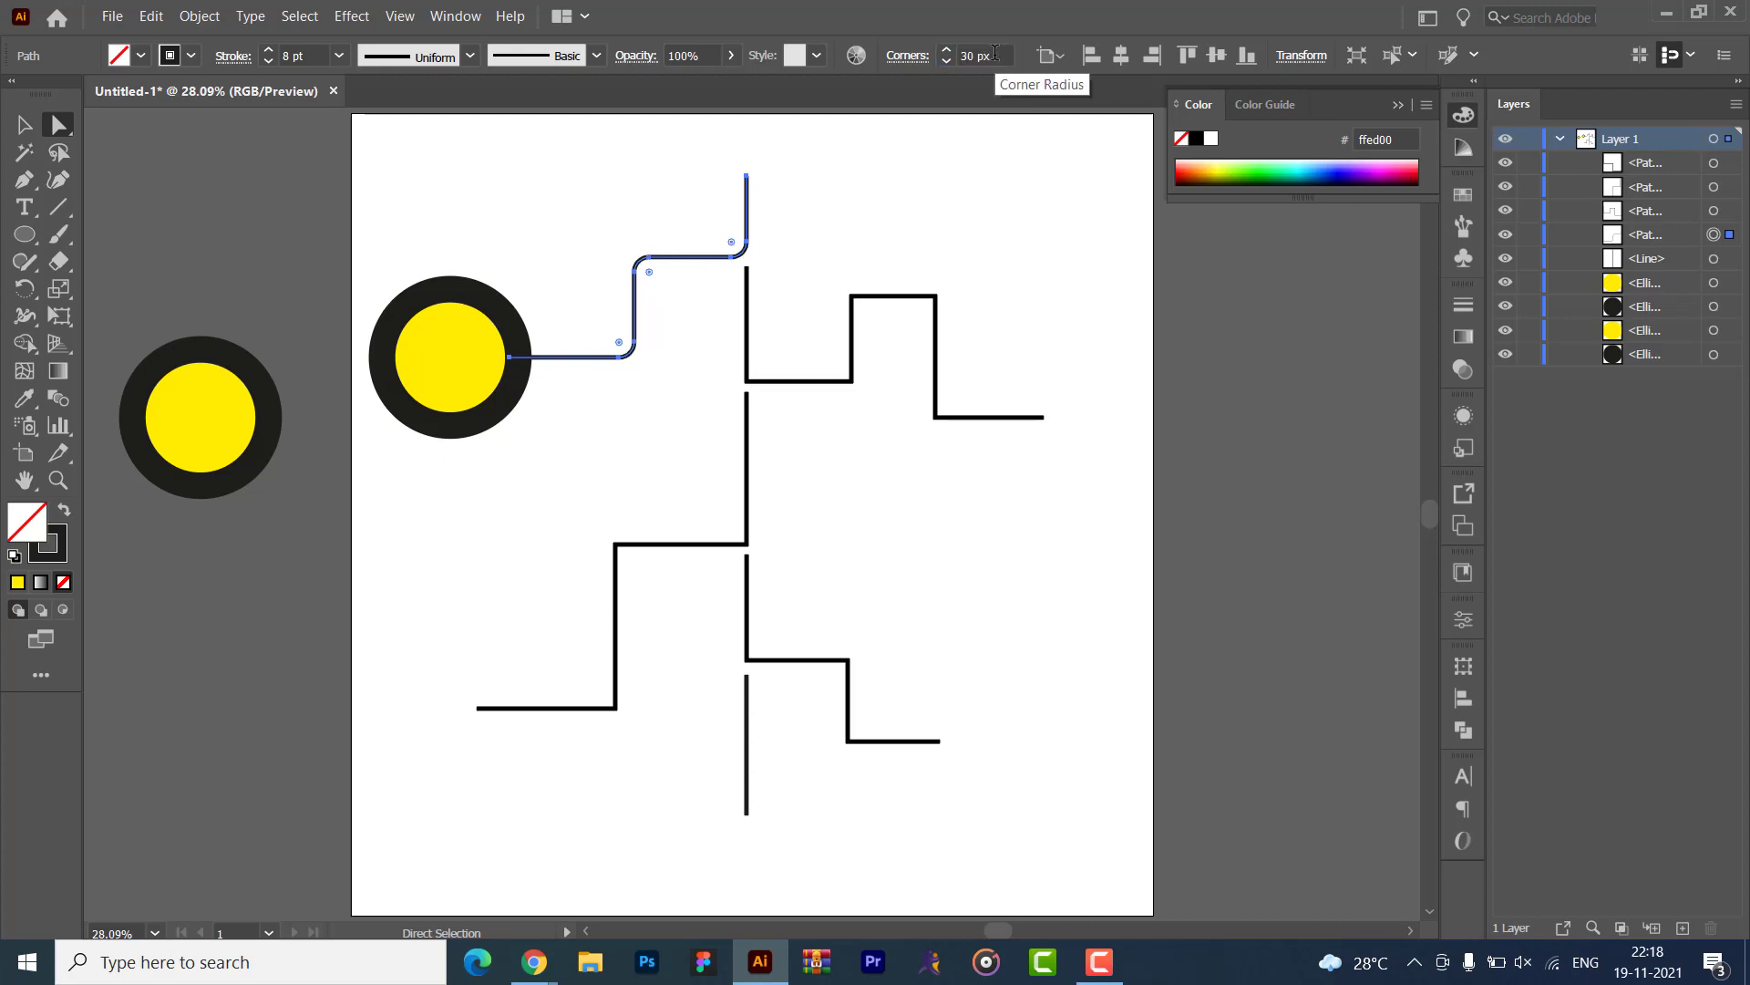
- Check the infographic in Chrome, set the upper-left connector's corner radius to 40 px in Illustrator, and return to the Selection tool
key("alt+Tab")
key("alt+Tab")
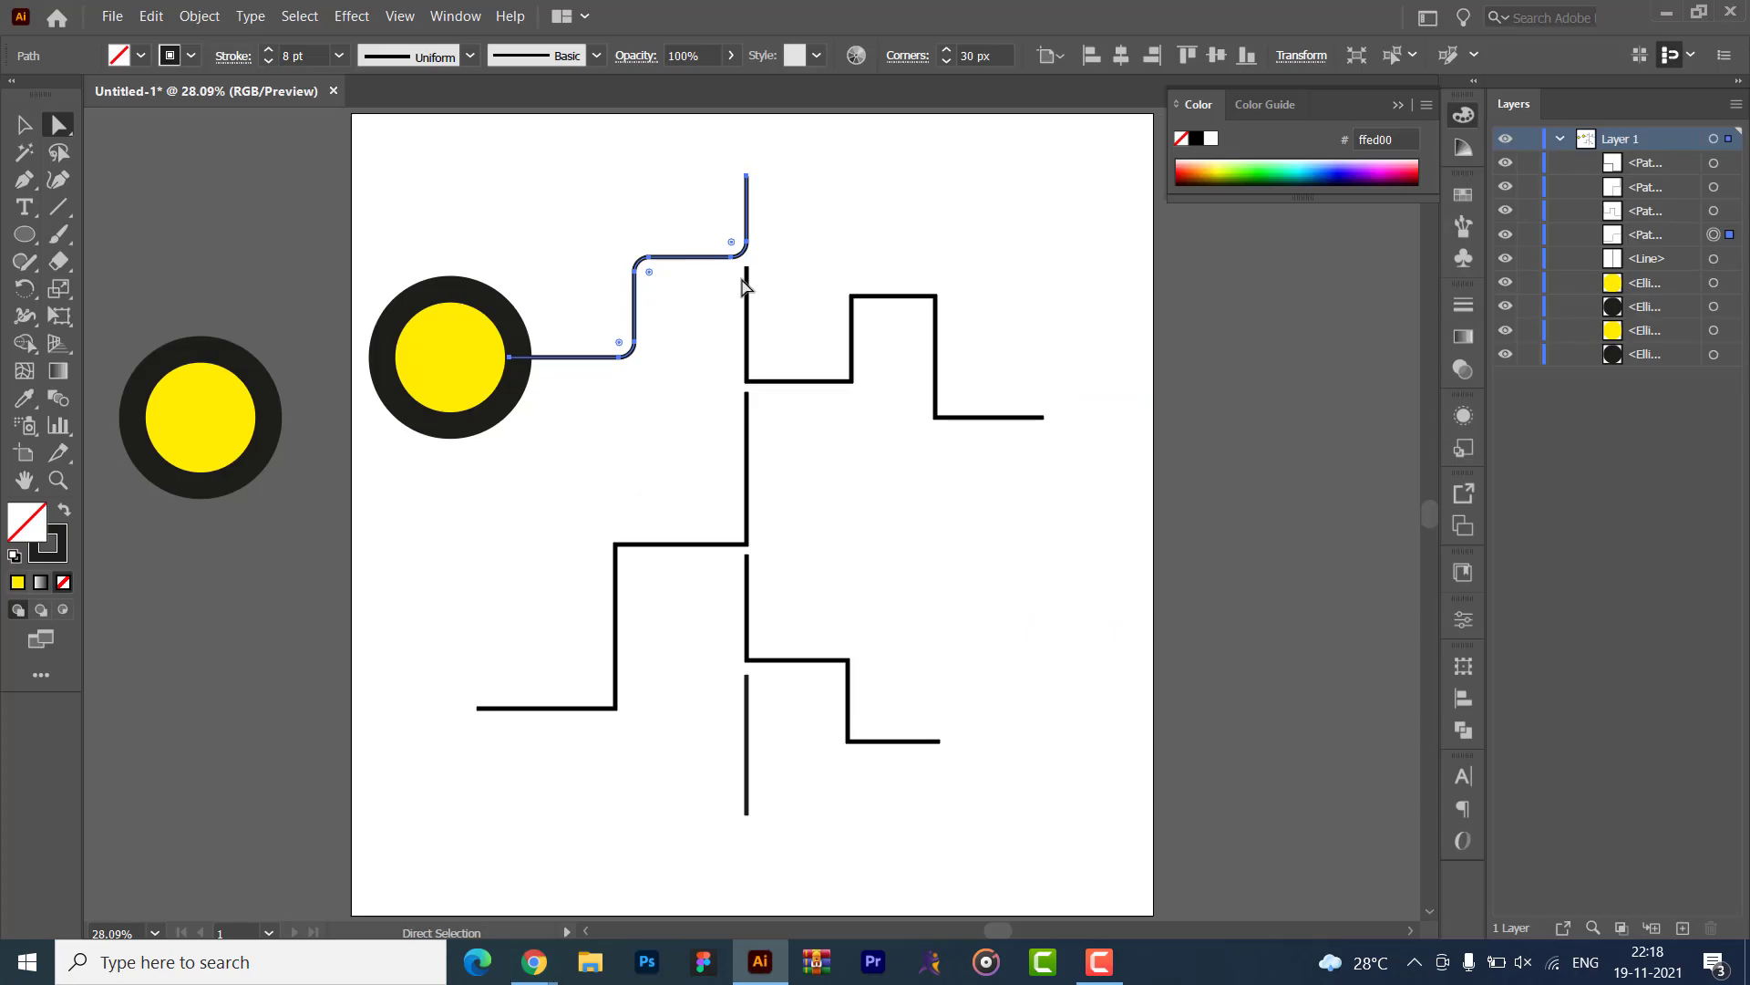
left_click(972, 56)
type("40")
key("Return")
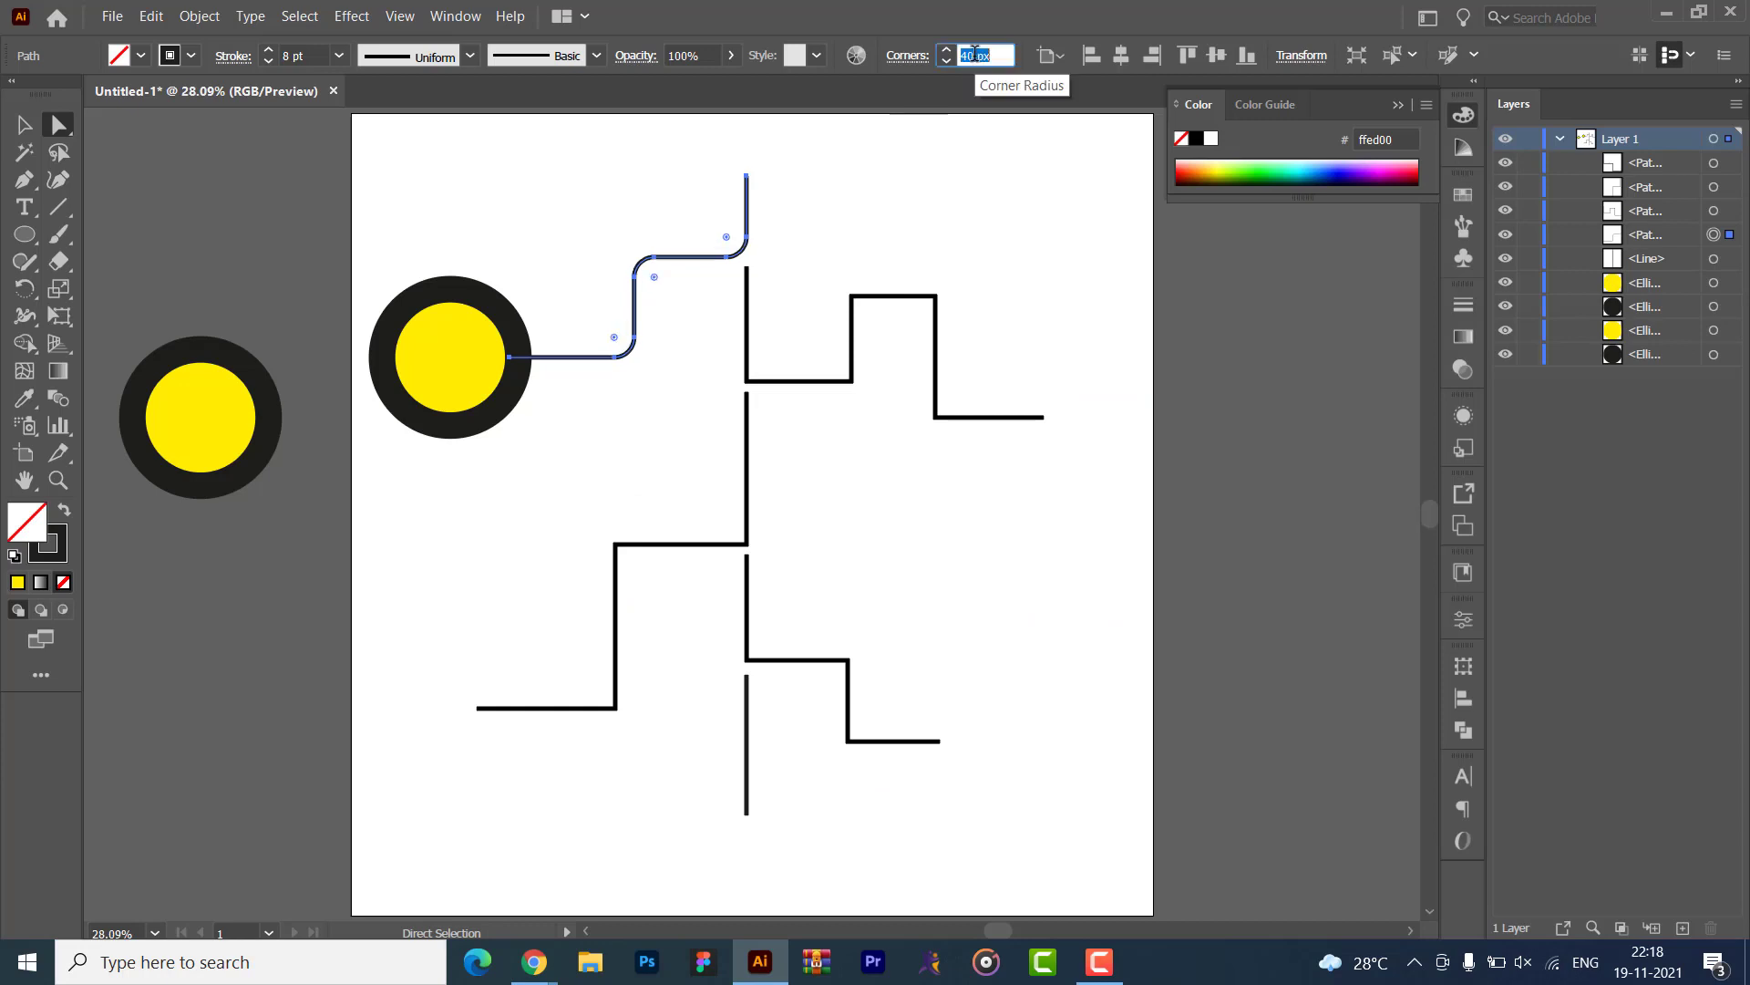
left_click(24, 124)
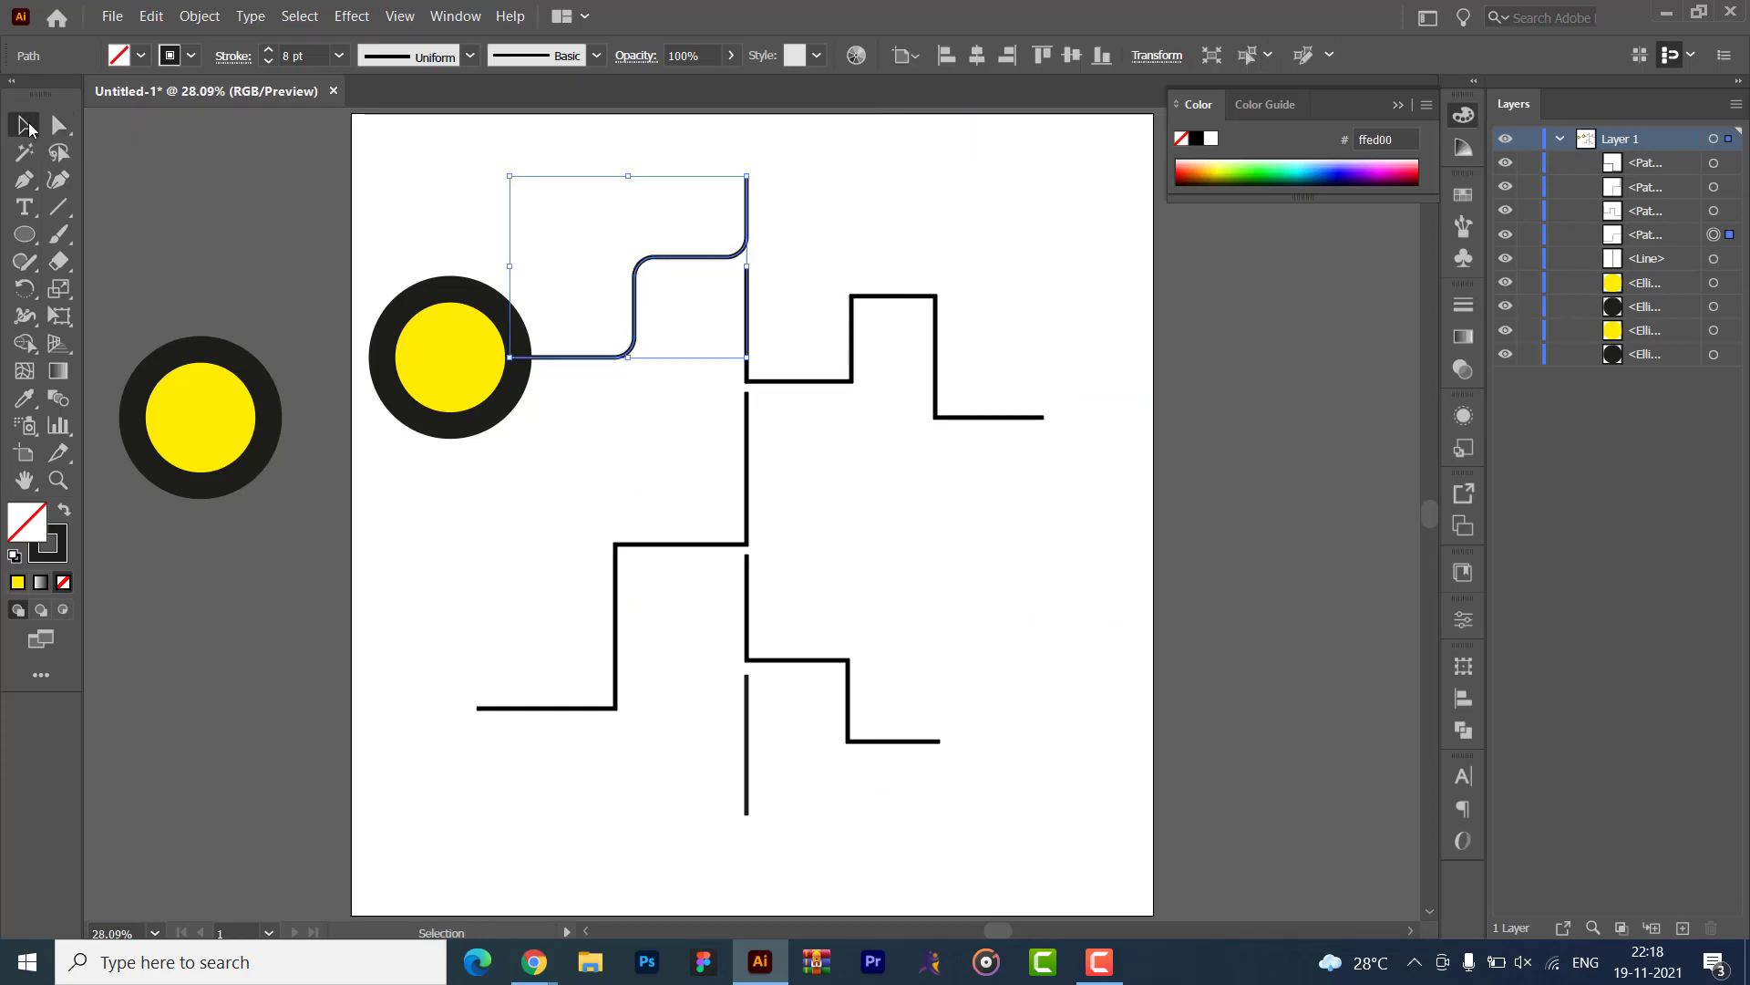
- Round the upper-right connector's corners with the Direct Selection tool to match the upper-left connector's rounding, and deselect it
left_click(354, 196)
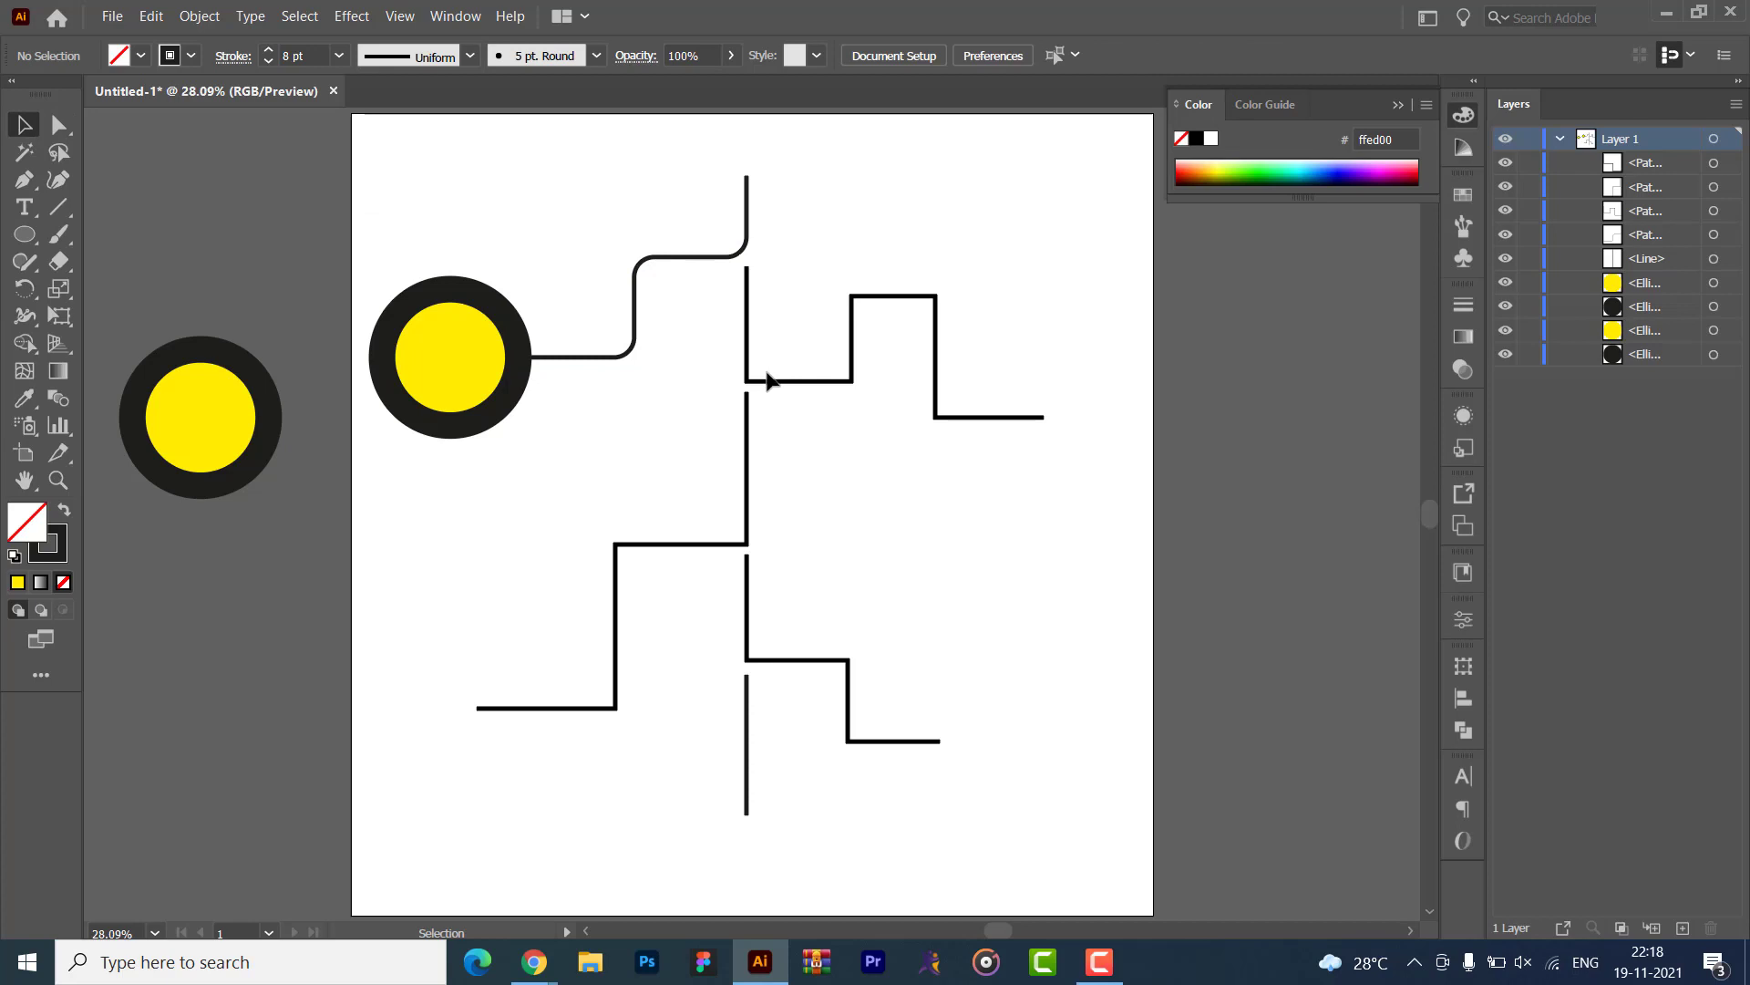
left_click(768, 380)
left_click(58, 125)
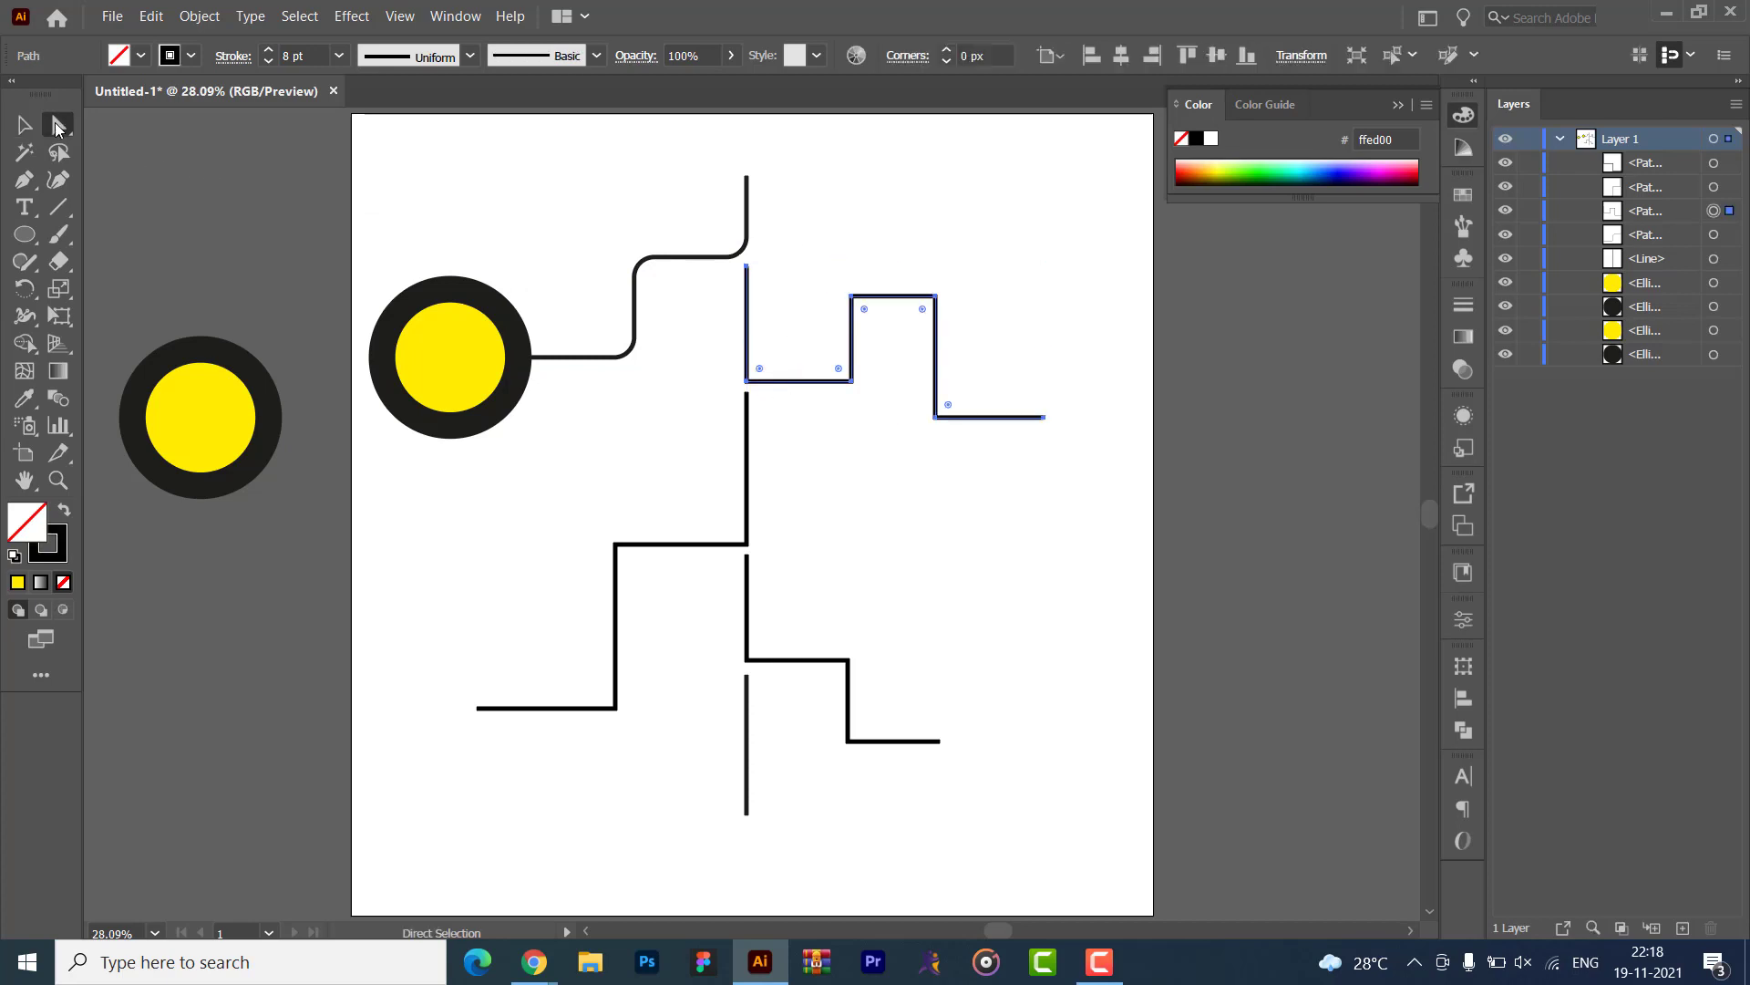
left_click(996, 55)
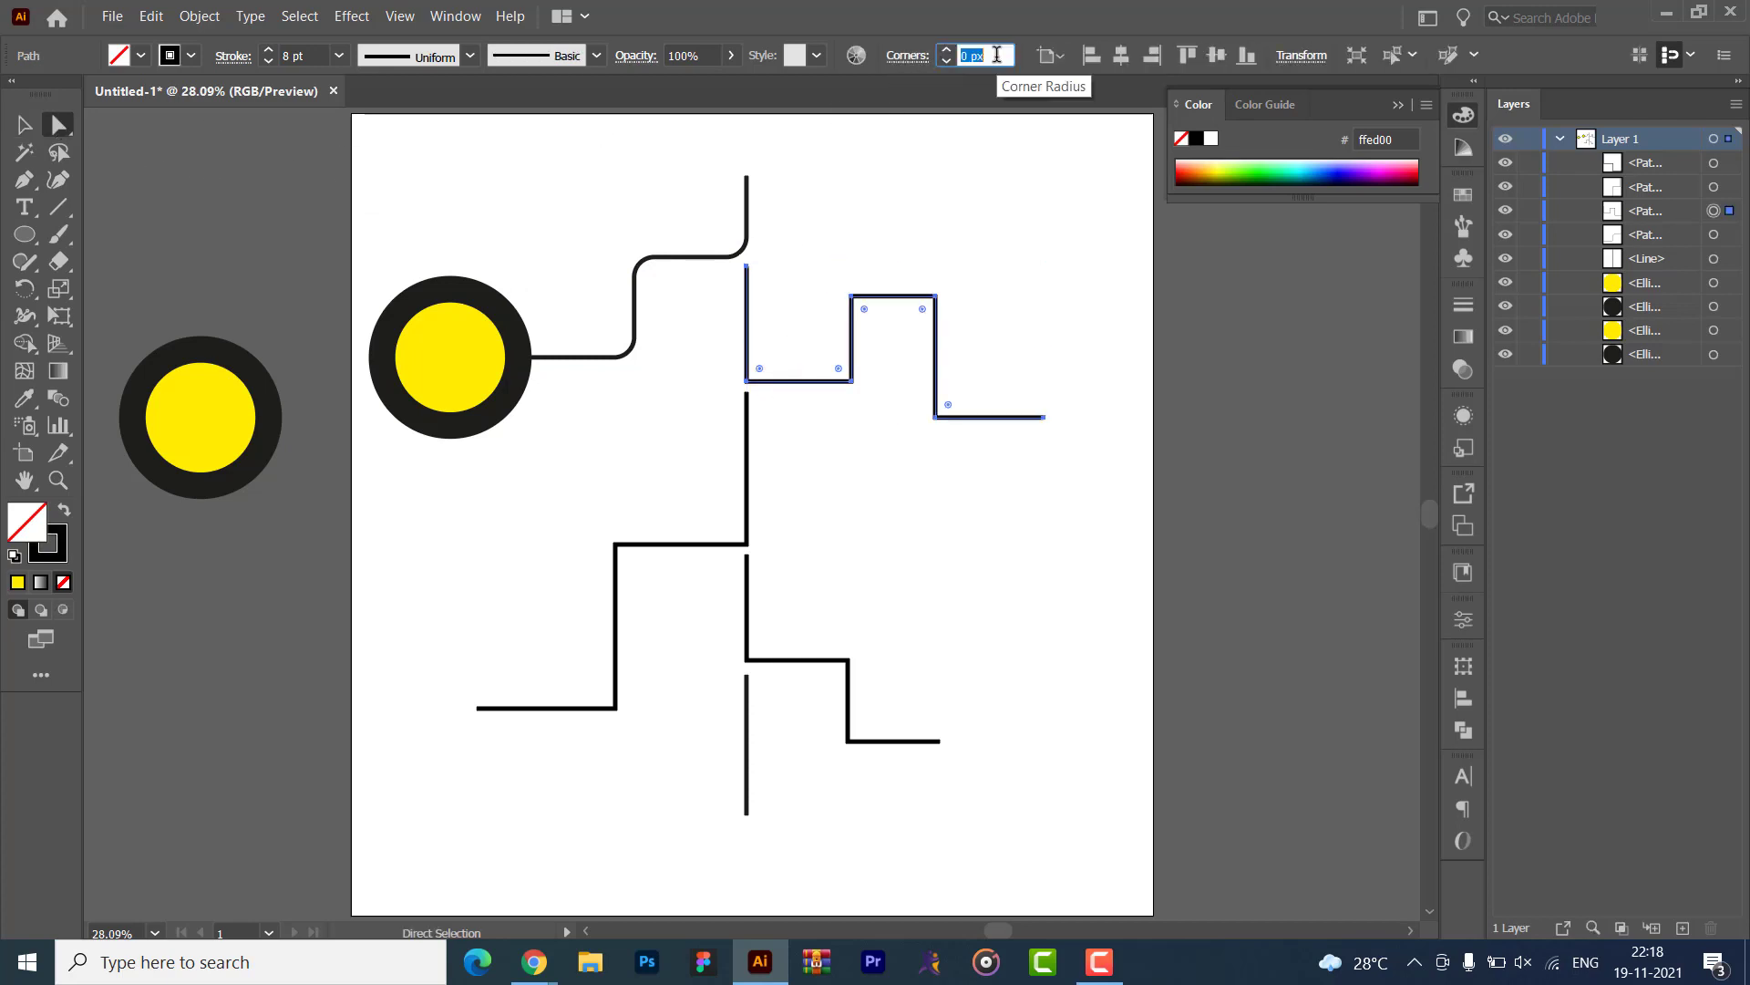
key("Return")
left_click(816, 291)
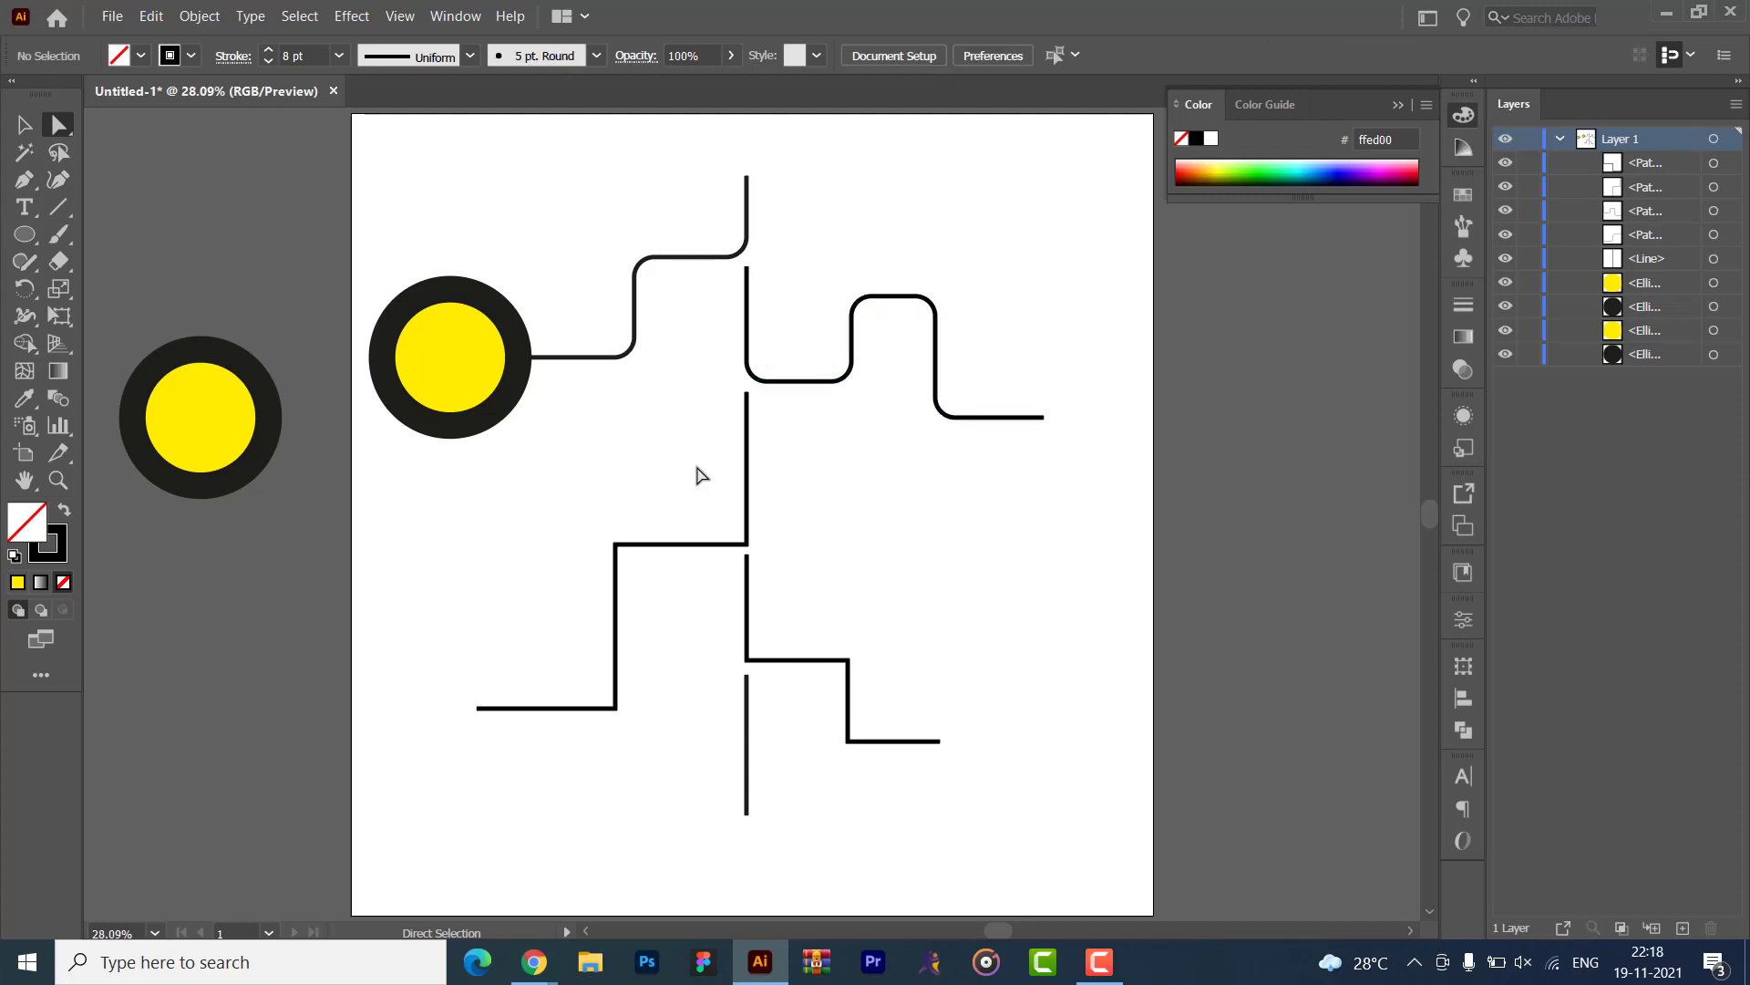
- Try to set a 40 px corner radius on the two lower connectors from an area selection of their anchor points, and undo it
left_click_drag(656, 478, 909, 821)
left_click(500, 519)
left_click_drag(665, 520, 703, 591)
mouse_move(814, 663)
left_mouse_down()
mouse_move(817, 696)
mouse_move(832, 687)
left_mouse_up()
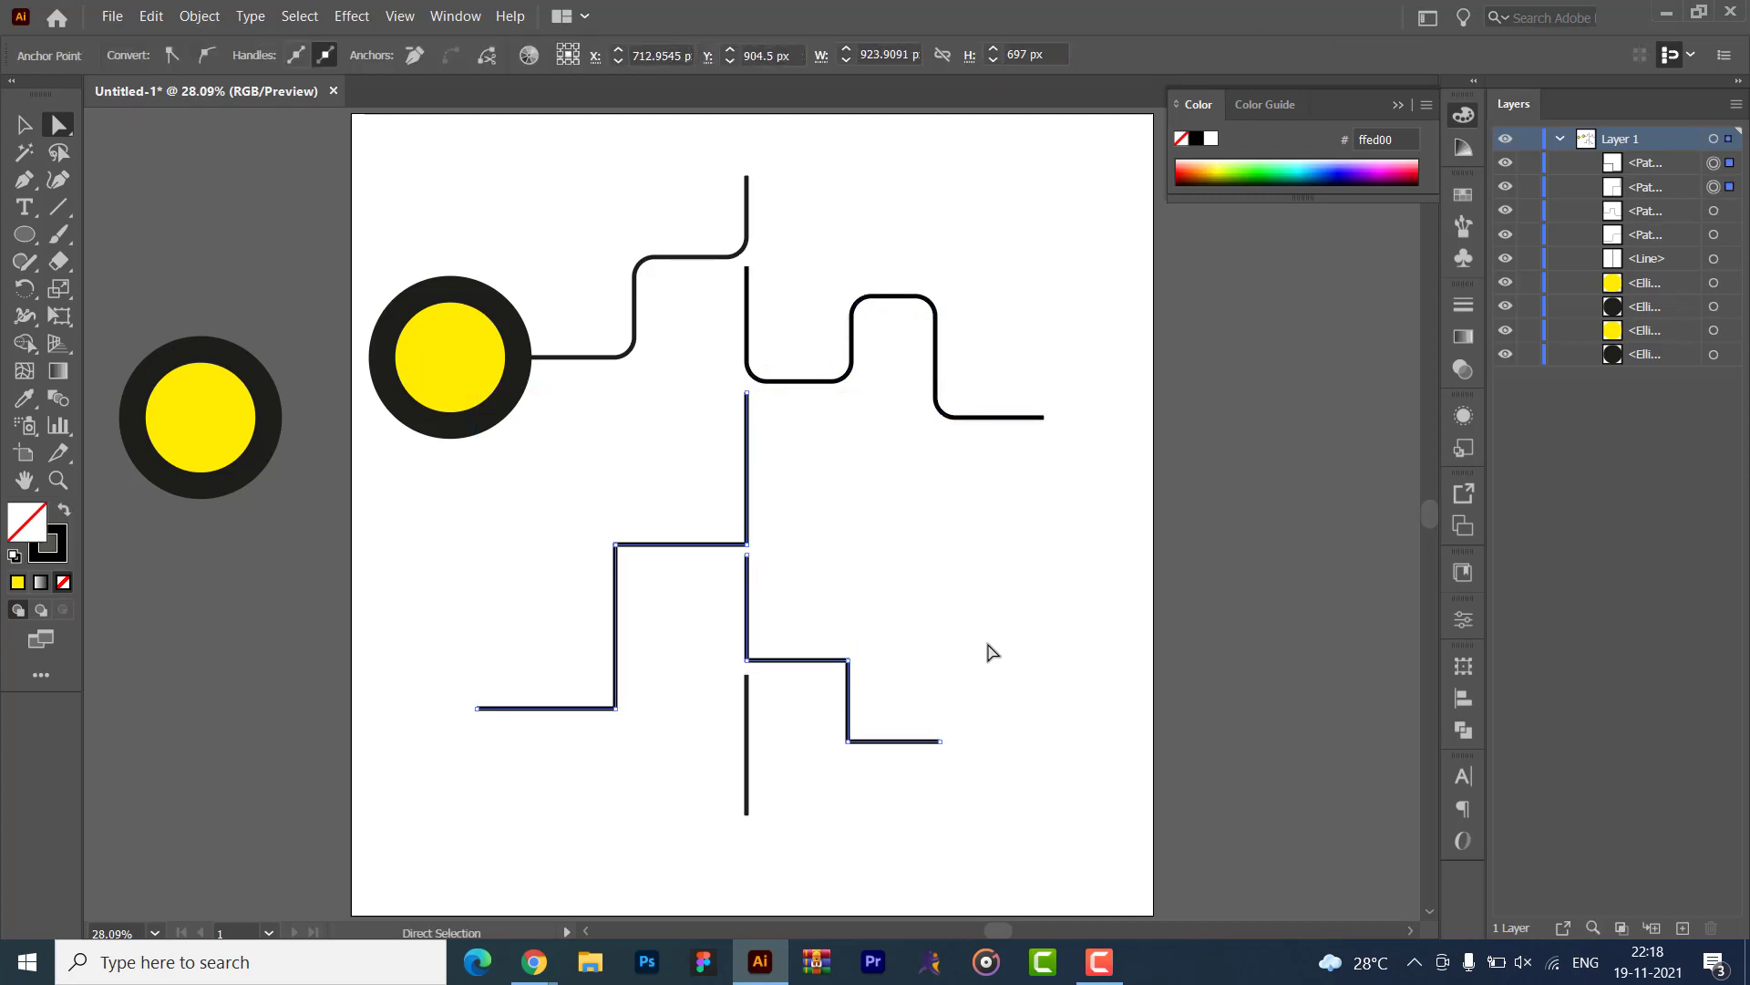
left_click_drag(791, 508, 824, 525)
left_click_drag(720, 581, 762, 534)
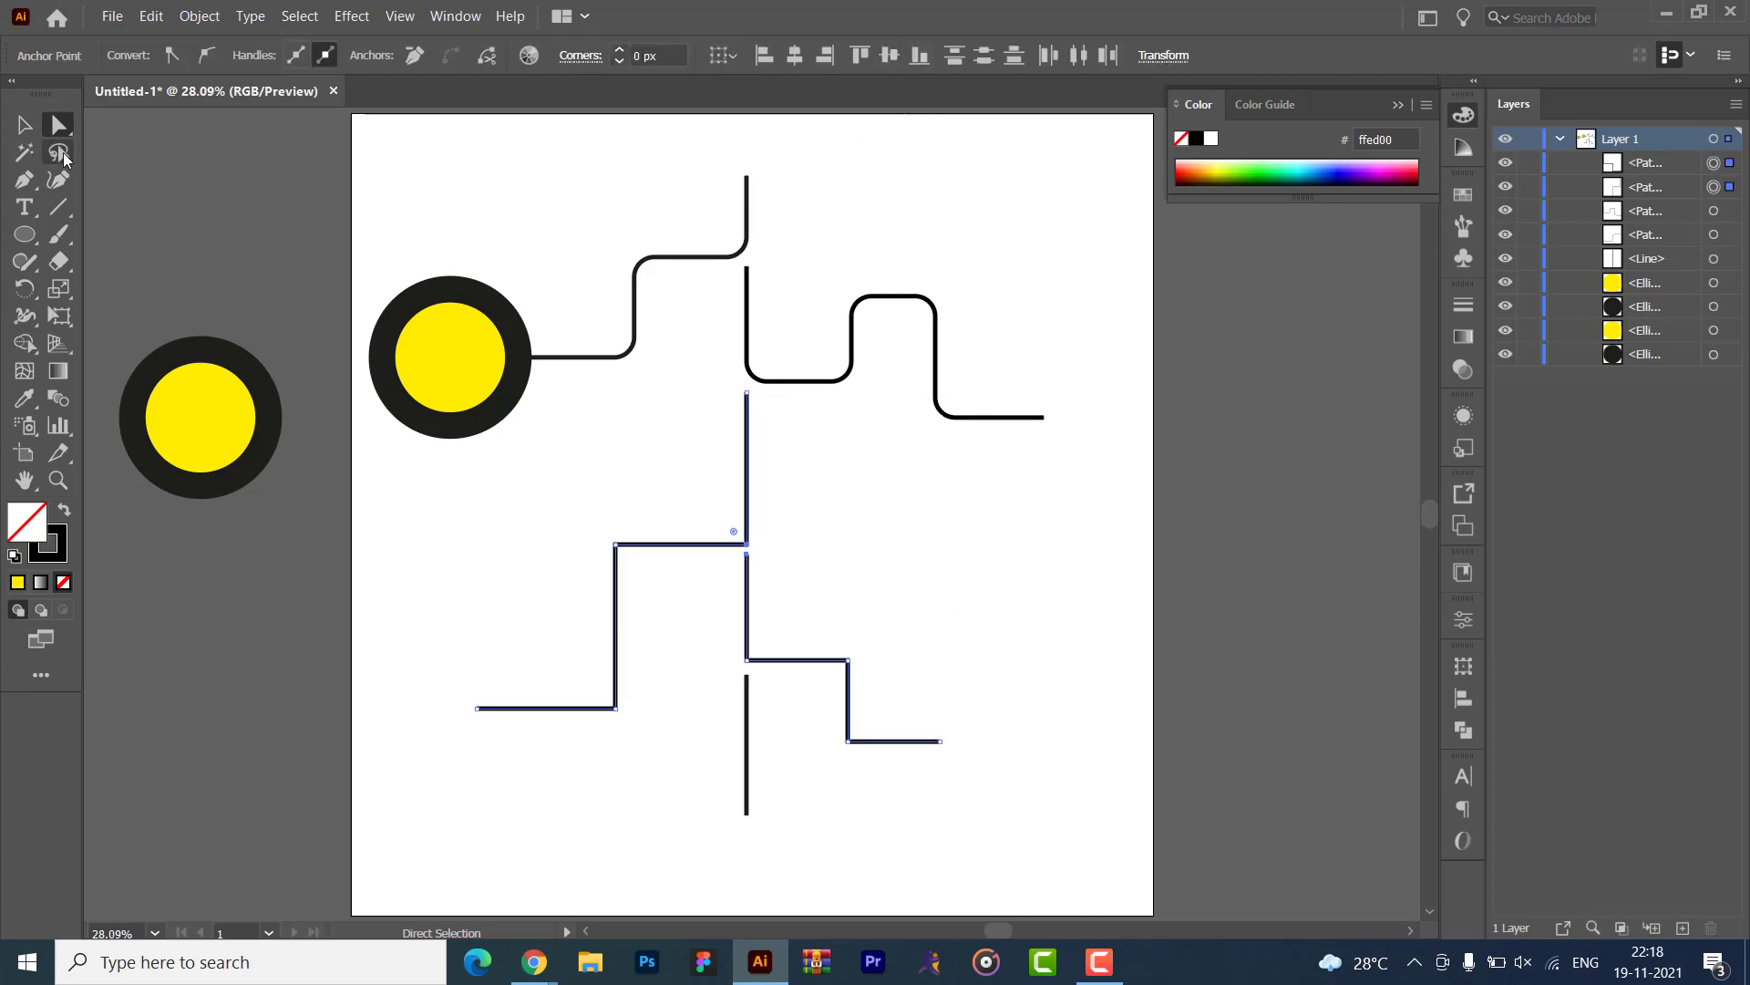
double_click(651, 56)
type("40")
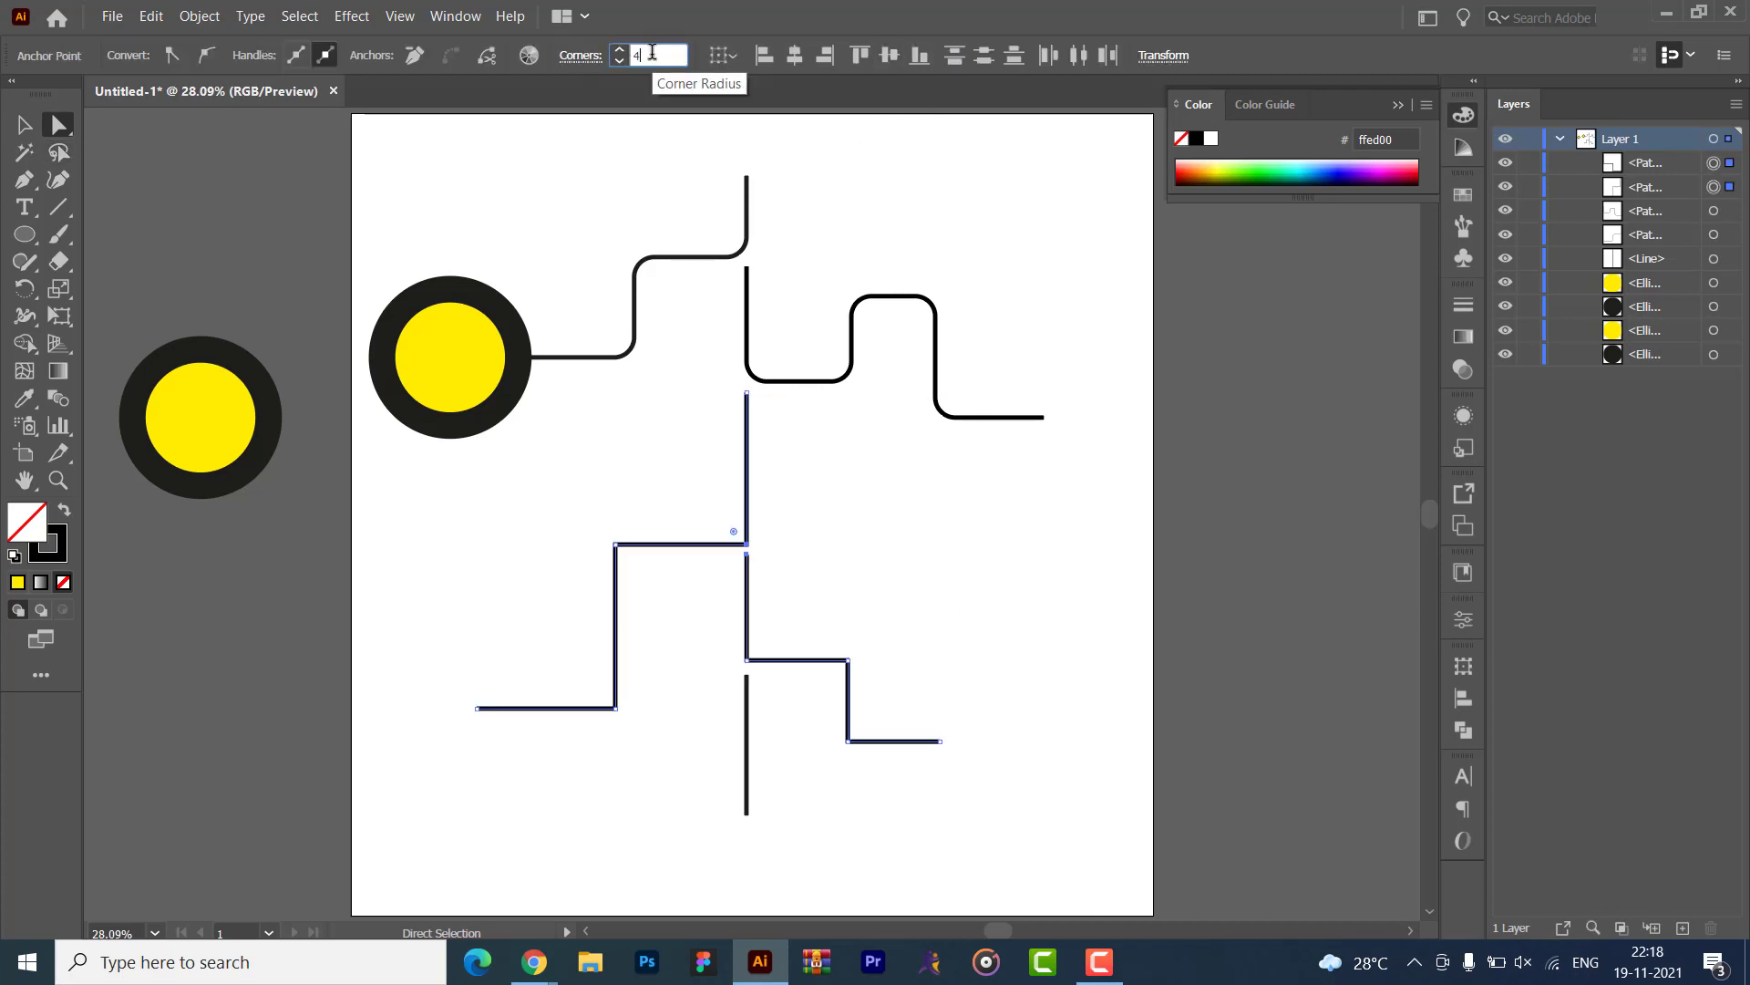
key("Return")
key("ctrl+z")
left_click(793, 586)
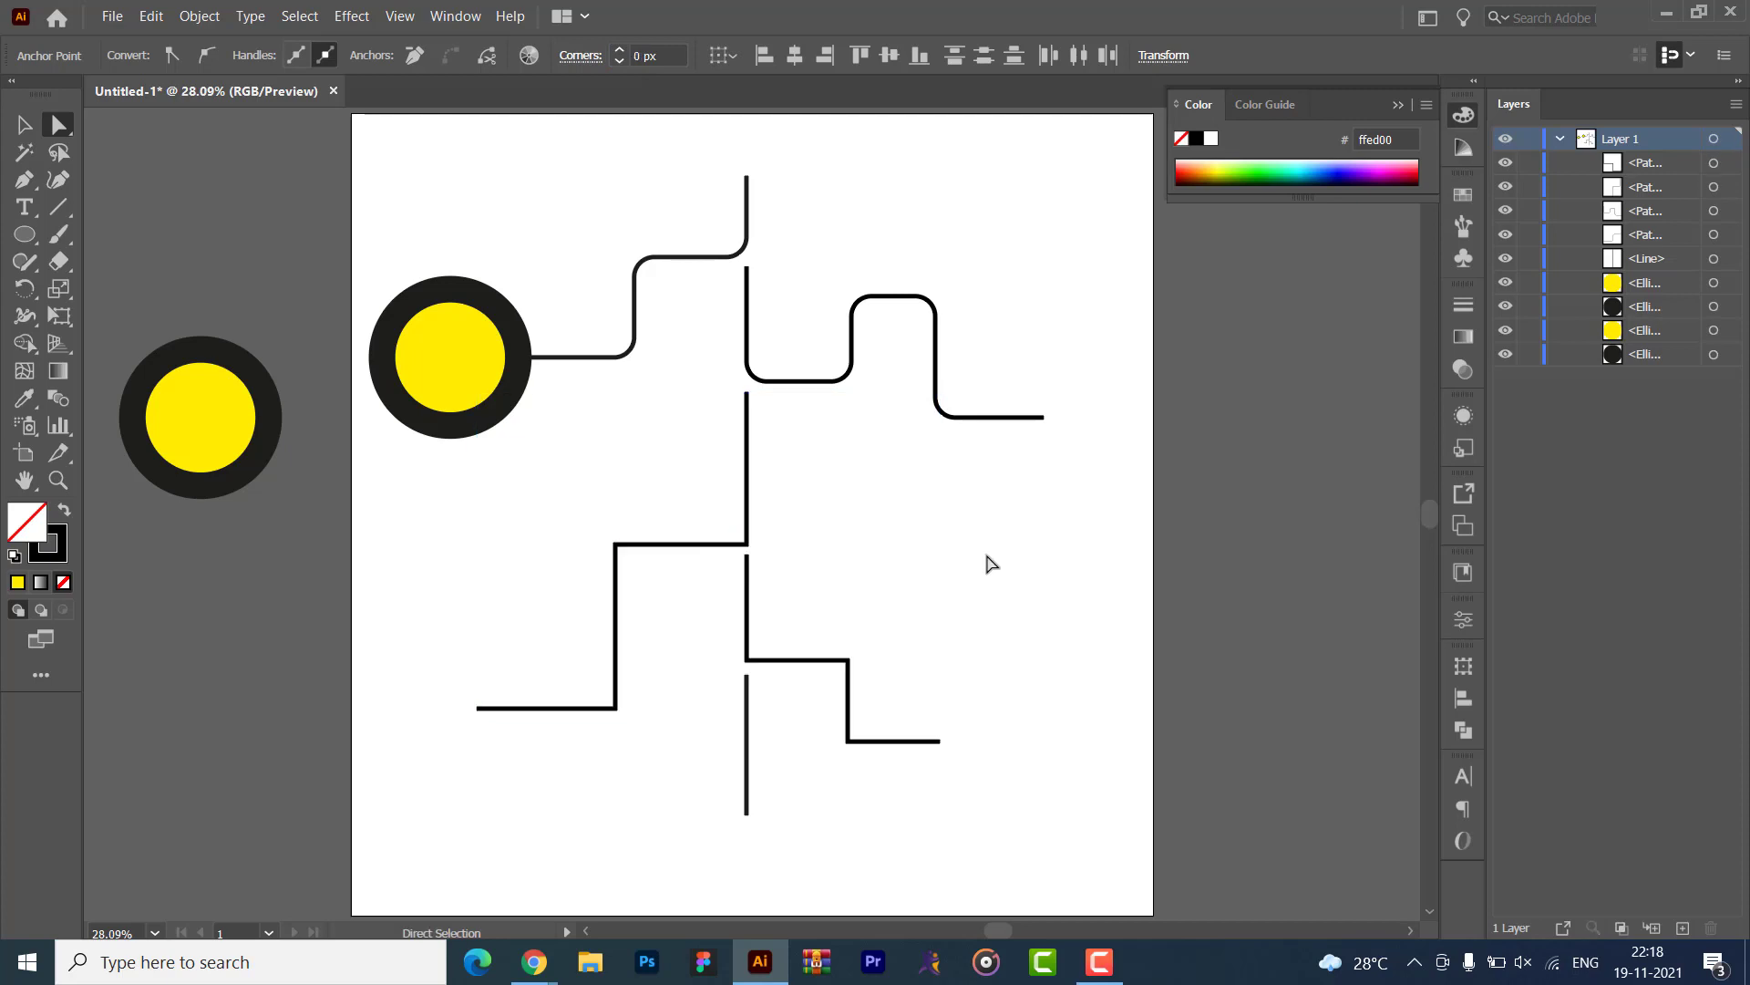
- Select both lower connectors as whole paths, set their corner radius to 40 px with the Direct Selection tool, and deselect them
key("v")
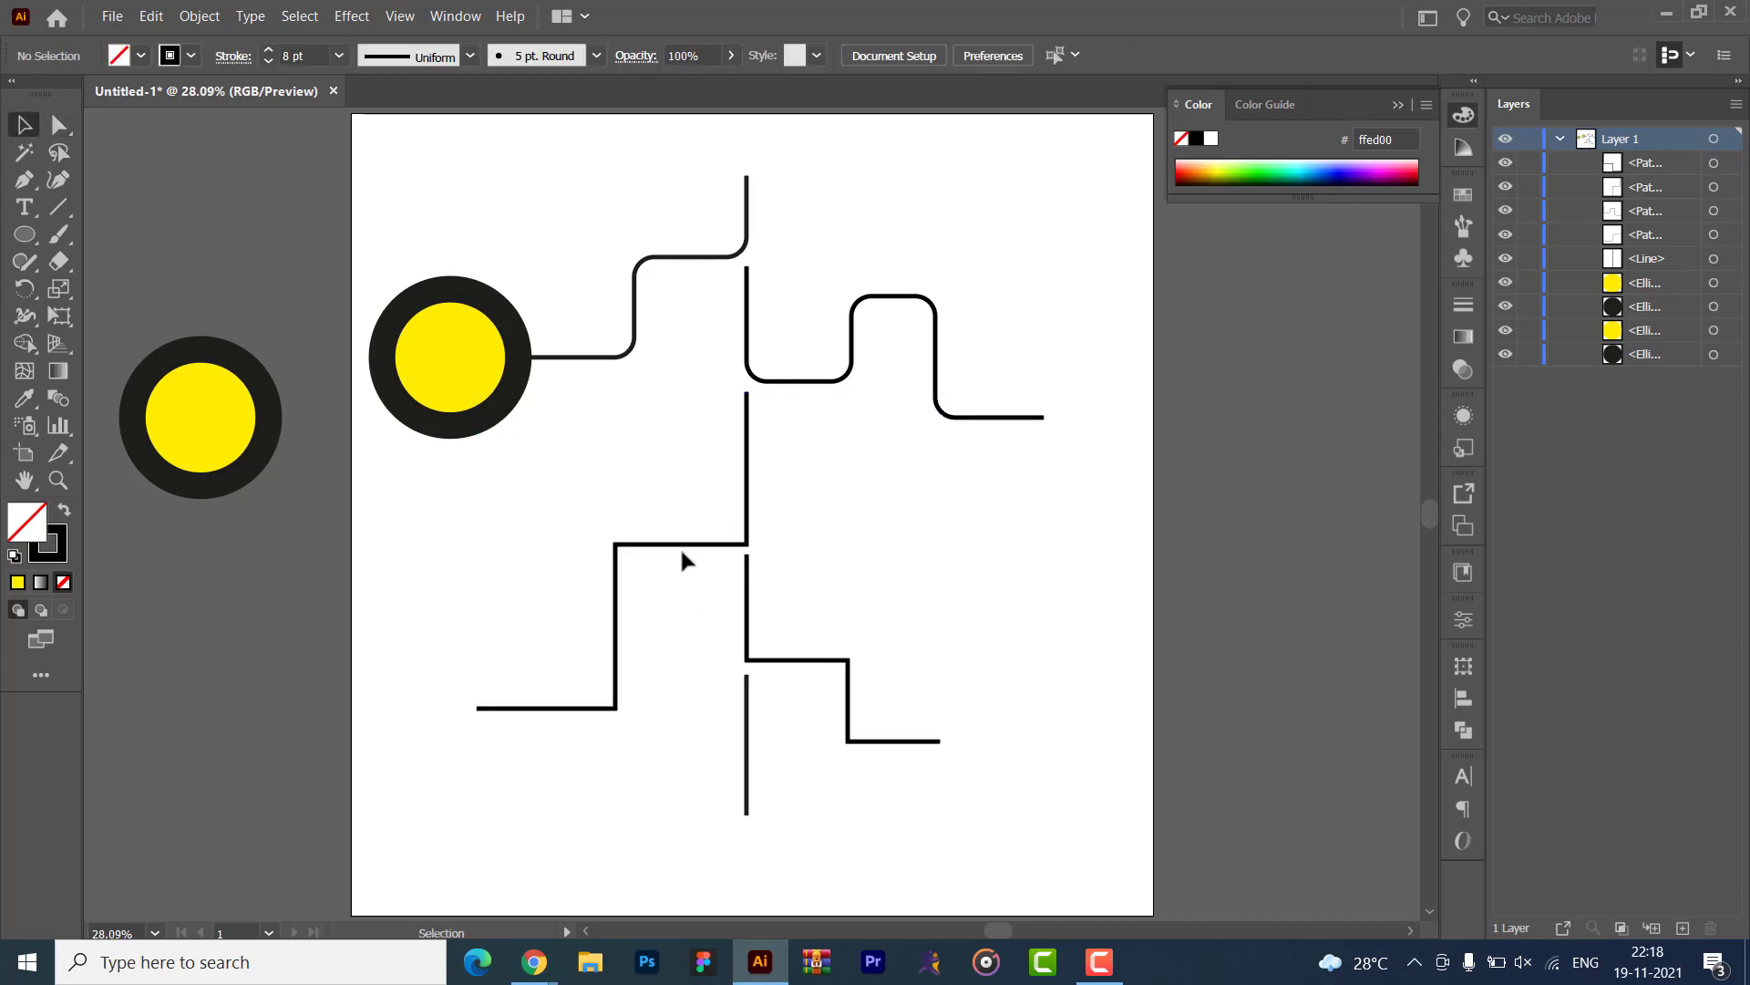
left_click(680, 546)
left_click(849, 679, "shift")
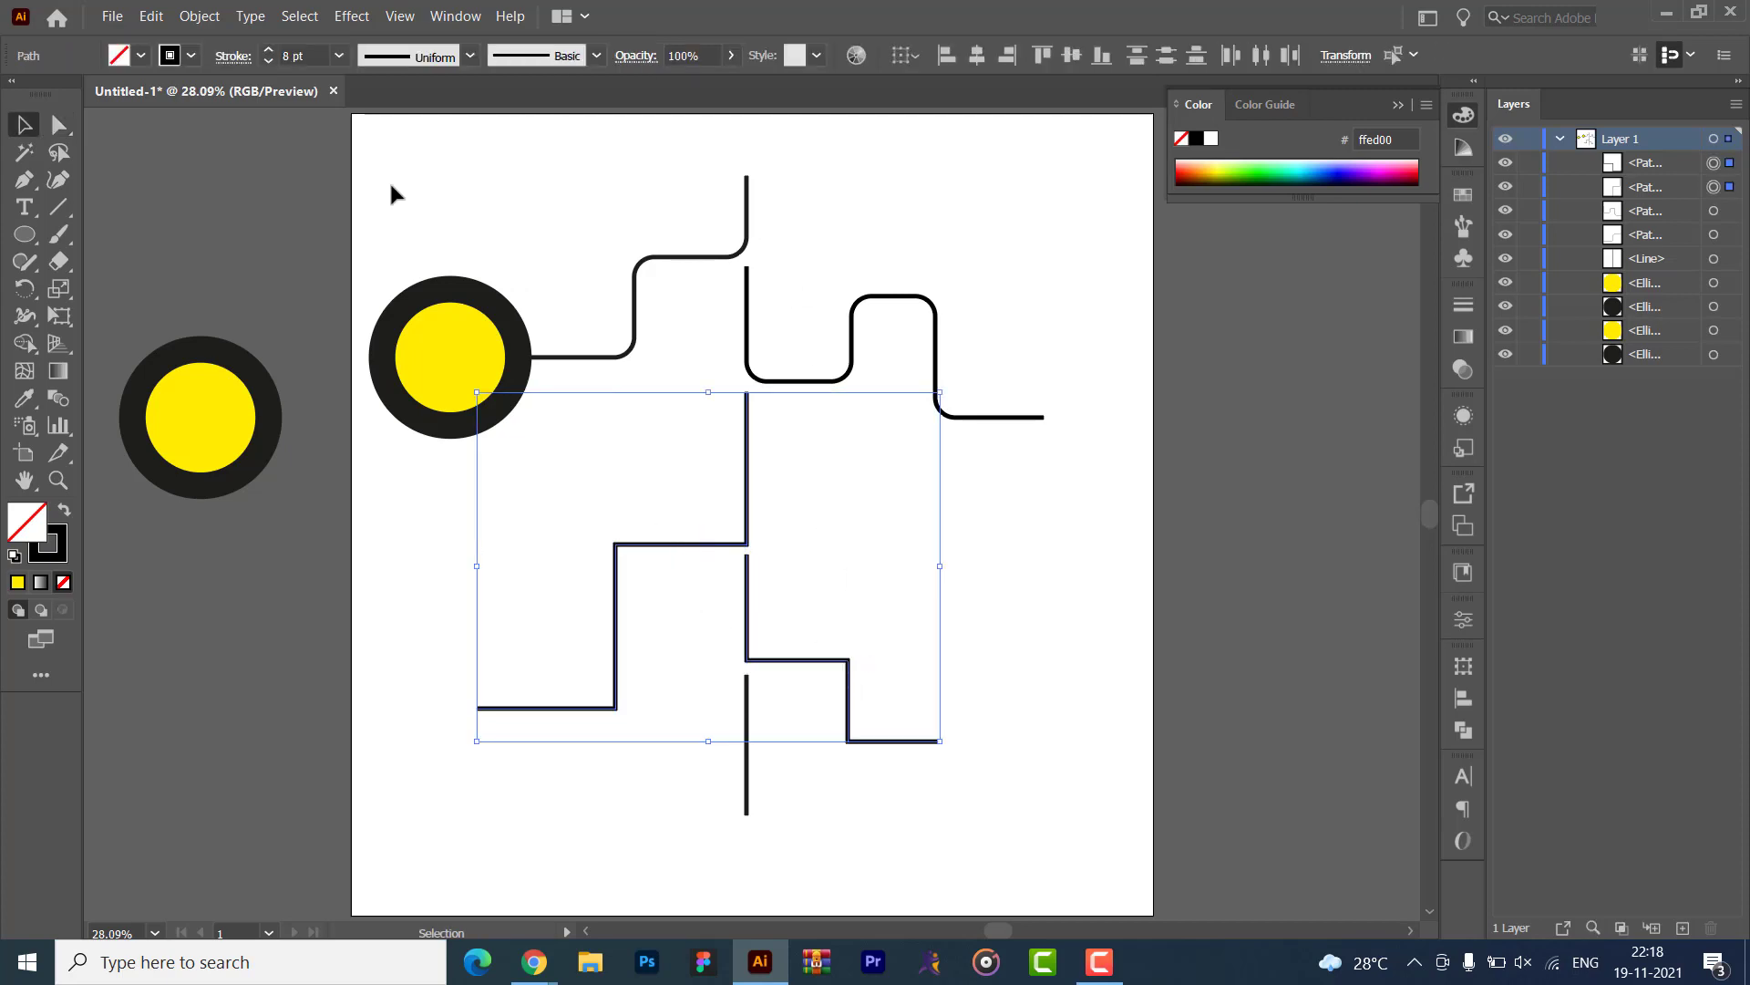
left_click(61, 124)
left_click(977, 56)
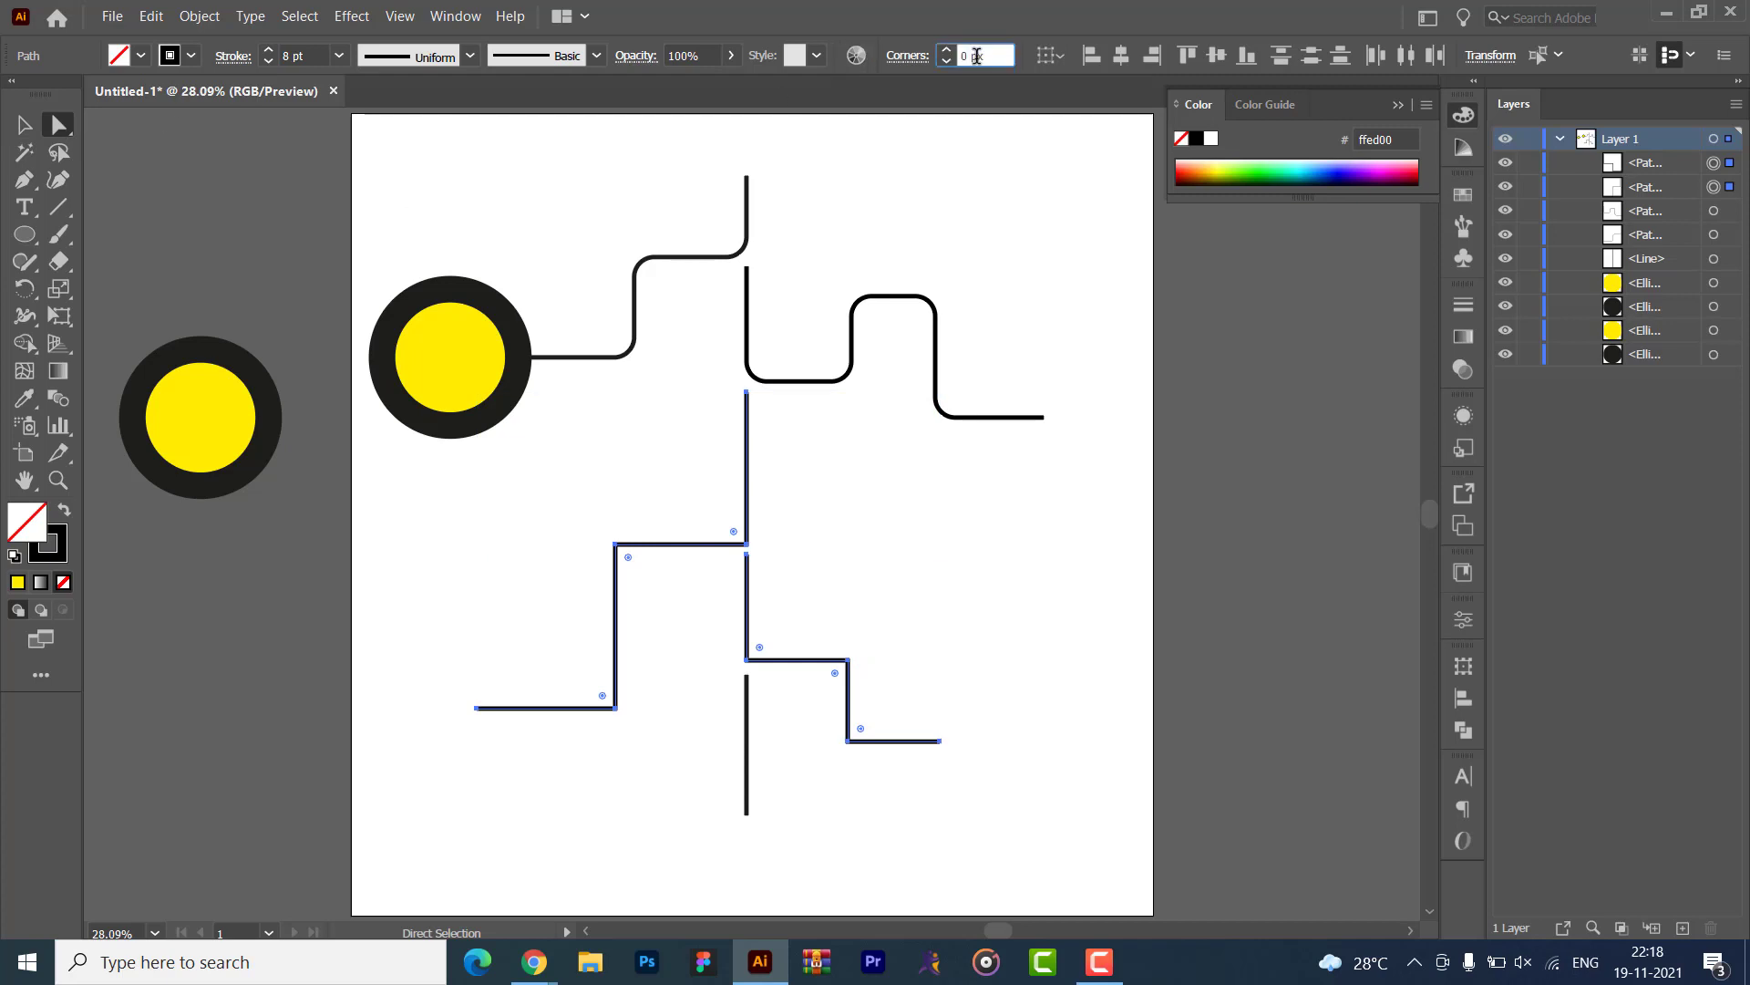
type("40")
key("Return")
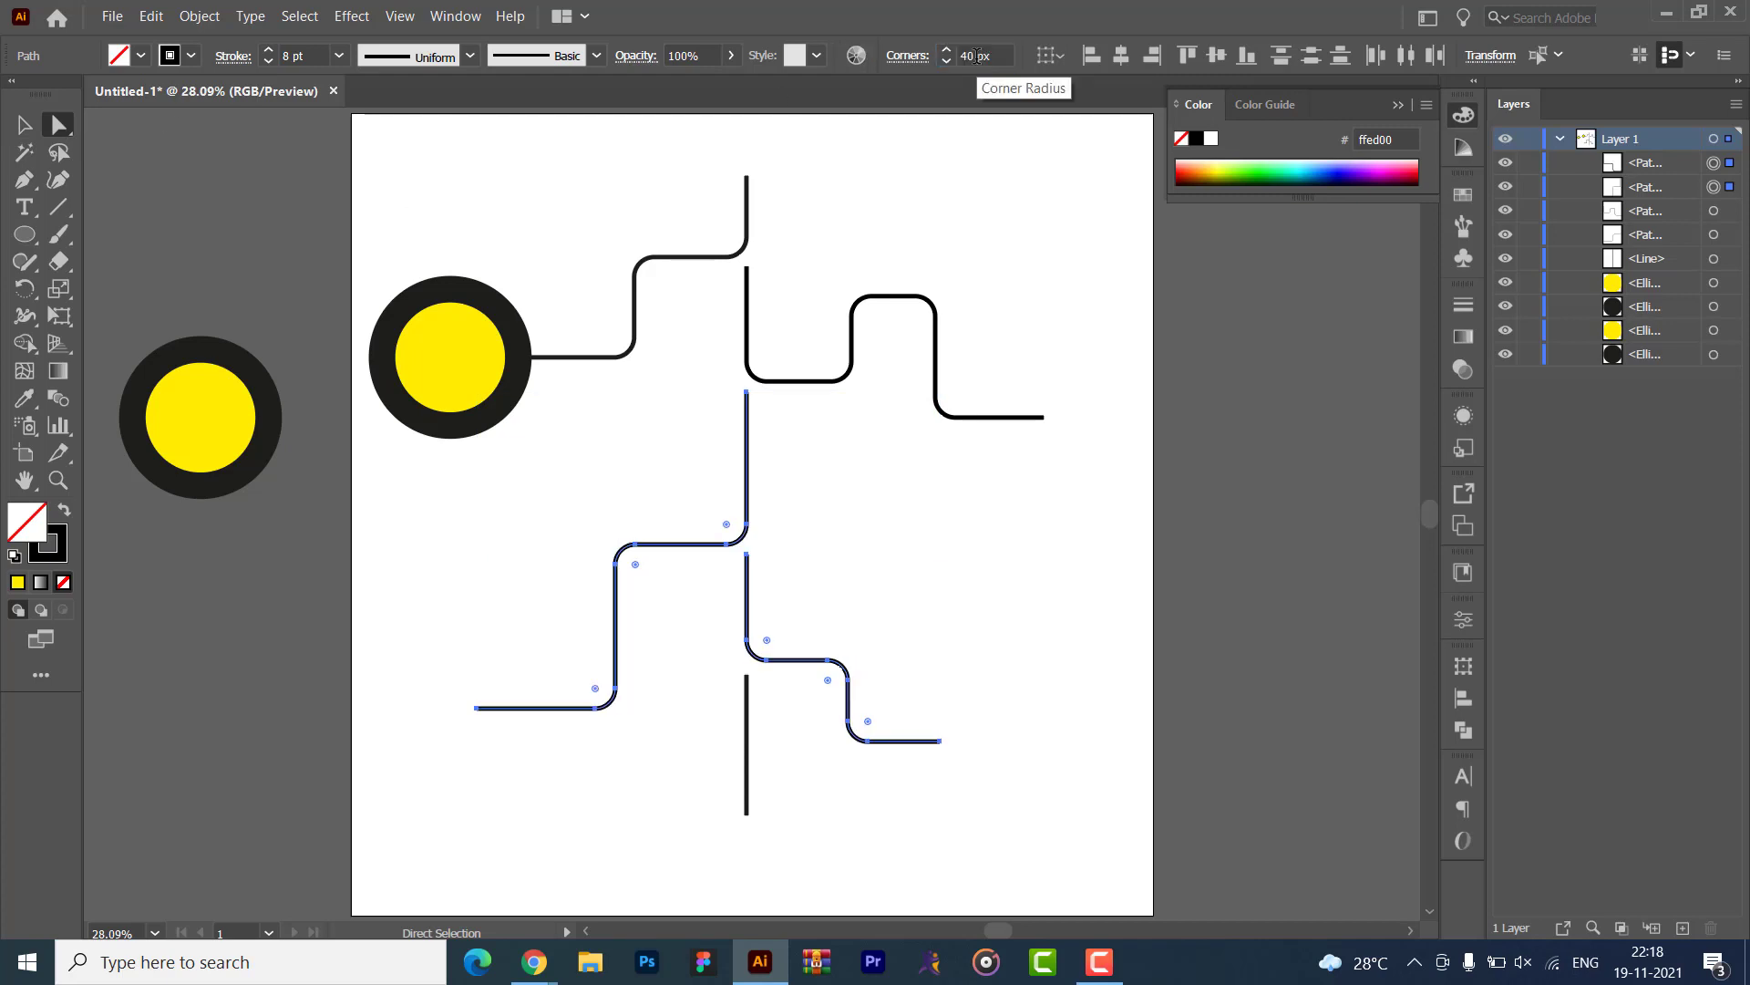
left_click(1004, 562)
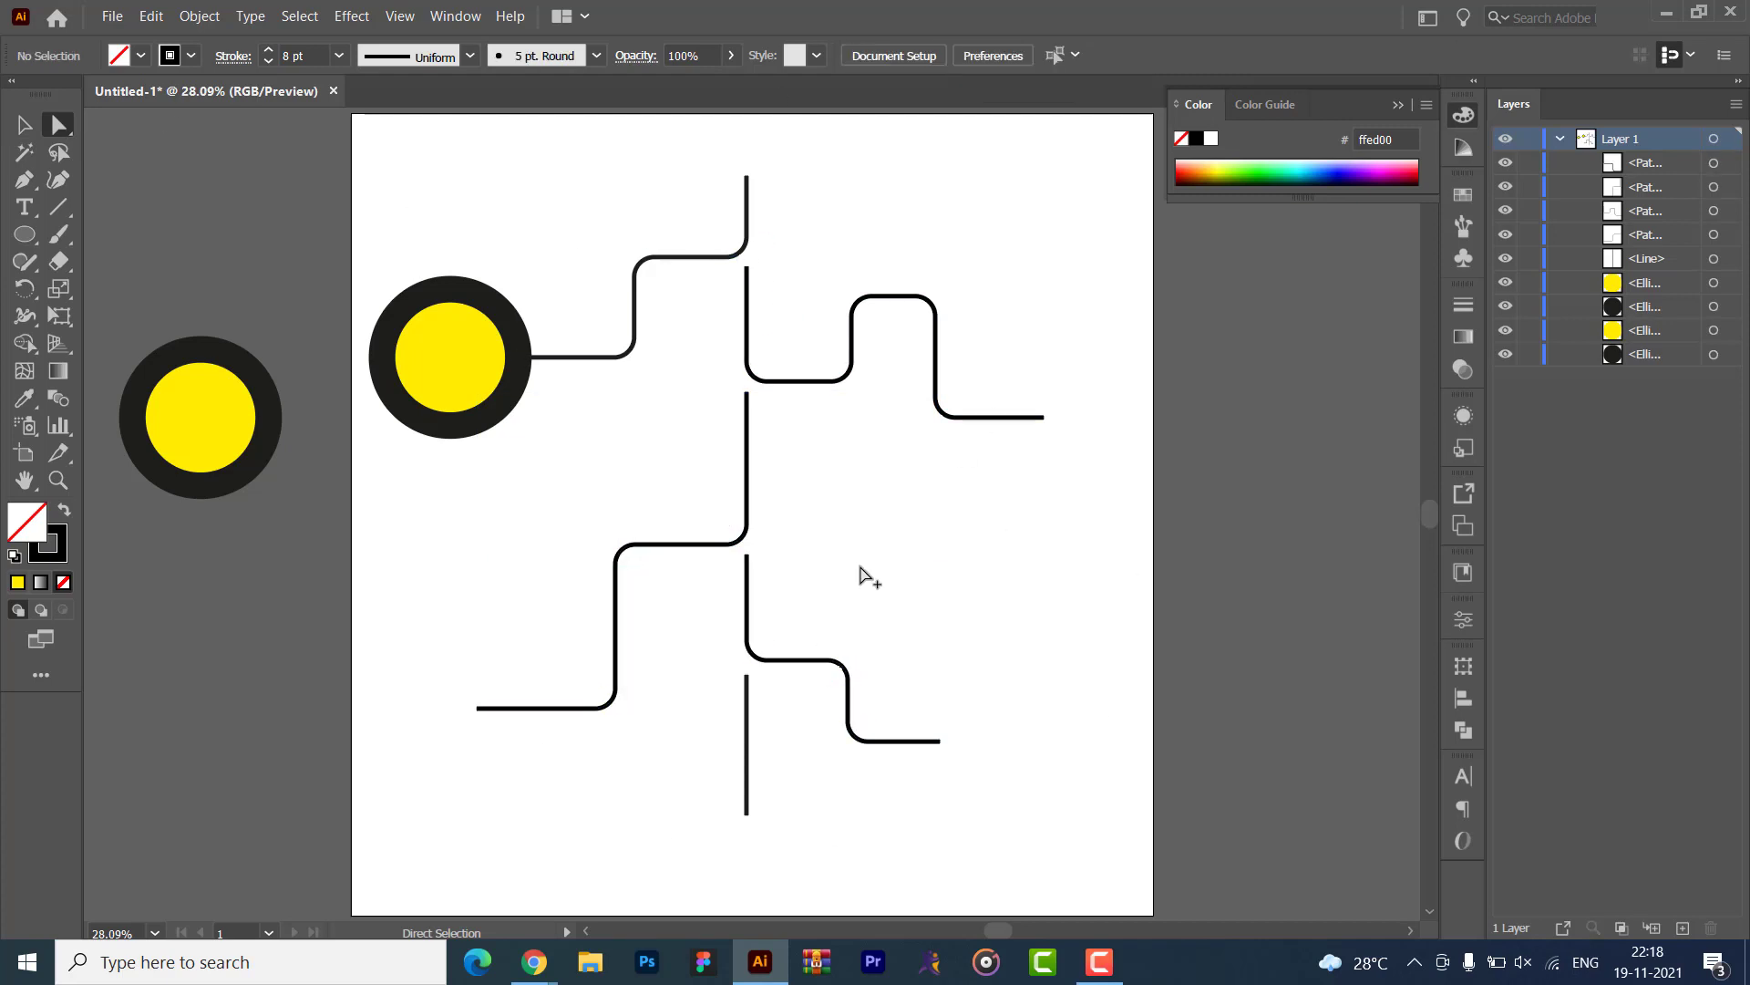
- Duplicate the ringed circle beside the artboard onto the open ends of the other four connectors
key("alt+Tab")
key("alt+Tab")
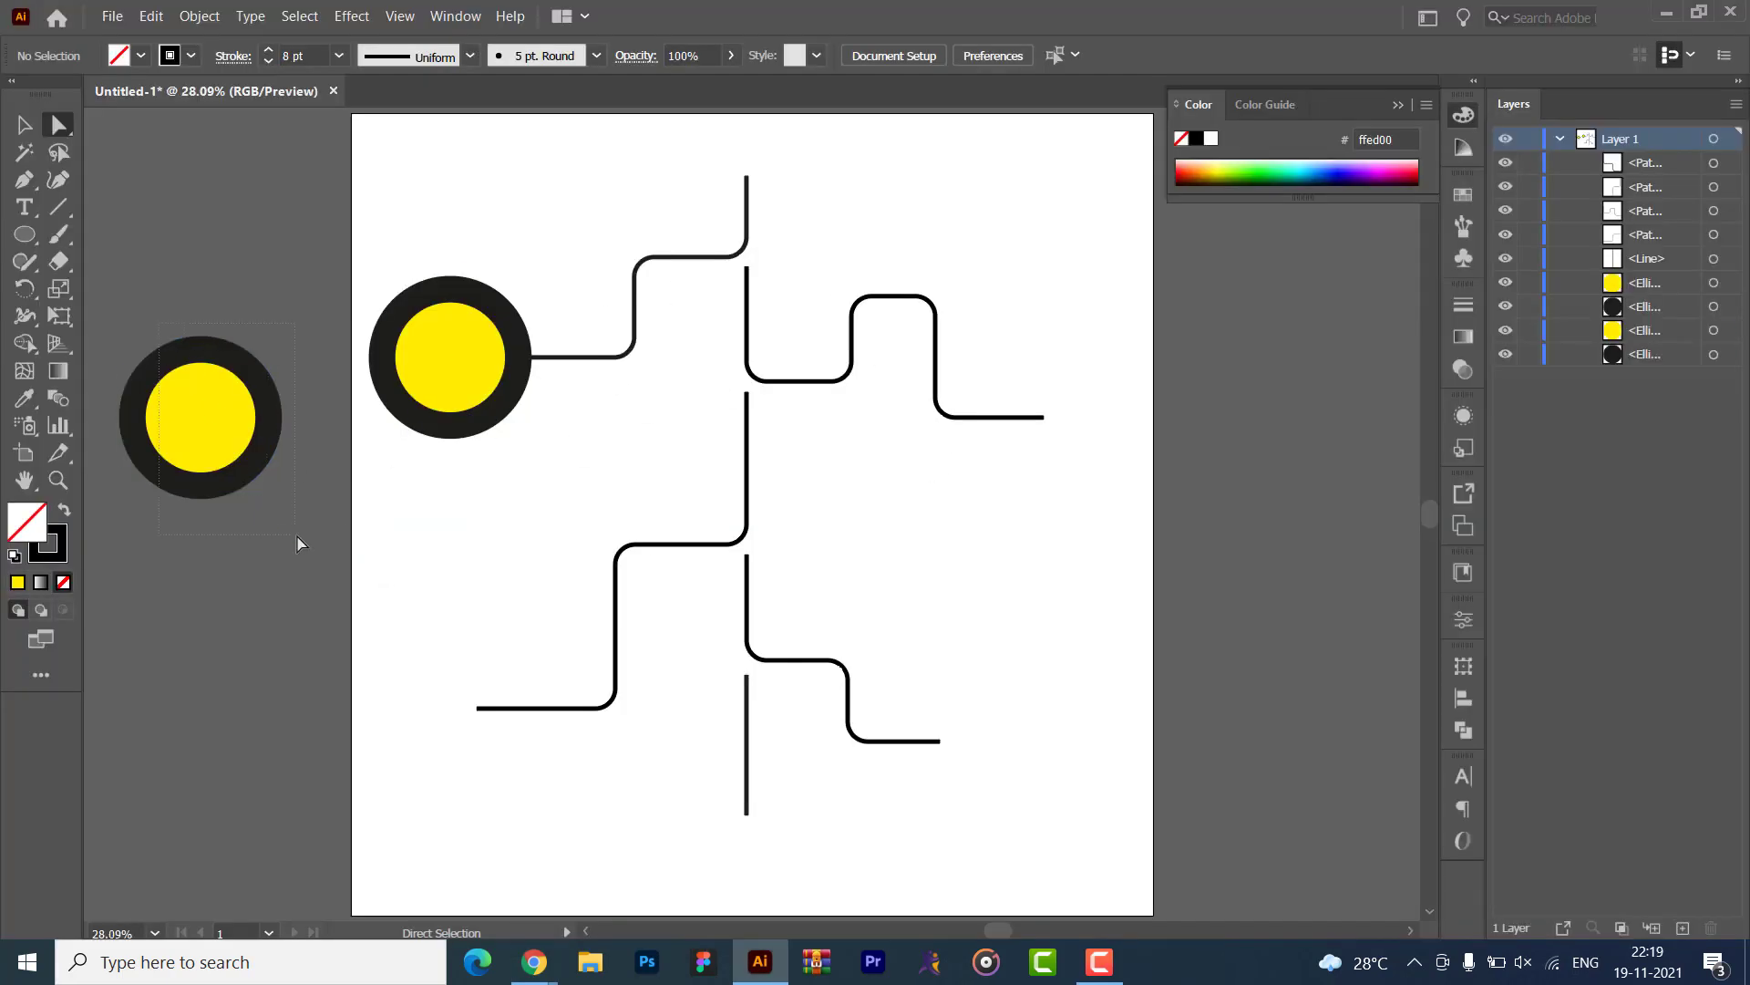
left_click(210, 439)
key("v")
left_click(463, 647)
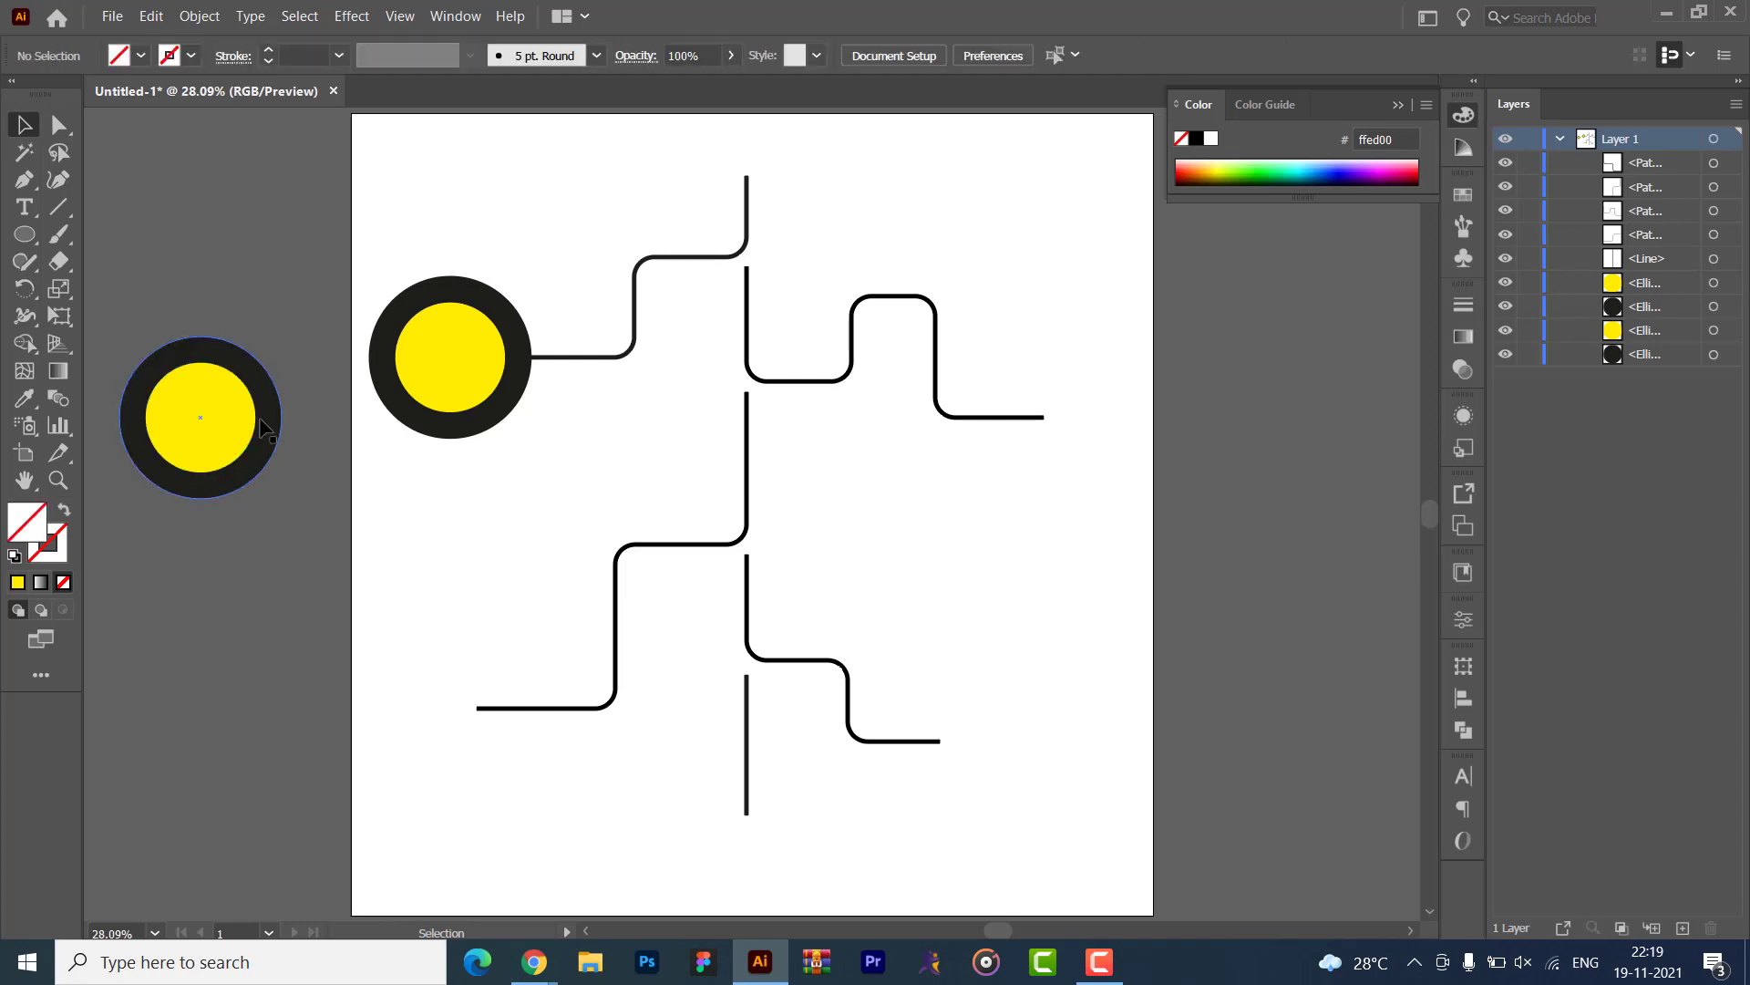
left_click(187, 442)
left_click_drag(185, 440, 1104, 425)
left_click(667, 579)
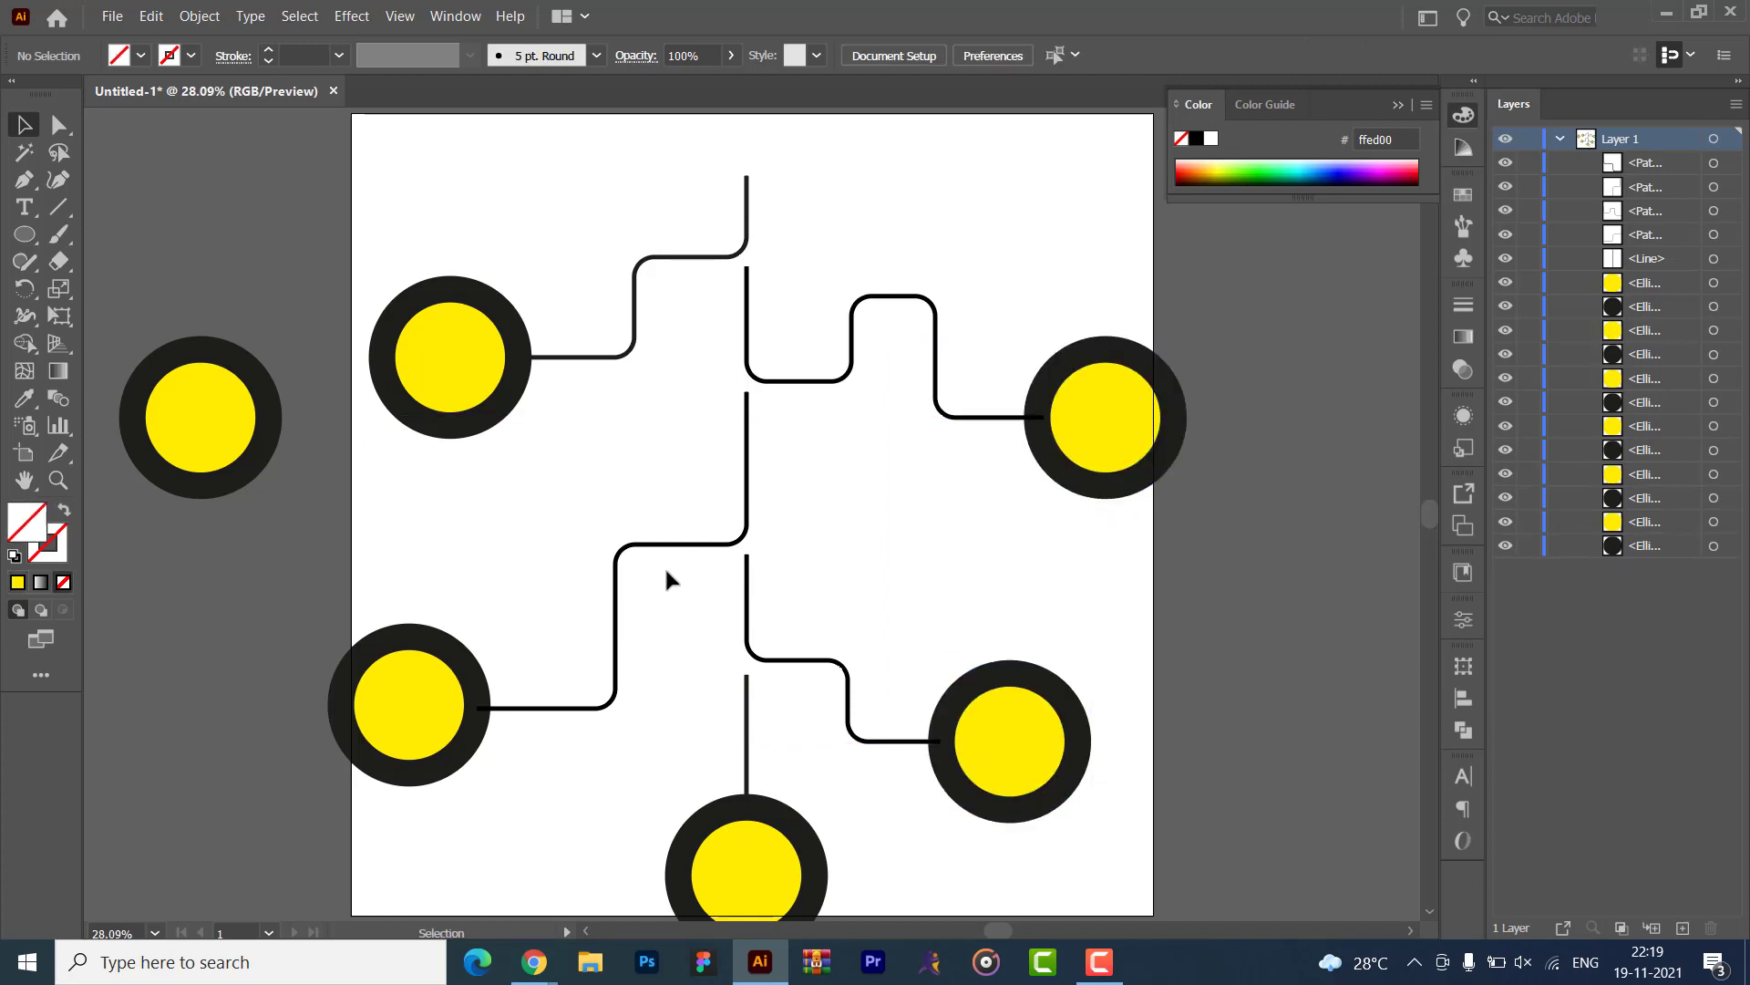
key("ctrl+minus")
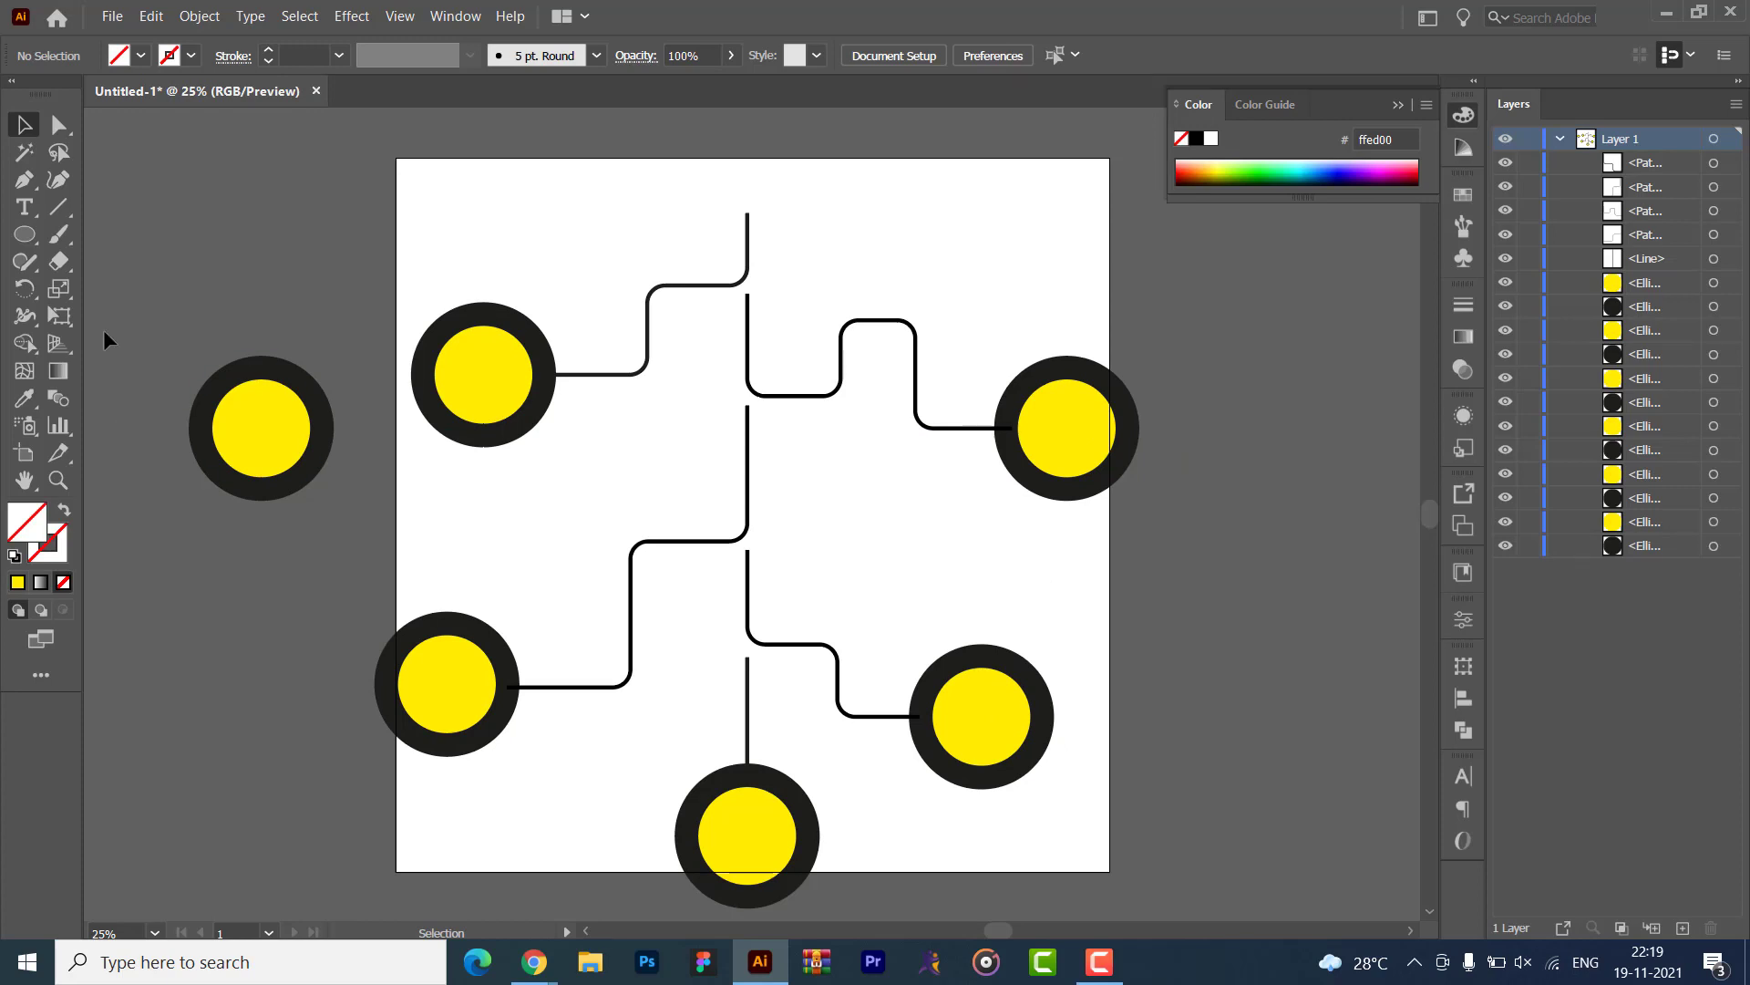
- Move the spare ringed circle farther away from the artboard's left edge and compare the layout with the infographic in Chrome
left_click_drag(310, 456, 174, 398)
key("alt+Tab")
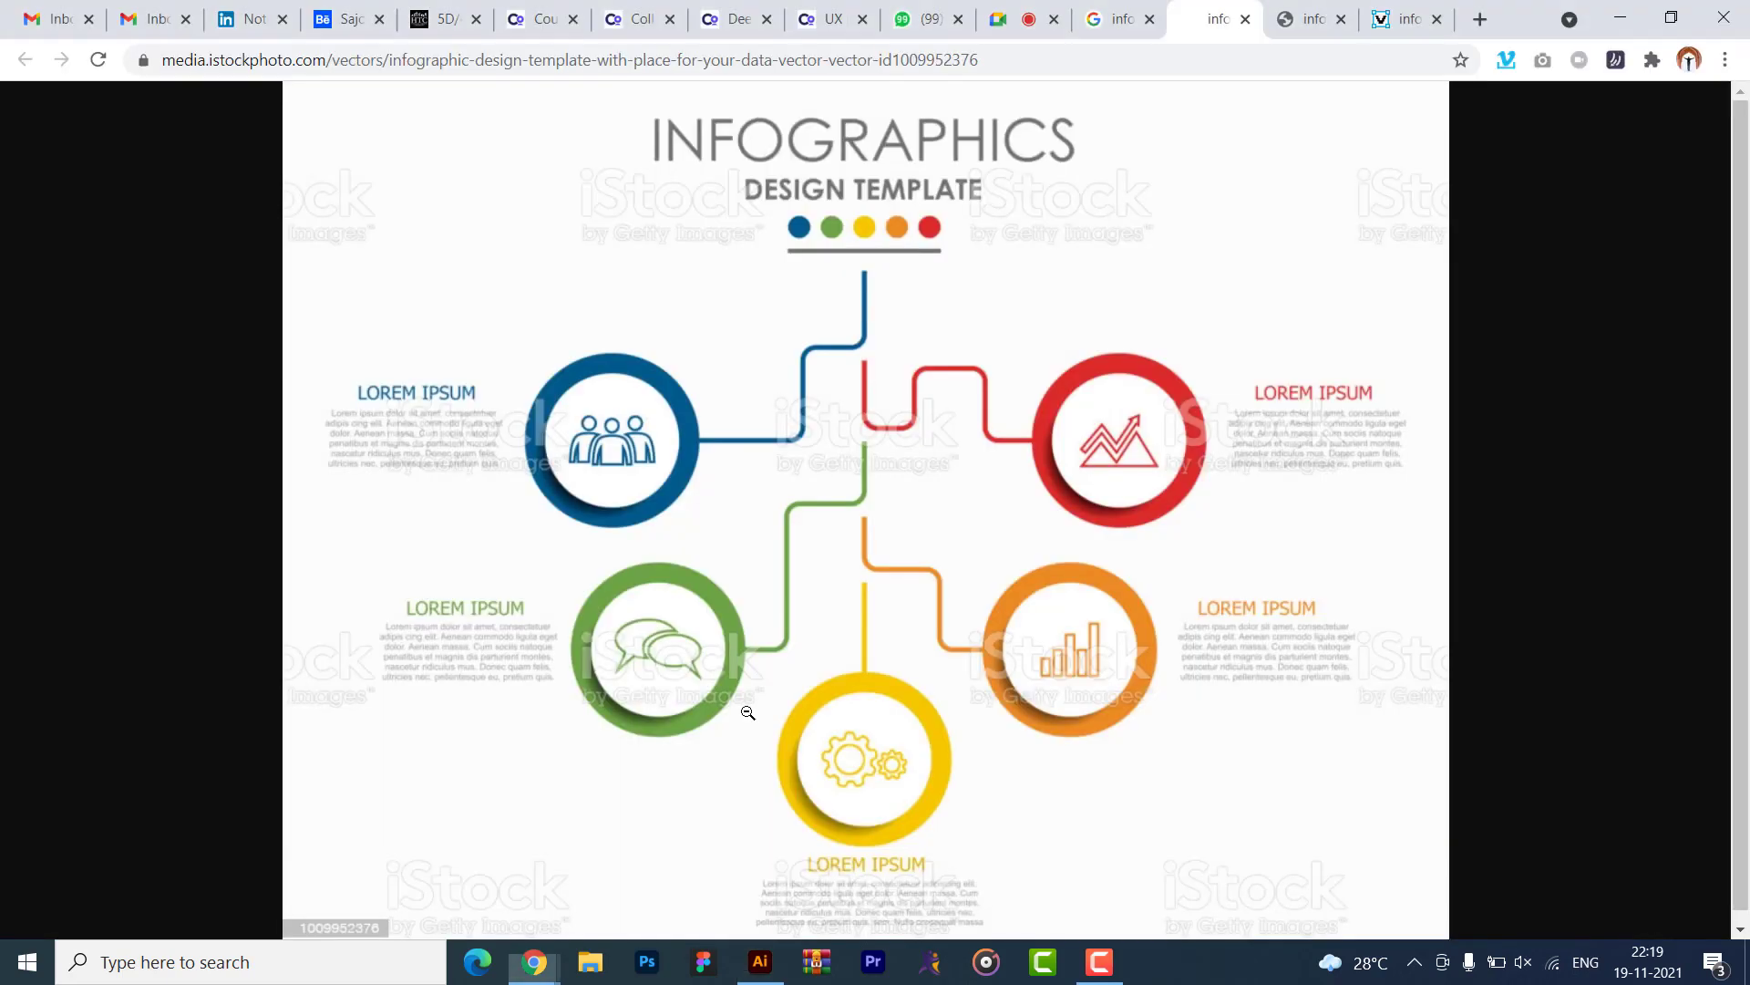
key("alt+Tab")
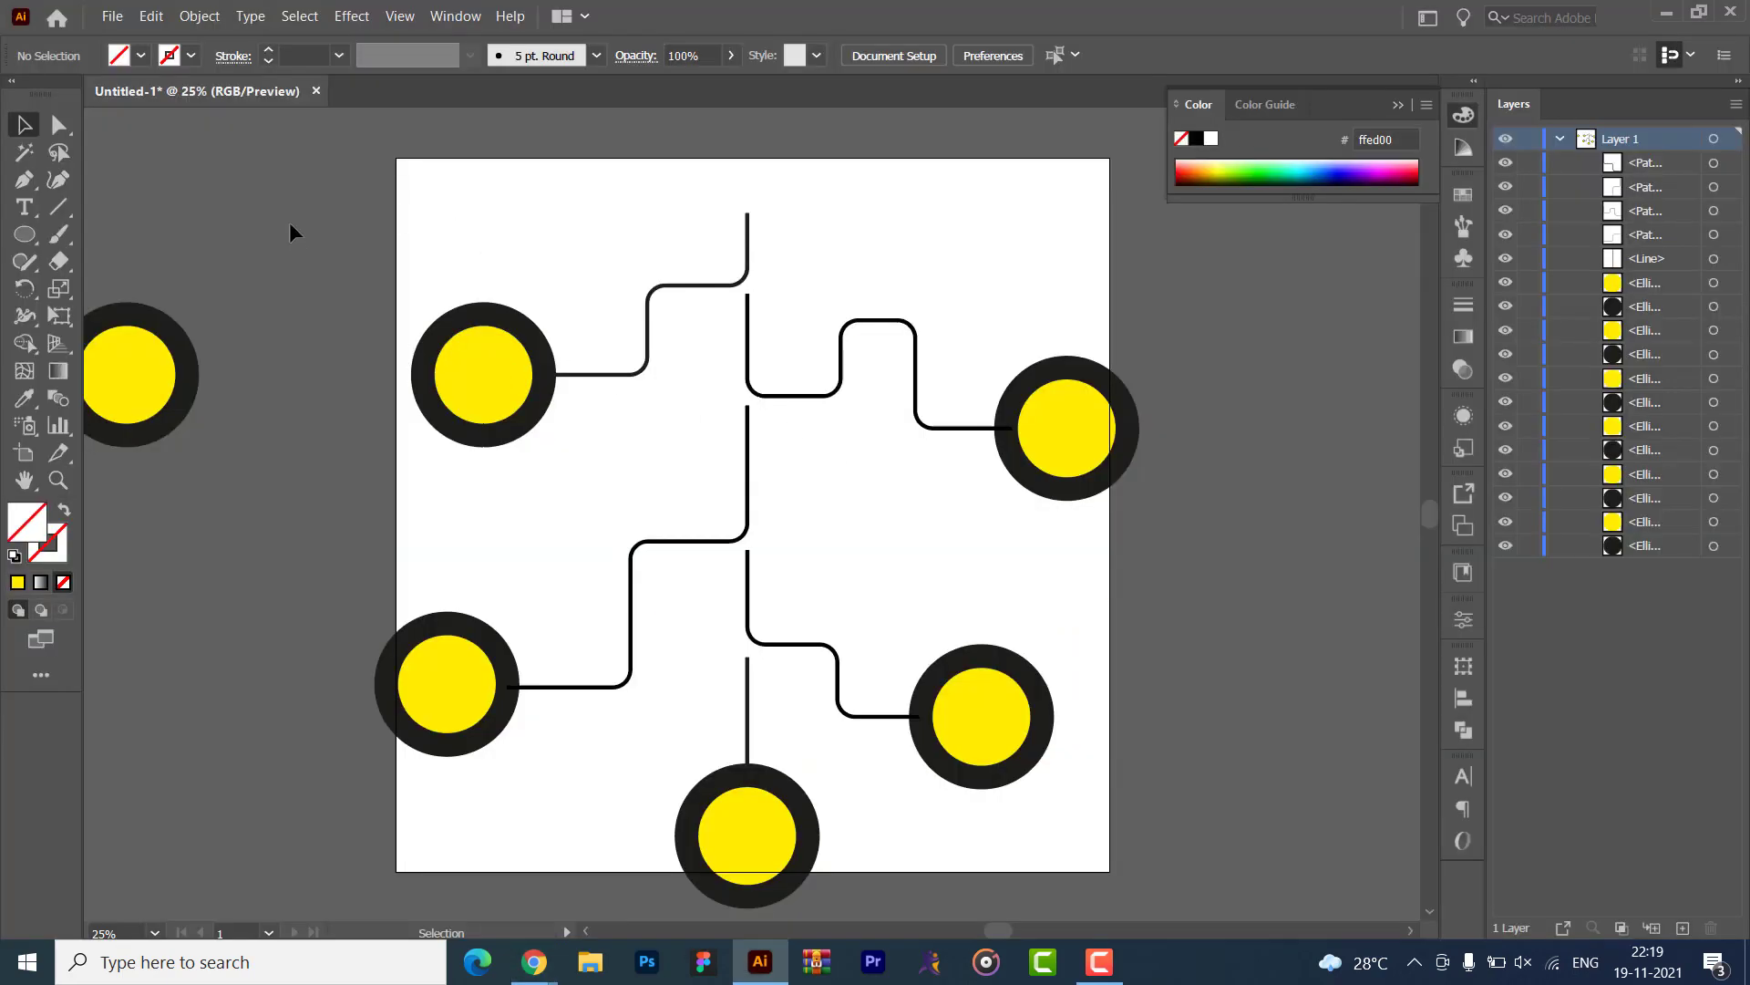
- Scale the five-circle connector diagram down to fit inside the artboard, shift it toward the middle, and group it
scroll(292, 227, "down", 1)
left_click_drag(346, 137, 1210, 762)
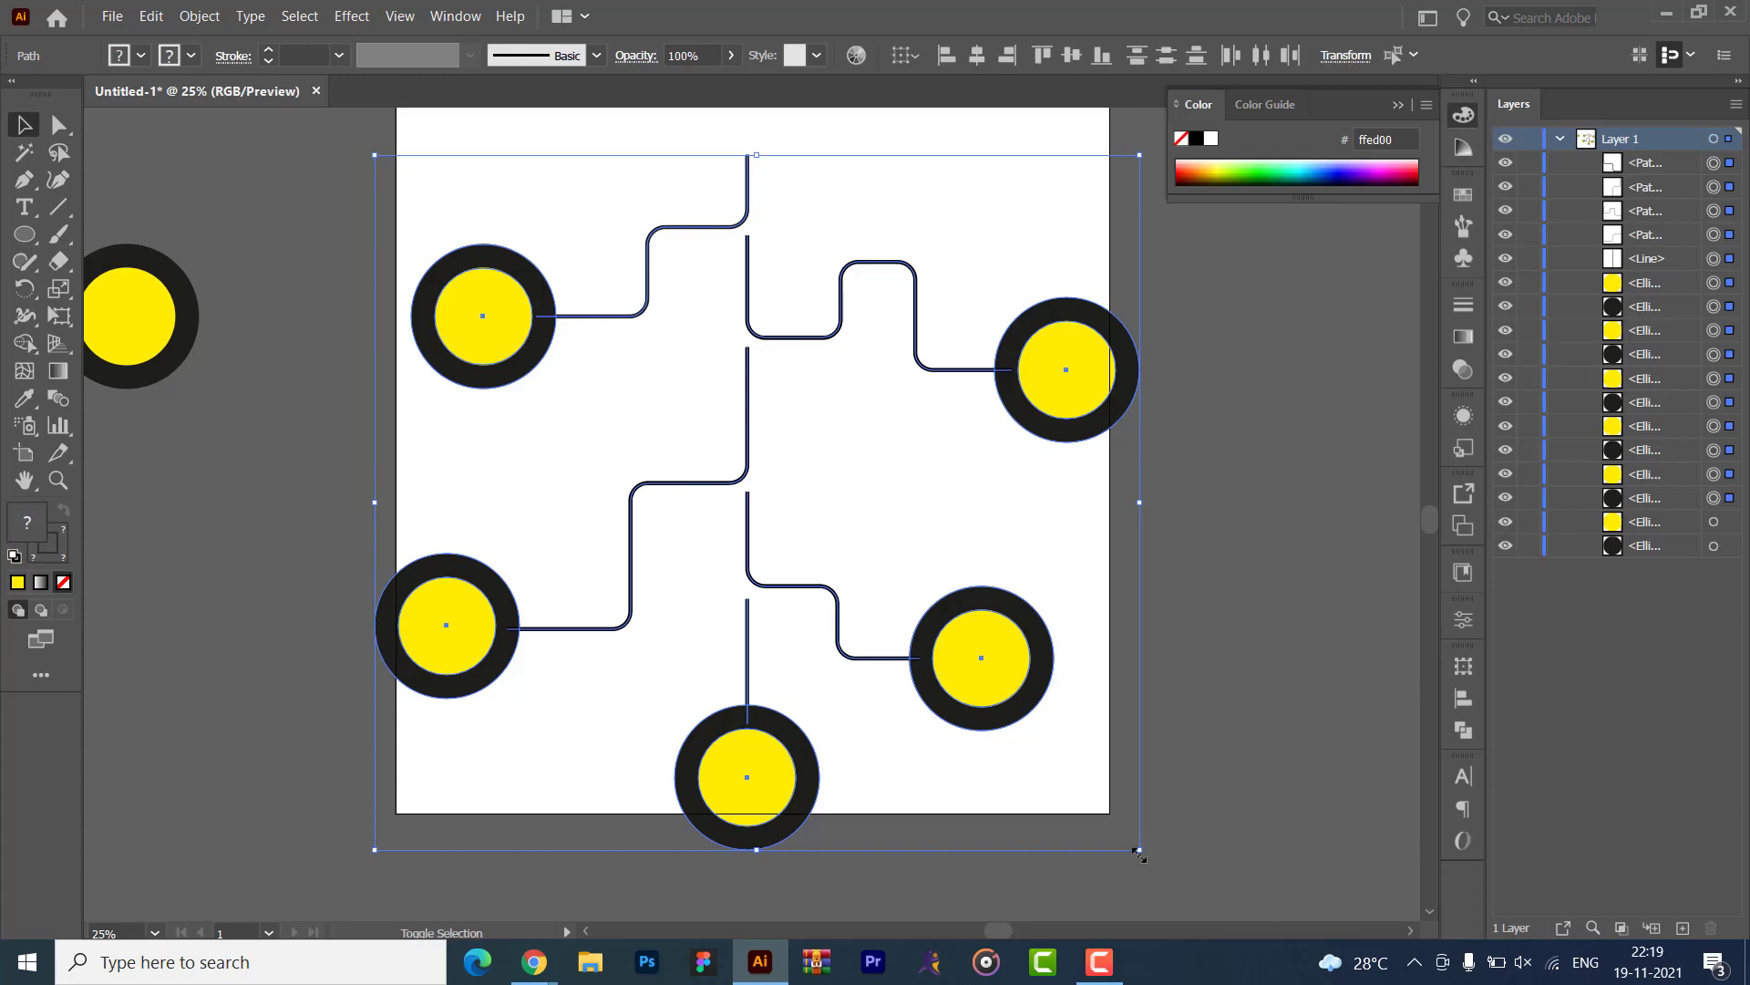
left_click_drag(1140, 853, 936, 663)
left_click_drag(864, 571, 963, 561)
key("ctrl+g")
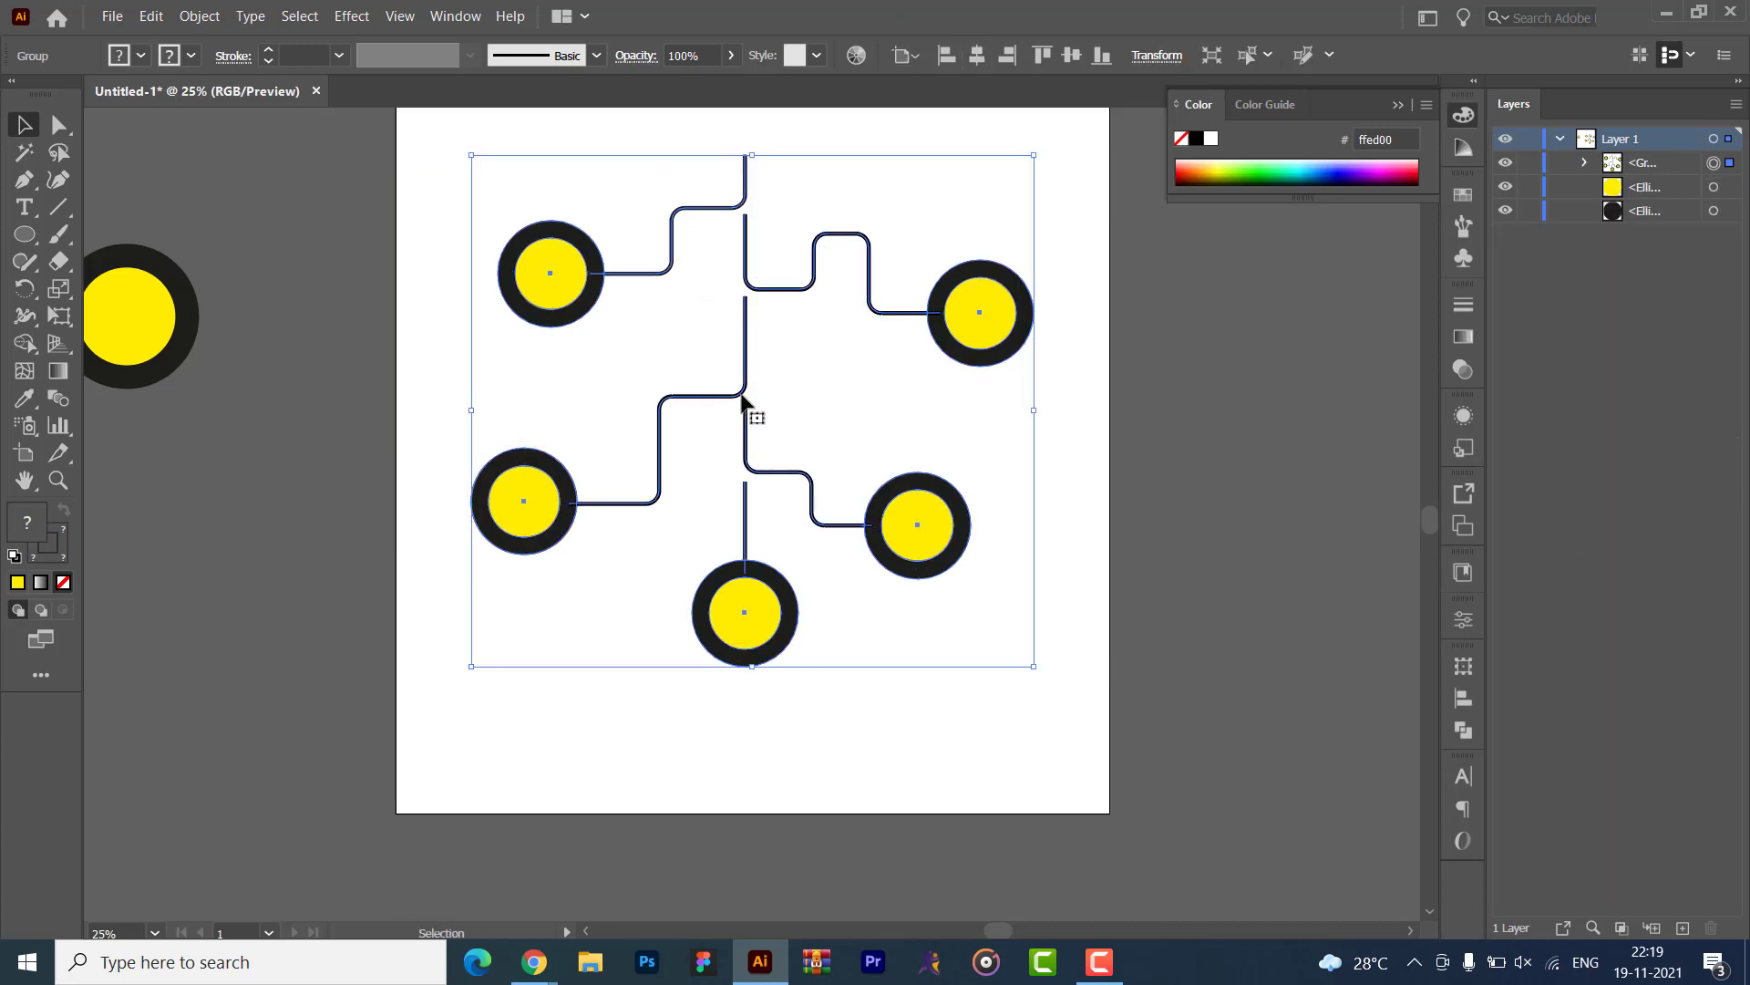
- Move the grouped diagram down to the middle of the artboard and collapse the Color panel
left_click_drag(747, 412, 745, 465)
scroll(1271, 578, "up", 1)
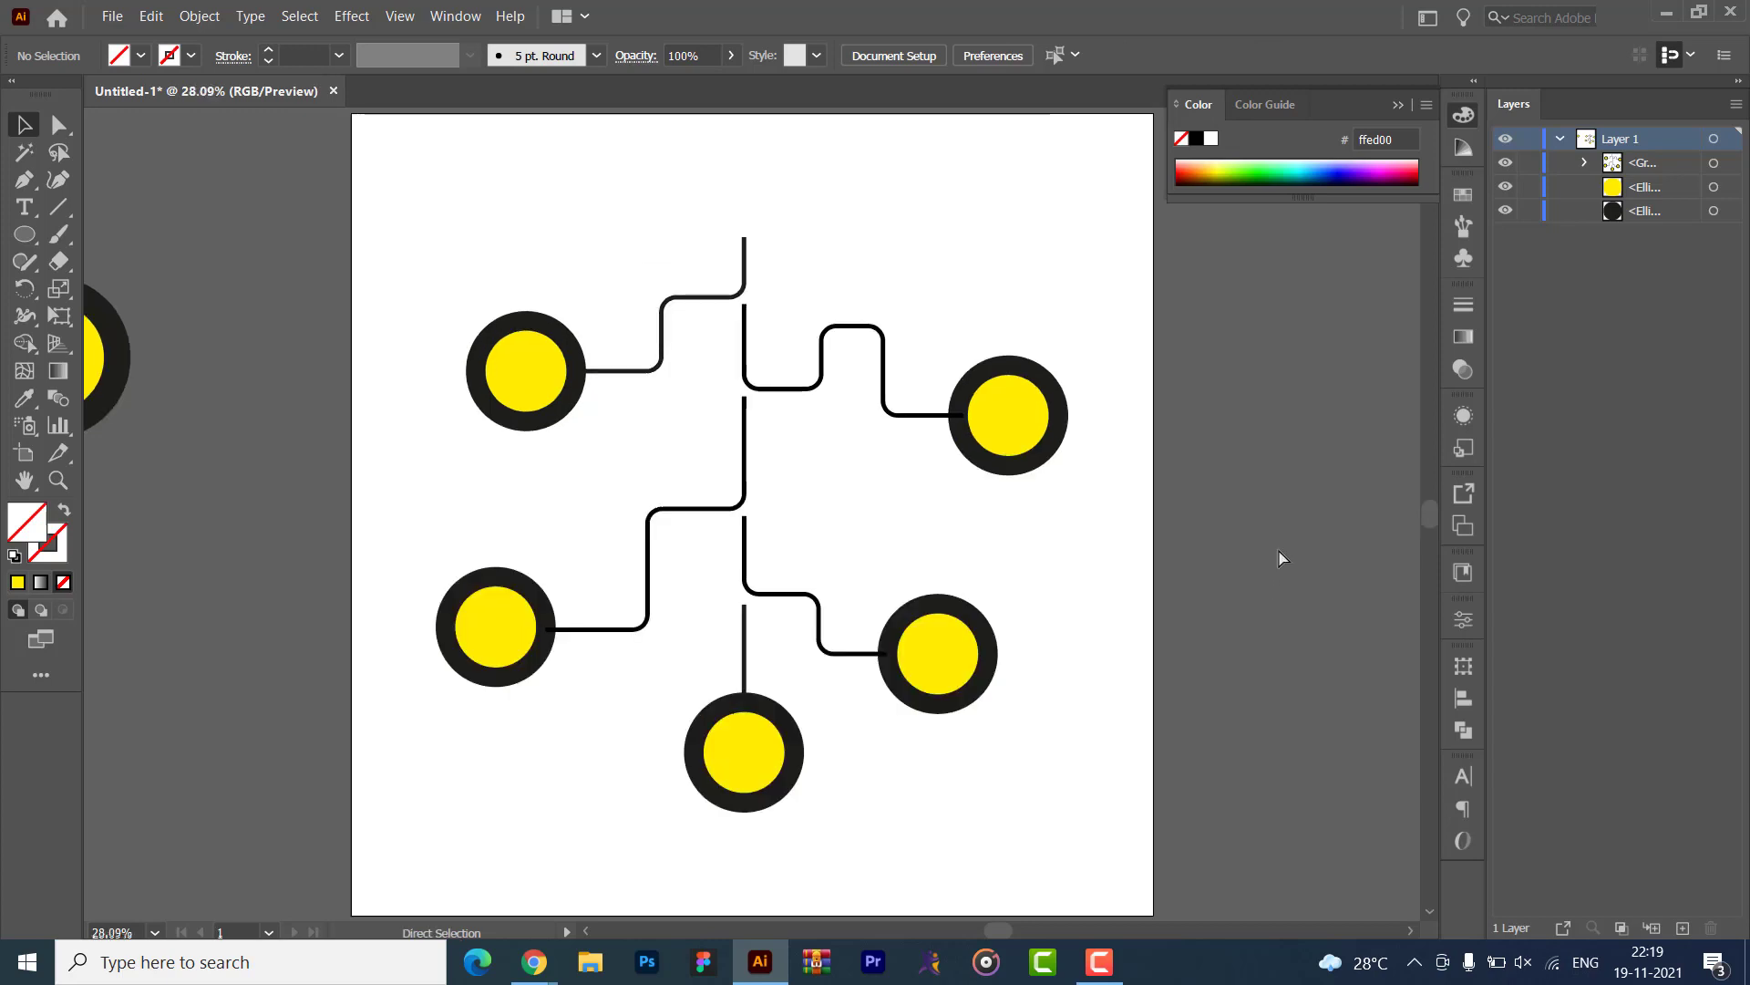
left_click(1407, 105)
key("ctrl+equal")
key("ctrl+equal")
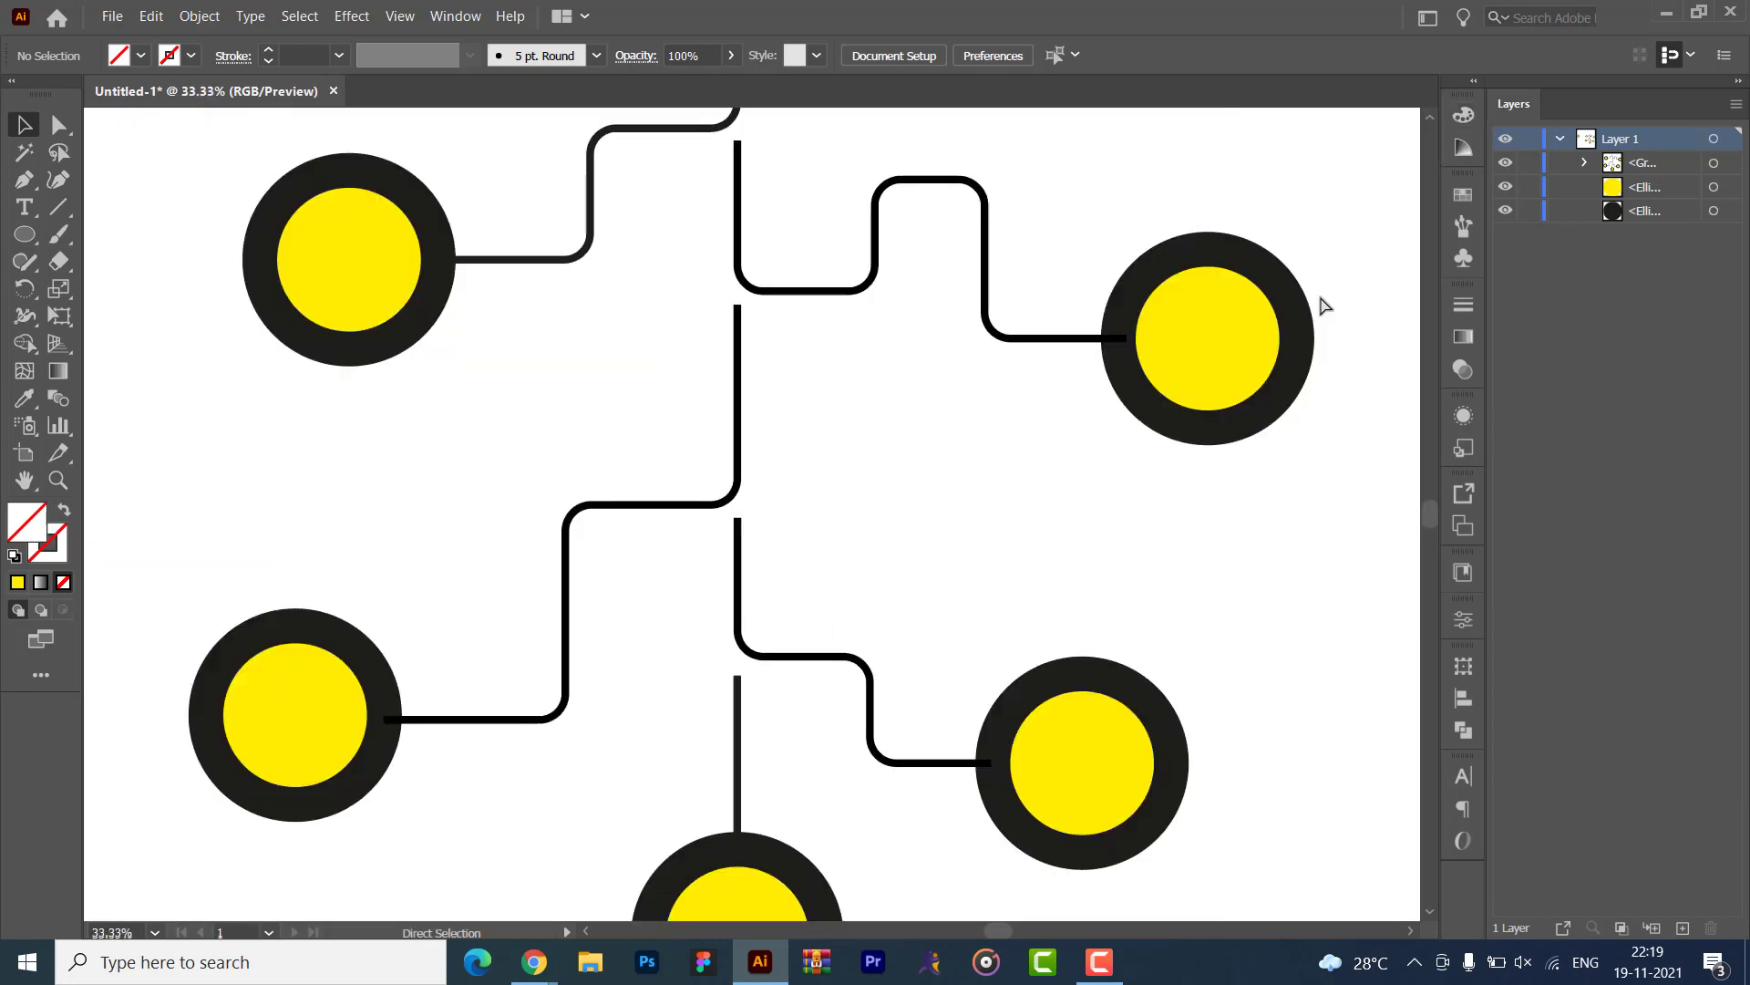
left_click_drag(777, 434, 1071, 748)
- Copy the infographic image from Chrome, paste it into the Illustrator document, and place it beyond the artboard's upper-left corner
key("alt+Tab")
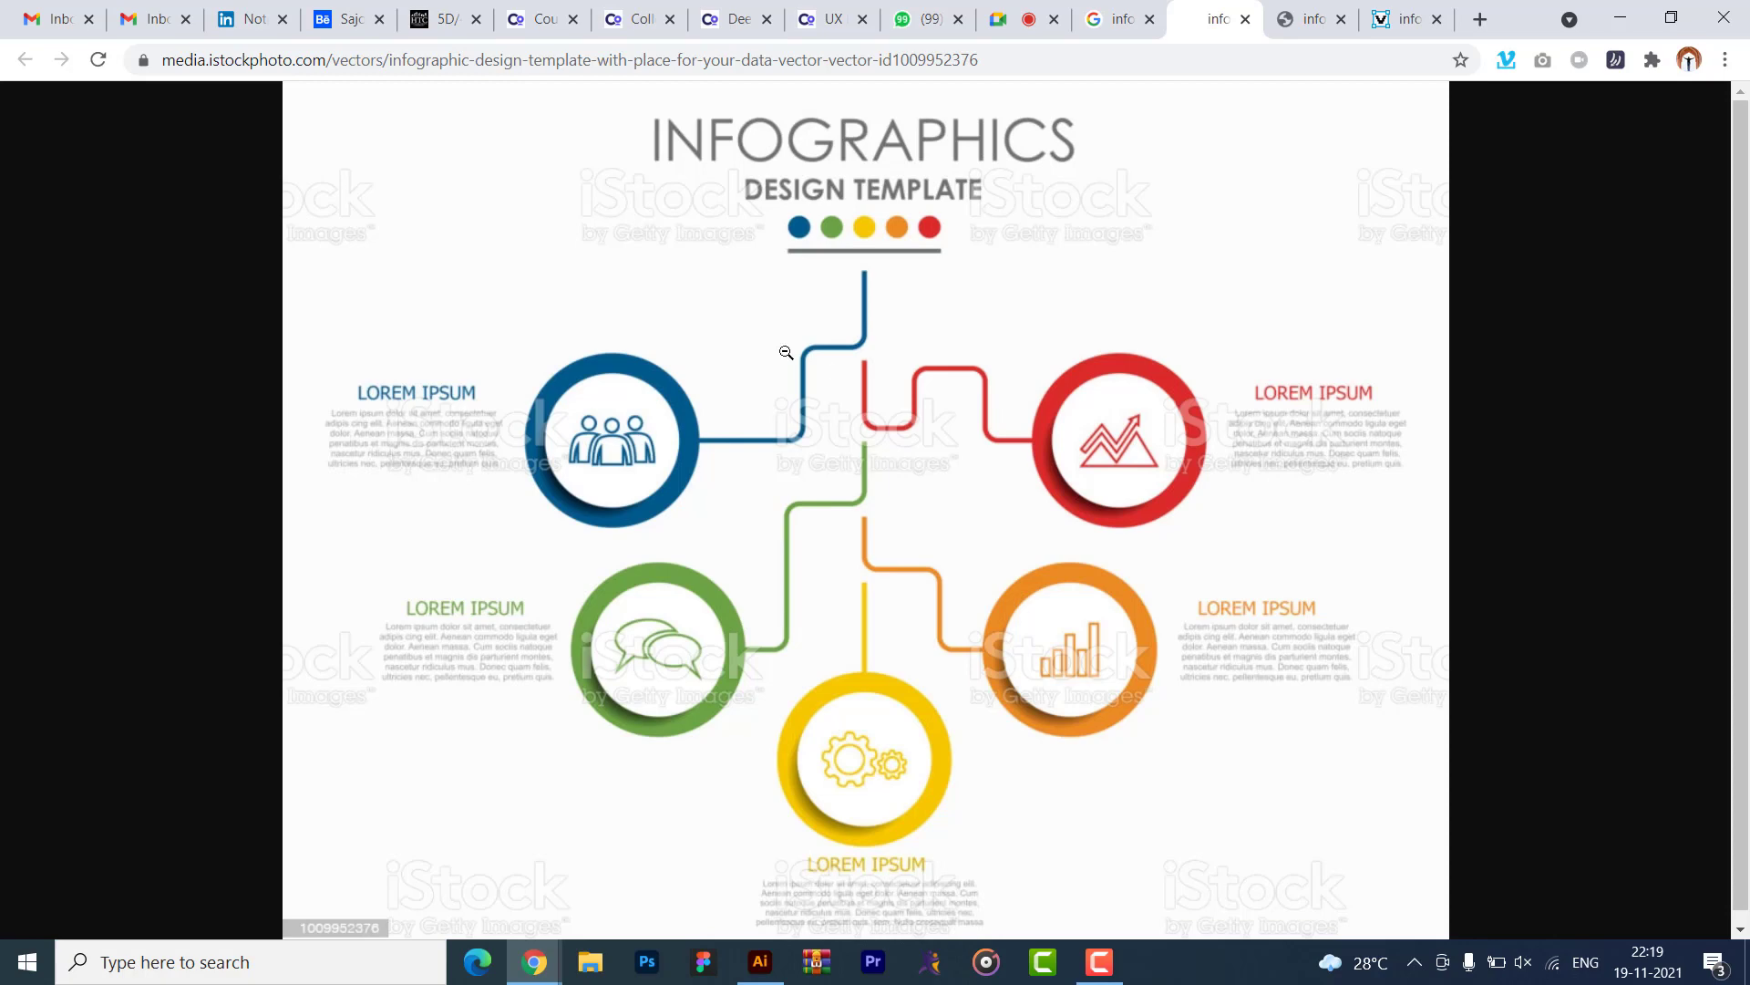
right_click(842, 259)
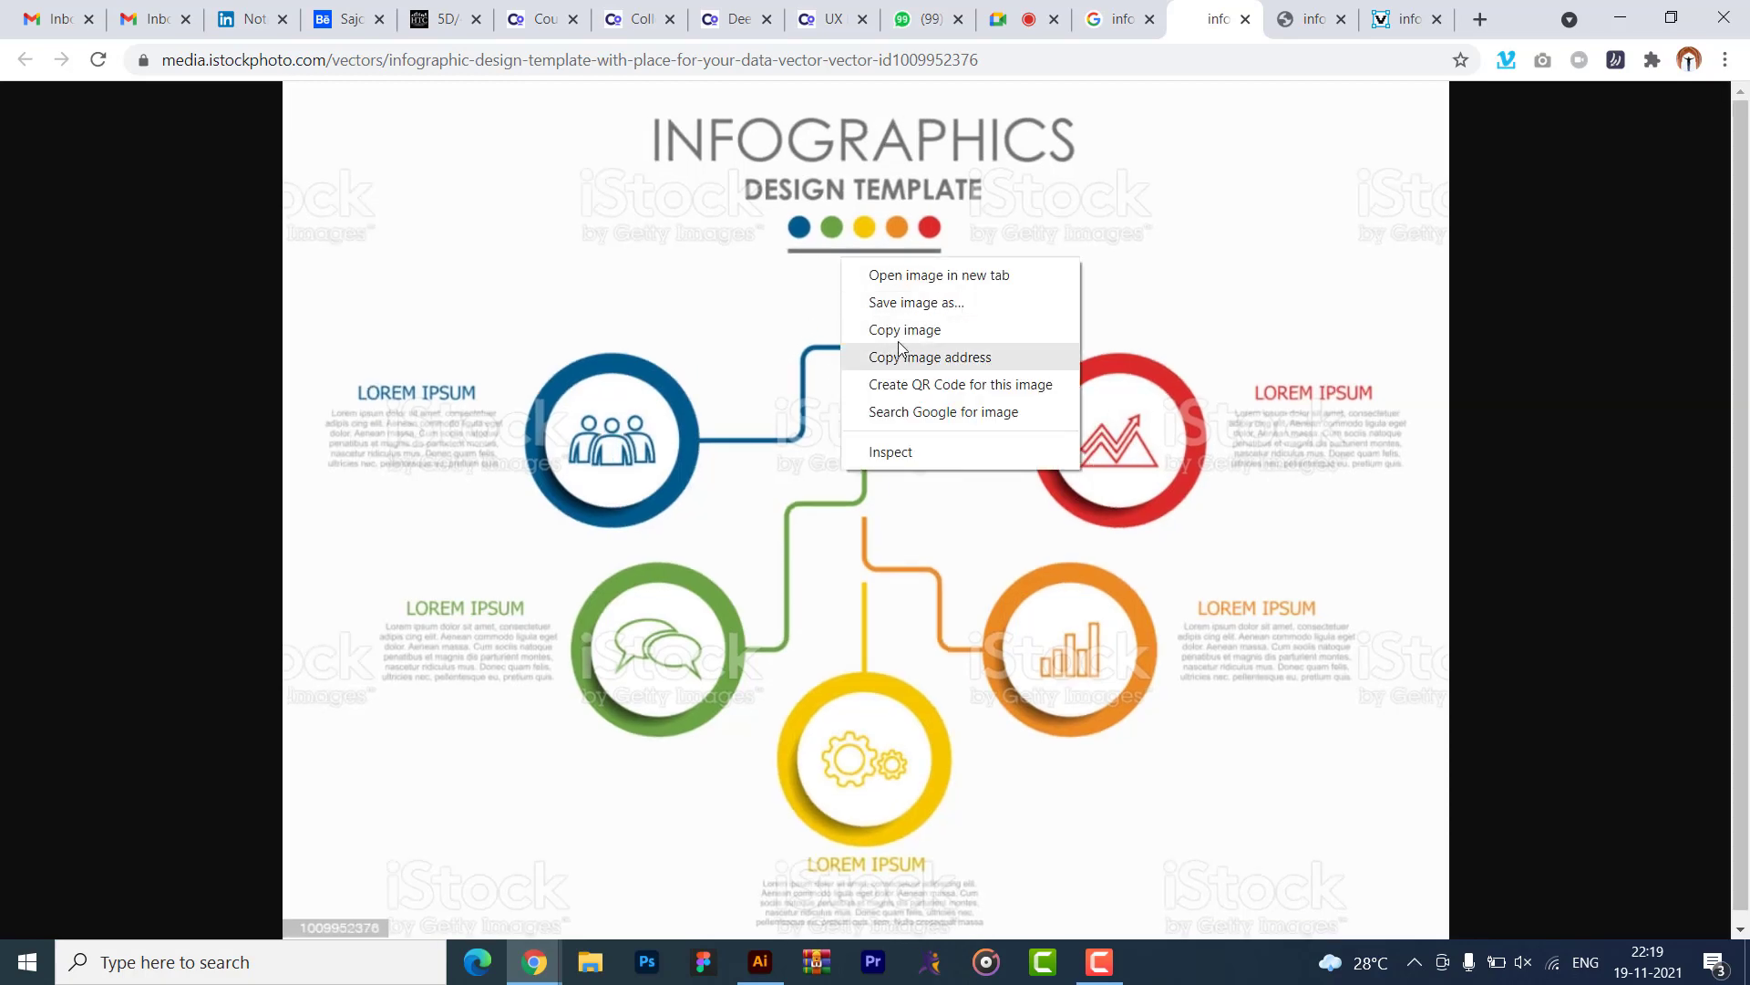
left_click(899, 332)
key("alt+Tab")
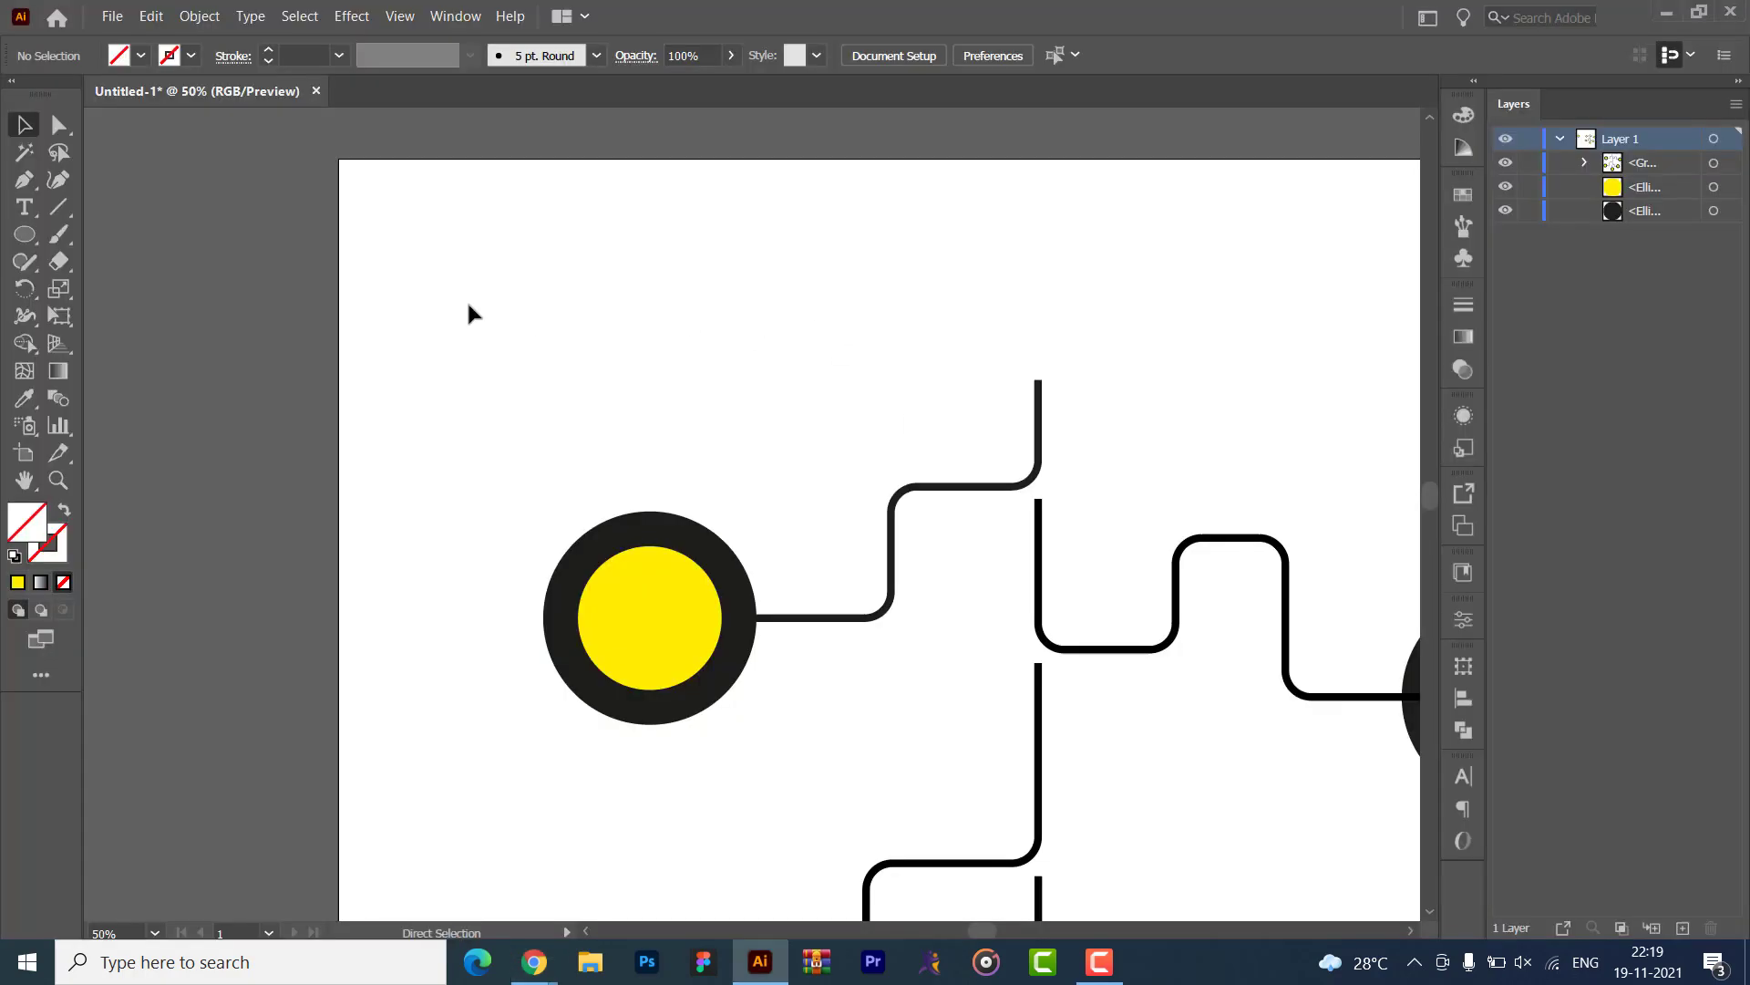
key("ctrl+v")
key("ctrl+minus")
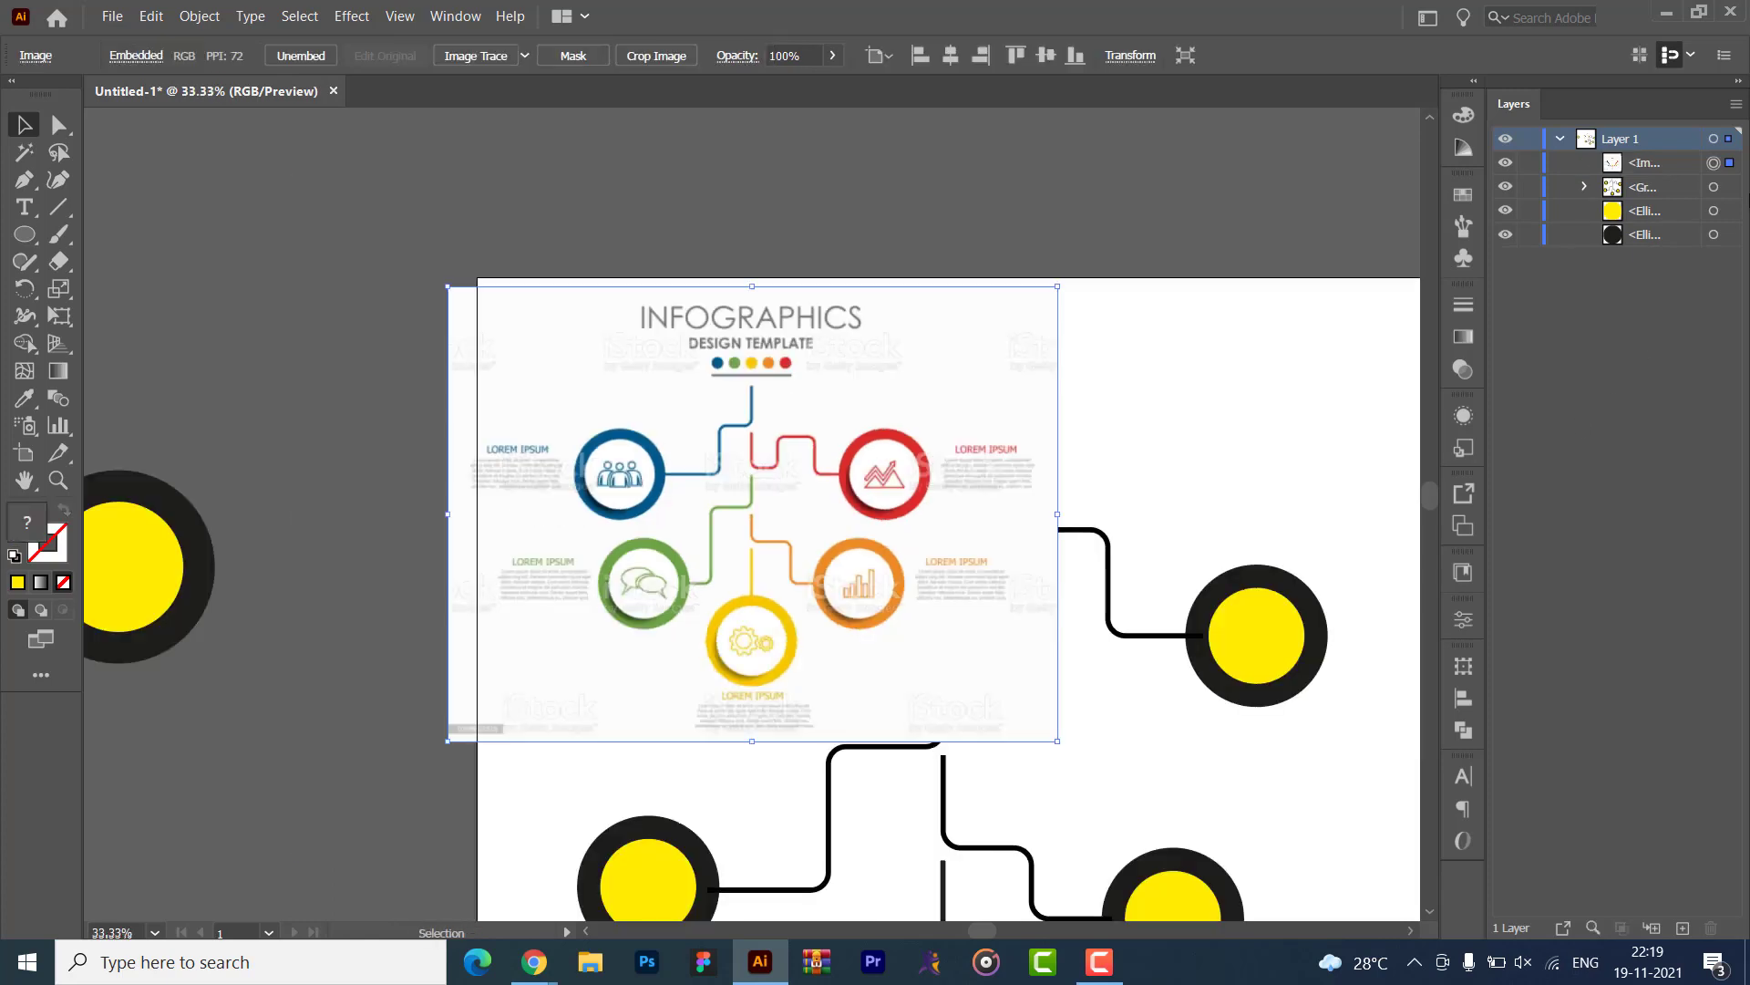
left_click_drag(474, 340, 5, 90)
- Hide the pasted infographic image and the diagram group, and show both again
left_click(1505, 163)
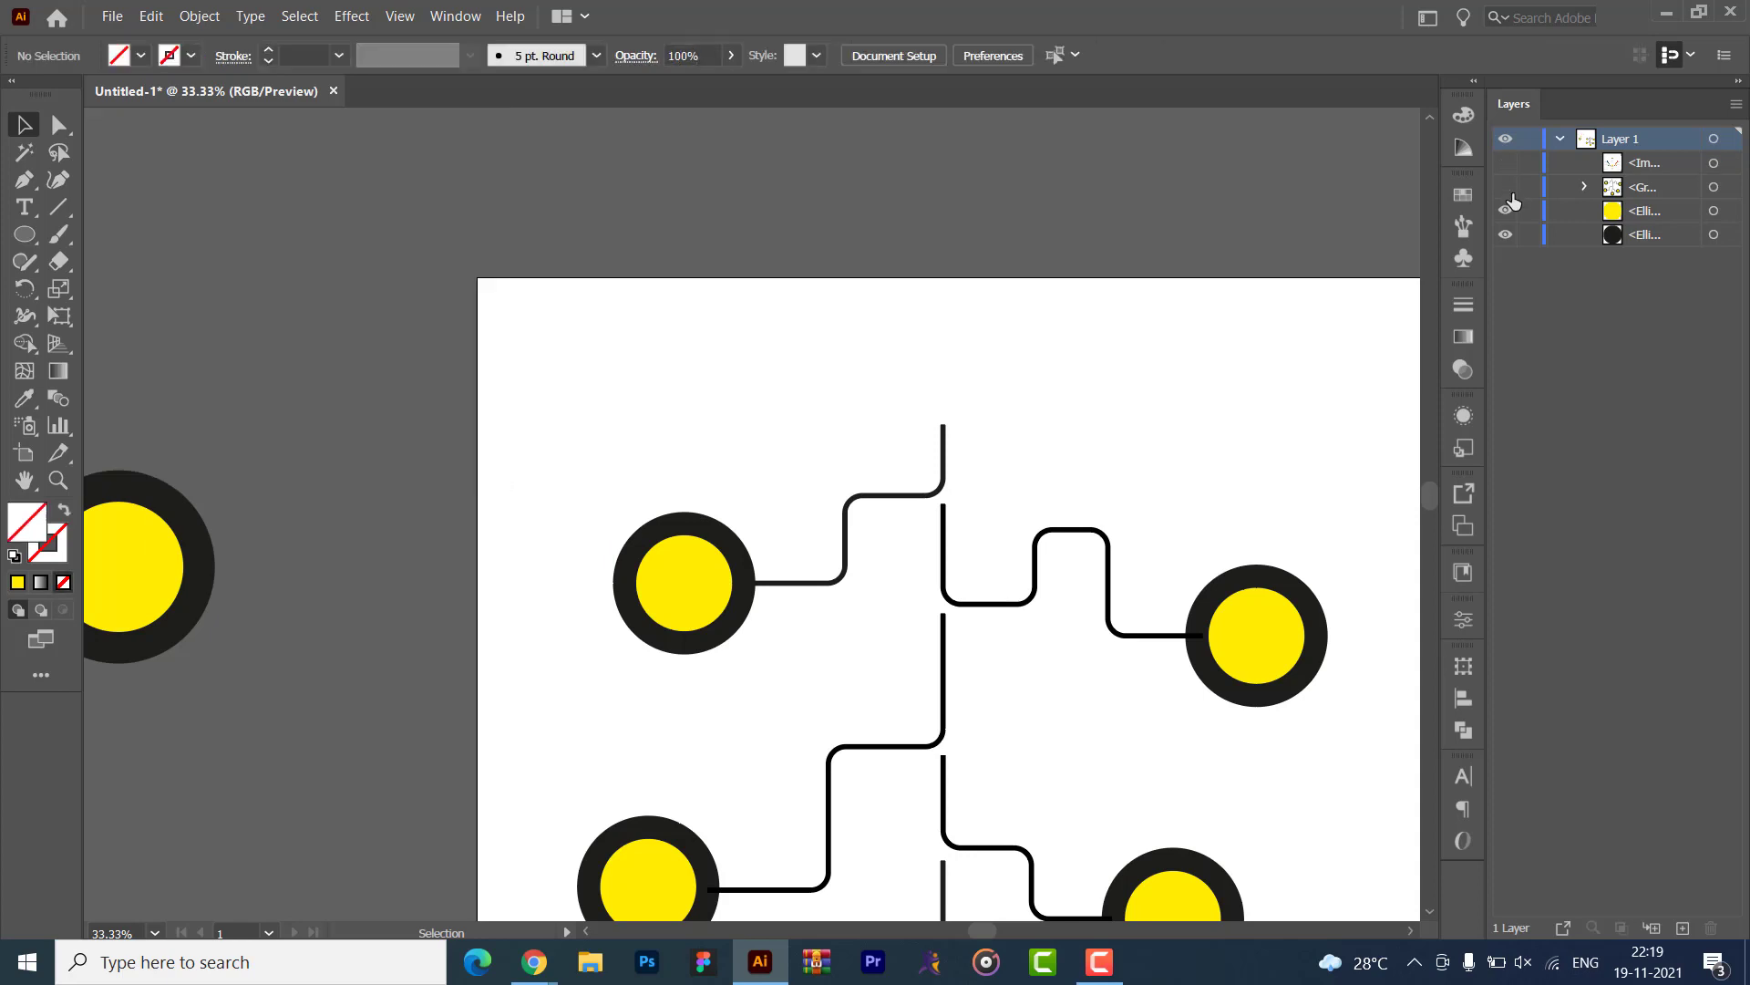
left_click(1505, 186)
left_click(1505, 186)
left_click(1505, 163)
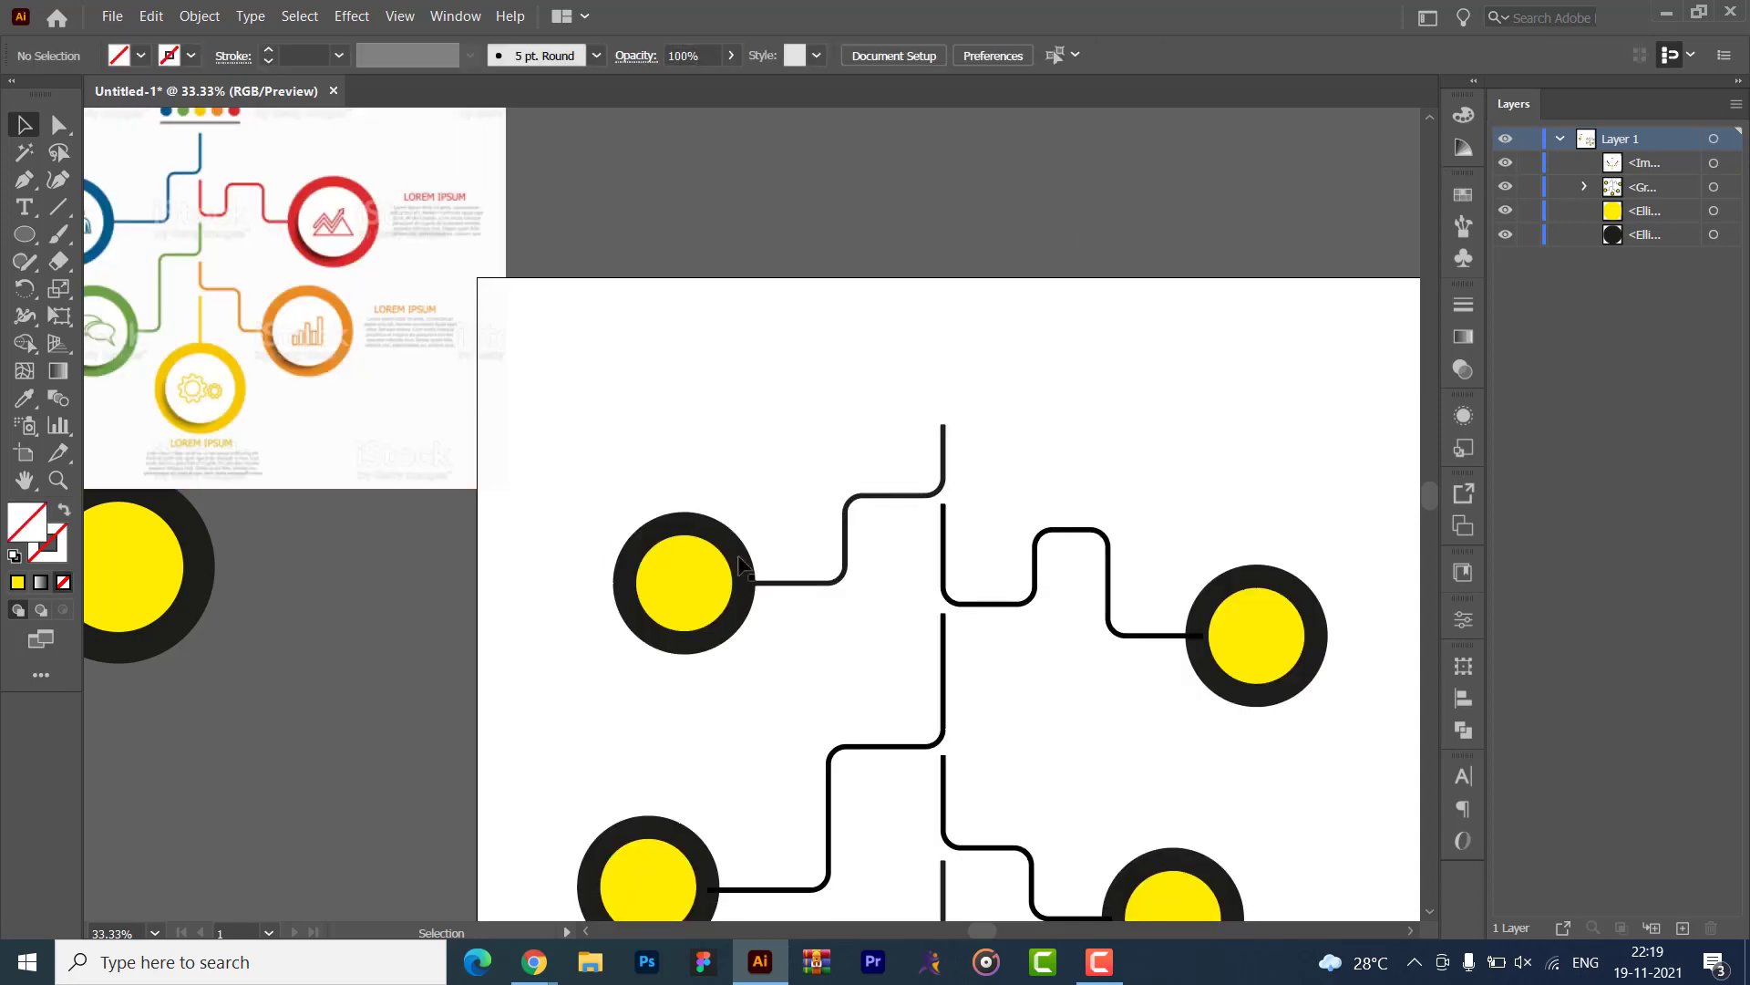
- Ungroup the circle-and-connector diagram and check that the upper-left connector can be selected on its own
left_click_drag(711, 418, 880, 623)
right_click(881, 625)
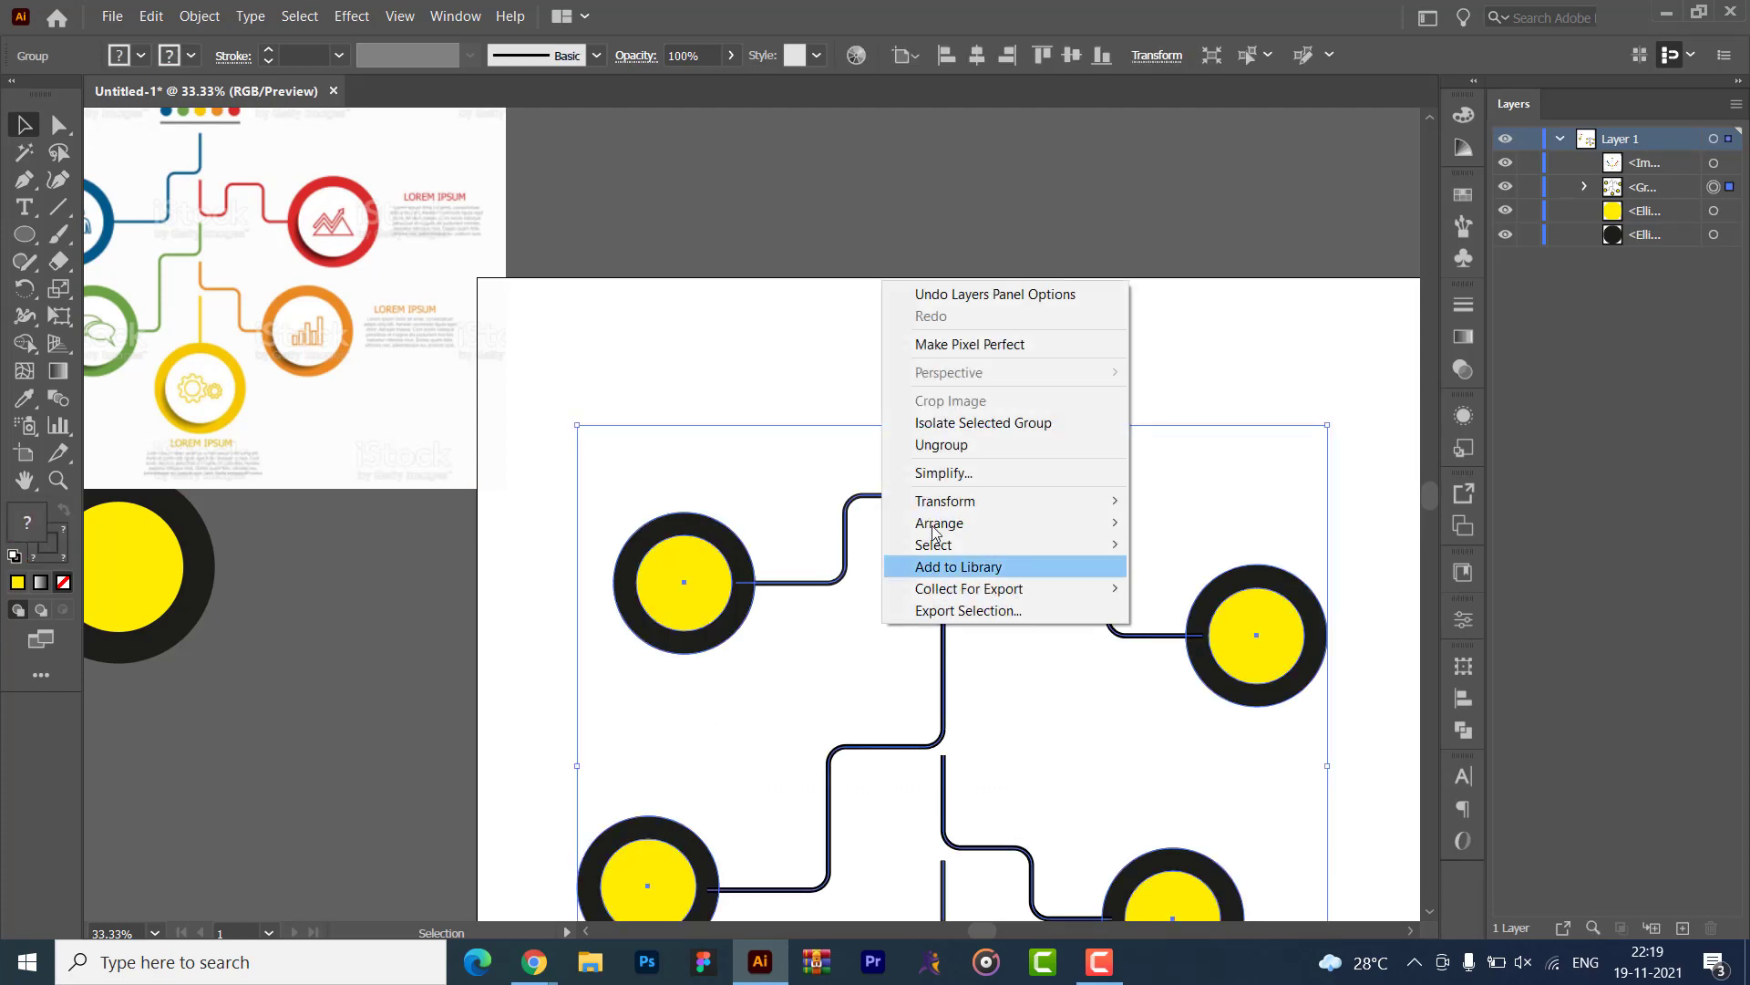
left_click(697, 363)
left_click(737, 534)
right_click(736, 535)
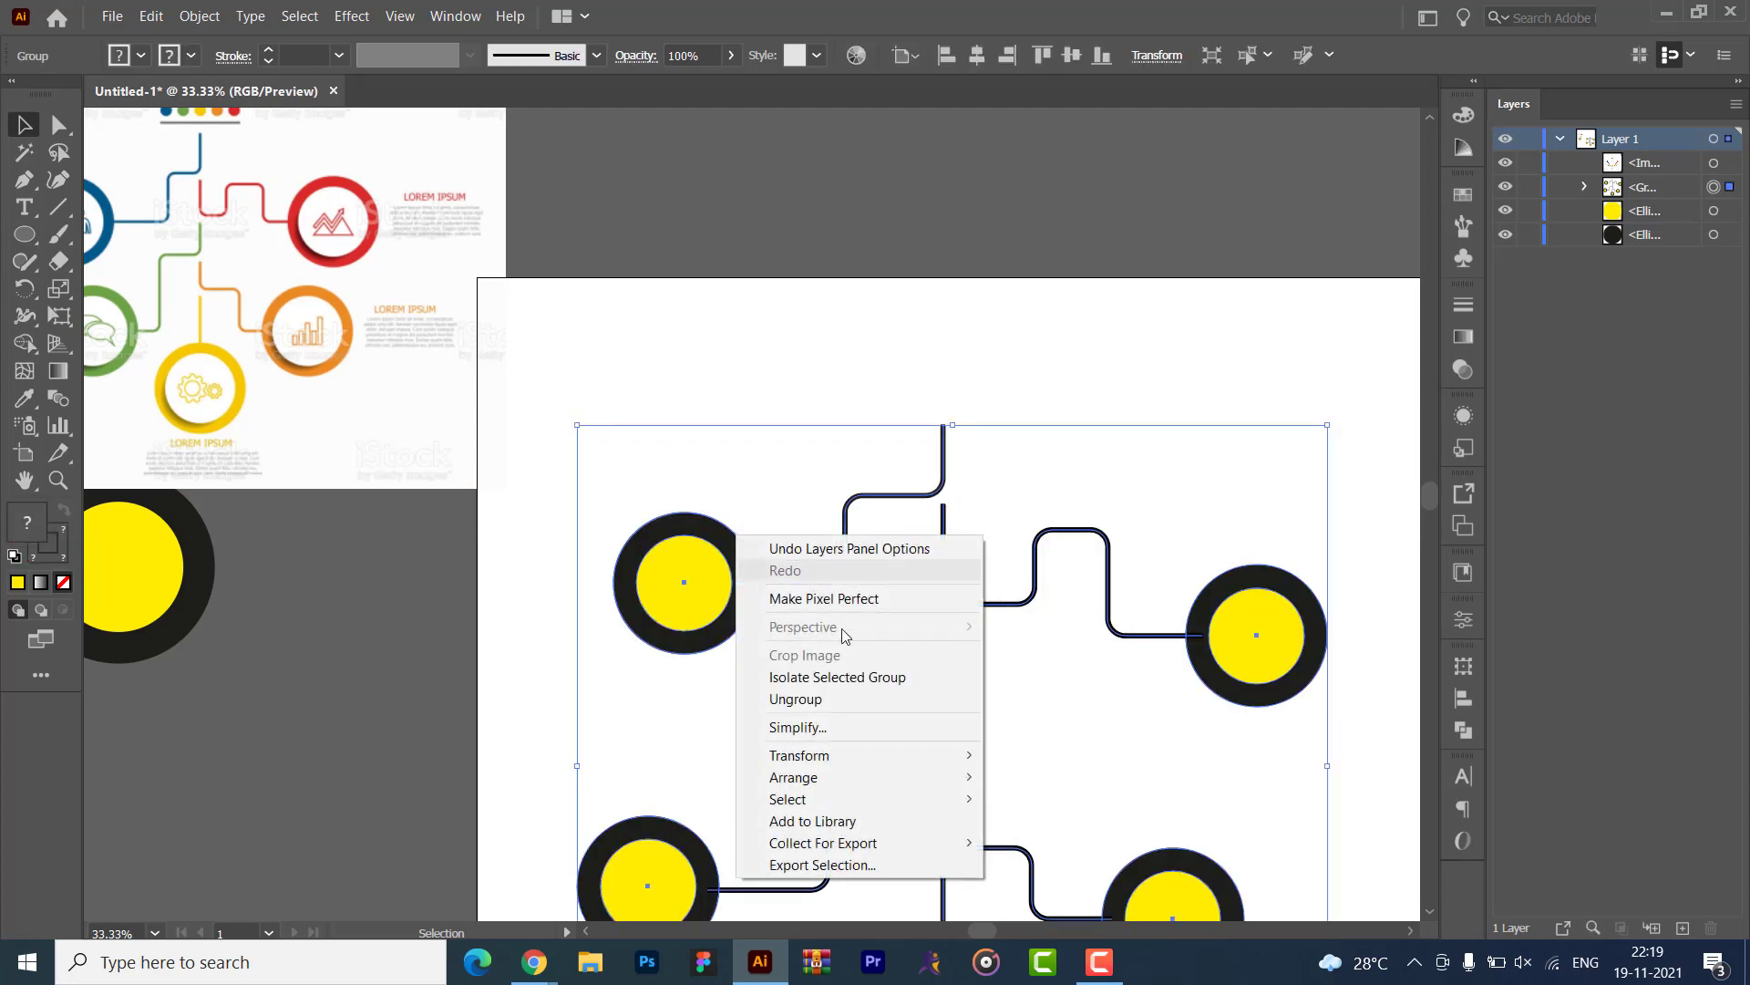
left_click(823, 698)
left_click(761, 321)
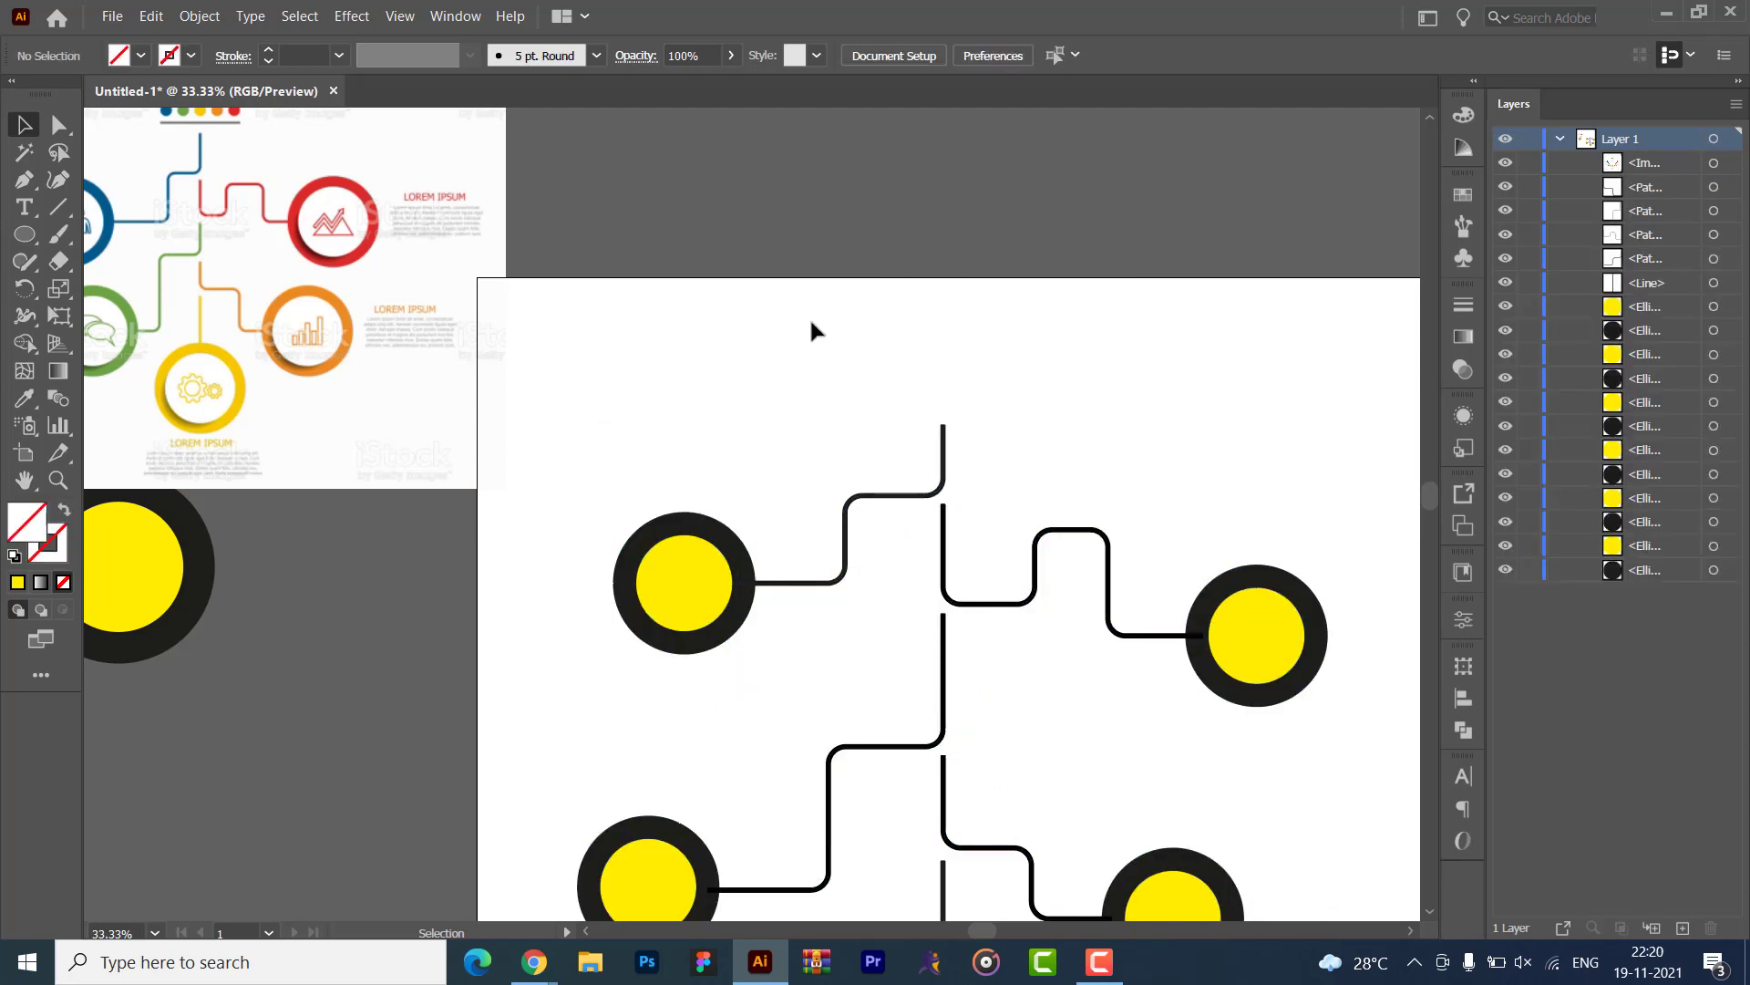
scroll(840, 521, "left", 3)
scroll(841, 520, "up", 1)
left_click(1094, 578)
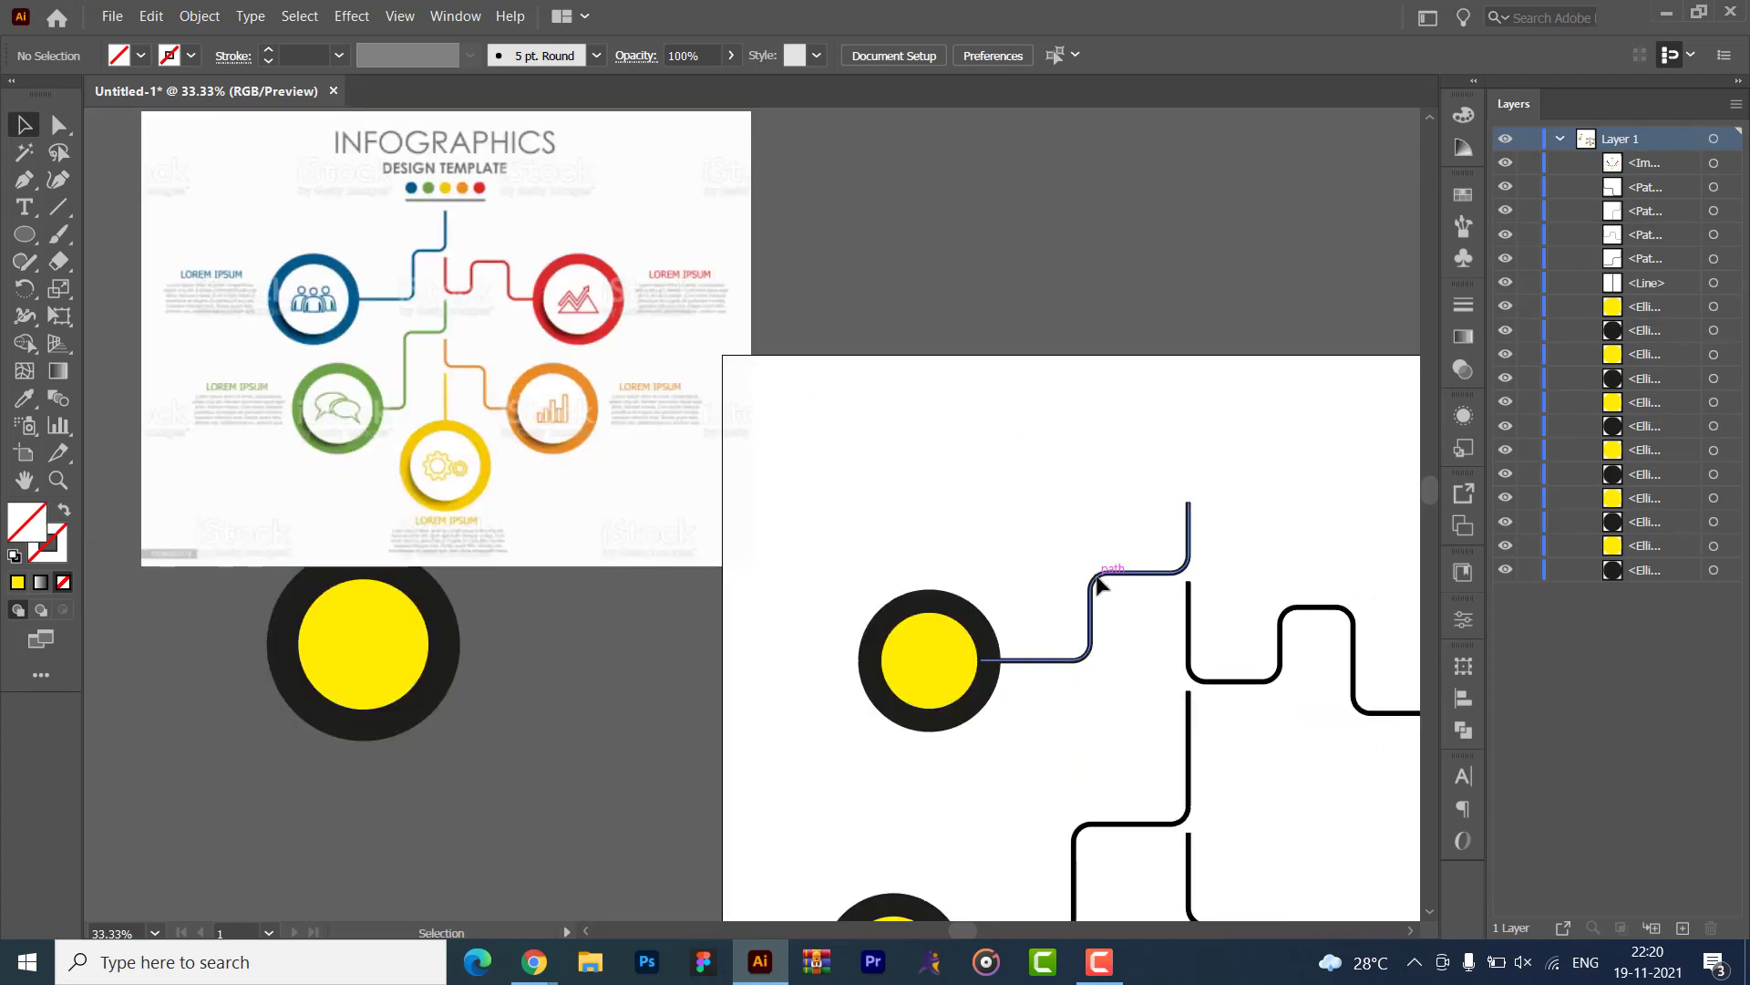
left_click(807, 424)
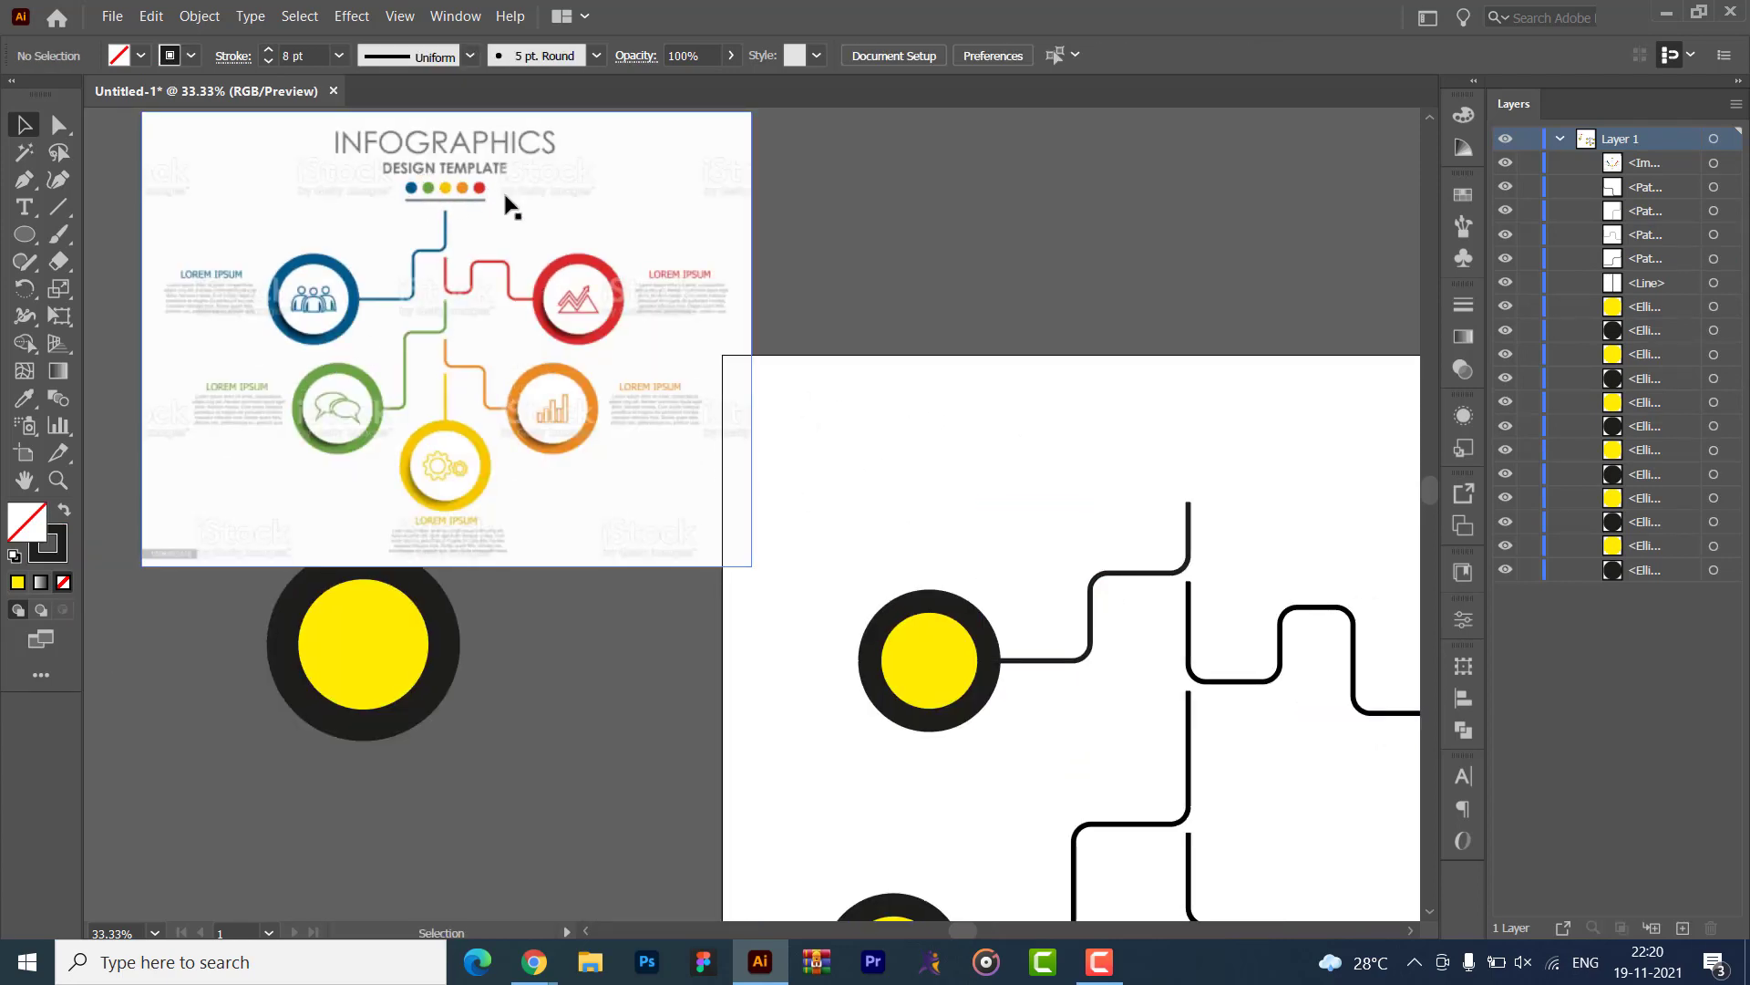
- Draw a circle on the pasteboard beside the large ring and swap its fill and stroke to make it solid black
left_click_drag(641, 686, 638, 489)
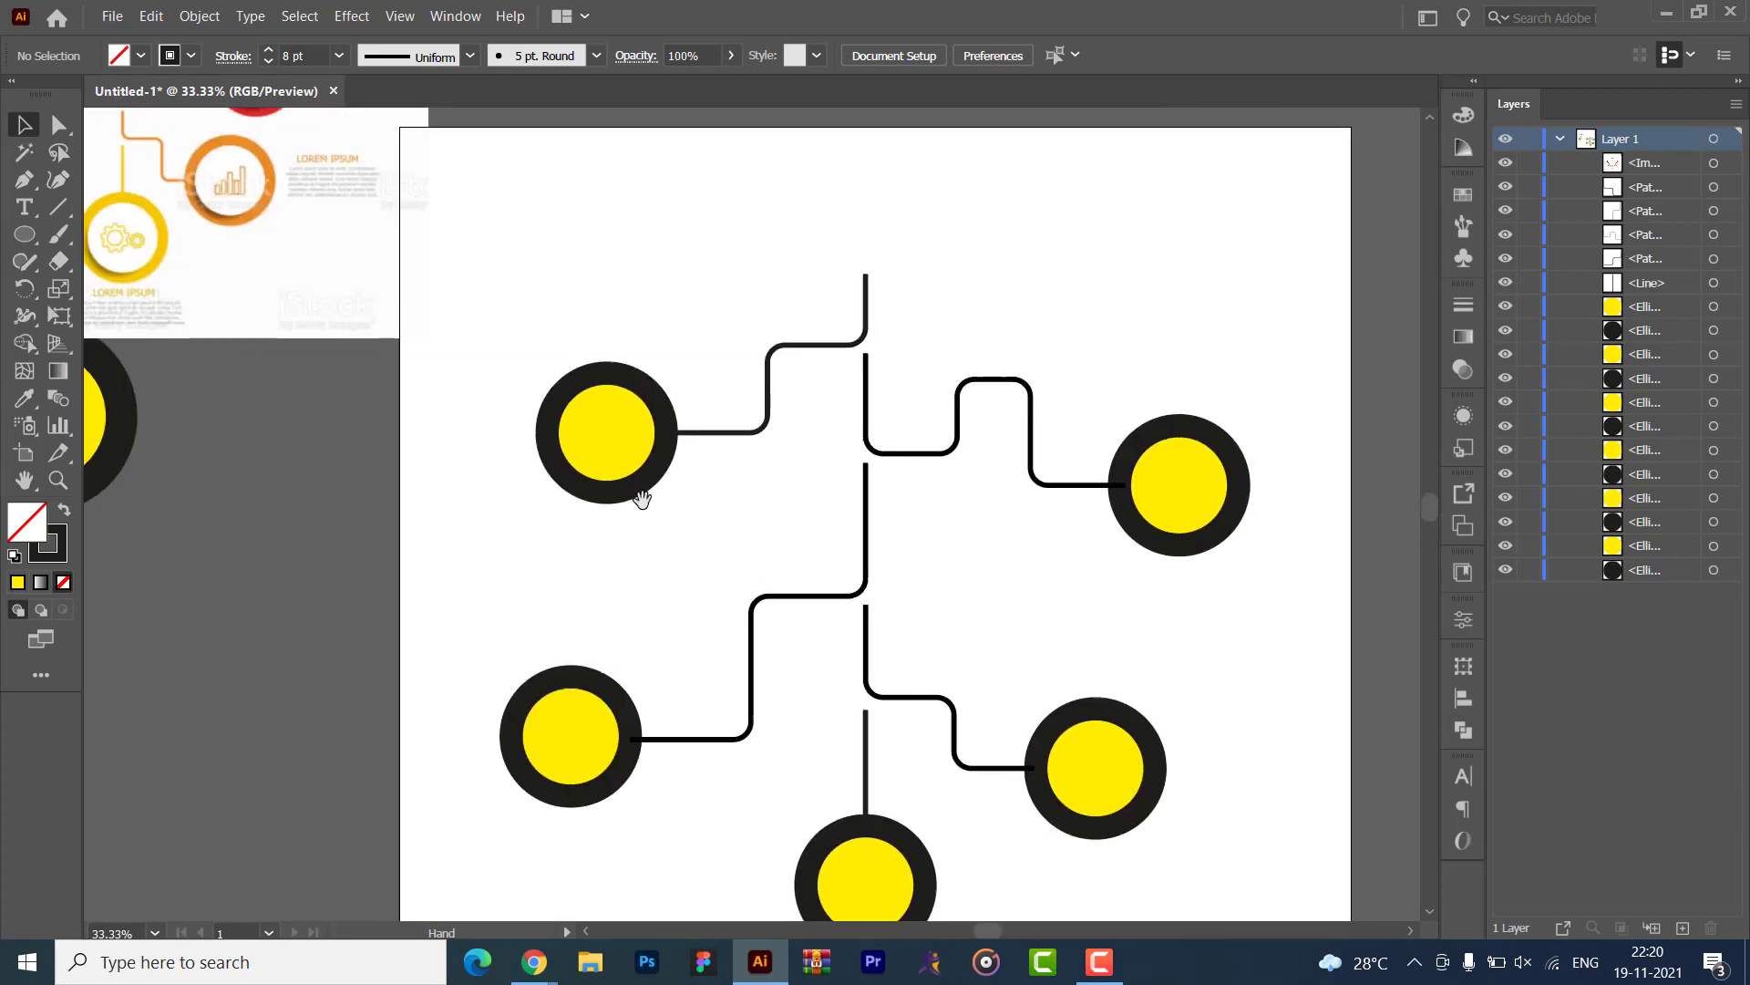
left_click_drag(1102, 613, 1155, 677)
mouse_move(279, 416)
left_mouse_down()
mouse_move(873, 661)
mouse_move(964, 709)
mouse_move(1017, 795)
left_mouse_up()
key("l")
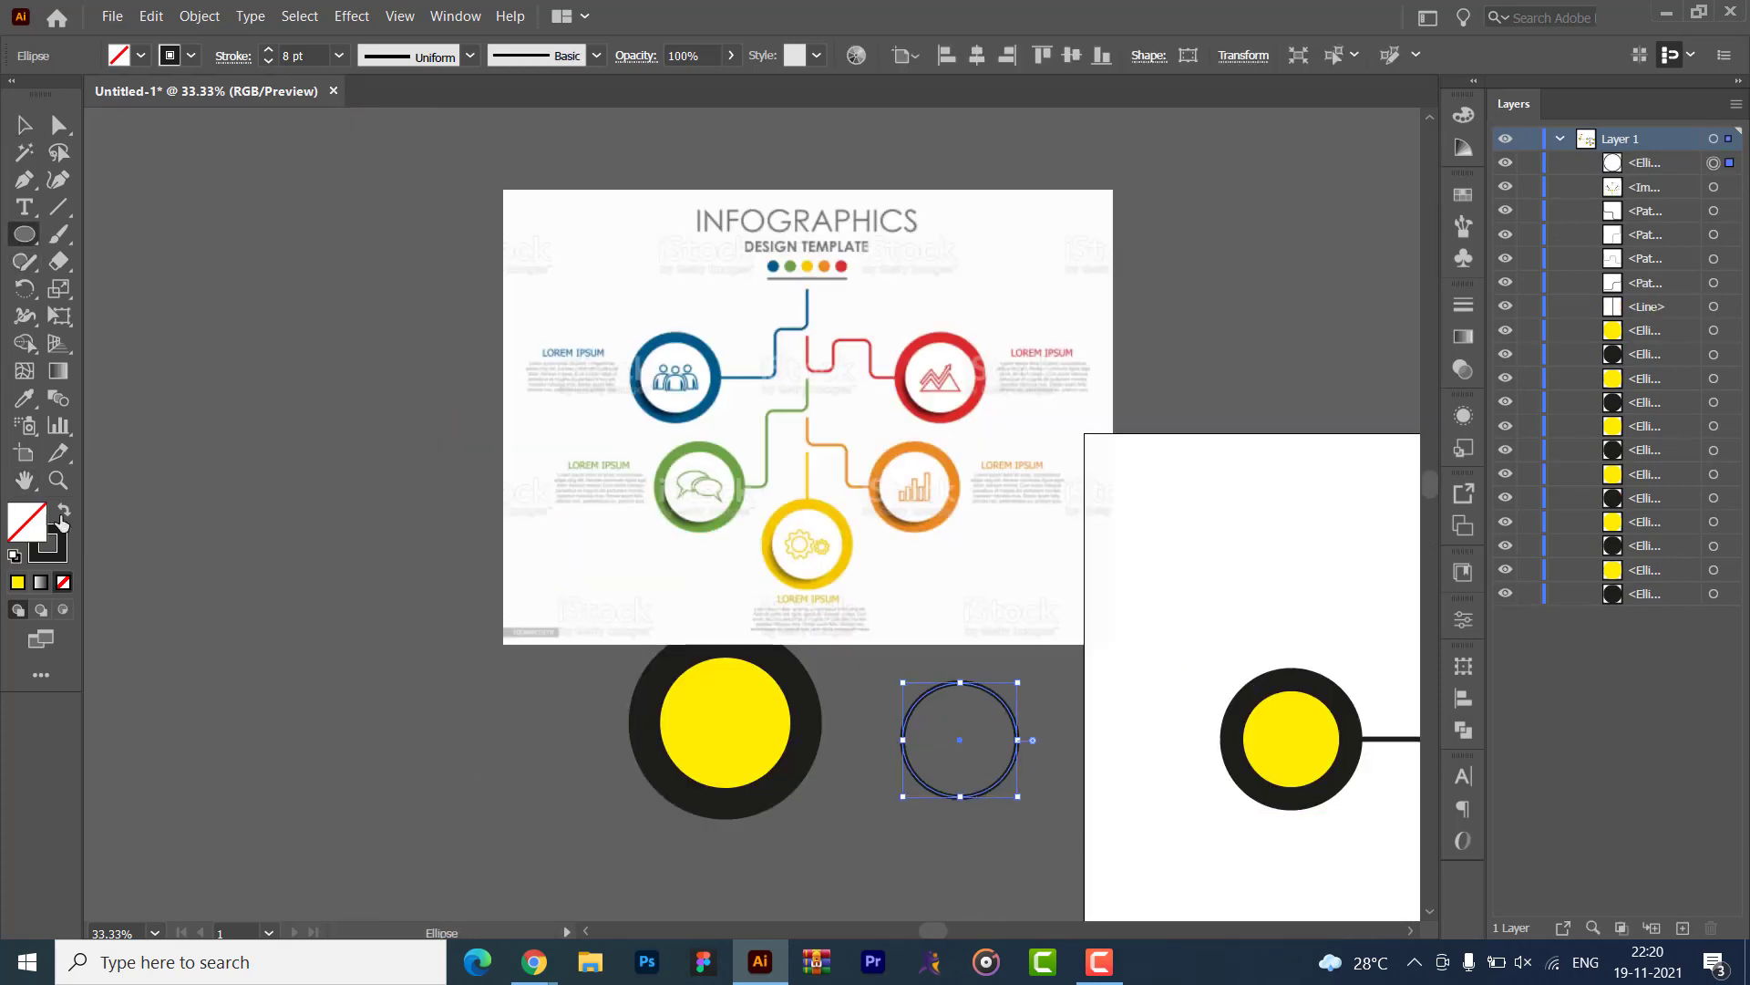
left_click(63, 509)
key("v")
left_click(933, 831)
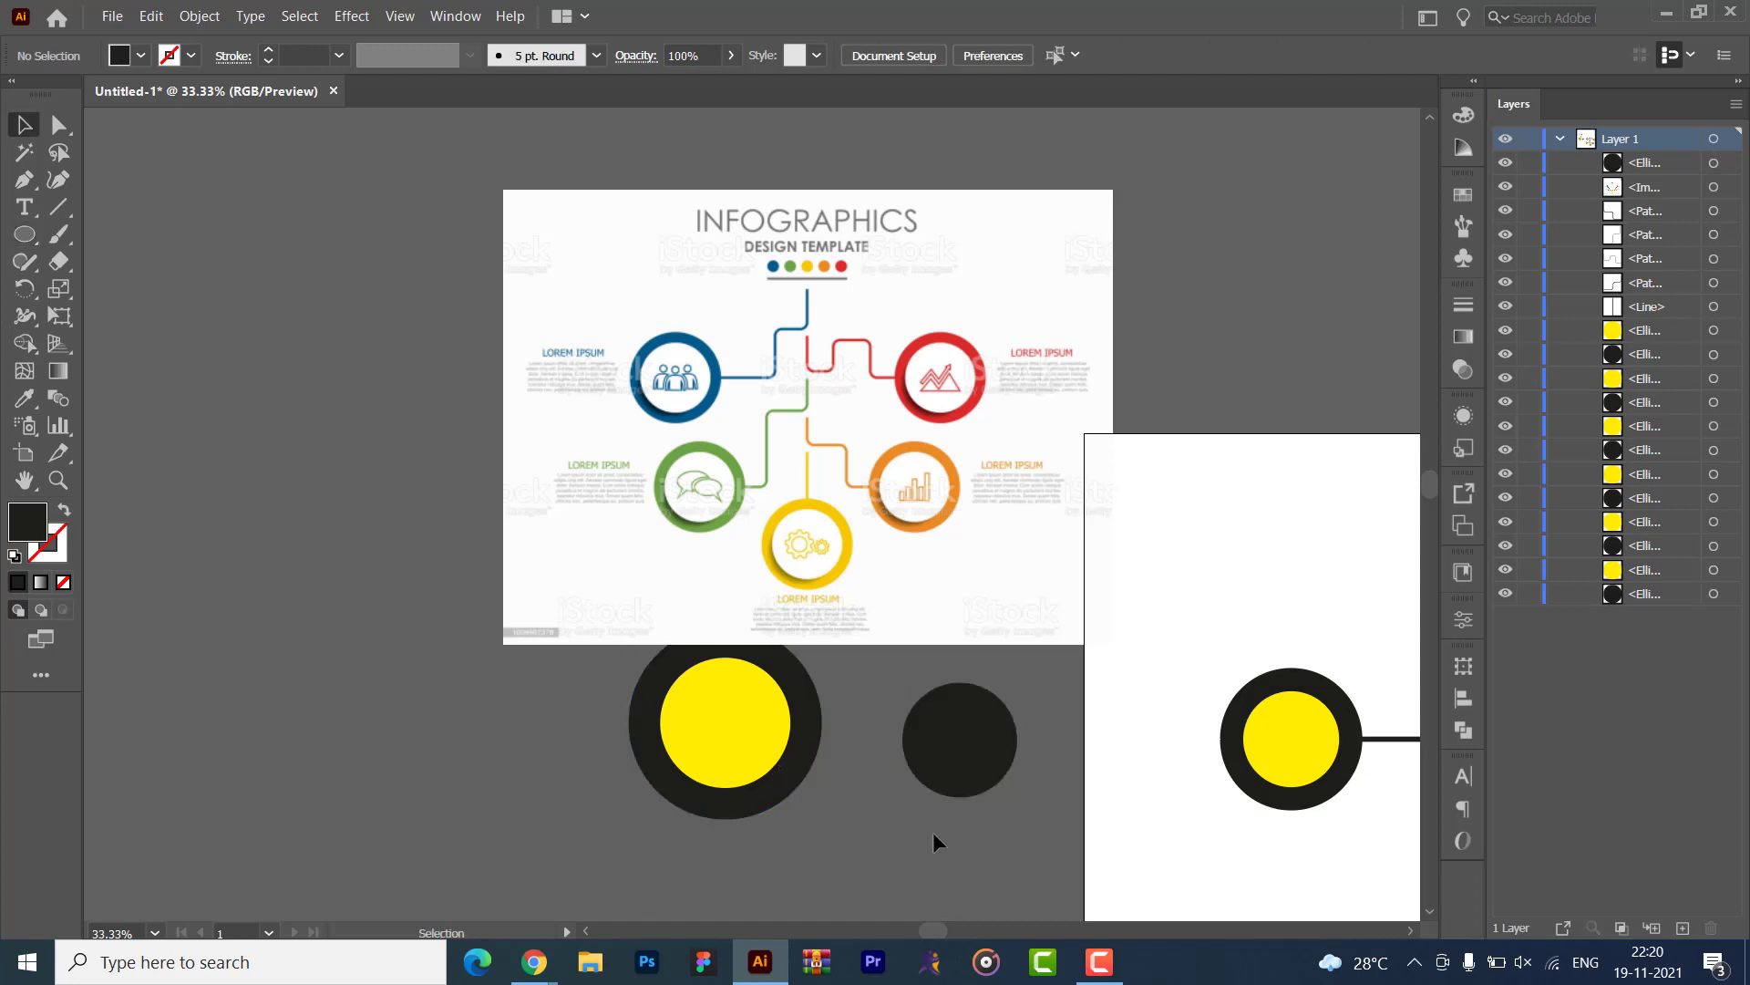
- Duplicate the small black circle downward to build a vertical column of five circles
left_click(989, 779)
left_click_drag(899, 772, 767, 939)
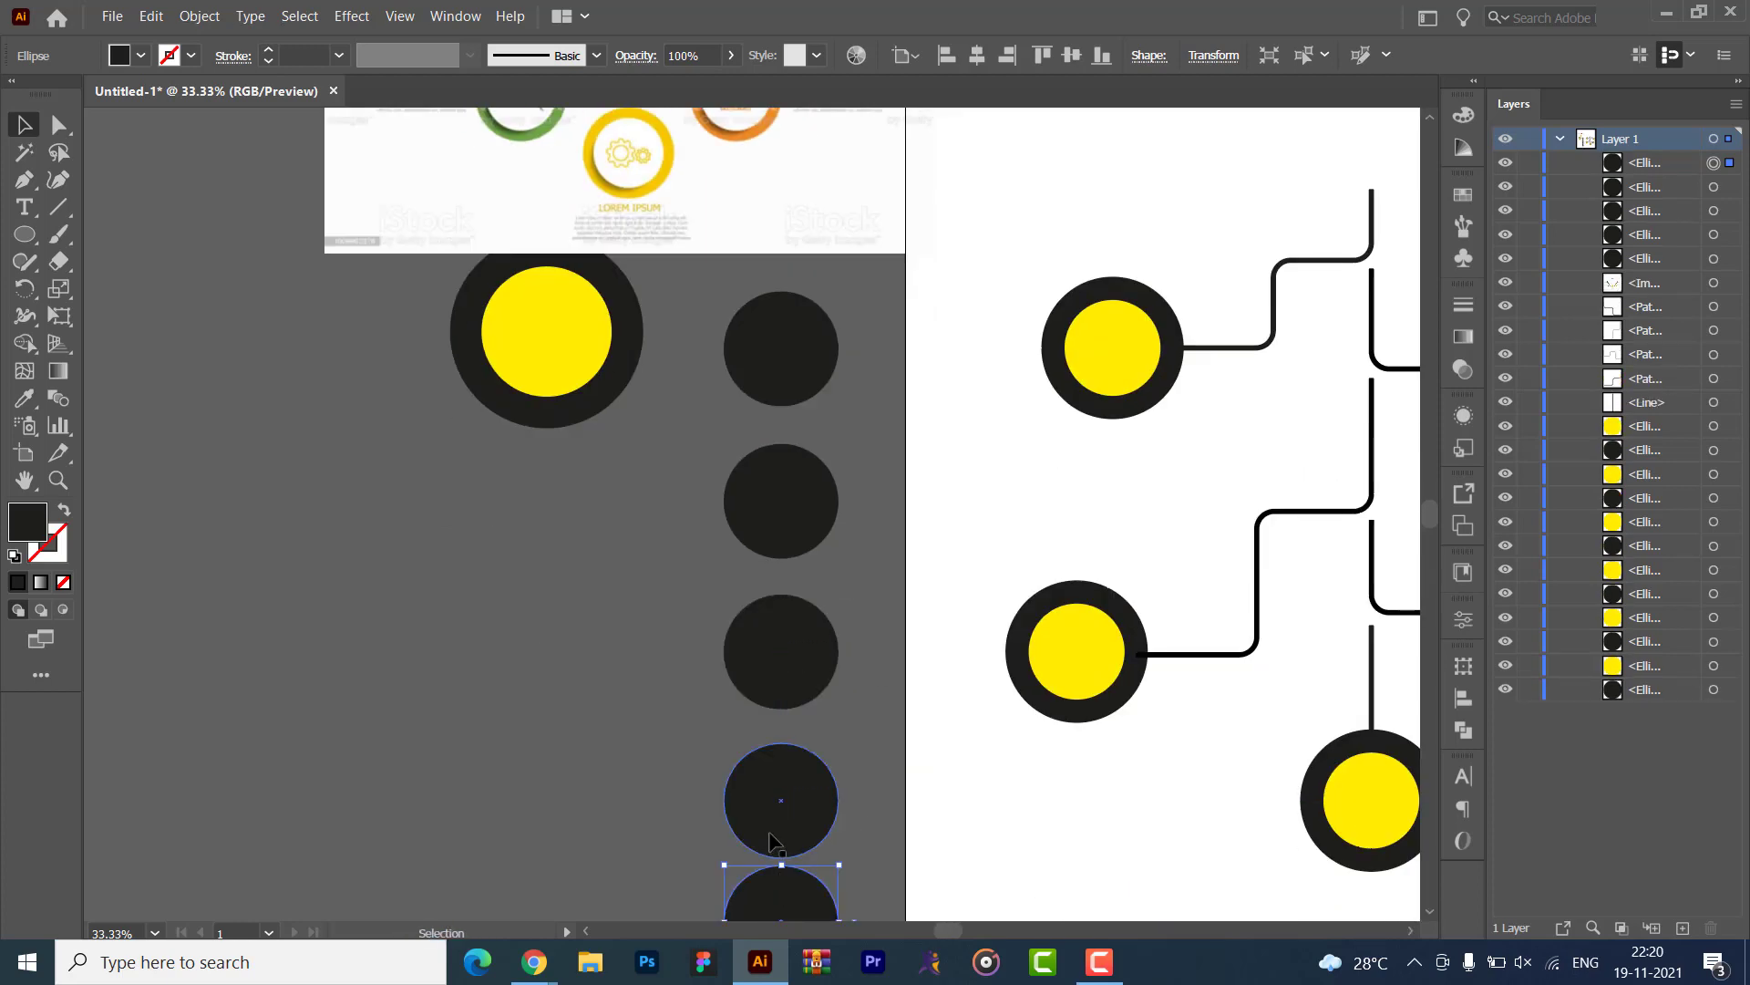
key("ctrl+minus")
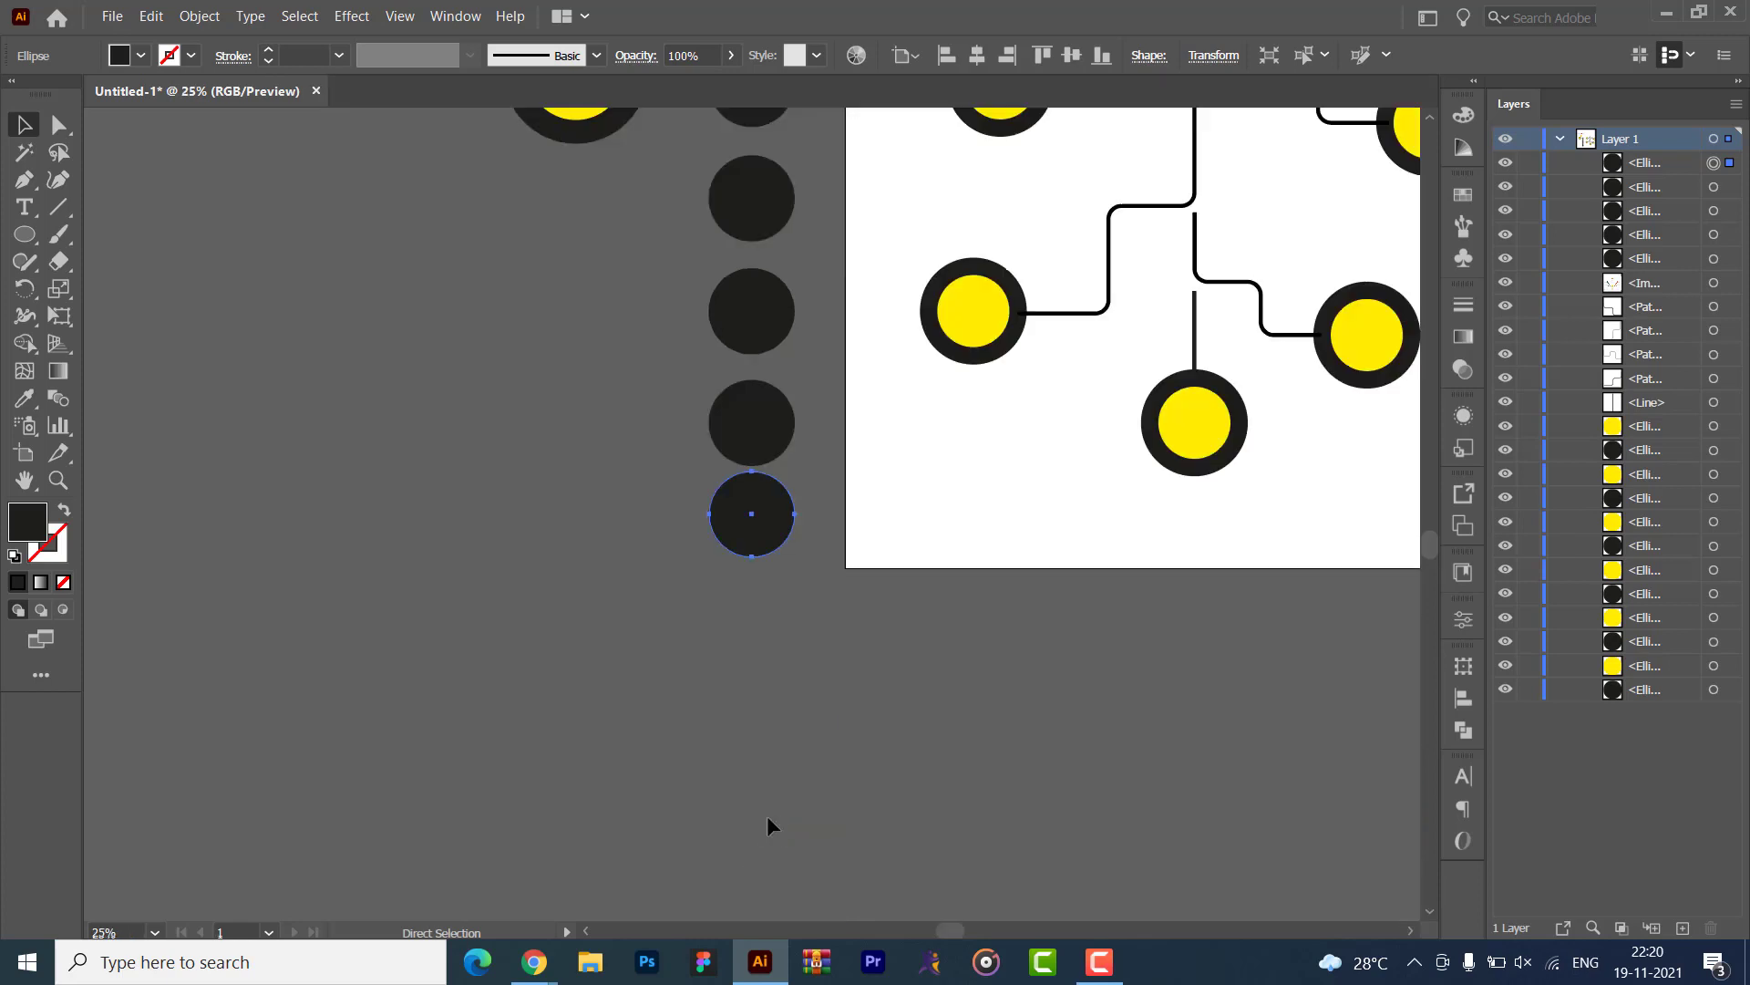
left_click(582, 594)
- Fill the first circle of the column with the blue sampled from the reference image's colour dots
scroll(535, 675, "up", 6)
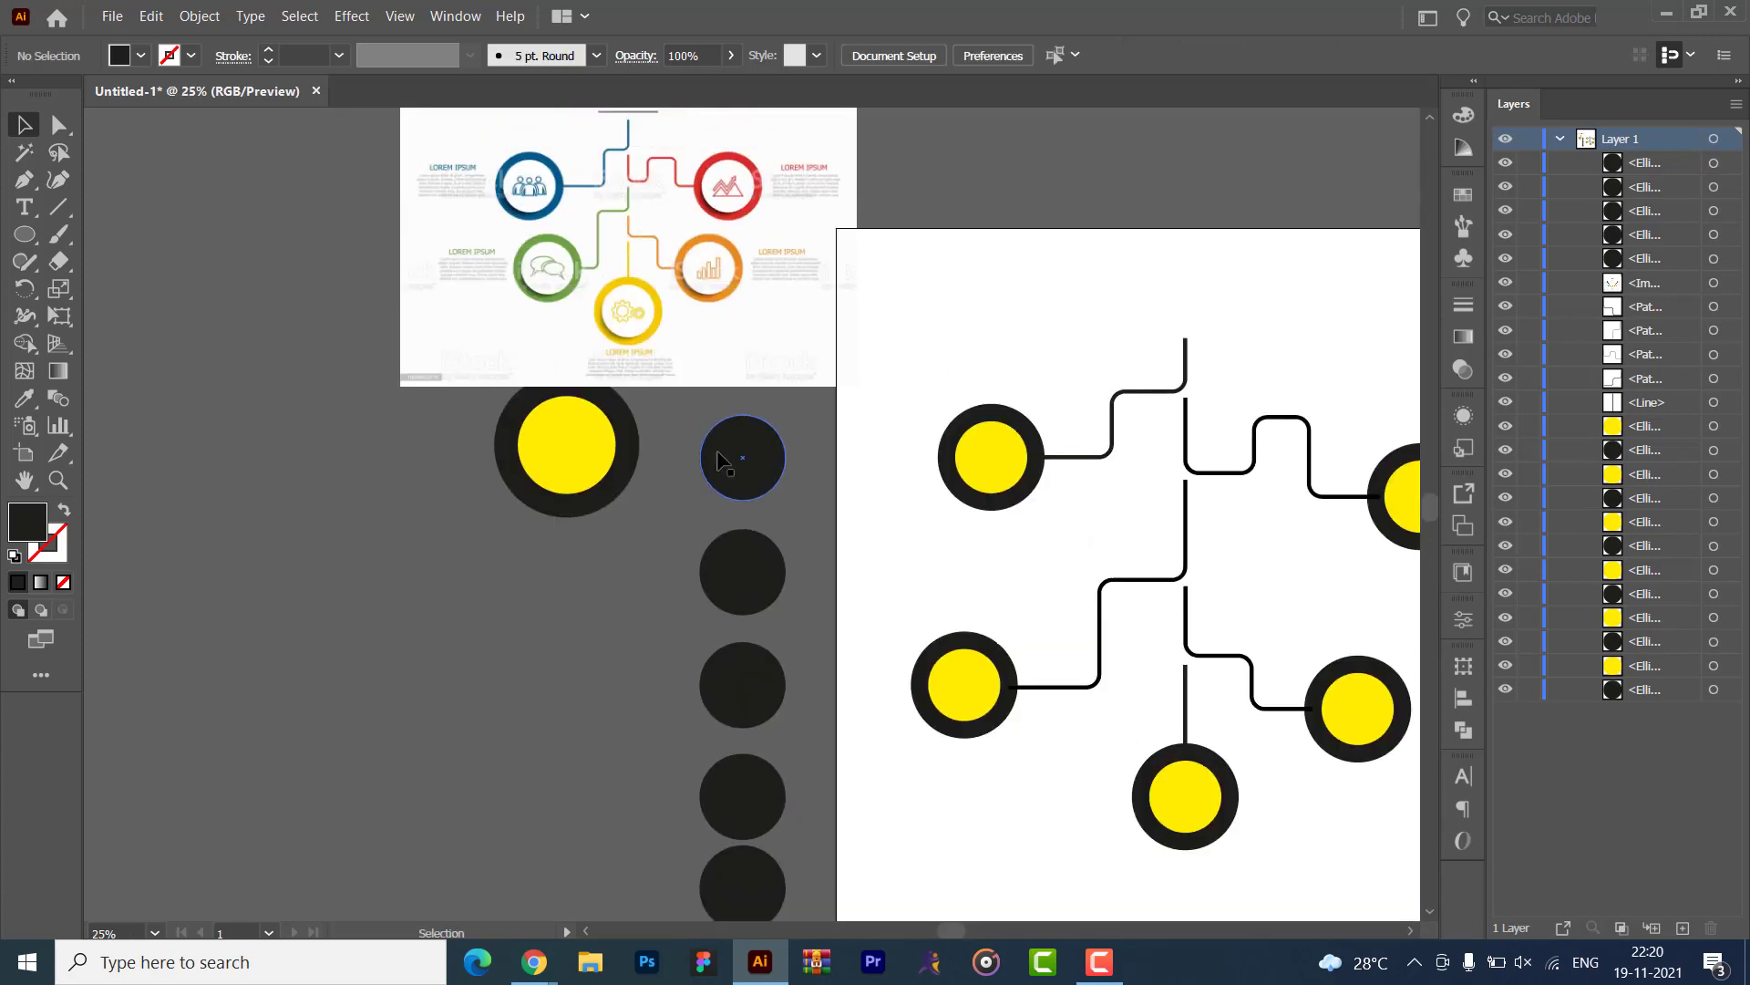
scroll(743, 458, "up", 5)
left_click(803, 773)
key("i")
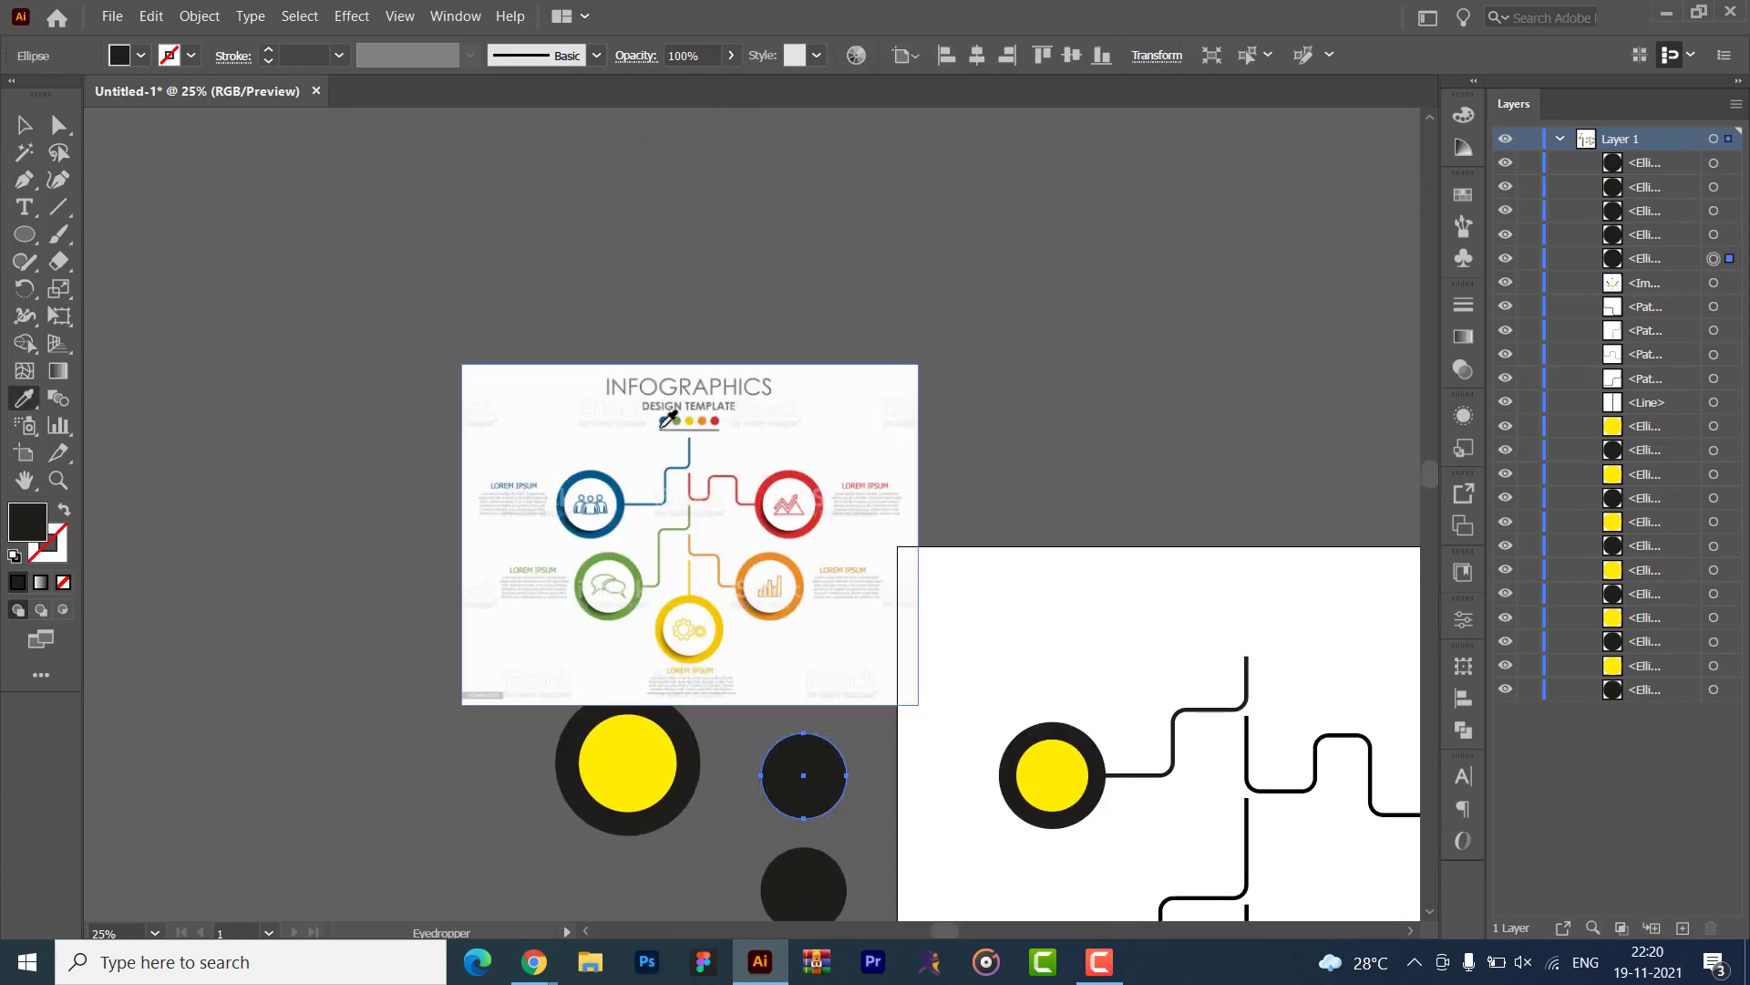
left_click(665, 416)
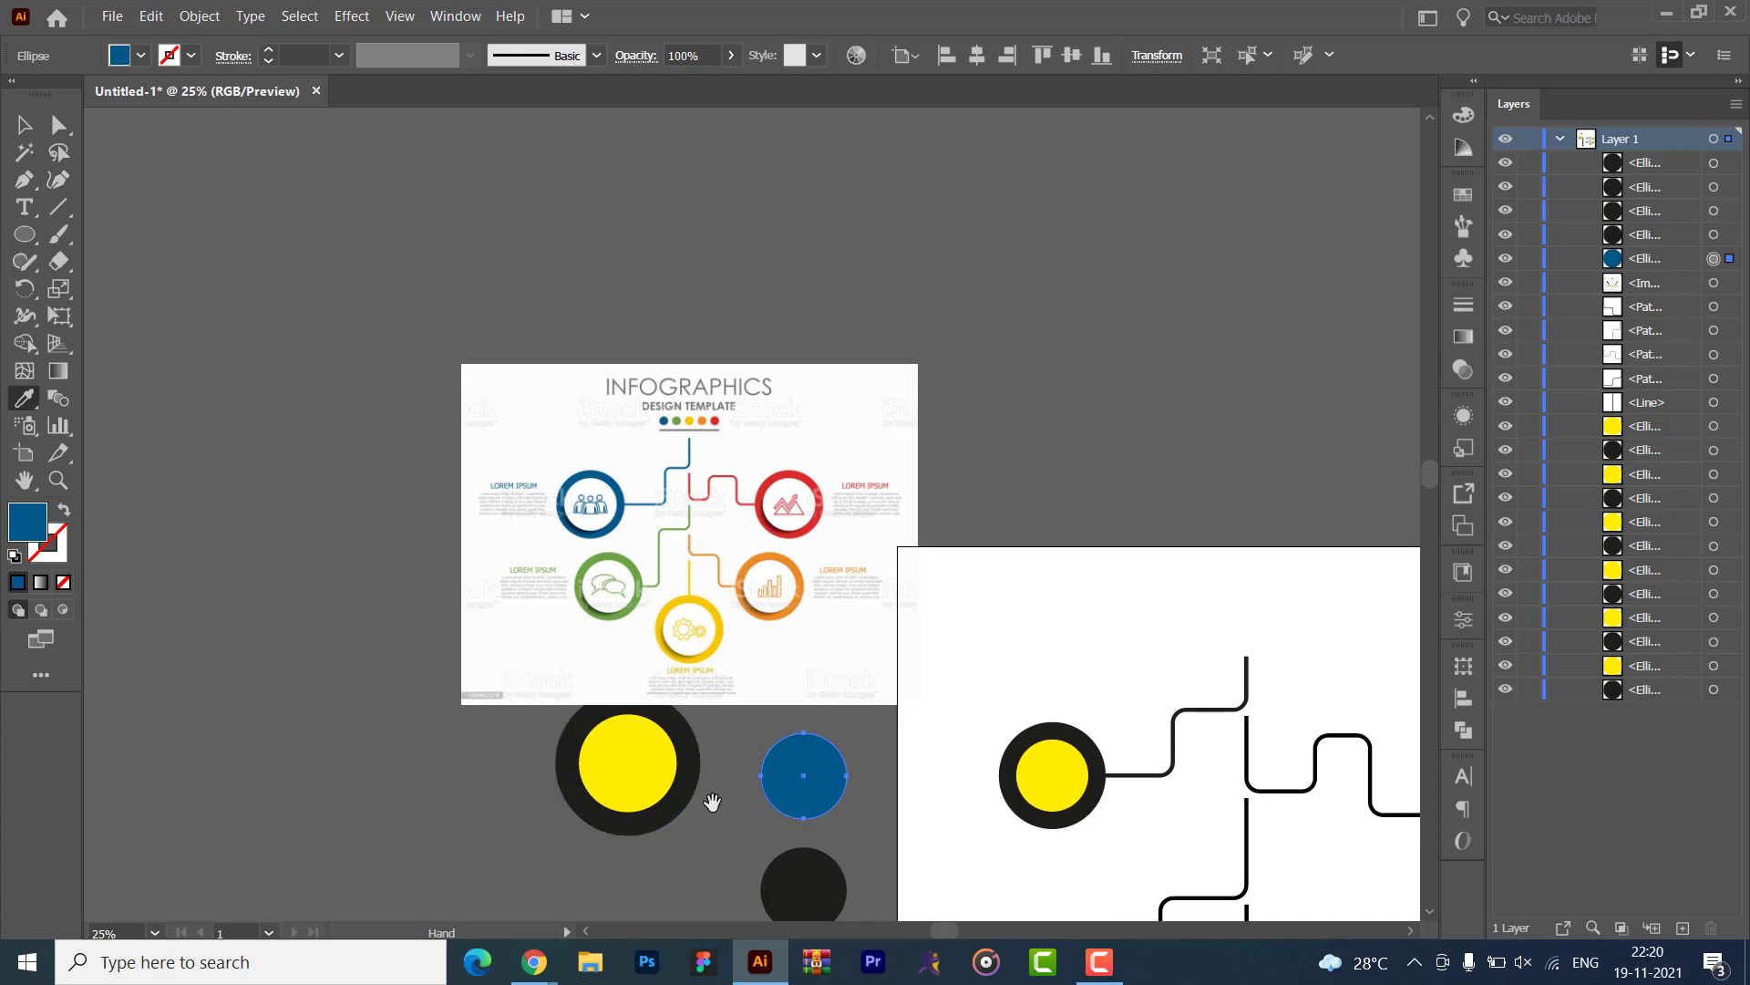
- Fill the second circle with the green and the third with the yellow sampled from the reference image's dots
left_click_drag(711, 801, 707, 748)
left_click(799, 833, "ctrl")
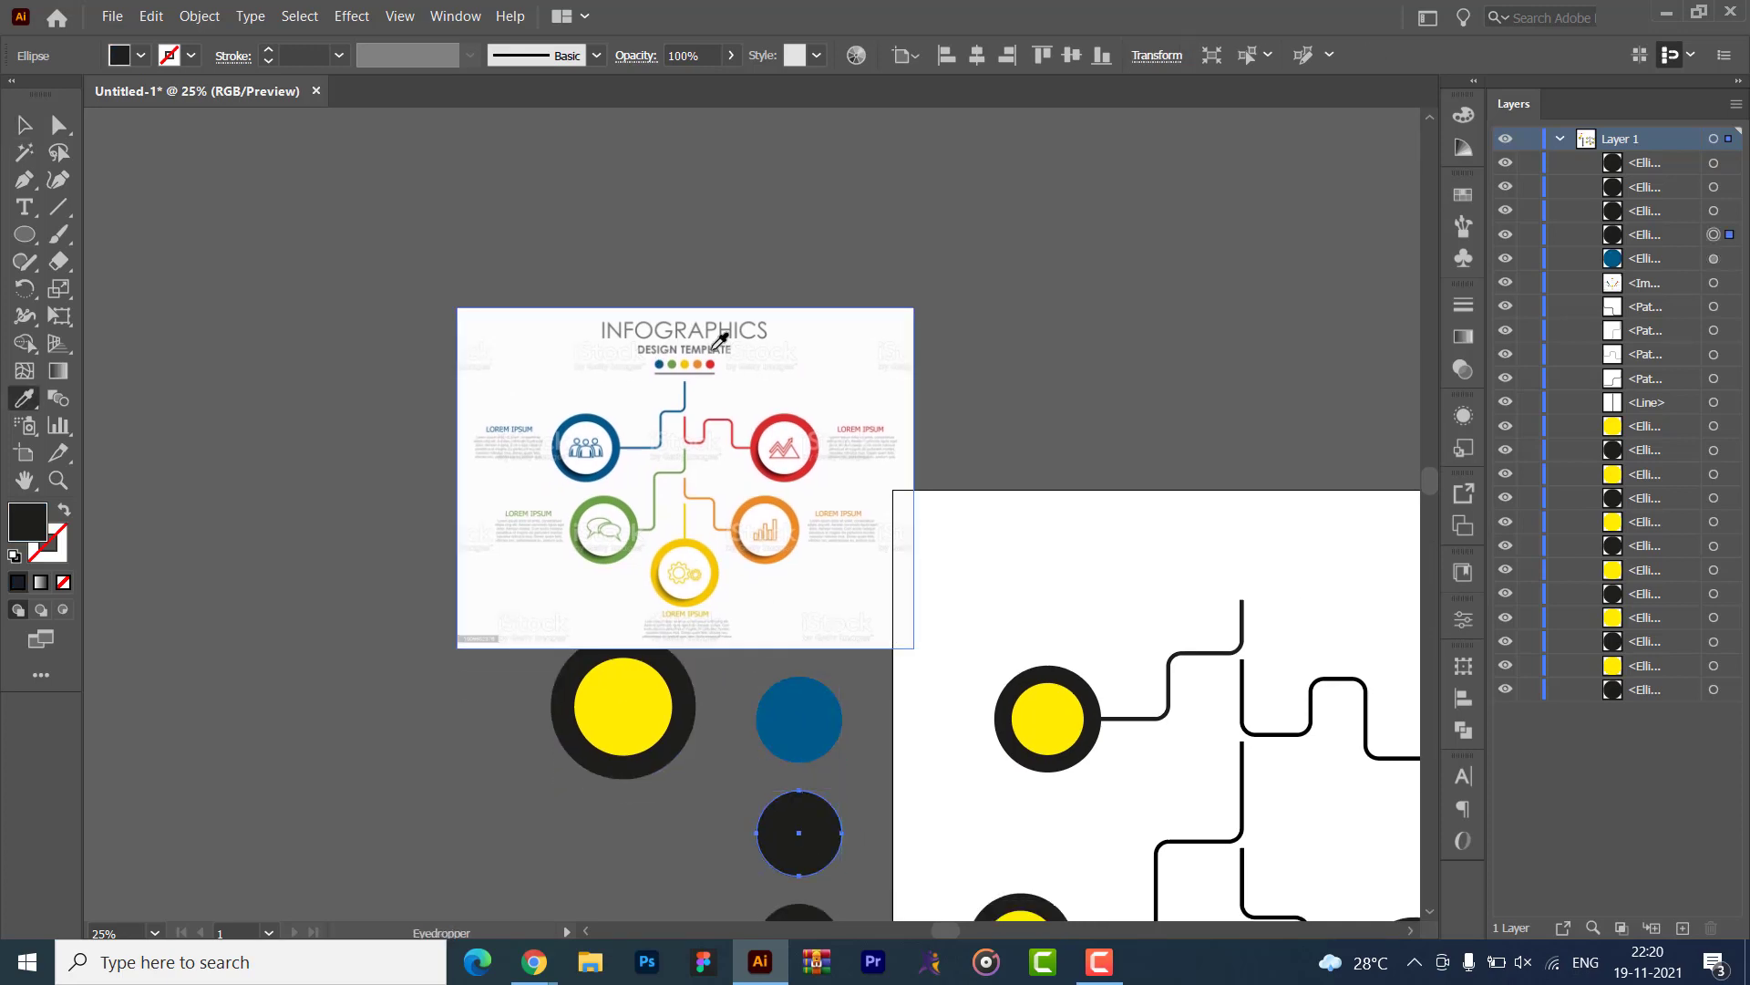
left_click(673, 363)
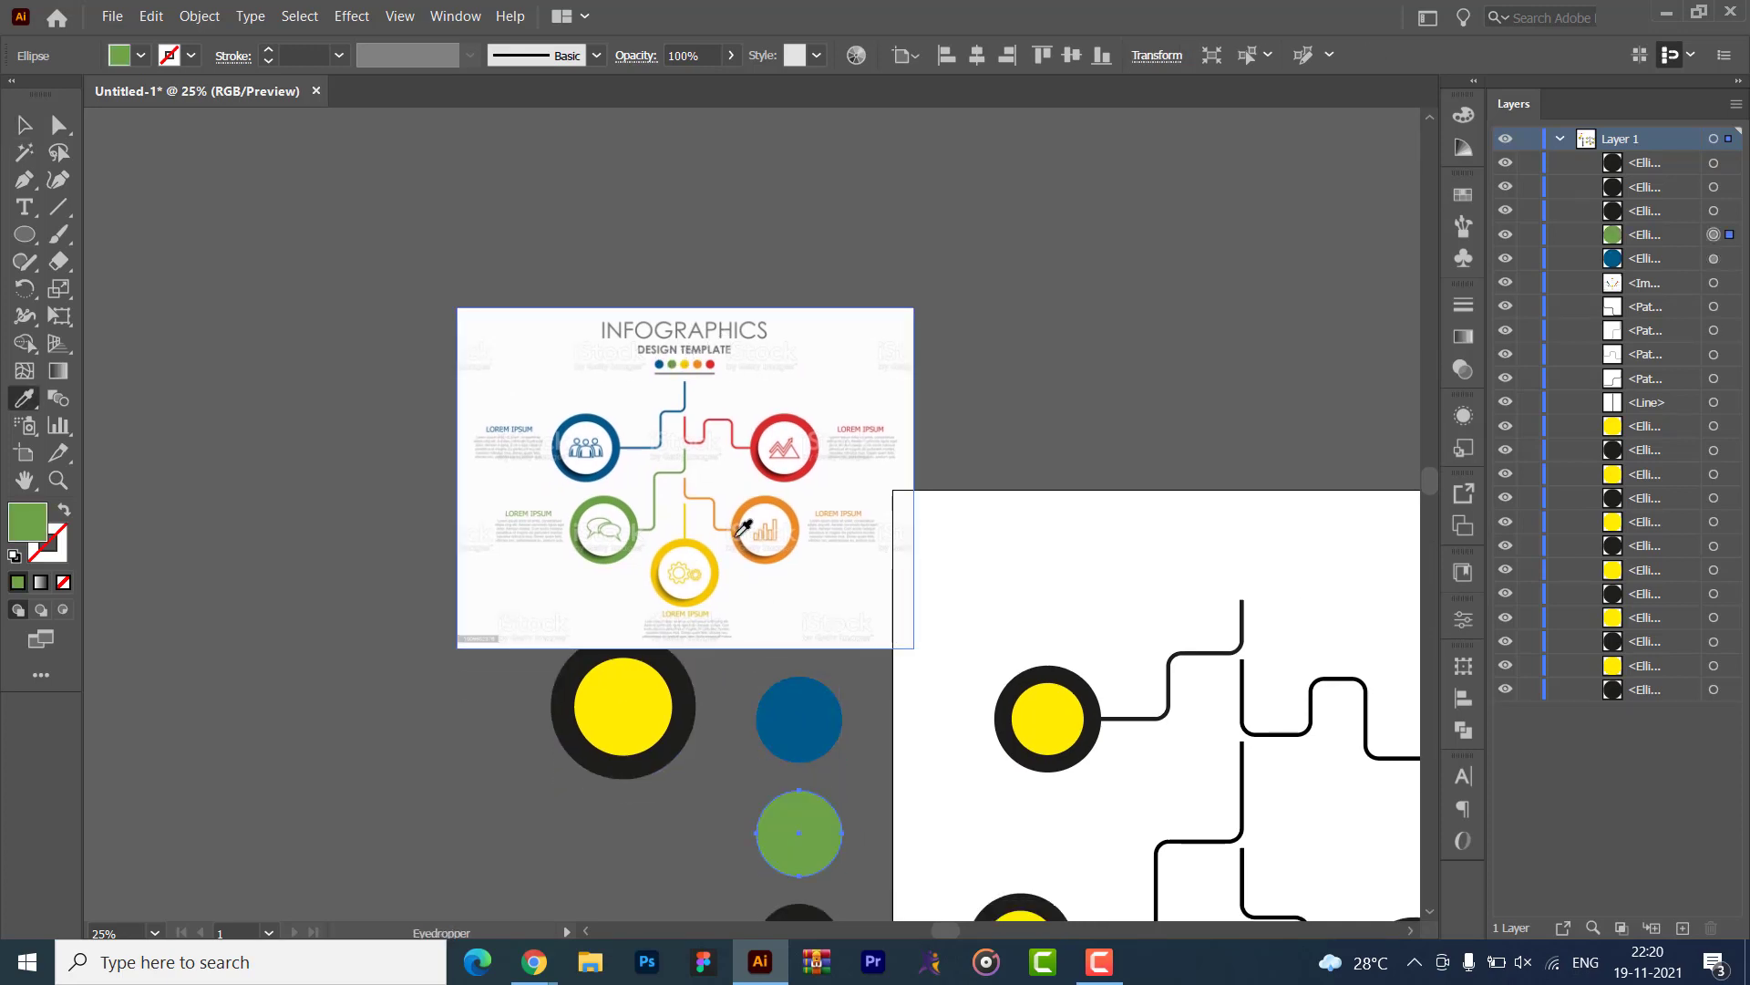
scroll(722, 730, "down", 3)
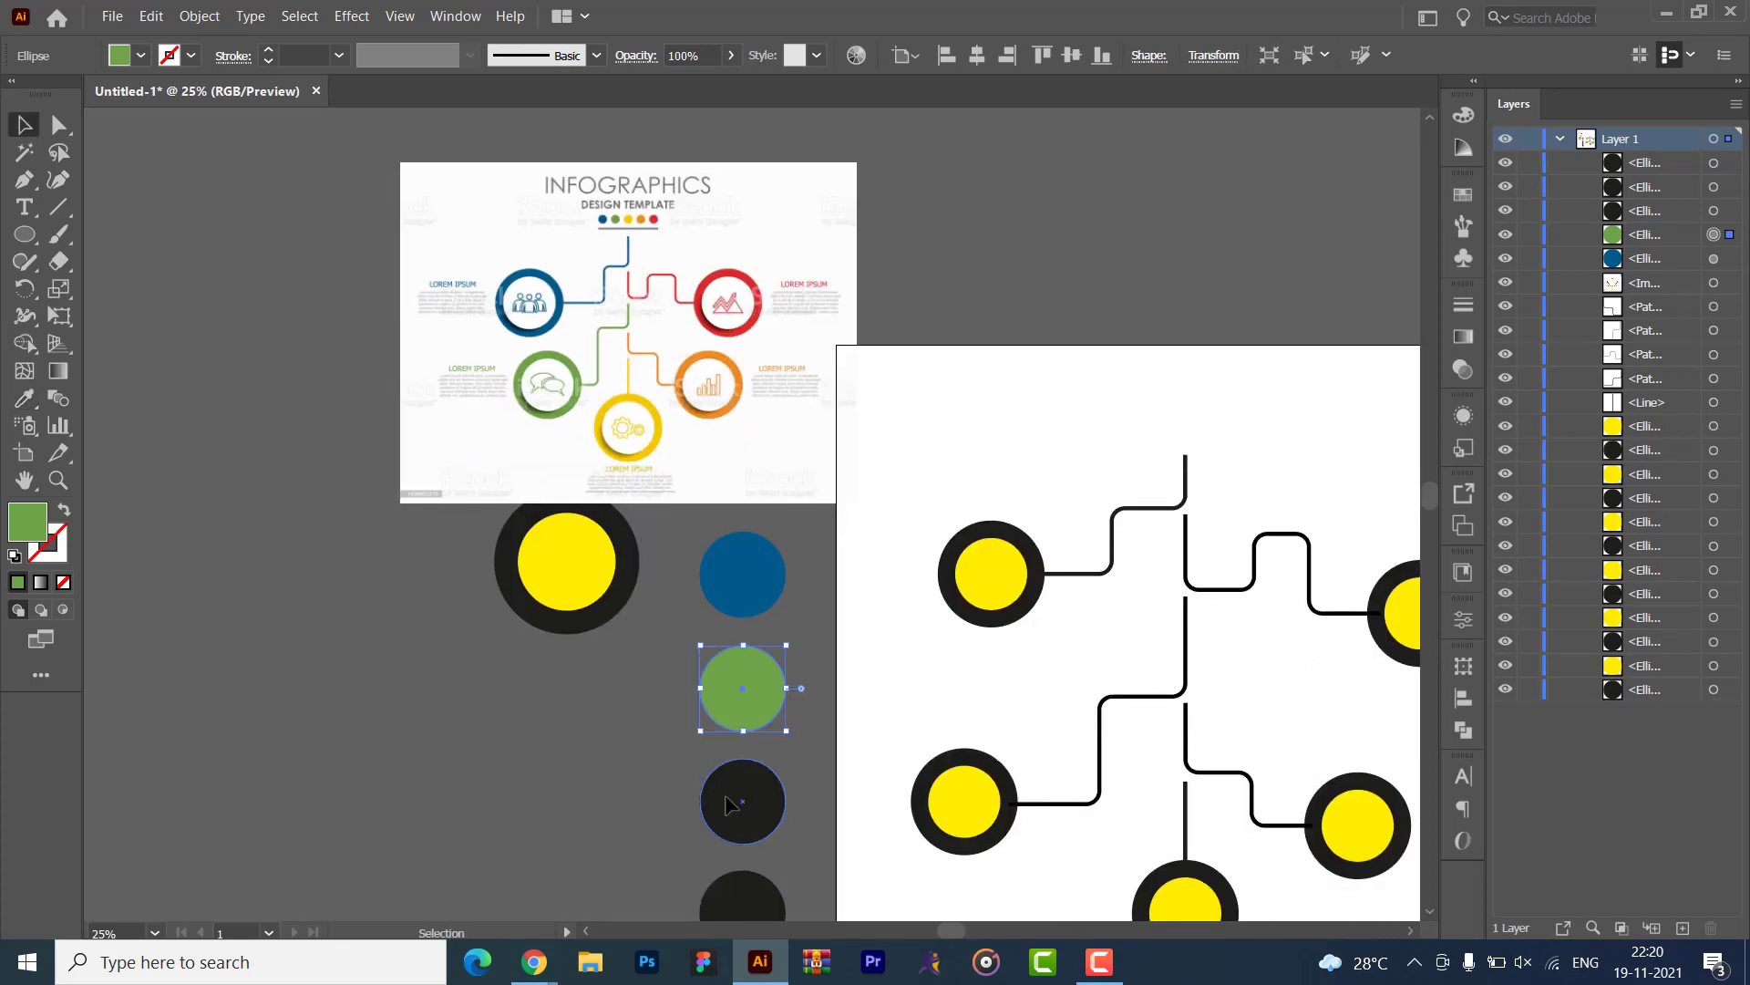
left_click(753, 794, "ctrl")
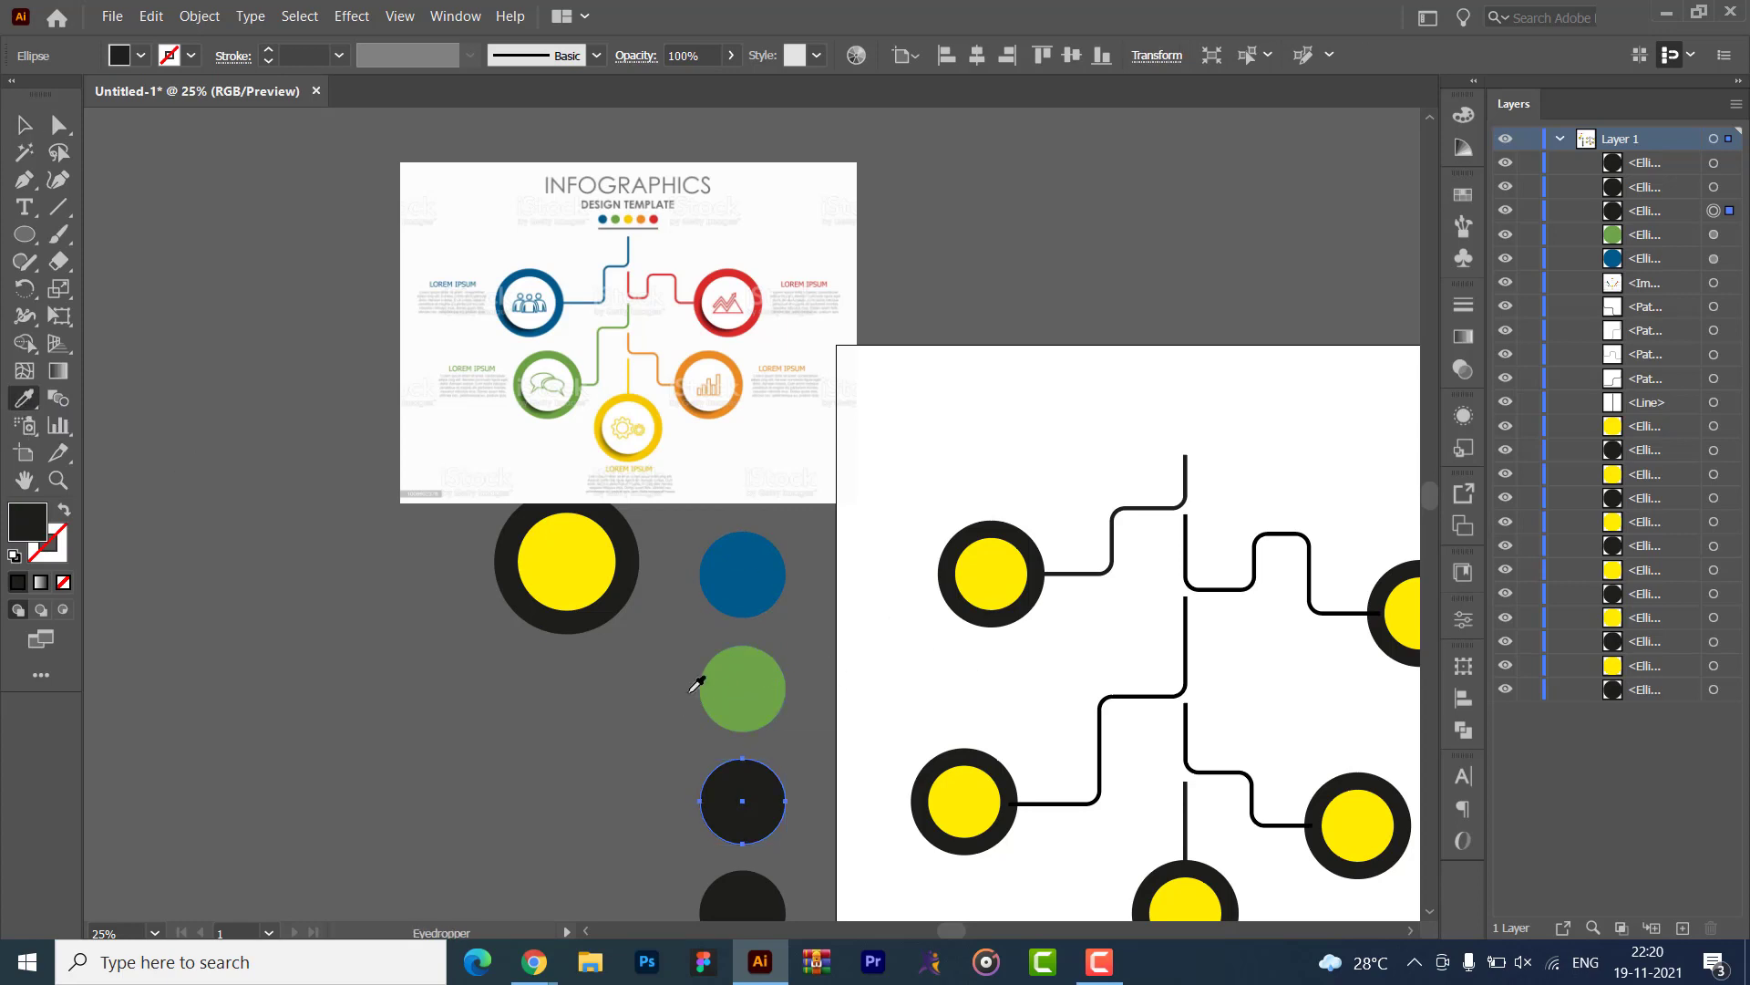
left_click(629, 219)
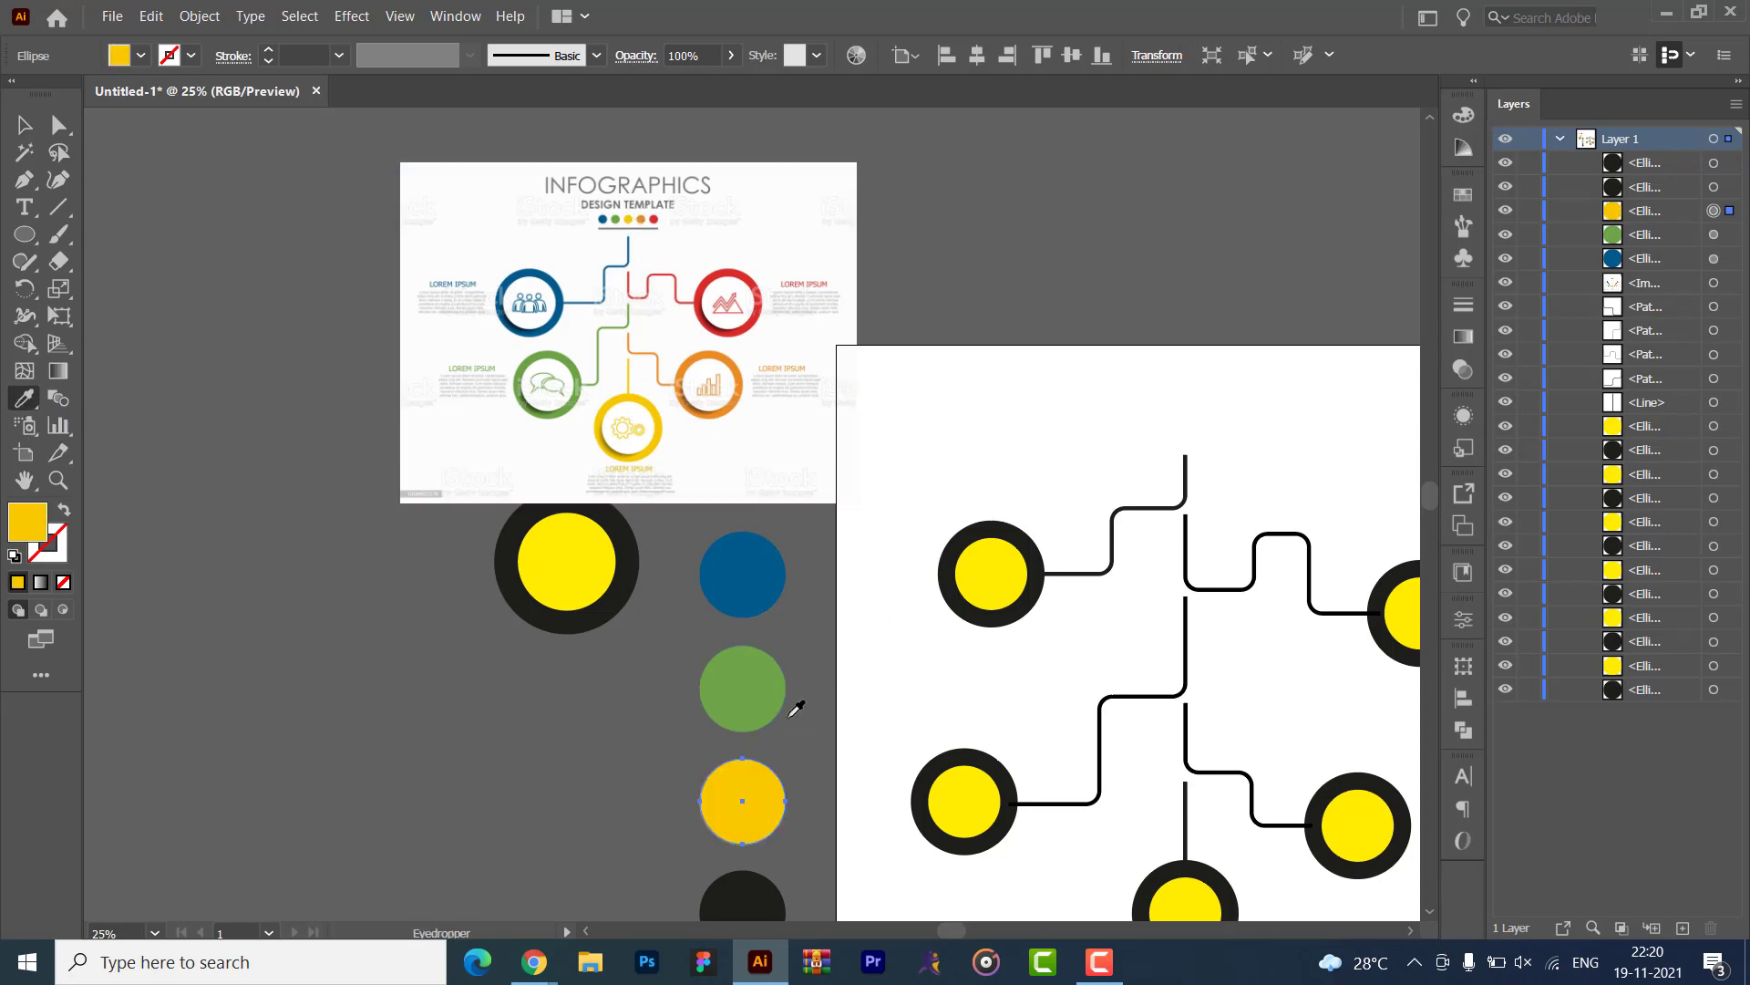
- Fill the fourth circle of the column with the orange sampled from the reference image's dots
key("v")
mouse_move(643, 848)
left_mouse_down()
mouse_move(614, 724)
mouse_move(627, 828)
left_mouse_up()
left_click_drag(743, 913, 703, 772)
left_click(703, 771)
left_click_drag(827, 835, 819, 904)
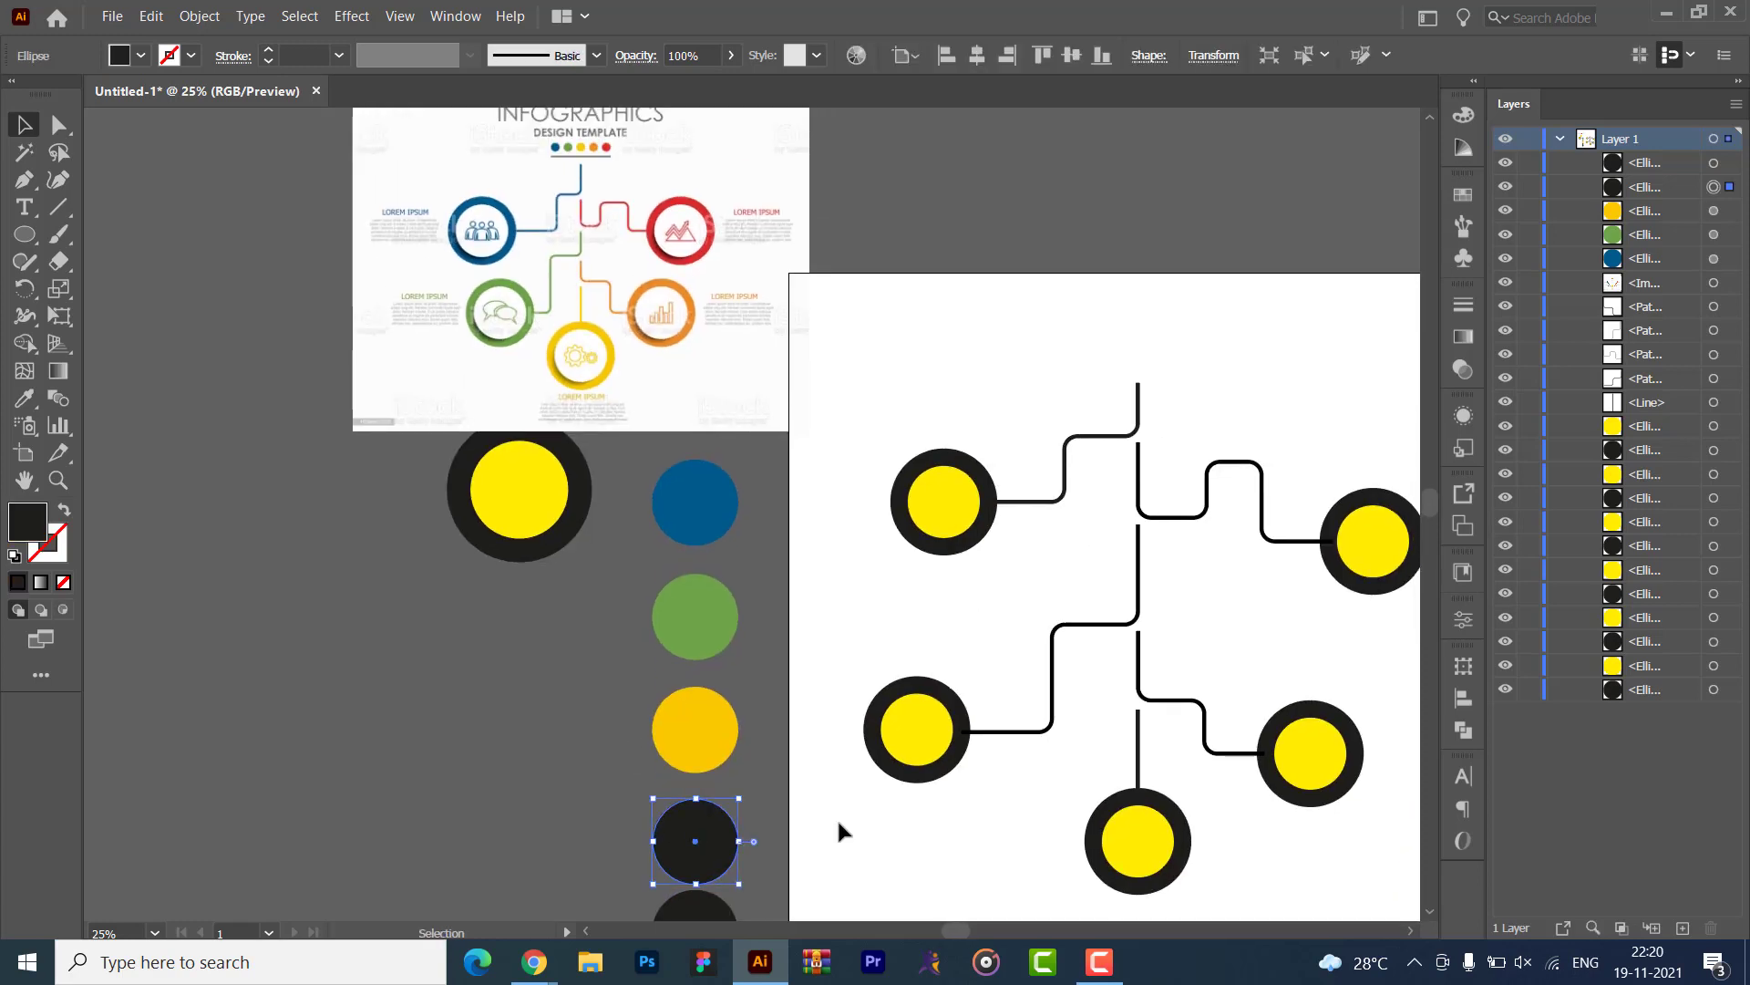
key("i")
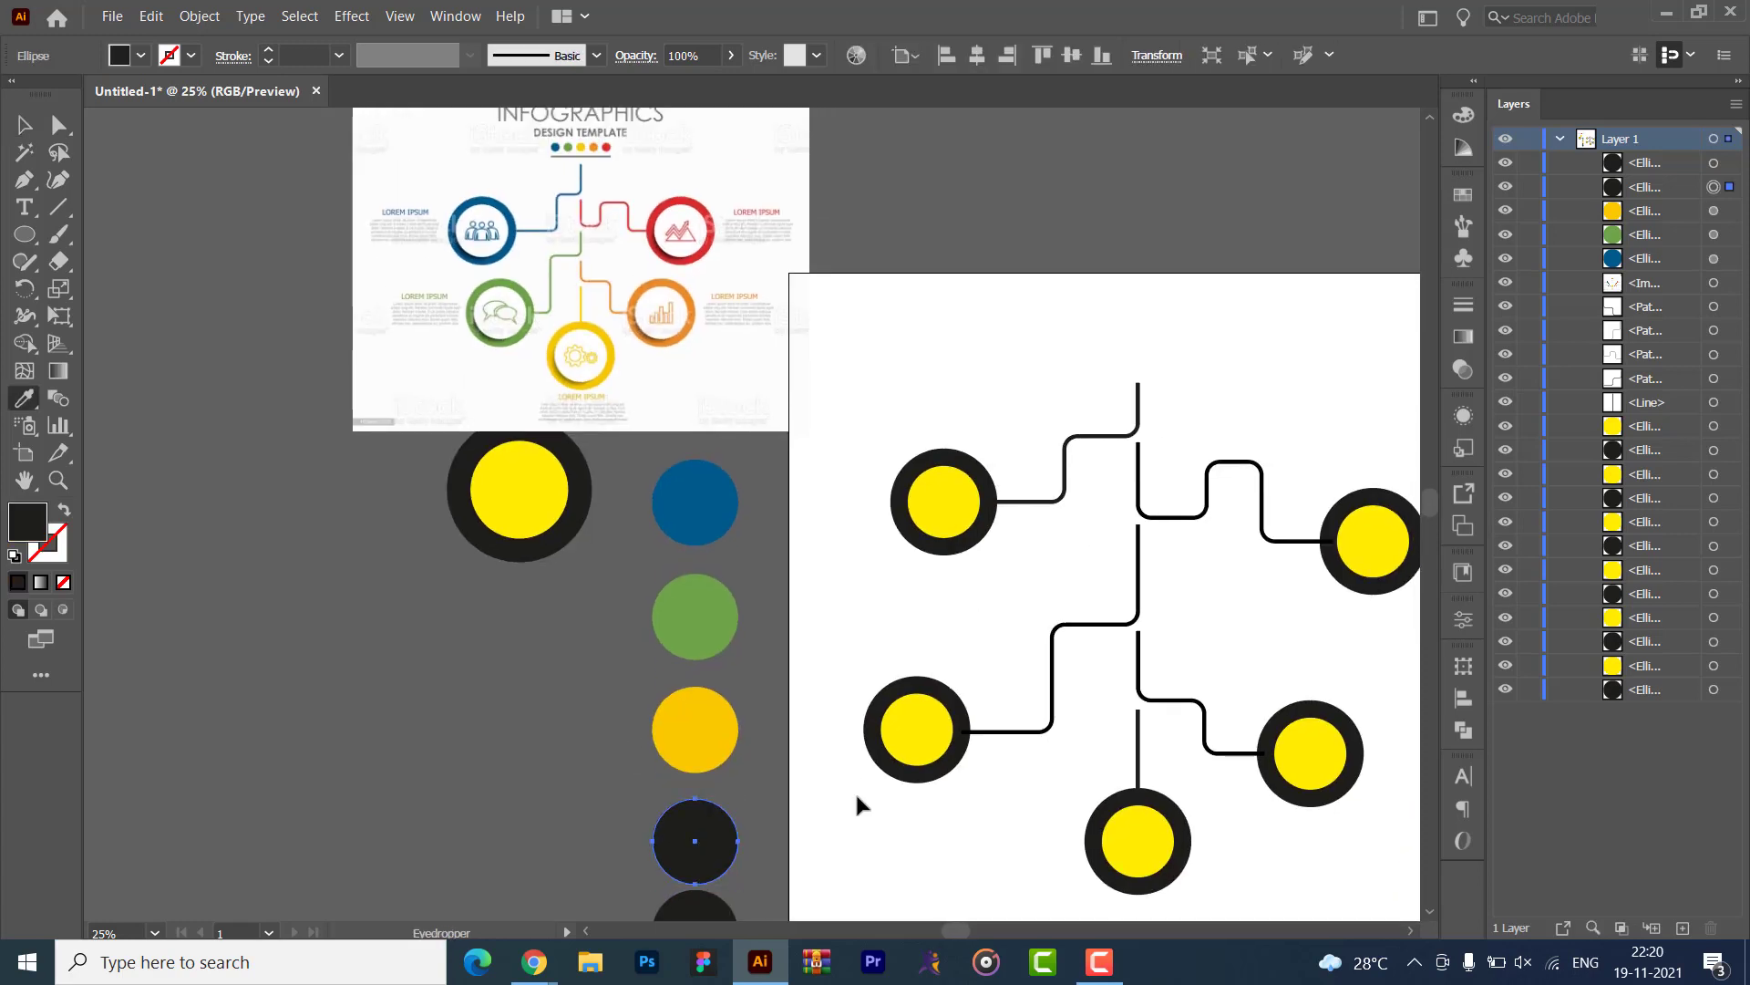
left_click(595, 146)
key("v")
left_click(521, 620)
- Fill the last circle of the column with the red sampled from the reference image's dots
left_click_drag(532, 767, 509, 674)
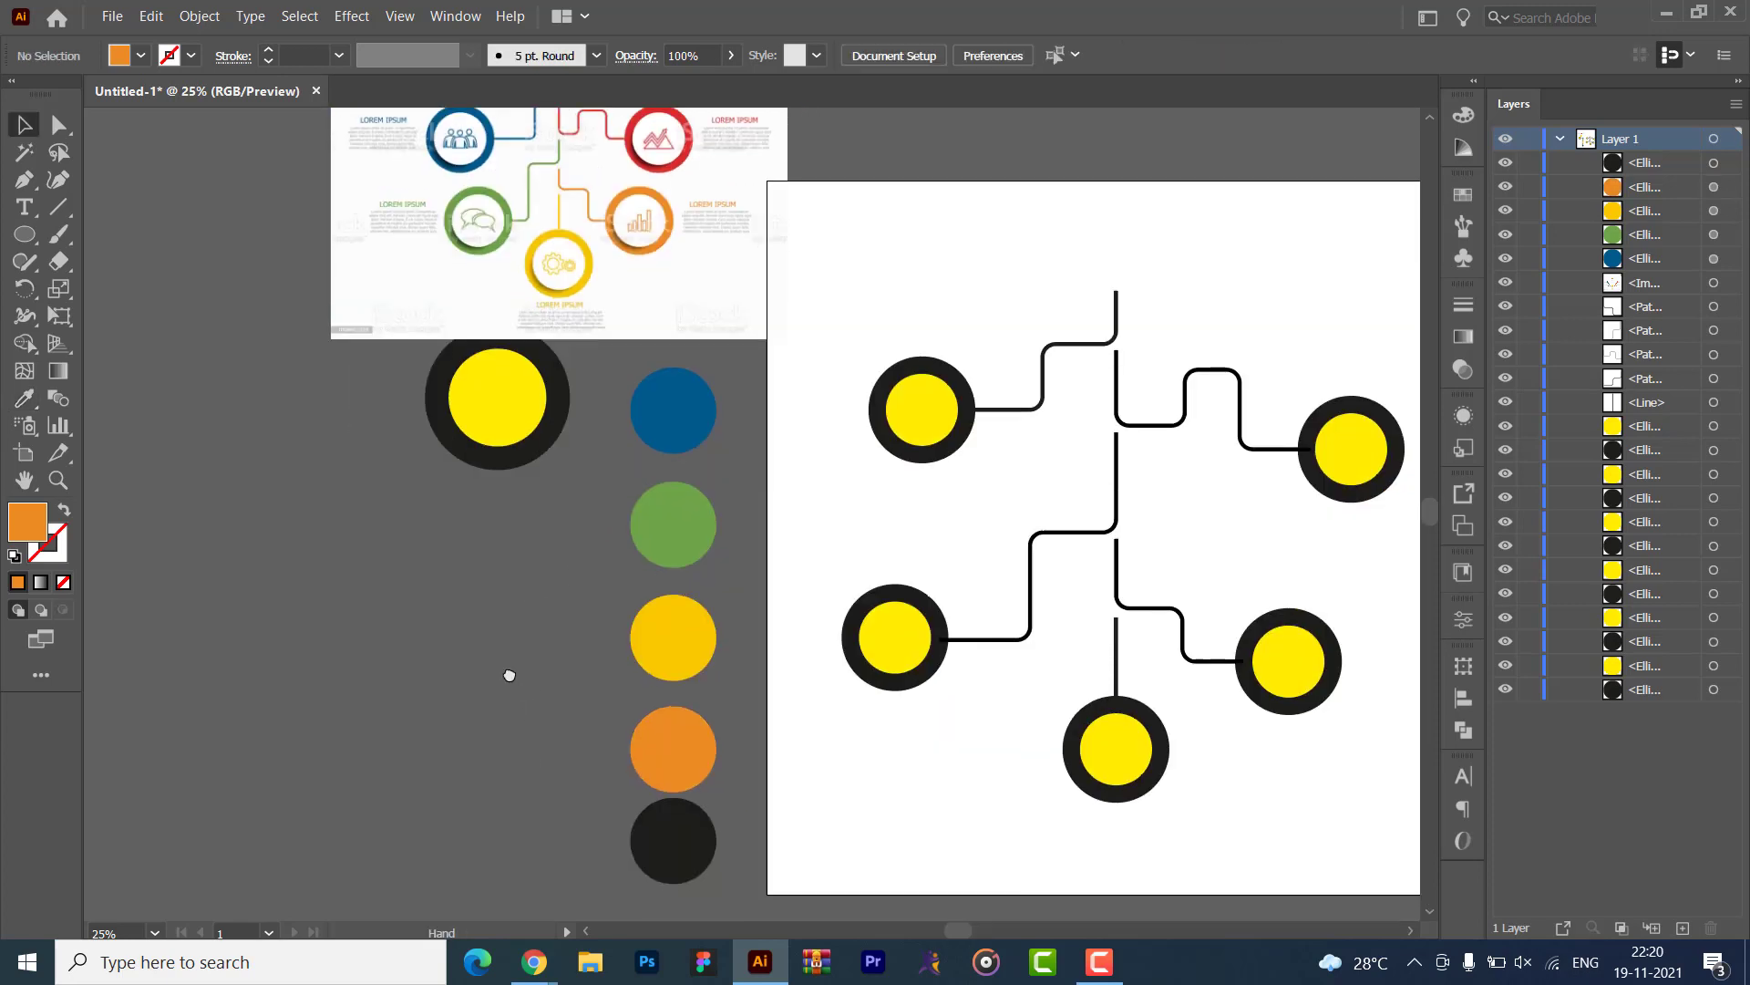
left_click(660, 852)
scroll(519, 820, "up", 3)
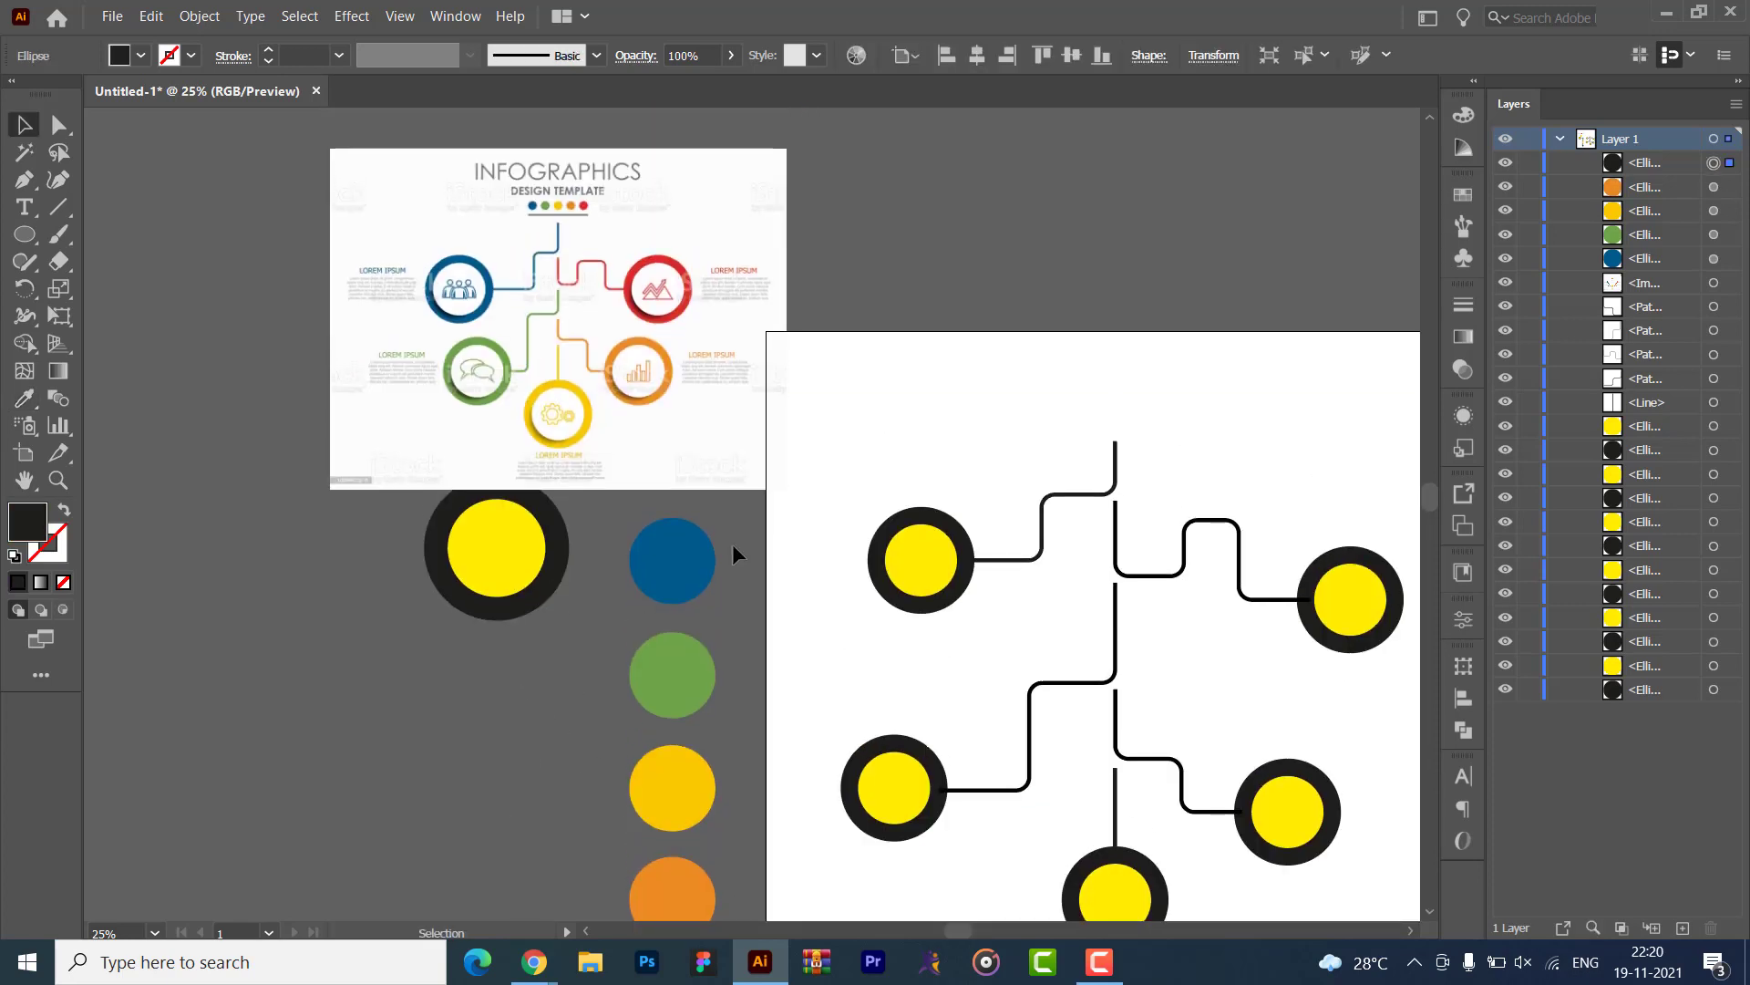
key("i")
left_click(586, 204)
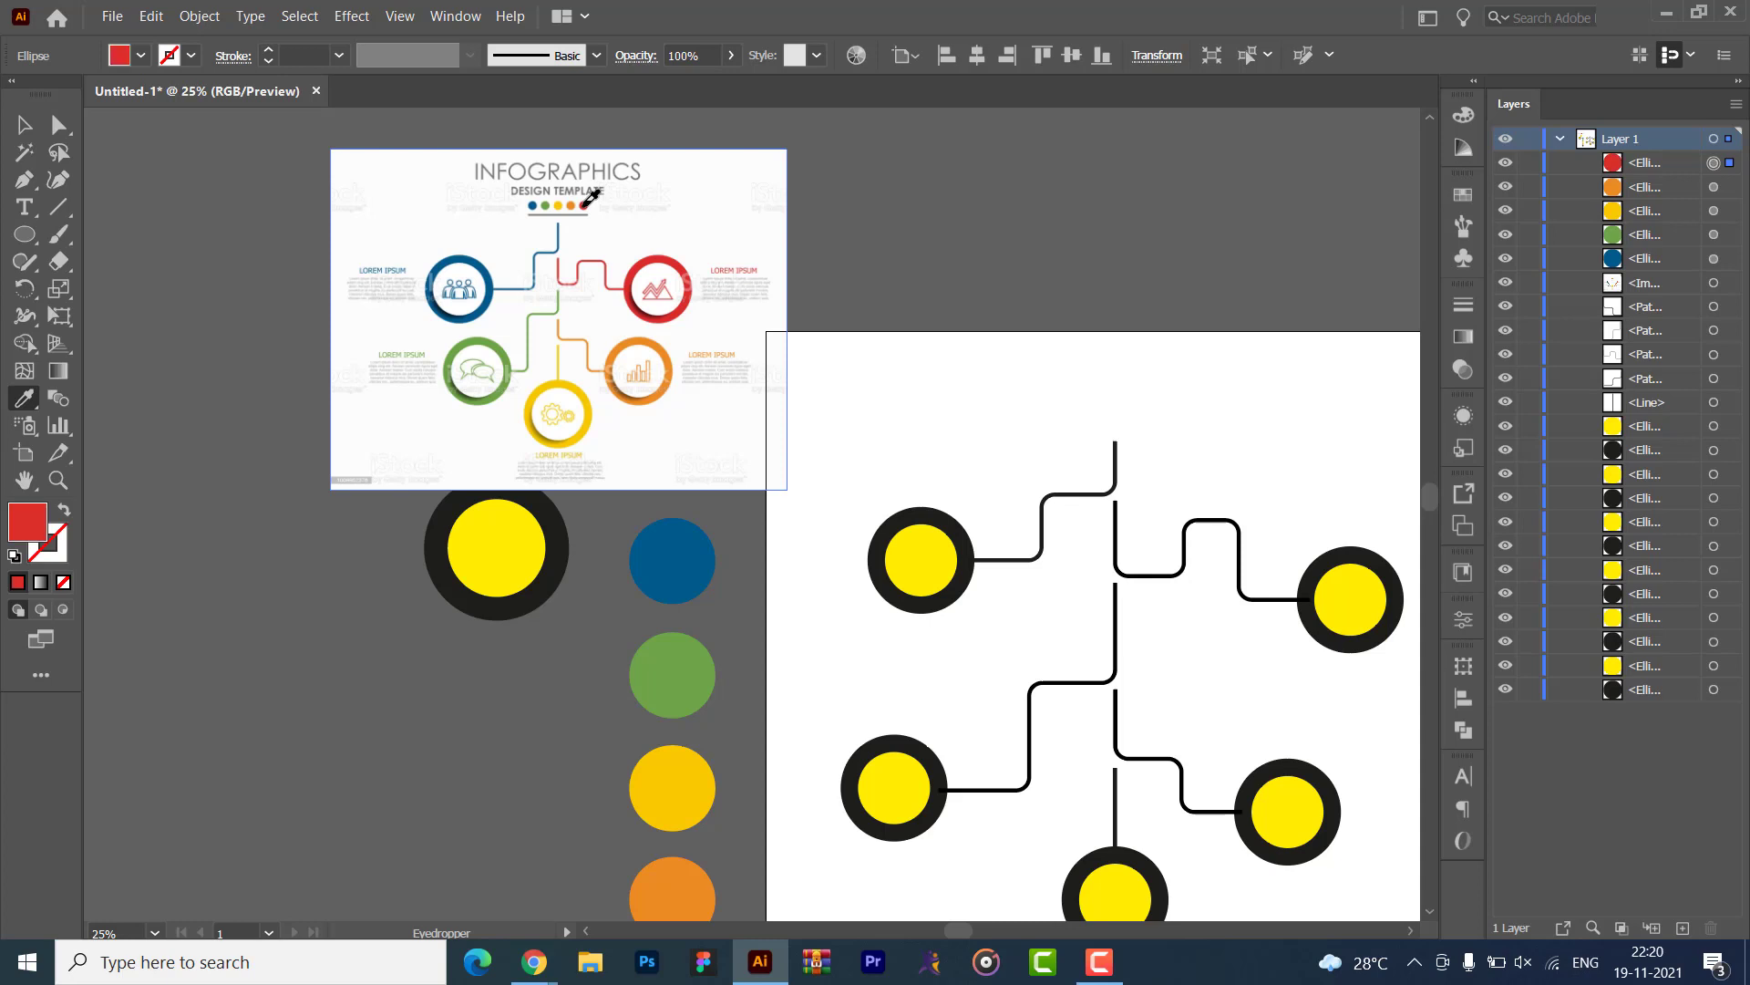
key("v")
left_click(382, 616)
left_click_drag(445, 703, 429, 477)
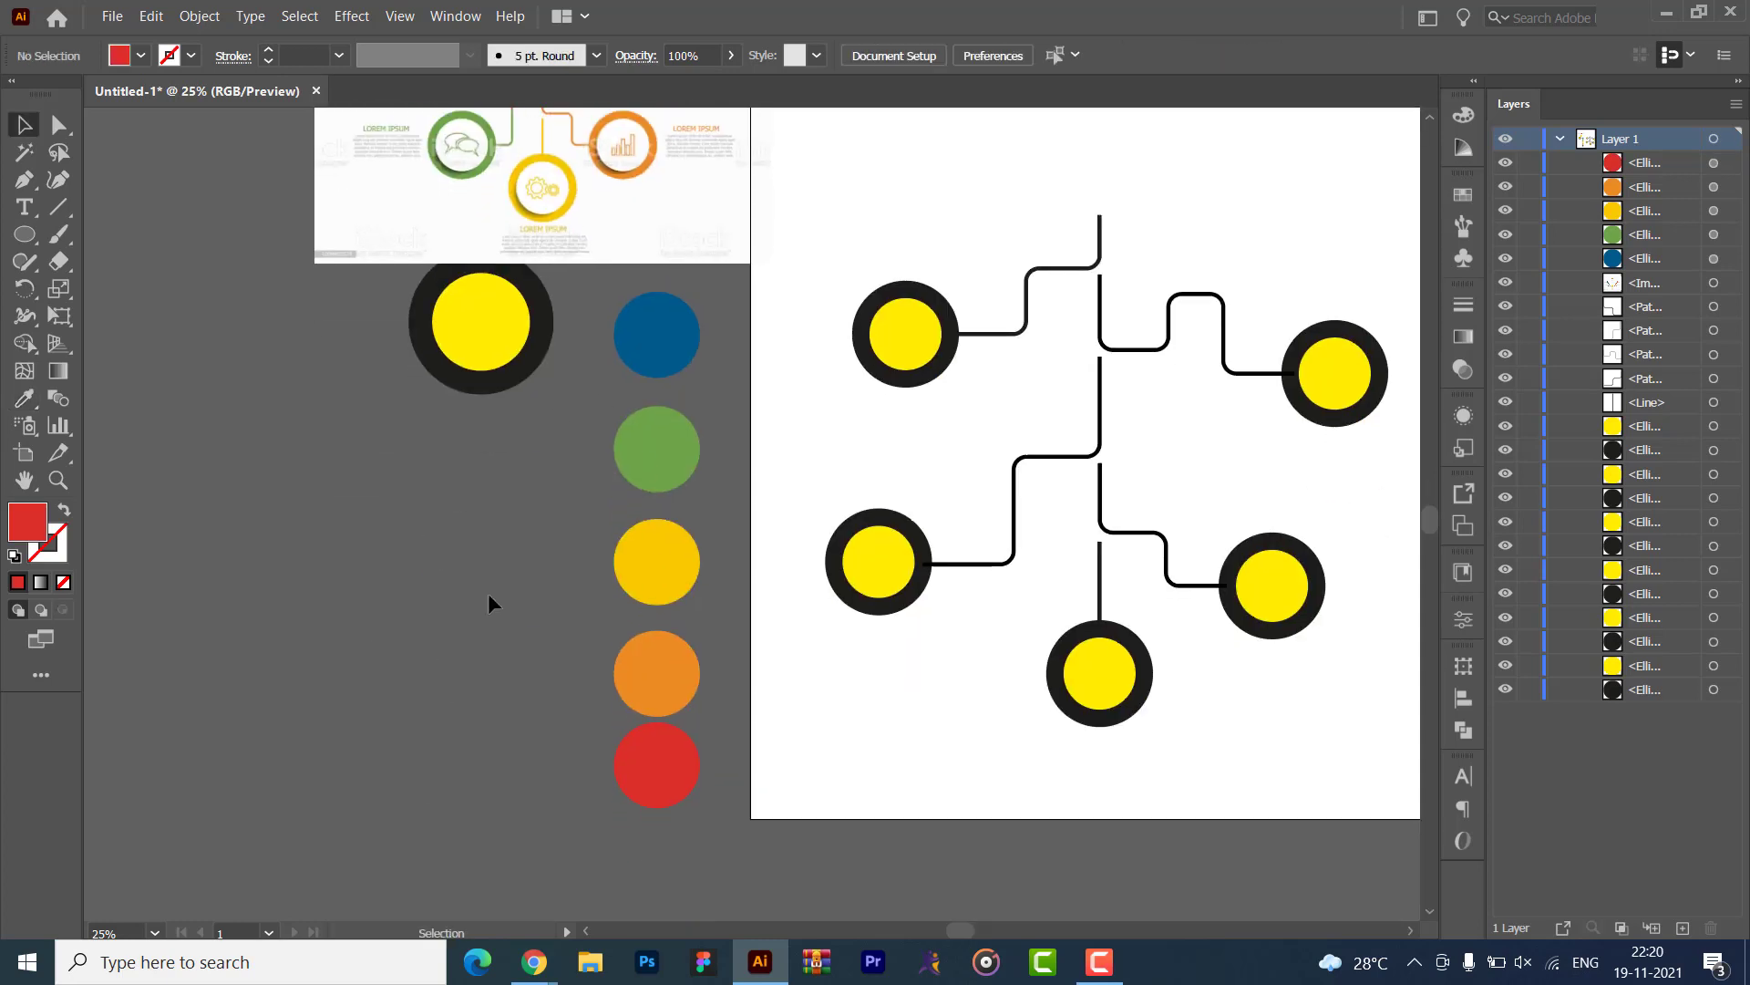
- Delete the reference infographic image from the document
left_click_drag(384, 643, 394, 802)
left_click(455, 337)
key("Delete")
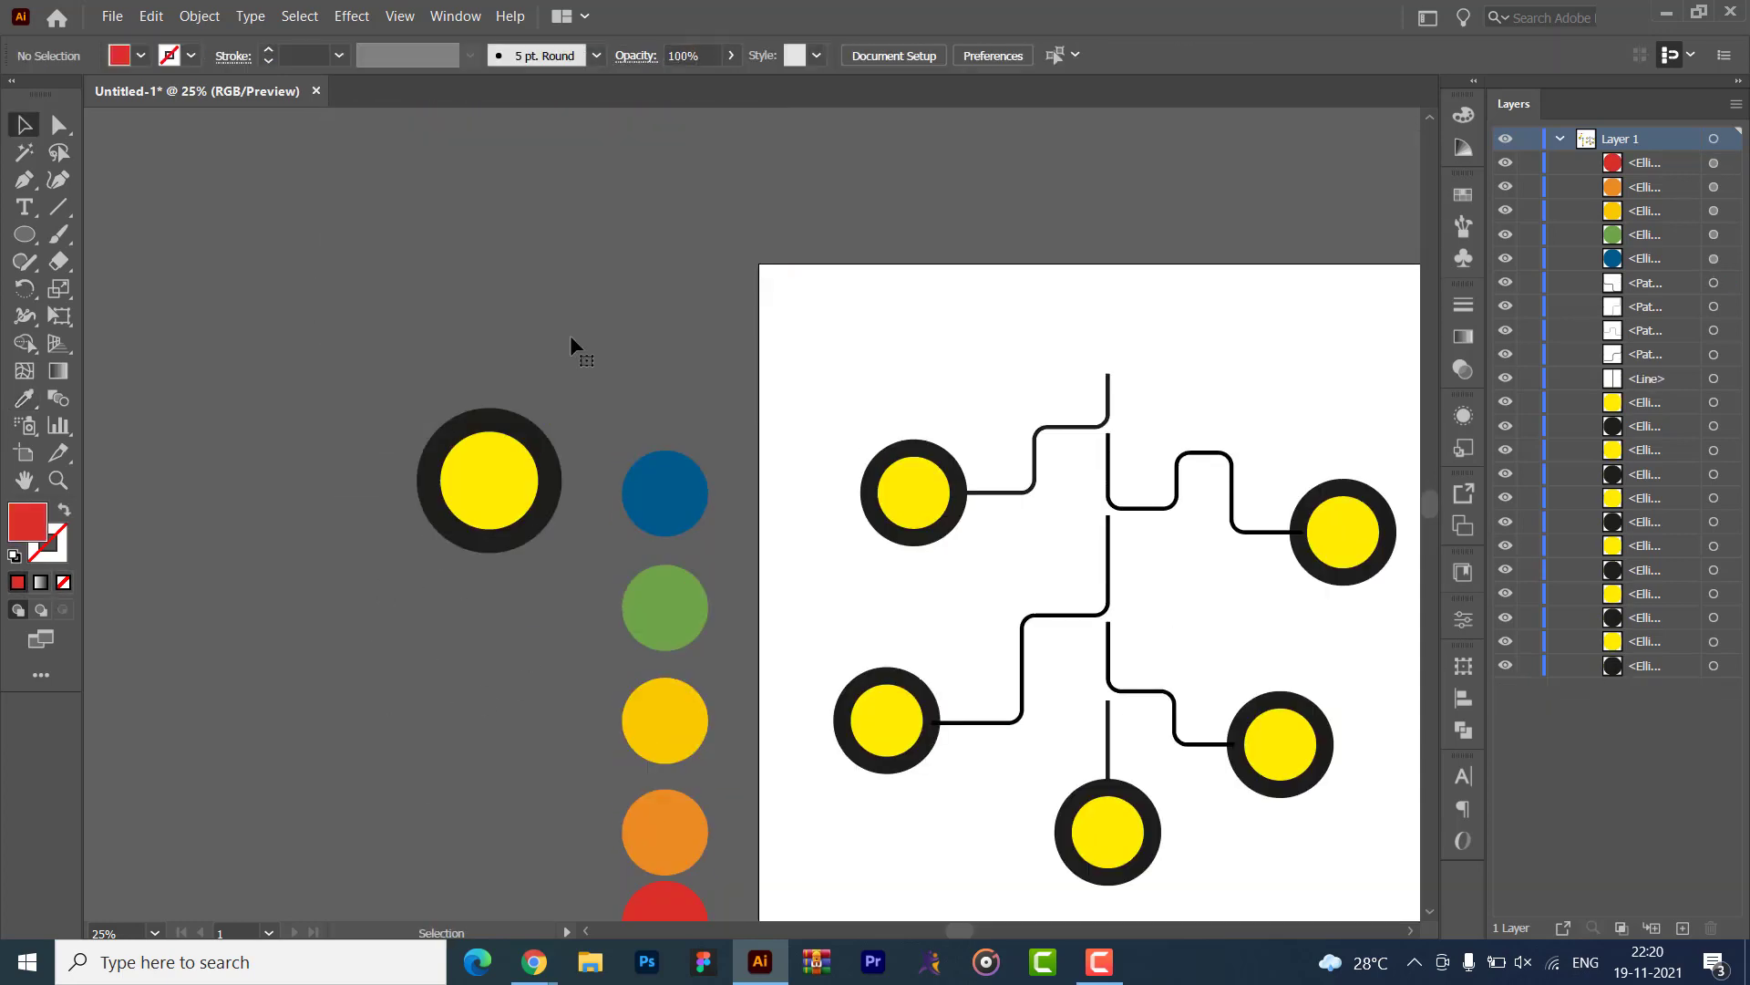
left_click_drag(596, 629, 519, 472)
key("ctrl+z")
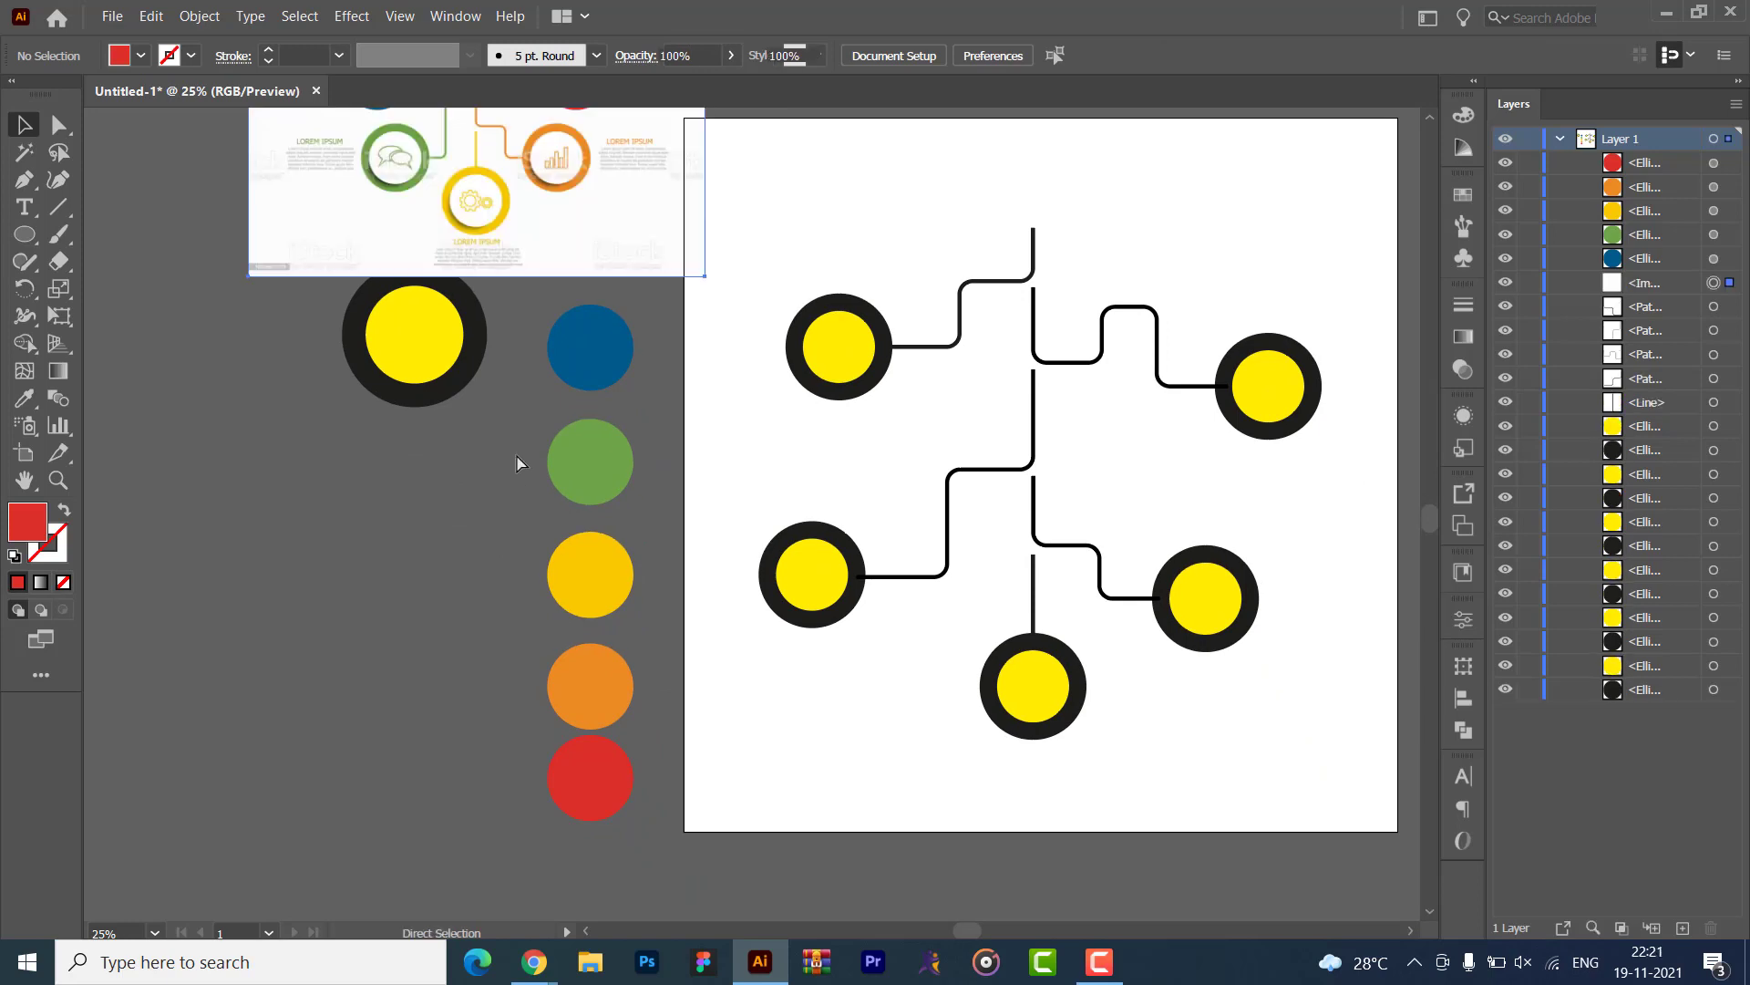
key("Delete")
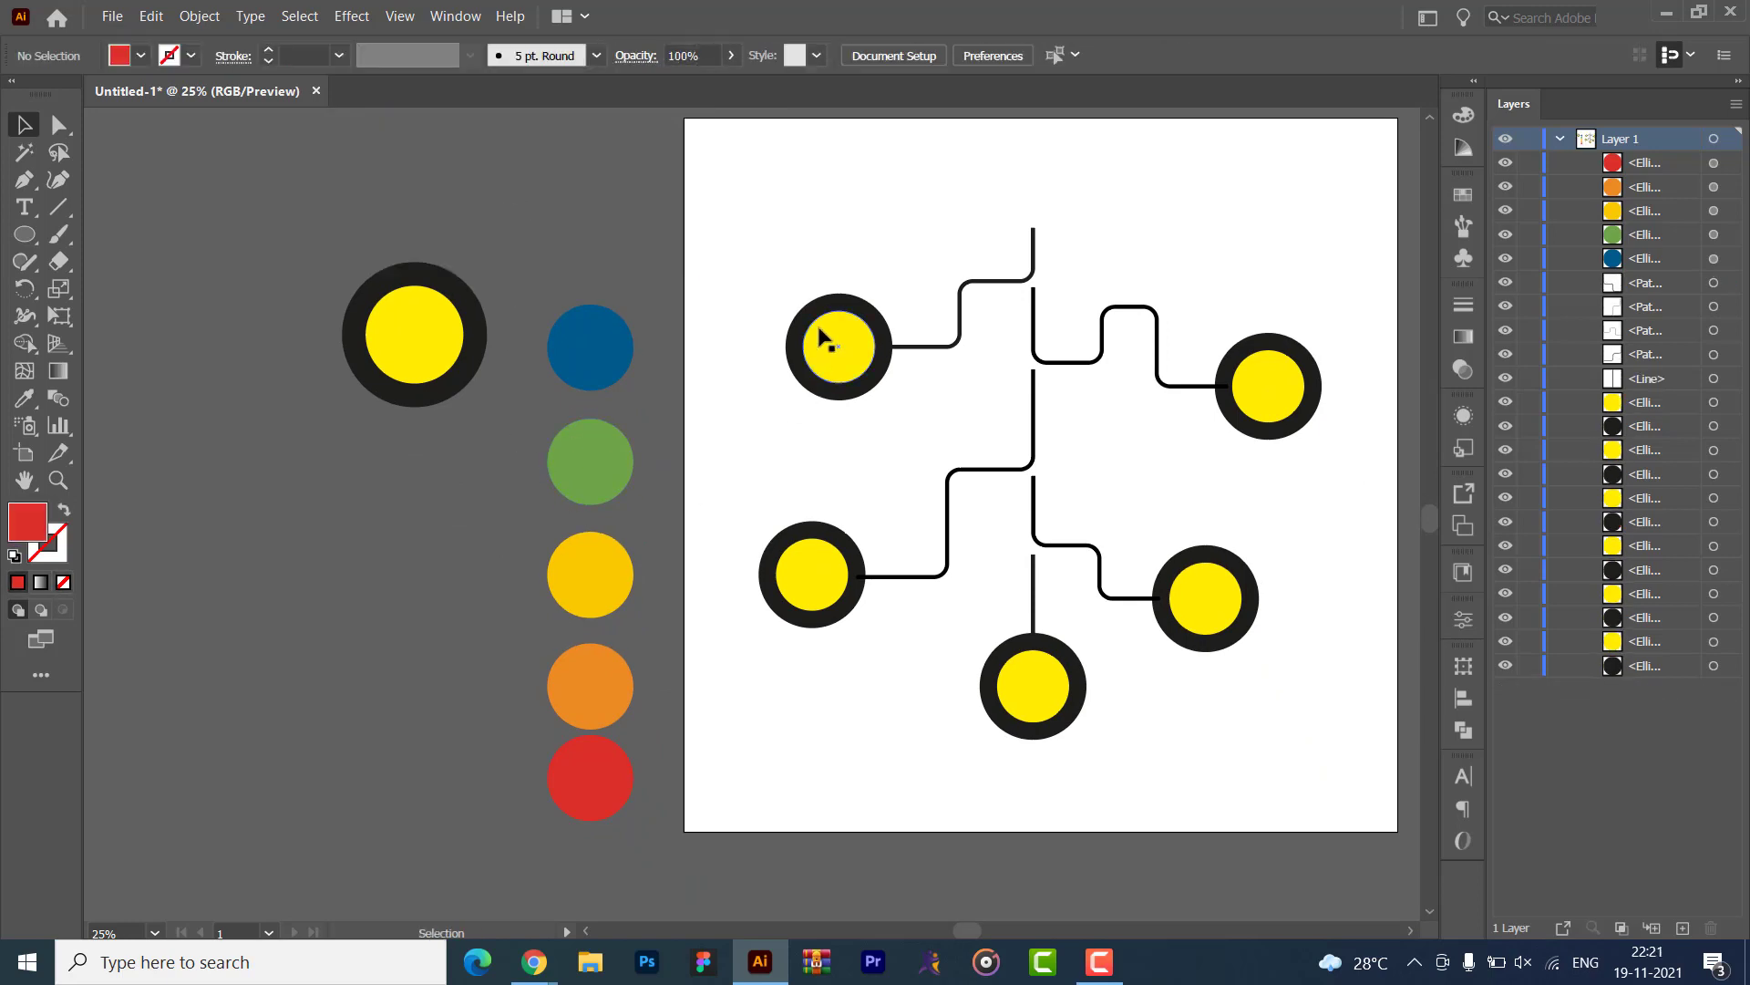
- Select the five coloured circles and distribute them evenly along the vertical direction
left_click(804, 313)
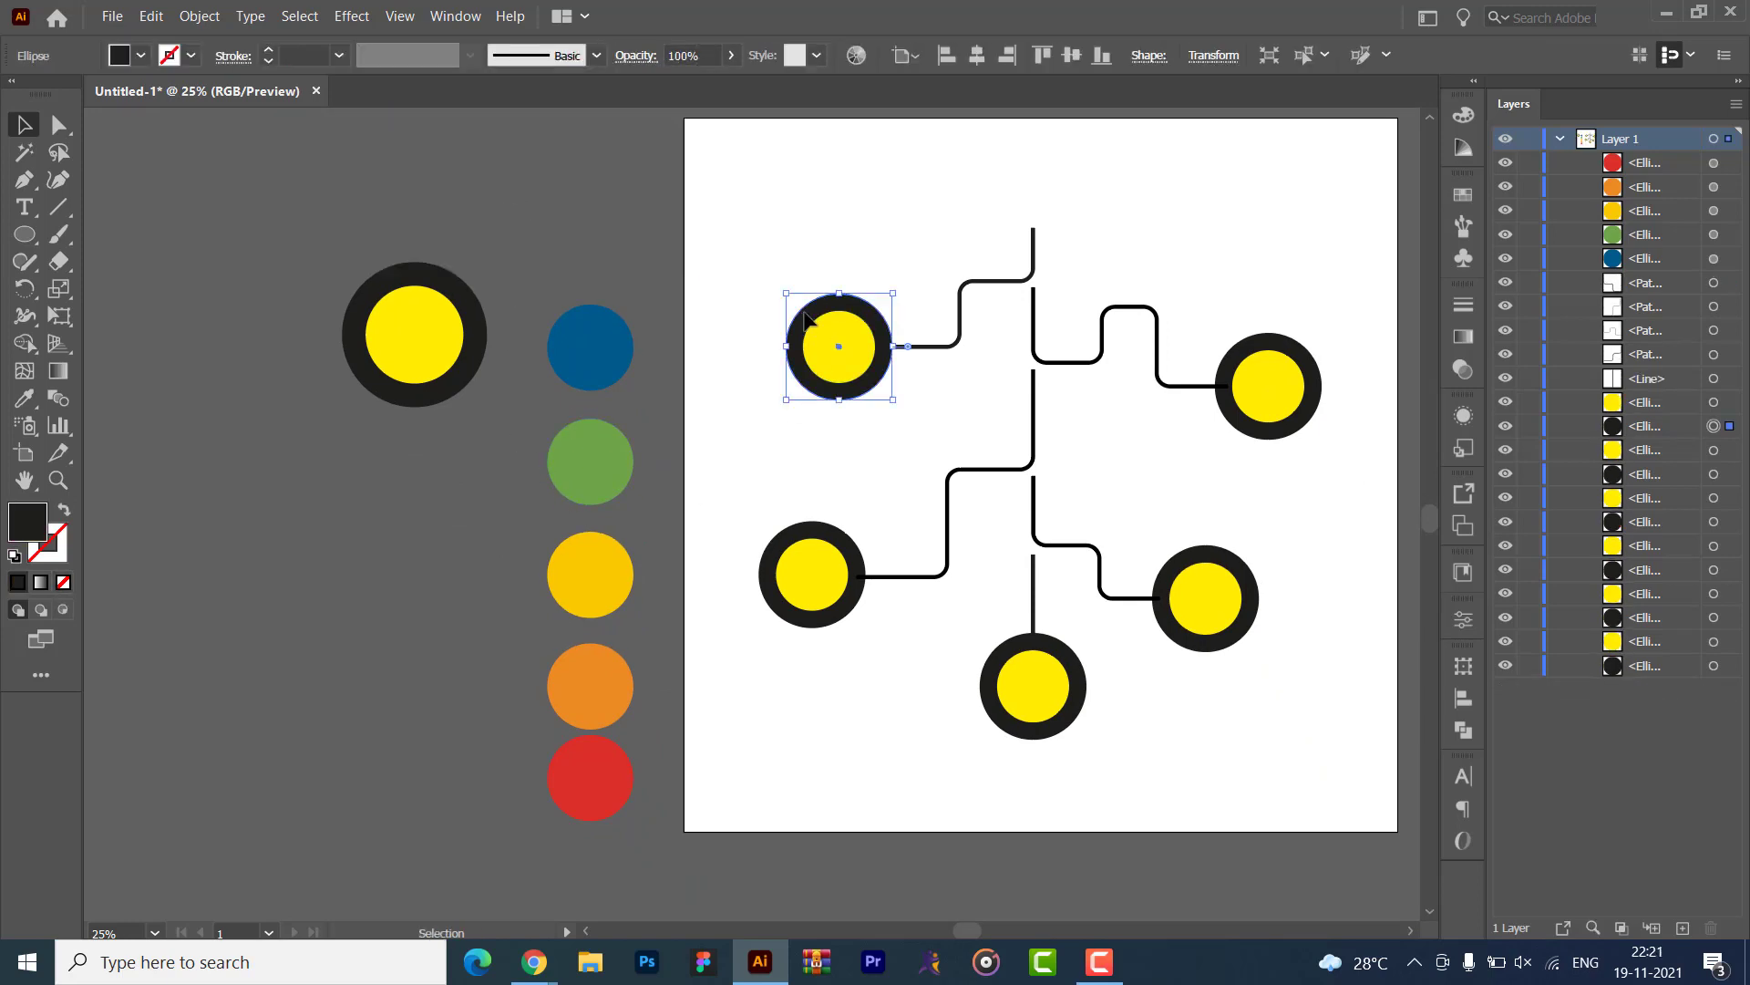
left_click_drag(601, 898, 603, 893)
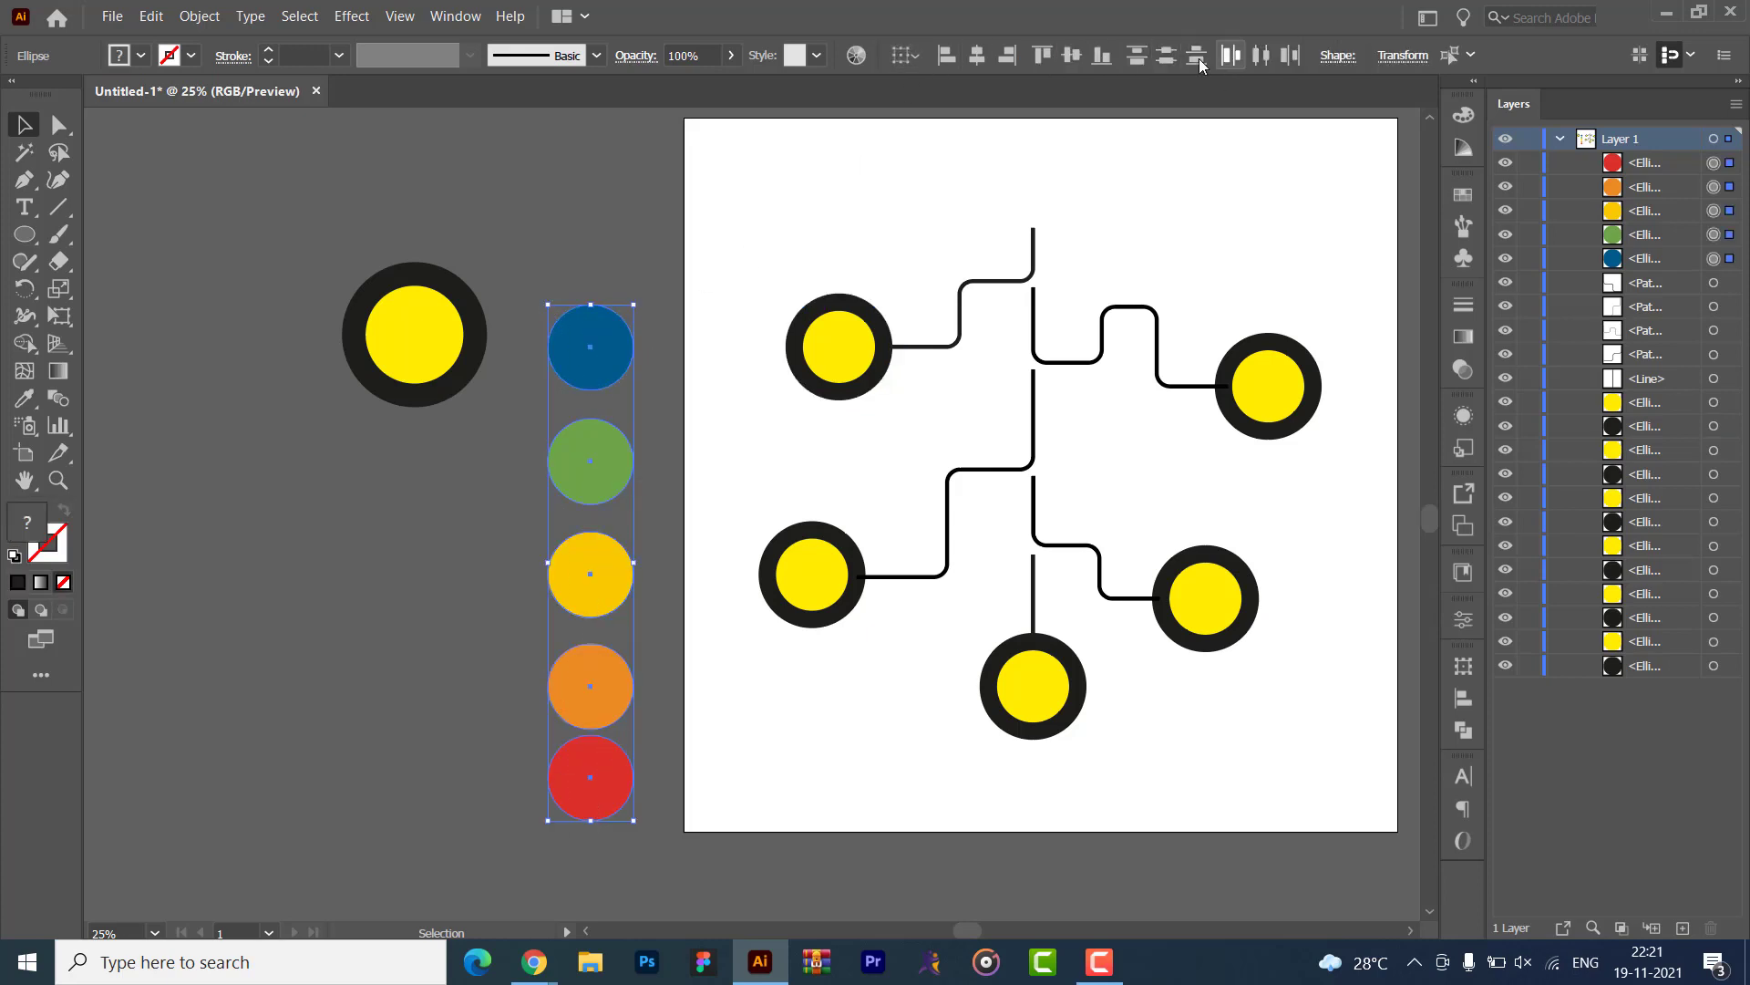
left_click(1150, 56)
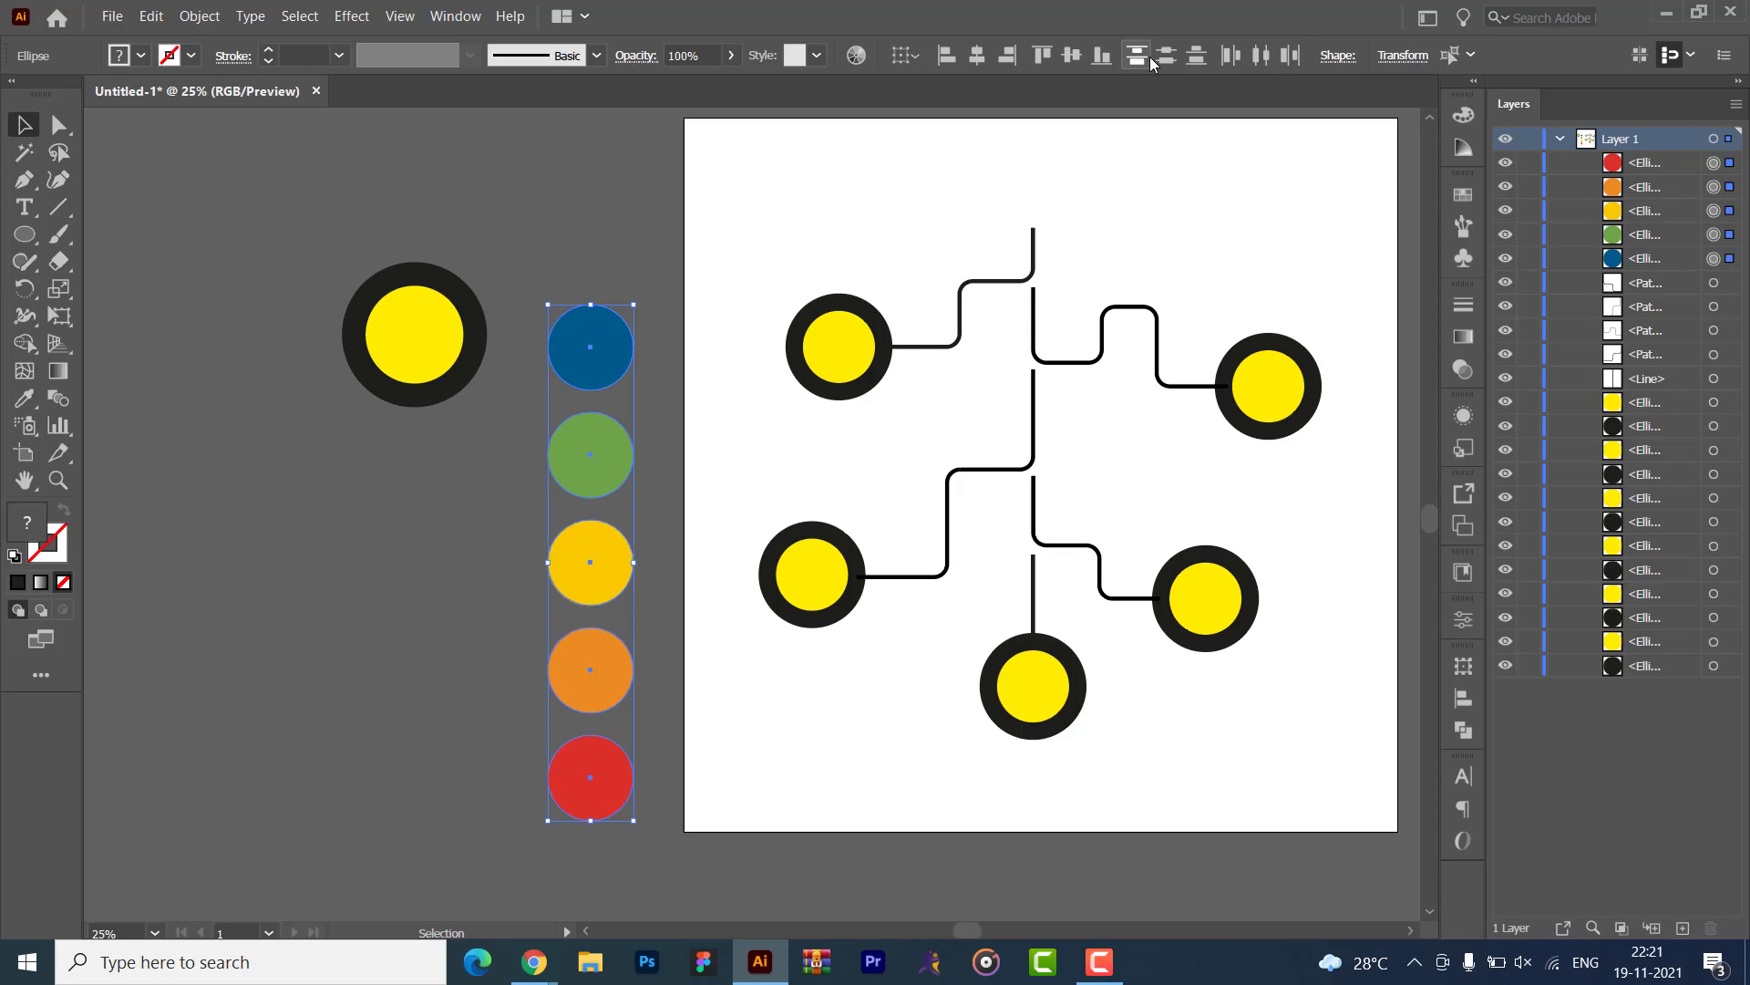
- Scale the five colour circles down together and move them into the artboard's upper-left corner as a palette
left_click_drag(634, 821, 585, 531)
left_click_drag(565, 435, 726, 266)
left_click(566, 441)
left_click_drag(568, 544, 478, 609)
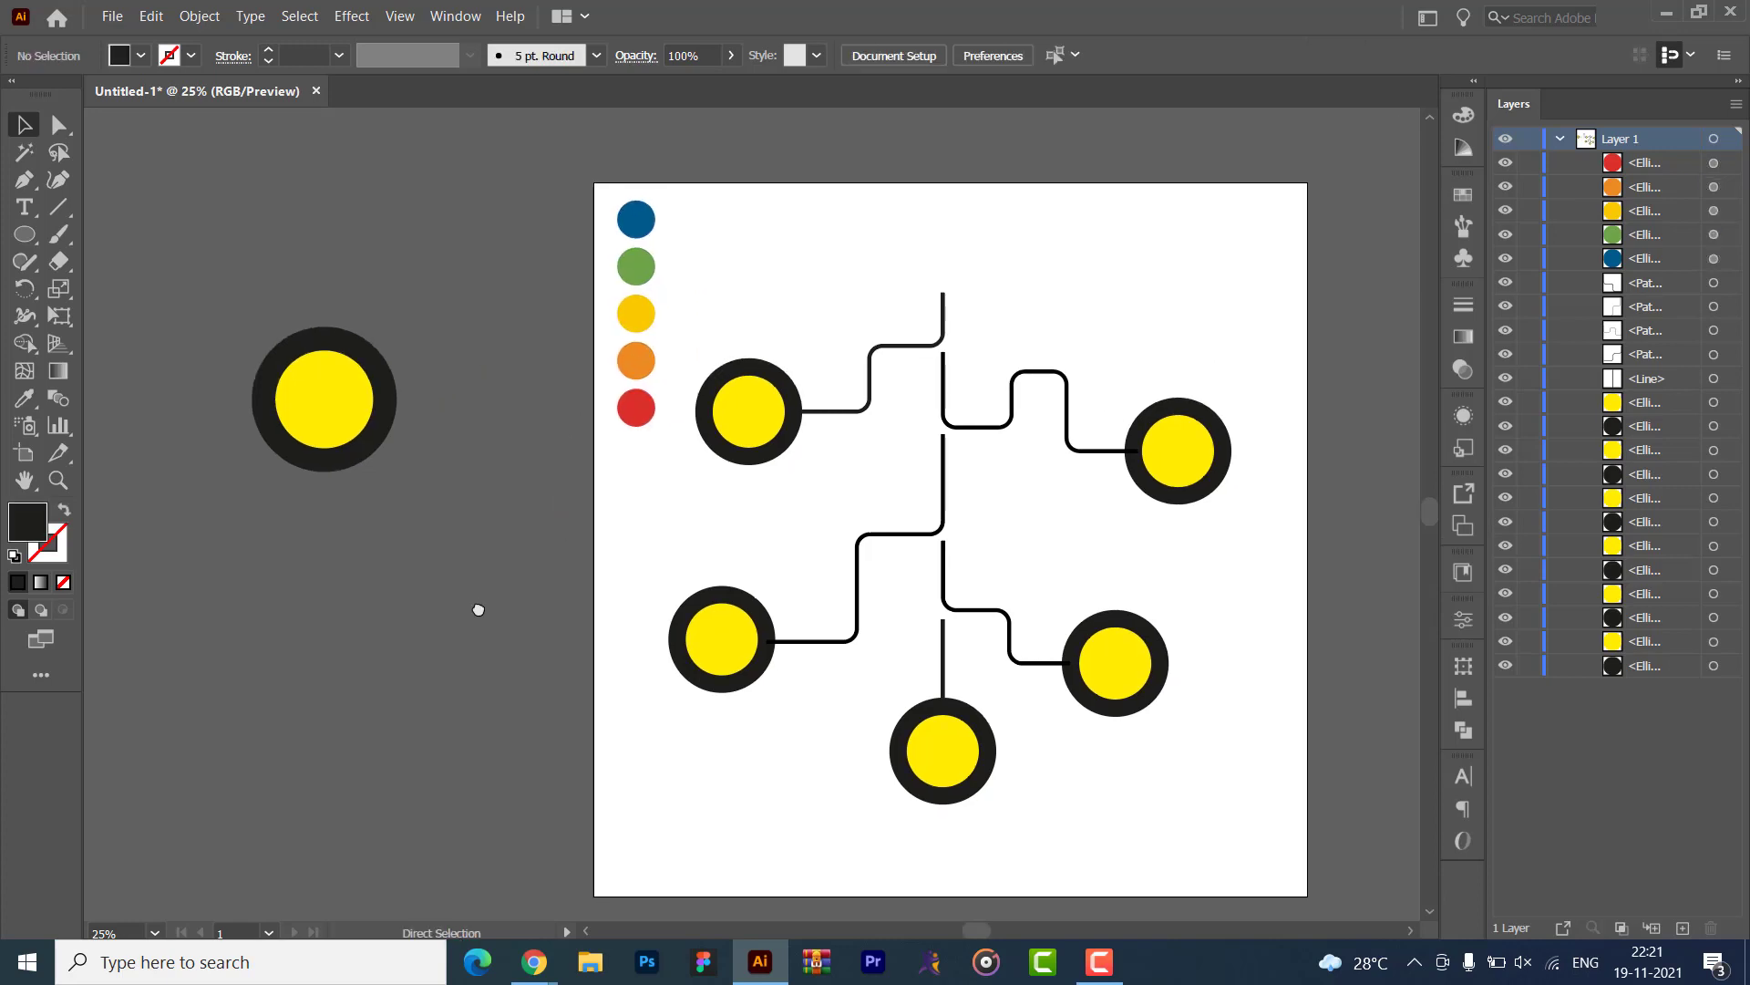
- Fill the outer circle of the upper-left node with the blue sampled from the palette
key("ctrl+equal")
key("ctrl+equal")
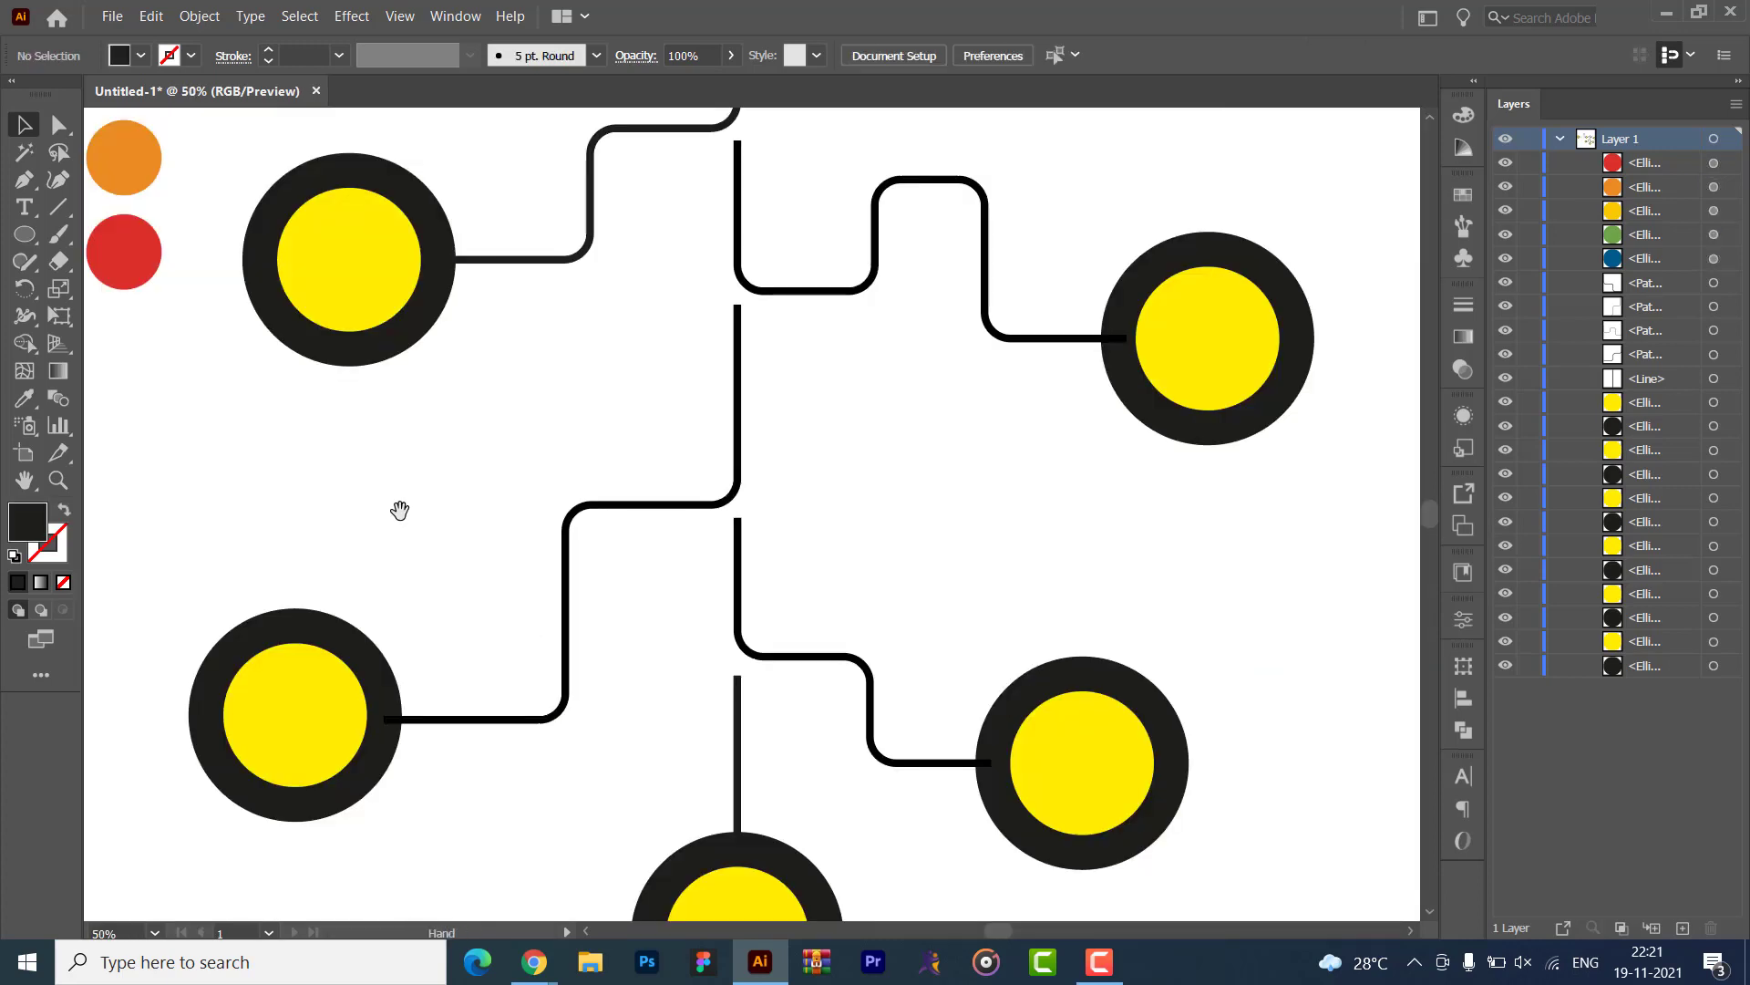
left_click_drag(399, 510, 676, 684)
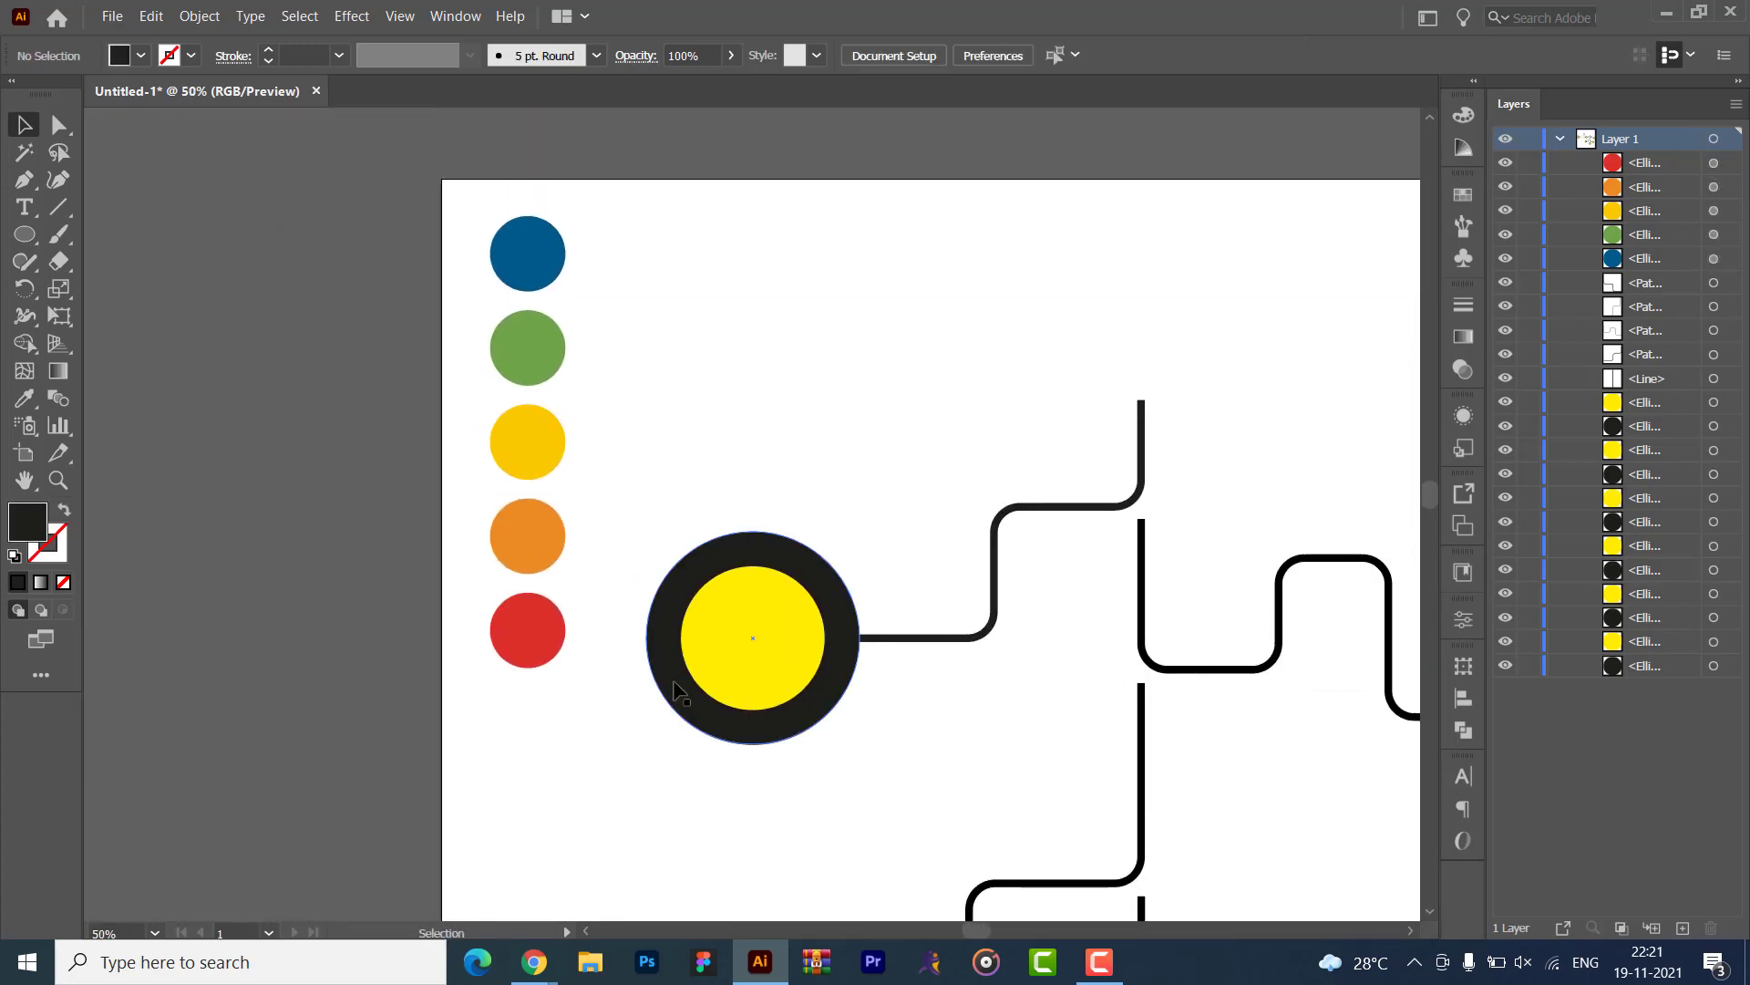
left_click(675, 573)
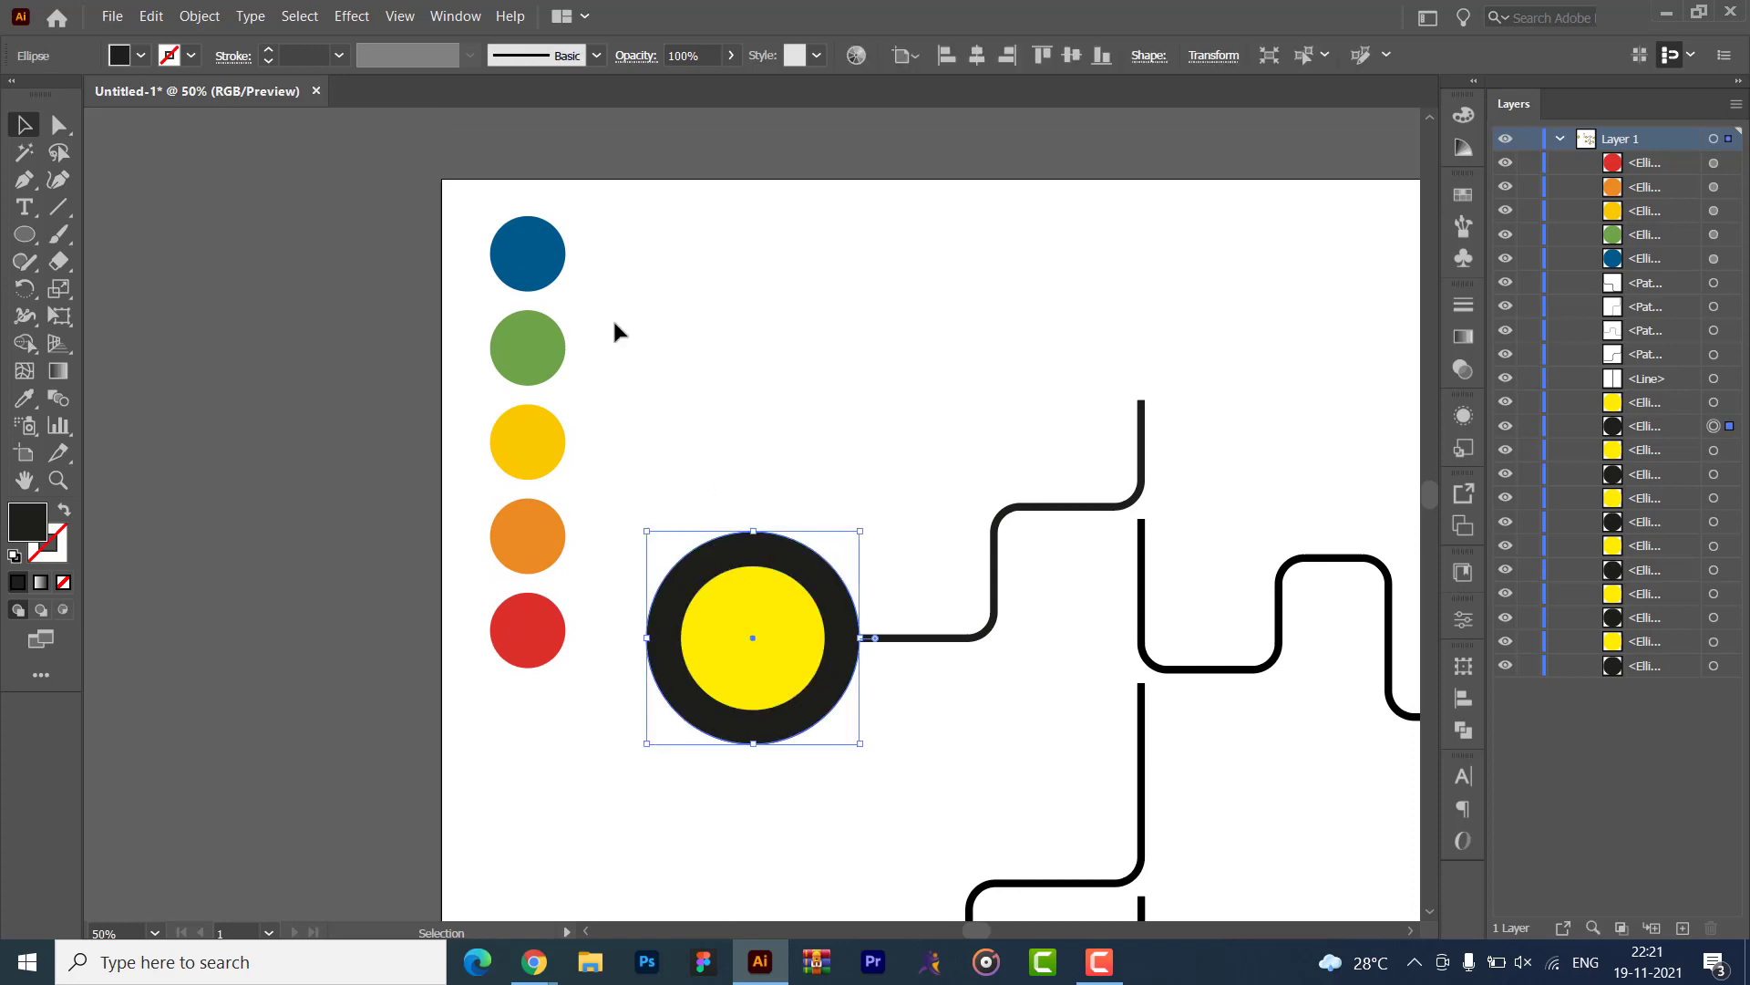
key("i")
left_click(550, 267)
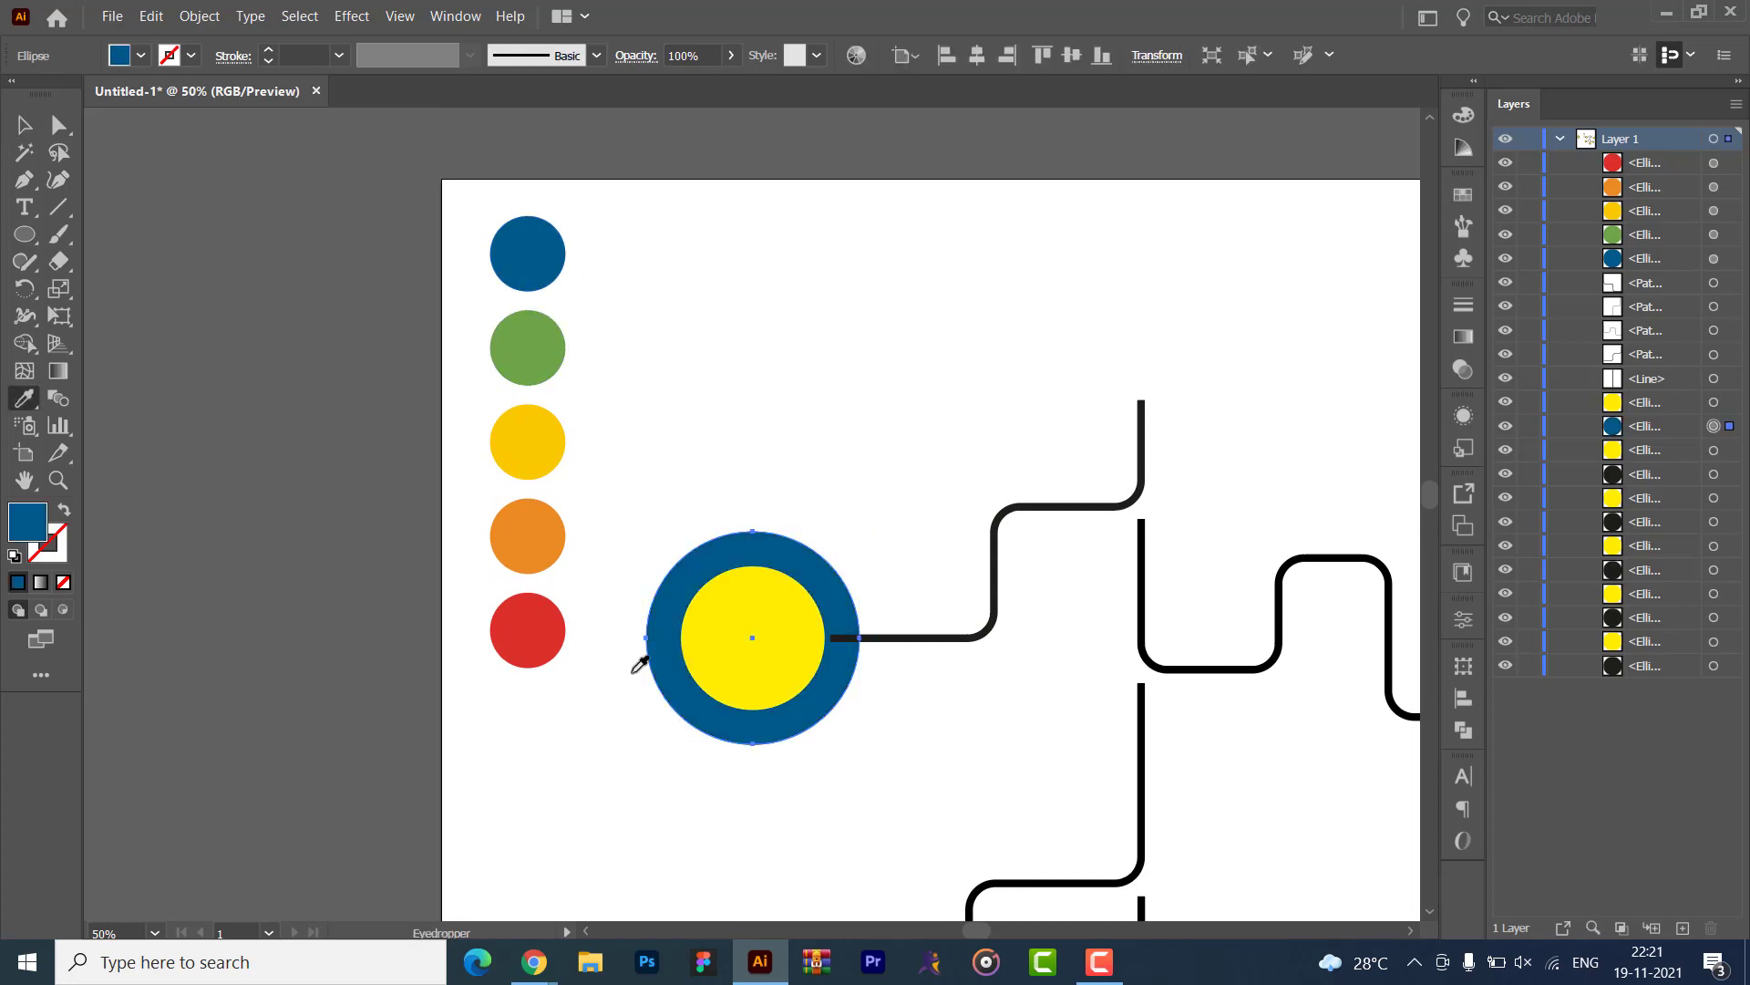
- Fill the outer circle of the lower-left node with the green sampled from the palette
left_click_drag(629, 814, 523, 414)
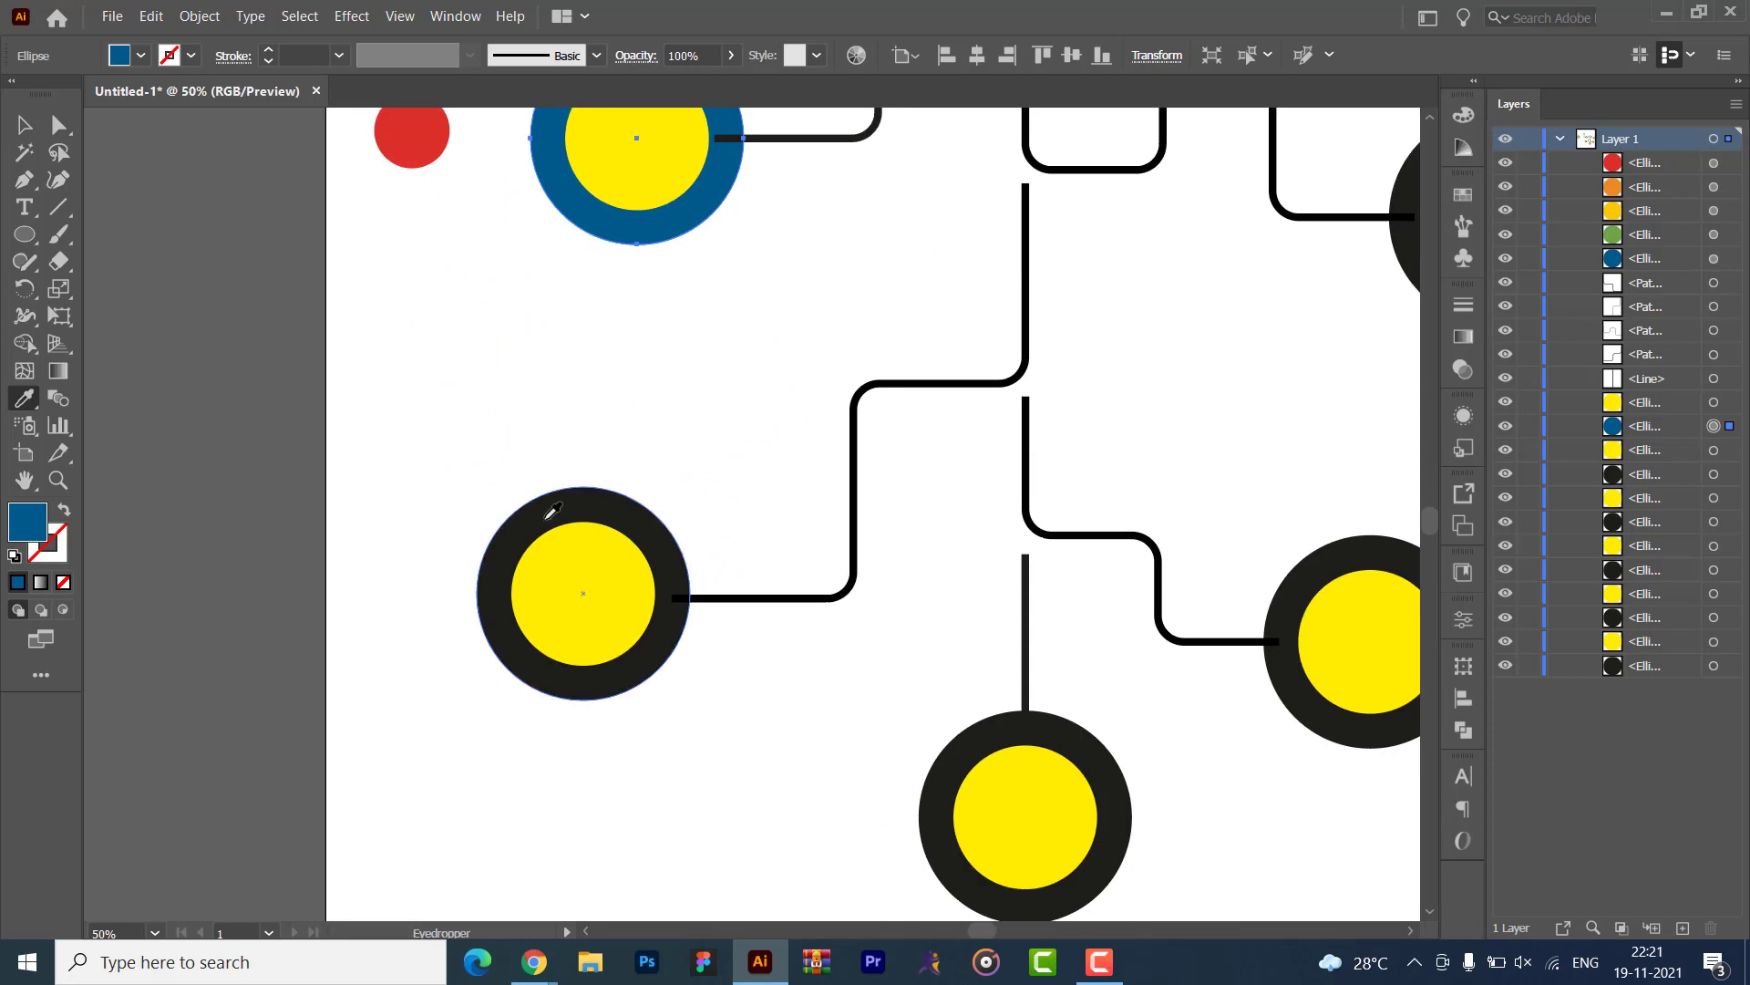
key("ctrl+0")
key("v")
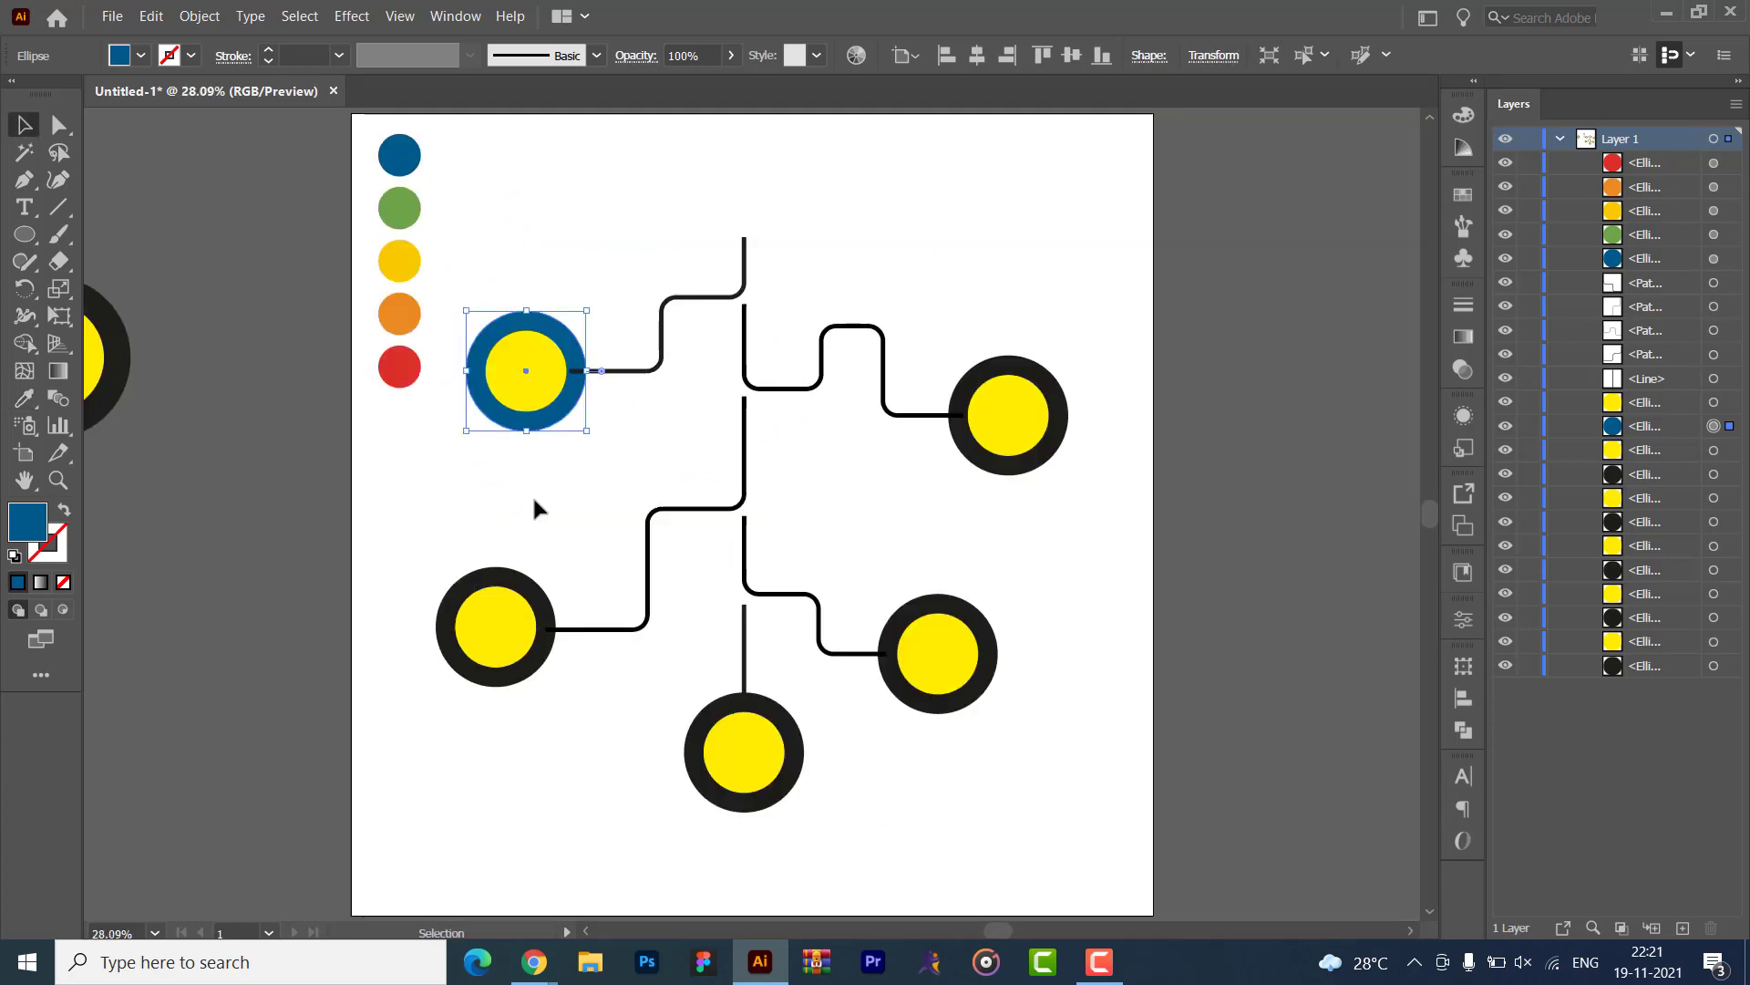
left_click(510, 577)
key("i")
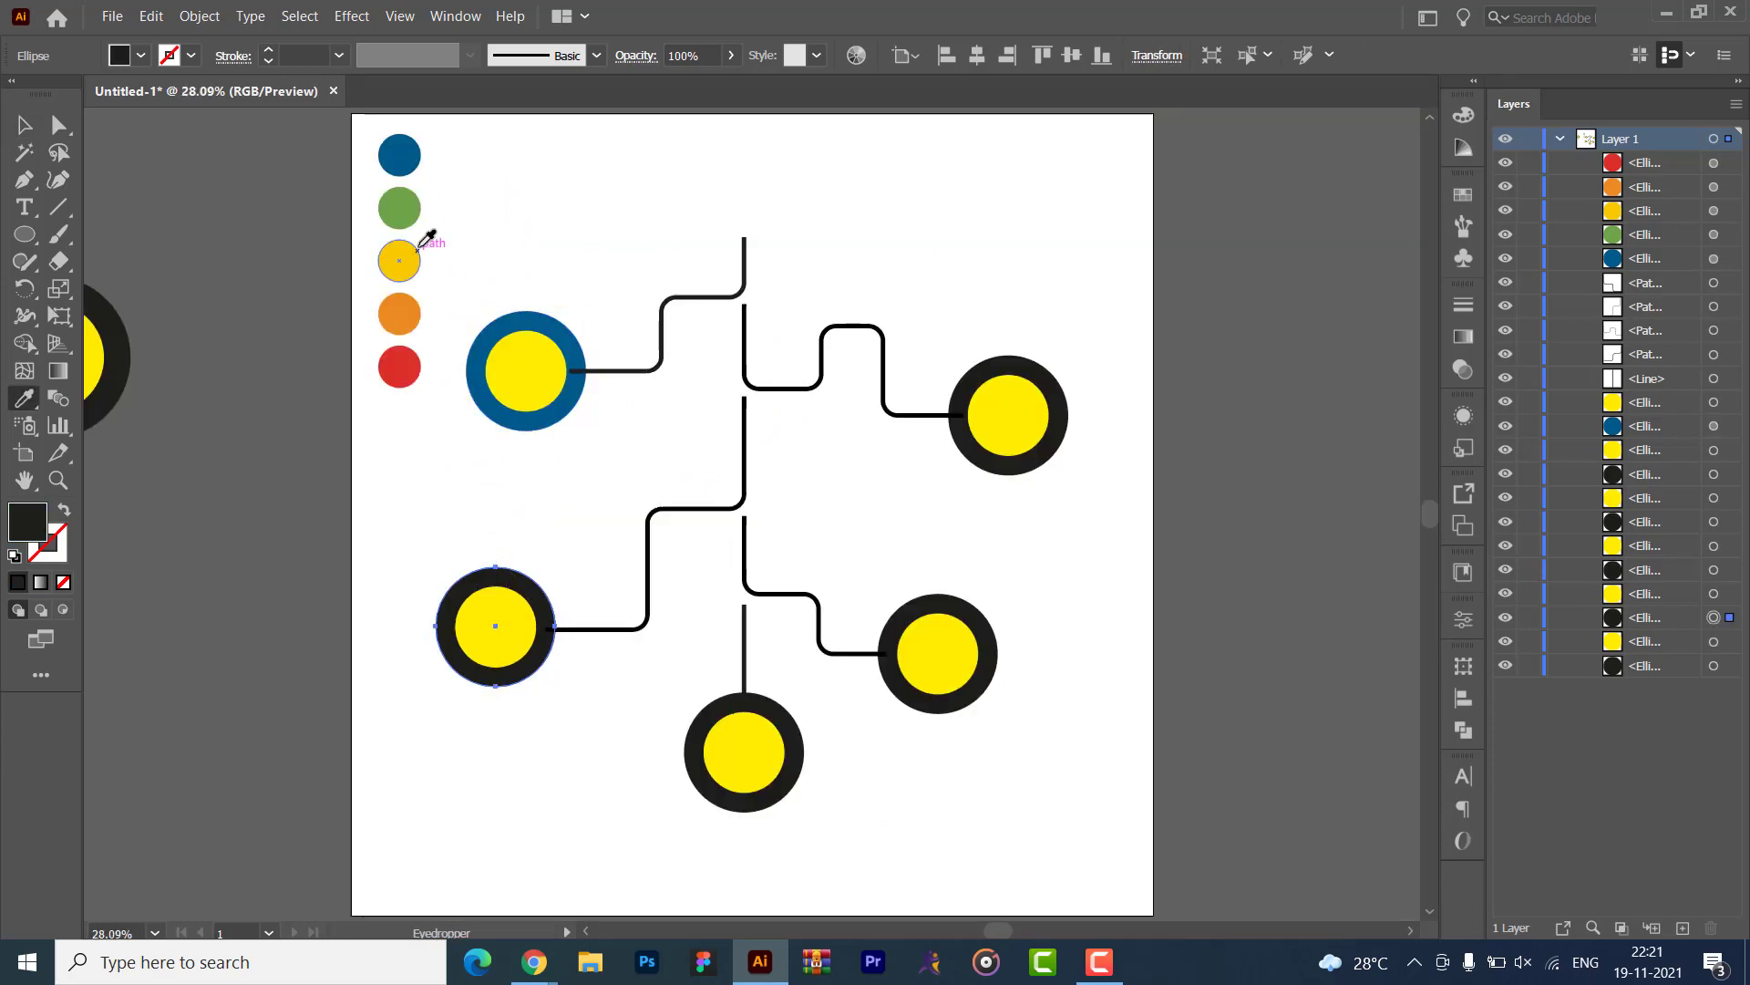
left_click(399, 207)
- Fill the outer circle of the bottom node with the golden yellow sampled from the palette
key("c")
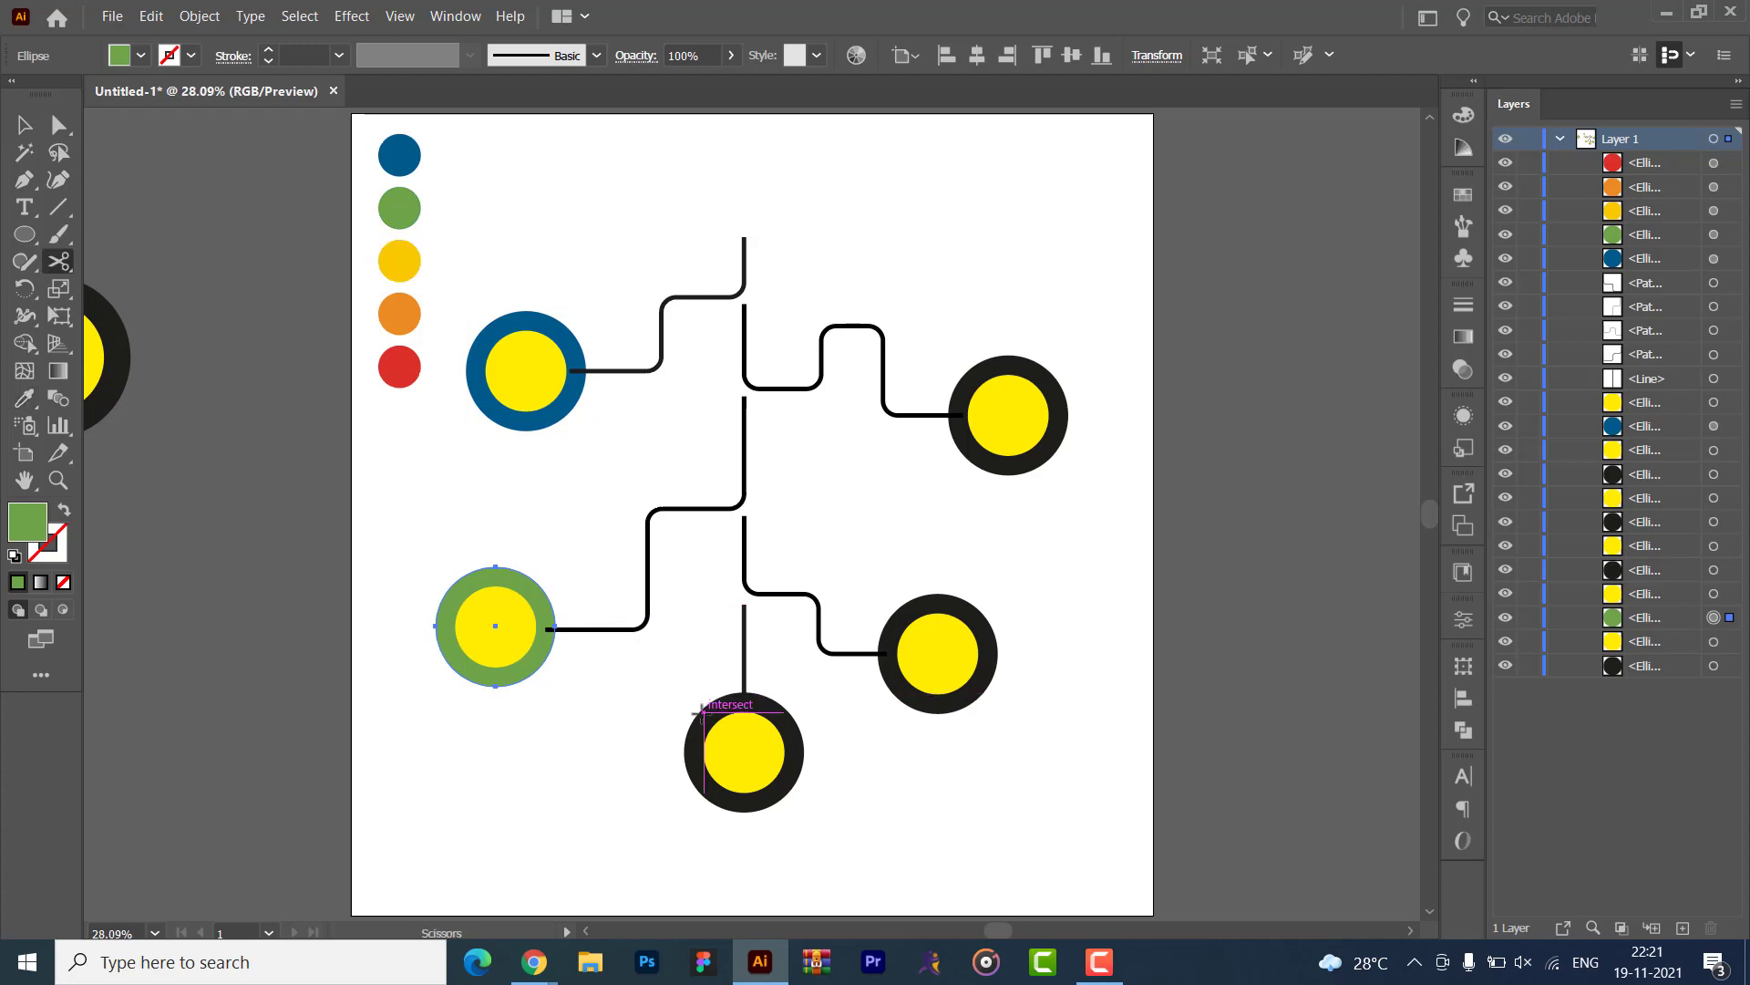
key("v")
left_click(705, 722)
key("i")
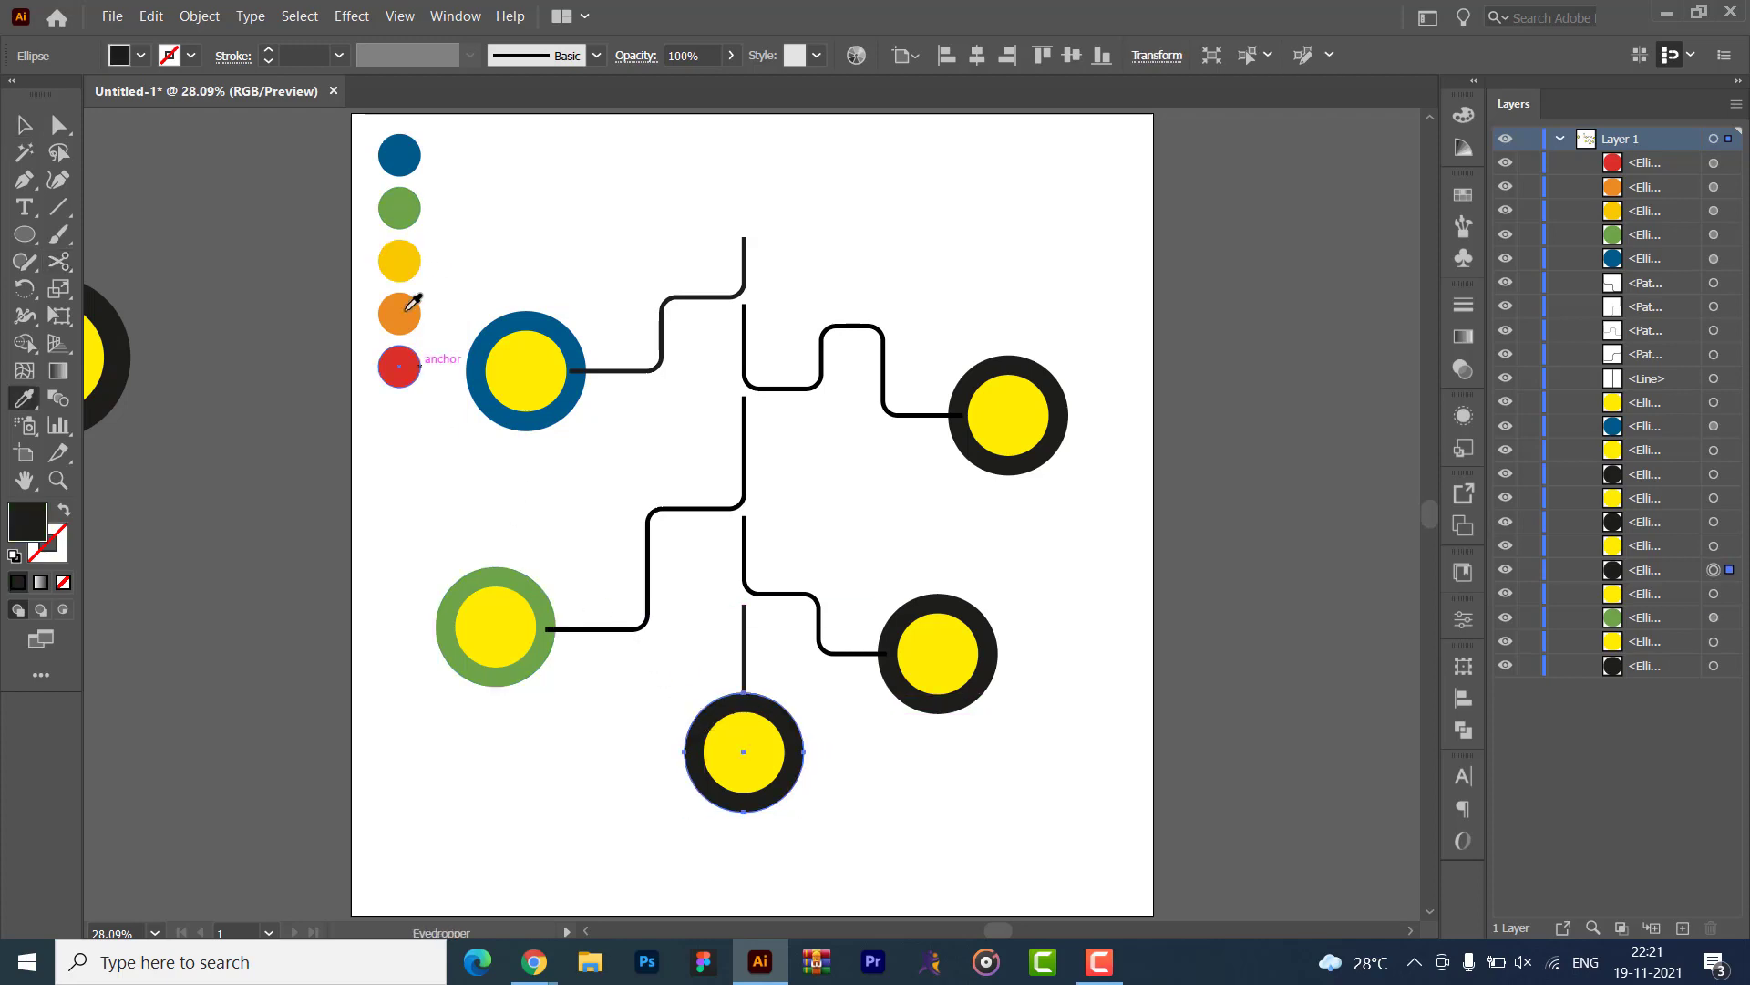
left_click(400, 261)
- Fill the outer circle of the lower-right node with the orange sampled from the palette
key("v")
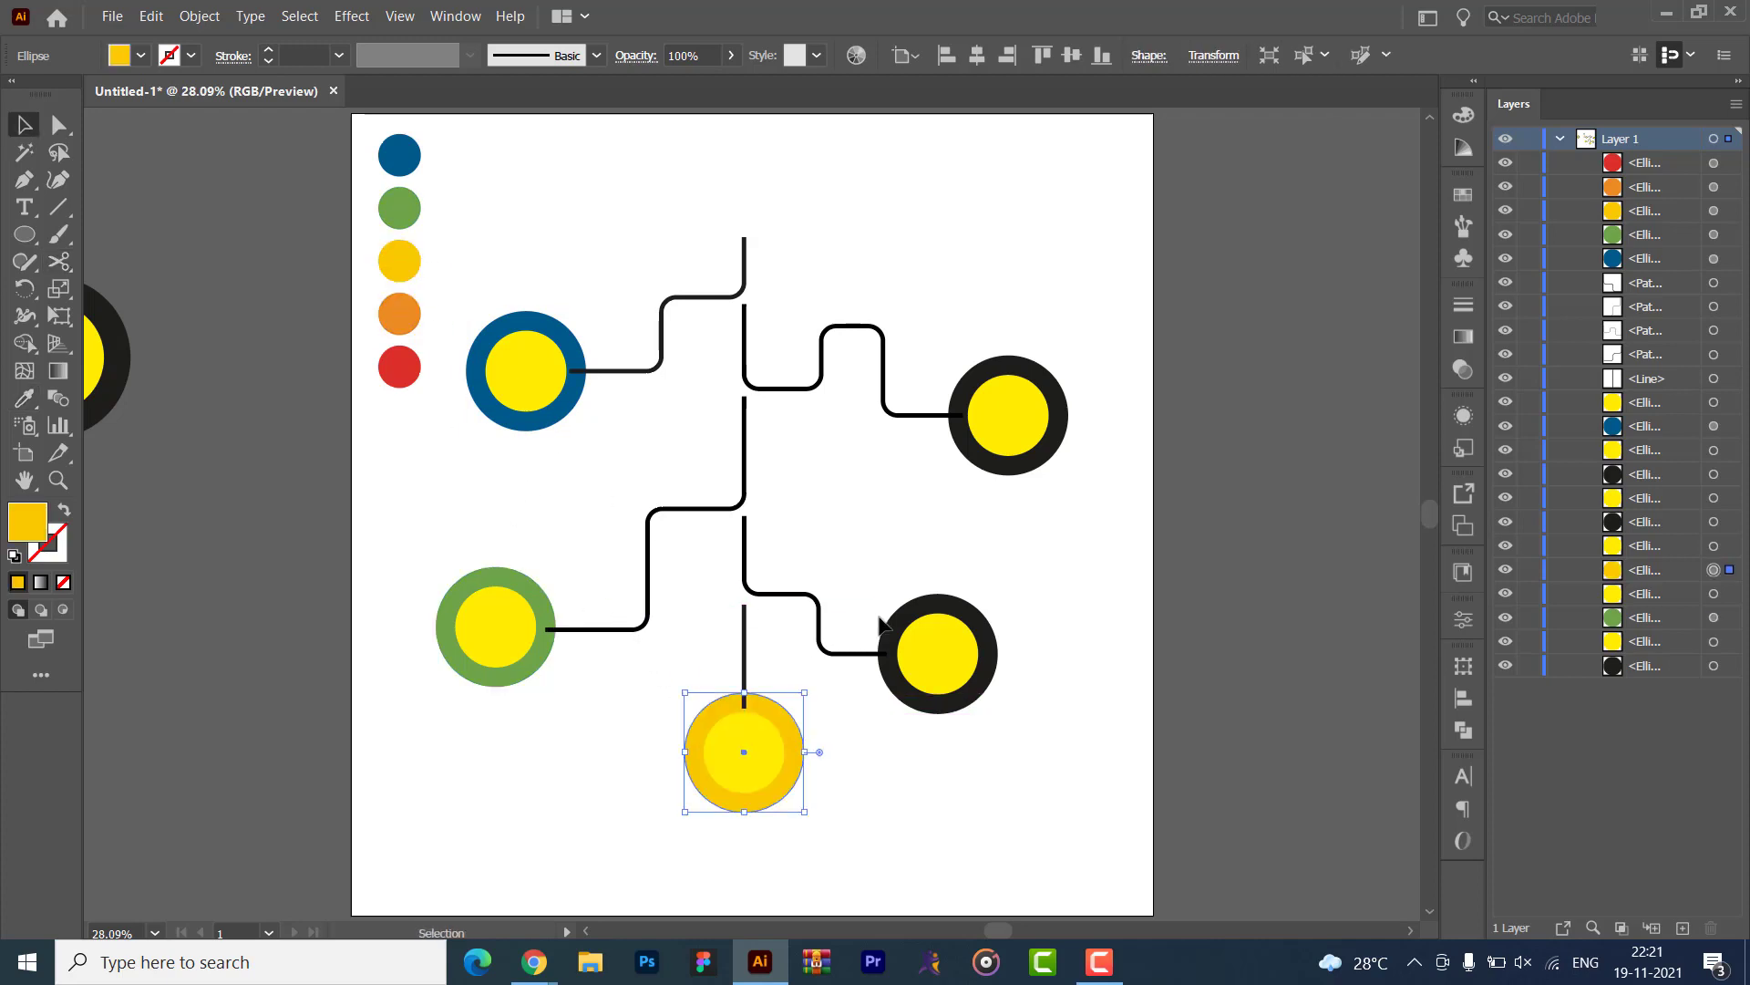
left_click(917, 631)
key("i")
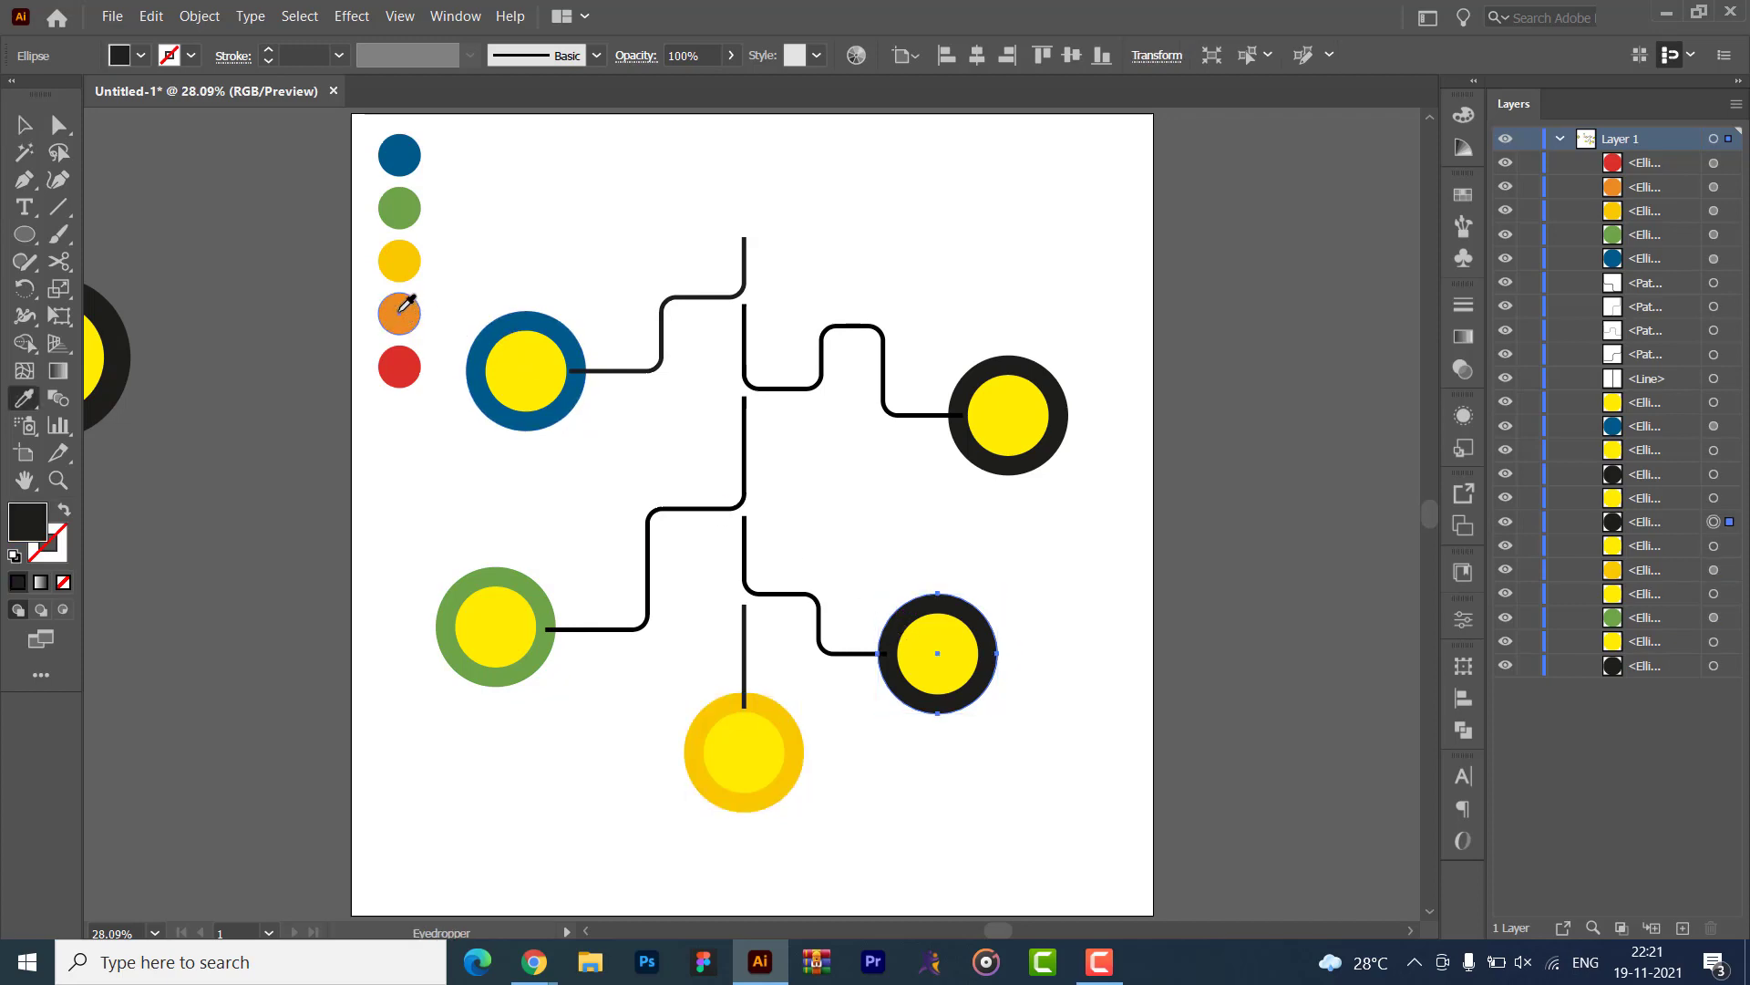
left_click(398, 306)
- Fill the outer circle of the upper-right node with the red sampled from the palette, then clear the selection
key("v")
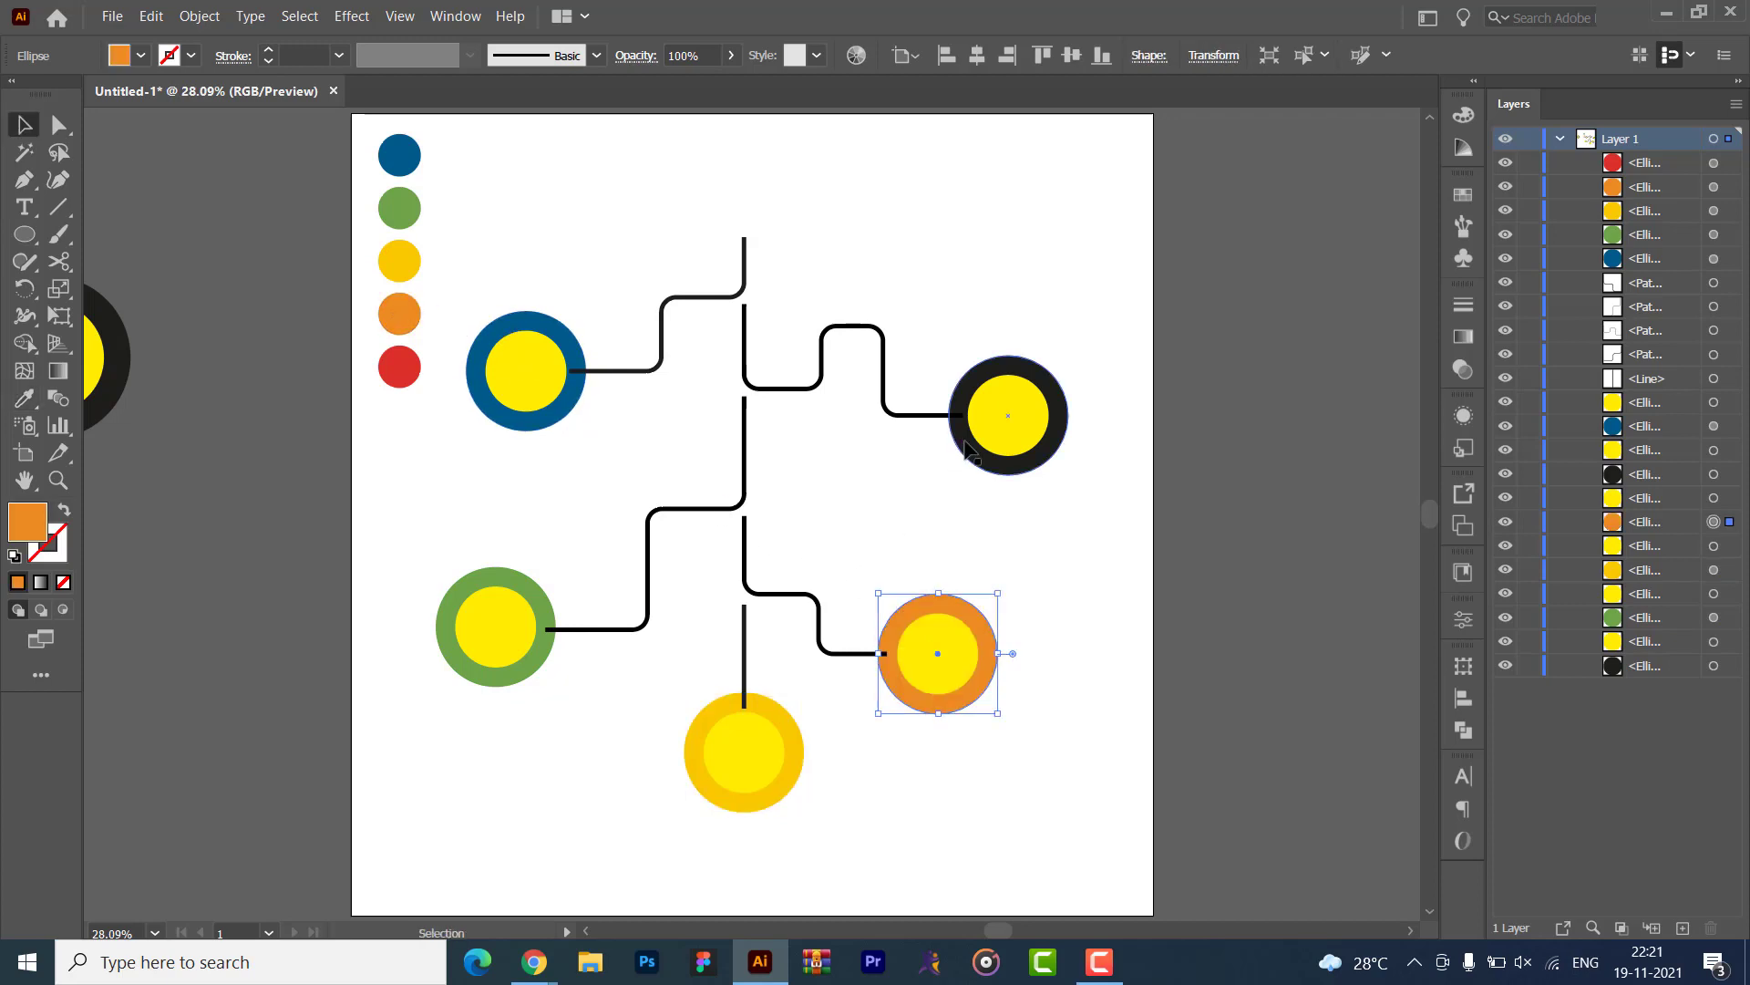
left_click(961, 453)
key("i")
left_click(405, 381)
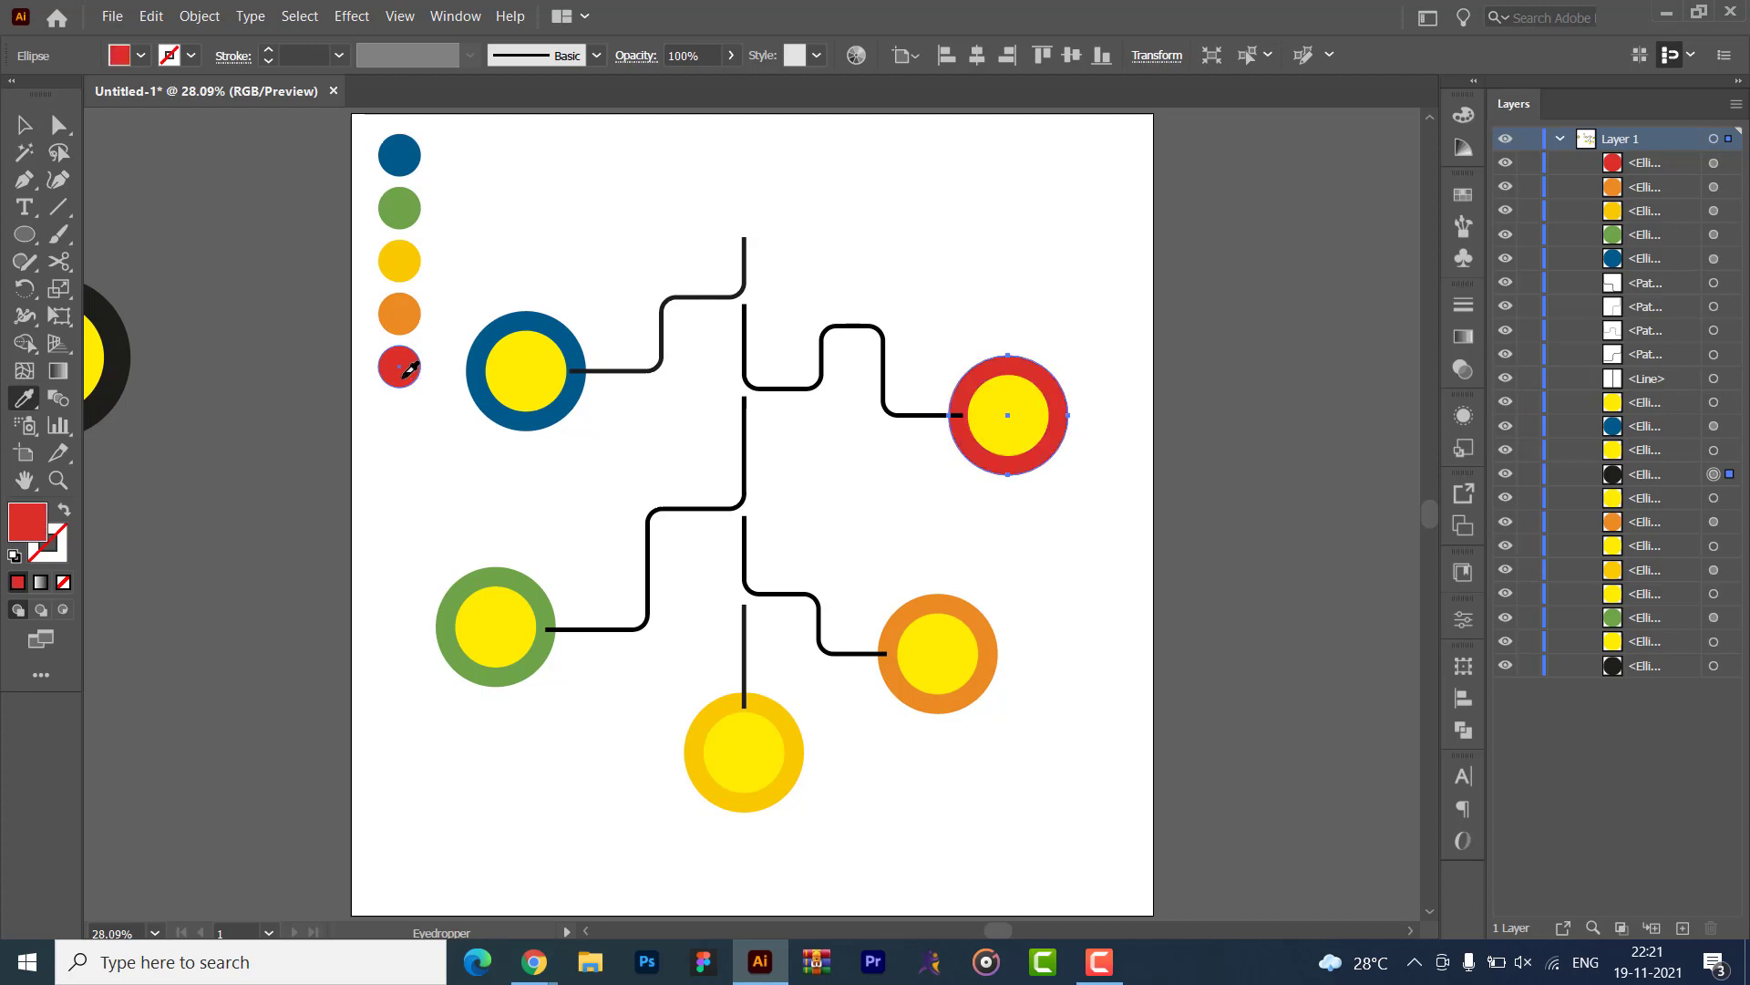
key("v")
left_click(488, 605)
left_click(591, 415)
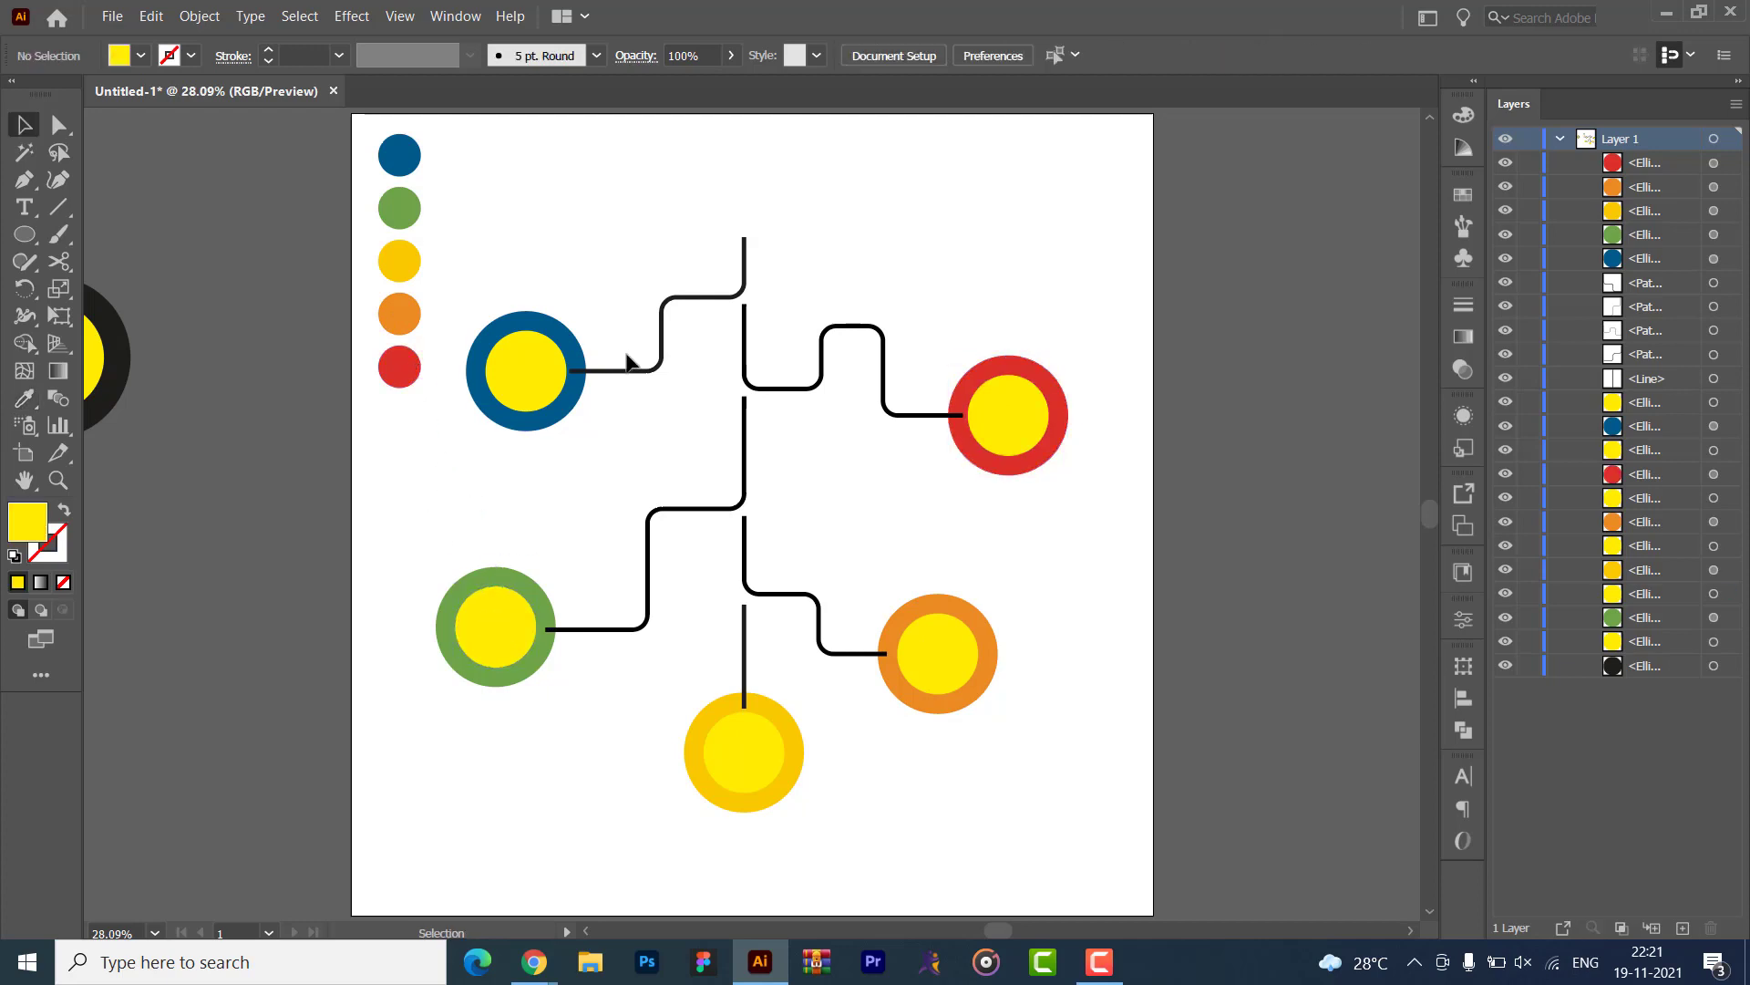
- Apply the blue sampled from the palette to the connector path of the upper-left node
left_click_drag(670, 420, 696, 567)
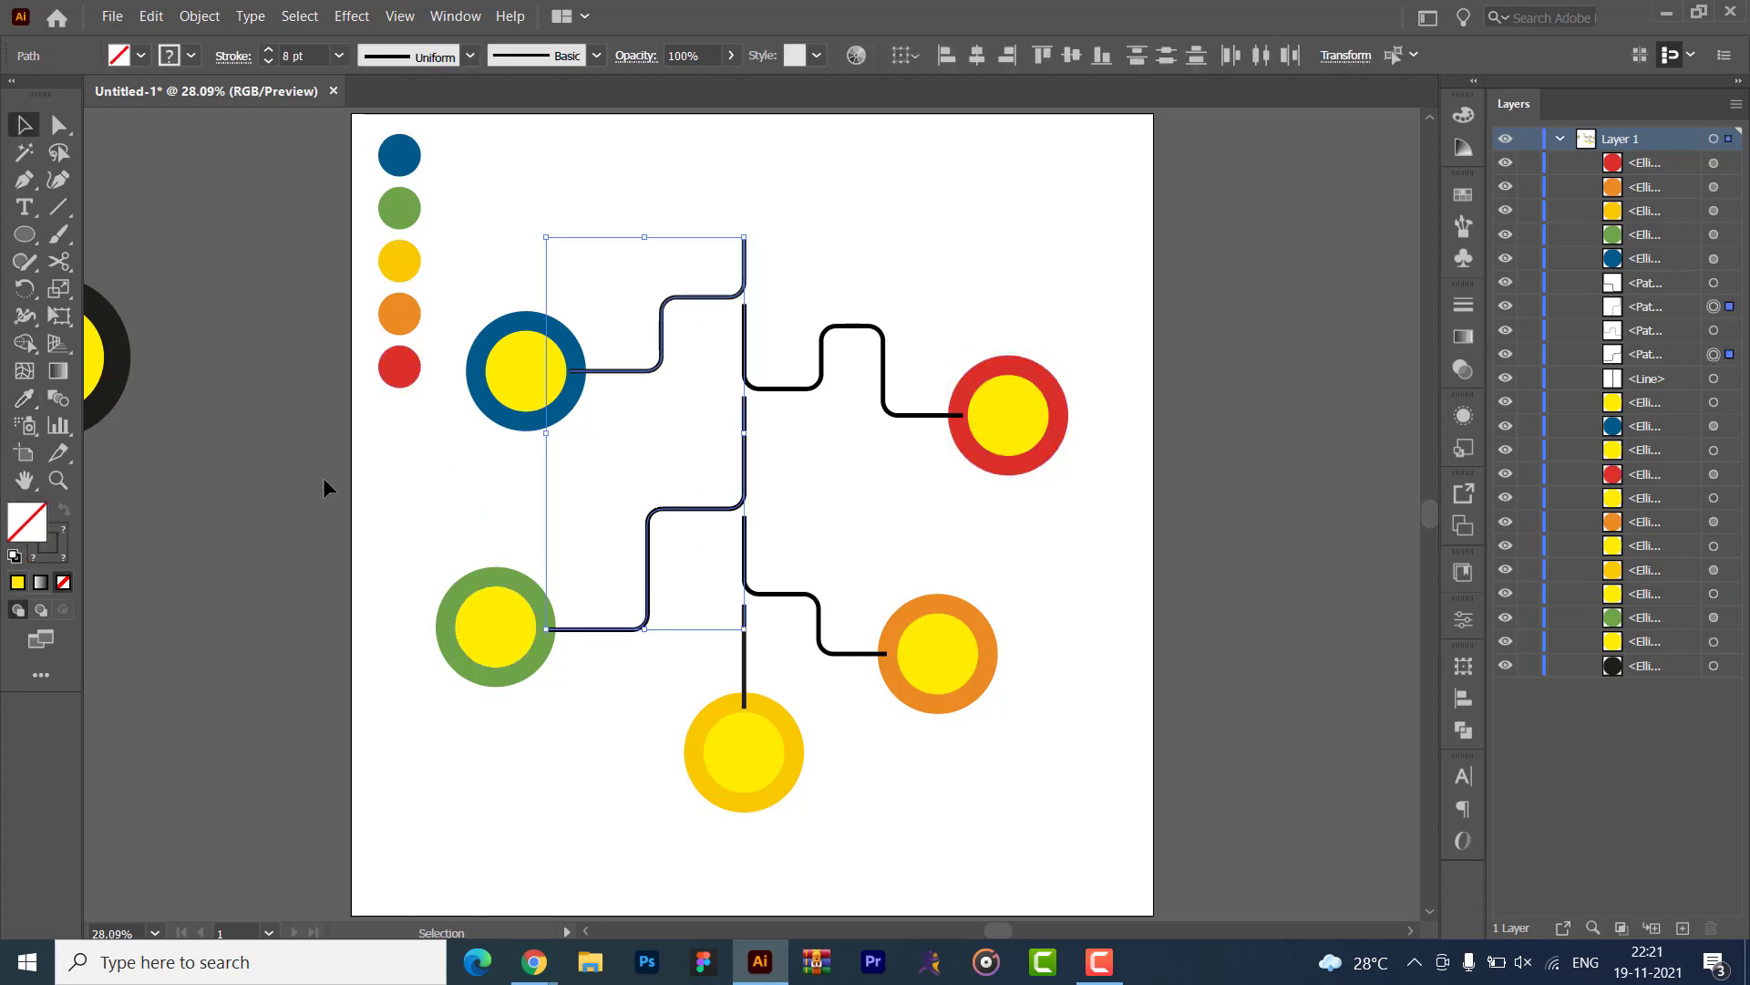
left_click(371, 531)
left_click_drag(607, 298, 638, 395)
key("i")
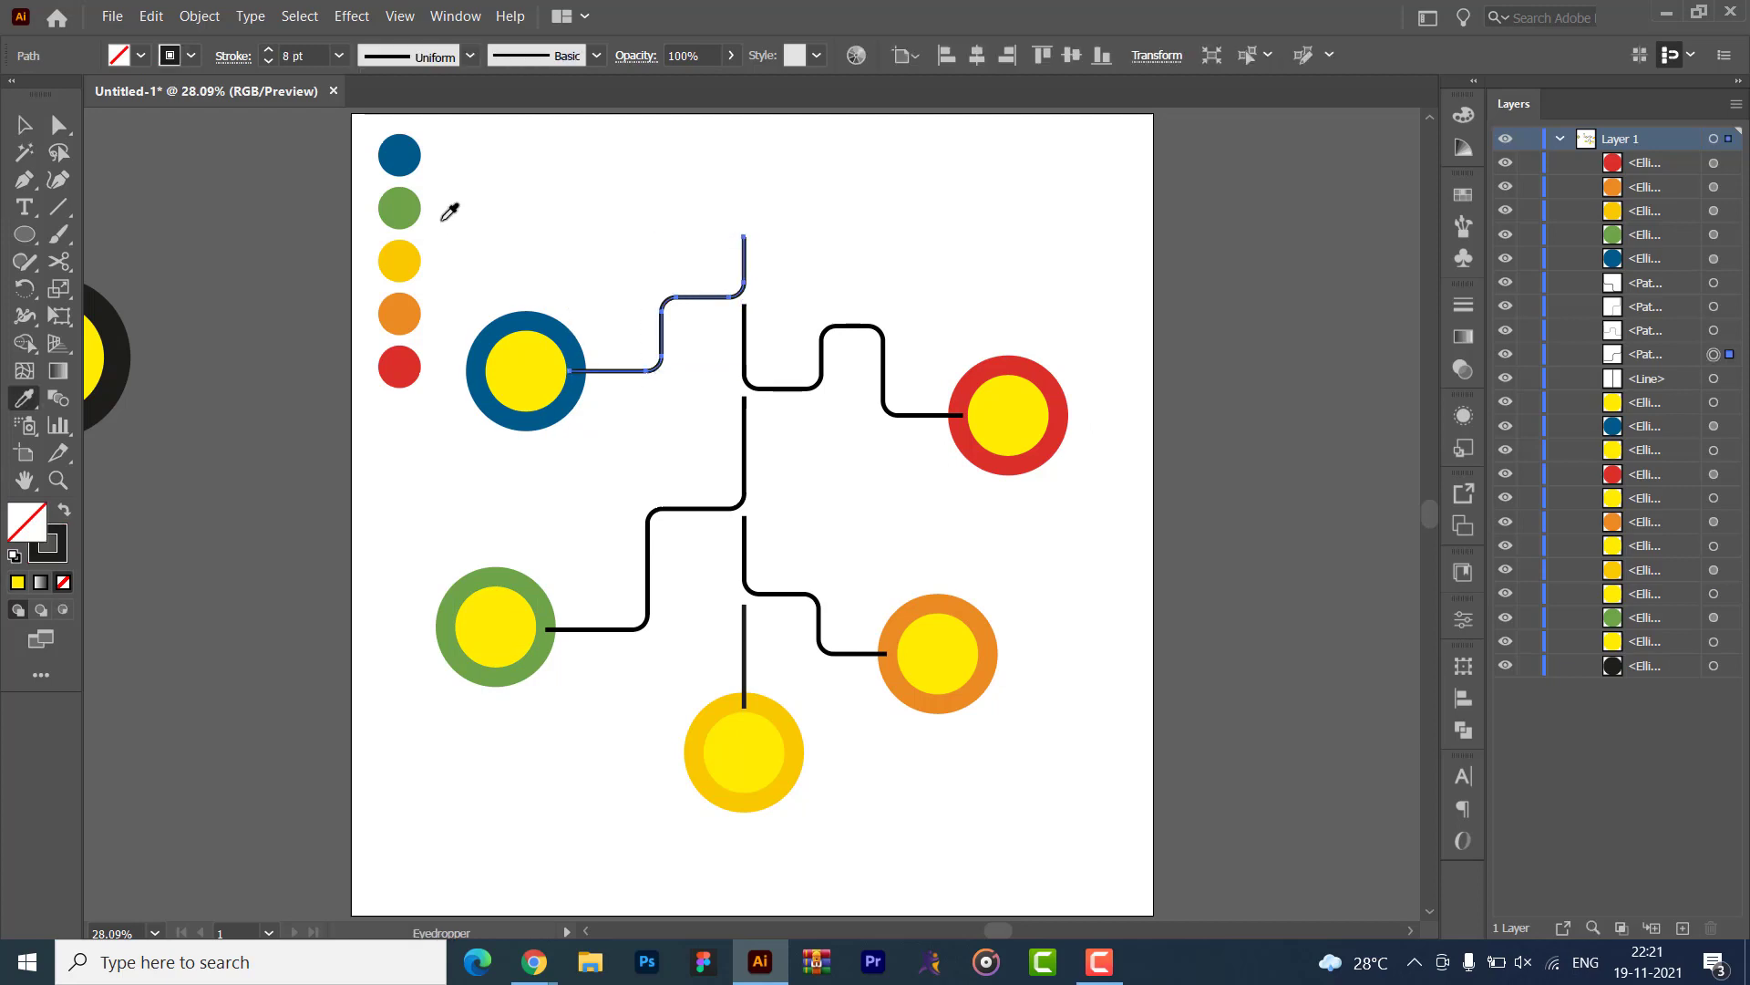
left_click(408, 150)
key("v")
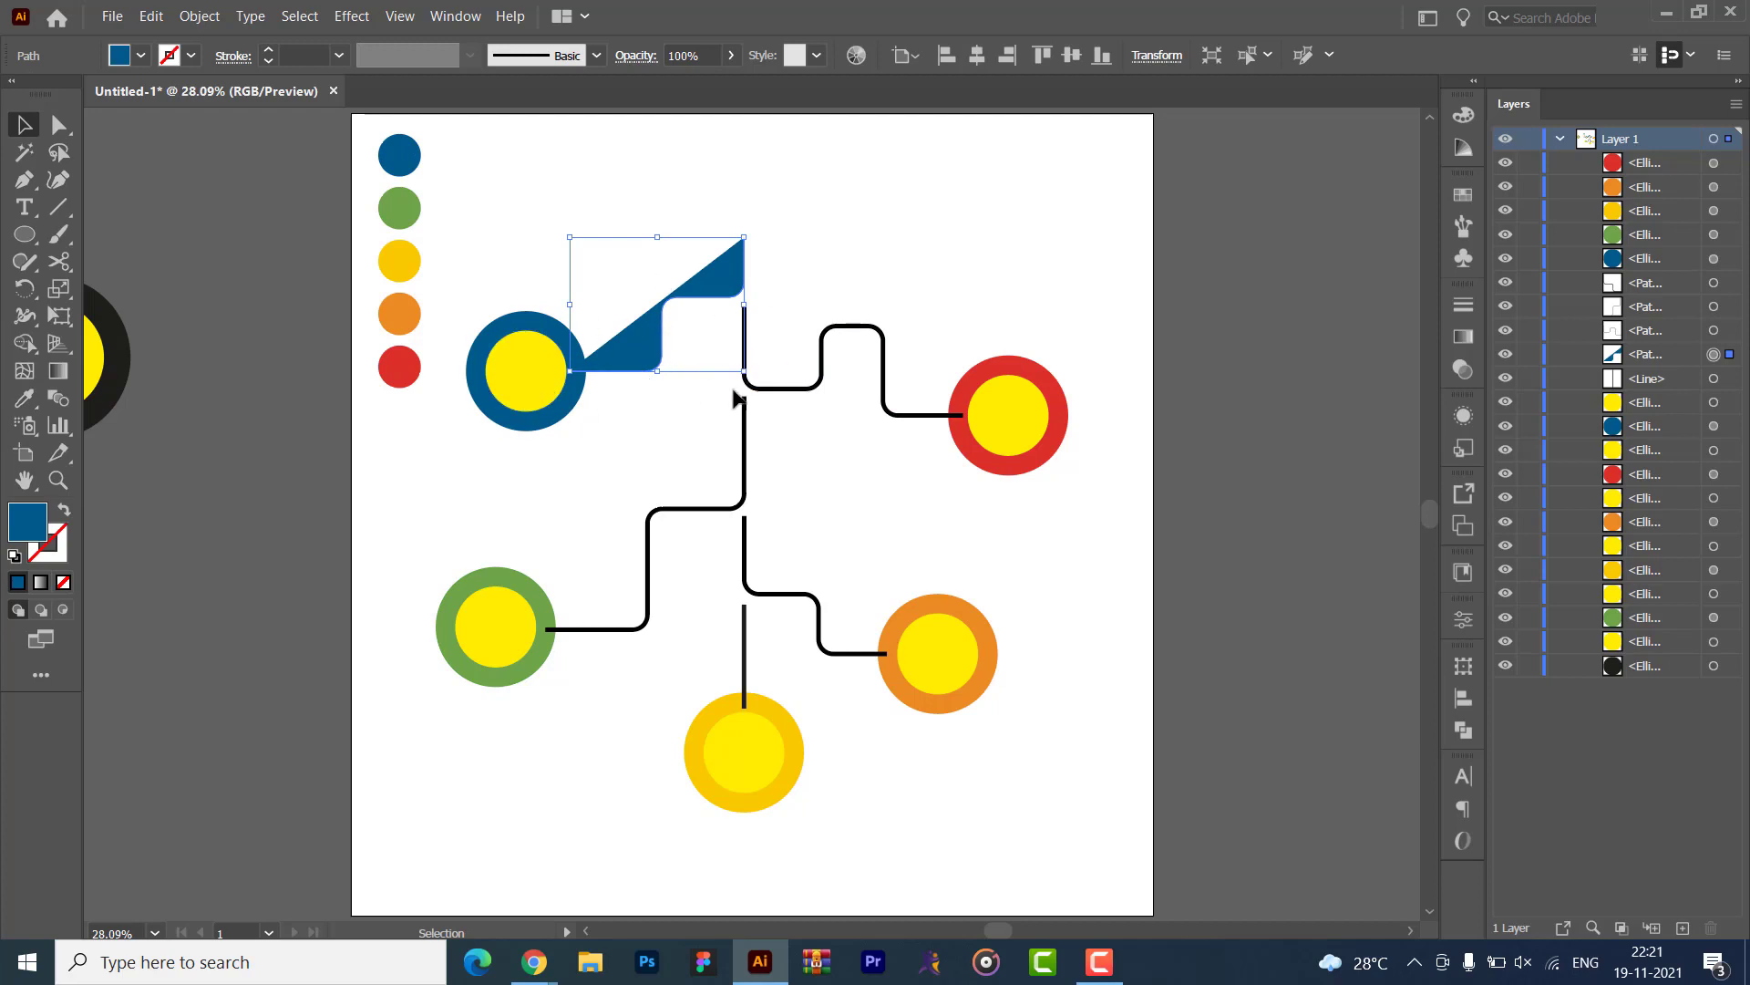
- Try swapping the fill and stroke colours of the blue upper-left connector, and undo the swap
left_click(64, 515)
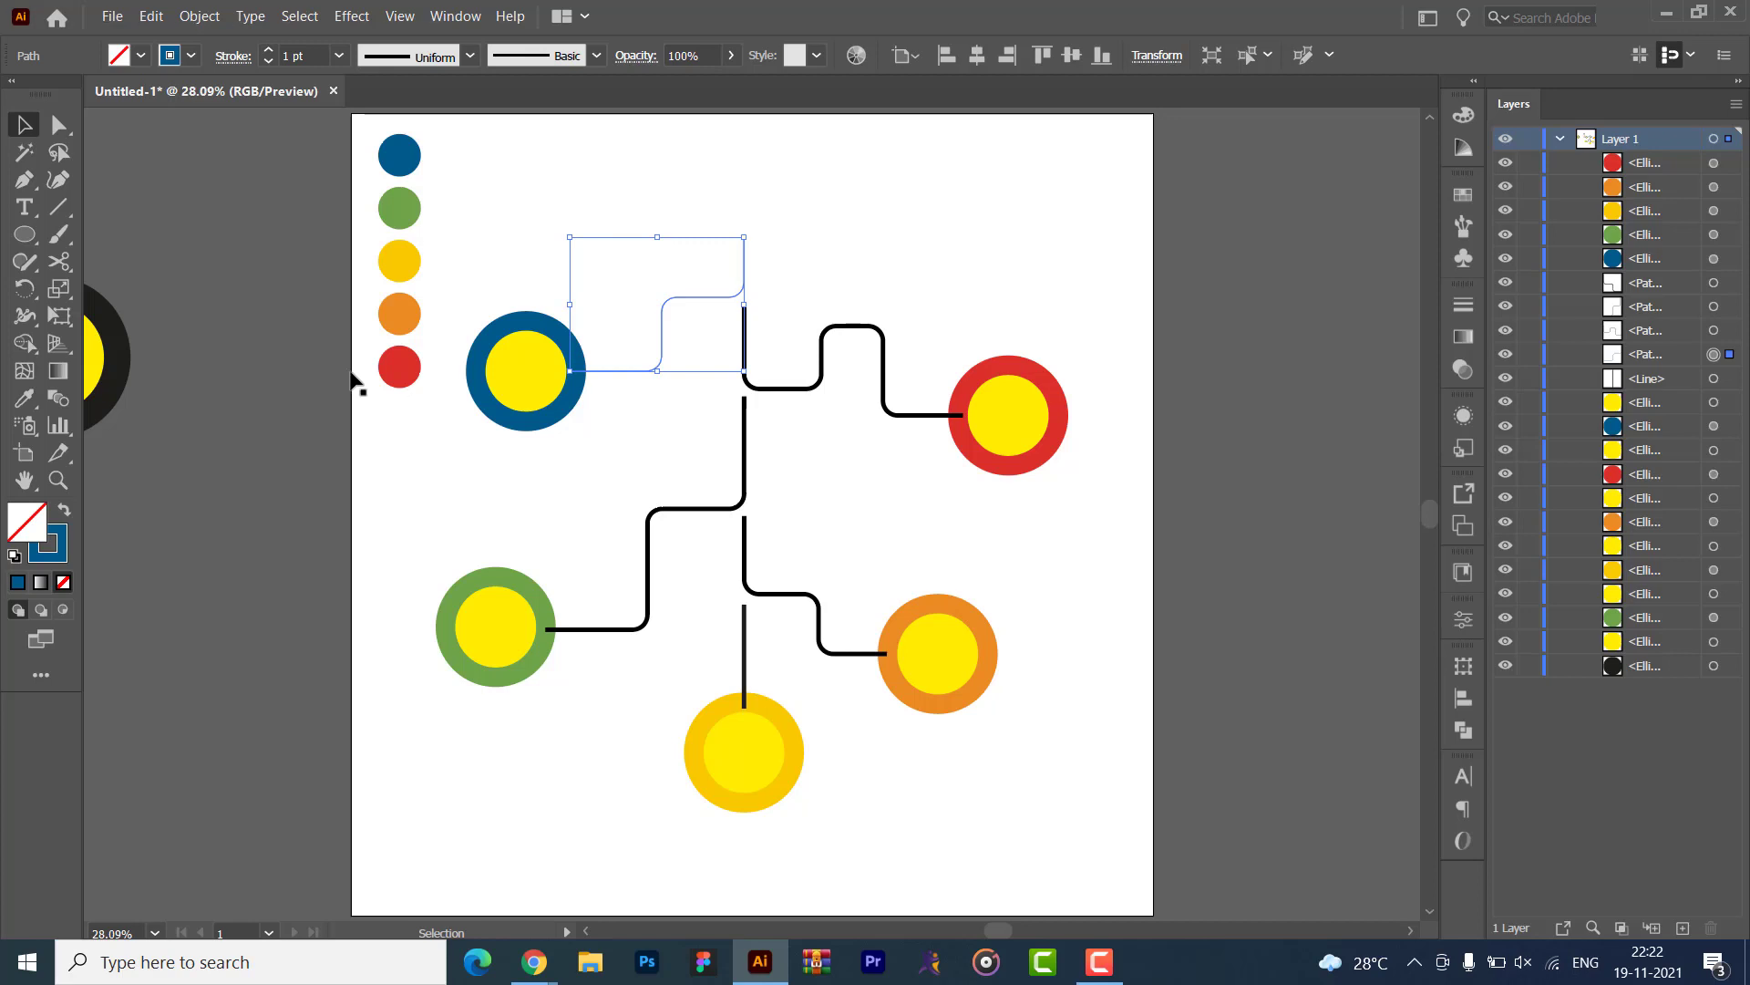
left_click(314, 423)
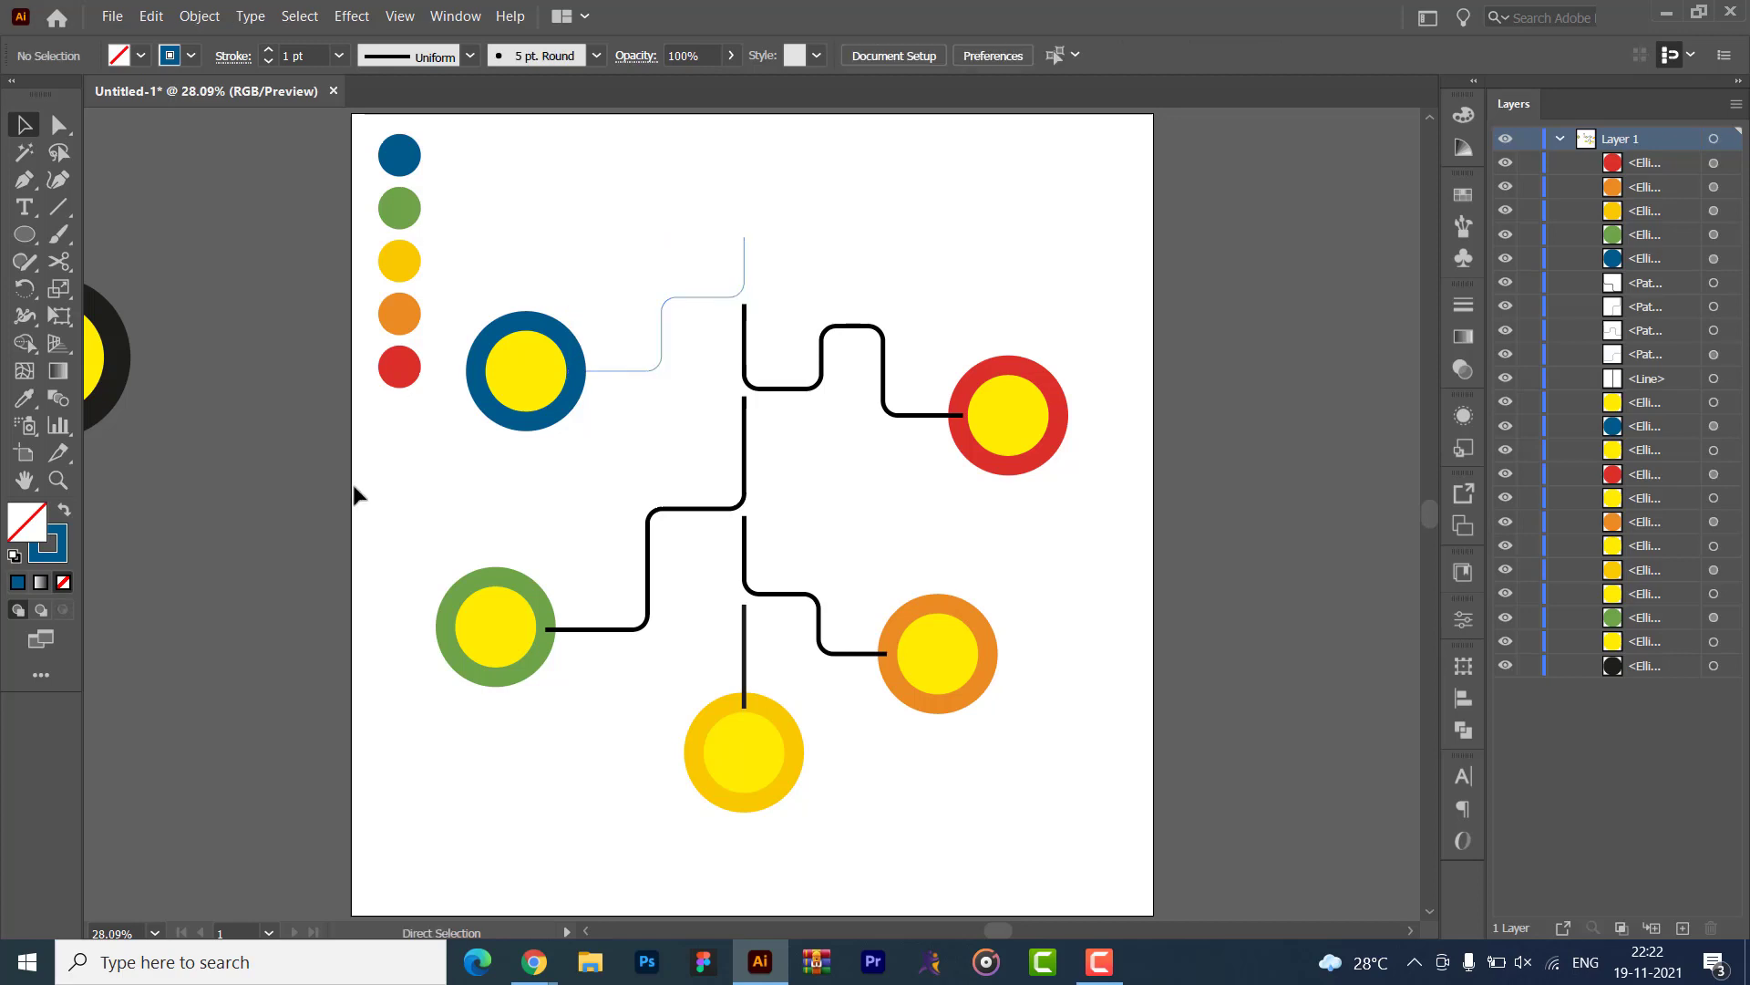
key("ctrl+z")
- Apply the green sampled from the palette to the connector path of the lower-left node
left_click(581, 467)
left_click_drag(582, 467, 690, 627)
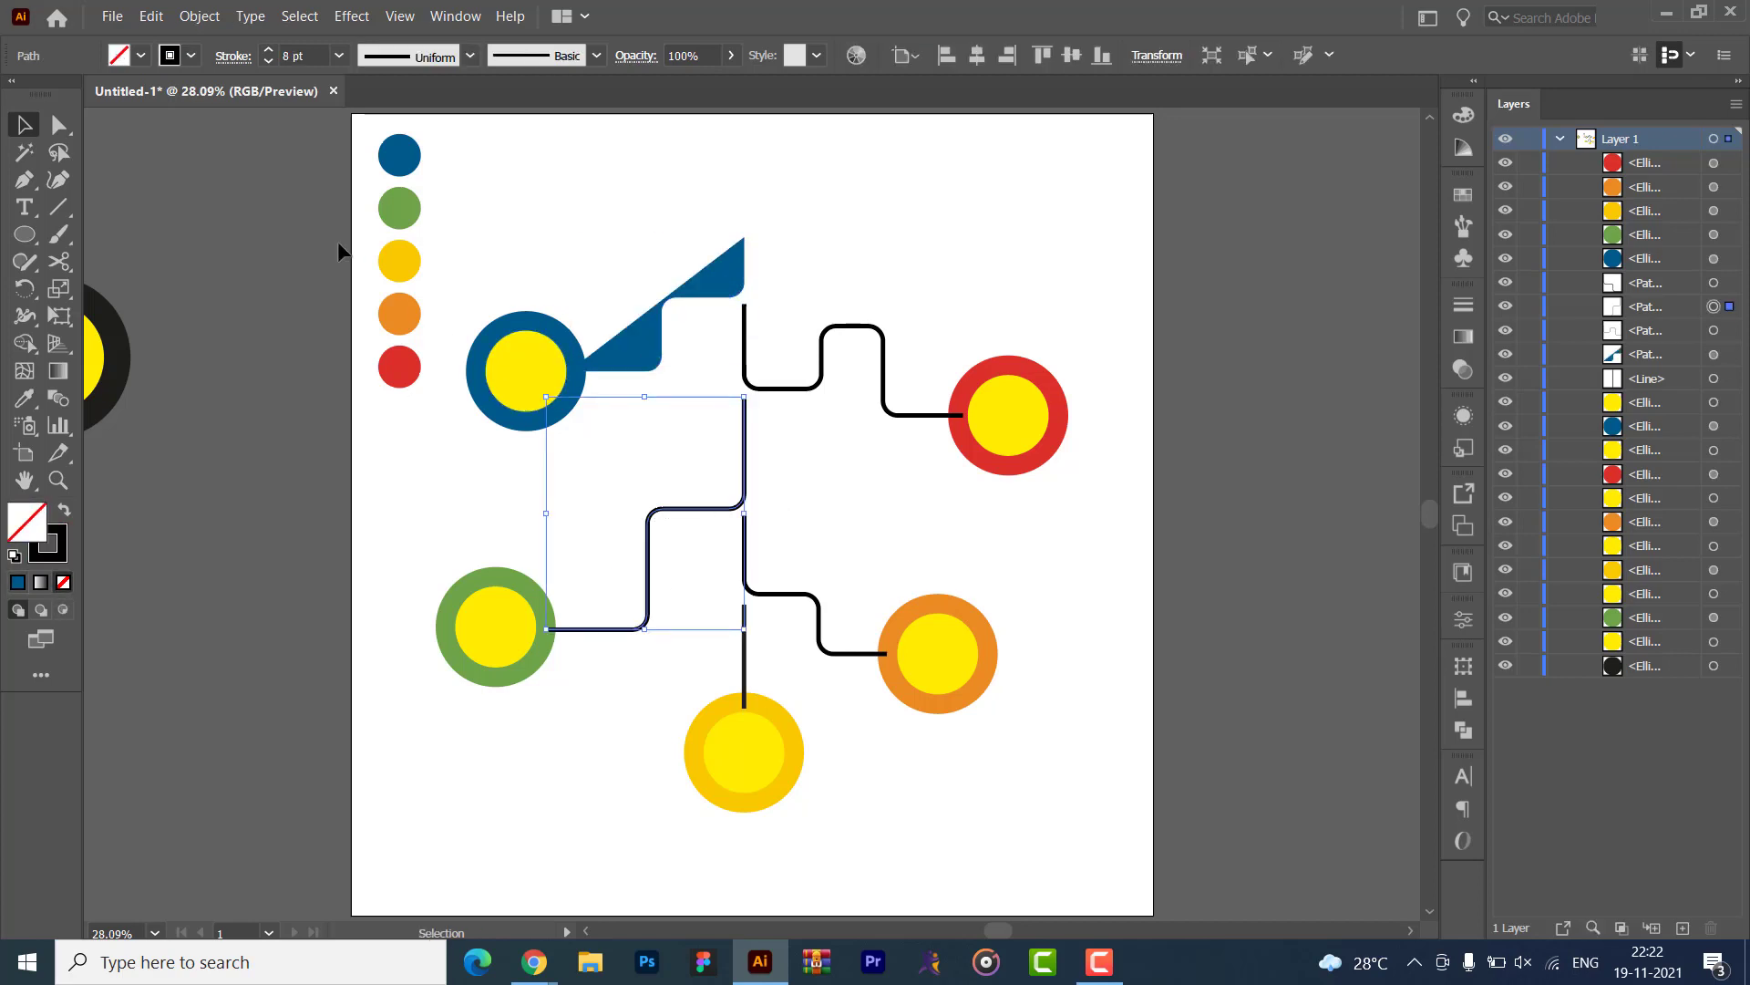
key("i")
left_click(408, 198)
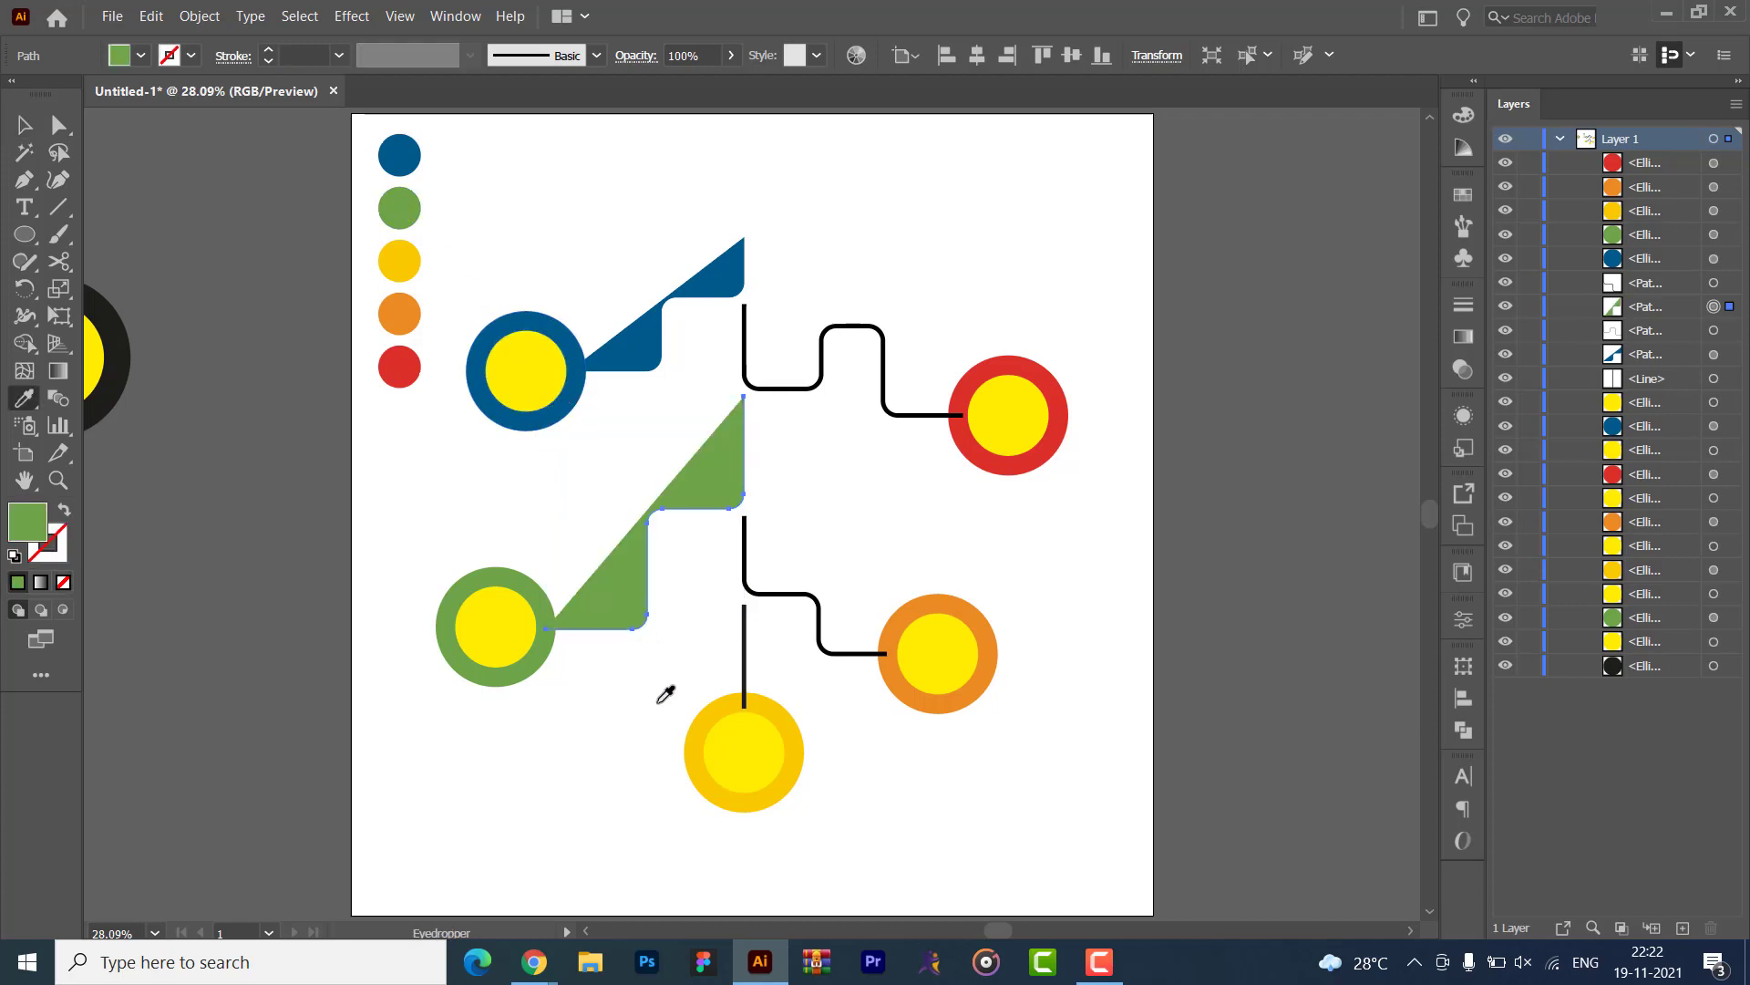
- Give the straight connector above the bottom node an 8 pt stroke in the golden yellow sampled from the palette
key("v")
left_click(744, 675)
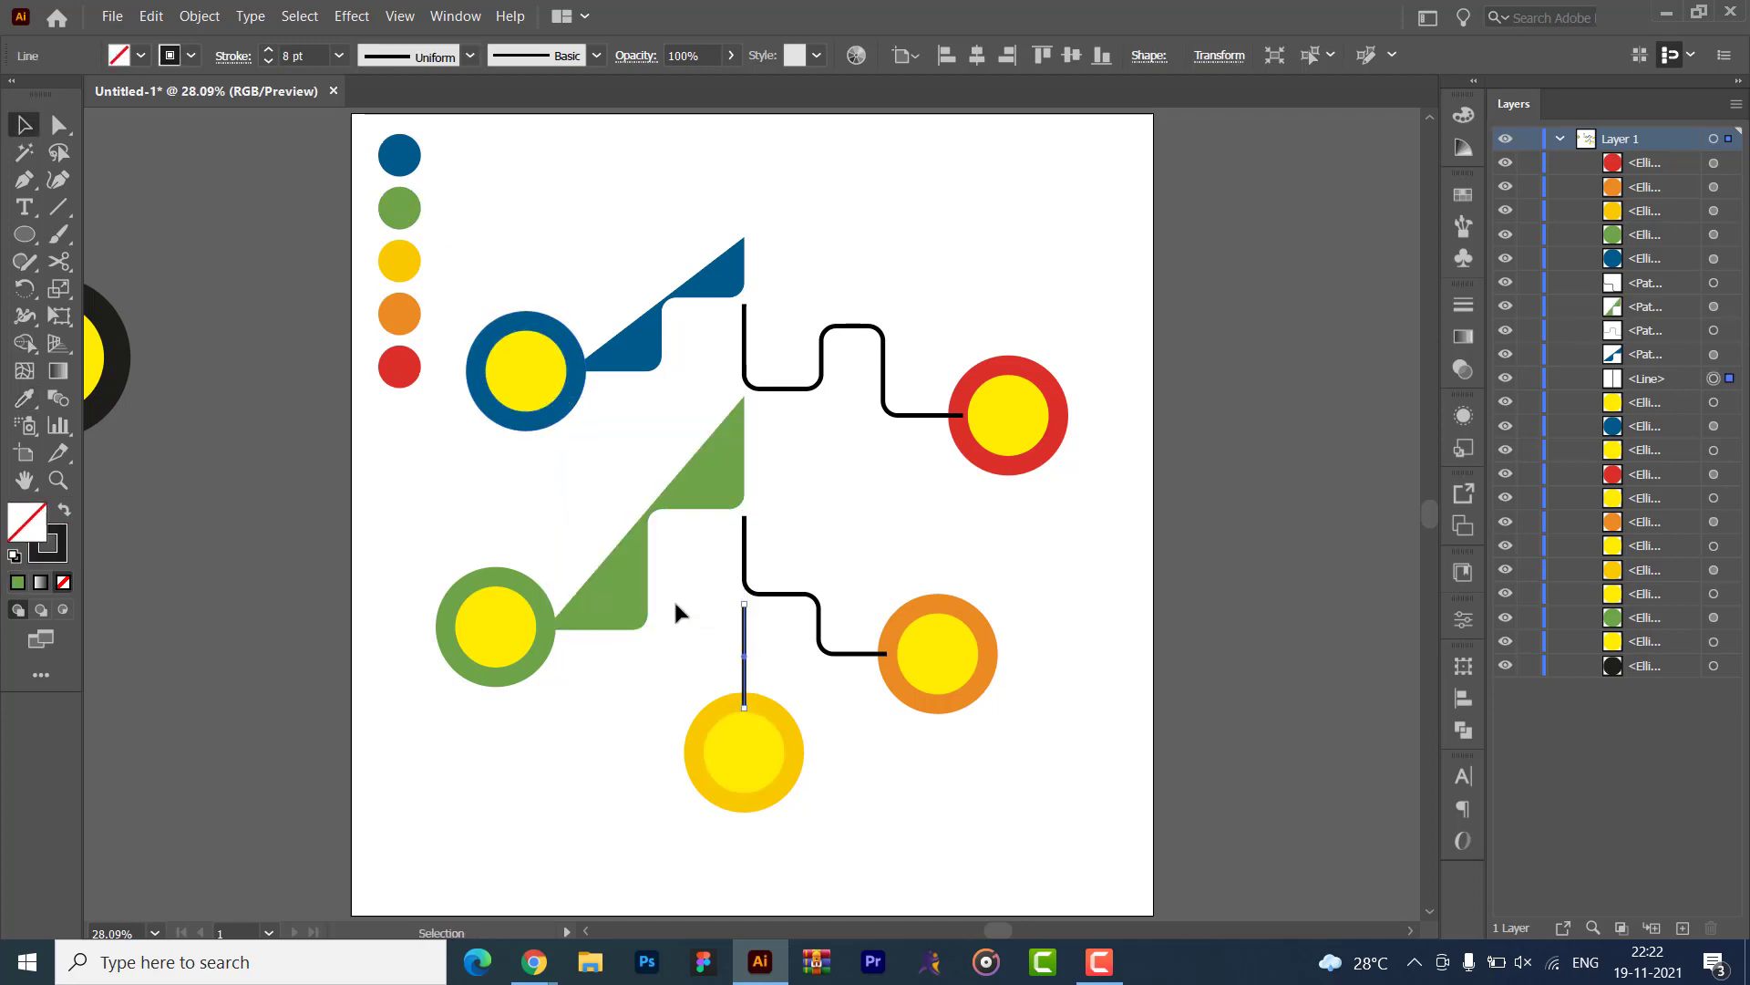
key("i")
left_click(401, 263)
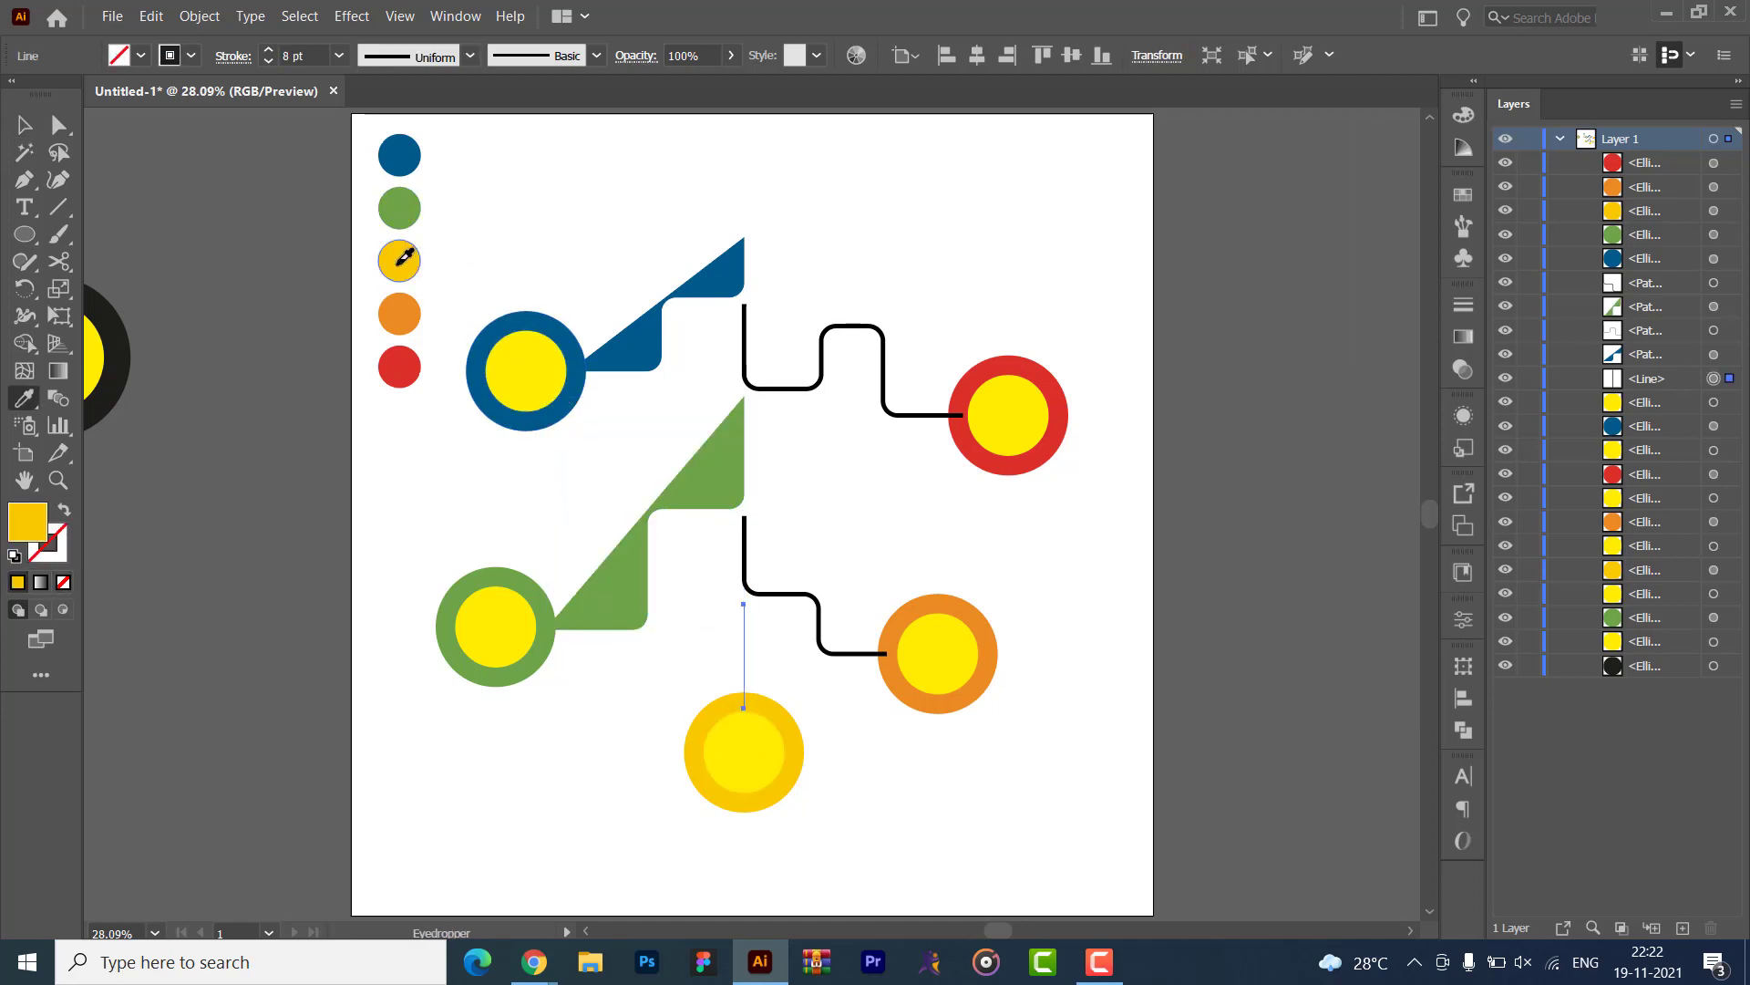
left_click(70, 511)
left_click(299, 56)
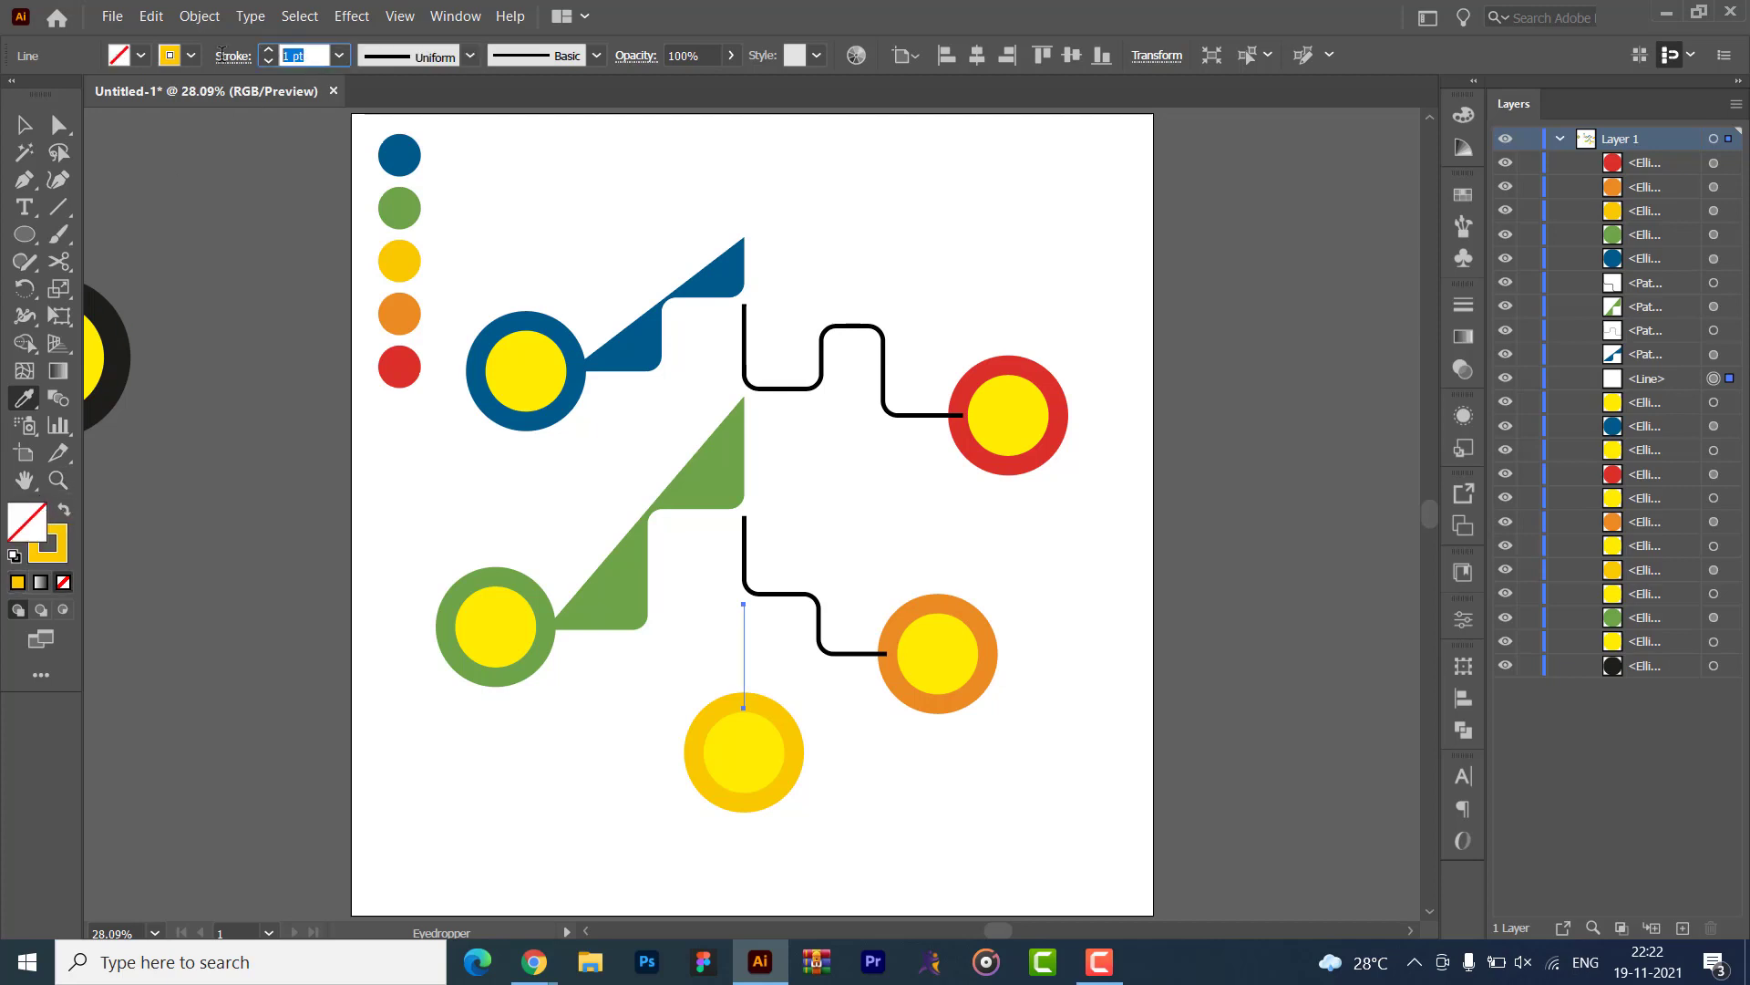
type("8")
key("Return")
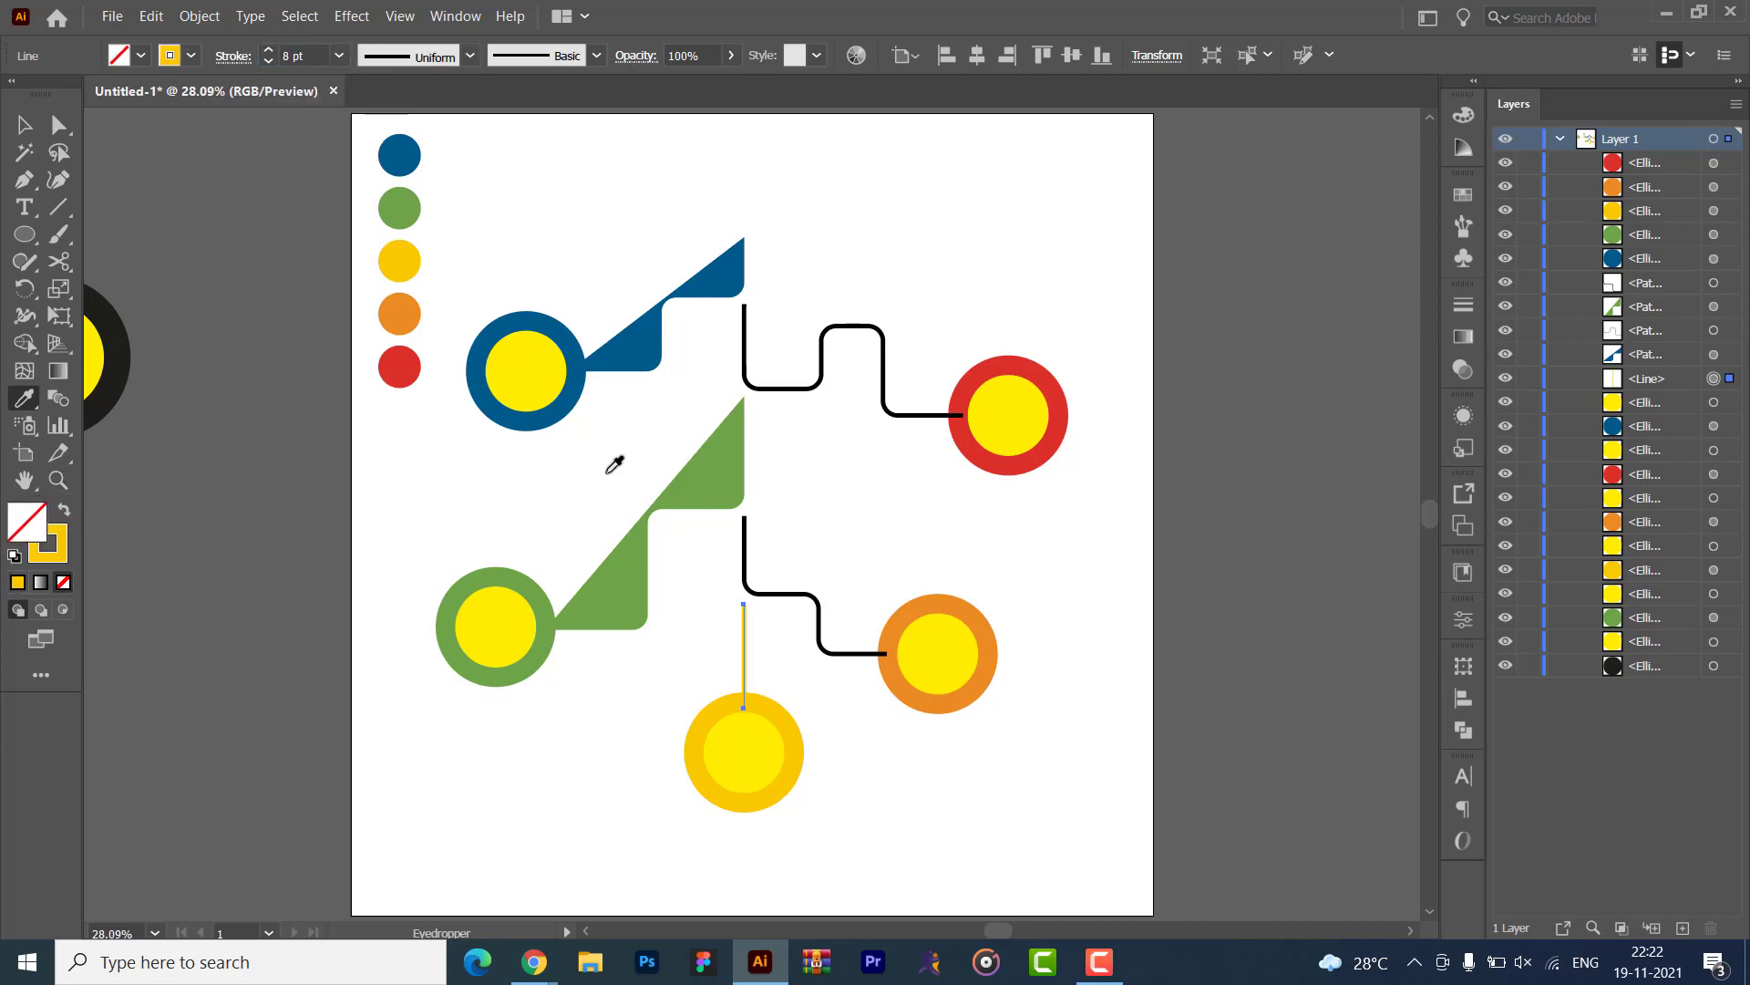
- Apply the orange sampled from the palette to the connector path of the lower-right node
key("v")
left_click_drag(860, 504, 802, 629)
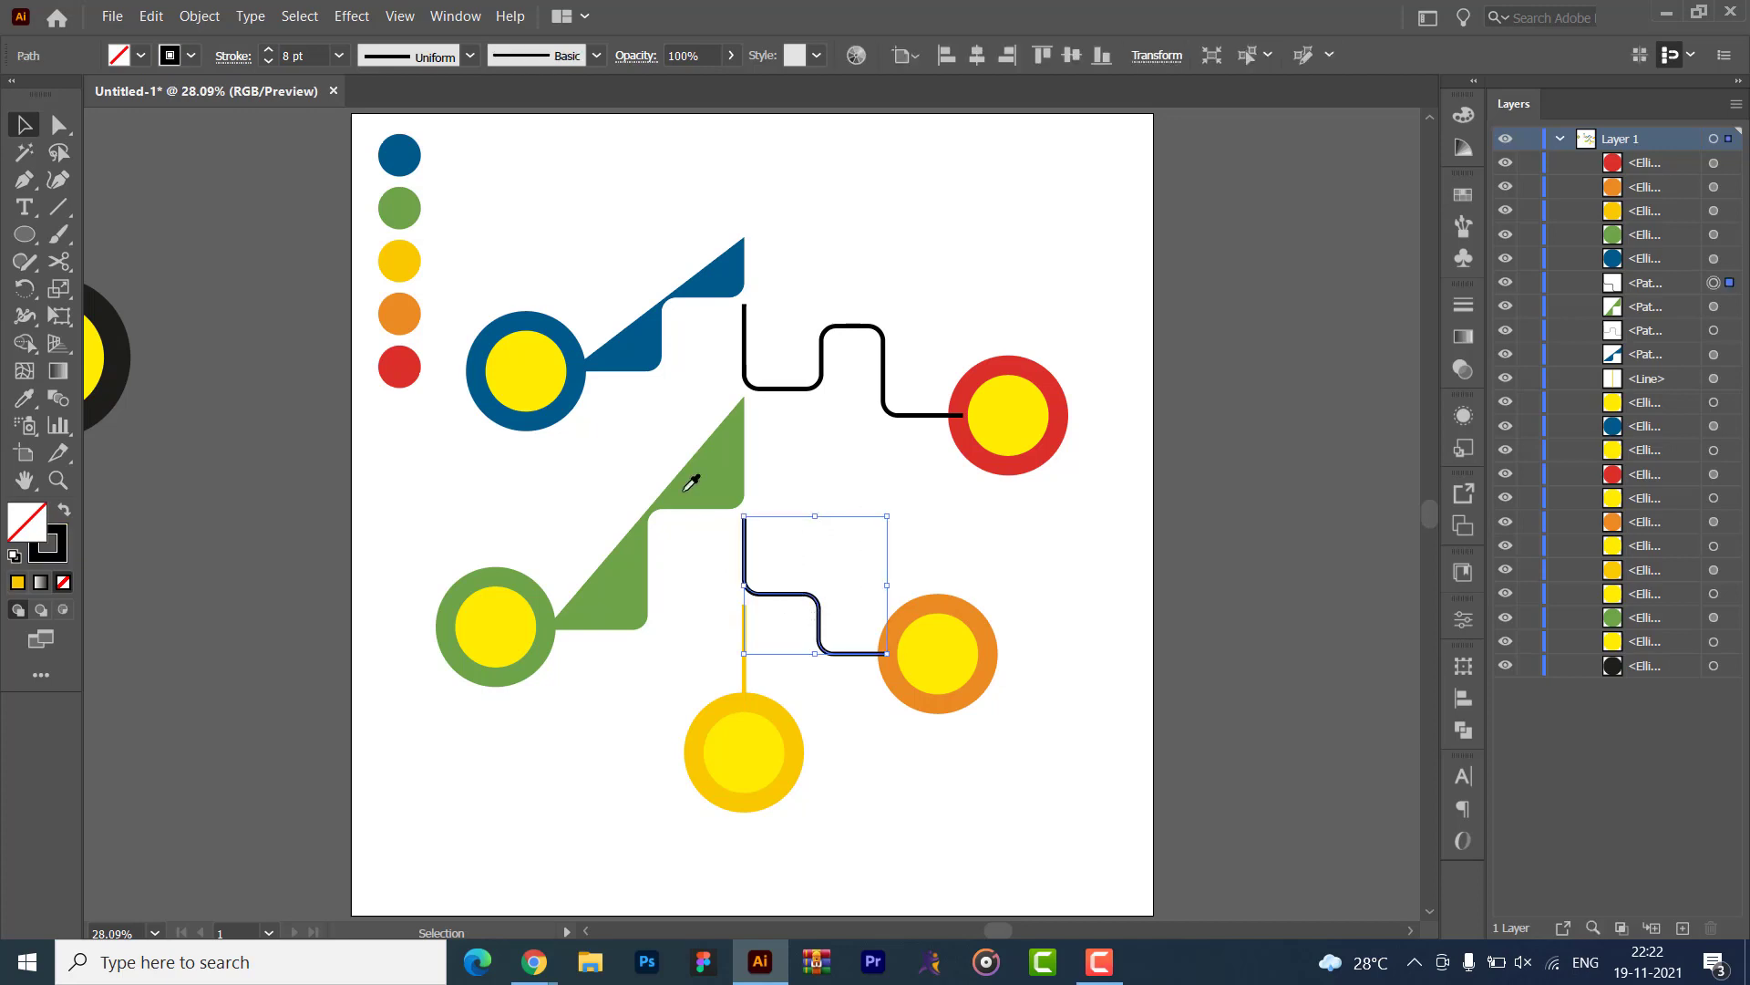
key("i")
left_click(394, 315)
- Apply the red sampled from the palette to the connector path of the upper-right node and deselect it
key("v")
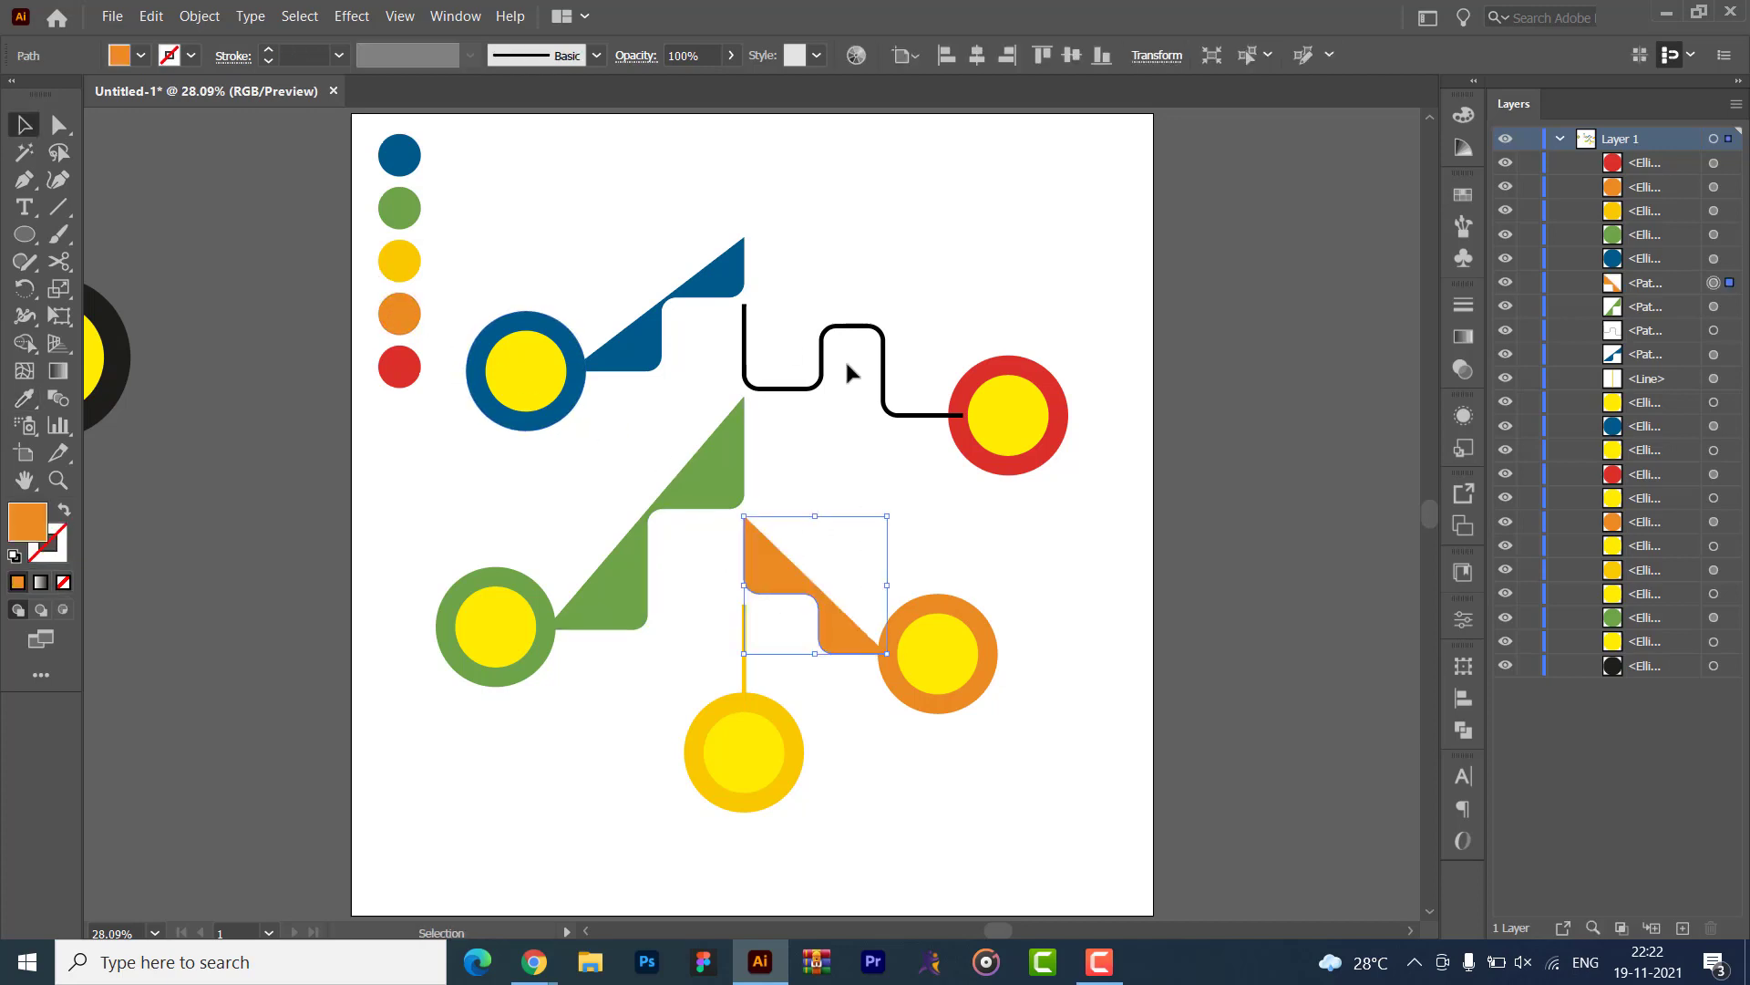
left_click(796, 392)
key("i")
left_click(396, 365)
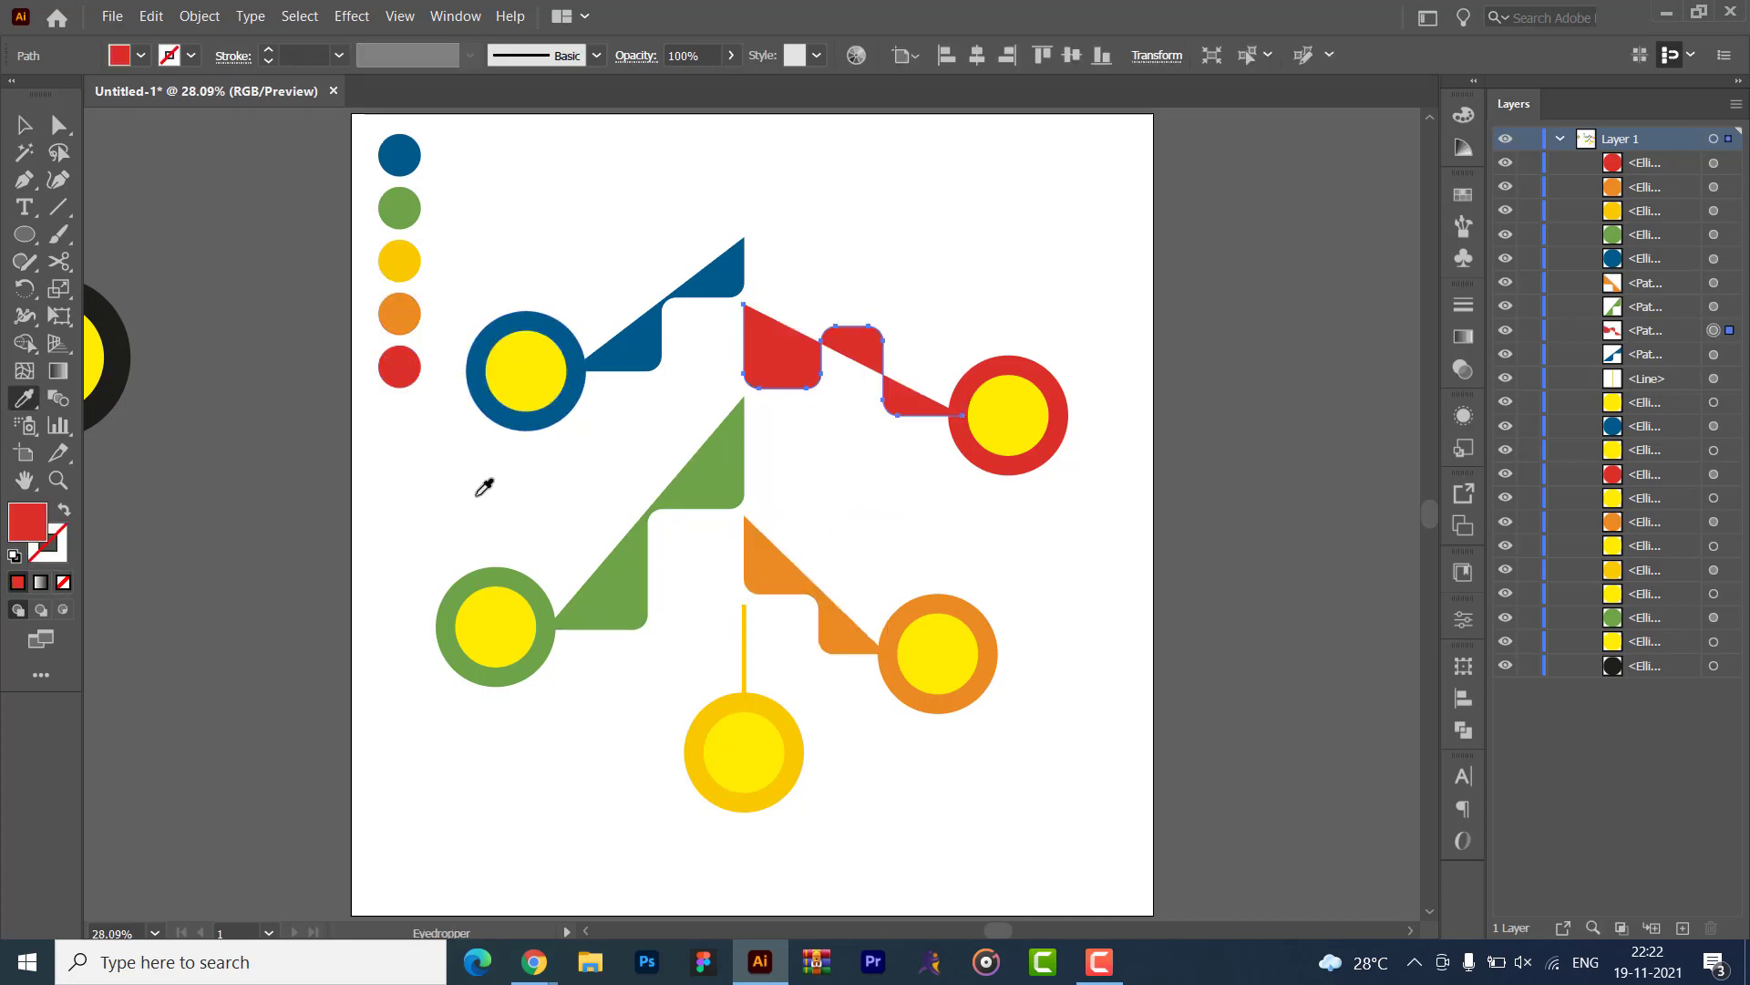
key("v")
left_click(432, 529)
- Swap fill and stroke on the blue, green, red and orange connector paths so each has a coloured stroke and no fill
left_click(658, 315)
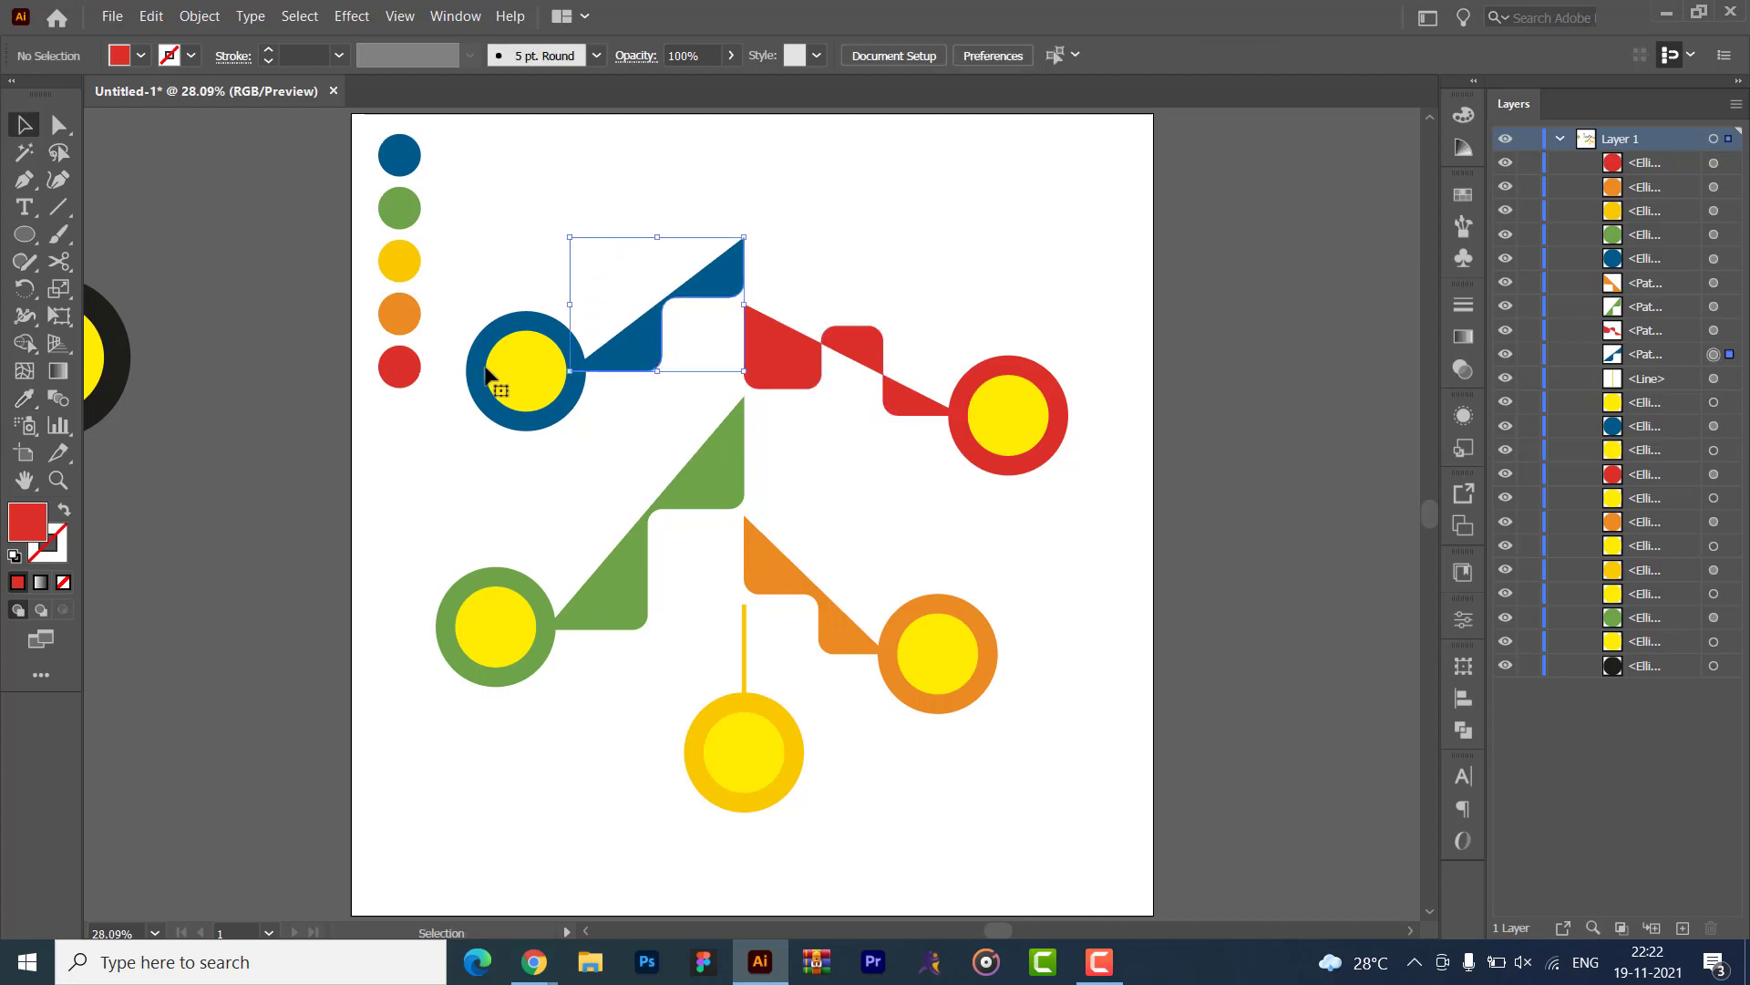
left_click(66, 513)
left_click(643, 577)
left_click(66, 513)
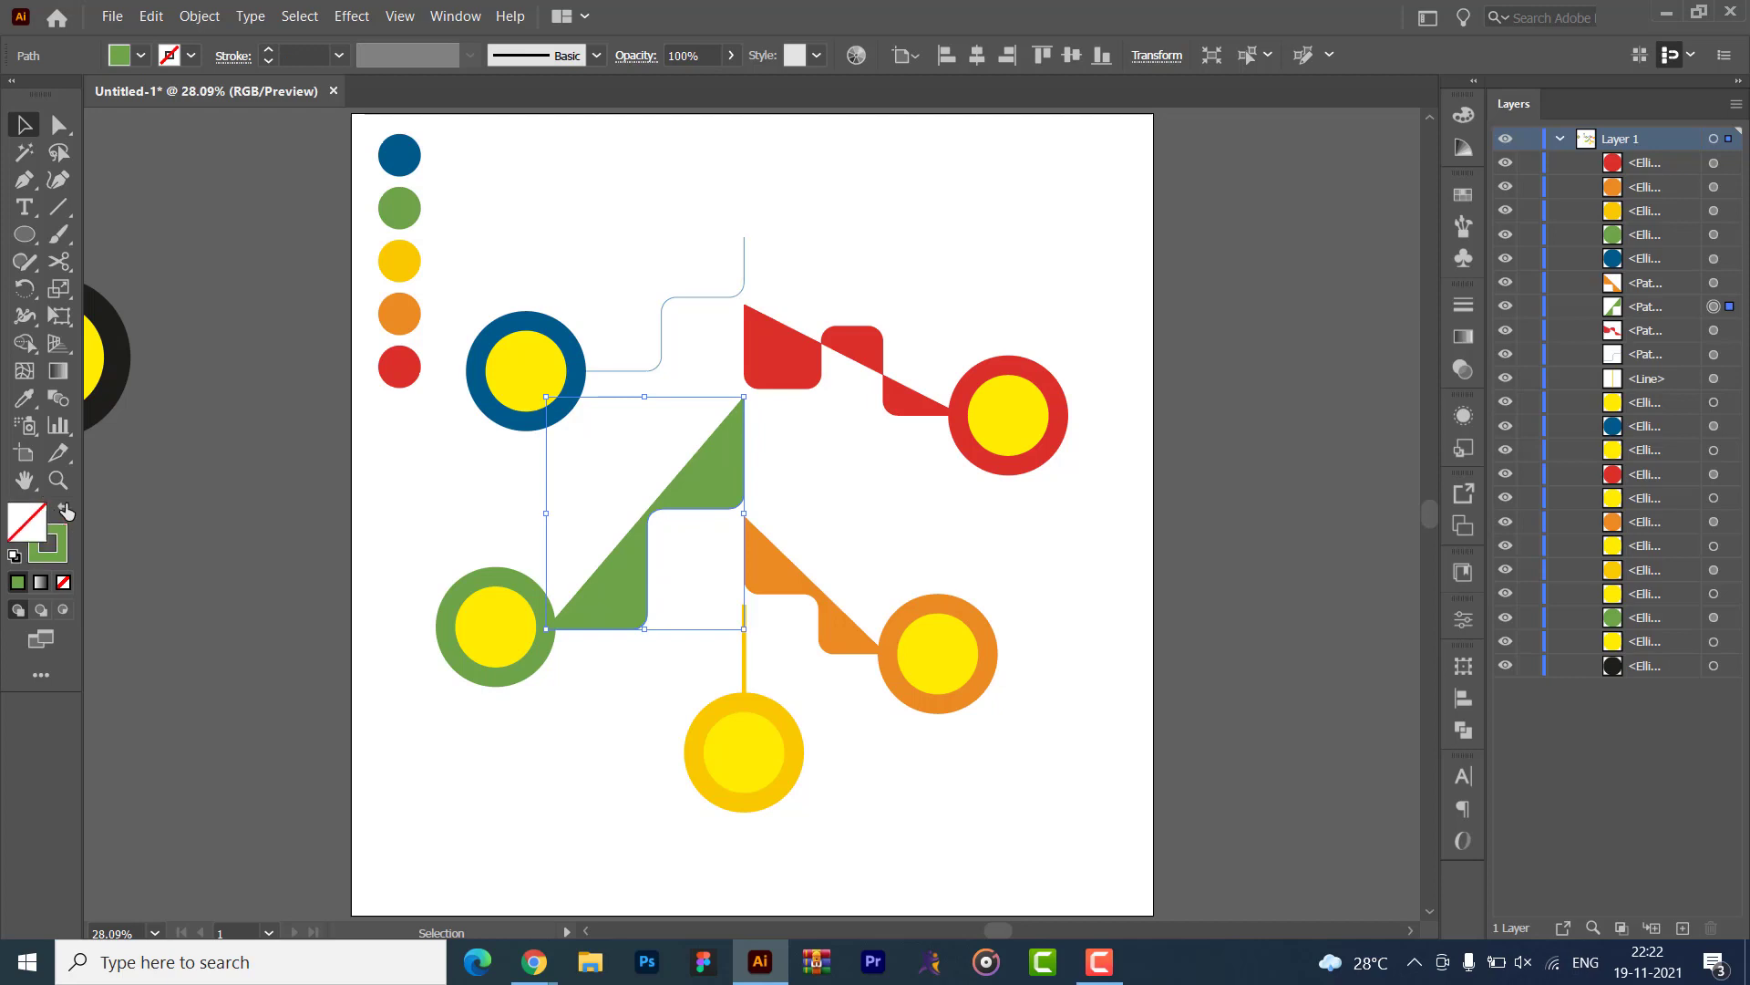
left_click(417, 507)
left_click(870, 346)
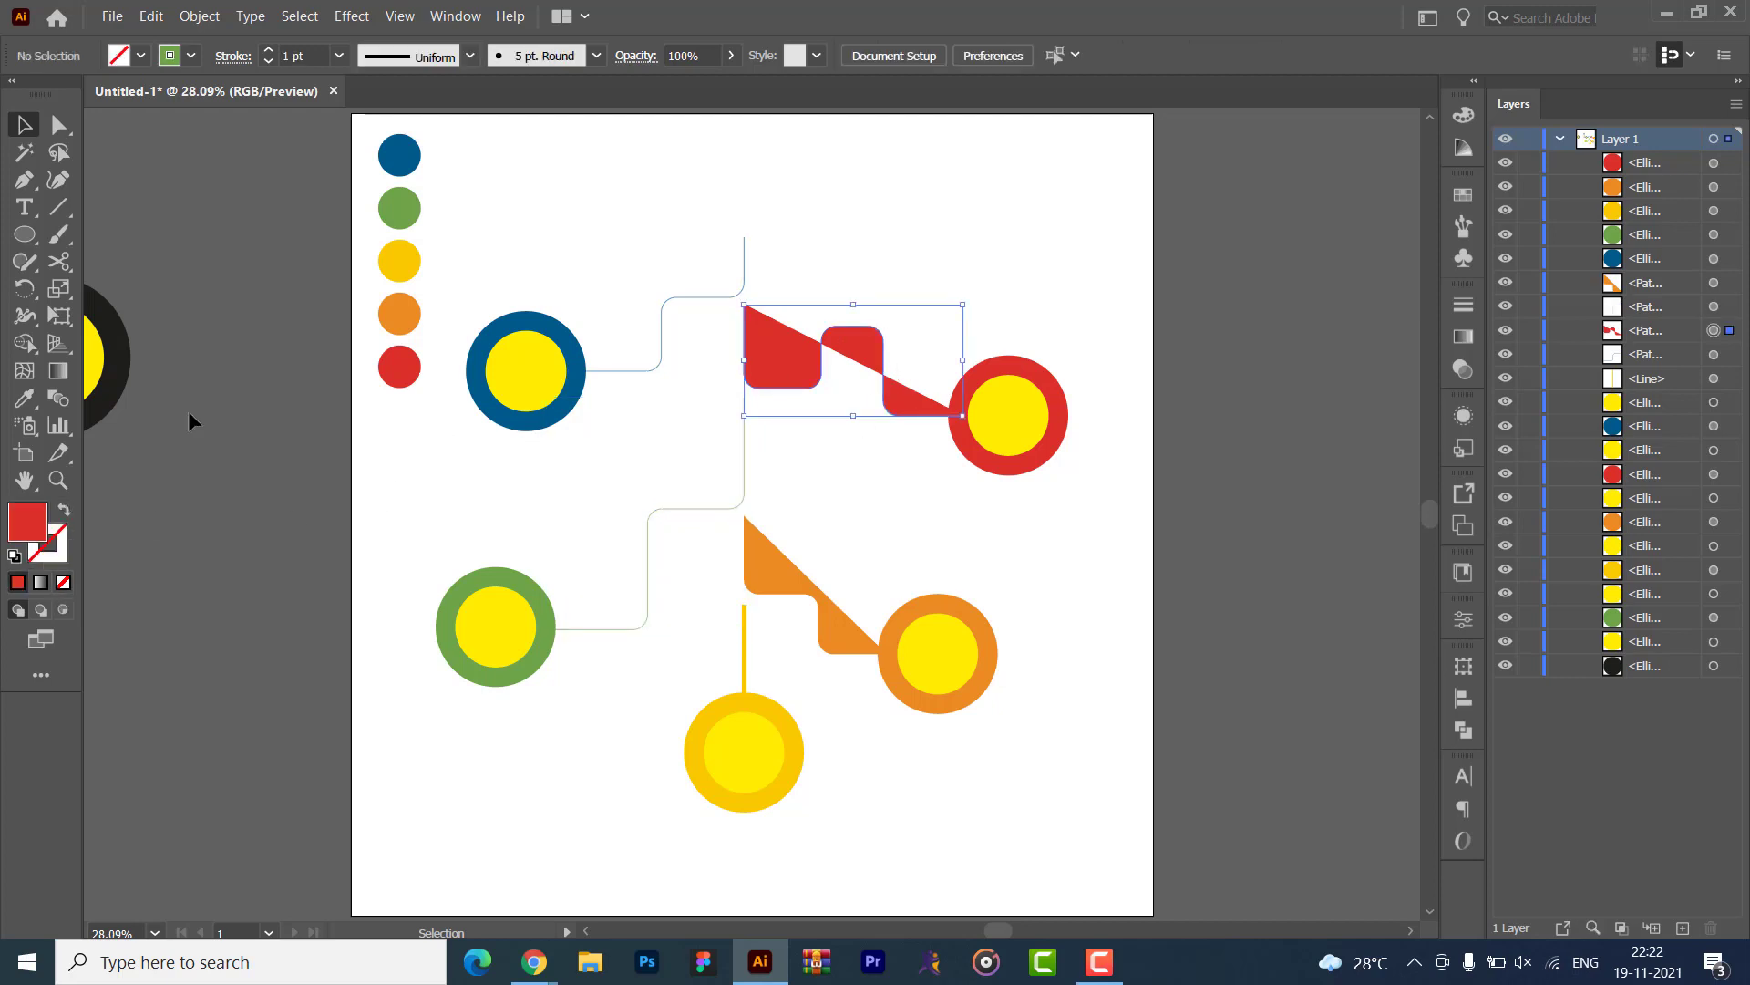
left_click(64, 513)
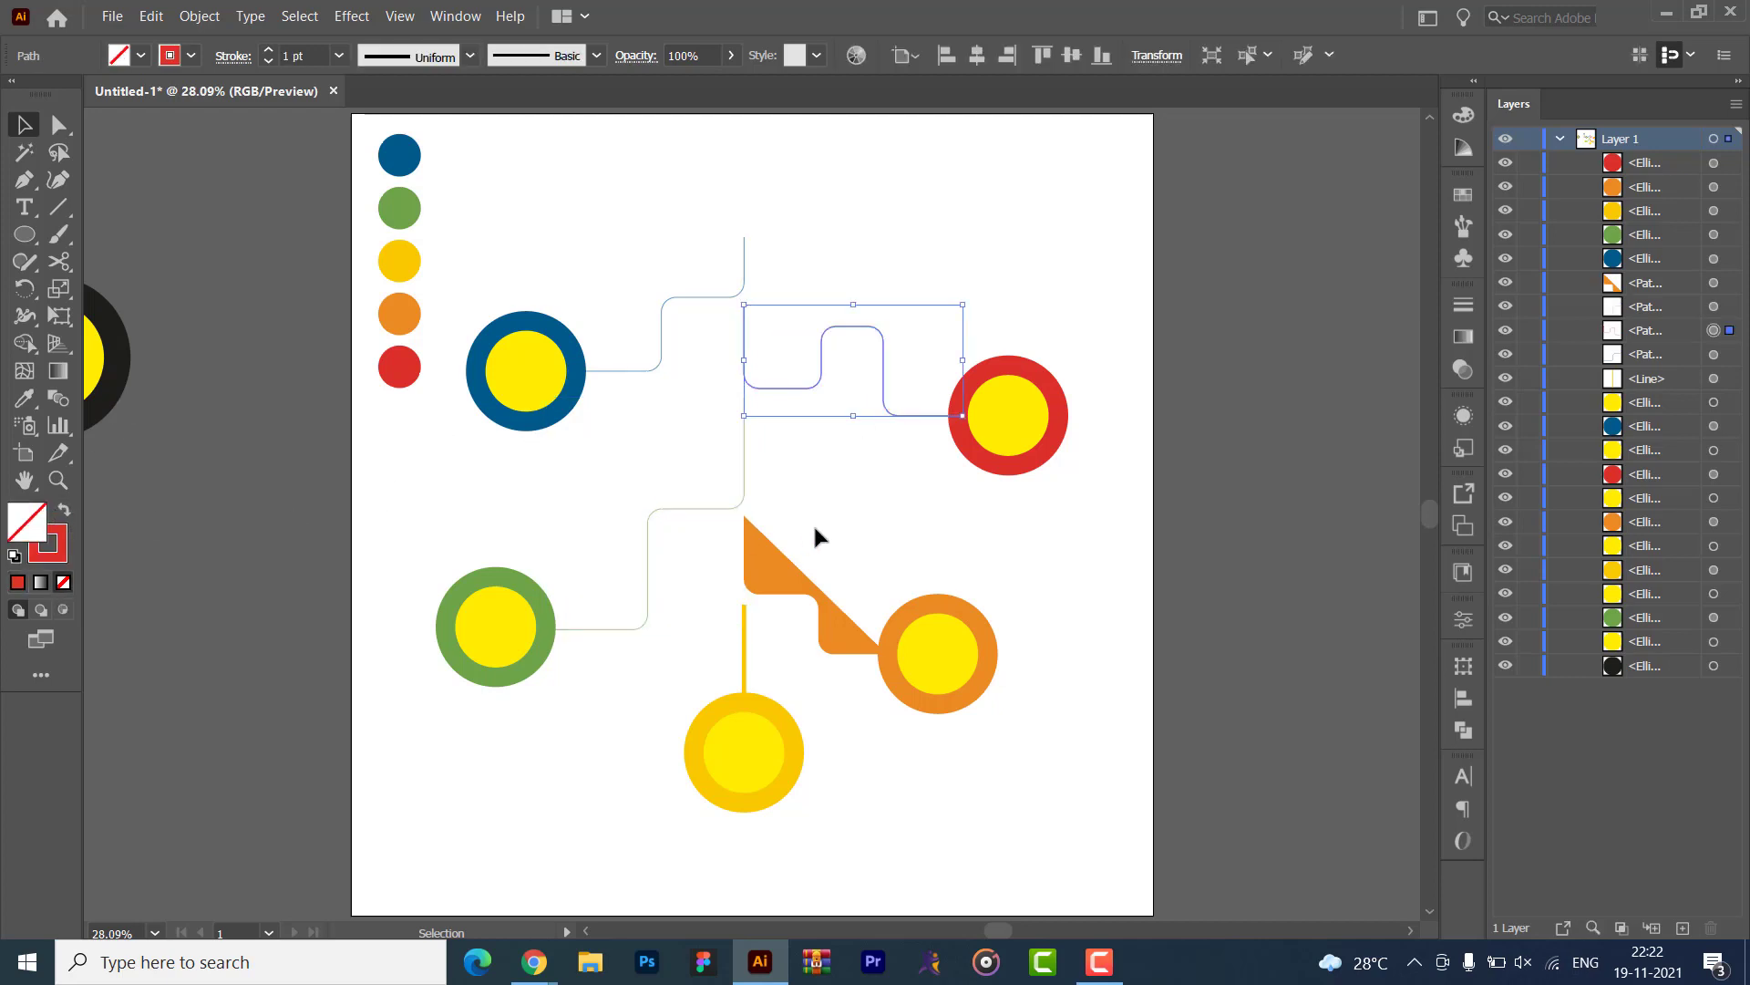
left_click(766, 552)
left_click(64, 513)
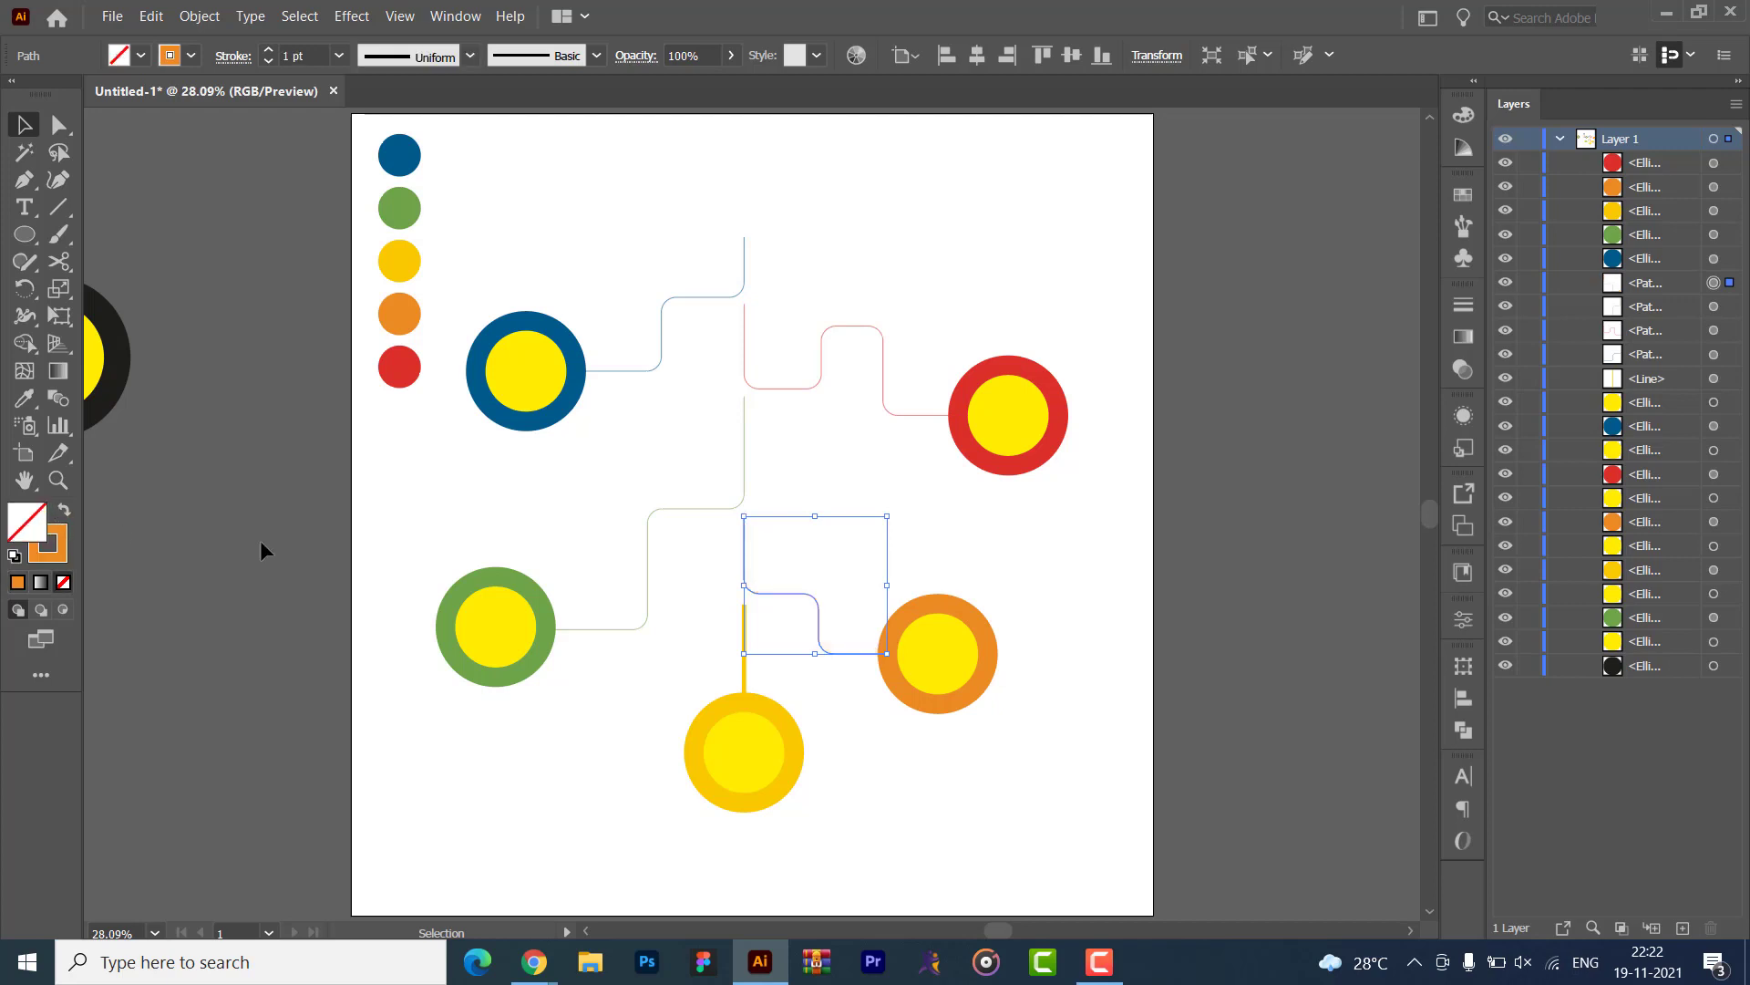
- Set the stroke weight of the blue, green, red and orange connector paths together to 8 pt
left_click_drag(726, 287, 824, 605)
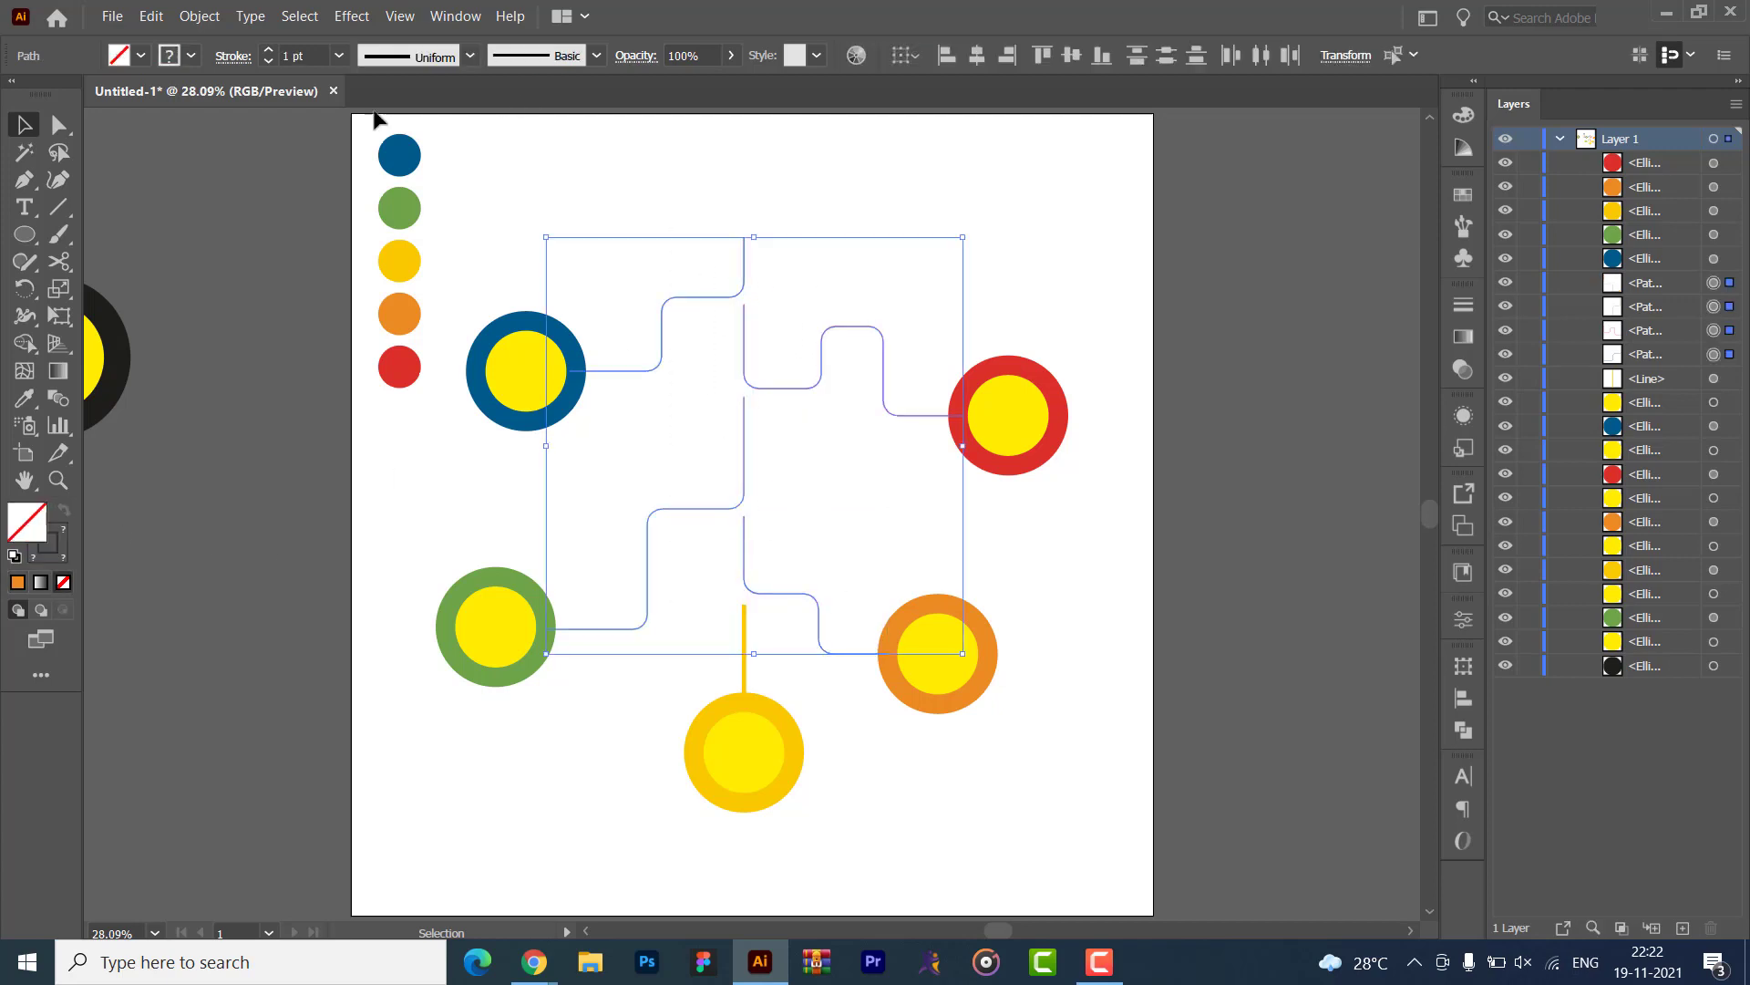
left_click(274, 59)
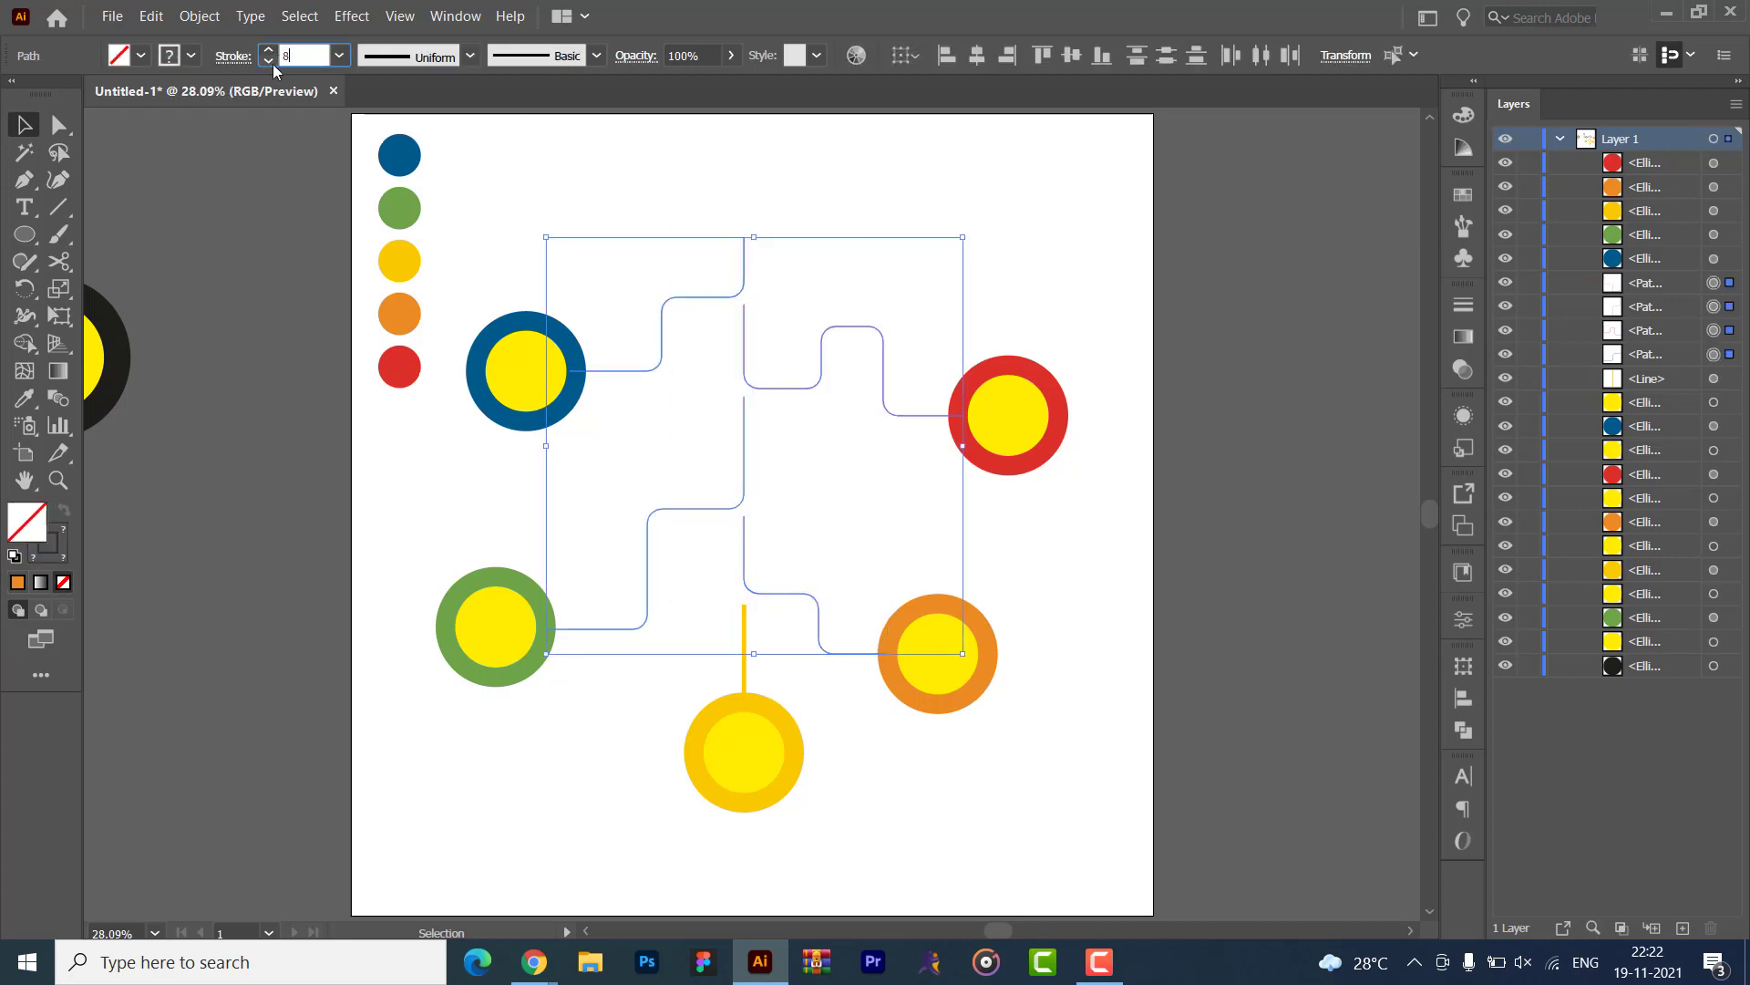
type("8")
key("Return")
left_click(869, 155)
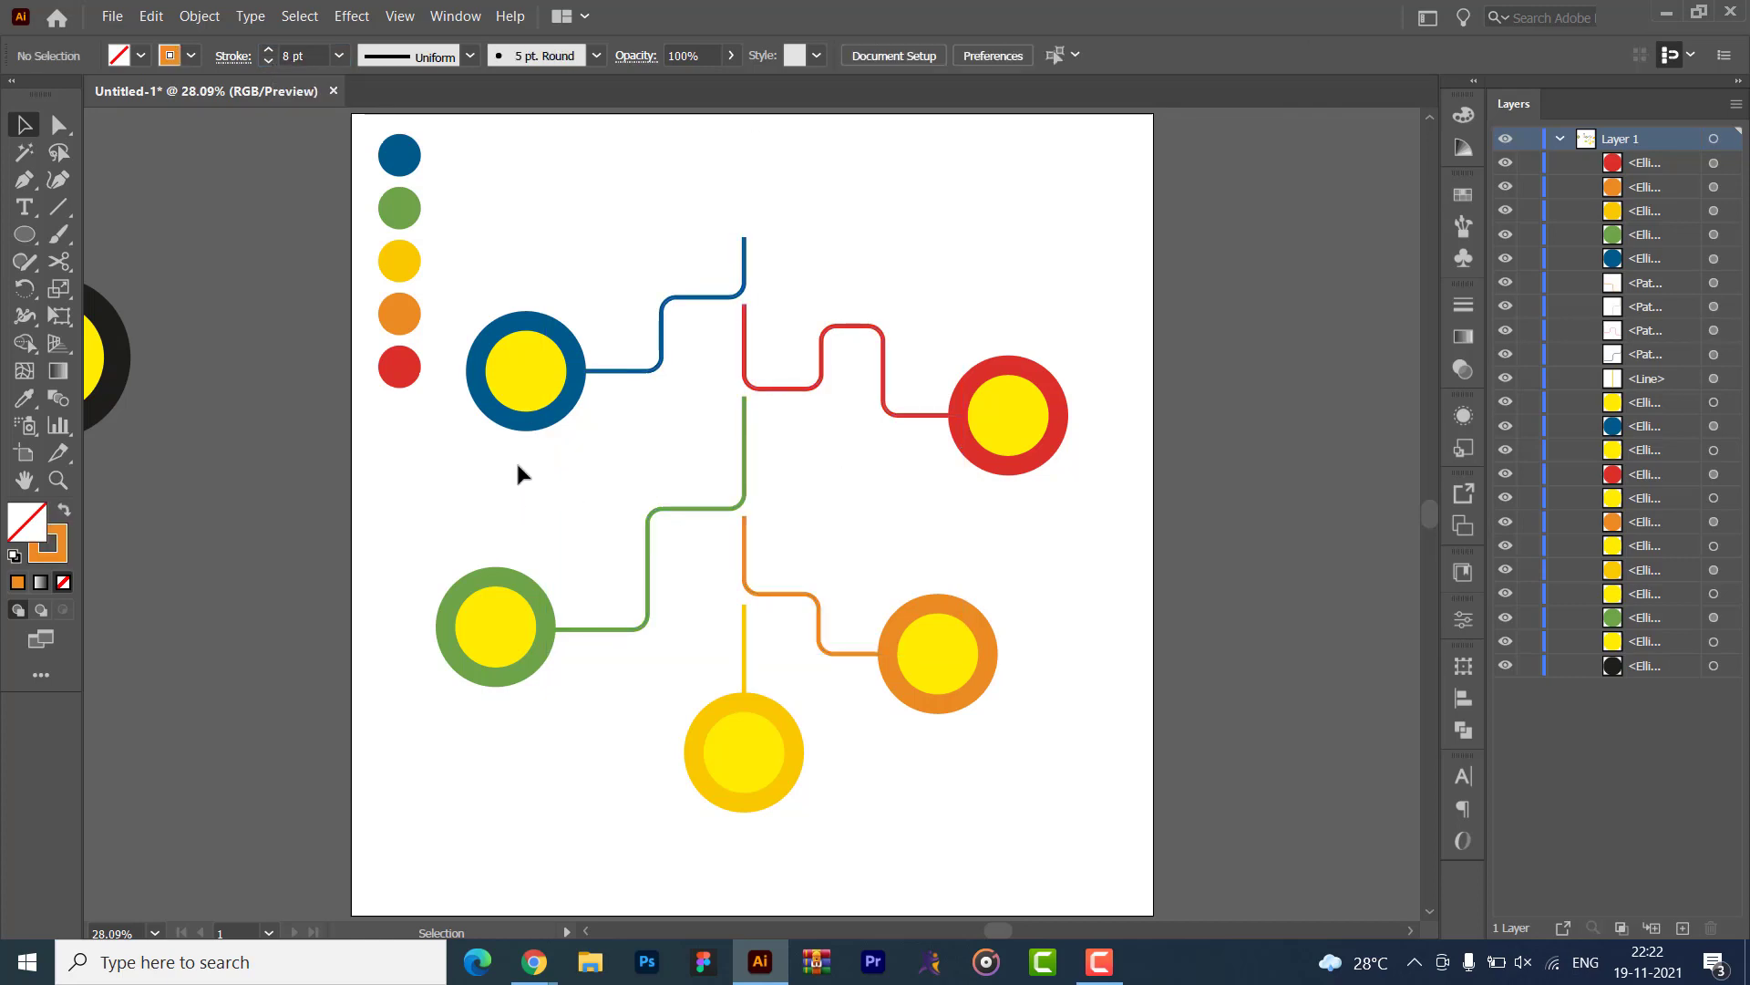
- Fill the inner circles of all five nodes on the artboard with white (ffffff), as in the reference infographic
key("alt+Tab")
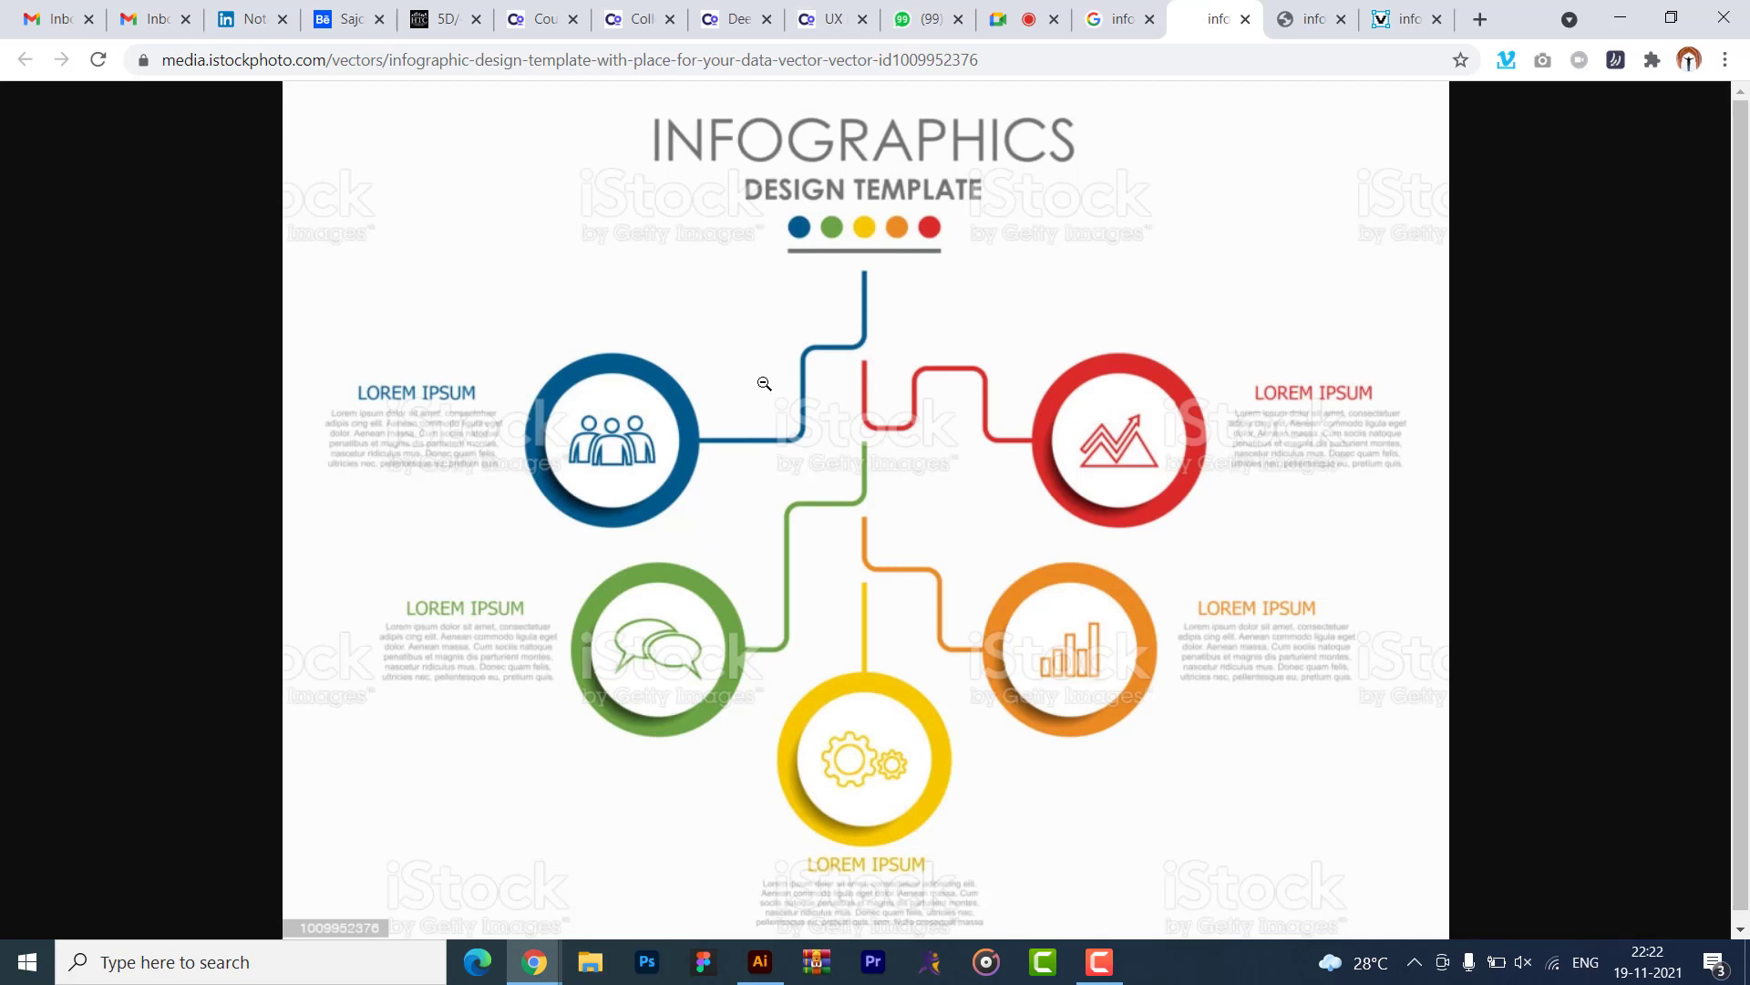
key("alt+Tab")
left_click_drag(351, 508, 495, 528)
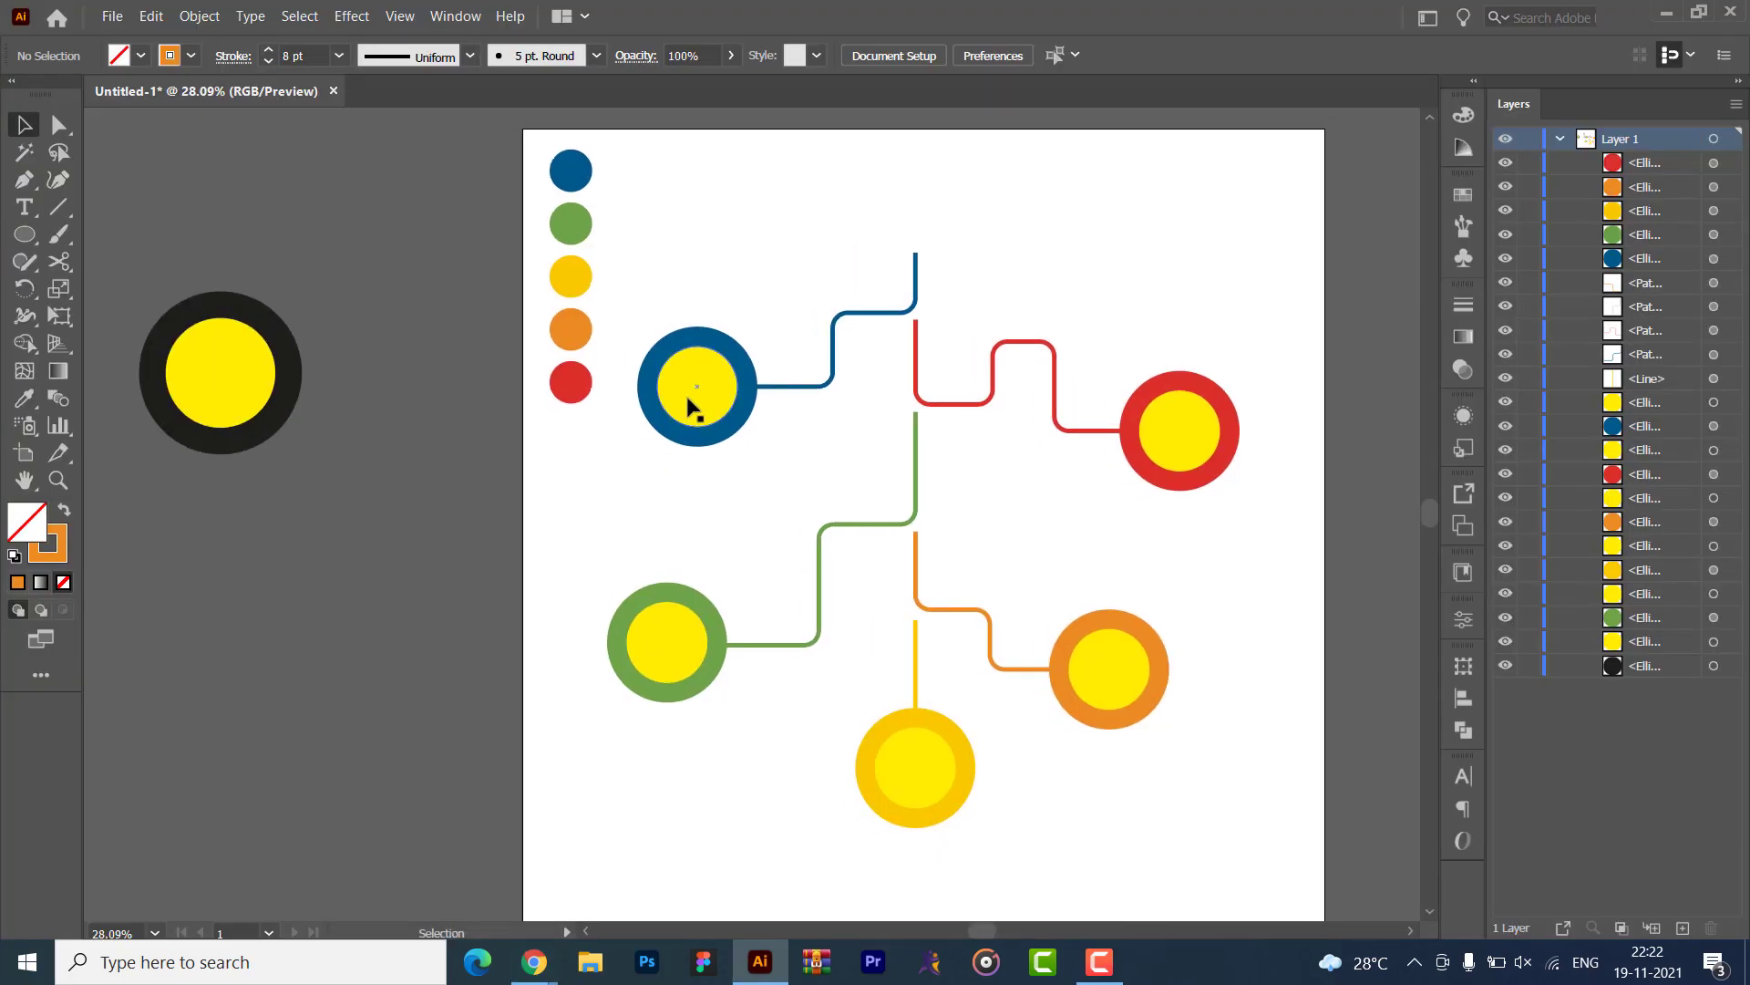
left_click(703, 425)
left_click(684, 629, "shift")
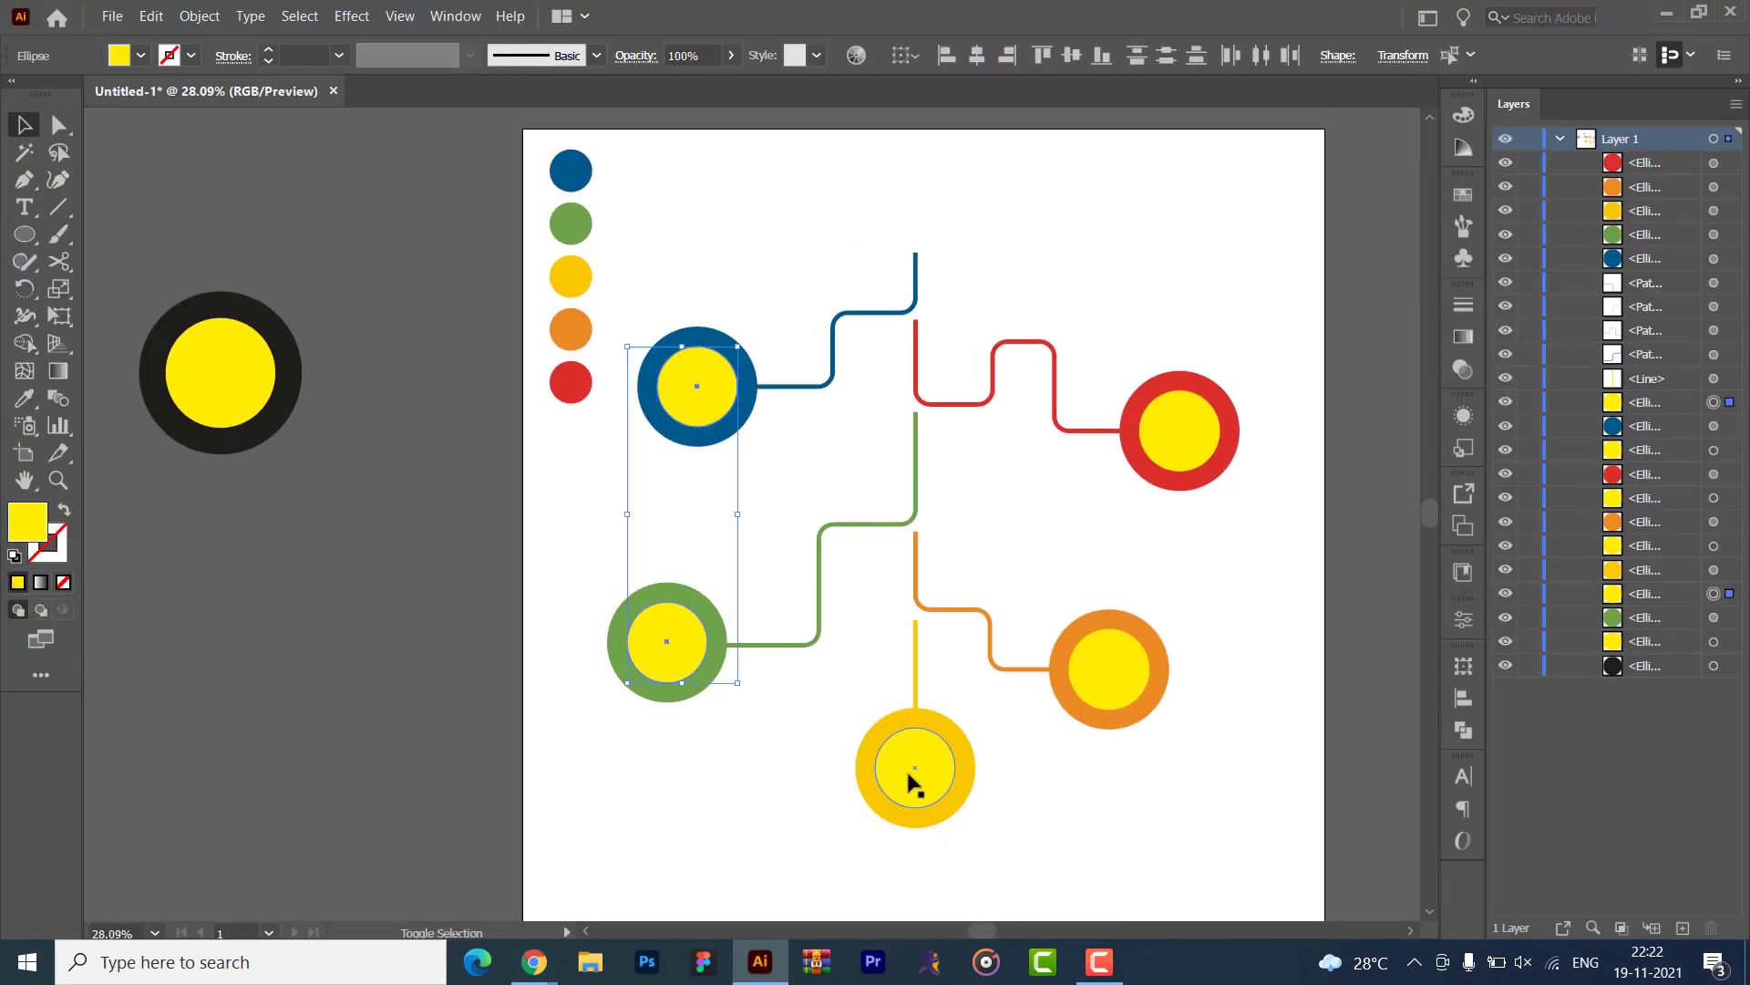
left_click(911, 780, "shift")
left_click(1089, 698, "shift")
left_click(1176, 435, "shift")
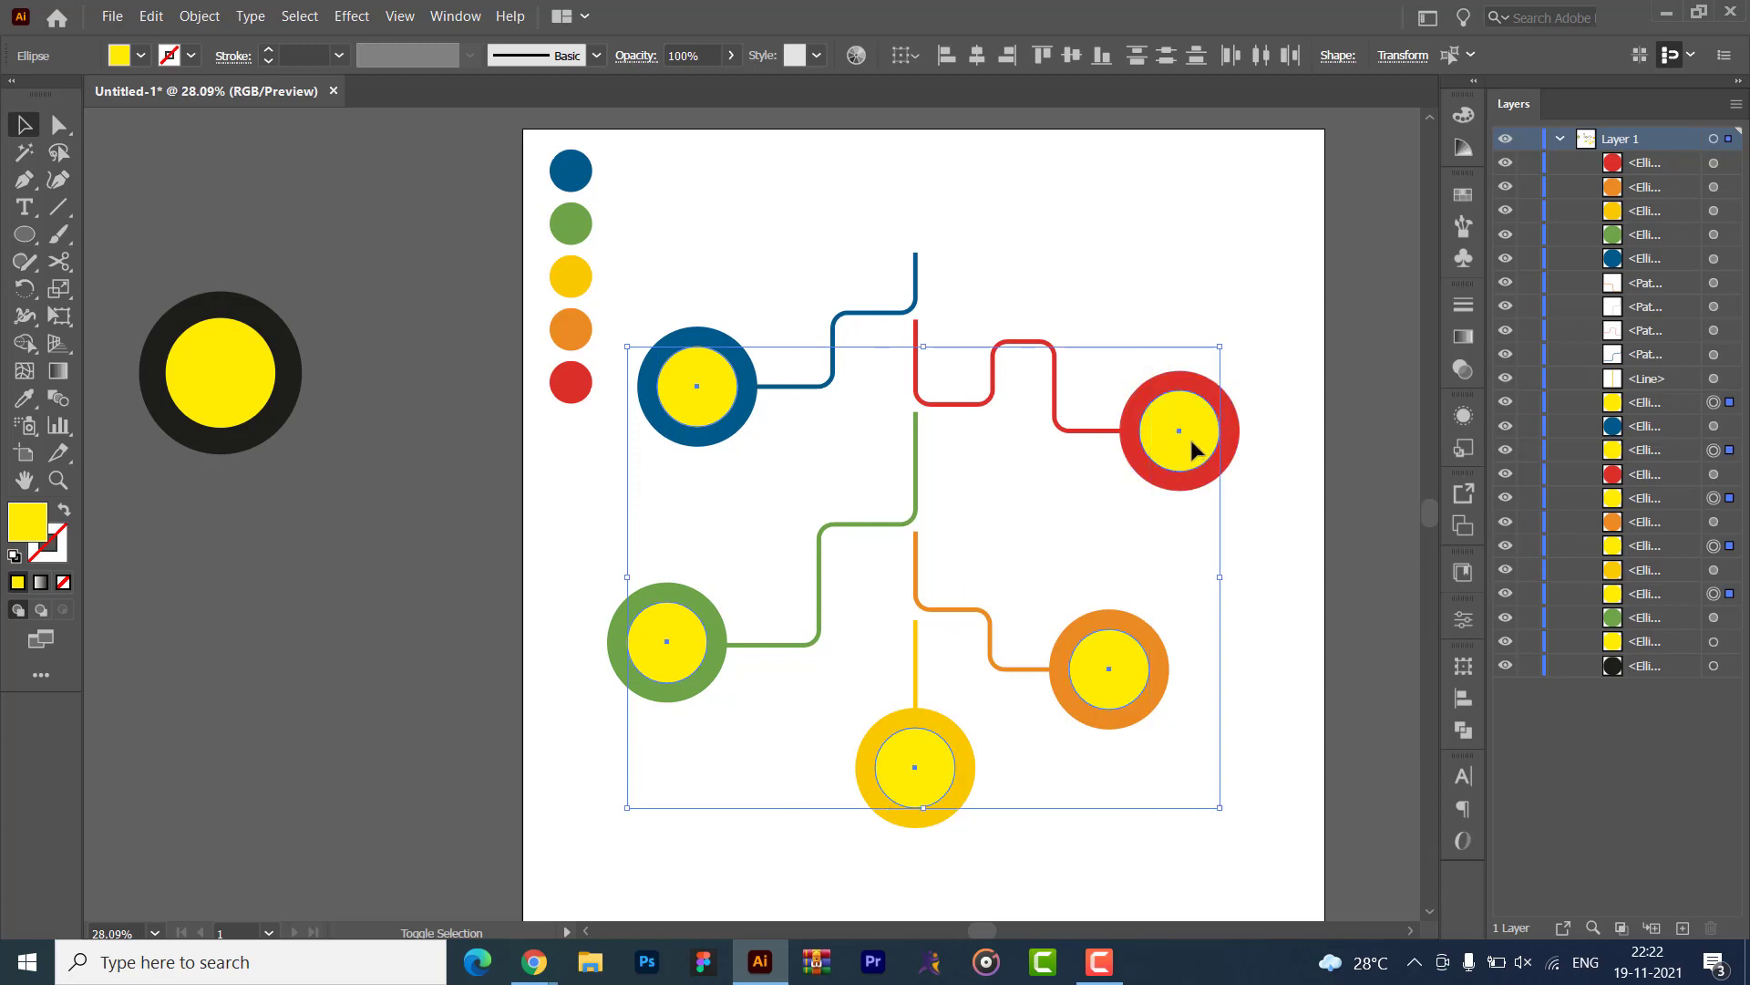
double_click(36, 533)
type("ffffff")
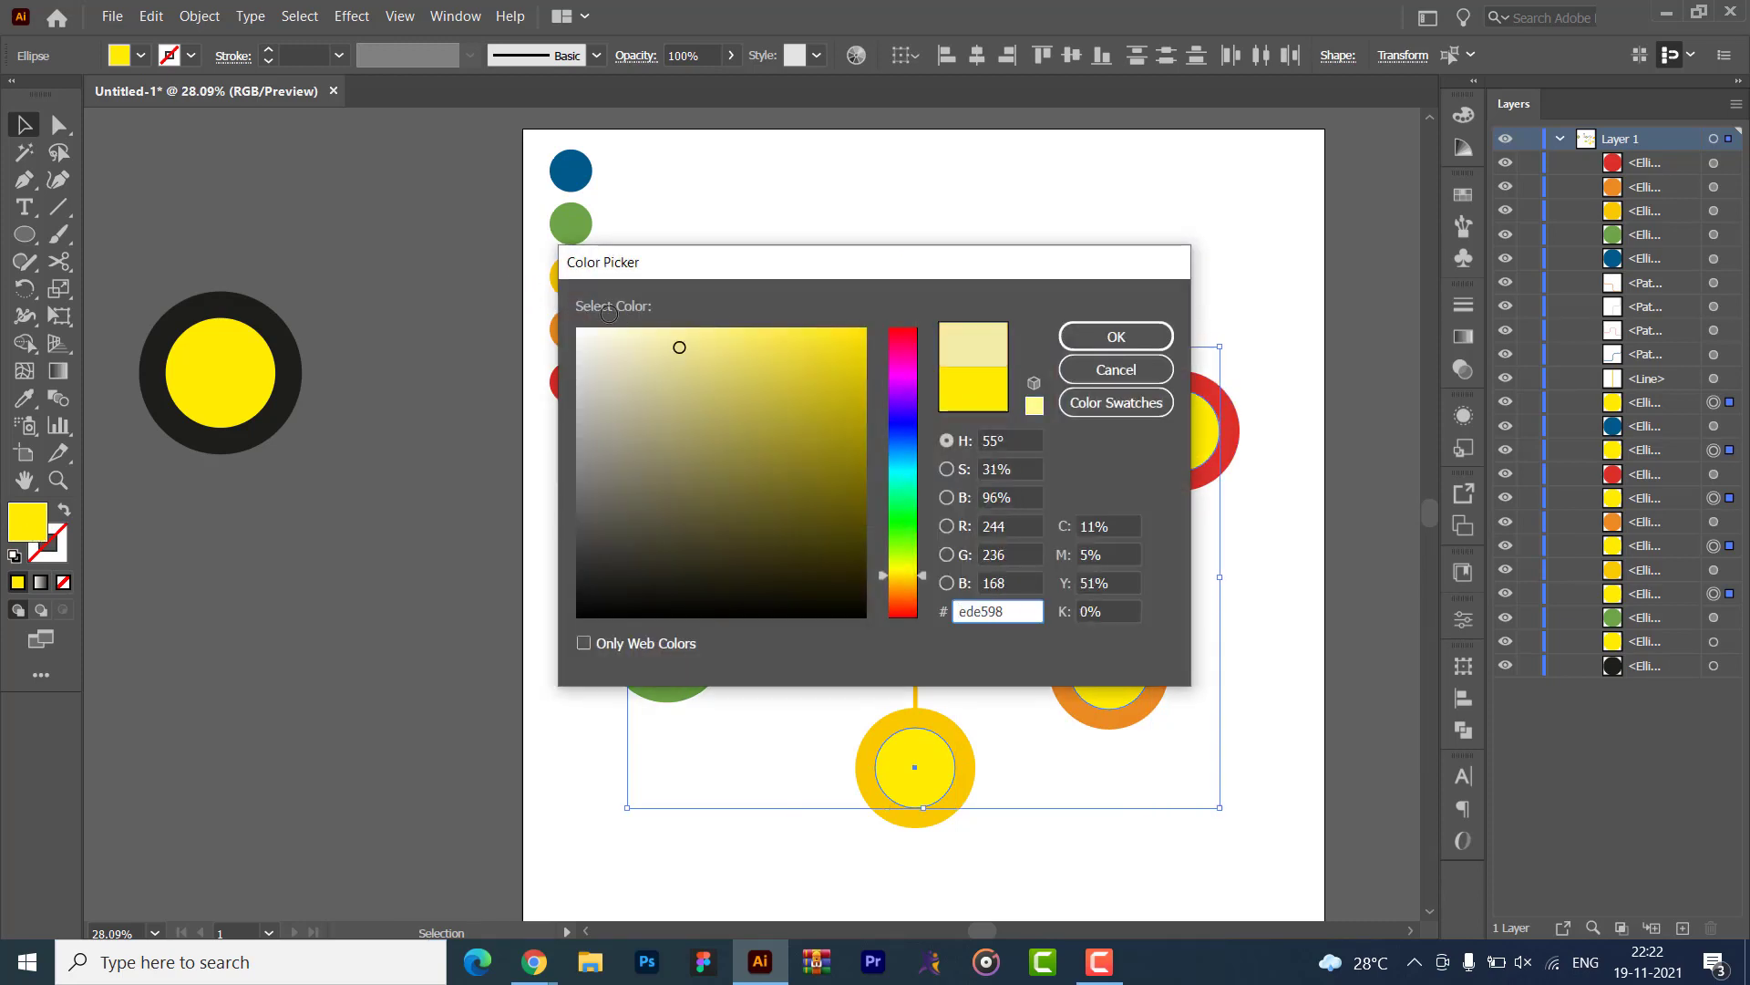
key("Return")
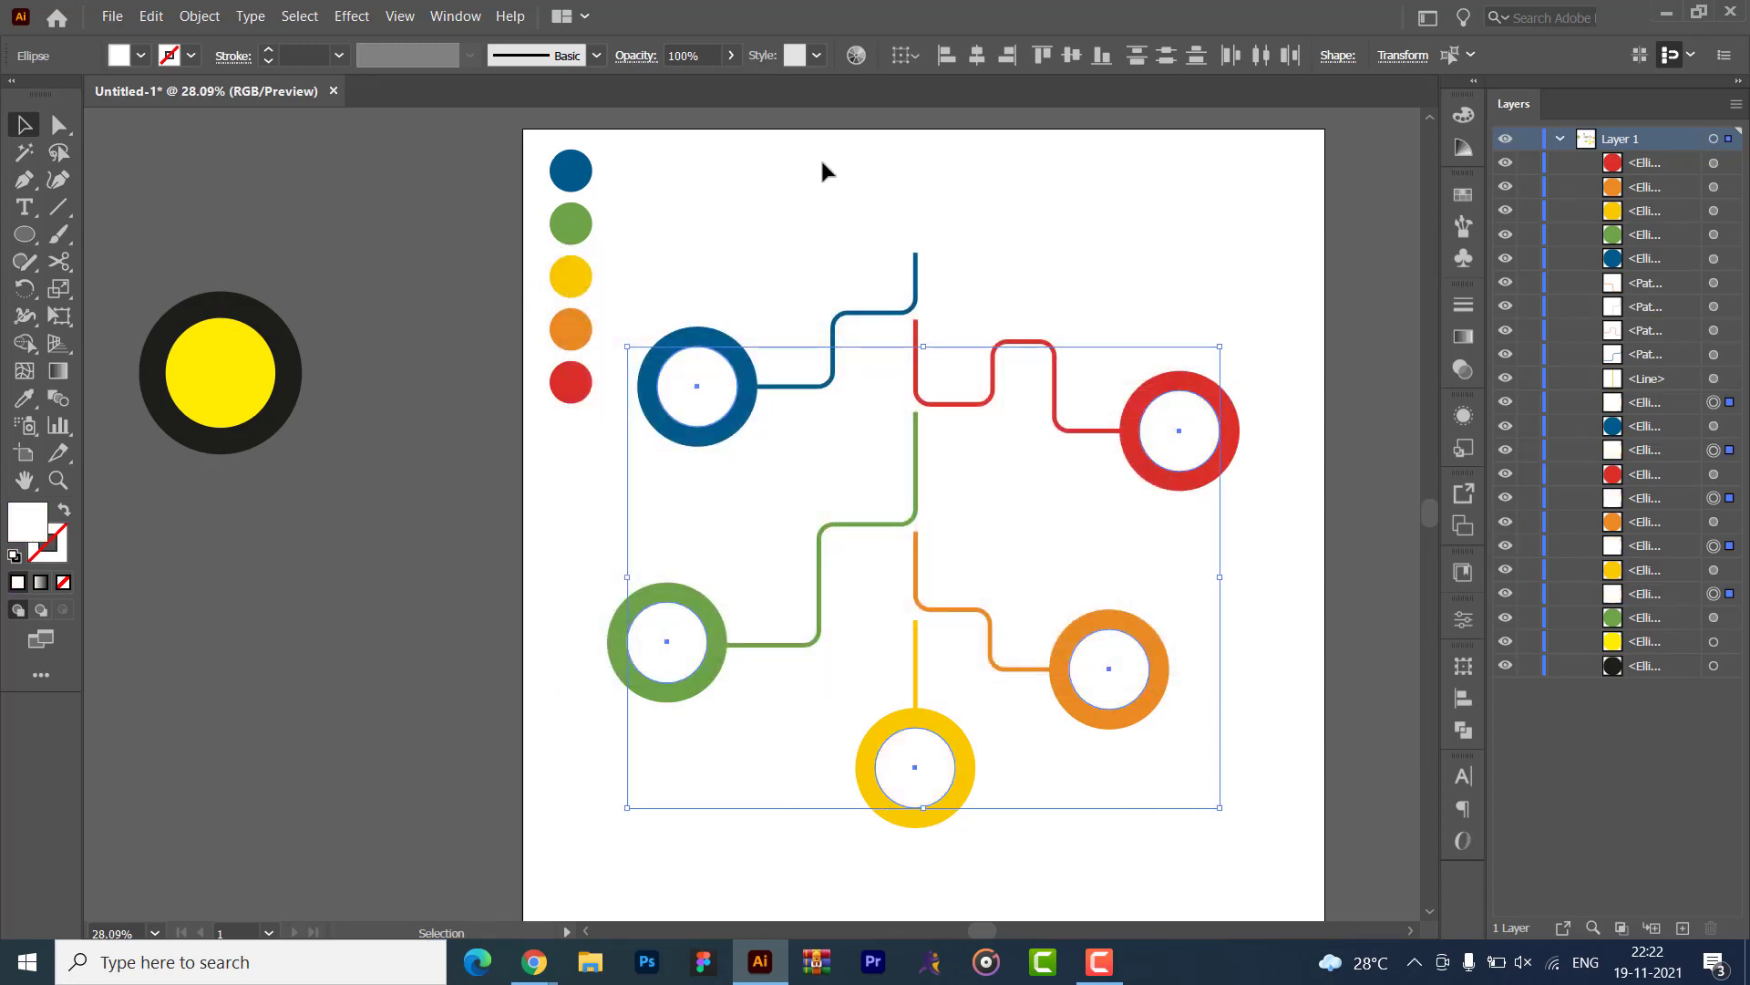
- Start a Drop Shadow effect on the white inner circle of the blue node
left_click(819, 157)
scroll(374, 638, "right", 1)
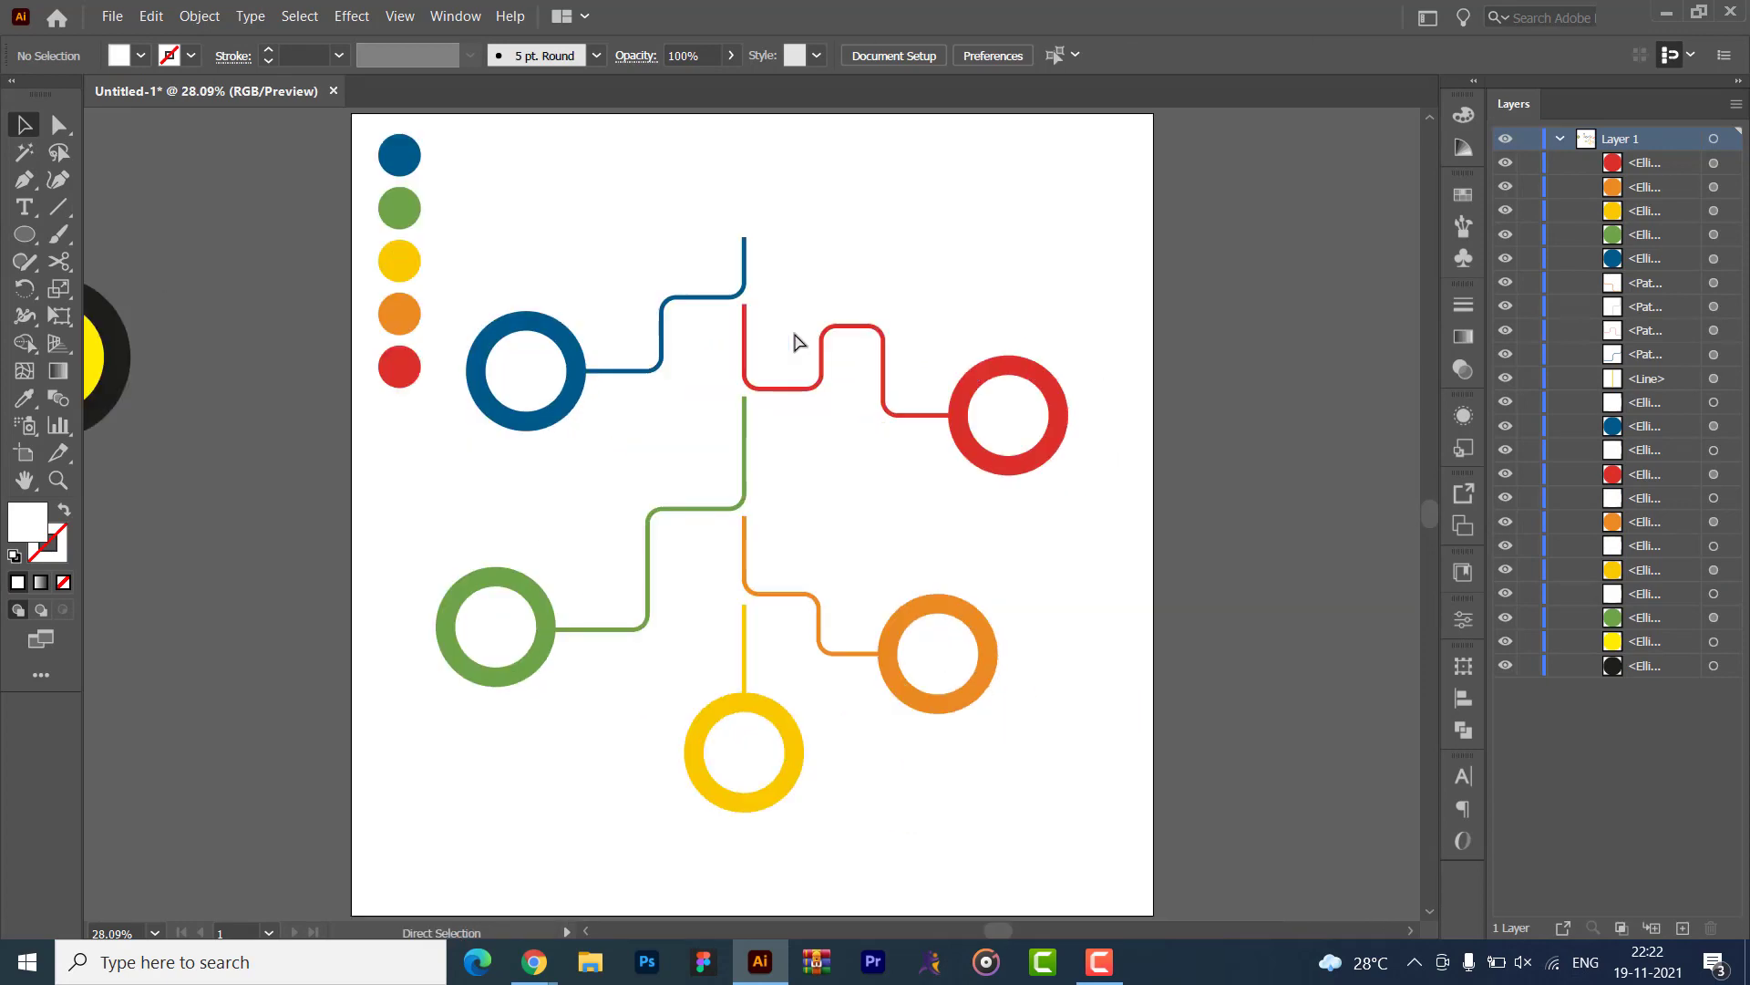
key("ctrl+plus")
key("ctrl+plus")
key("ctrl+plus")
left_click_drag(633, 340, 686, 511)
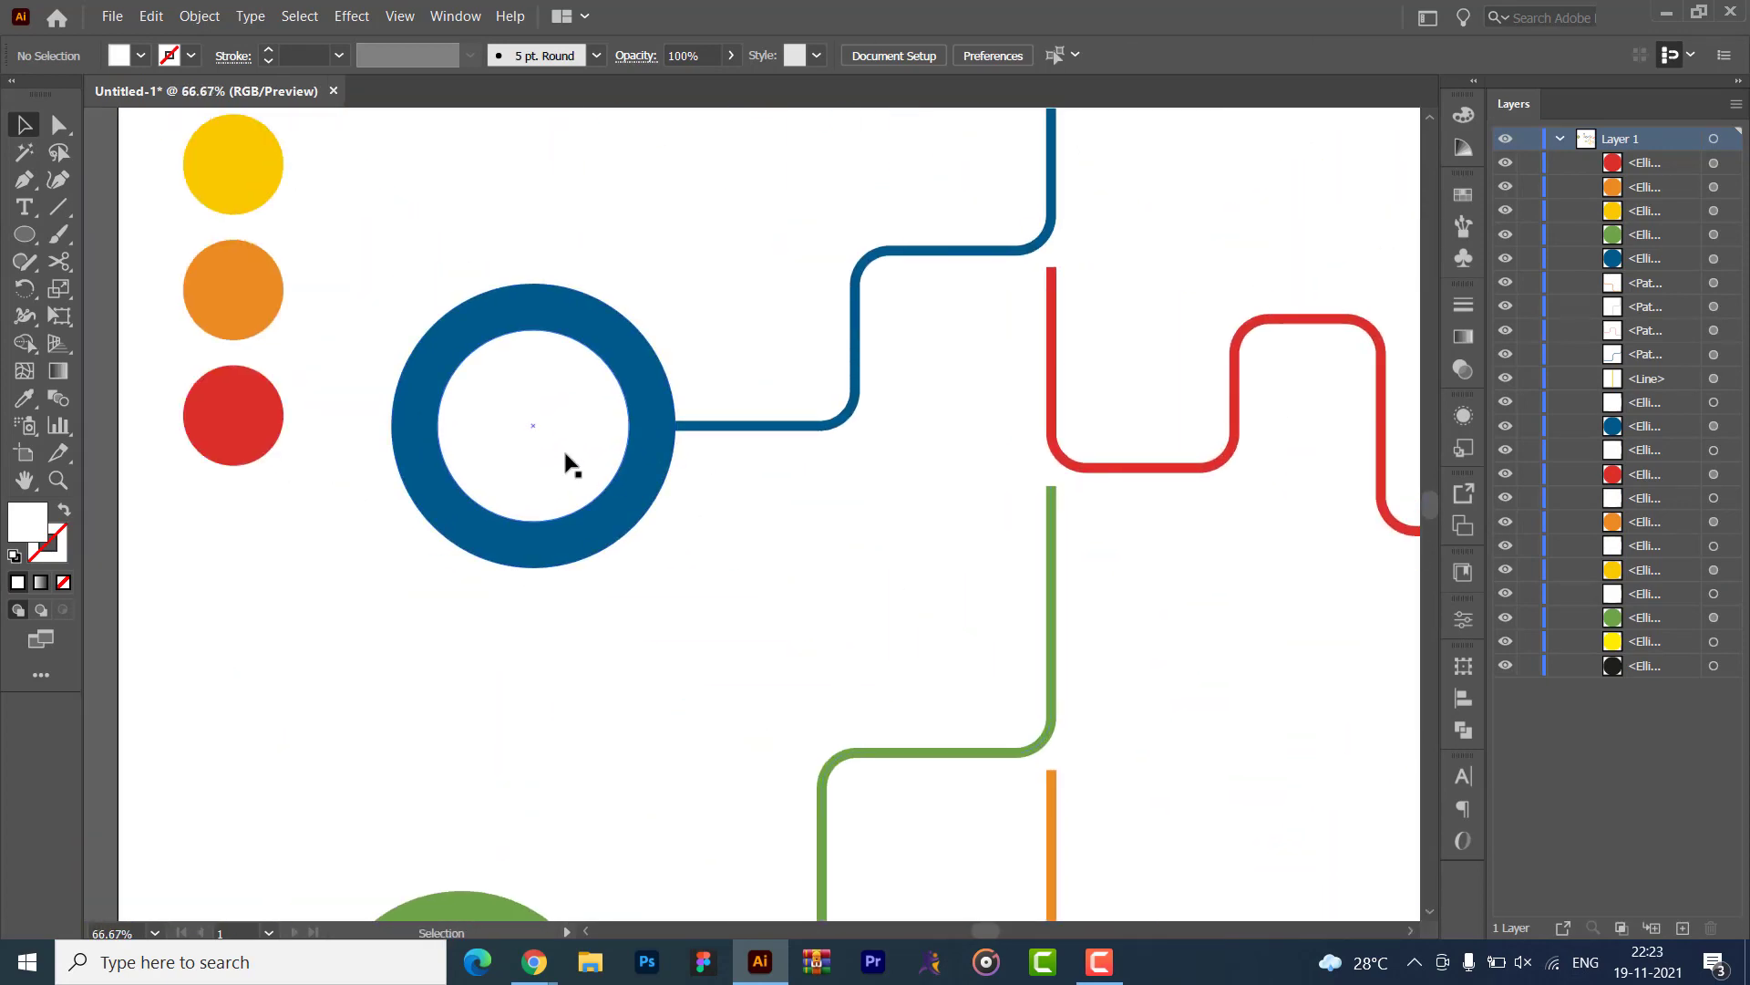
left_click(551, 484)
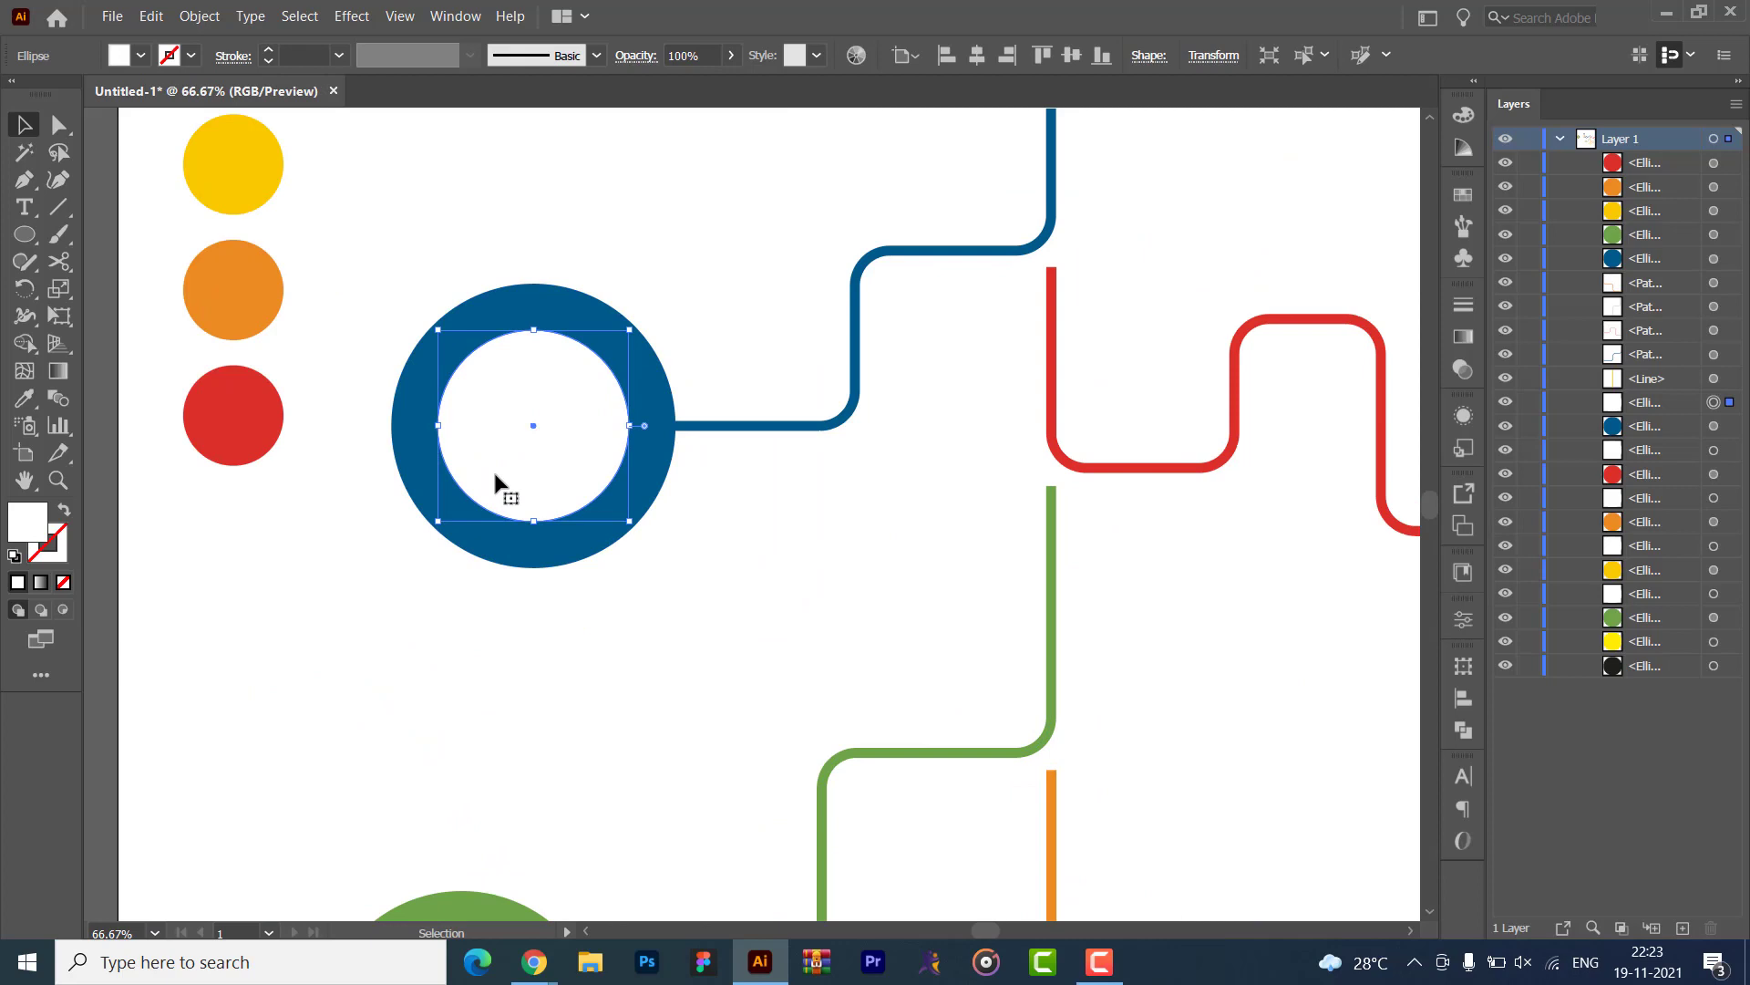
left_click(354, 17)
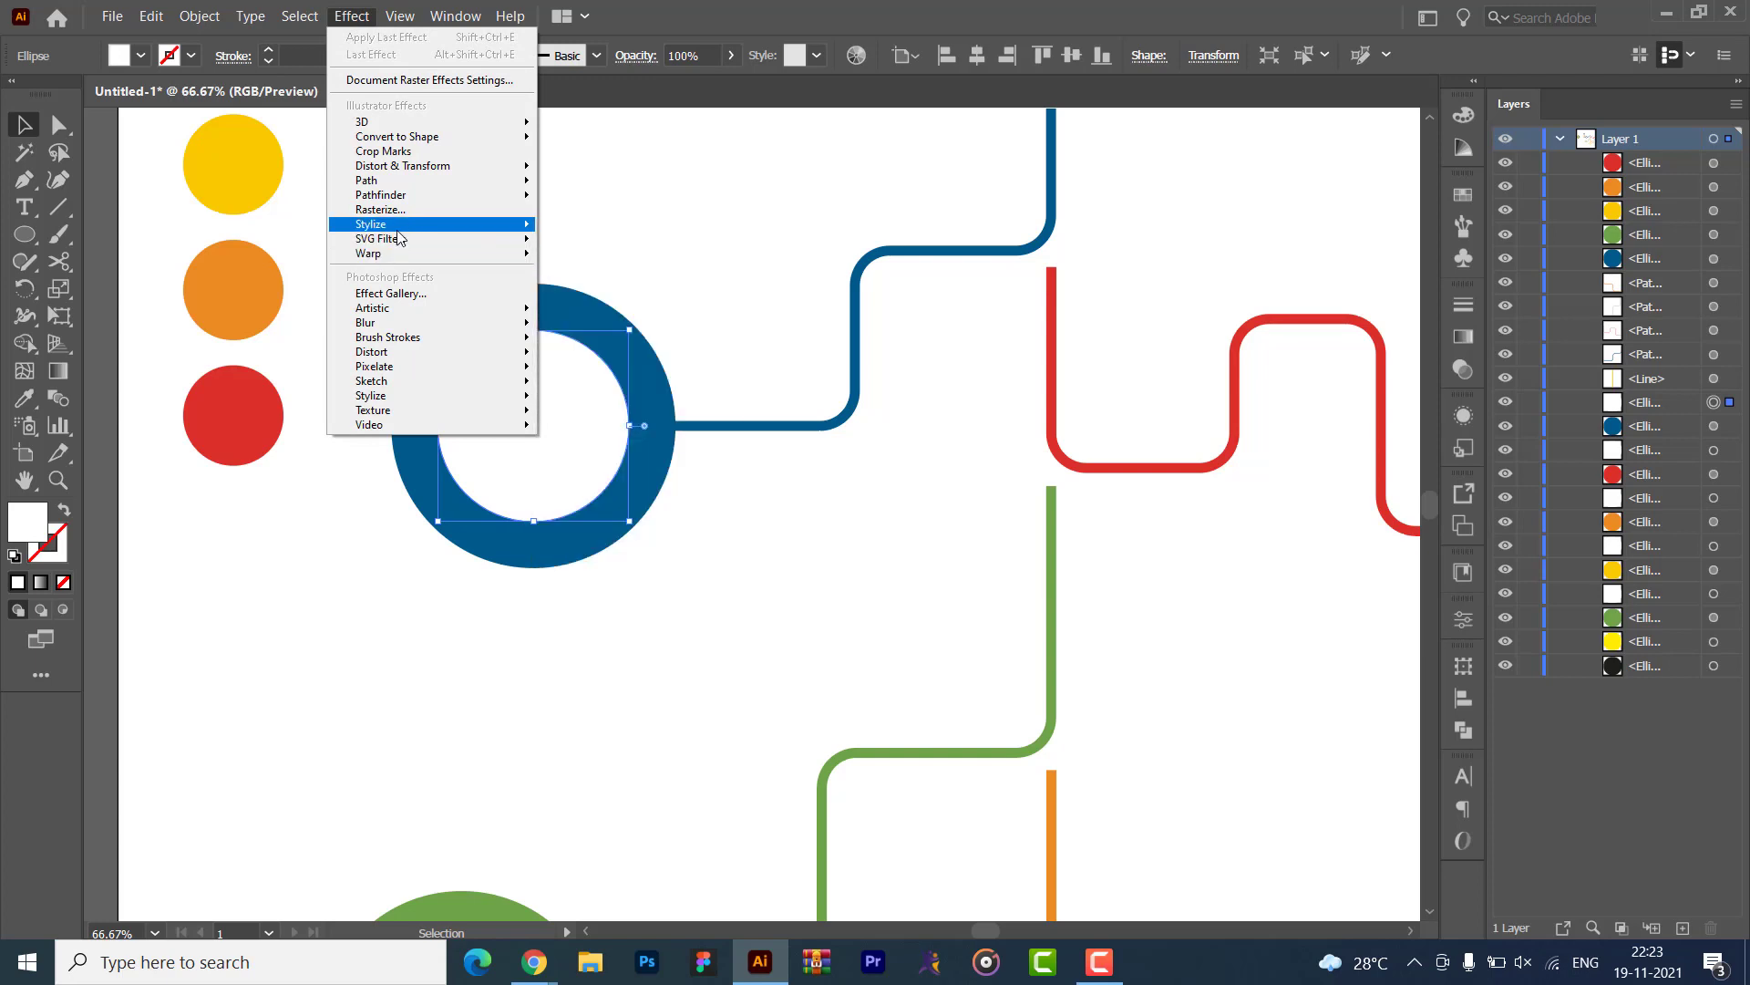
mouse_move(397, 228)
left_click(585, 234)
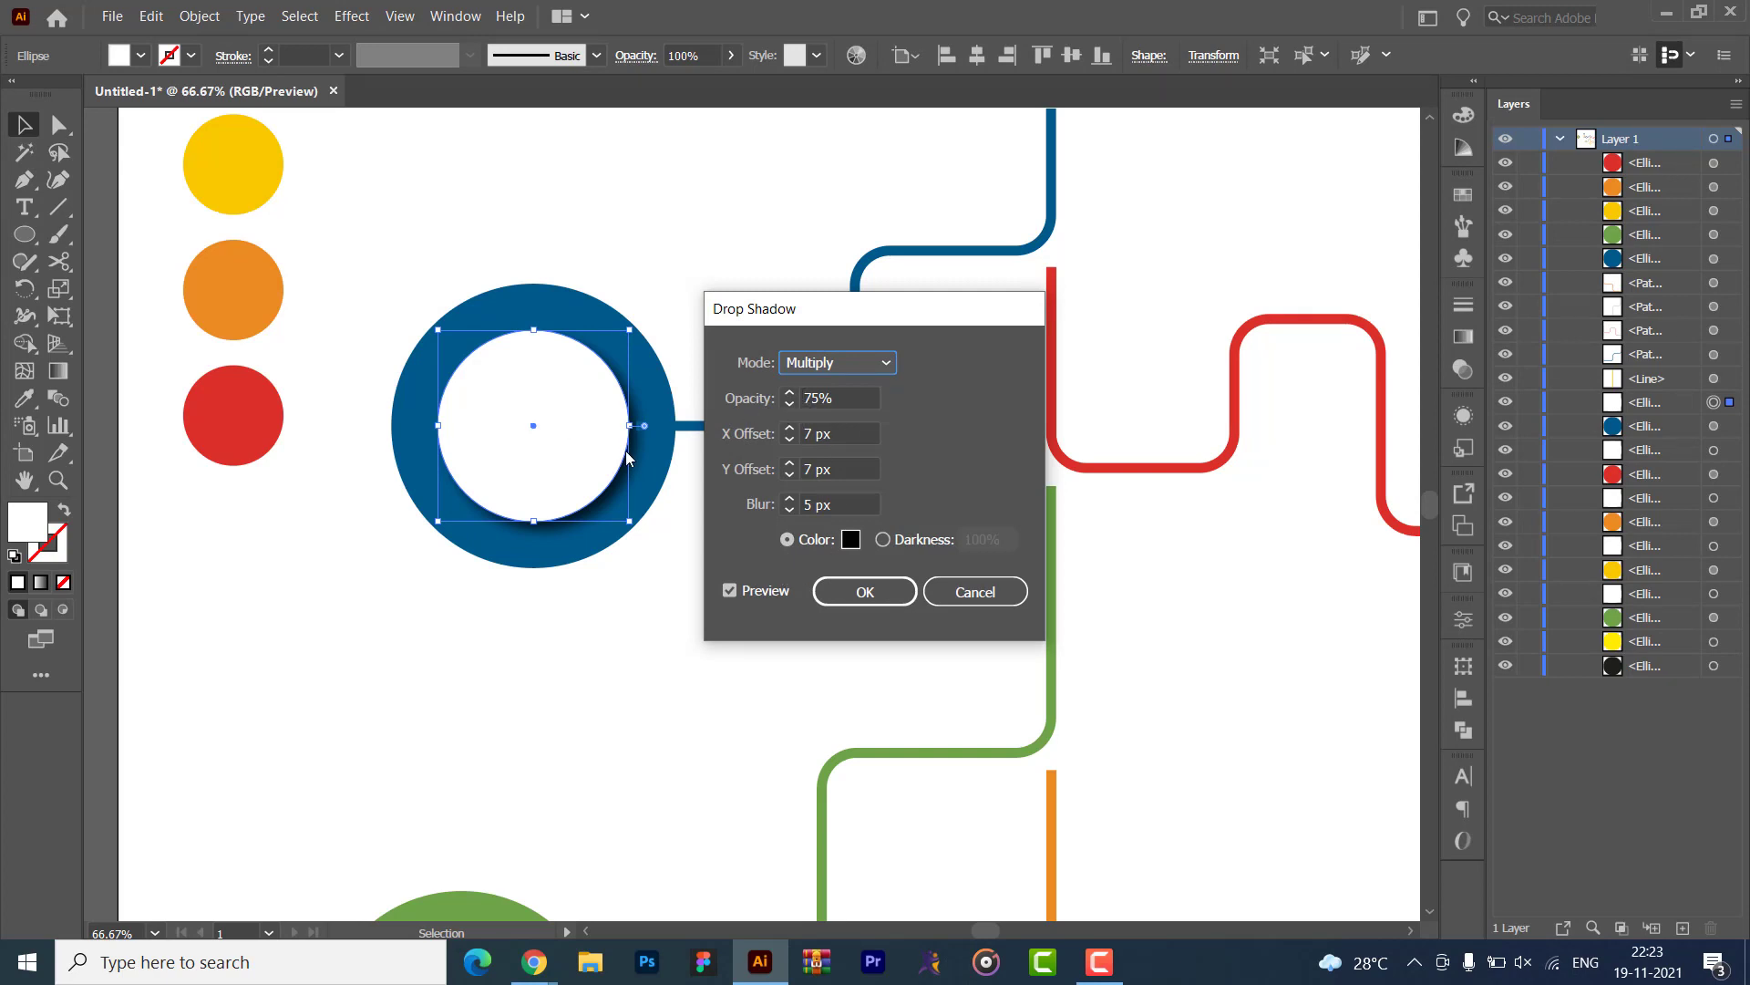
- Compare the Normal and Multiply blend modes for the shadow, keeping Multiply with the preview on
left_click(731, 591)
left_click(827, 368)
left_click(835, 387)
left_click(832, 365)
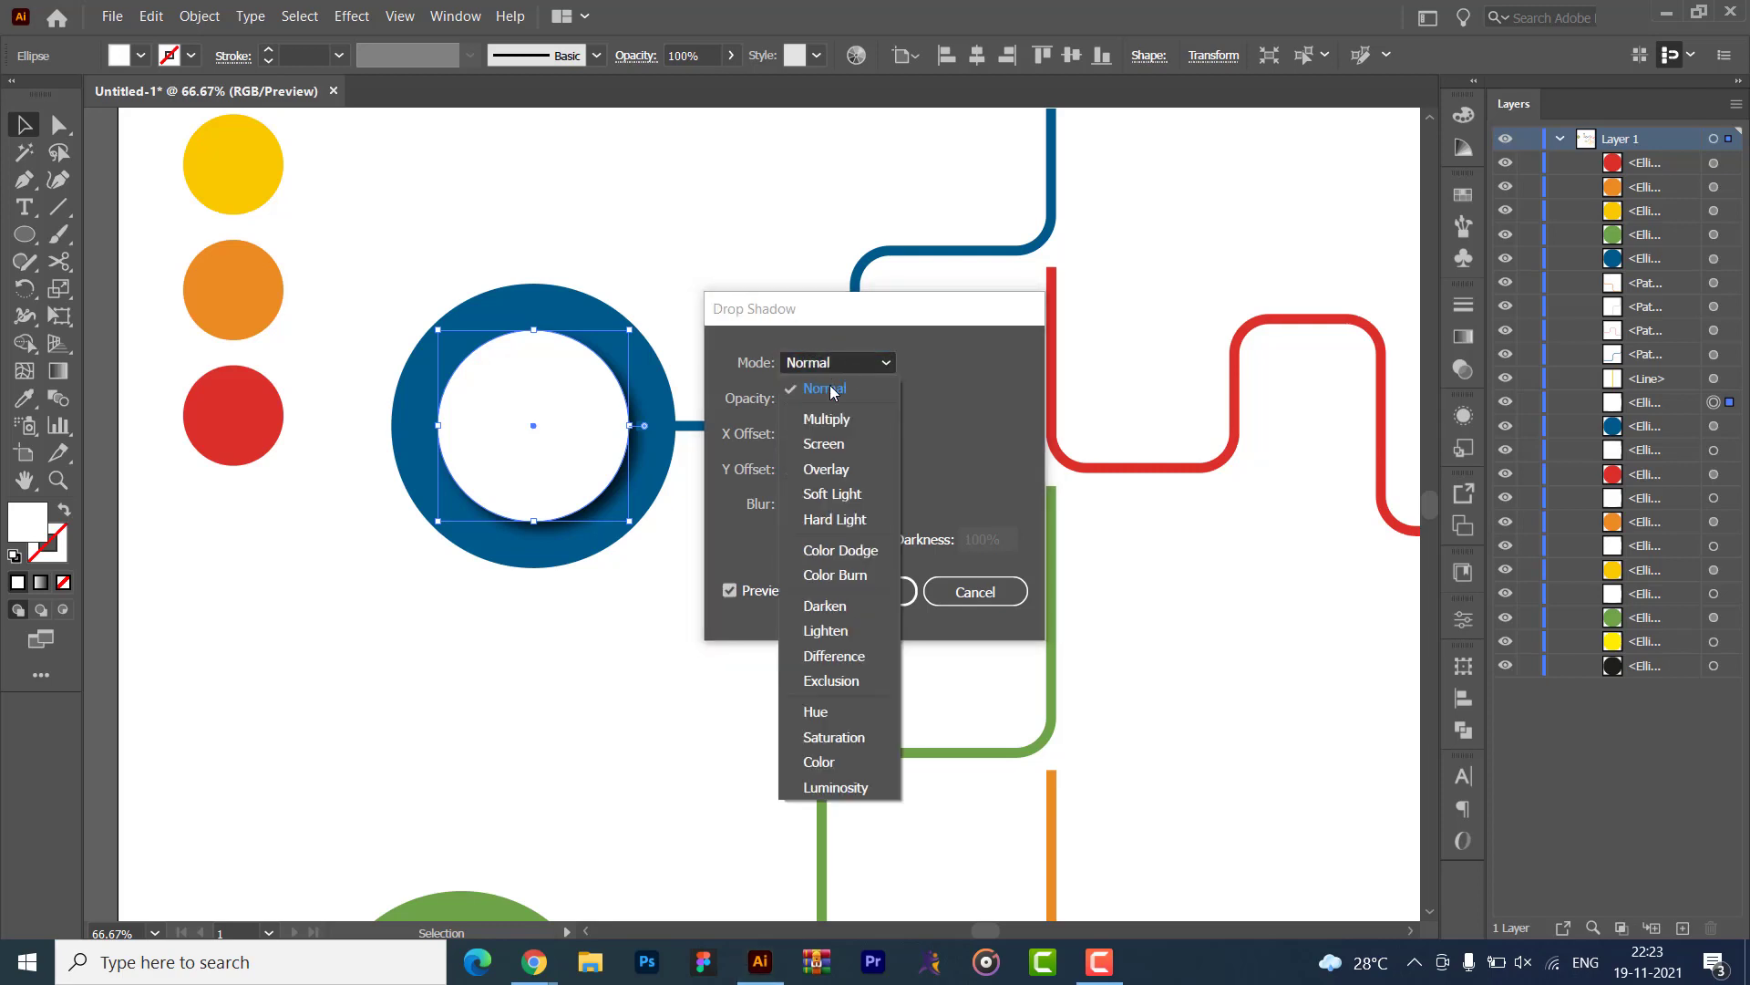
left_click(826, 419)
left_click(730, 591)
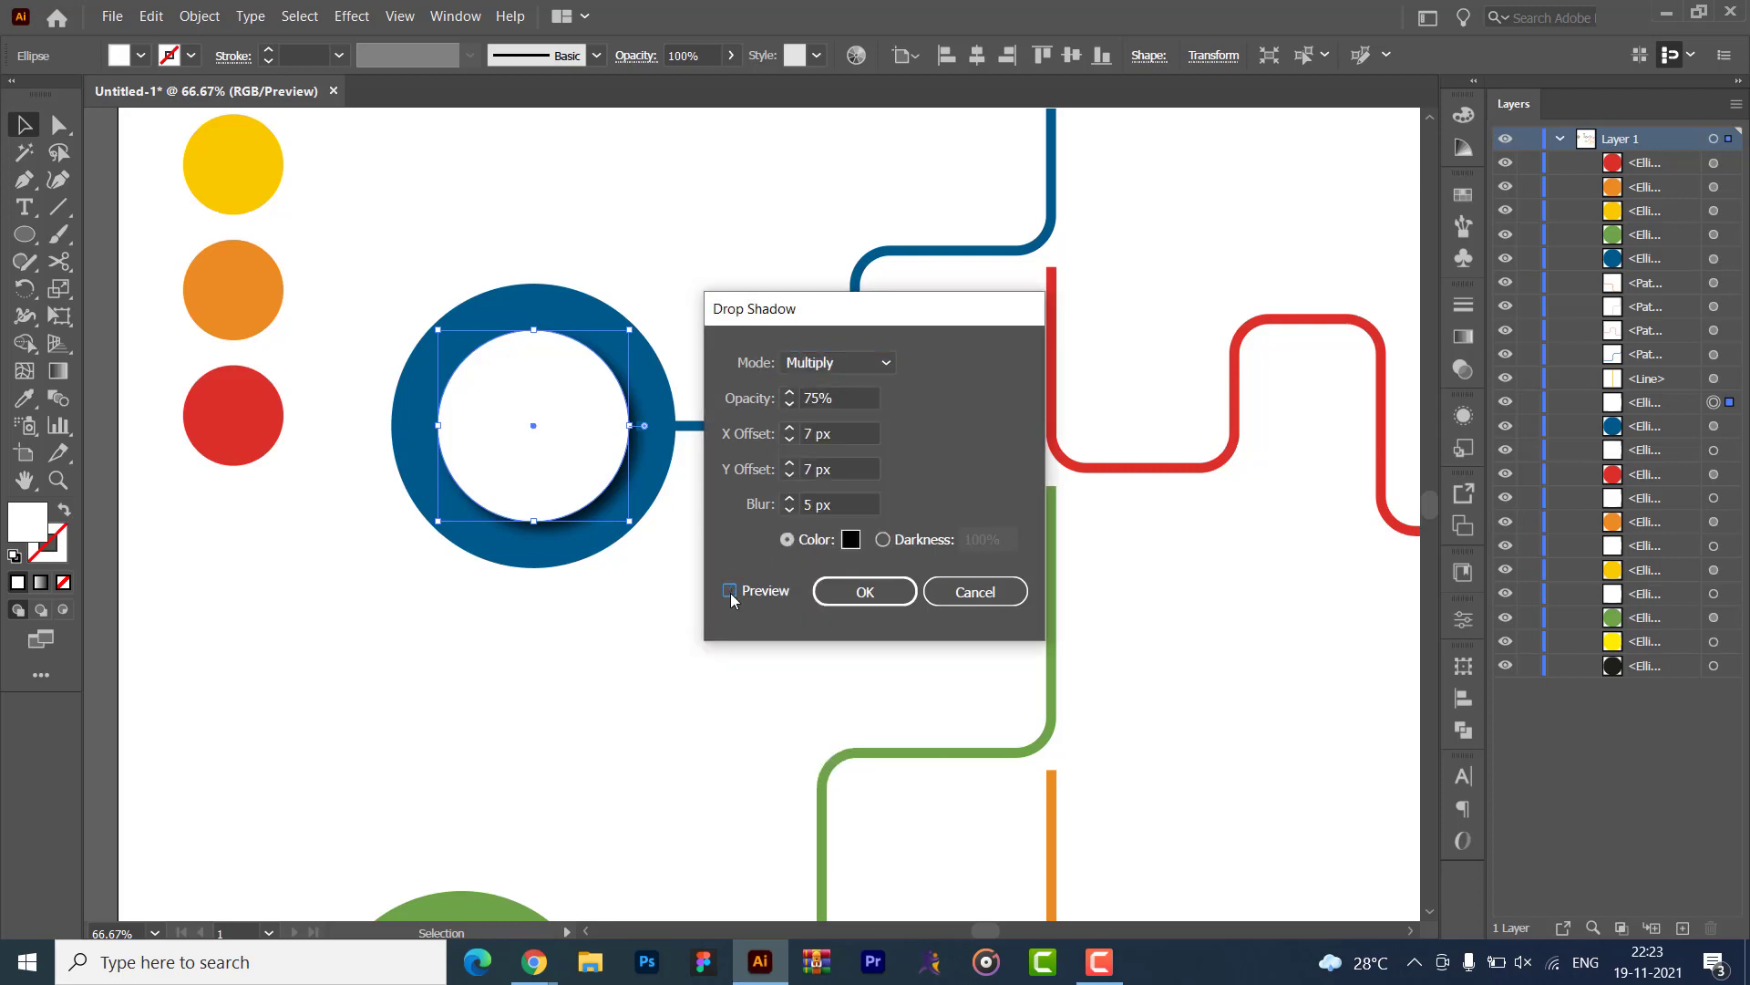
- Set the shadow's X offset to -7 px and its blur to 10 px, keeping the Y offset at 7 px
left_click(805, 433)
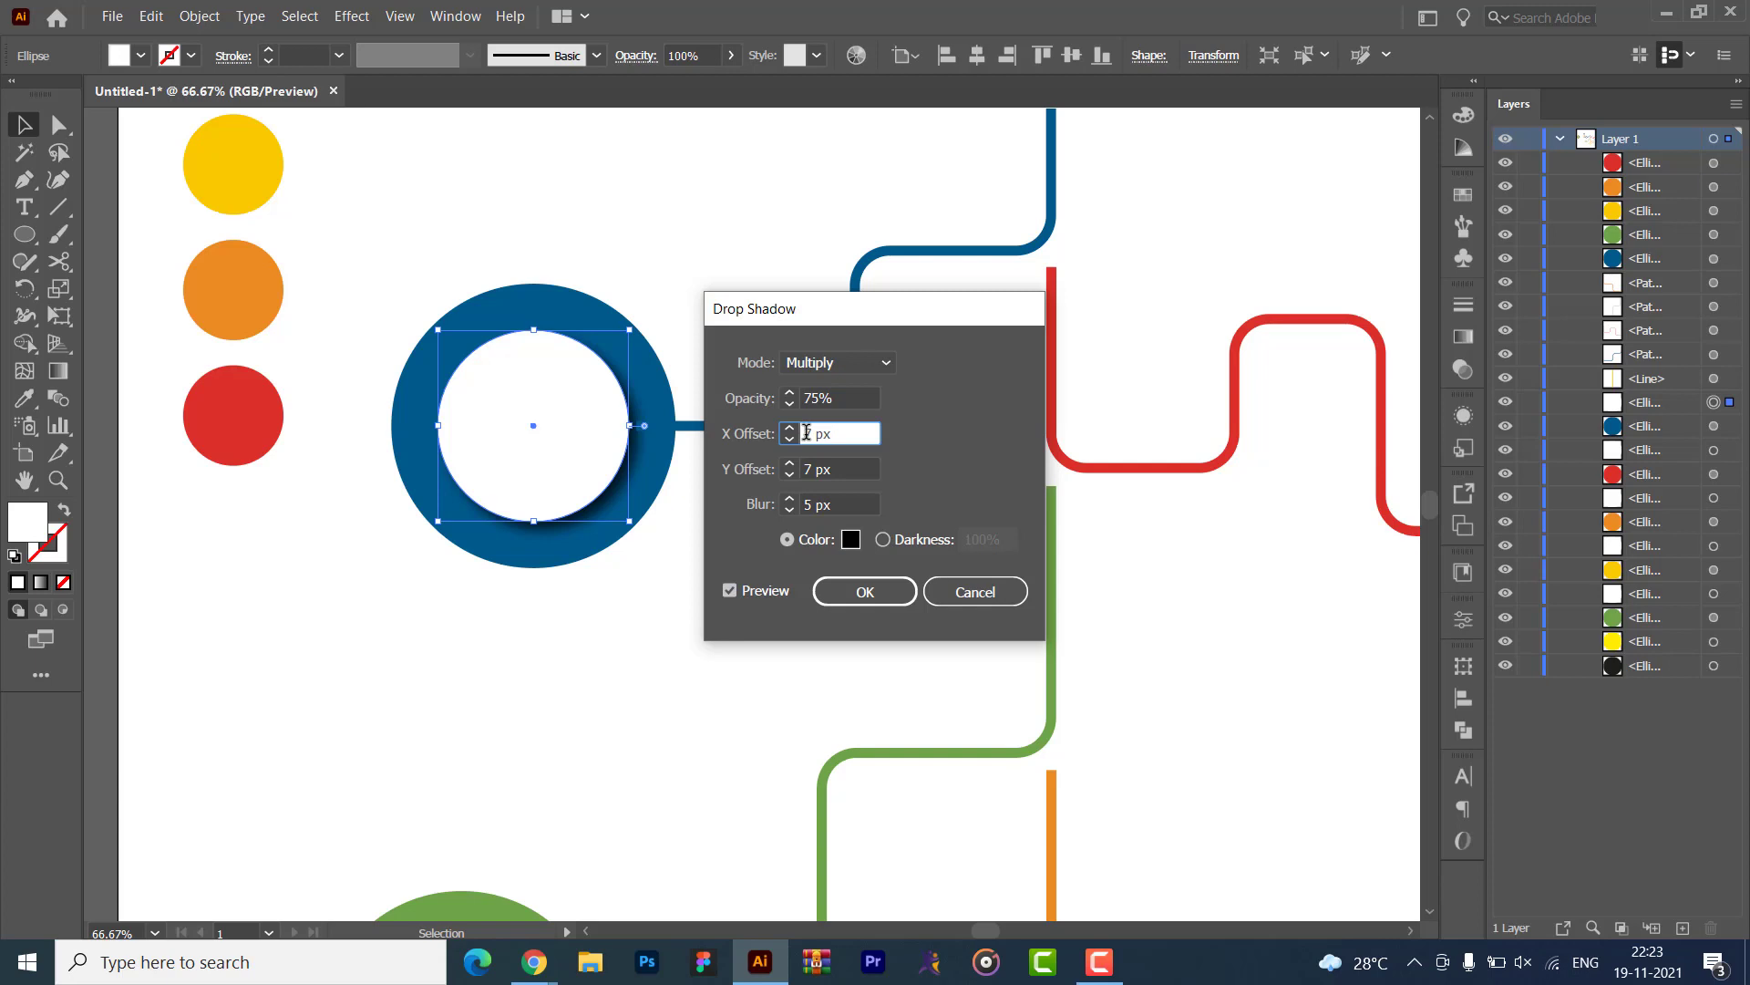
left_click(831, 468)
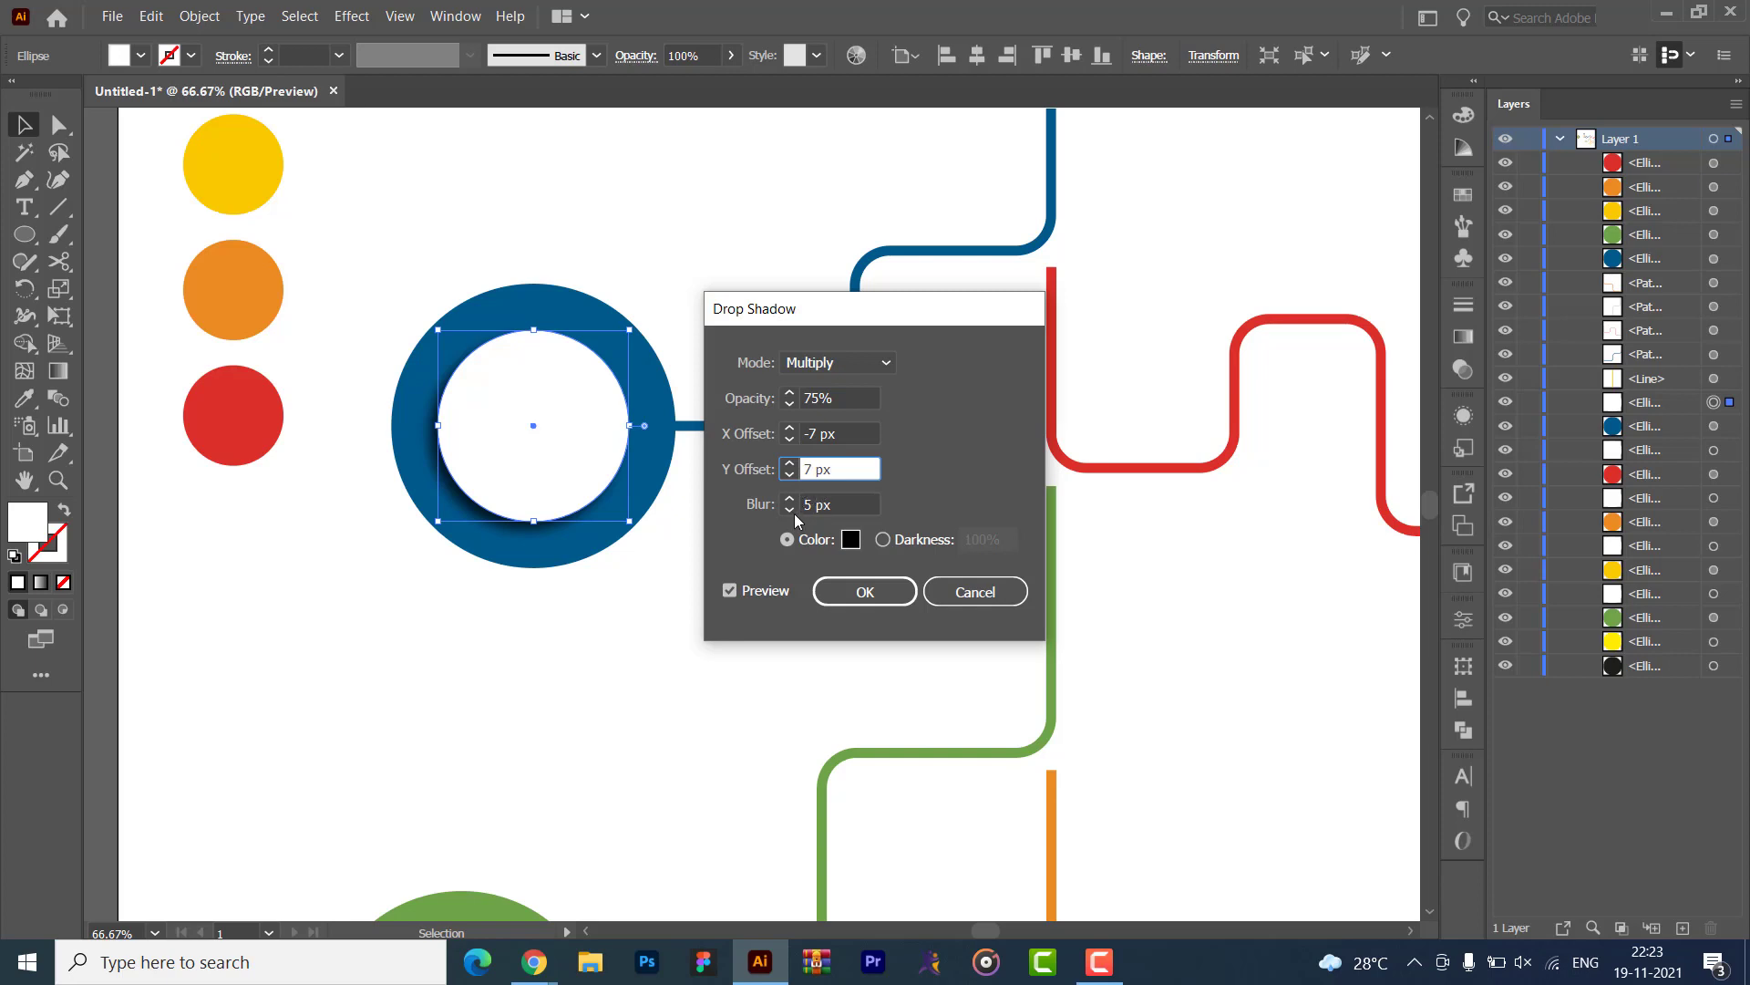
left_click_drag(837, 504, 764, 513)
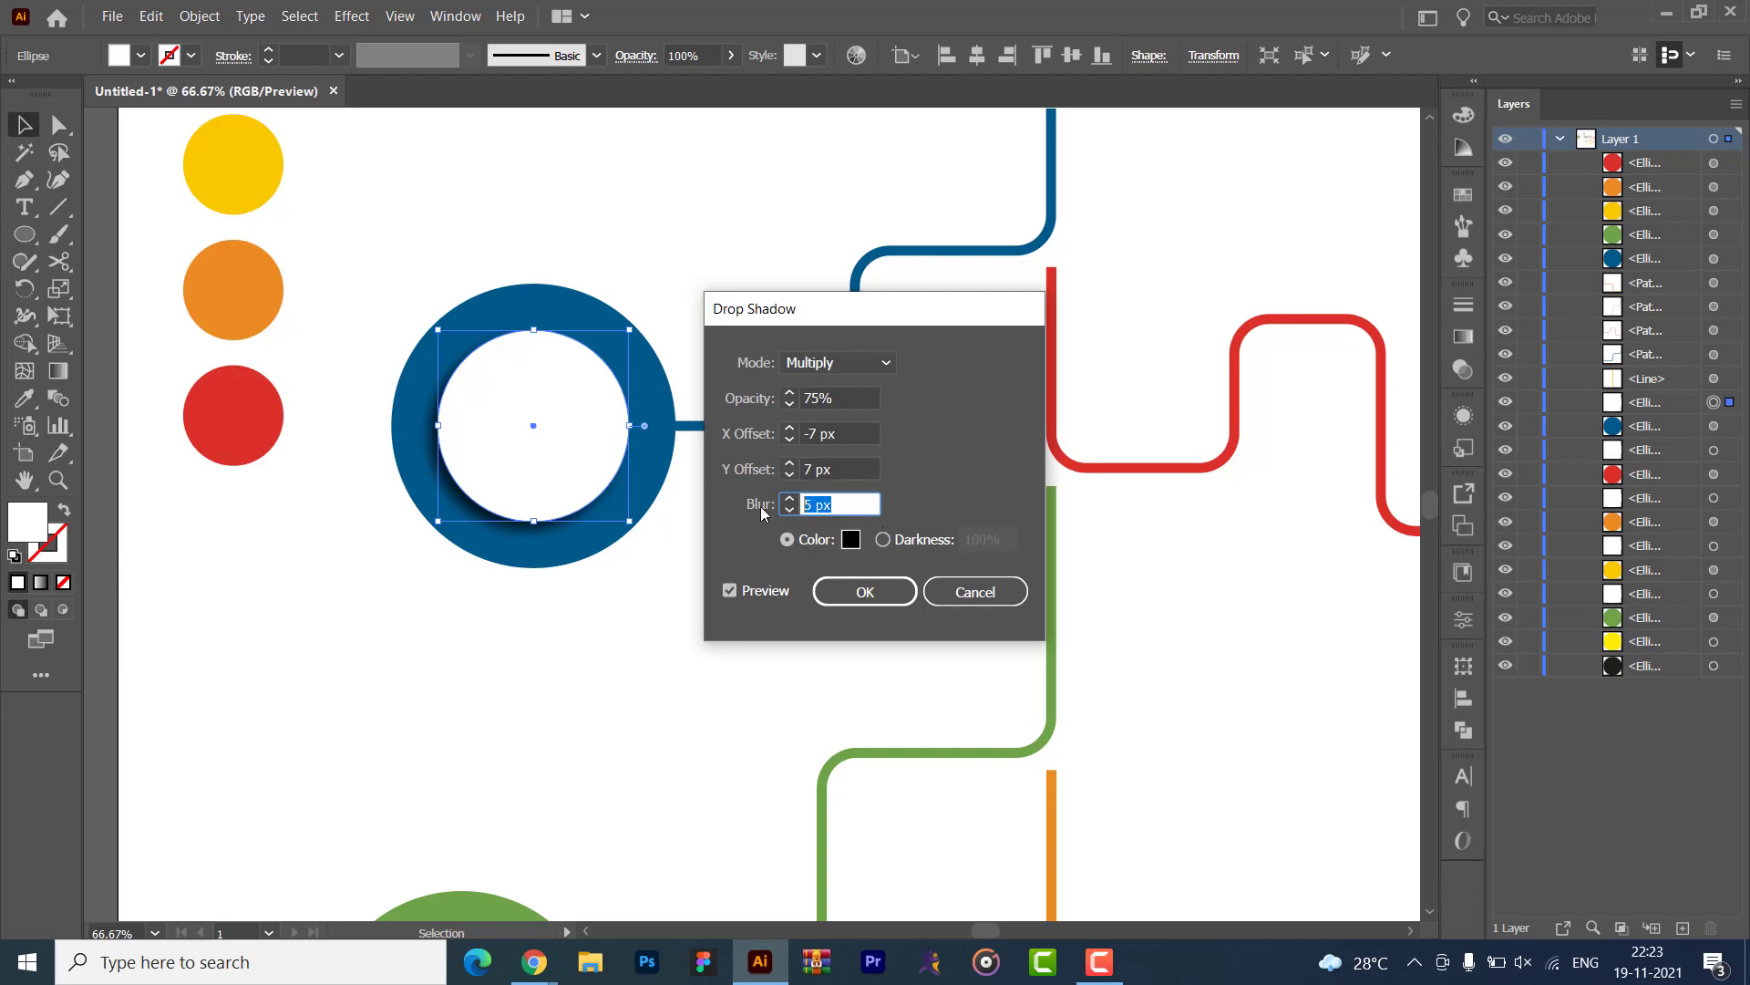
type("10")
left_click(858, 468)
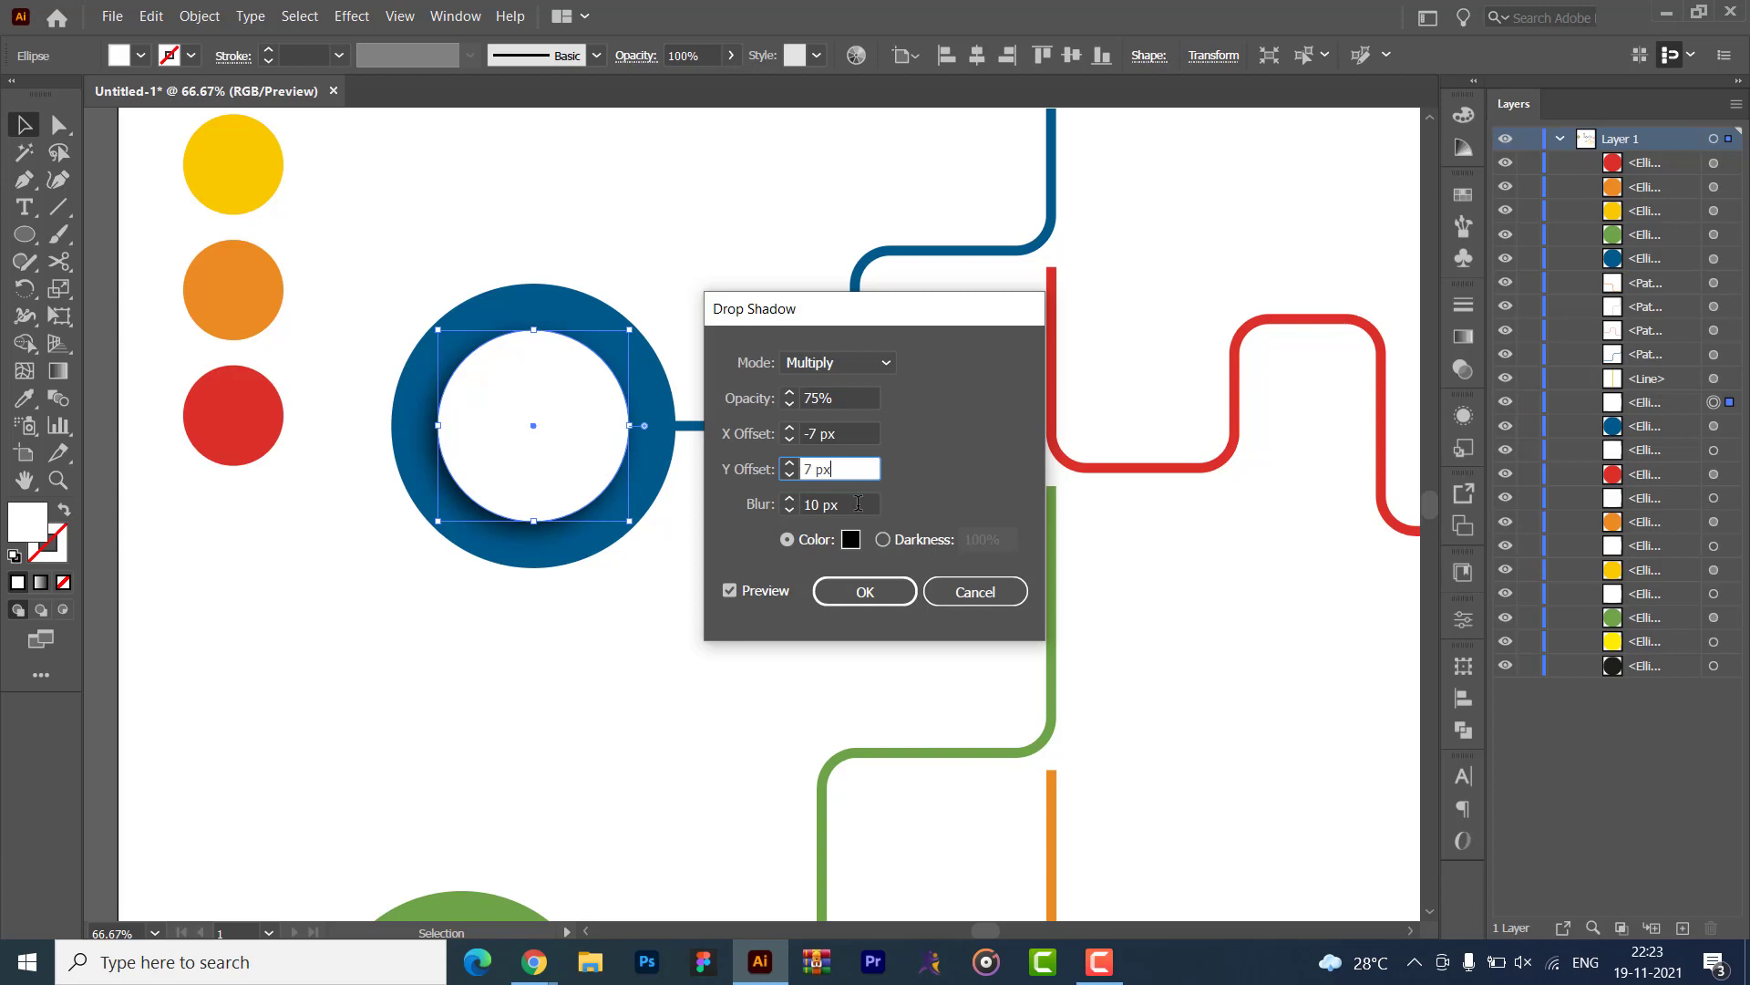
- Change the shadow colour to the dark grey 3a3a38
left_click(850, 541)
type("4c4c4c")
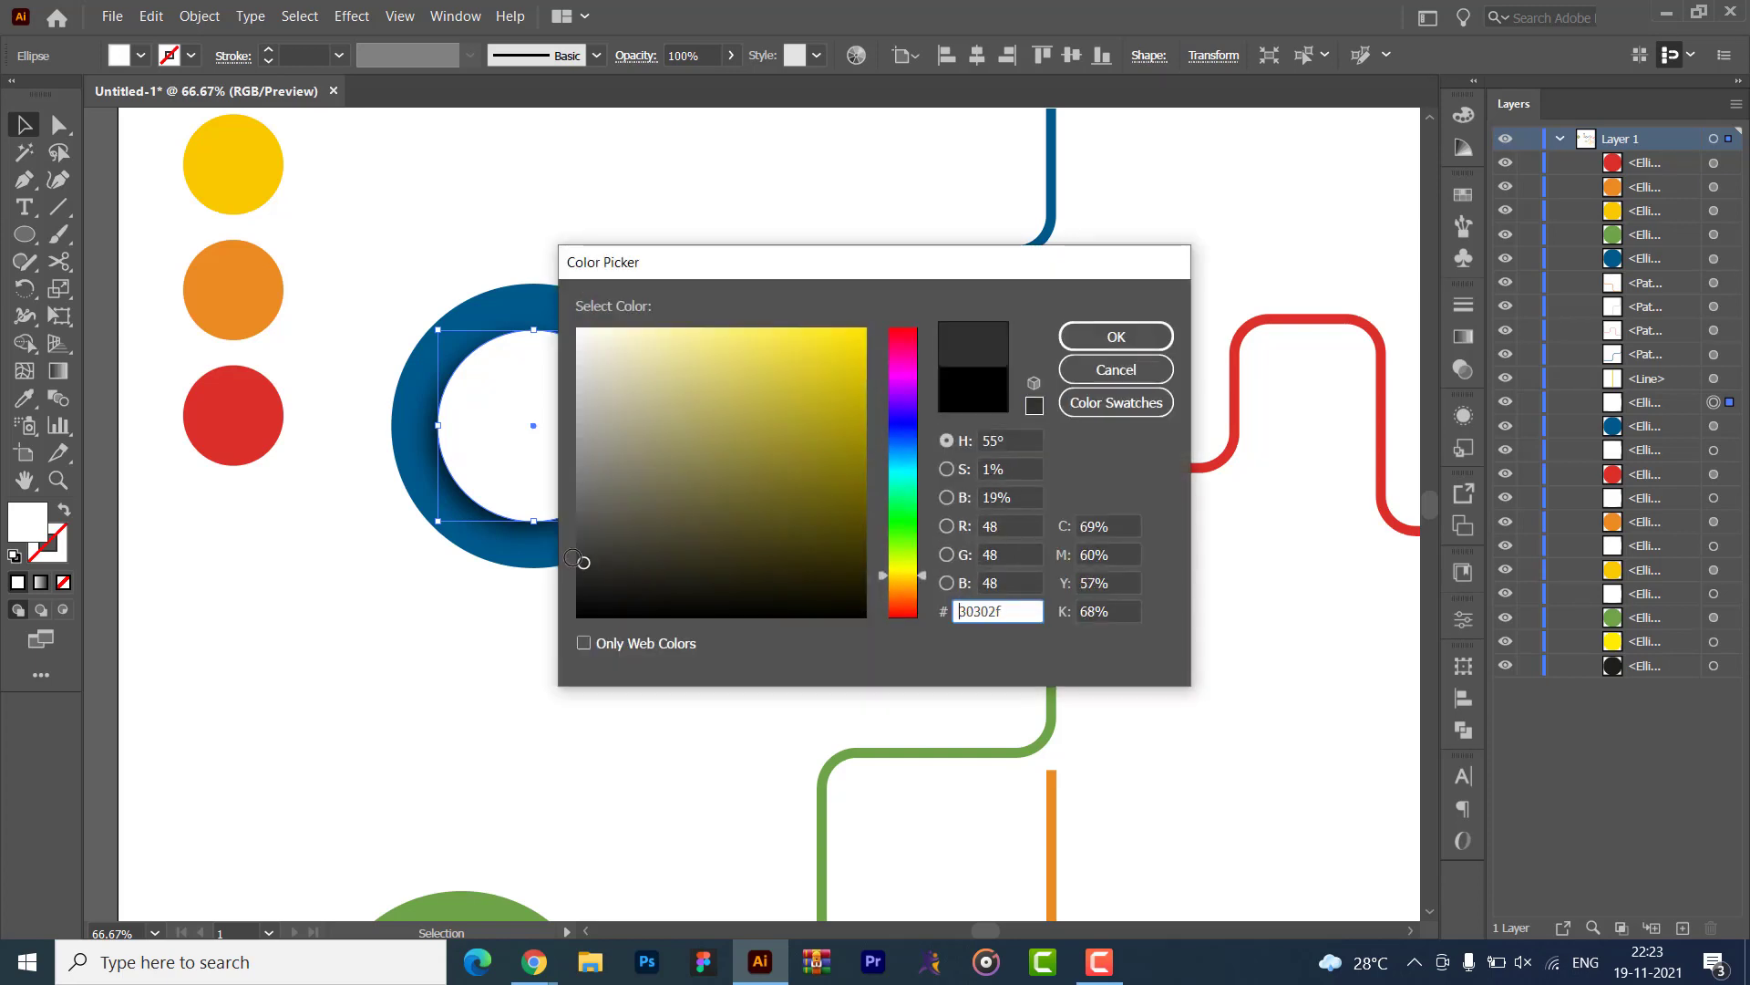
mouse_move(578, 538)
left_mouse_down()
mouse_move(578, 559)
mouse_move(907, 632)
left_mouse_up()
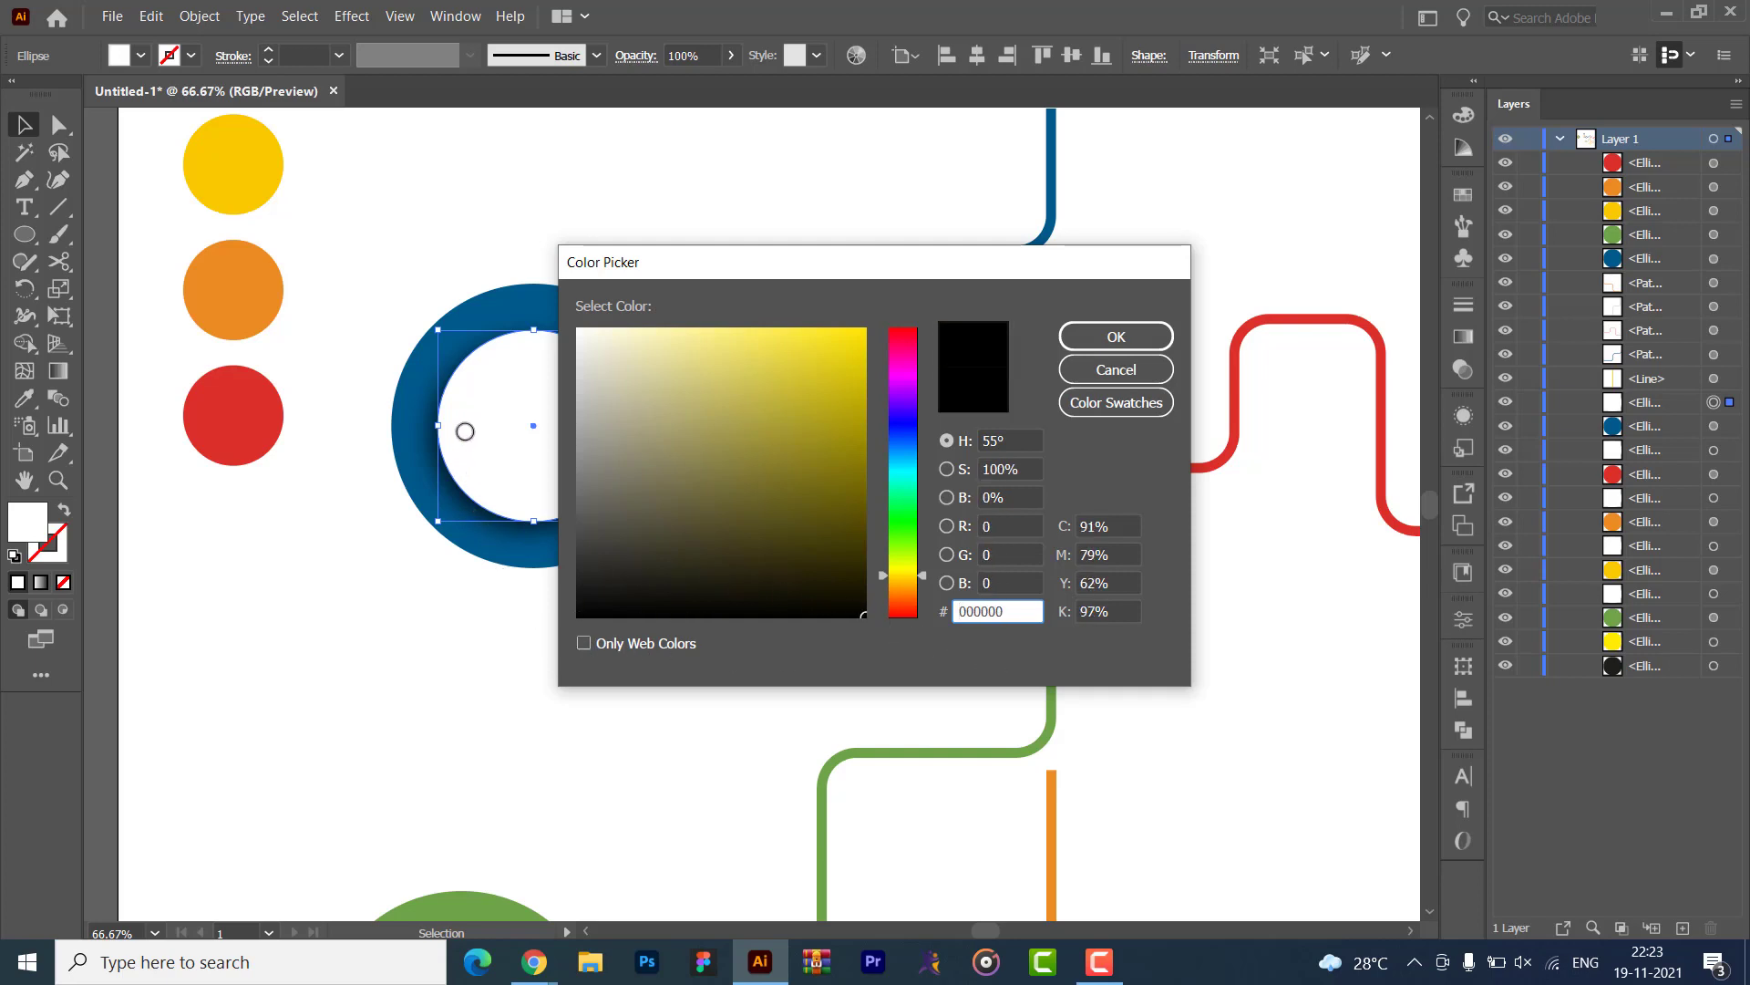
left_click(585, 551)
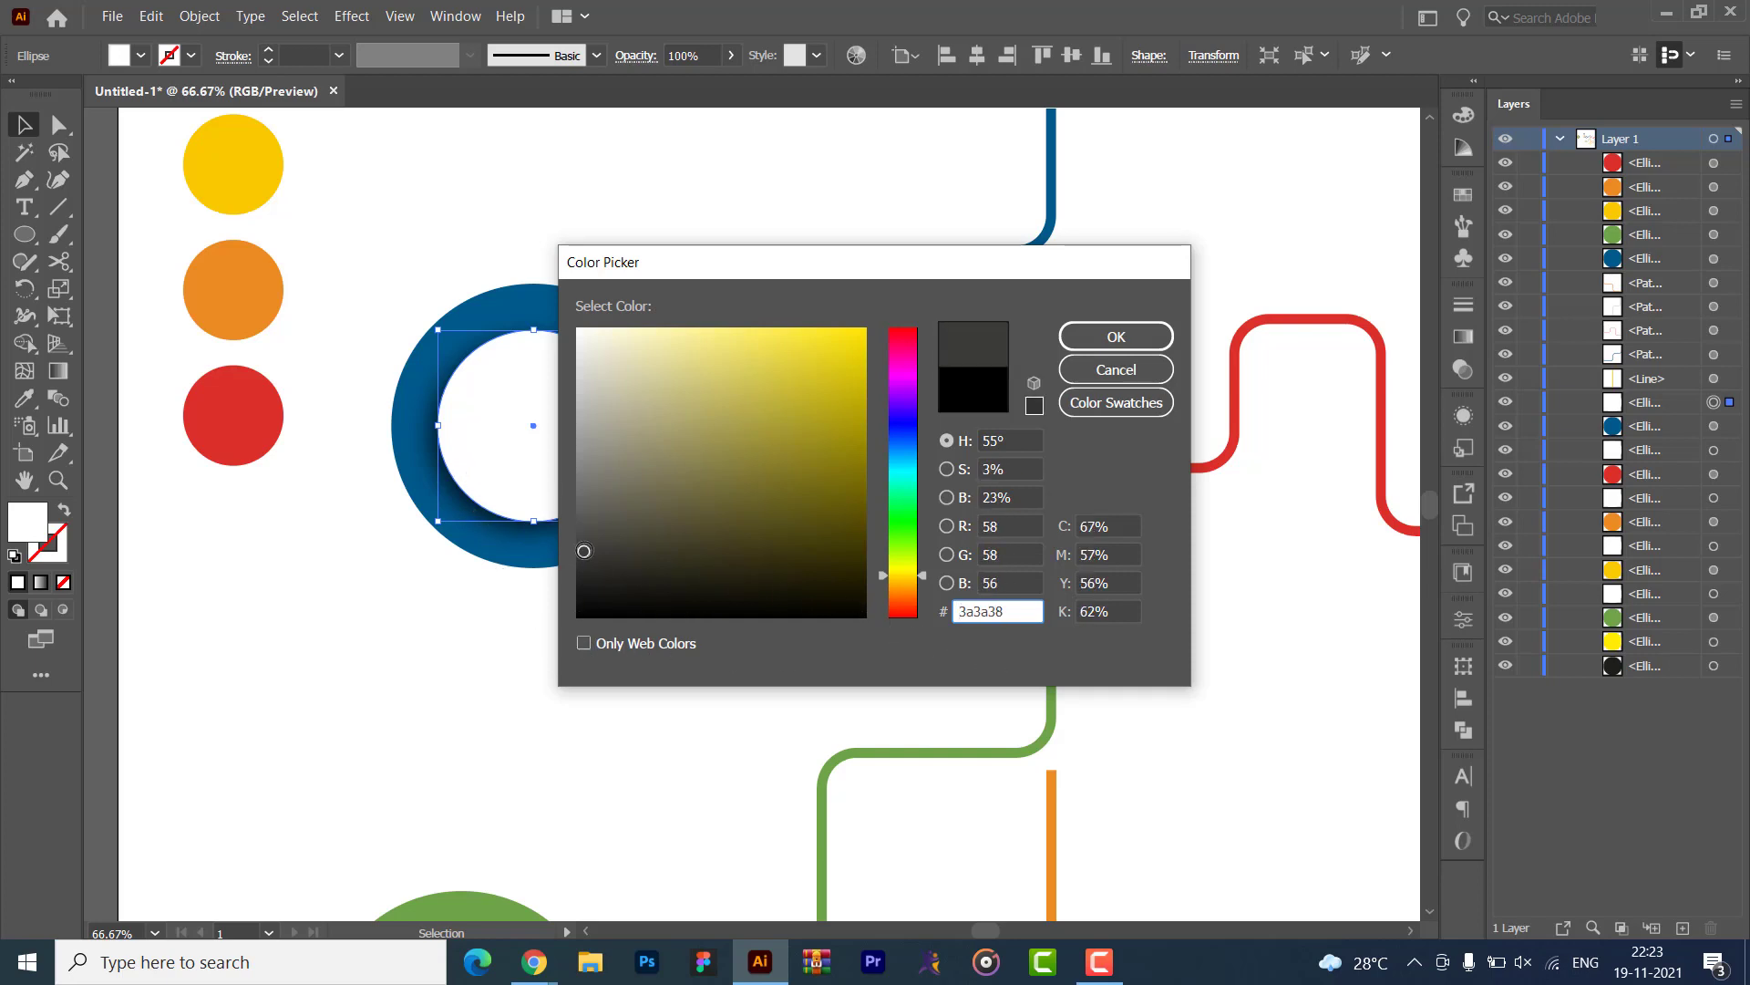
left_click(1114, 337)
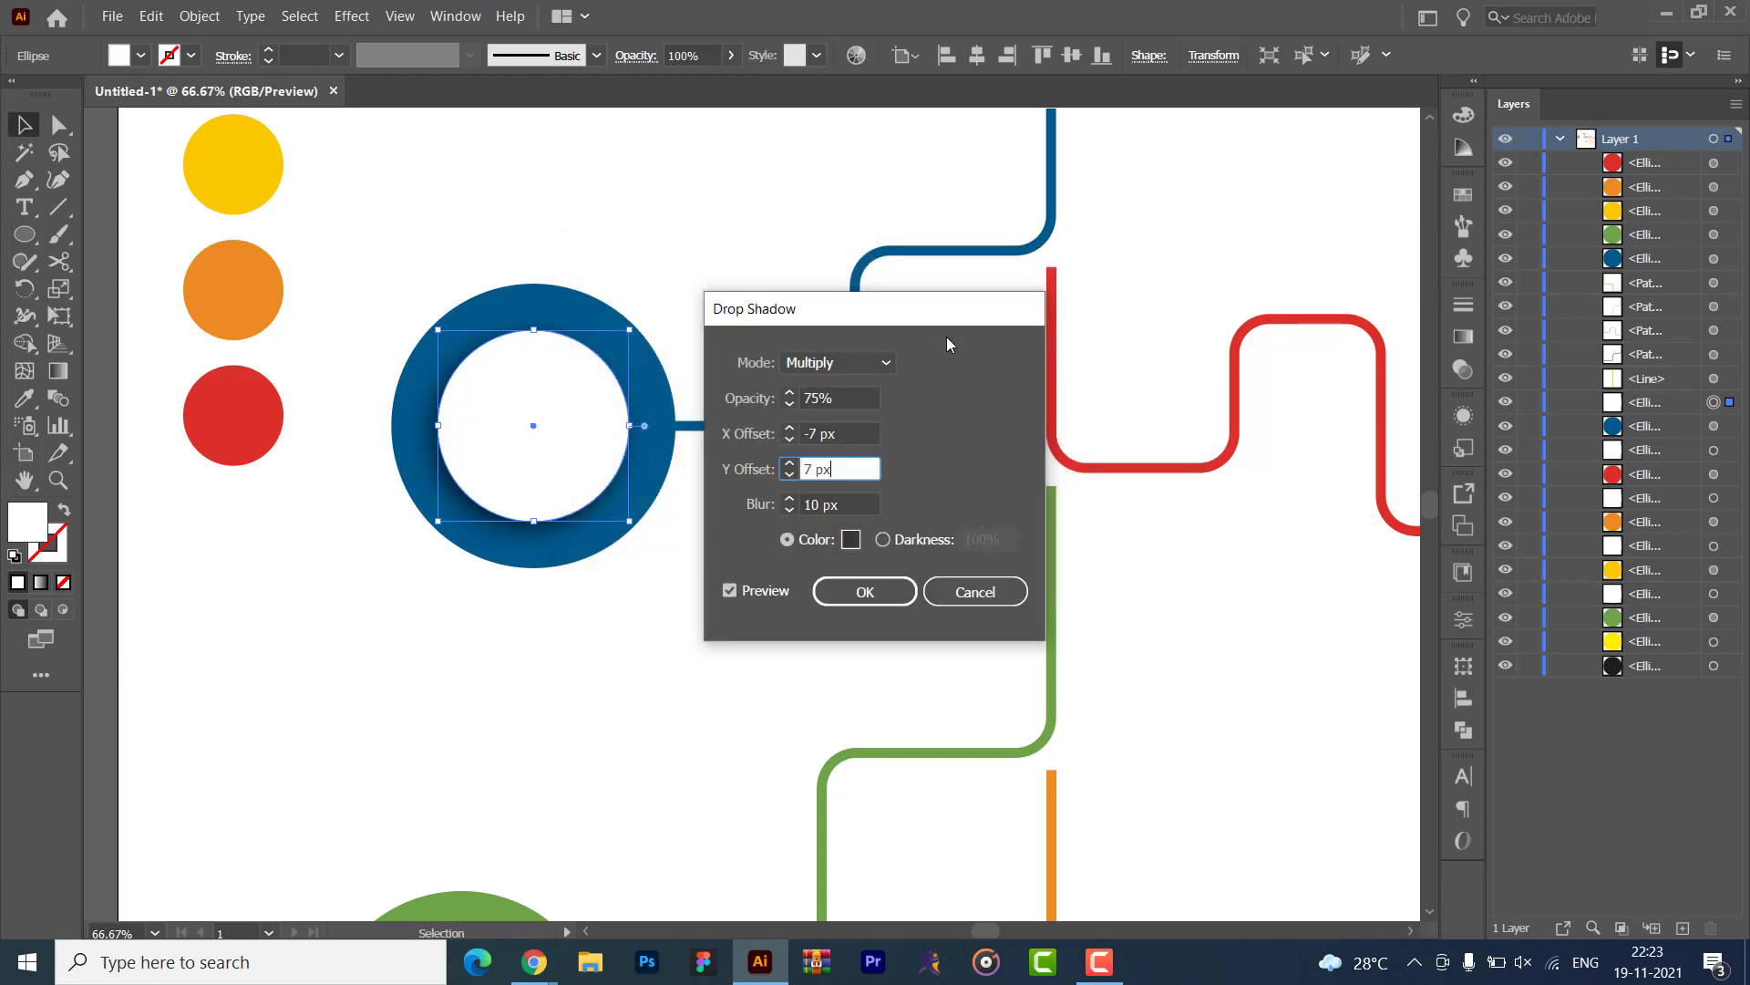
- Set the shadow opacity to 50%, apply the drop shadow to the blue node's inner circle and deselect it
double_click(836, 397)
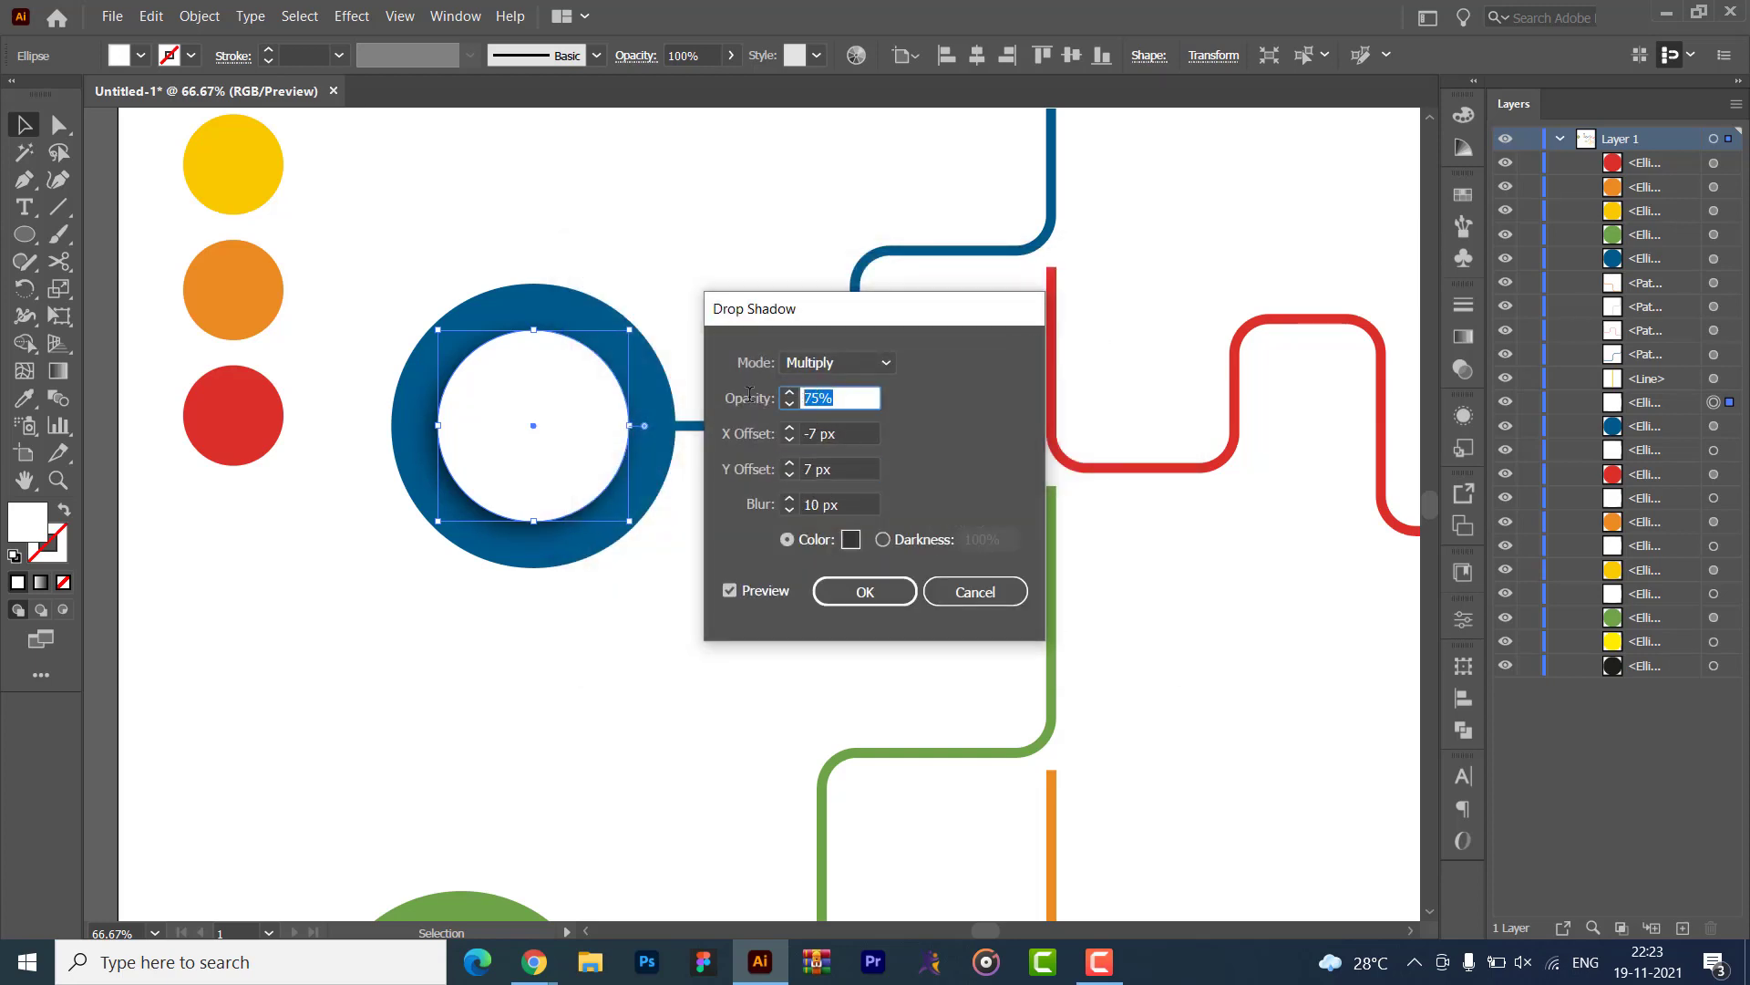
type("50")
left_click(840, 432)
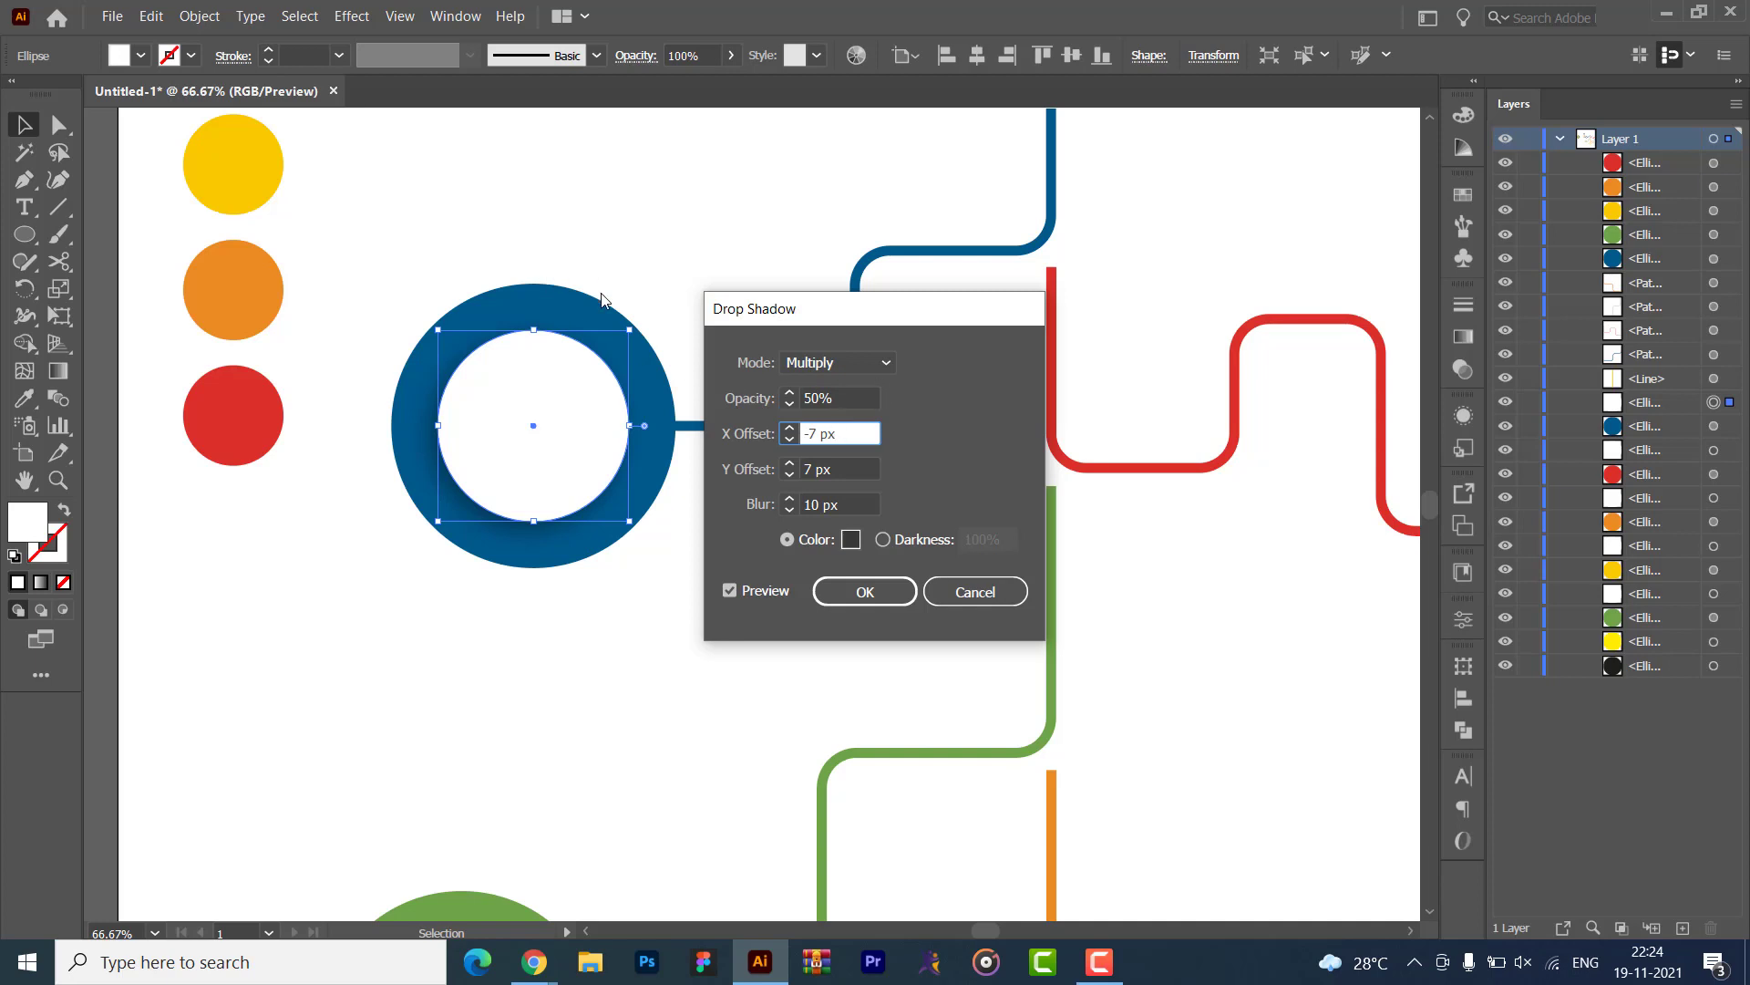
left_click(864, 592)
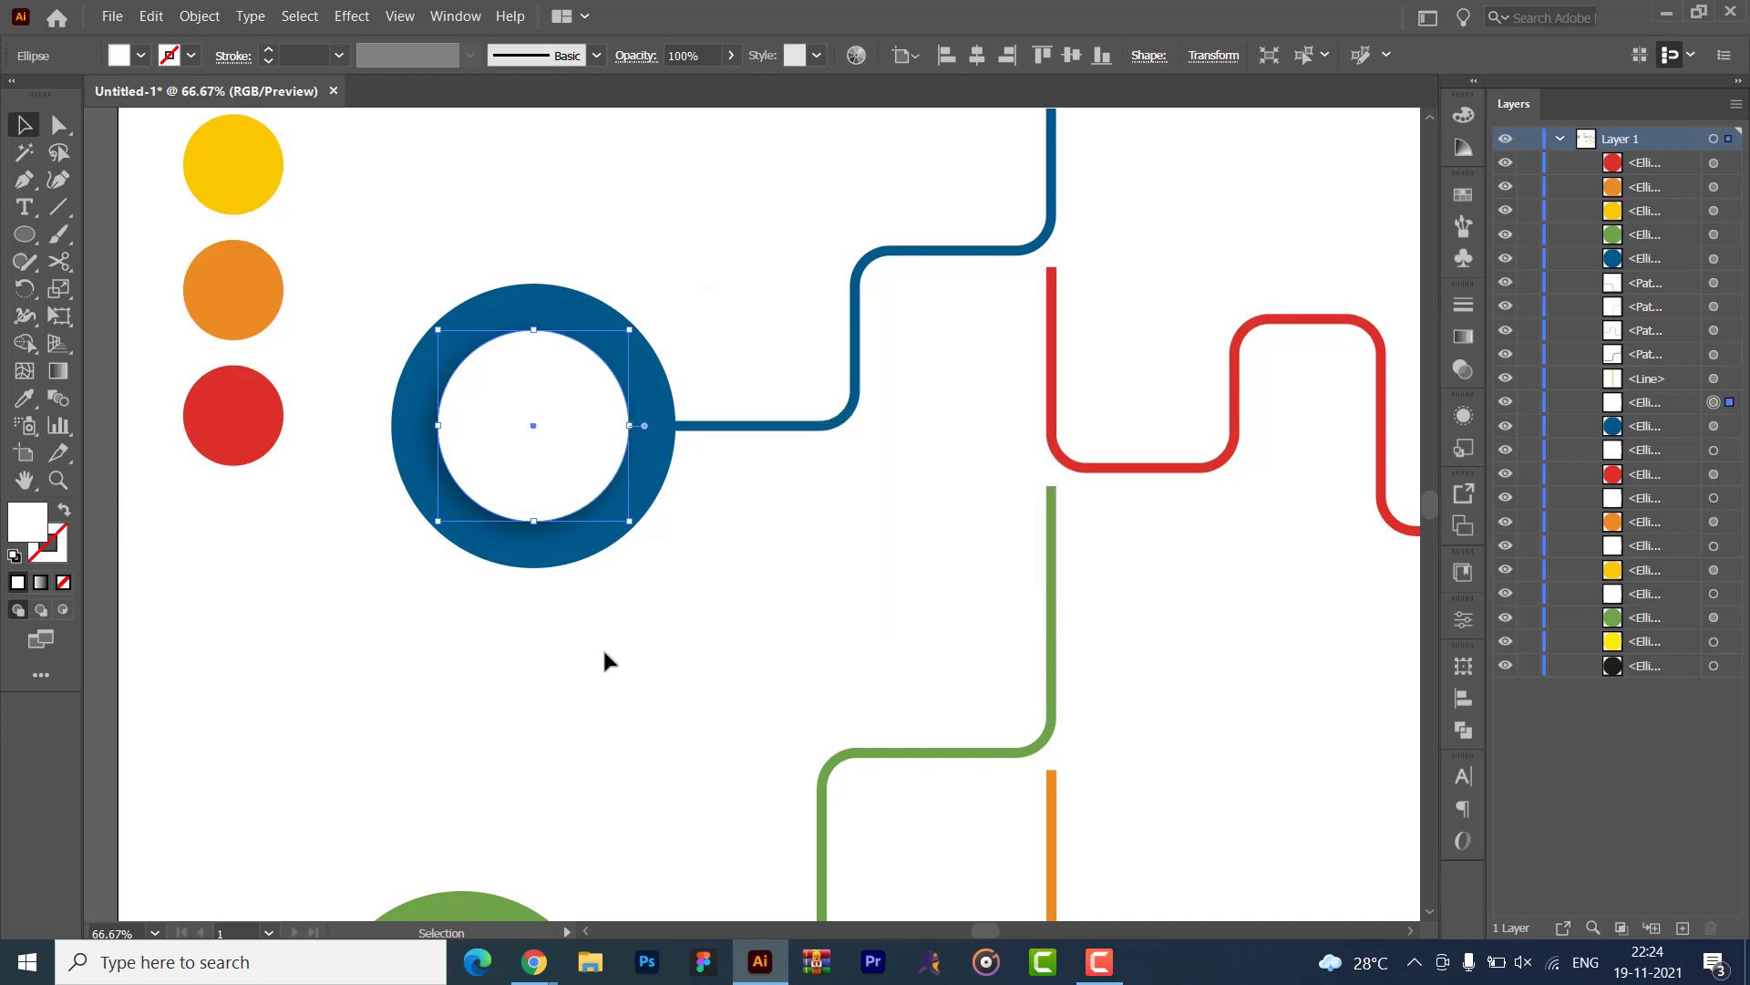
left_click(560, 682)
- Toggle the visibility of the Drop Shadow on the blue node's inner circle to compare it with and without the shadow
key("ctrl+minus")
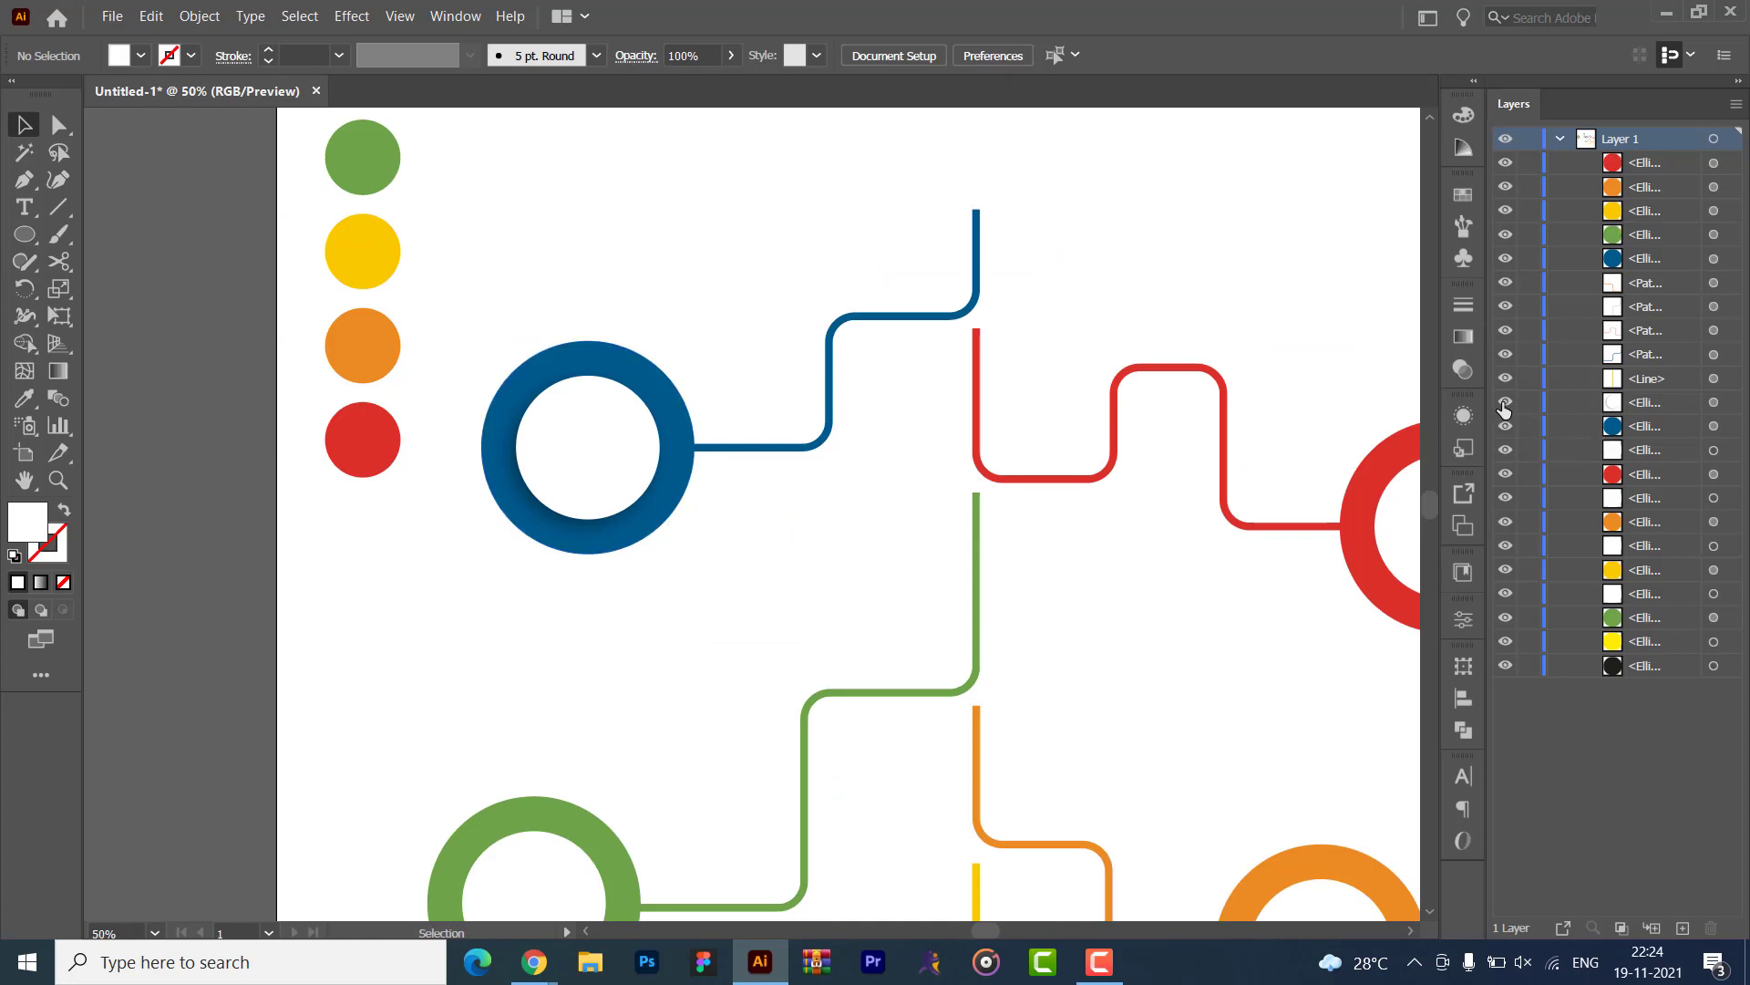
left_click(1687, 402)
left_click(1464, 416)
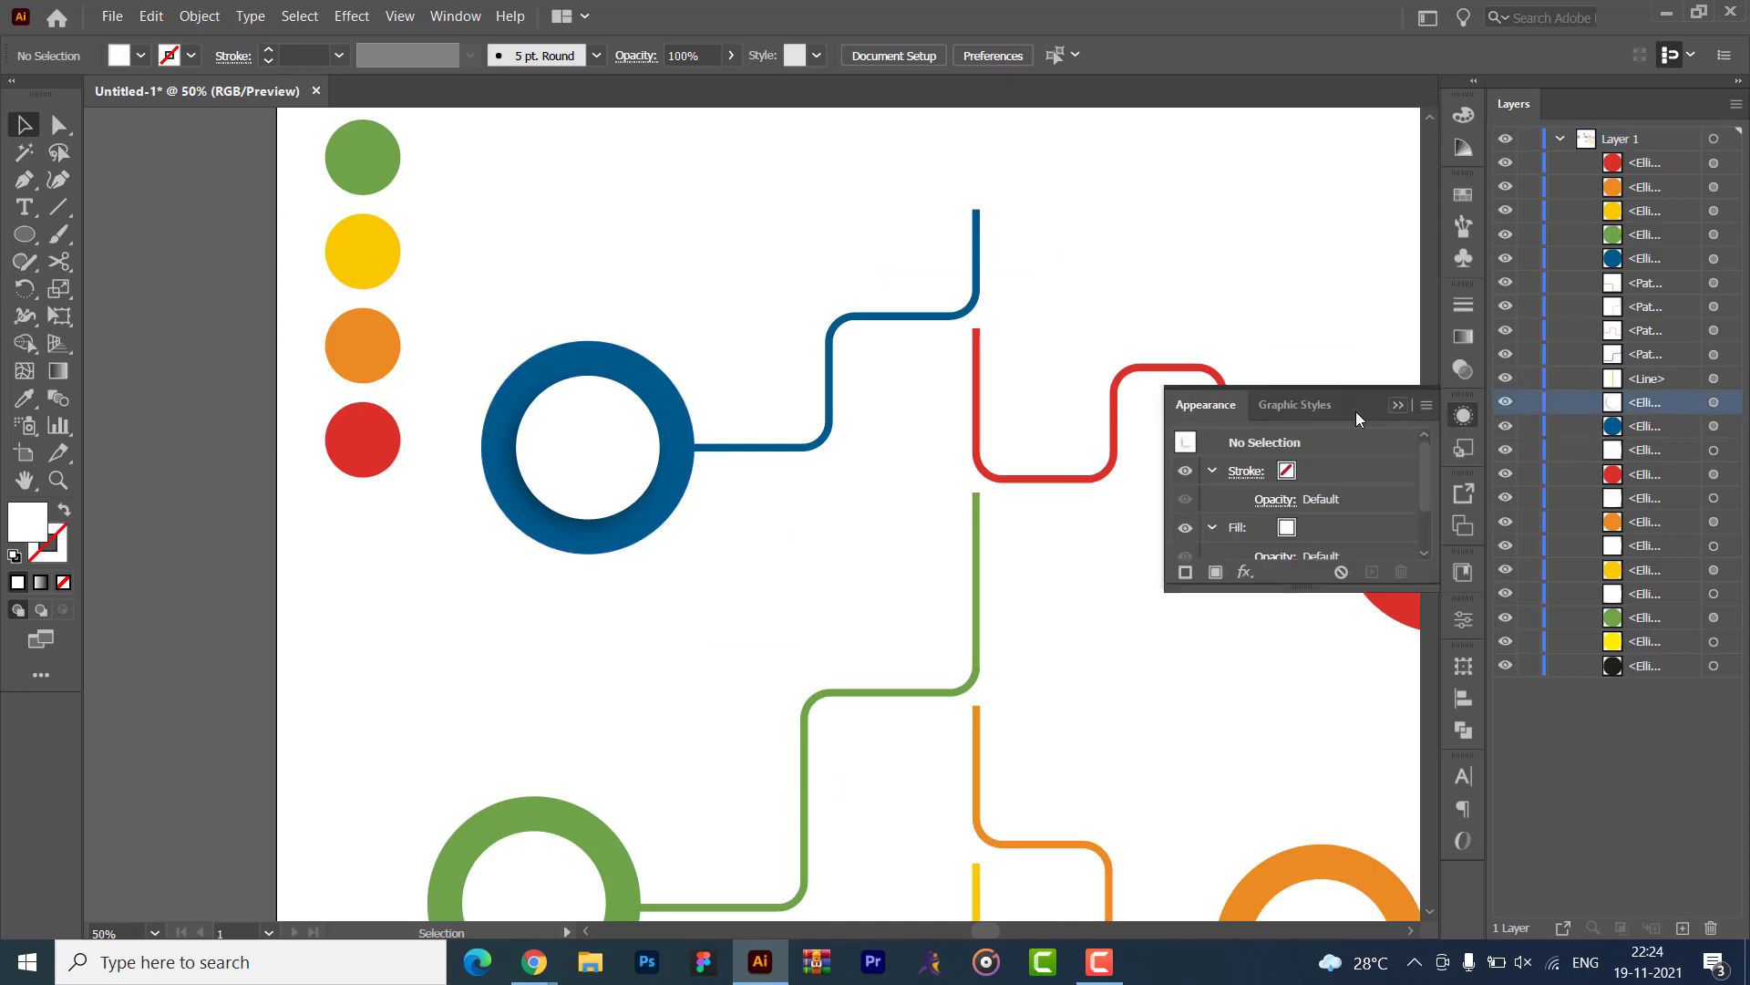
scroll(1235, 497, "down", 2)
left_click(1178, 518)
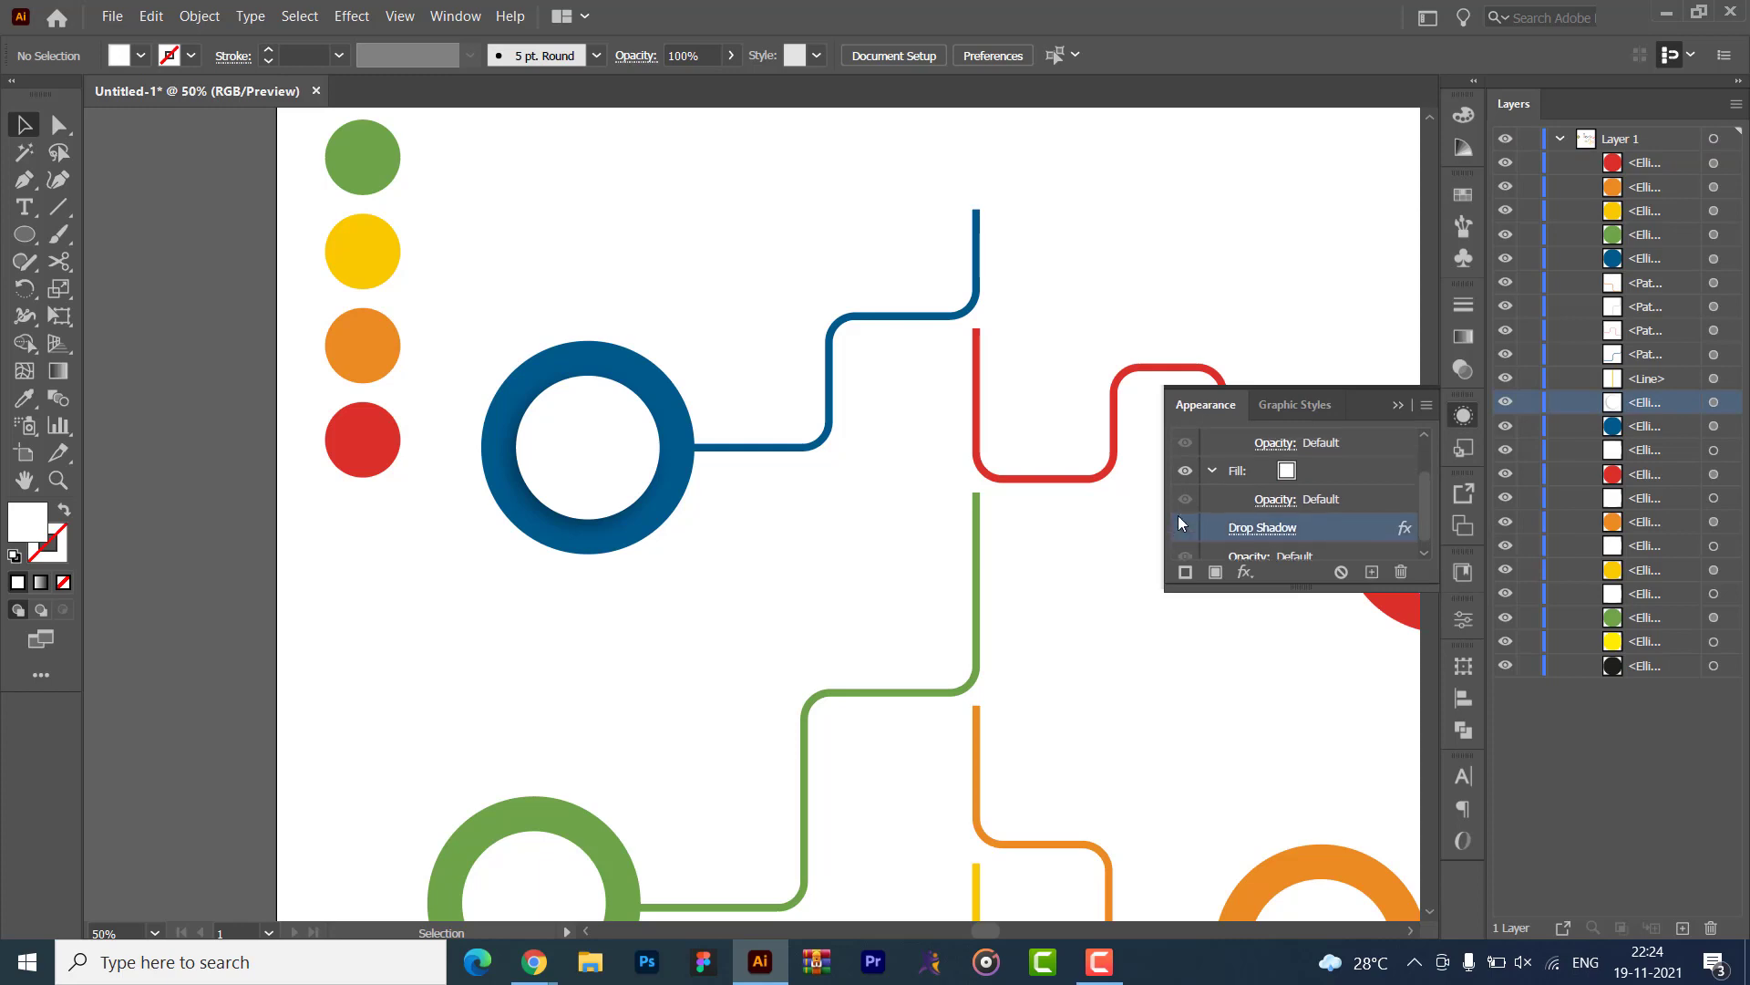
left_click(1185, 527)
left_click(654, 450)
left_click(1185, 527)
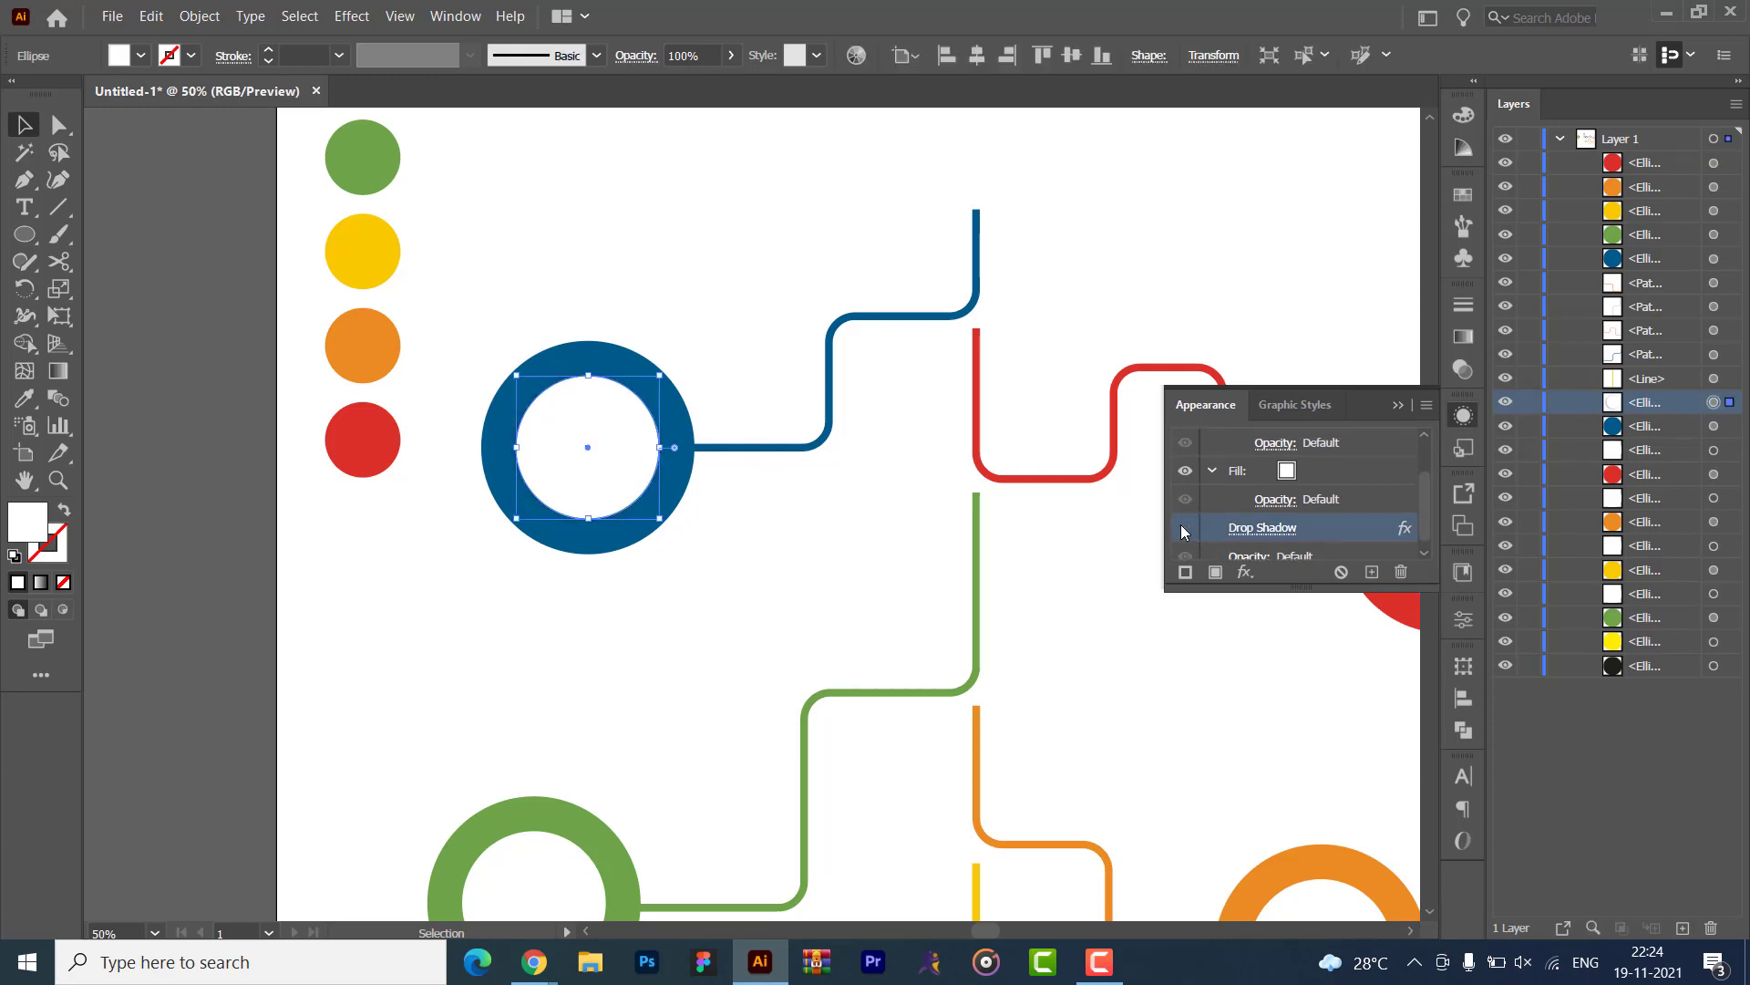
left_click(1183, 528)
key("ctrl+plus")
key("ctrl+plus")
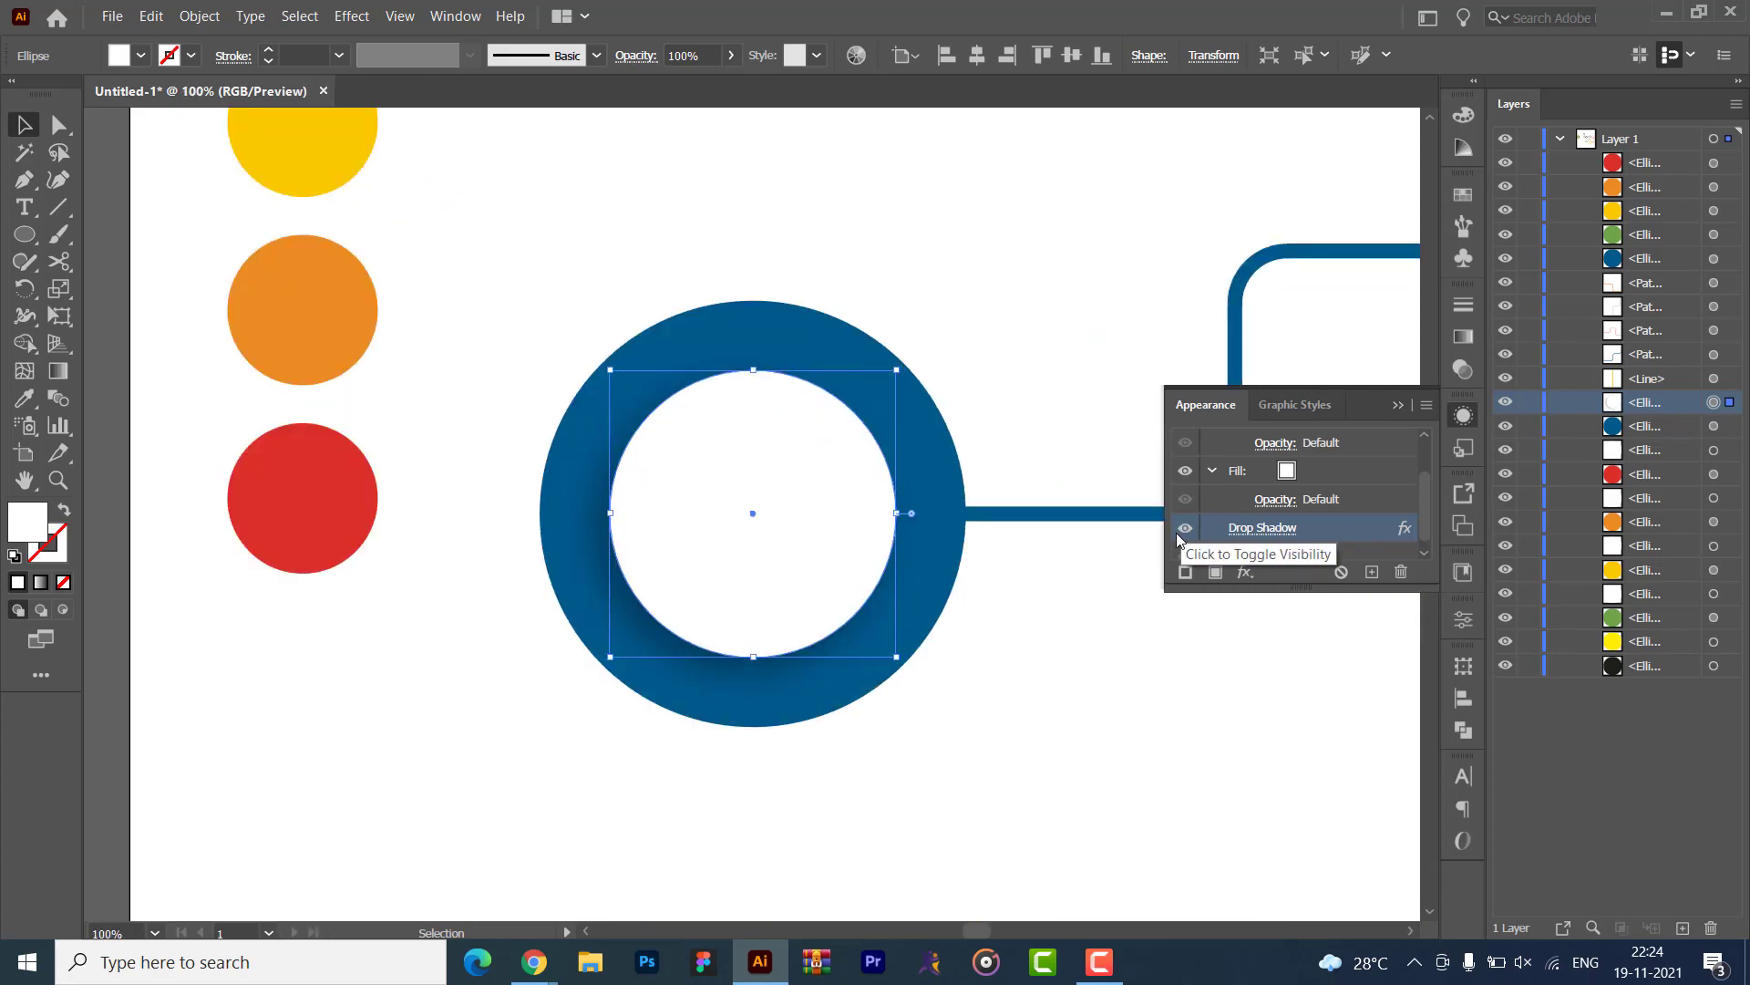
left_click(1182, 529)
left_click(1182, 529)
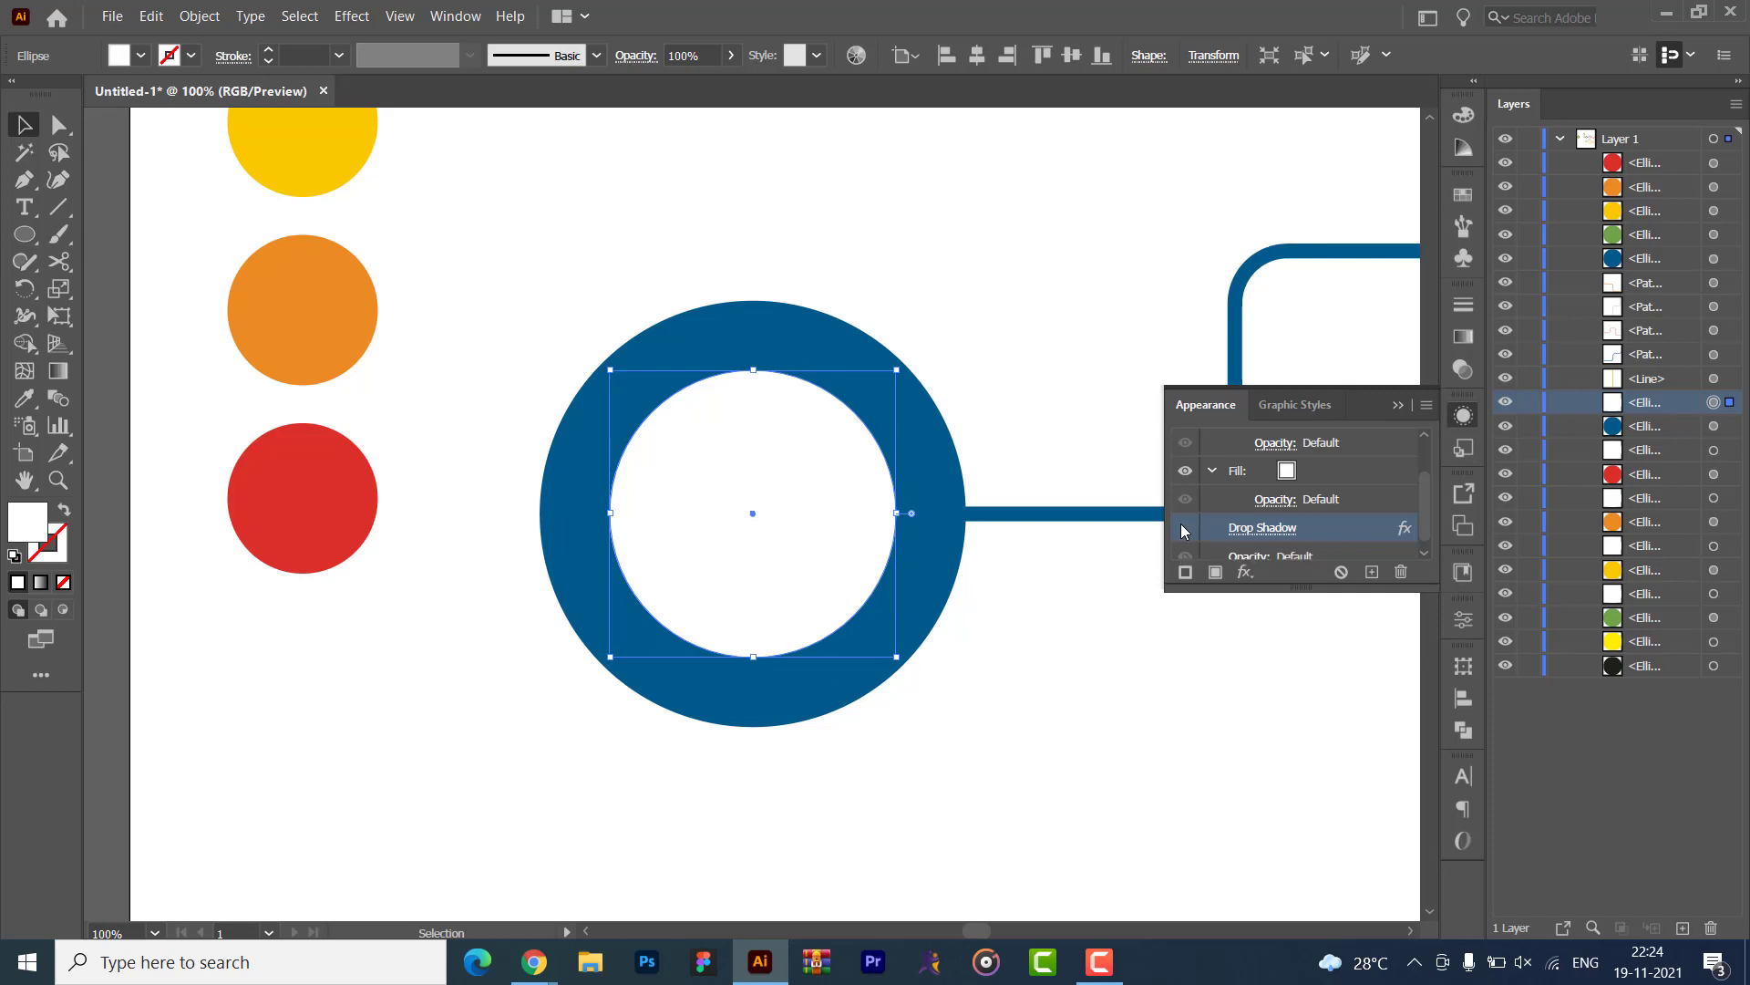
left_click(1185, 529)
left_click(1185, 529)
left_click(1114, 709)
key("ctrl+0")
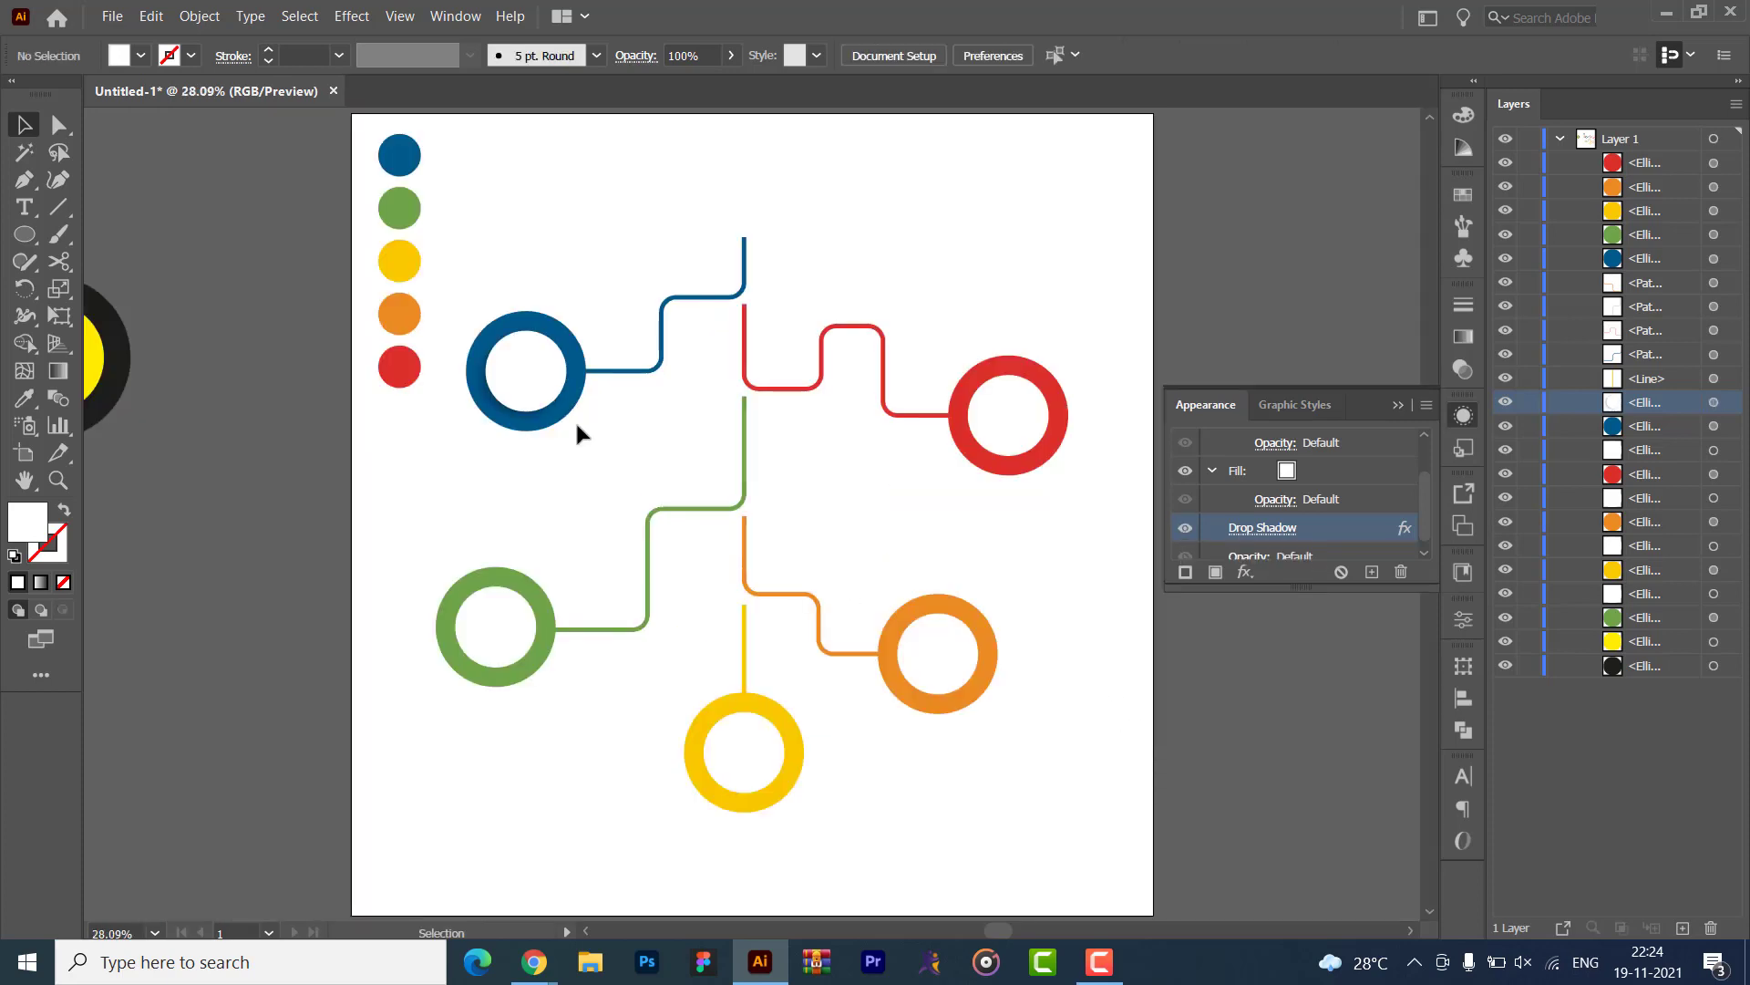
- Reopen the drop shadow settings of the blue node's inner circle for review and close them without changes
left_click(538, 392)
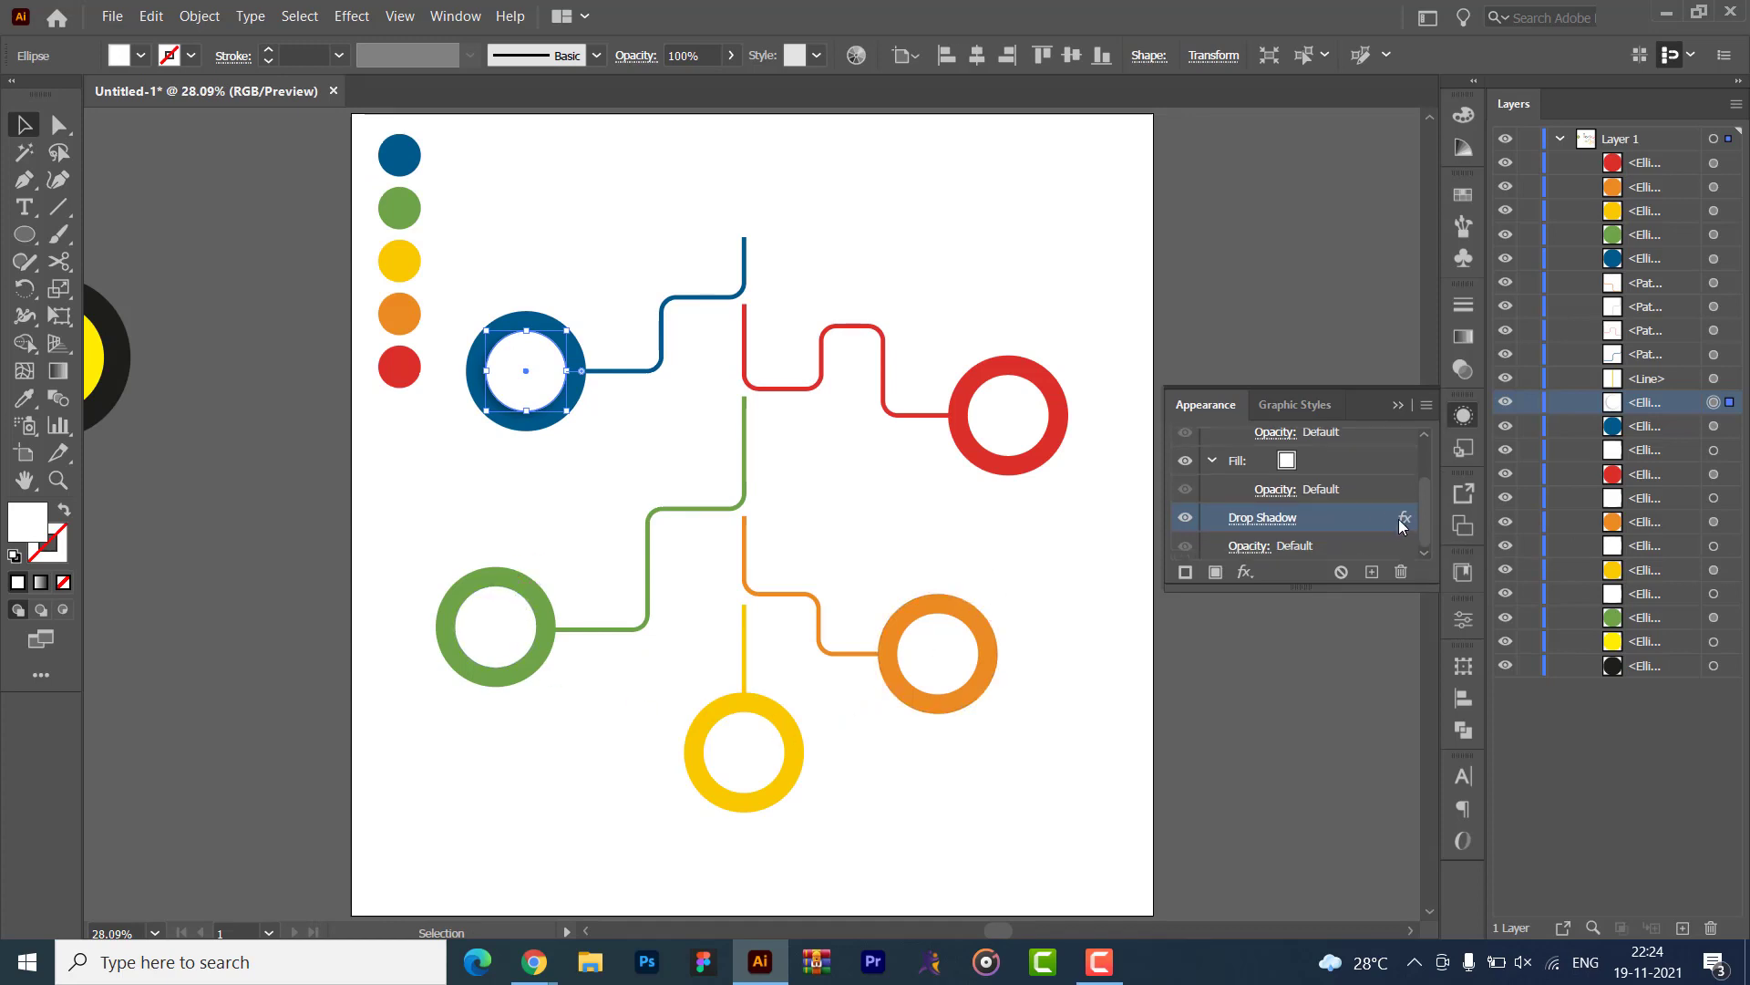
left_click(1295, 518)
left_click(976, 589)
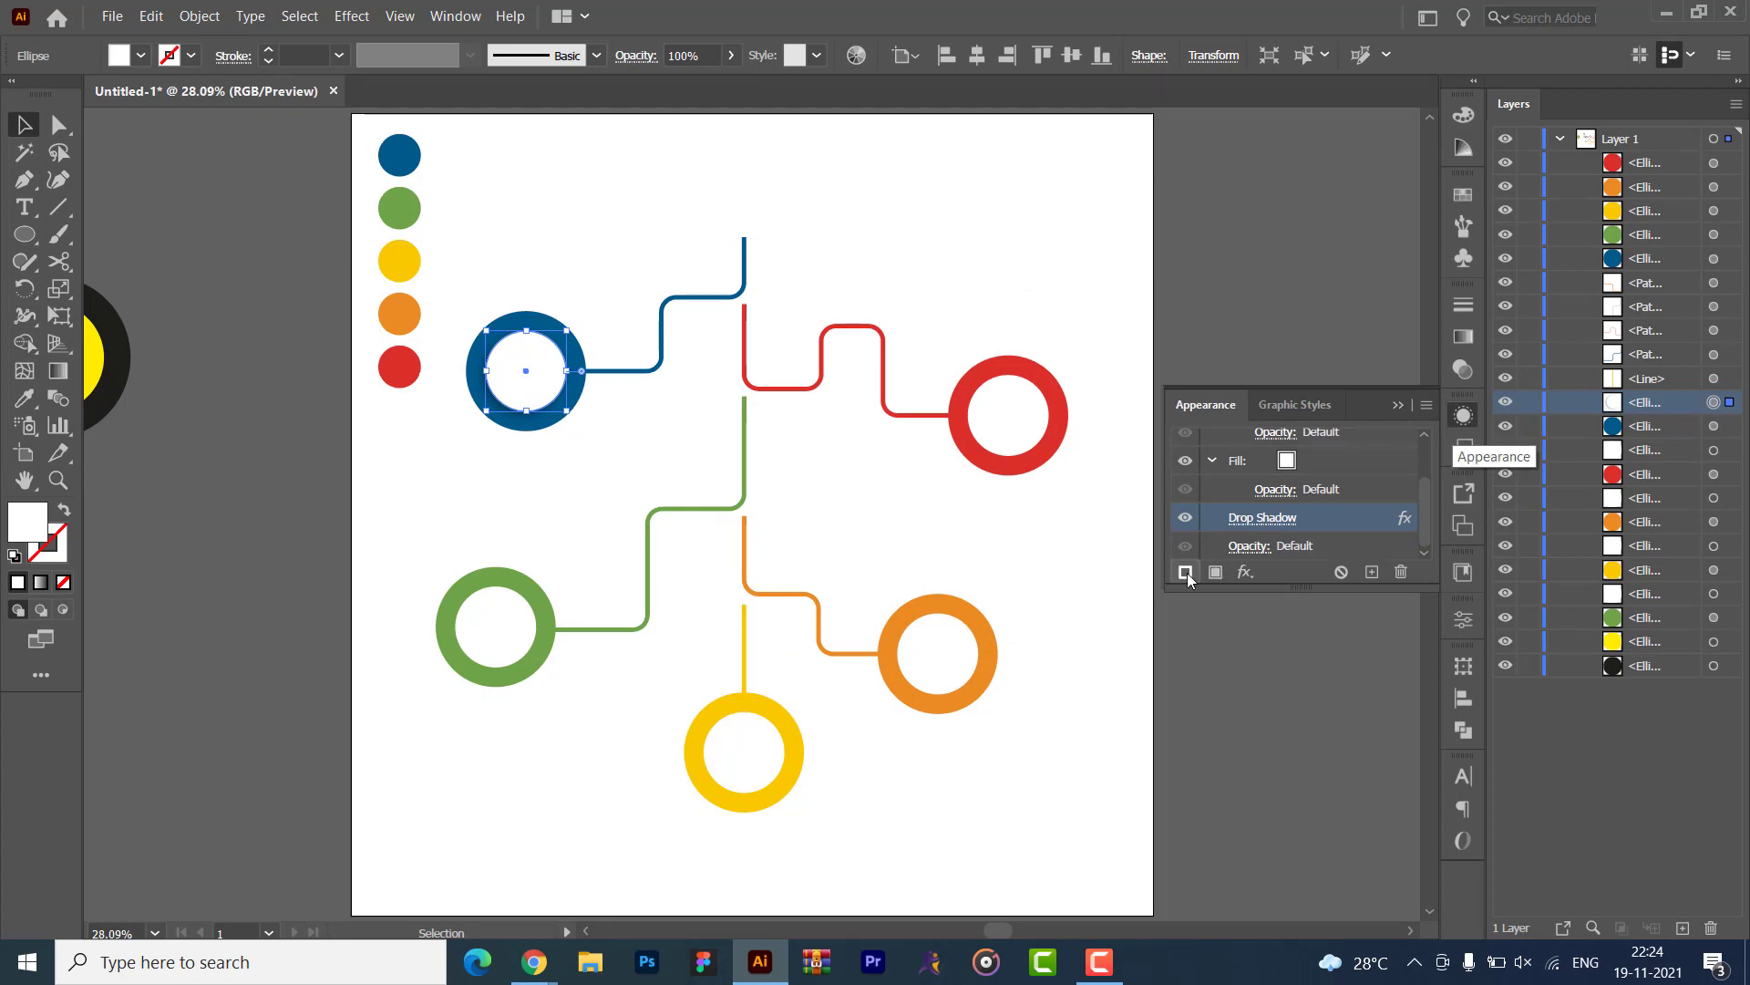
- Apply a Multiply drop shadow to the green node's inner circle with 50% opacity, offsets -7 px and 7 px, and 10 px blur
left_click(490, 605)
left_click(351, 16)
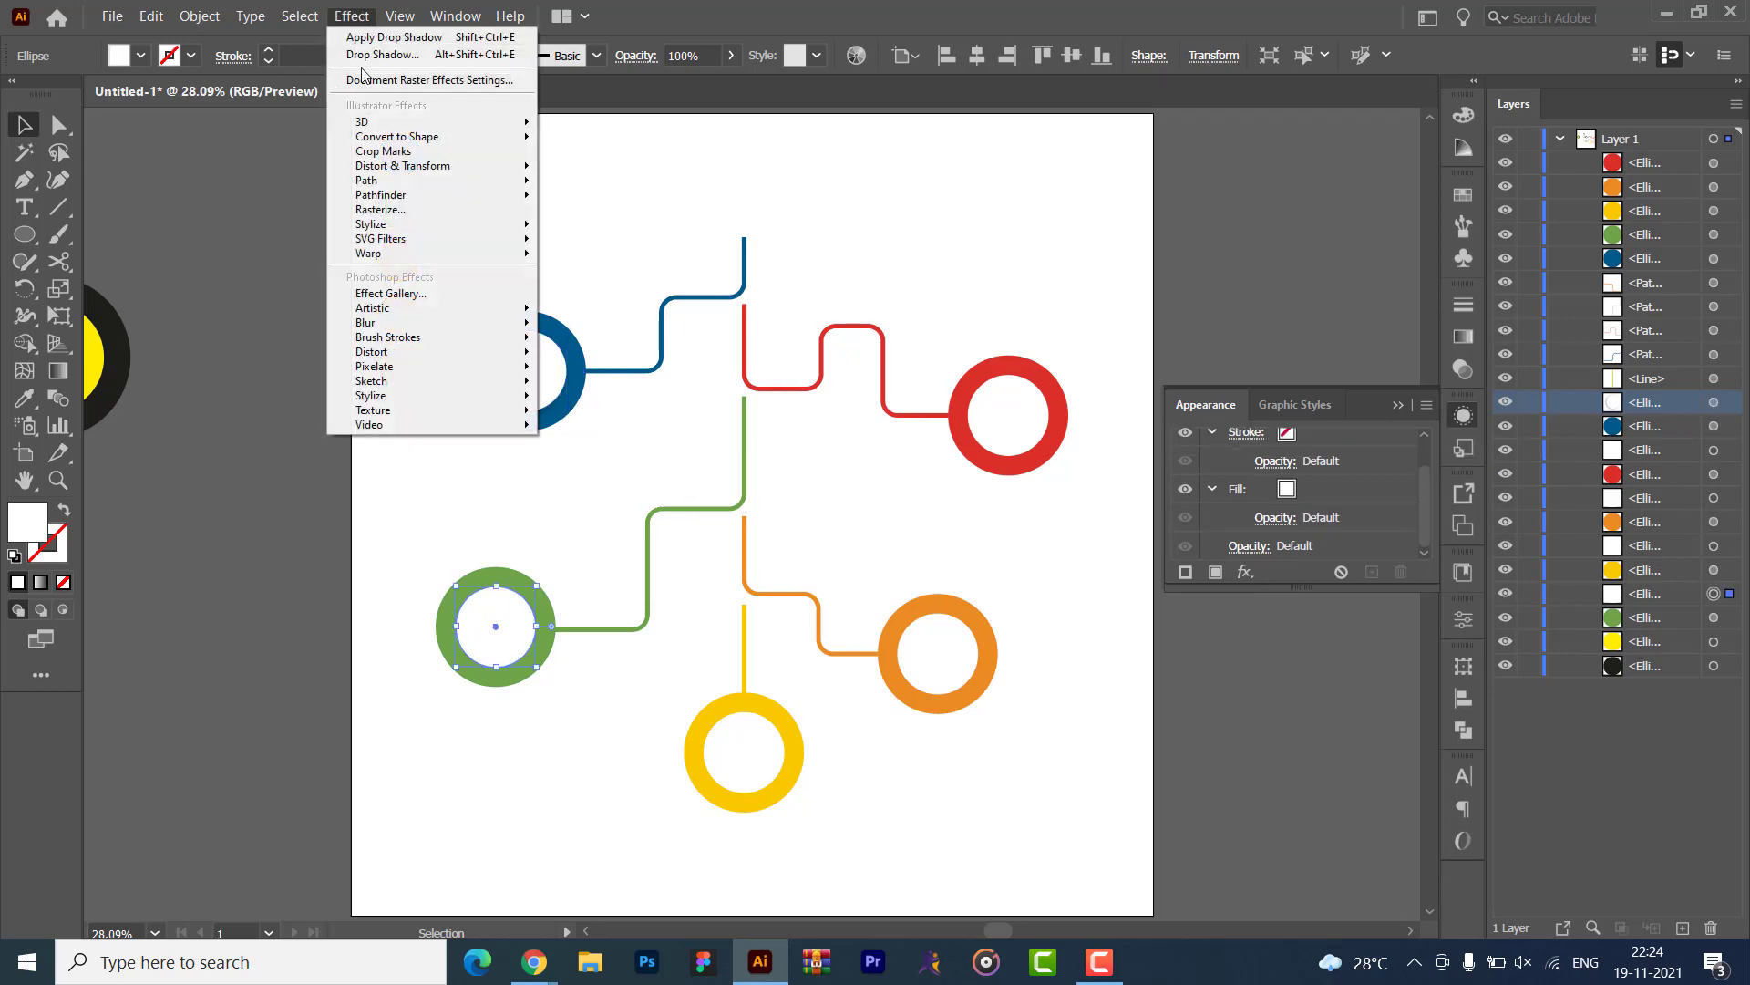
mouse_move(456, 226)
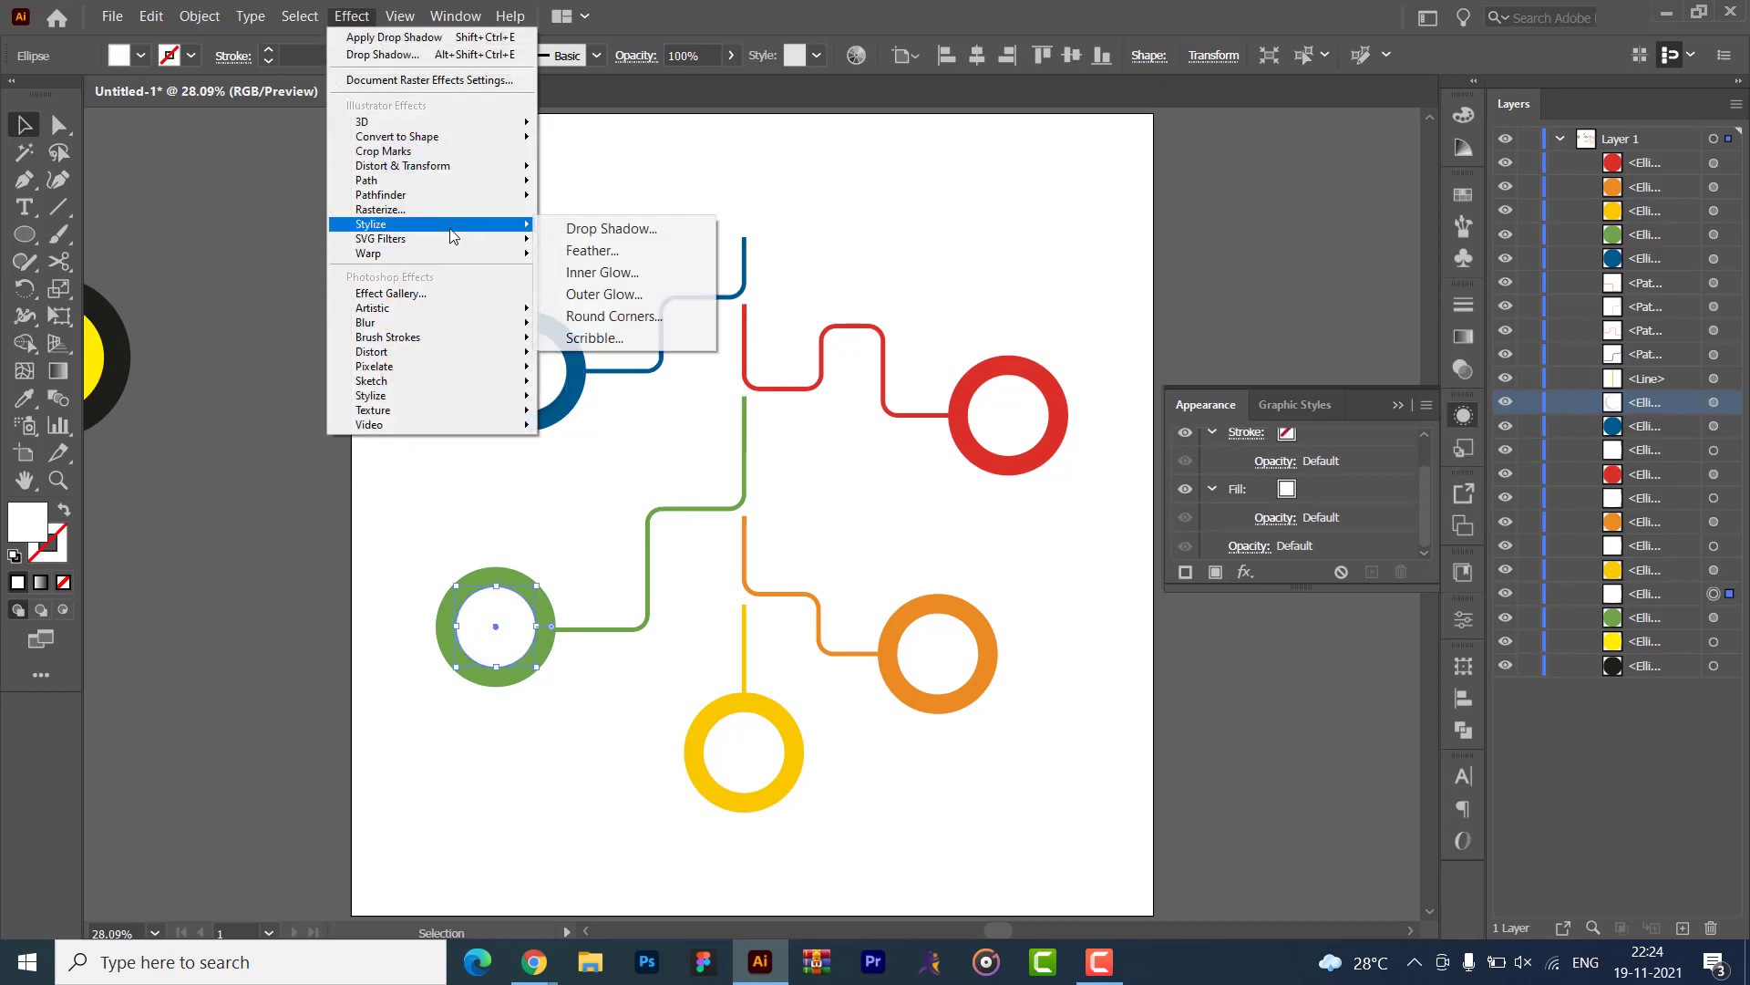
left_click(588, 230)
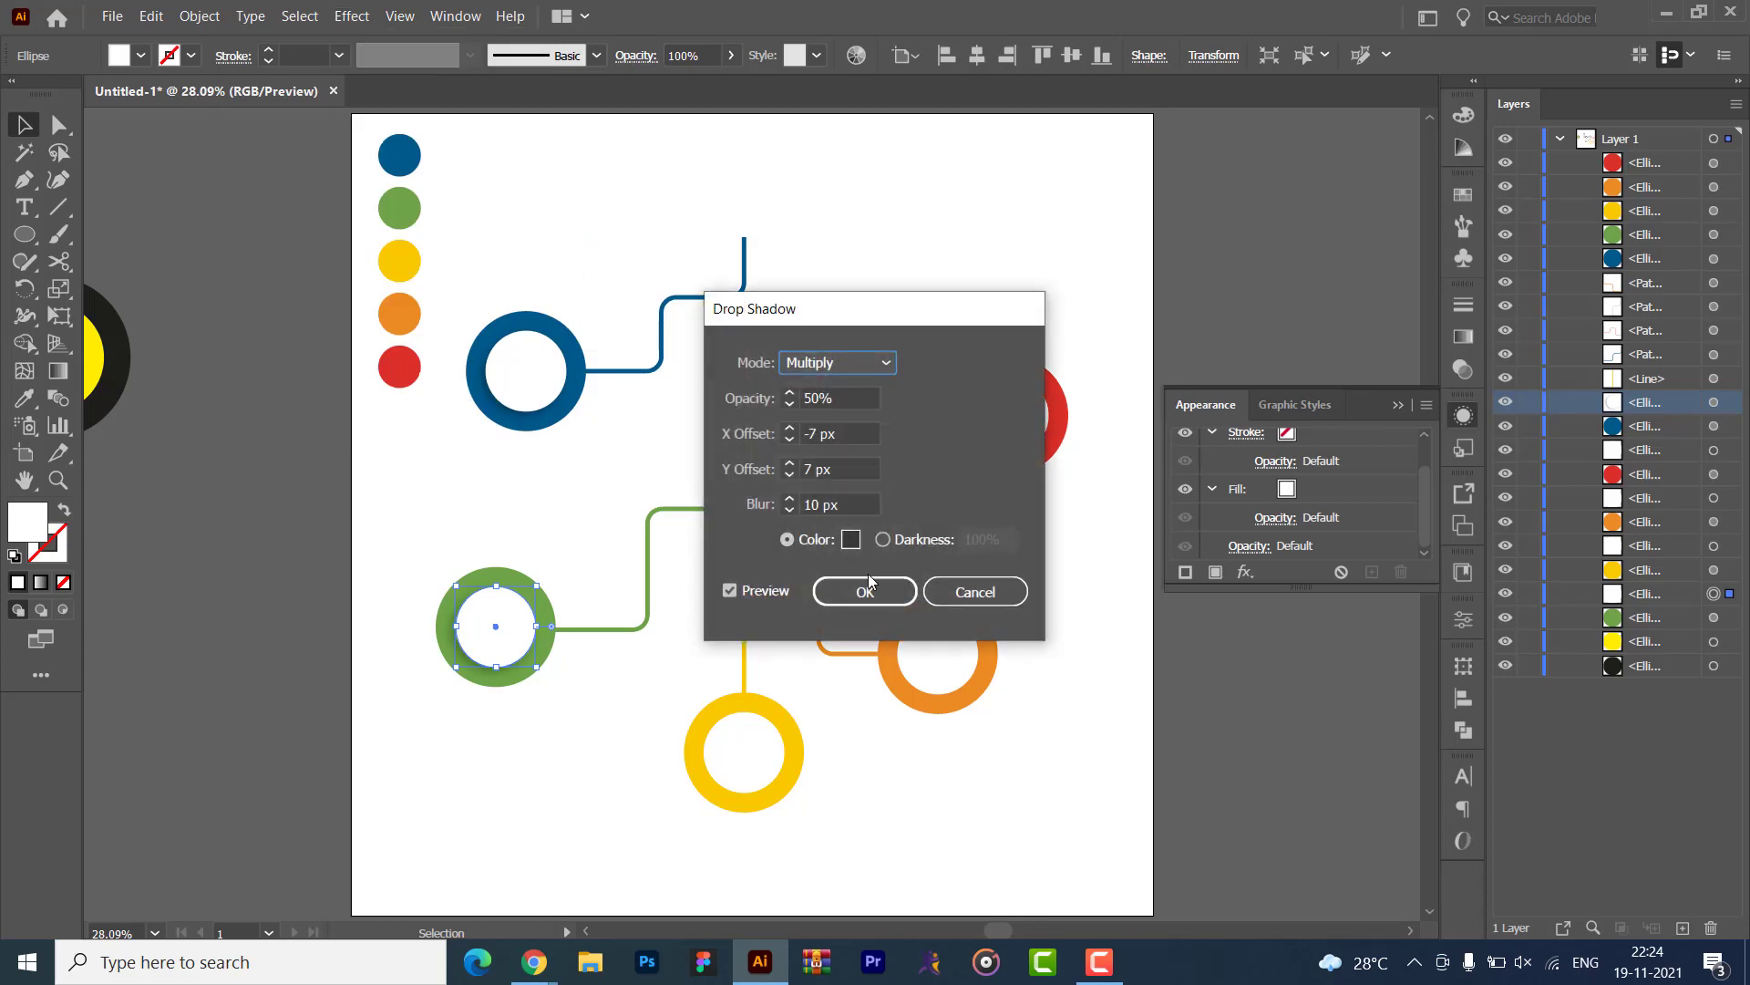
left_click(866, 590)
left_click(600, 714)
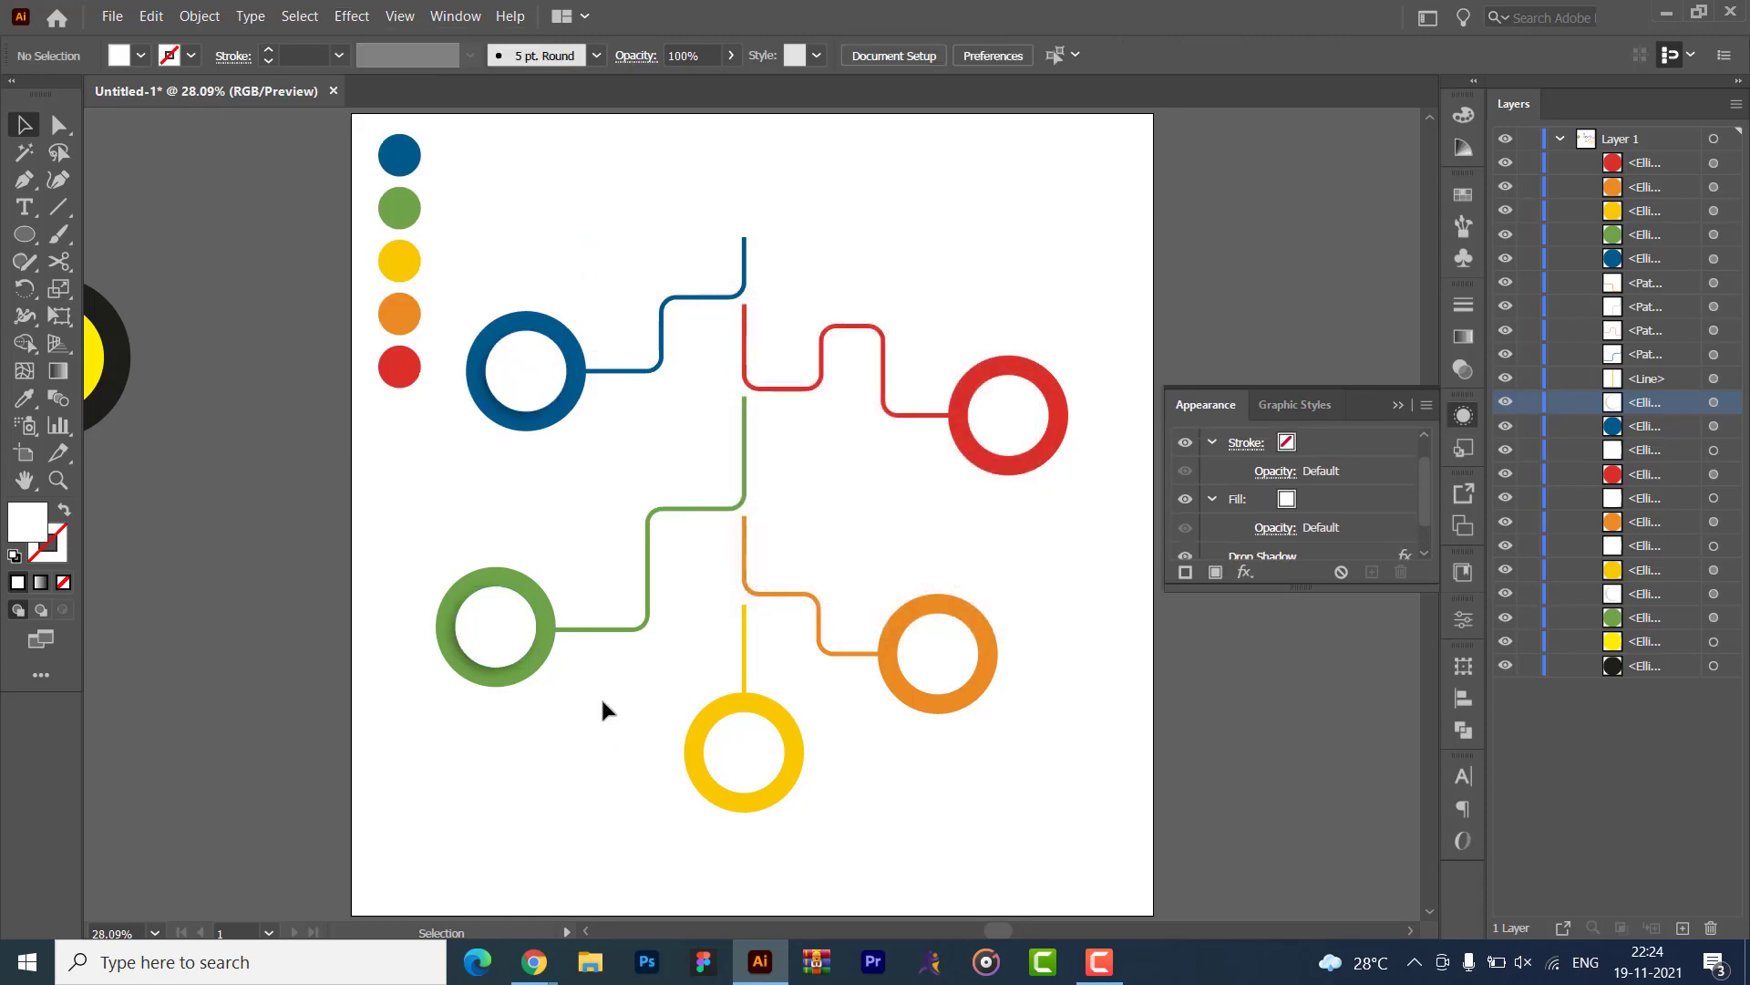
- Check the reference infographic, and give the yellow node's inner circle a Multiply drop shadow with 50% opacity, -7 and 7 px offsets, and 10 px blur
key("alt+Tab")
key("alt+Tab")
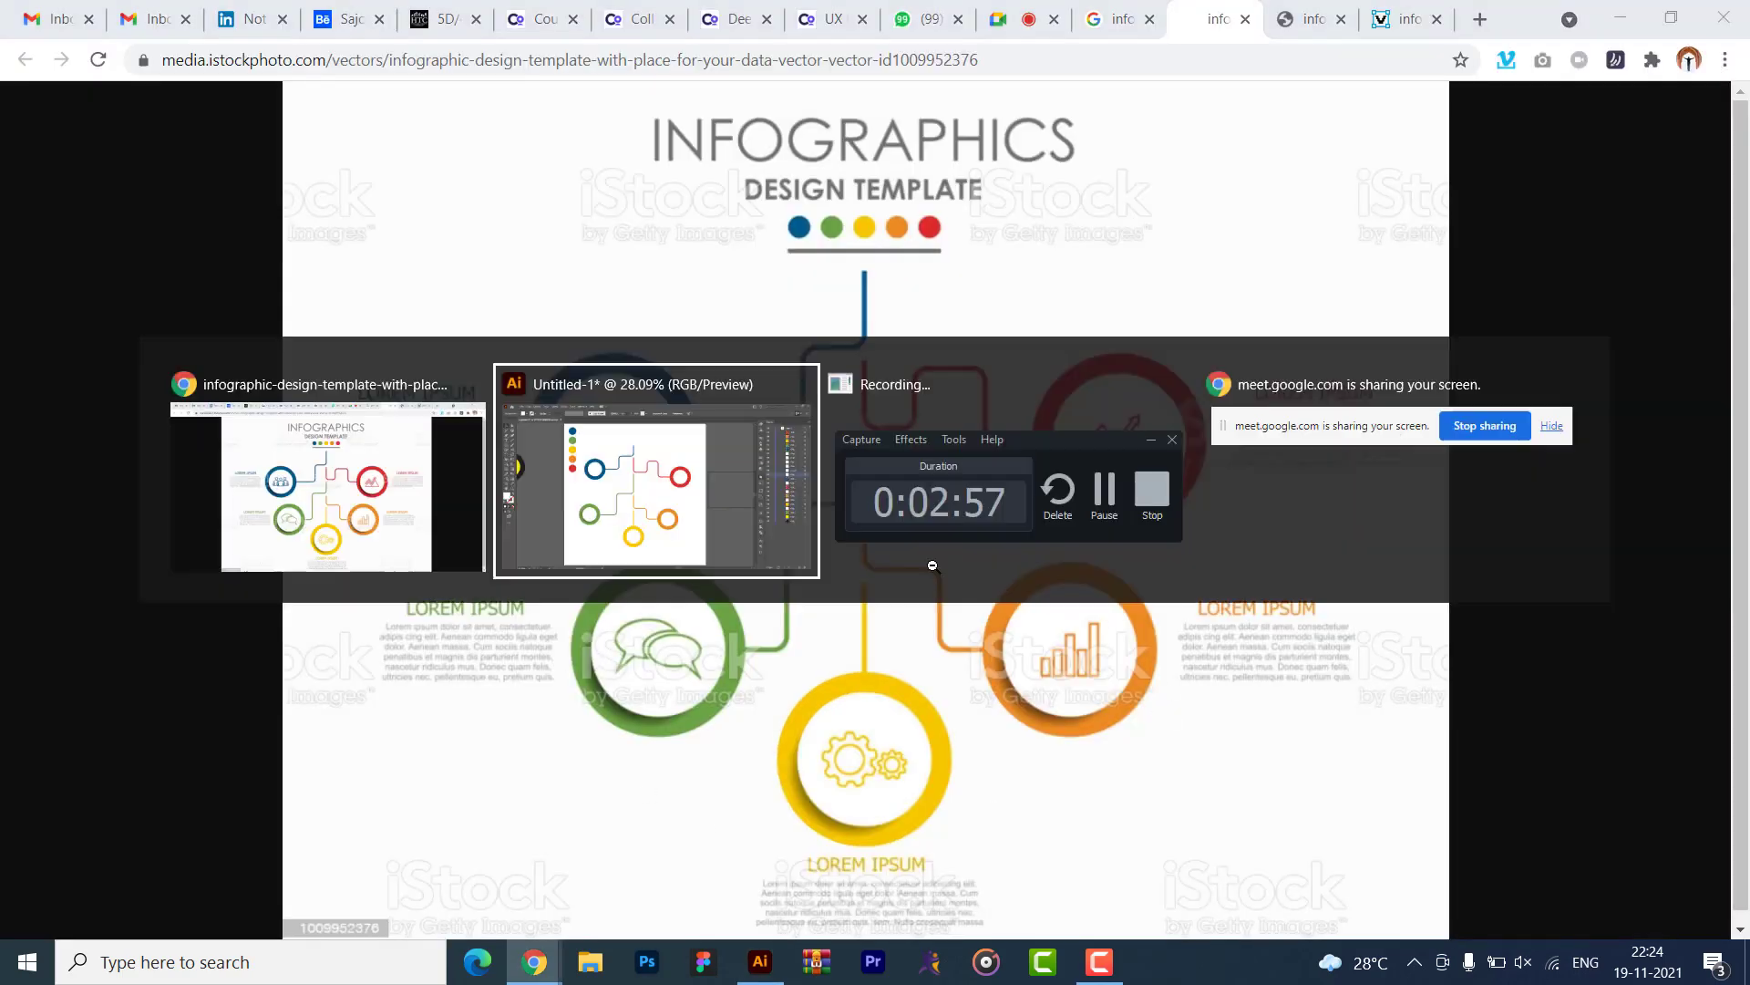
left_click(743, 748)
left_click(352, 16)
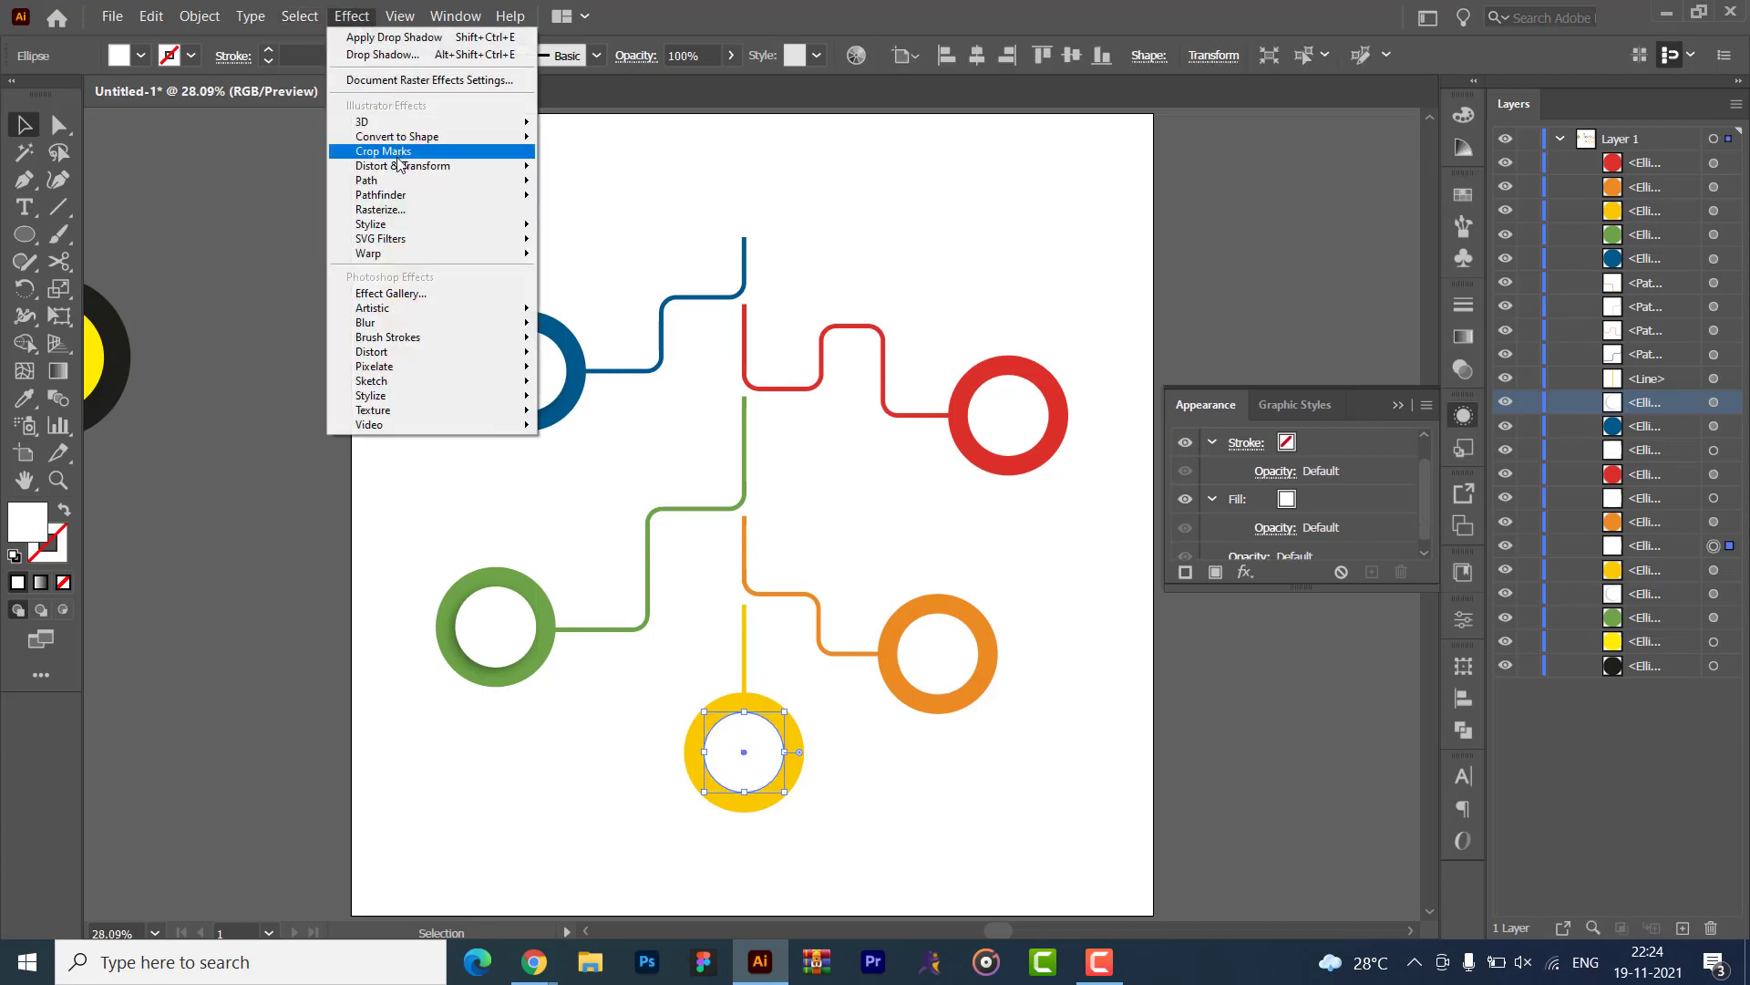
mouse_move(392, 223)
left_click(593, 228)
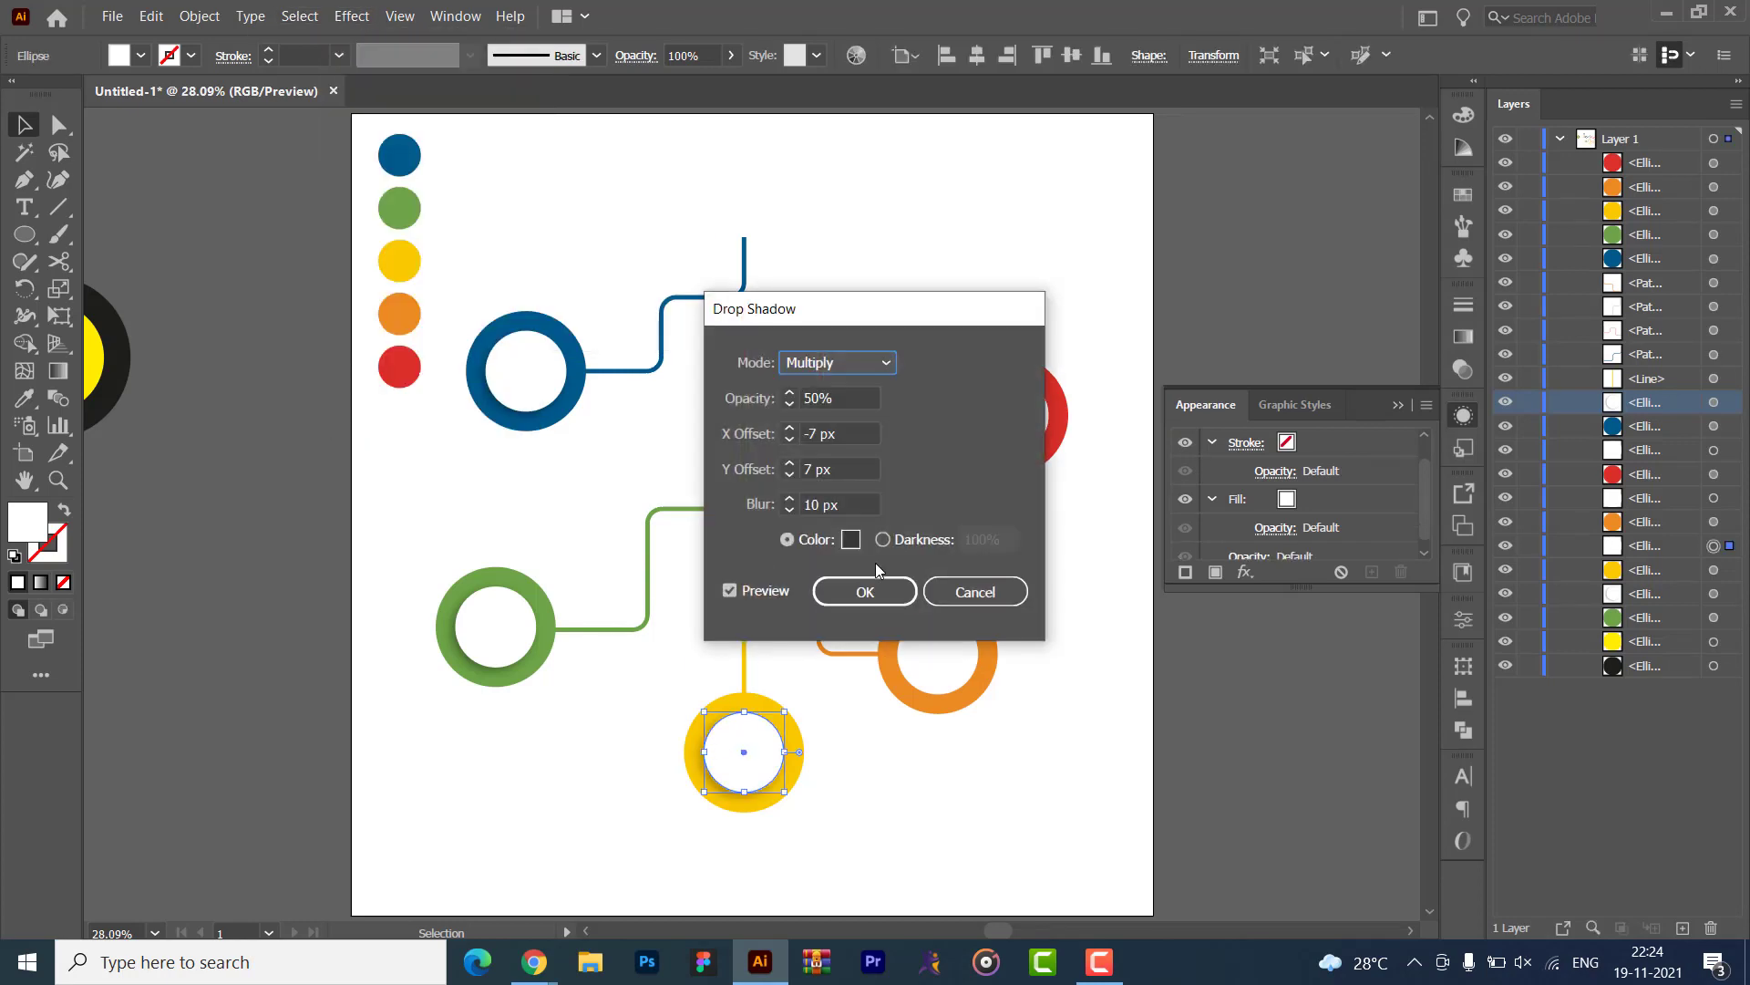
left_click(864, 588)
left_click(906, 713)
- Give the orange node's white inner circle the same drop shadow as the yellow node's inner circle
left_click(953, 679)
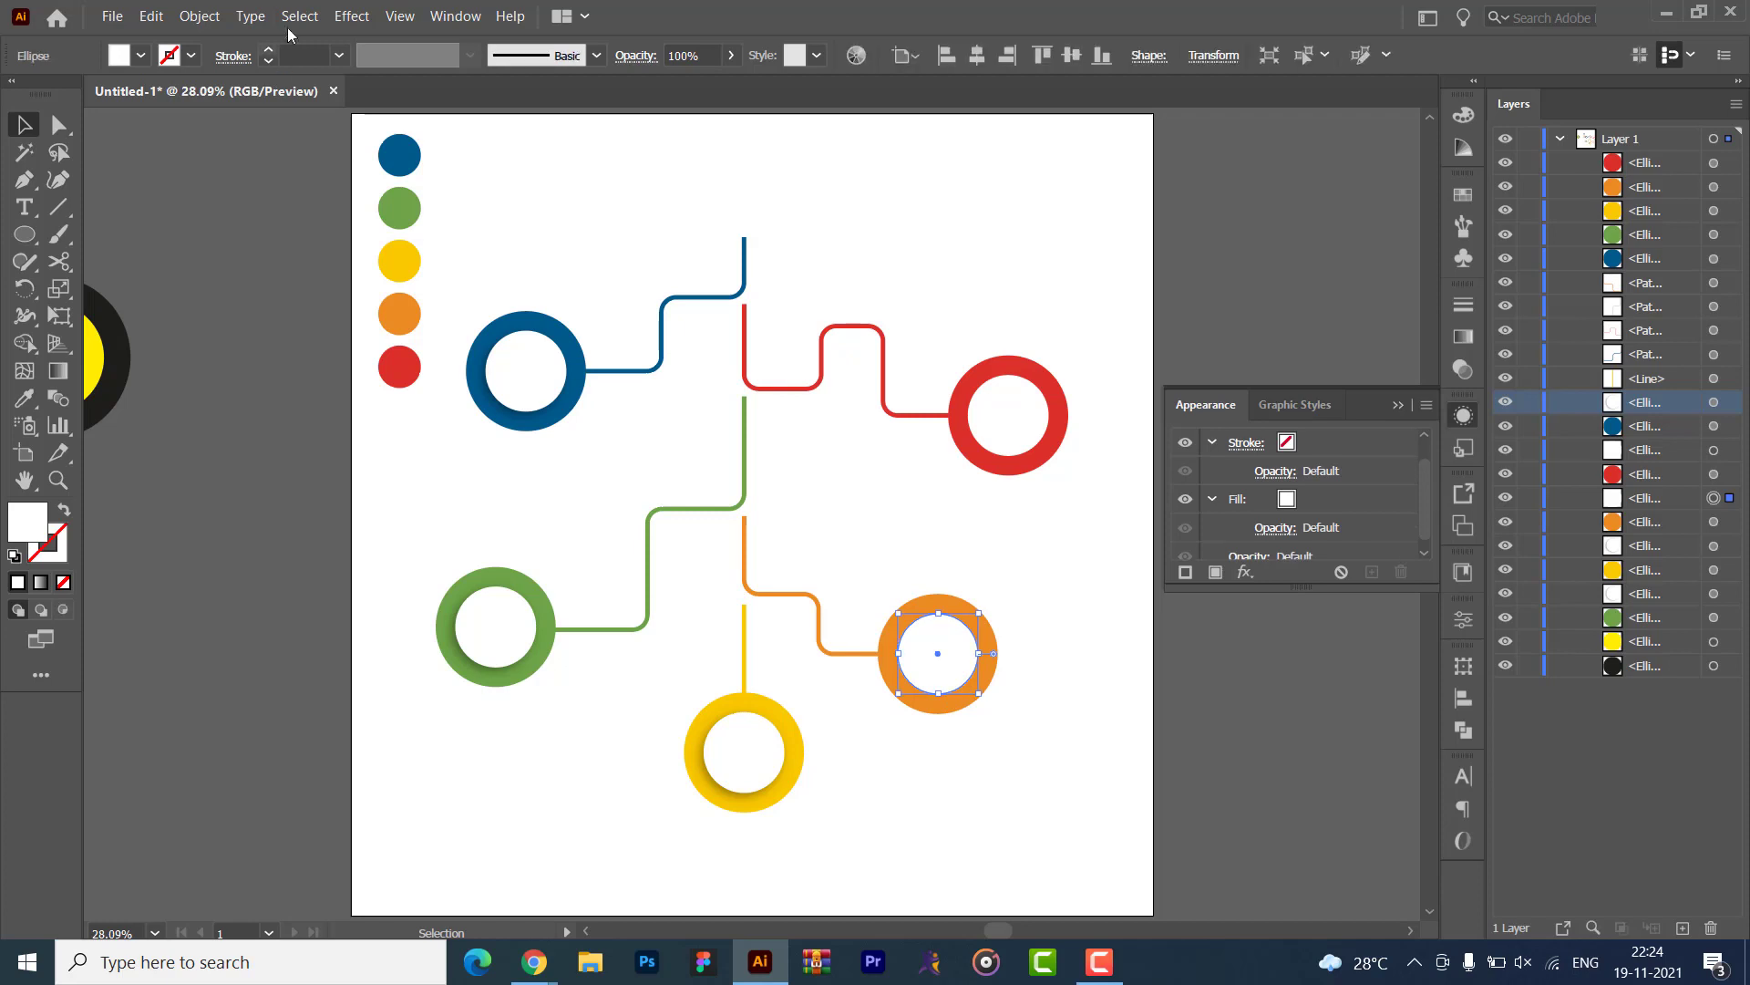
left_click(352, 17)
mouse_move(447, 229)
left_click(592, 228)
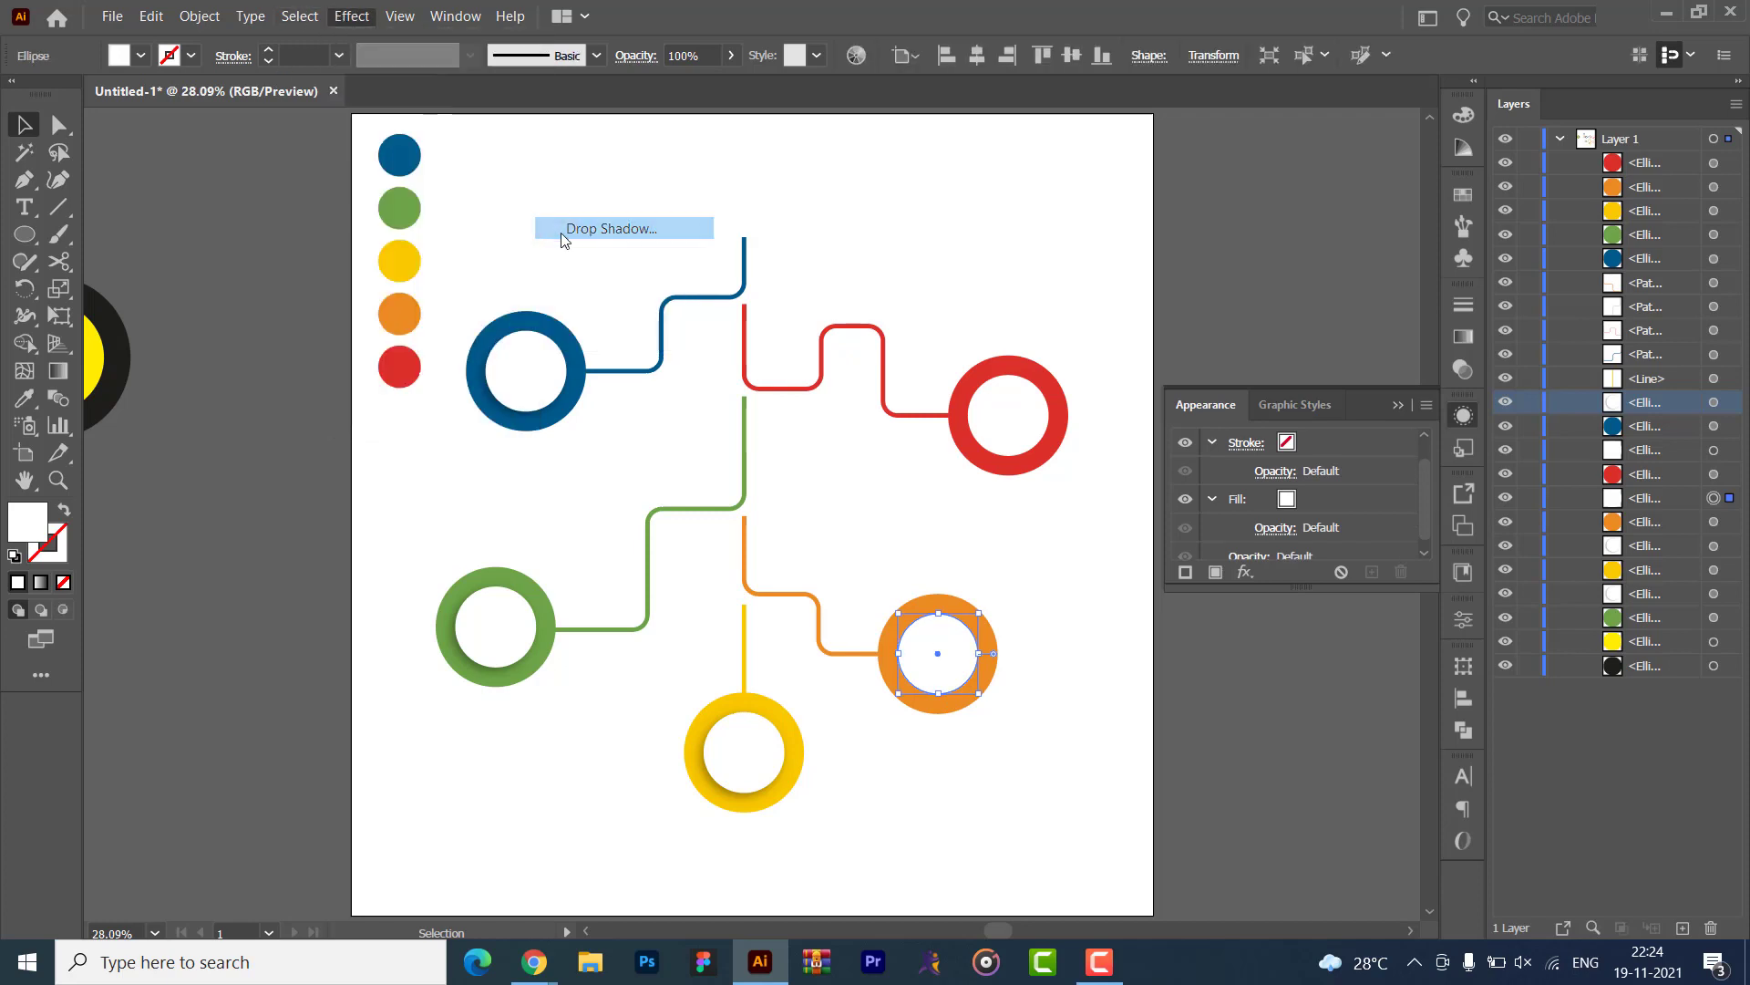
left_click(859, 586)
- Give the red node's white inner circle the same drop shadow as the other nodes' inner circles
left_click(1003, 528)
left_click(1011, 404)
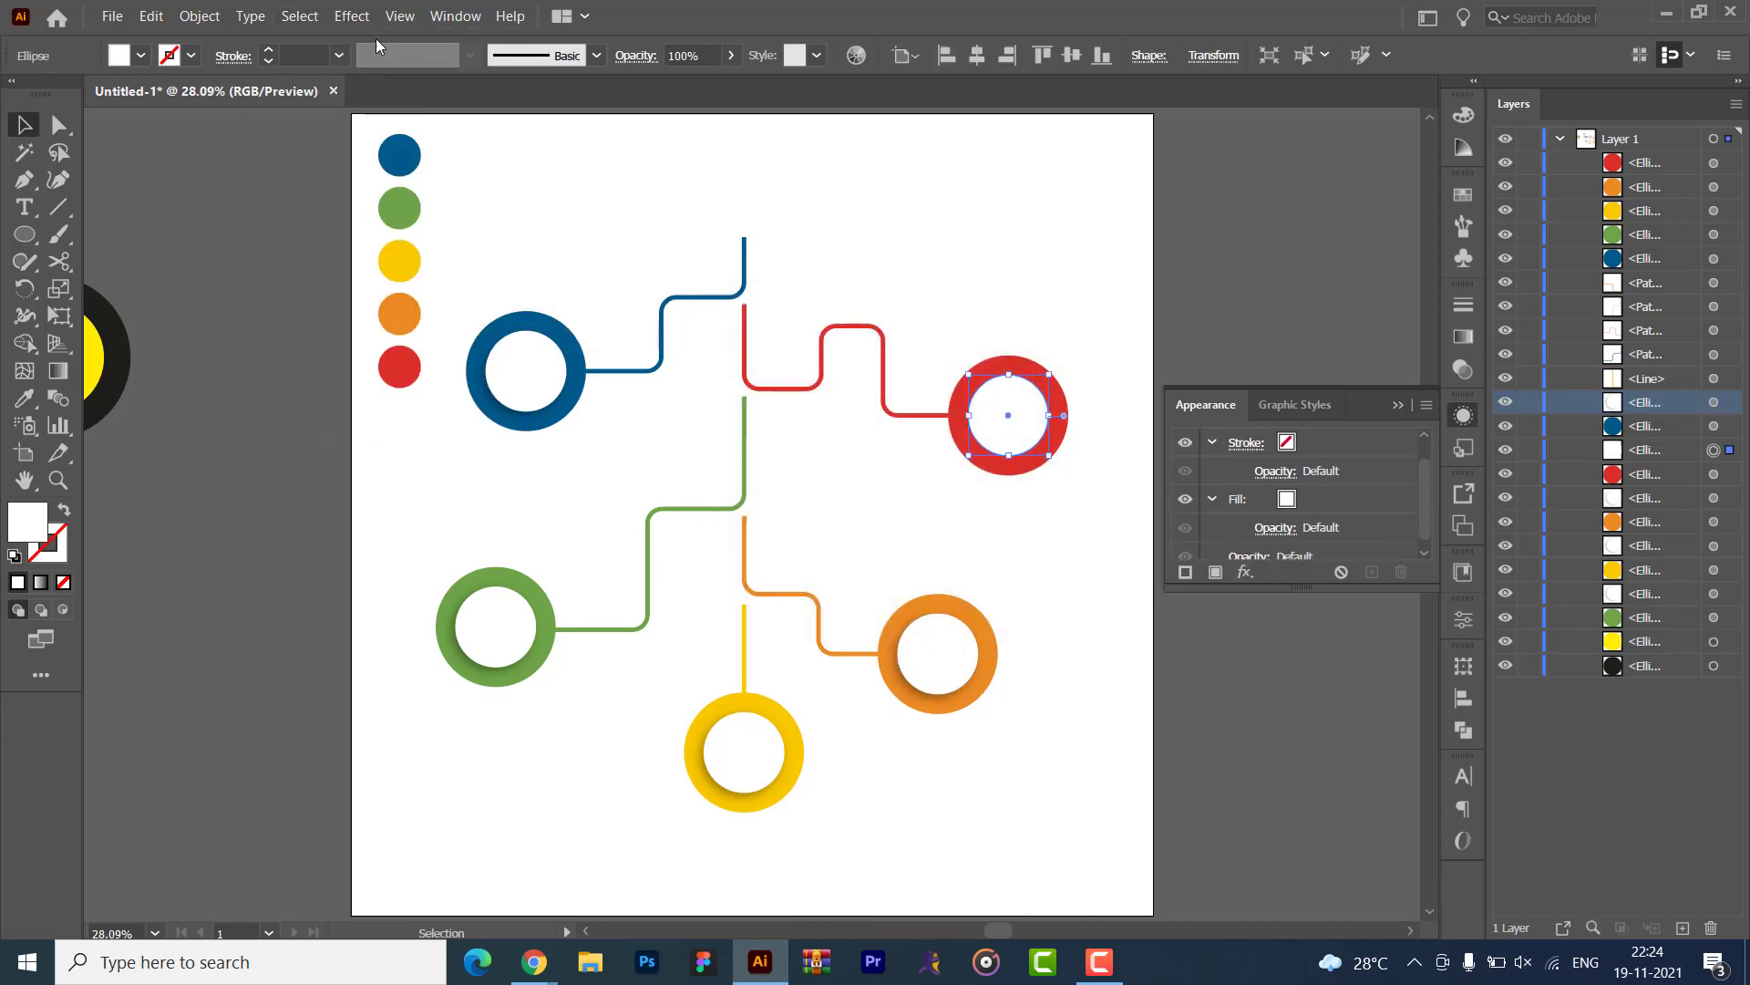
left_click(352, 16)
mouse_move(412, 227)
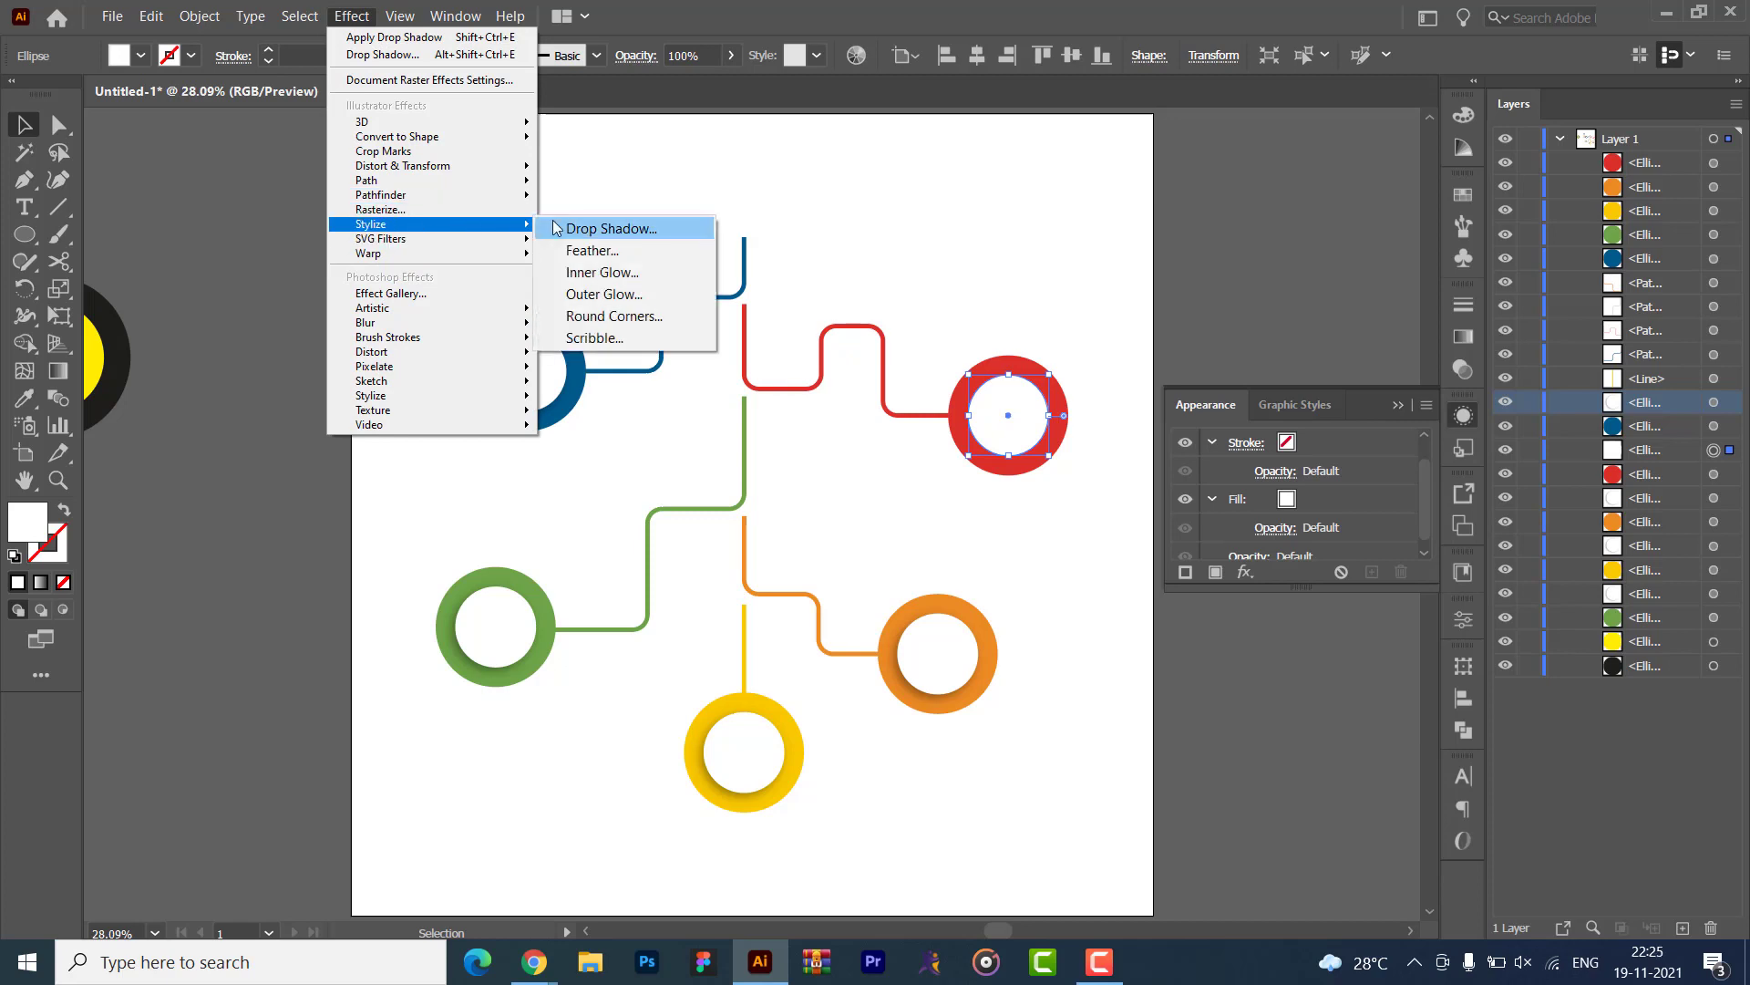
left_click(588, 227)
left_click(864, 591)
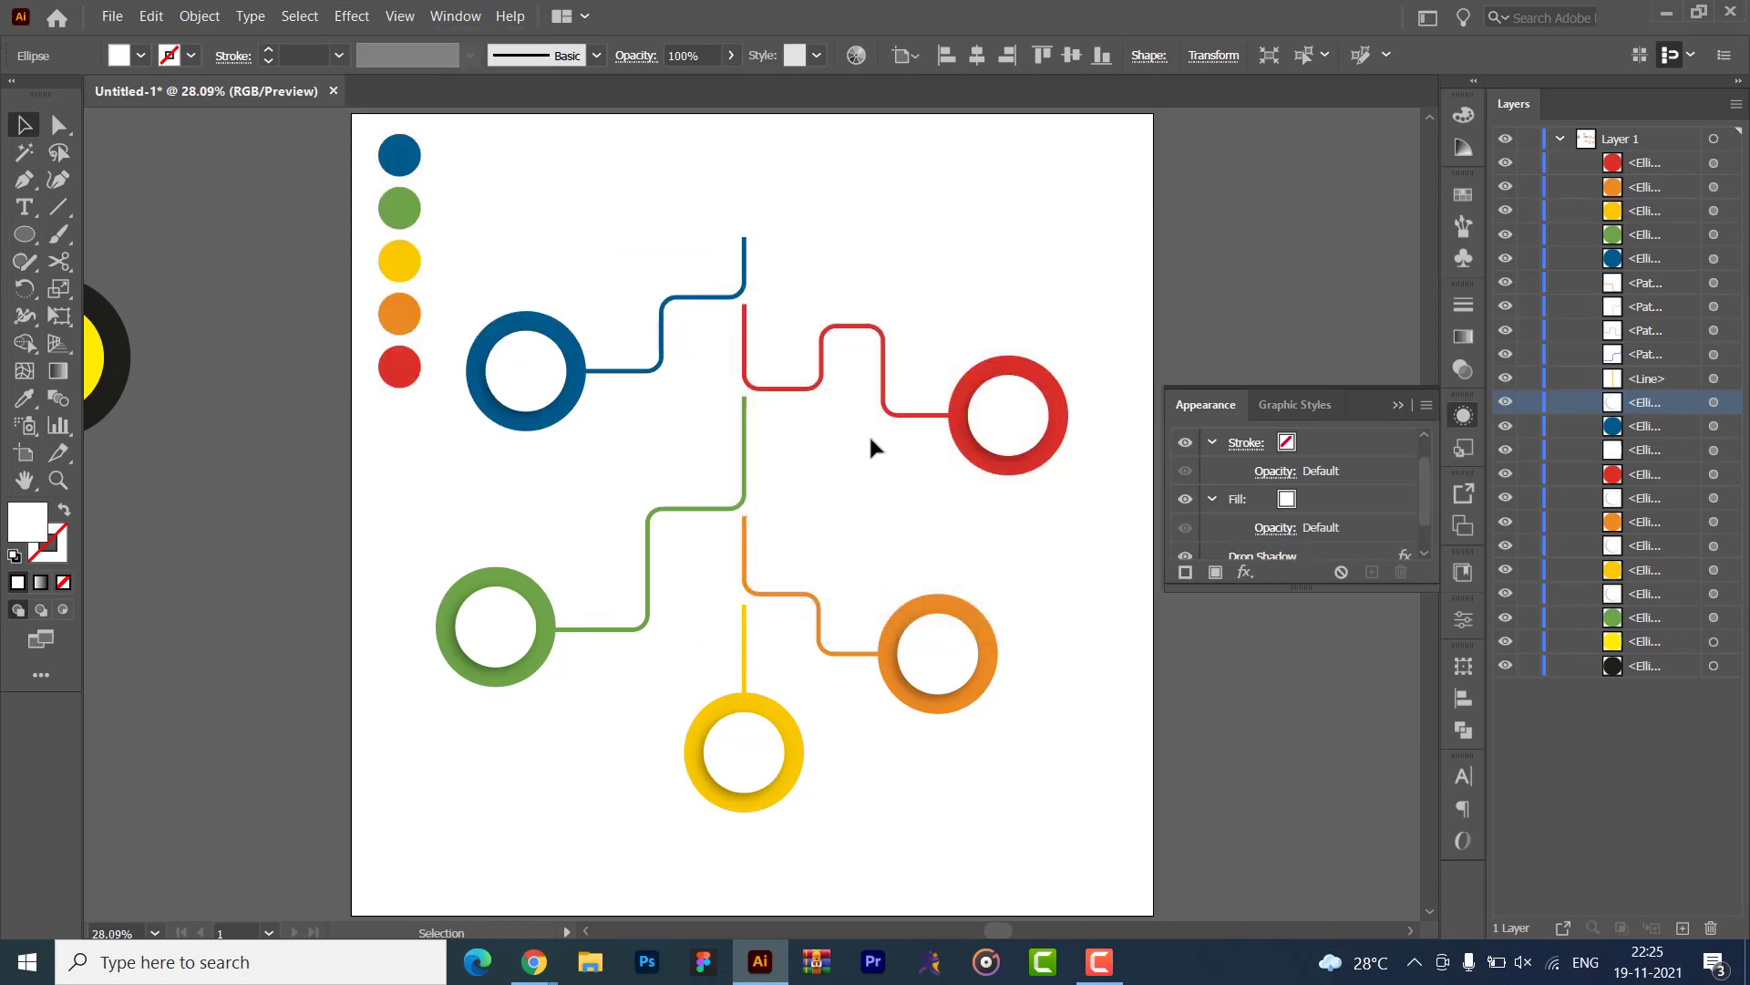
- Put away the Appearance settings and move the five palette circles off the artboard onto the canvas left of it
left_click(868, 438)
left_click(1397, 405)
left_click_drag(282, 178, 426, 395)
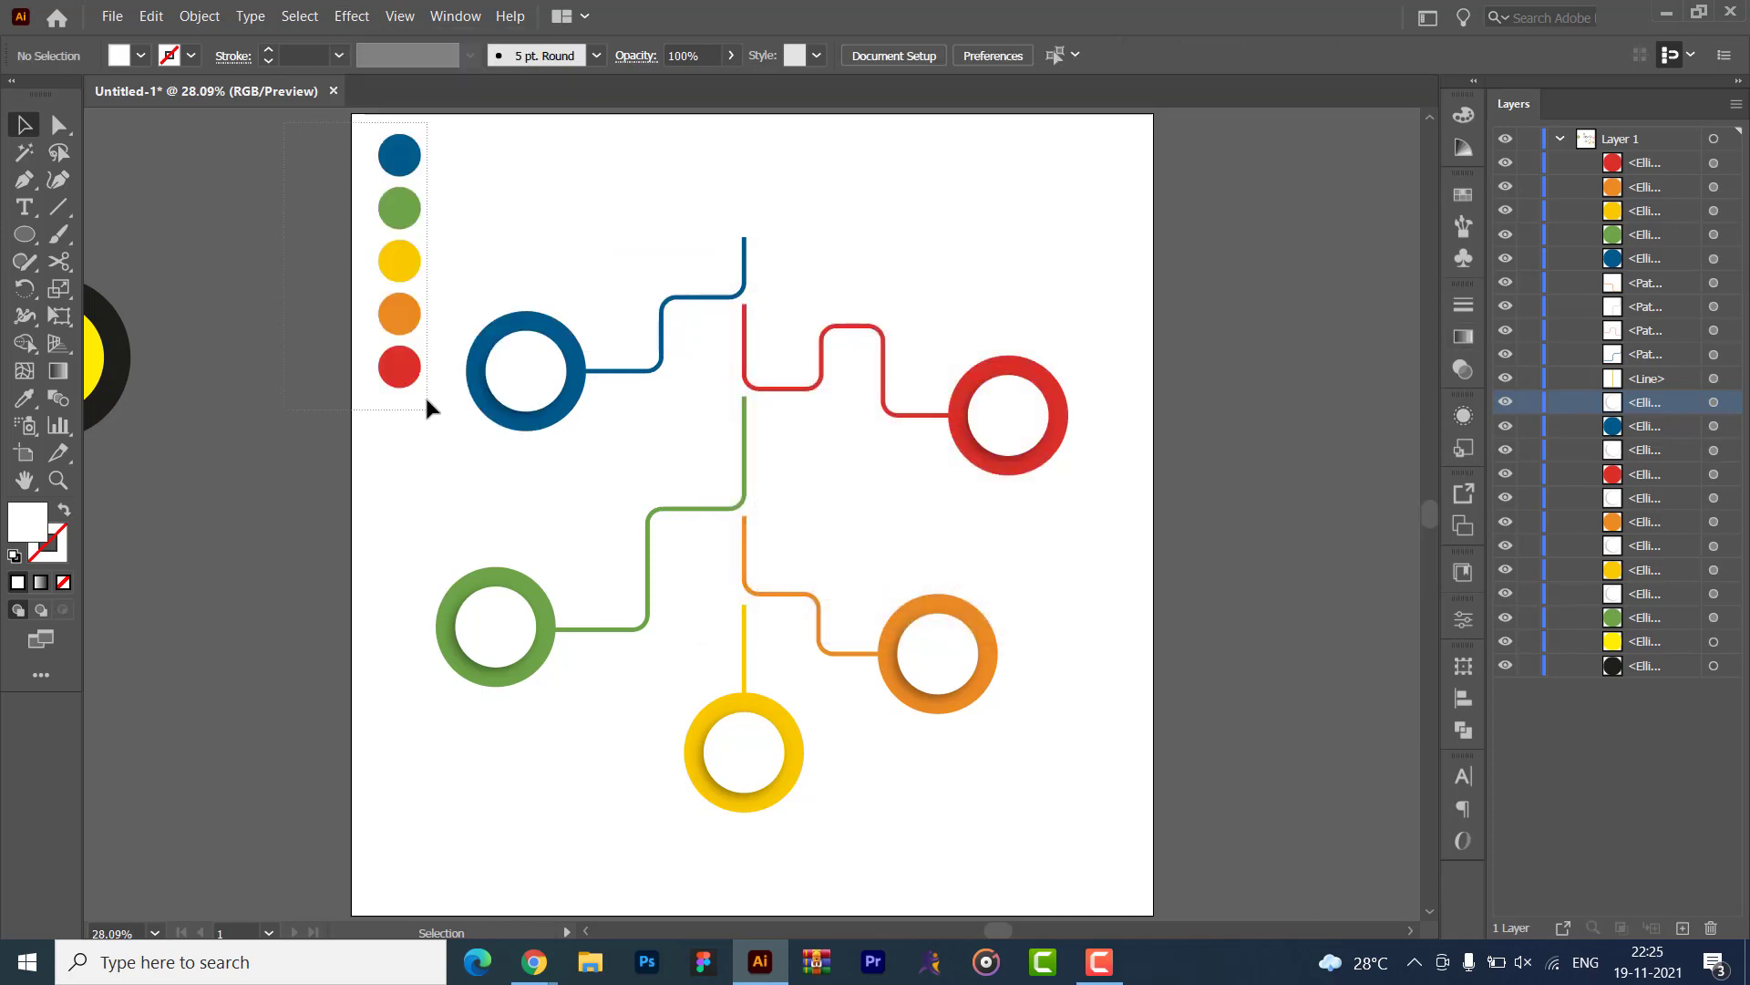
left_click_drag(392, 261, 261, 261)
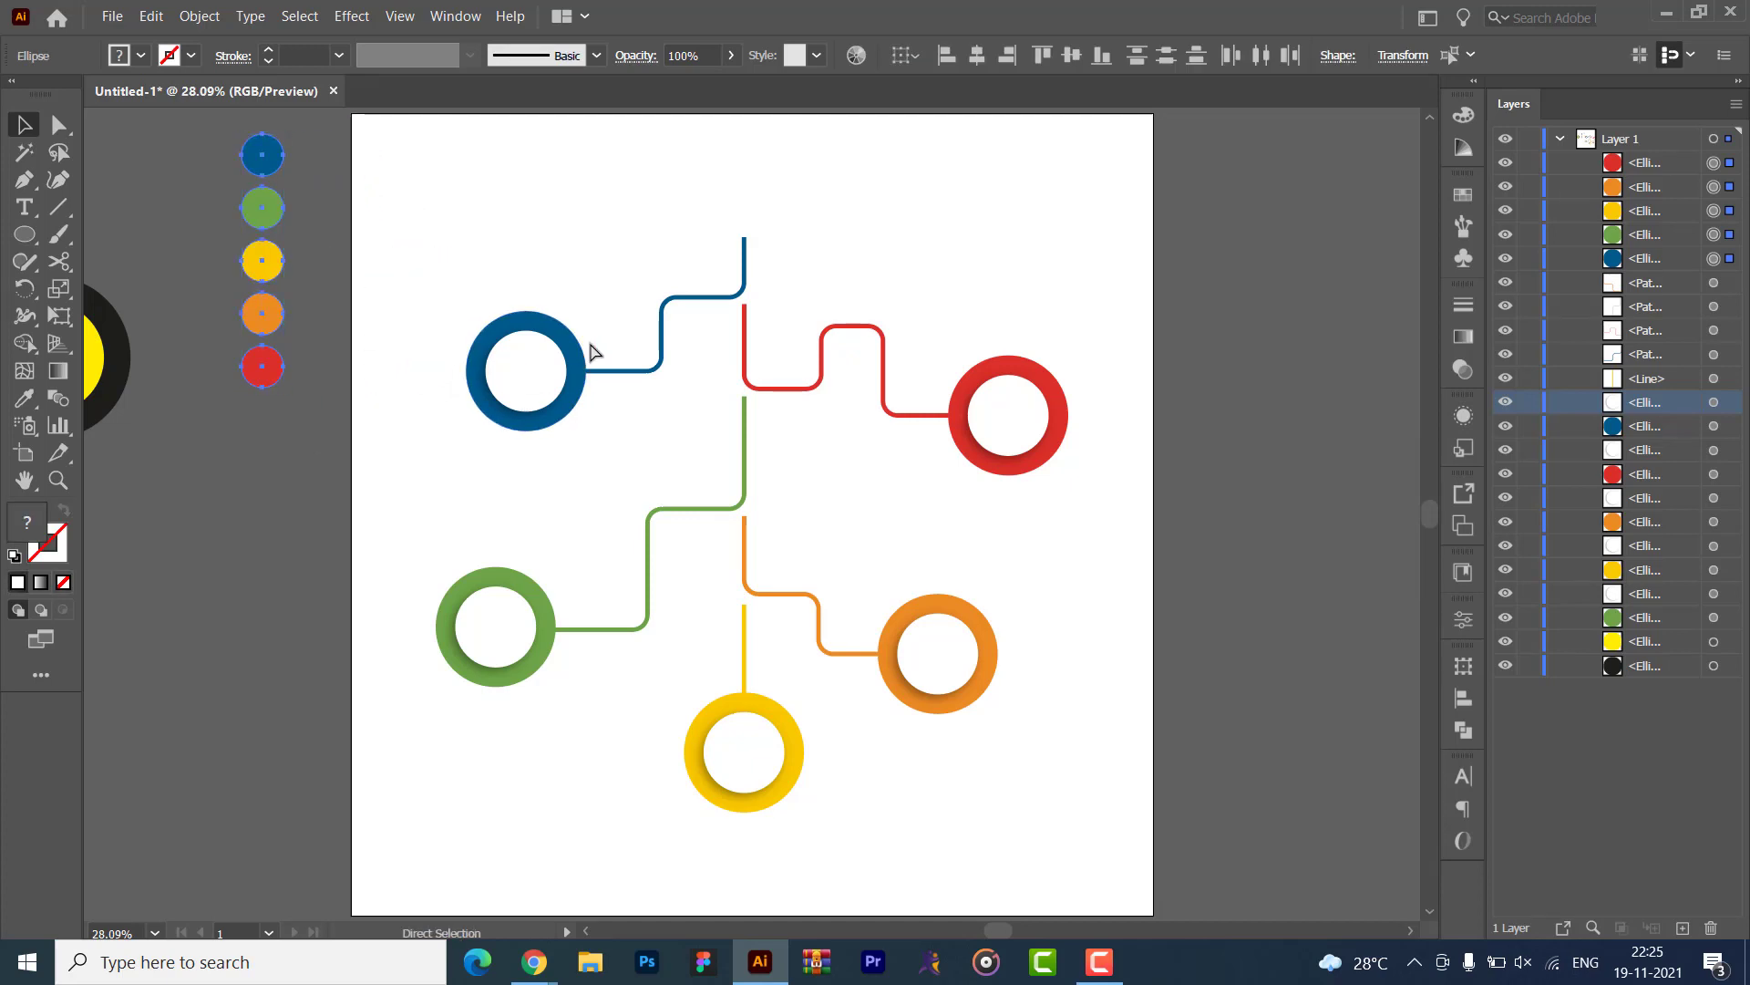
- Review the shadowed nodes up close and as a full-screen artboard, and compare them with the reference infographic in Chrome
key("ctrl+plus")
key("ctrl+plus")
left_click_drag(907, 477, 274, 250)
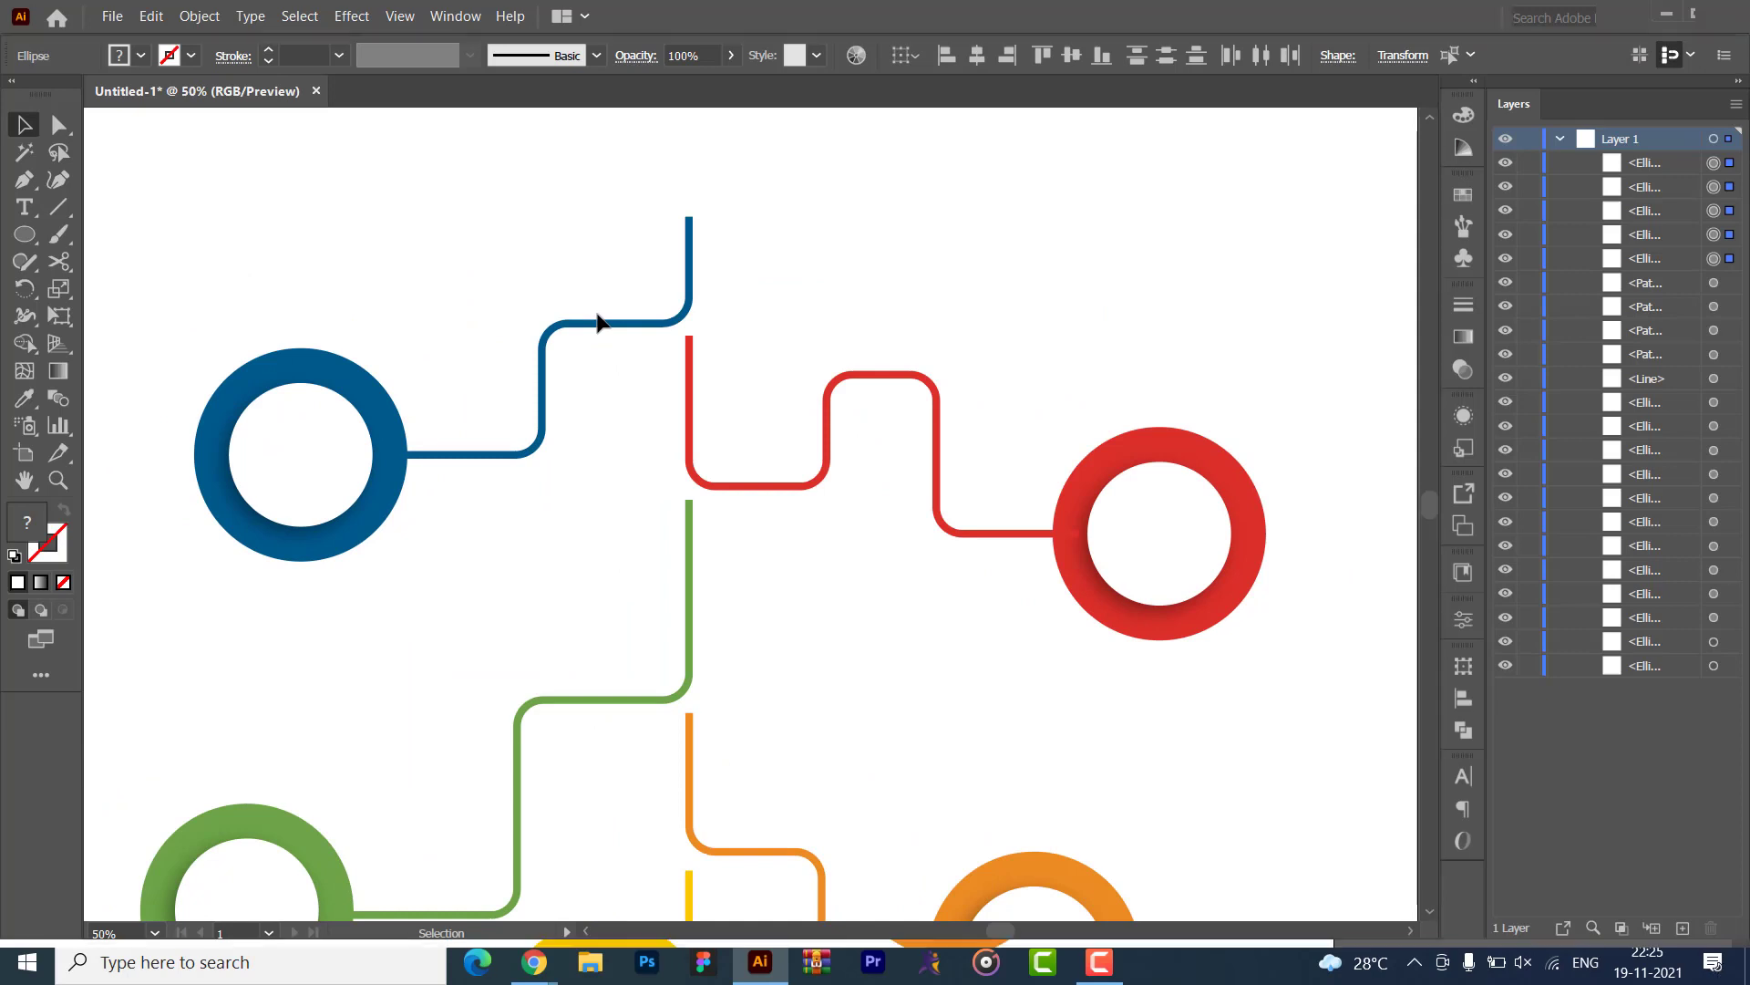
key("f")
key("ctrl+0")
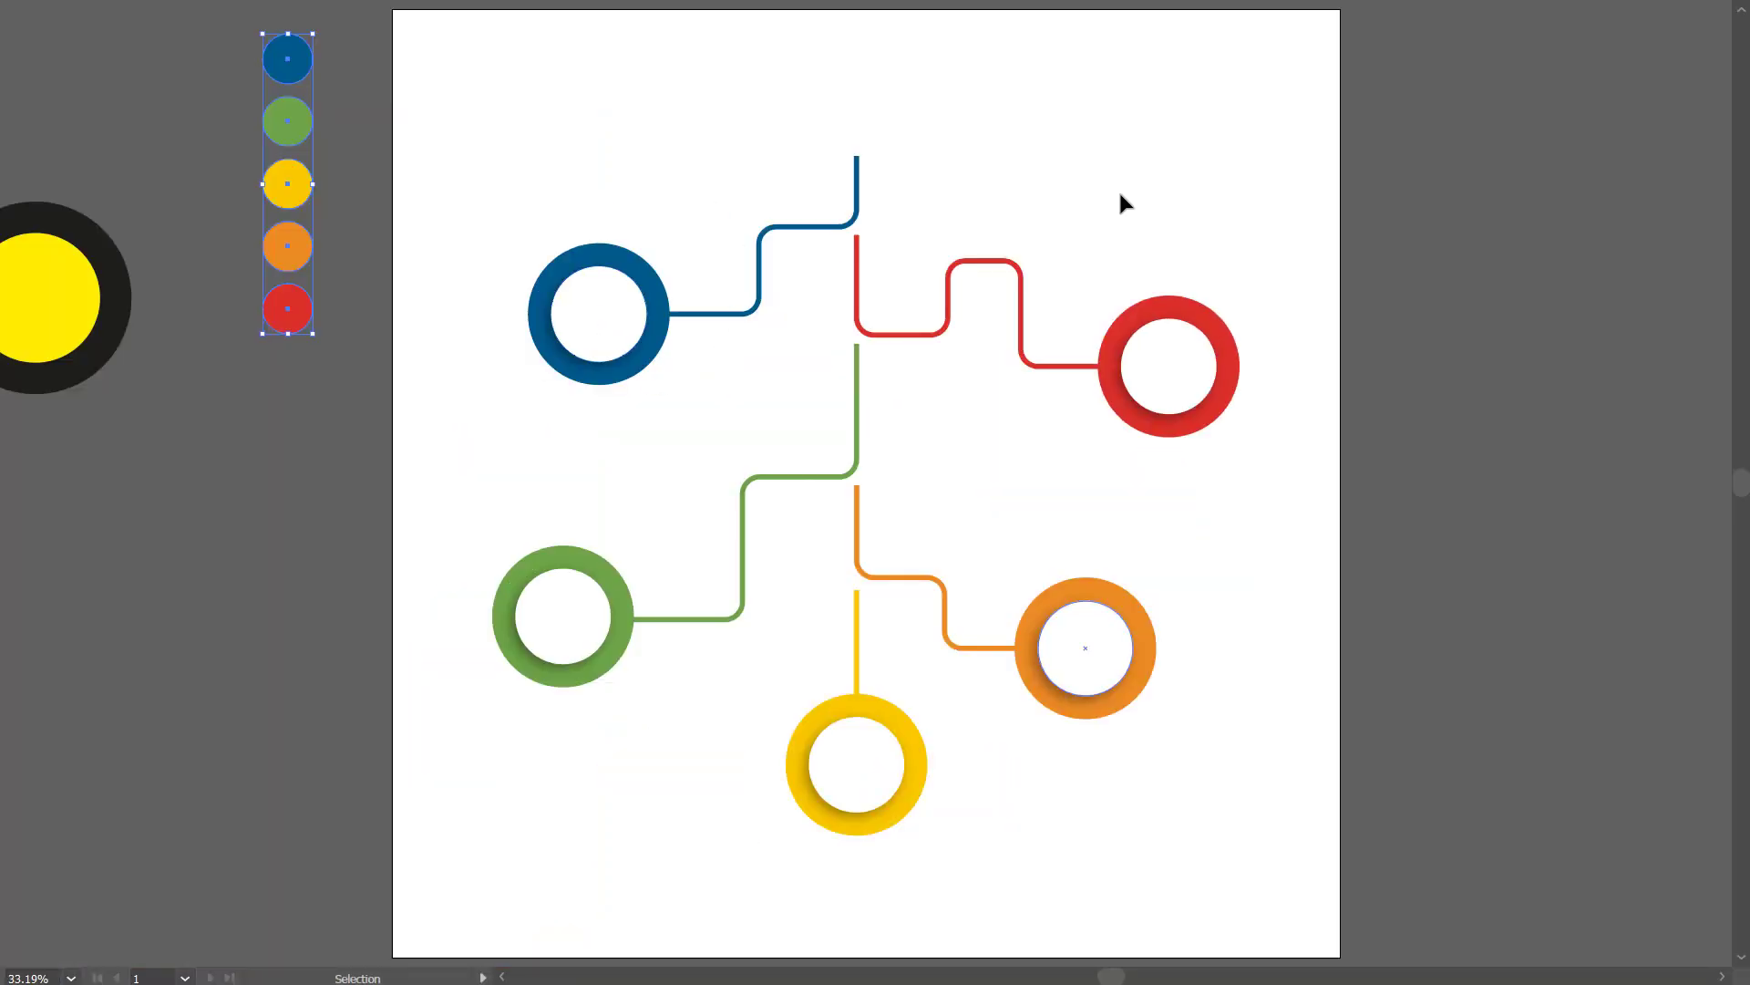
key("alt+Tab")
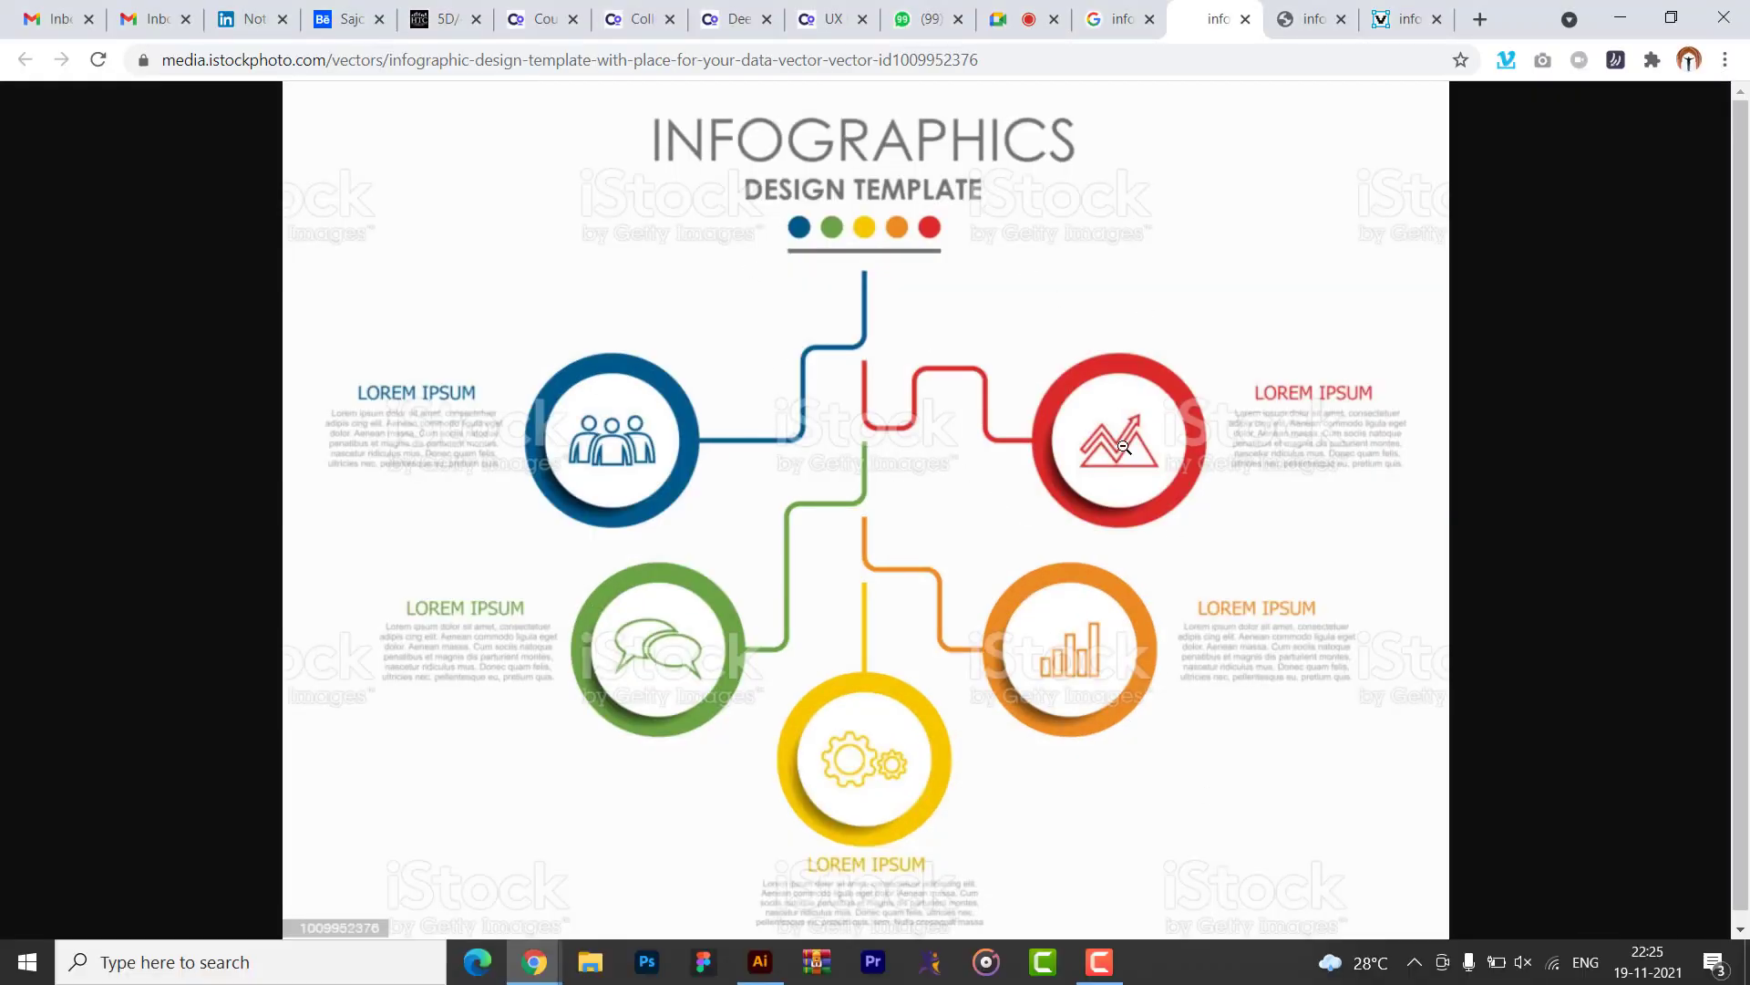
key("alt+Tab")
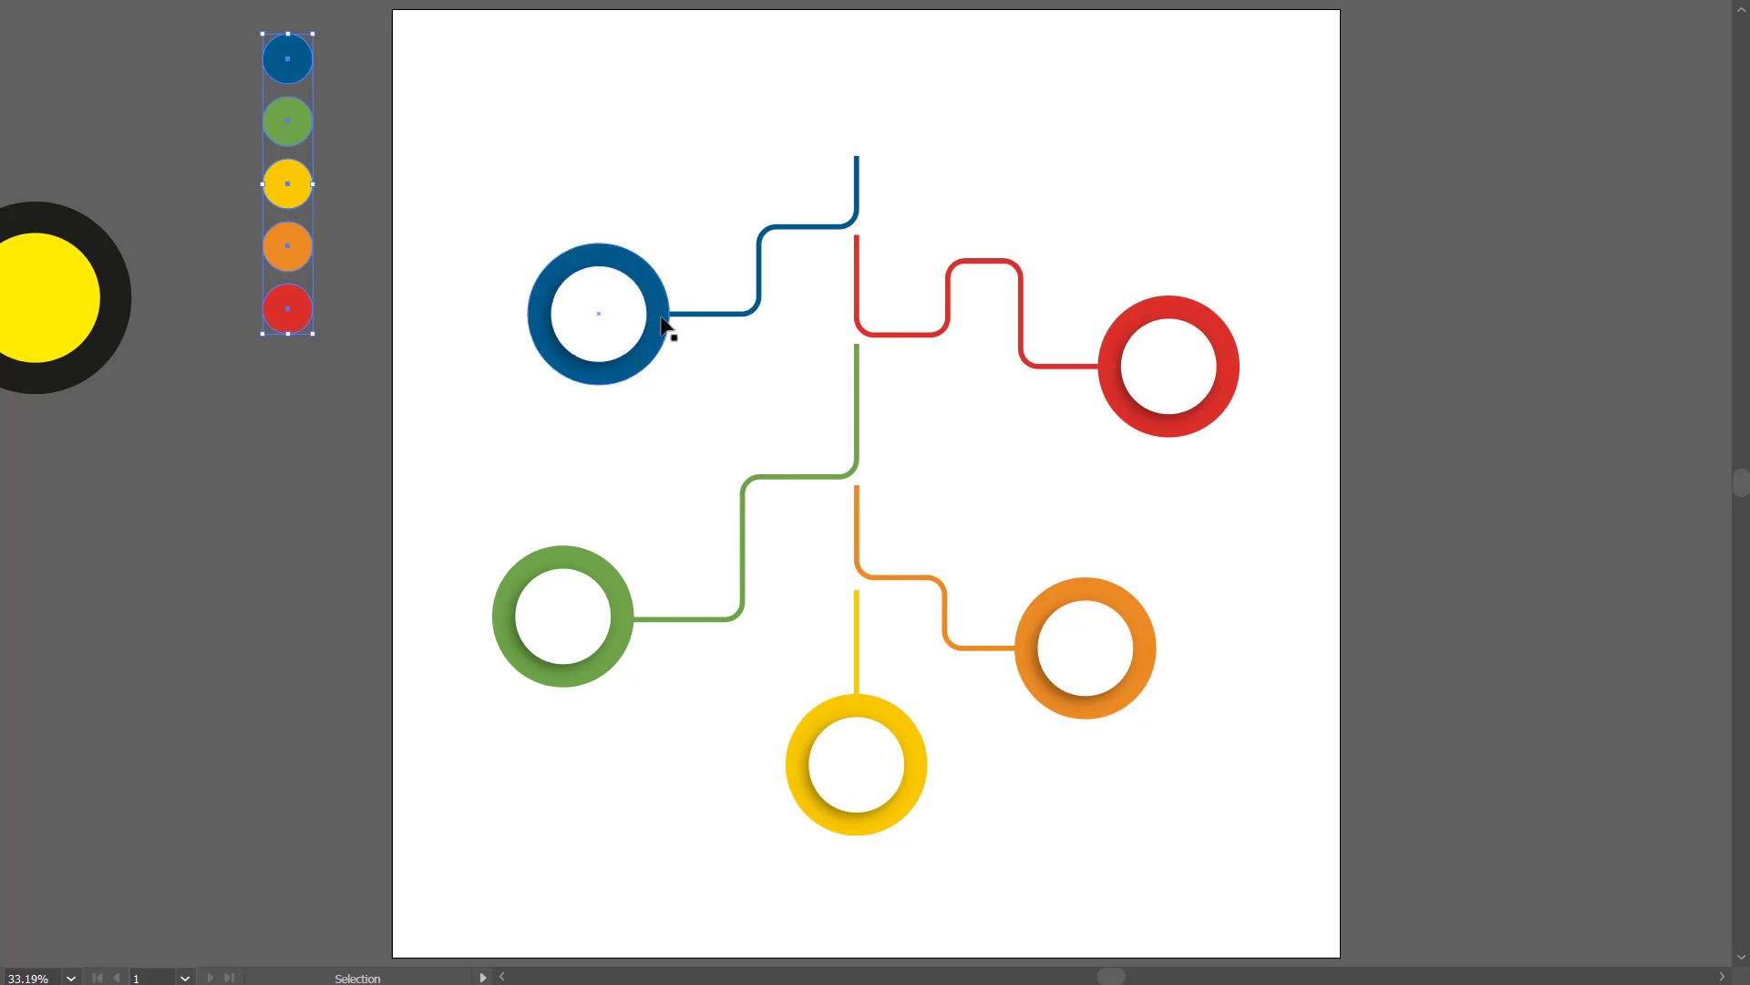
- Switch to Chrome and search Google Images for "icons"
key("alt+Tab")
left_click(1299, 19)
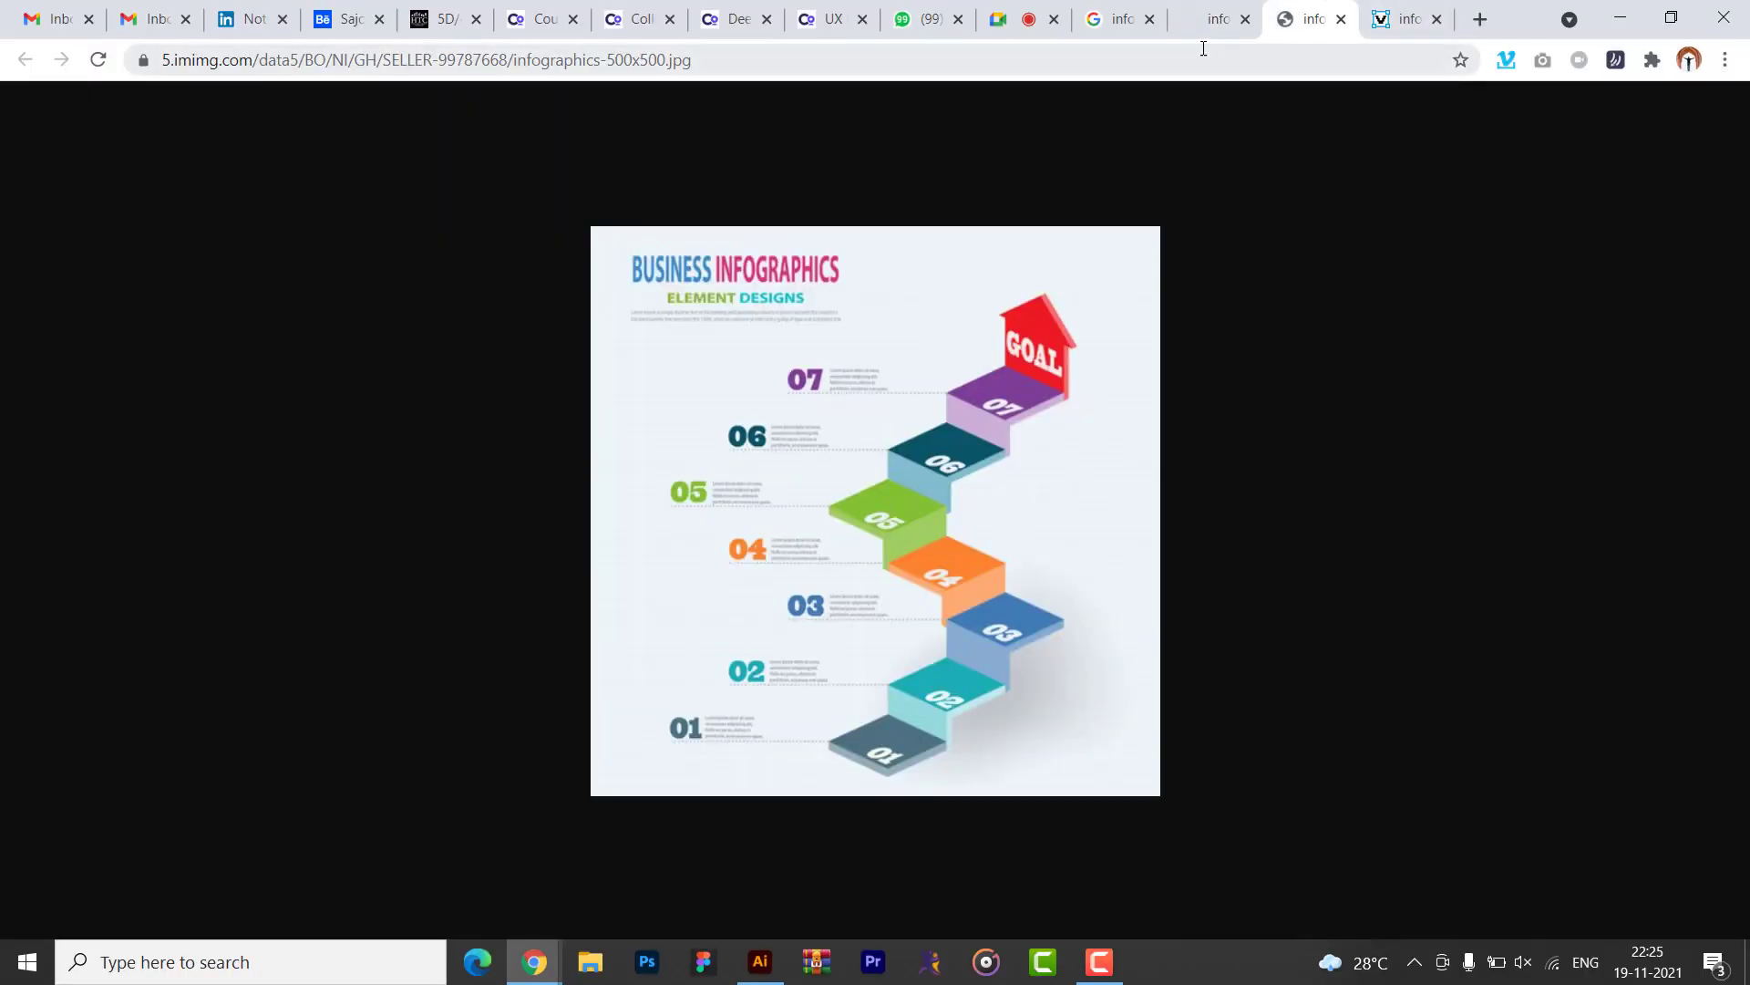
left_click(1121, 13)
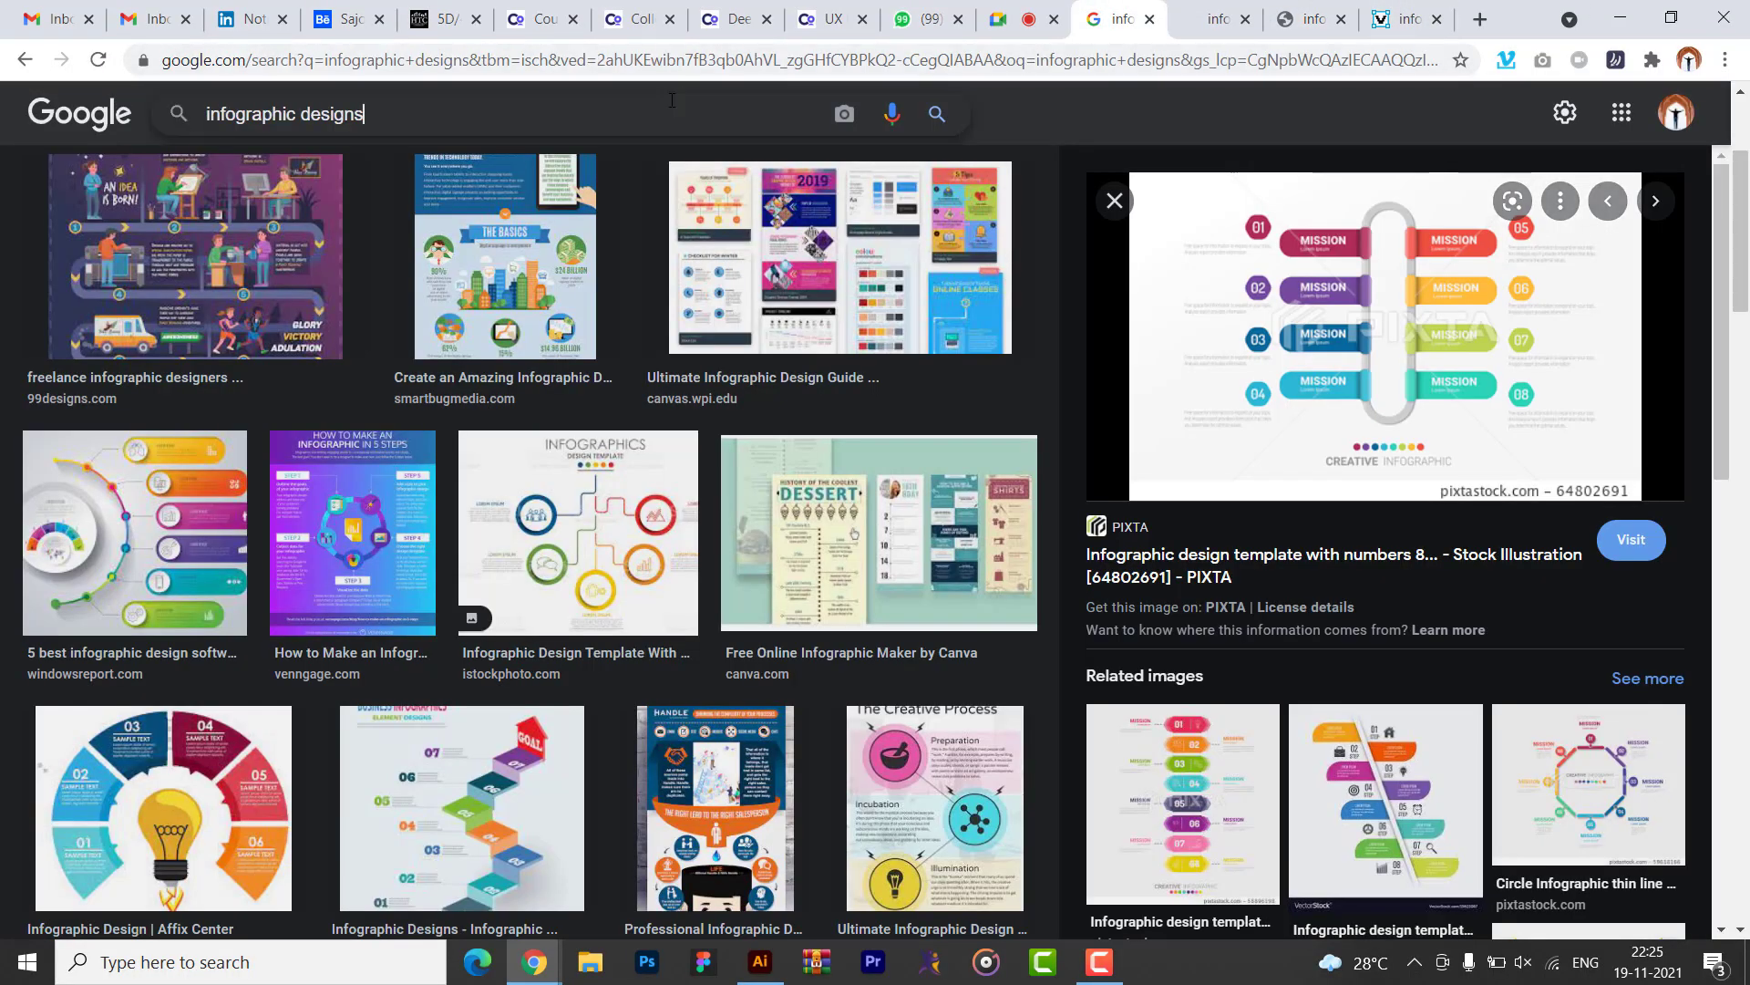
triple_click(672, 109)
type("idons")
key("Return")
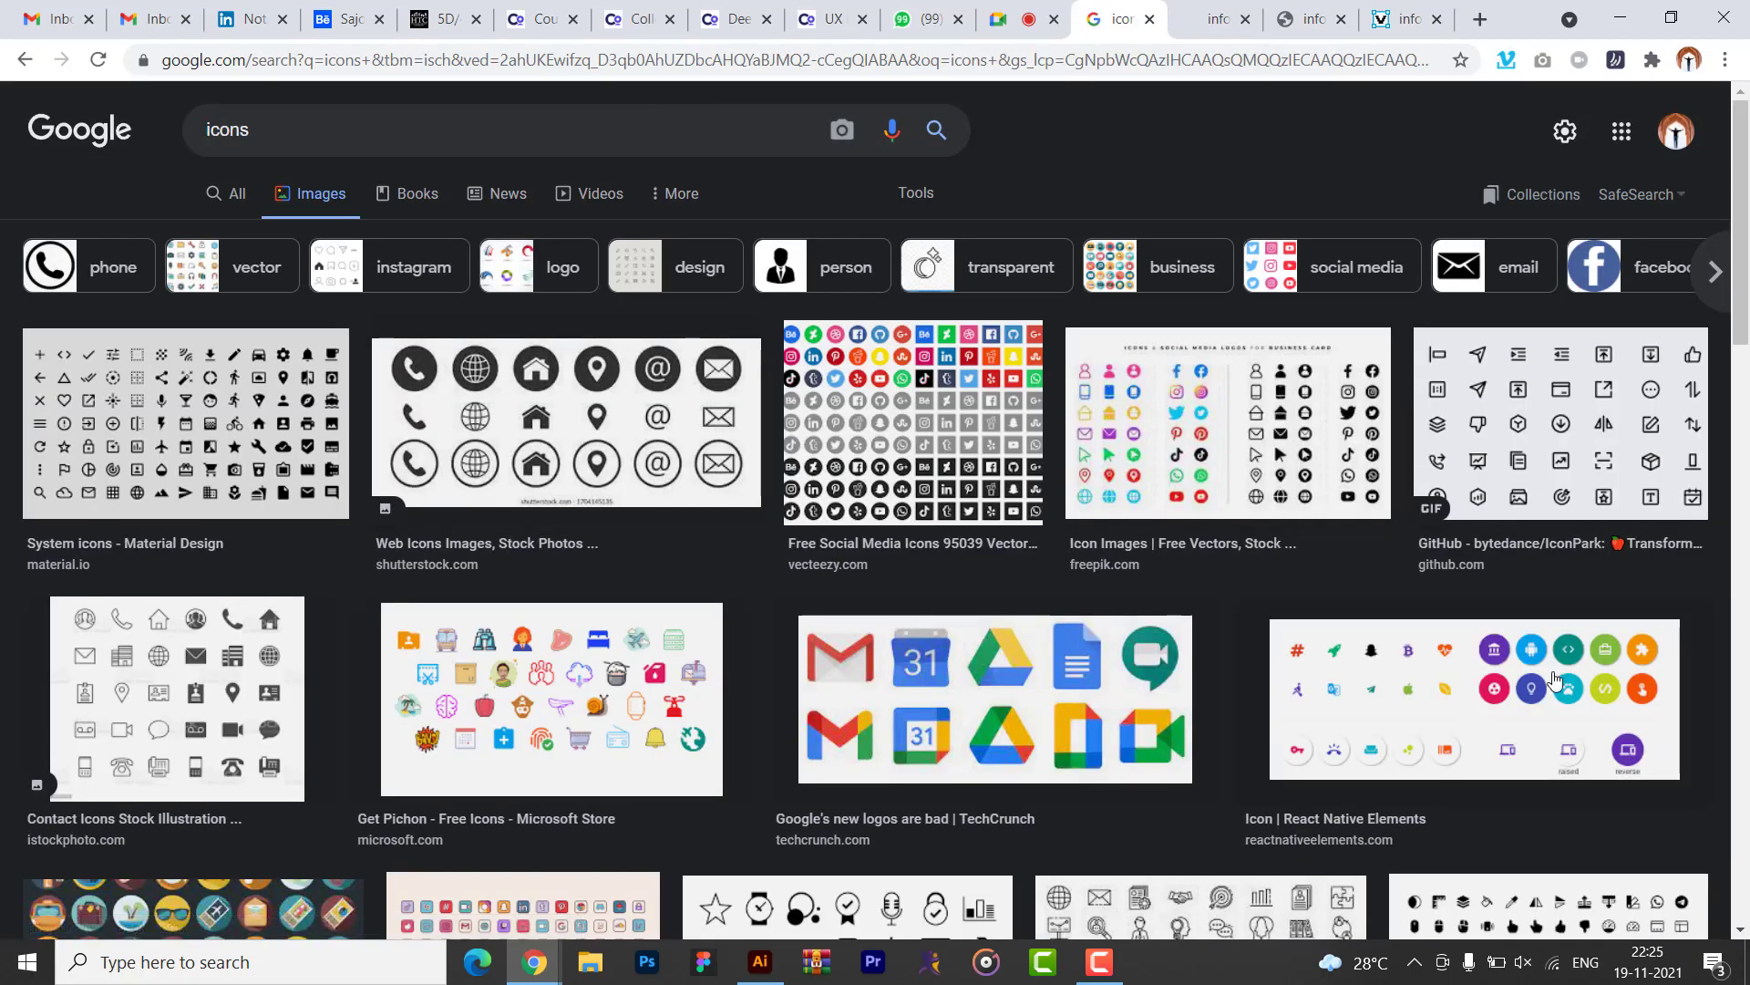
- Open the icons-for-free.com icon sheet from the image results, copy the image and return to Illustrator
scroll(845, 544, "down", 5)
left_click(845, 538)
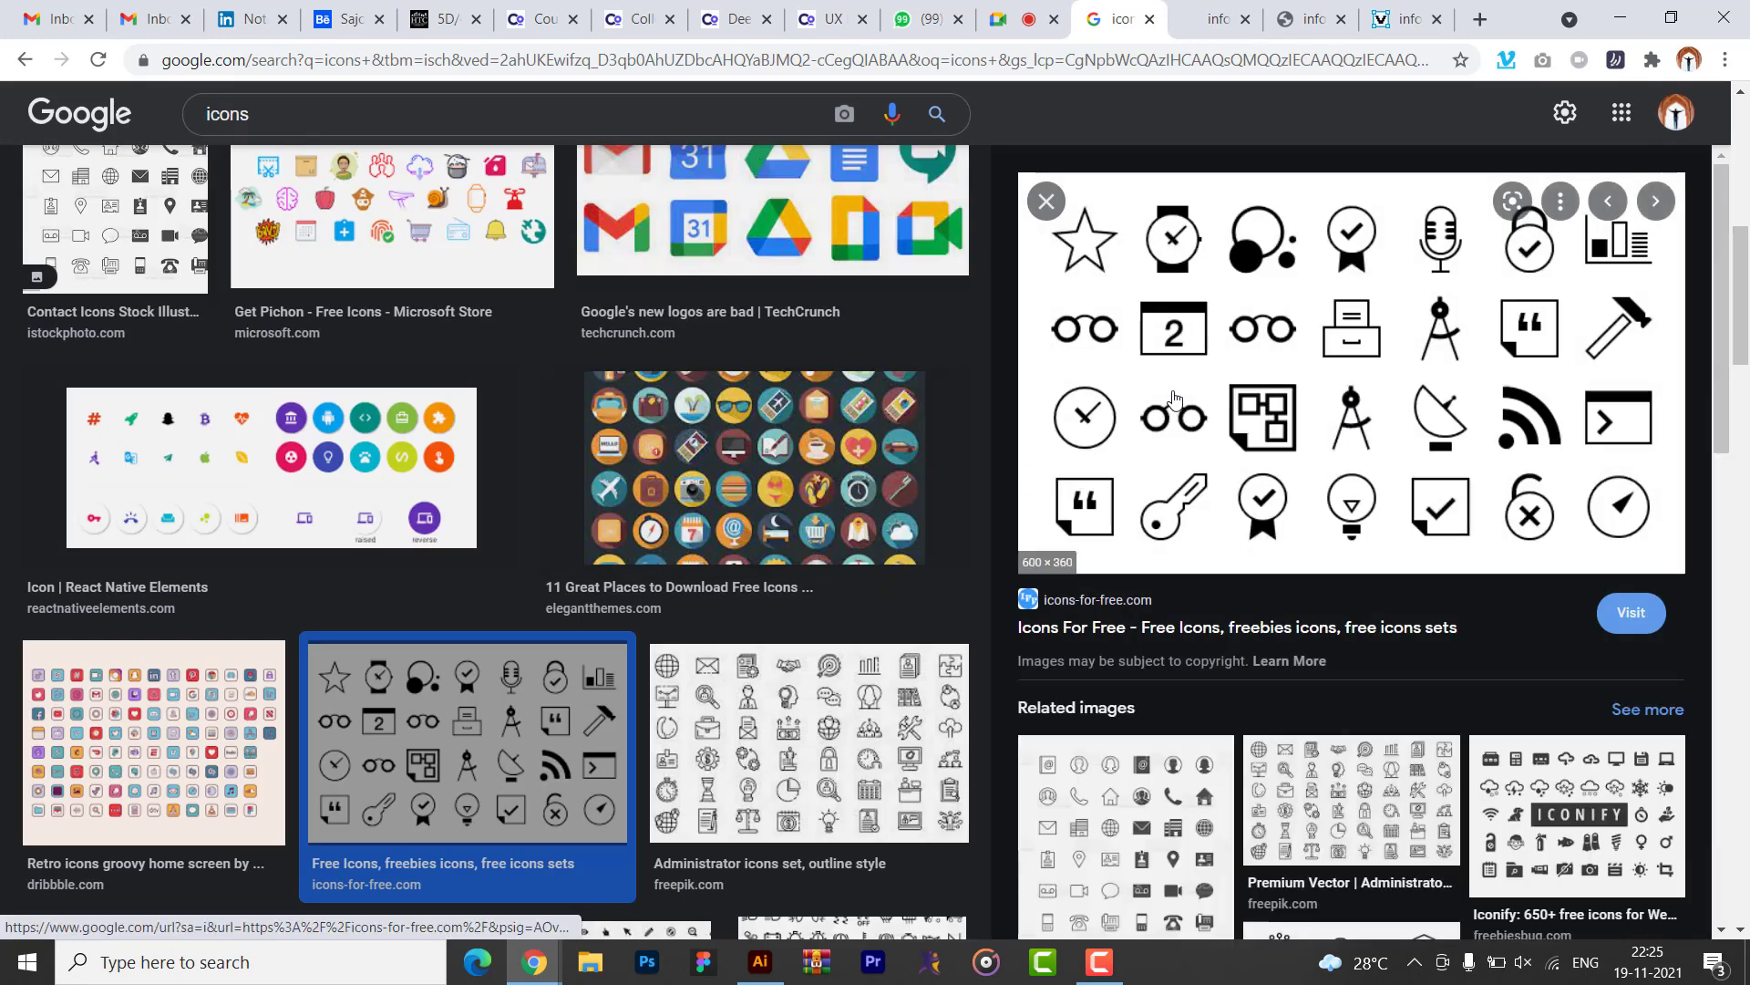
right_click(1456, 399)
left_click(1508, 666)
key("alt+Tab")
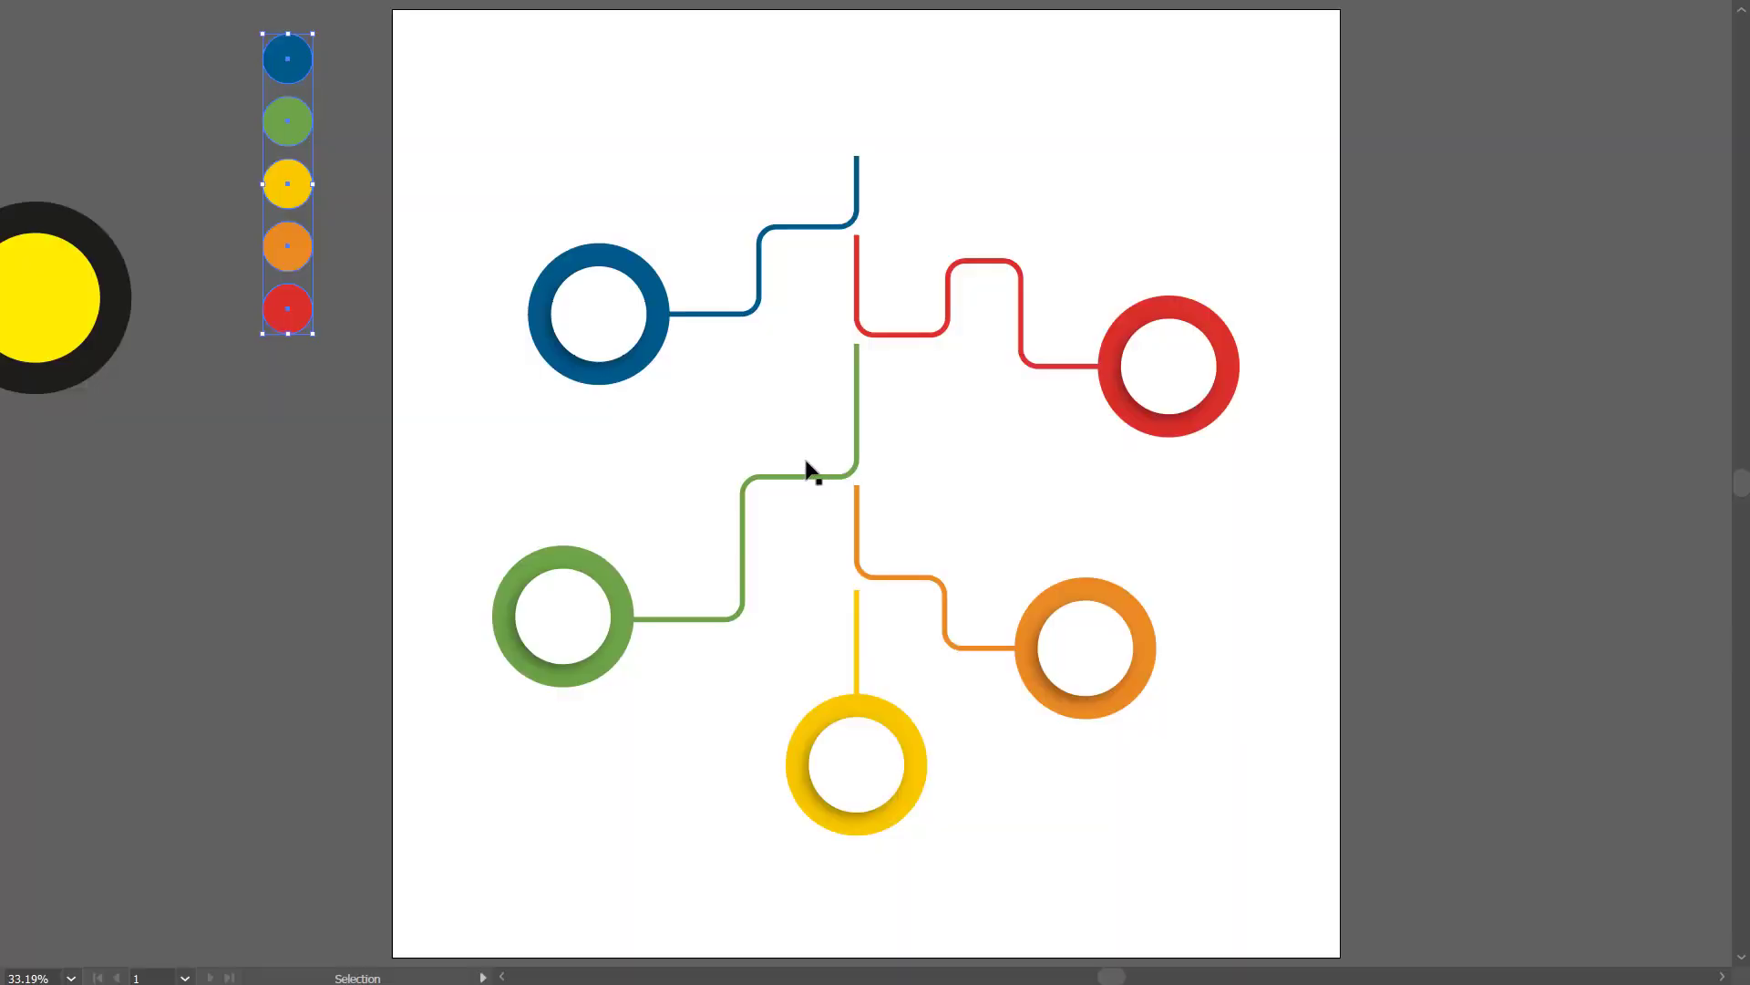
- Paste the icon sheet, move it over the artboard's left edge, and trace and expand it into vector paths
key("ctrl+v")
key("f")
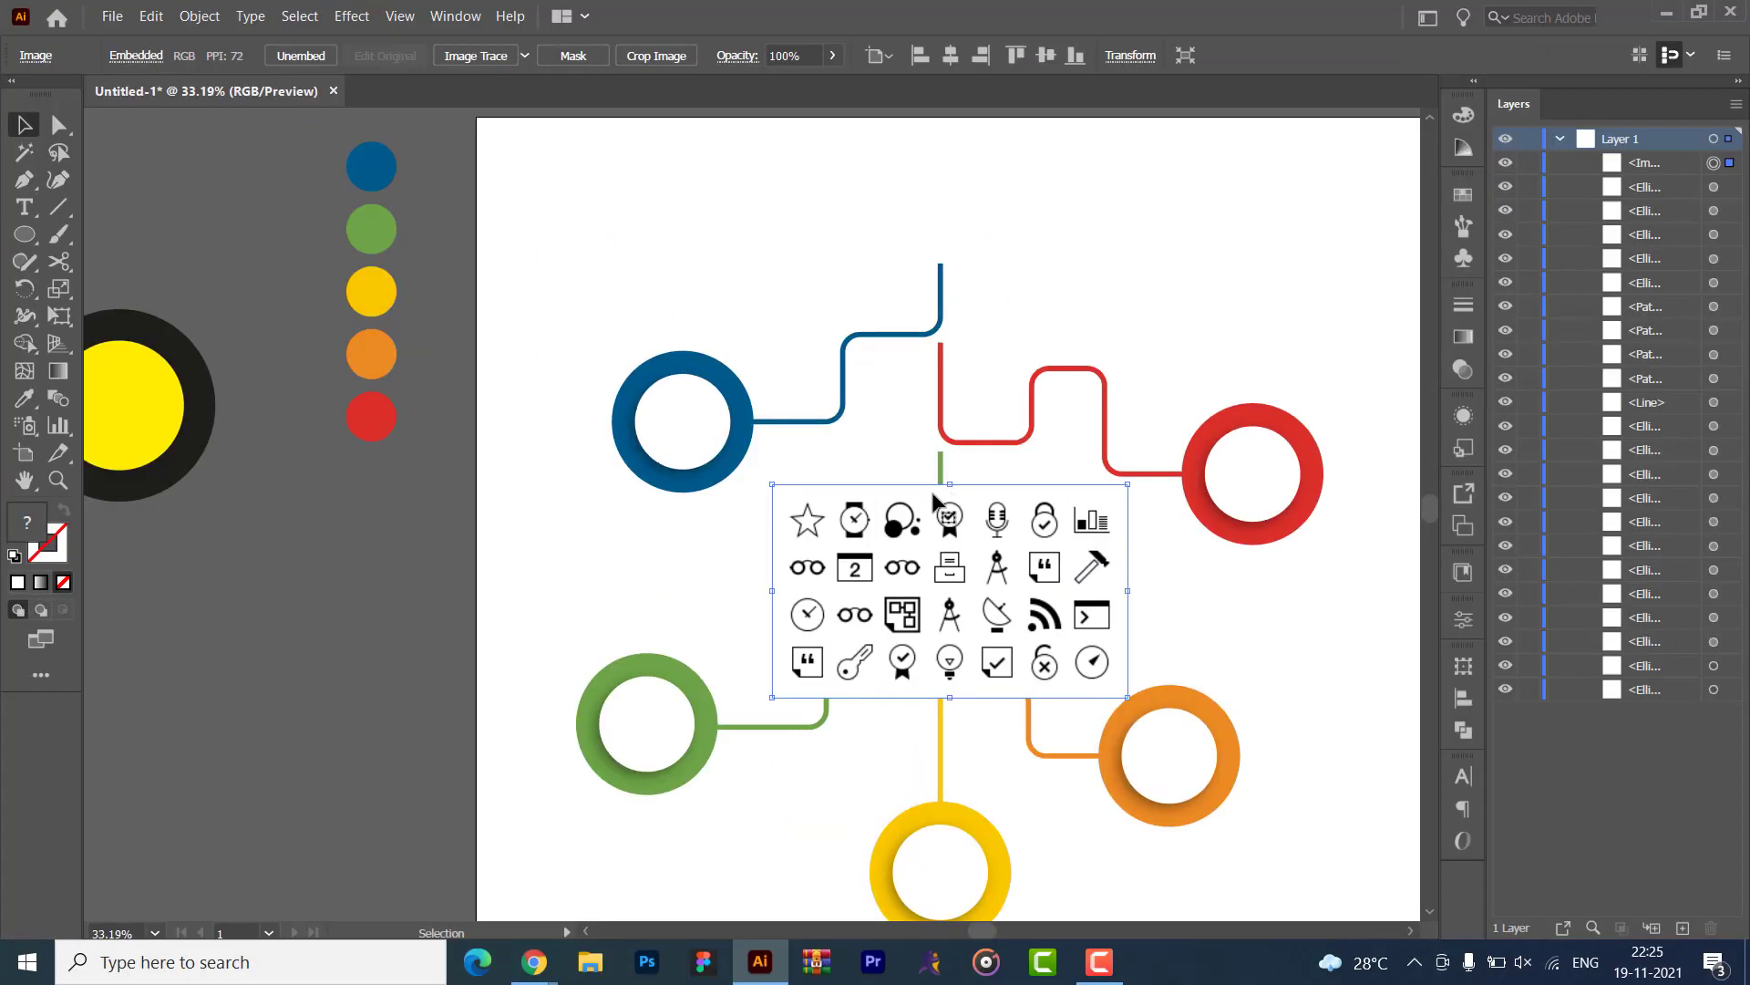
left_click_drag(966, 510, 438, 514)
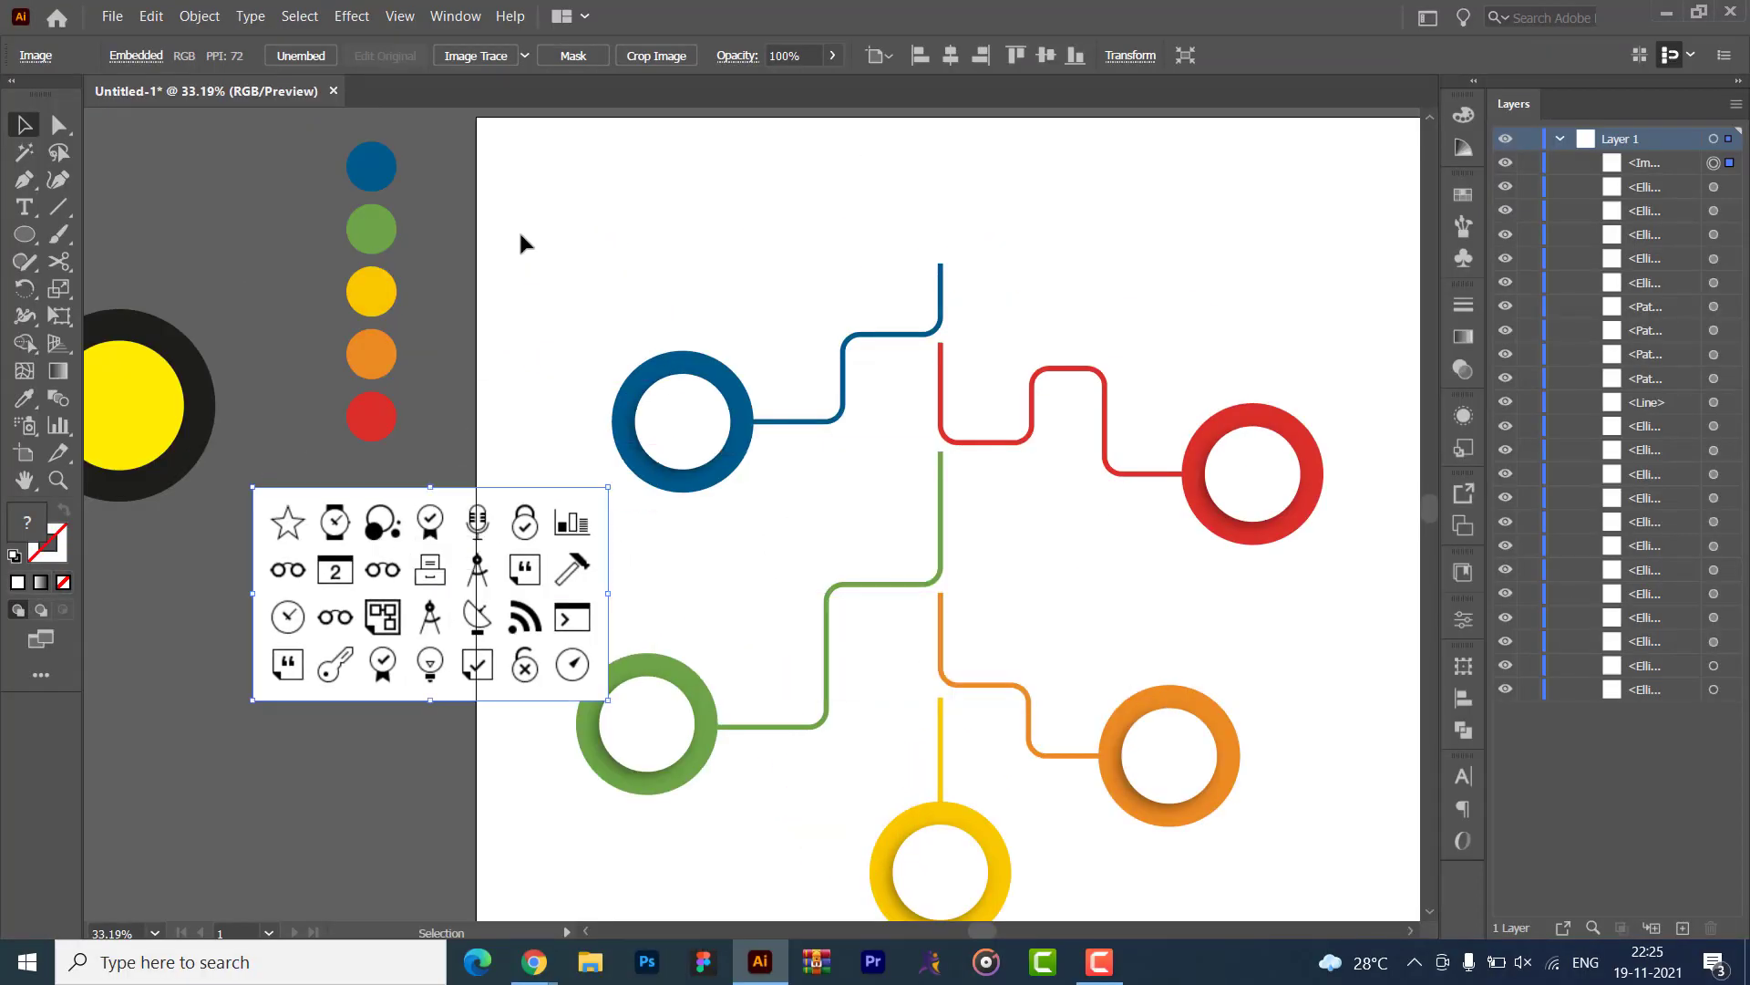
left_click(485, 55)
left_click(572, 53)
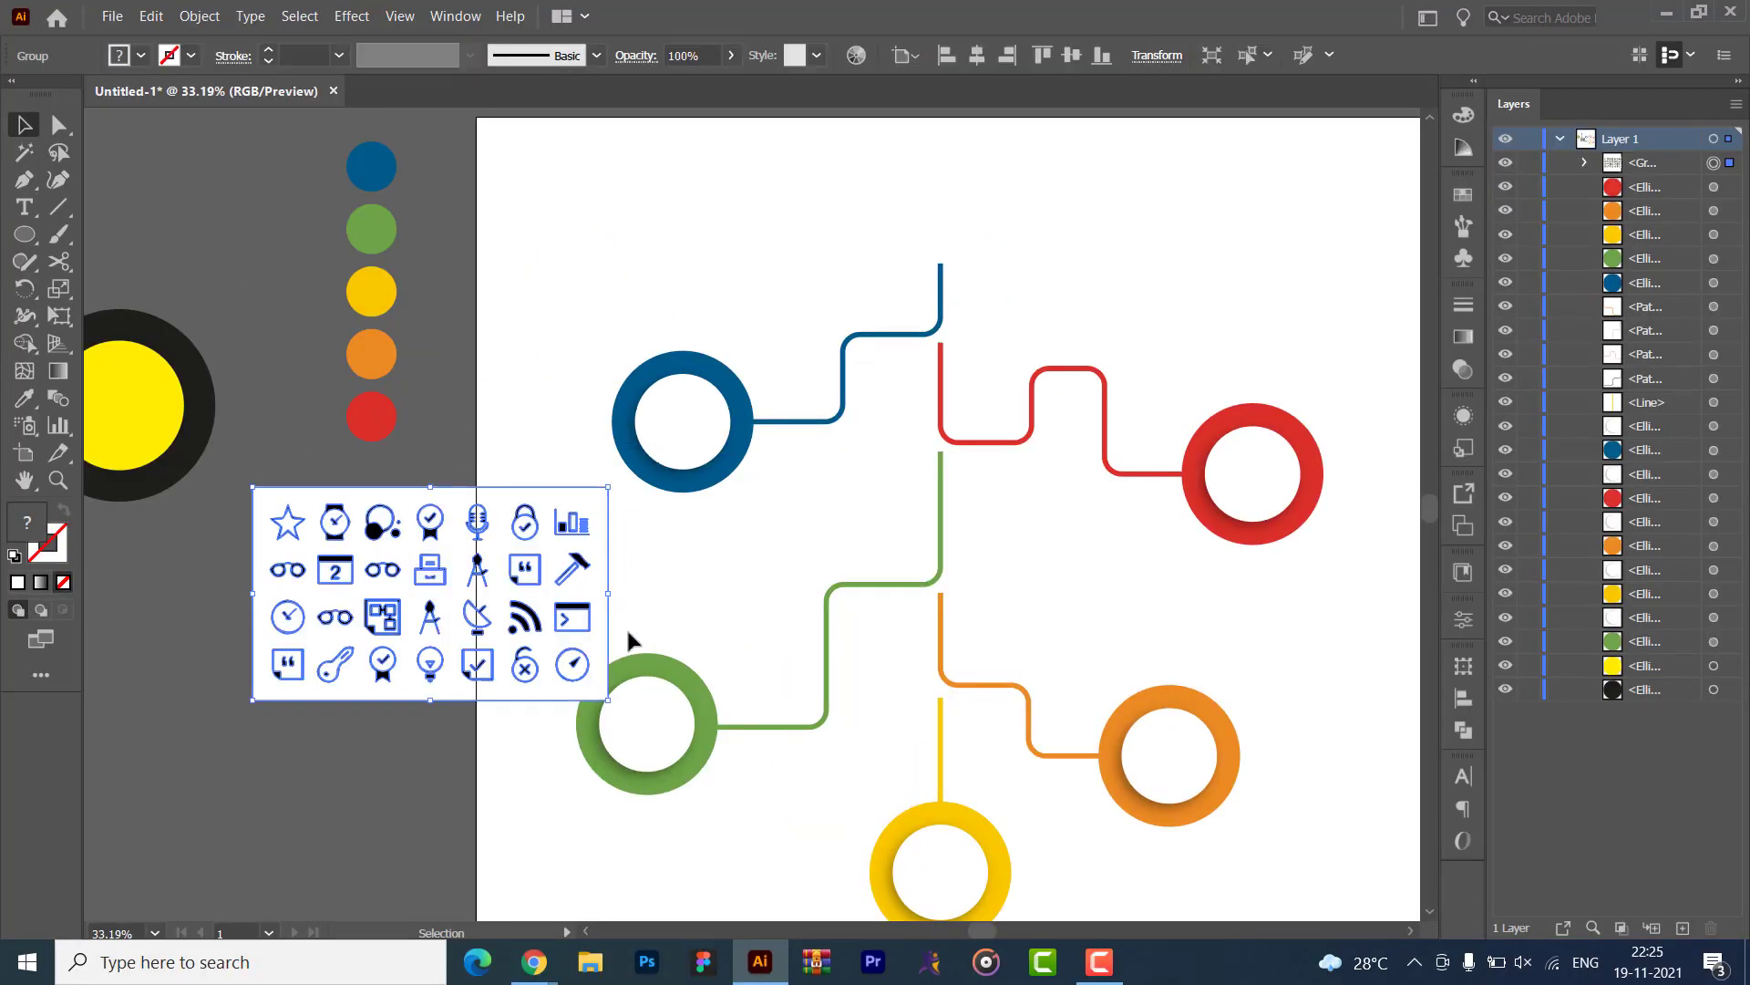
- Enlarge the traced icon sheet and move it onto the empty canvas right of the artboard
left_click_drag(608, 700, 784, 747)
left_click_drag(739, 629, 1422, 515)
scroll(752, 517, "right", 10)
left_click_drag(182, 474, 1045, 470)
key("ctrl+shift+a")
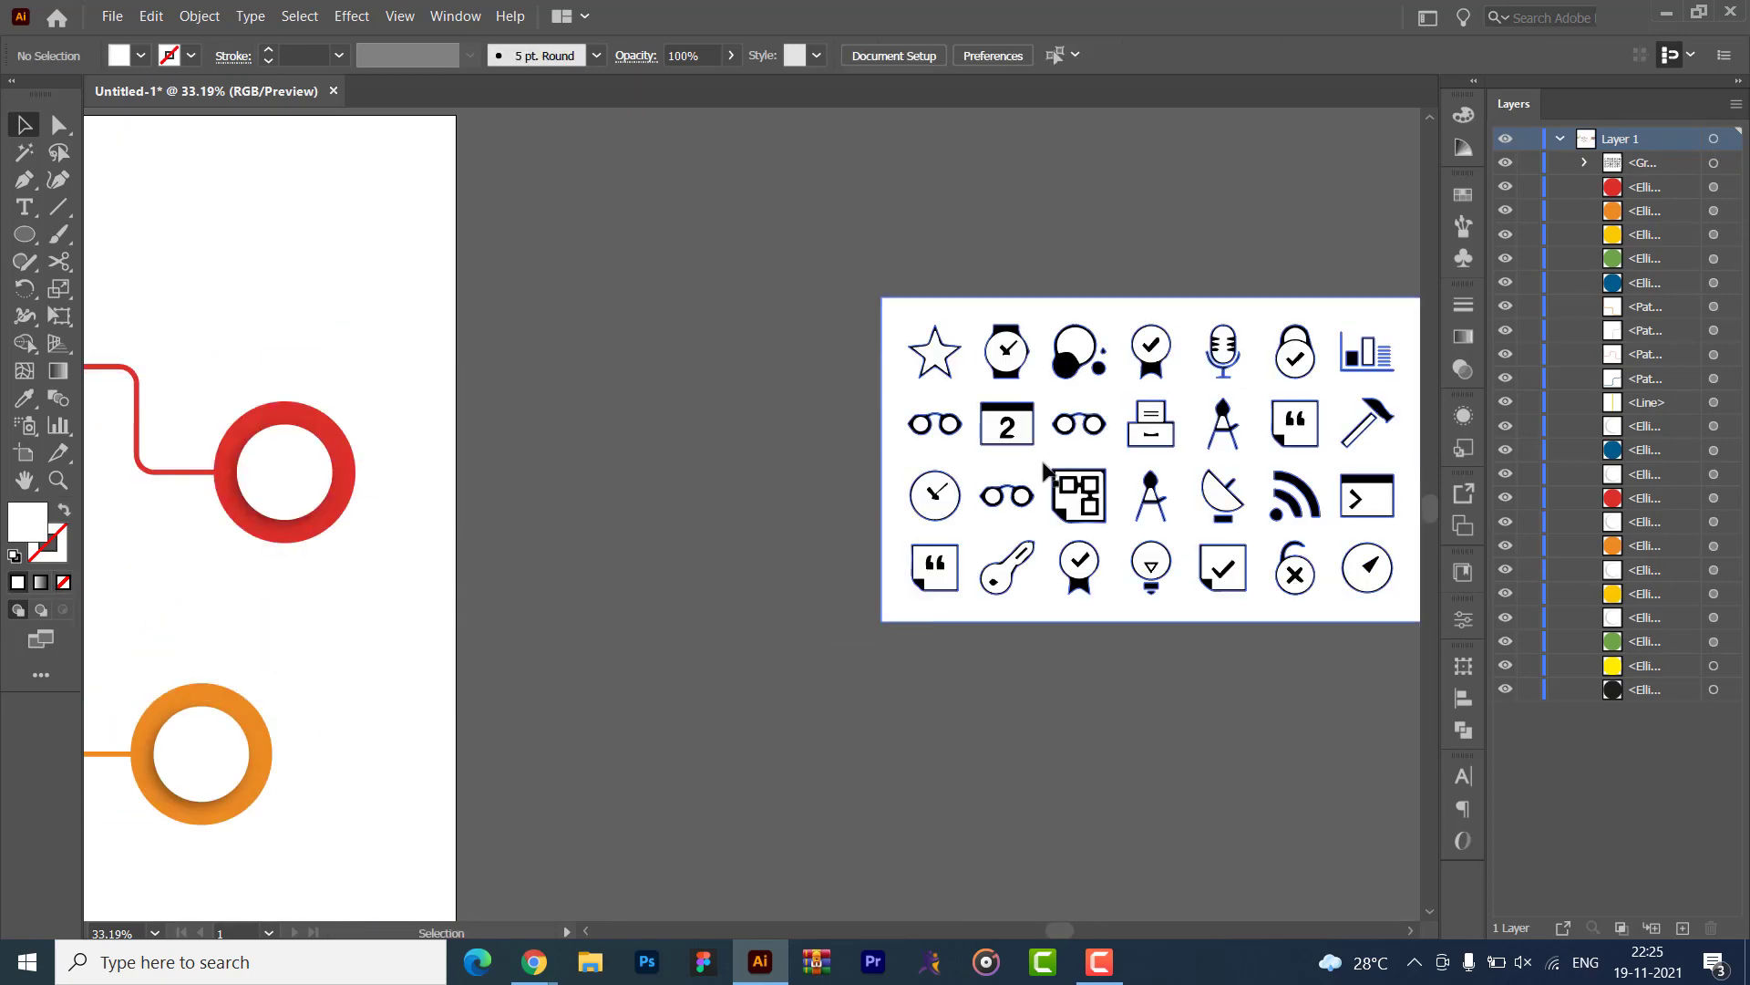
- Ungroup the traced icon sheet and delete its white background shape
right_click(1046, 469)
left_click(1066, 633)
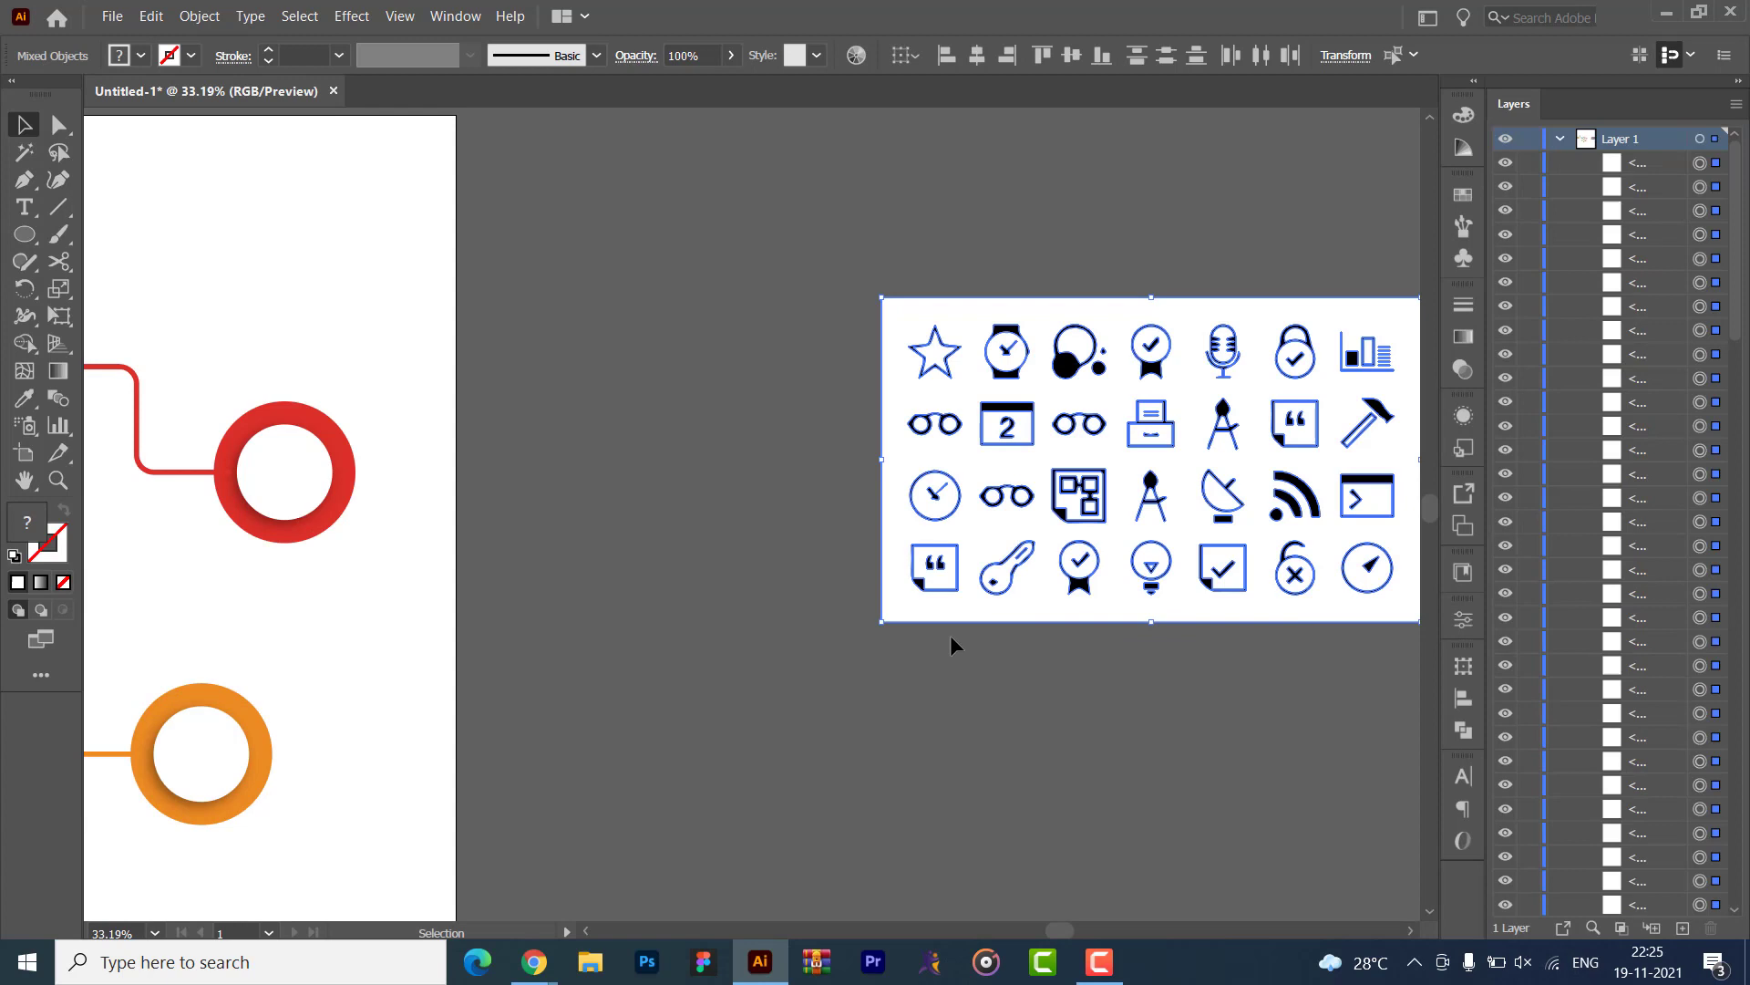
left_click(1008, 606)
key("Delete")
scroll(1003, 734, "up", 2)
scroll(1003, 734, "right", 3)
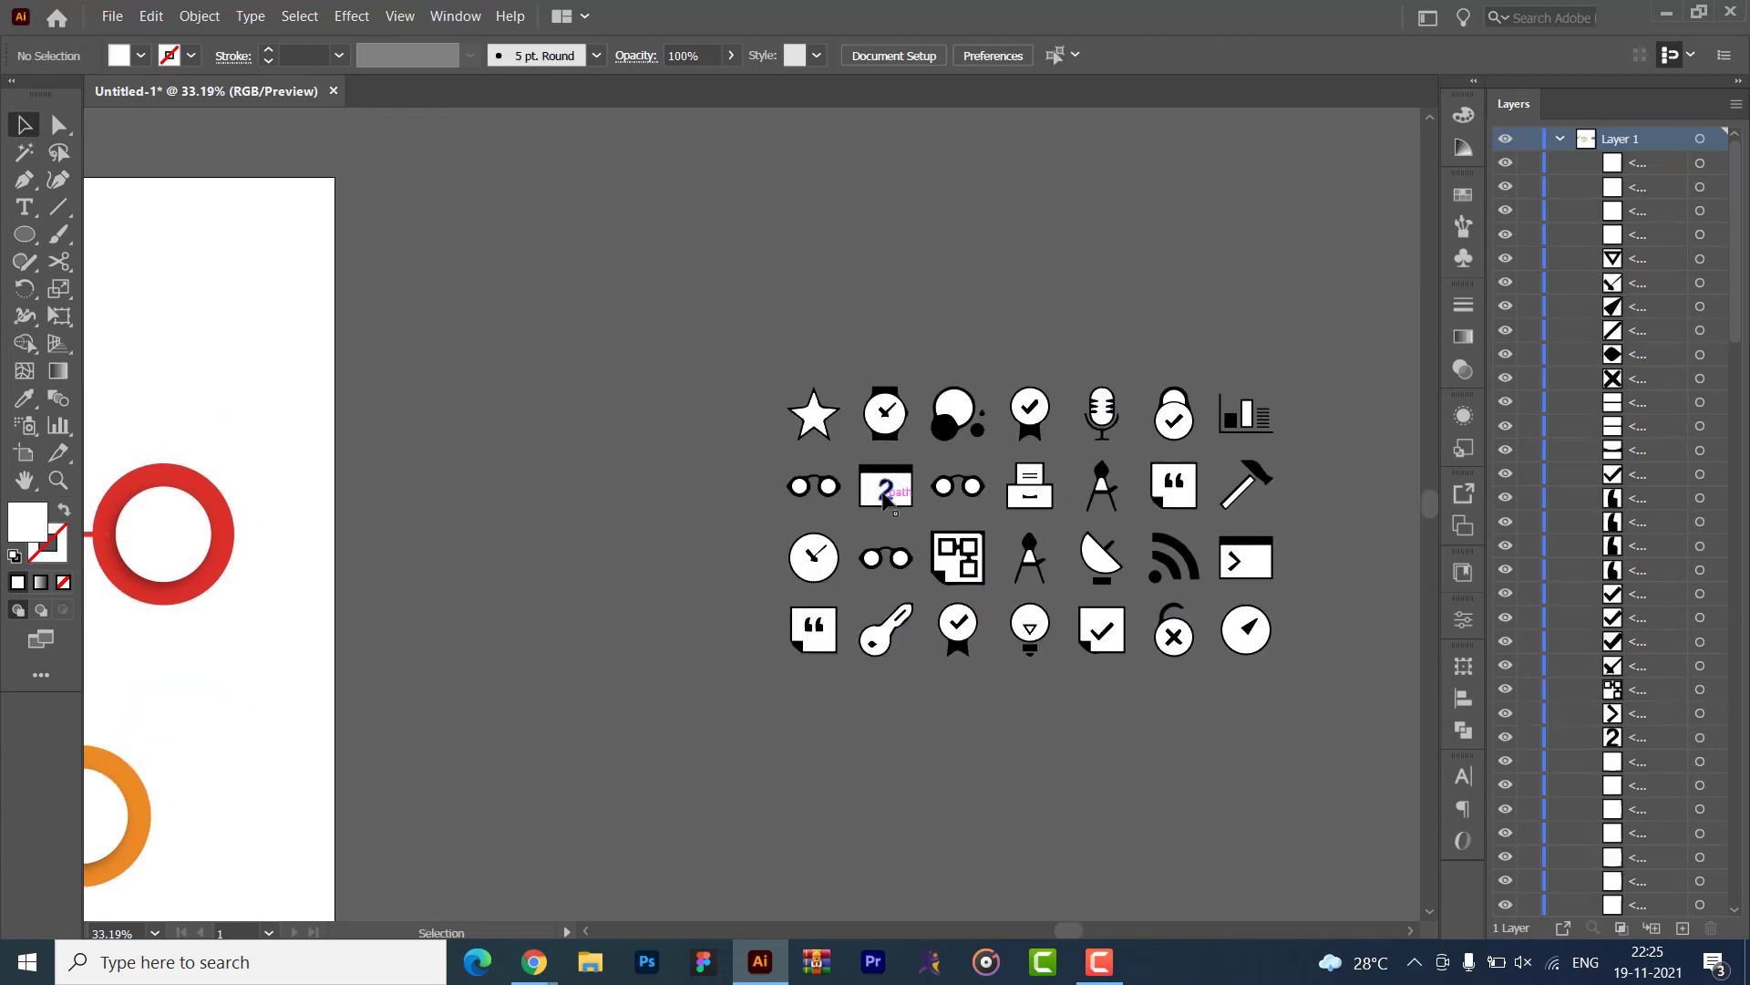
- Delete the white shape inside the bubbles icon, and discard the whole traced icon set
left_click(960, 413)
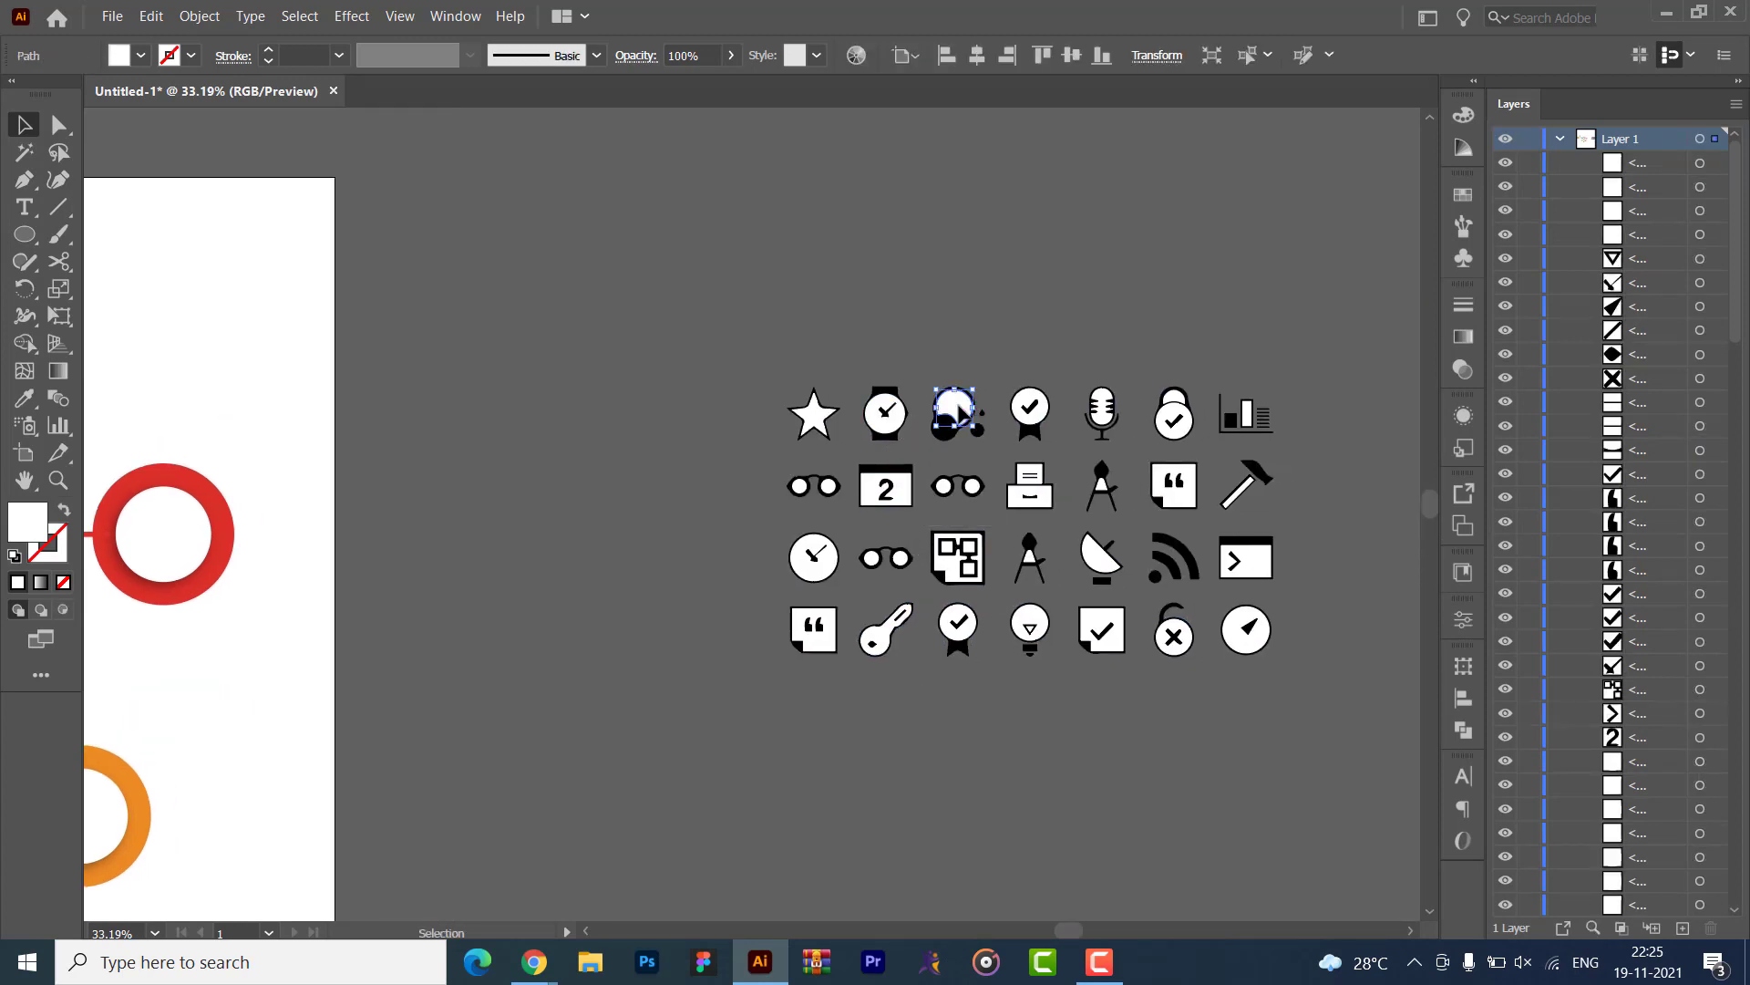
key("Delete")
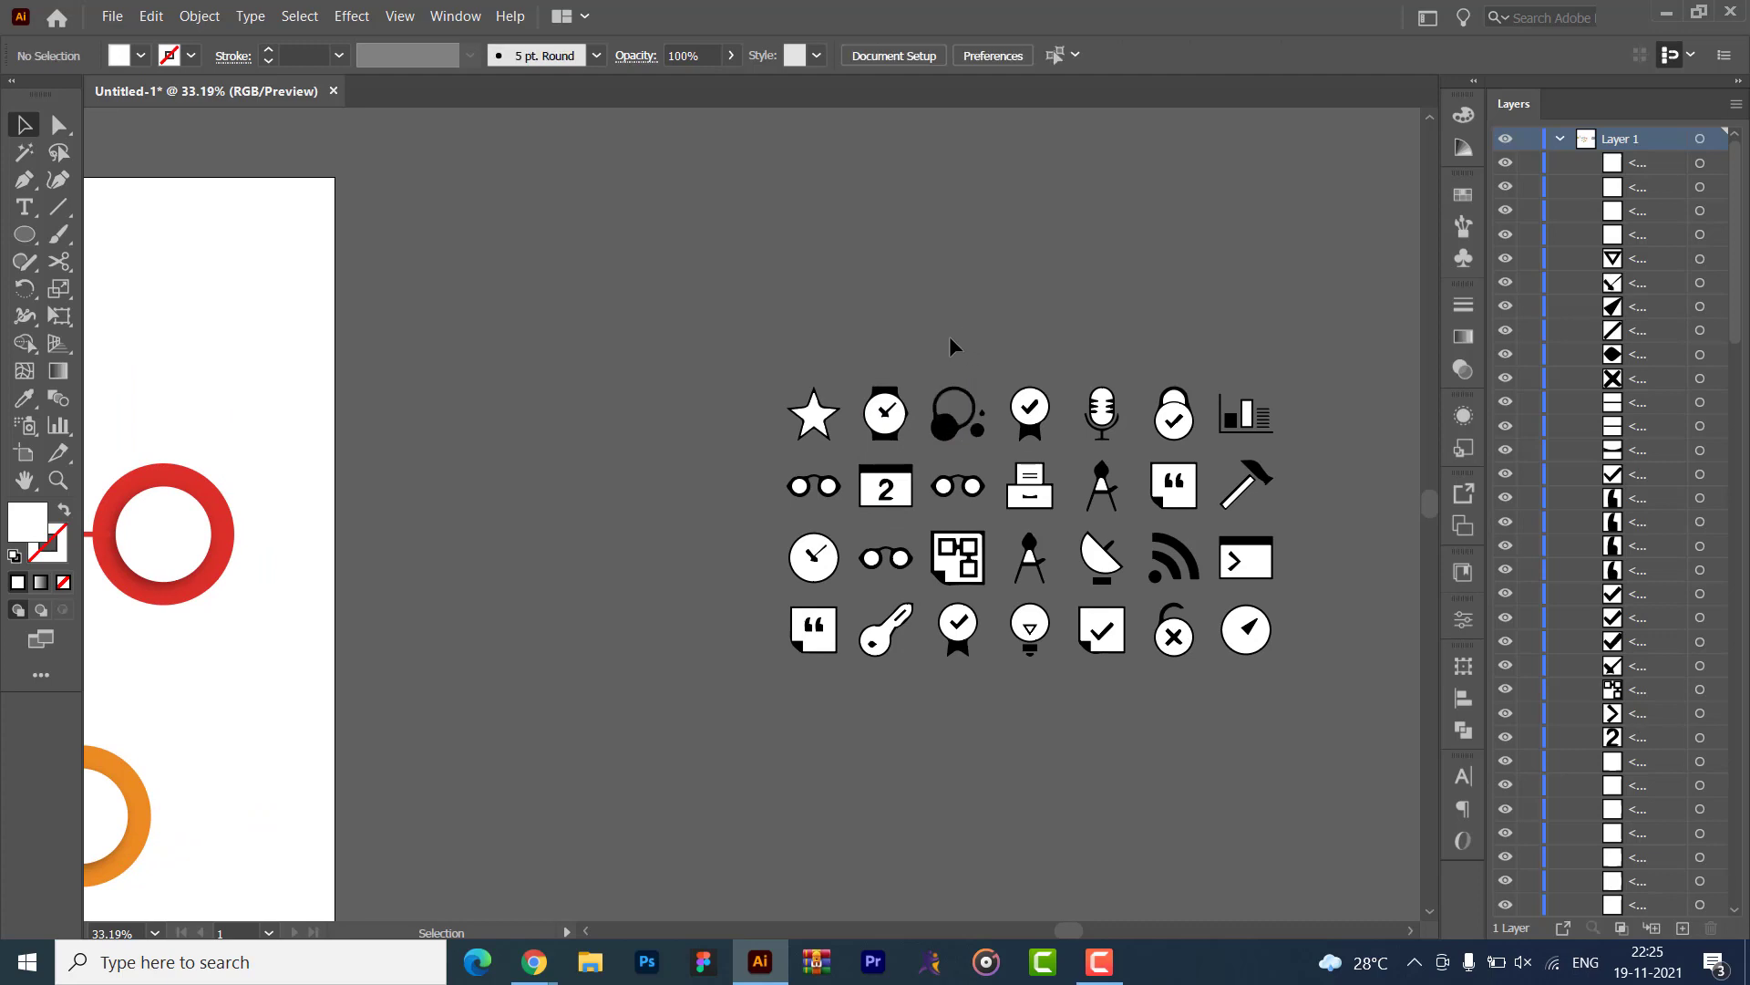
left_click(987, 454)
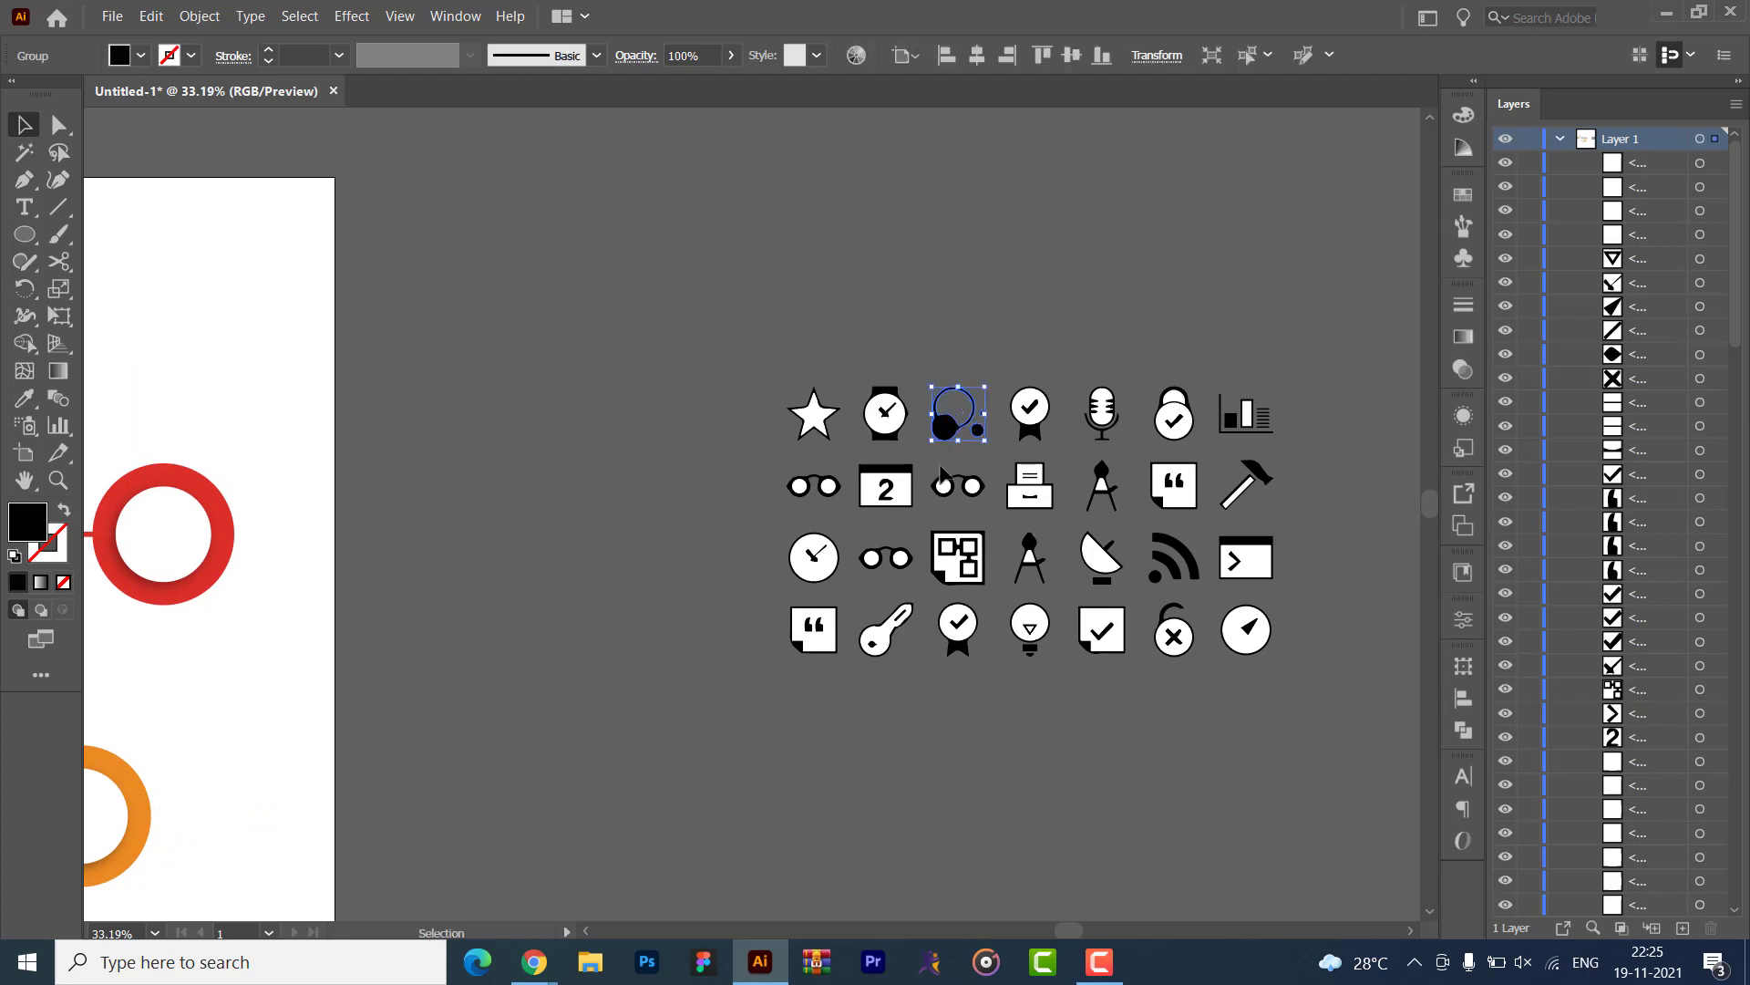
left_click(679, 285)
left_click_drag(679, 285, 1383, 830)
key("Delete")
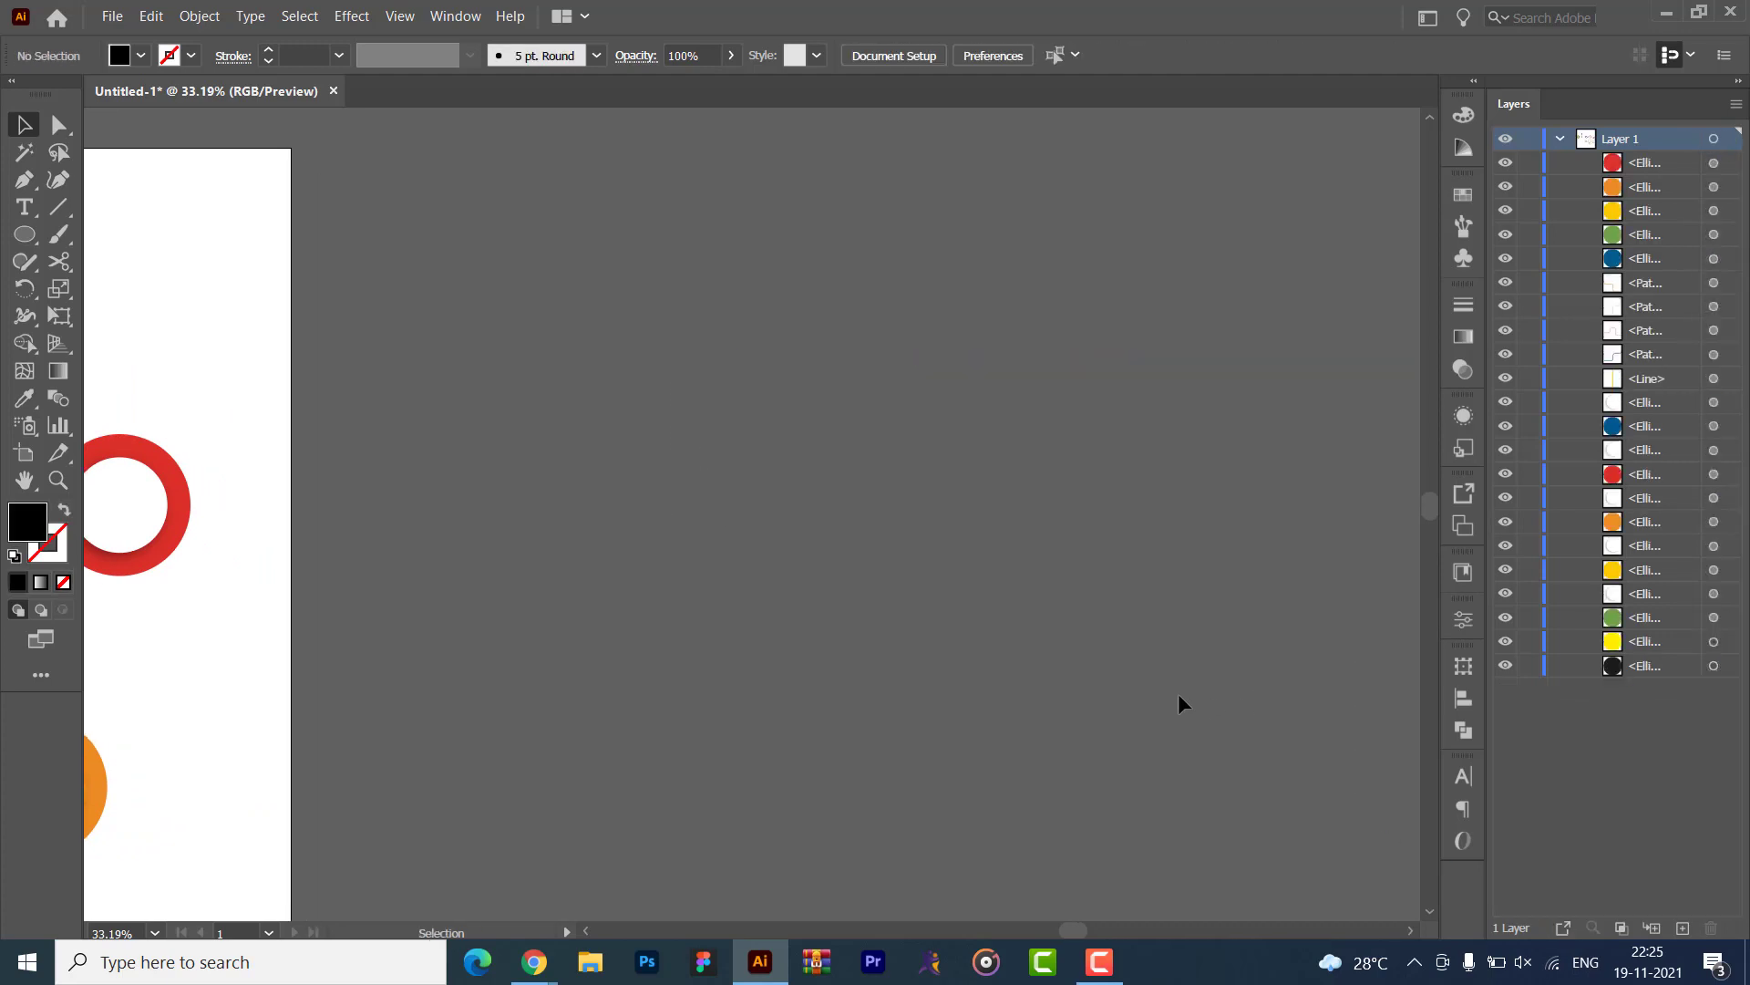
- Switch to Chrome, browse the related icon images, and copy the 123RF sheet of 25 black digital icons for Illustrator
key("alt+Tab")
scroll(1345, 414, "down", 5)
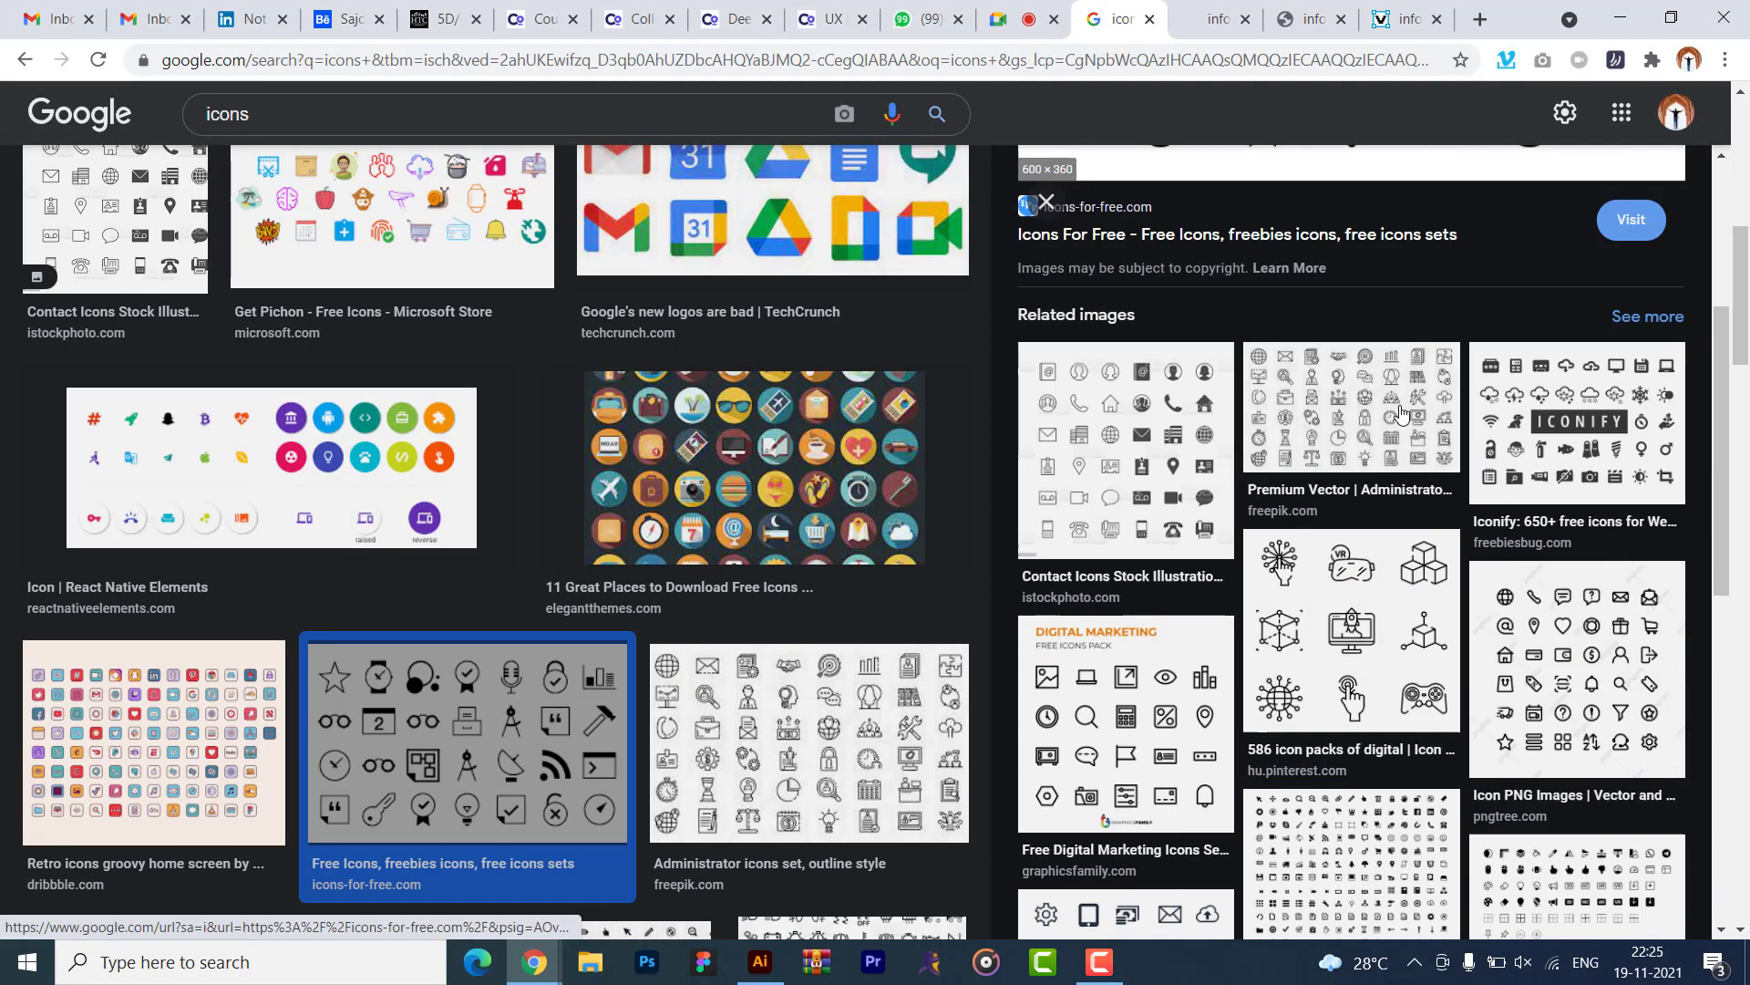
left_click(1337, 495)
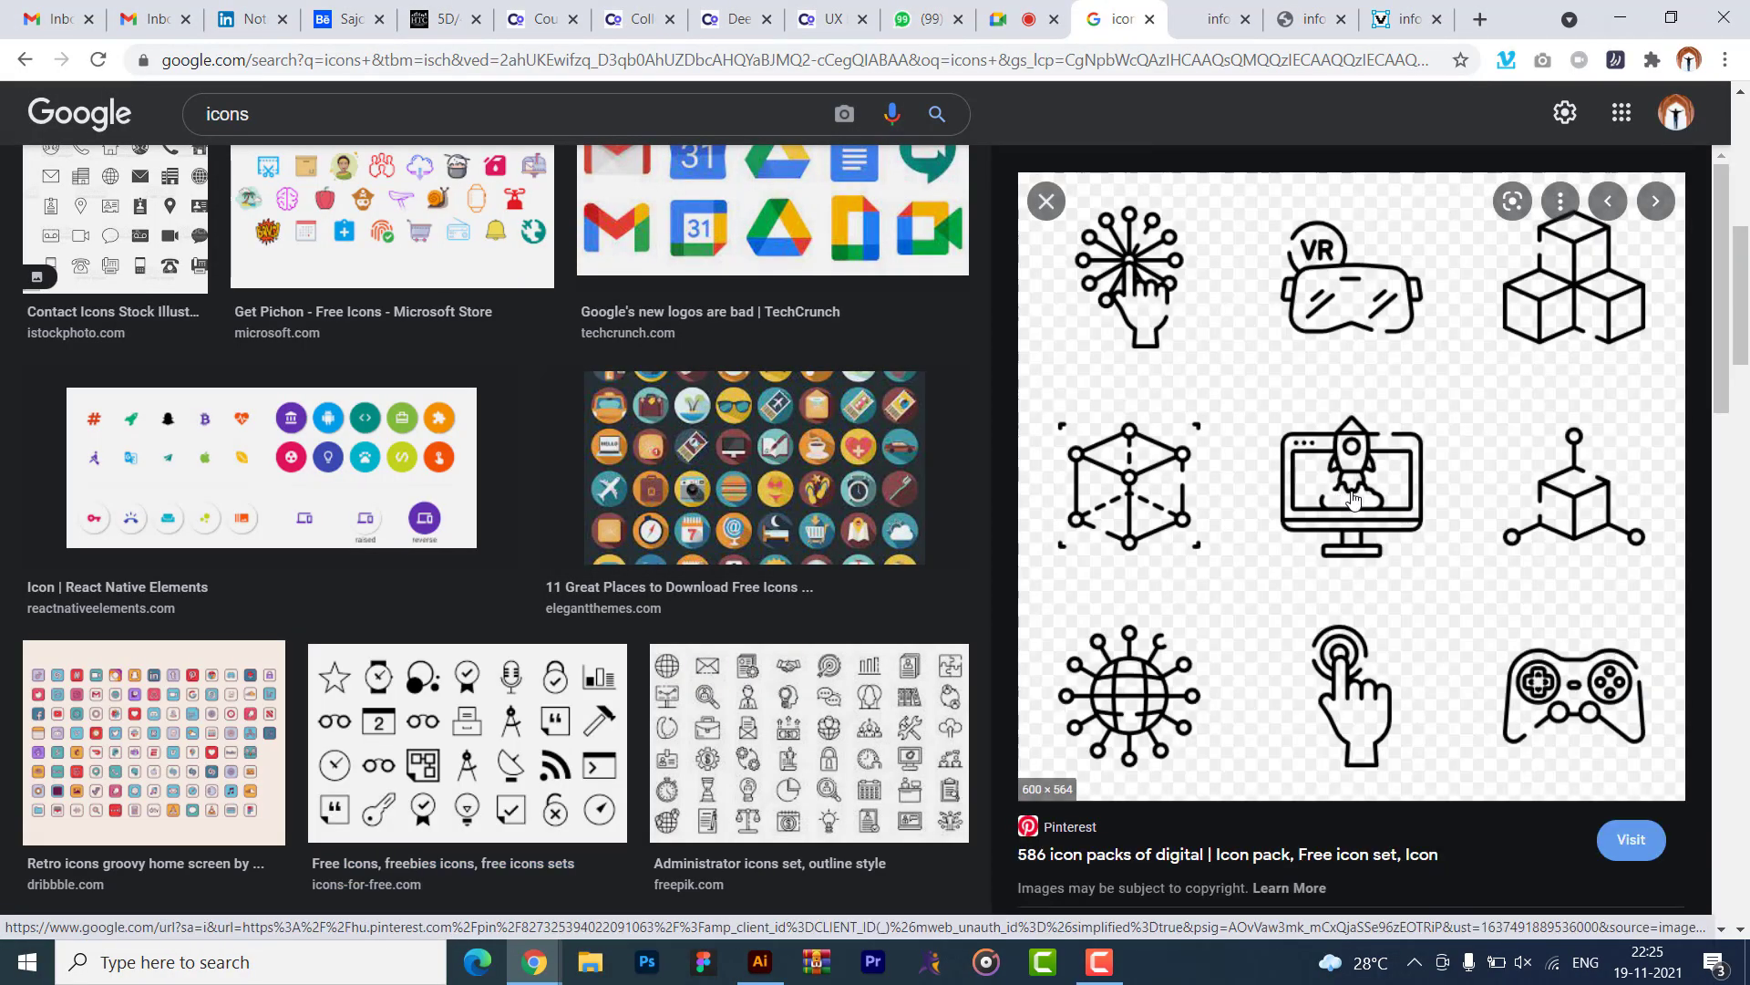
scroll(1352, 499, "down", 5)
scroll(1207, 501, "down", 7)
left_click(1208, 481)
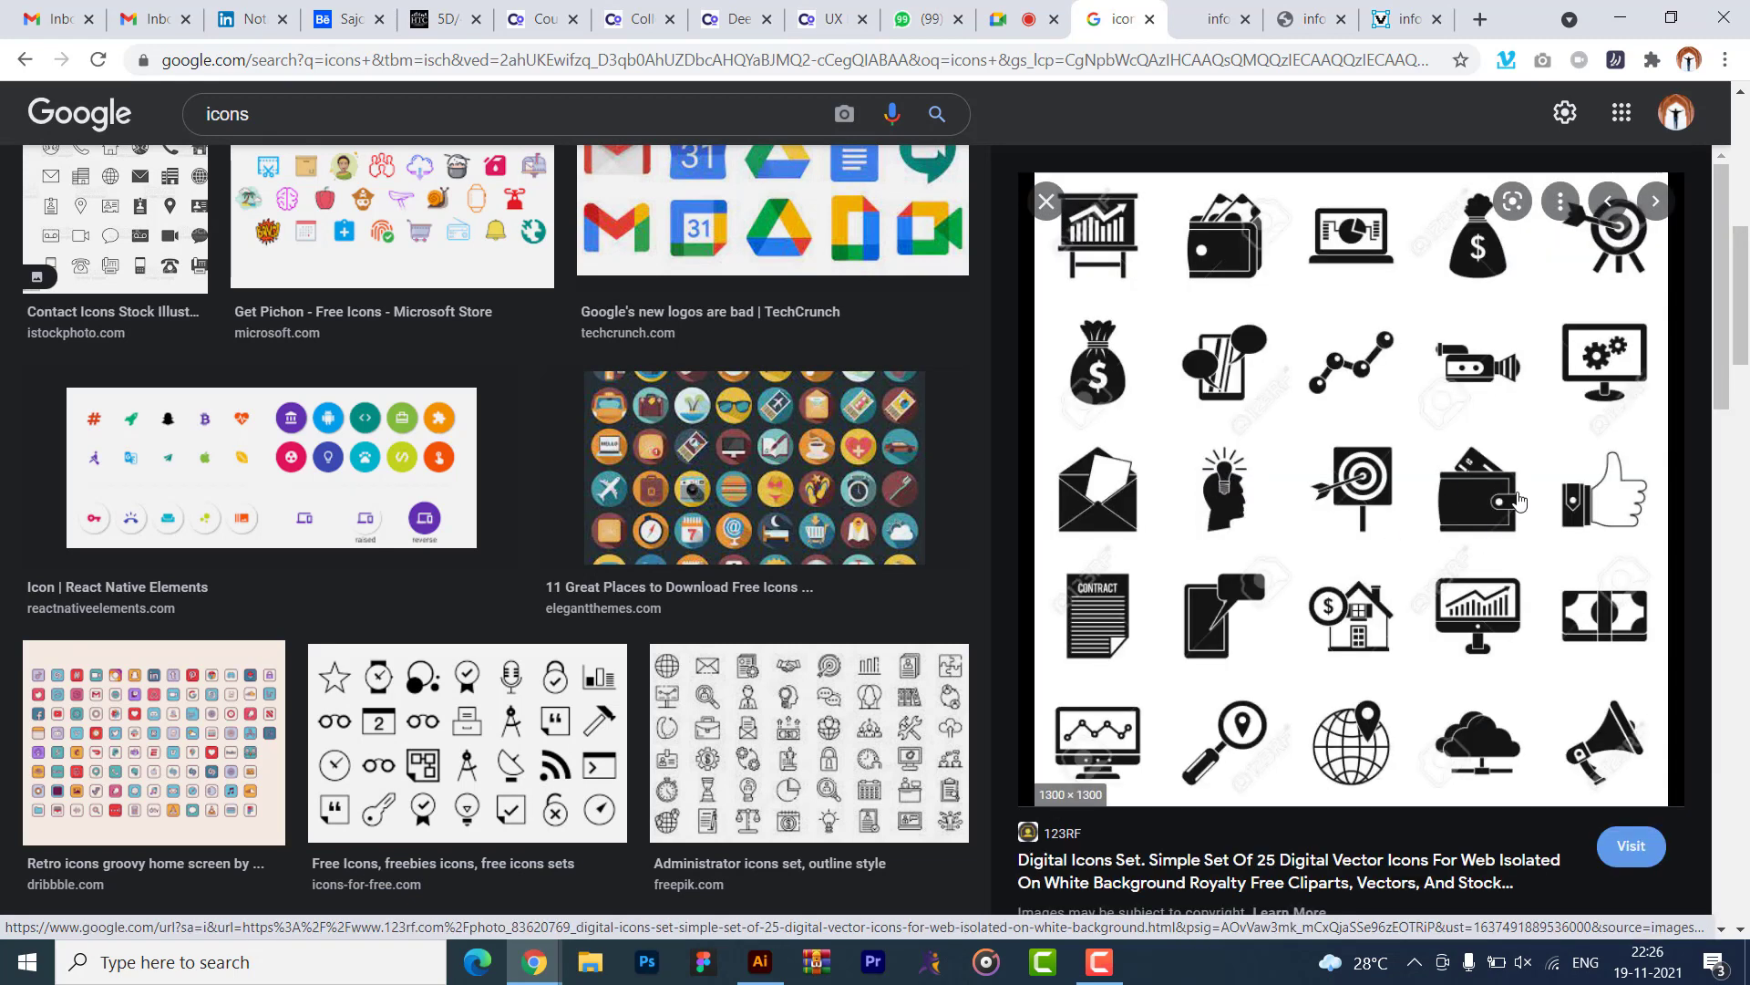
right_click(1320, 611)
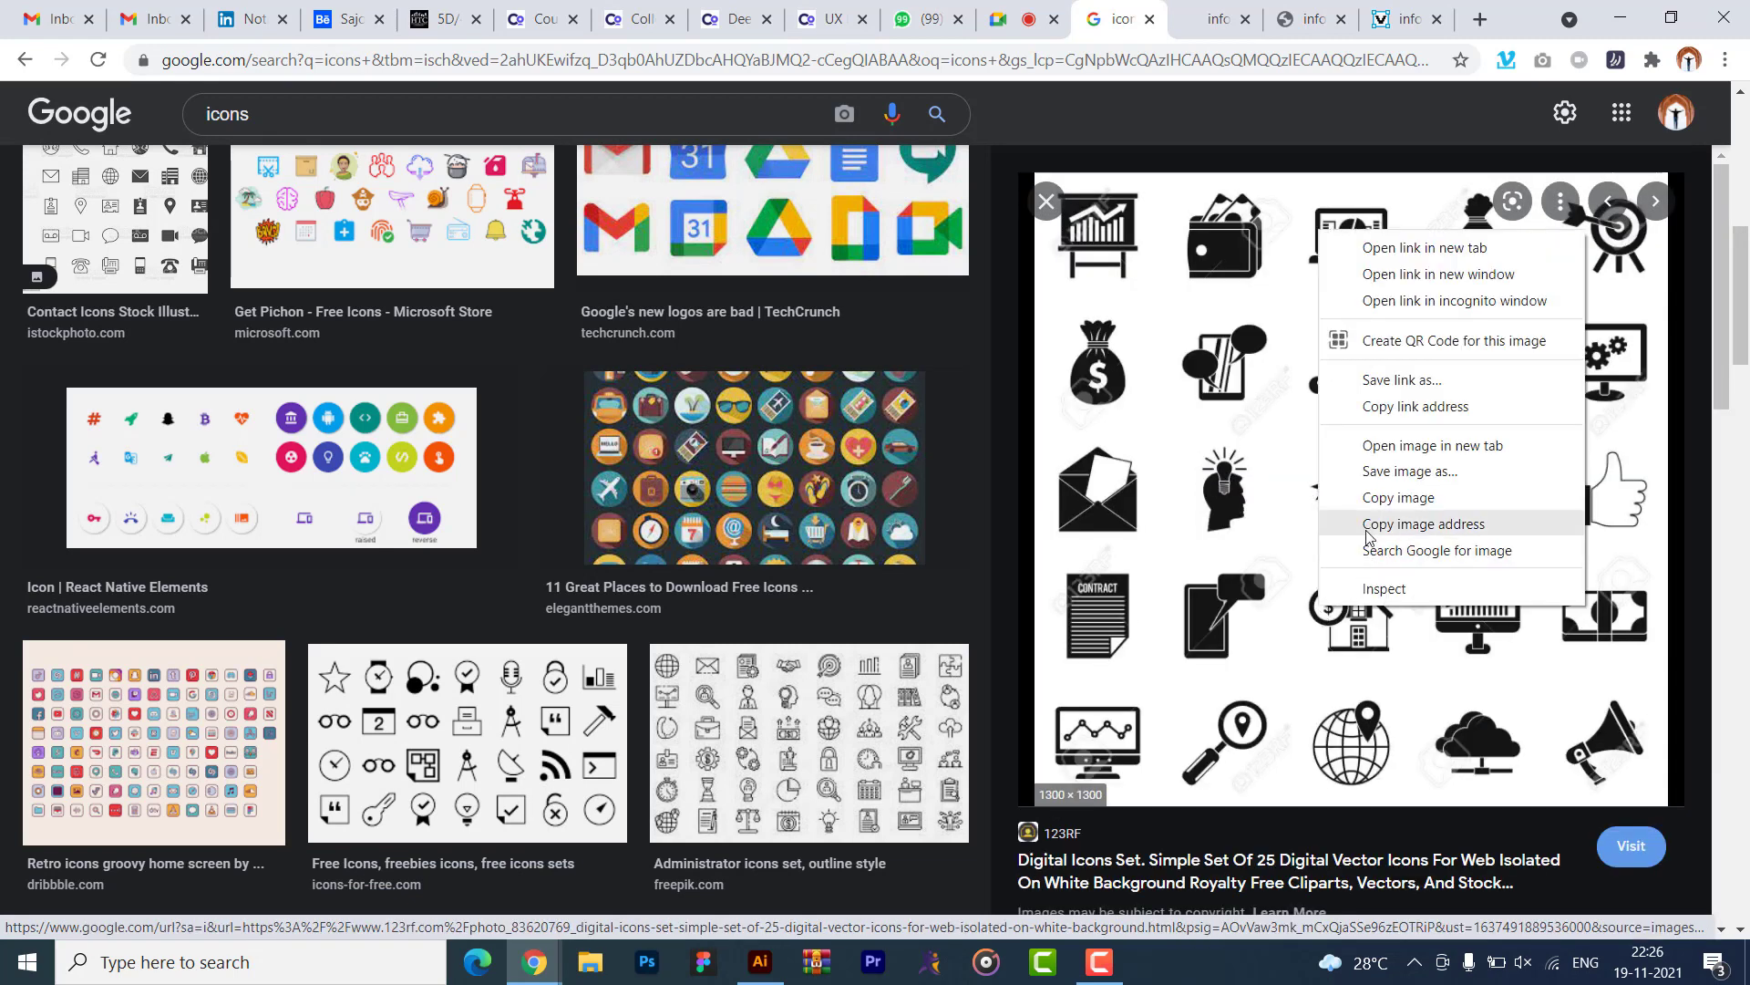
left_click(1495, 497)
key("alt+Tab")
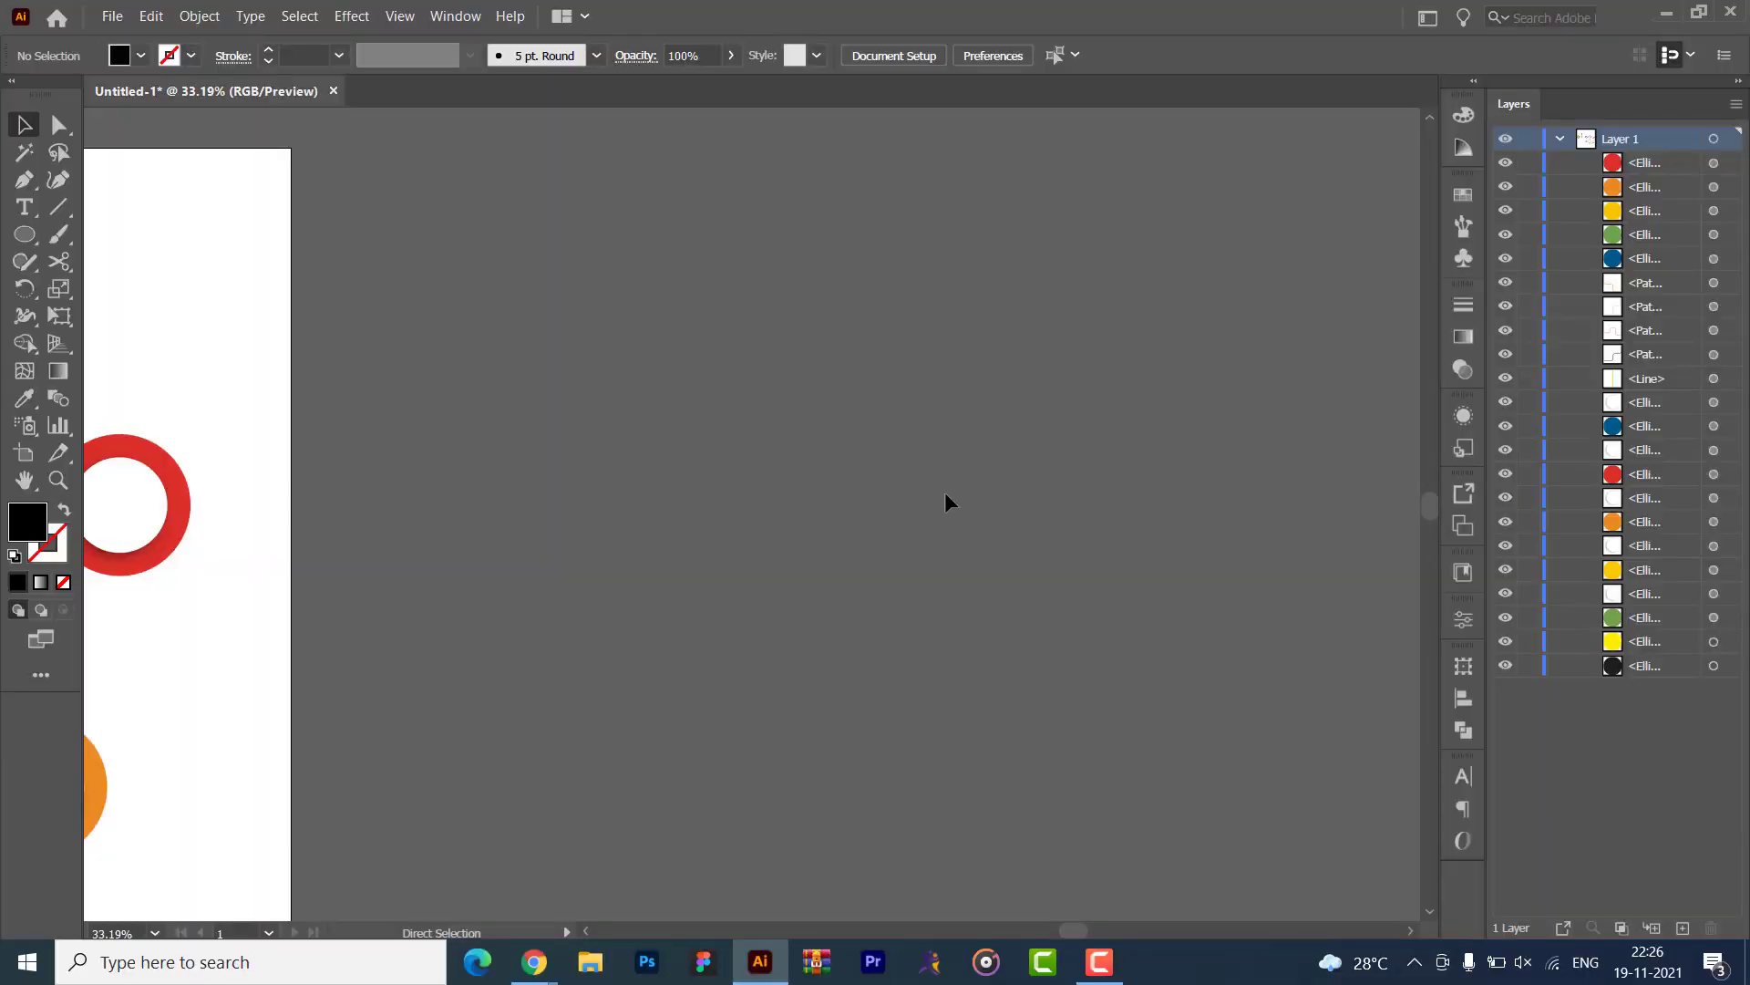
- Paste the digital icon sheet right of the artboard and apply Image Trace with the Default preset
key("ctrl+v")
left_click(1333, 372)
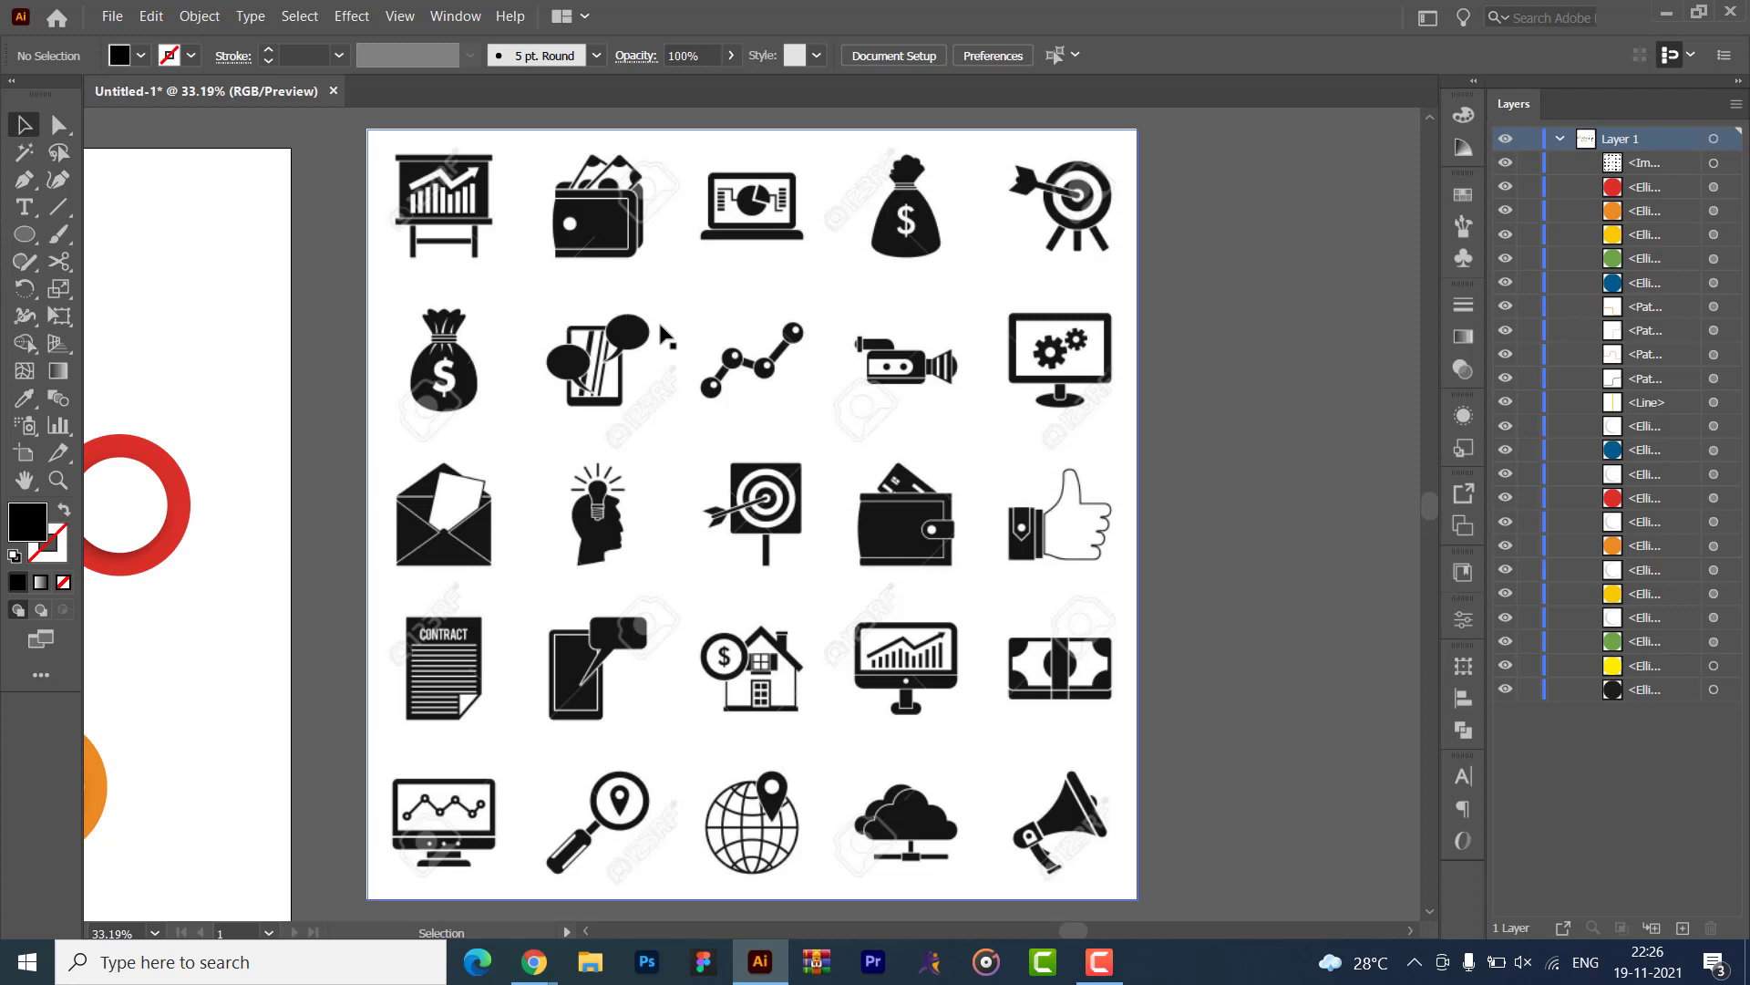
left_click(1009, 281)
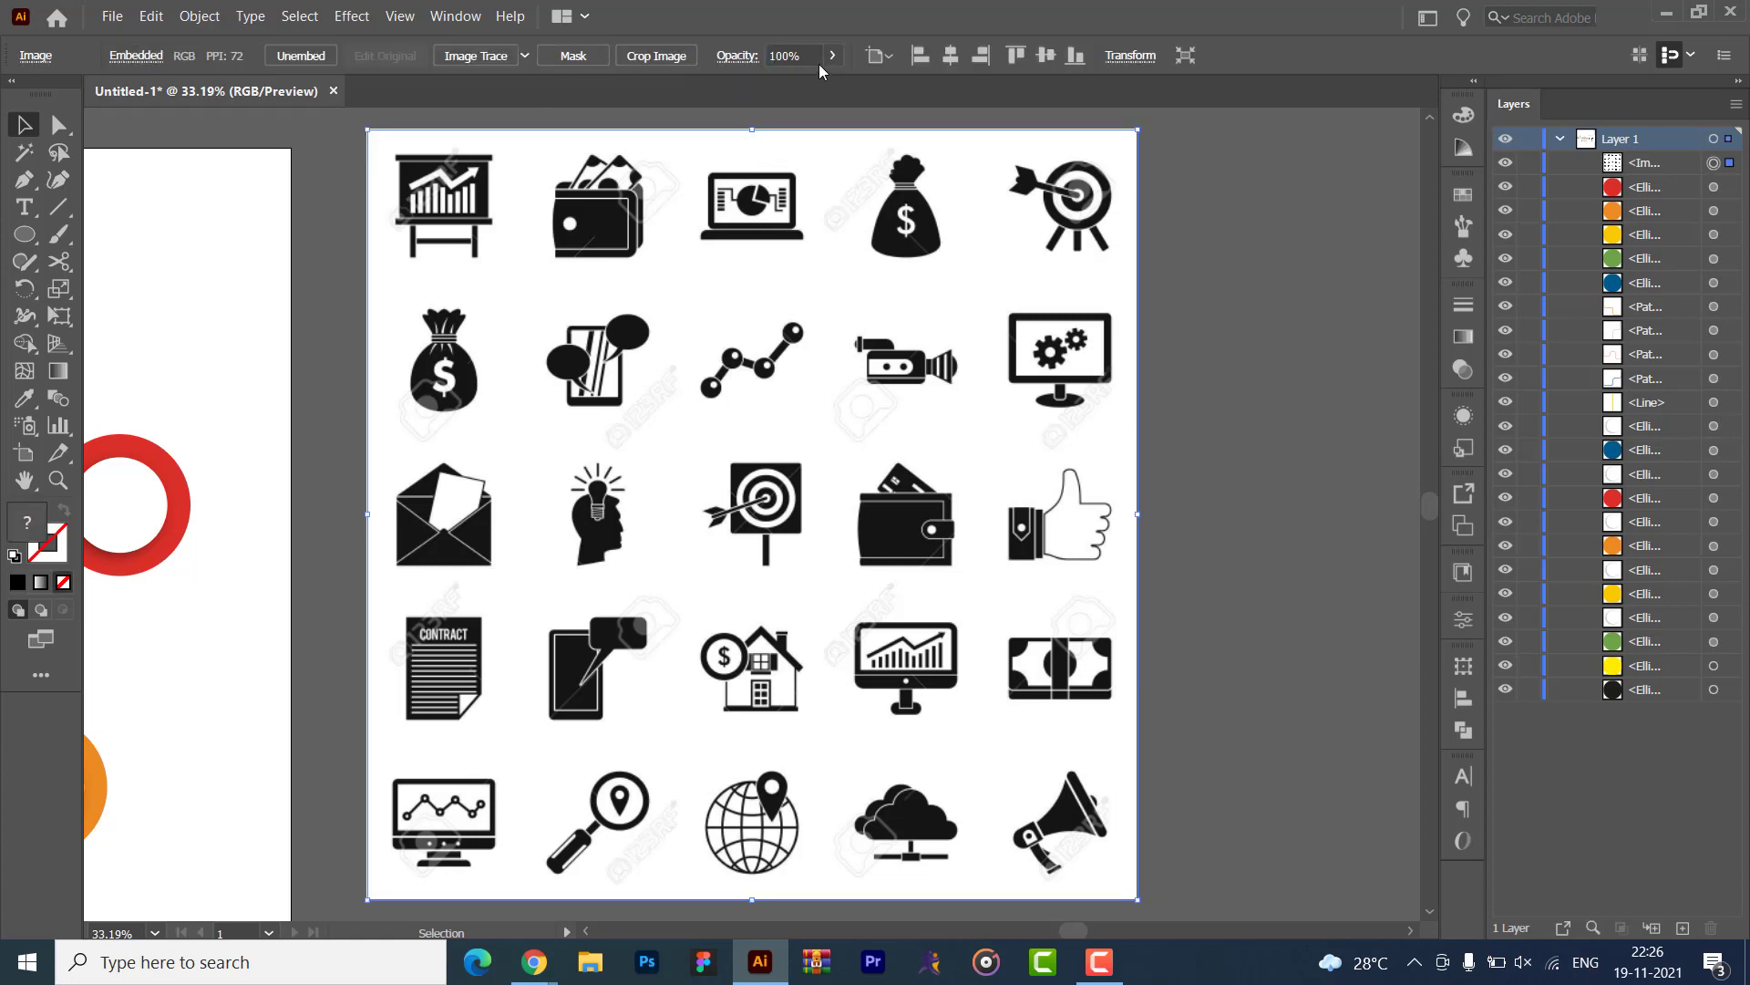
left_click(476, 55)
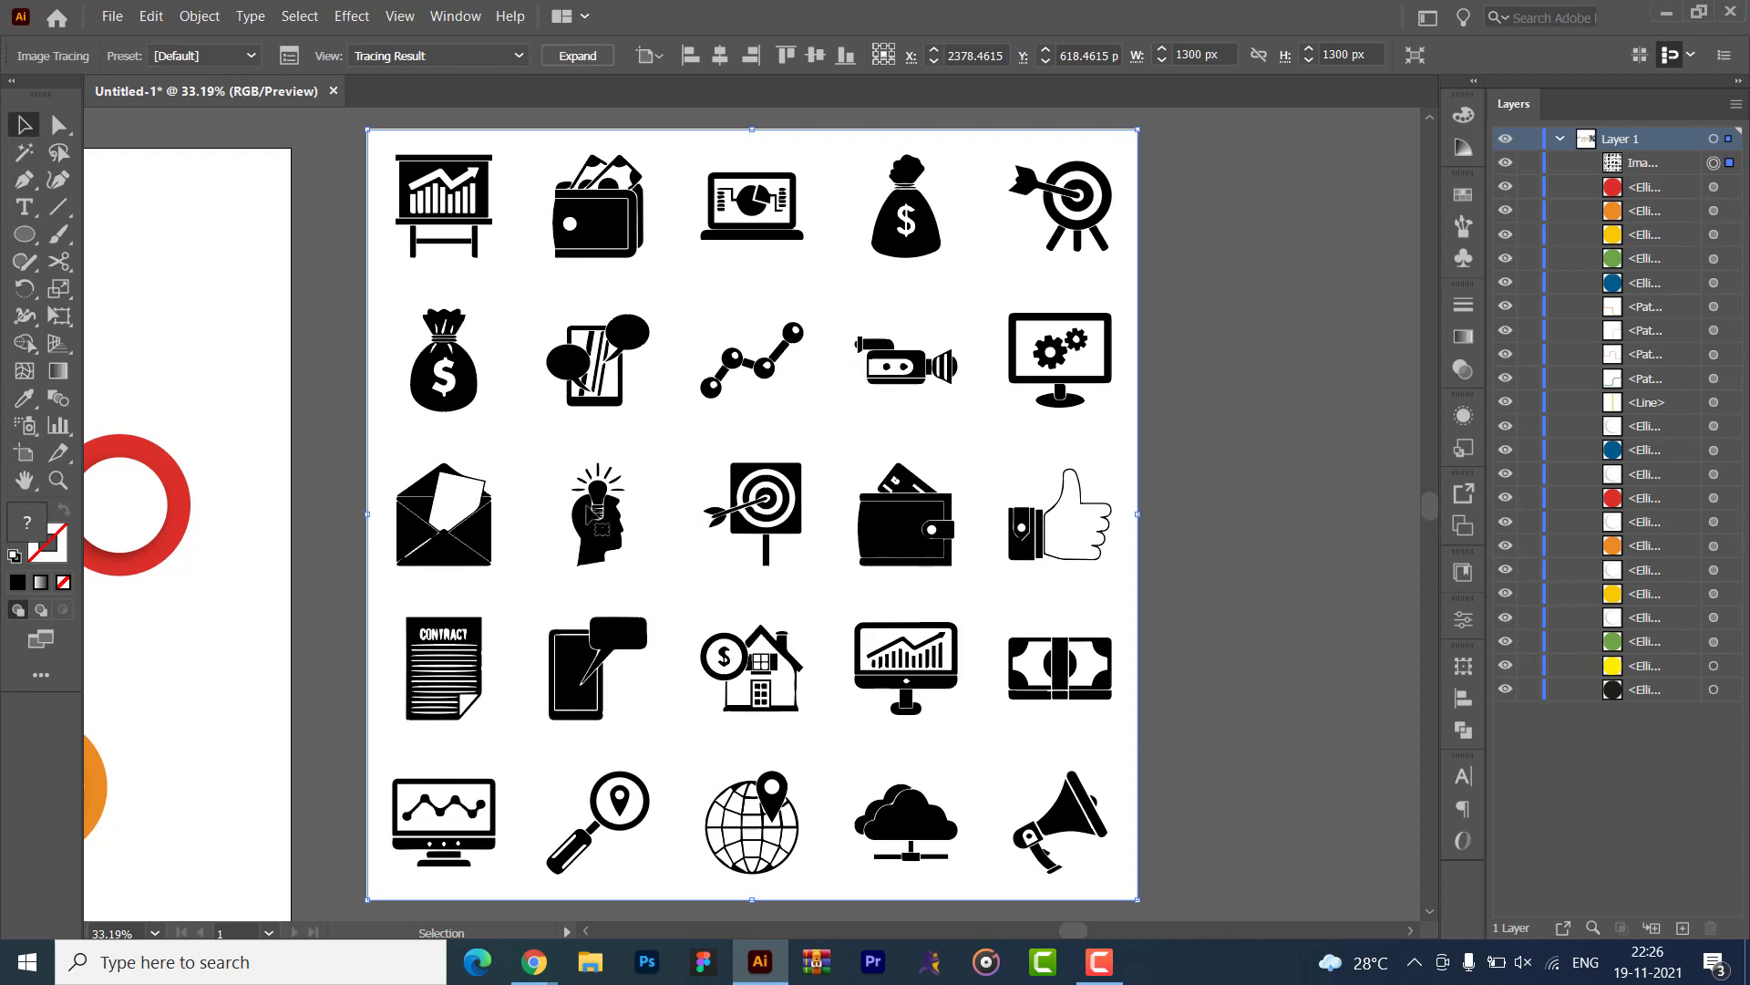
- Examine the traced edges of the target-board icon at 300% magnification
key("ctrl+plus")
key("ctrl+plus")
key("ctrl+plus")
key("ctrl+plus")
key("ctrl+plus")
key("ctrl+plus")
key("ctrl+plus")
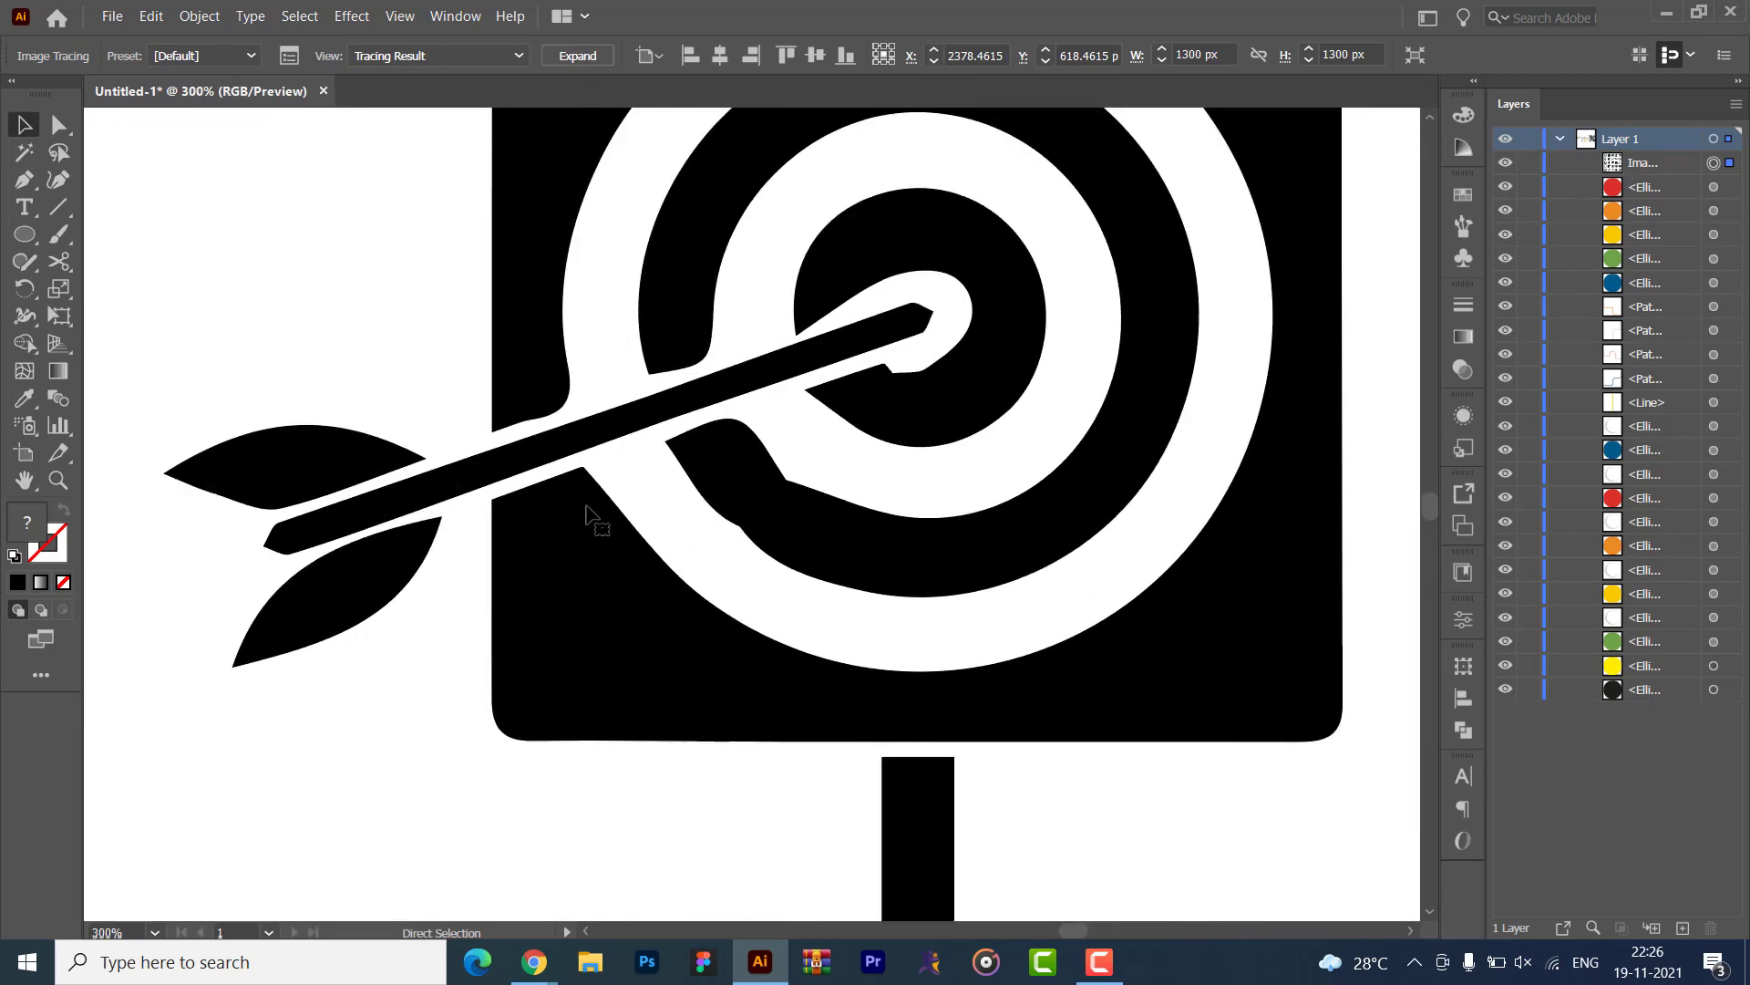
- Undo the image trace and inspect the original pixels of the target-board icon up close
key("ctrl+z")
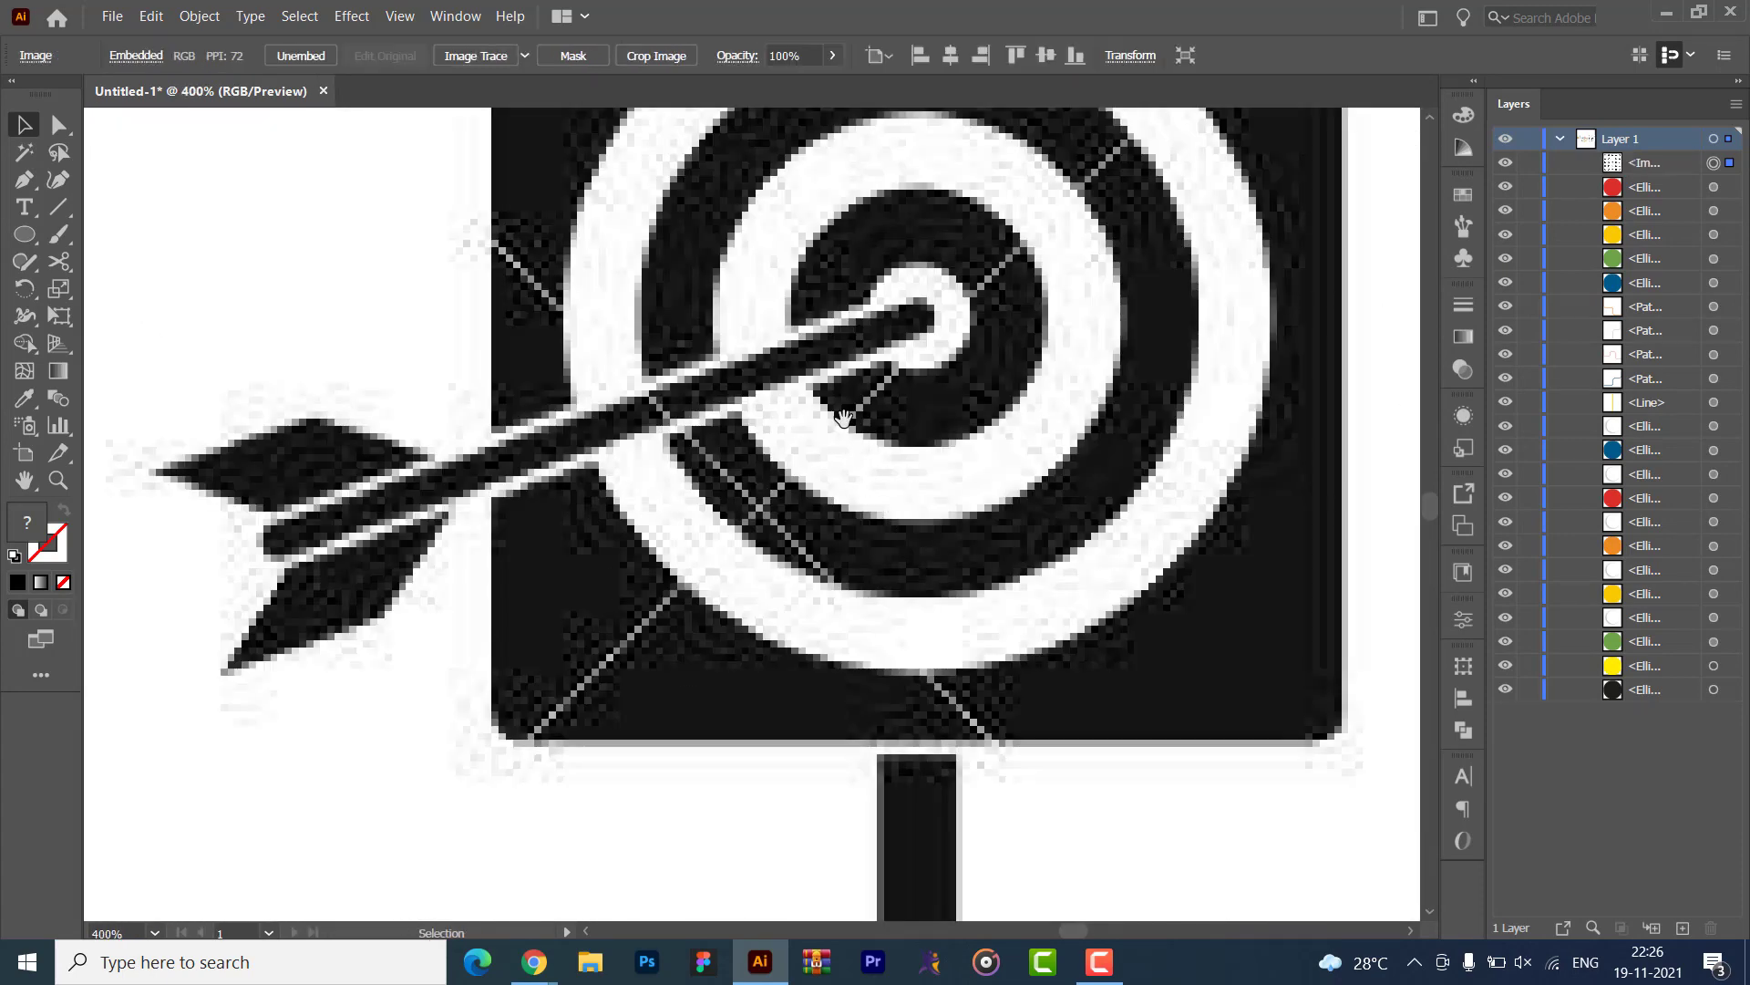
left_click_drag(884, 180, 816, 394)
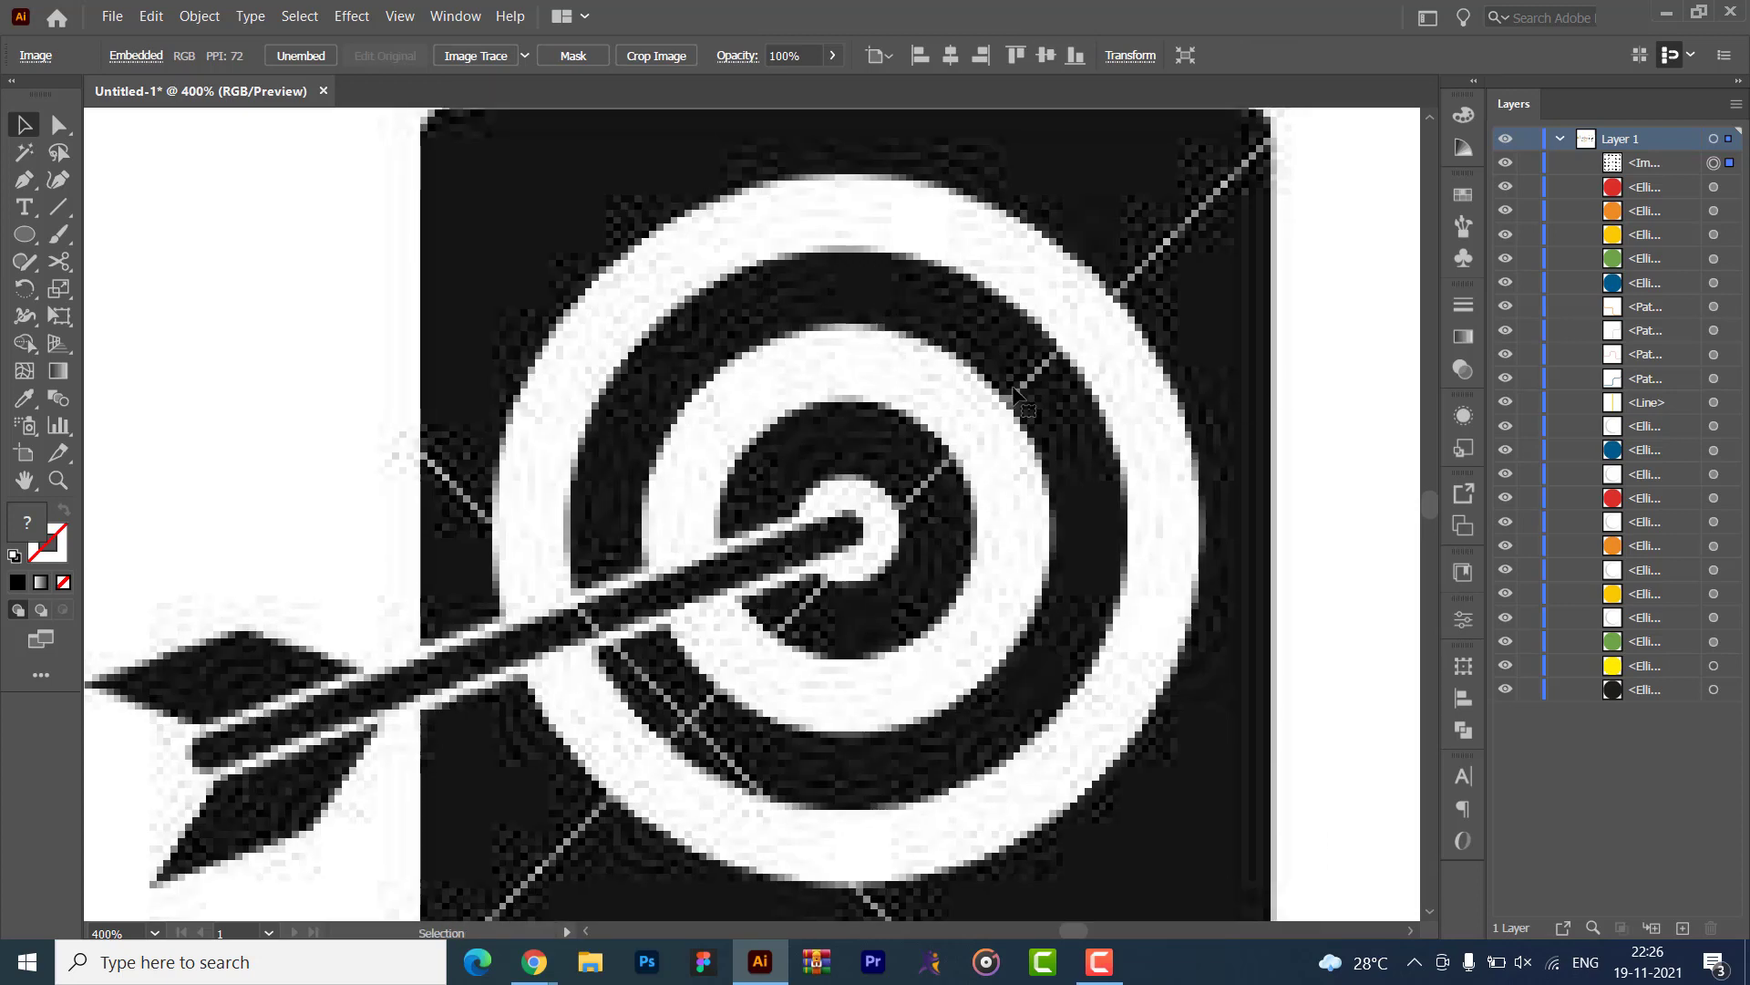
left_click_drag(1240, 253, 902, 572)
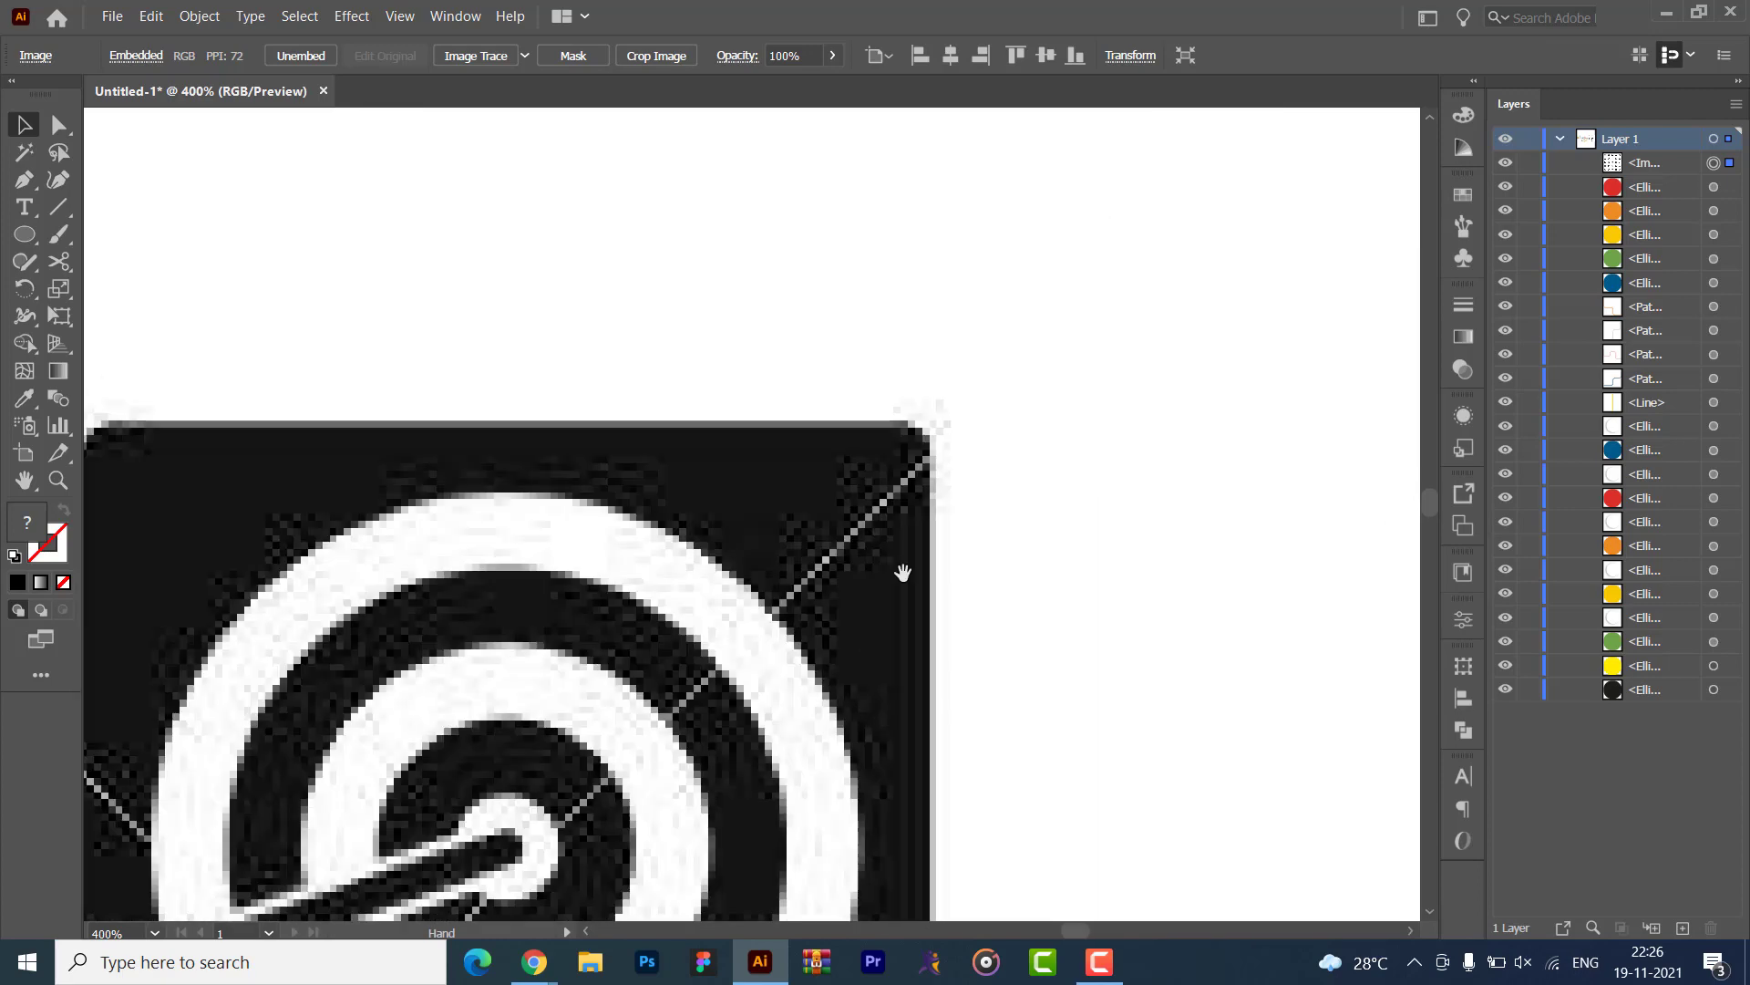
left_click_drag(854, 439, 1068, 470)
key("ctrl+plus")
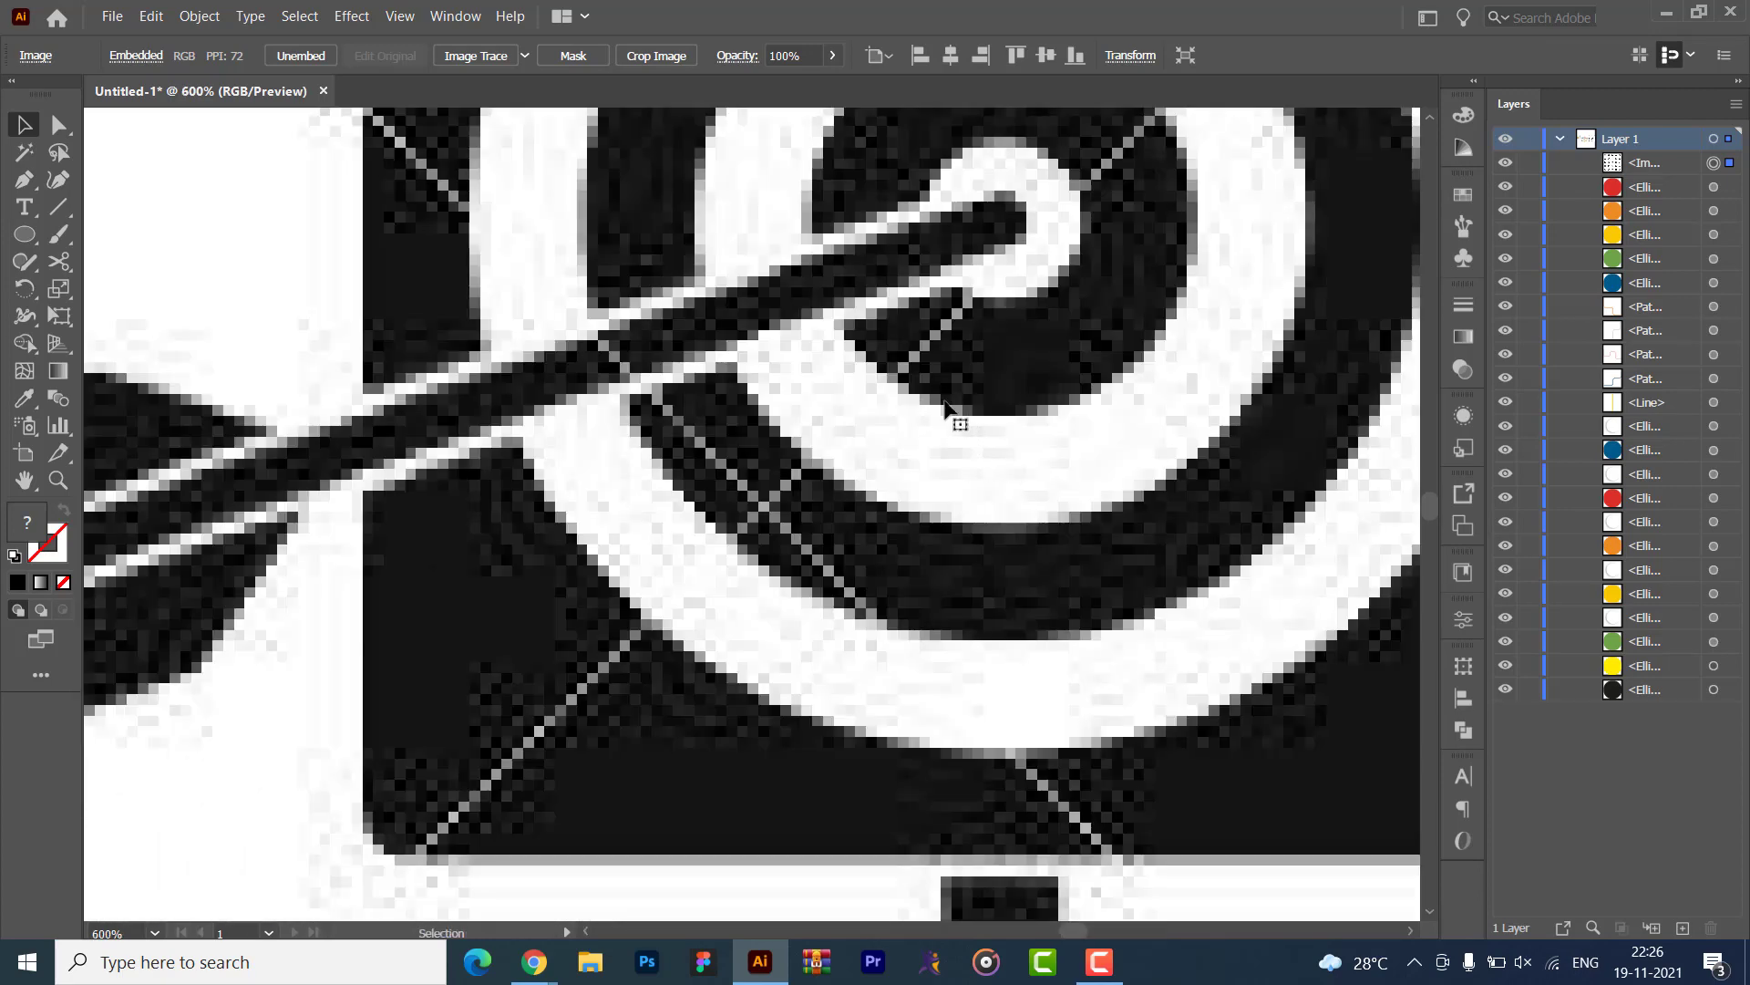
key("a")
key("ctrl+minus")
key("ctrl+minus")
key("ctrl+minus")
key("ctrl+minus")
key("ctrl+minus")
key("ctrl+minus")
key("v")
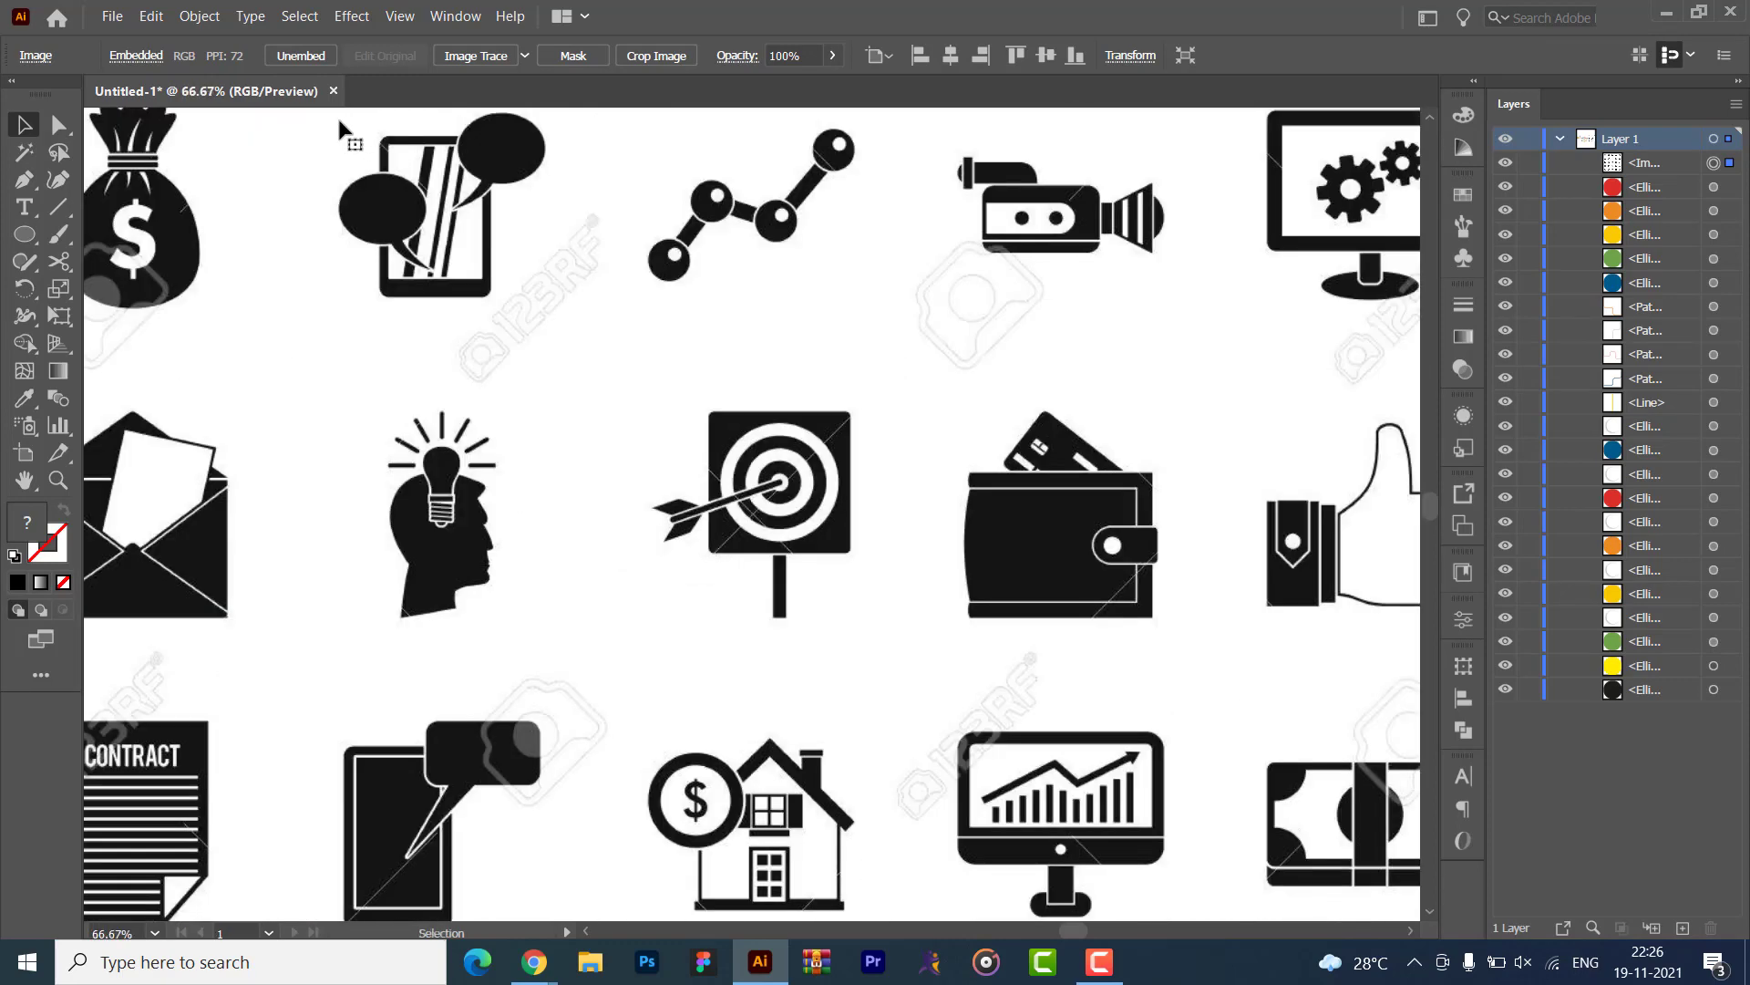
- Apply Image Trace to the digital icon sheet again with the Default preset and check the target-board icon's traced edges
left_click(475, 55)
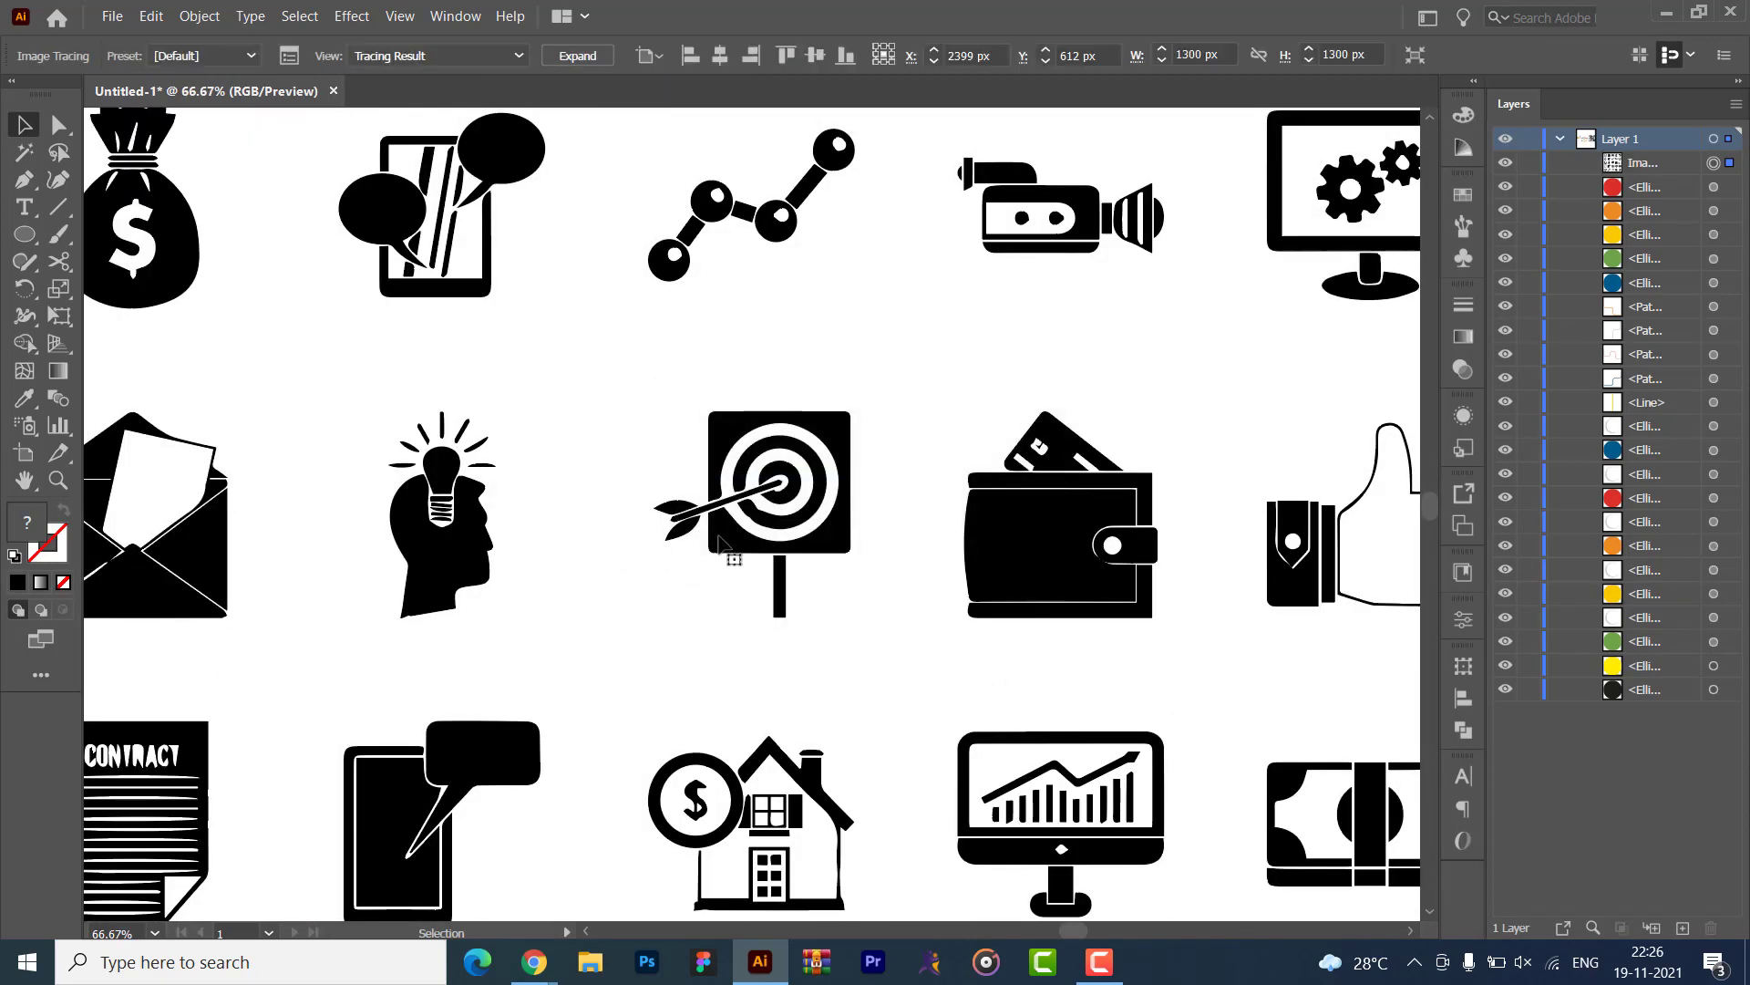
key("ctrl+plus")
key("ctrl+plus")
key("ctrl+plus")
key("ctrl+plus")
key("ctrl+plus")
key("ctrl+plus")
key("ctrl+plus")
key("ctrl+plus")
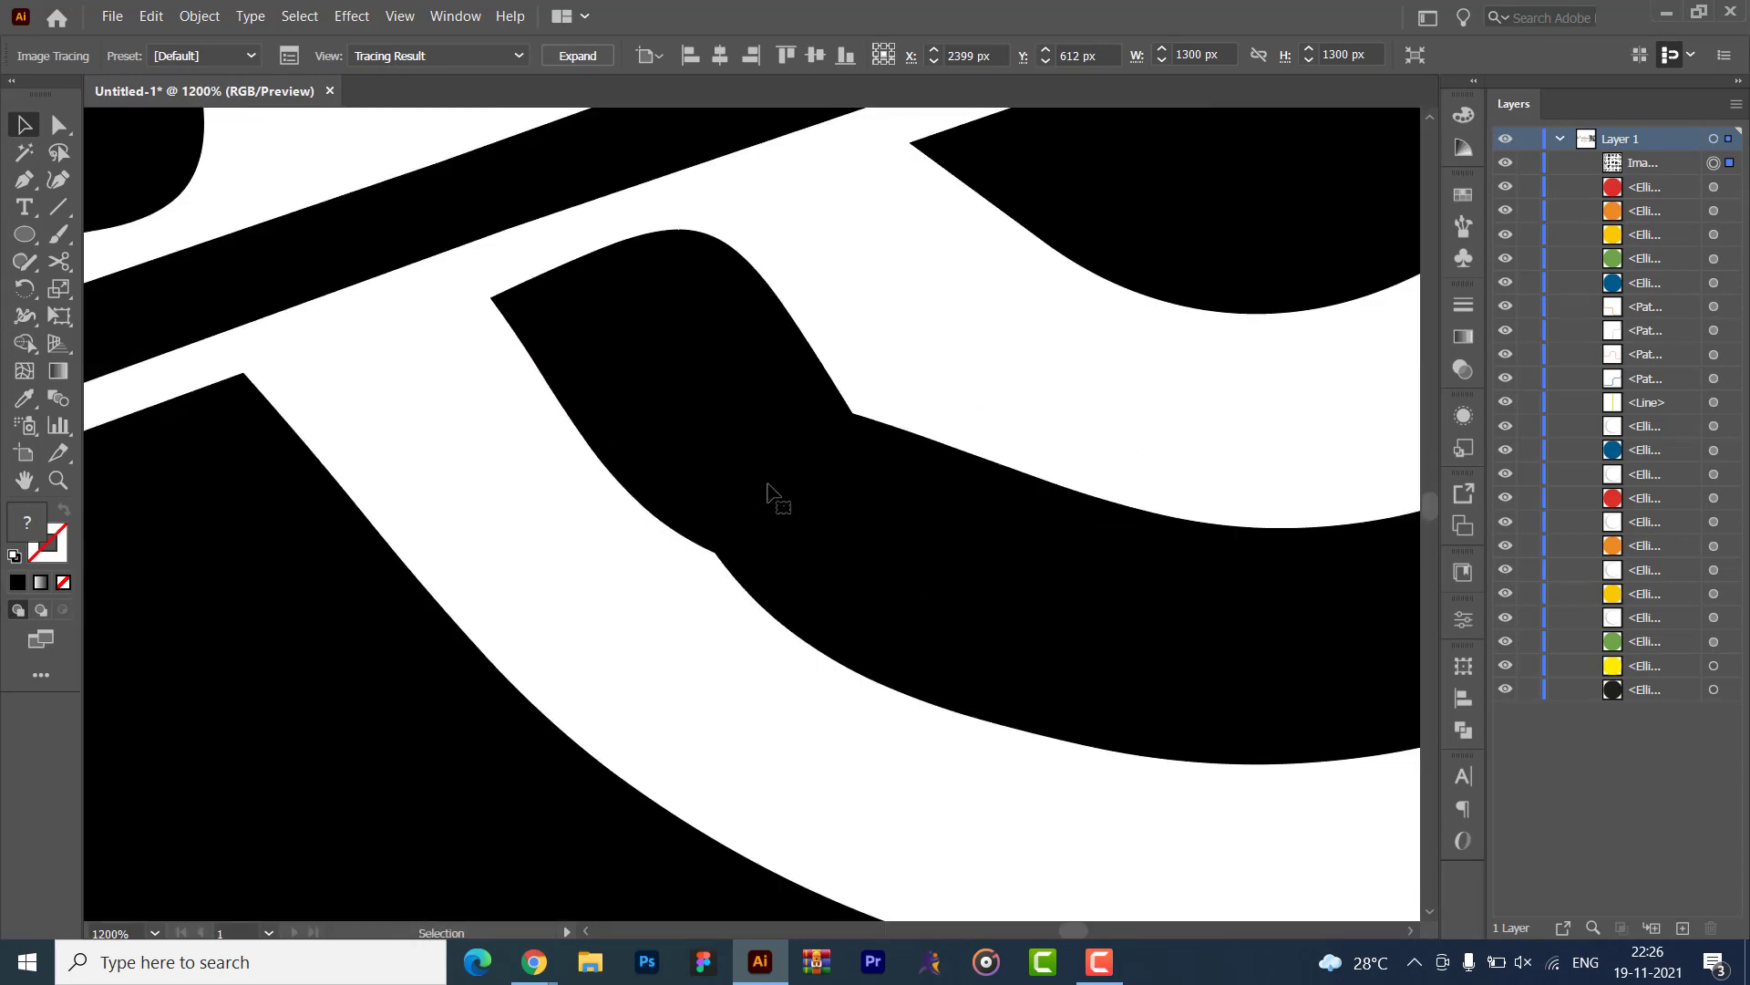
key("ctrl+minus")
key("ctrl+minus")
key("ctrl+minus")
key("ctrl+minus")
key("ctrl+minus")
key("ctrl+minus")
key("ctrl+minus")
key("ctrl+minus")
key("ctrl+minus")
key("ctrl+minus")
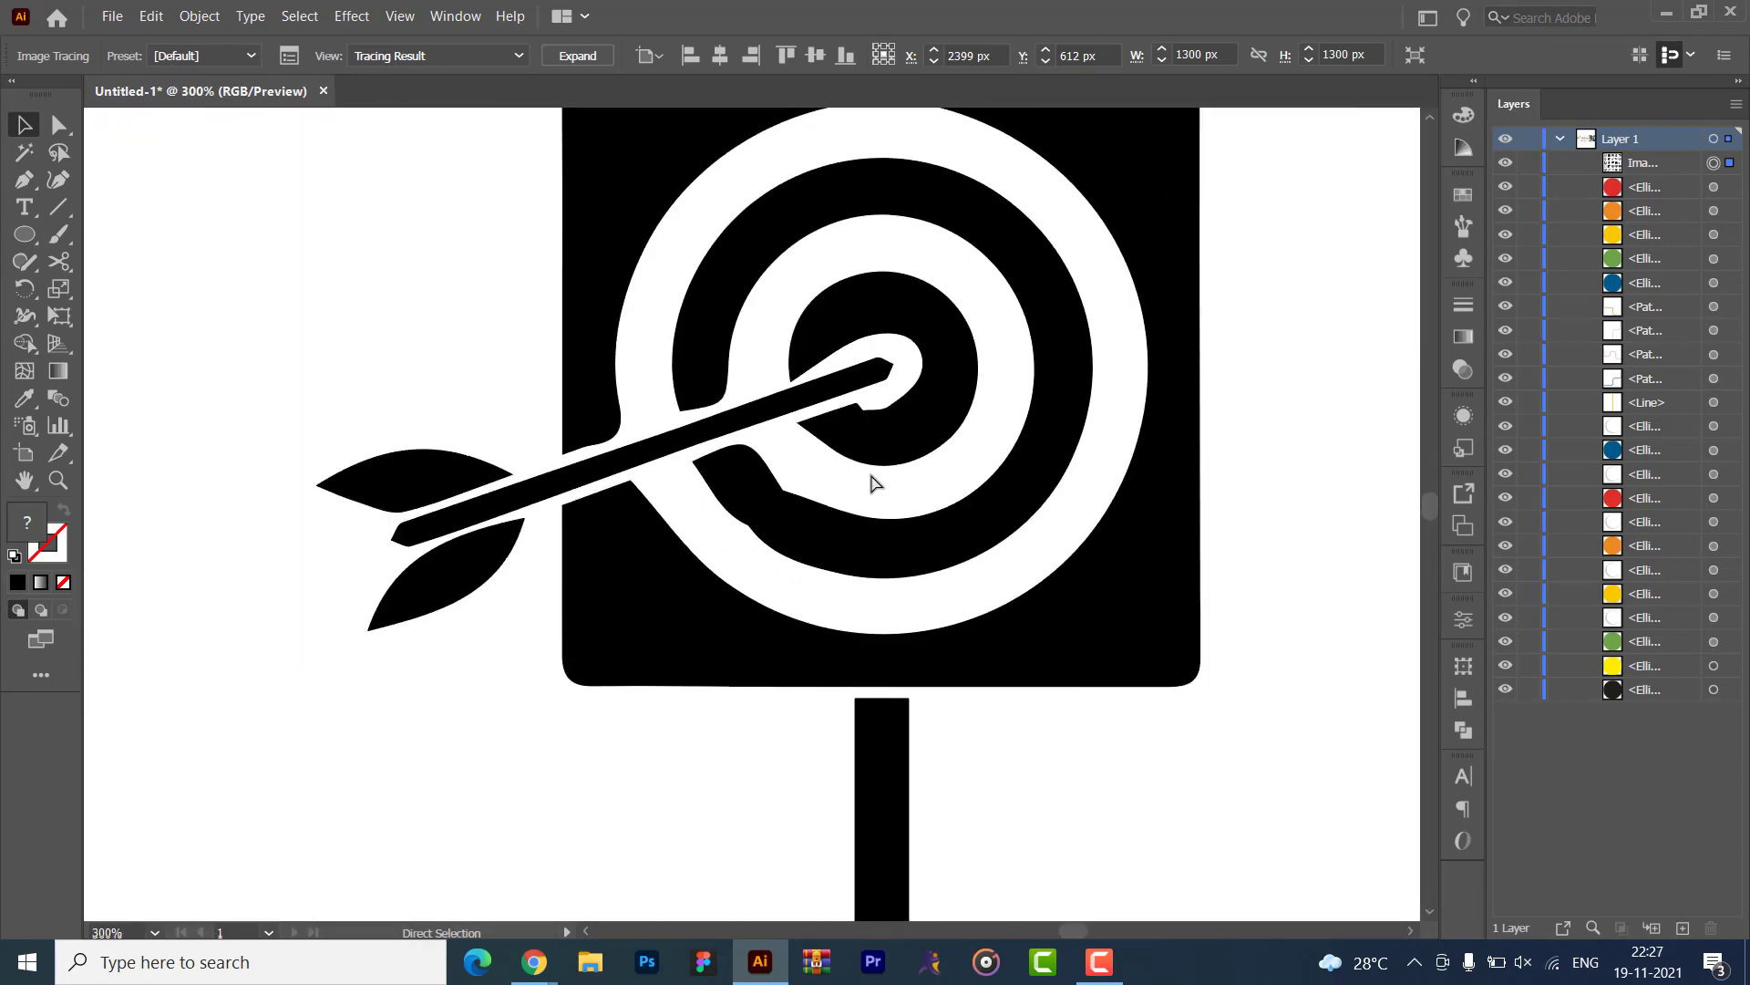
key("ctrl+plus")
key("ctrl+plus")
key("ctrl+plus")
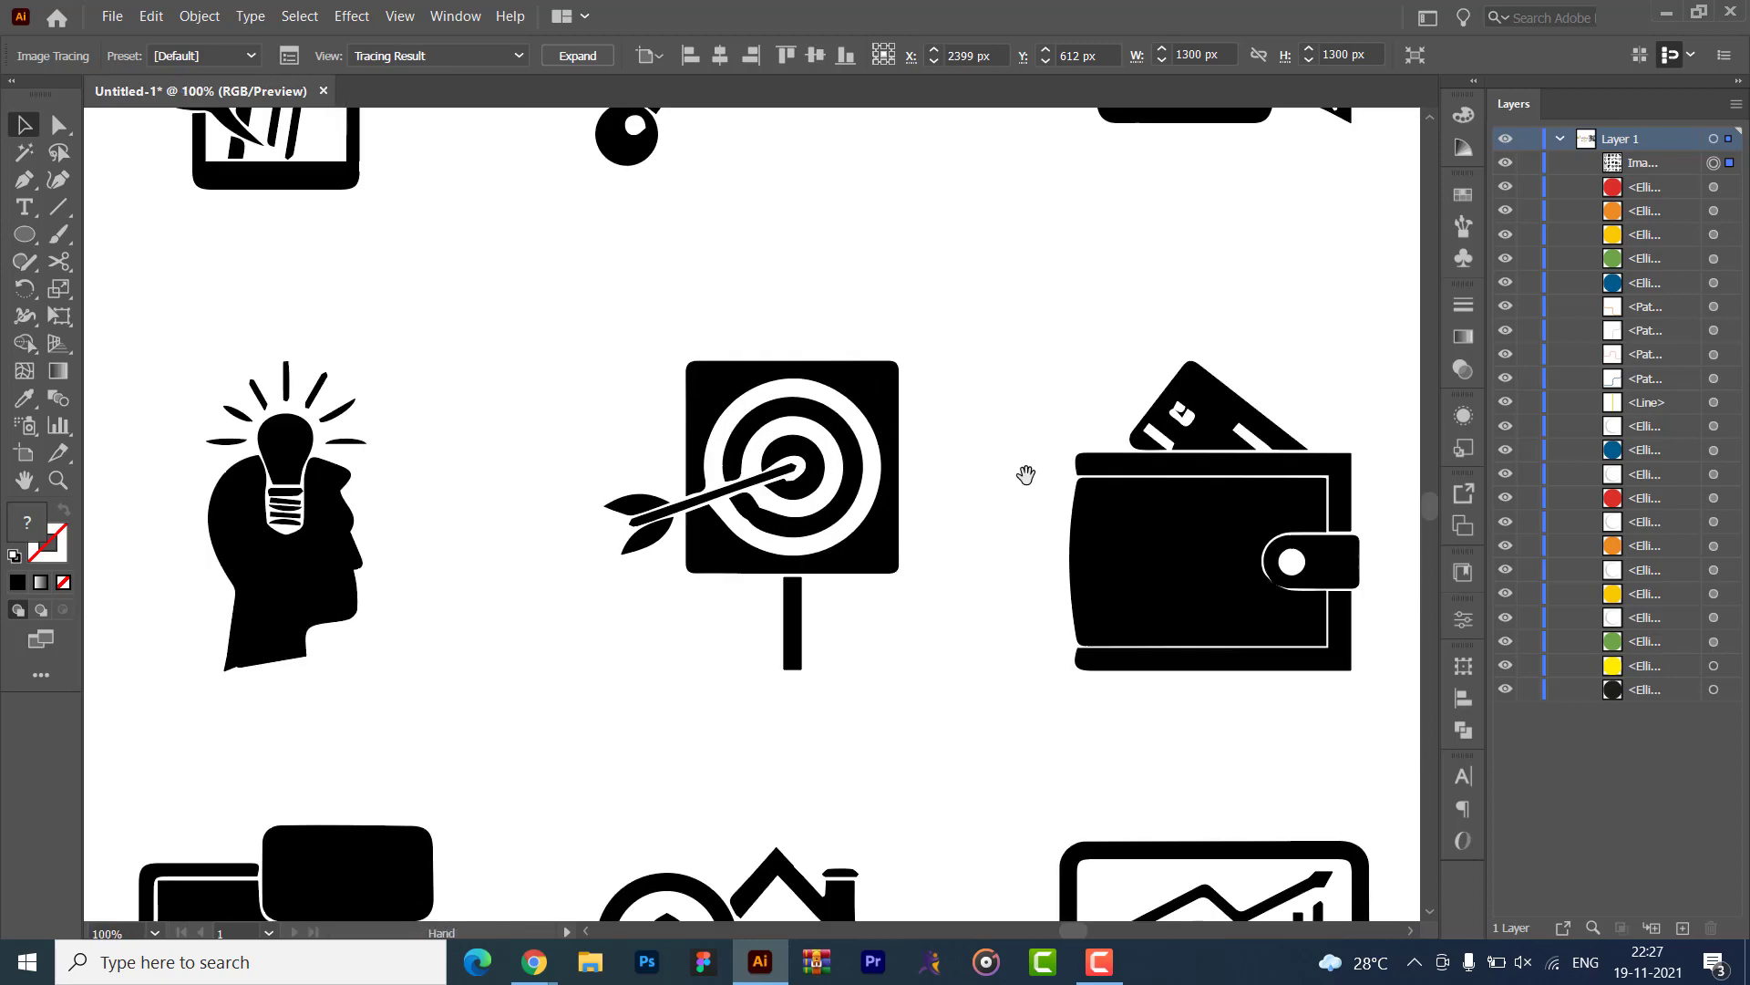
- Examine the traced edges of the wallet icon beside the target board at 300% magnification
left_click_drag(1023, 473, 762, 574)
key("ctrl+plus")
key("ctrl+plus")
key("ctrl+plus")
left_click_drag(1002, 520, 637, 468)
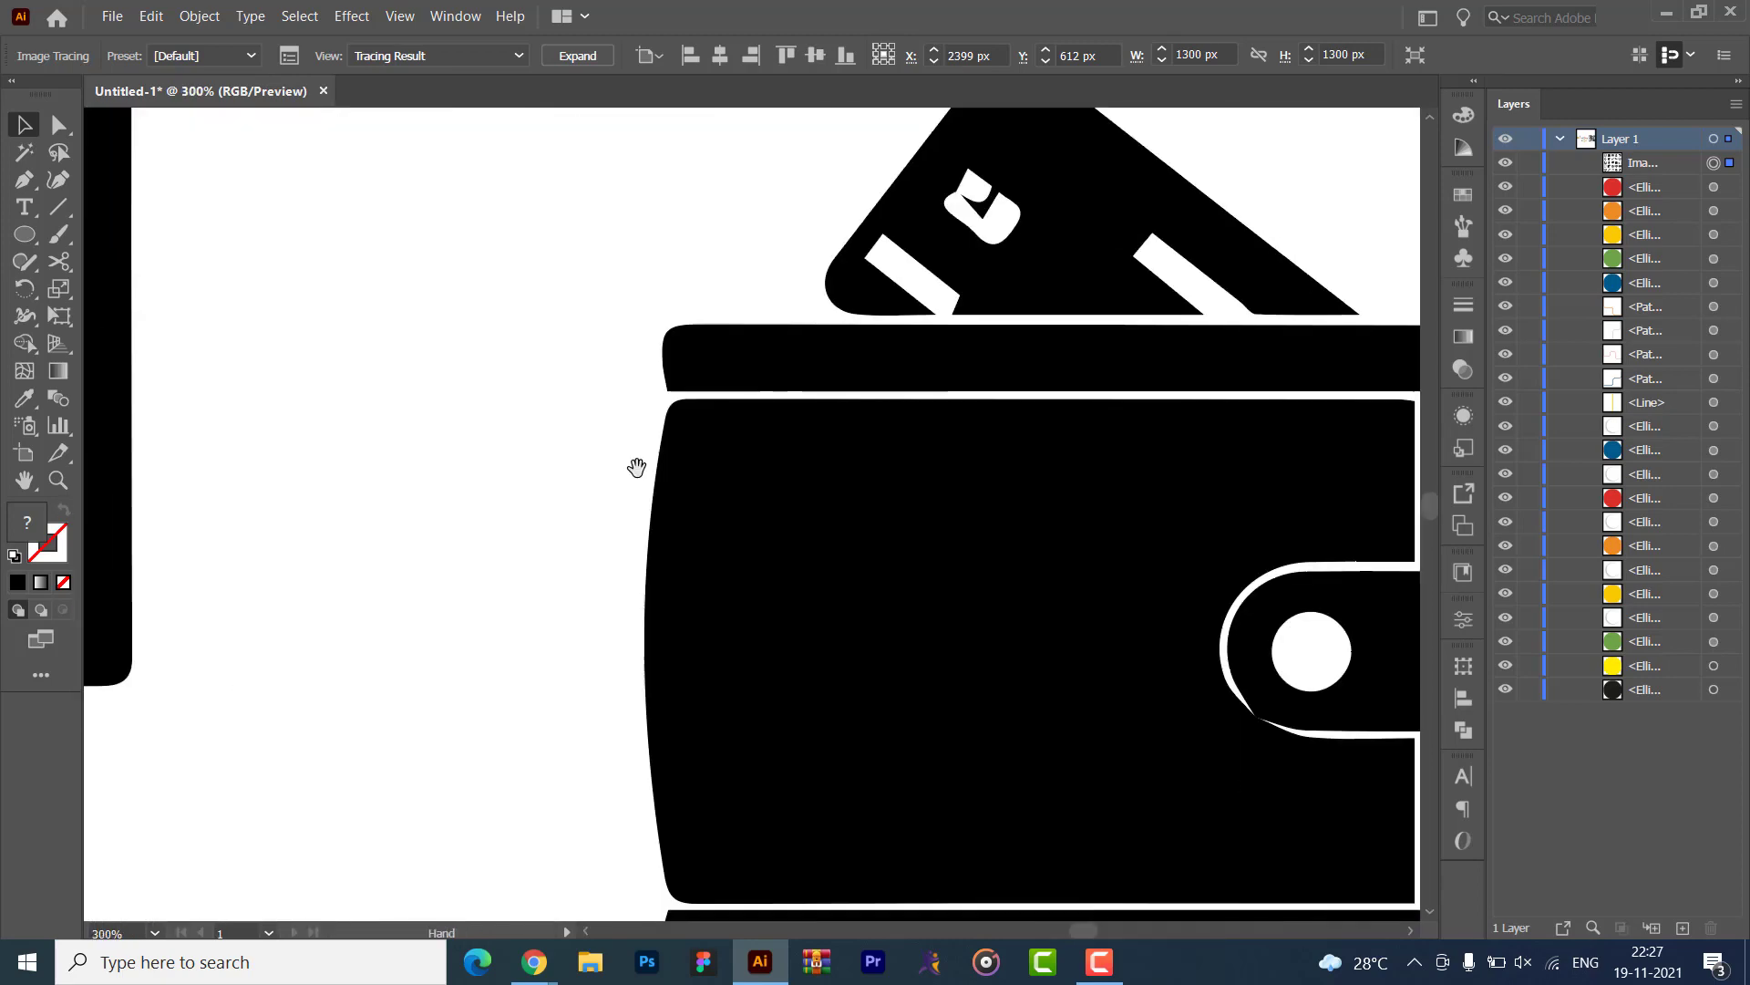
left_click_drag(1021, 167, 867, 184)
left_click_drag(684, 593, 663, 460)
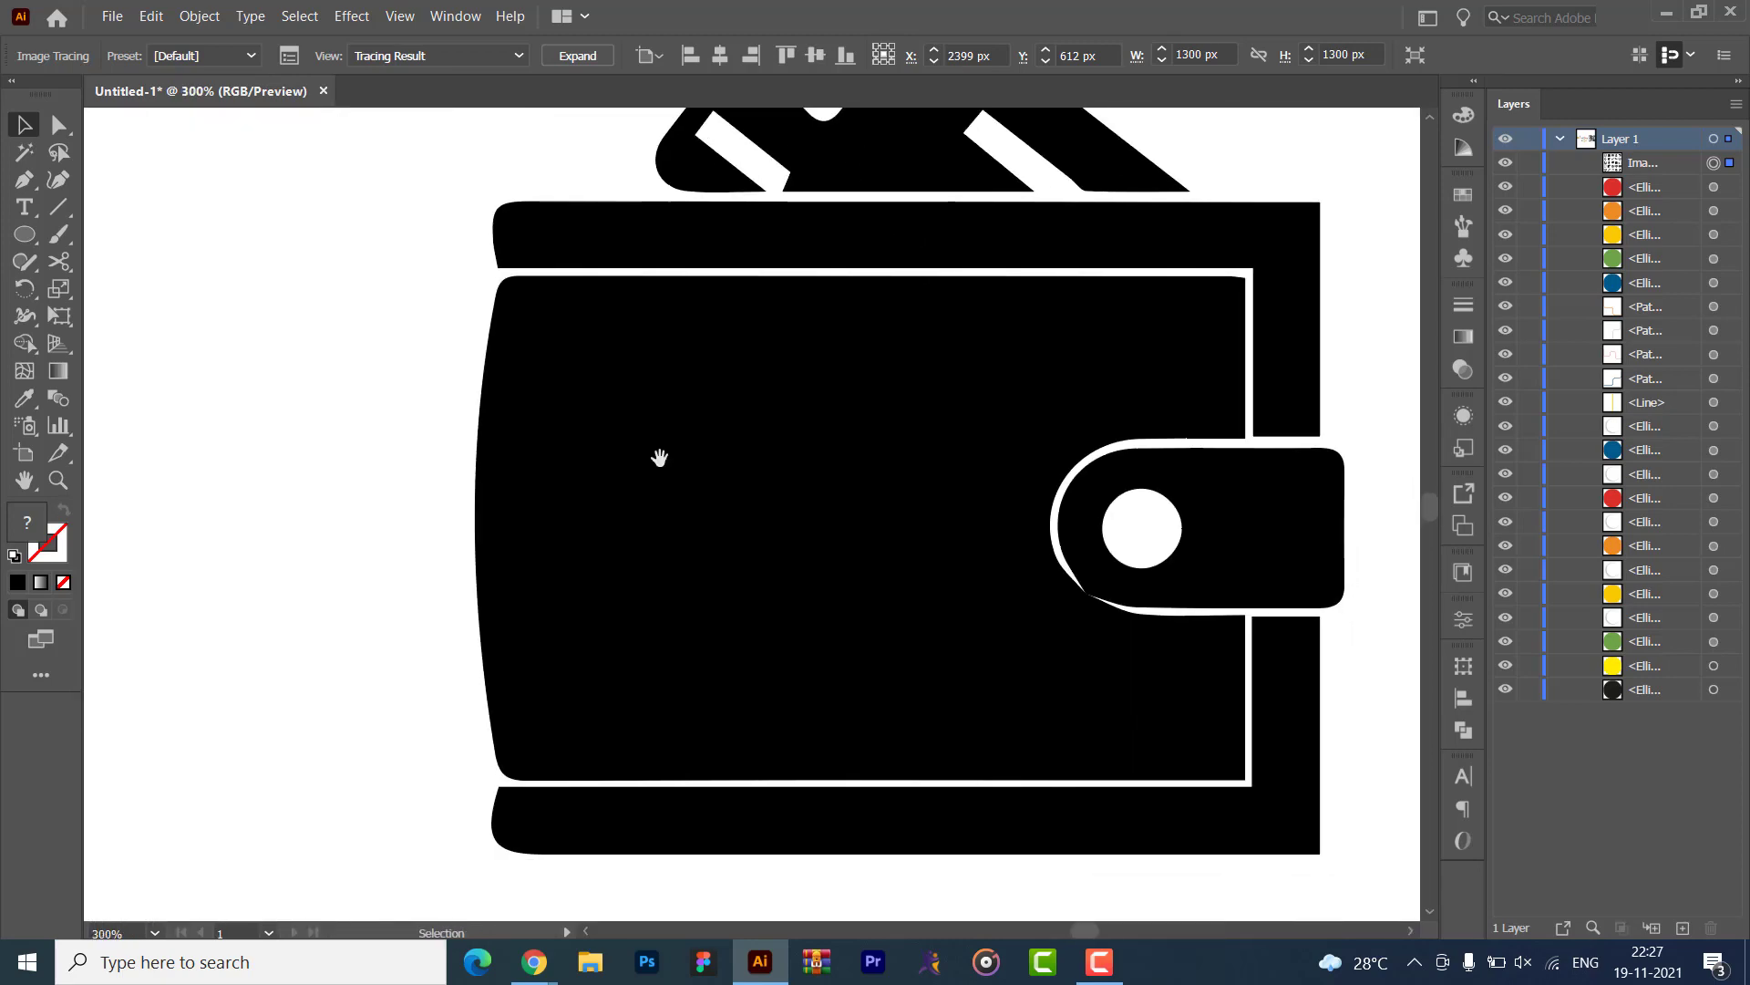
key("ctrl+minus")
key("ctrl+minus")
key("ctrl+minus")
key("ctrl+minus")
key("ctrl+minus")
key("ctrl+minus")
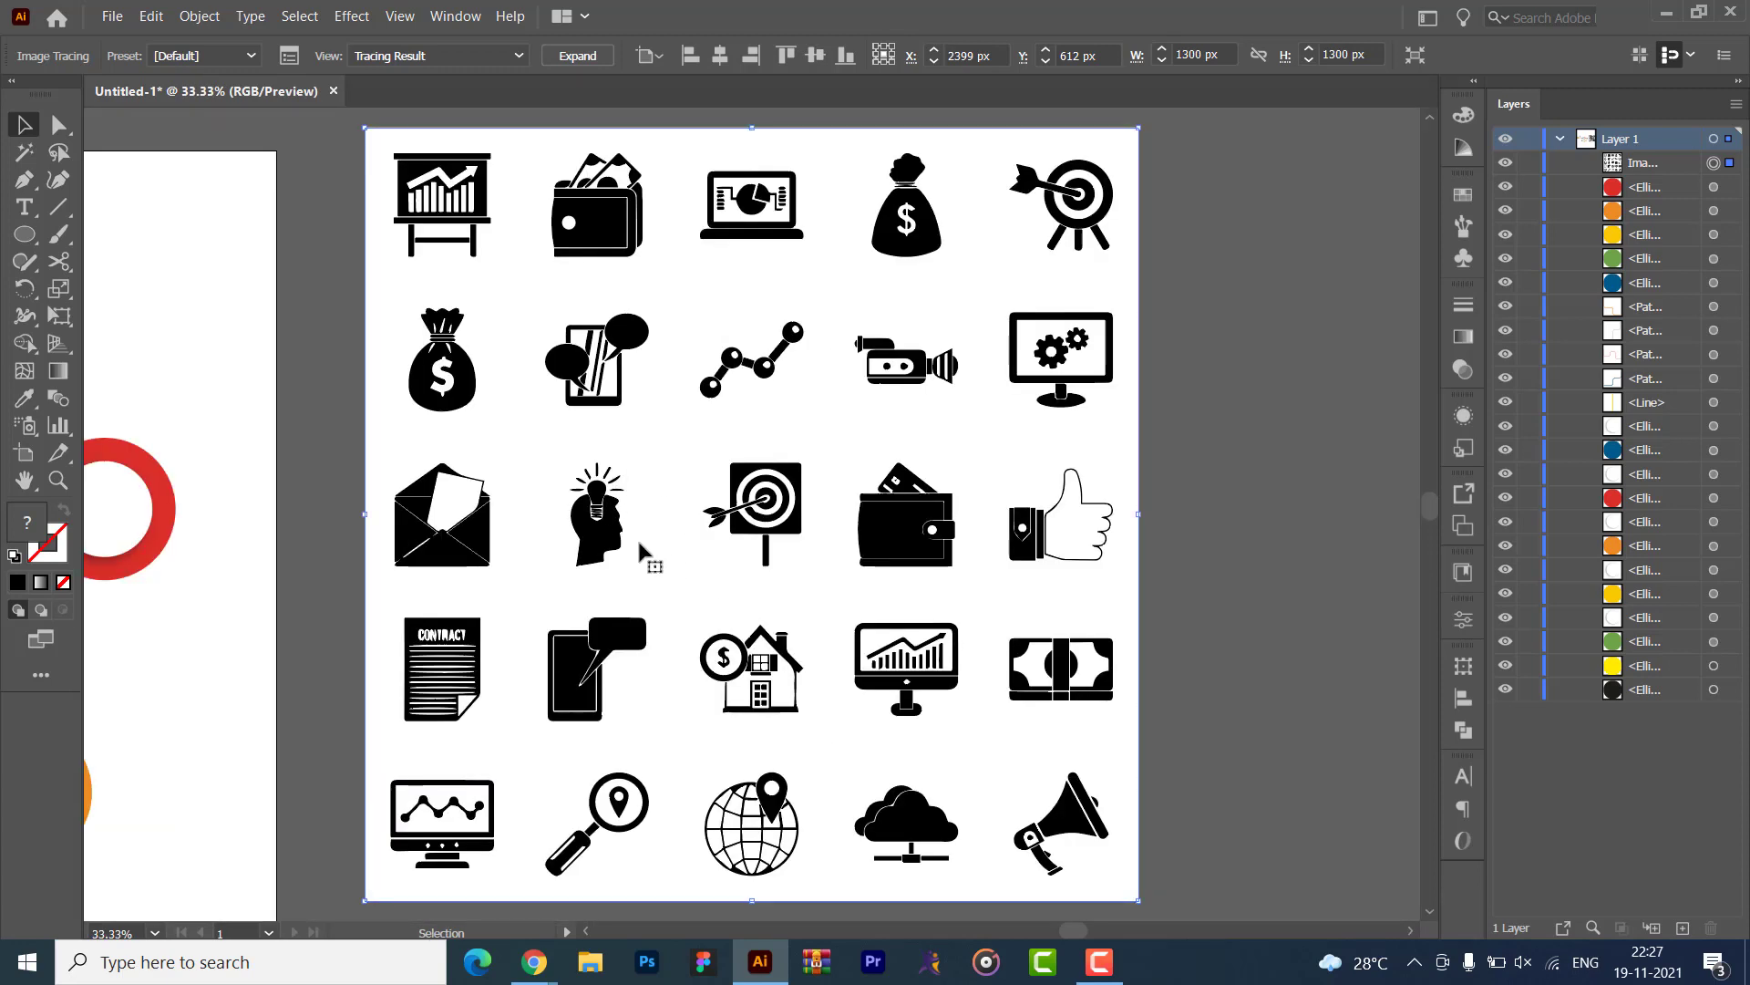
- Expand the traced digital icon sheet into editable vector paths
left_click(291, 540)
left_click(402, 433)
left_click(577, 56)
left_click(324, 438)
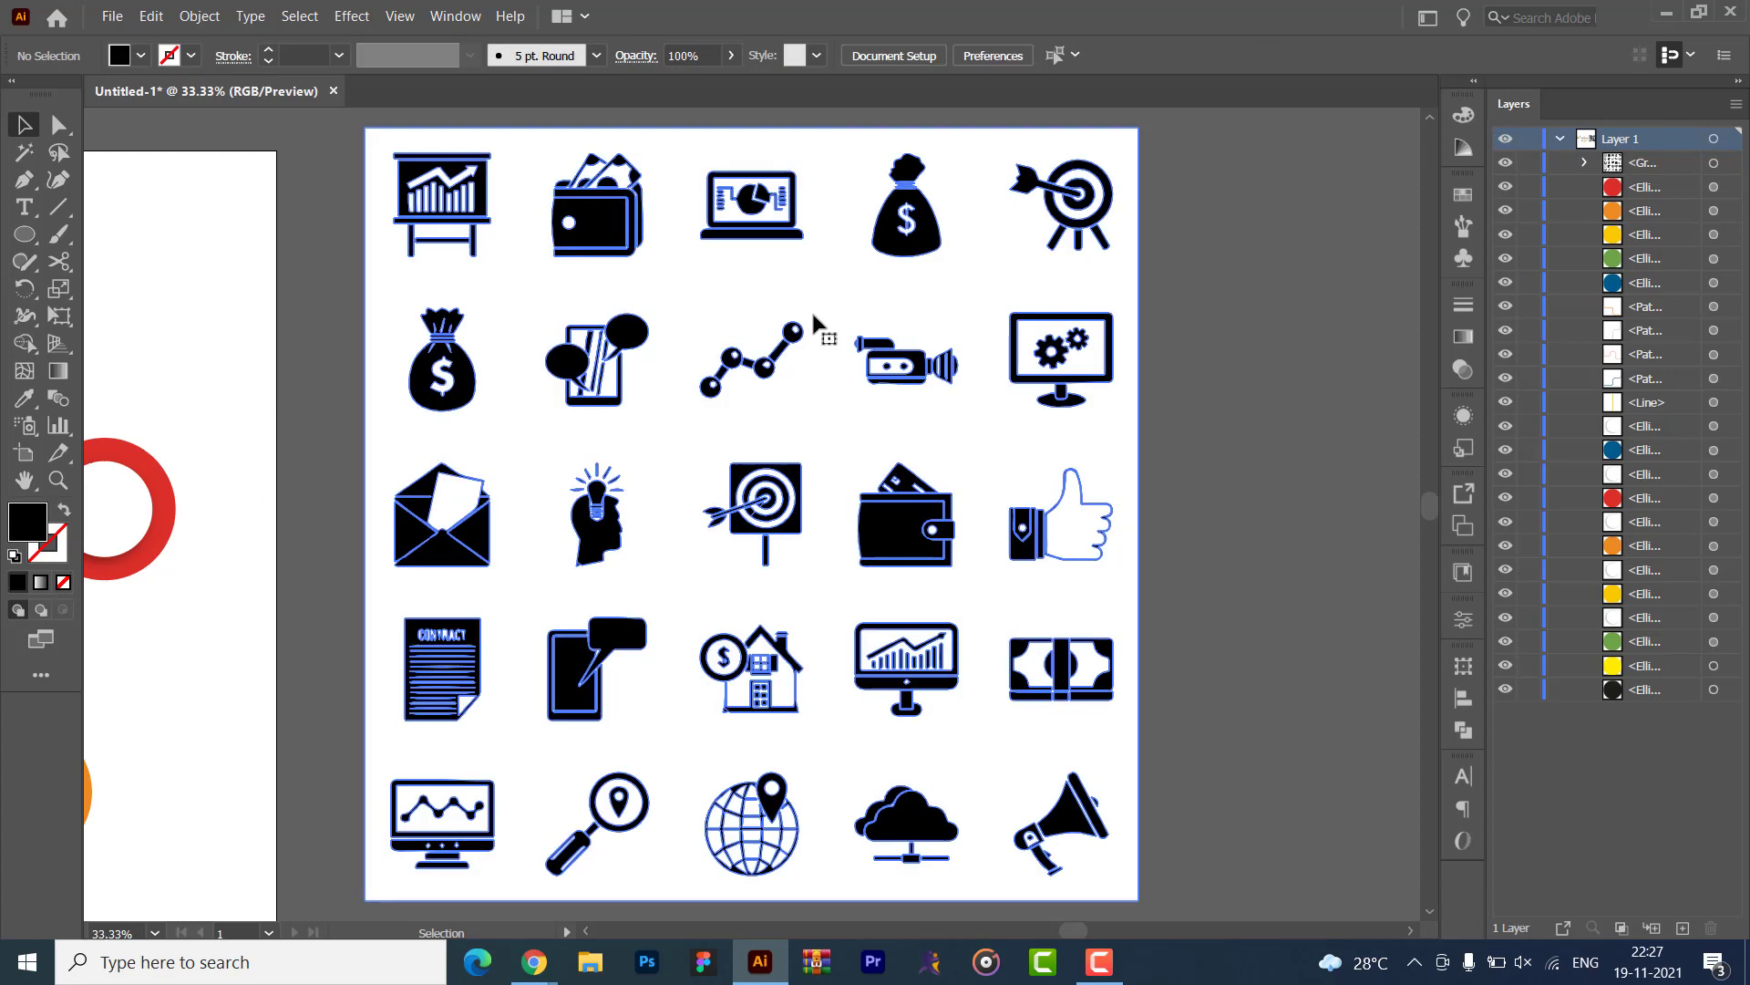
- Shift the expanded icon sheet slightly farther from the artboard and ungroup it into separate paths
left_click_drag(814, 323, 942, 259)
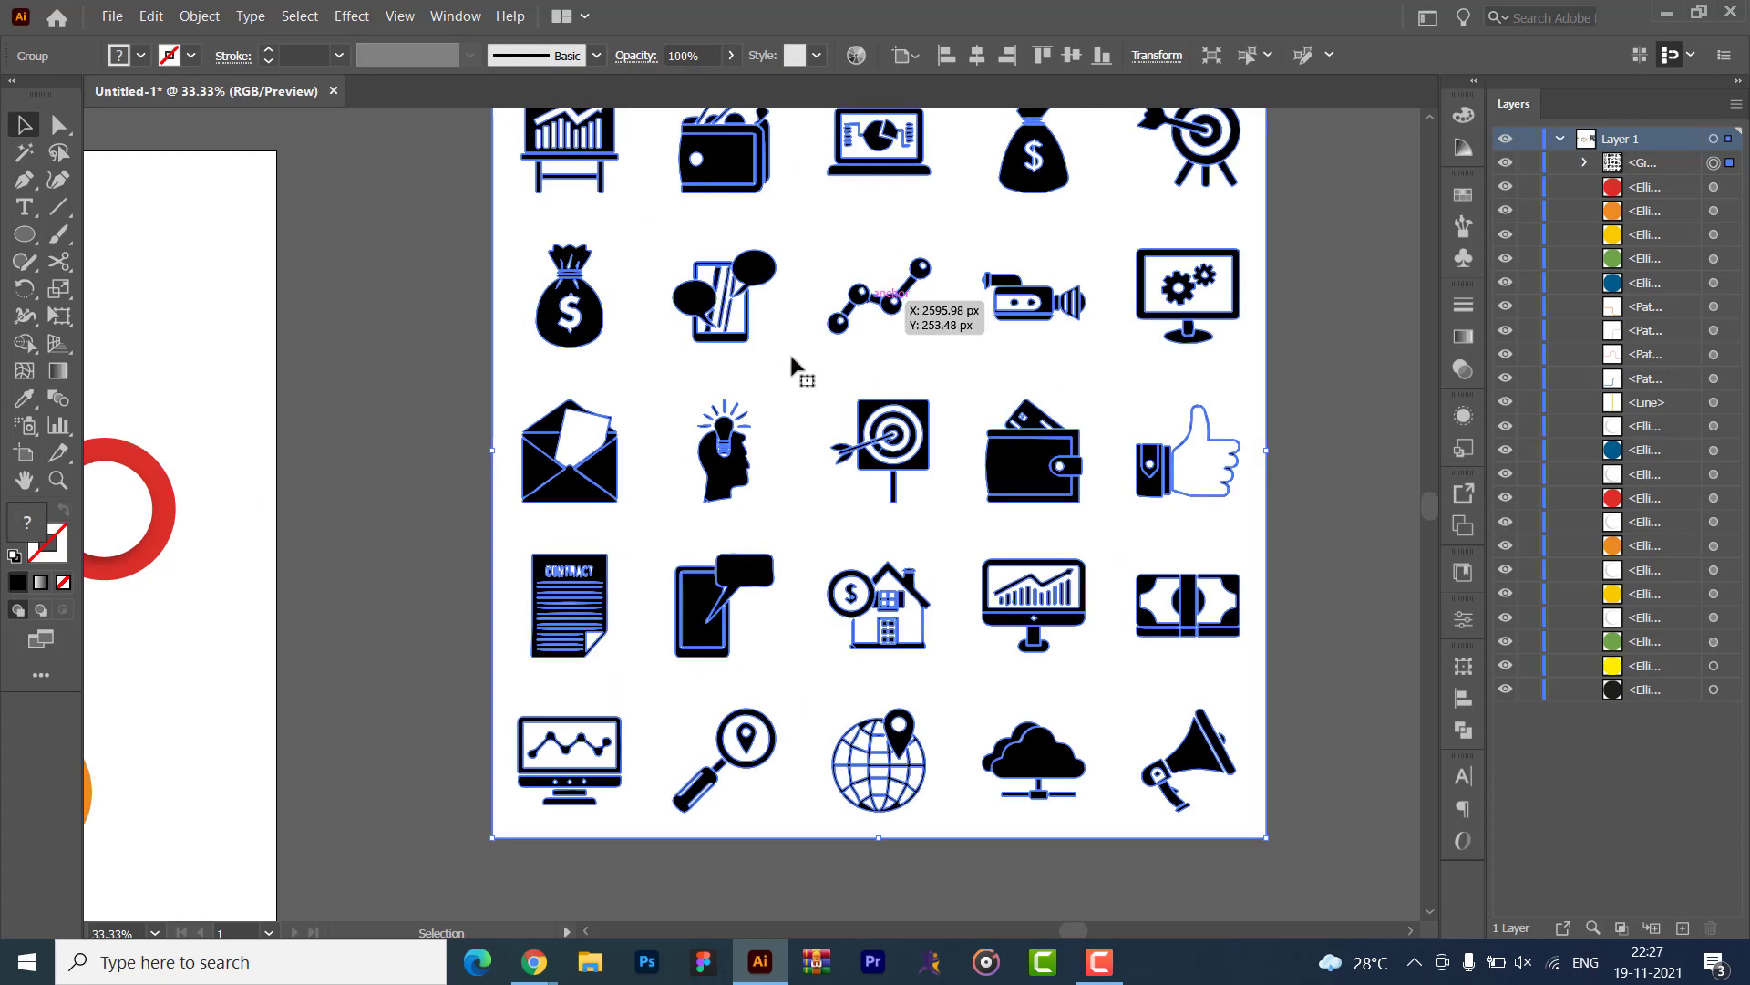
right_click(814, 404)
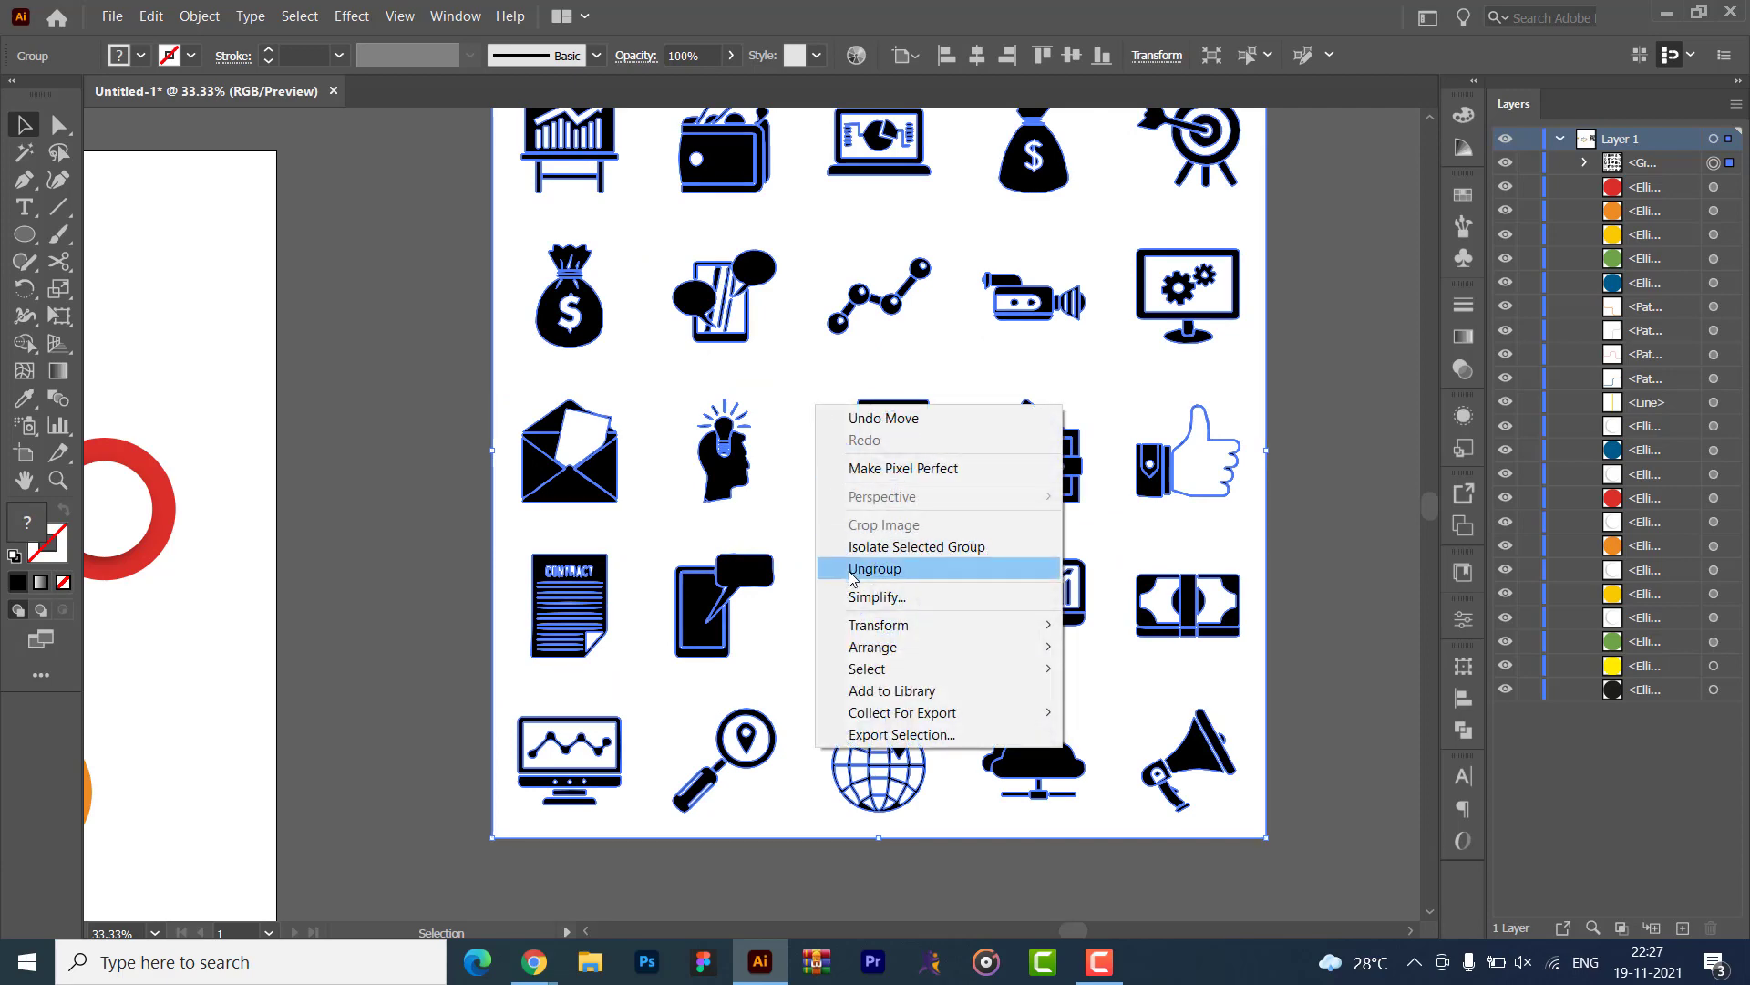
left_click(875, 564)
left_click(1298, 476)
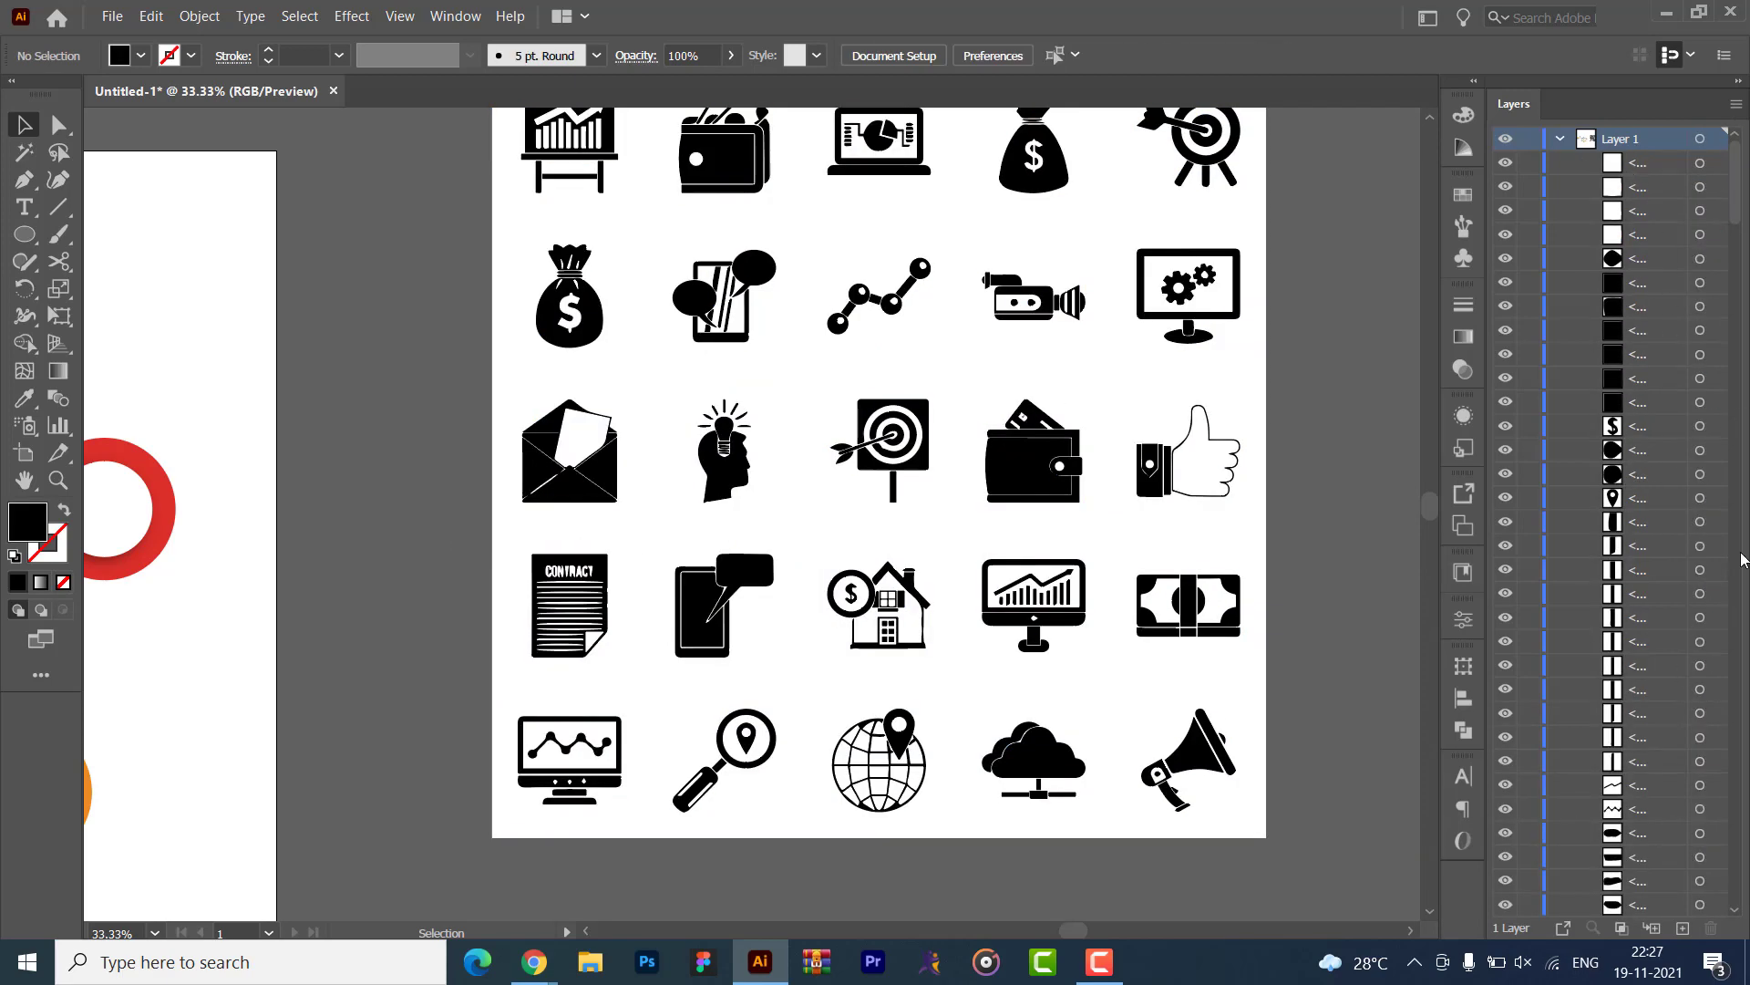
- Review the ungrouped paths in Layer 1, widening the layer list so that the full path names fit
scroll(1652, 503, "down", 10)
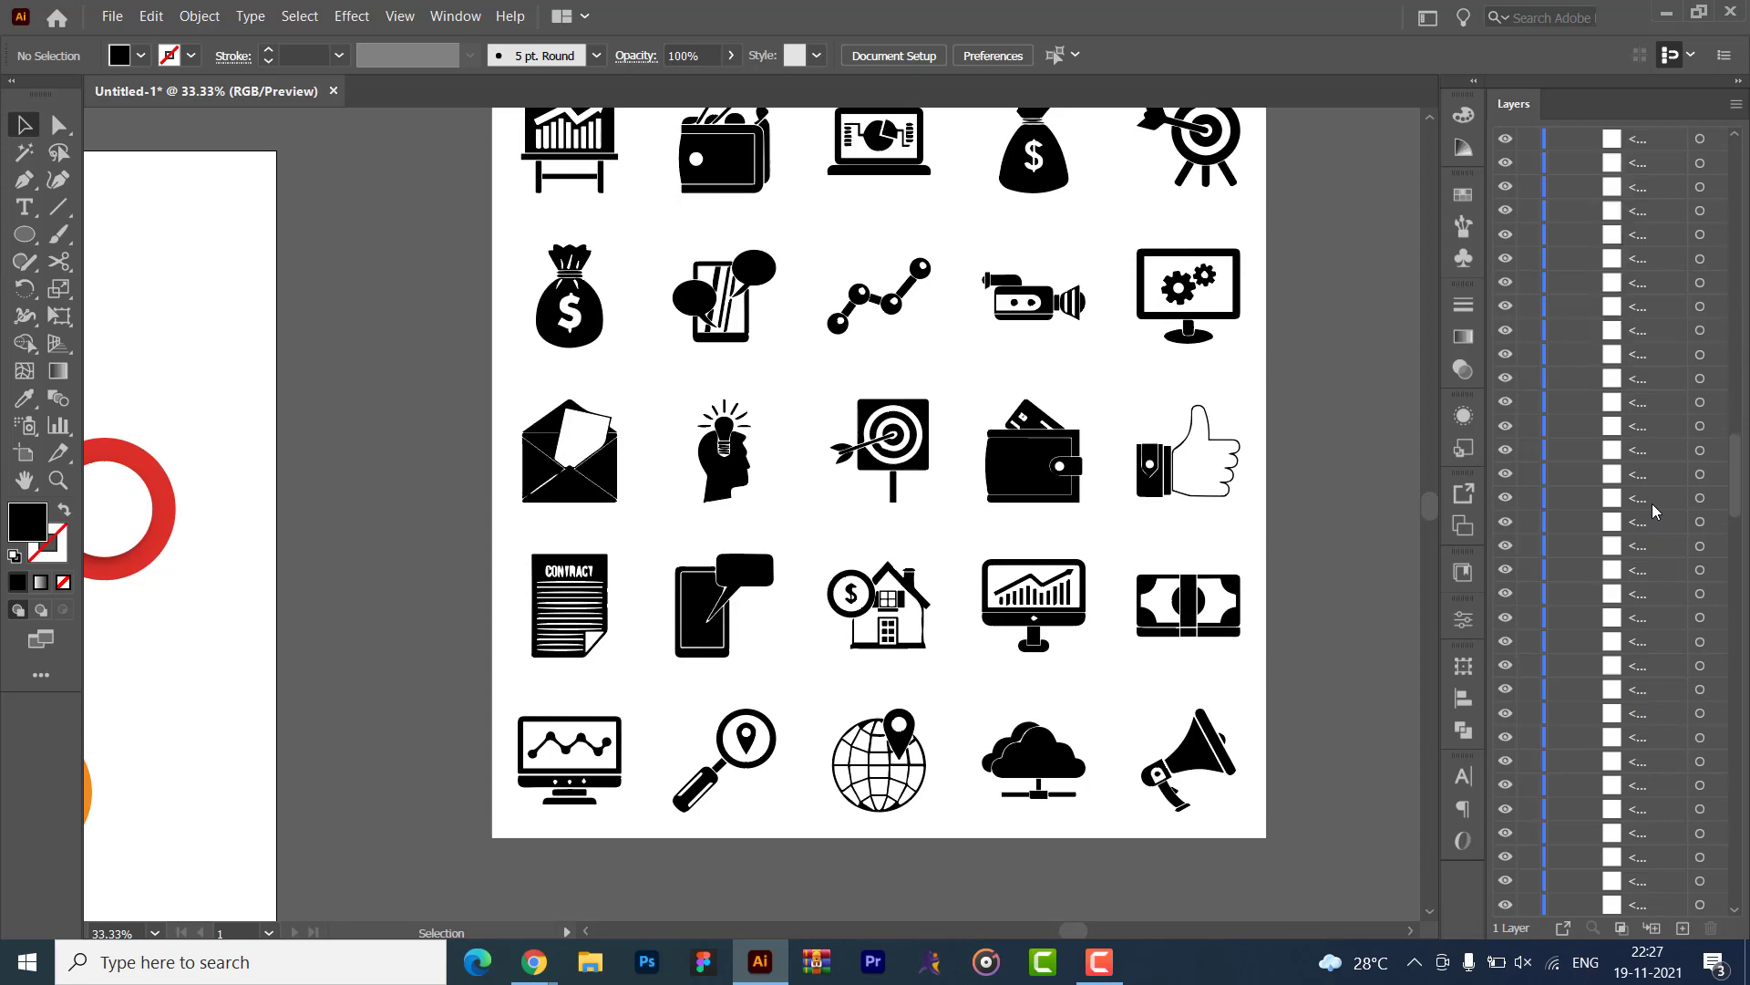
scroll(1652, 503, "down", 10)
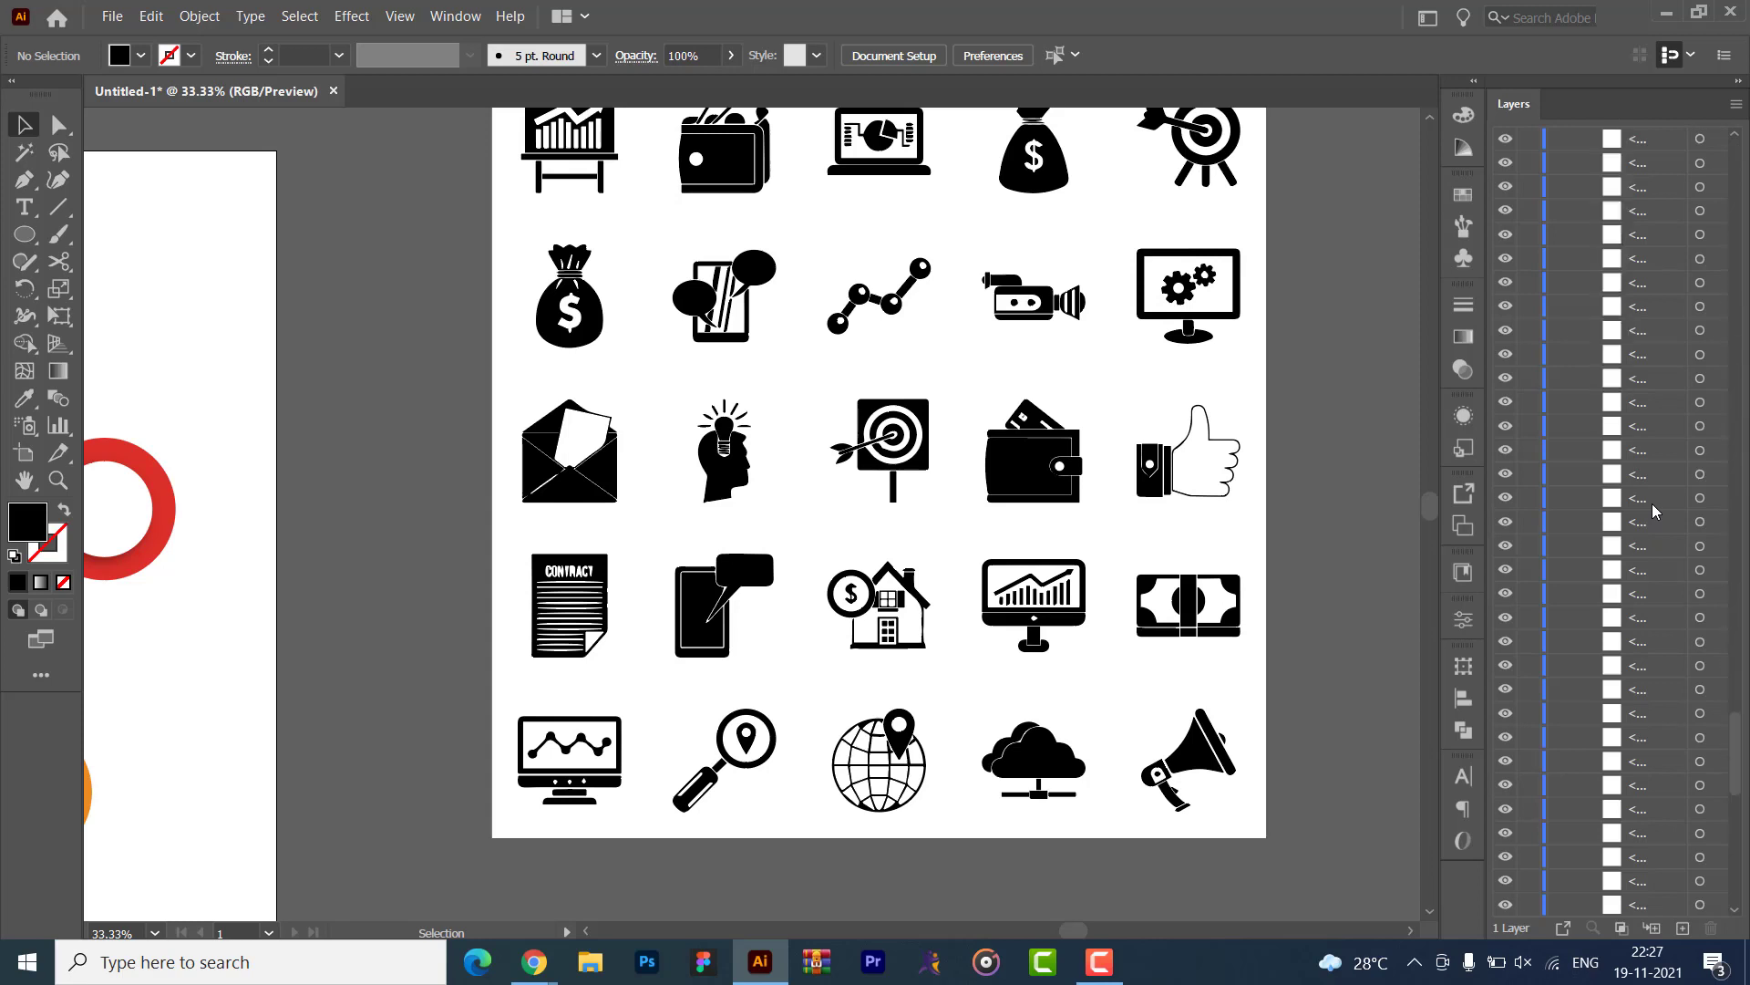
scroll(1652, 503, "down", 5)
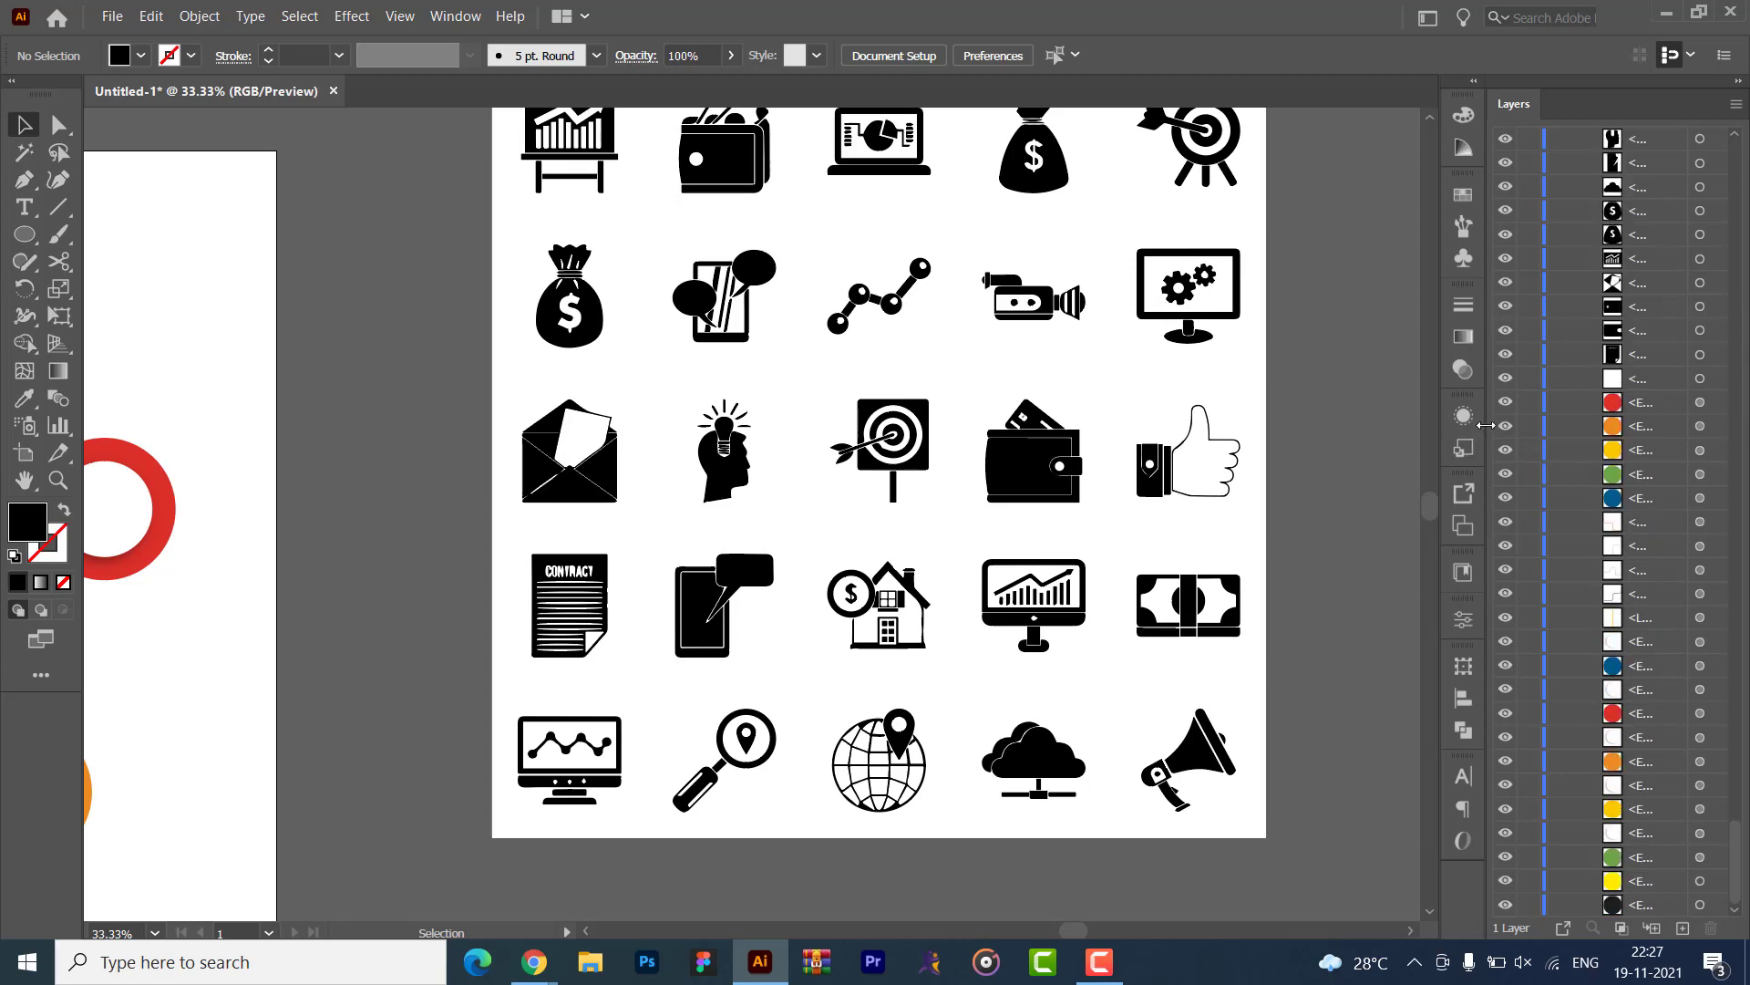
left_click_drag(1486, 424, 1237, 424)
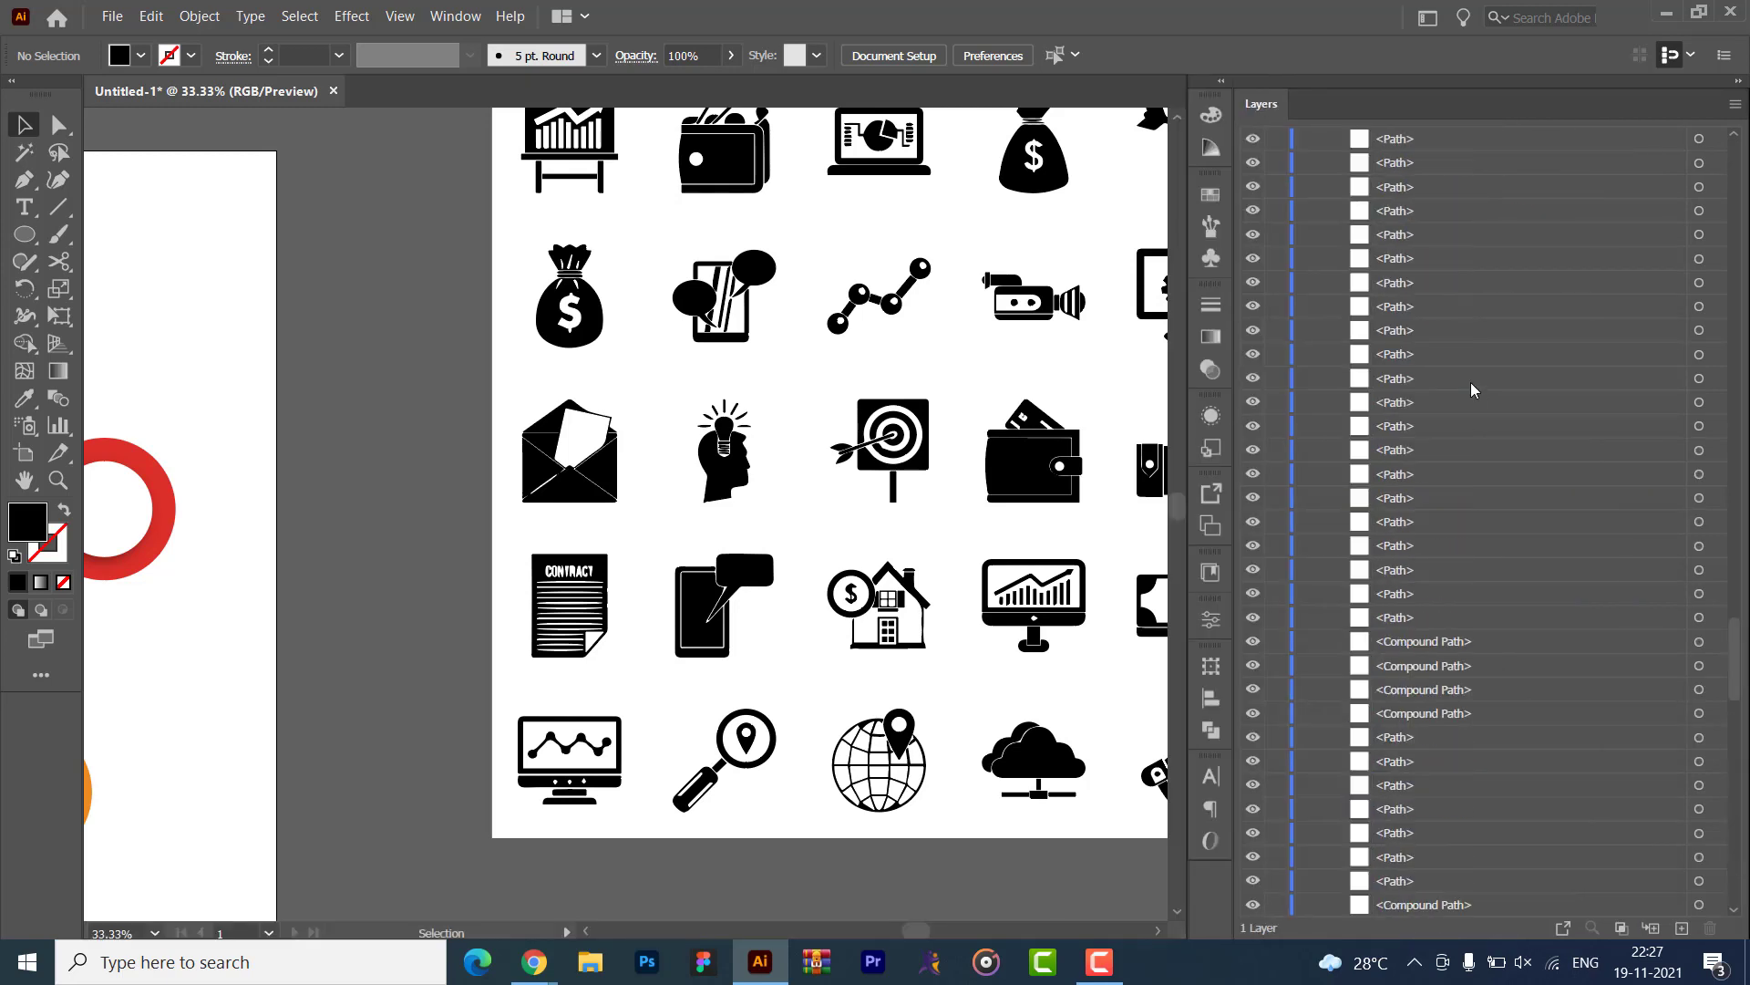
scroll(1469, 381, "up", 10)
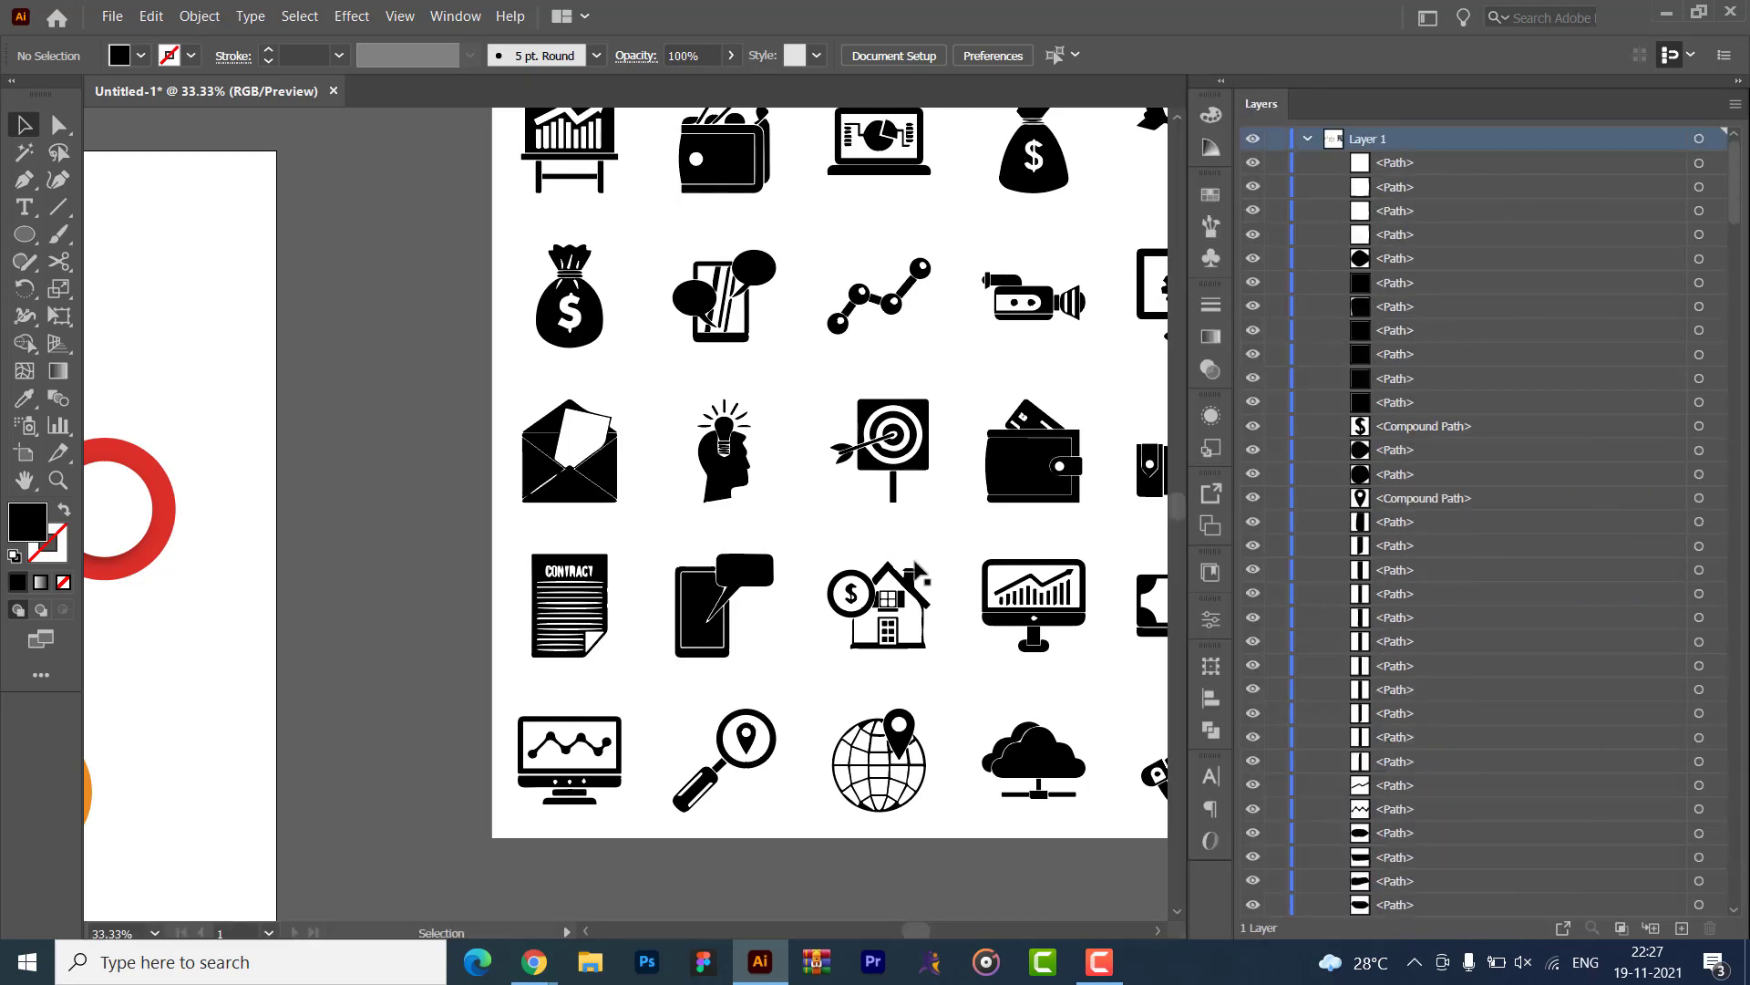
- Delete the white background compound path behind the traced icons
scroll(814, 619, "right", 3)
scroll(598, 606, "up", 1)
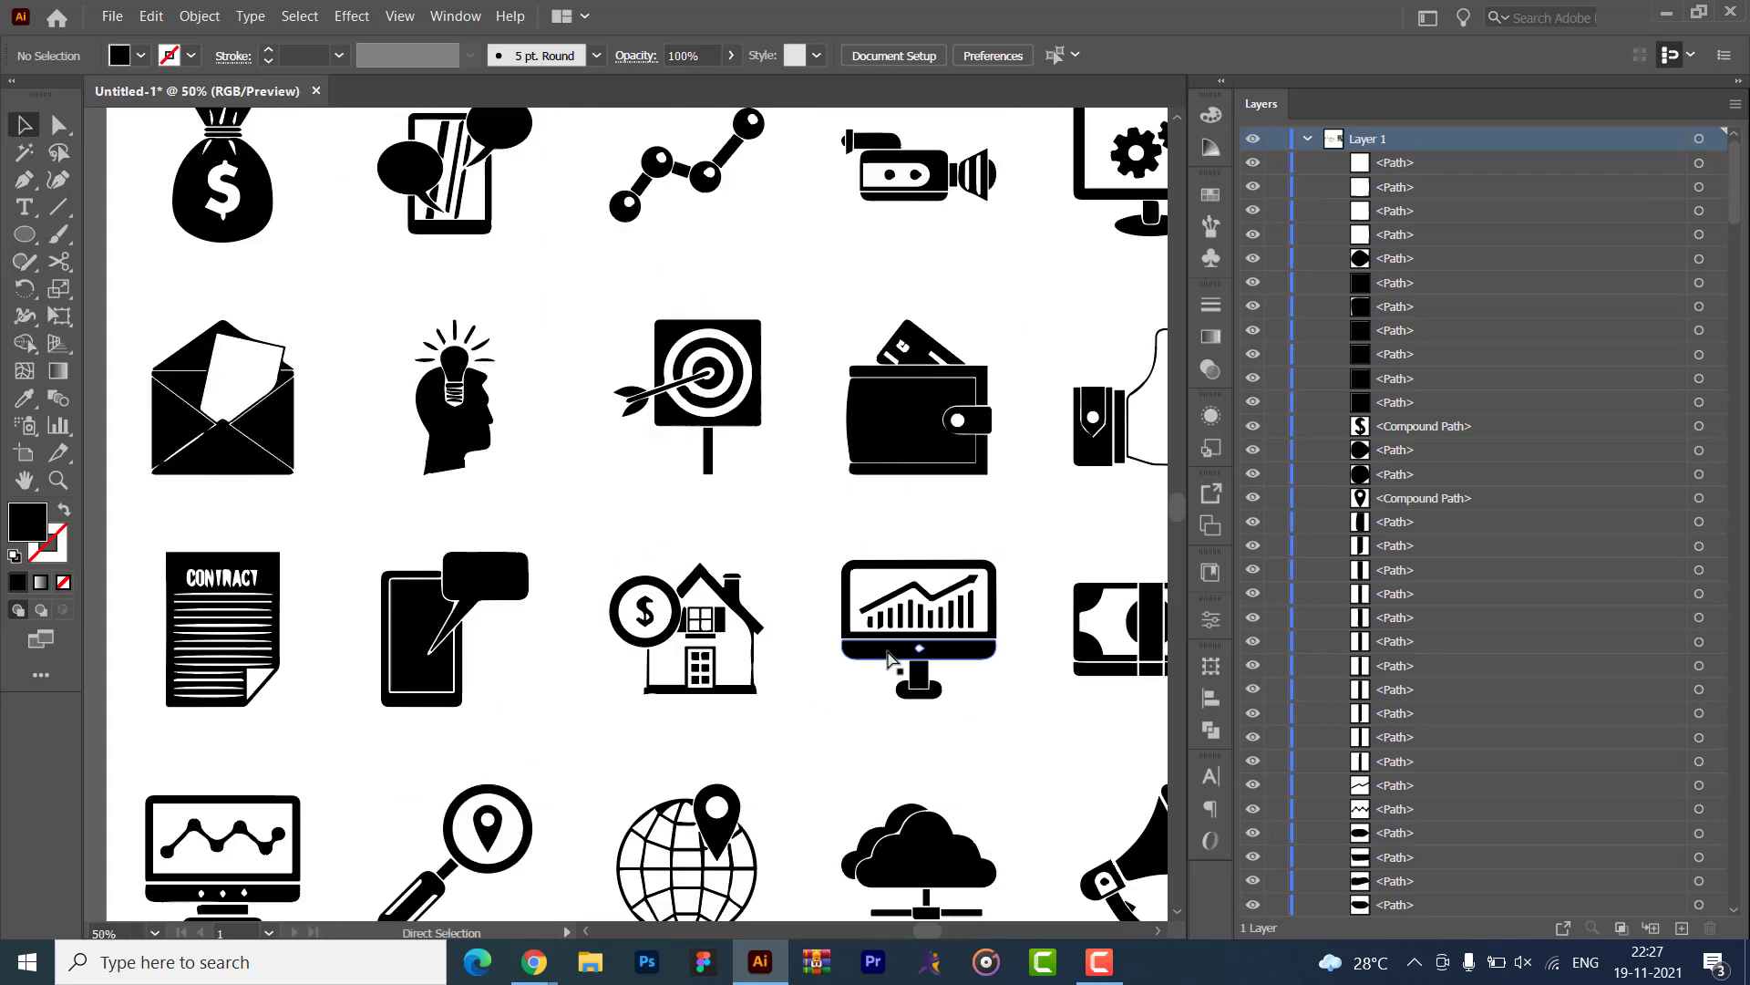
scroll(895, 726, "down", 3)
scroll(894, 726, "right", 3)
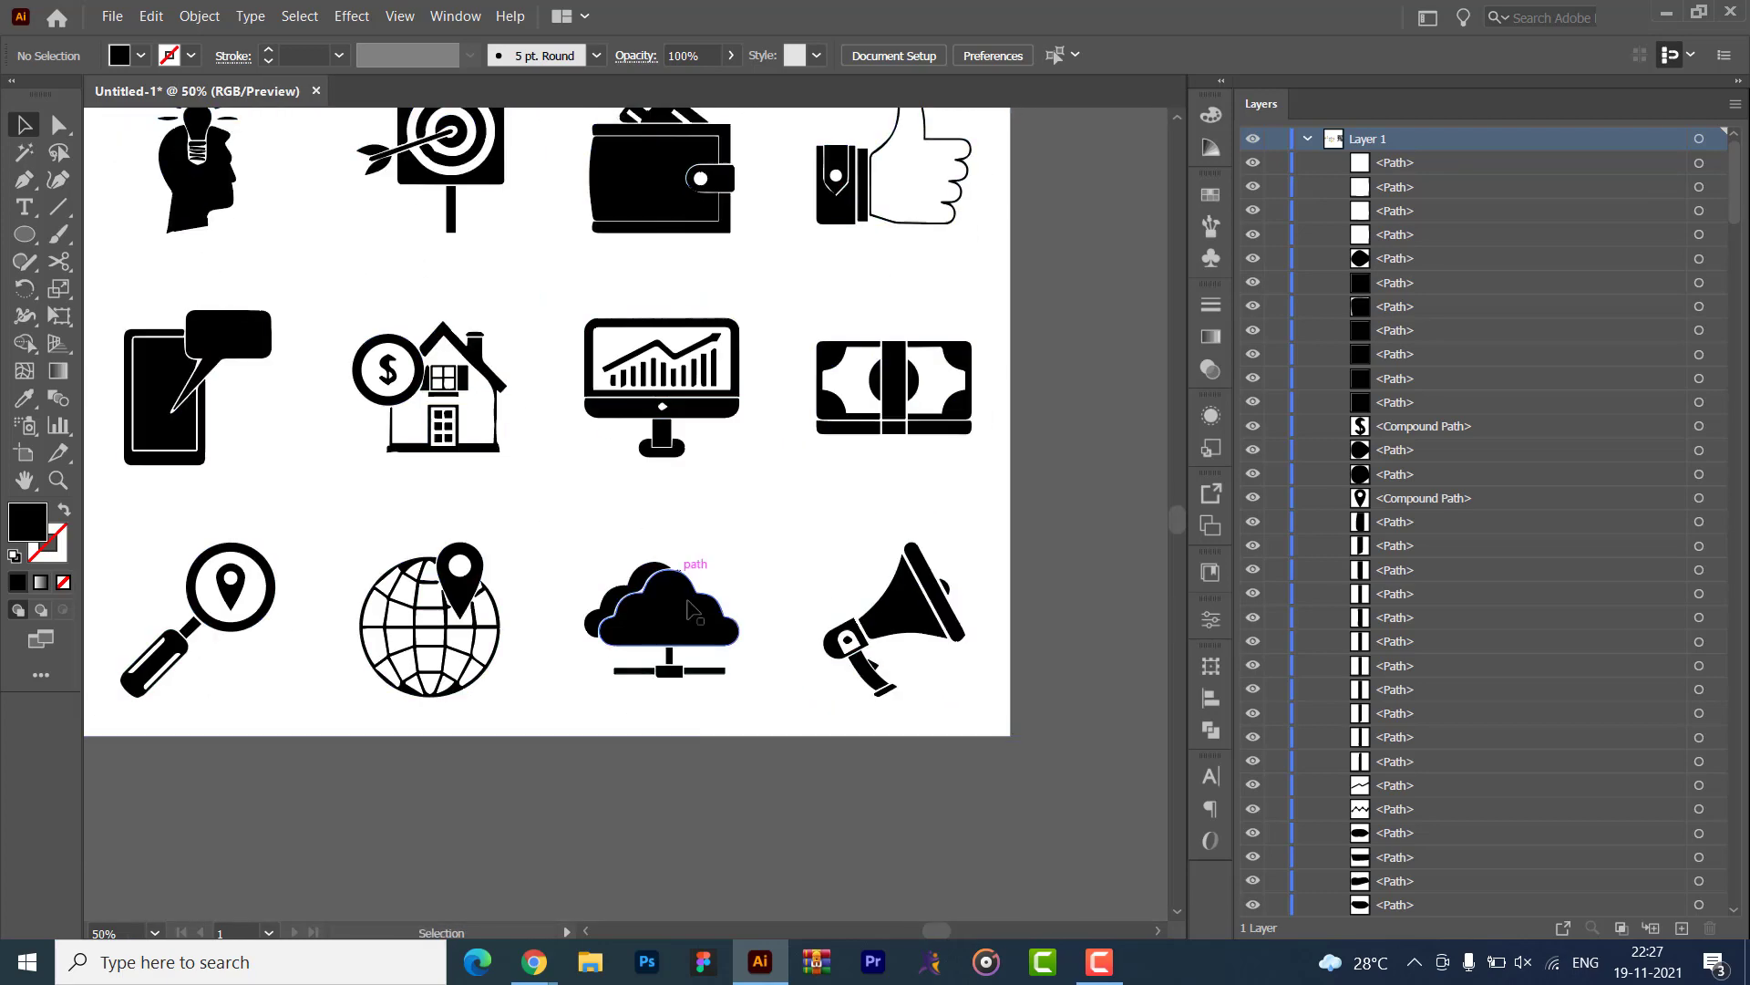
left_click(814, 524)
left_click(1101, 461)
left_click(900, 462)
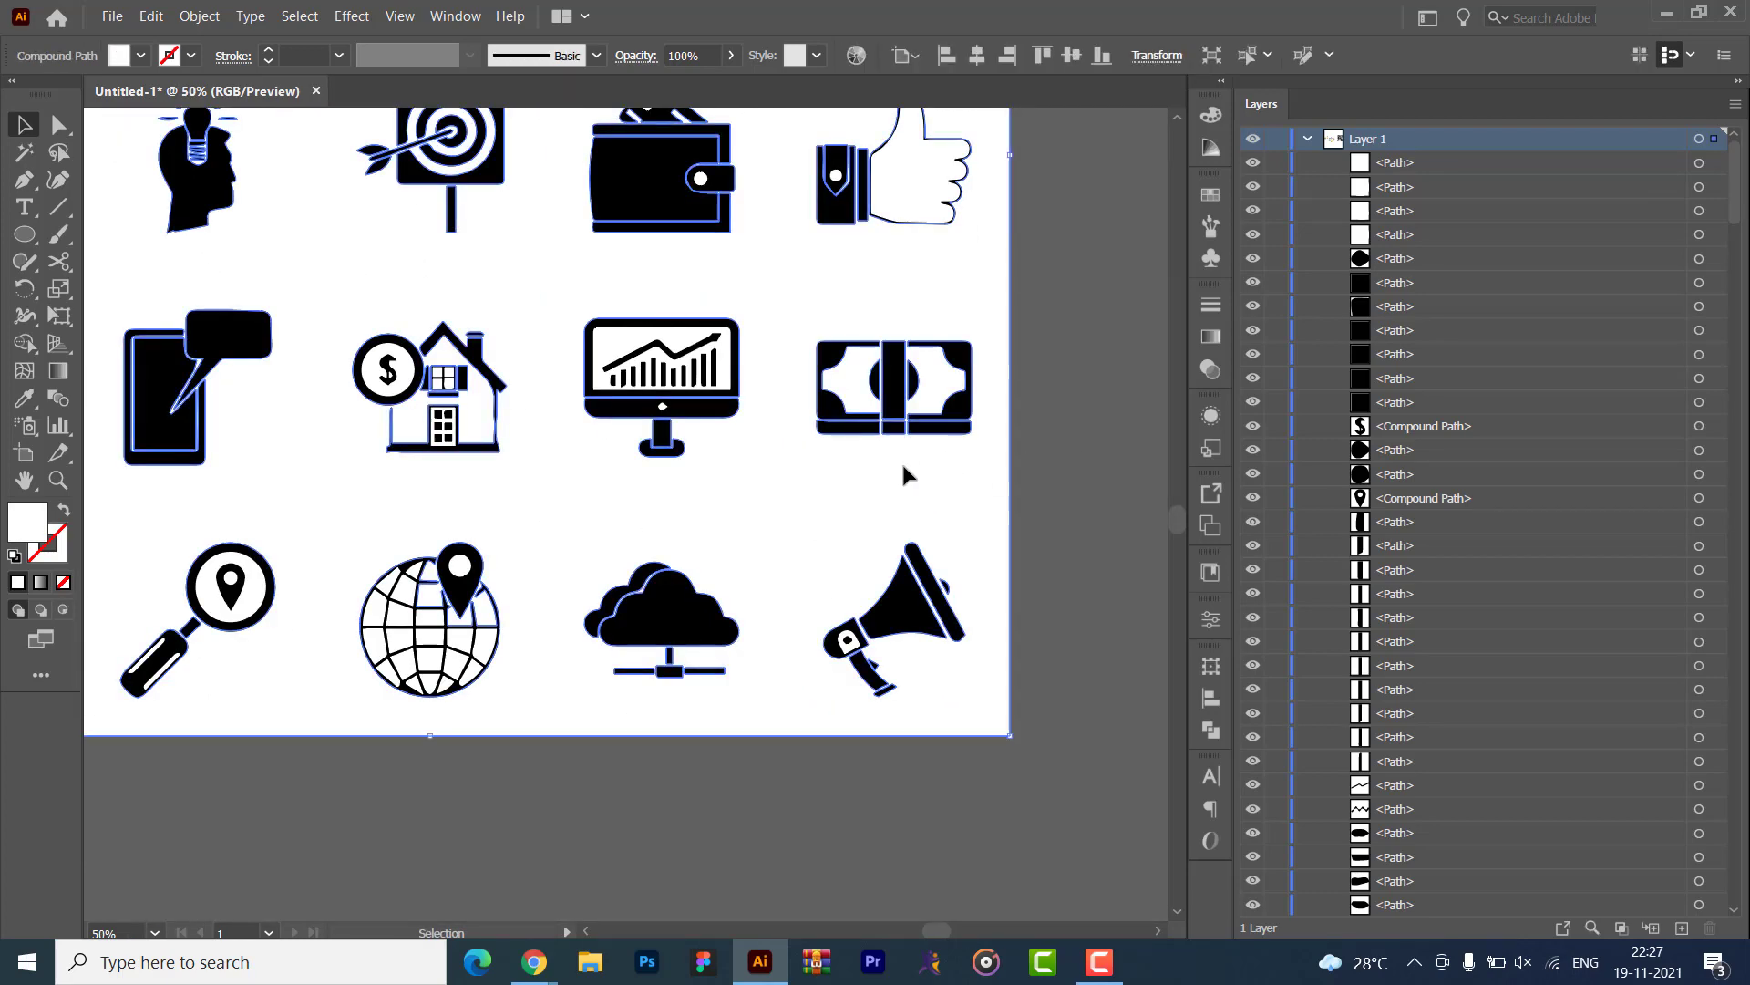
key("Delete")
scroll(680, 498, "up", 5)
scroll(680, 498, "left", 3)
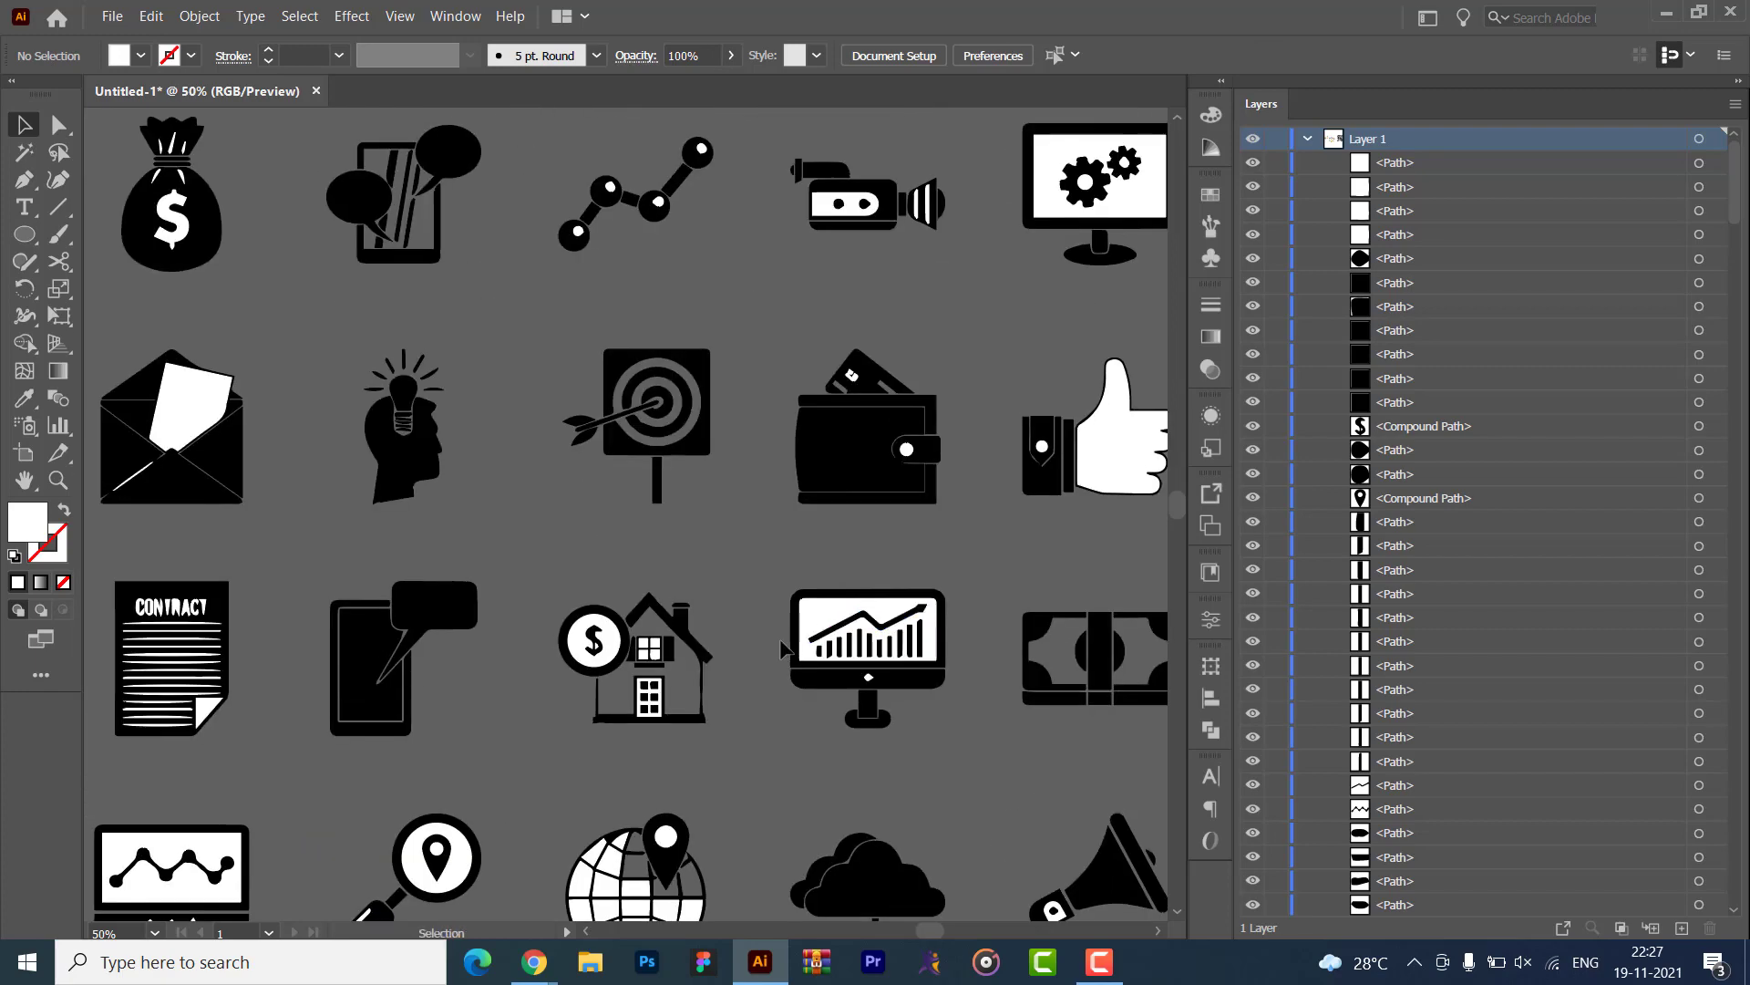
key("ctrl+minus")
key("ctrl+minus")
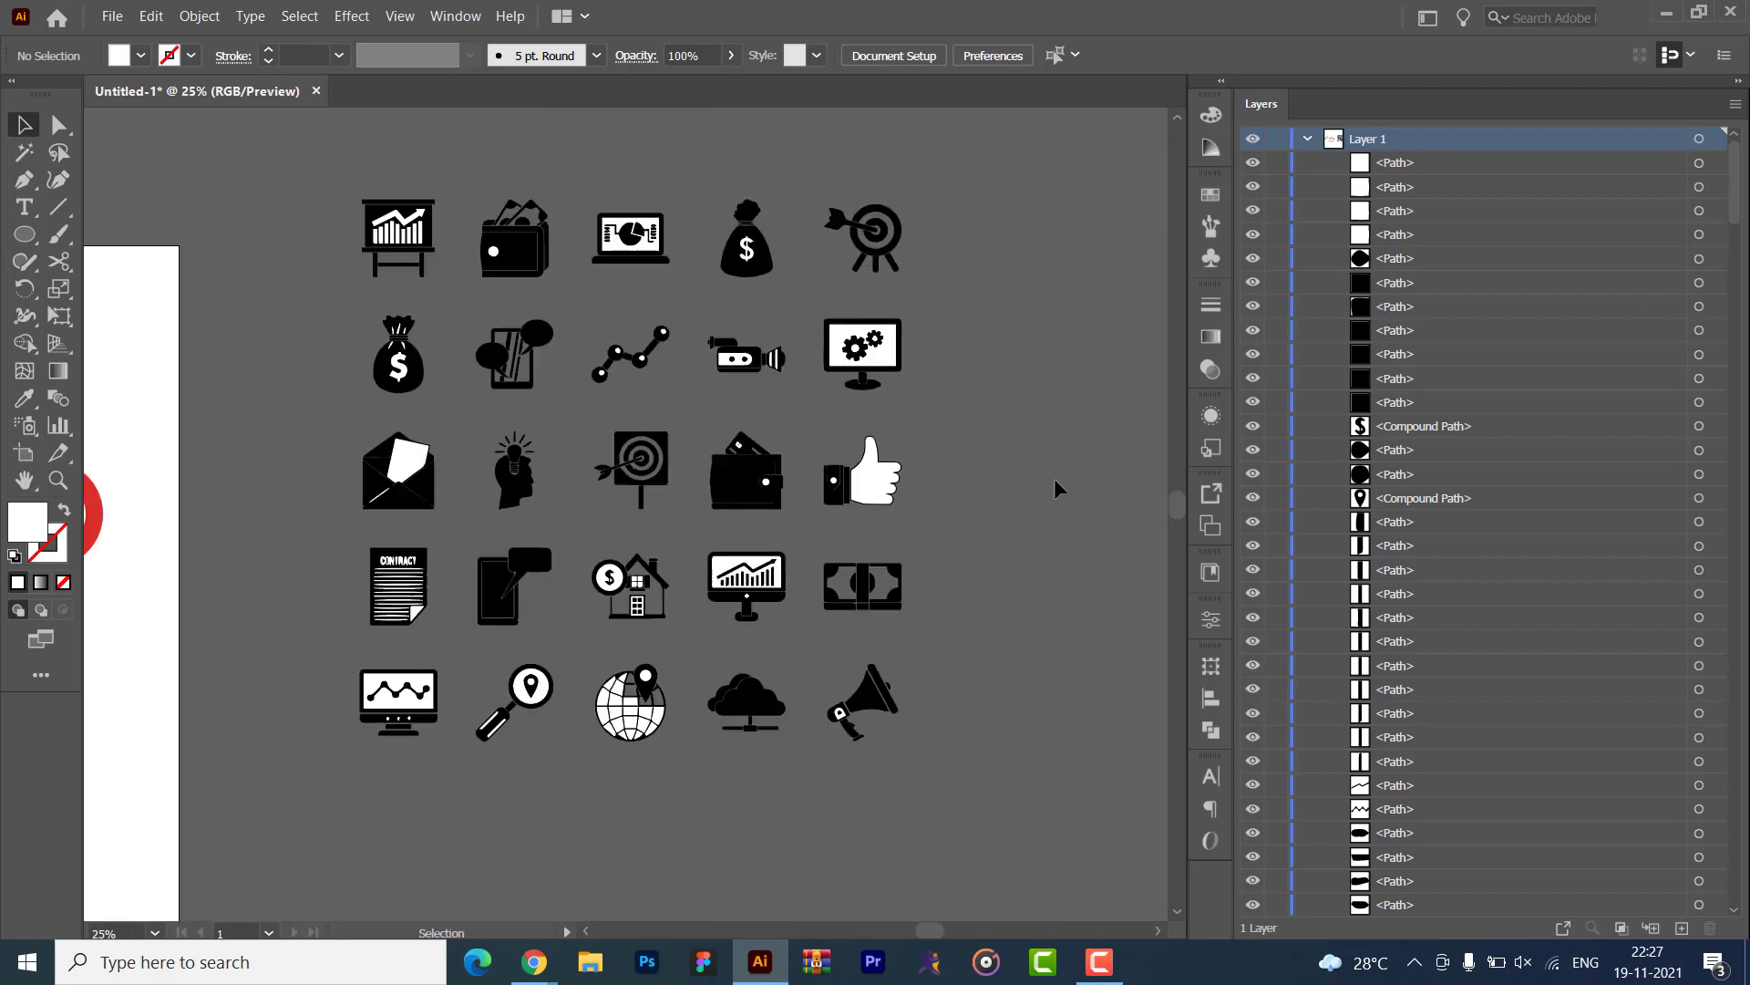
- Delete the white screen shape inside the monitor icon with the growth chart
scroll(545, 435, "left", 10)
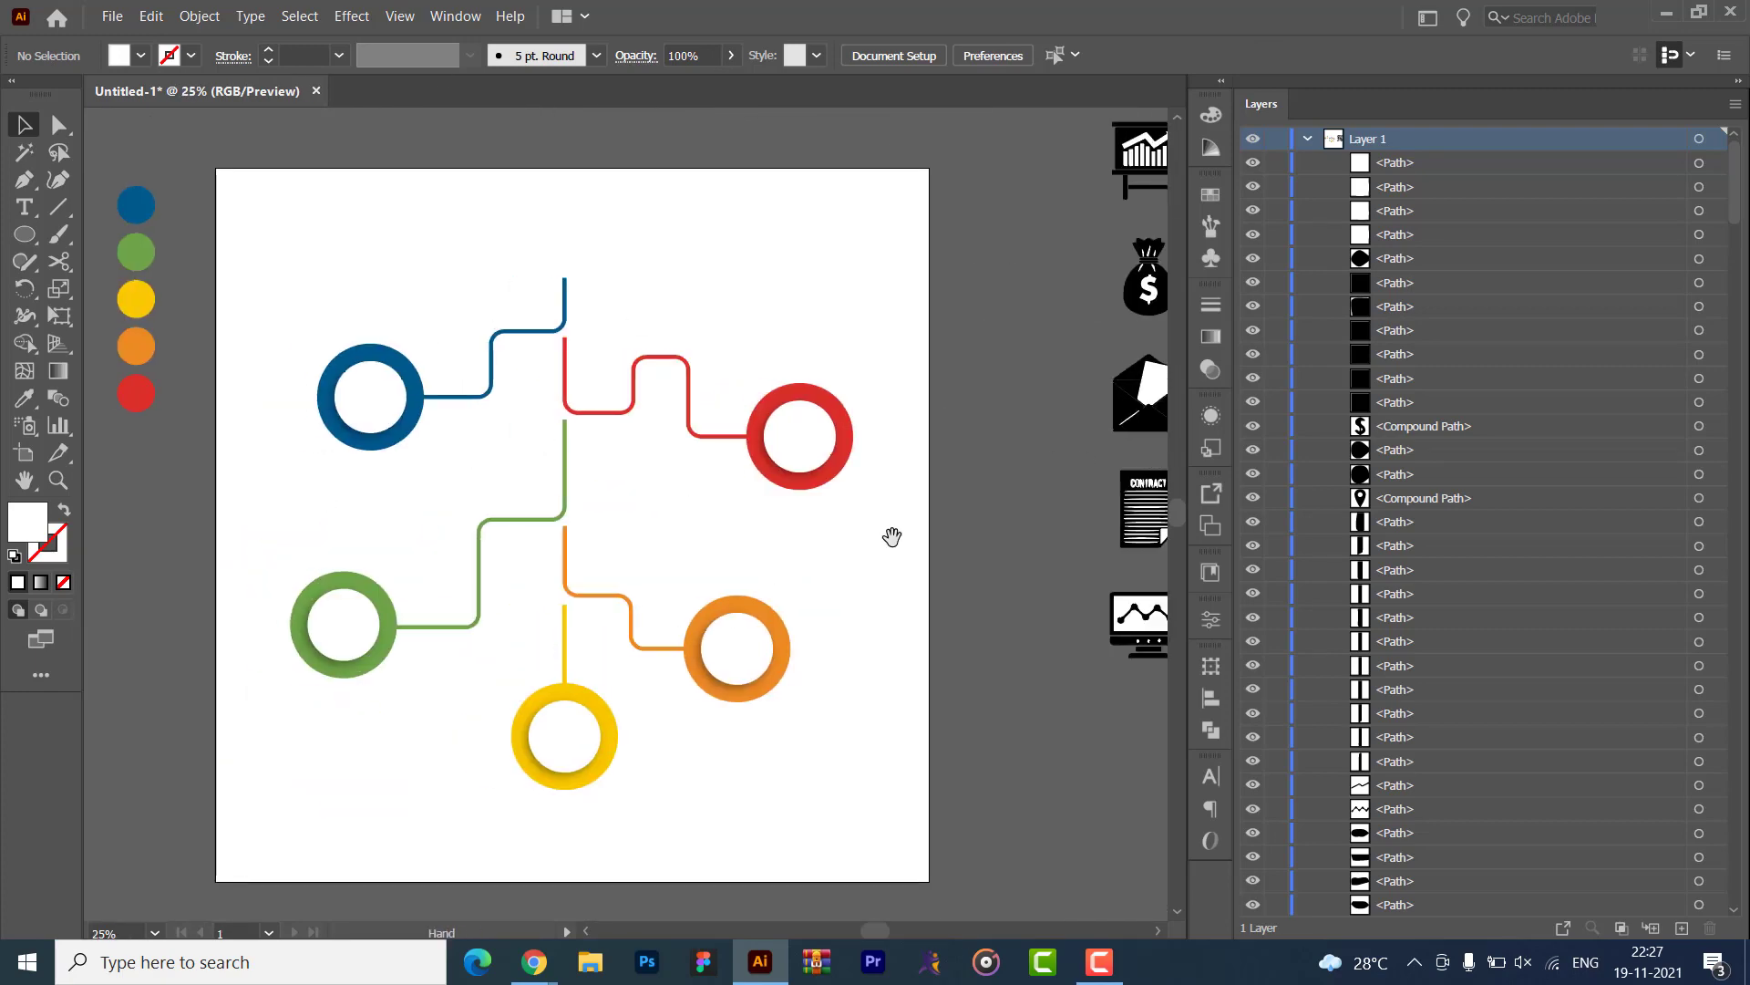
scroll(891, 537, "right", 9)
key("ctrl+plus")
key("ctrl+plus")
key("ctrl+plus")
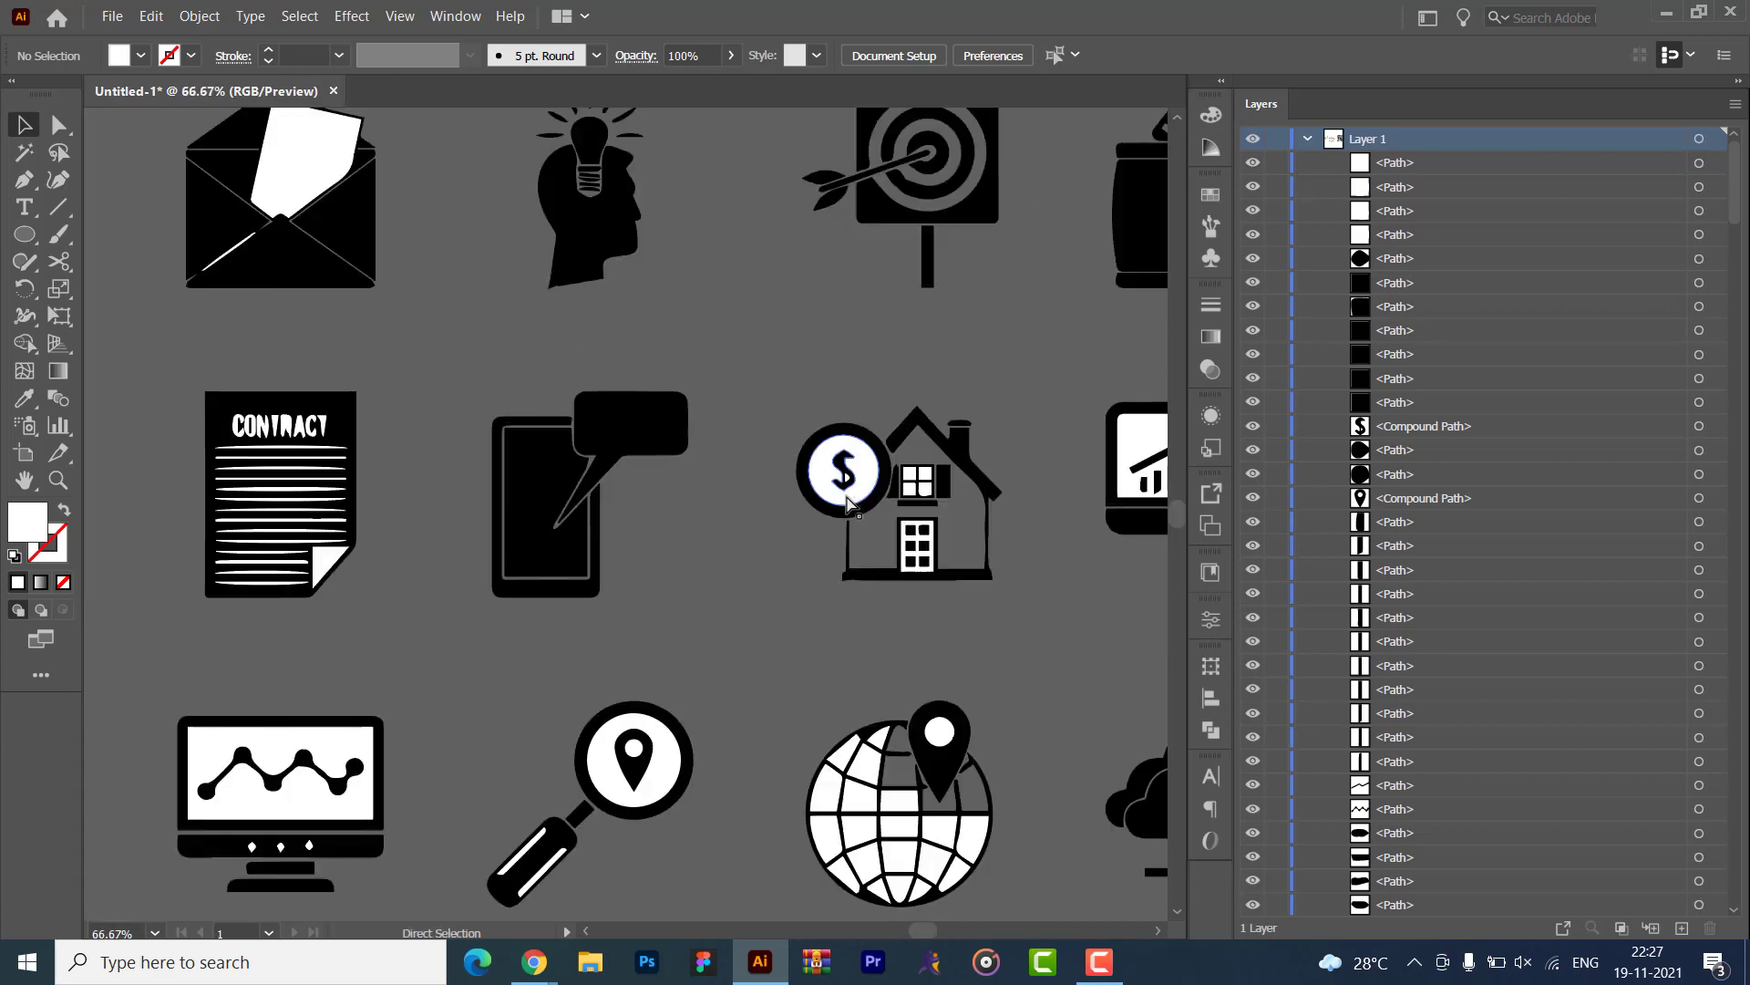
scroll(938, 664, "right", 8)
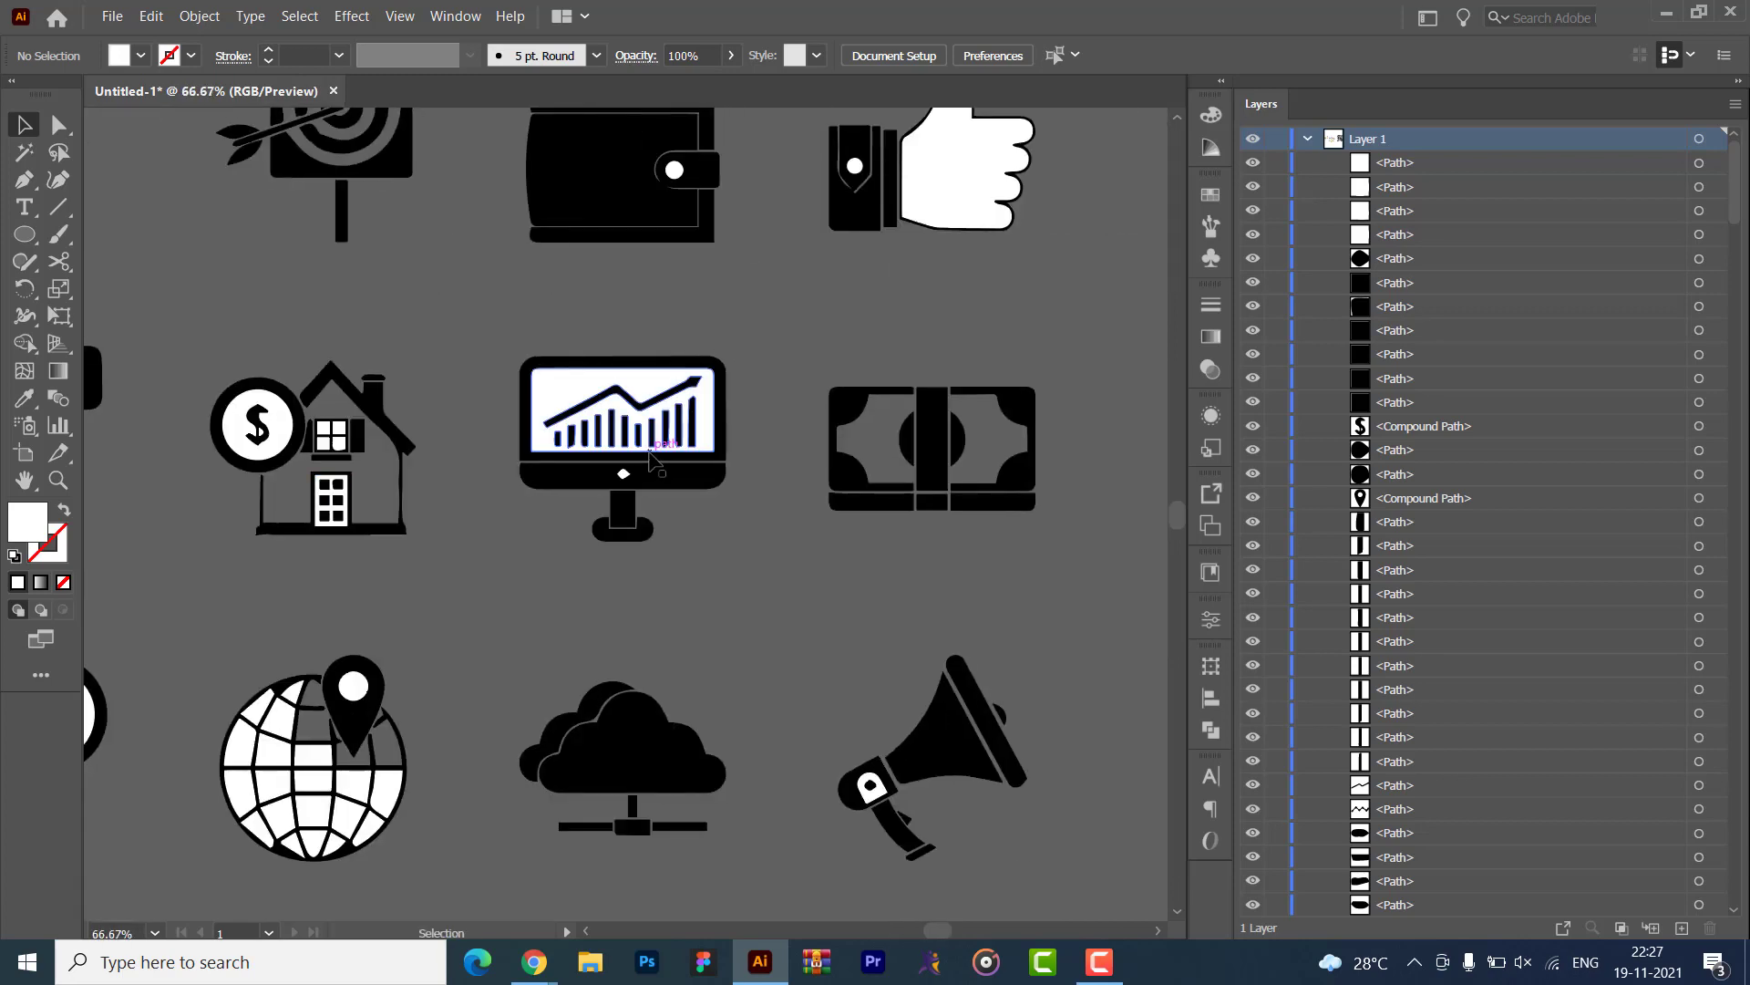
left_click(580, 399)
key("ctrl+8")
left_click(492, 445)
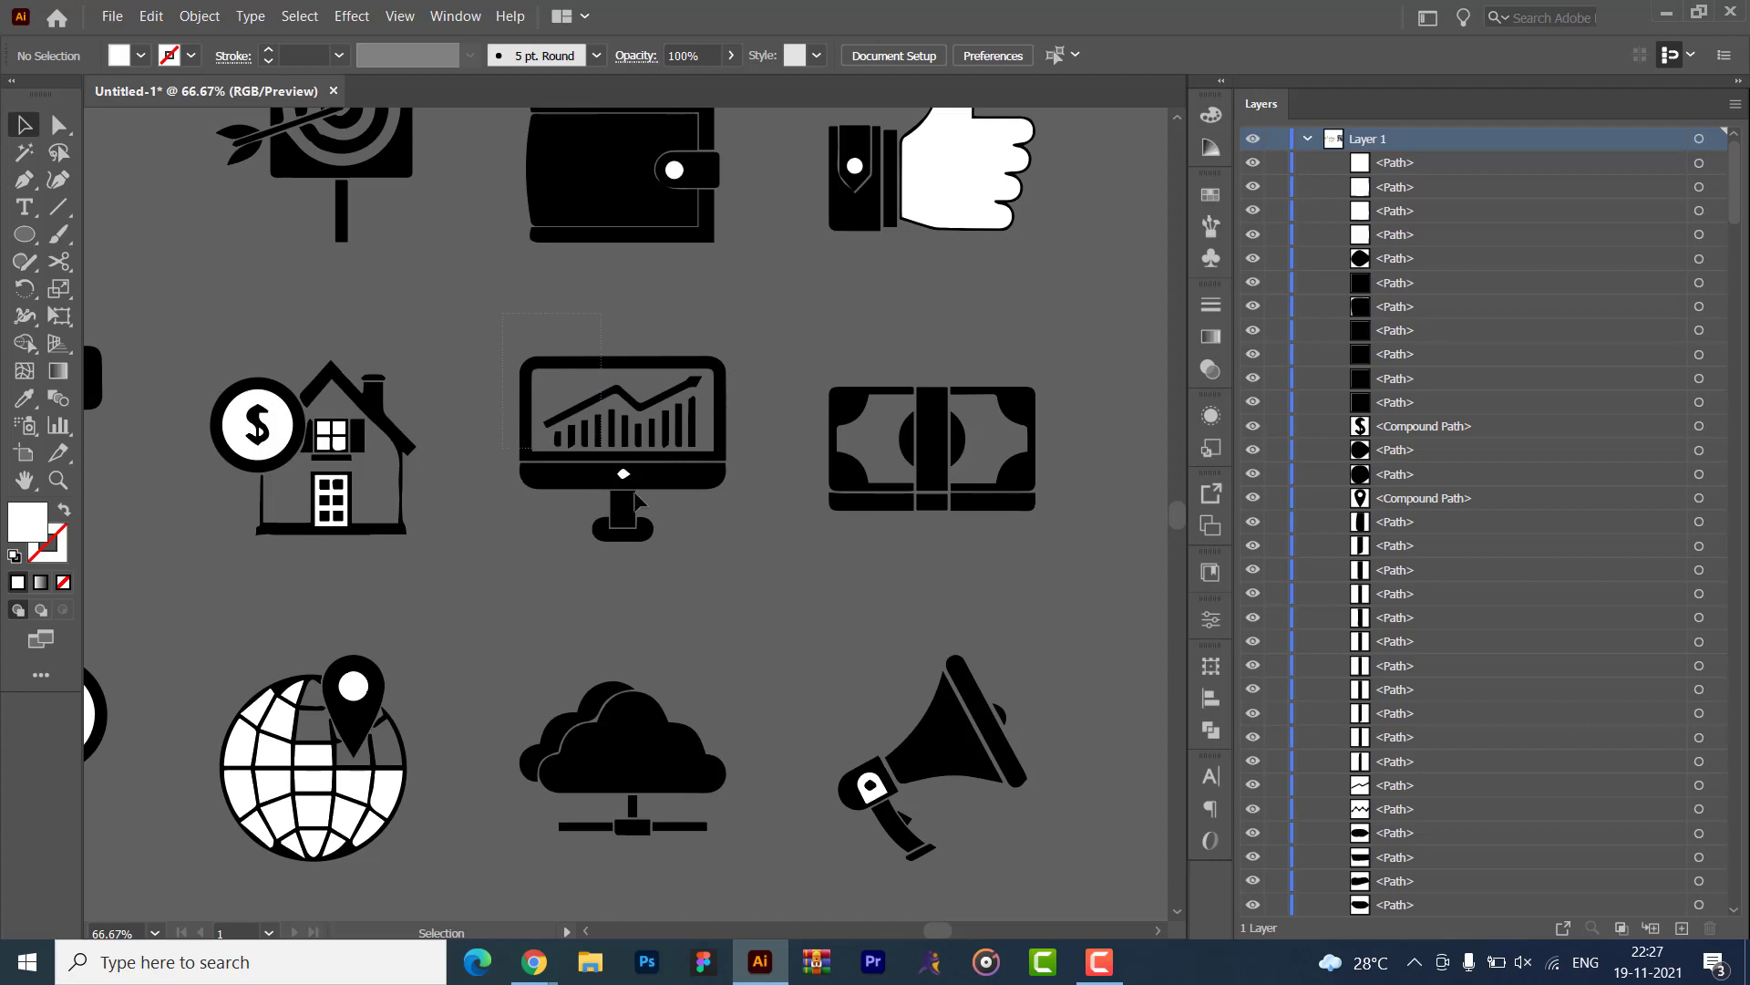
- Group all parts of the growth-chart monitor icon and select the resulting group
left_click_drag(771, 593, 771, 593)
key("ctrl+g")
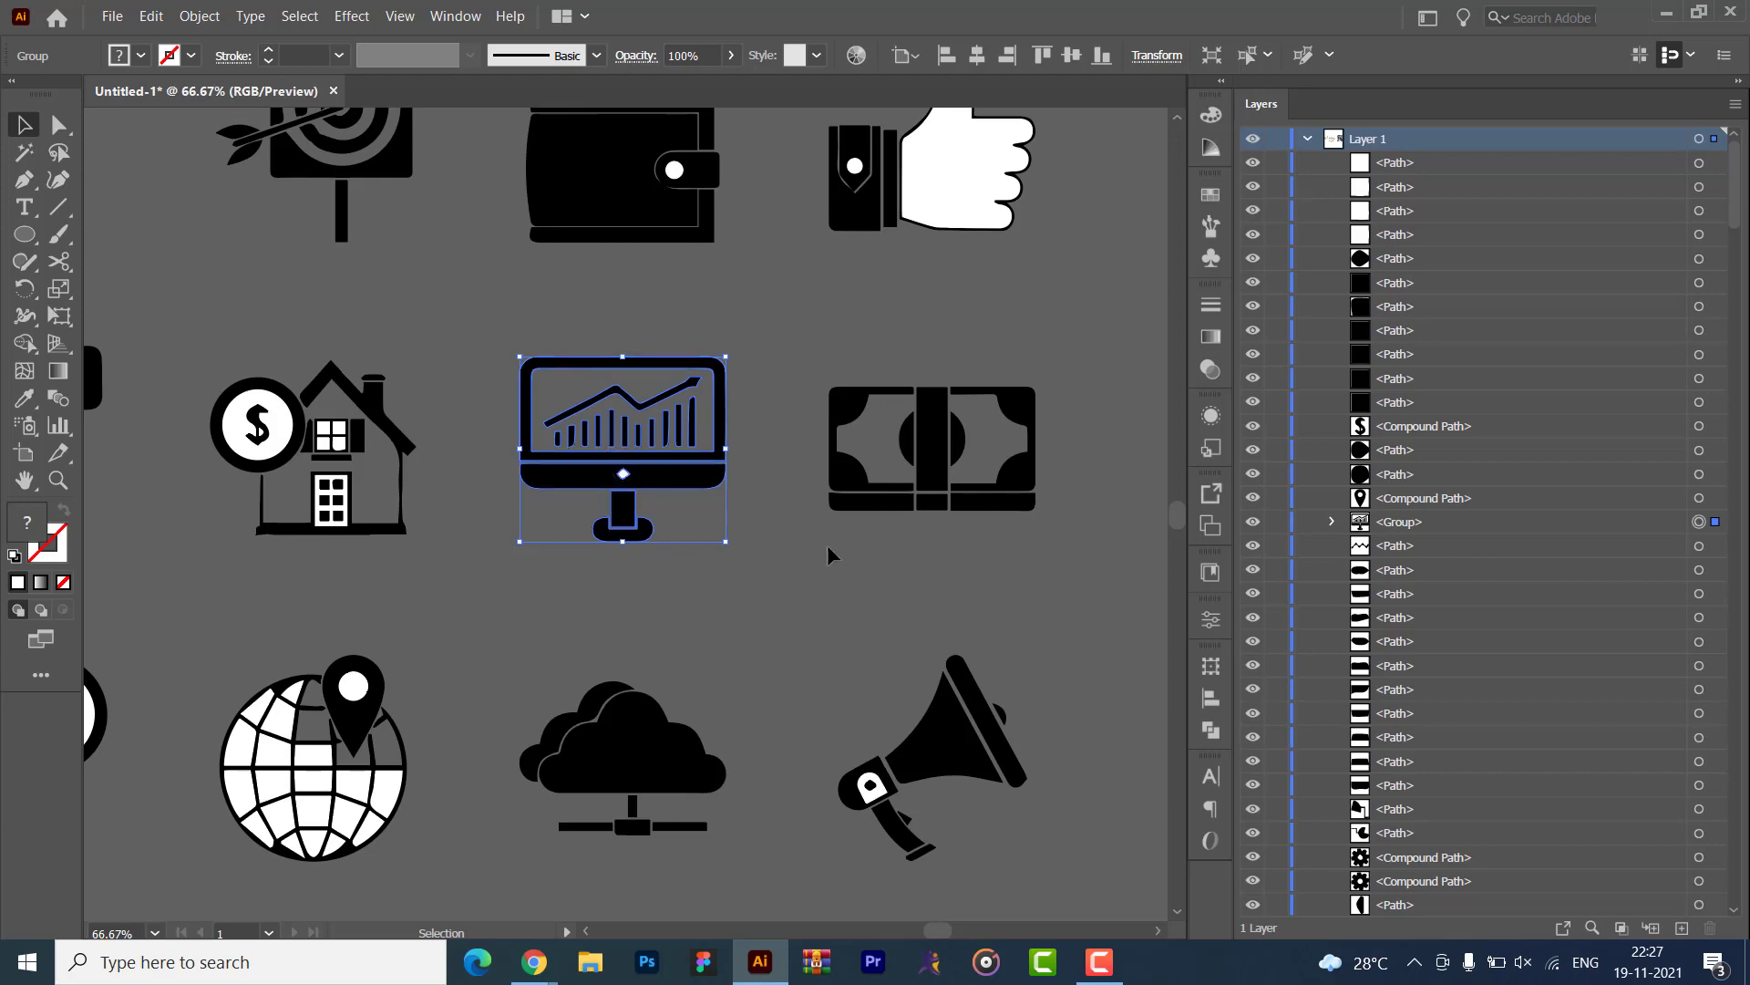
left_click(784, 419)
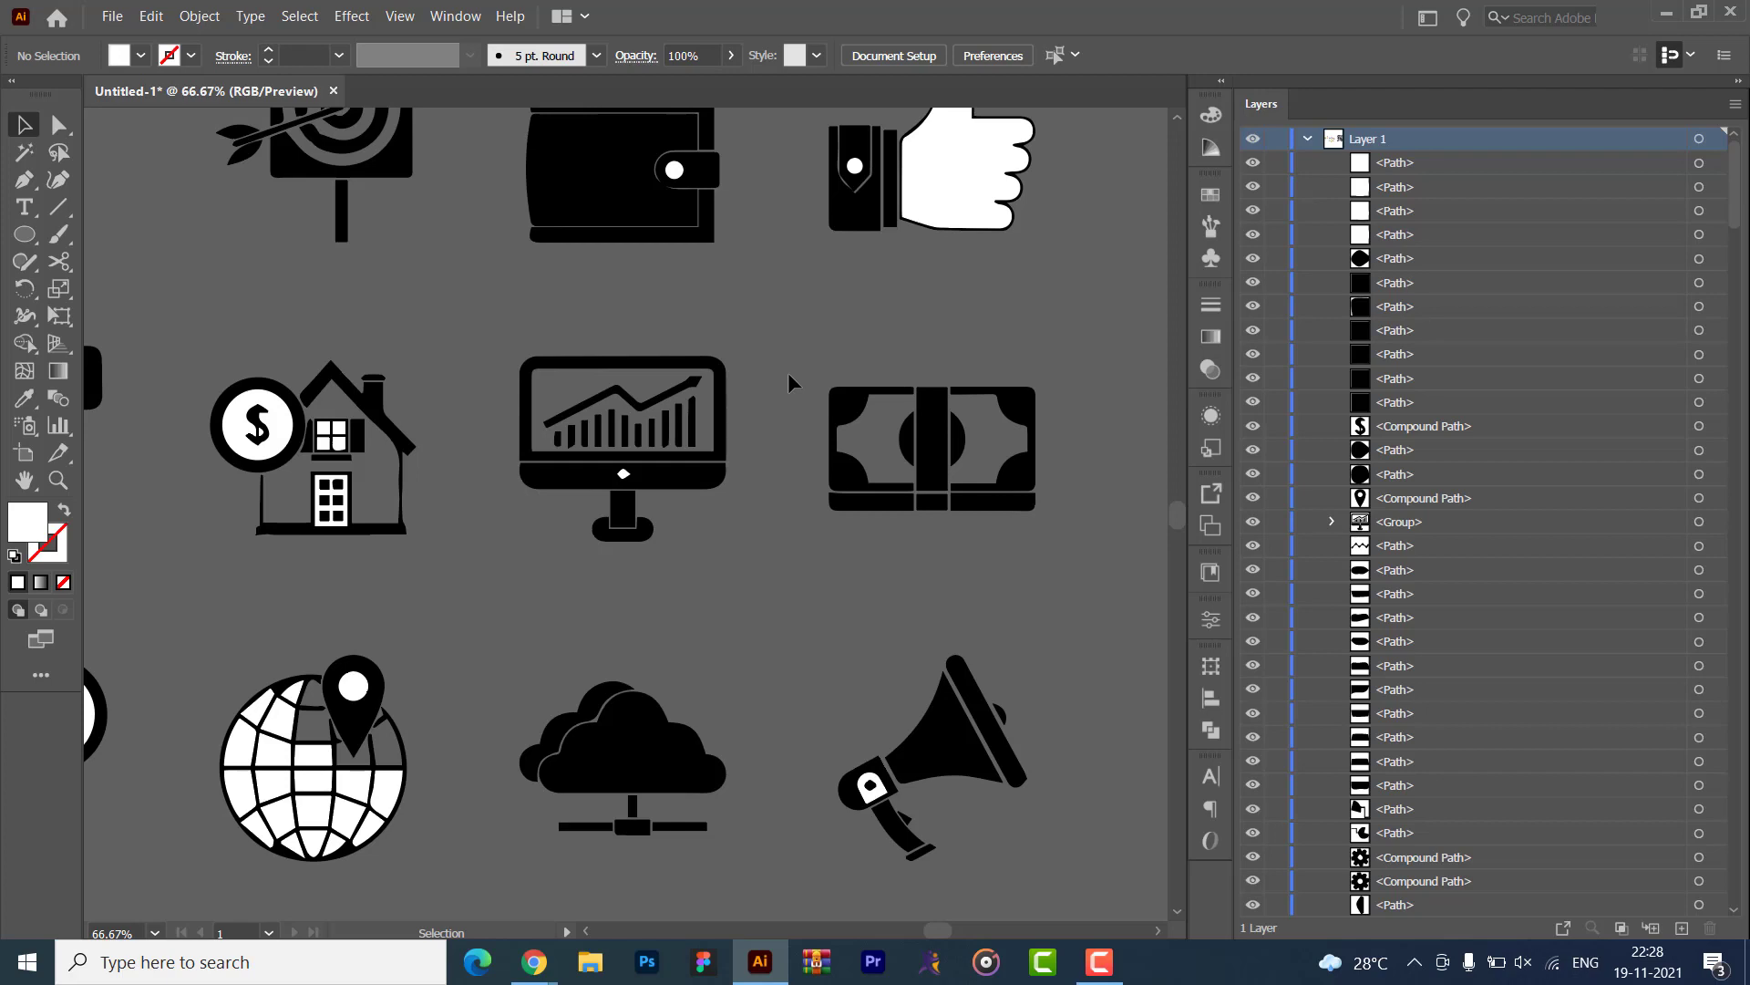
left_click(670, 475)
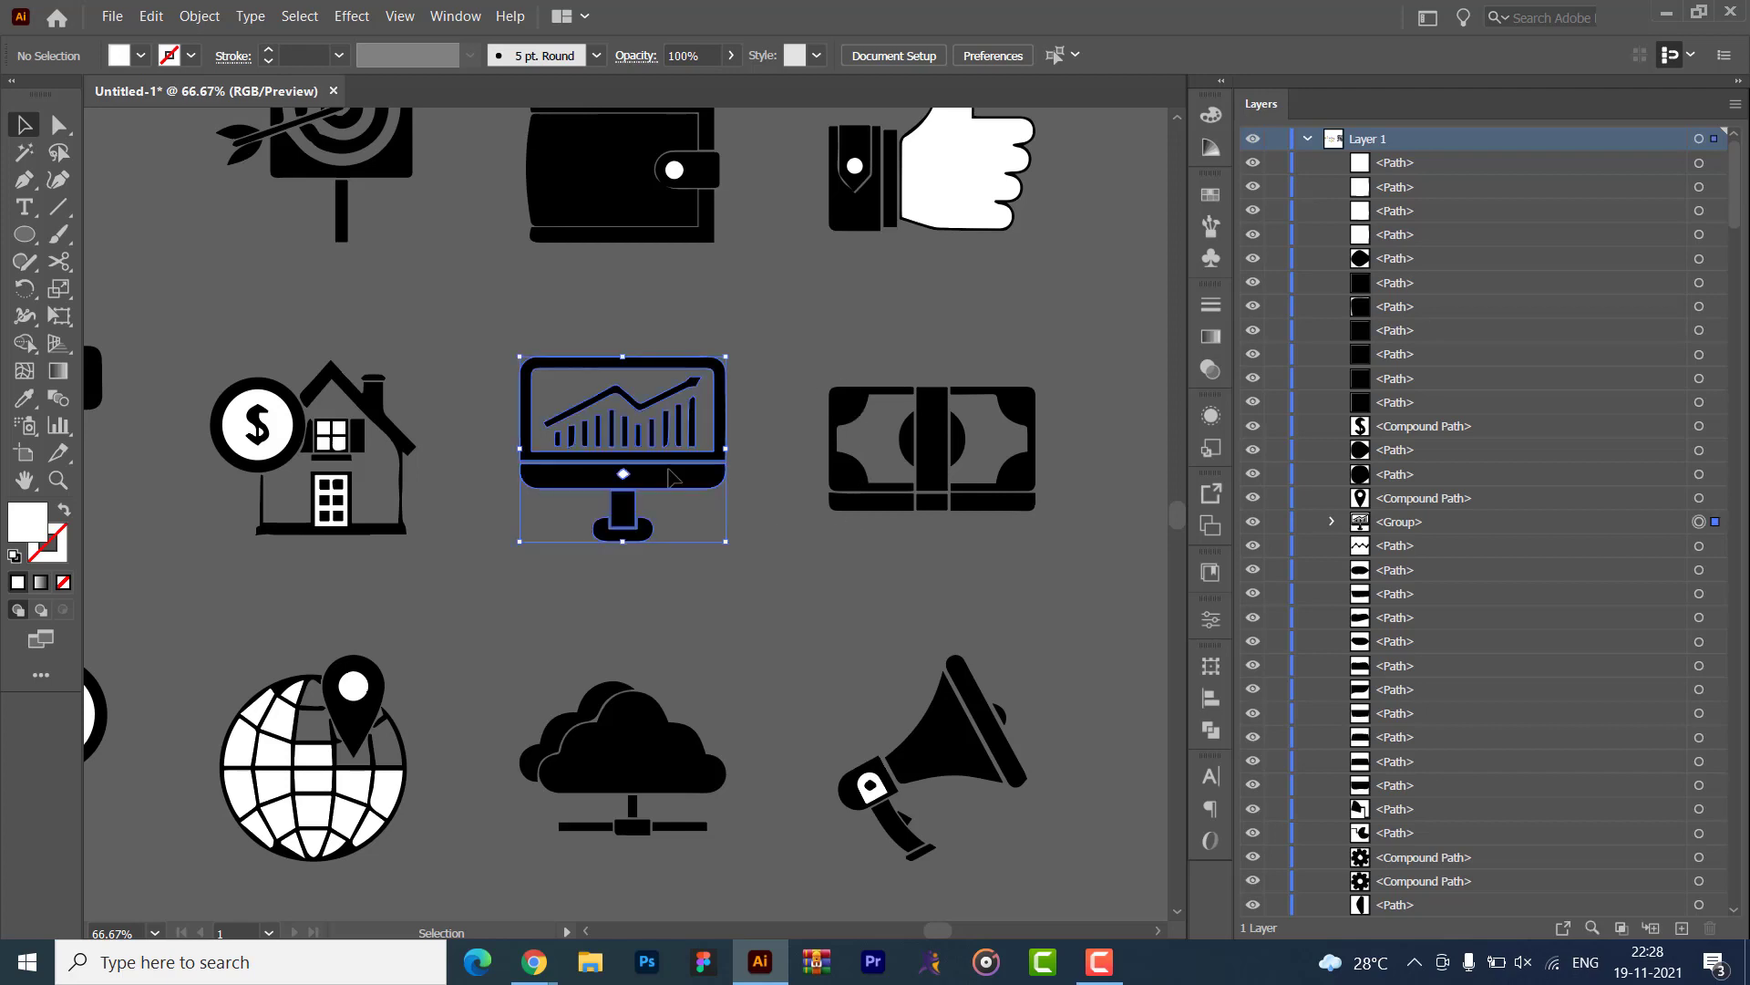
- Select all parts of the banknote-bundle icon together and clear the selection again
left_click_drag(755, 350, 1074, 567)
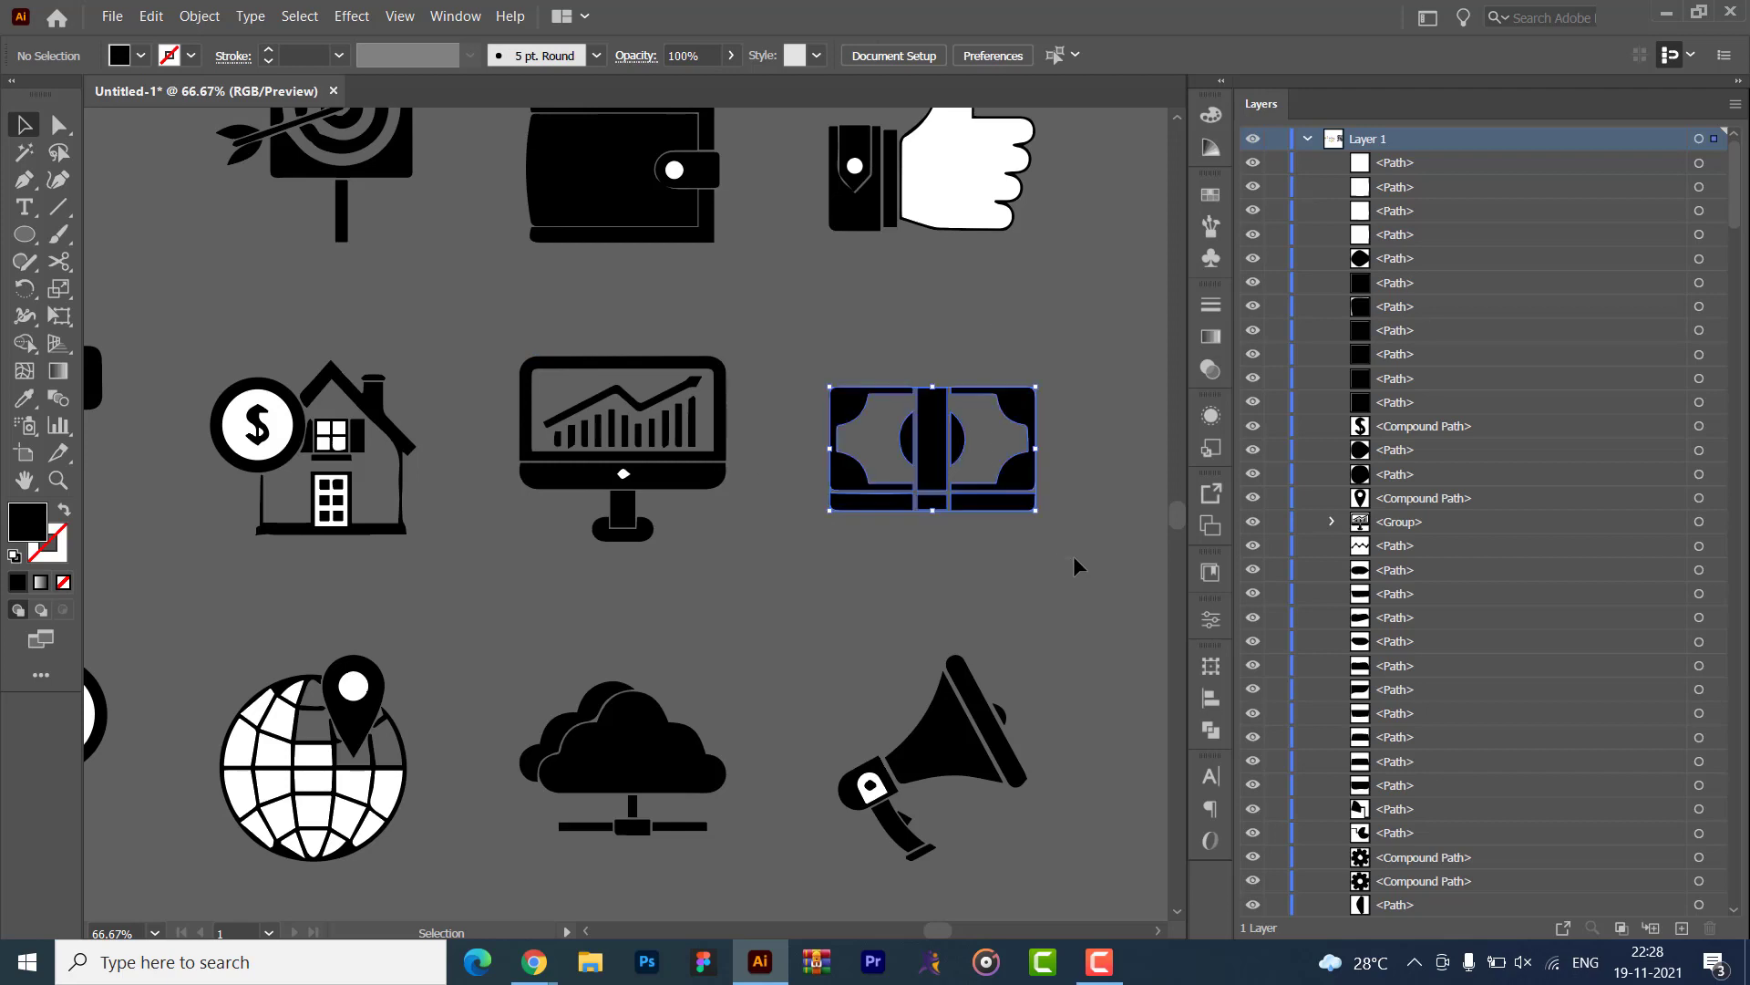
left_click(782, 665)
scroll(690, 538, "down", 3)
scroll(690, 538, "left", 2)
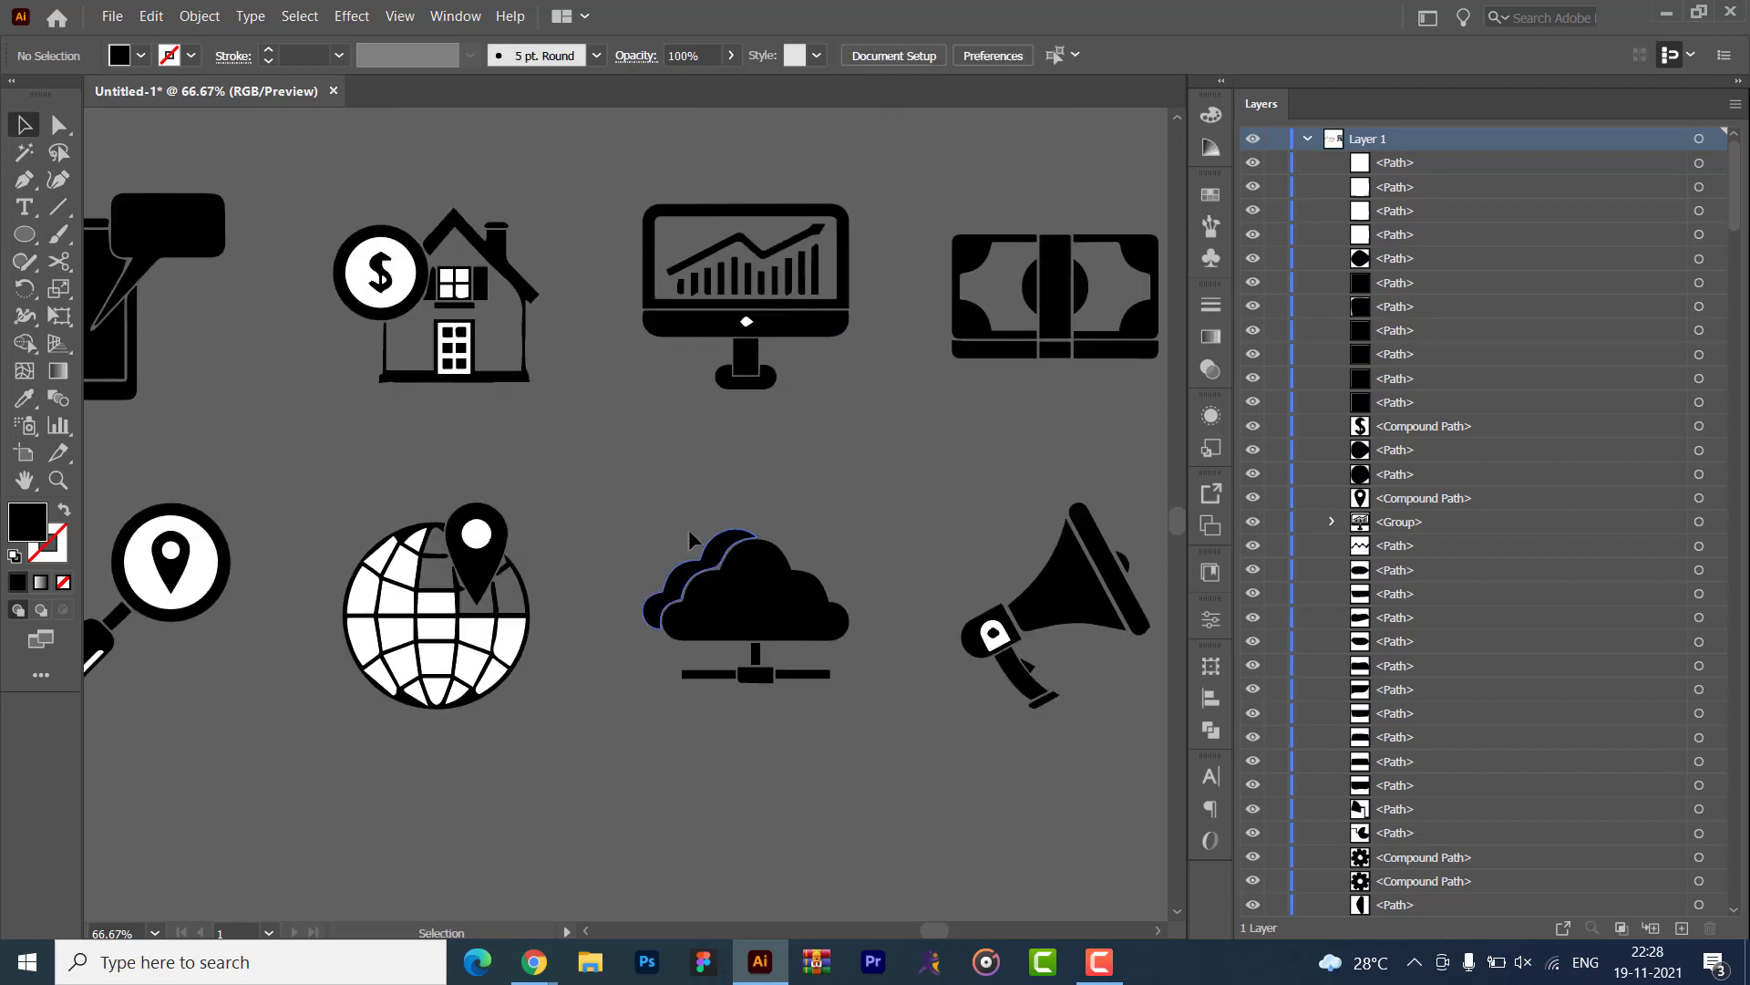
- Group the cloud network icon's parts, and copy the growth-chart monitor, banknote-bundle and cloud icons together
left_click_drag(629, 500, 882, 784)
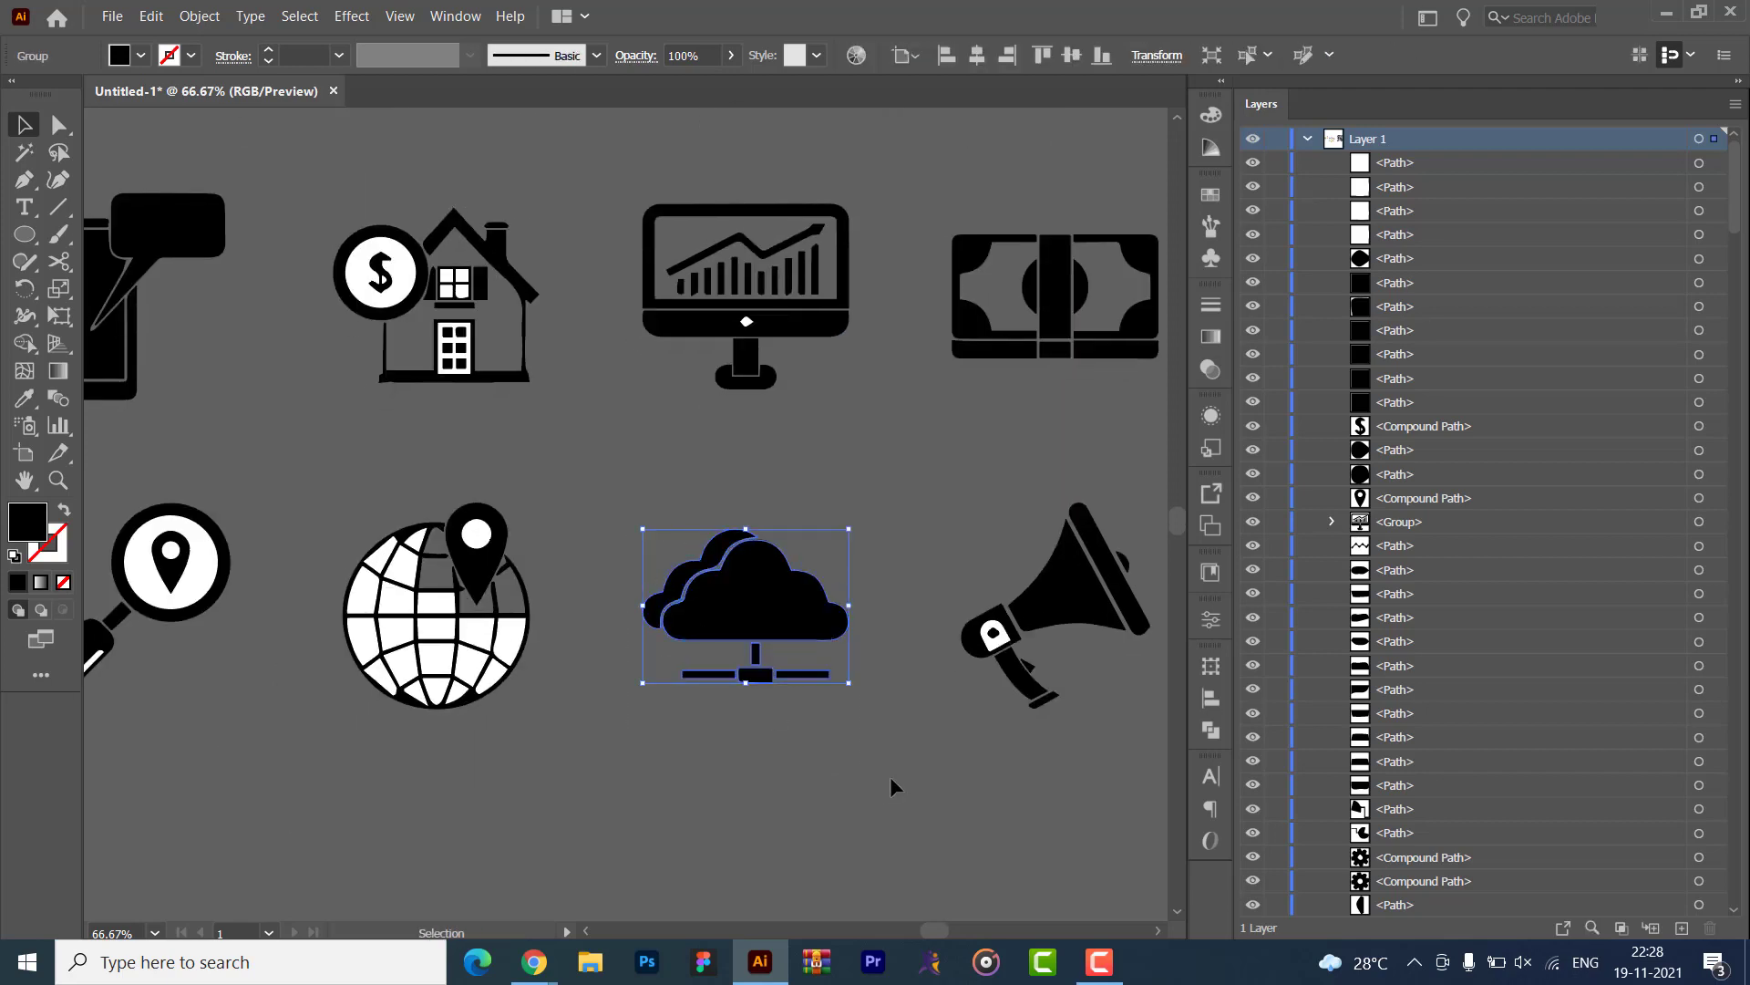
left_click(892, 786)
left_click(745, 360)
left_click(999, 330, "shift")
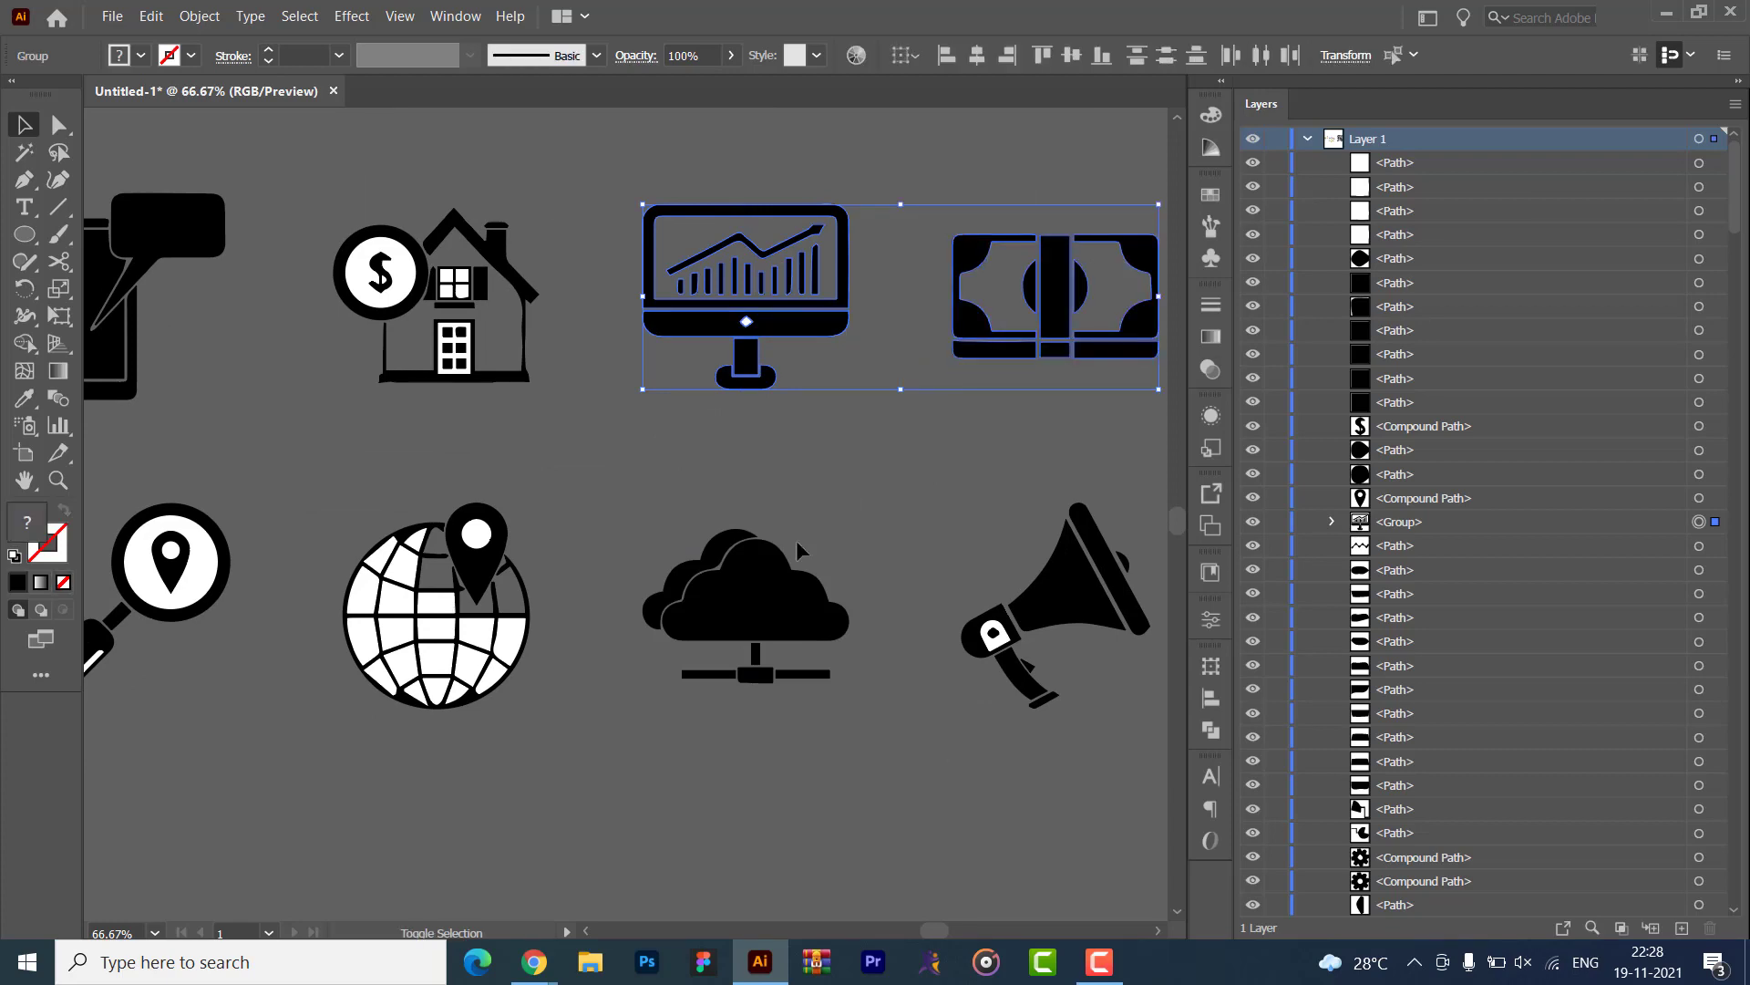
left_click(742, 614, "shift")
left_click(627, 782)
- Paste the three copied icons onto the infographic artboard
left_click_drag(627, 782, 1403, 775)
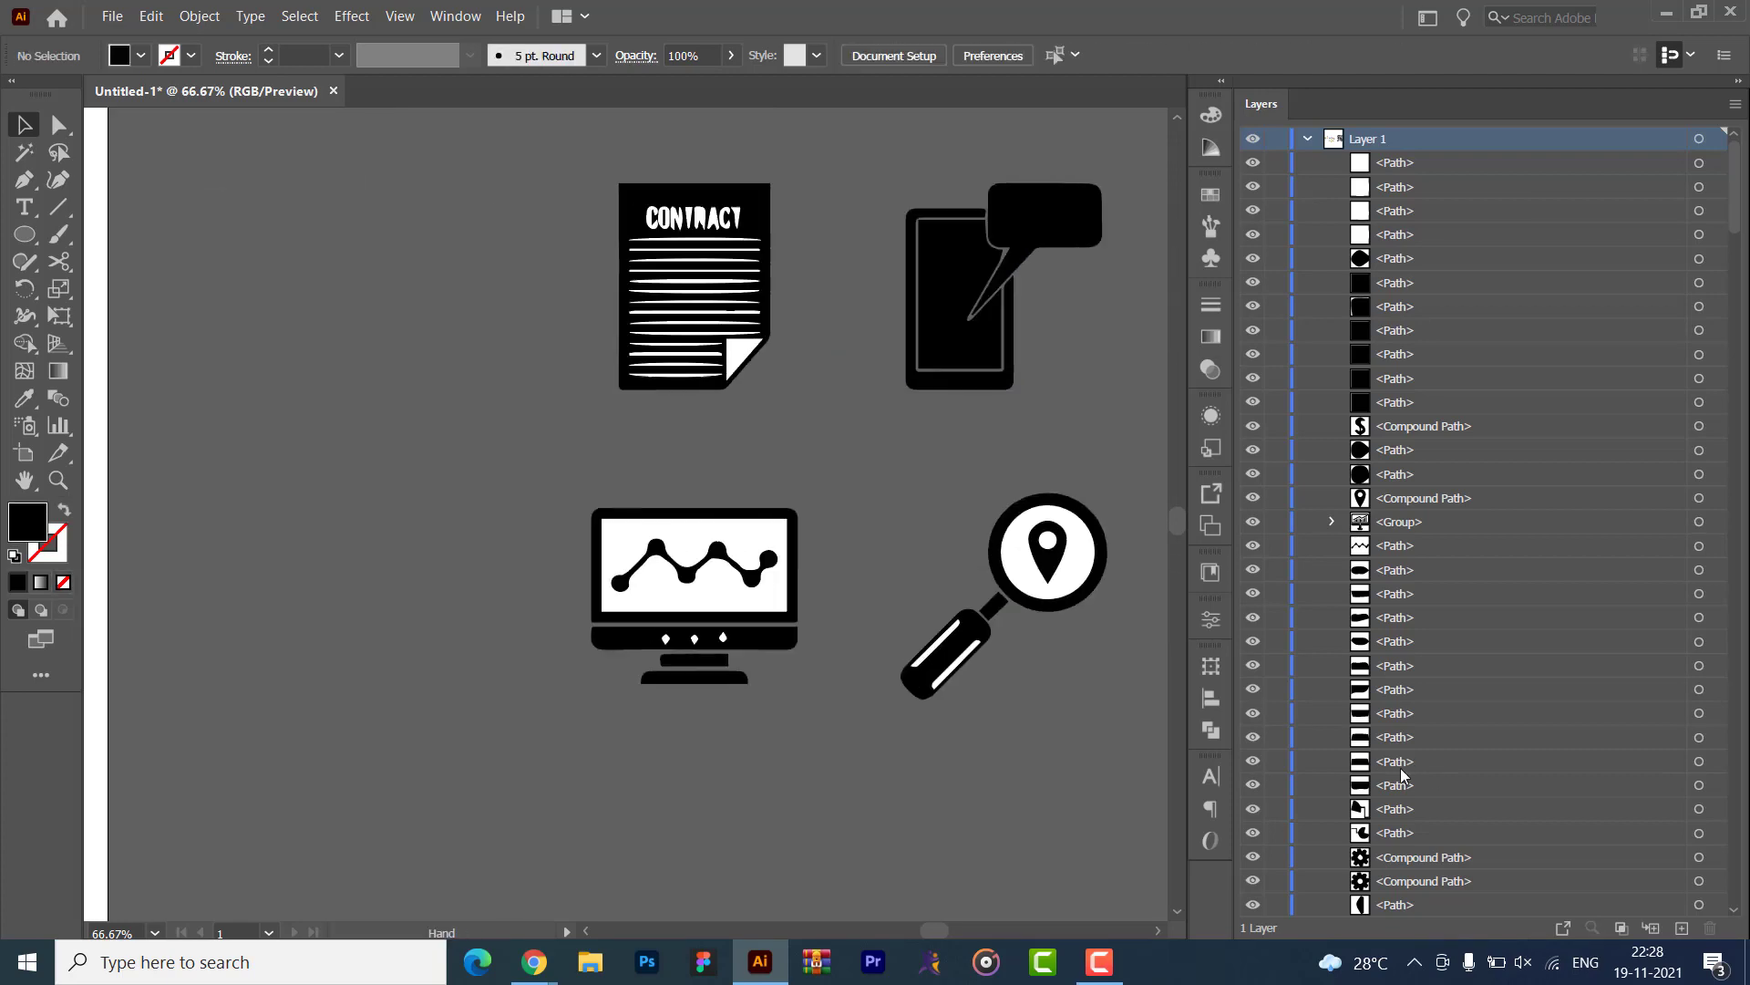
scroll(586, 673, "left", 15)
key("ctrl+0")
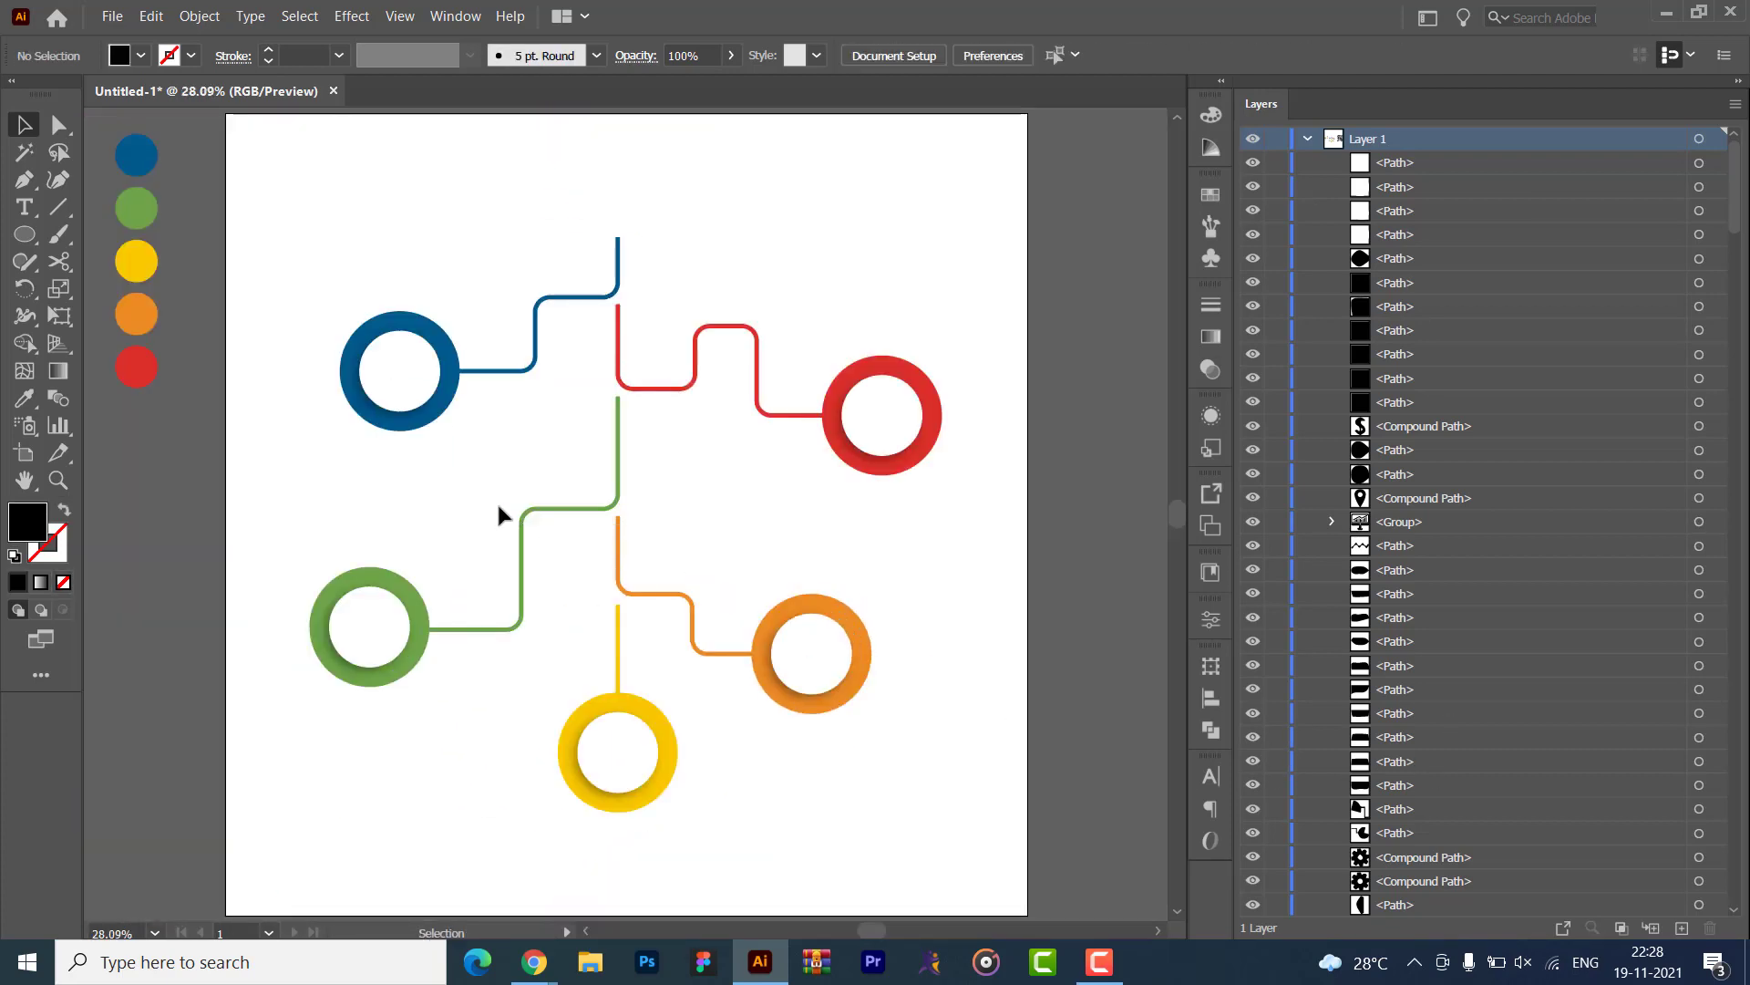
key("ctrl+v")
left_click(853, 552)
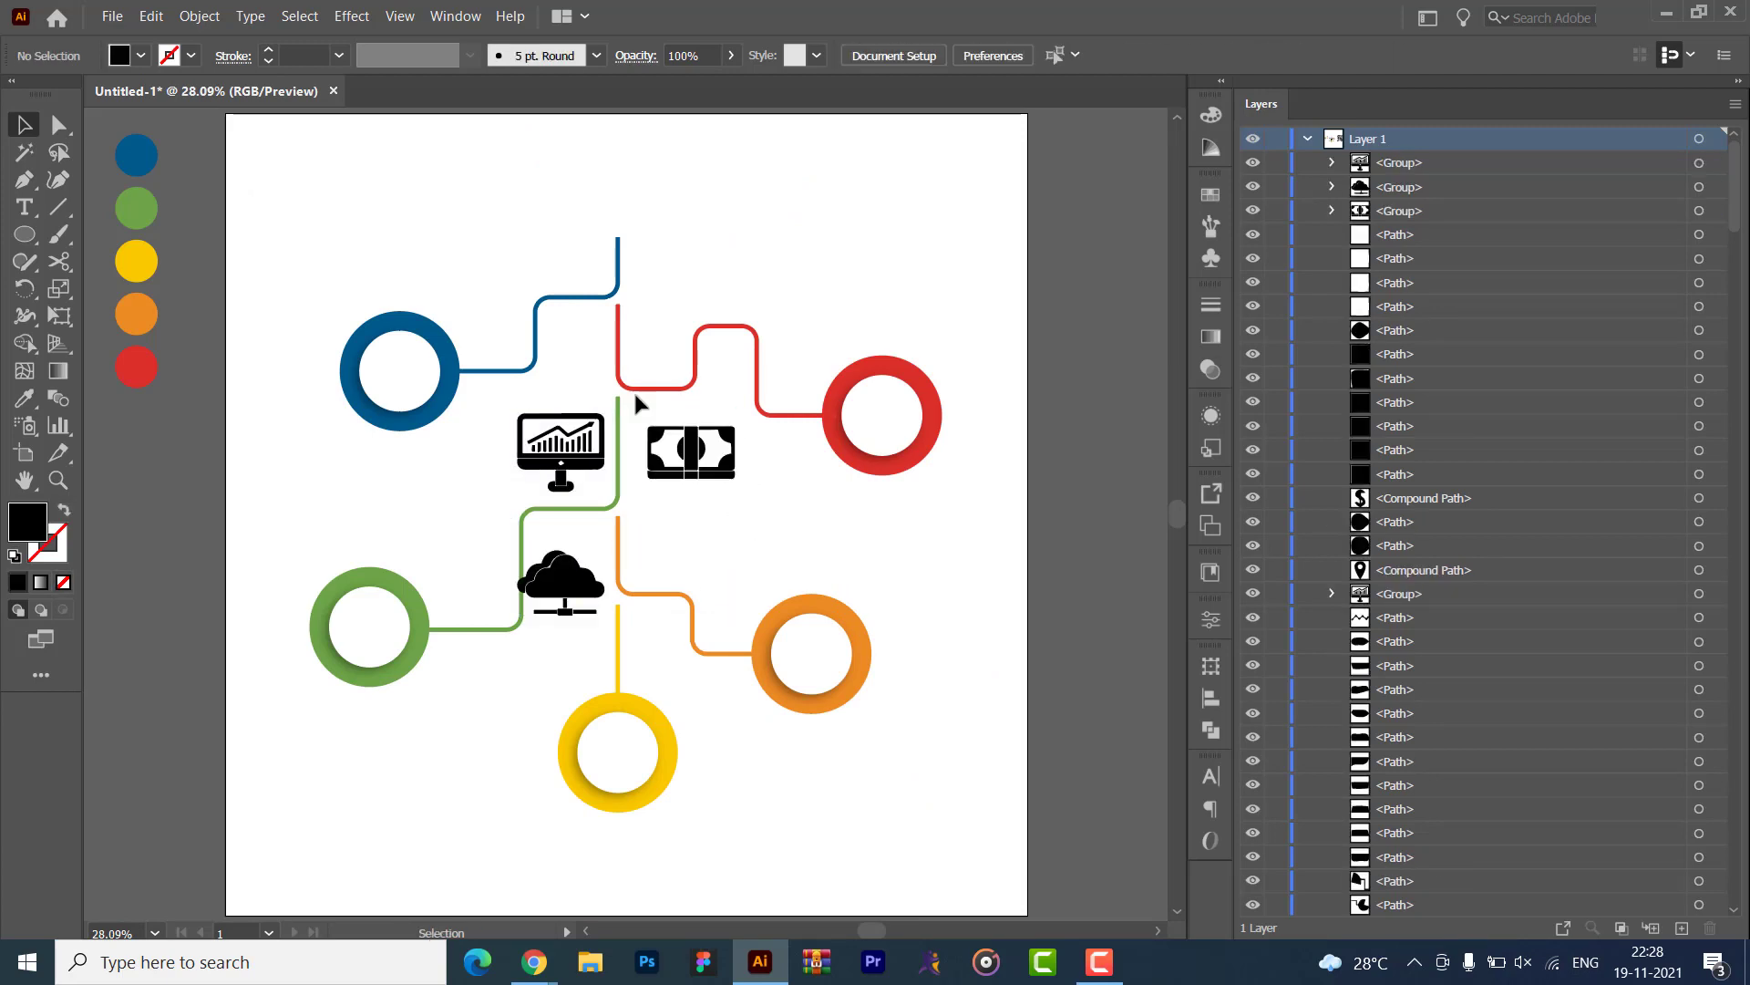
- Scale down the growth-chart monitor icon and centre it inside the blue node's white circle
key("ctrl+=")
key("ctrl+=")
left_click_drag(390, 437, 857, 719)
left_click(736, 498)
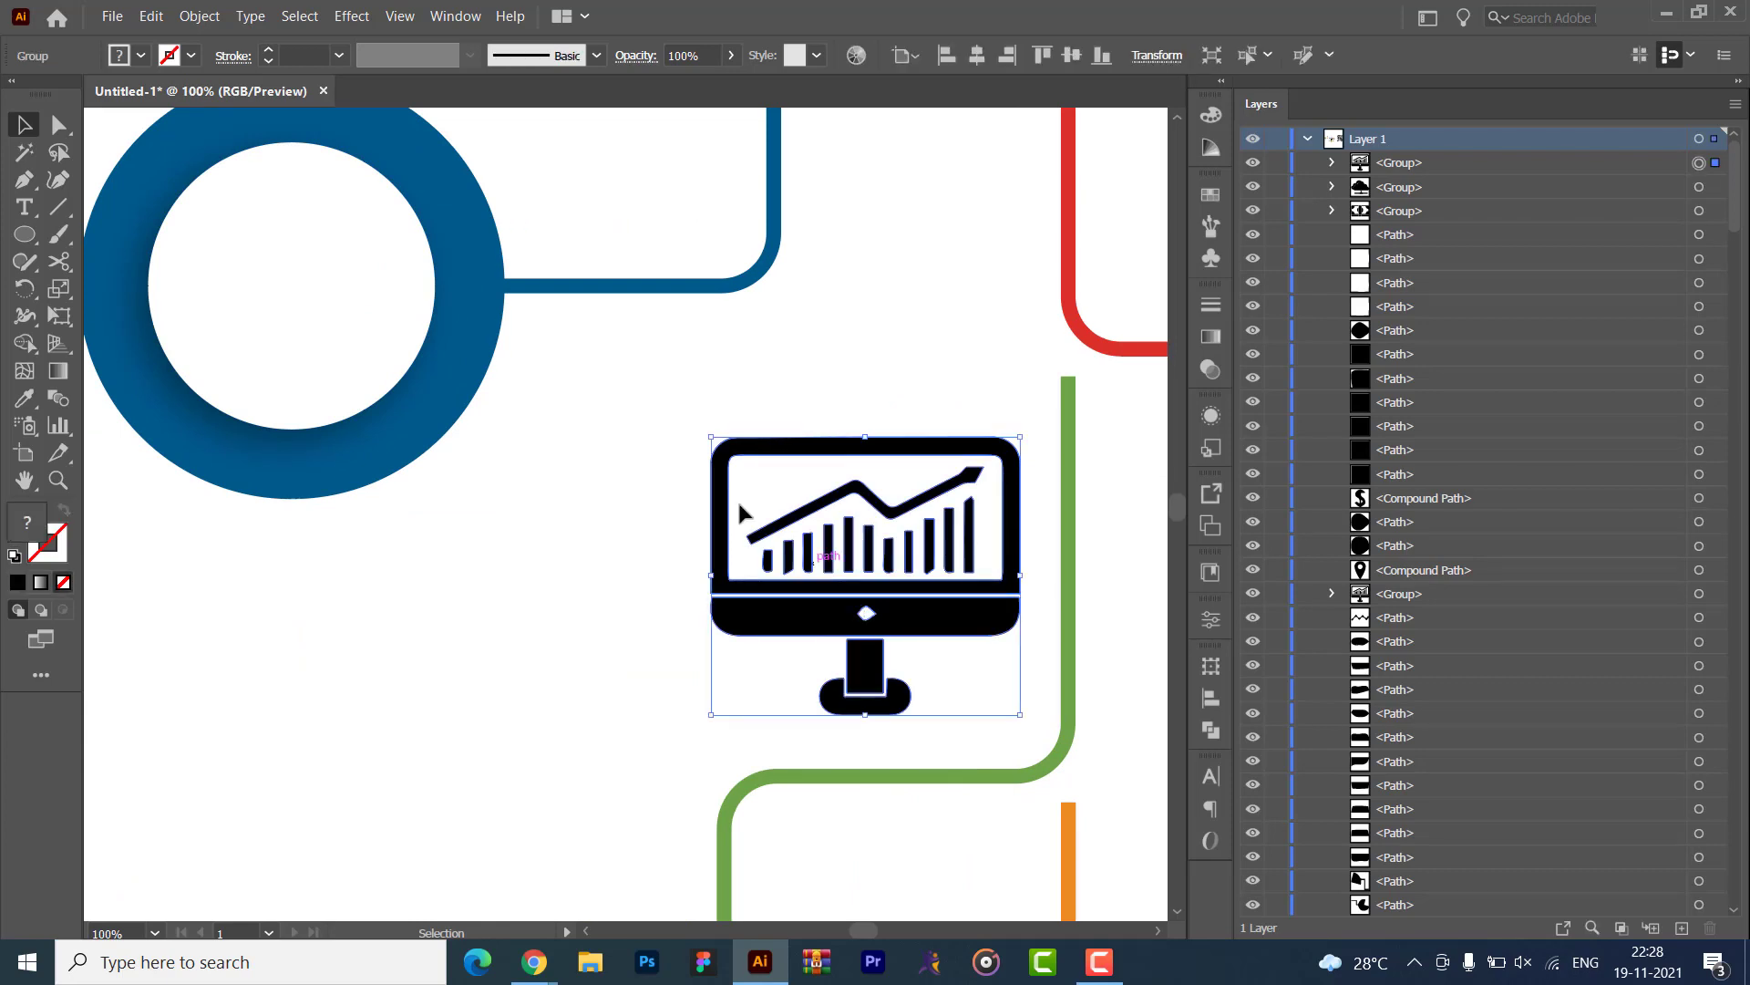
left_click_drag(707, 438, 837, 612)
left_click_drag(936, 657, 278, 284)
left_click(590, 516)
- Recolour the monitor icon with the blue sampled from its surrounding node ring
scroll(737, 544, "up", 2)
scroll(737, 544, "left", 3)
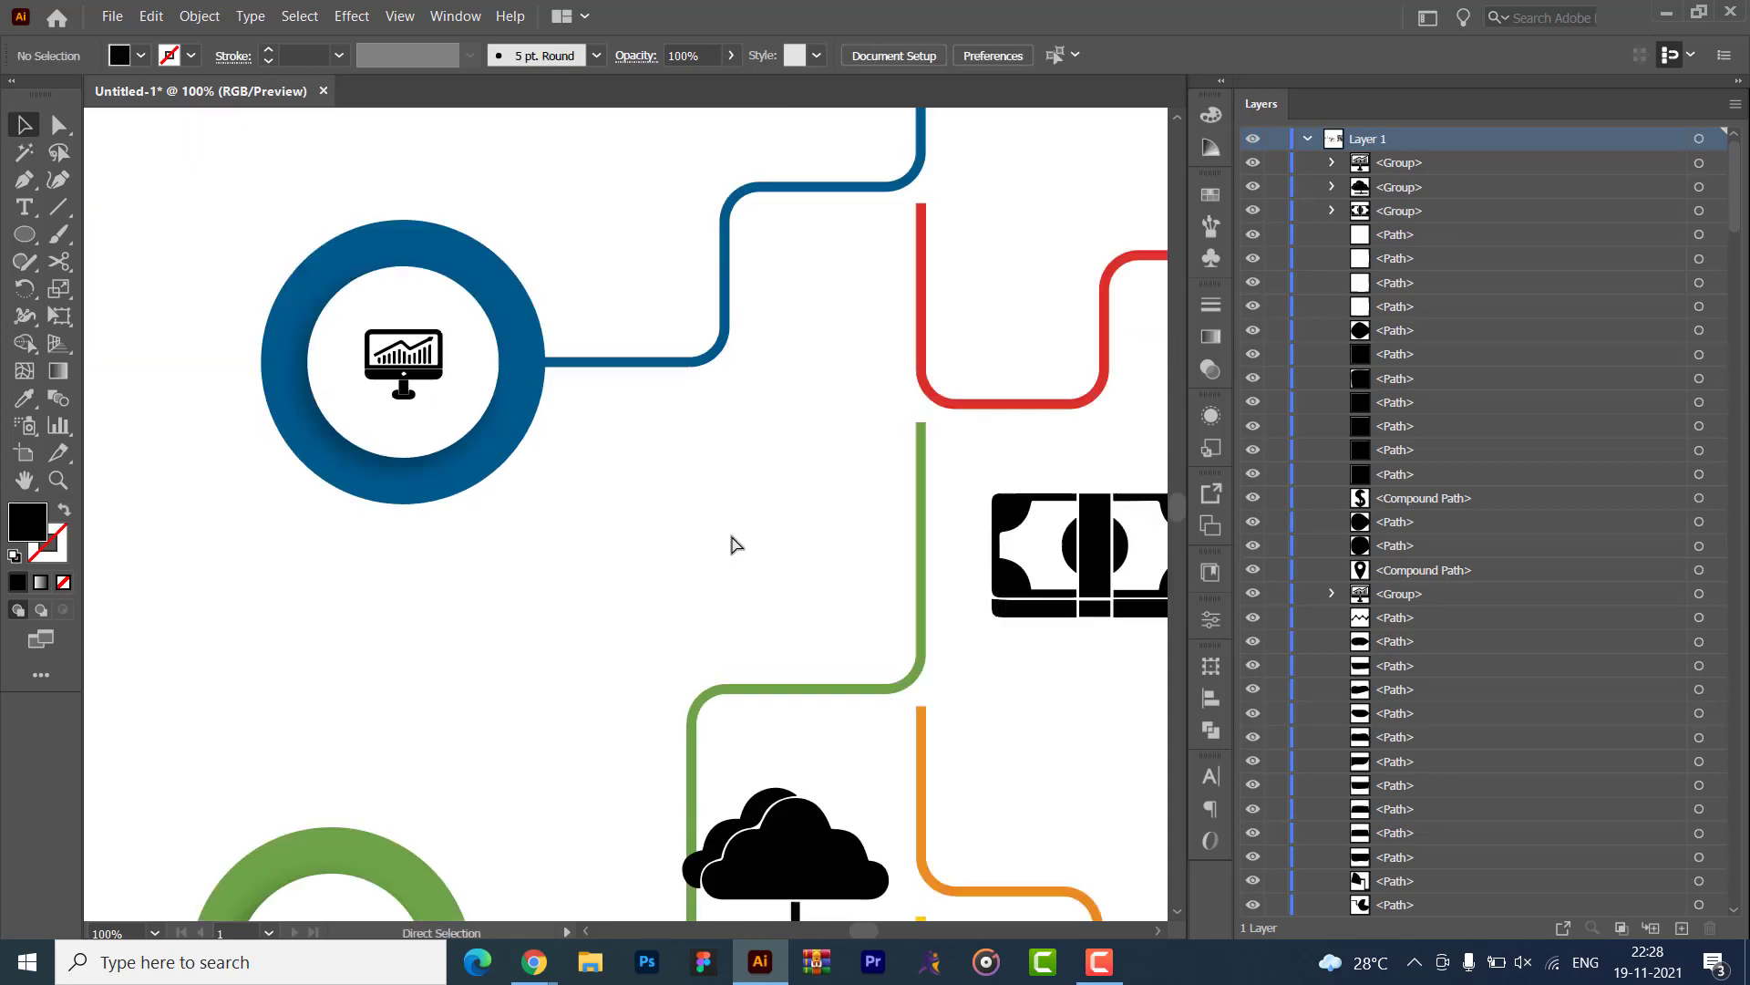
left_click(430, 387)
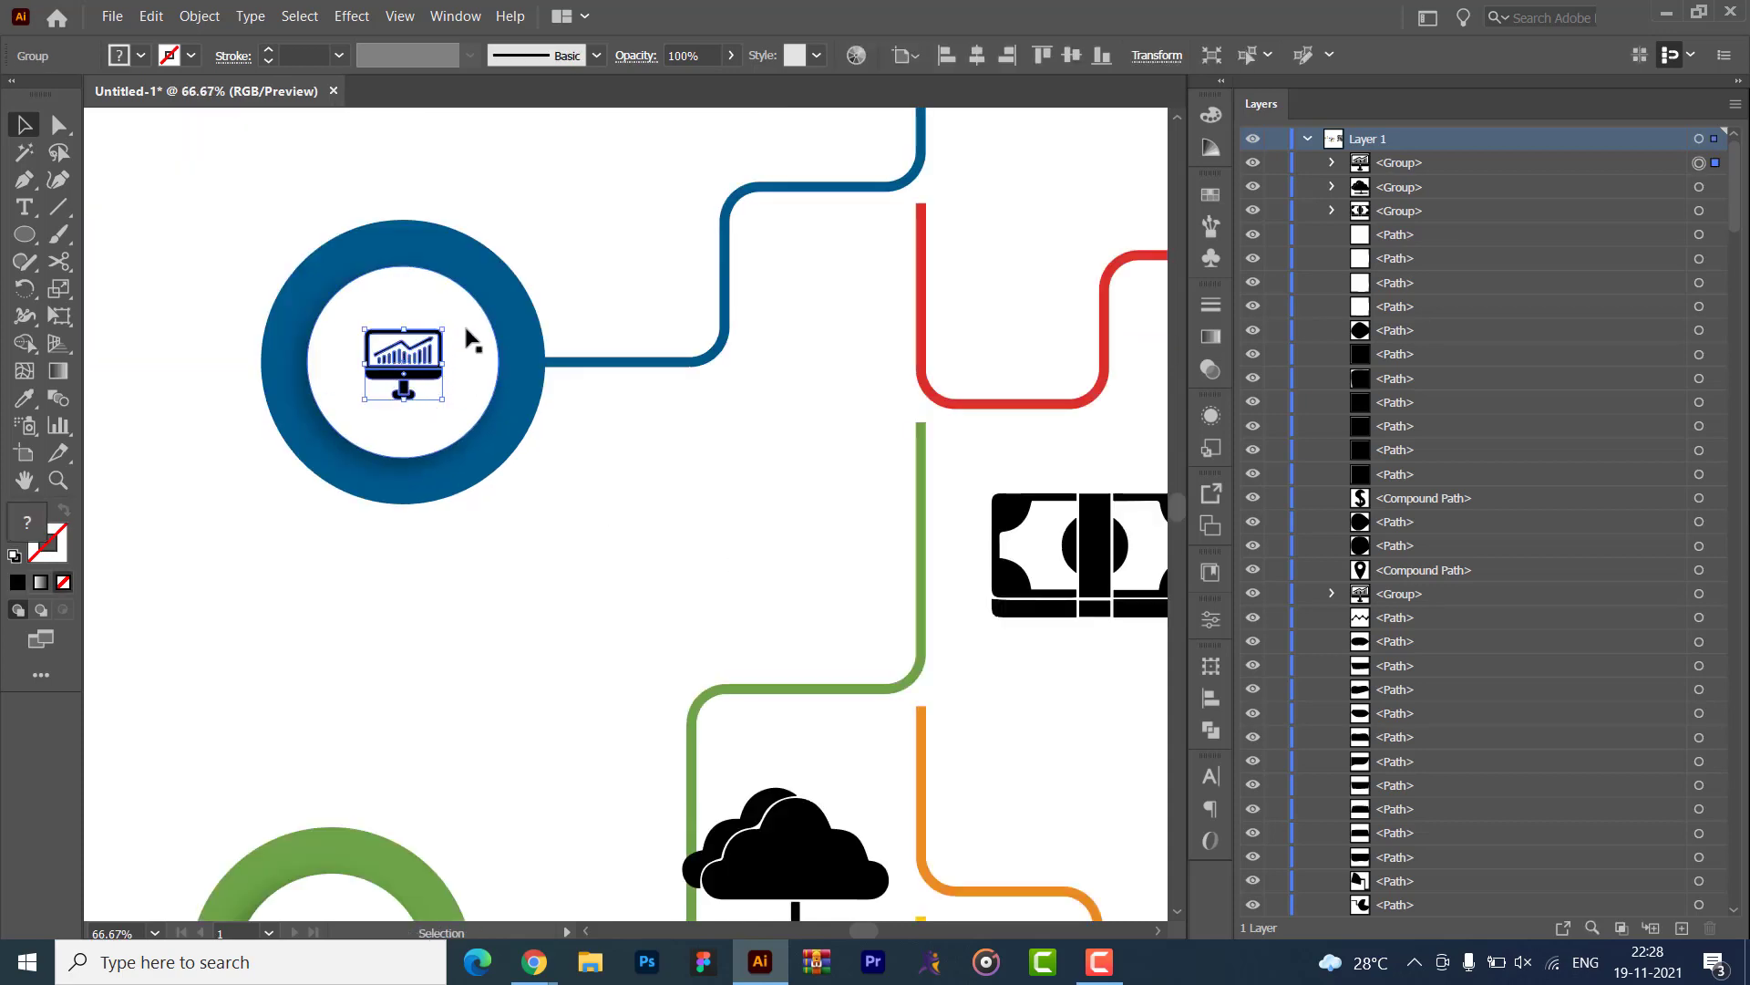
key("i")
left_click(527, 299)
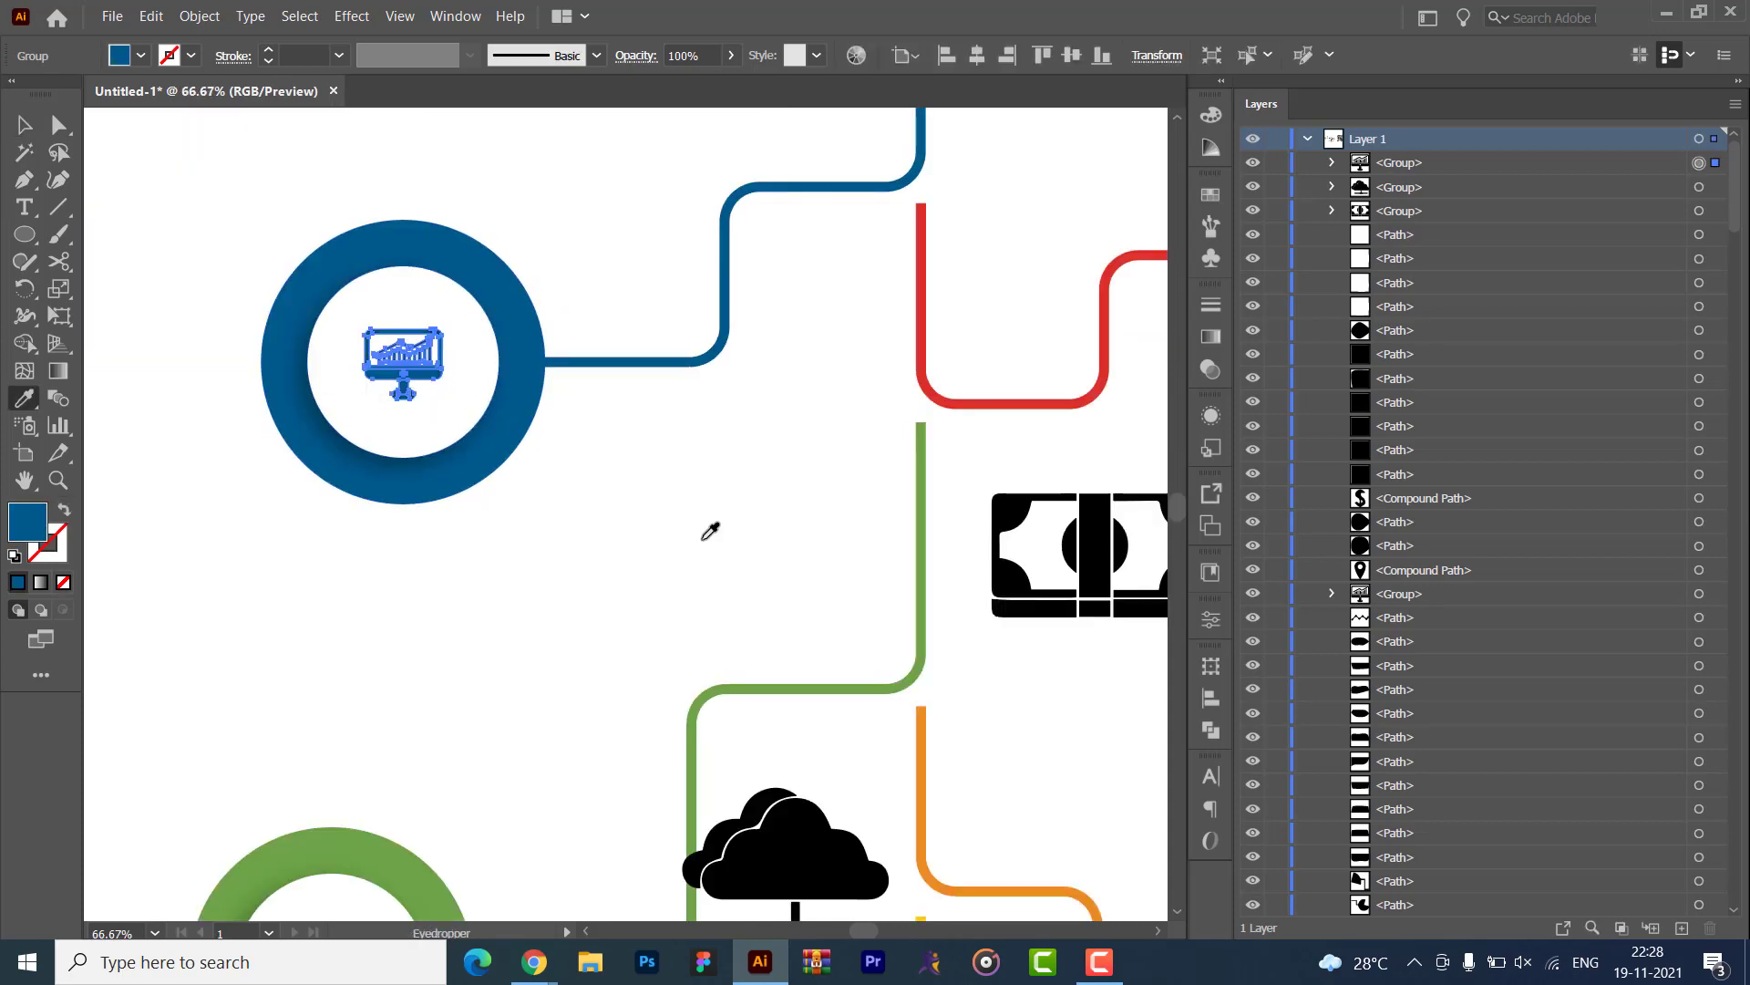
key("v")
left_click(708, 586)
left_click_drag(709, 629, 725, 541)
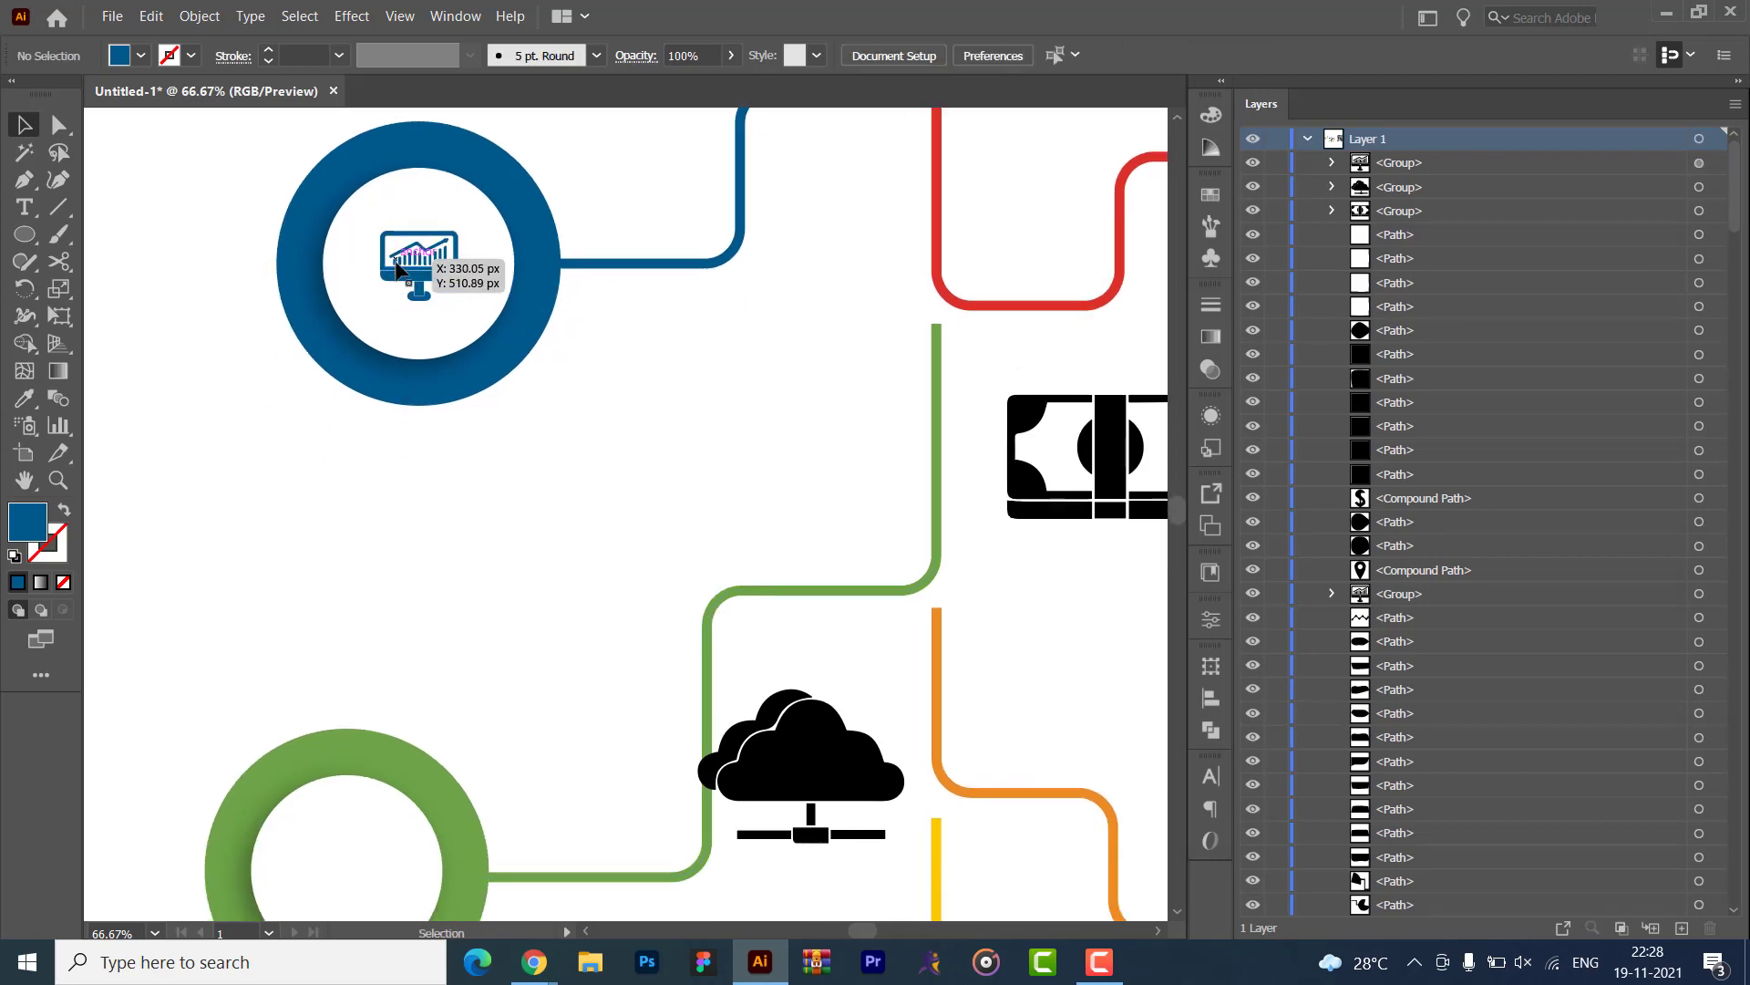
left_click(421, 266)
scroll(405, 408, "up", 5)
scroll(405, 407, "left", 8)
scroll(405, 407, "up", 6)
key("i")
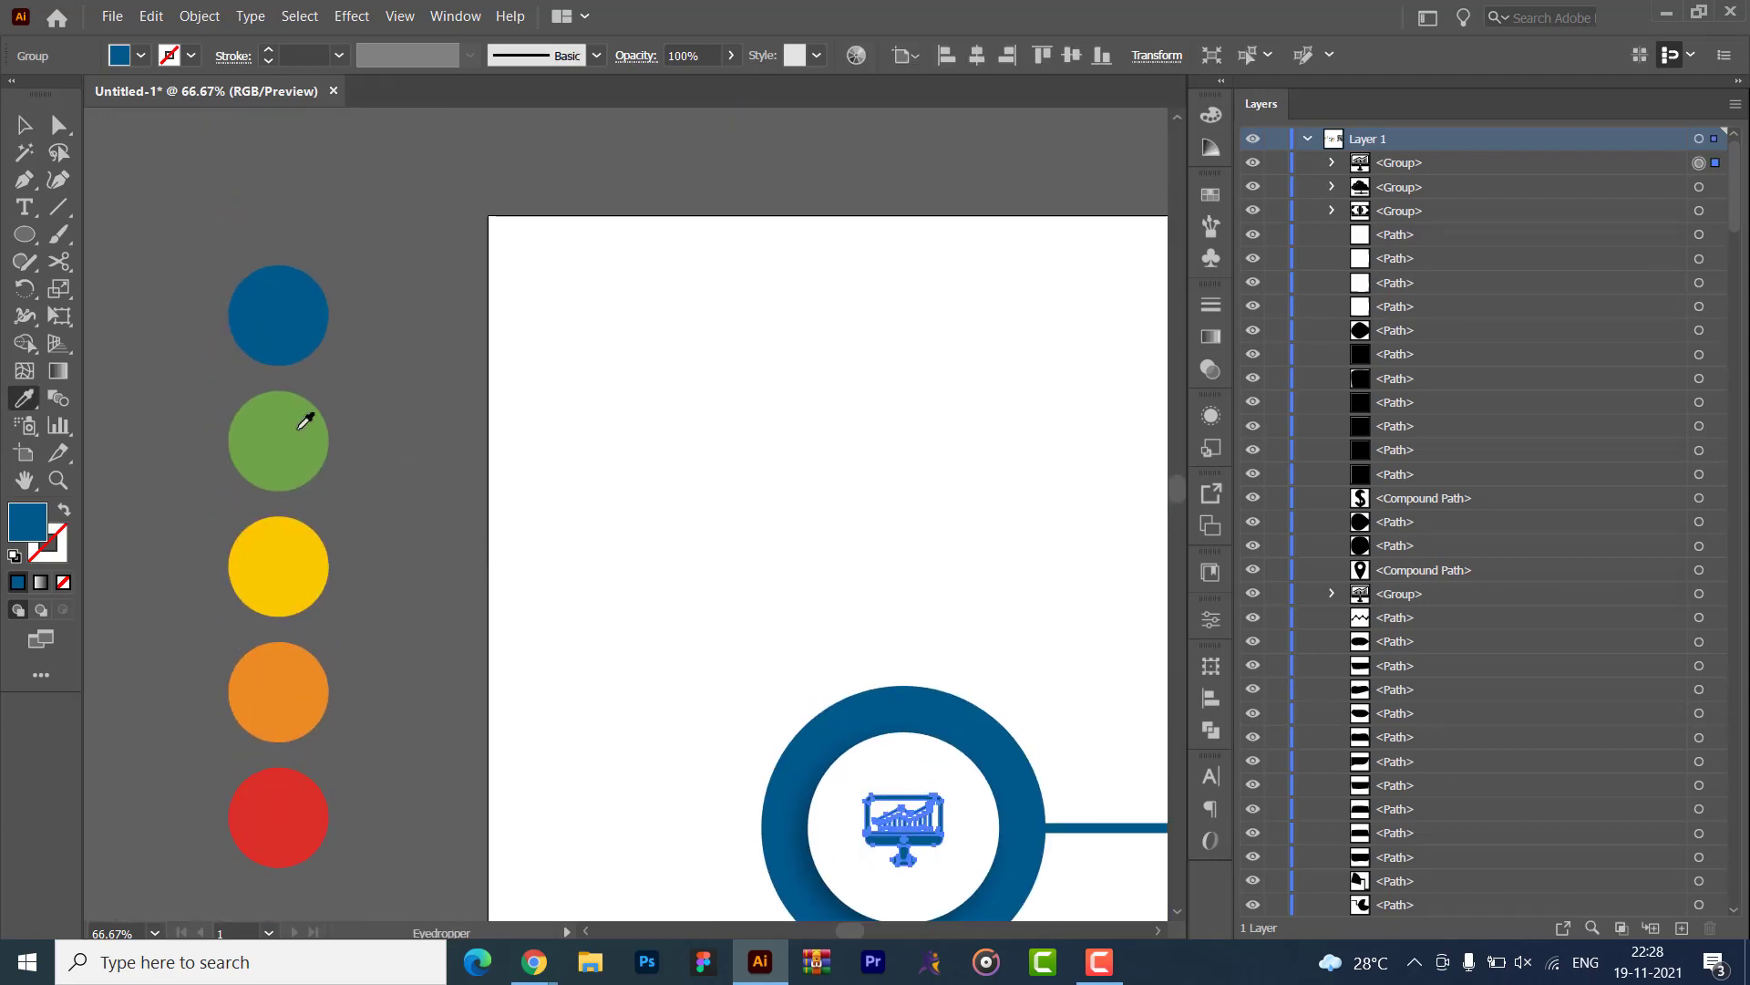
key("v")
left_click(558, 555)
- Scale down the cloud network icon and centre it inside the green node's white circle
scroll(394, 292, "down", 14)
scroll(395, 293, "right", 13)
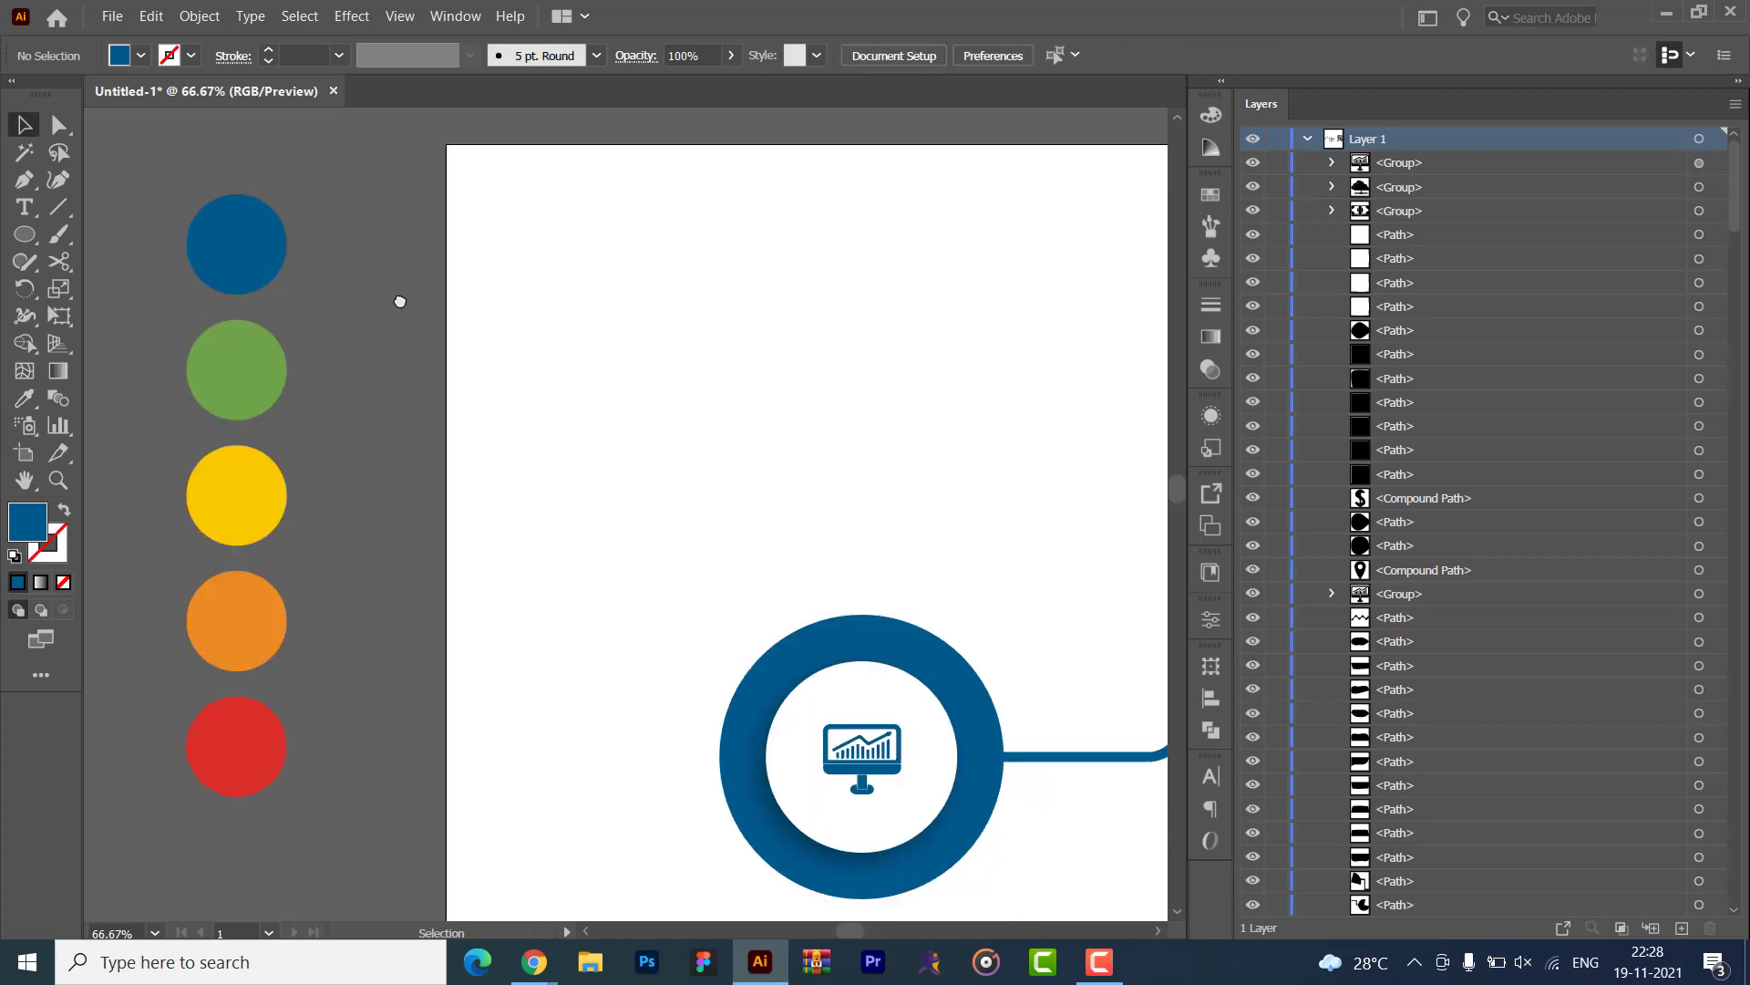
scroll(398, 602, "left", 6)
scroll(398, 602, "down", 1)
left_click(729, 520)
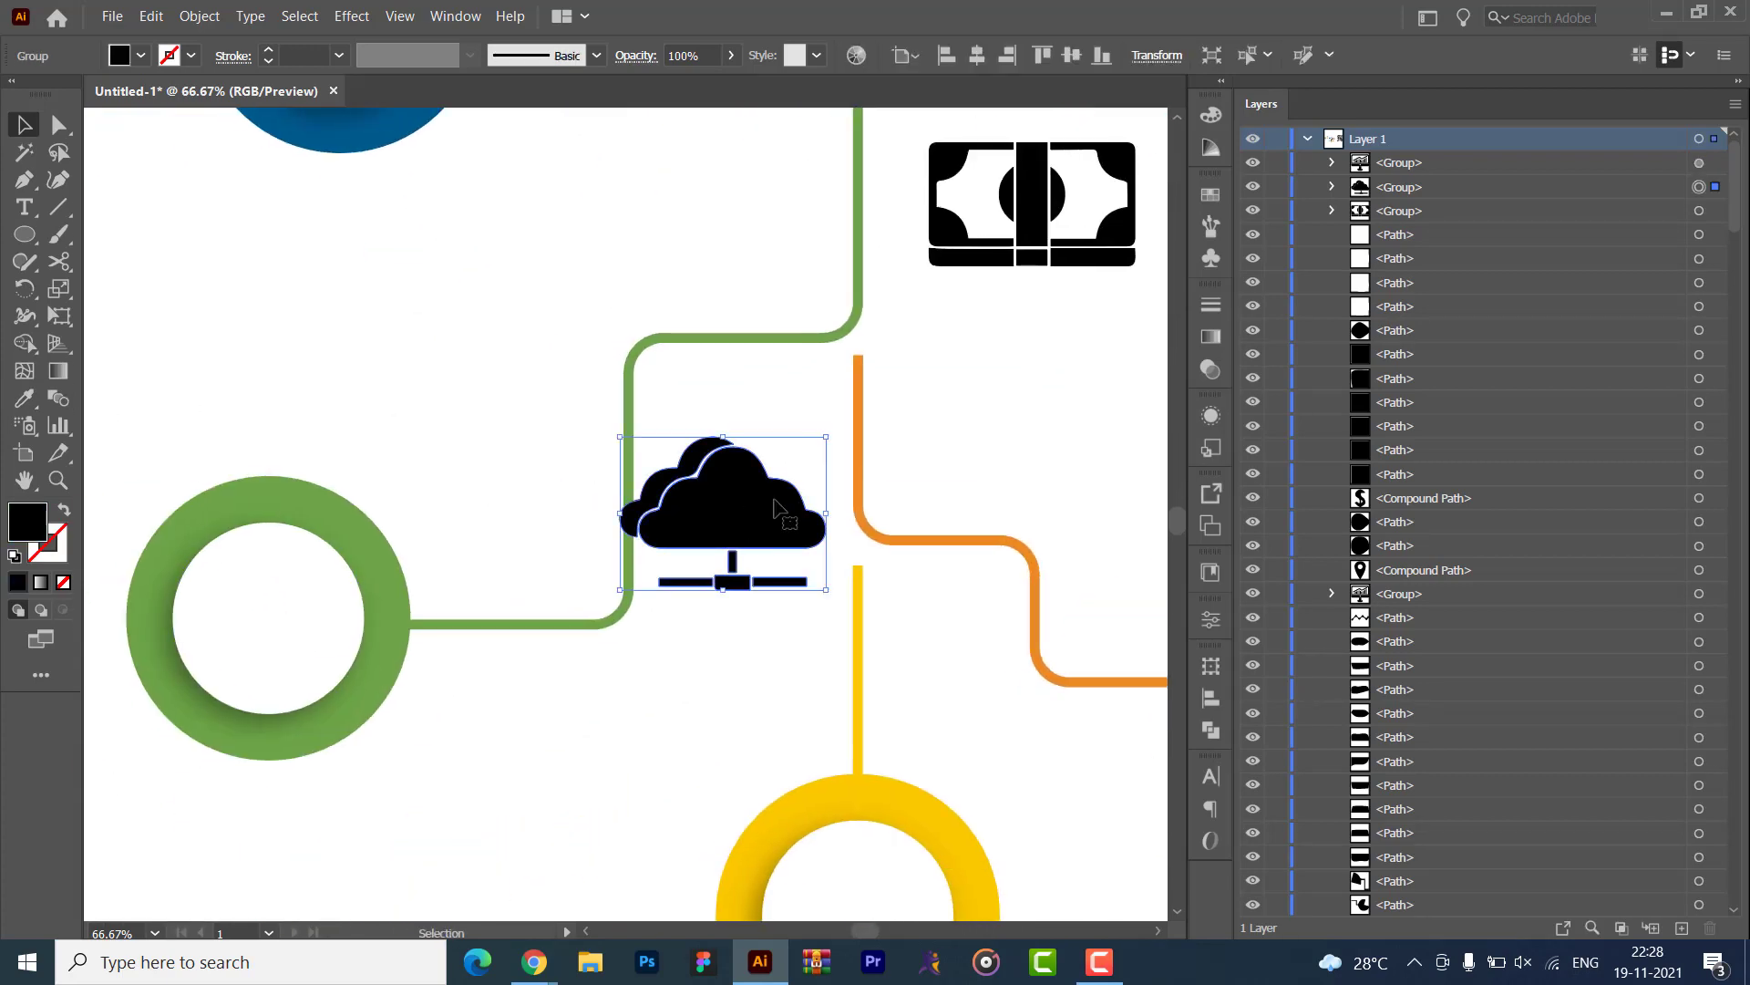
left_click_drag(787, 477, 266, 623)
left_click(128, 404)
- Recolour the cloud network icon with the green sampled from the palette circles beside the artboard
scroll(843, 761, "left", 10)
scroll(844, 761, "up", 3)
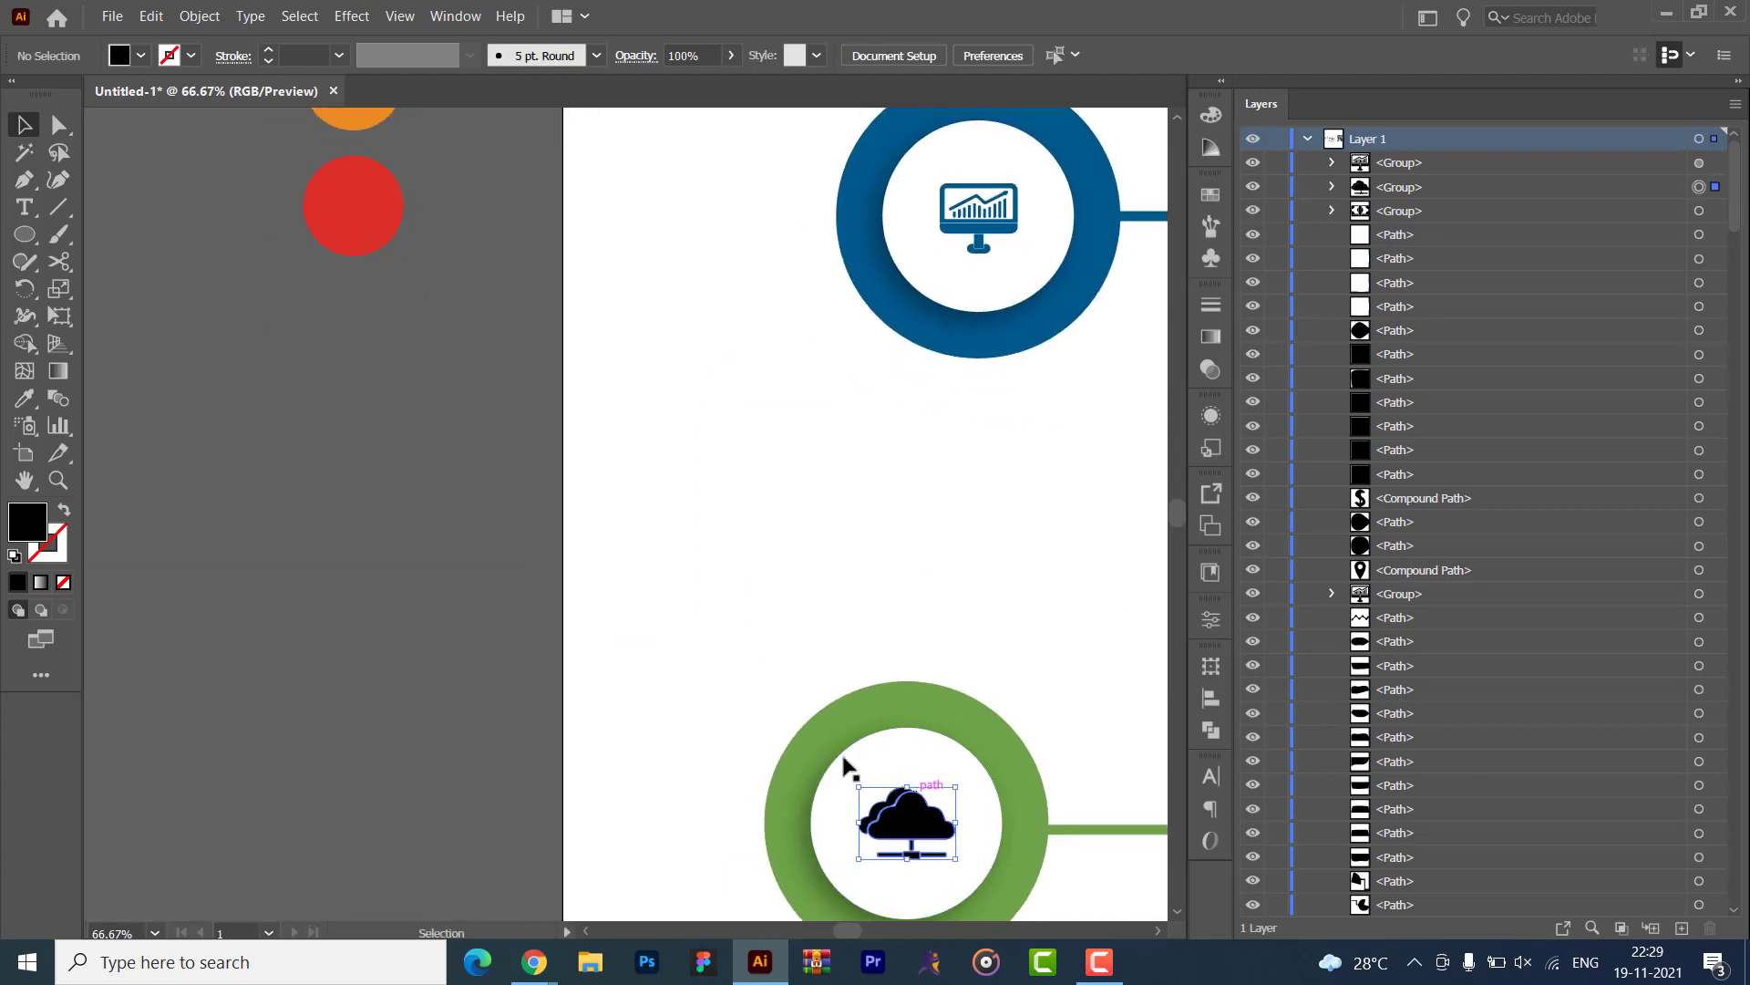
scroll(775, 765, "up", 6)
scroll(775, 766, "left", 3)
key("i")
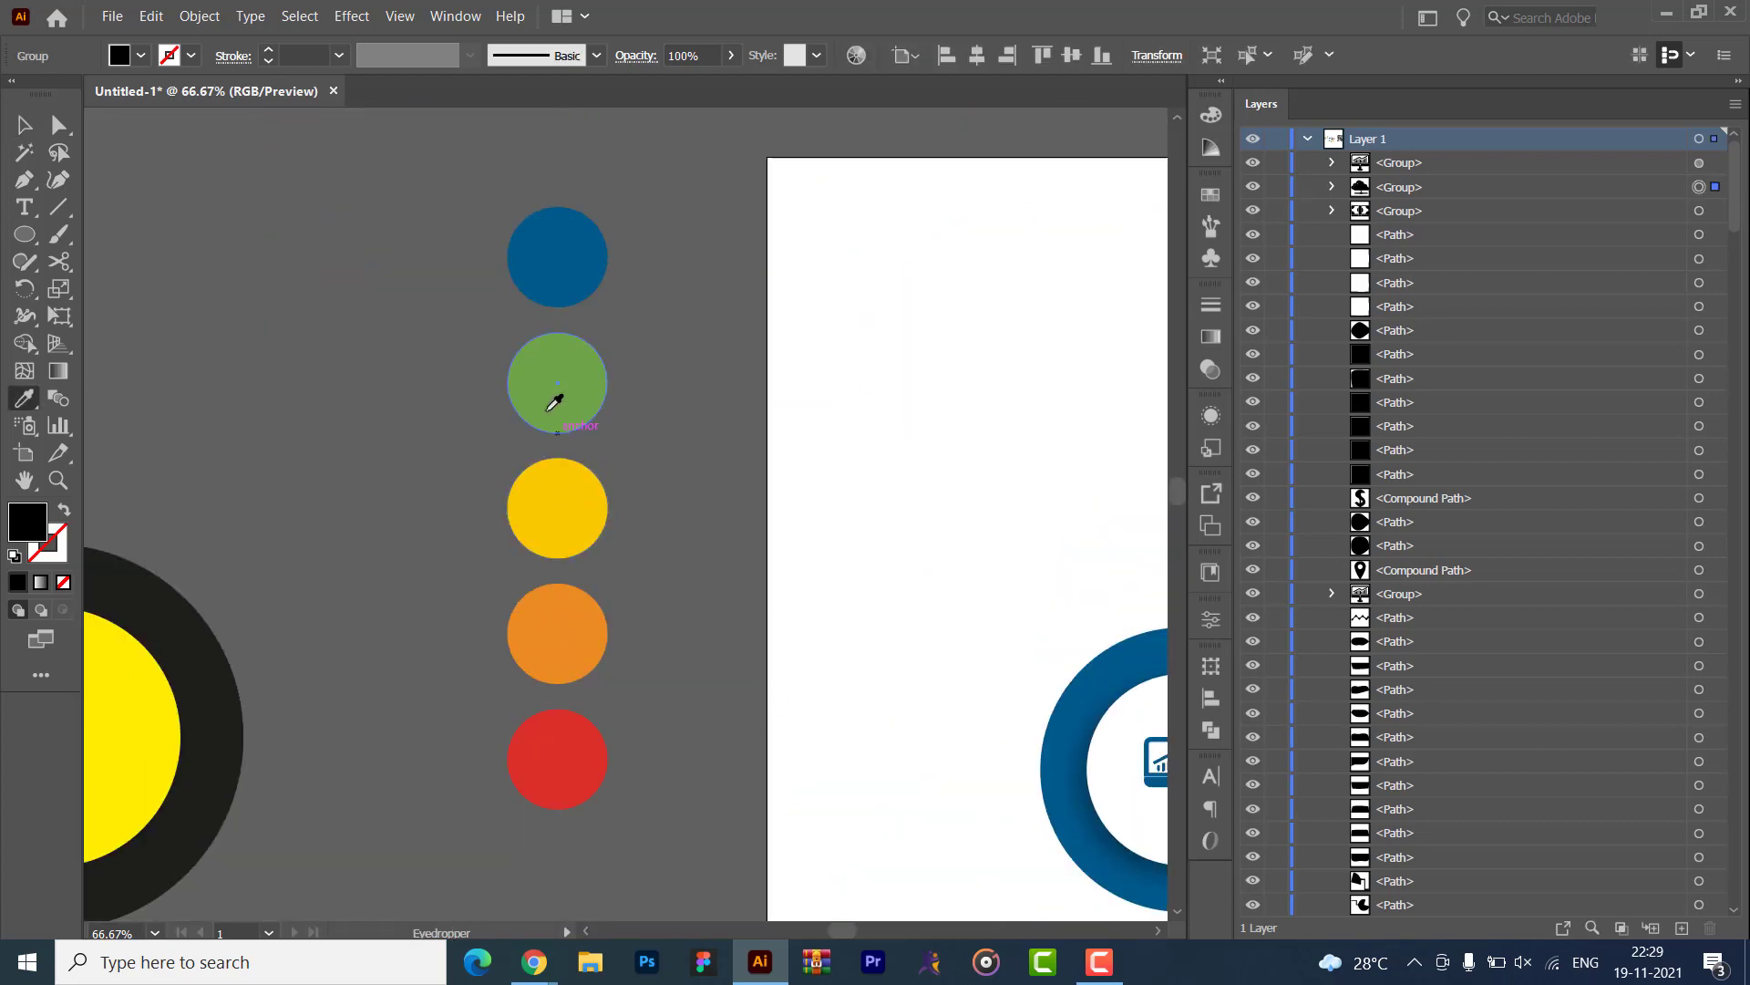
left_click(554, 402)
left_click(822, 565)
left_click(559, 359)
key("v")
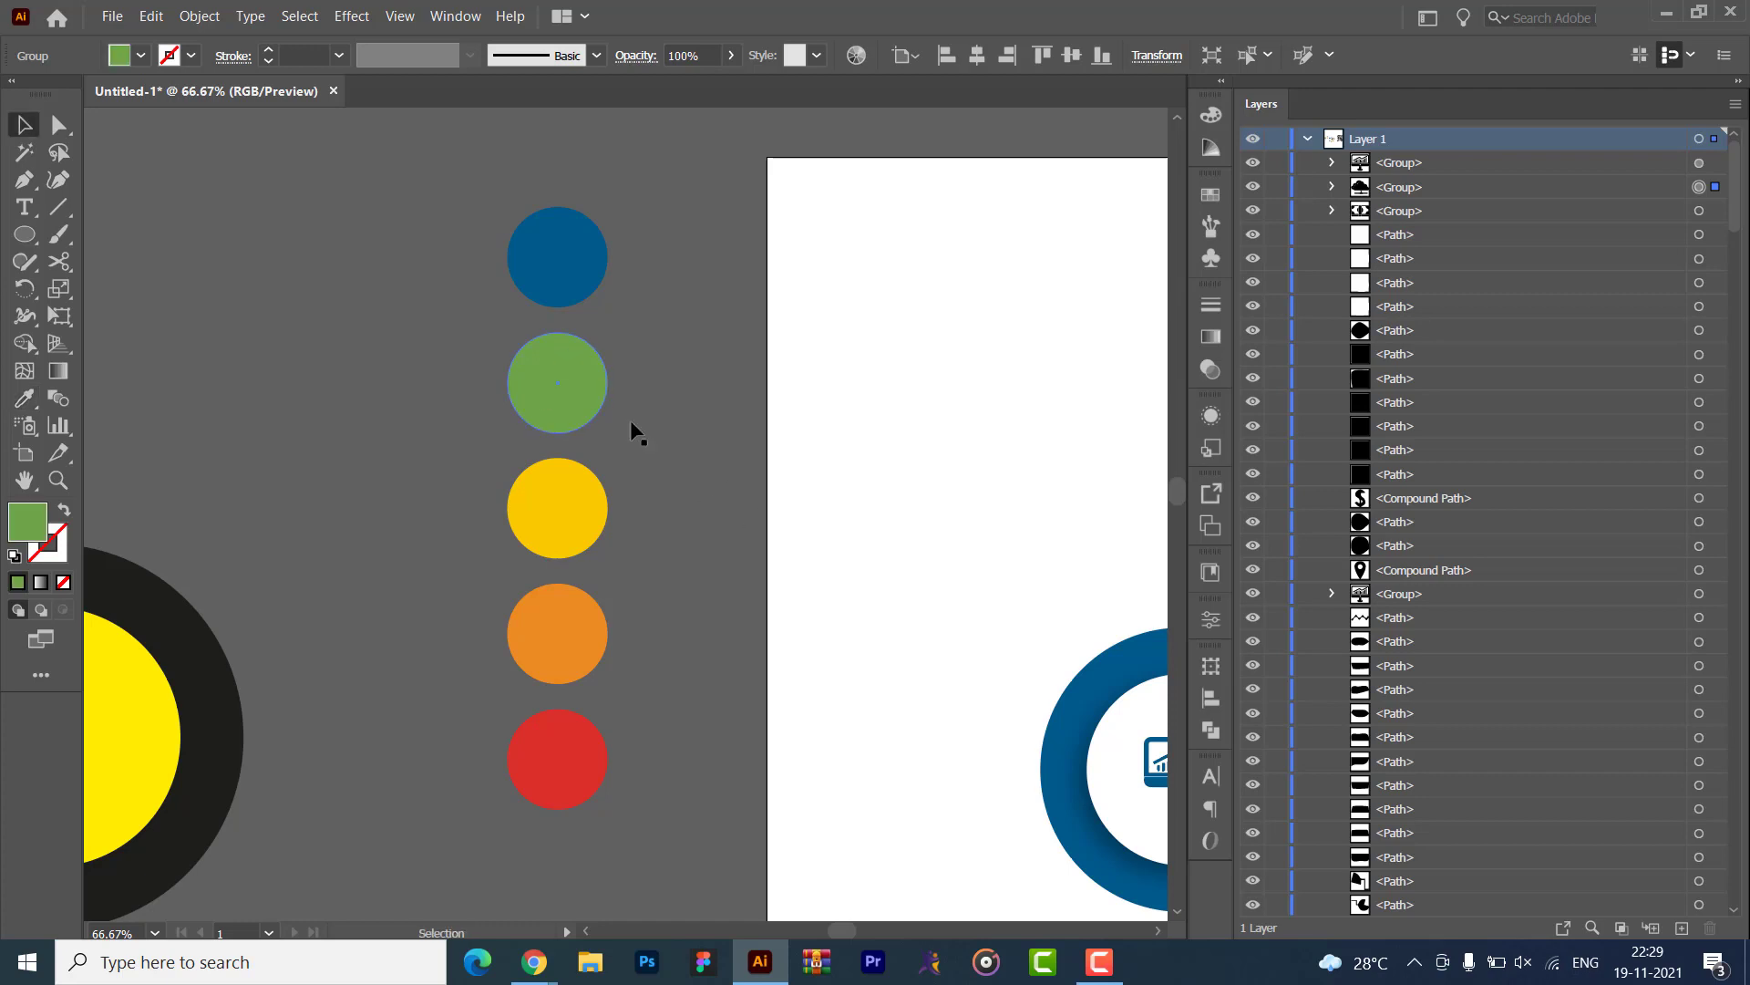
left_click(635, 431)
- Scale down the banknote-bundle icon and centre it inside the yellow node's white circle
scroll(516, 305, "down", 8)
scroll(516, 305, "right", 5)
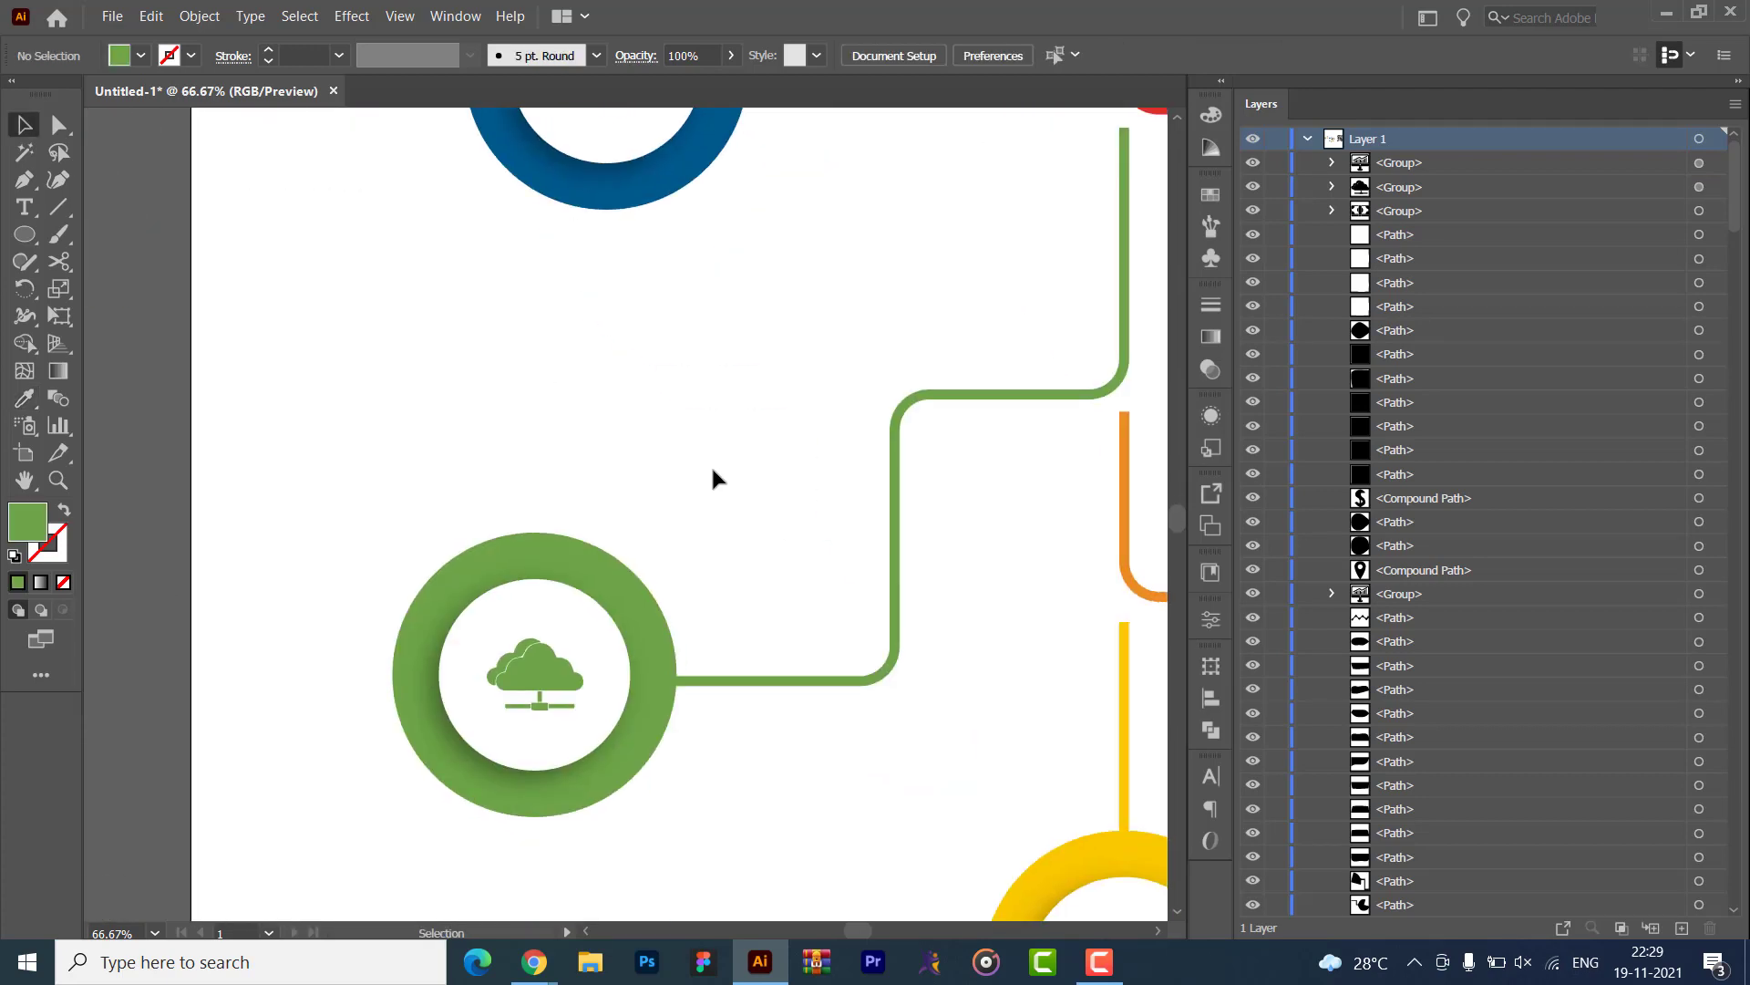
scroll(716, 476, "down", 1)
scroll(789, 574, "right", 3)
left_click(987, 353)
left_click_drag(999, 365, 791, 852)
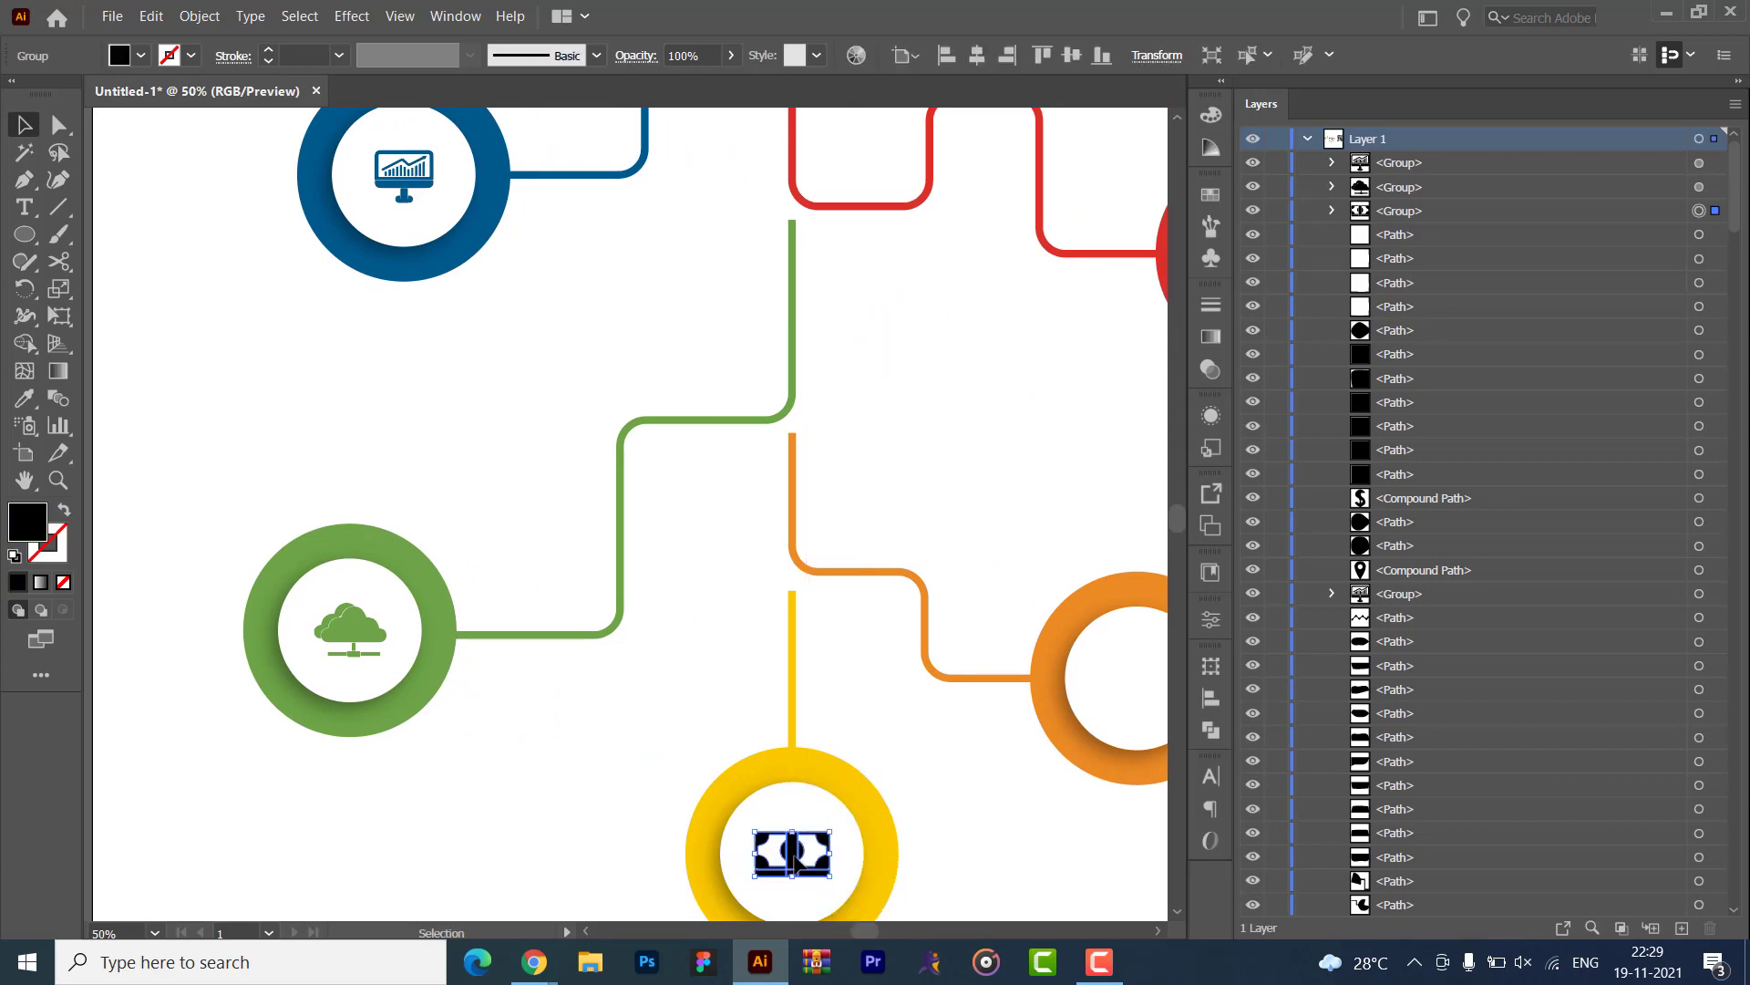
- Recolour the banknote-bundle icon with the yellow sampled from the palette circles
key("ctrl+0")
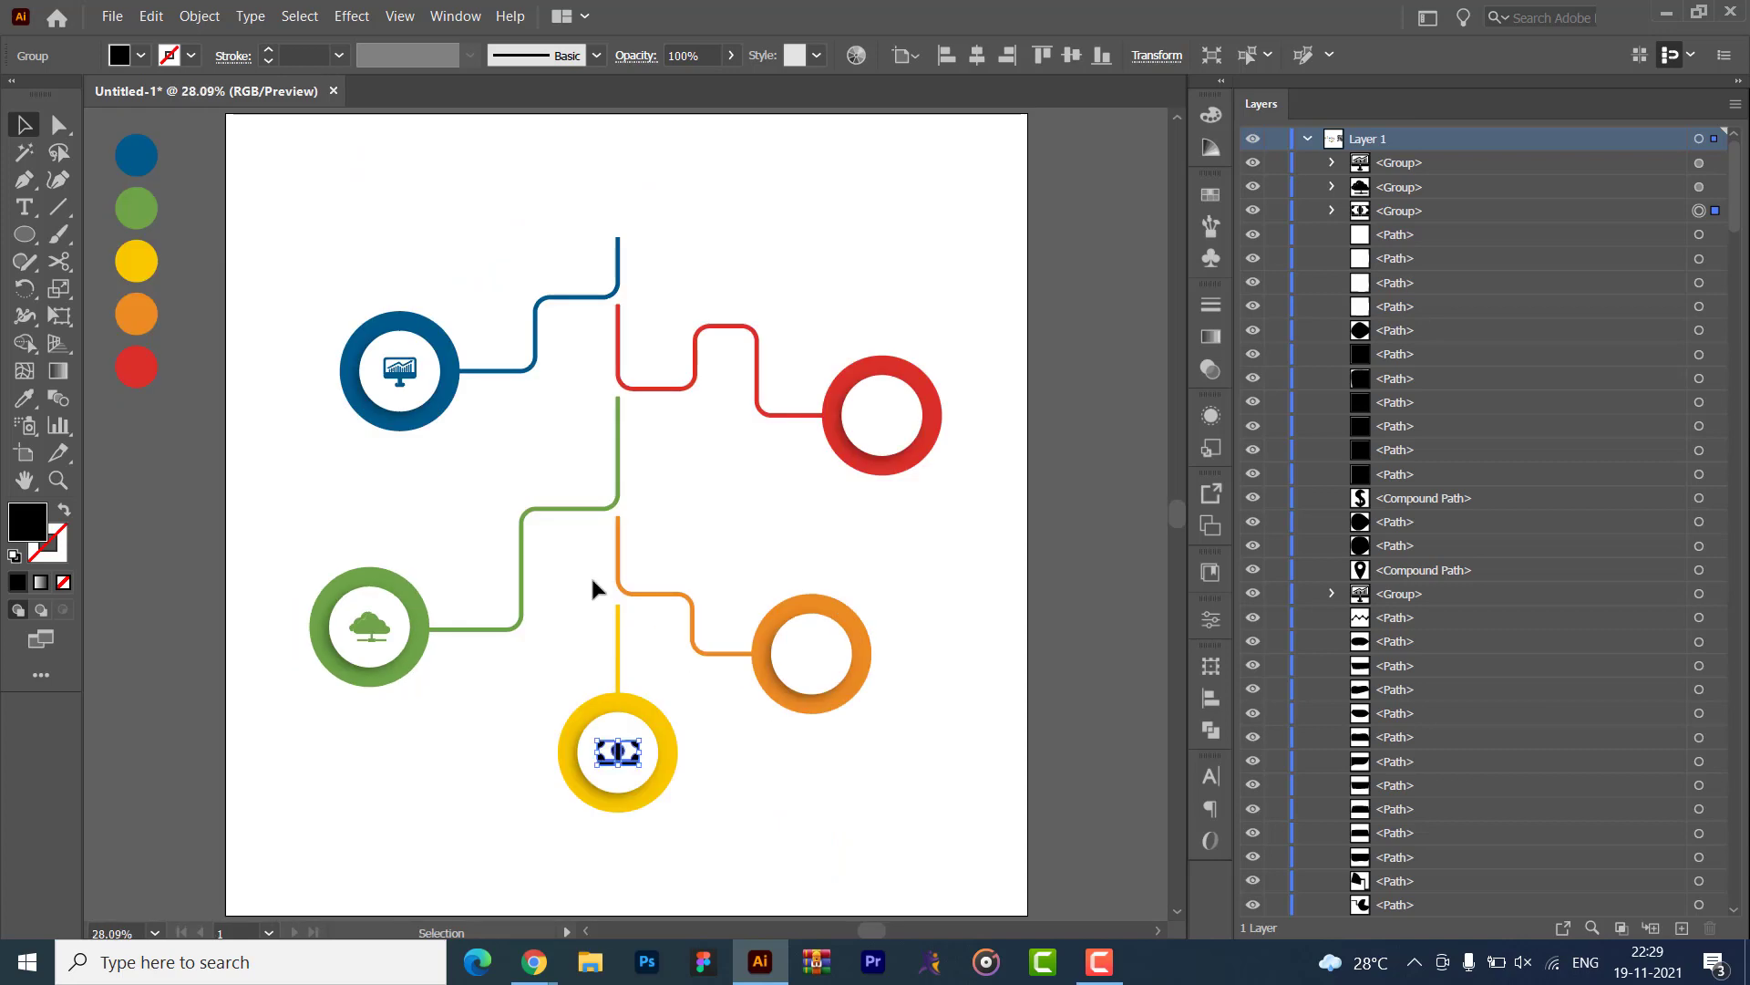
key("i")
left_click(138, 261)
key("v")
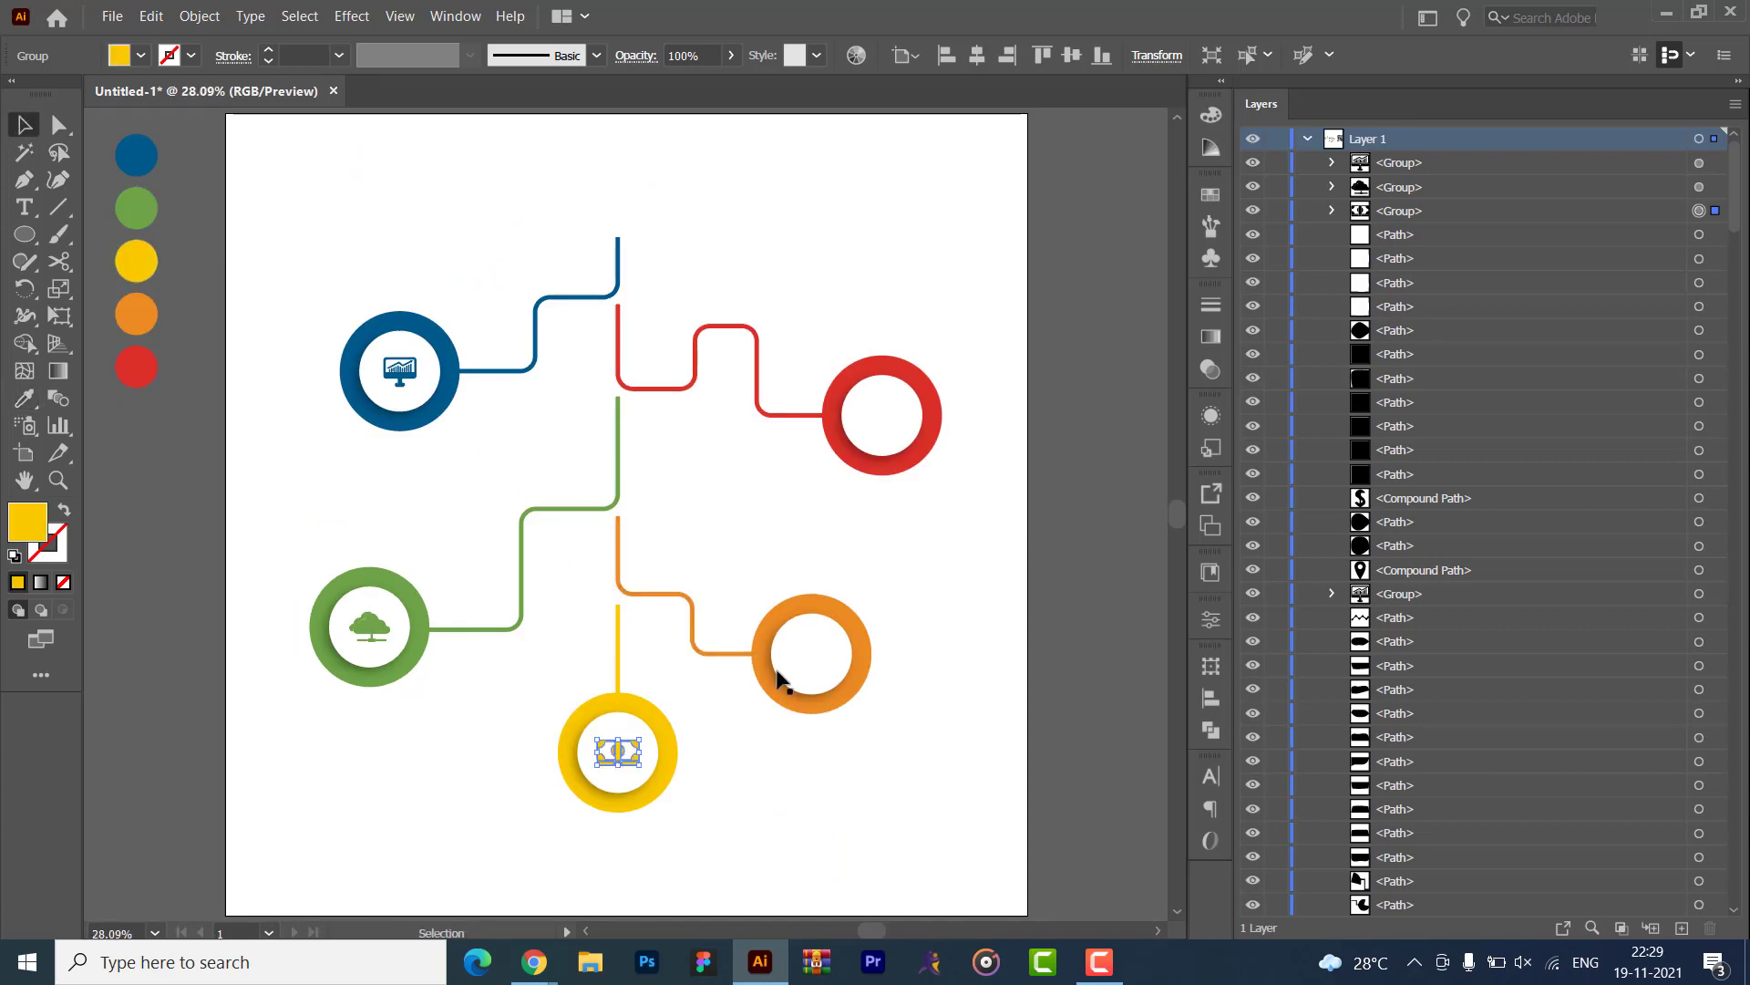
left_click(878, 774)
- Delete the white paper shape from the open-envelope icon in the traced icon set
left_click_drag(758, 708, 427, 708)
left_click_drag(917, 571, 443, 627)
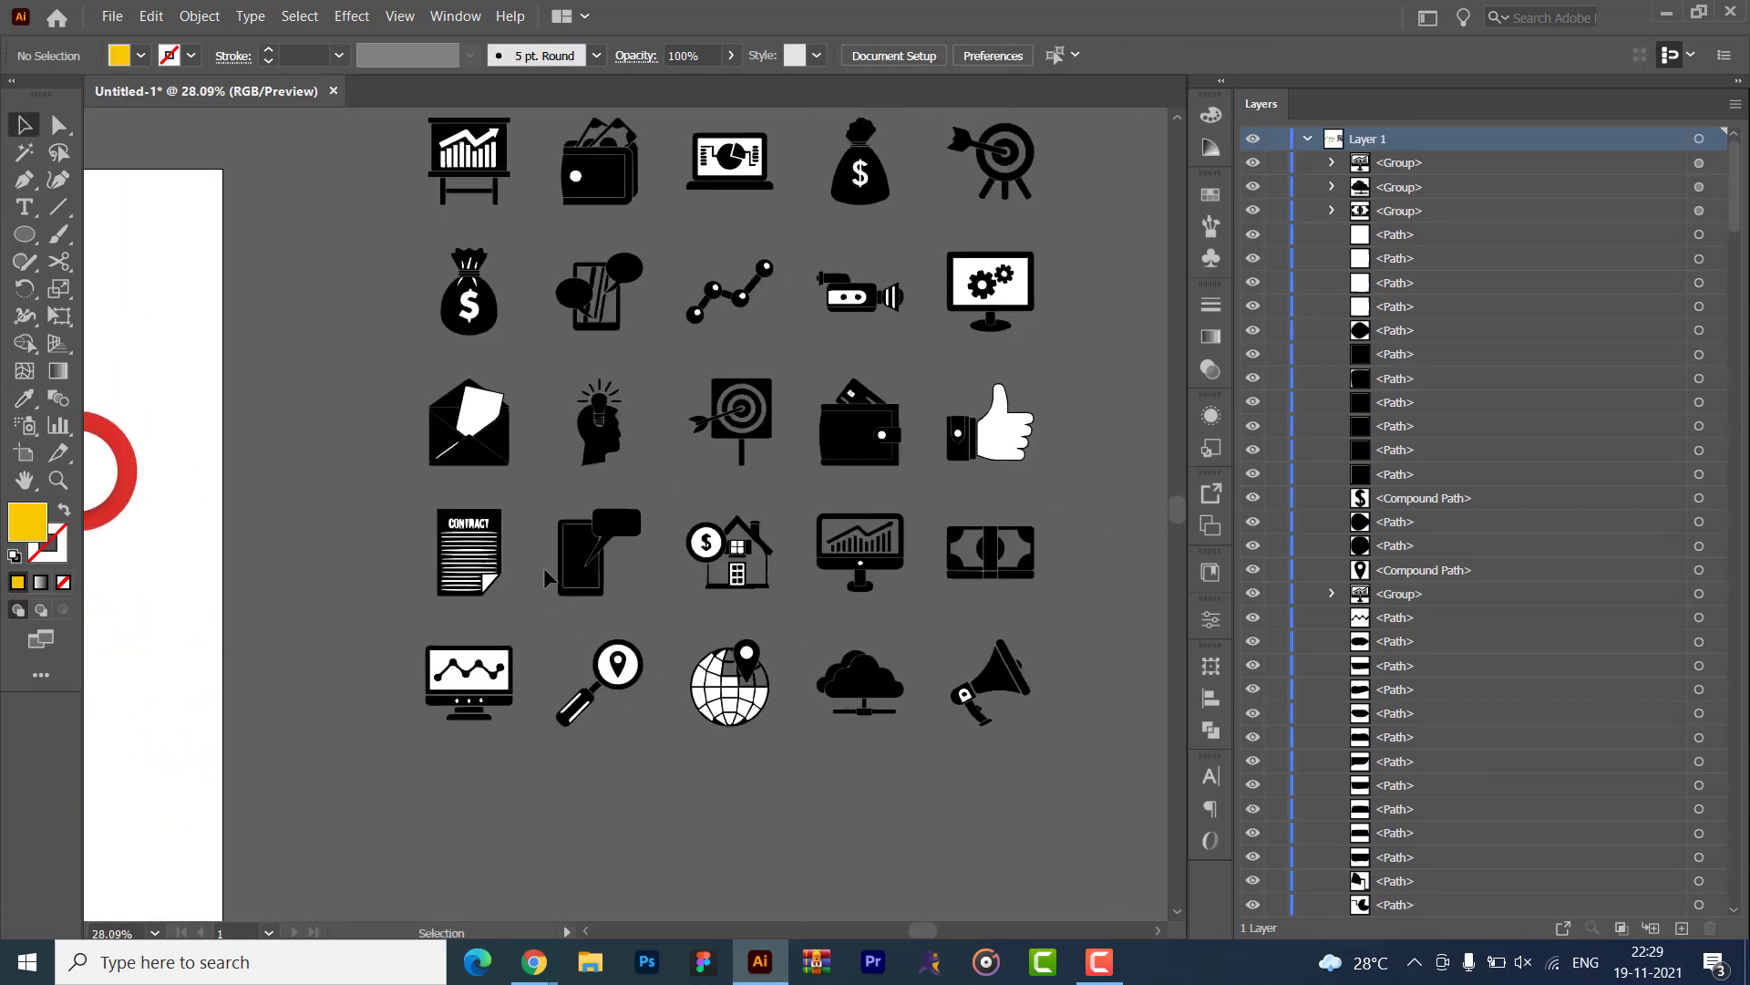
left_click_drag(501, 470, 545, 589)
left_click(527, 537)
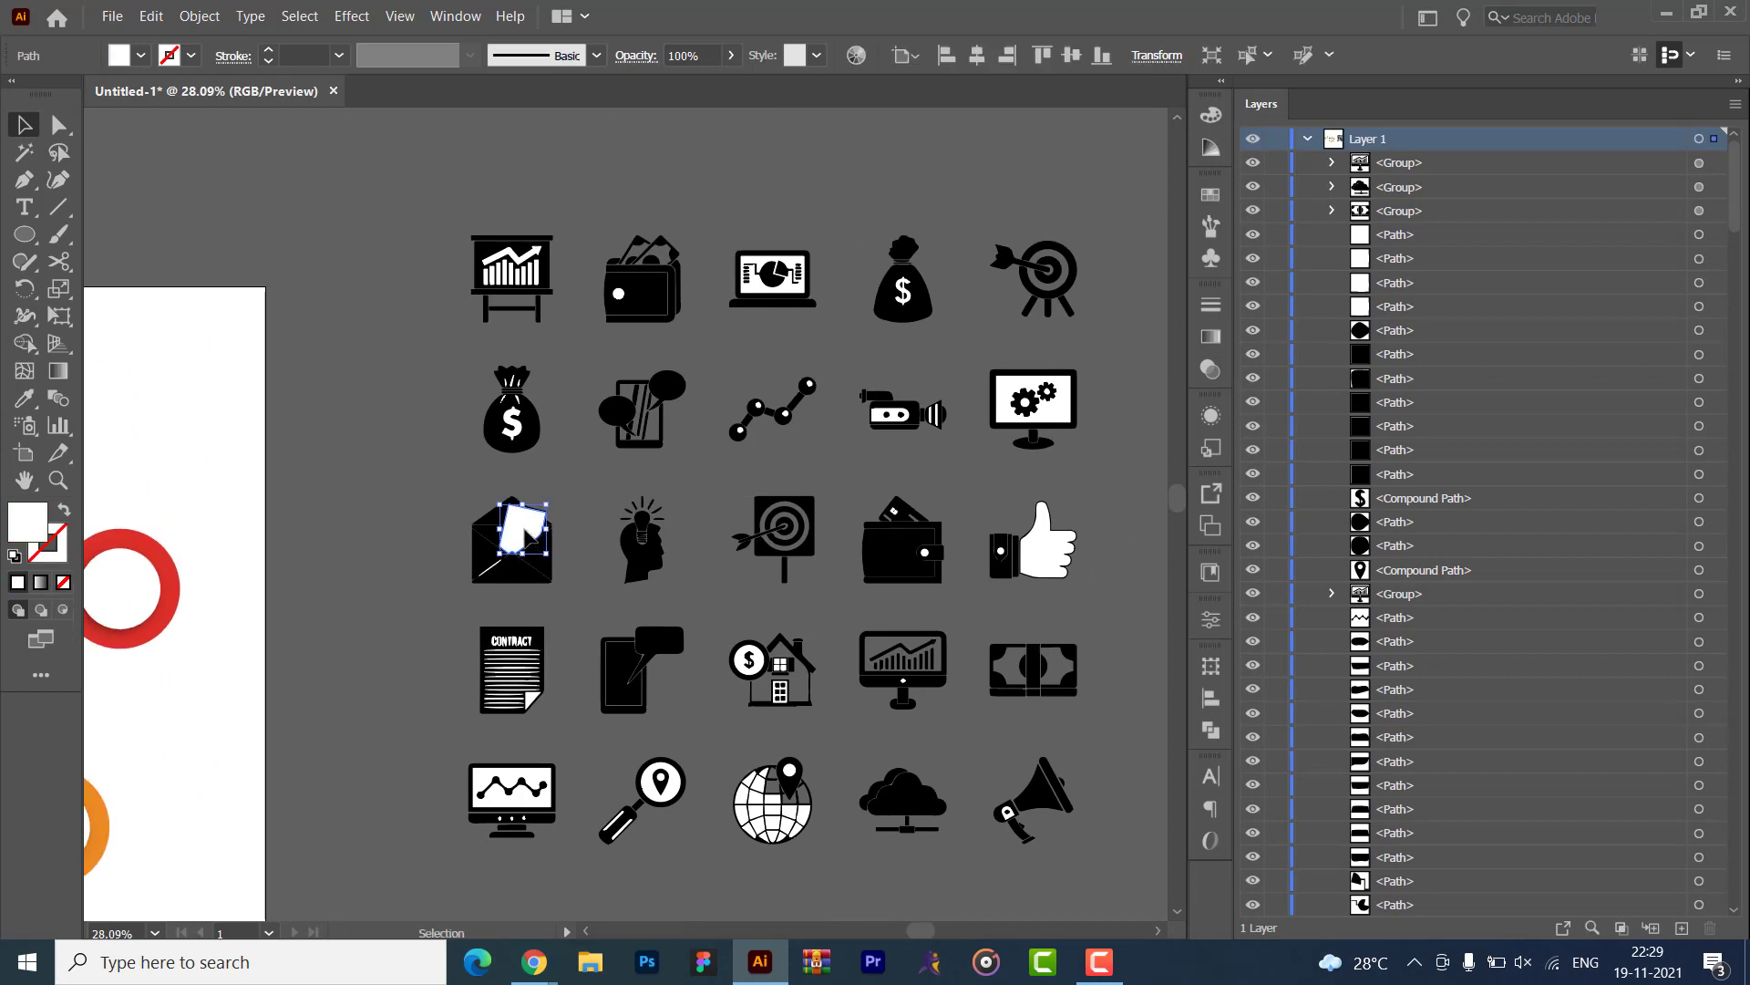
key("Delete")
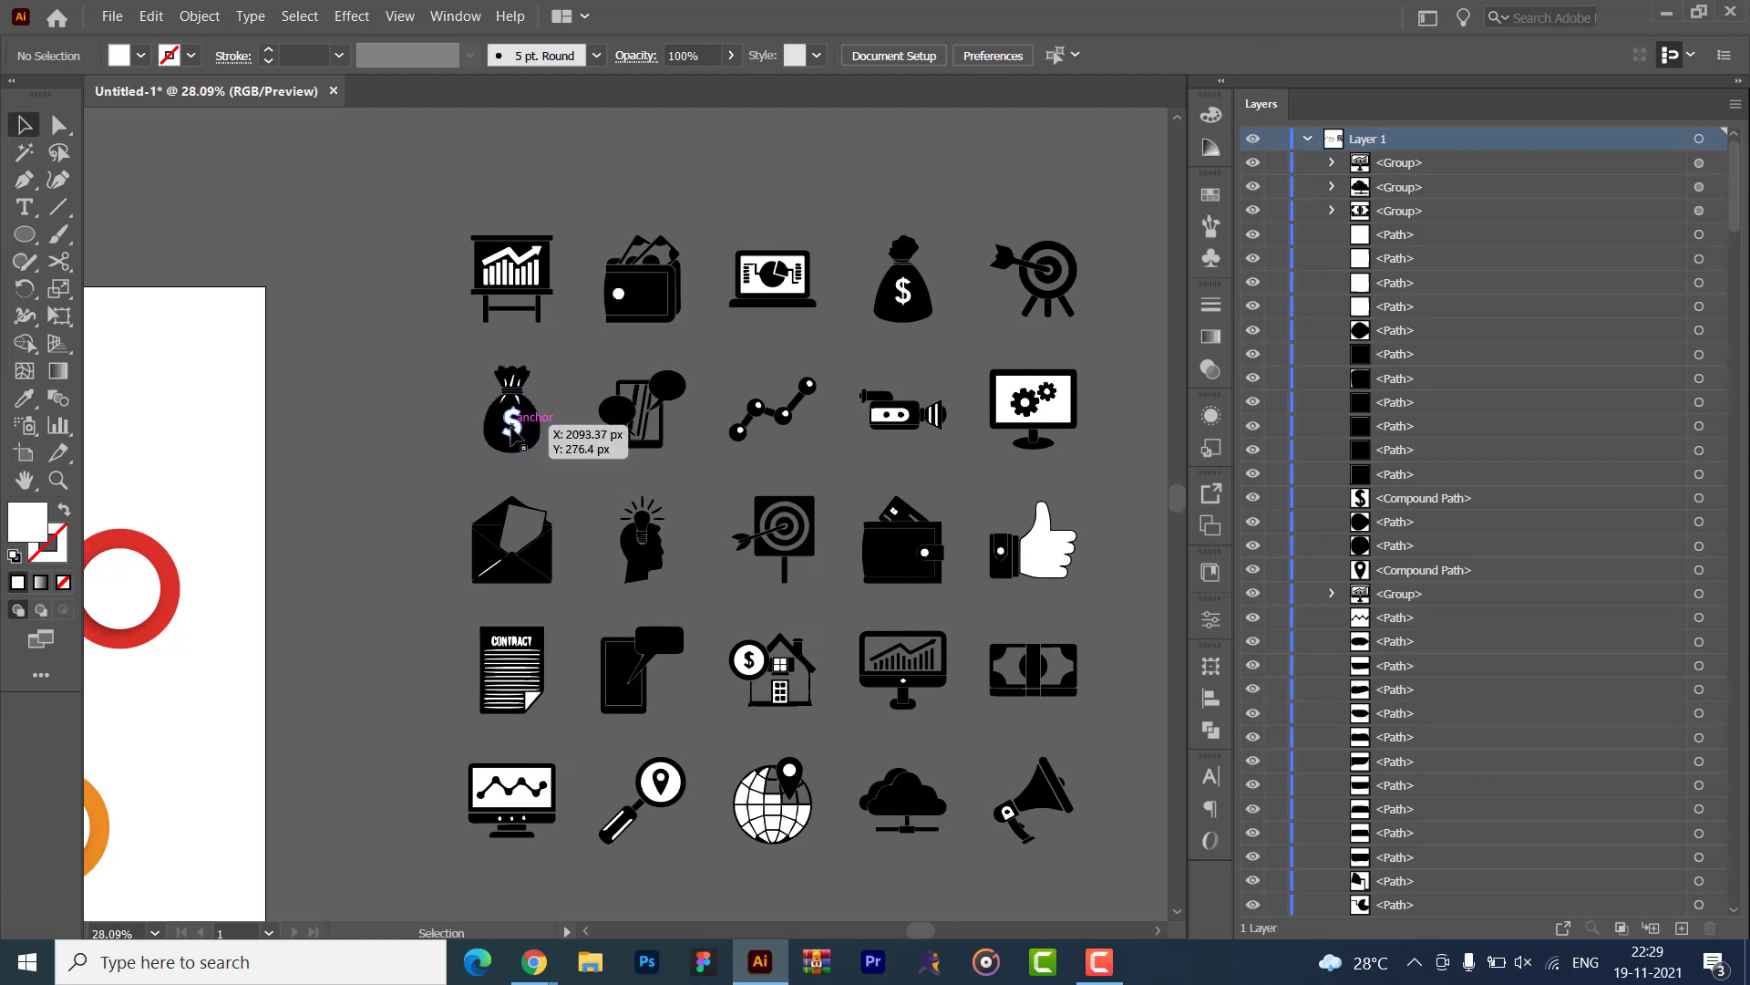
- Group all parts of the three-legged dartboard icon with the arrow and copy the group
left_click(1007, 418)
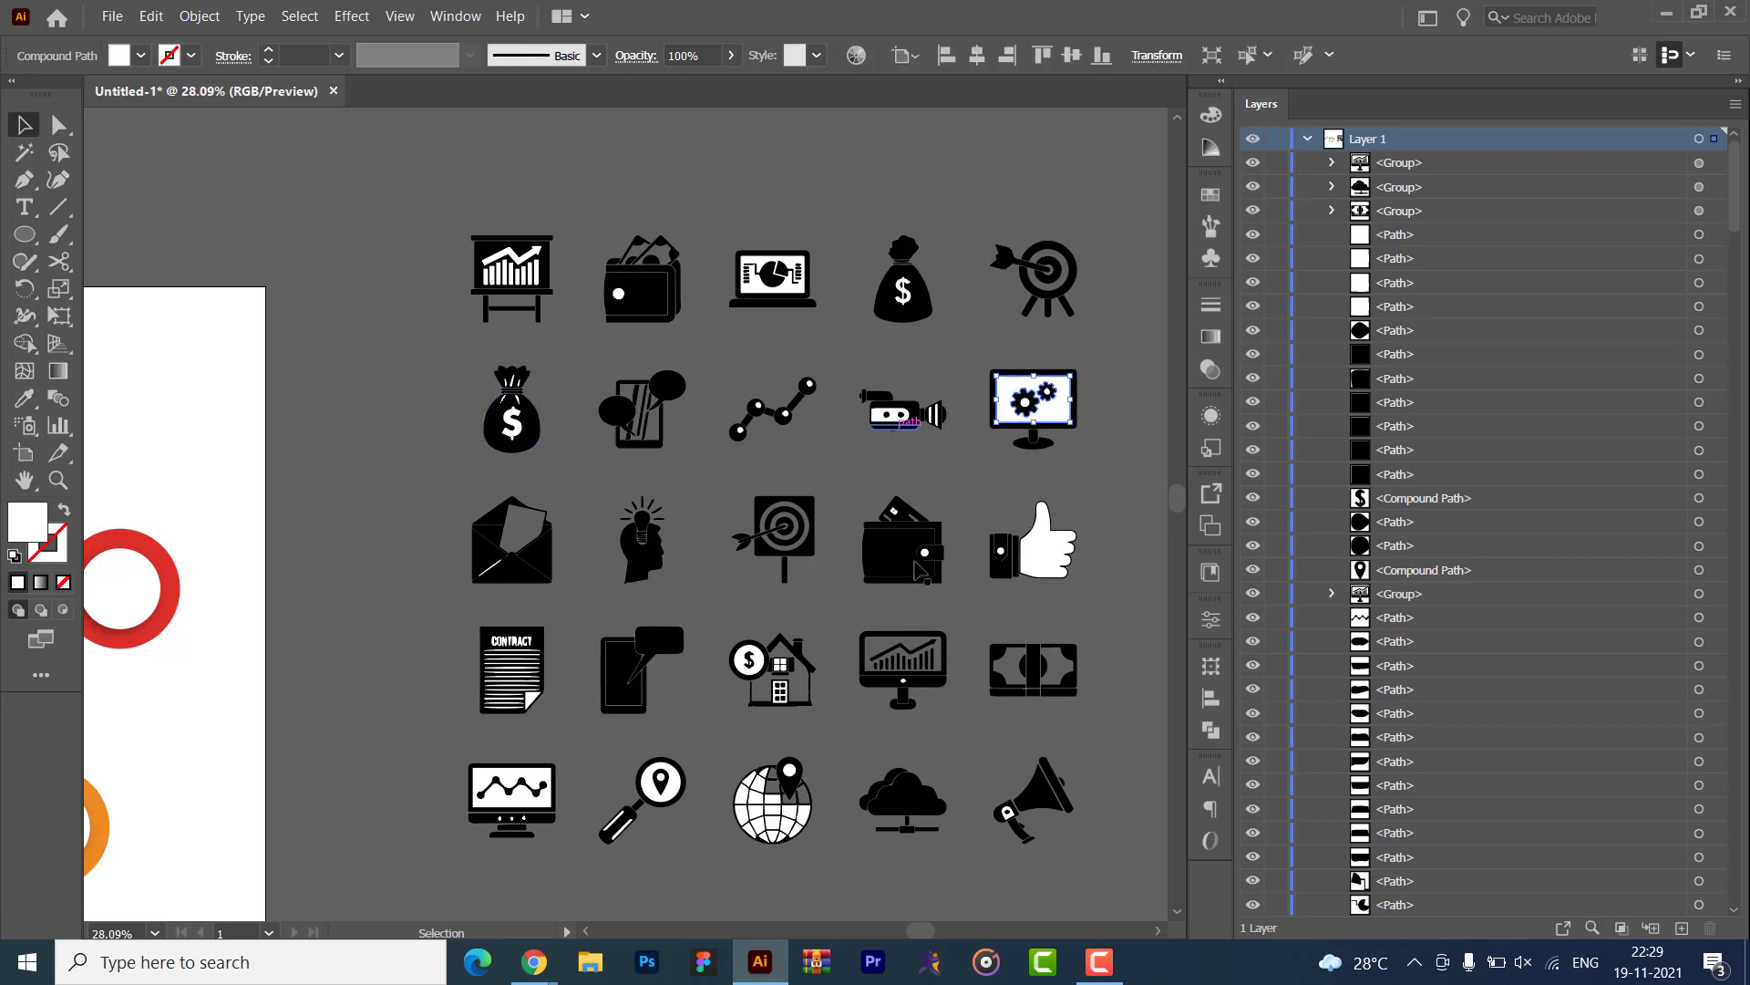
key("ctrl+plus")
key("ctrl+plus")
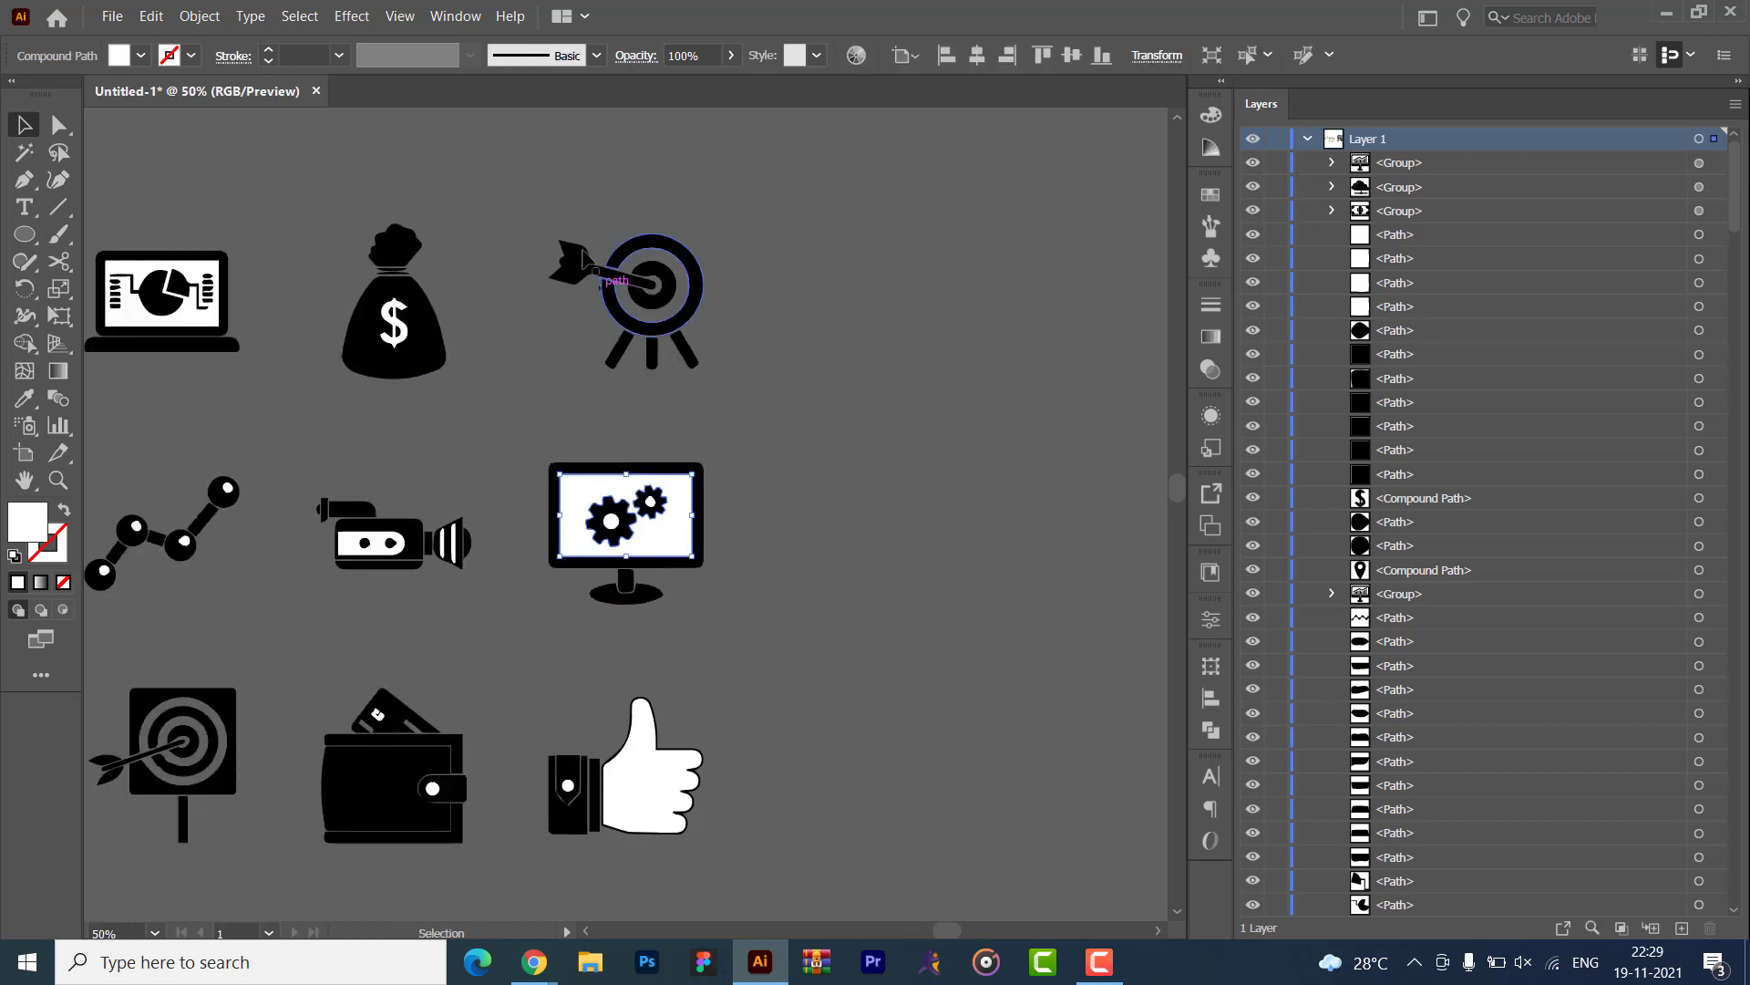
left_click_drag(483, 173, 781, 431)
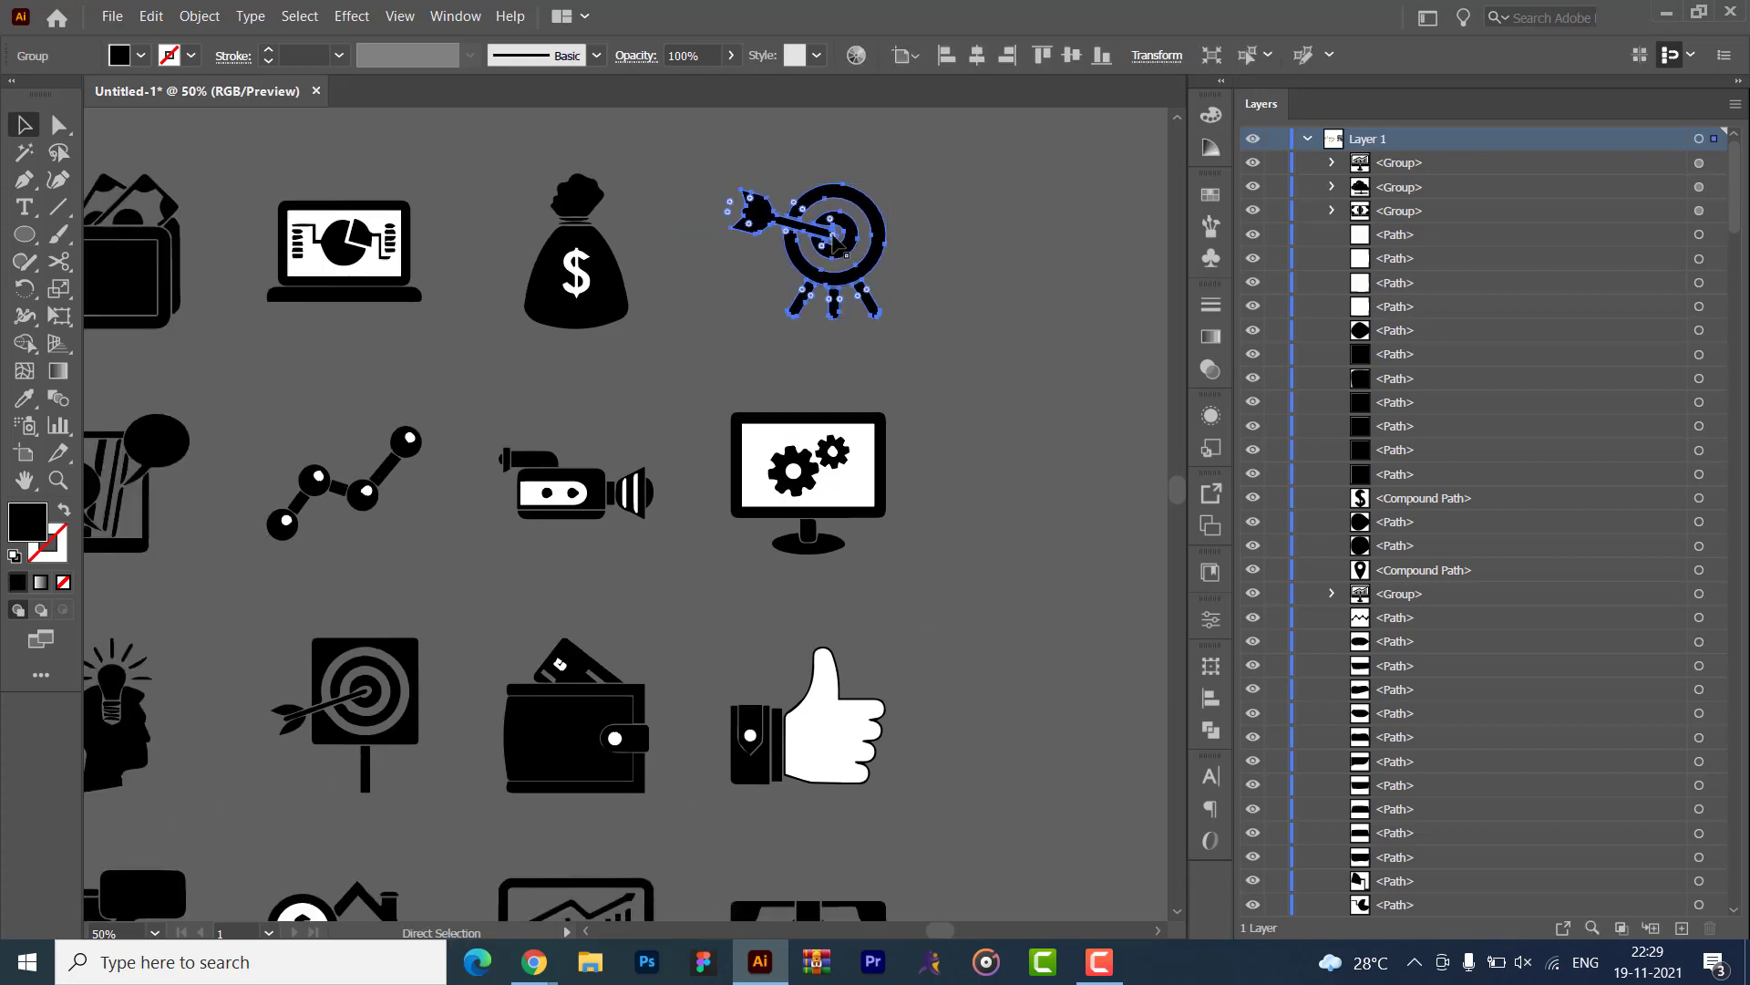
- Paste the dartboard icon onto the infographic, scale it down and centre it inside the orange node's white circle
scroll(812, 319, "down", 15)
scroll(803, 391, "left", 3)
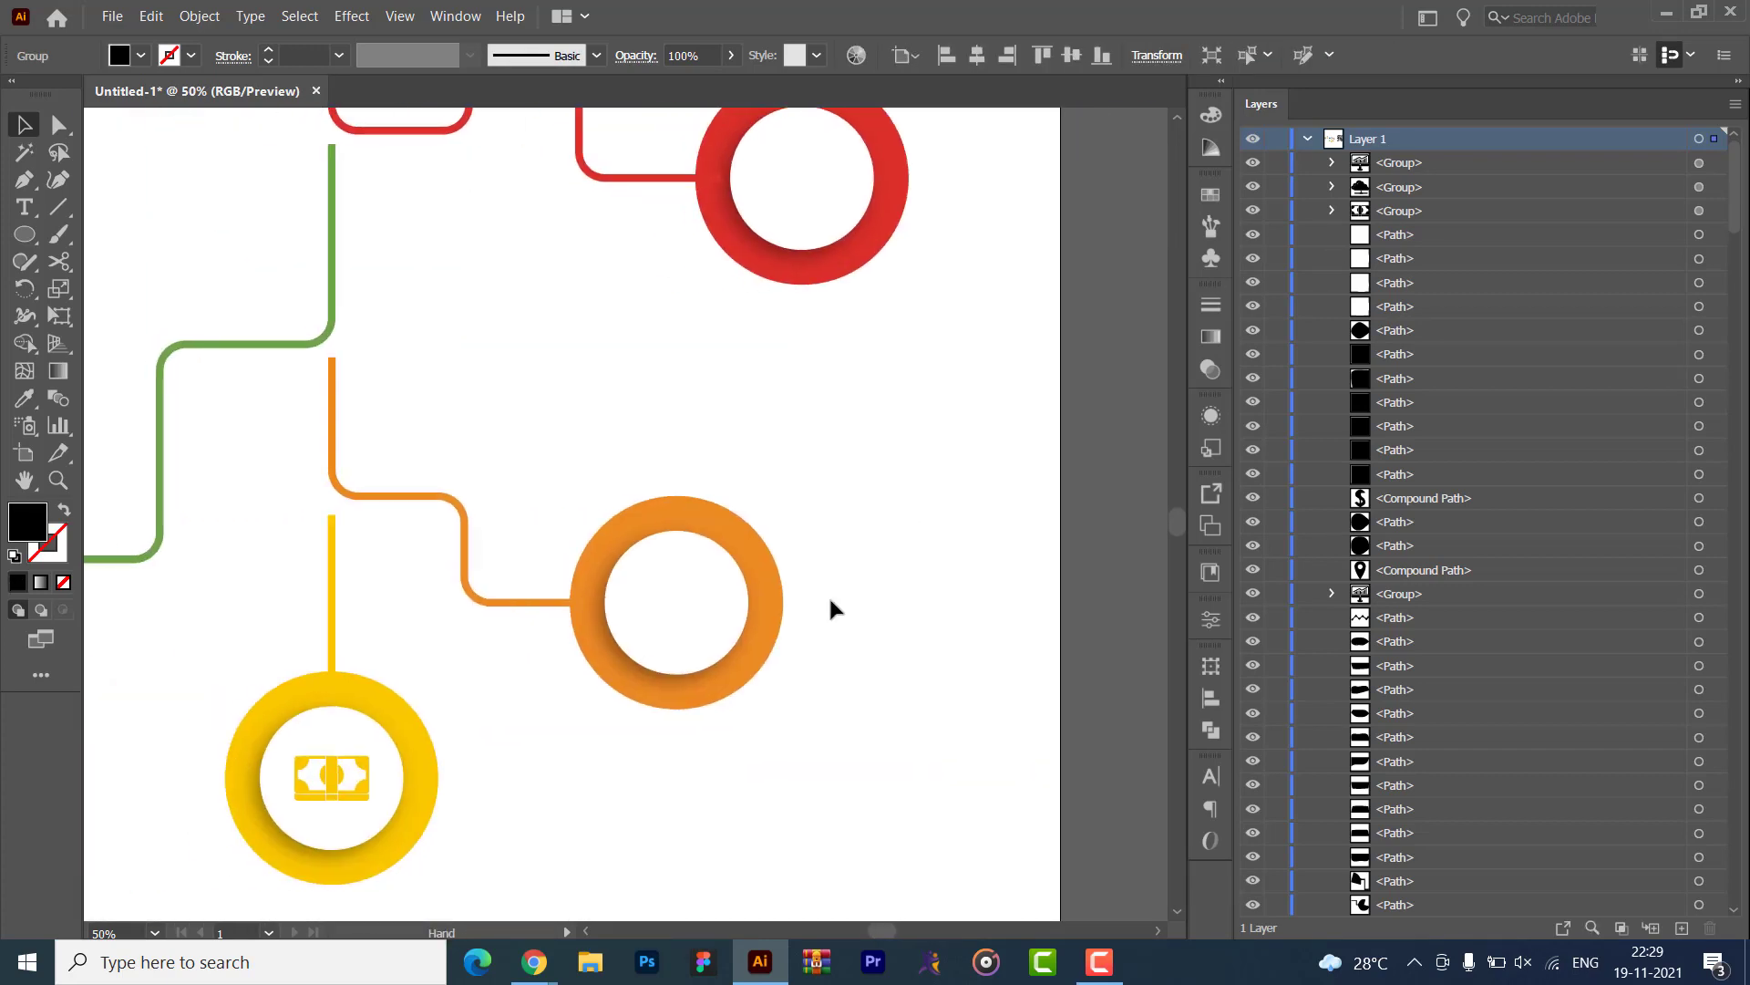
left_click(649, 591)
key("ctrl+v")
left_click(670, 483)
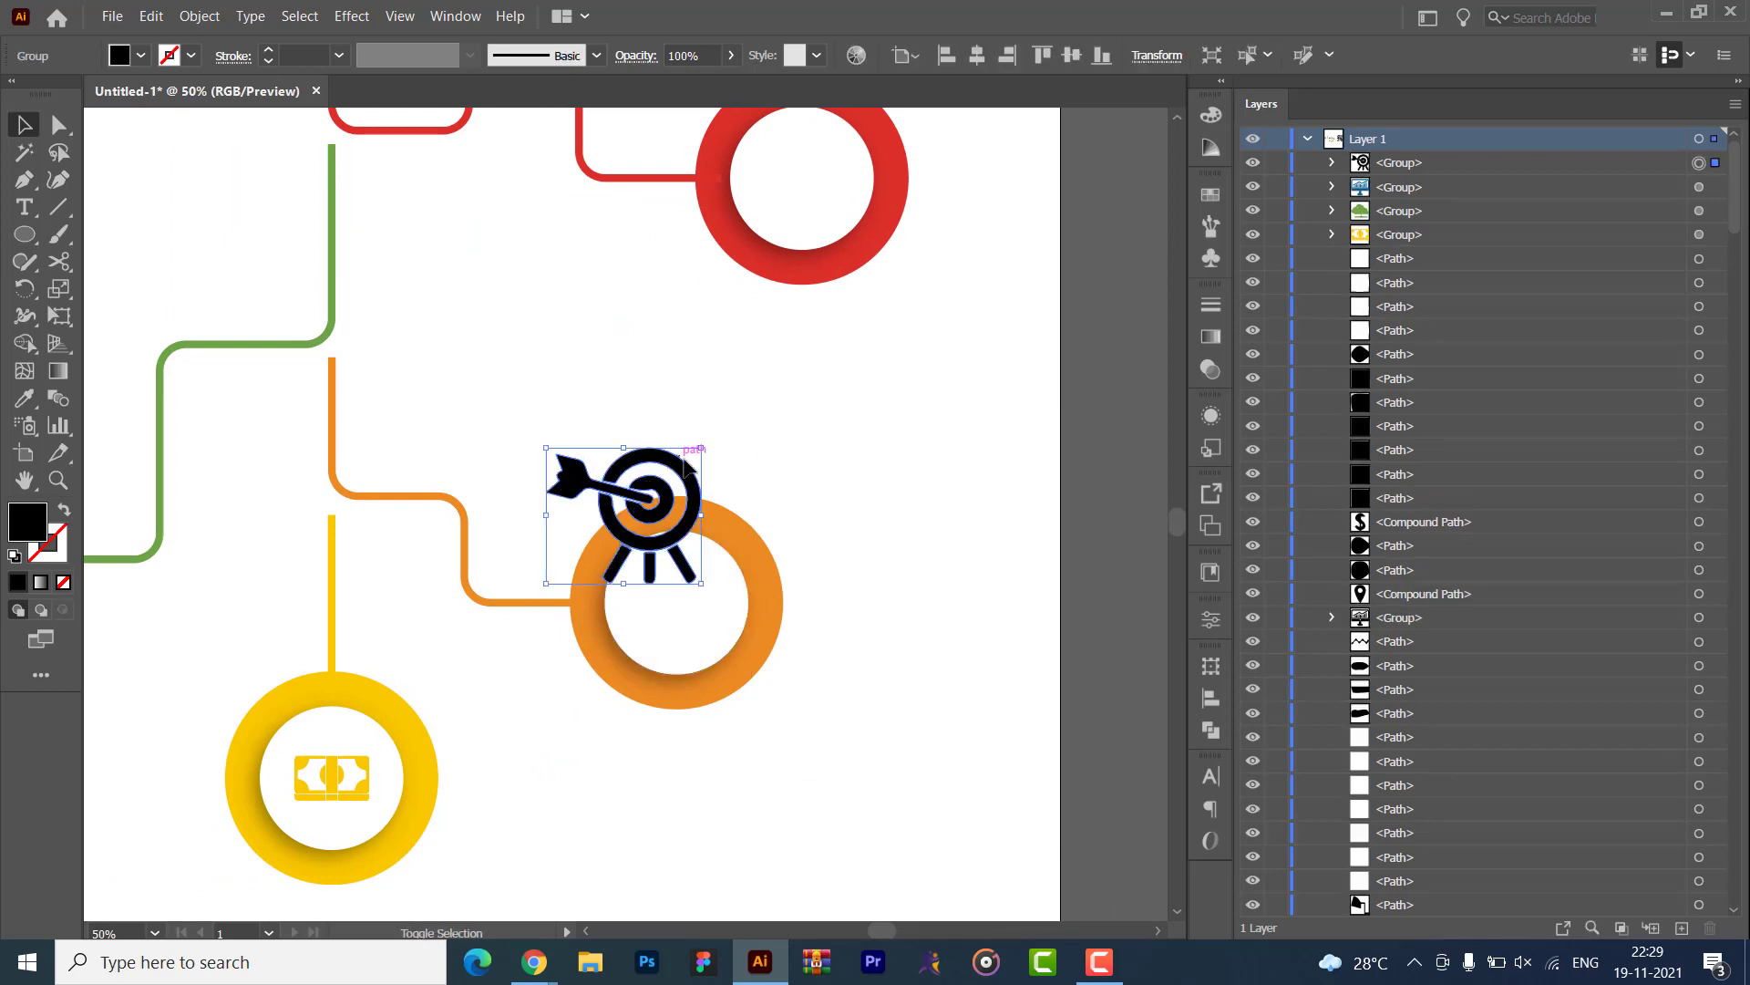
left_click_drag(702, 447, 686, 598)
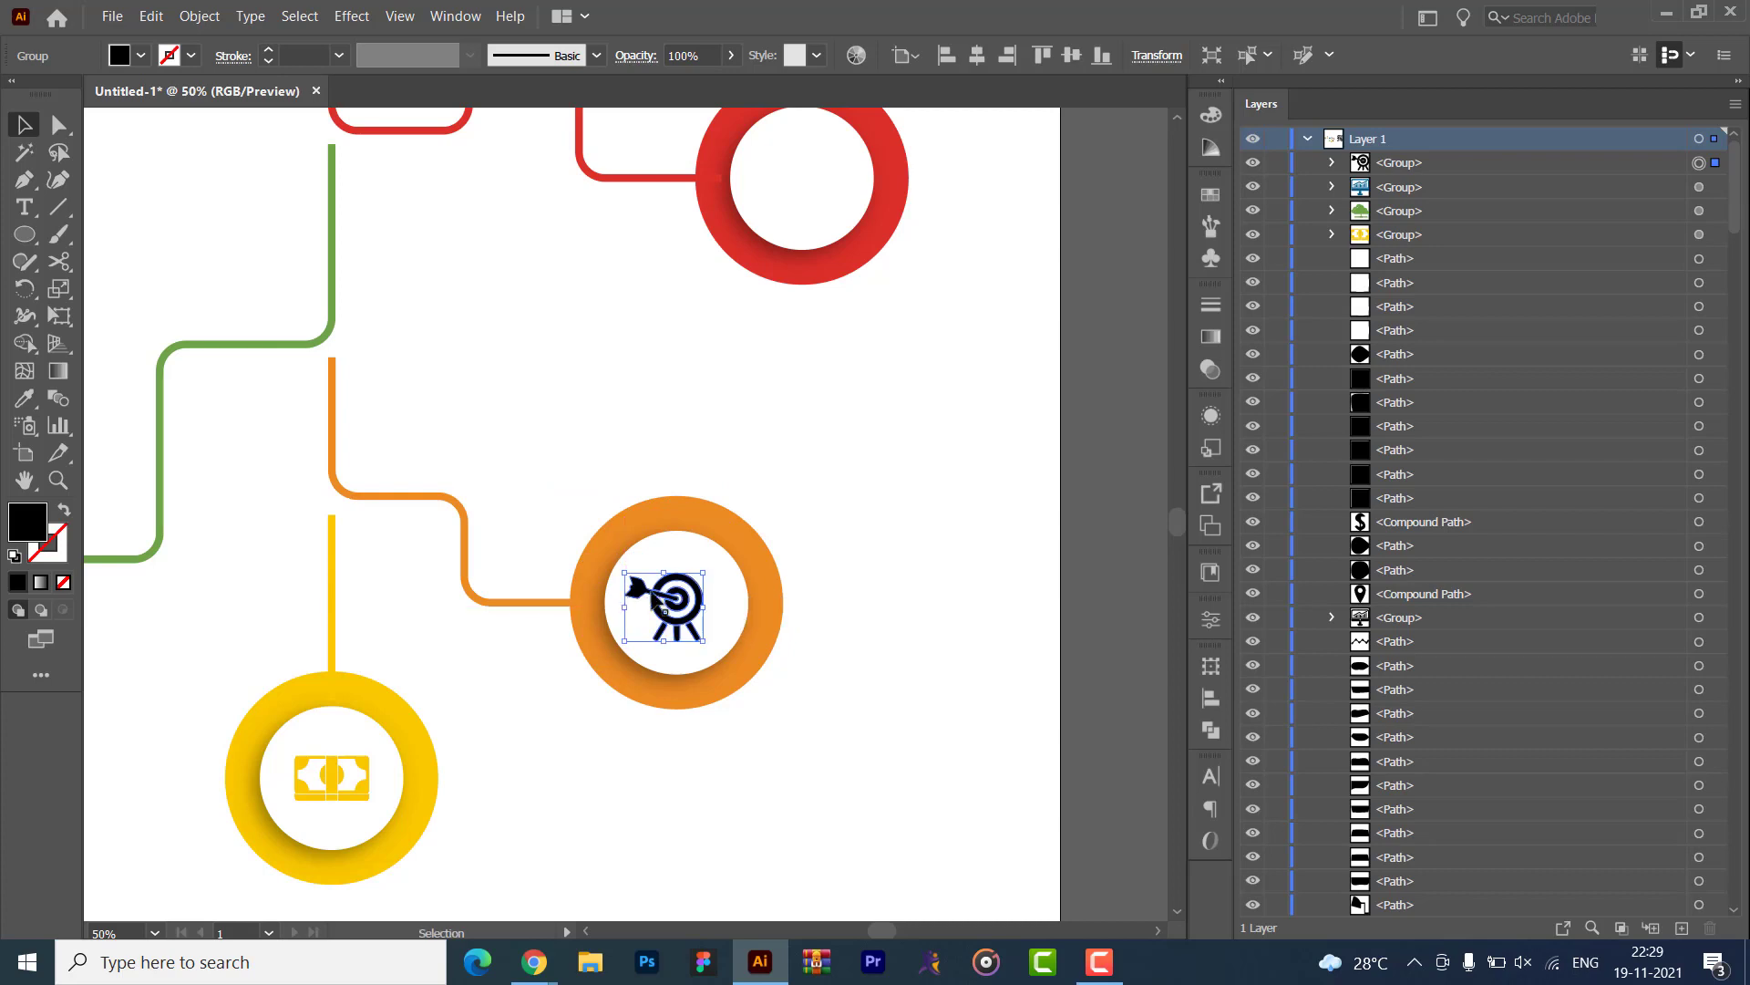
- Recolour the dartboard icon with the orange sampled from the palette circles
left_click_drag(410, 380, 808, 550)
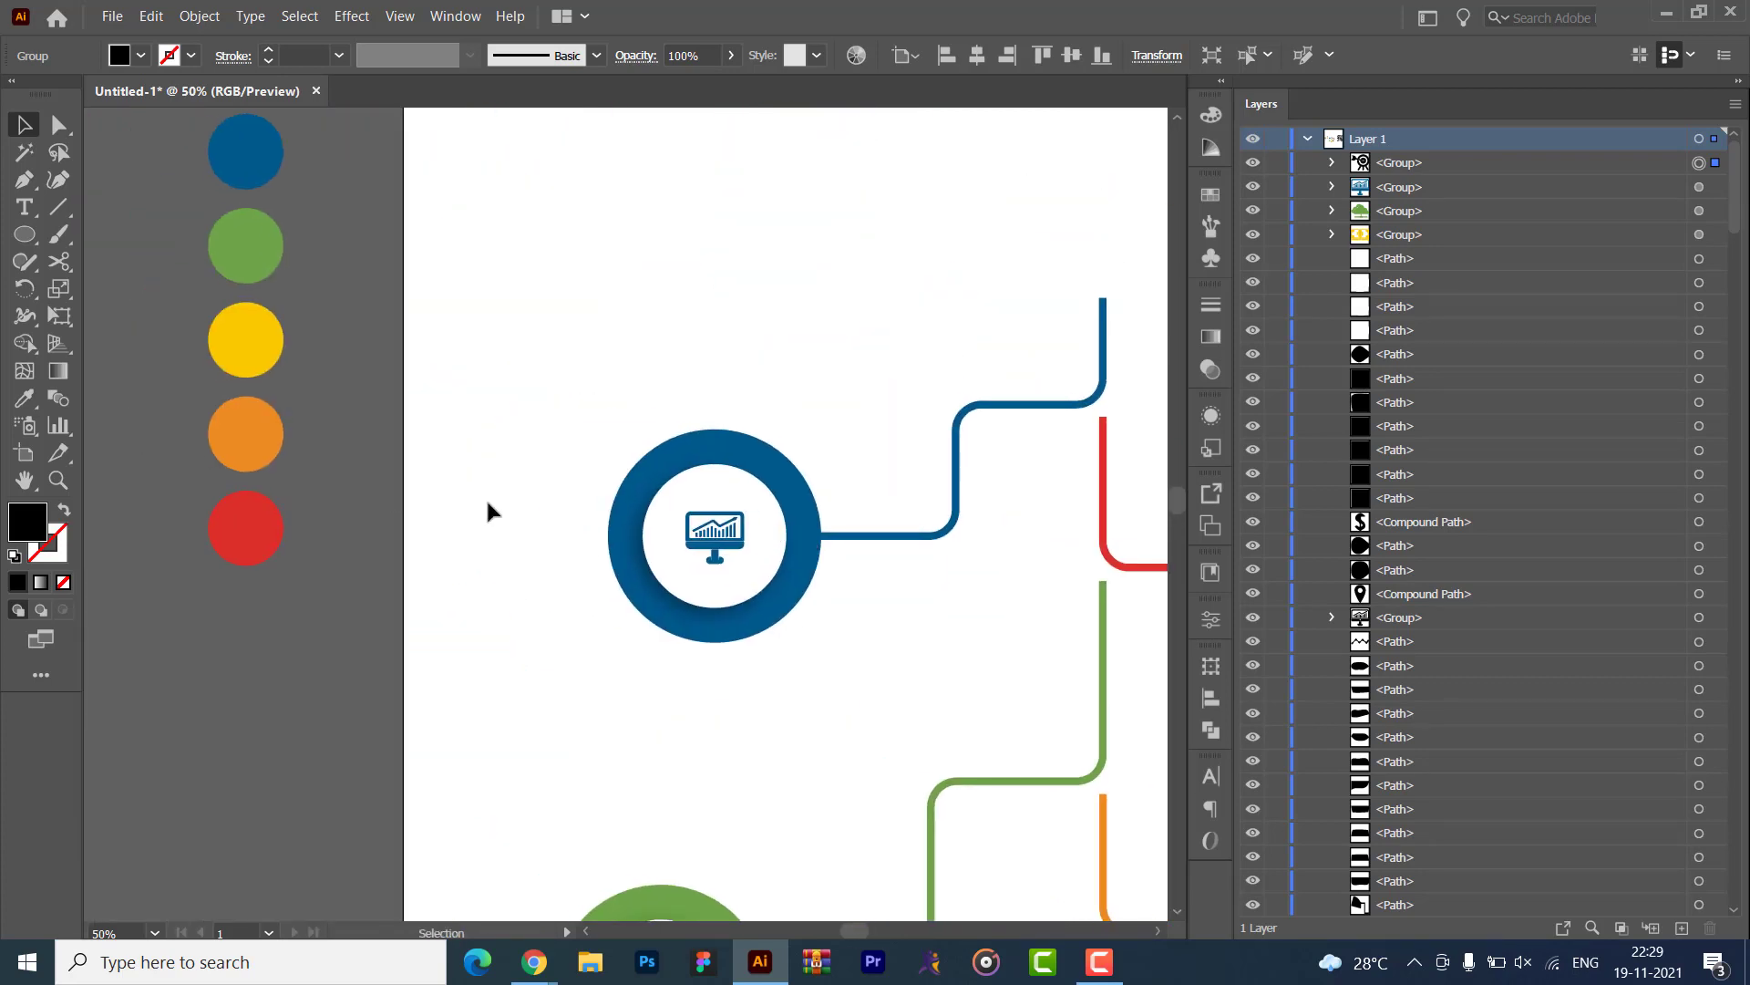
key("i")
left_click(263, 435)
key("v")
left_click(567, 647)
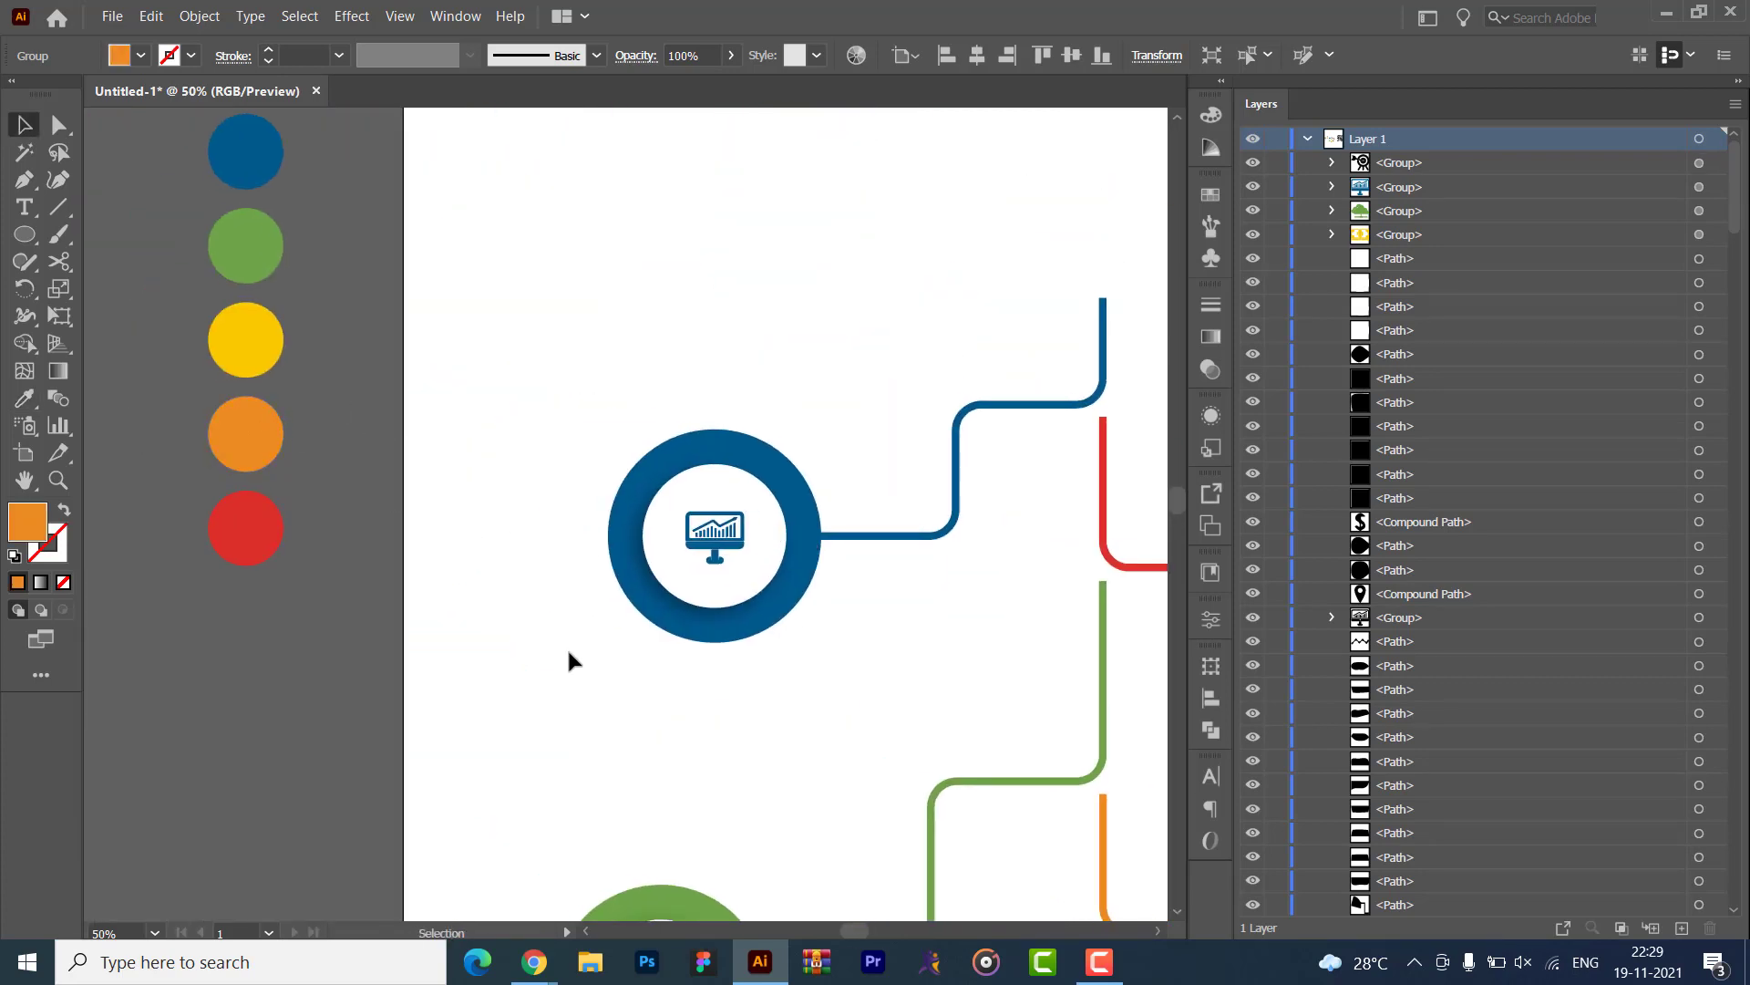
- Delete the white highlights from all four dots of the line-graph icon in the traced icon set
scroll(801, 477, "down", 5)
scroll(801, 476, "right", 8)
key("ctrl+0")
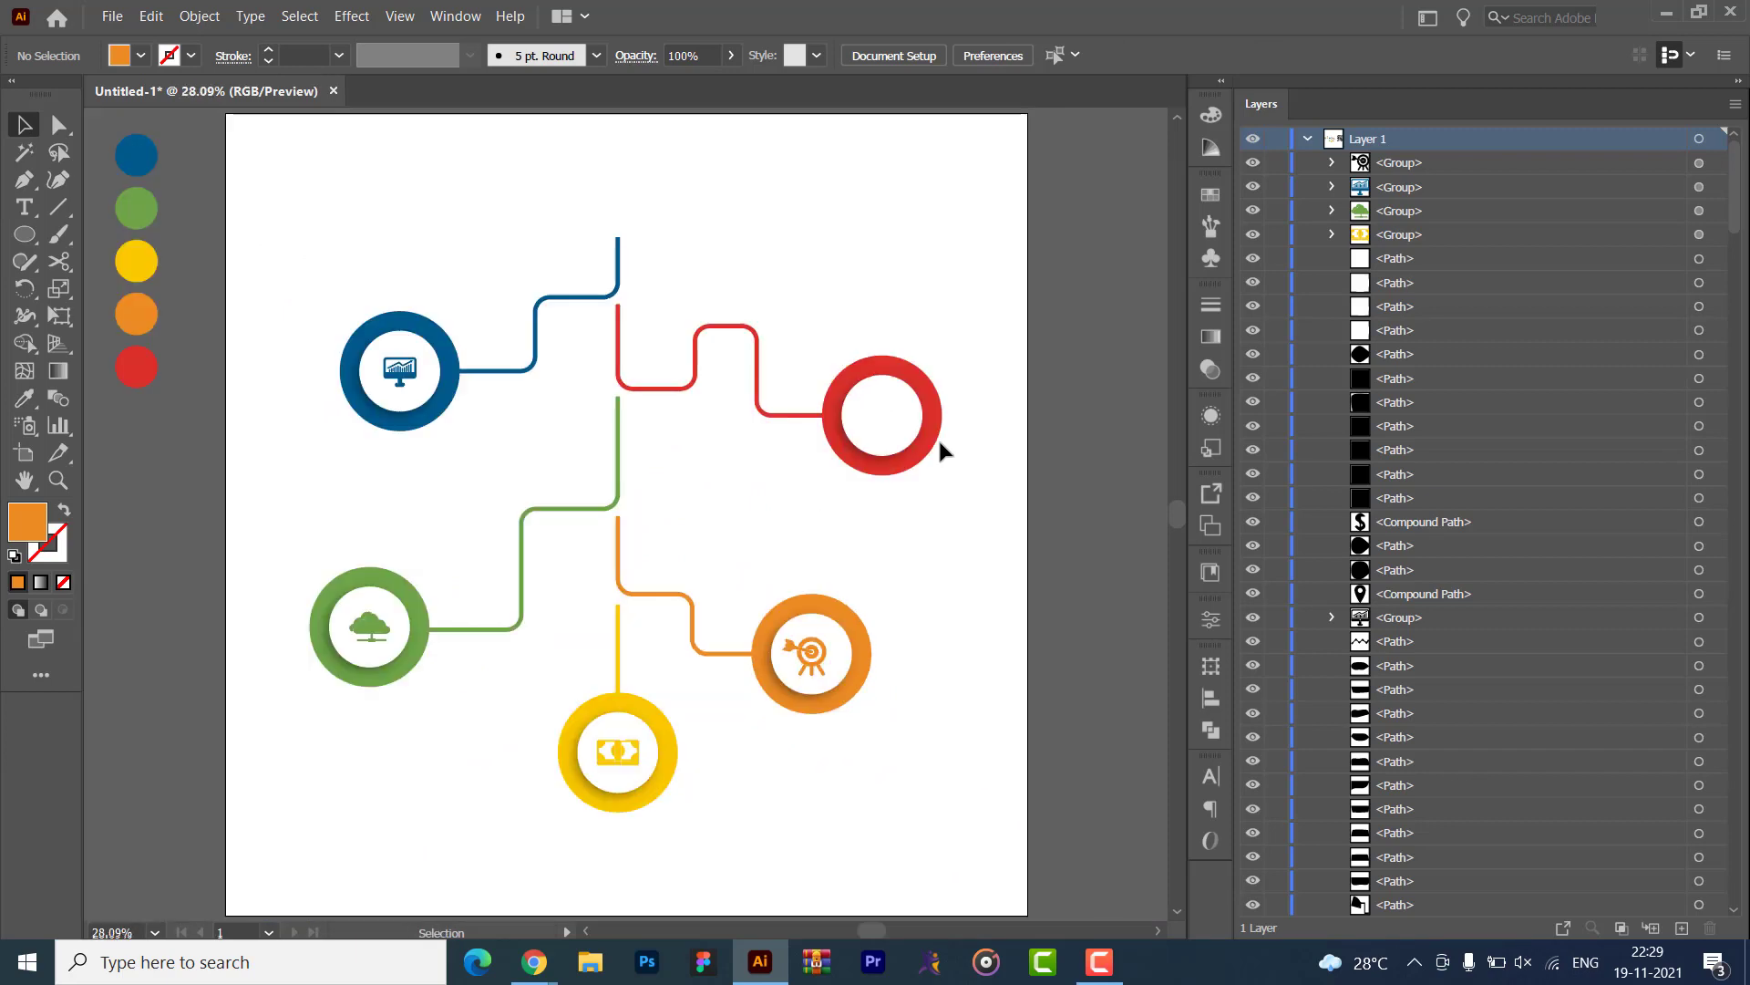
scroll(1018, 433, "right", 10)
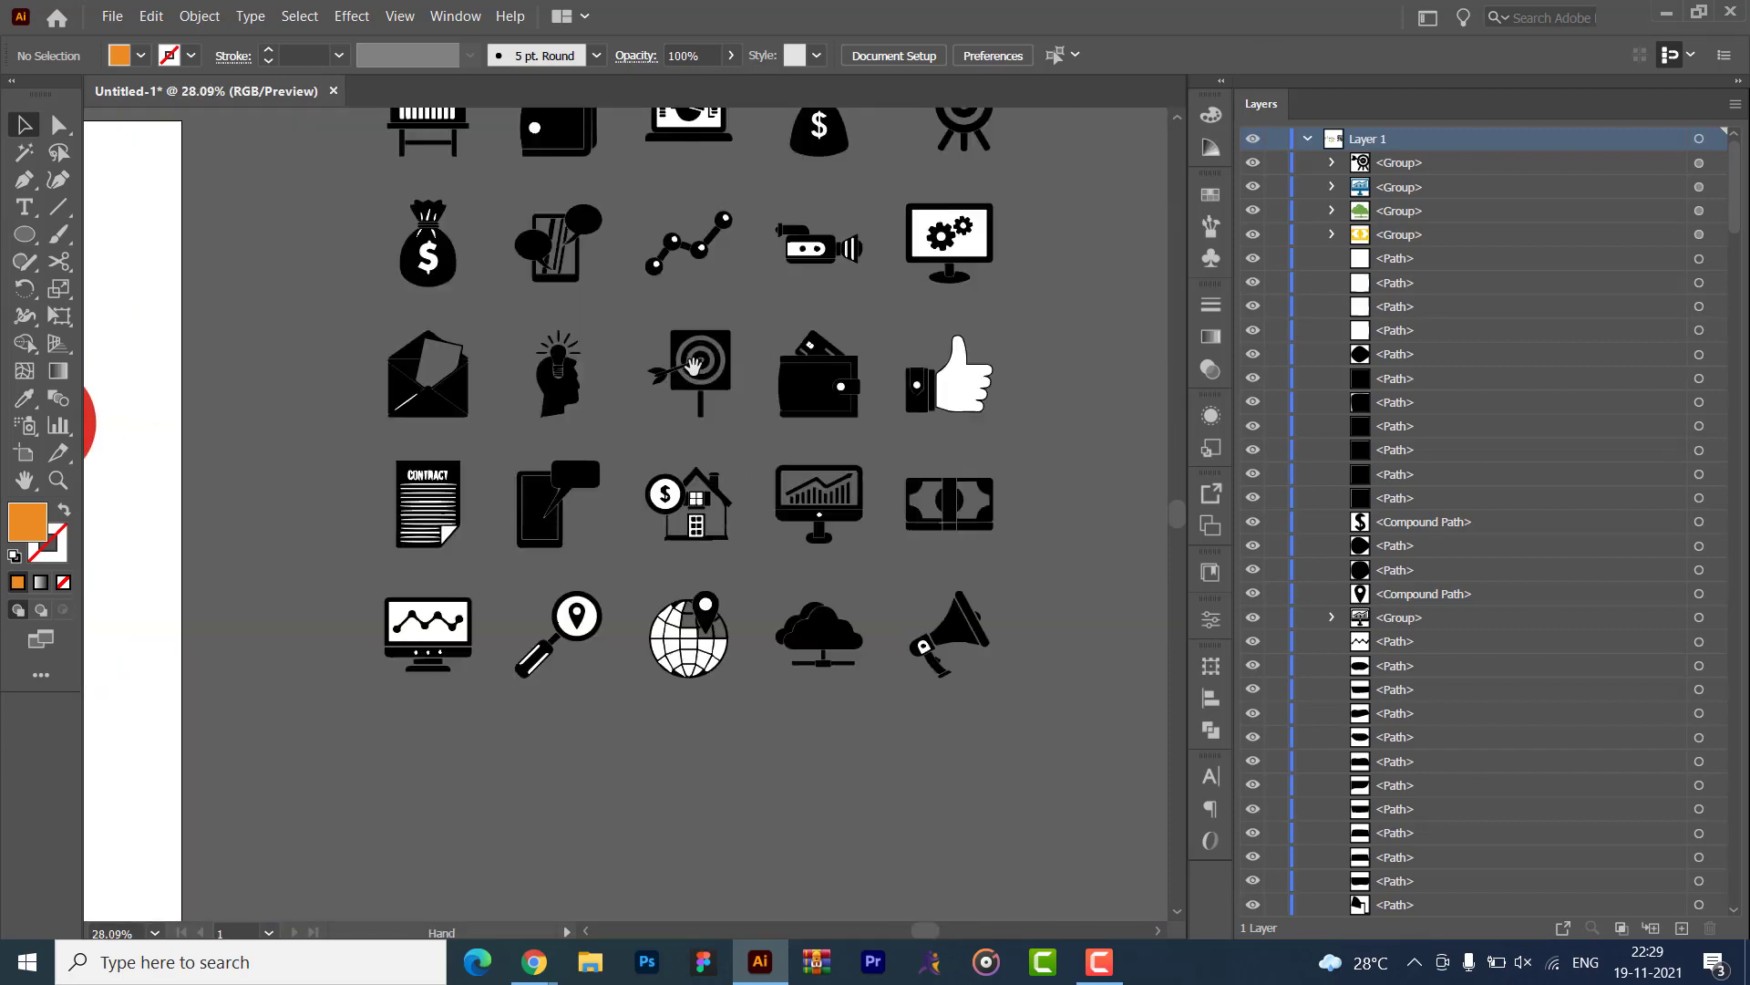
scroll(698, 387, "up", 2)
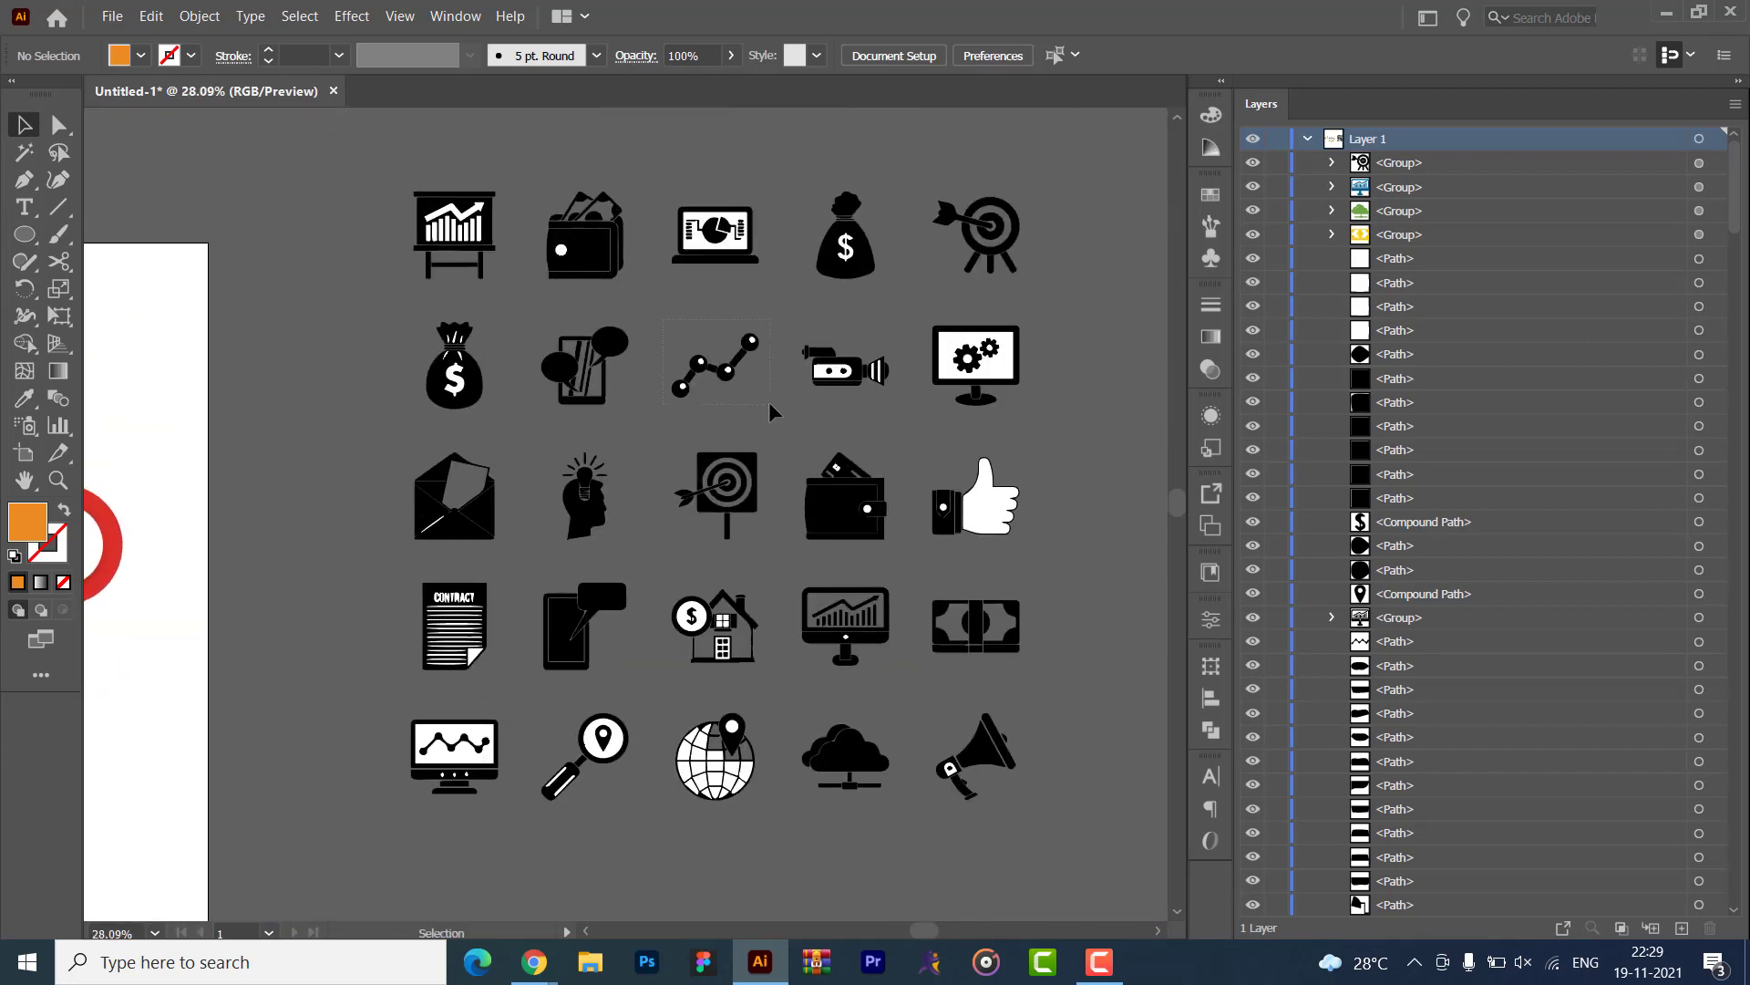
left_click(769, 404)
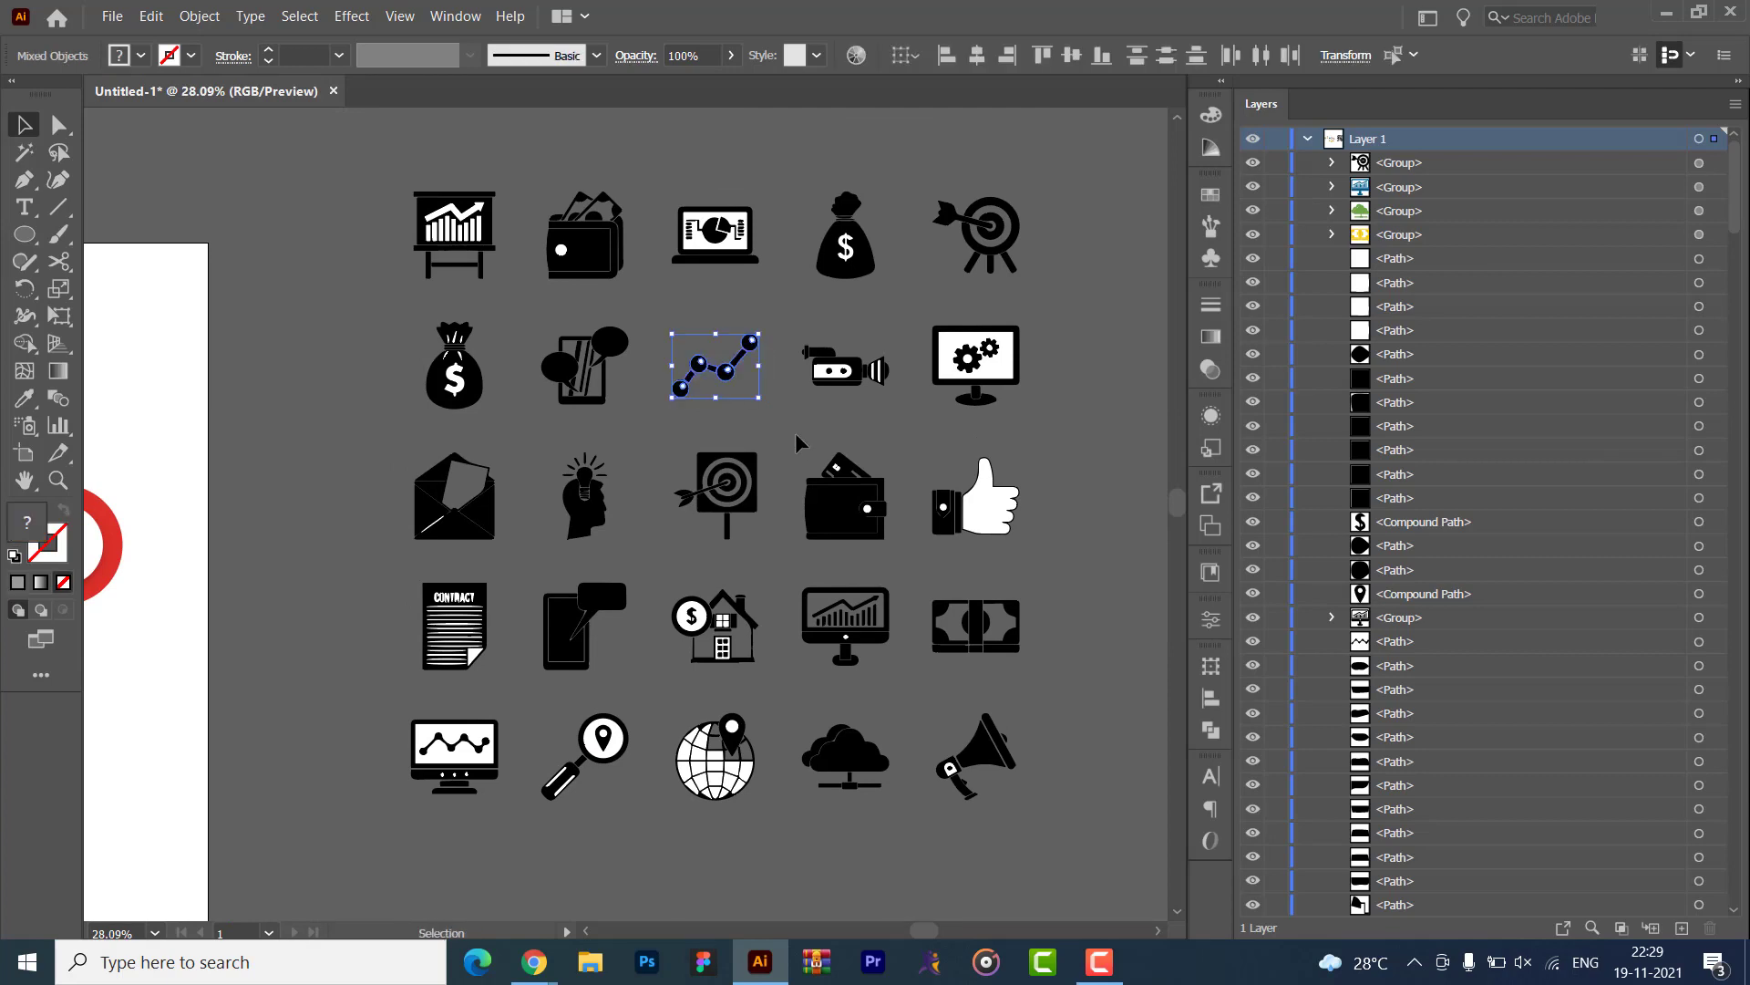
key("ctrl+equal")
key("ctrl+equal")
key("ctrl+equal")
key("ctrl+equal")
key("ctrl+equal")
key("ctrl+equal")
left_click(854, 441)
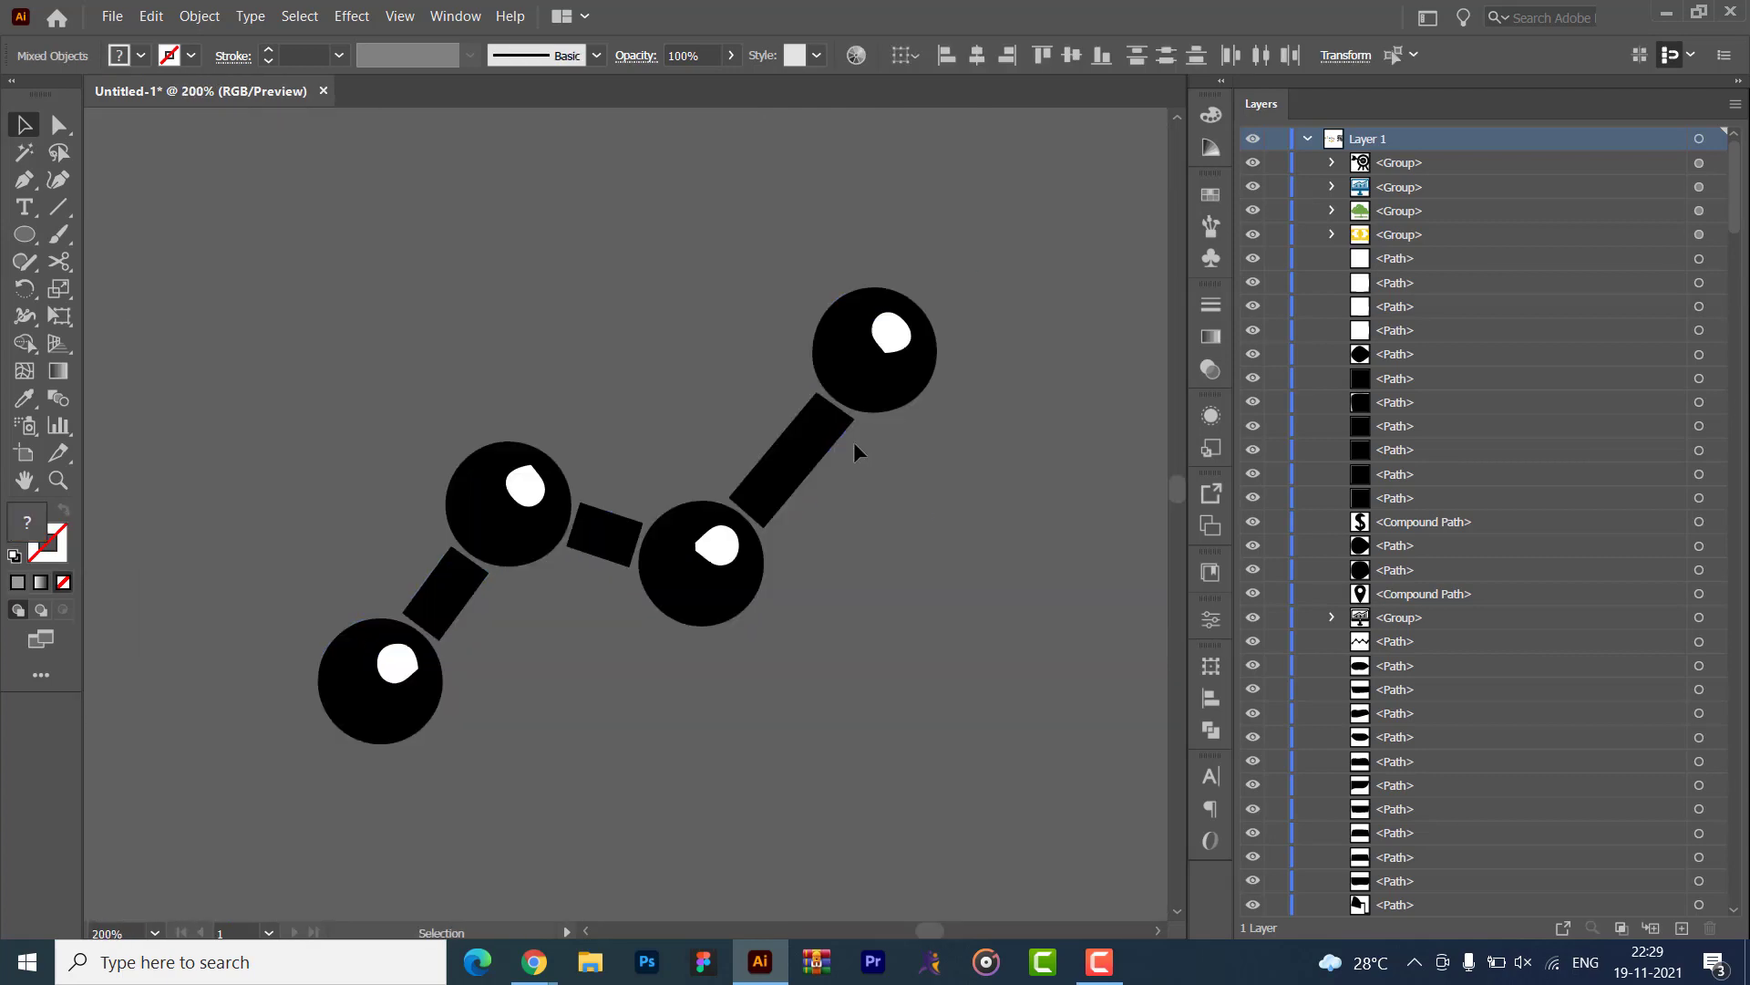
left_click(901, 328)
left_click(716, 545)
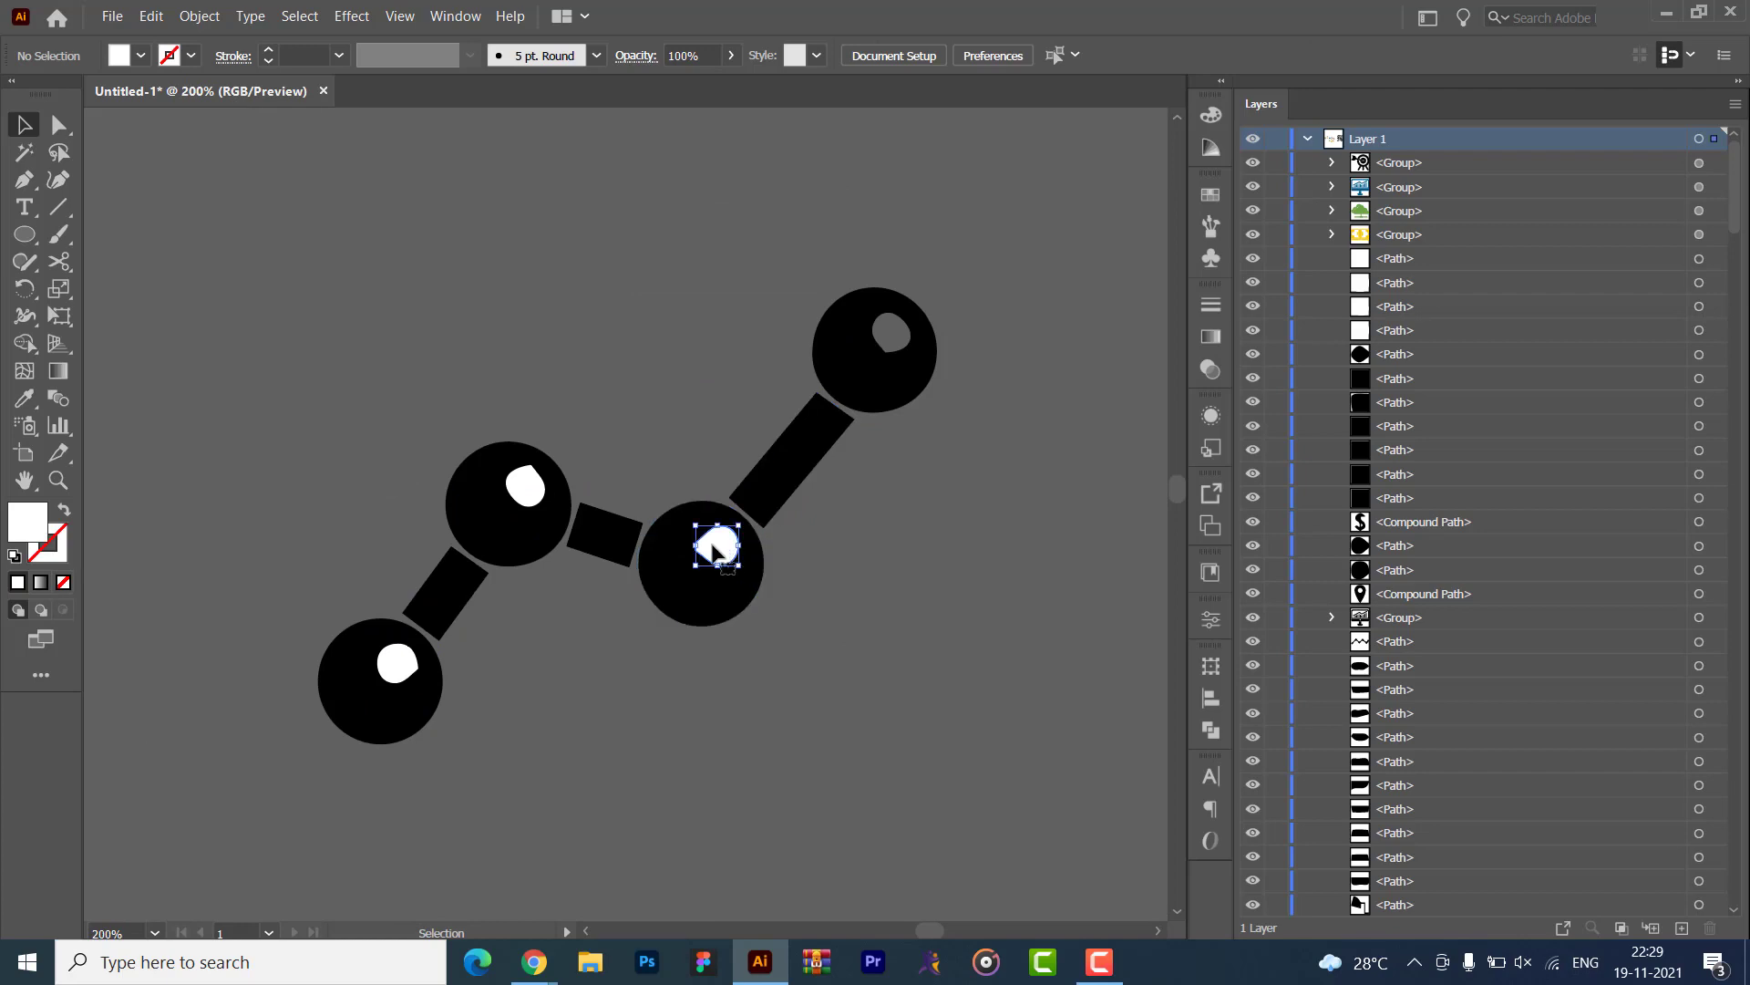
left_click(524, 487)
left_click(396, 663)
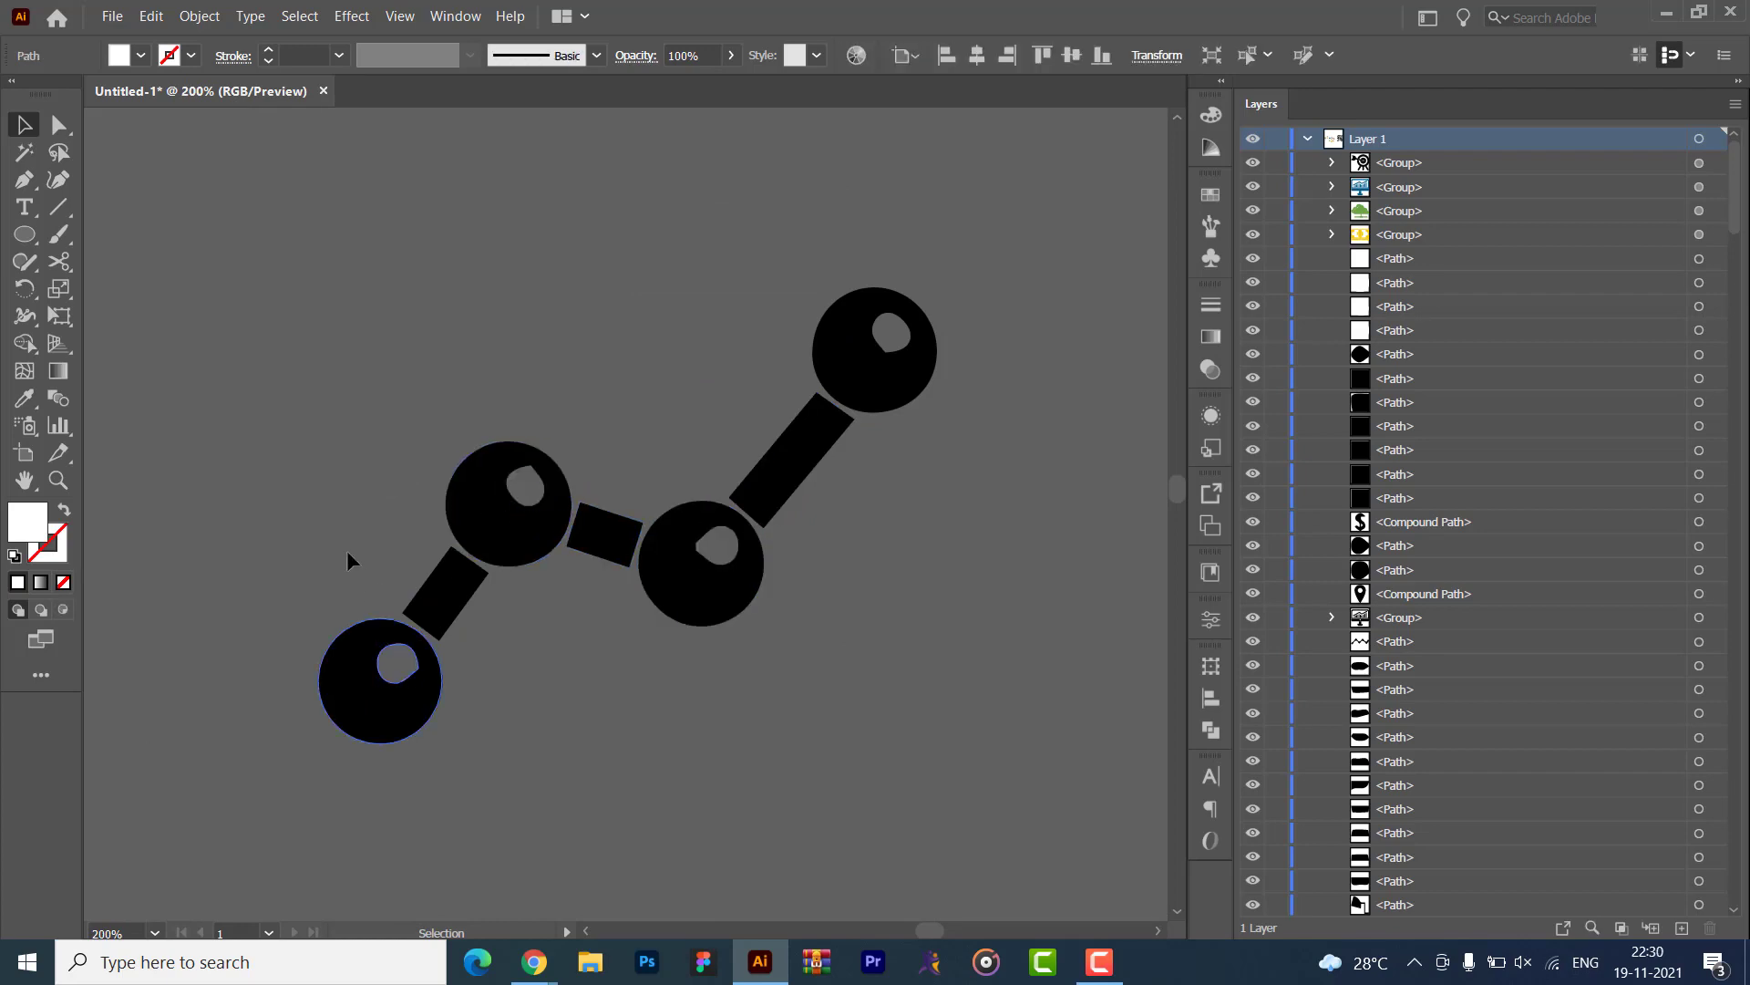
- Group all parts of the line-graph icon, copy the group and paste it onto the infographic
left_click_drag(243, 304, 1101, 695)
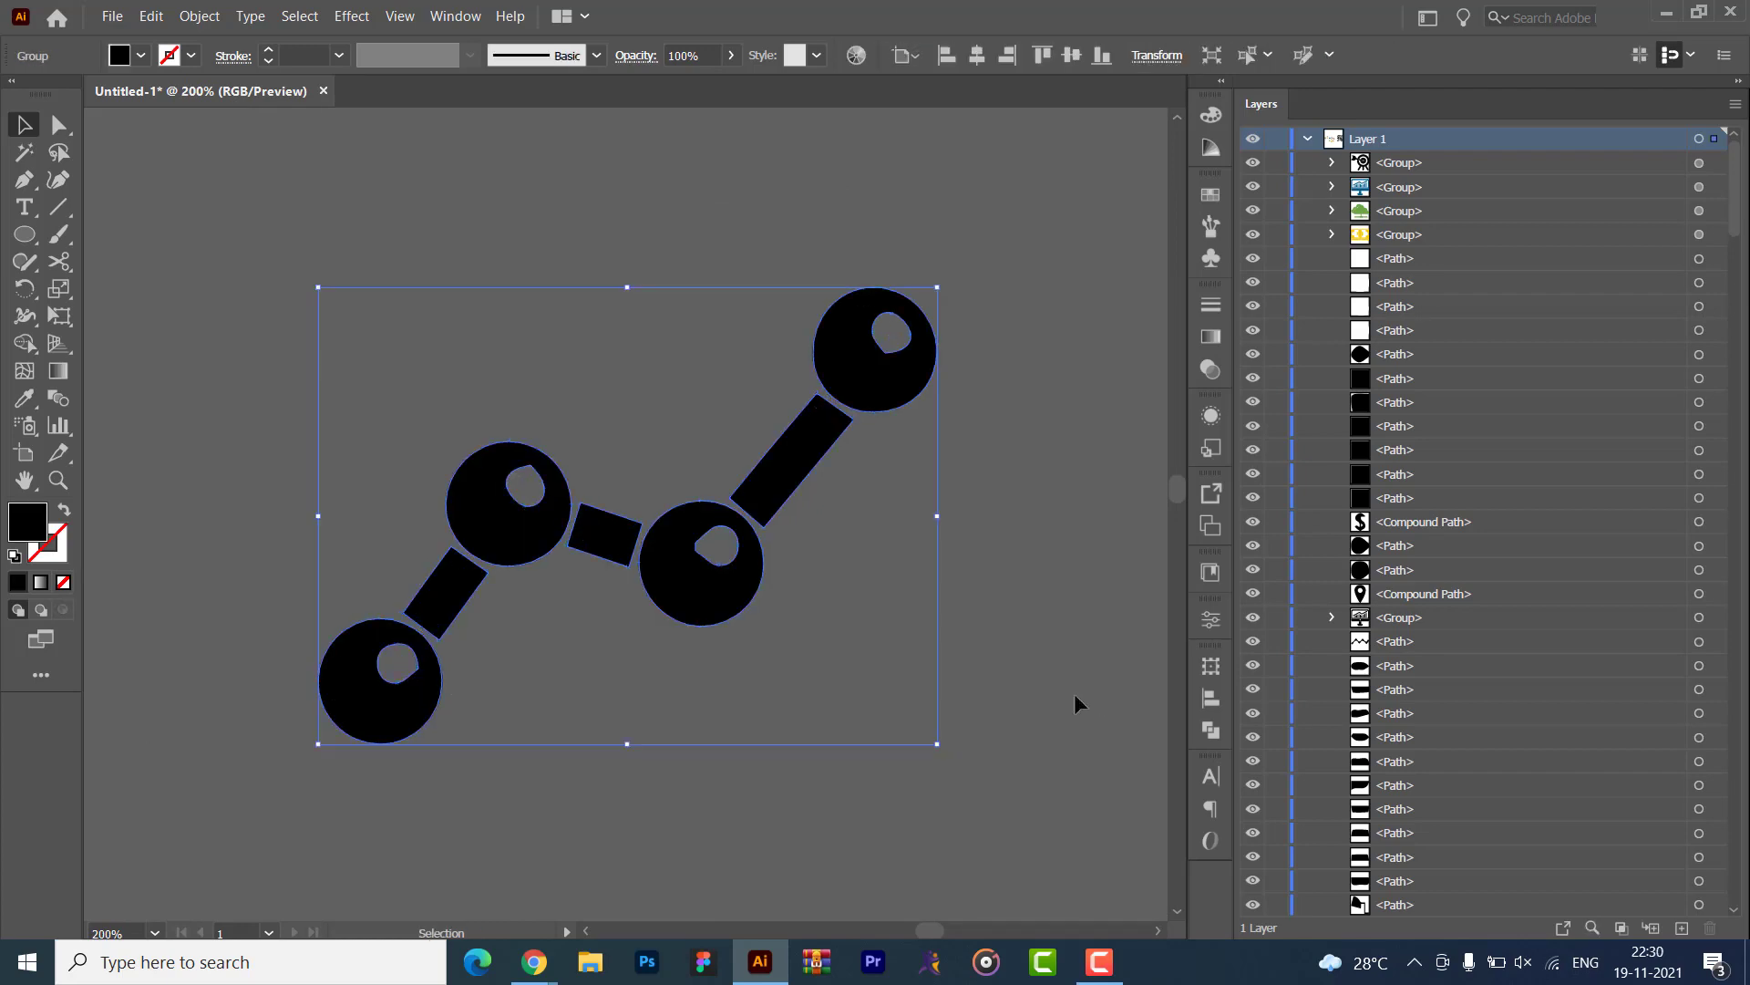
key("ctrl+0")
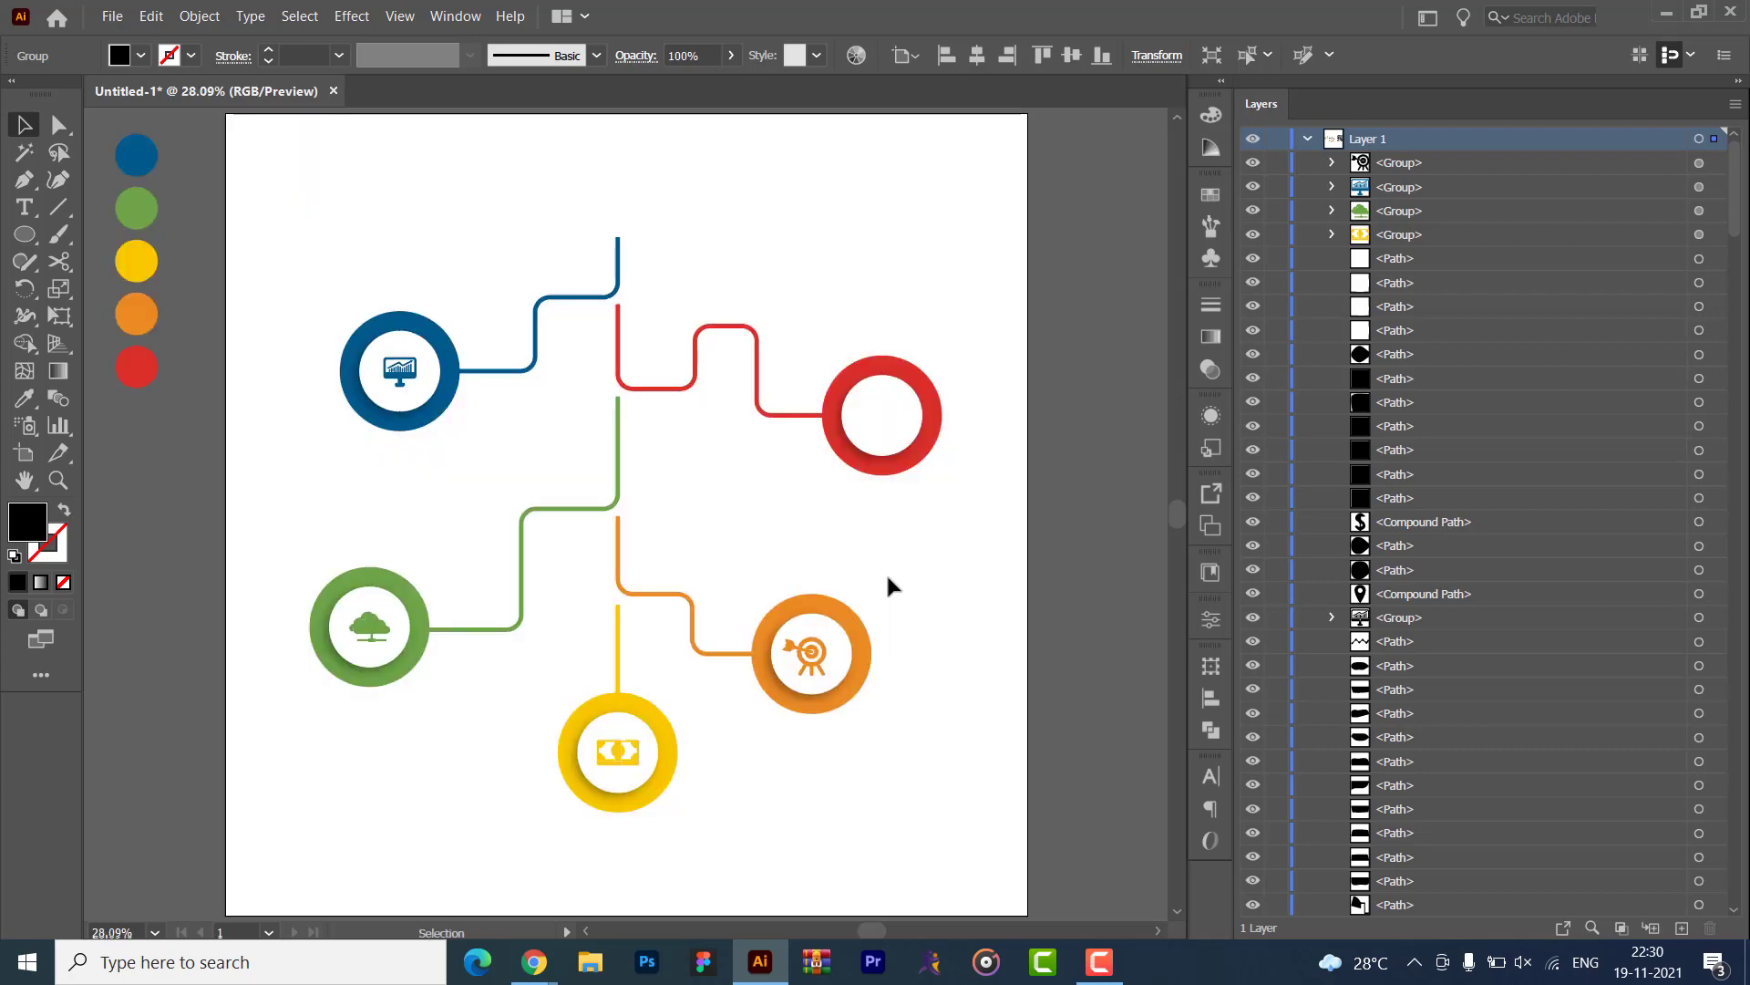
left_click(727, 536)
key("ctrl+v")
left_click(751, 521)
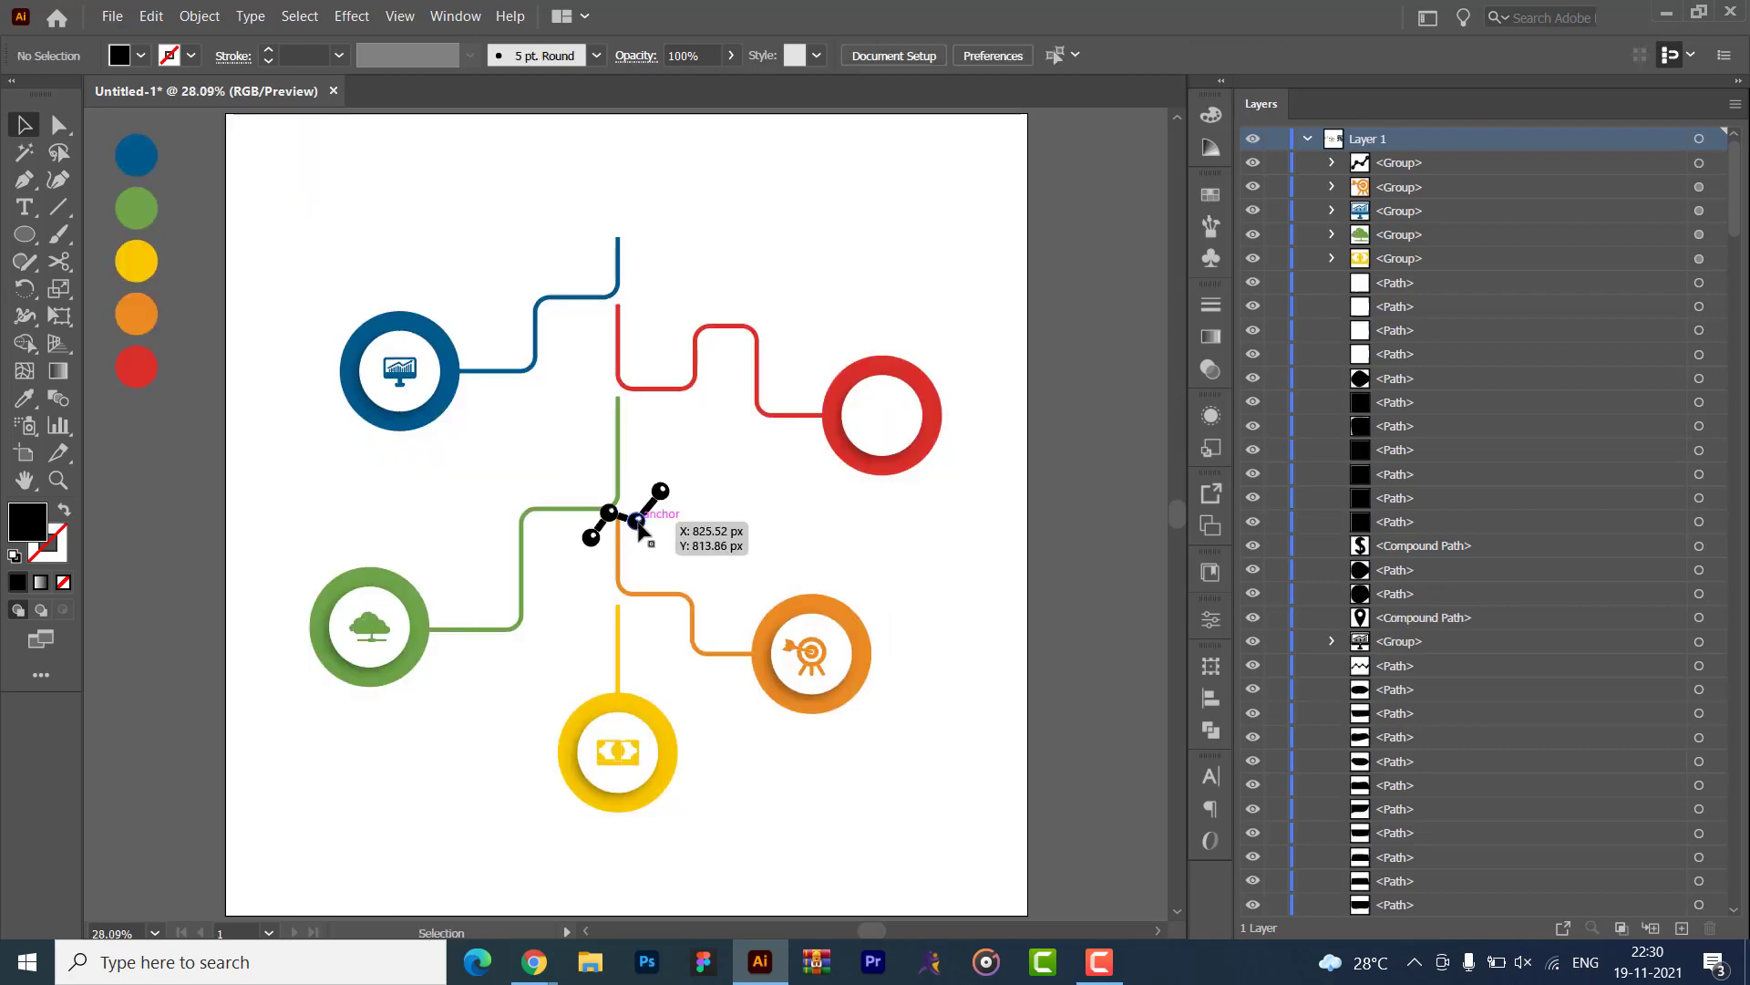
- Recolour the line-graph icon with the palette's red, scale it down and centre it inside the red node's white circle
left_click(638, 525)
key("i")
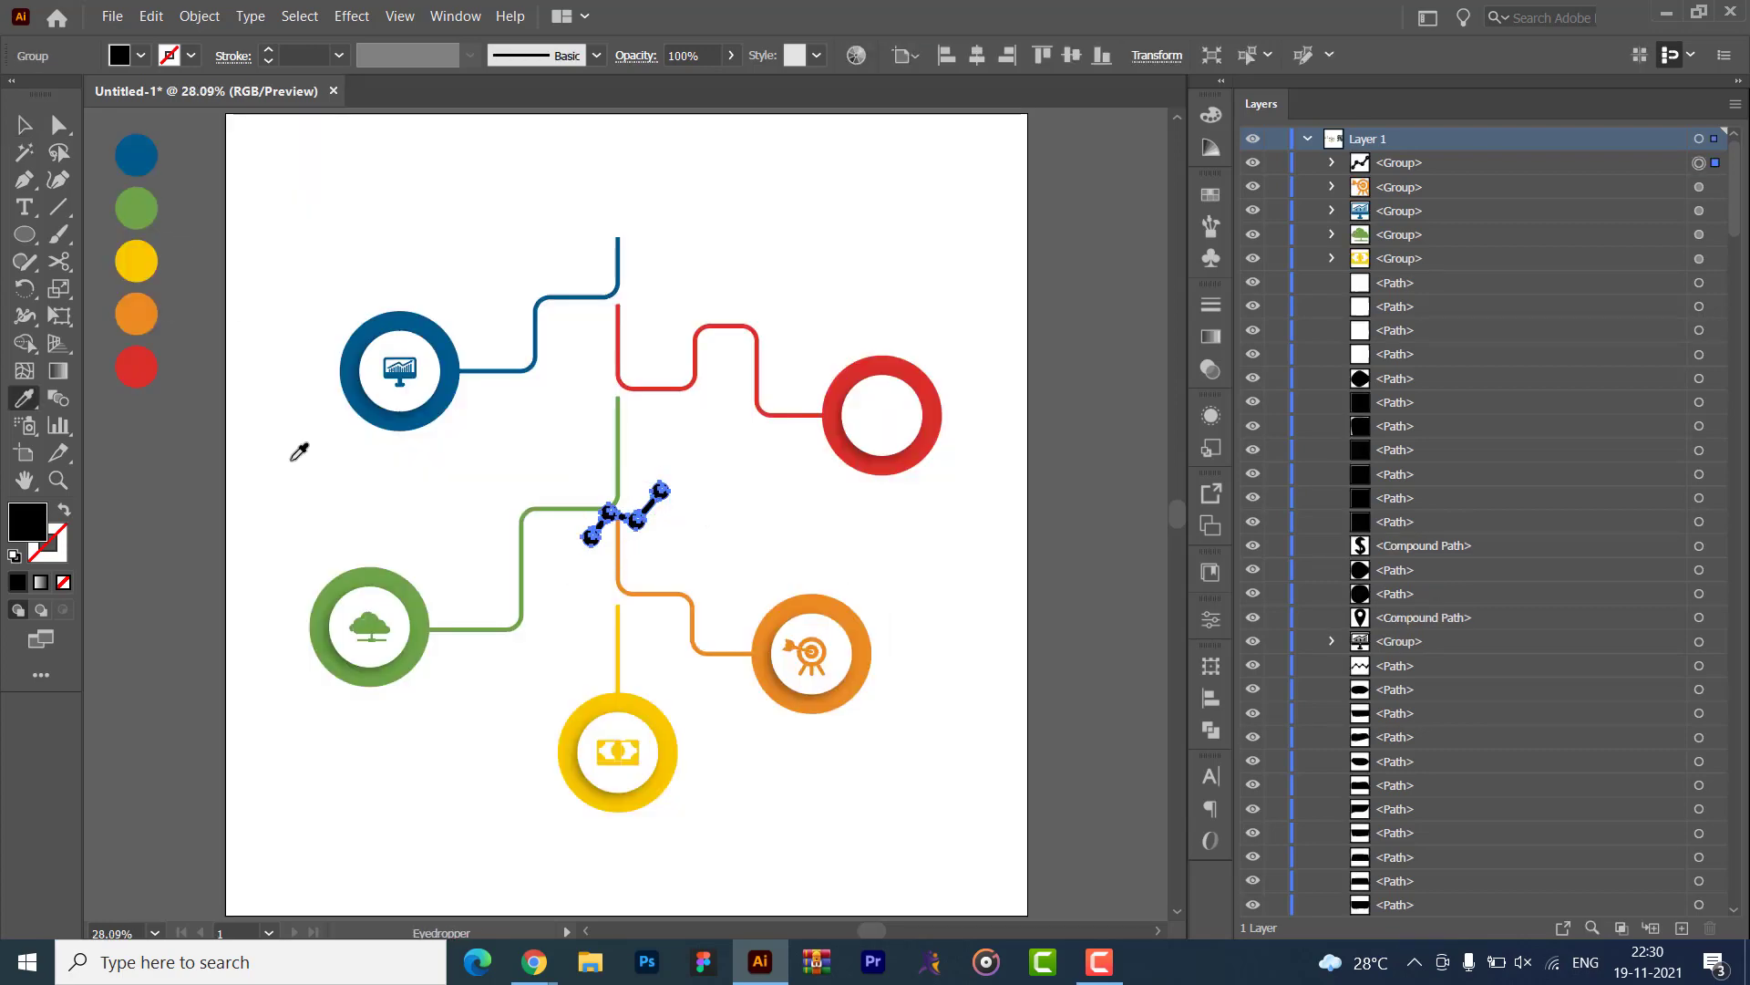
left_click(137, 371)
key("v")
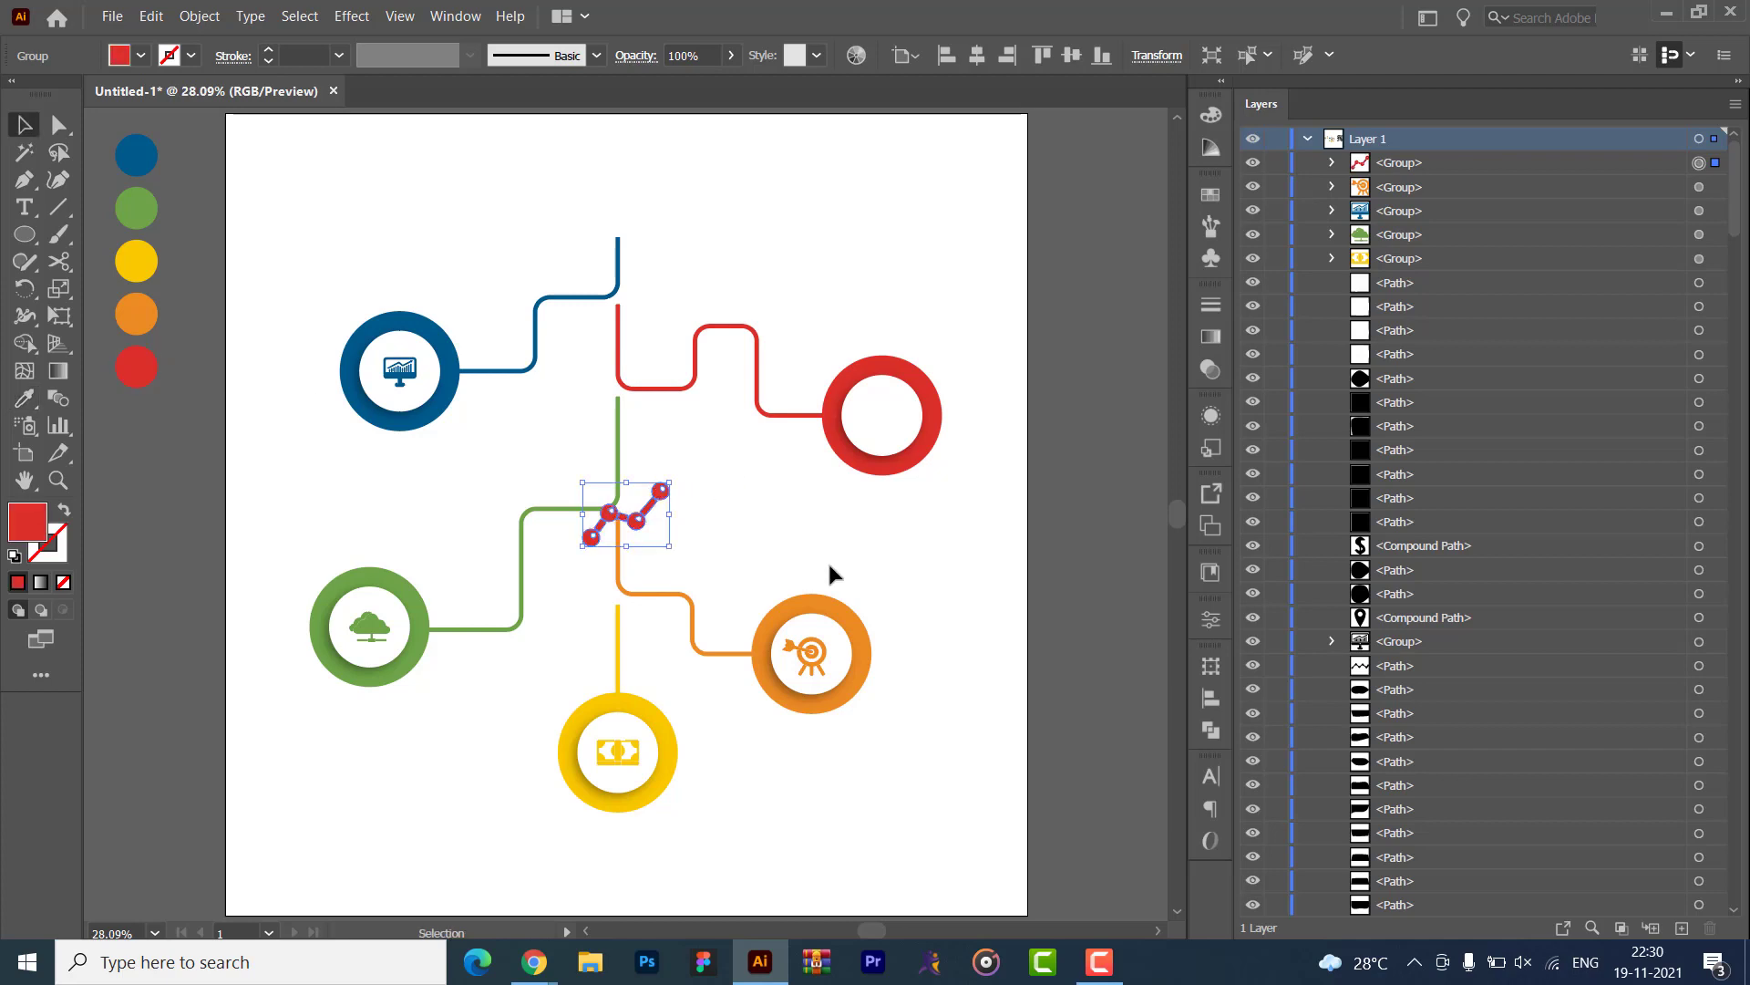
left_click_drag(582, 545, 881, 415)
left_click(703, 518)
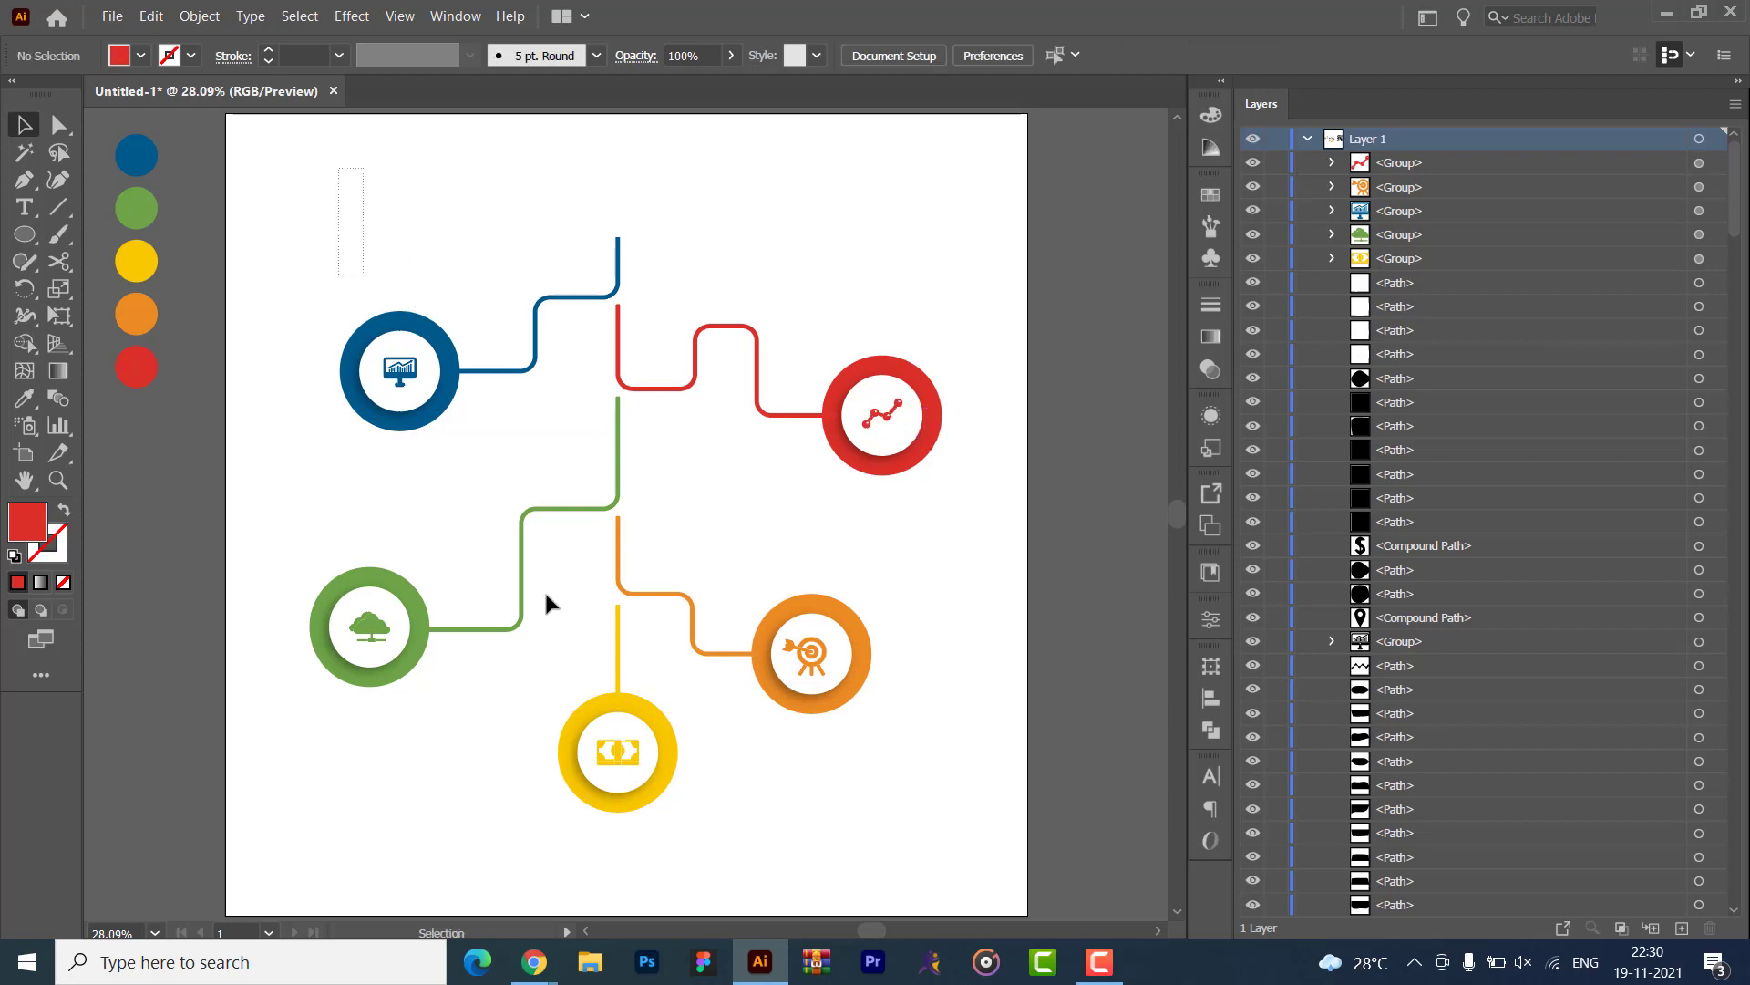
- Group all nodes, connectors and icons of the infographic into one group
scroll(1003, 775, "down", 2)
key("ctrl+a")
key("ctrl+g")
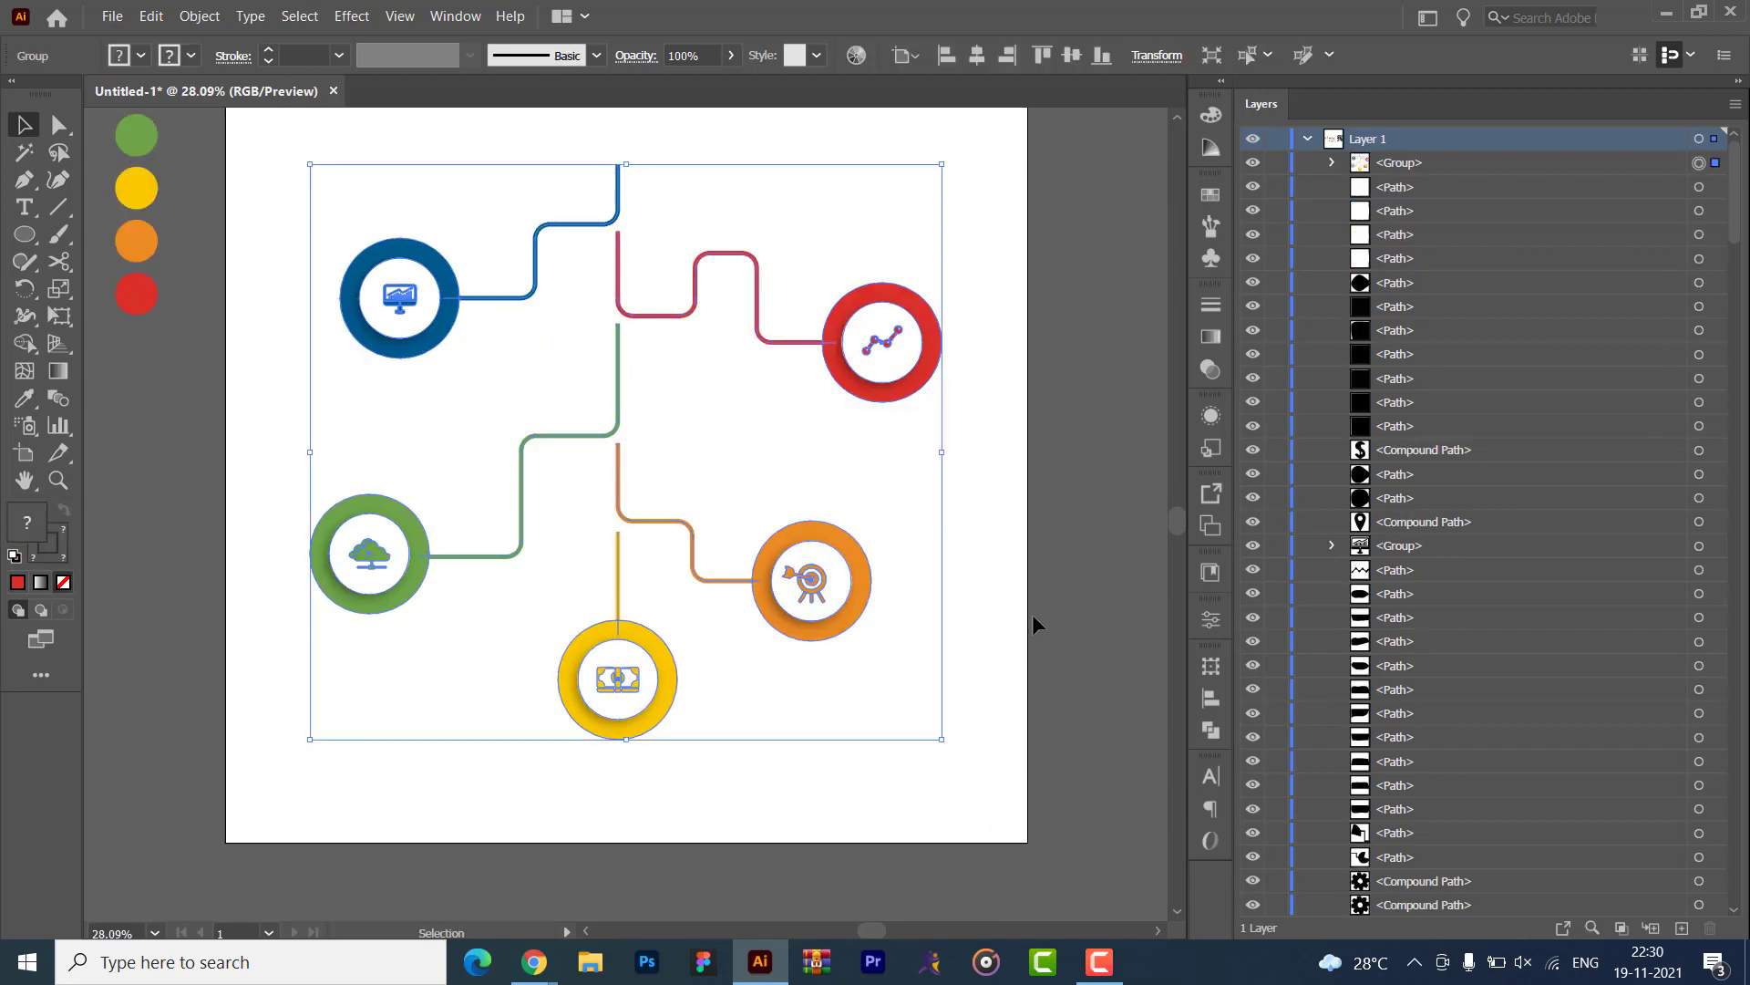
left_click(1033, 617)
- Delete the whole traced icon set beside the artboard
key("ctrl+minus")
key("ctrl+minus")
key("ctrl+minus")
left_click_drag(993, 595, 820, 646)
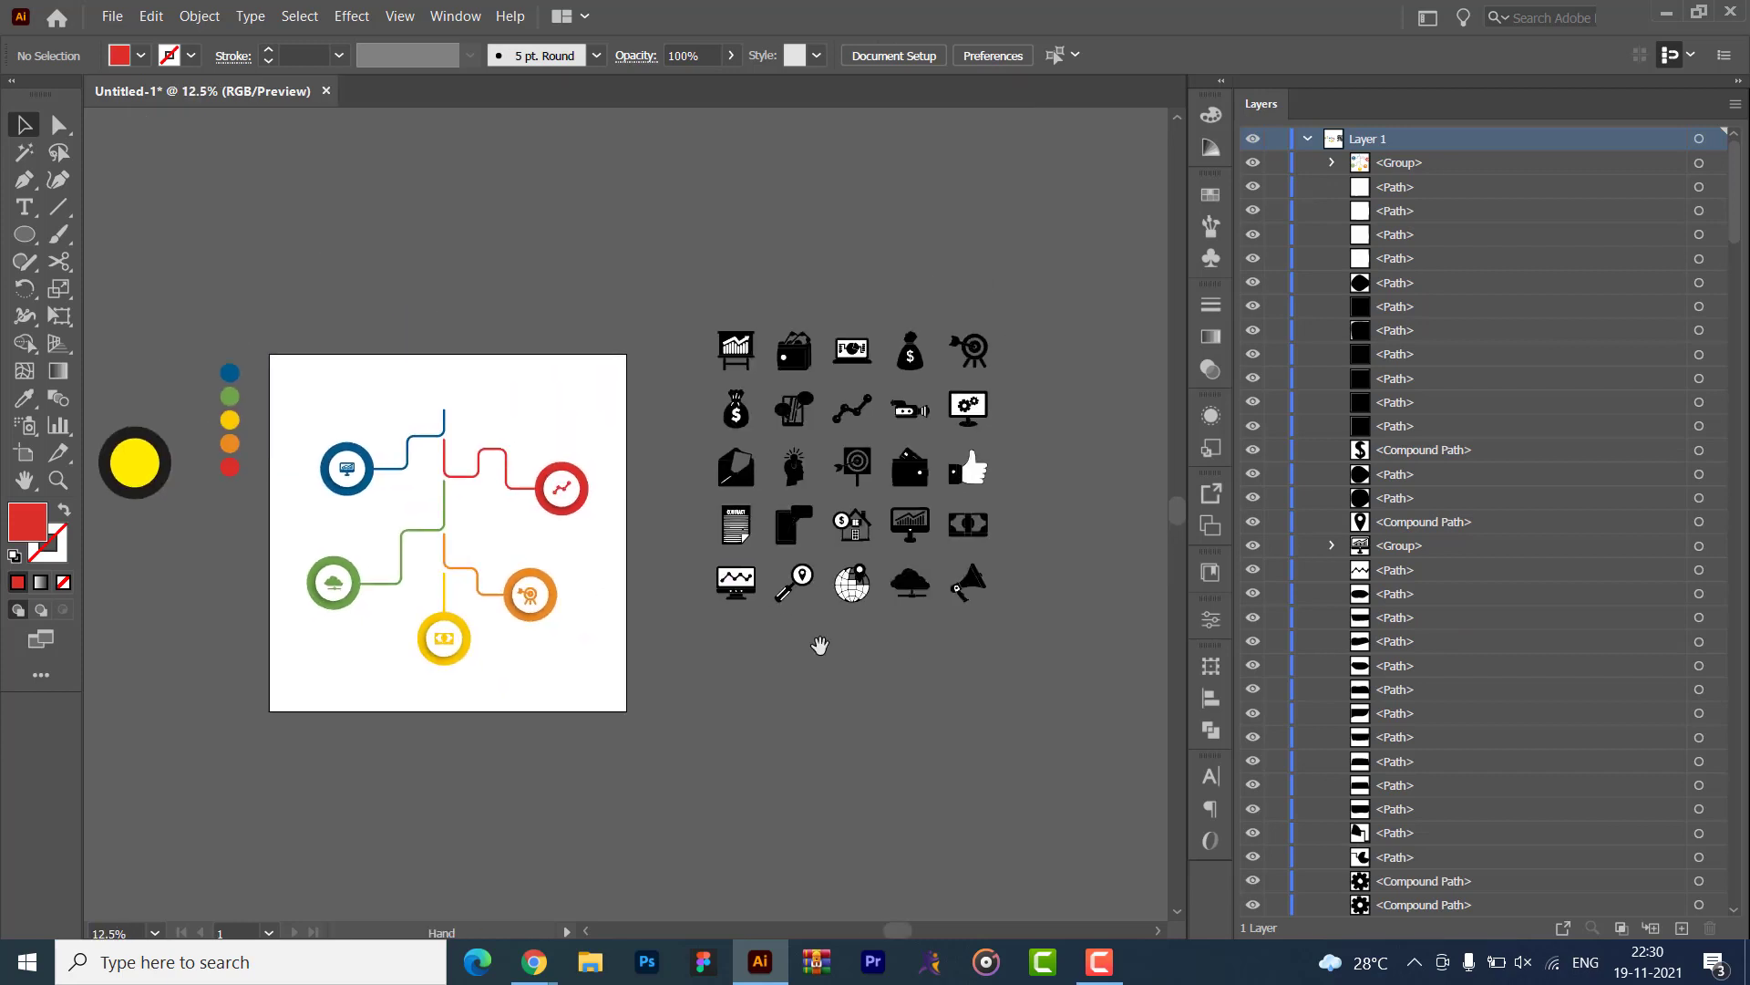
left_click_drag(700, 269, 1163, 912)
key("Delete")
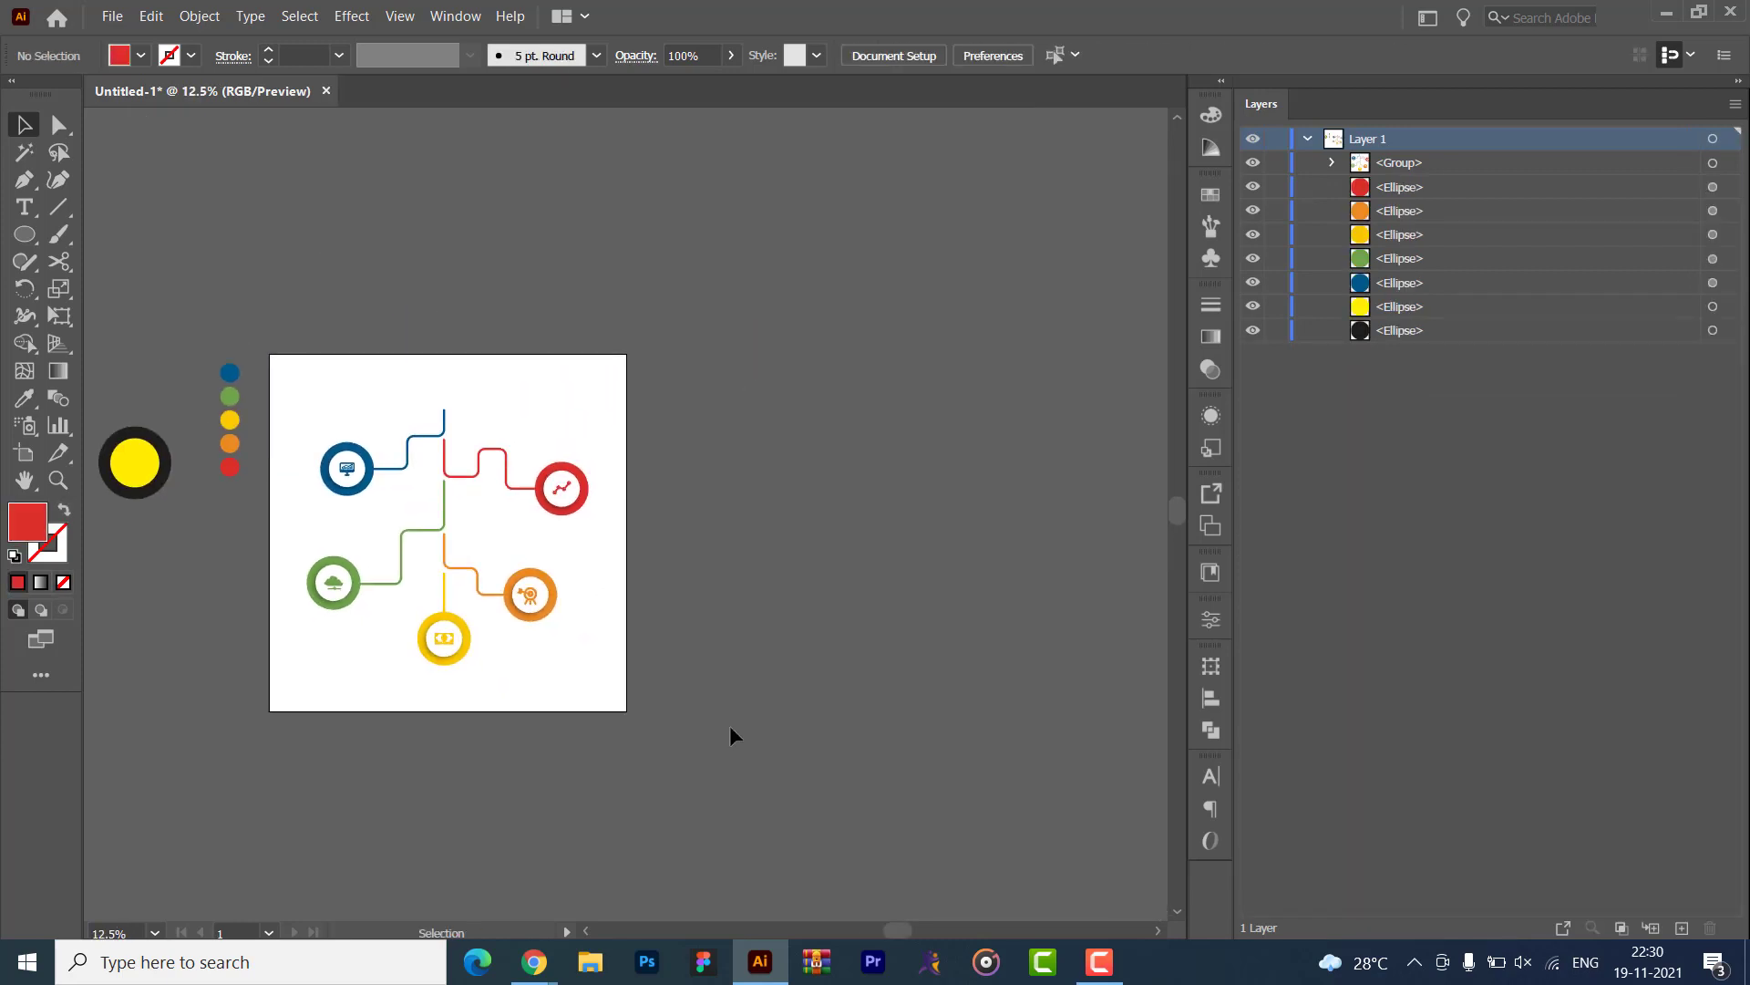
- Delete the five palette circles and the yellow-and-black circle beside the artboard
scroll(729, 734, "left", 5)
left_click_drag(421, 274, 751, 600)
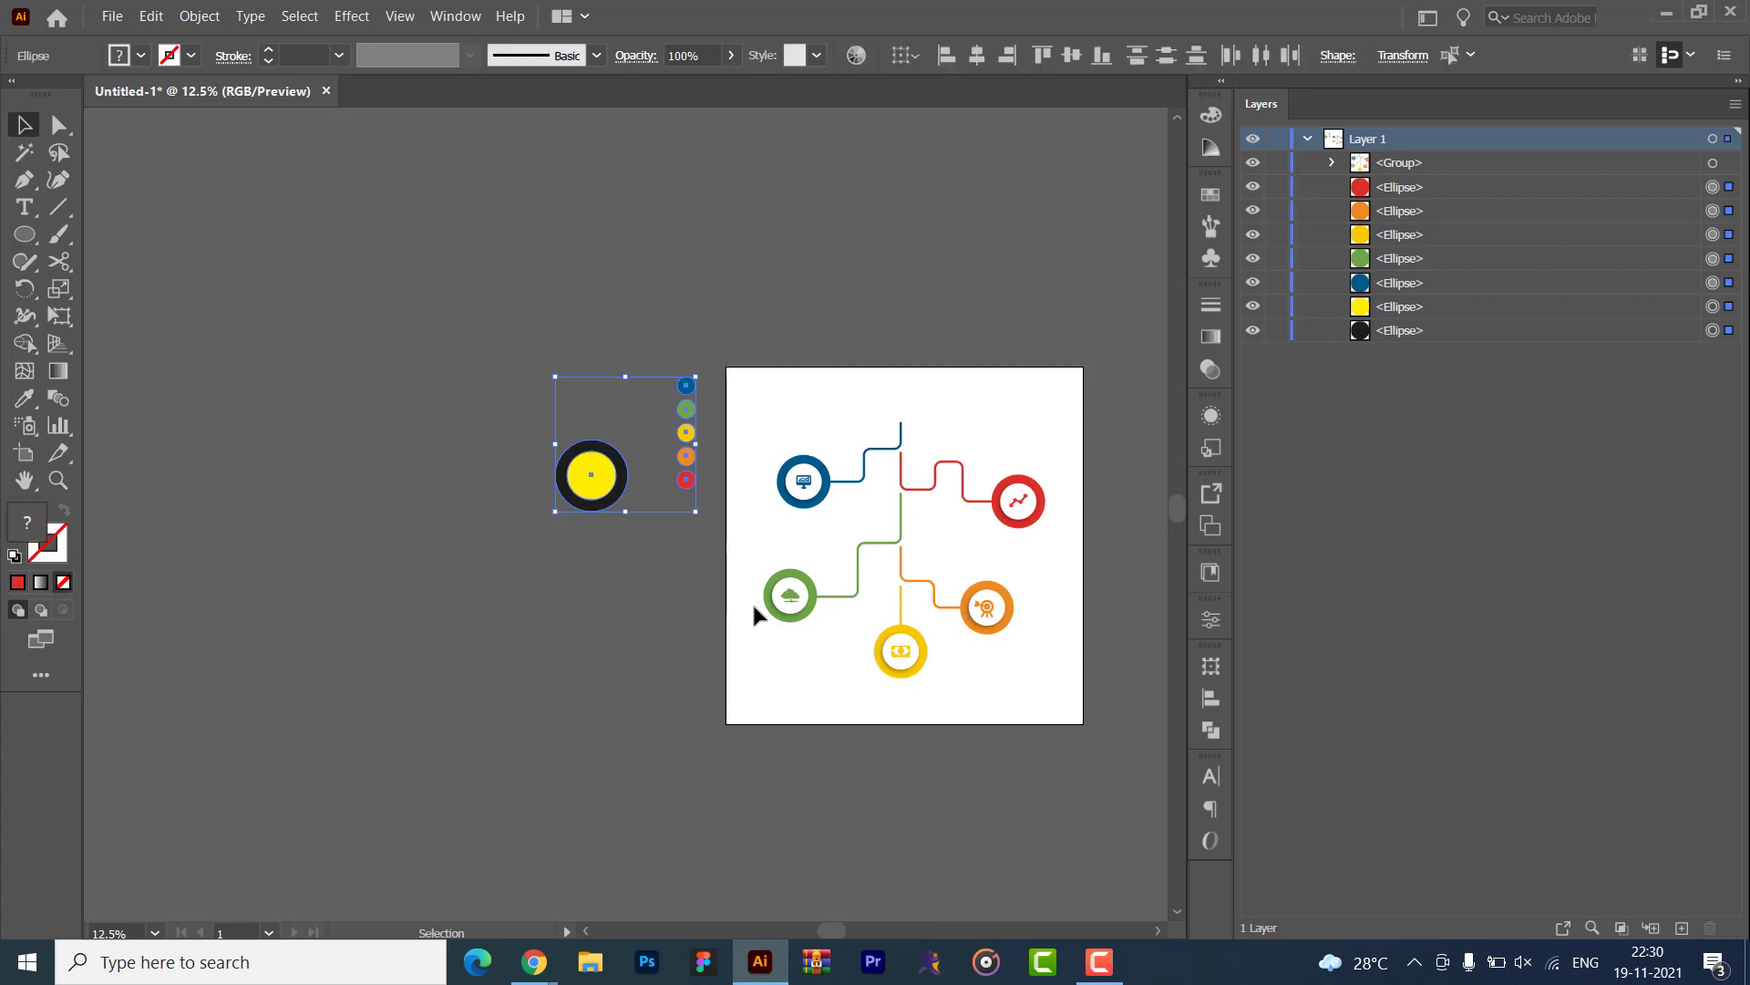
key("Delete")
key("ctrl+0")
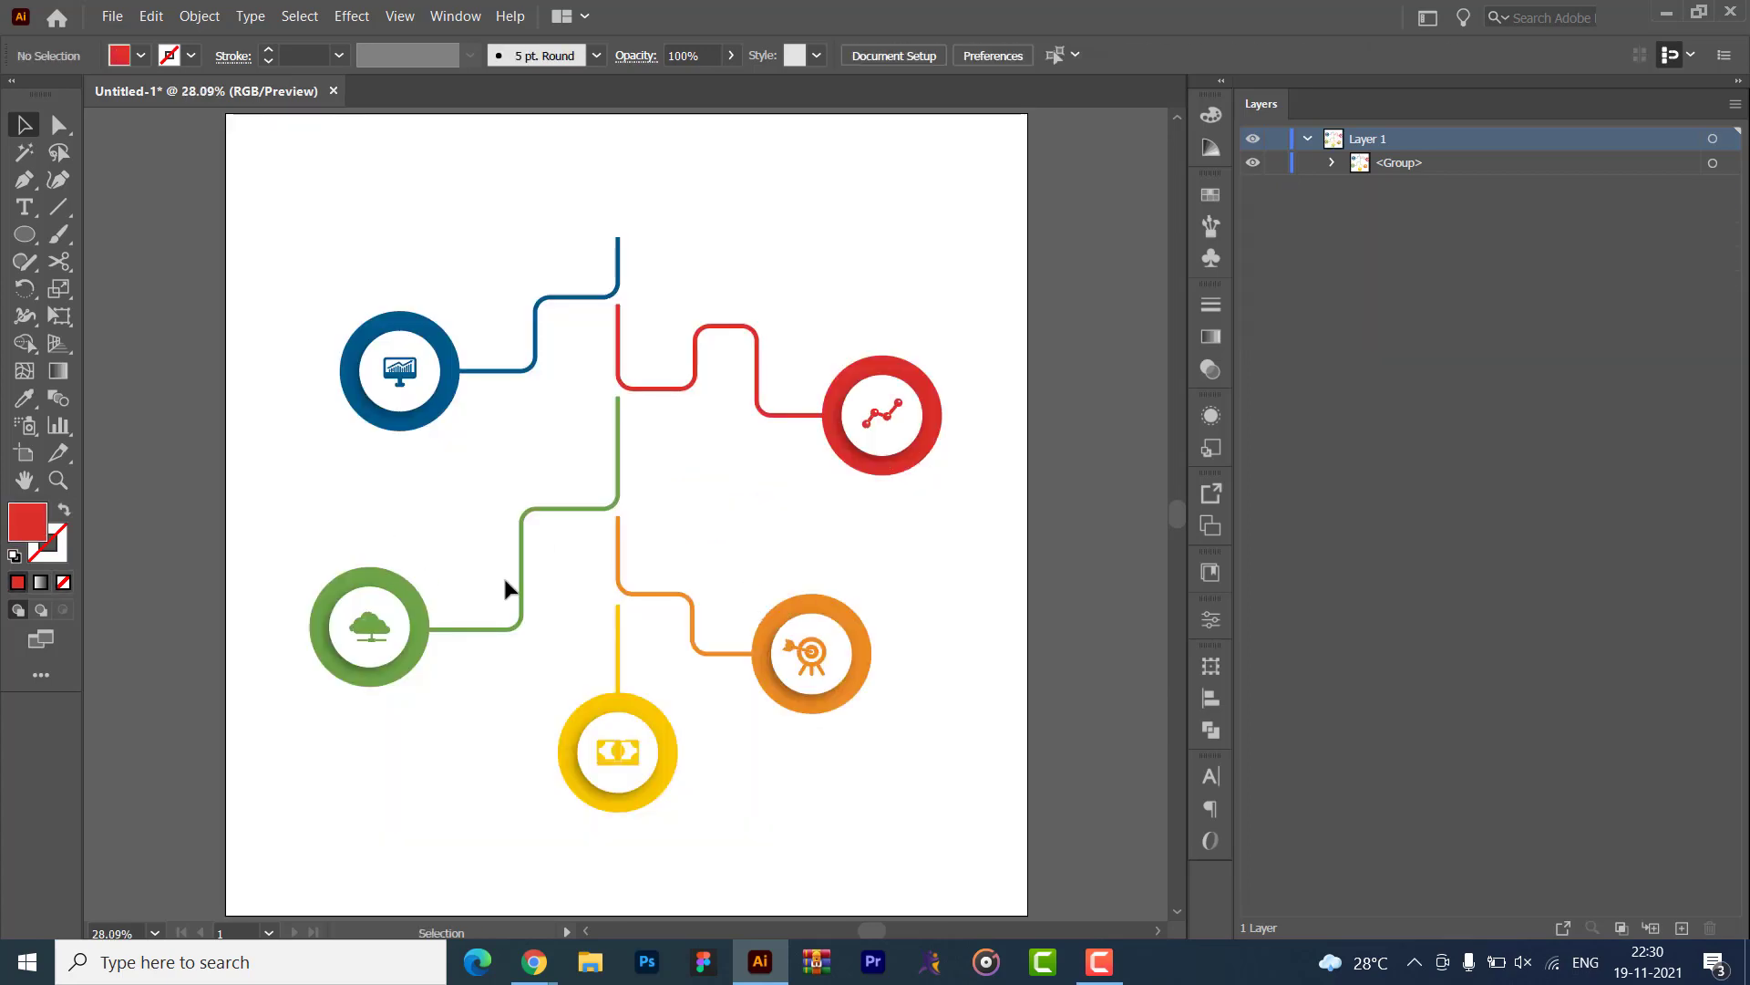
- Switch between the browser and Illustrator to compare the artwork with the iStock infographic reference
key("alt+Tab")
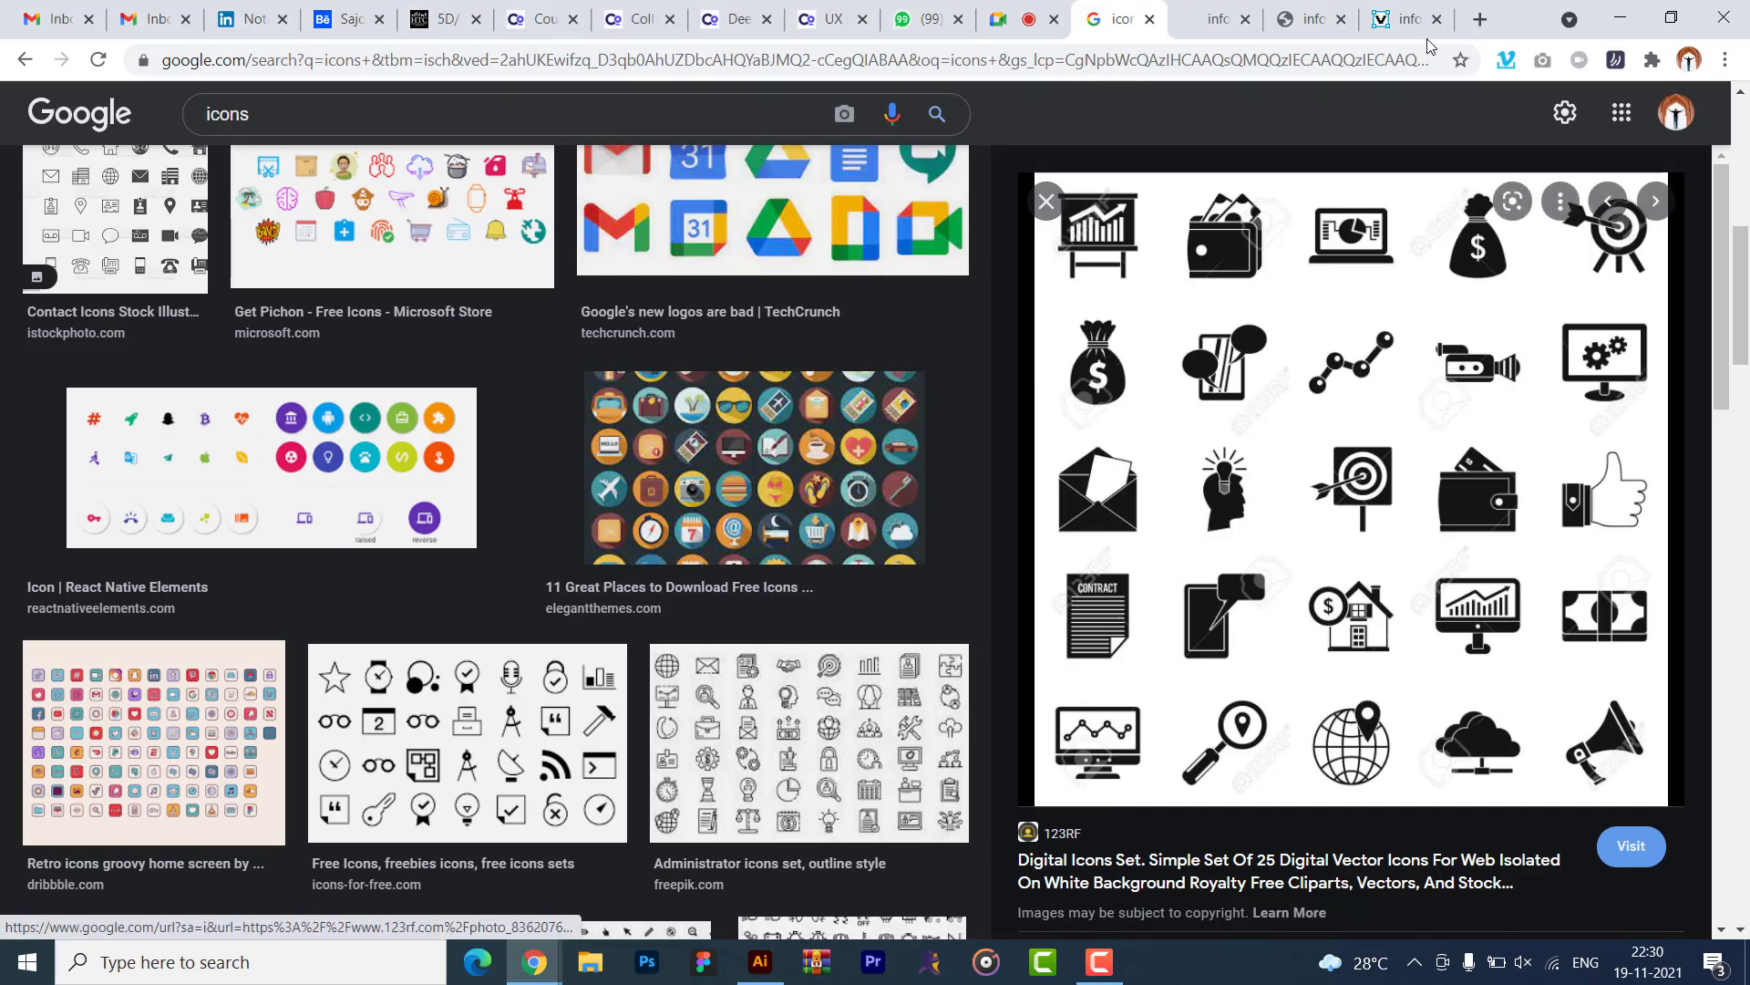
key("ctrl+Tab")
key("alt+Tab")
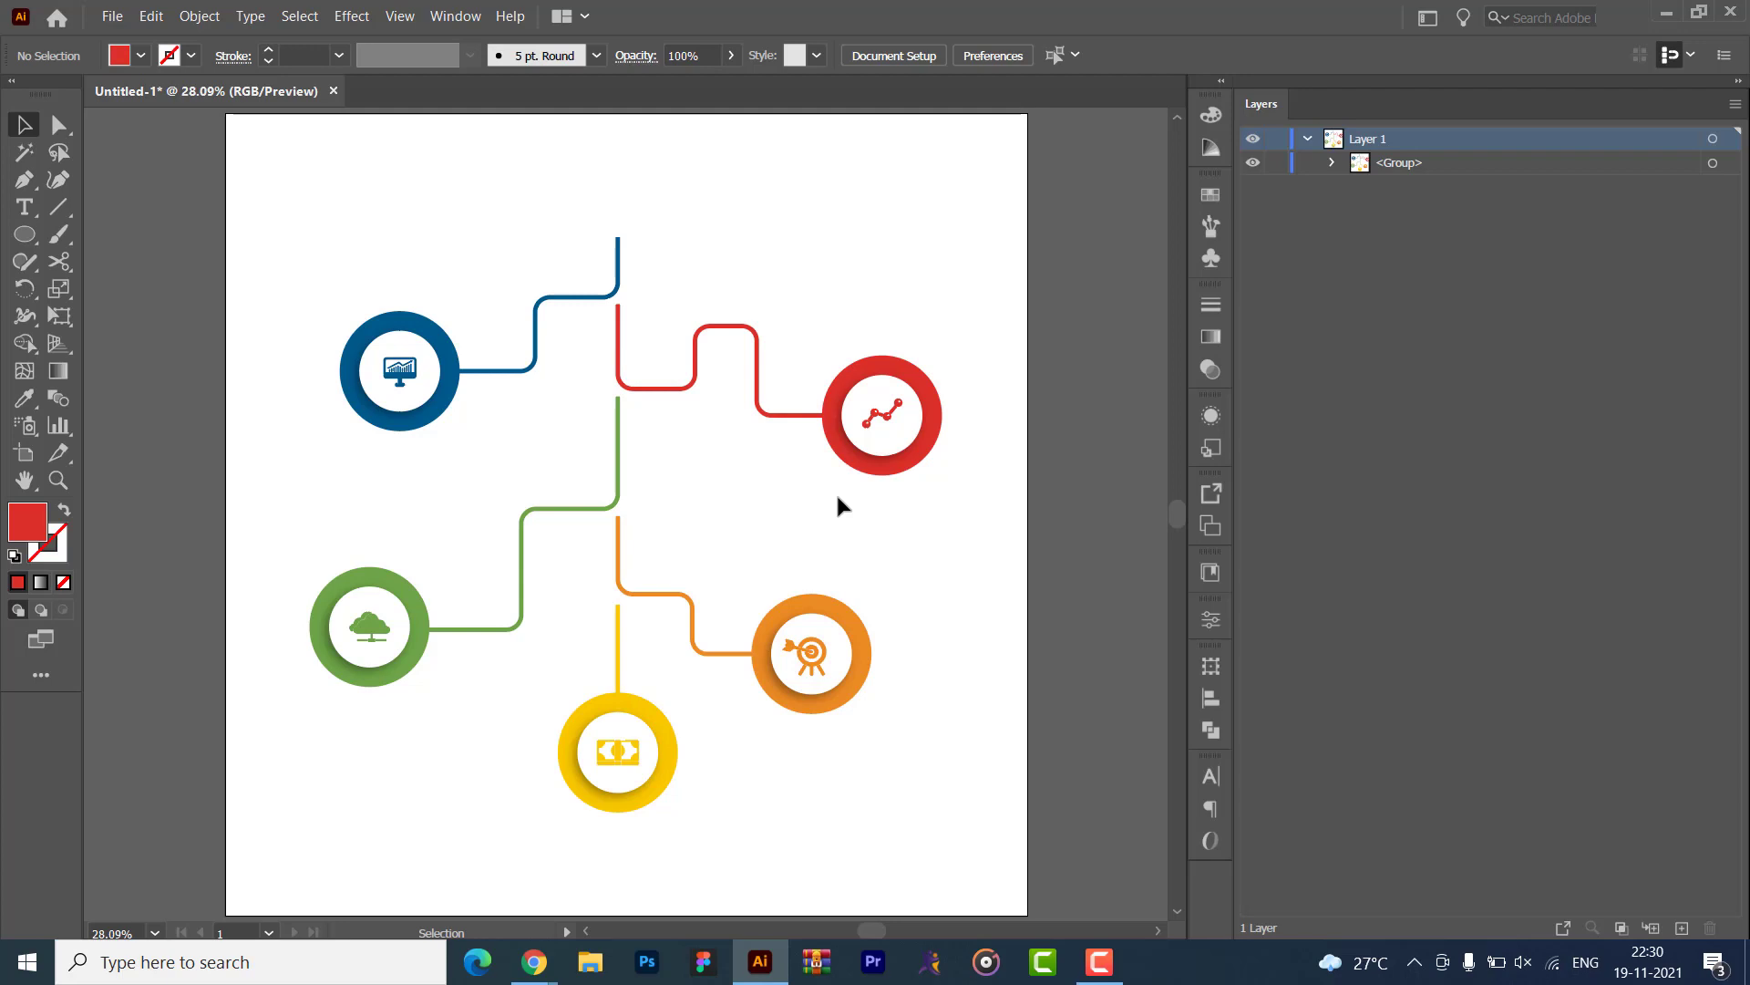
key("alt+Tab")
key("alt+Tab")
key("alt+Tab")
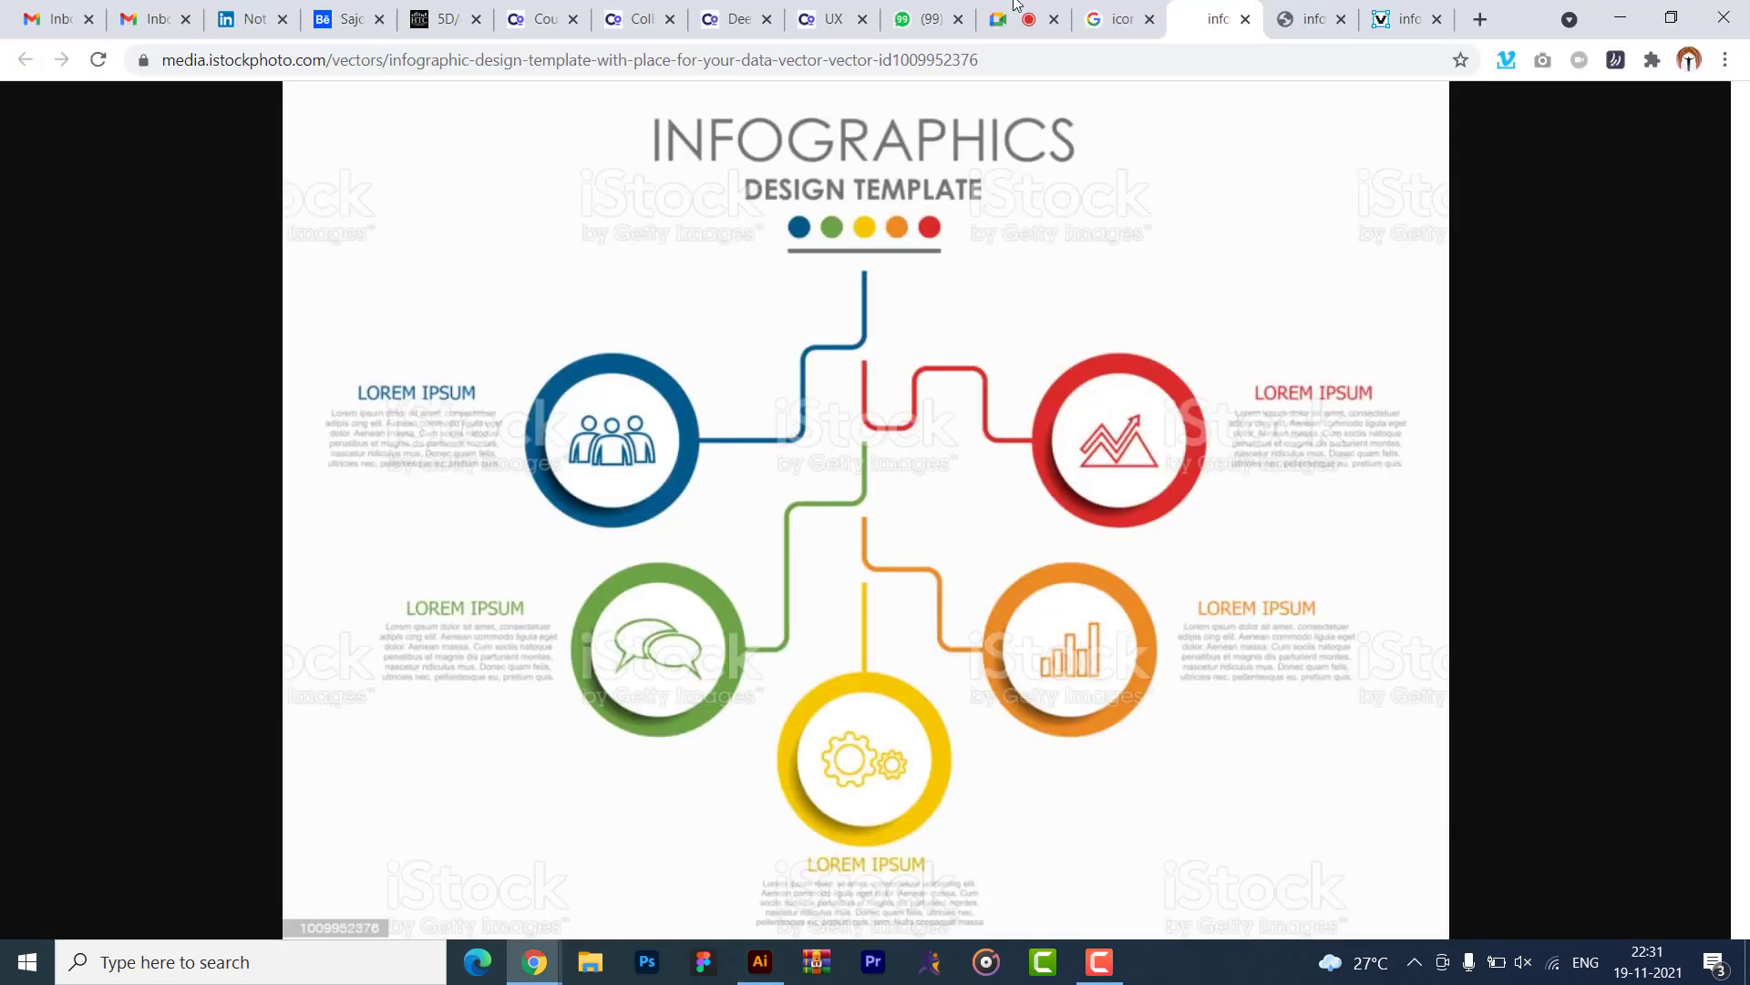
- Search Google Images for "infographic cartoons" in the icon search's browser tab
left_click(1138, 20)
left_click(805, 69)
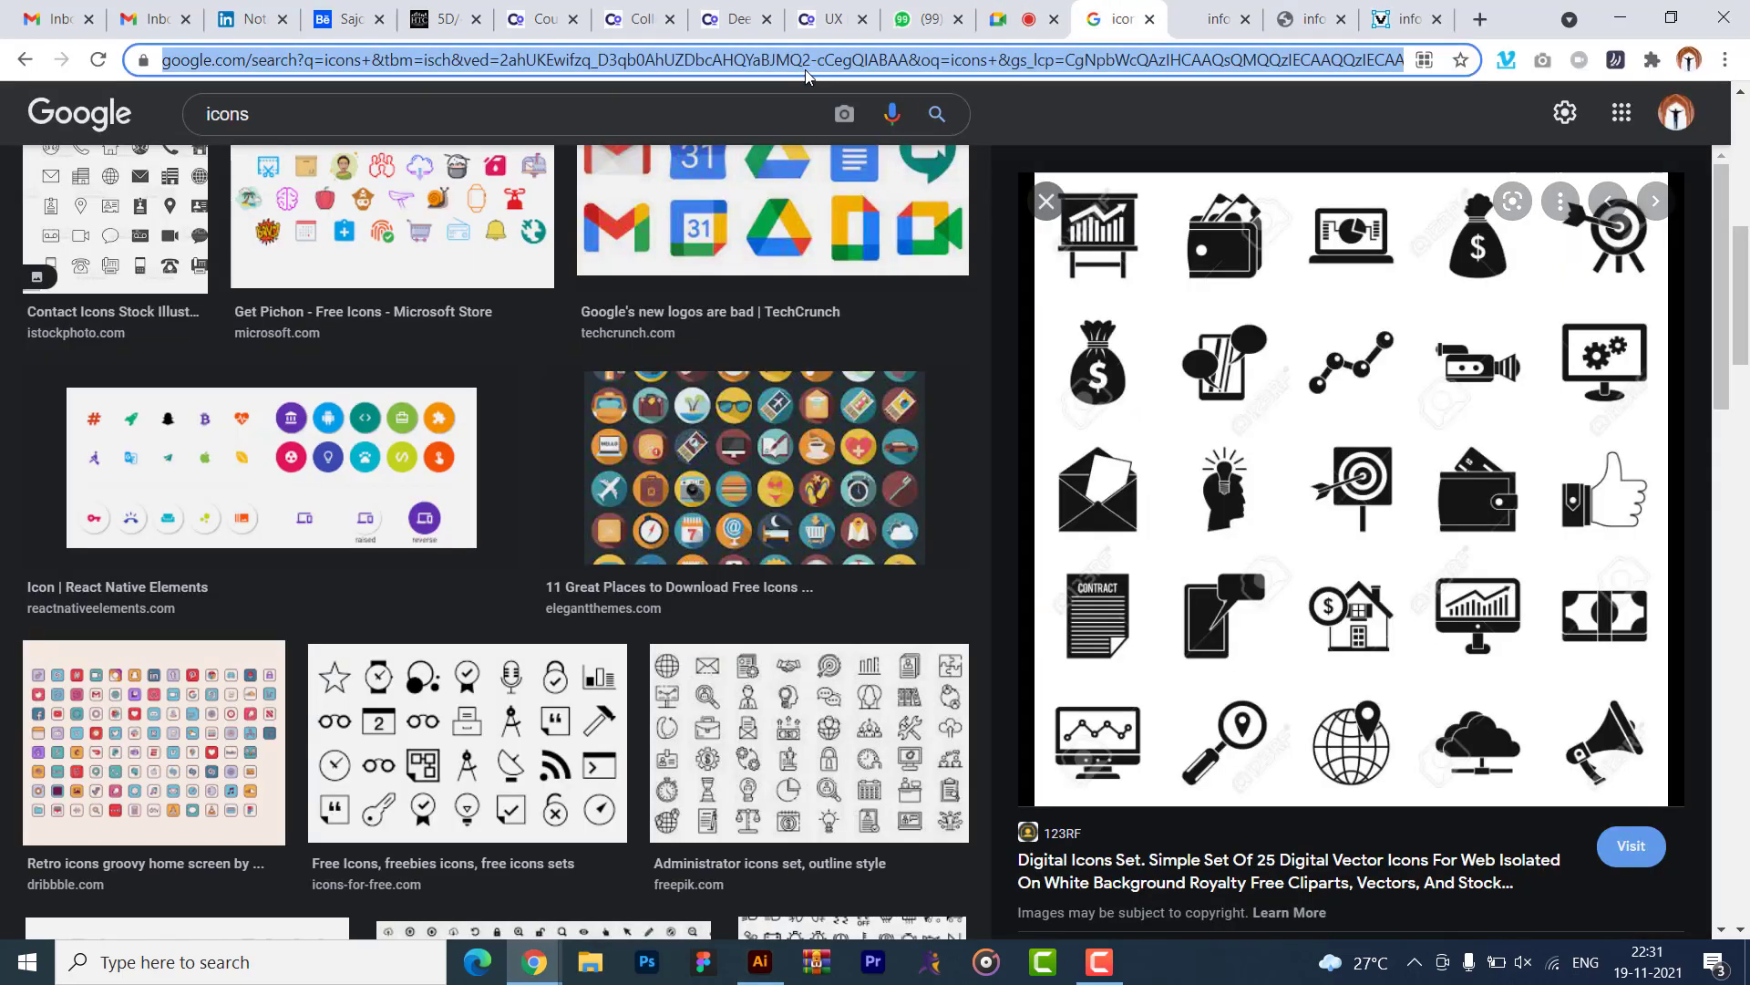
type("infographic")
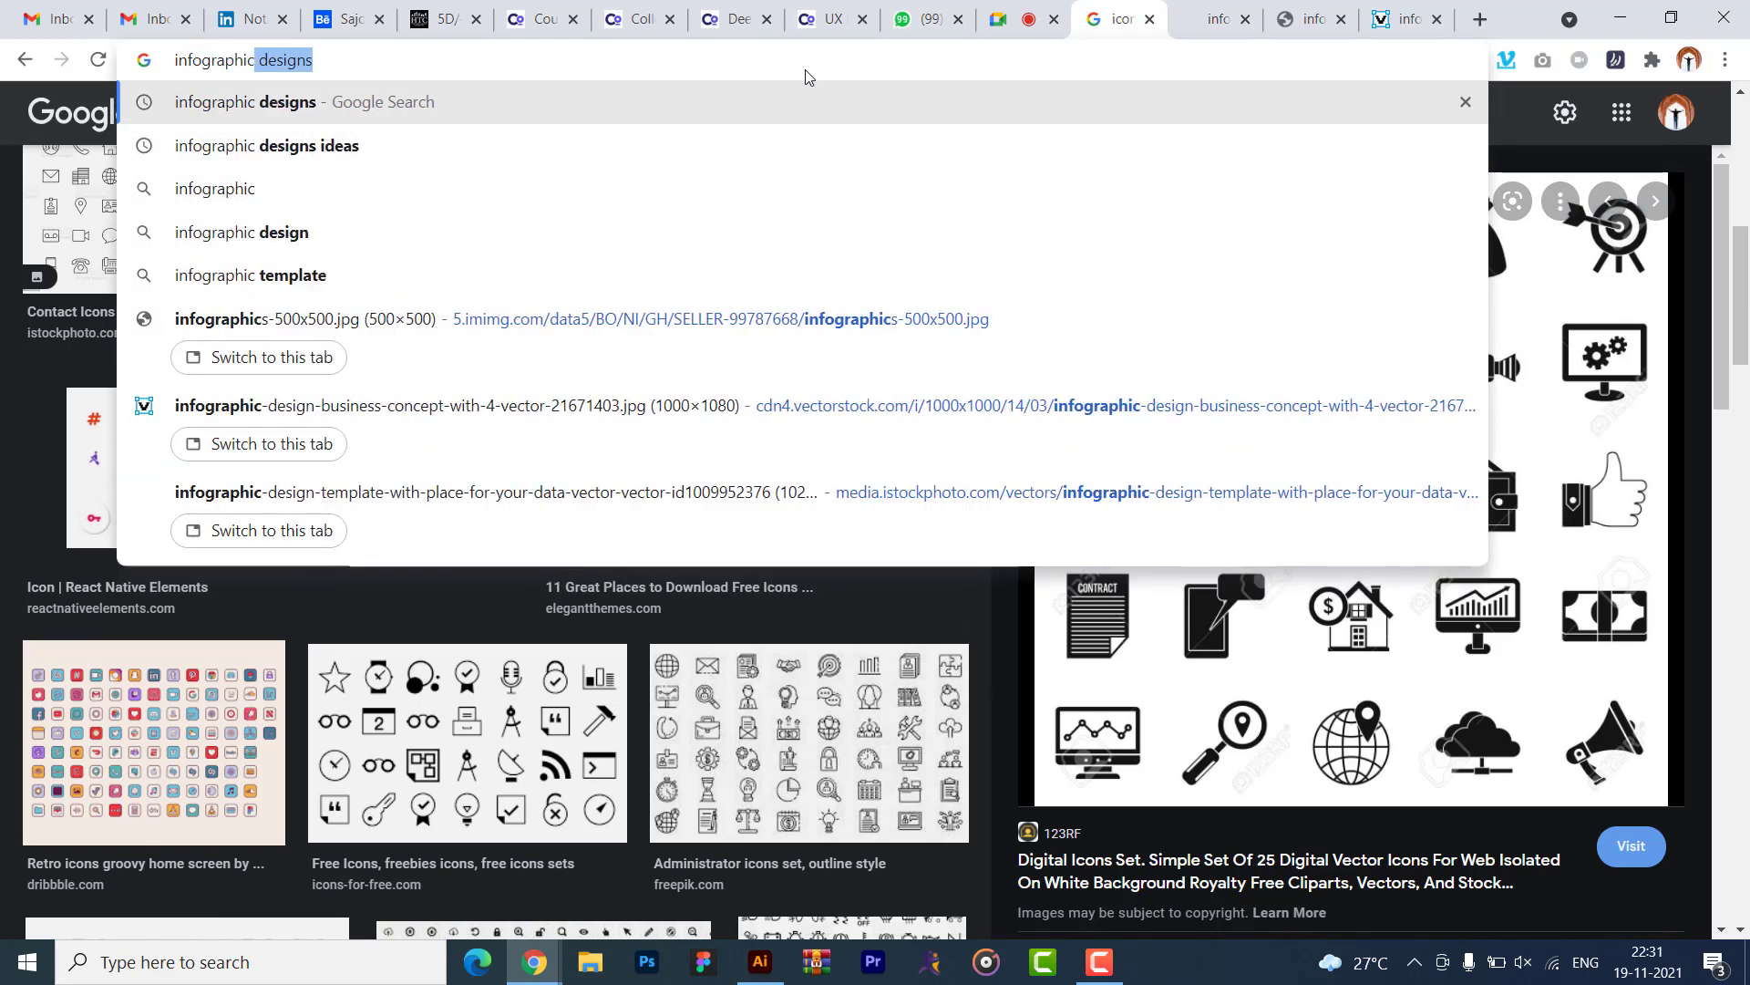
type(" cartoons")
key("Return")
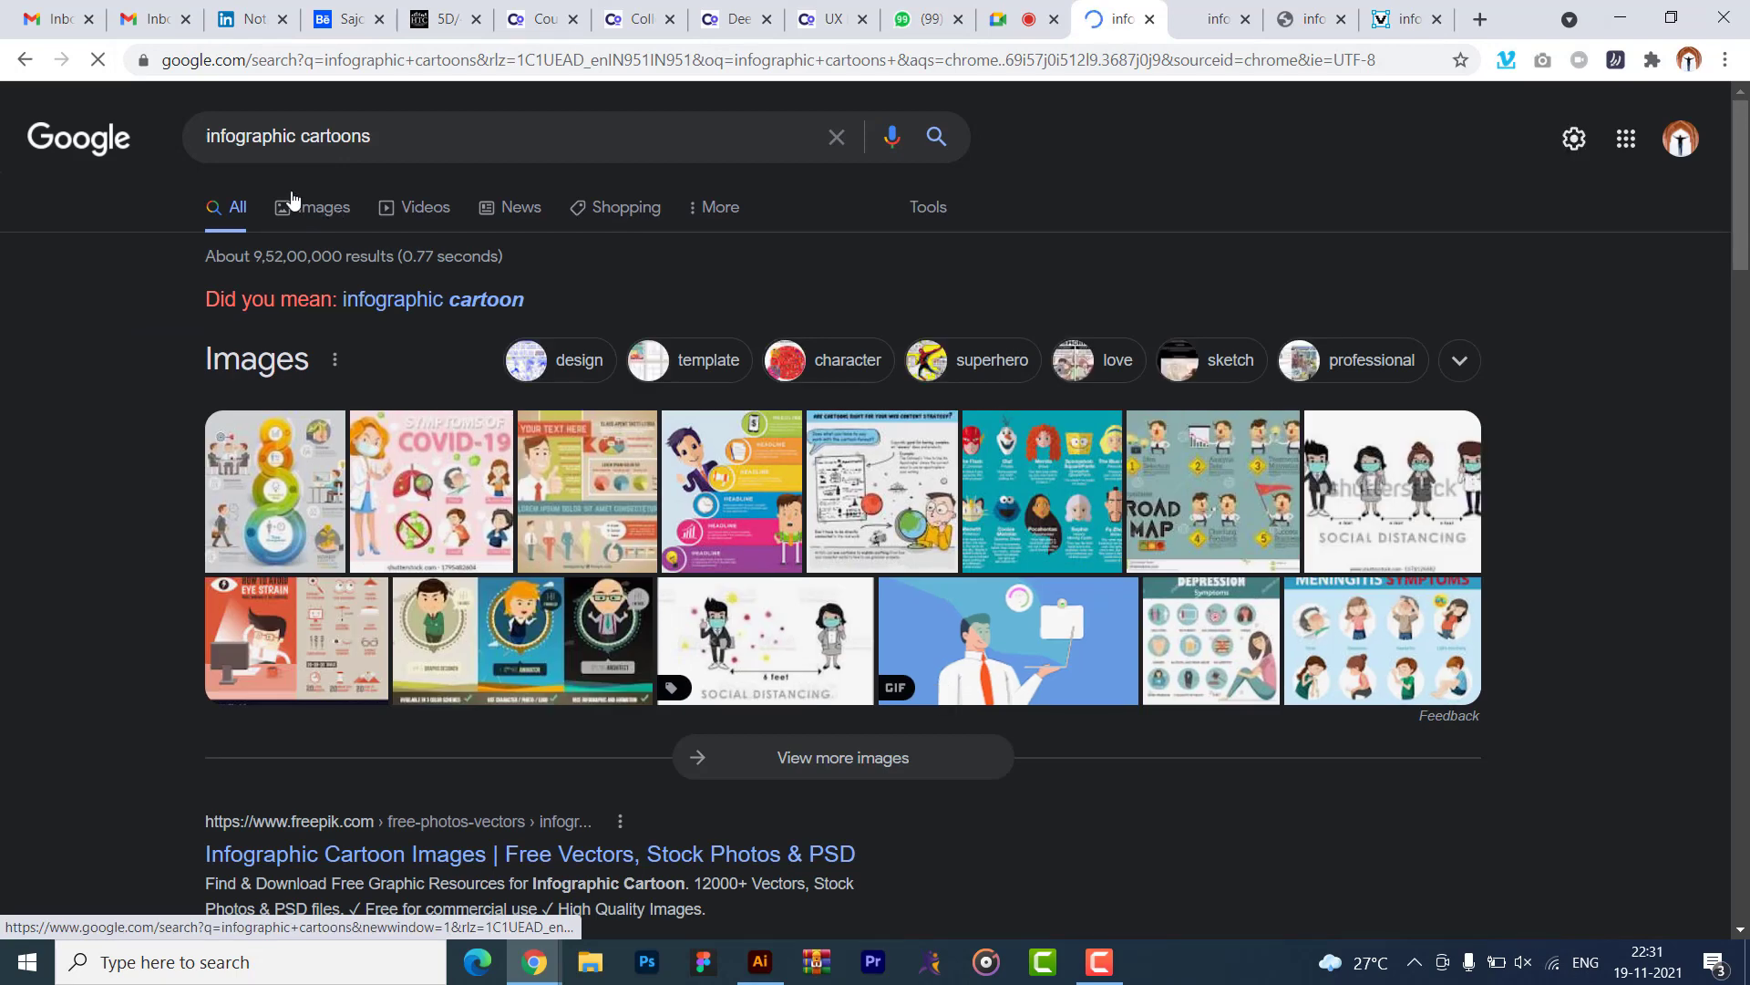
left_click(310, 206)
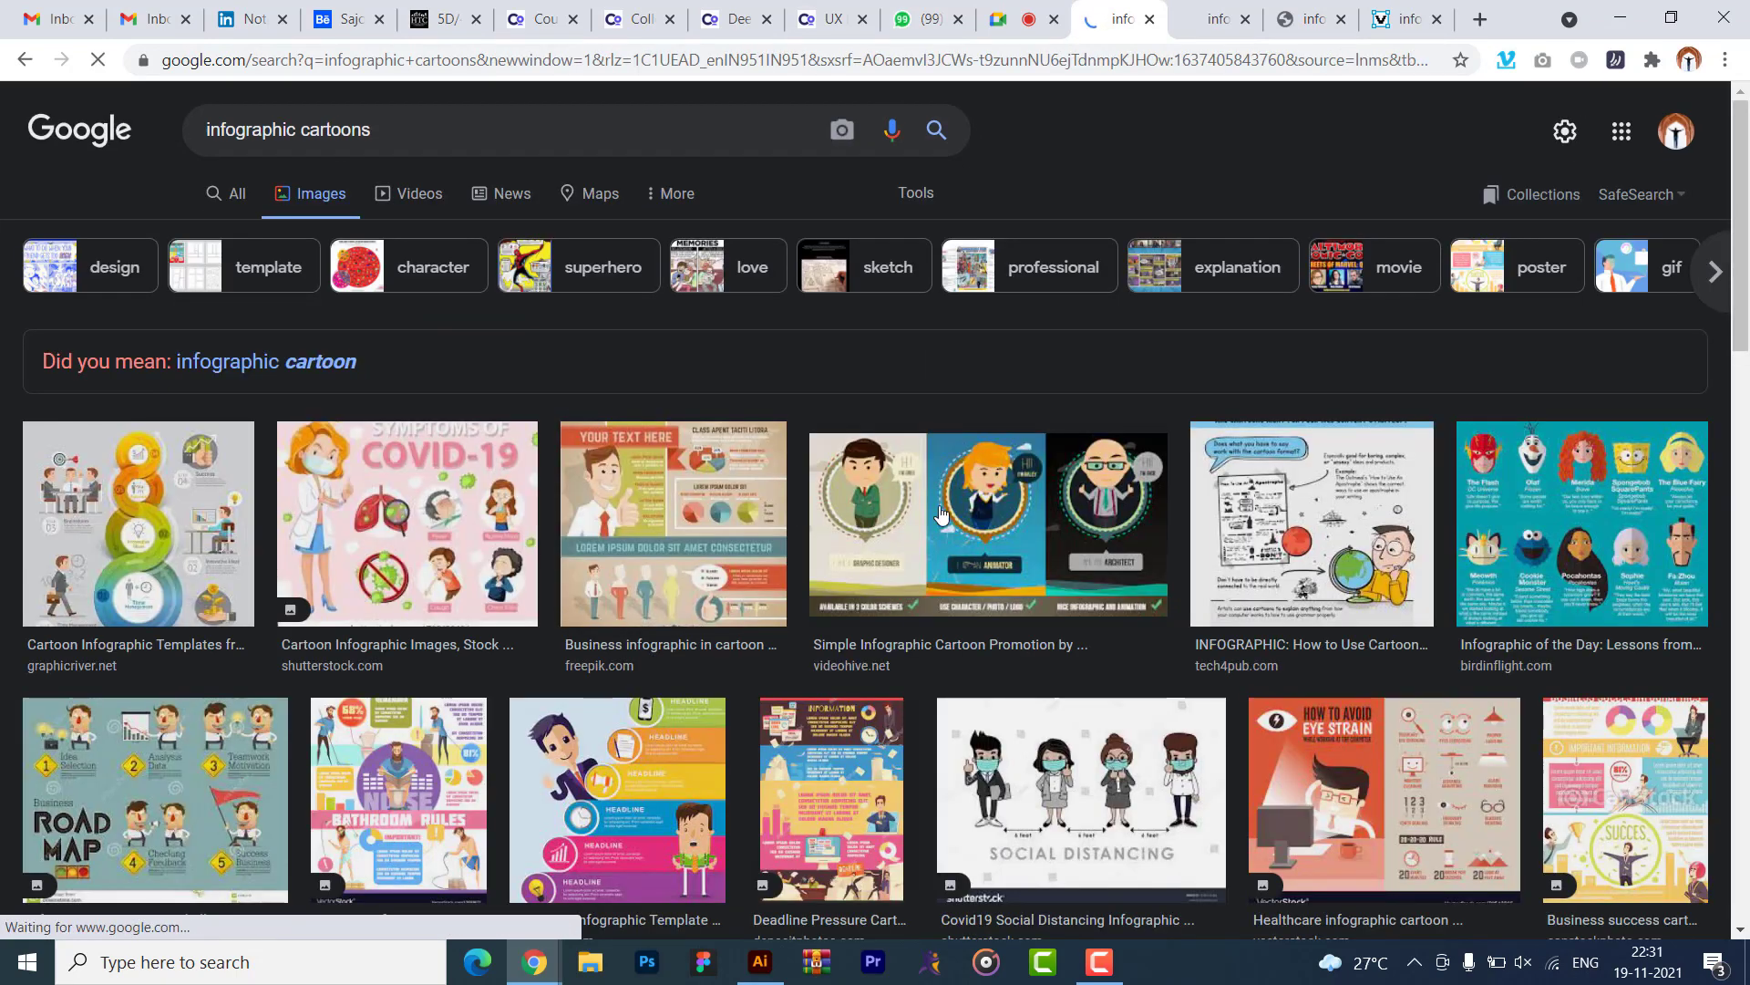
- Preview several cartoon infographic results, ending with the "Lessons from Cartoons" character infographic
left_click(880, 504)
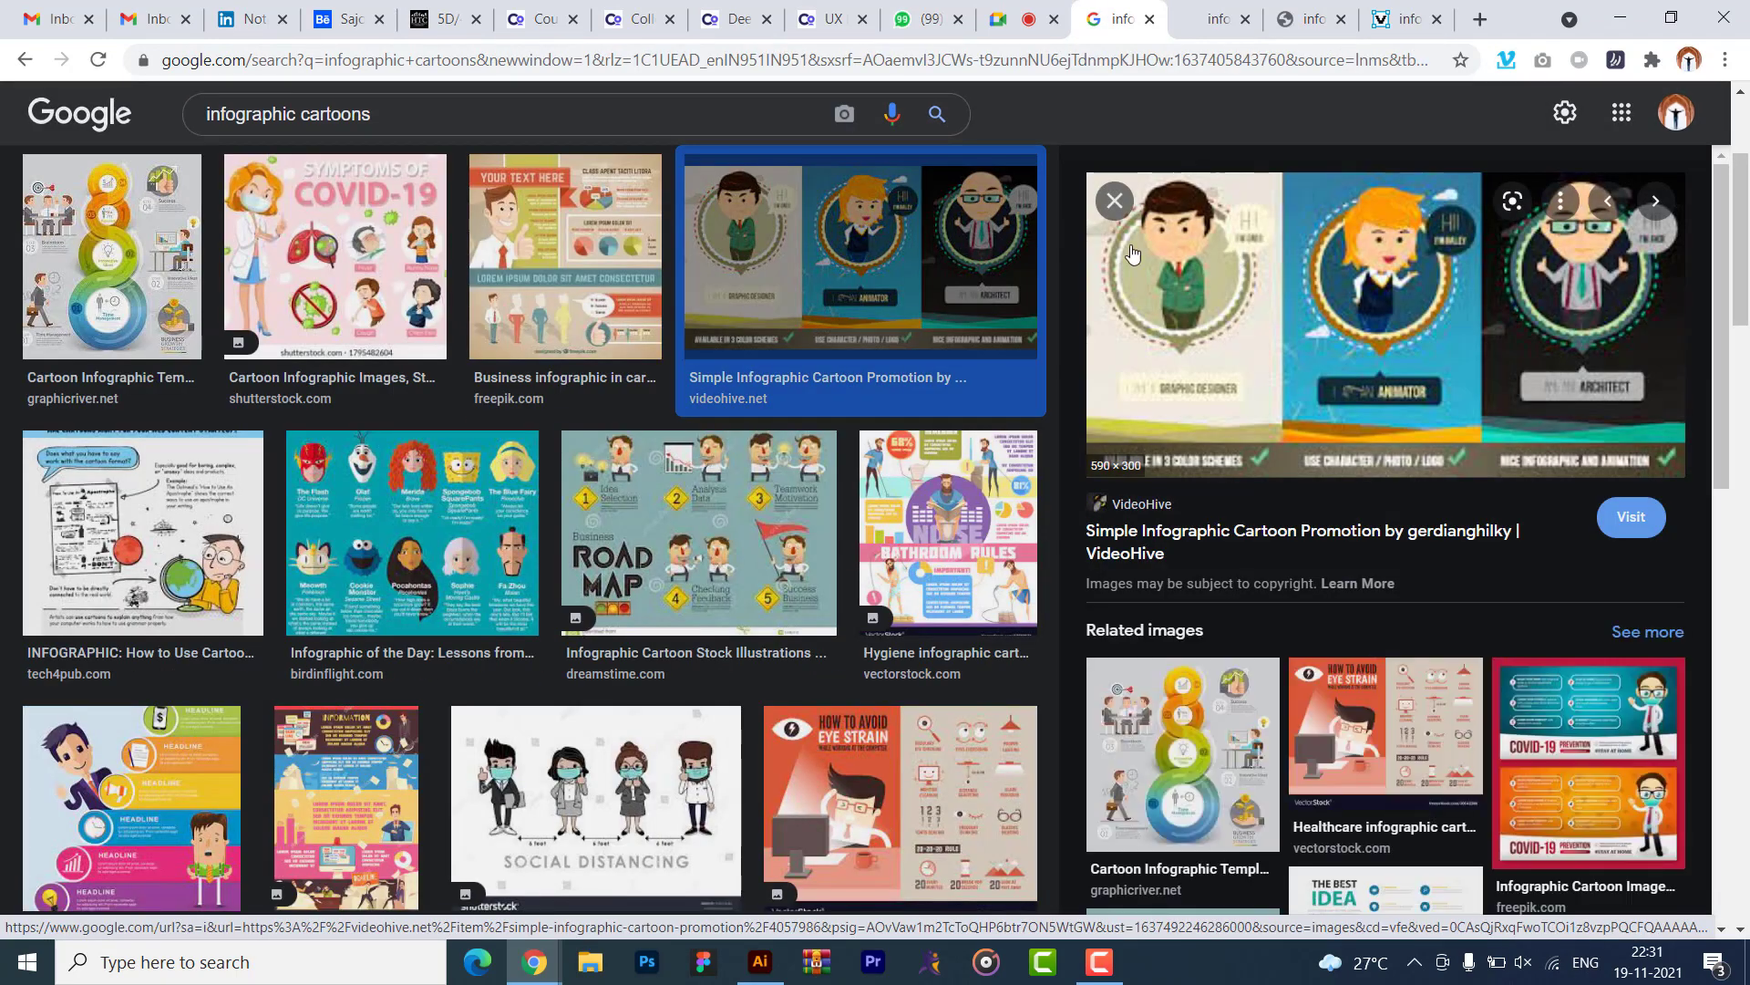
left_click(485, 254)
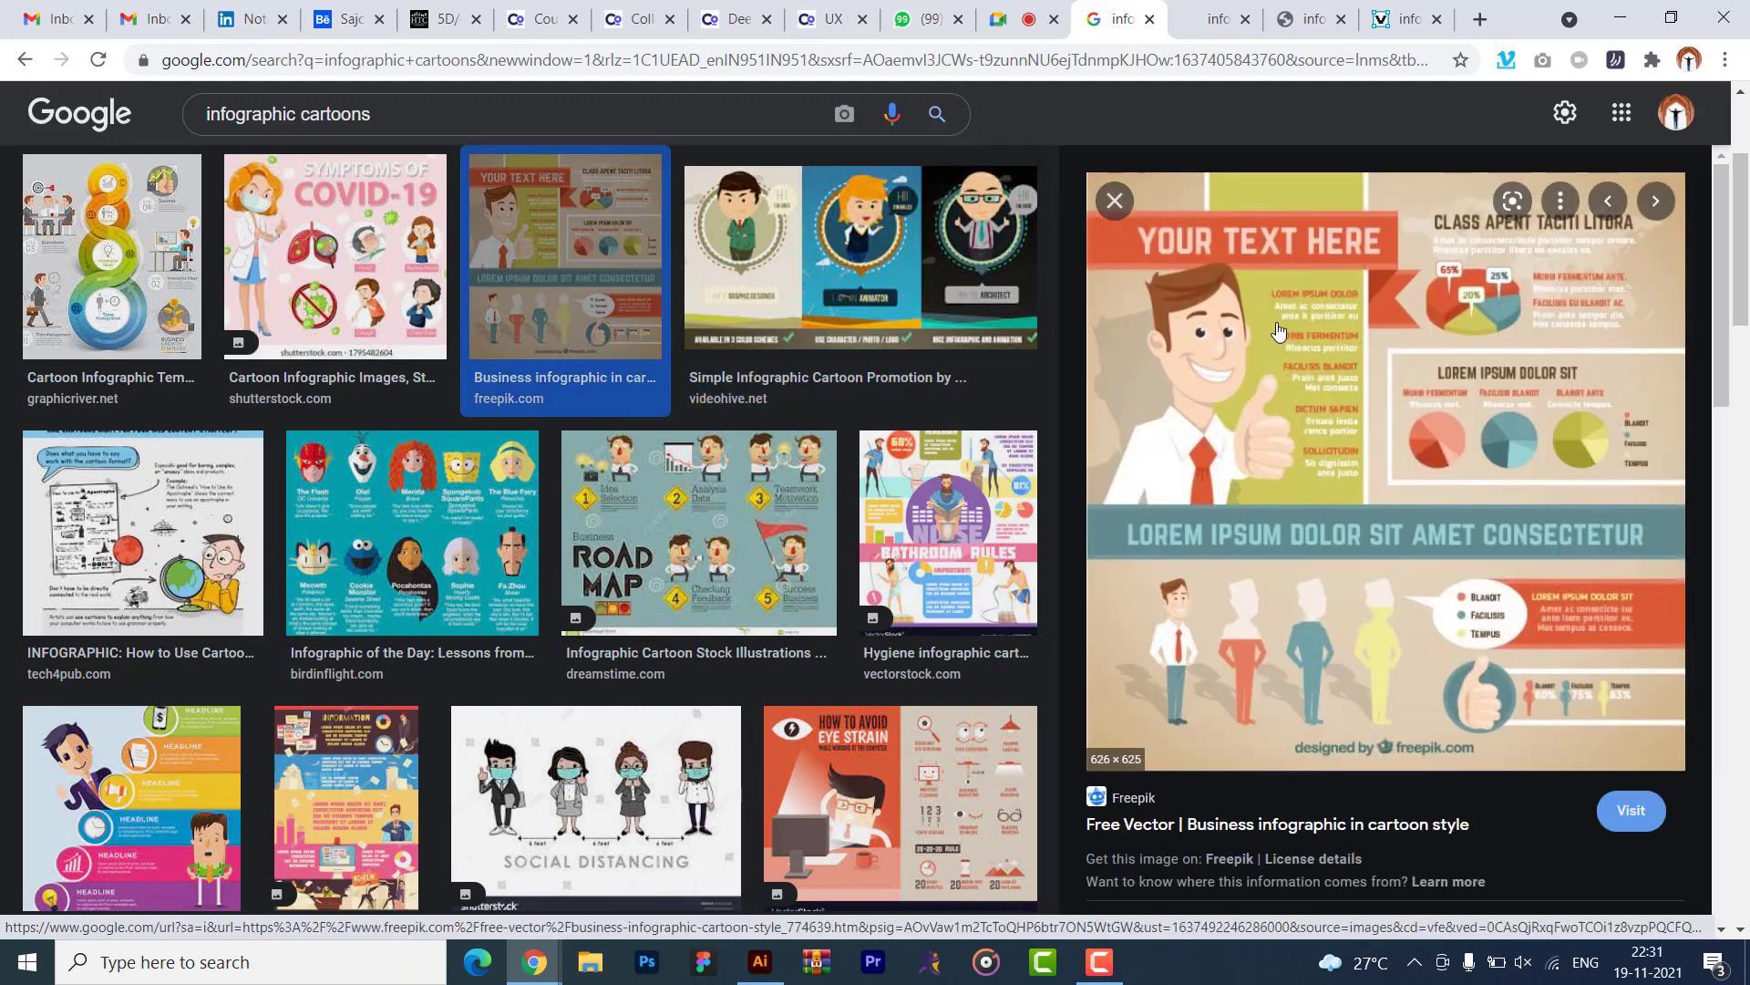
left_click(623, 819)
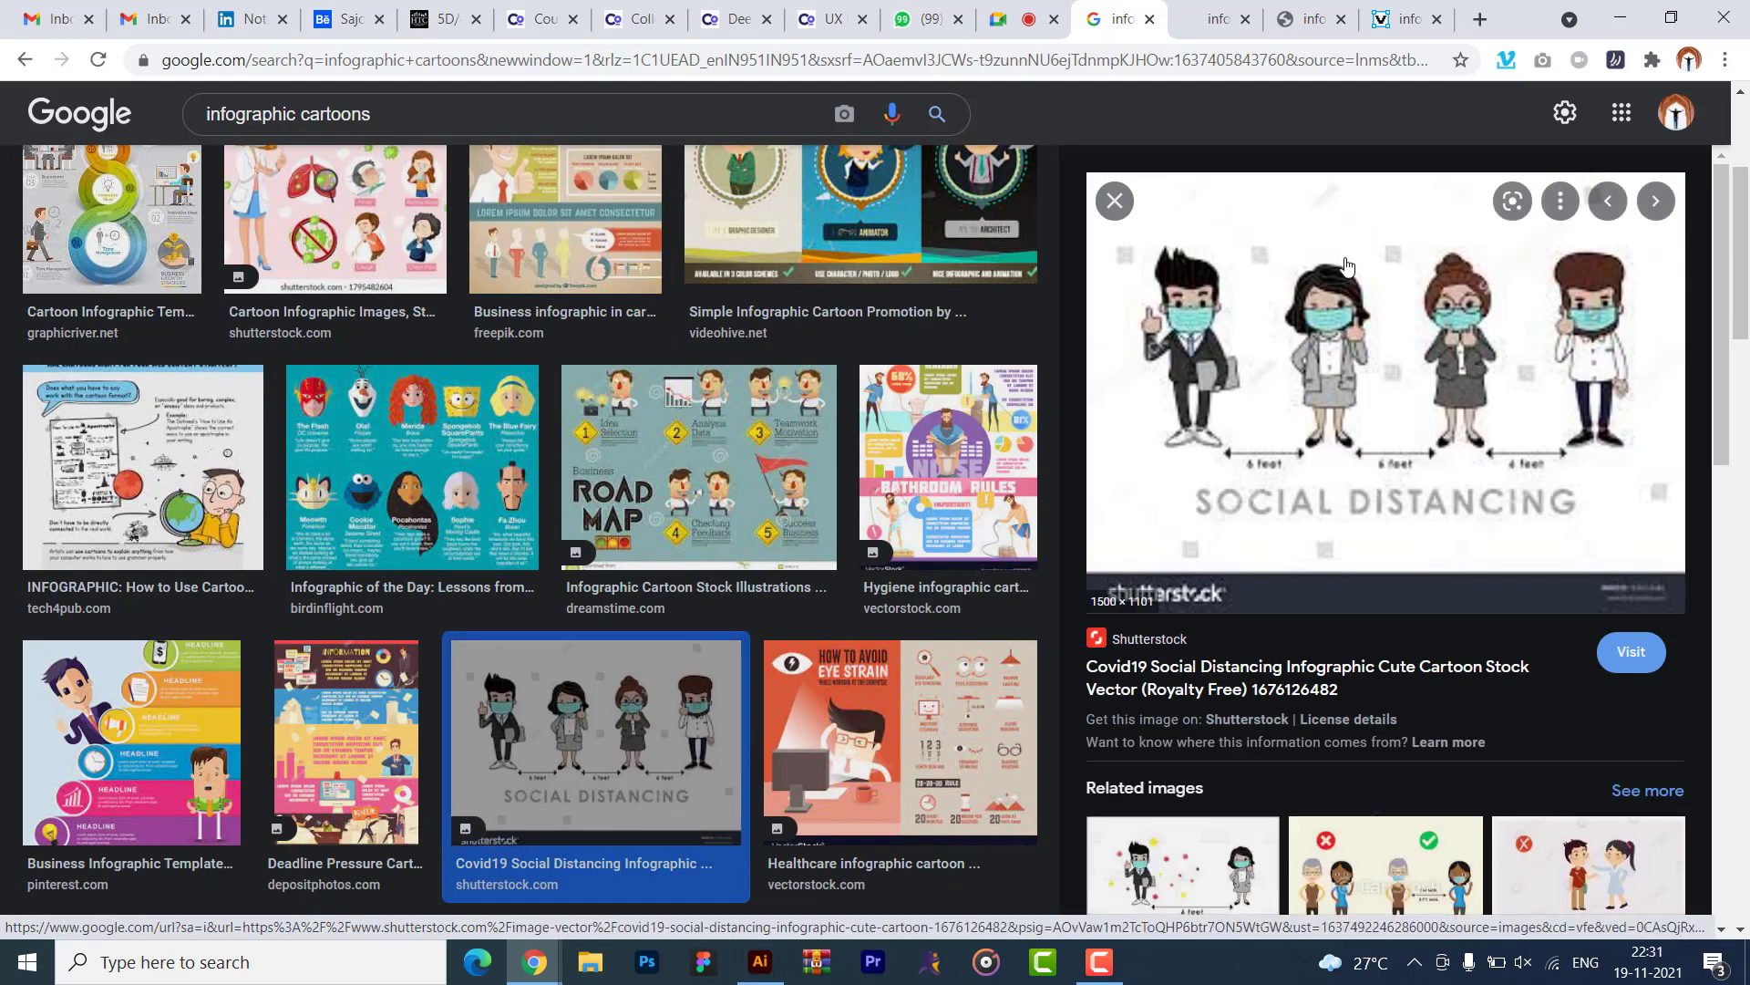
left_click(102, 251)
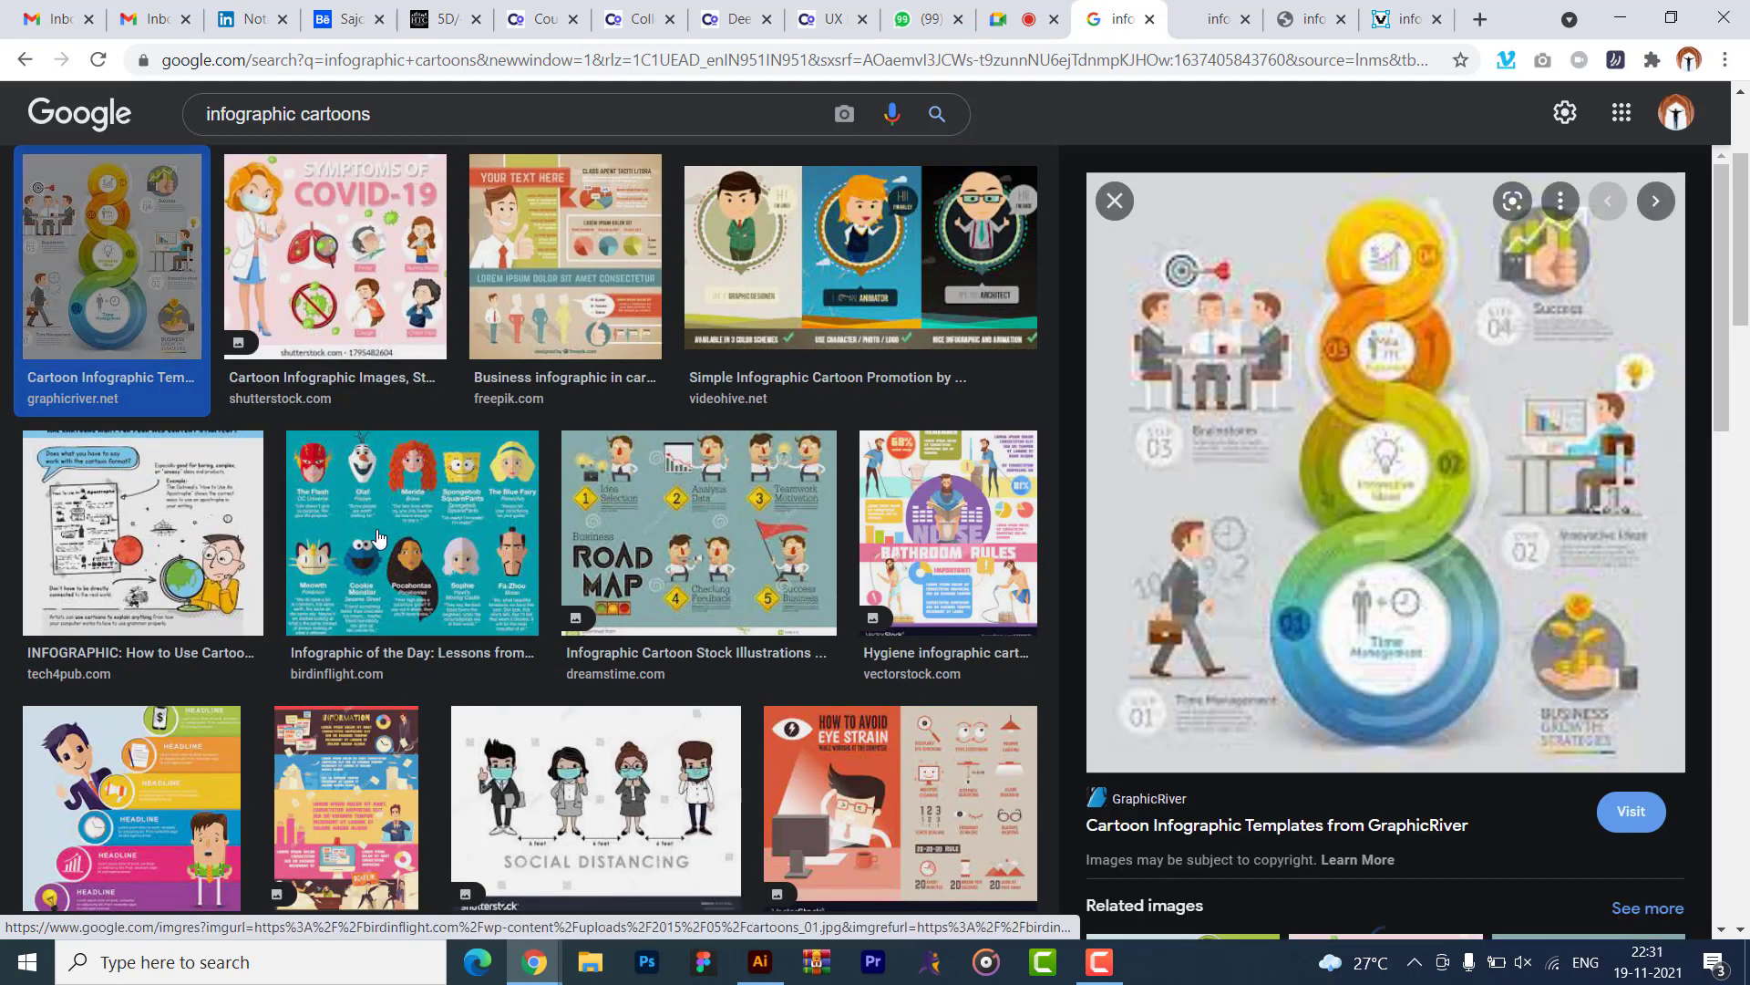
left_click(412, 534)
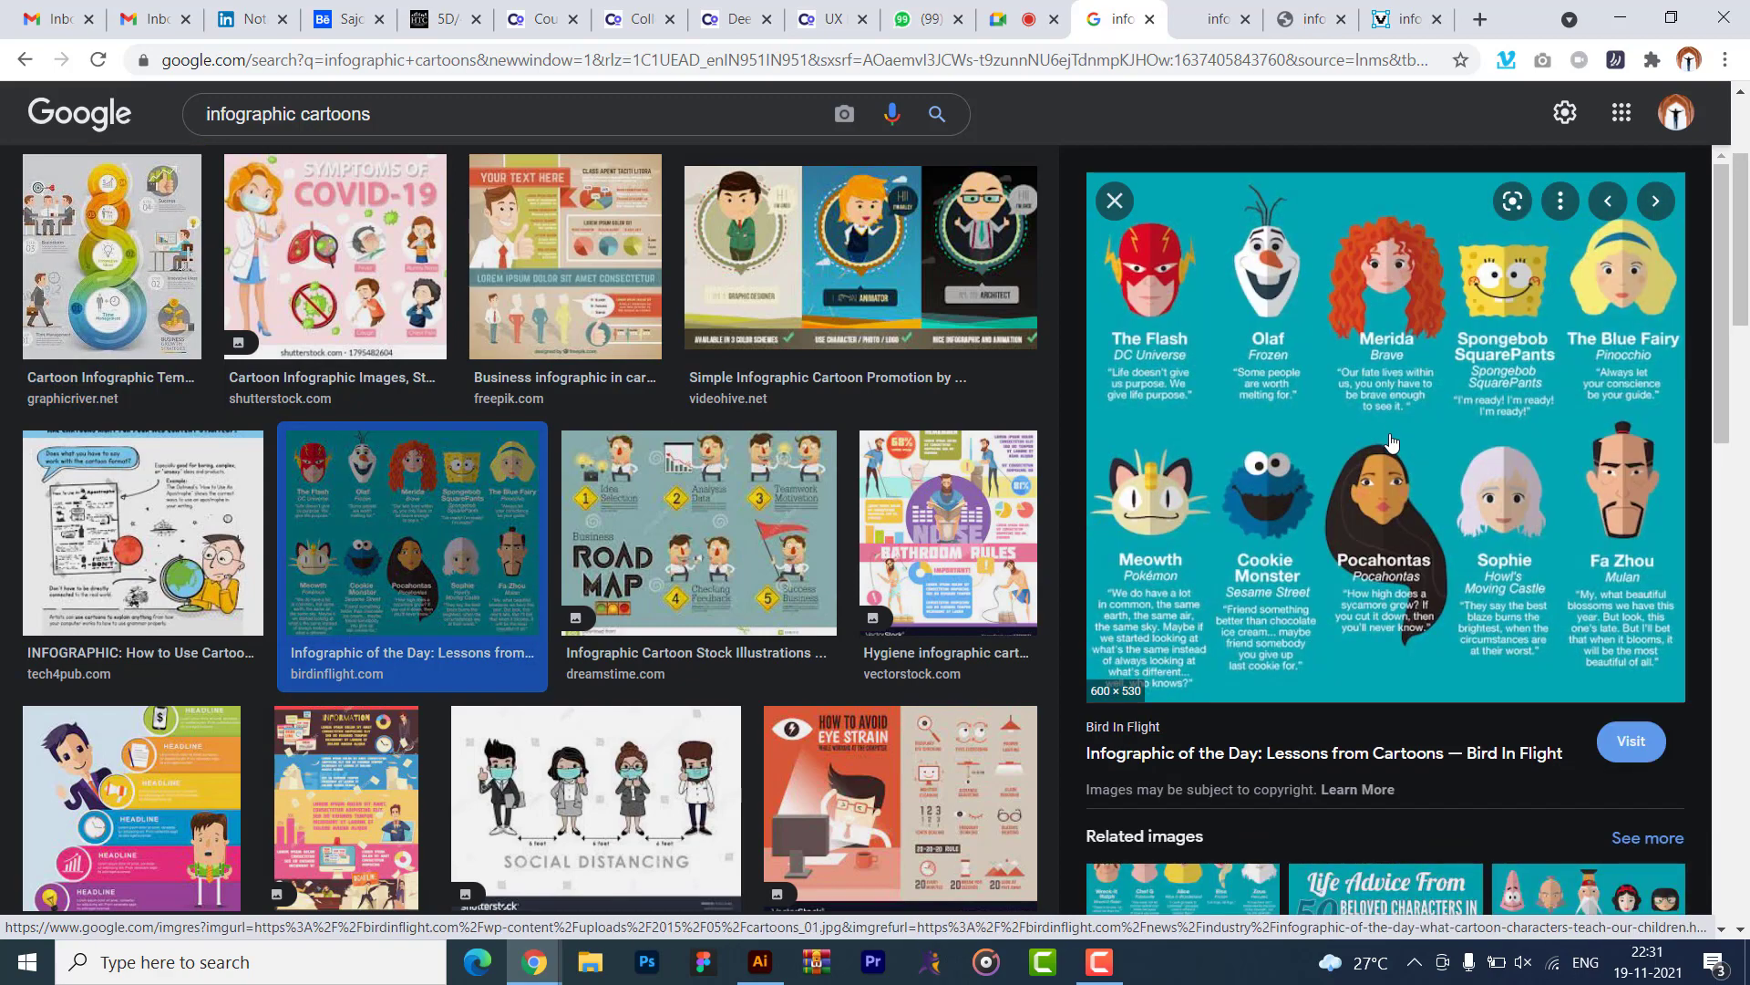
- Open the "Lessons from Cartoons" image in its own browser tab and copy it
right_click(1378, 483)
left_click(1440, 696)
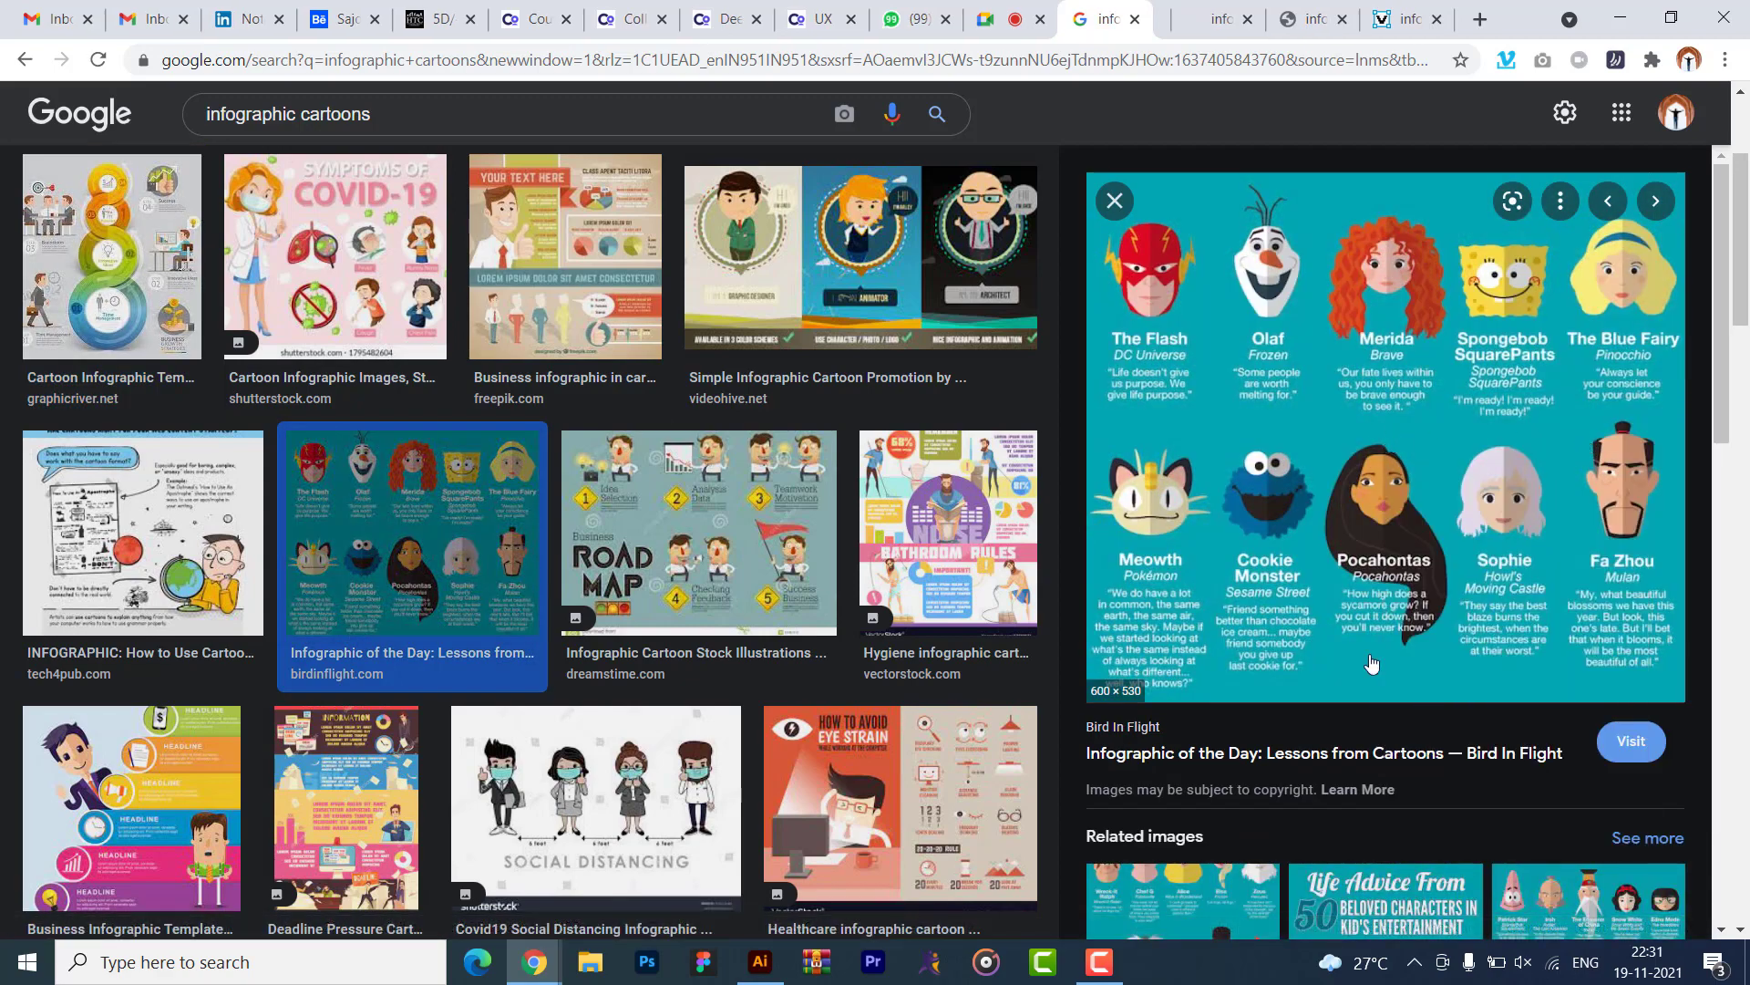
key("ctrl+Tab")
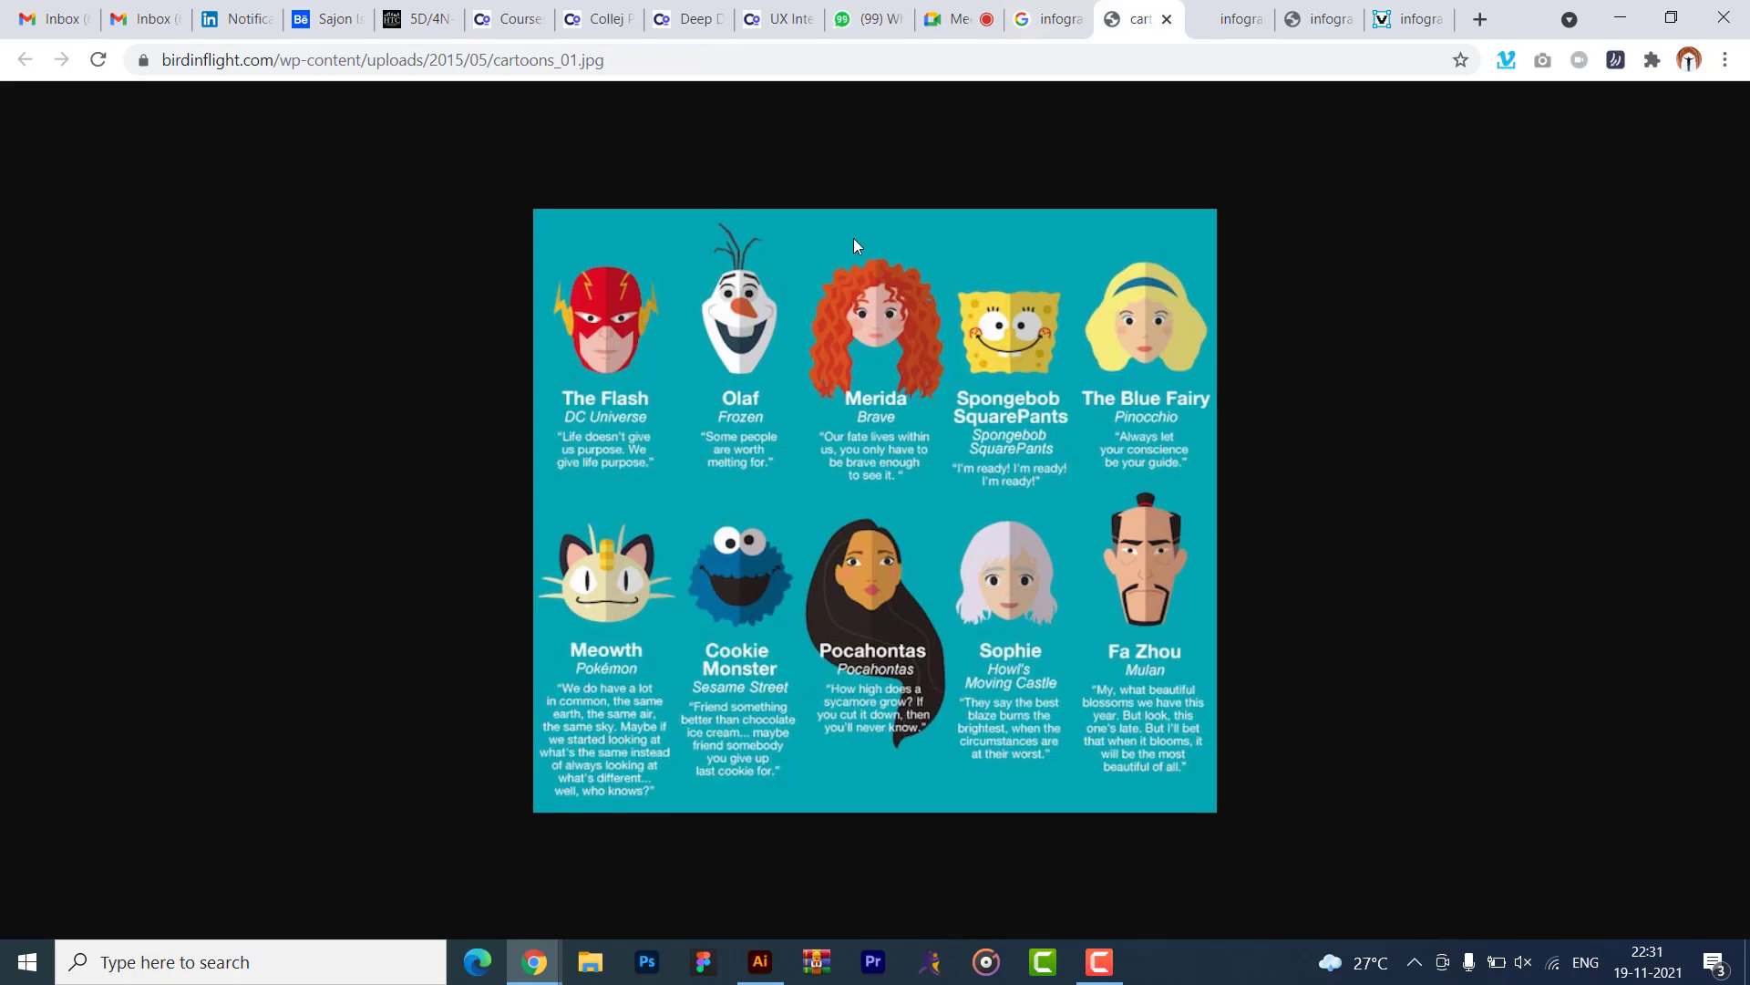
right_click(668, 498)
left_click(710, 569)
- Switch to Illustrator, save the branching infographic to the Desktop as "infrographic" in AI format, and close the document
key("alt+Tab")
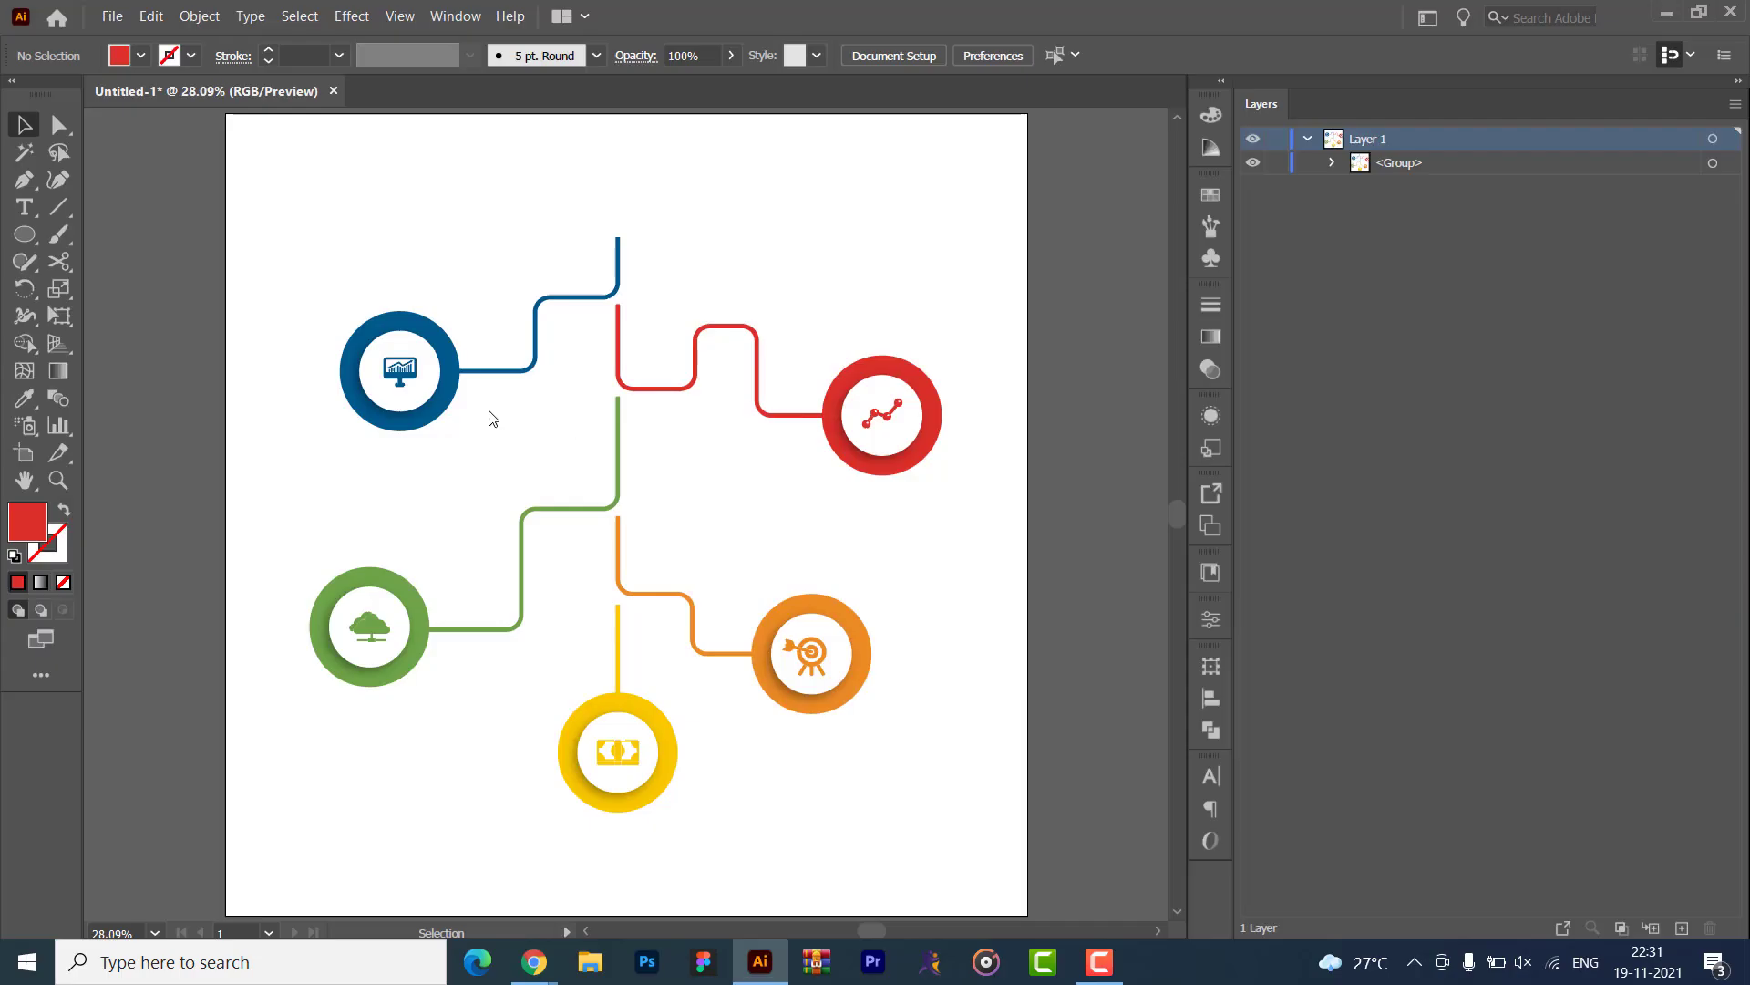
key("ctrl+s")
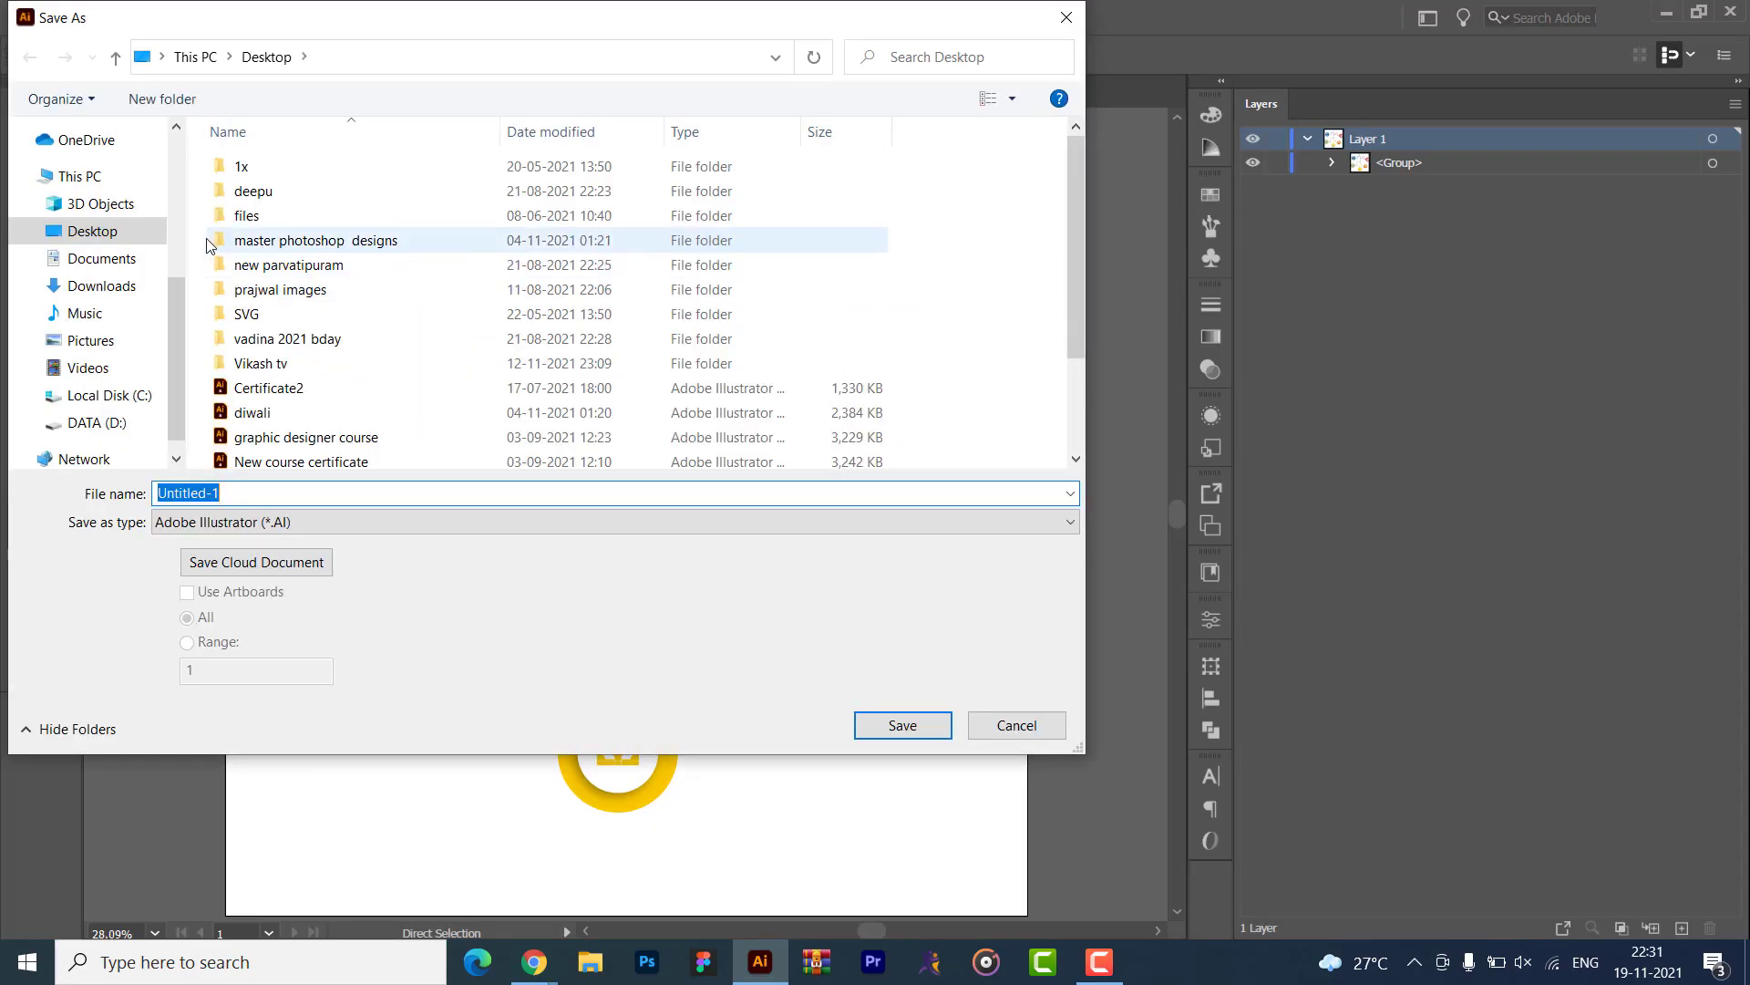
type("infrographi")
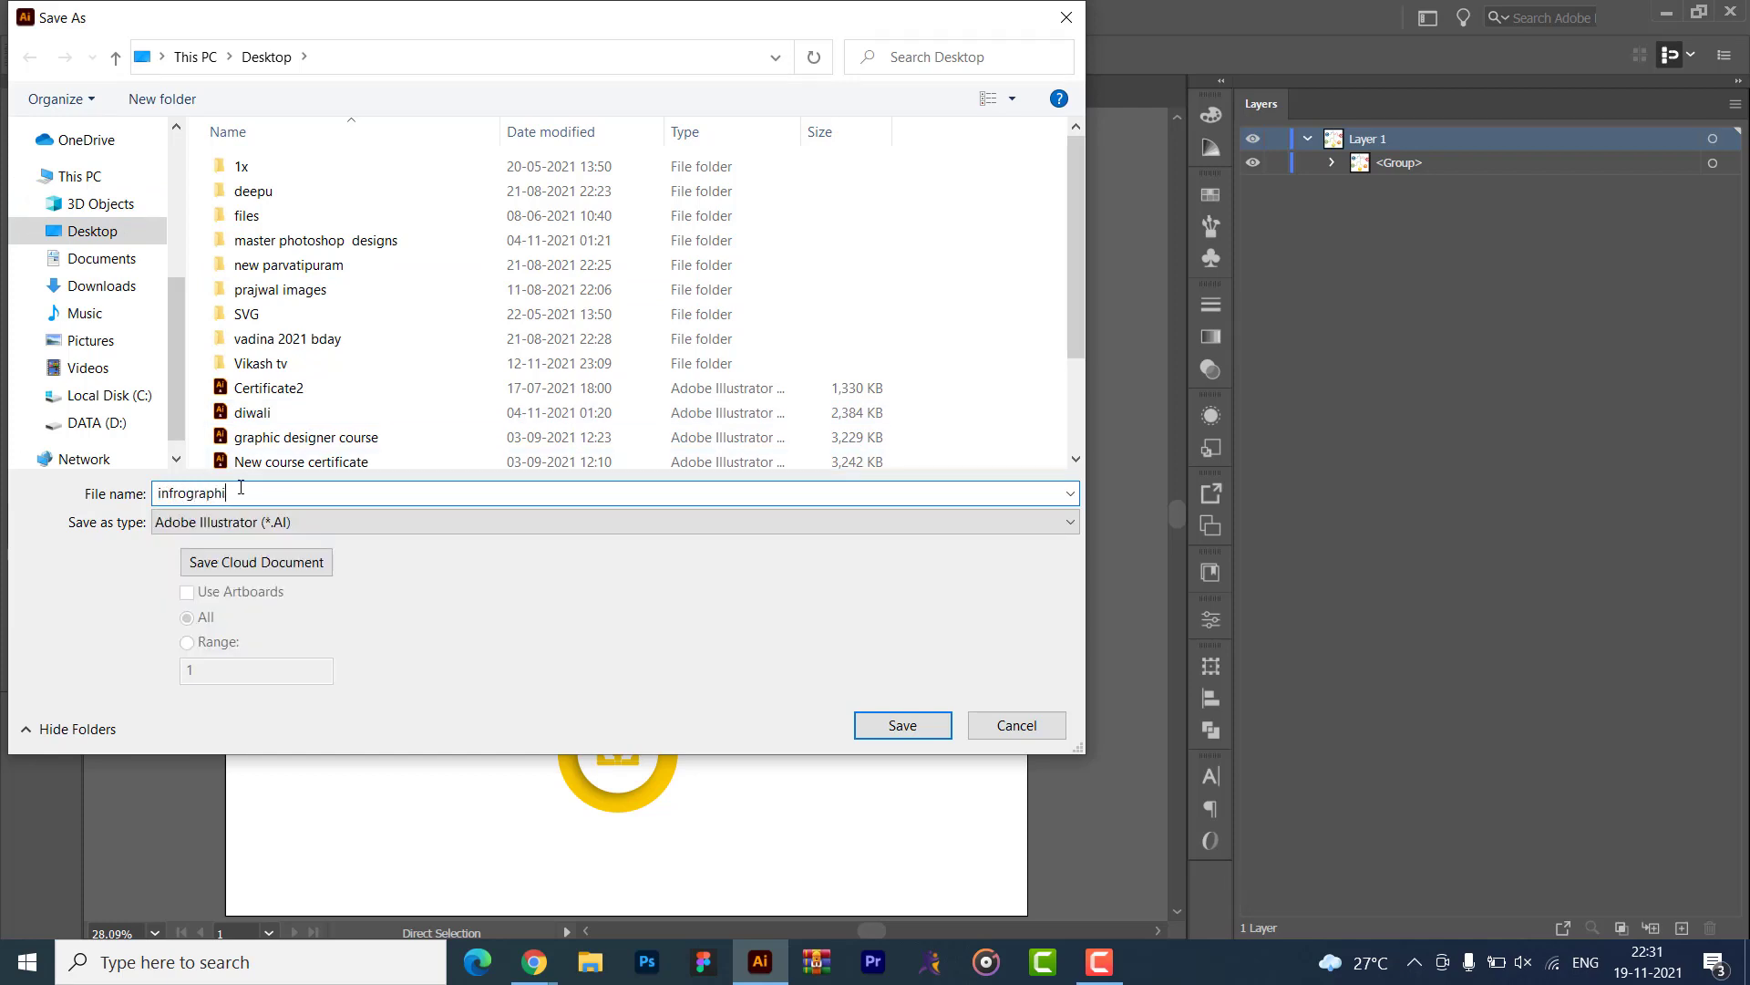
key("Return")
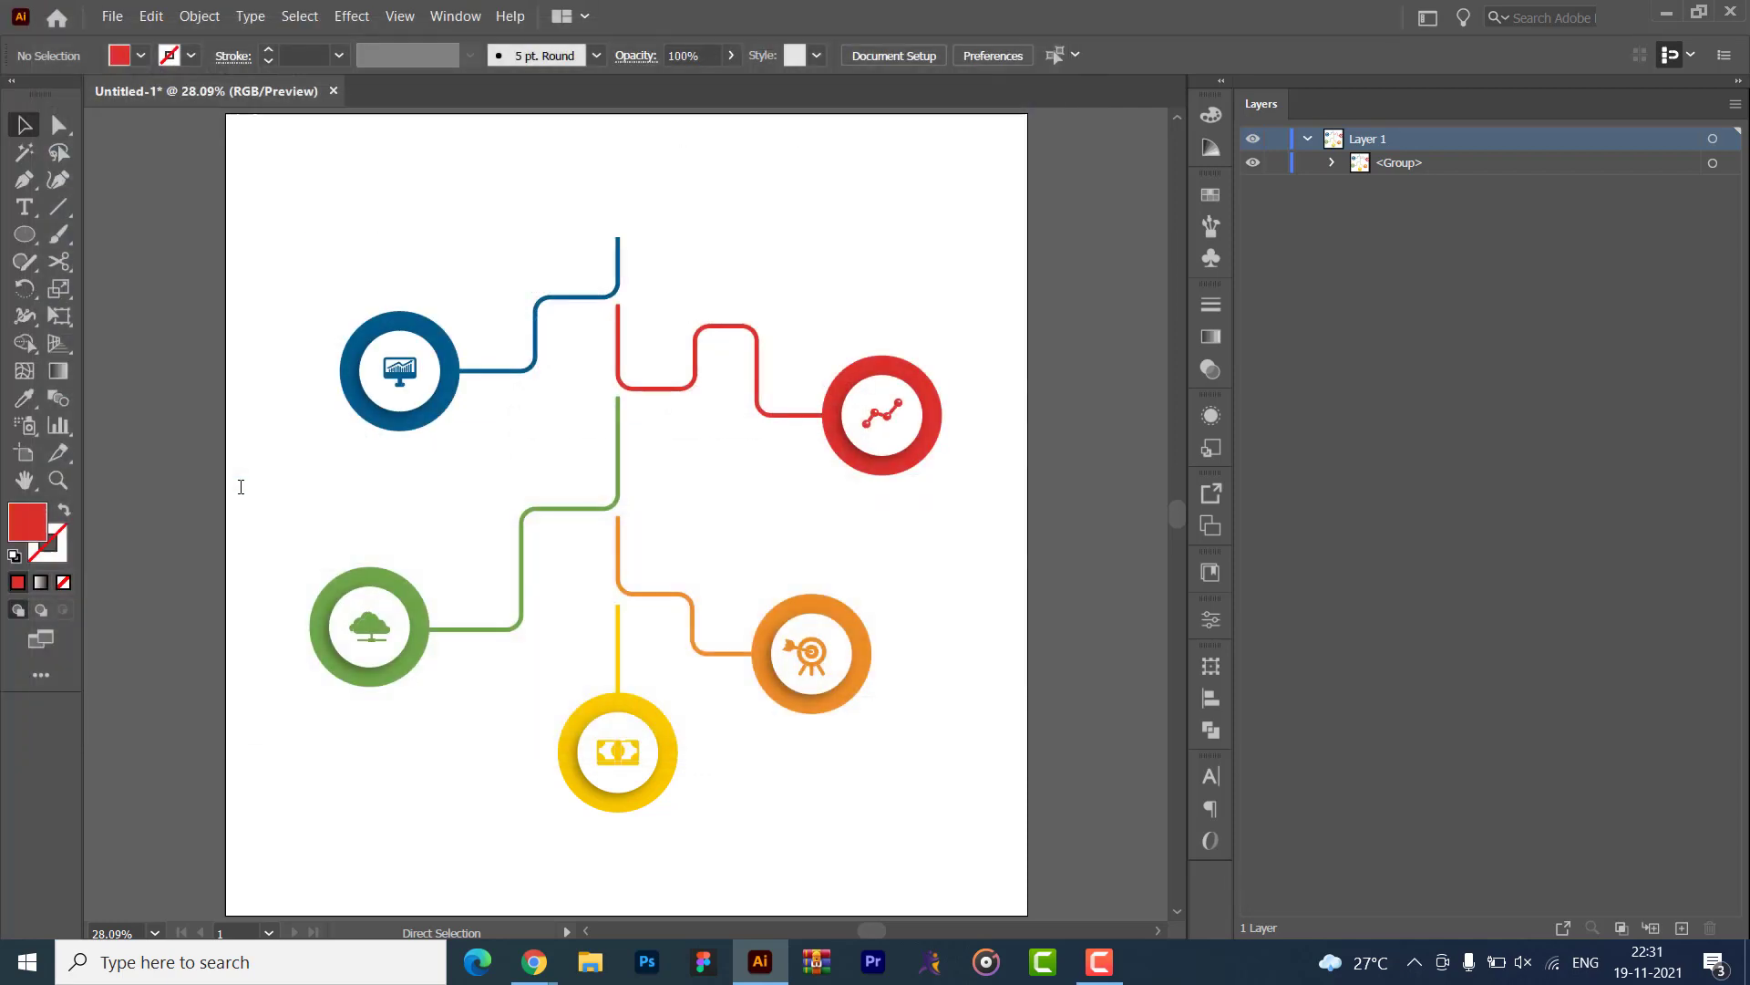
key("Return")
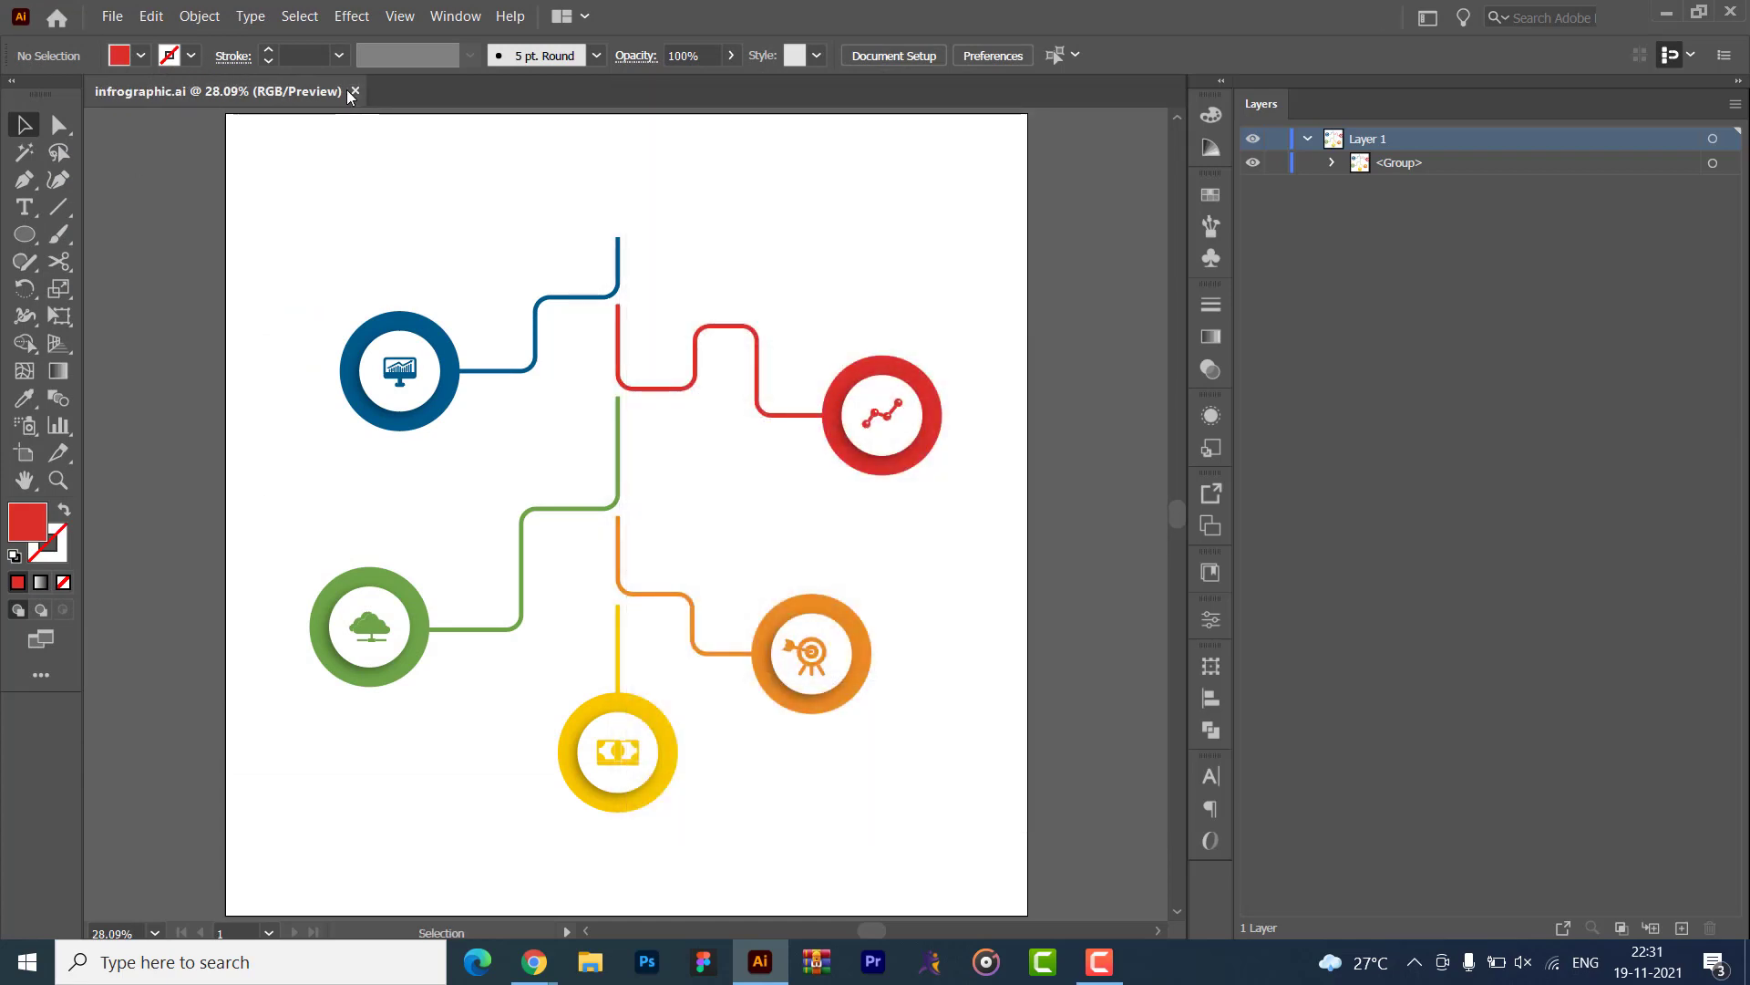
left_click(354, 91)
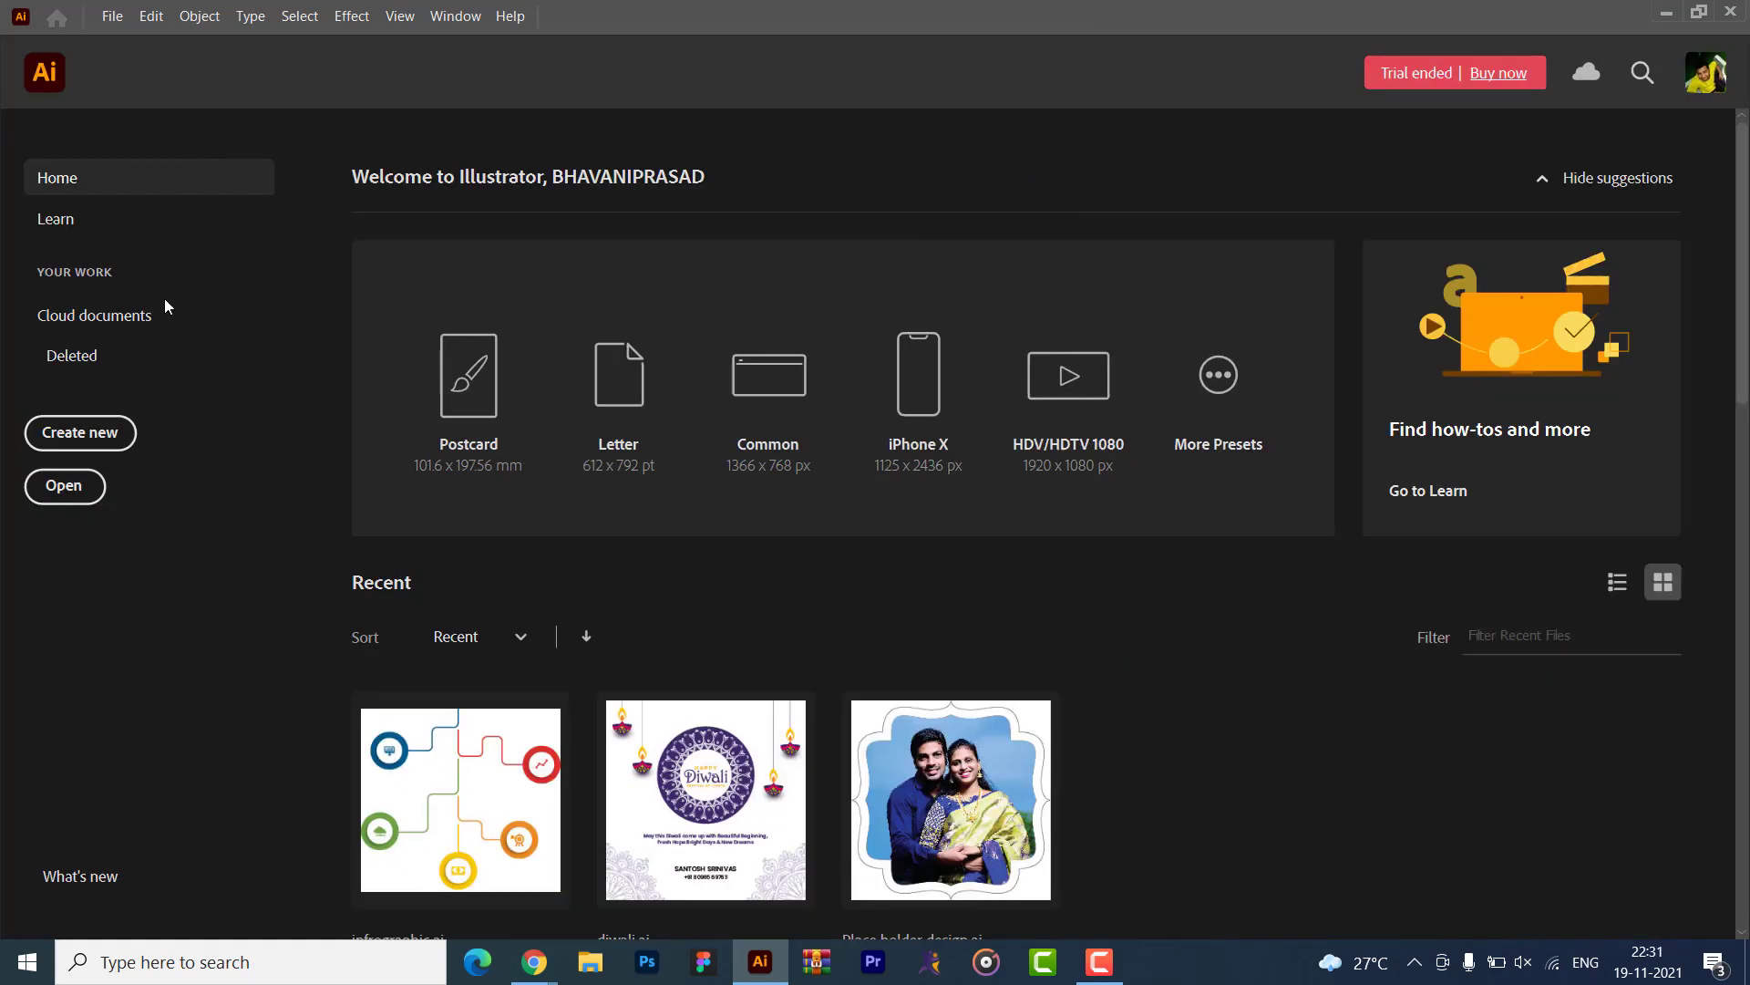
- Create a new 1600 × 1600 px RGB document and paste the copied cartoon characters image into it
left_click(61, 438)
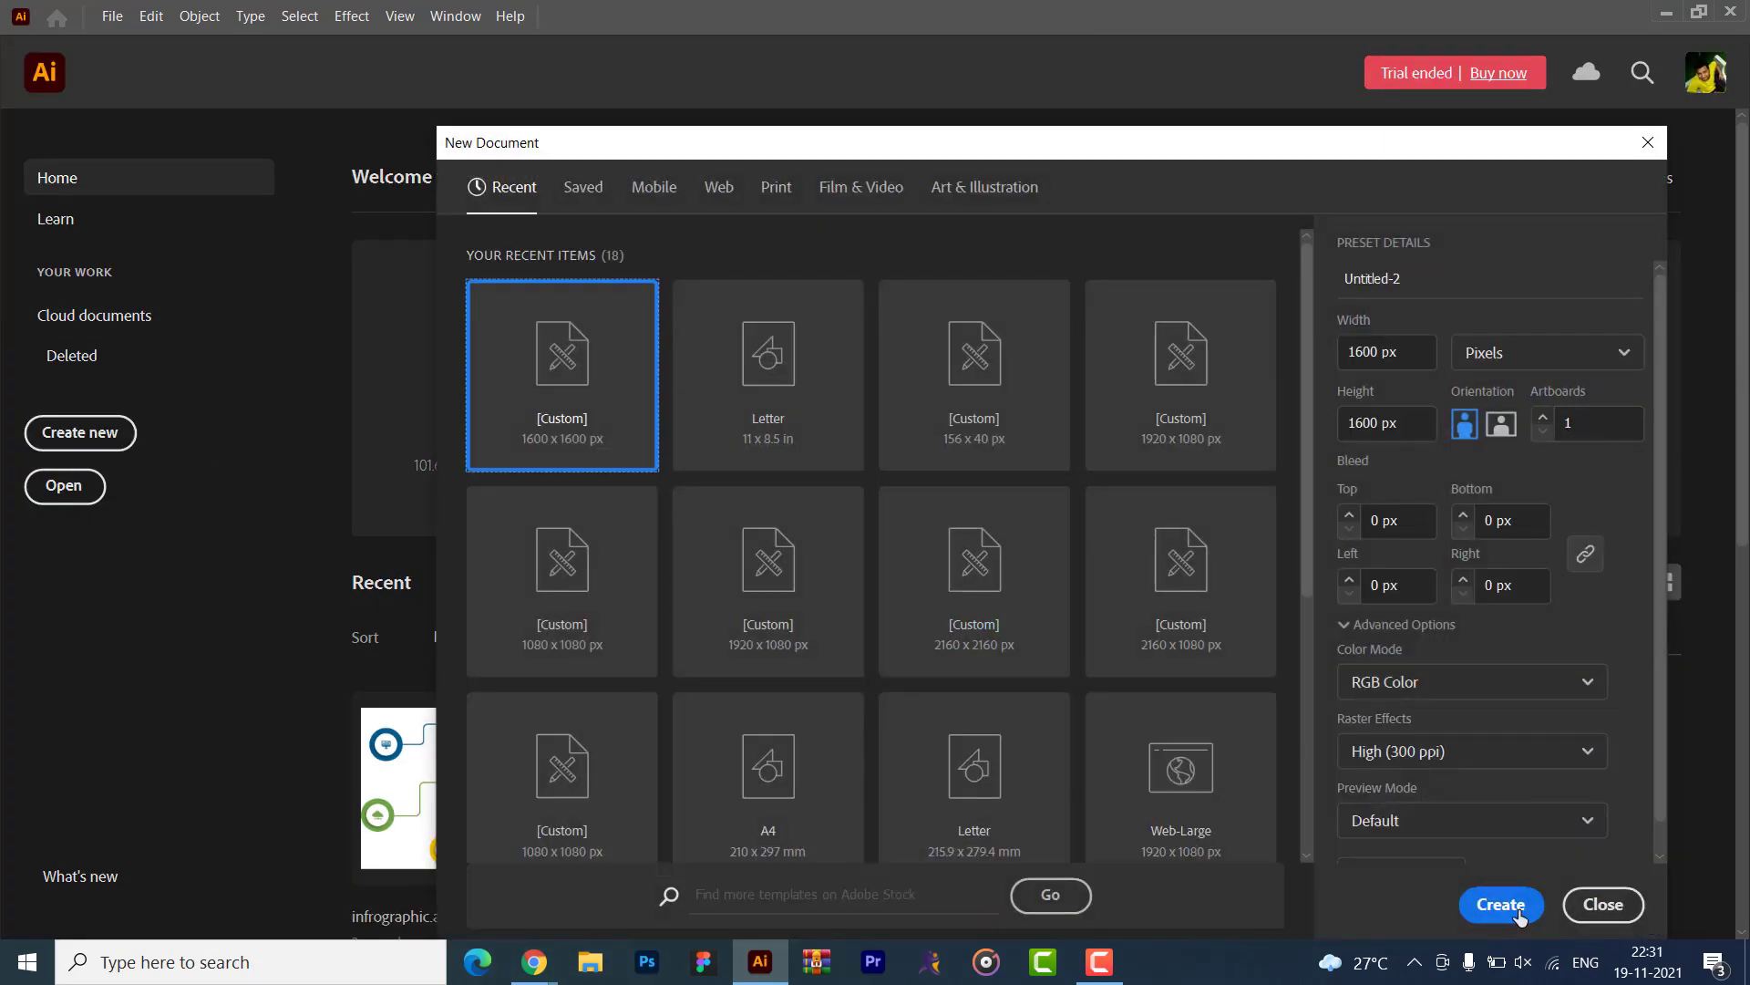
left_click(1488, 912)
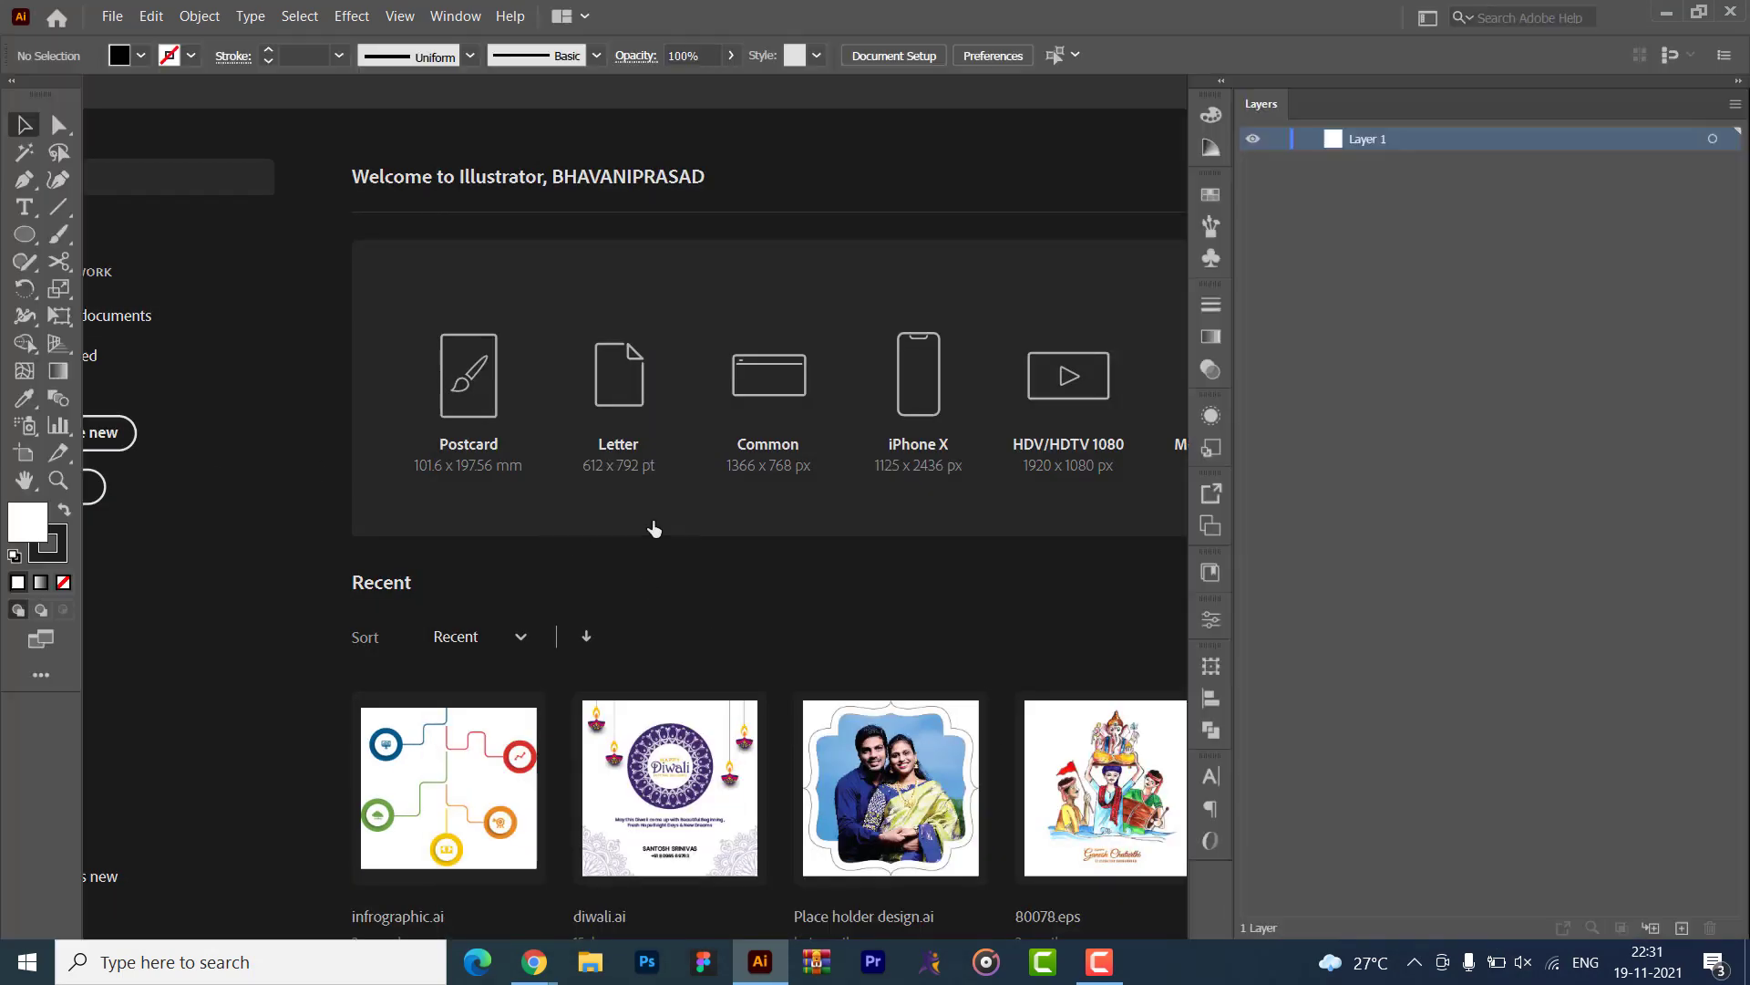
key("ctrl+v")
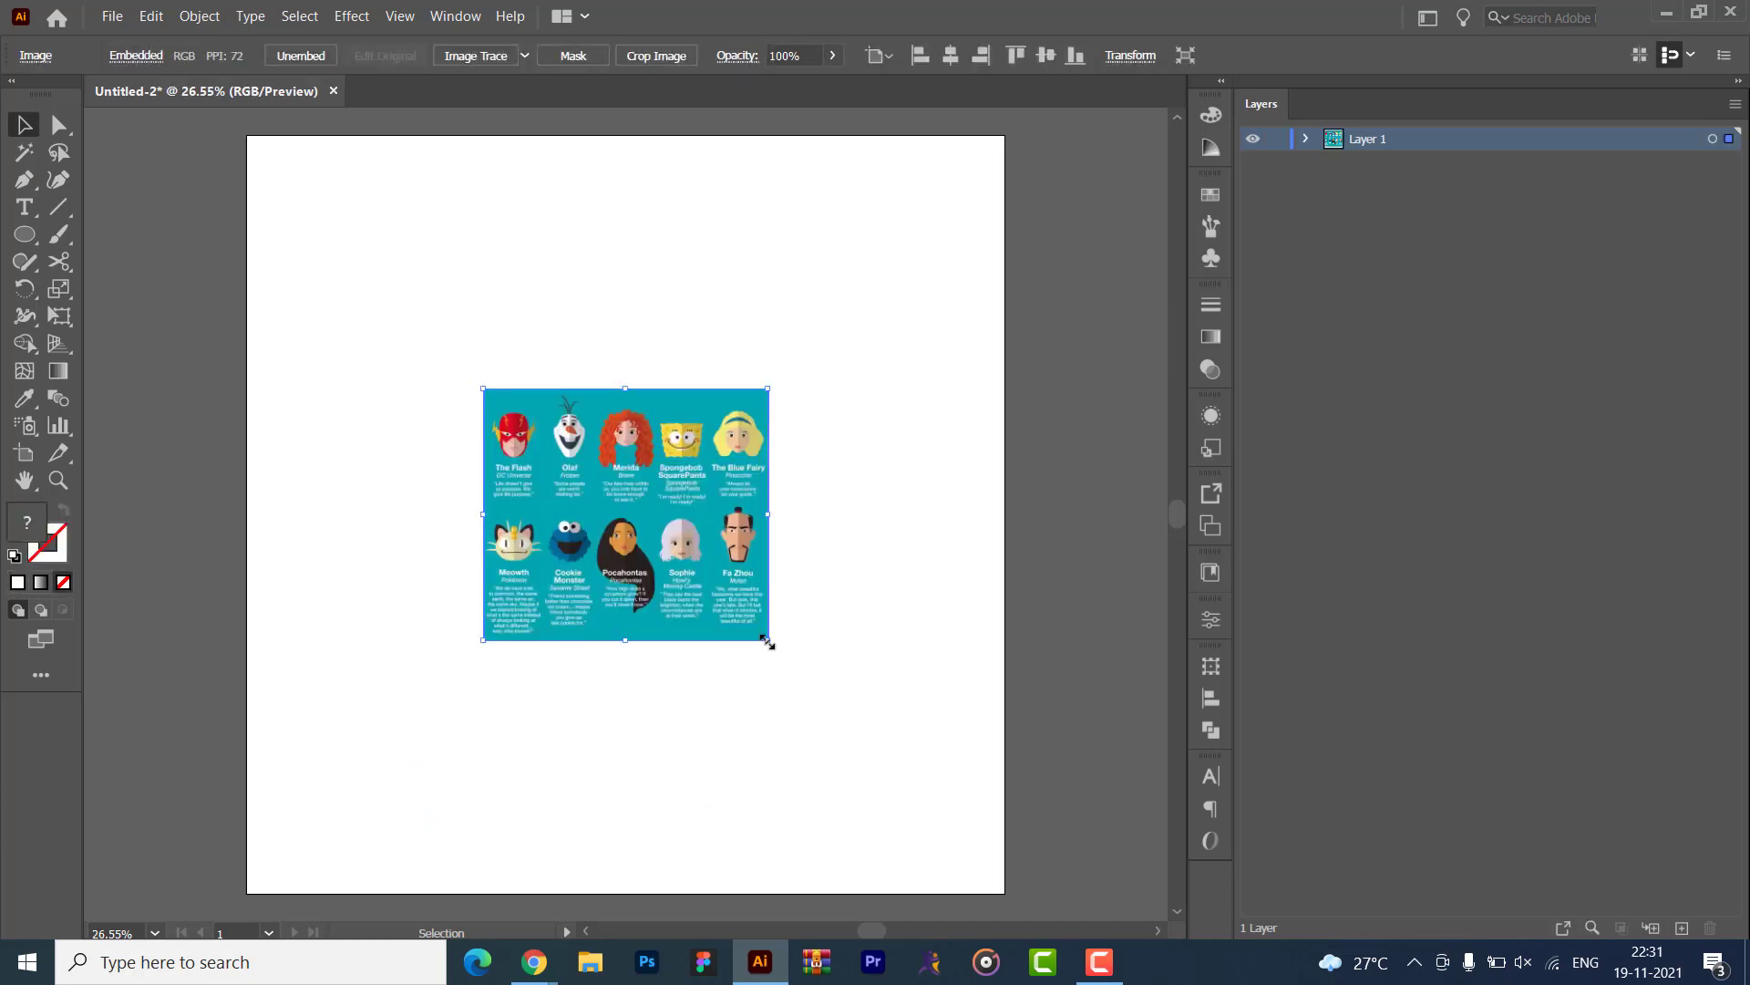
- Enlarge the pasted cartoon image until it extends beyond the artboard, reposition it, and deselect it
left_click_drag(767, 640, 944, 713)
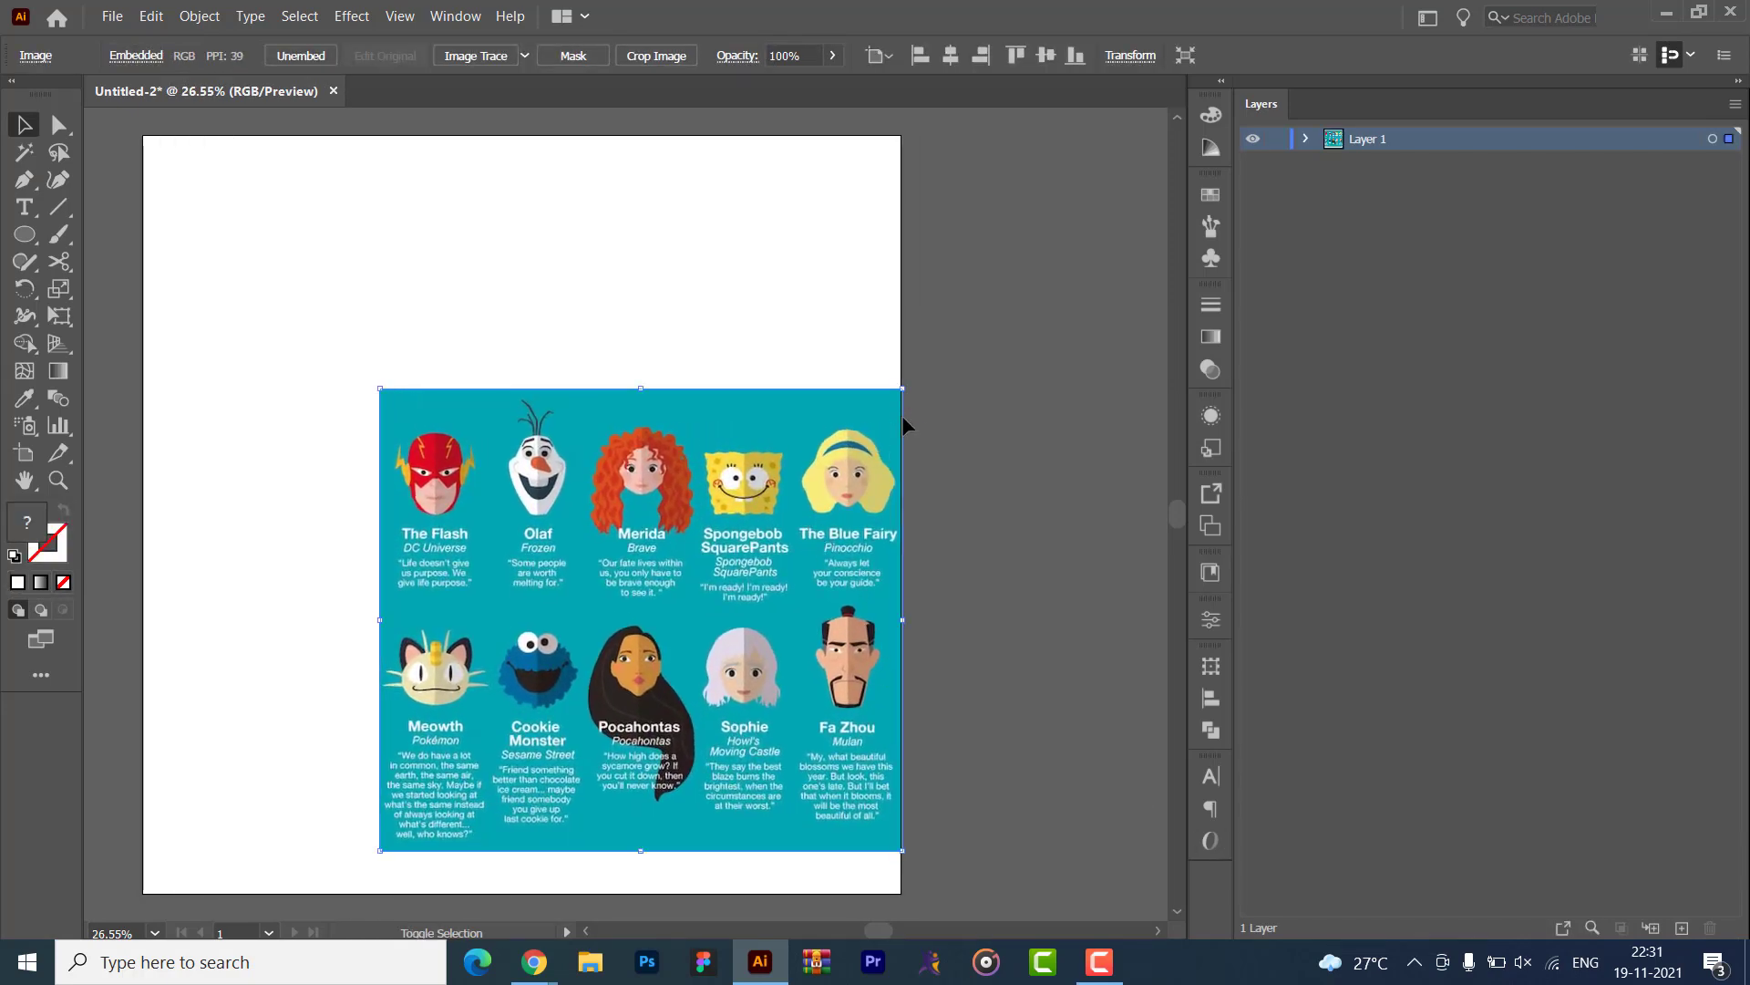
left_click_drag(903, 389, 1046, 158)
left_click_drag(999, 297, 892, 297)
mouse_move(939, 504)
left_mouse_down()
mouse_move(1172, 549)
mouse_move(969, 510)
left_mouse_up()
left_click(1044, 511)
scroll(1043, 507, "left", 3)
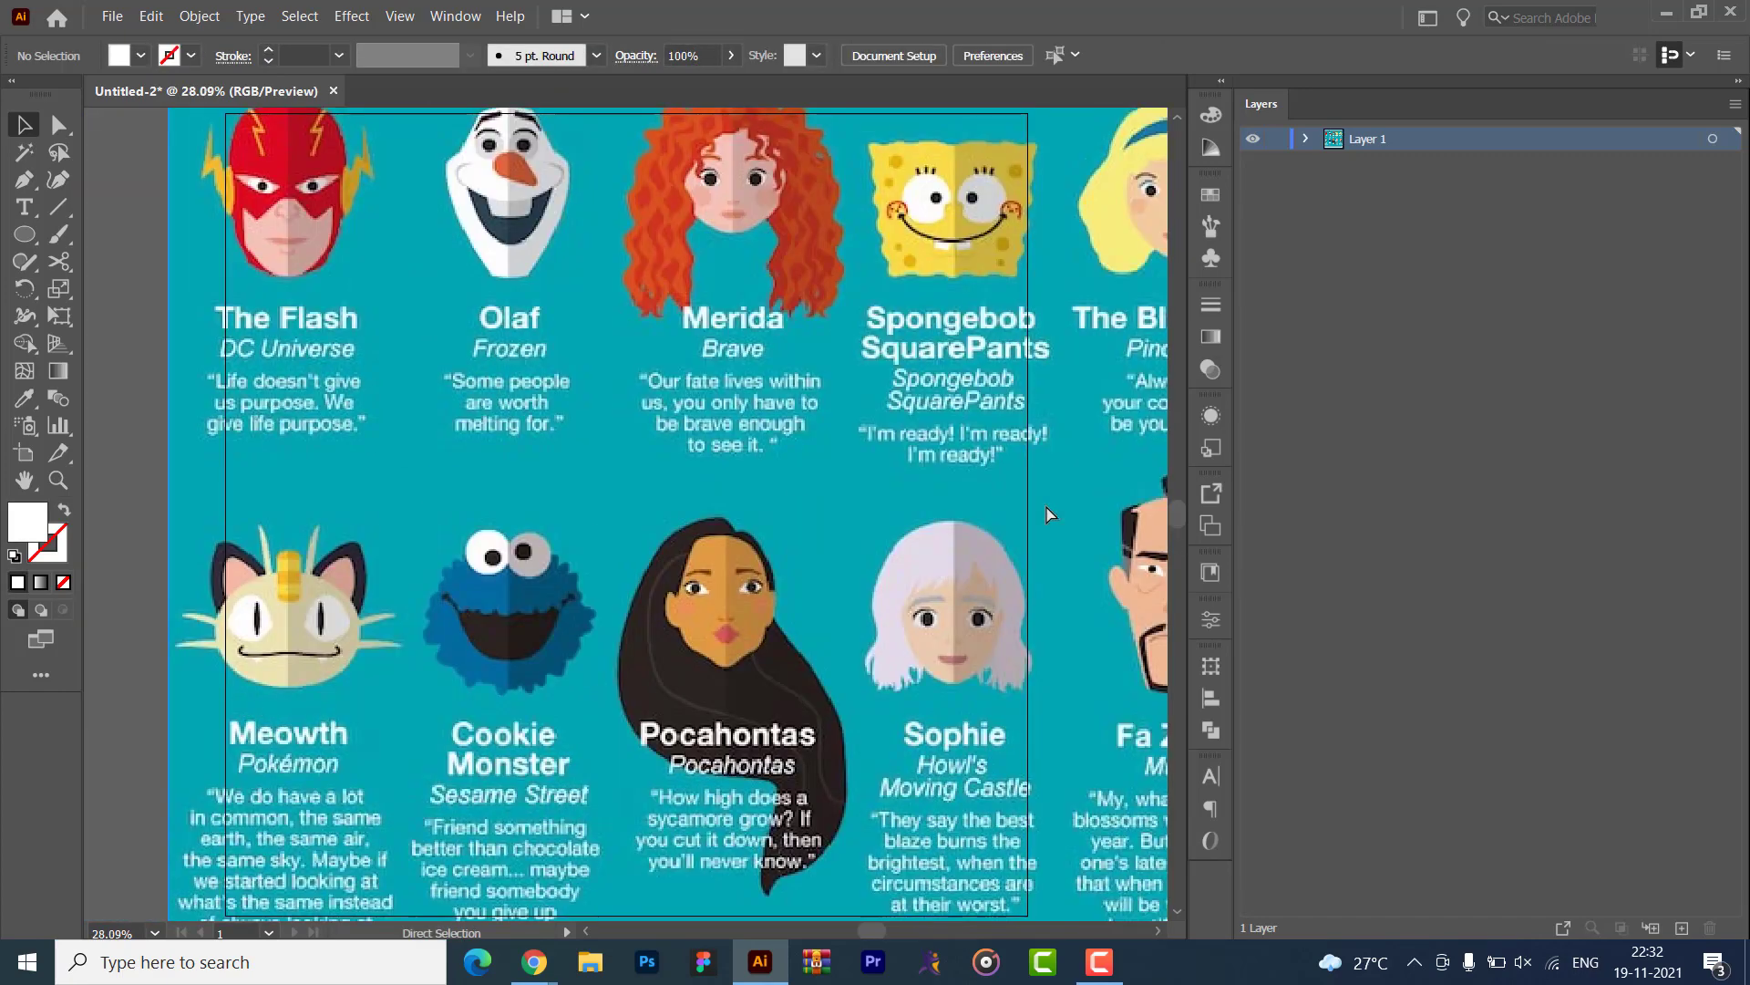
- Move the cartoon image so the Meowth head sits fully on the artboard, and lock the image in Layer 1
key("ctrl+plus")
key("ctrl+plus")
key("ctrl+plus")
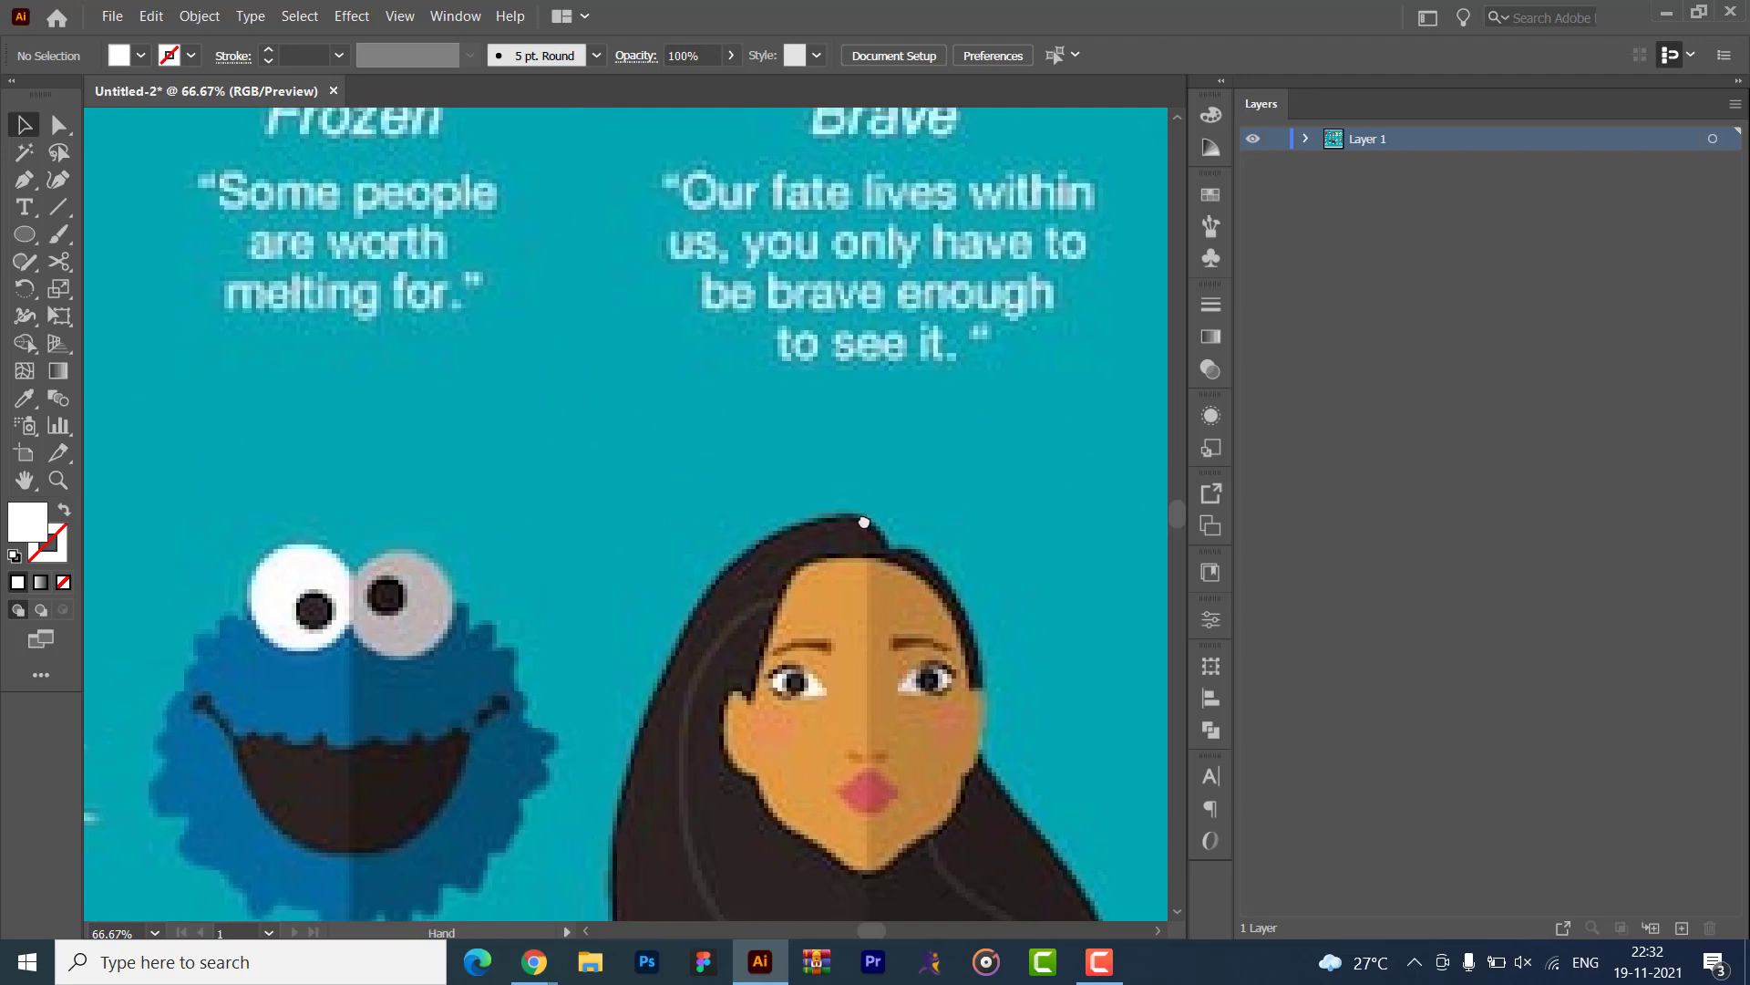
scroll(793, 447, "down", 3)
scroll(793, 446, "left", 5)
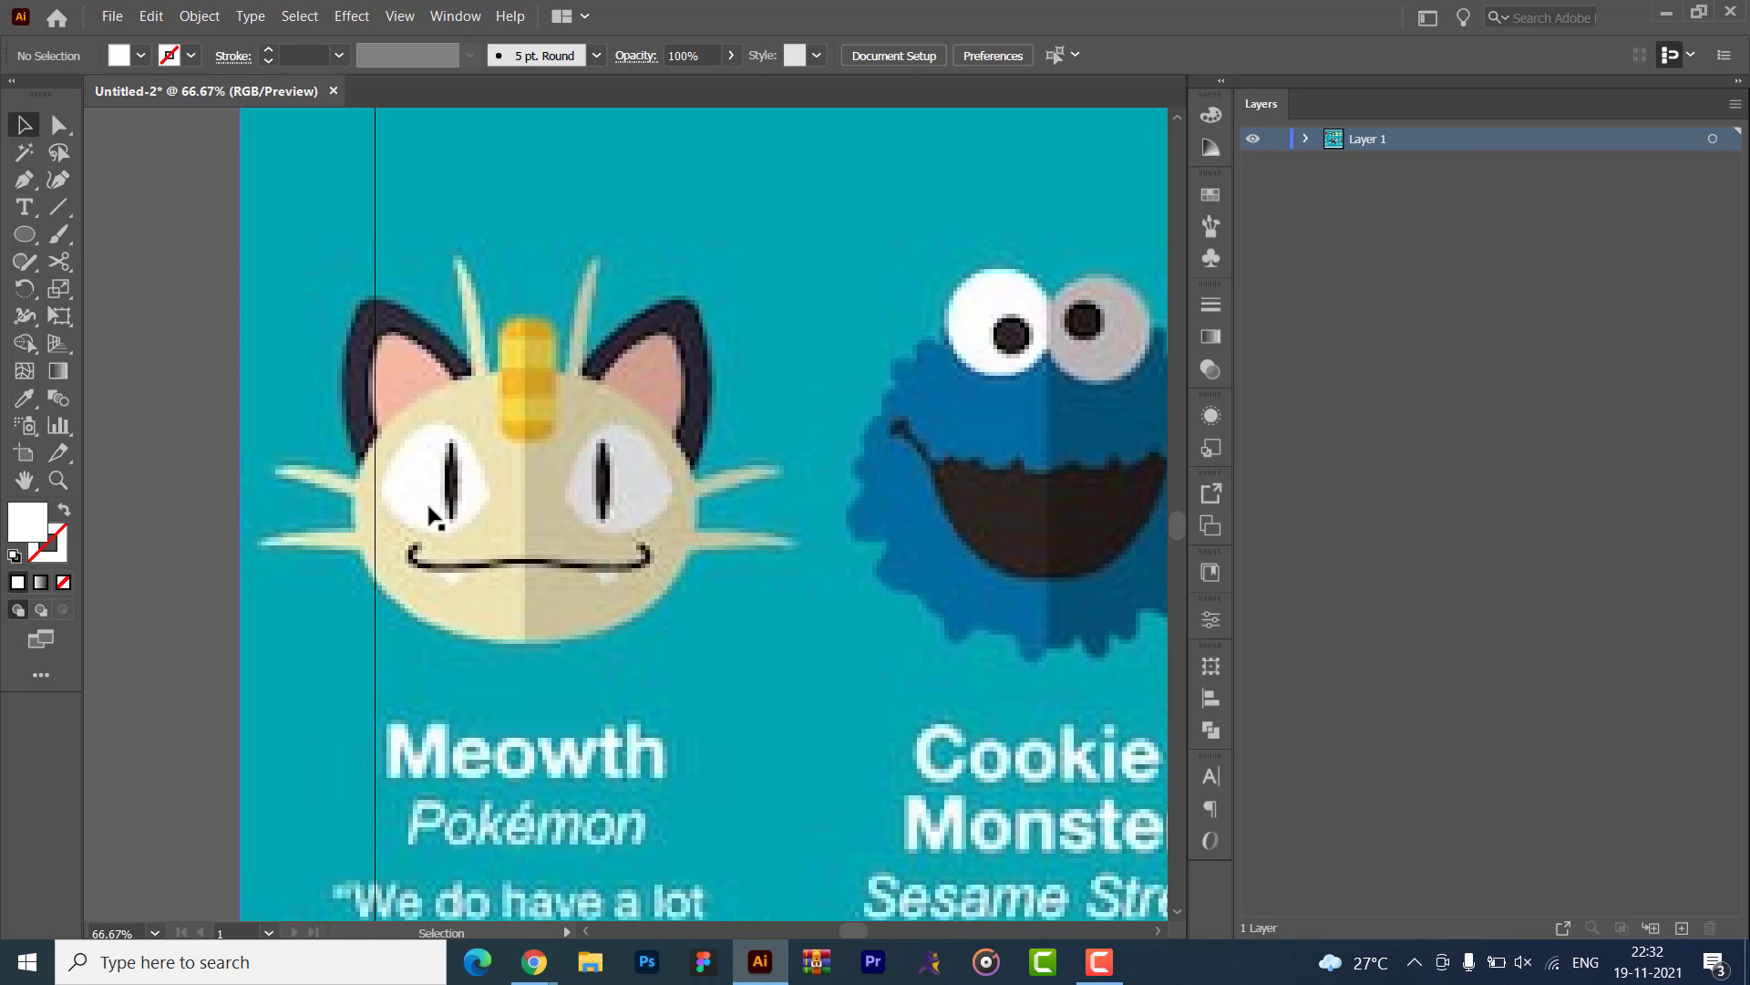
scroll(508, 516, "down", 4)
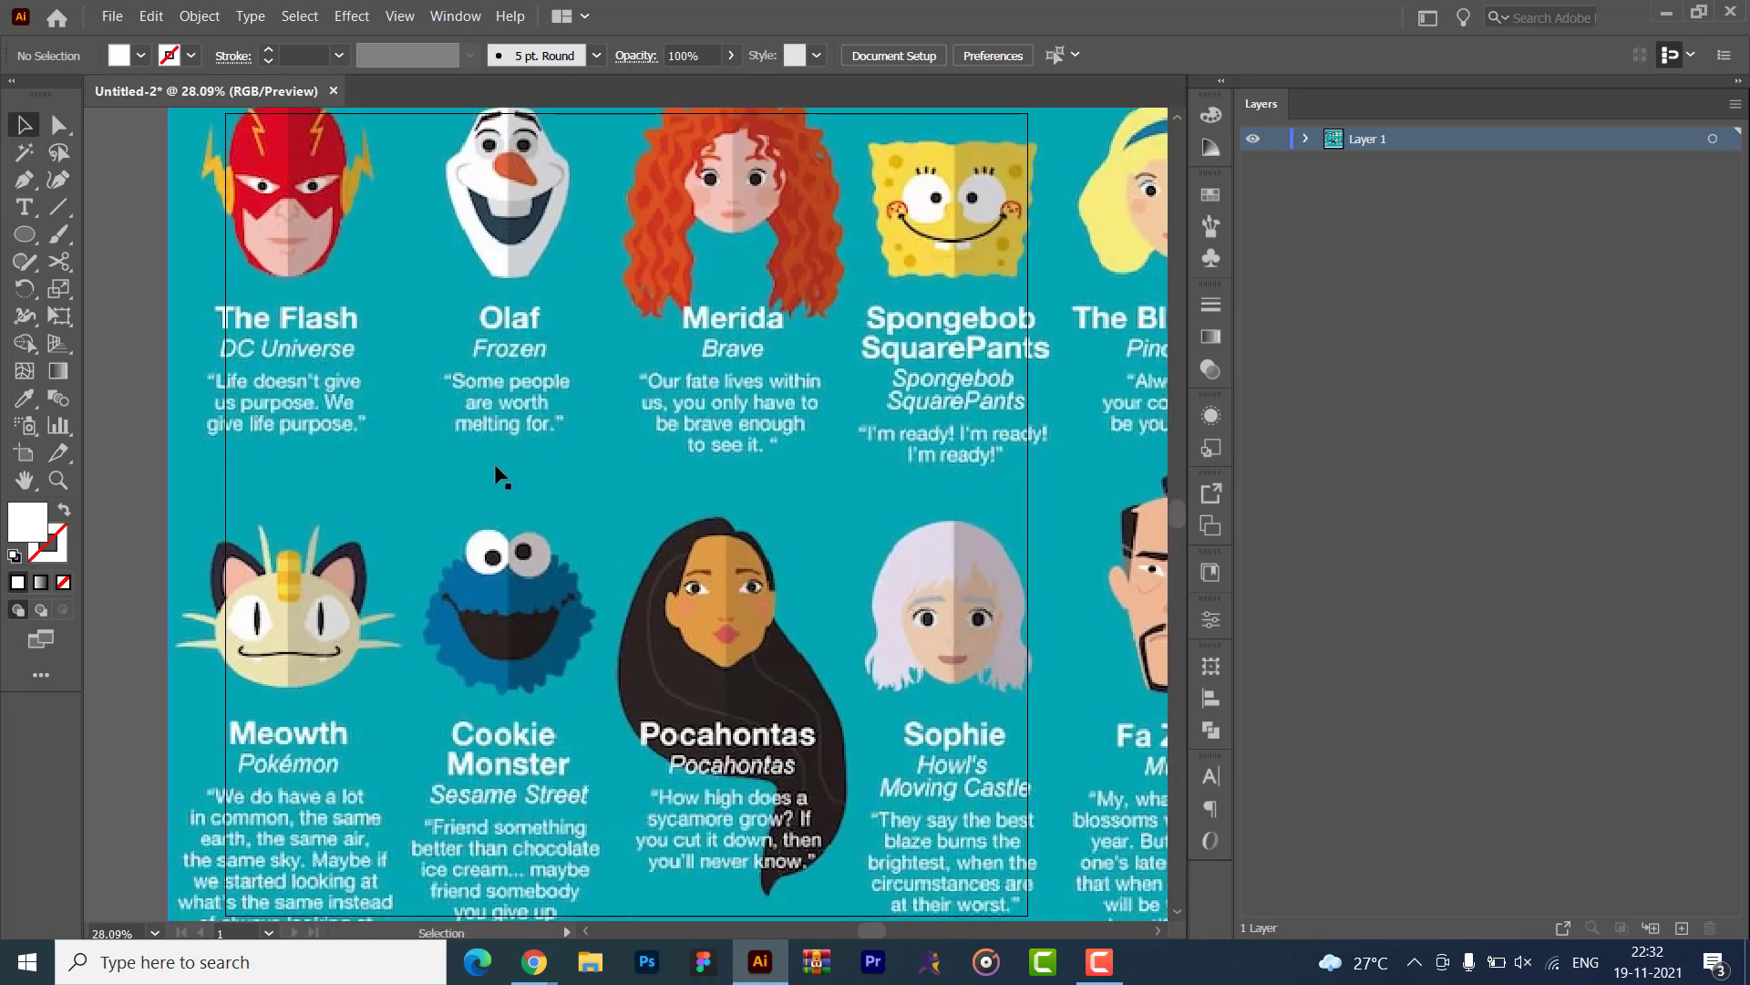
left_click_drag(423, 485, 620, 337)
left_click(1305, 138)
key("ctrl+shift+a")
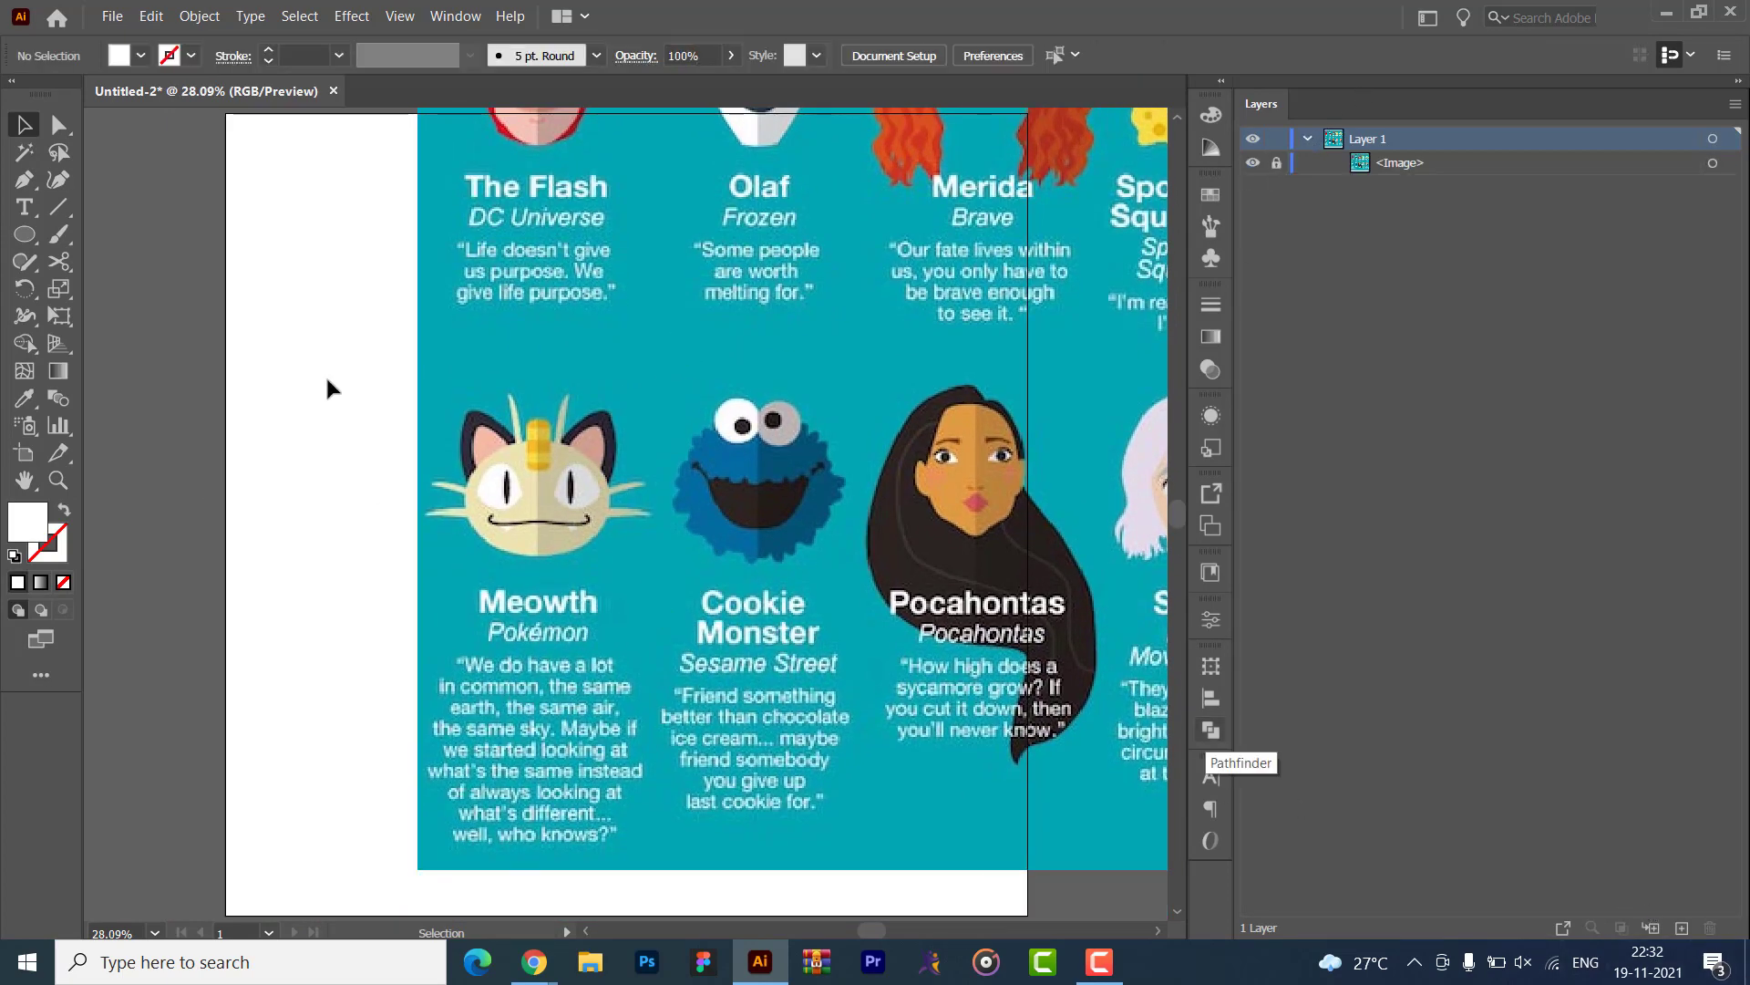
- Draw an ellipse roughly covering Meowth's face and position it over the head
key("ctrl+1")
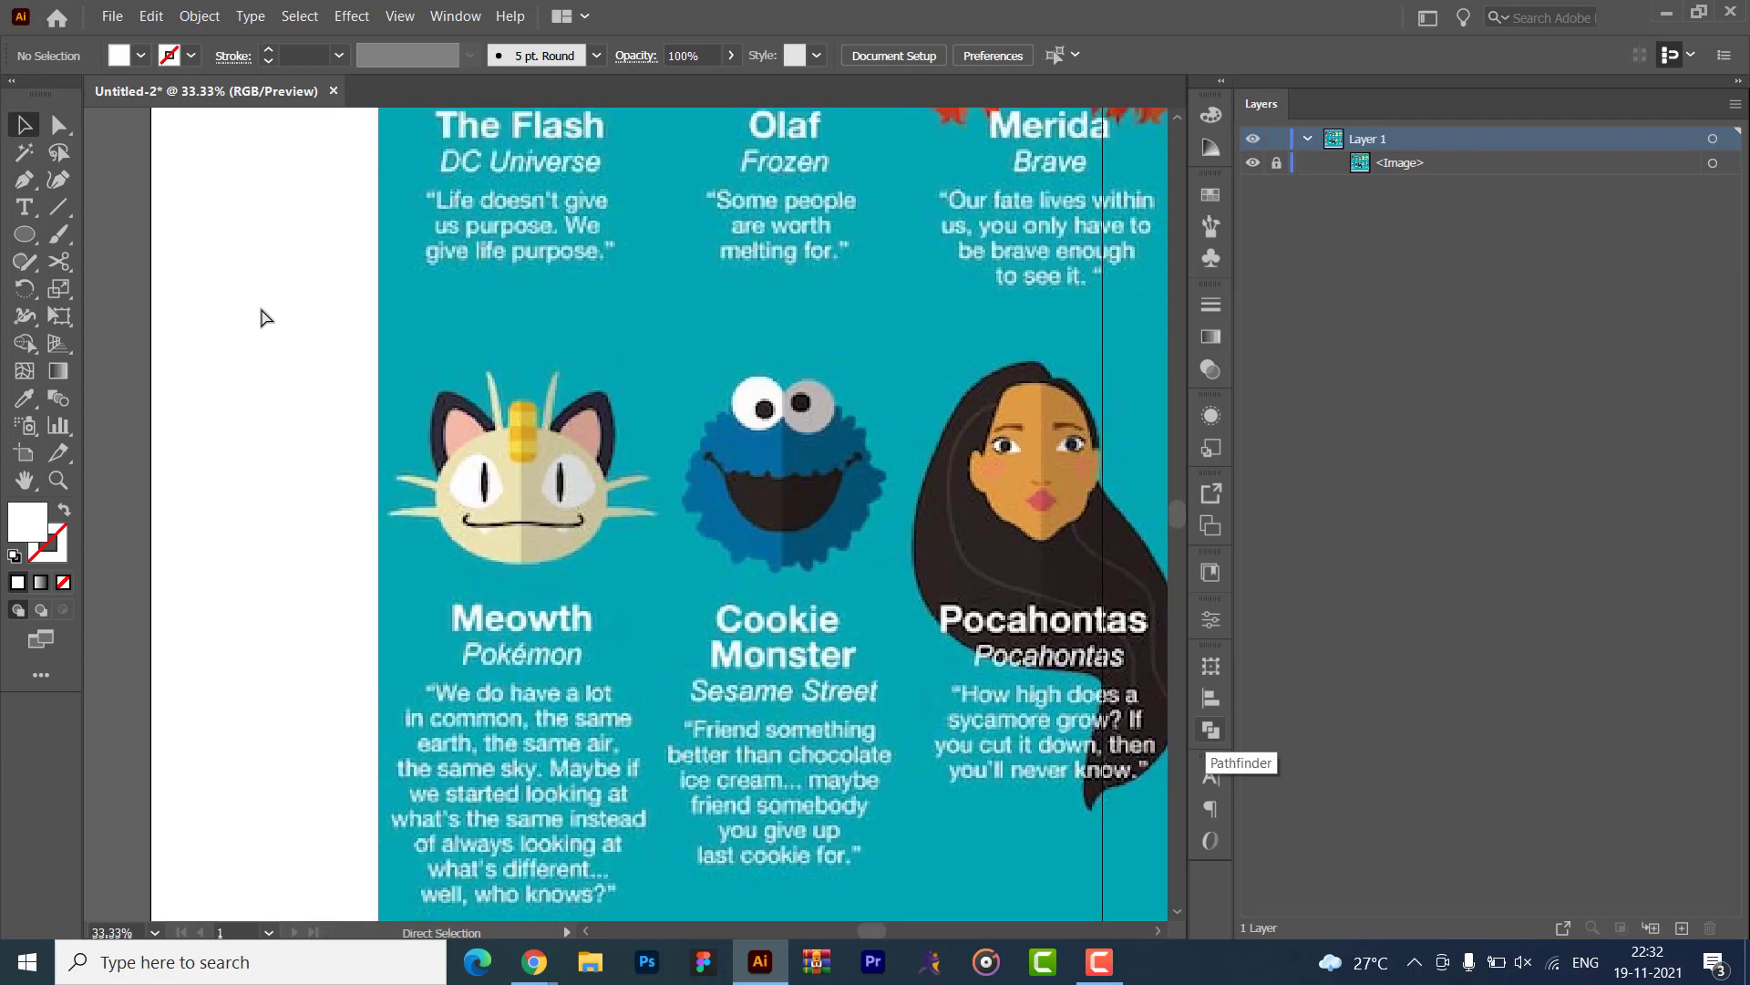
left_click_drag(328, 364, 435, 525)
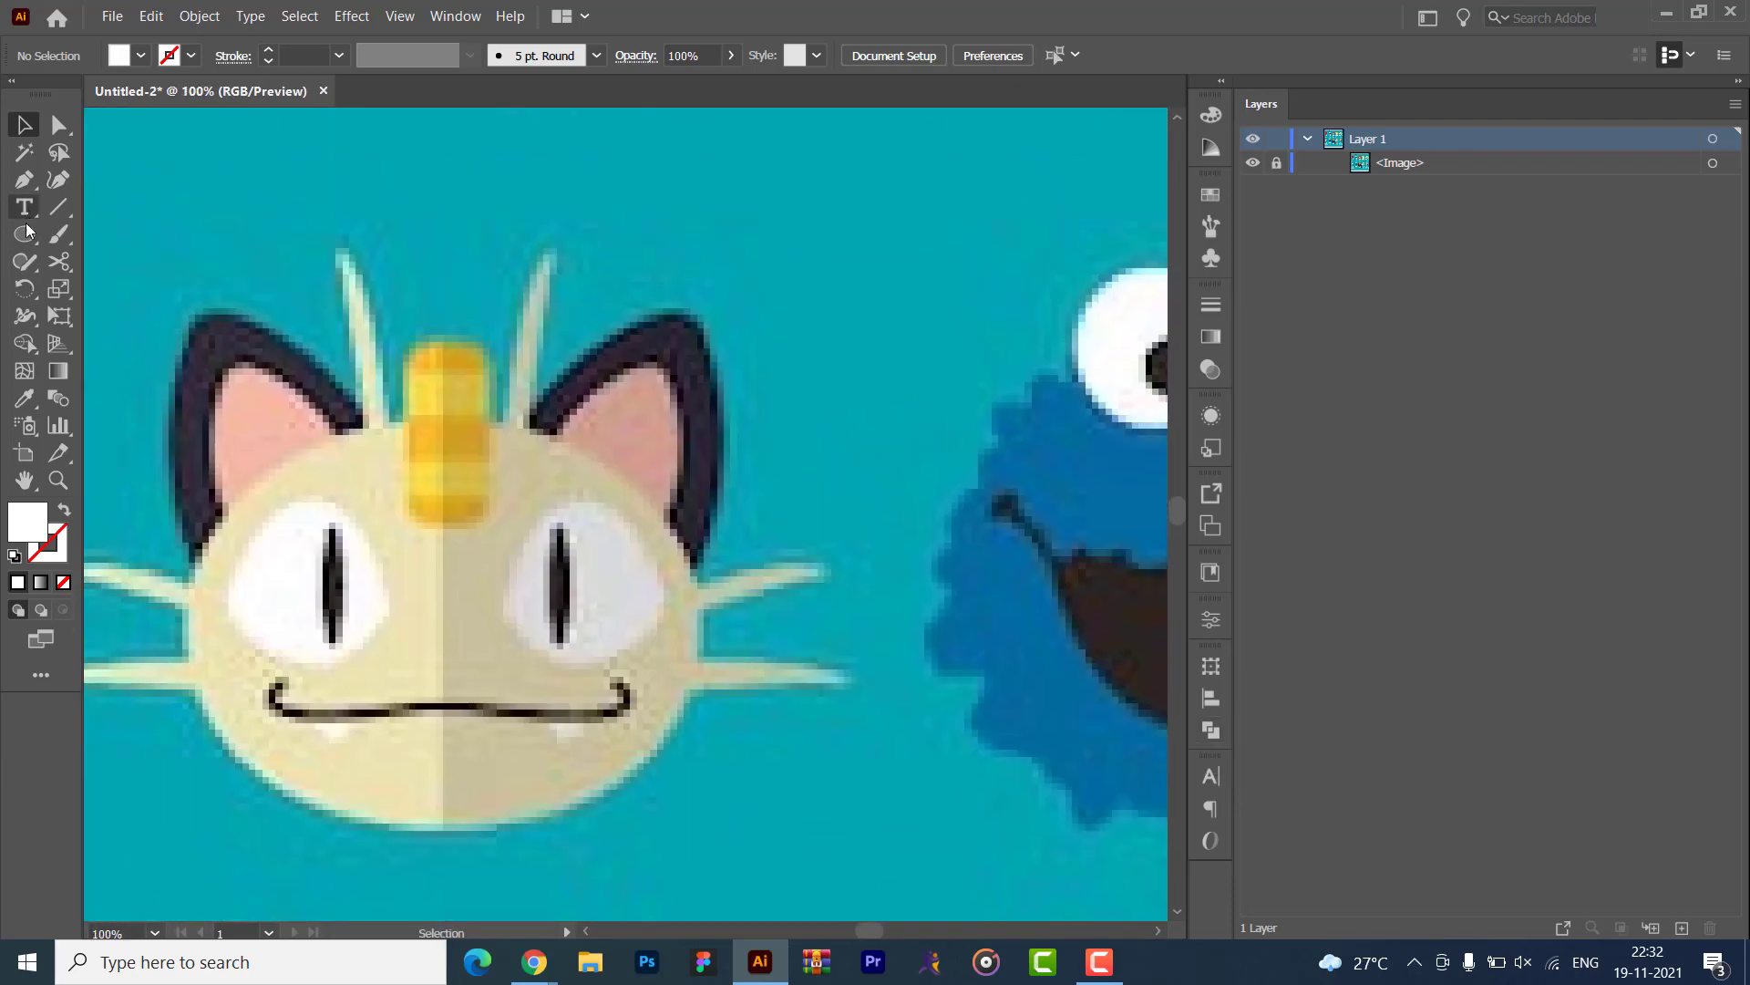
left_click(24, 234)
left_click_drag(408, 418, 985, 867)
left_click(25, 125)
left_click_drag(707, 643, 504, 649)
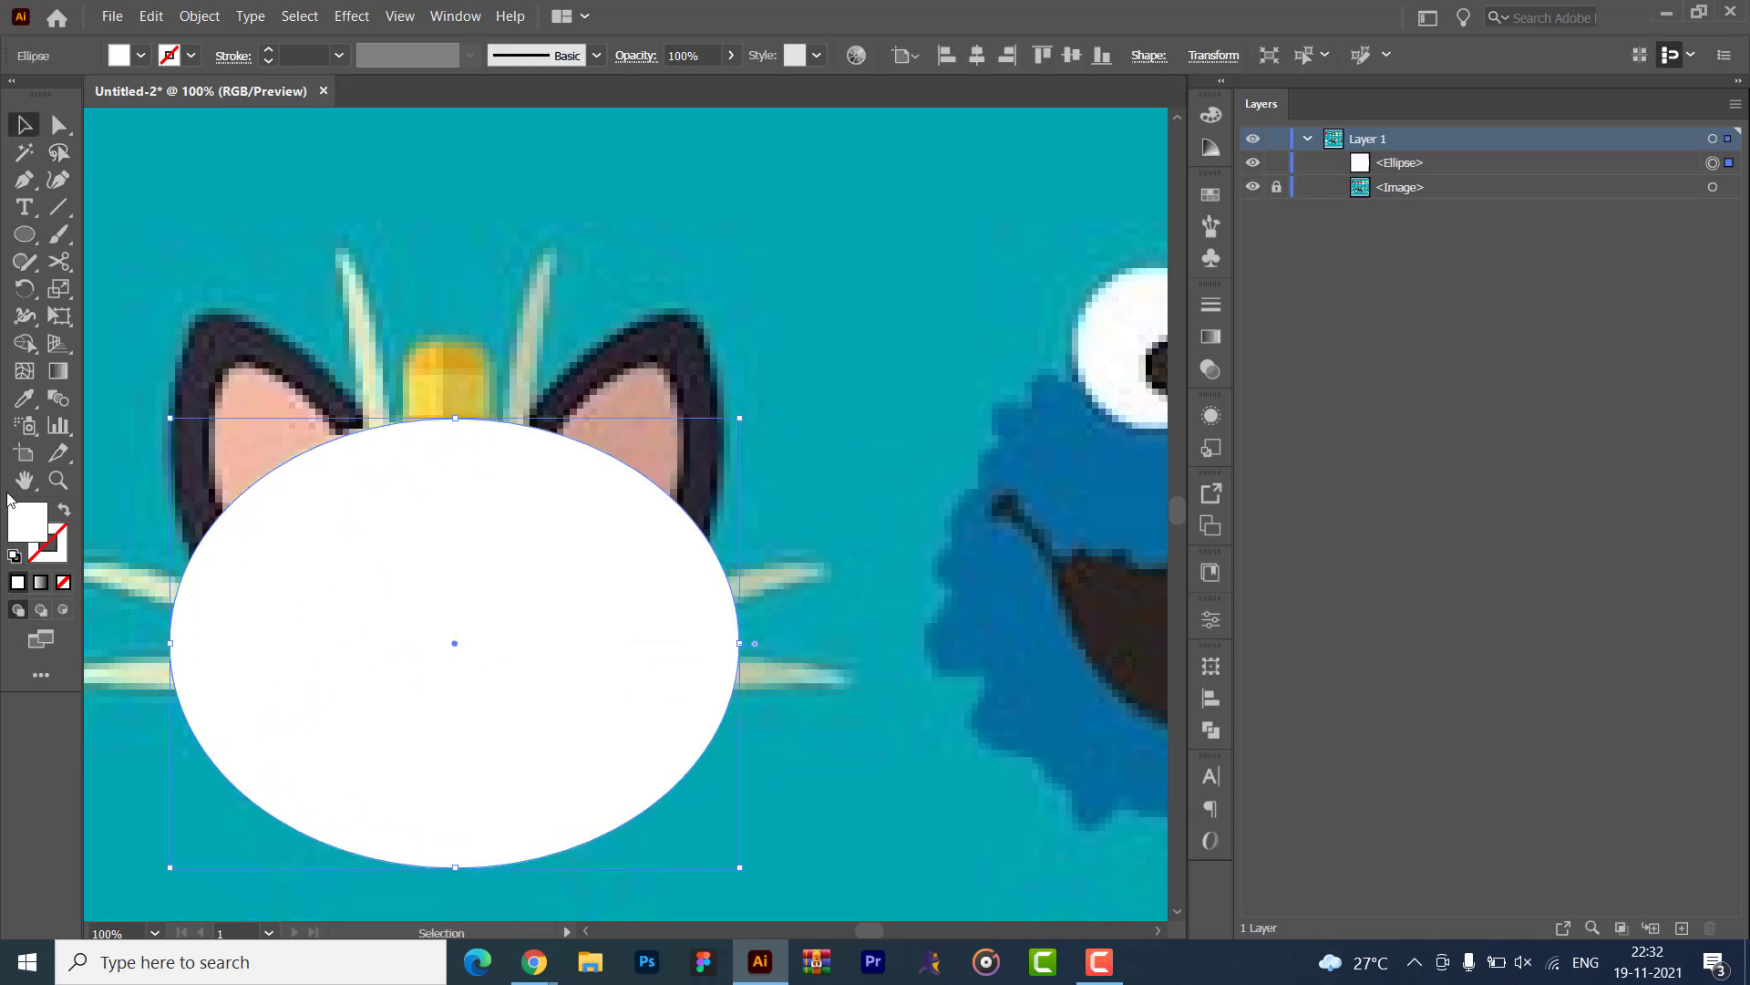
- Swap the ellipse's fill to an outline only and set its stroke colour to red ff0000
left_click(61, 512)
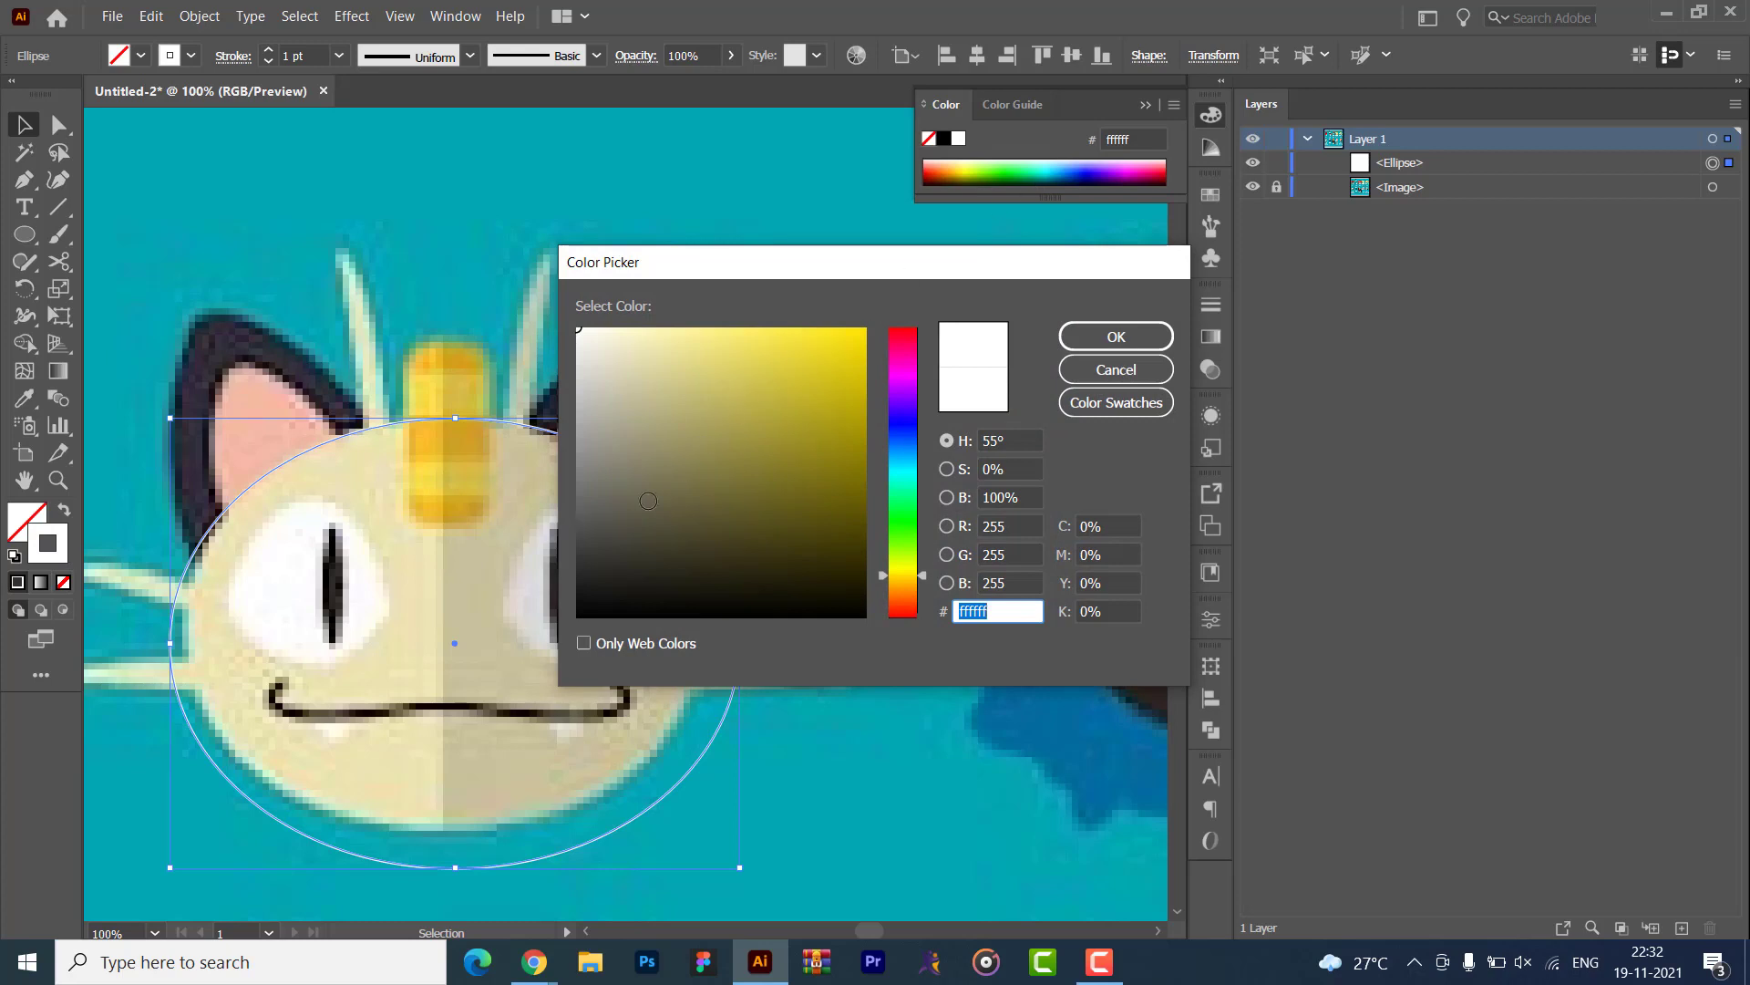
left_click(957, 333)
left_click_drag(882, 363, 877, 298)
left_click(1085, 341)
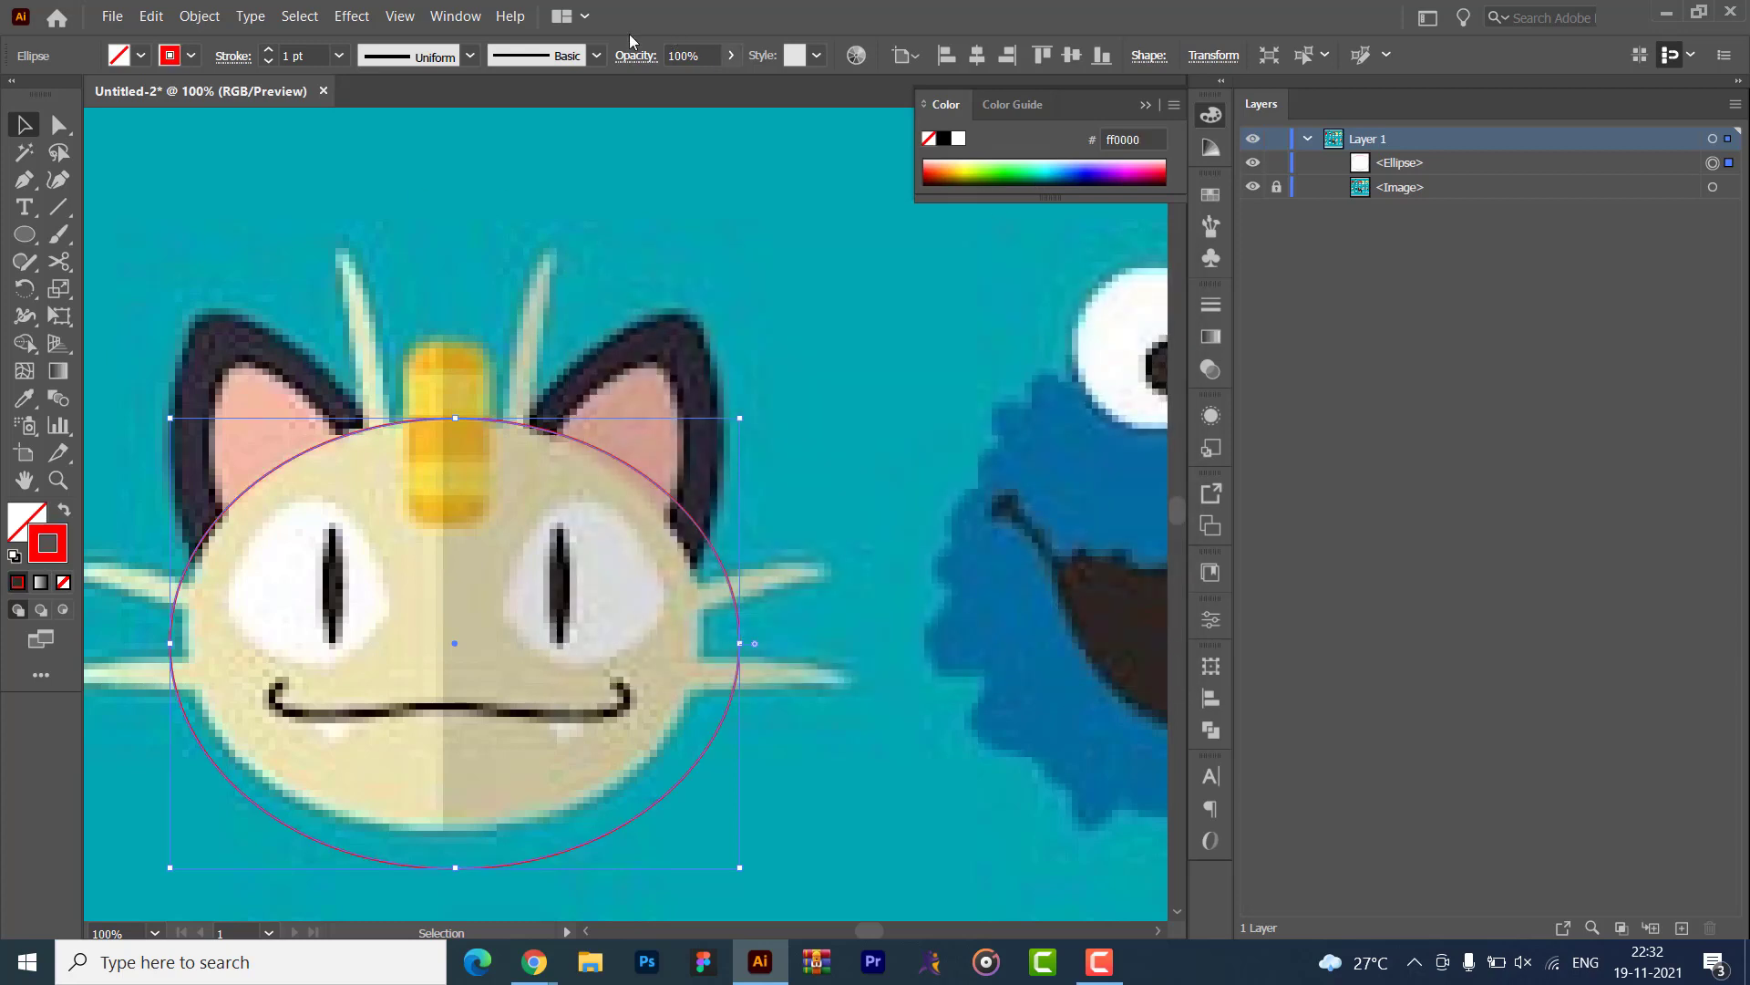
left_click(190, 166)
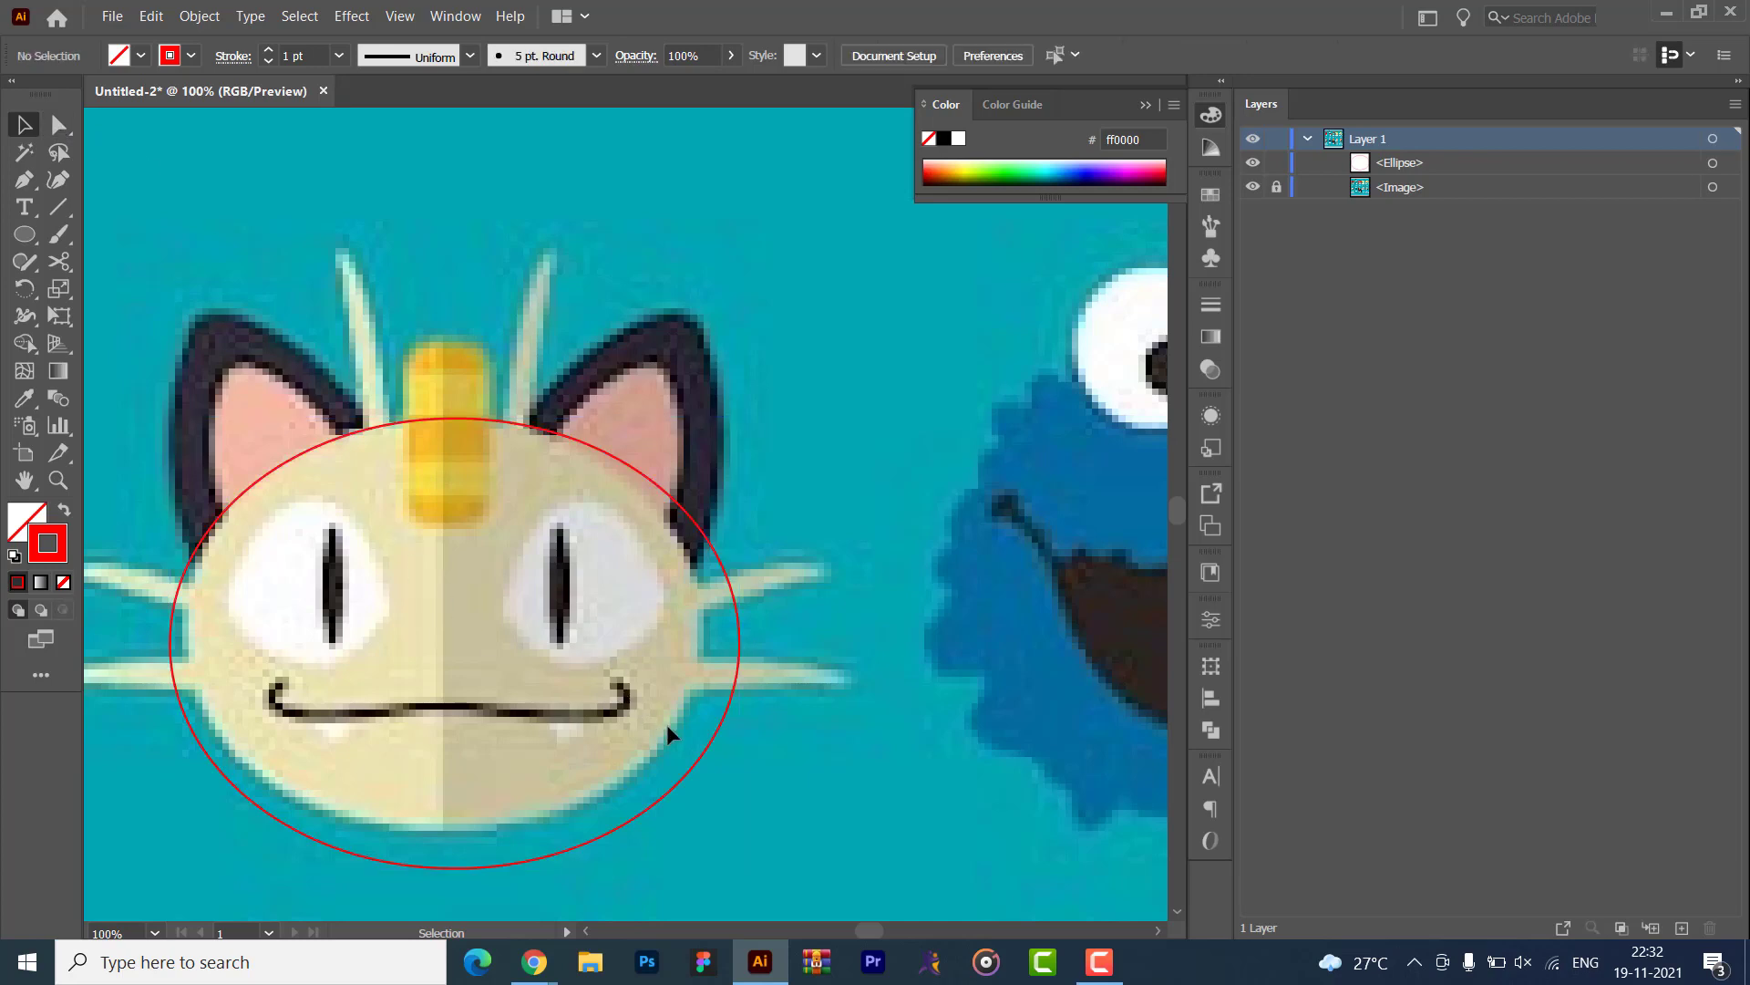
- Resize the red ellipse so it fits the edges of Meowth's face, and deselect it
left_click(693, 766)
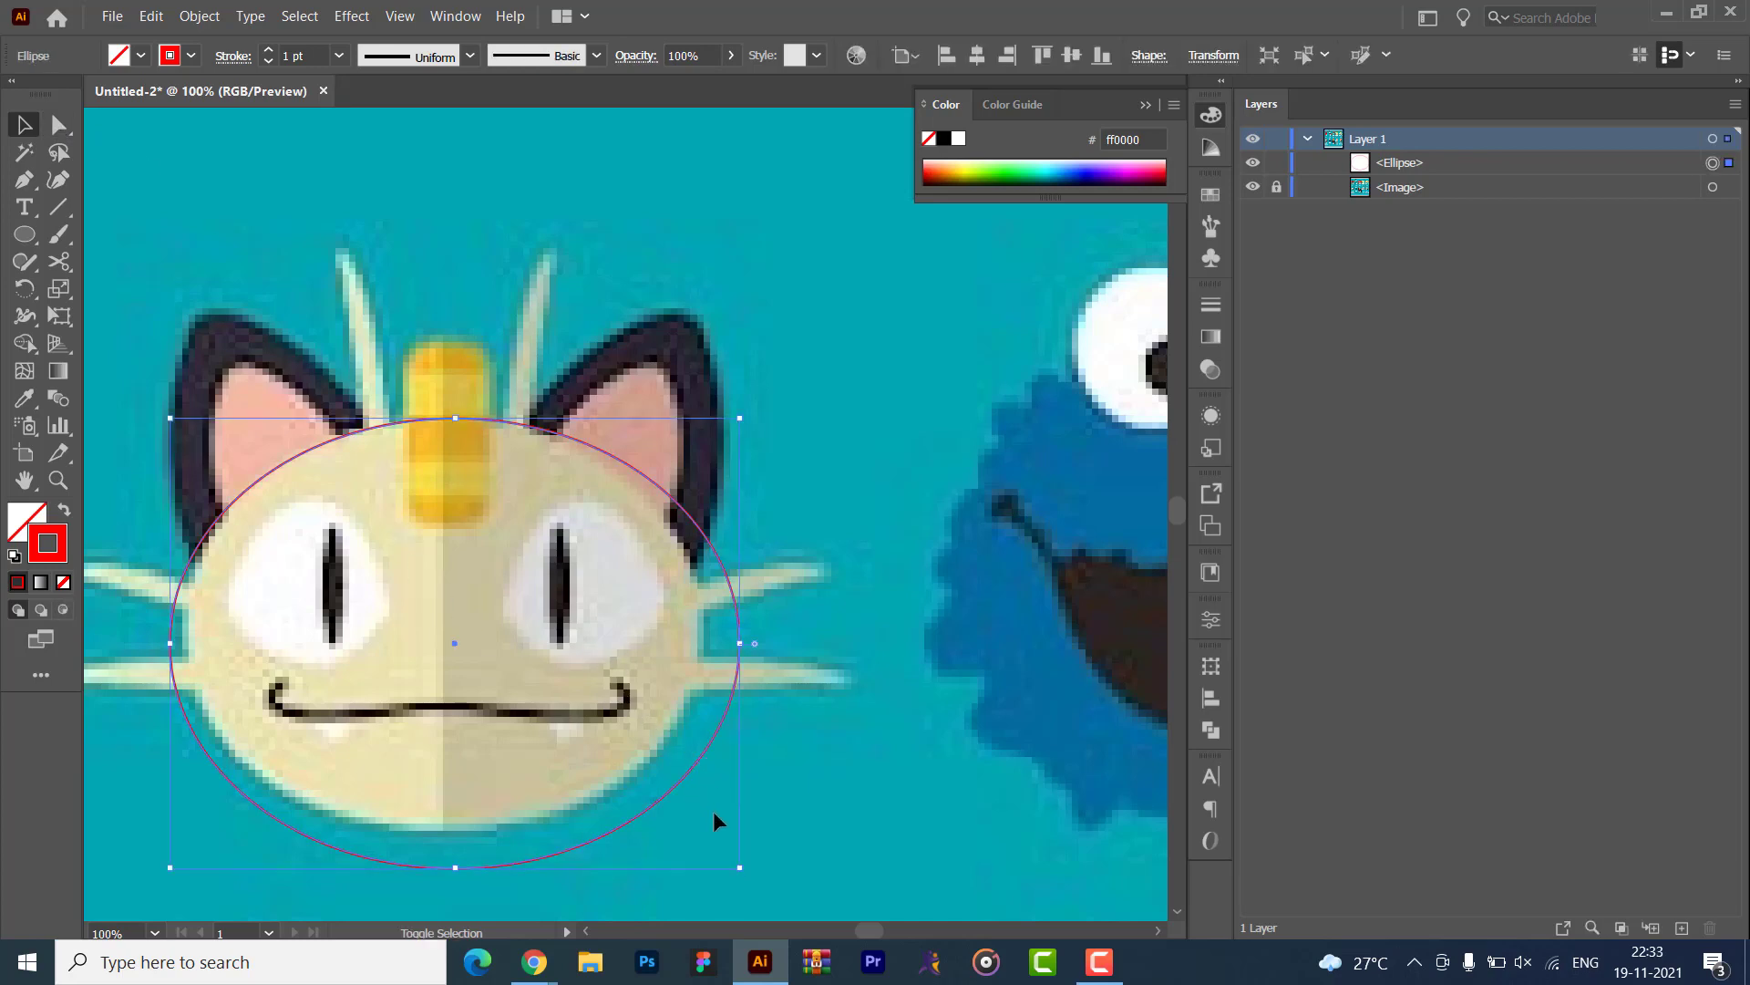
left_click_drag(741, 871, 704, 836)
left_click_drag(164, 627, 185, 627)
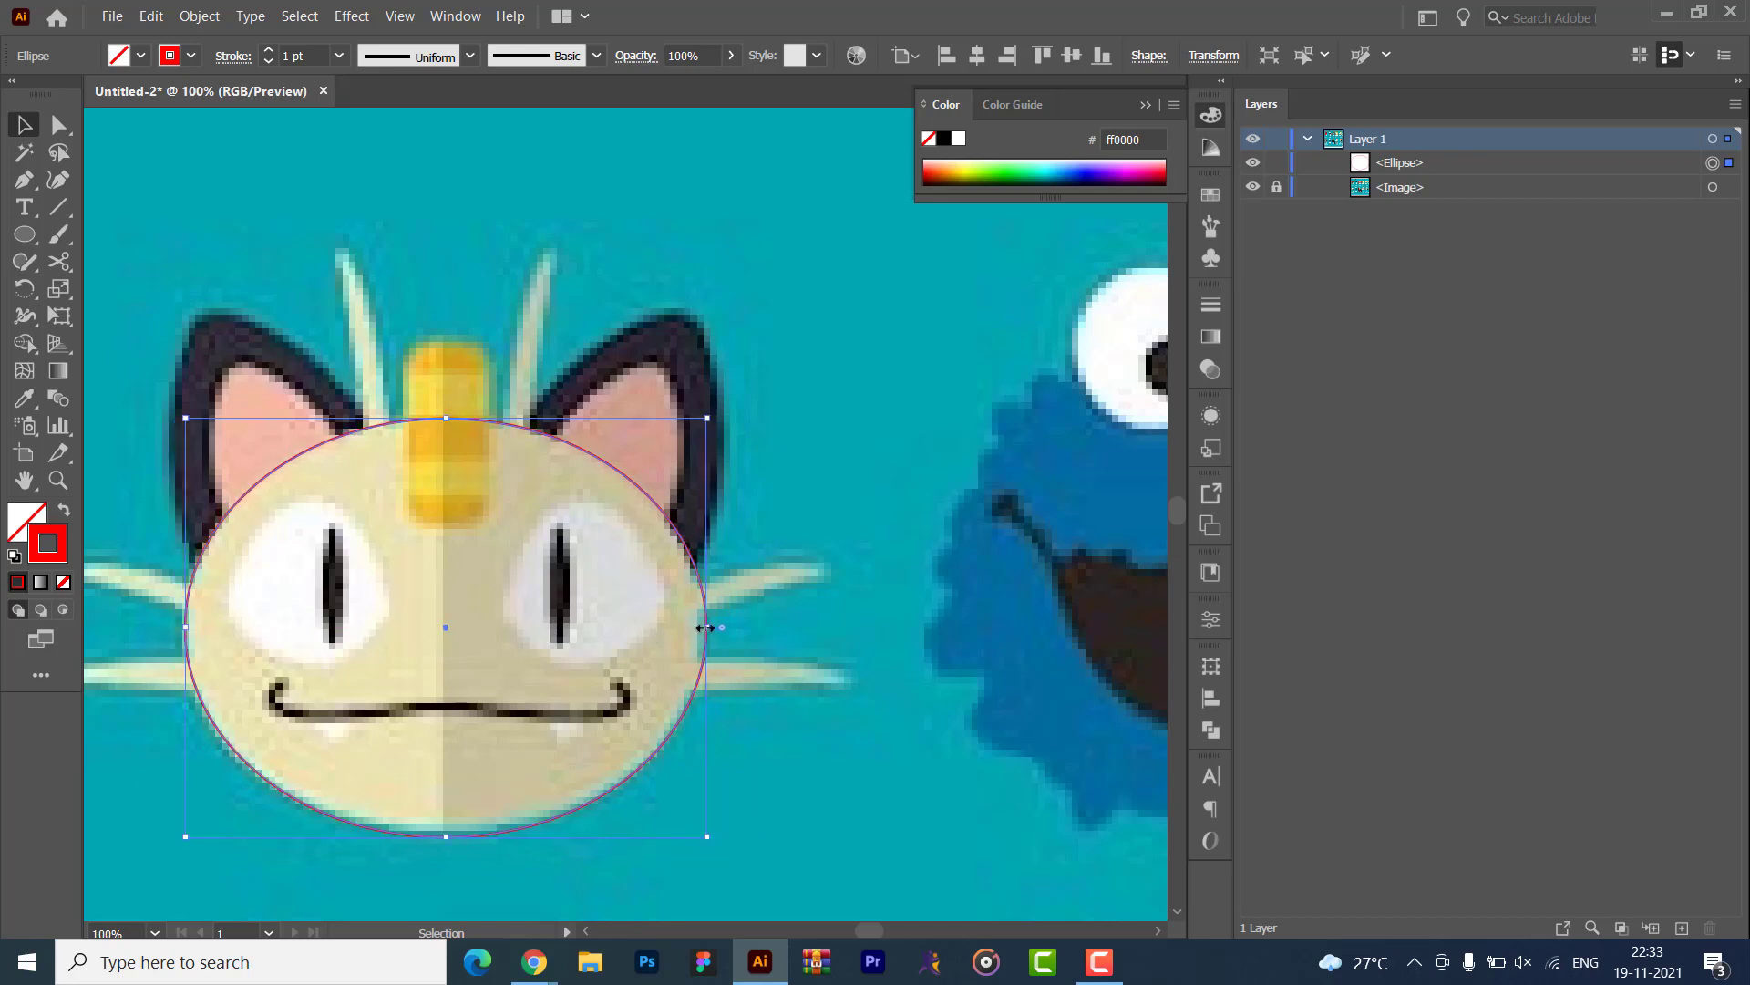
left_click_drag(705, 627, 699, 628)
left_click(303, 402)
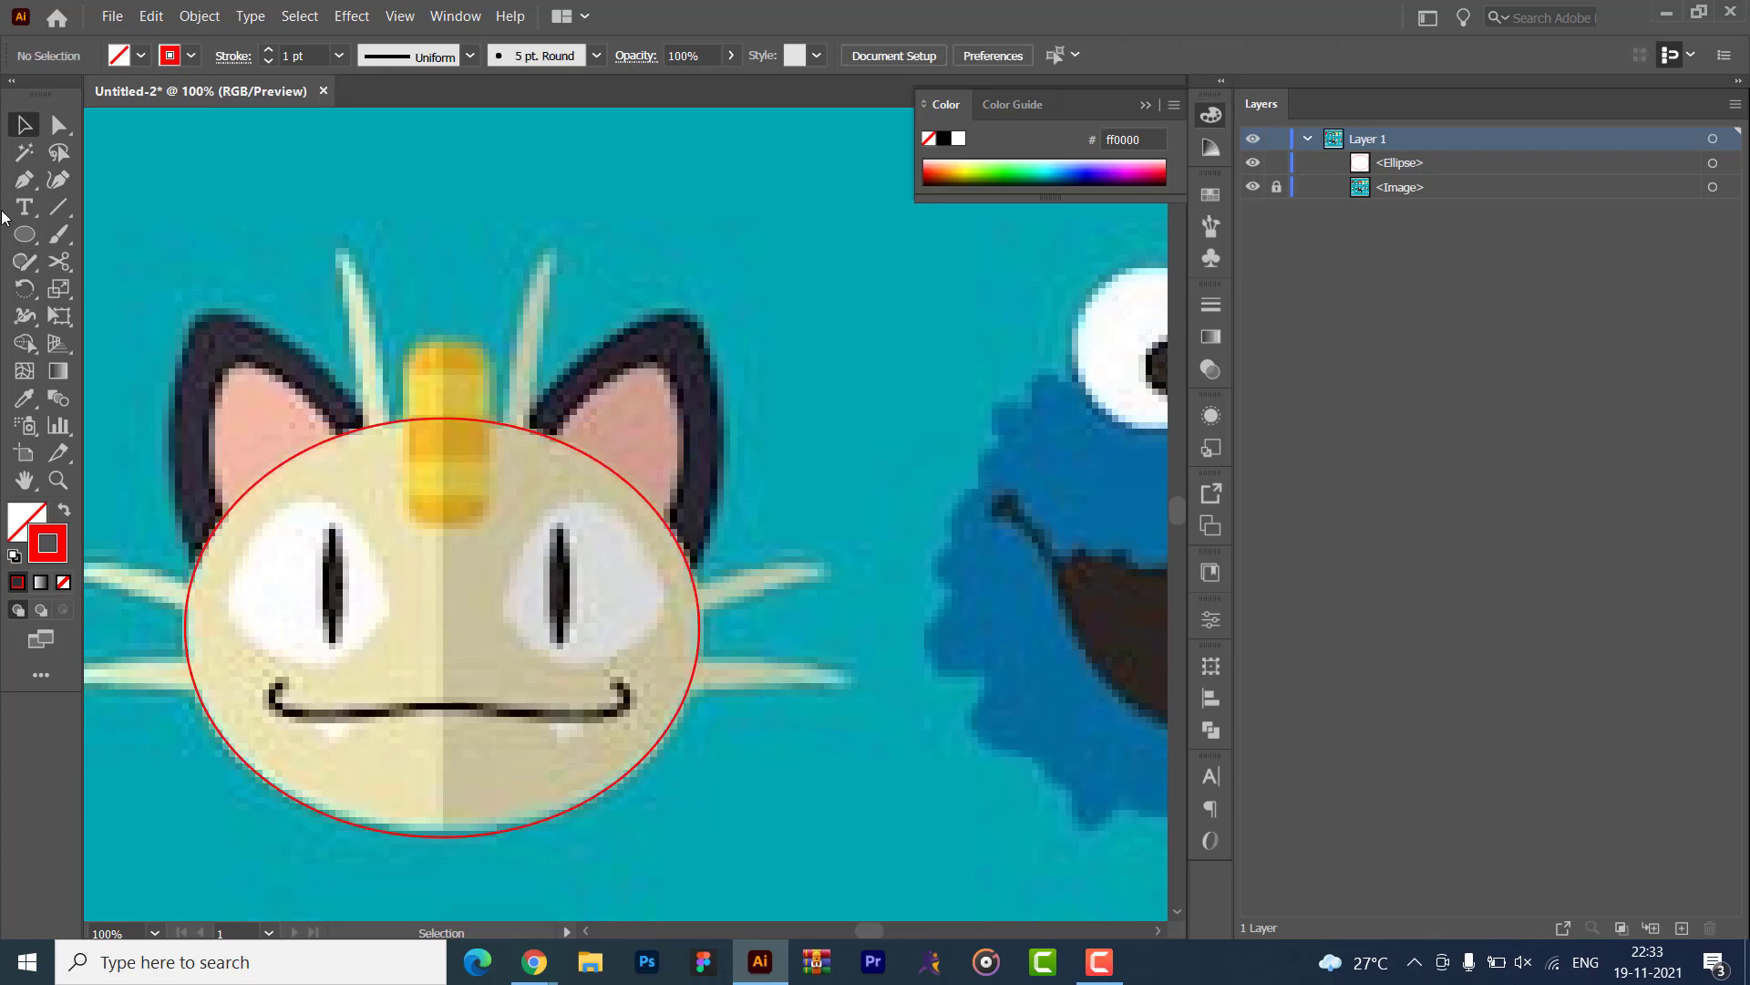
- Draw a rounded rectangle over the yellow charm on Meowth's forehead
left_click(25, 235)
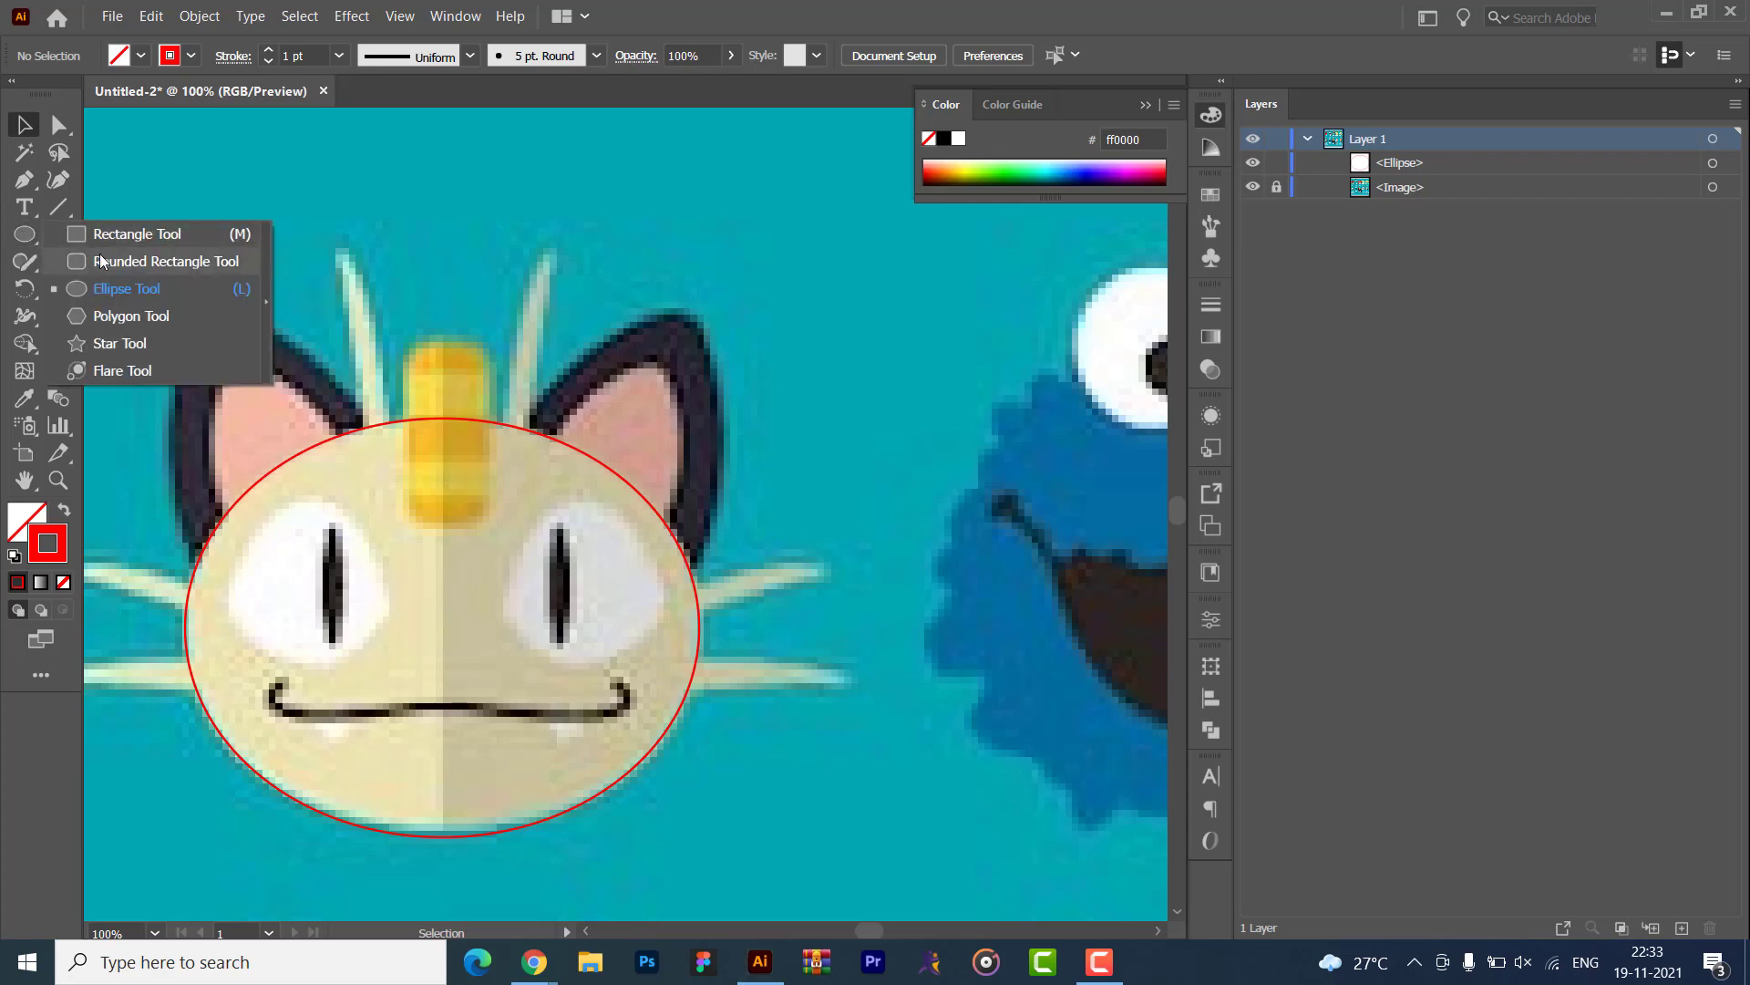
left_click(137, 262)
left_click_drag(404, 342, 488, 526)
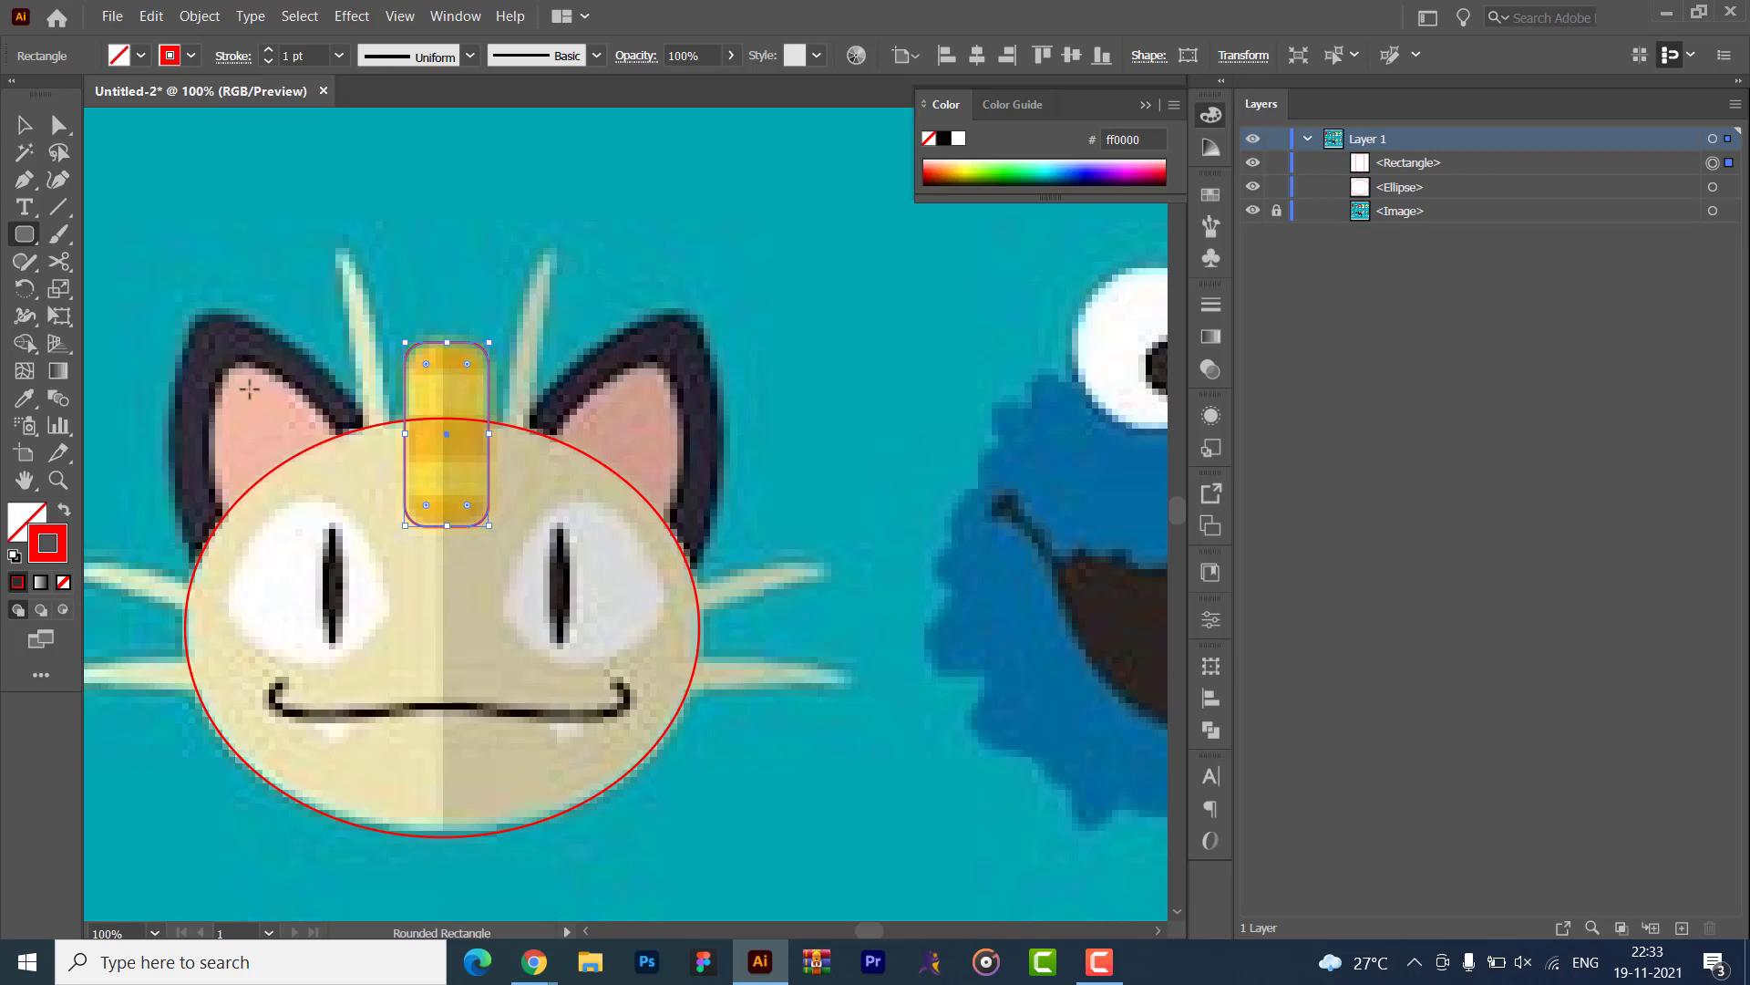
- Trace Meowth's pink left inner ear with the Curvature tool, running both ends of the path down into the face
left_click(56, 185)
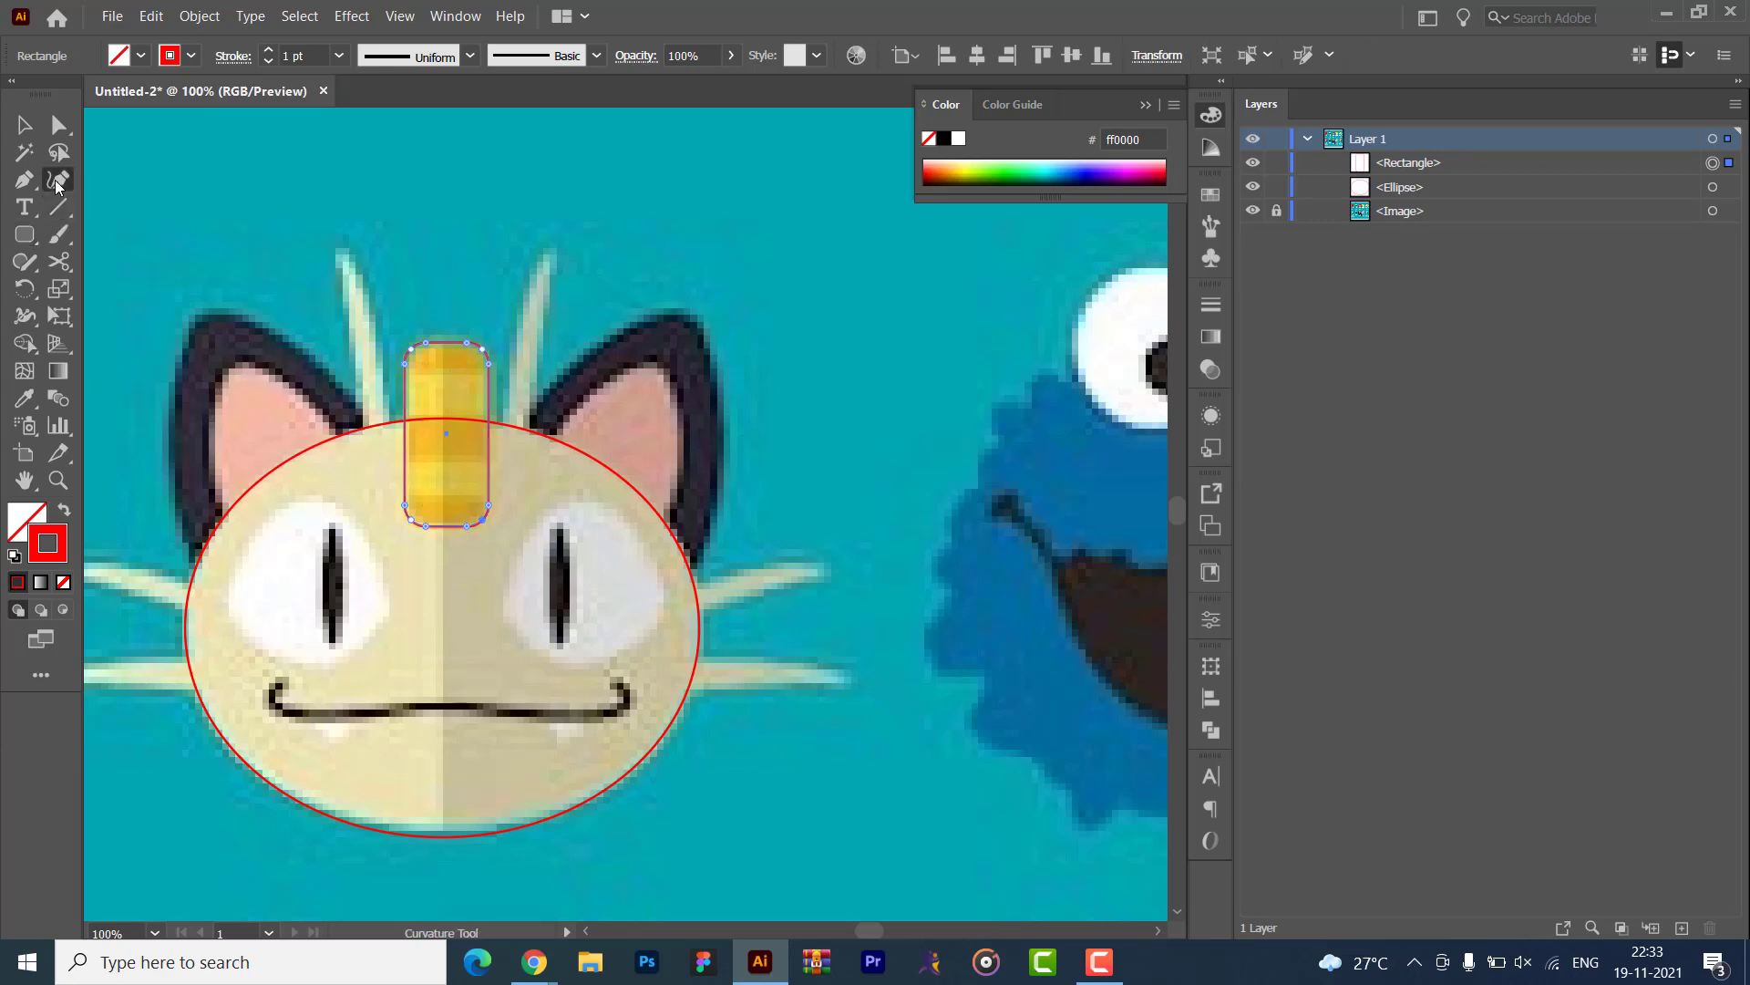
left_click(259, 577)
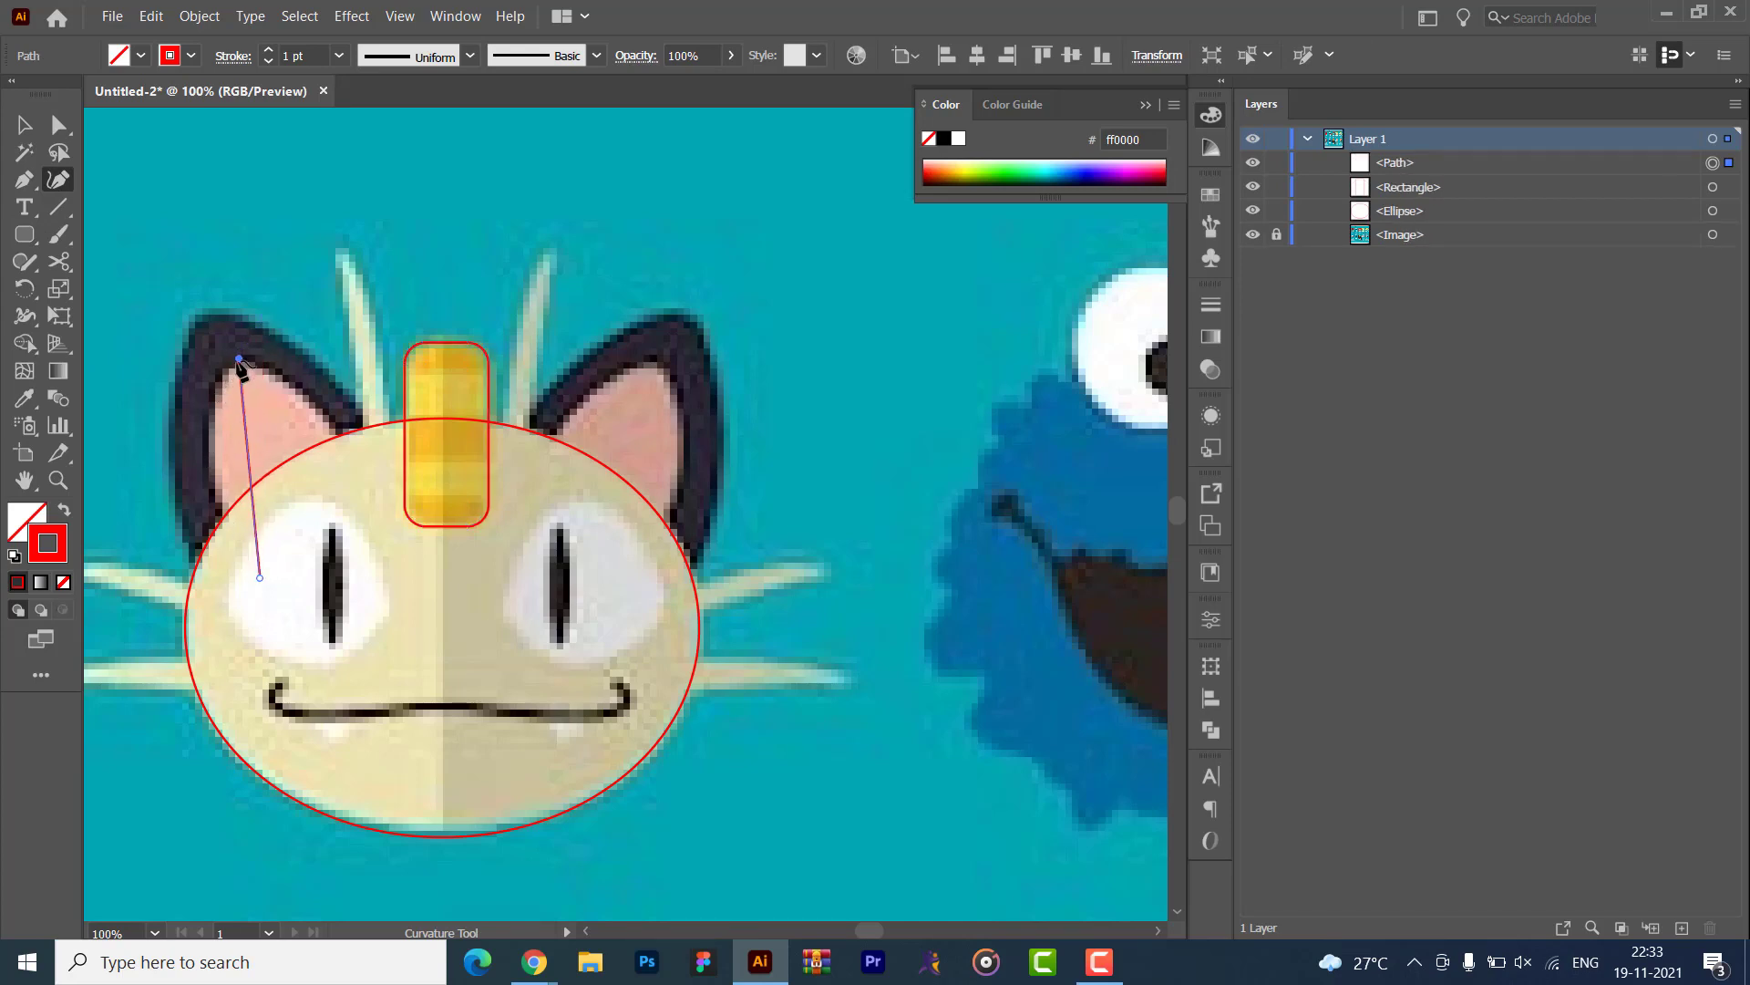
left_click(236, 370)
left_click(364, 464)
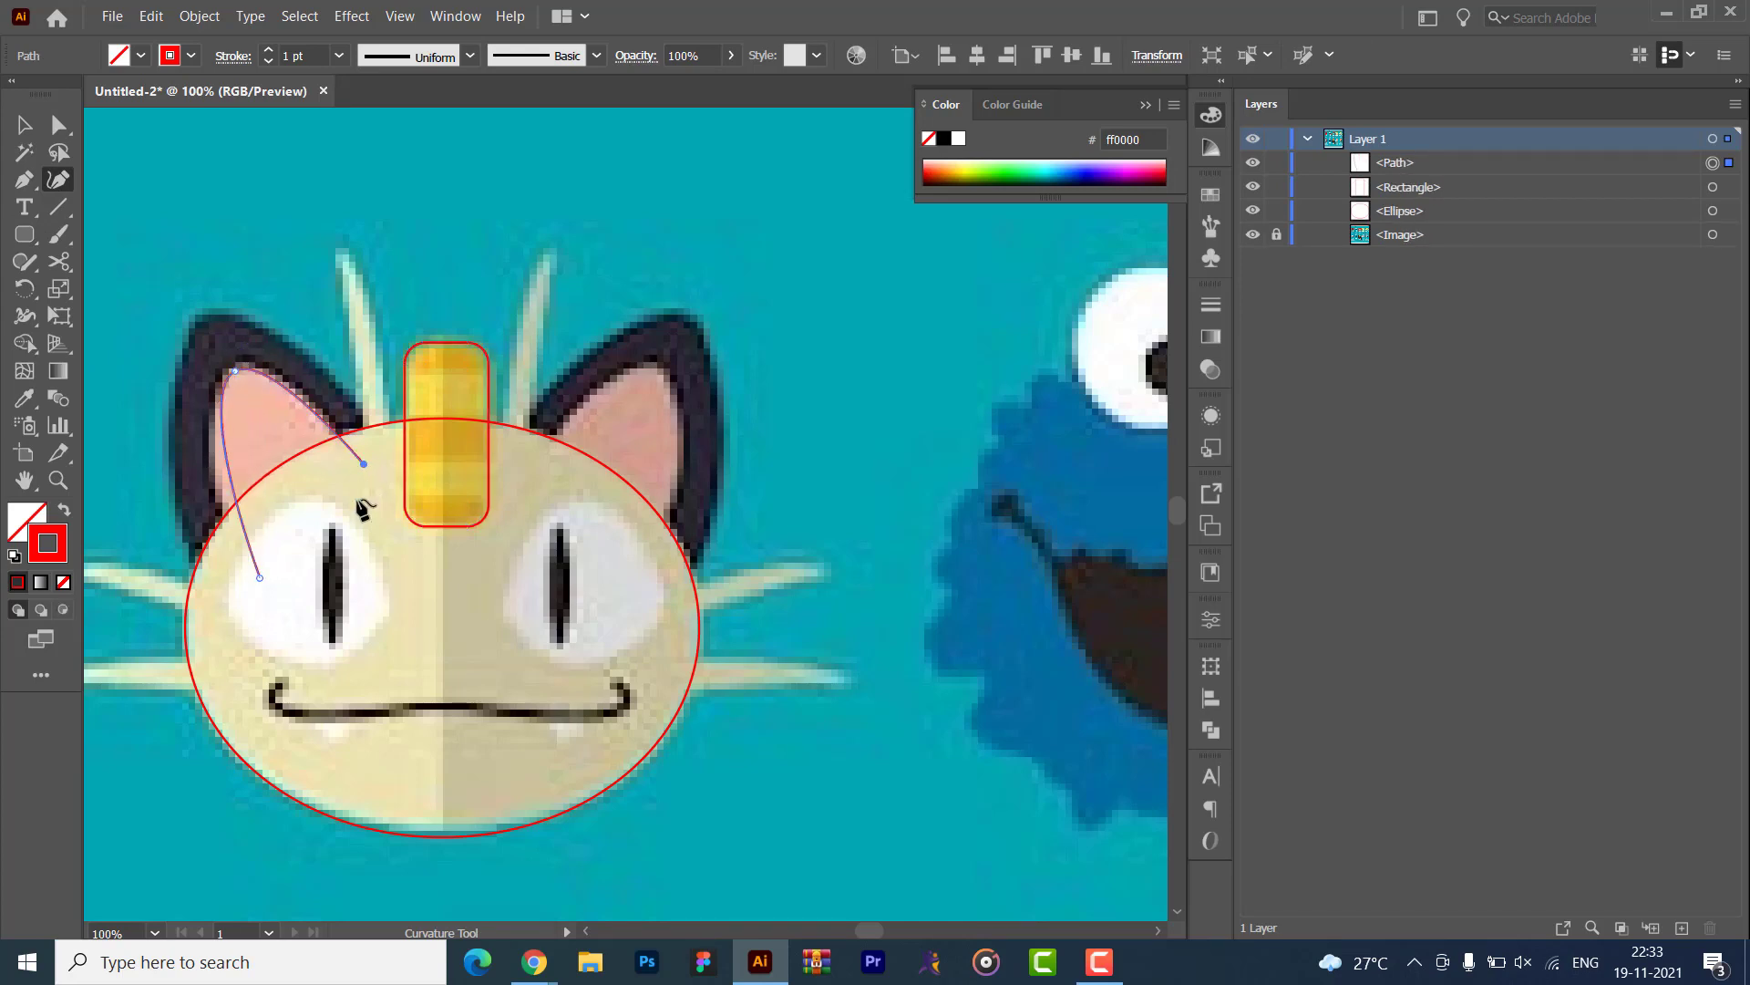
left_click(259, 577)
key("ctrl+z")
left_click(259, 577)
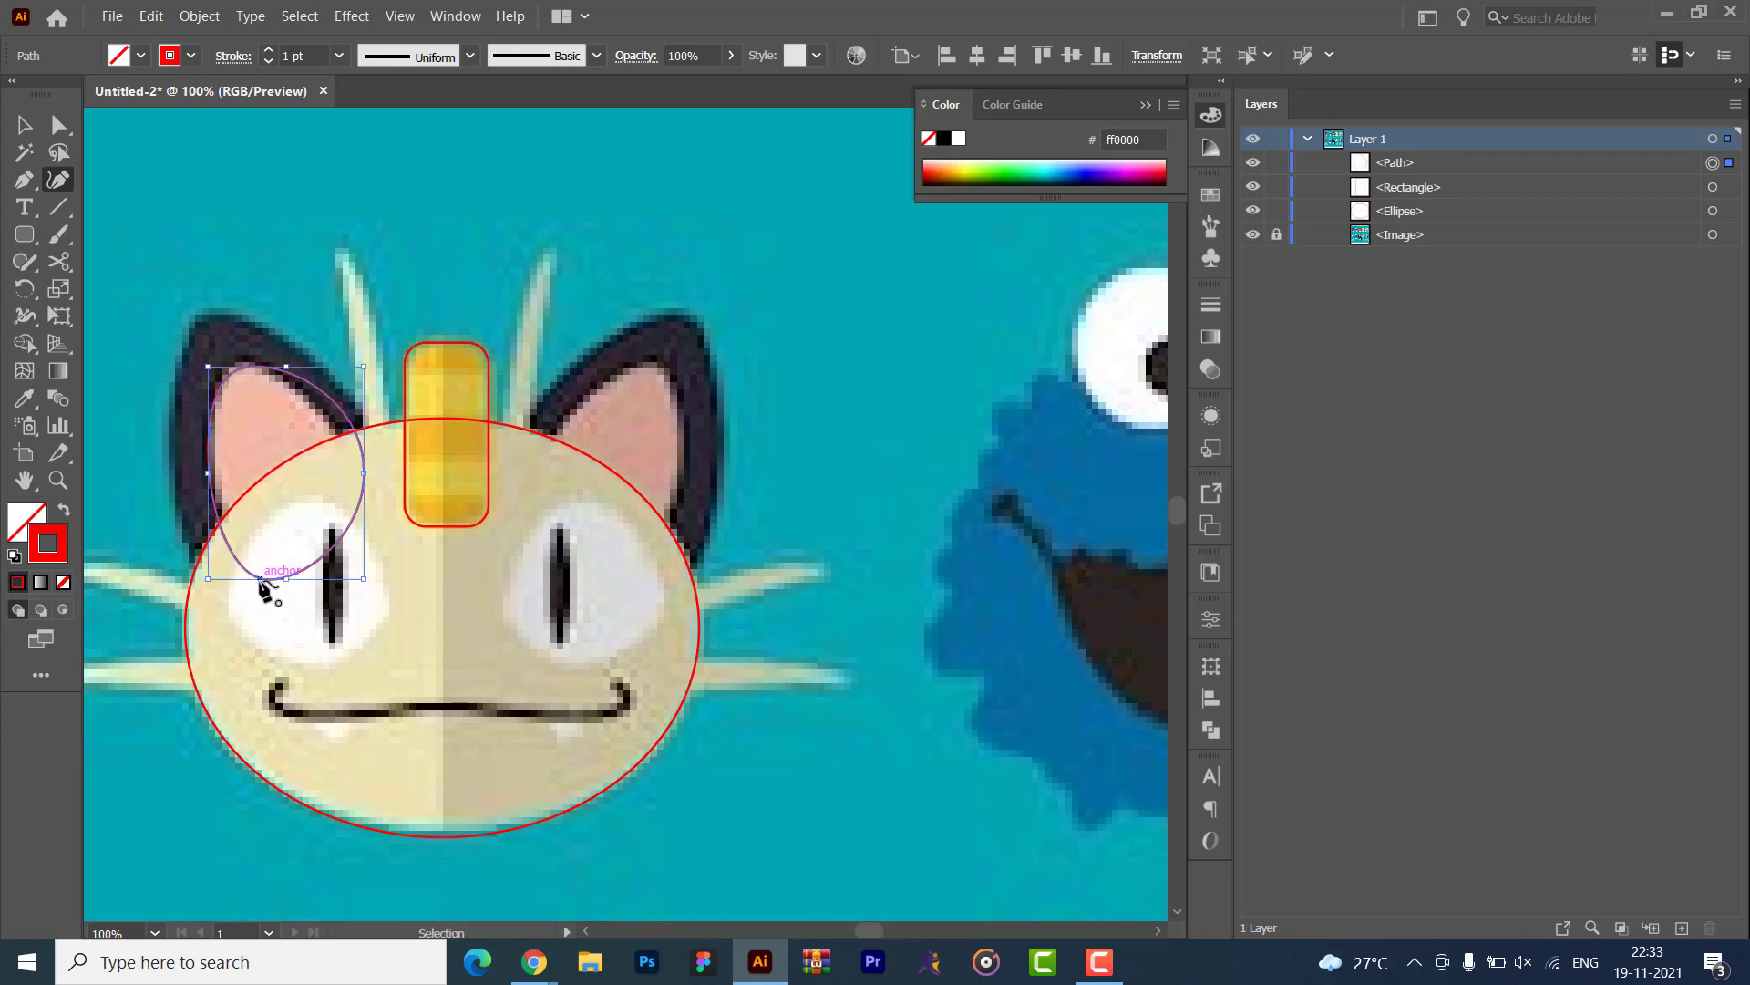
key("ctrl+z")
left_click(259, 578)
key("ctrl+z")
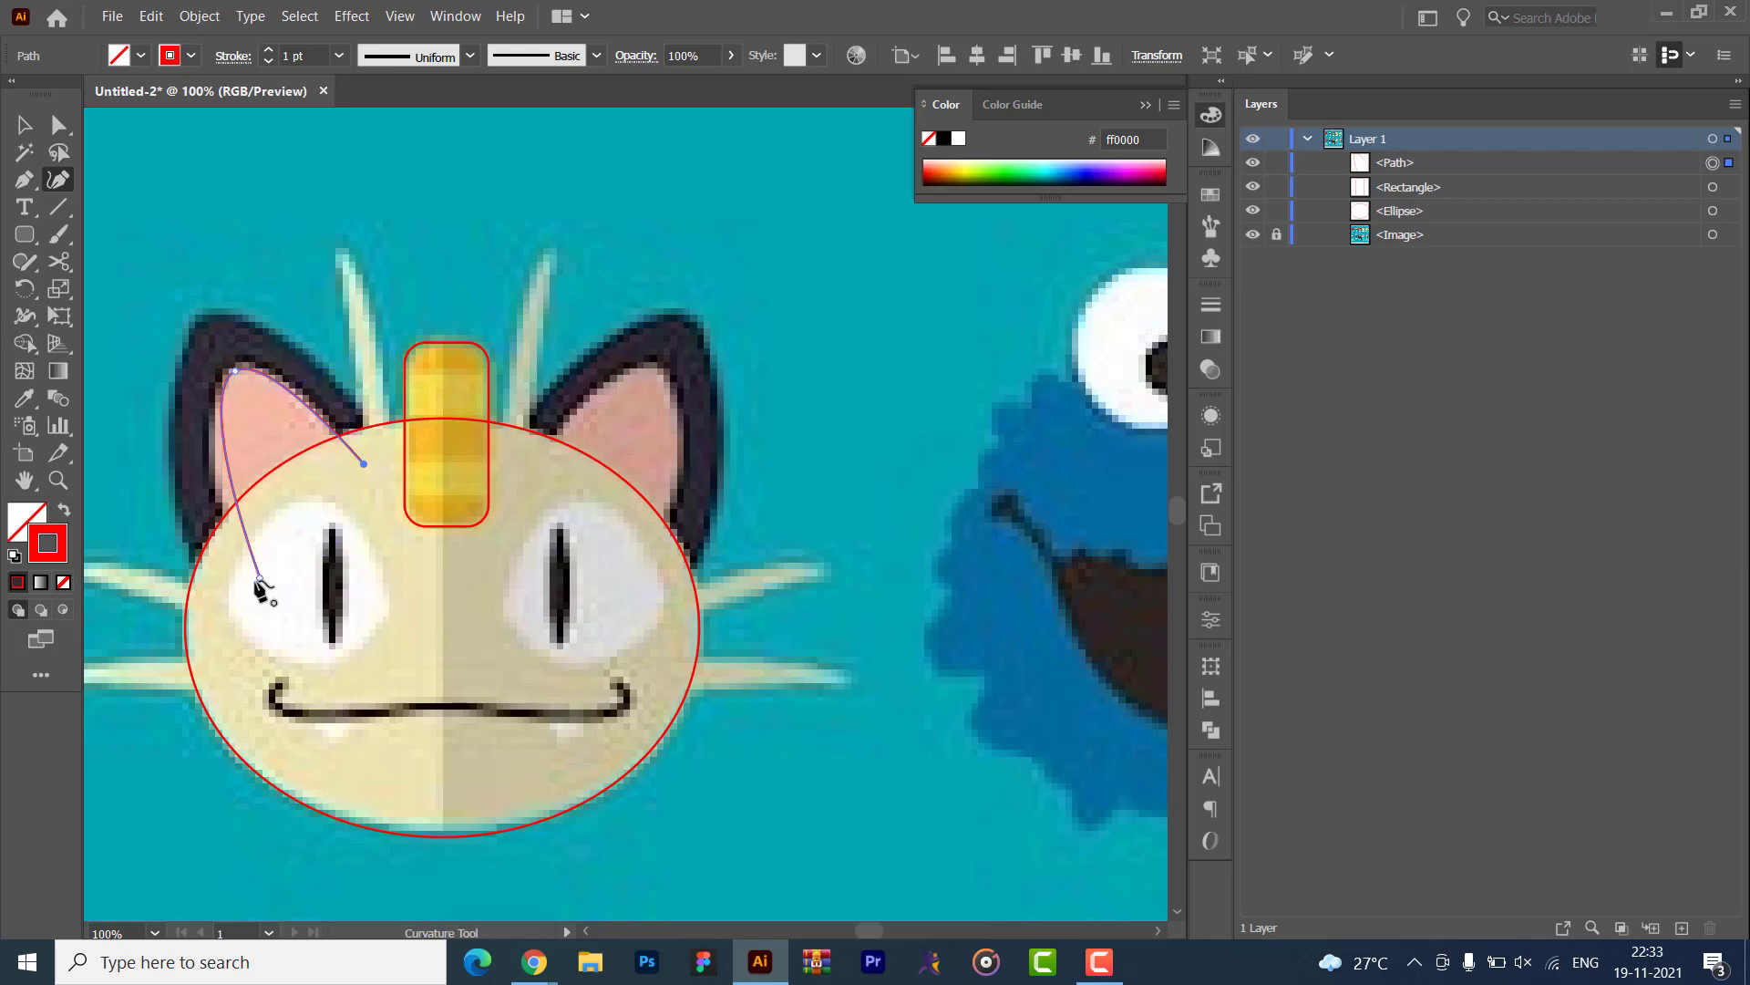
- Close the left inner ear path with a straight edge and a corner at its starting point
left_click(260, 578)
left_click(260, 578)
- Trace the dark outline of Meowth's left ear with the Curvature tool, close the path inside the face, and deselect it
left_click(207, 599)
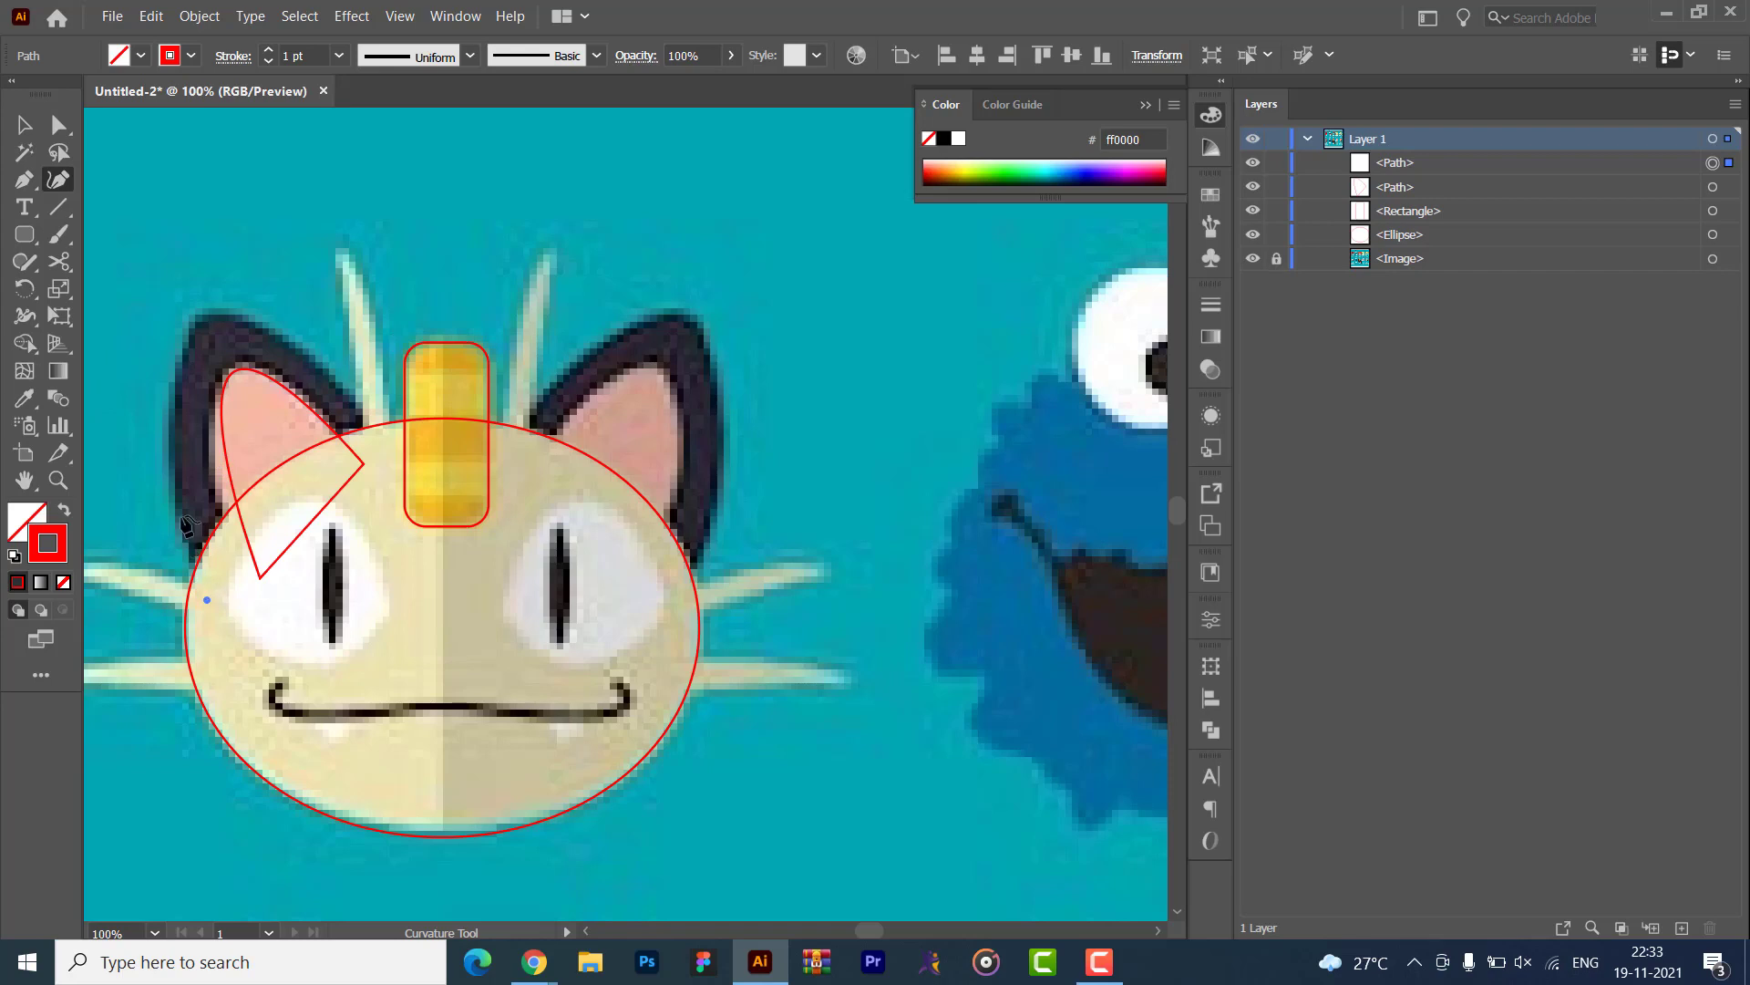
left_click(200, 311)
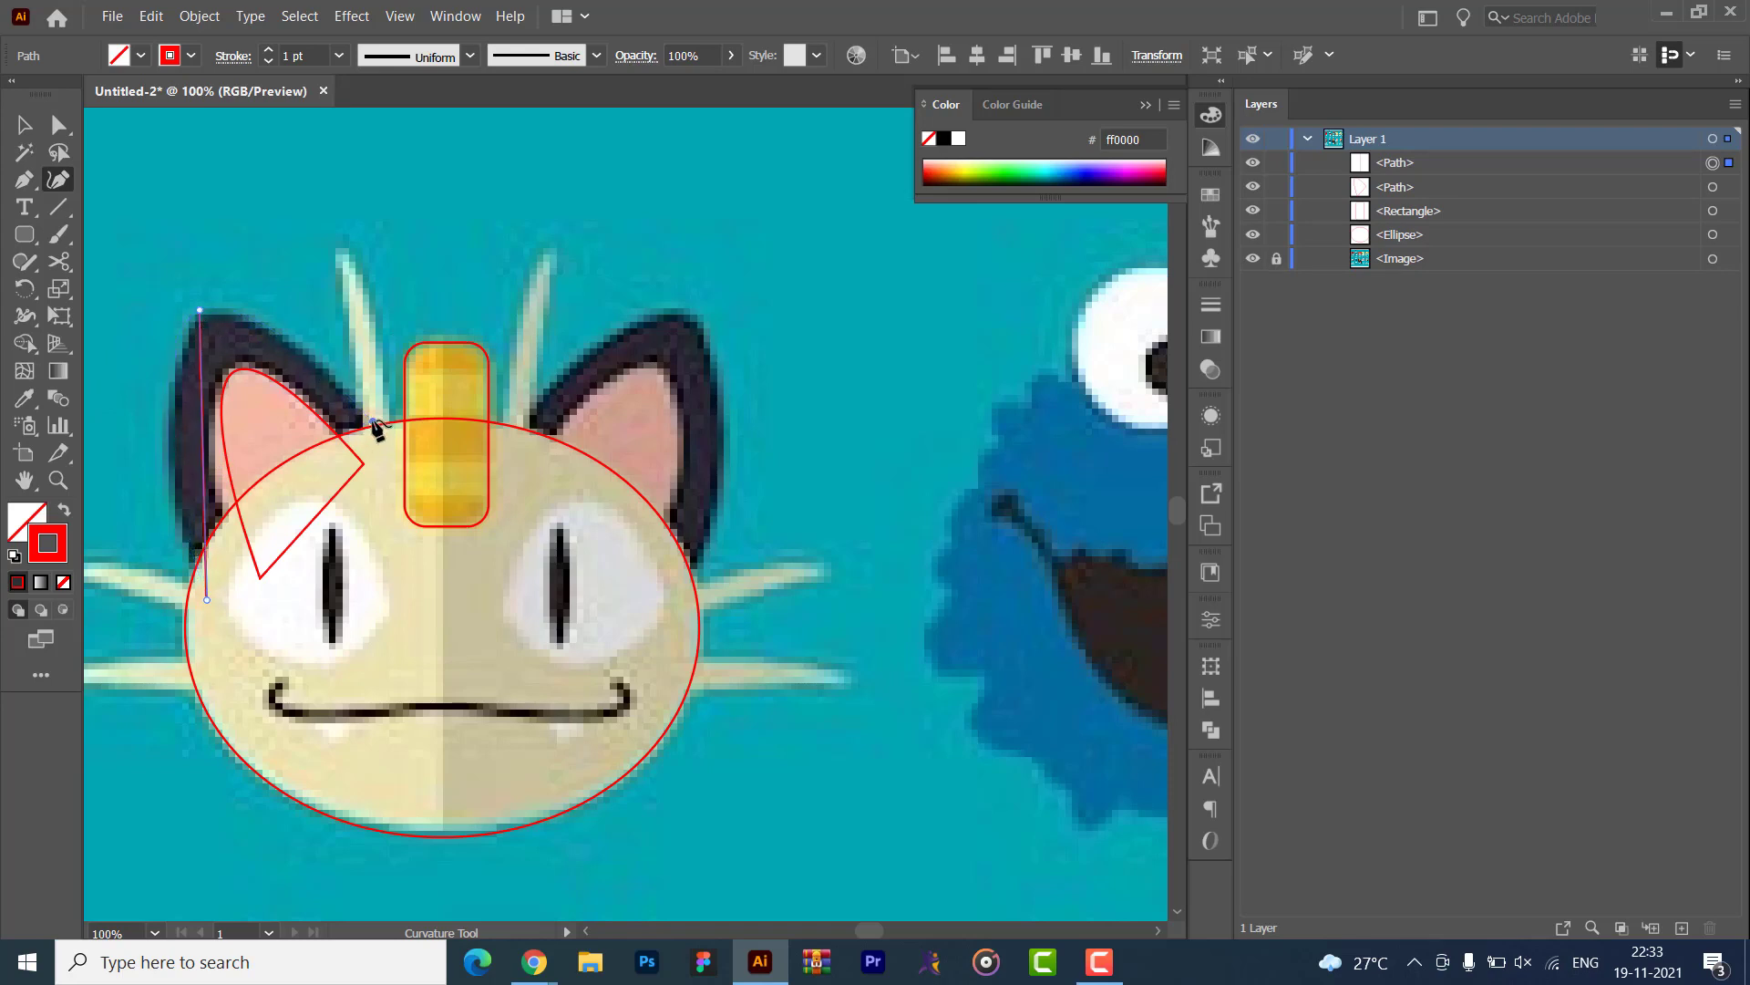
key("super")
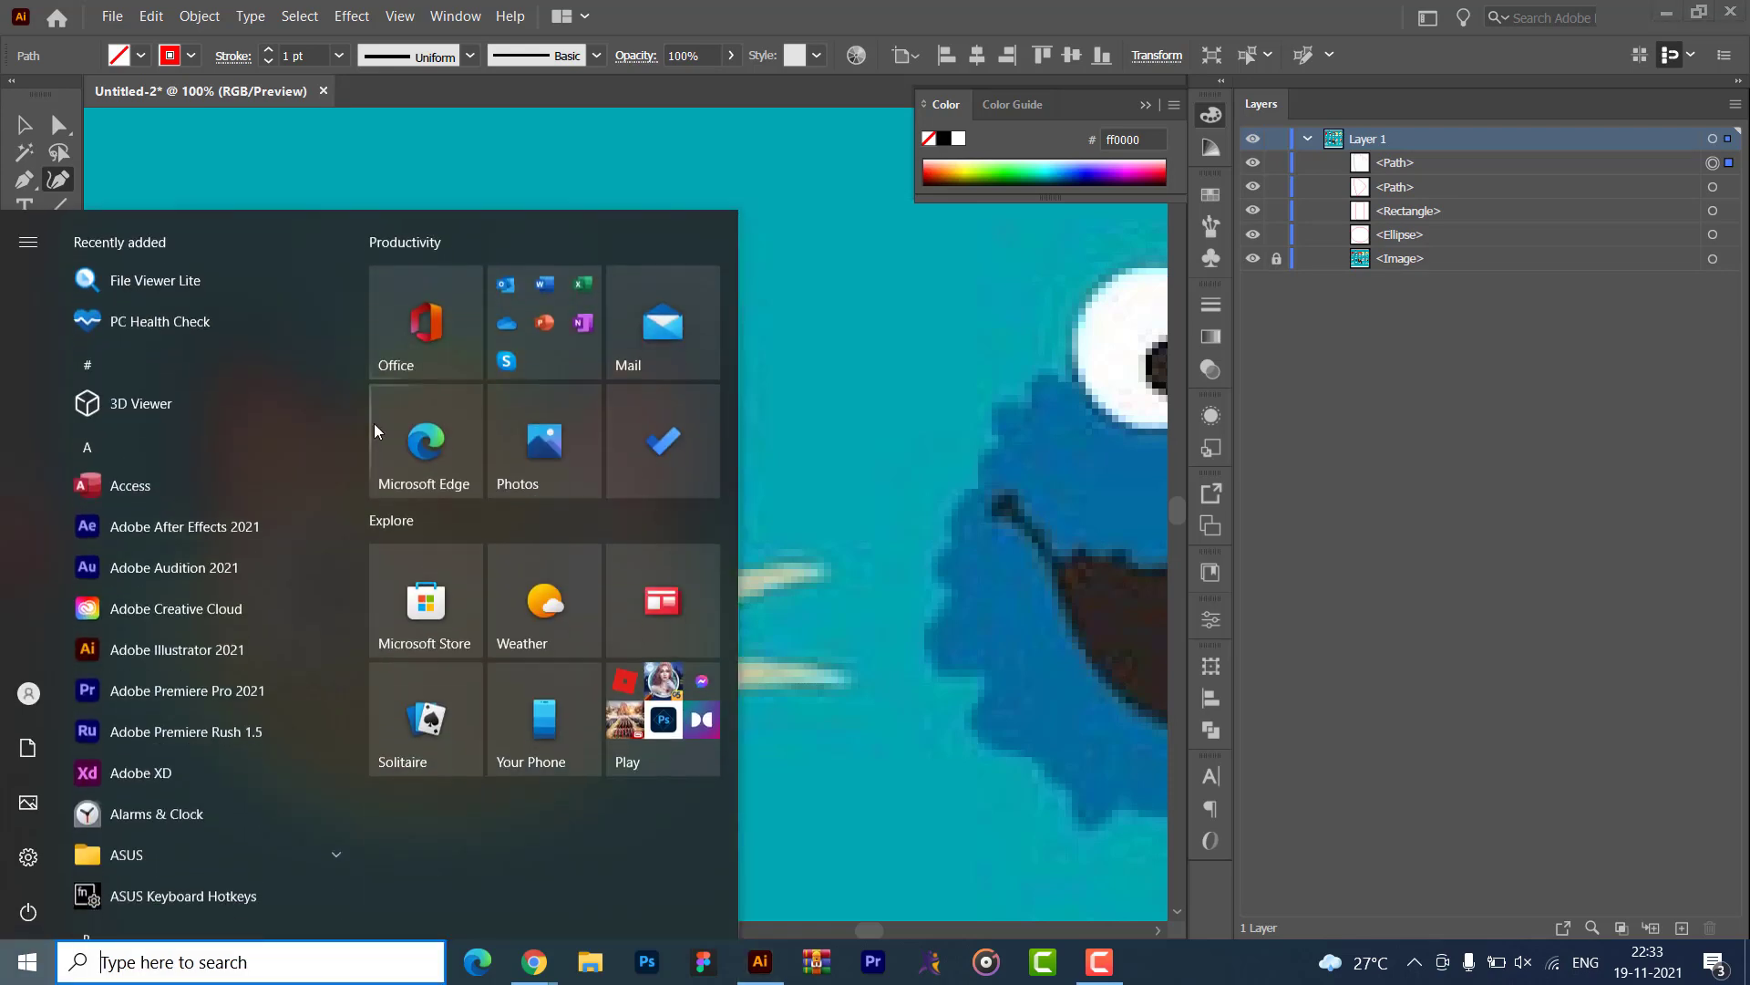
key("Escape")
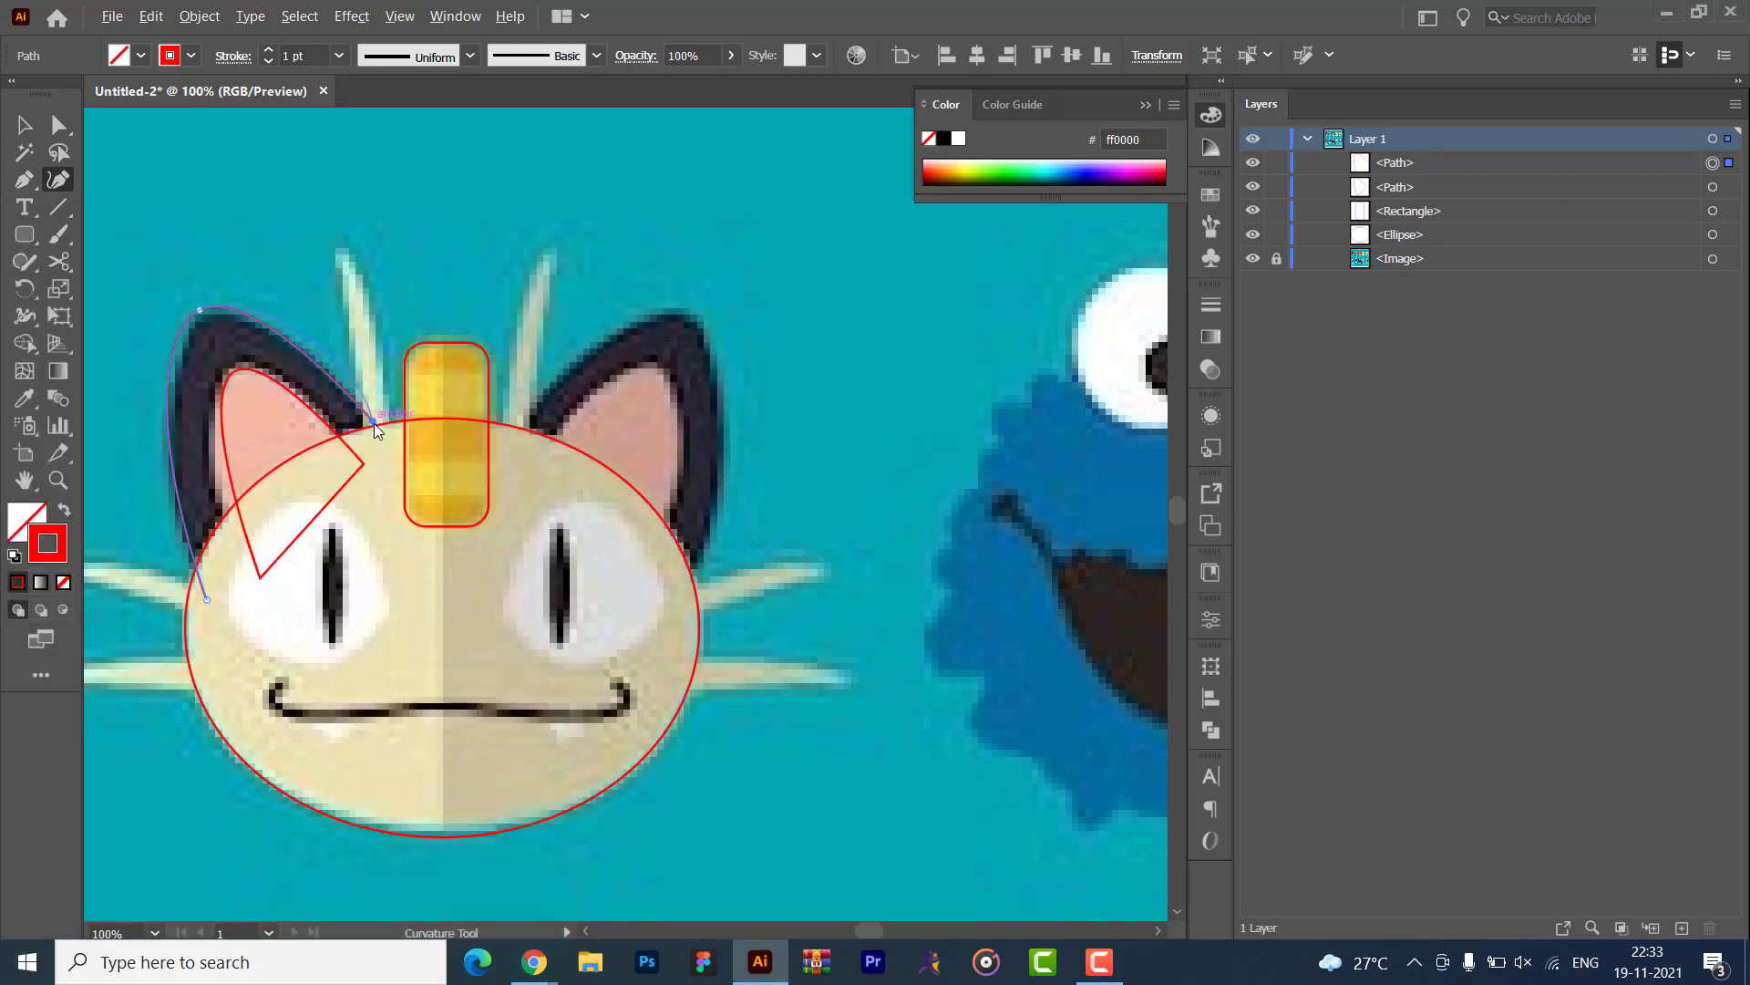
left_click(374, 423)
left_click(396, 492)
left_click(208, 599)
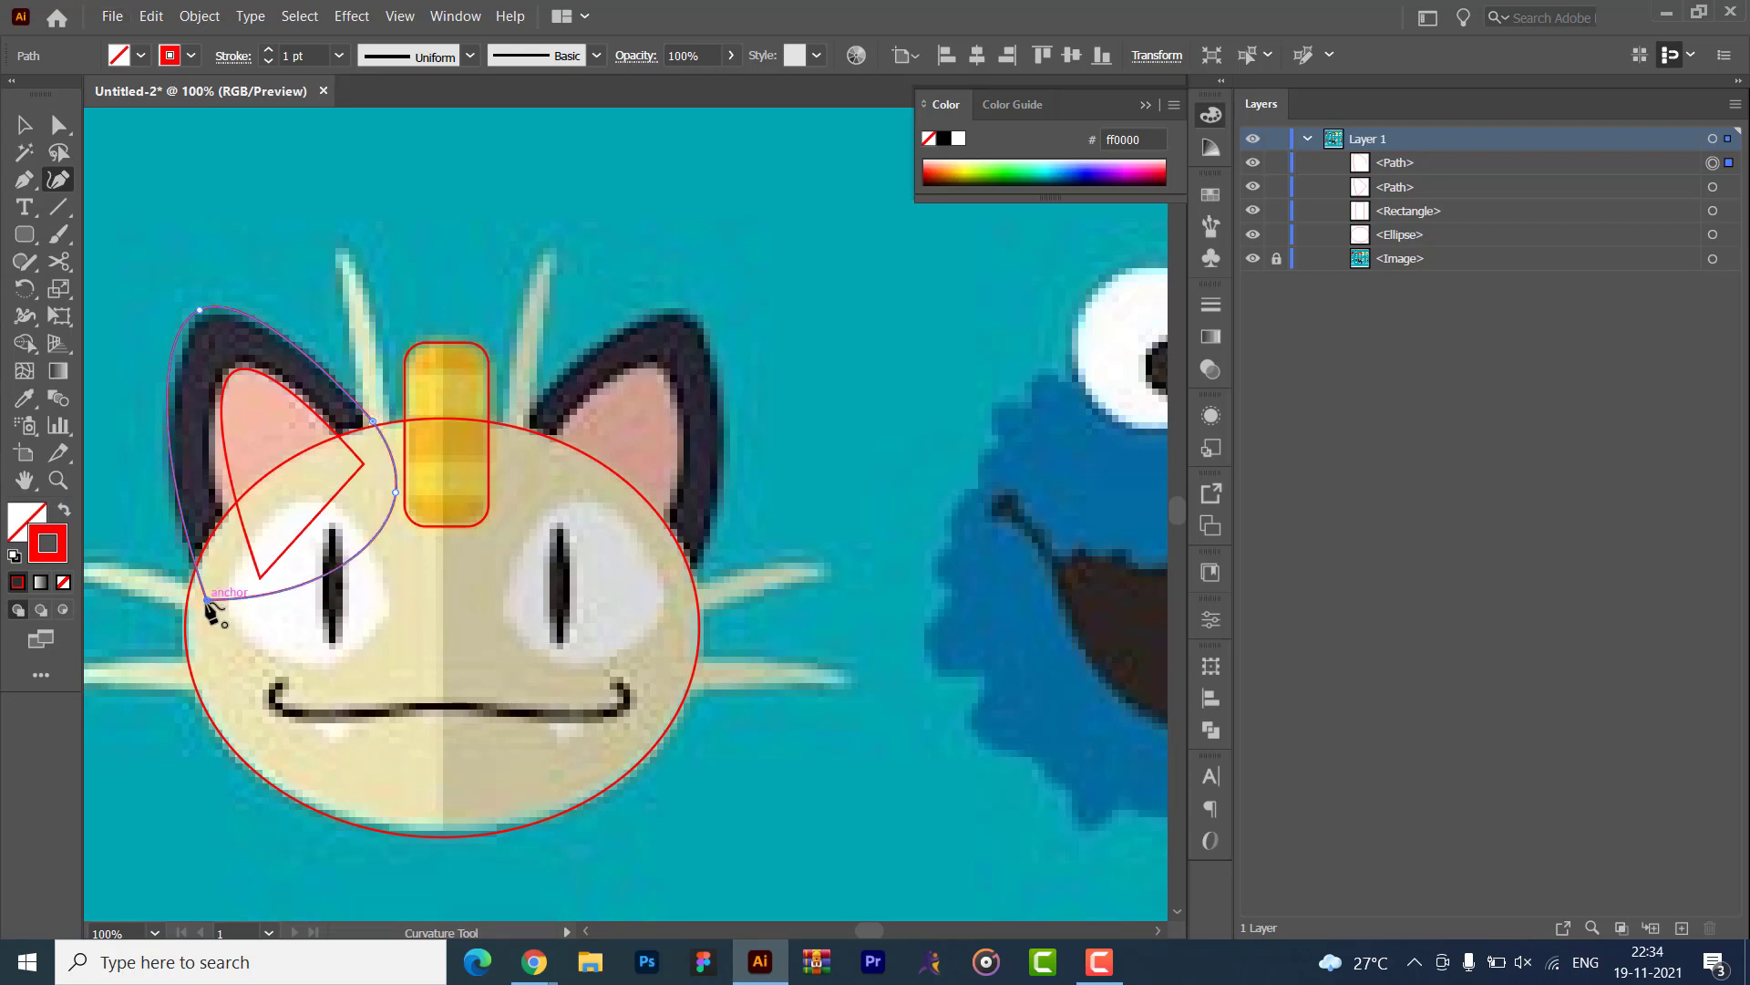
left_click(25, 125)
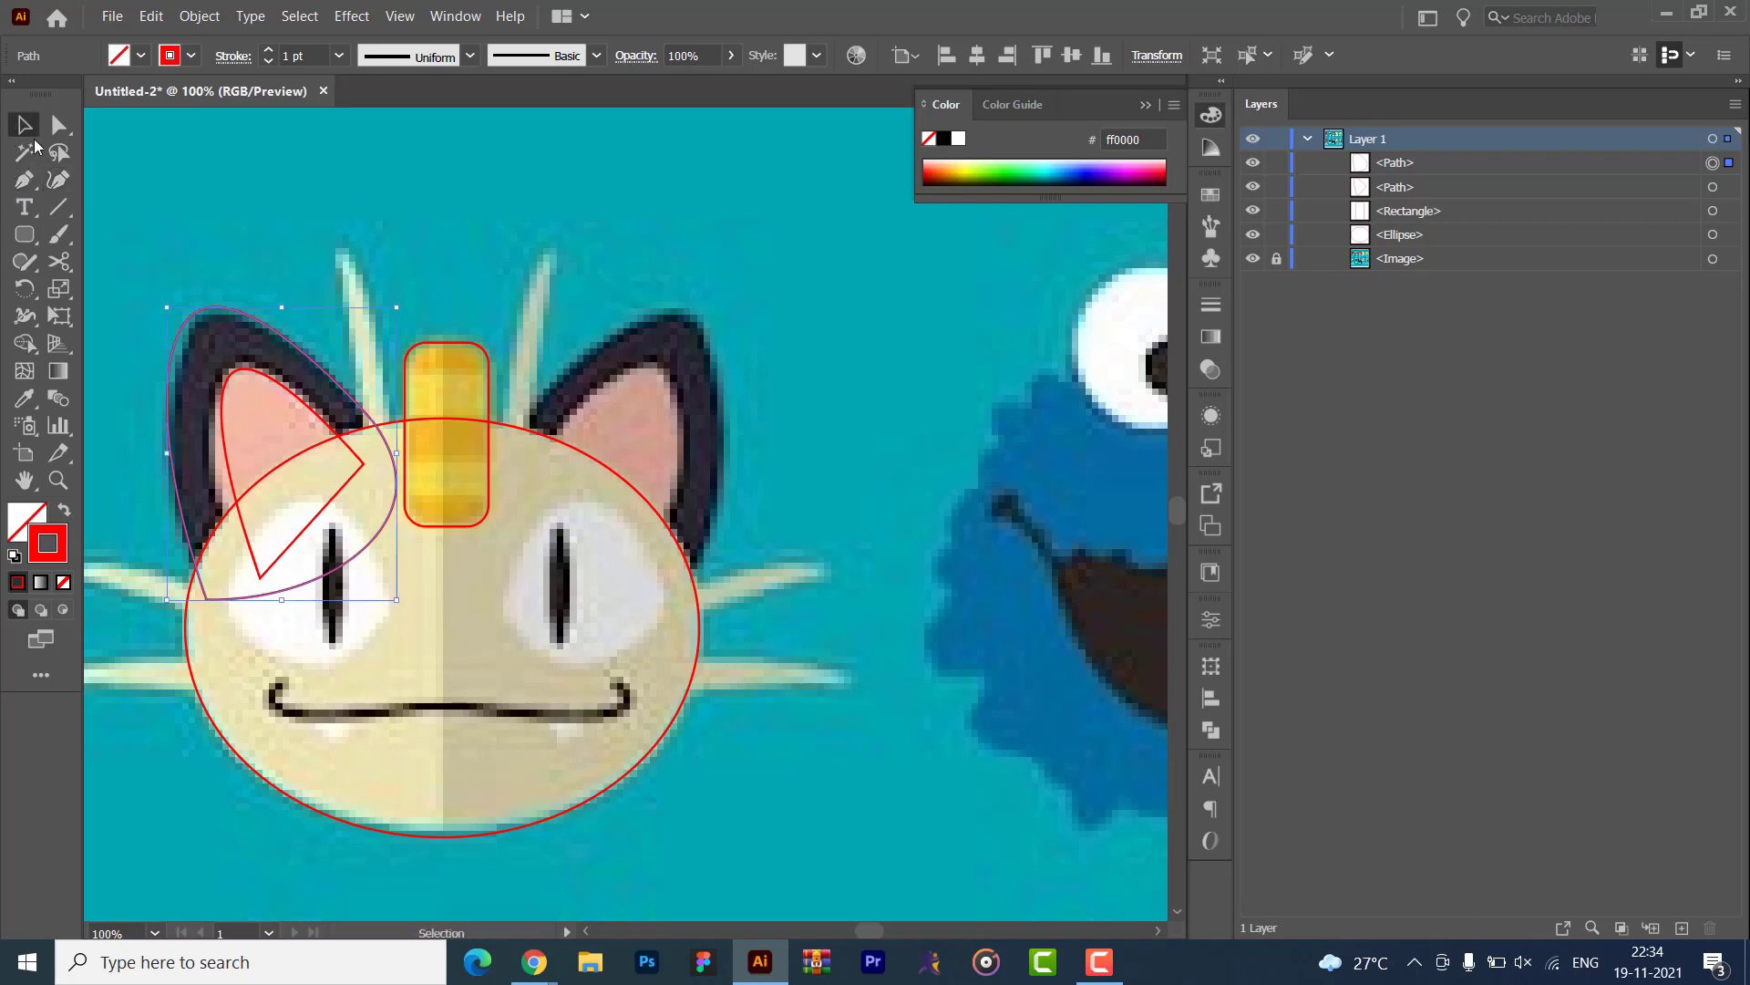
left_click(117, 206)
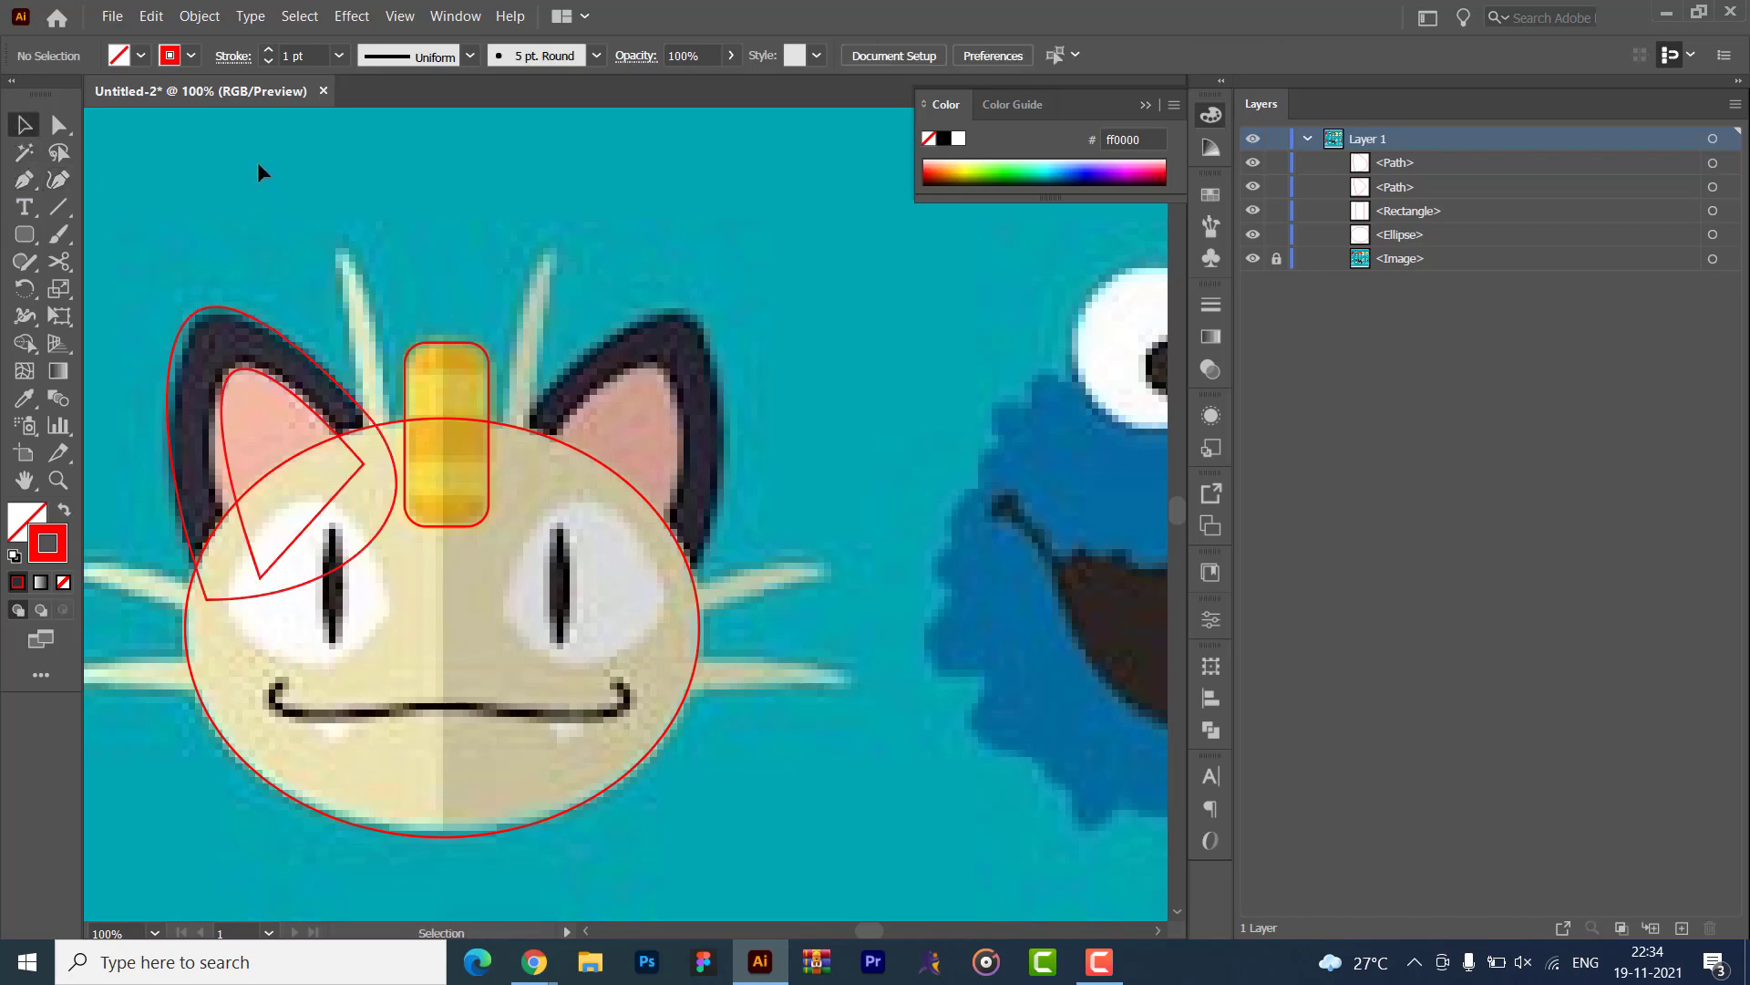
- Fill the left inner ear path with the light pink sampled from the reference image's left inner ear
left_click(622, 478)
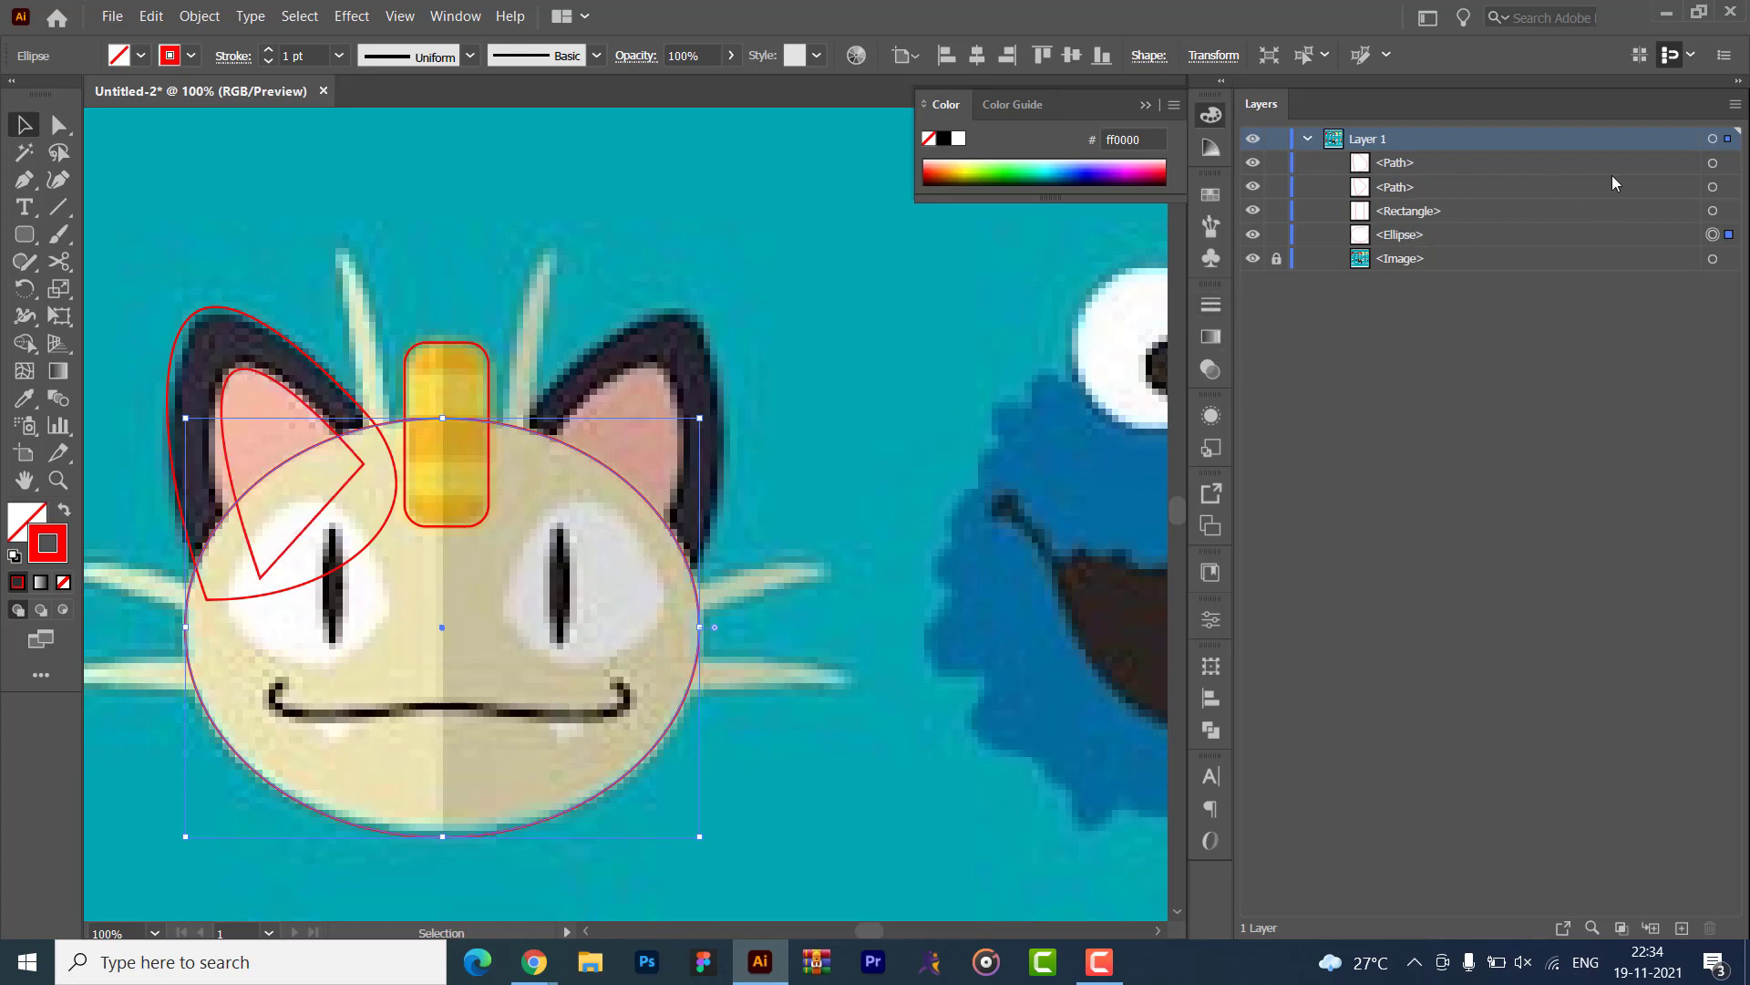
left_click(1713, 187)
left_click(1713, 163)
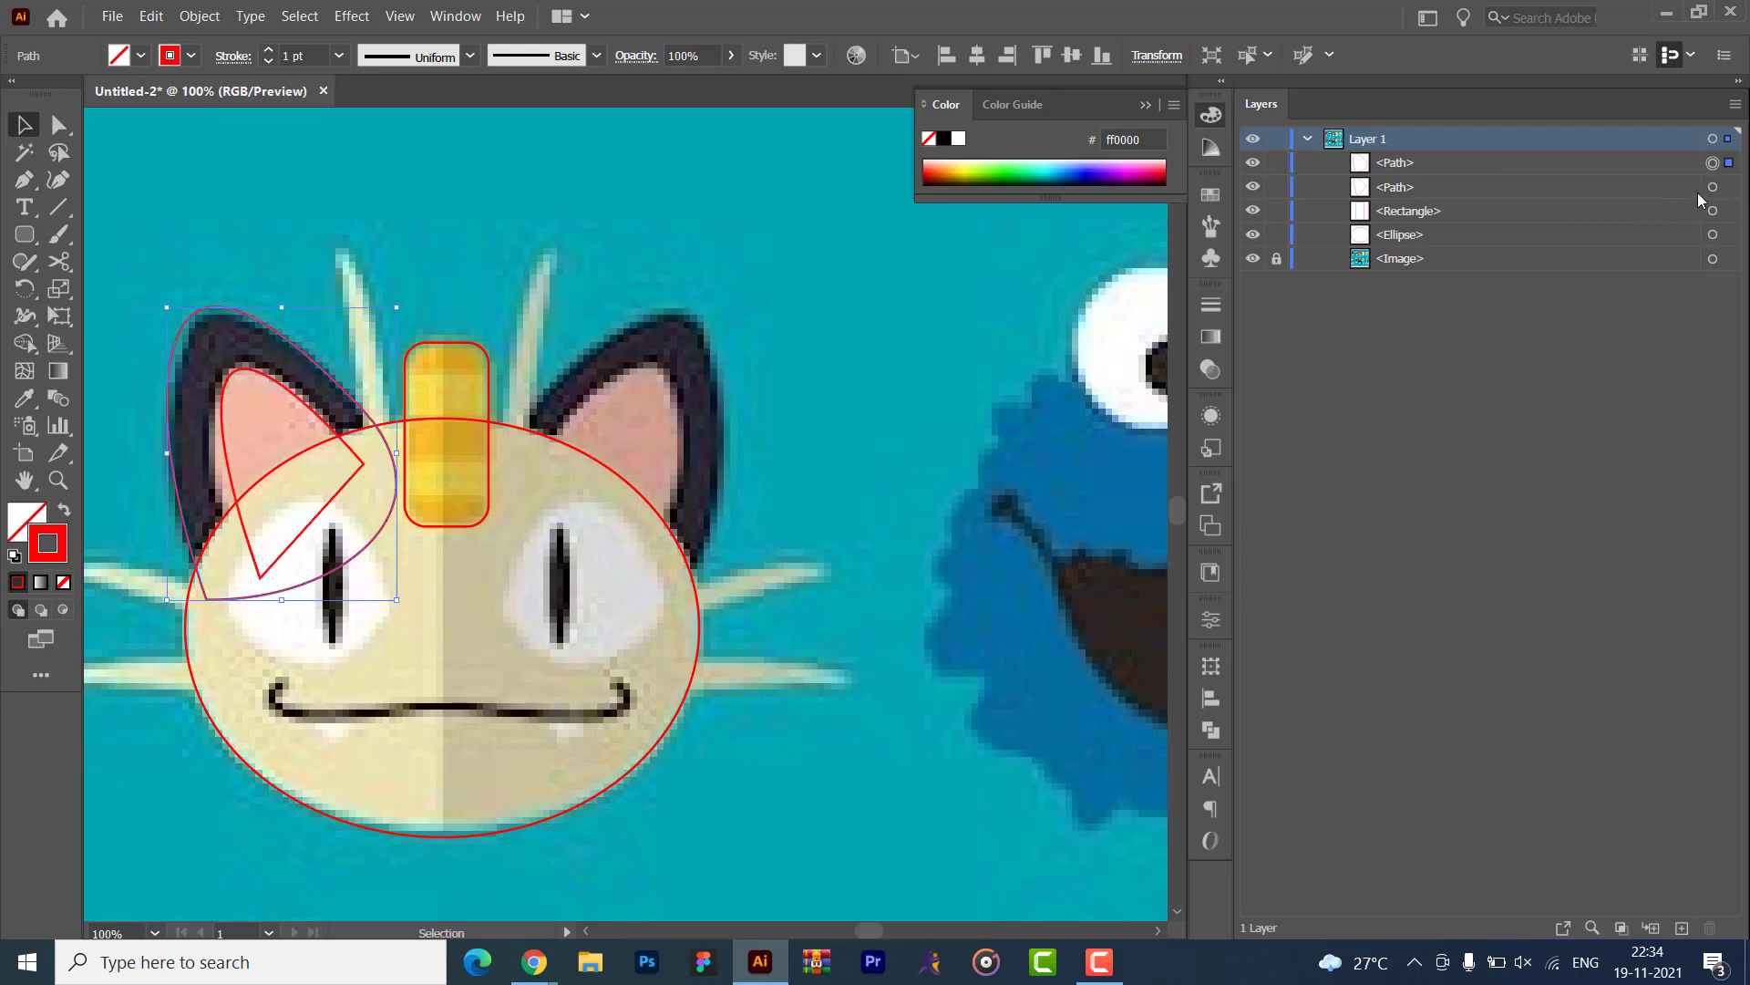
left_click(1713, 188)
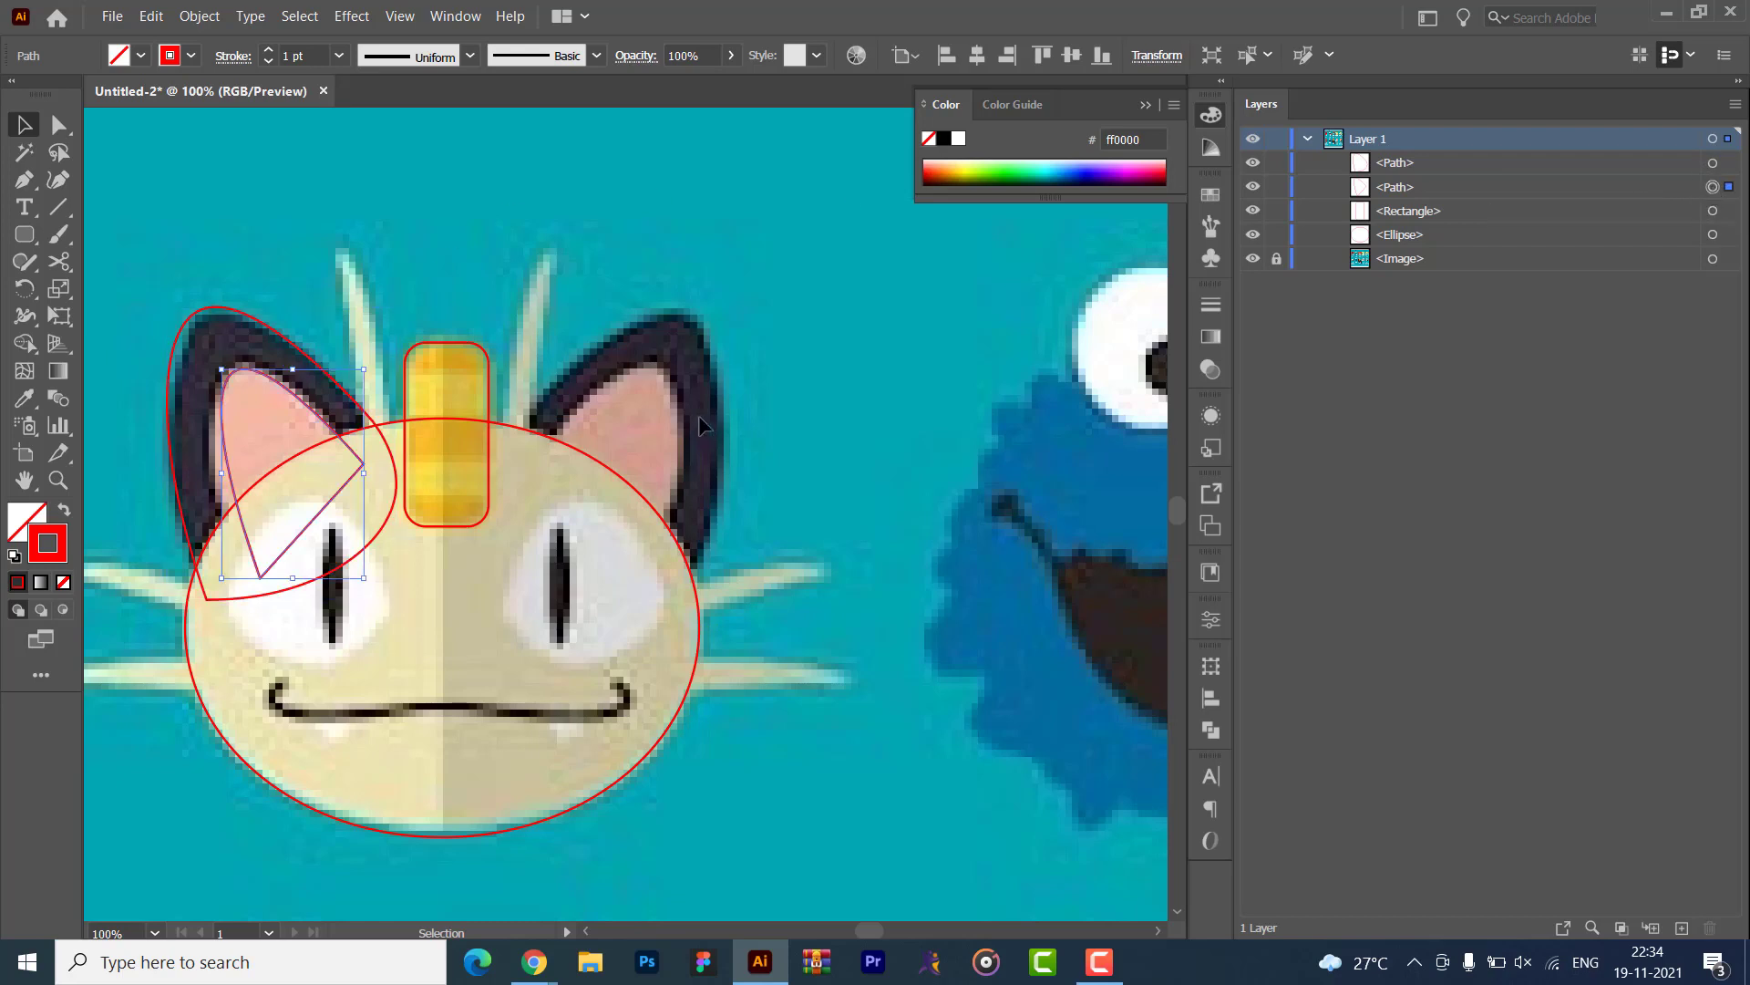
key("i")
left_click(654, 405)
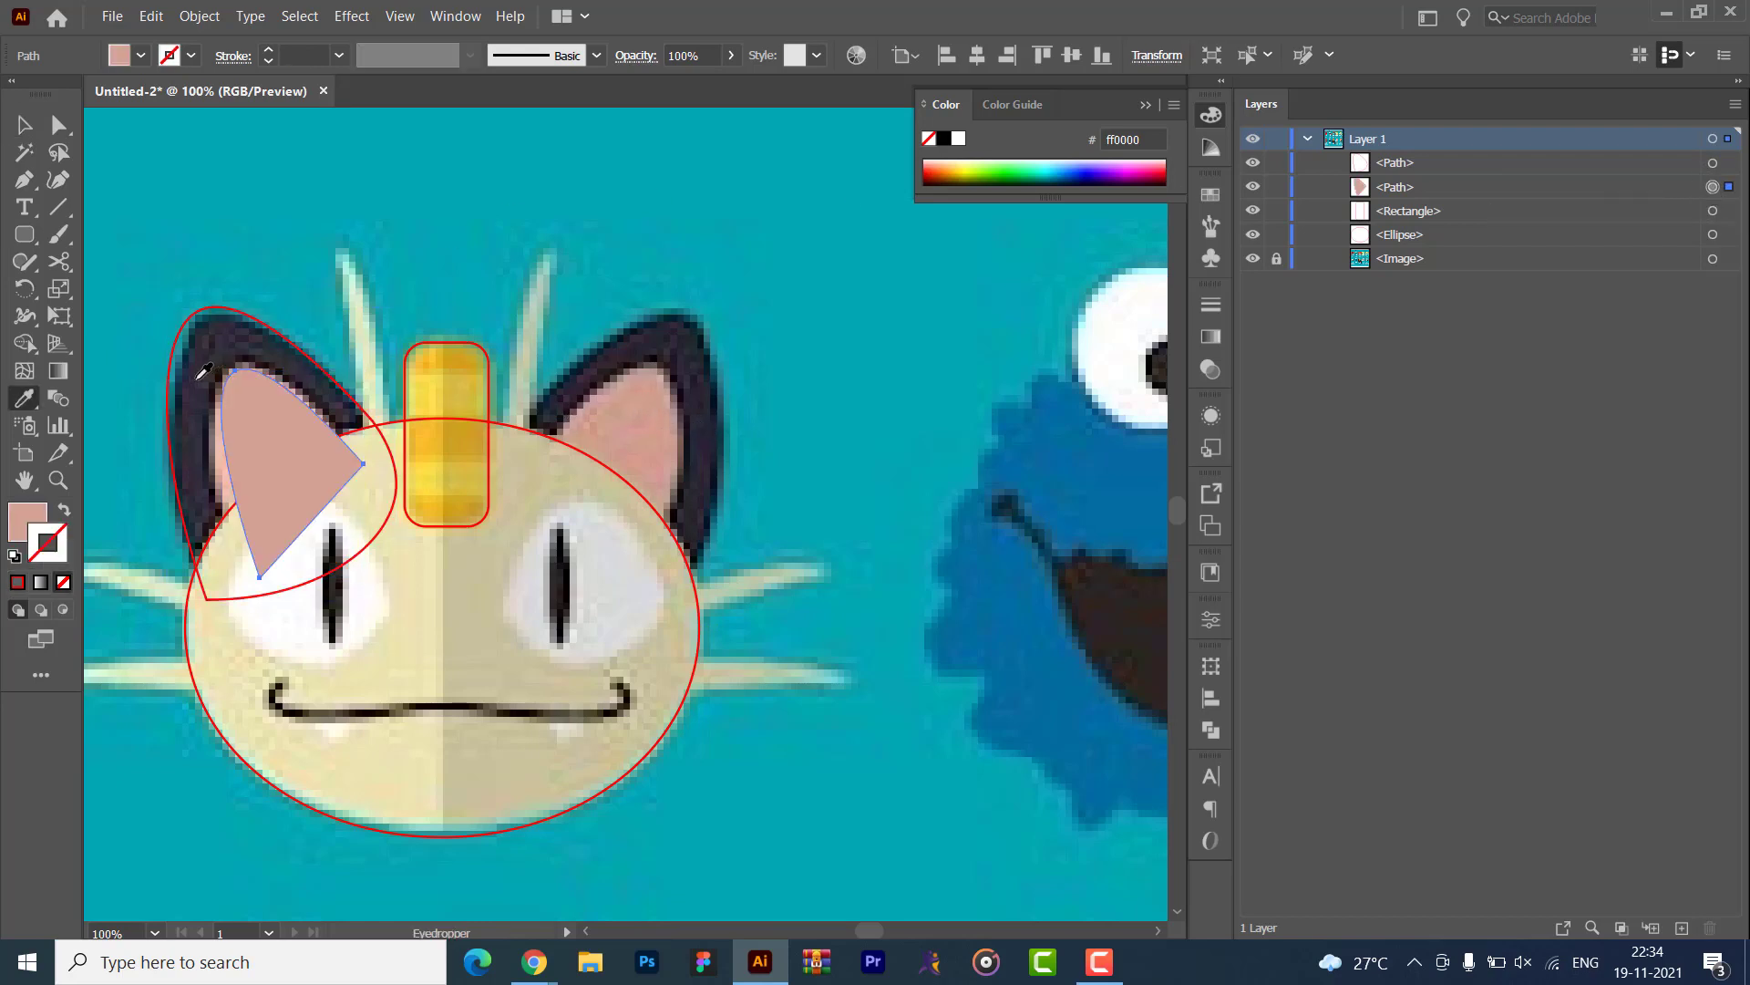
left_click(227, 455)
key("c")
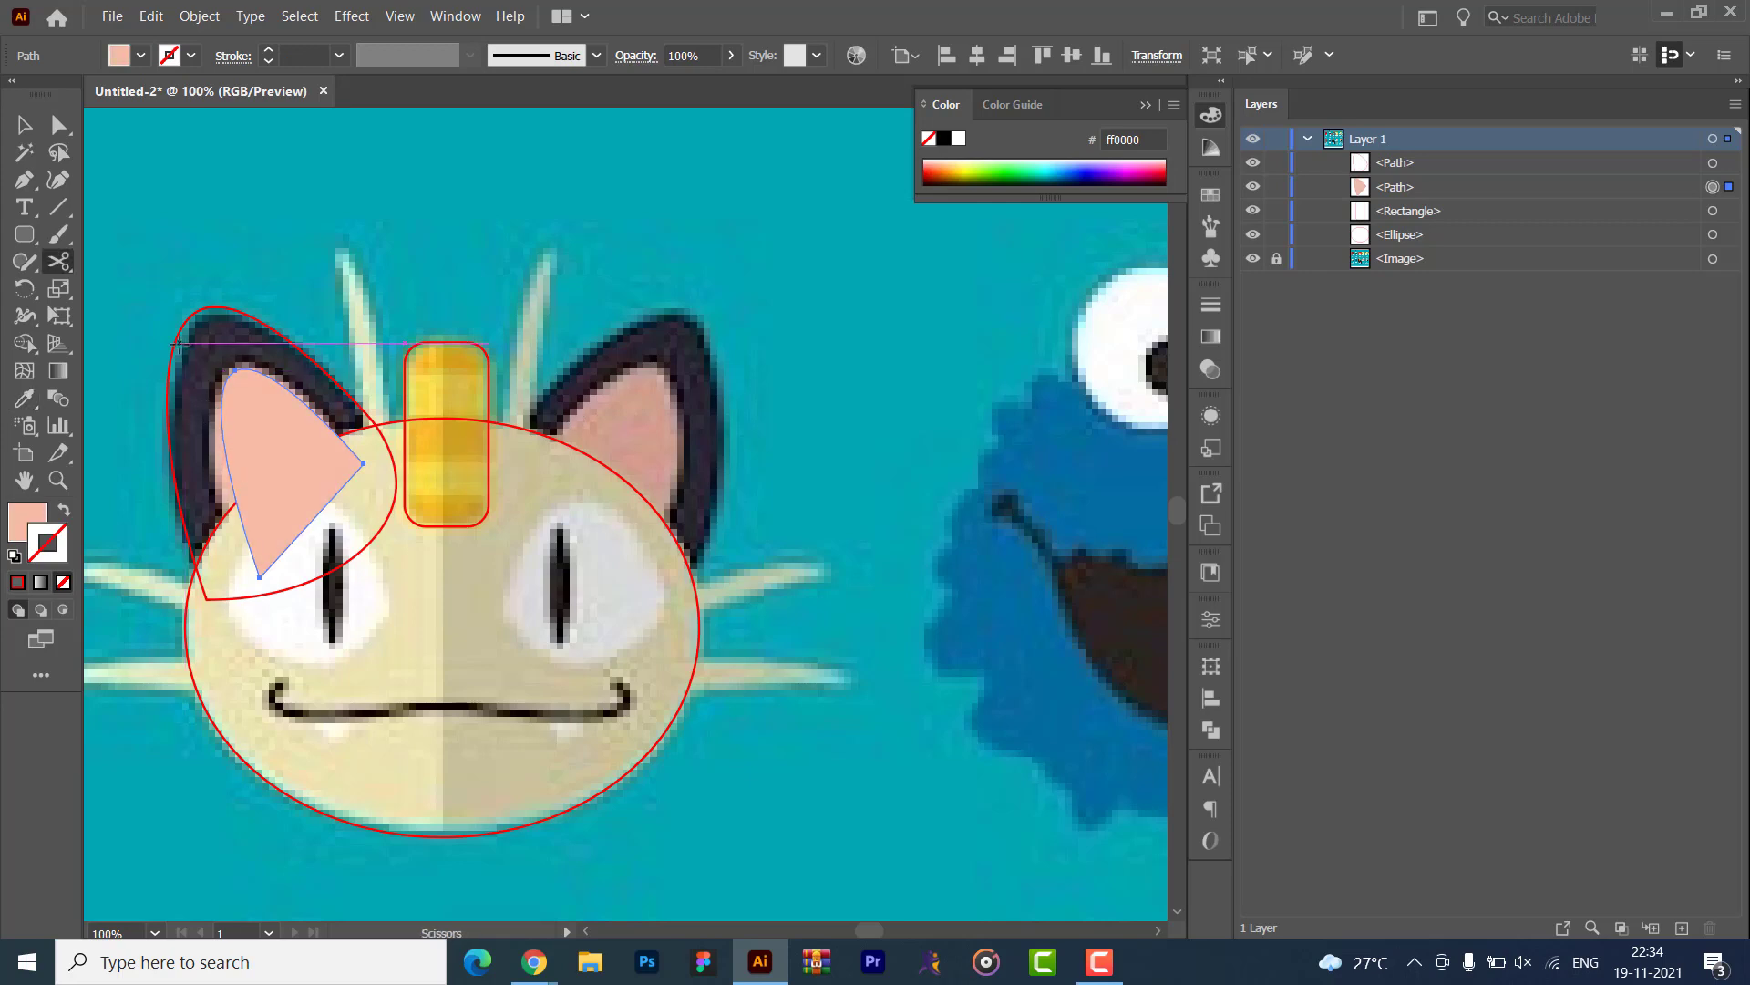
key("v")
- Fill the left outer ear with the dark colour sampled from the right ear, and place it behind the pink inner ear
left_click(179, 342)
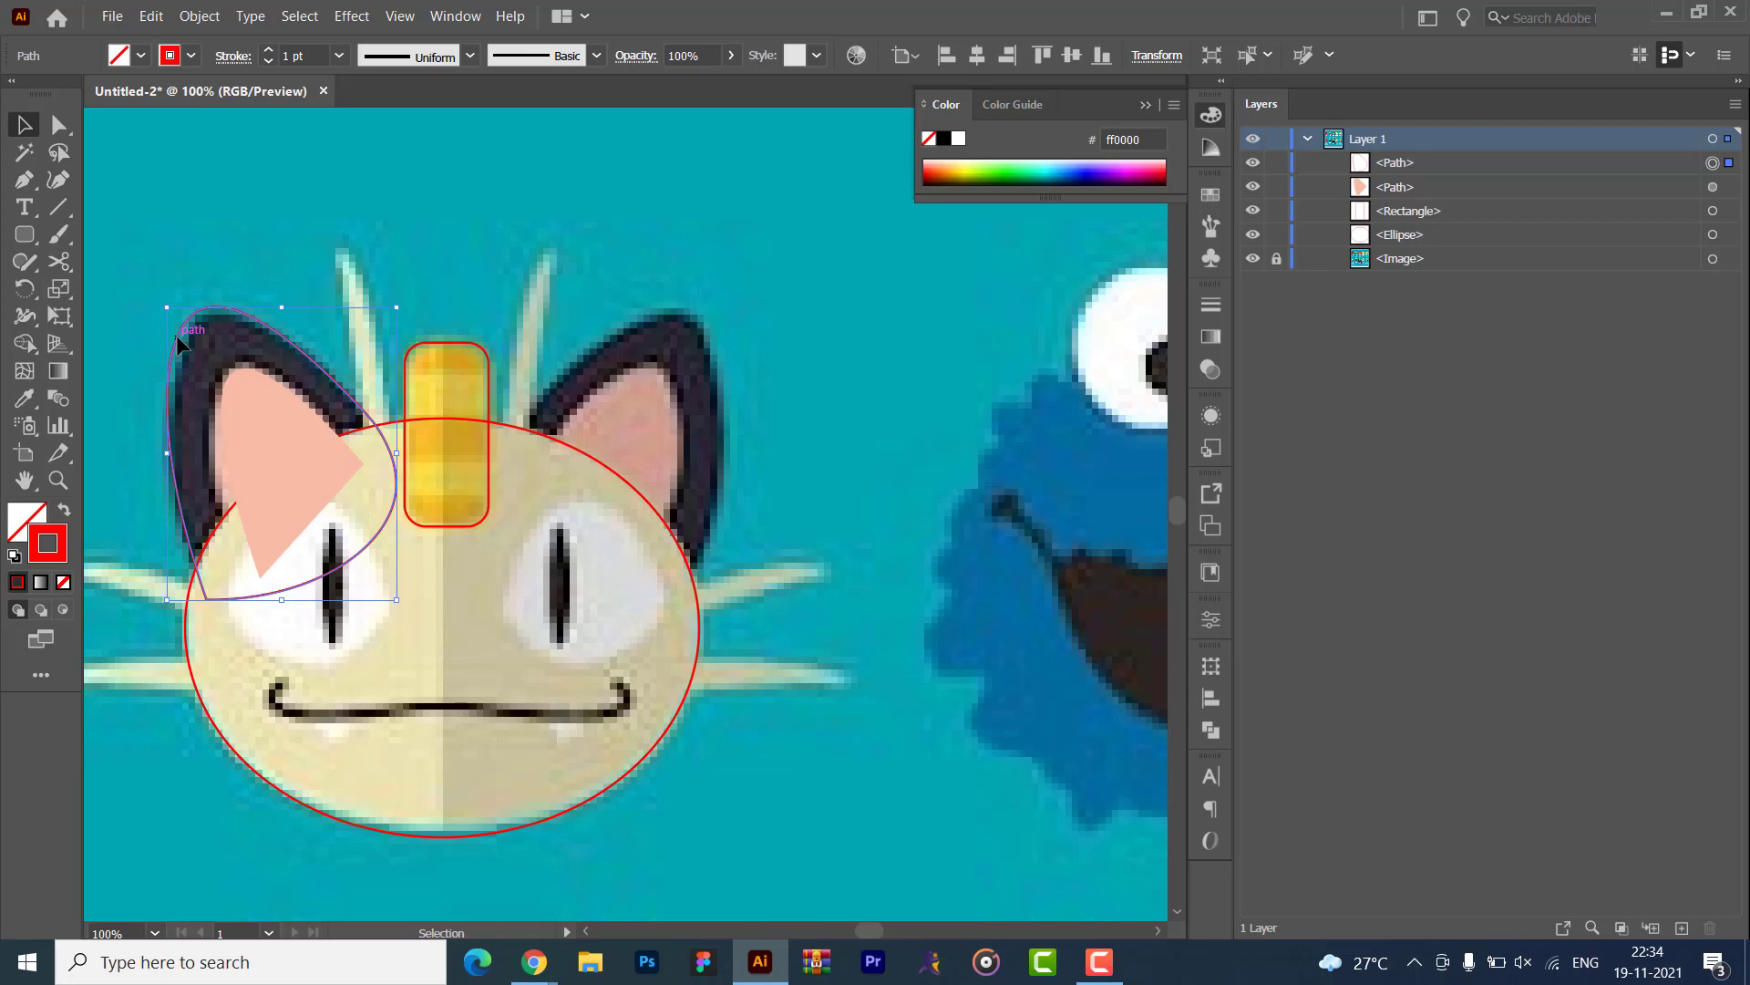
key("i")
left_click(666, 335)
key("v")
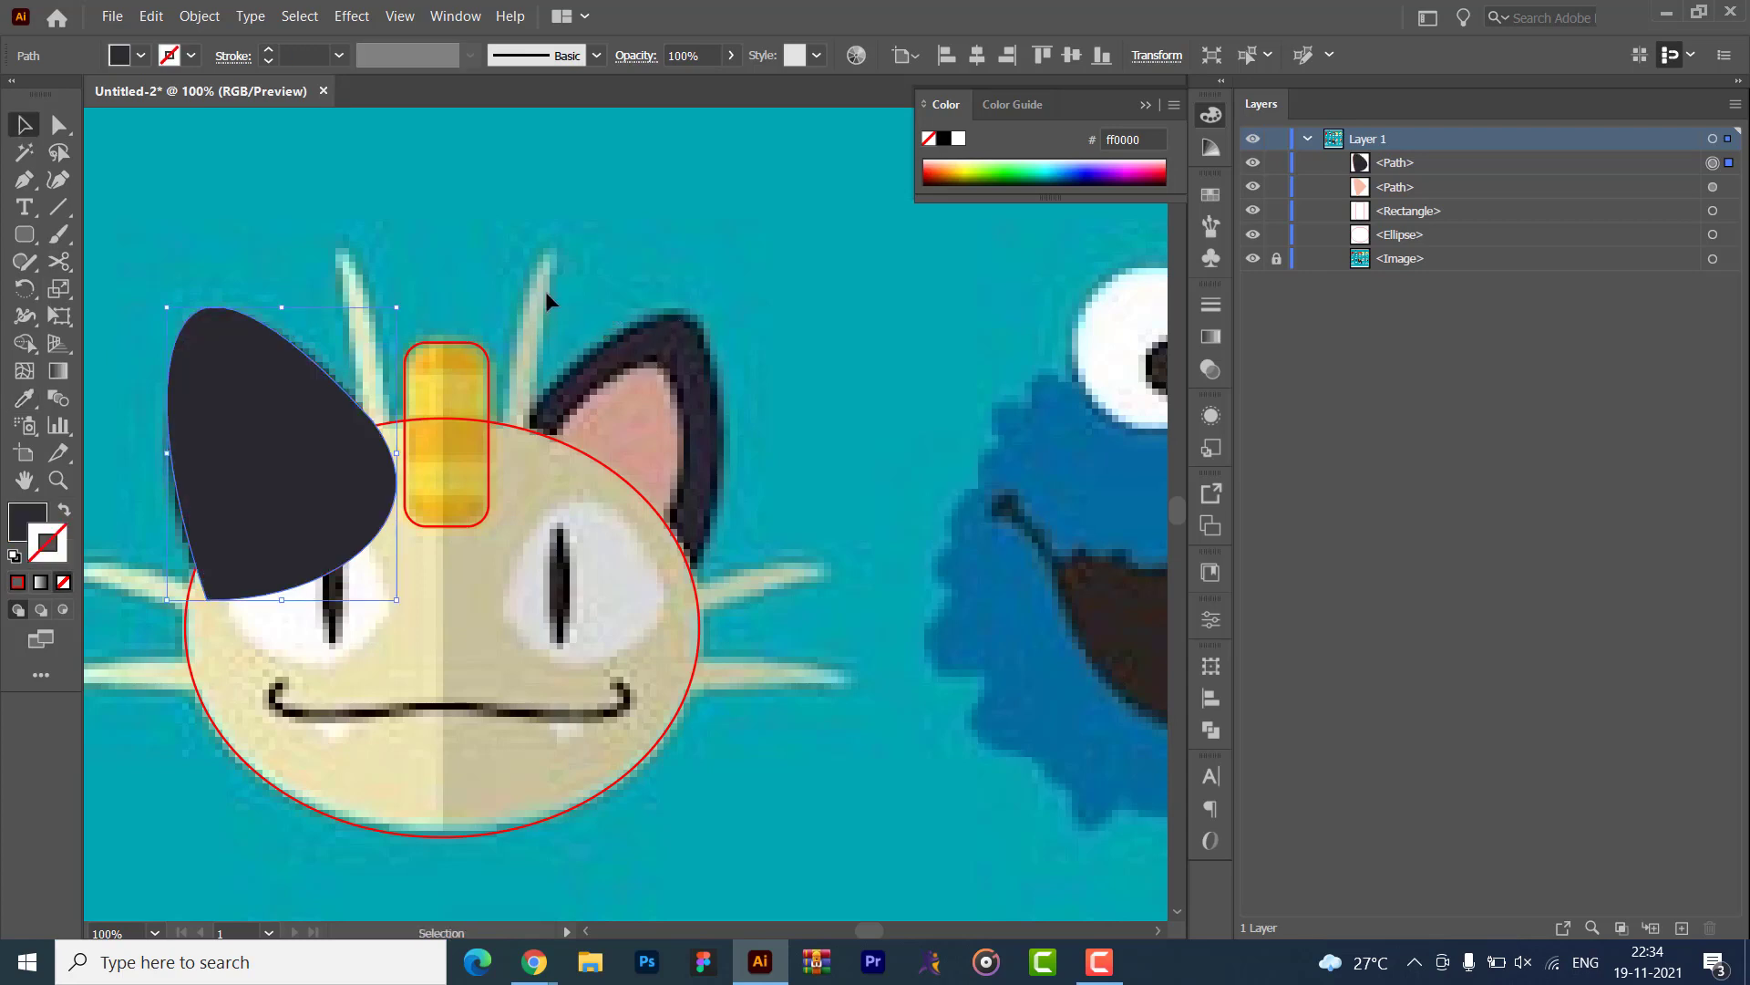
left_click(521, 227)
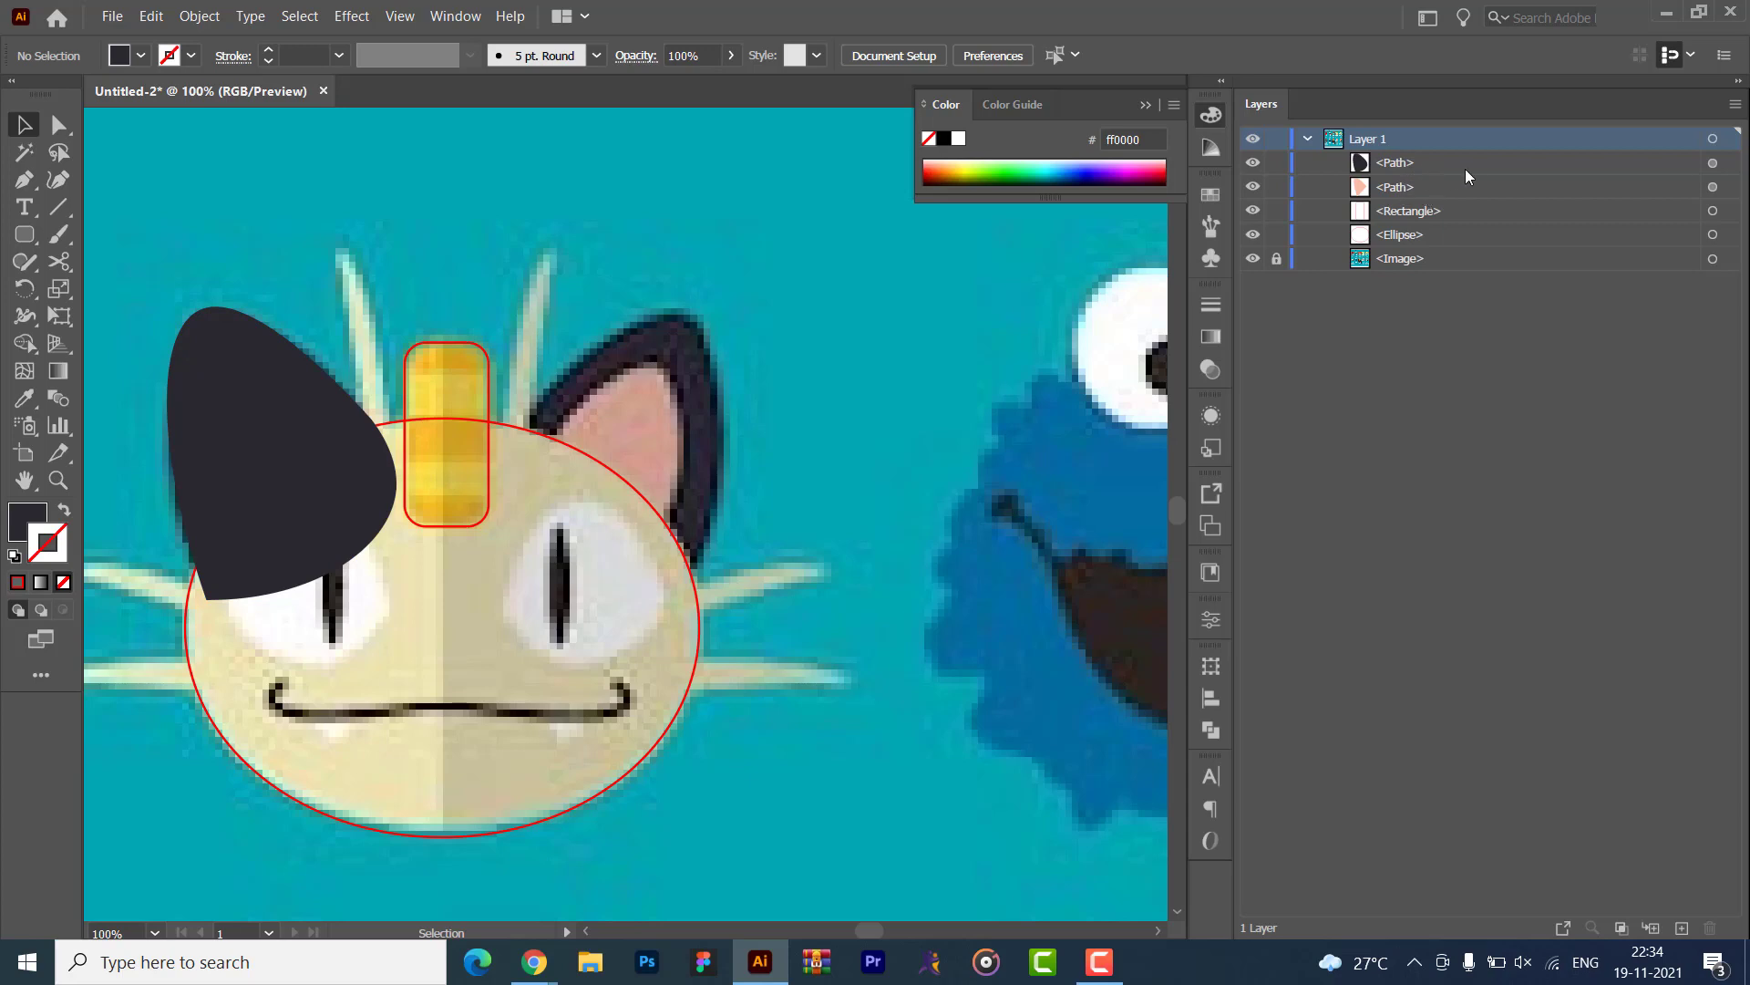
left_click_drag(1464, 168, 1426, 195)
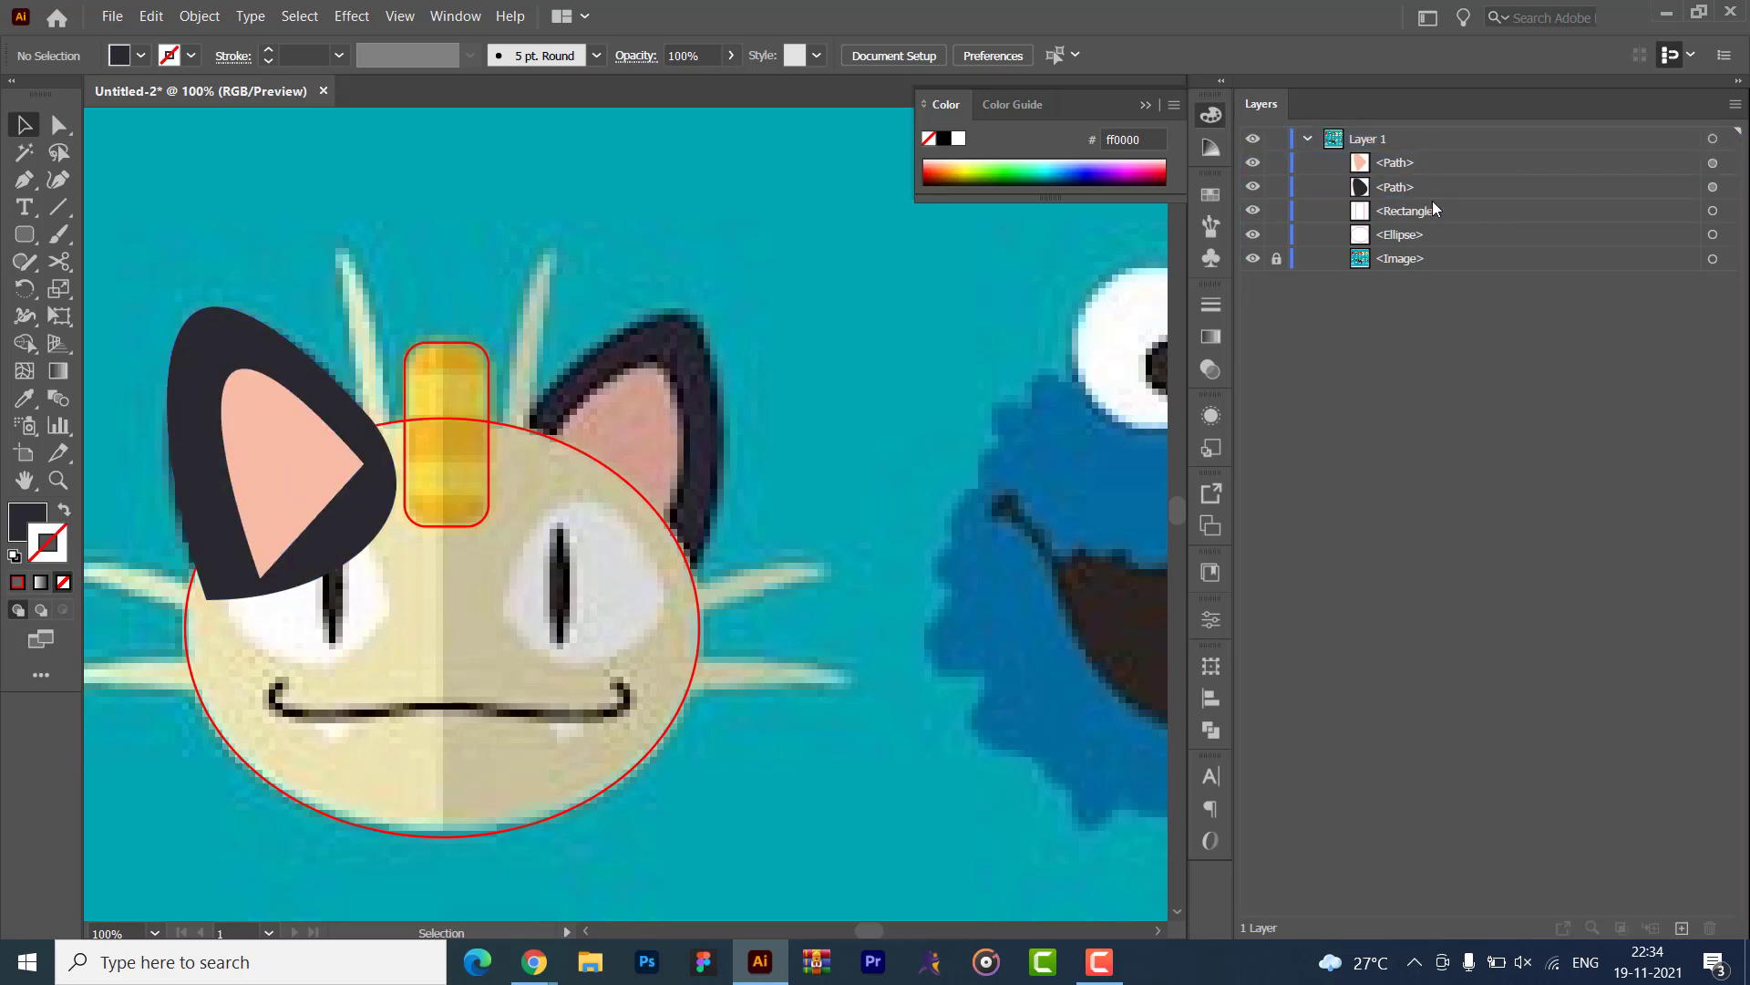
- Try to group the two left ear paths
left_click(541, 438)
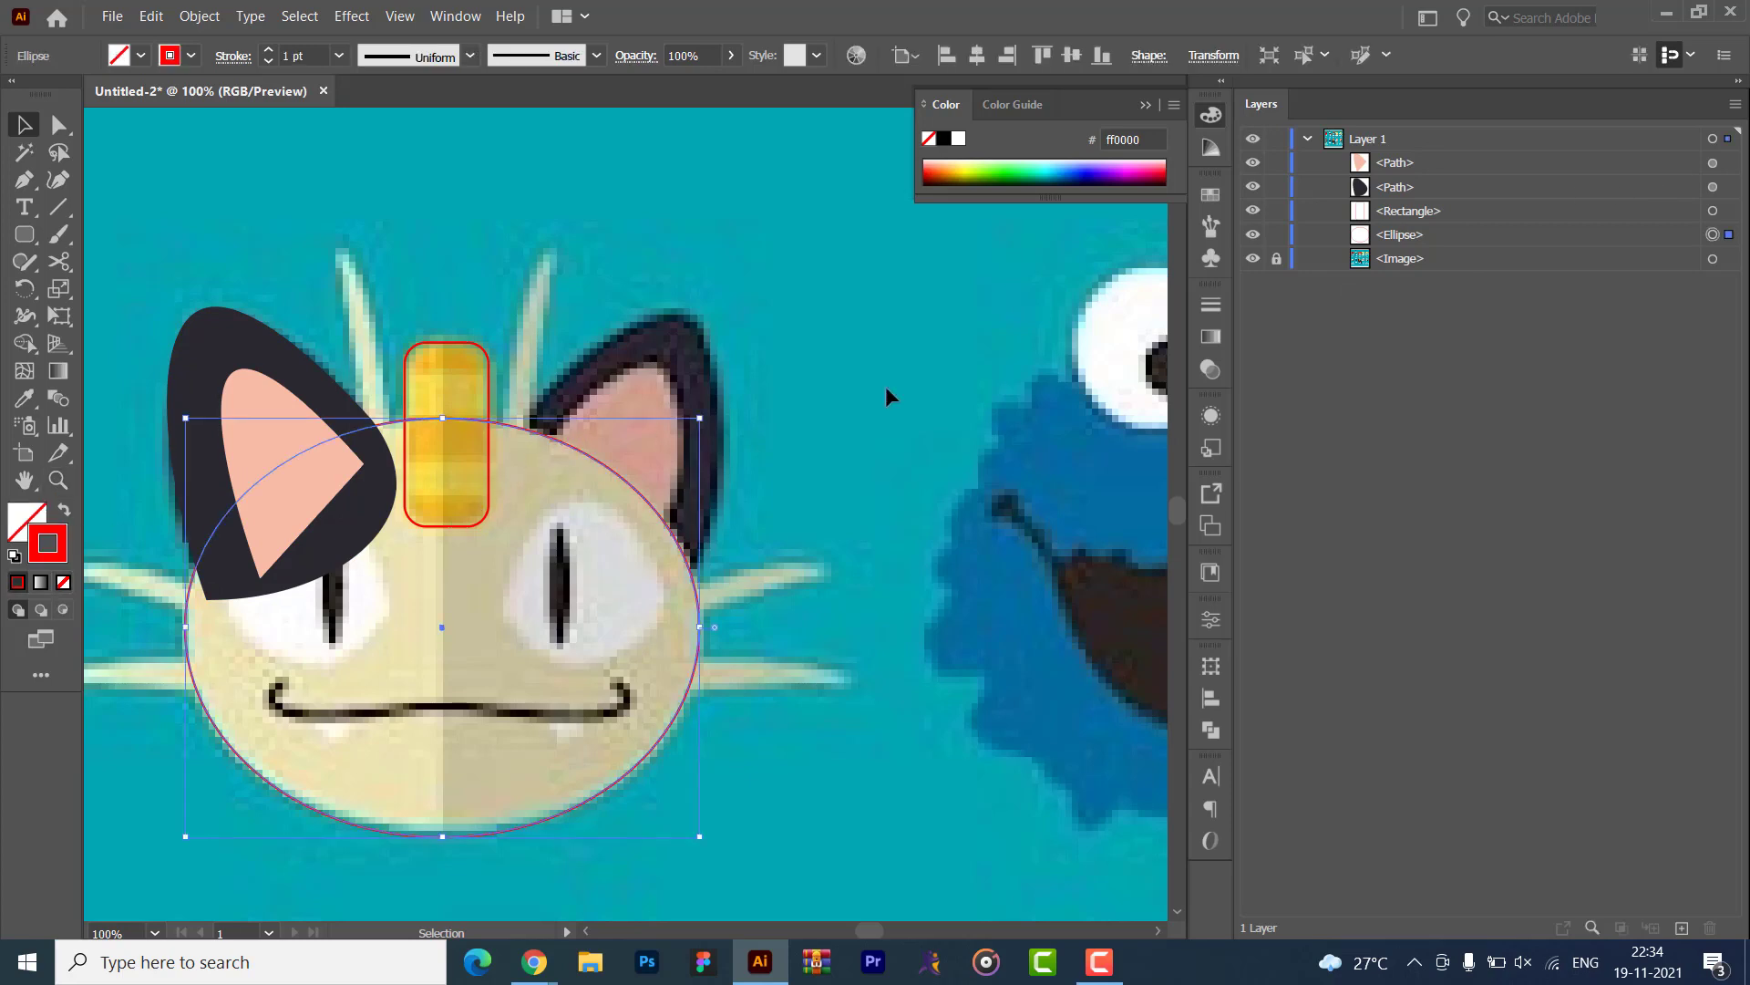
left_click(1464, 186)
left_click(1413, 168, "shift")
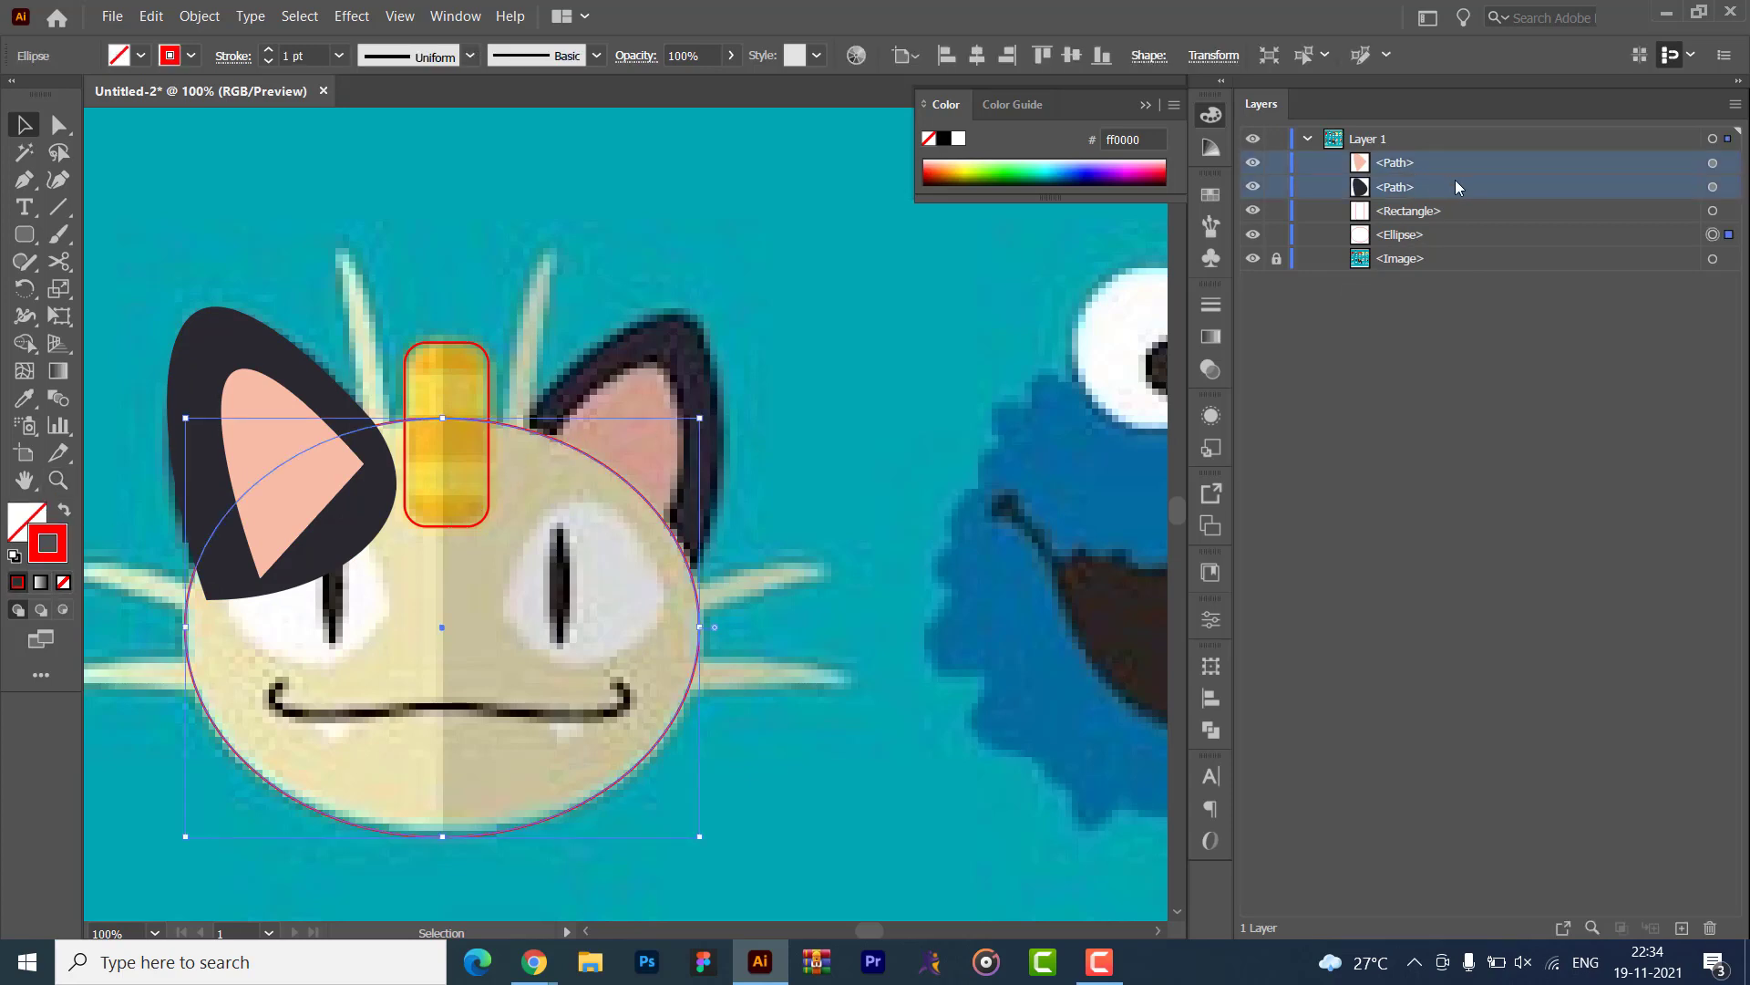
key("ctrl+g")
- Group the pink inner ear and the dark outer ear shapes
left_click(313, 421)
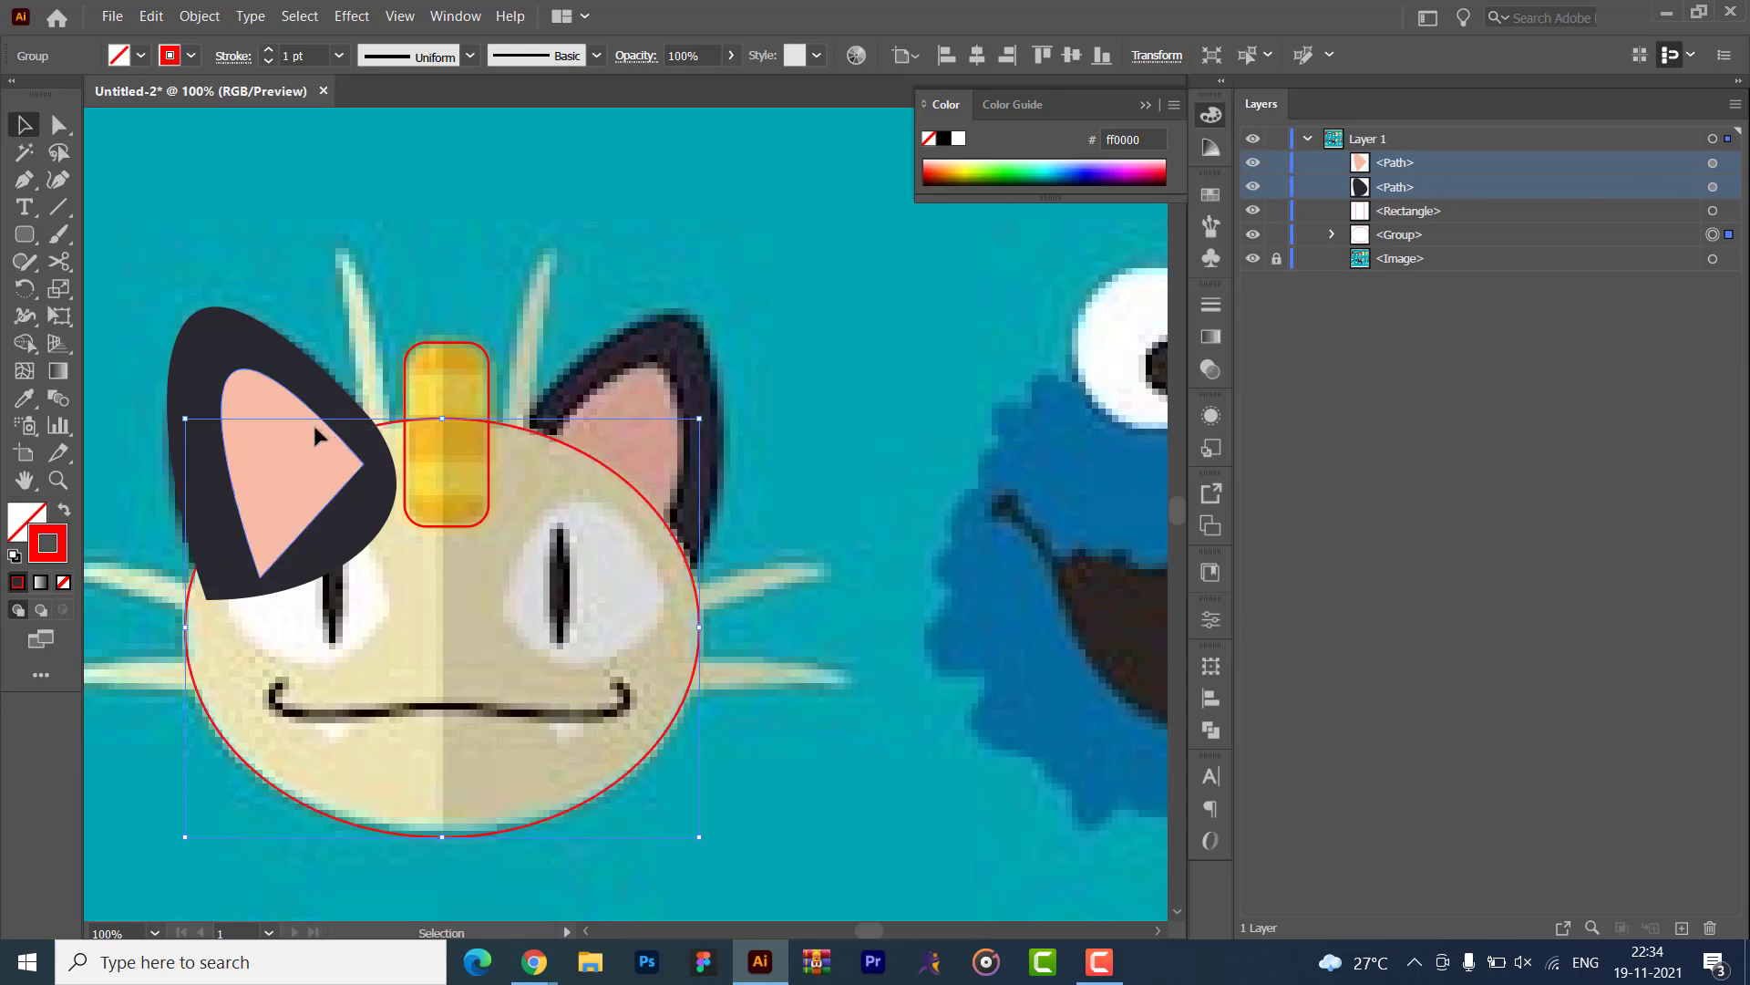
left_click(242, 351, "shift")
key("a")
key("ctrl+g")
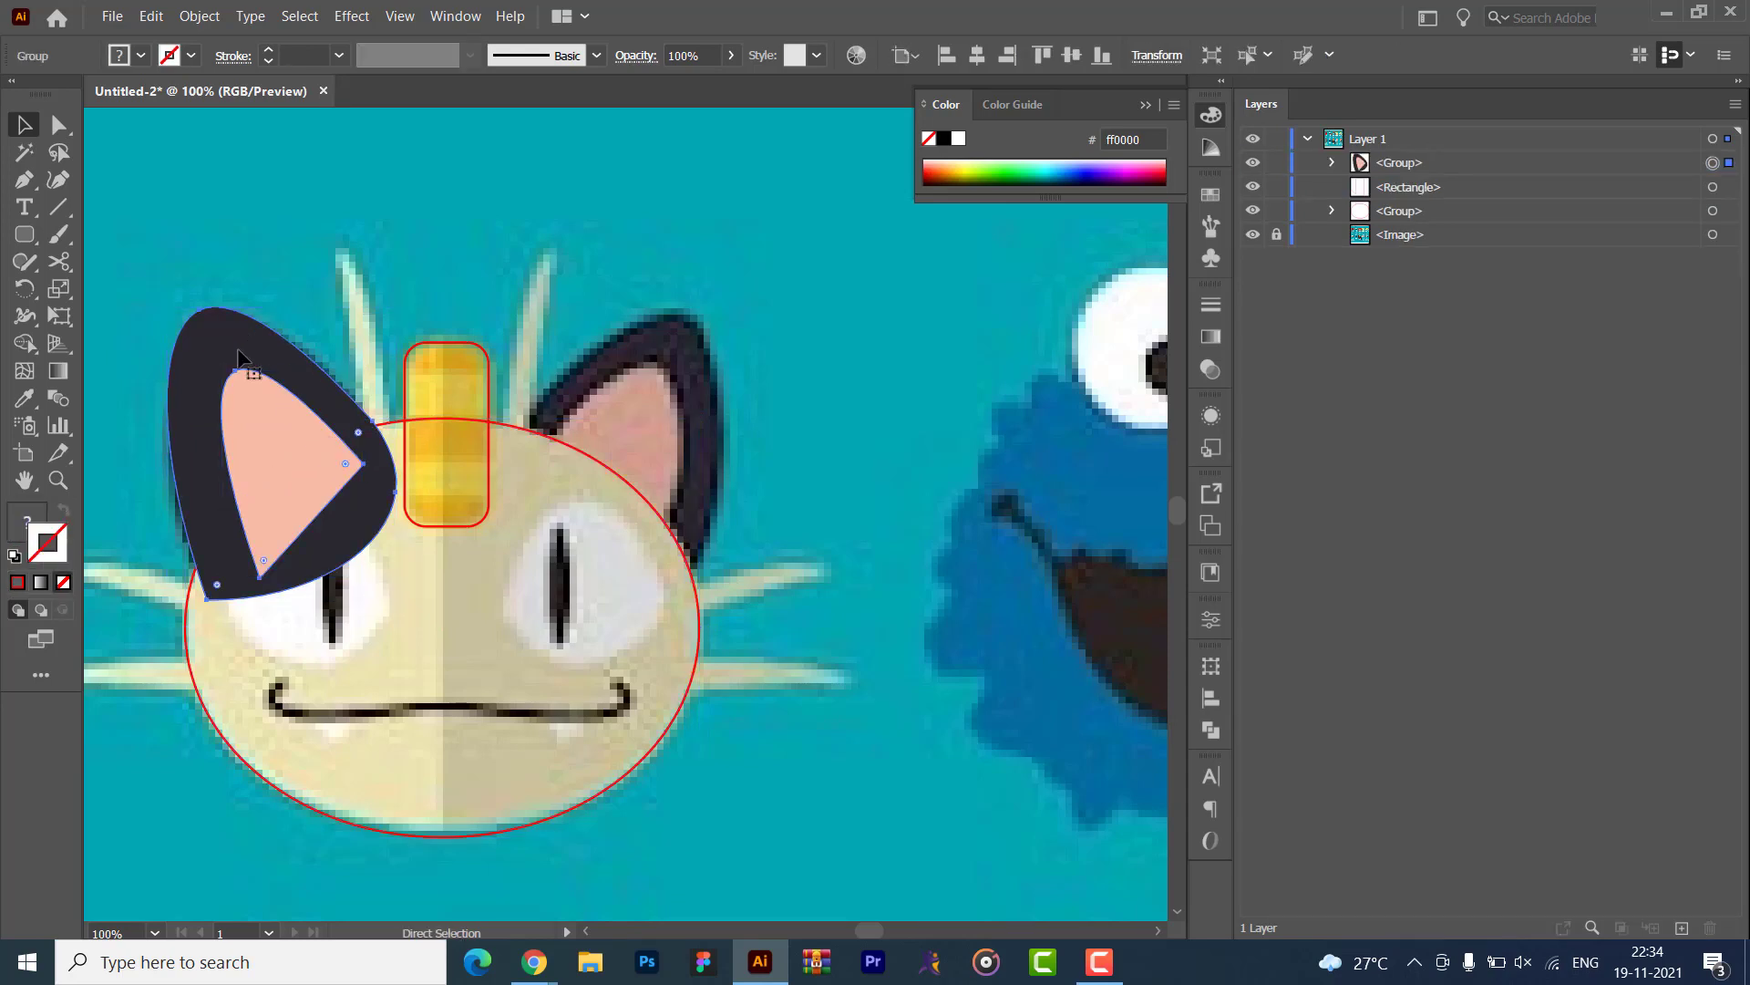
key("v")
- Take the face ellipse out of its group and stack it above the ear group
left_click_drag(1461, 162, 1463, 230)
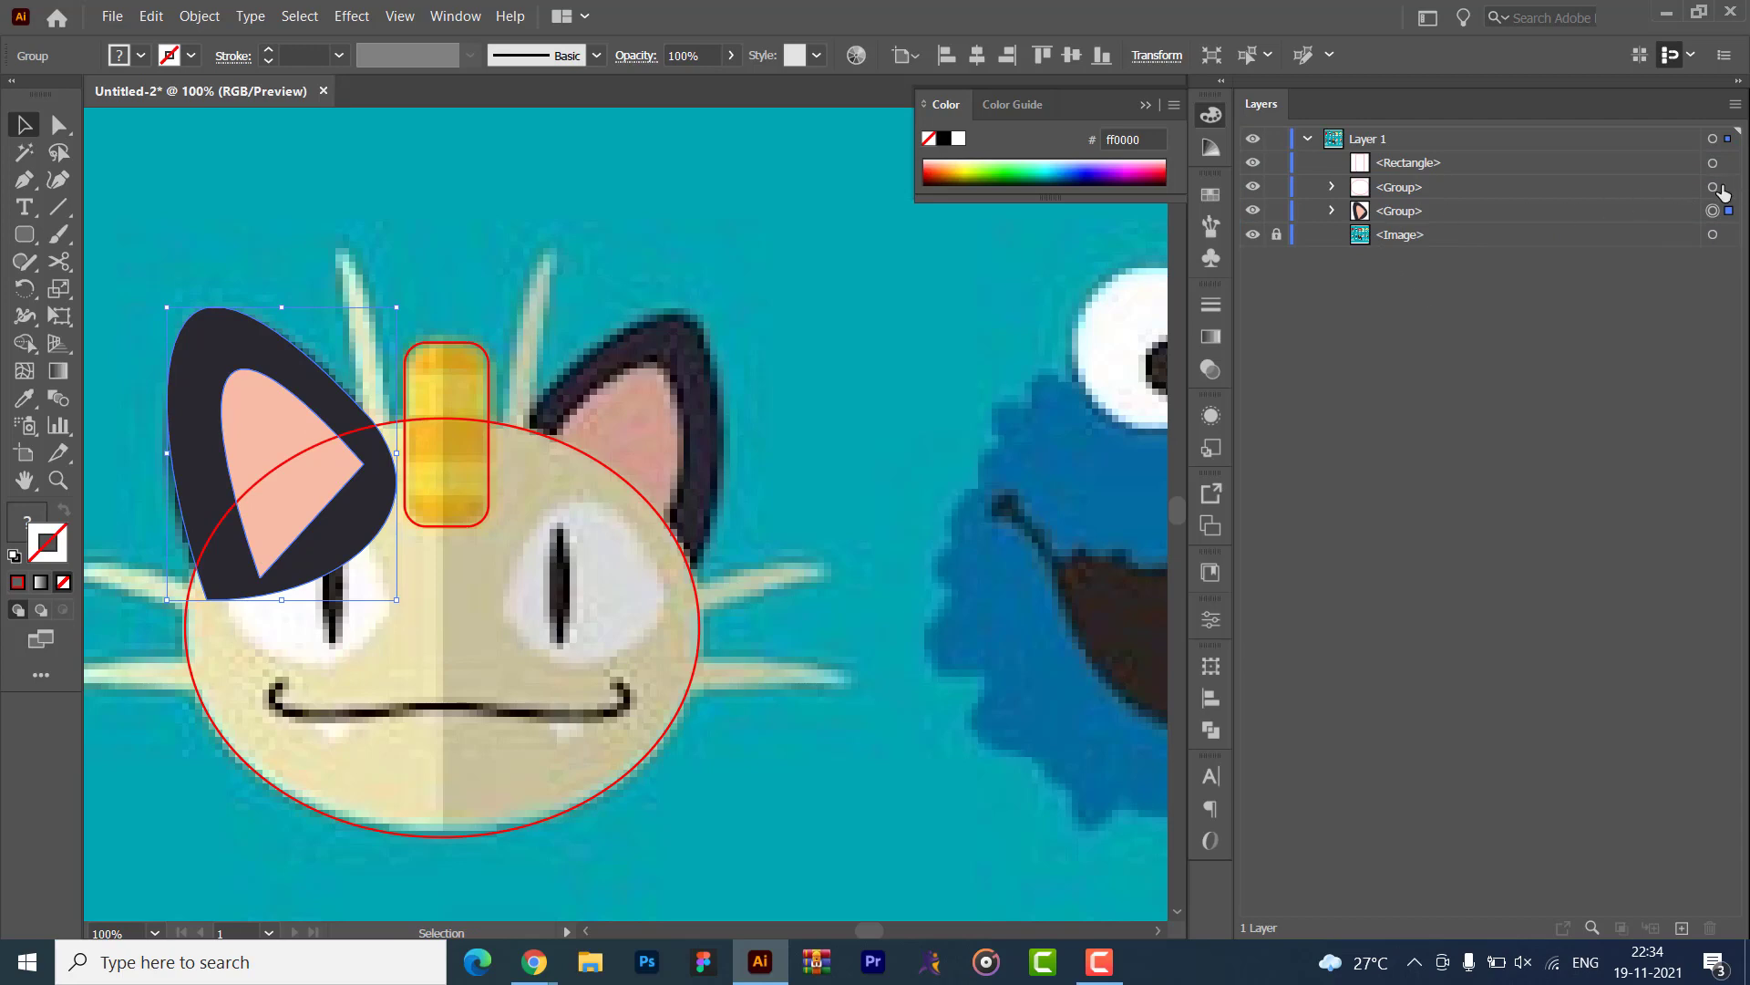
key("ctrl+z")
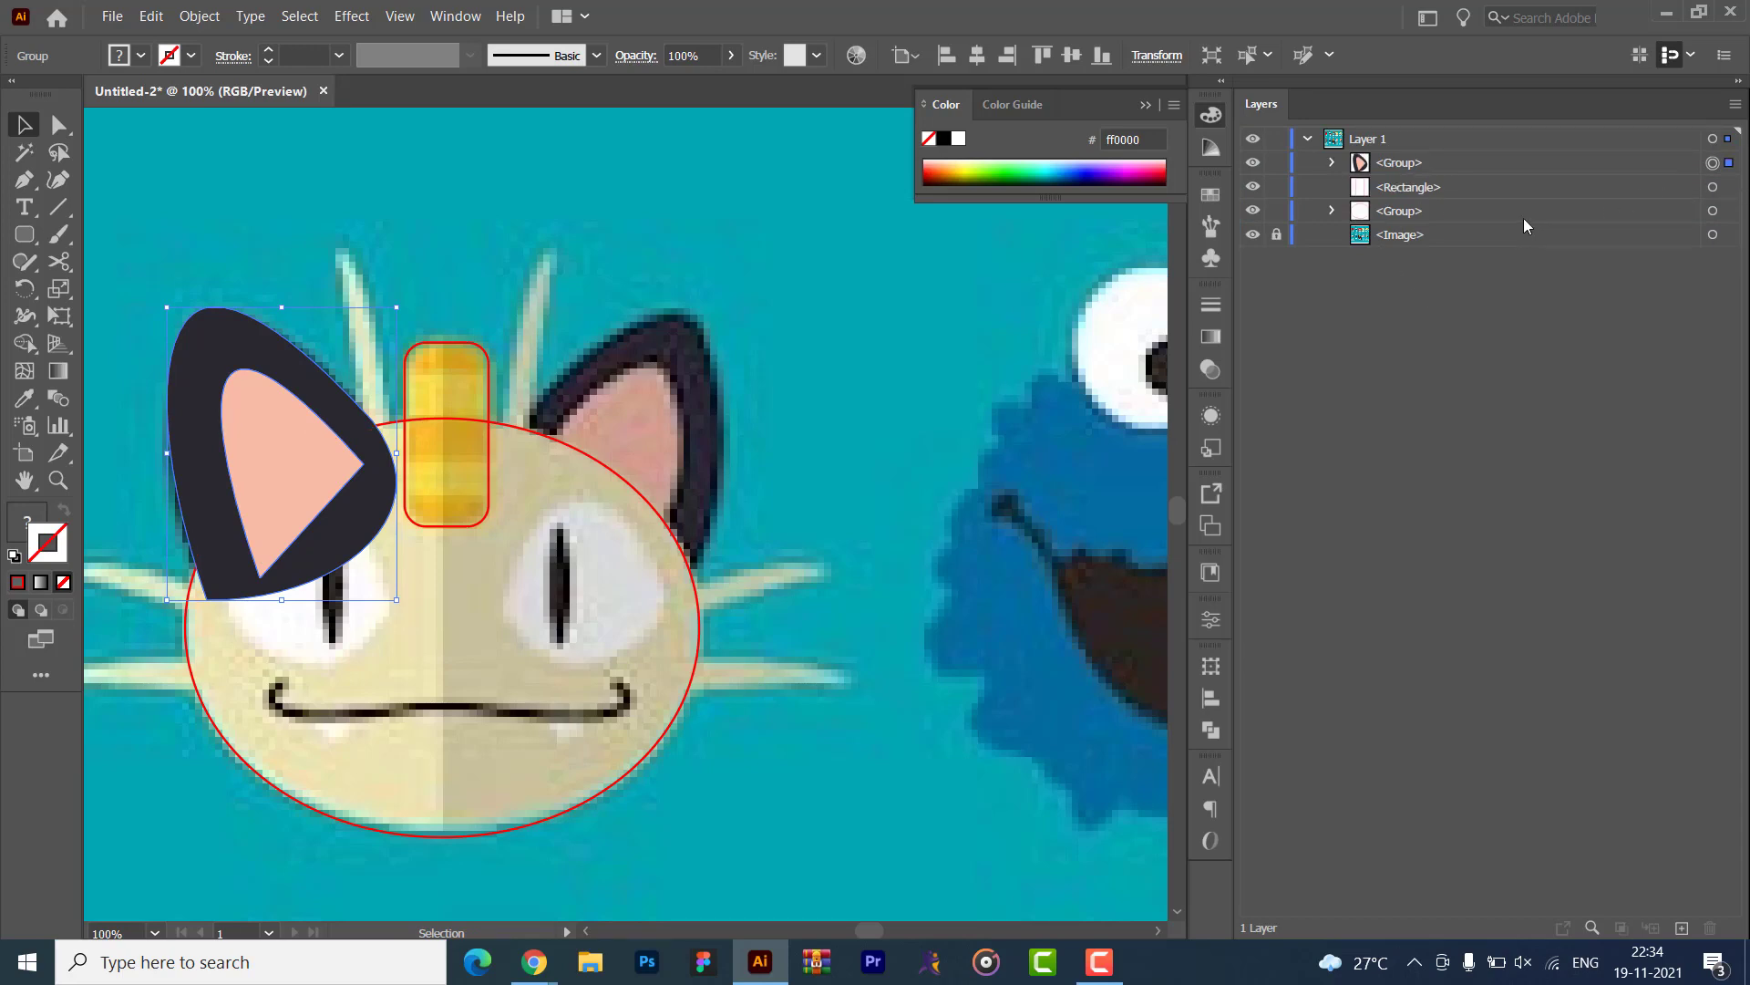
left_click(1335, 214)
left_click_drag(1419, 235, 1419, 152)
- Fill the face ellipse with the light cream colour sampled from the left half of Meowth's face
left_click(1709, 162)
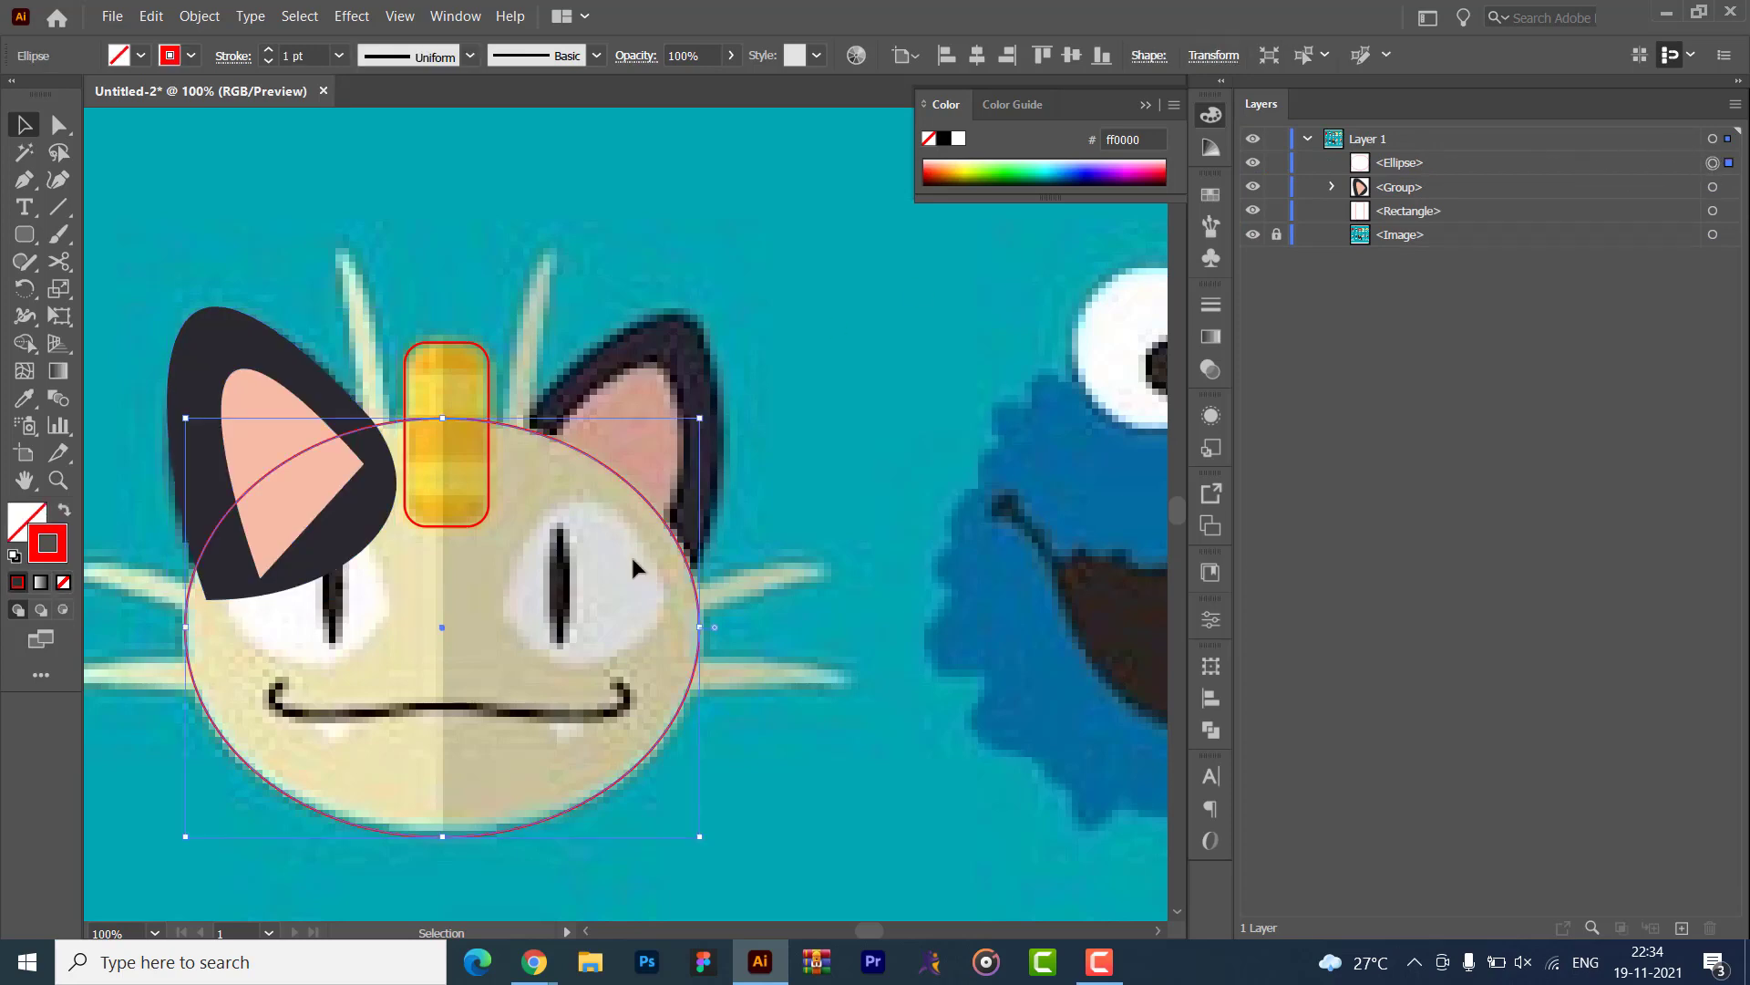
key("i")
left_click(415, 567)
key("c")
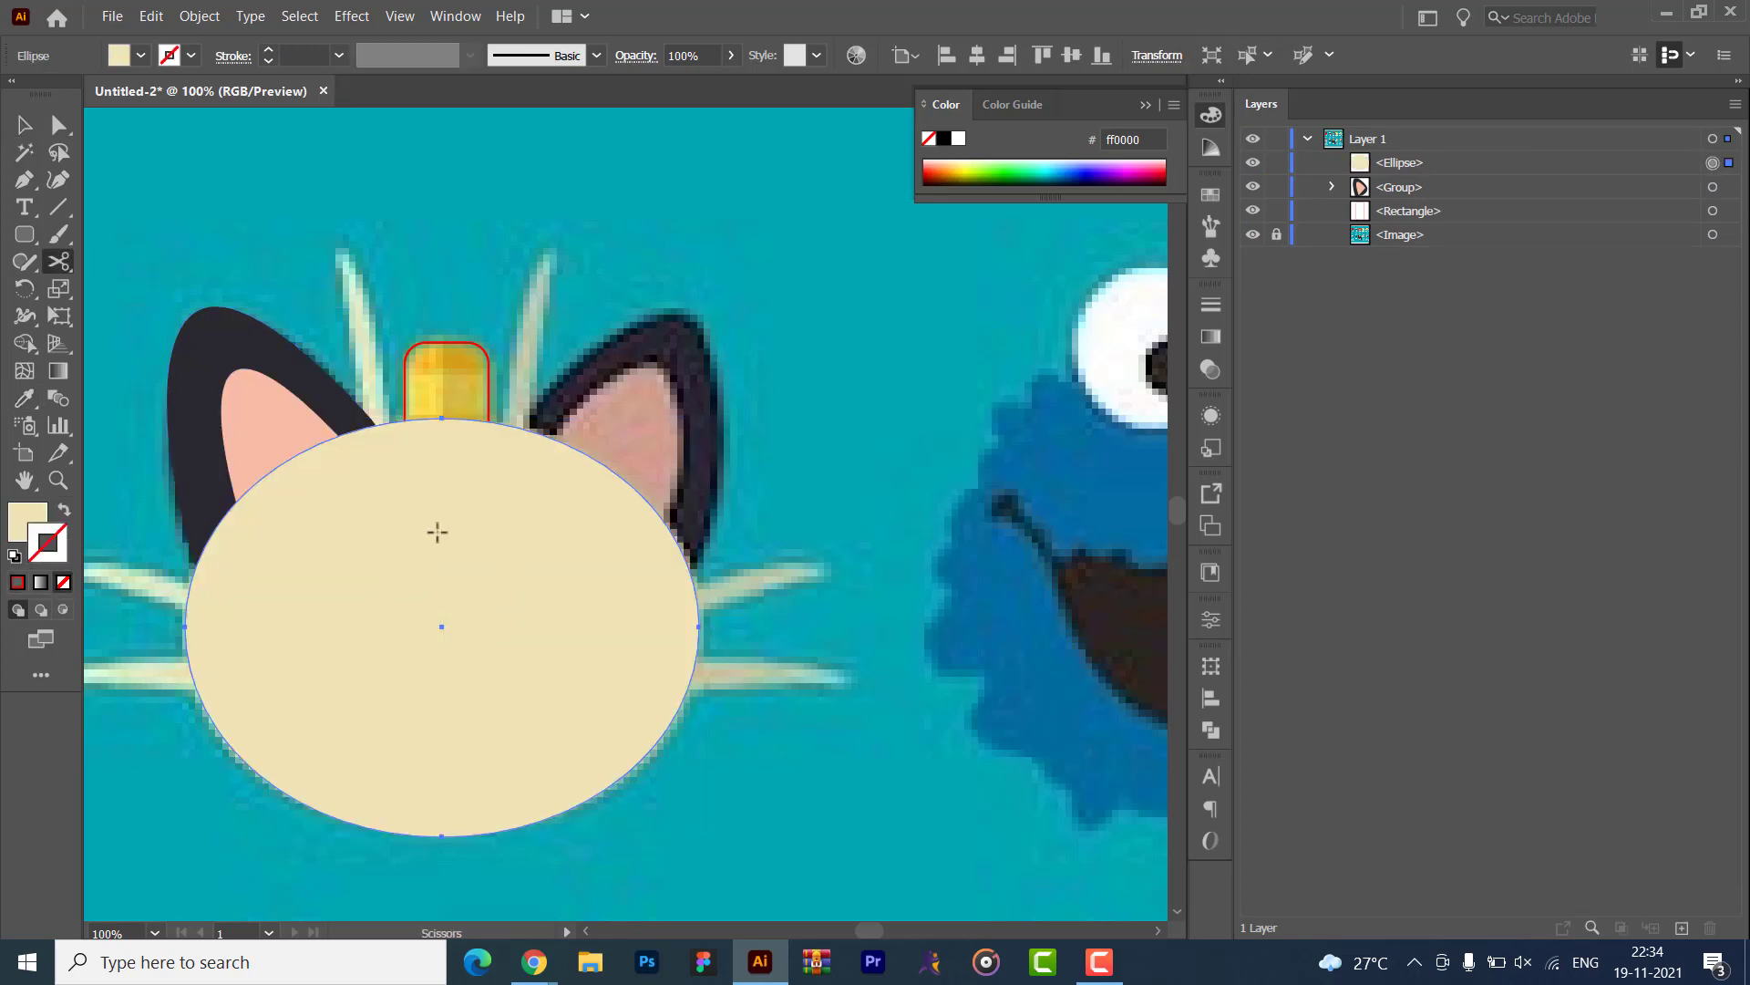
key("v")
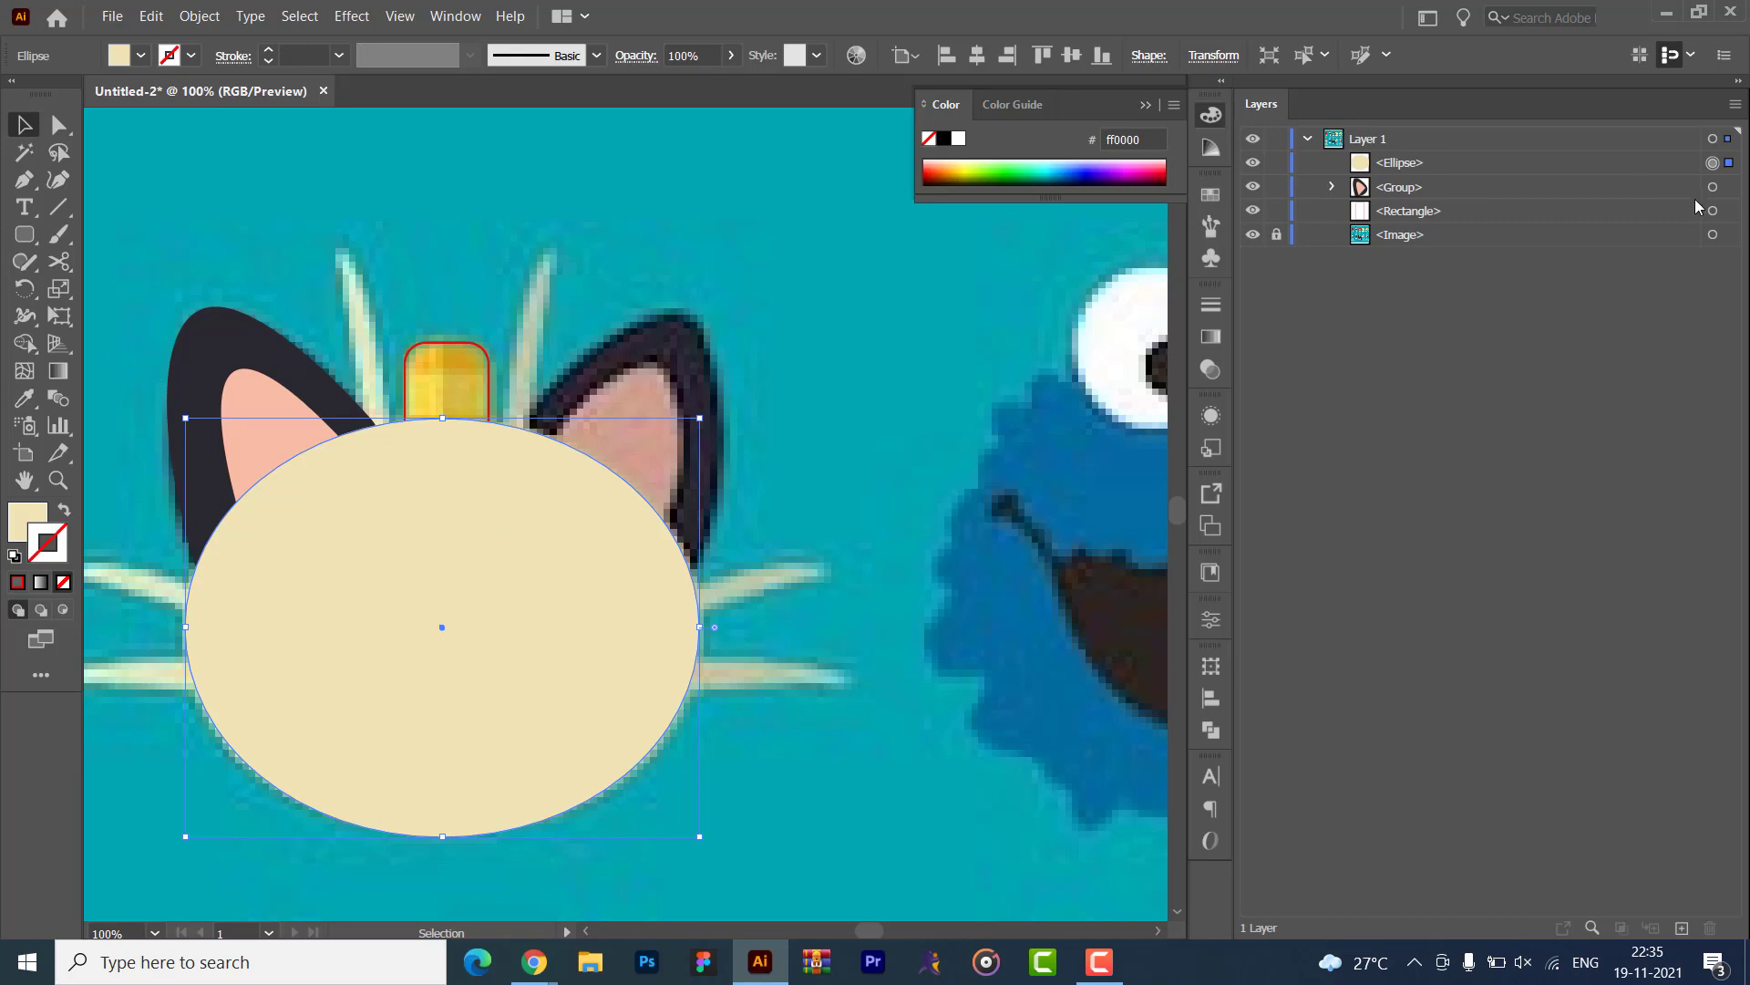
- Stack the forehead charm's rounded rectangle above the face ellipse
left_click(1550, 215)
left_click(1506, 161, "shift")
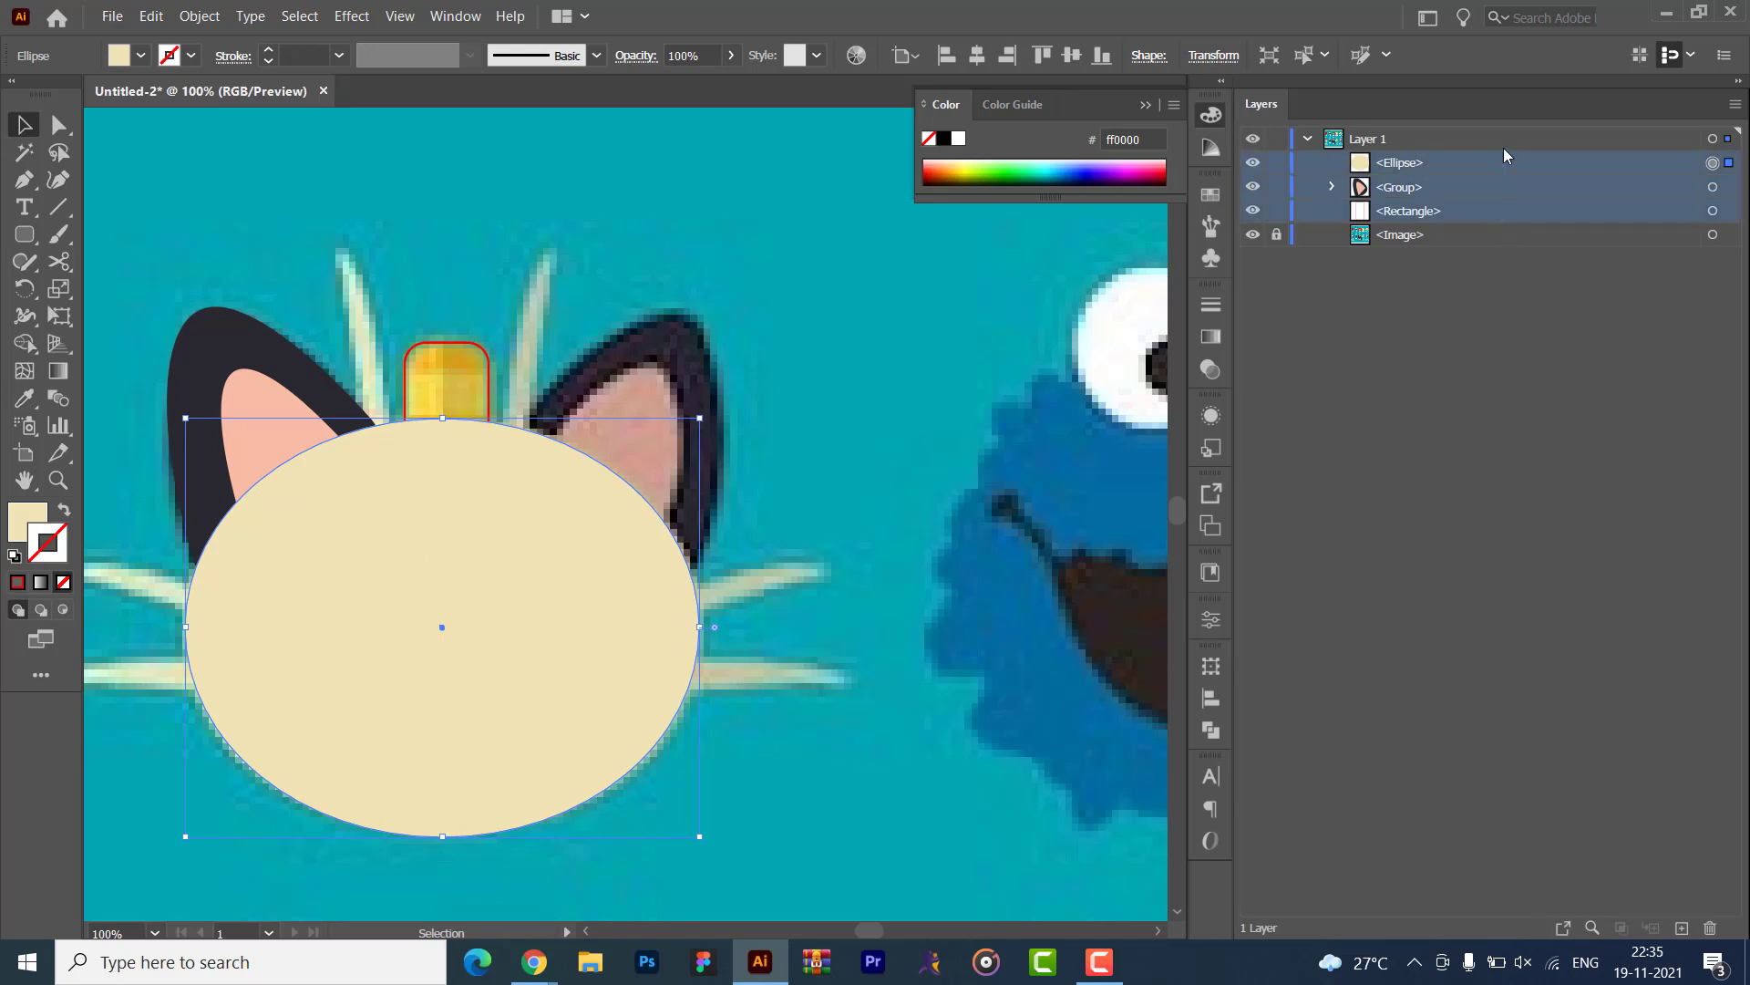
left_click(1417, 217)
left_click_drag(1409, 208, 1500, 155)
- Fill the charm's rounded rectangle with the yellow sampled from the reference charm, keeping the face cream, and deselect it
key("i")
left_click(438, 387)
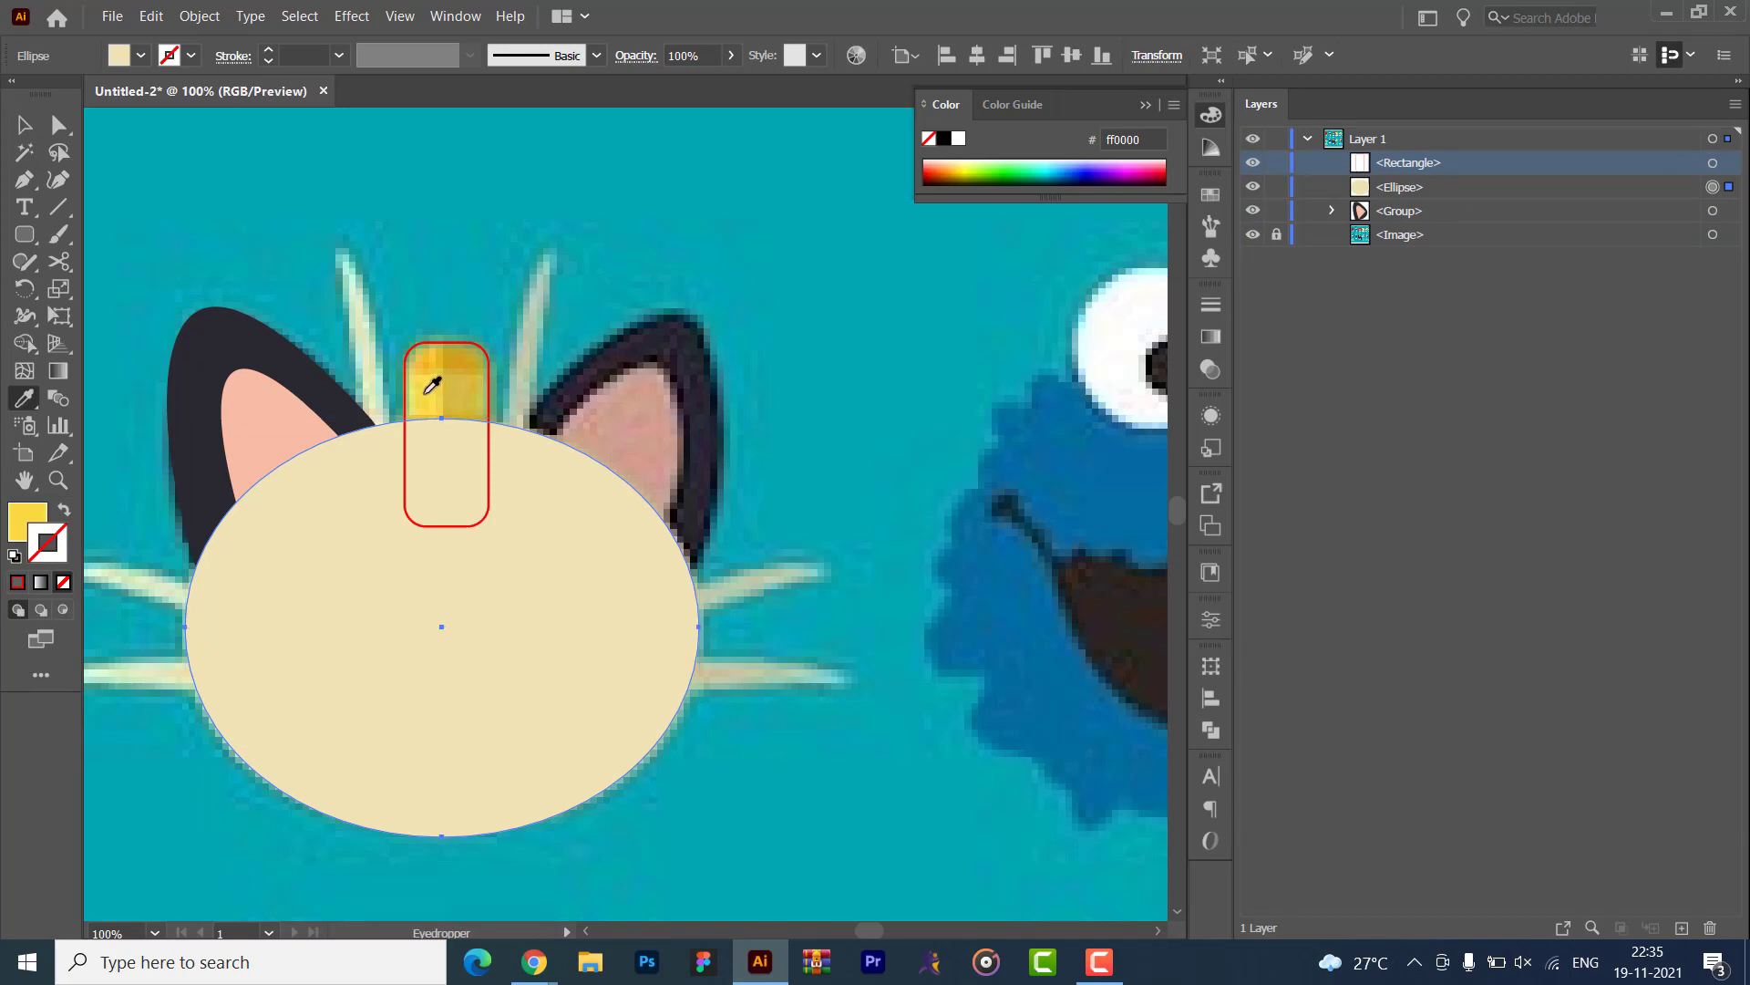
key("ctrl+z")
left_click(1710, 164)
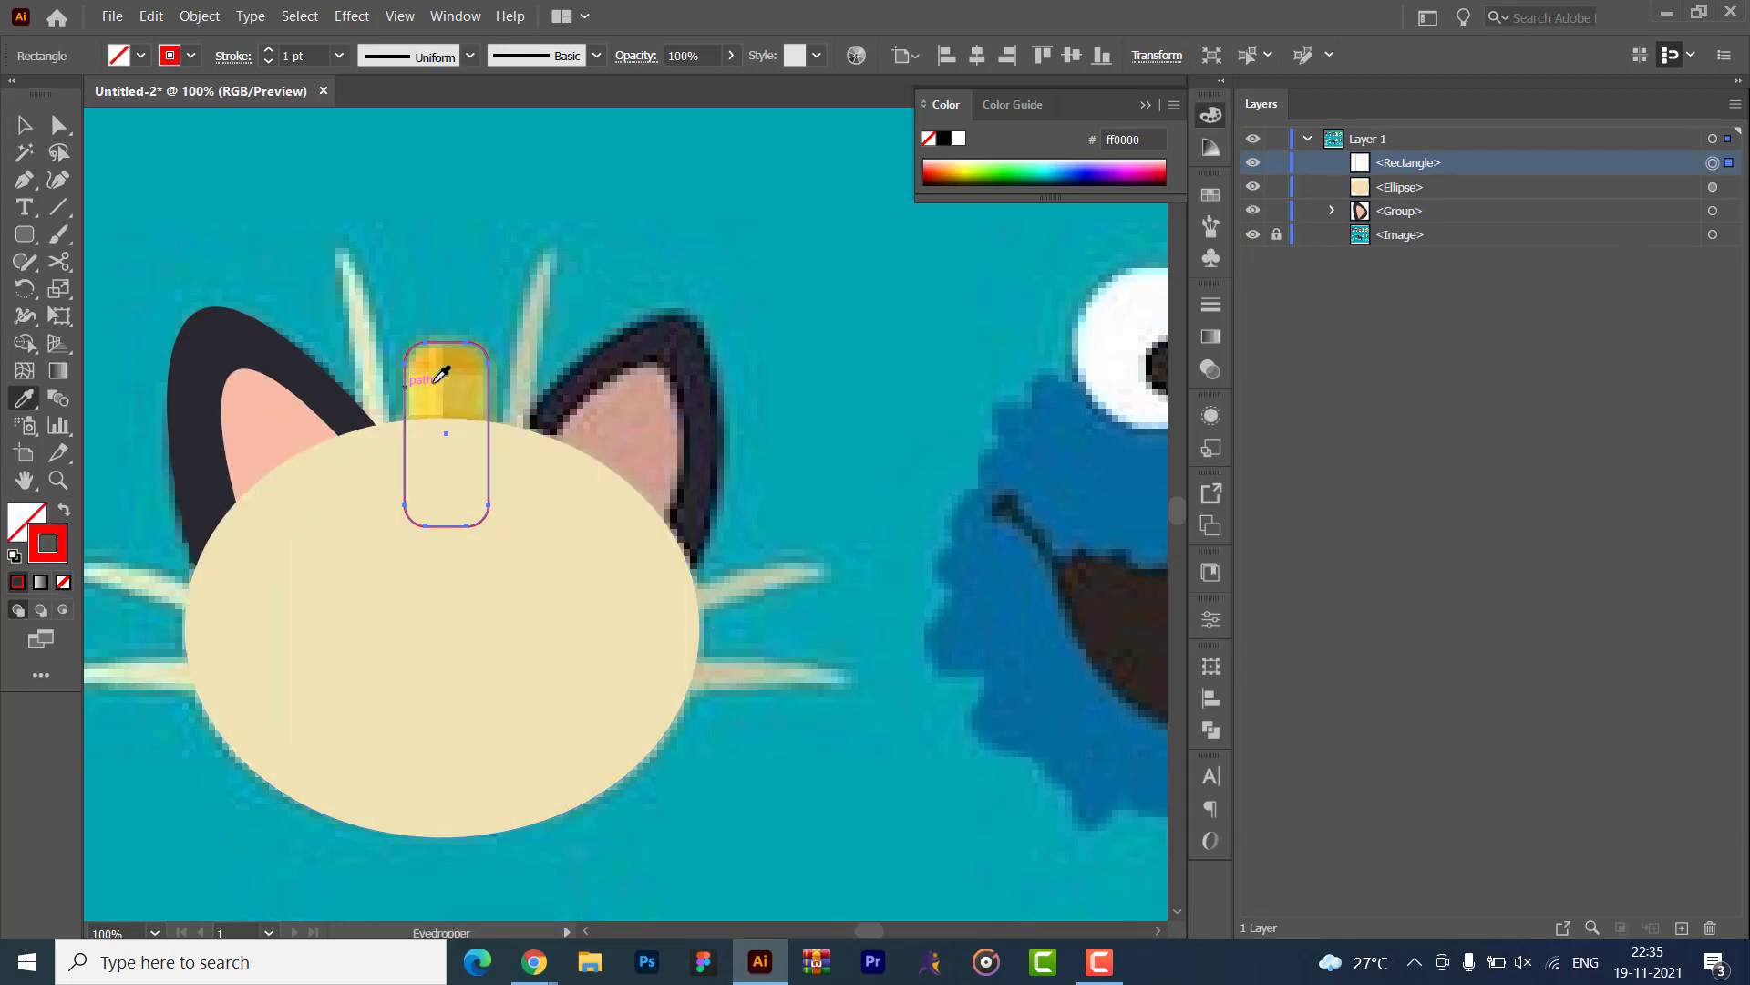
left_click(444, 374)
key("v")
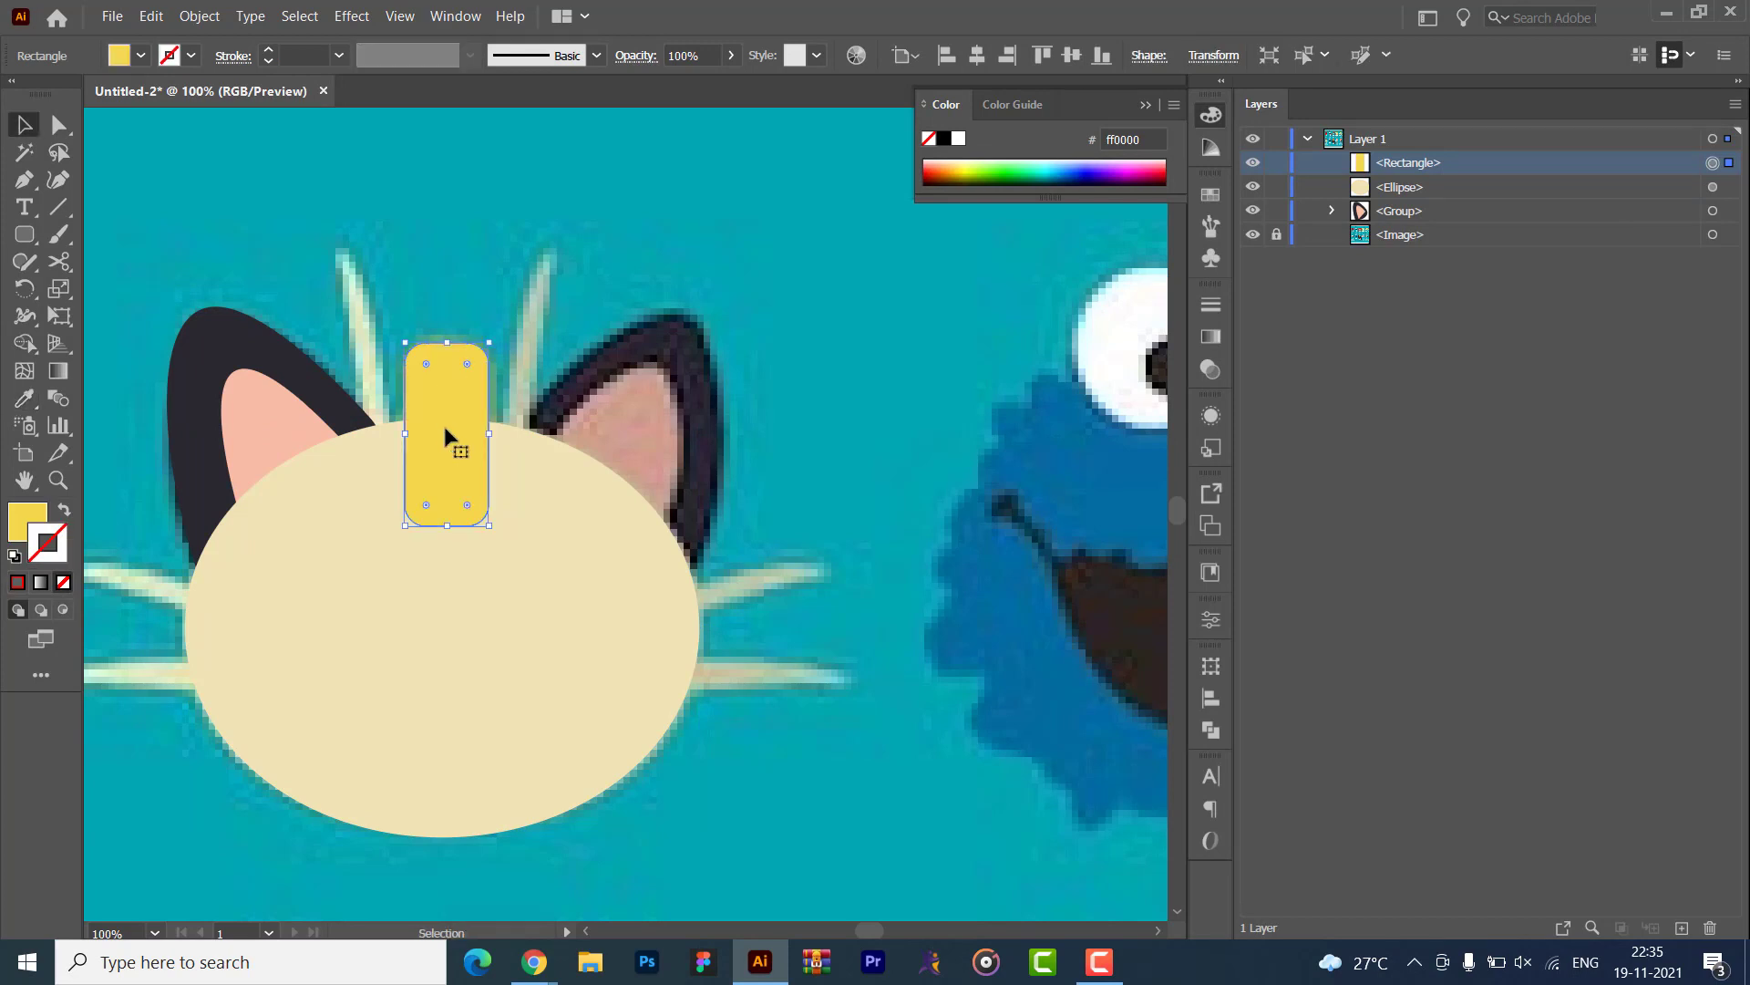
left_click(785, 350)
- Try tracing the whisker between the left ear and the charm as a closed curved Pen path whose base overlaps the face
left_click_drag(203, 547, 411, 570)
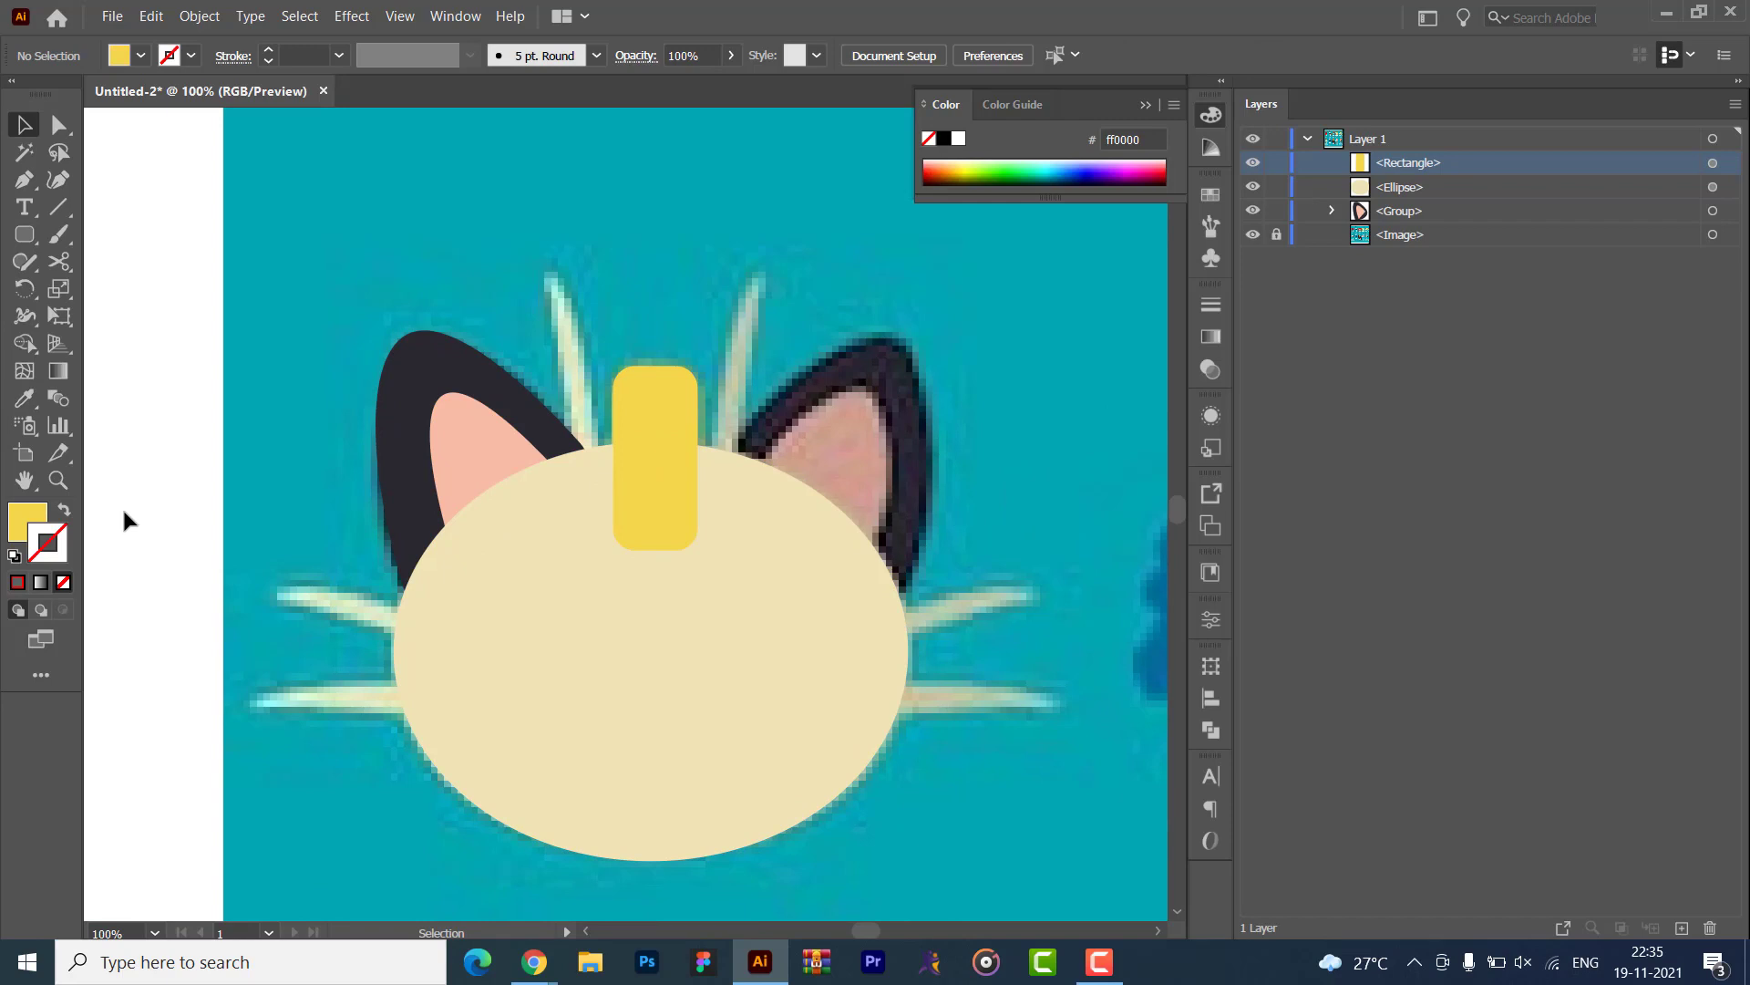
left_click(23, 180)
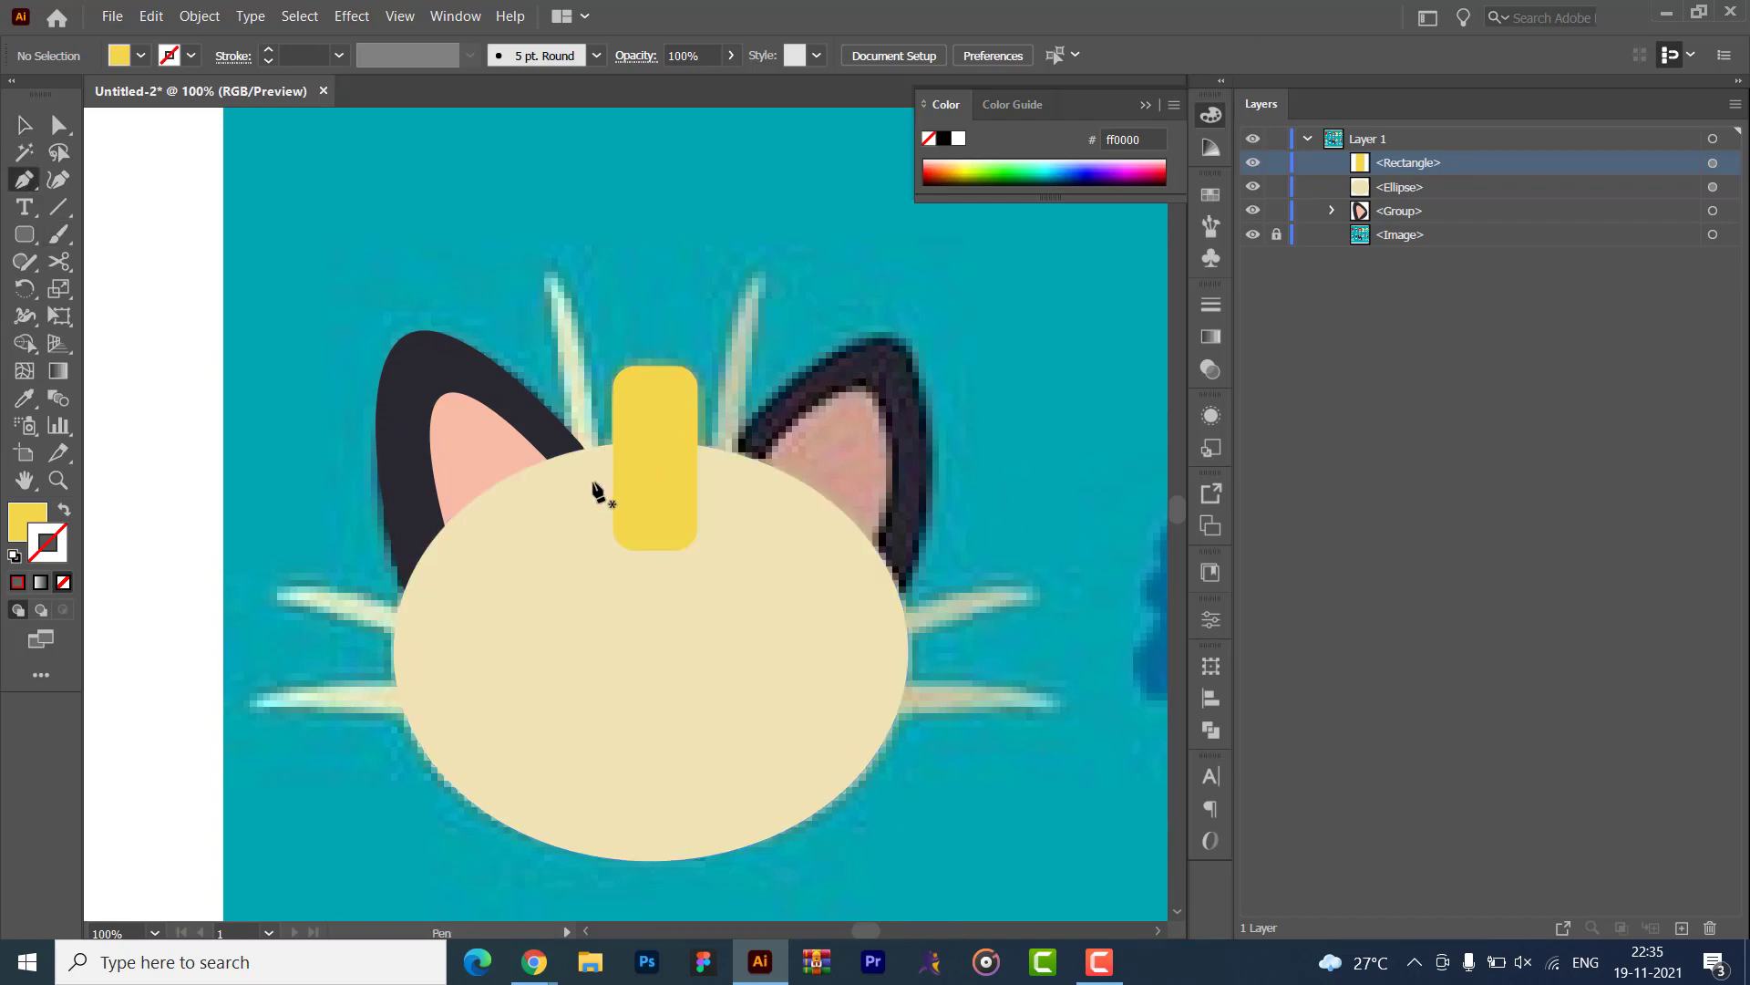
left_click(566, 505)
left_click_drag(550, 277, 537, 206)
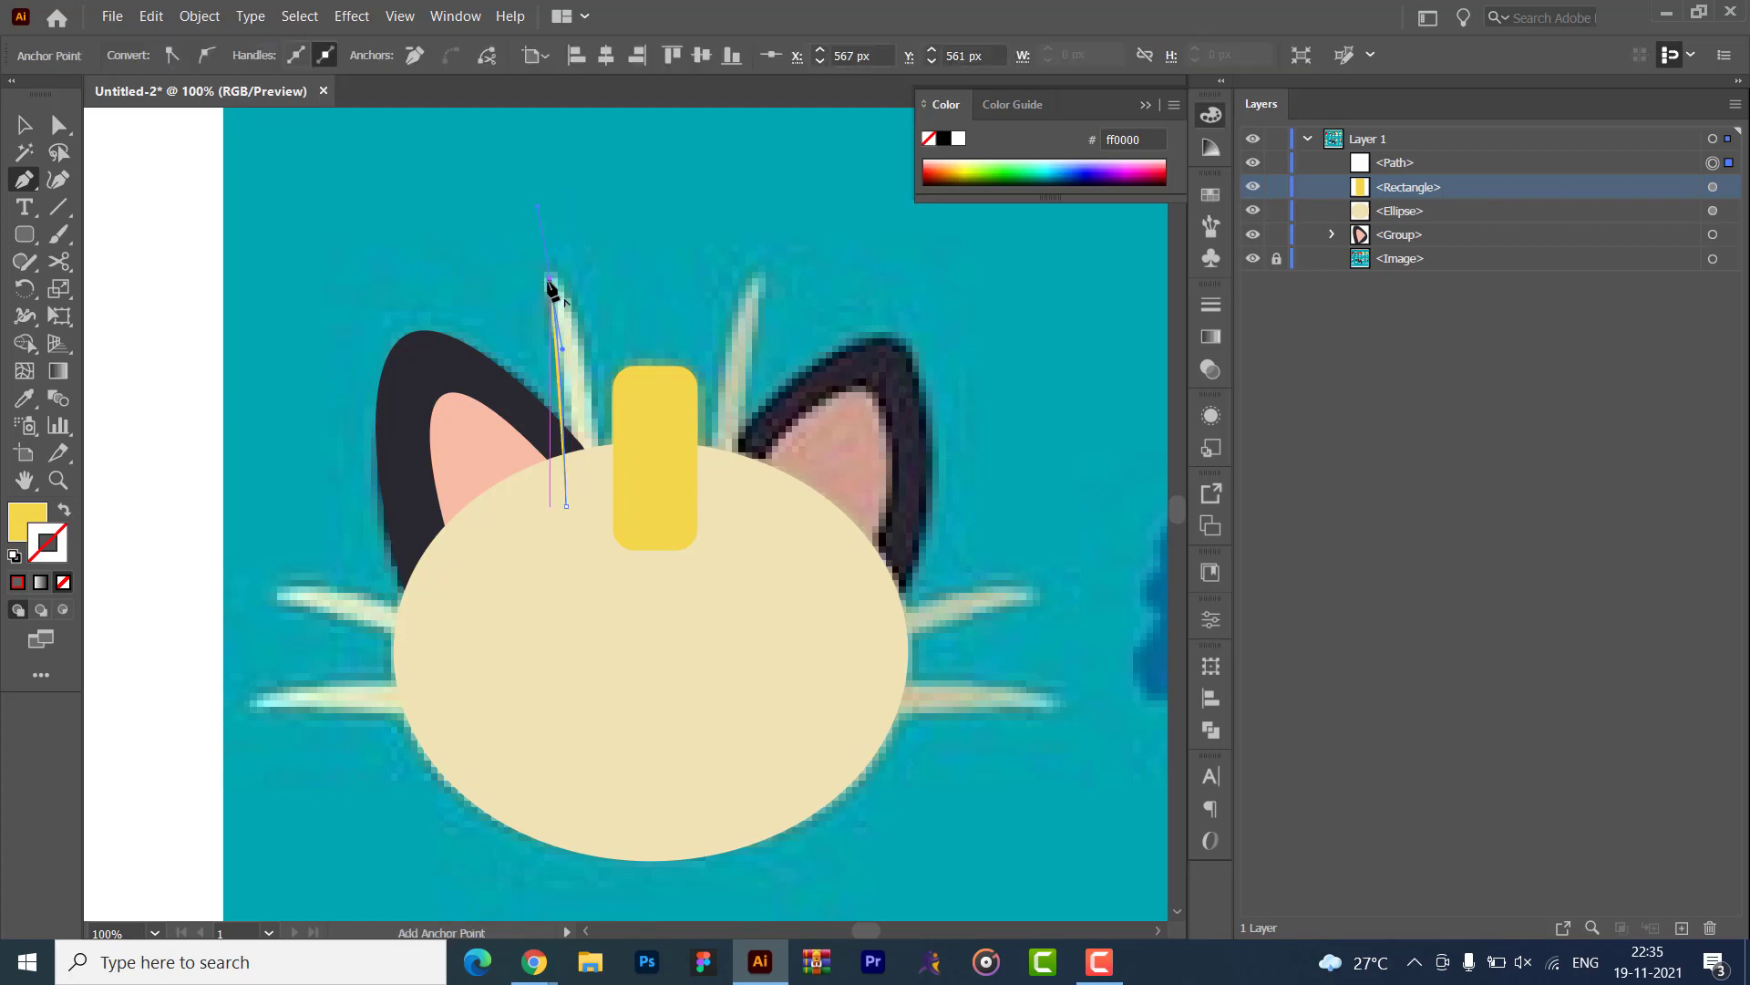
left_click(549, 278)
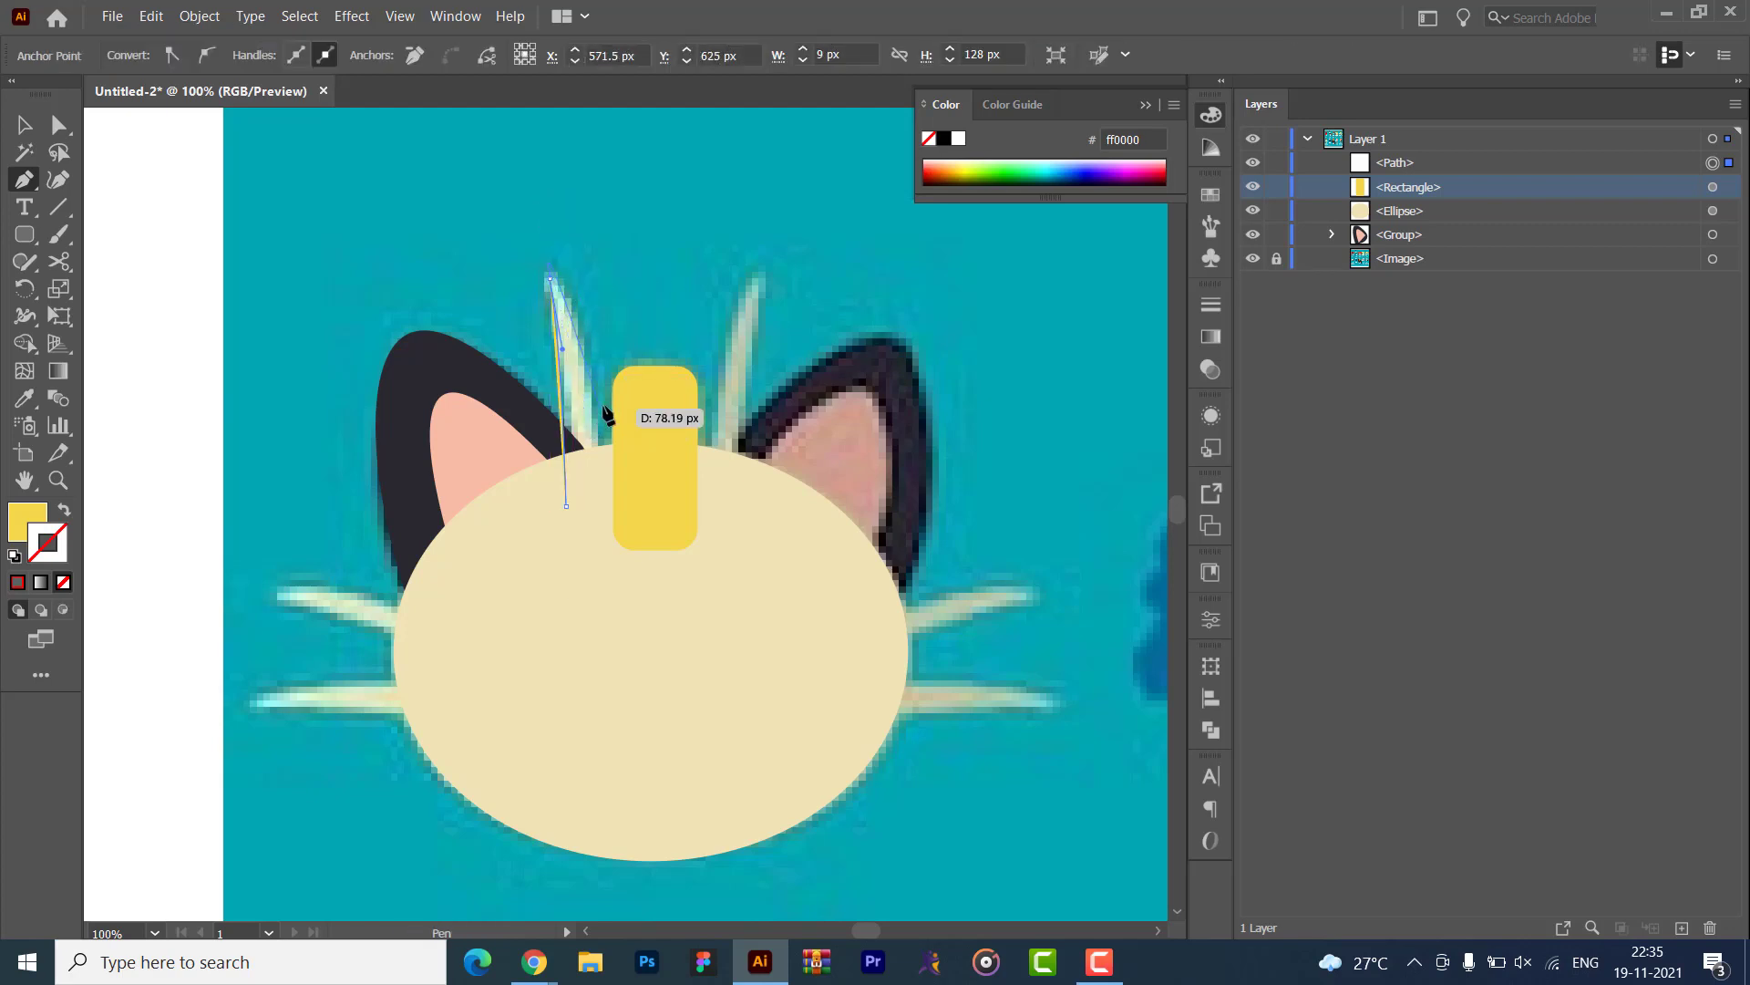
left_click_drag(602, 506, 593, 630)
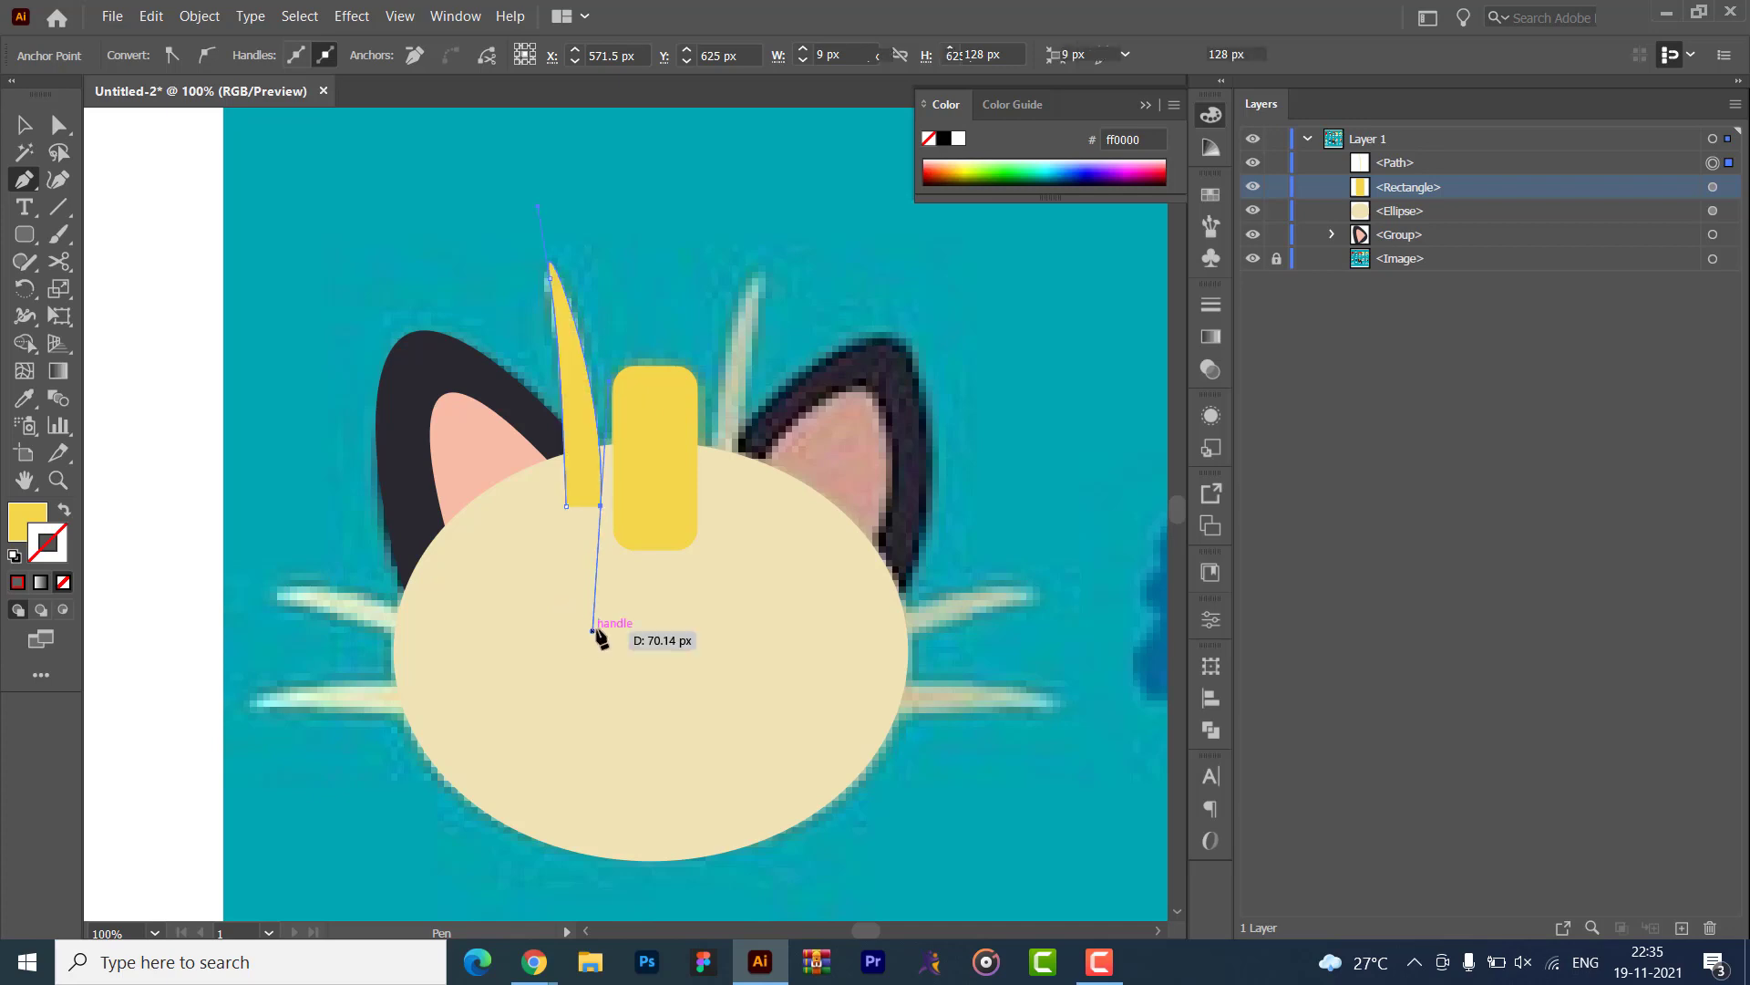
left_click(602, 506)
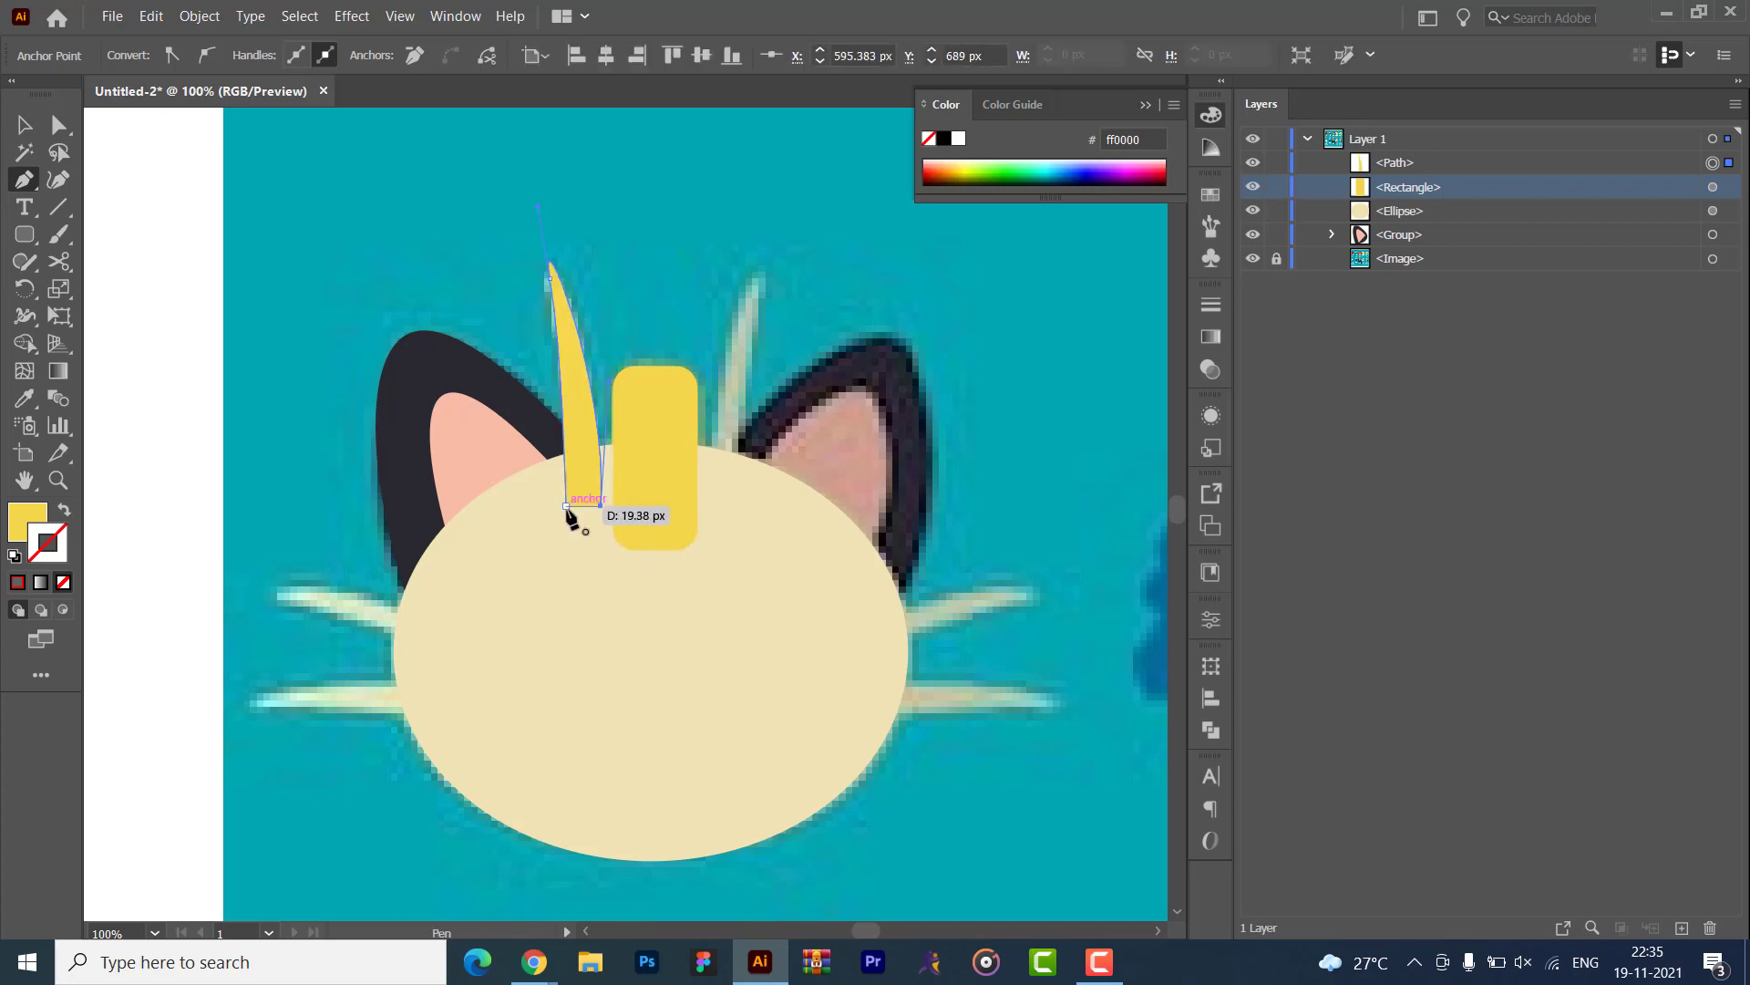
left_click(566, 507)
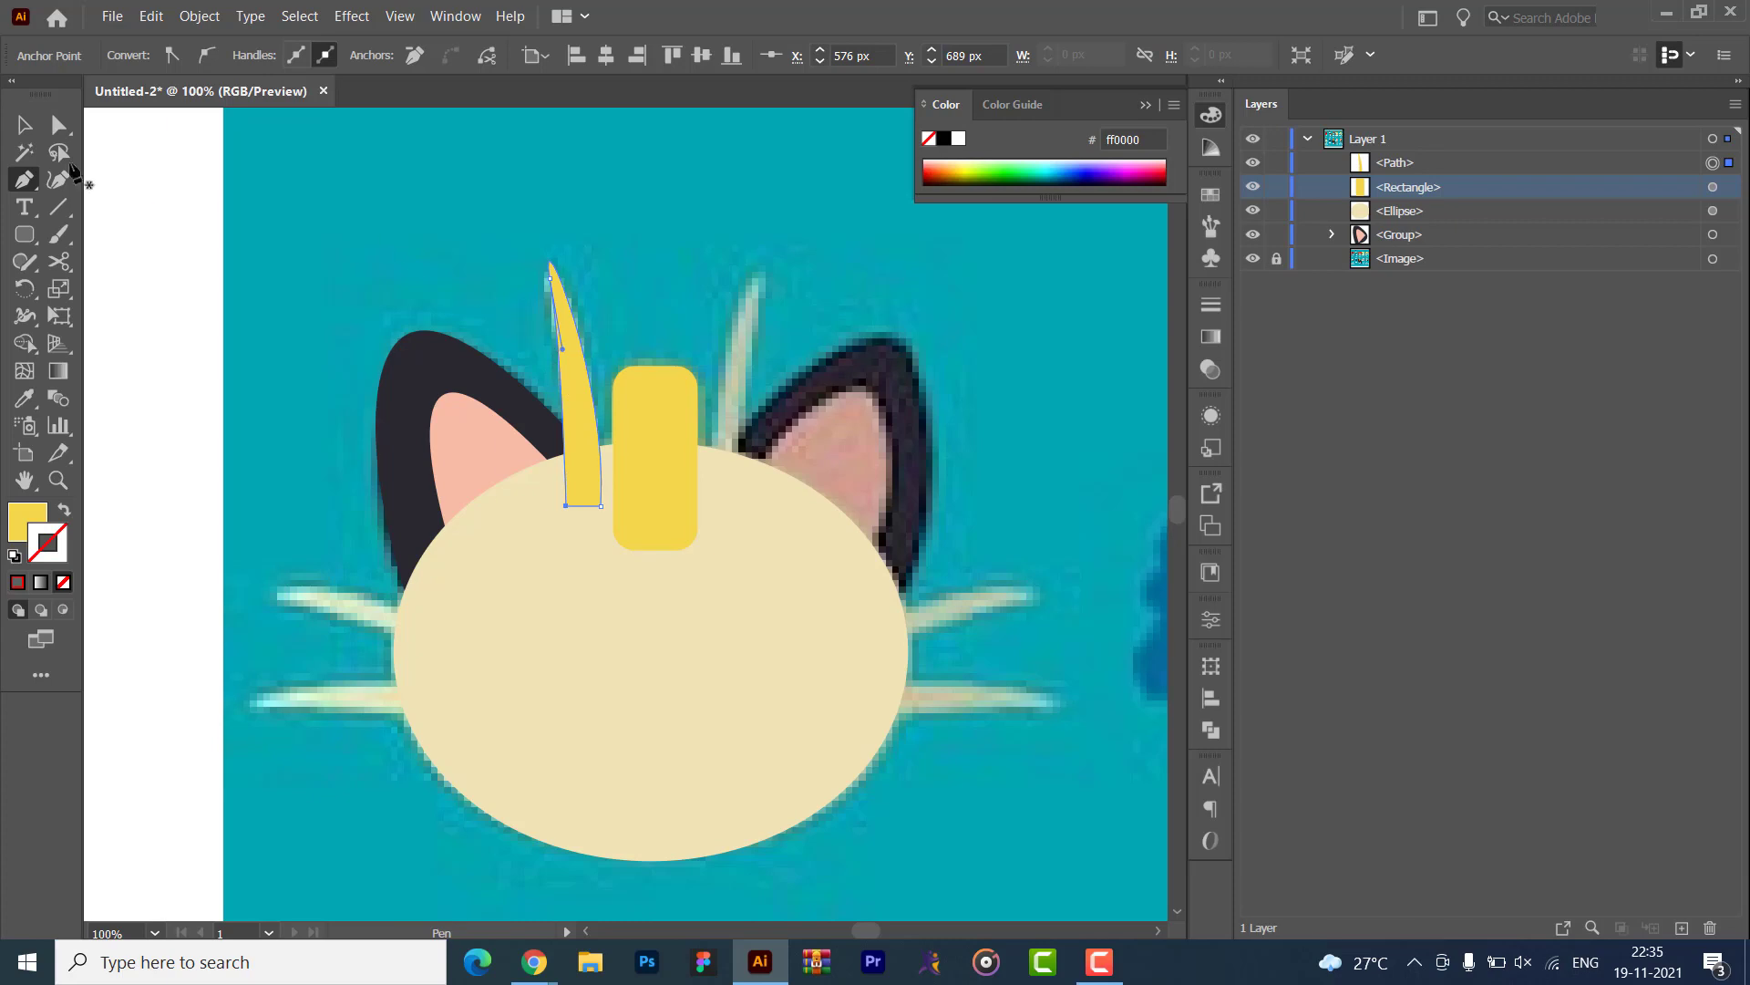
left_click(24, 128)
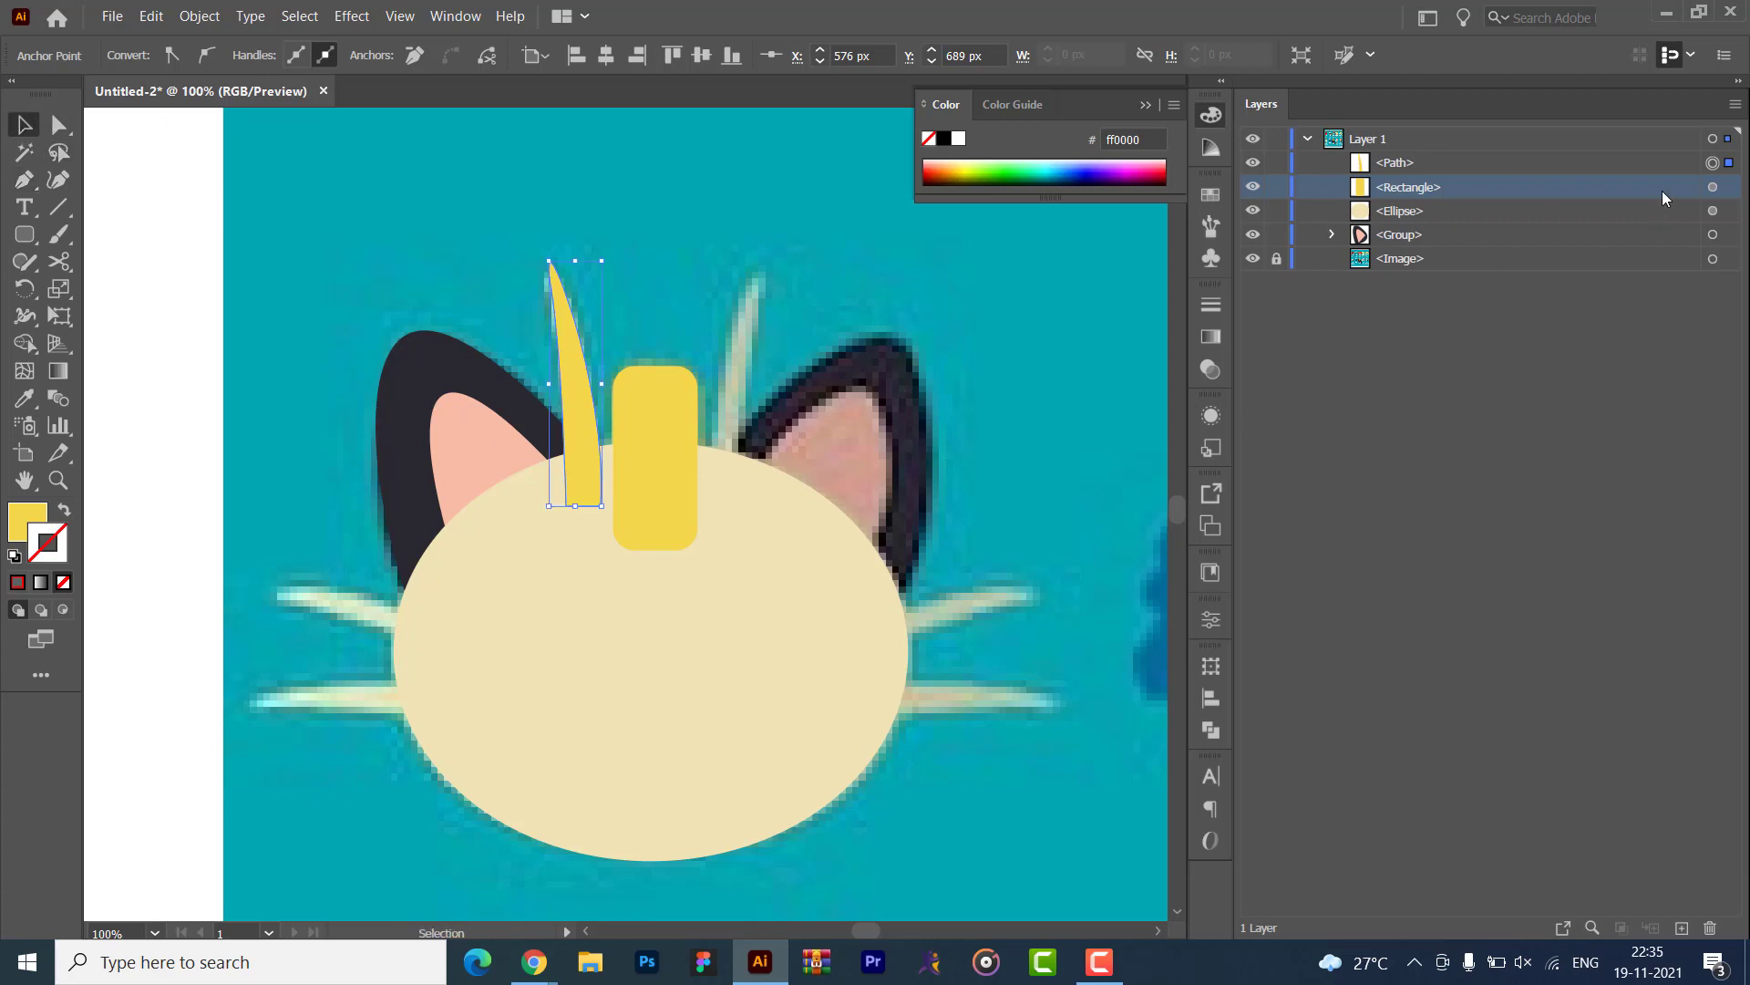
- Fill the traced head whisker with the face ellipse's cream colour, and delete the whisker path
left_click(1714, 163)
key("i")
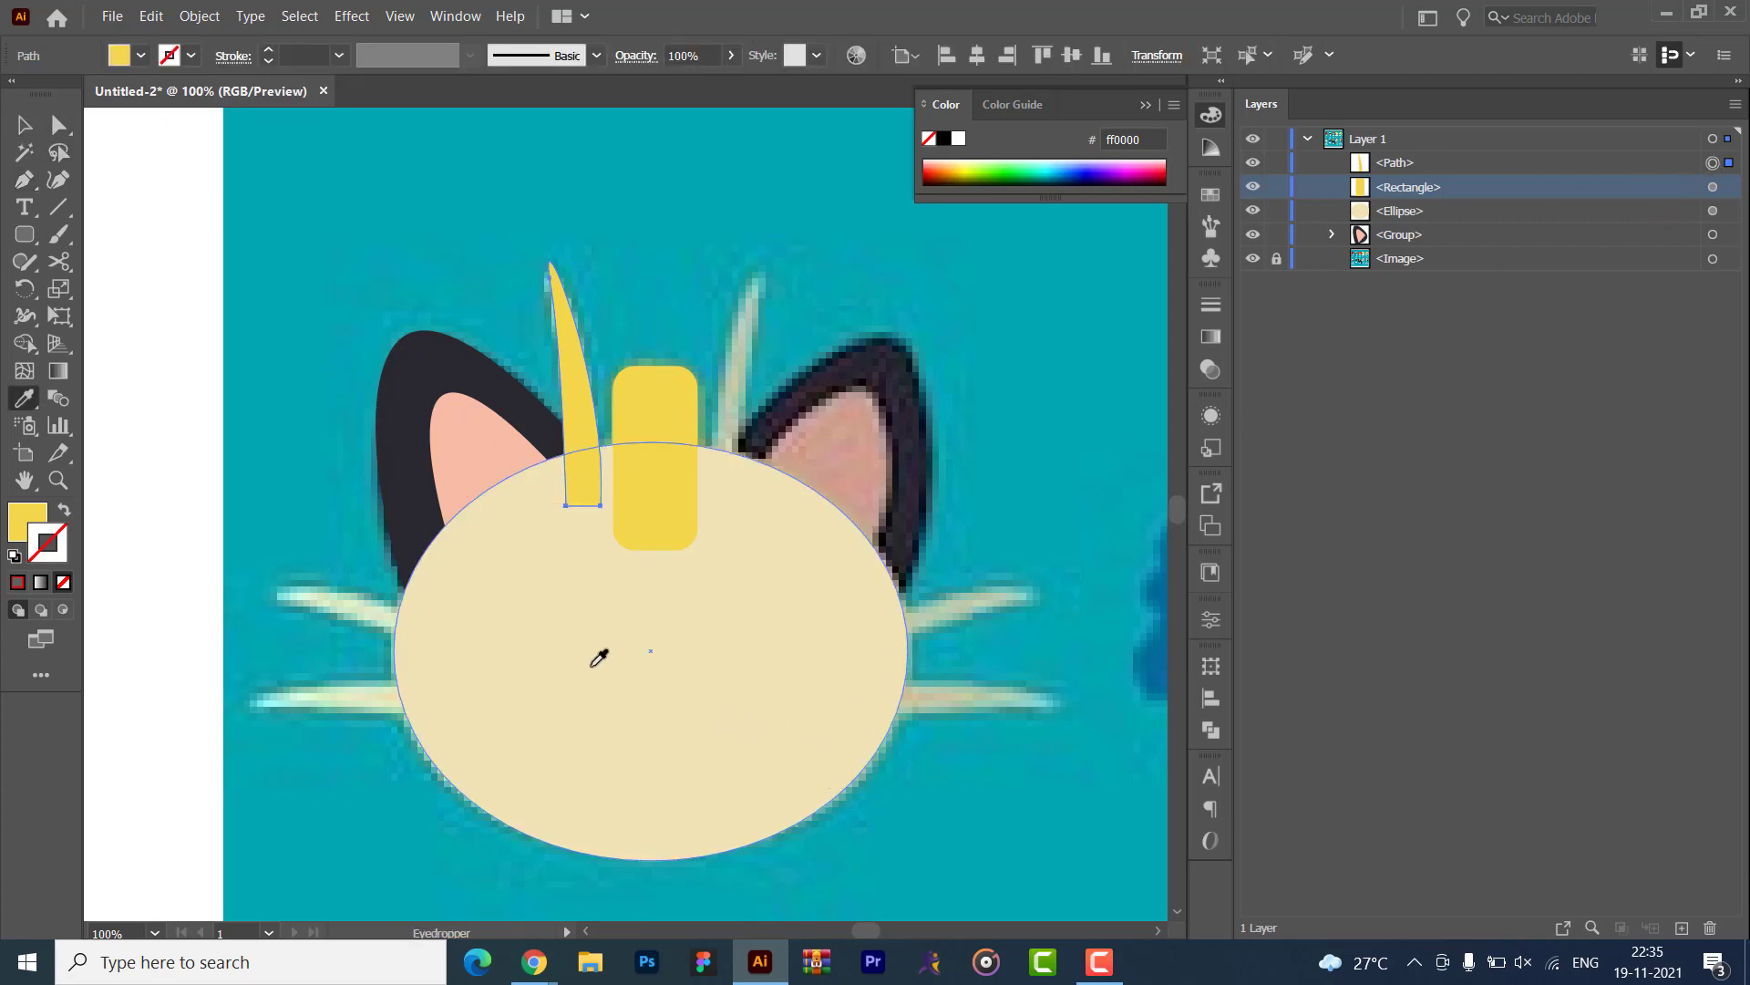
left_click(593, 664)
key("v")
left_click(239, 480)
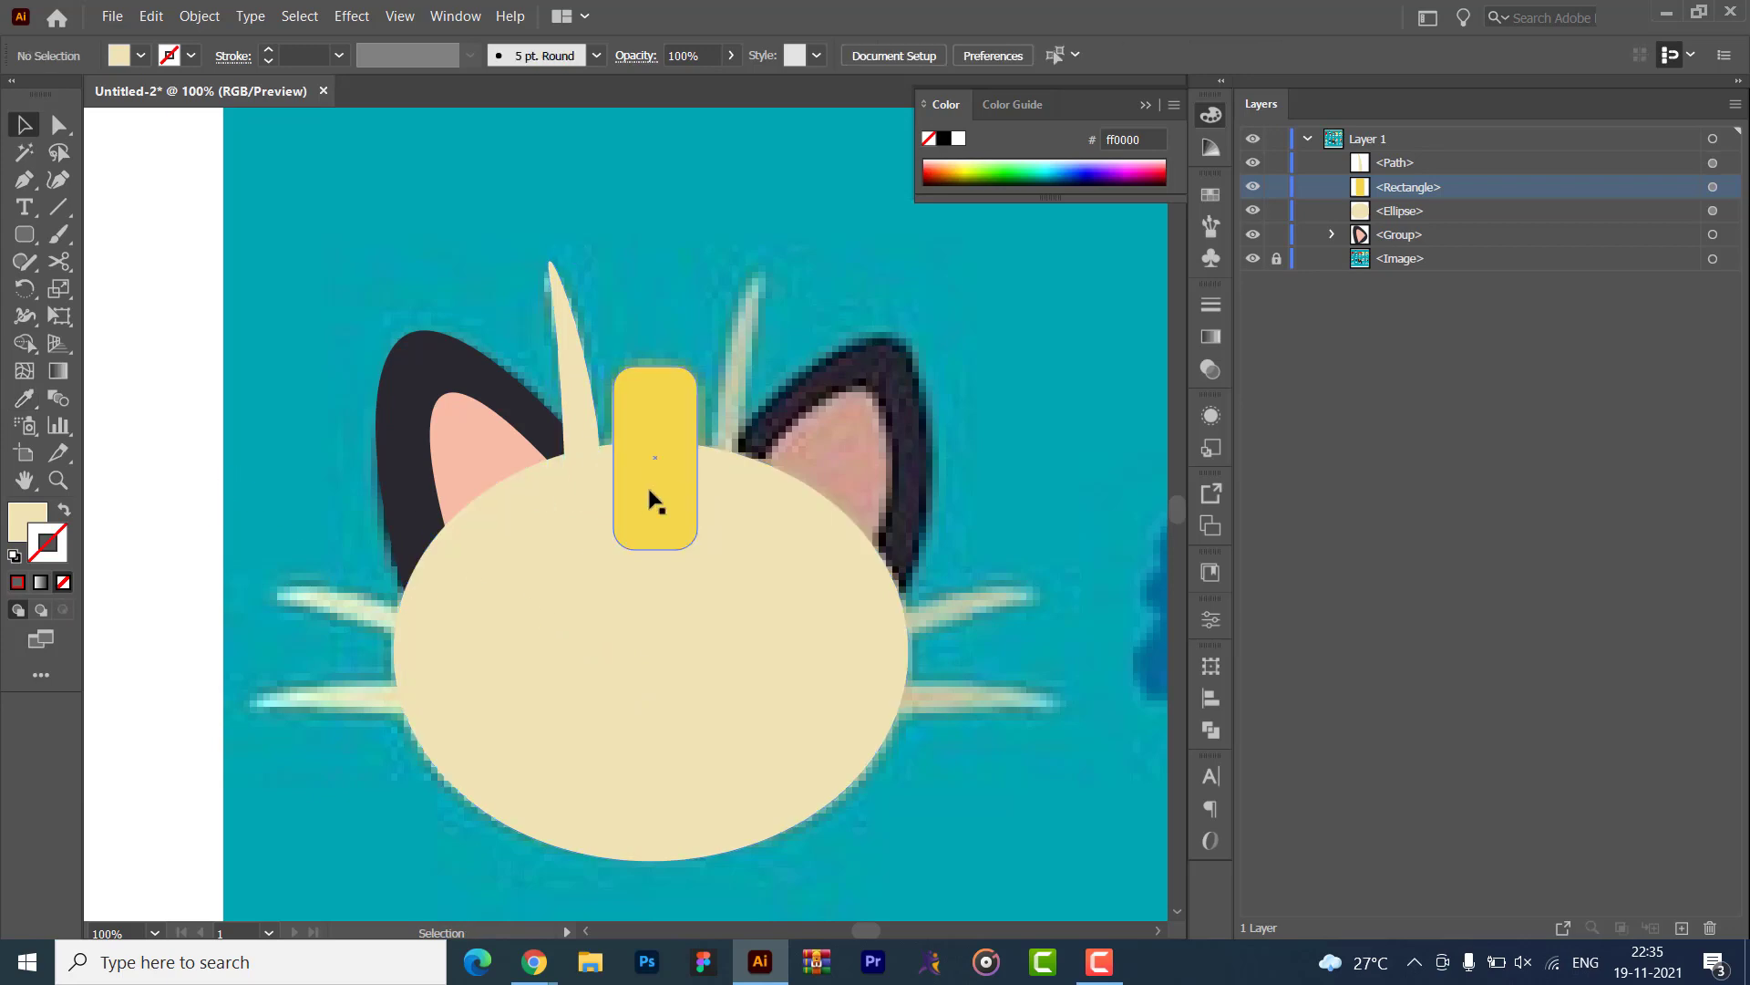
left_click(572, 448)
key("Delete")
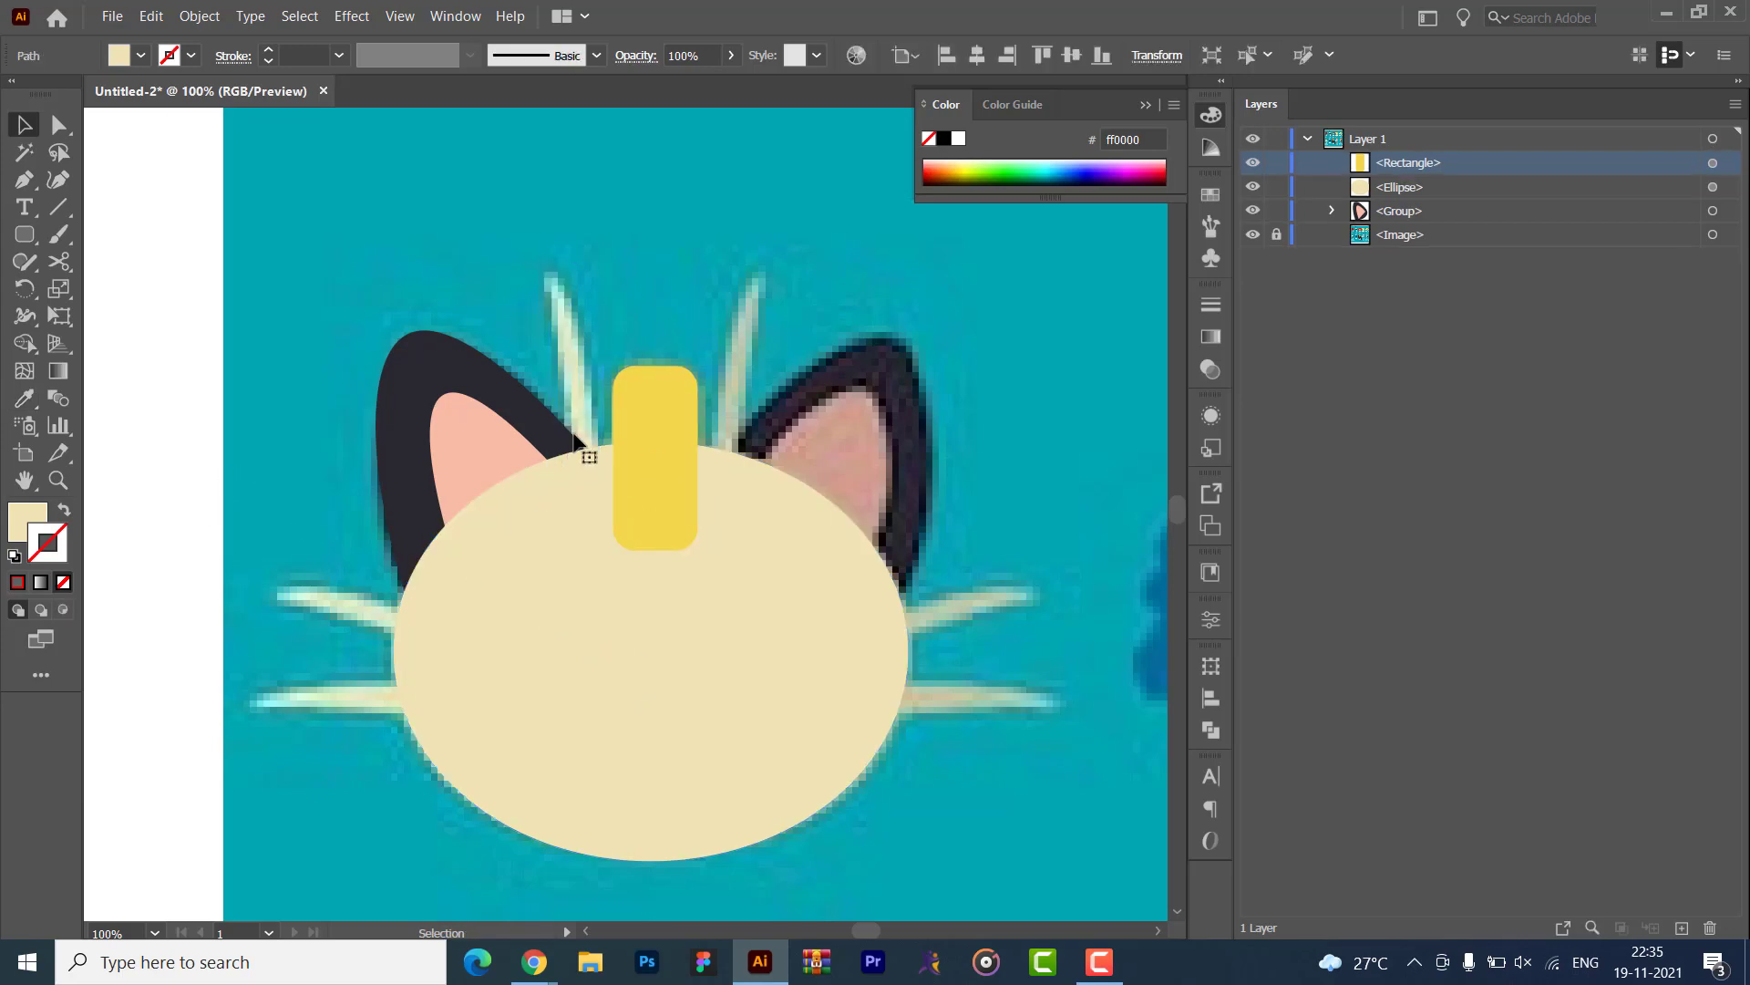
- Try out the Curvature tool by drawing a closed five-point rounded shape over the top of the head, and delete it
left_click(59, 181)
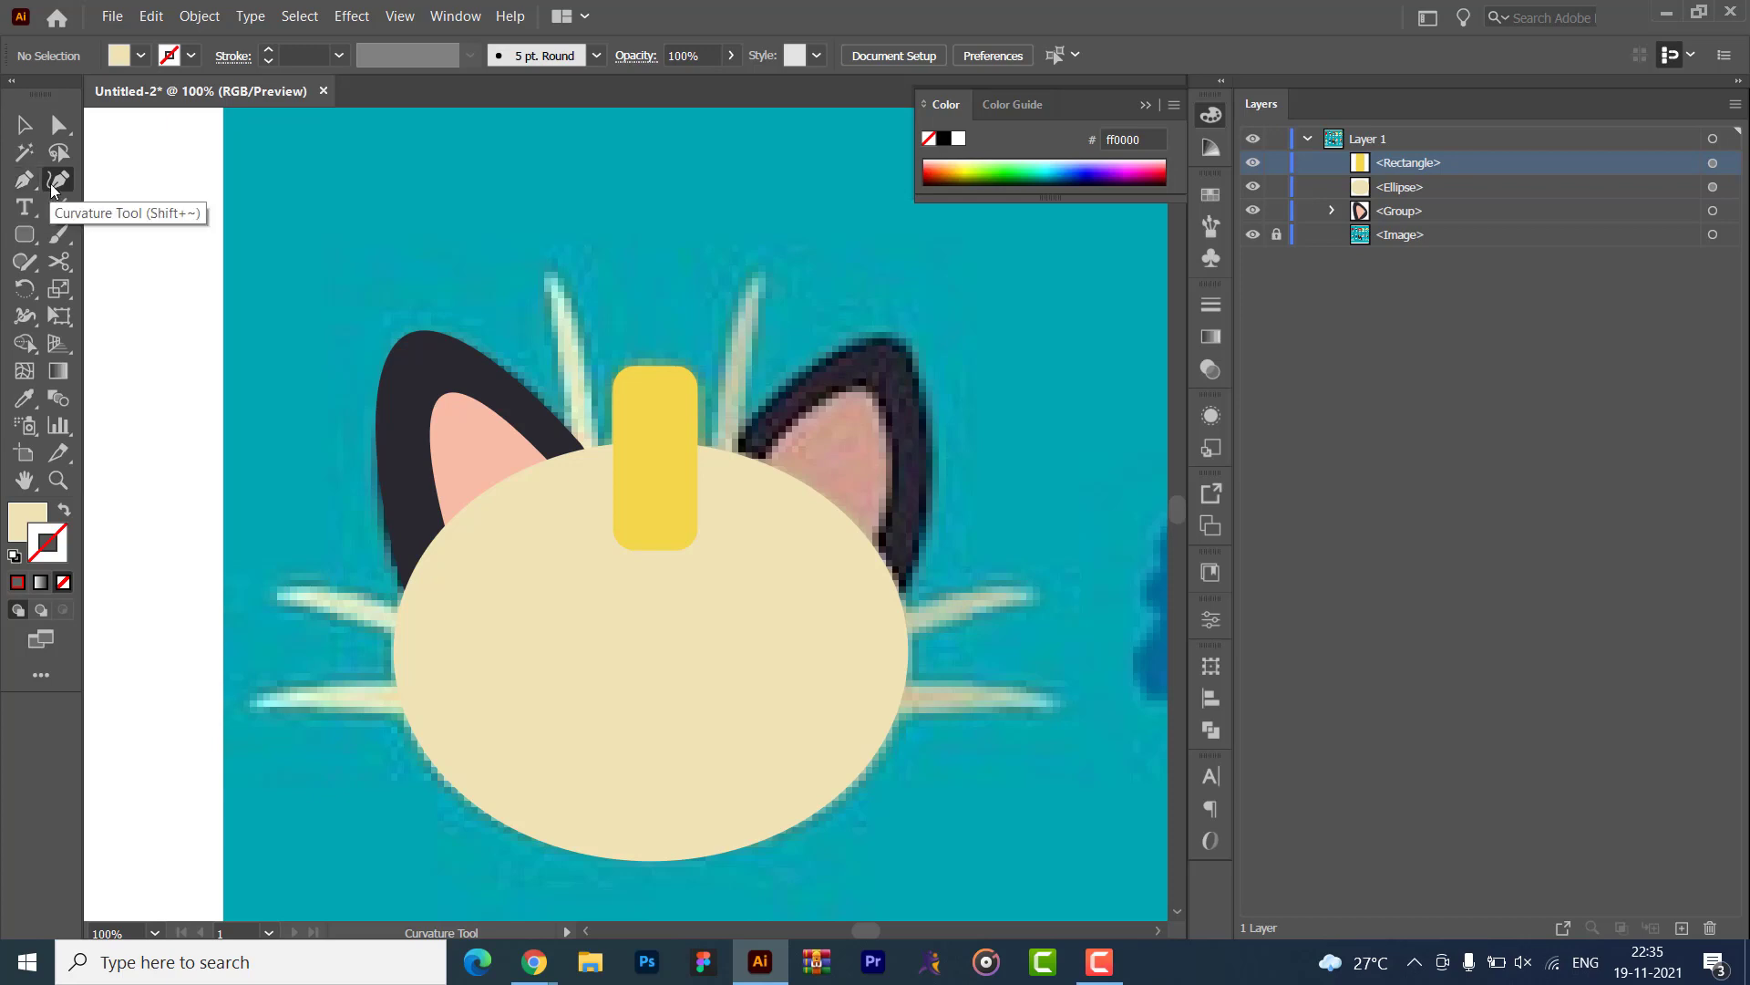
left_click(580, 193)
left_click(821, 200)
left_click(803, 372)
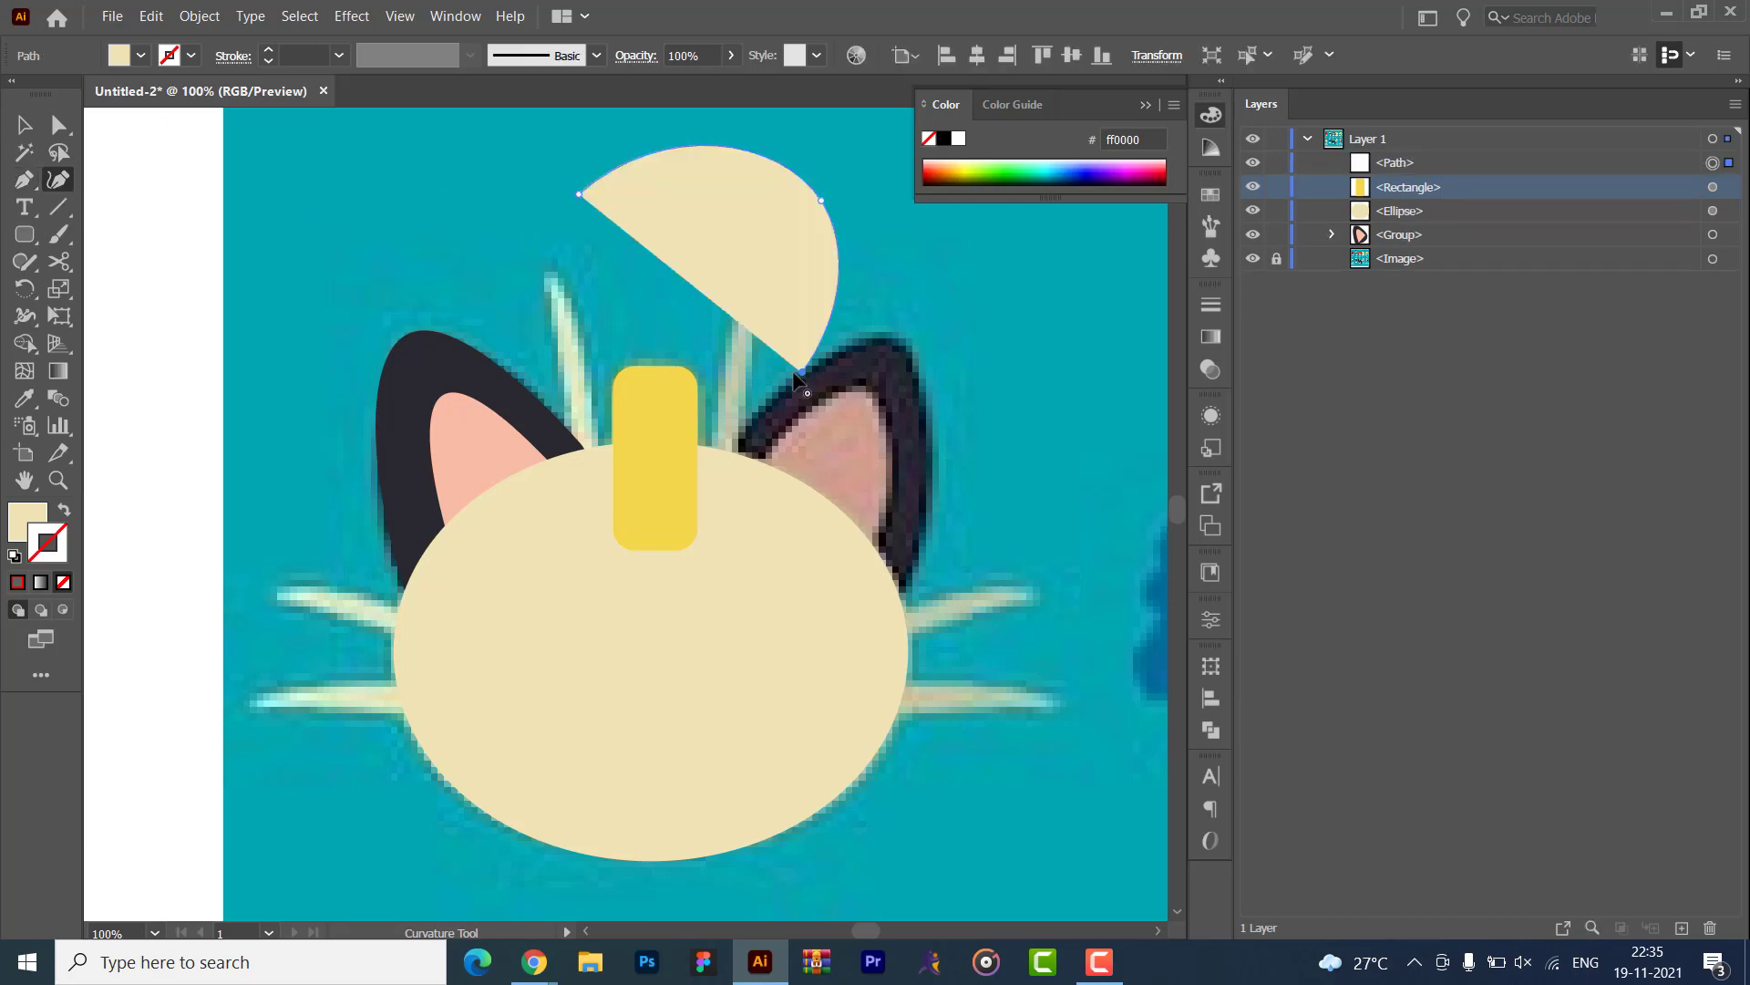
left_click(416, 465)
left_click(310, 228)
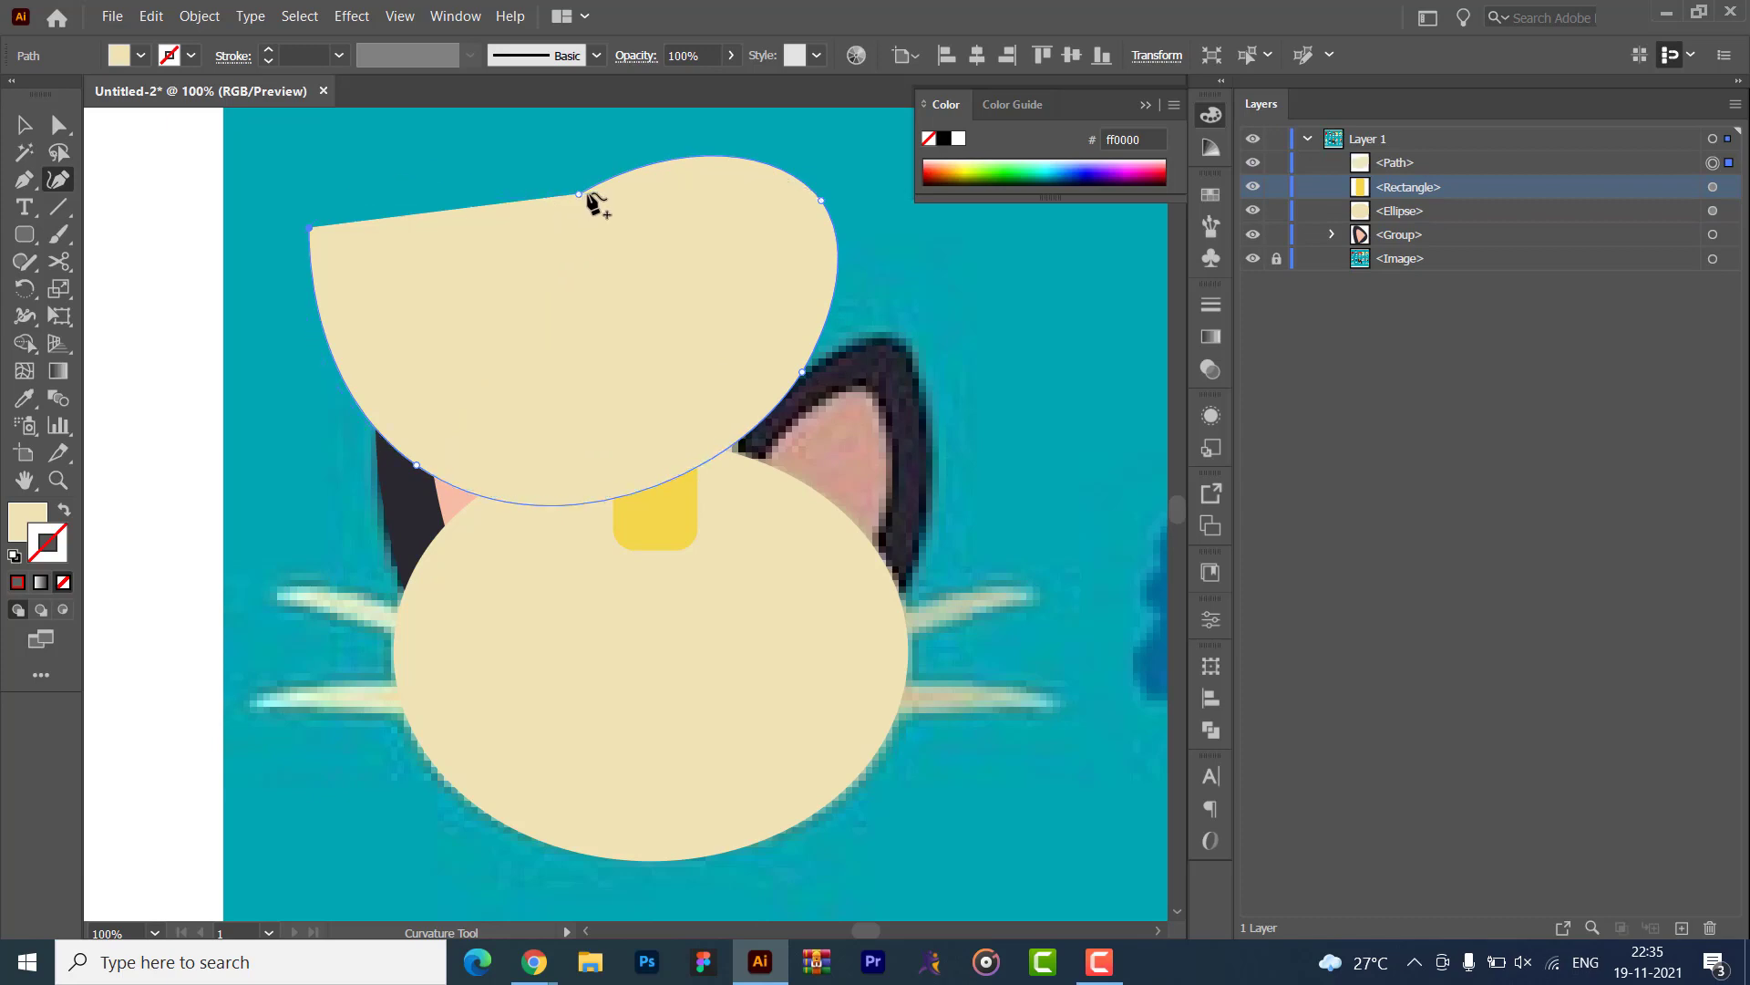
left_click(580, 194)
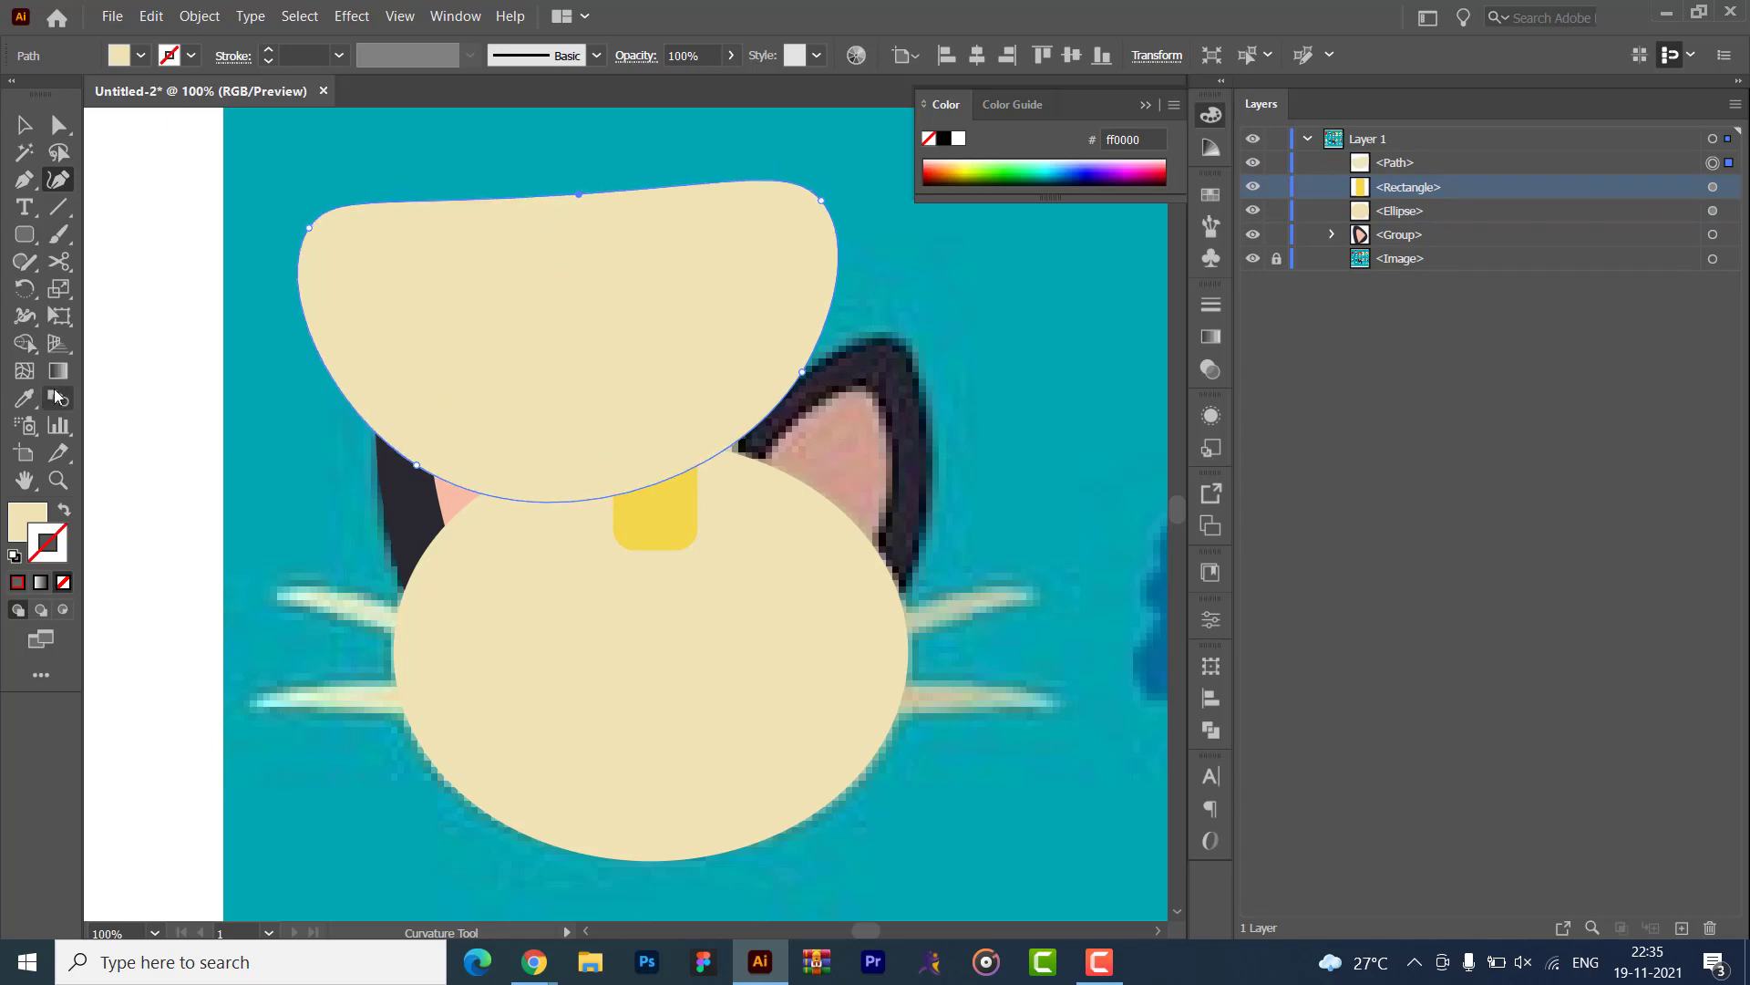
left_click(24, 125)
key("Delete")
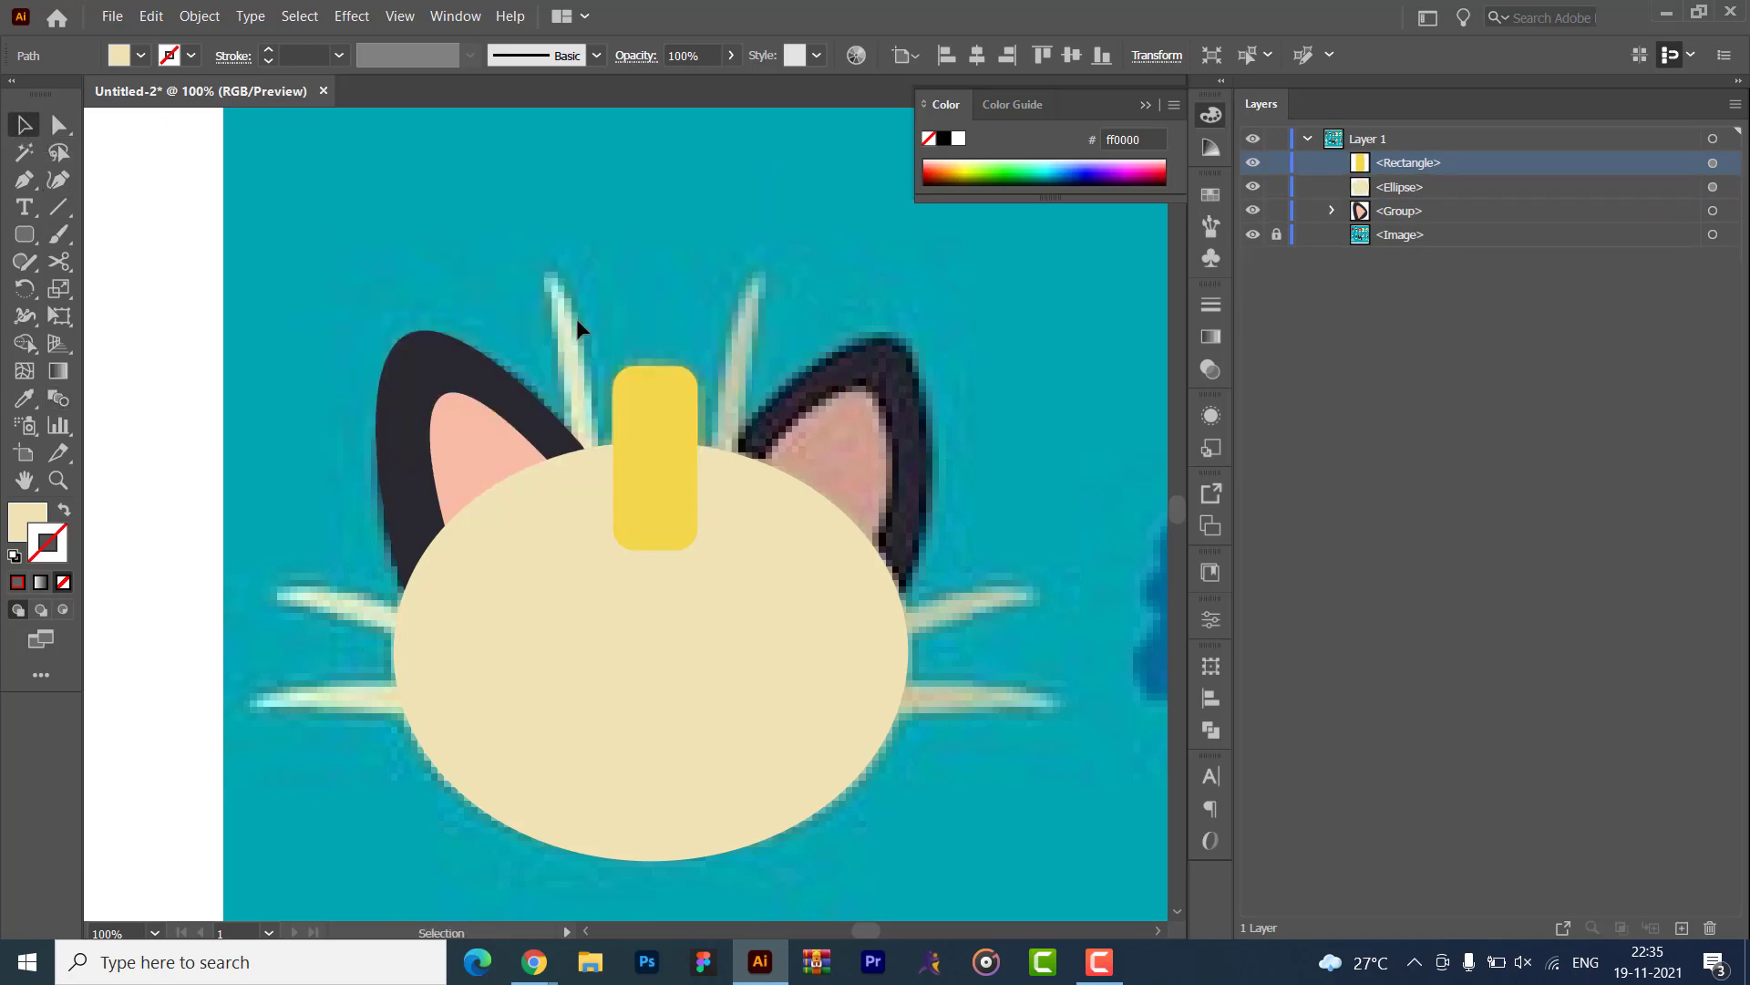
- Try out the Pen tool by drawing a closed straight-sided five-point polygon over the top of the head, and delete it
left_click(25, 180)
left_click(442, 181)
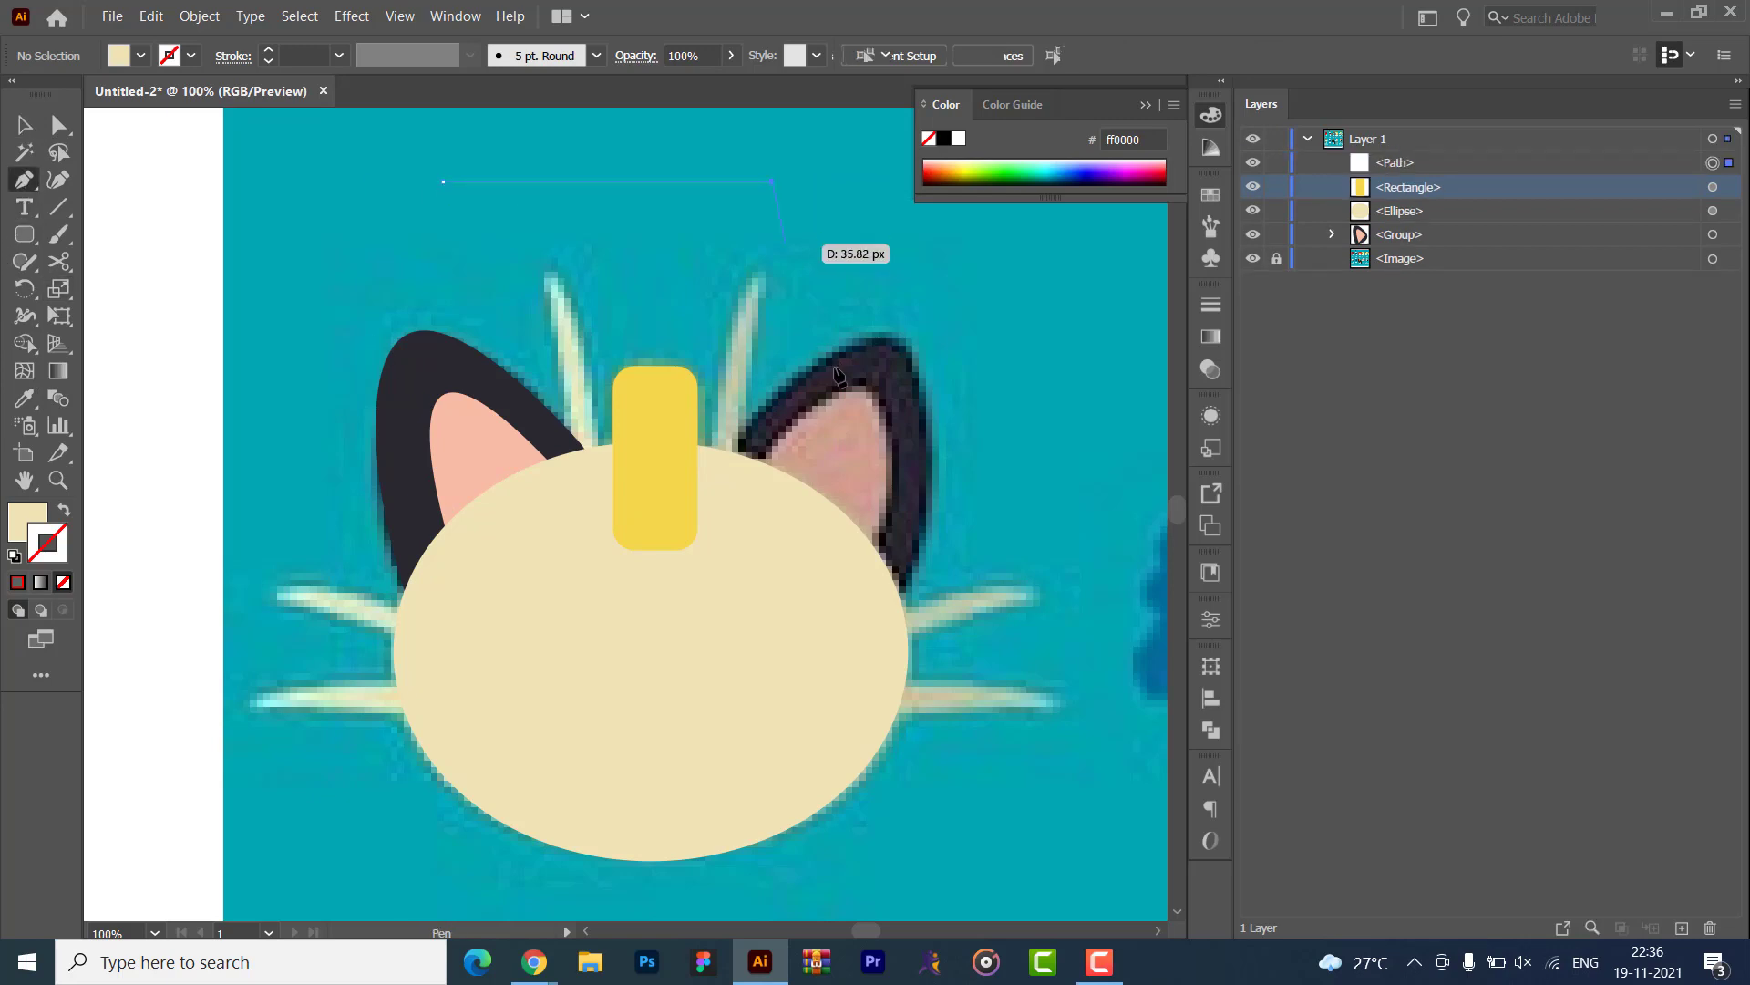
left_click(773, 183)
left_click(834, 366)
left_click(376, 418)
left_click(332, 239)
left_click(442, 181)
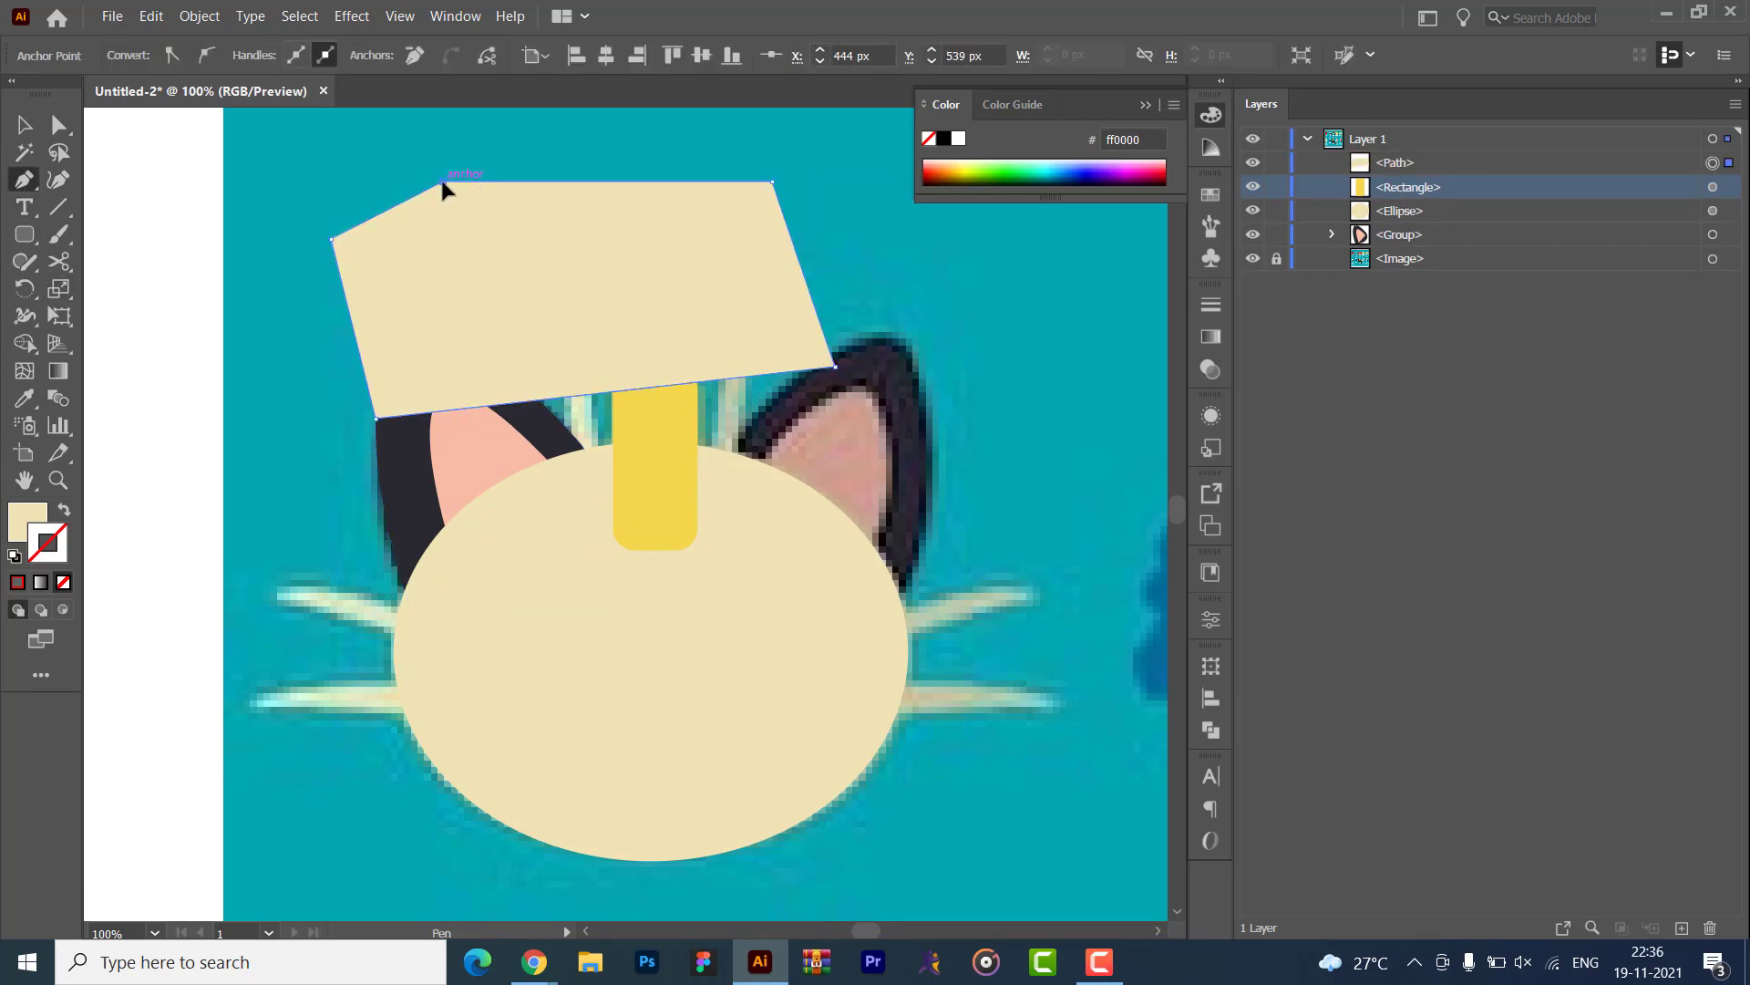
left_click(442, 181)
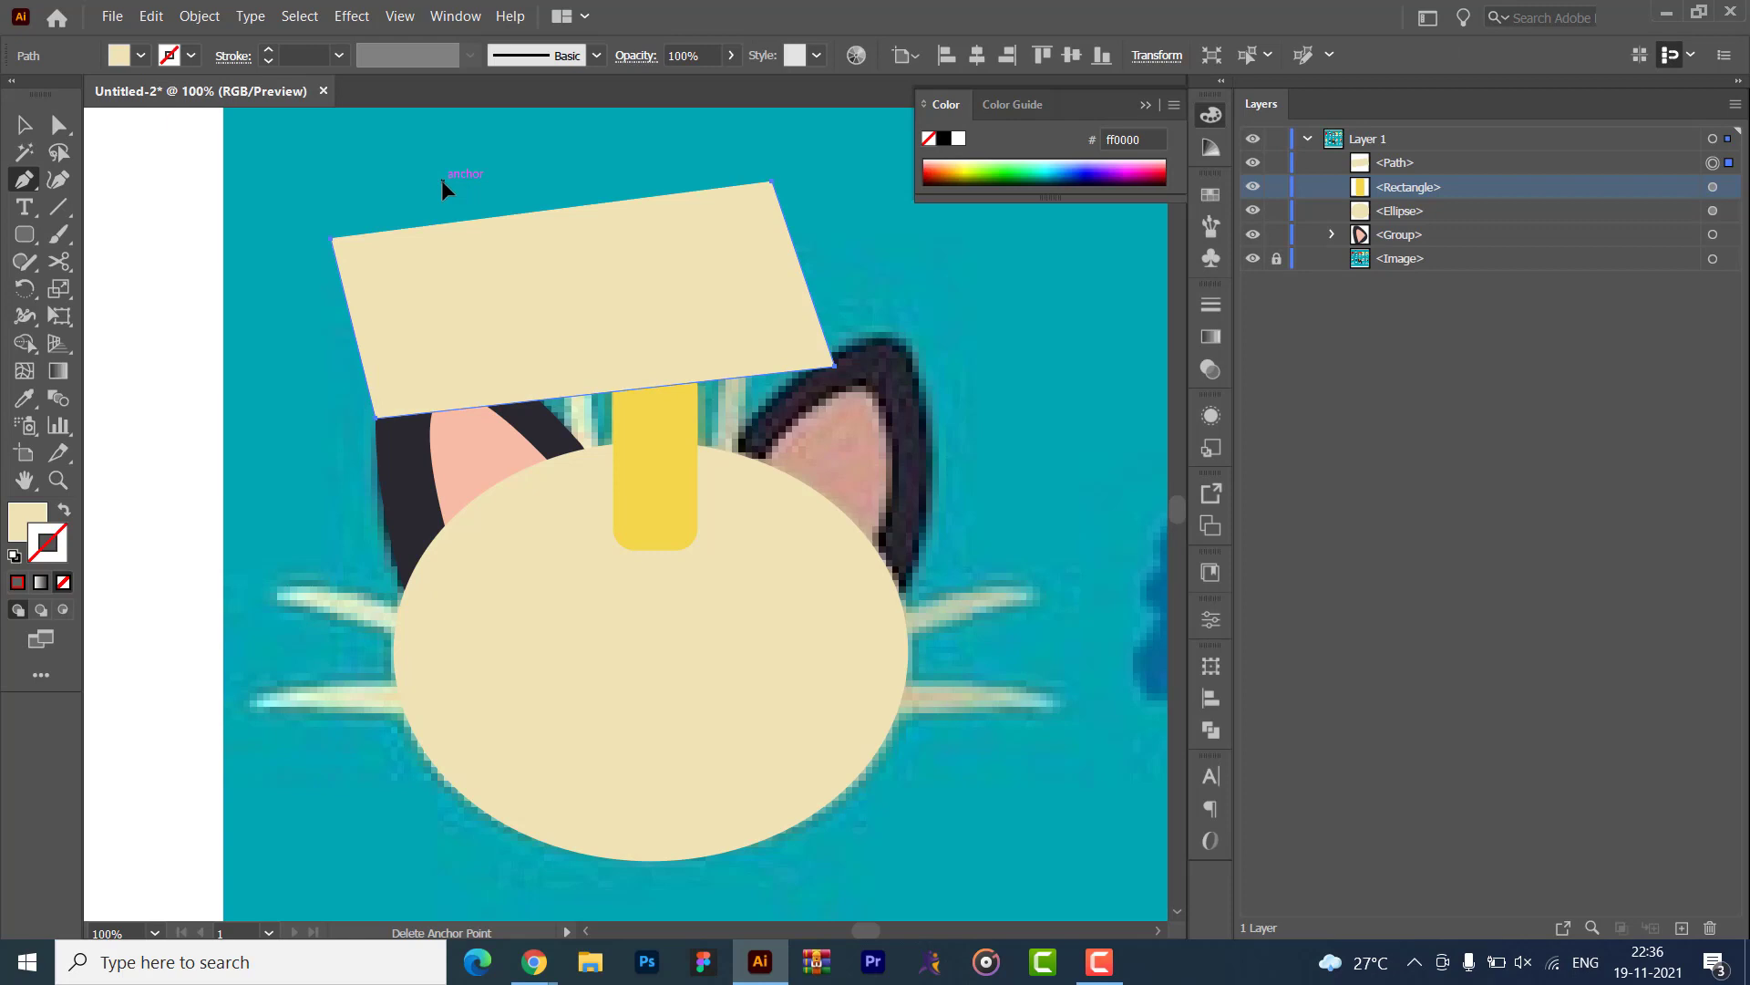
key("v")
key("Delete")
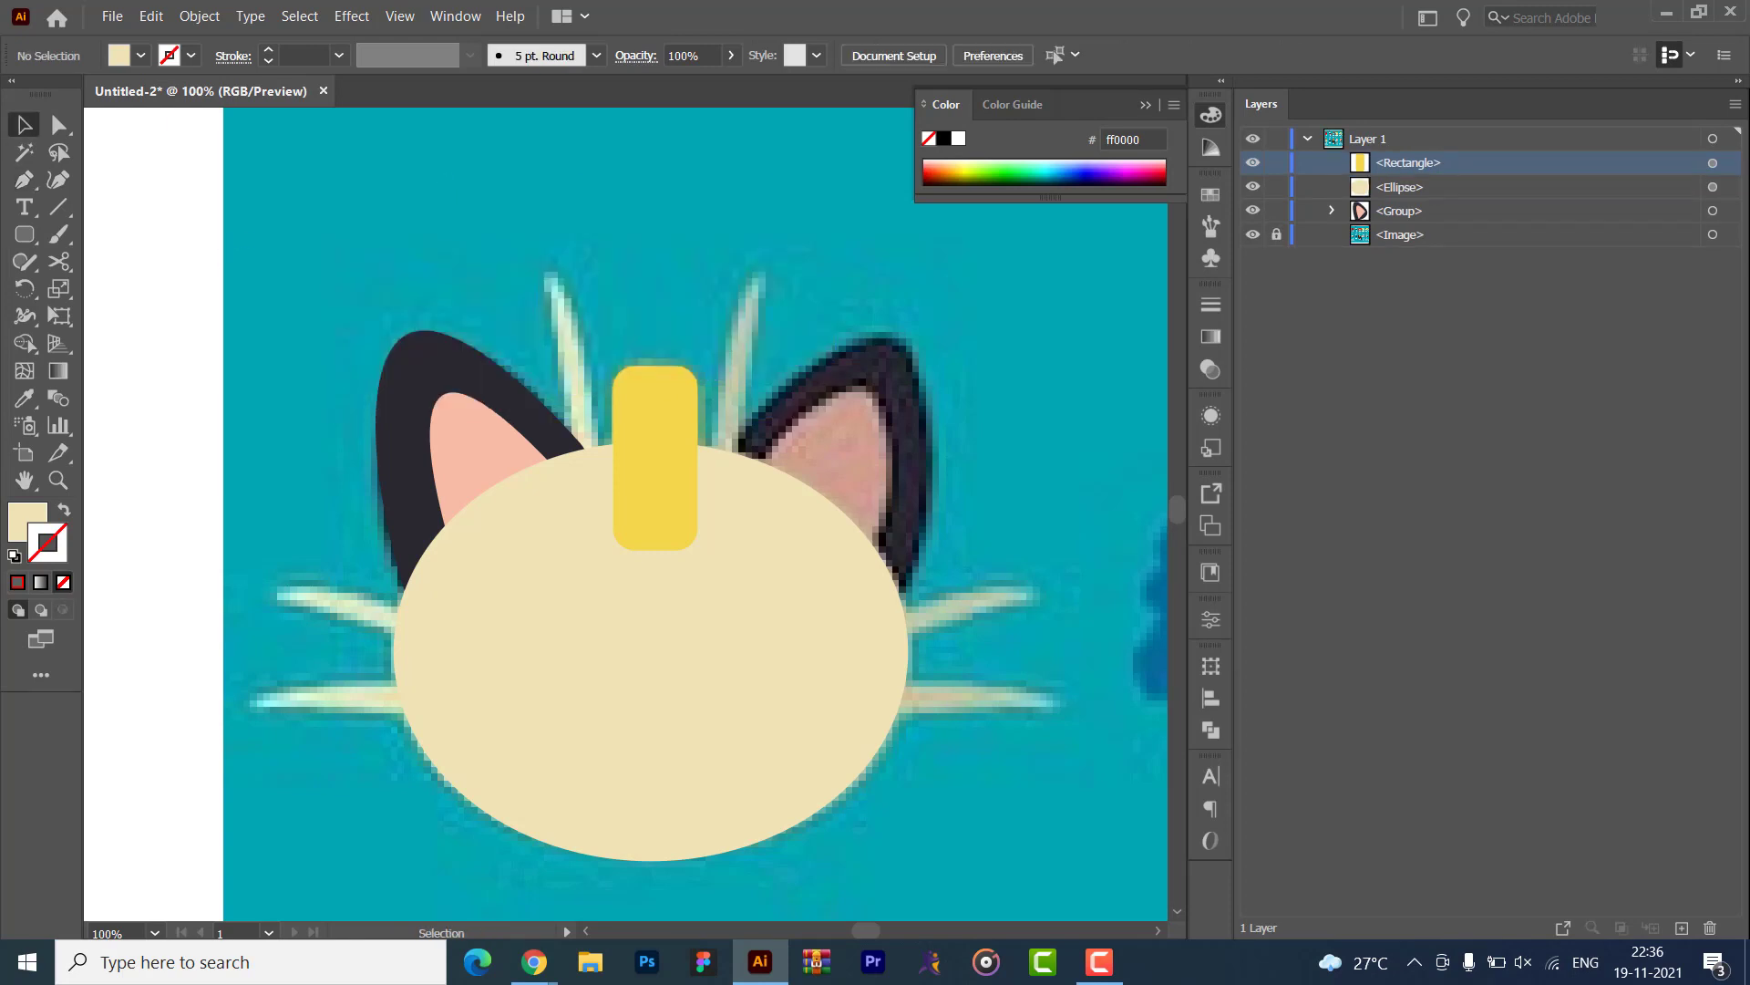
left_click(25, 179)
left_click(553, 274)
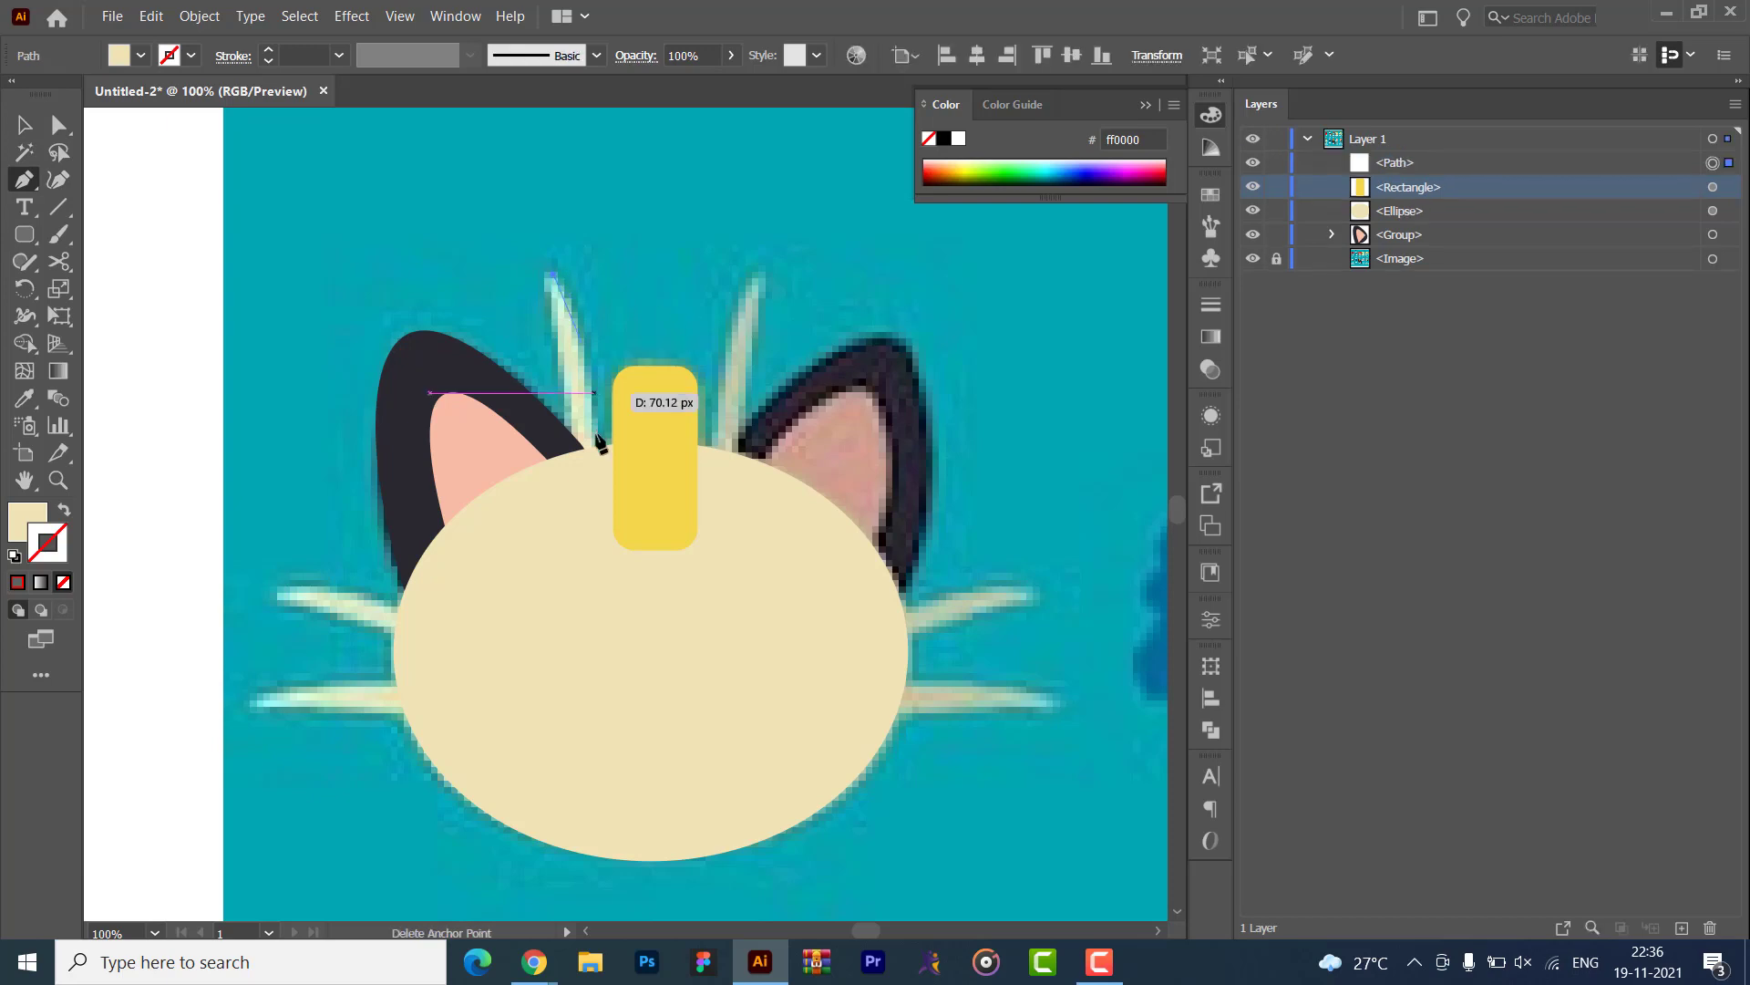
left_click(599, 476)
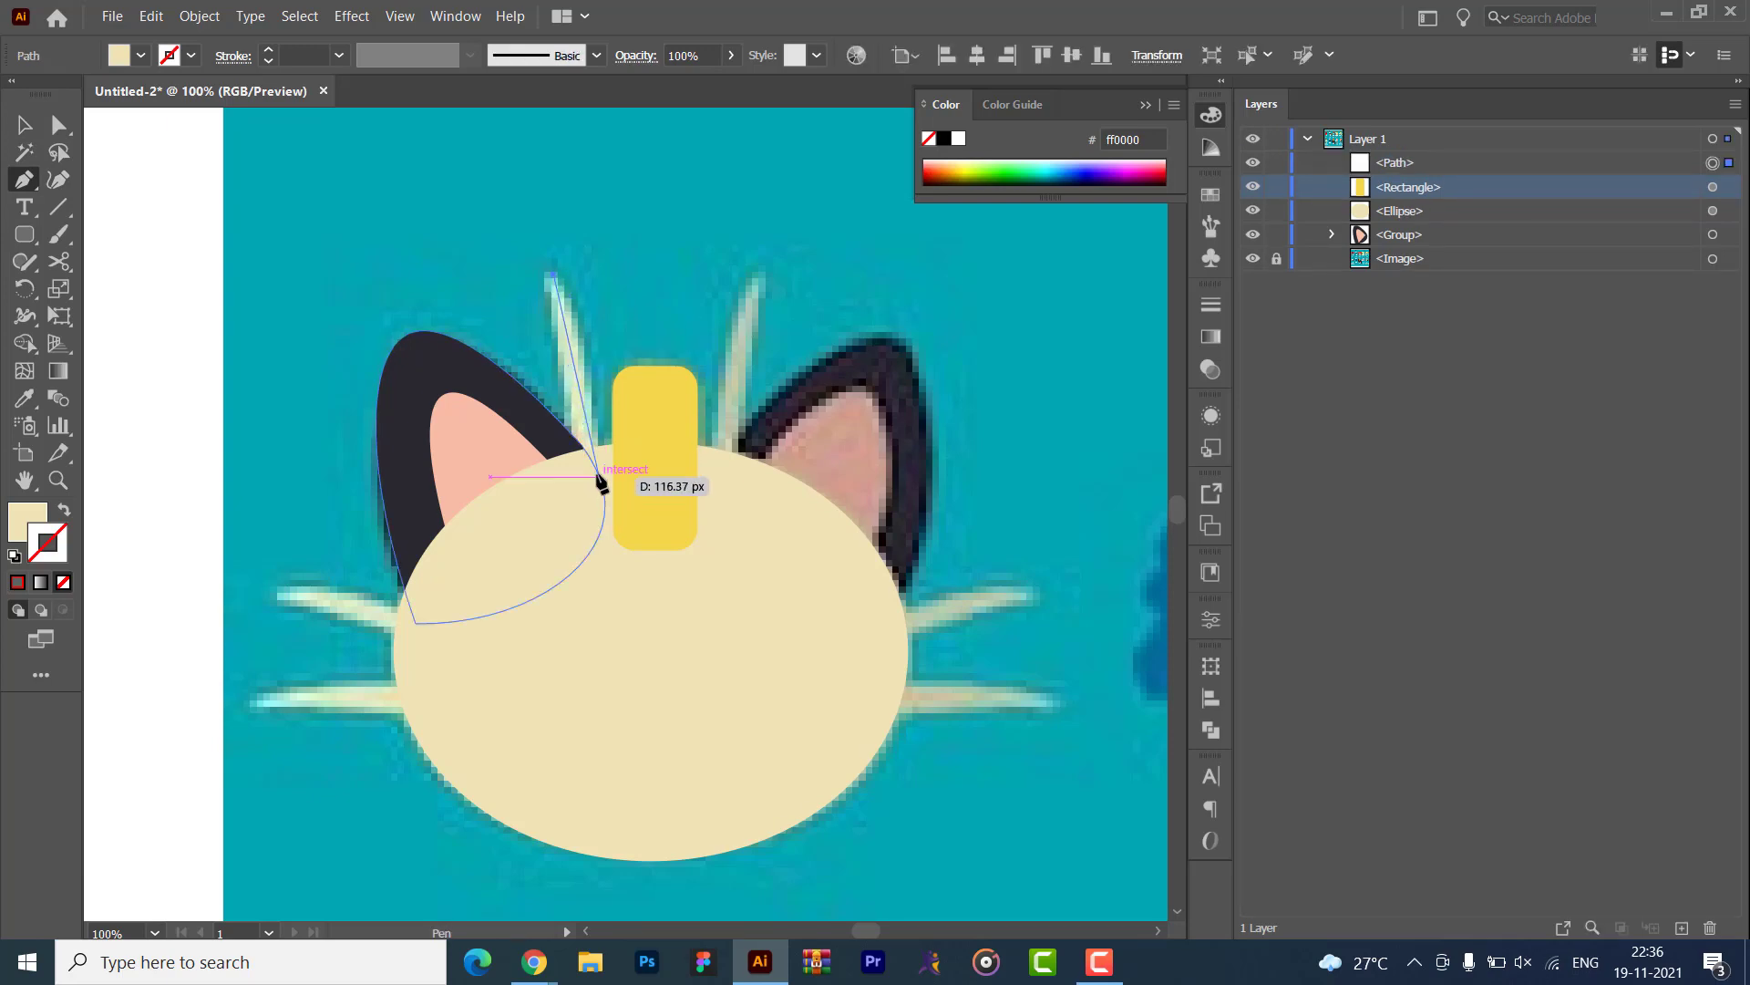
left_click(586, 582, "ctrl")
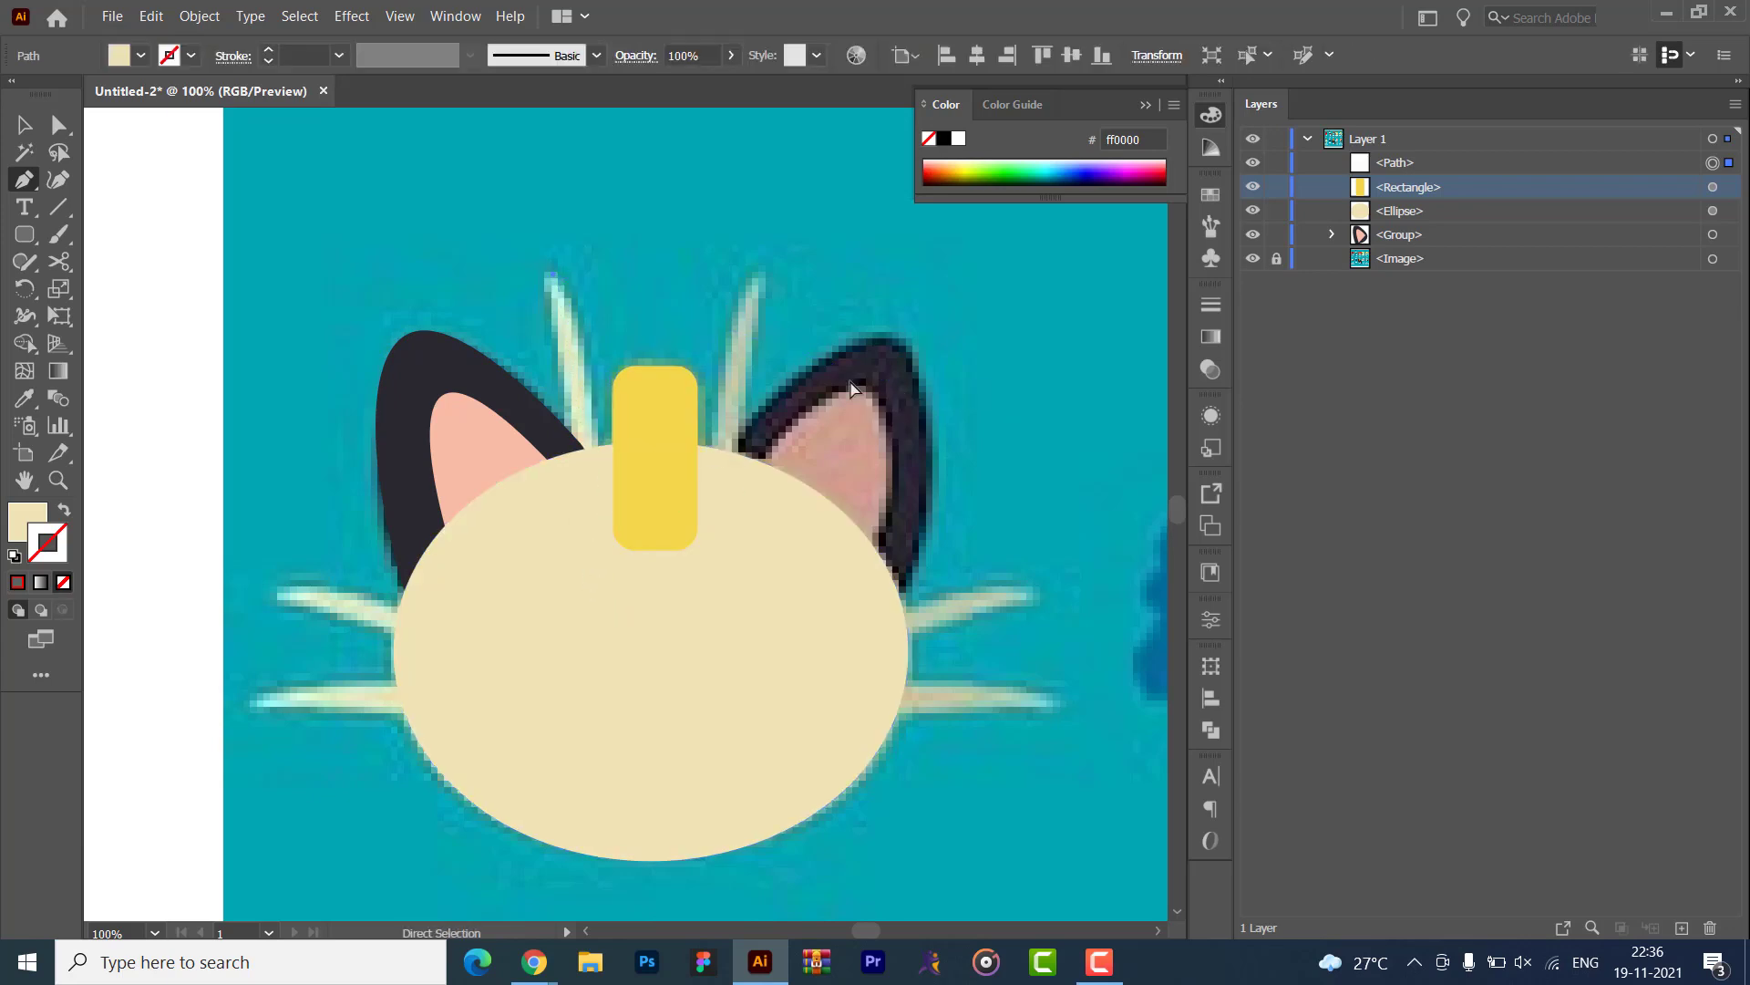
- Draw a closed practice shape with curved Pen segments on the empty canvas beside the infographic, and delete it
scroll(944, 347, "right", 10)
scroll(944, 347, "up", 8)
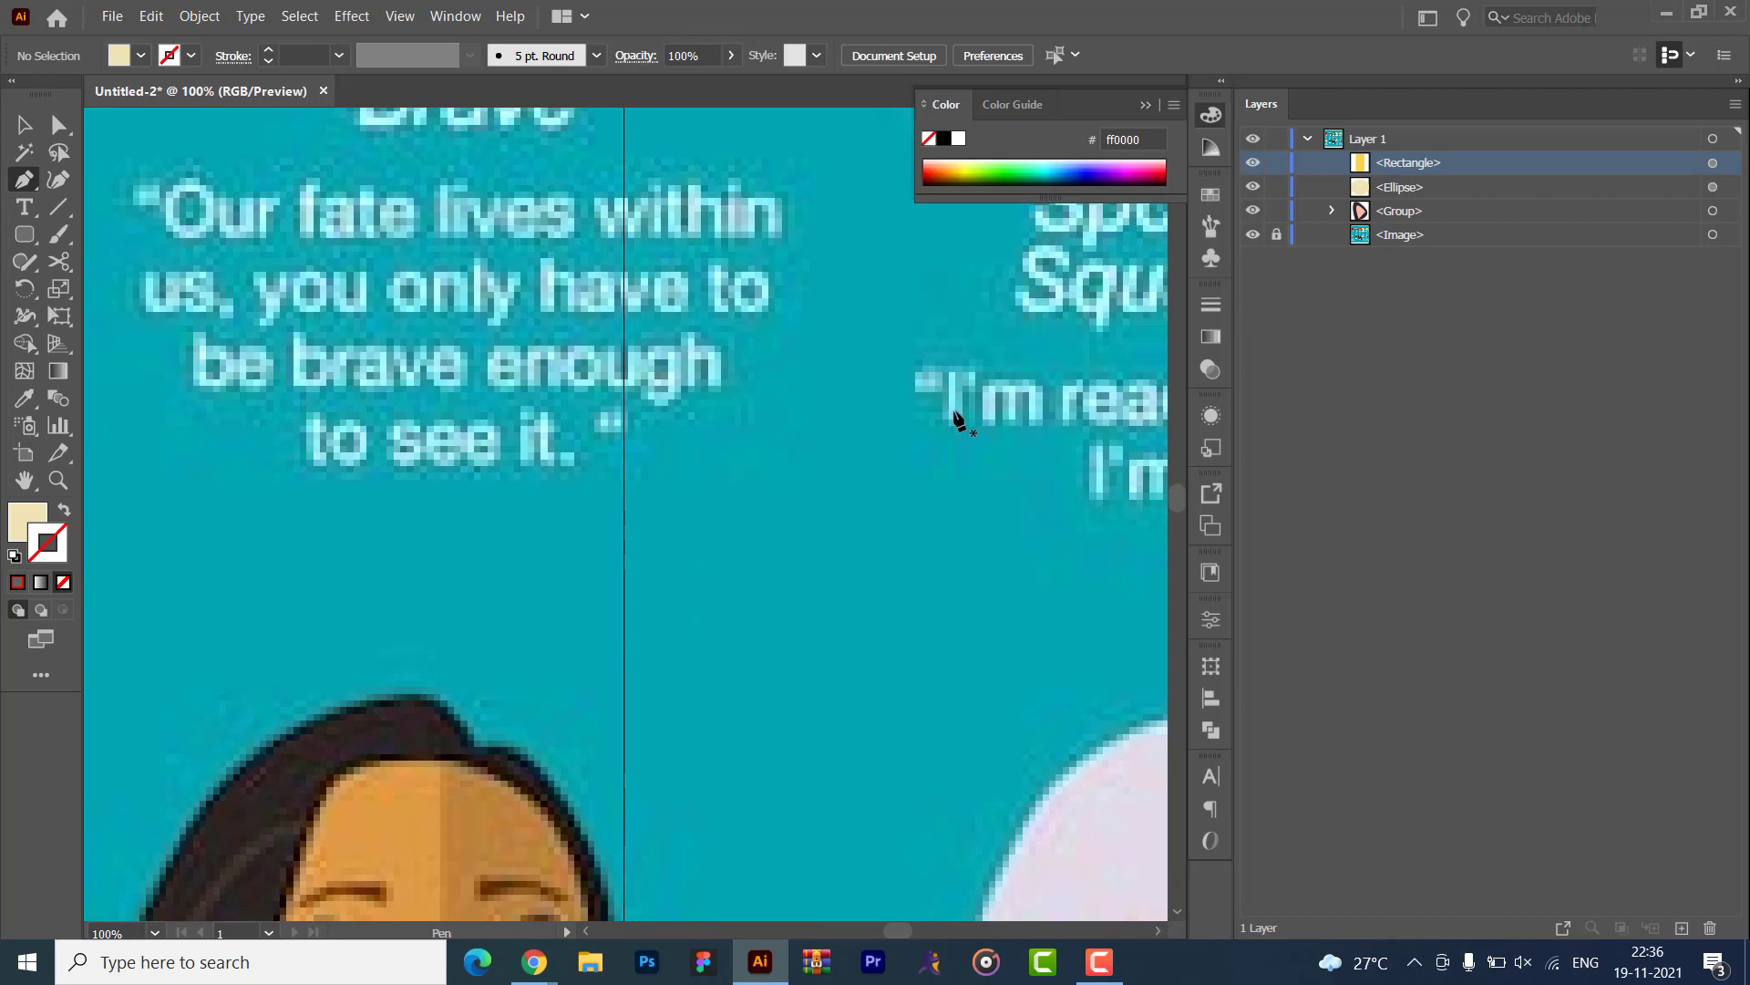
scroll(957, 419, "down", 6)
left_click_drag(1130, 485, 815, 461)
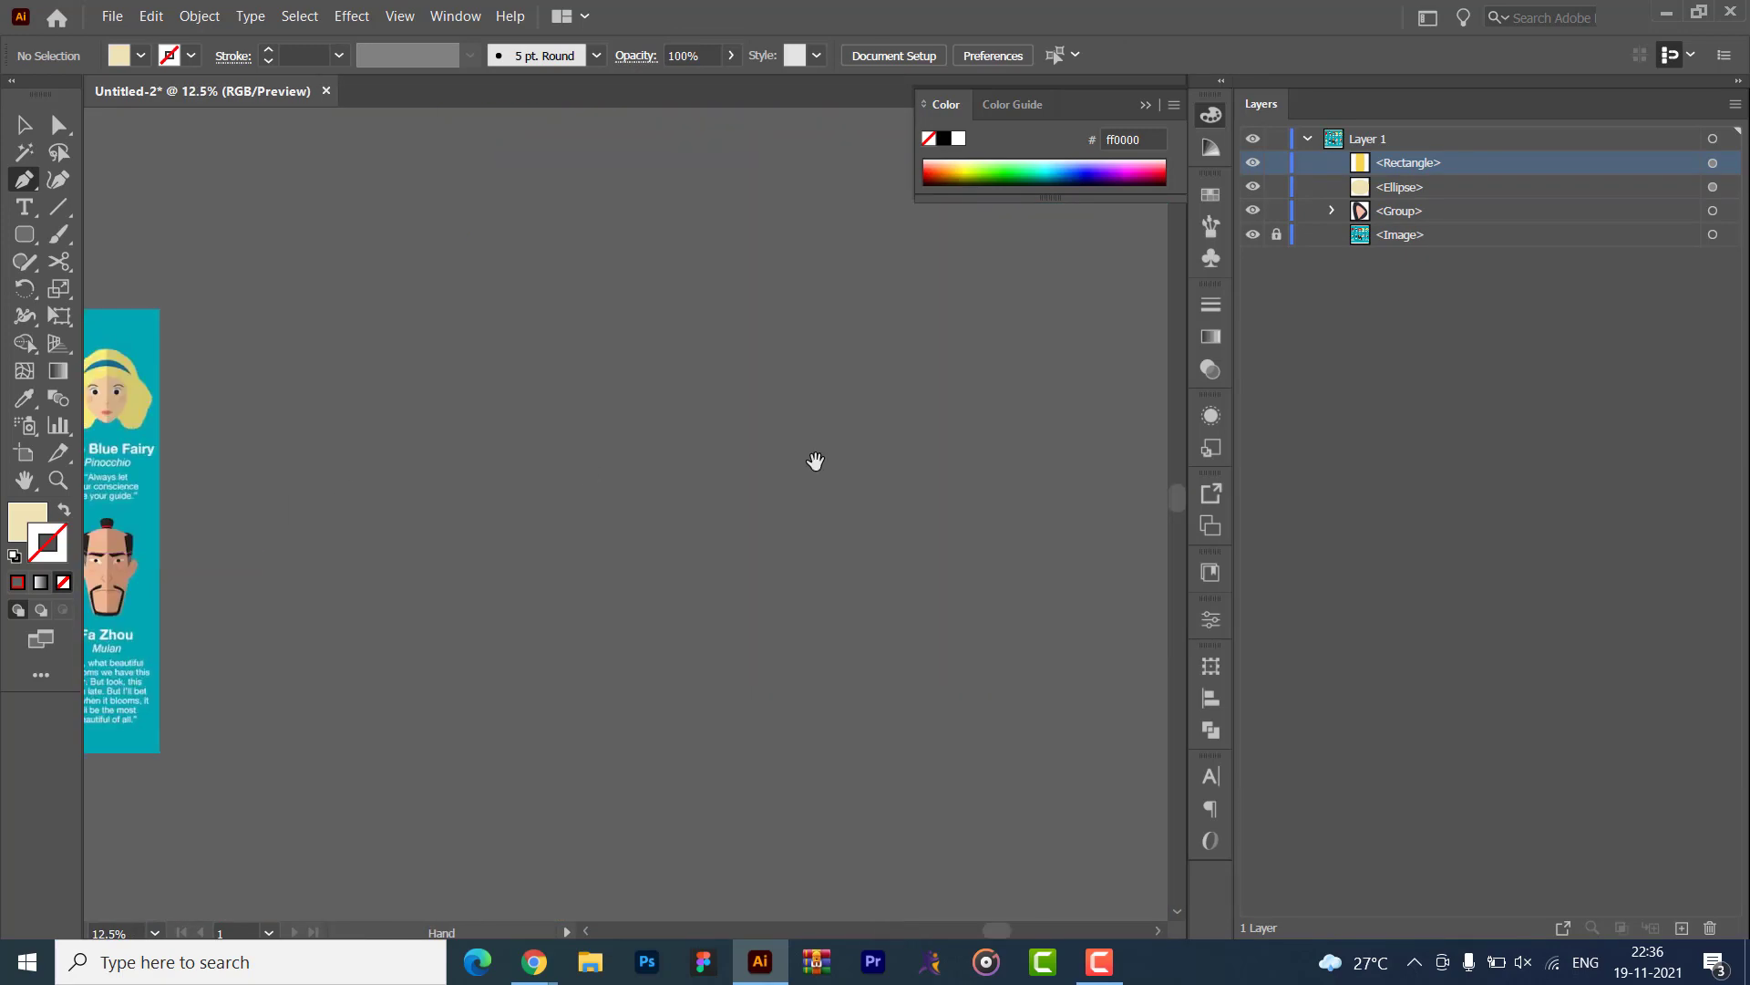
scroll(720, 478, "up", 3)
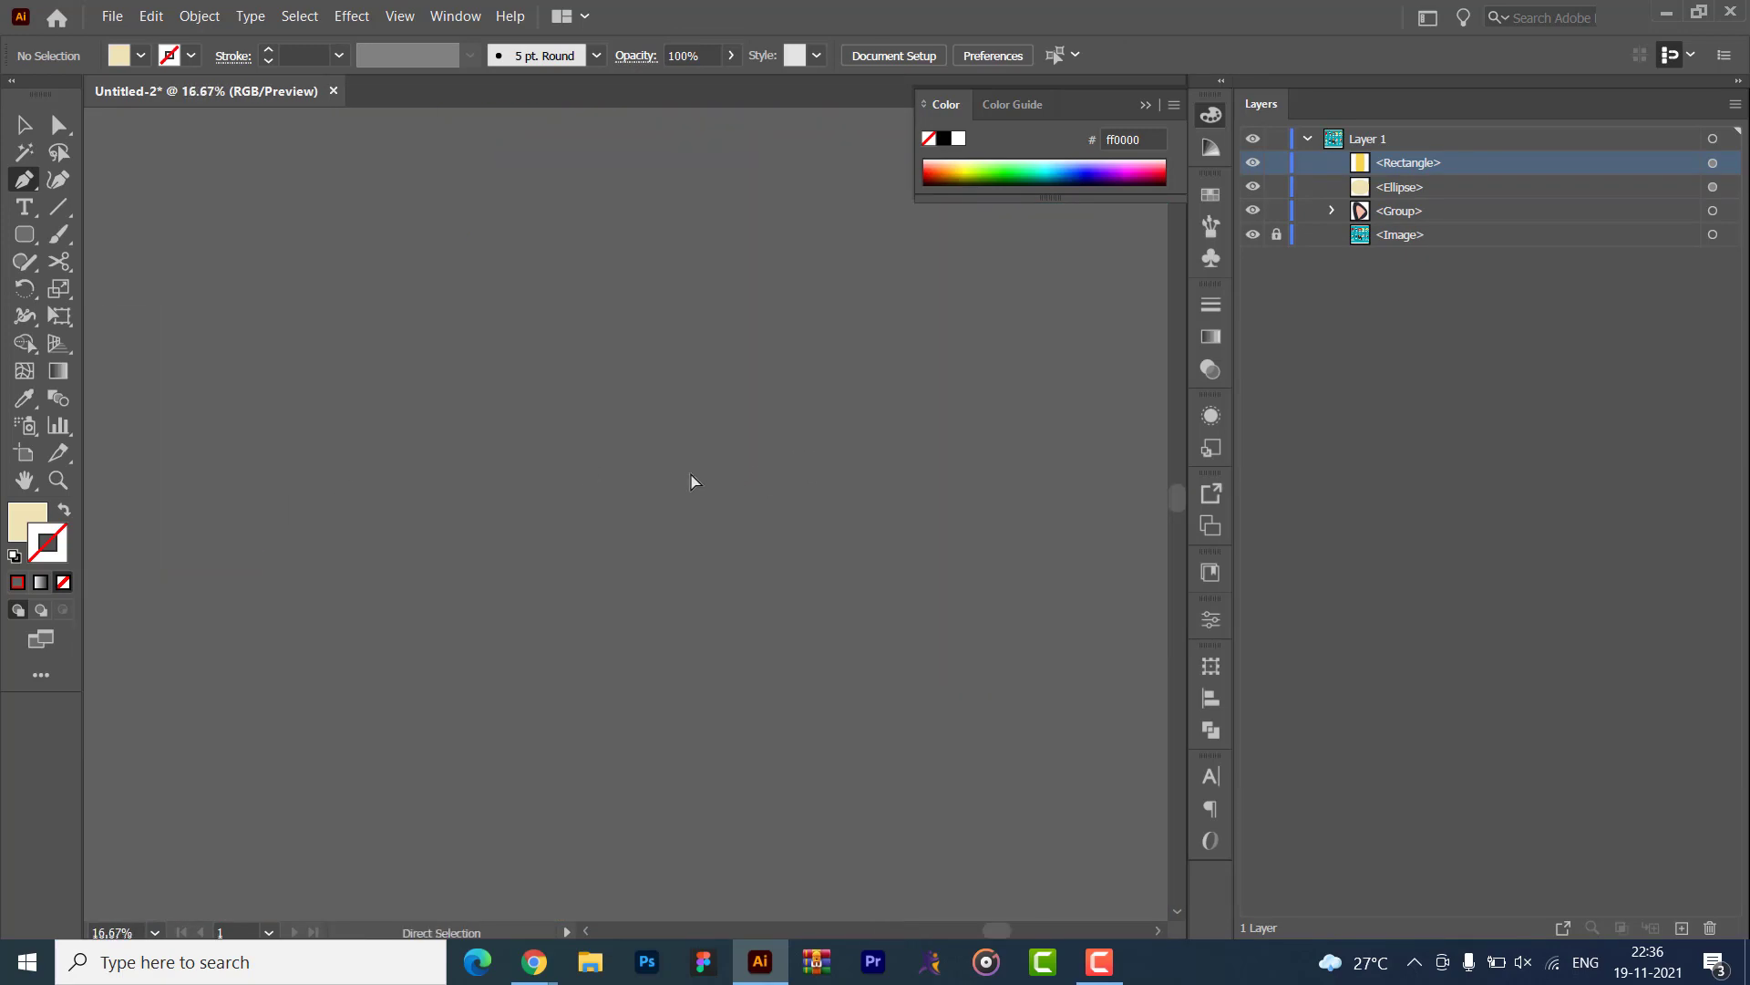
left_click(759, 434)
key("ctrl+z")
left_click(687, 297)
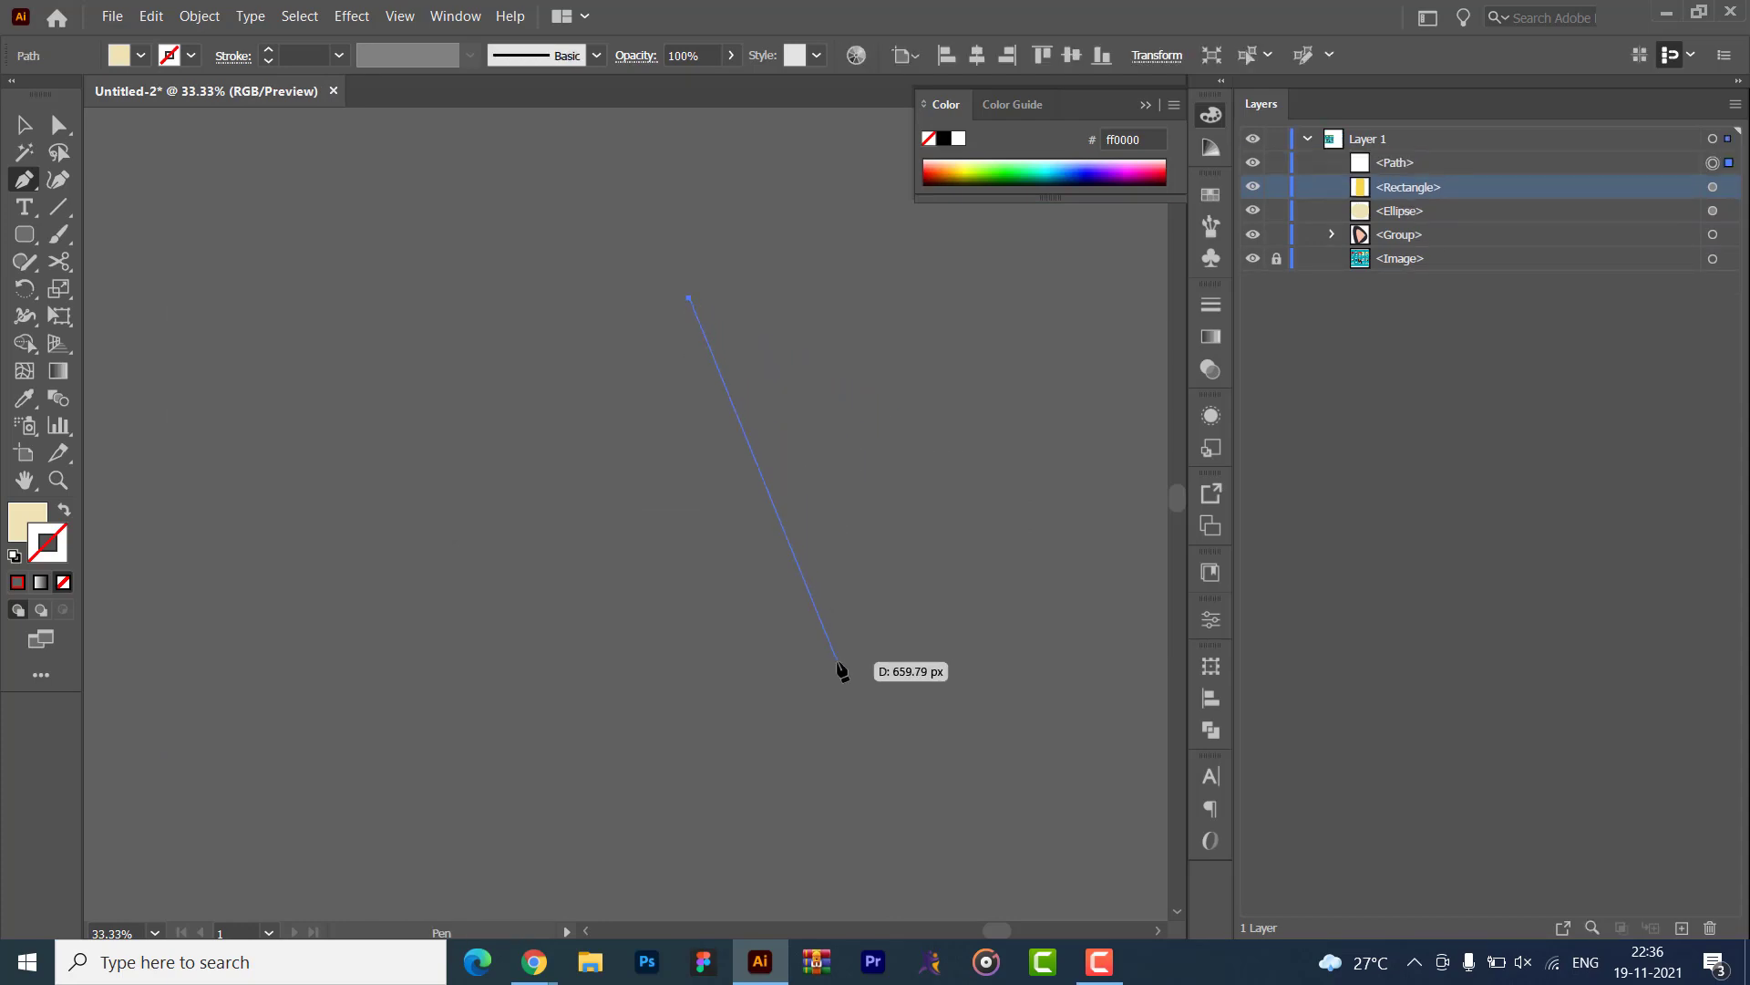
key("Escape")
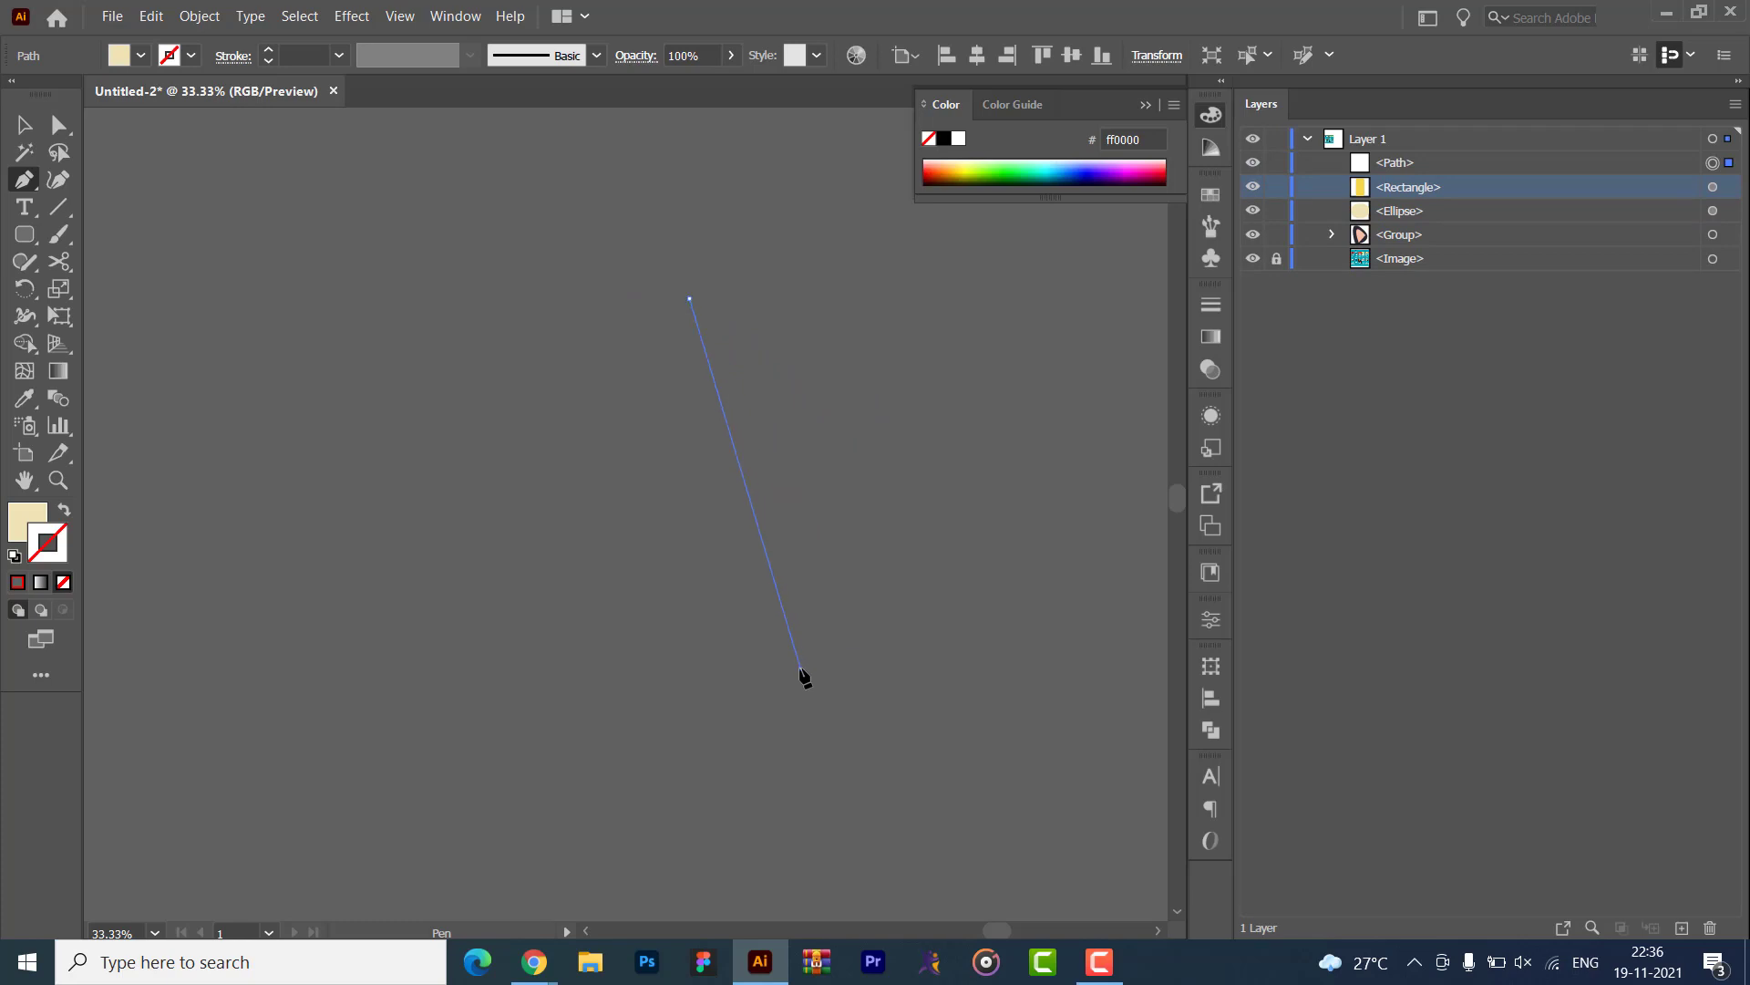
left_click_drag(787, 681, 740, 890)
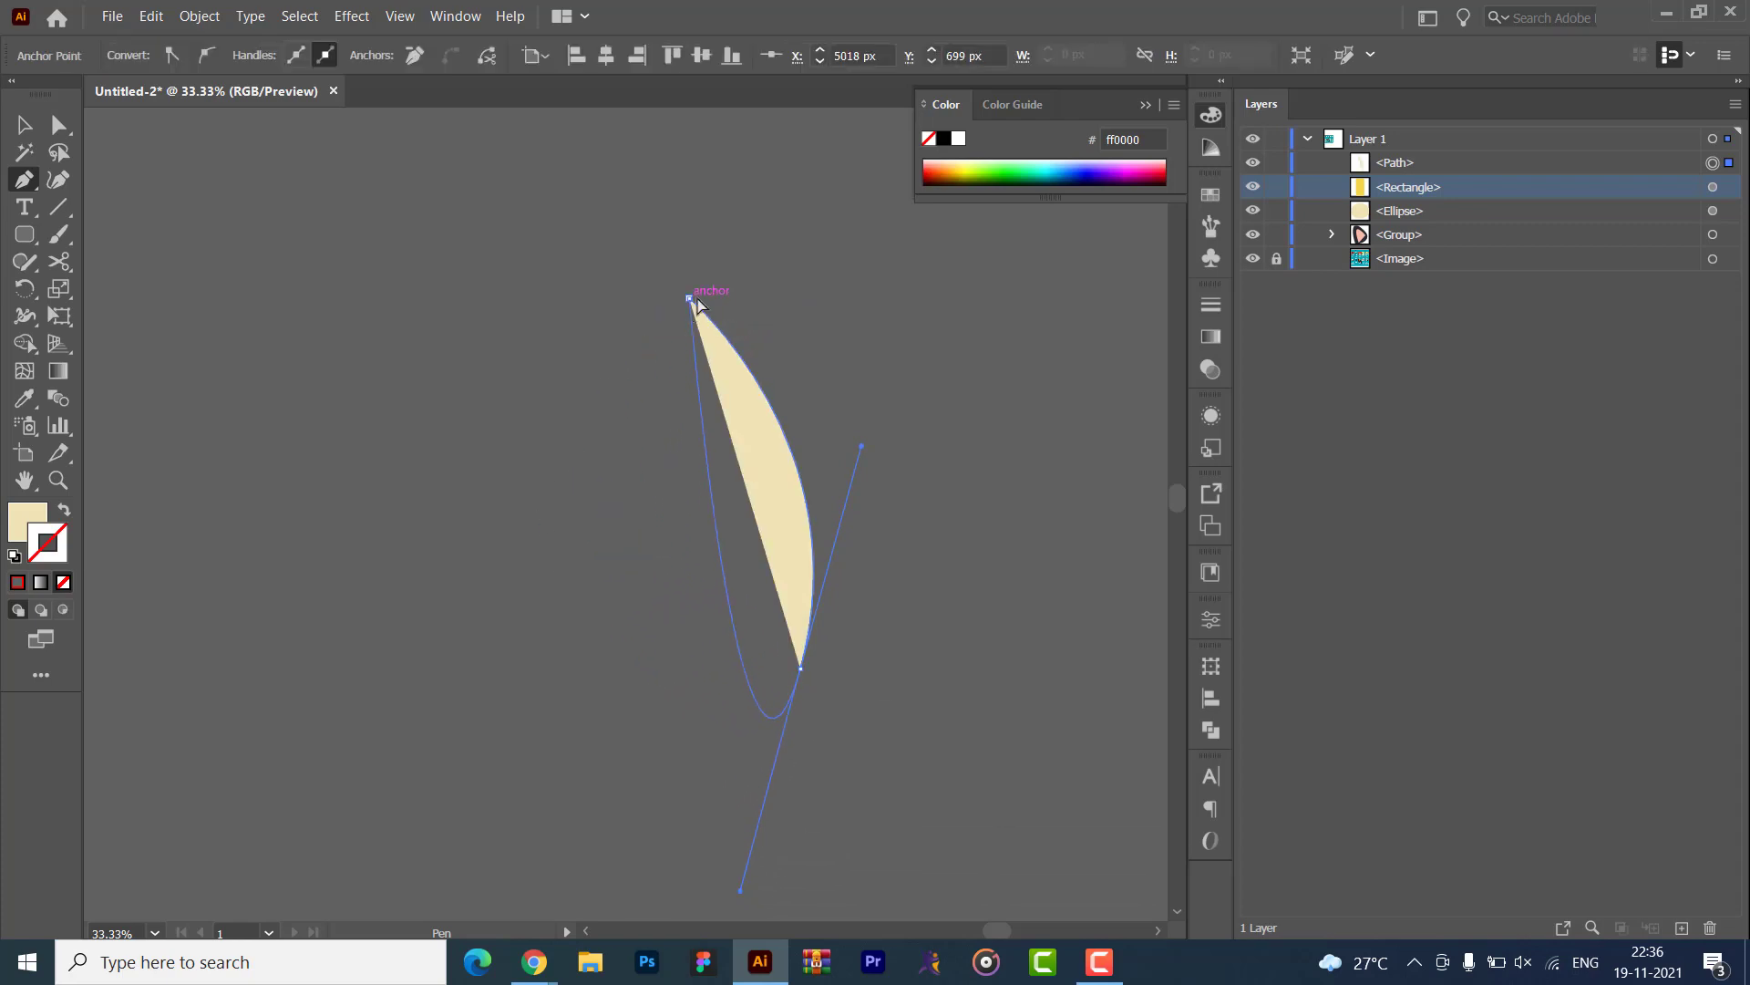
left_click_drag(829, 283, 1178, 291)
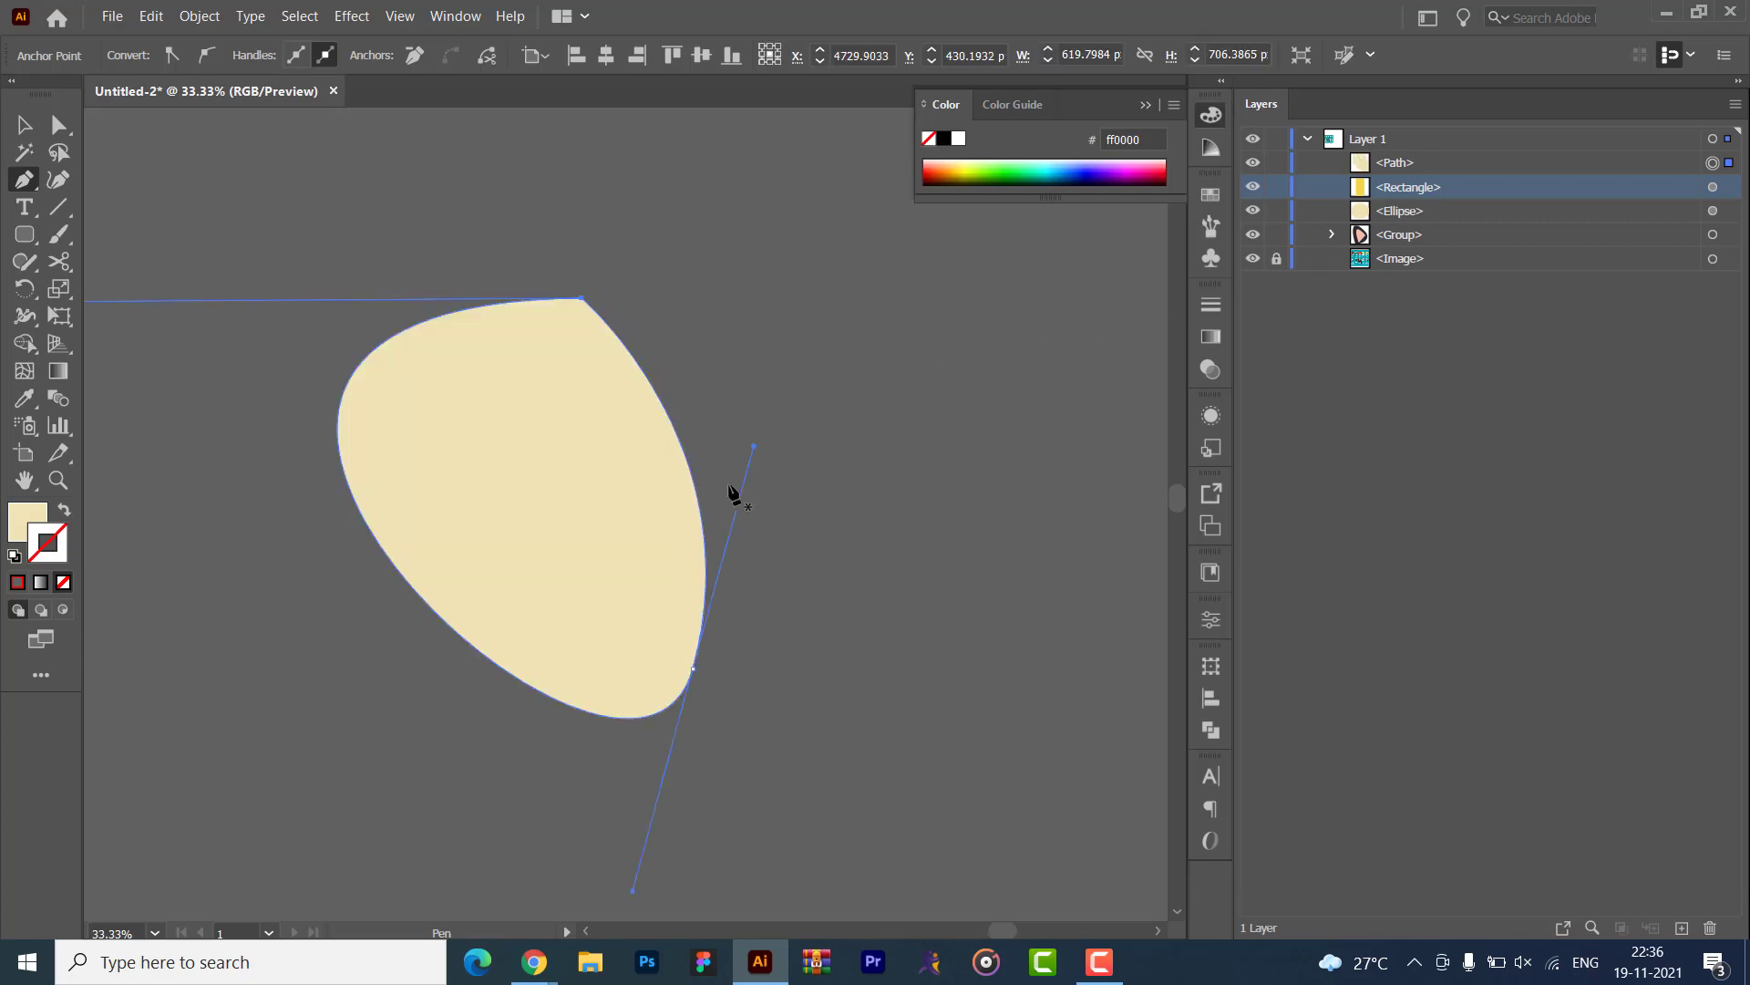
key("Delete")
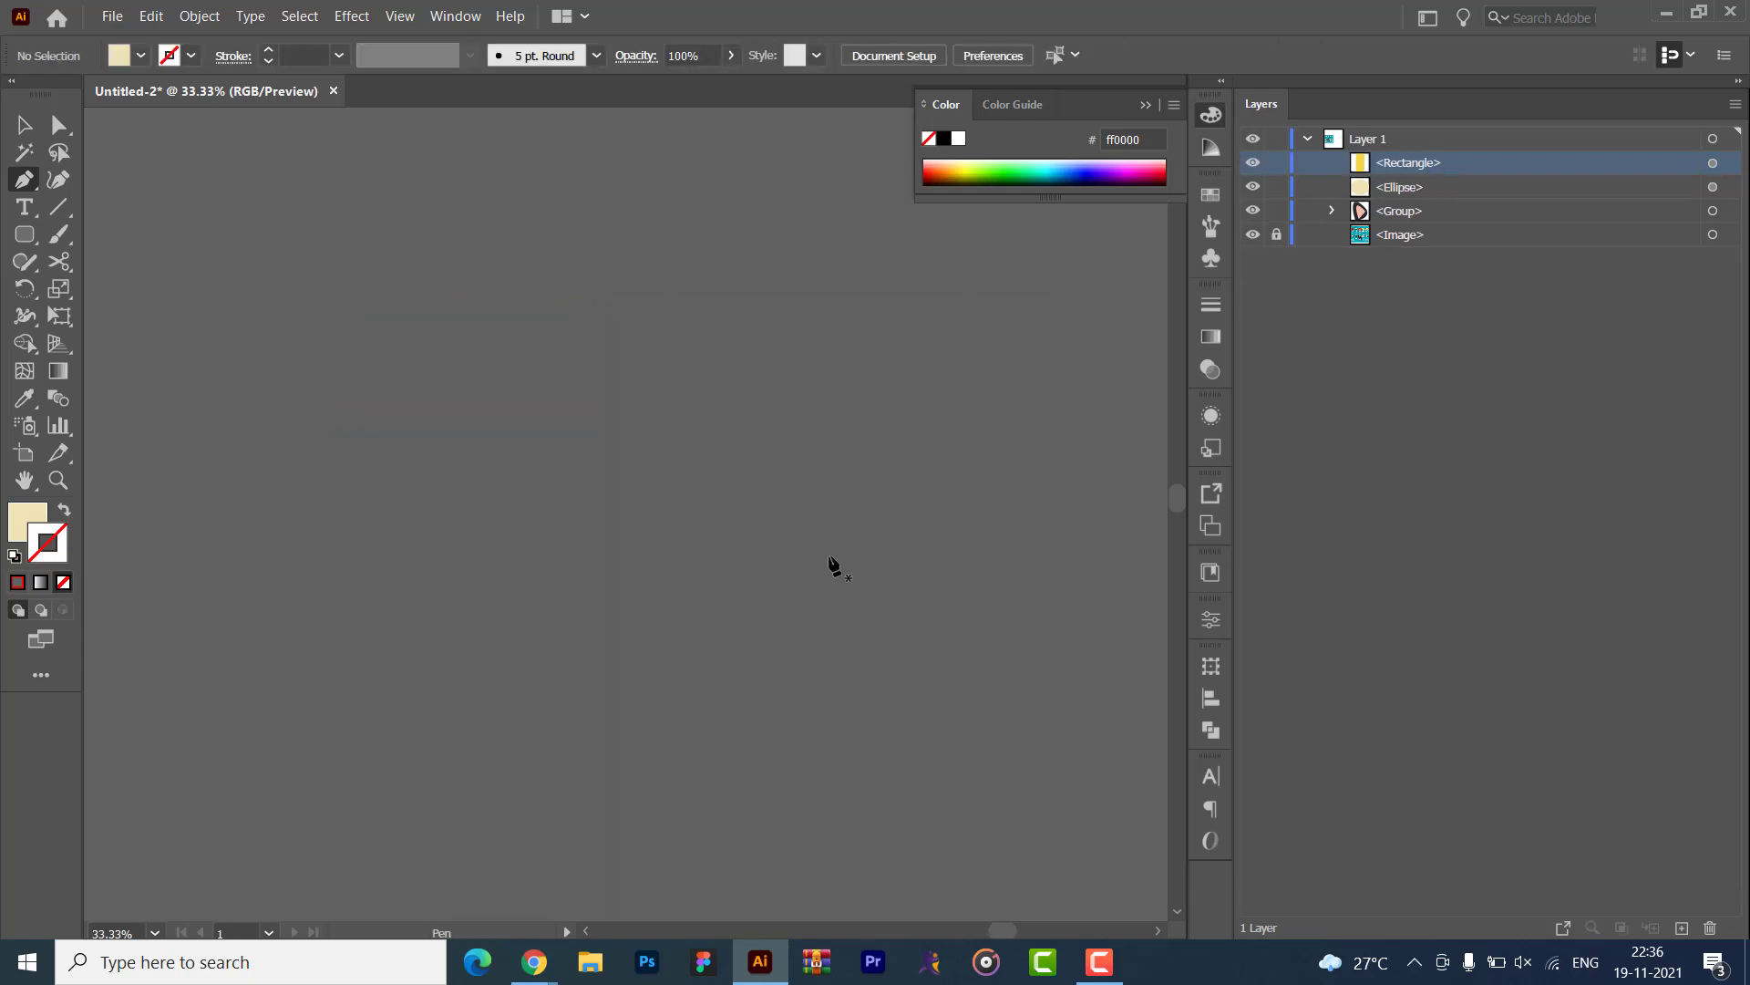
- Trace the left upright head whisker as a closed, curved Pen path whose squared base extends into the face ellipse
scroll(426, 398, "up", 10)
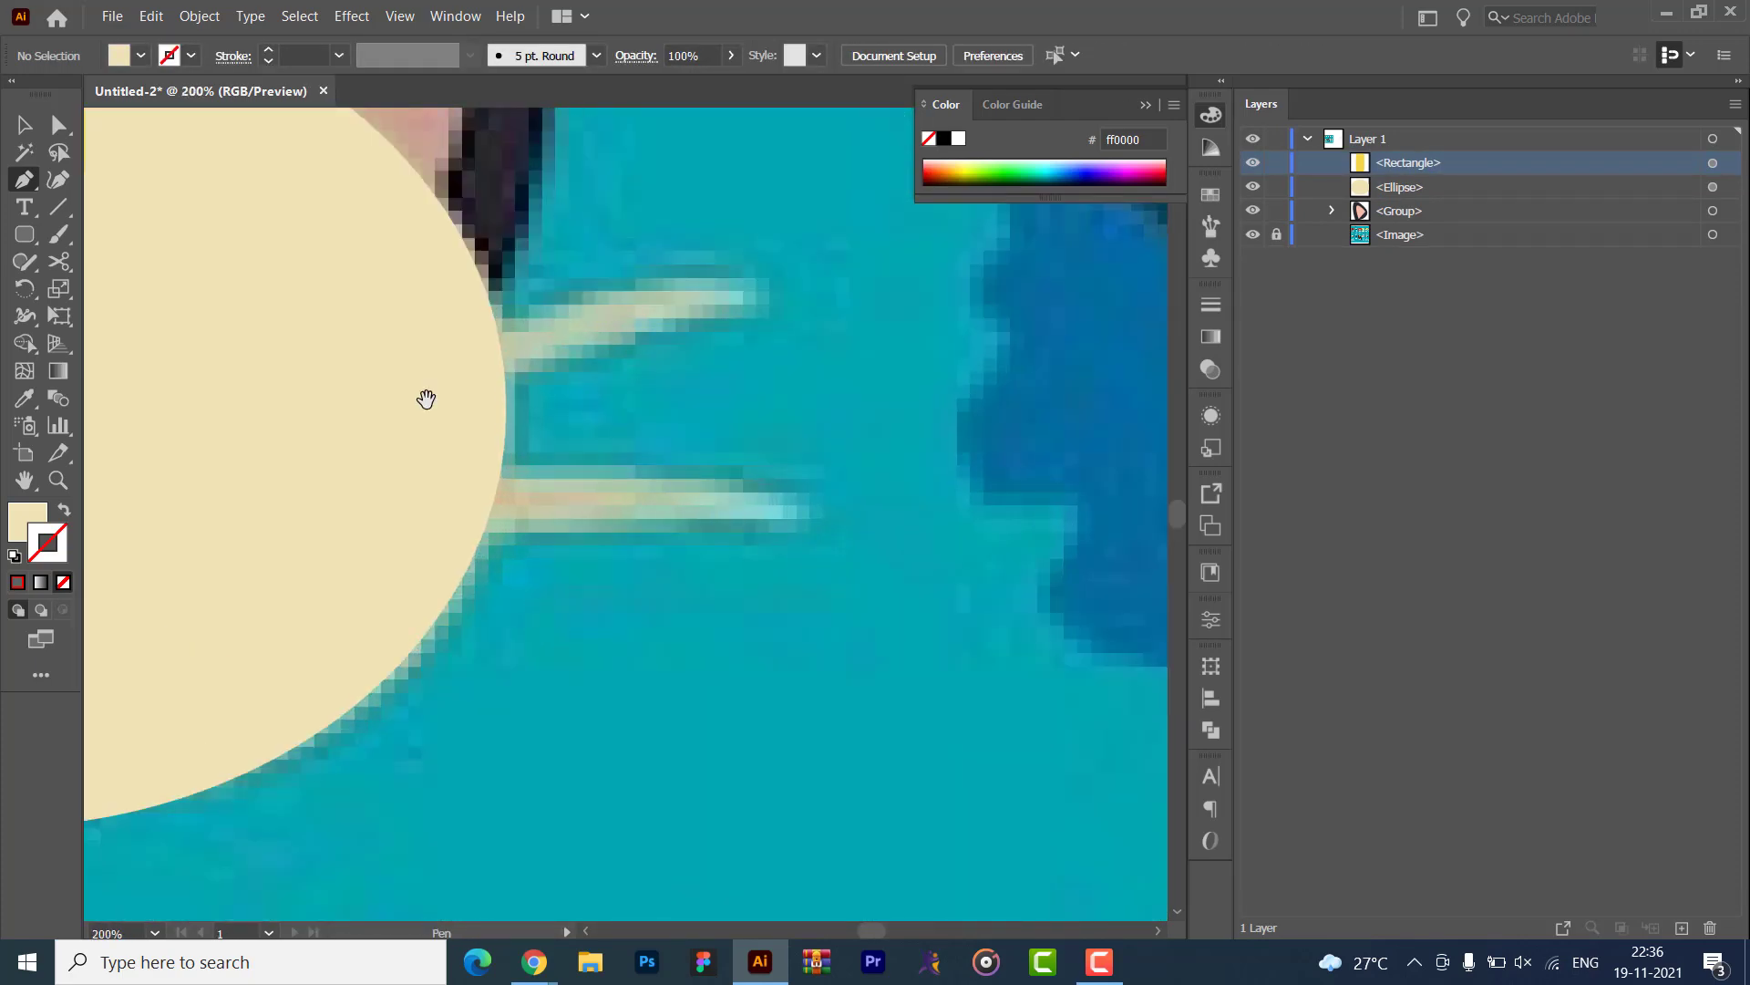
left_click_drag(426, 399, 893, 875)
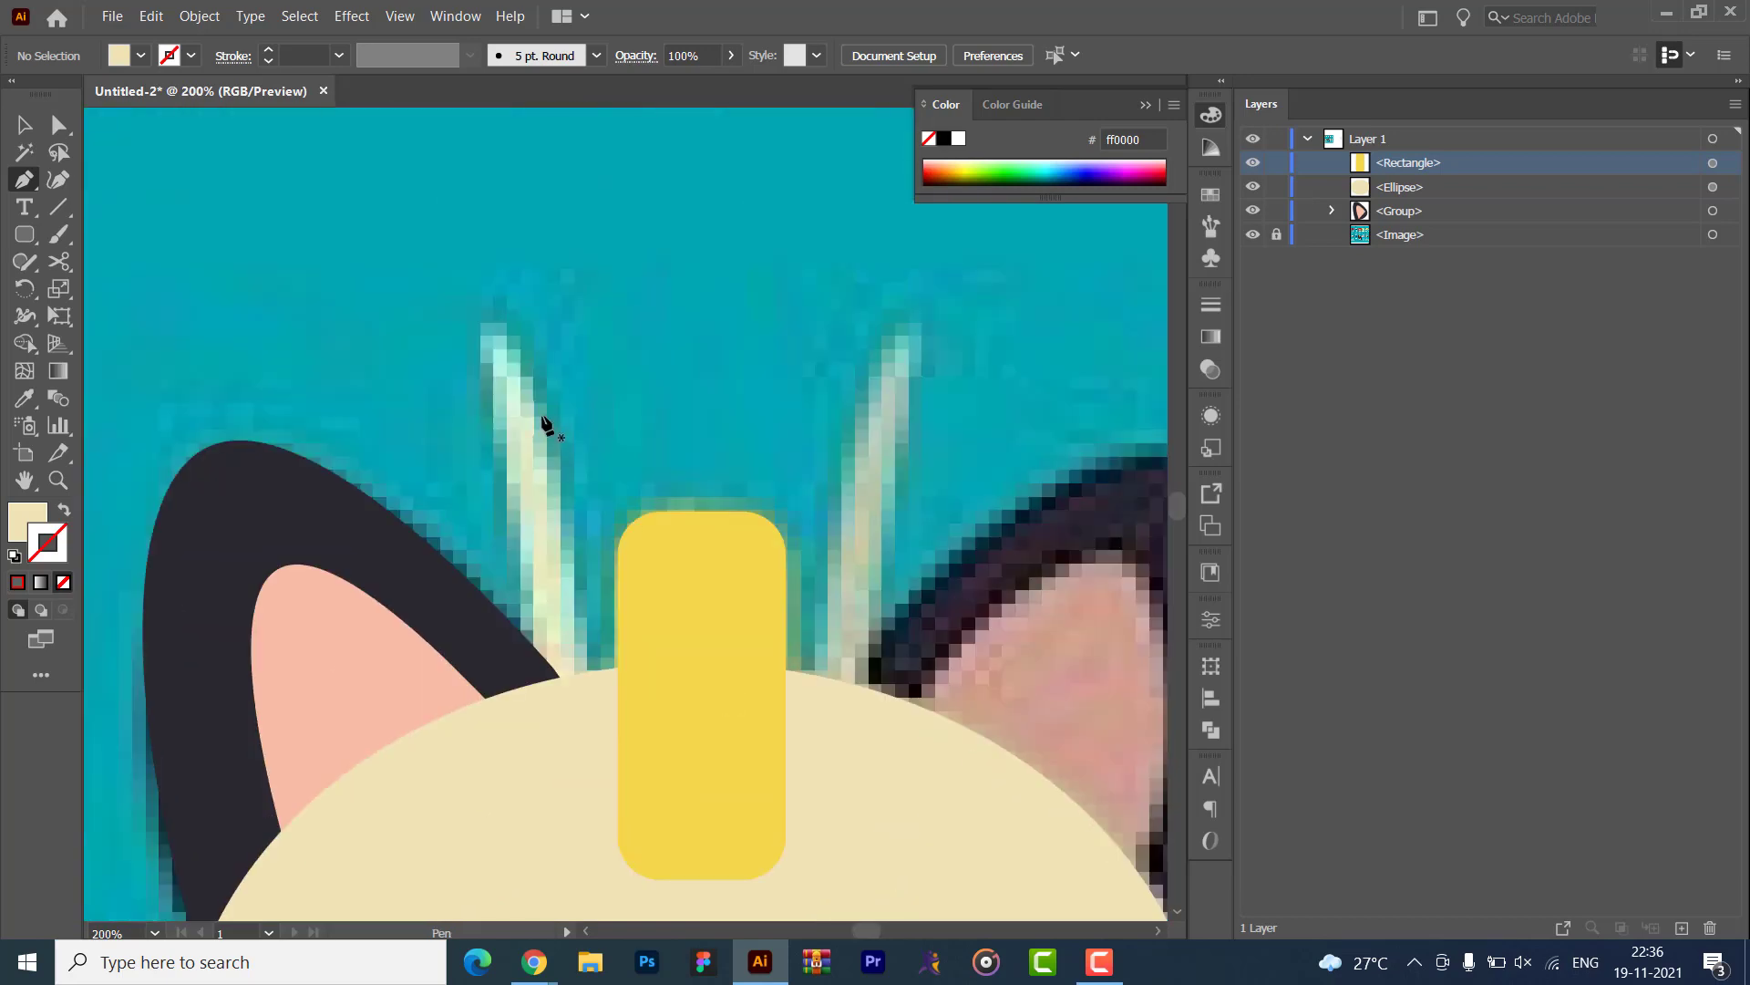
left_click(499, 326)
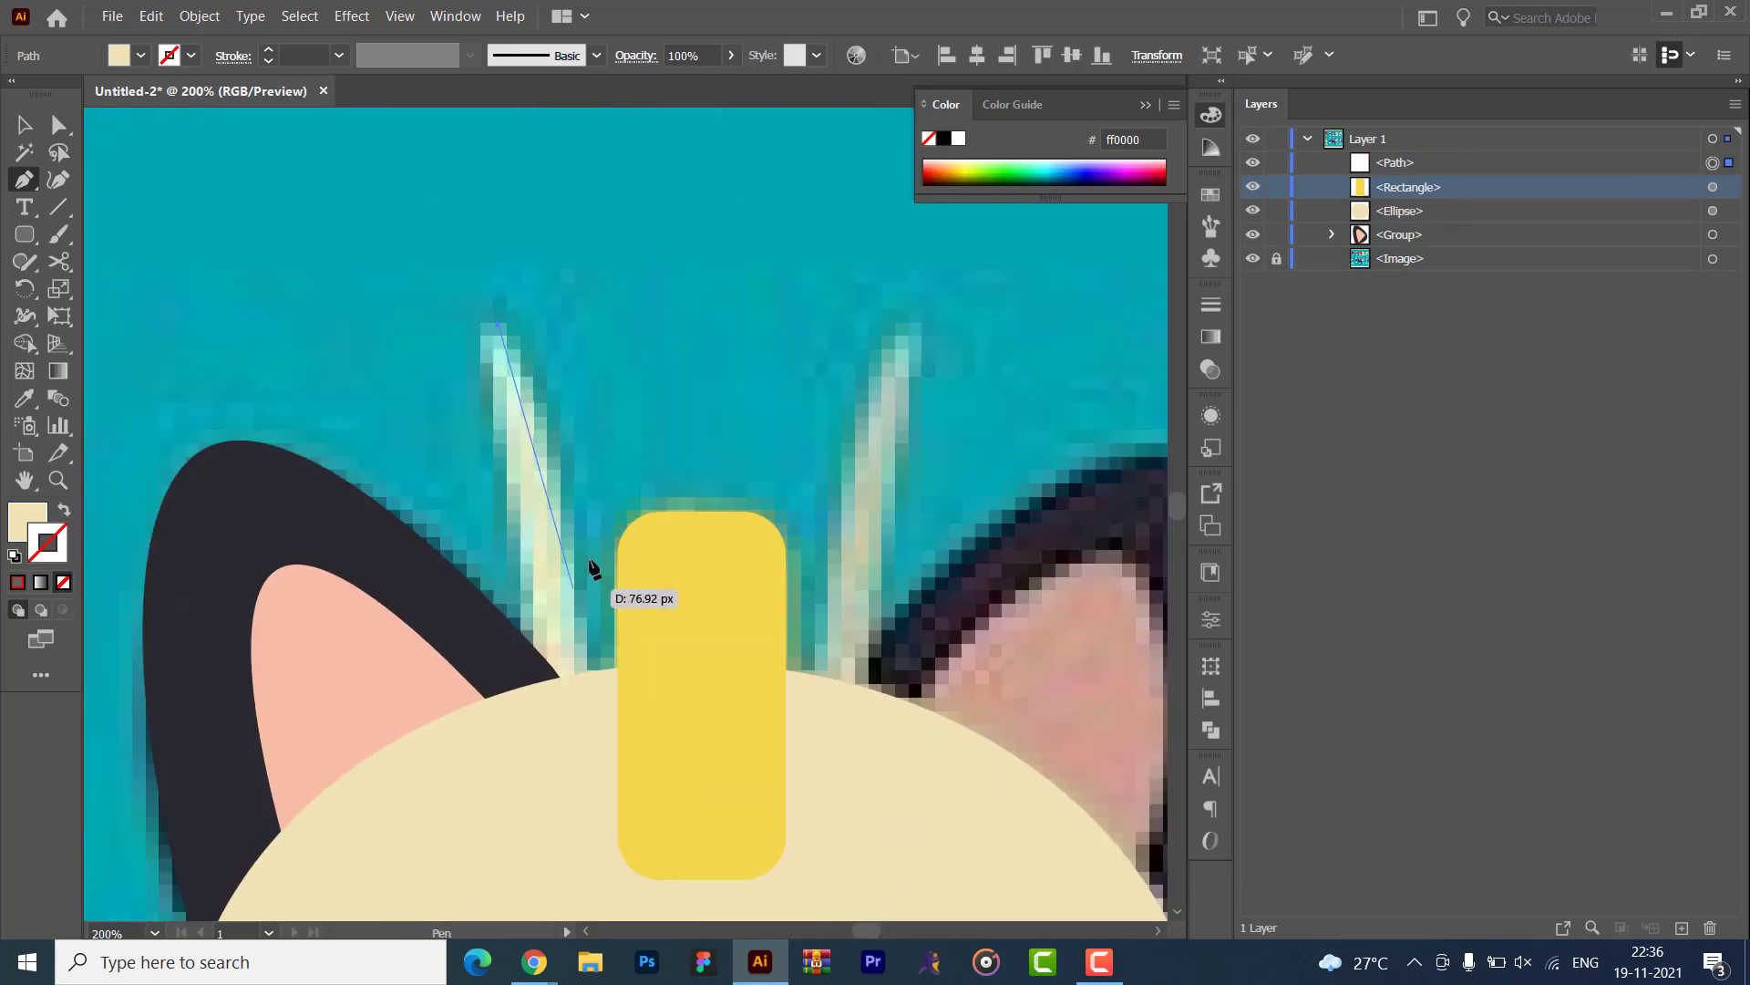
left_click_drag(572, 524, 573, 547)
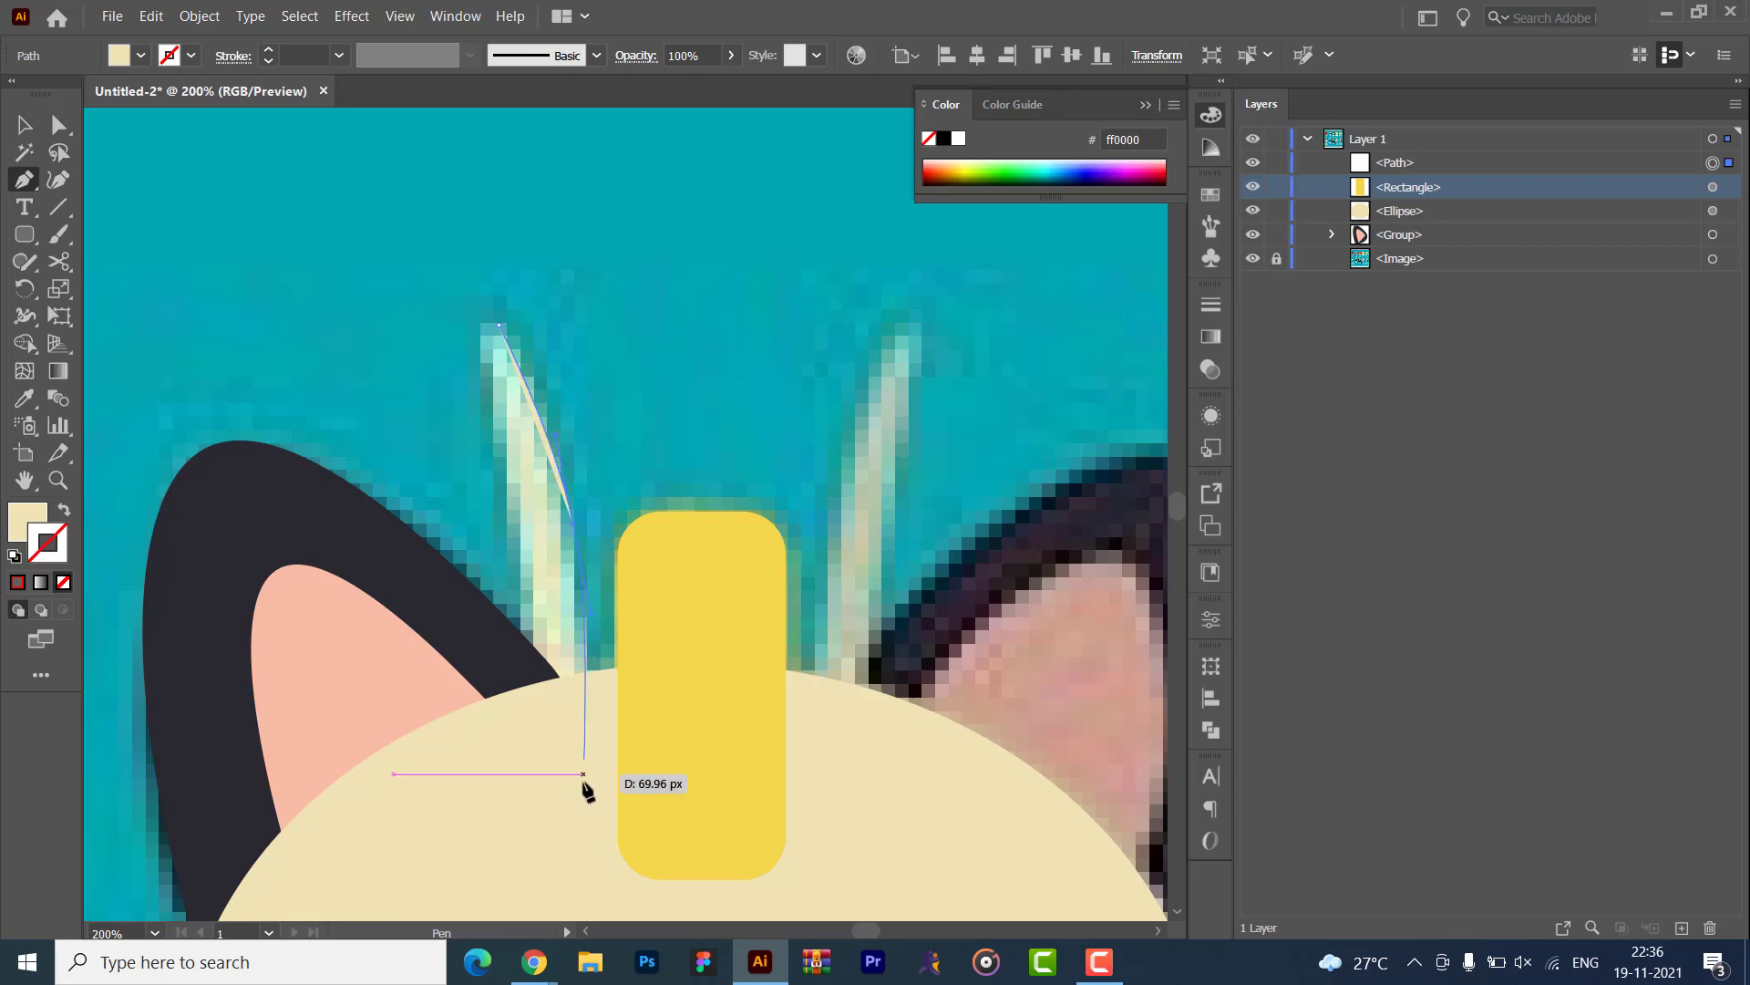
left_click(584, 814)
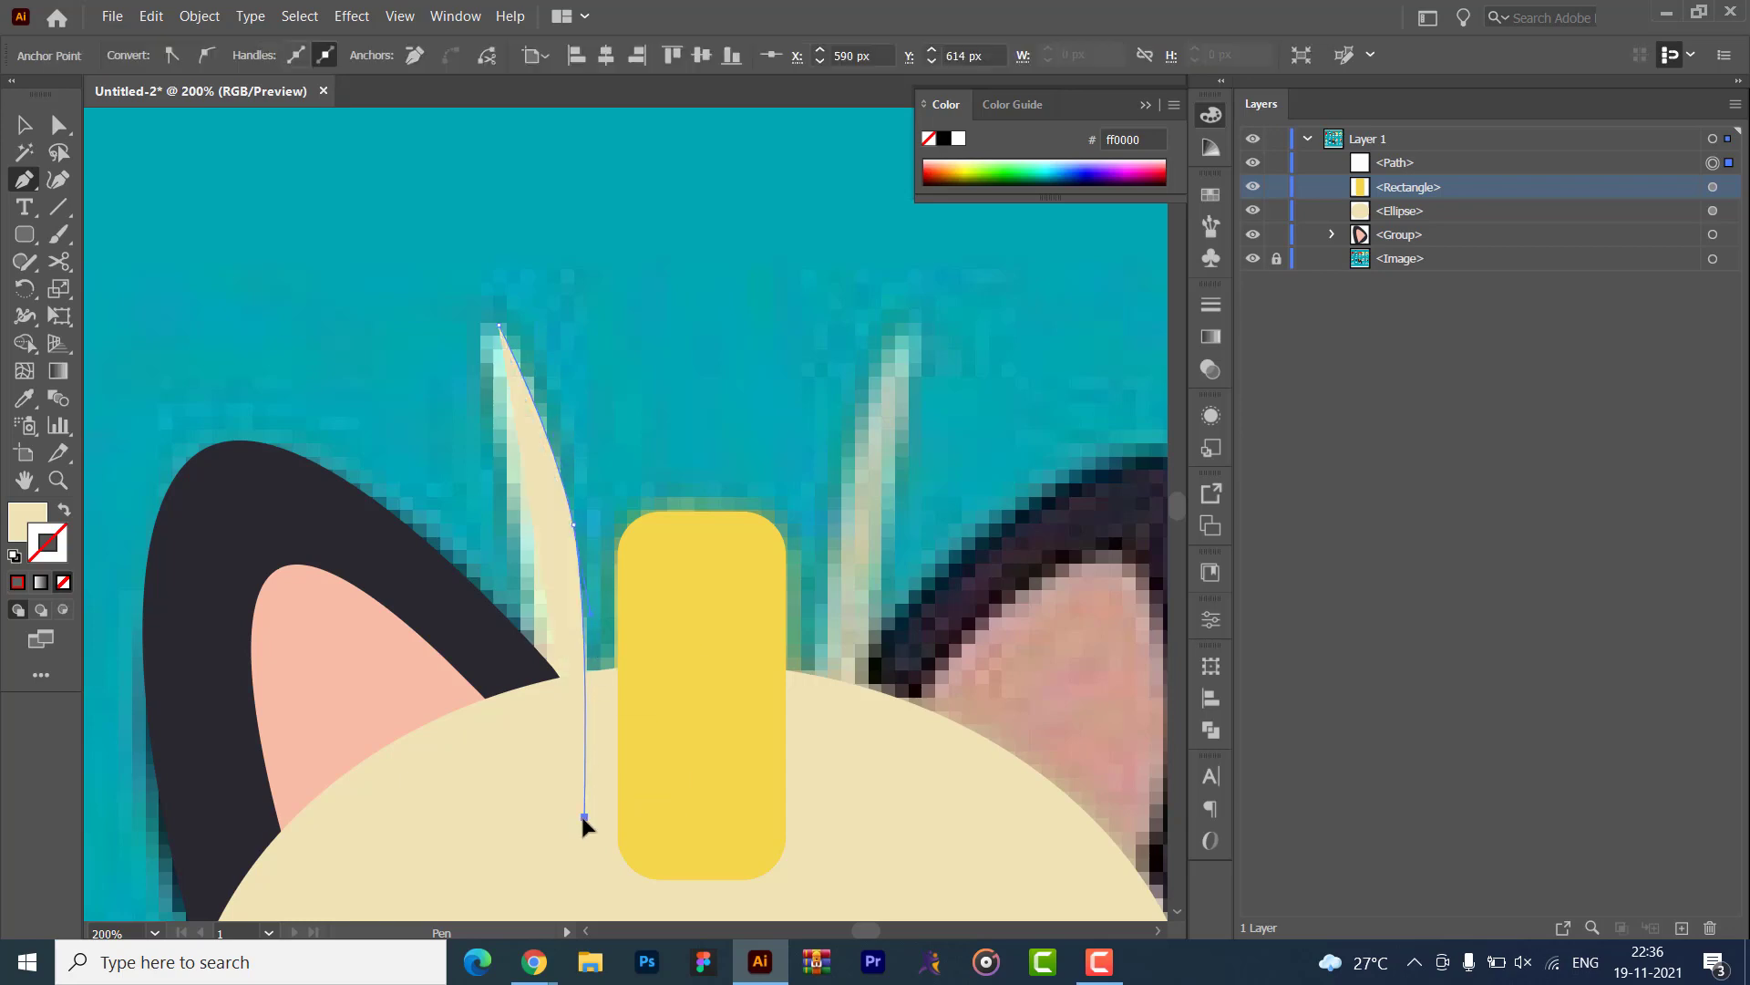
left_click(530, 812)
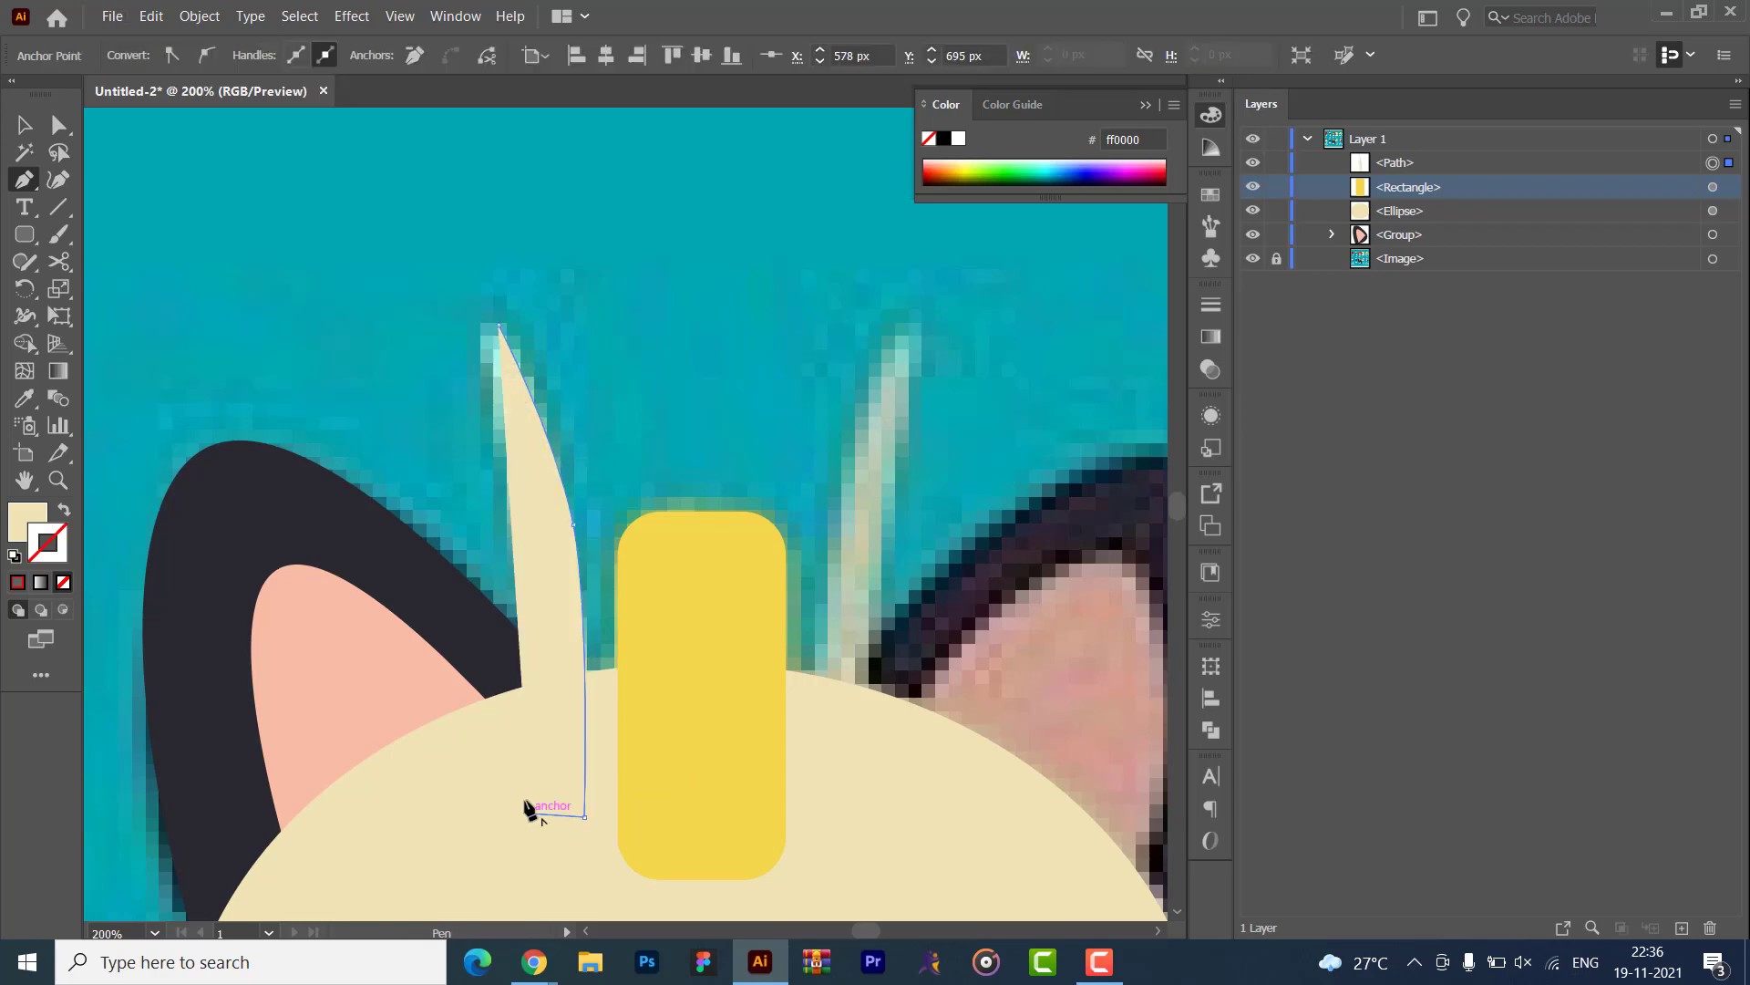
left_click_drag(512, 536, 489, 422)
left_click(489, 410)
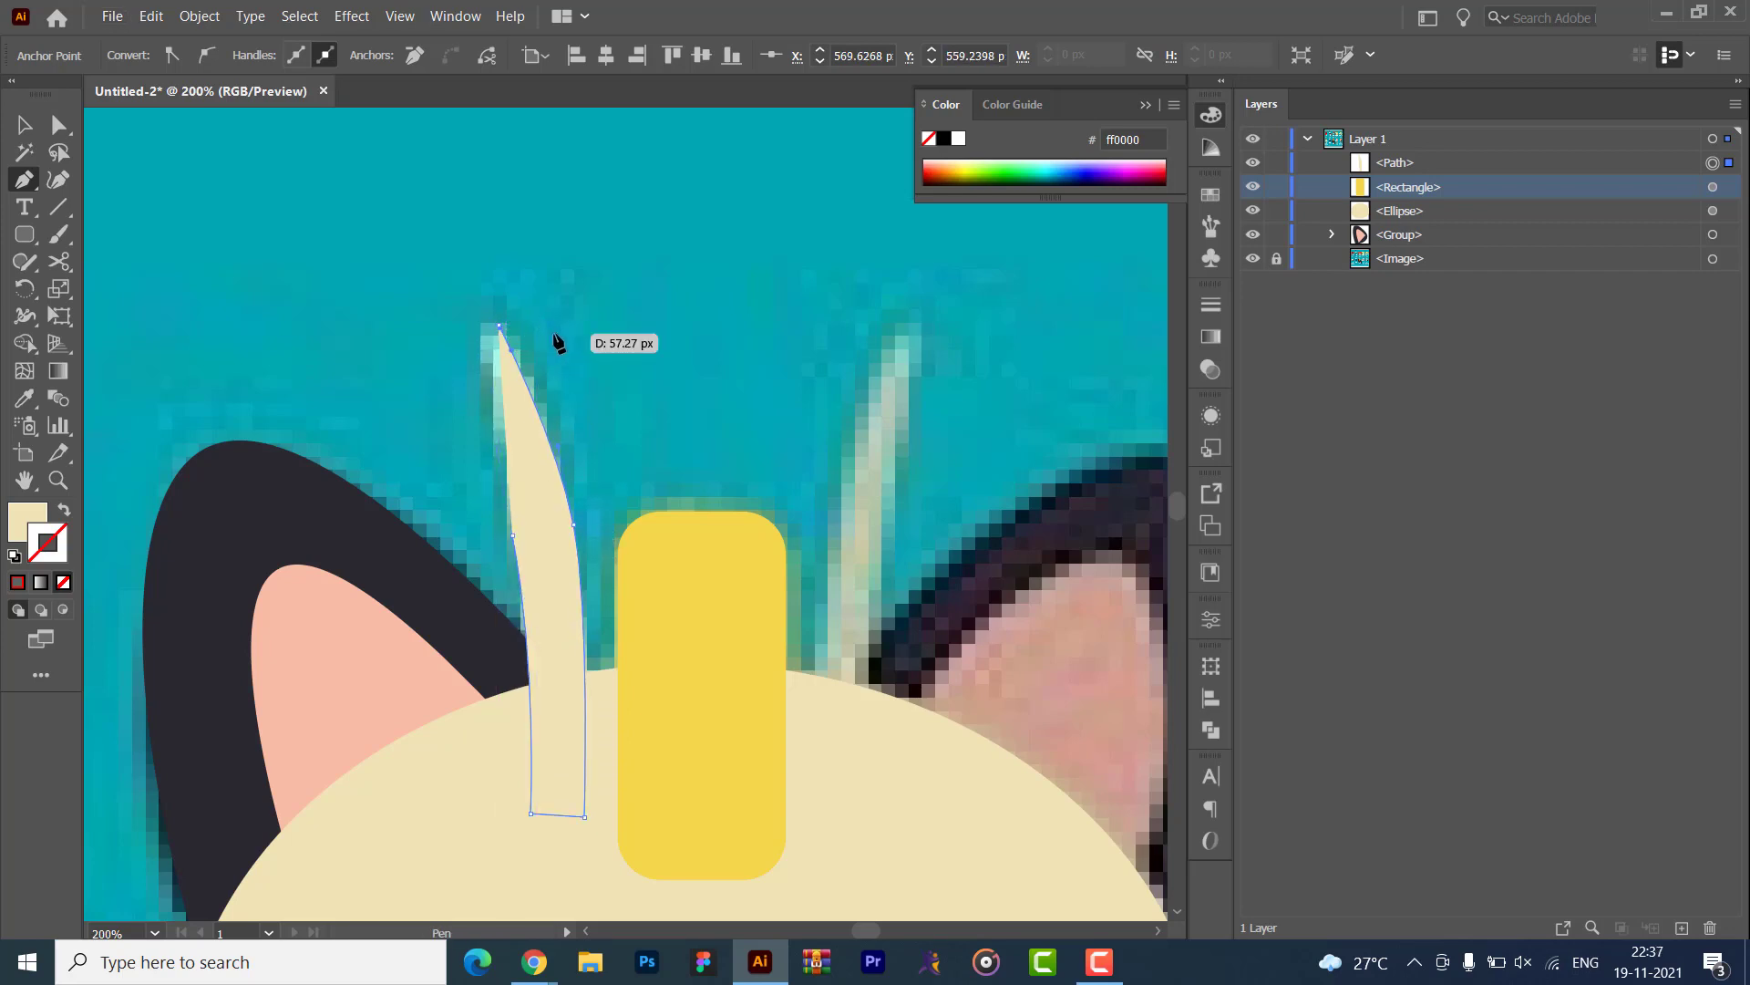
left_click(499, 328)
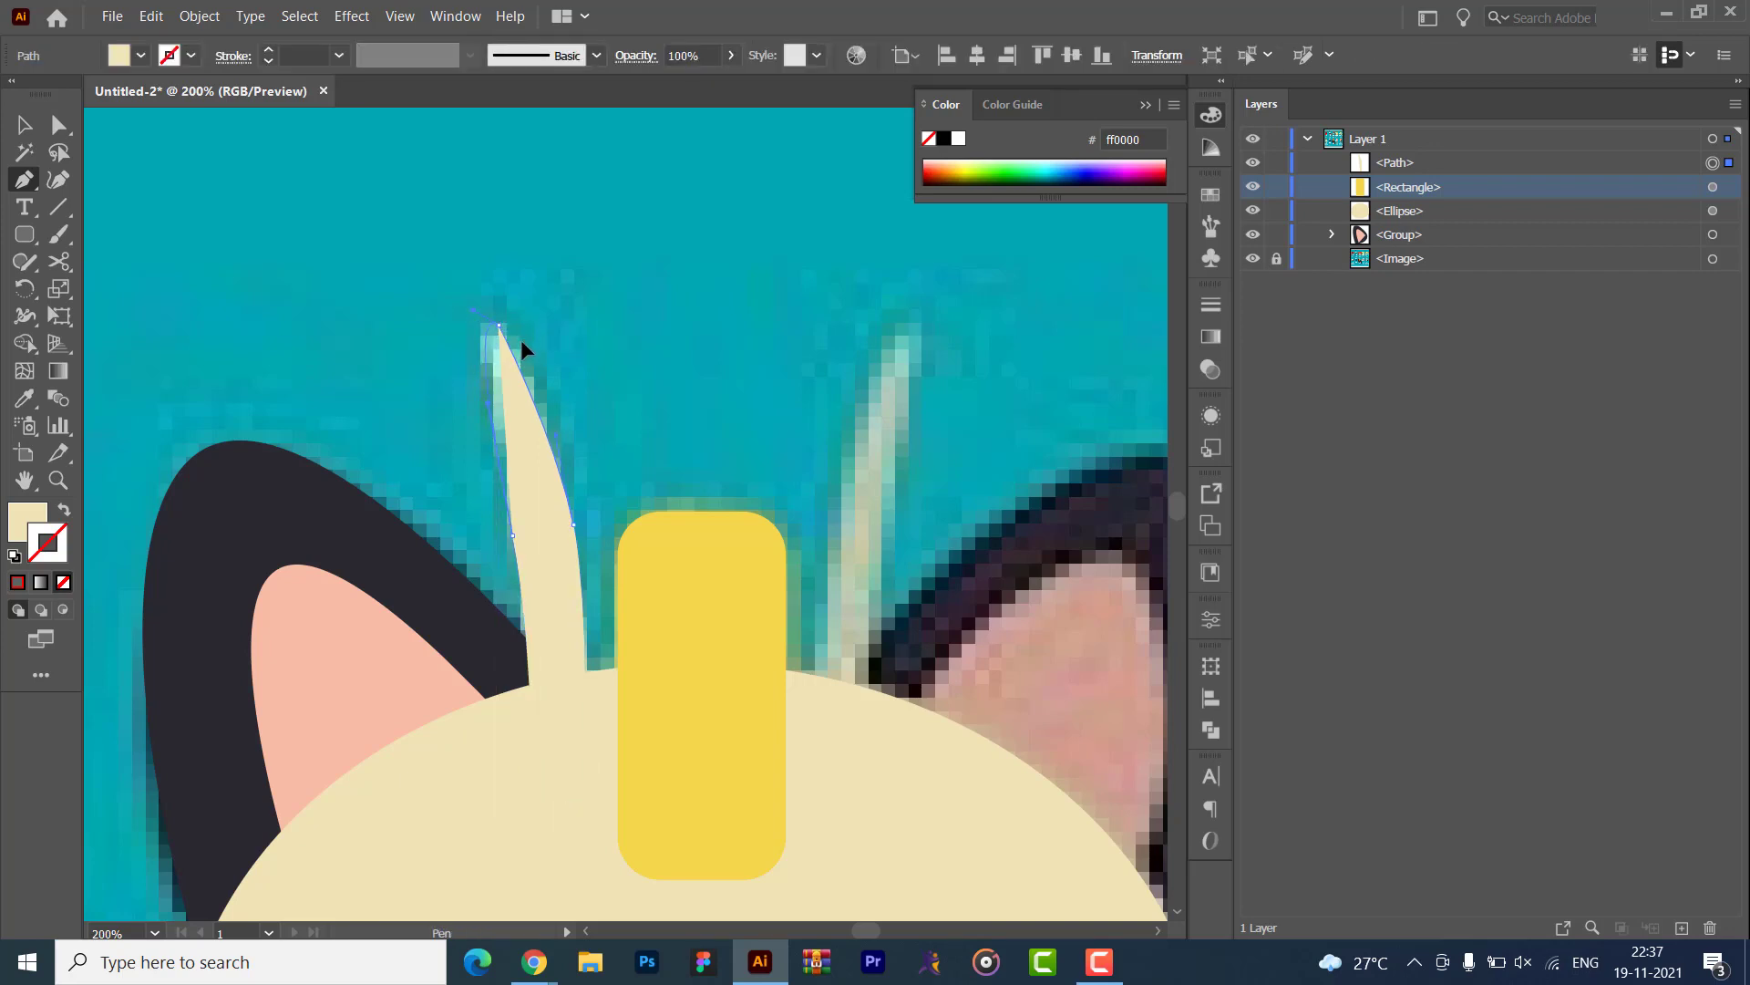
left_click(520, 350, "ctrl")
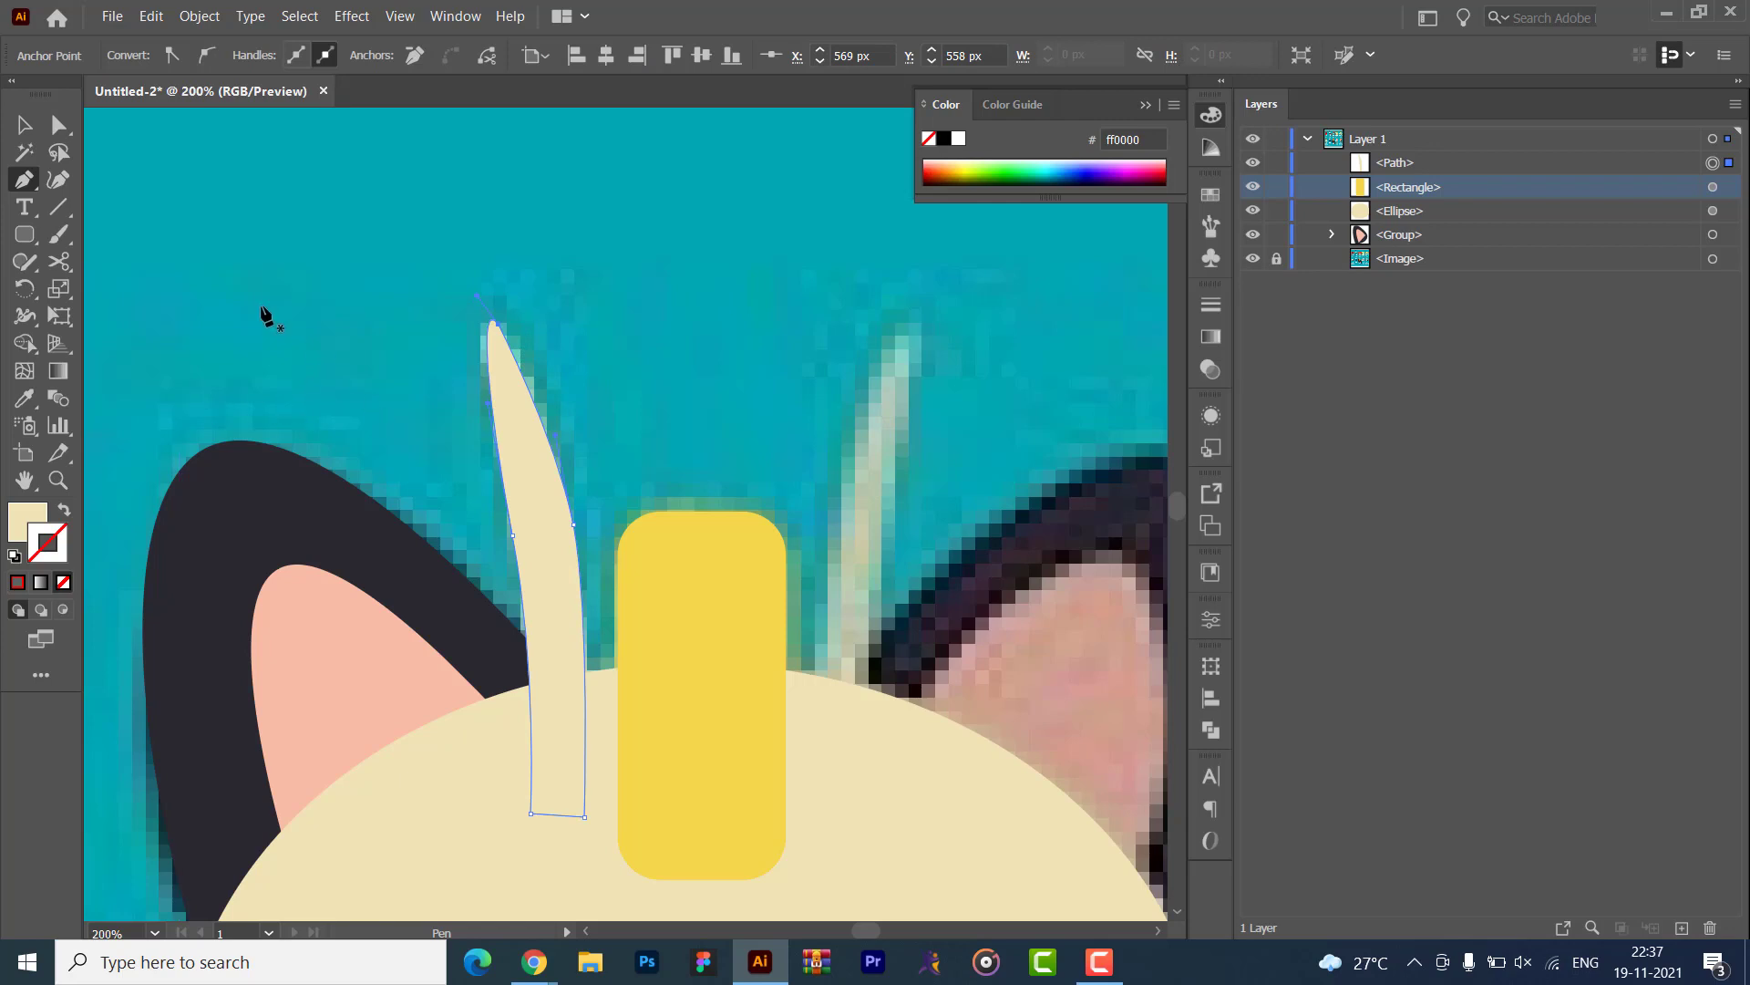
key("v")
left_click(540, 576)
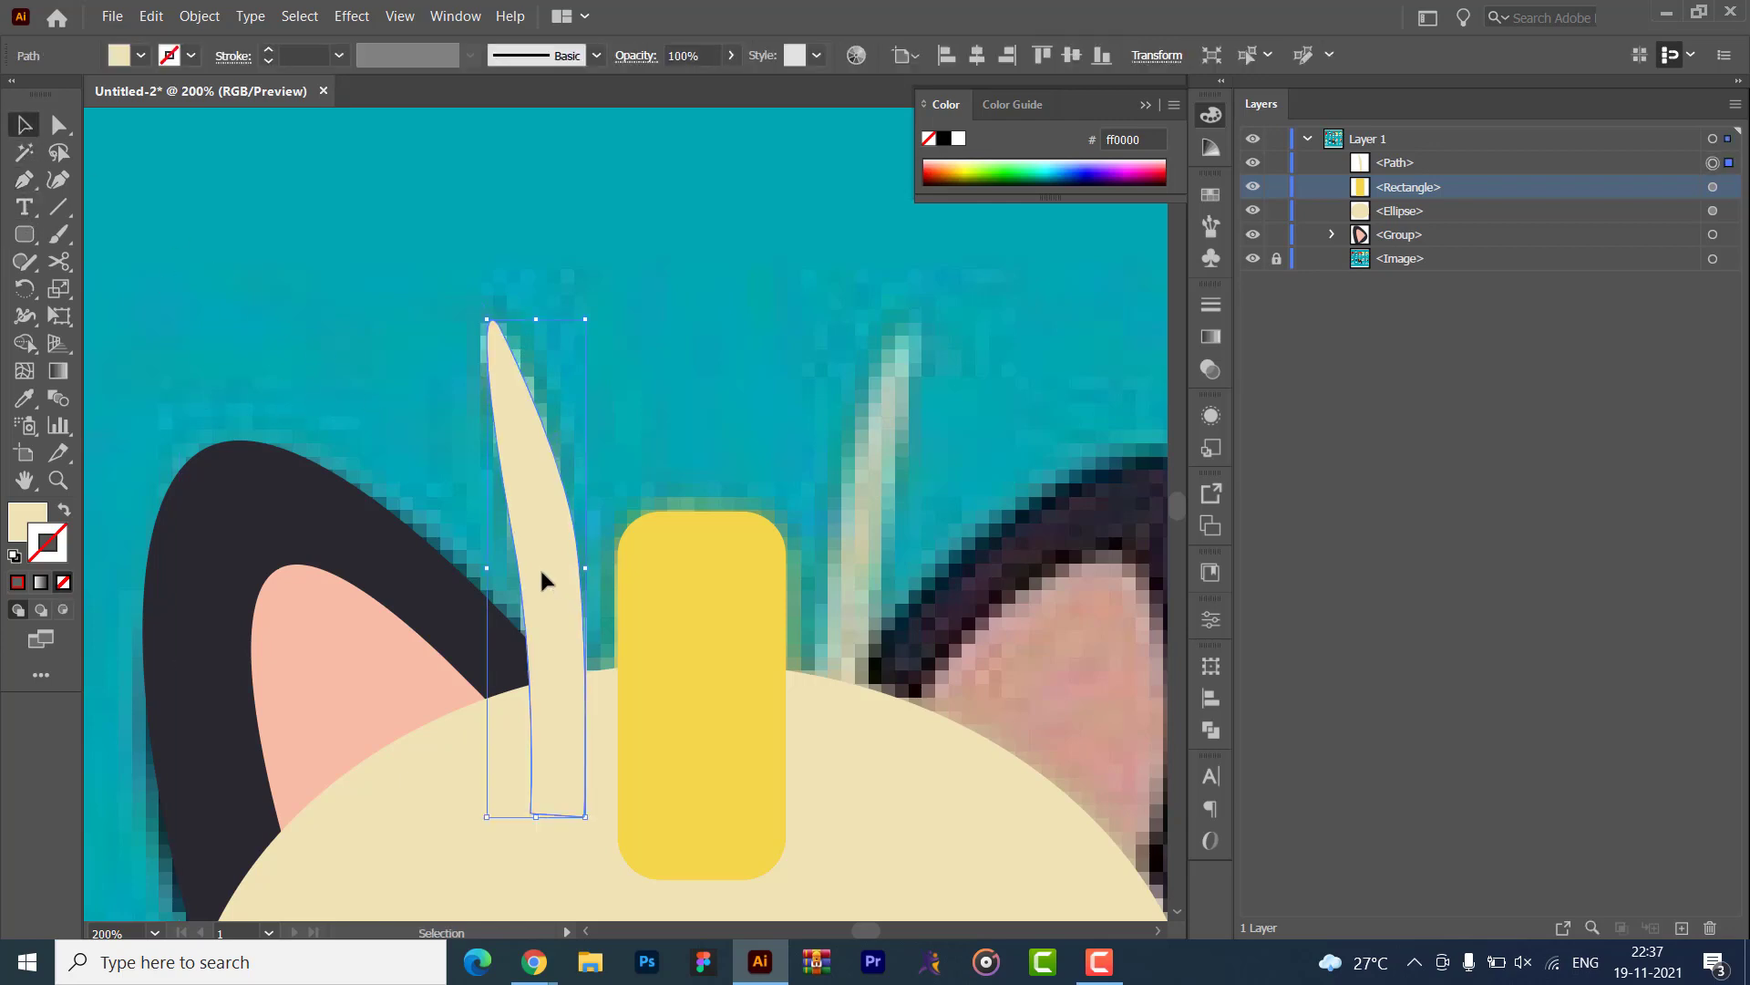
- Duplicate the head whisker in place, then rotate and position the copy over the upper left cheek whisker
key("ctrl+0")
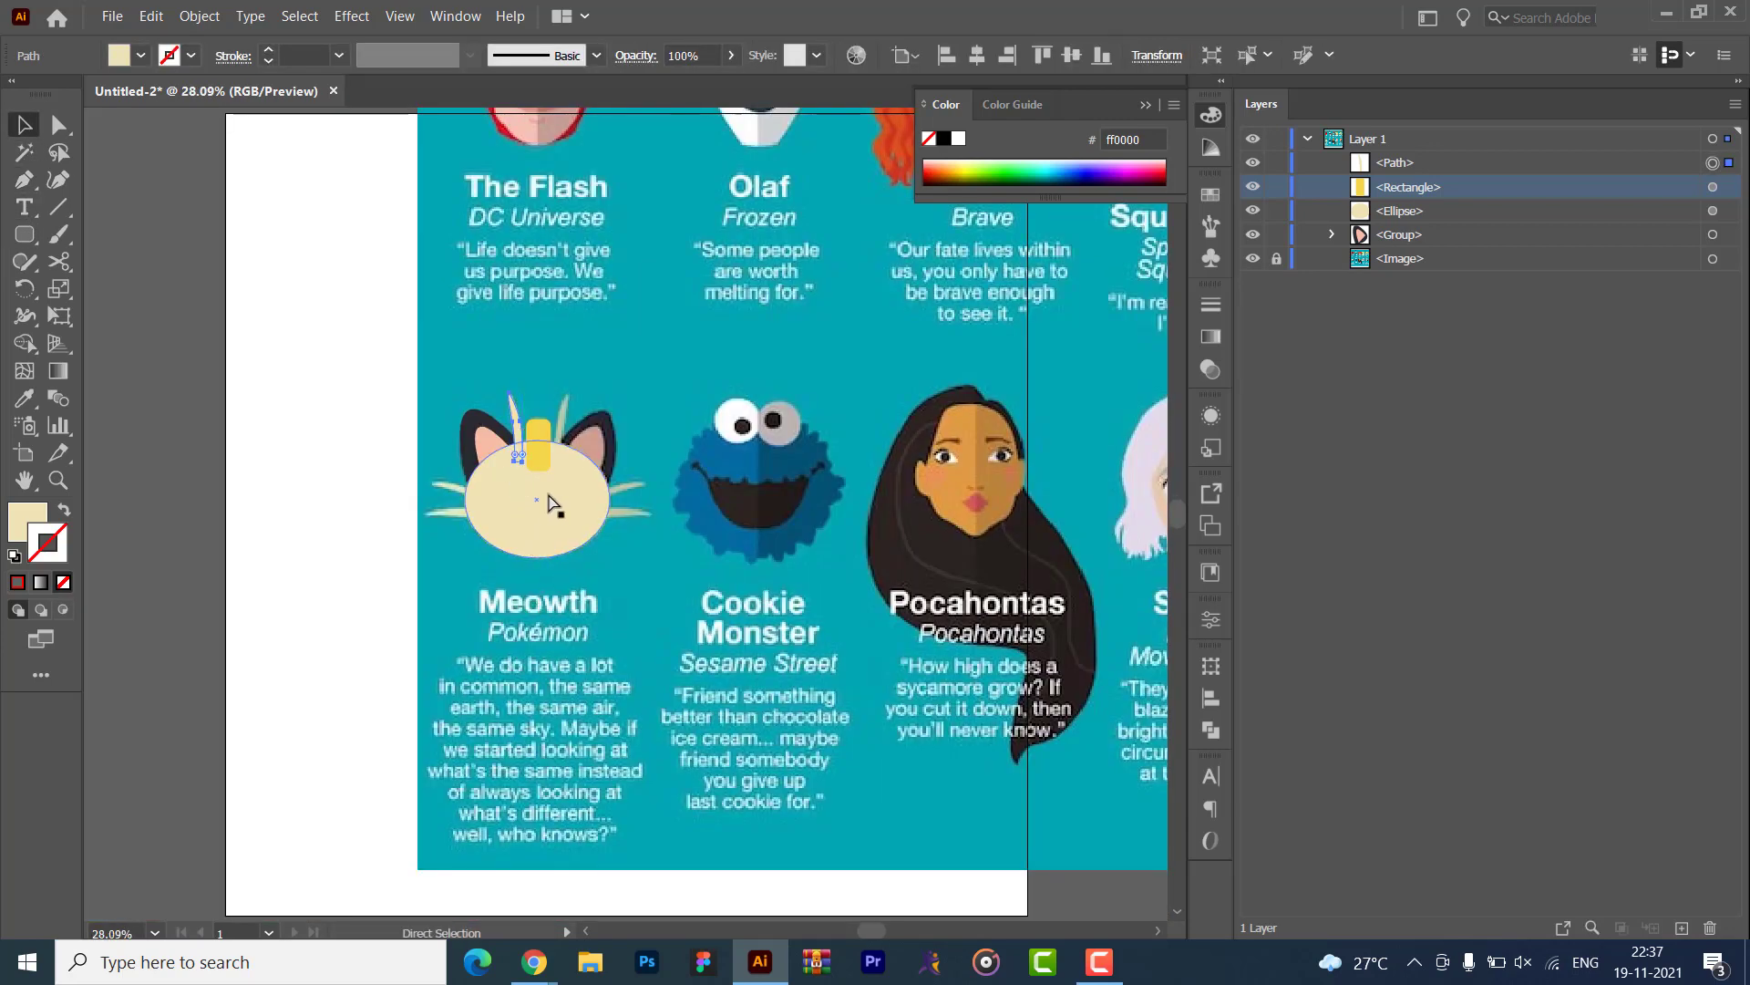
key("ctrl+equal")
key("ctrl+equal")
key("ctrl+equal")
key("ctrl+equal")
key("ctrl+equal")
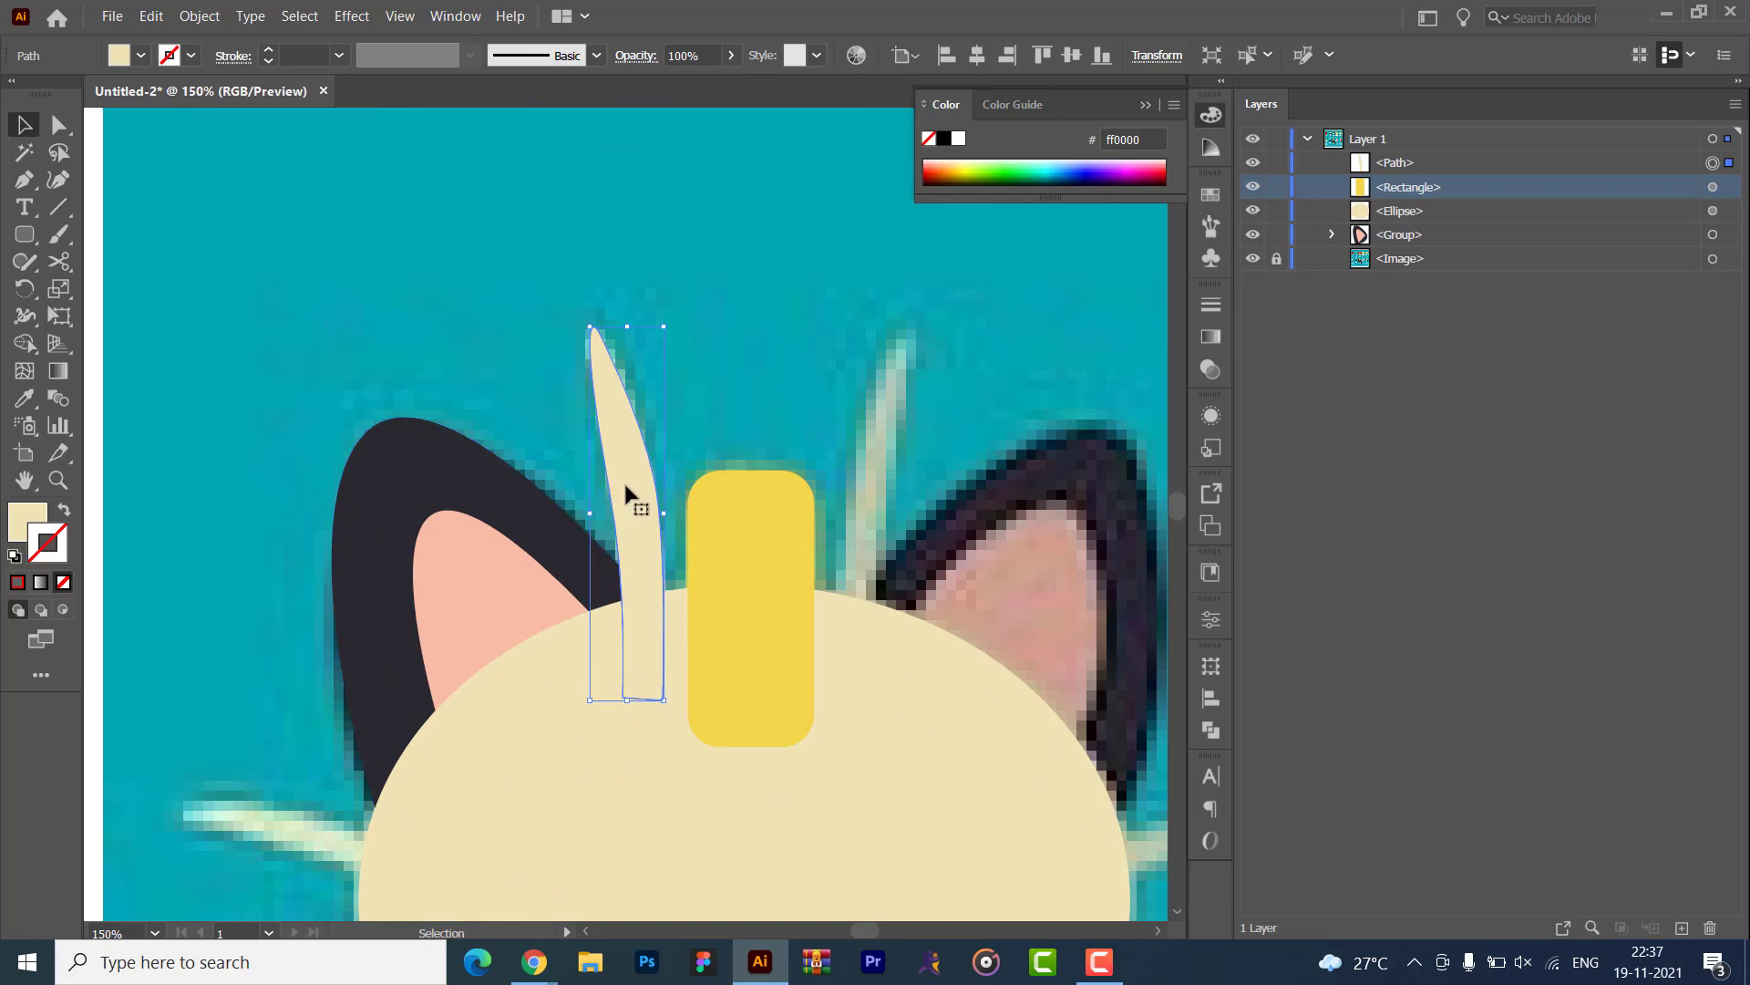
scroll(538, 593, "down", 5)
scroll(539, 594, "left", 2)
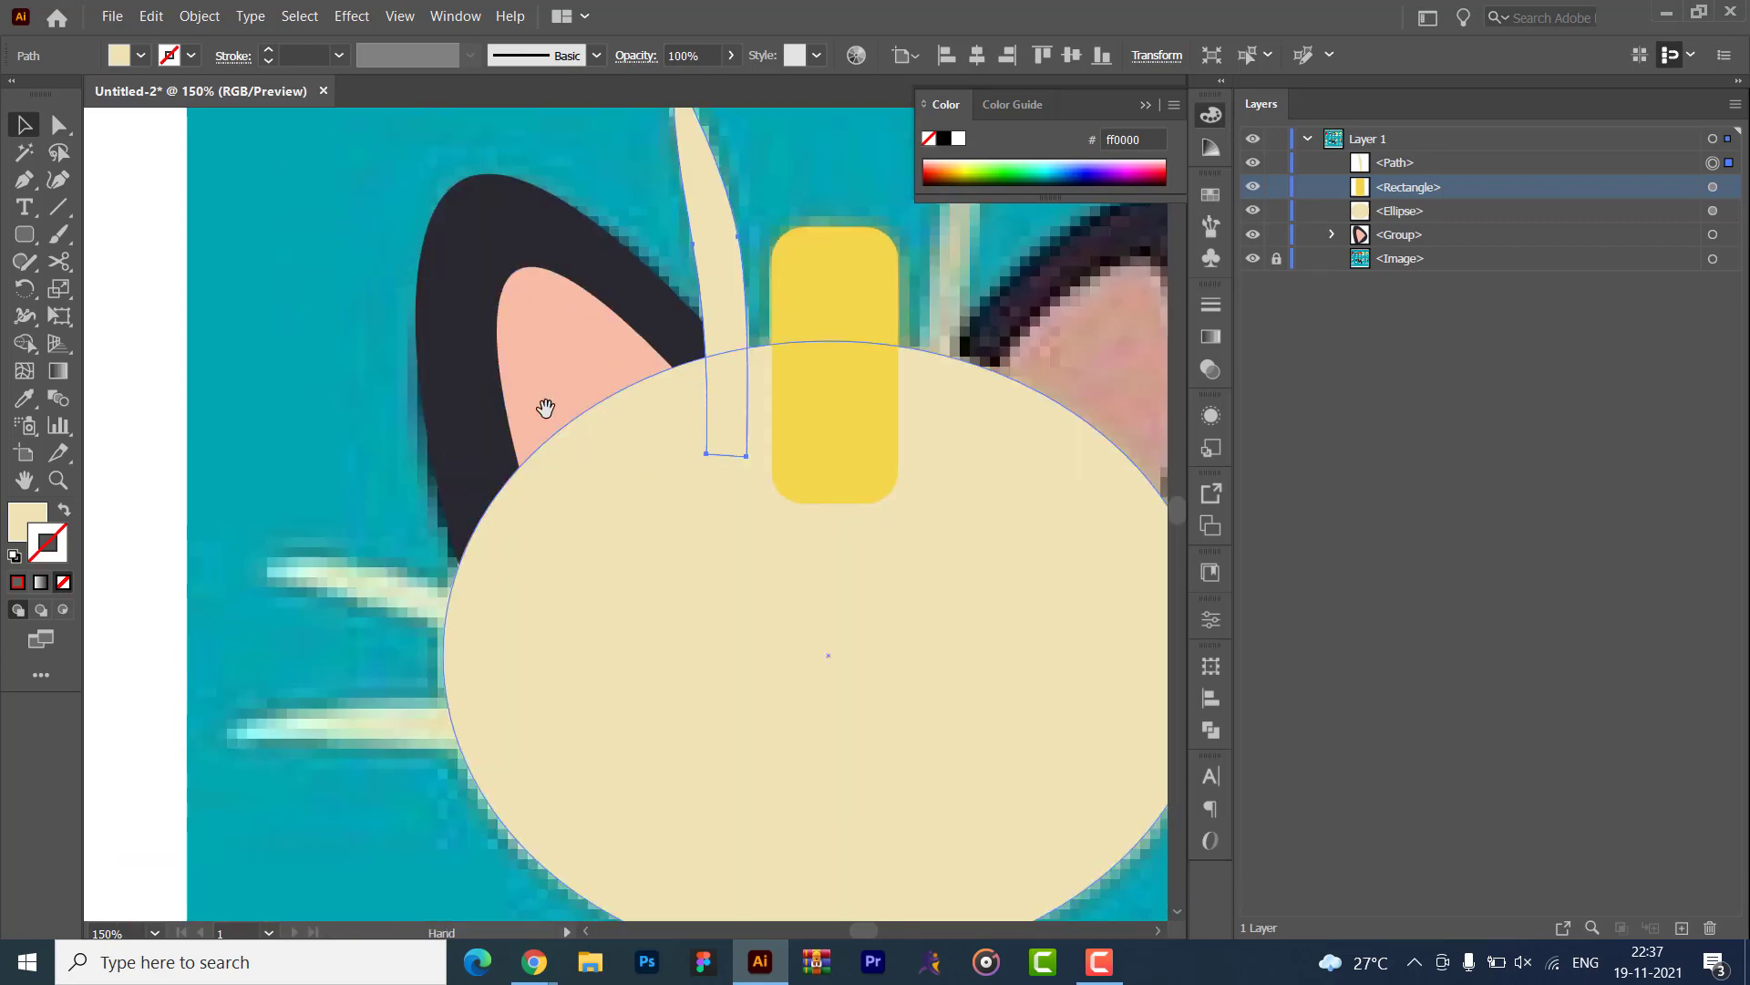
scroll(435, 580, "up", 3)
scroll(435, 580, "right", 2)
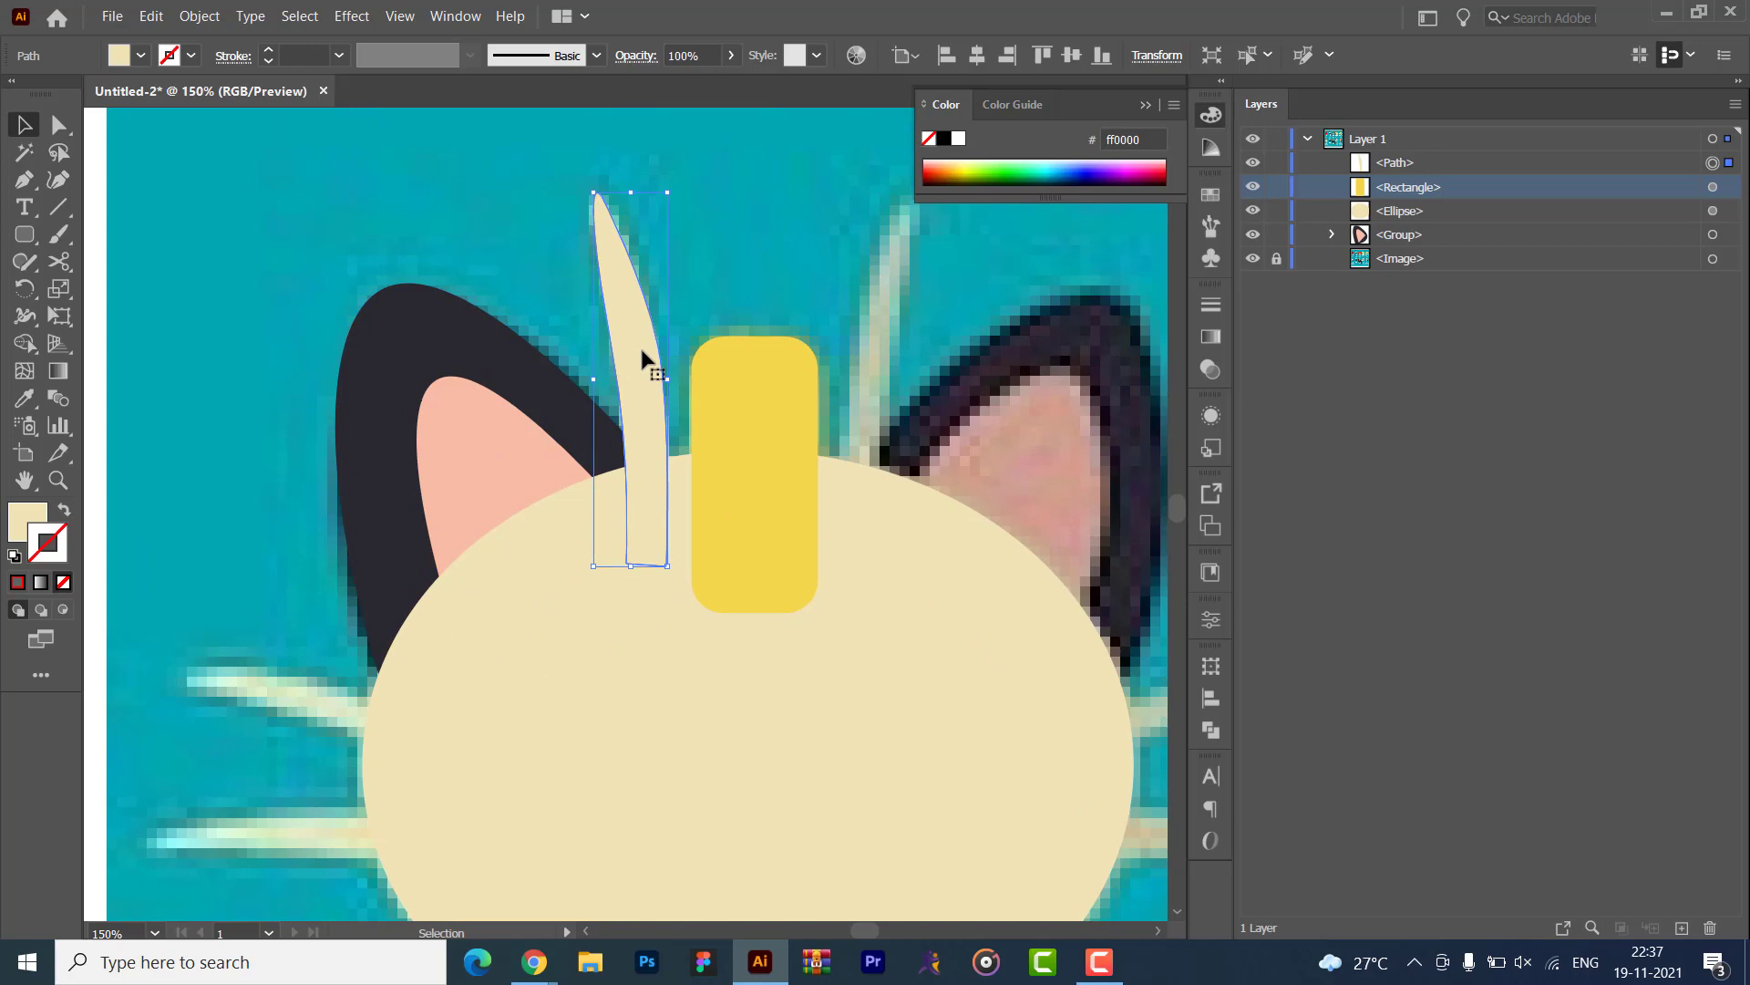
key("a")
key("ctrl+c")
key("ctrl+f")
key("v")
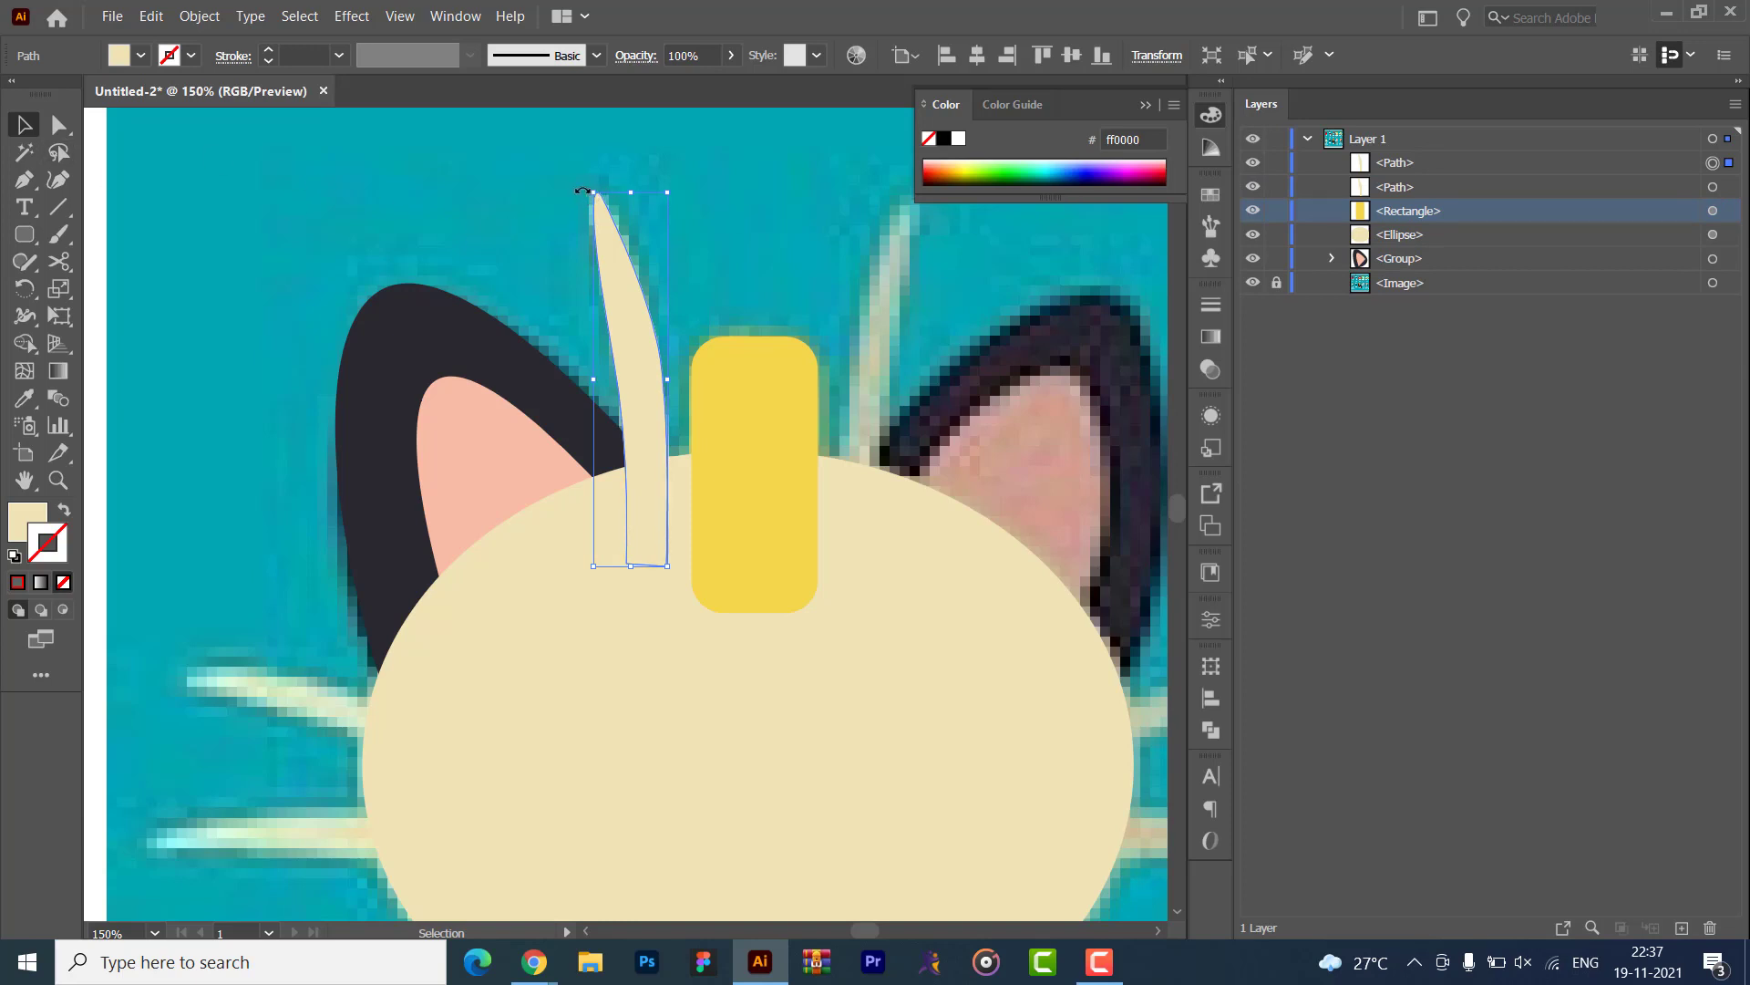
left_click_drag(590, 194, 282, 829)
- Duplicate the upper left cheek whisker, then position and rotate the copy over the lower left cheek whisker
key("ctrl+c")
key("ctrl+f")
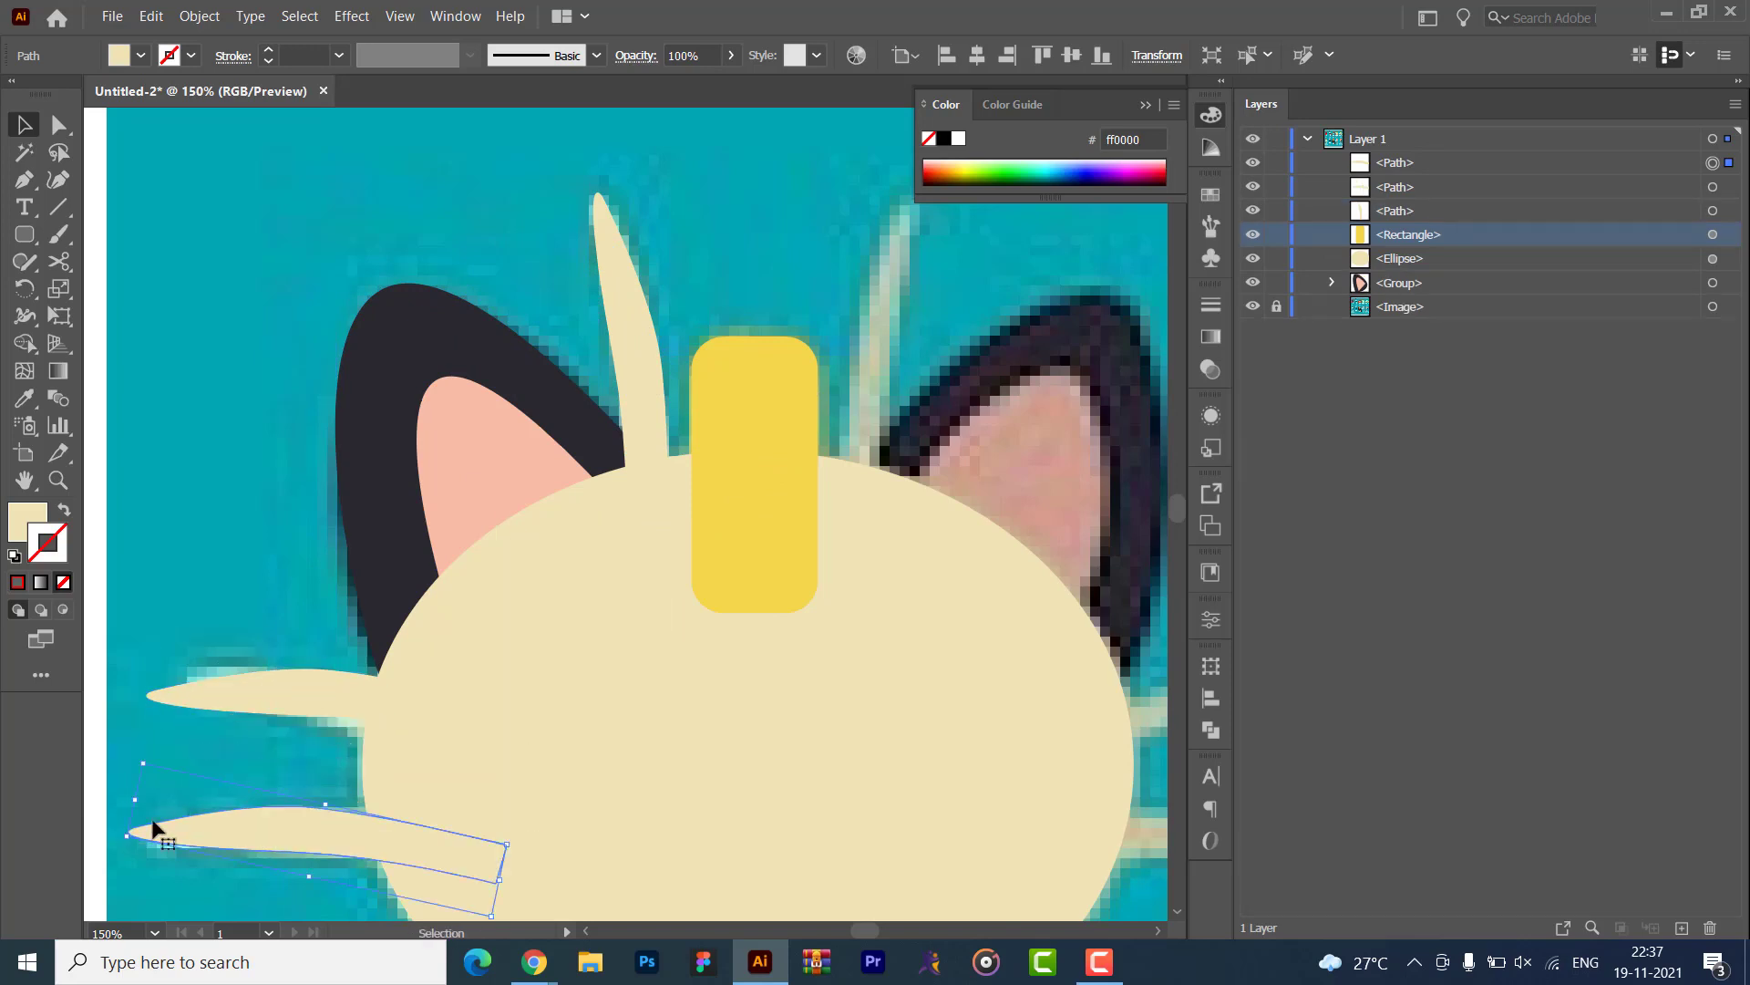
left_click_drag(134, 759, 113, 802)
key("ctrl+0")
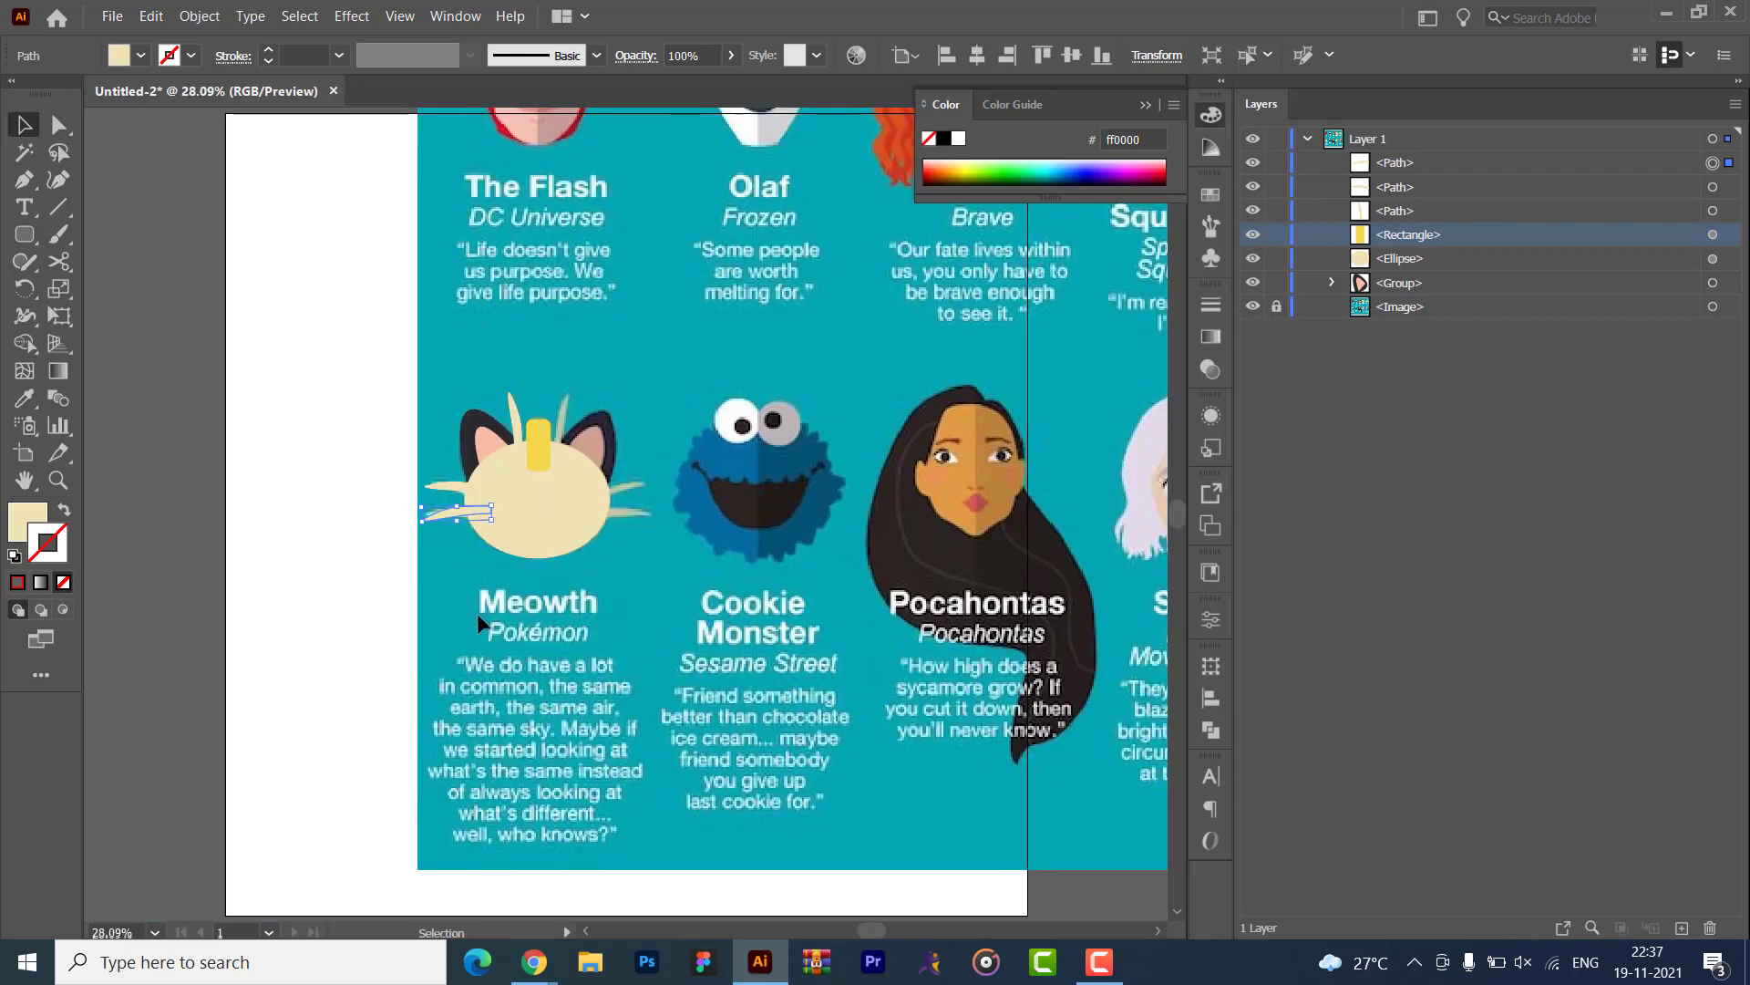
left_click(333, 482)
scroll(442, 481, "up", 5)
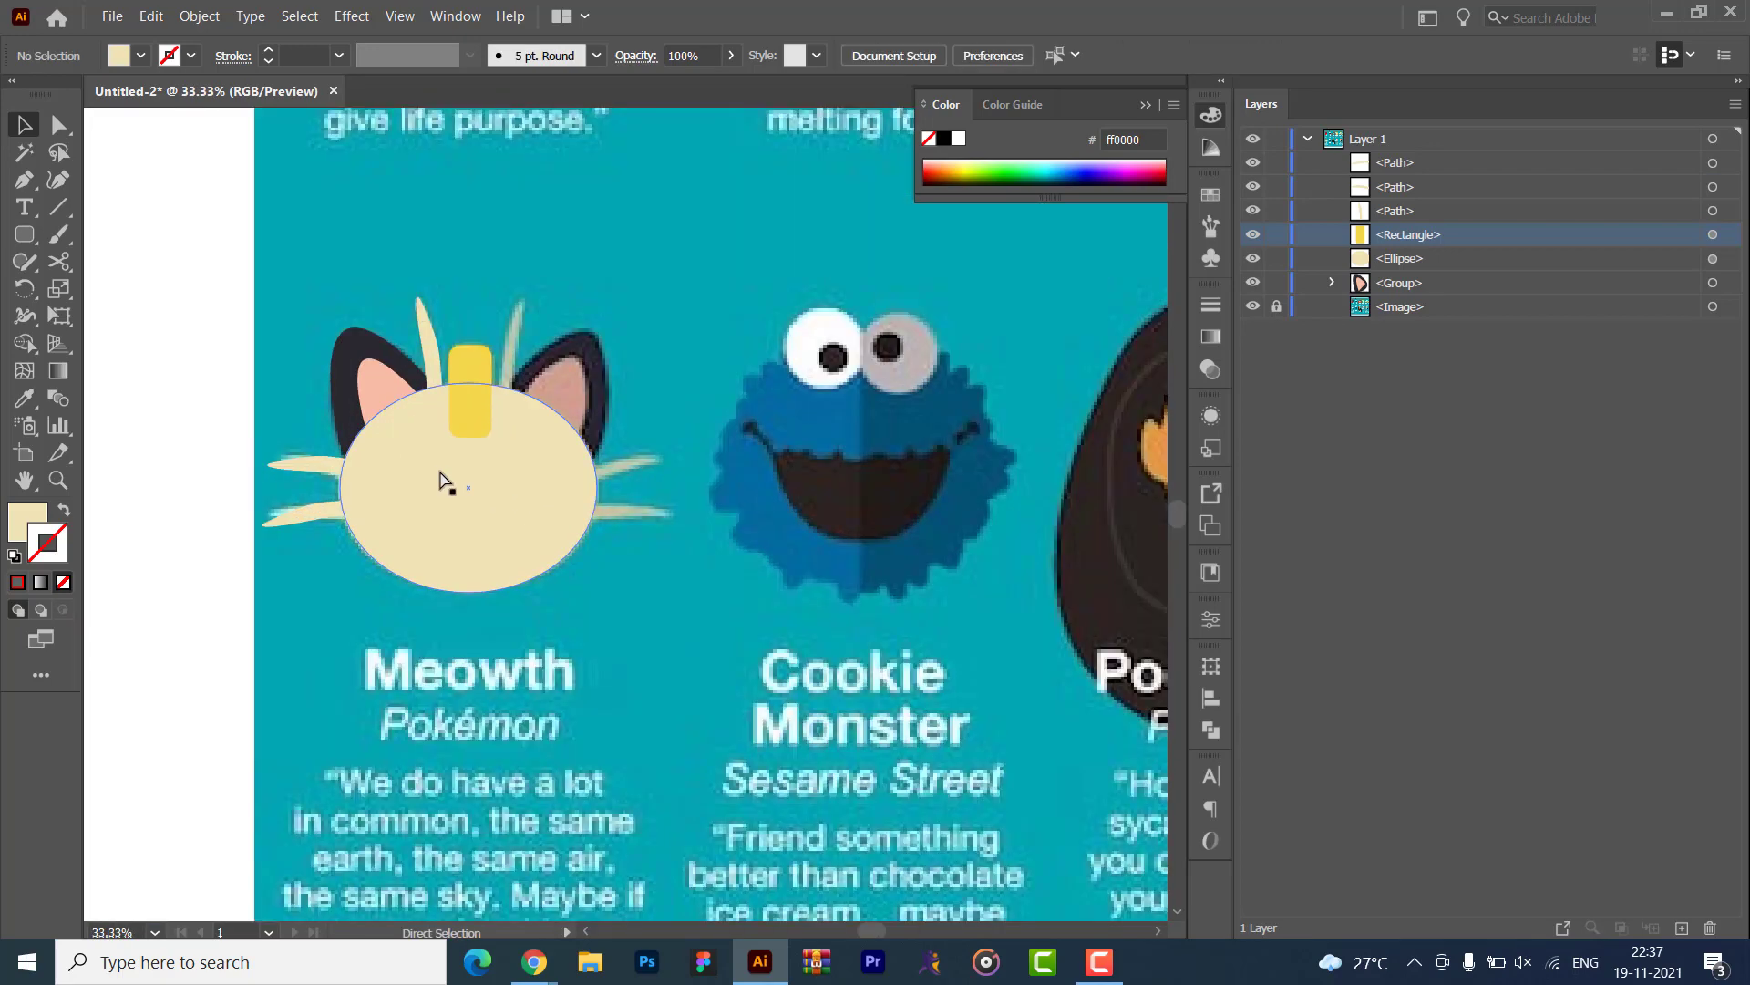
left_click_drag(465, 497, 1167, 837)
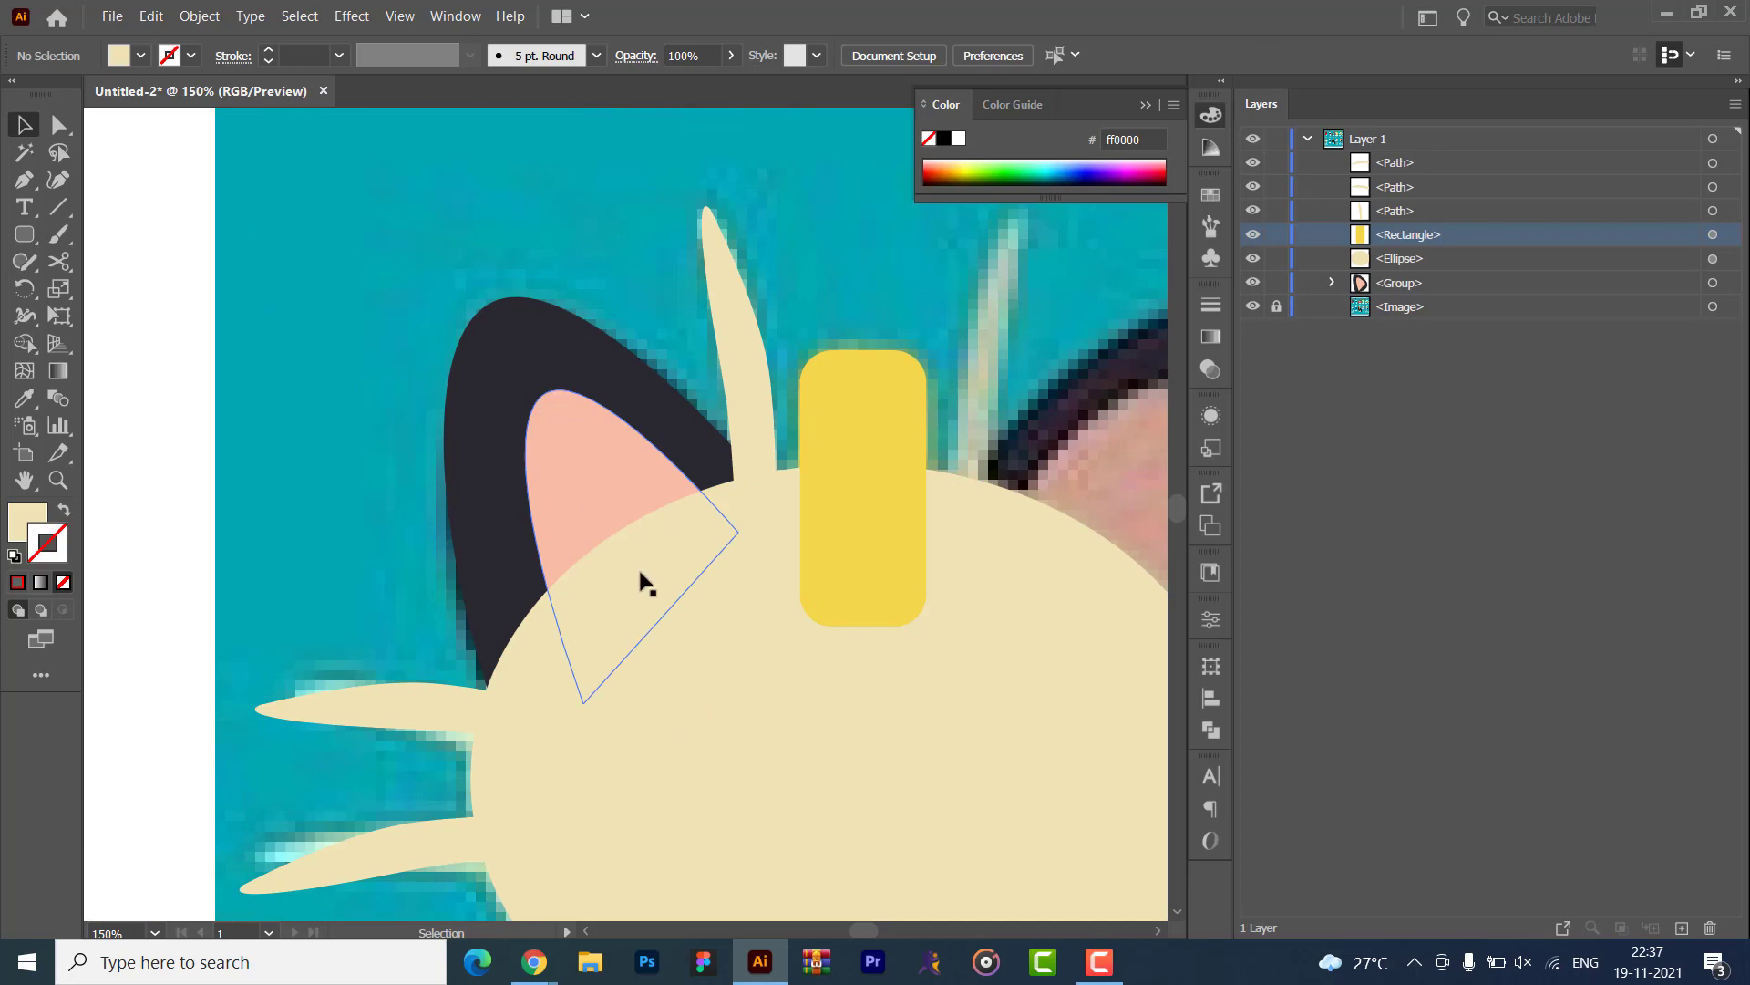
left_click_drag(646, 583, 583, 464)
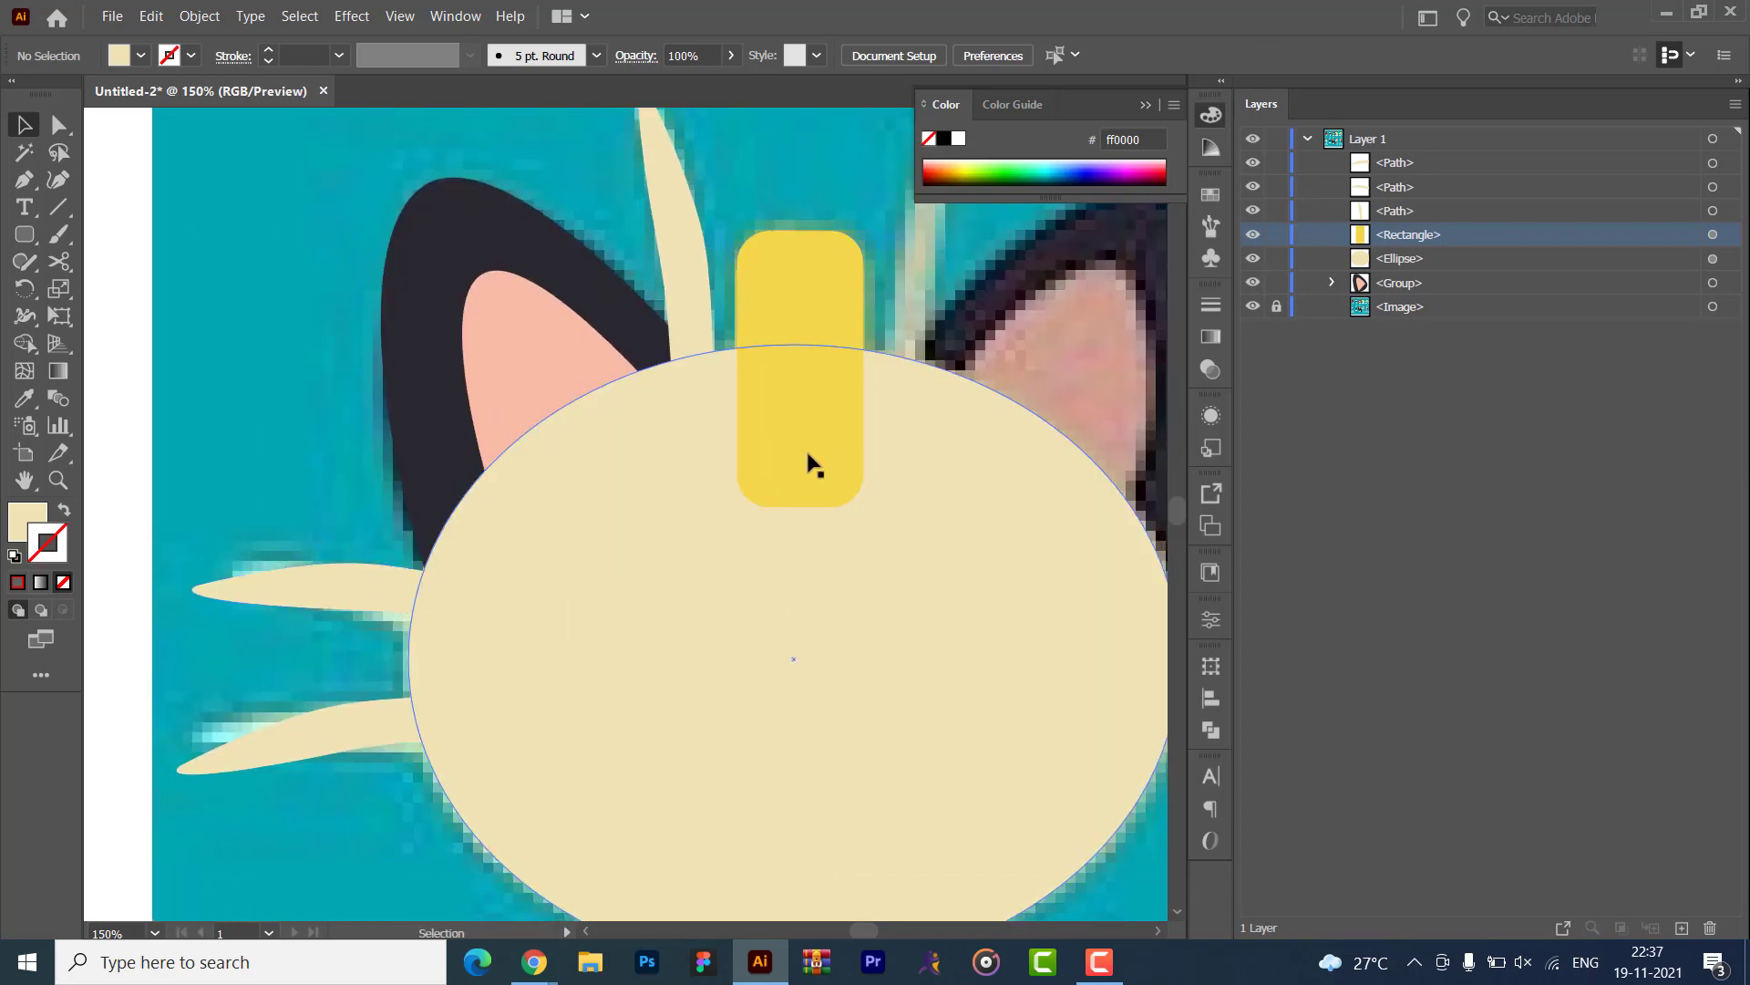
left_click_drag(758, 336, 632, 328)
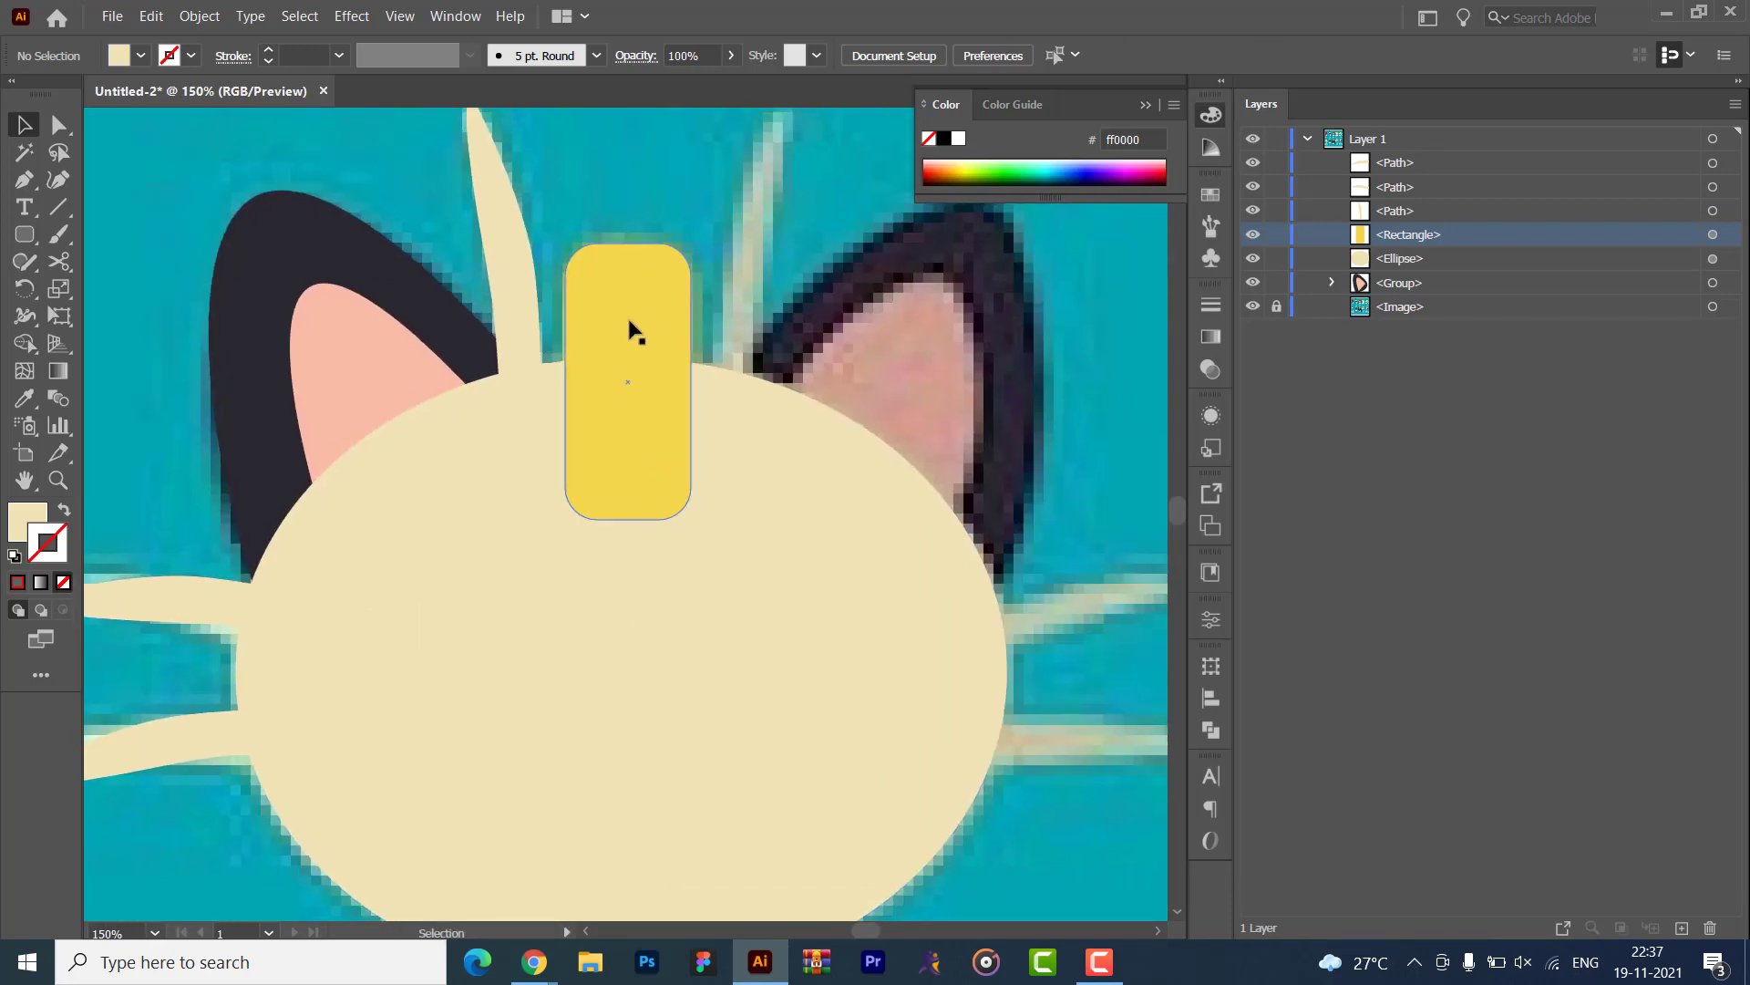
left_click(504, 266)
right_click(504, 267)
mouse_move(565, 638)
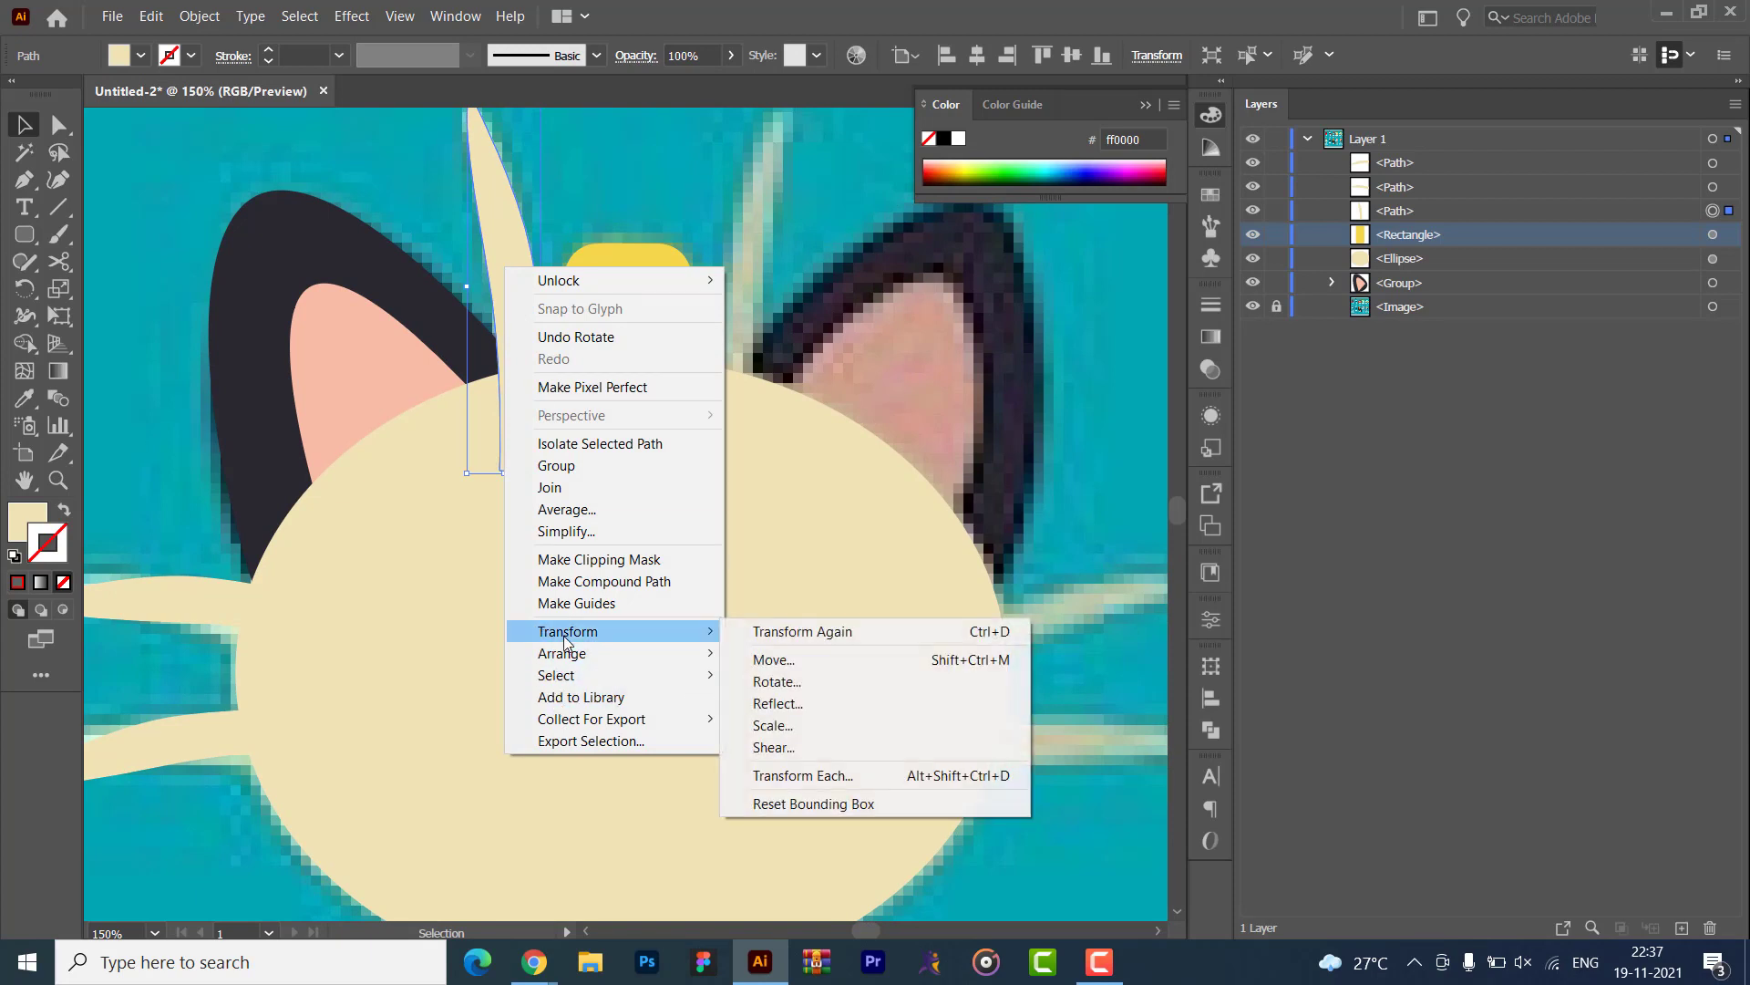
left_click(190, 434)
- Select the left head whisker and both left cheek whiskers together
key("ctrl+minus")
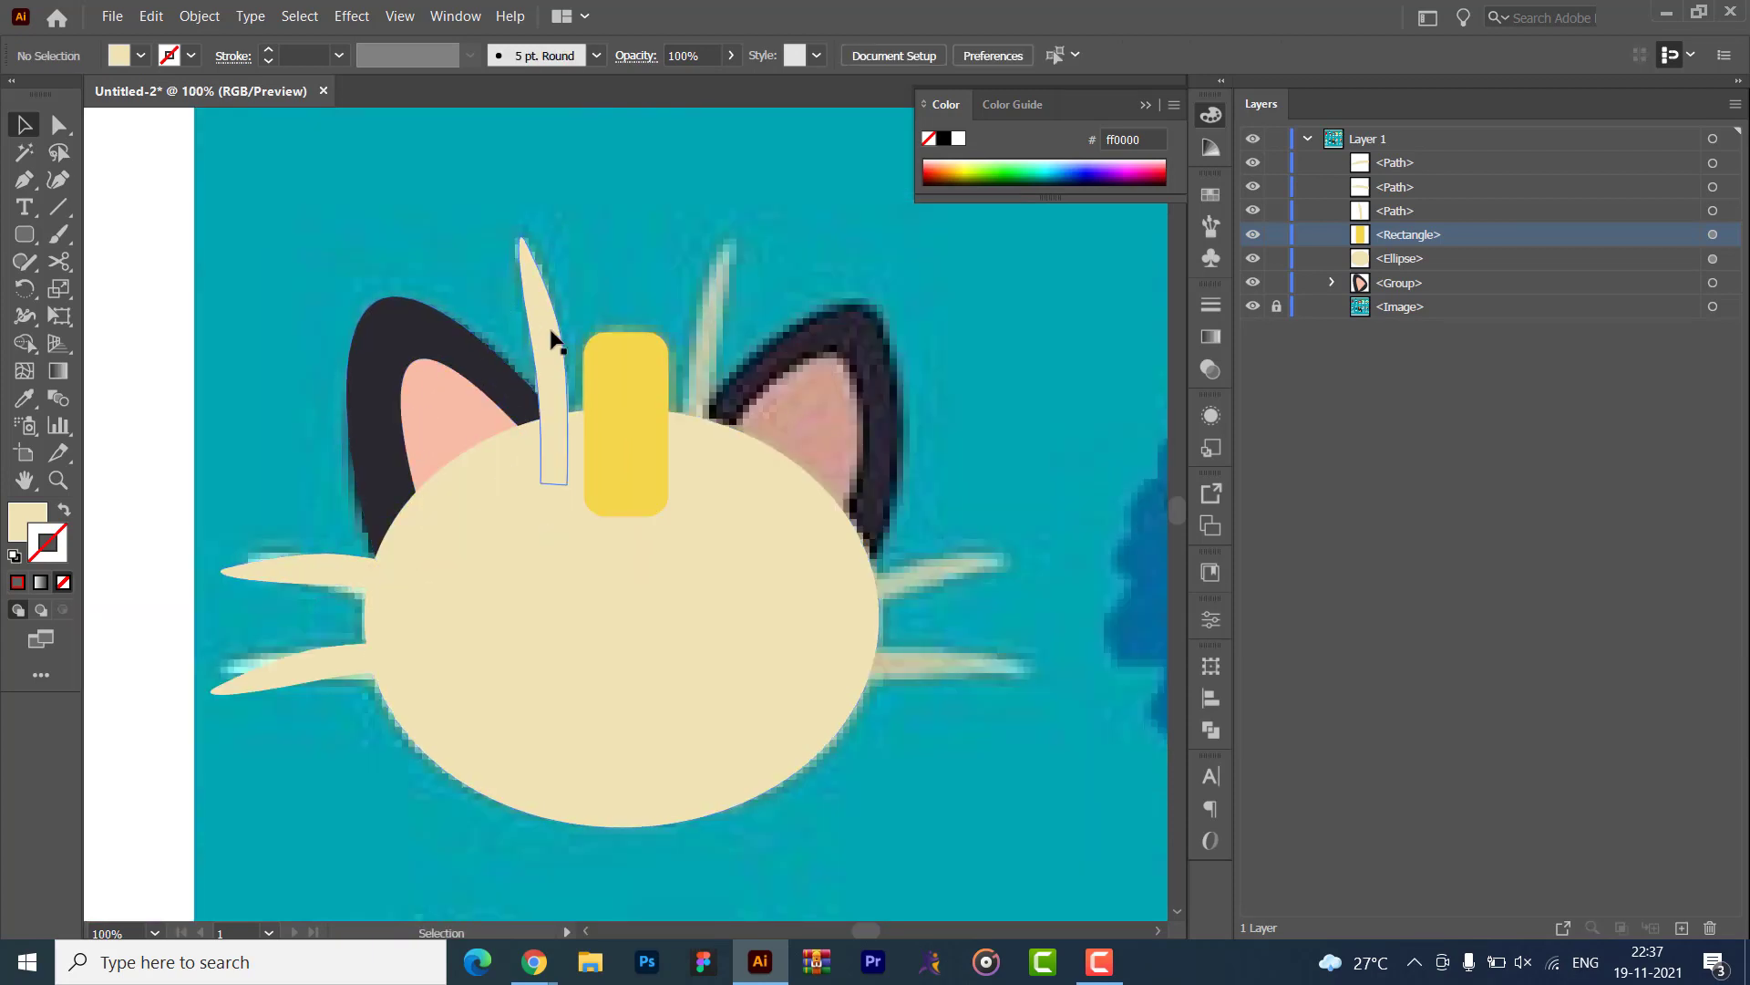
left_click(552, 340)
left_click(429, 388, "shift")
left_click(429, 383, "shift")
left_click(289, 595, "shift")
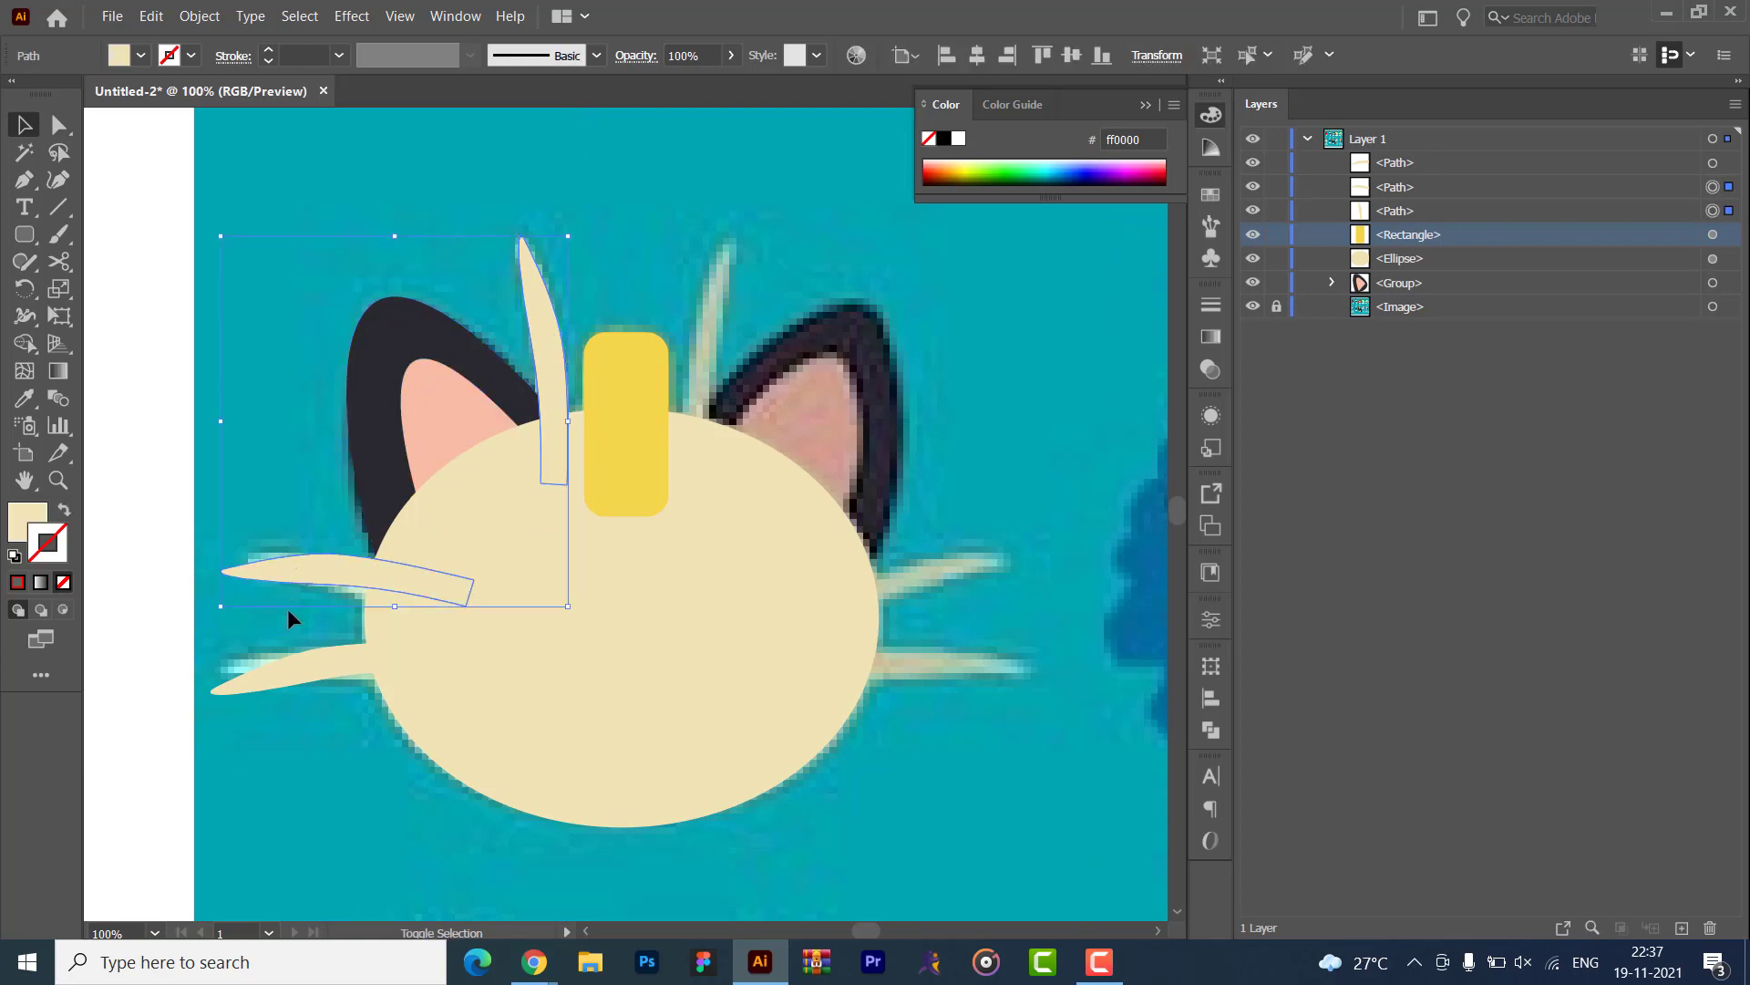
left_click(286, 666, "shift")
right_click(412, 466)
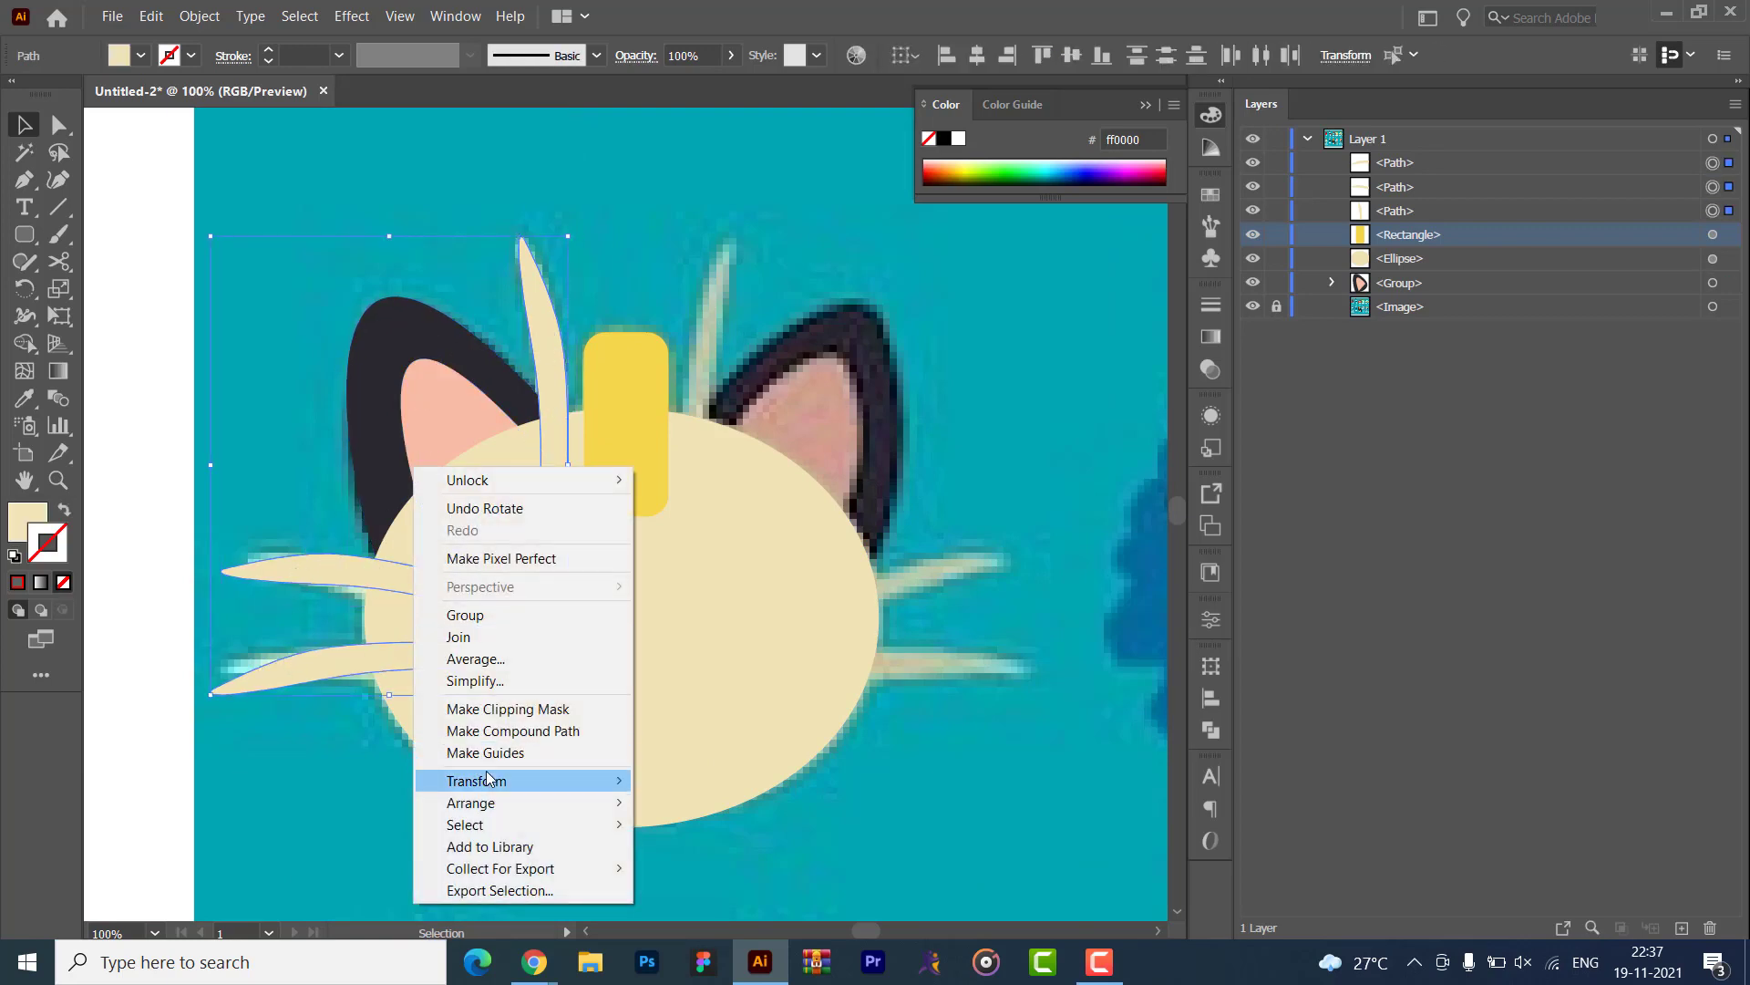
mouse_move(493, 784)
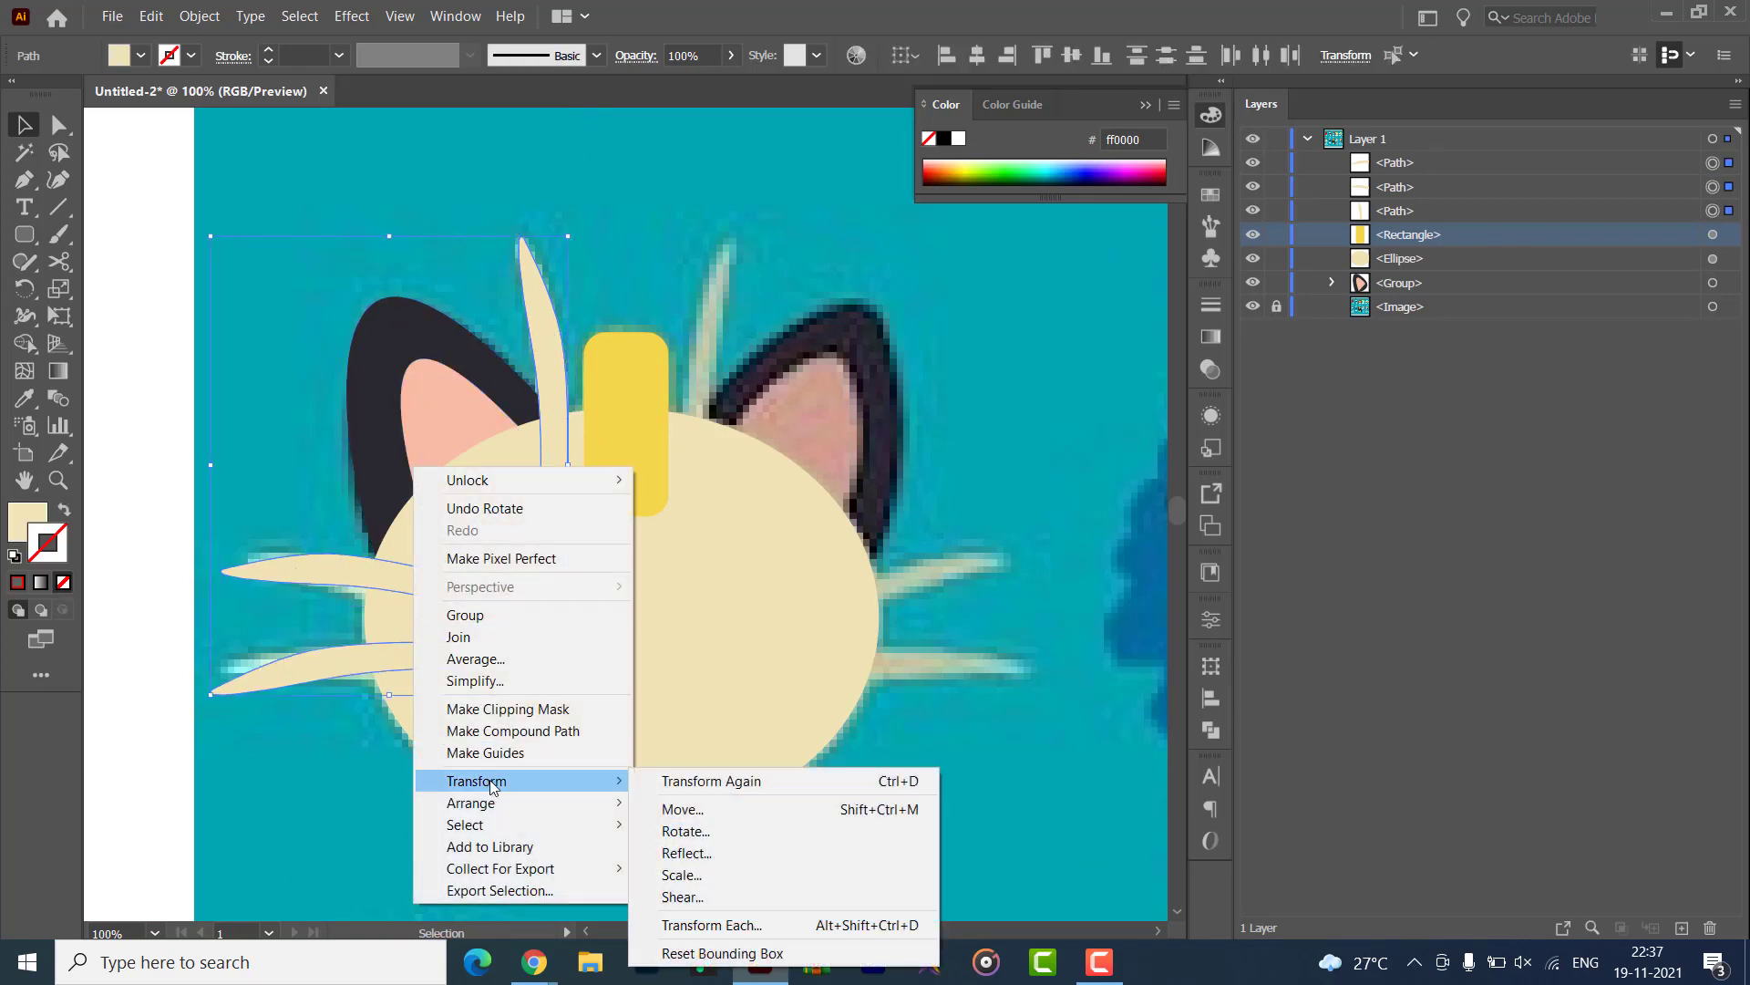
left_click(671, 855)
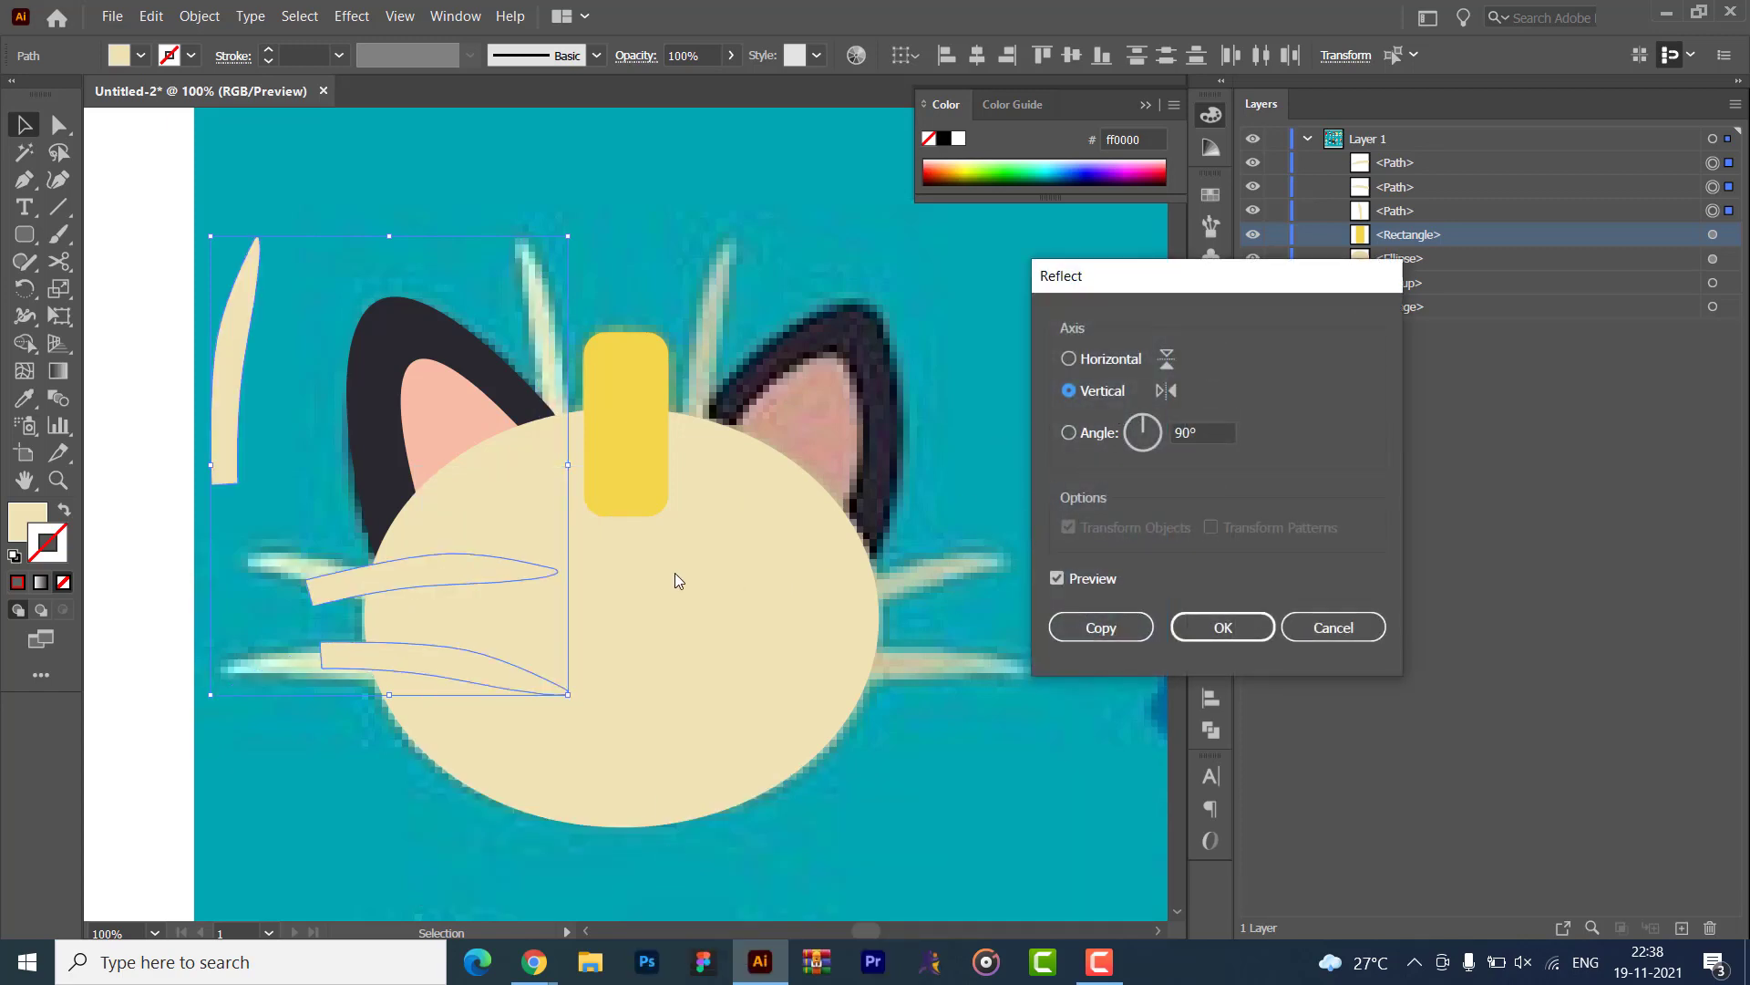
key("Escape")
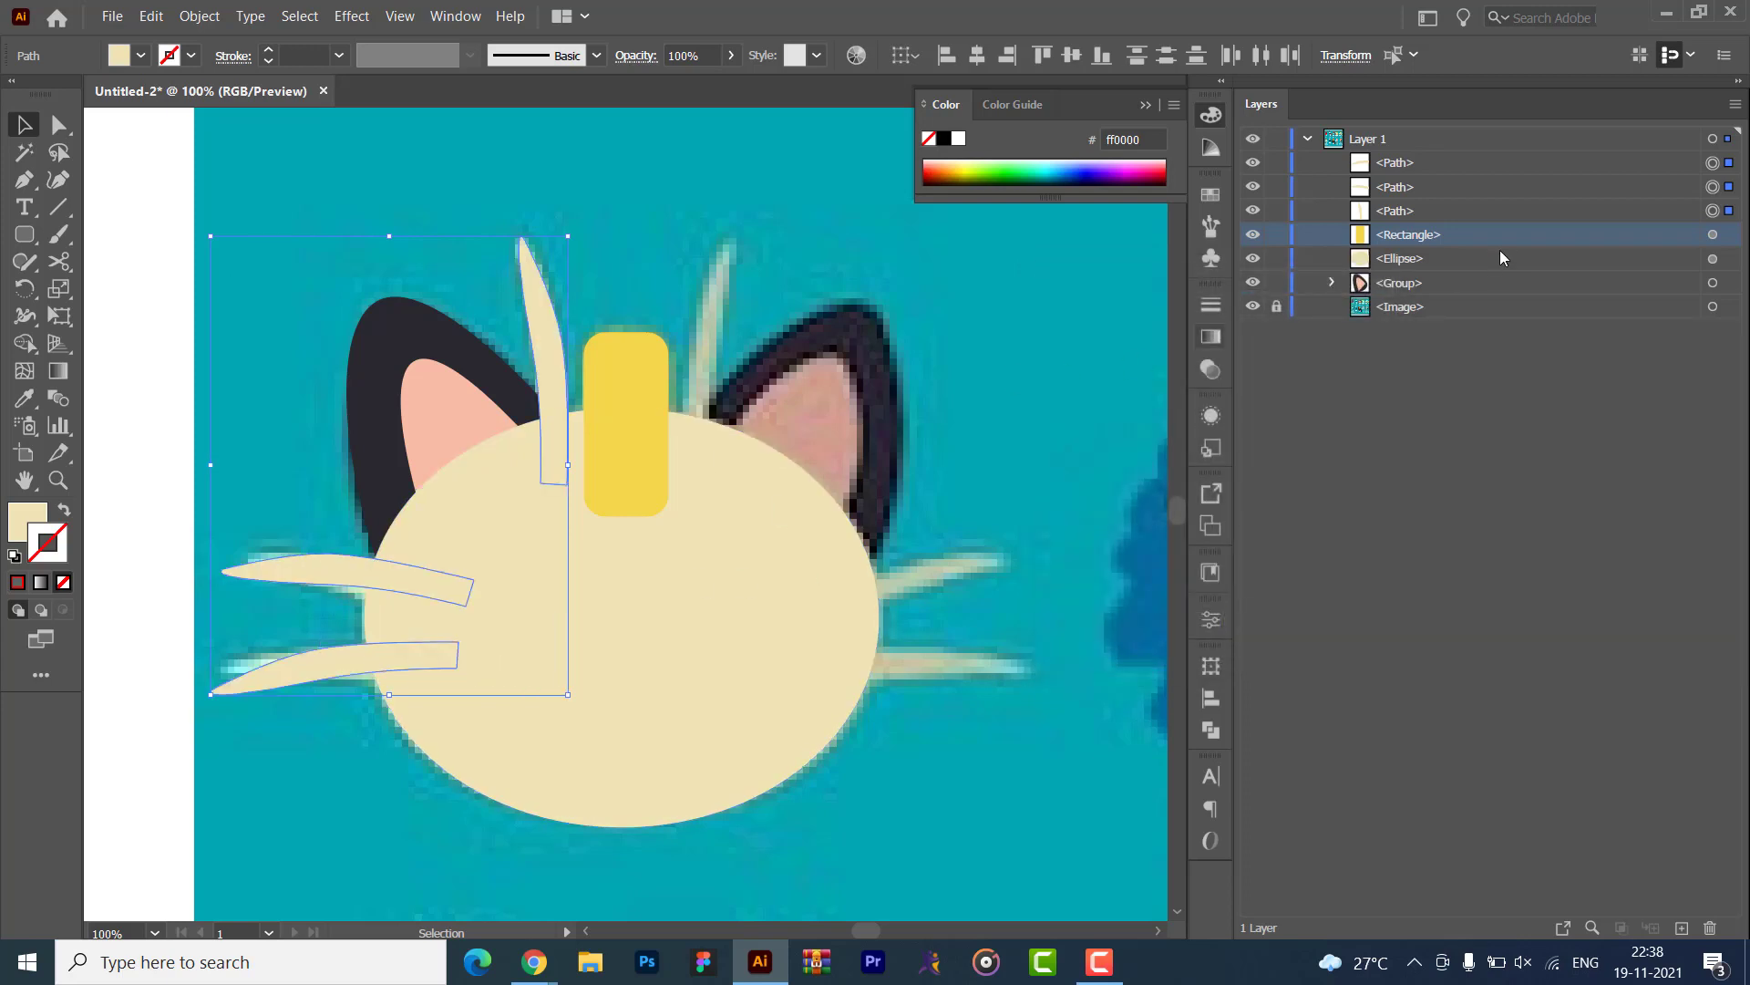
- Add the left ear group to the selected whiskers, reflect a copy across the vertical axis, and place it over the right side of the head
left_click(420, 369, "shift")
right_click(408, 375)
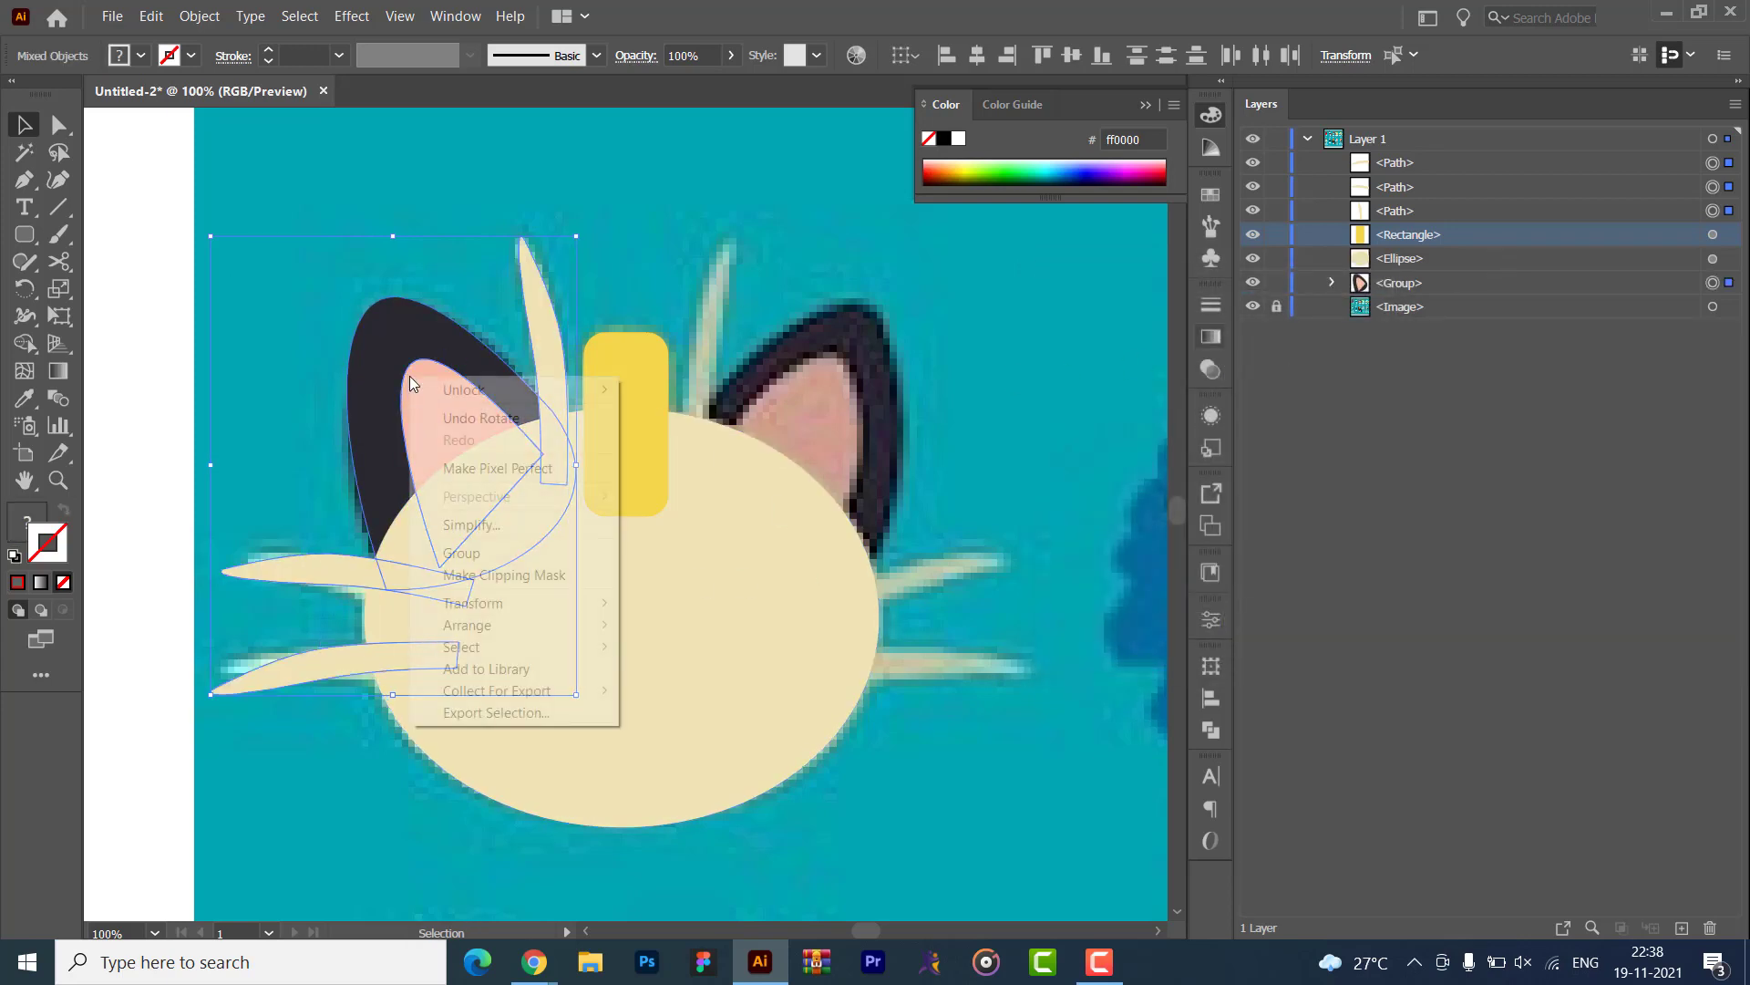
mouse_move(492, 605)
left_click(673, 676)
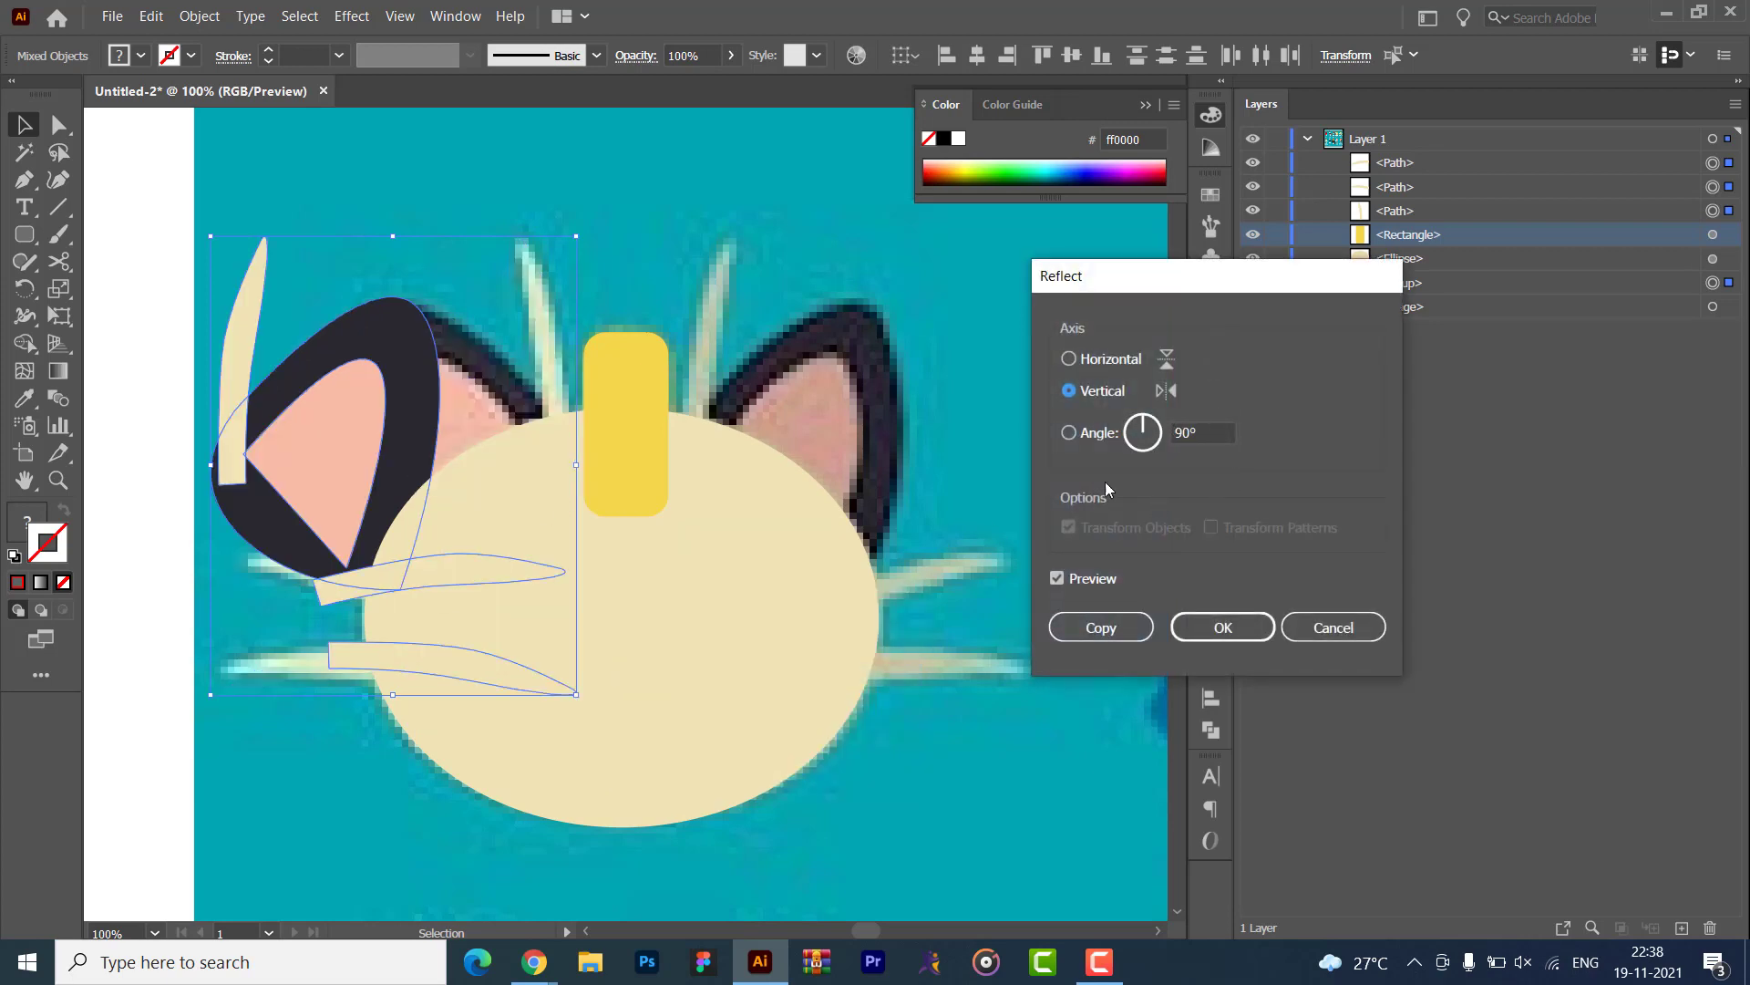
left_click(1056, 581)
left_click(1057, 580)
left_click(1092, 631)
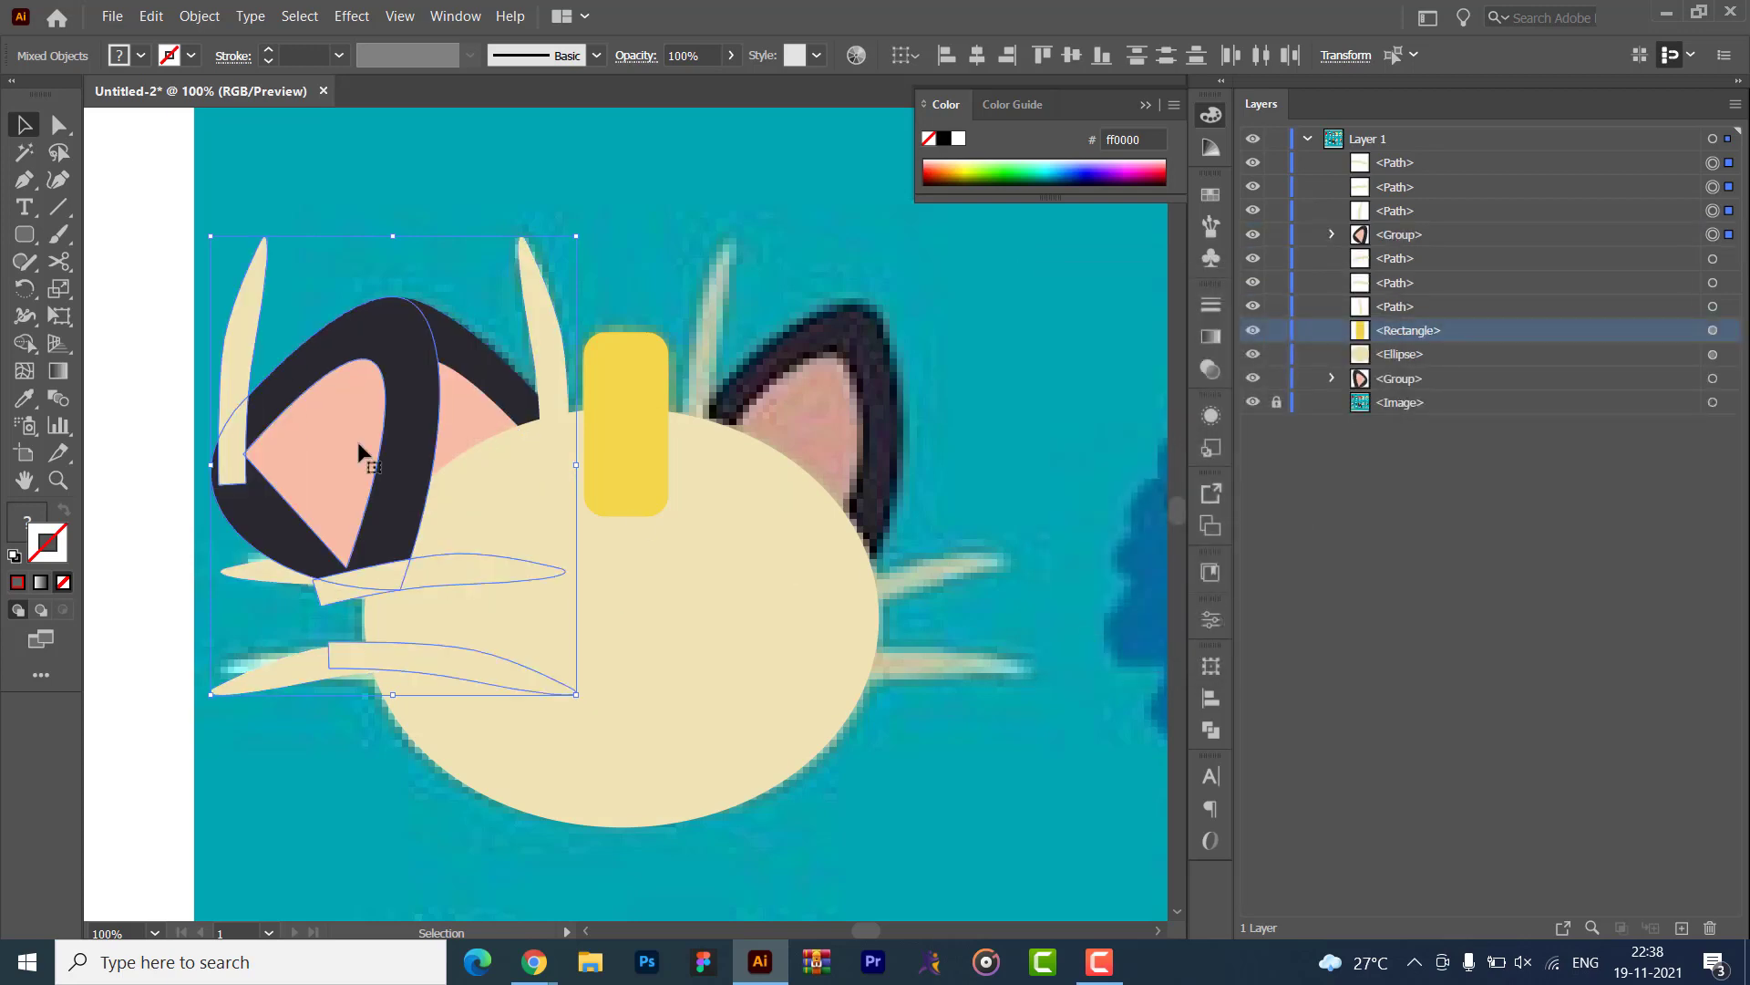
left_click_drag(354, 454, 822, 480)
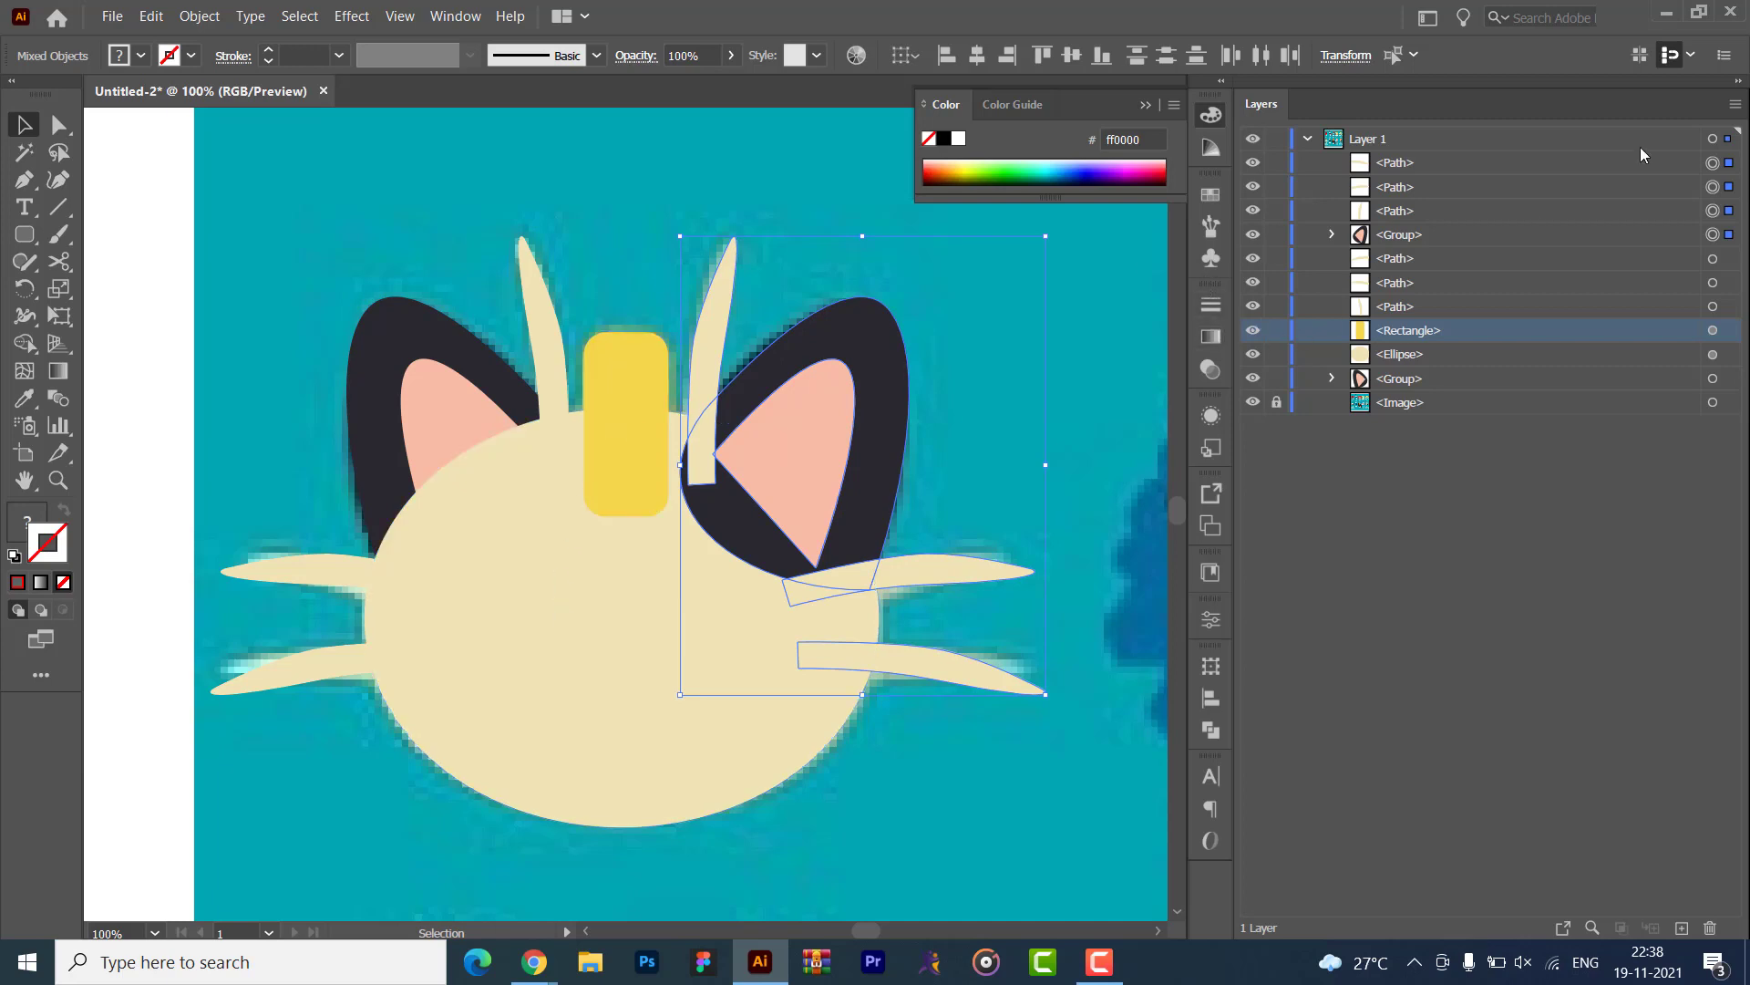
- Group the mirrored right ear and whiskers, and group the three left whiskers with the left ear group
key("ctrl+g")
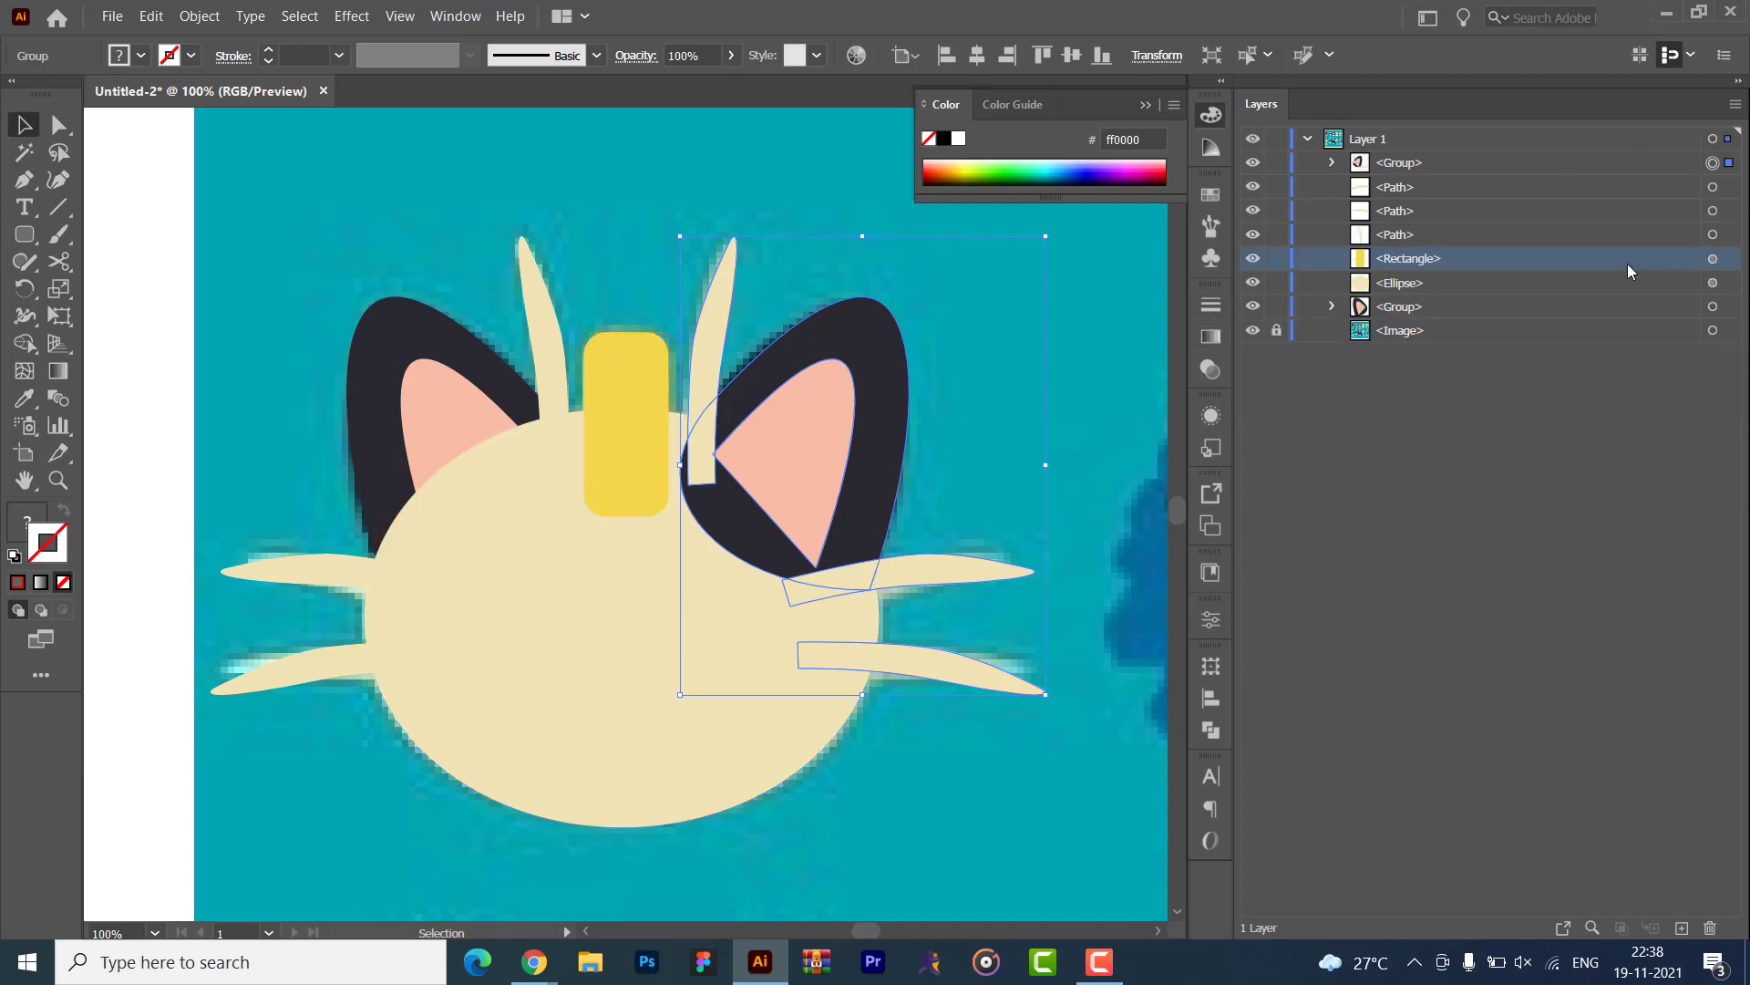
left_click(1713, 187)
left_click(1713, 211, "shift")
left_click(1712, 234, "shift")
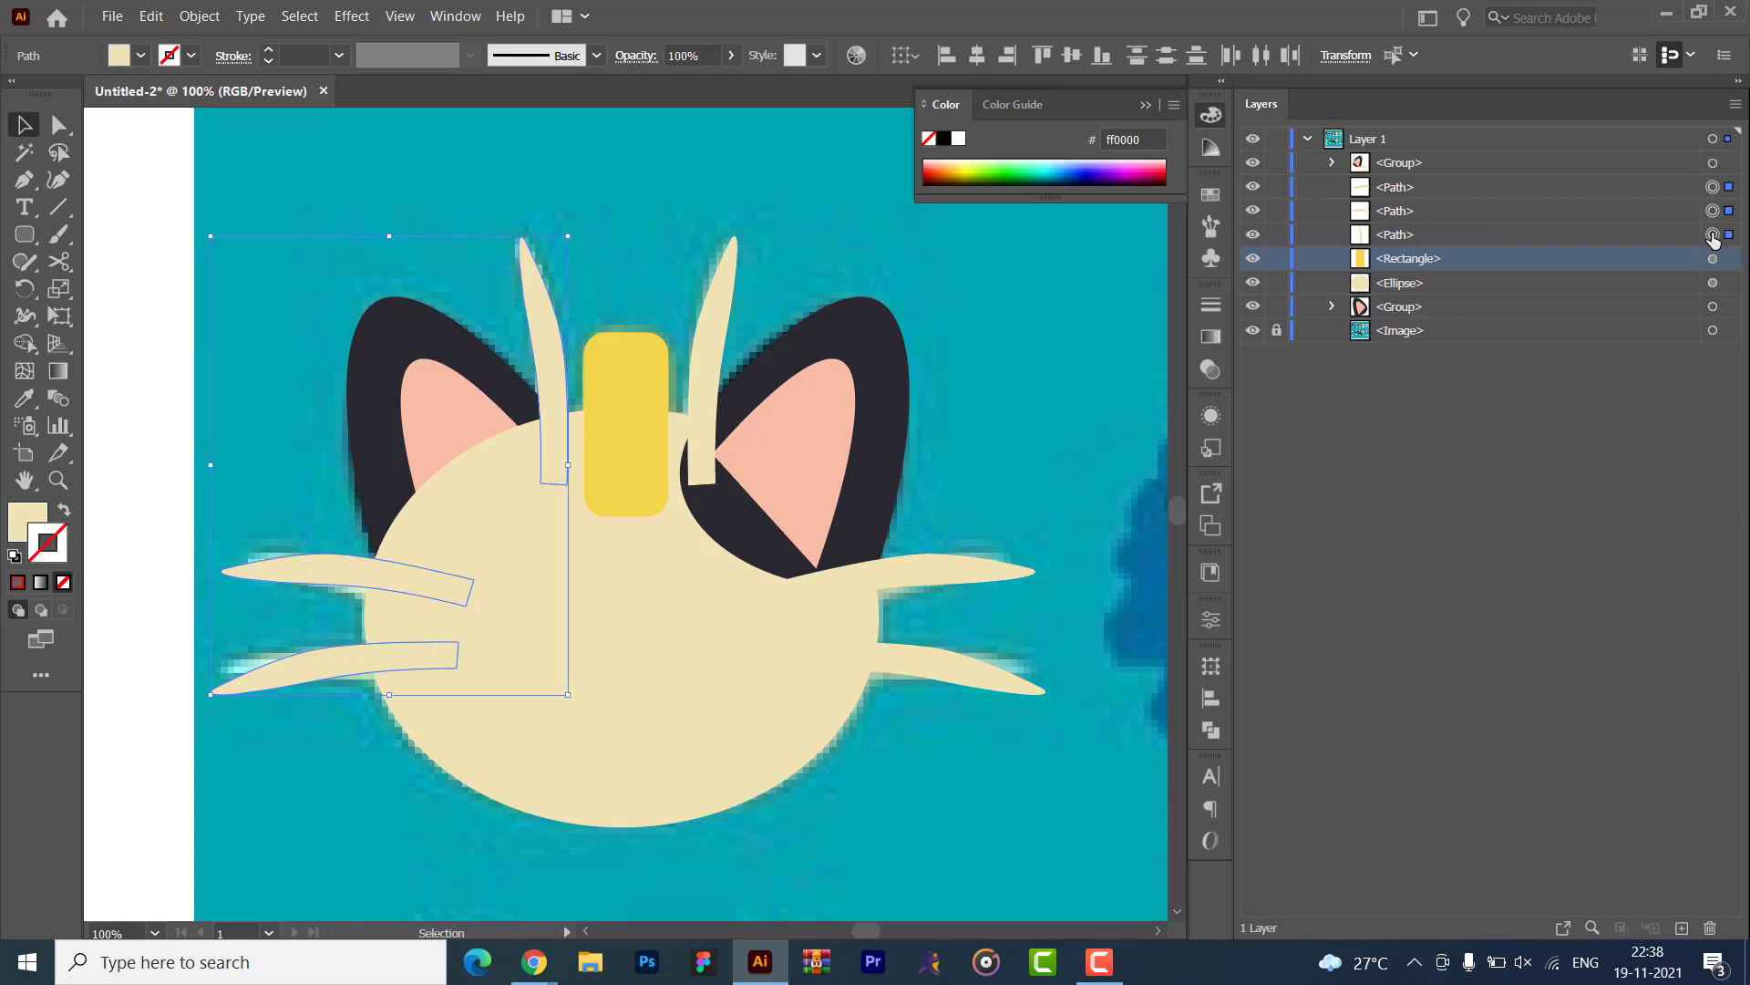
left_click(1713, 306, "shift")
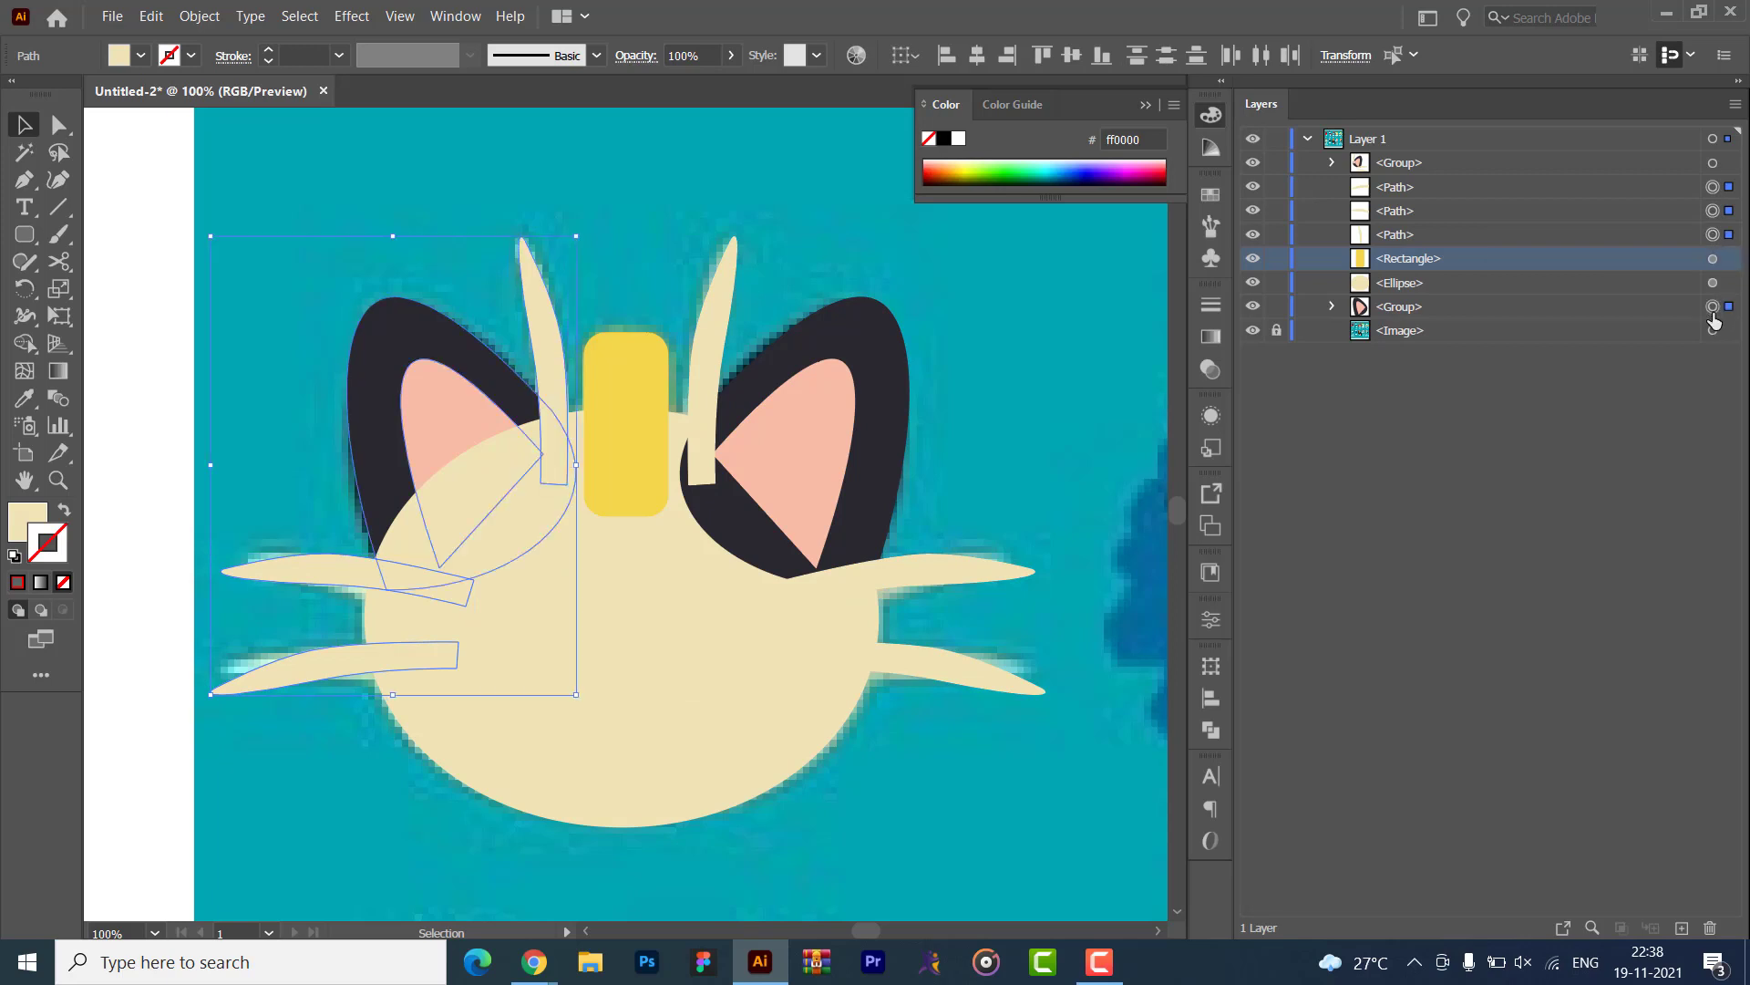
key("ctrl+g")
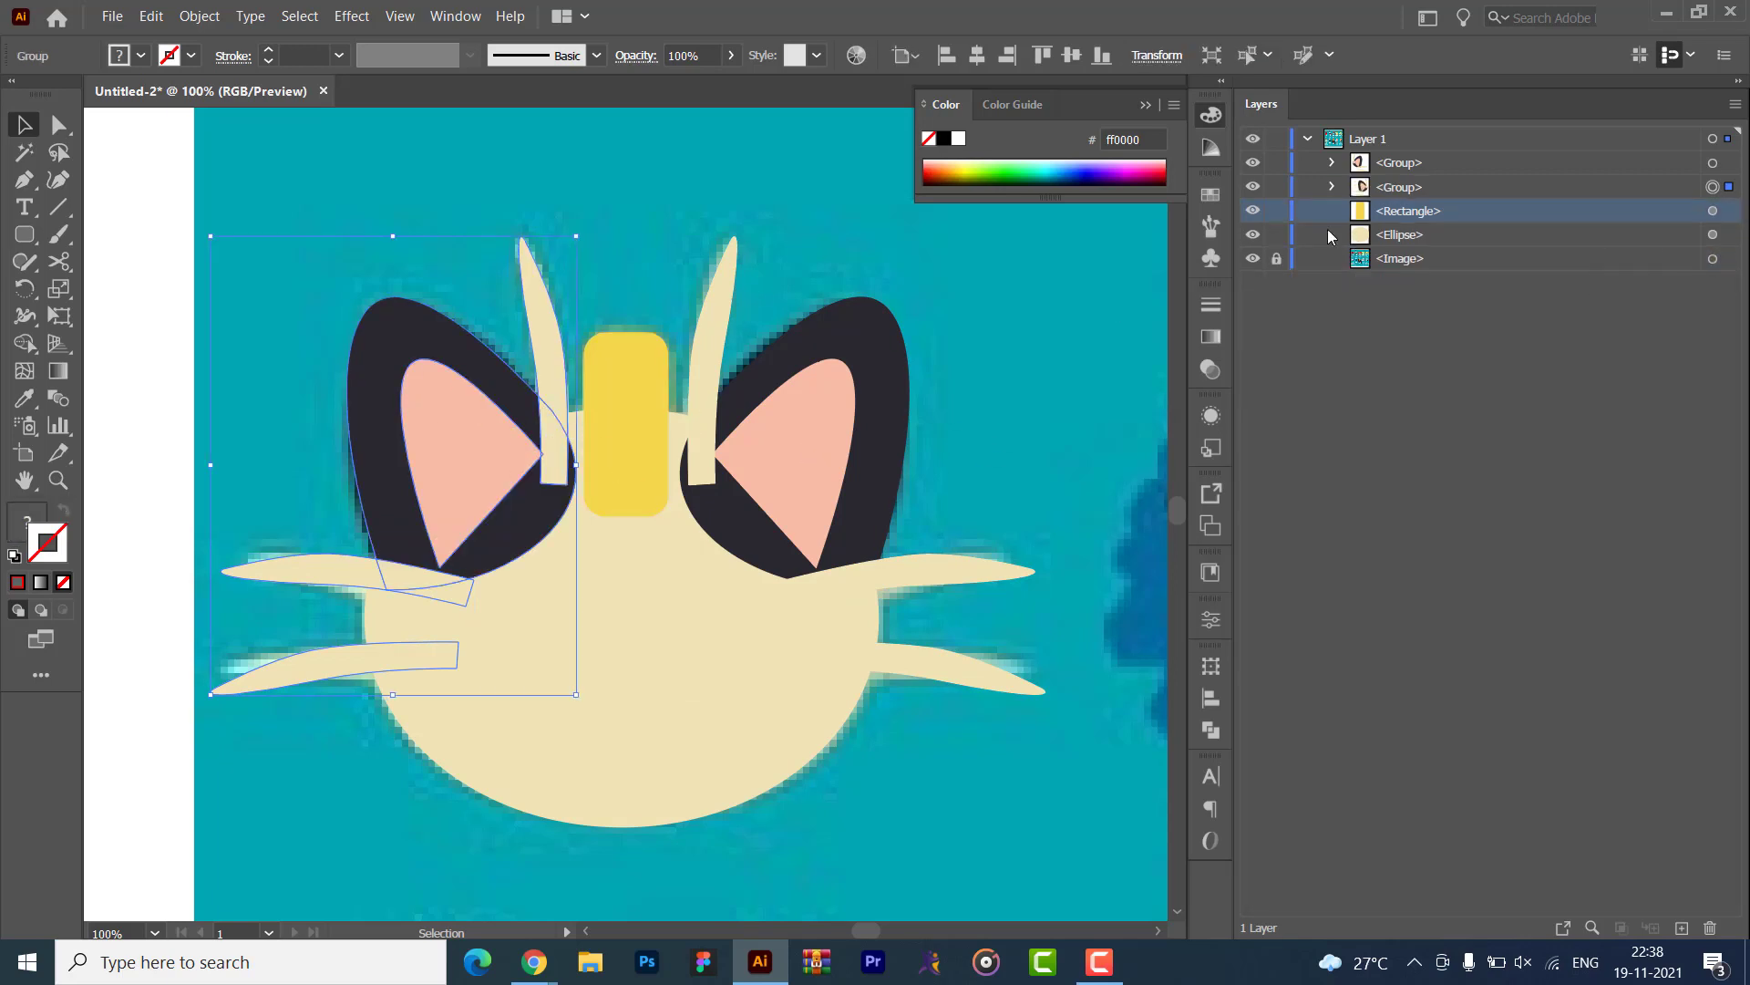
- Move the yellow forehead rectangle and the head ellipse above both ear-and-whisker groups in the stacking order, keeping the rectangle topmost
left_click(1713, 210)
left_click(1713, 234, "shift")
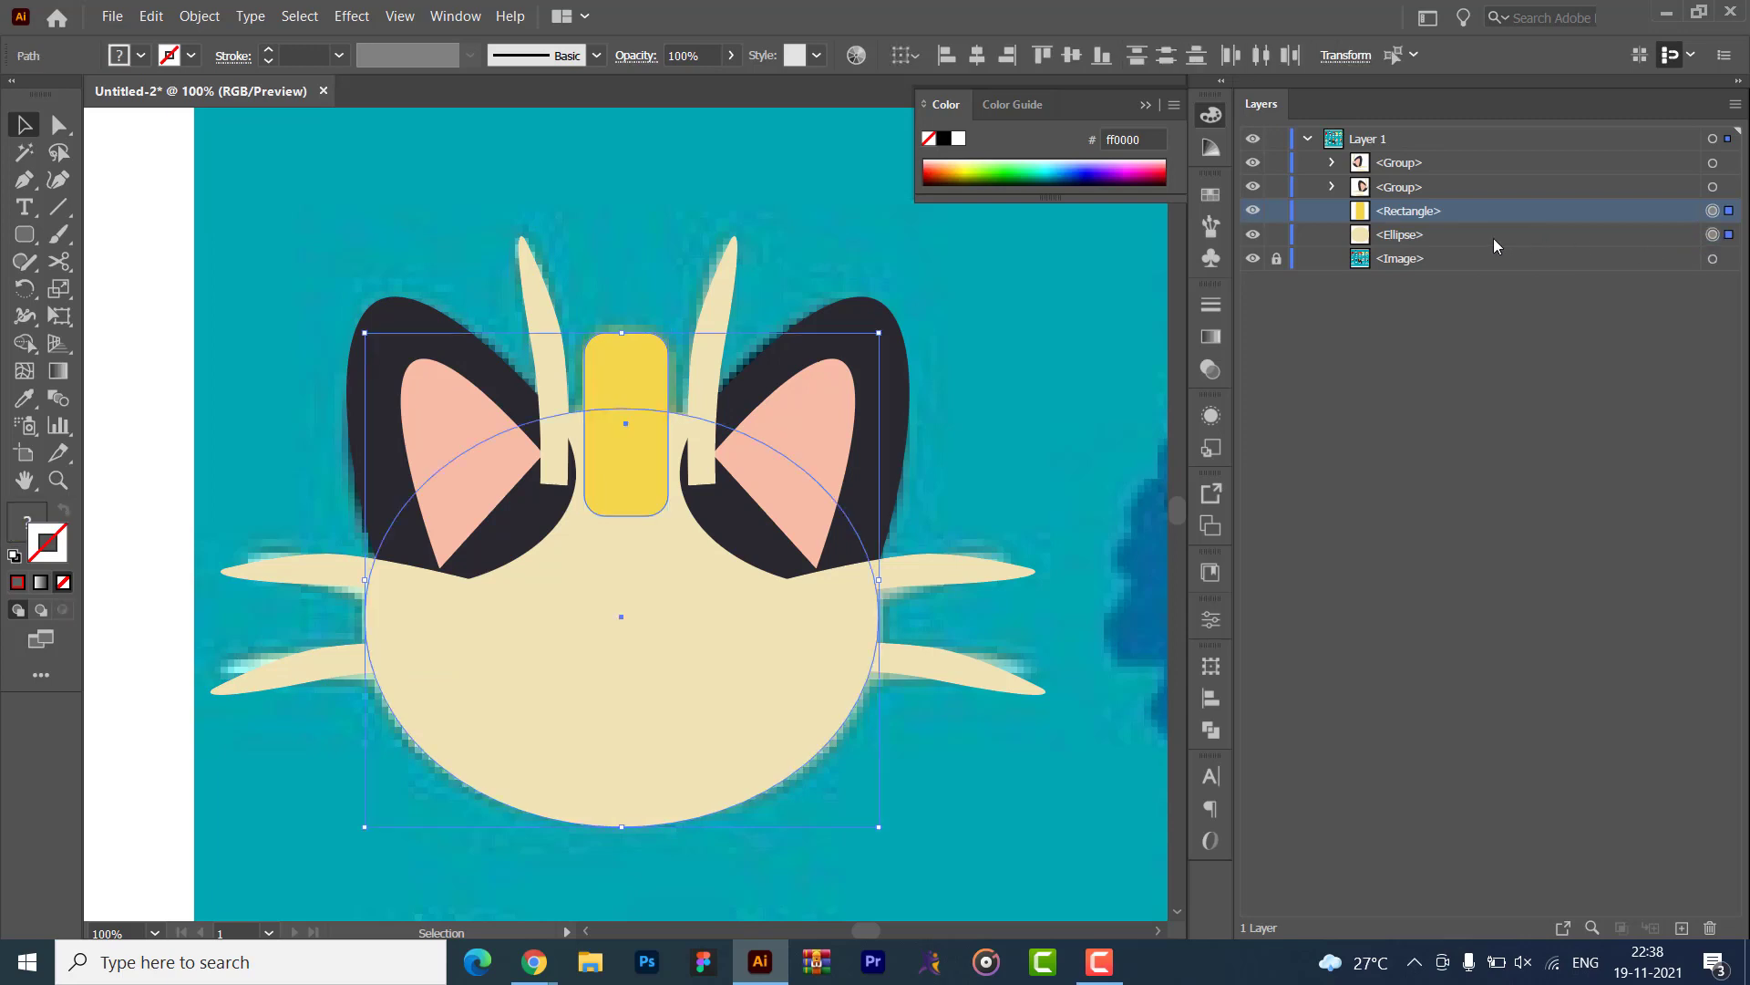
left_click_drag(1487, 224, 1486, 149)
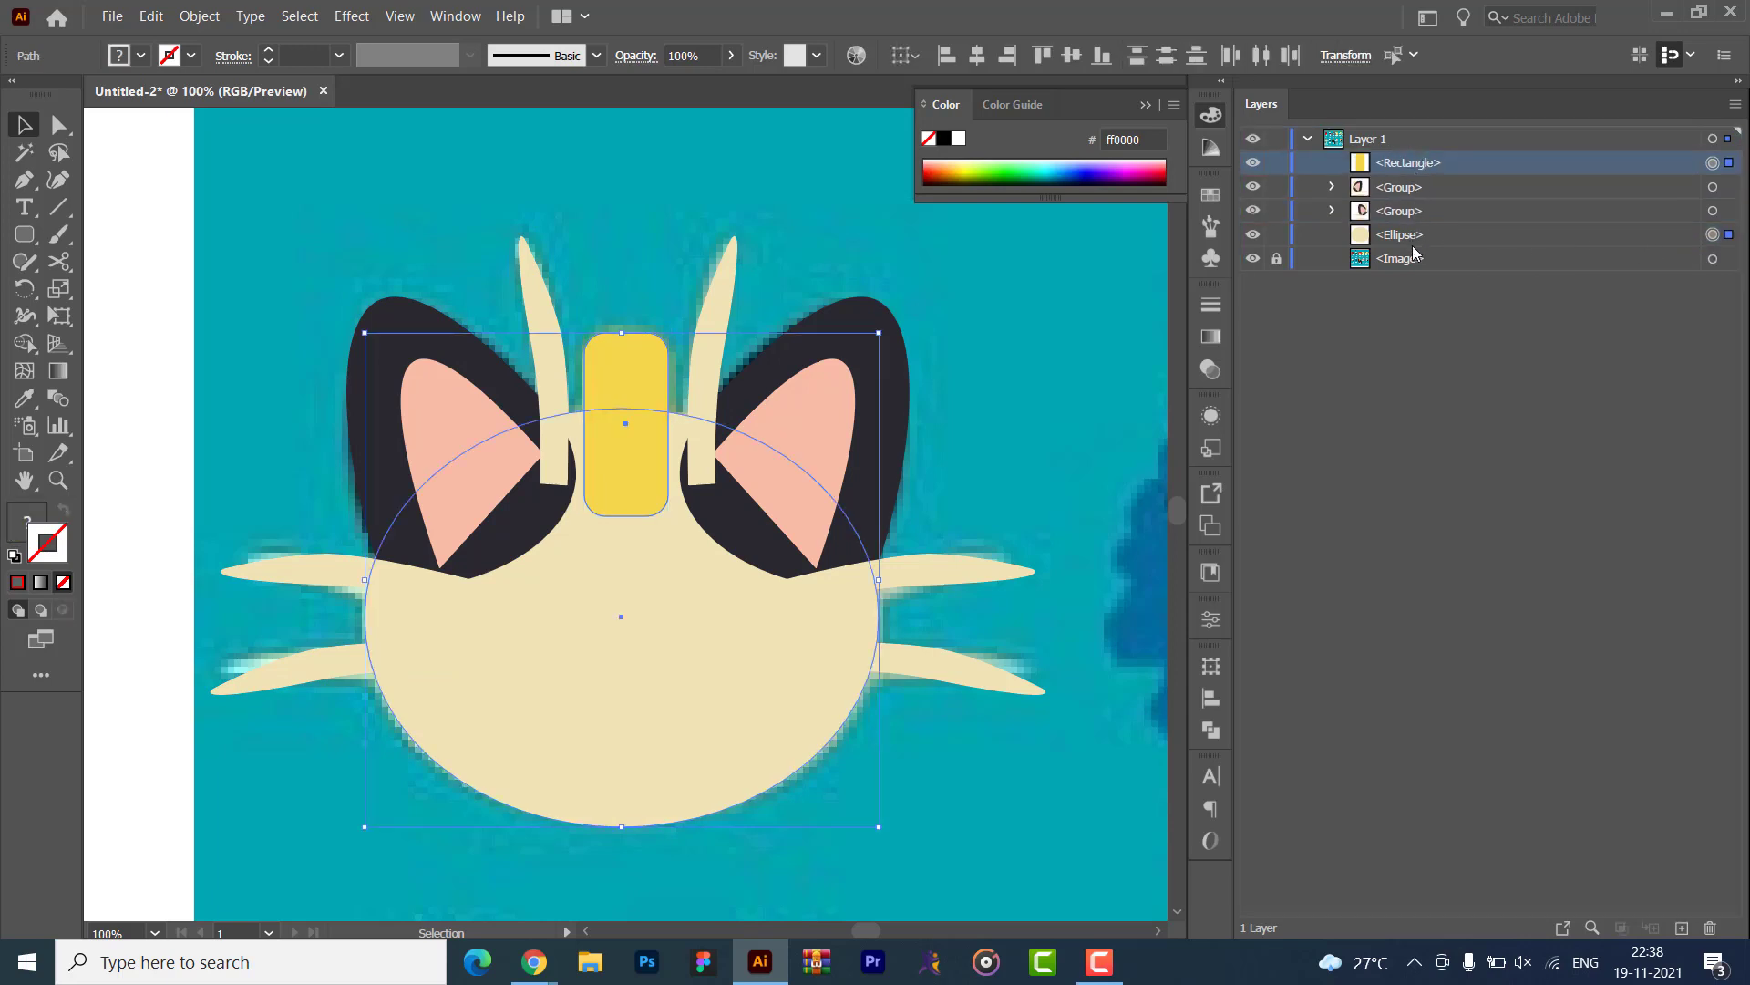
left_click_drag(1413, 239, 1430, 180)
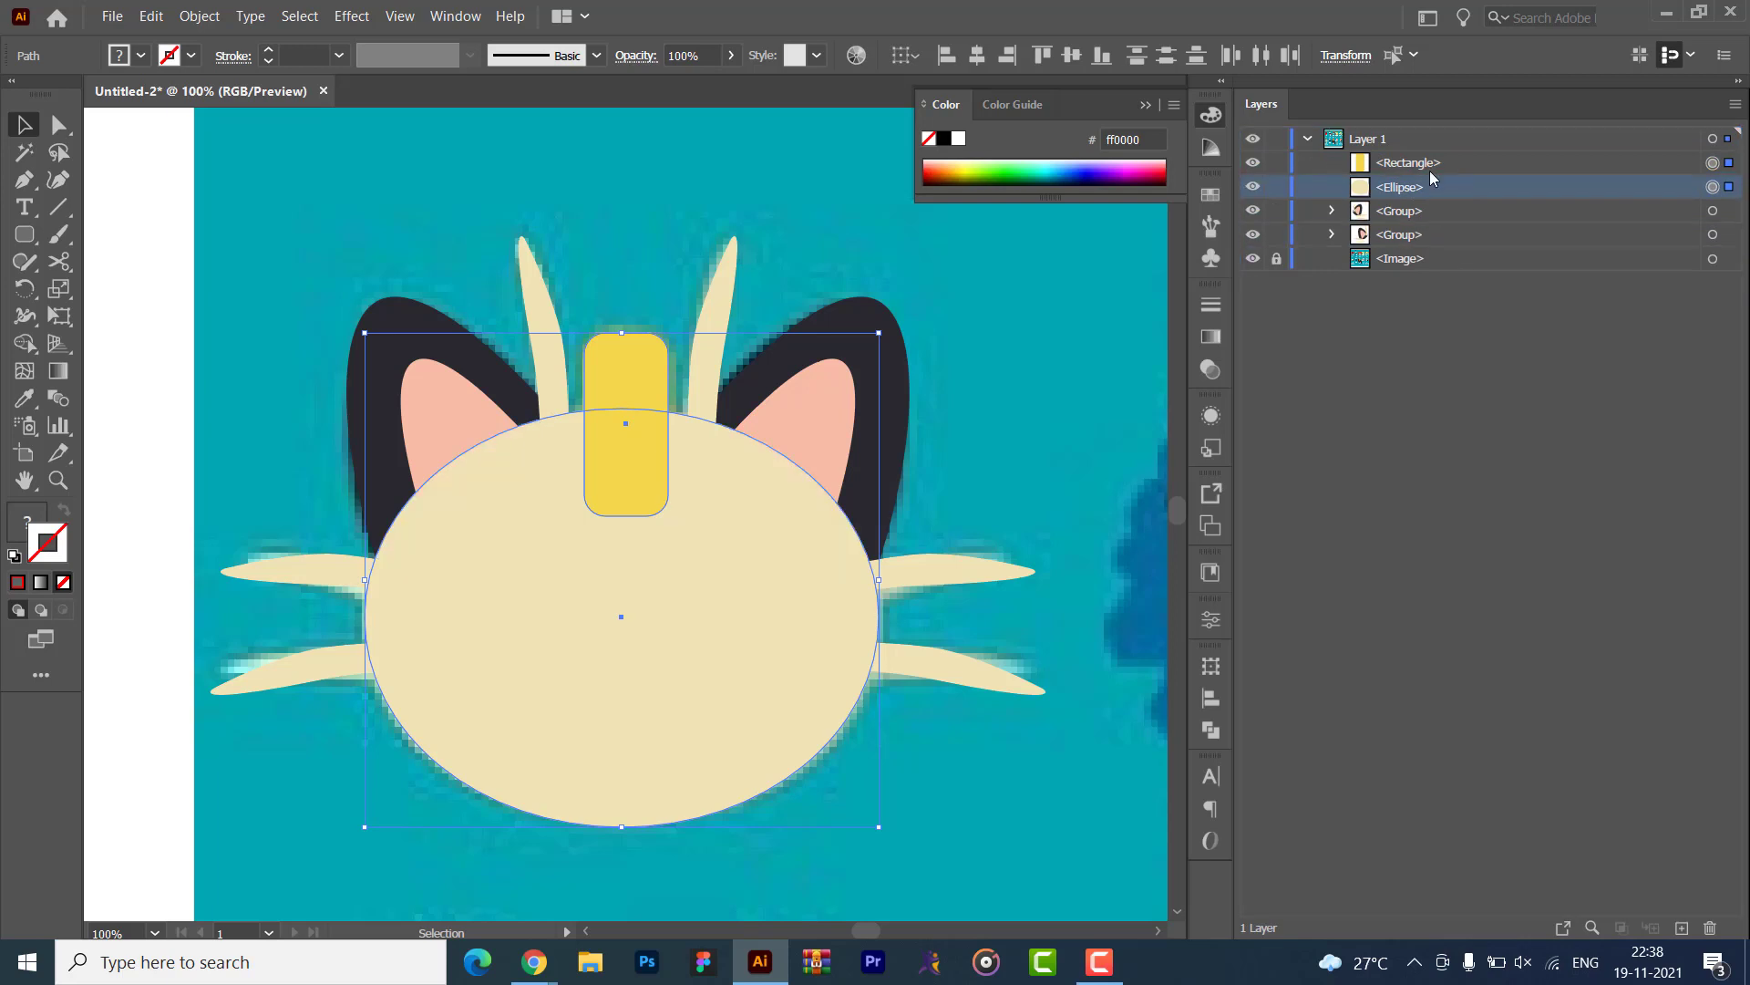
left_click(410, 259)
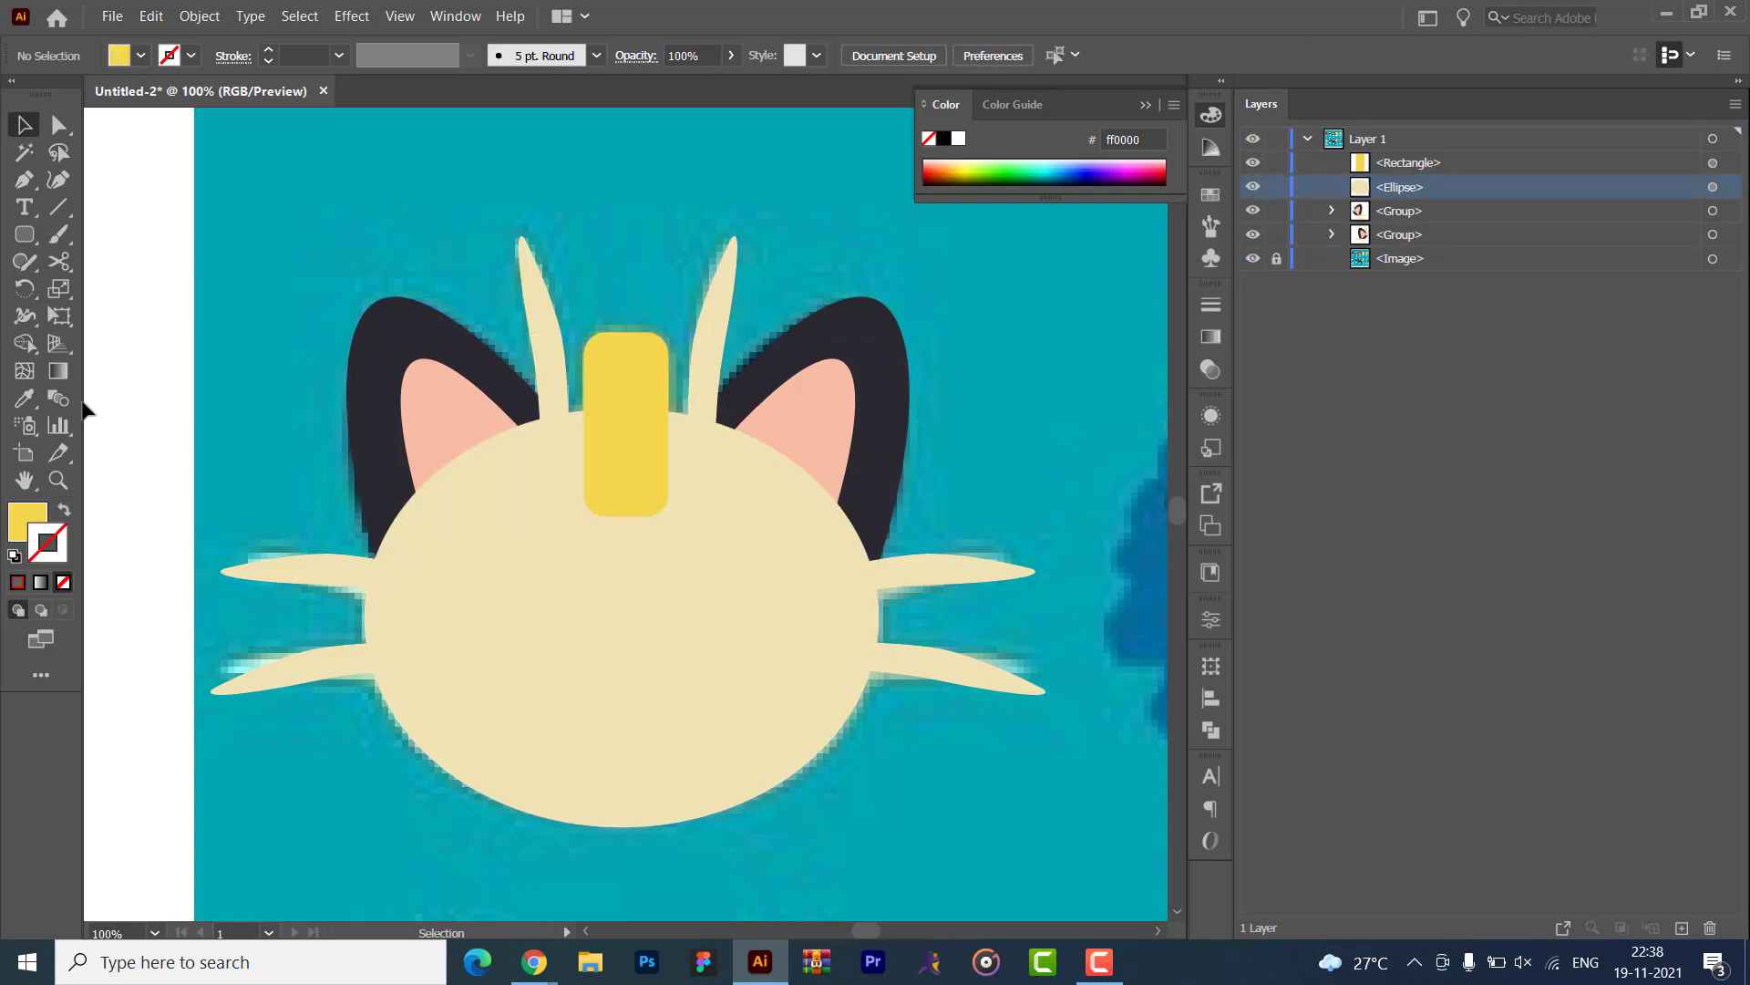
- Hide the reference image to examine the traced head on a white background, and show the image again
left_click(1253, 259)
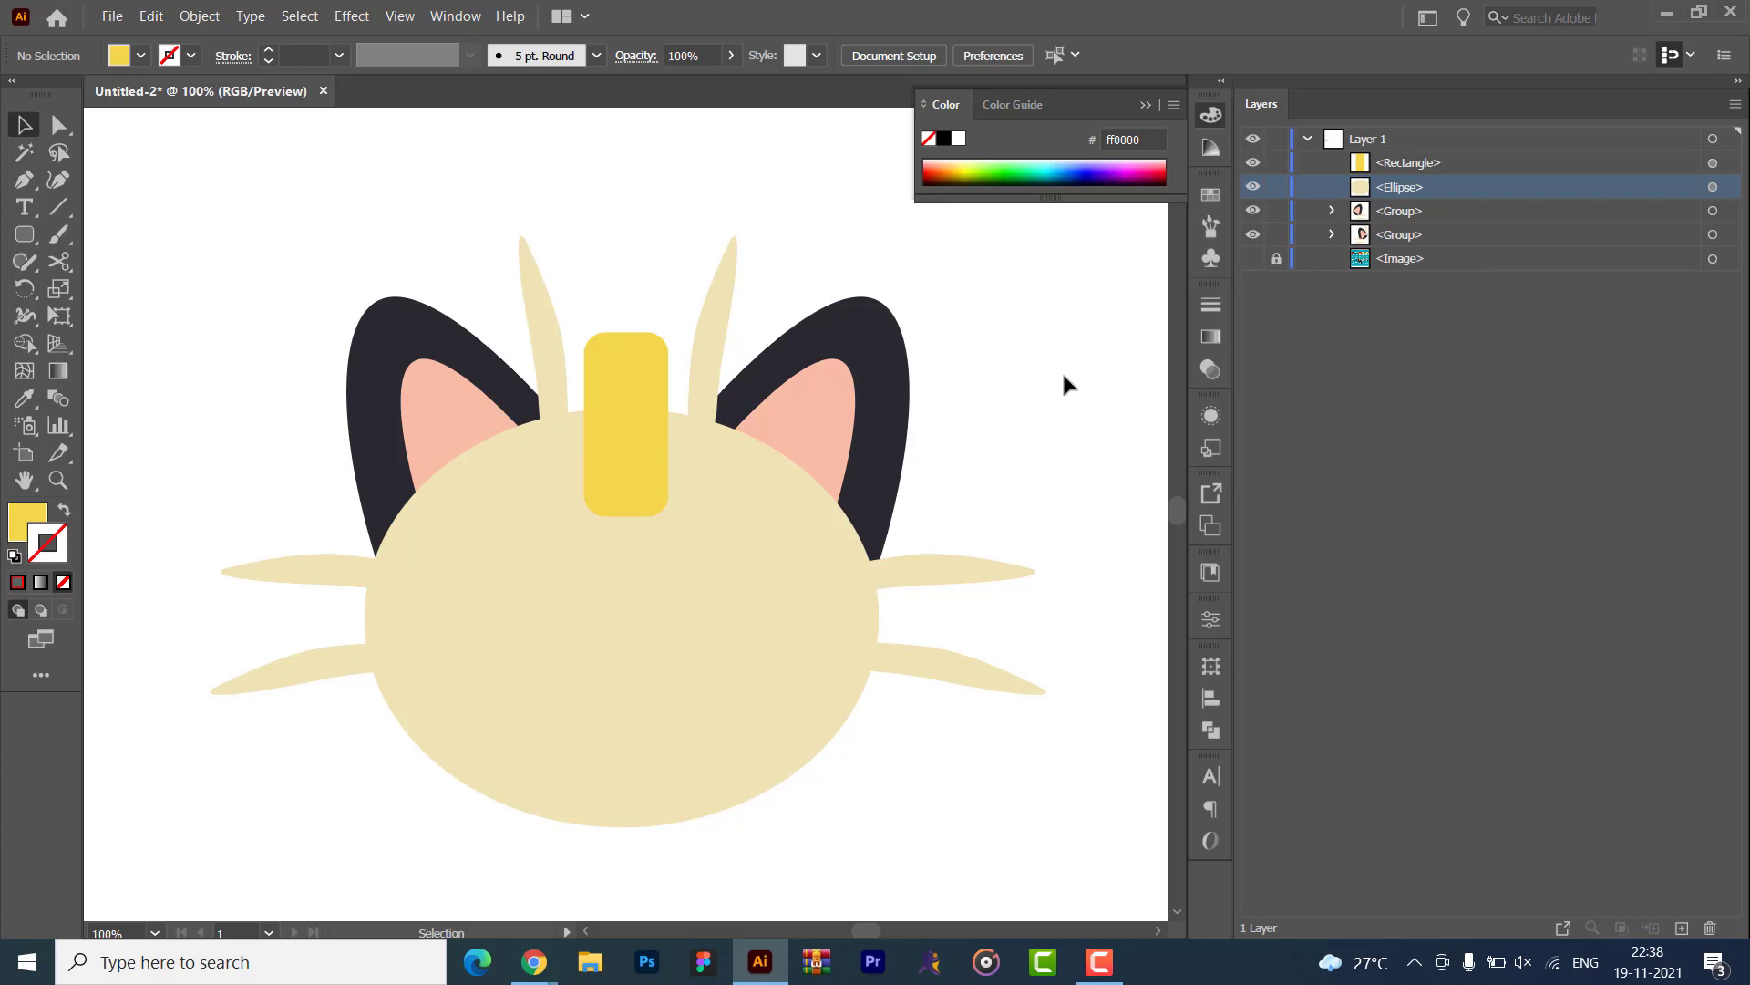
key("ctrl+0")
key("ctrl+plus")
key("ctrl+plus")
key("ctrl+plus")
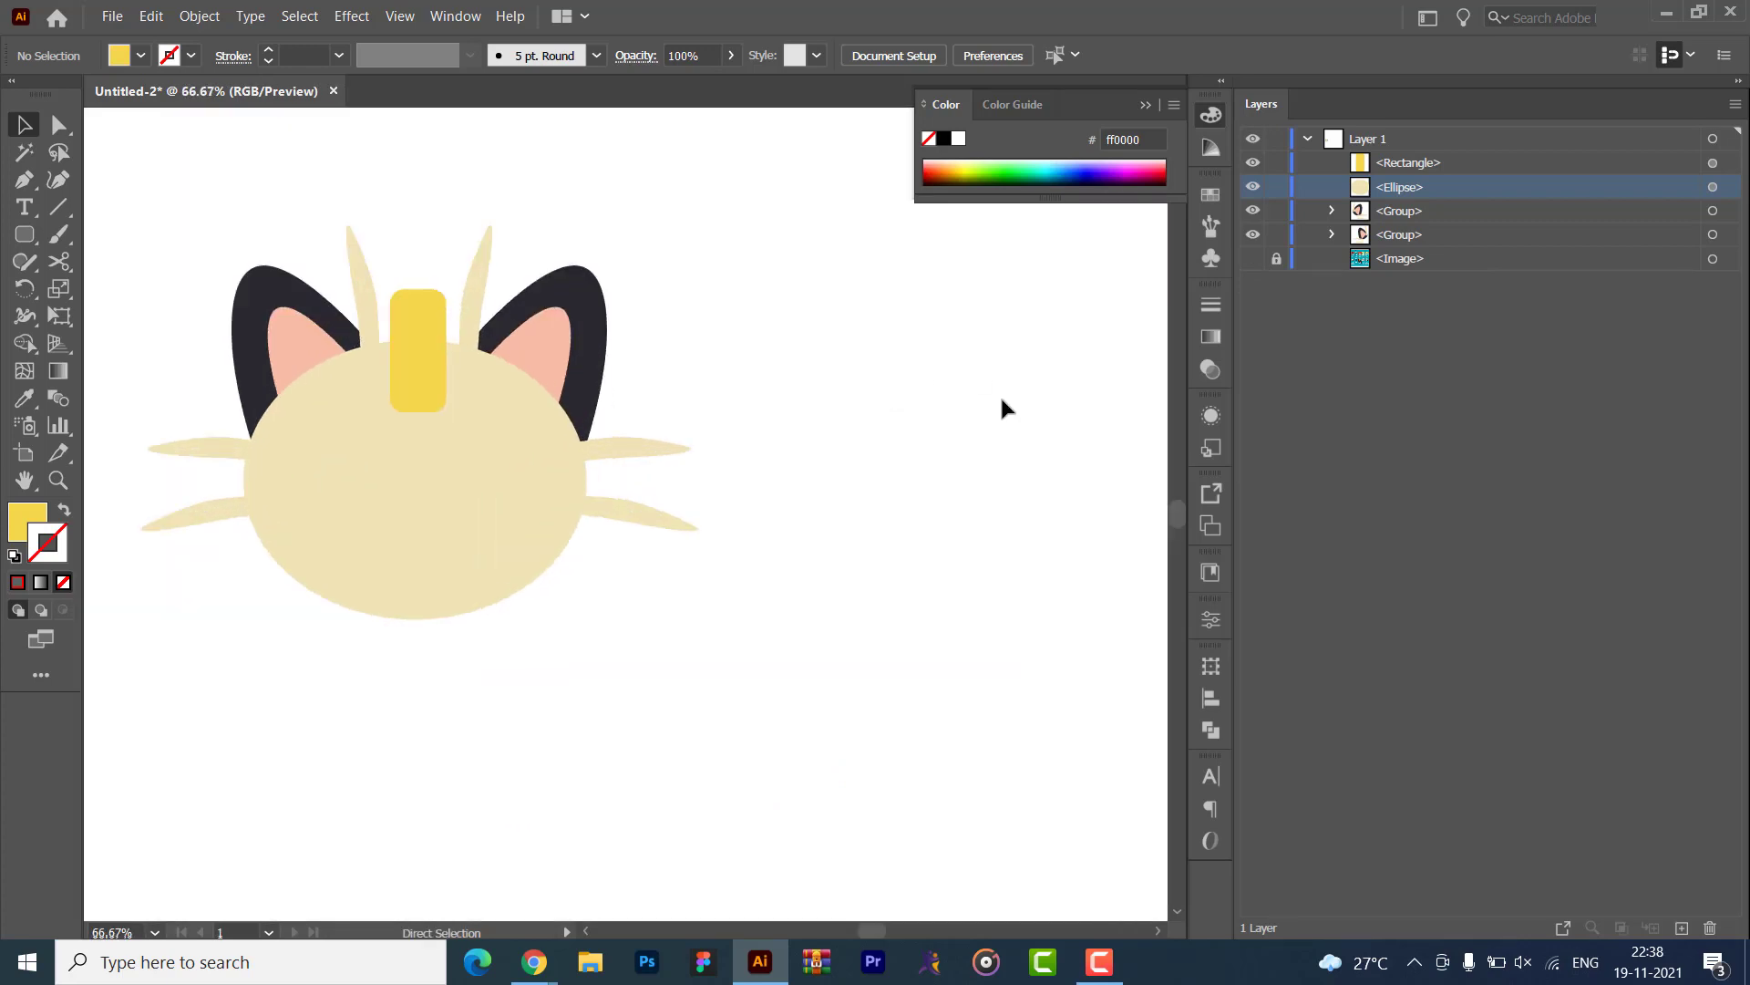
left_click(1252, 259)
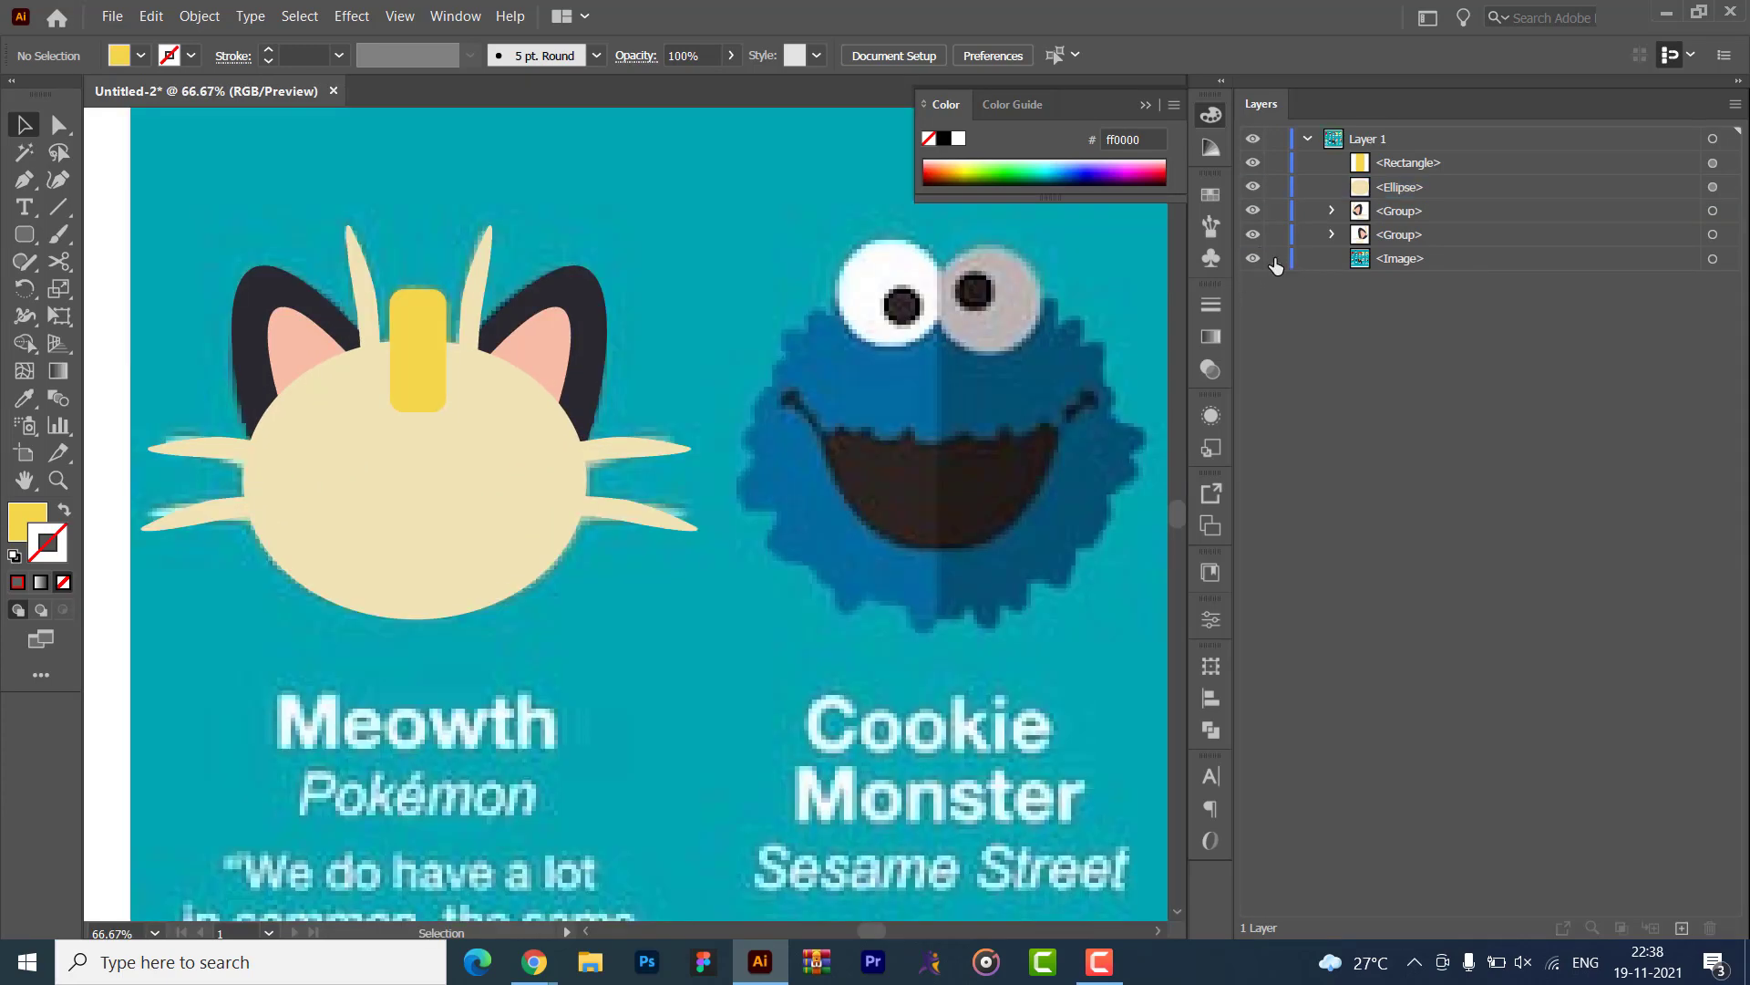
- Unlock the reference image and move it to the right so the original Meowth sits beside the traced head
left_click(1469, 259)
mouse_move(730, 401)
left_mouse_down()
mouse_move(937, 359)
mouse_move(1118, 357)
left_mouse_up()
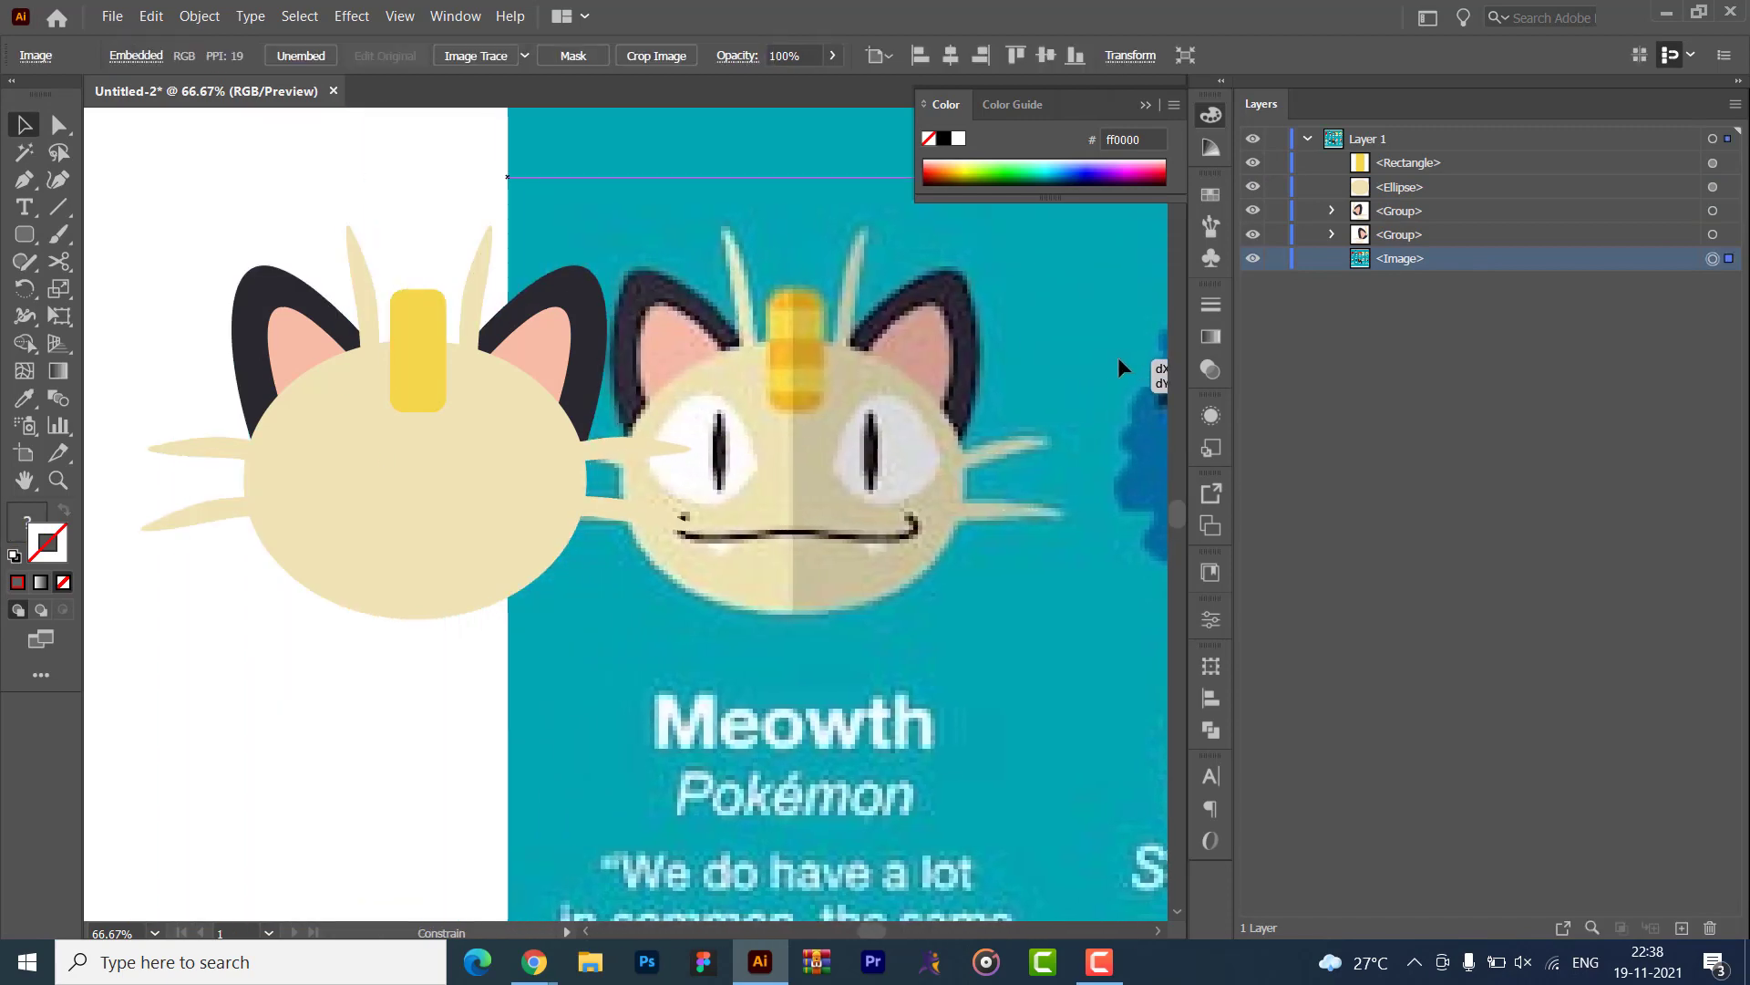
key("ctrl+z")
mouse_move(526, 408)
left_mouse_down()
mouse_move(913, 395)
mouse_move(930, 357)
mouse_move(1117, 357)
left_mouse_up()
left_click(356, 698)
scroll(426, 723, "right", 2)
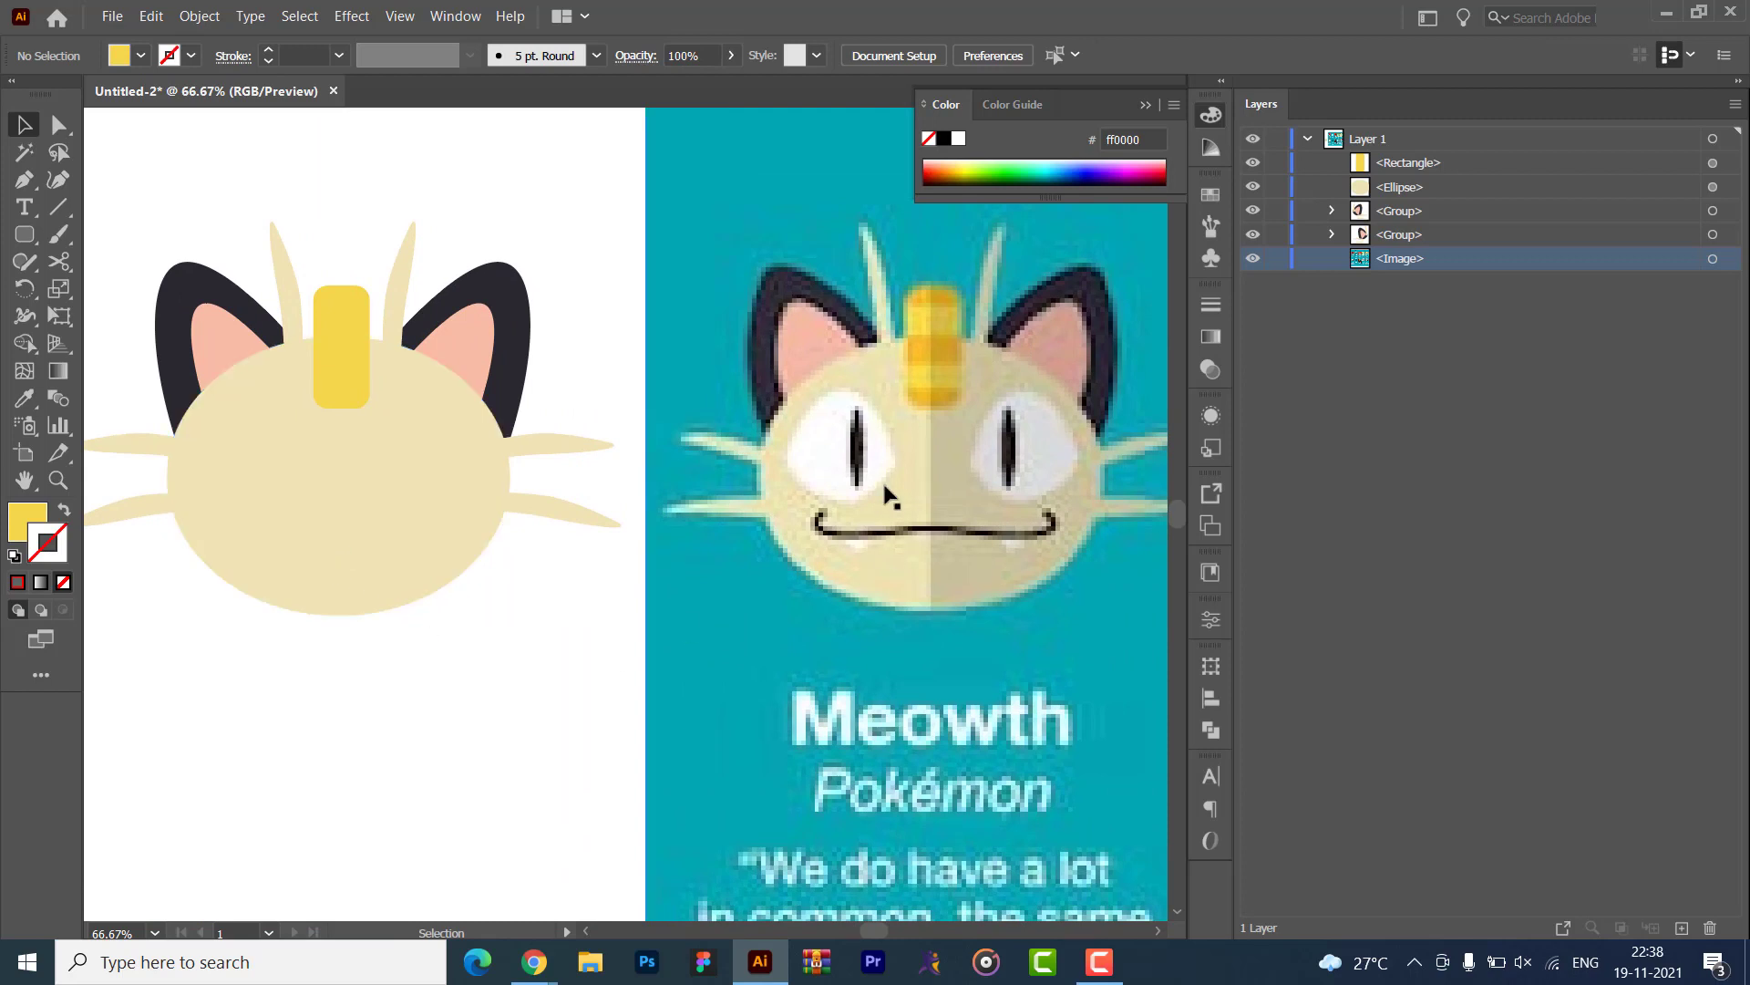
left_click_drag(362, 661, 492, 666)
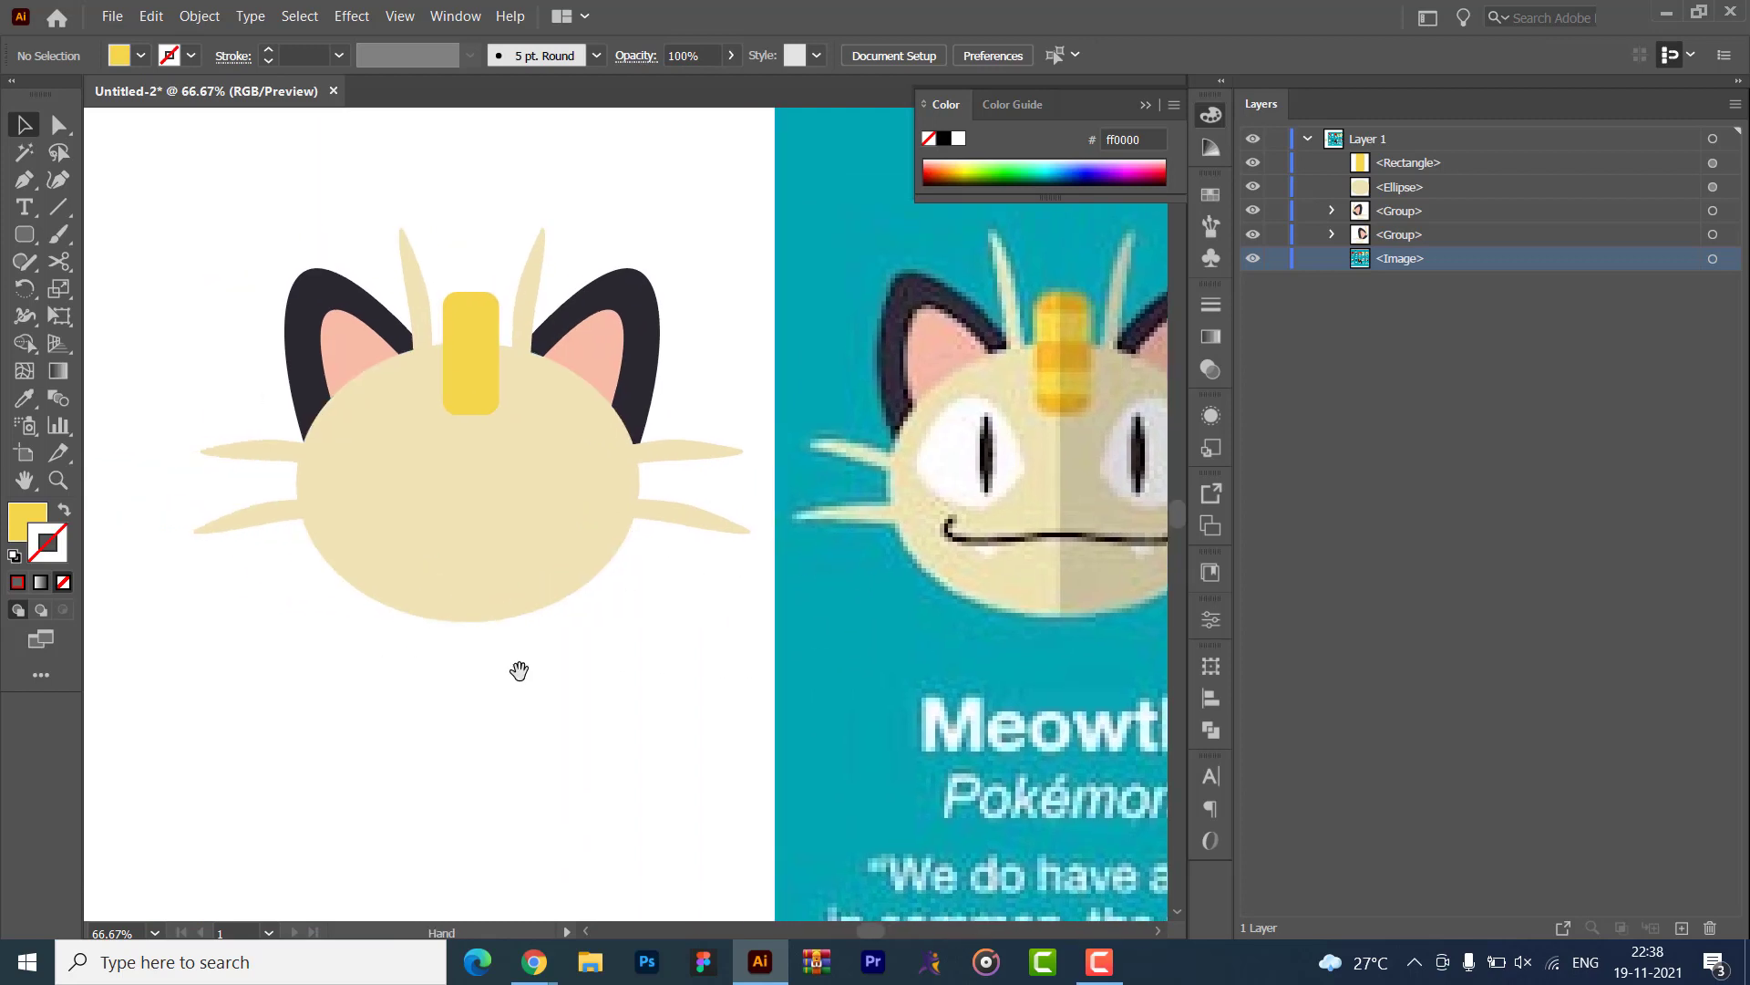
- Draw a closed, rounded four-point eye shape with the Curvature tool, overlapping the lower edge of the traced head
left_click(57, 180)
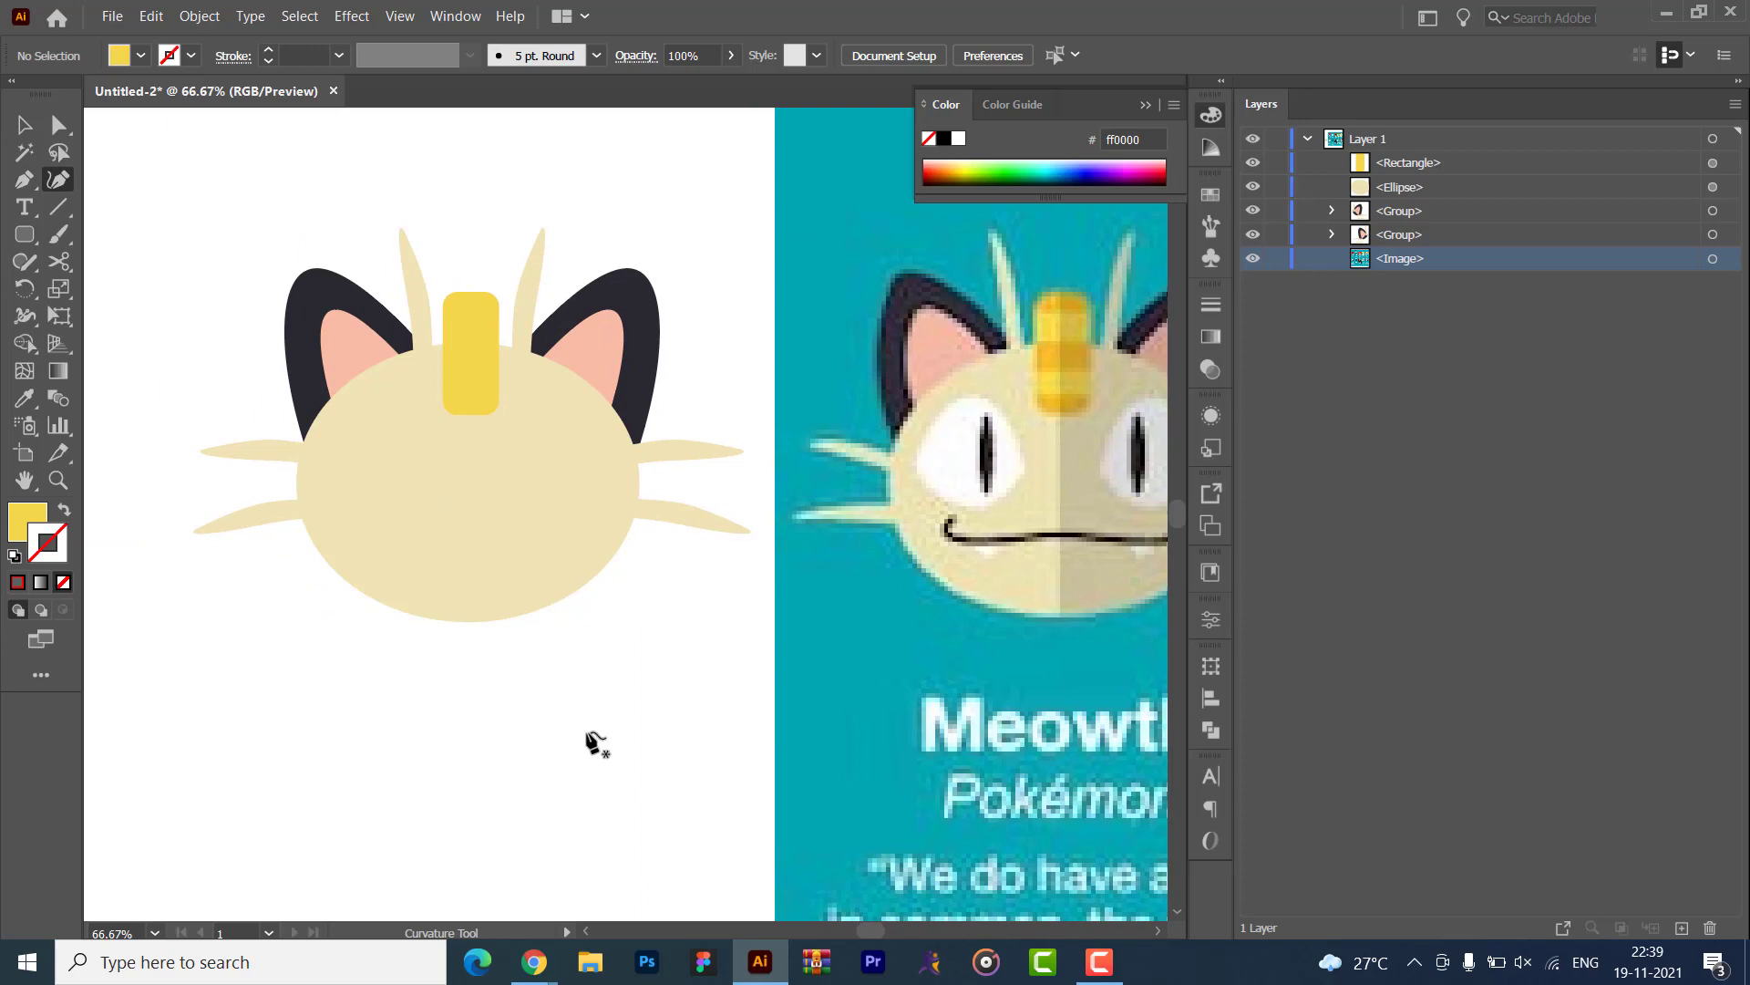
left_click(606, 718)
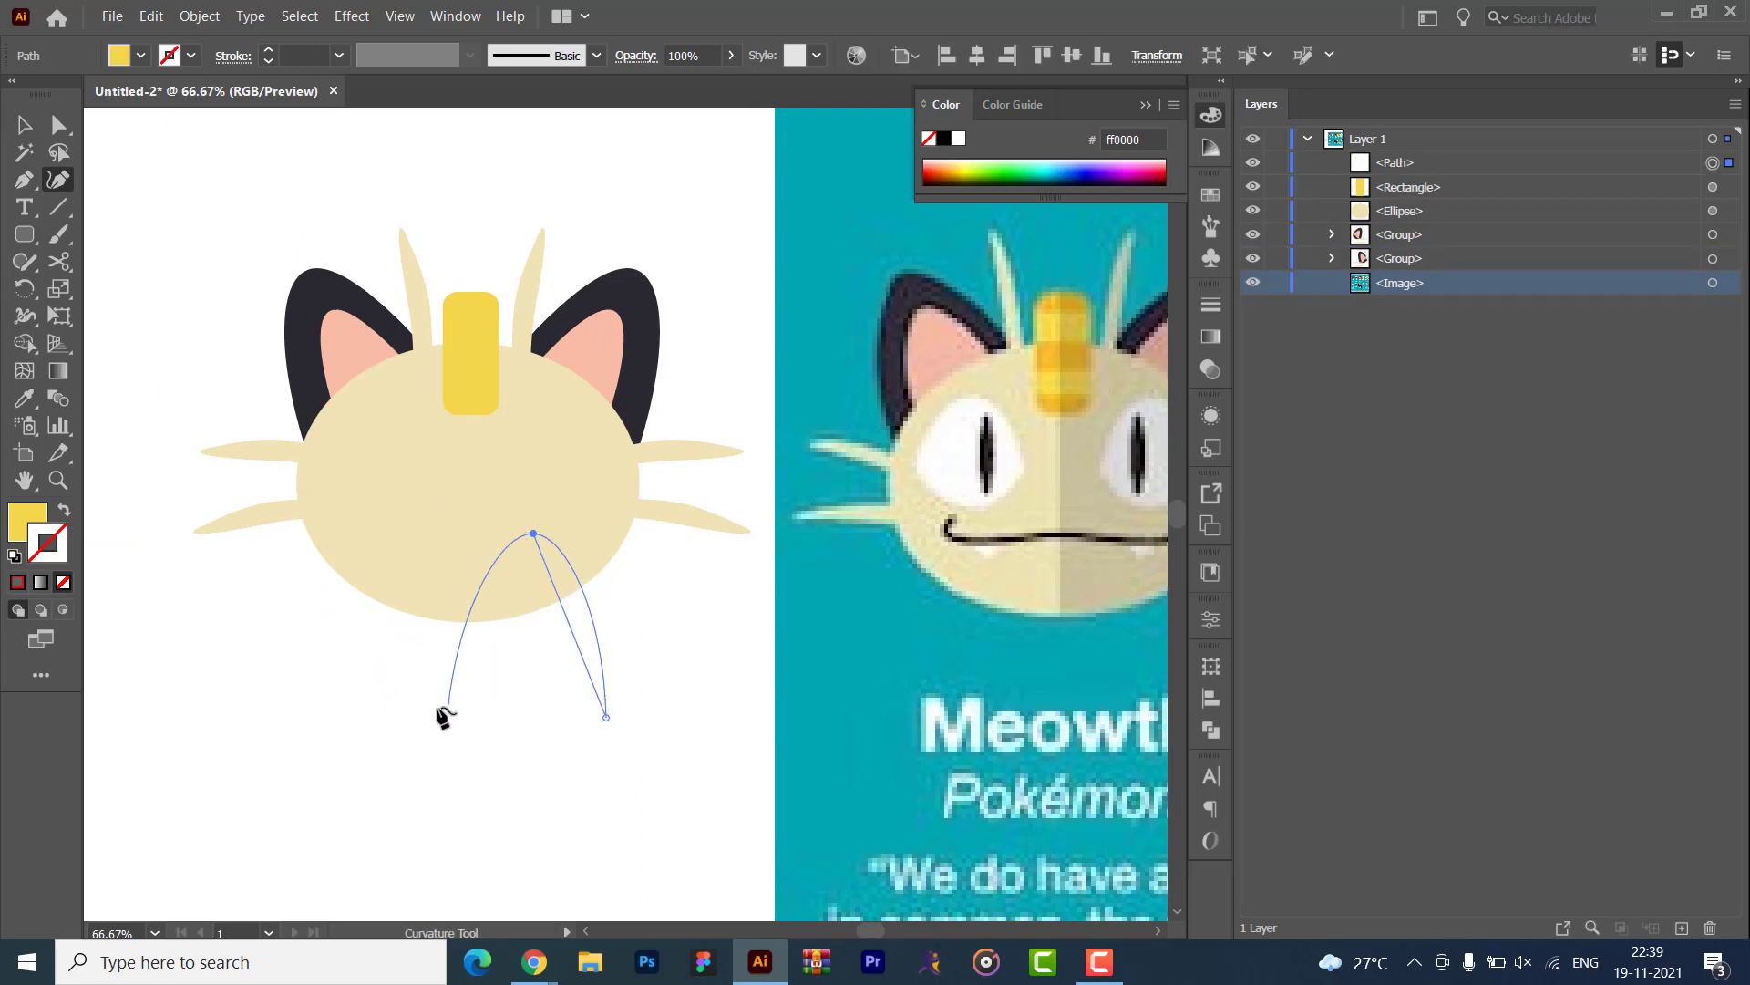
left_click(389, 686)
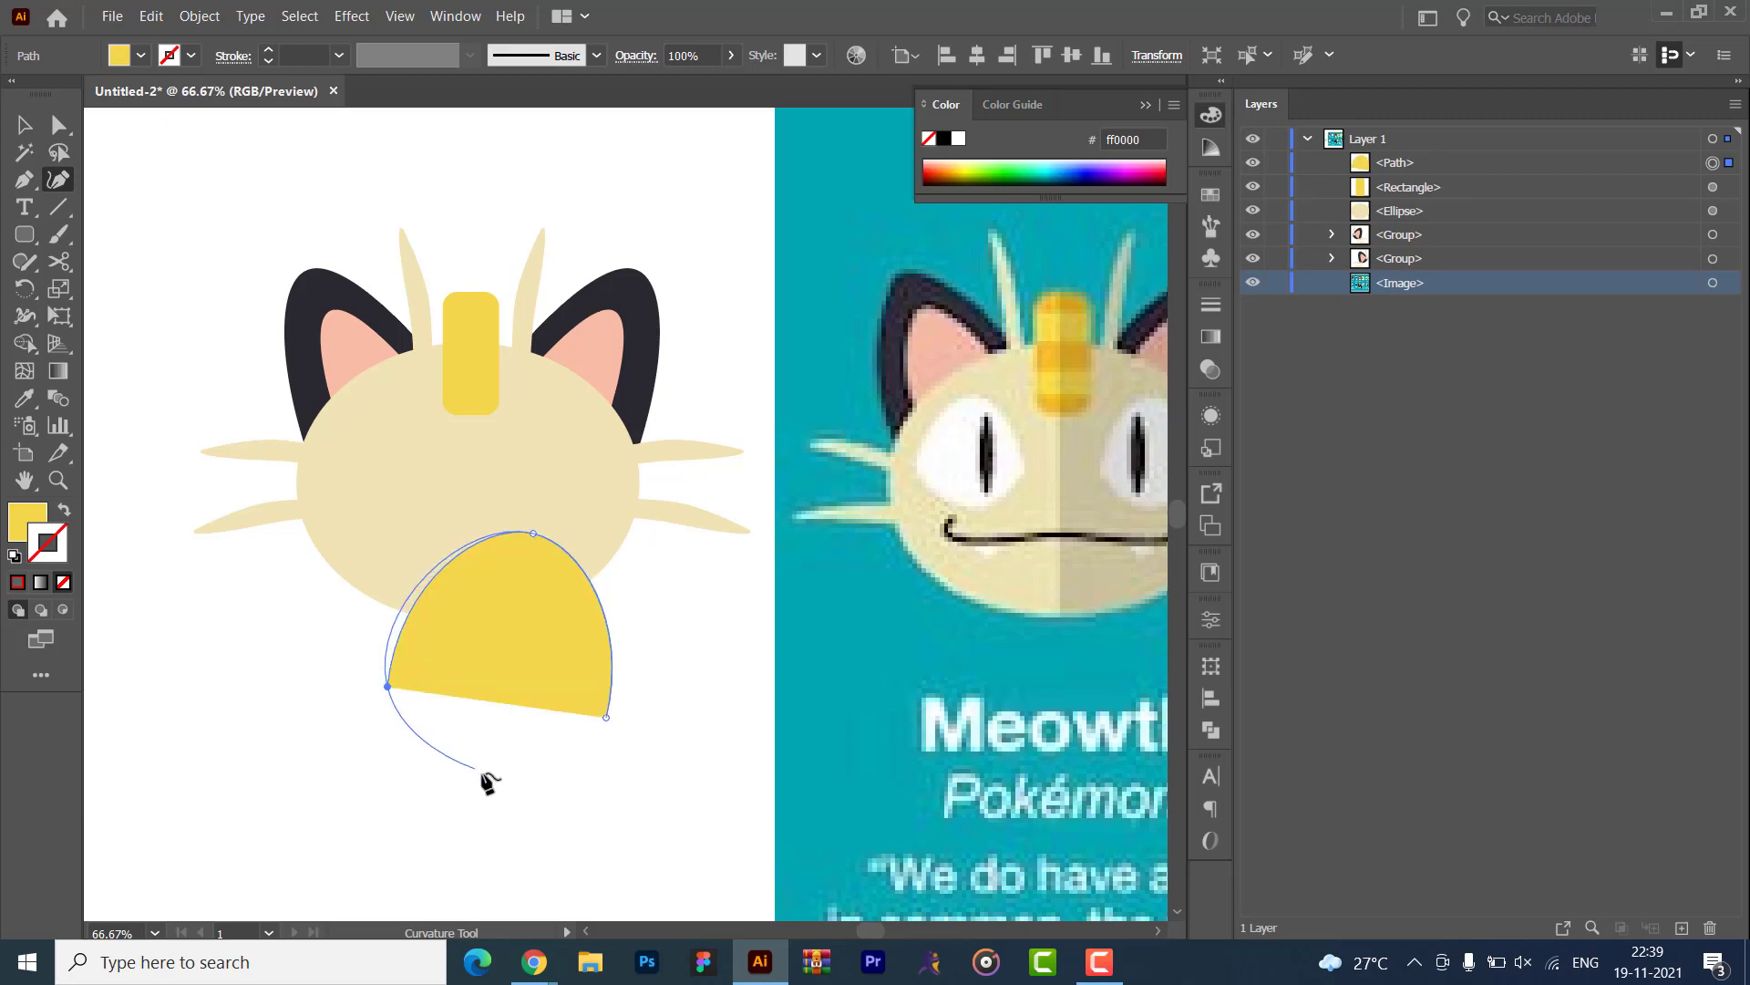
left_click(497, 773)
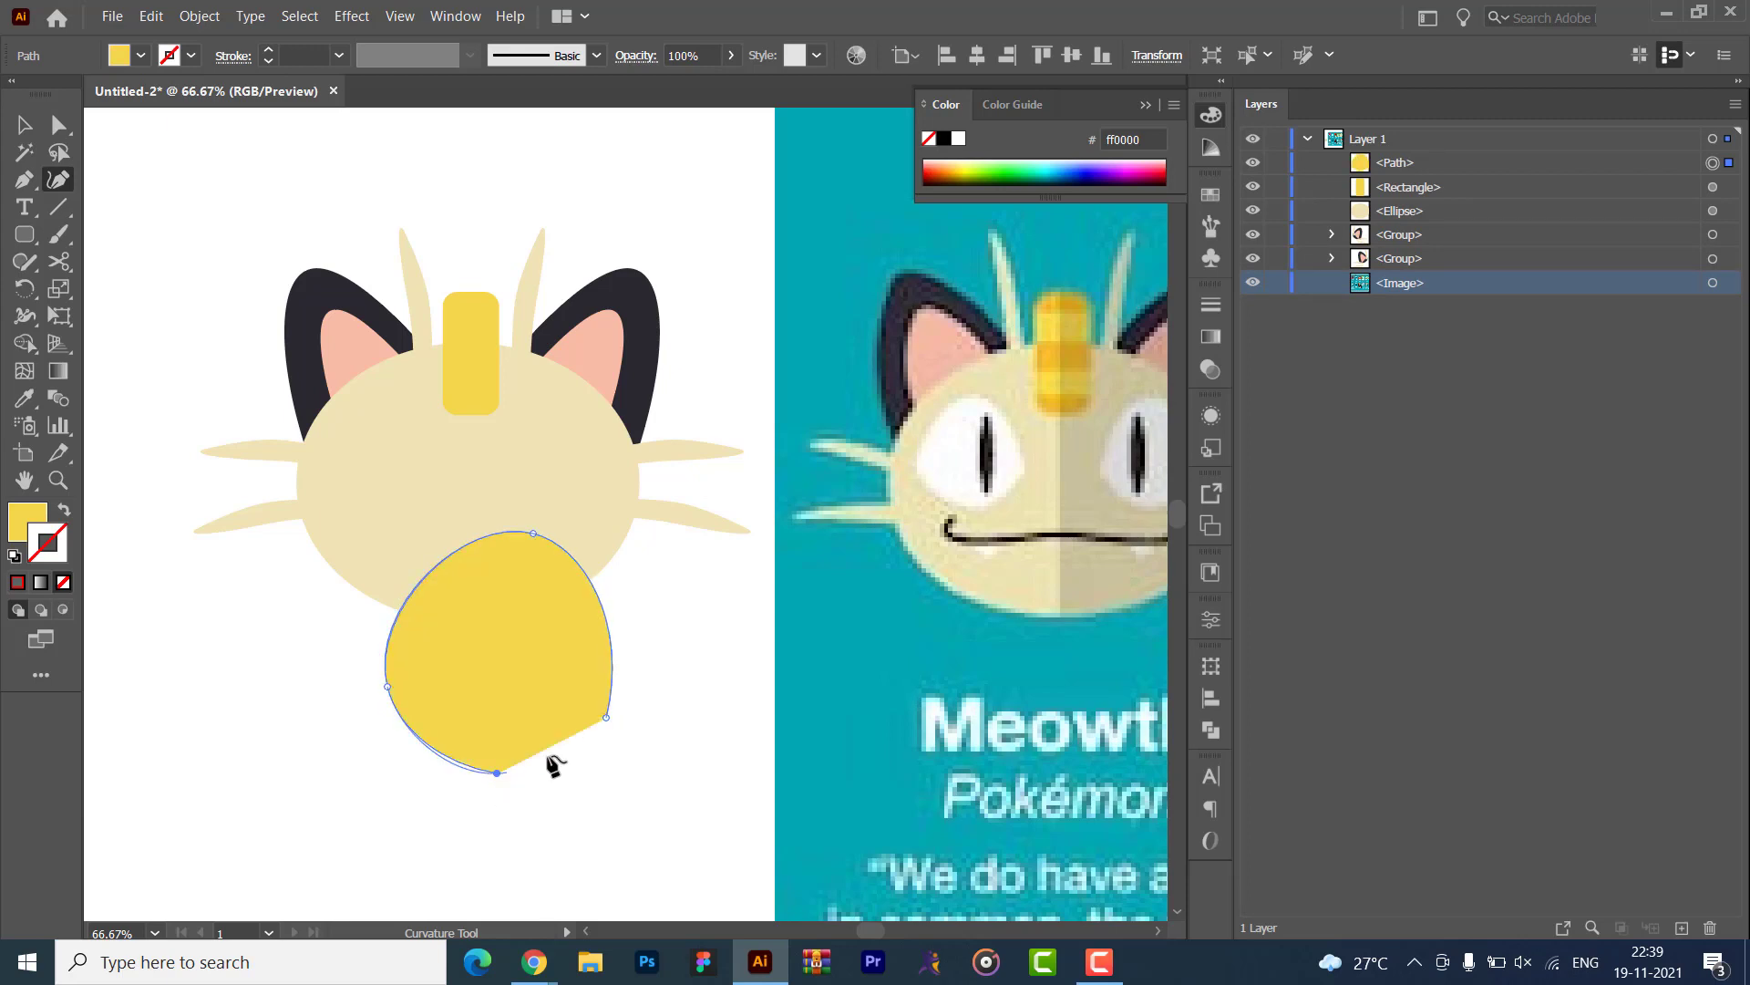
left_click(607, 717)
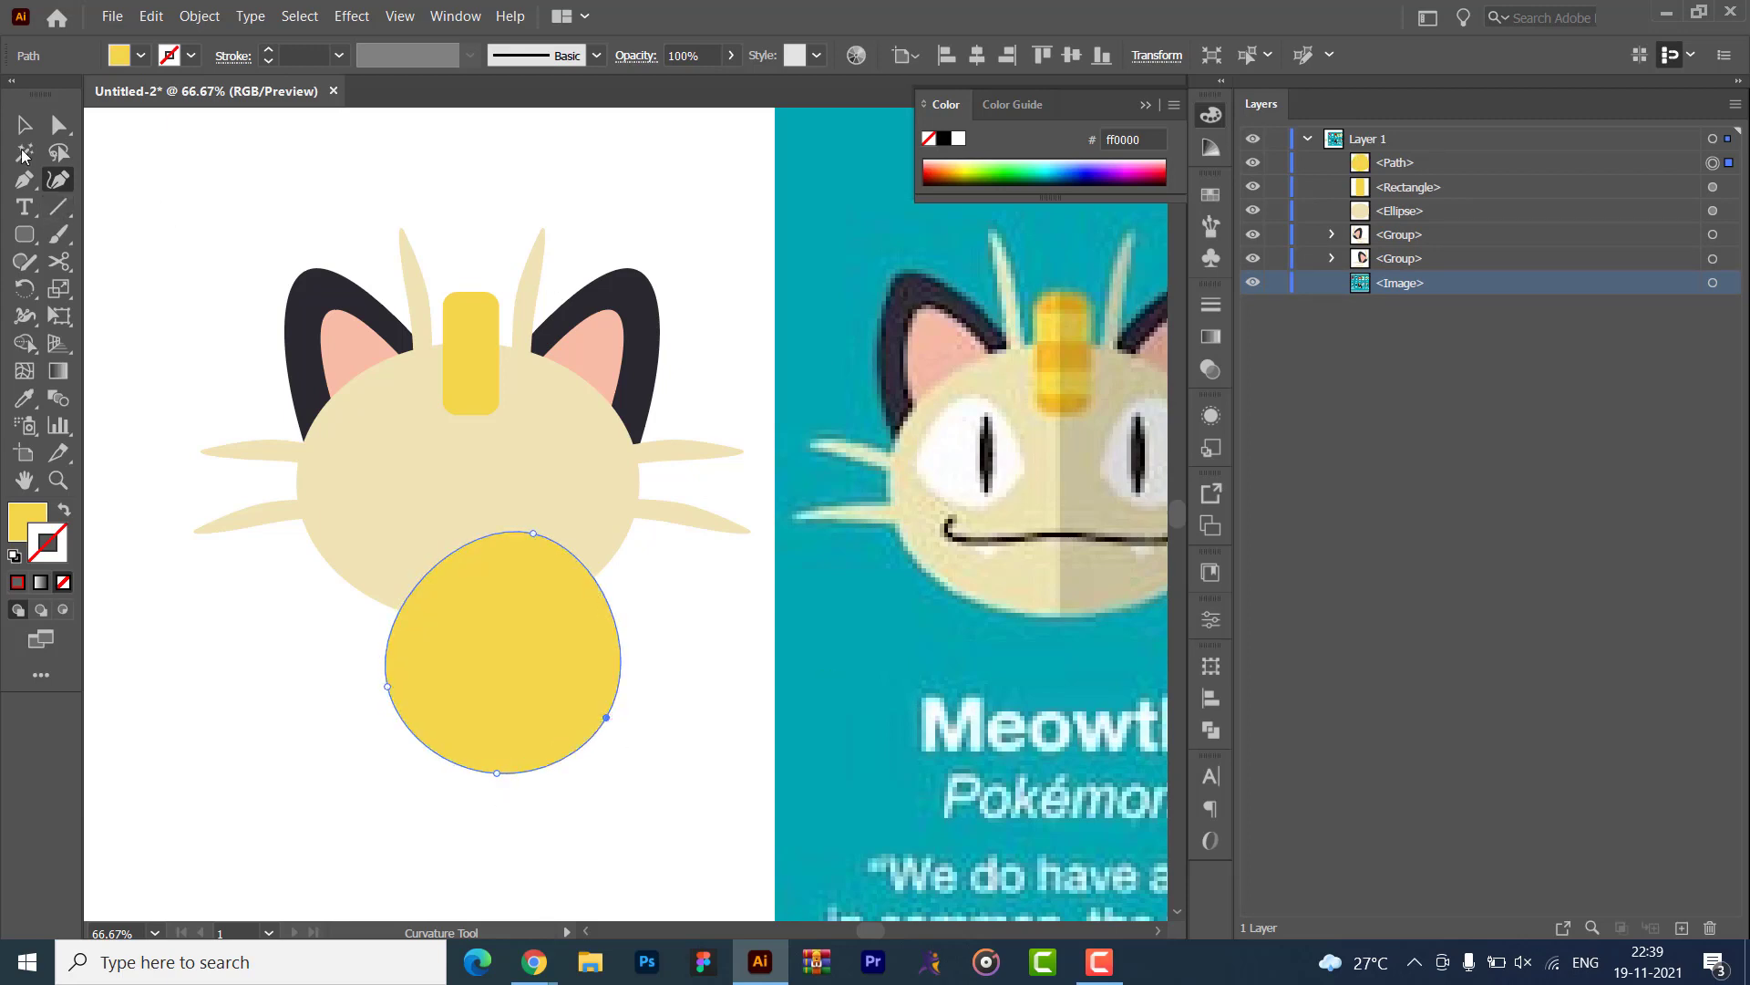
- Set the eye shape's fill colour to white, ffffff
left_click(23, 125)
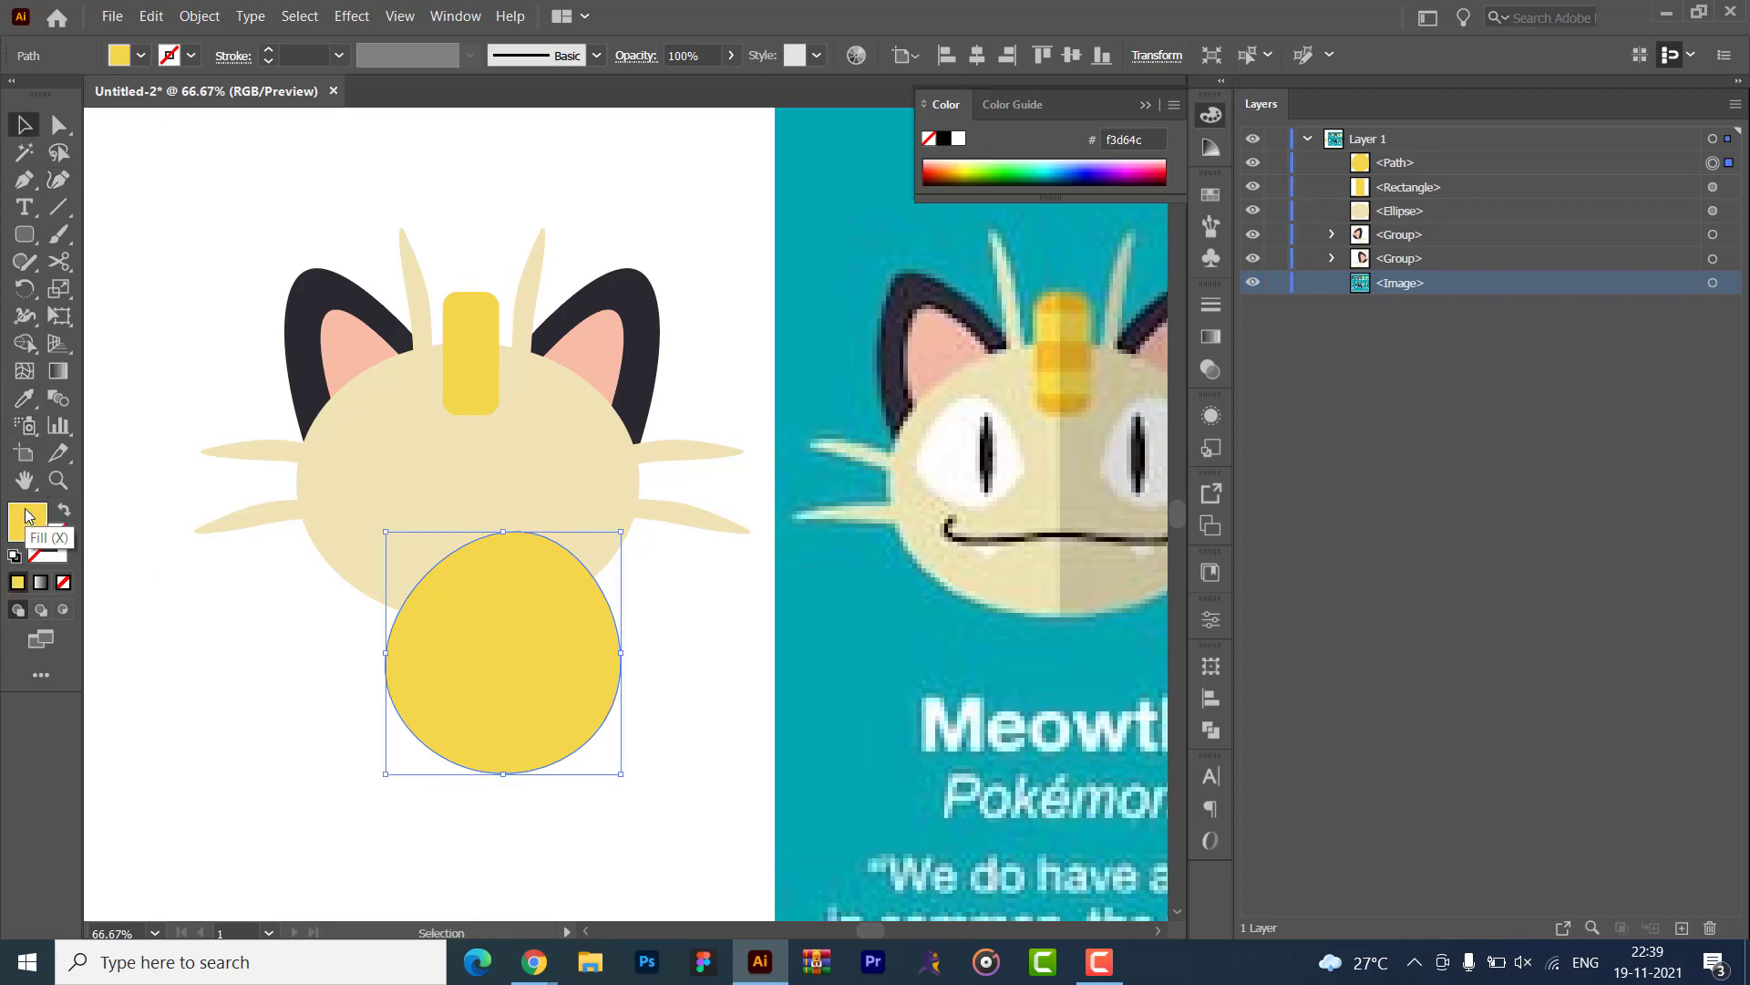
double_click(27, 520)
key("ctrl+v")
left_click_drag(618, 340, 542, 296)
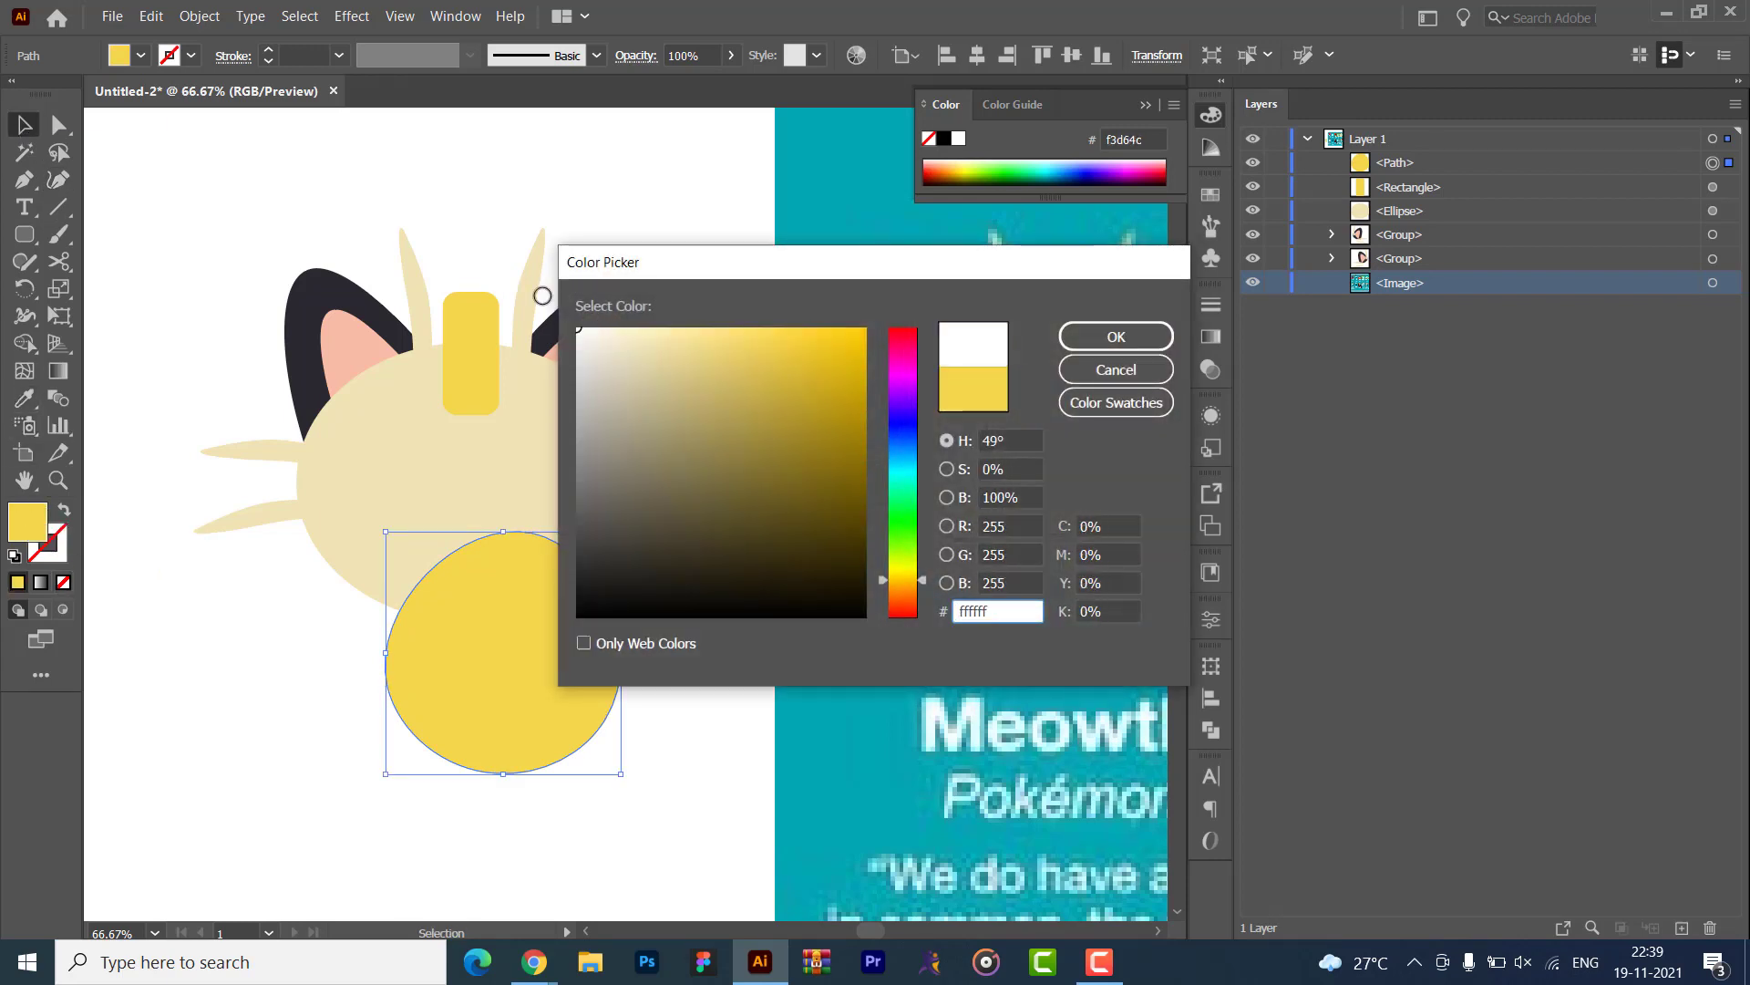
left_click(1072, 334)
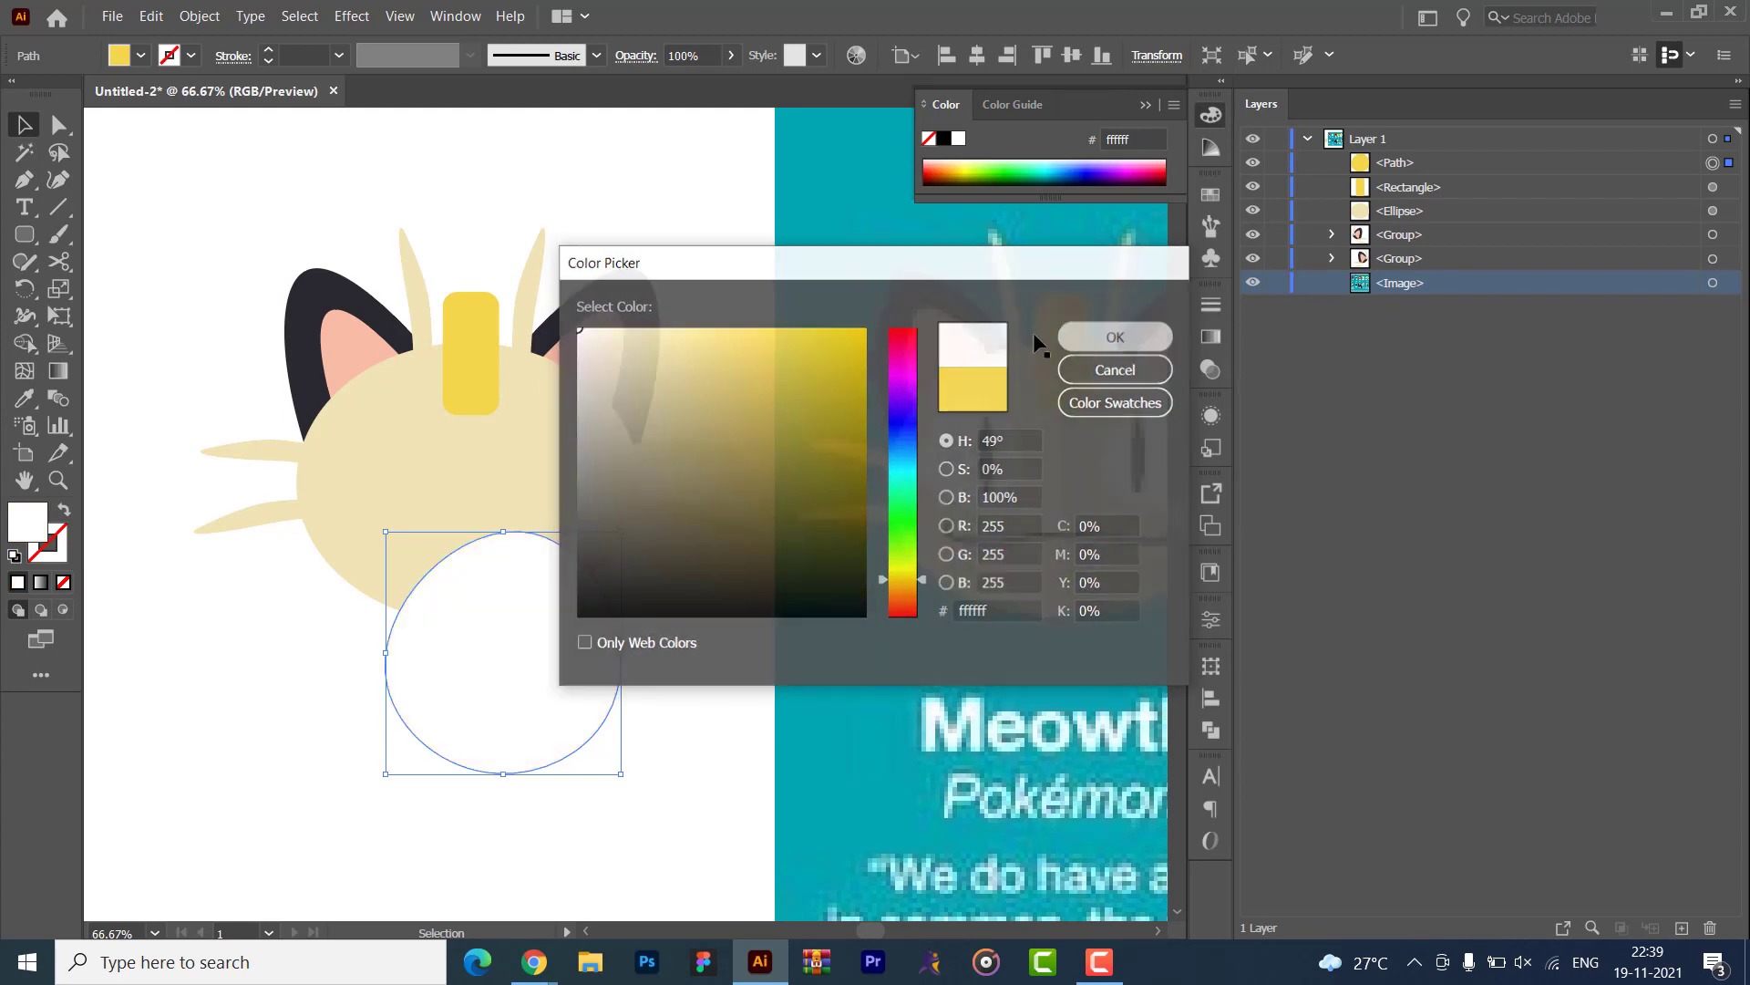
- Scale the white rounded shape down and place it on the left half of the face as an eye
left_click_drag(621, 773, 512, 622)
left_click_drag(429, 557, 404, 468)
key("ctrl+shift+a")
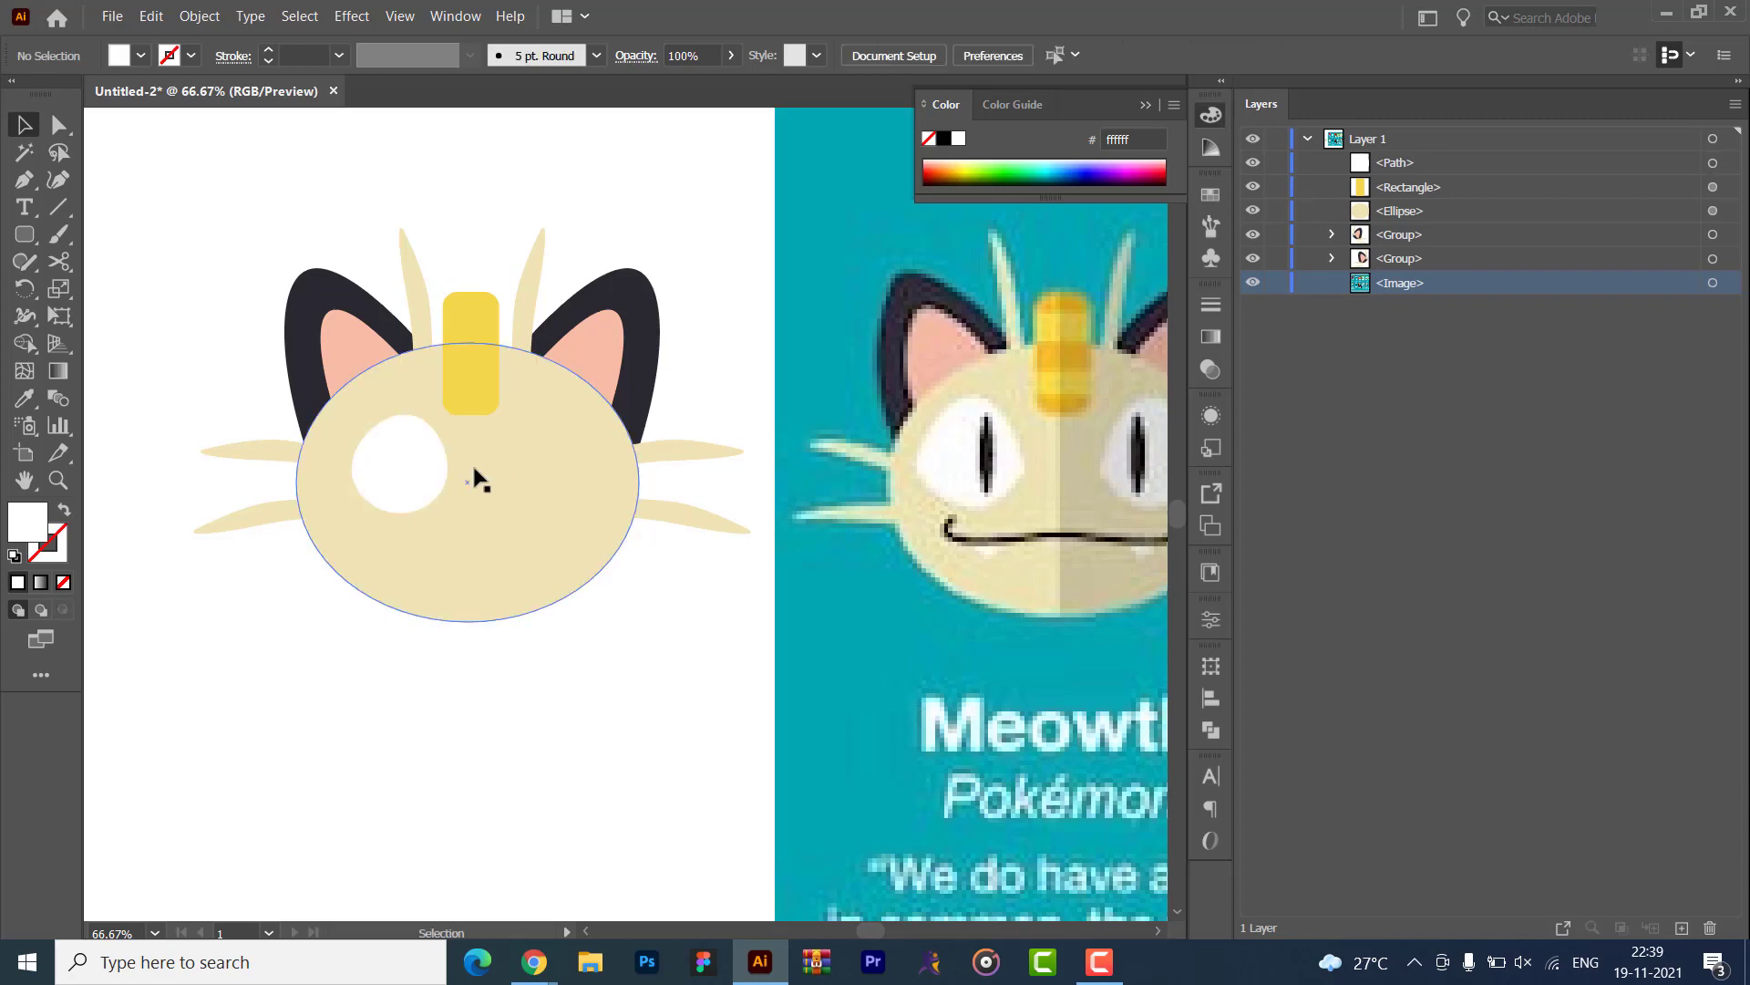
- Draw a tall, narrow ellipse on the right half of the face and fill it with black 000000
left_click_drag(25, 234, 98, 289)
left_click_drag(558, 493, 561, 524)
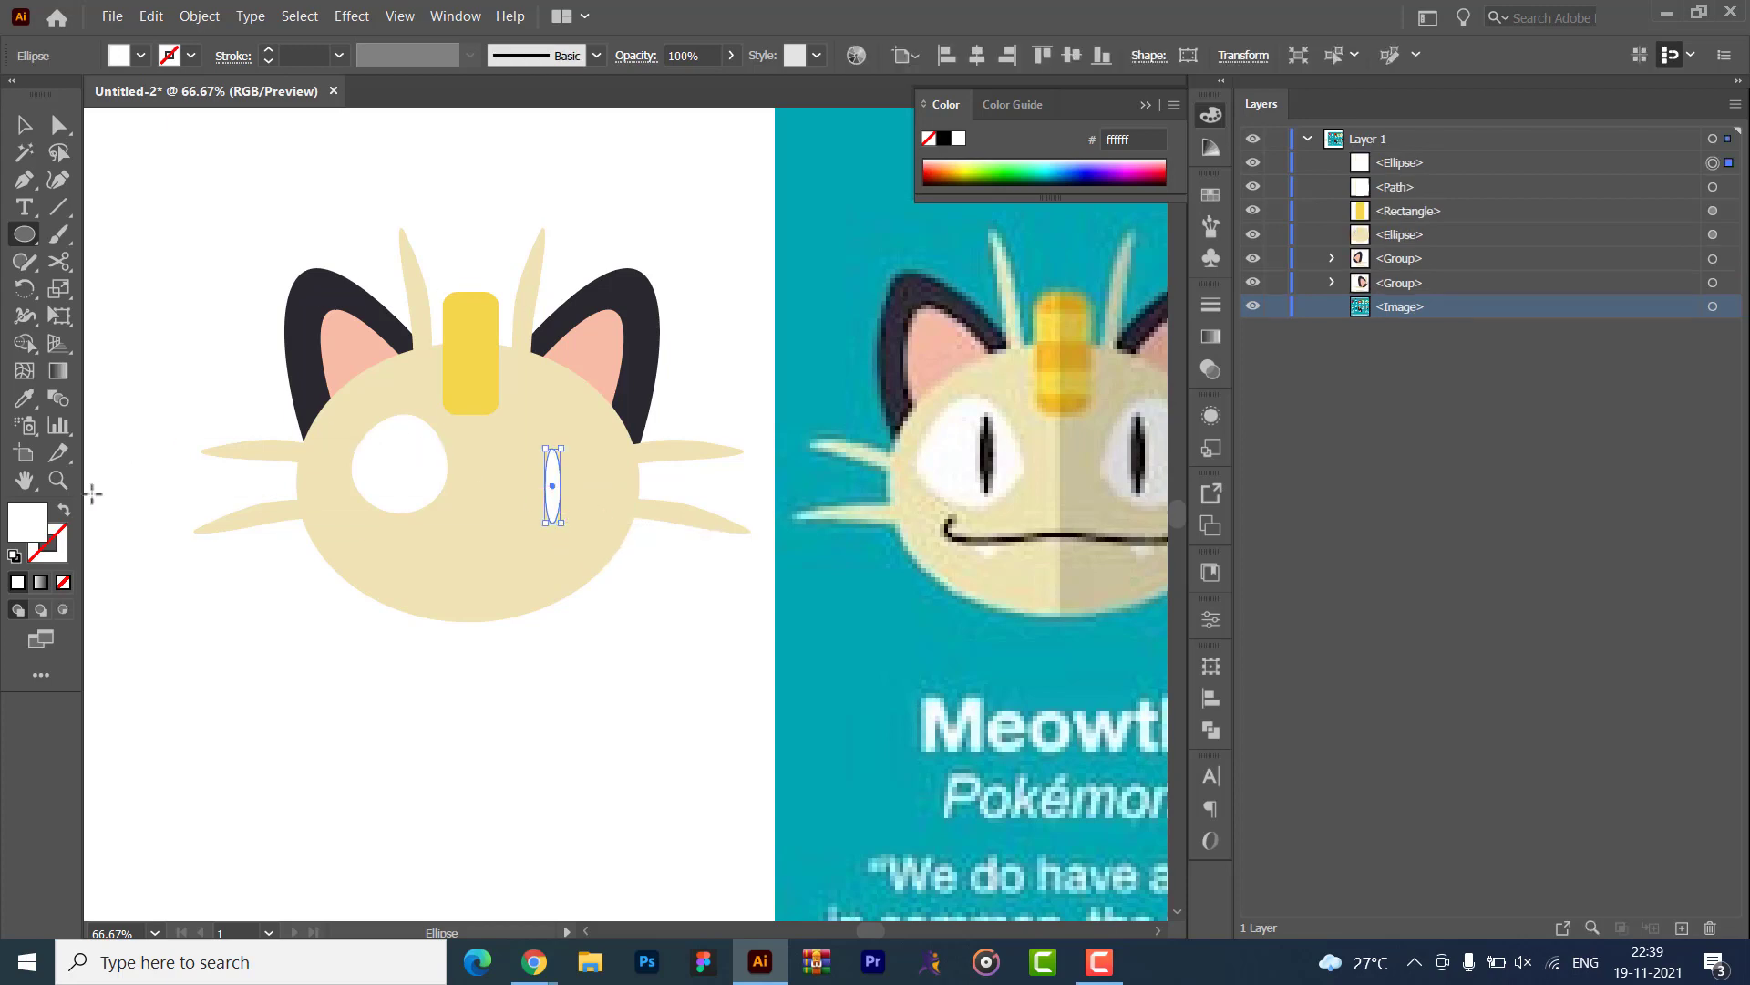
double_click(35, 531)
type("000000")
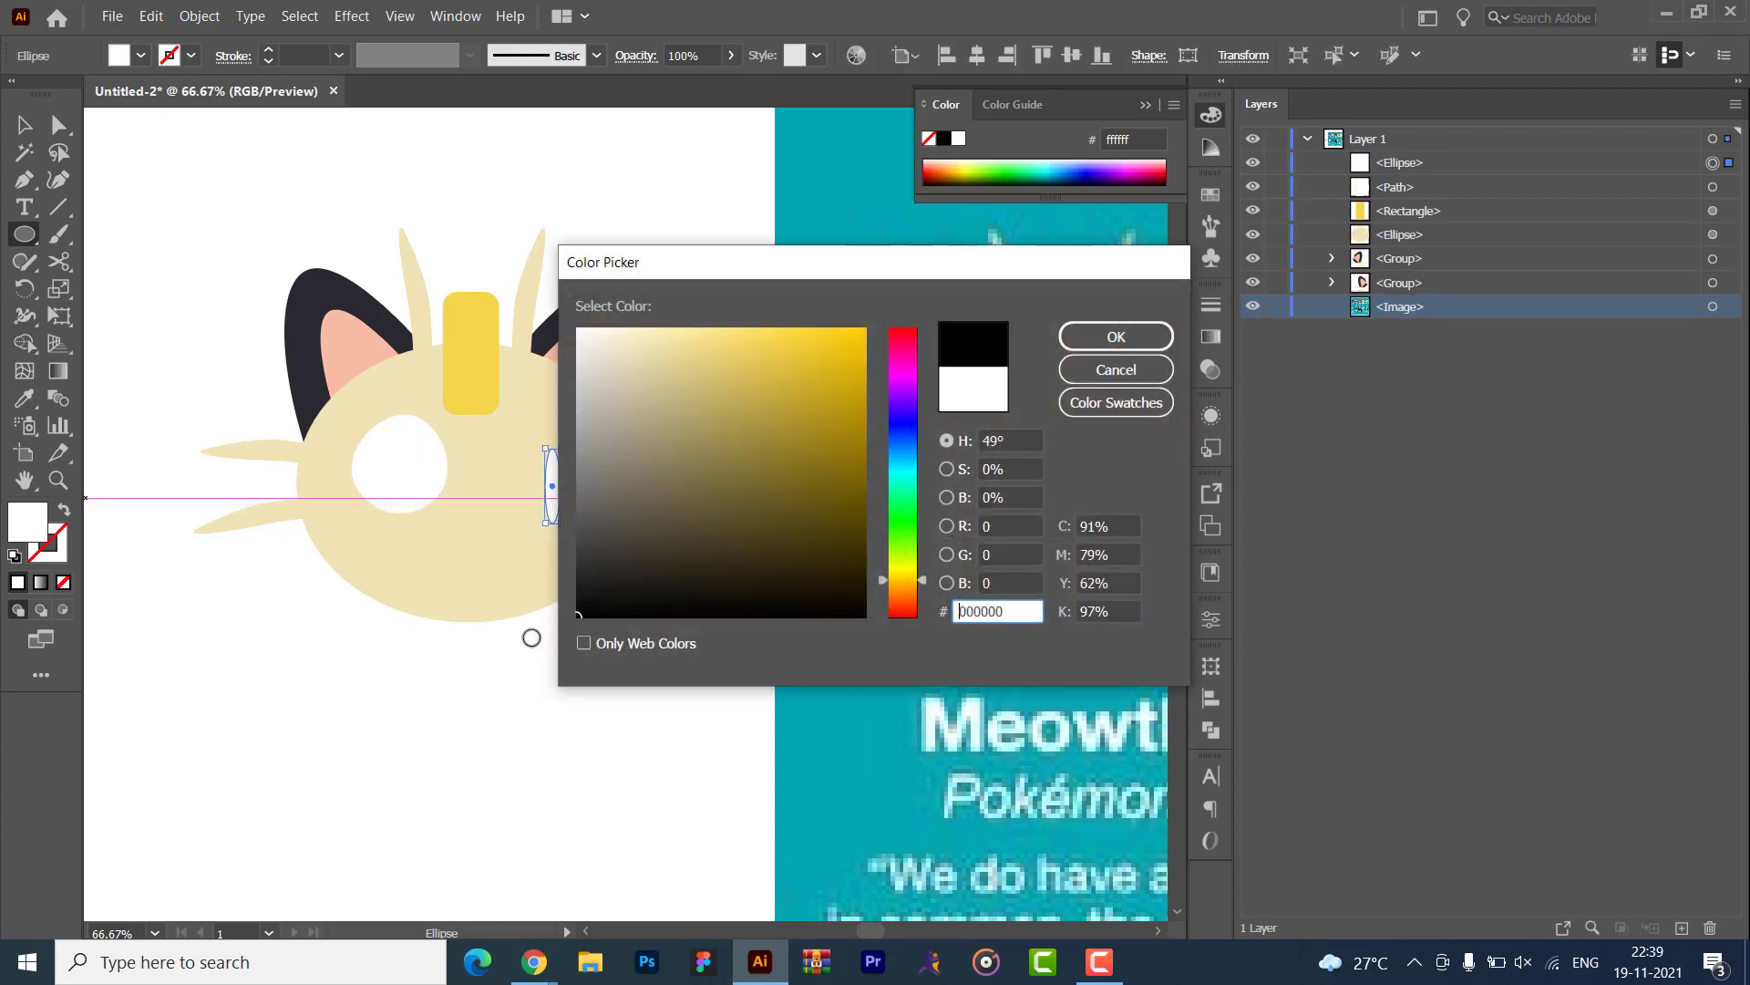
left_click(1108, 342)
- Scale the black ellipse down slightly and place it inside the white eye as a pupil, just right of its centre
left_click(24, 125)
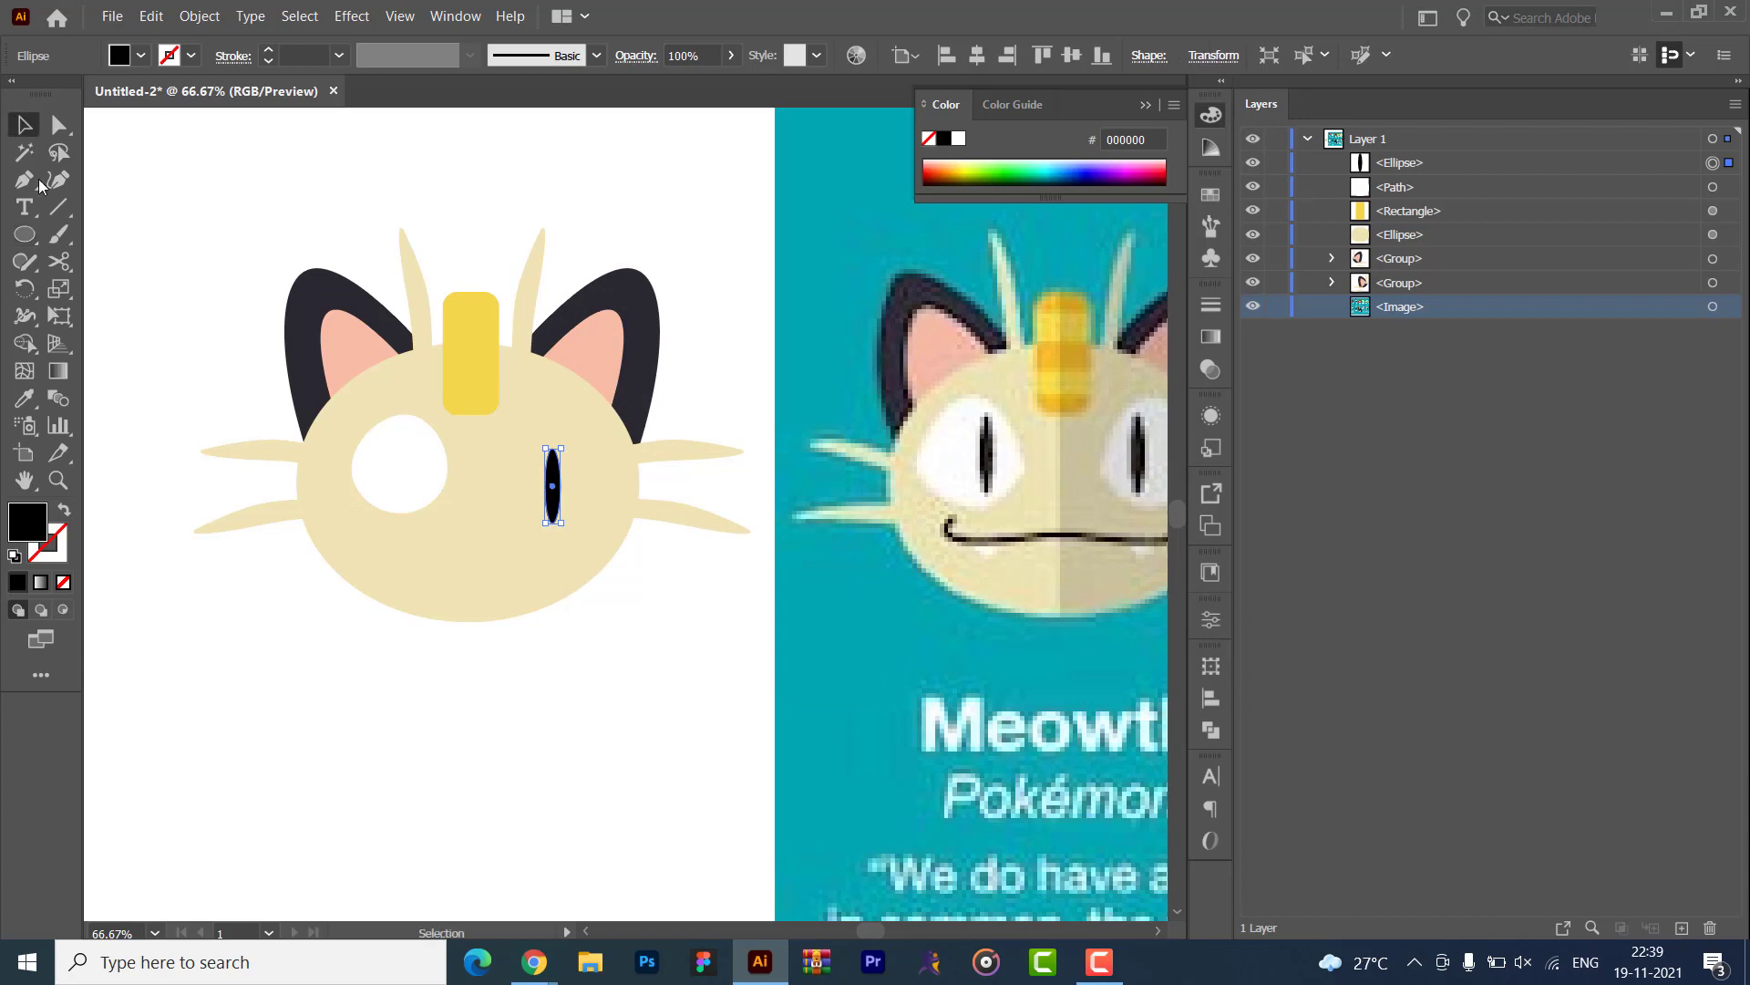
left_click(536, 493)
left_click(553, 506)
left_click_drag(559, 520, 407, 486)
left_click(120, 606)
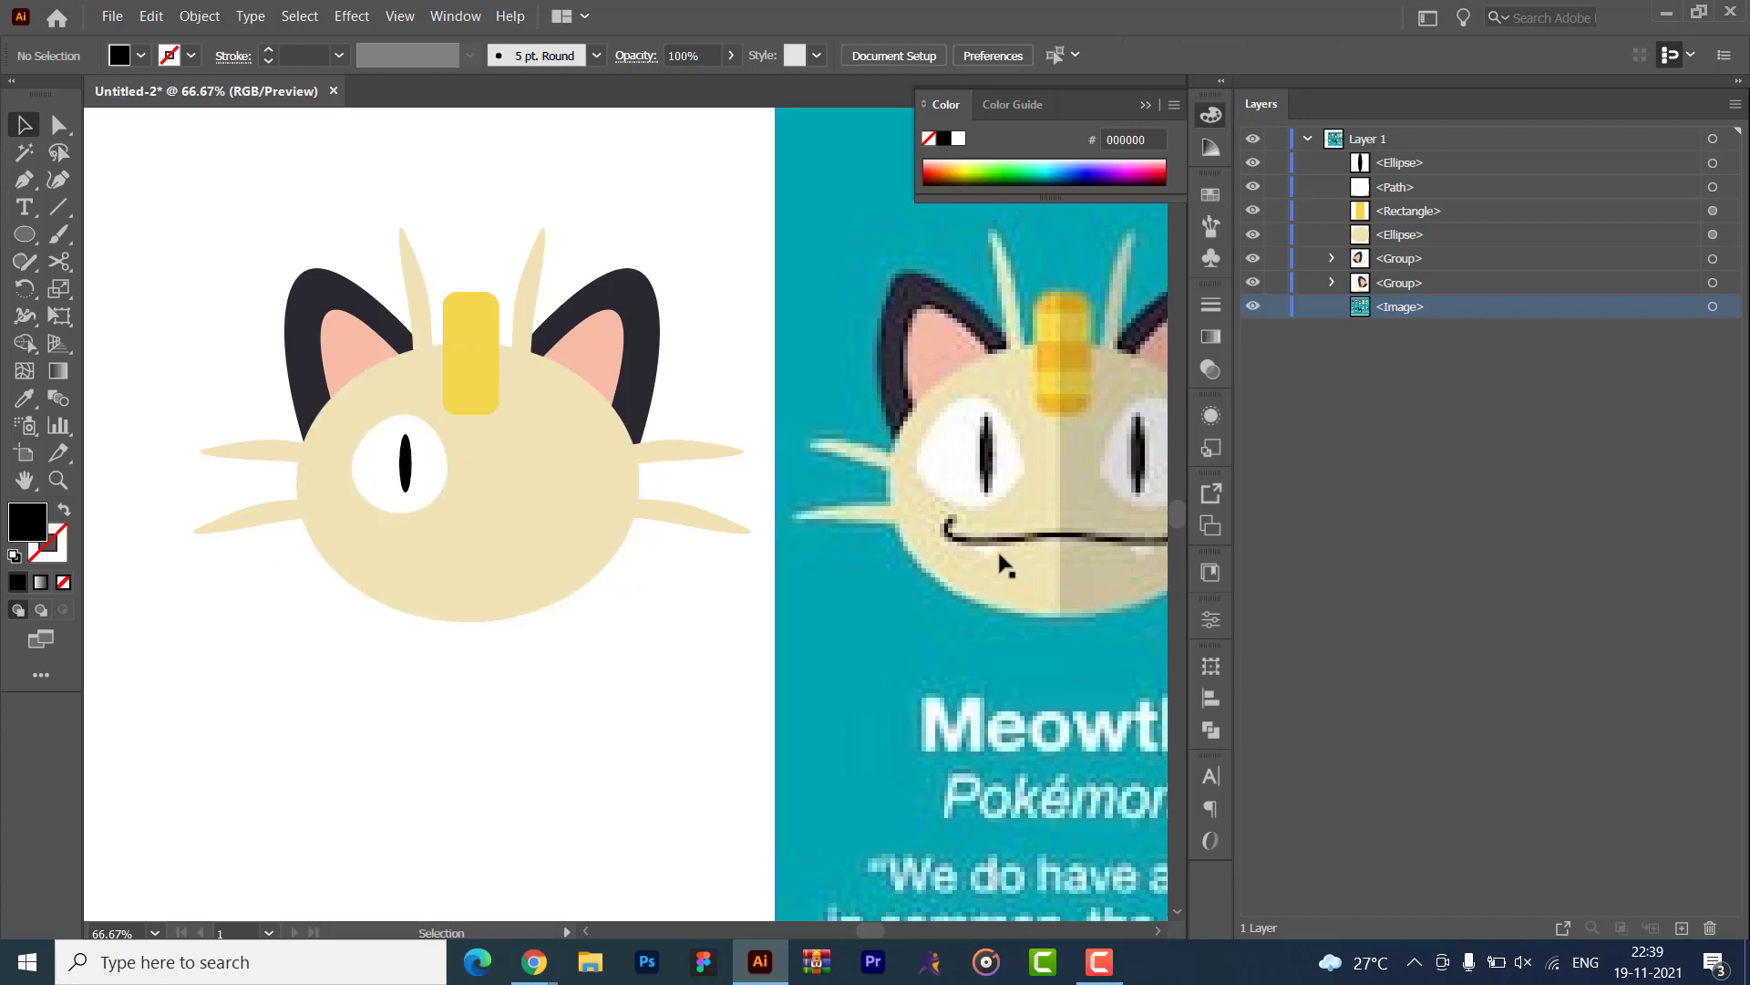
- Group the black pupil with the white eye shape
left_click(409, 463)
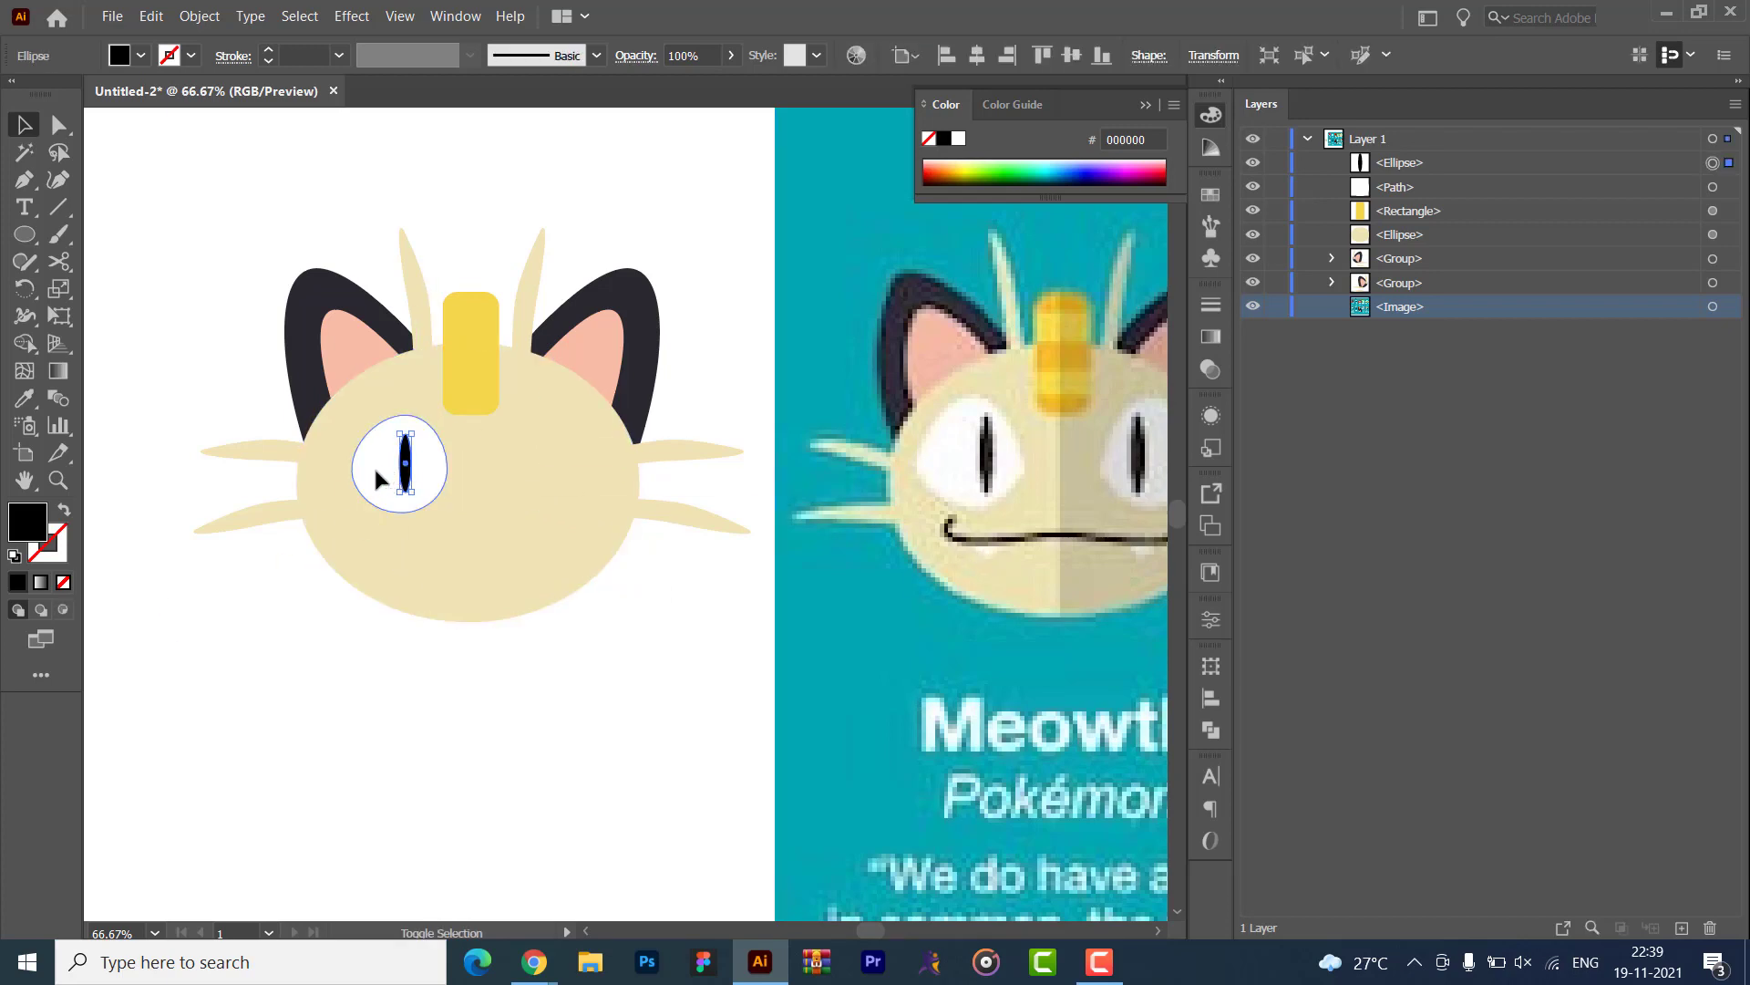
left_click(375, 468, "shift")
key("ctrl+g")
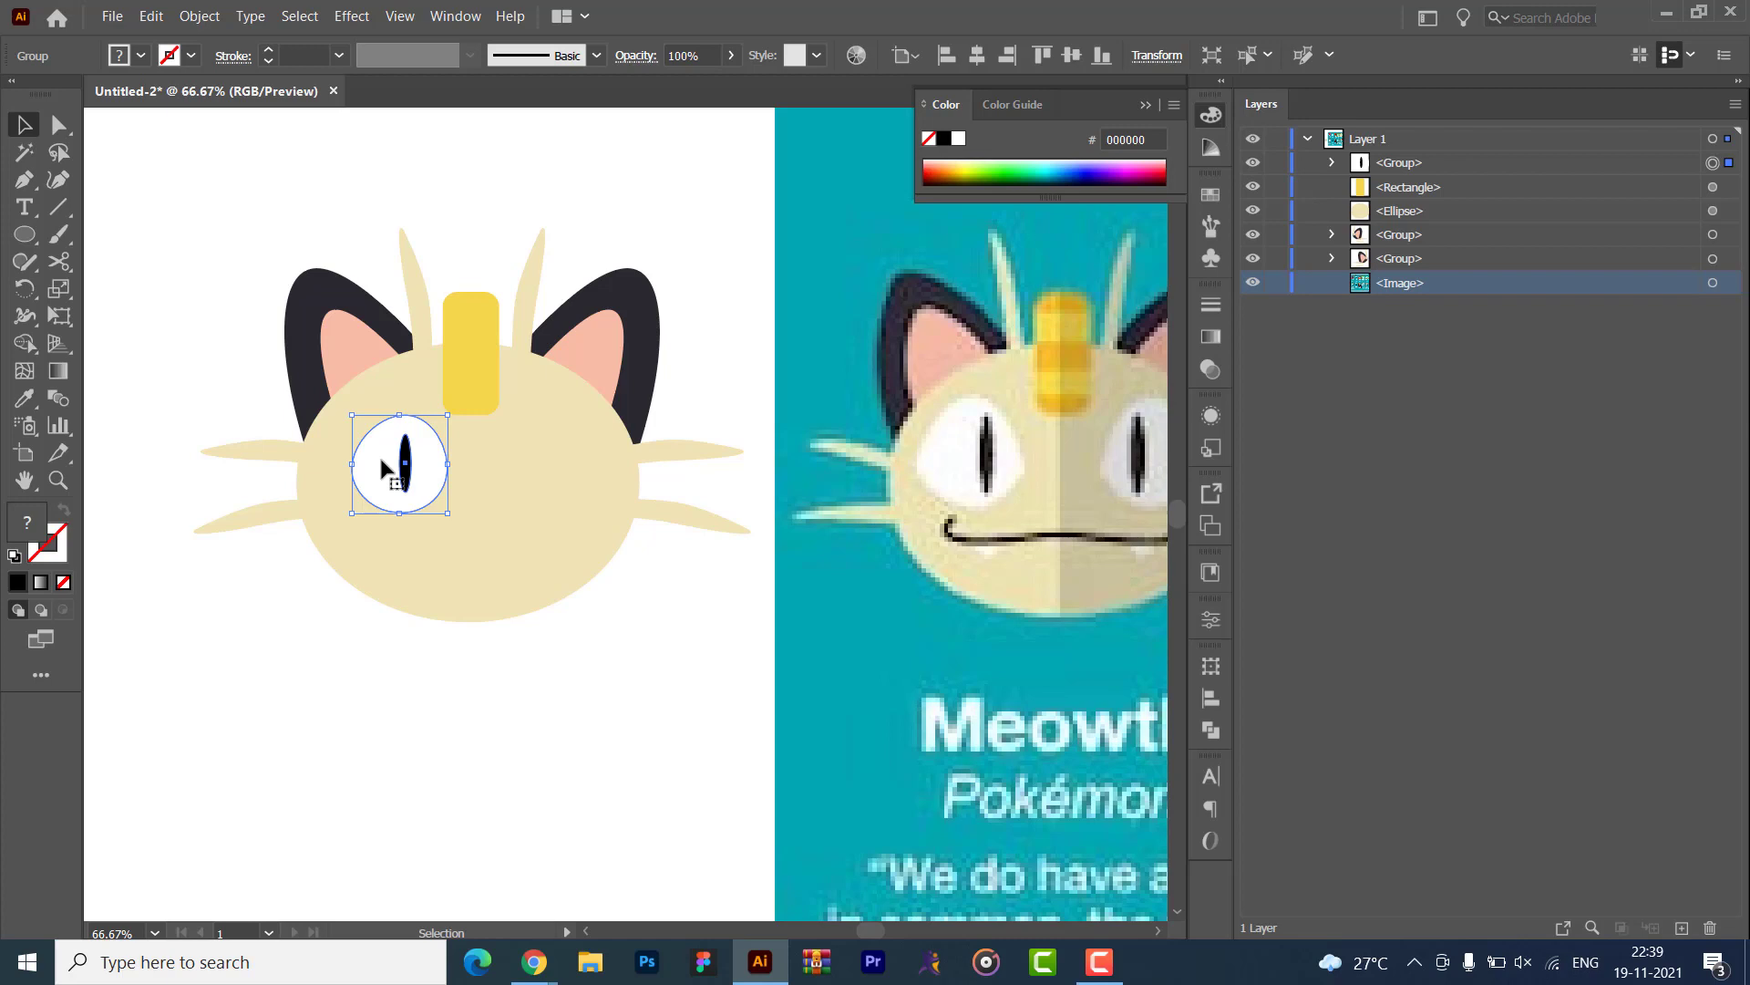
- Reflect a copy of the eye group across the vertical axis and place it on the right half of the face
right_click(382, 464)
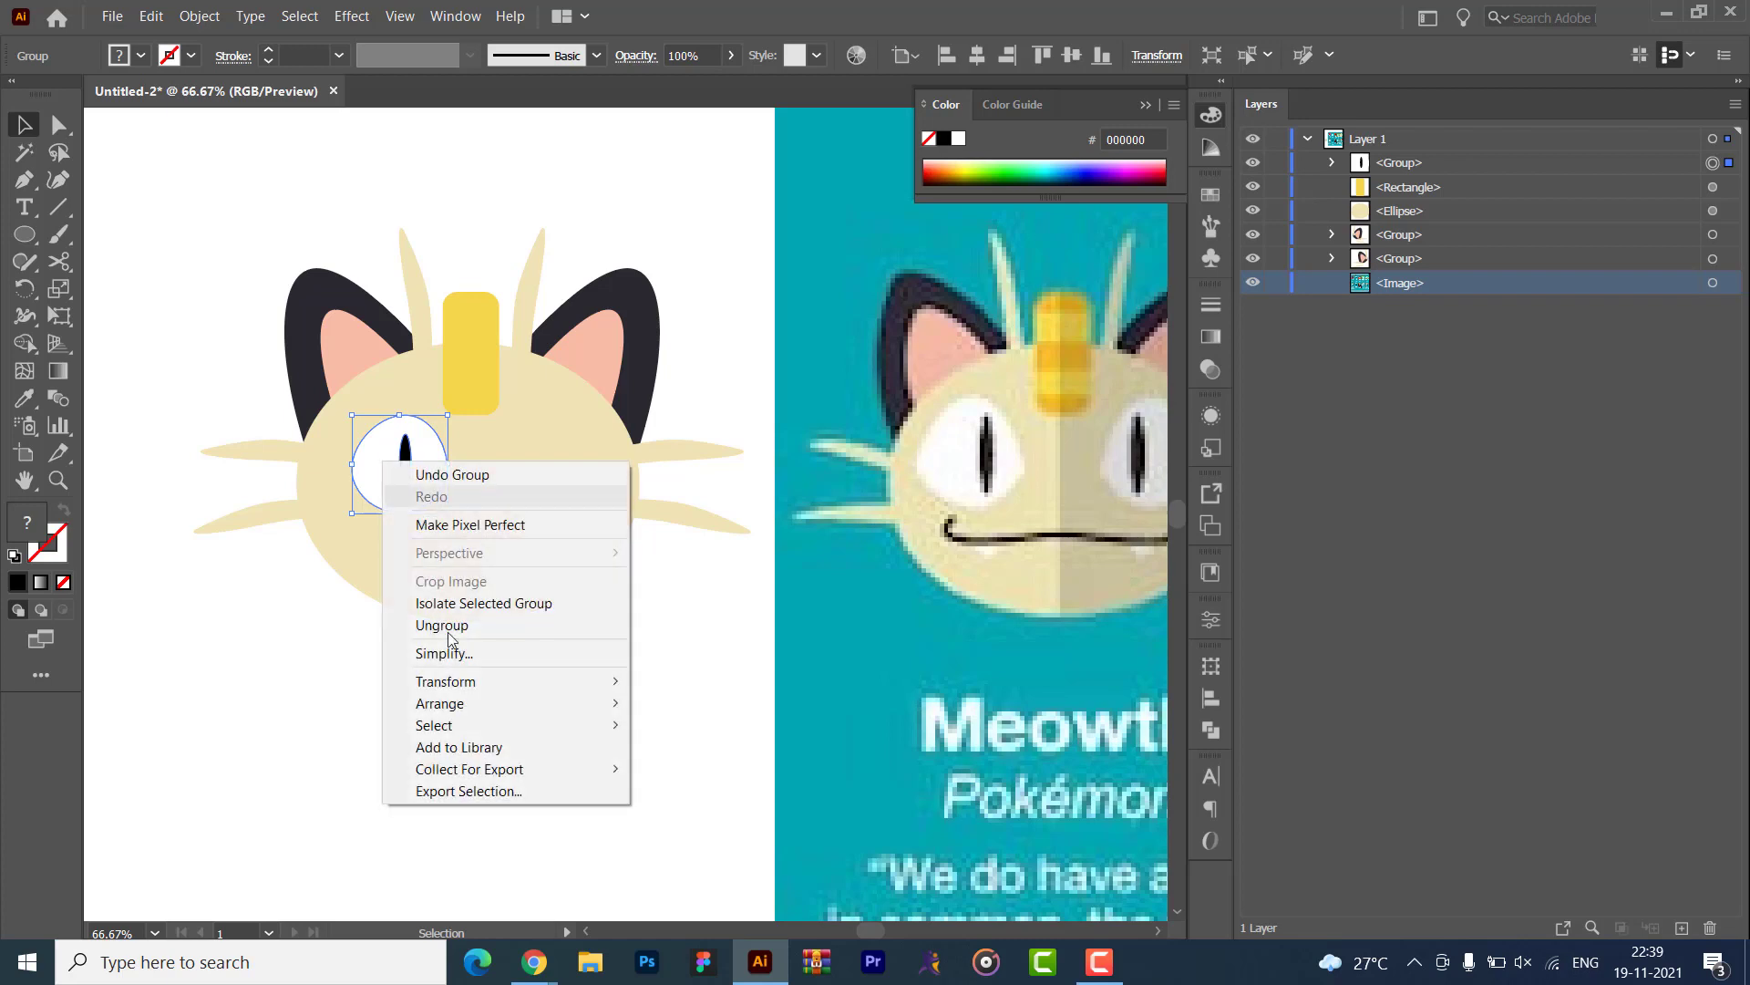
mouse_move(465, 682)
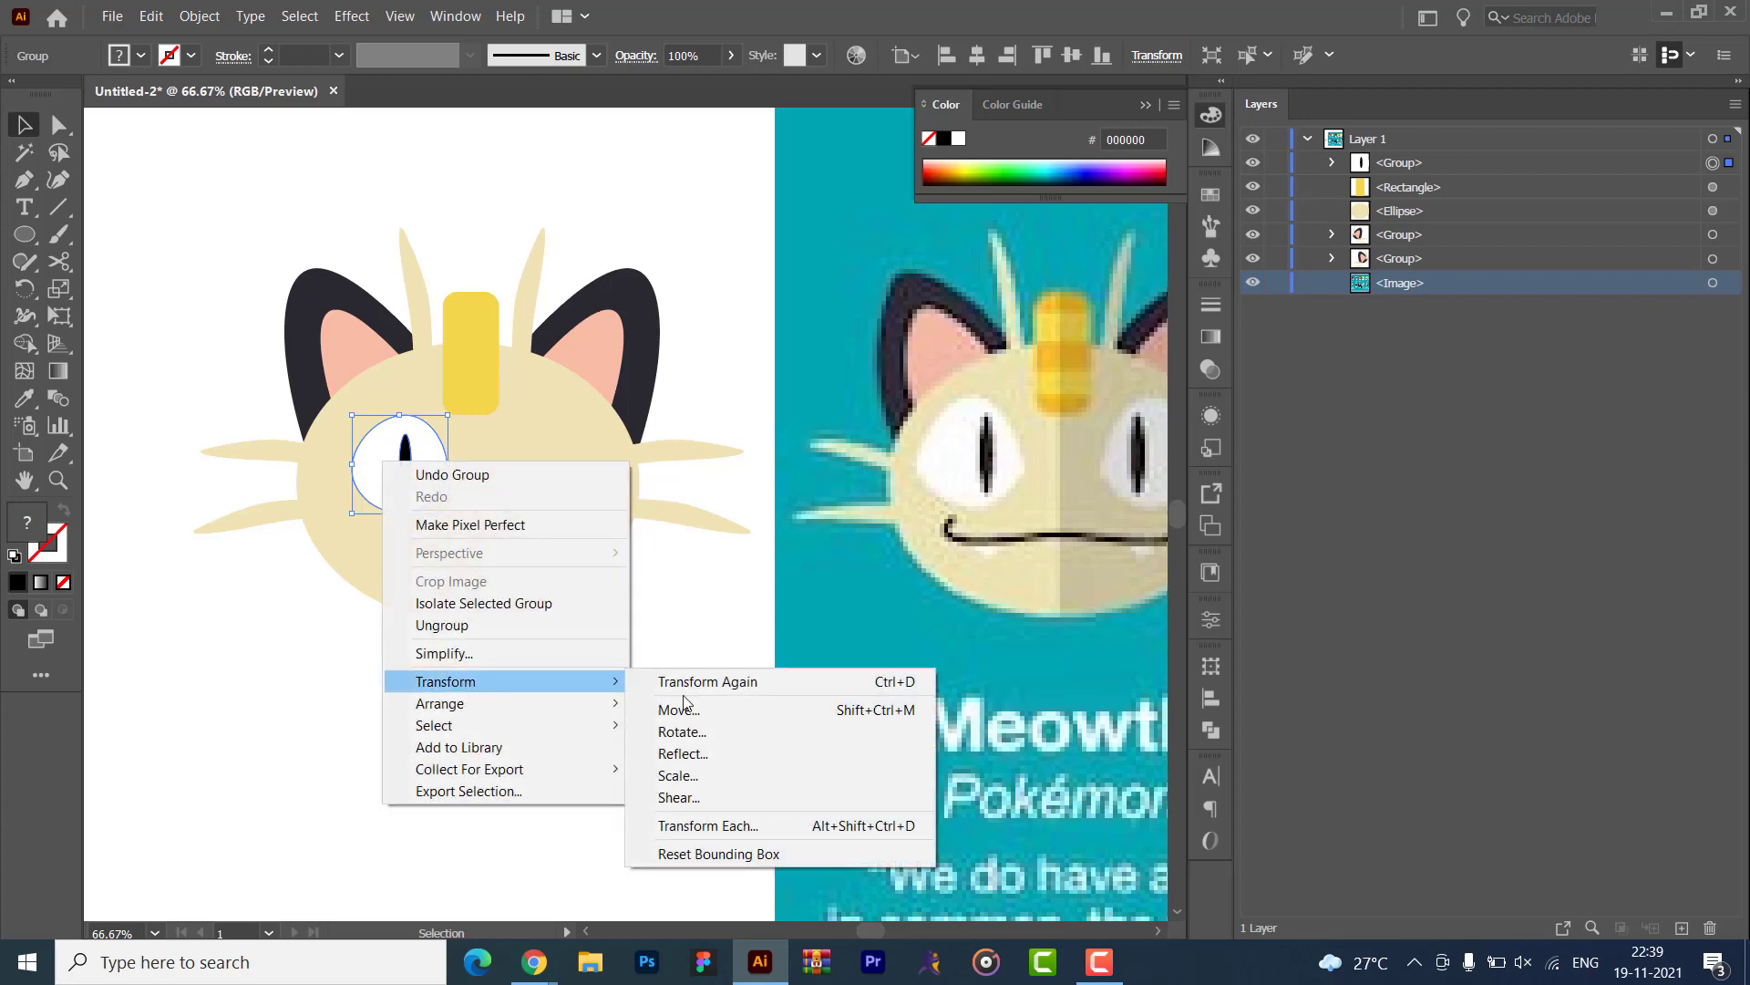
left_click(693, 755)
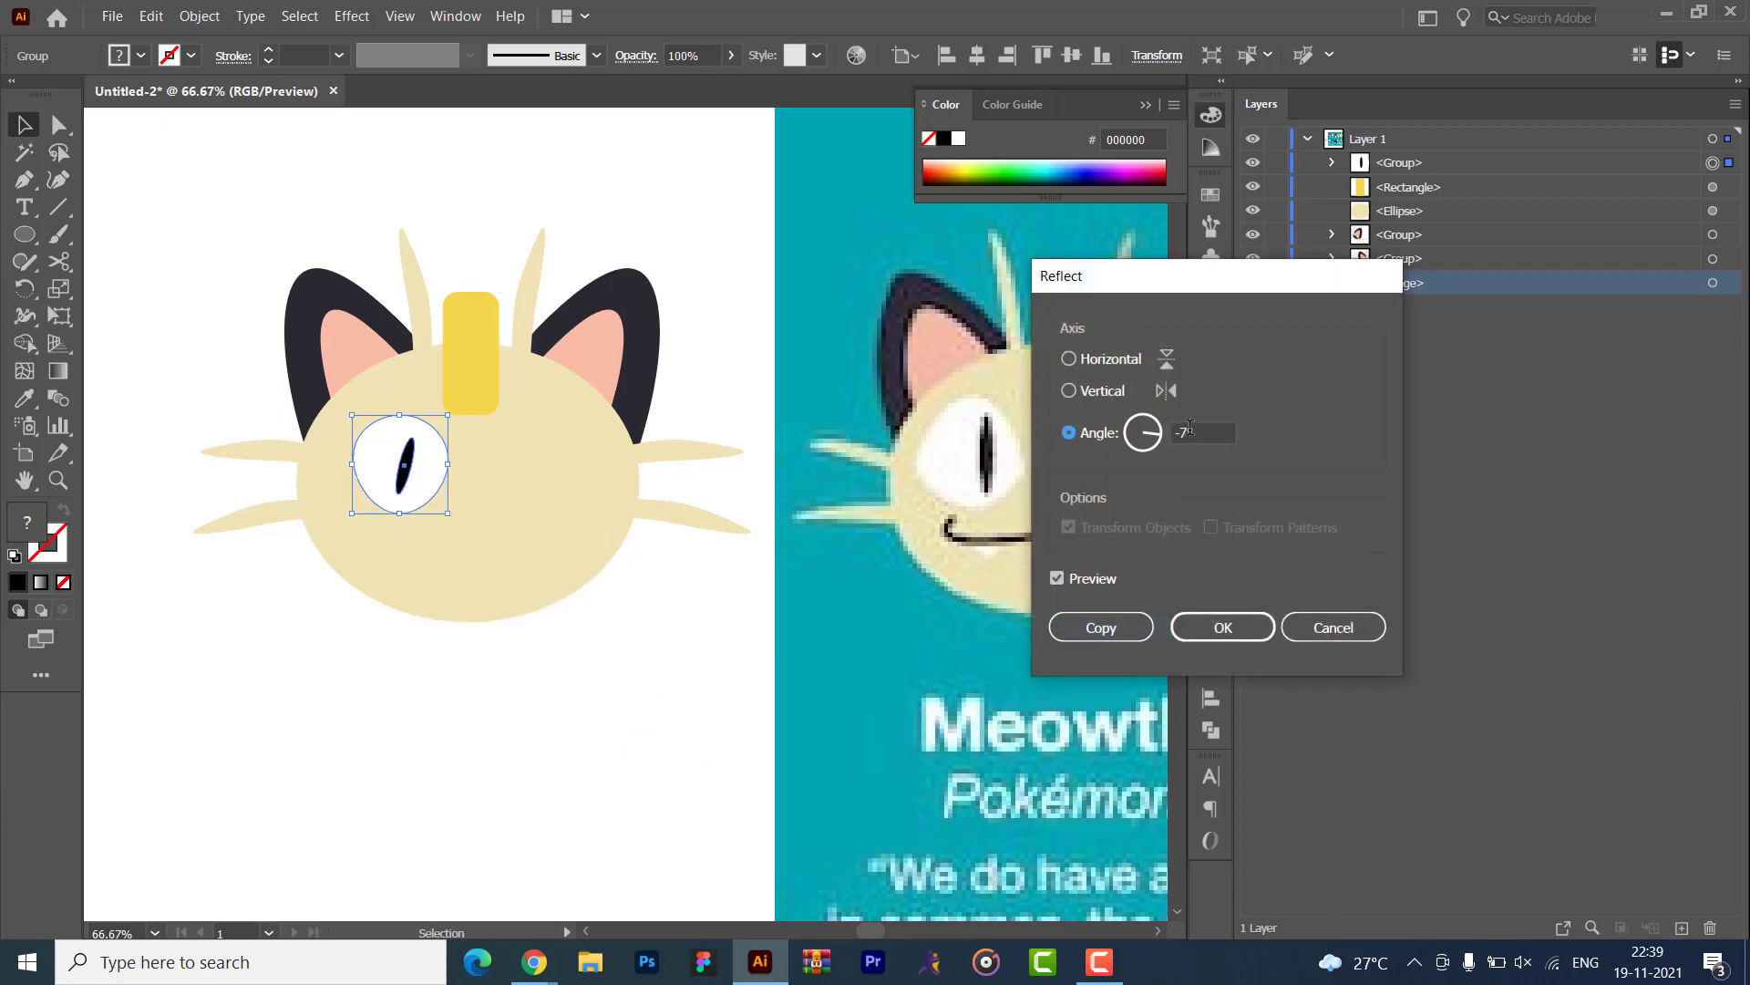
left_click(1069, 390)
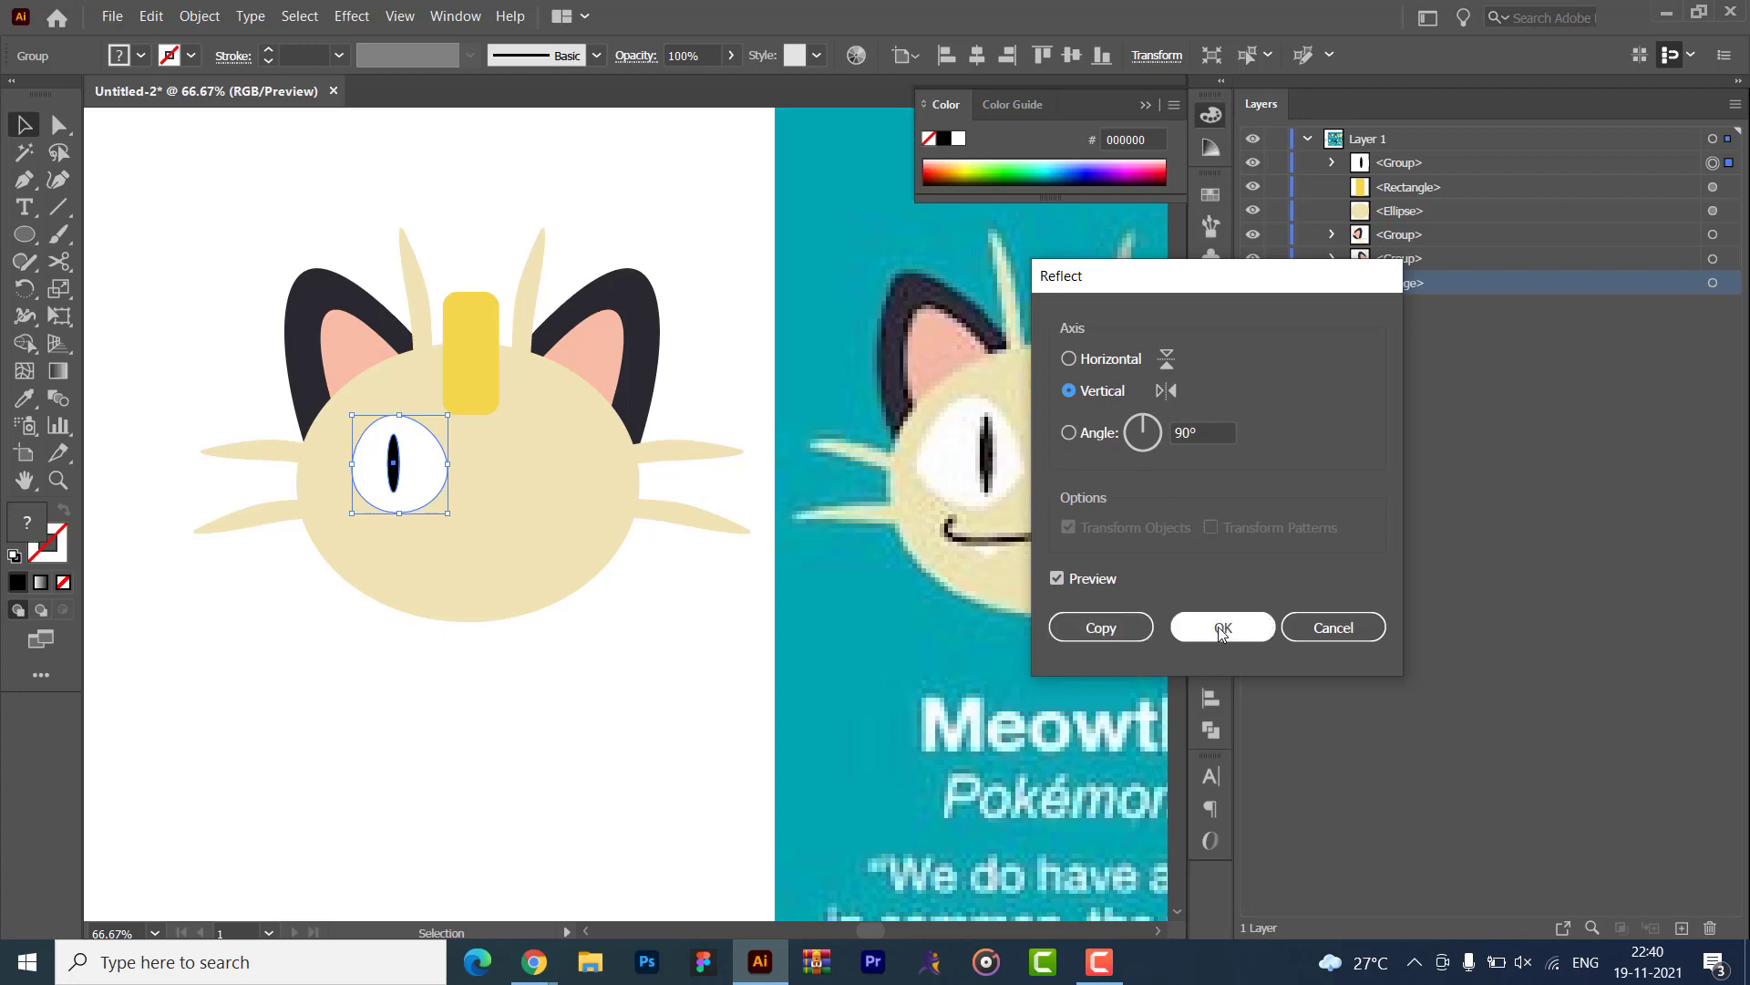
left_click(1075, 627)
left_click_drag(436, 463, 514, 470)
left_click(283, 621)
left_click(401, 470, "shift")
left_click(261, 676)
scroll(365, 684, "left", 3)
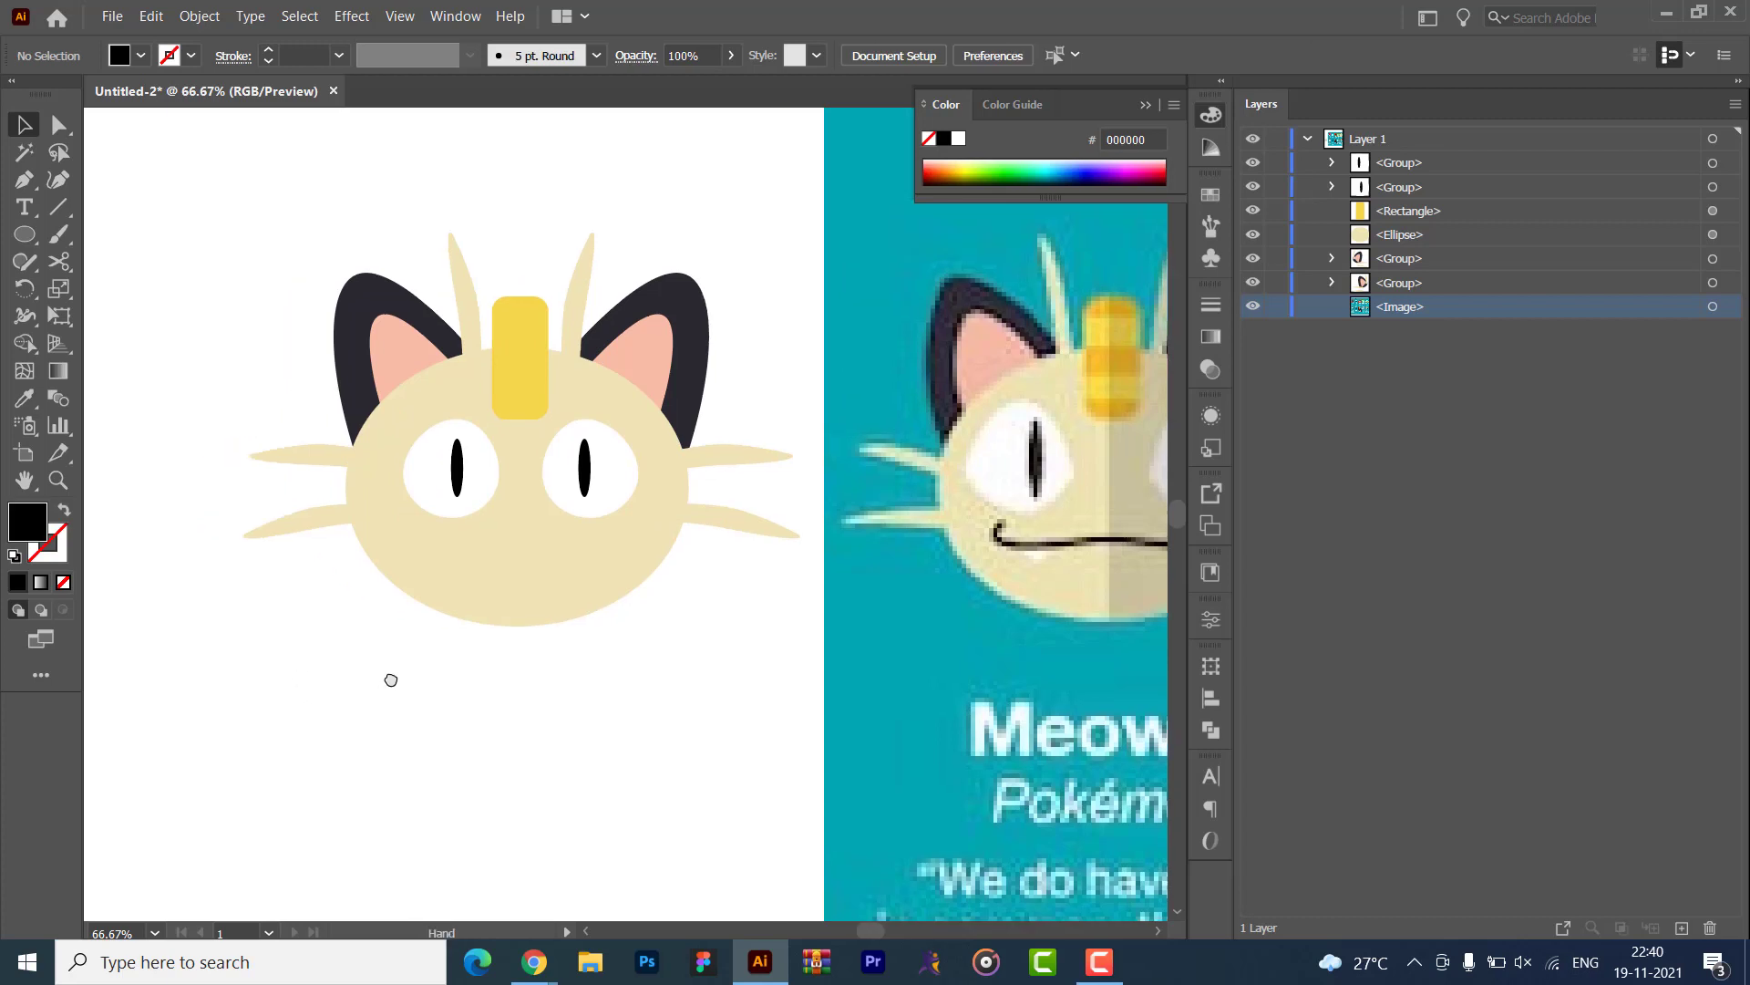
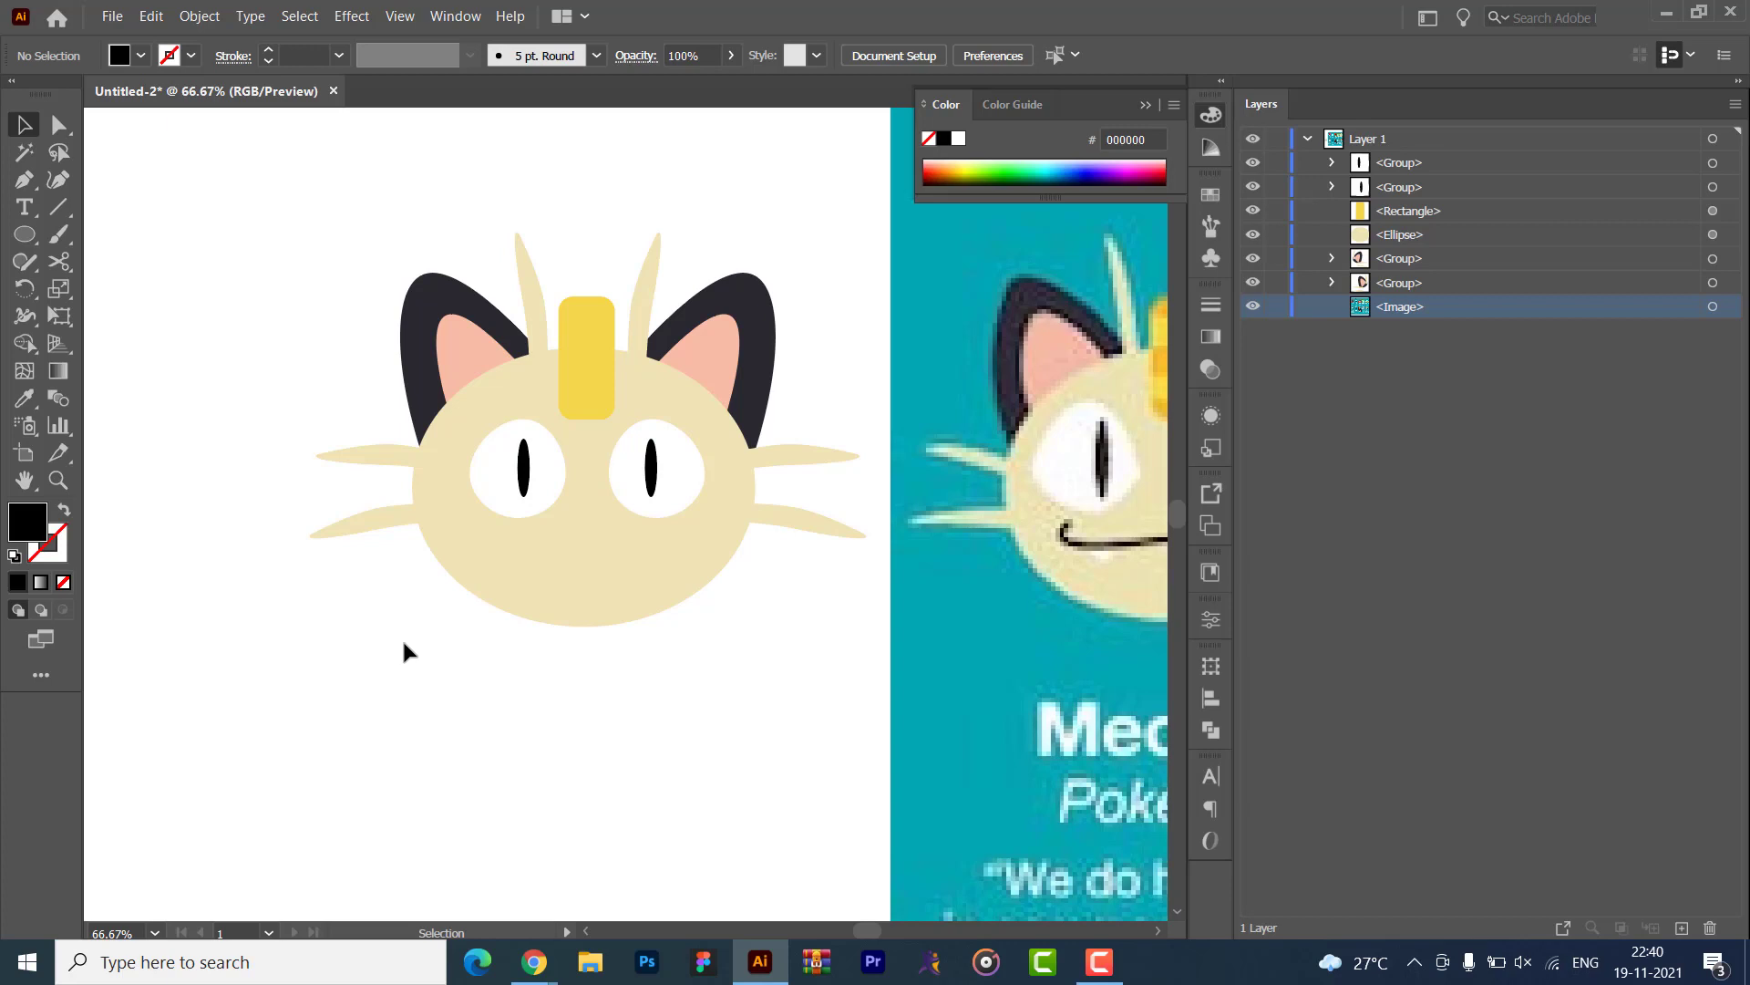
- Draw an open wavy mouth curve with upturned ends below the head using the Curvature tool
left_click(59, 179)
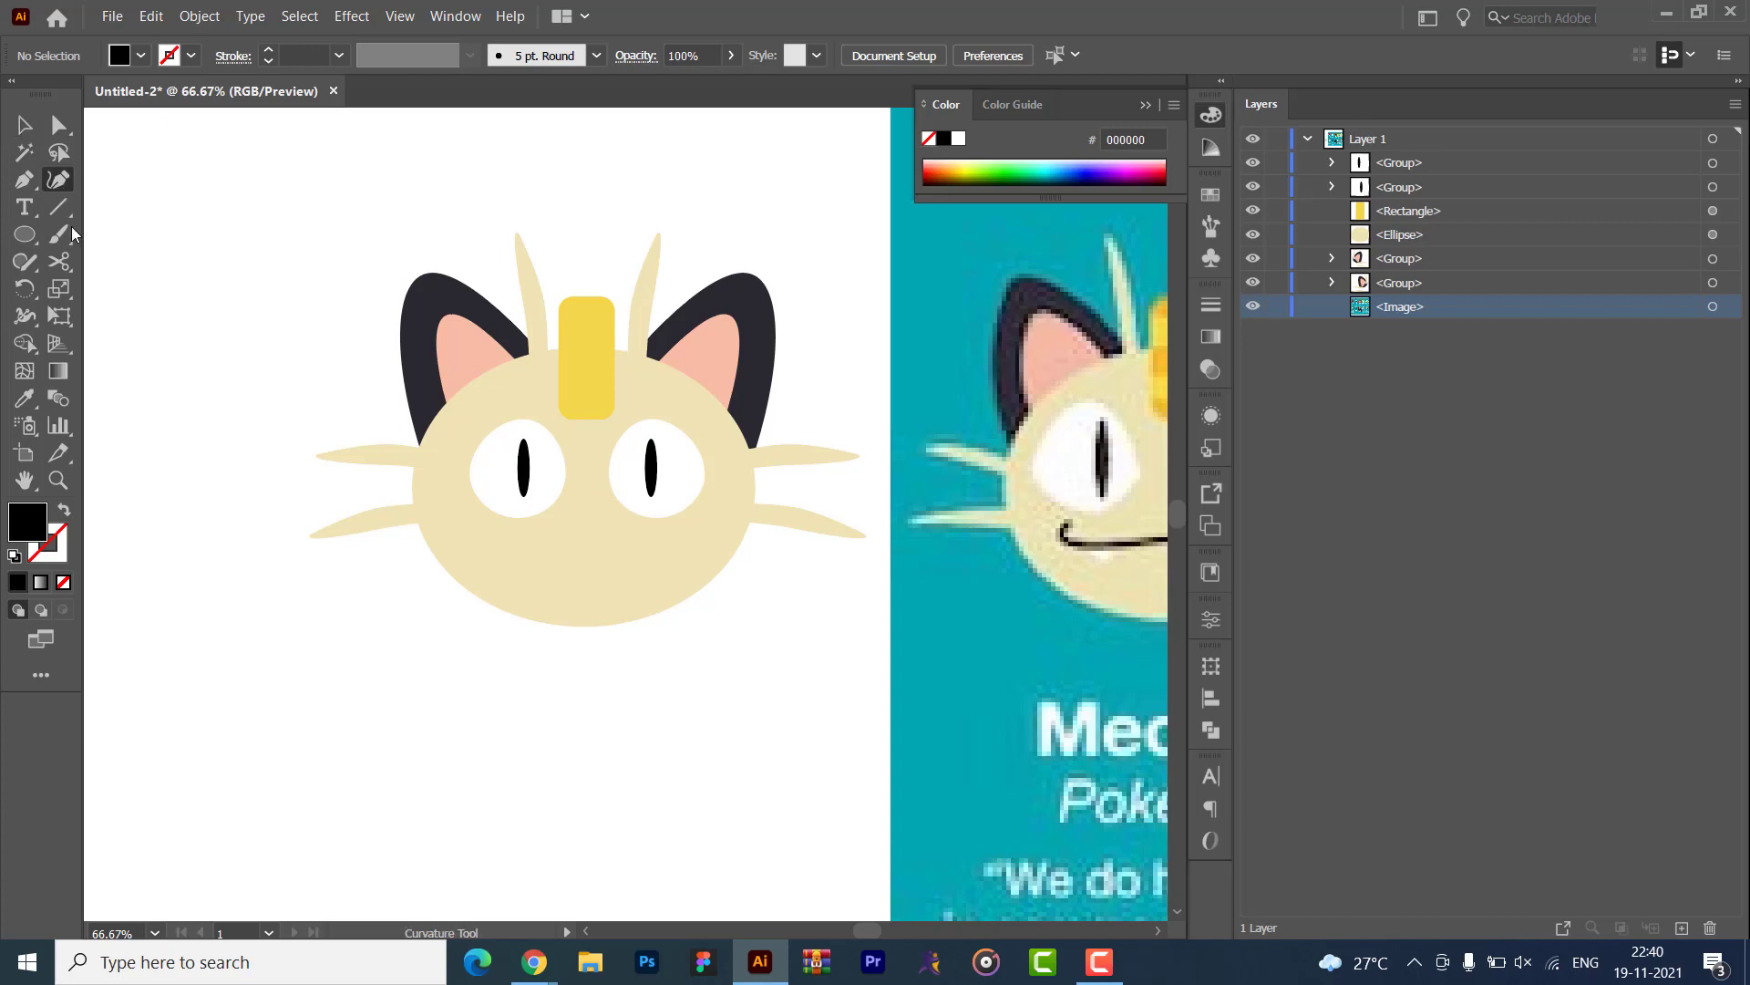
left_click(437, 682)
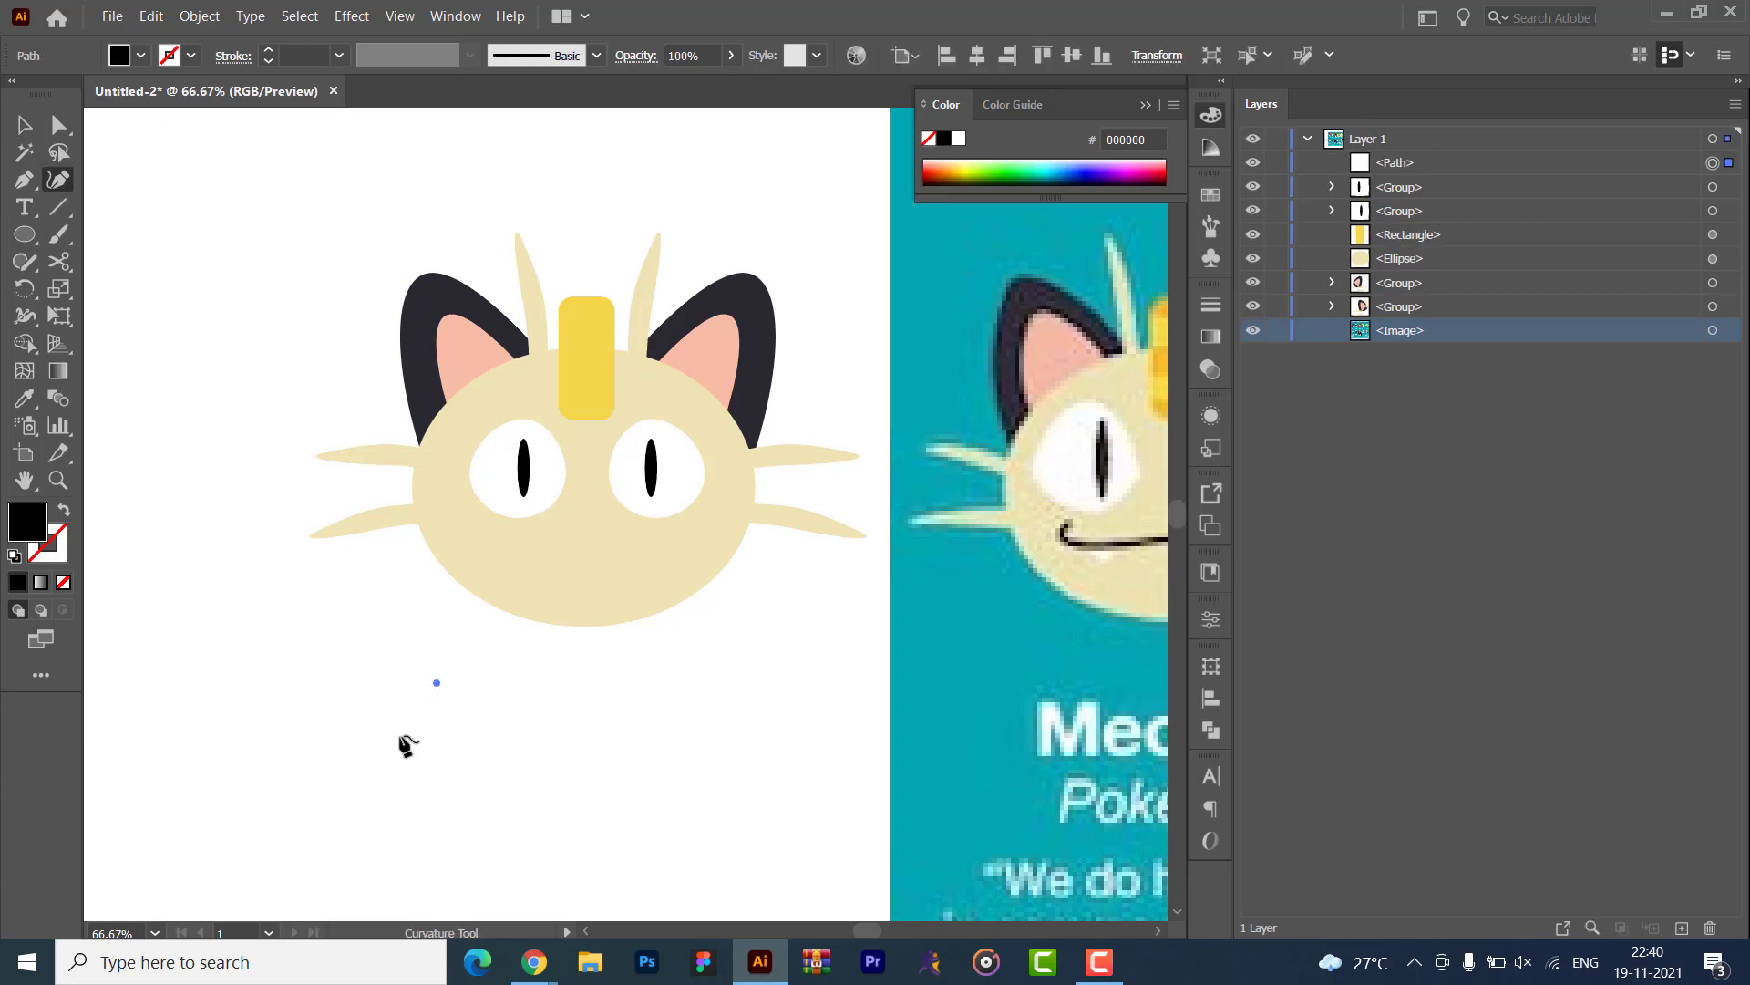
left_click(505, 761)
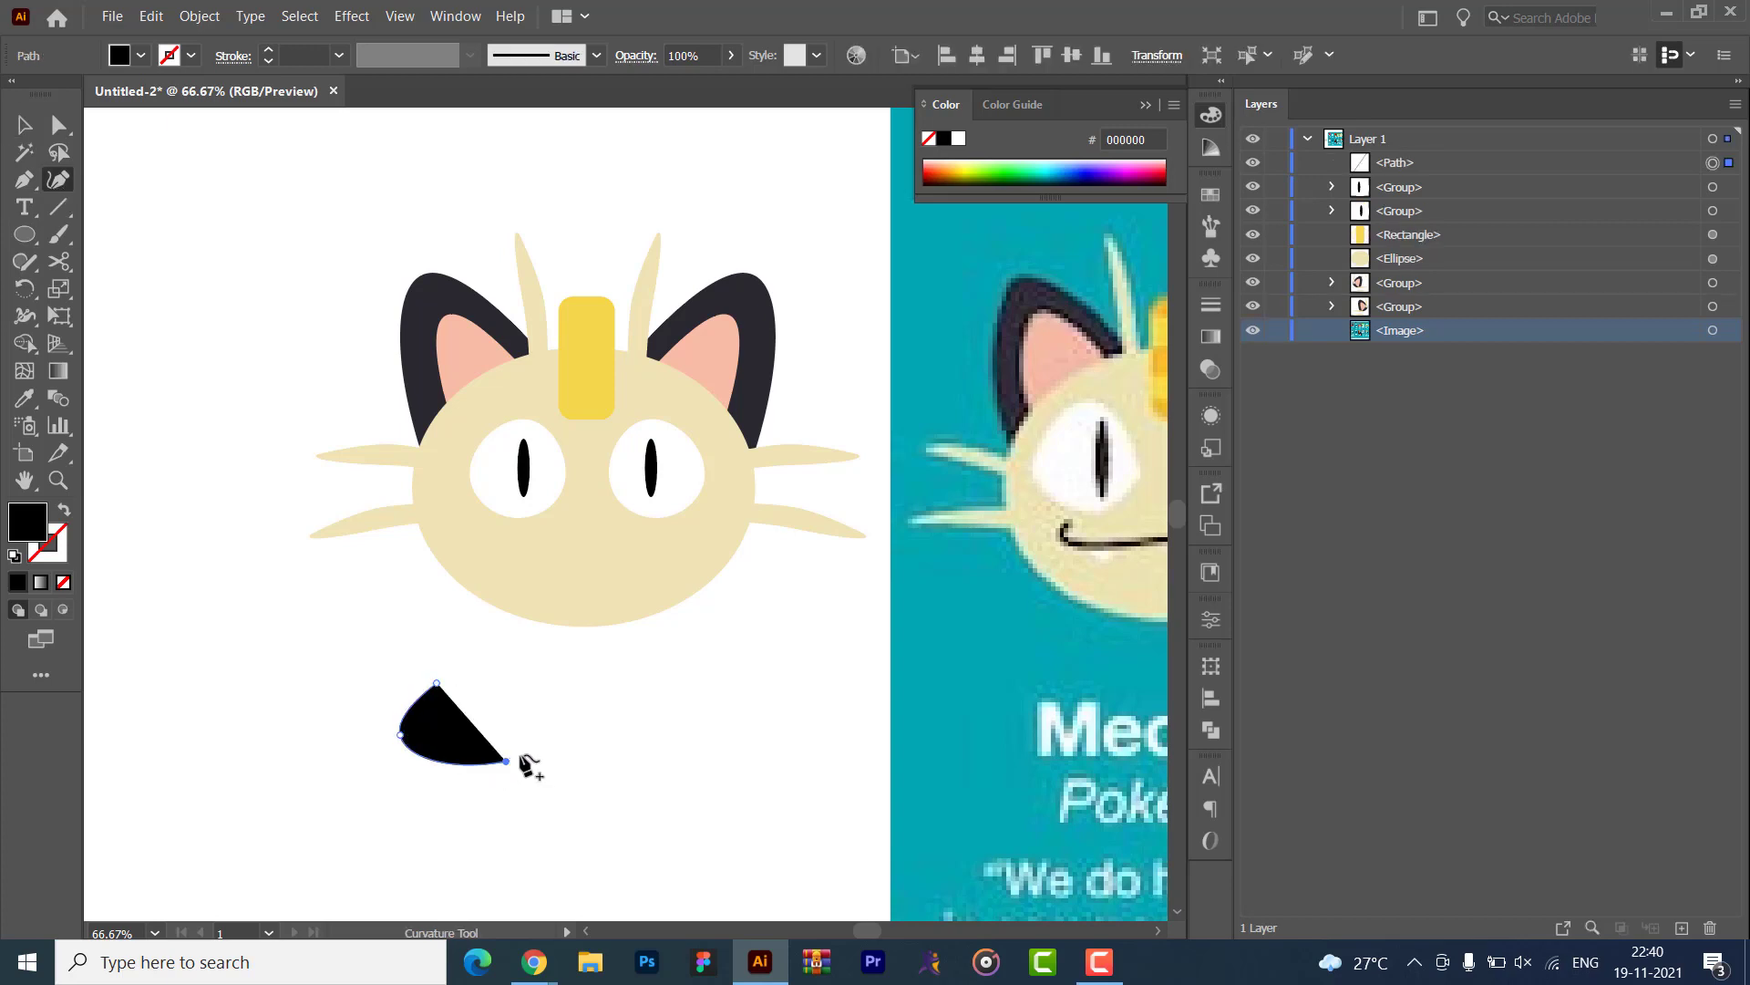
left_click(599, 739)
left_click(695, 772)
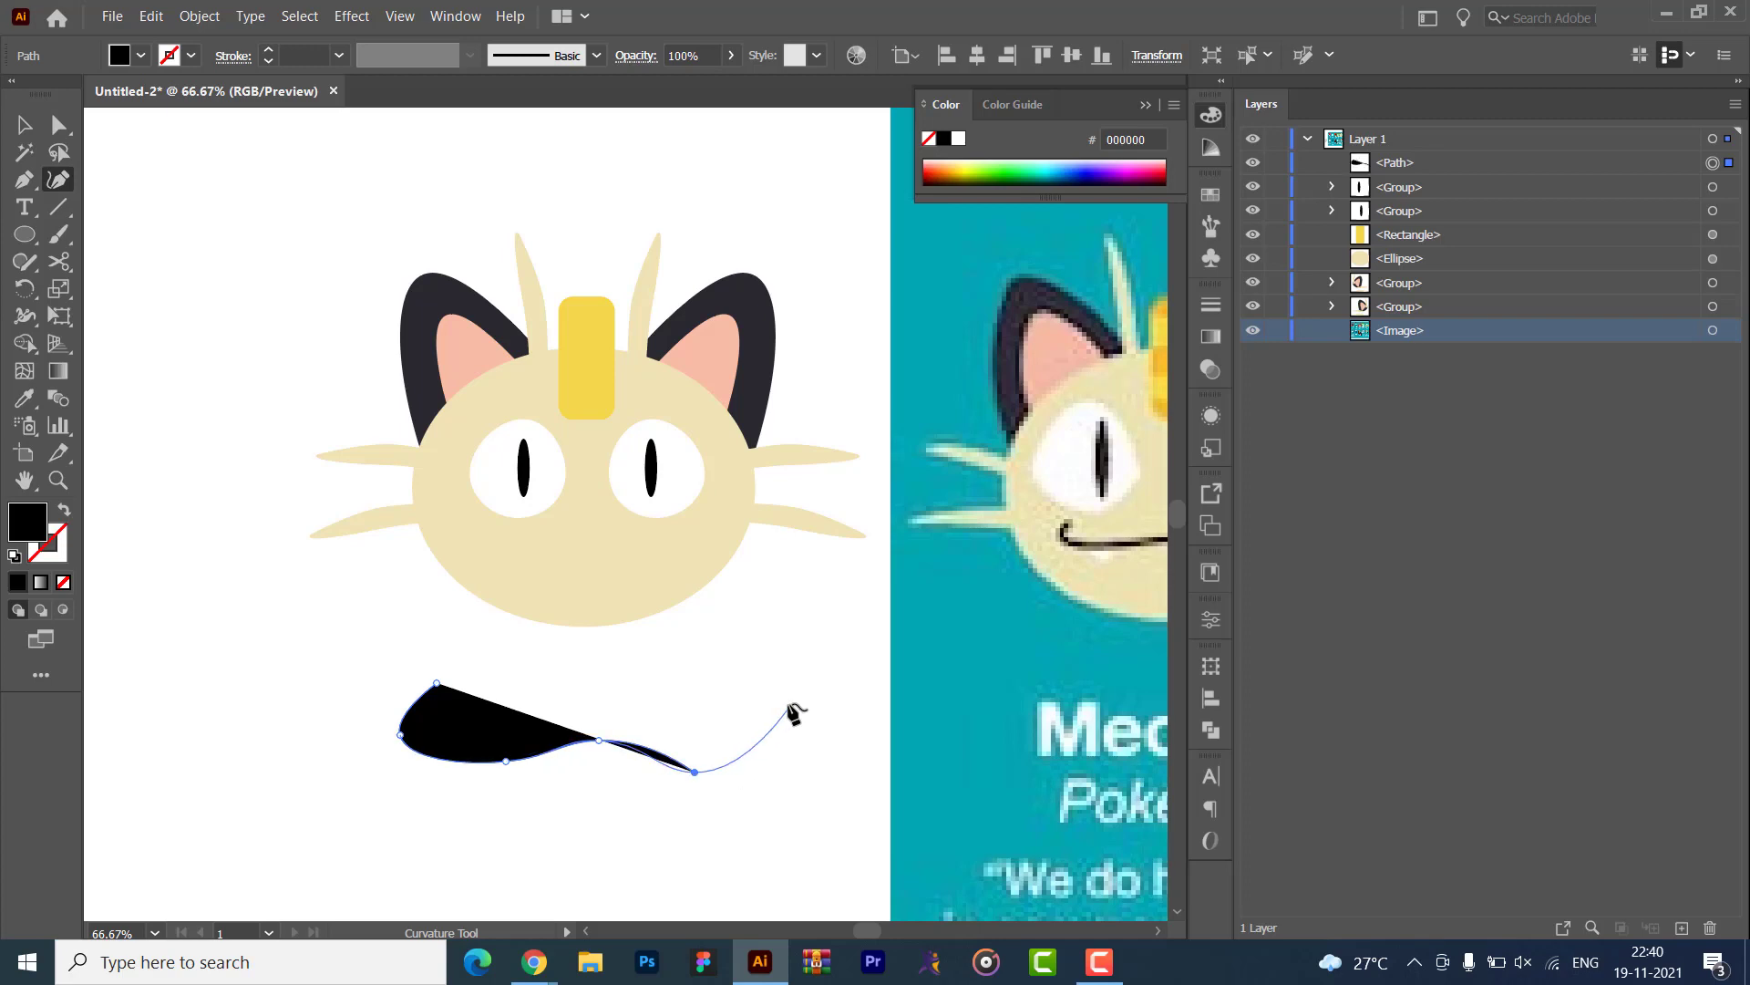
left_click(769, 729)
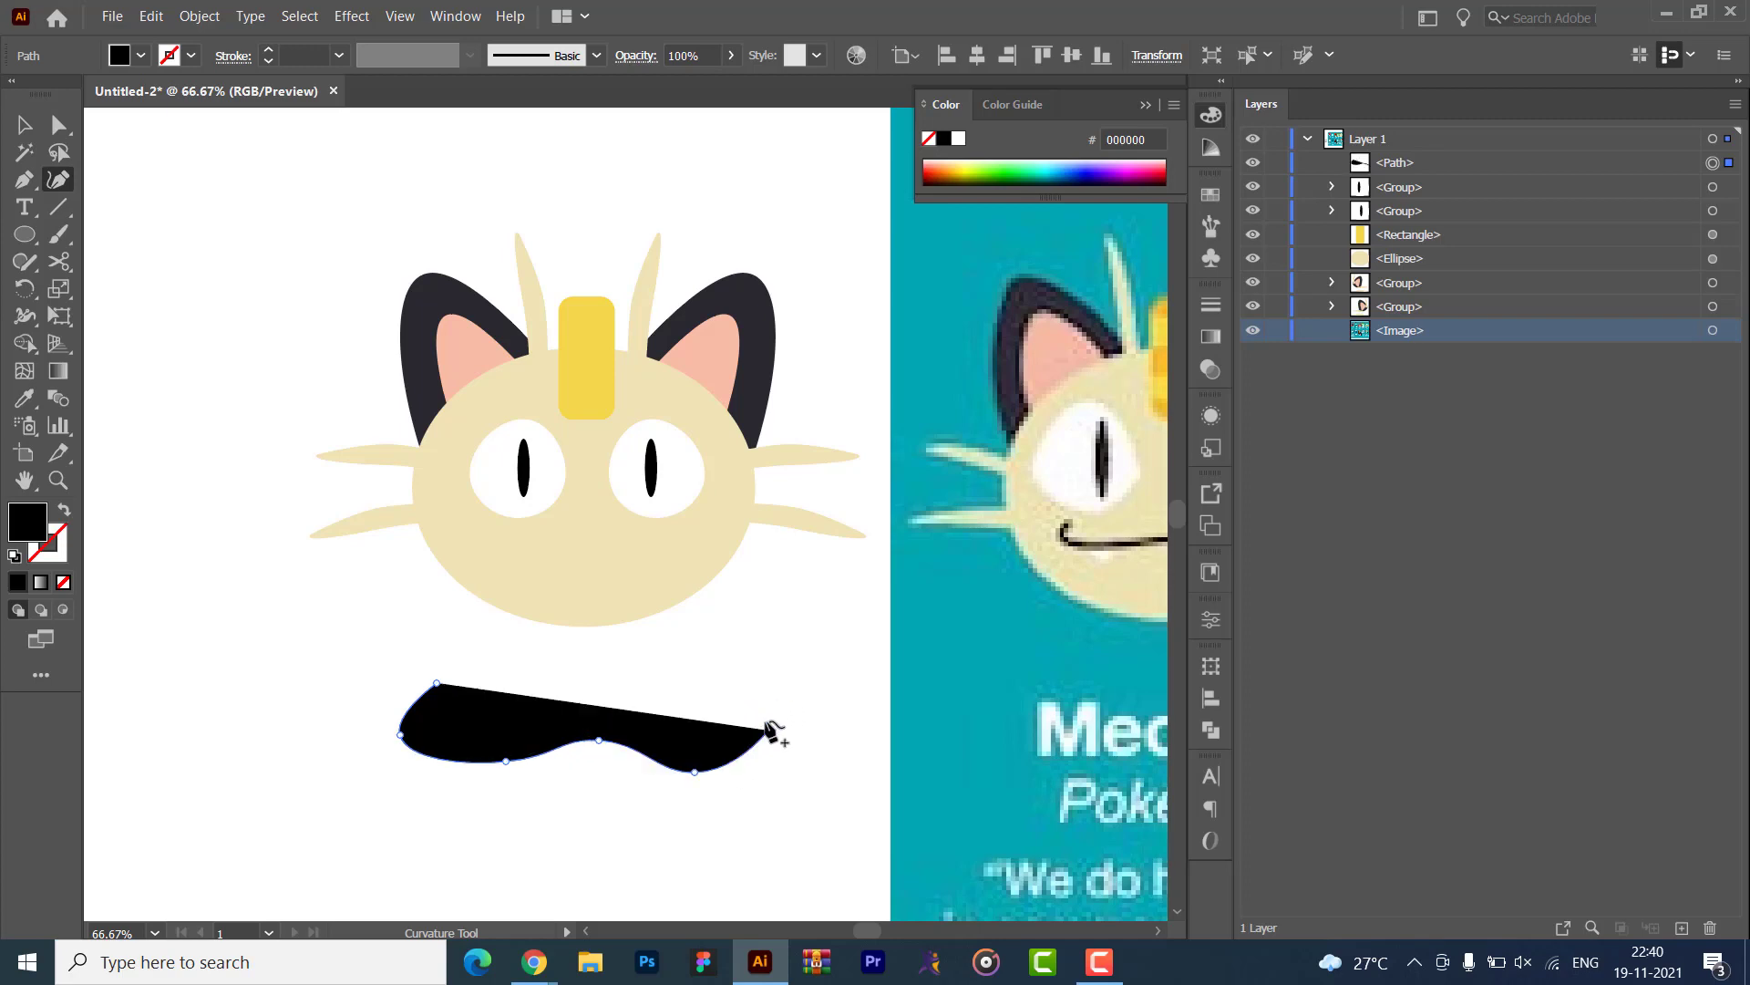
left_click(716, 682)
key("Escape")
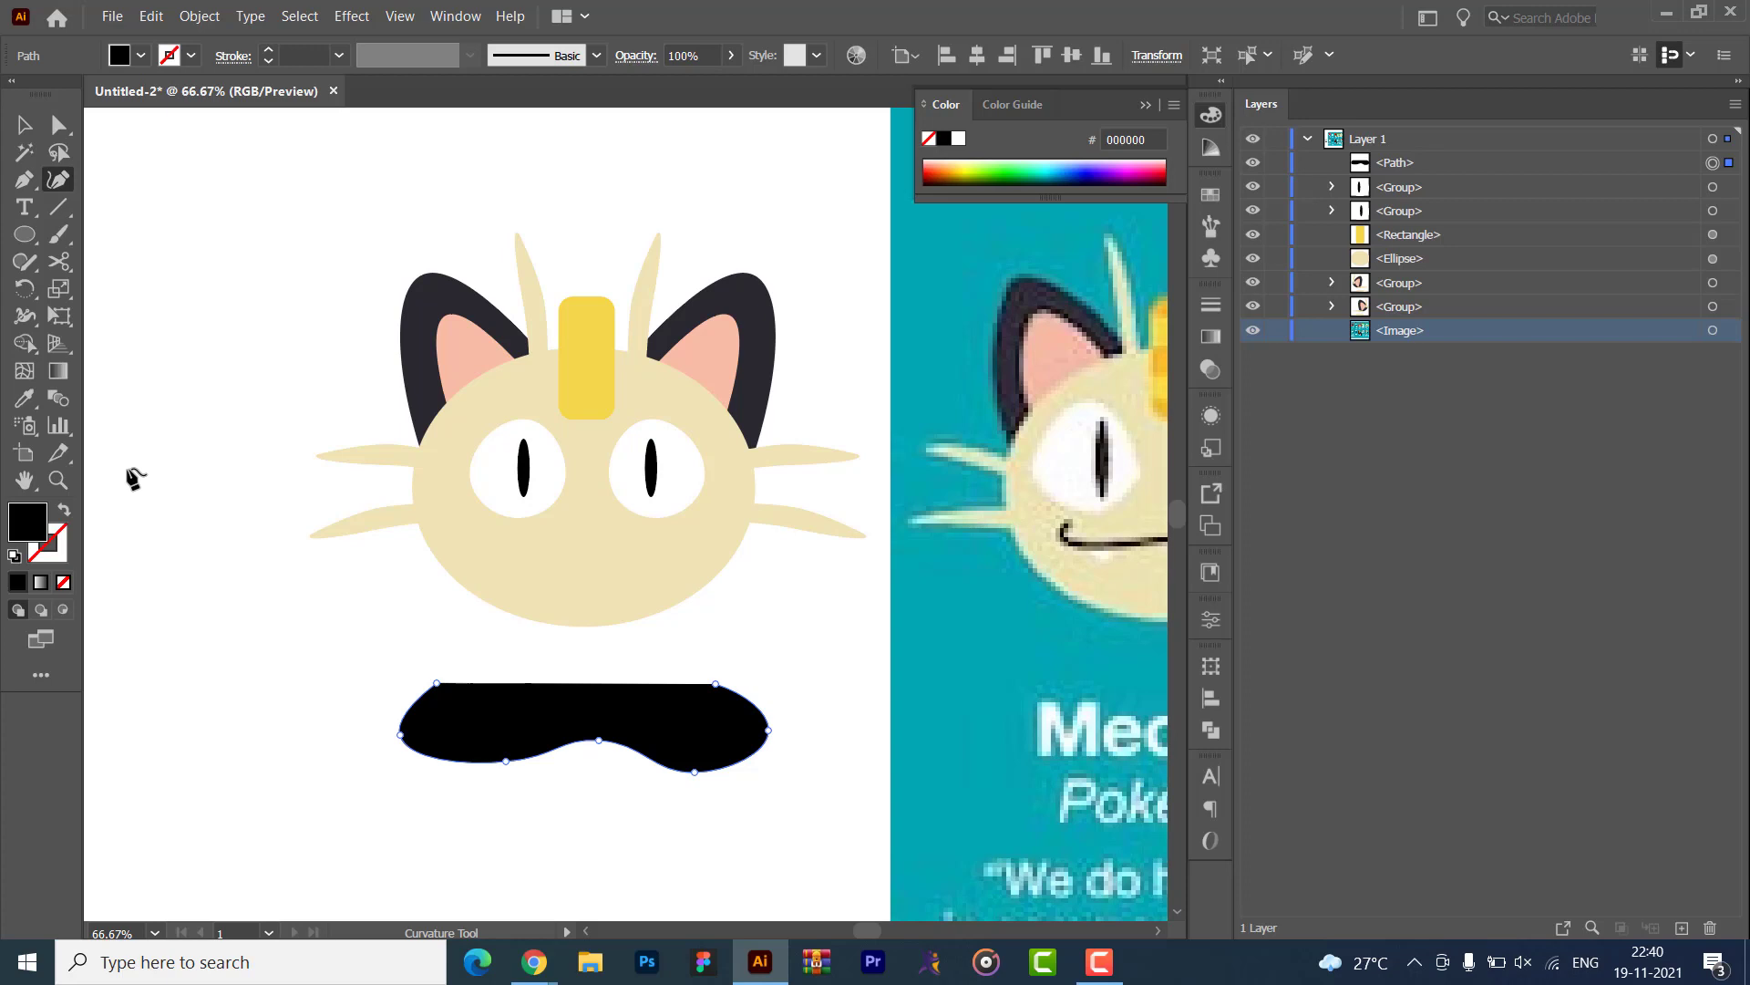
- Turn the mouth's black fill into a black stroke without fill and set its weight to 6 pt
left_click(66, 511)
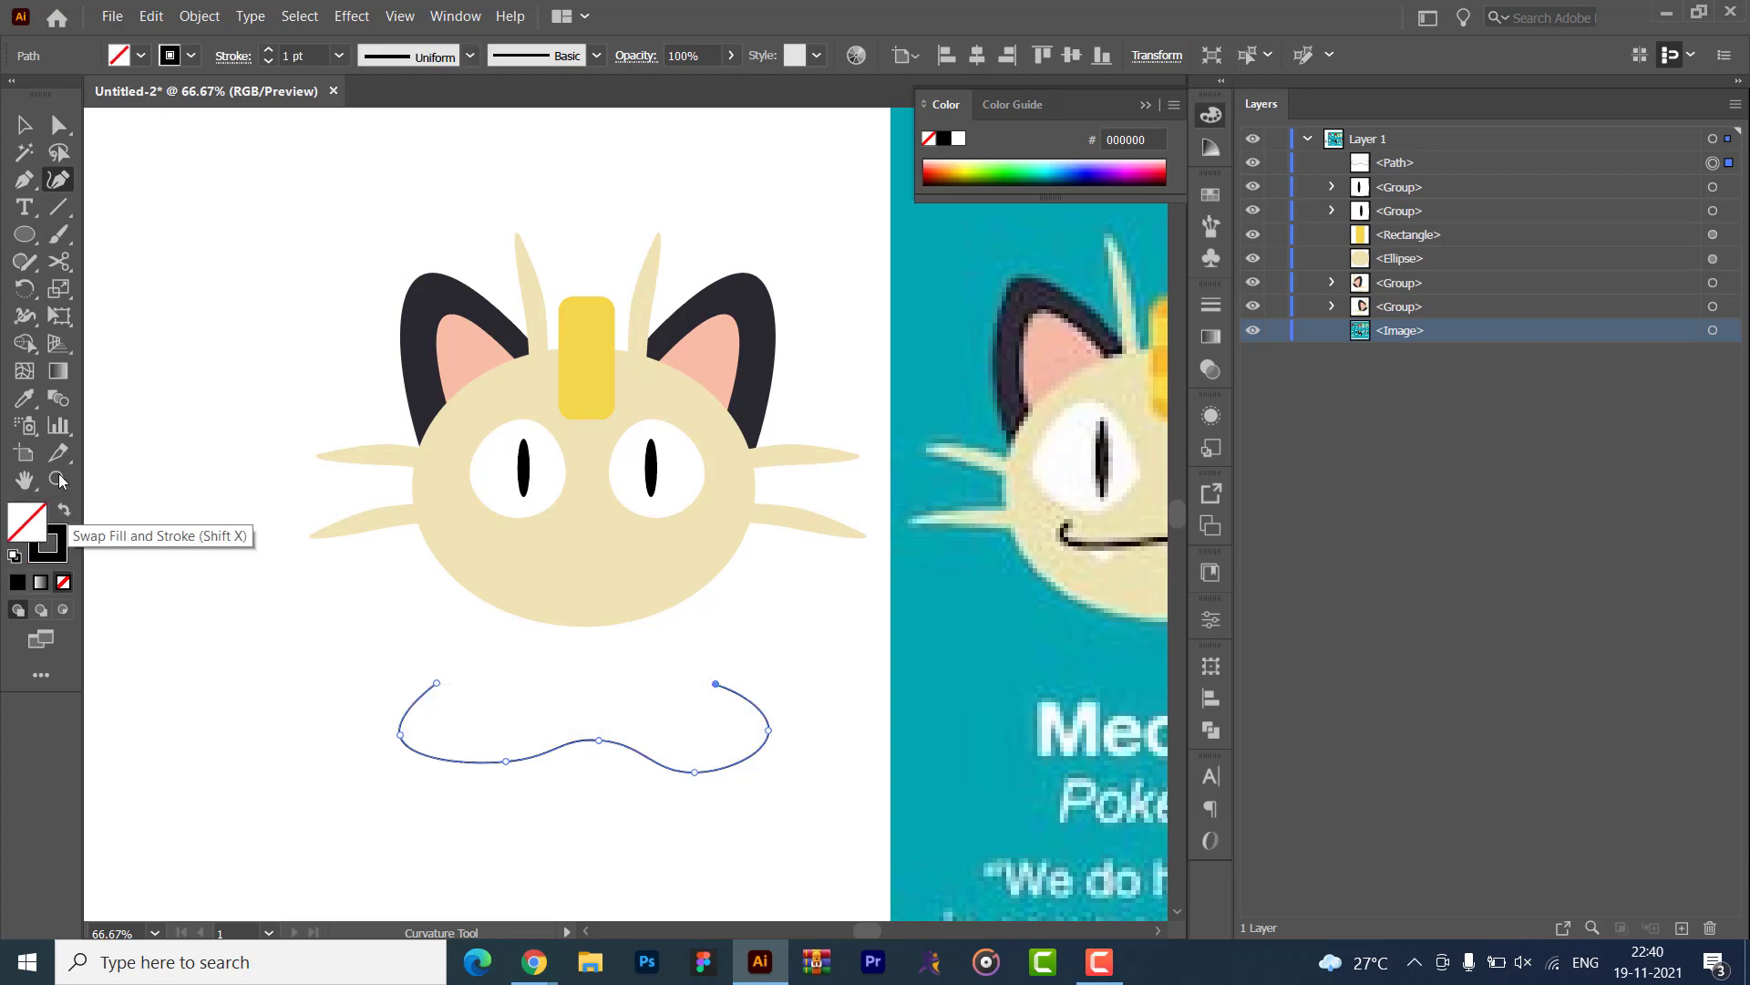
left_click(270, 51)
left_click(270, 51)
left_click(269, 51)
left_click(270, 51)
left_click(270, 51)
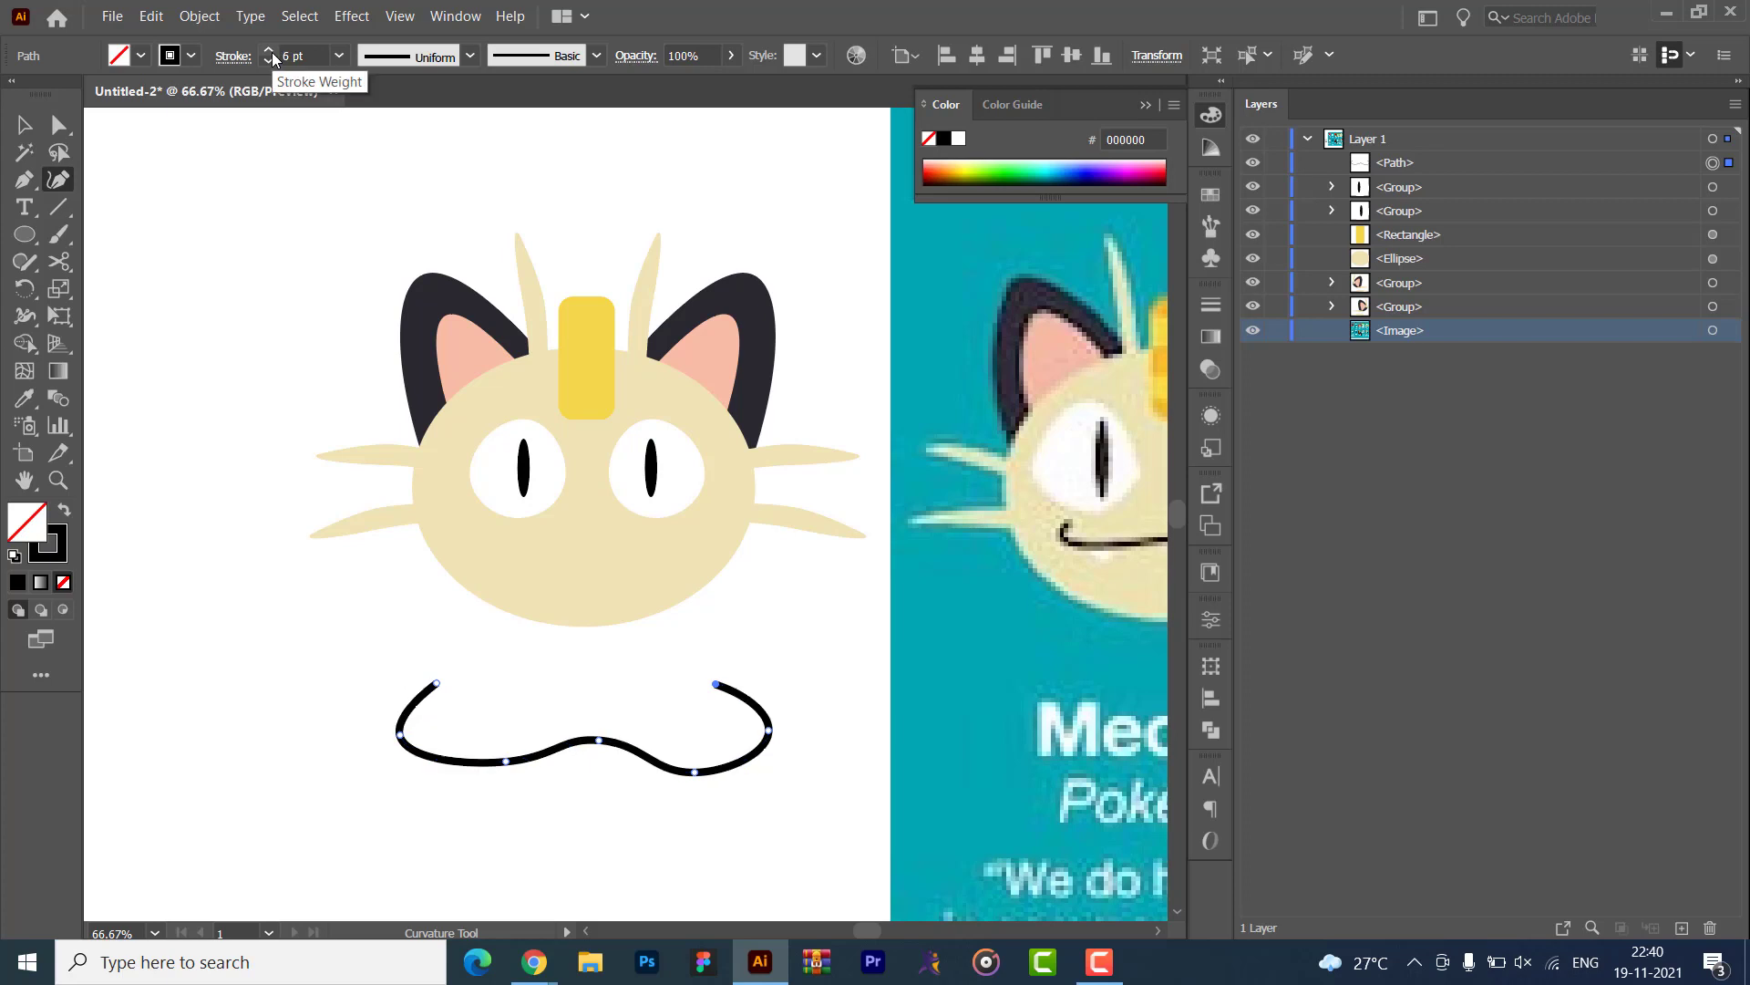
- Try the mouth curve scaled down on the lower face, and delete it
left_click(24, 125)
left_click(367, 704)
left_click(413, 703)
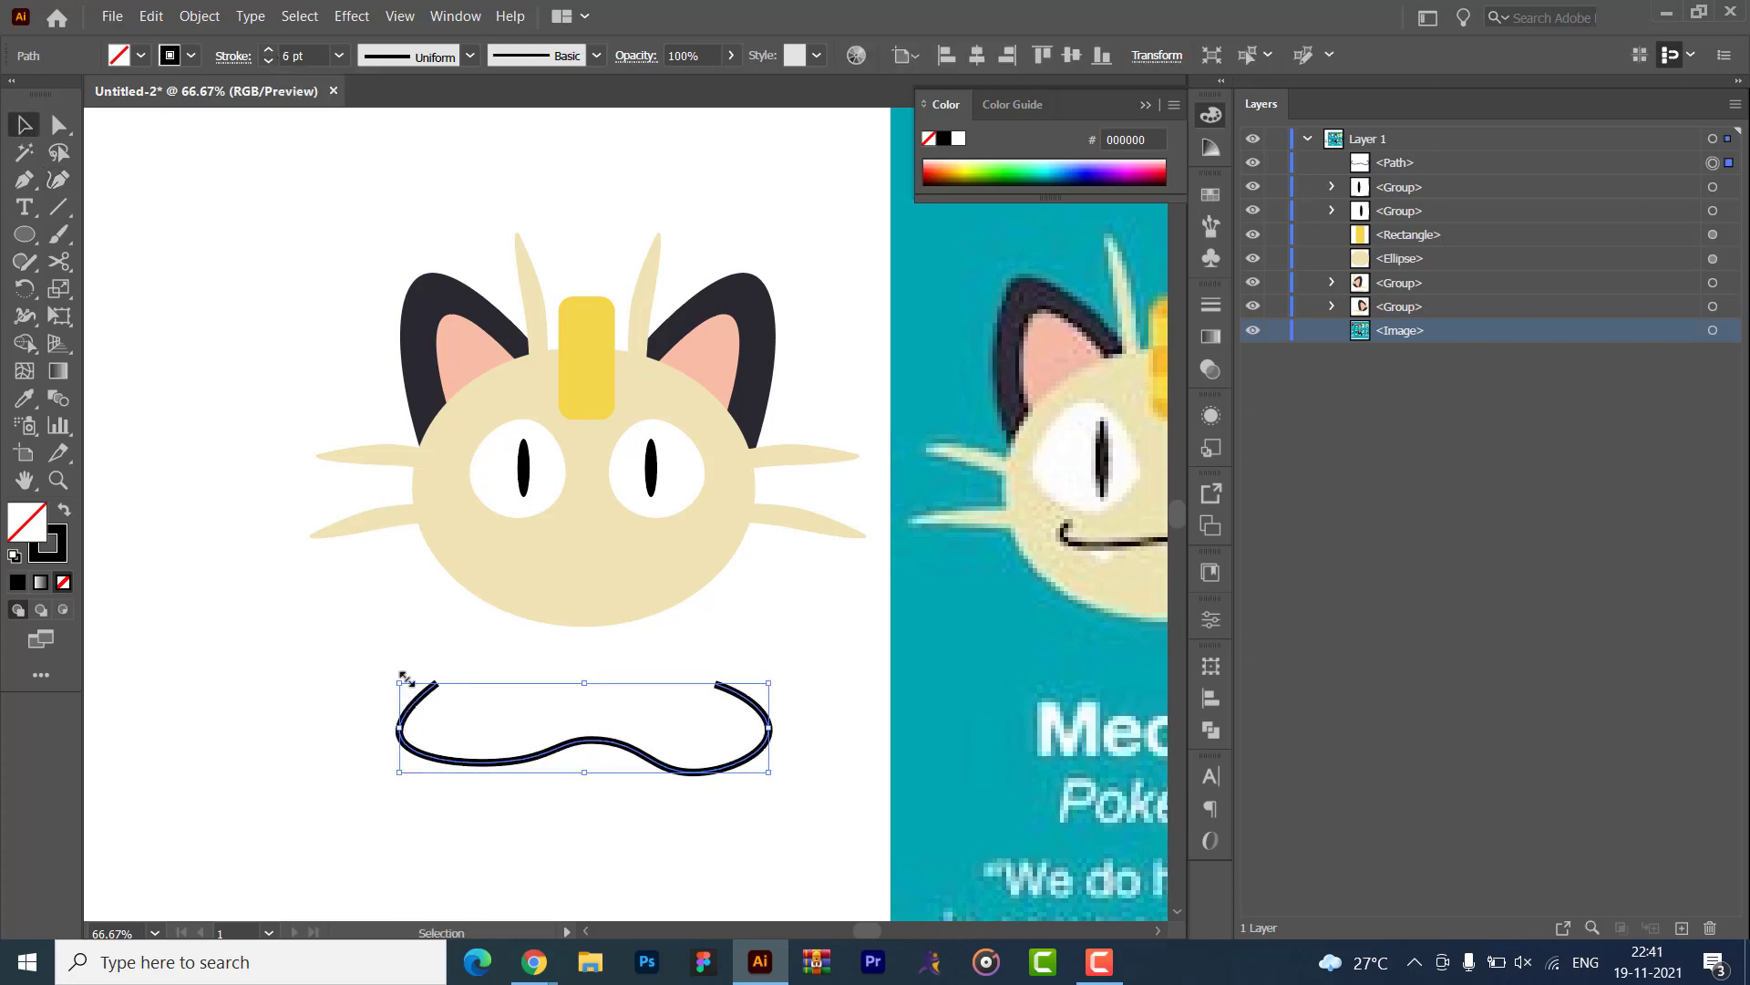
left_click_drag(403, 679, 506, 734)
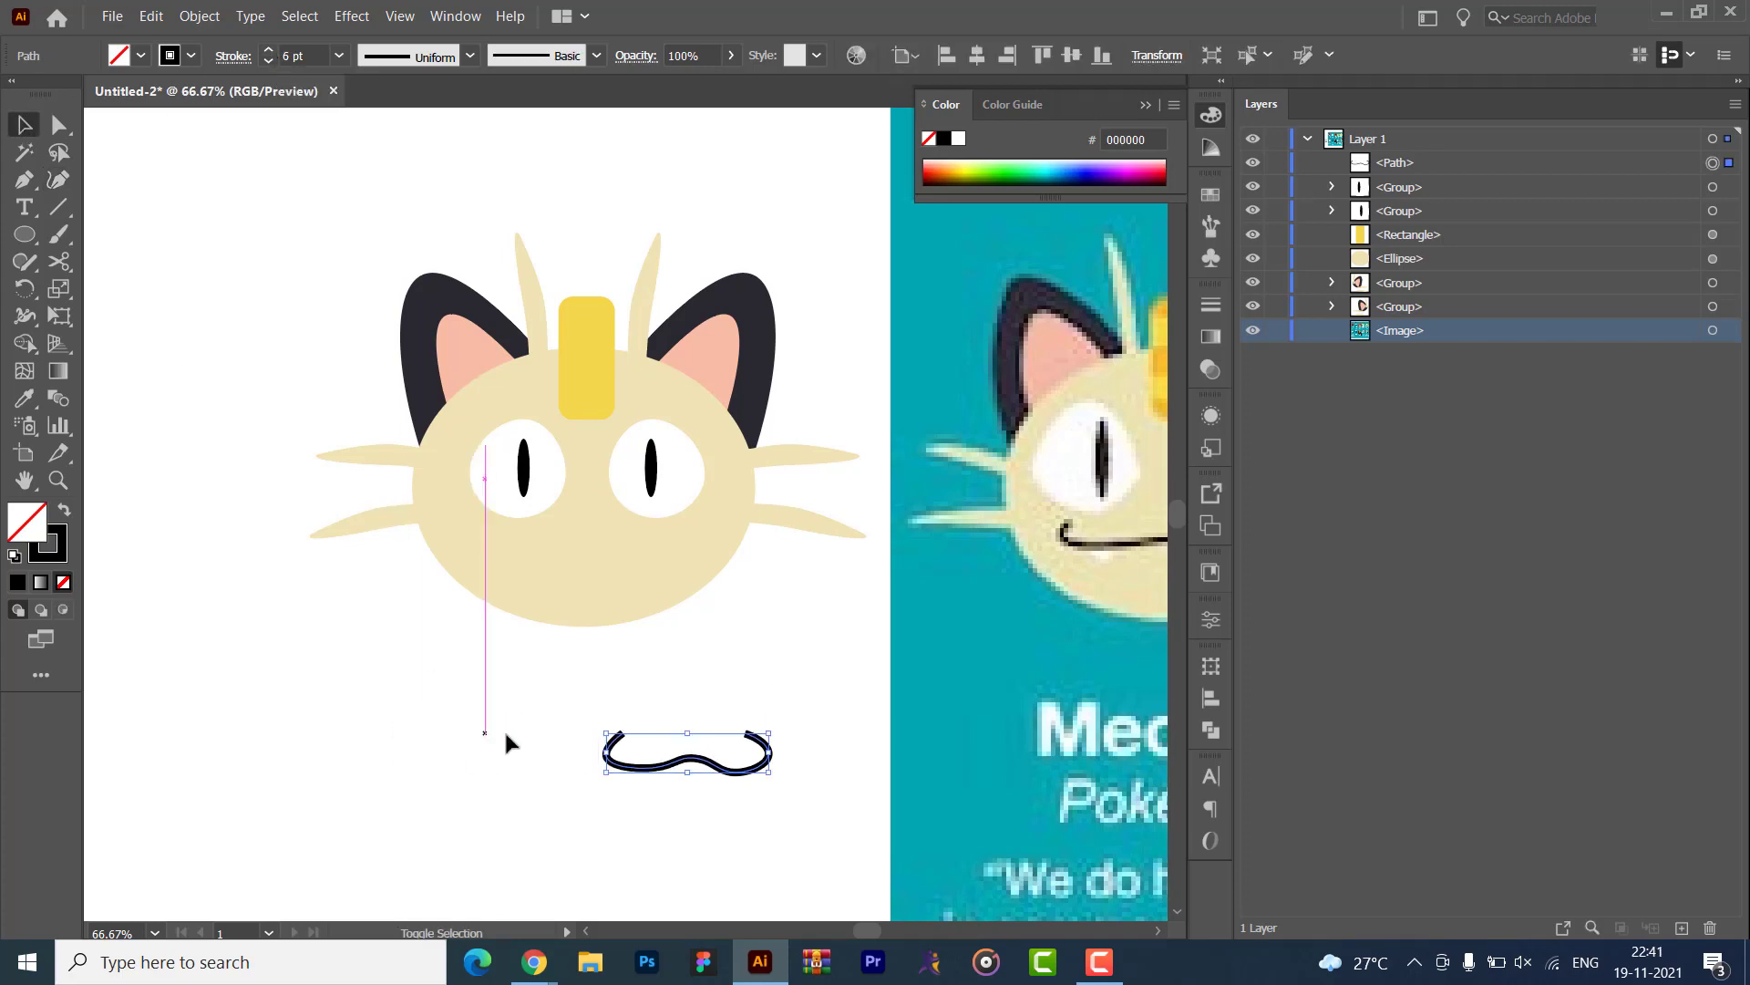
left_click_drag(663, 771, 574, 567)
key("Delete")
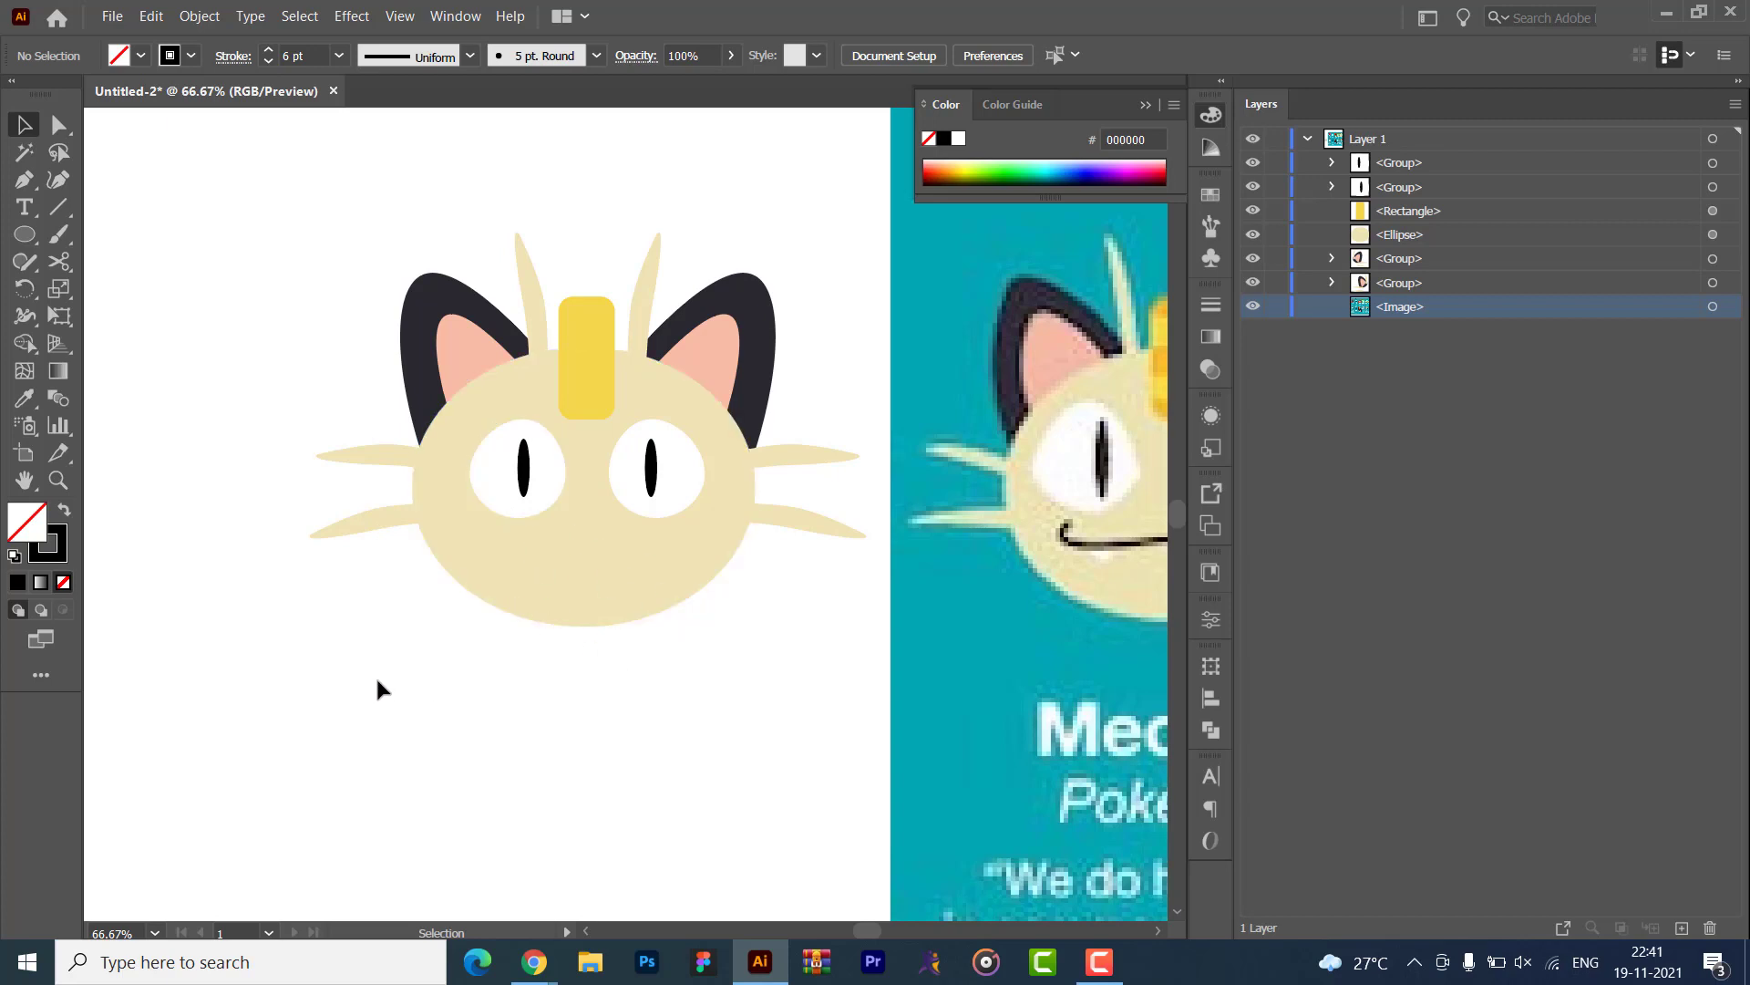
- Ready the Curvature tool with no fill and a 1 pt black stroke
left_click(57, 182)
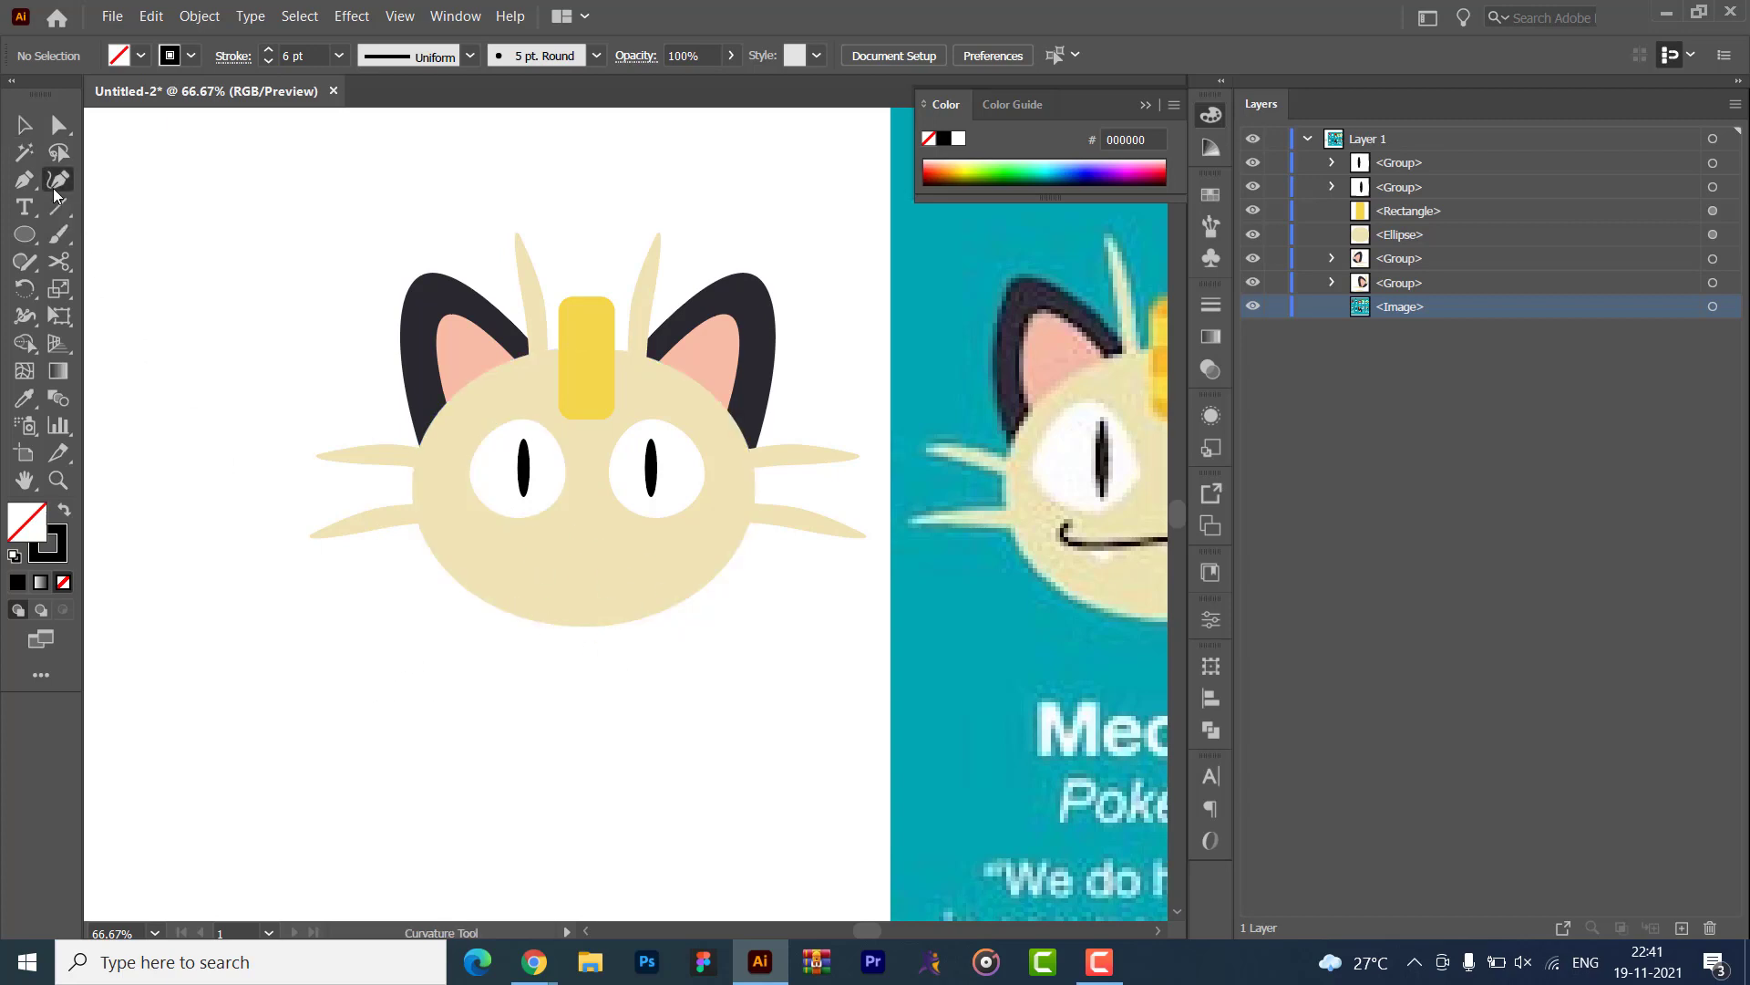
left_click(64, 514)
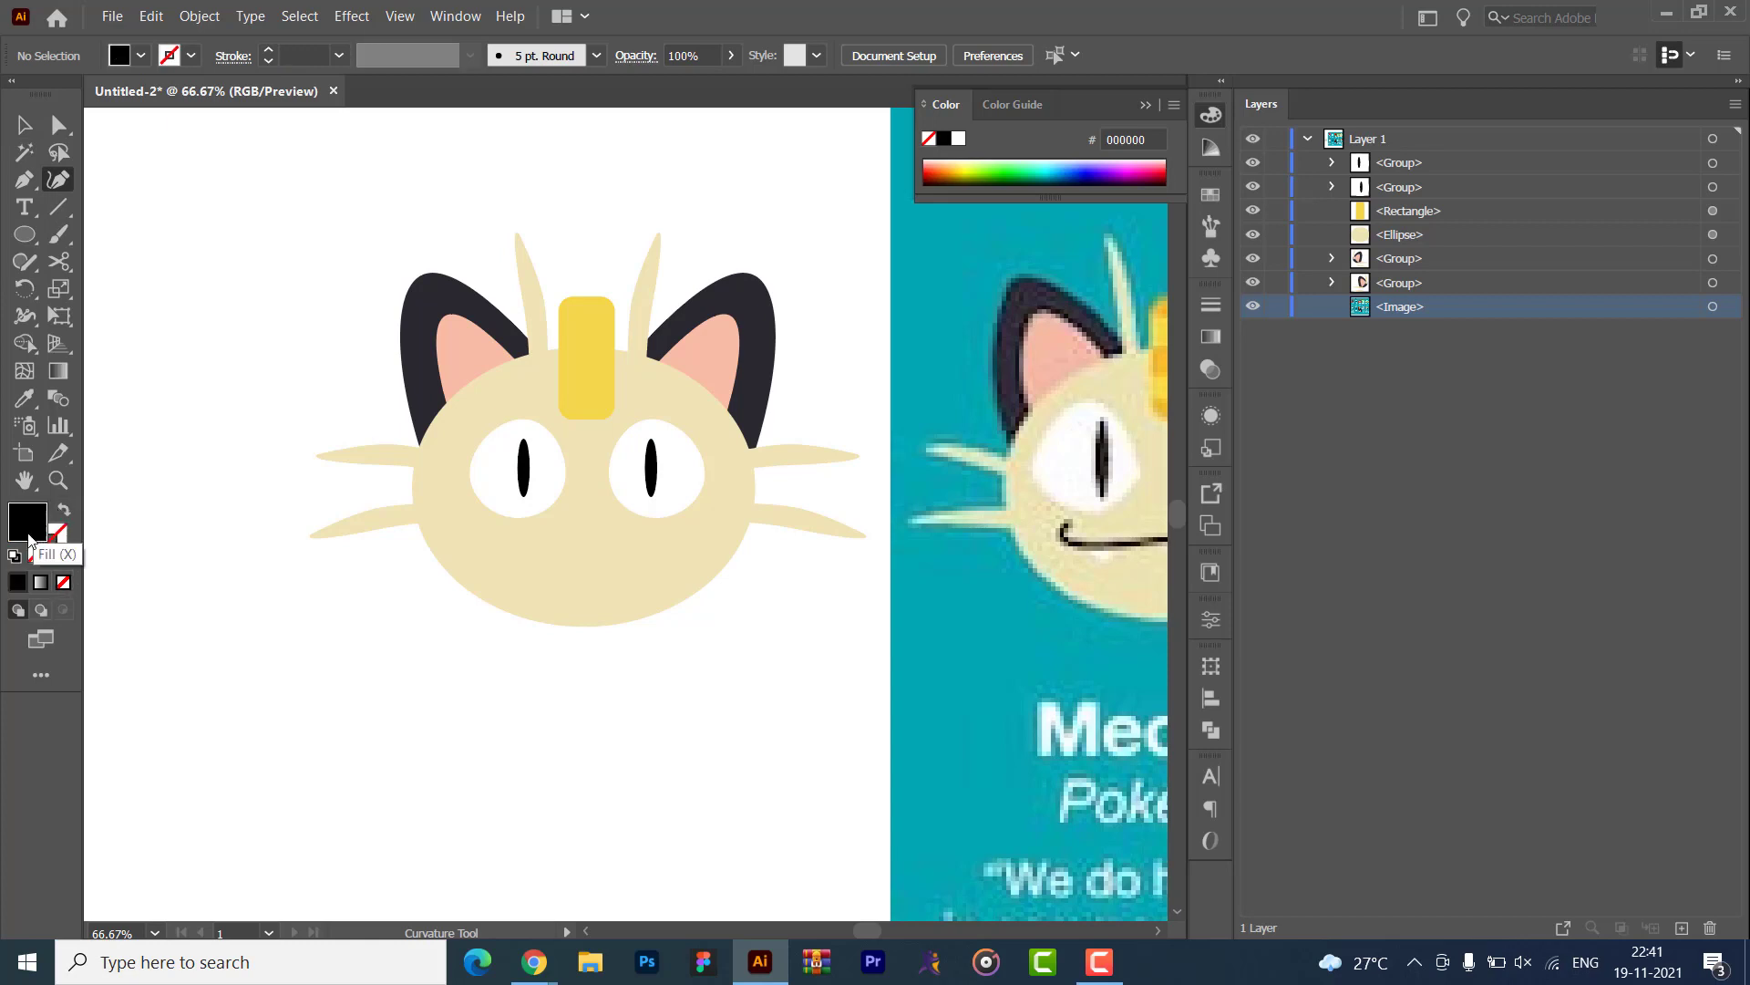
left_click(64, 516)
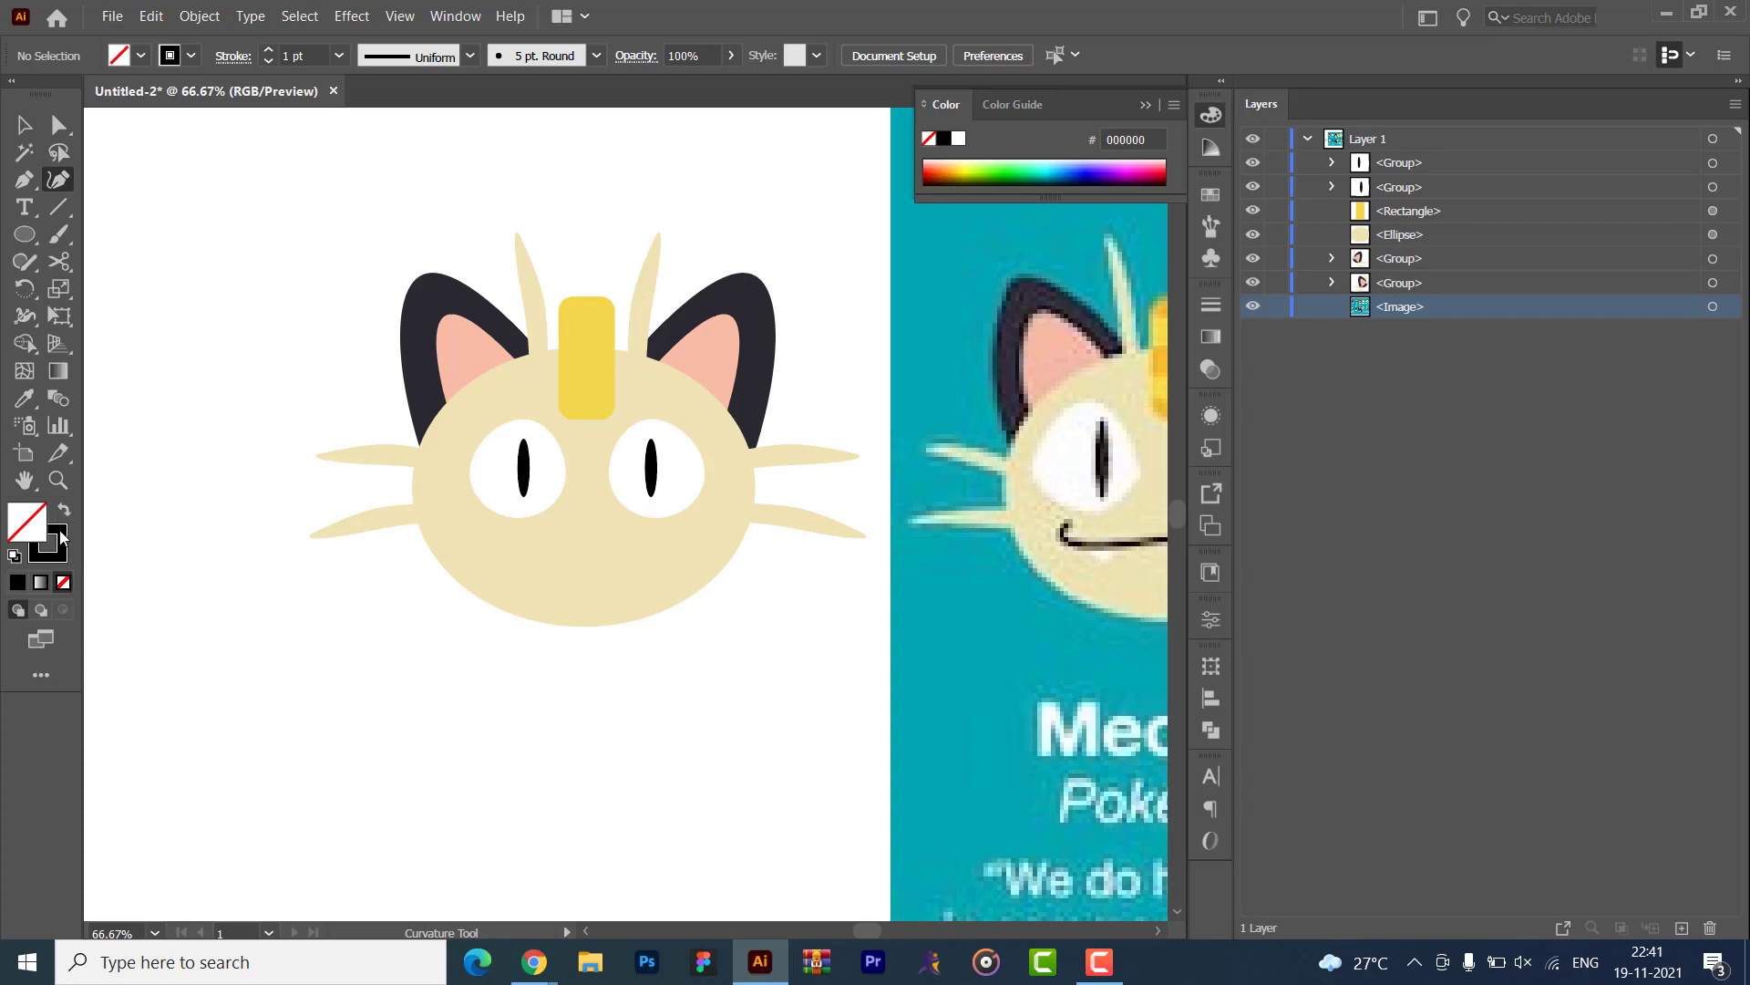
- Try light yellow ffe471 in place of the empty colour, and restore a black stroke with no fill
key("shift+x")
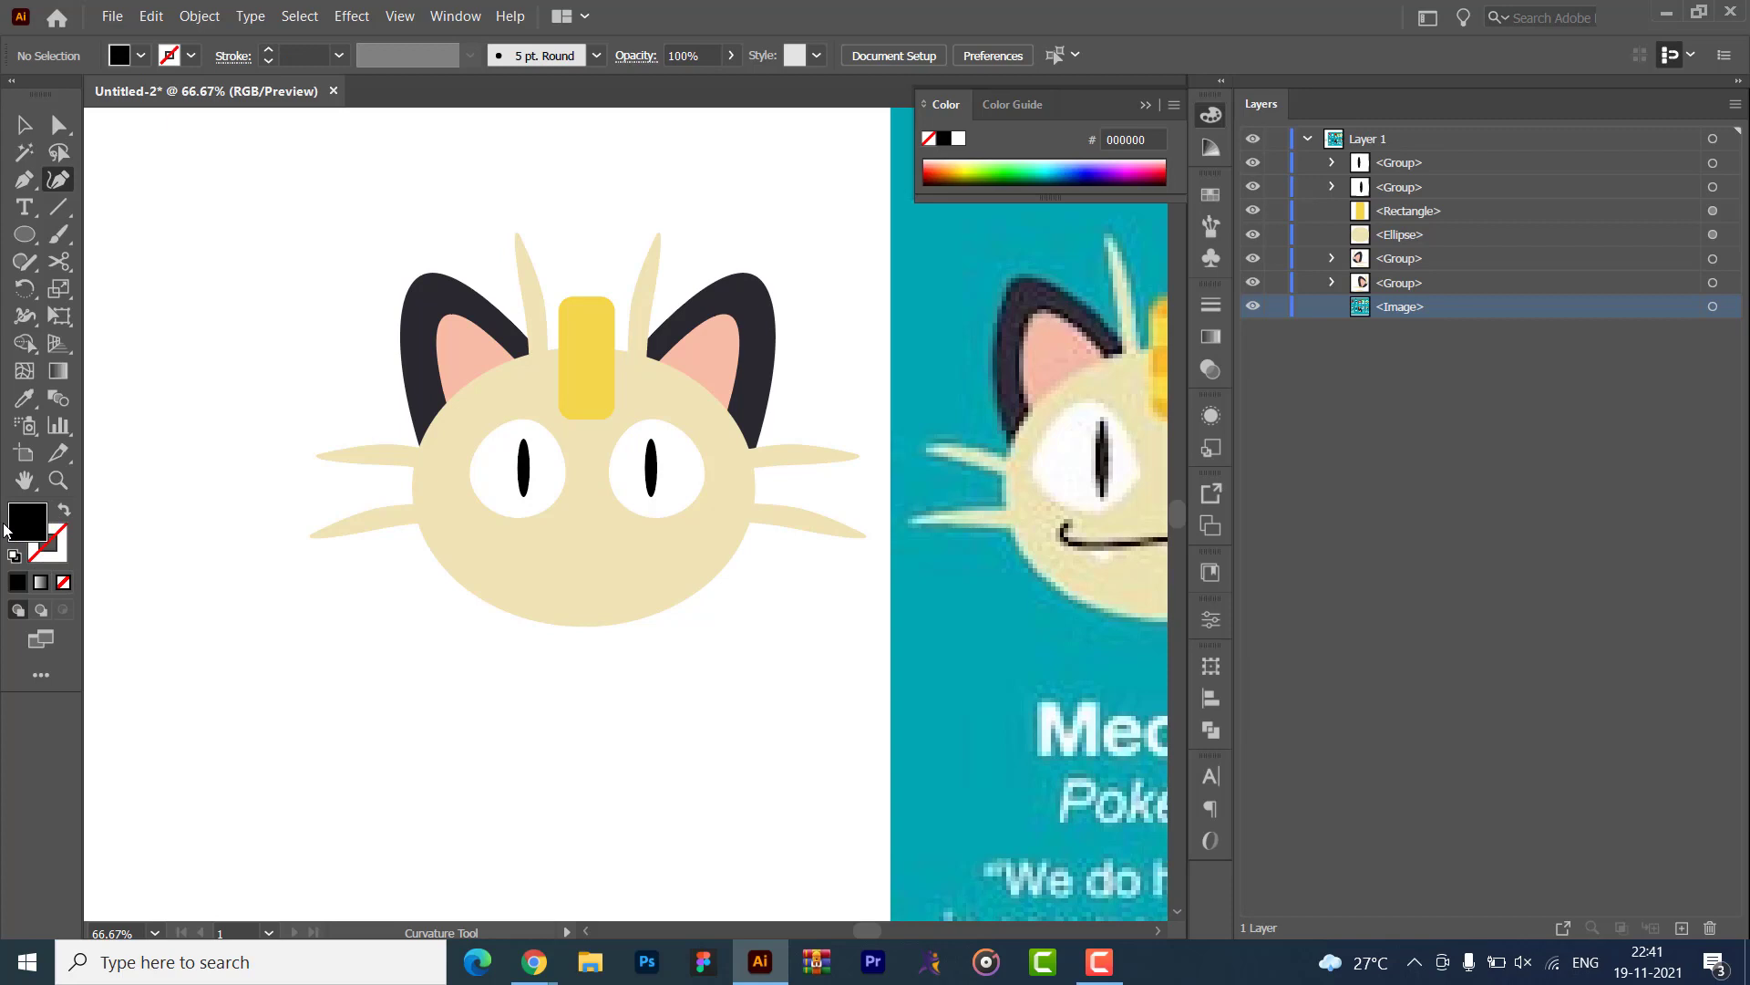
double_click(53, 553)
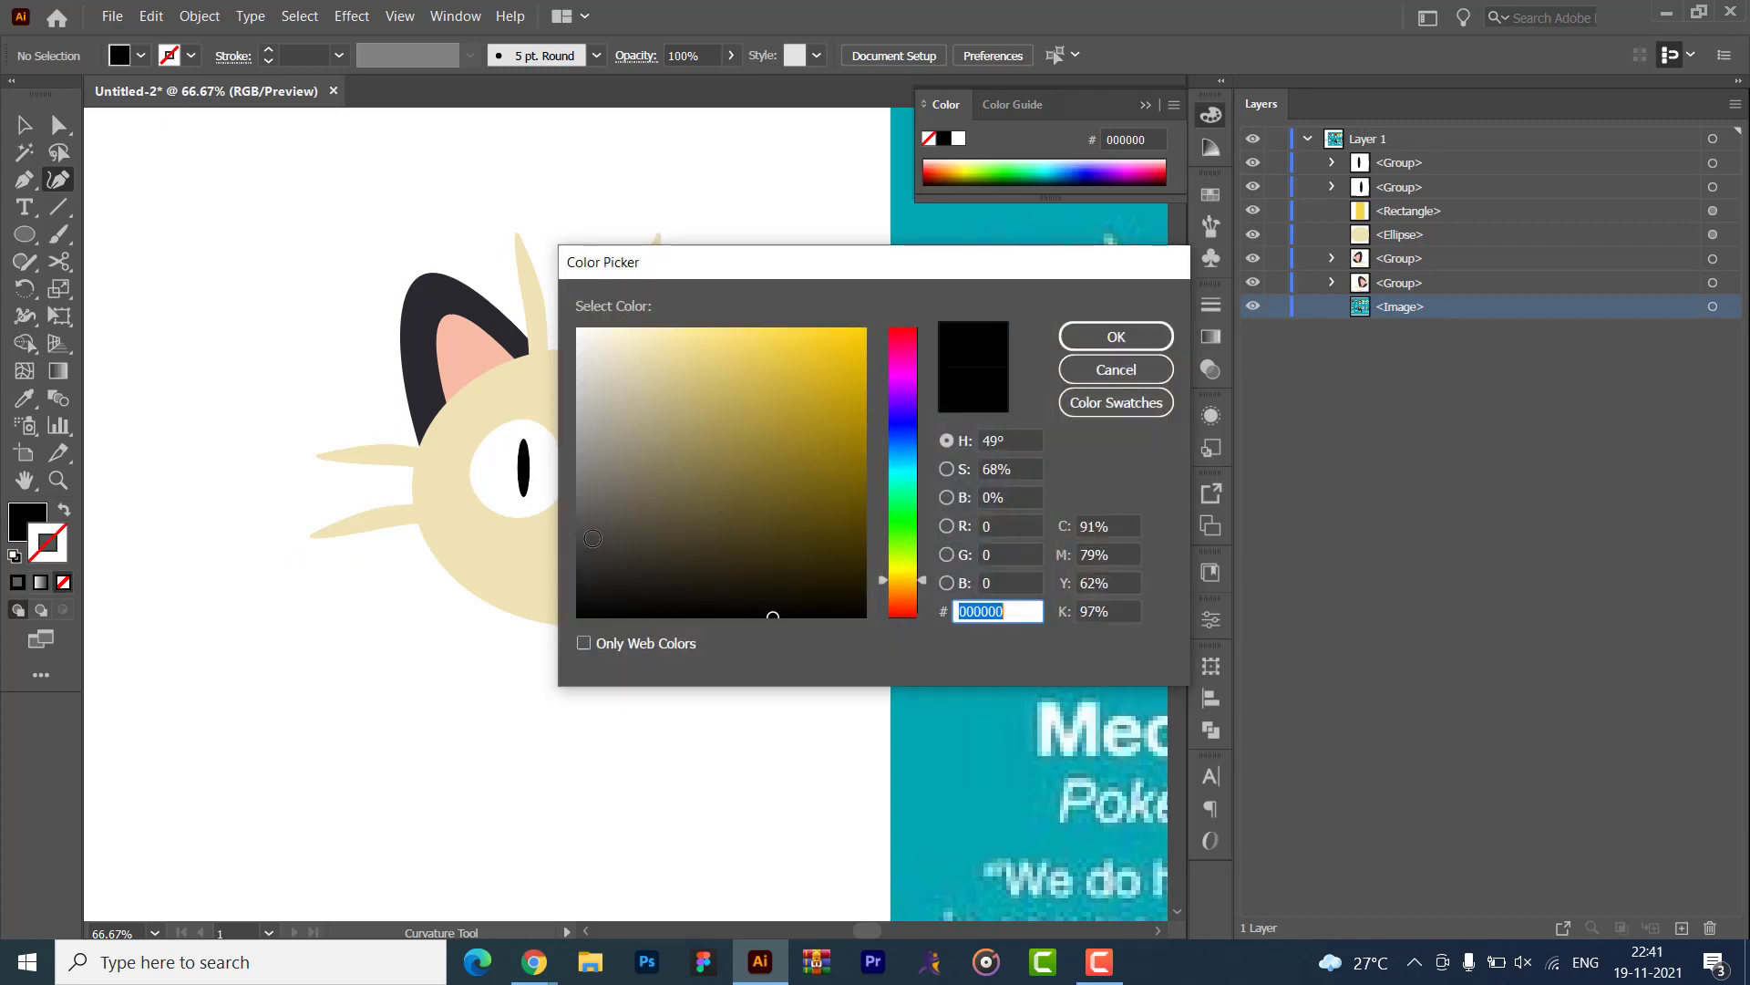
left_click(672, 383)
left_click(738, 327)
left_click(1115, 336)
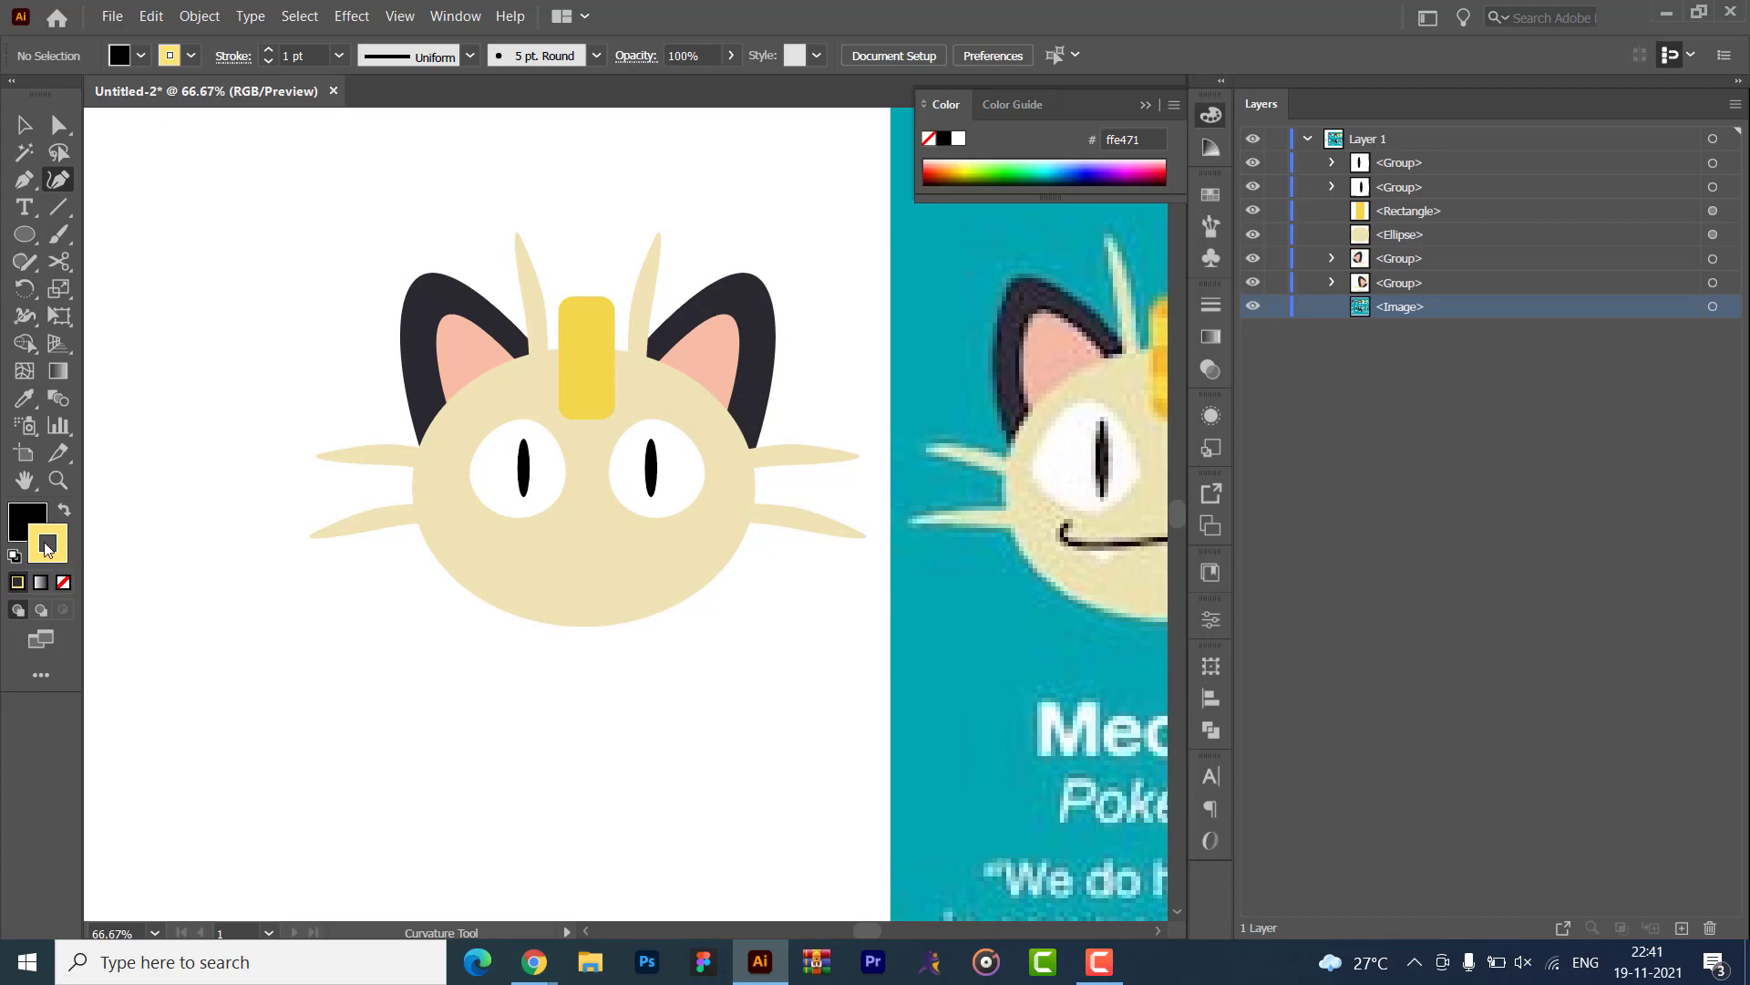
key("shift+x")
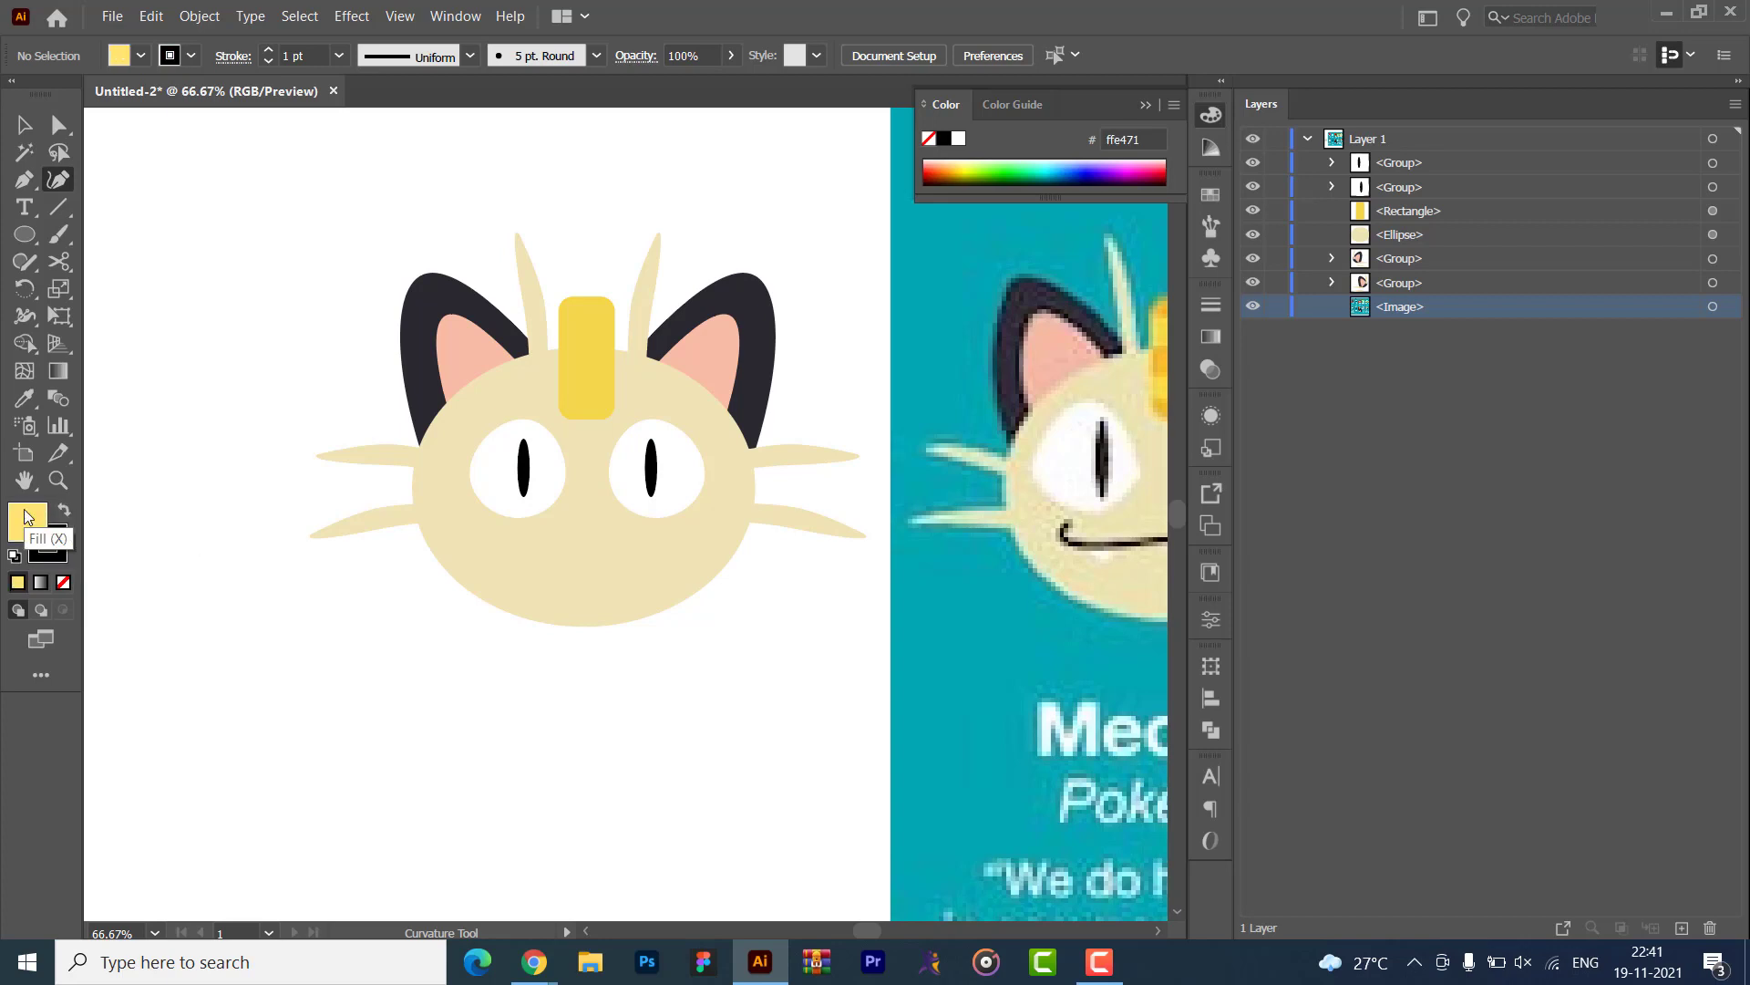
left_click(65, 581)
left_click(121, 569)
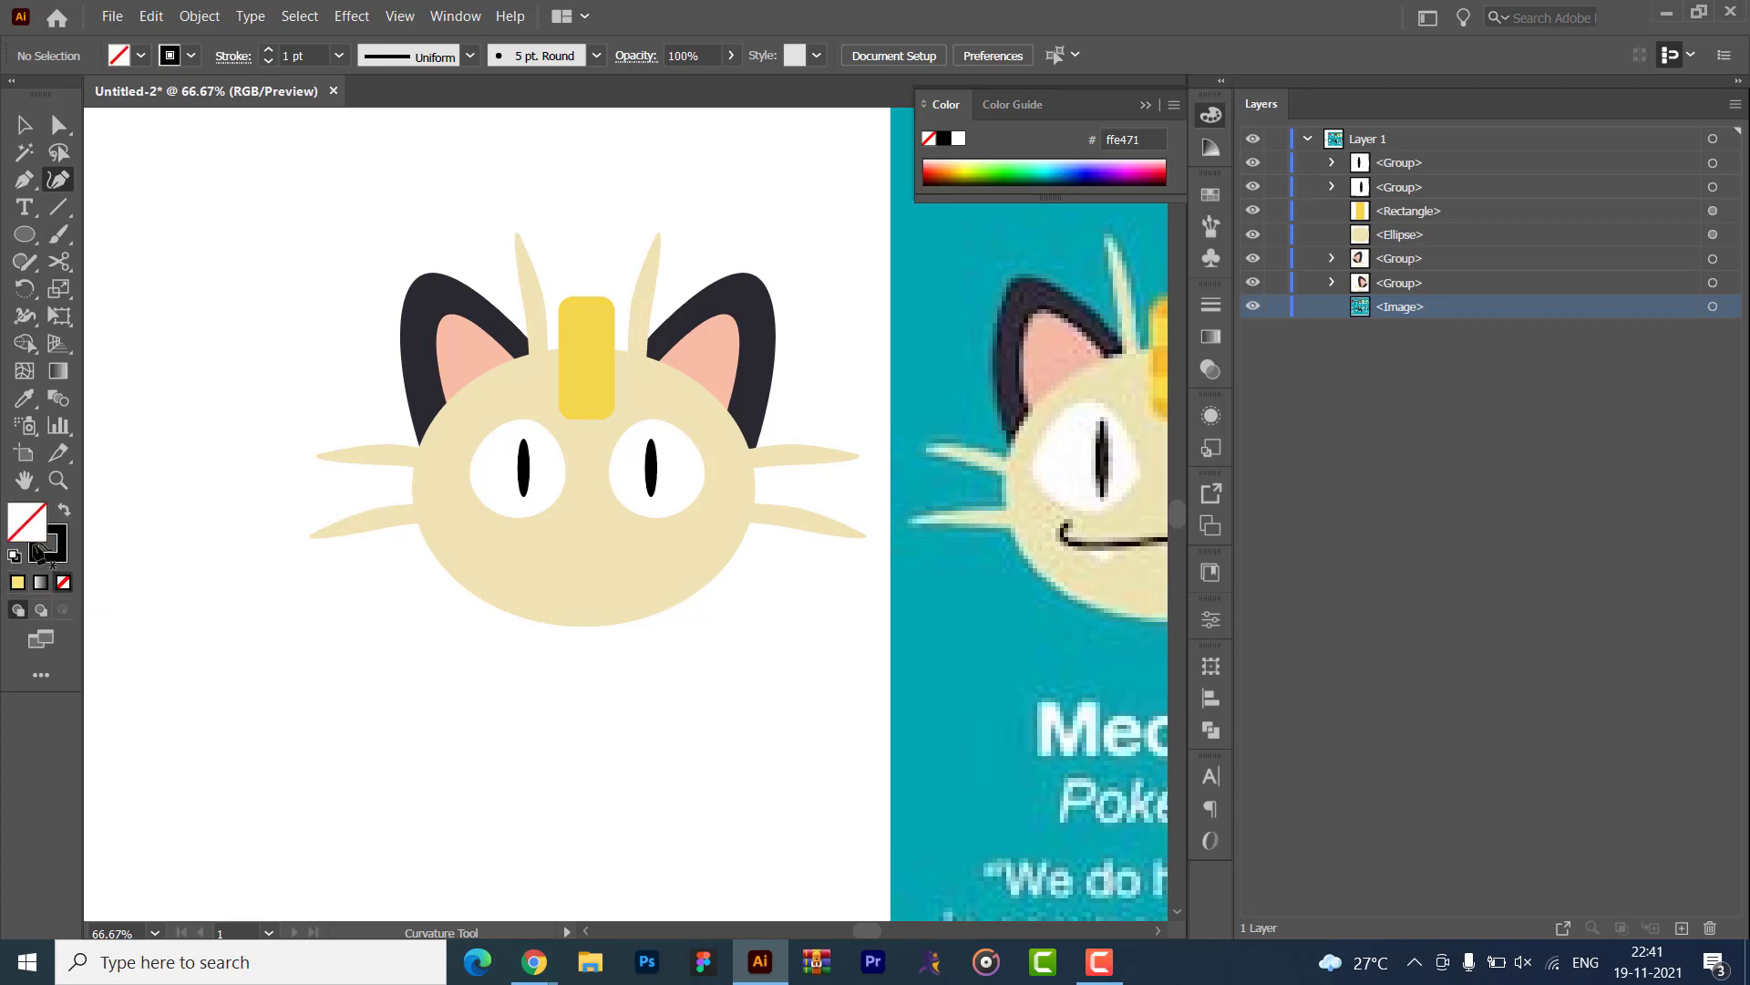
left_click(372, 648)
key("Escape")
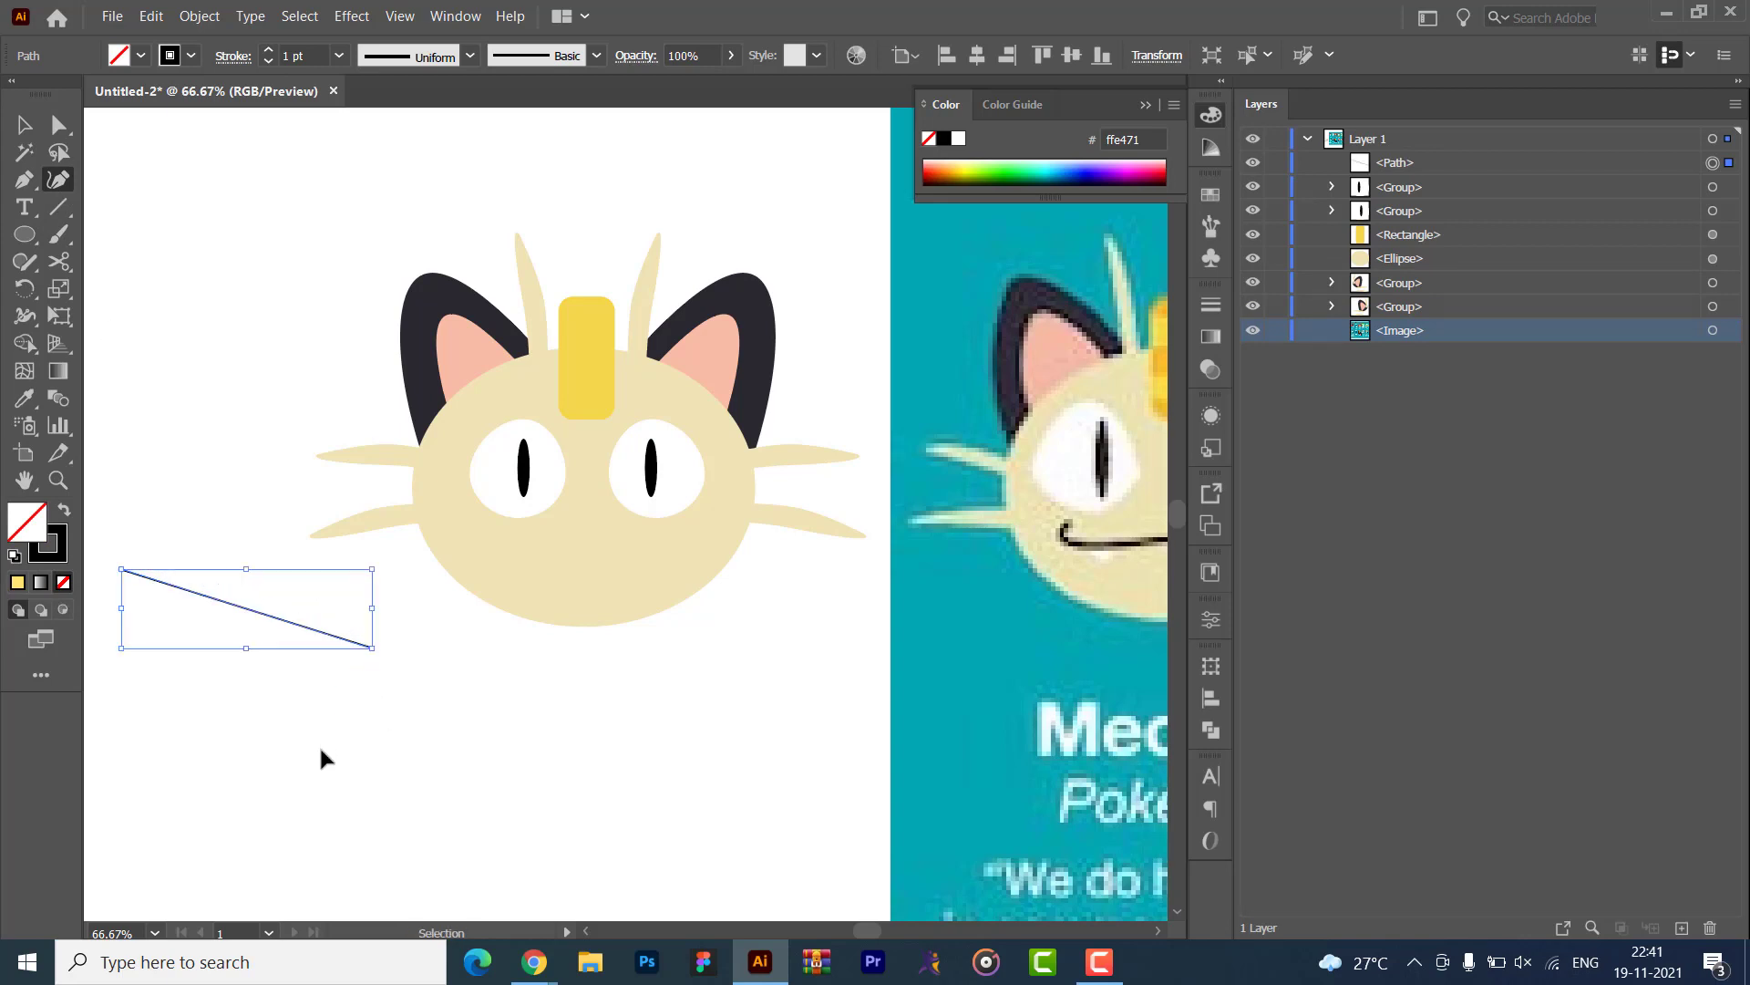
key("Delete")
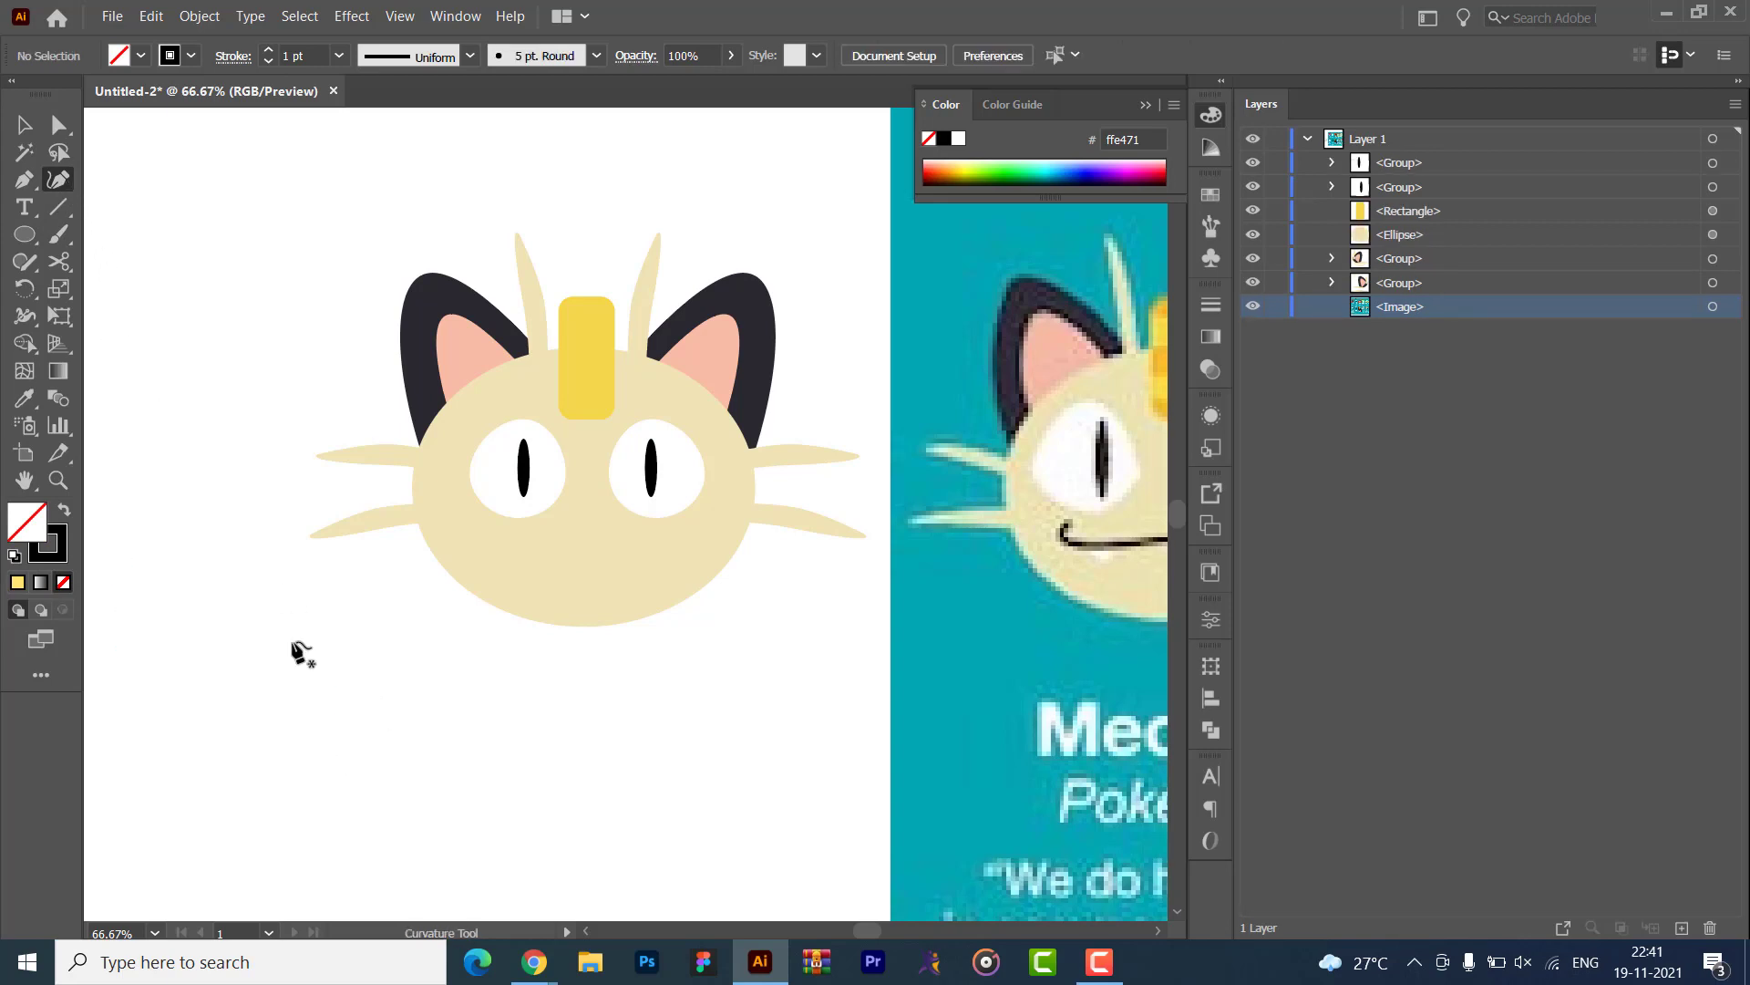
left_click(450, 613)
left_click(340, 722)
left_click(501, 763)
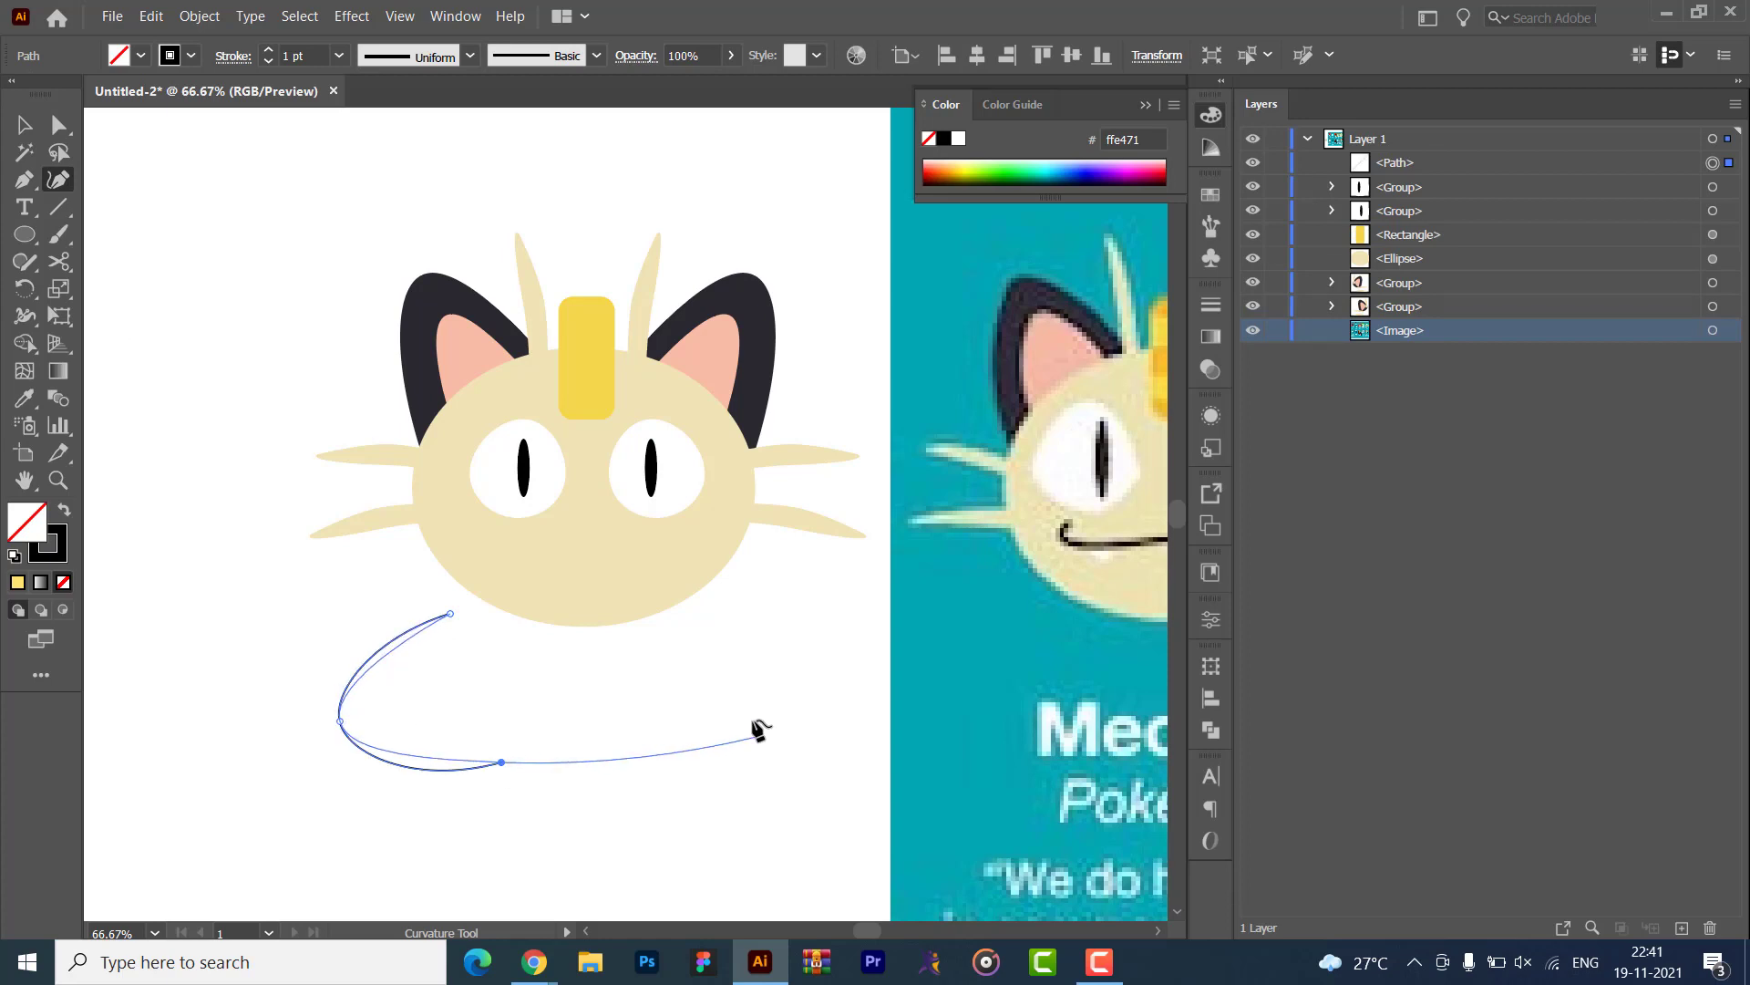
left_click_drag(742, 730, 559, 730)
key("Escape")
key("ctrl+z")
key("ctrl+z")
key("ctrl+z")
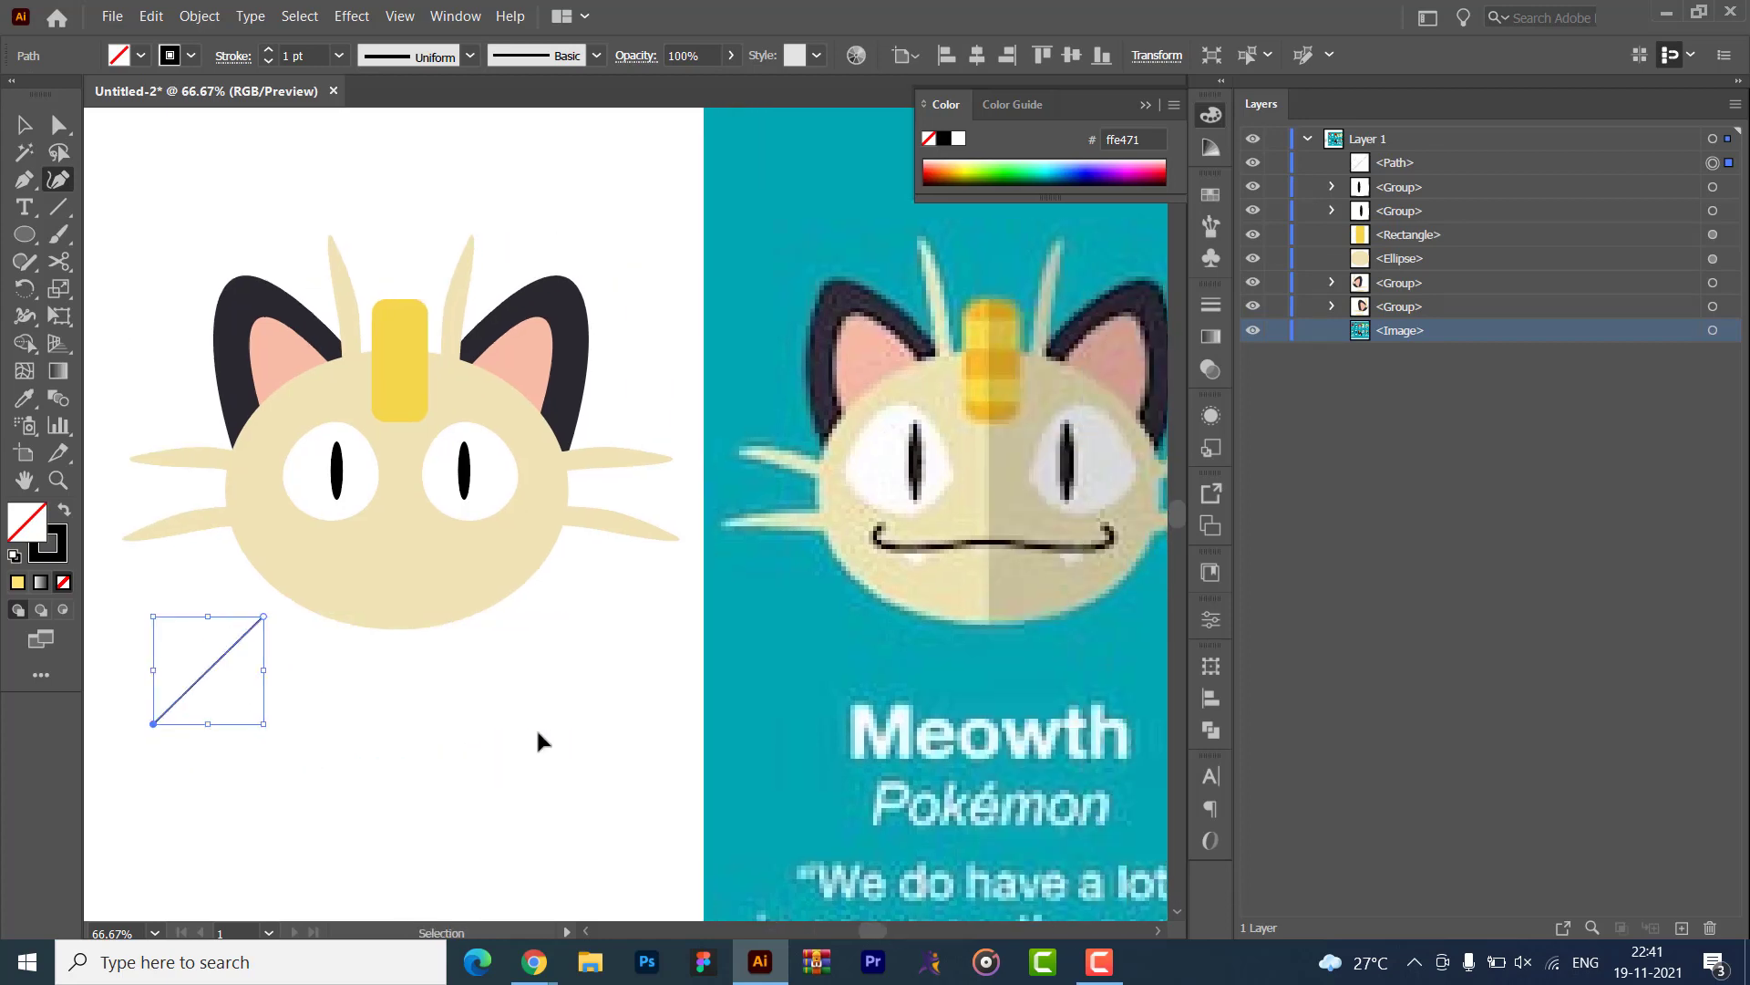
- Draw a wavy mouth curve with upturned ends below the Meowth head, using seven Curvature tool points
left_click(247, 649)
left_click(203, 673)
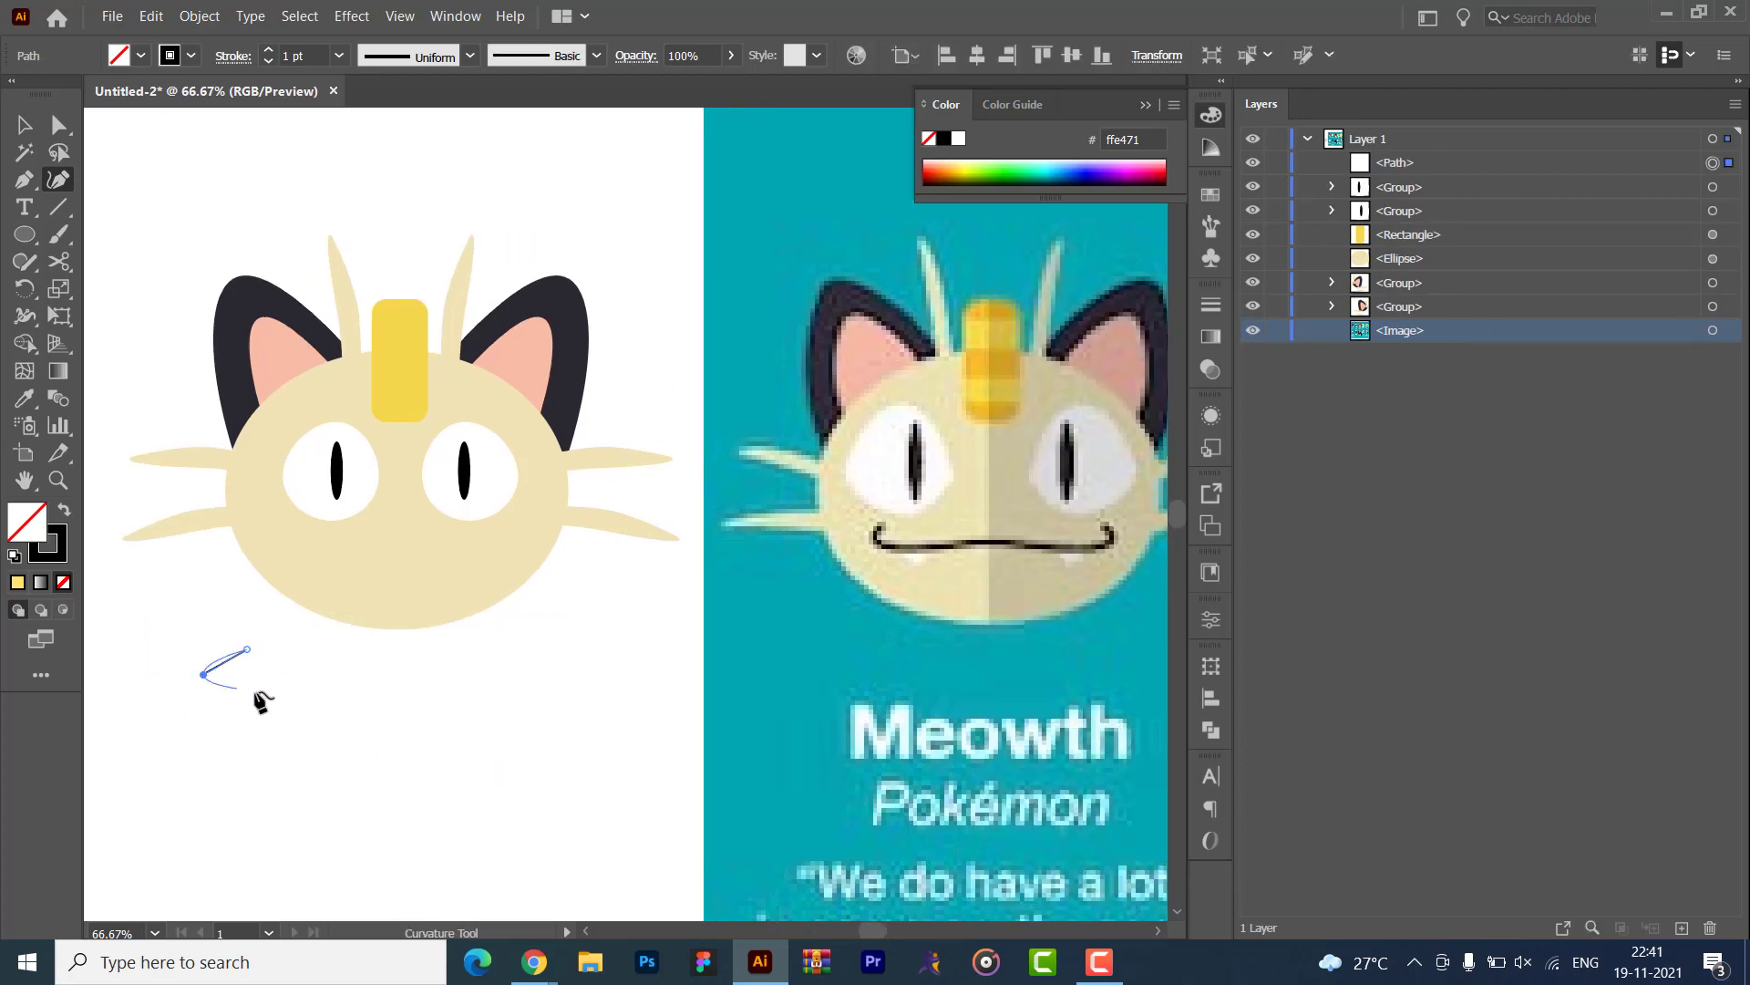
left_click(263, 692)
left_click(378, 683)
left_click(511, 692)
left_click(583, 661)
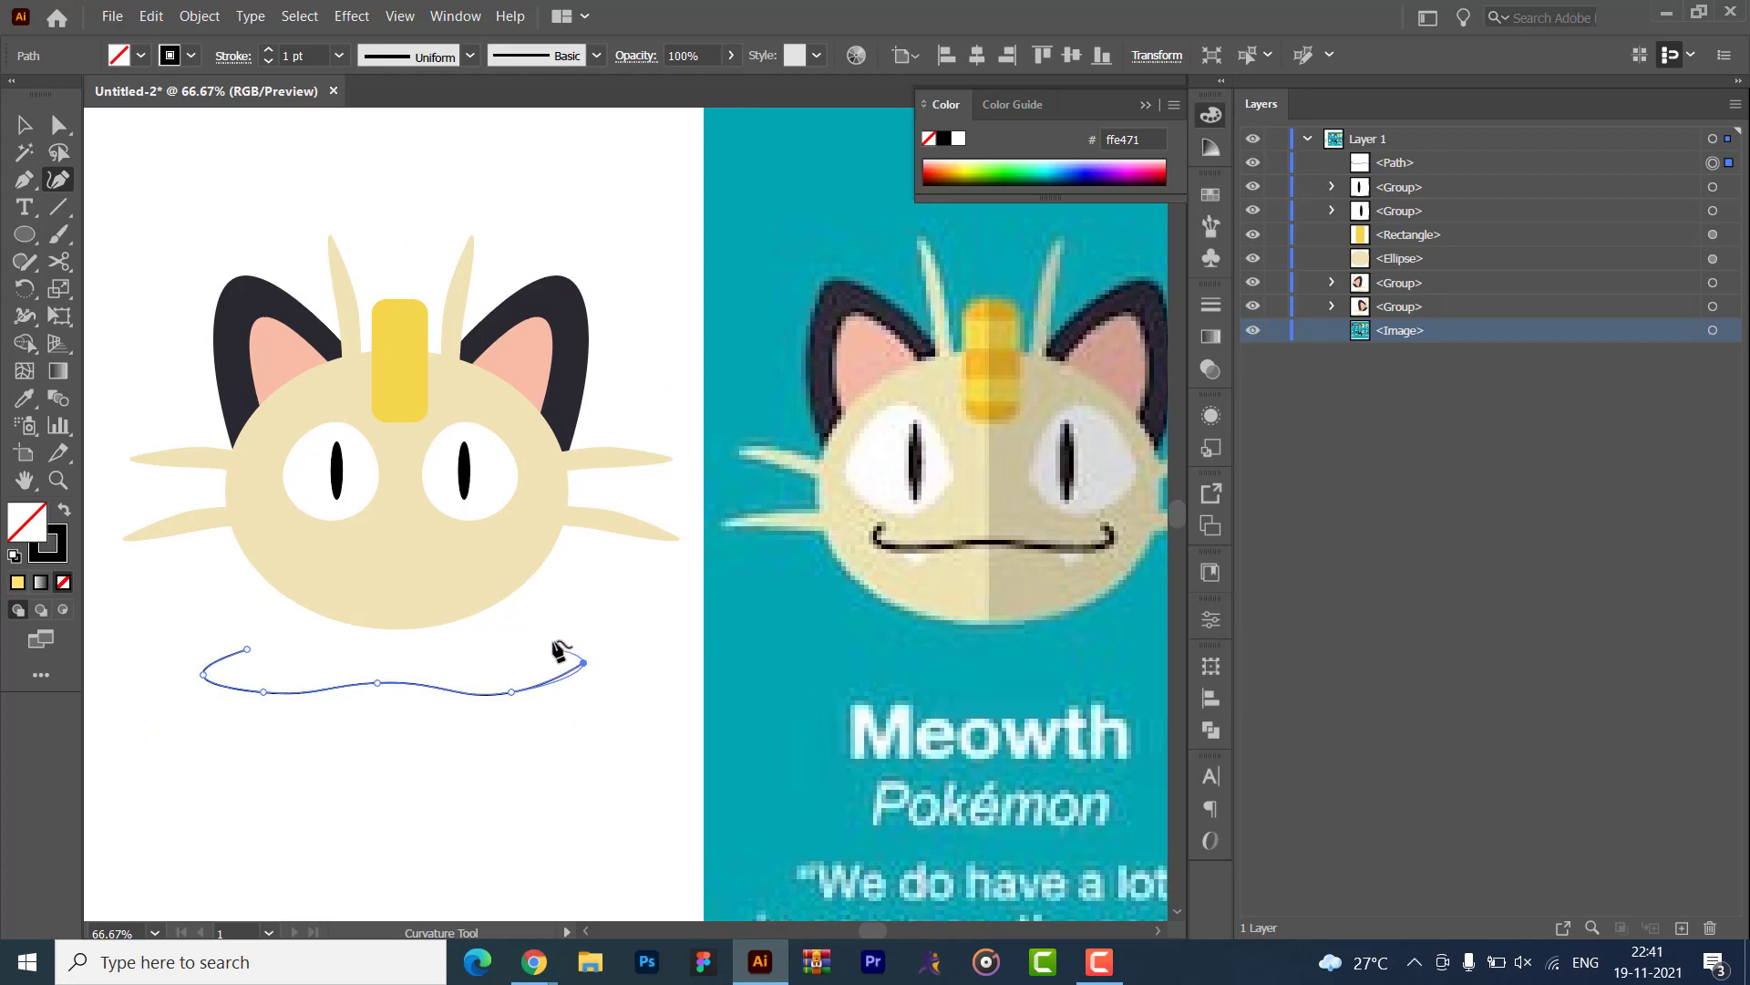
left_click(544, 629)
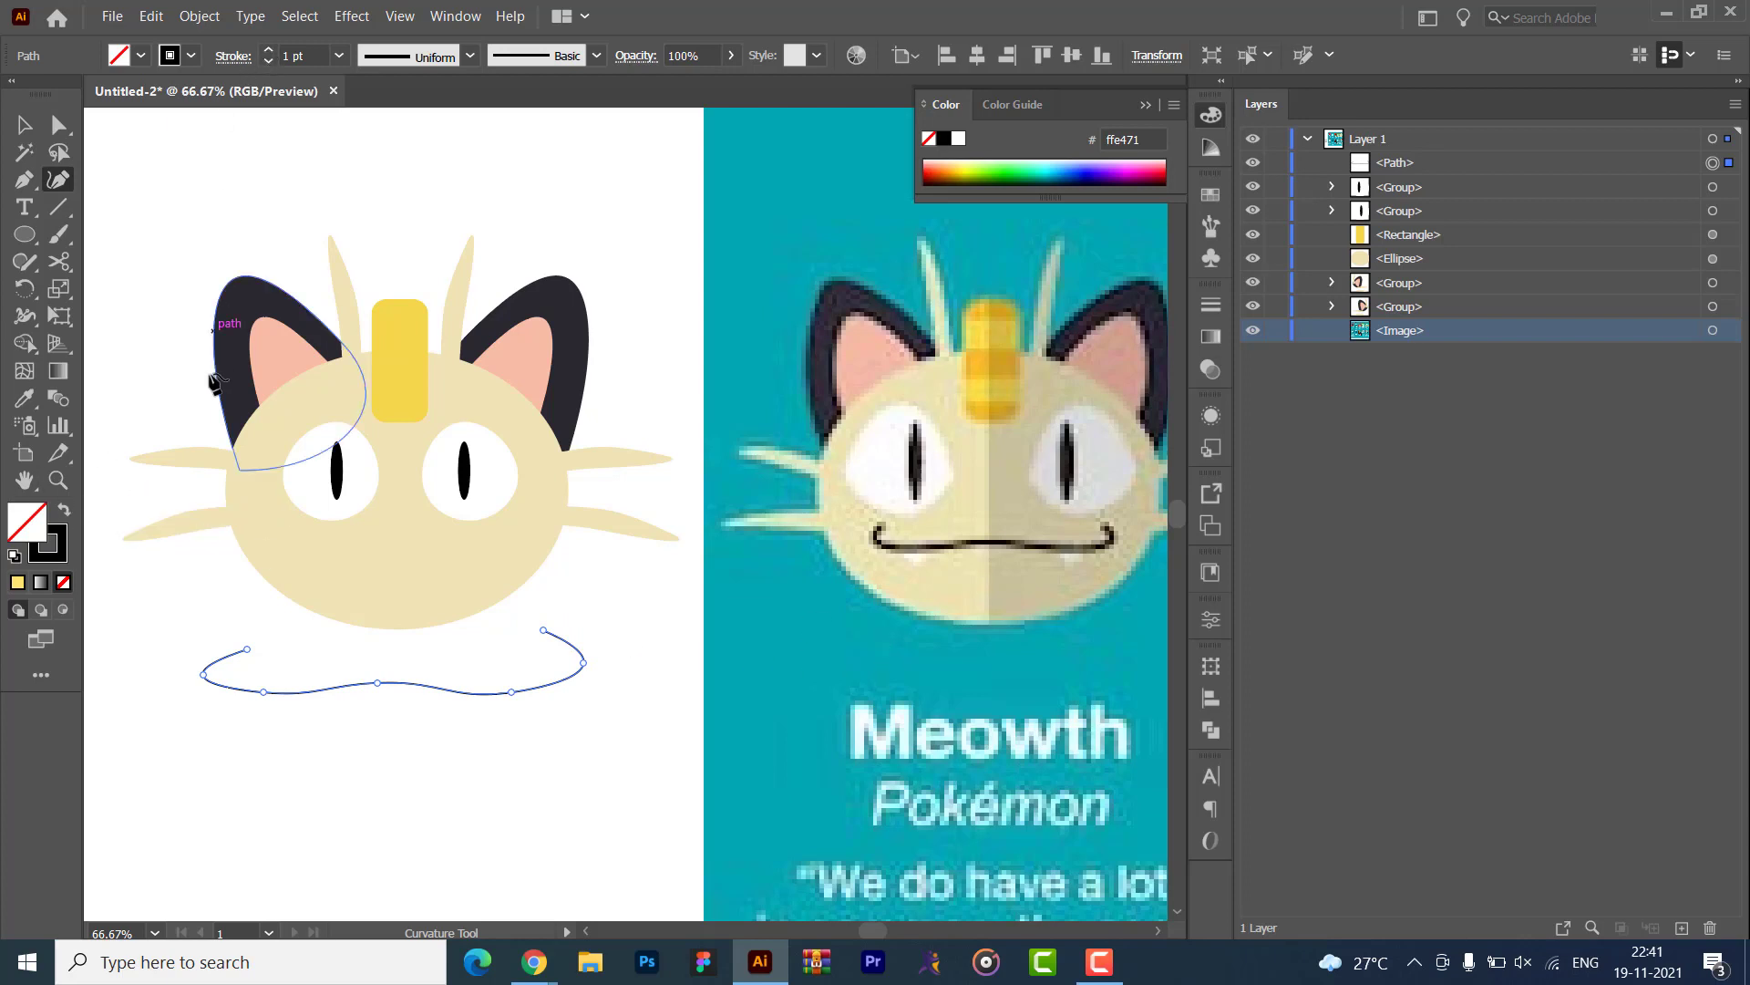
- Scale the mouth curve down onto the lower face between the cheeks and set its stroke weight to 4 pt
left_click(28, 129)
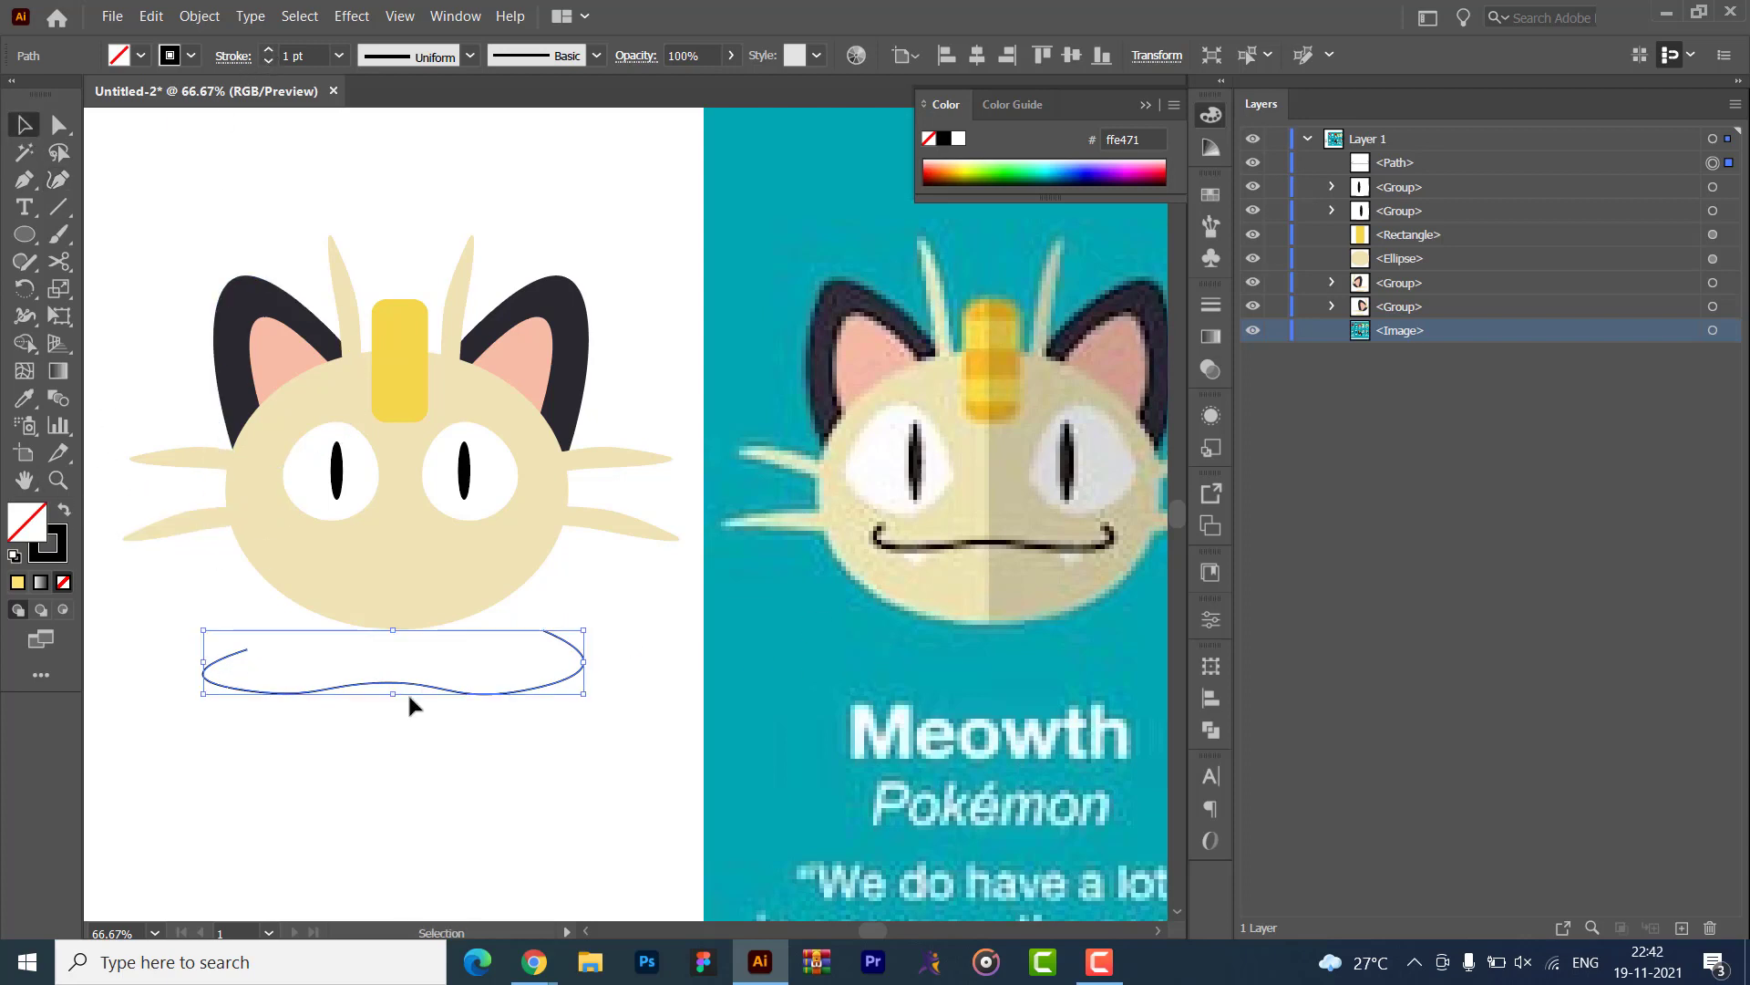
left_click_drag(203, 629, 413, 567)
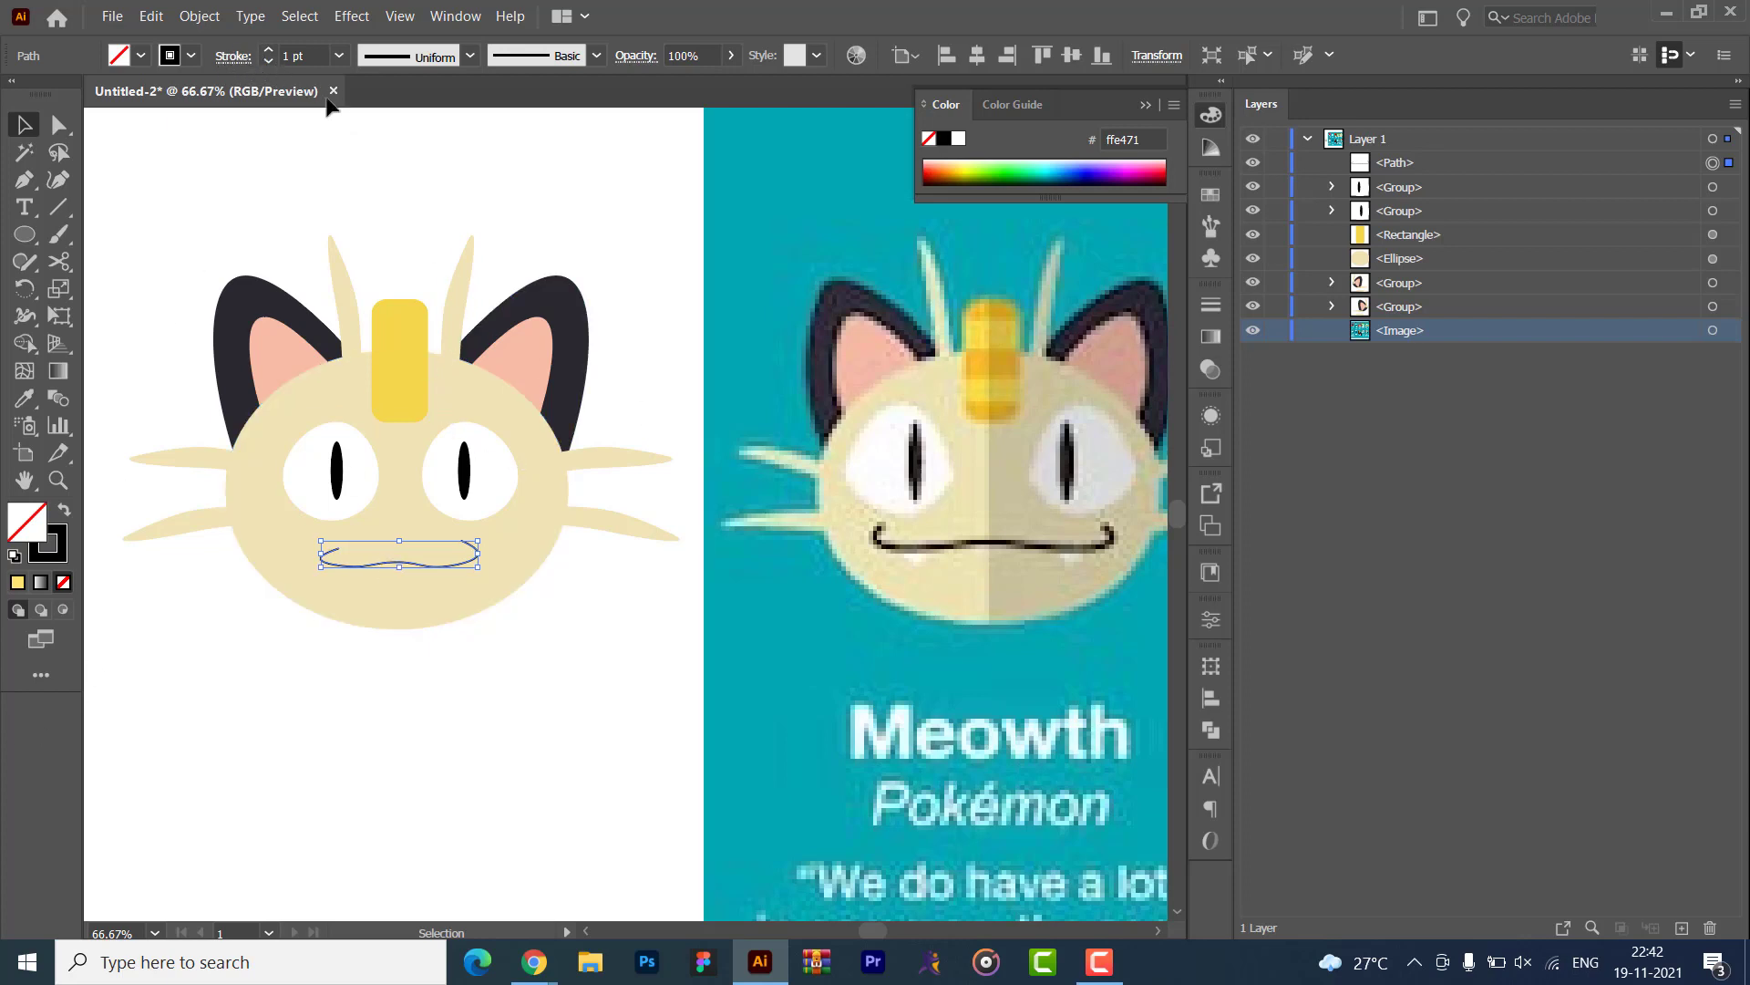
left_click(267, 50)
left_click(267, 50)
left_click(267, 50)
left_click(376, 702)
key("space")
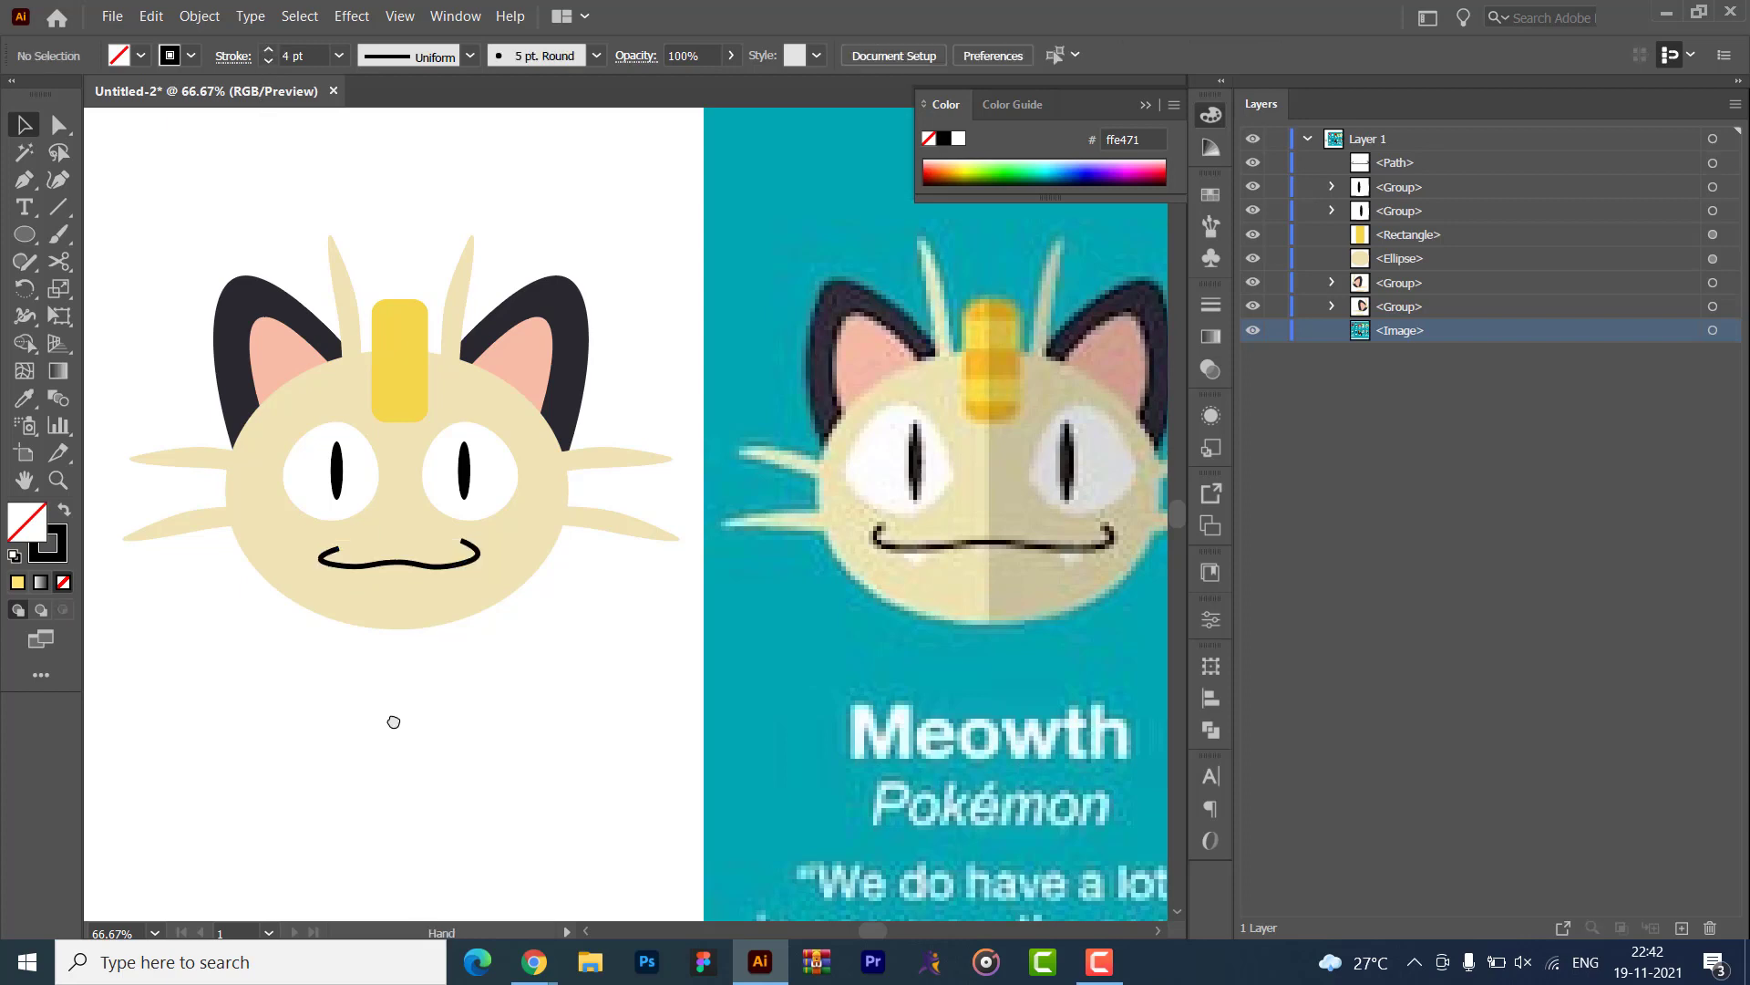
- Move the reference image slightly away from the drawn Meowth head, leaving a clear gap beside the whiskers
left_click_drag(394, 722, 364, 732)
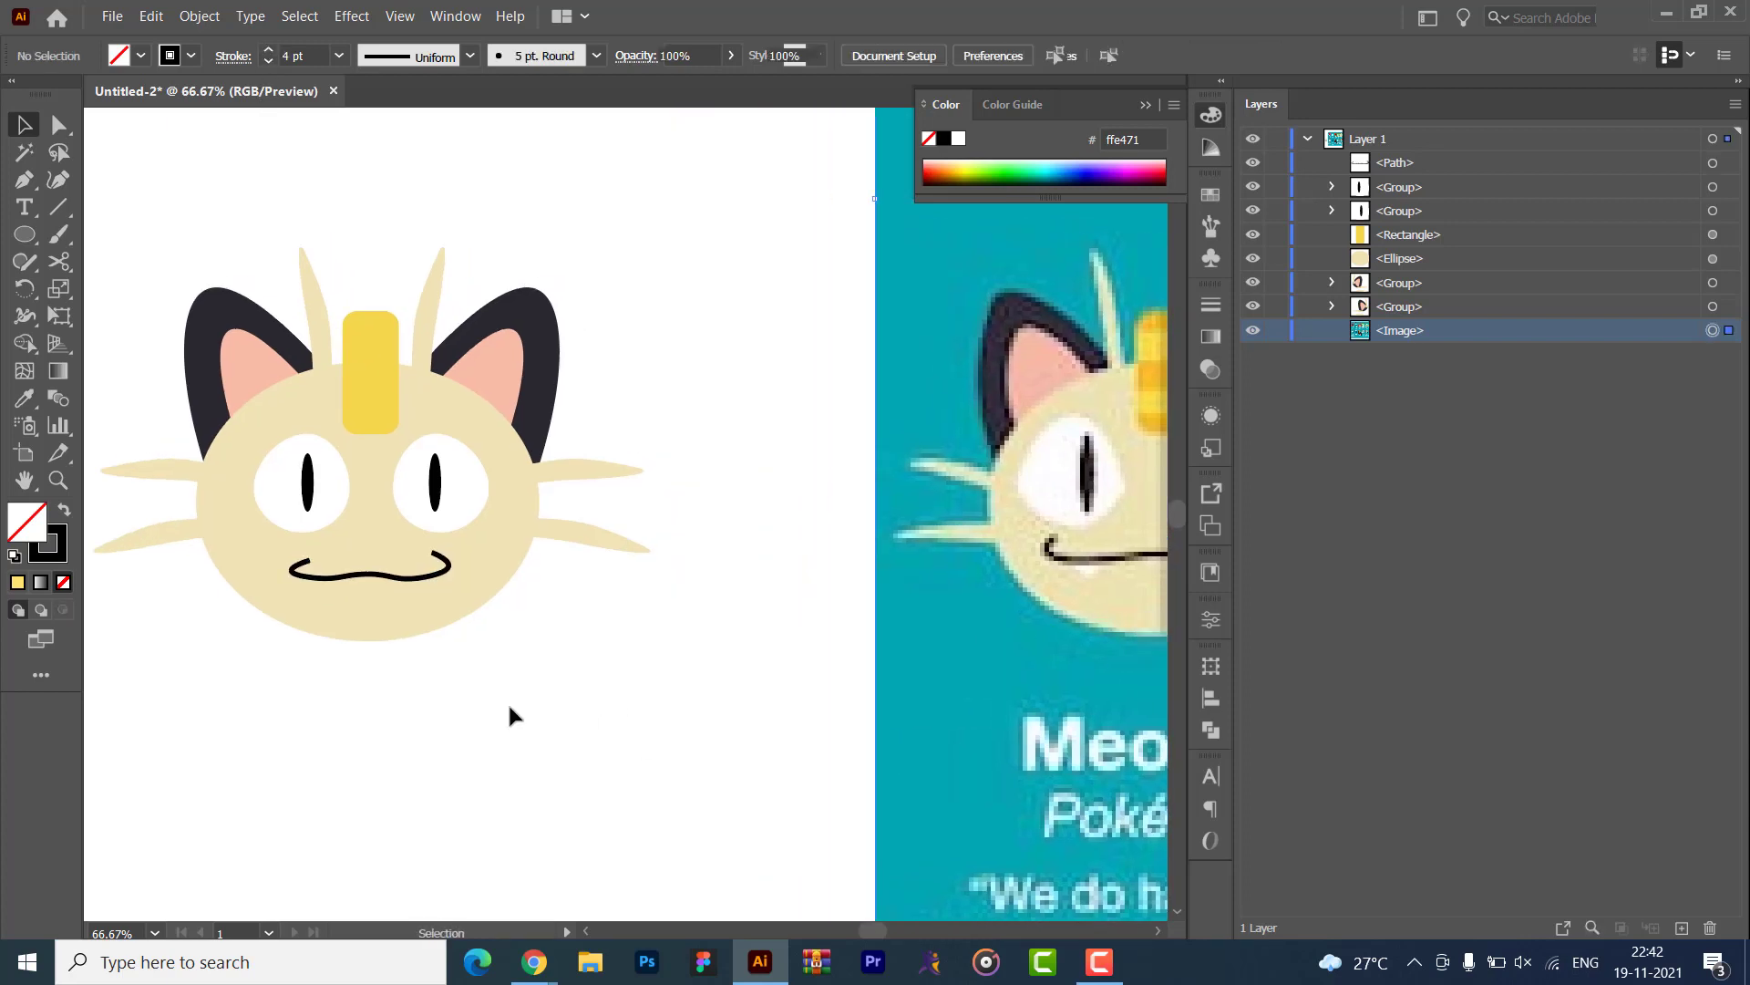
key("ctrl+alt+2")
key("ctrl+0")
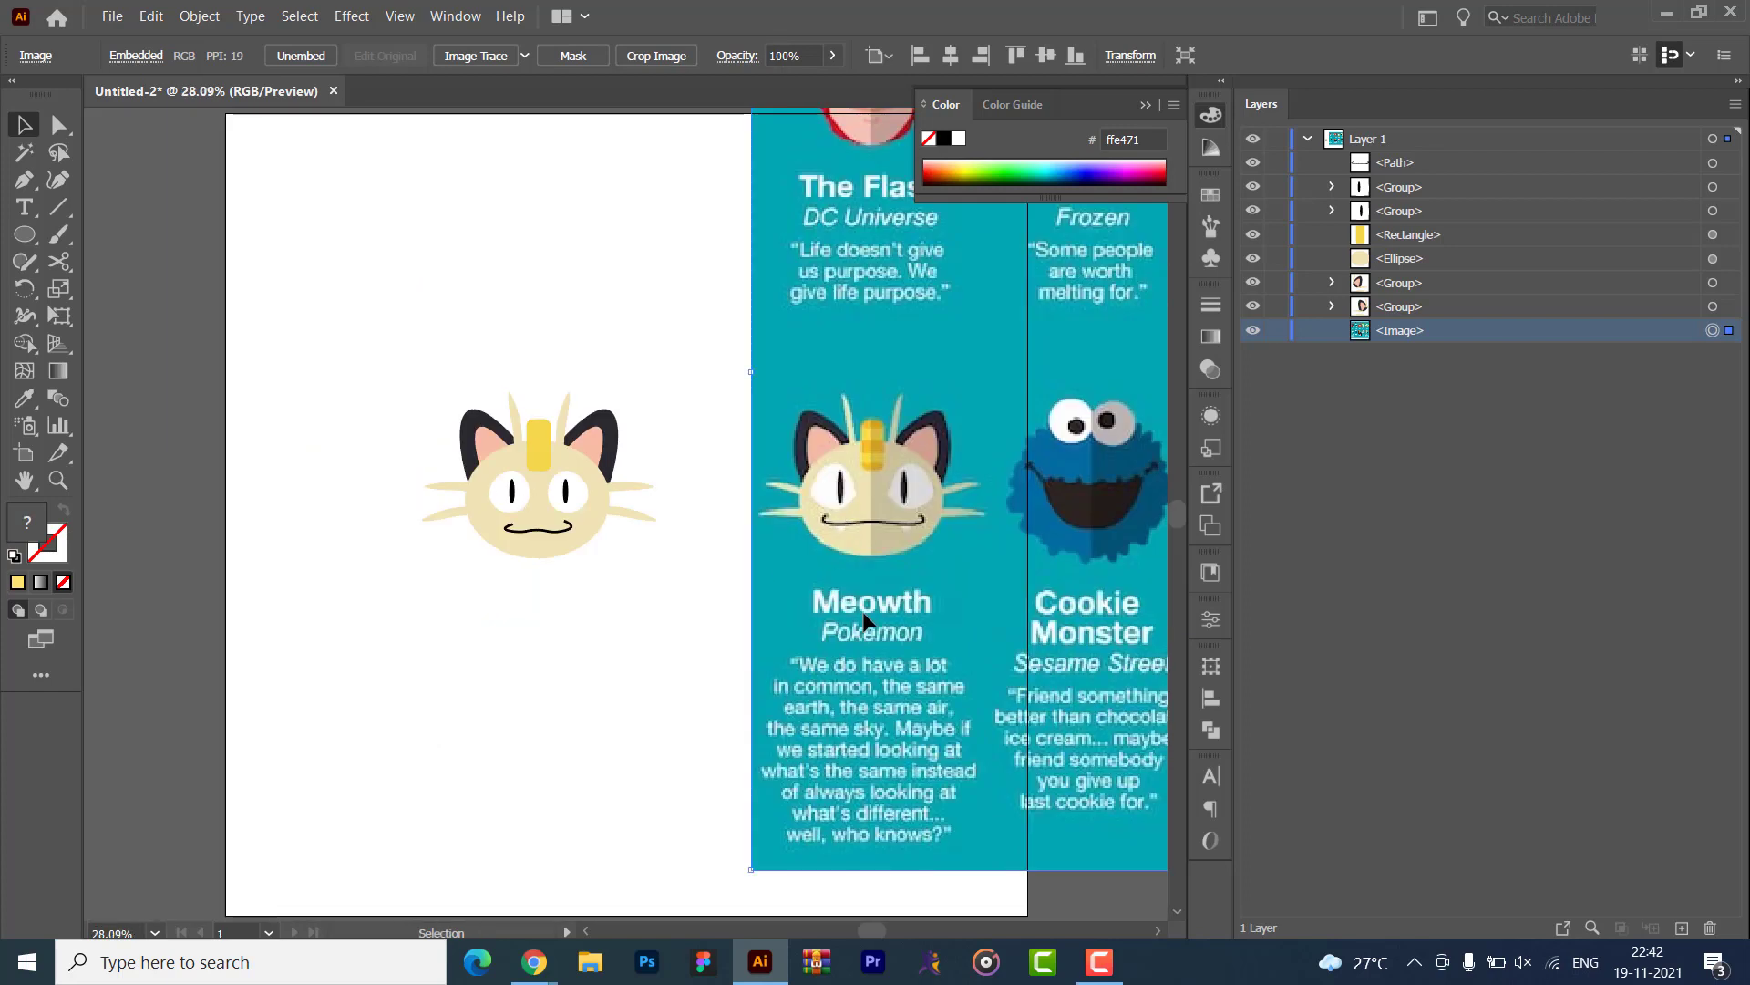
left_click_drag(864, 619, 831, 622)
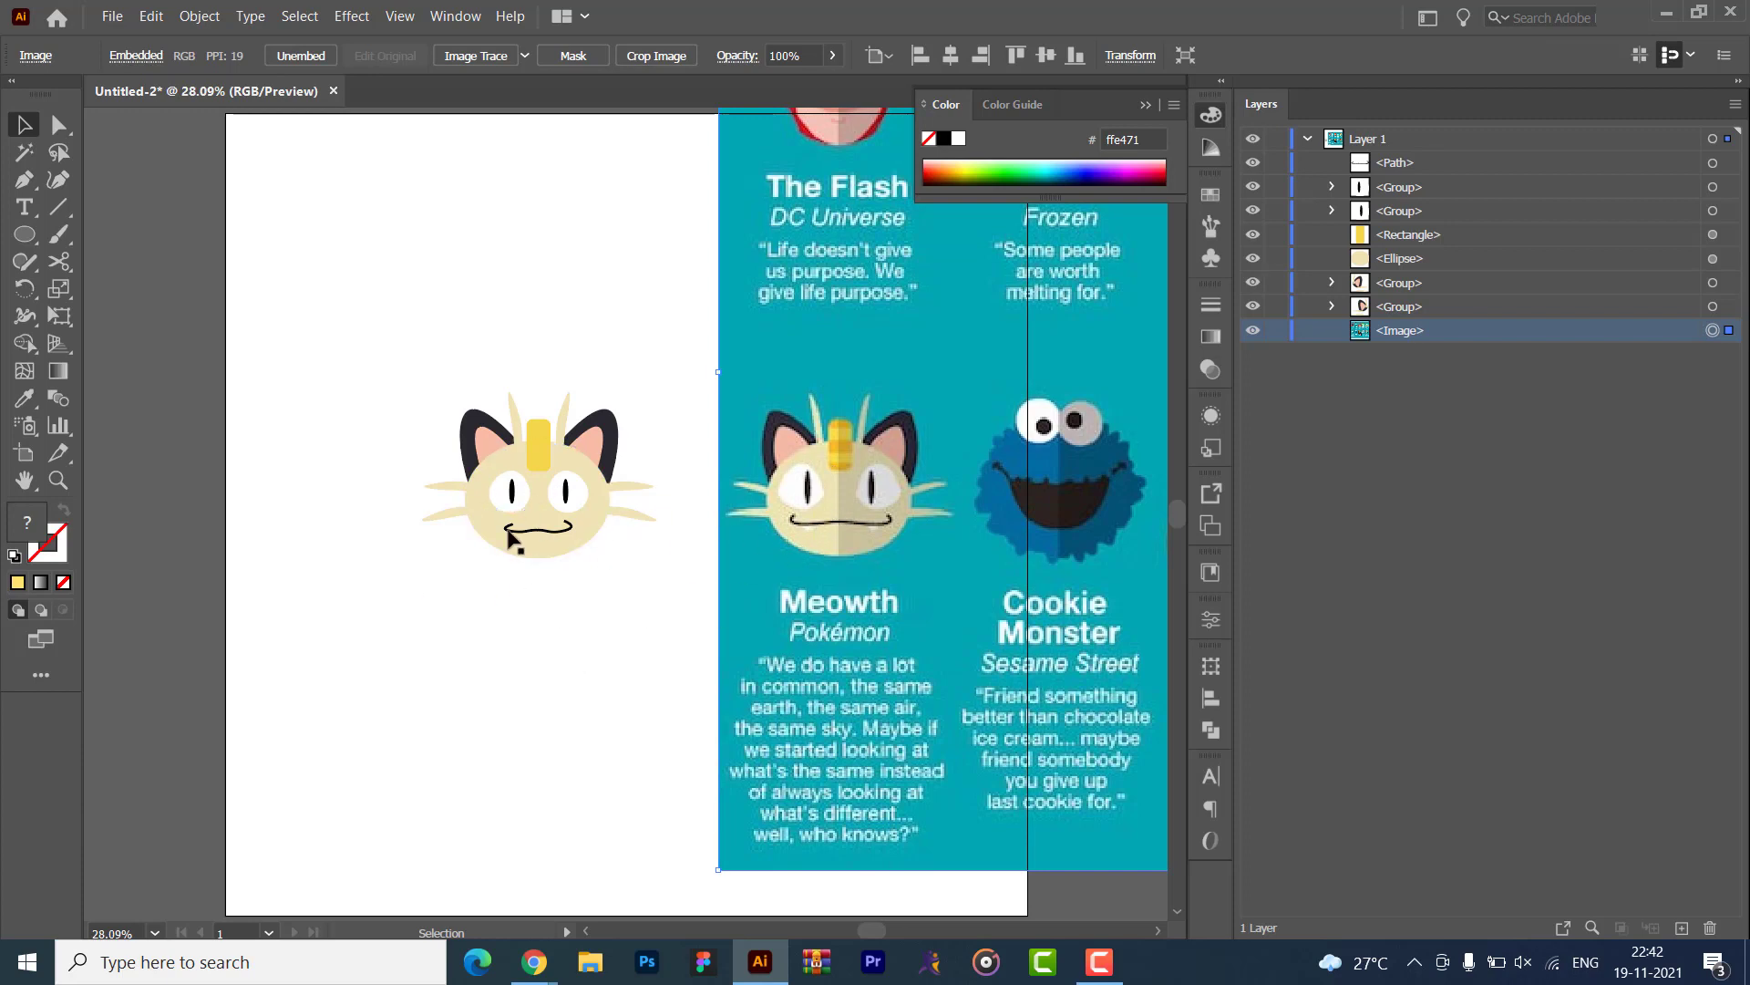
- Group all parts of the drawn Meowth head into one object and deselect it
left_click_drag(351, 354, 687, 627)
key("ctrl+g")
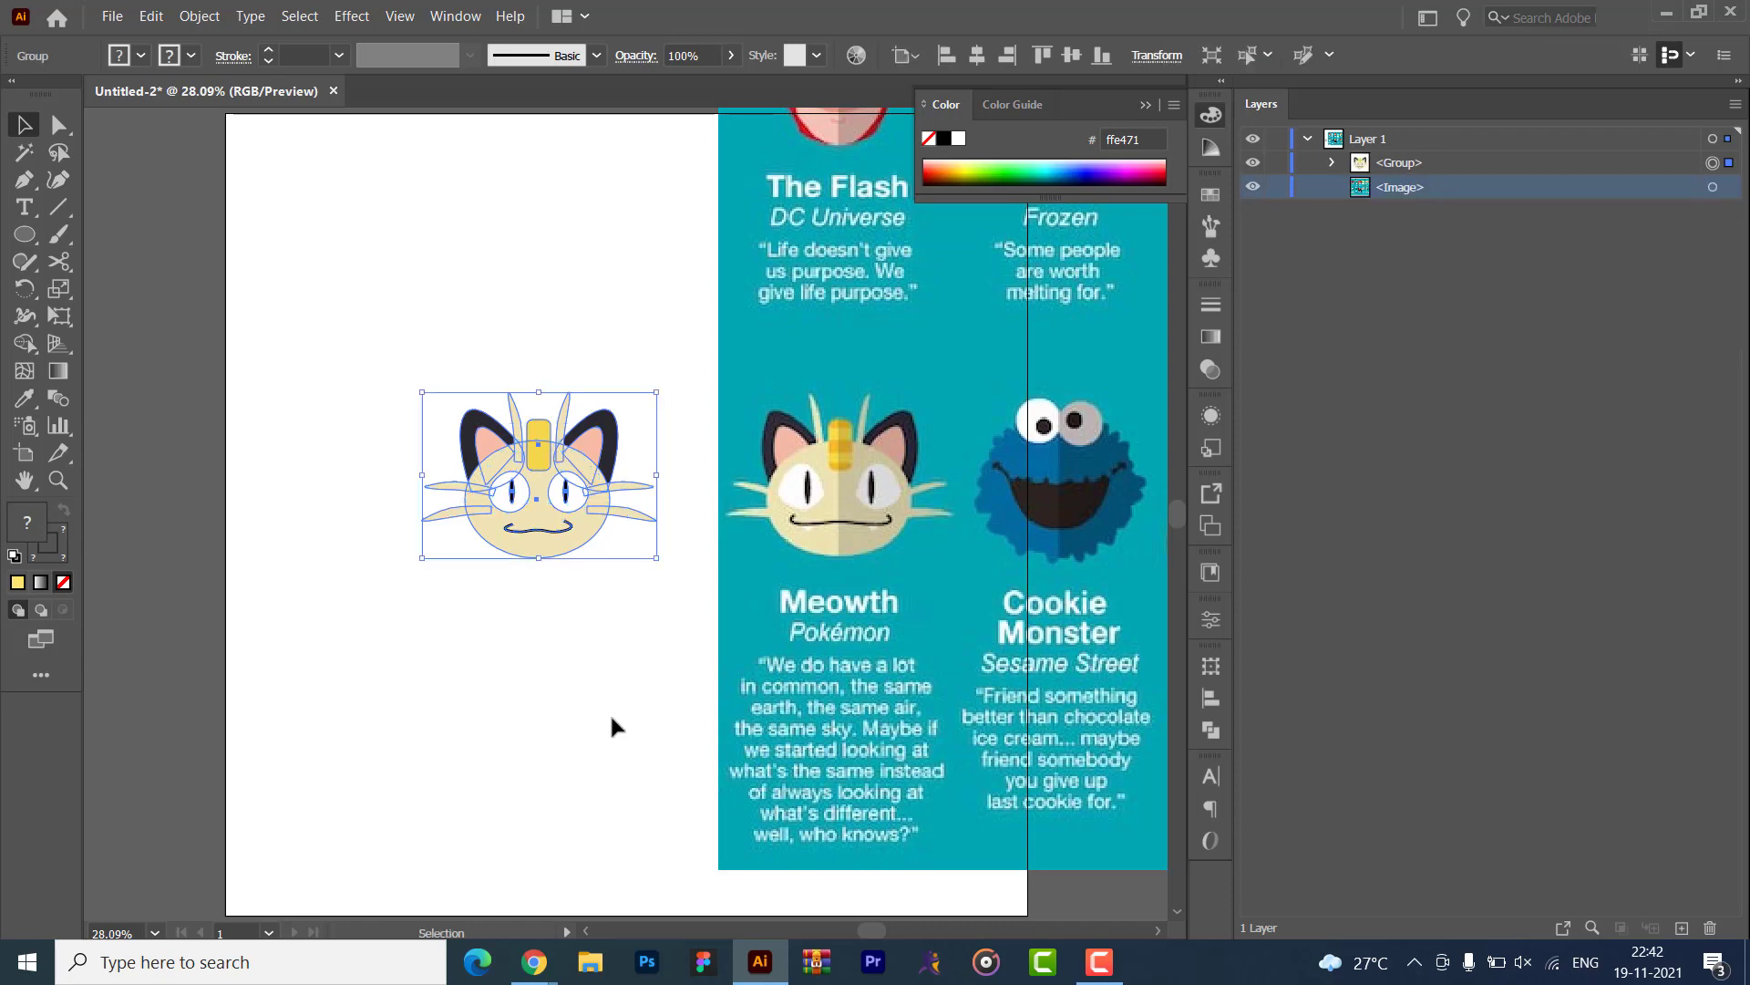
left_click(552, 731)
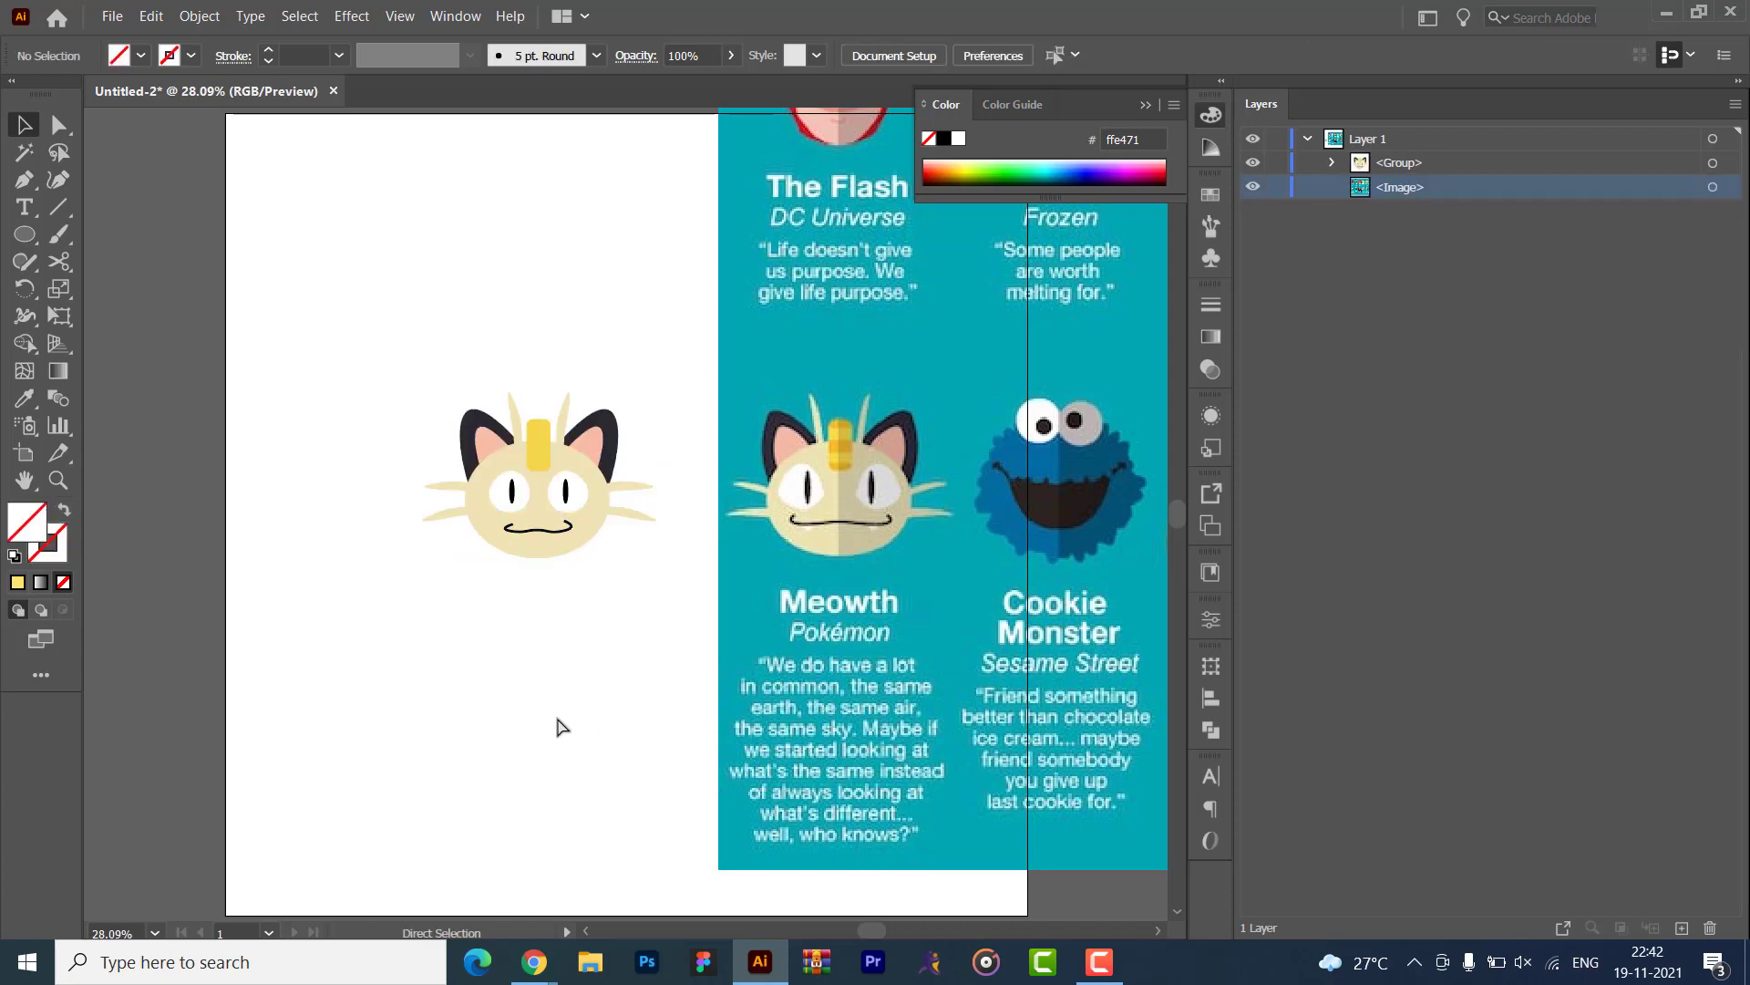
key("ctrl+plus")
key("ctrl+plus")
key("ctrl+plus")
key("ctrl+plus")
key("ctrl+plus")
key("ctrl+plus")
key("ctrl+plus")
key("ctrl+plus")
key("ctrl+plus")
key("ctrl+plus")
key("ctrl+plus")
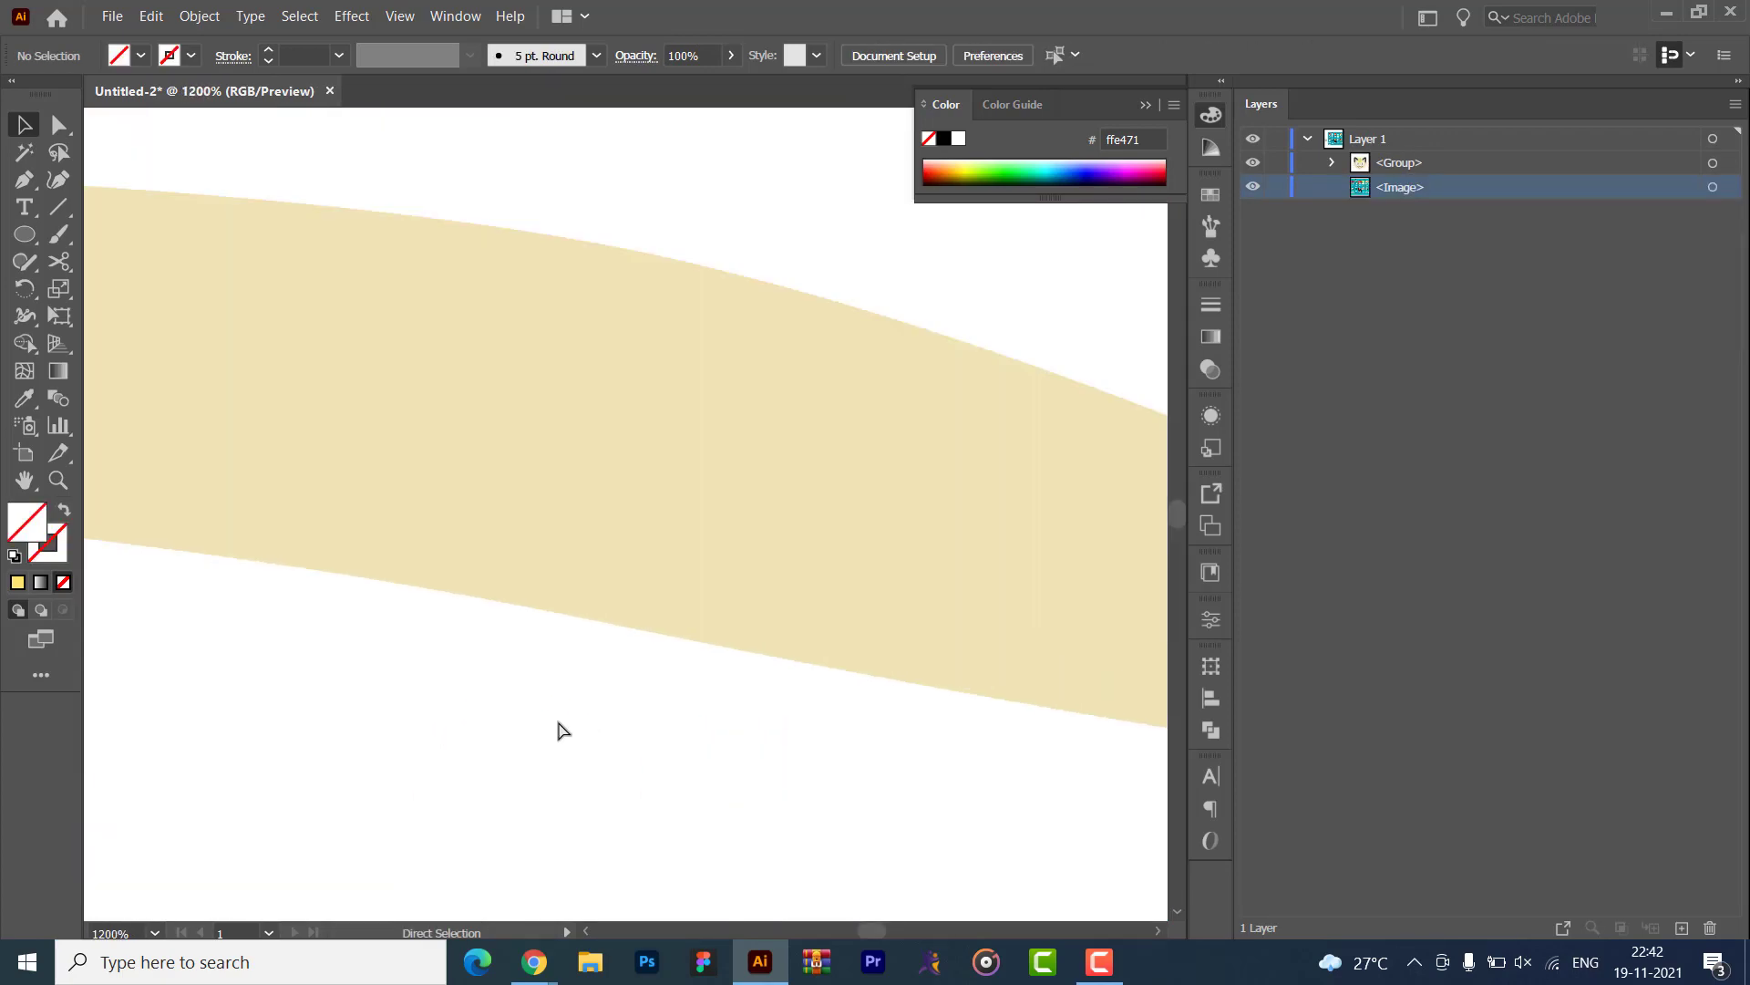
key("ctrl+minus")
key("space")
left_click_drag(921, 460, 191, 457)
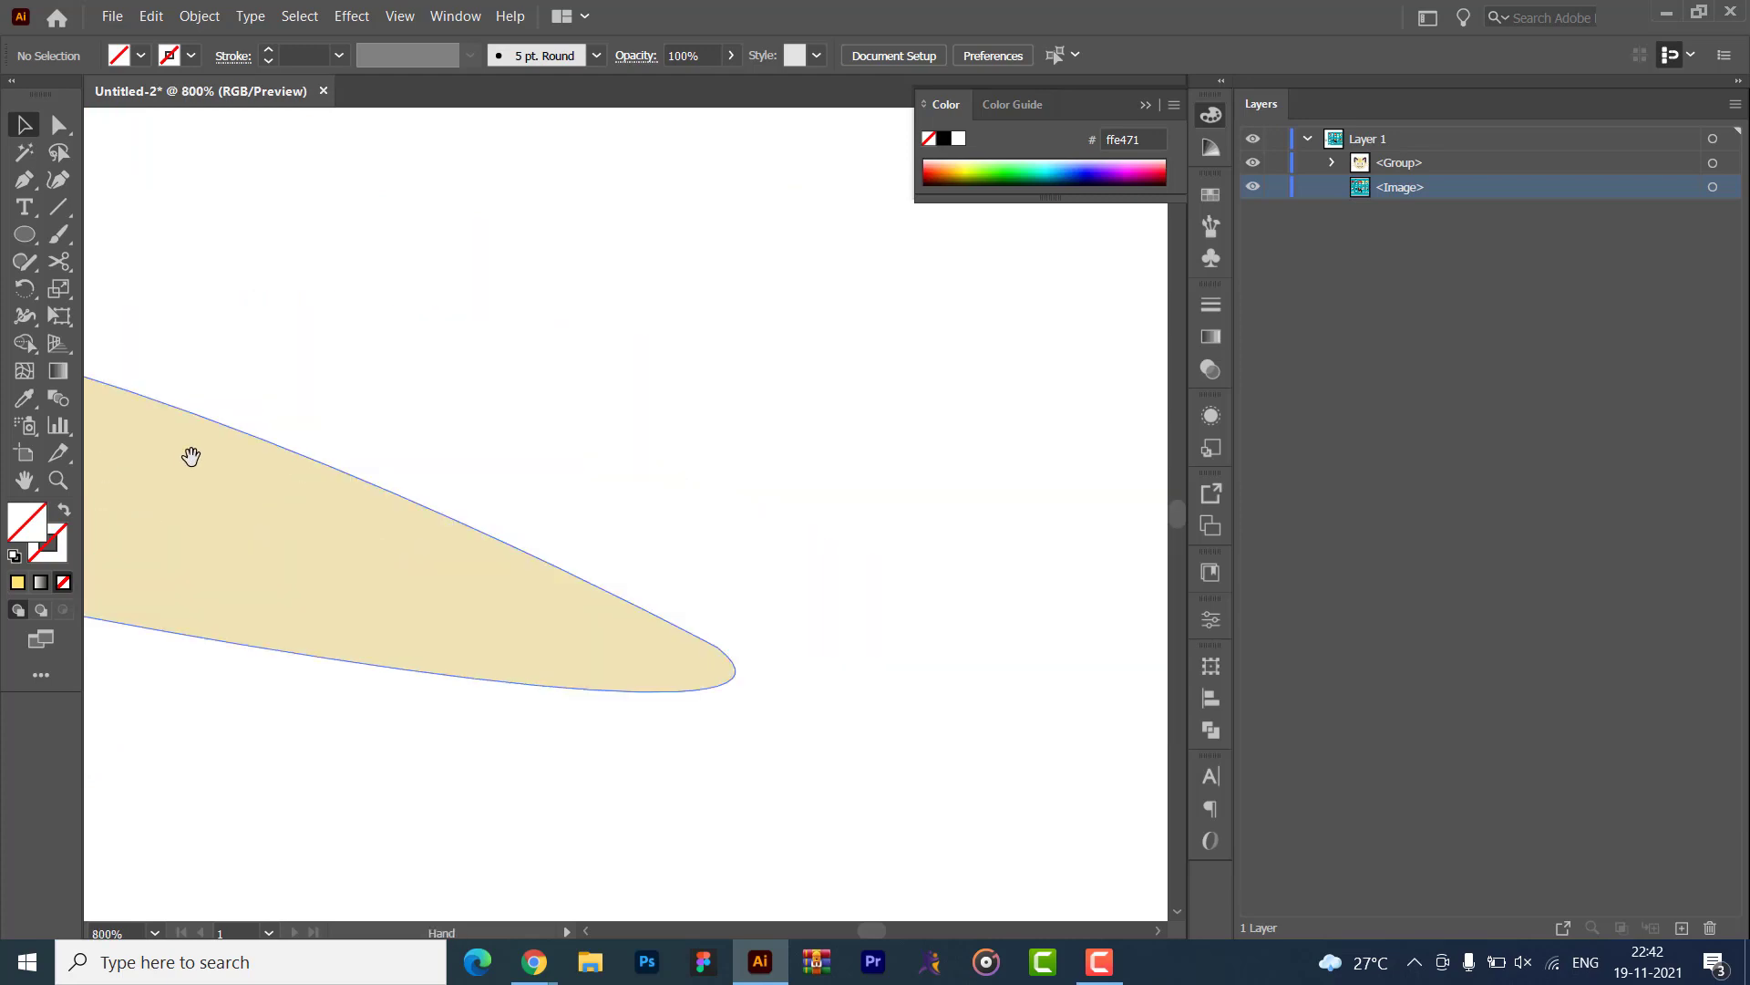
left_click_drag(686, 320, 37, 320)
left_click_drag(1085, 320, 4, 314)
left_click_drag(832, 319, 453, 345)
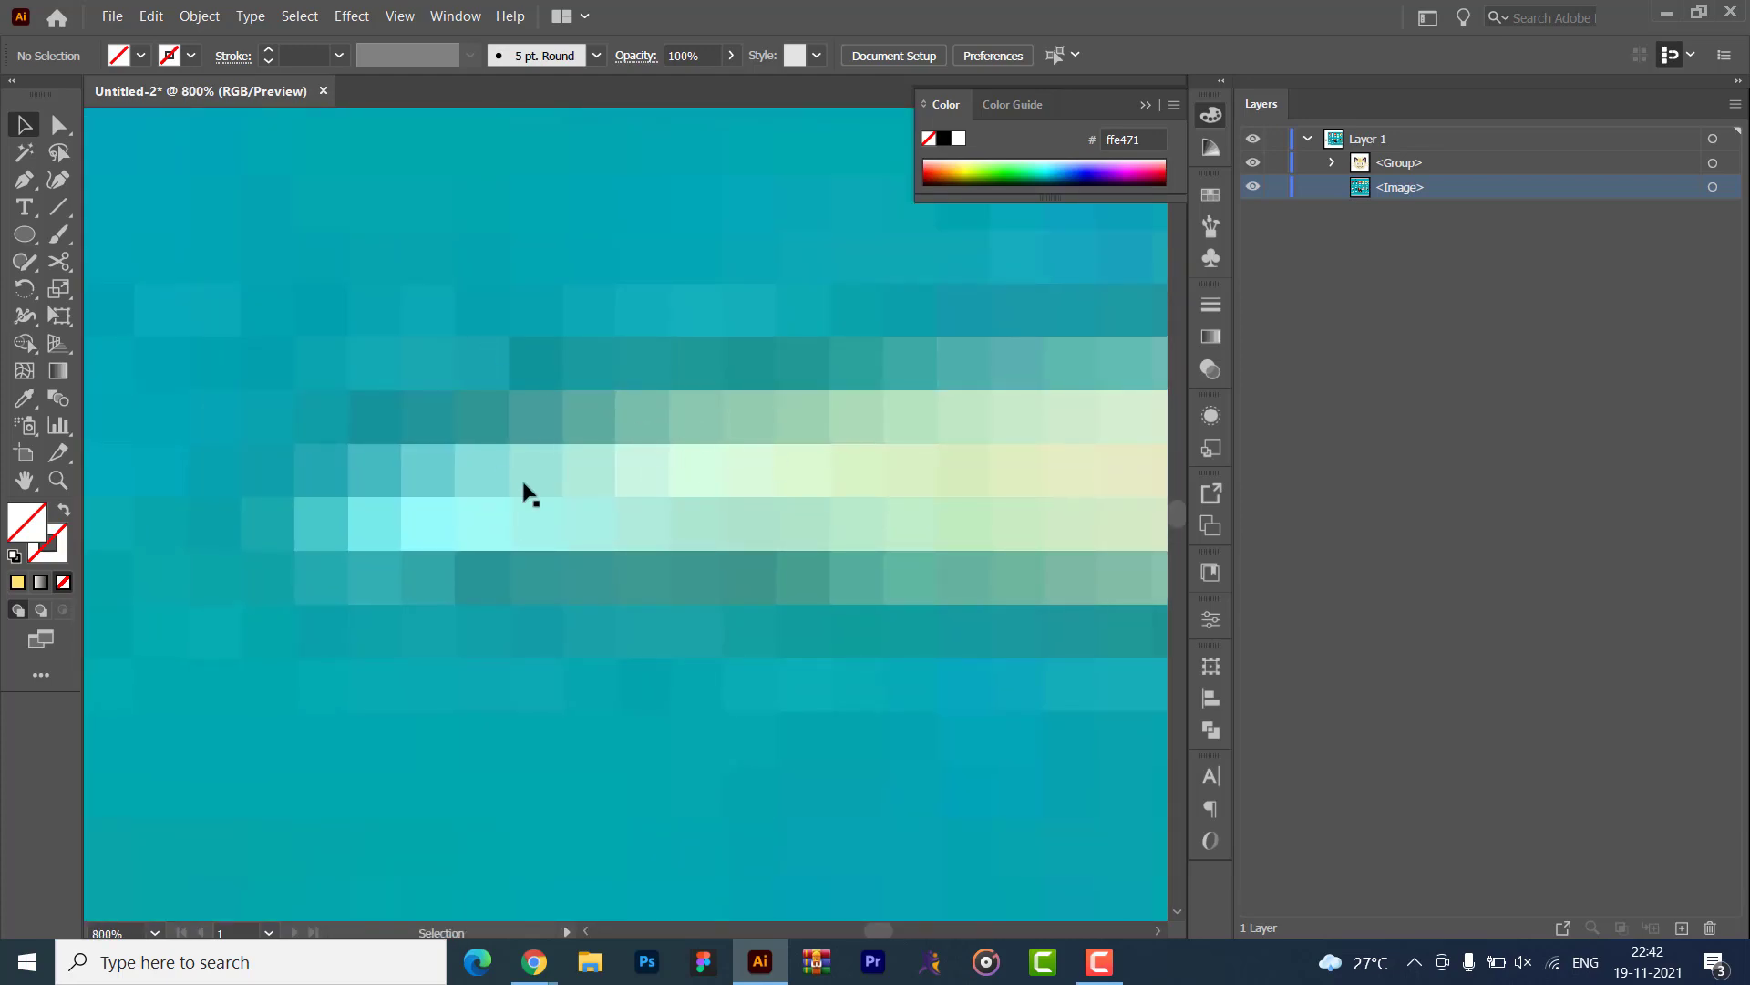
key("ctrl+minus")
left_click_drag(332, 555, 1106, 508)
key("ctrl+0")
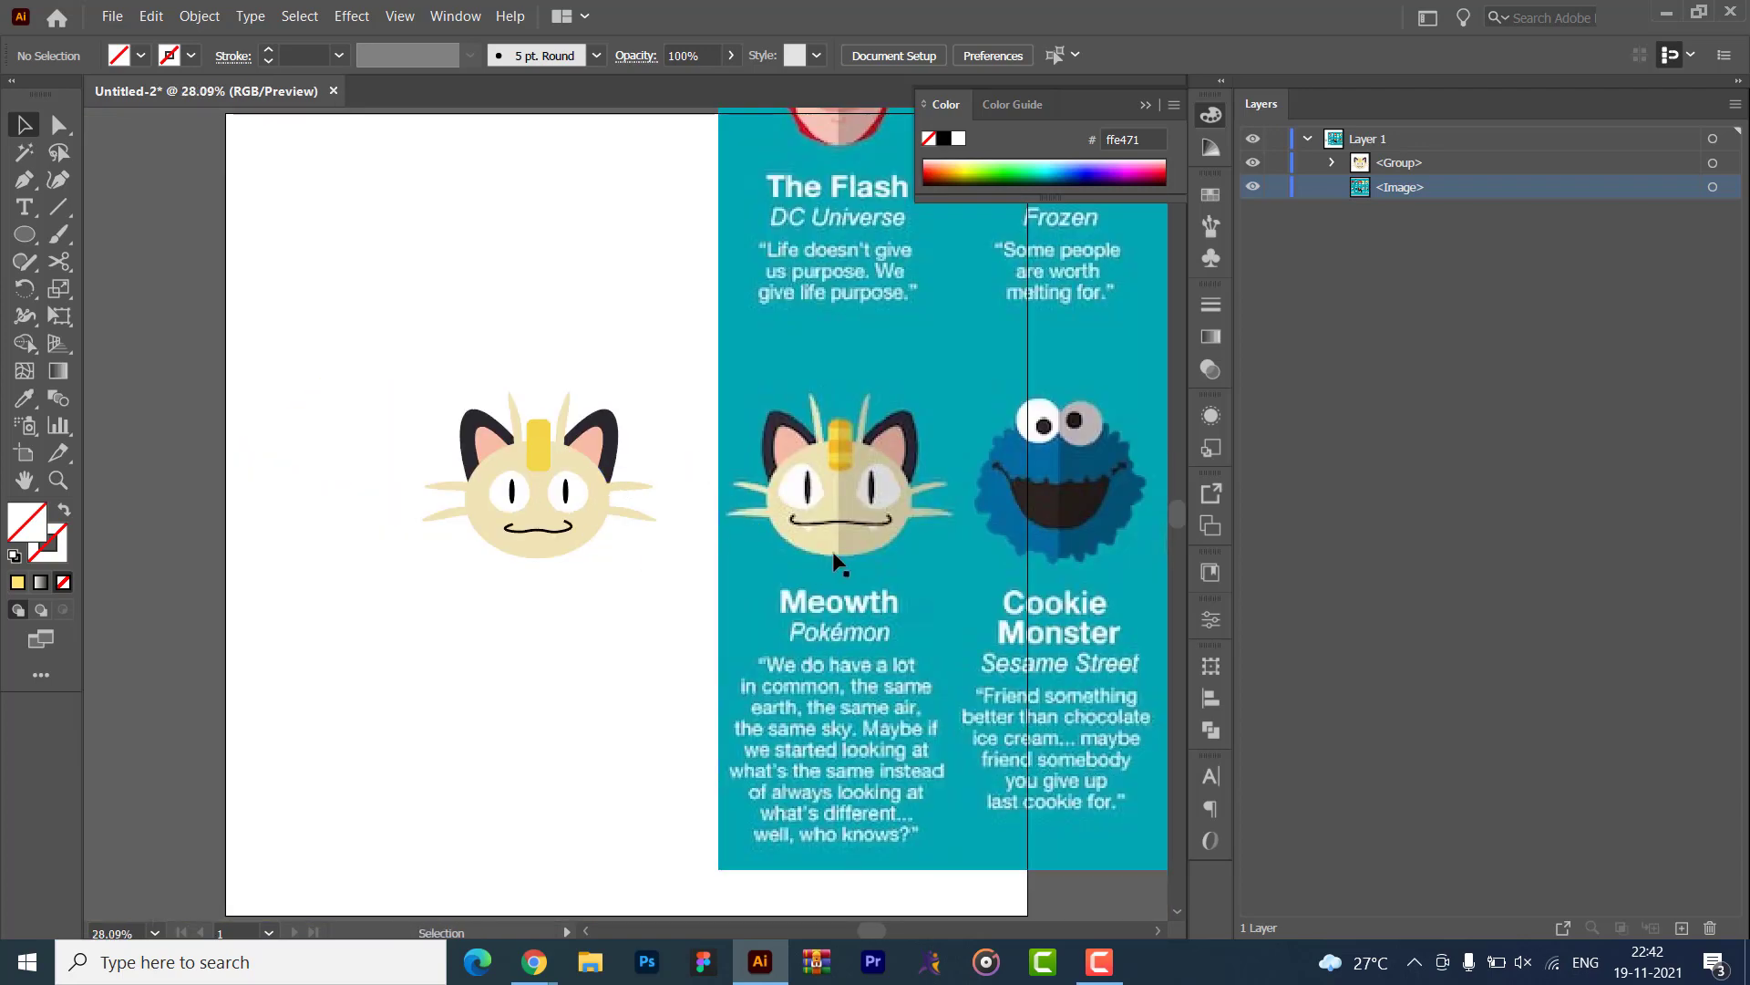
- Look through the characters in the reference image, from Meowth to The Blue Fairy at its far side
left_click(609, 518)
left_click(591, 718)
left_click(840, 497)
scroll(839, 492, "up", 3)
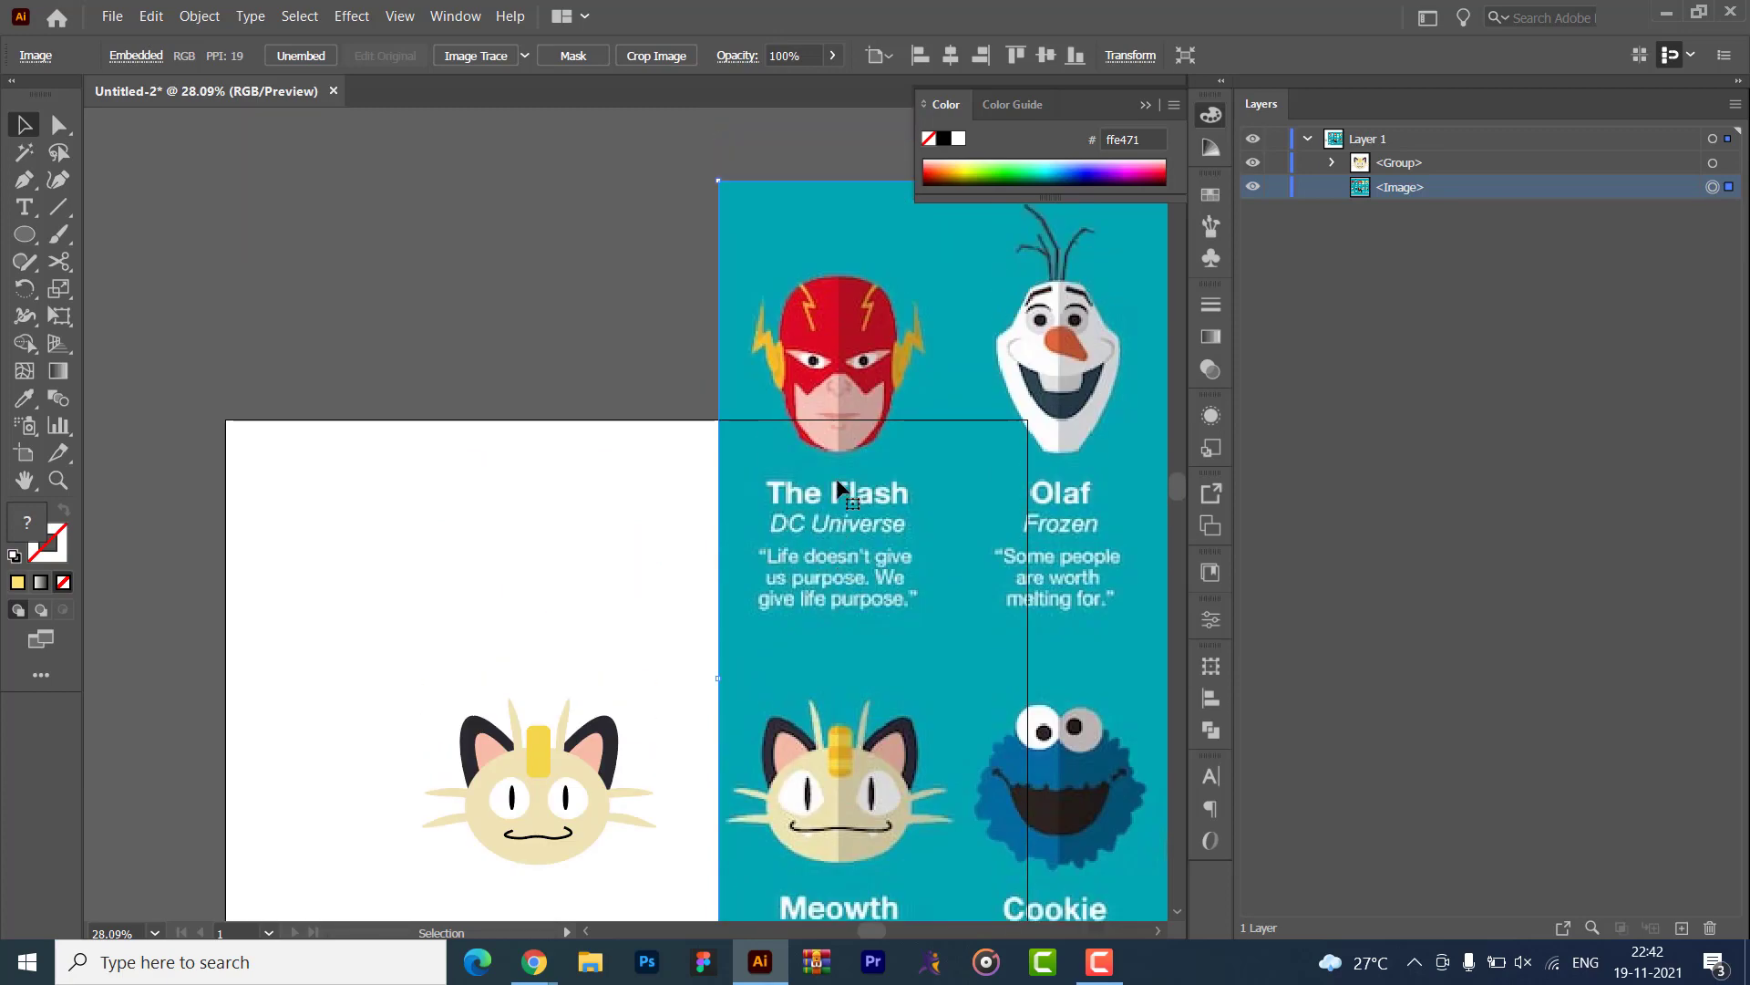
scroll(696, 540, "down", 2)
scroll(809, 547, "up", 1)
left_click_drag(1102, 484, 577, 647)
left_click_drag(860, 613, 381, 602)
scroll(723, 641, "up", 1)
key("ctrl+plus")
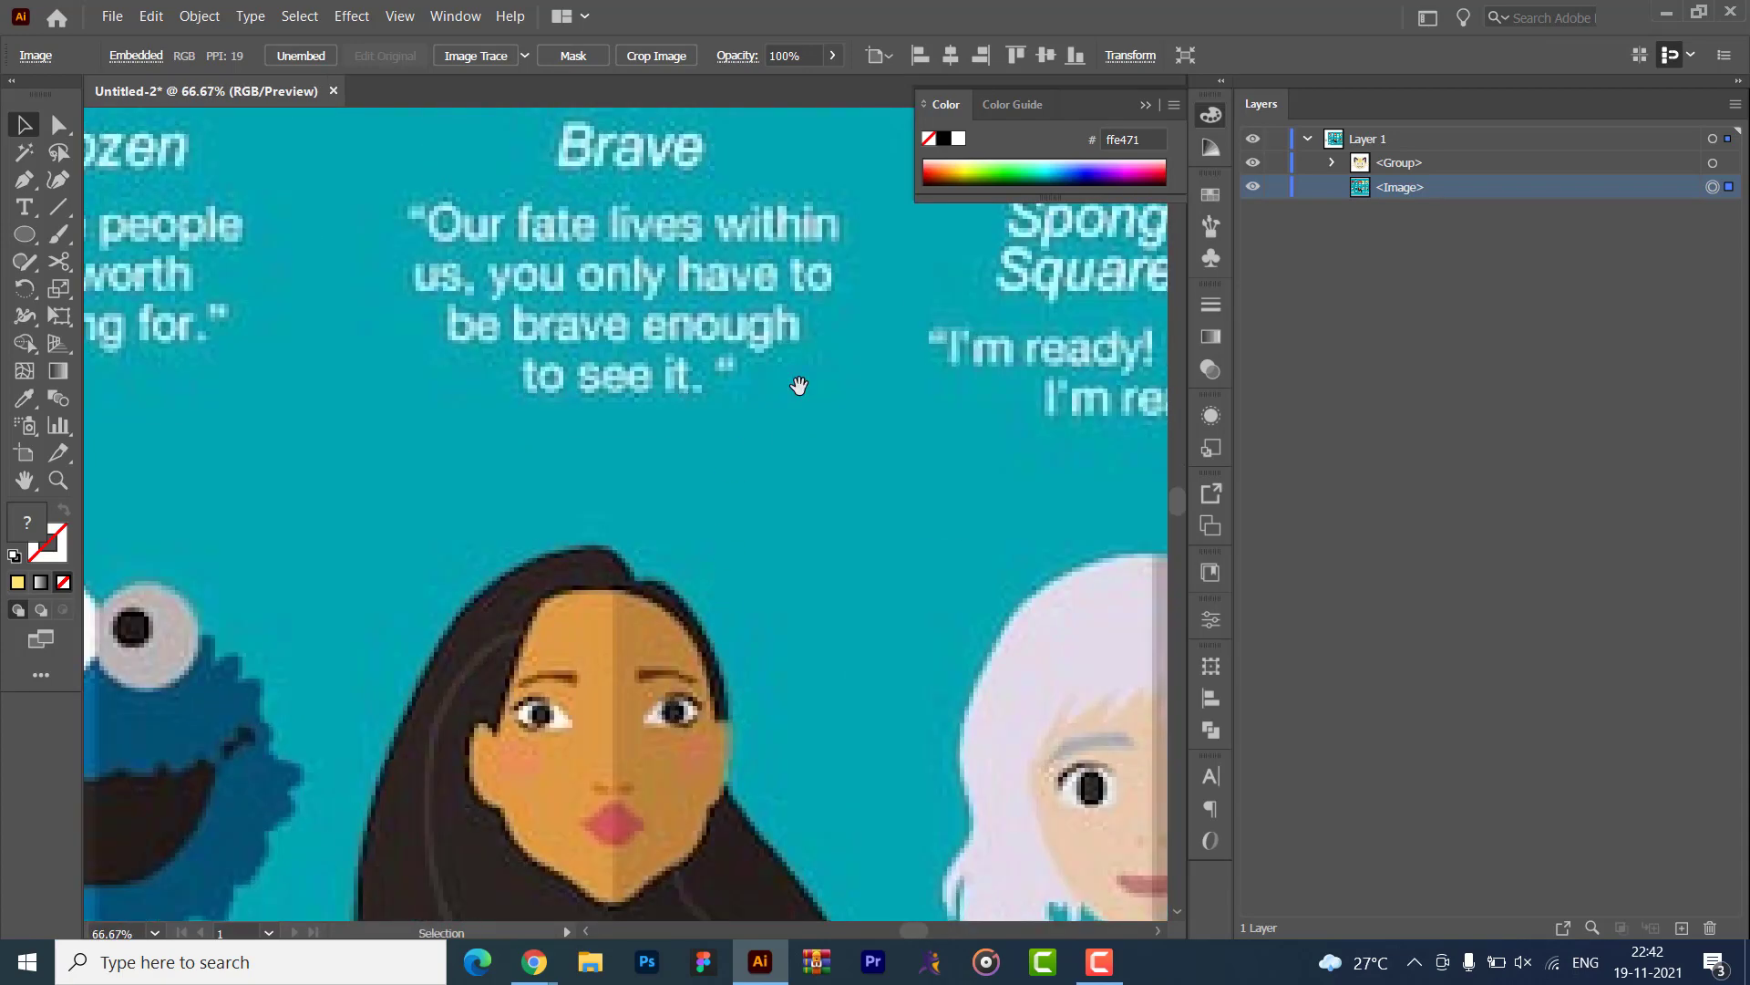
left_click_drag(1144, 394, 348, 365)
left_click_drag(729, 281, 365, 823)
left_click_drag(724, 709, 898, 654)
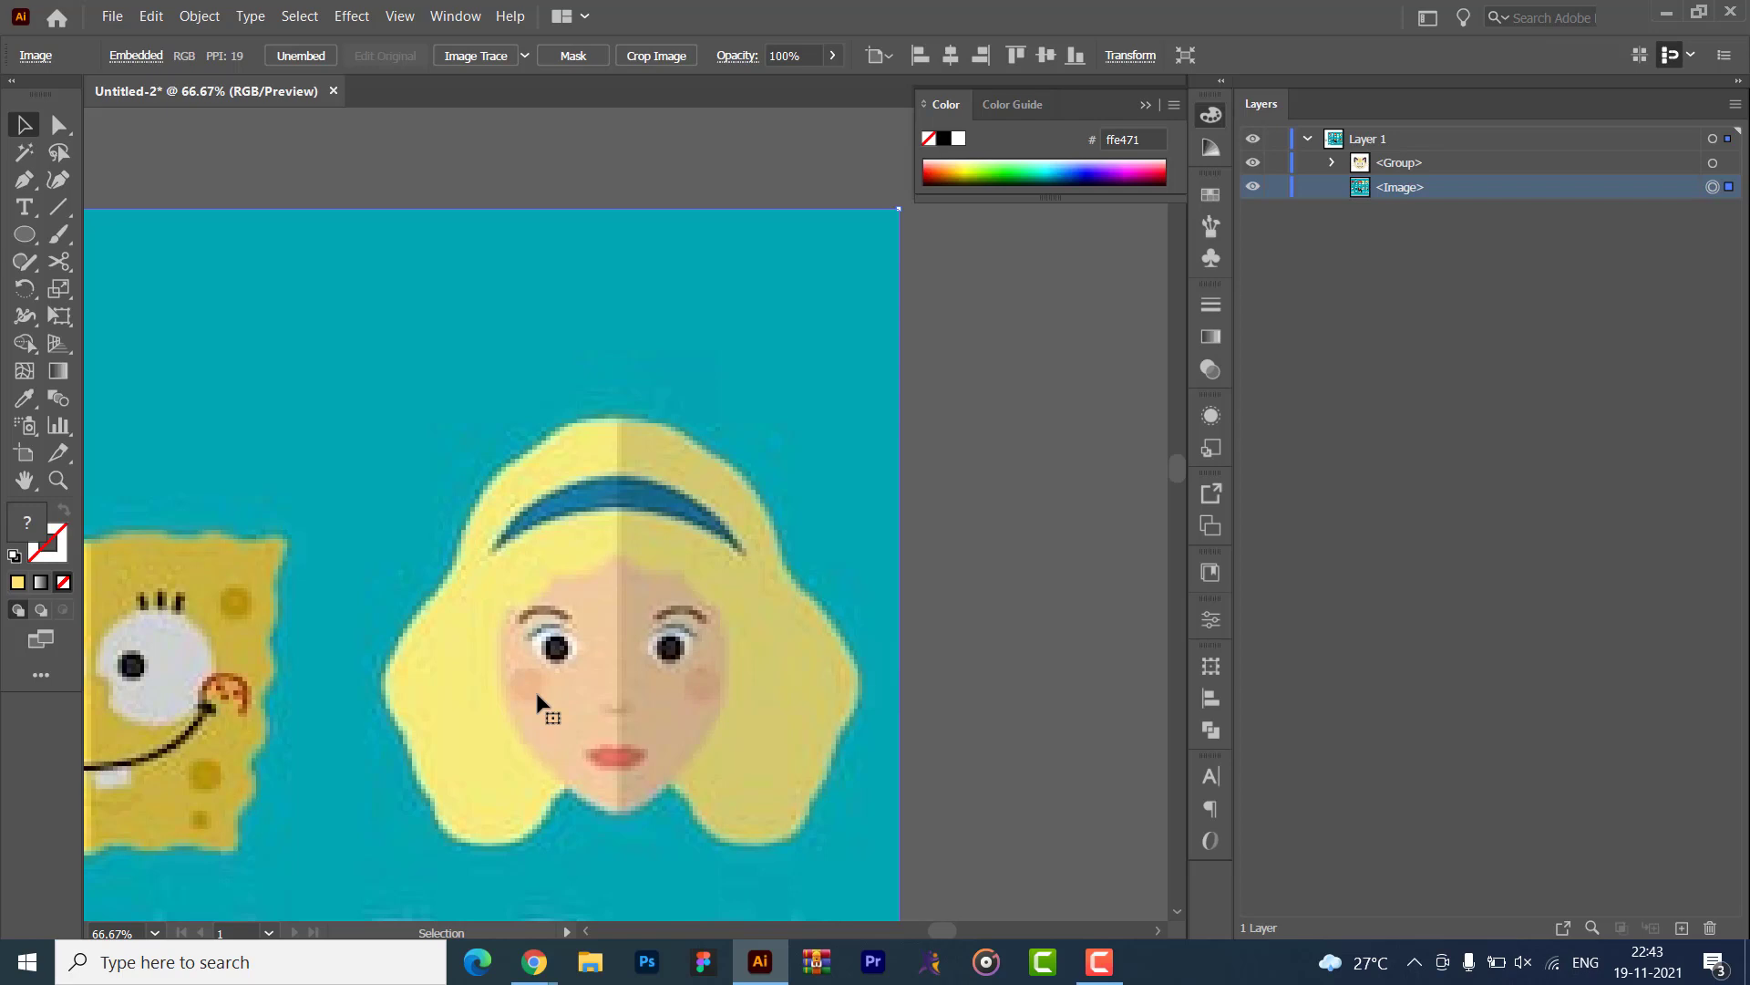
- Ready the Pen tool over The Blue Fairy's head in the reference image, enlarged to 100%
left_click(24, 179)
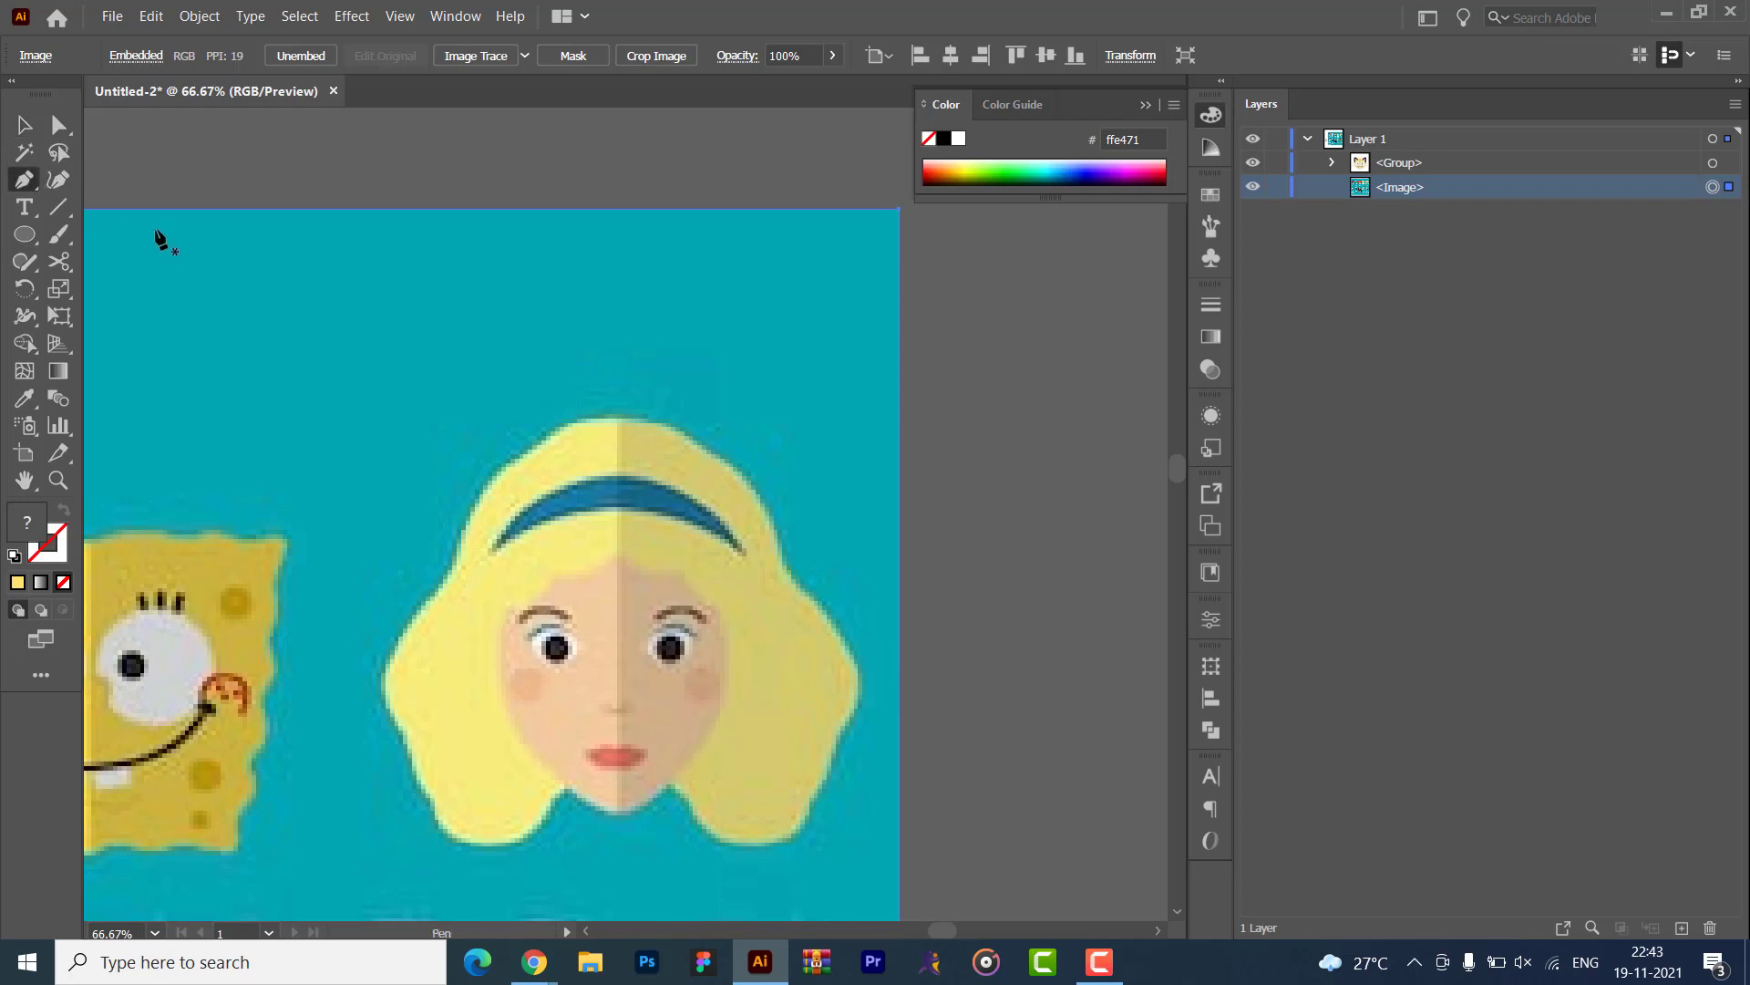
scroll(456, 437, "down", 2)
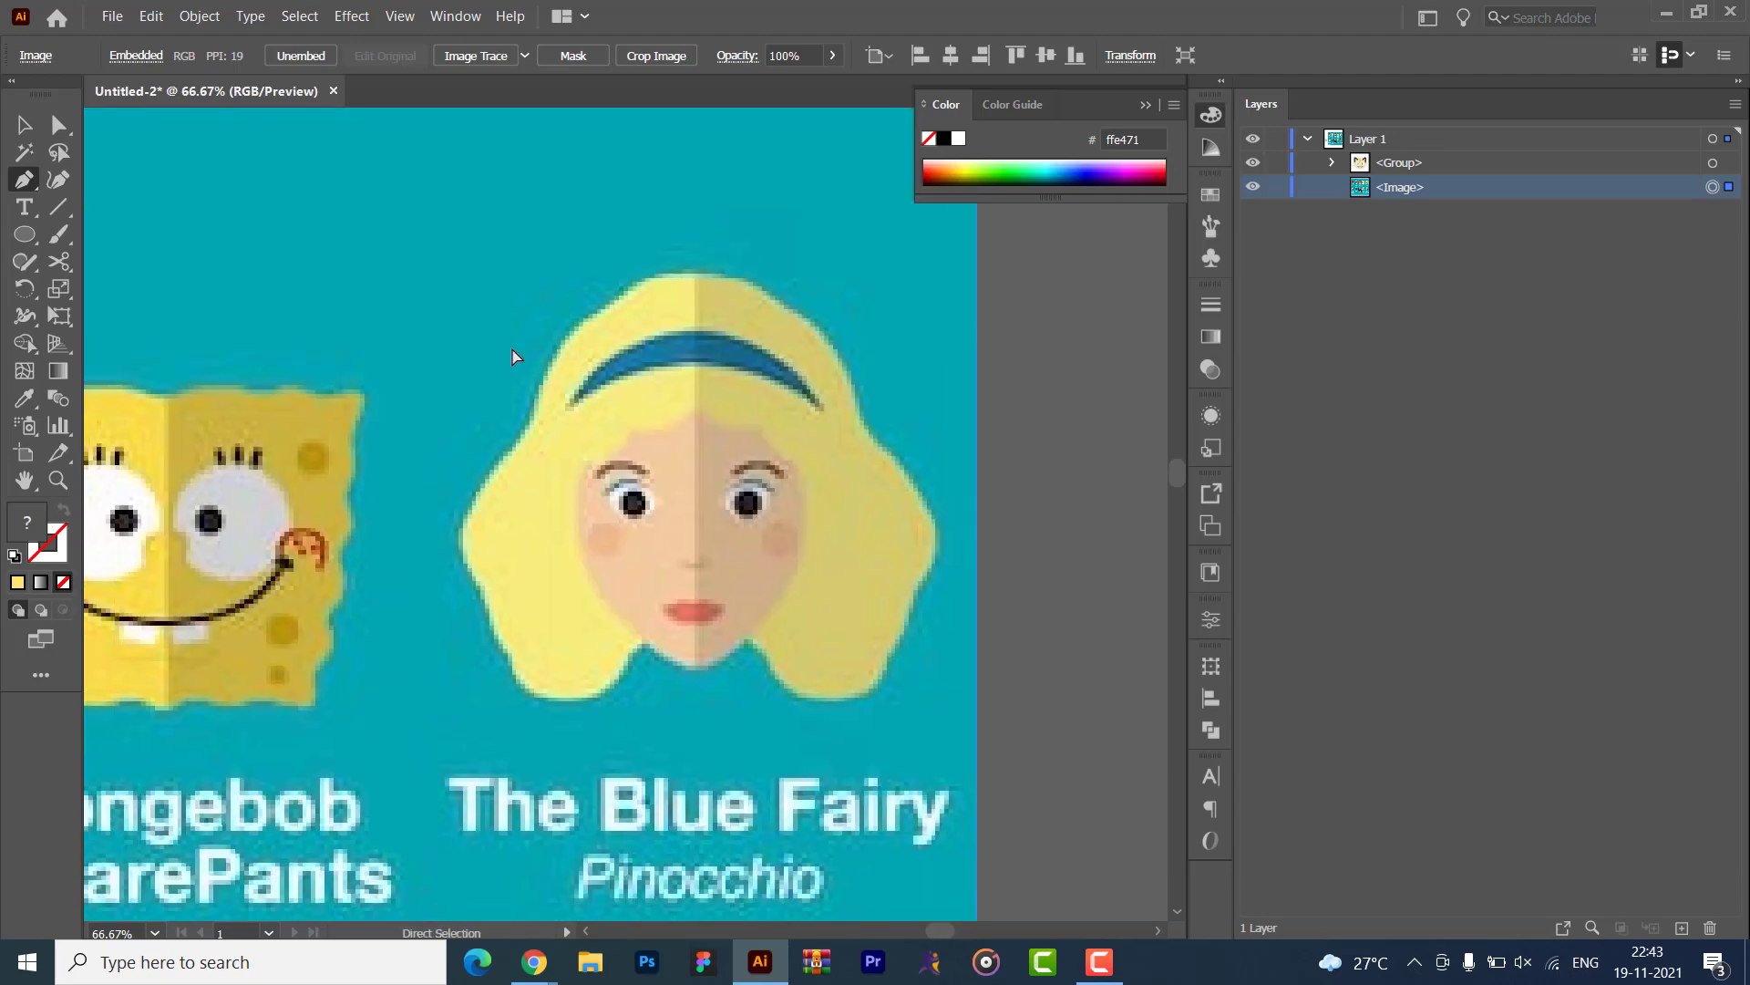
scroll(583, 588, "up", 1)
scroll(583, 588, "right", 10)
scroll(583, 588, "up", 5)
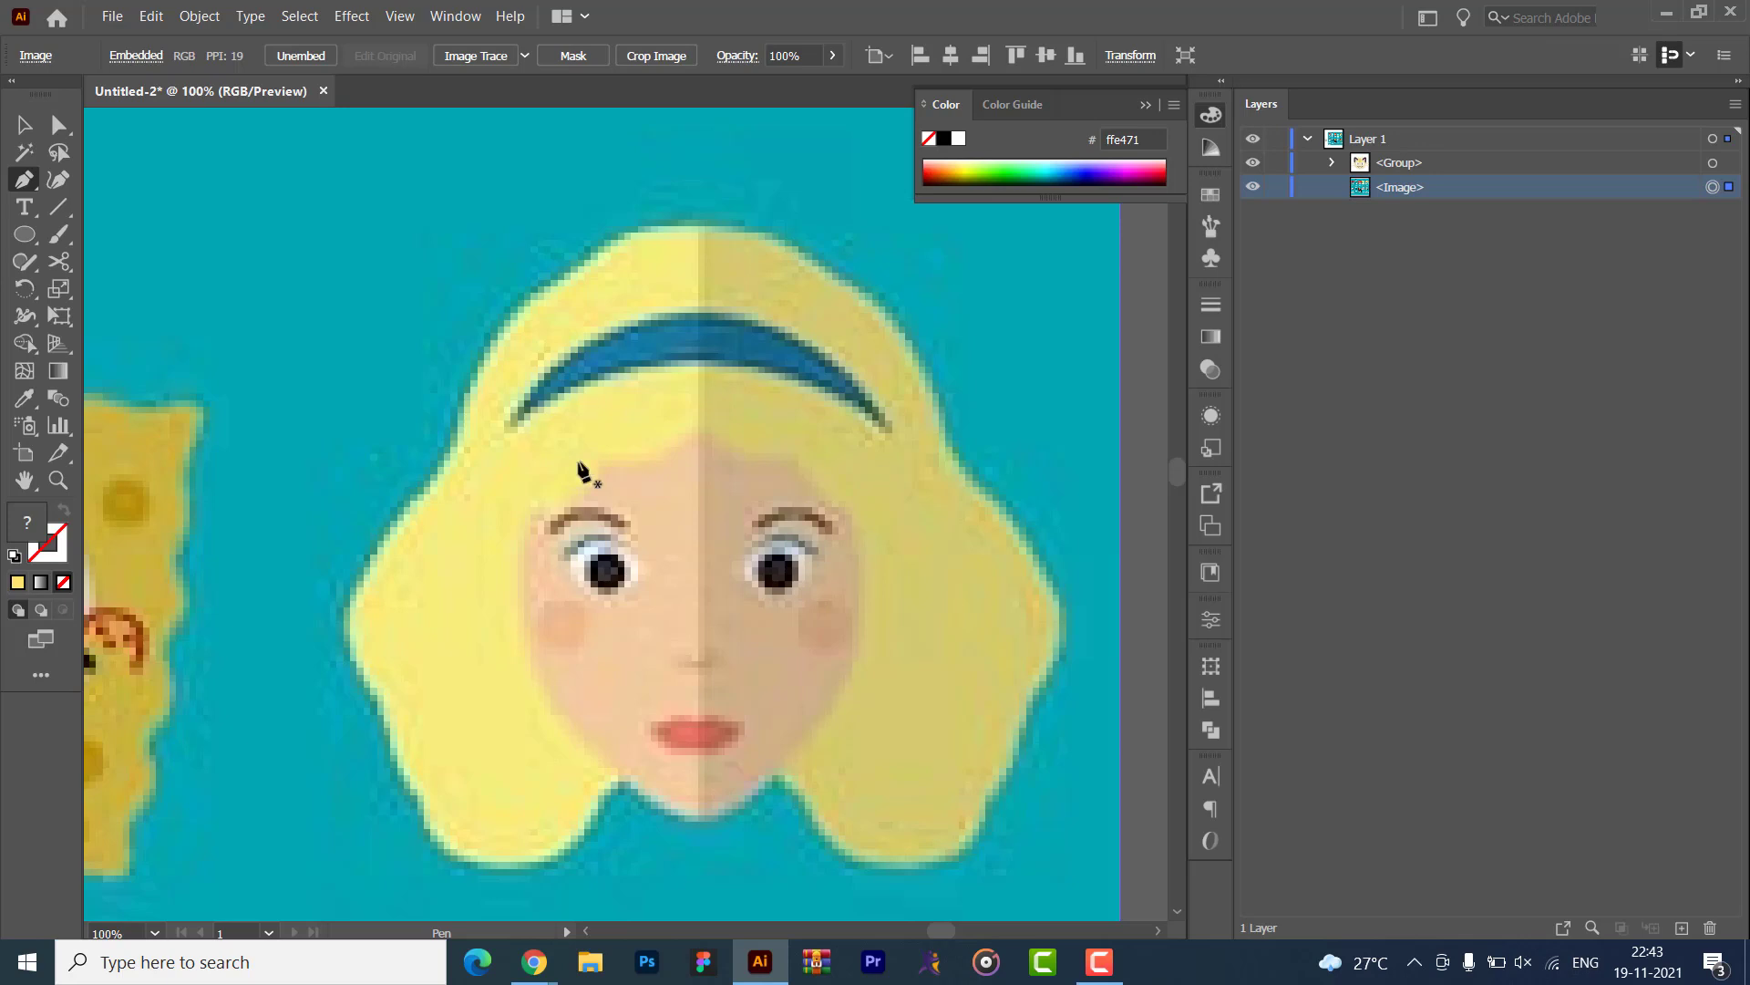
left_click(544, 436)
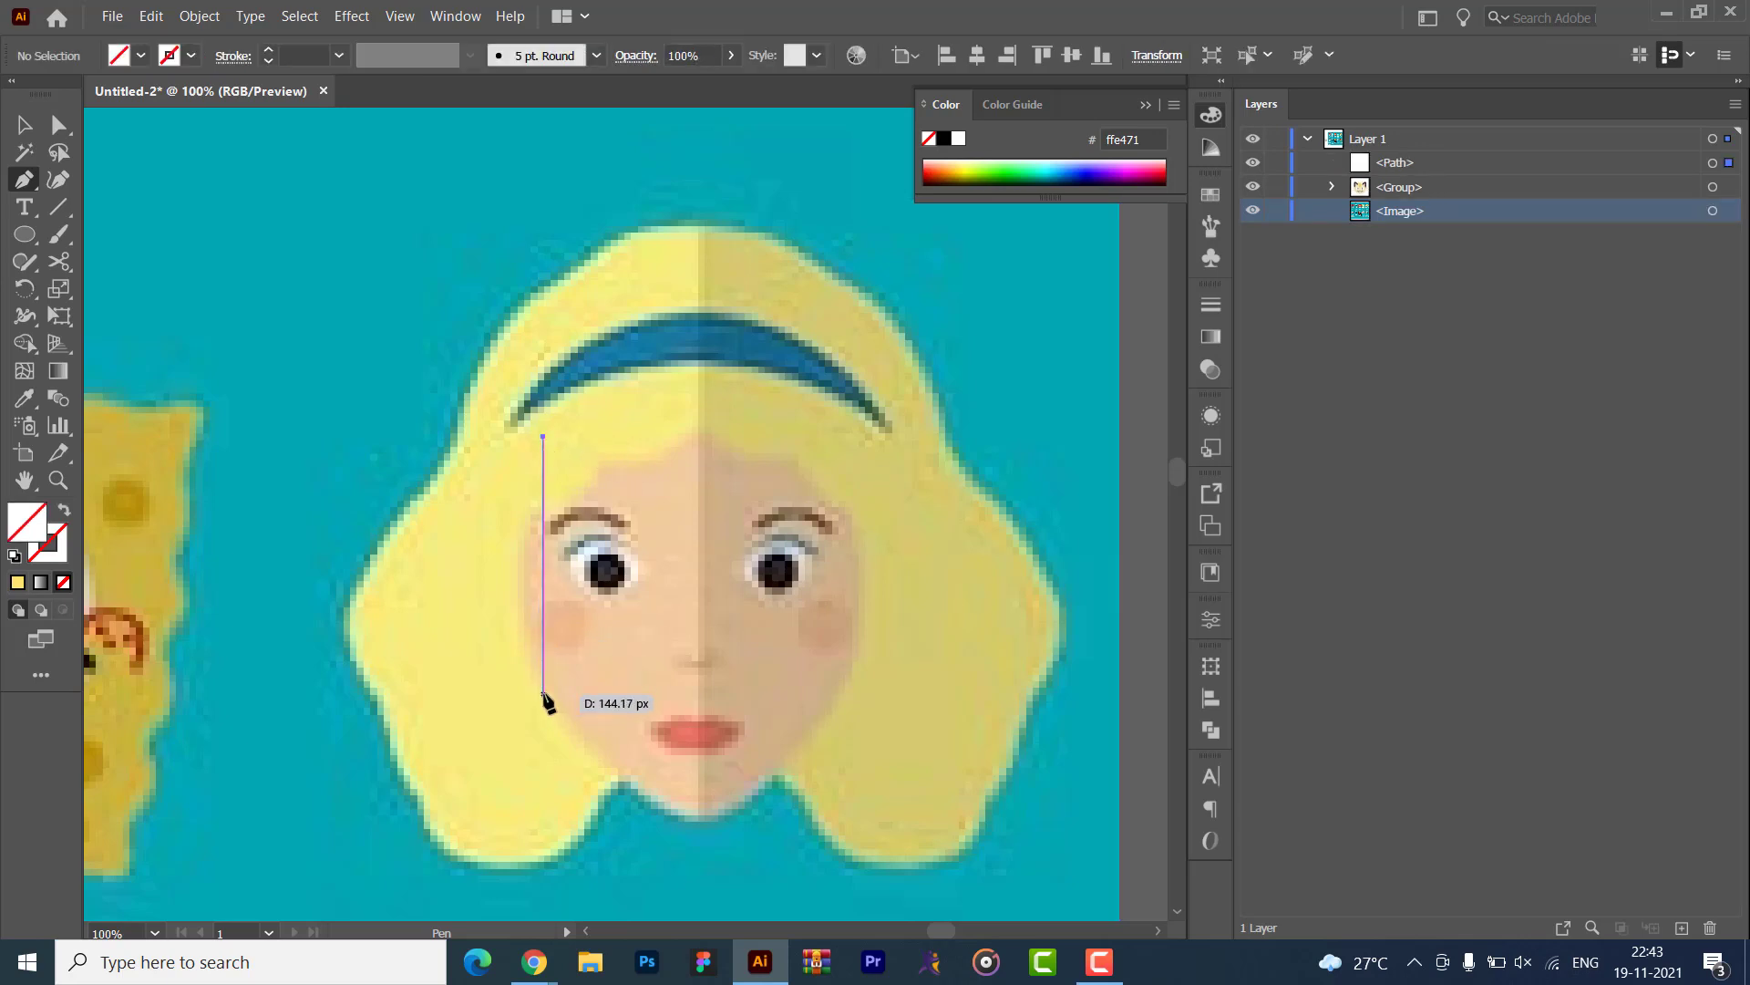
left_click(473, 640)
key("ctrl+z")
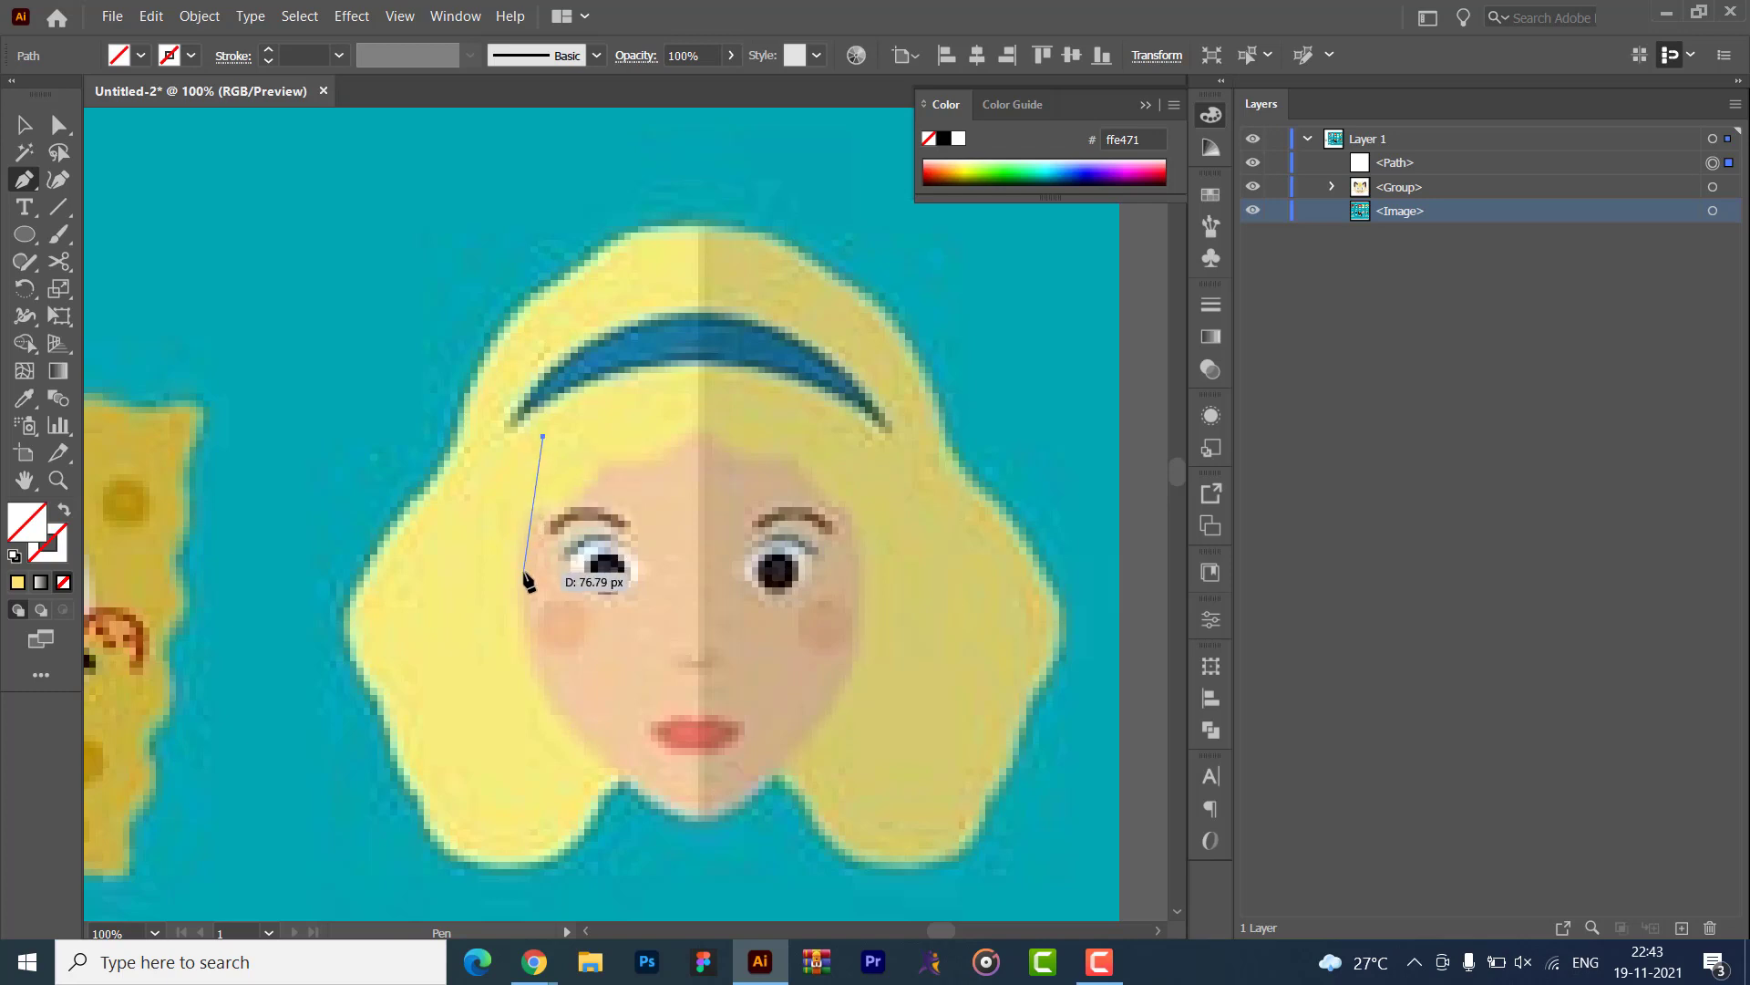
key("ctrl+z")
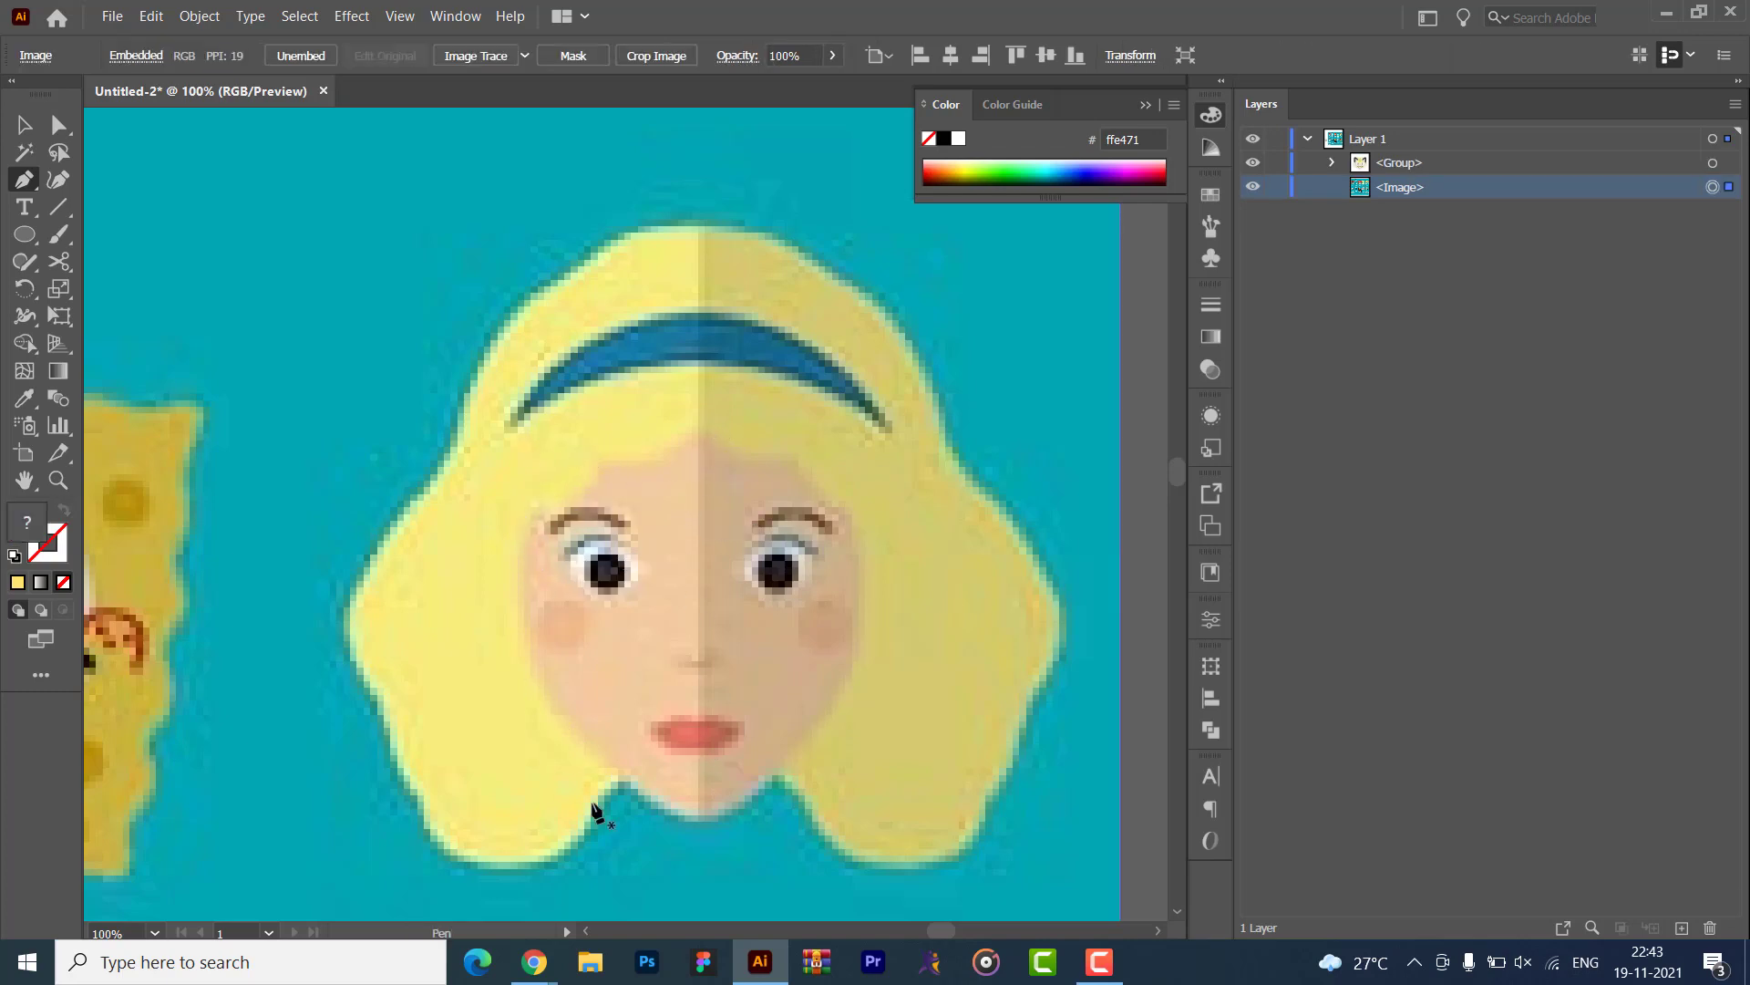
- Trace The Blue Fairy's face as a closed six-point Pen path, curved along the cheeks and pointed at chin and forehead
left_click(544, 443)
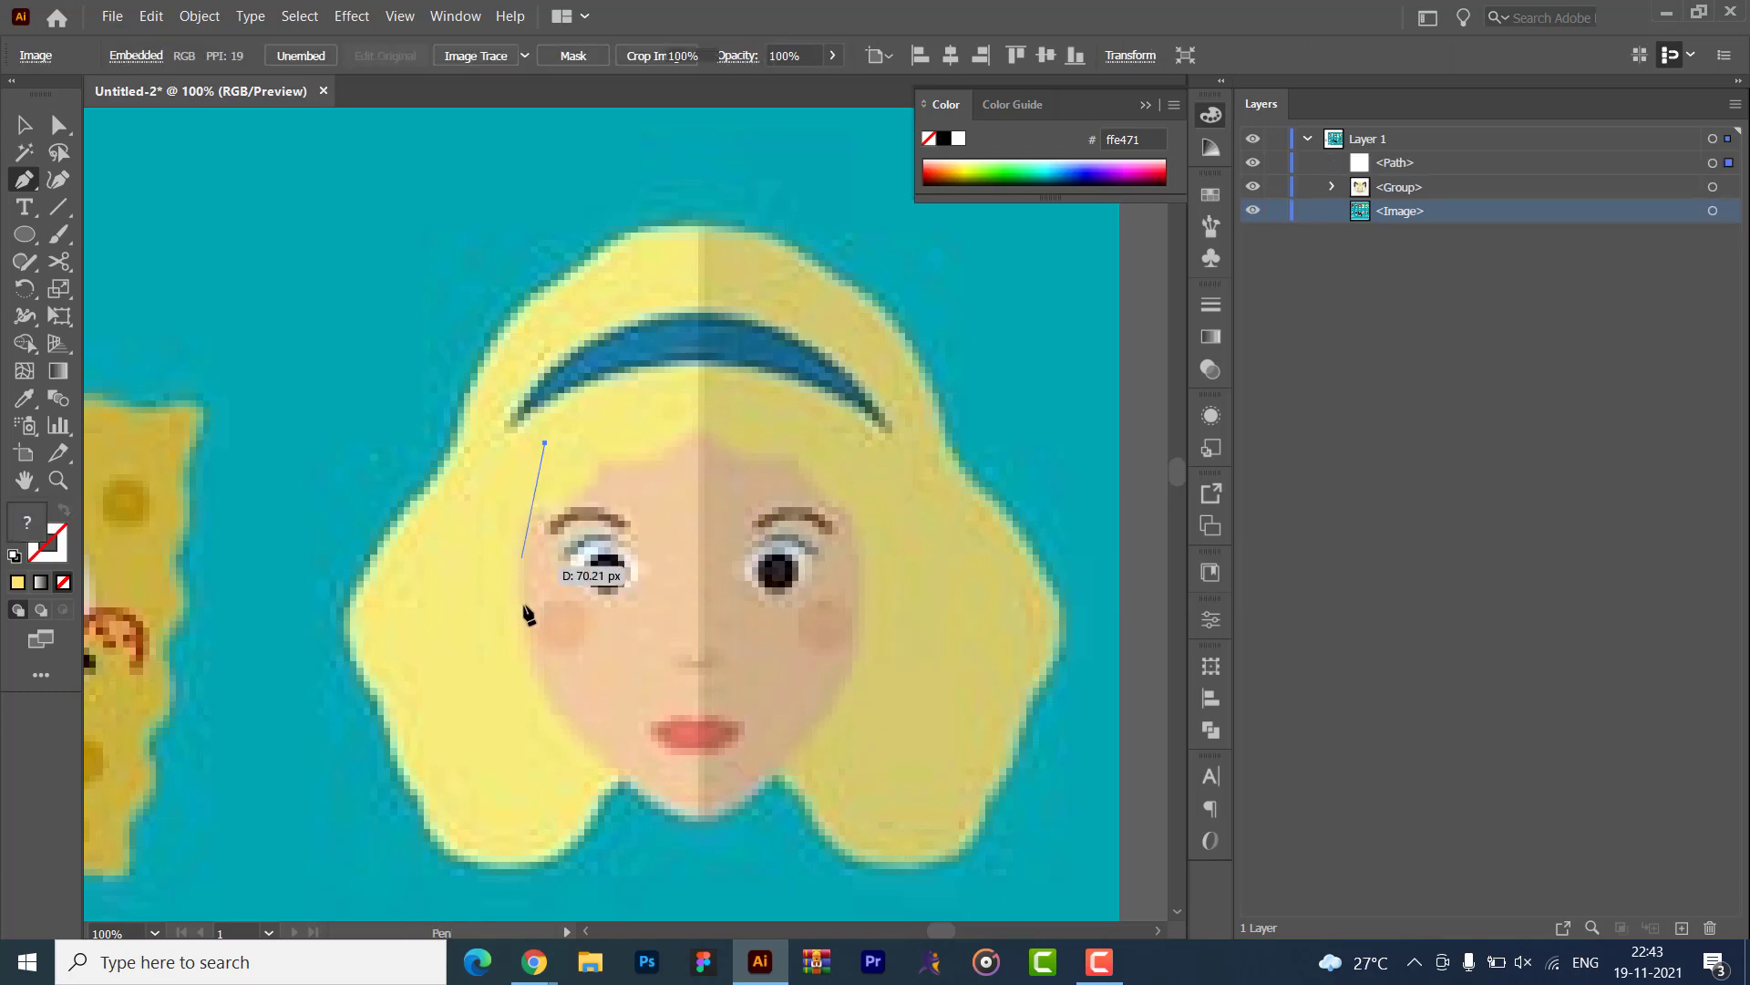
left_click_drag(564, 711, 644, 789)
left_click(699, 816)
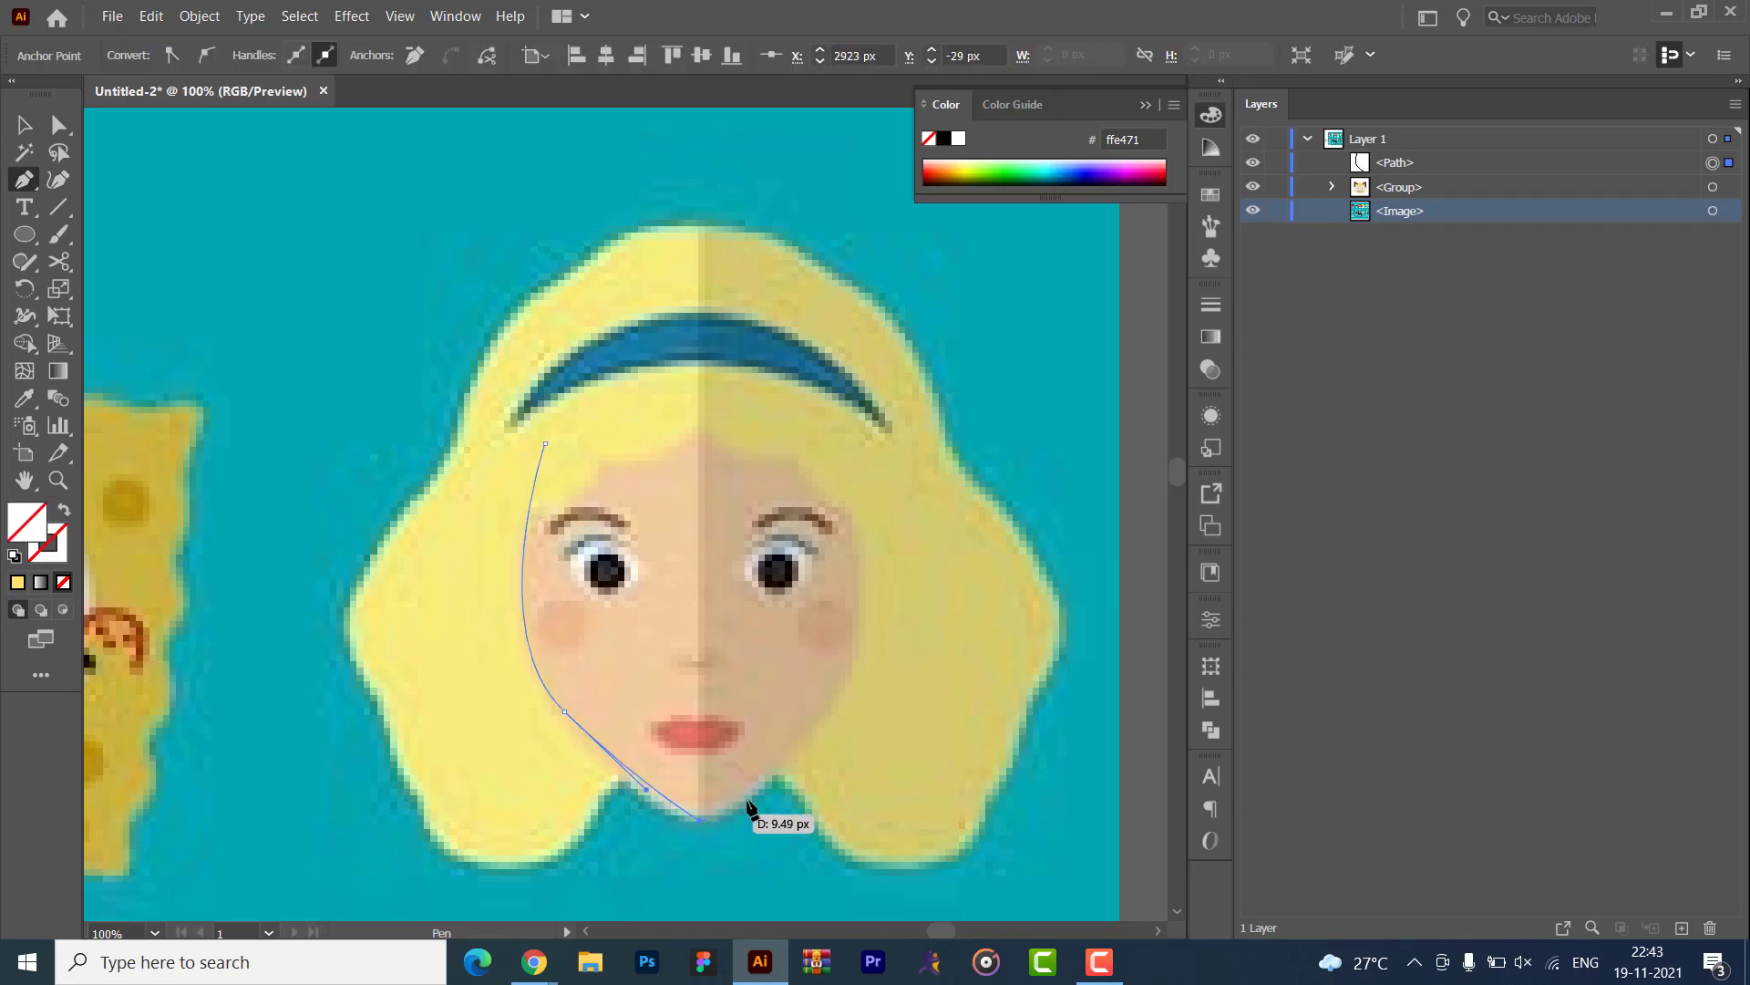
left_click_drag(859, 663, 873, 589)
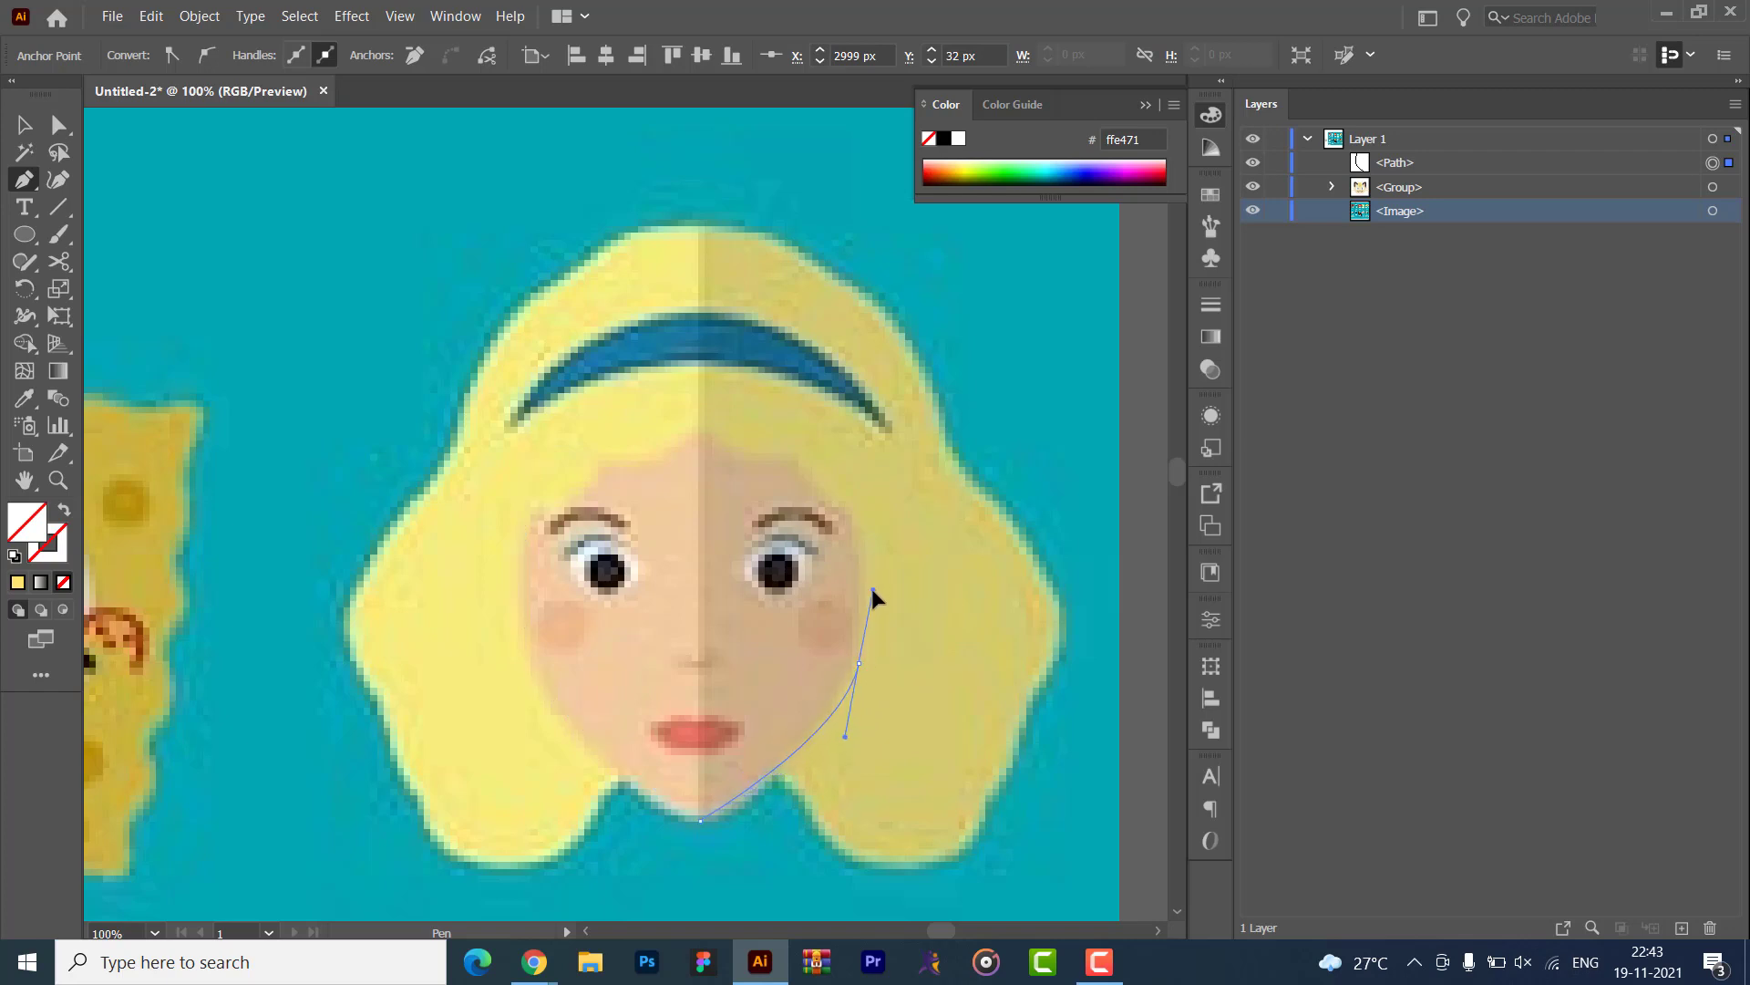
left_click(859, 441)
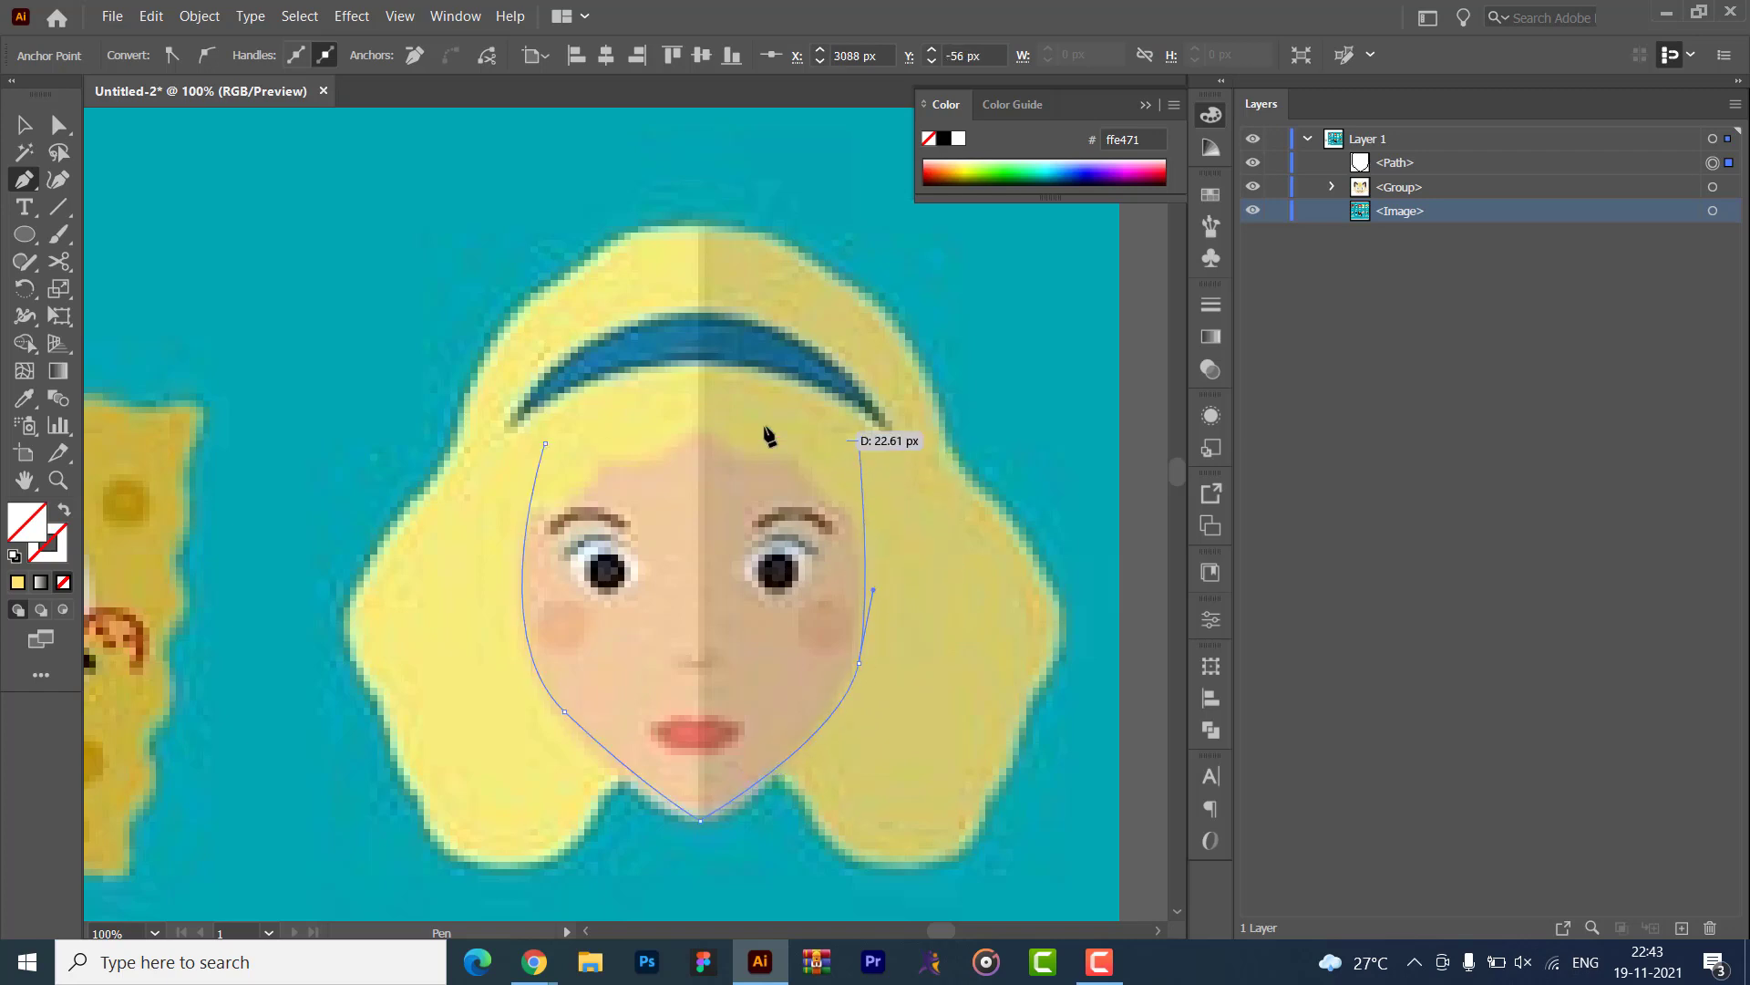
left_click(704, 417)
left_click(544, 442)
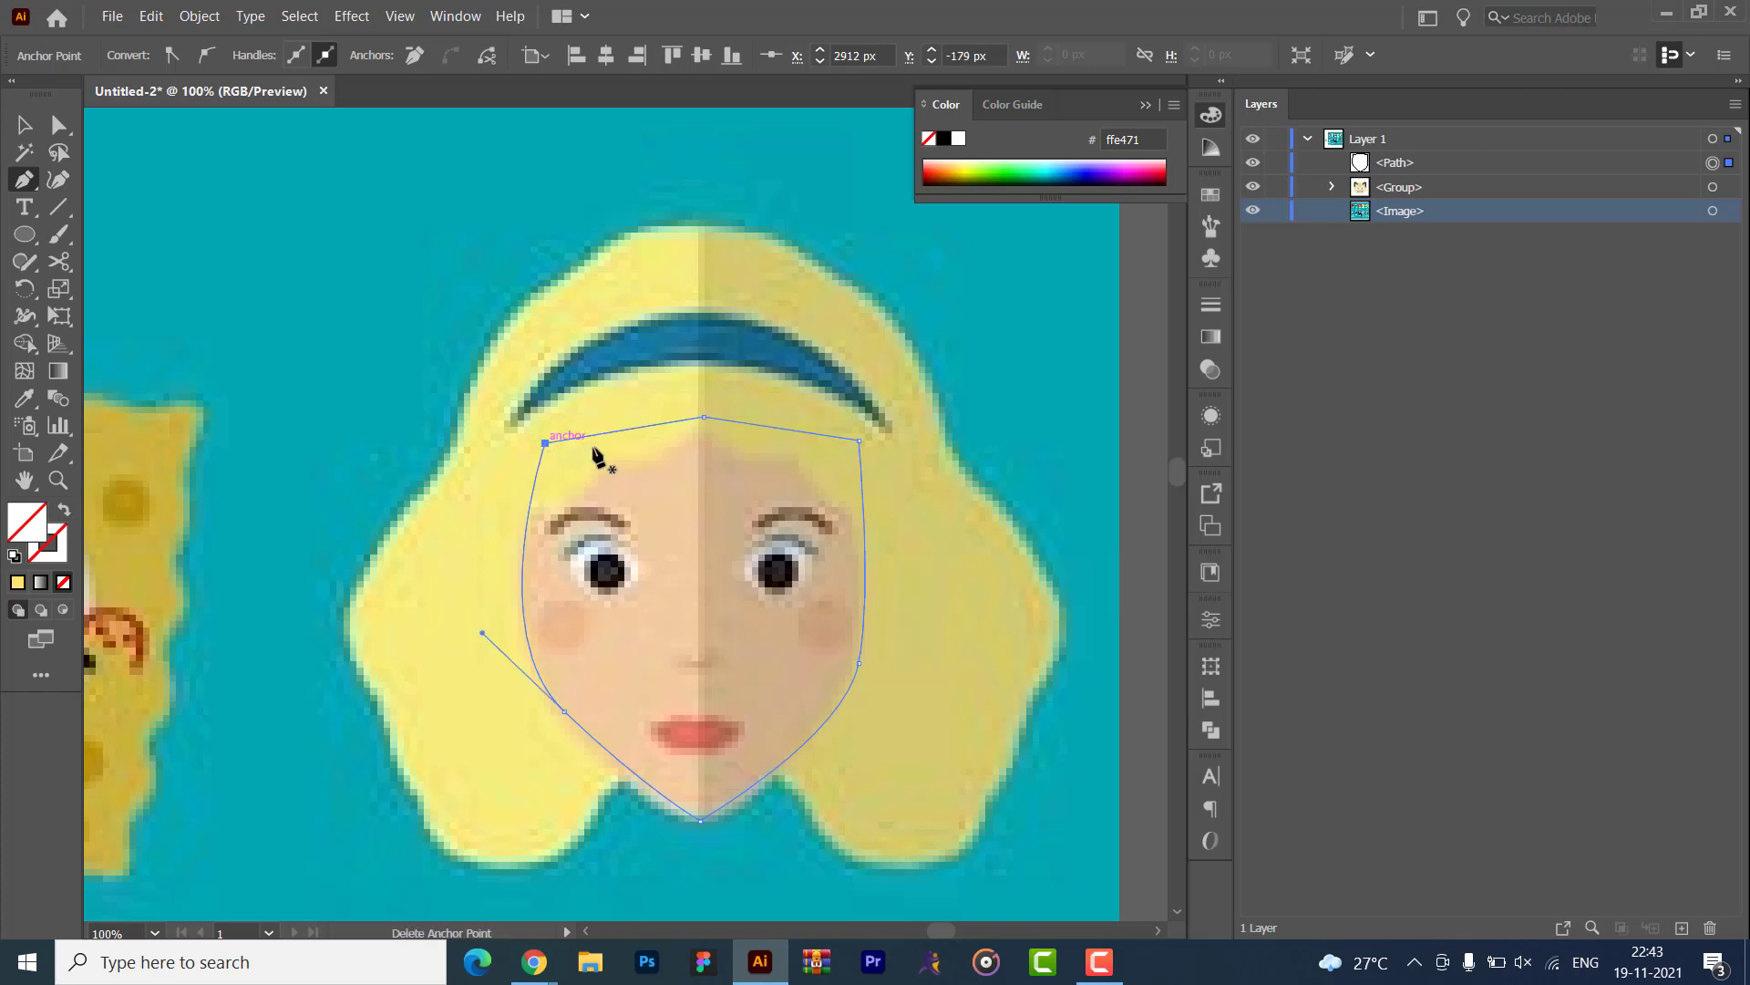
- Give the traced face outline a red ff0000 stroke, leaving it without a fill
key("v")
left_click(149, 661)
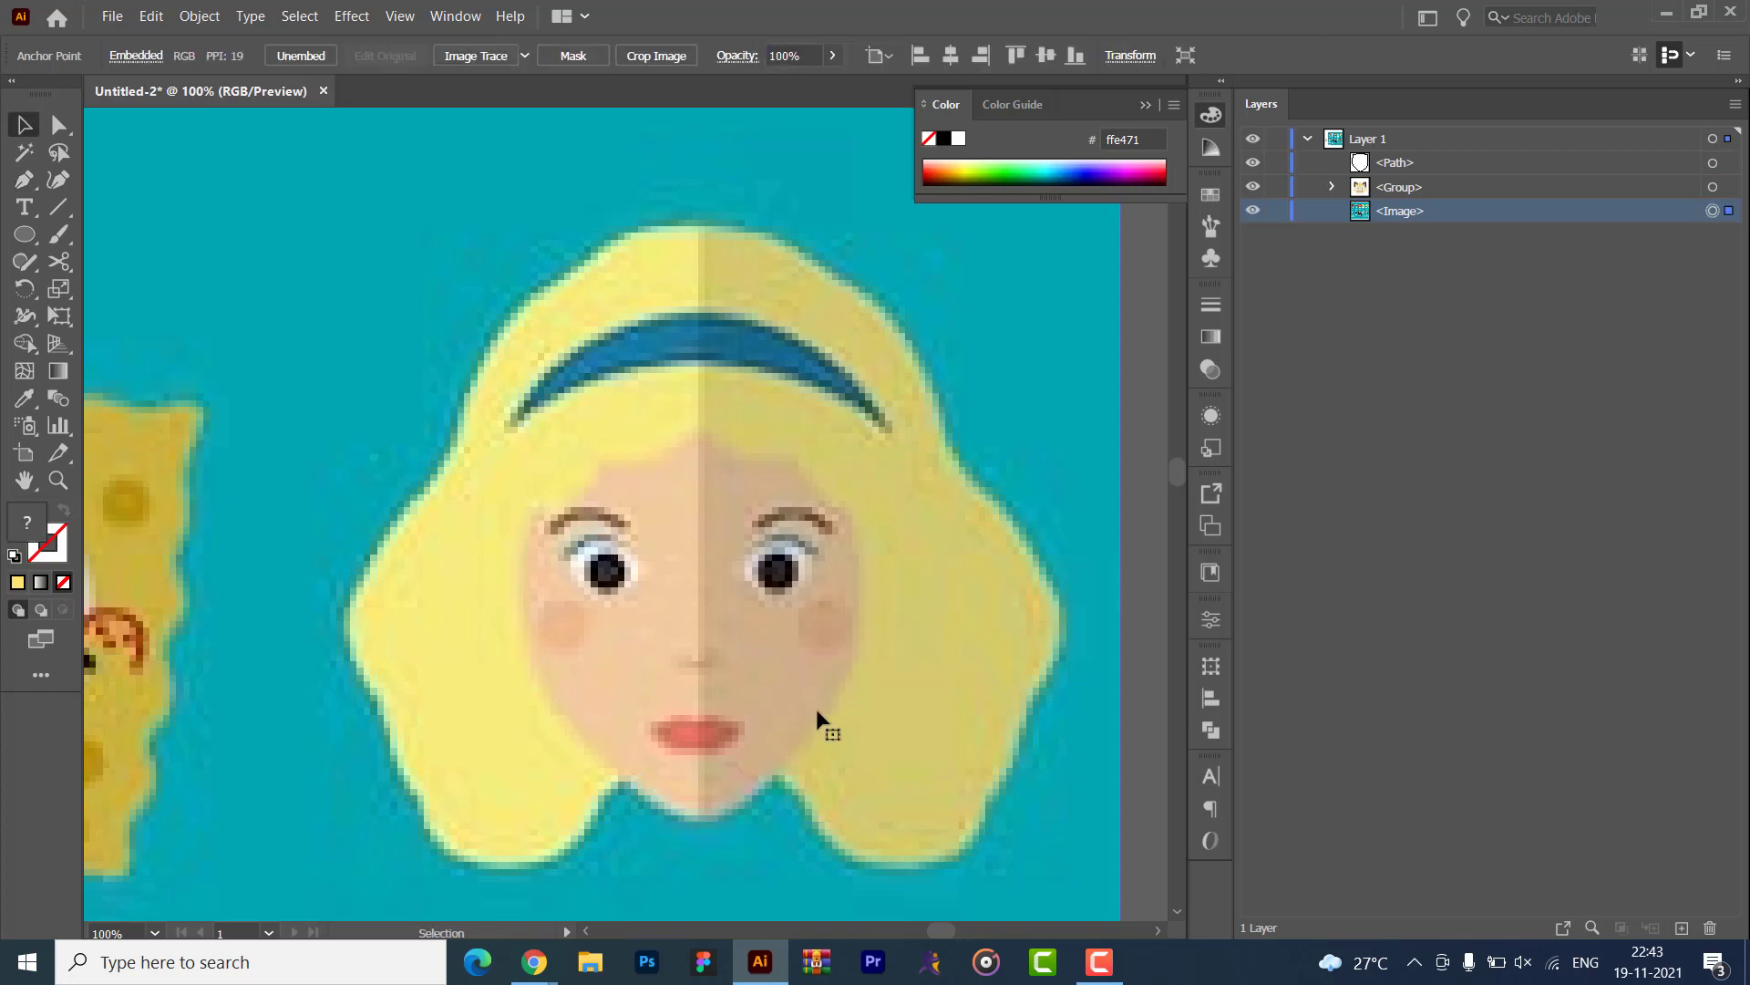
left_click(814, 733)
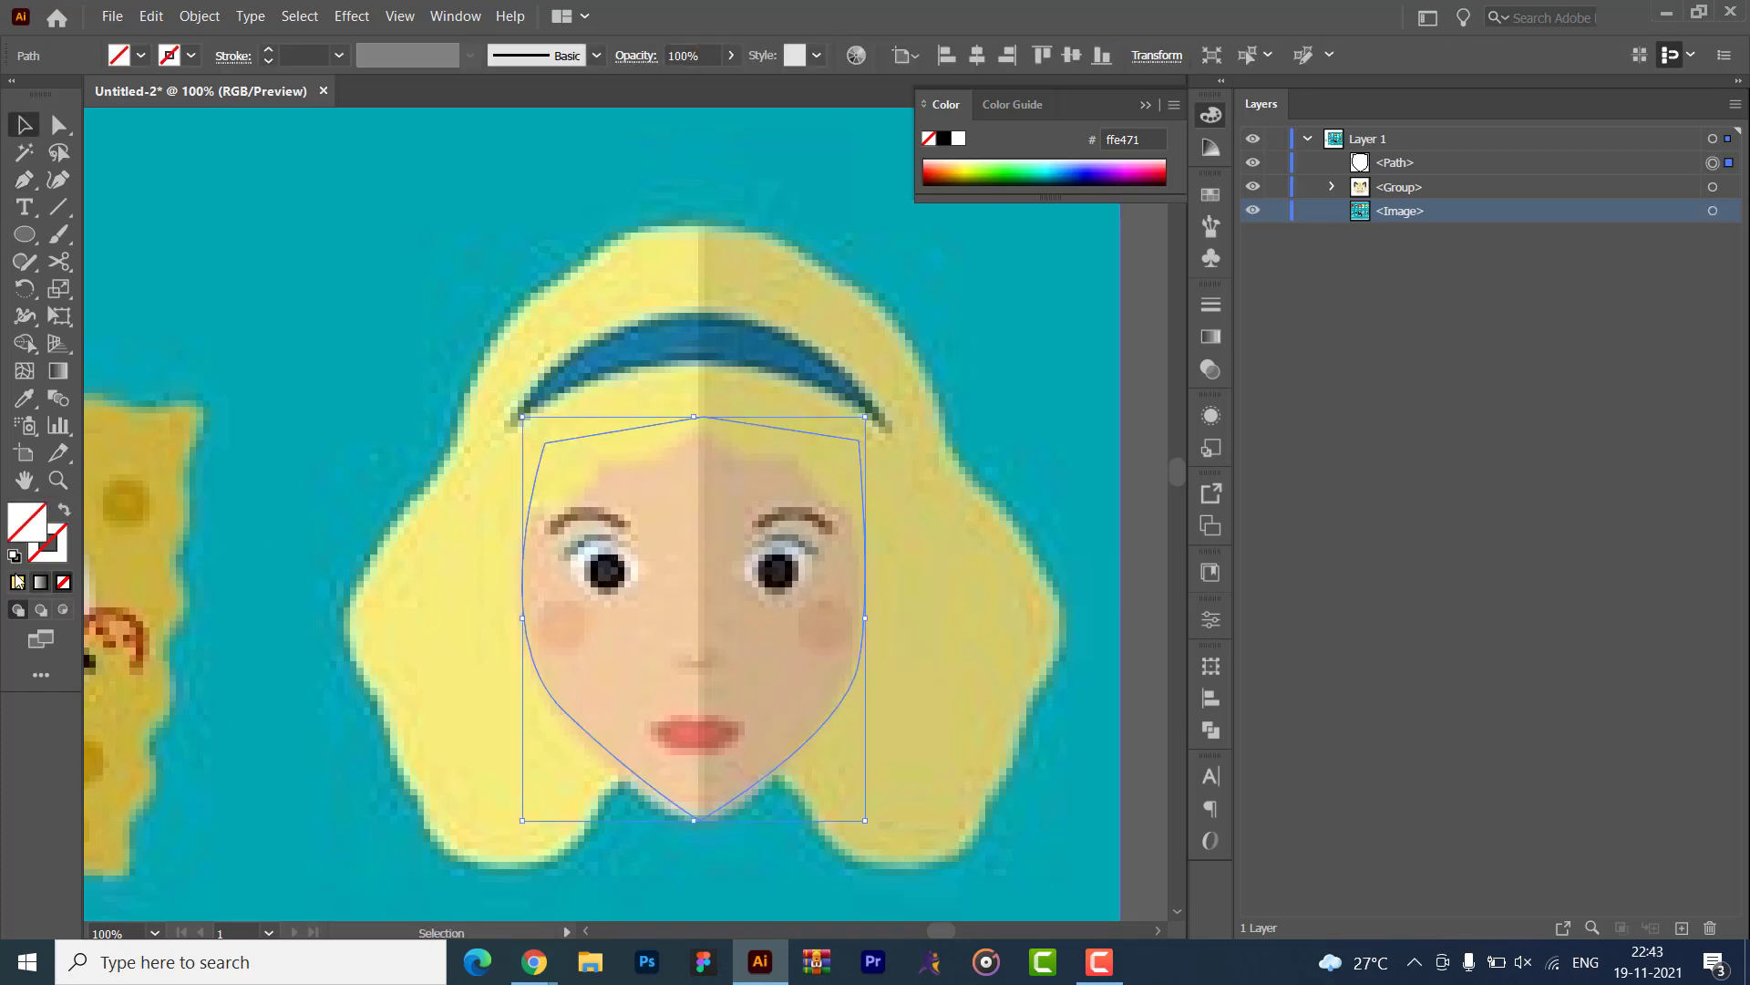
double_click(56, 541)
type("ff0000")
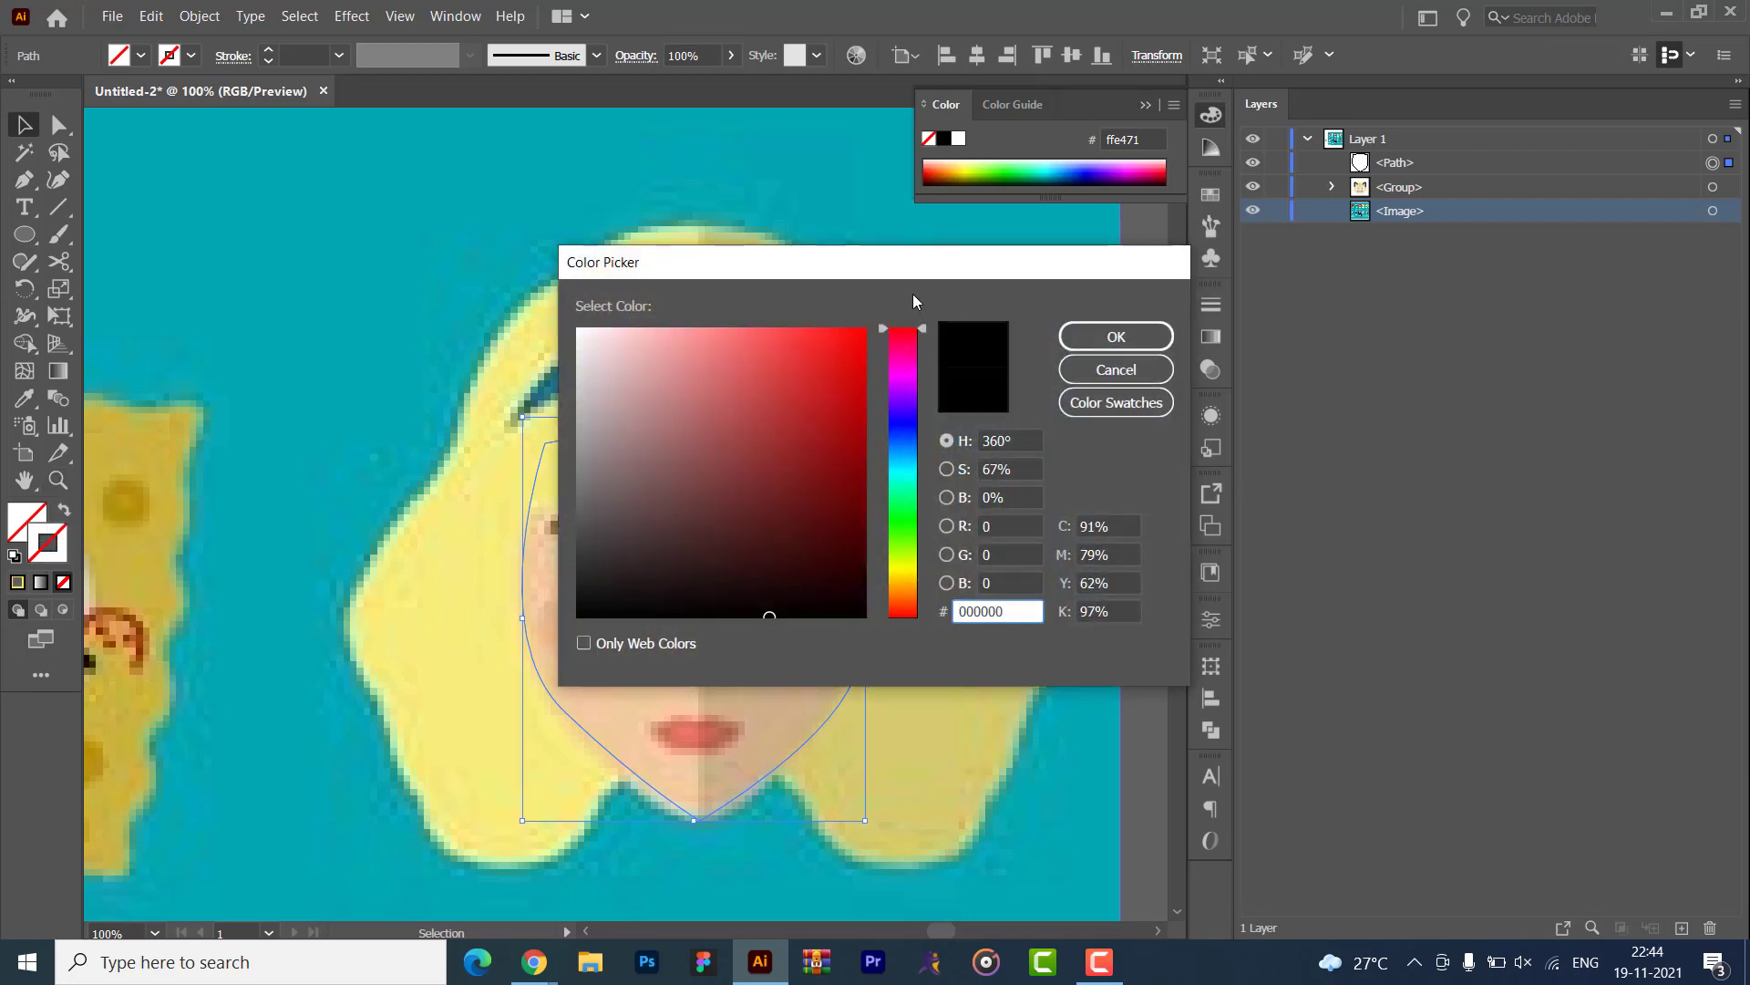
left_click(1114, 336)
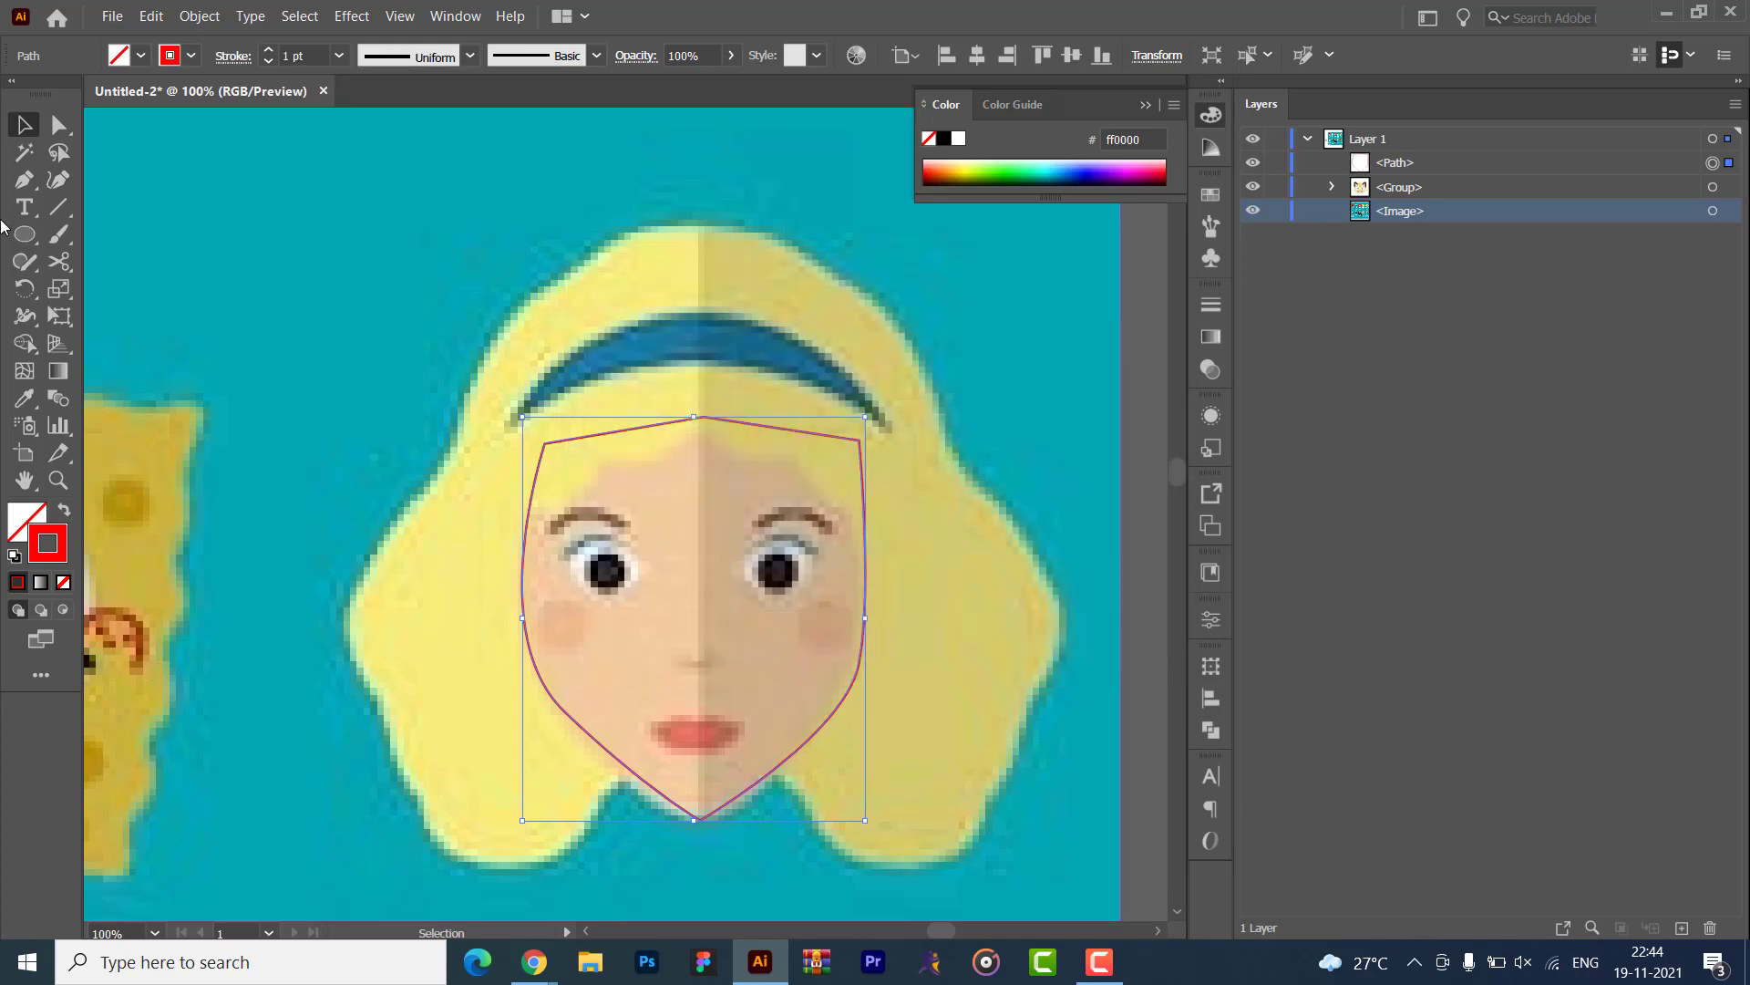
left_click(199, 223)
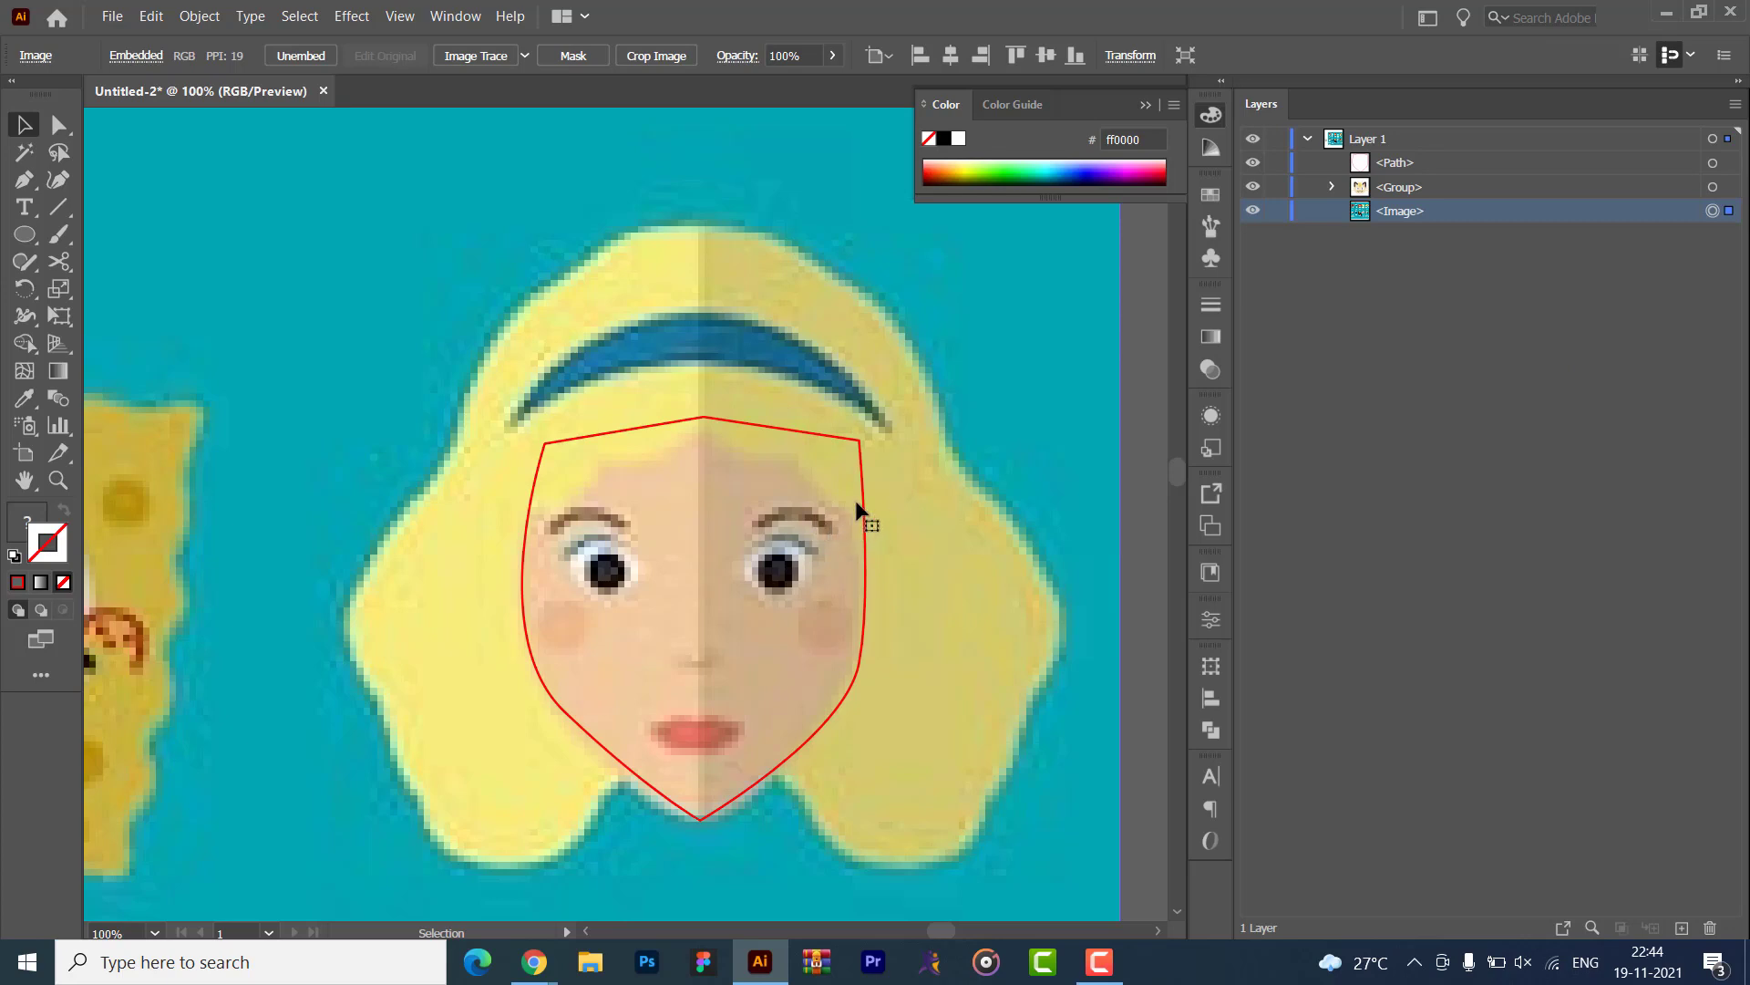
left_click_drag(668, 421, 804, 736)
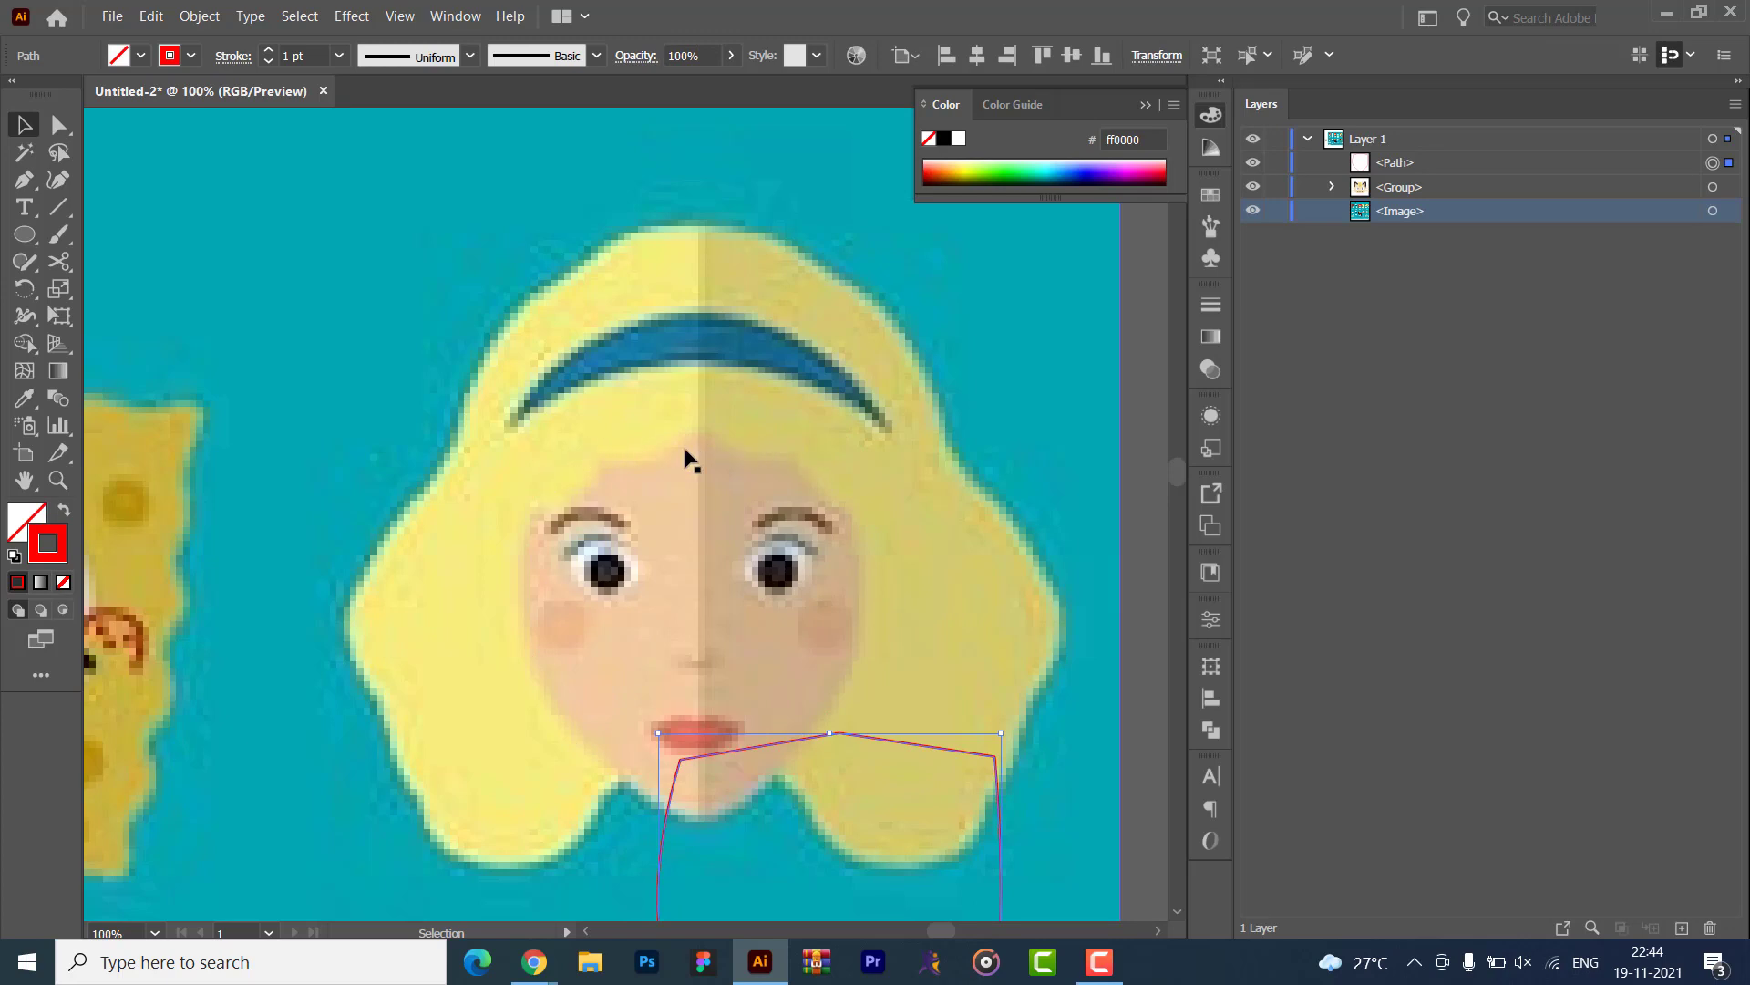
key("ctrl+z")
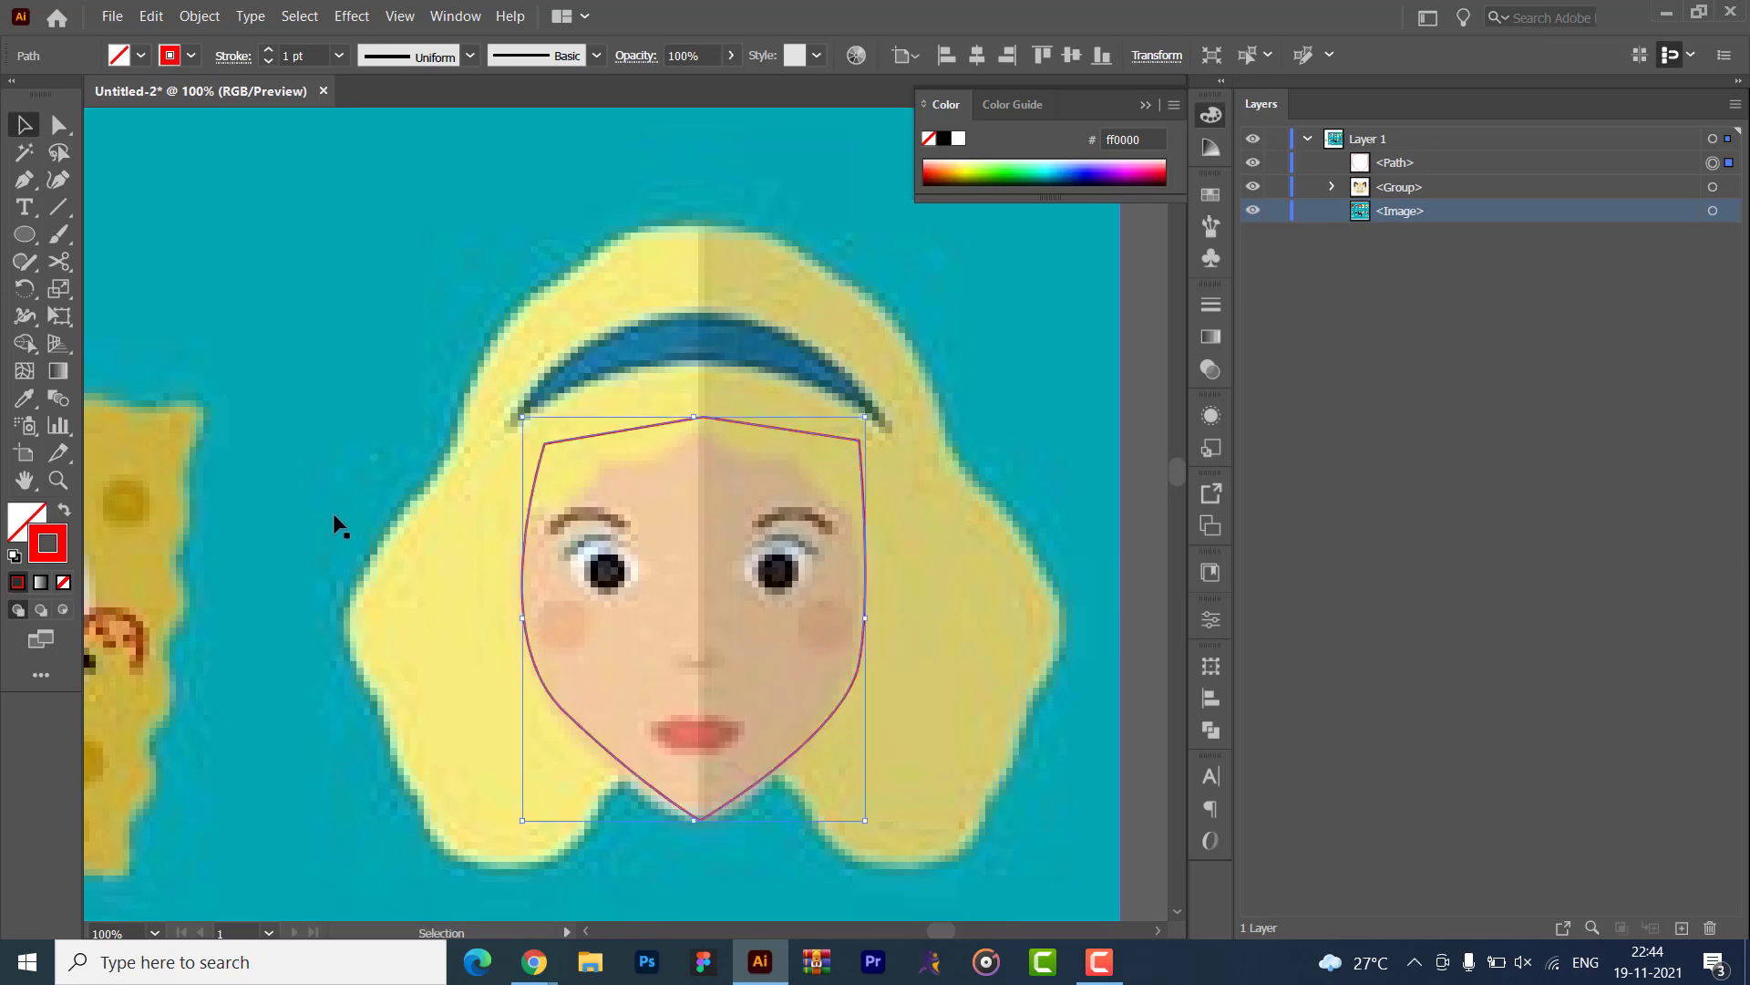
left_click(332, 512)
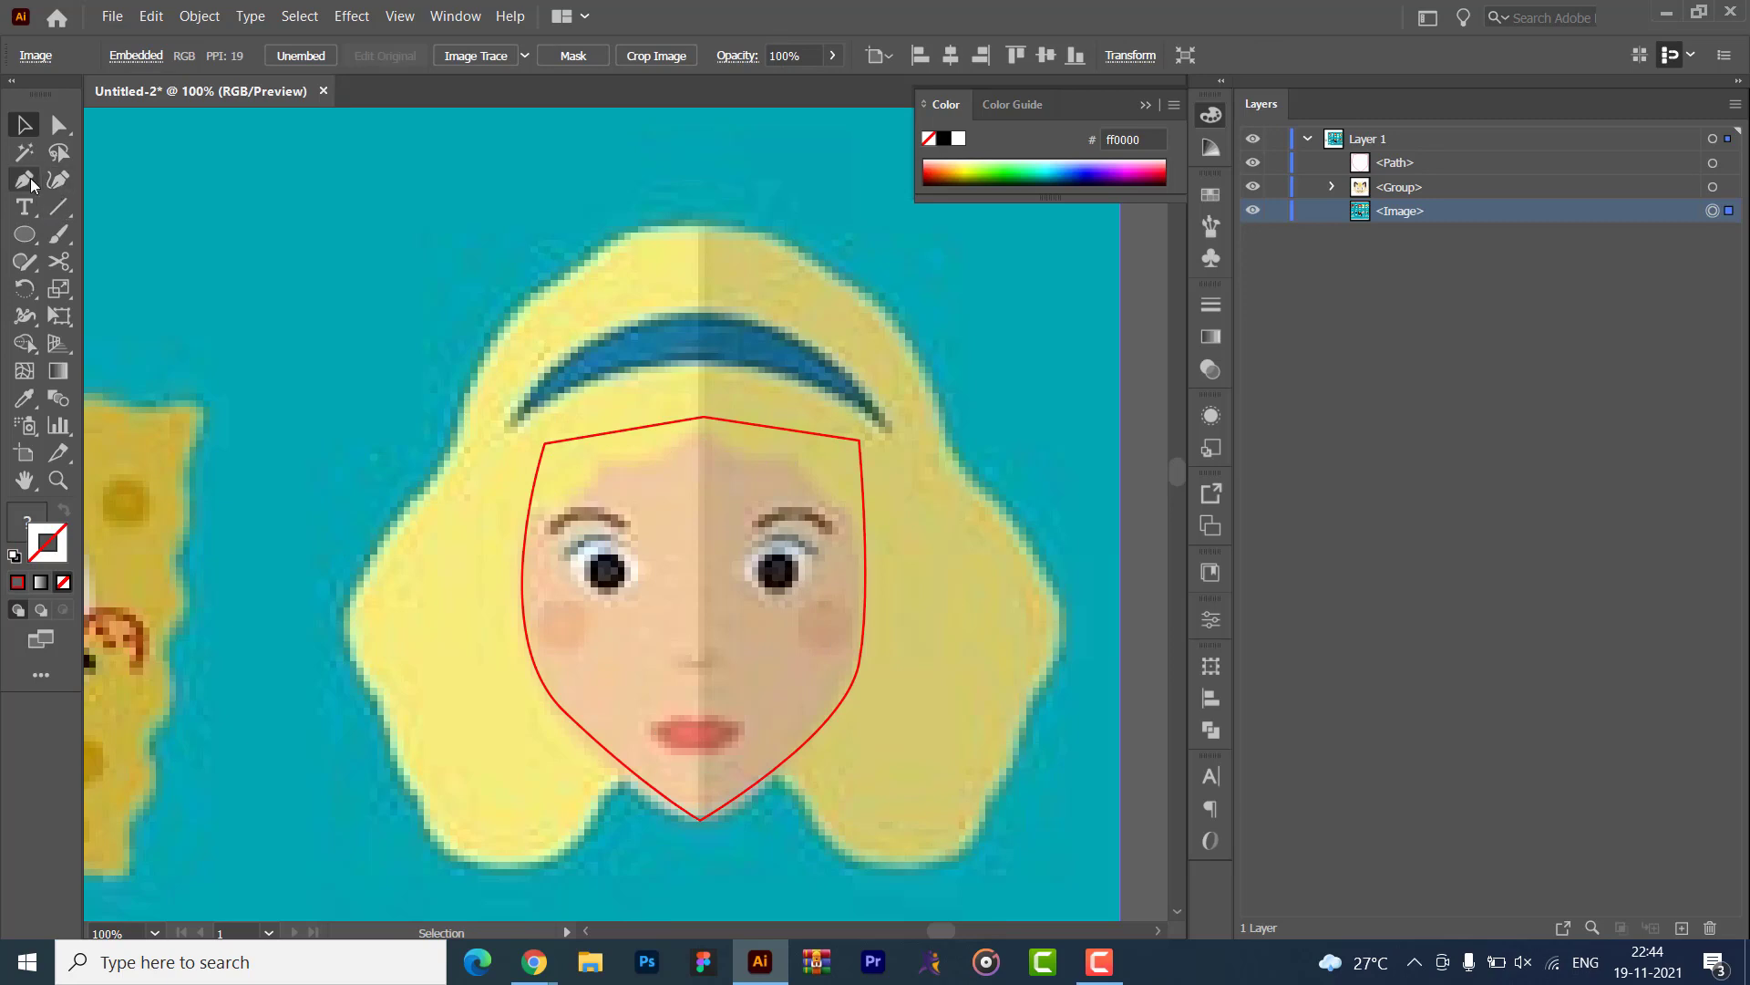
- Trace The Blue Fairy's outer hair outline as a closed Pen path, from the crown around both sides and beneath the chin
left_click(24, 180)
left_click_drag(700, 227, 605, 229)
left_click(554, 285)
left_click(508, 311)
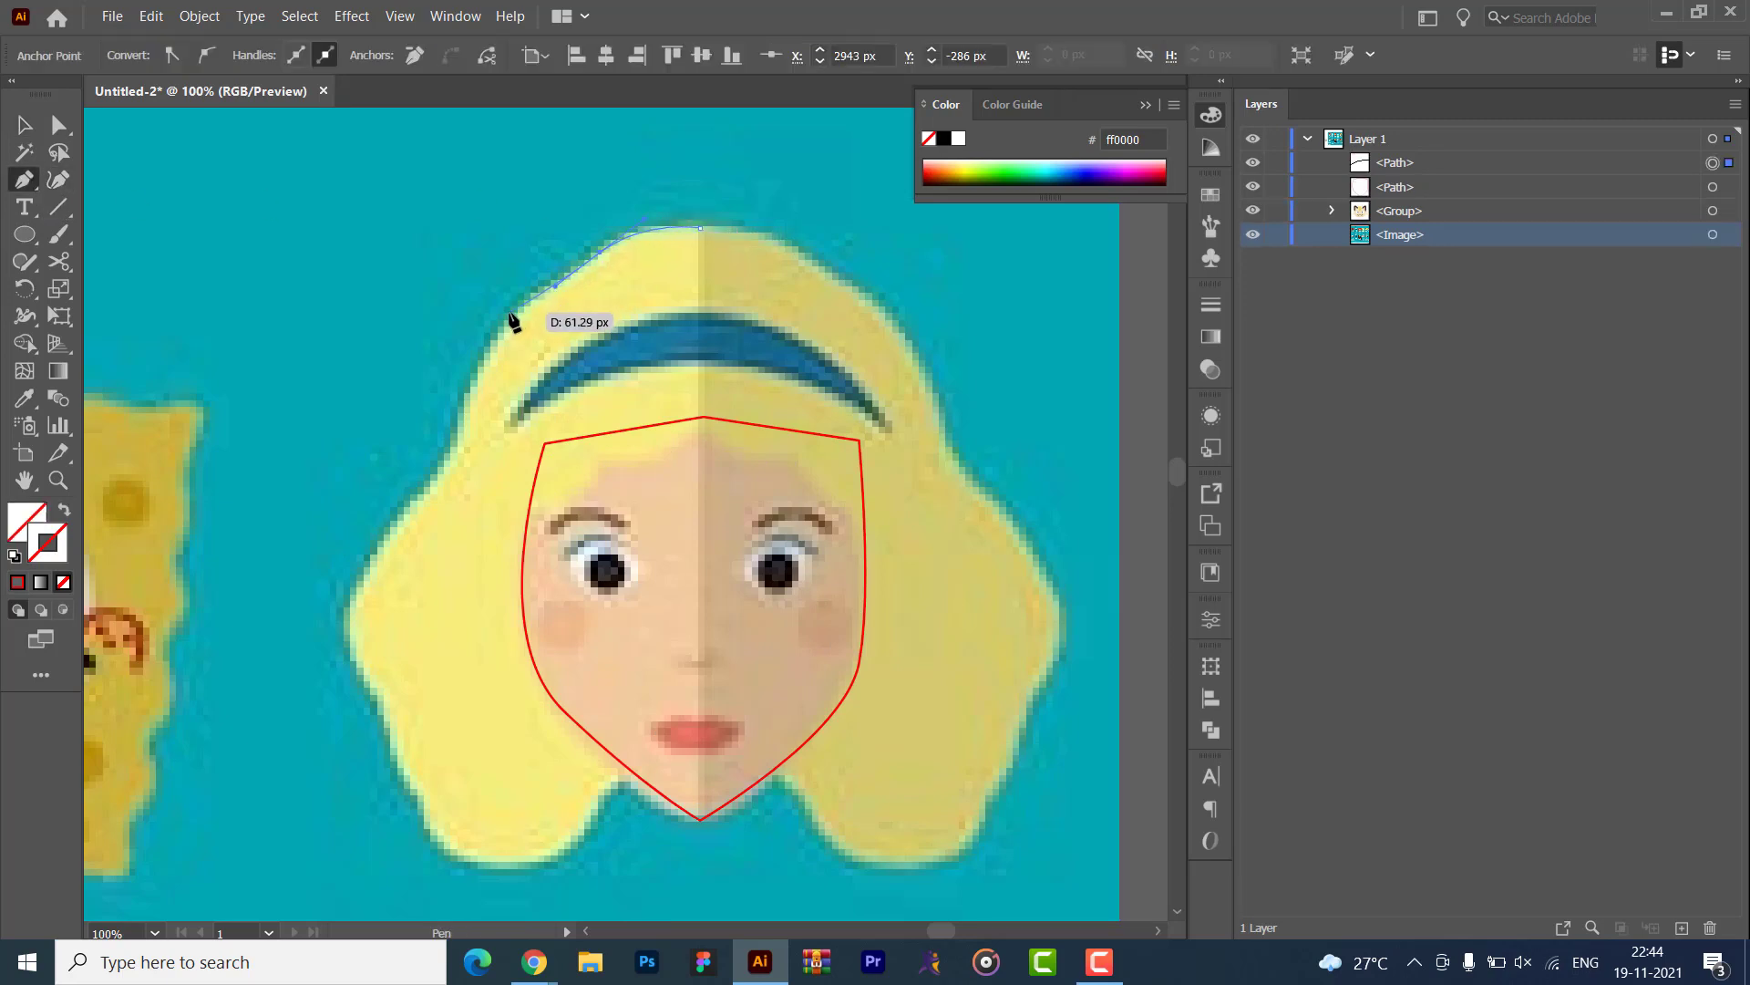
left_click(474, 390)
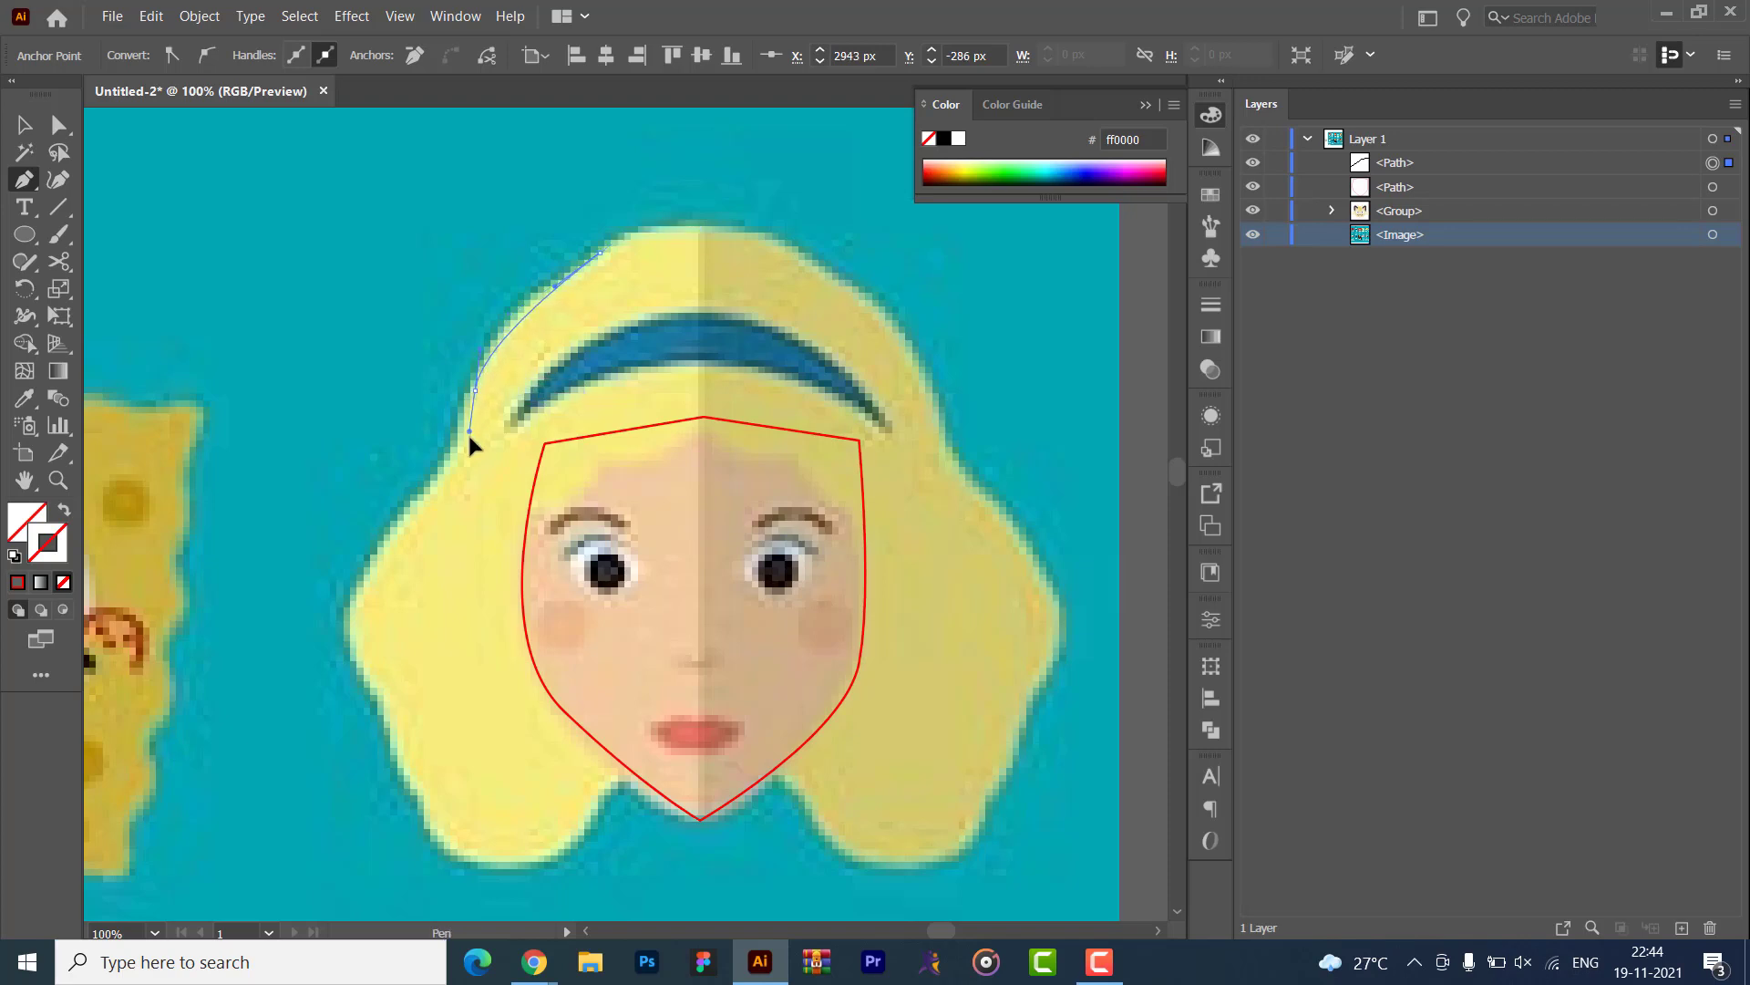
left_click_drag(467, 448, 369, 689)
left_click_drag(371, 695, 421, 820)
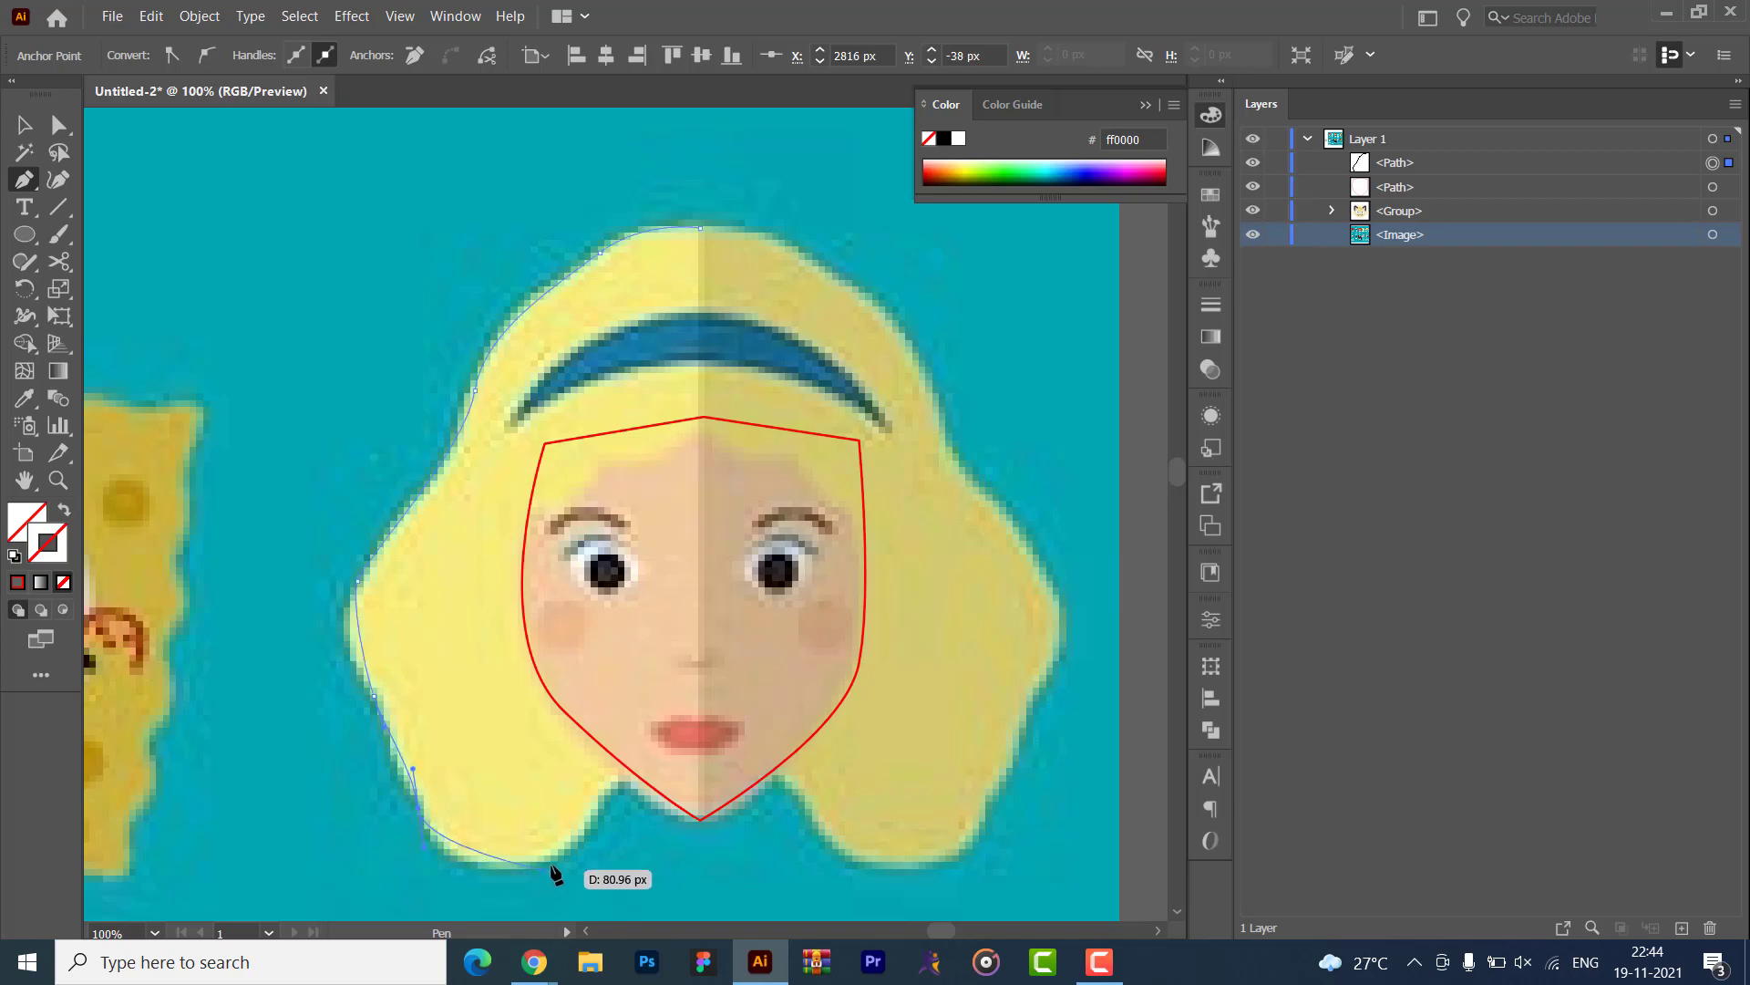
left_click_drag(594, 820, 990, 805)
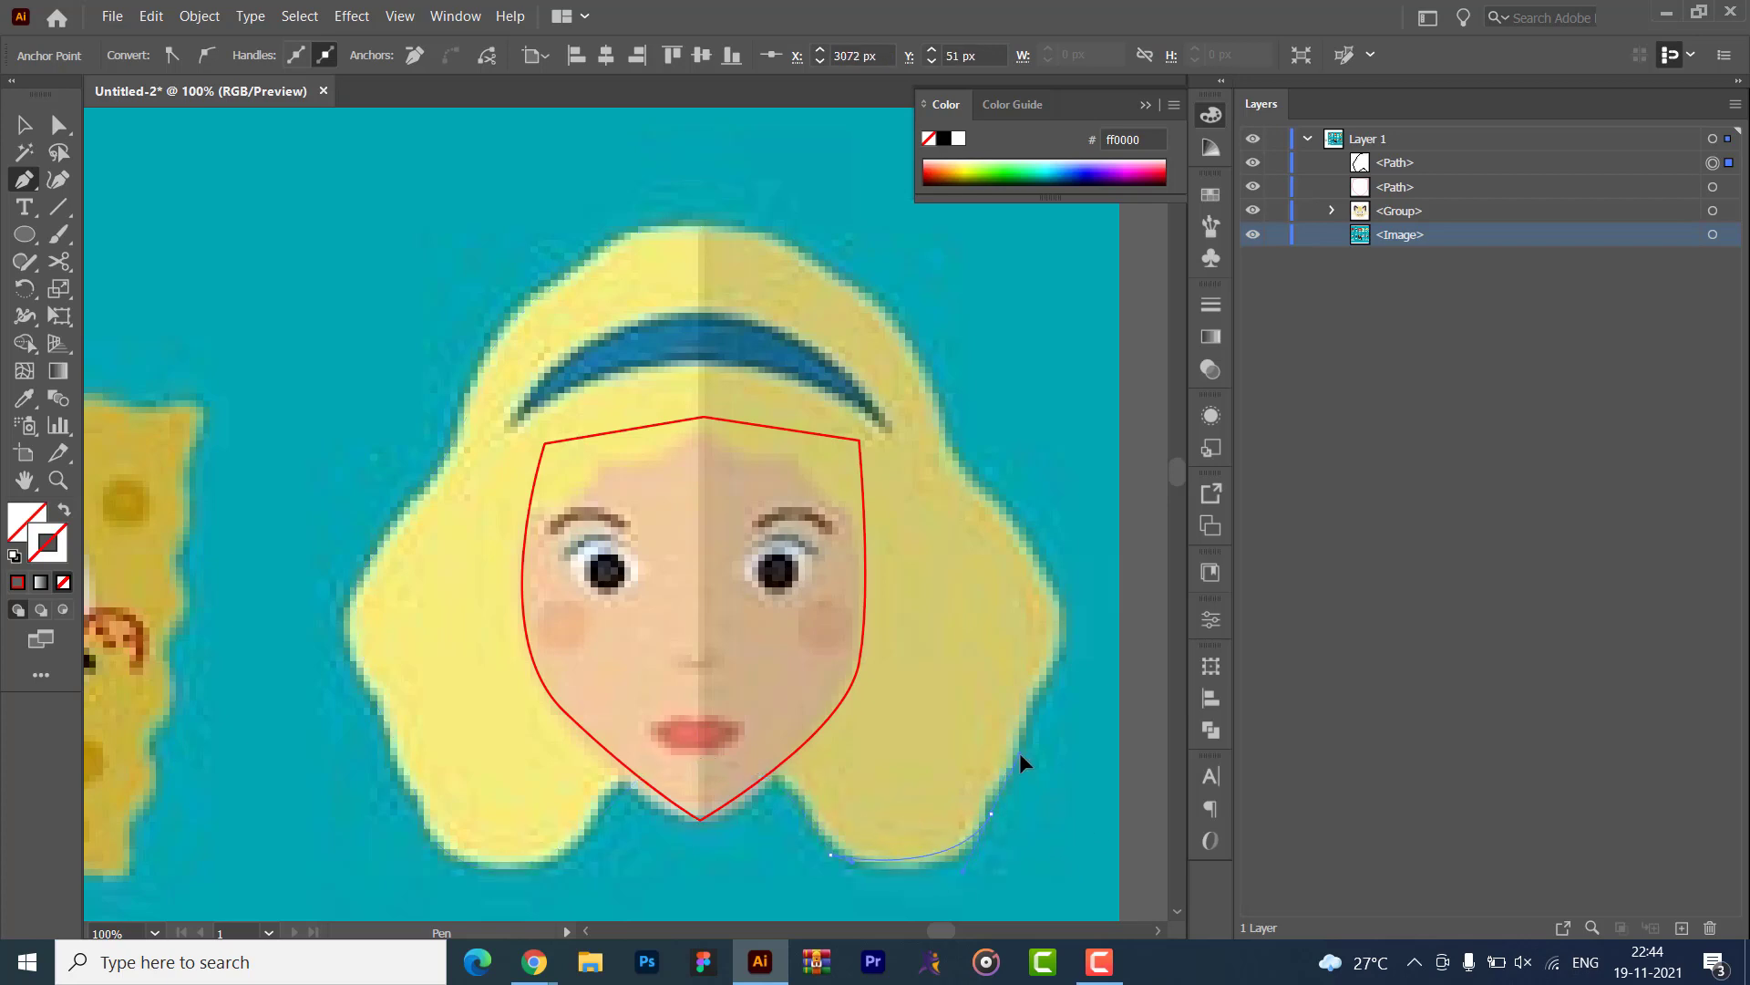
left_click_drag(1022, 749, 969, 477)
left_click(956, 464)
left_click_drag(905, 424, 960, 466)
left_click_drag(865, 296, 707, 238)
left_click(701, 228)
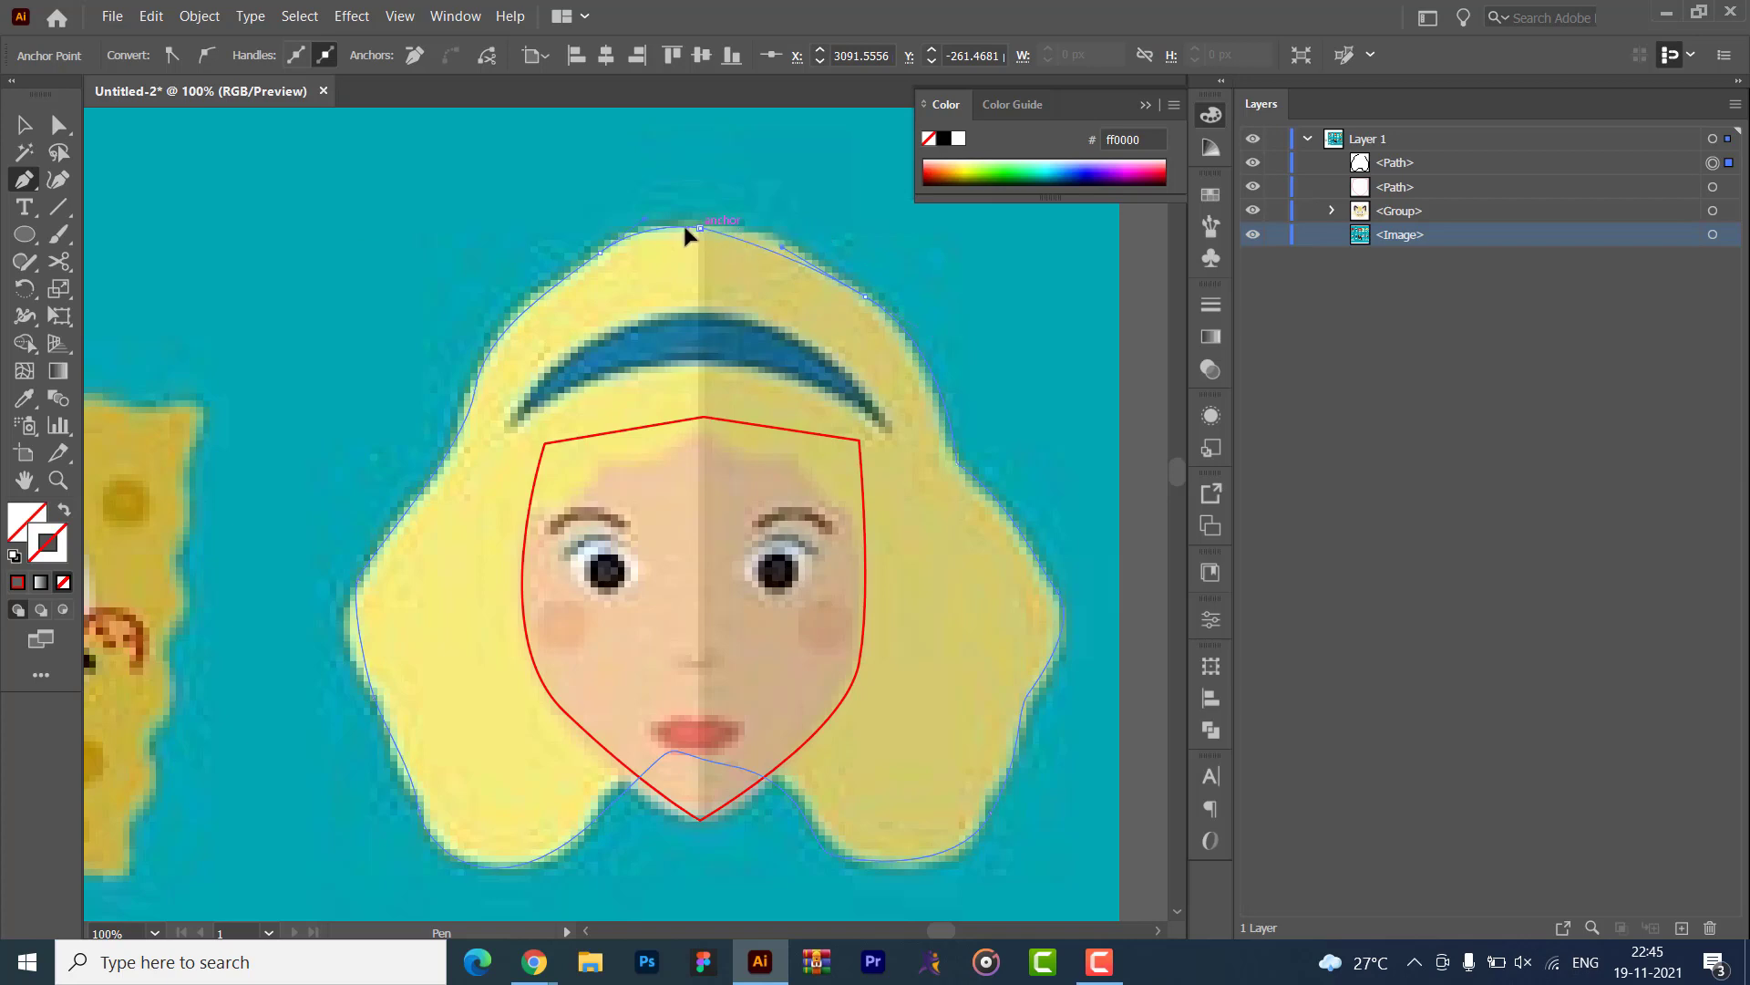
left_click_drag(601, 252, 616, 235)
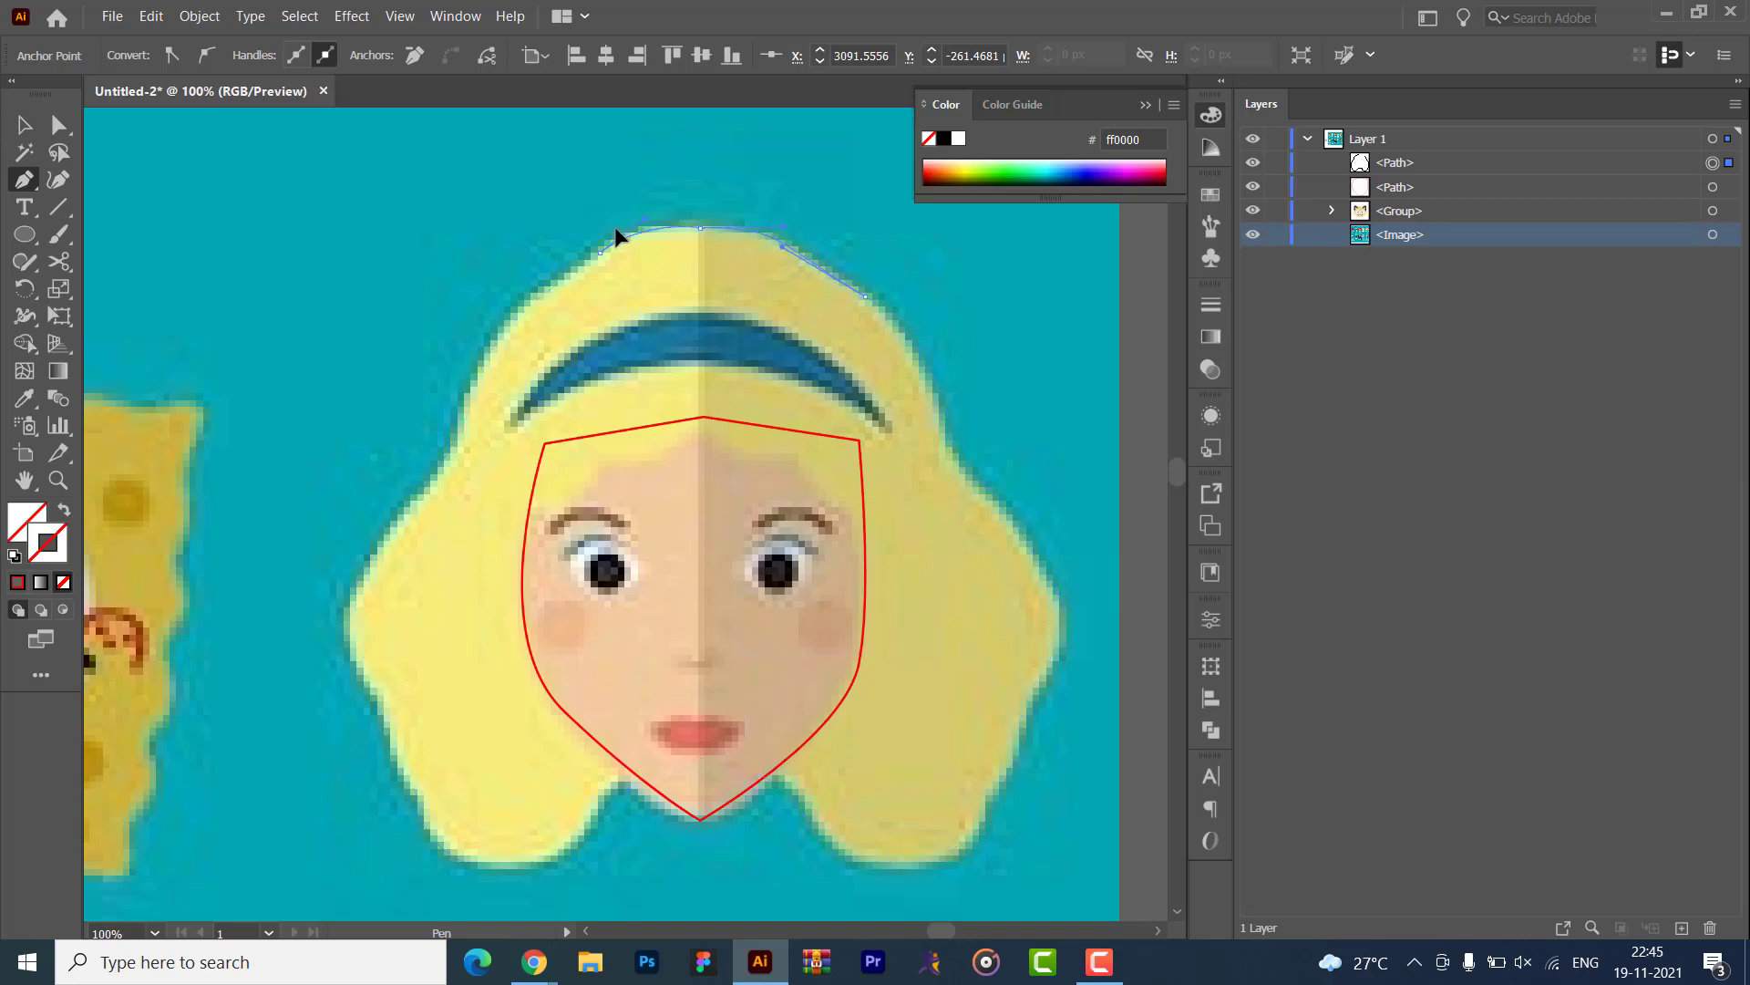
- Give the traced hair outline a red stroke without fill and move it beneath the face path in the stacking order
left_click(24, 125)
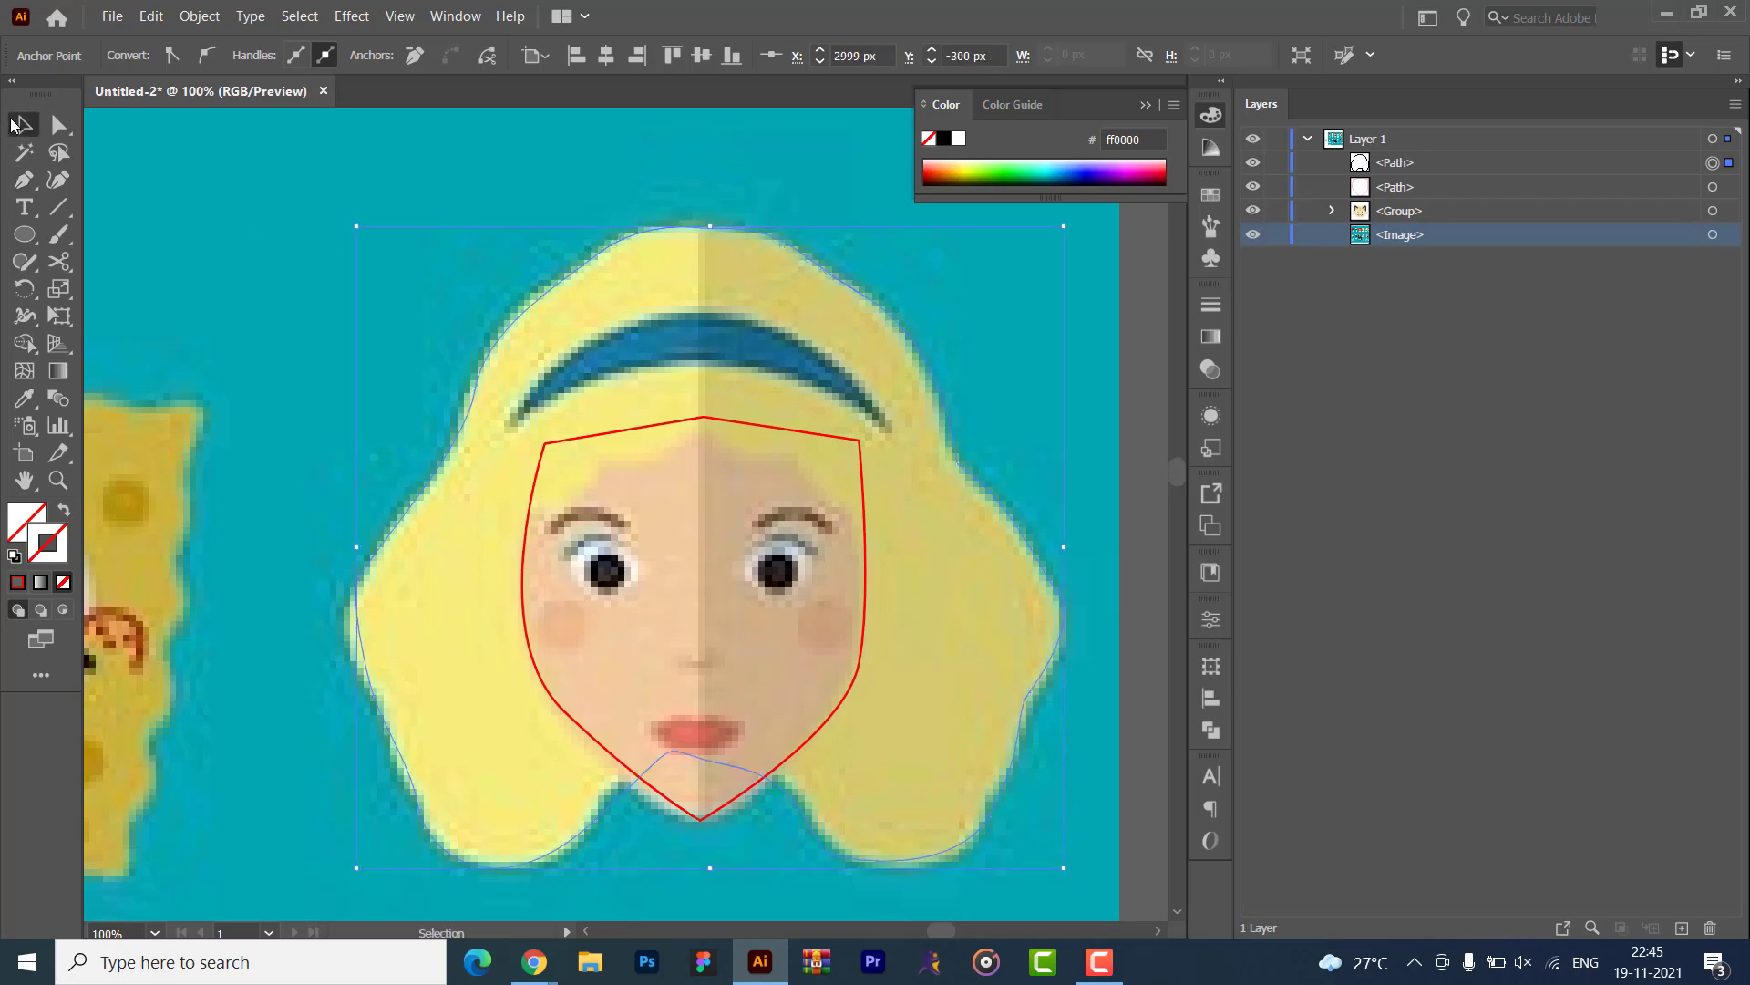
left_click(18, 582)
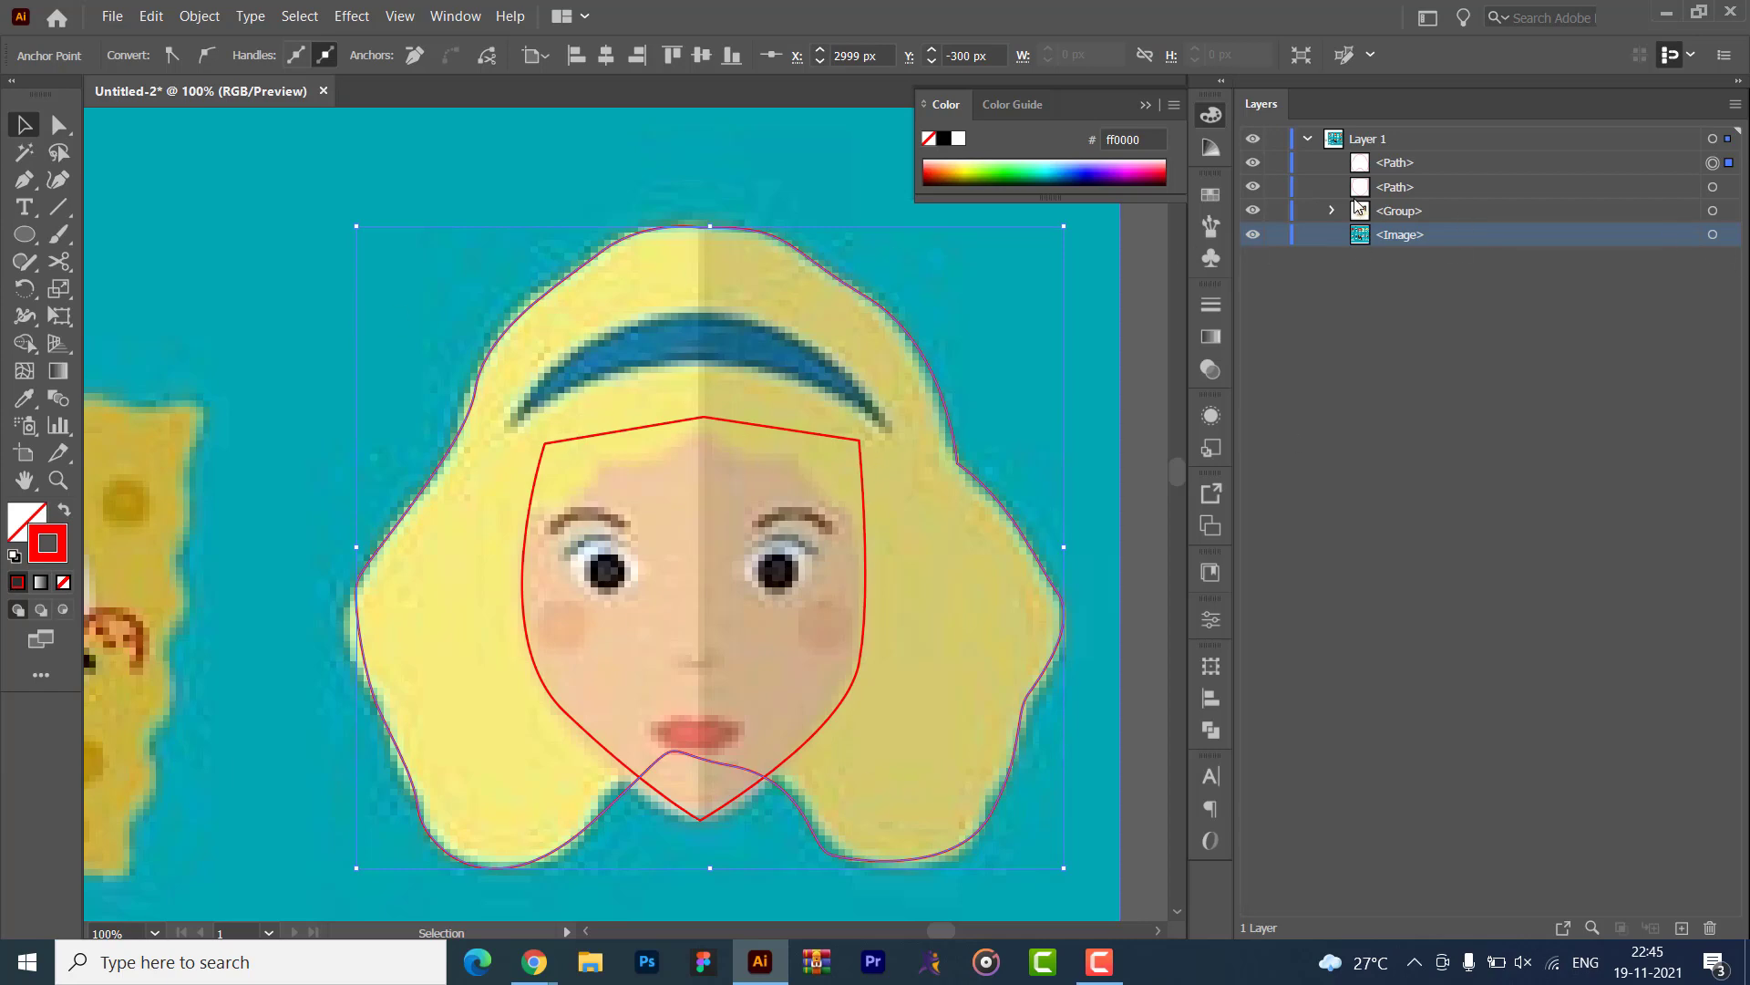
left_click(1450, 164)
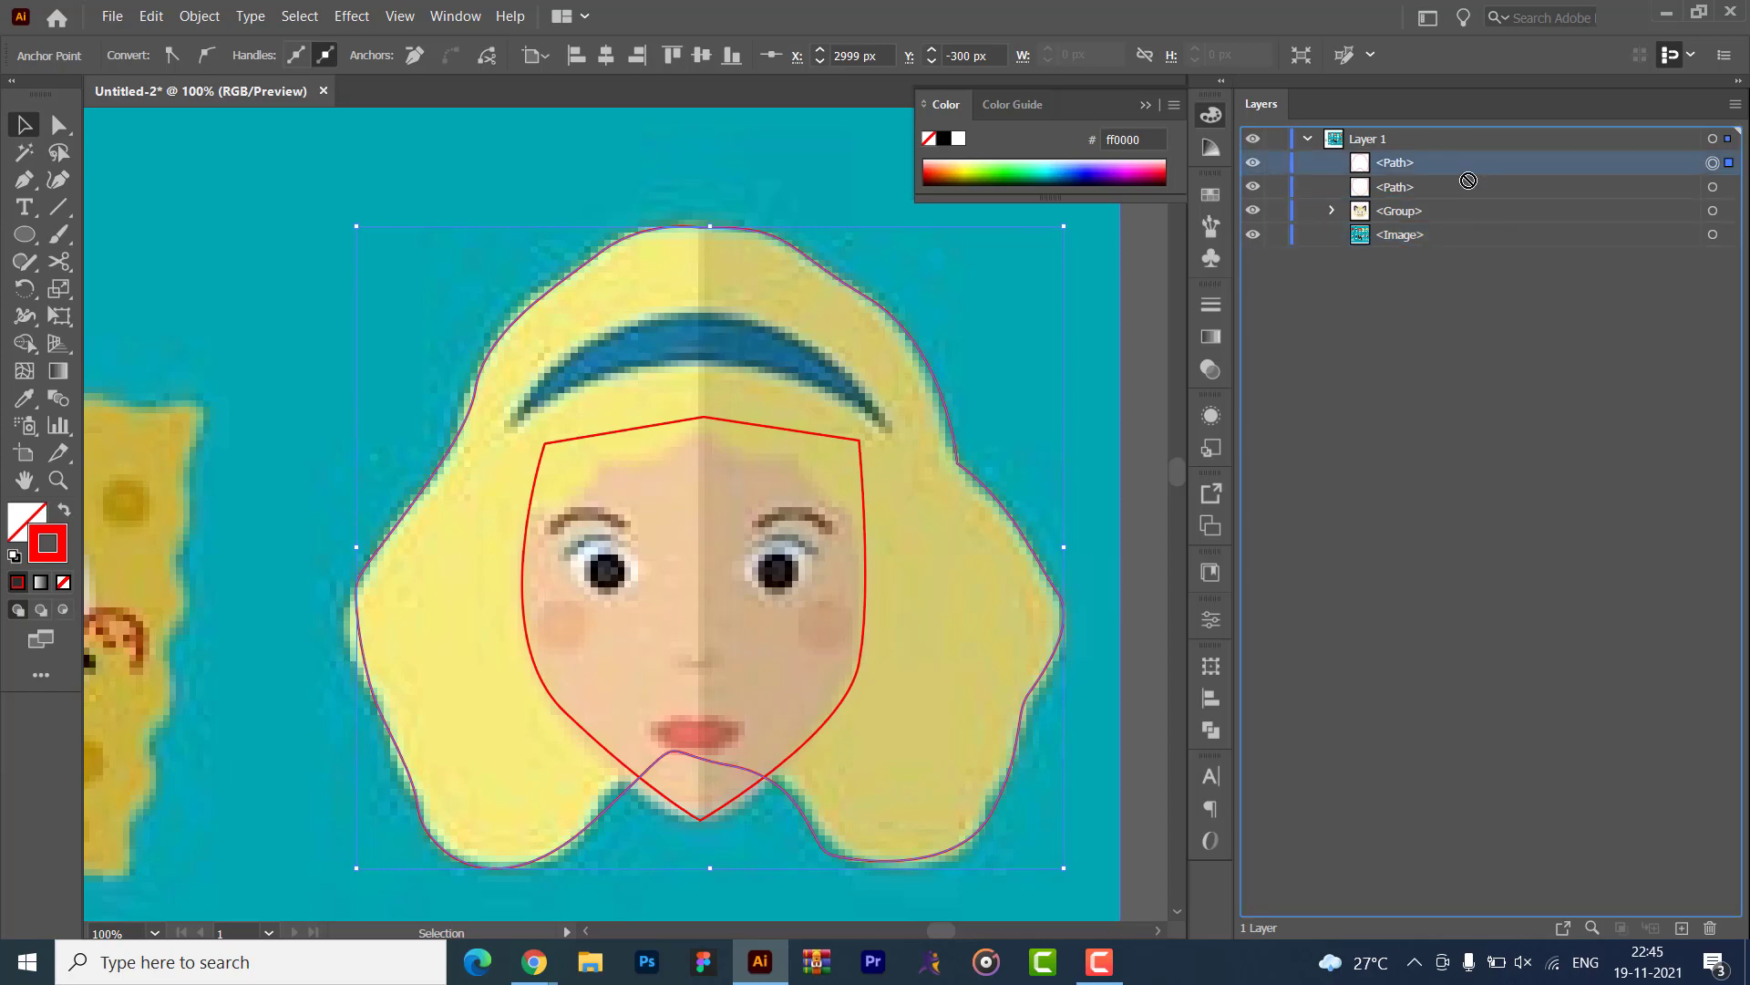
left_click(1540, 189)
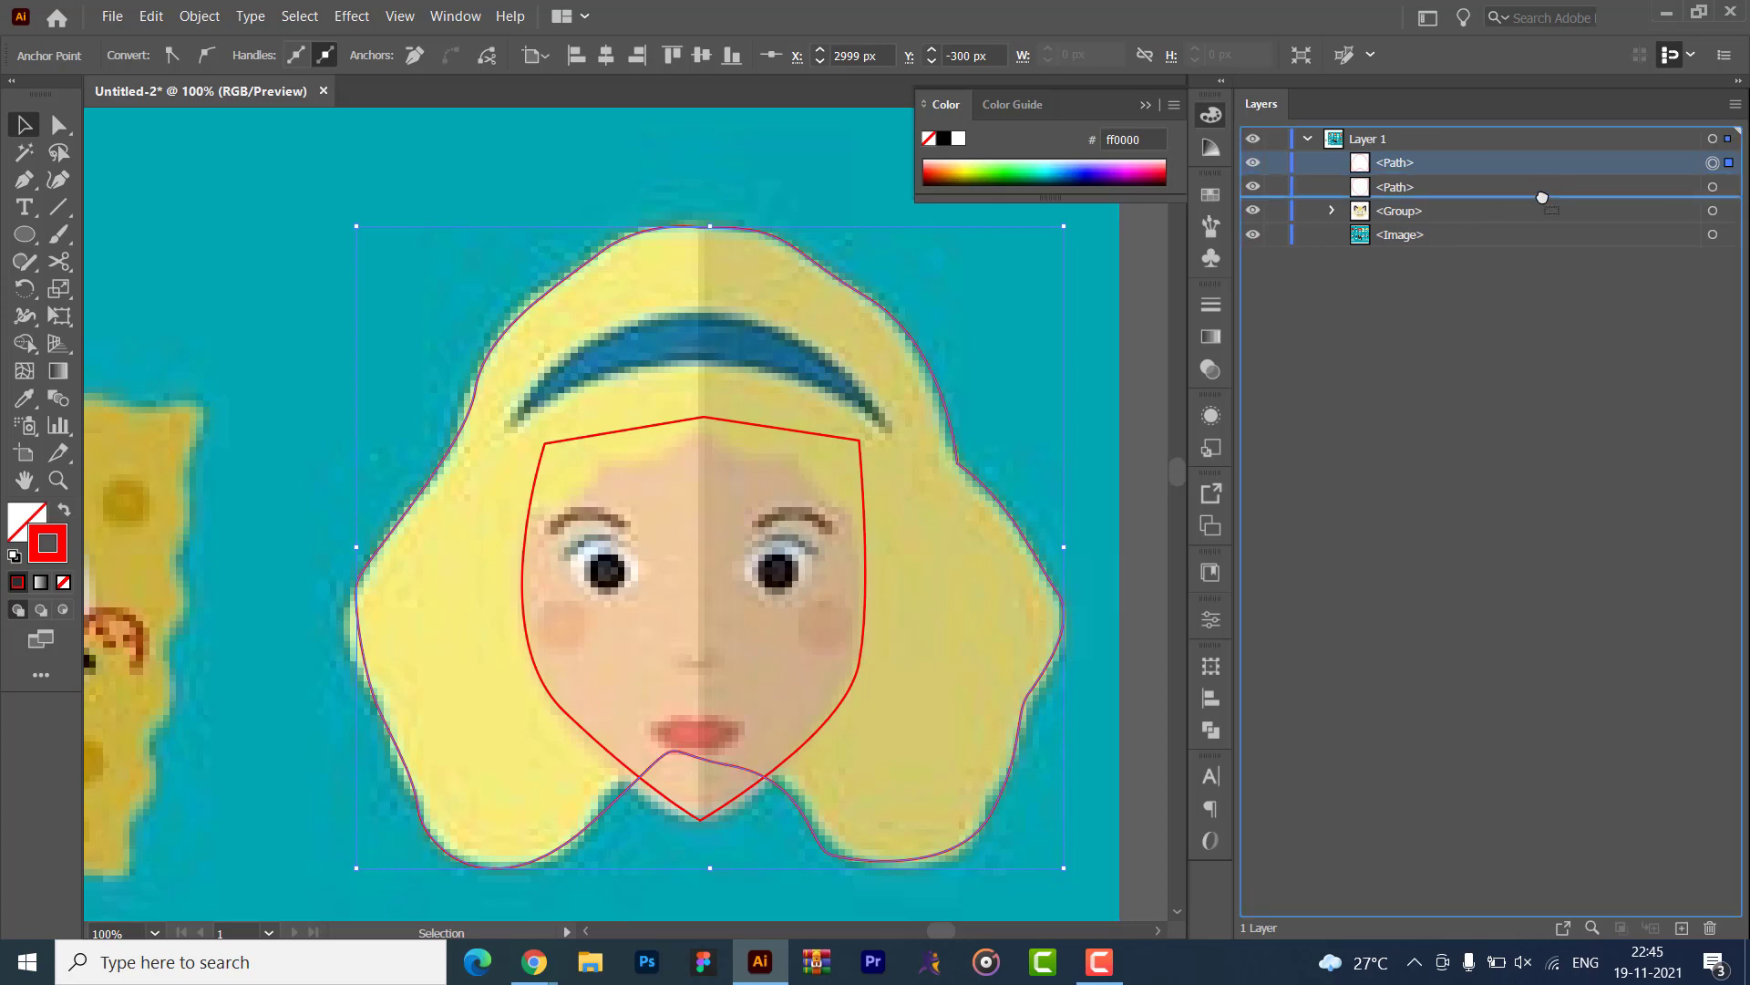
- Fill the hair shape with the light yellow sampled from the hair in the reference image
key("i")
left_click(410, 588)
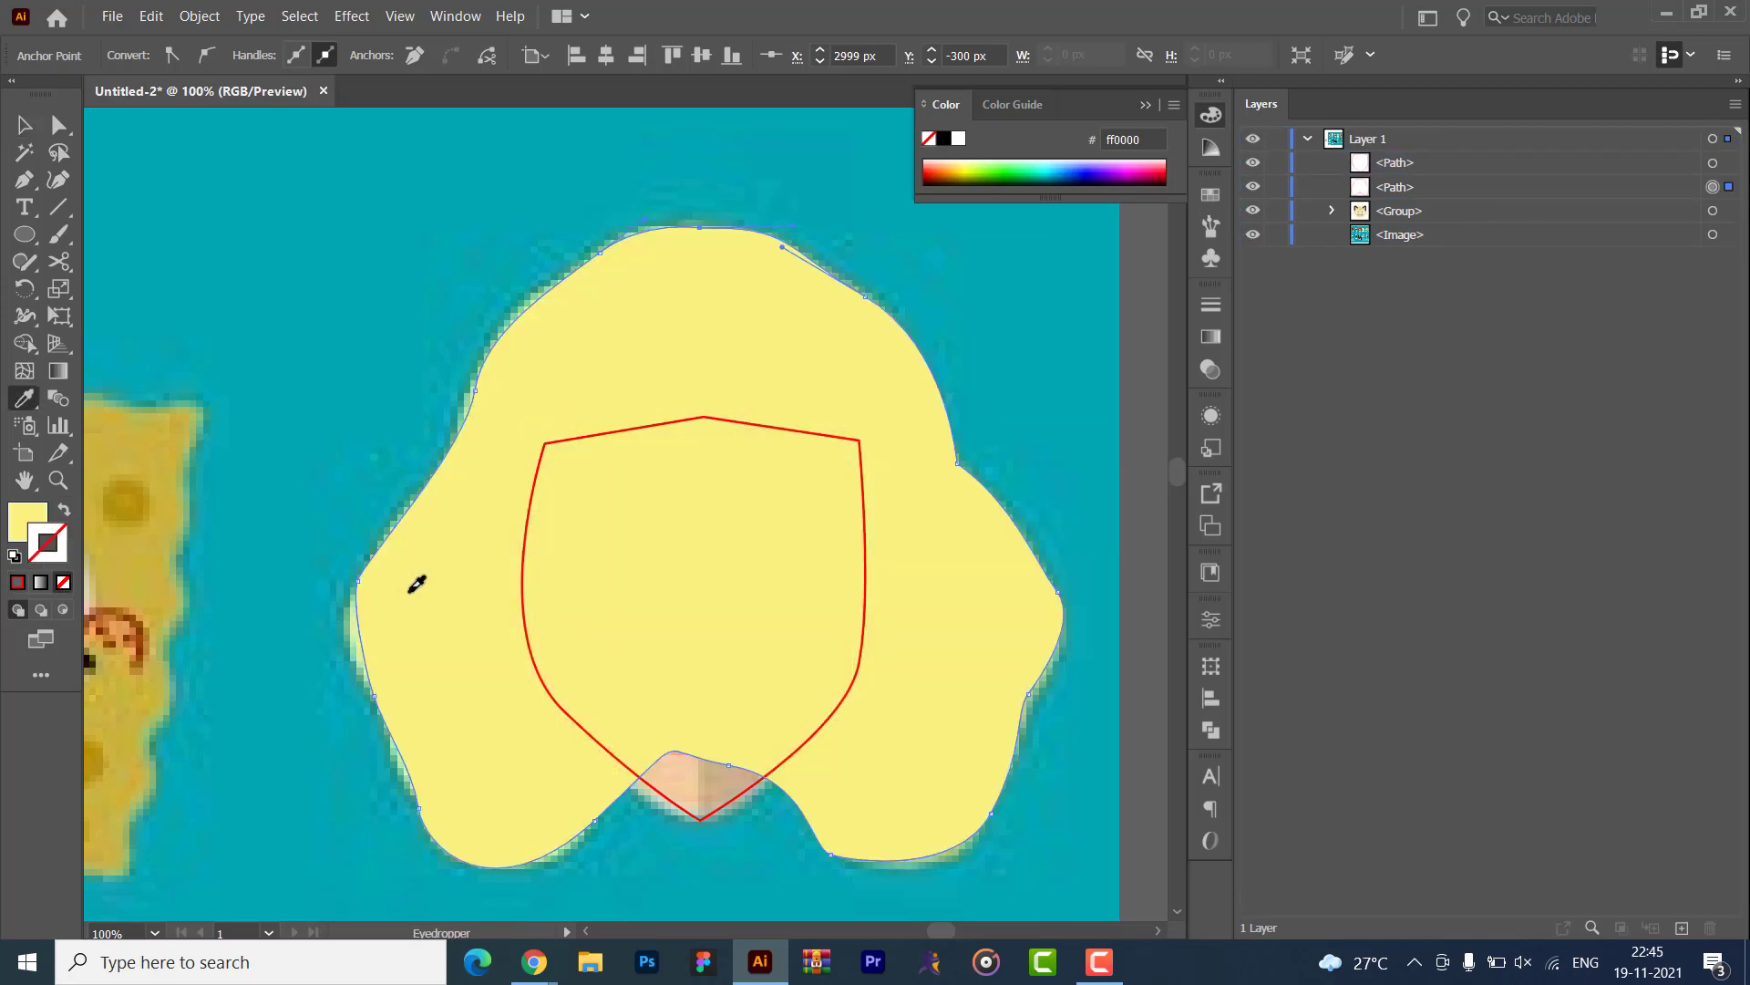
left_click(20, 123)
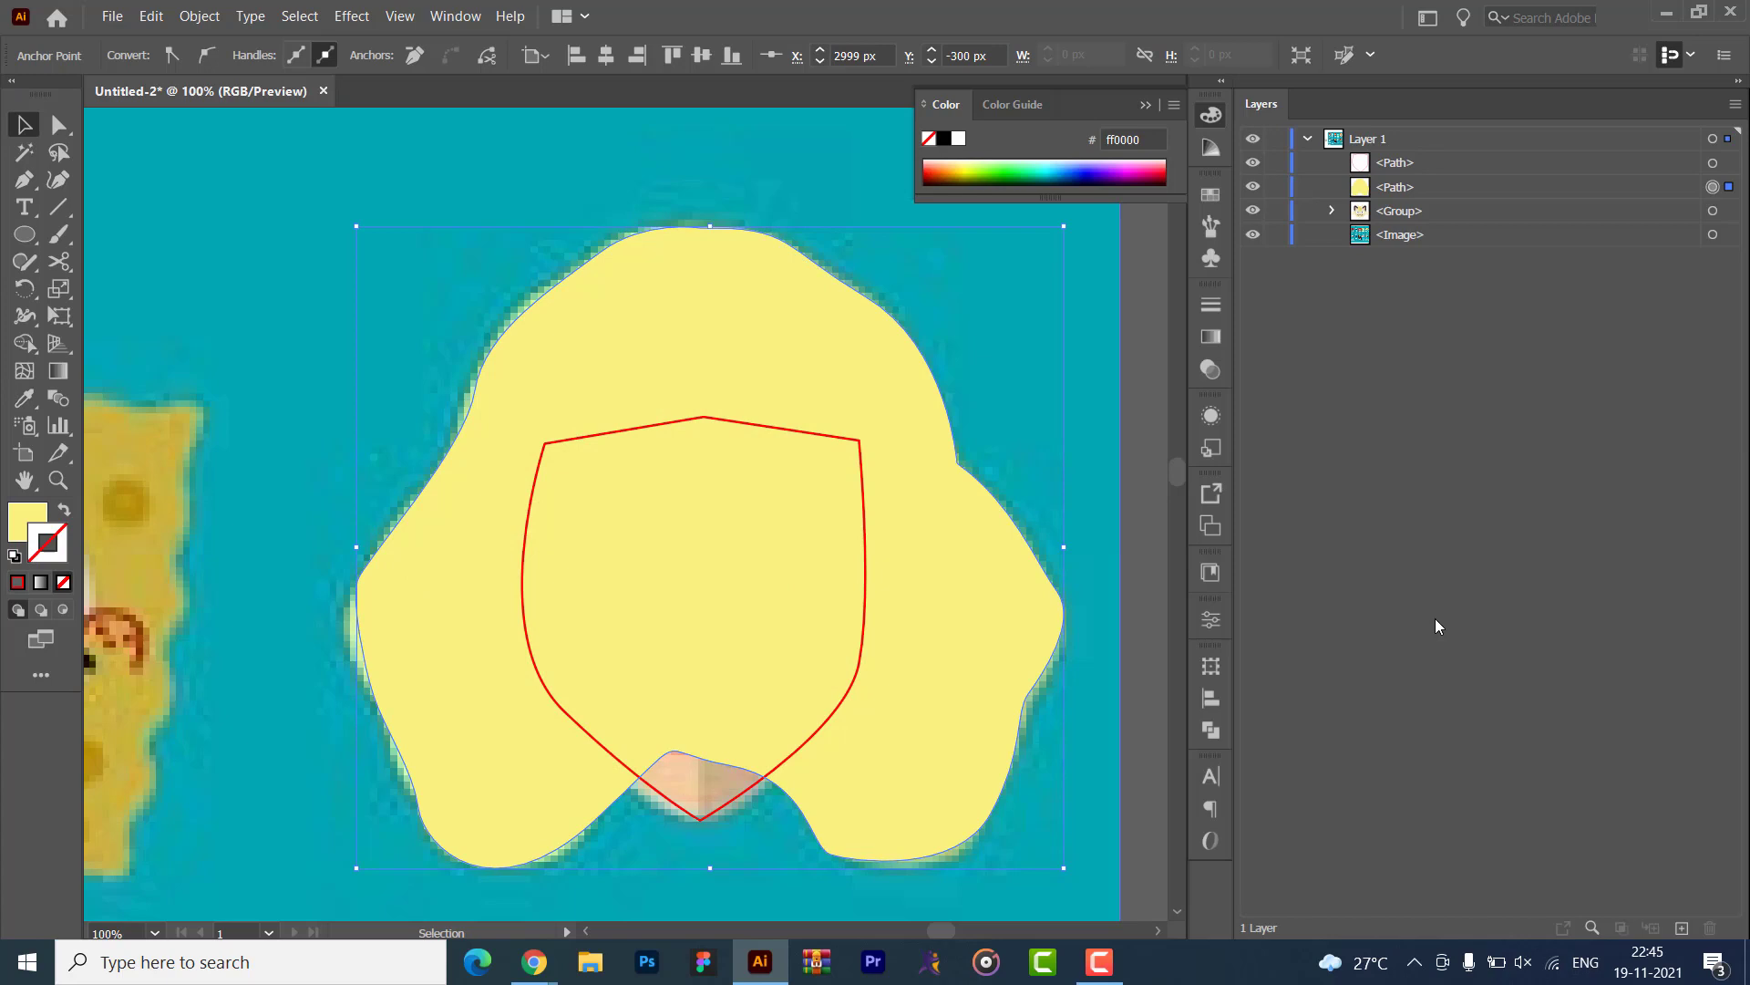
- Temporarily hide the hair shape, fill the face path with the skin tone sampled from the reference face, and show the hair again
left_click(1253, 186)
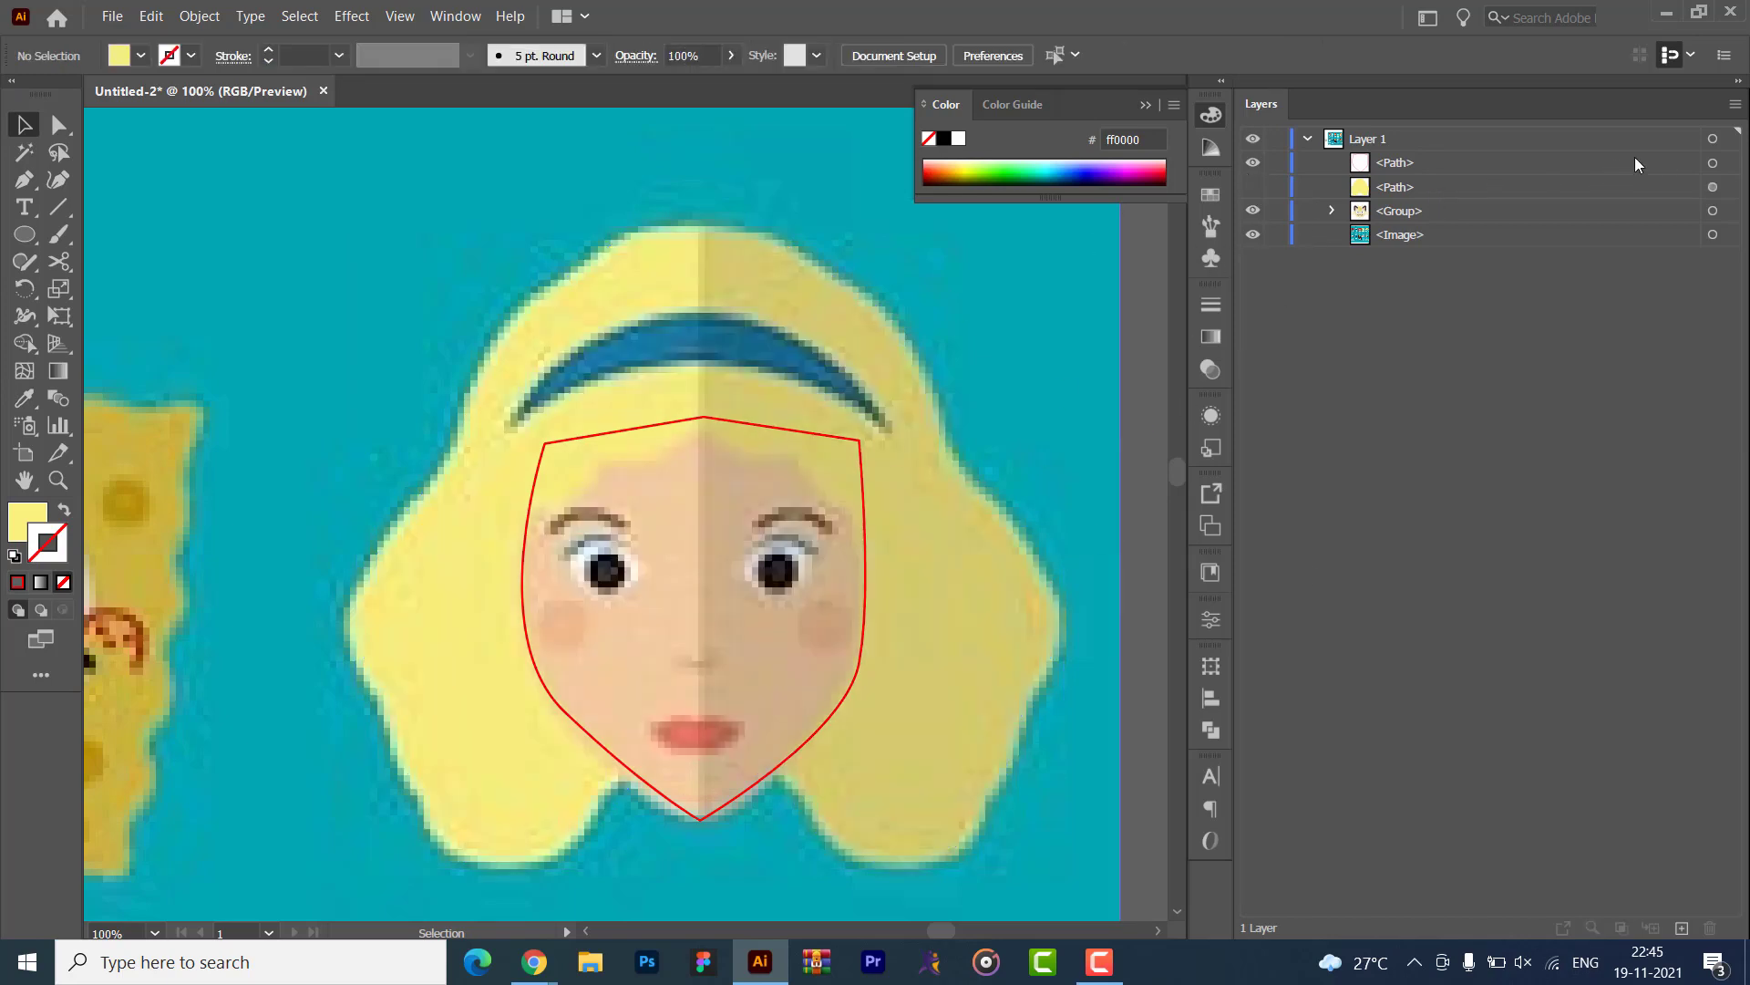
left_click(1712, 163)
key("i")
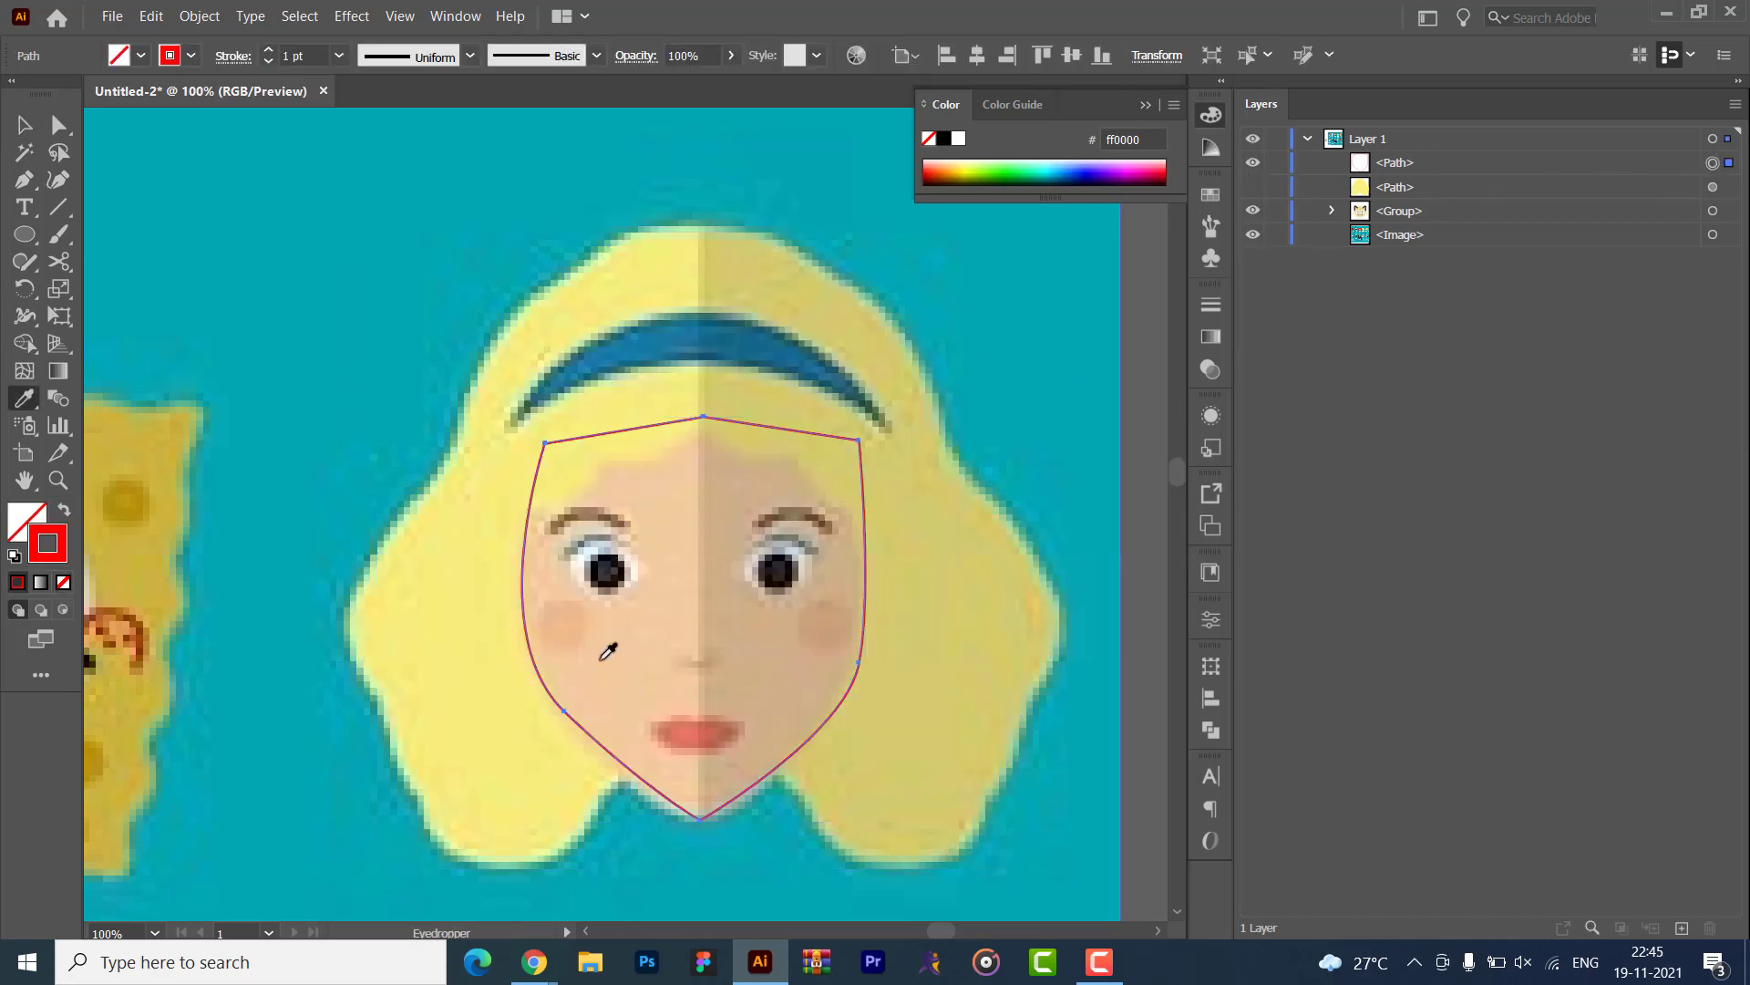
left_click(638, 652)
key("v")
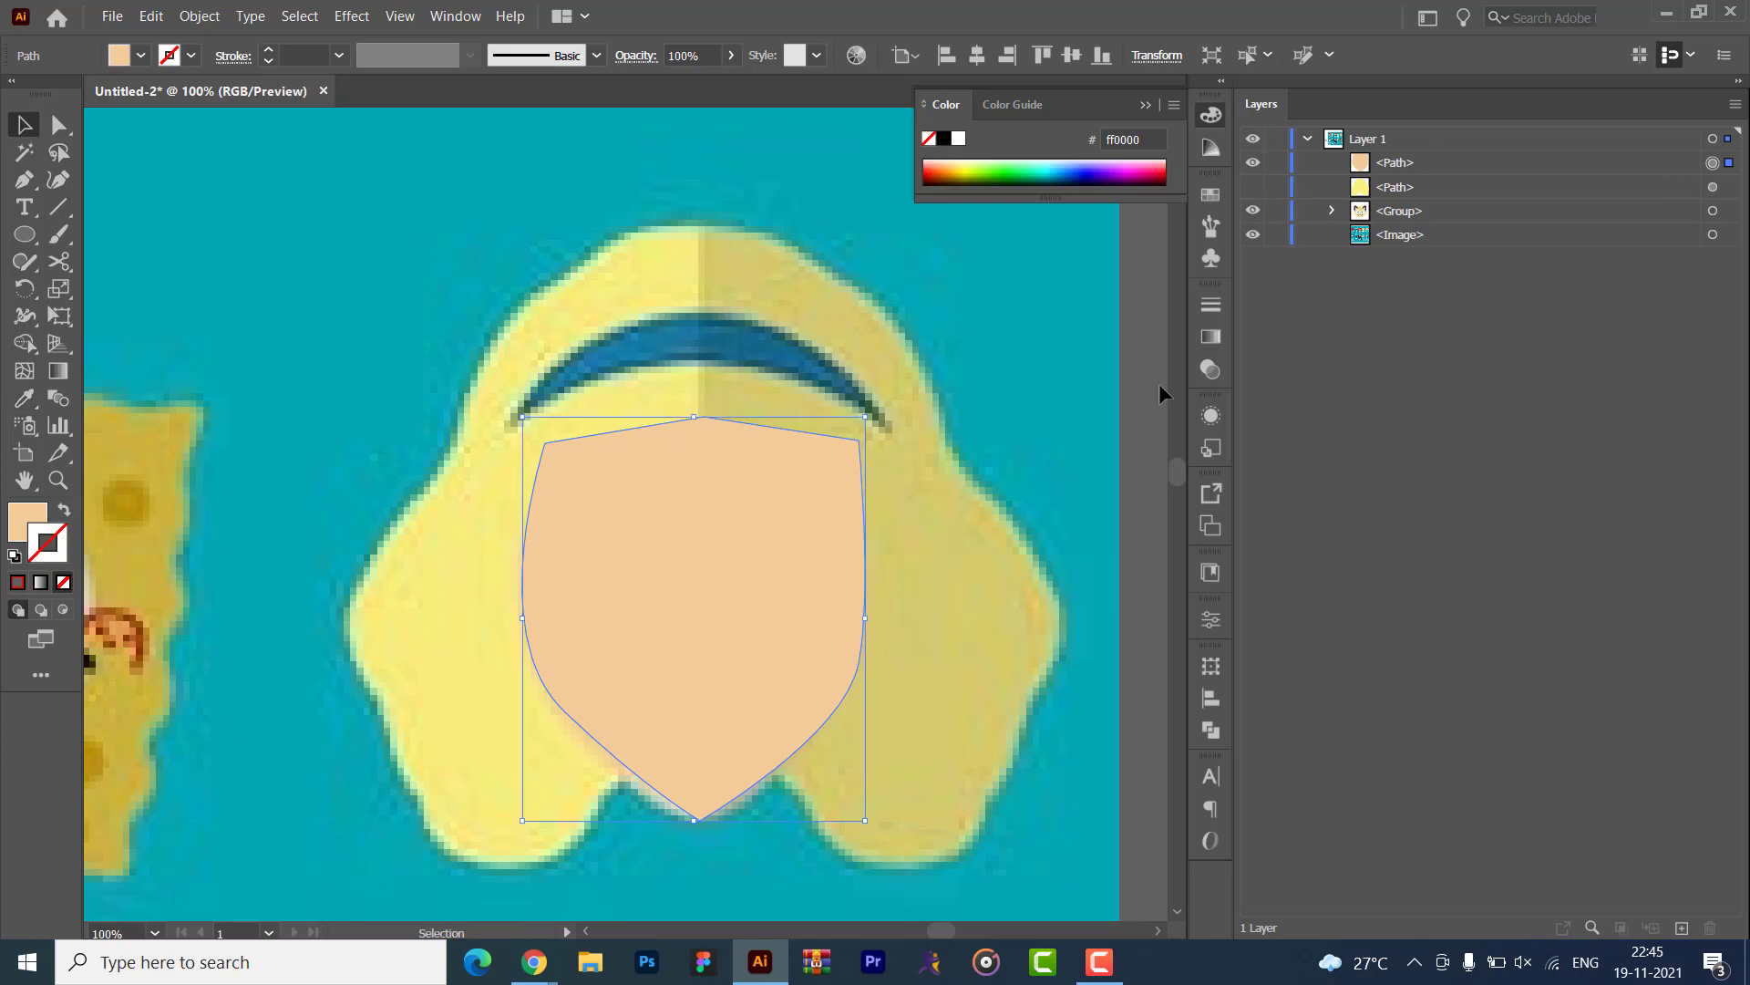
left_click(1254, 187)
left_click(270, 321)
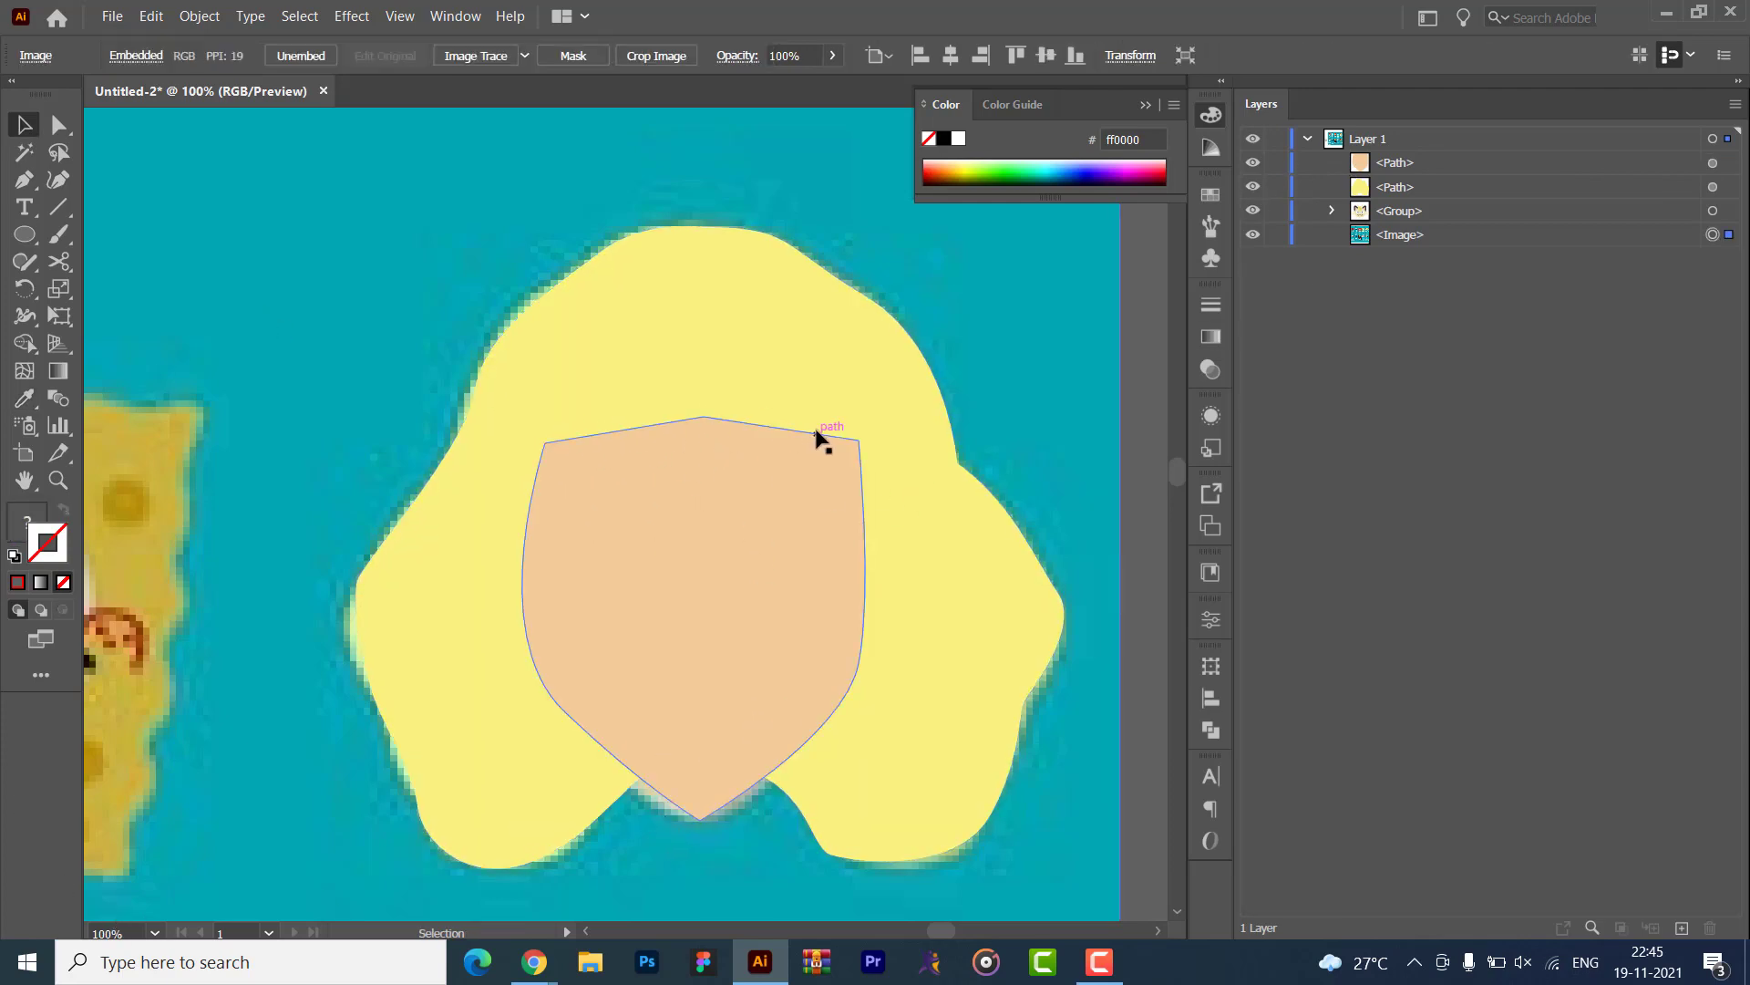
- Draw a hair-yellow circle over the face's upper corner and copy it across the forehead, making five circles that form a scalloped fringe
key("l")
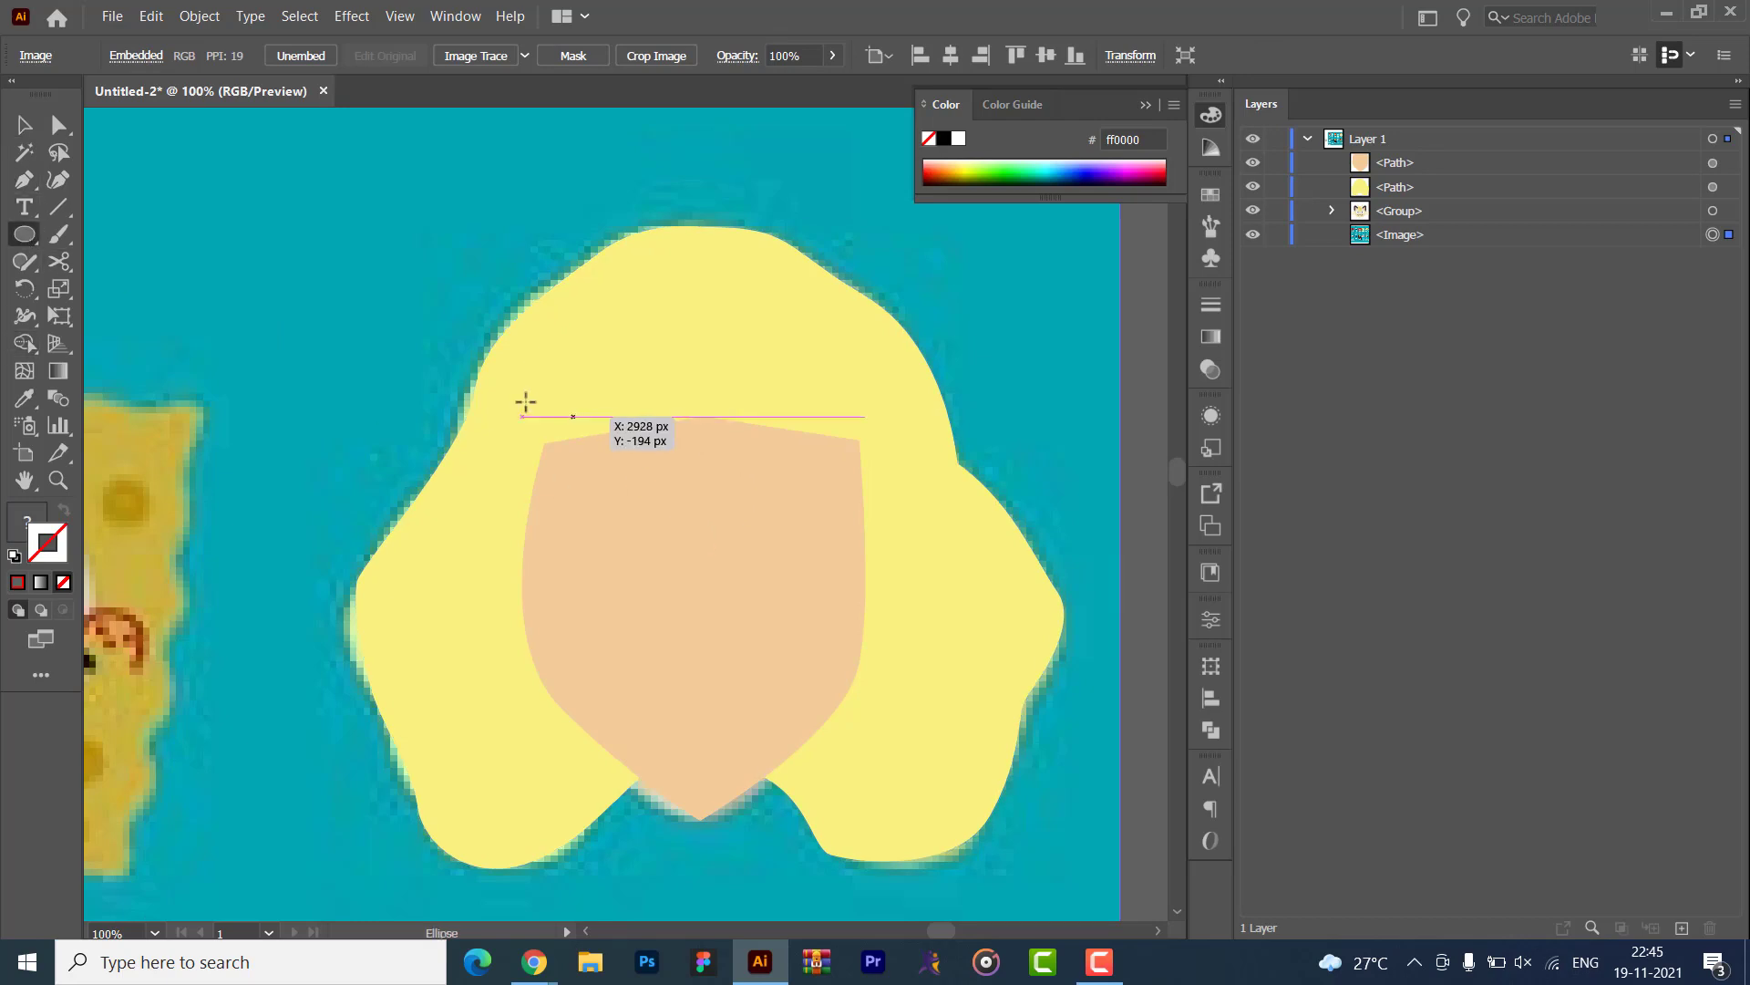
left_click_drag(525, 401, 625, 502)
key("i")
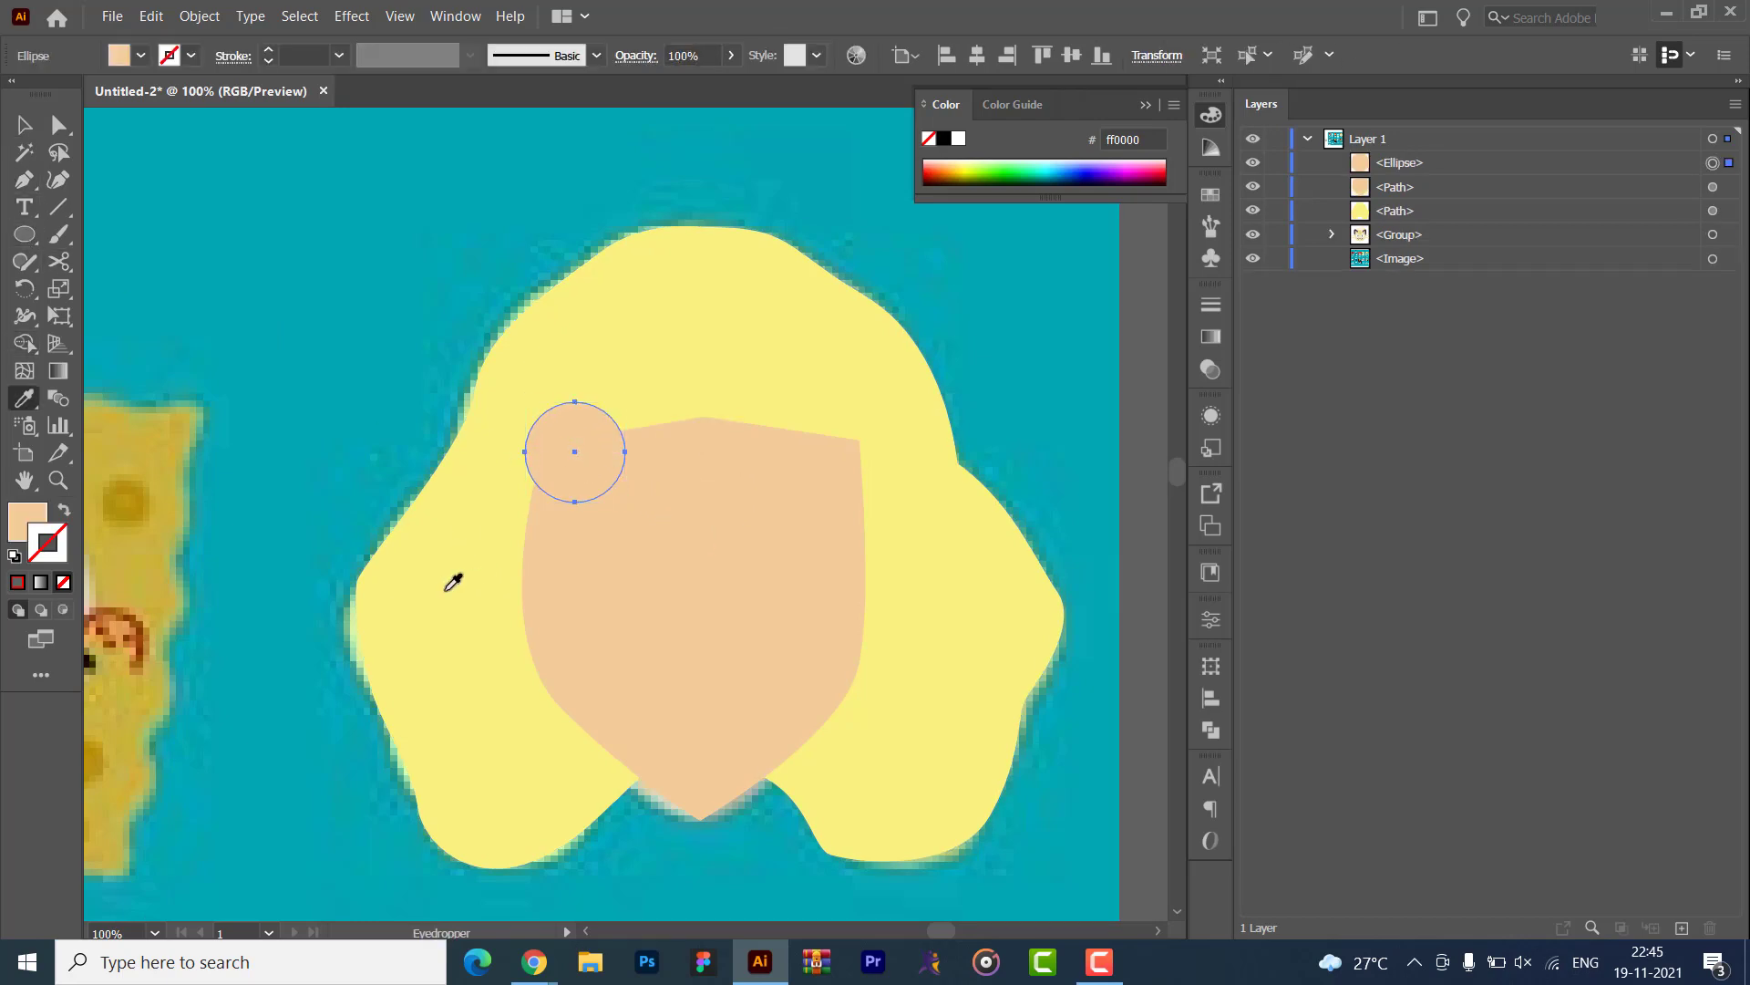
left_click(446, 591)
key("v")
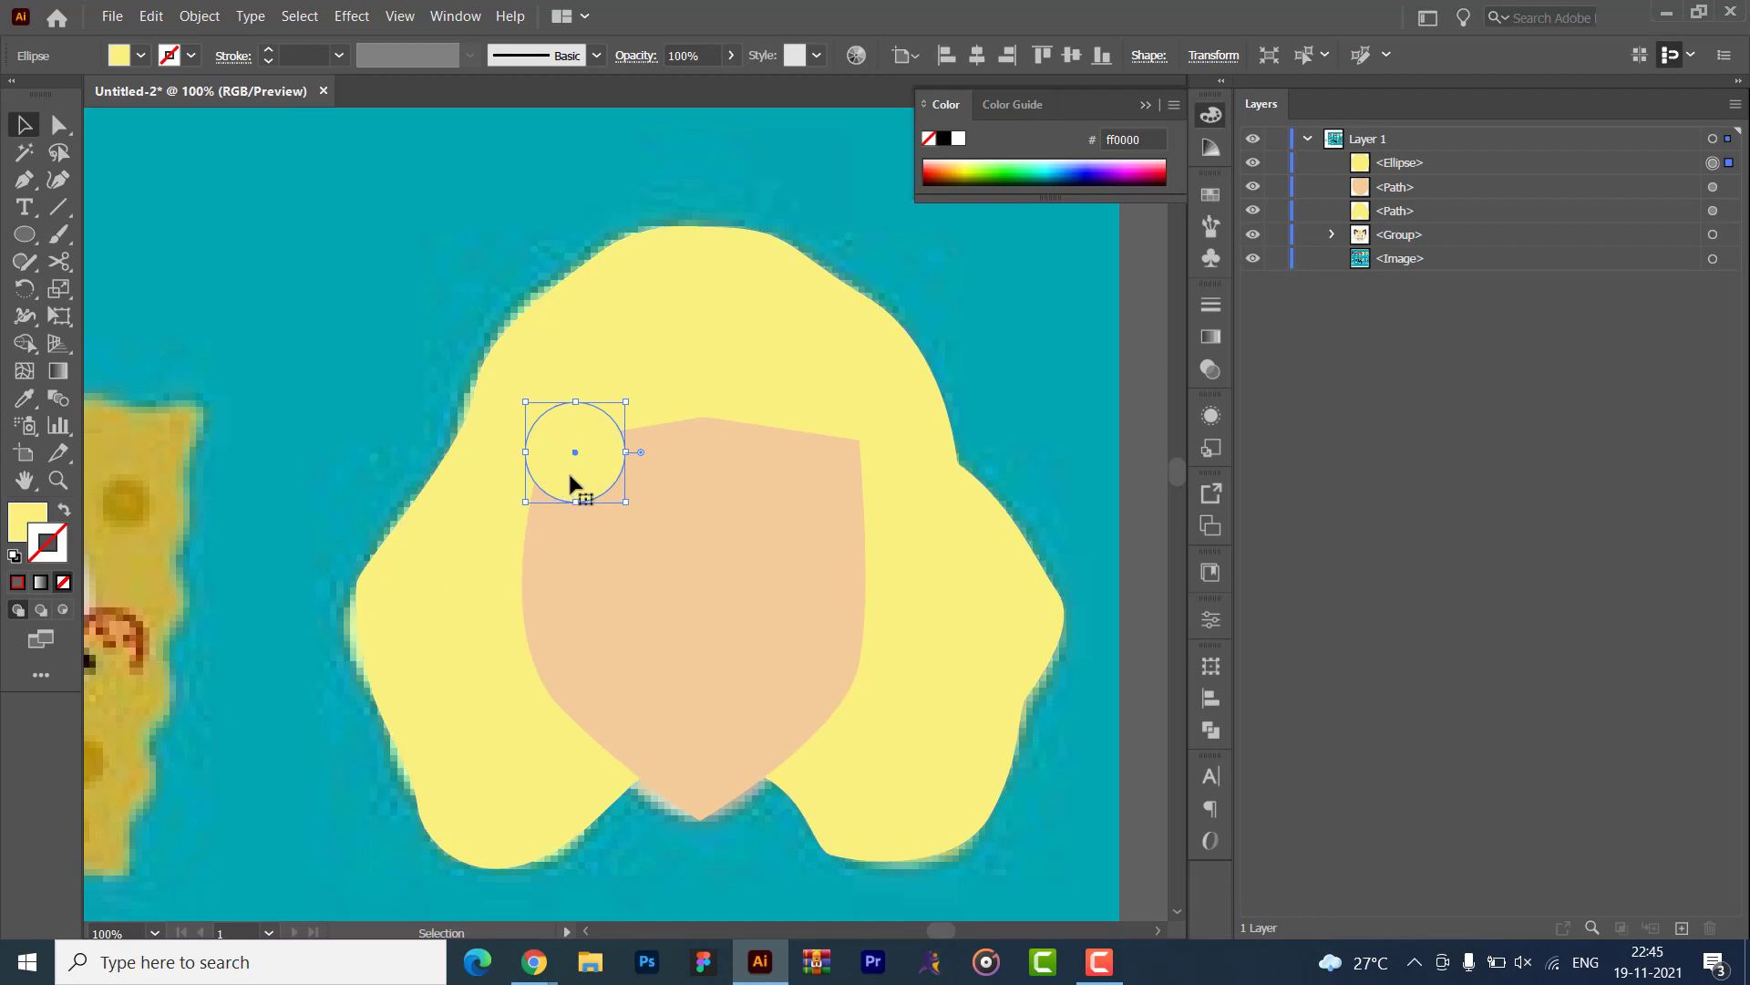
left_click_drag(574, 462, 867, 441)
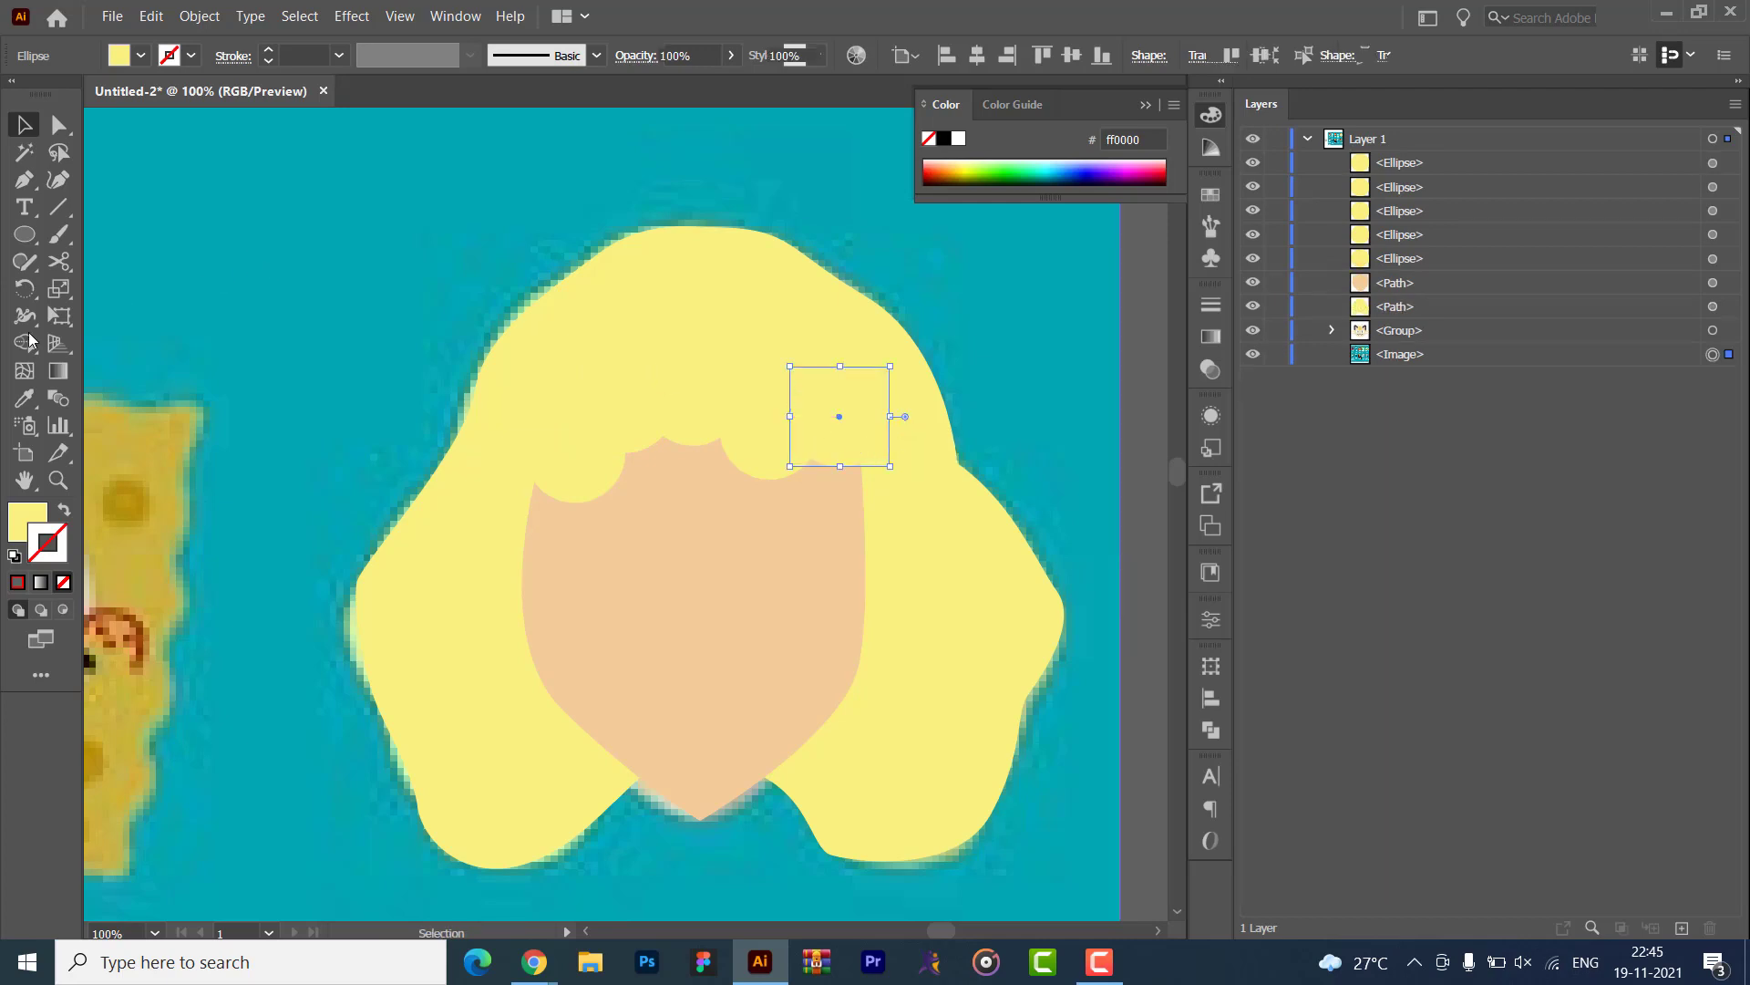
left_click(618, 784)
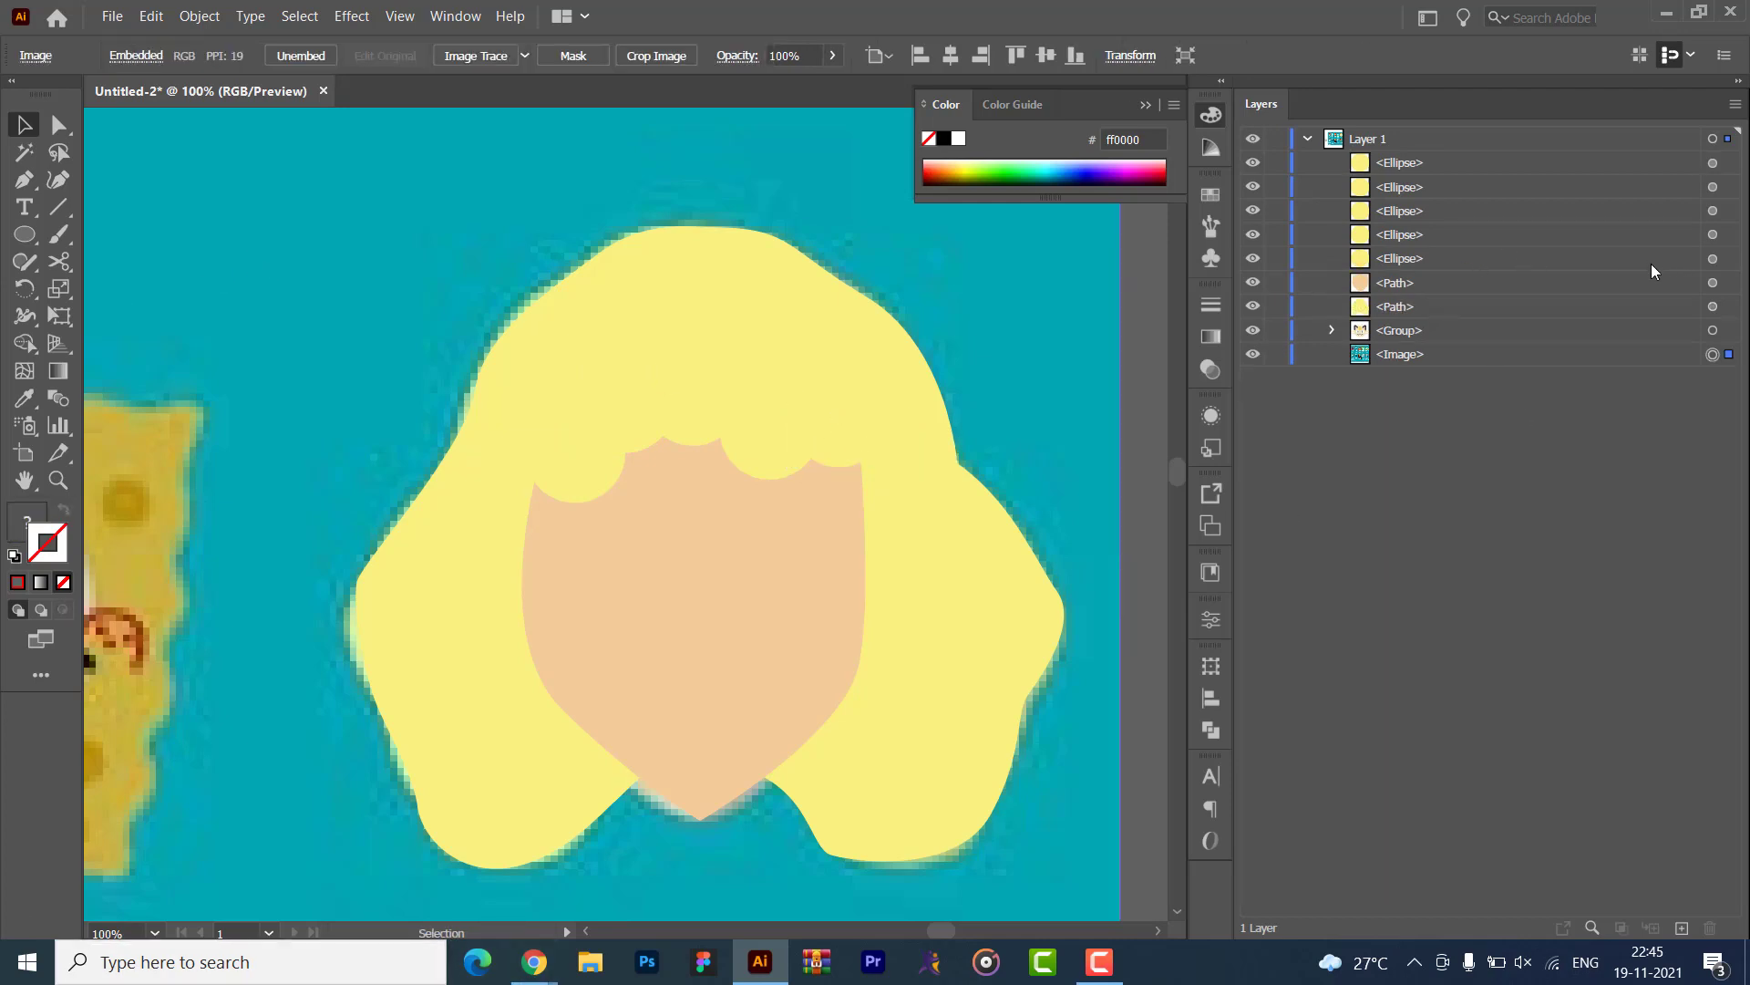
- Move the reference image sideways so the original Blue Fairy head sits beside the drawn one
double_click(1253, 284)
left_click(1252, 307)
left_click(1252, 307)
left_click(1253, 354)
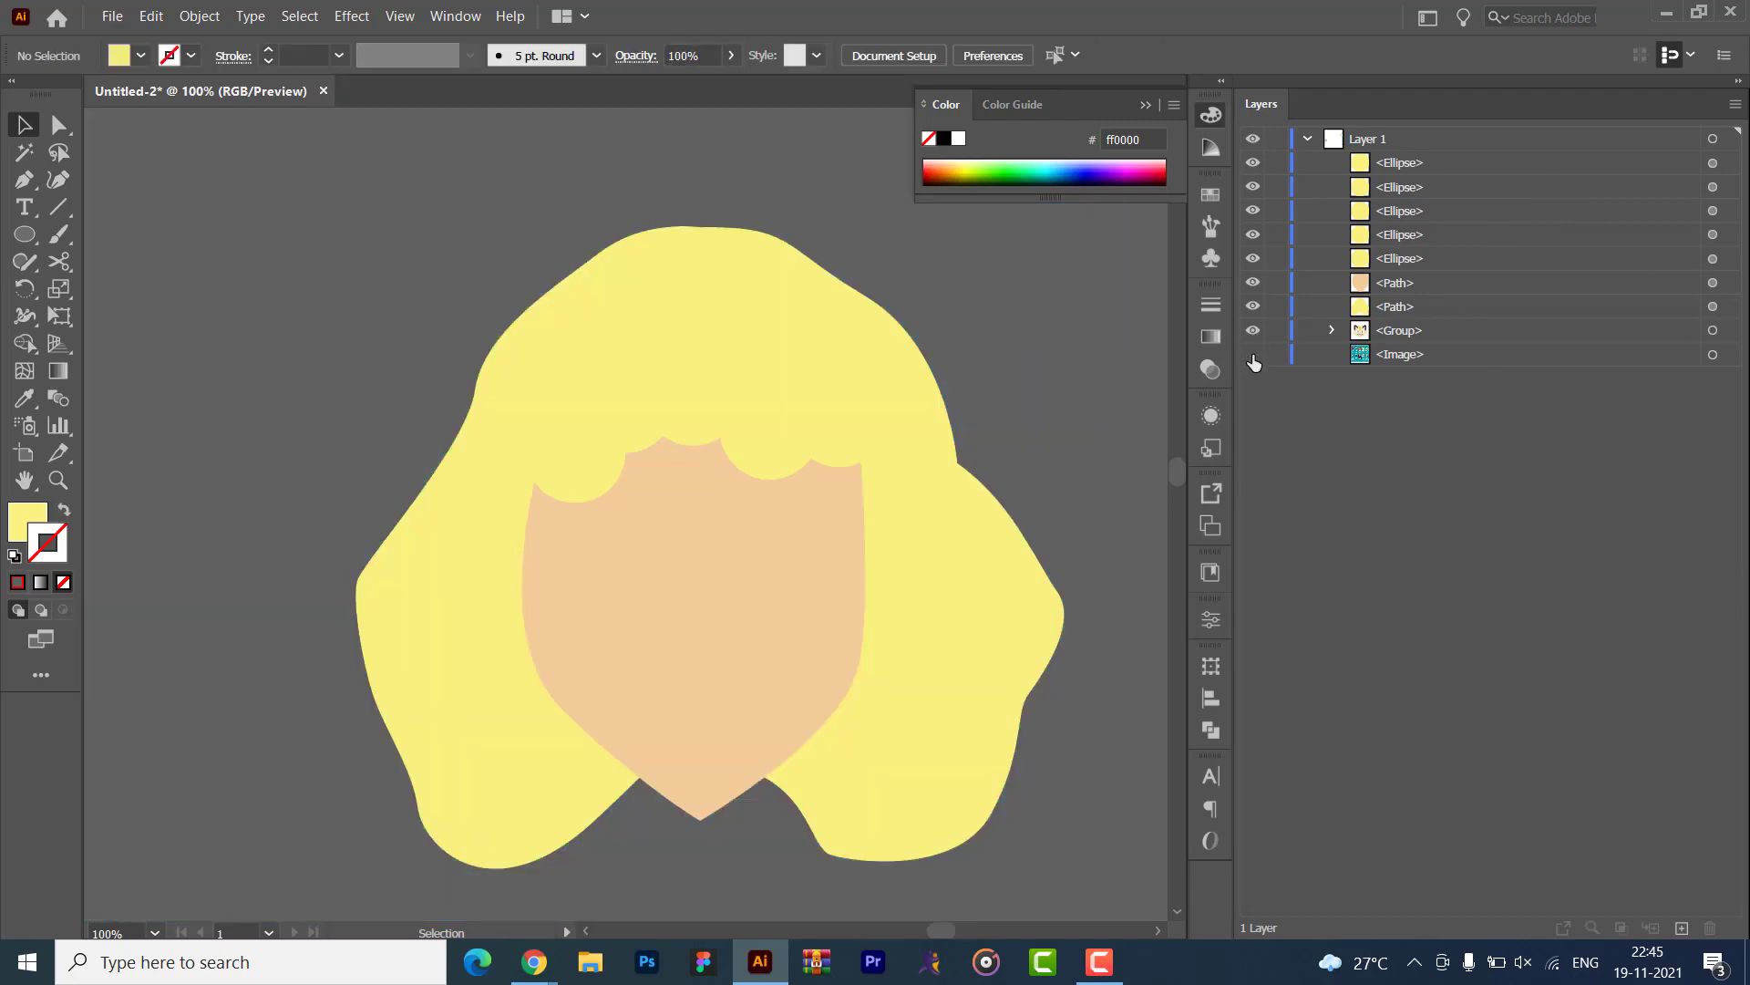
left_click(1253, 354)
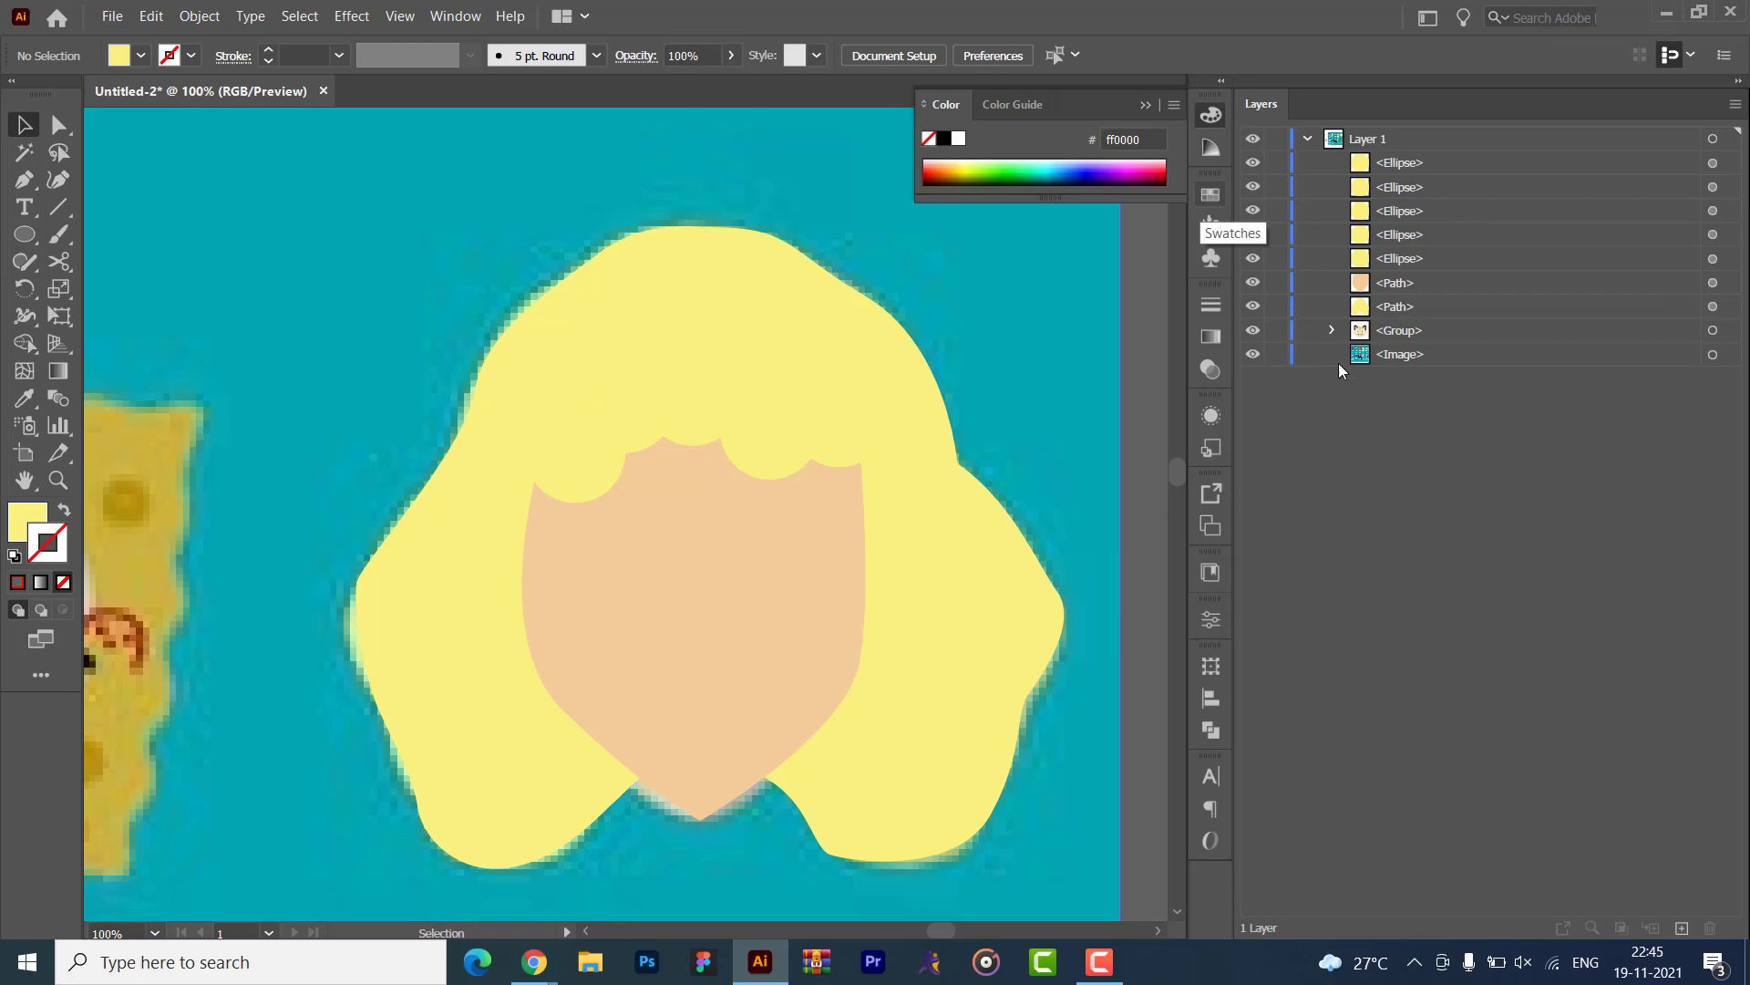
left_click(1546, 353)
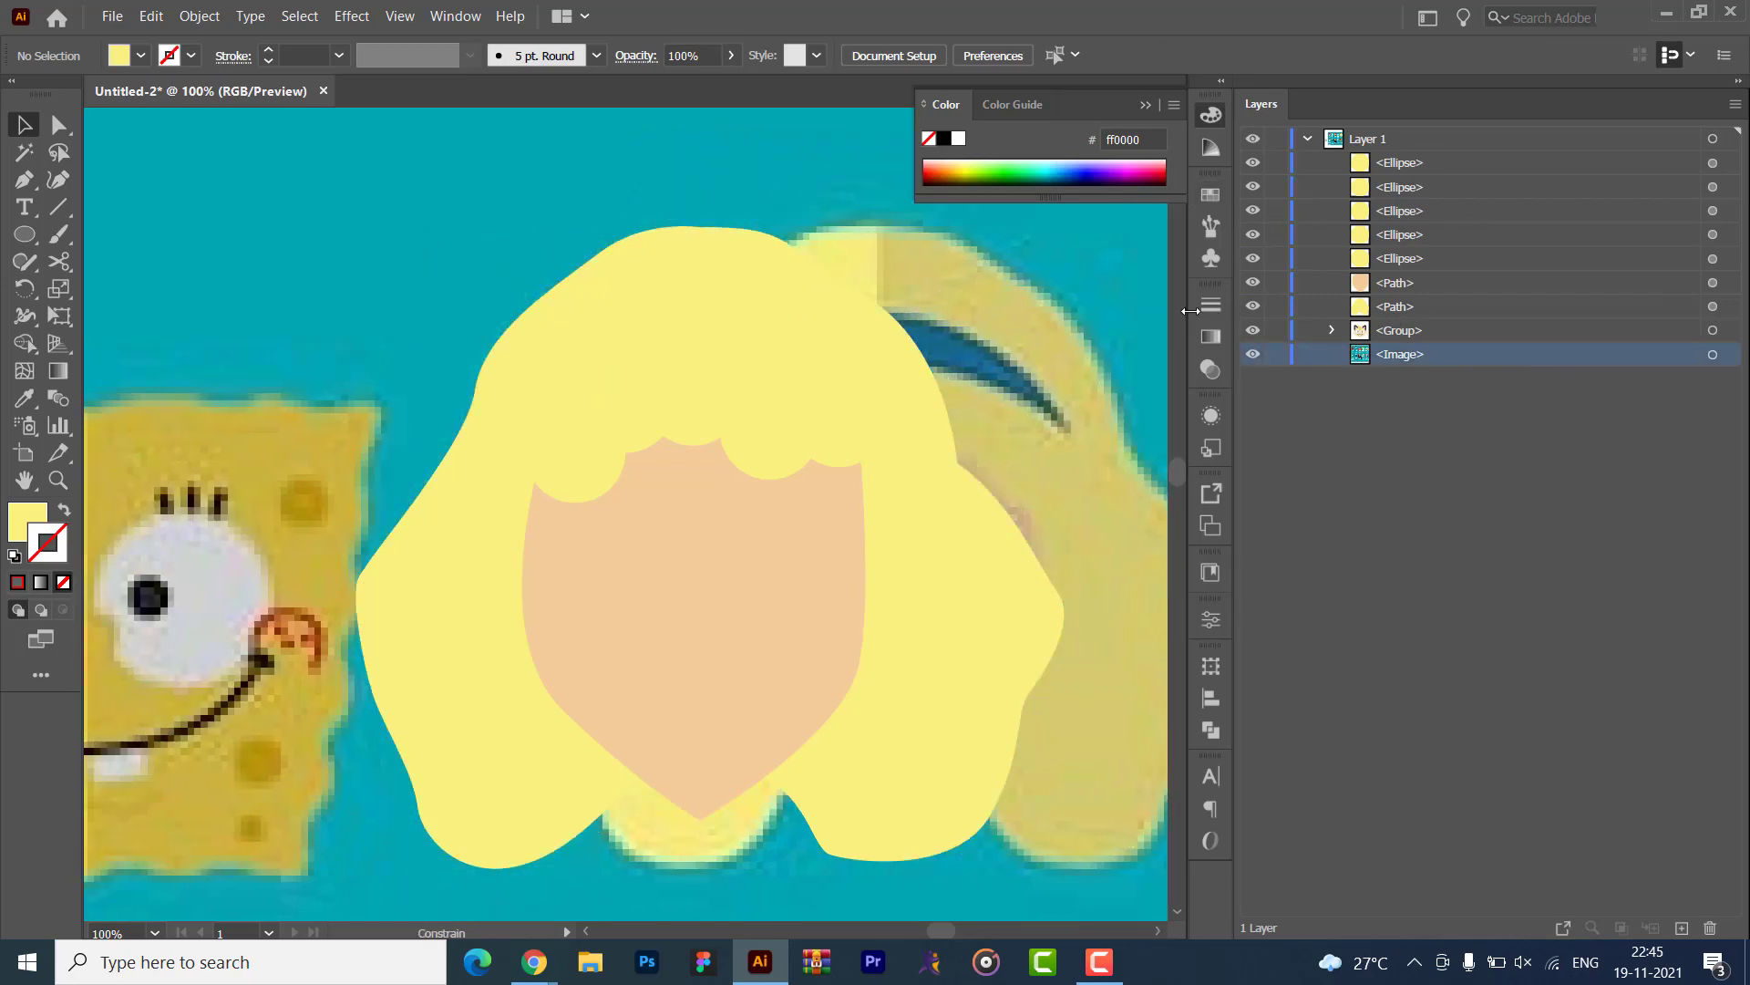
left_click_drag(921, 303, 648, 315)
left_click_drag(863, 309, 1096, 285)
- Draw the headband across the hair above the fringe as a closed four-point crescent with the Curvature tool
left_click(58, 180)
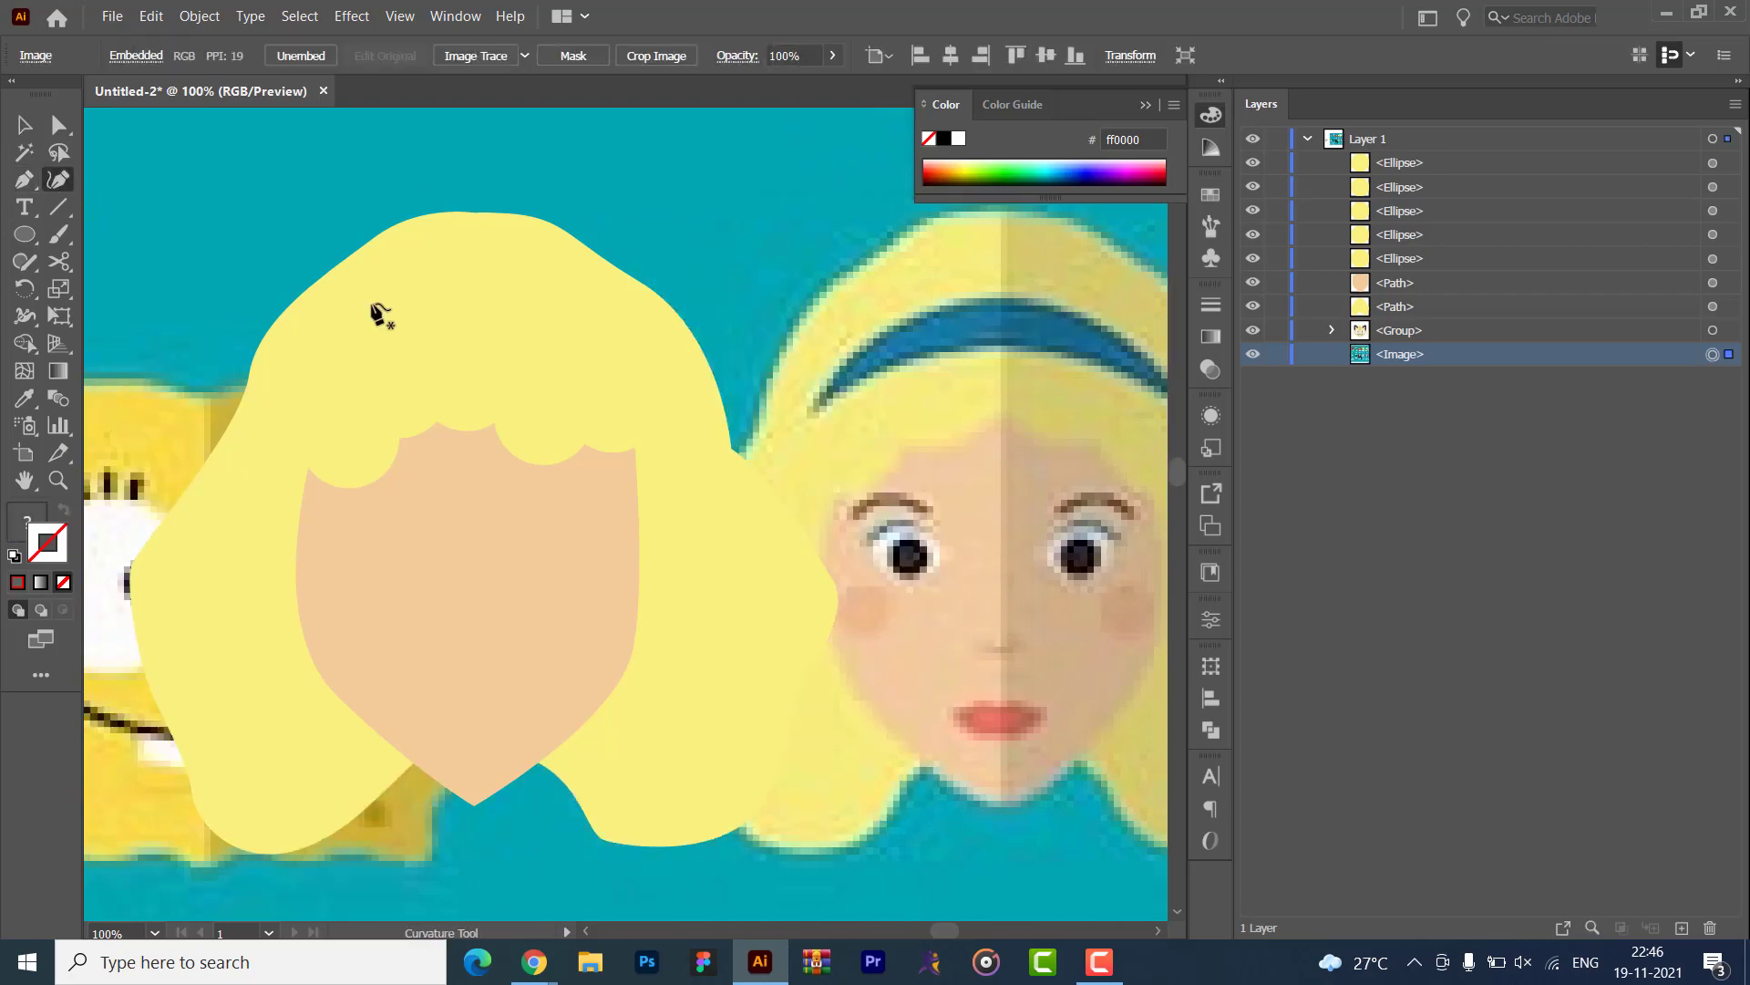
left_click(338, 344)
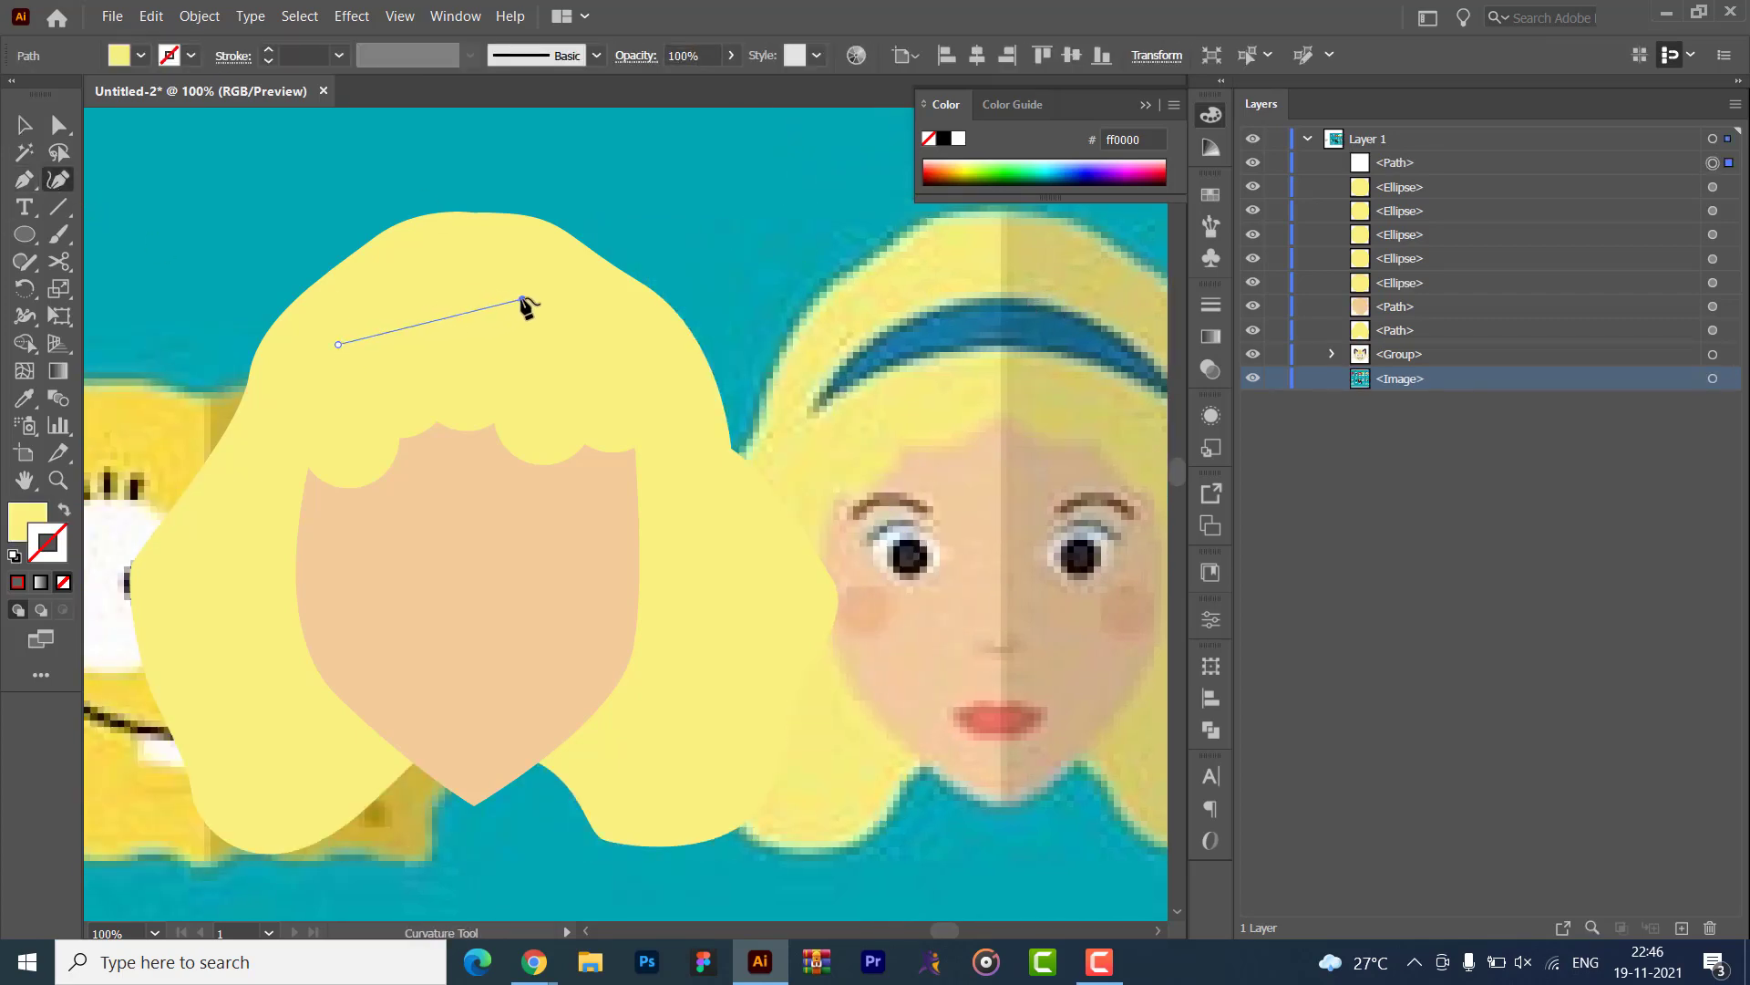
left_click(474, 290)
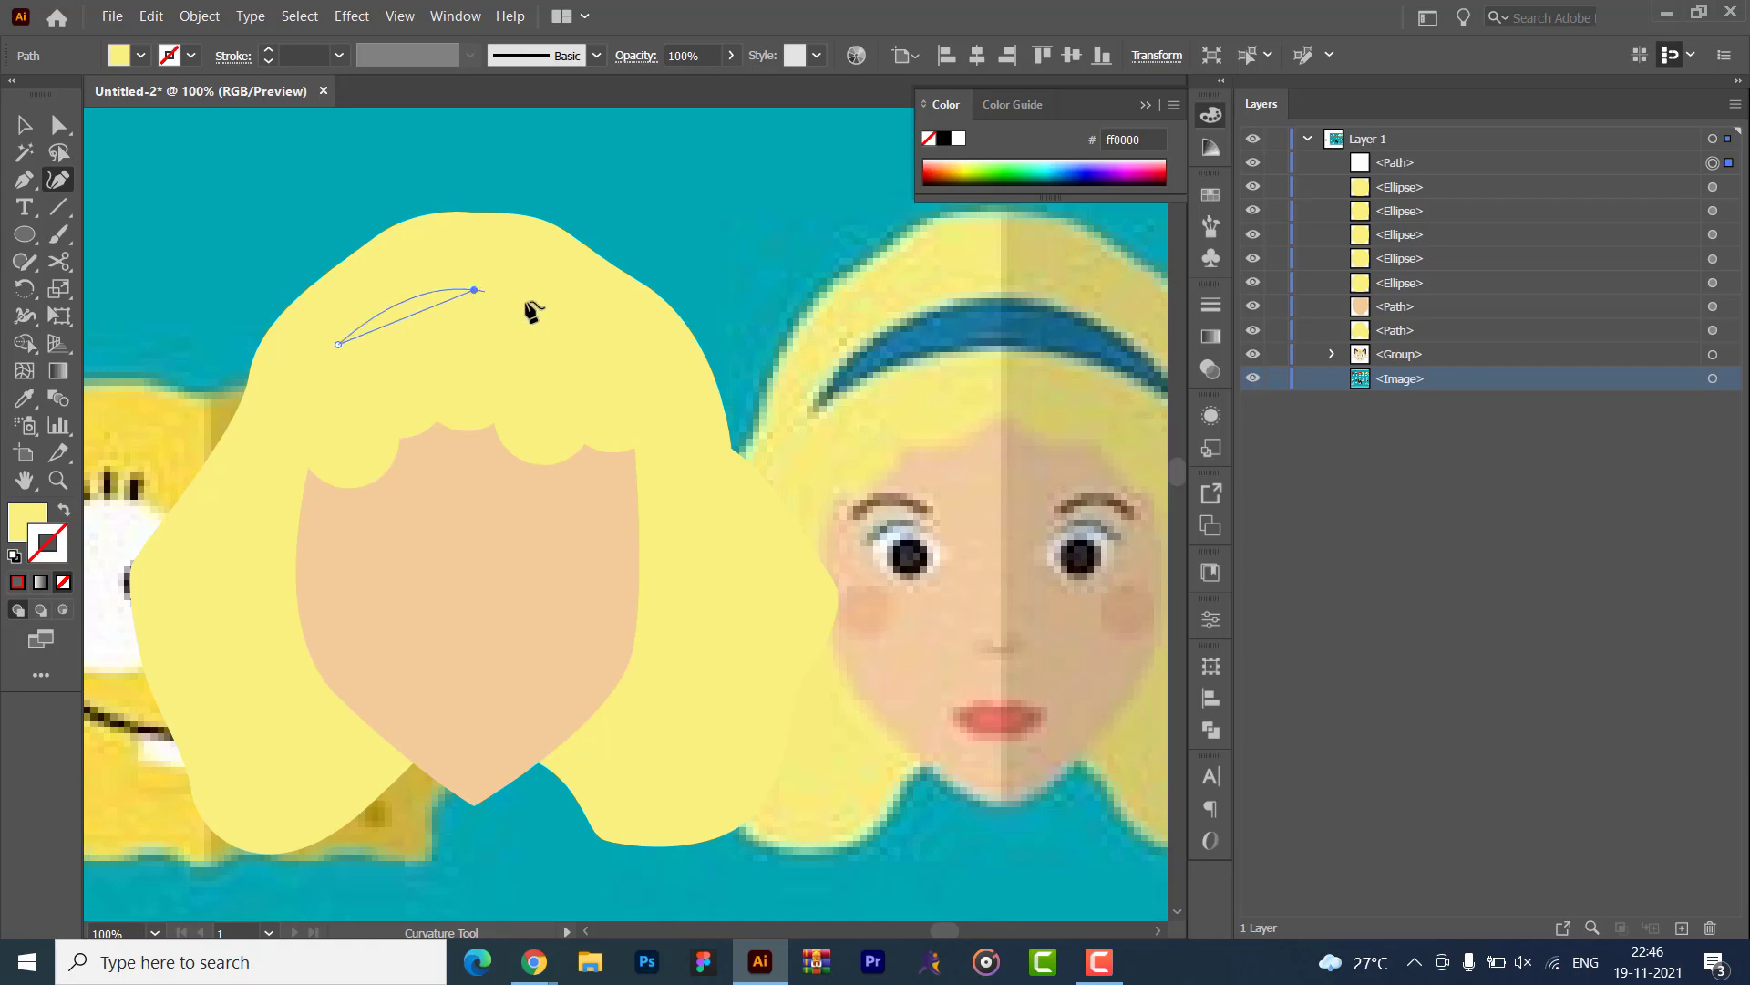
left_click(594, 331)
key("super")
left_click(474, 309)
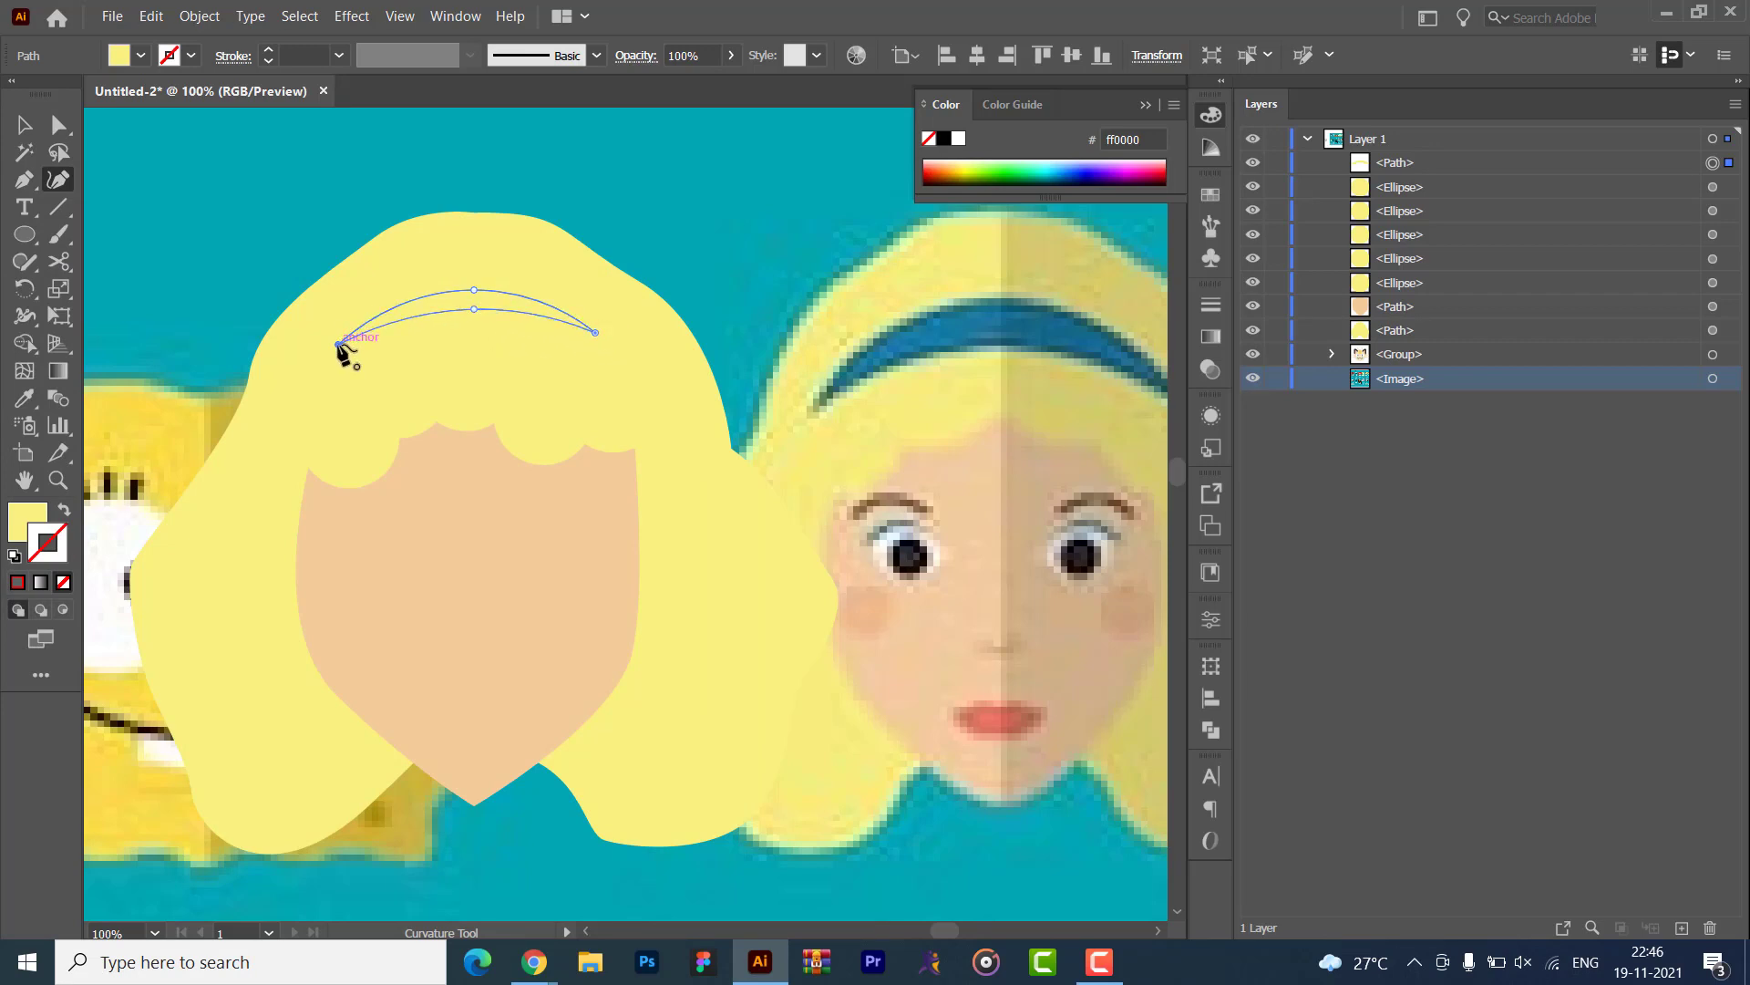
left_click(338, 344)
- Fill the headband crescent with purple 7238f2 and deselect it
double_click(20, 515)
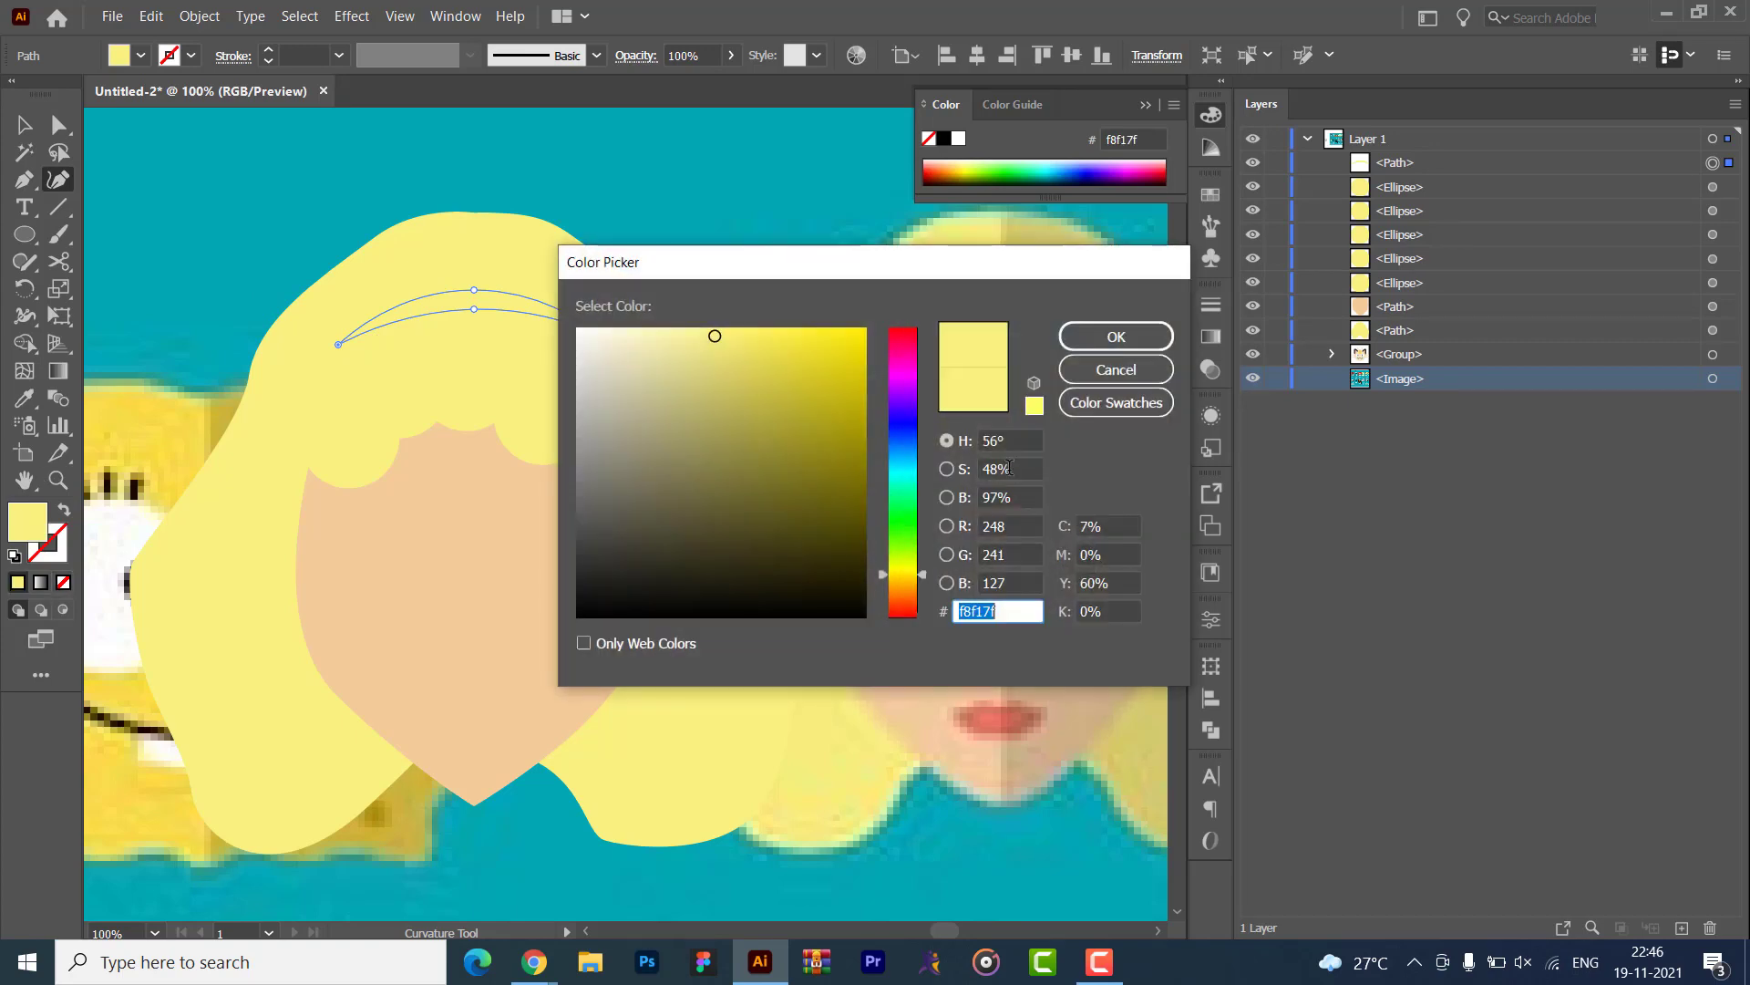
type("7238f2")
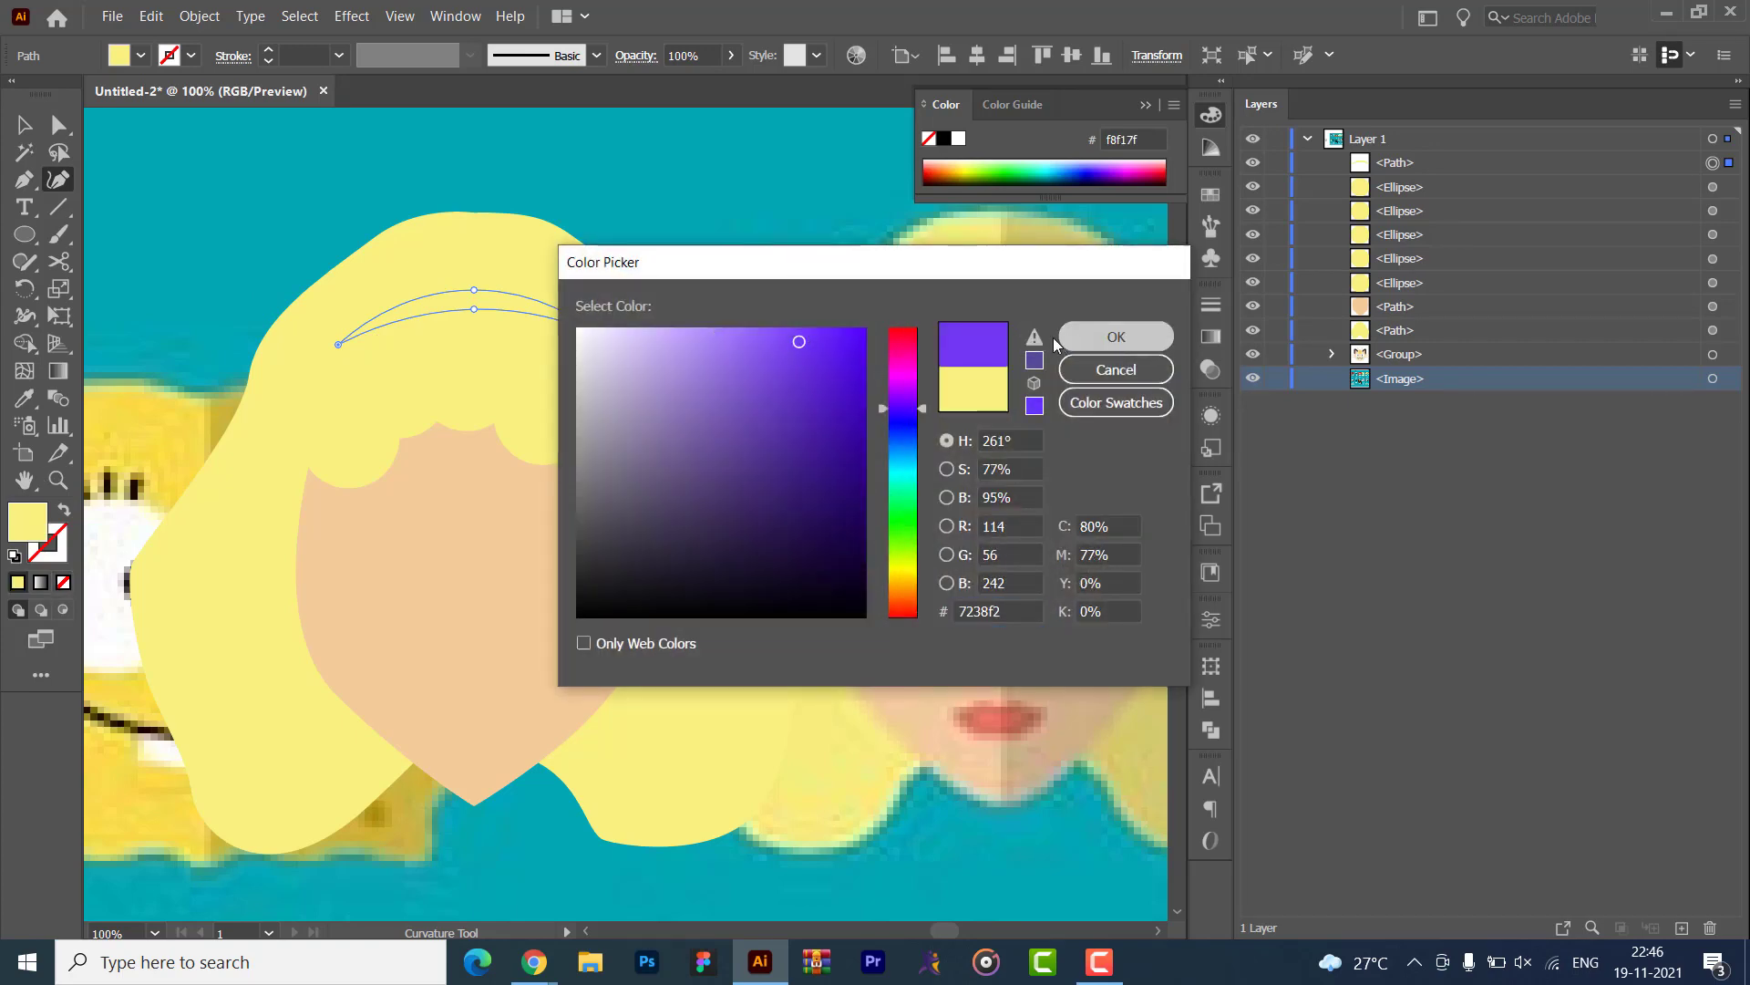
left_click(1116, 336)
left_click(24, 125)
left_click(212, 450)
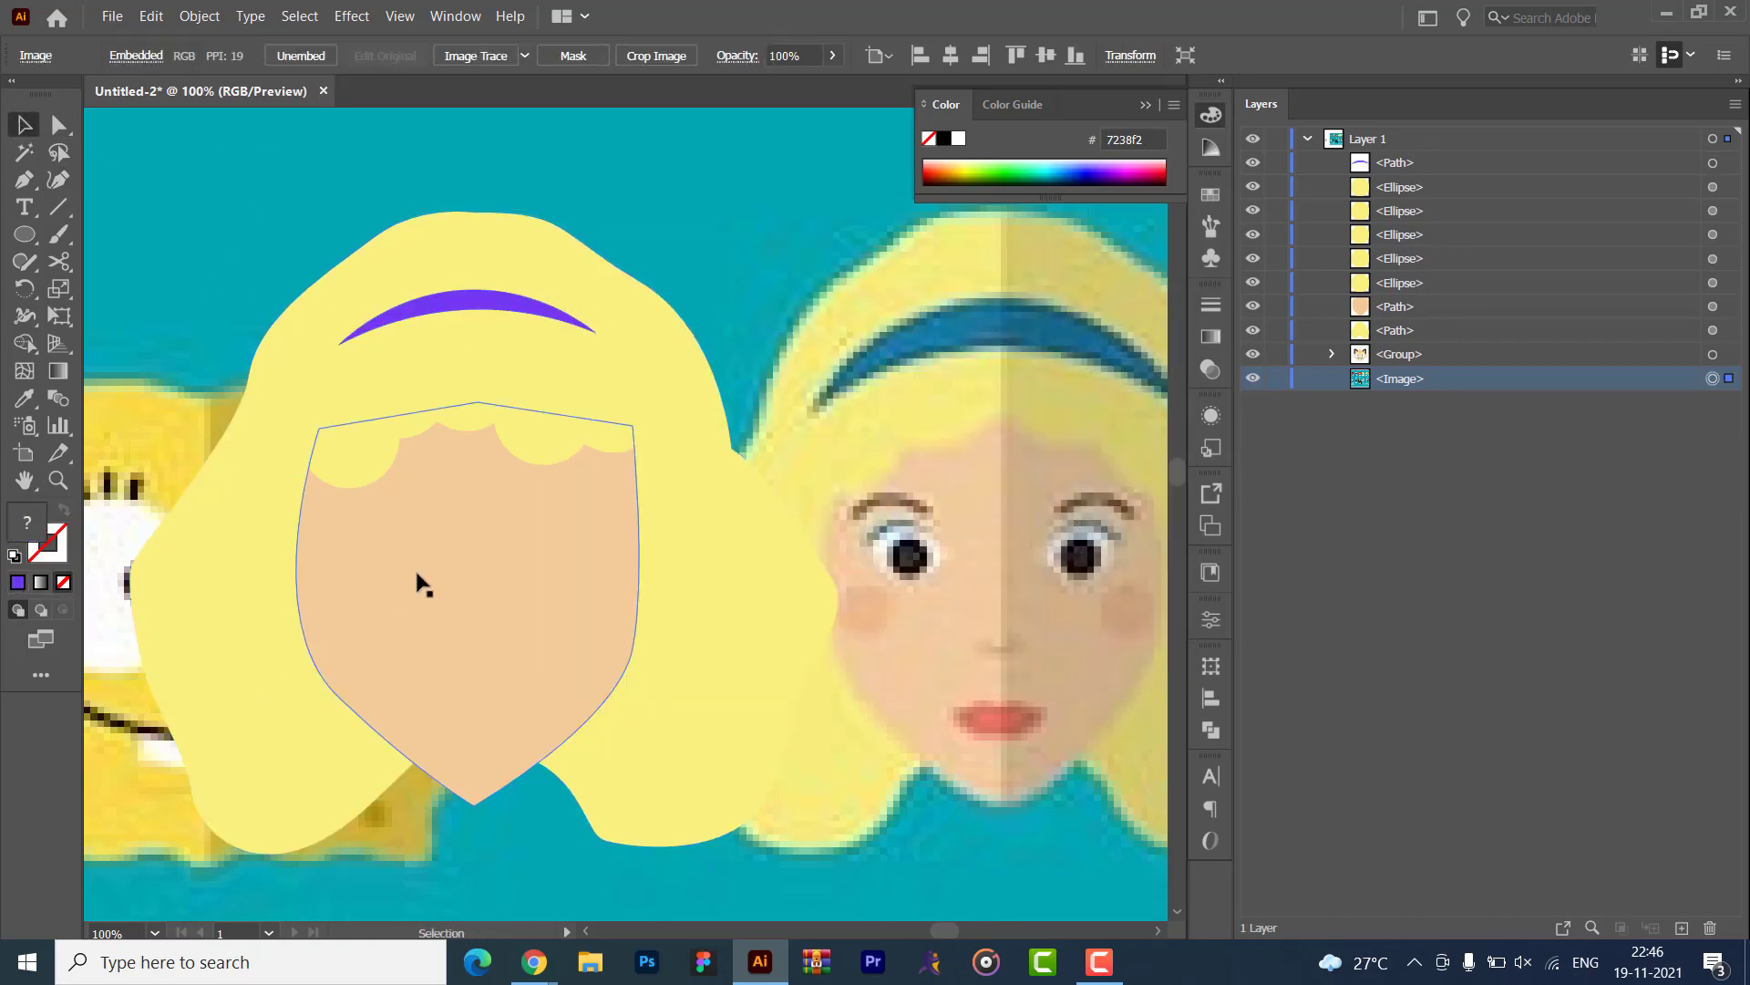
- Enlarge the purple headband and centre it across the hair above the fringe, then deselect it
left_click(475, 316)
left_click_drag(597, 340, 711, 407)
left_click_drag(511, 320, 487, 321)
left_click_drag(664, 298, 597, 311)
left_click_drag(443, 379, 442, 397)
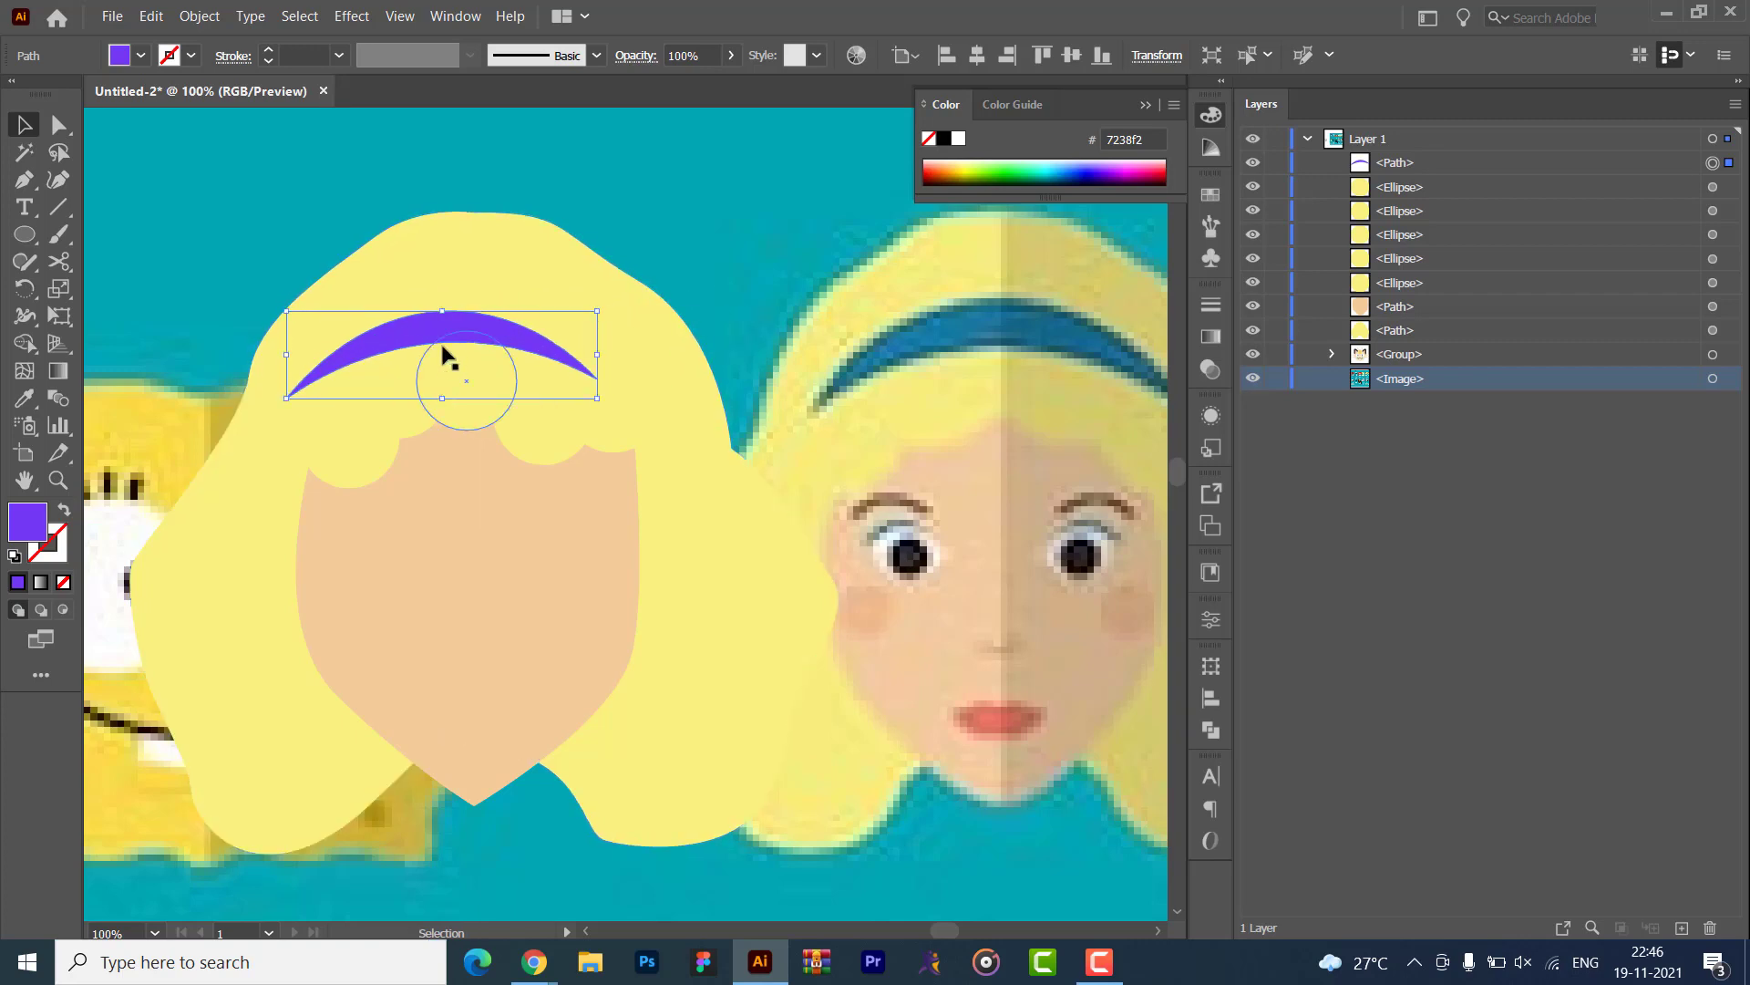
left_click_drag(467, 310, 490, 306)
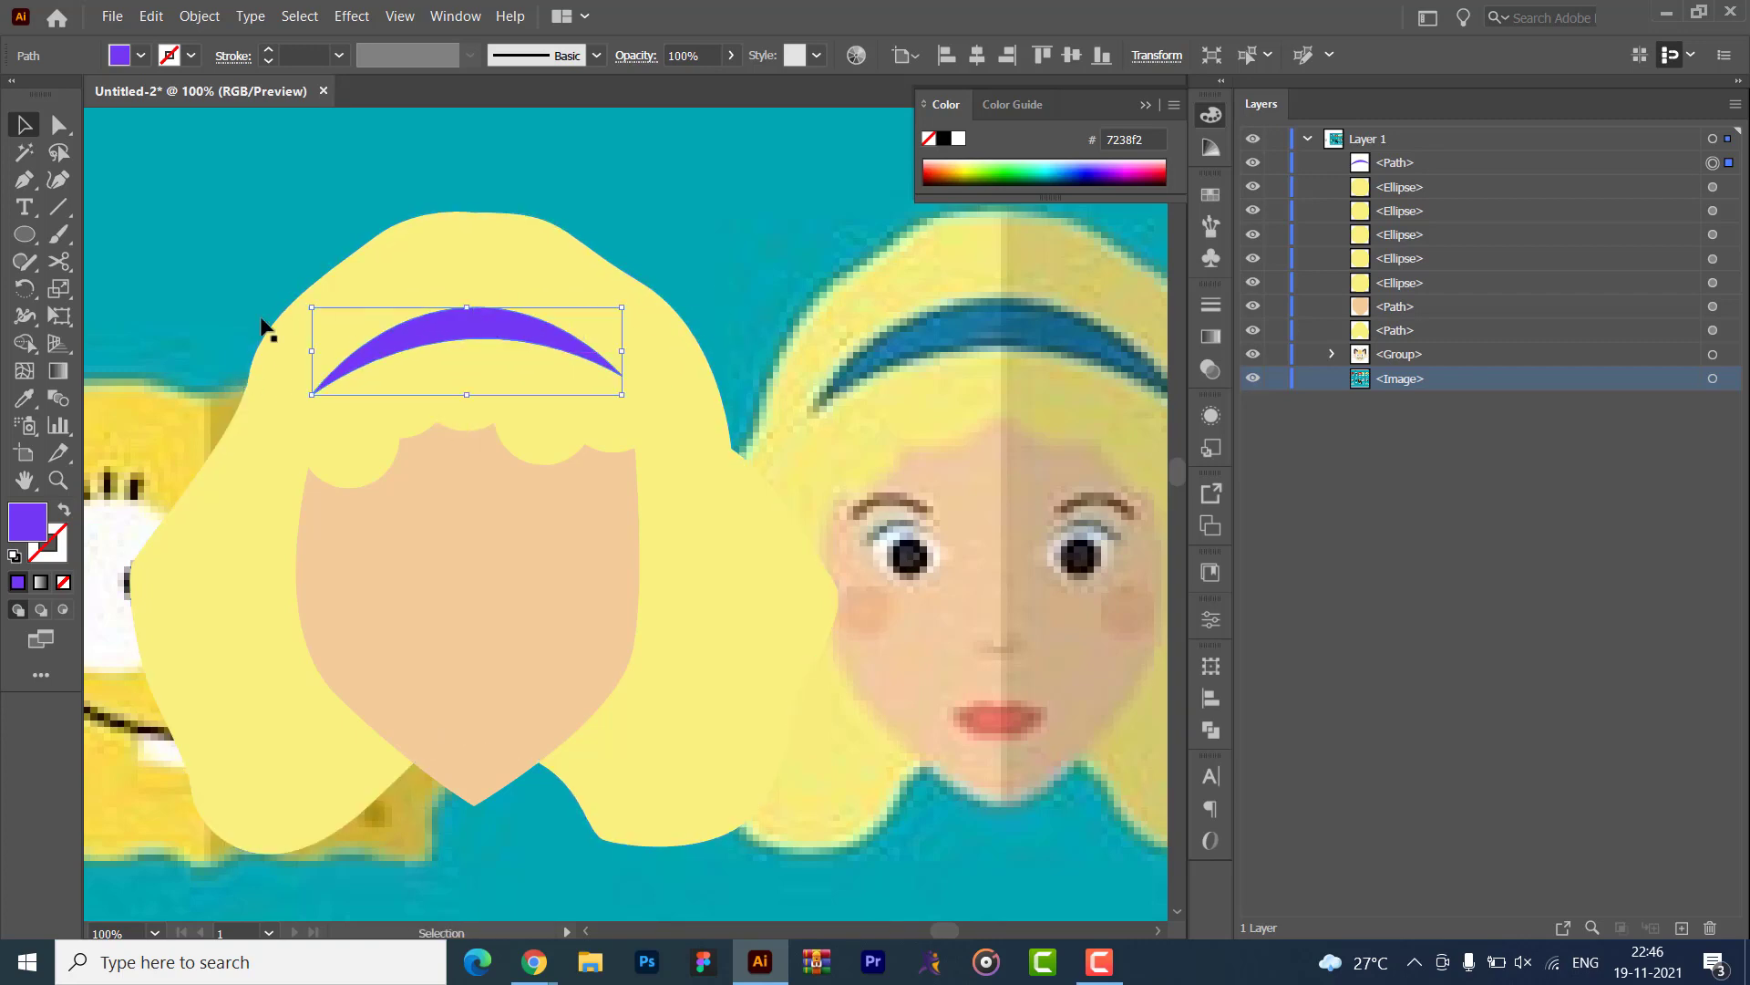
left_click(251, 249)
left_click_drag(250, 249, 248, 222)
- Draw a circle with the Ellipse tool over the pupil of the reference Blue Fairy's left-hand eye
left_click_drag(547, 512, 640, 453)
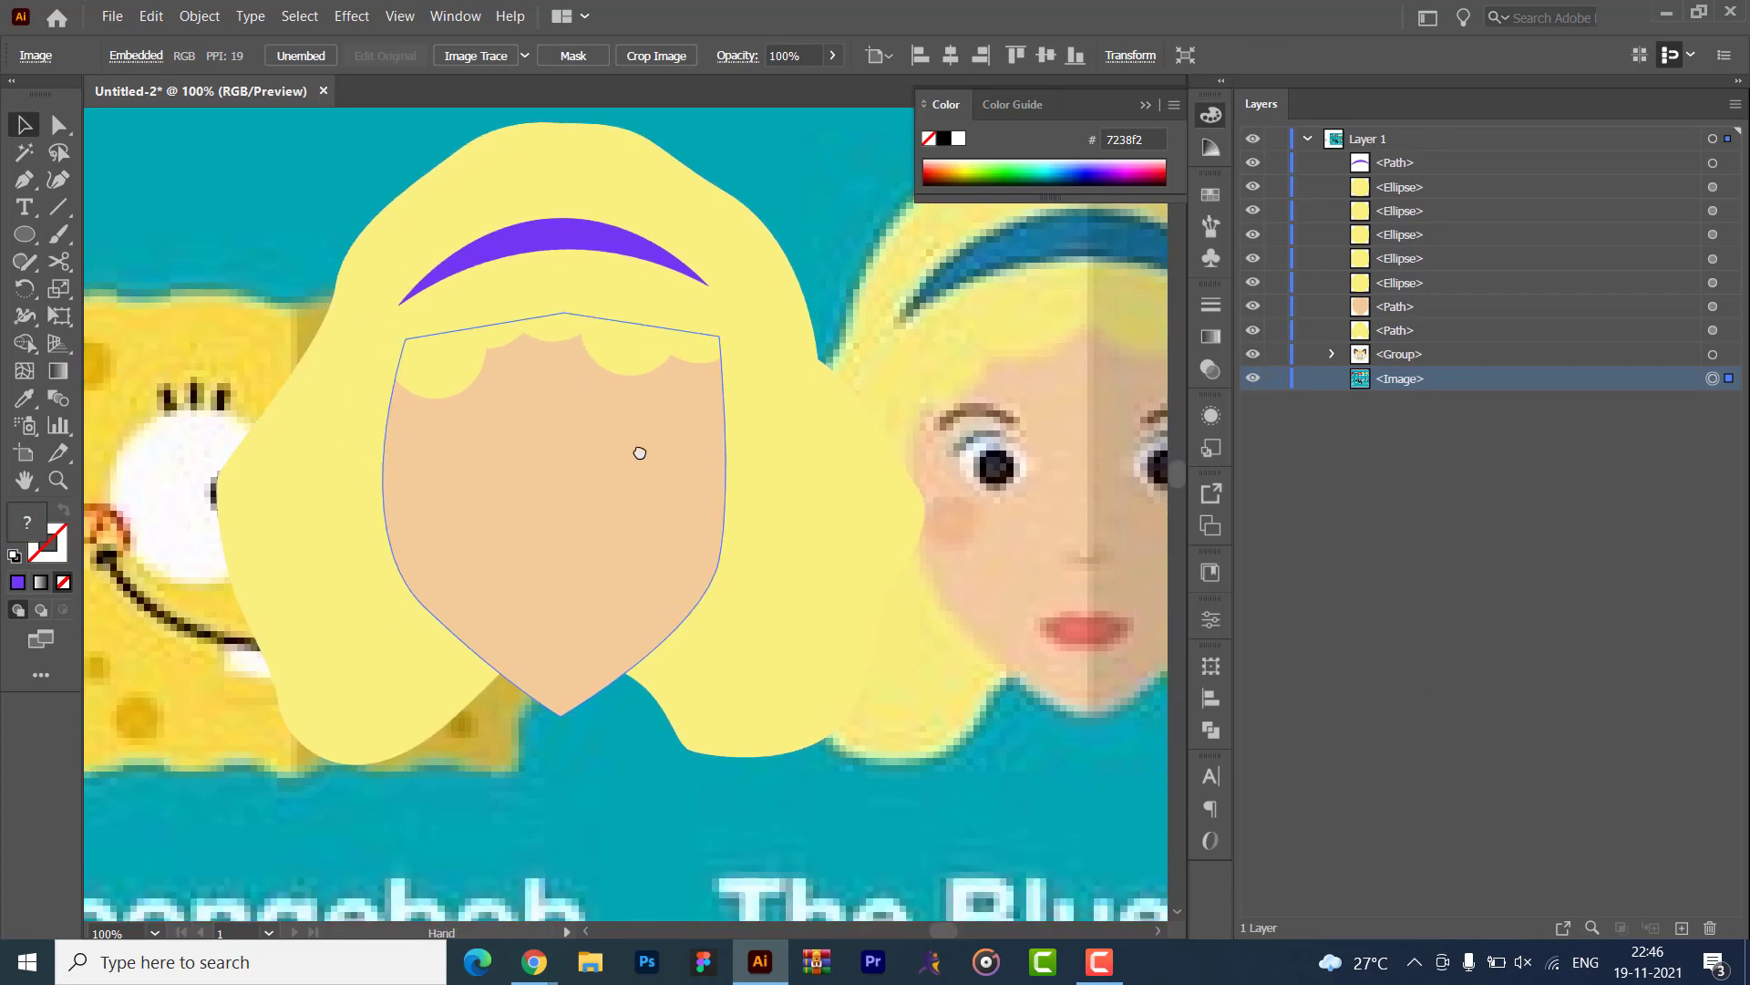
left_click_drag(891, 467, 661, 479)
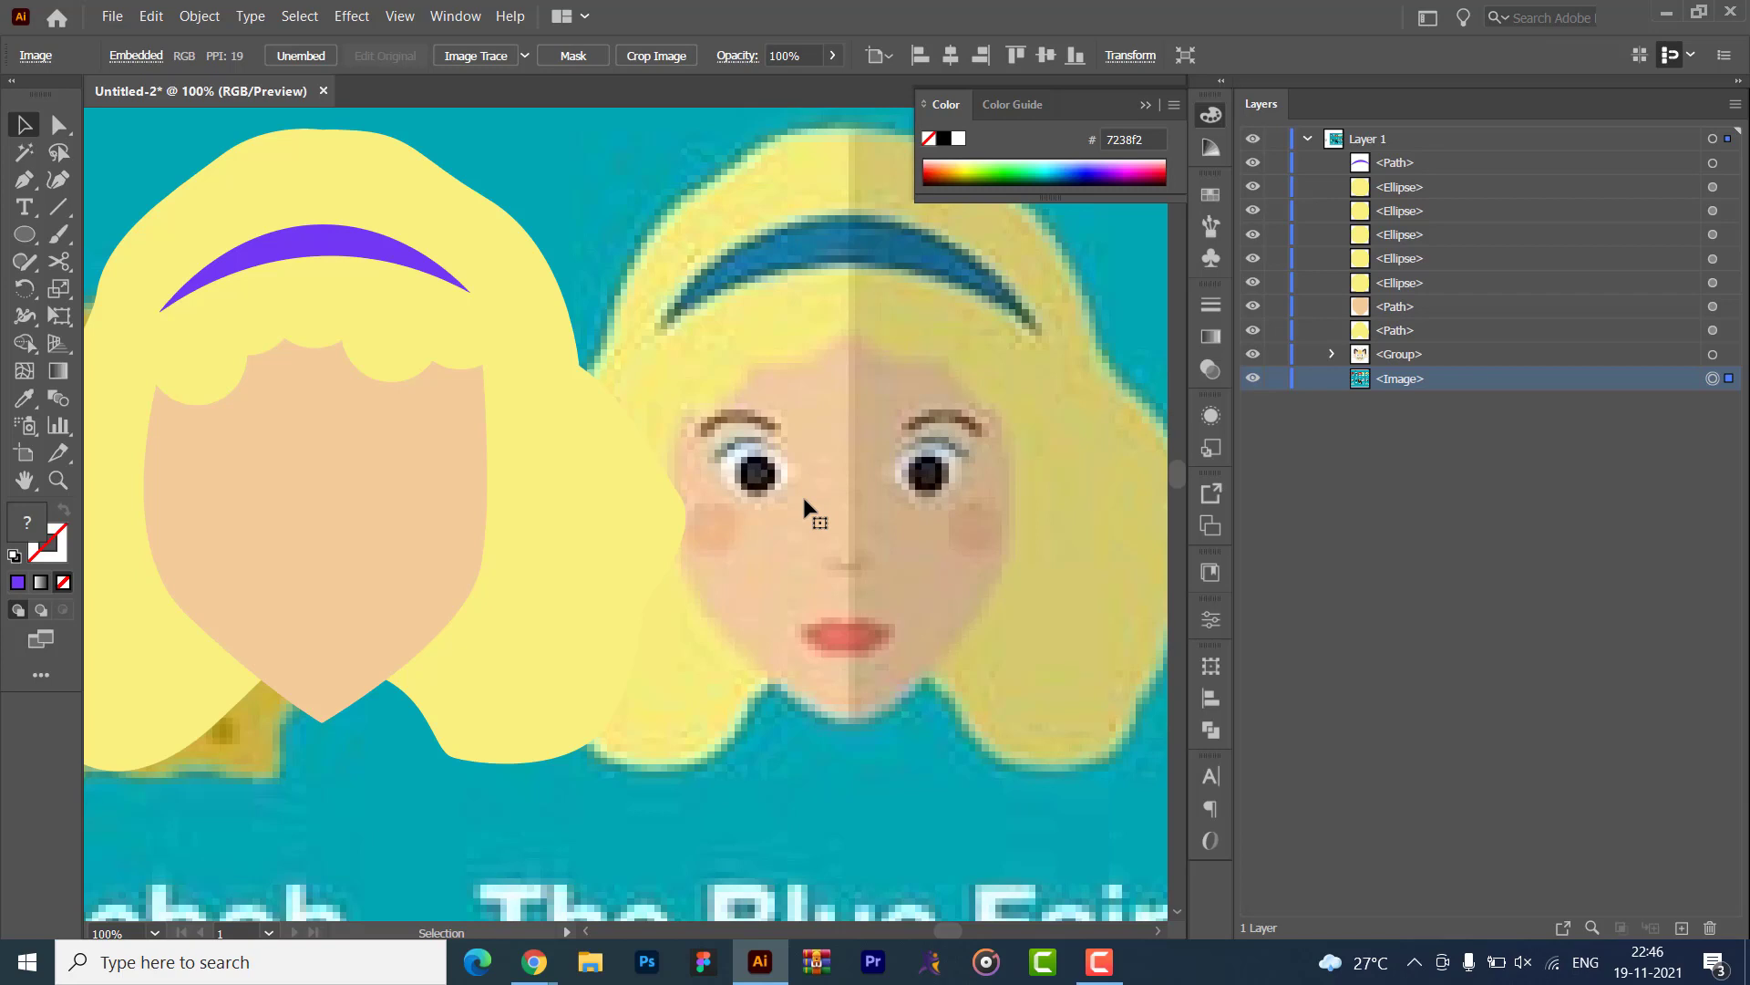
key("o")
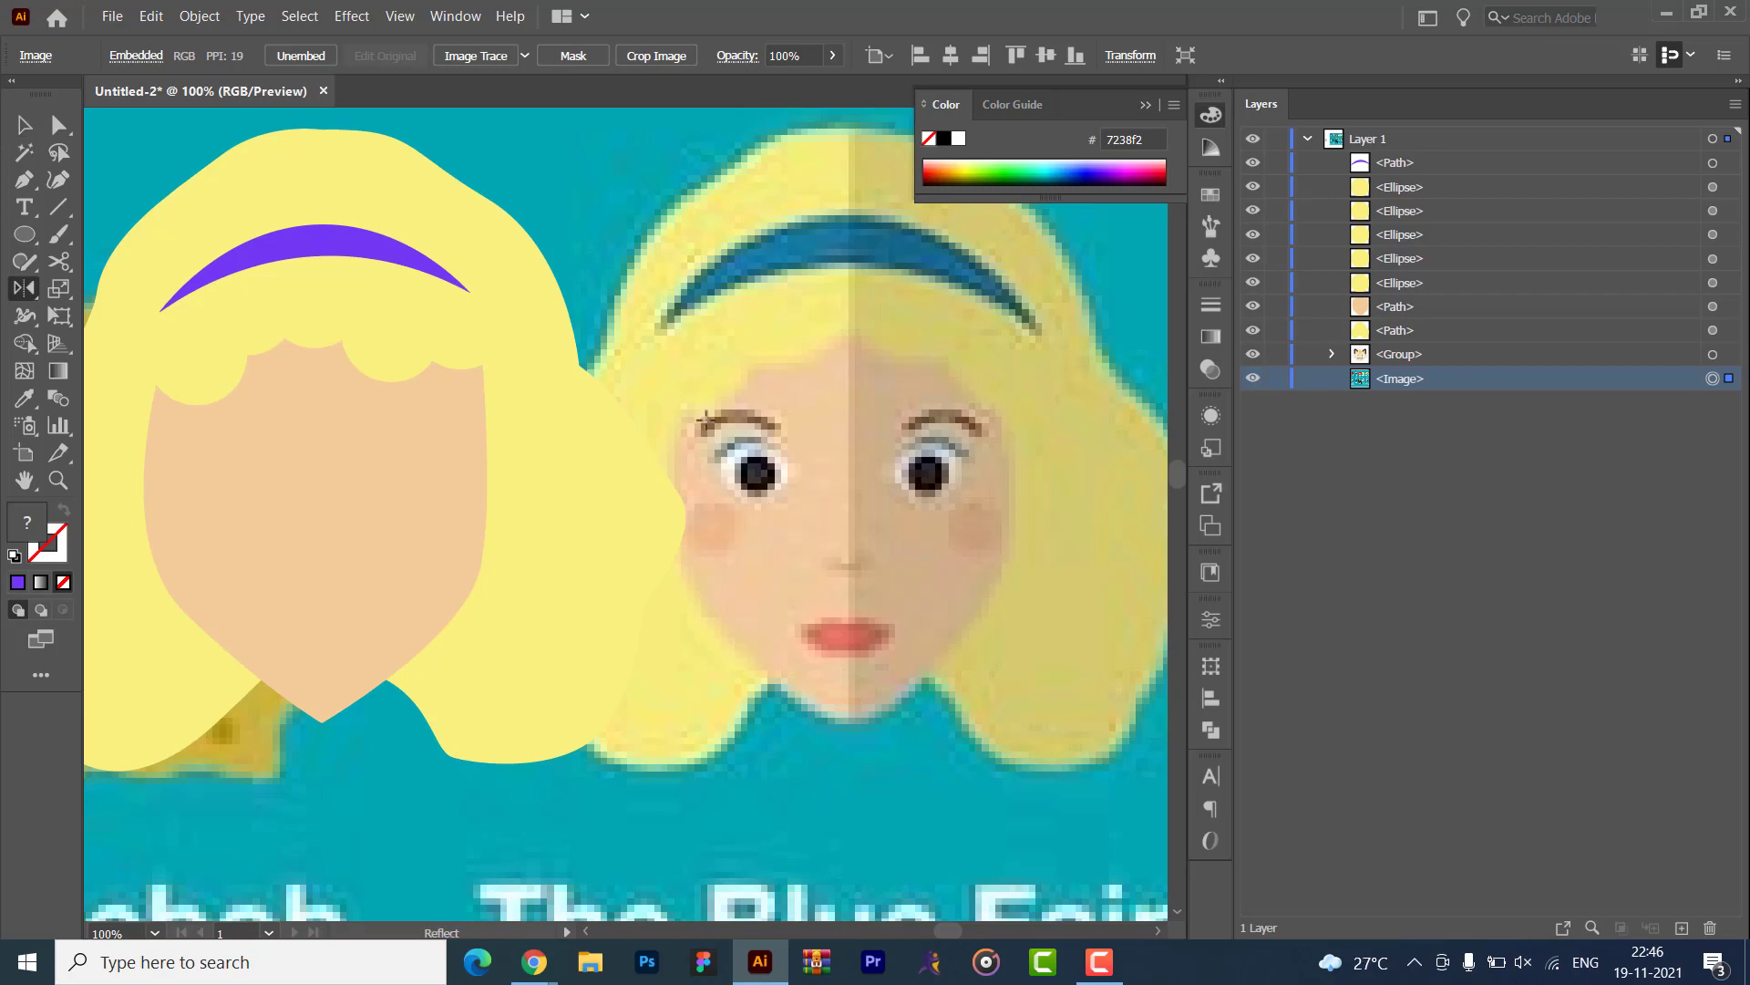
key("l")
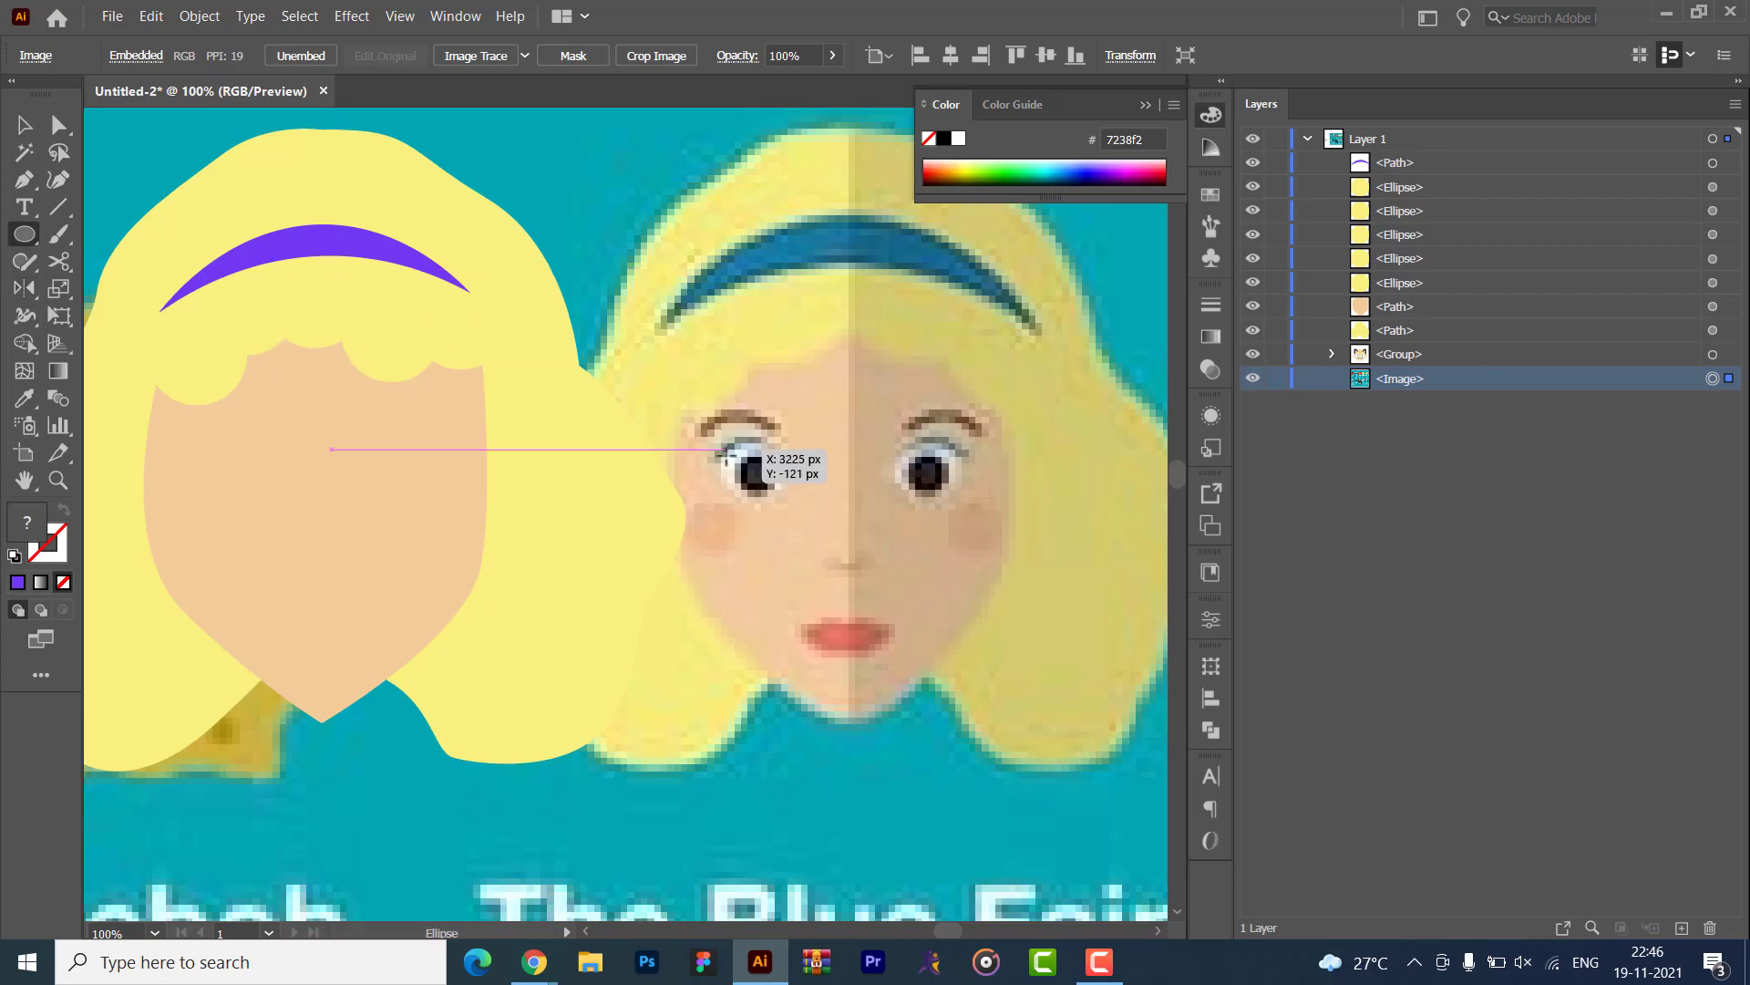
left_click_drag(747, 465, 777, 493)
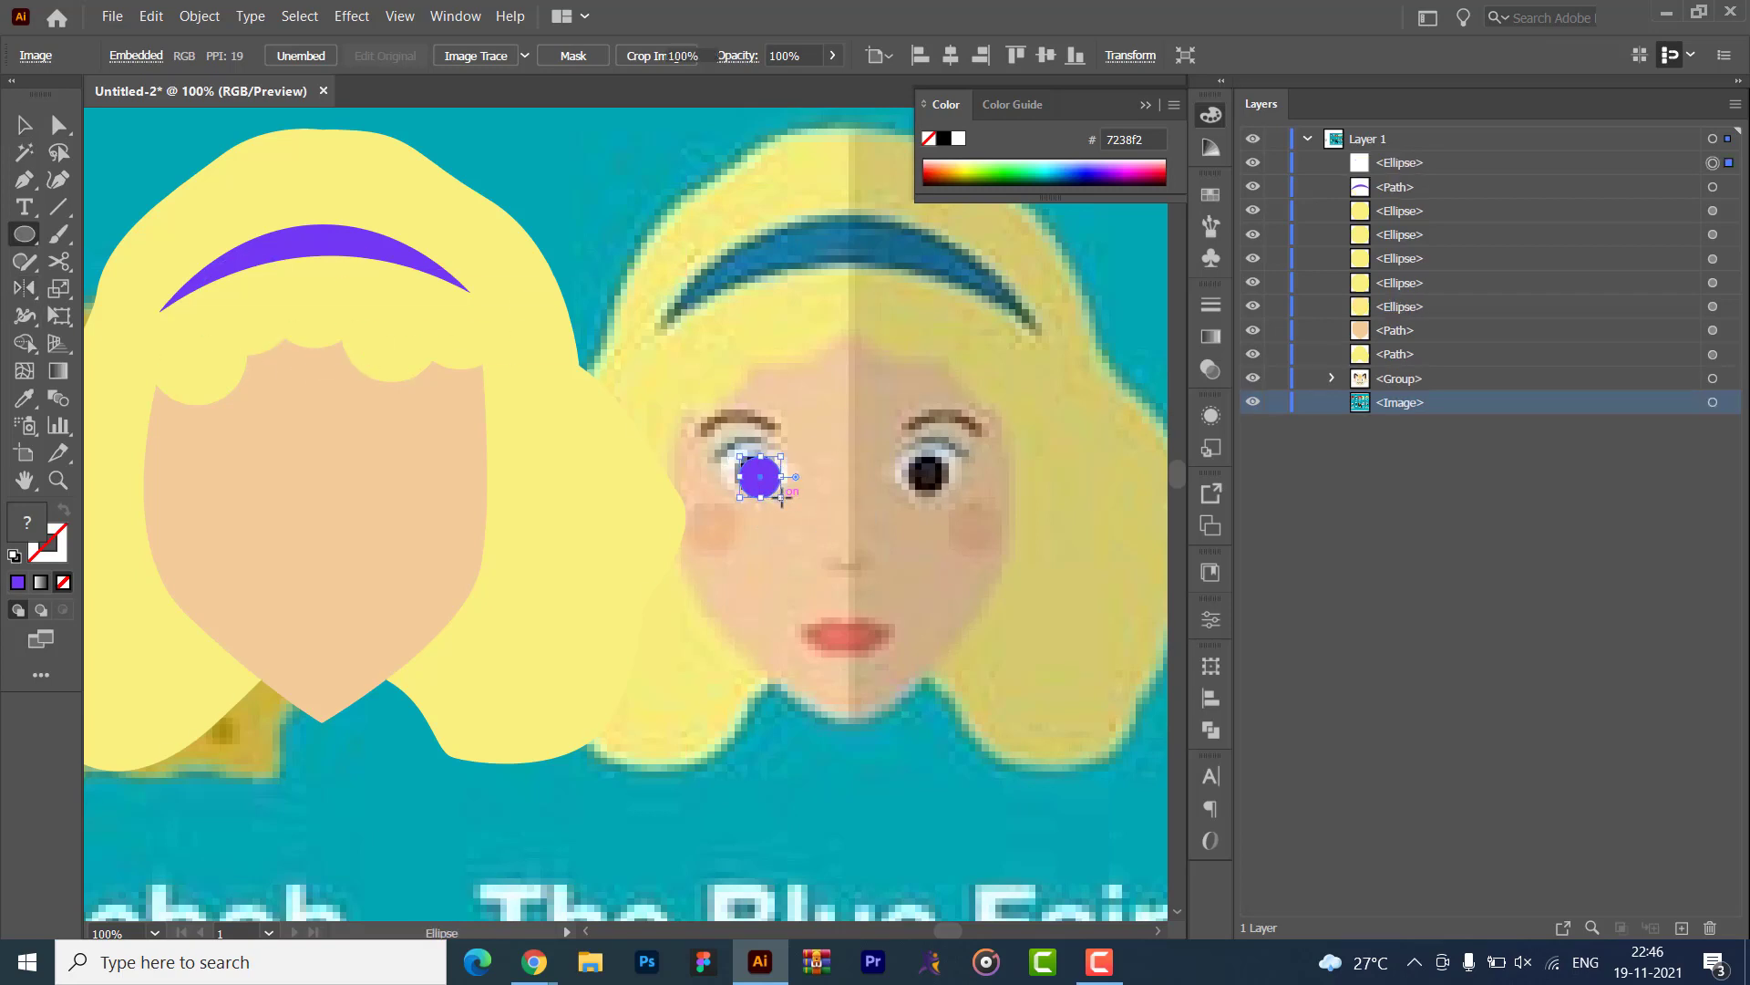
key("ctrl+plus")
key("ctrl+plus")
key("ctrl+plus")
key("ctrl+plus")
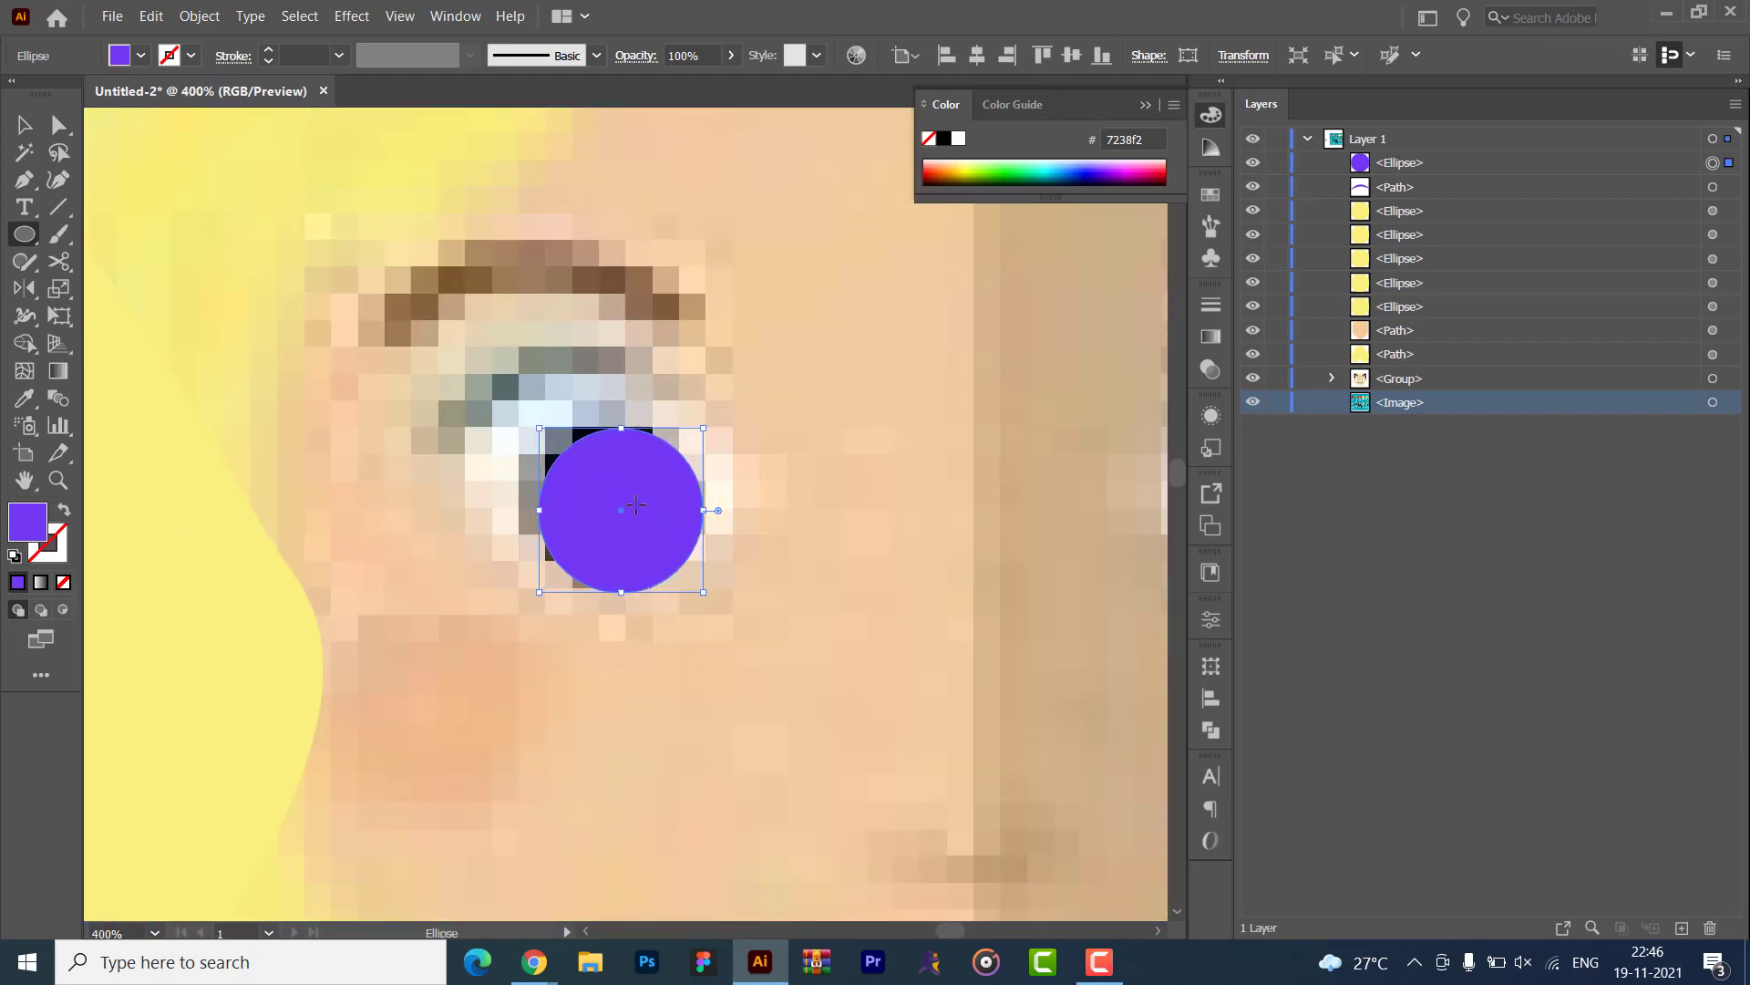
- Move the purple circle beside the reference eye and place a smaller copy of it inside
mouse_move(618, 484)
left_mouse_down()
mouse_move(642, 508)
mouse_move(886, 505)
left_mouse_up()
key("Delete")
key("v")
left_click(596, 500)
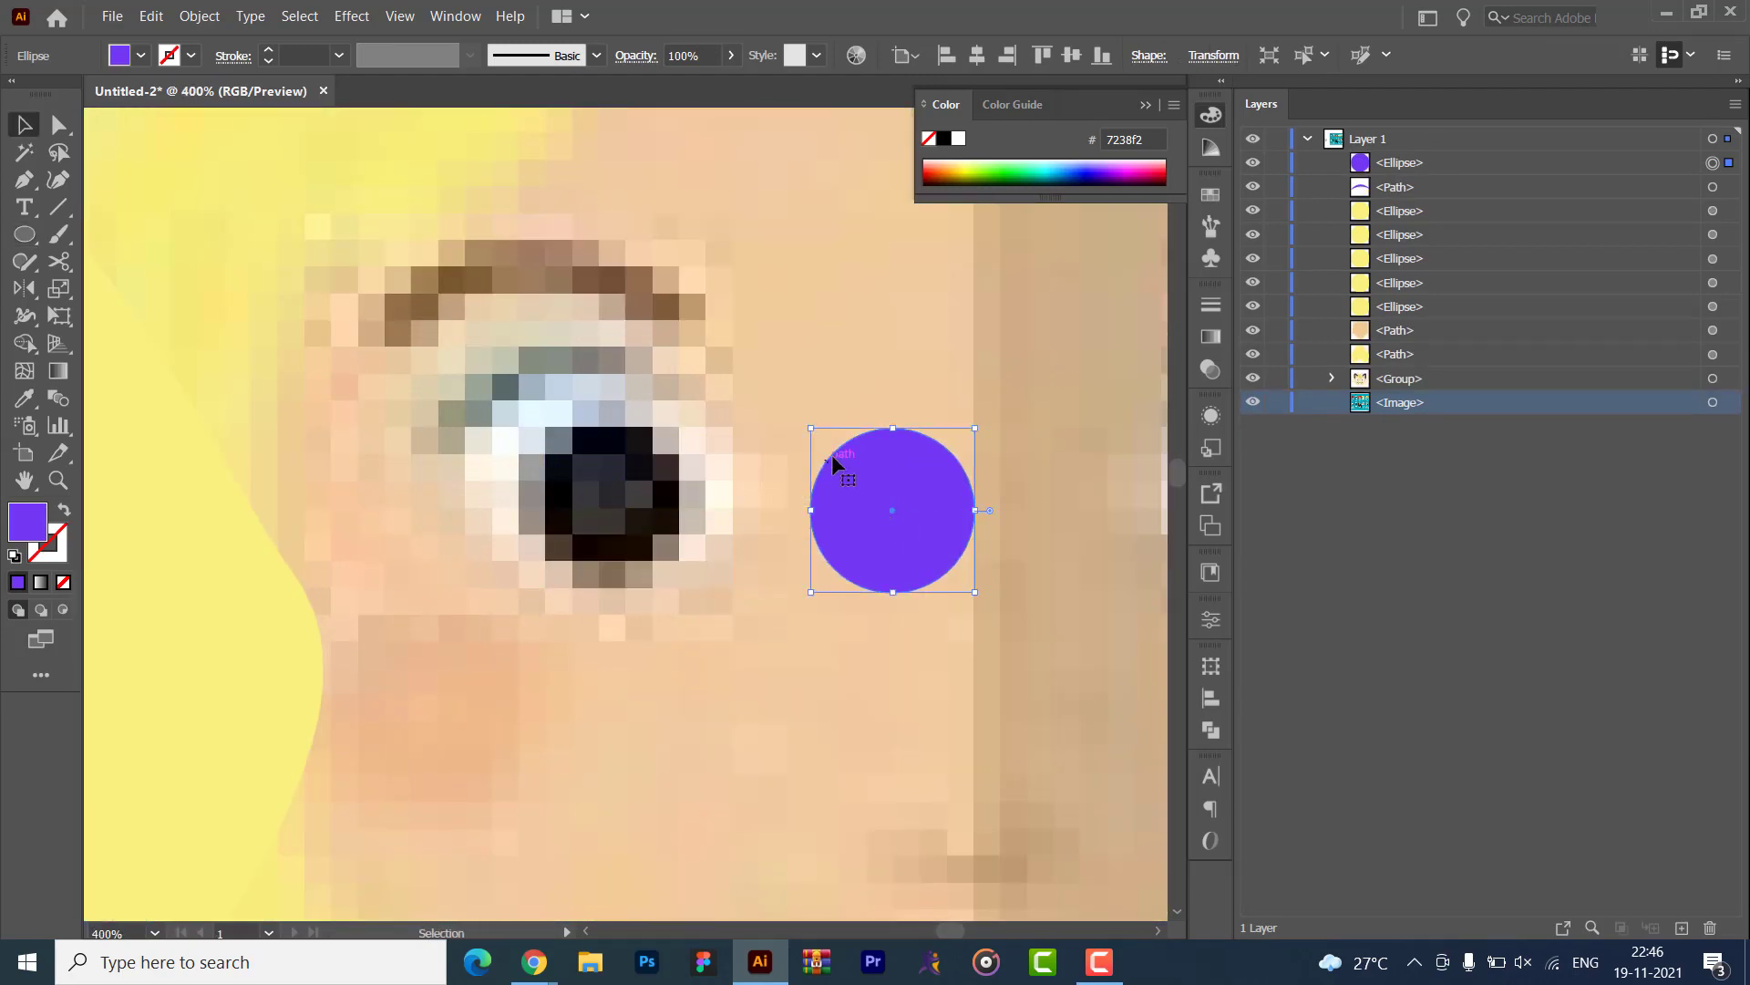
key("ctrl+c")
key("ctrl+f")
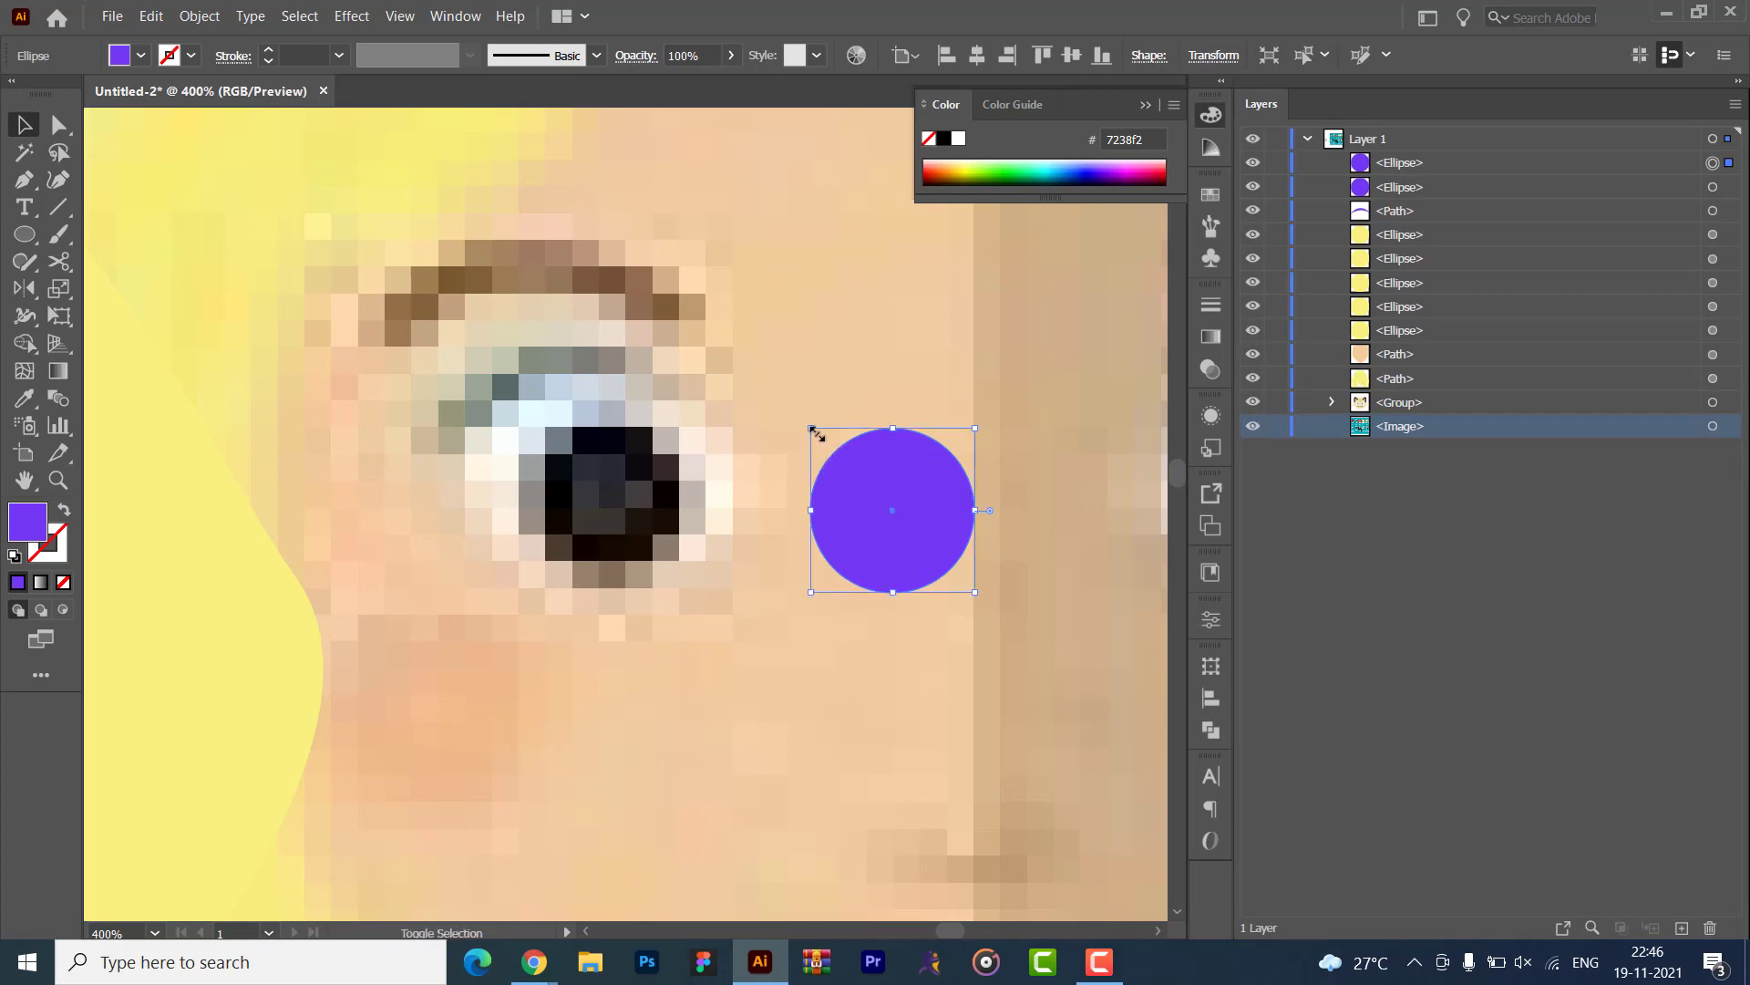
left_click_drag(811, 429, 878, 500)
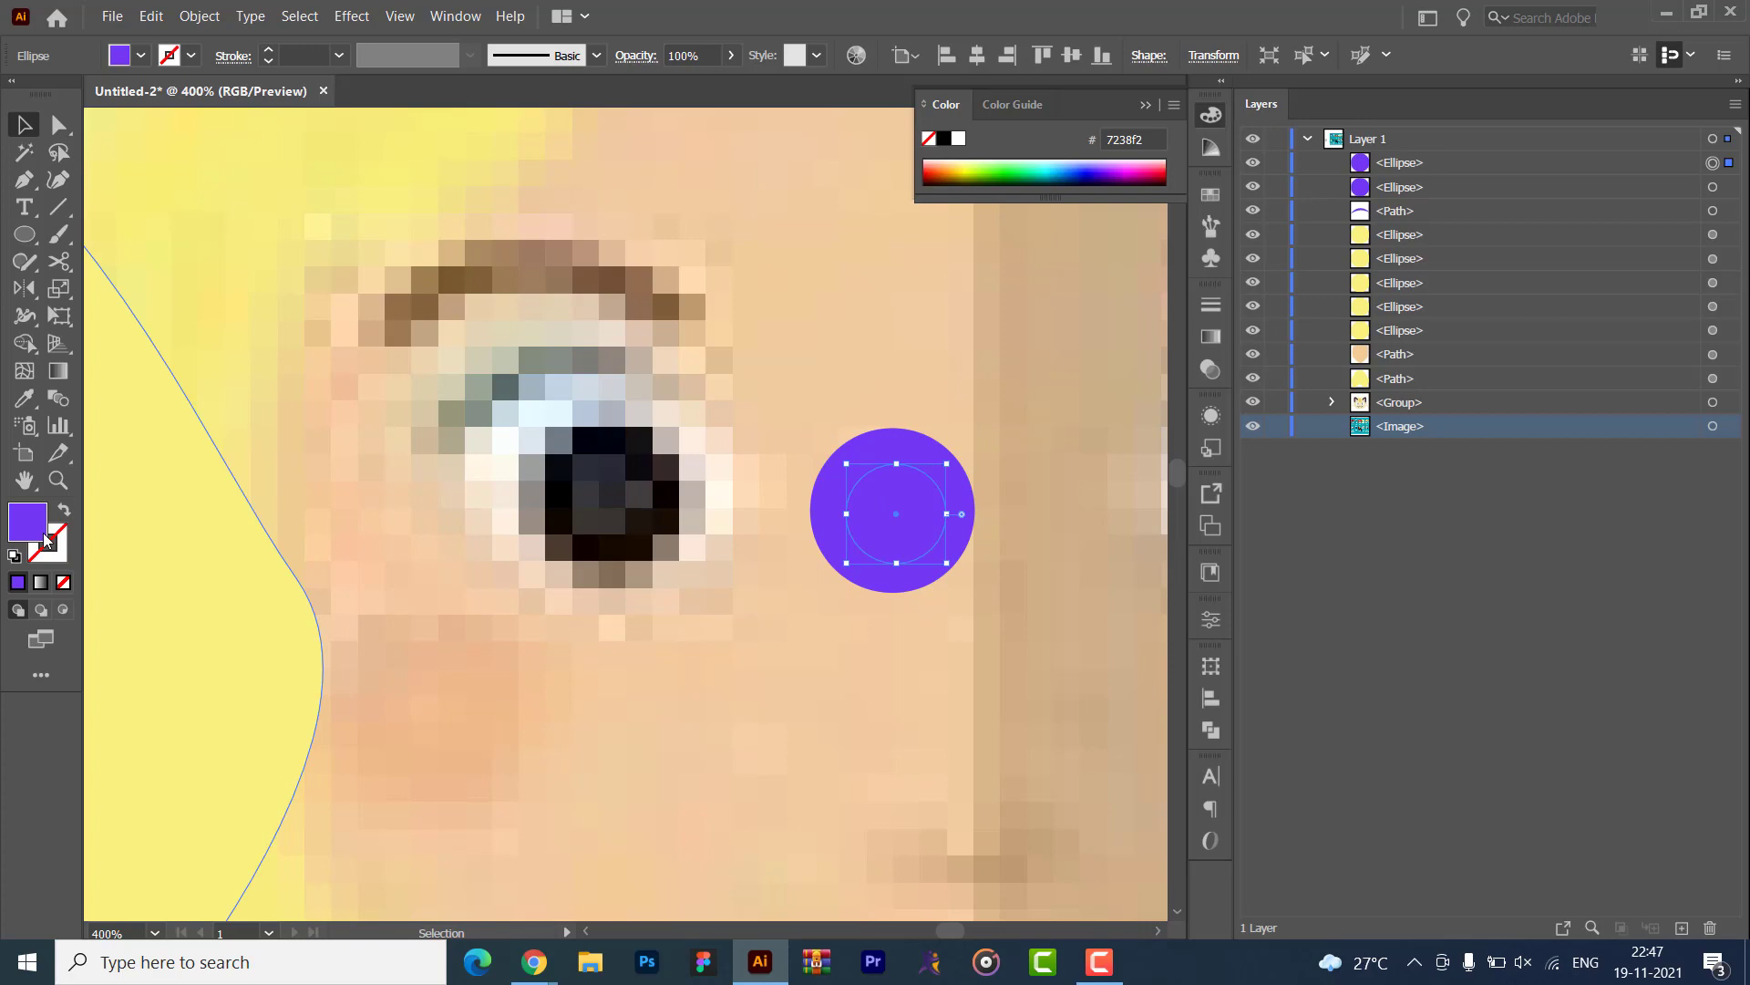
- Fill the small inner circle with dark grey 444444 and the larger circle with black 000000
double_click(46, 538)
mouse_move(807, 457)
left_mouse_down()
mouse_move(613, 449)
mouse_move(544, 540)
left_mouse_up()
left_click(1116, 337)
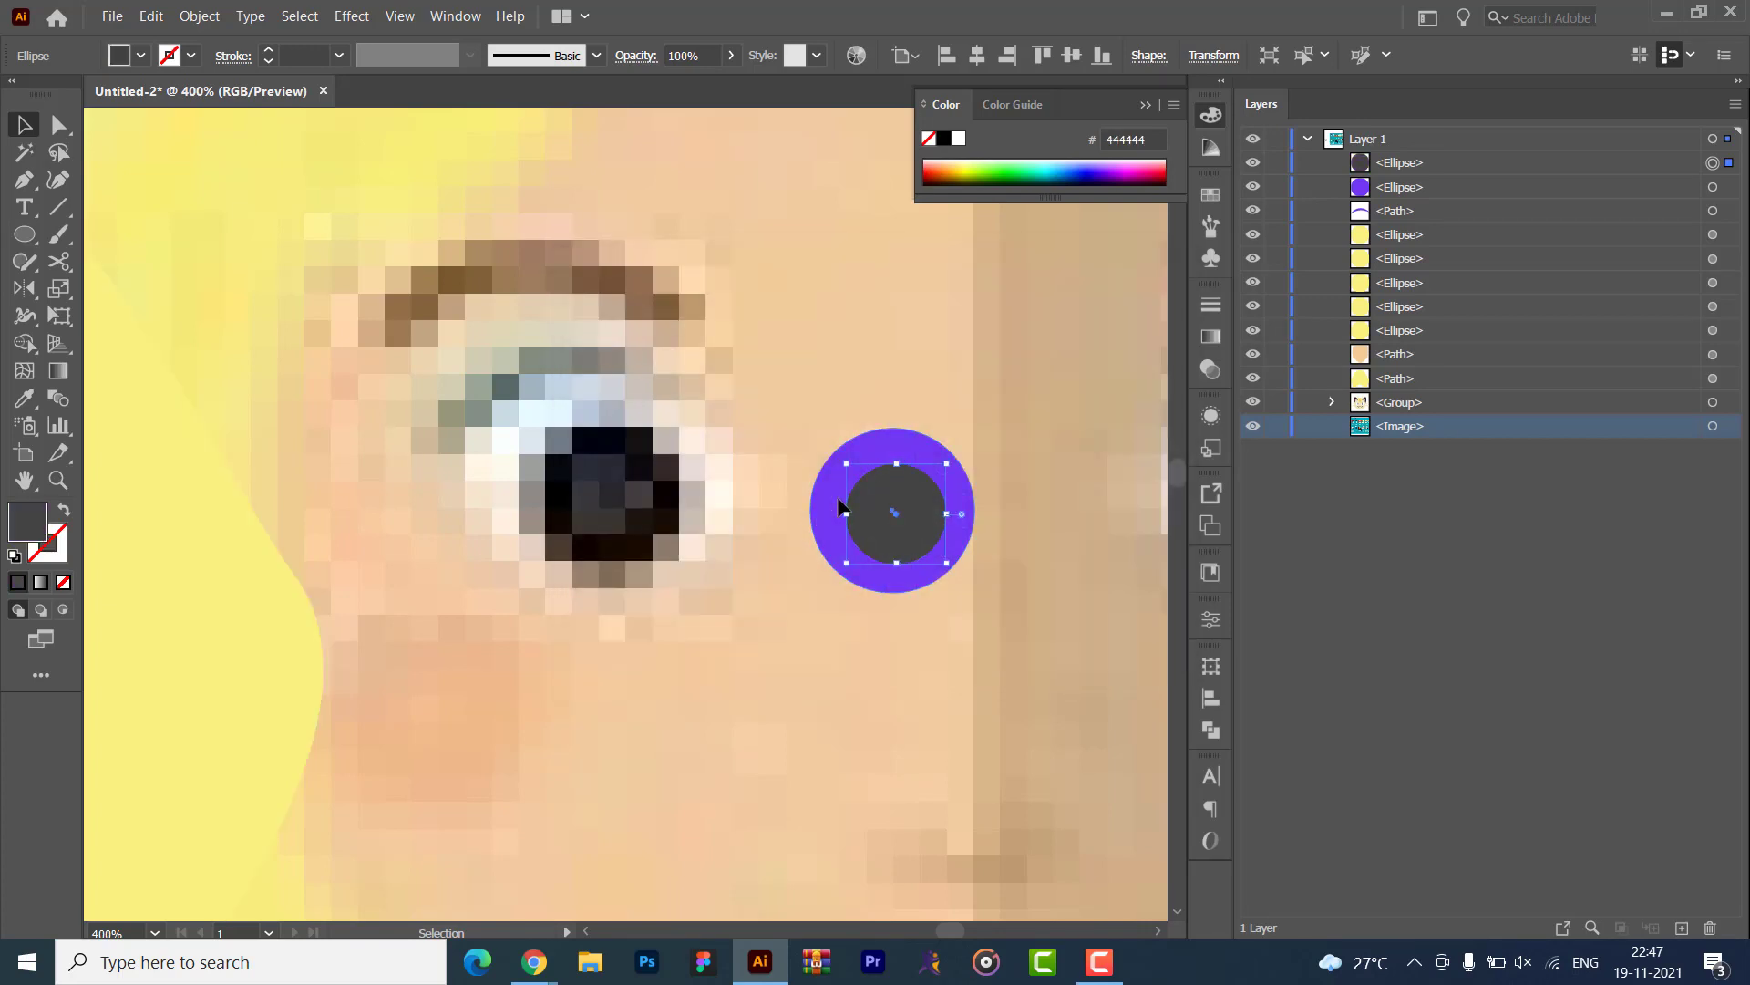
left_click(839, 507)
double_click(32, 519)
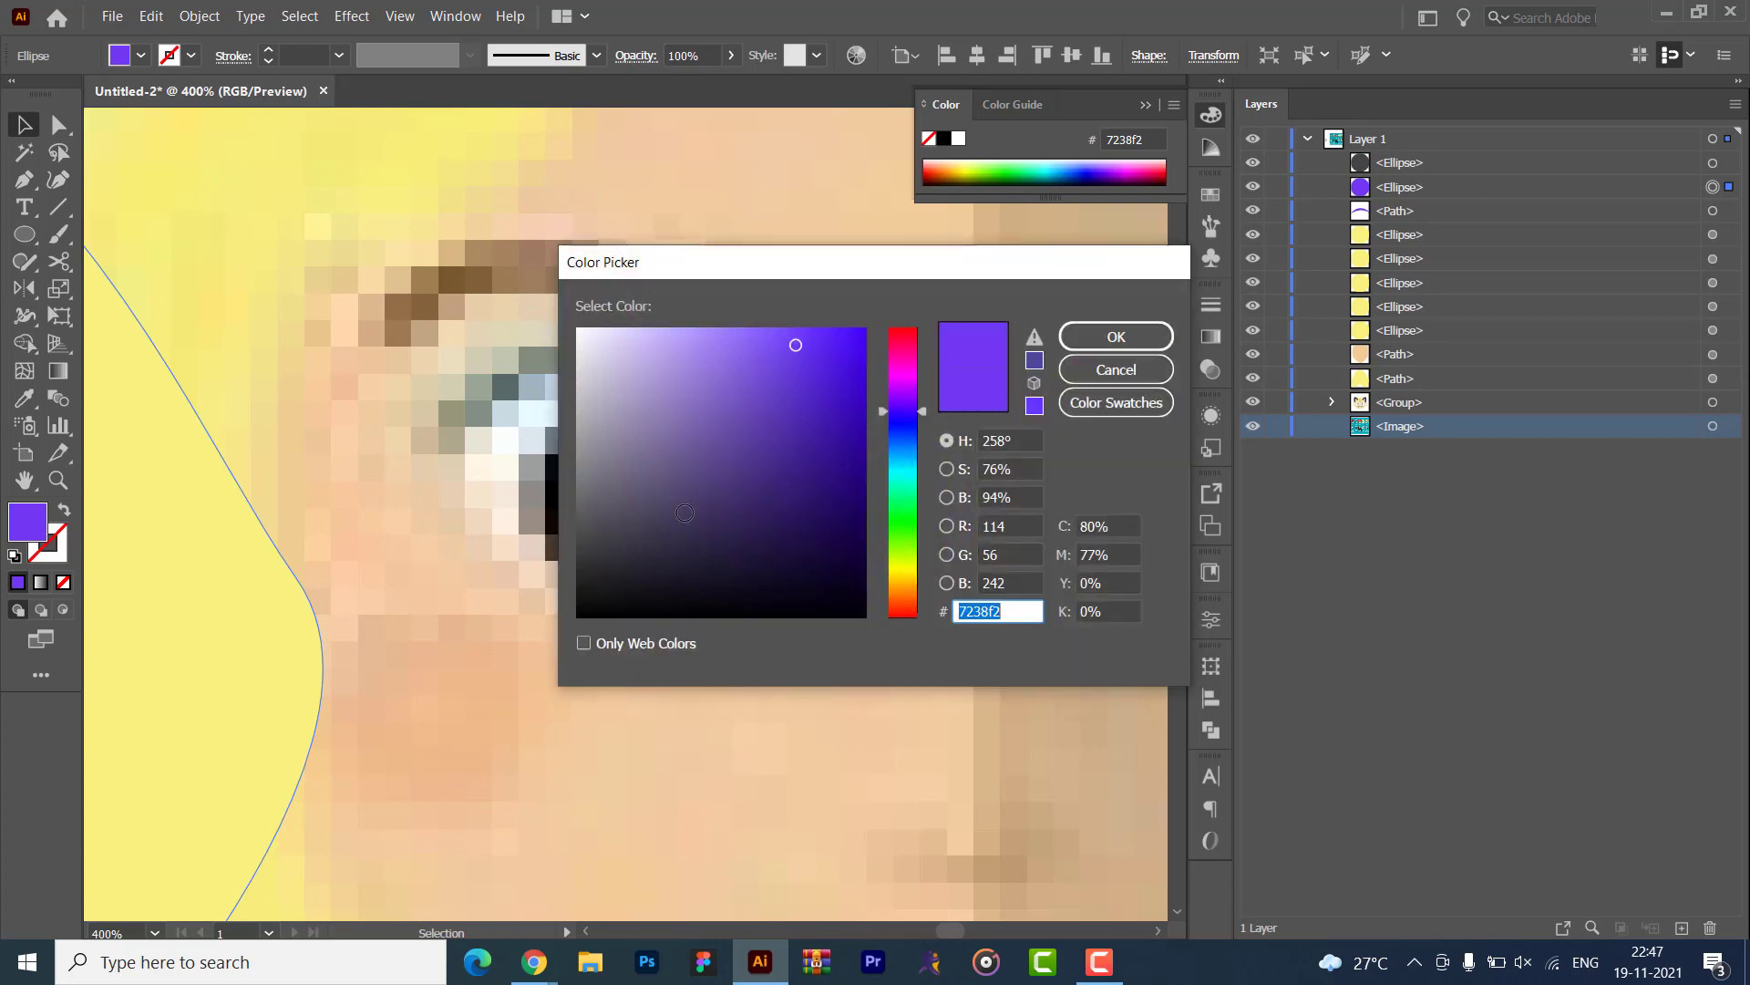
type("0a0a0a")
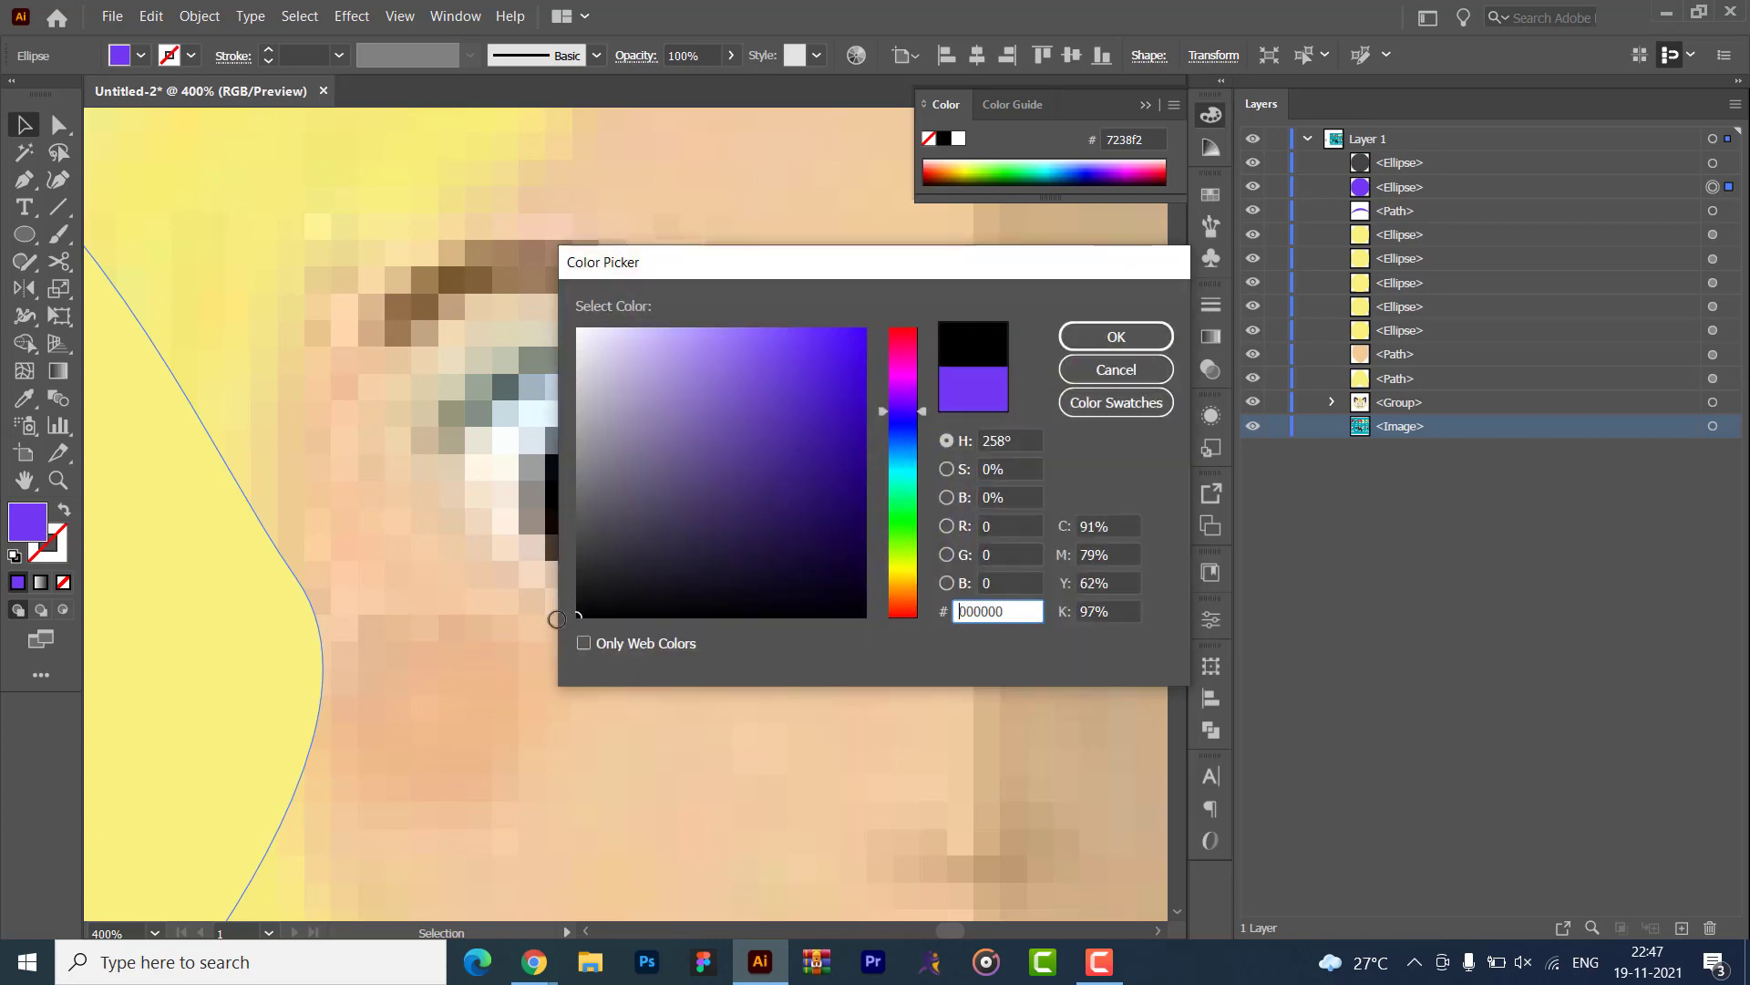
left_click(1116, 337)
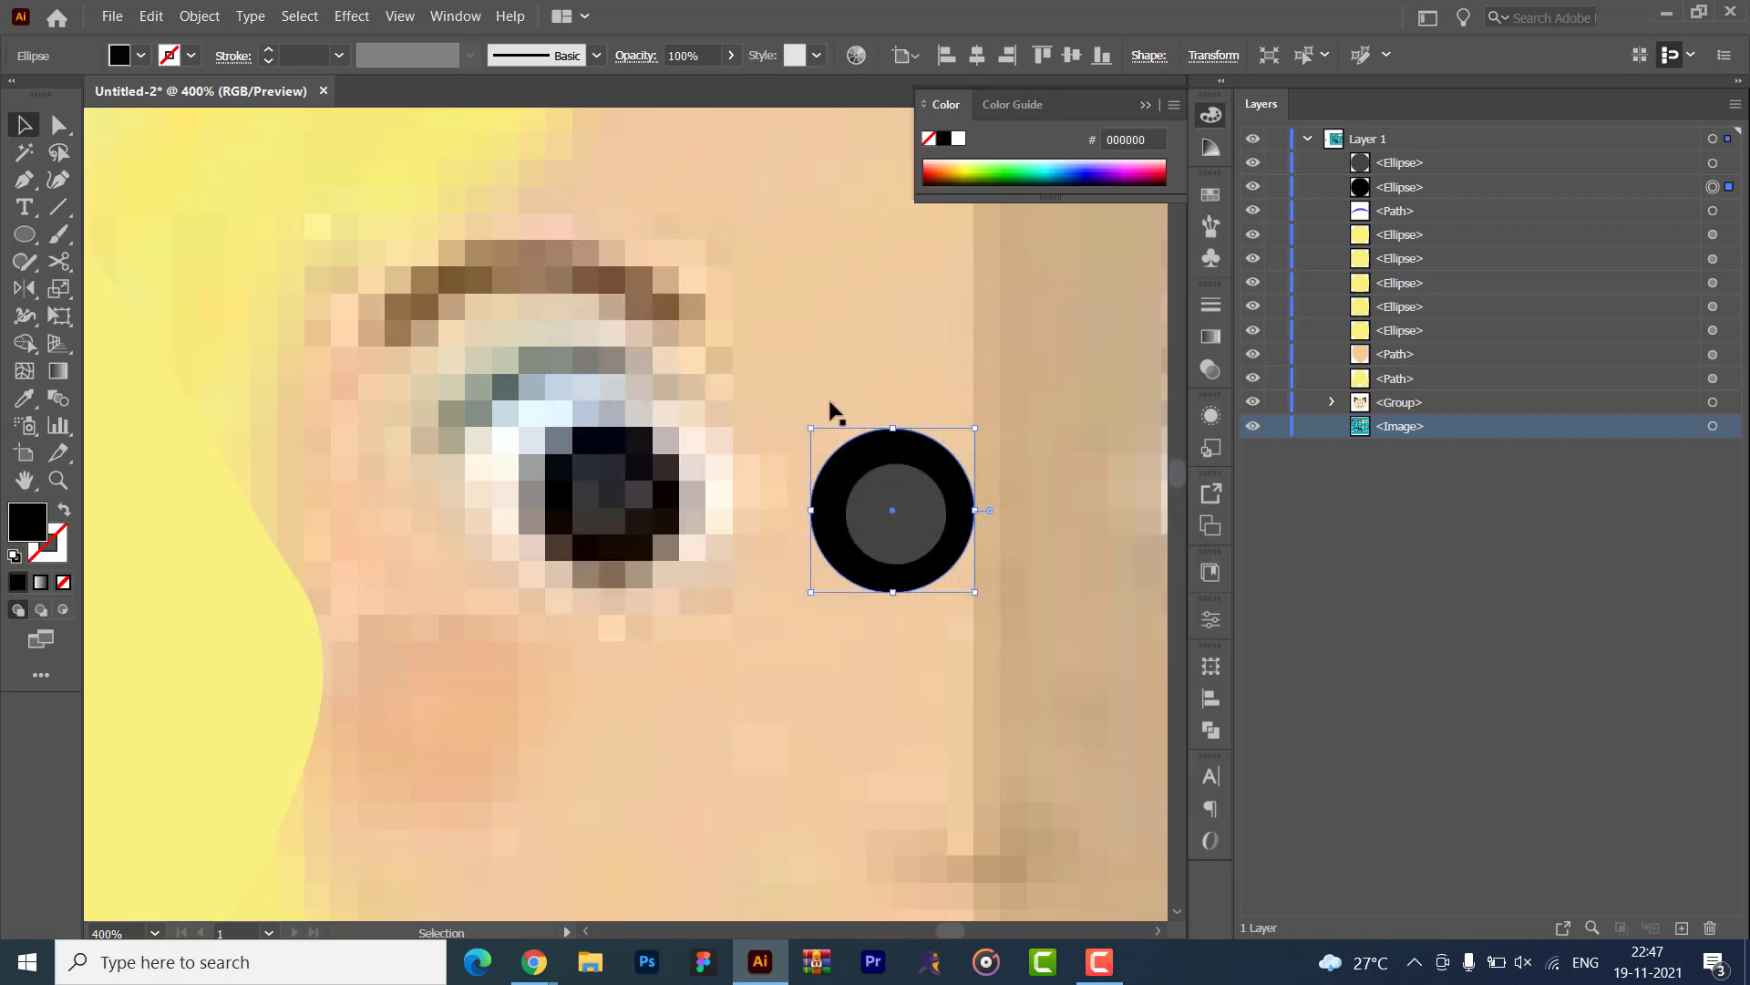
- Duplicate the black circle behind itself, enlarge the copy and fill it with white ffffff as the eyeball
key("a")
key("ctrl+c")
key("ctrl+f")
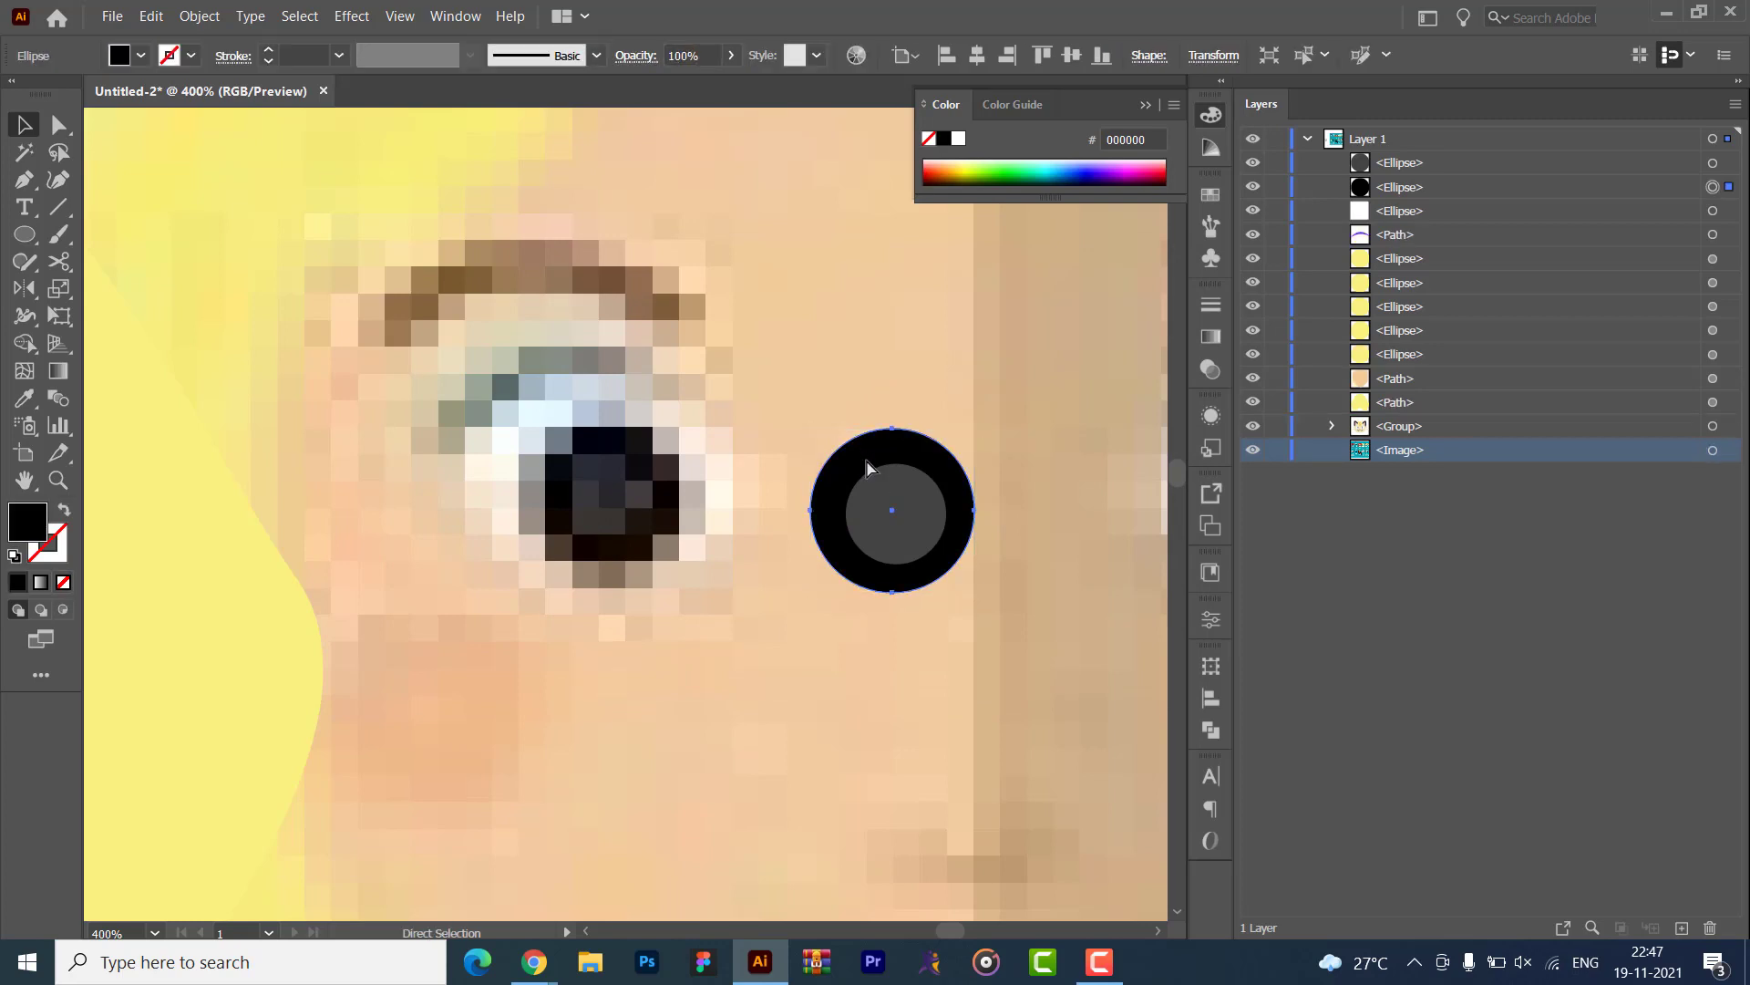
key("v")
left_click(1713, 211)
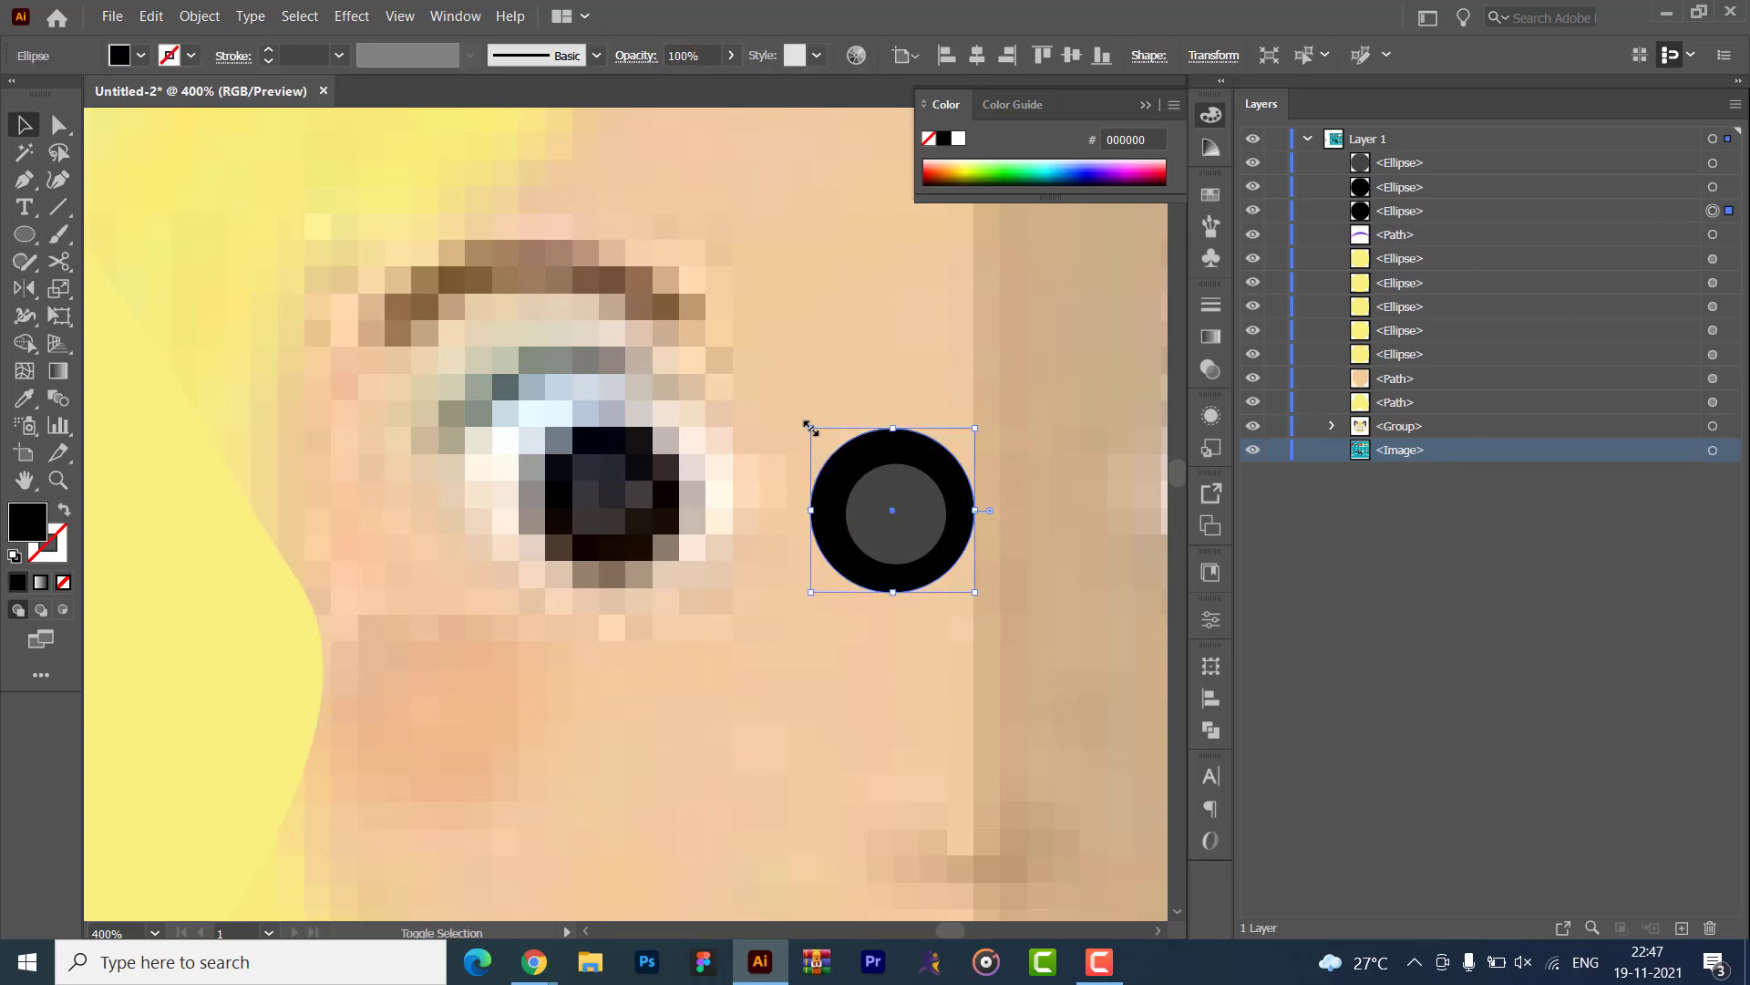
left_click_drag(811, 427, 866, 405)
double_click(43, 516)
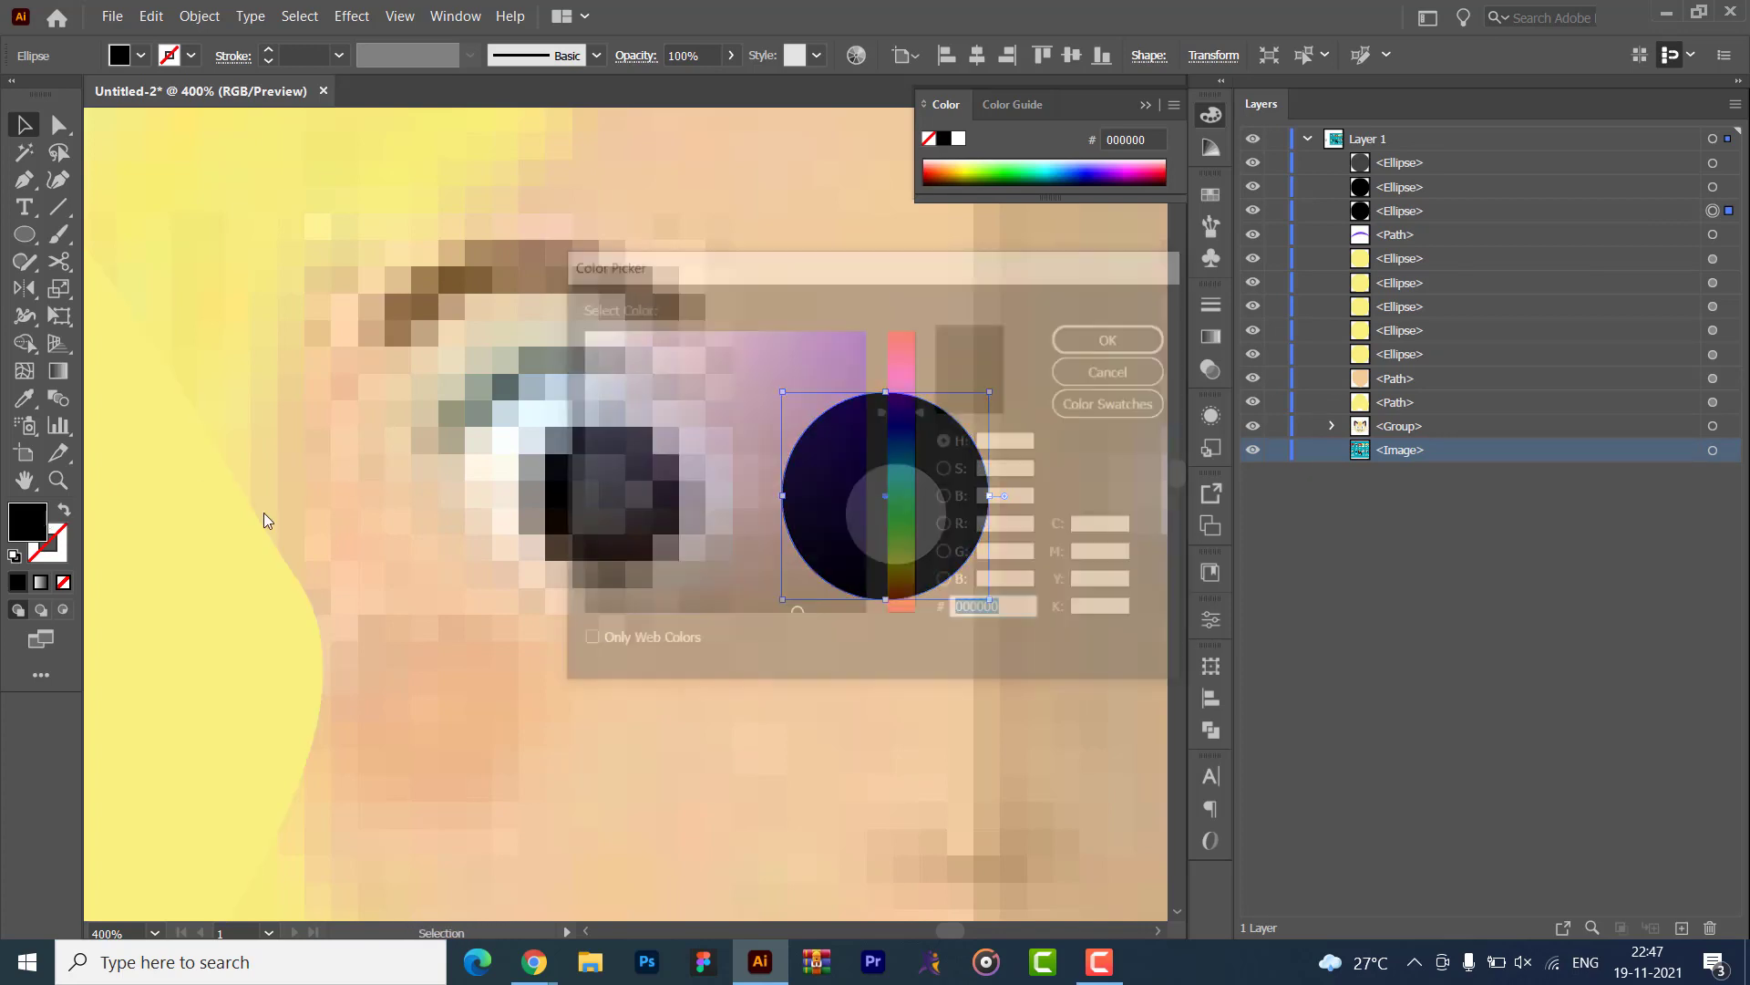
left_click_drag(735, 472, 539, 313)
left_click(1114, 337)
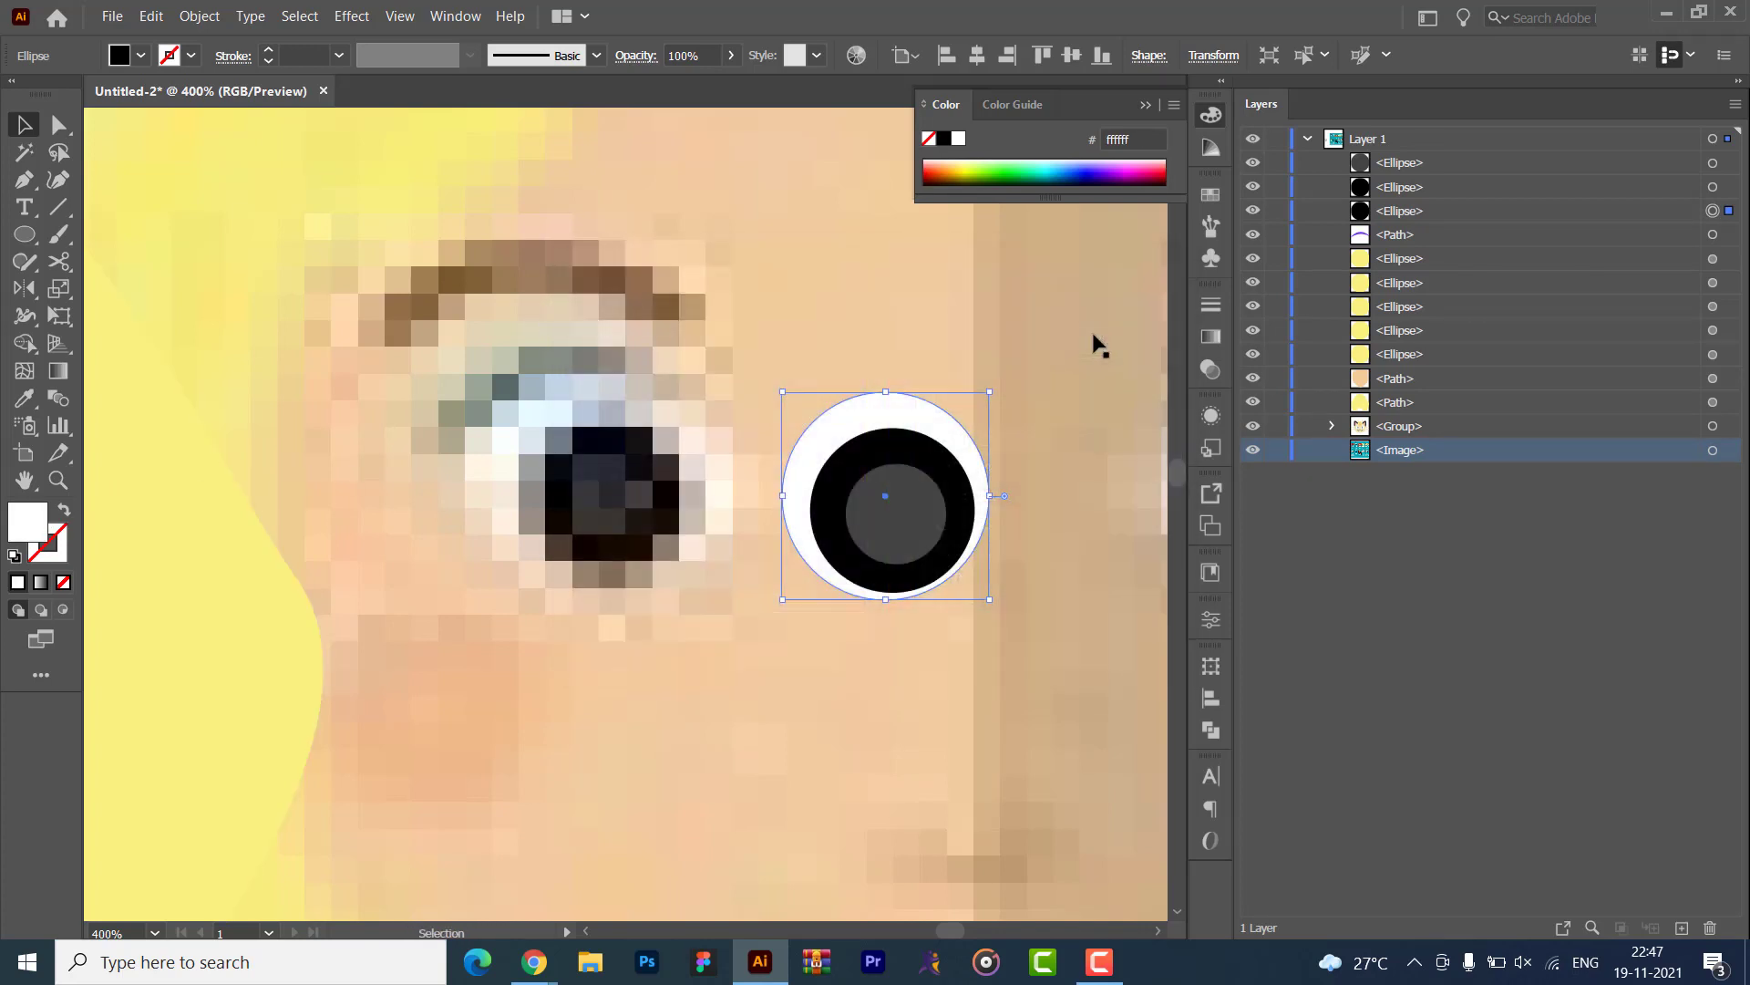
left_click(690, 330)
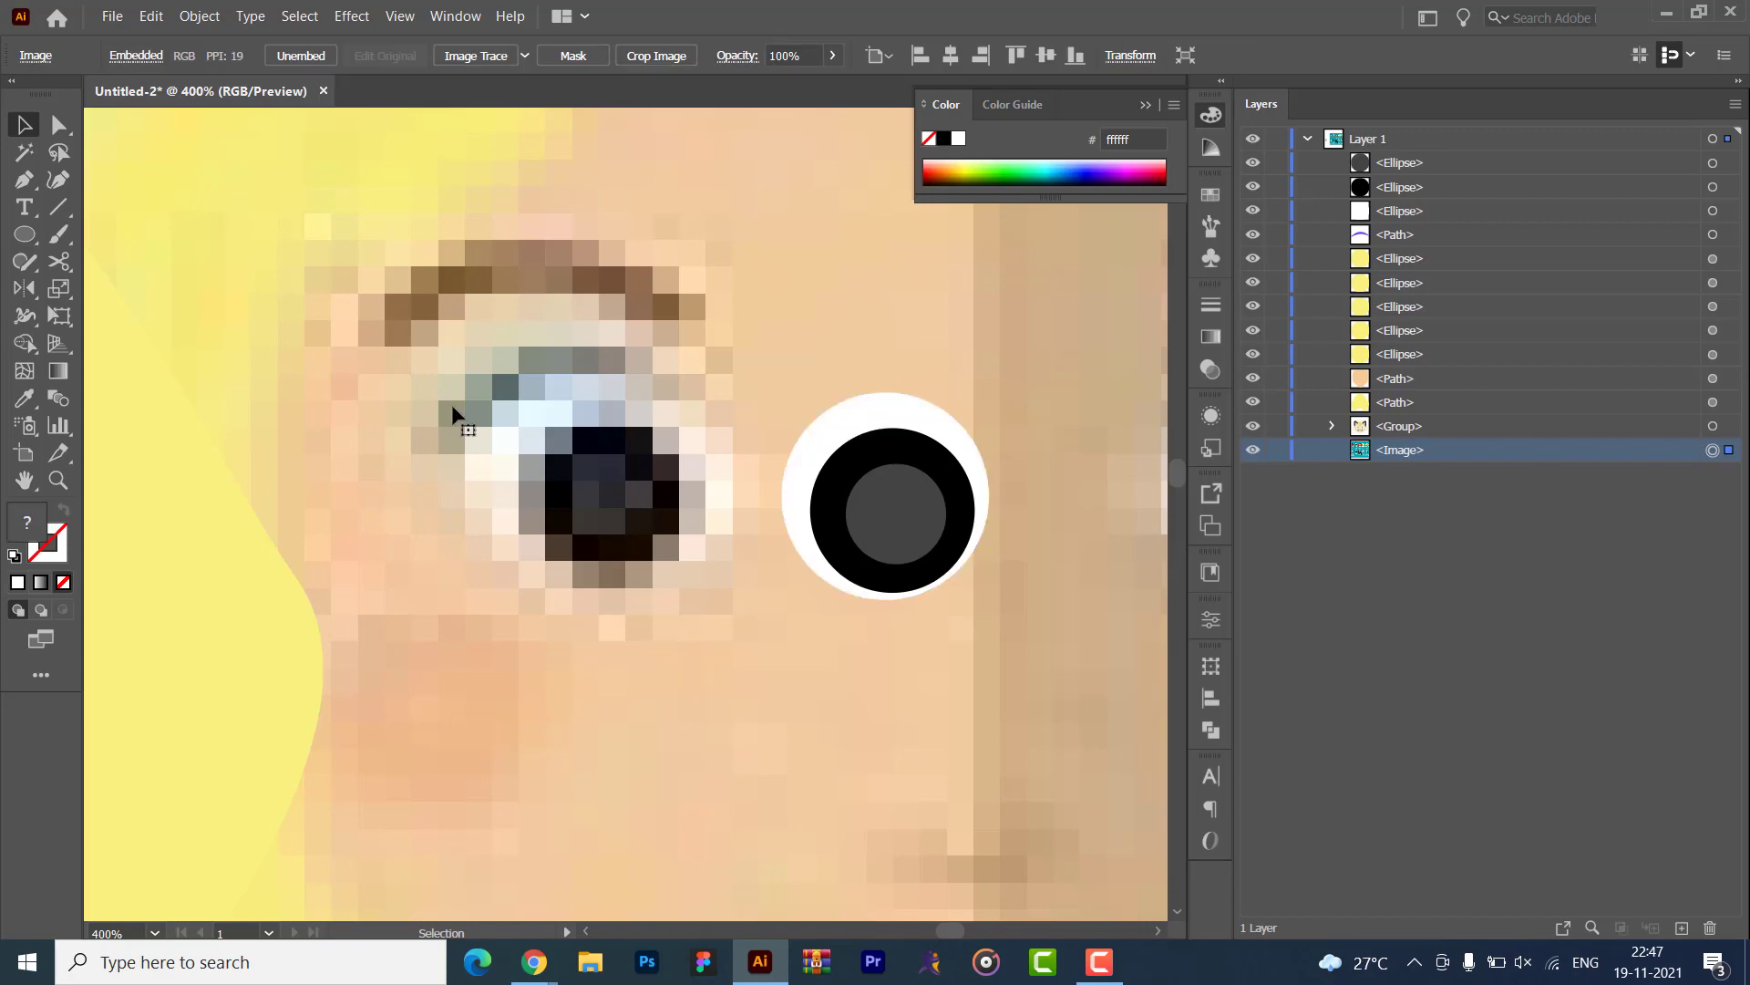
- Trace the reference eye's upper lash line with the Curvature tool as an unfilled arc with a 4 pt stroke
left_click(58, 180)
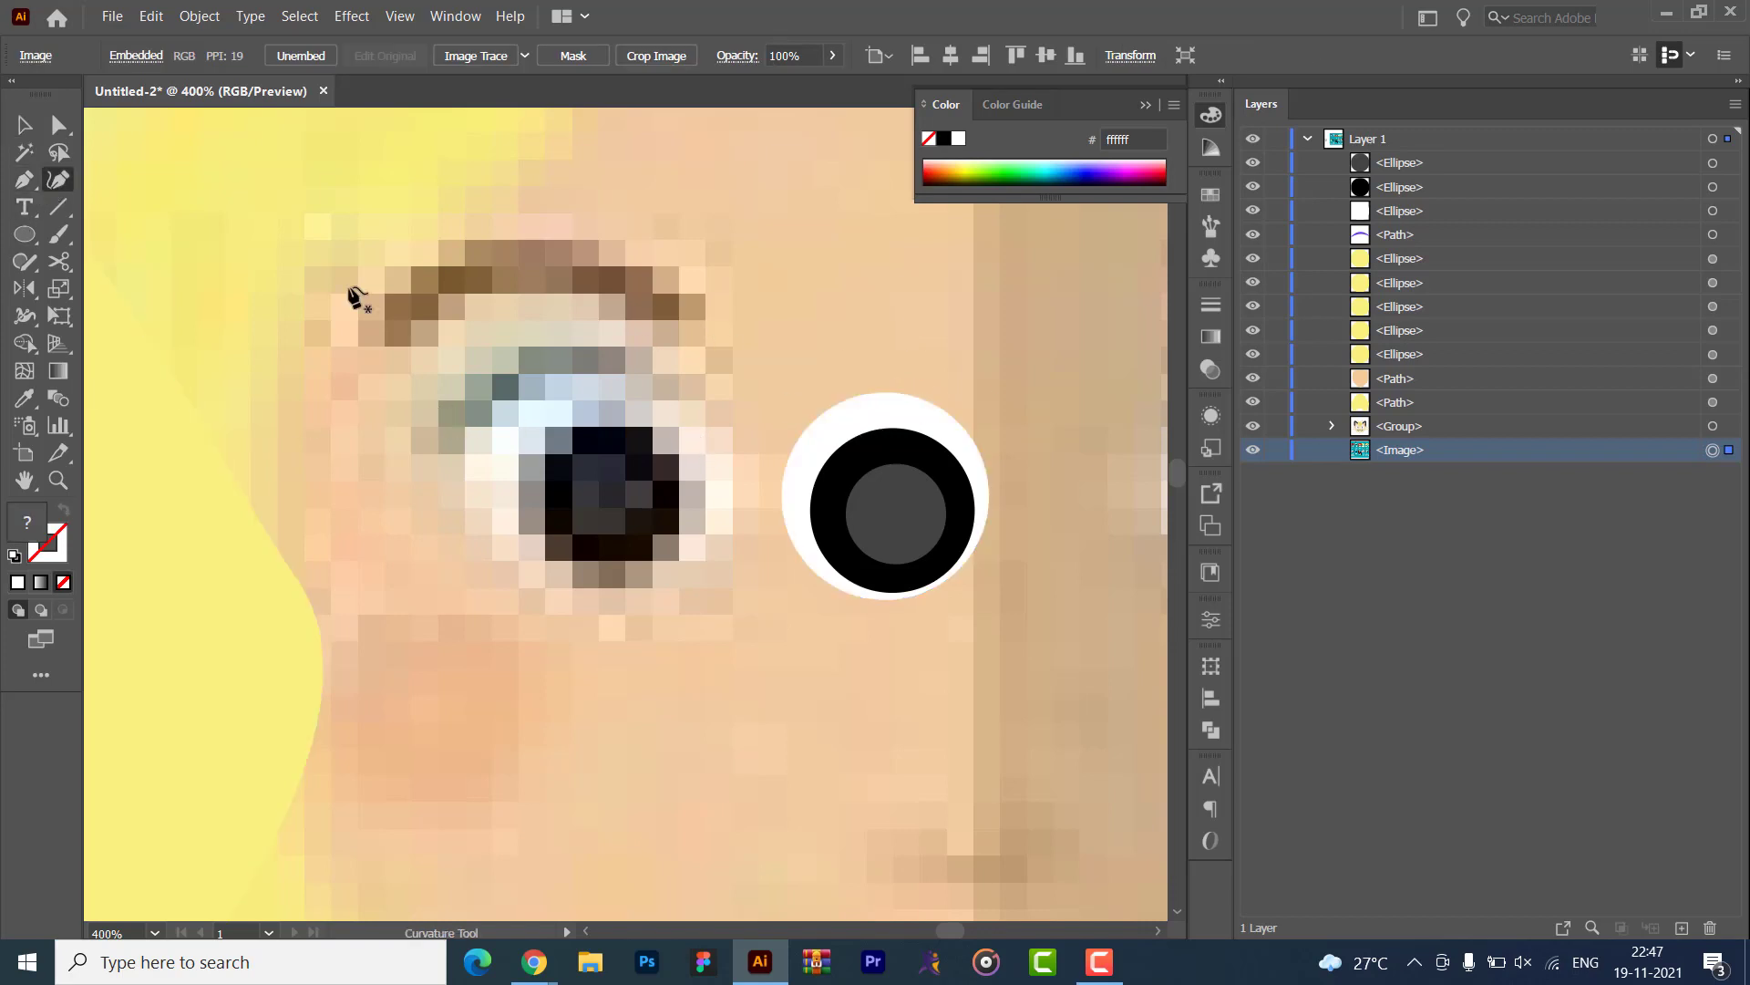
left_click(439, 429)
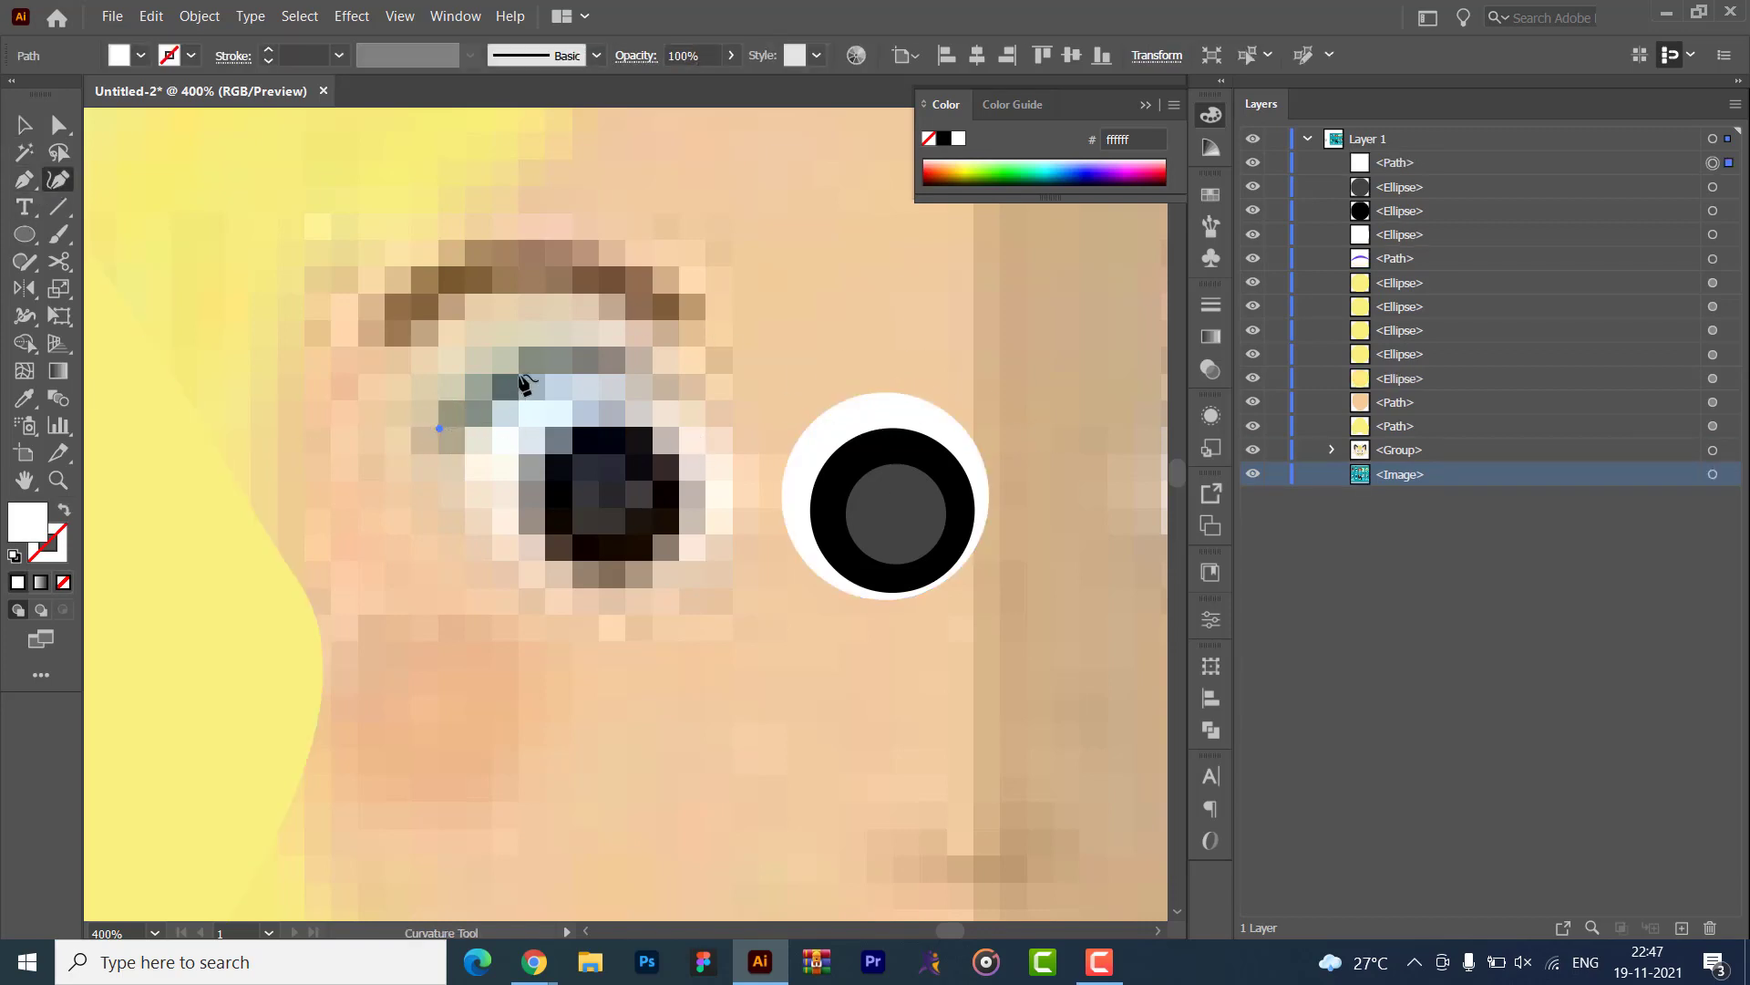
left_click(615, 364)
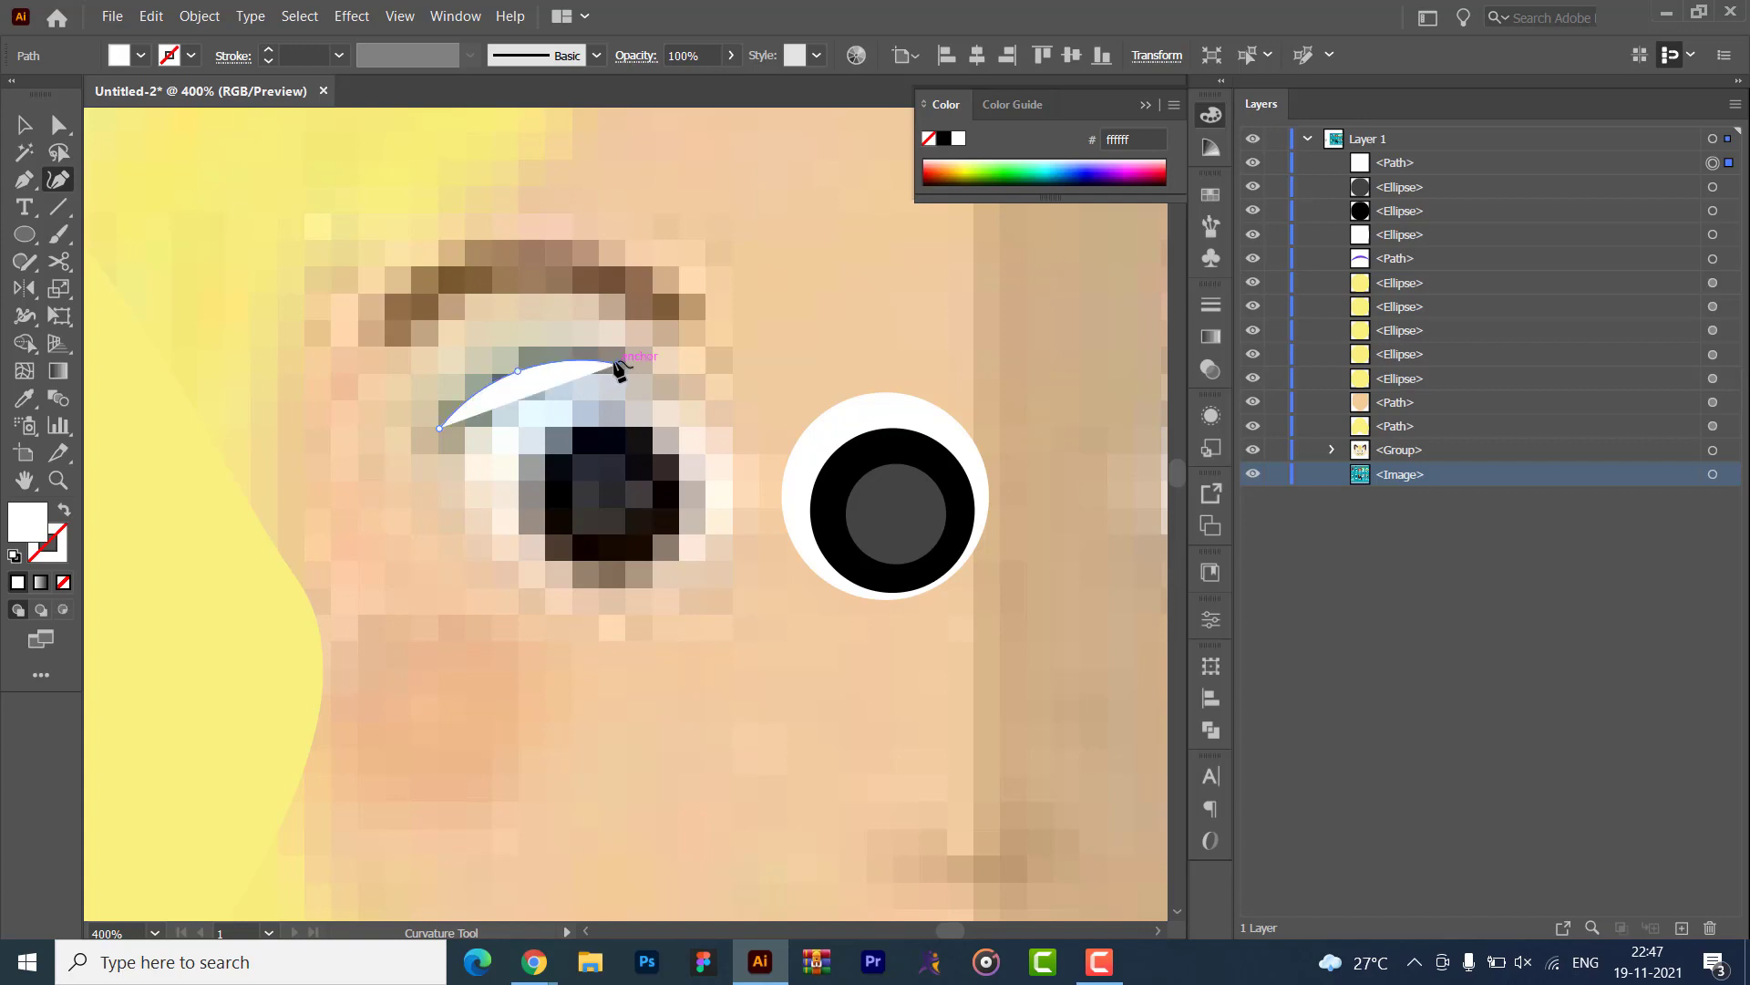
left_click(64, 510)
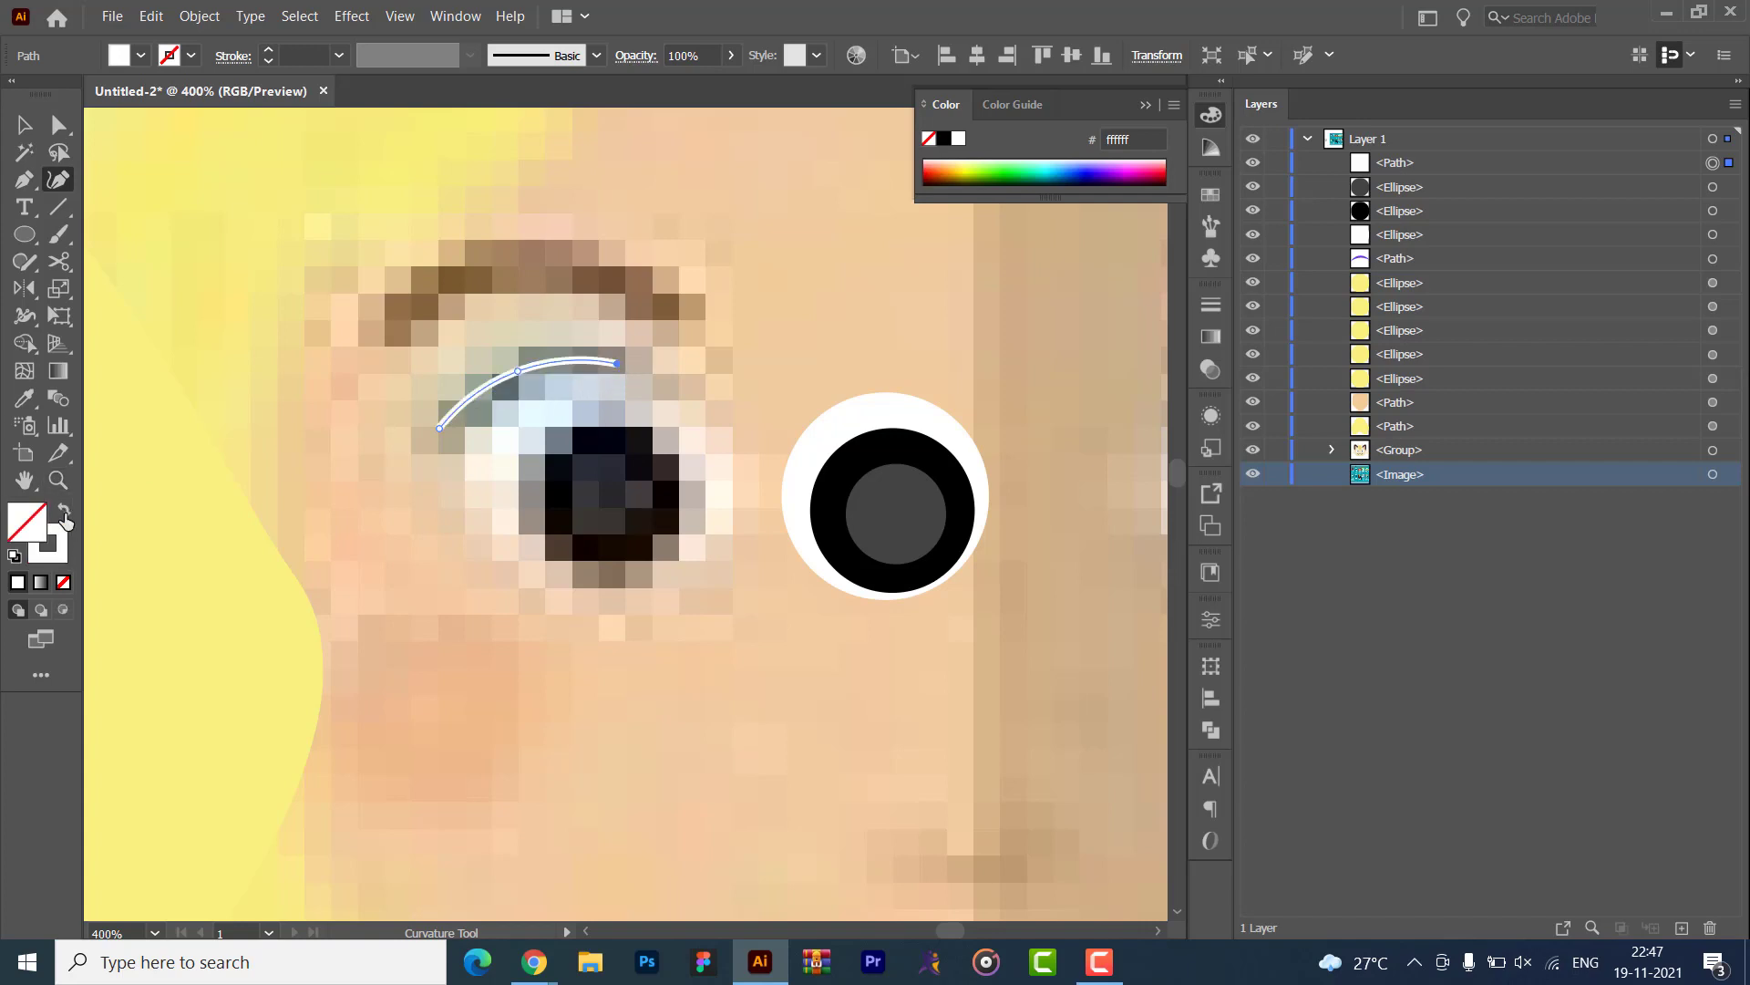
left_click(268, 48)
left_click(268, 48)
left_click(268, 48)
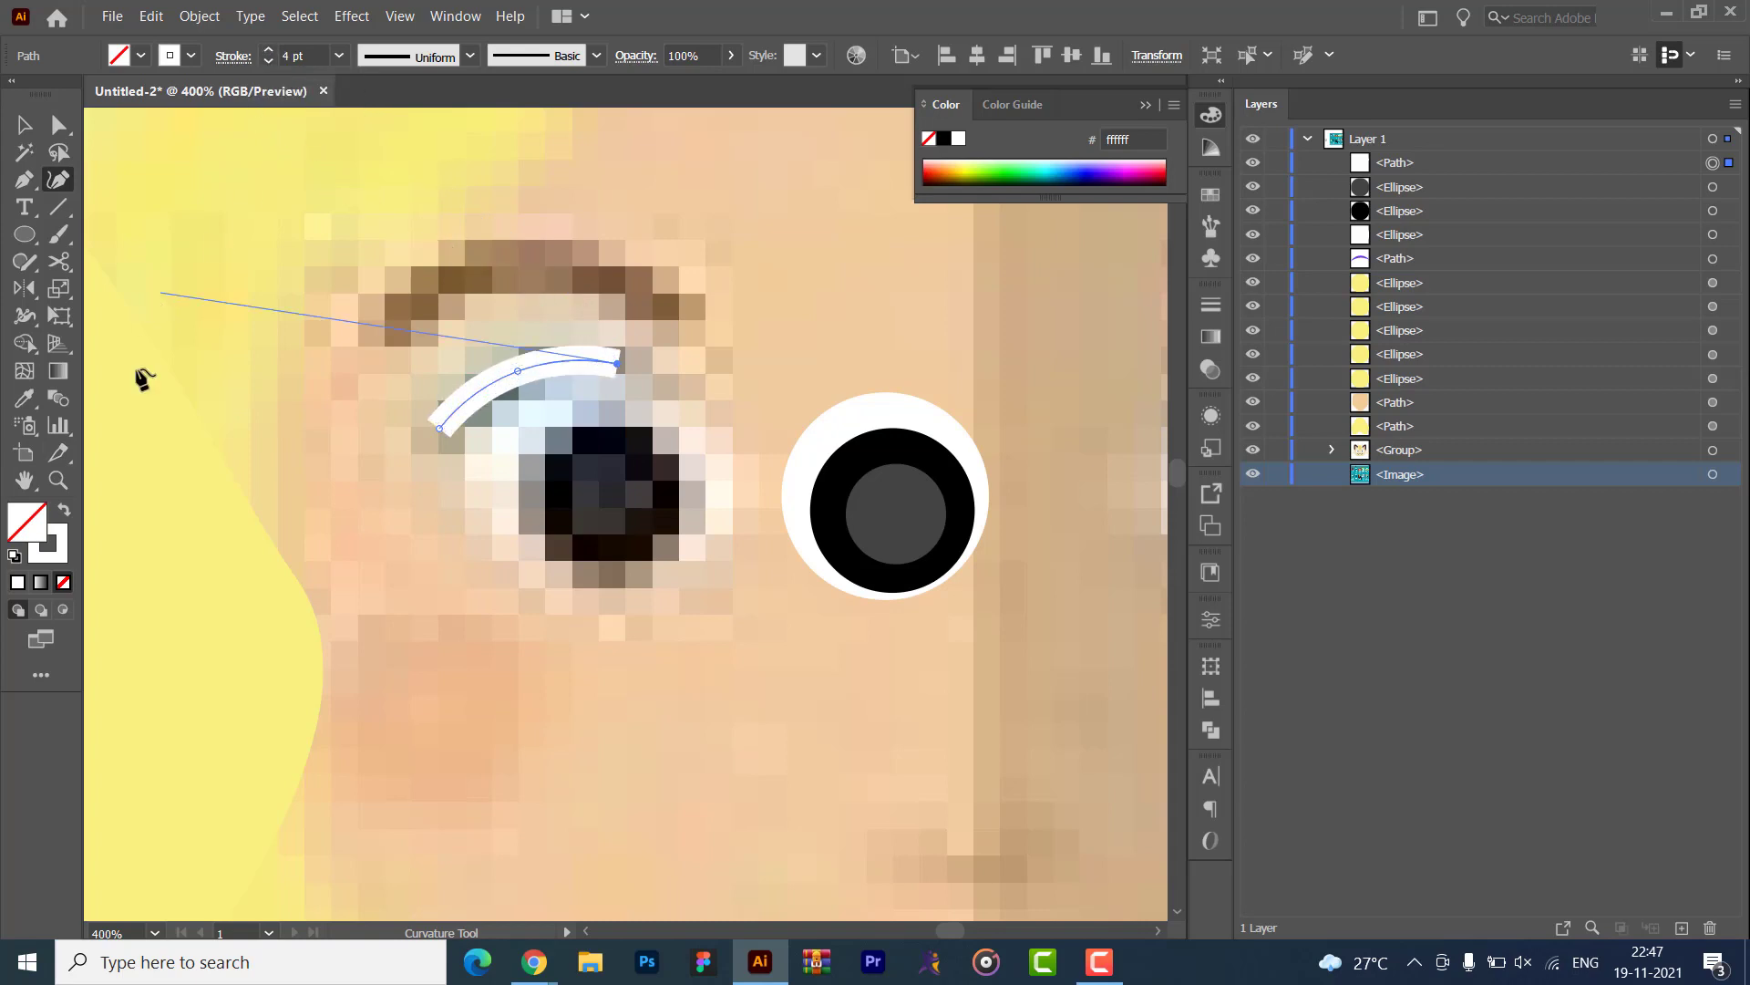
- Set the lash line's stroke colour to 191919 and move the arc onto the upper edge of the drawn eye
double_click(50, 551)
left_click(598, 553)
key("ctrl+a")
key("BackSpace")
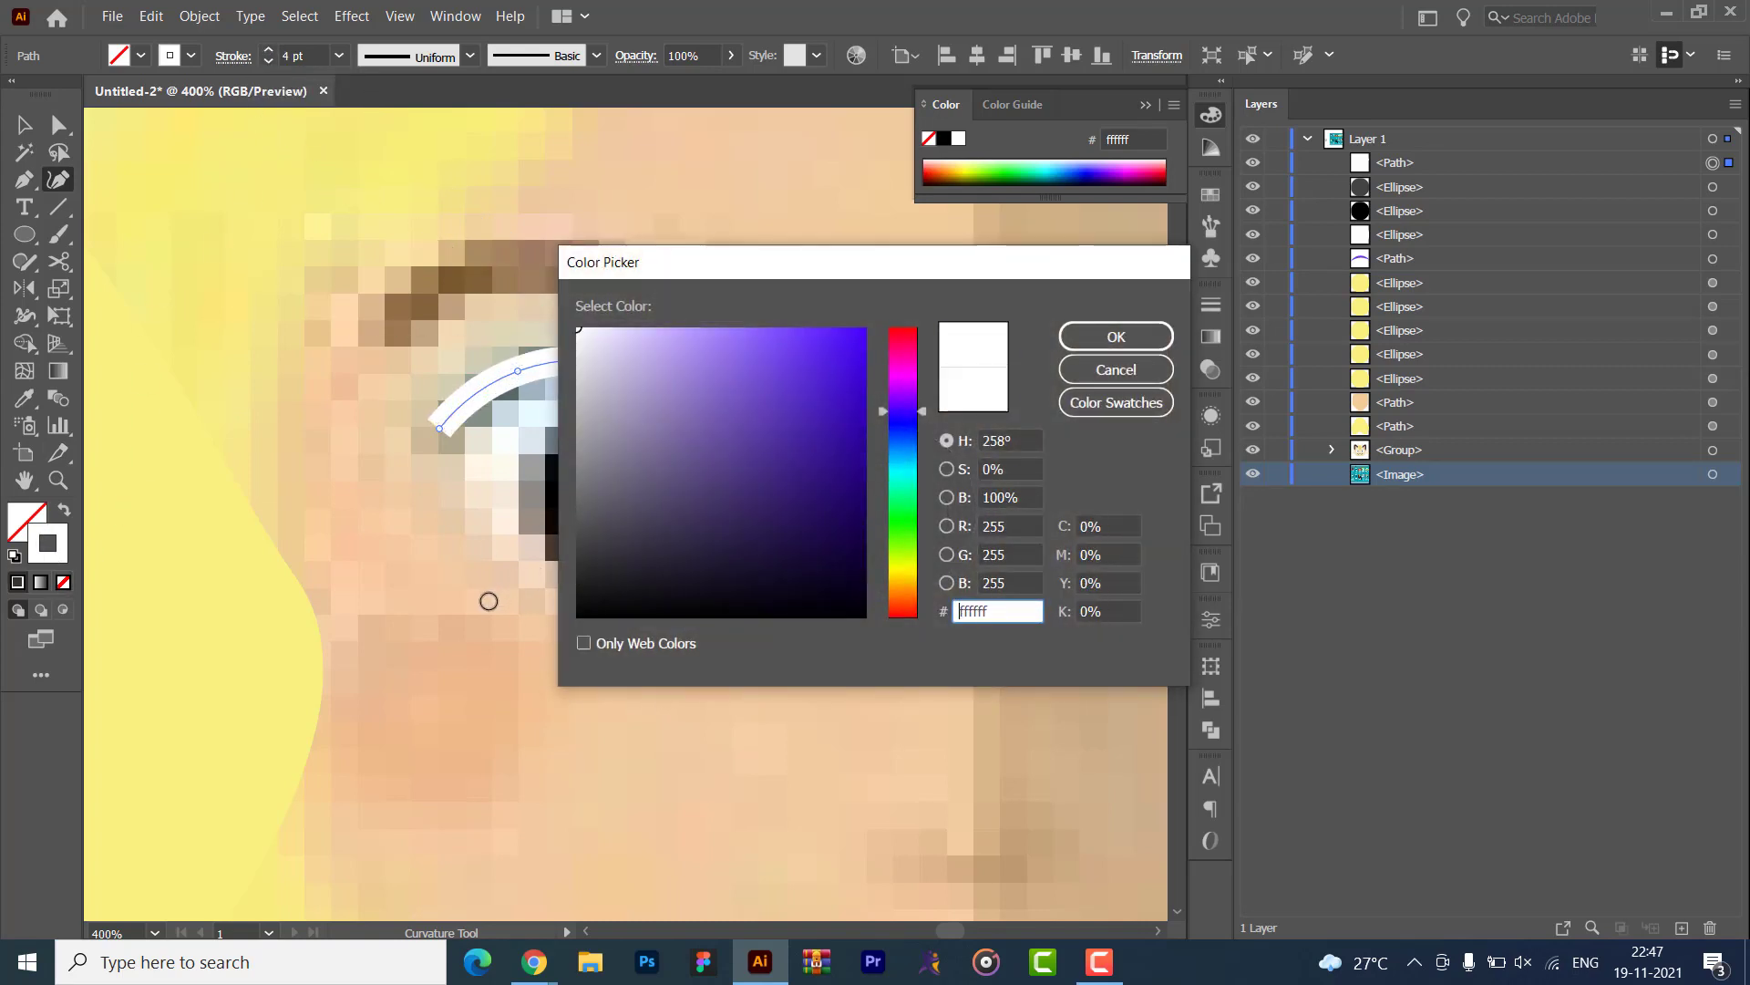
type("191919")
left_click(1115, 336)
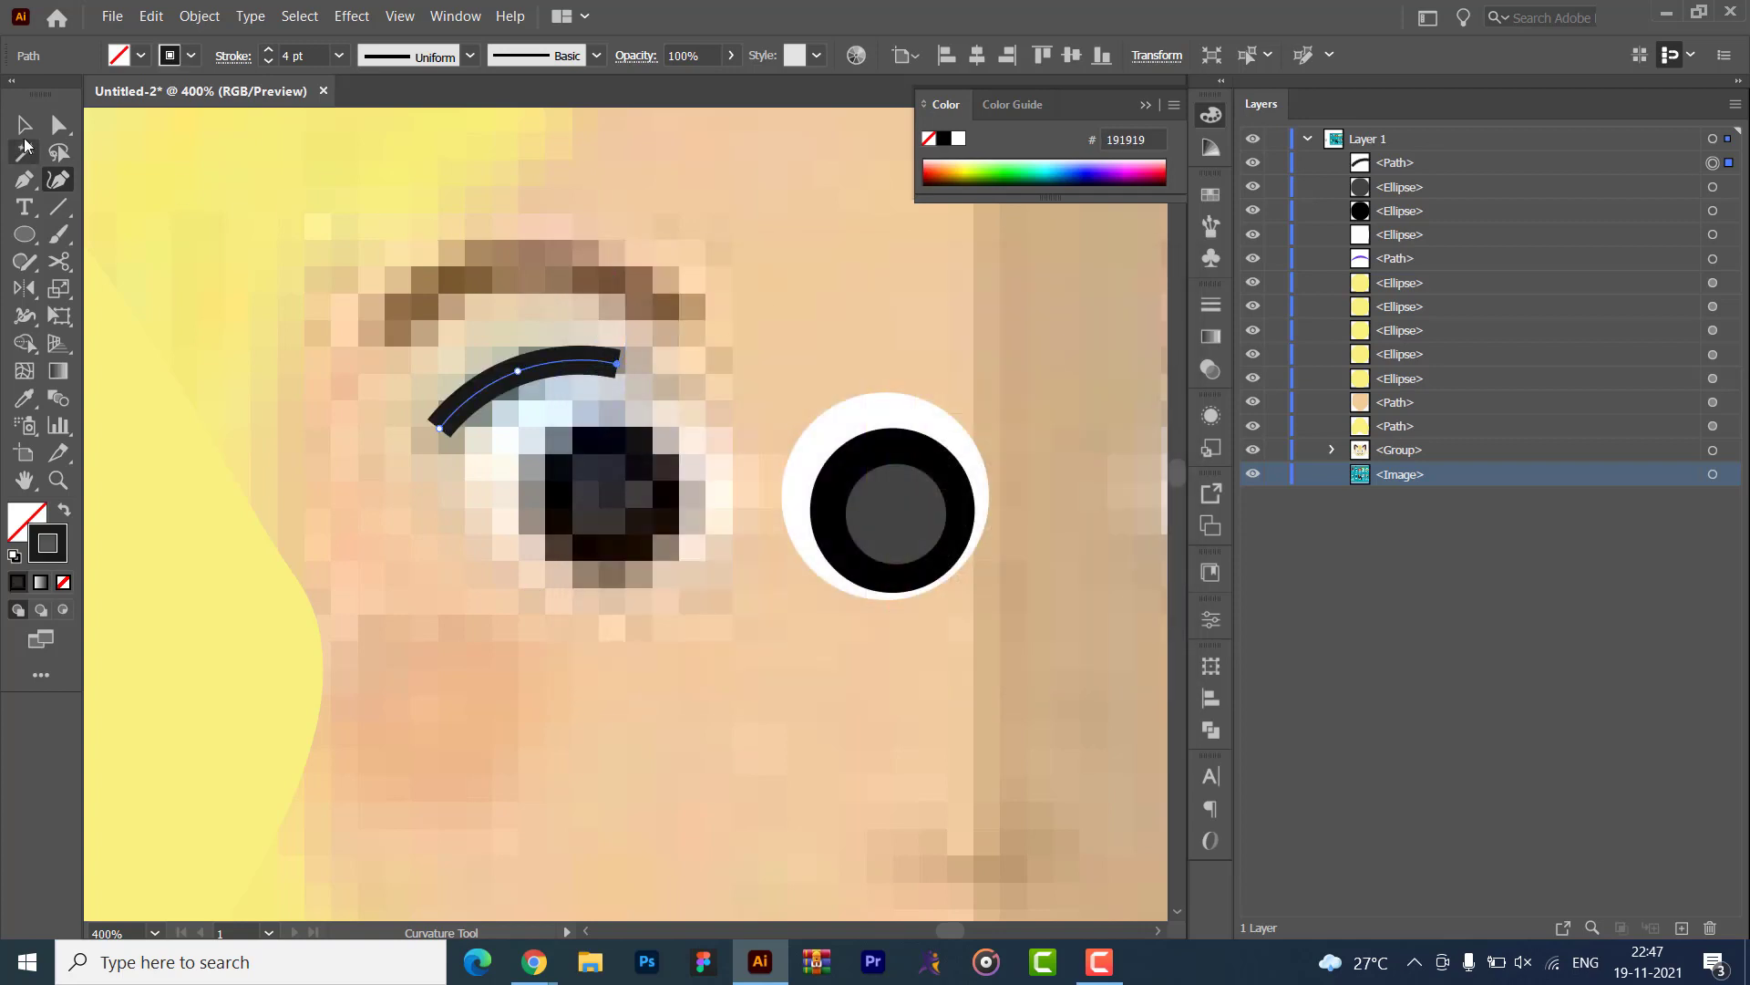
left_click(24, 125)
left_click_drag(501, 394, 824, 400)
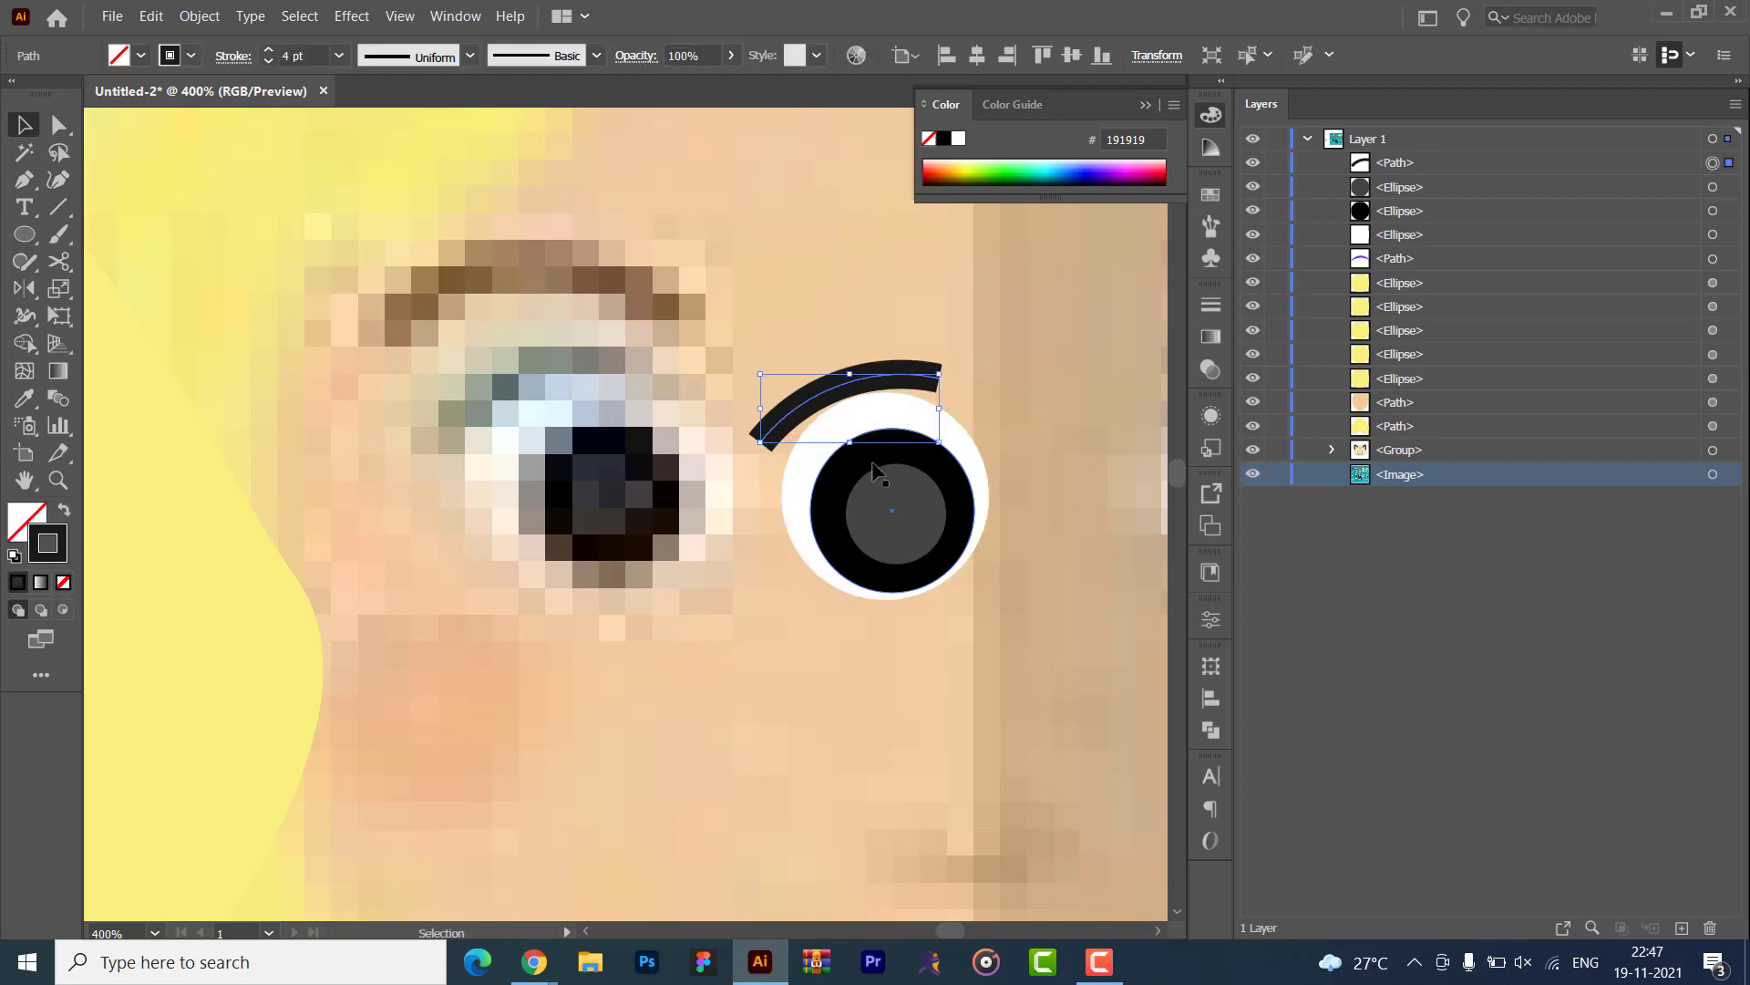
- Select the lash line together with the white, black and grey eye circles and group them
left_click(829, 450, "shift")
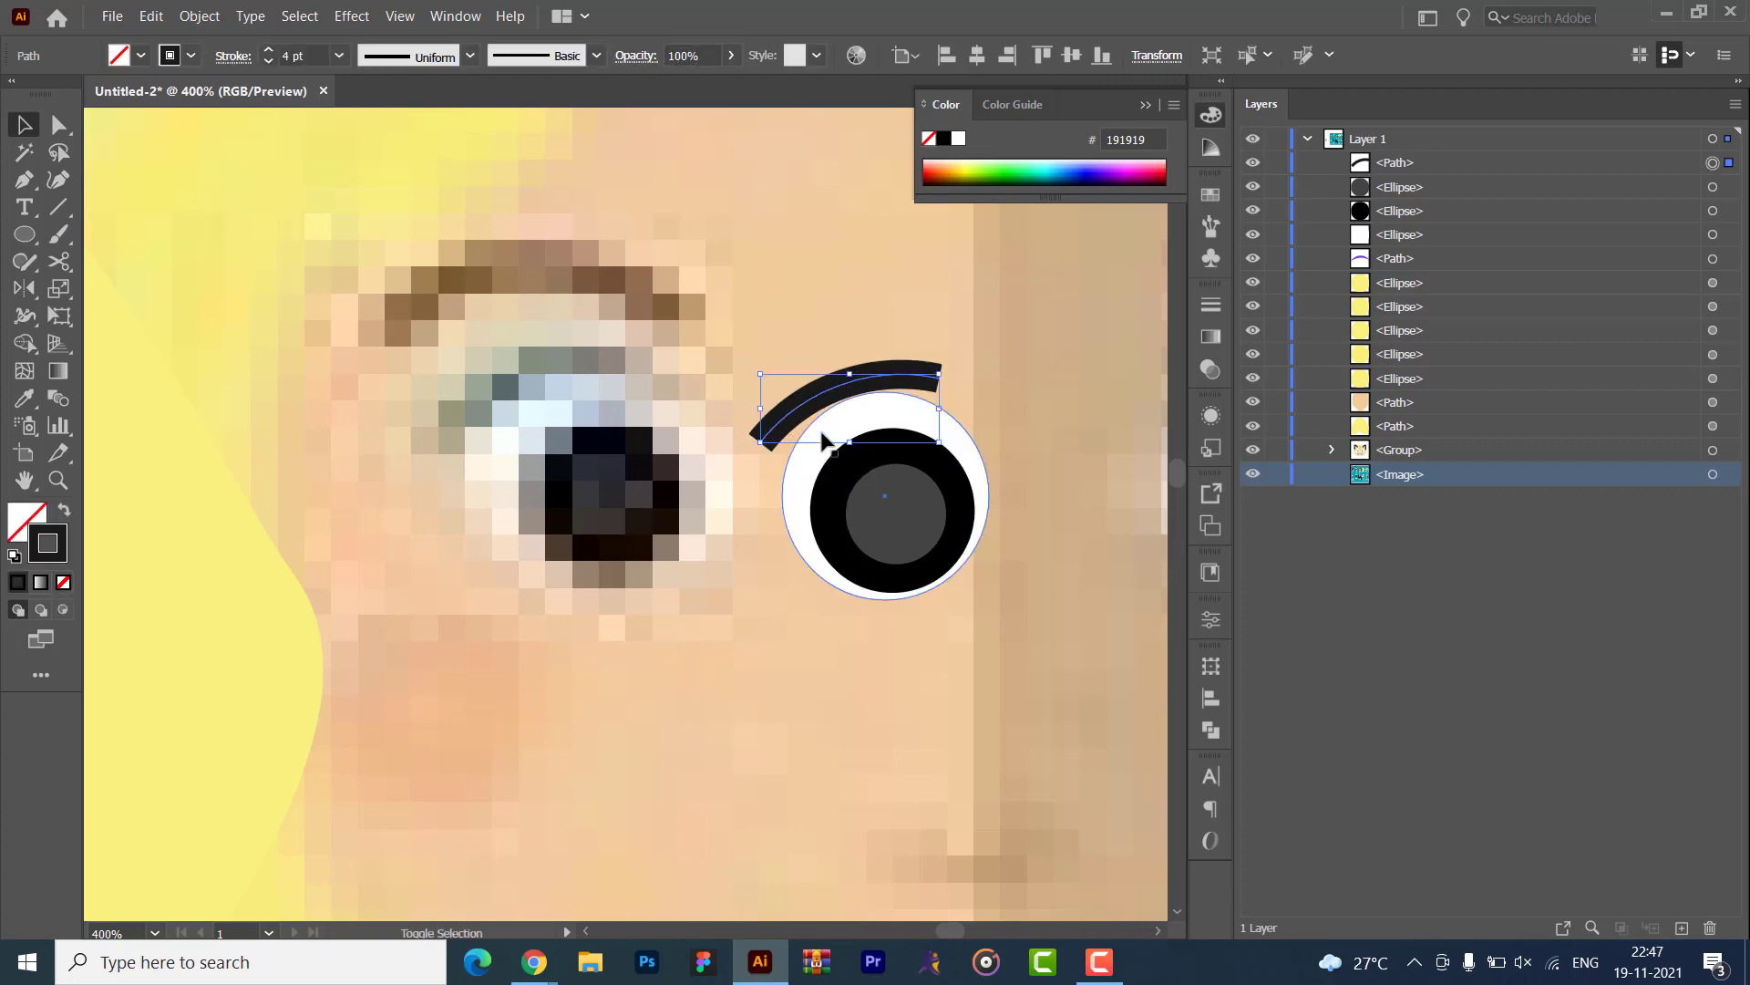
key("ctrl+1")
right_click(873, 492)
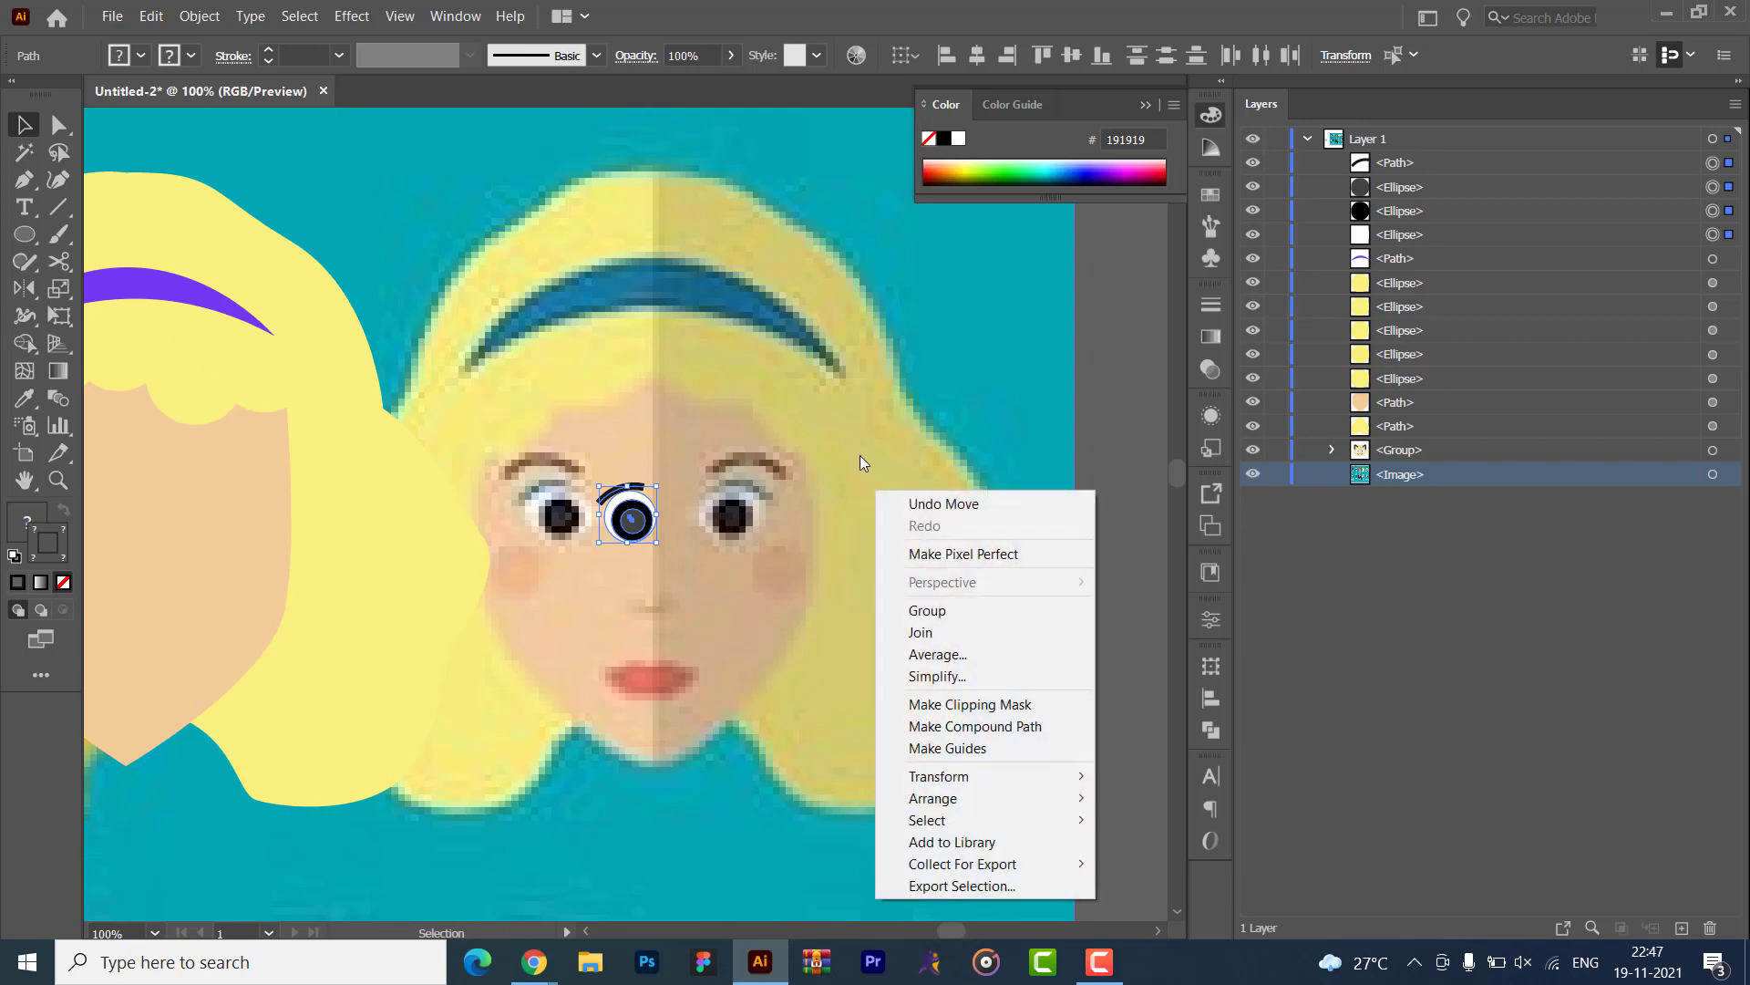
left_click(860, 456)
left_click_drag(758, 428, 716, 440)
left_click(629, 517)
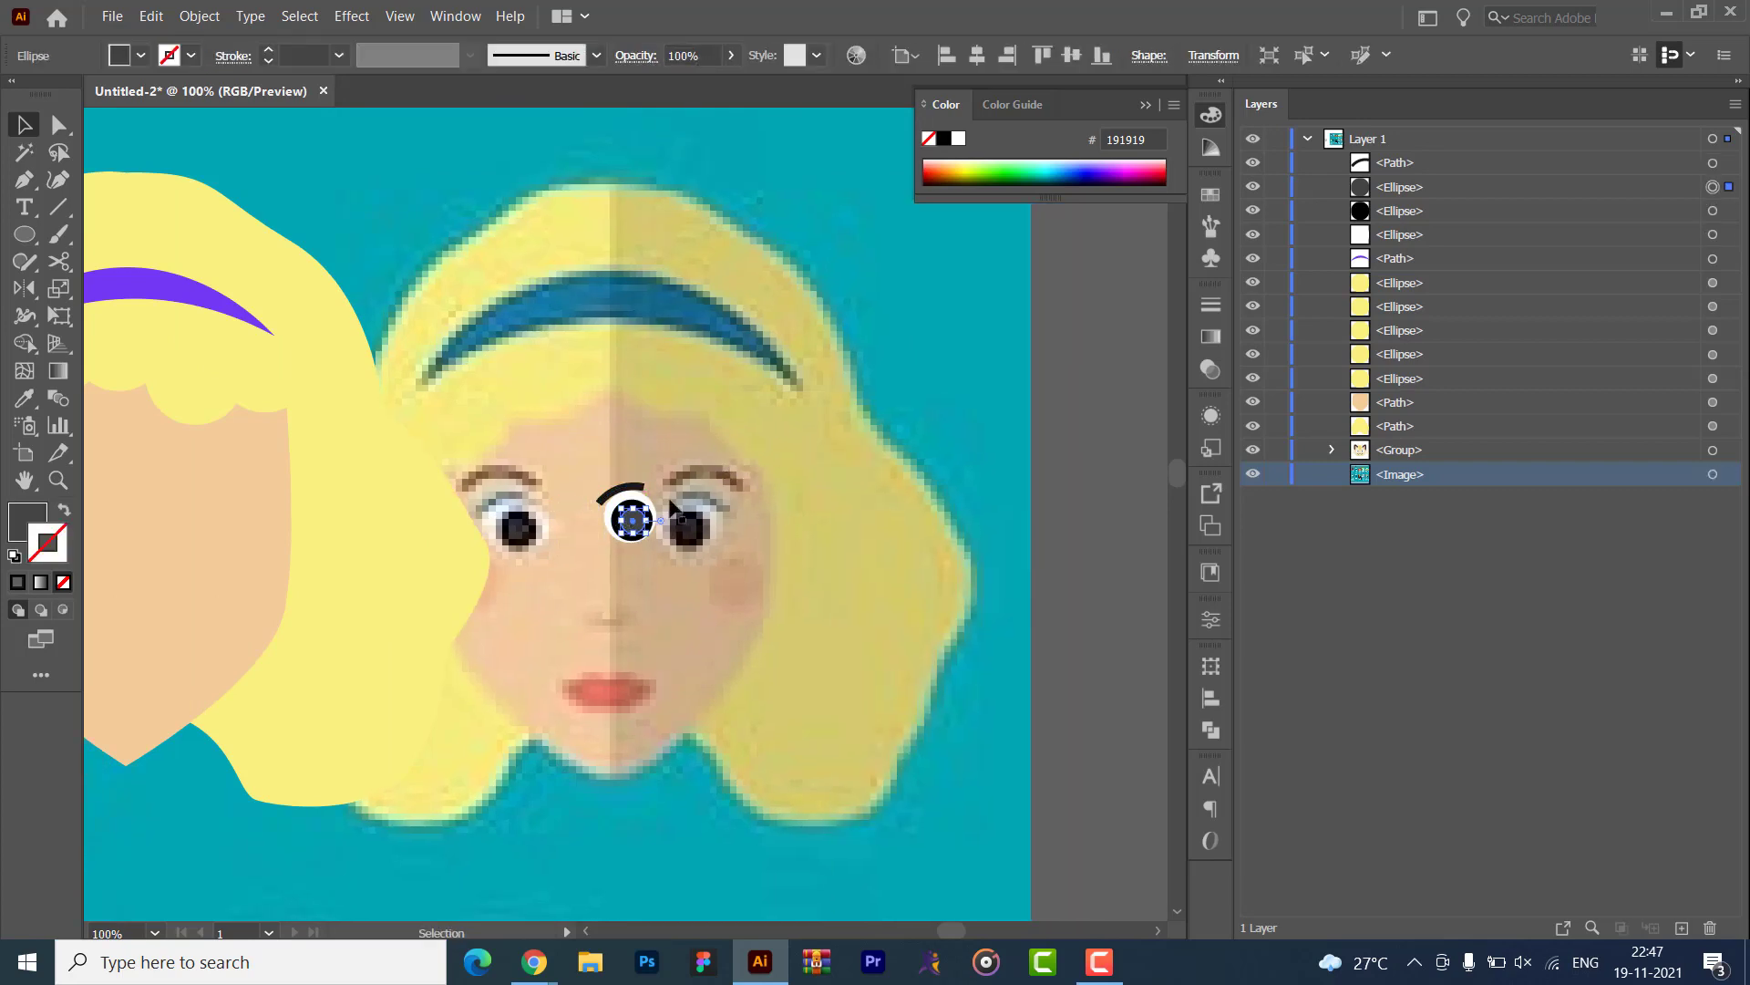
left_click(1714, 235)
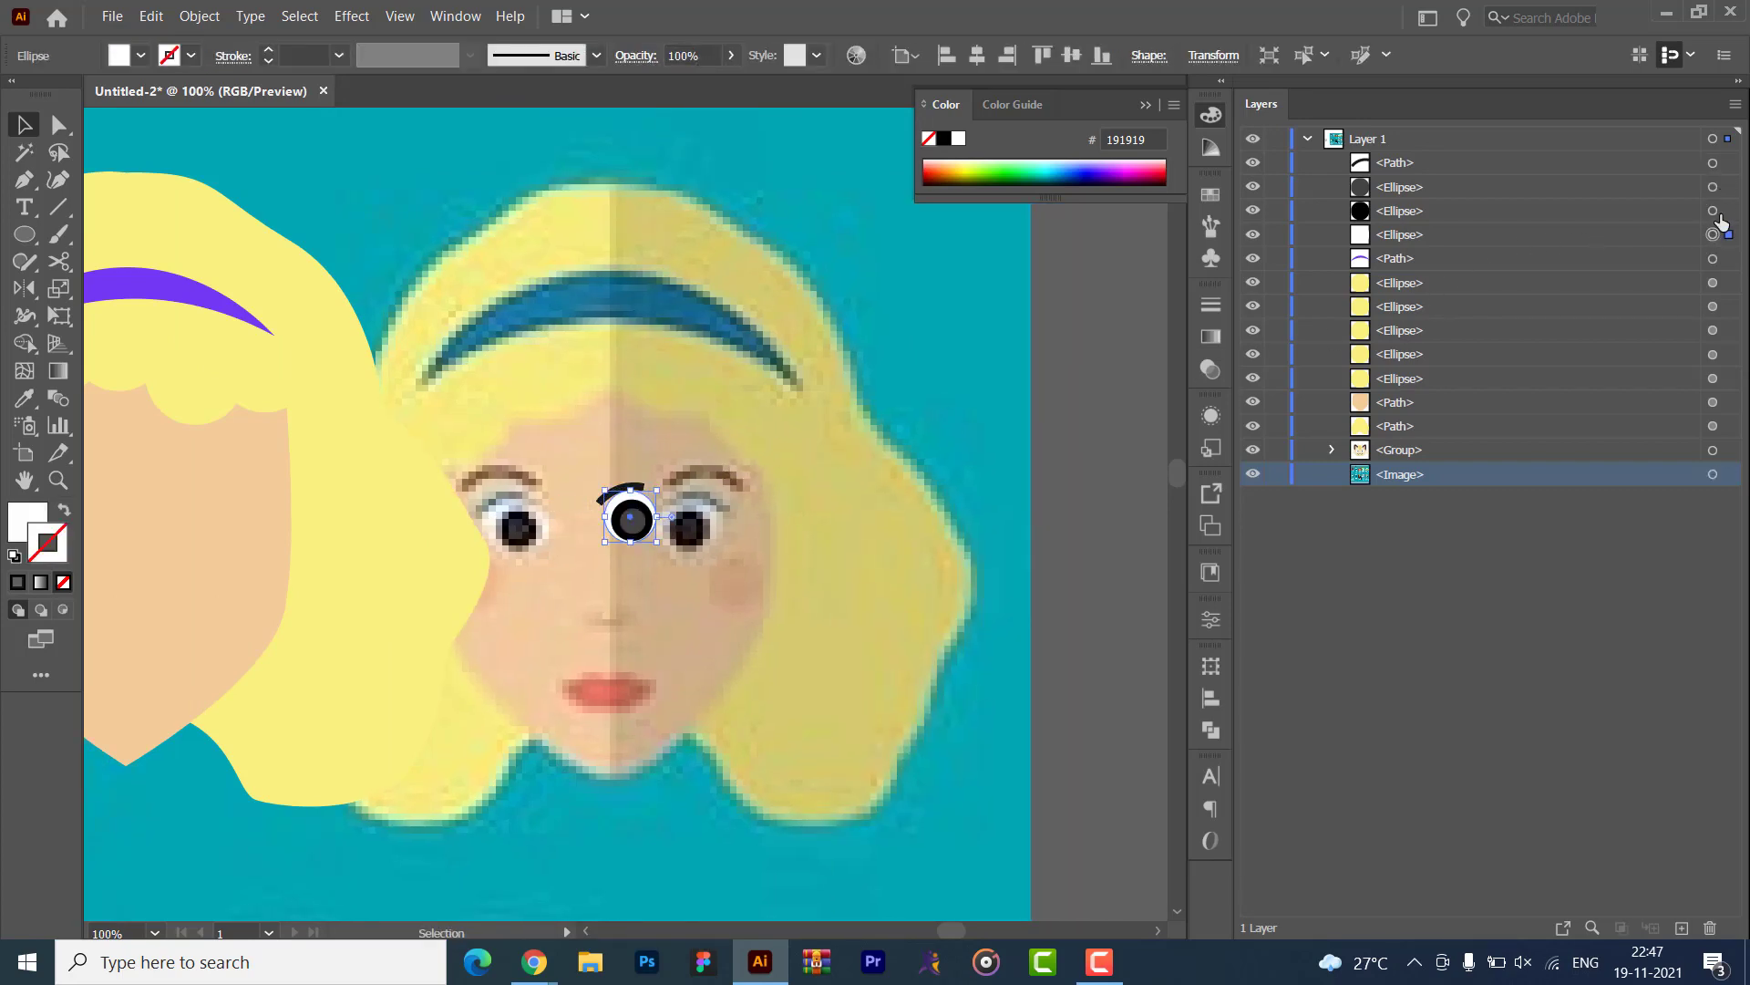
left_click(1715, 211, "shift")
left_click(1714, 163, "shift")
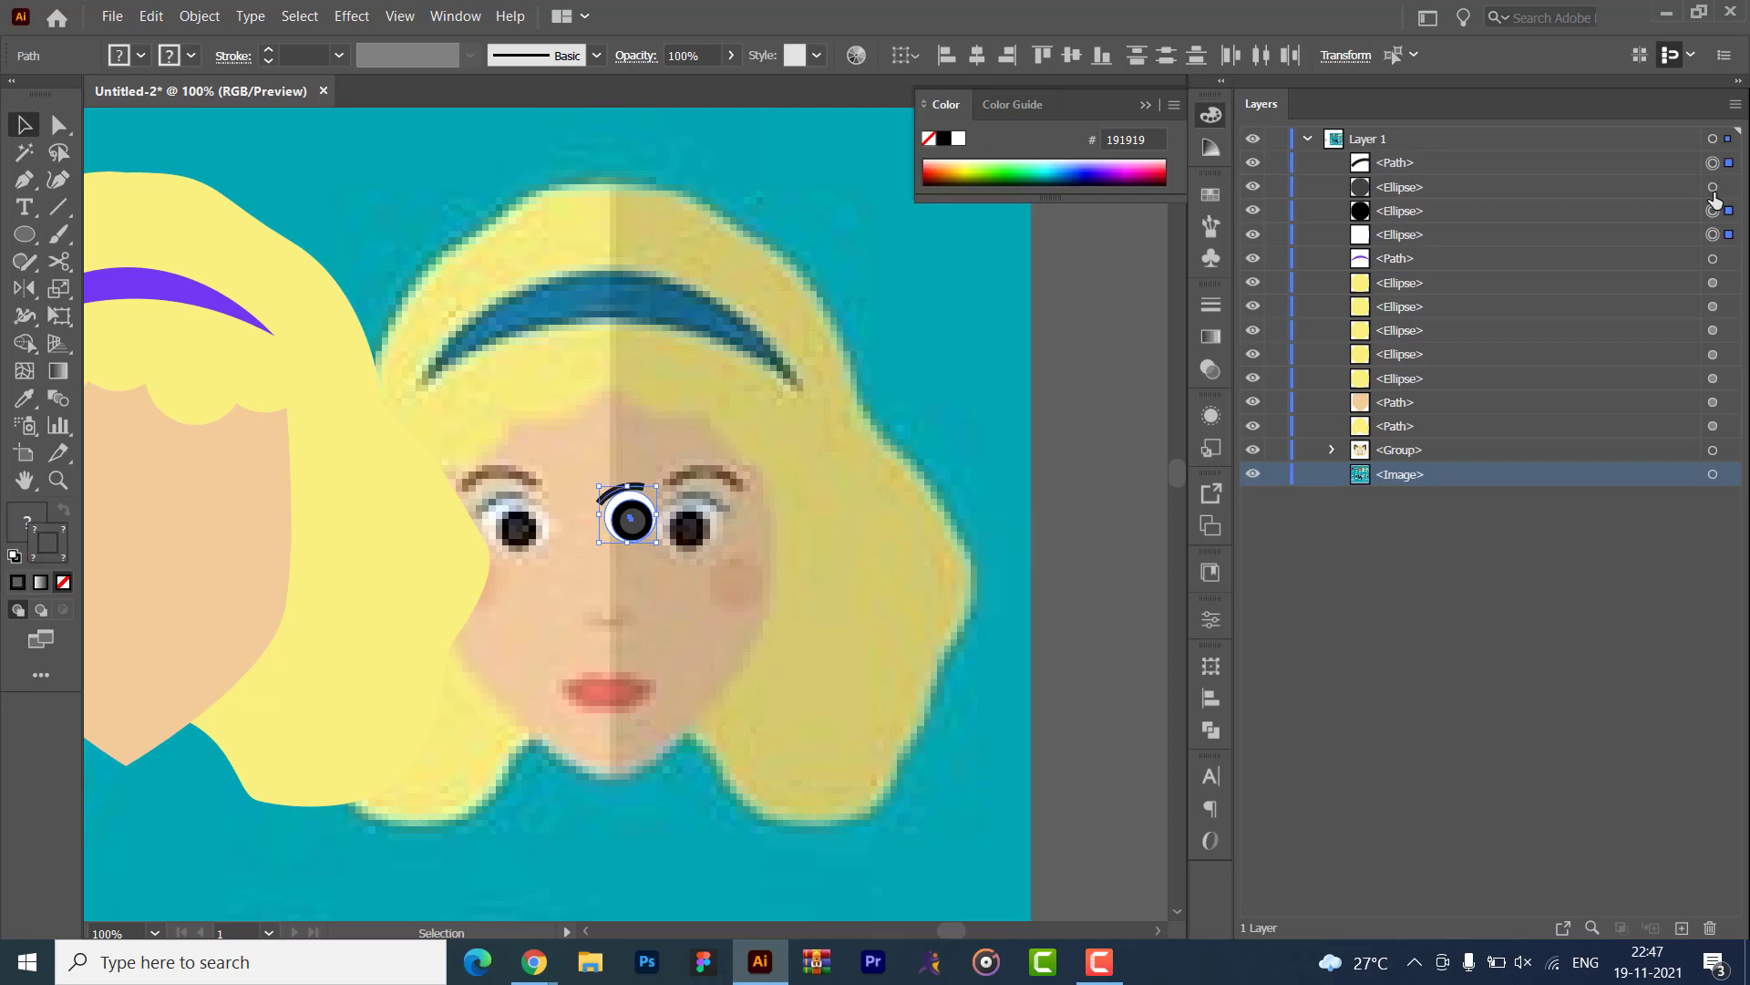
key("ctrl+g")
- Move the grouped eye onto the drawn face and place a copy reflected across the vertical axis as the second eye
left_click_drag(627, 521, 162, 495)
mouse_move(162, 495)
left_mouse_down()
mouse_move(906, 506)
mouse_move(903, 492)
mouse_move(796, 504)
left_mouse_up()
right_click(796, 504)
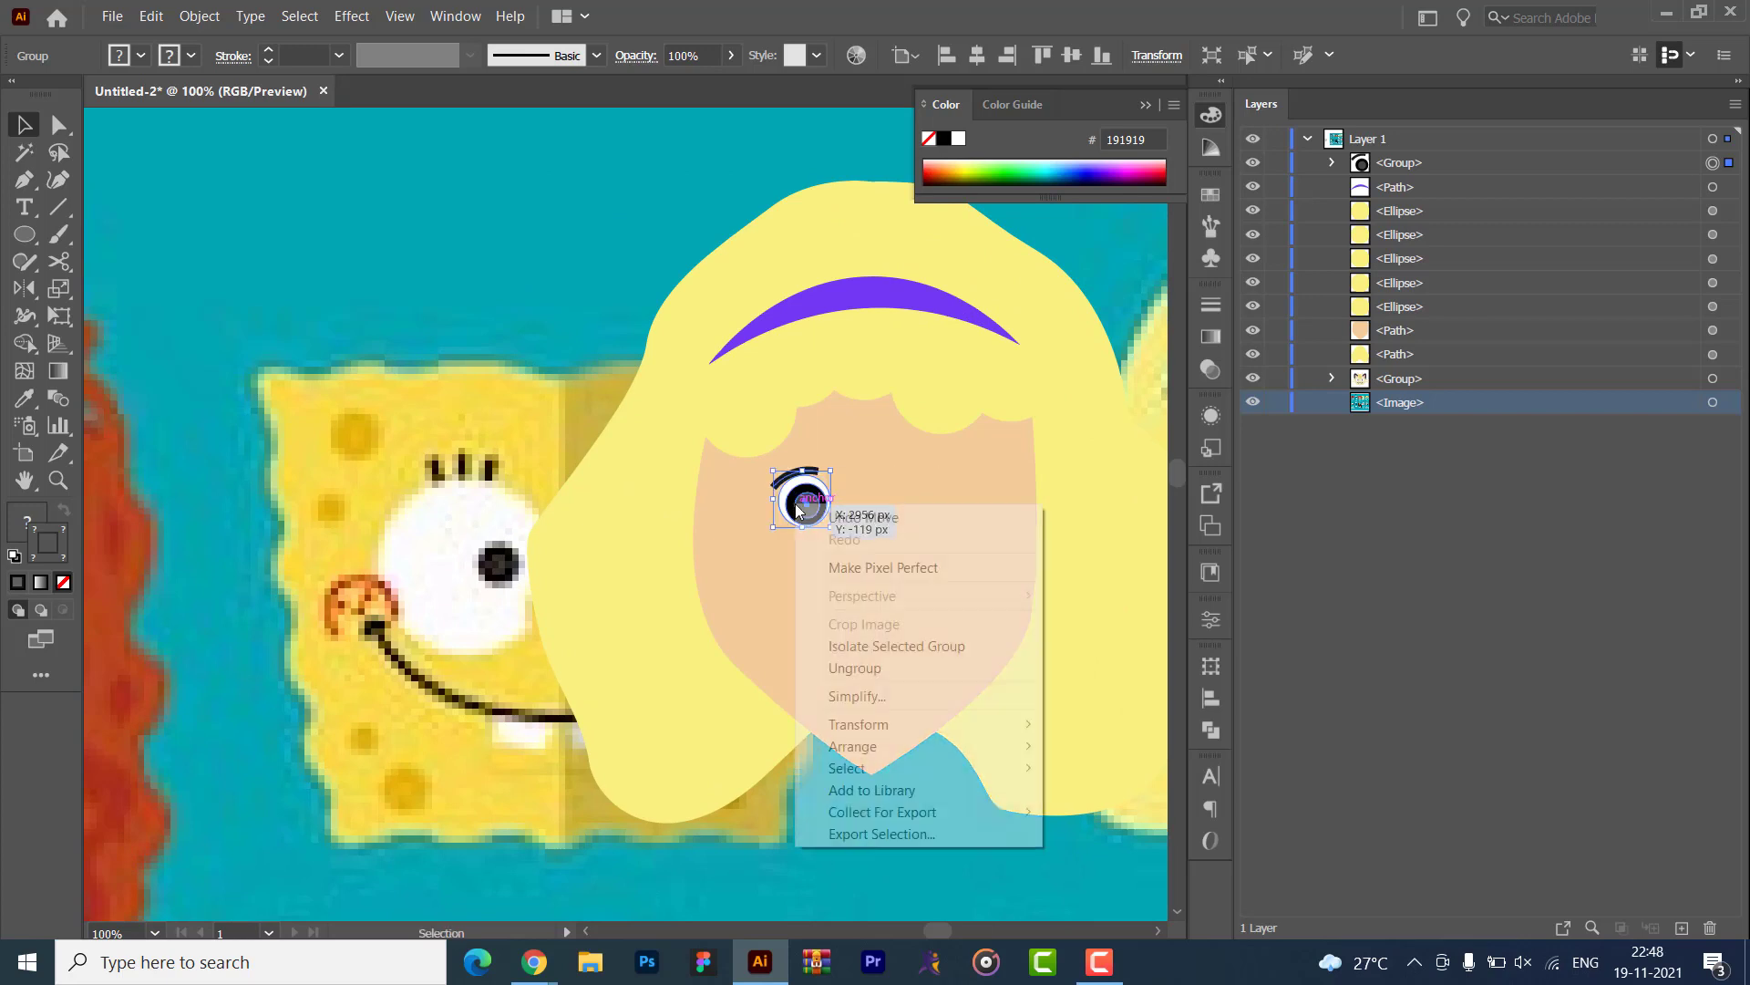
mouse_move(840, 724)
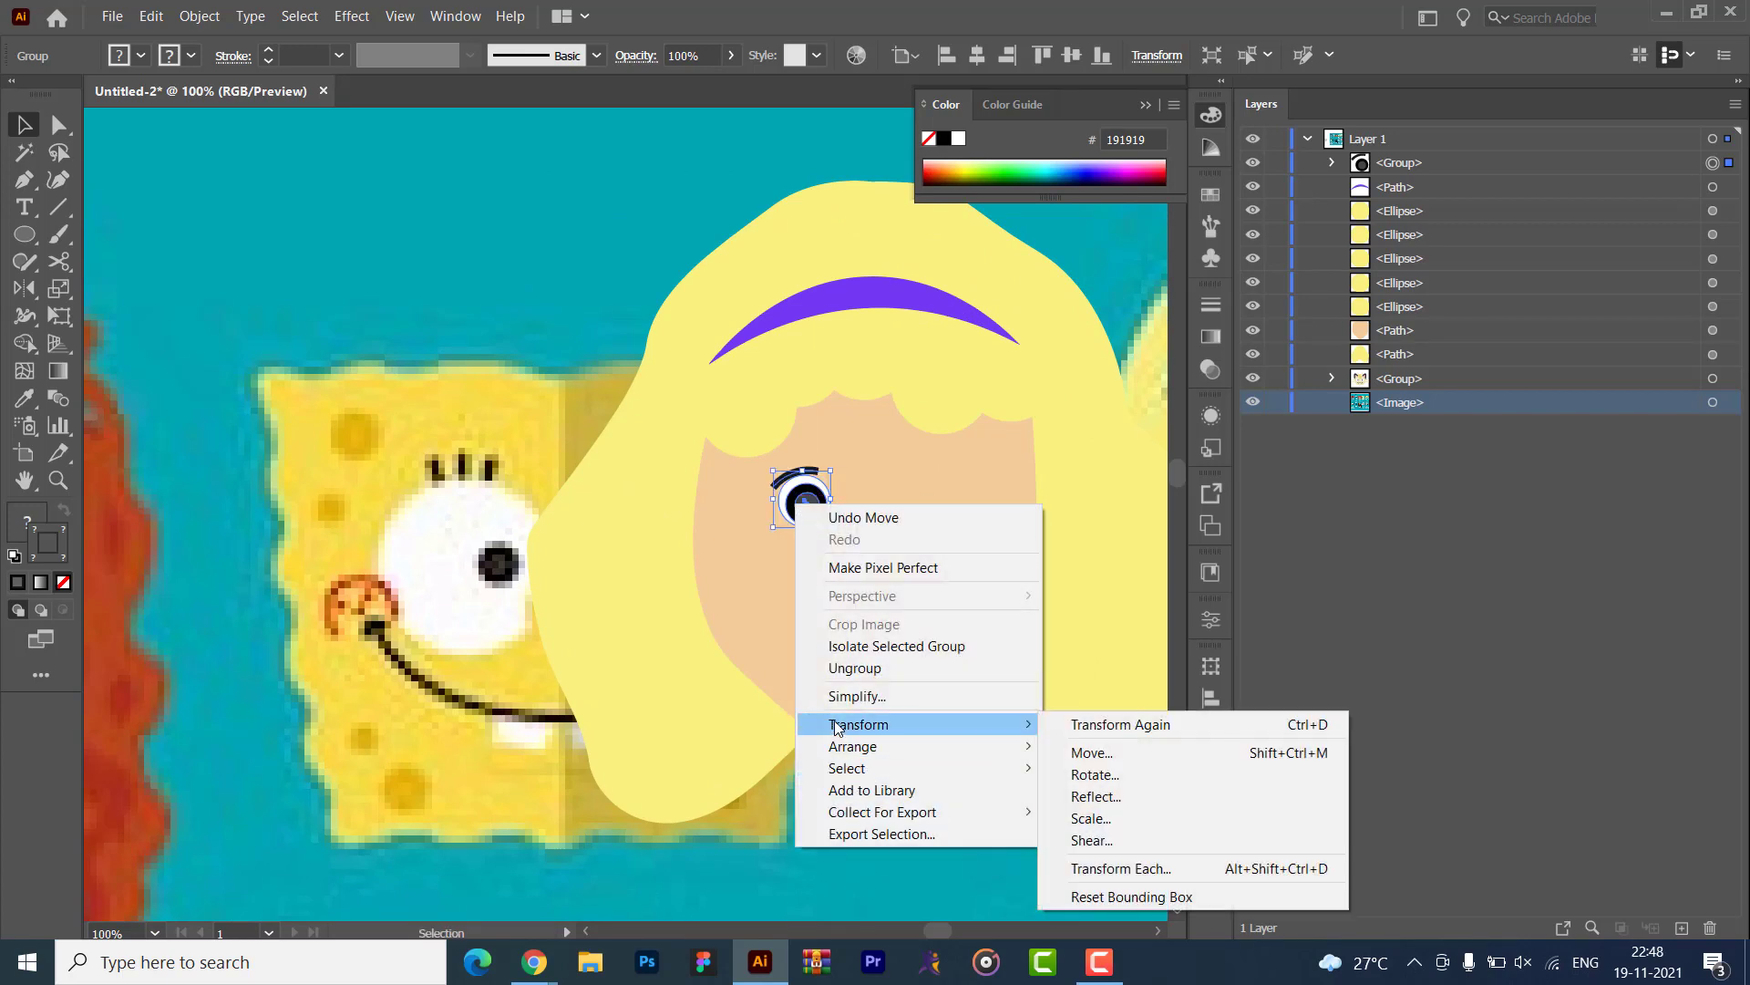
left_click(1090, 796)
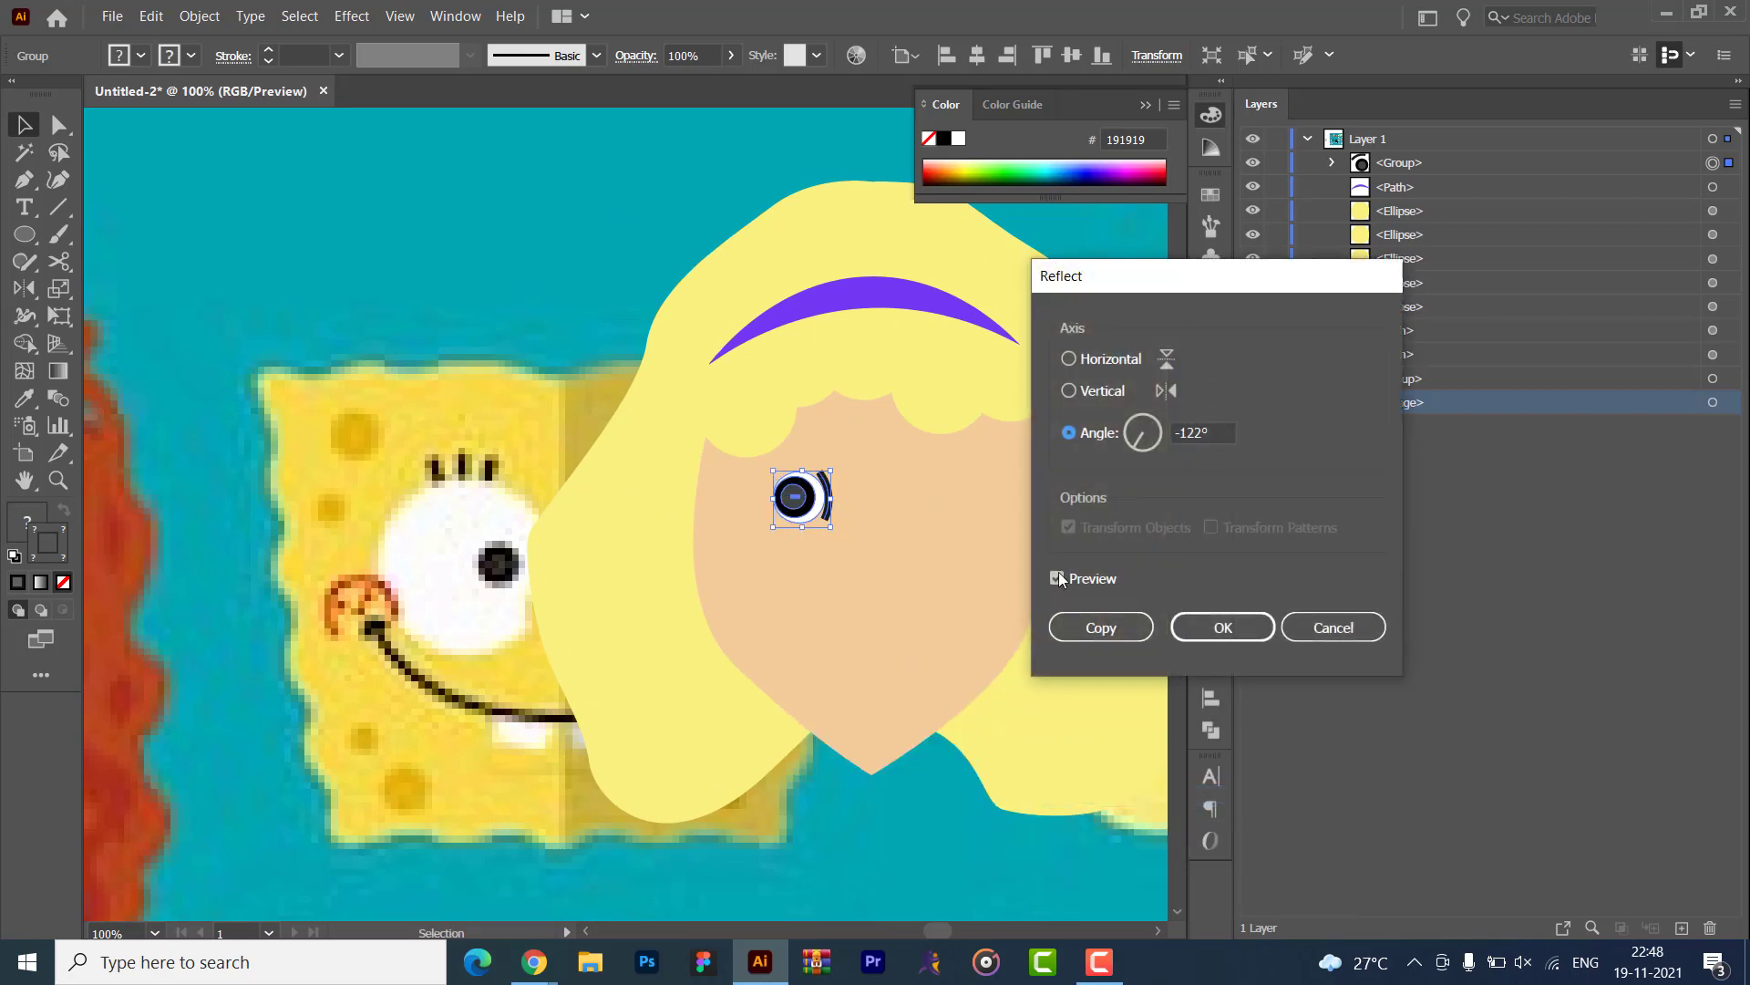
left_click(1070, 392)
left_click(1100, 626)
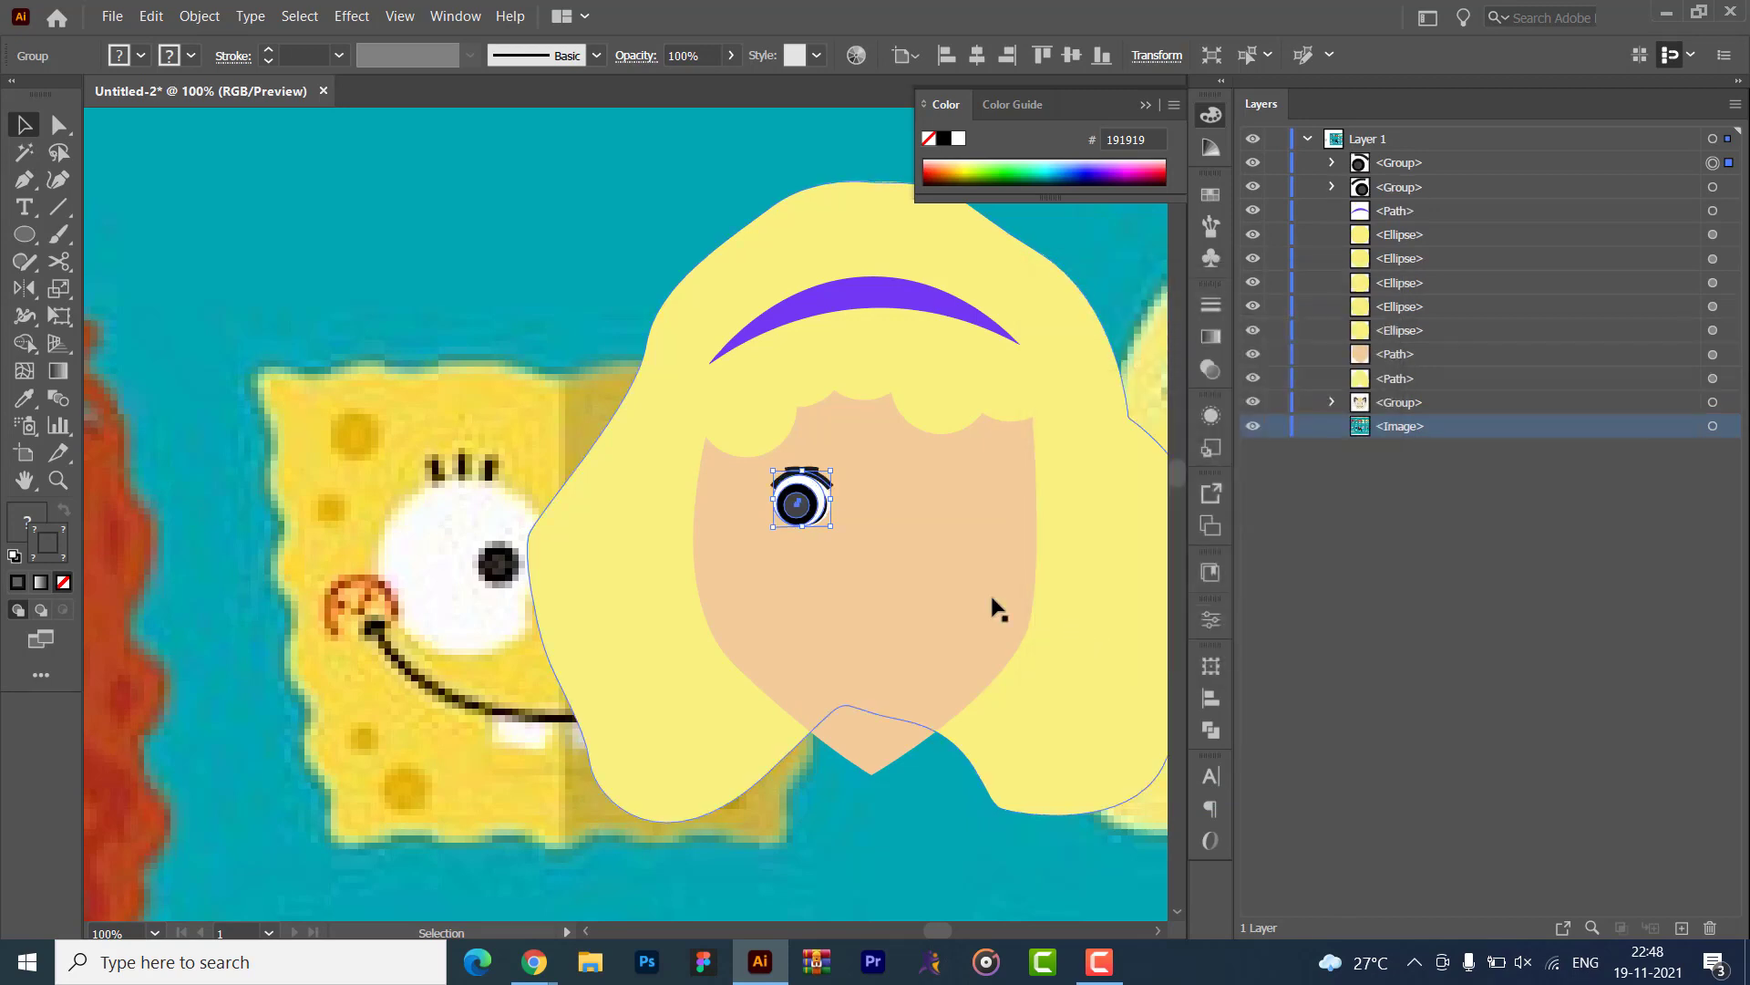
left_click_drag(815, 516, 953, 515)
left_click(547, 274)
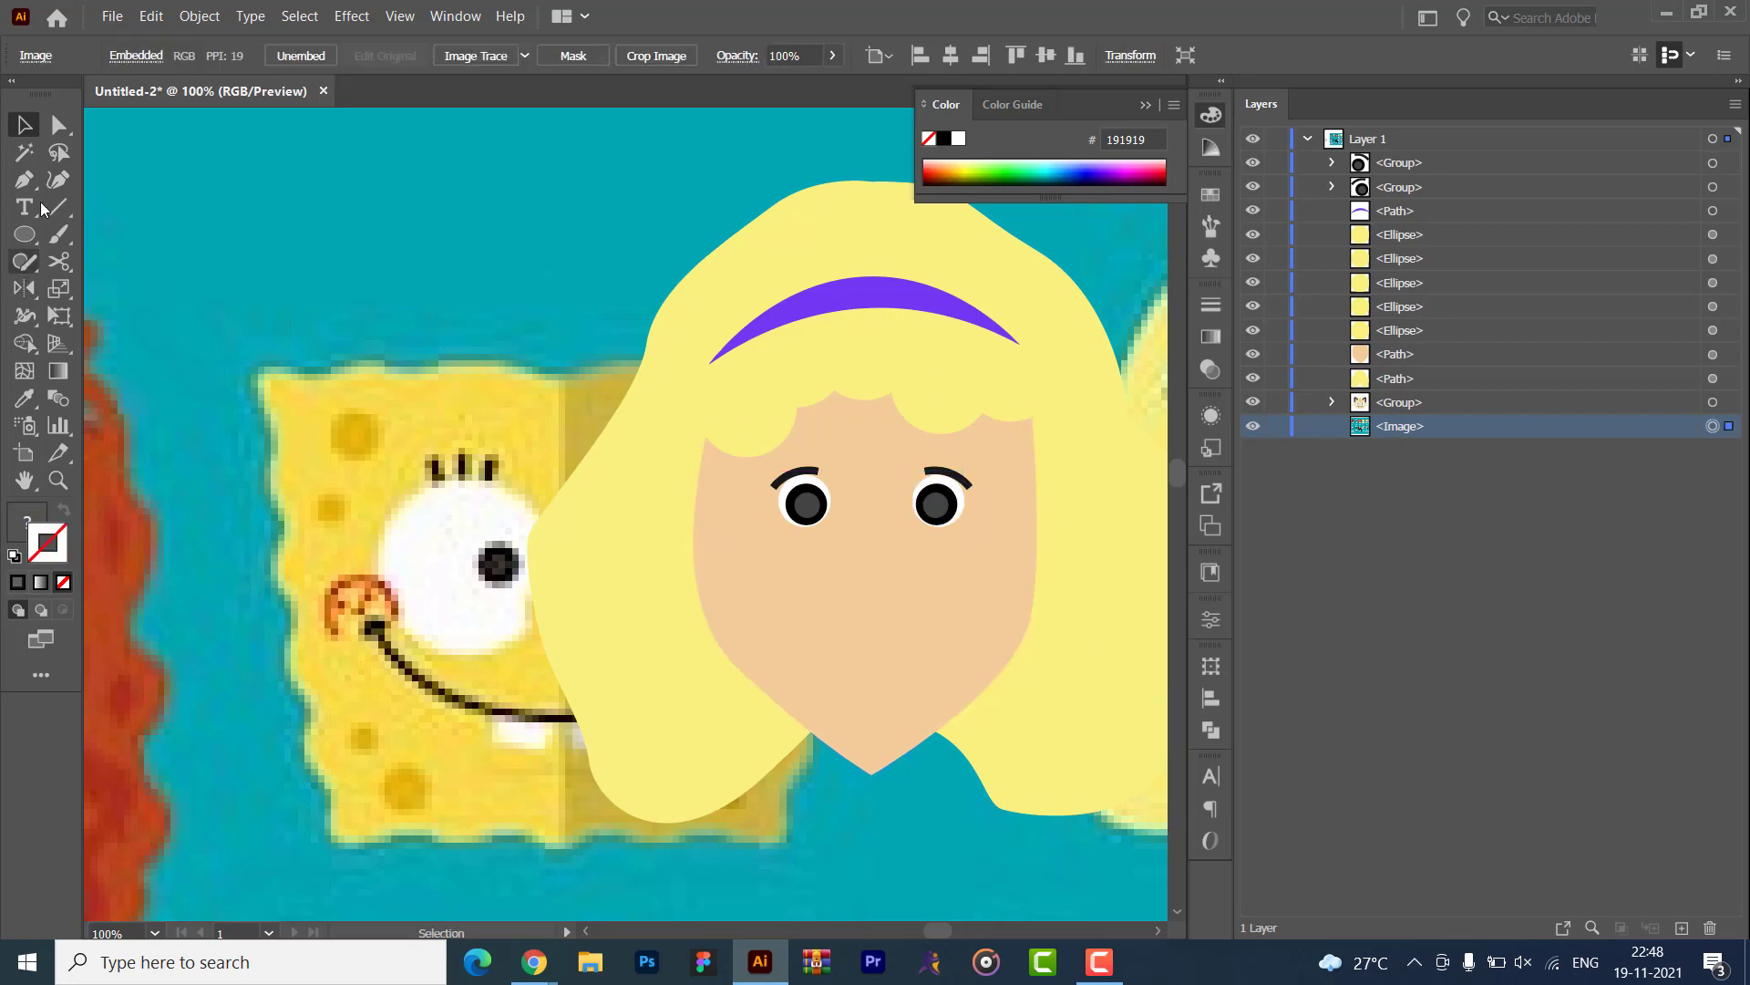
- Draw a small U-shaped nose arc between and below the eyes with the Curvature tool, with a stroke and no fill
left_click(58, 180)
left_click(844, 588)
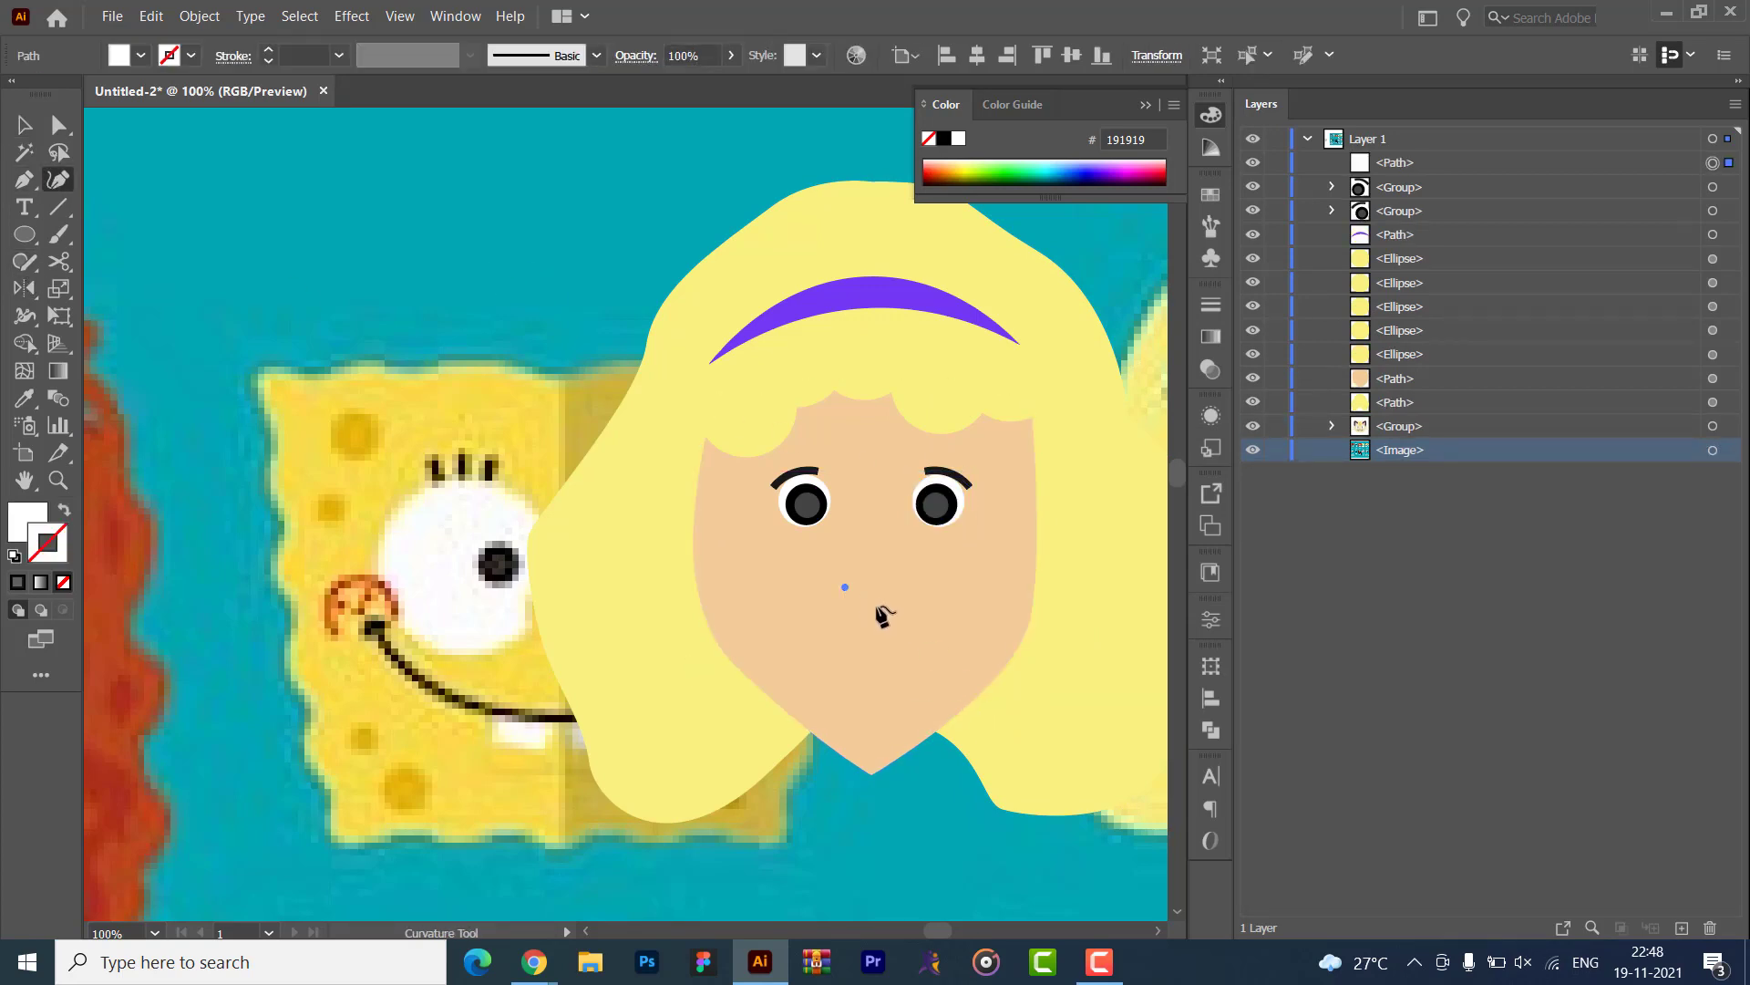
left_click(874, 603)
left_click(896, 584)
left_click(61, 512)
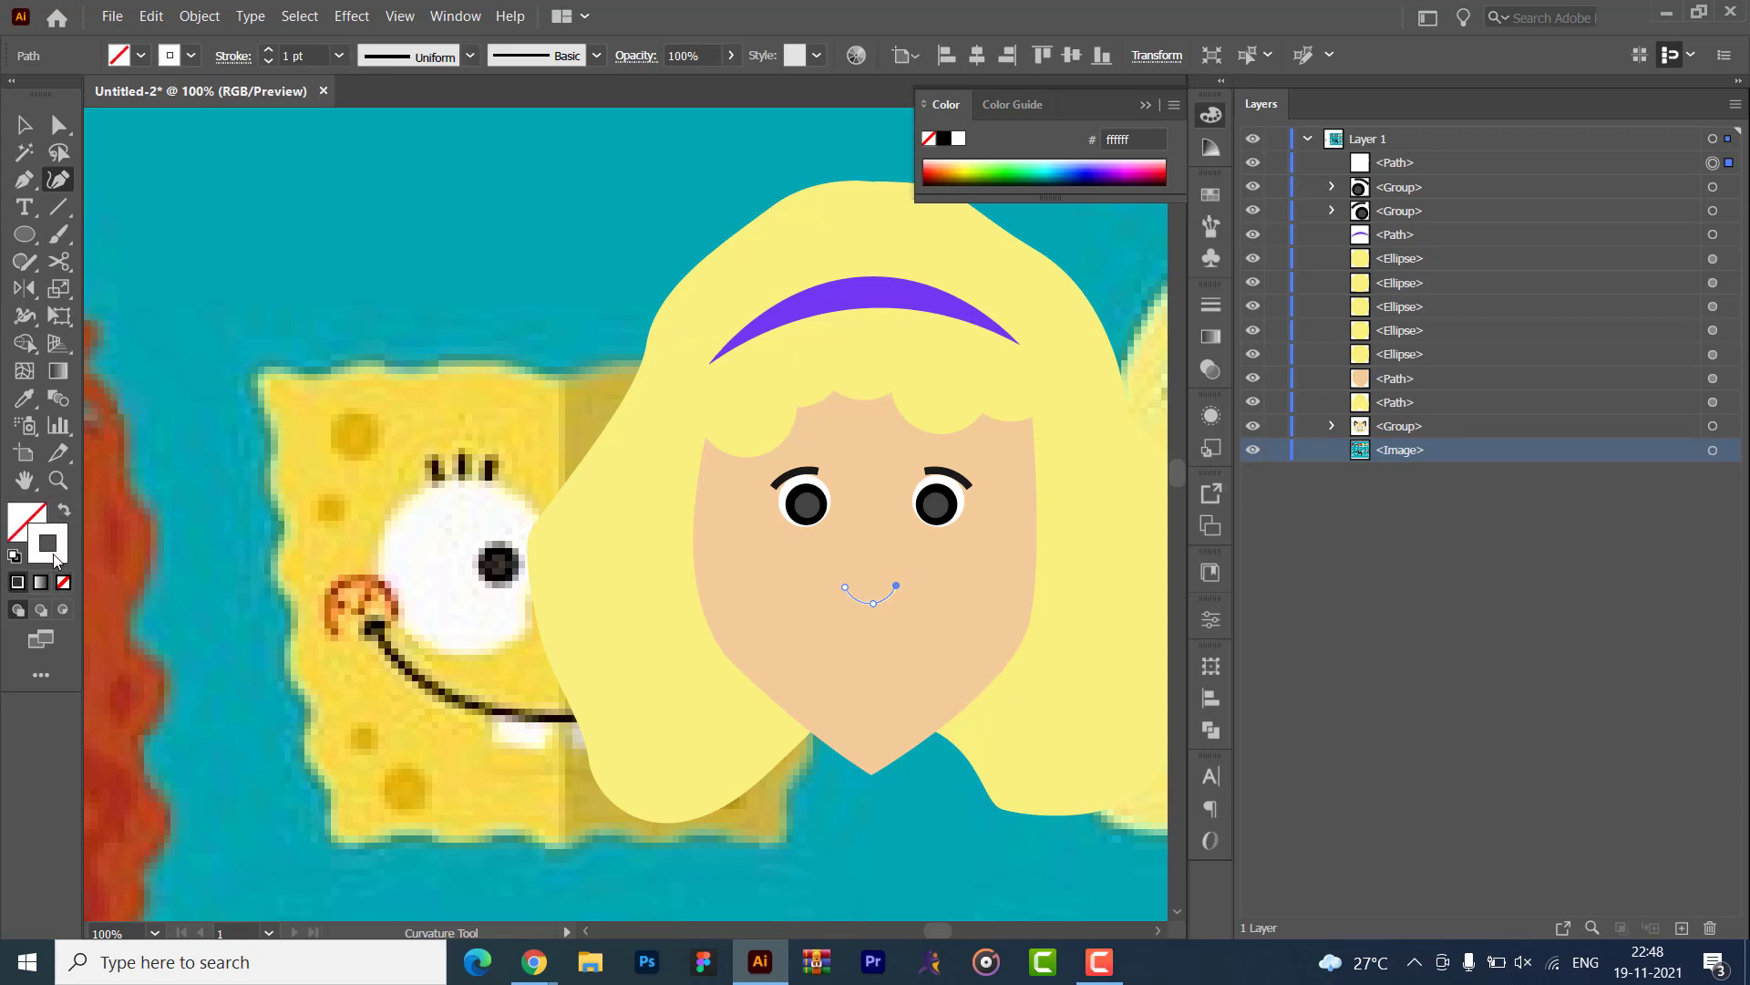
- Set the nose arc's stroke colour to ff8a3b and increase its stroke weight
double_click(53, 559)
left_click_drag(889, 441, 899, 597)
left_click_drag(802, 360, 799, 327)
left_click(1116, 336)
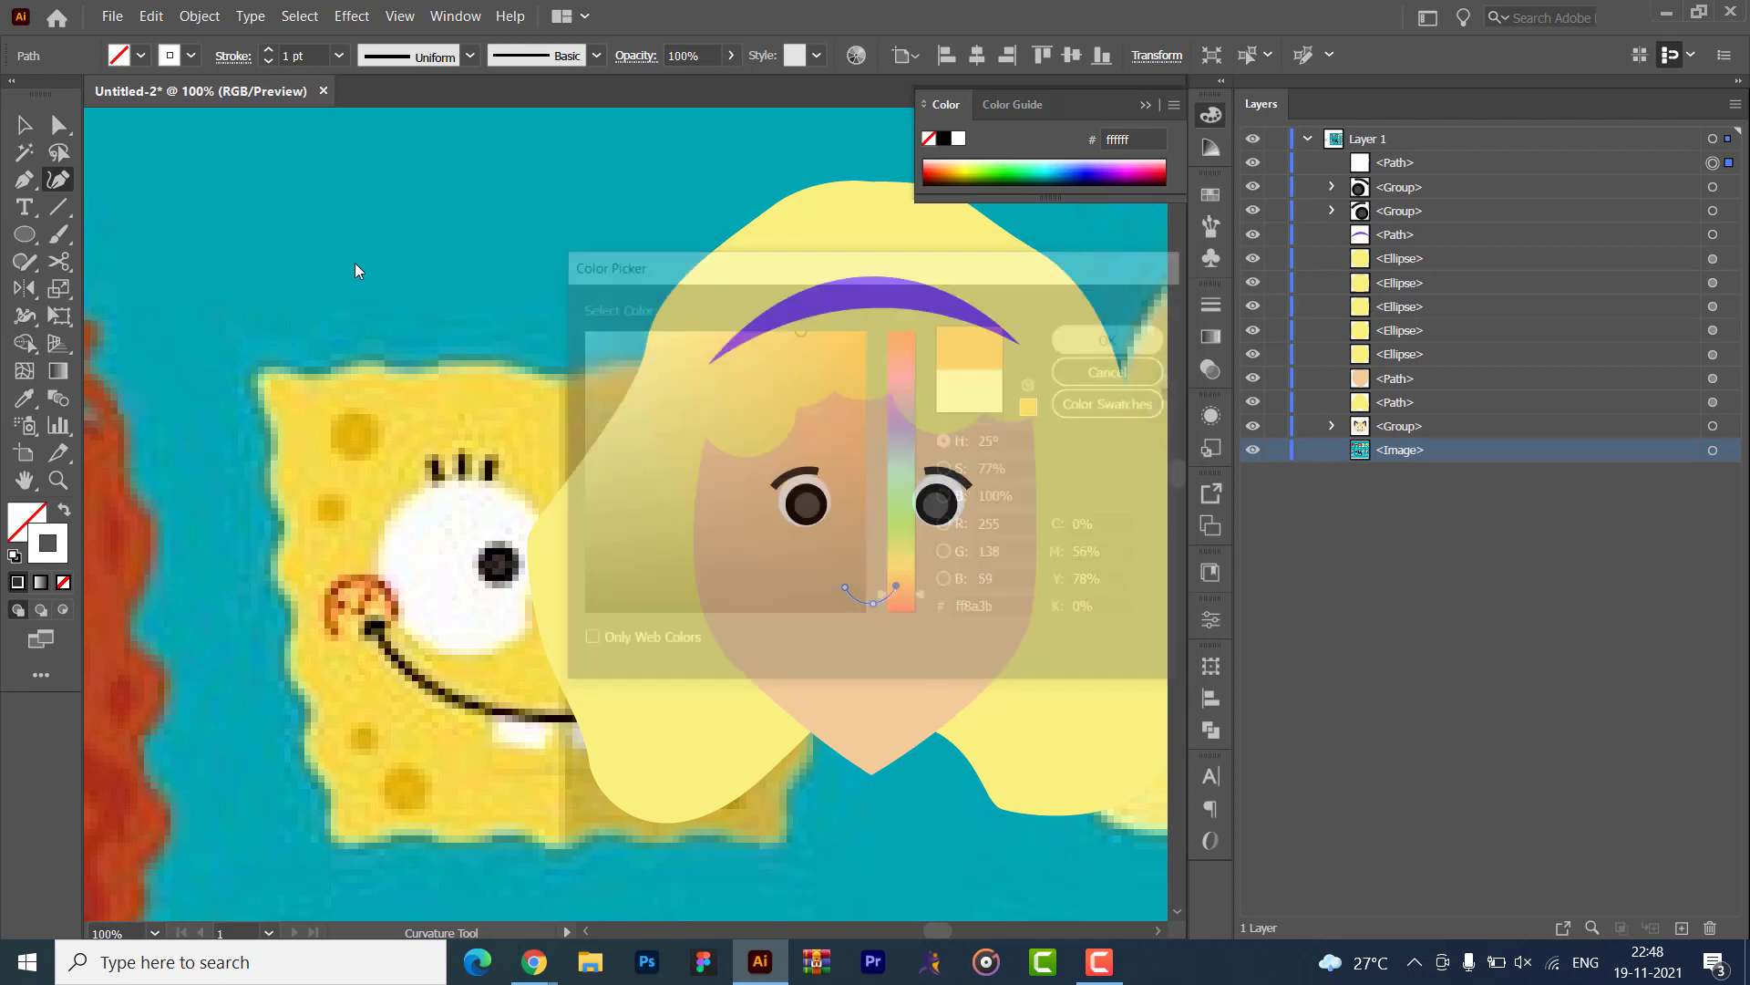
left_click(24, 125)
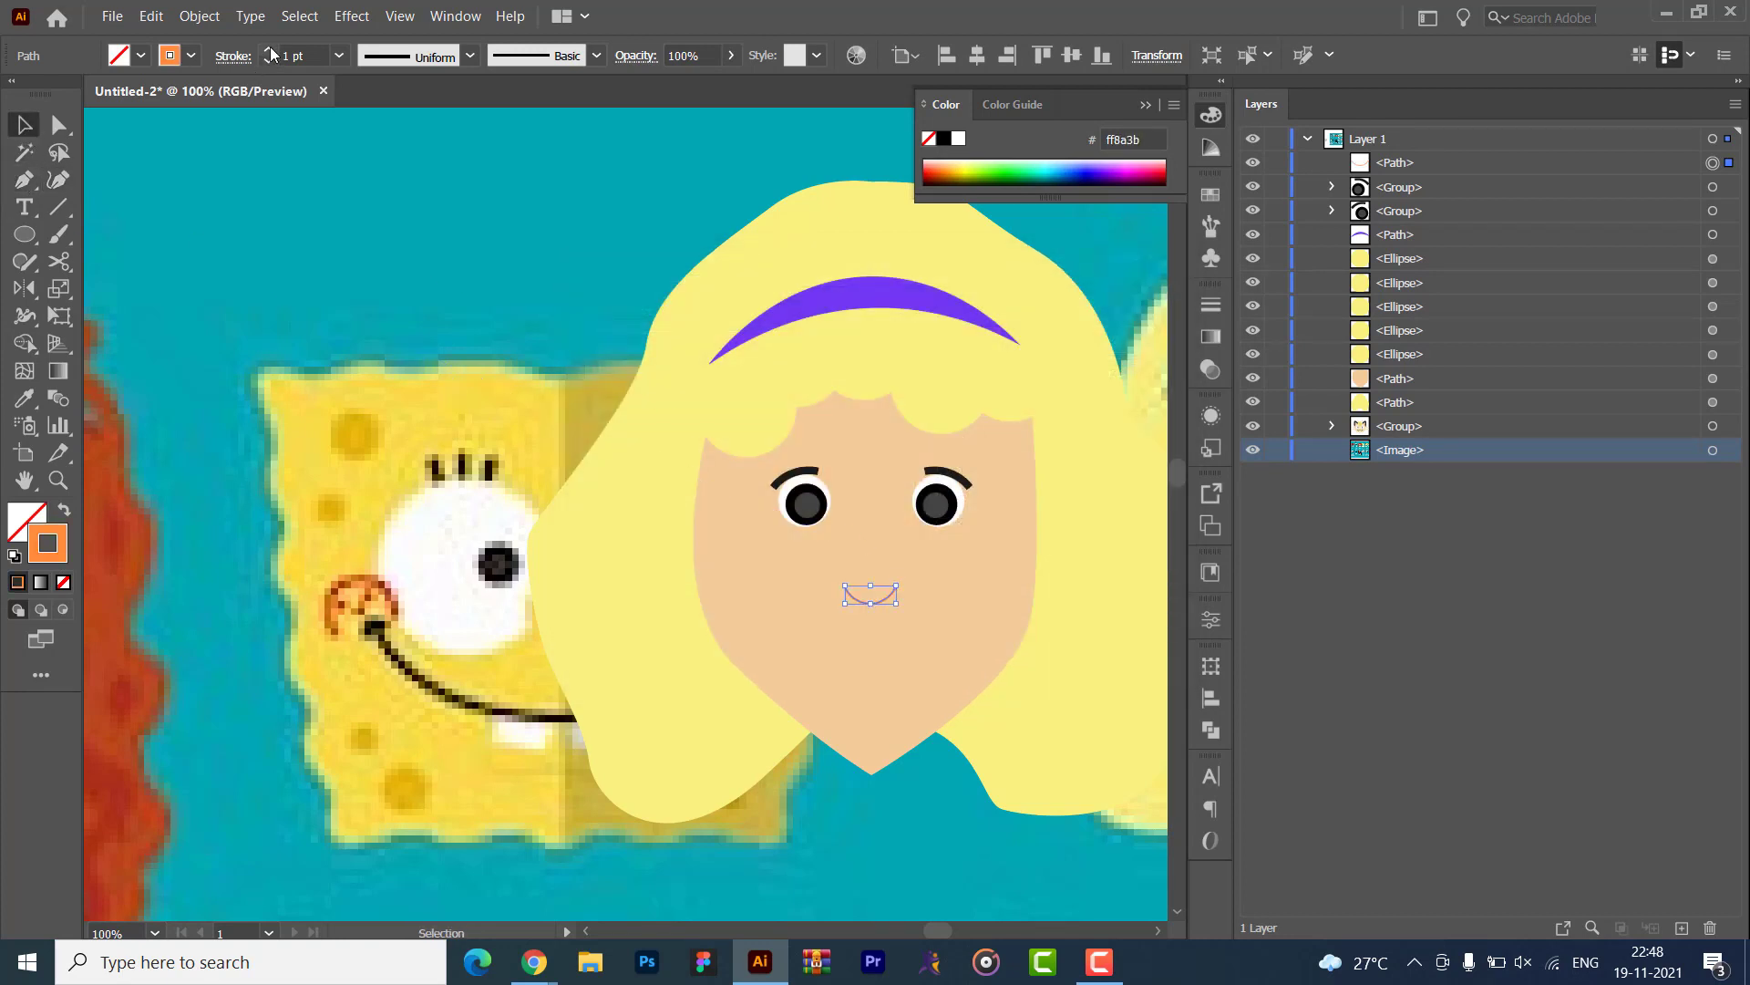
left_click(406, 279)
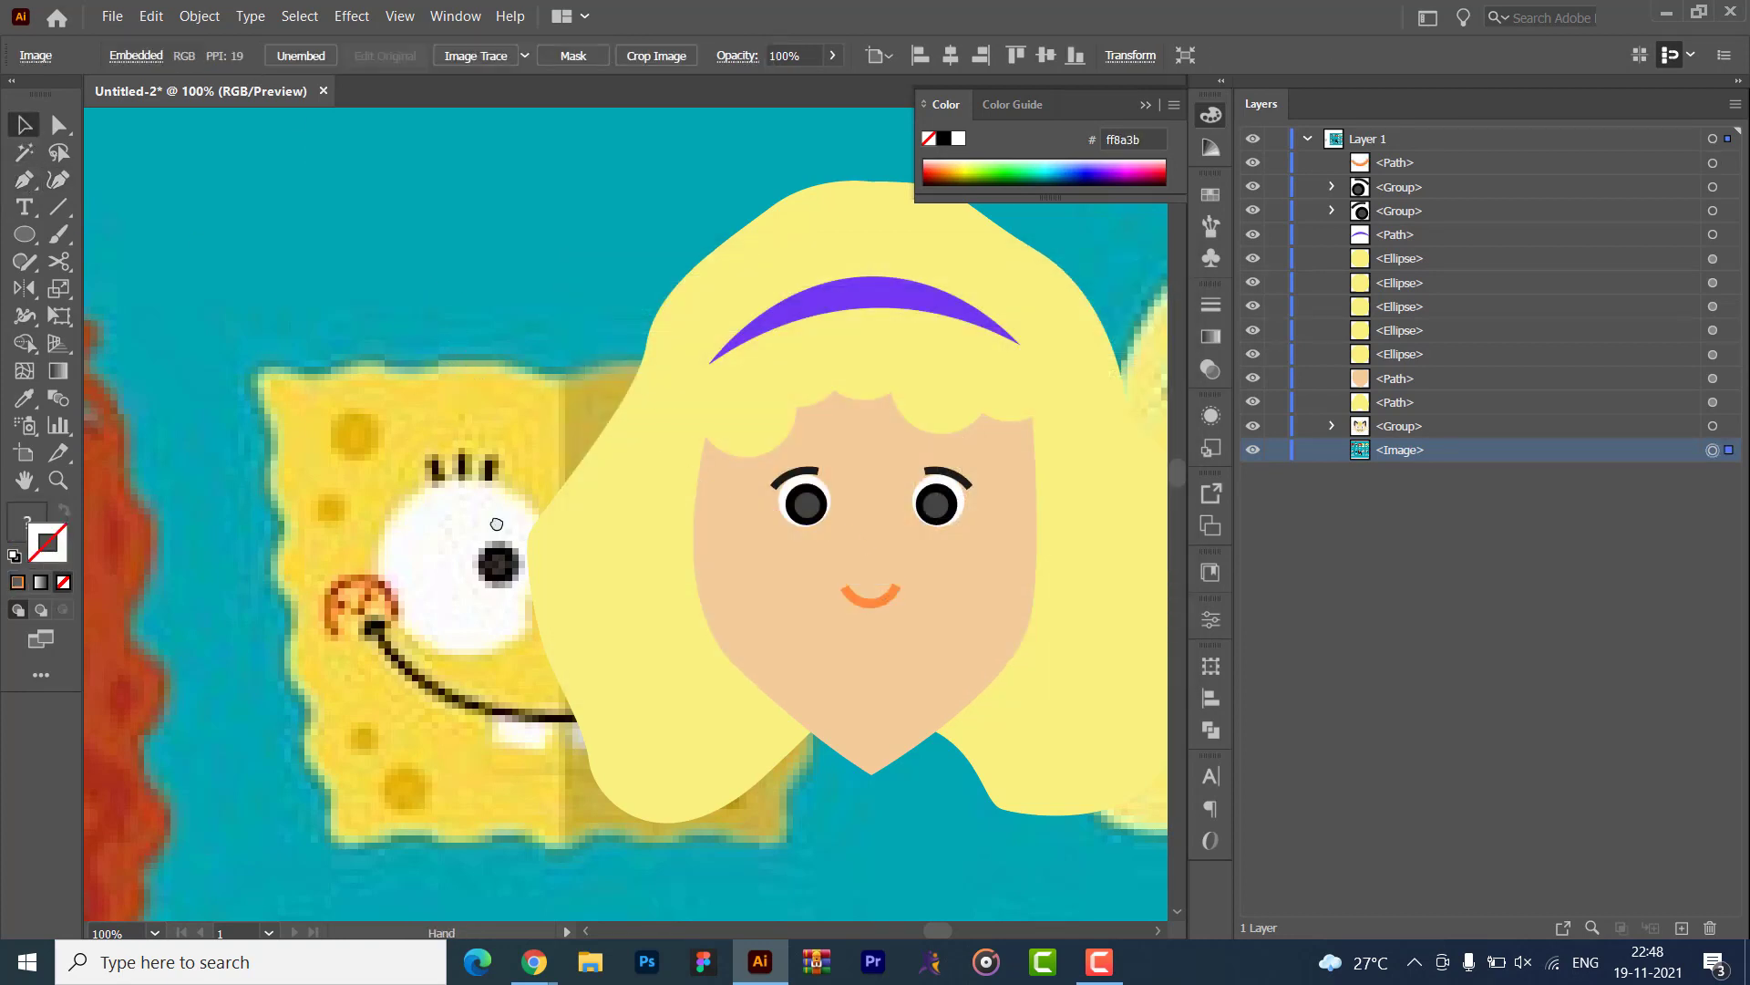
- Draw a closed angular lip outline with a notched upper edge below the head using the Pen tool
left_click_drag(897, 572, 310, 495)
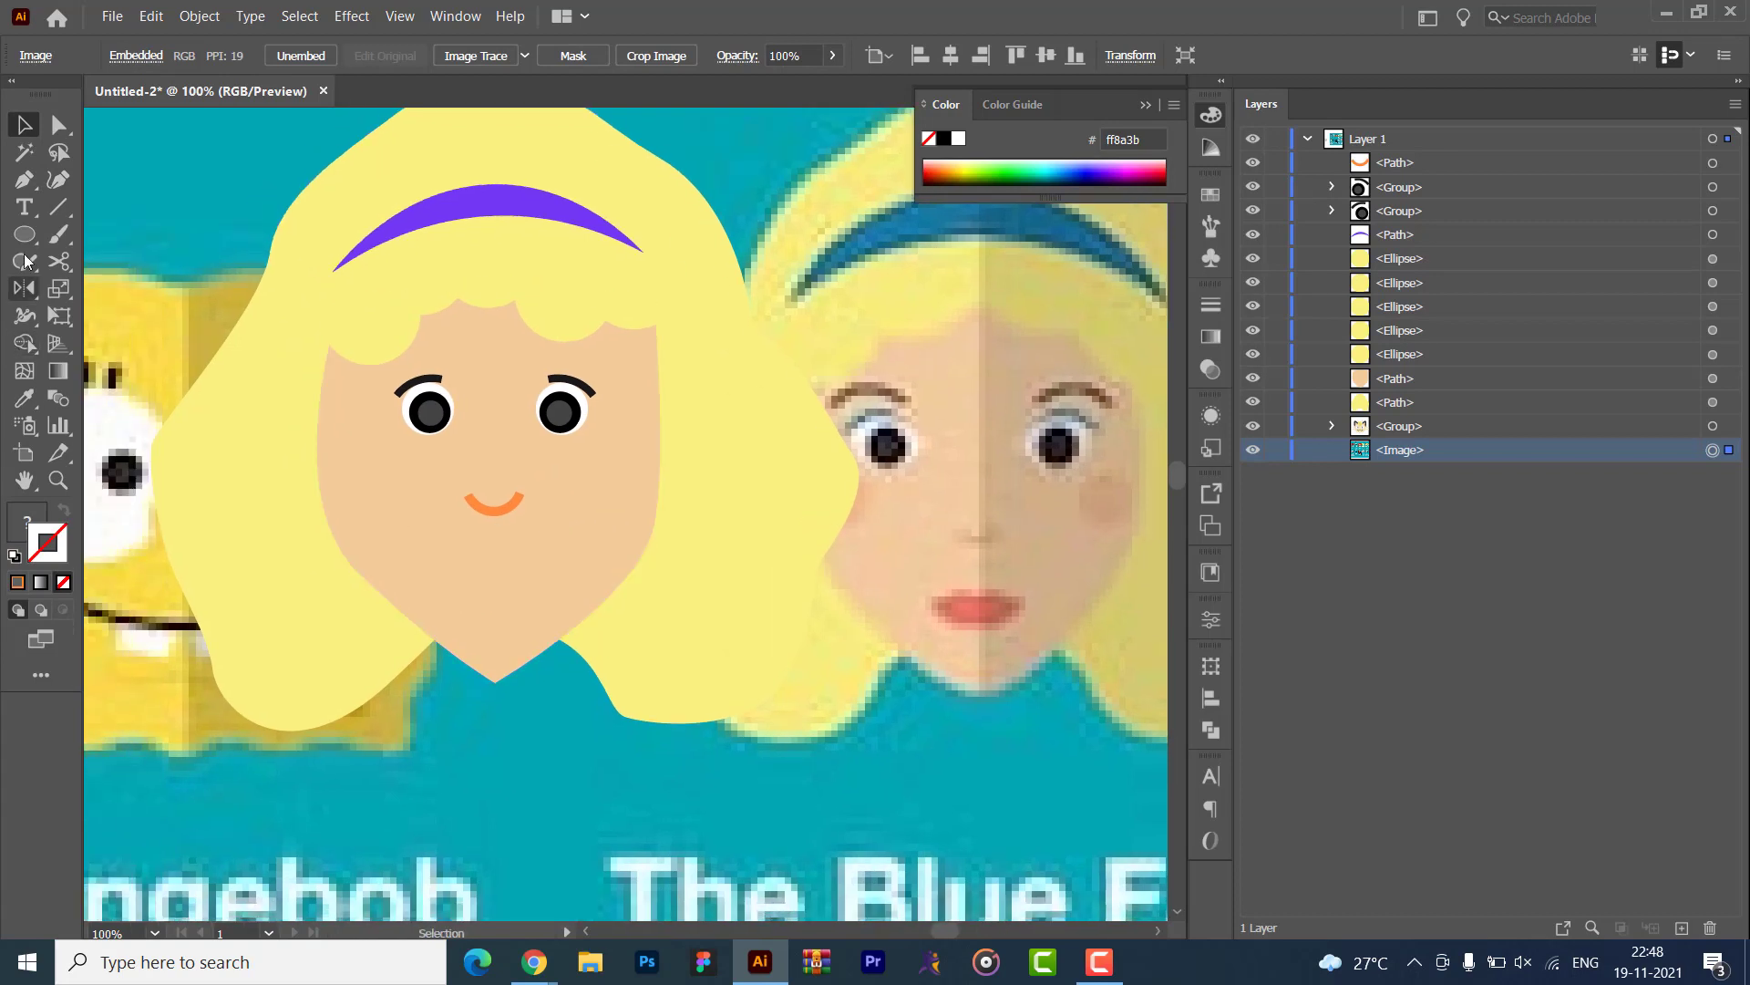
left_click(57, 180)
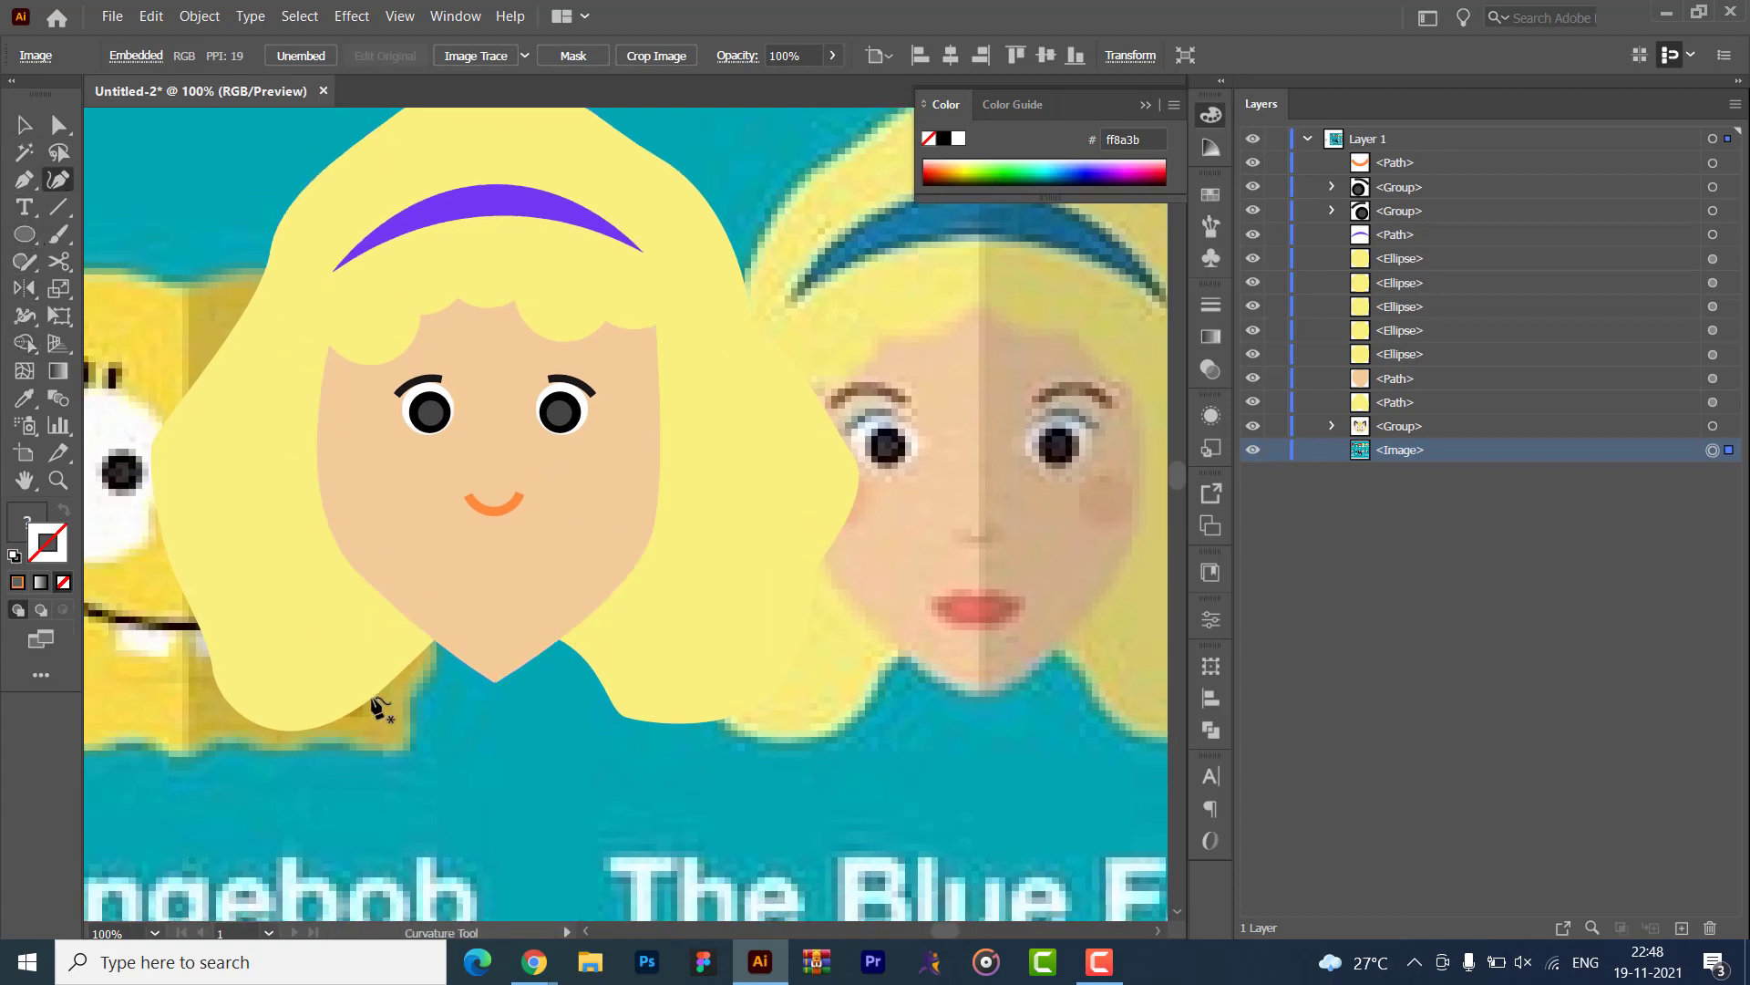
left_click(462, 818)
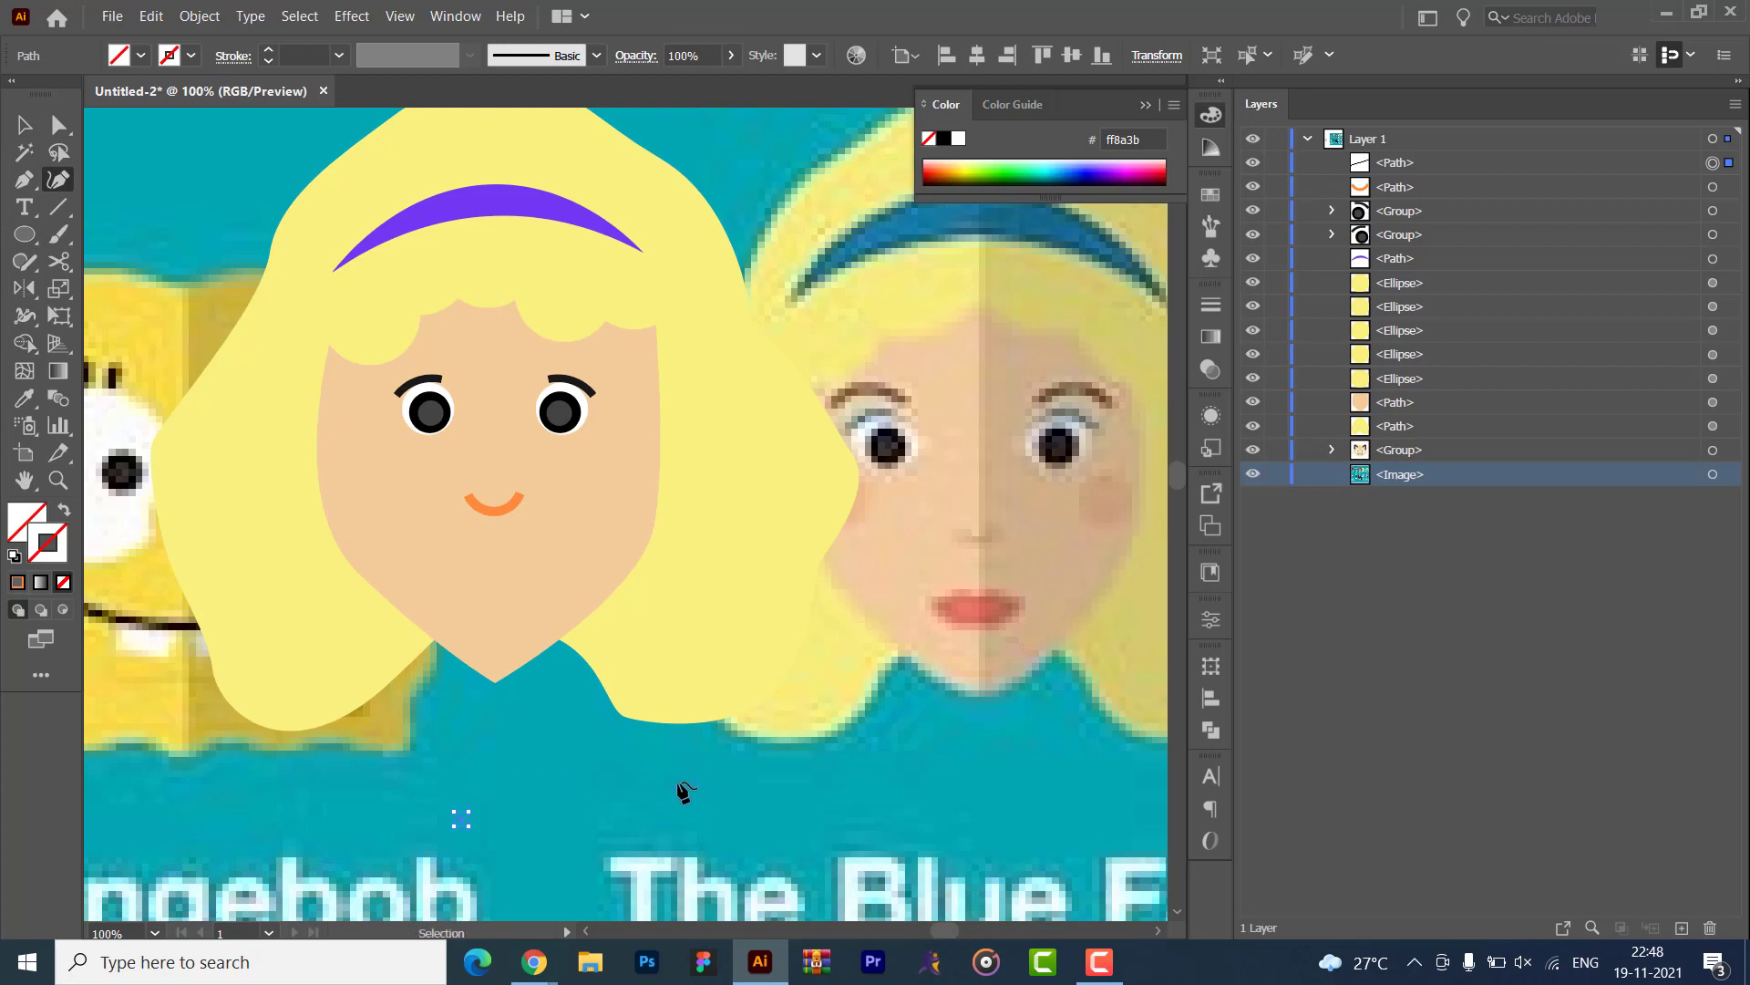
left_click(24, 180)
left_click(467, 838)
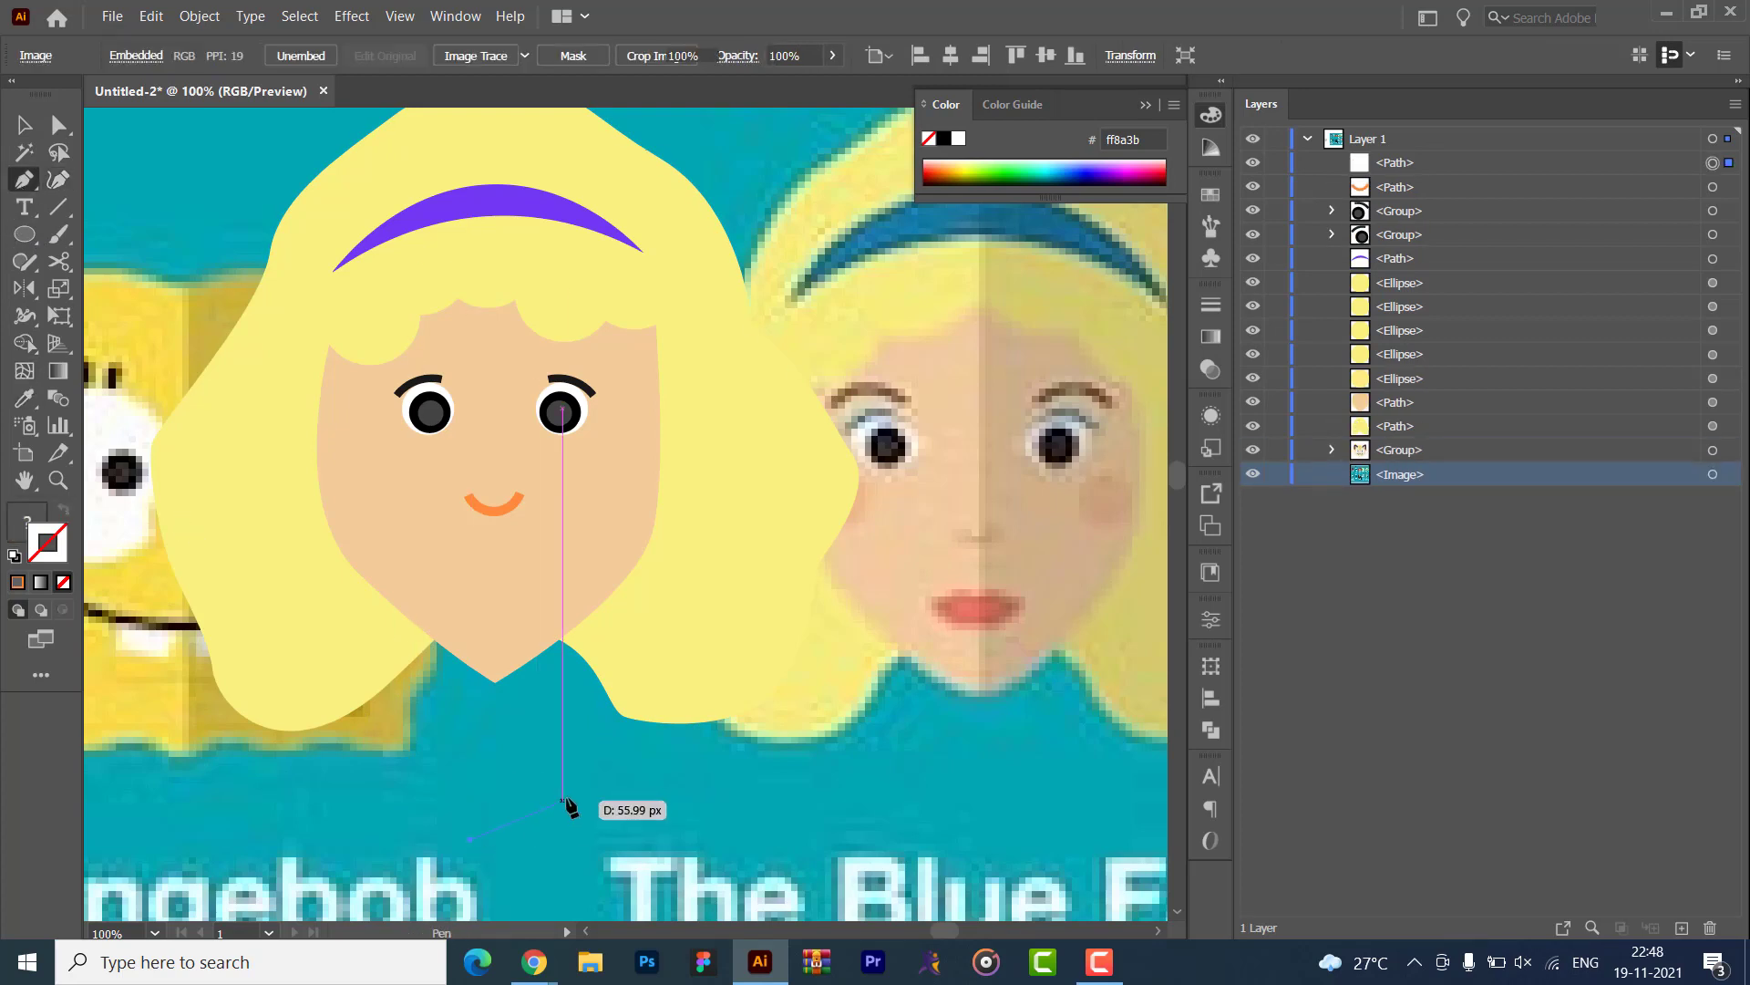
left_click(570, 796)
left_click(626, 804)
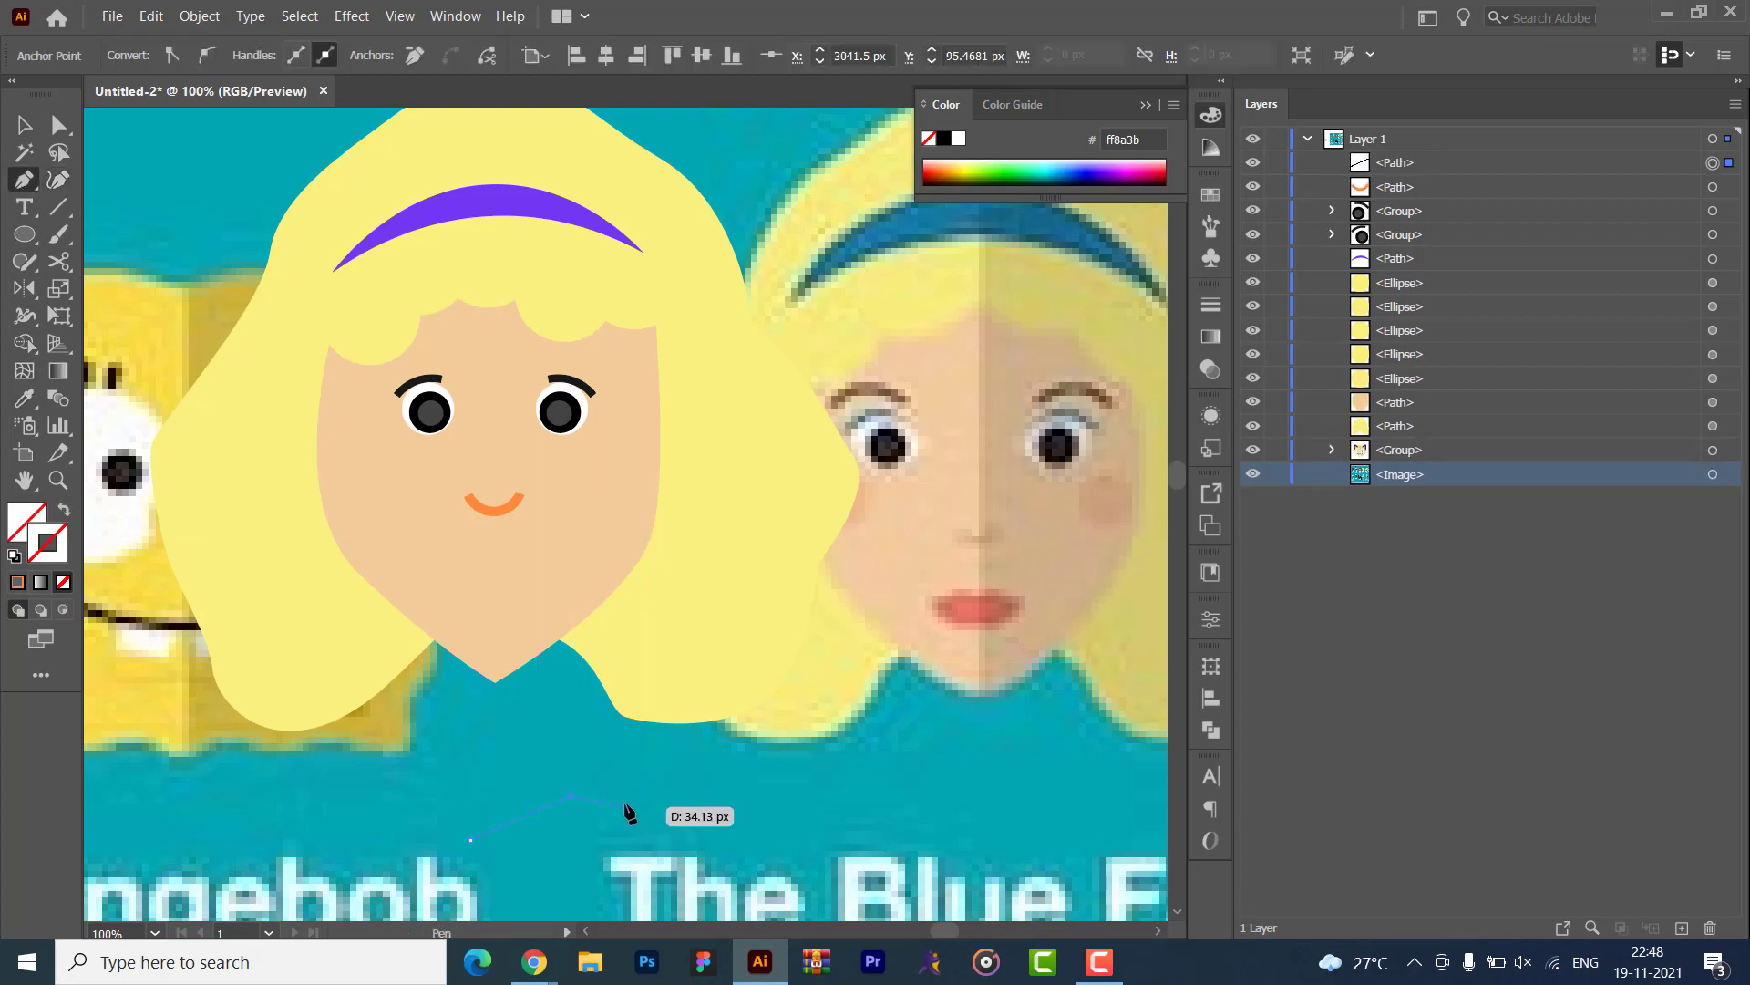
left_click(680, 789)
left_click(780, 833)
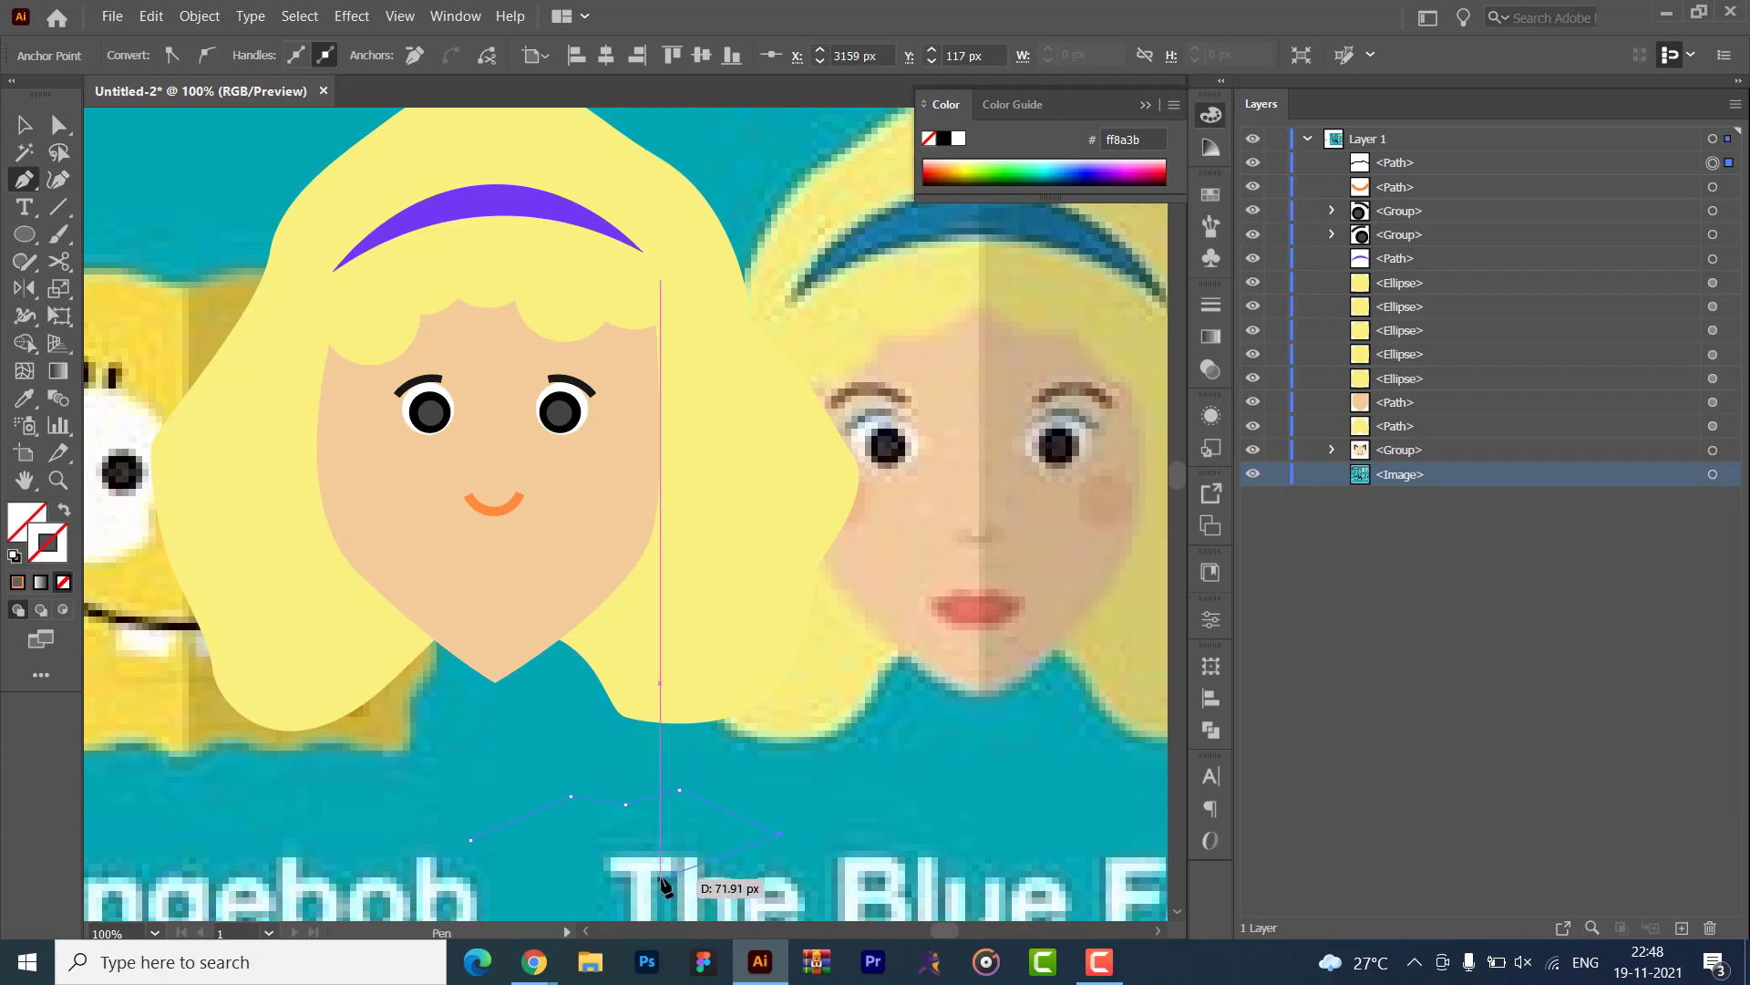
left_click(660, 876)
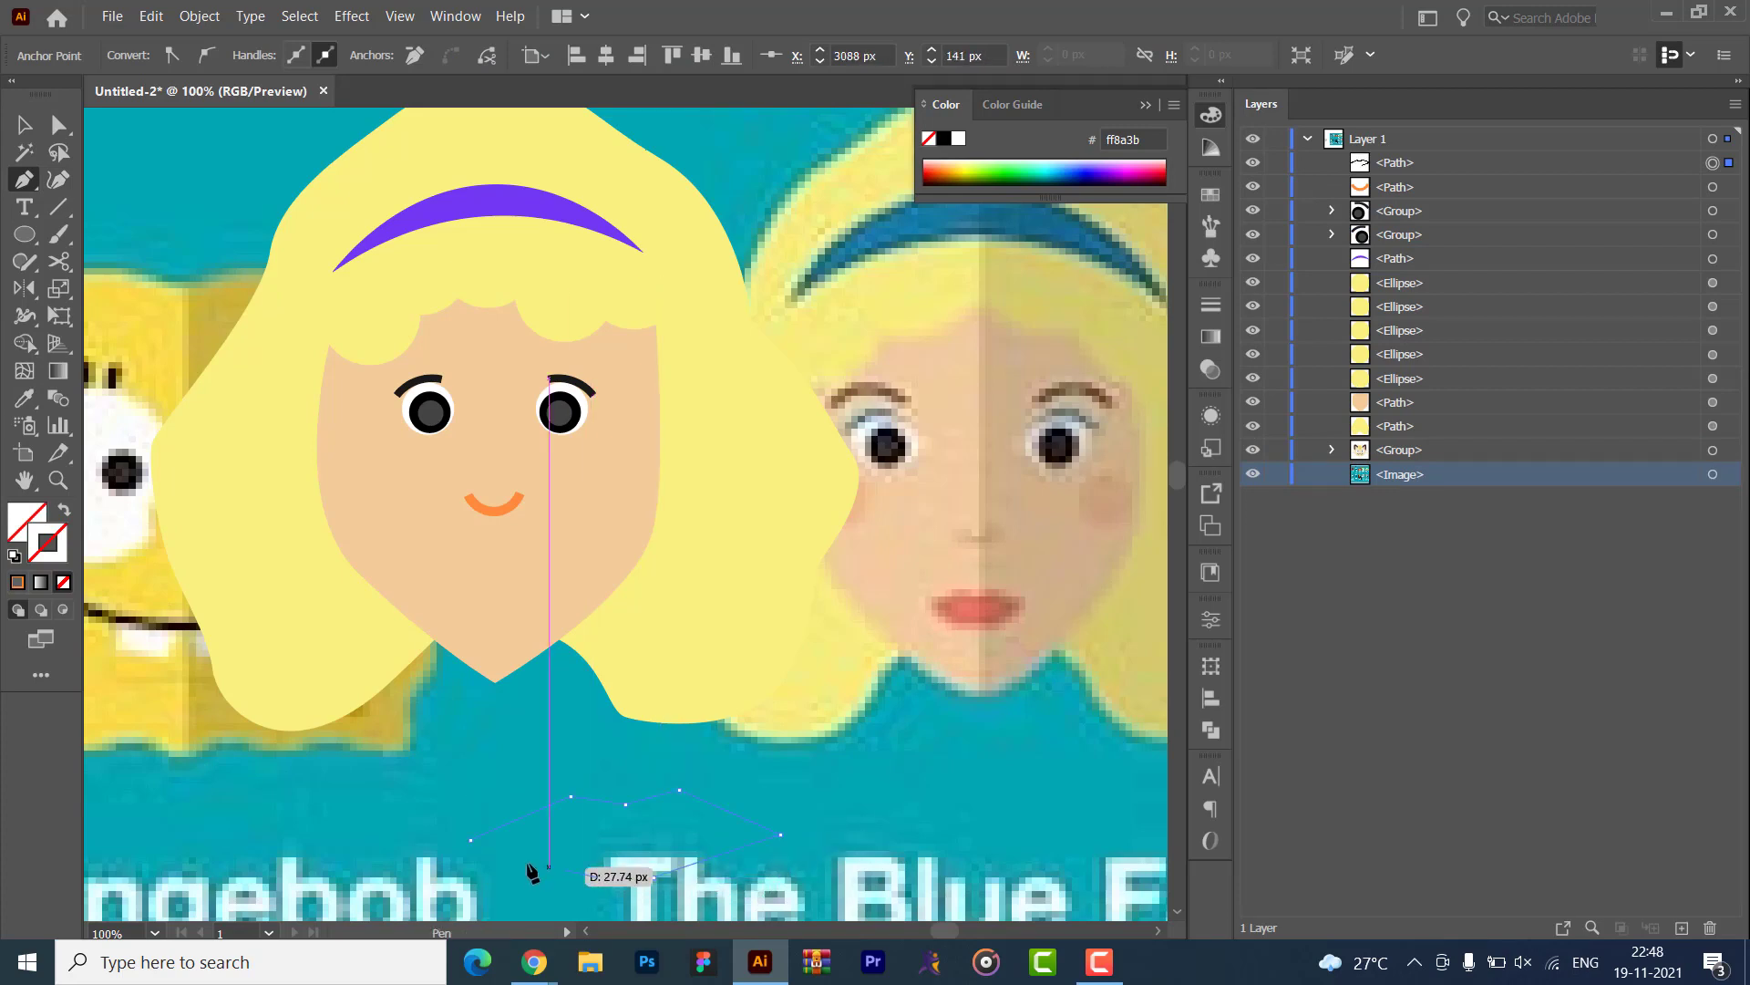
left_click(471, 838)
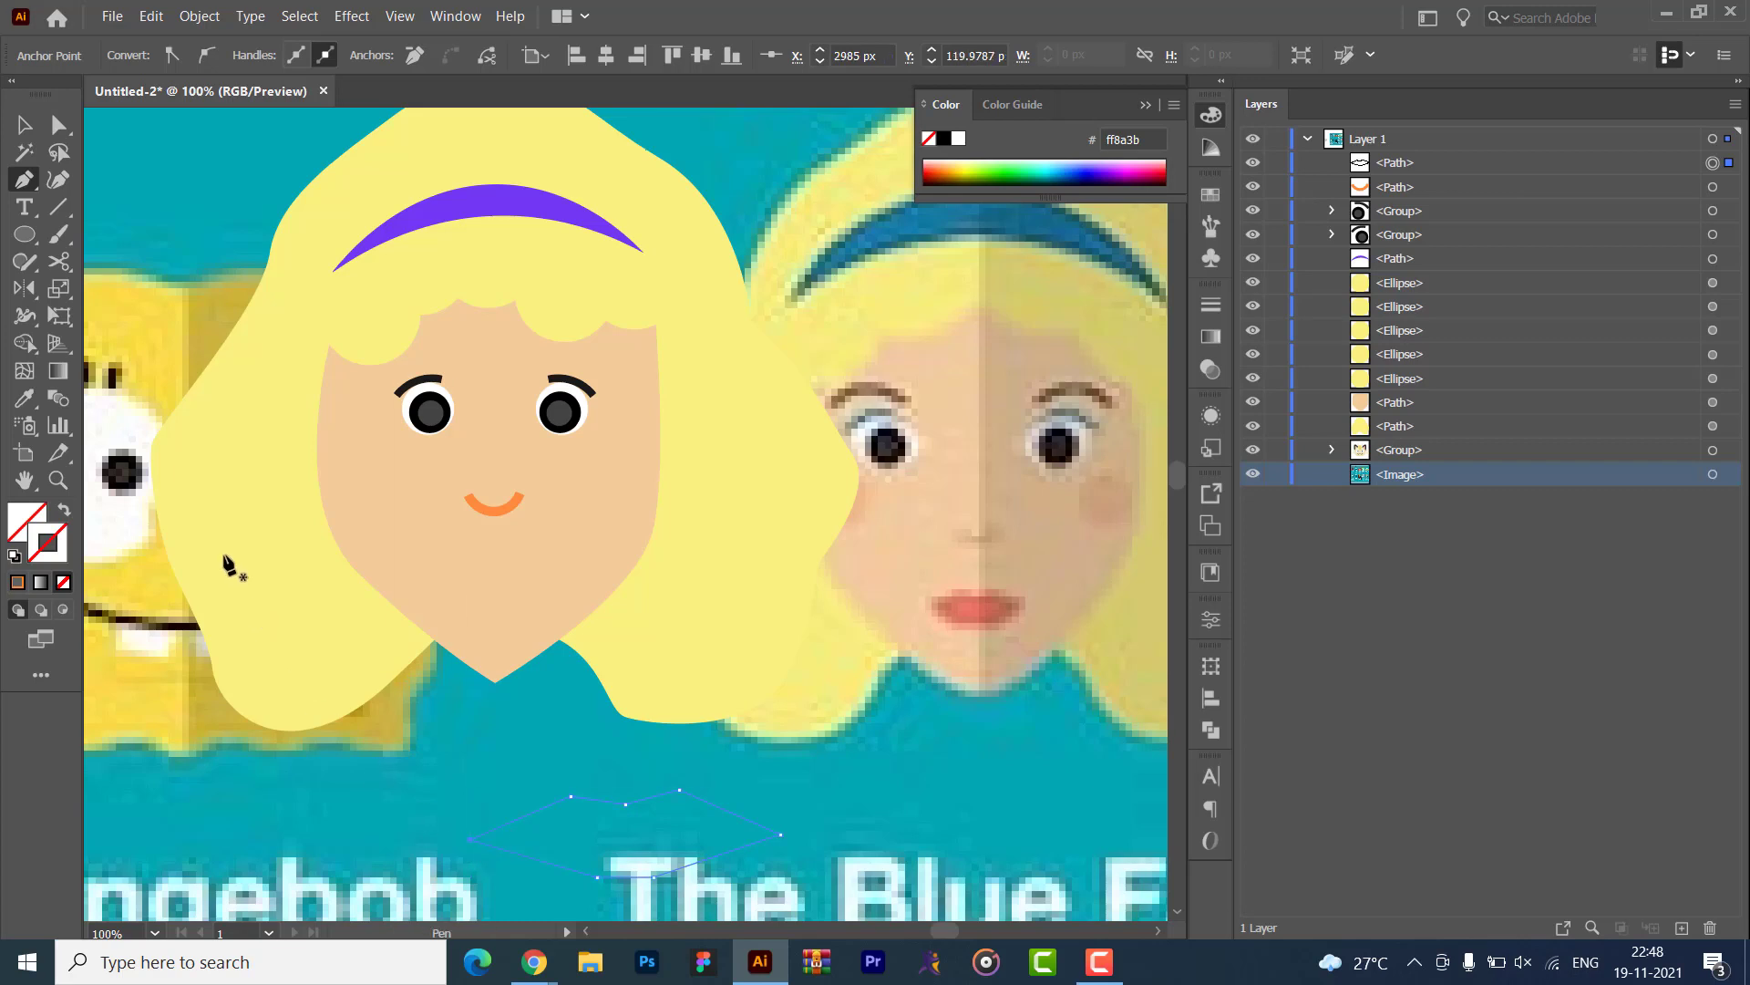
- Fill the lip shape with the reference lips' colour, scale it down and place it under the nose
key("i")
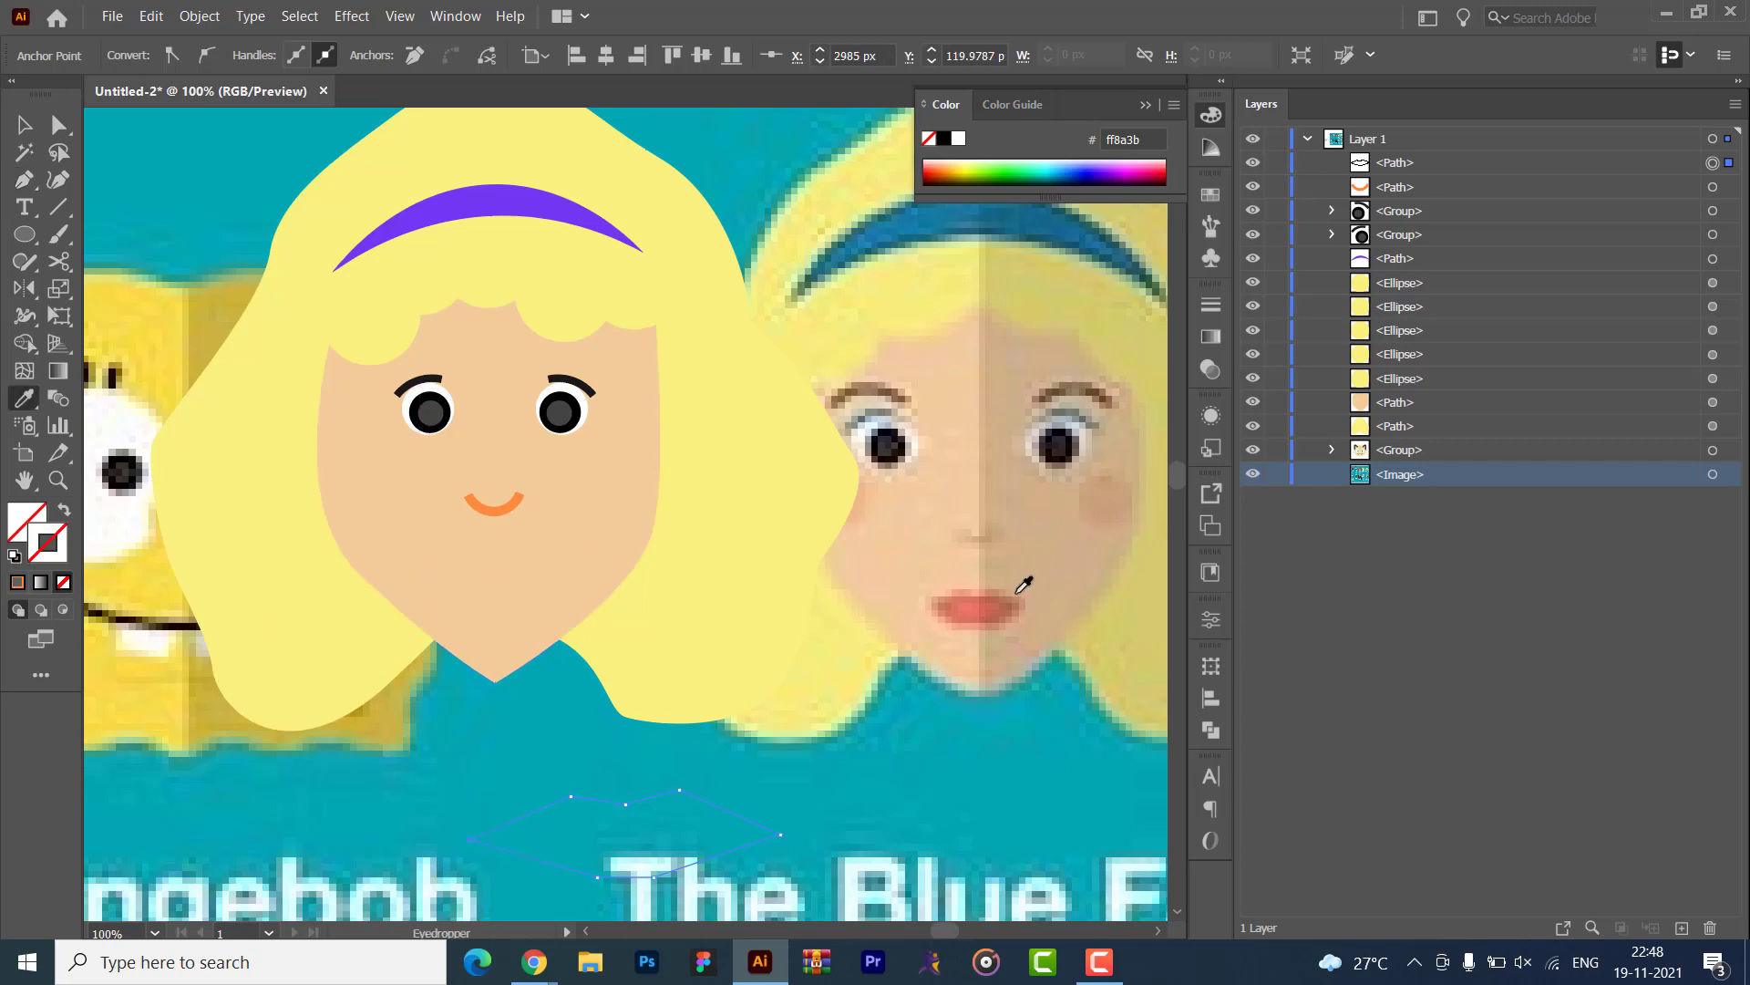
left_click(959, 604)
left_click(24, 125)
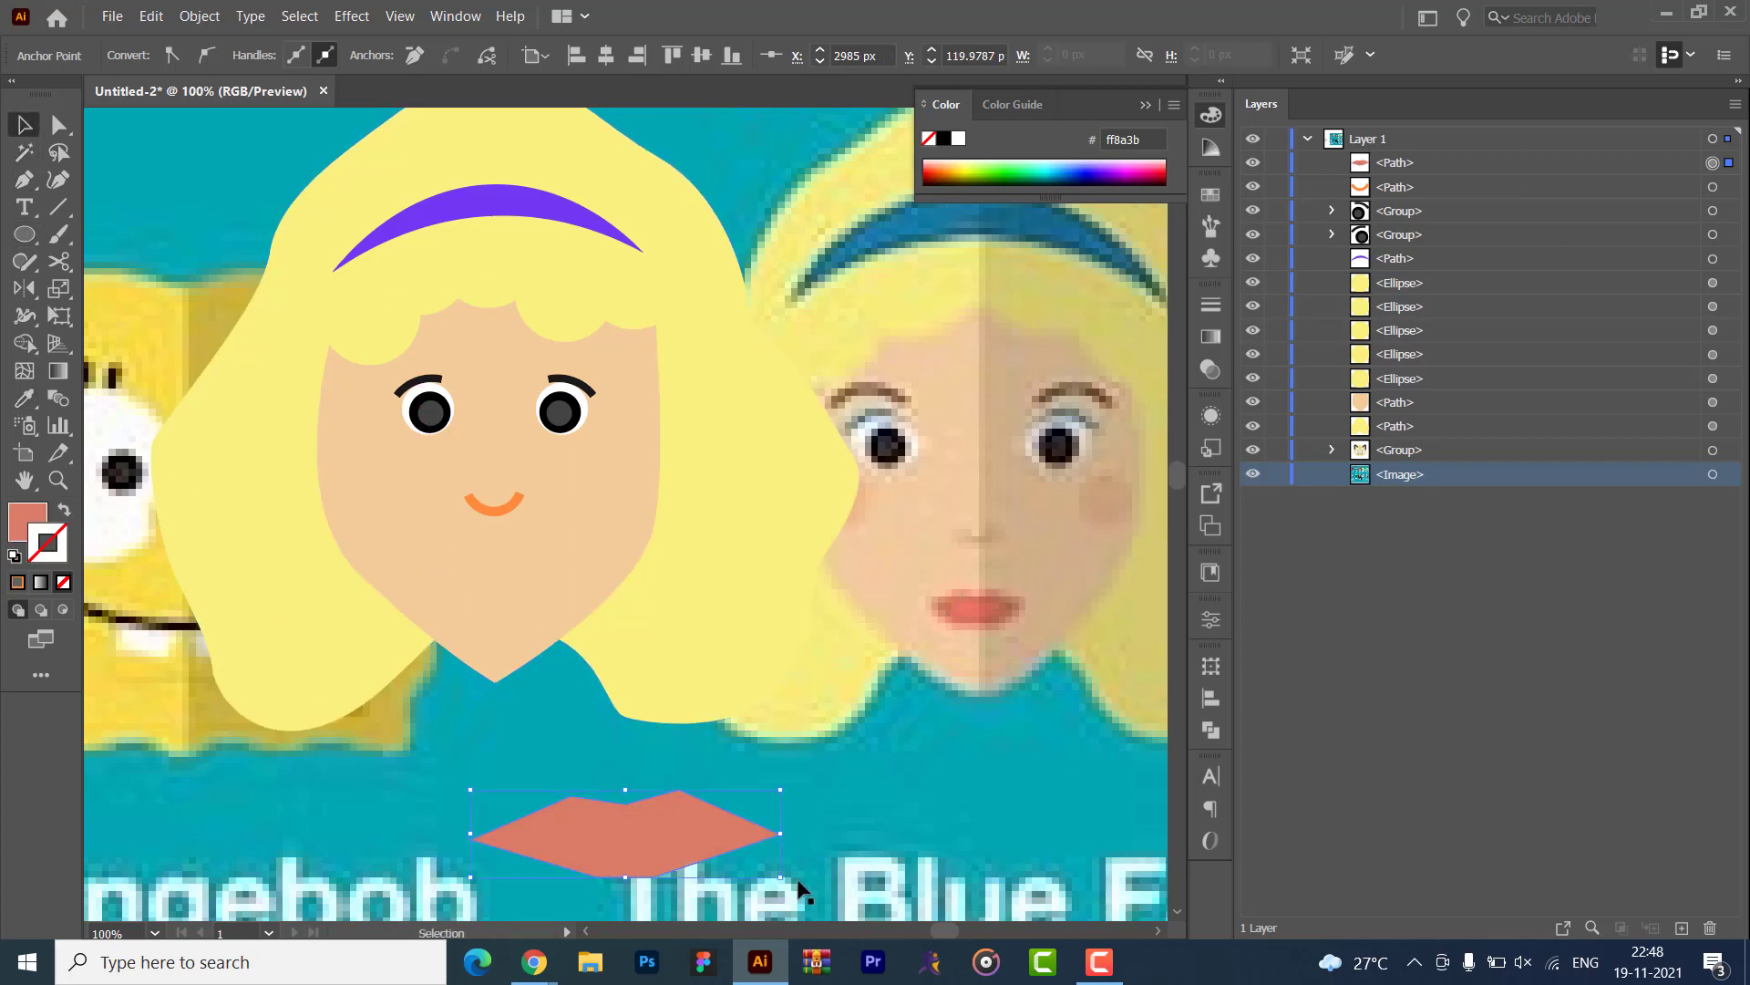
mouse_move(781, 833)
left_mouse_down()
mouse_move(584, 834)
mouse_move(484, 609)
mouse_move(511, 582)
left_mouse_up()
left_click(1119, 582)
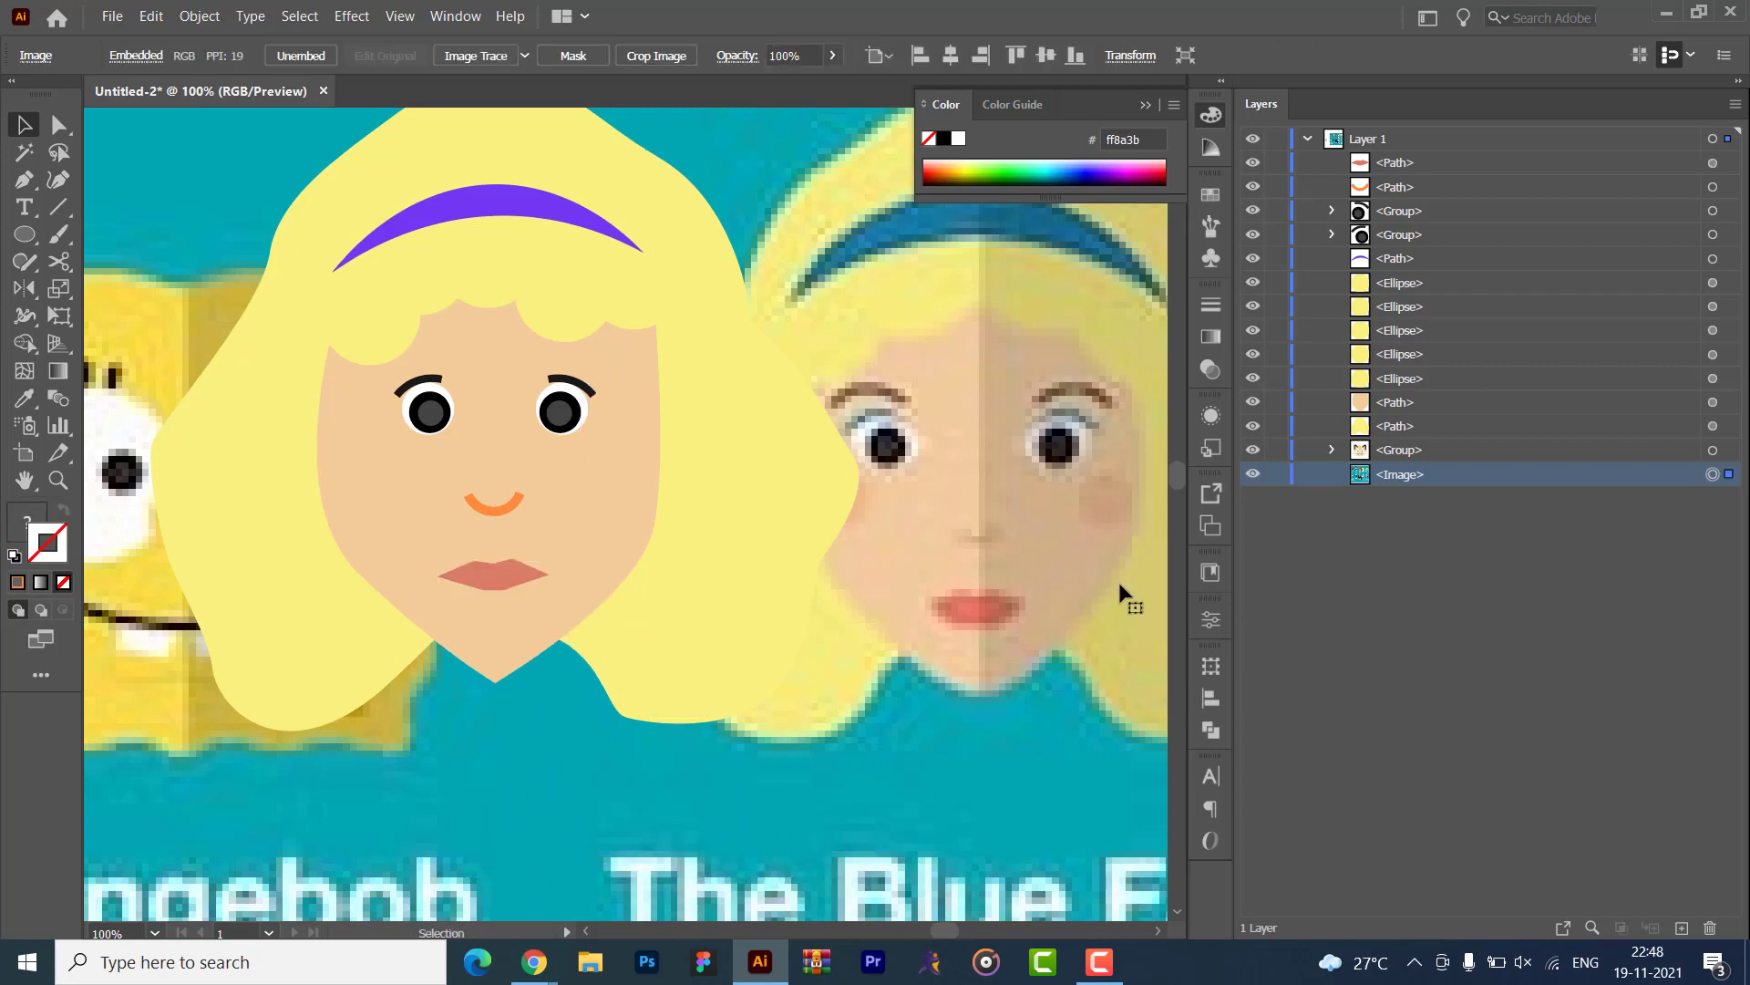
- Hide the reference image and group all parts of The Blue Fairy's head
left_click(1250, 475)
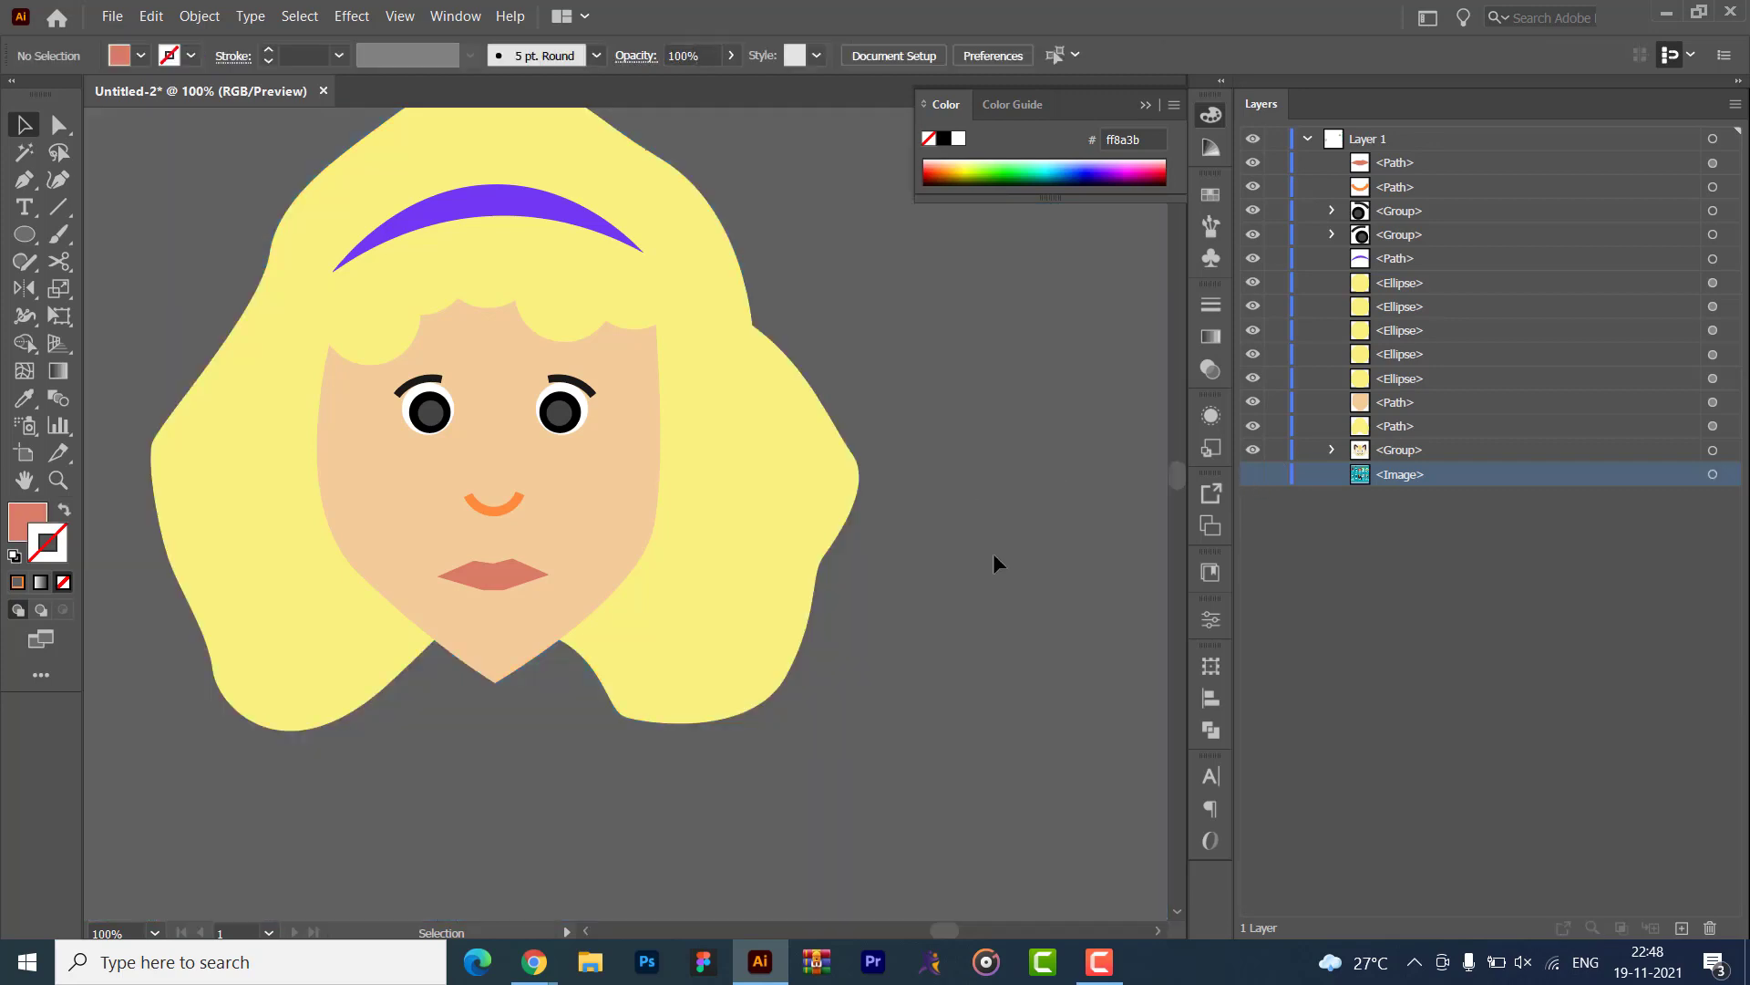
key("ctrl+minus")
scroll(871, 583, "left", 3)
key("ctrl+a")
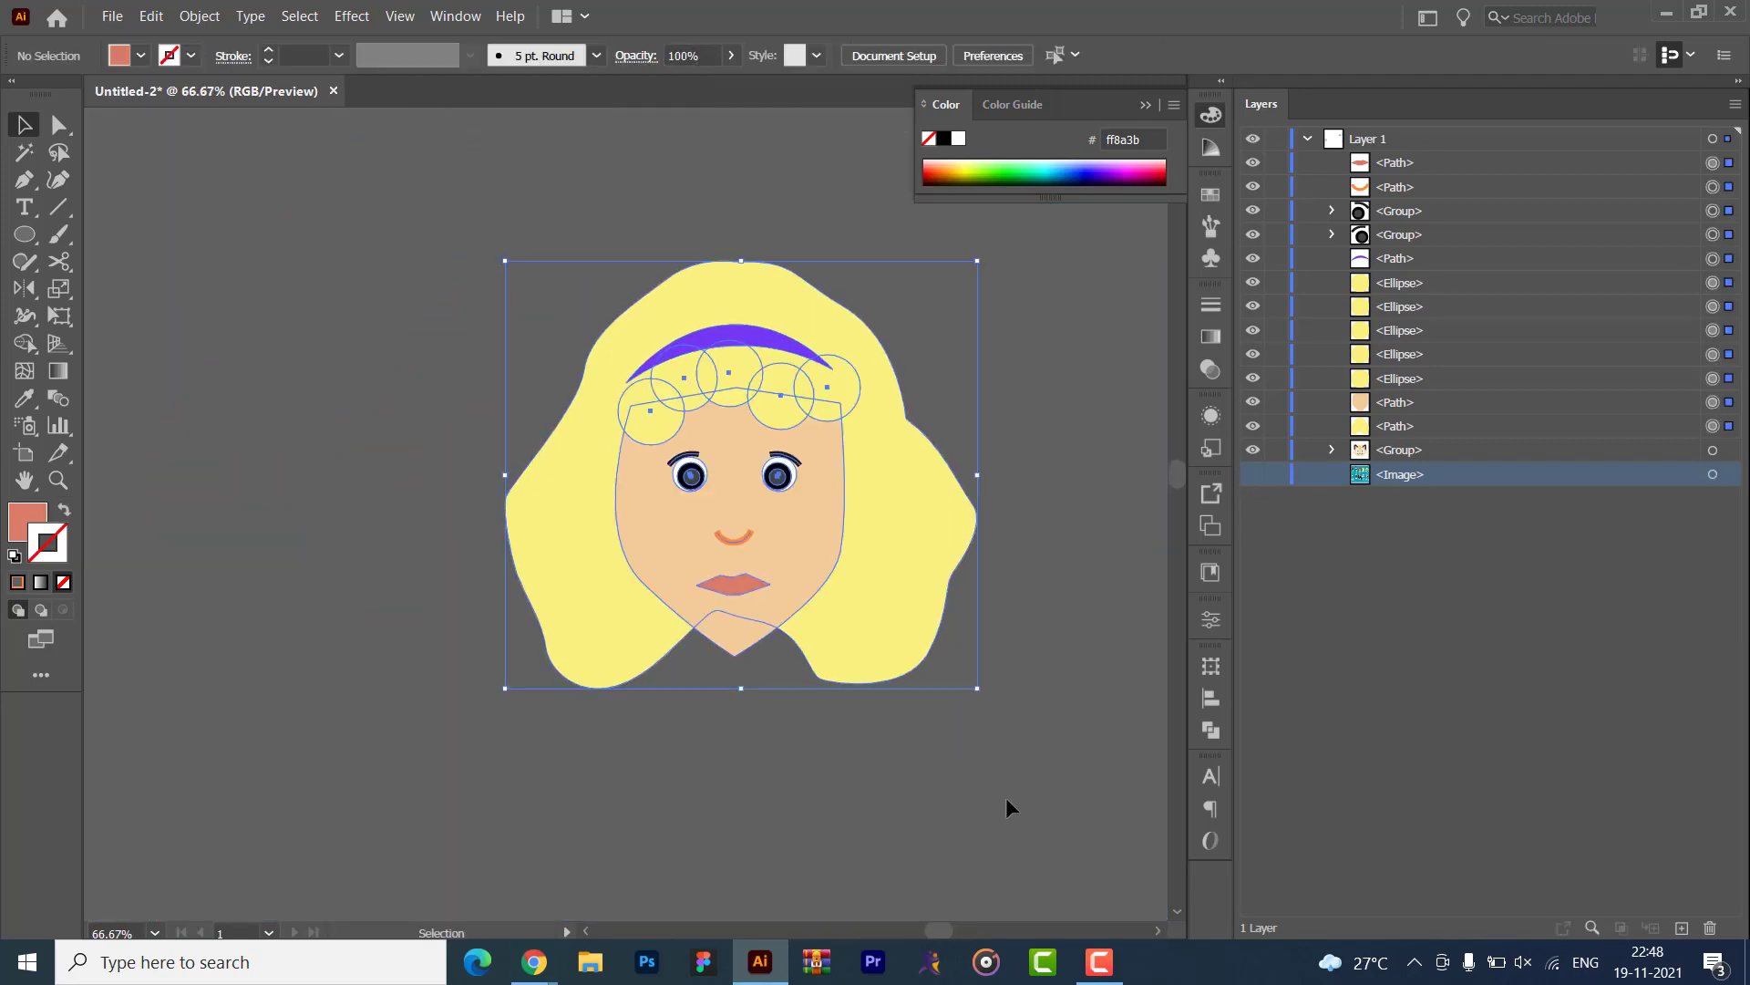
key("ctrl+g")
left_click(1021, 746)
left_click(508, 558)
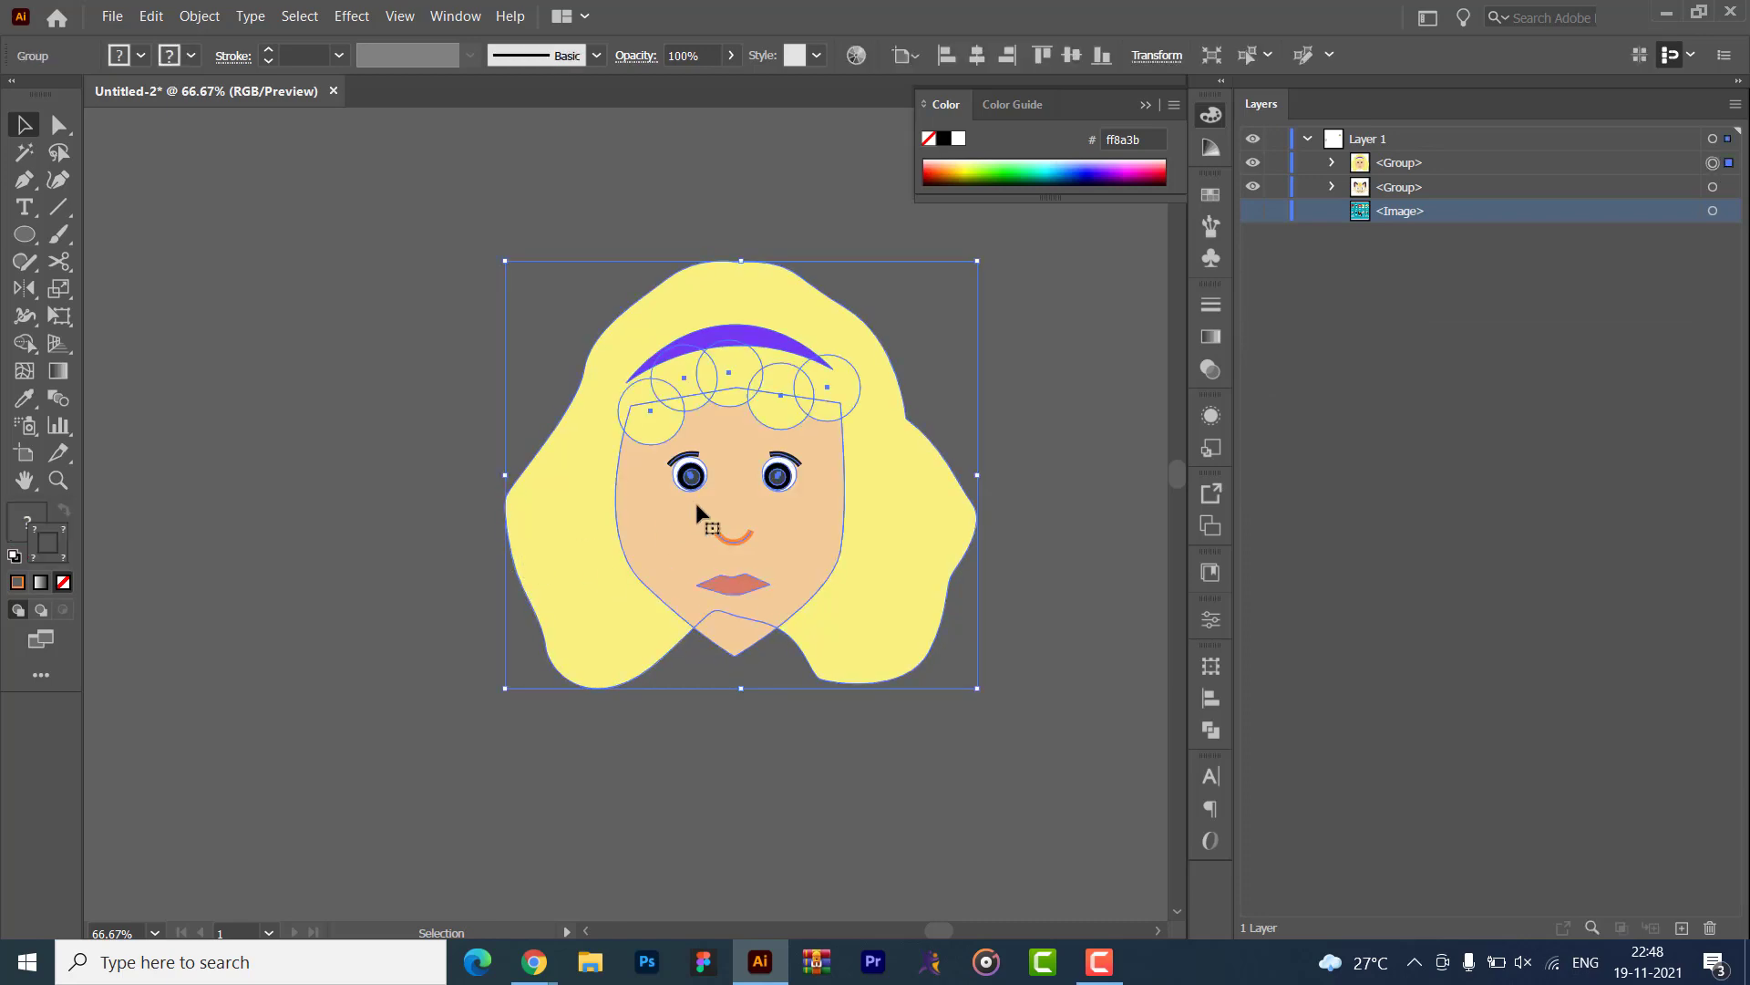
left_click(440, 445)
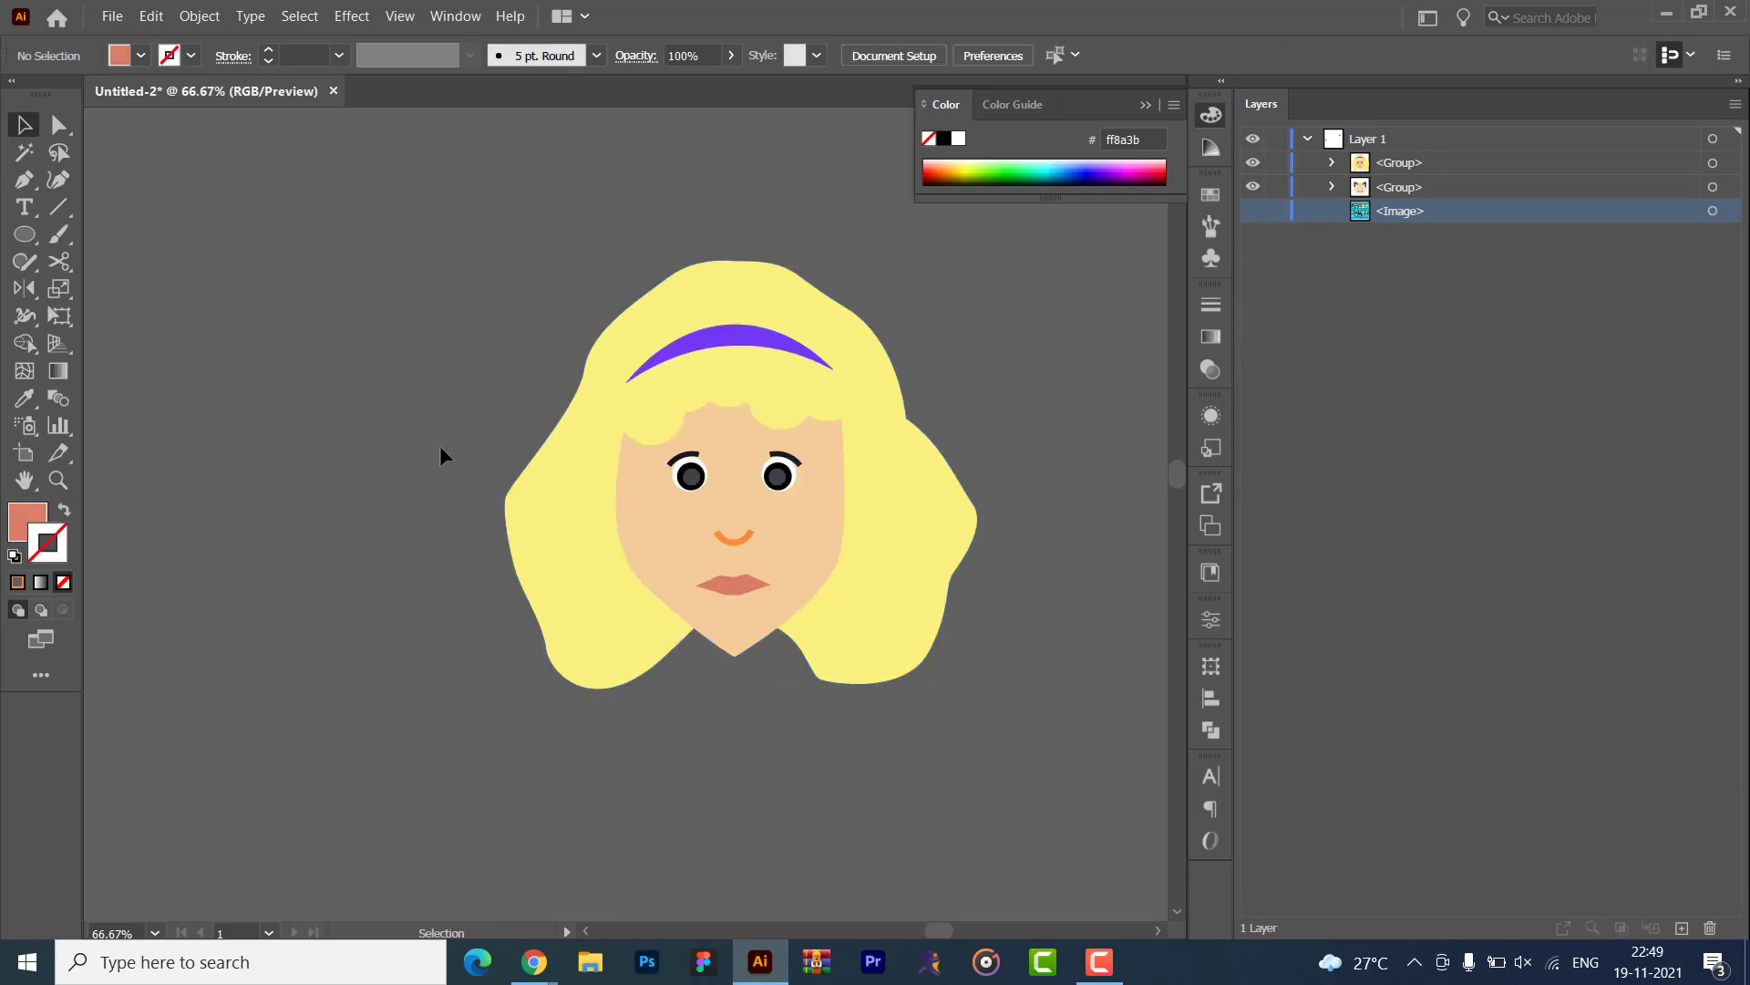
double_click(689, 594)
double_click(717, 634)
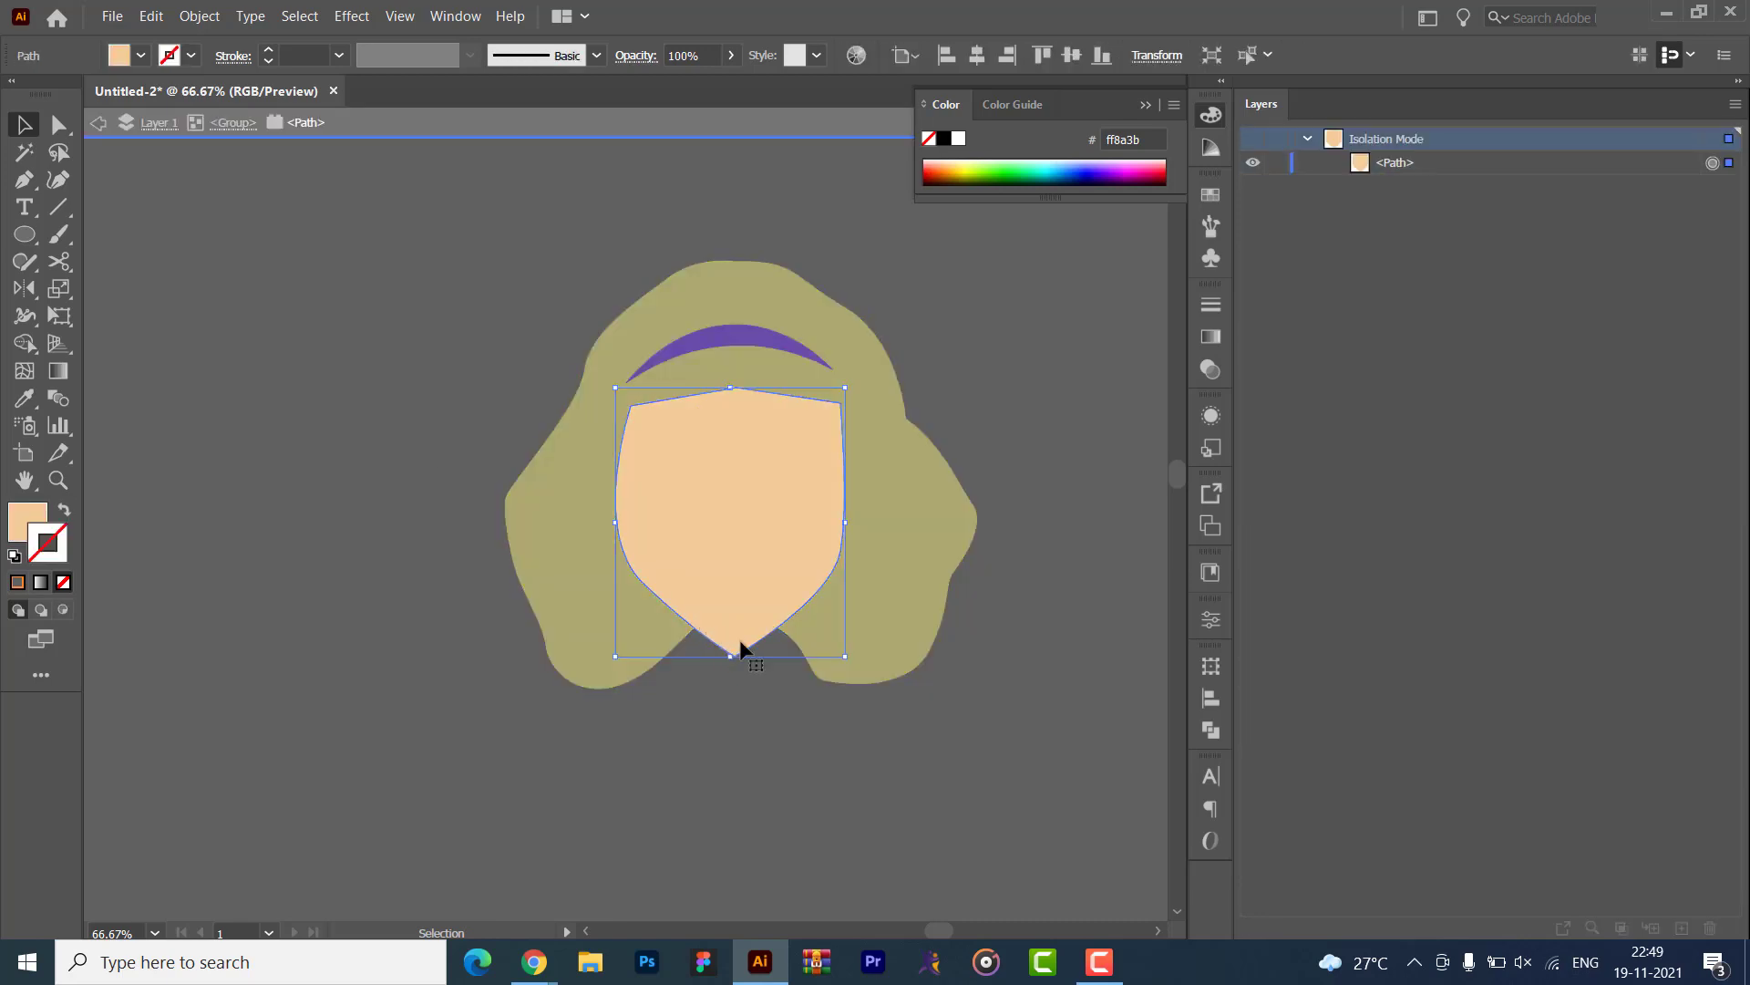
left_click(277, 499)
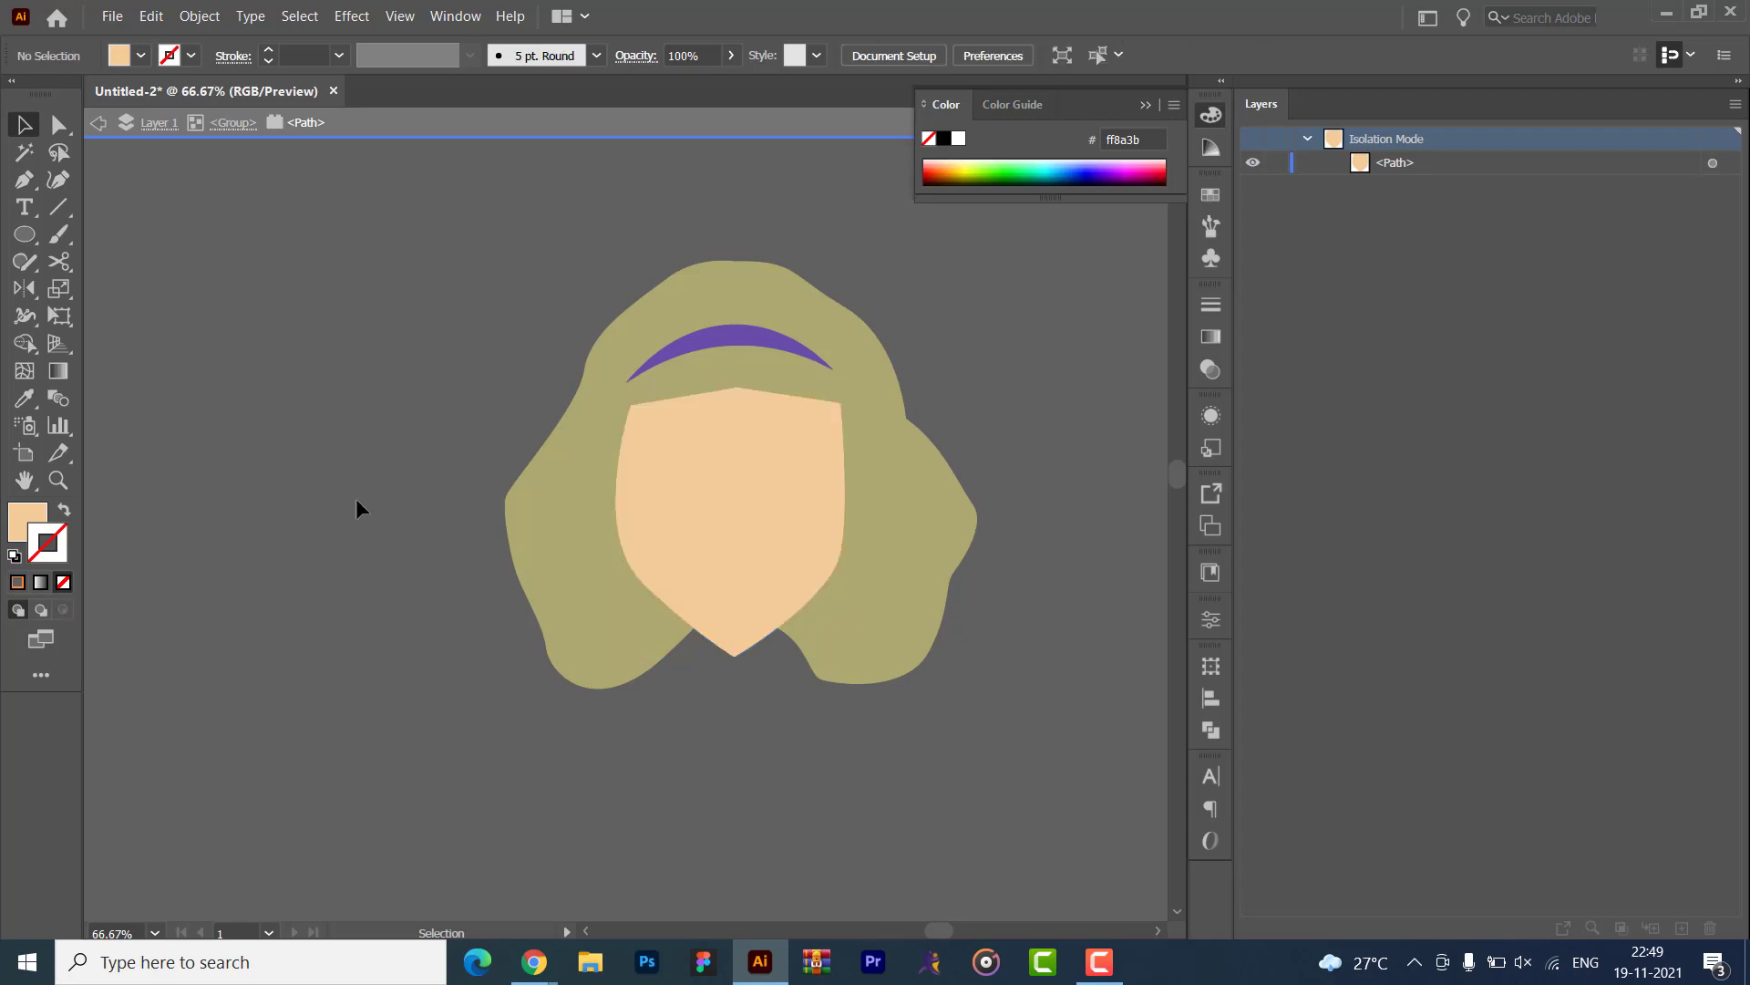
double_click(355, 498)
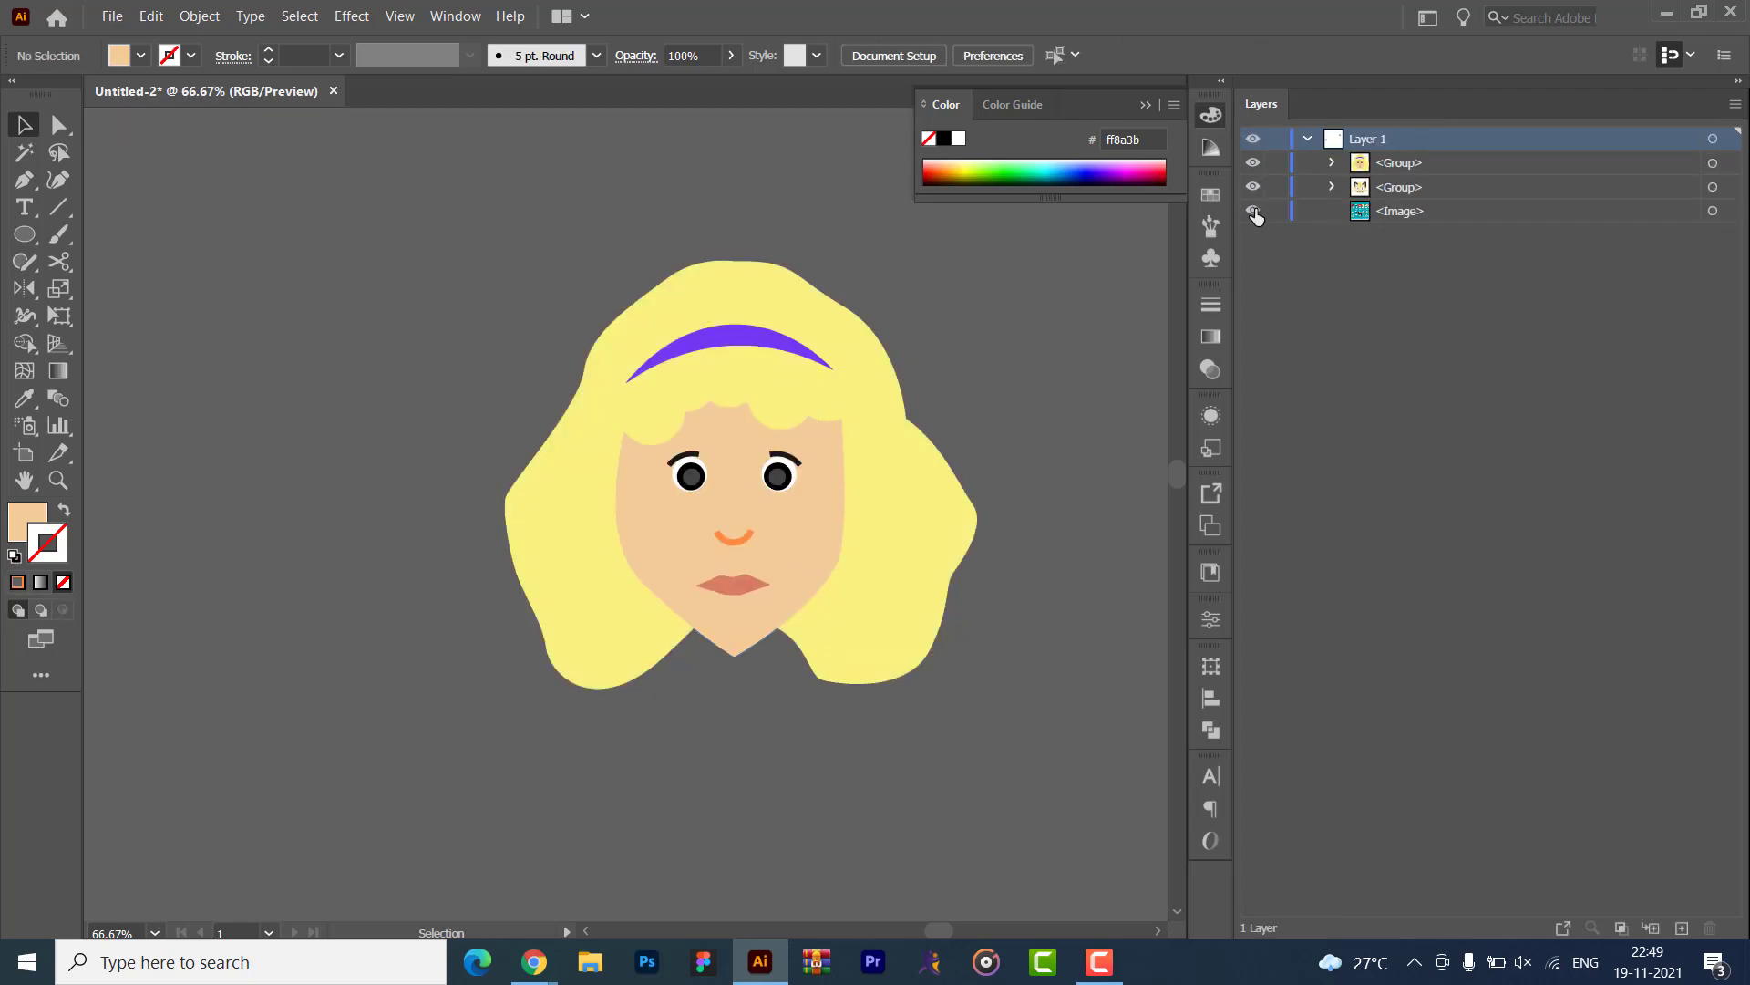
- Show the reference image again and try to select the chin's anchor point with the Direct Selection tool
left_click(1254, 211)
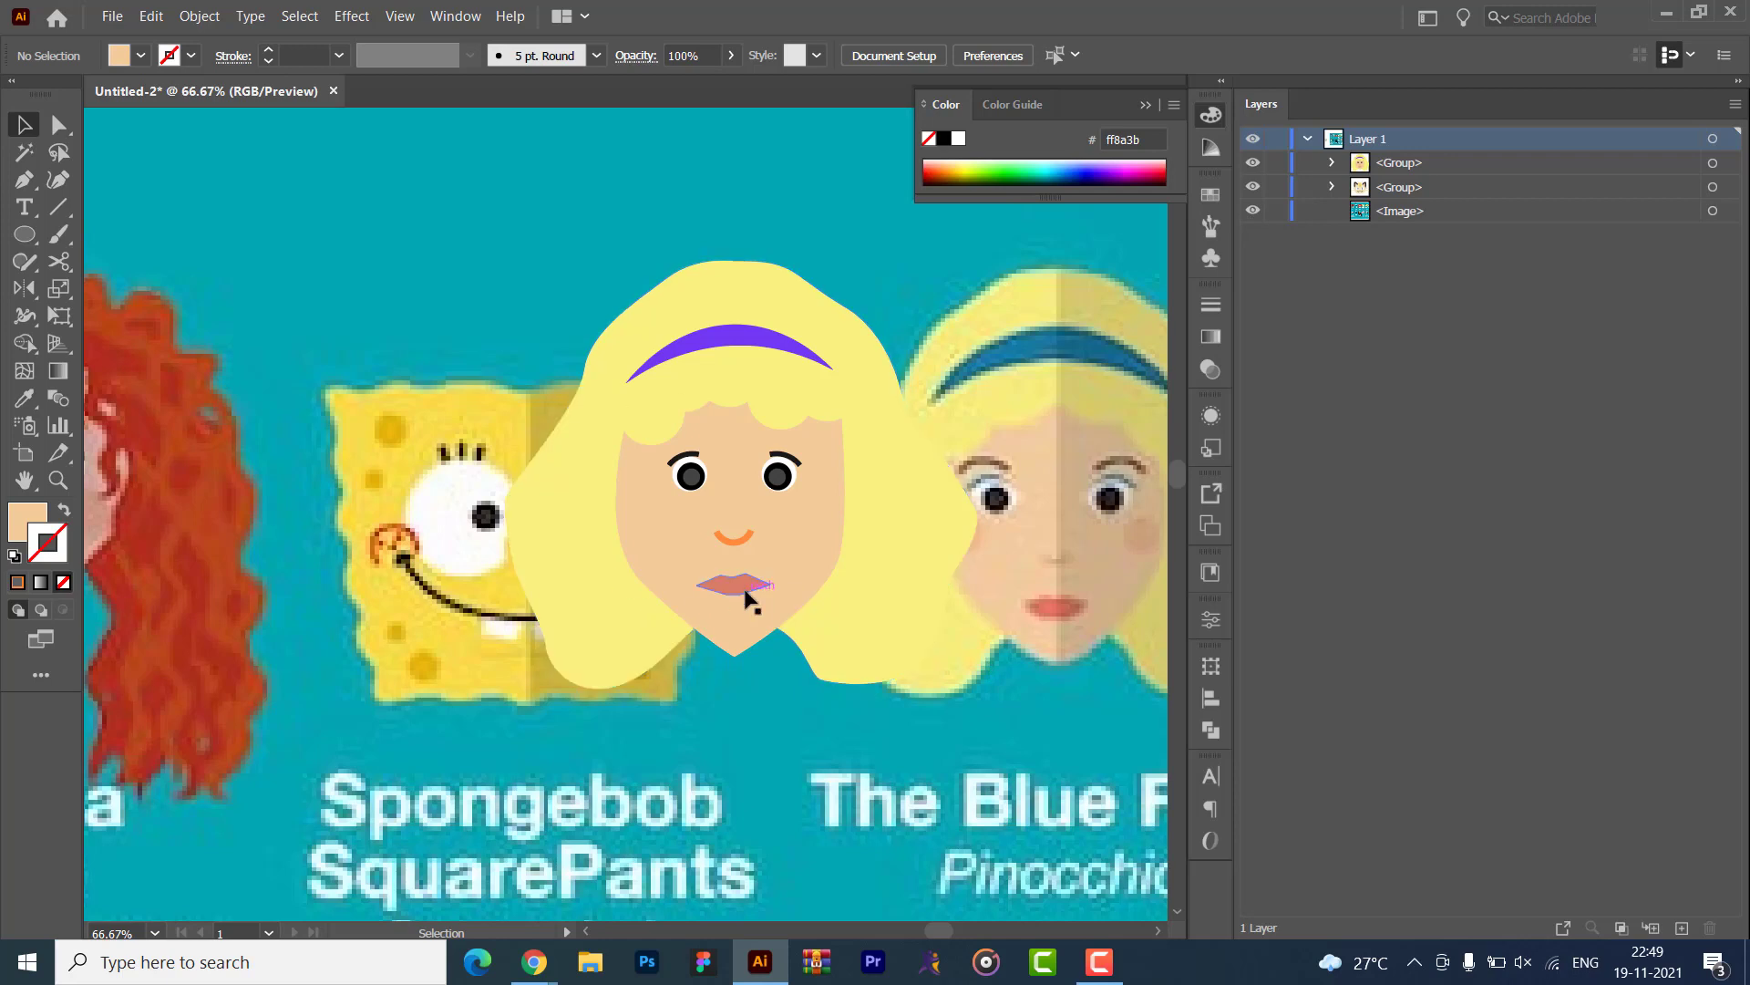
left_click(729, 653)
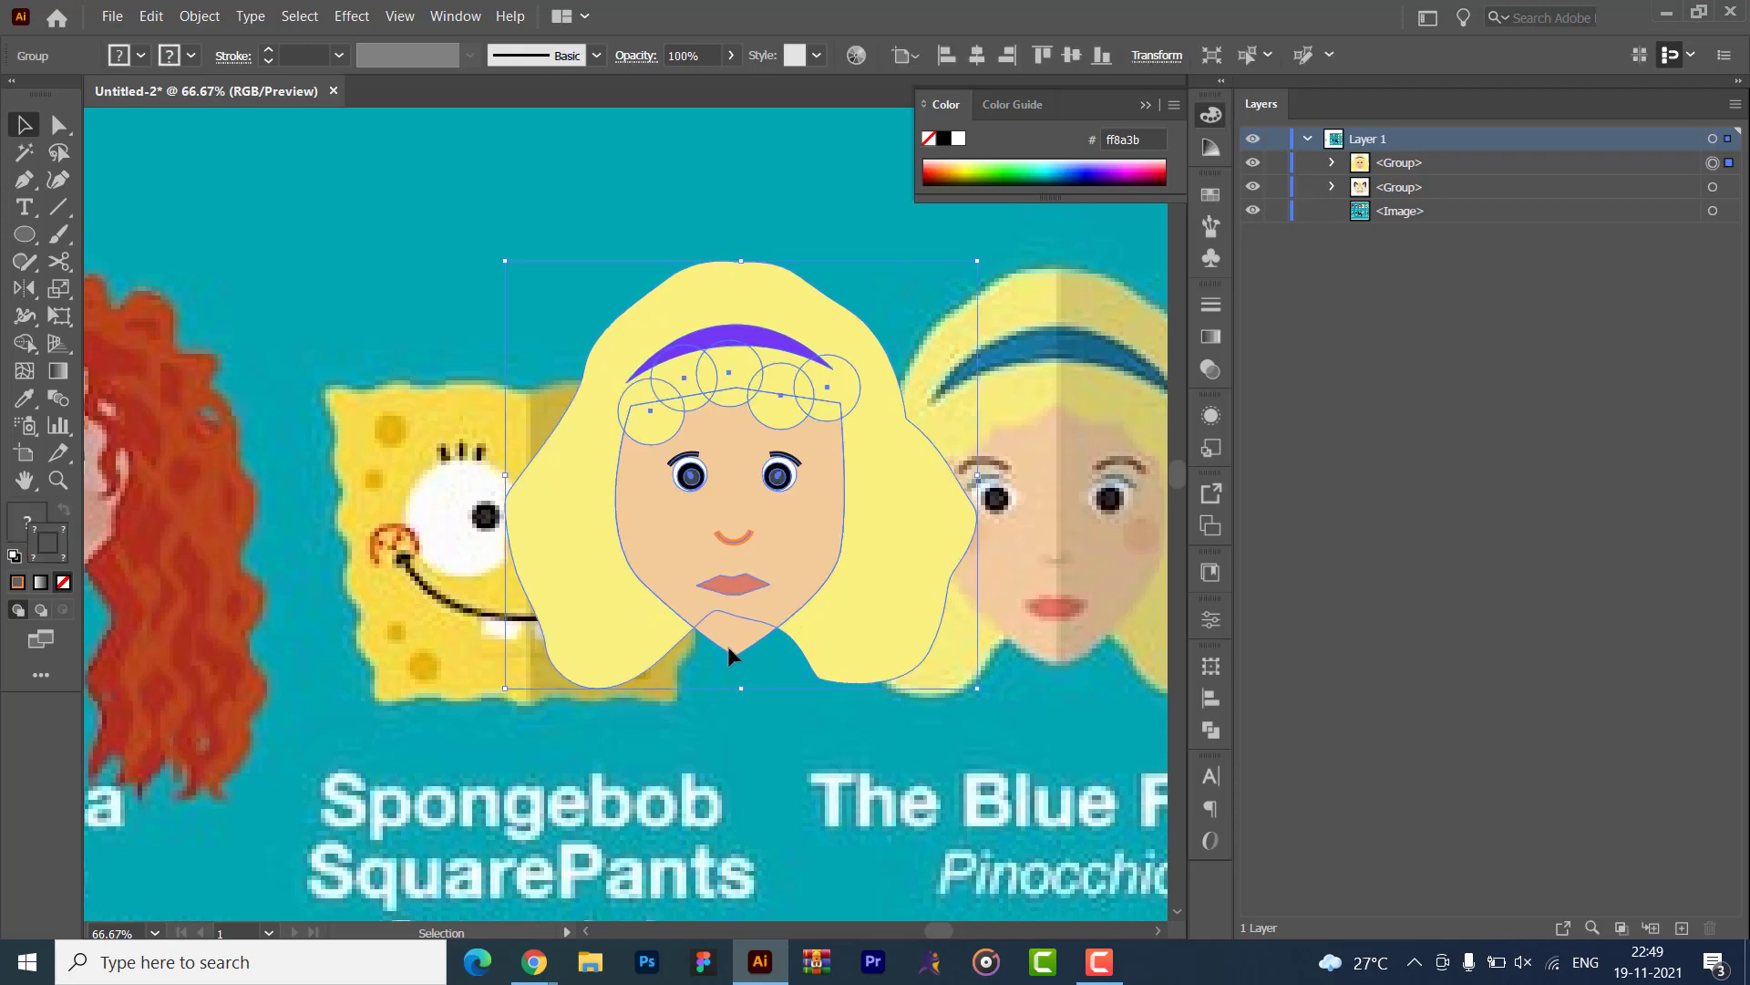
key("ctrl+shift+a")
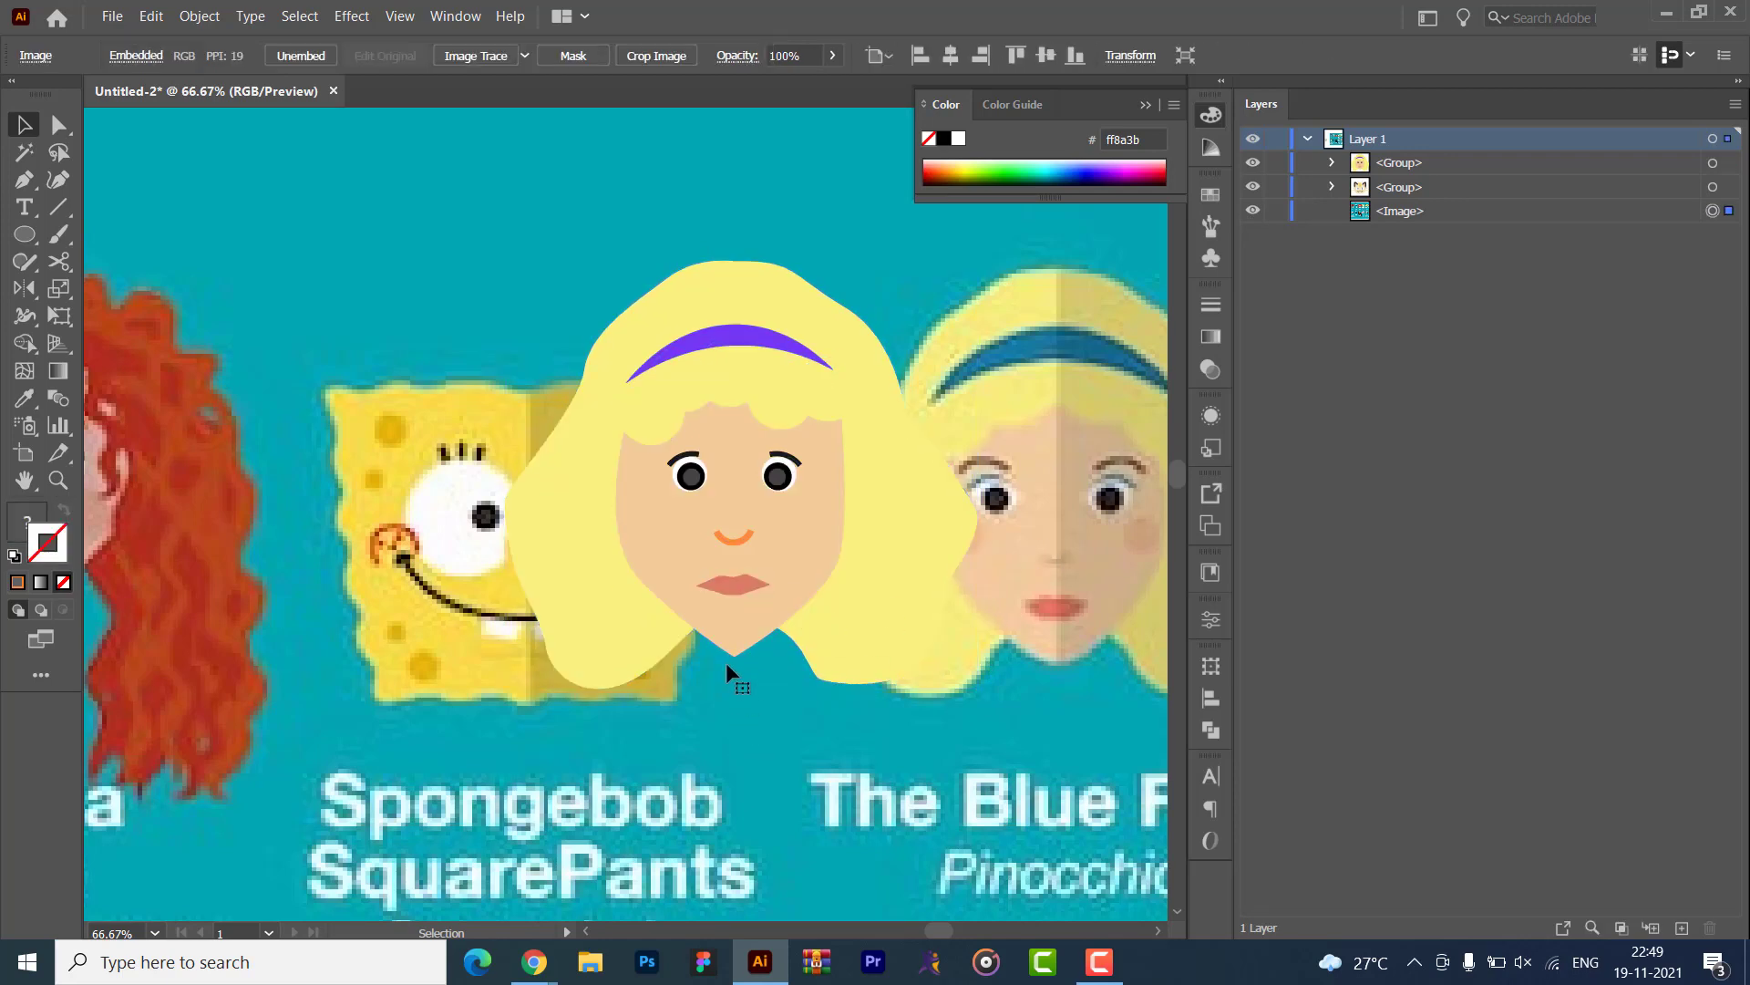
key("a")
left_click(727, 654)
left_click(747, 720)
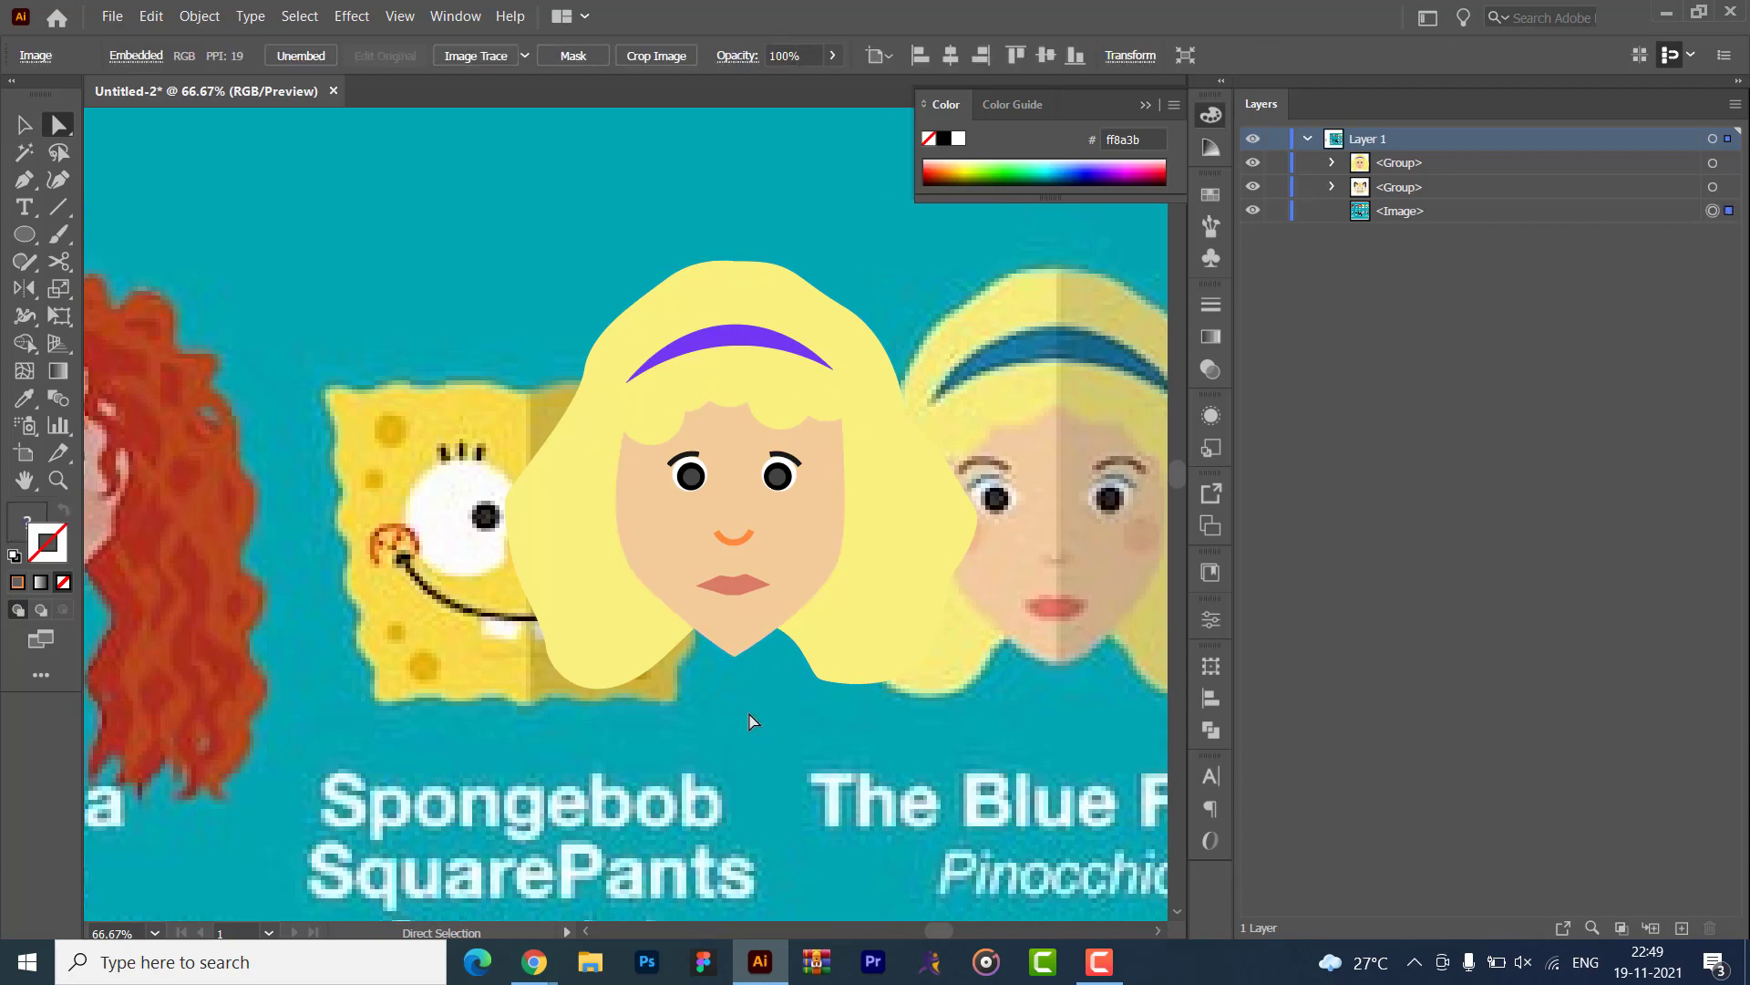
key("v")
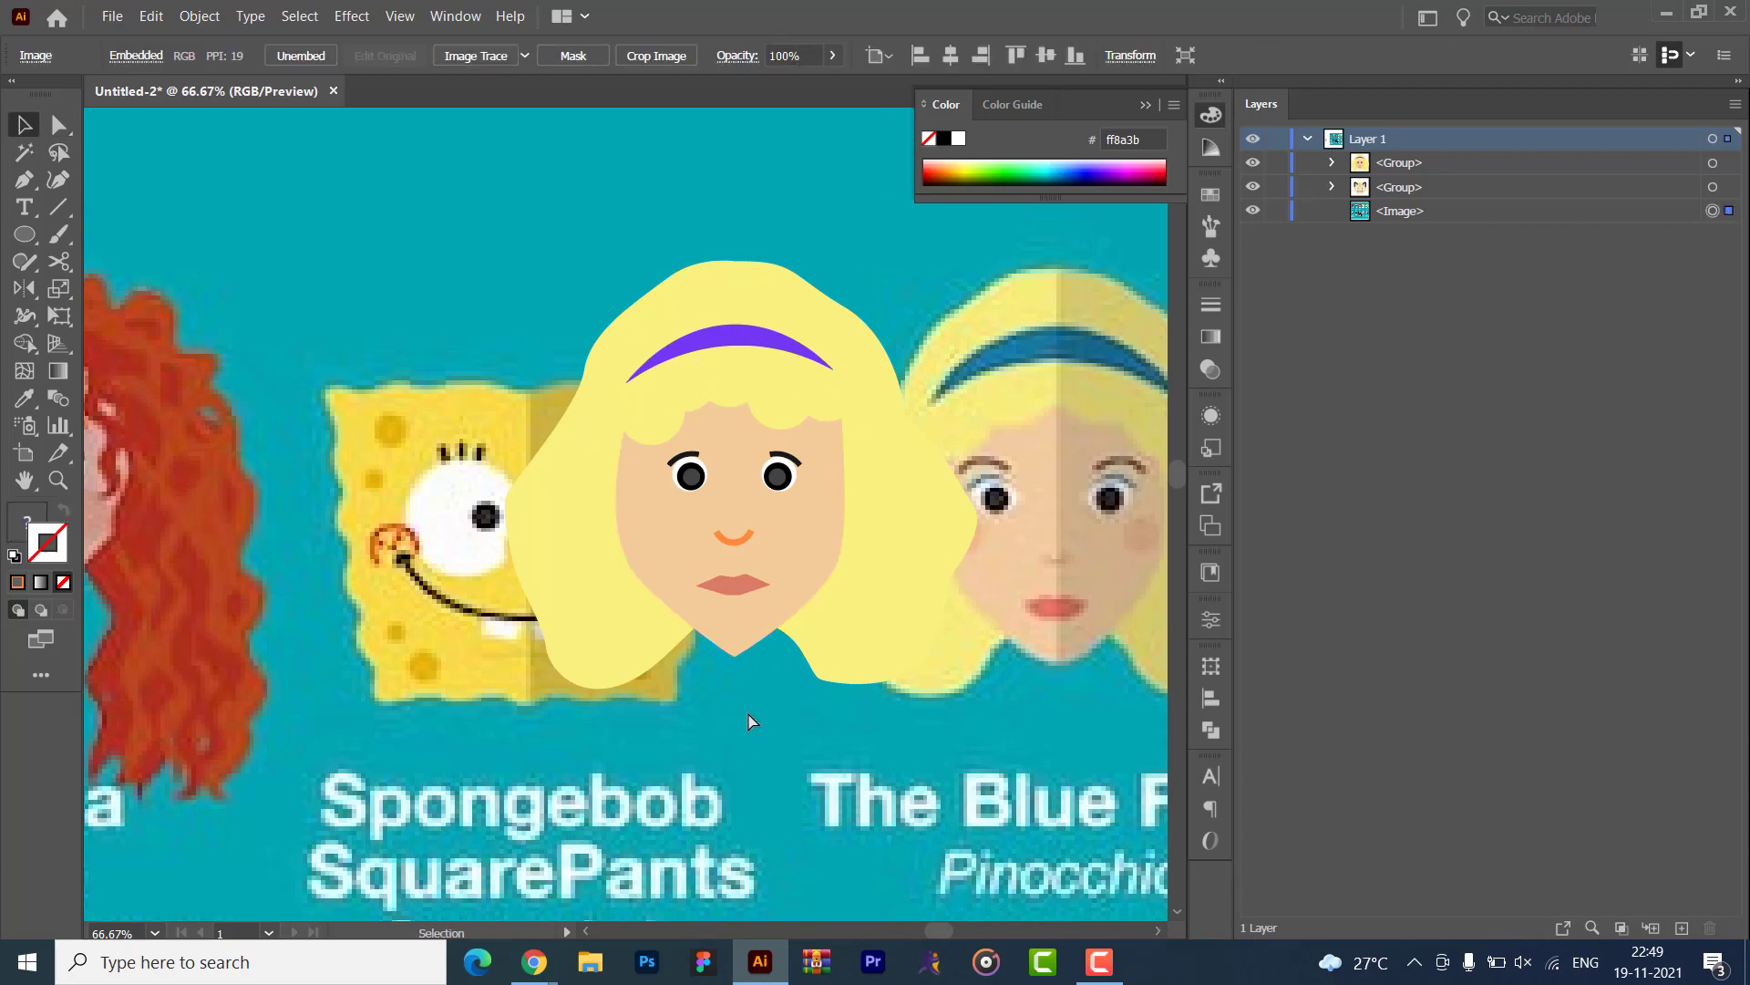
- Isolate the face path inside The Blue Fairy's grouped head and leave isolation with that path selected
left_click(745, 645)
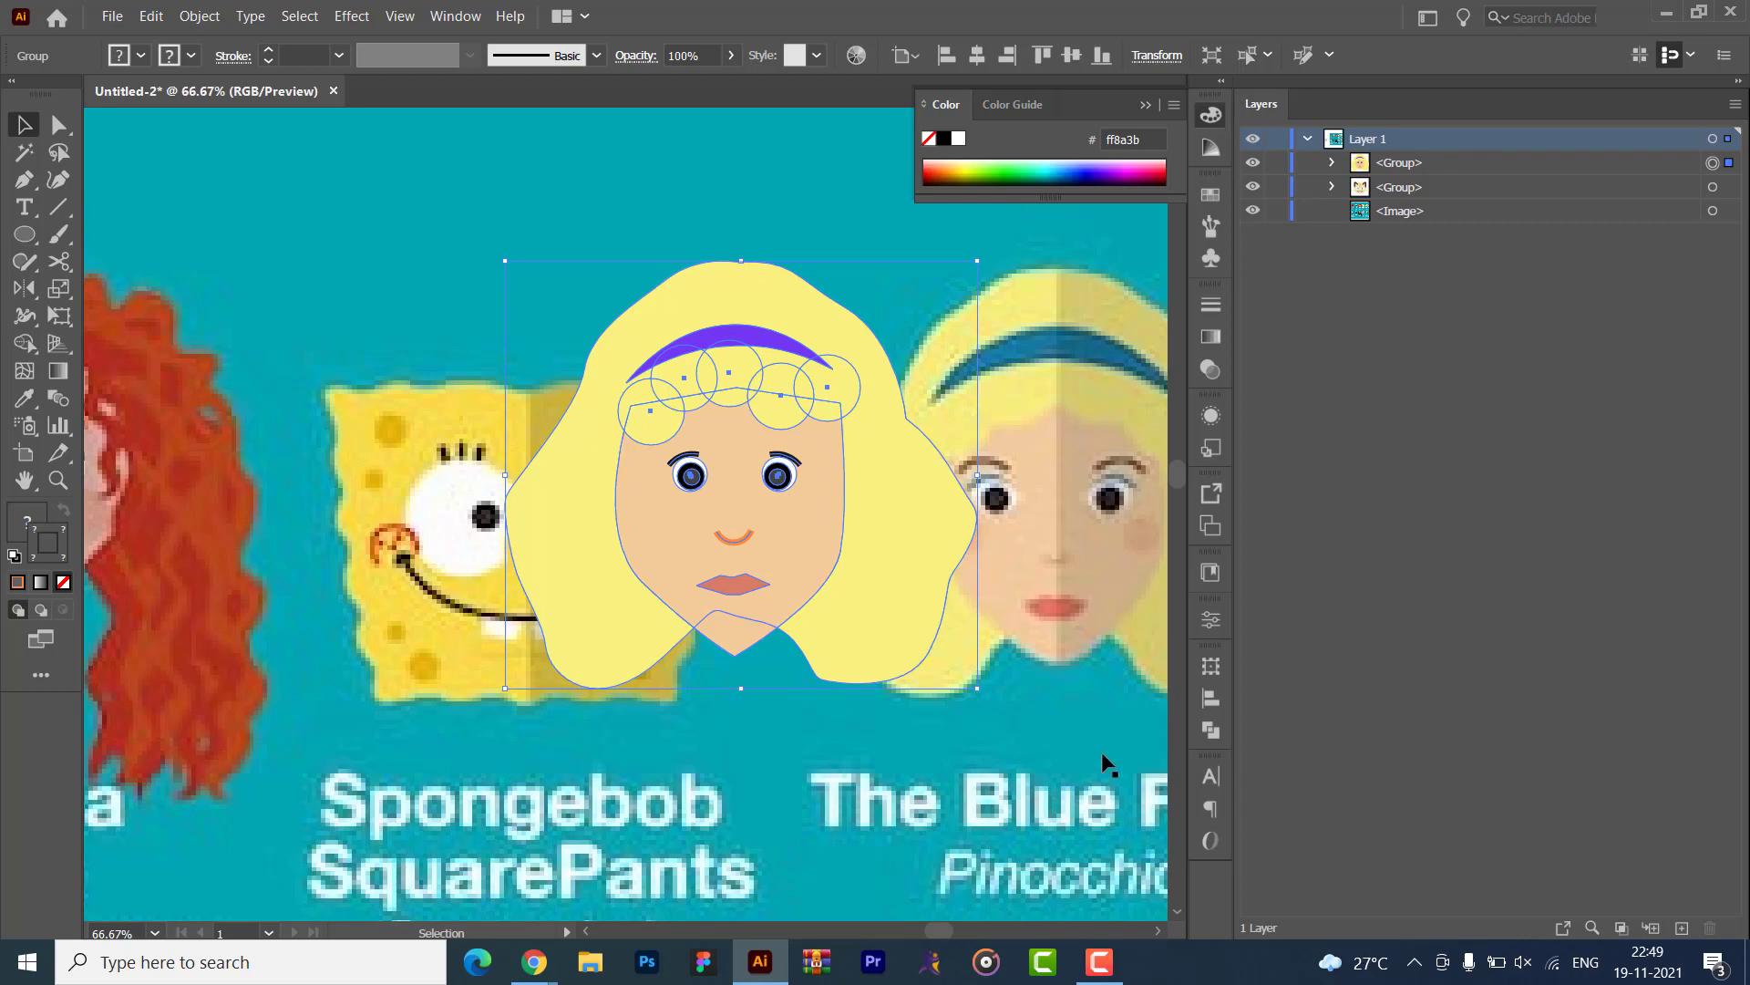
double_click(819, 547)
left_click(802, 552)
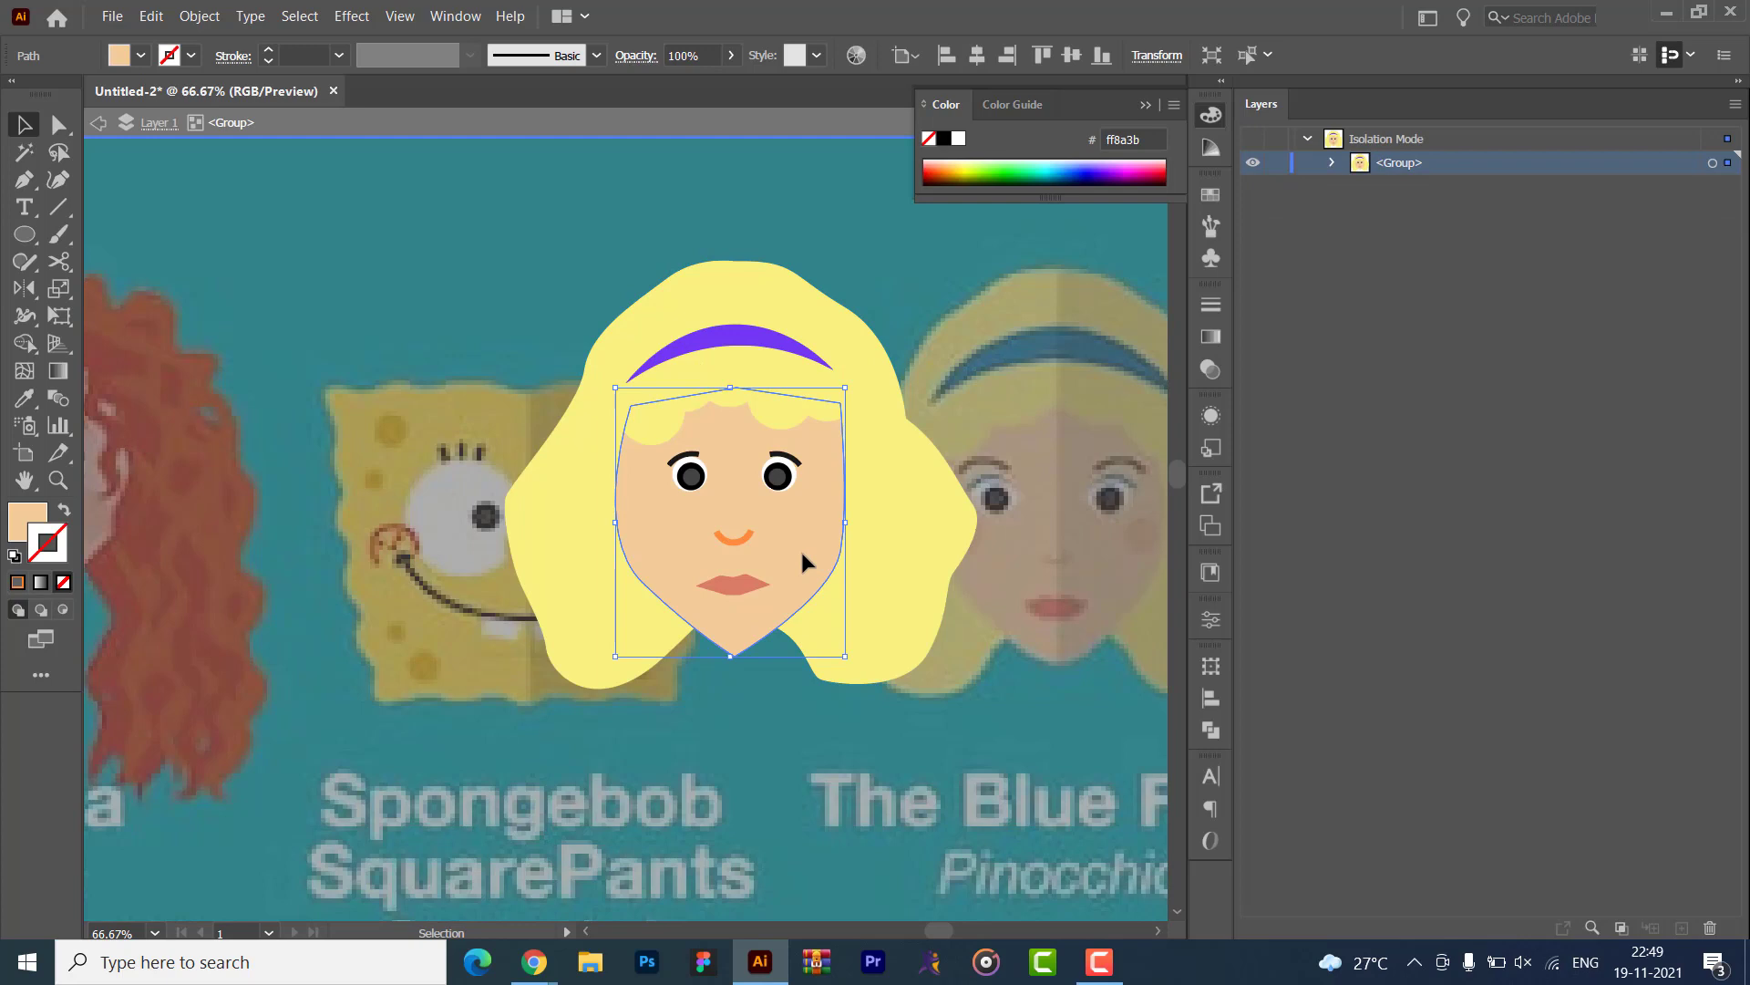
double_click(802, 555)
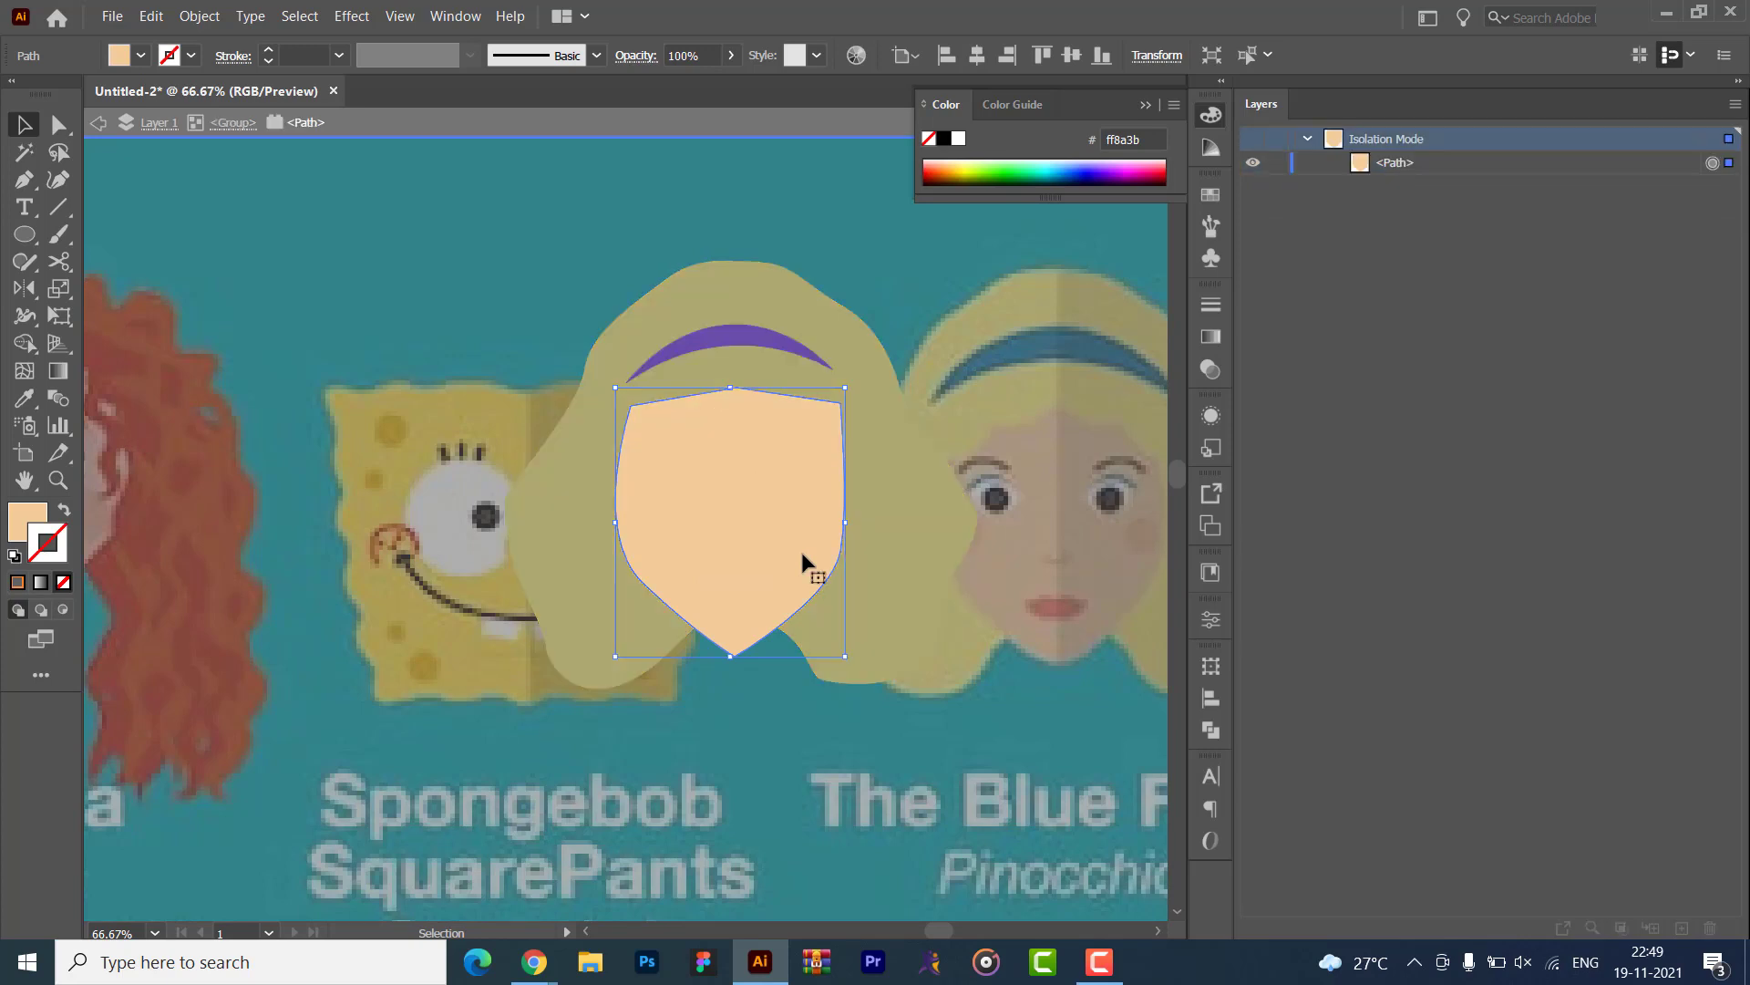
key("Escape")
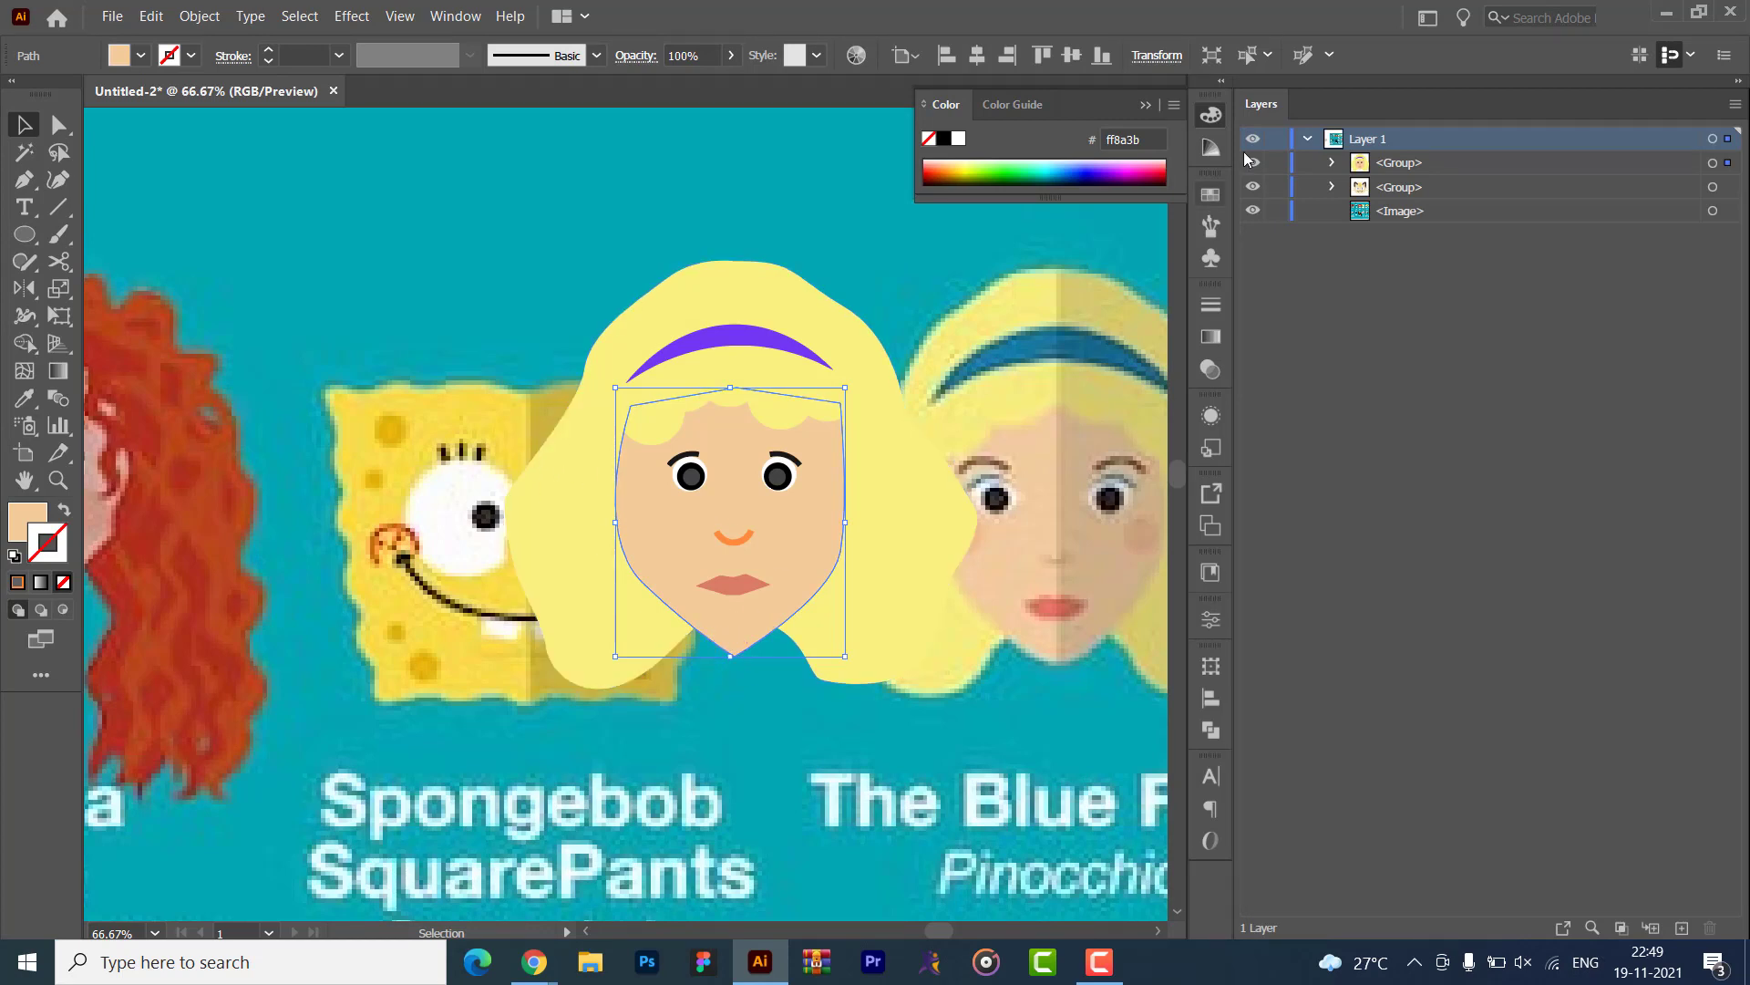
left_click(1146, 106)
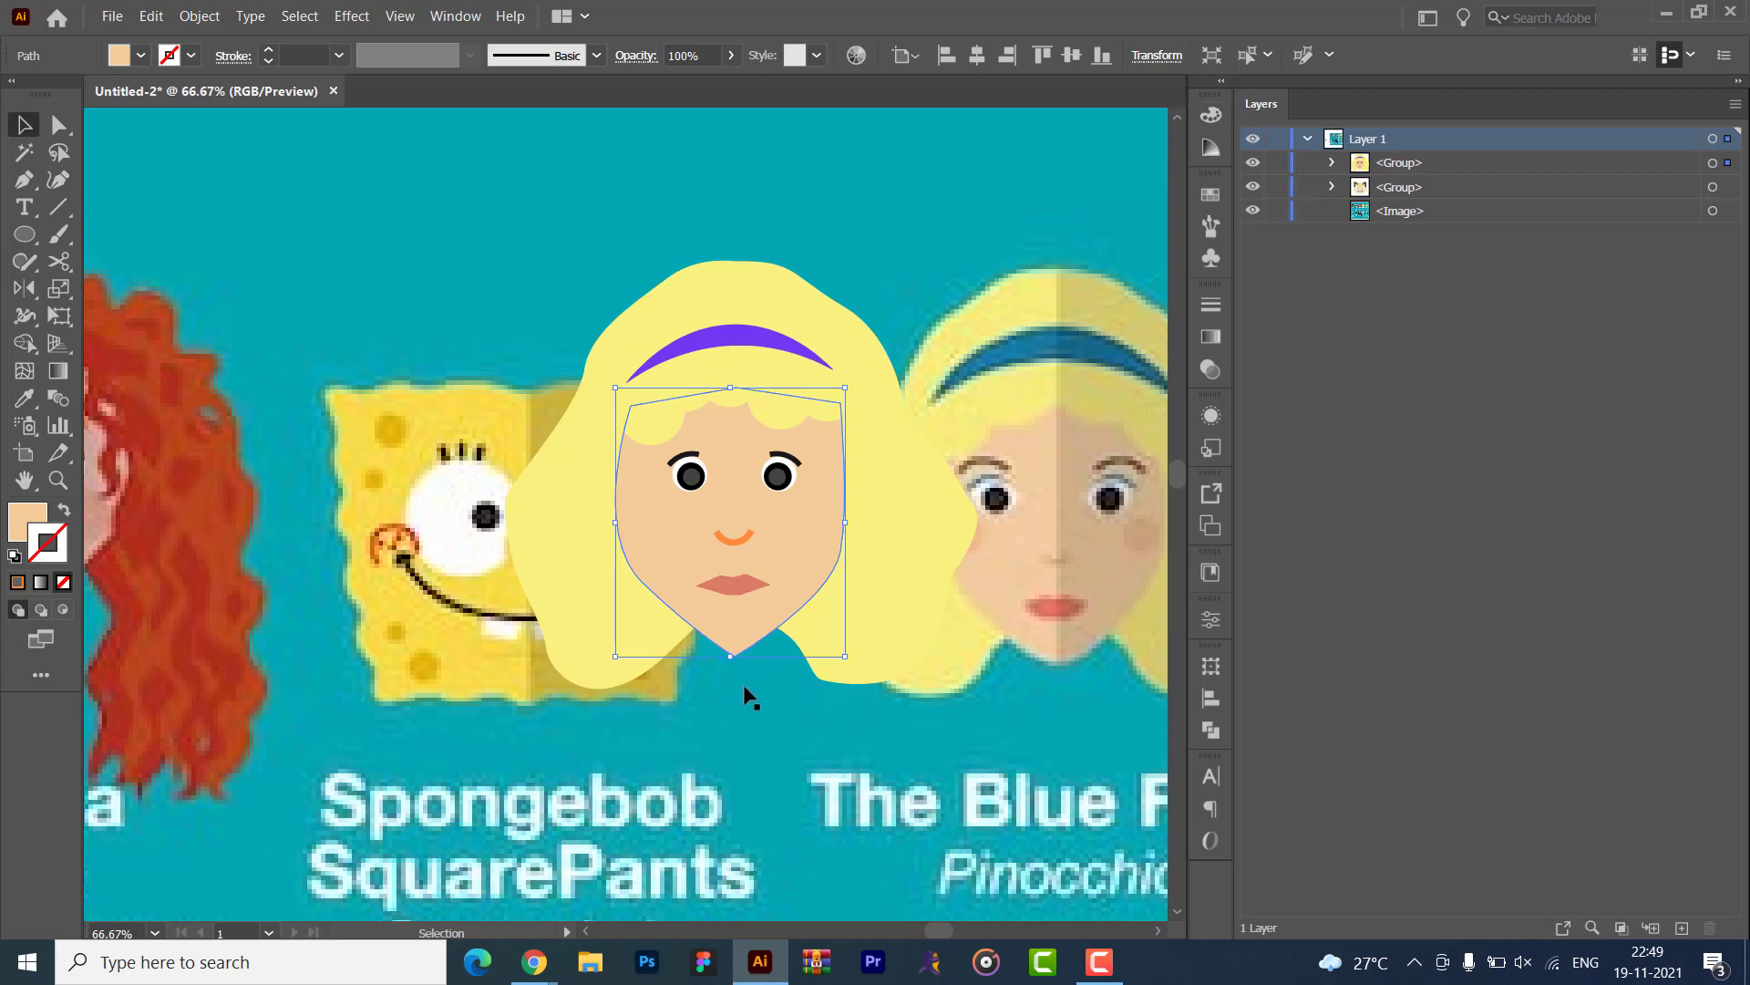
- Round off the pointed chin corner of The Blue Fairy's face path with the Direct Selection tool
key("ctrl+plus")
key("ctrl+plus")
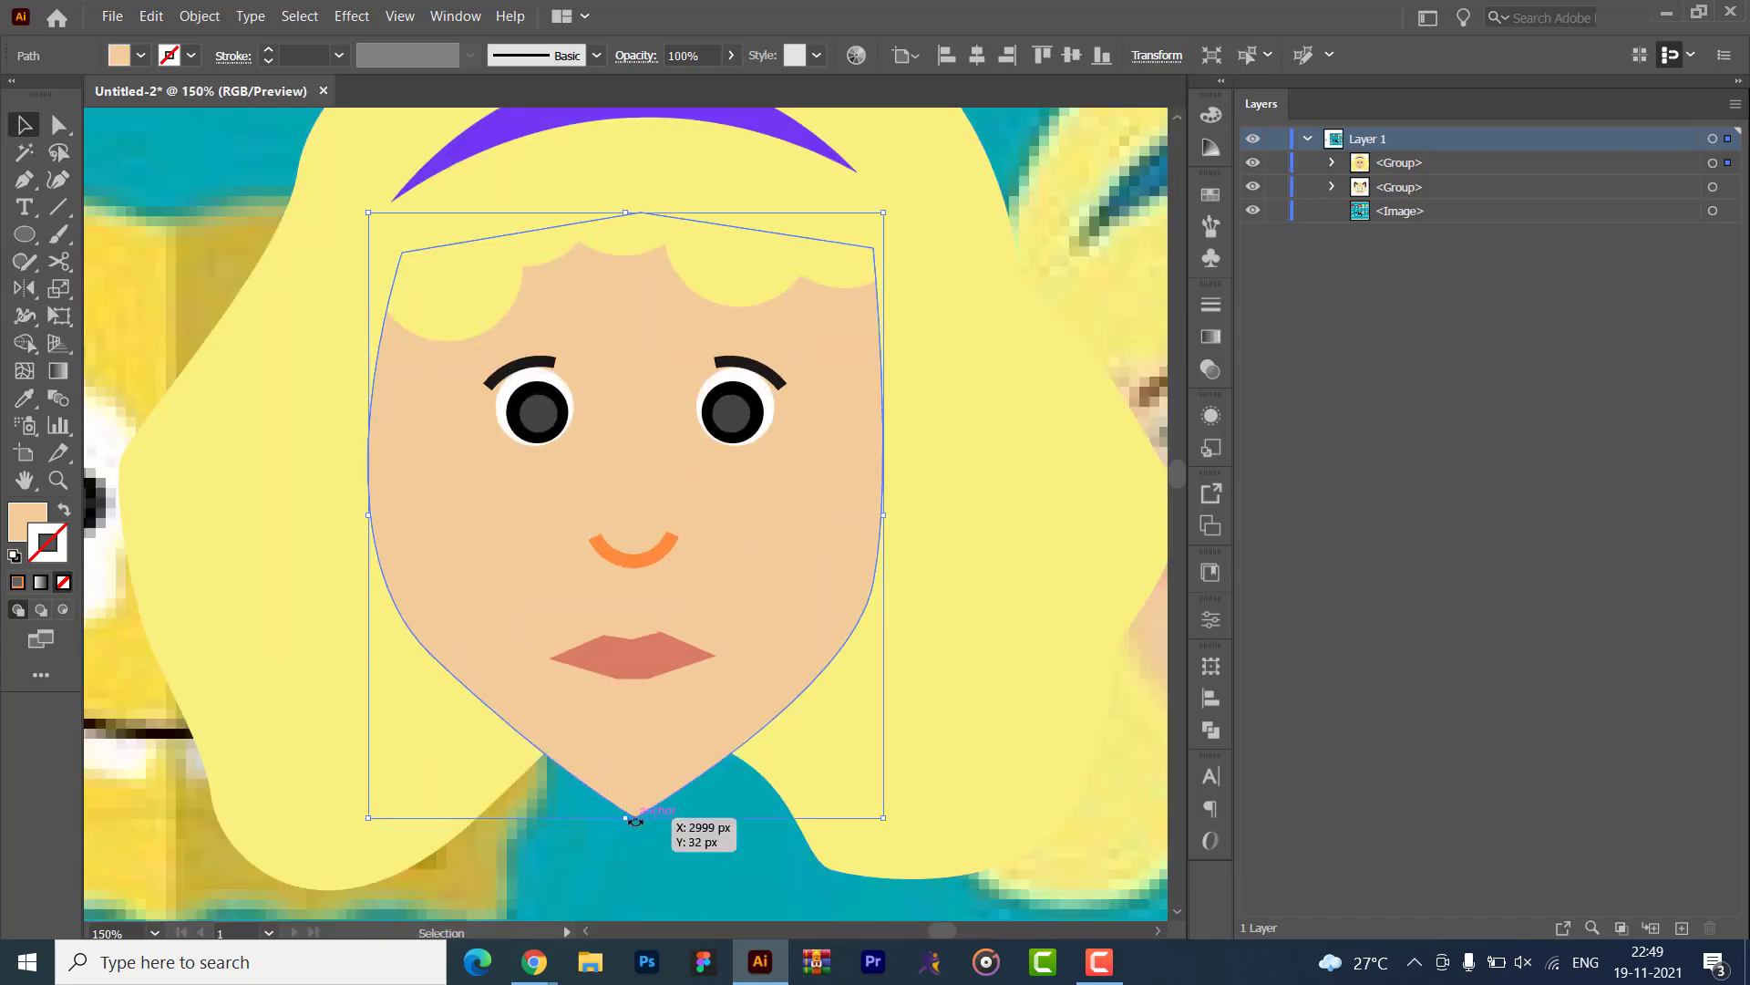
scroll(630, 814, "right", 5)
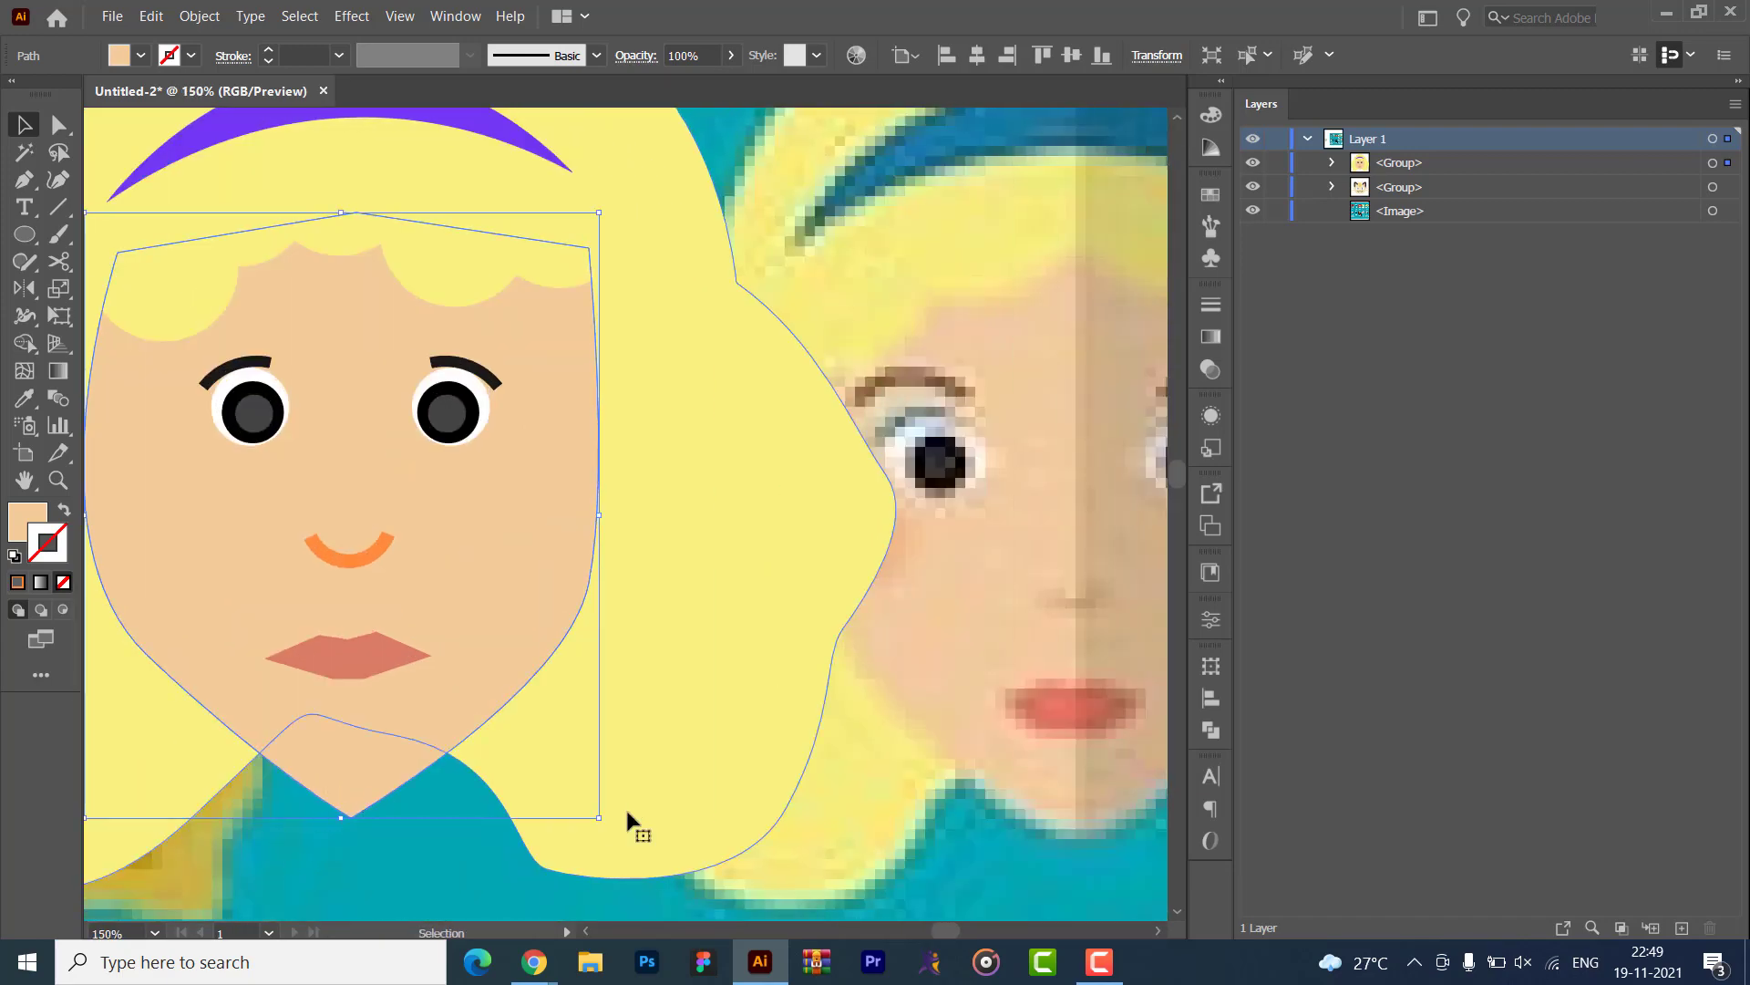
scroll(633, 821, "left", 2)
scroll(627, 812, "left", 1)
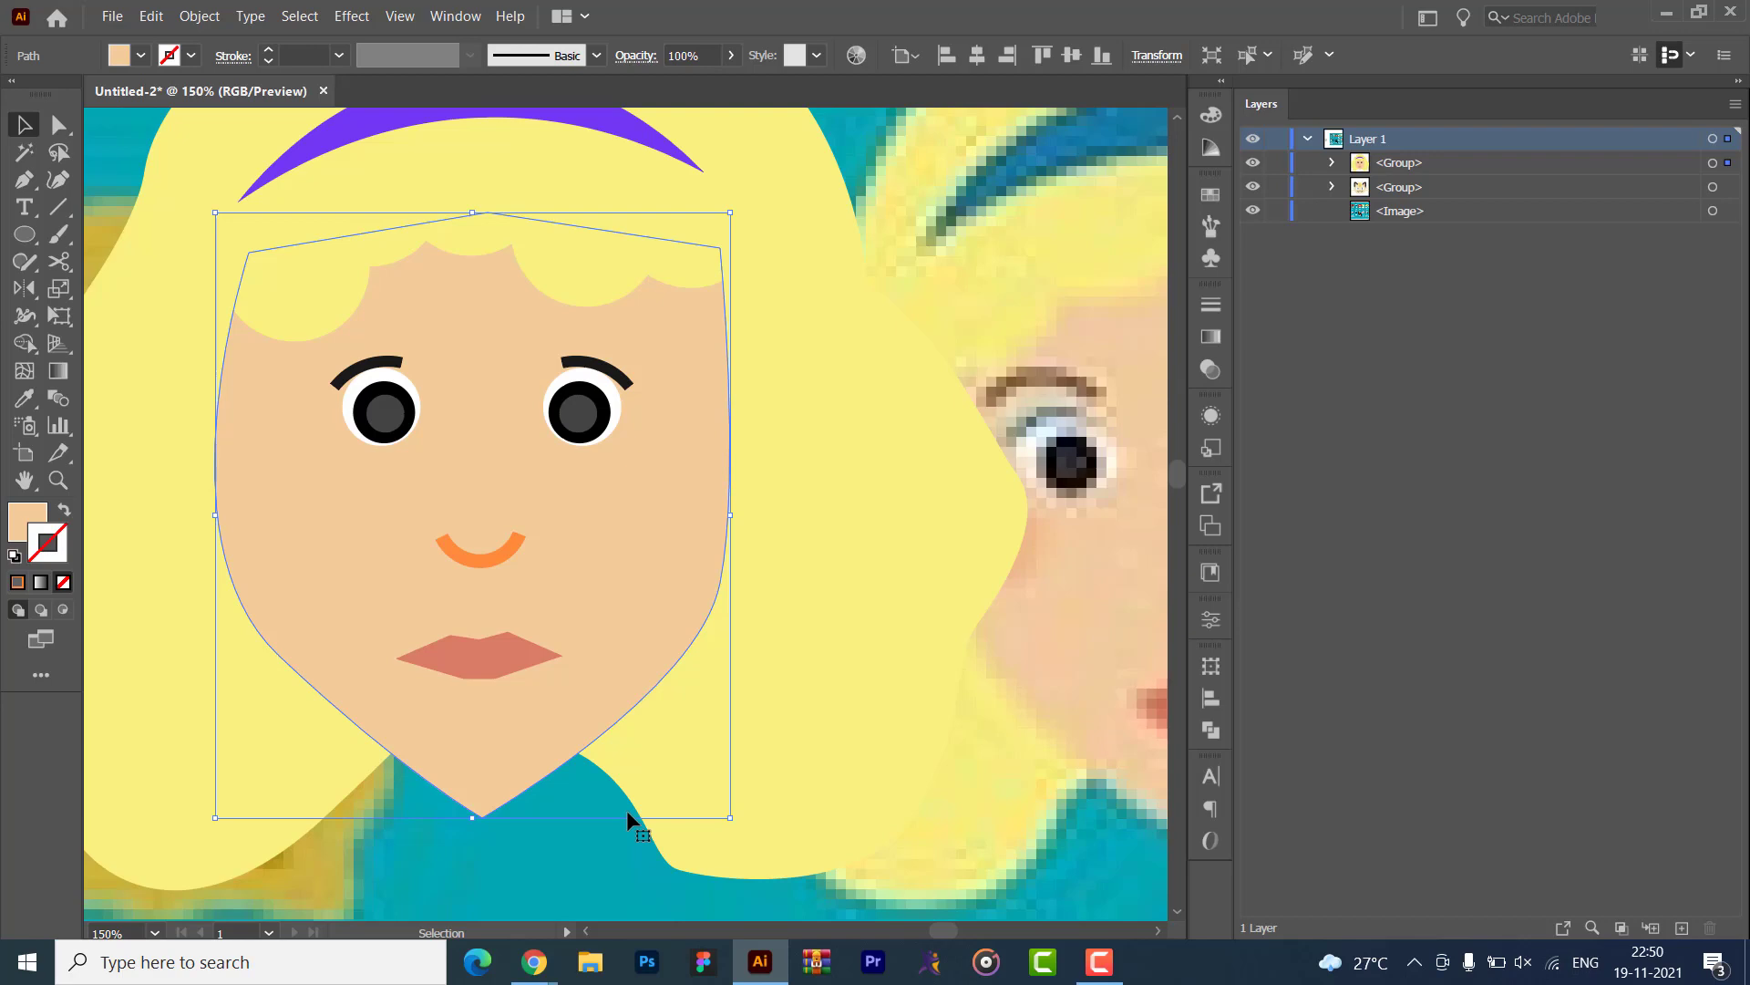
left_click(57, 127)
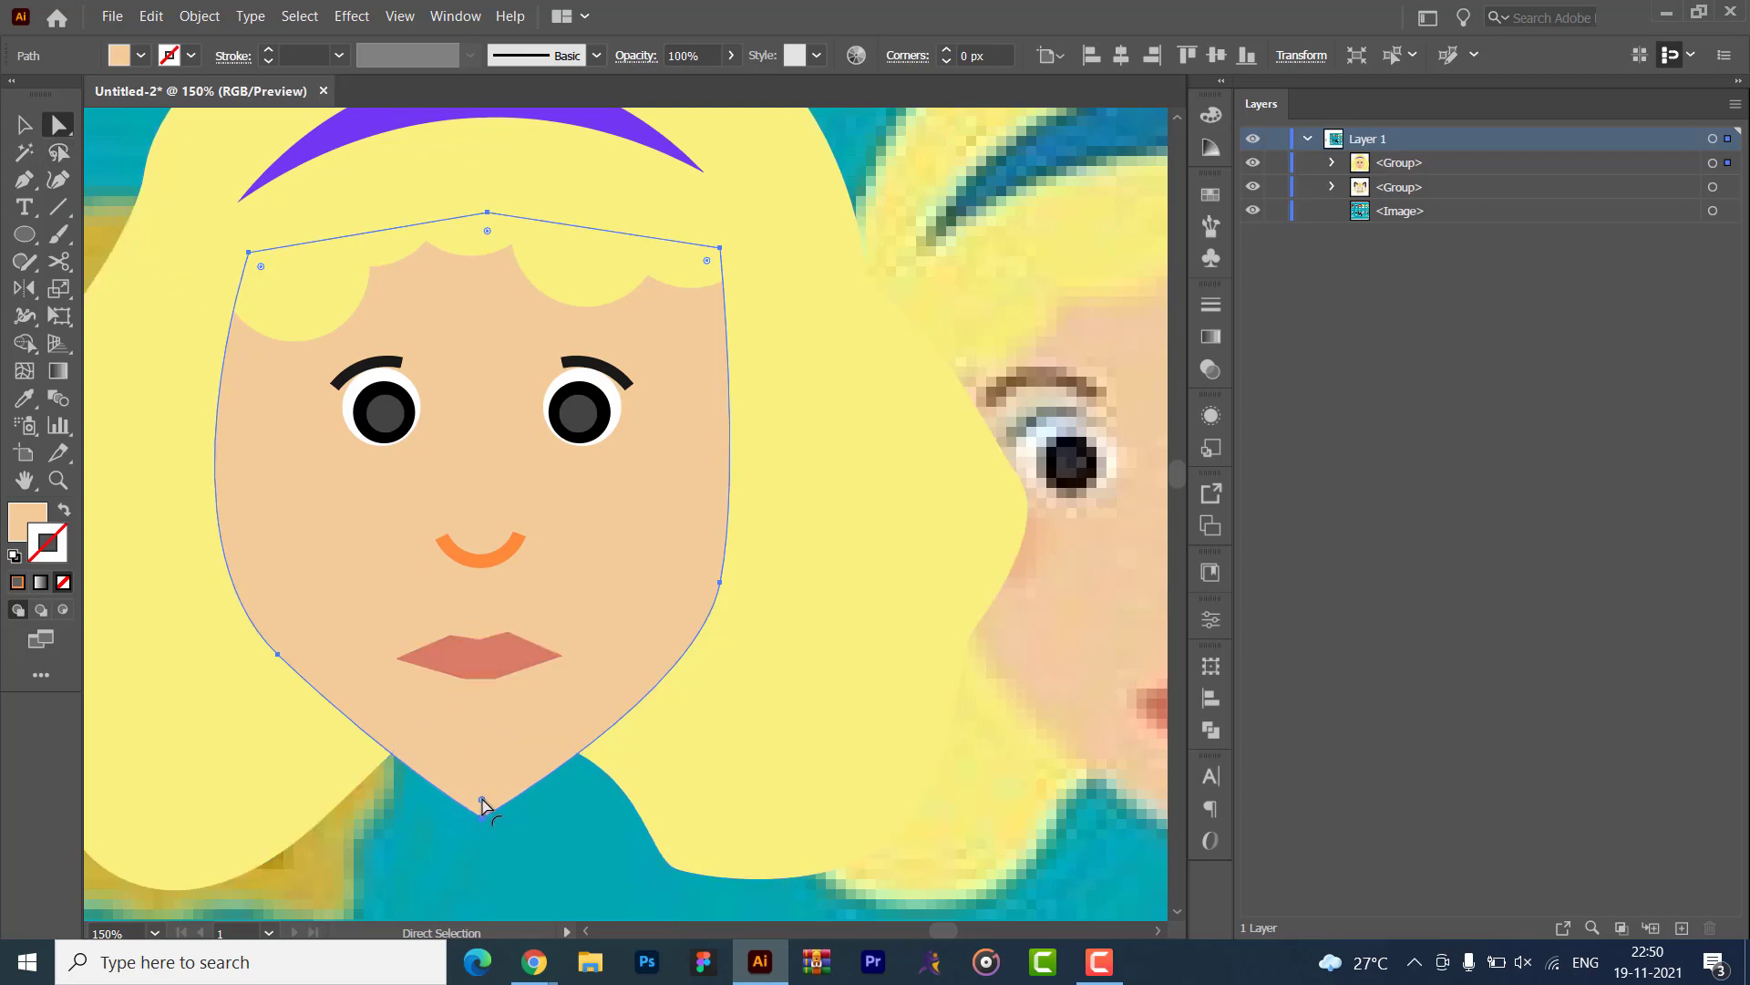
left_click_drag(482, 803, 483, 689)
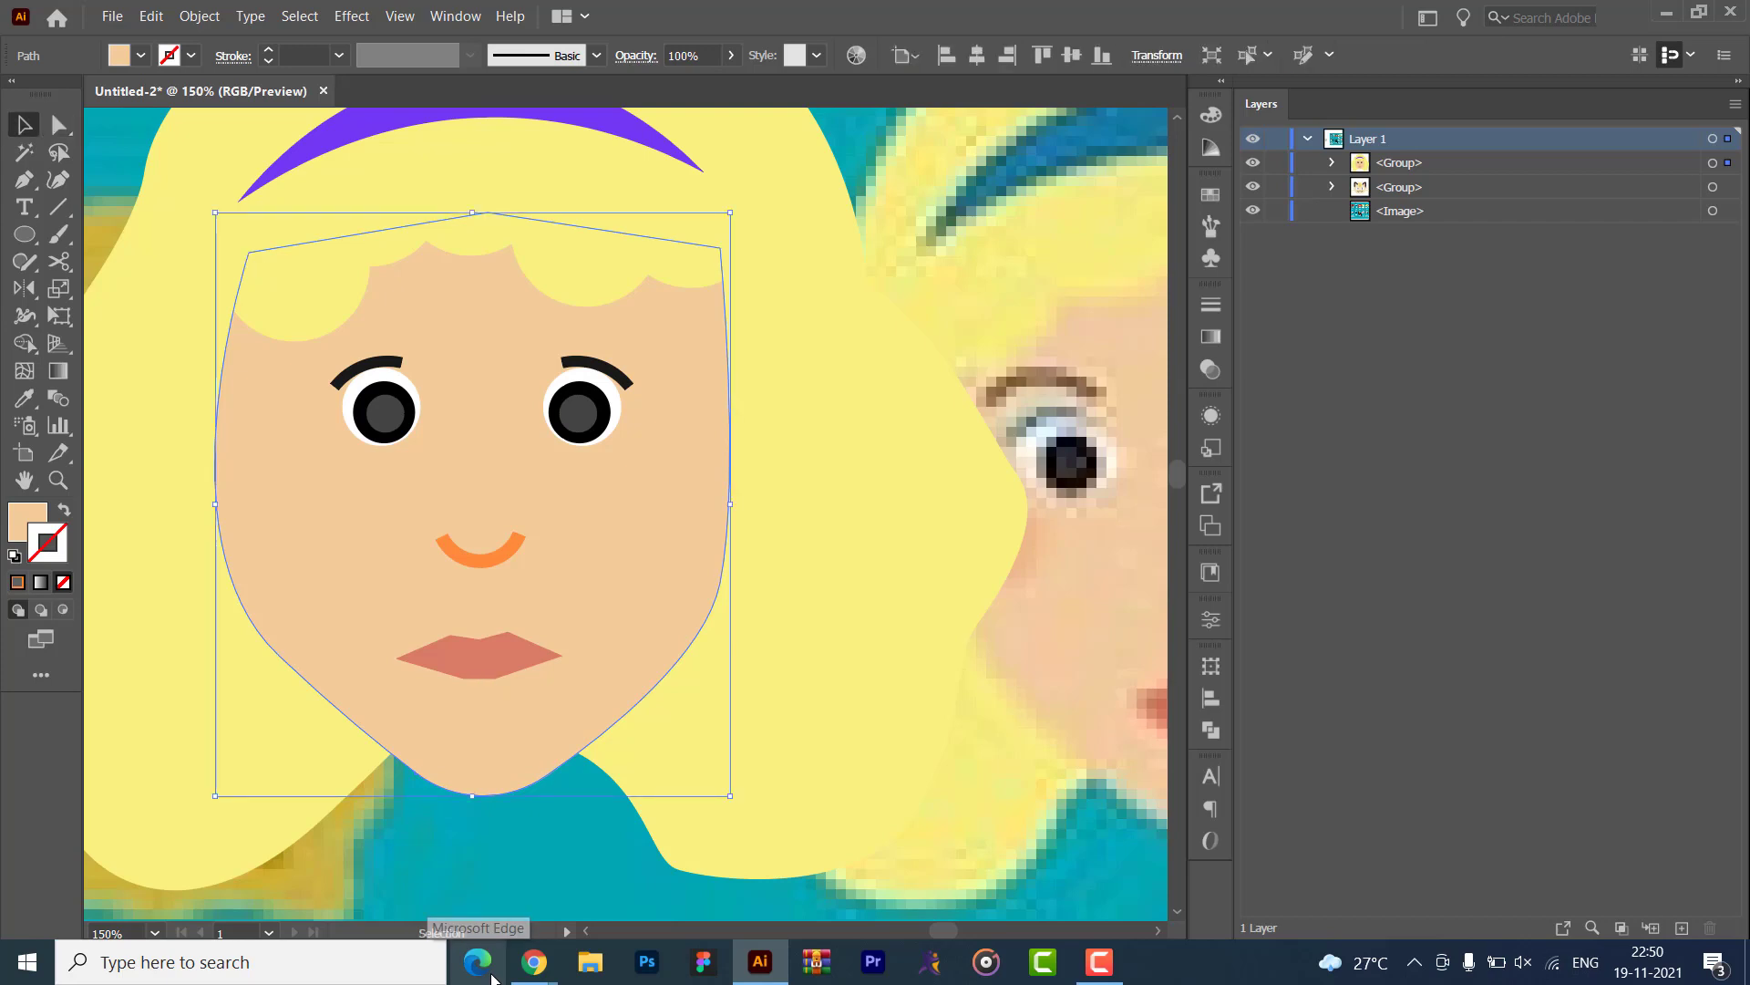
- Return to the Selection tool, hide the reference image and deselect the face
key("minus")
key("ctrl+minus")
key("ctrl+minus")
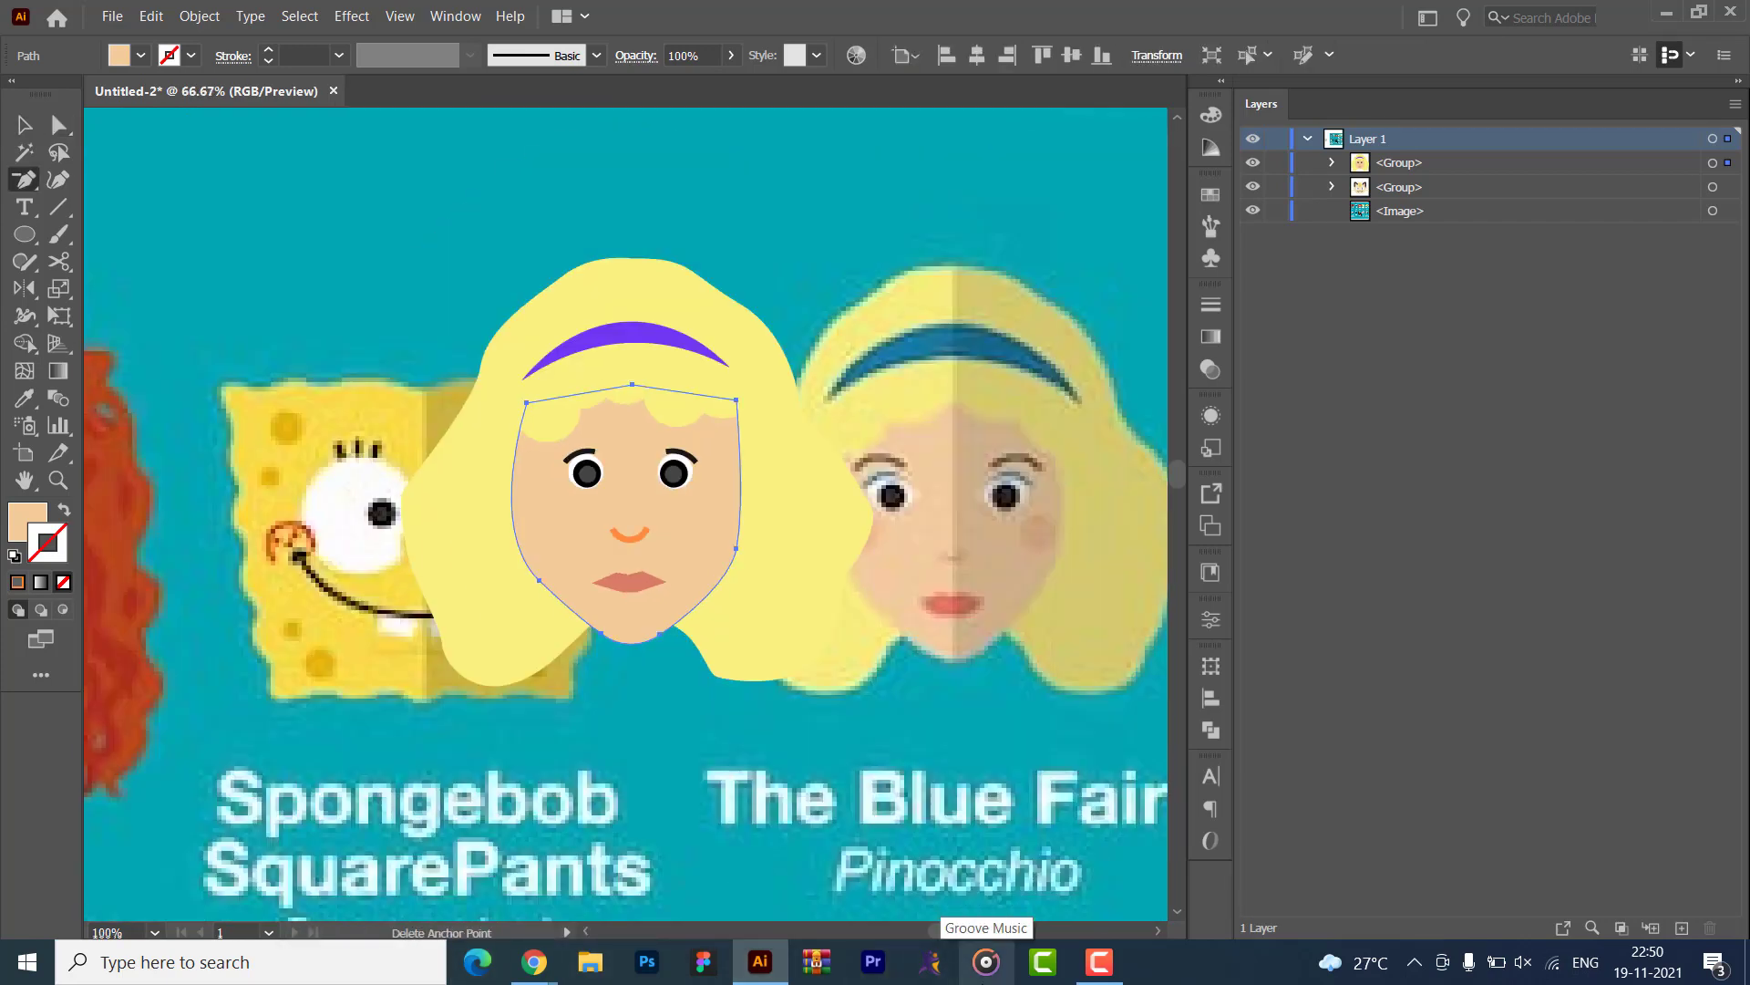
left_click(1057, 676)
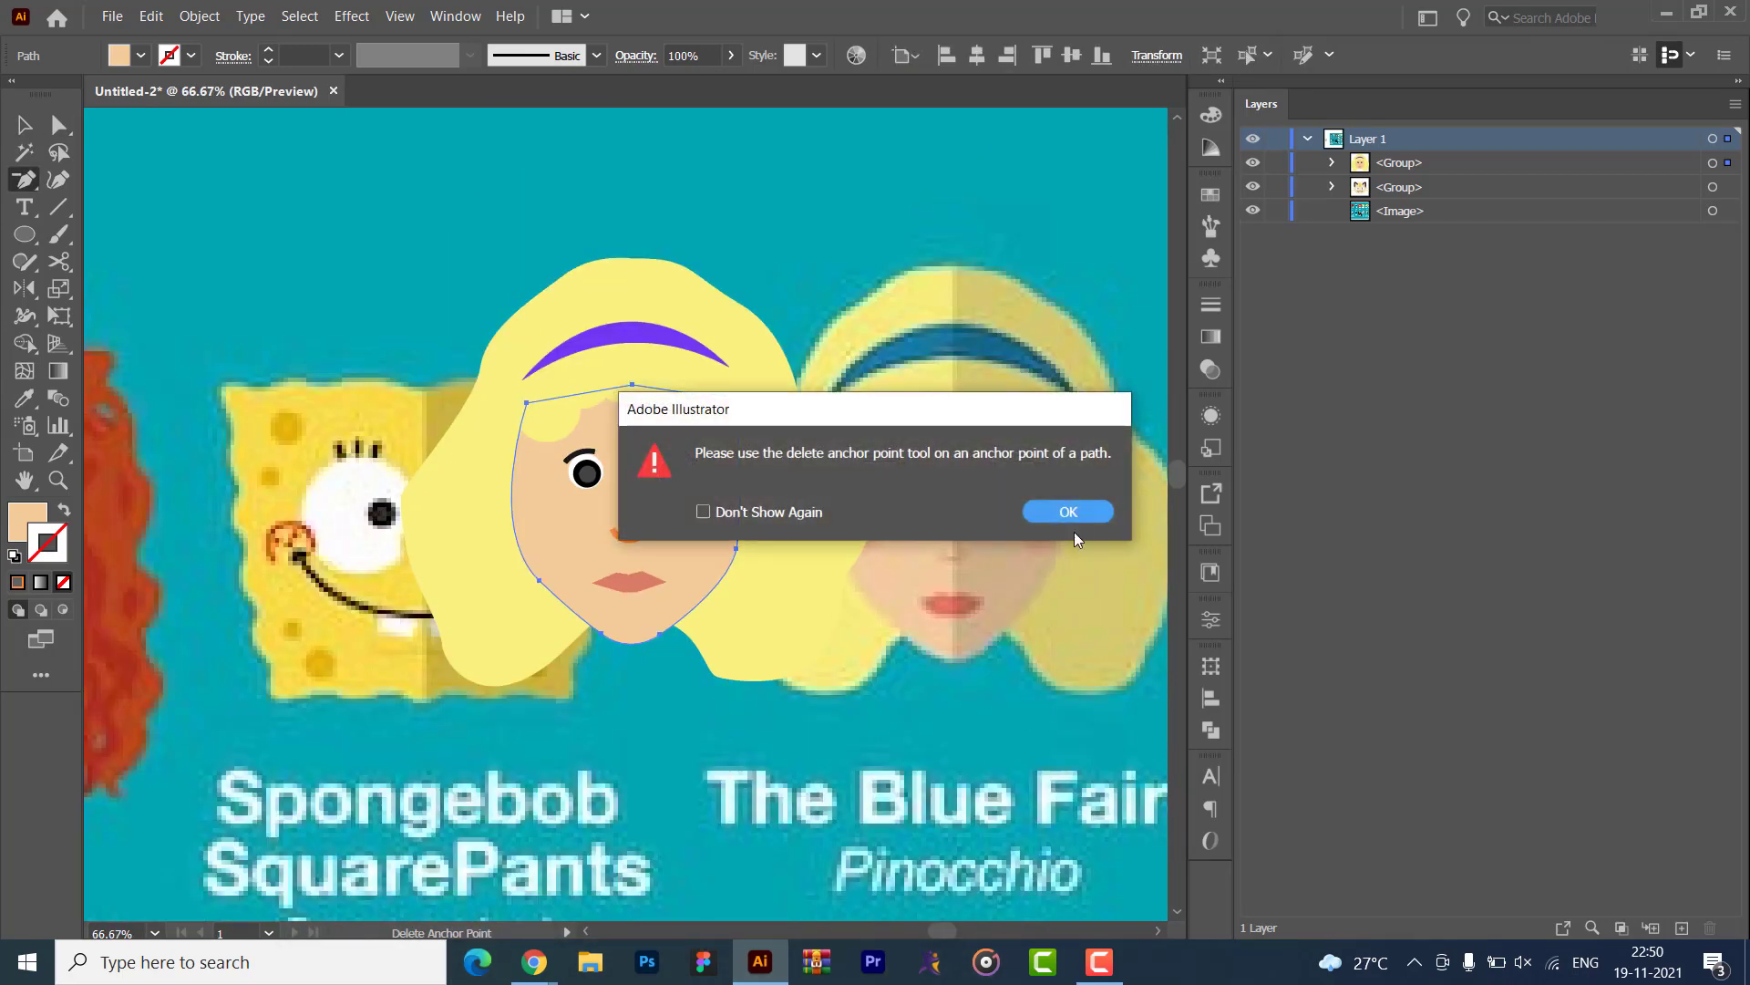
left_click(1052, 515)
key("v")
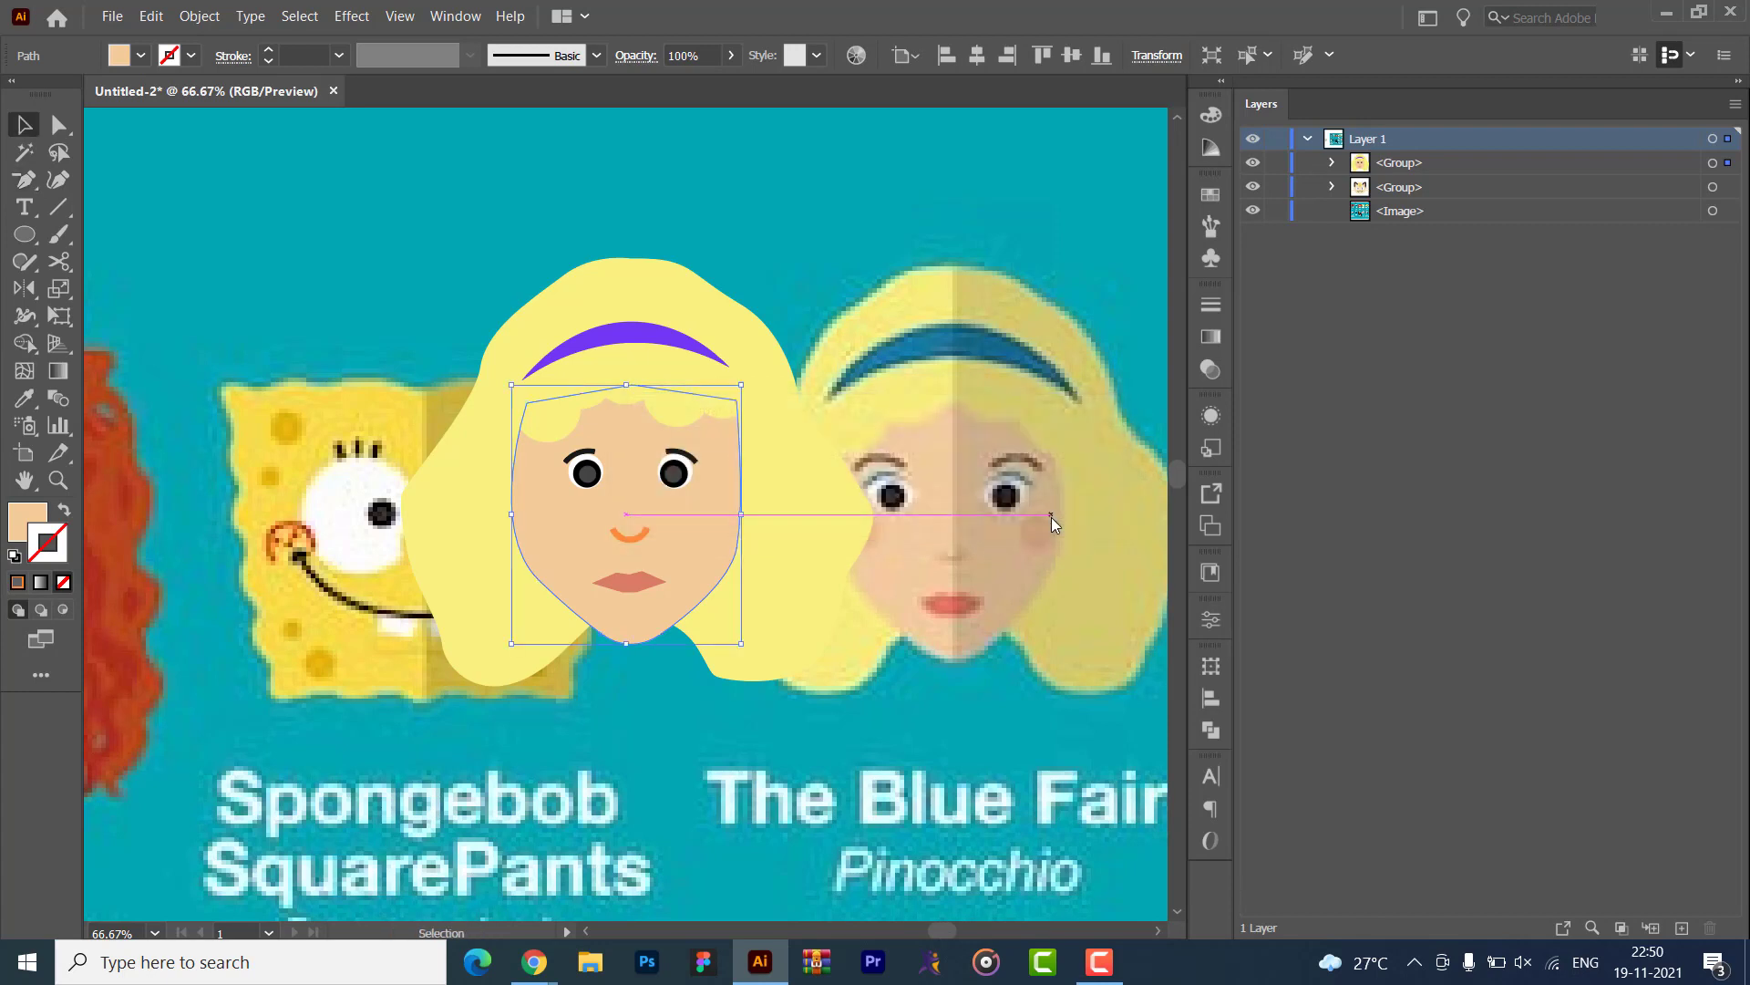
left_click(1255, 209)
left_click(1028, 412)
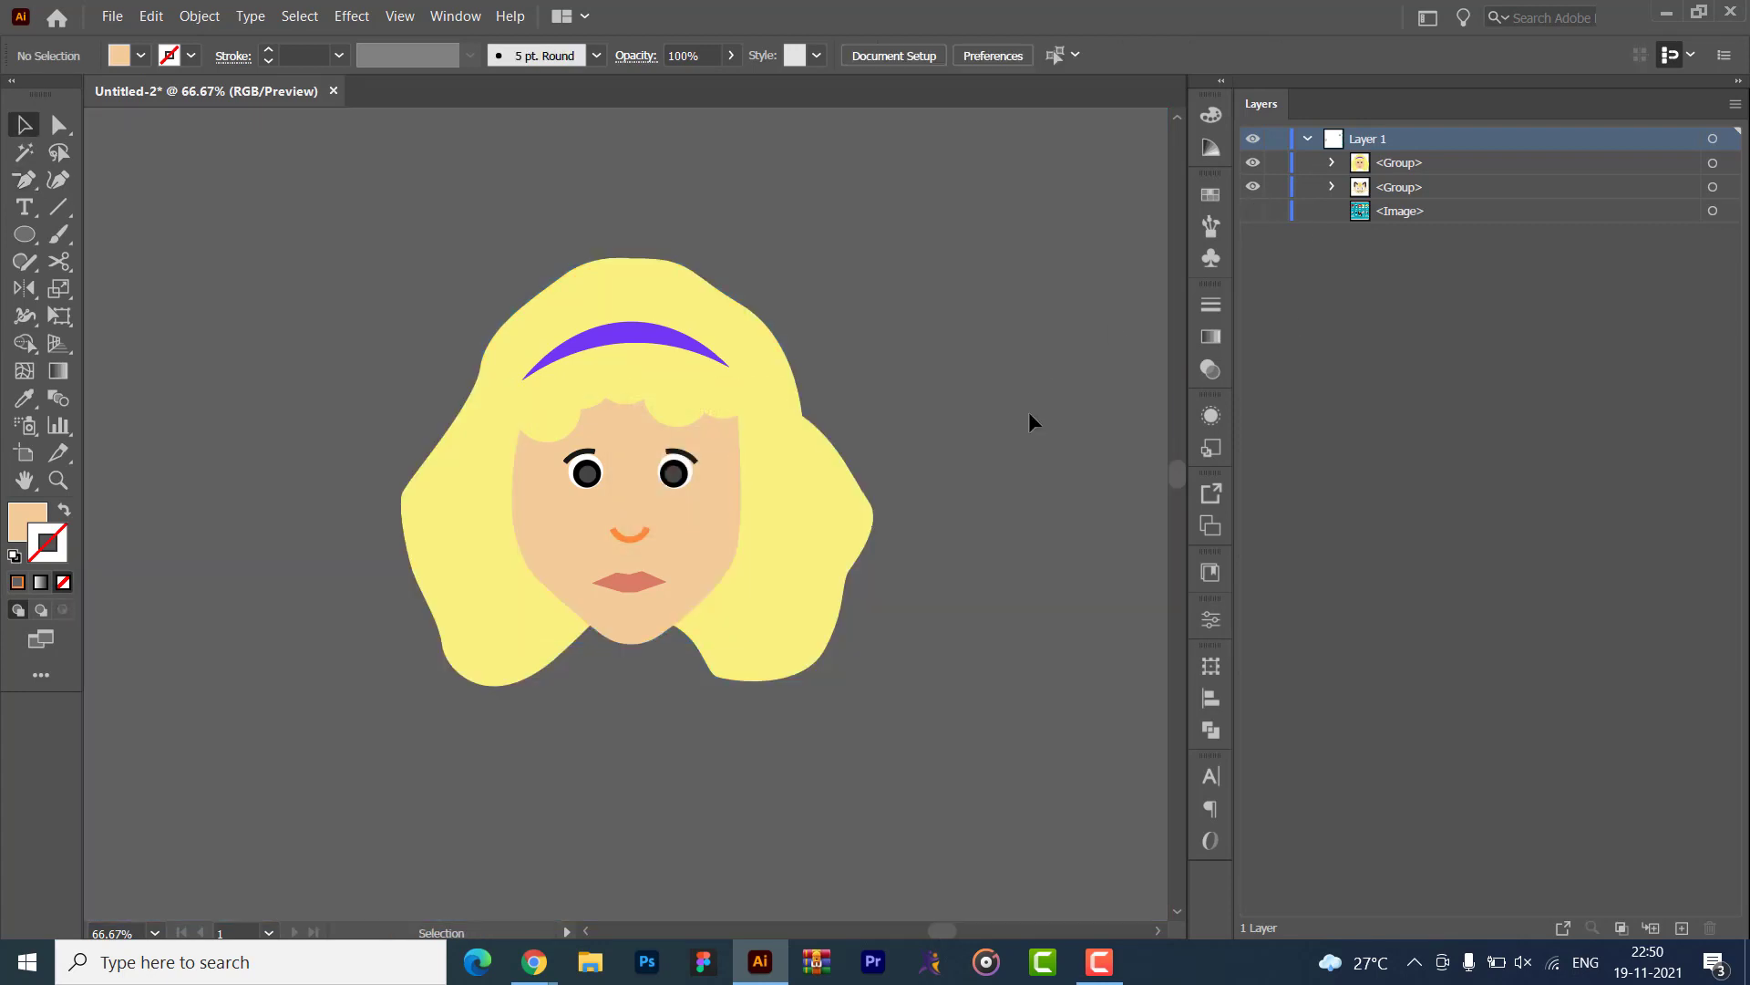
- Move The Blue Fairy's head onto the artboard beside Meowth and place both heads side by side in the upper half
key("ctrl+0")
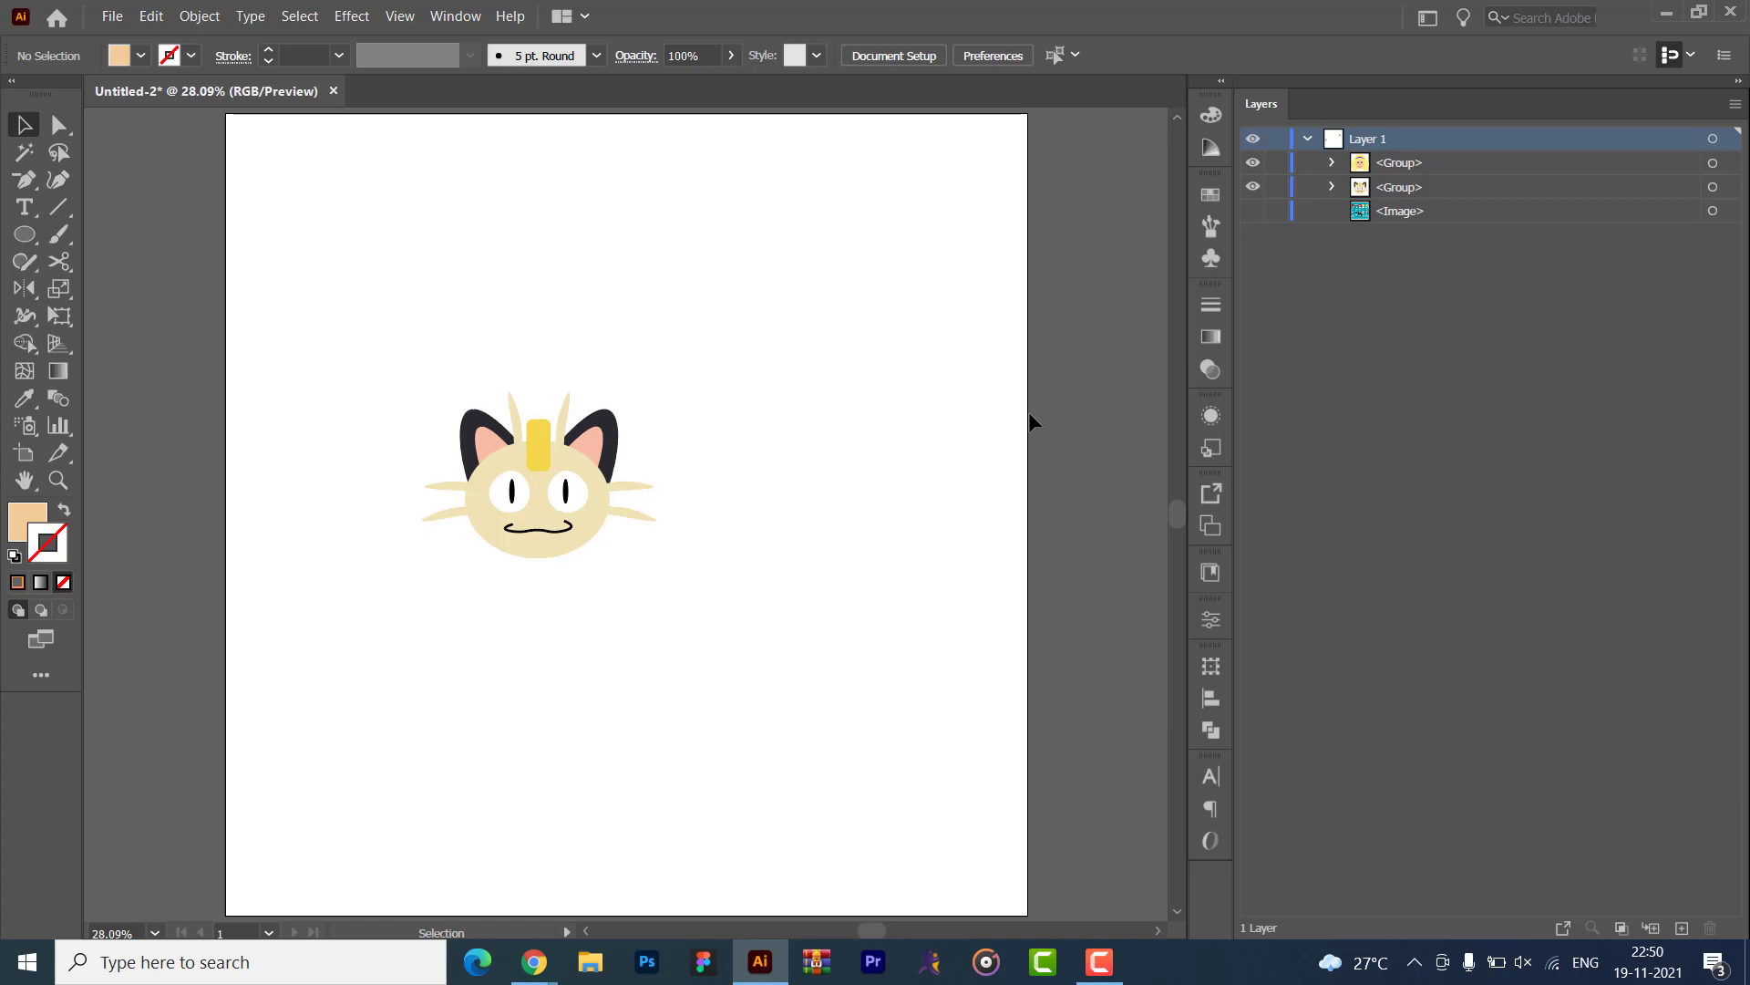
key("ctrl+minus")
key("ctrl+minus")
scroll(827, 278, "right", 5)
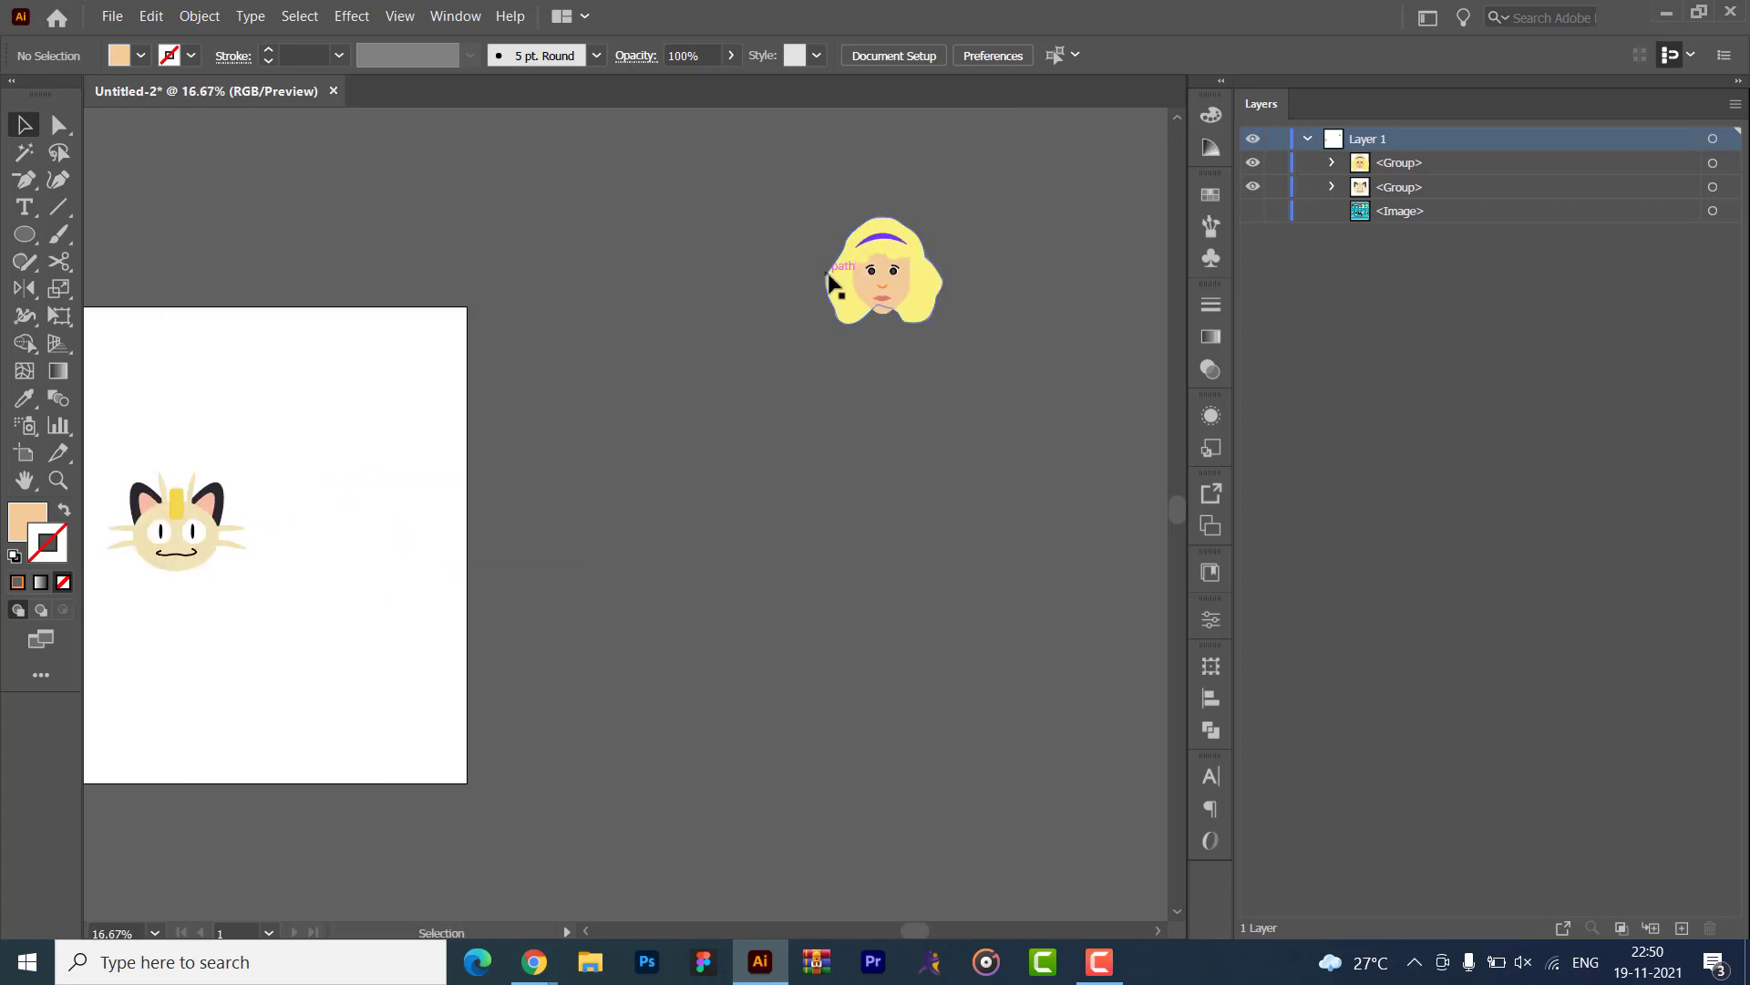
left_click_drag(878, 261, 319, 492)
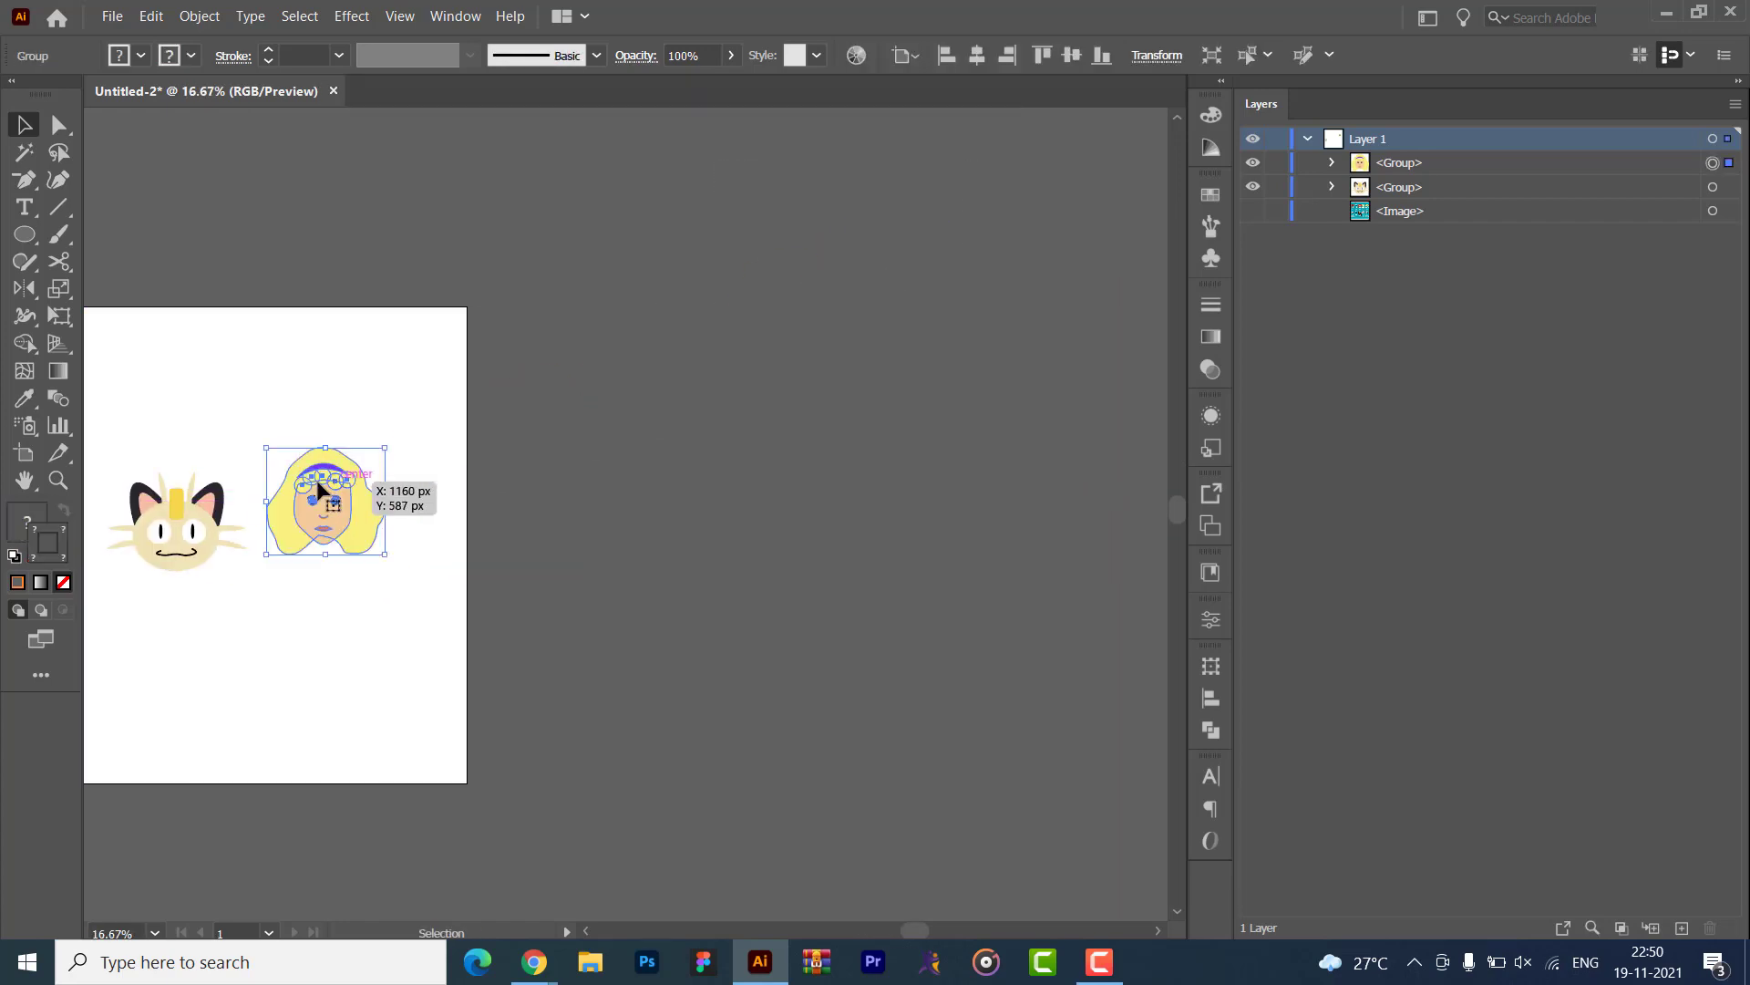
left_click(567, 672)
scroll(567, 672, "left", 5)
left_click_drag(506, 519, 474, 458)
left_click_drag(617, 499, 608, 464)
left_click(906, 508)
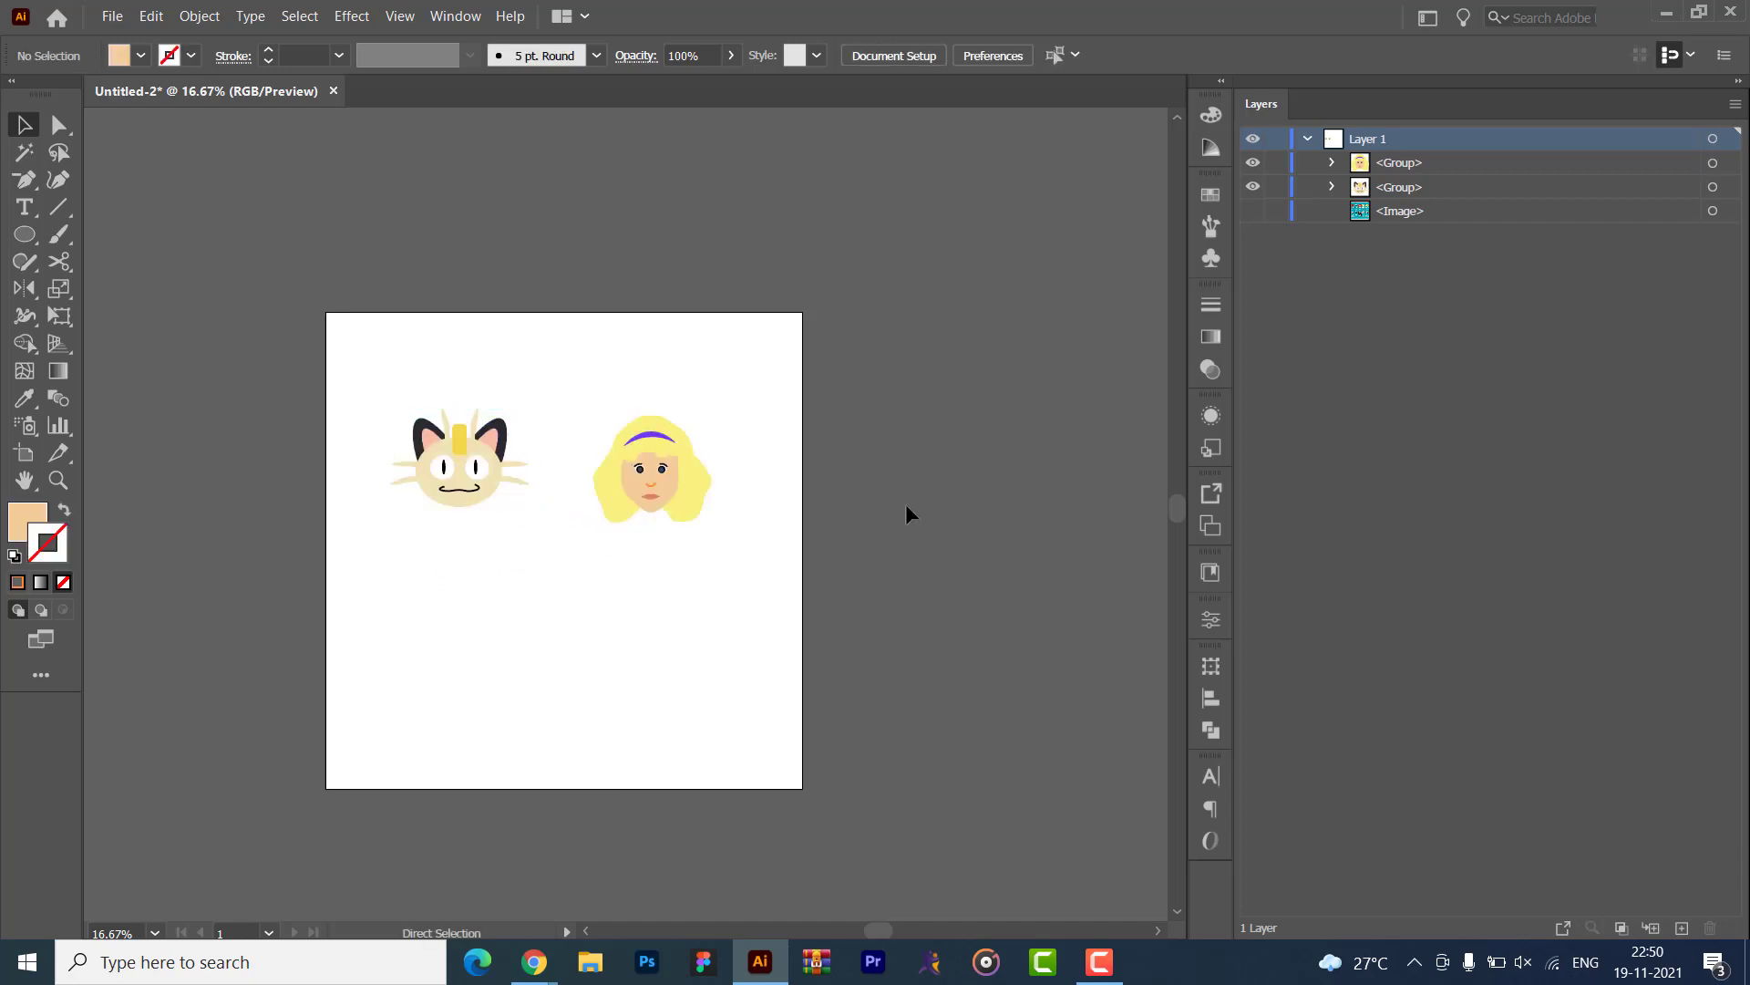
- Save the document to the Desktop as "face infographic" in Adobe Illustrator format with the default Illustrator 2020 options
key("ctrl+s")
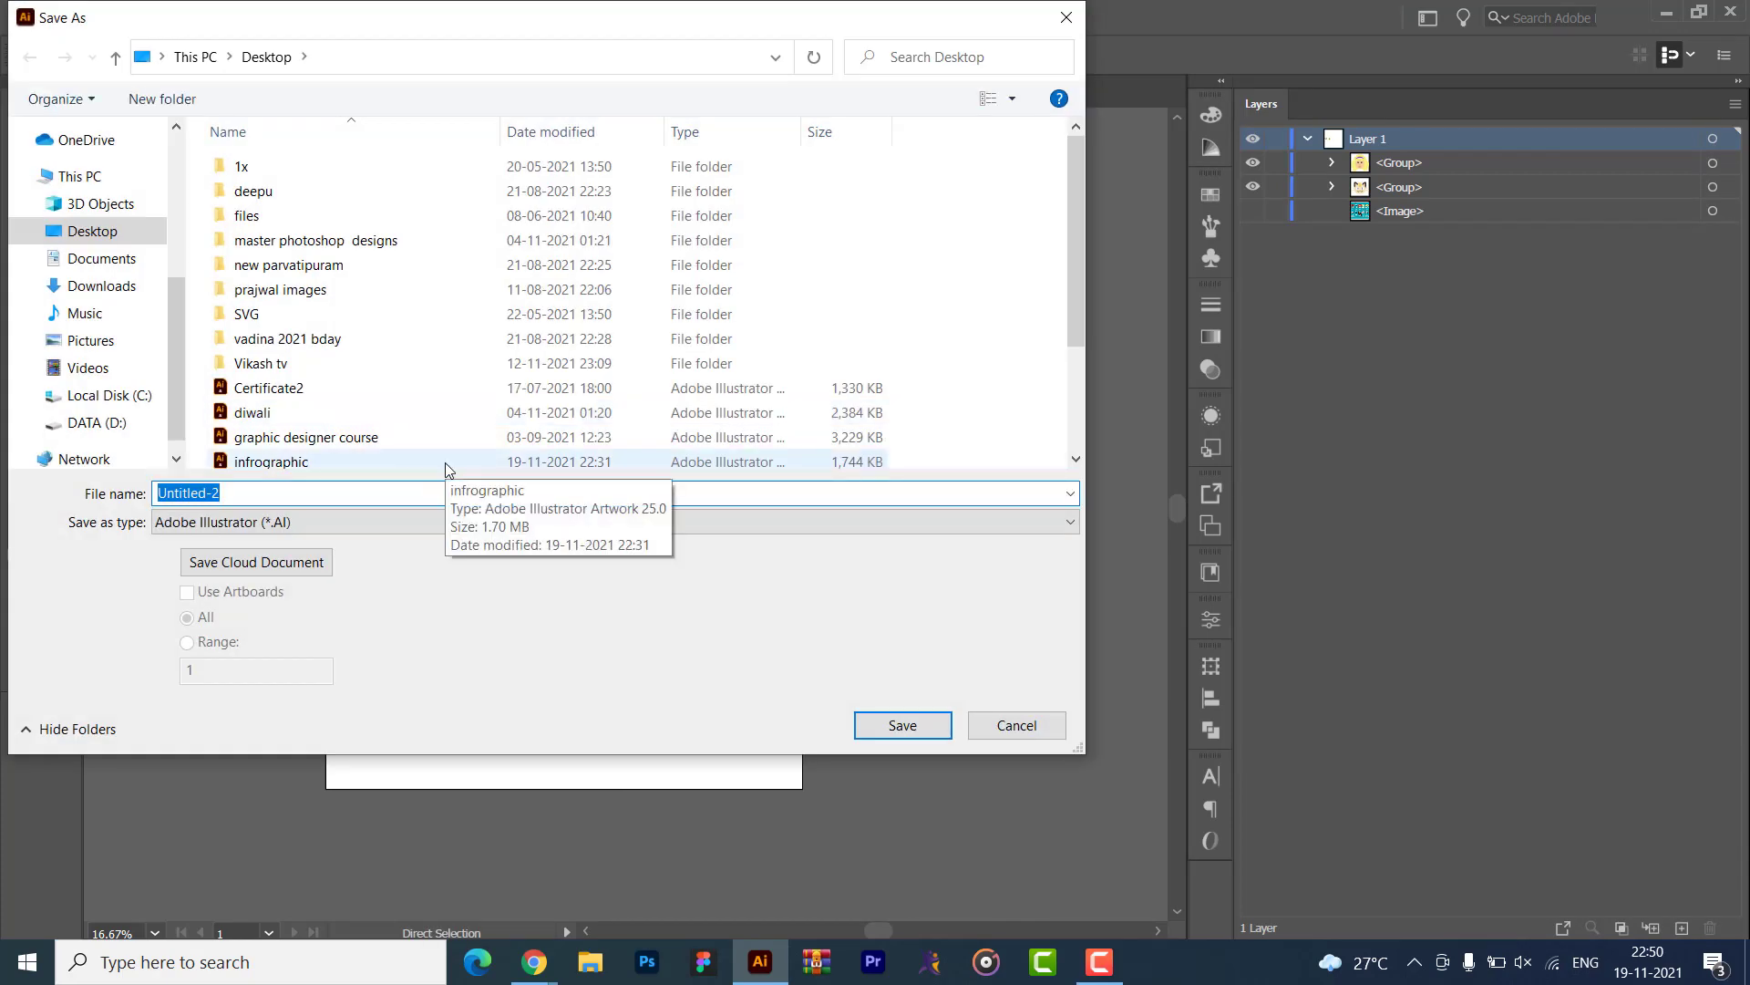
type("face ingo")
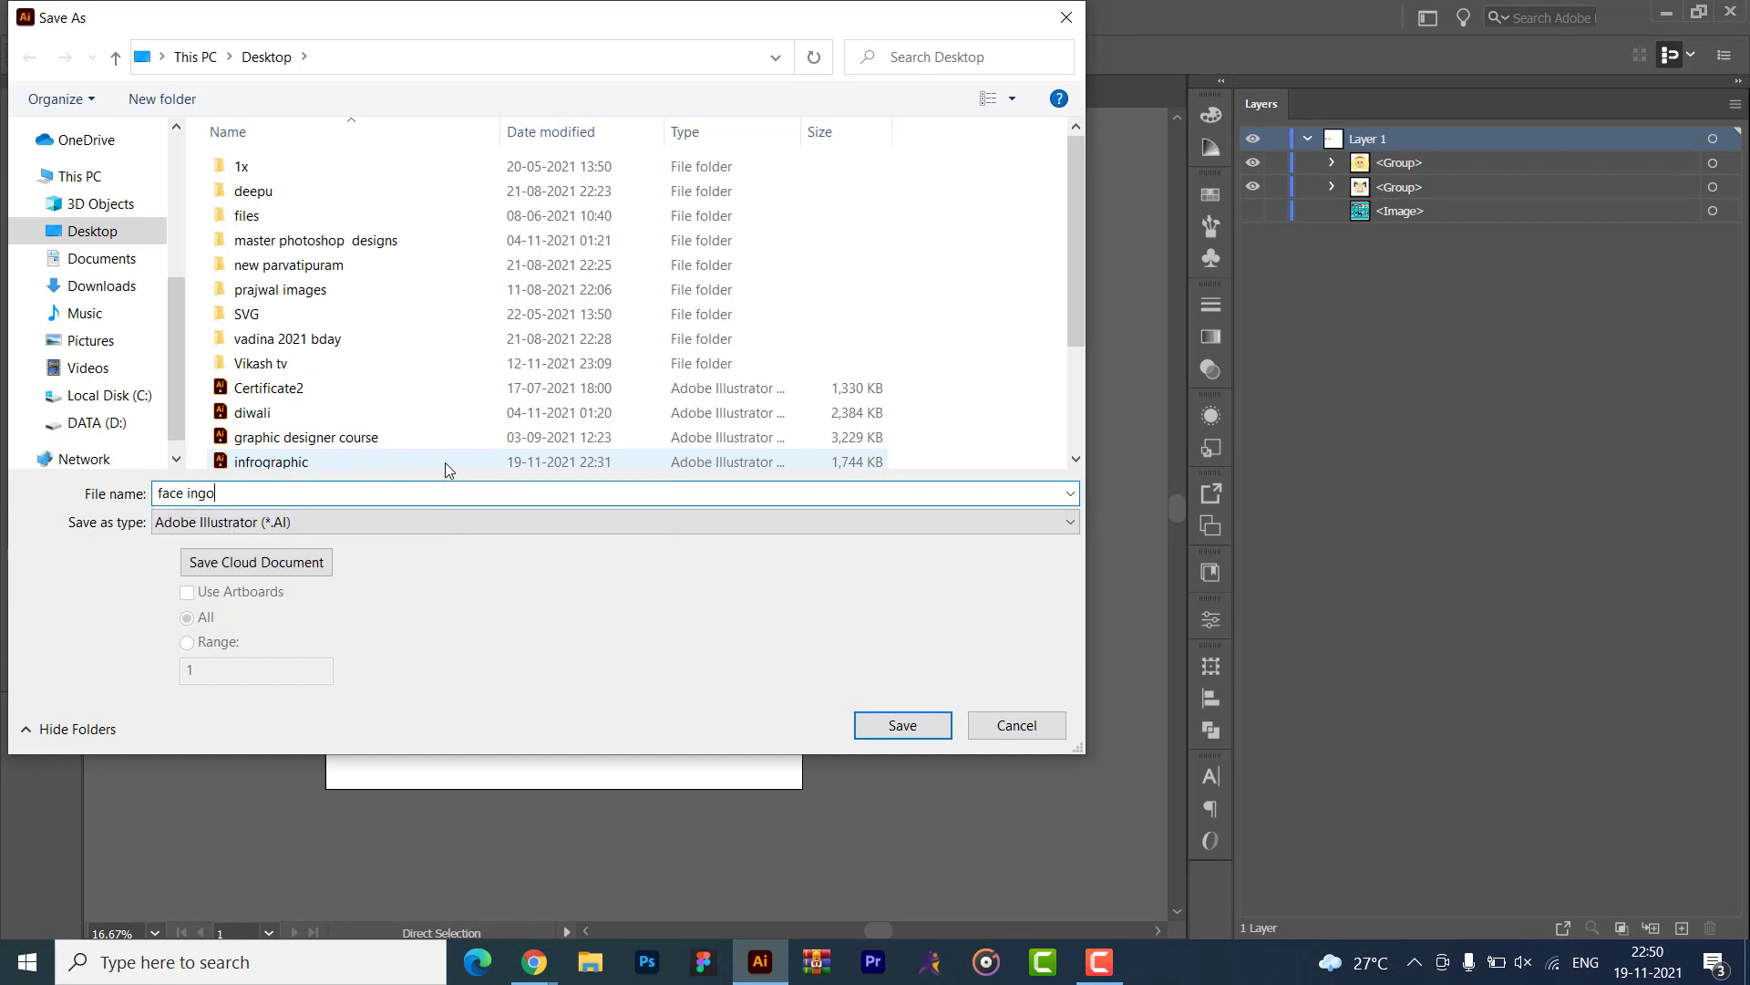
key("BackSpace")
key("BackSpace")
type("fographic")
key("Return")
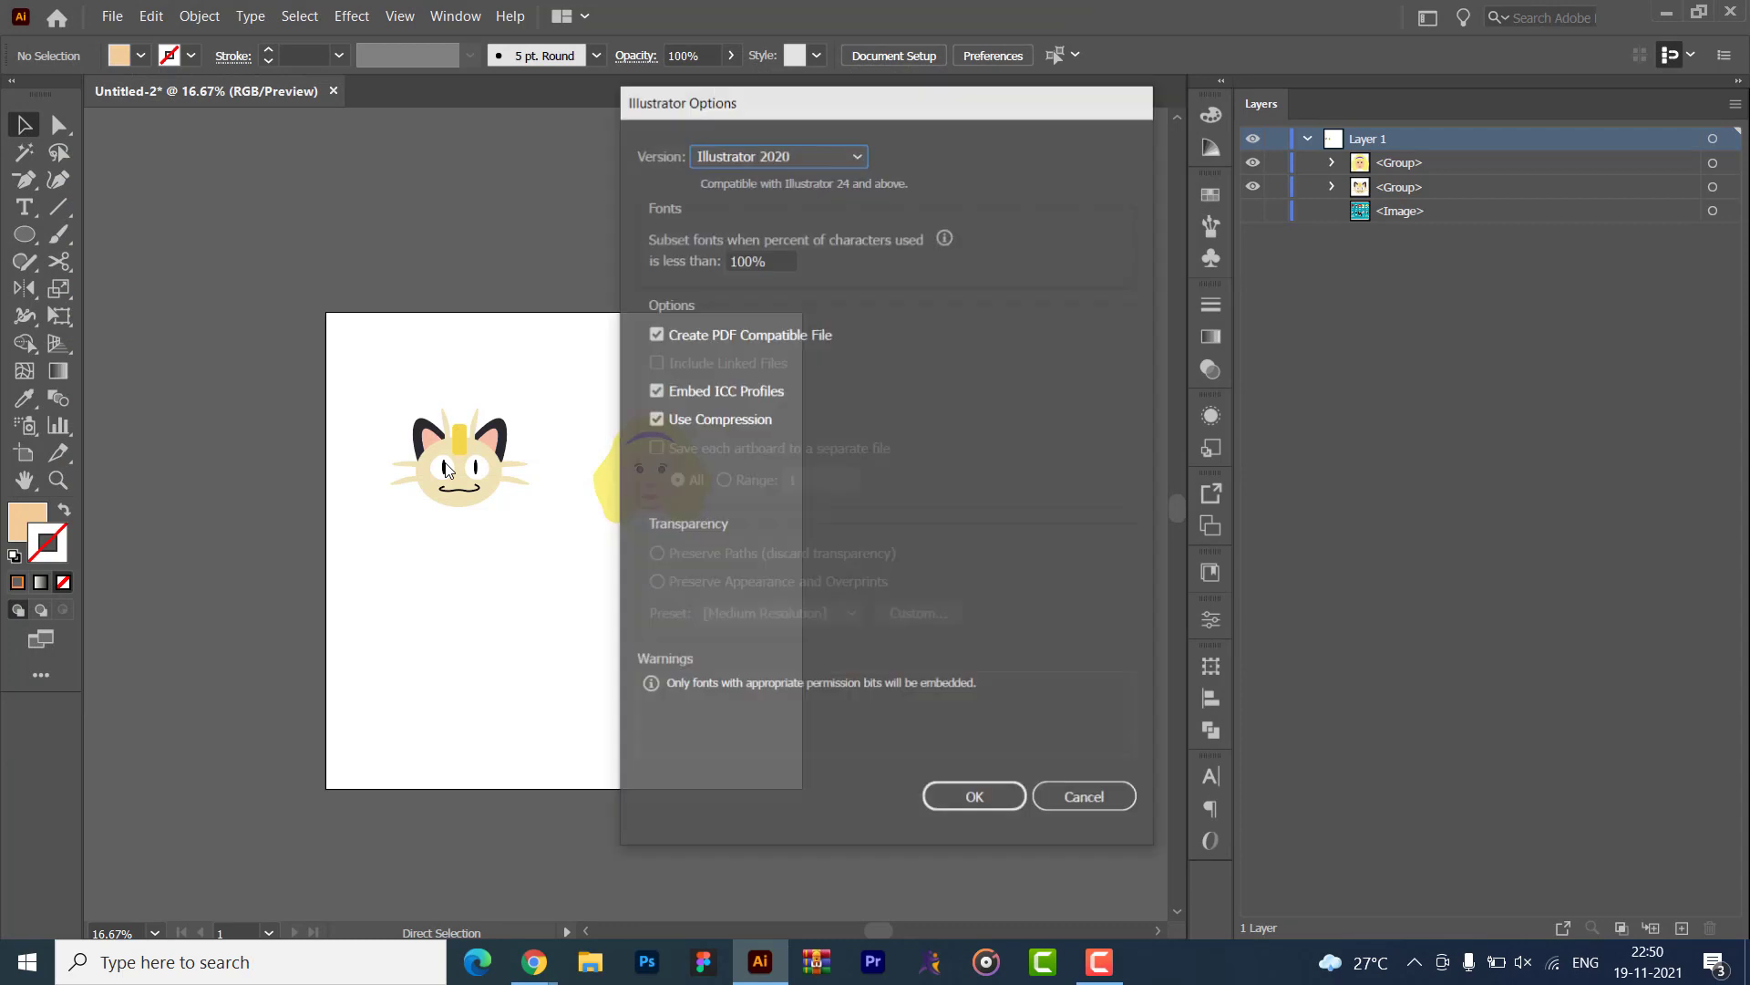
key("Return")
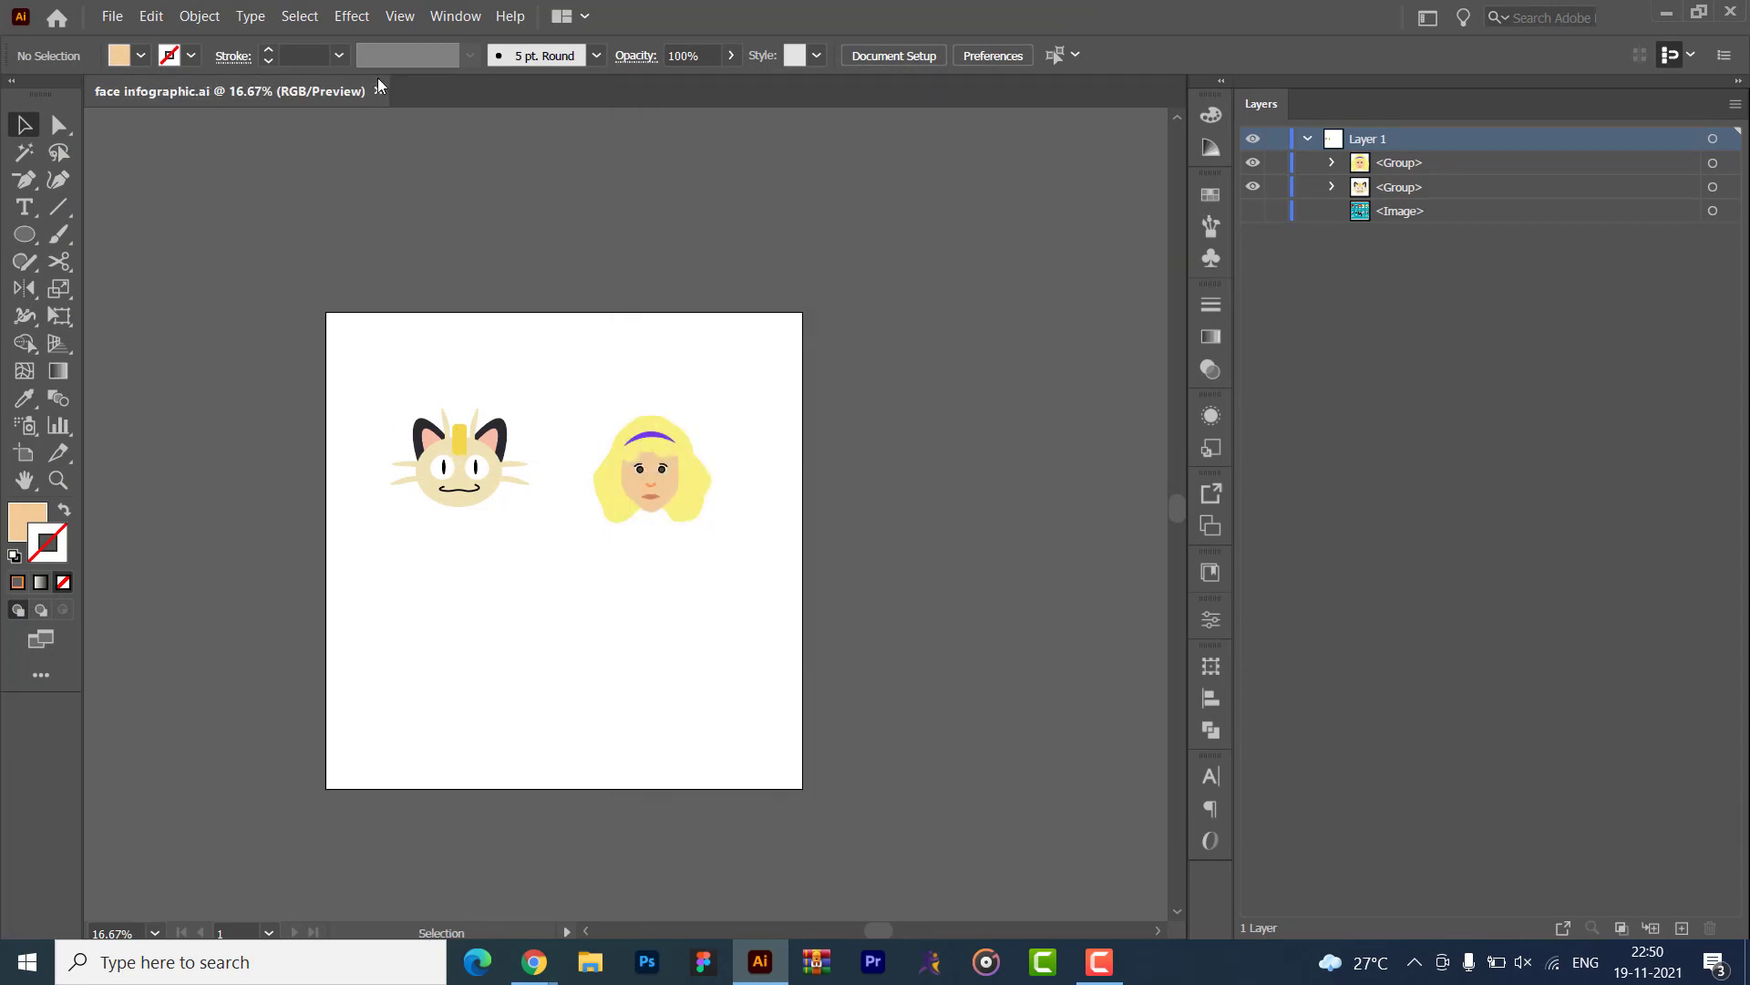
- Close the face infographic document and look through the recent files on the home screen
left_click(379, 91)
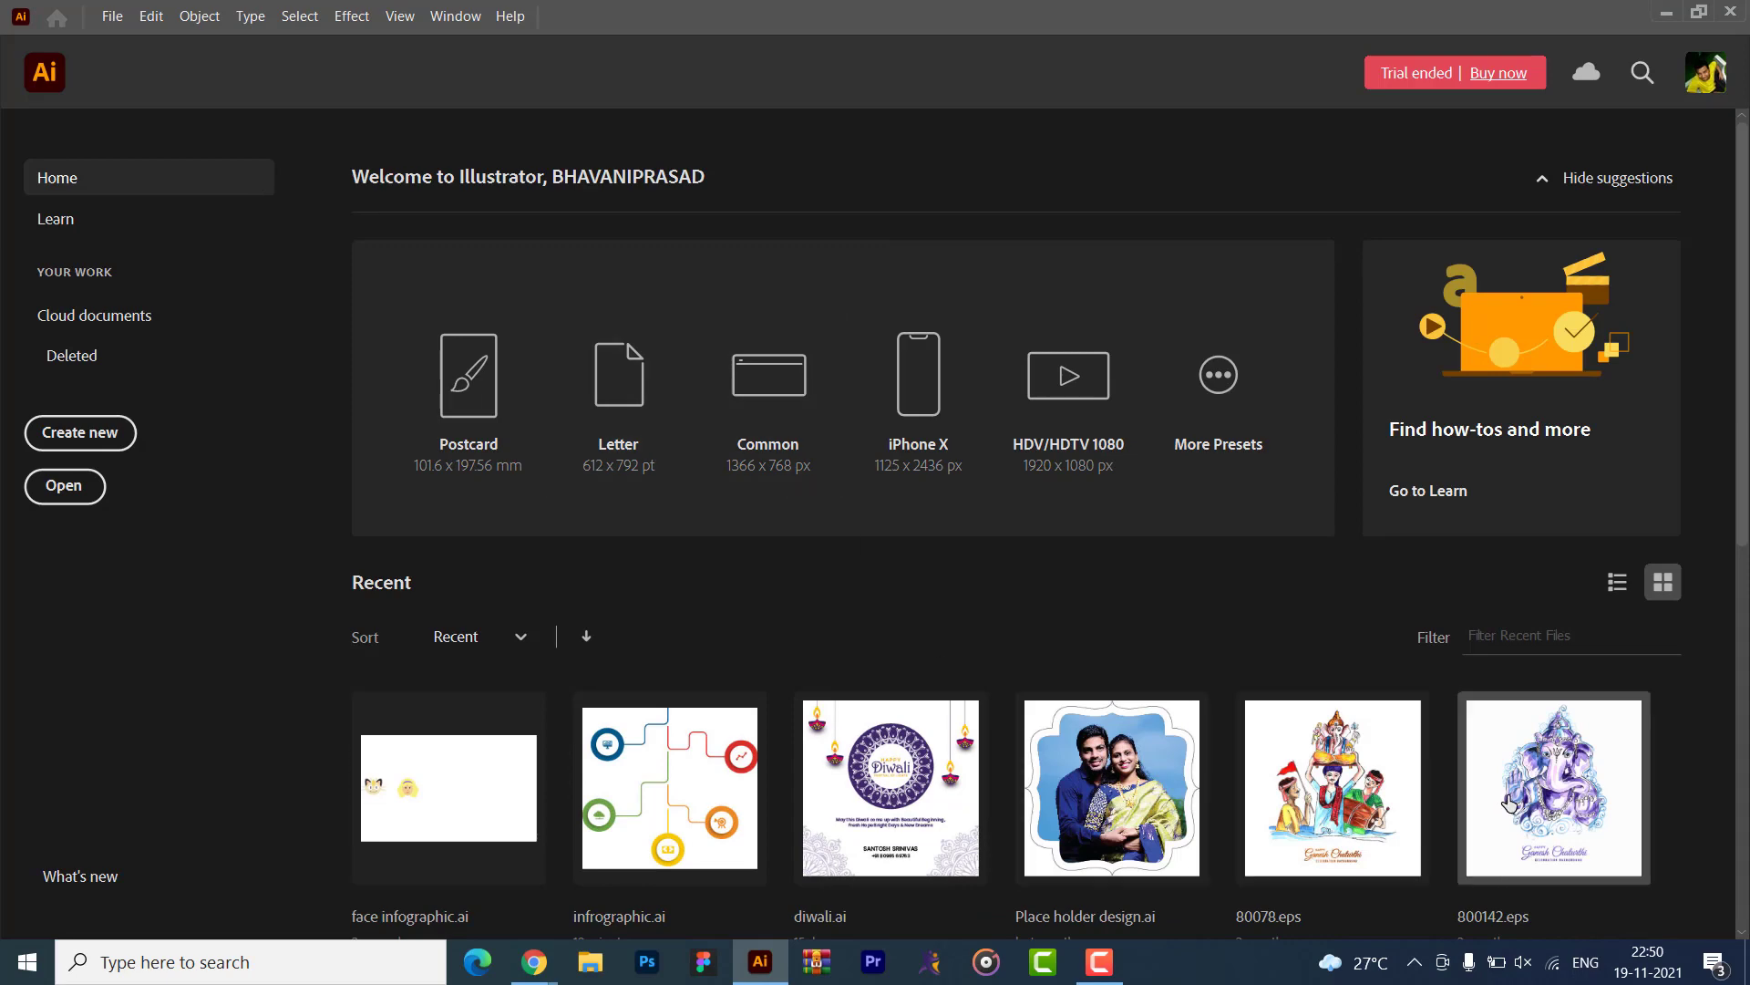
scroll(948, 714, "down", 8)
scroll(975, 360, "up", 8)
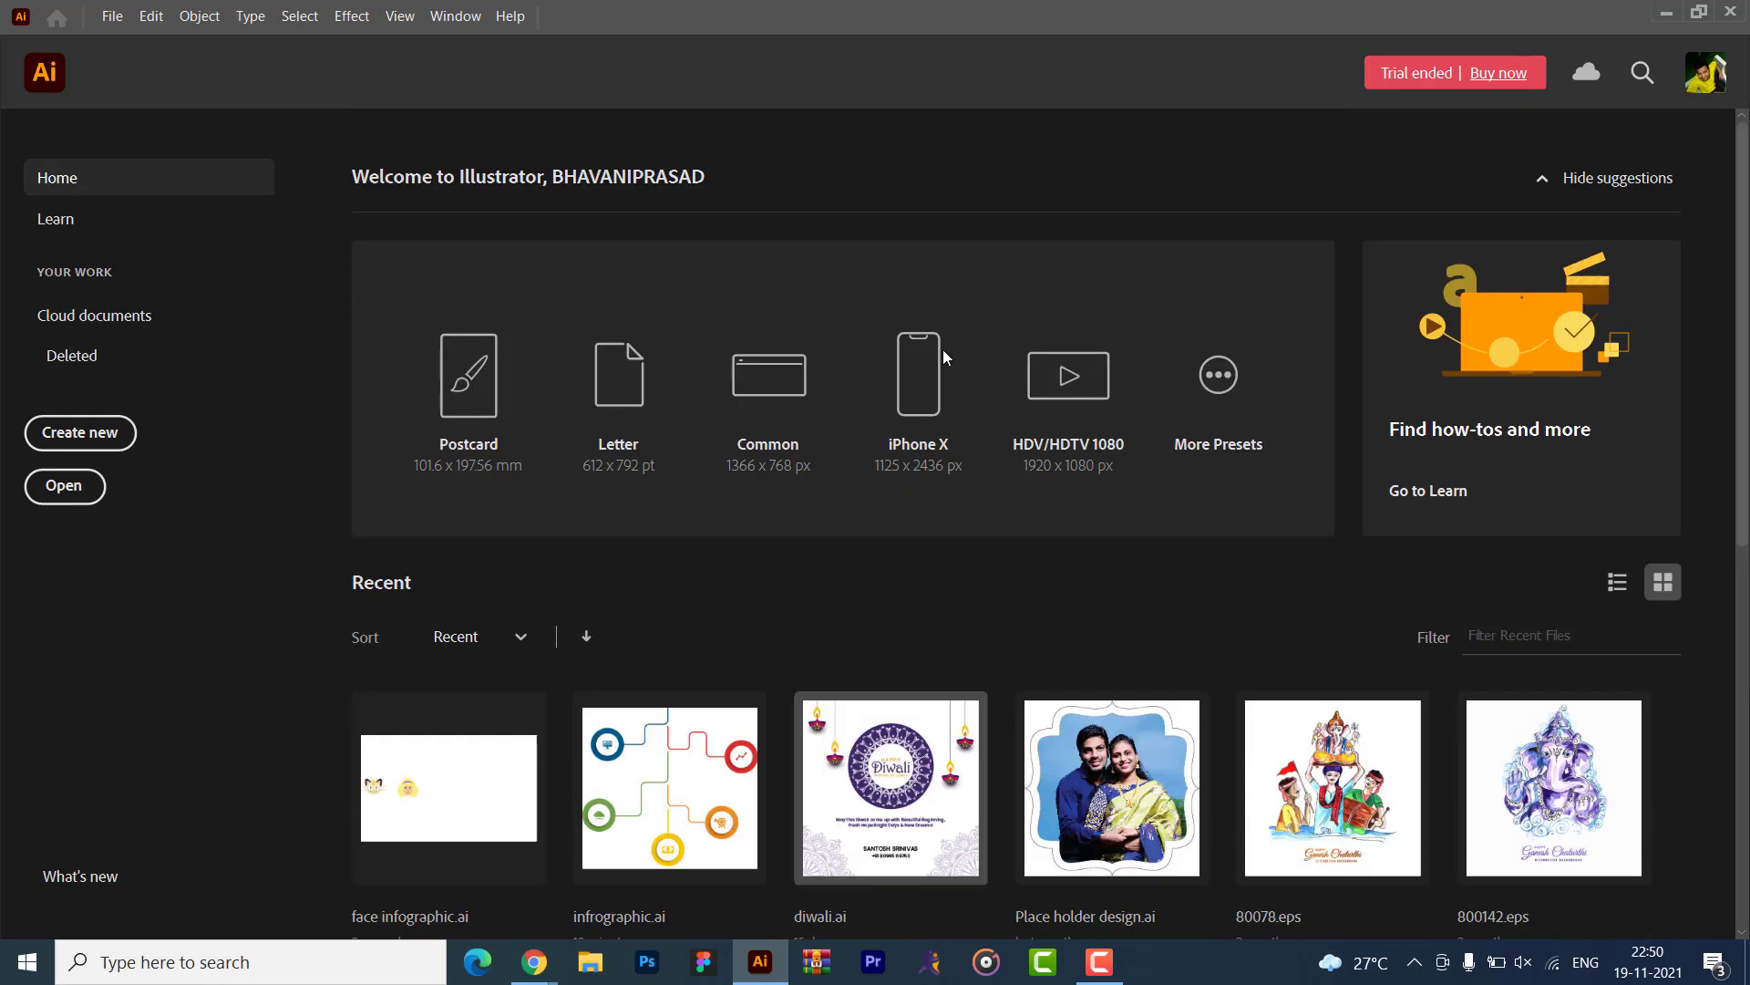
left_click(66, 439)
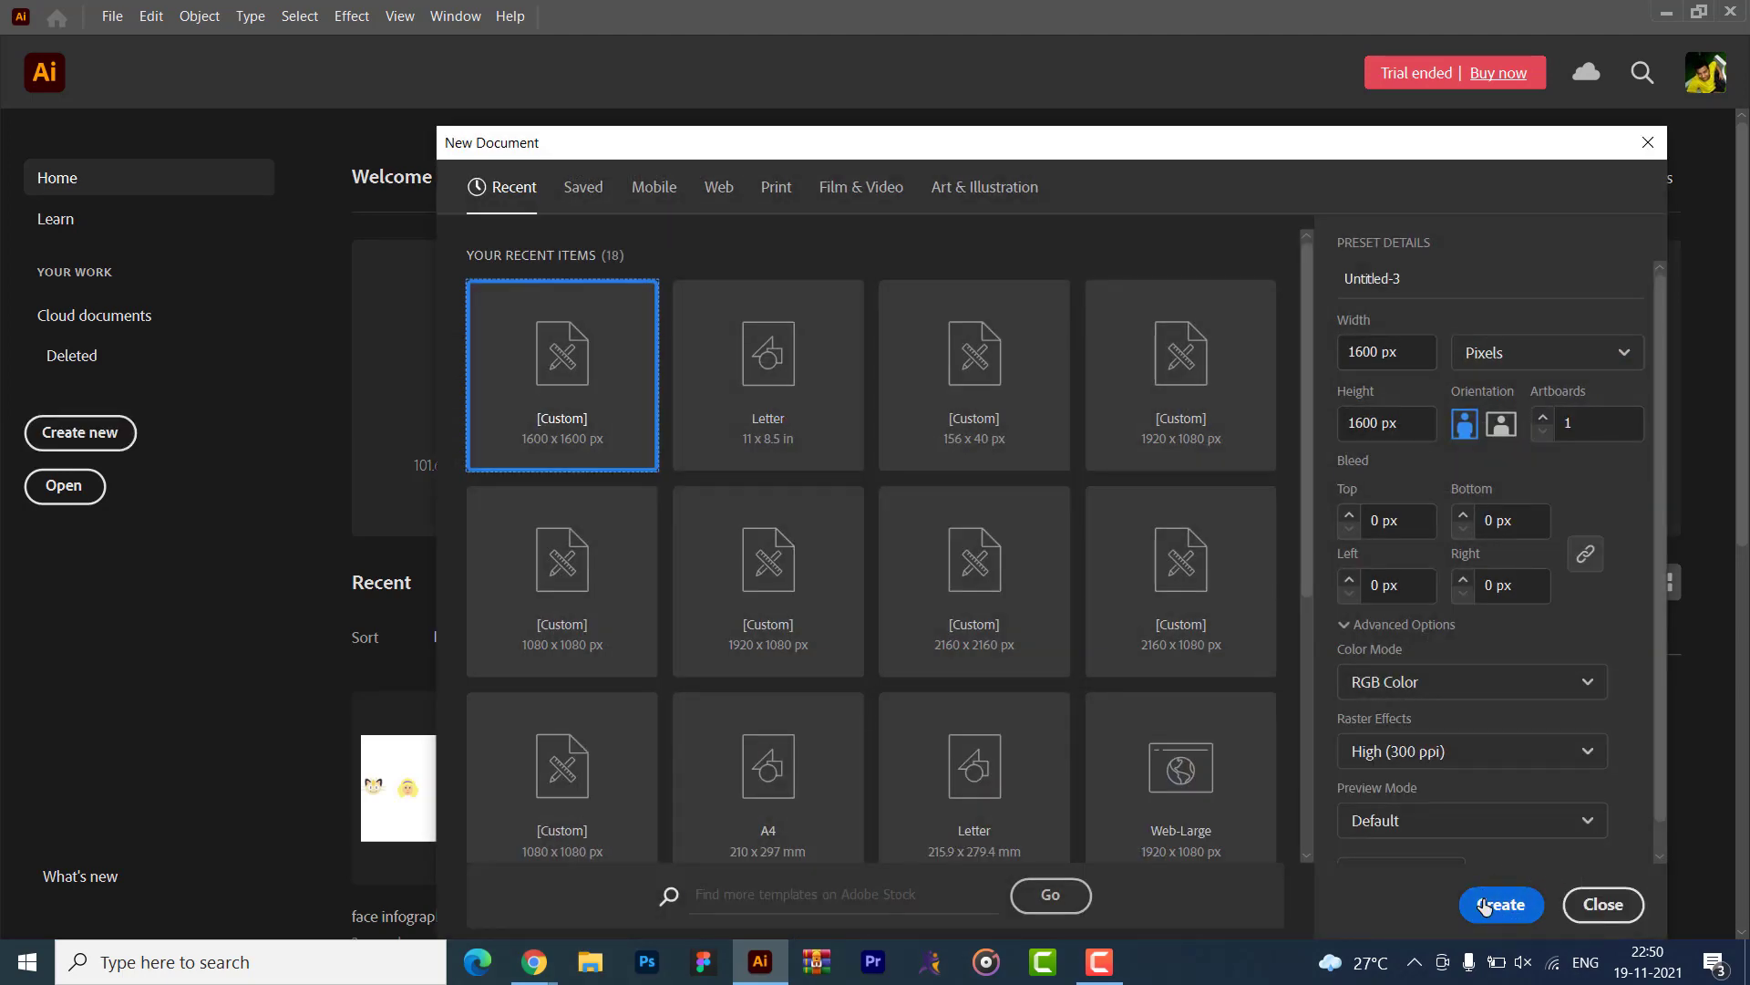
left_click(1473, 903)
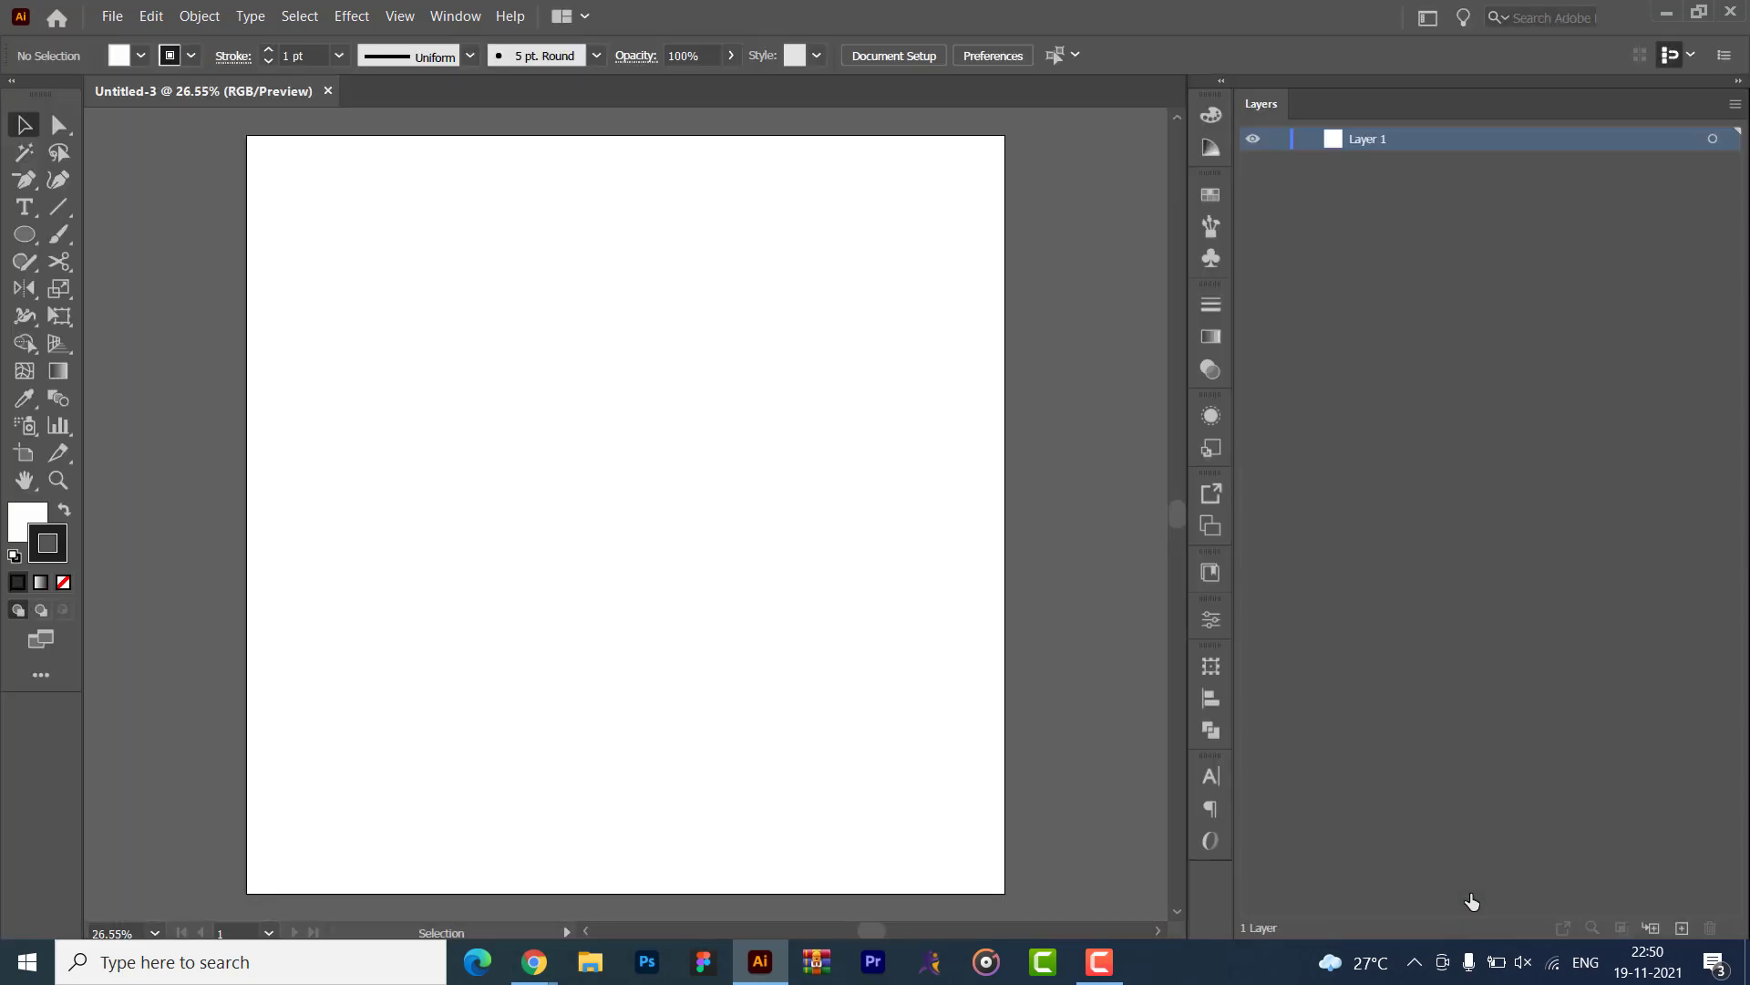
left_click(329, 90)
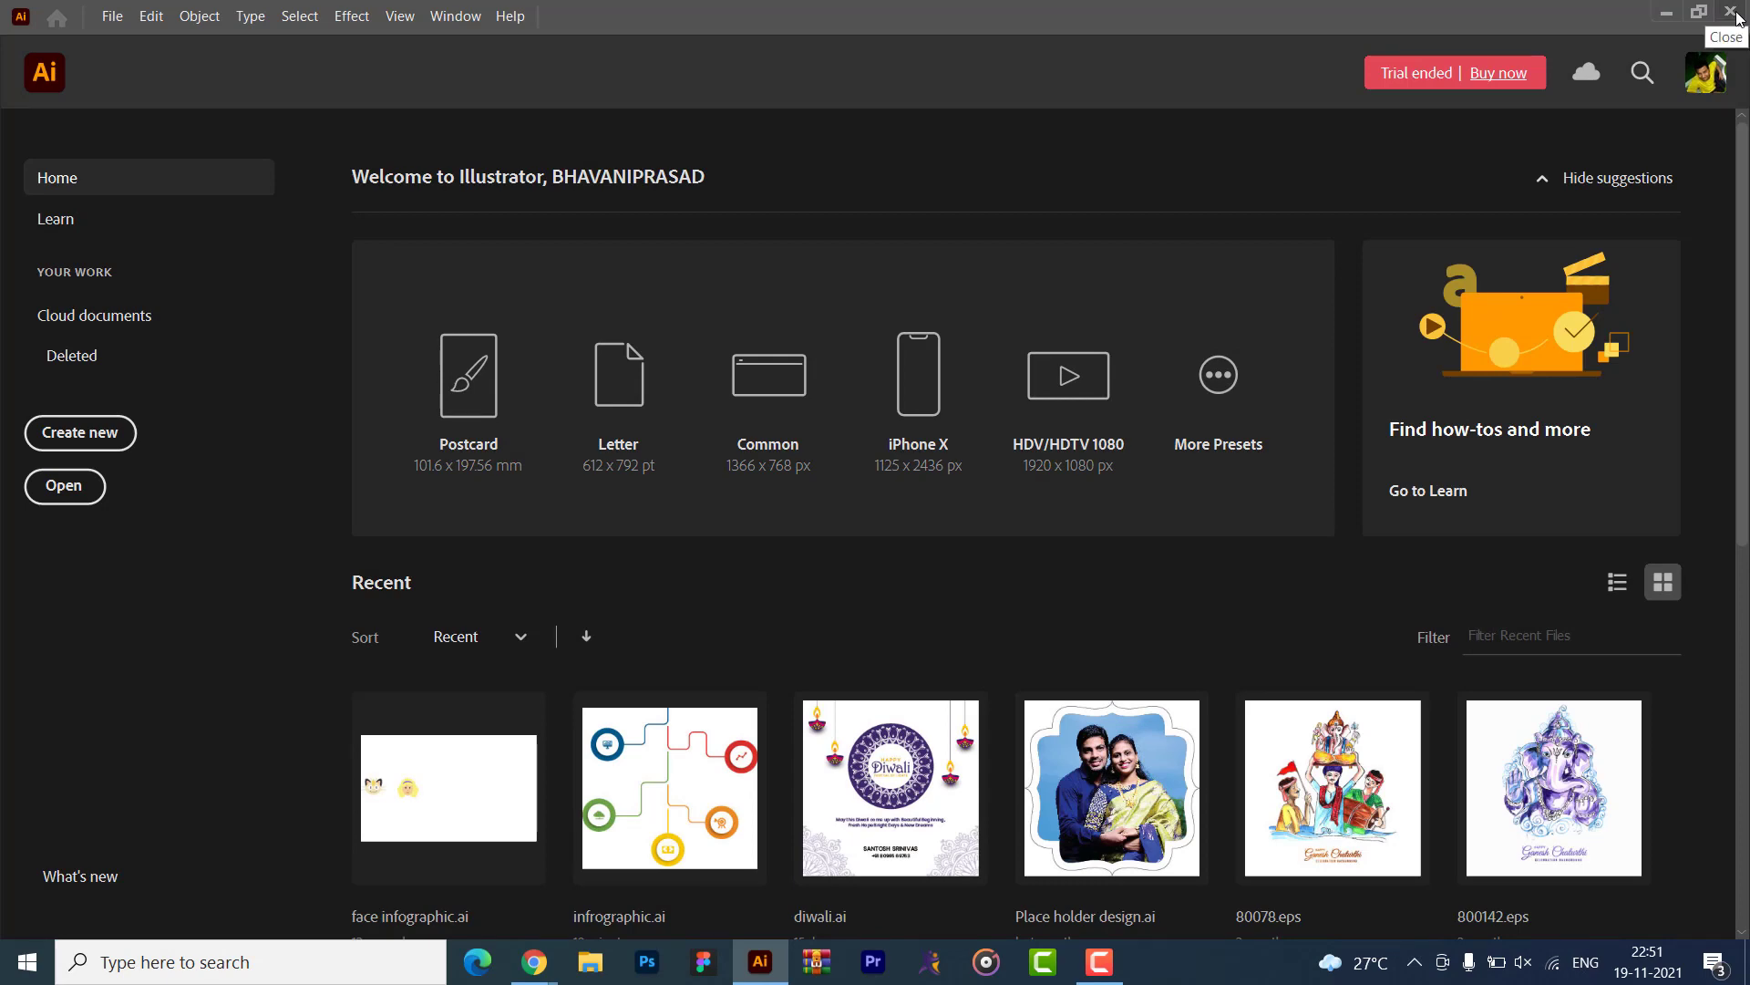
- Quit Illustrator and copy the cartoon characters image open in the Chrome browser
left_click(1733, 12)
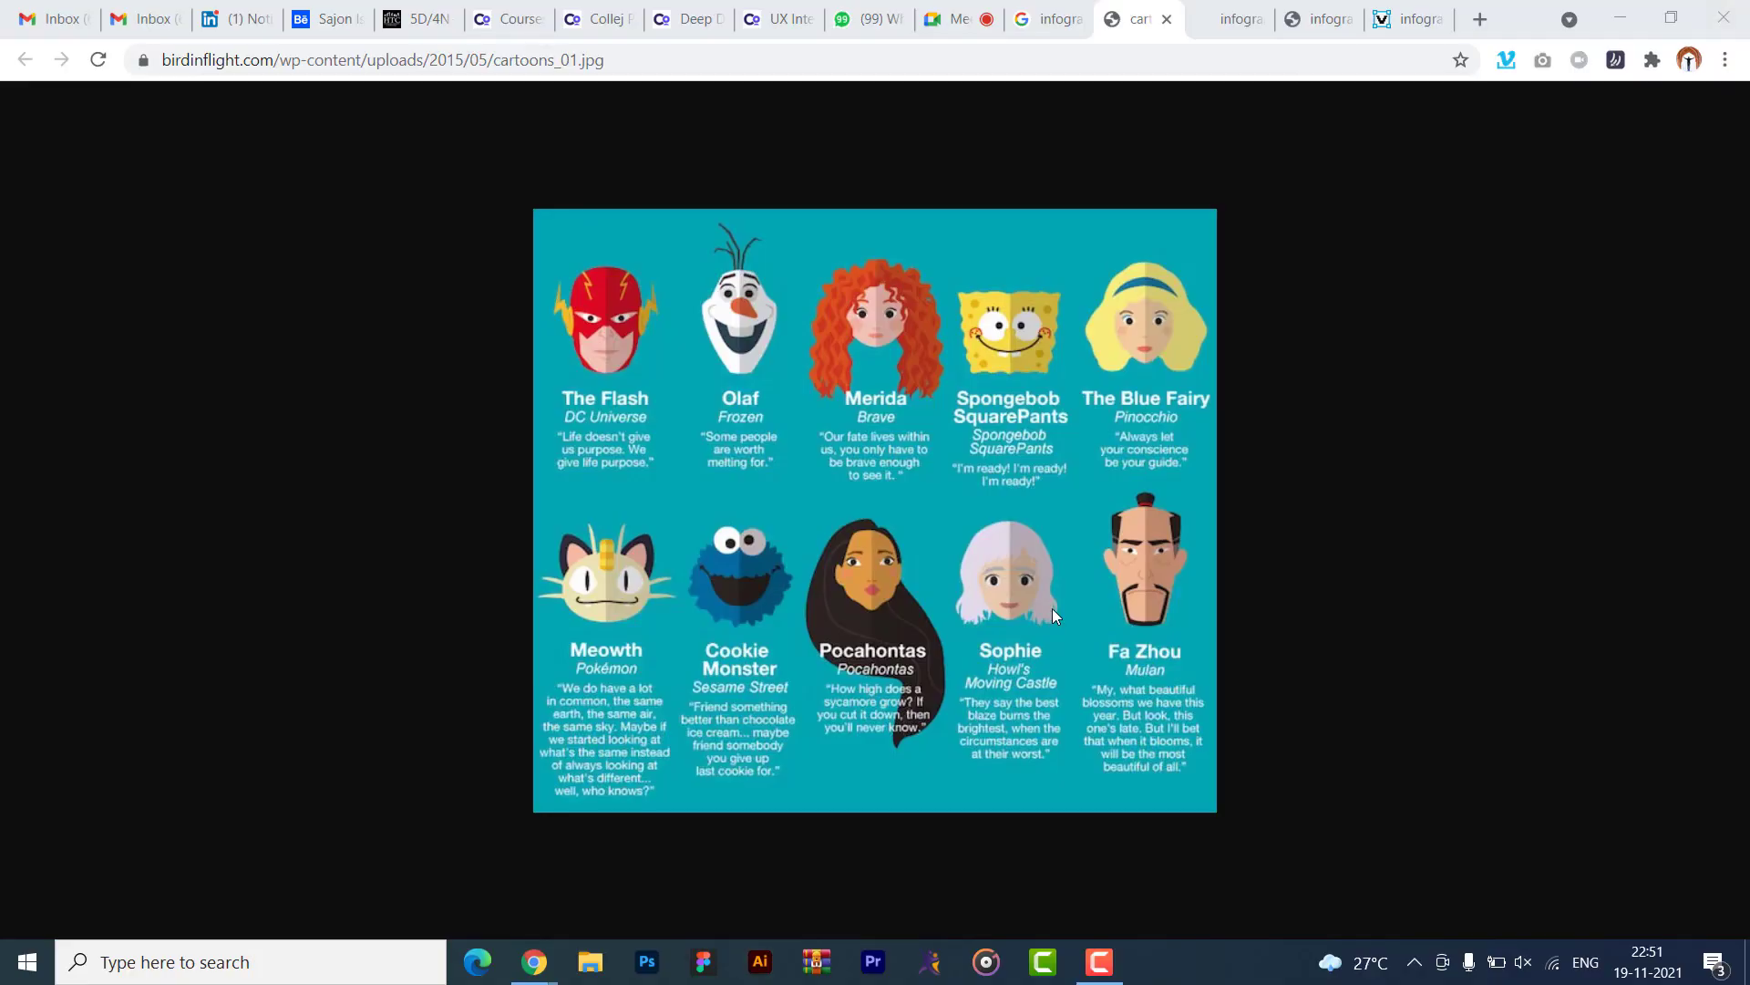
right_click(950, 360)
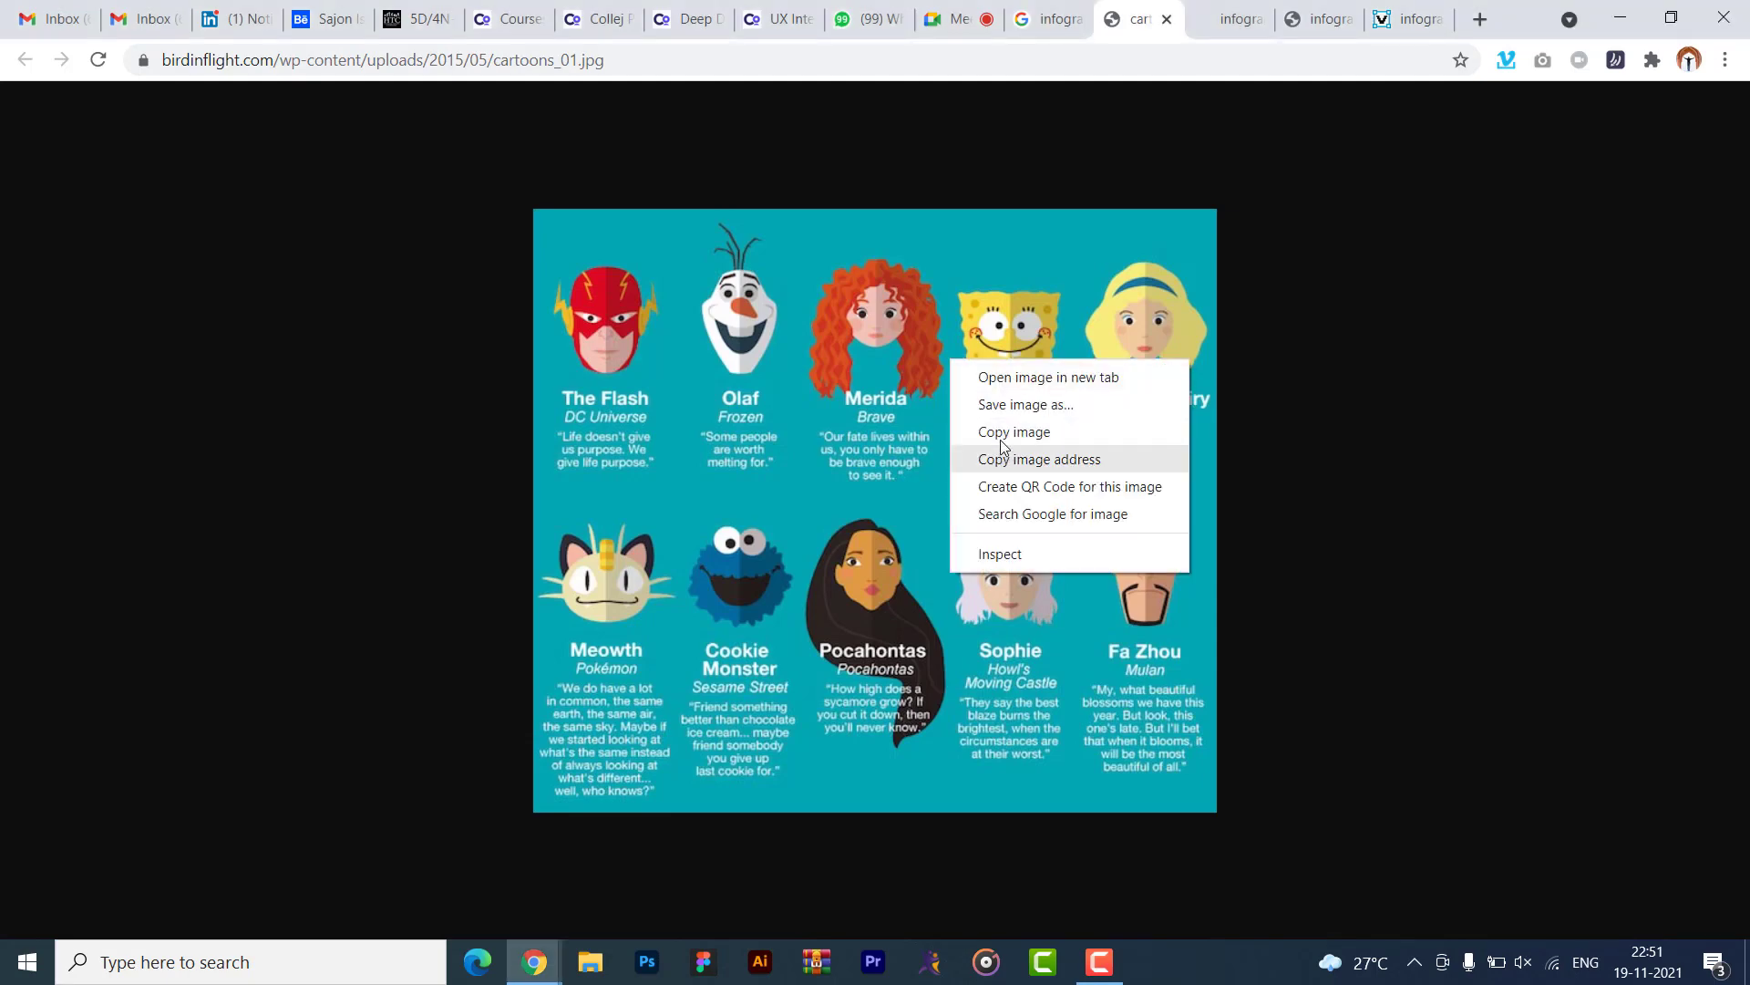
left_click(1003, 434)
- Switch to WhatsApp Web and send the copied cartoon characters image to the two topmost student chats
left_click(864, 18)
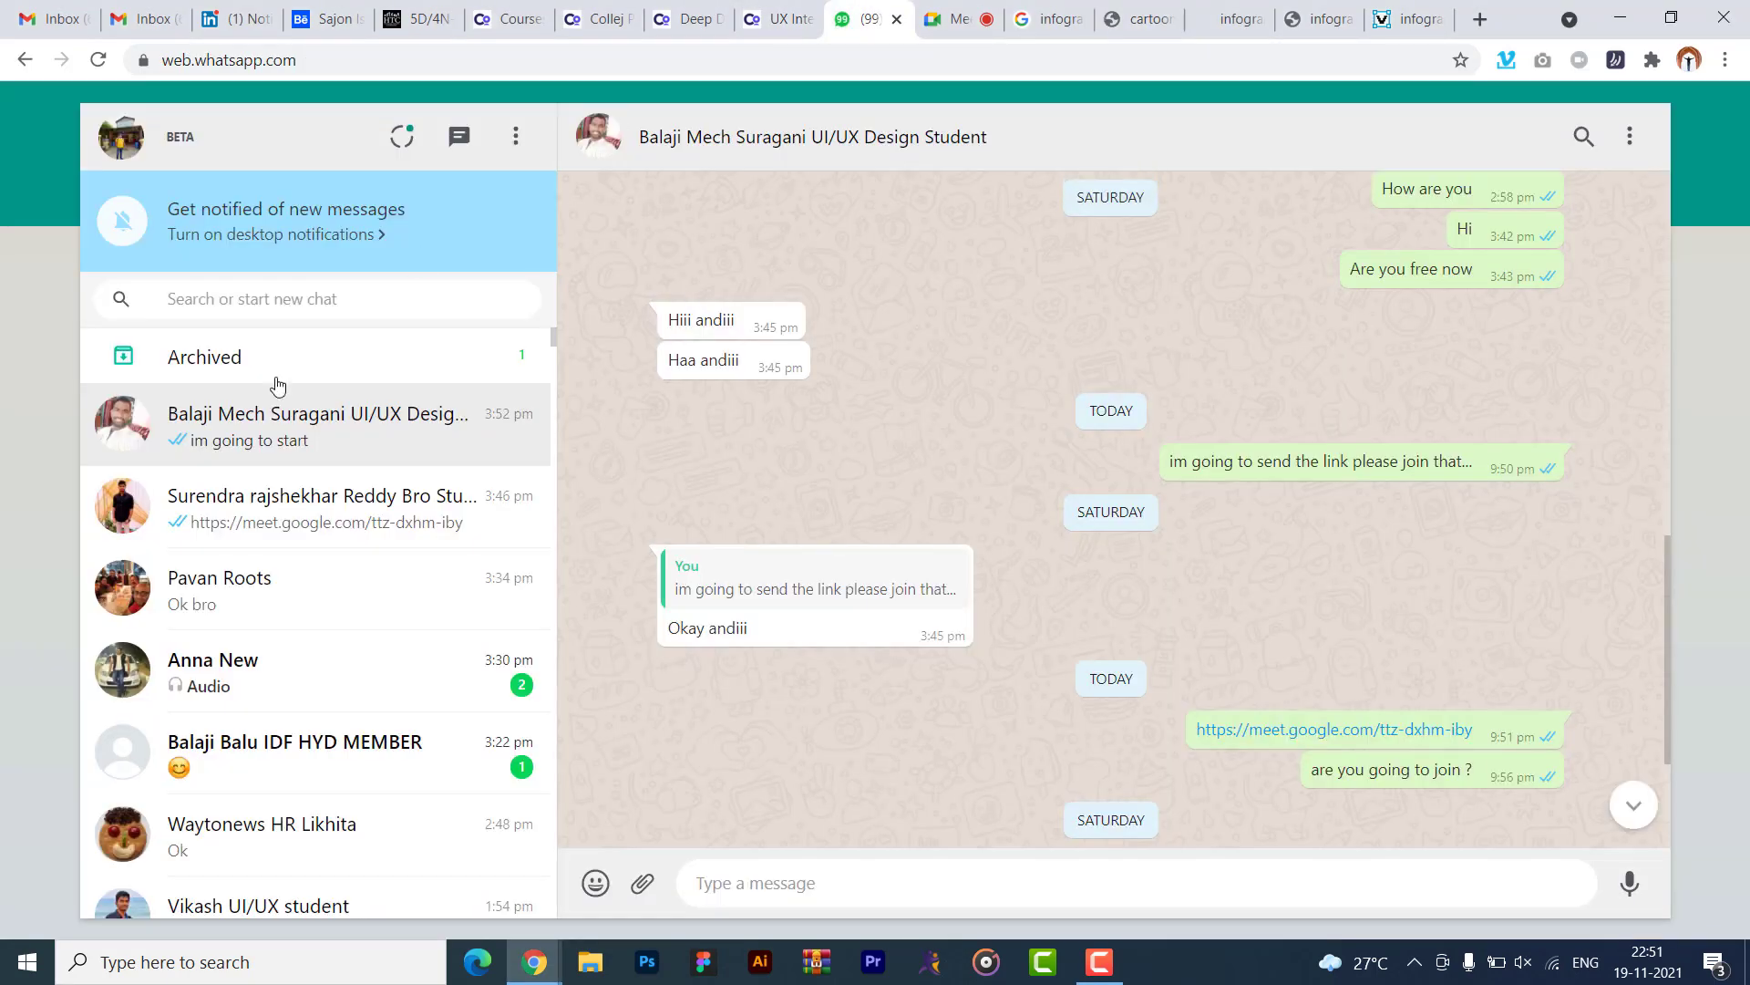
key("ctrl+v")
key("Return")
left_click(188, 534)
key("ctrl+v")
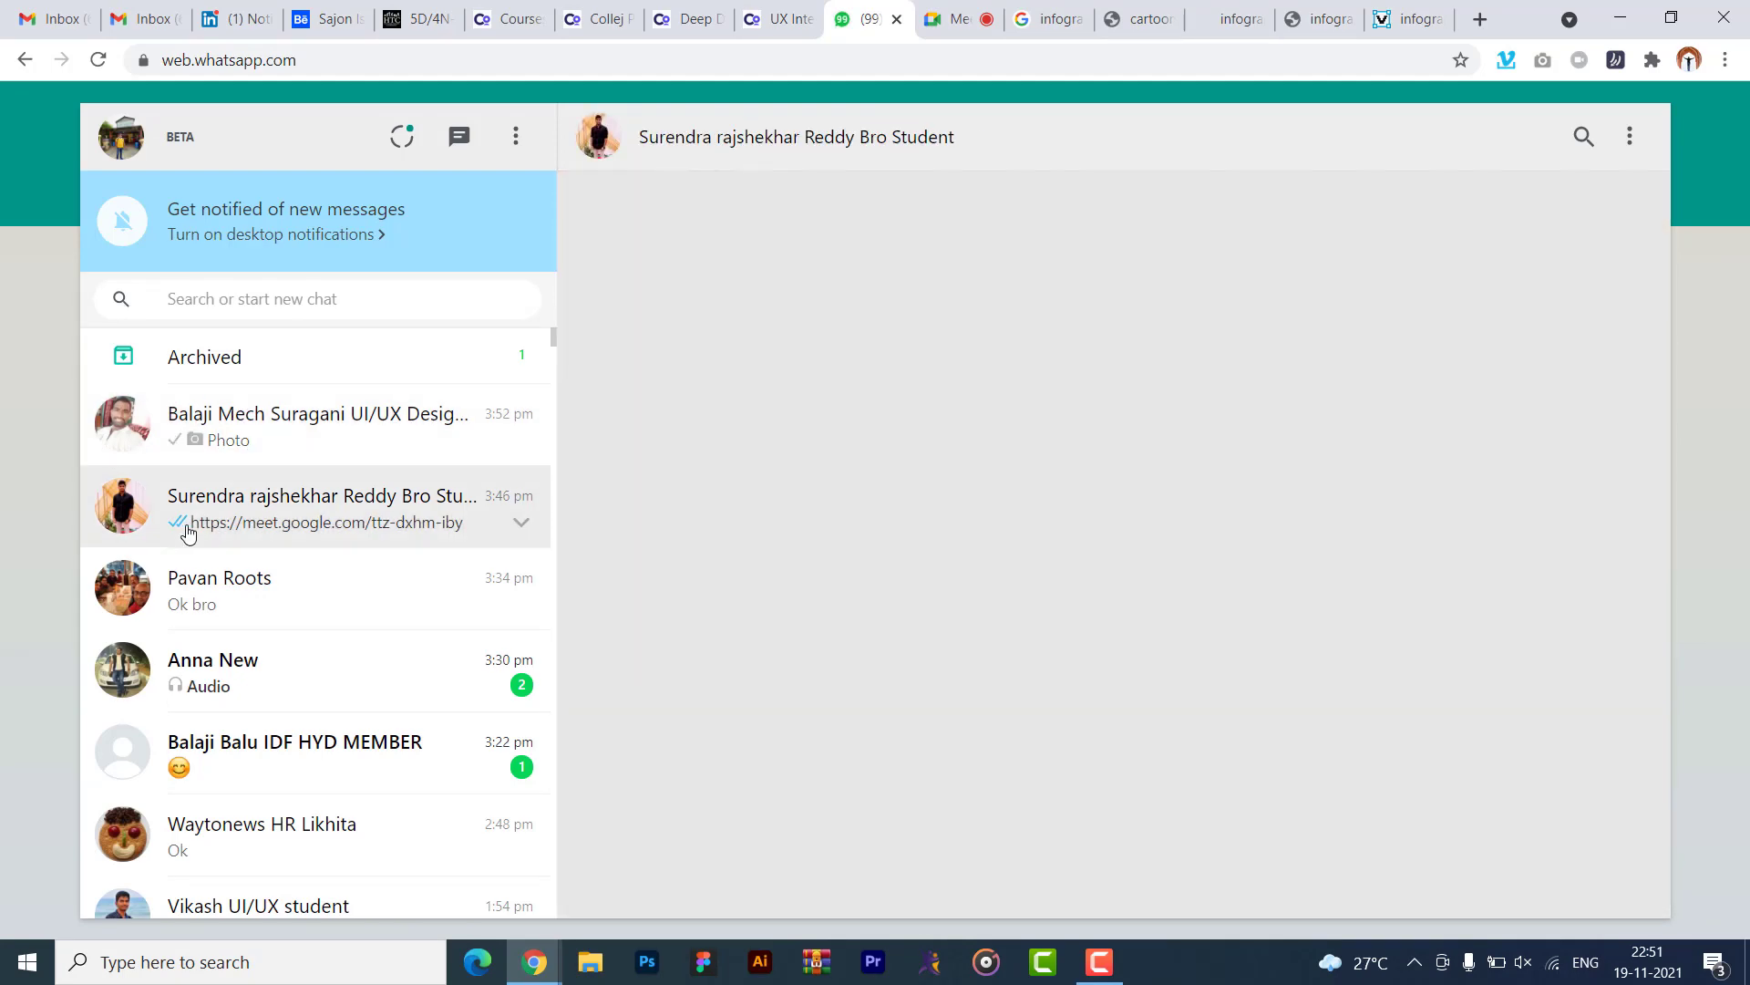
key("Return")
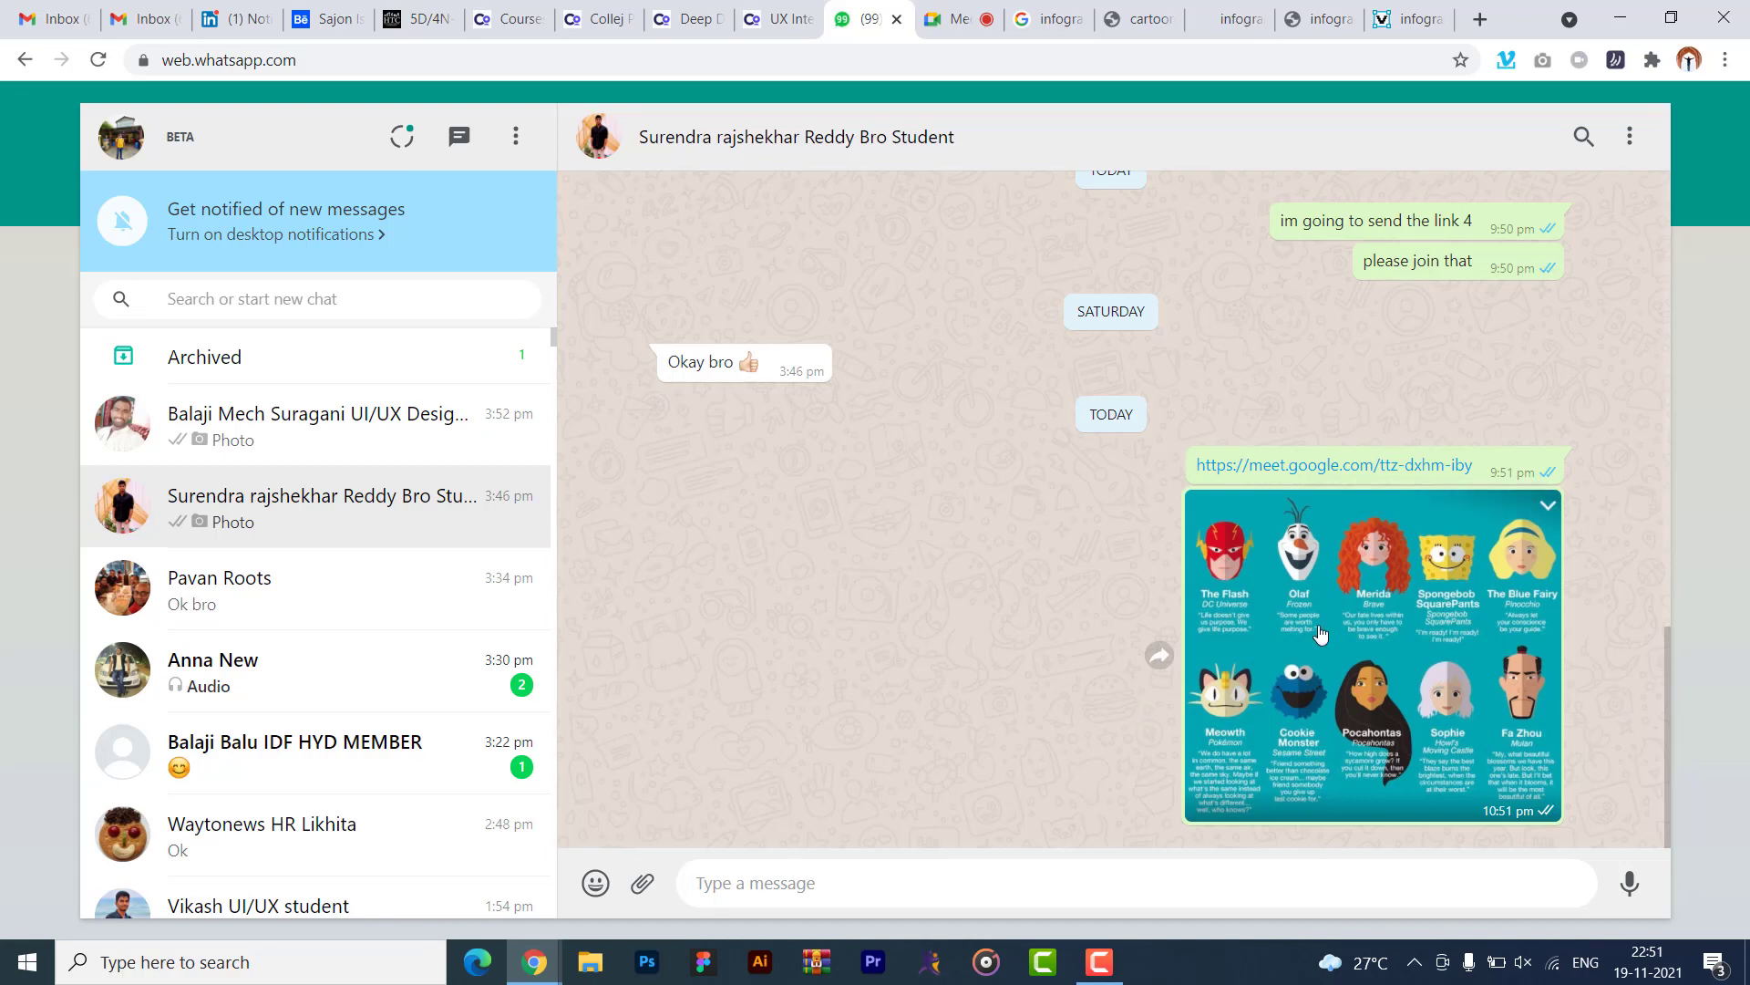
- Copy the iStock Infographics Design Template image and open the topmost student chat in WhatsApp Web
left_click(1135, 22)
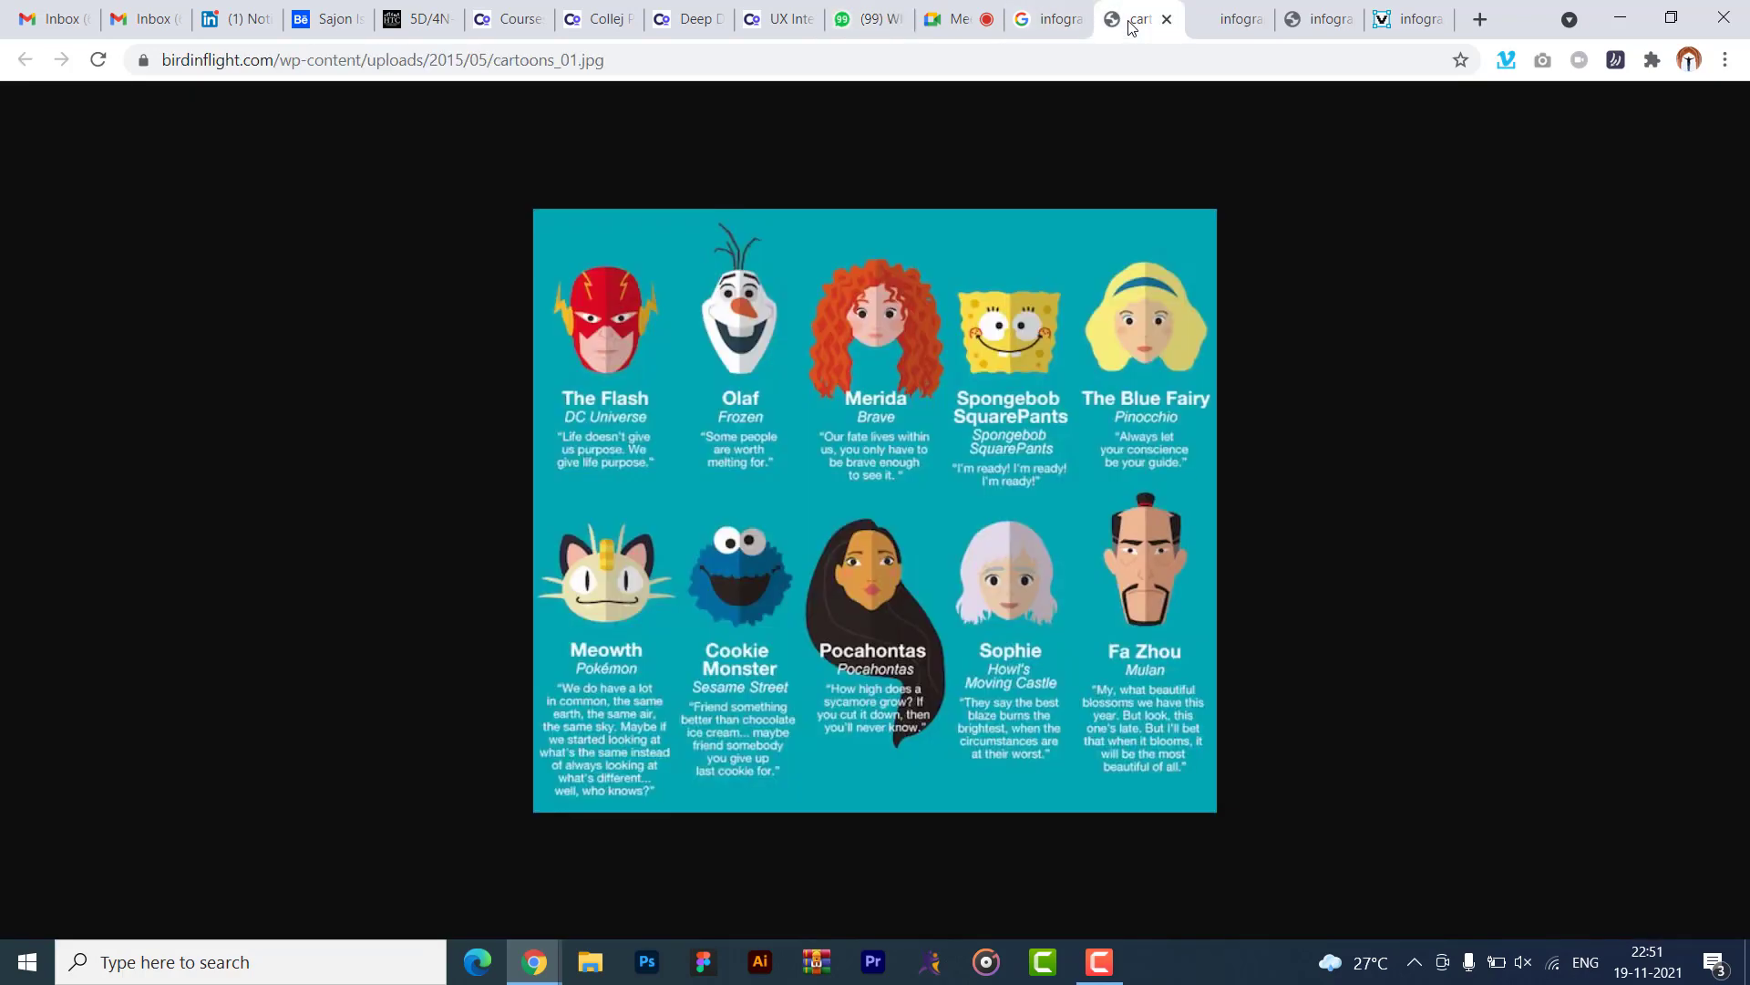
left_click(1231, 27)
right_click(957, 328)
left_click(1002, 406)
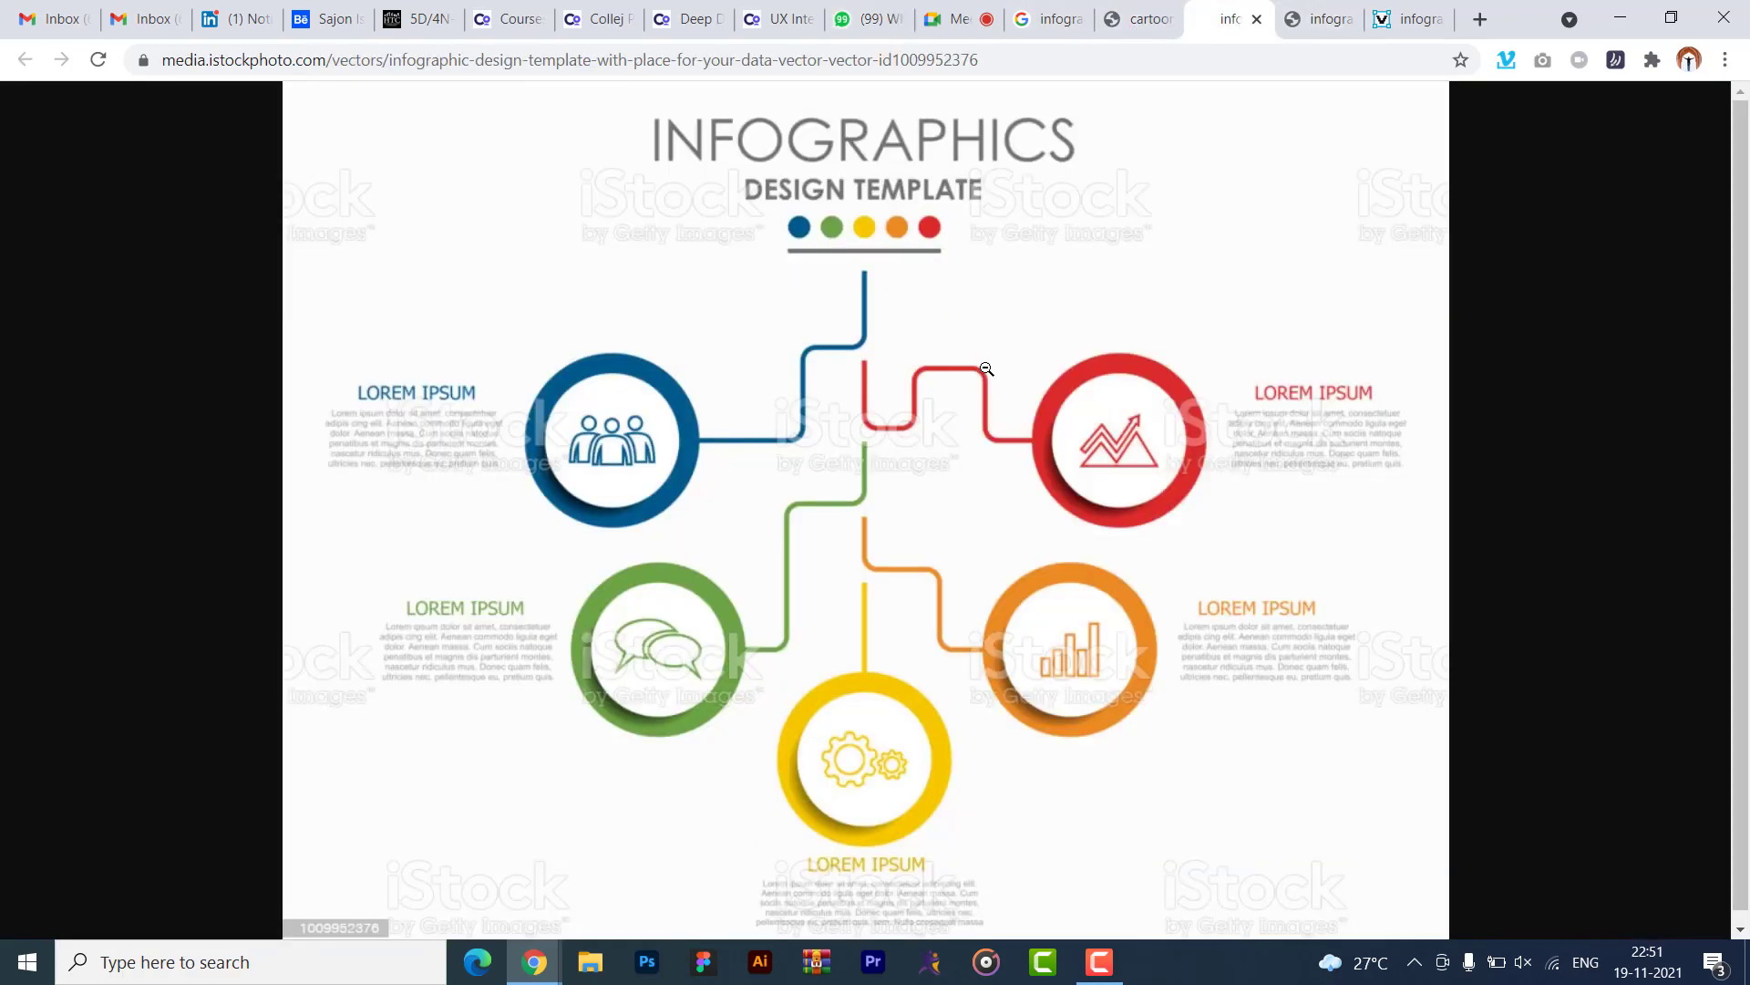
left_click(864, 22)
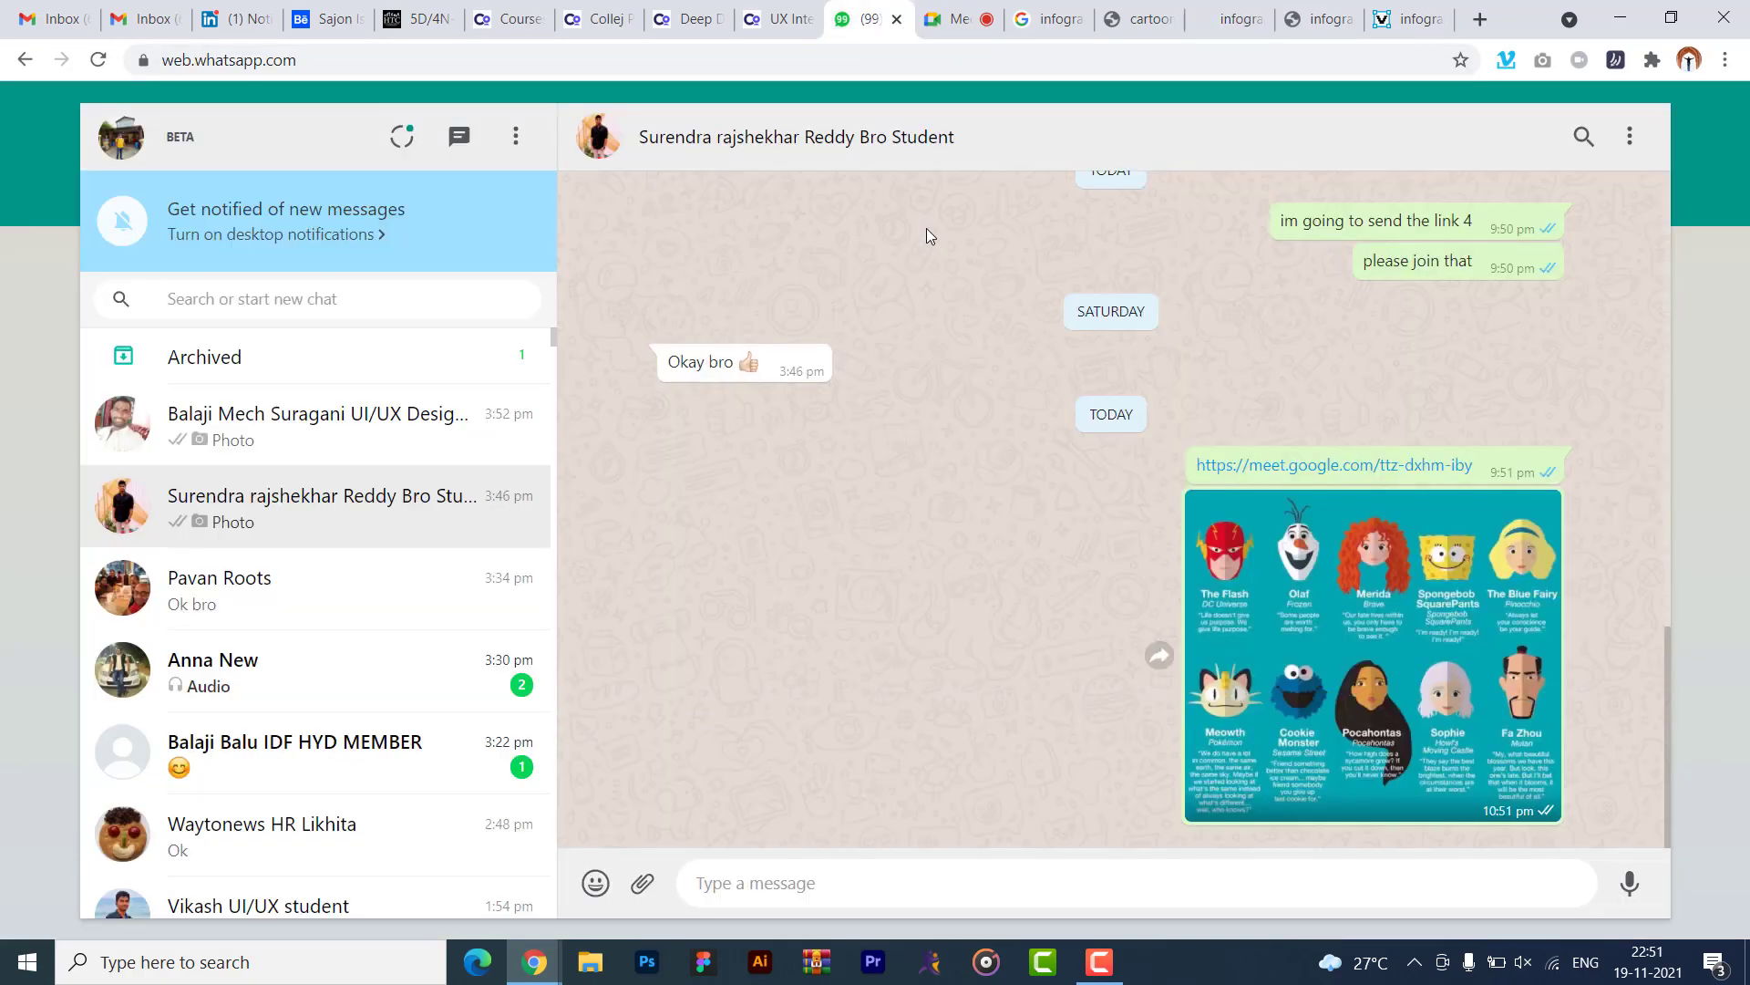
left_click(379, 423)
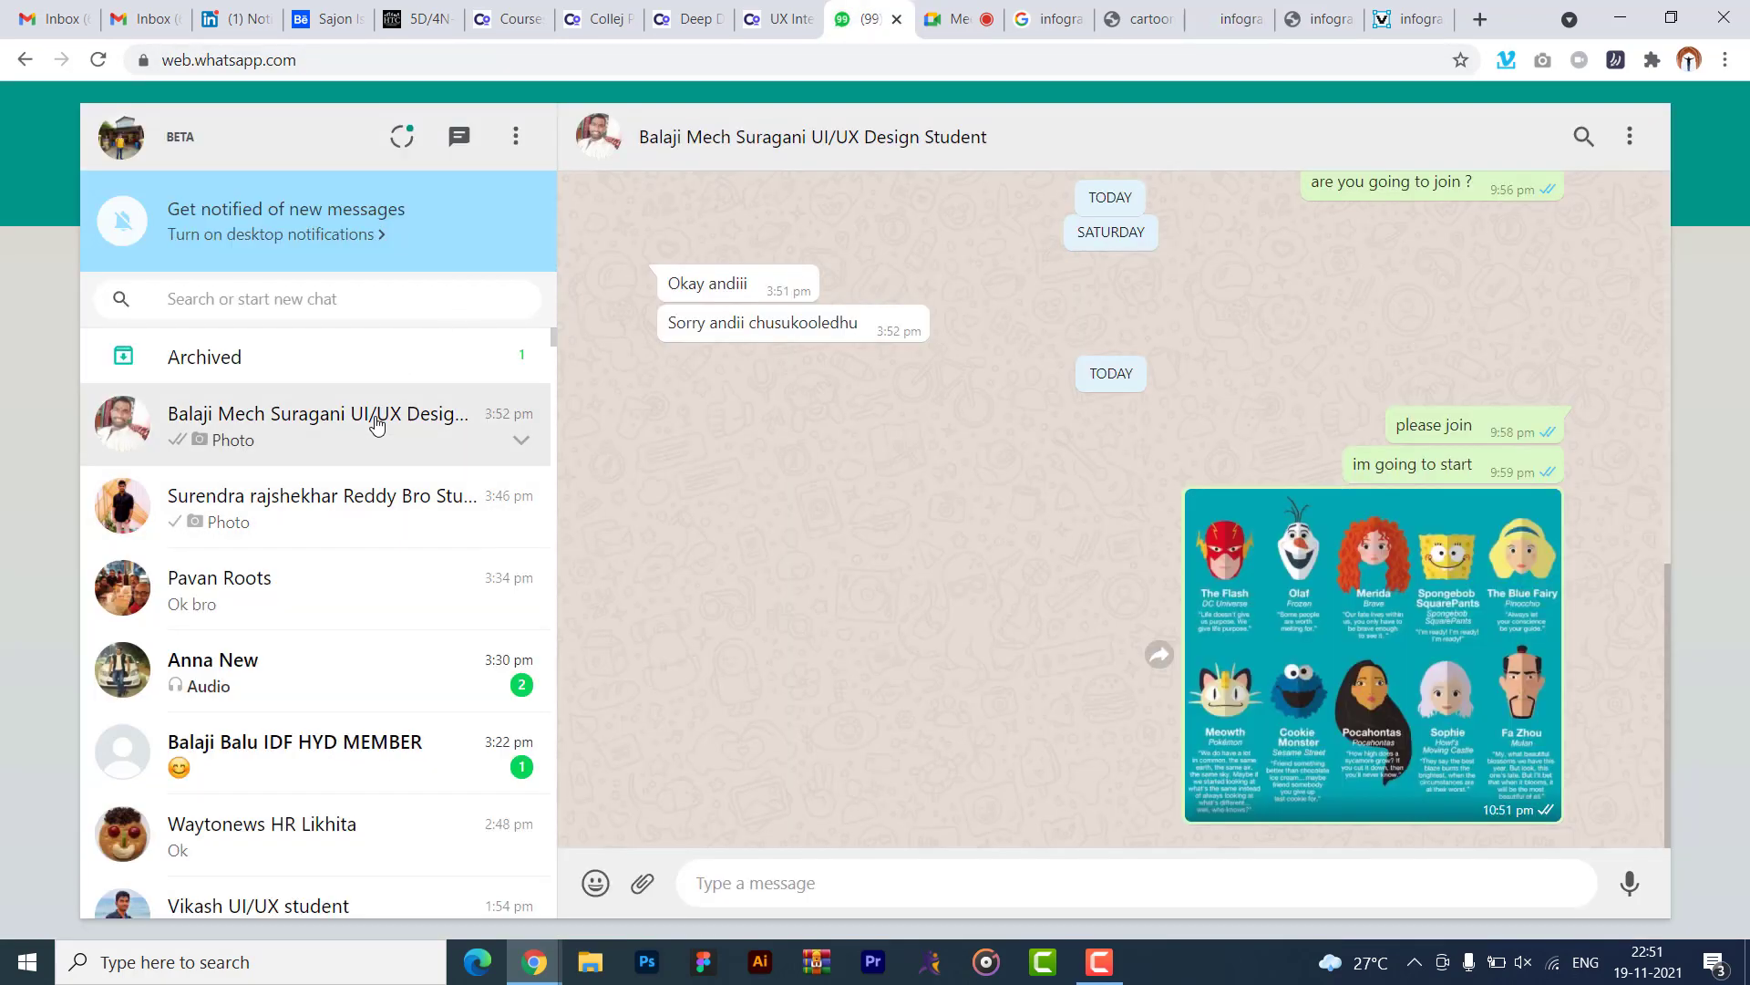
- Examine the Business Infographics staircase image at an enlarged size
left_click(1308, 15)
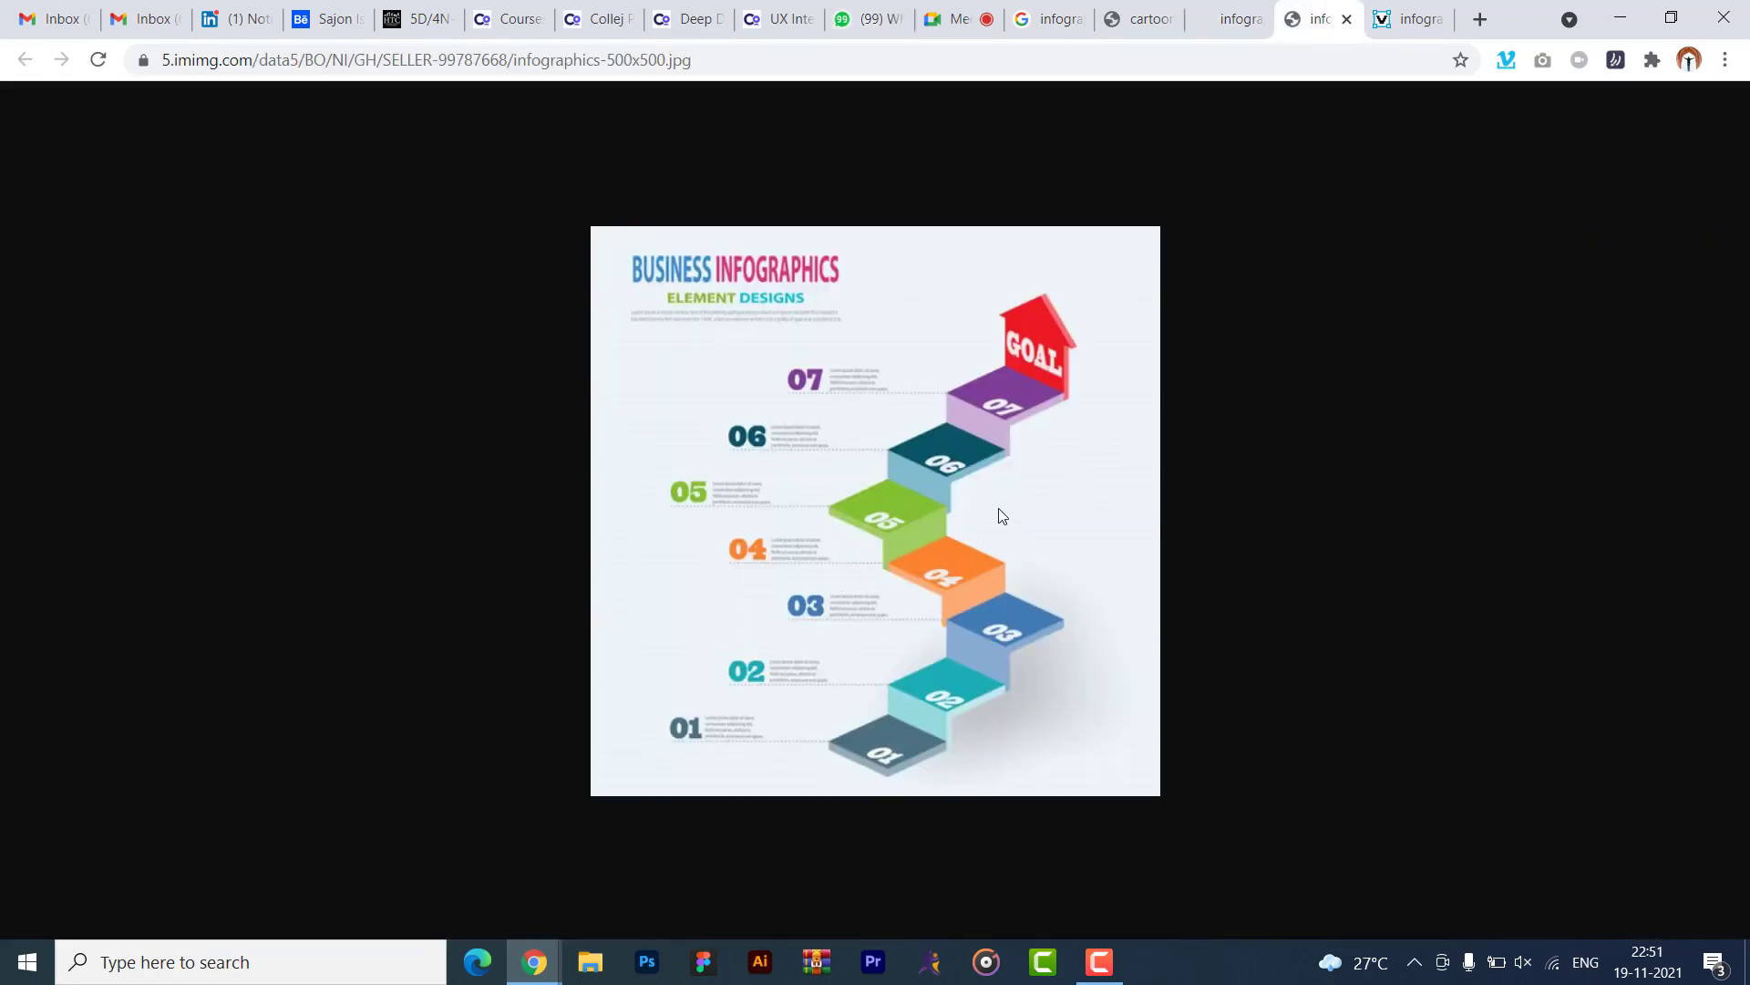
right_click(1002, 464)
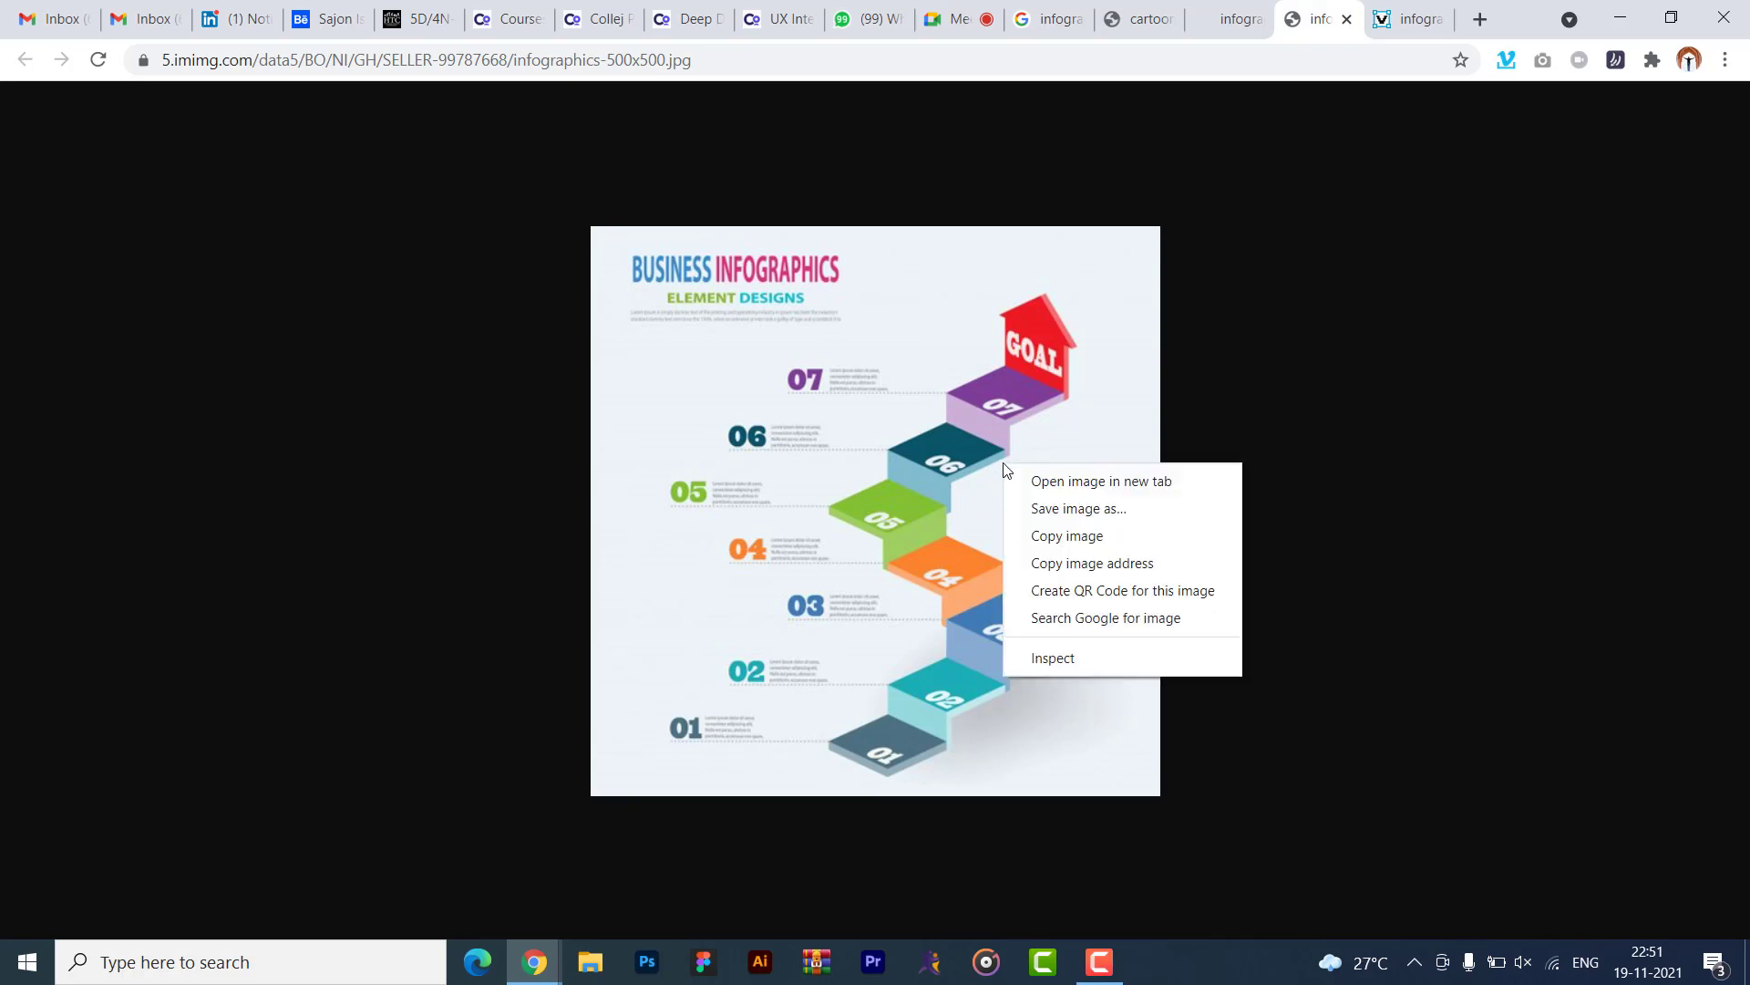
left_click(1174, 355)
key("ctrl+plus")
key("ctrl+plus")
key("ctrl+plus")
key("ctrl+plus")
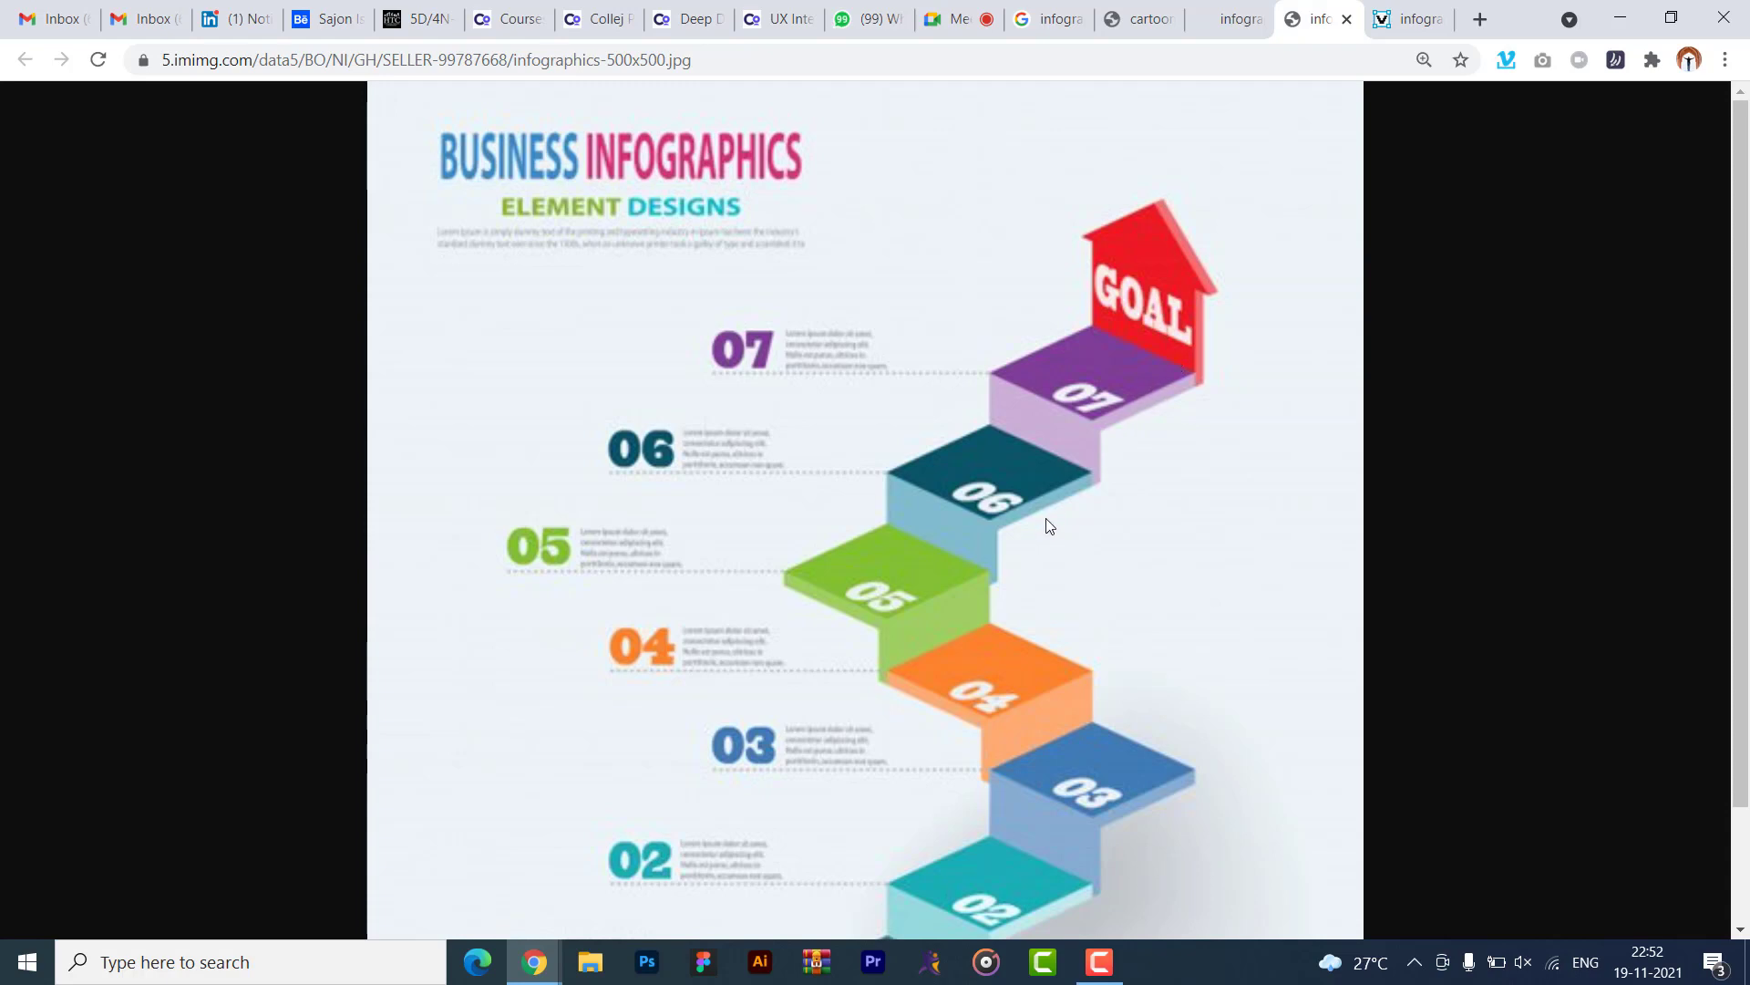
key("alt+Tab")
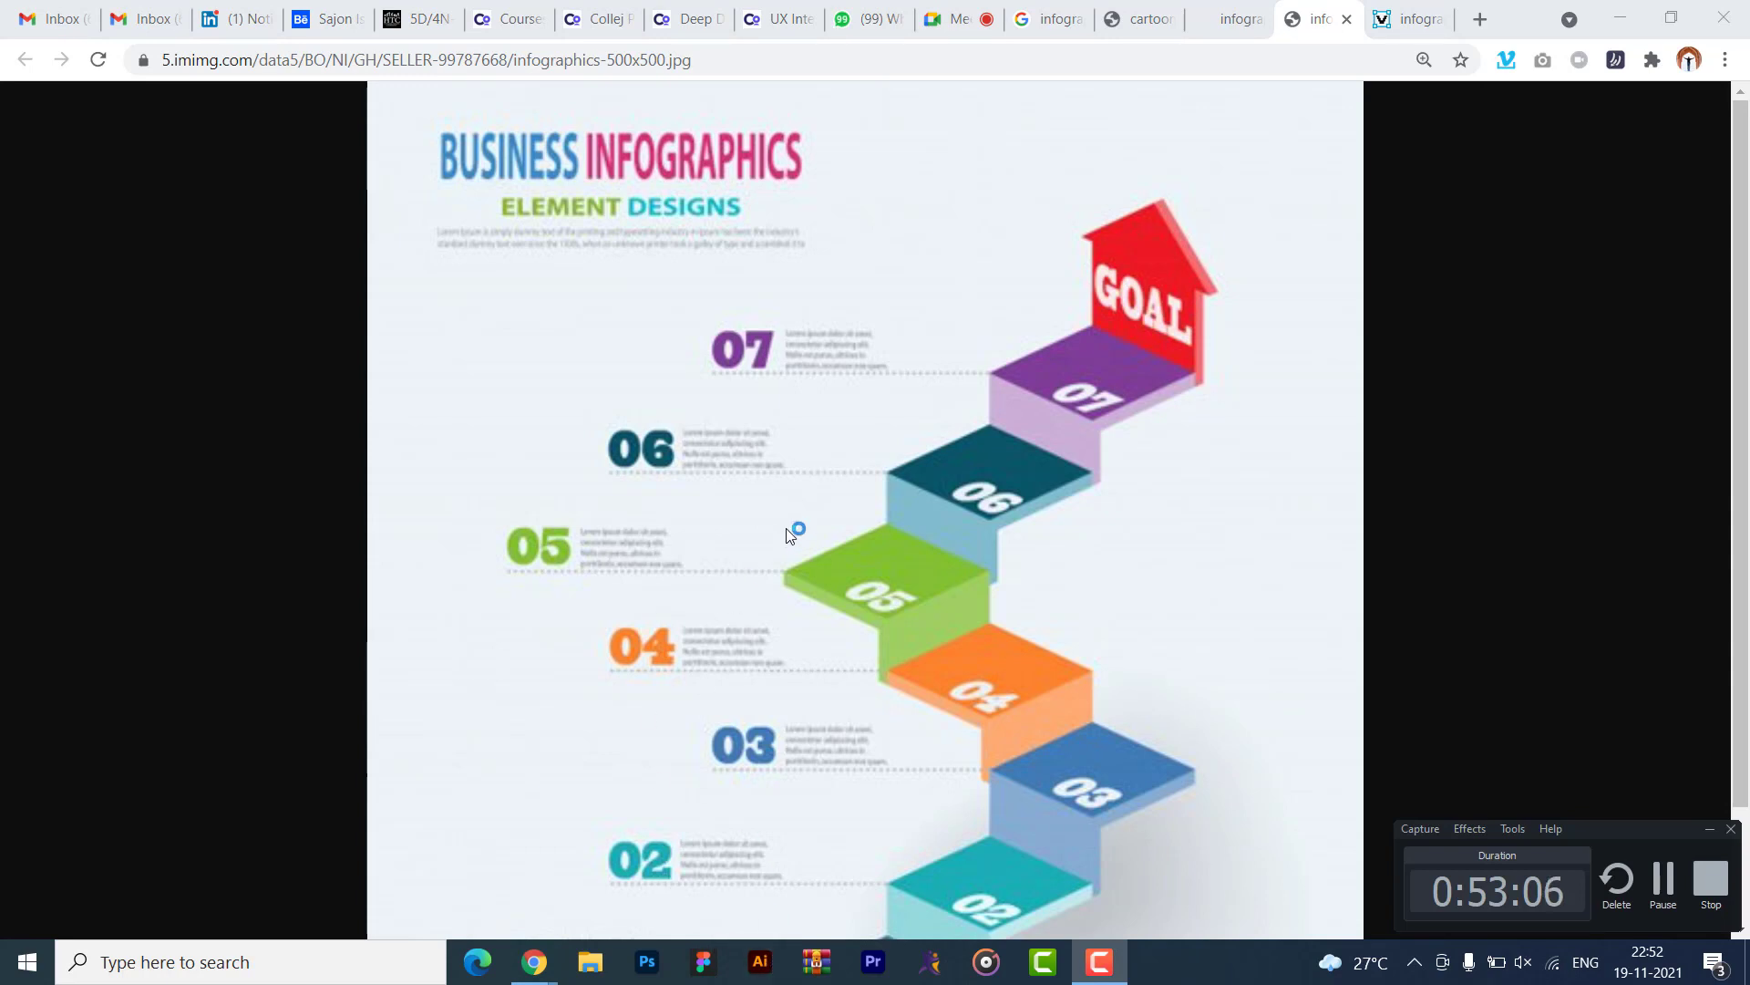
left_click(235, 25)
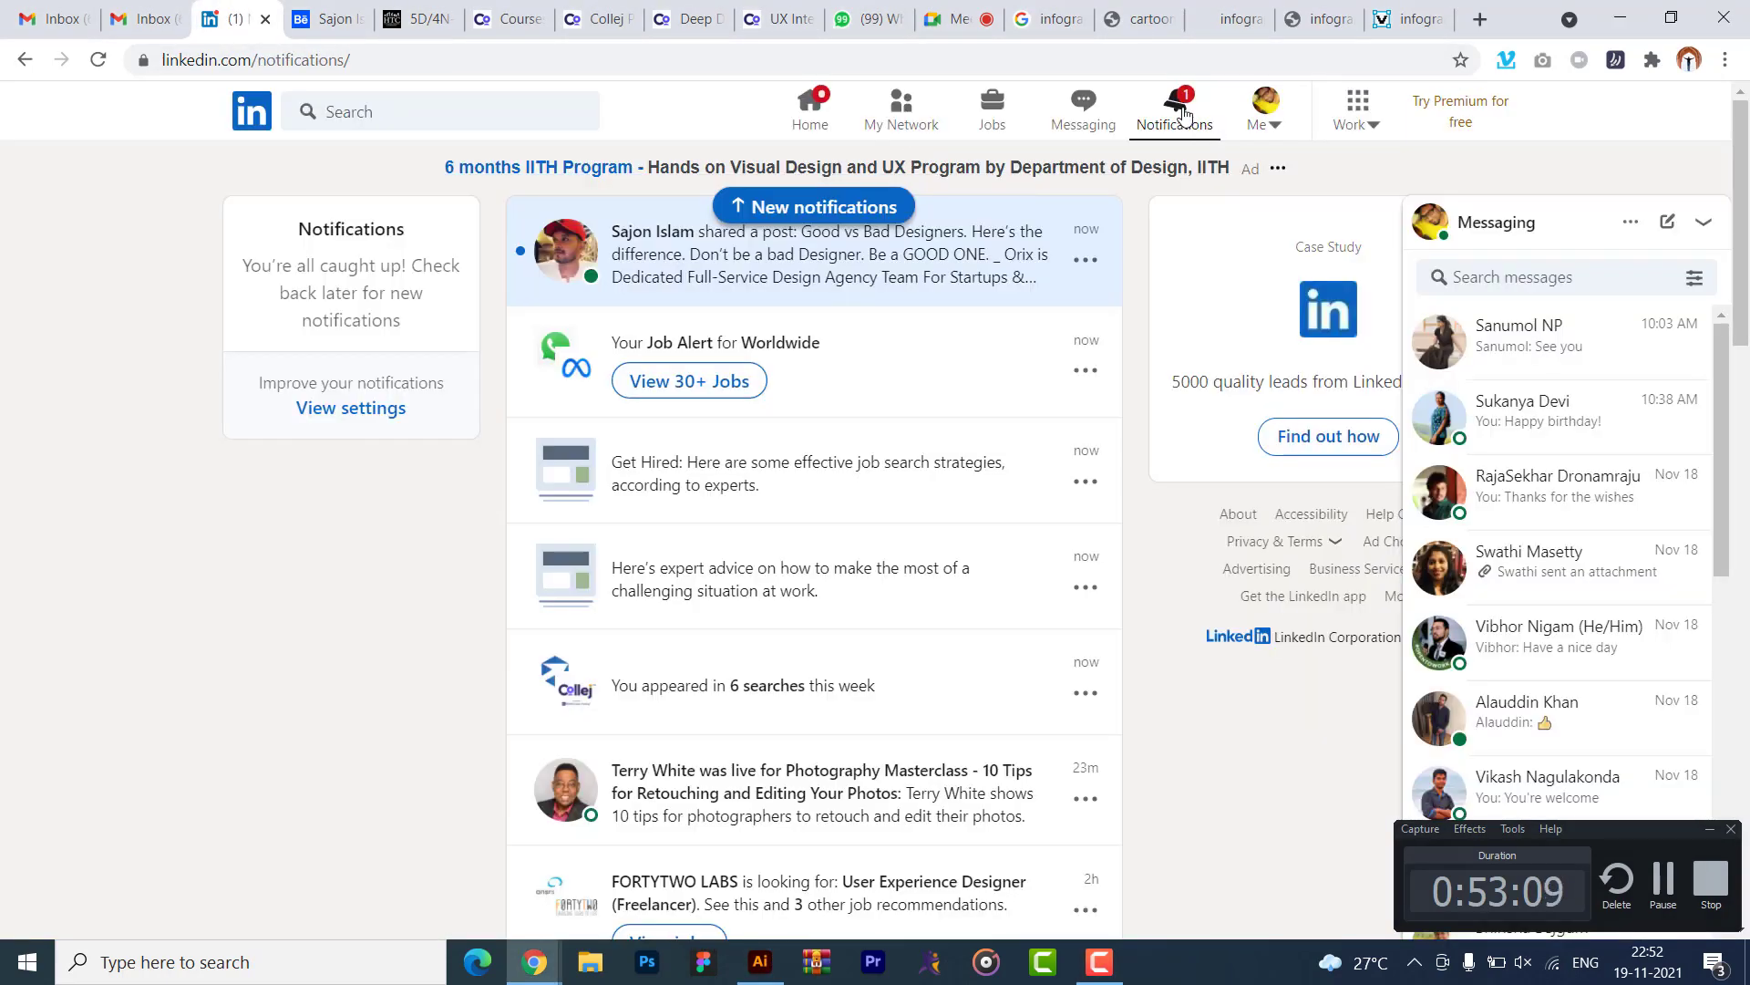
left_click(810, 111)
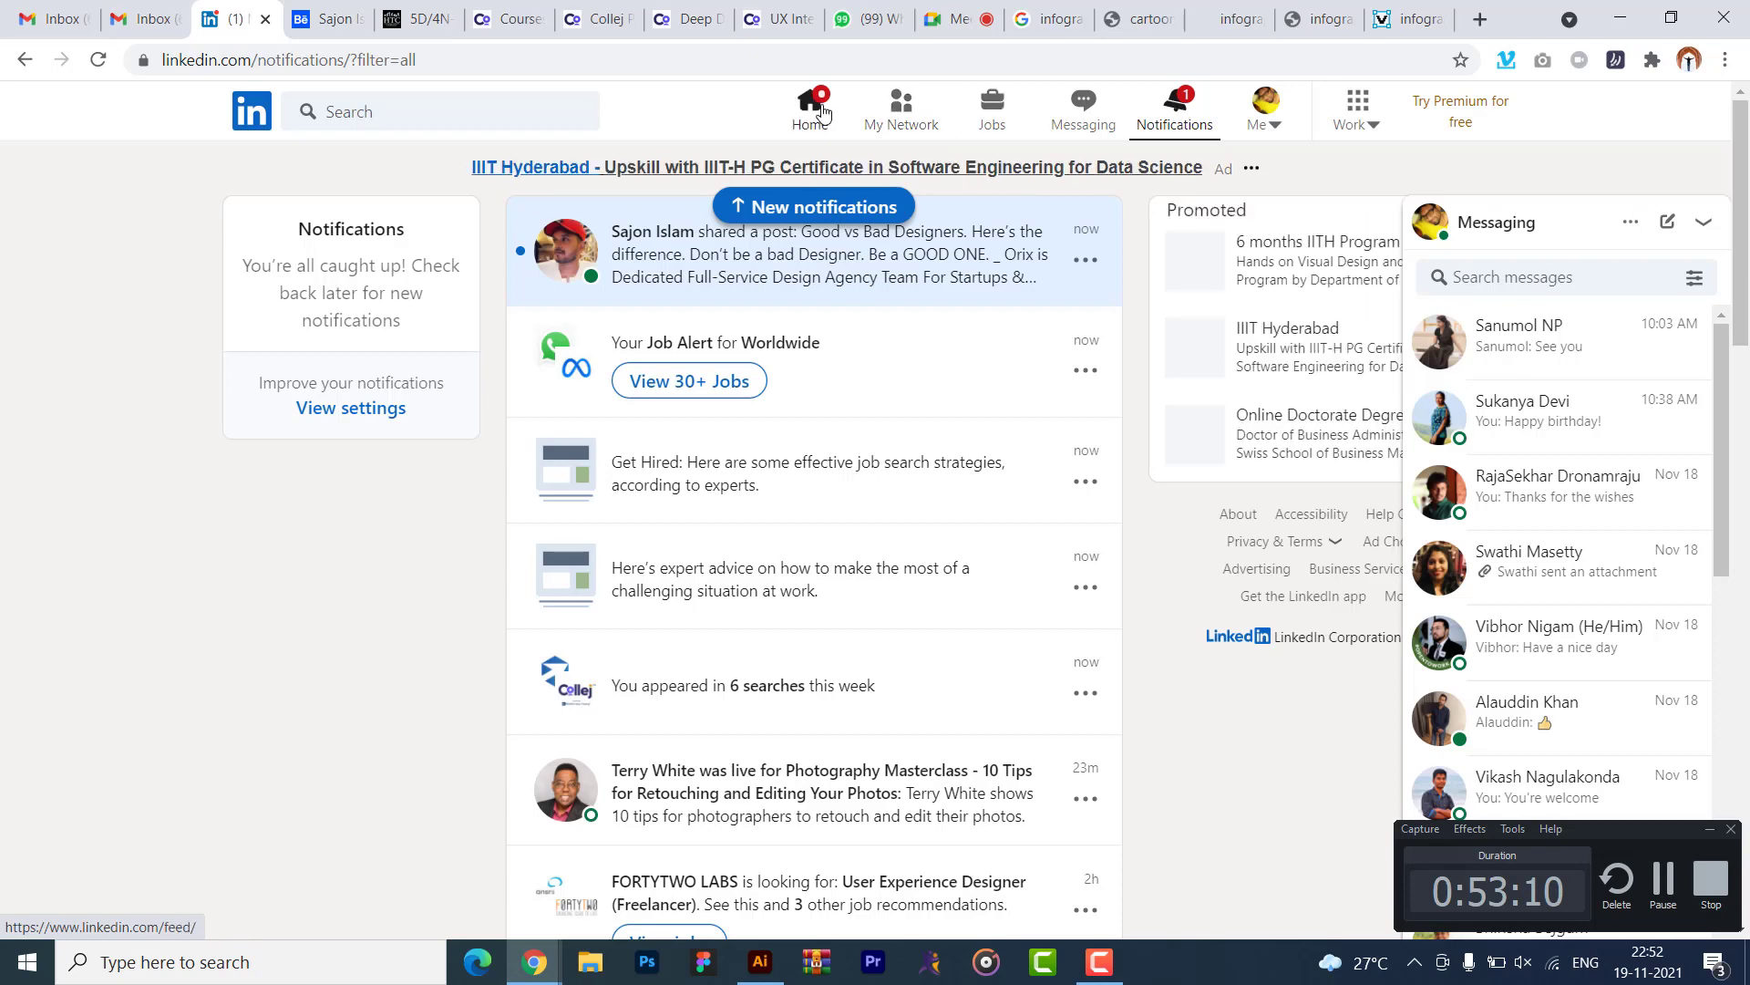
left_click(1194, 31)
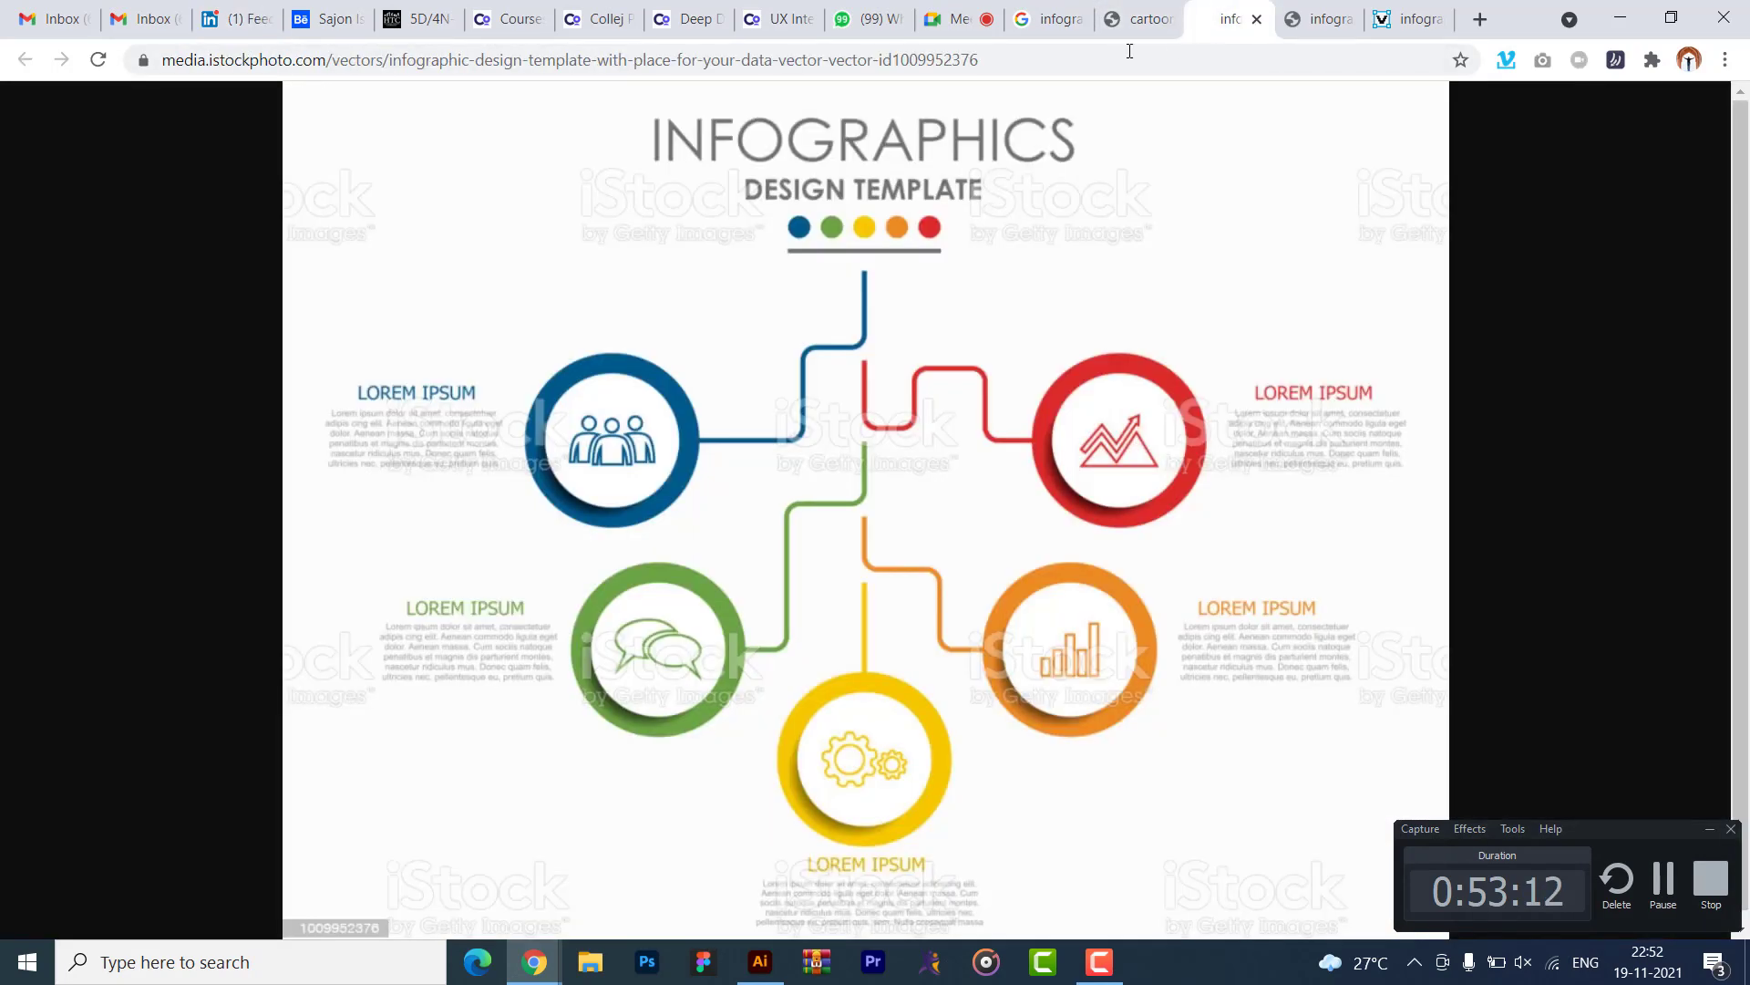
left_click(949, 27)
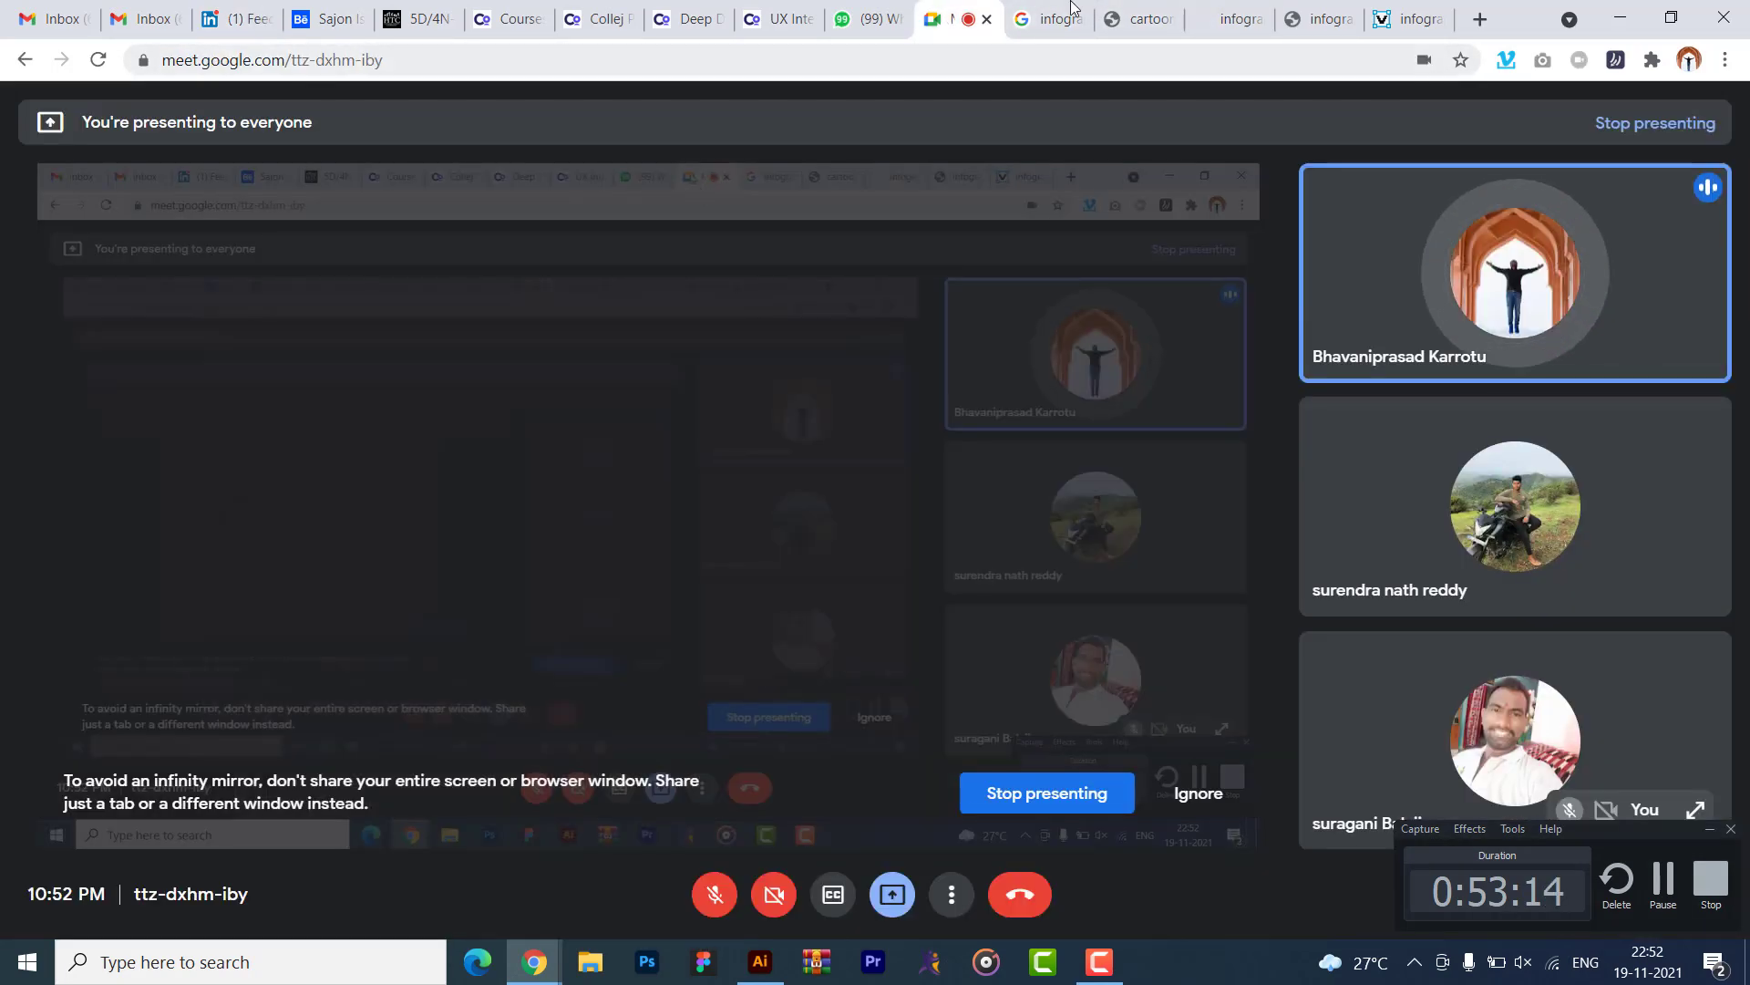
left_click(1194, 9)
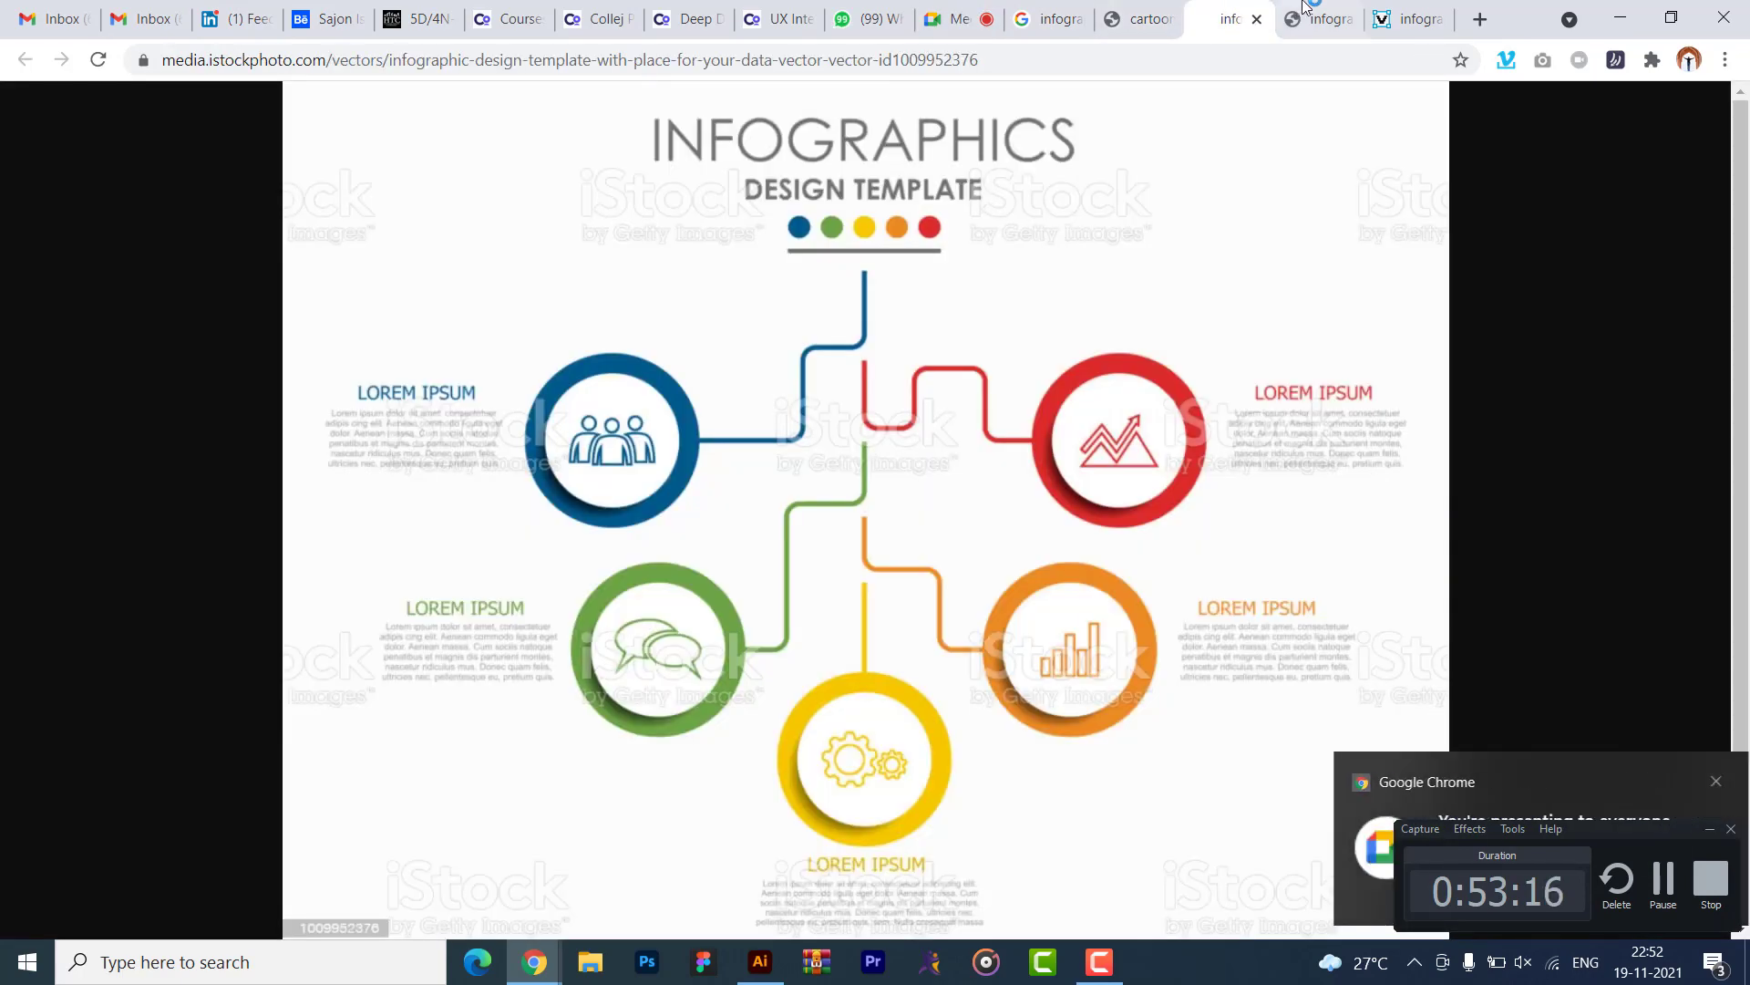
left_click(1318, 18)
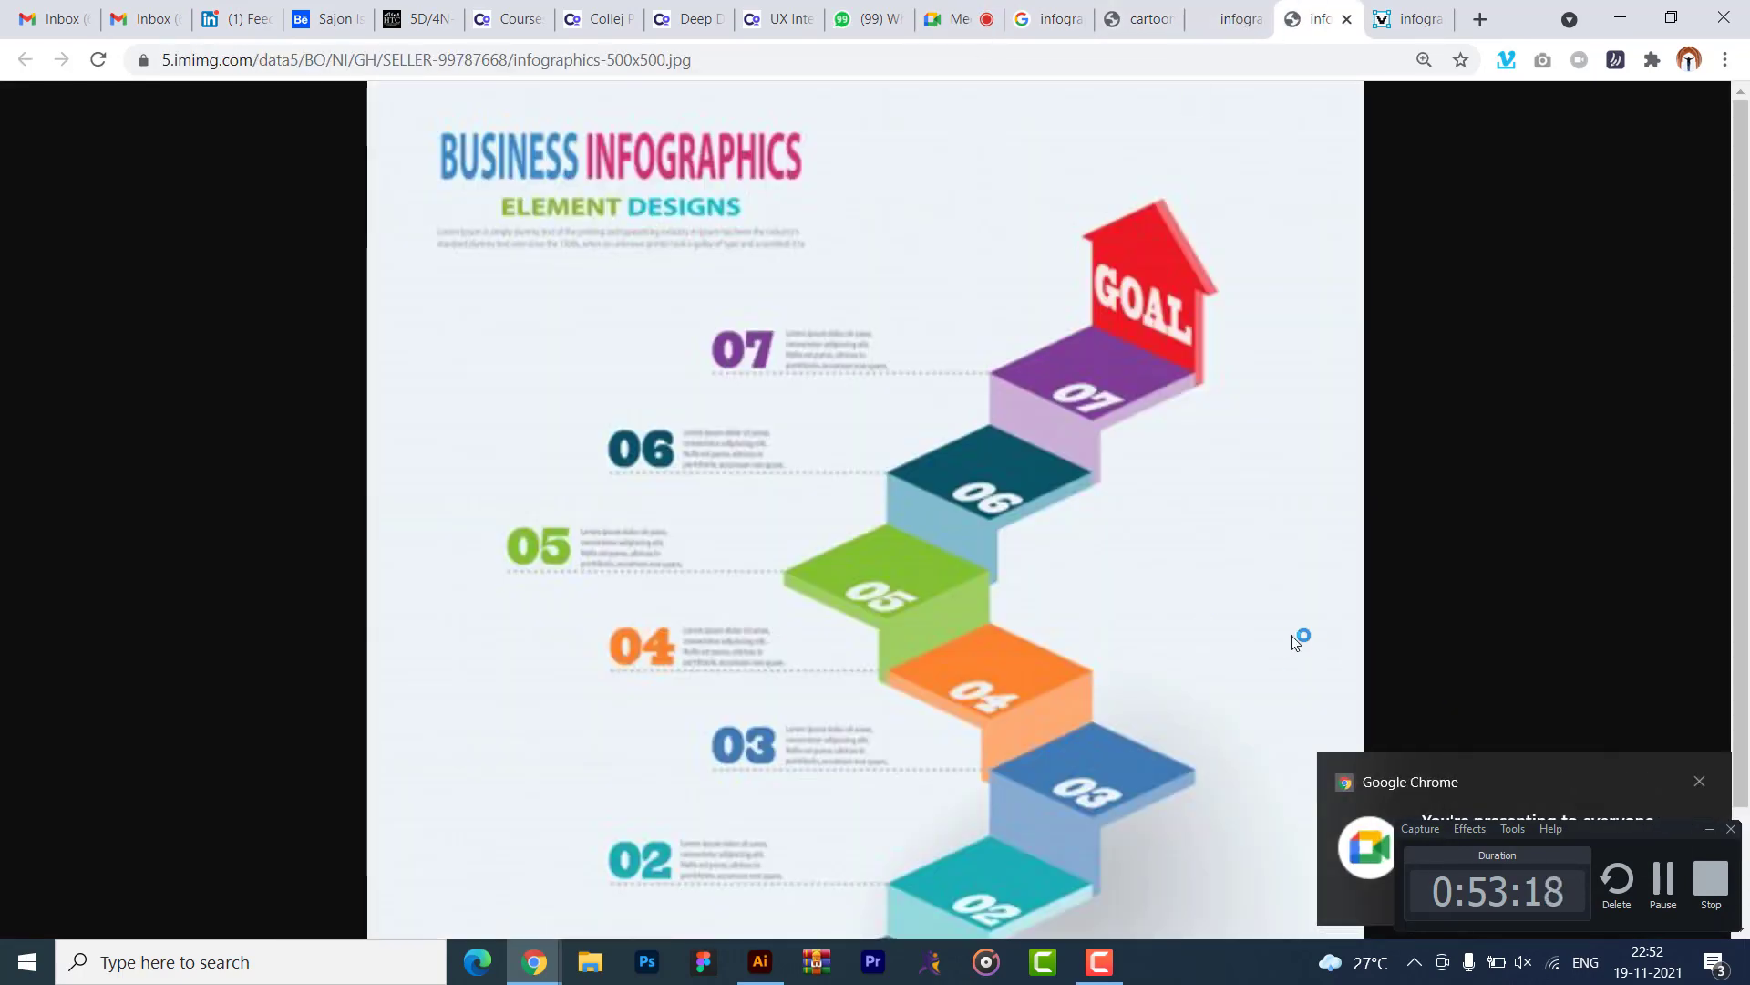
left_click(1710, 830)
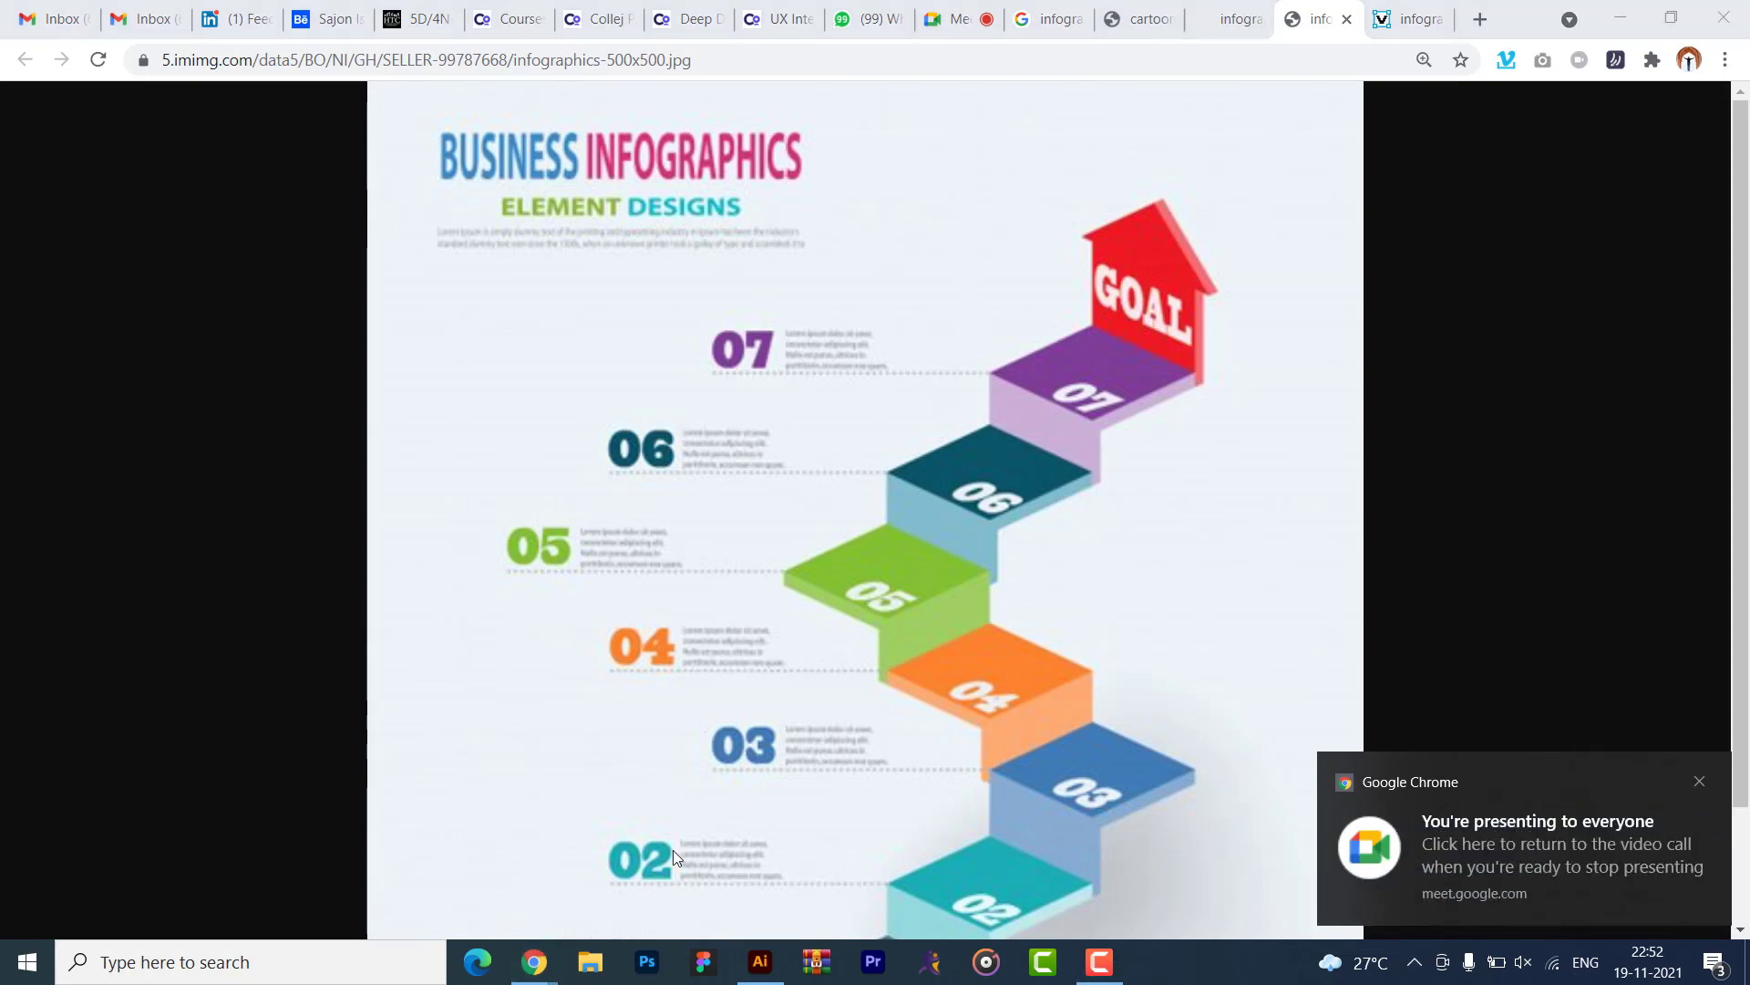
- Switch to Illustrator and create a new 1600 x 1600 px RGB document with one artboard
left_click(761, 962)
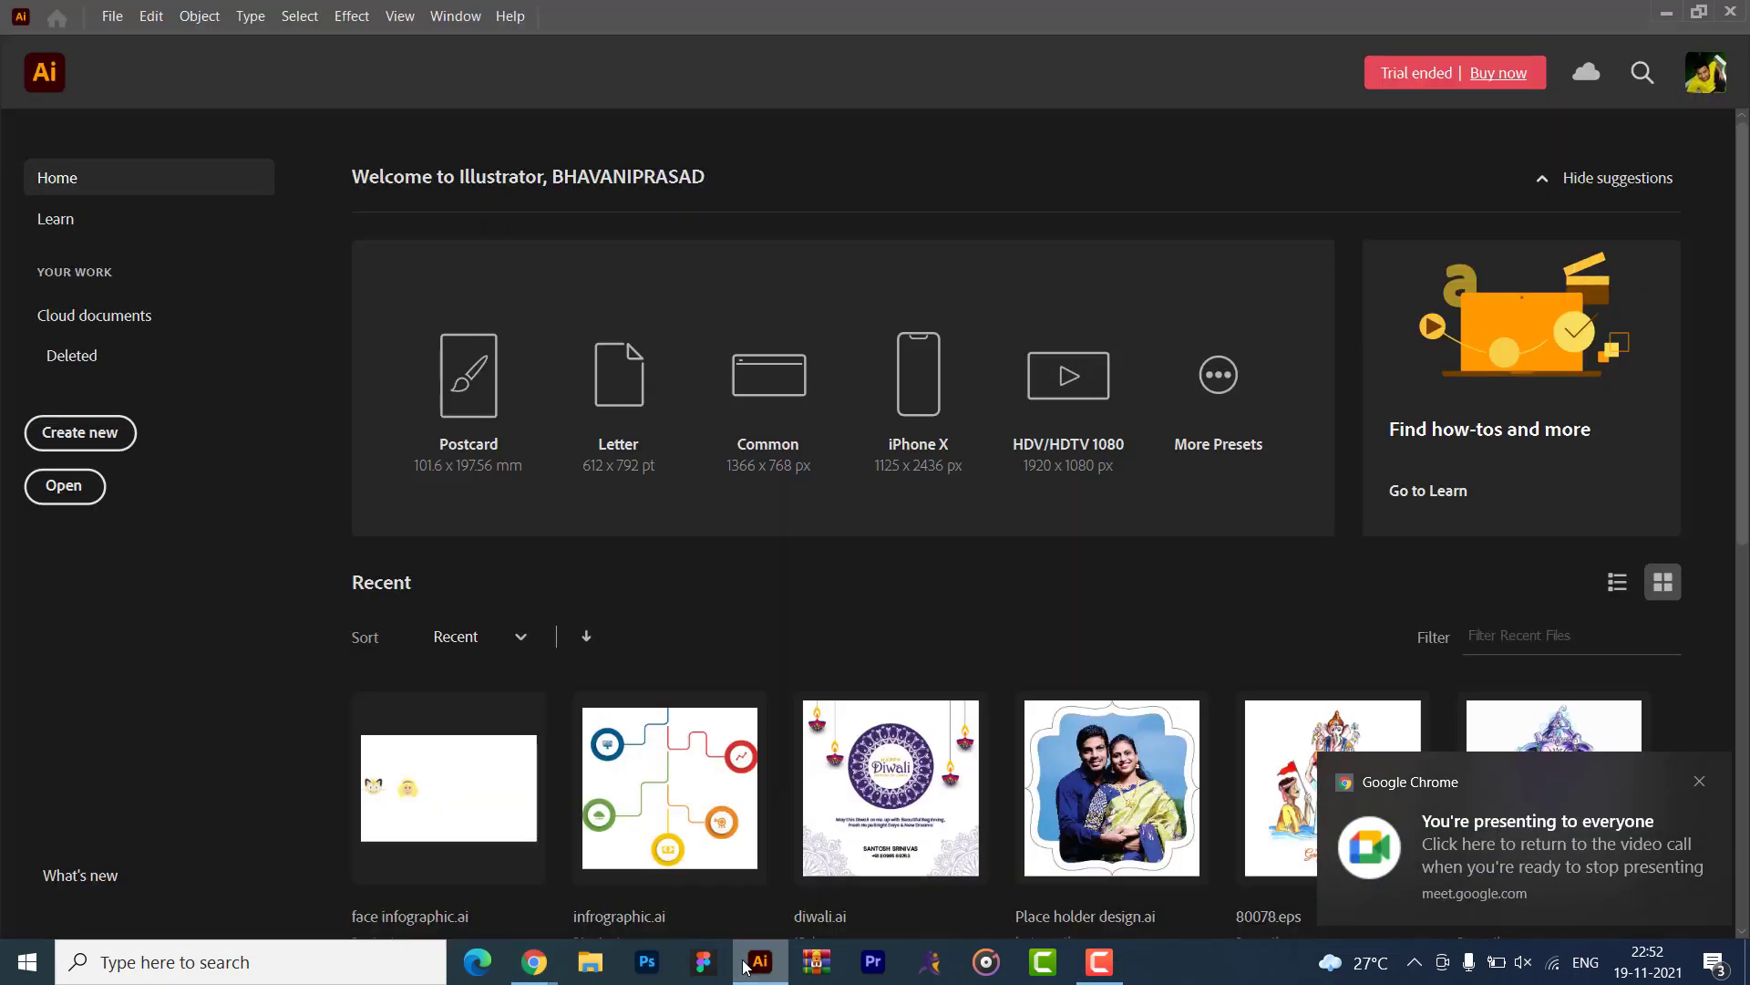
left_click(60, 431)
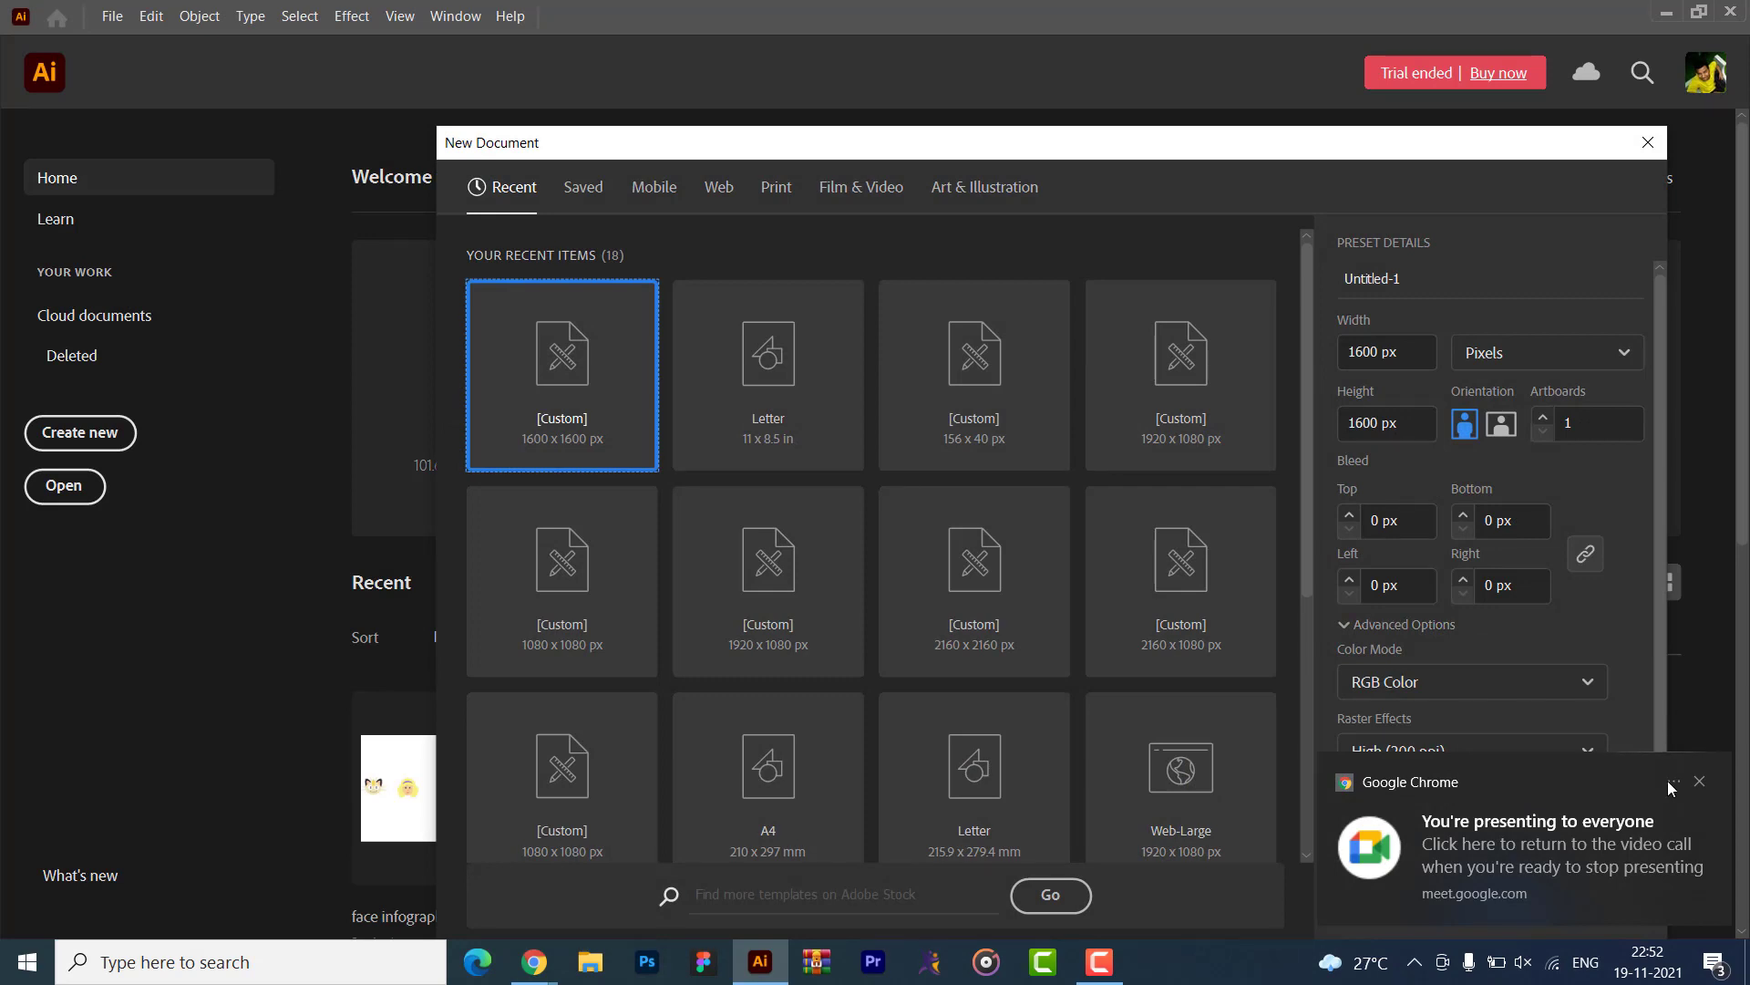
left_click(1698, 781)
left_click(1498, 901)
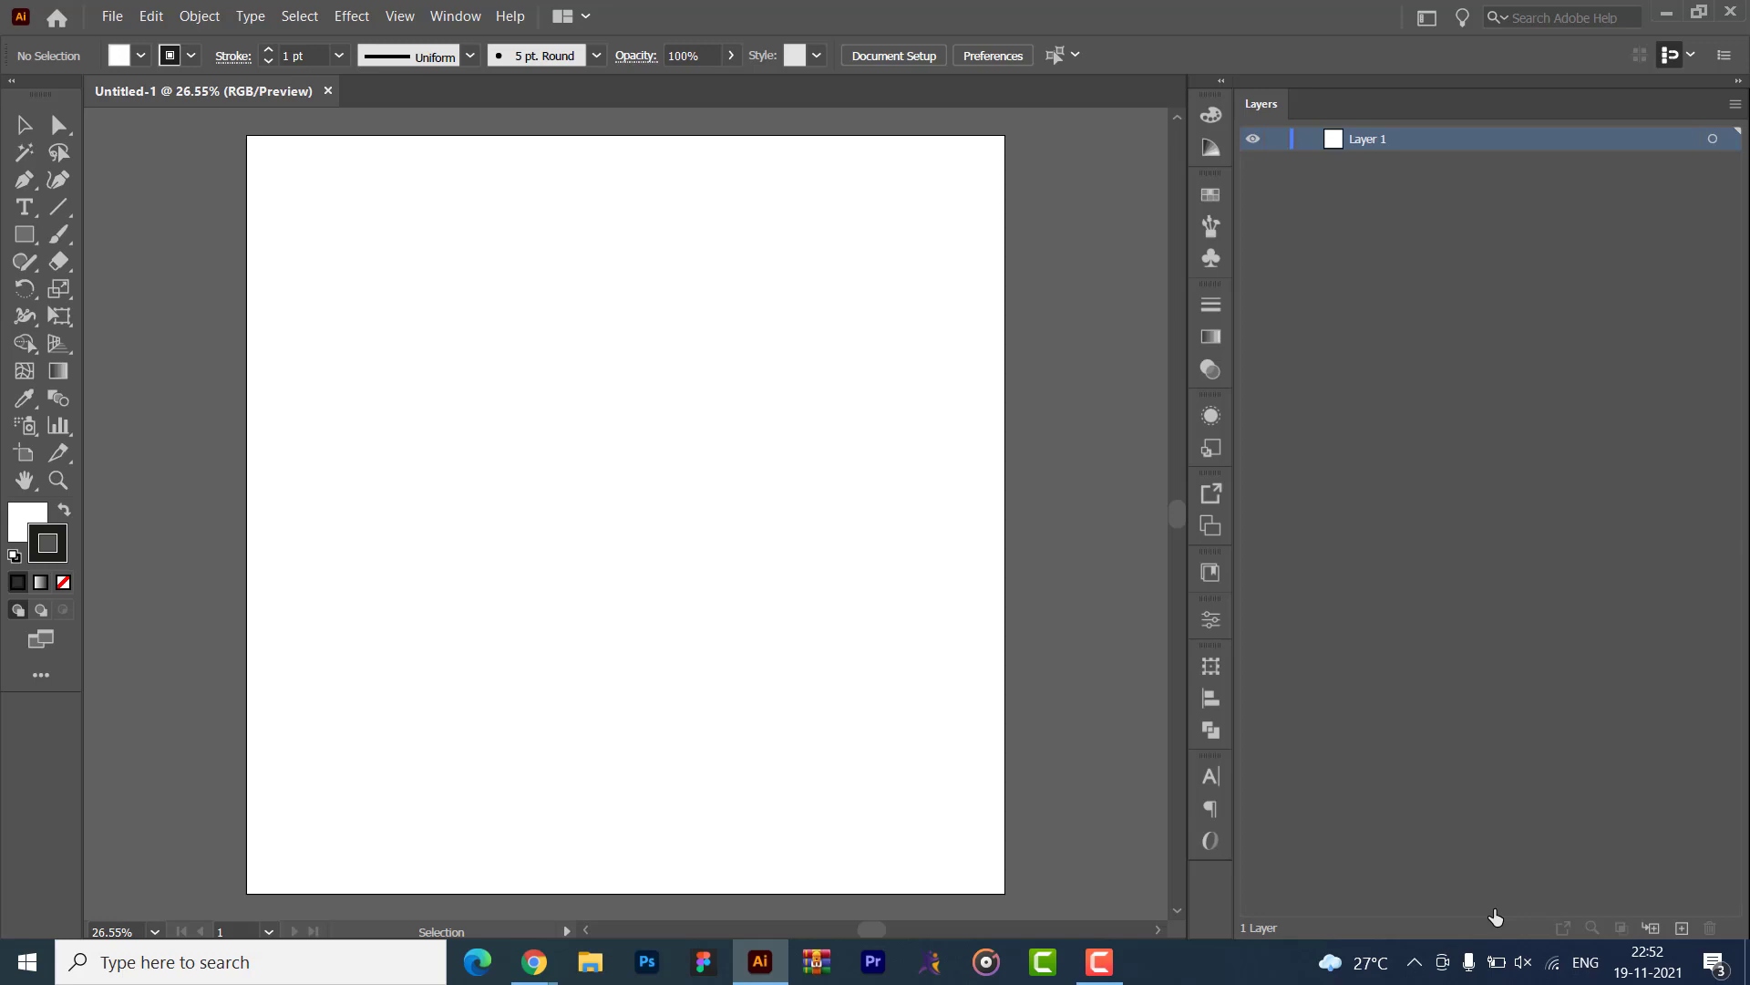
- Check the staircase infographic reference in Chrome and draw a square in the upper half of the Illustrator artboard
key("alt+Tab")
key("alt+Tab")
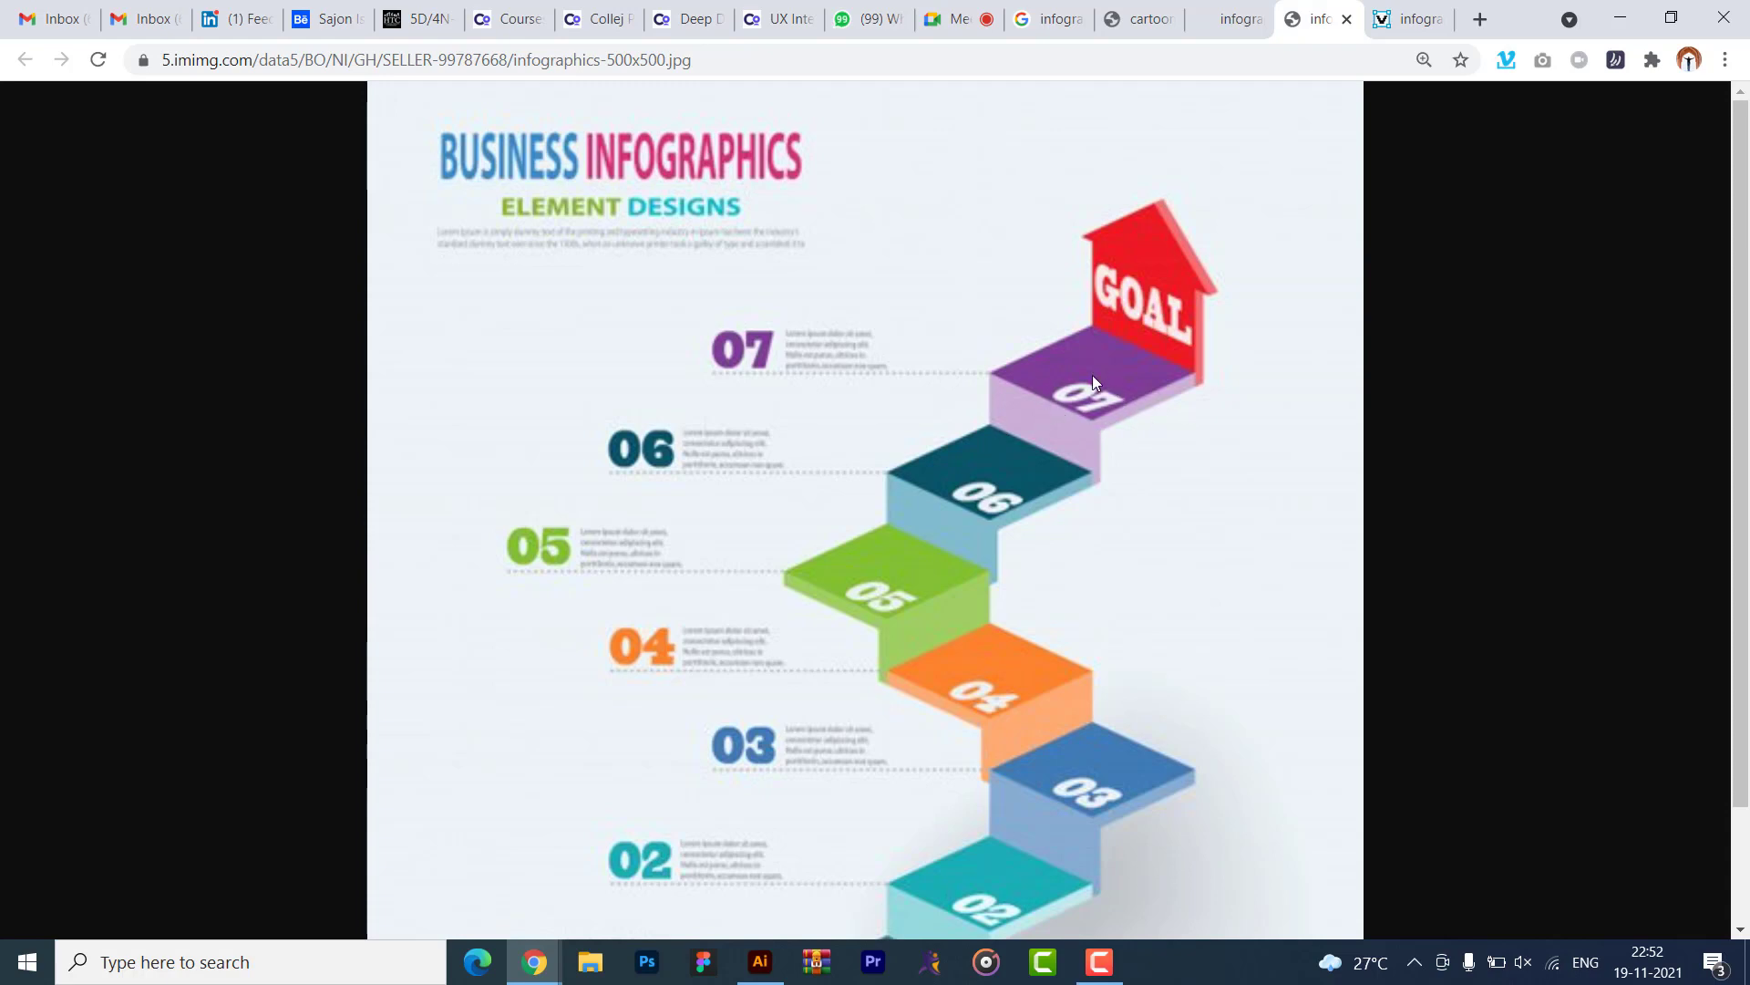
key("alt+Tab")
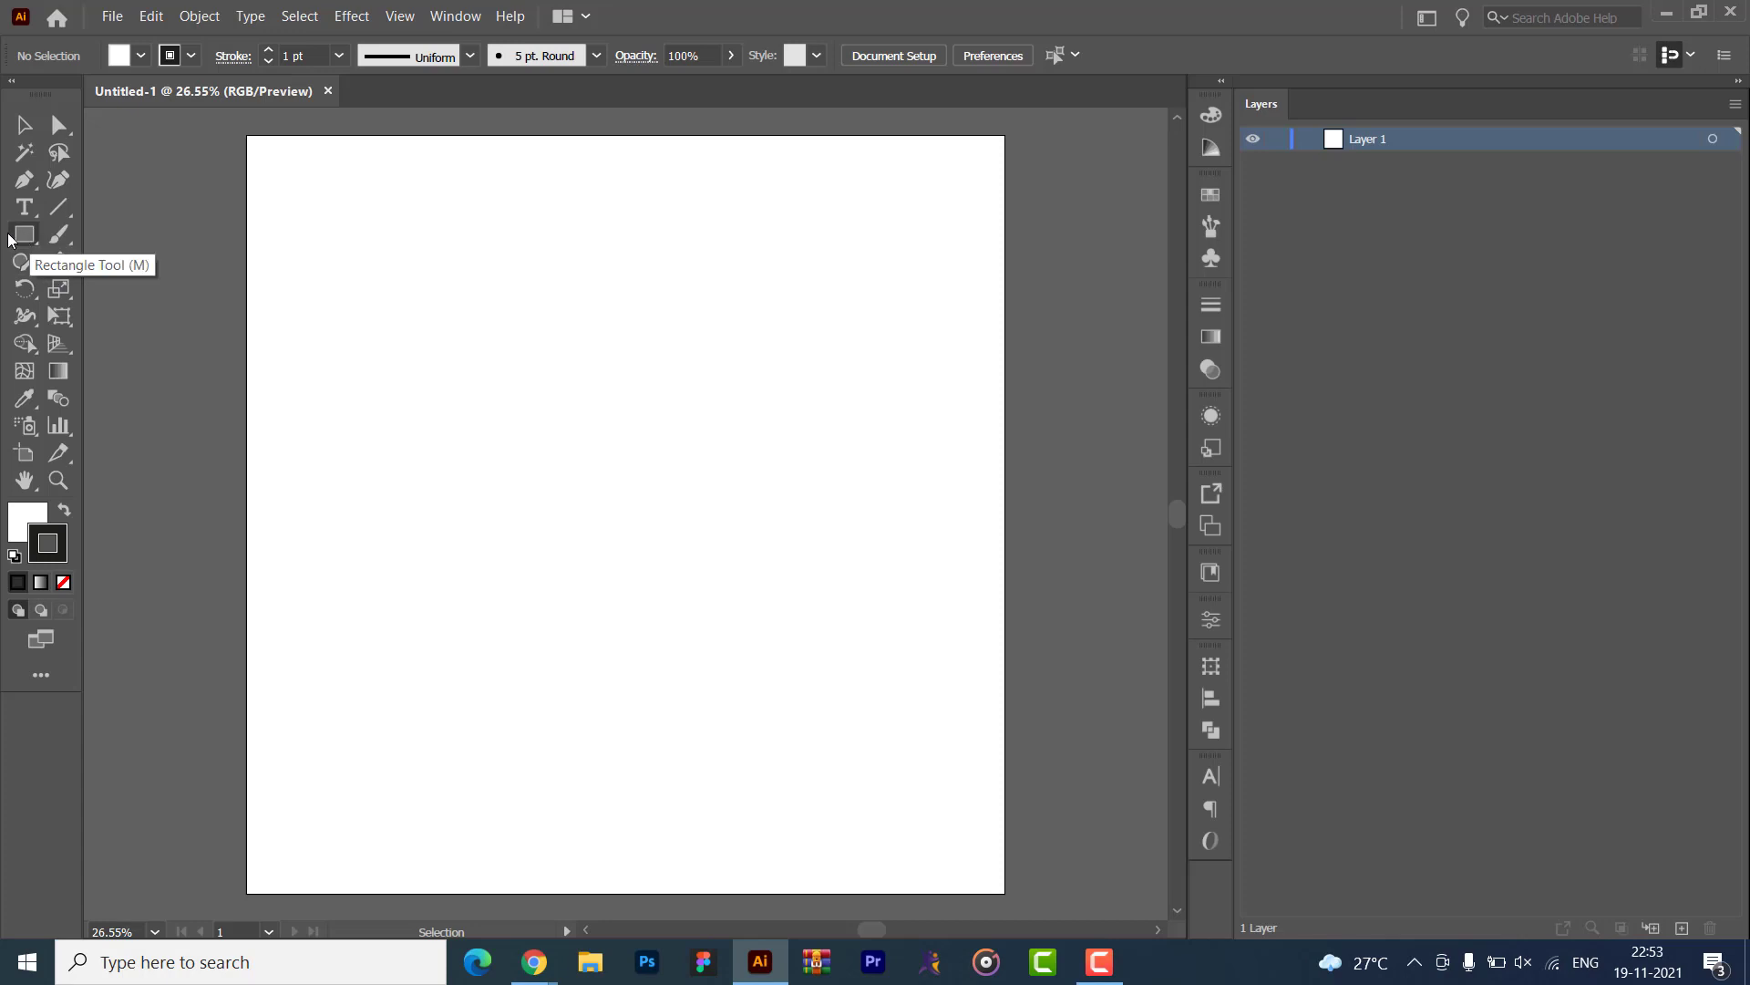
left_click(18, 234)
left_click_drag(454, 279, 644, 469)
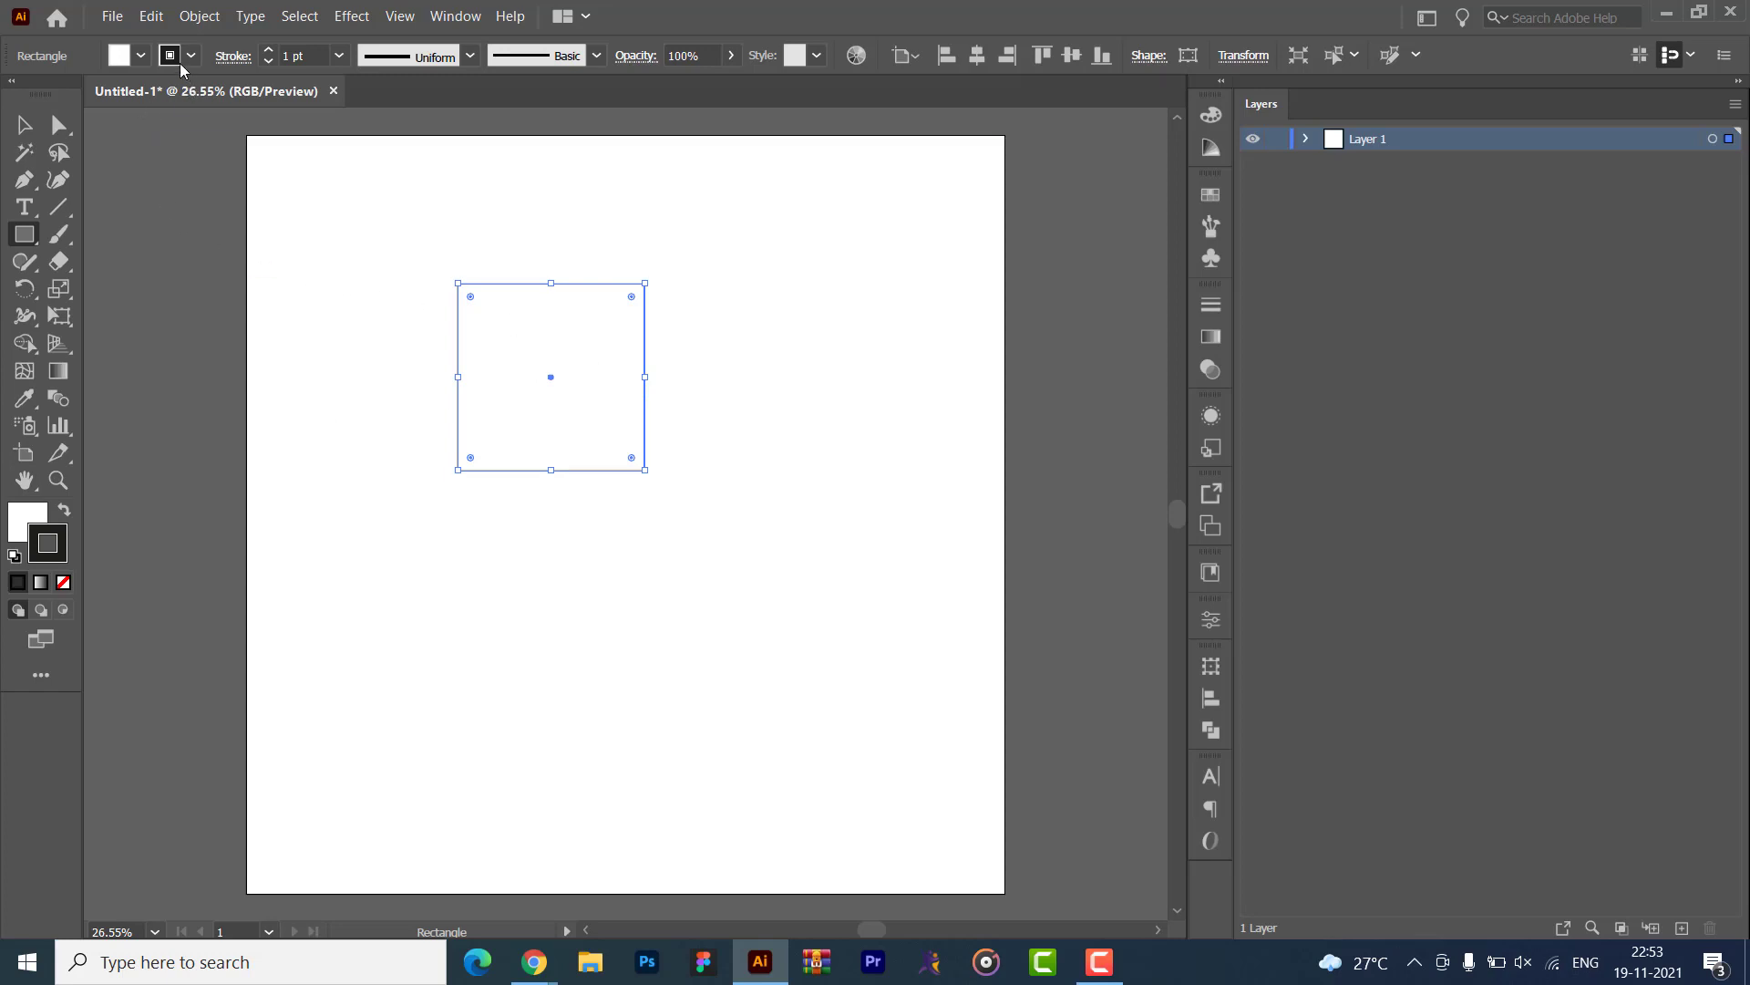
- Remove the square's stroke and fill it with the red swatch
left_click(185, 60)
left_click(14, 93)
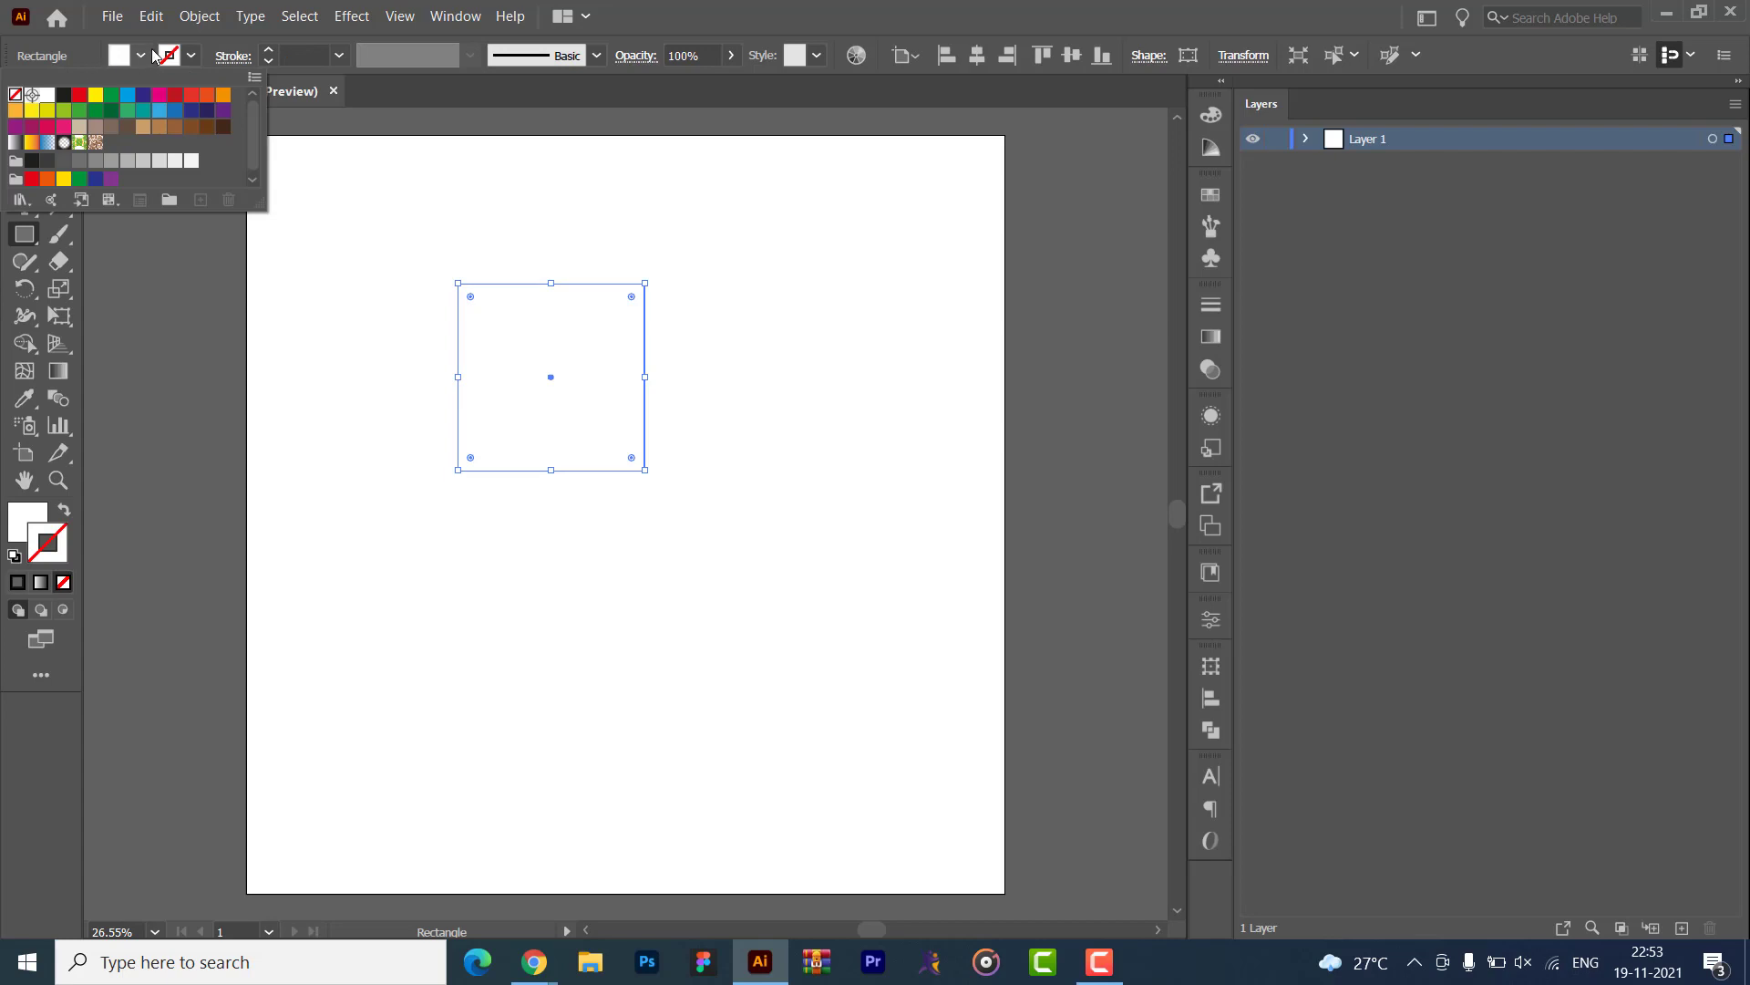
left_click(139, 60)
left_click(140, 60)
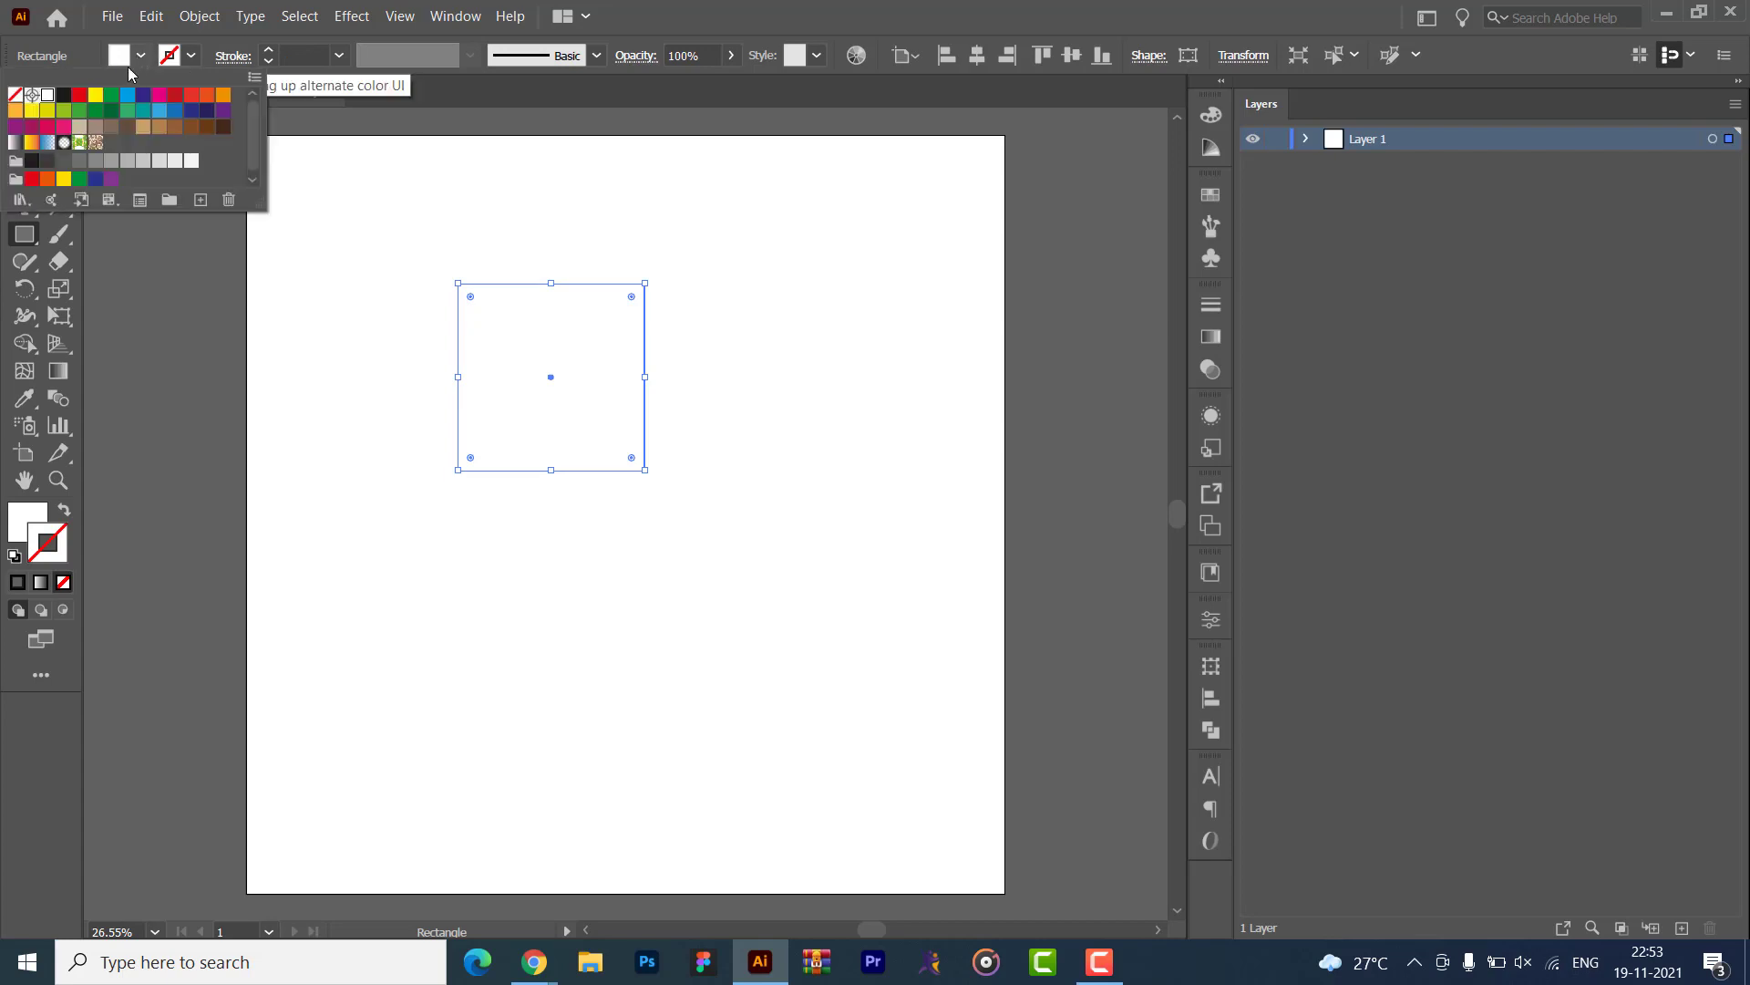
left_click(79, 95)
key("Escape")
- Rotate the red square 45 degrees into a diamond and enlarge it slightly from its upper corner
key("v")
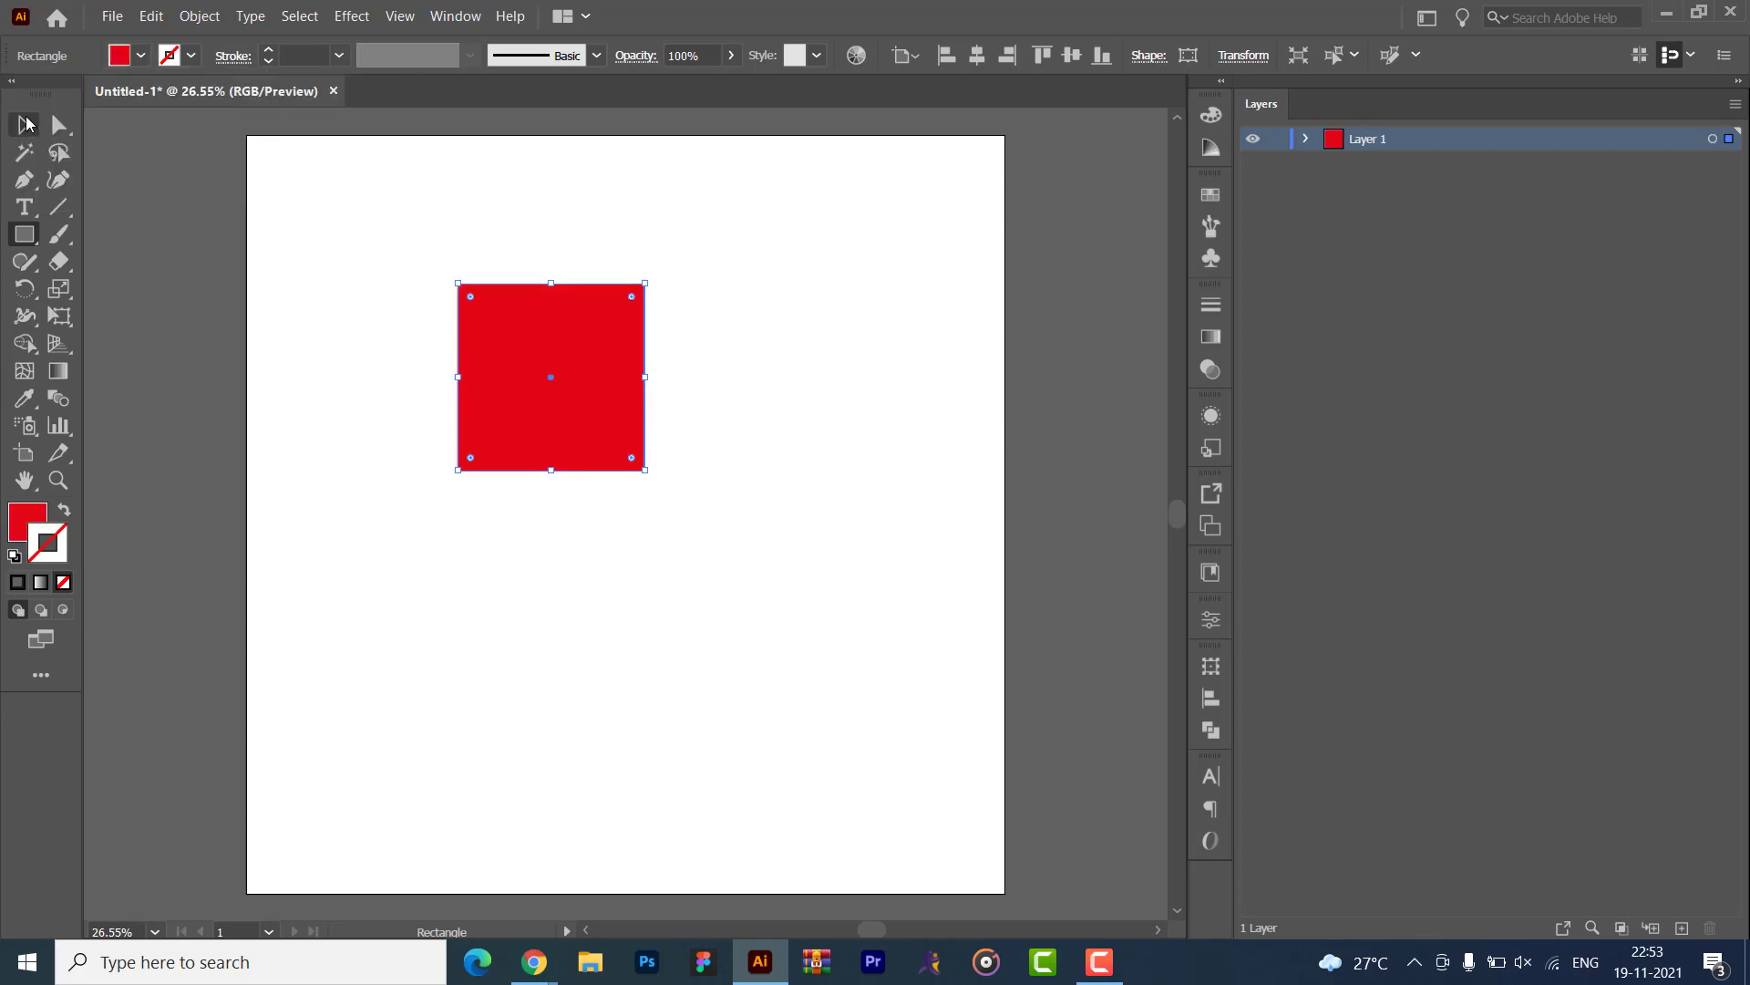
left_click(412, 341)
left_click(572, 343)
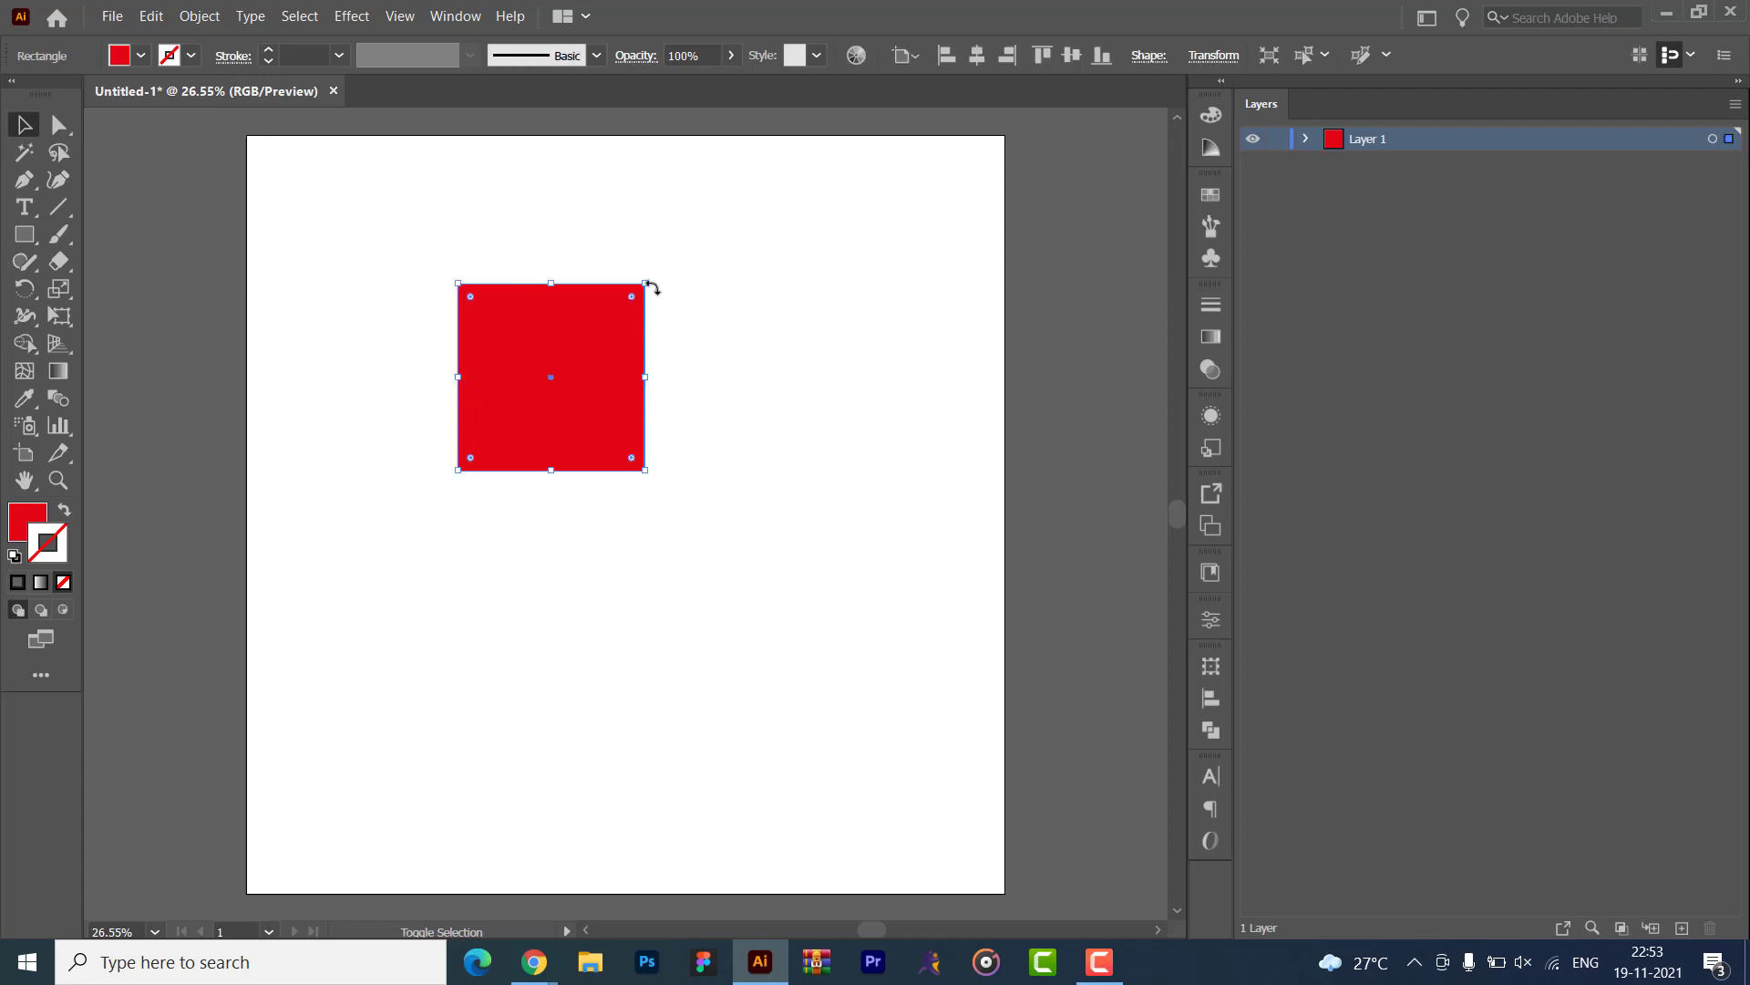
left_click_drag(655, 288, 687, 383)
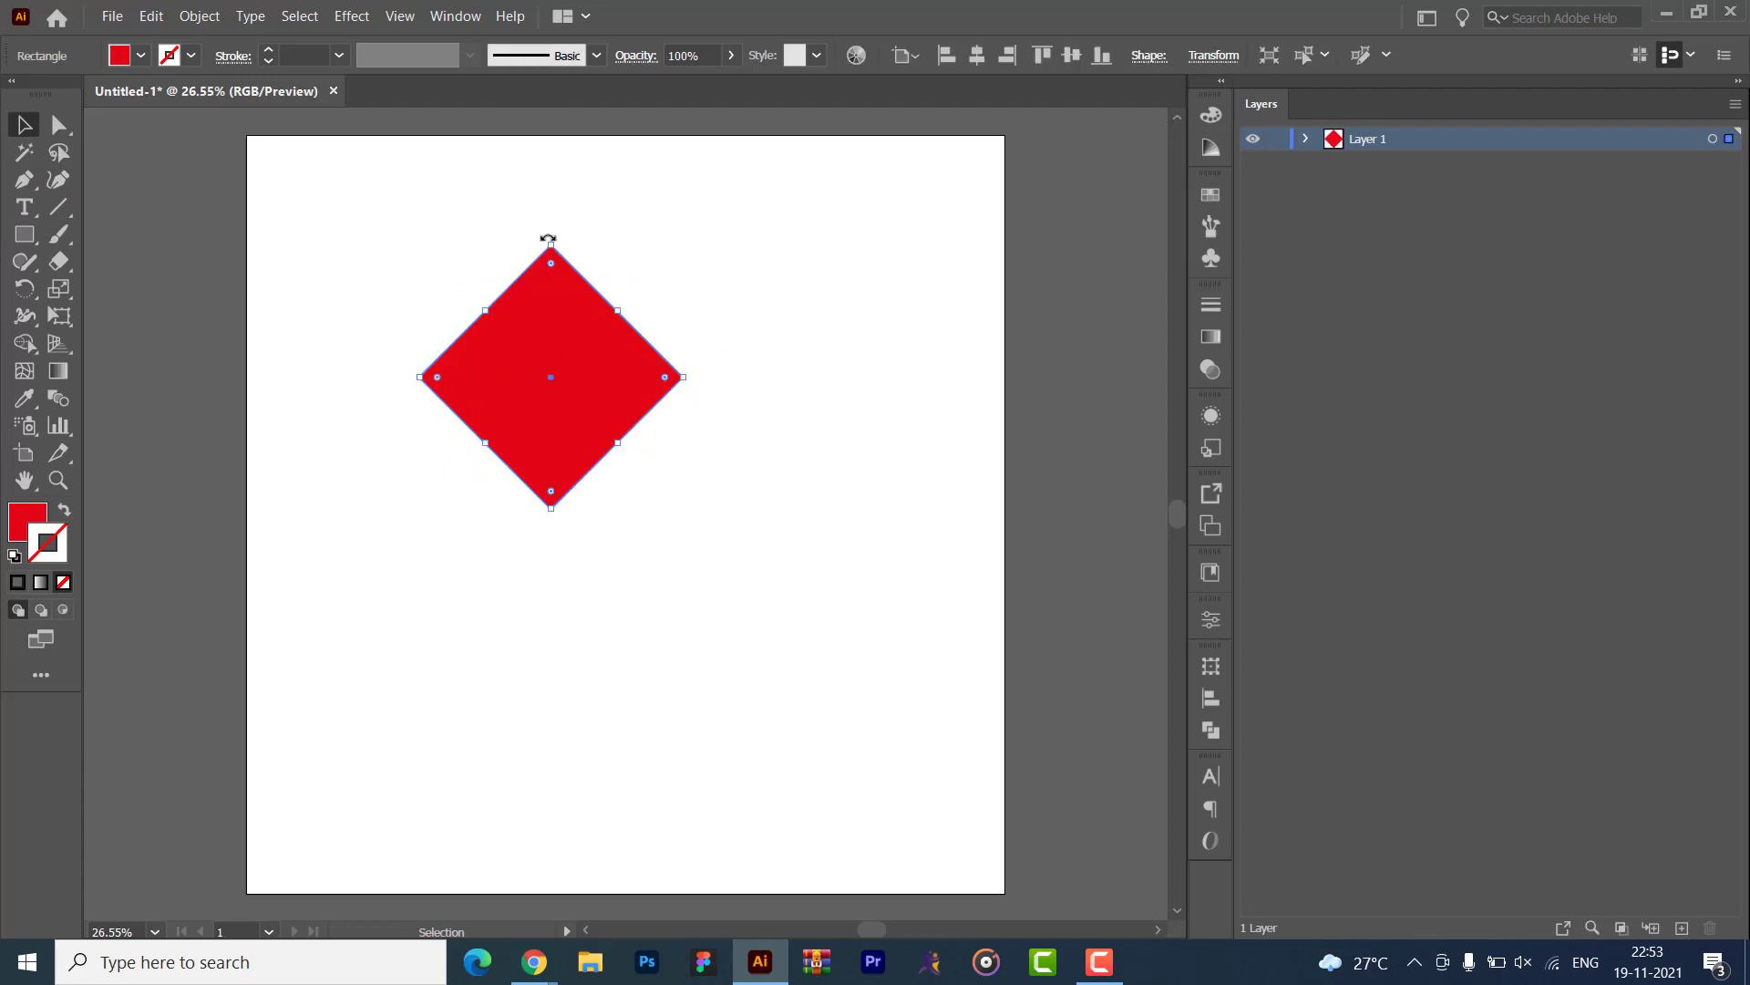
mouse_move(552, 246)
left_mouse_down()
mouse_move(555, 345)
mouse_move(553, 239)
left_mouse_up()
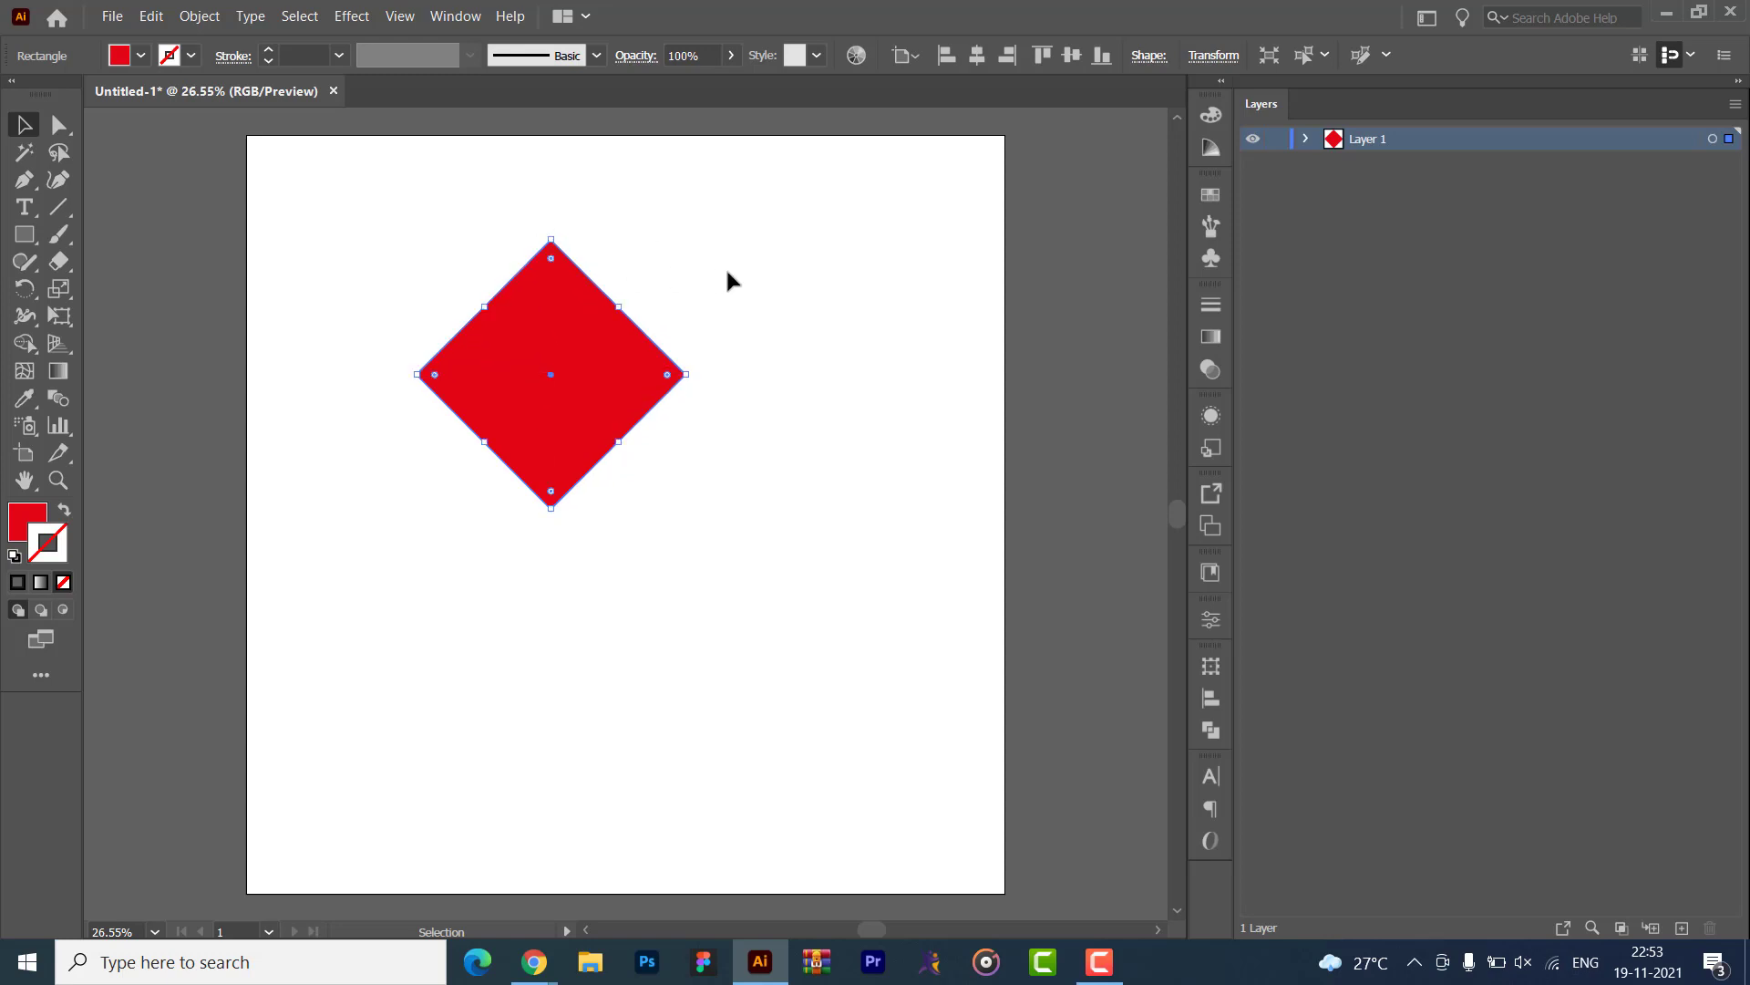
right_click(551, 242)
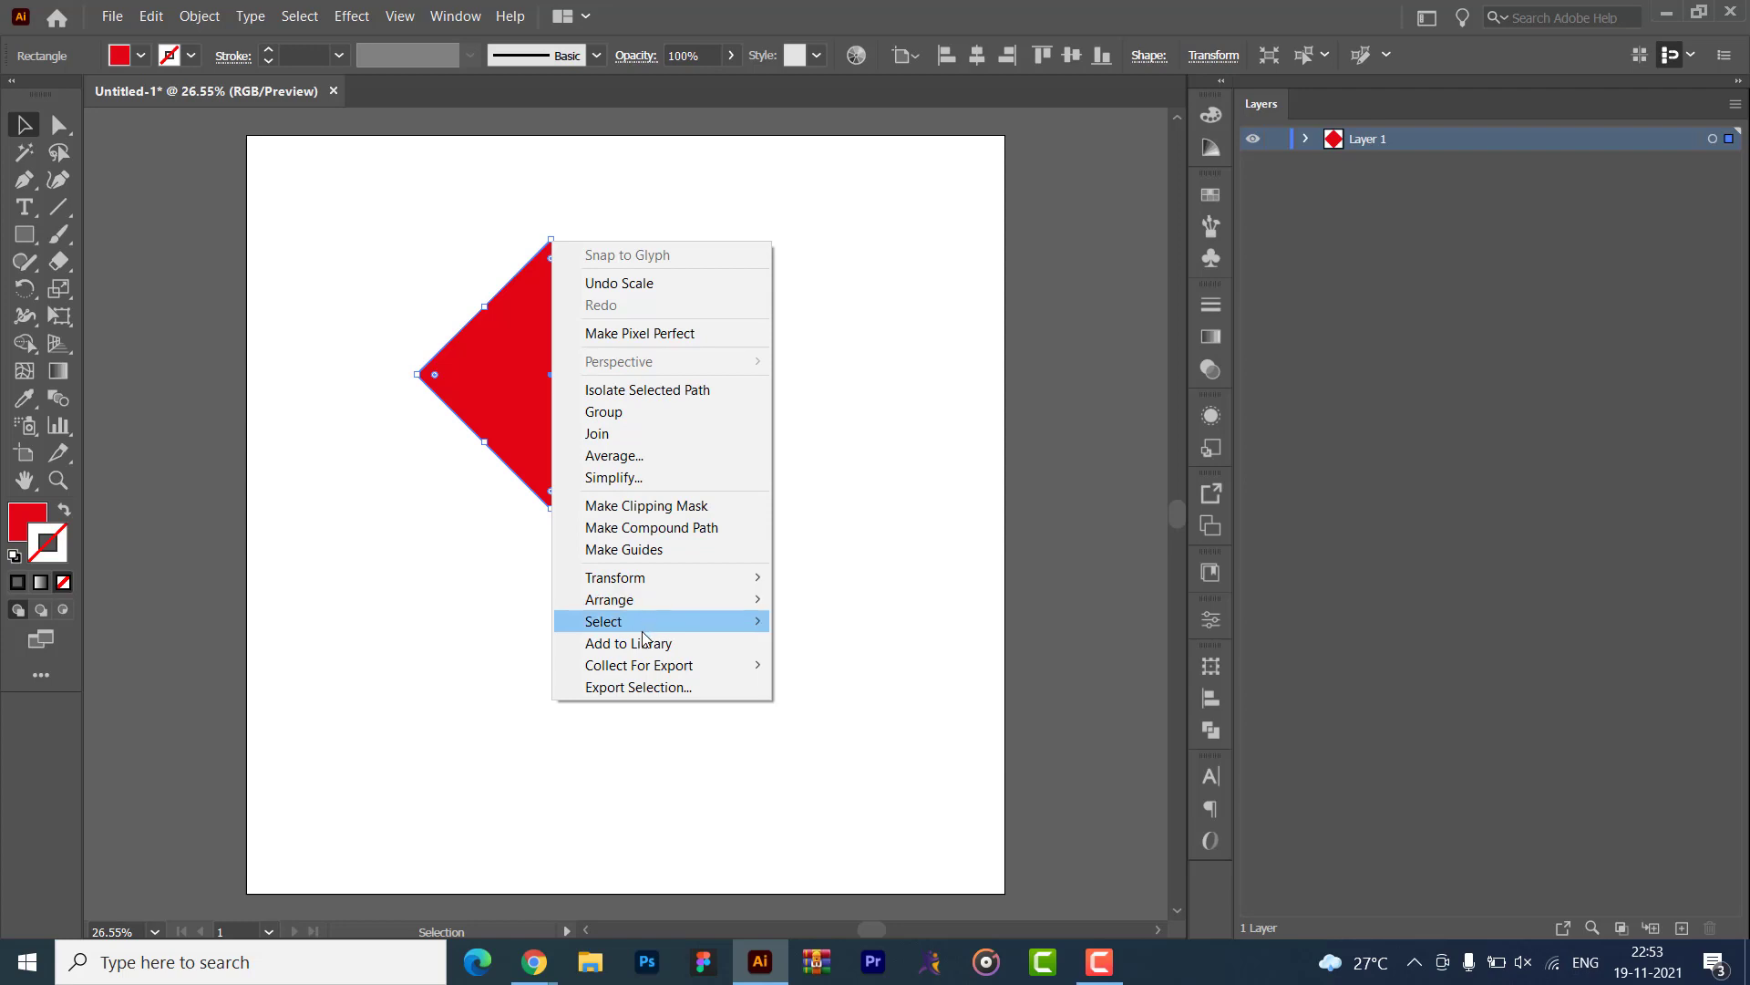
mouse_move(746, 581)
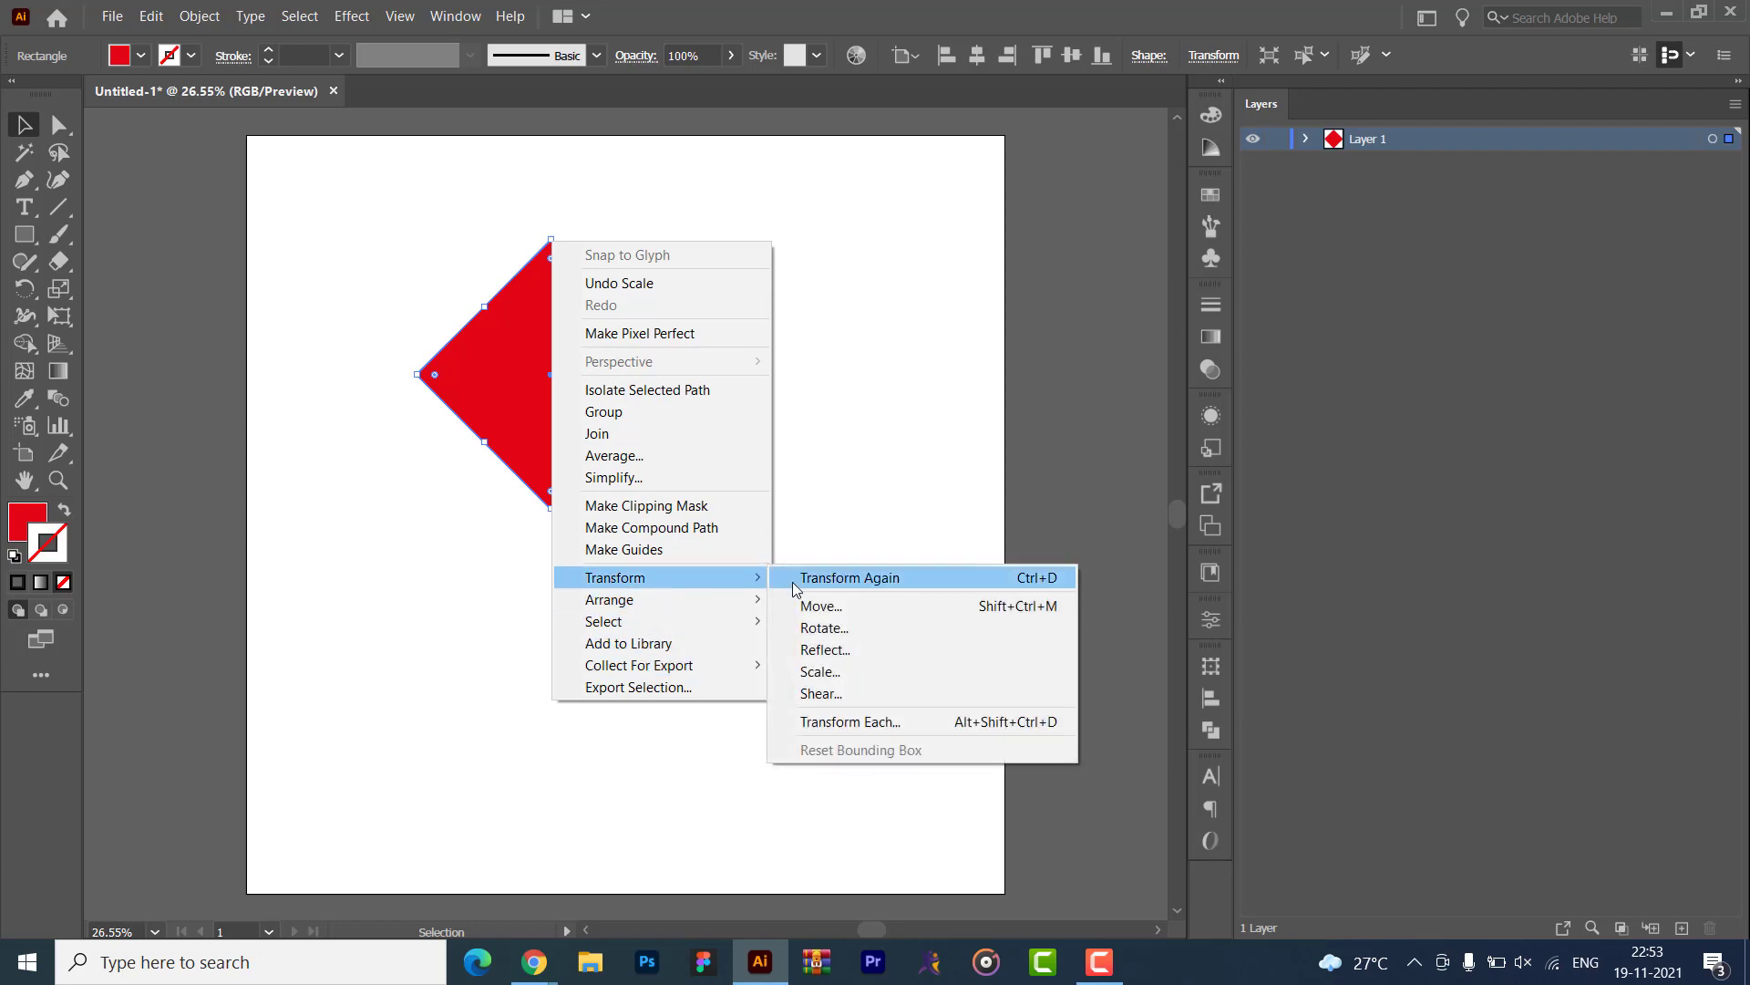
left_click(821, 672)
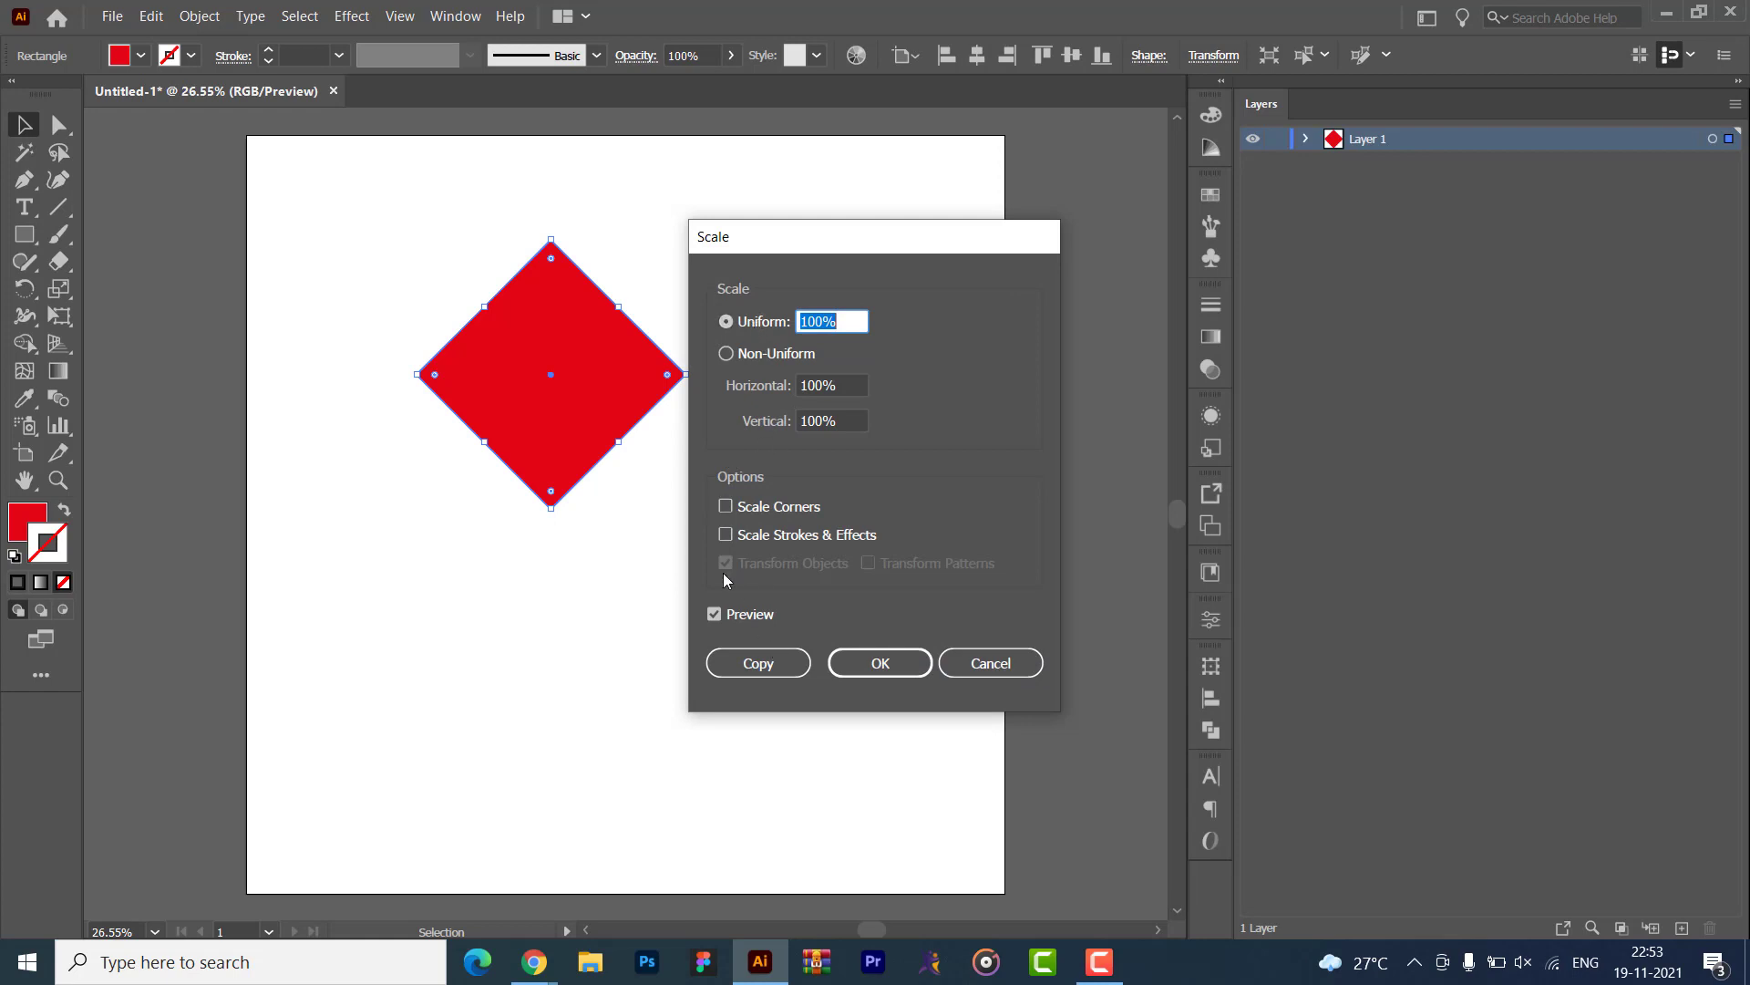
left_click(719, 618)
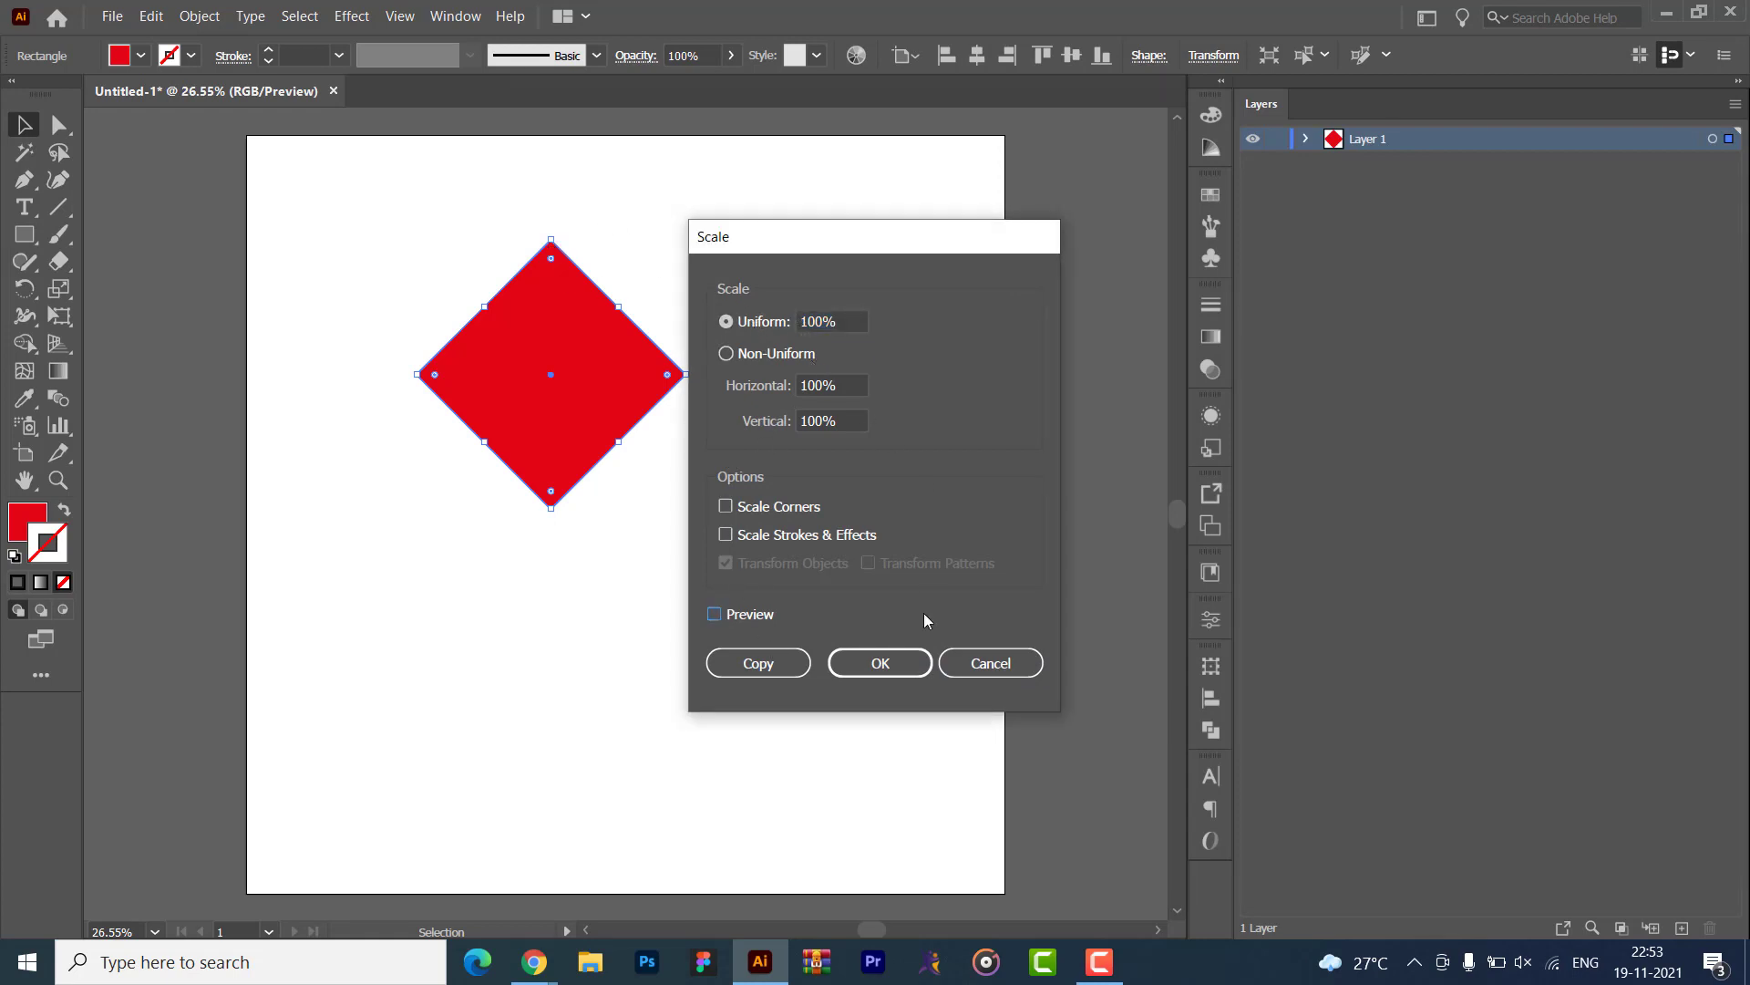
left_click(984, 670)
- Try shearing the red diamond by 20° along the horizontal axis
right_click(559, 319)
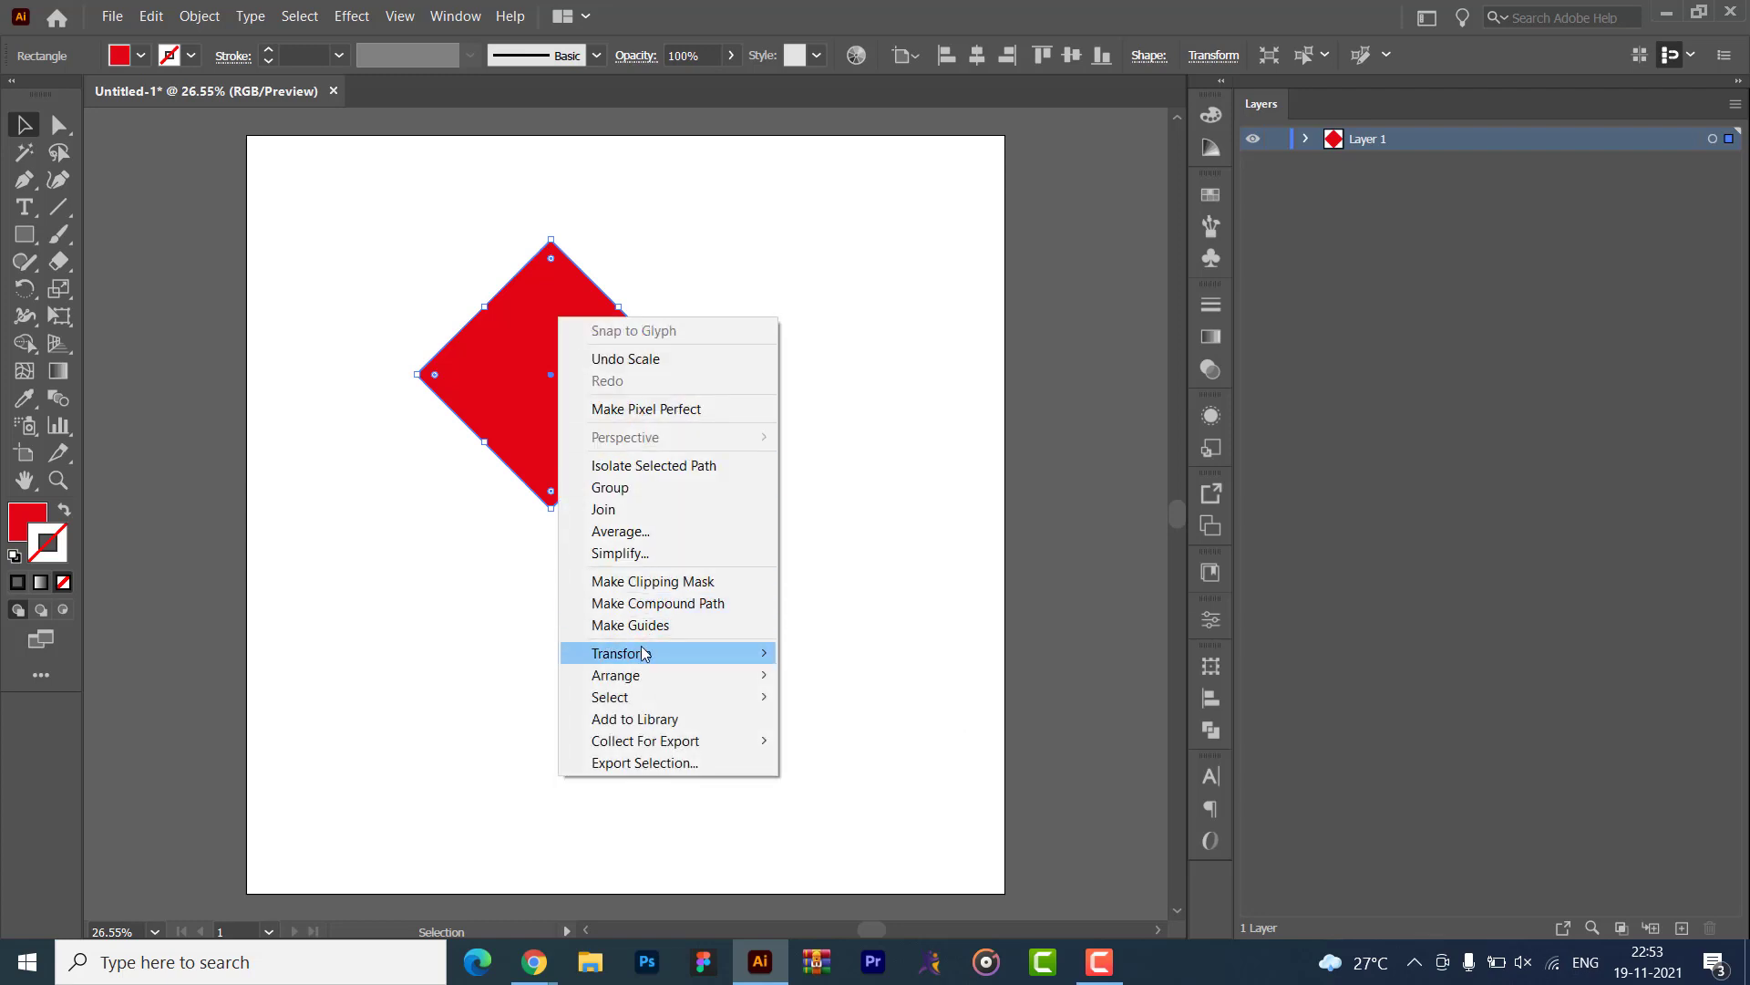
mouse_move(638, 653)
left_click(830, 768)
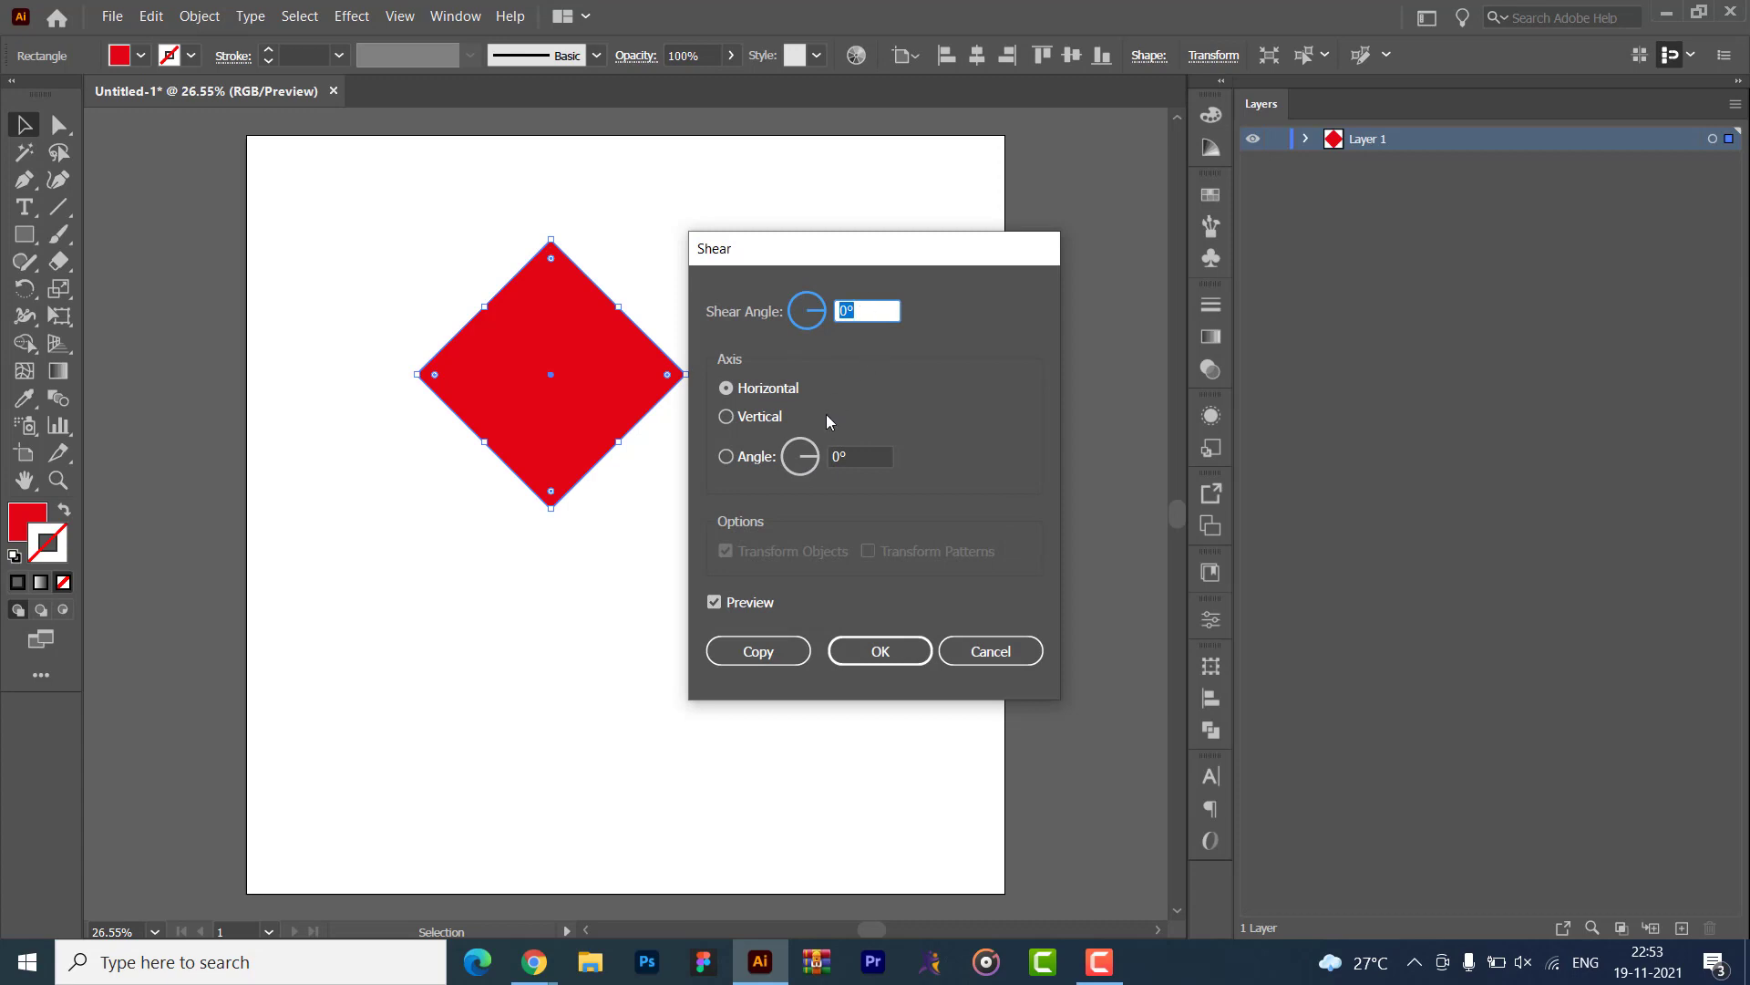
key("shift+Up")
key("shift+Up")
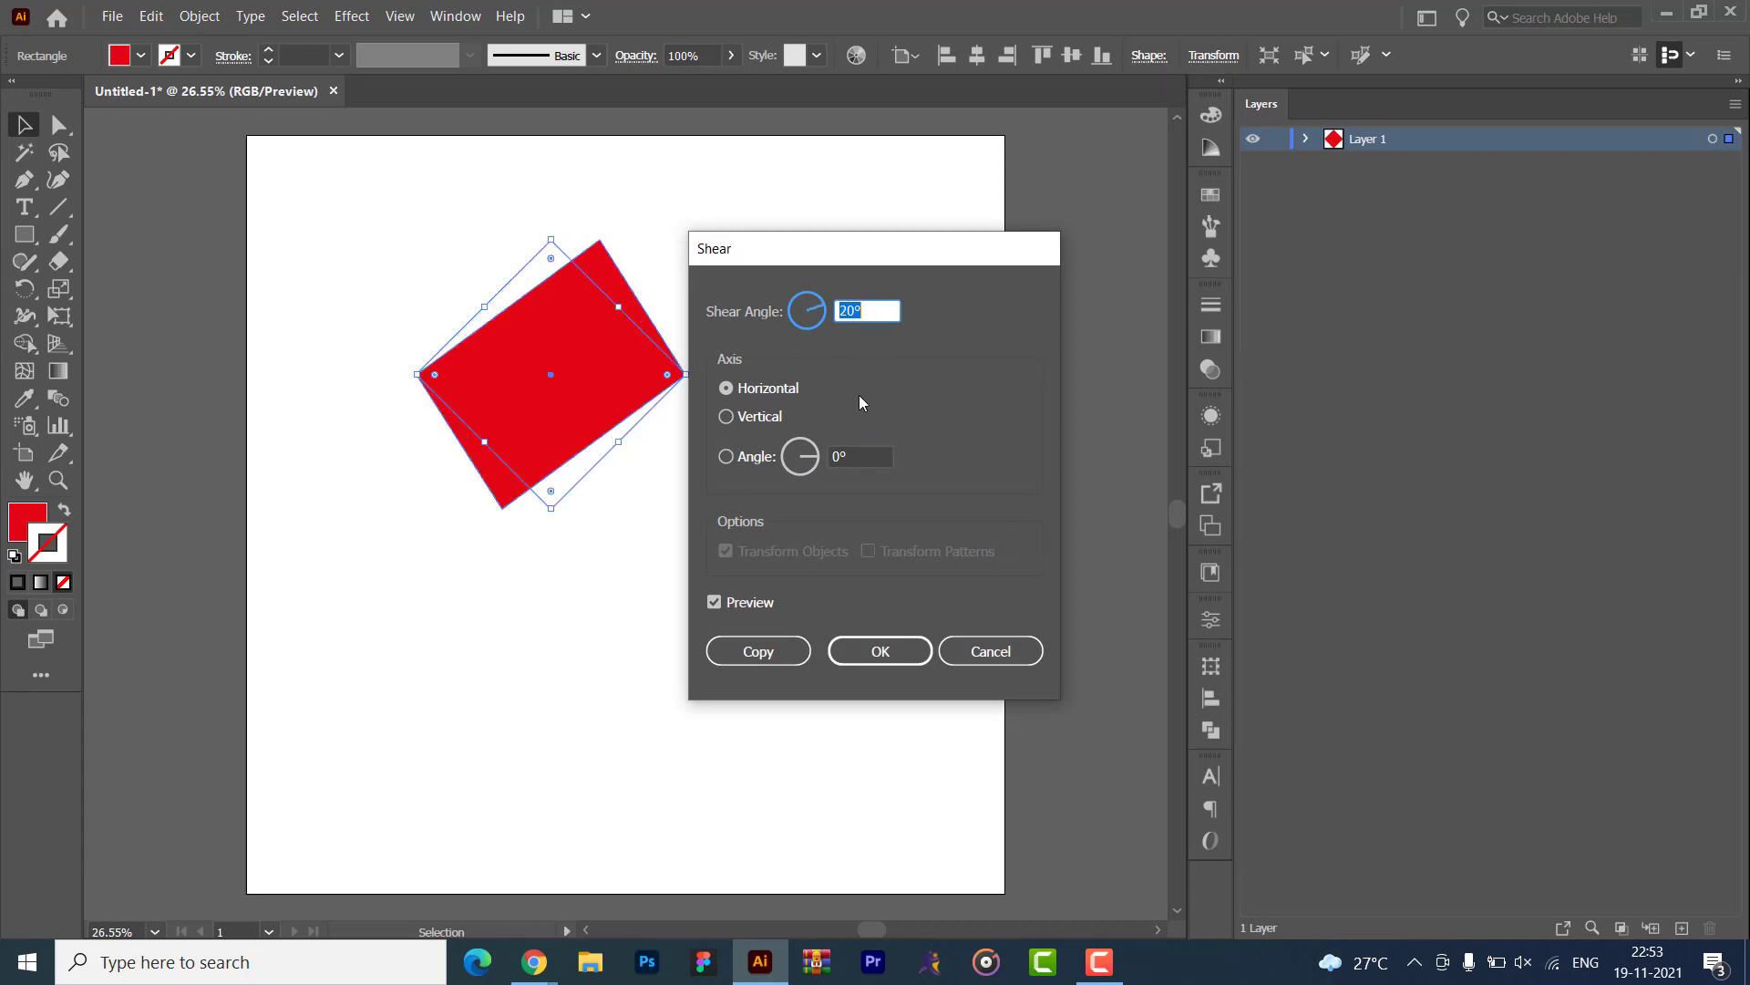
left_click(991, 649)
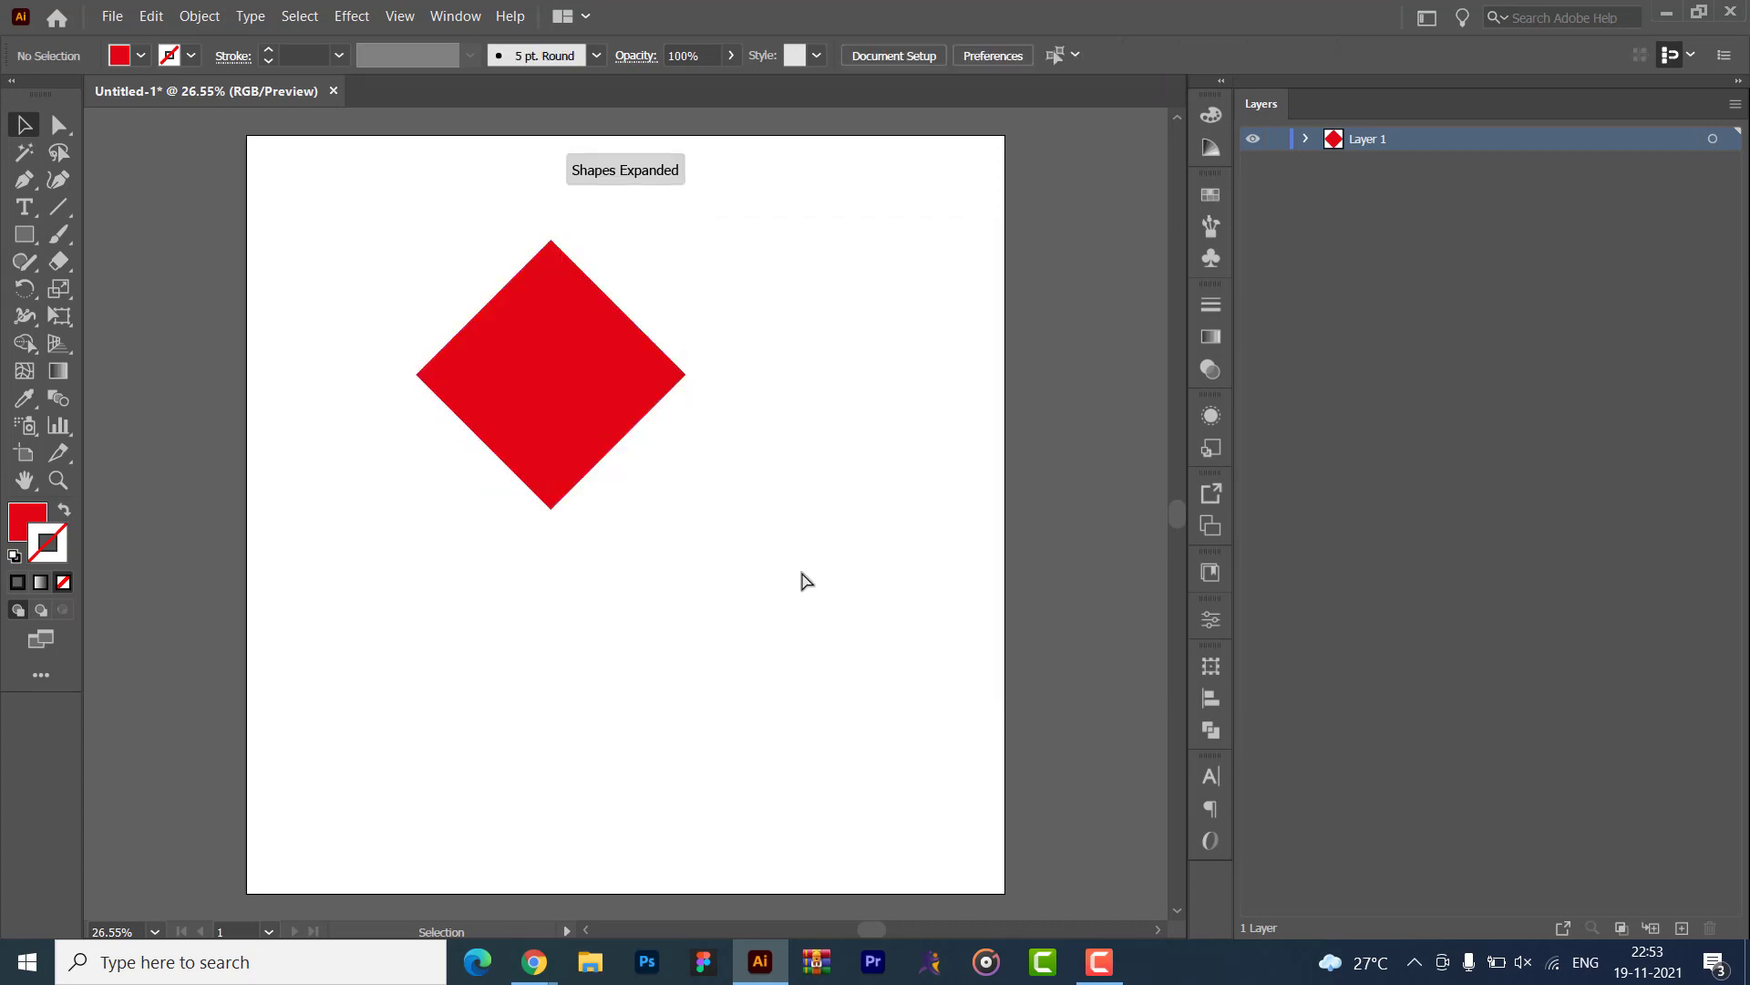
- Undo the shear, enlargement and rotation of the red diamond, back to the upright square
key("ctrl+z")
left_click(640, 490)
right_click(549, 375)
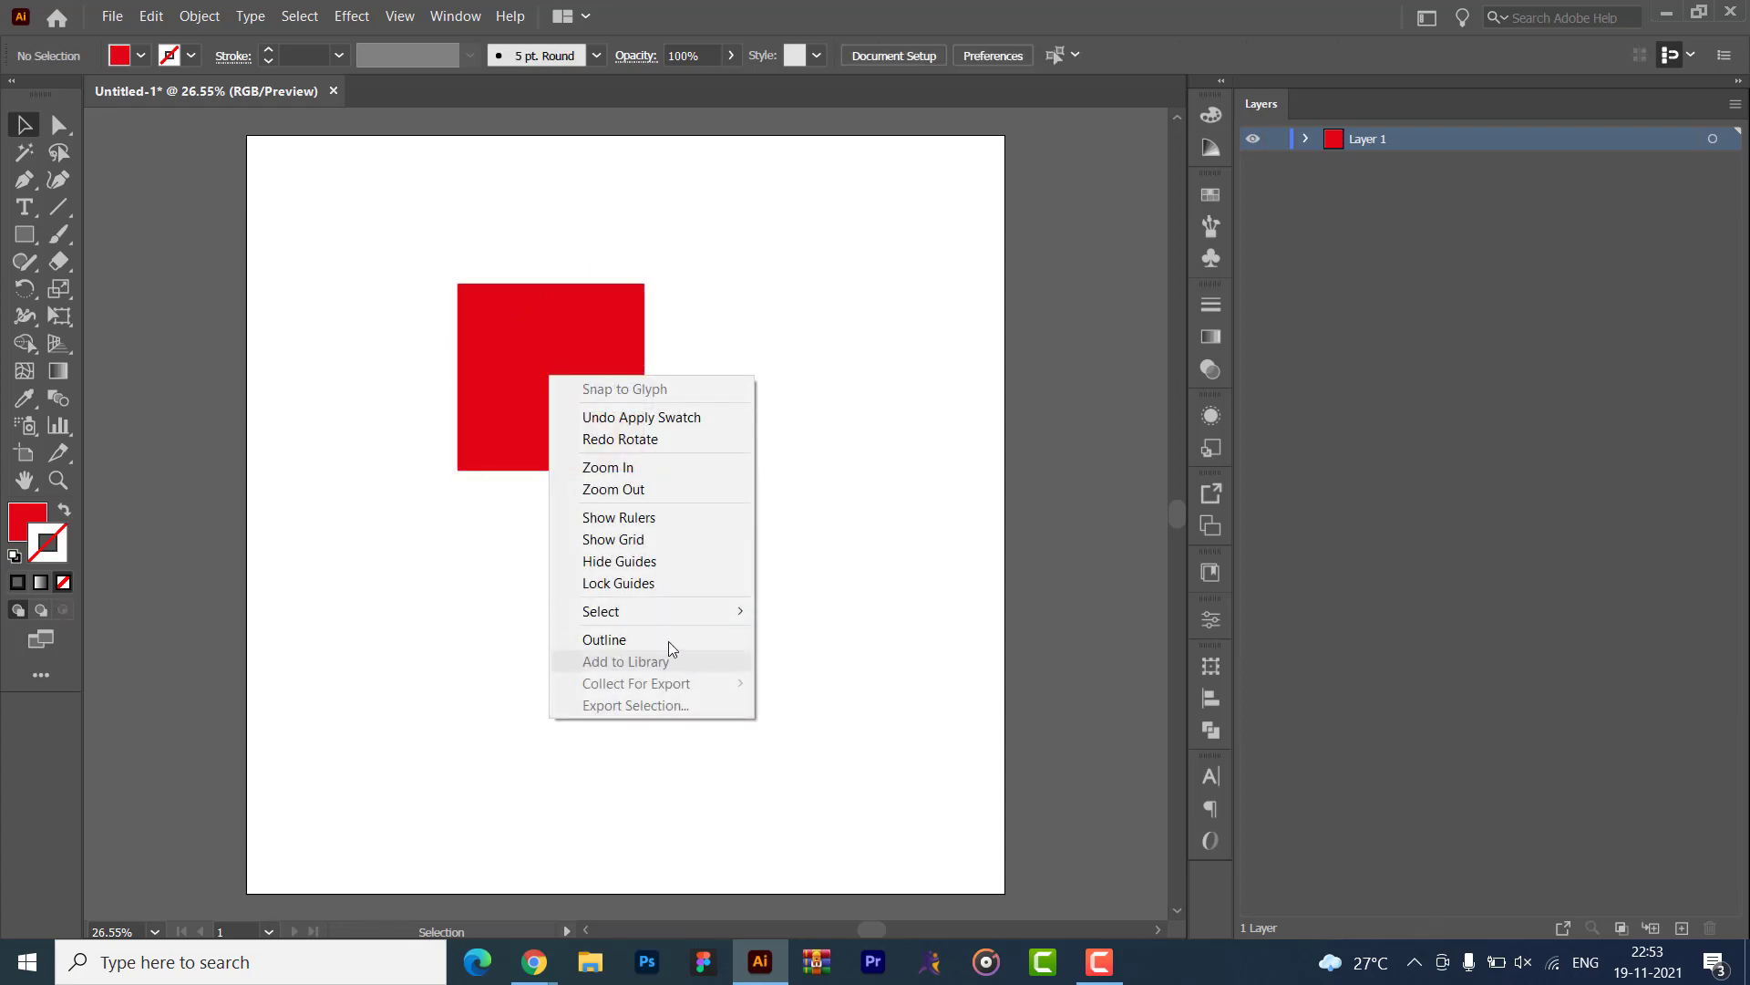
mouse_move(660, 625)
- Try shearing the red square by 45° along the horizontal axis, and undo the shear
left_click(496, 320)
right_click(474, 321)
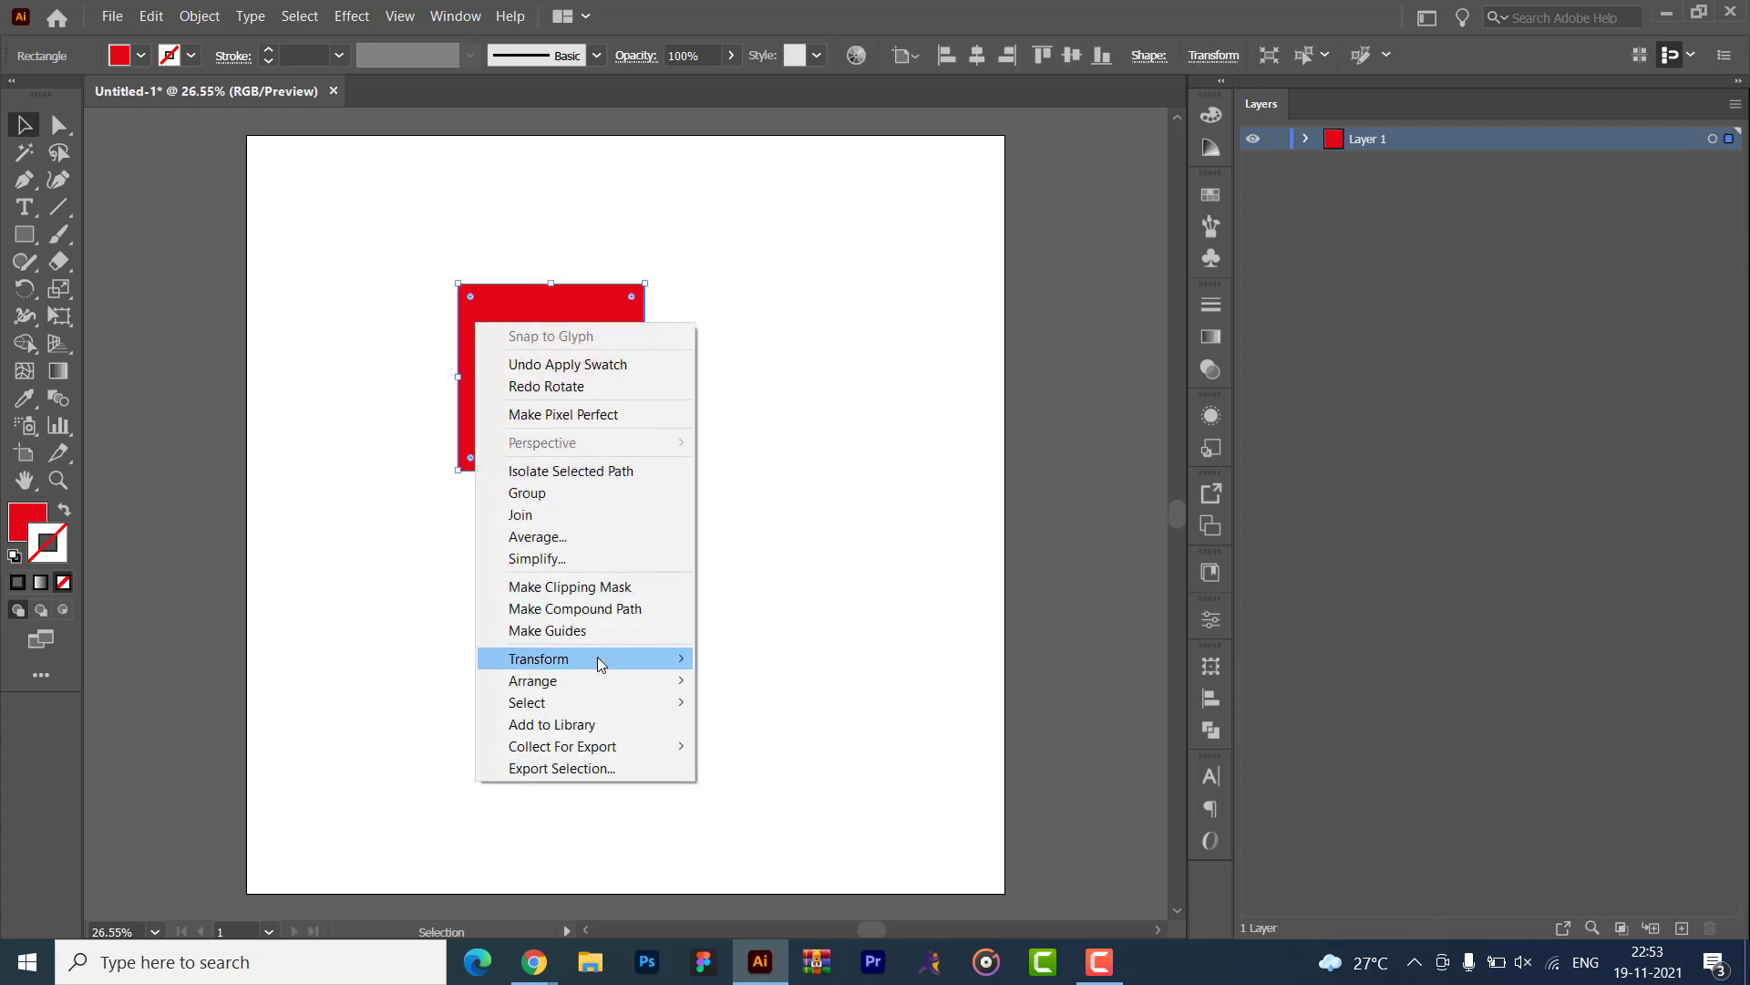
mouse_move(599, 665)
left_click(744, 774)
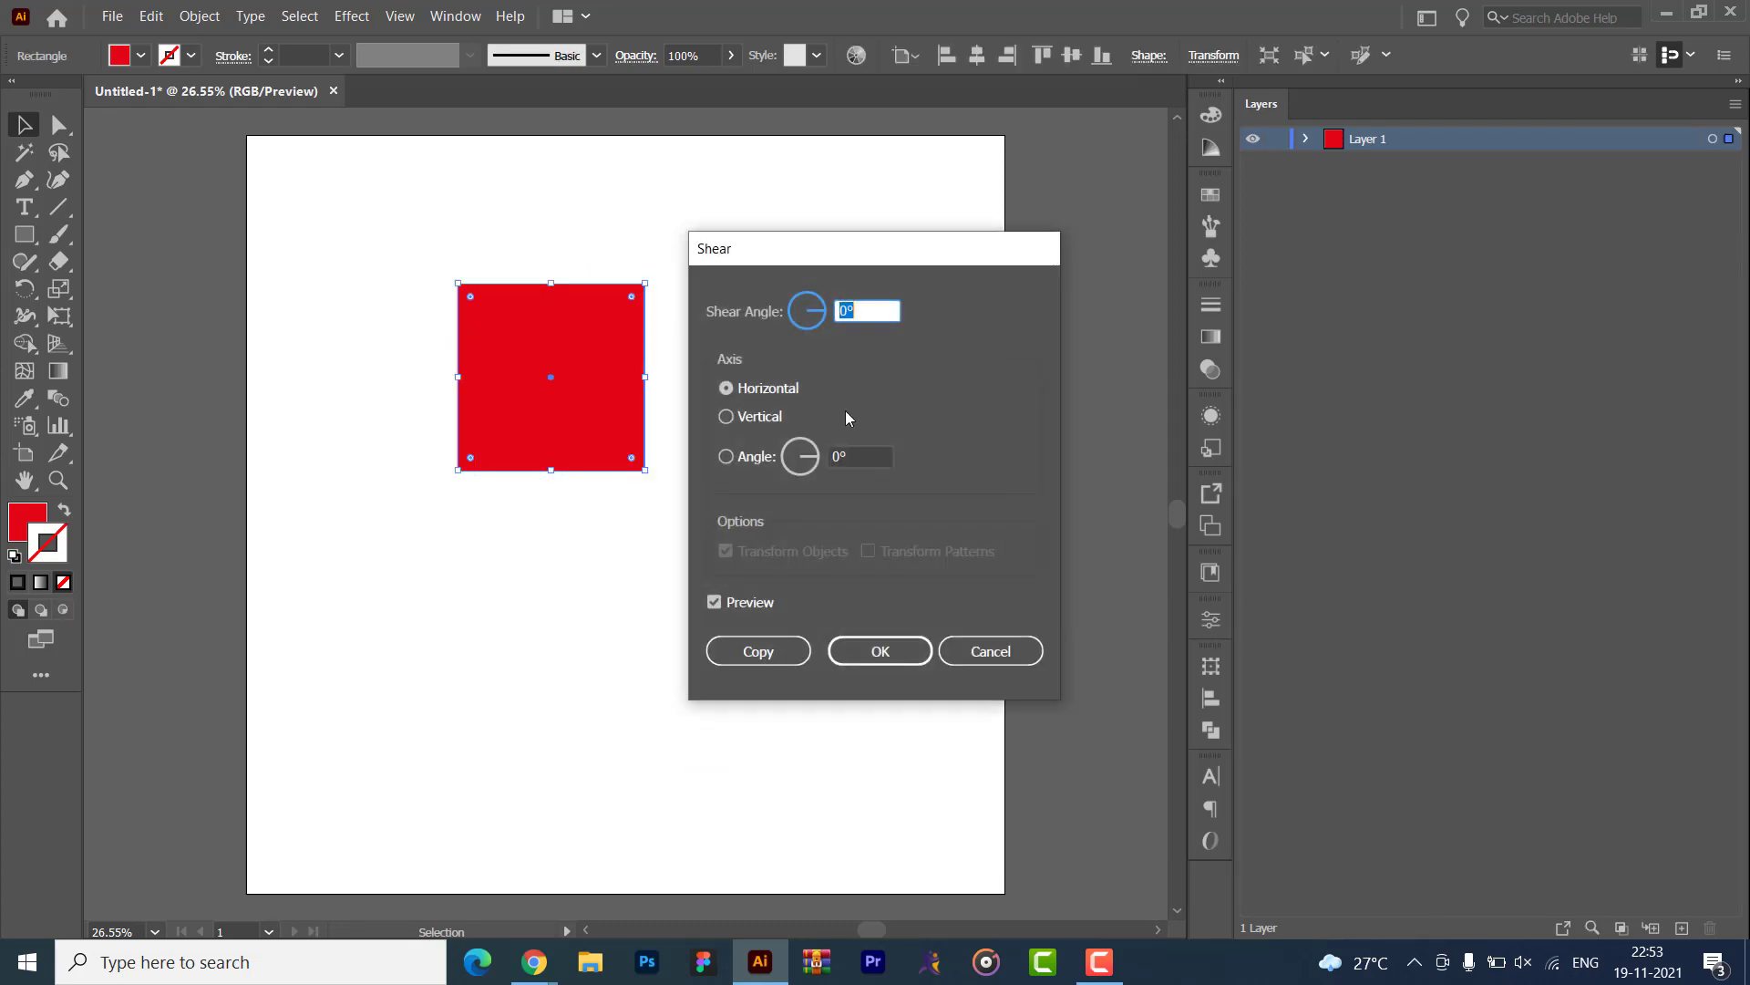
key("shift+Up")
key("shift+Up")
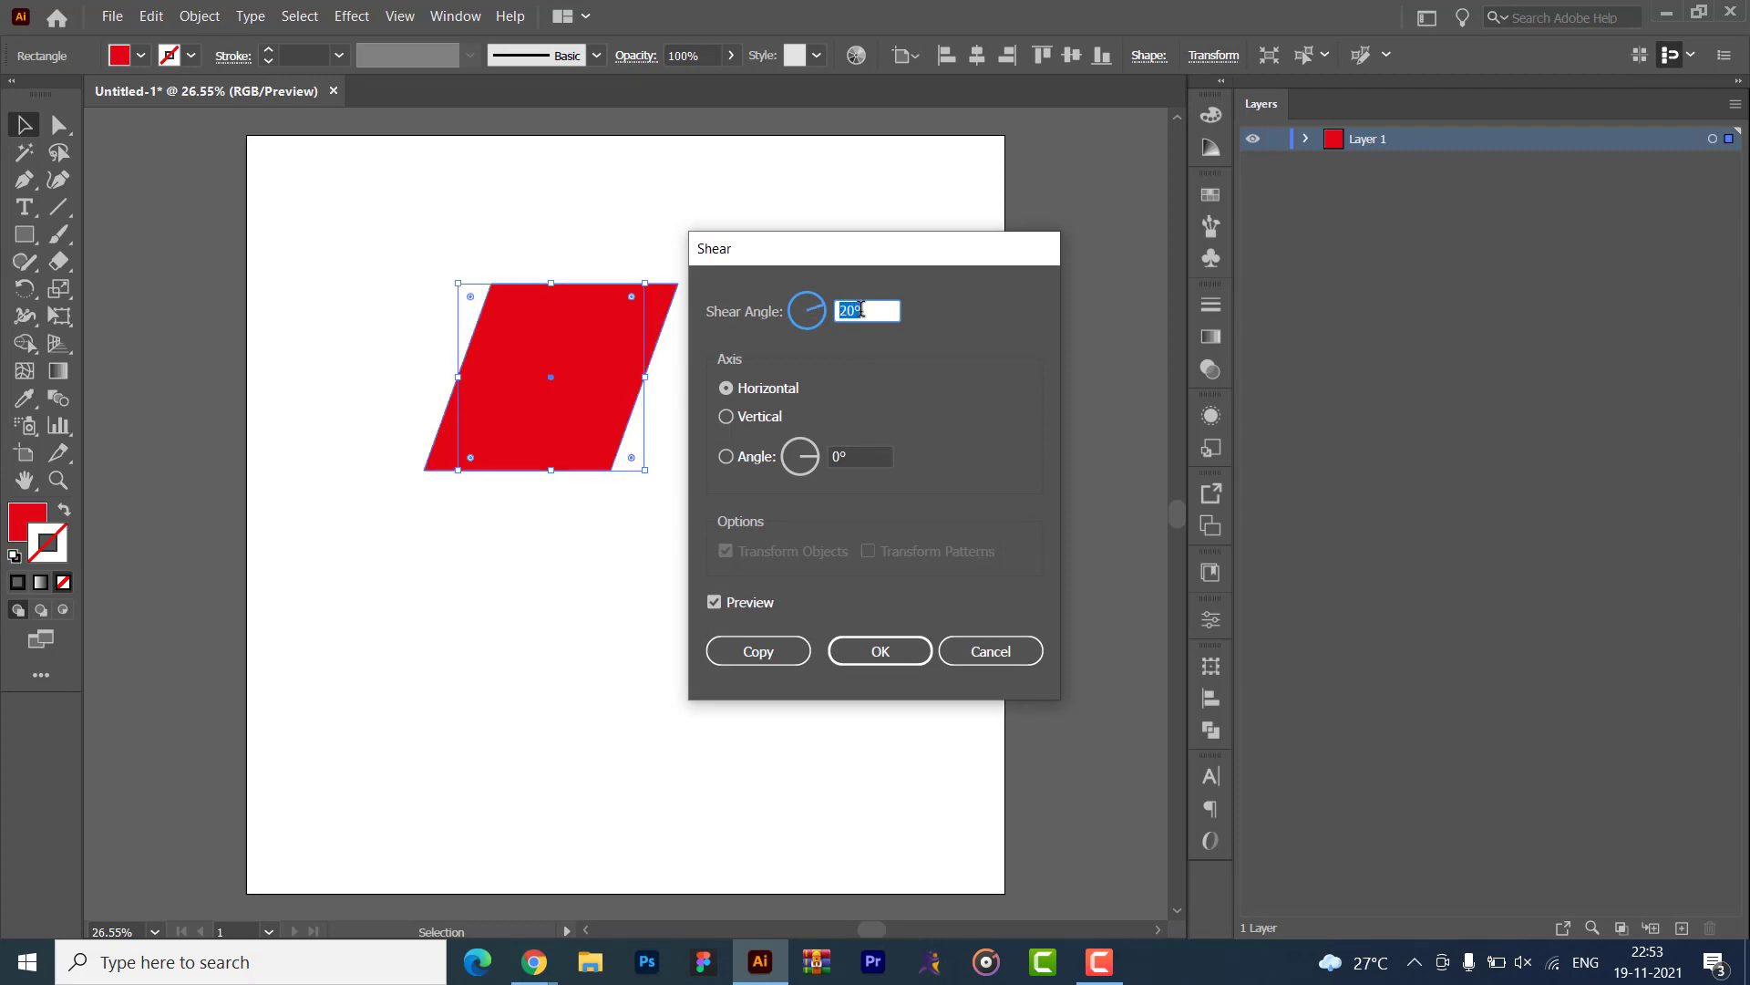
key("shift+Up")
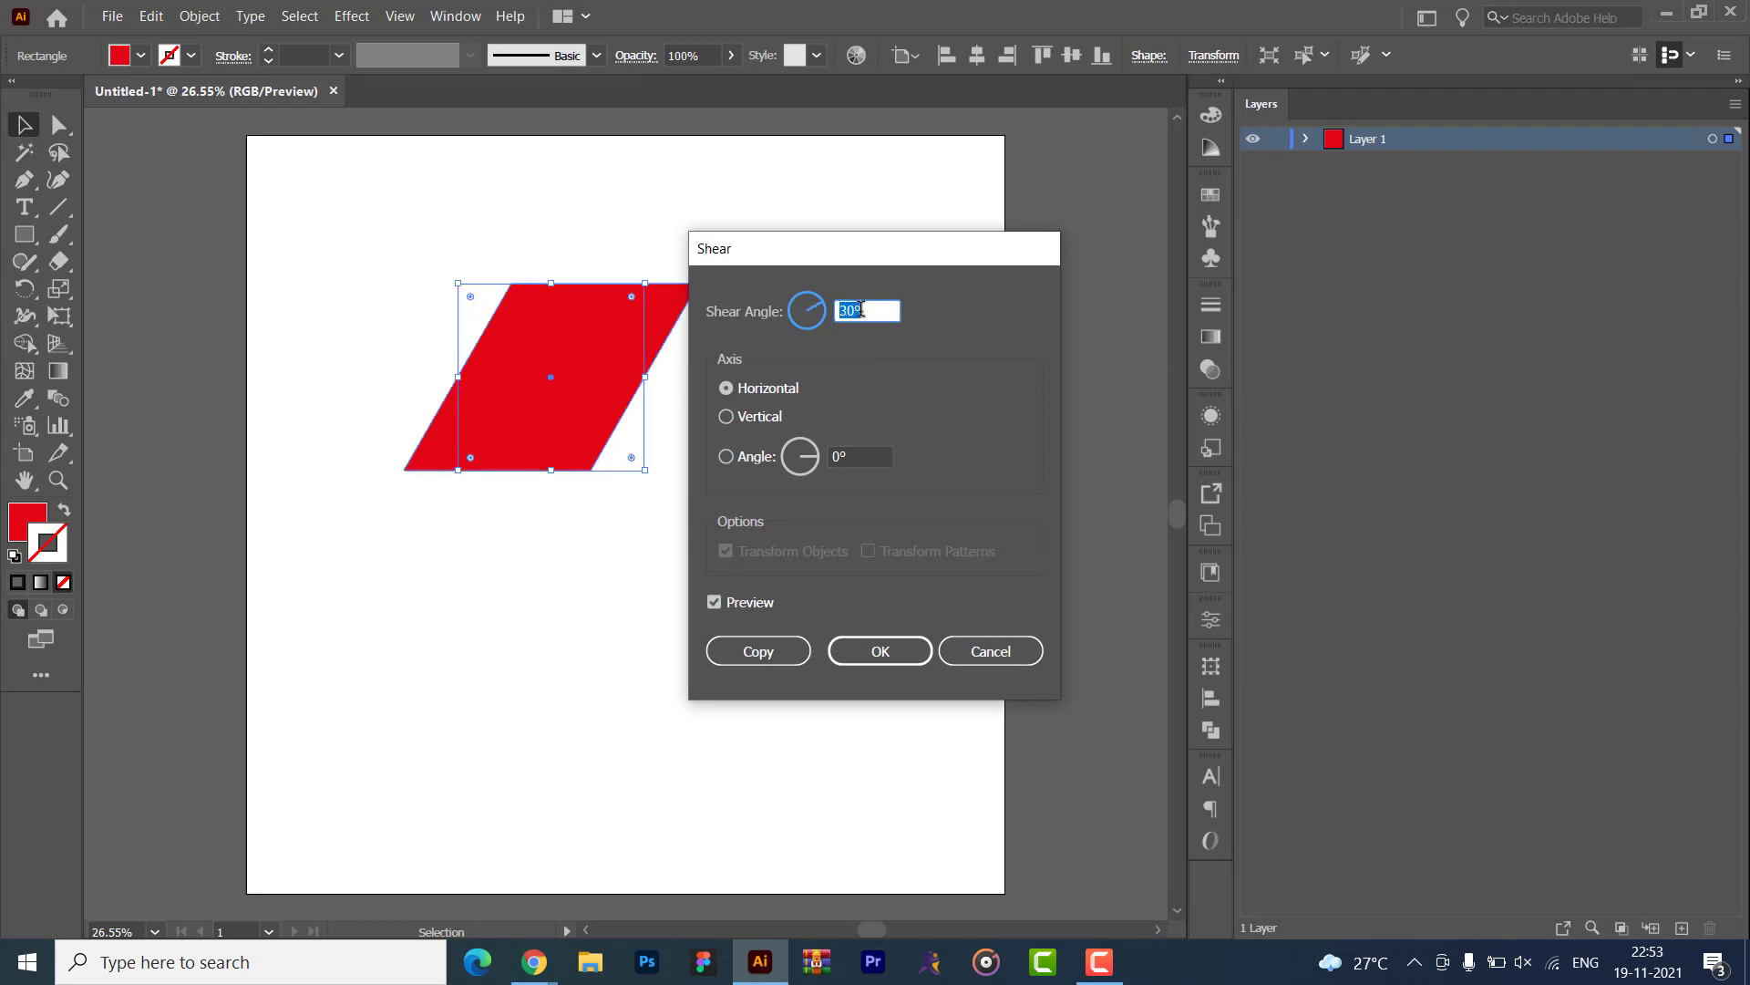
type("45")
key("Return")
key("ctrl+z")
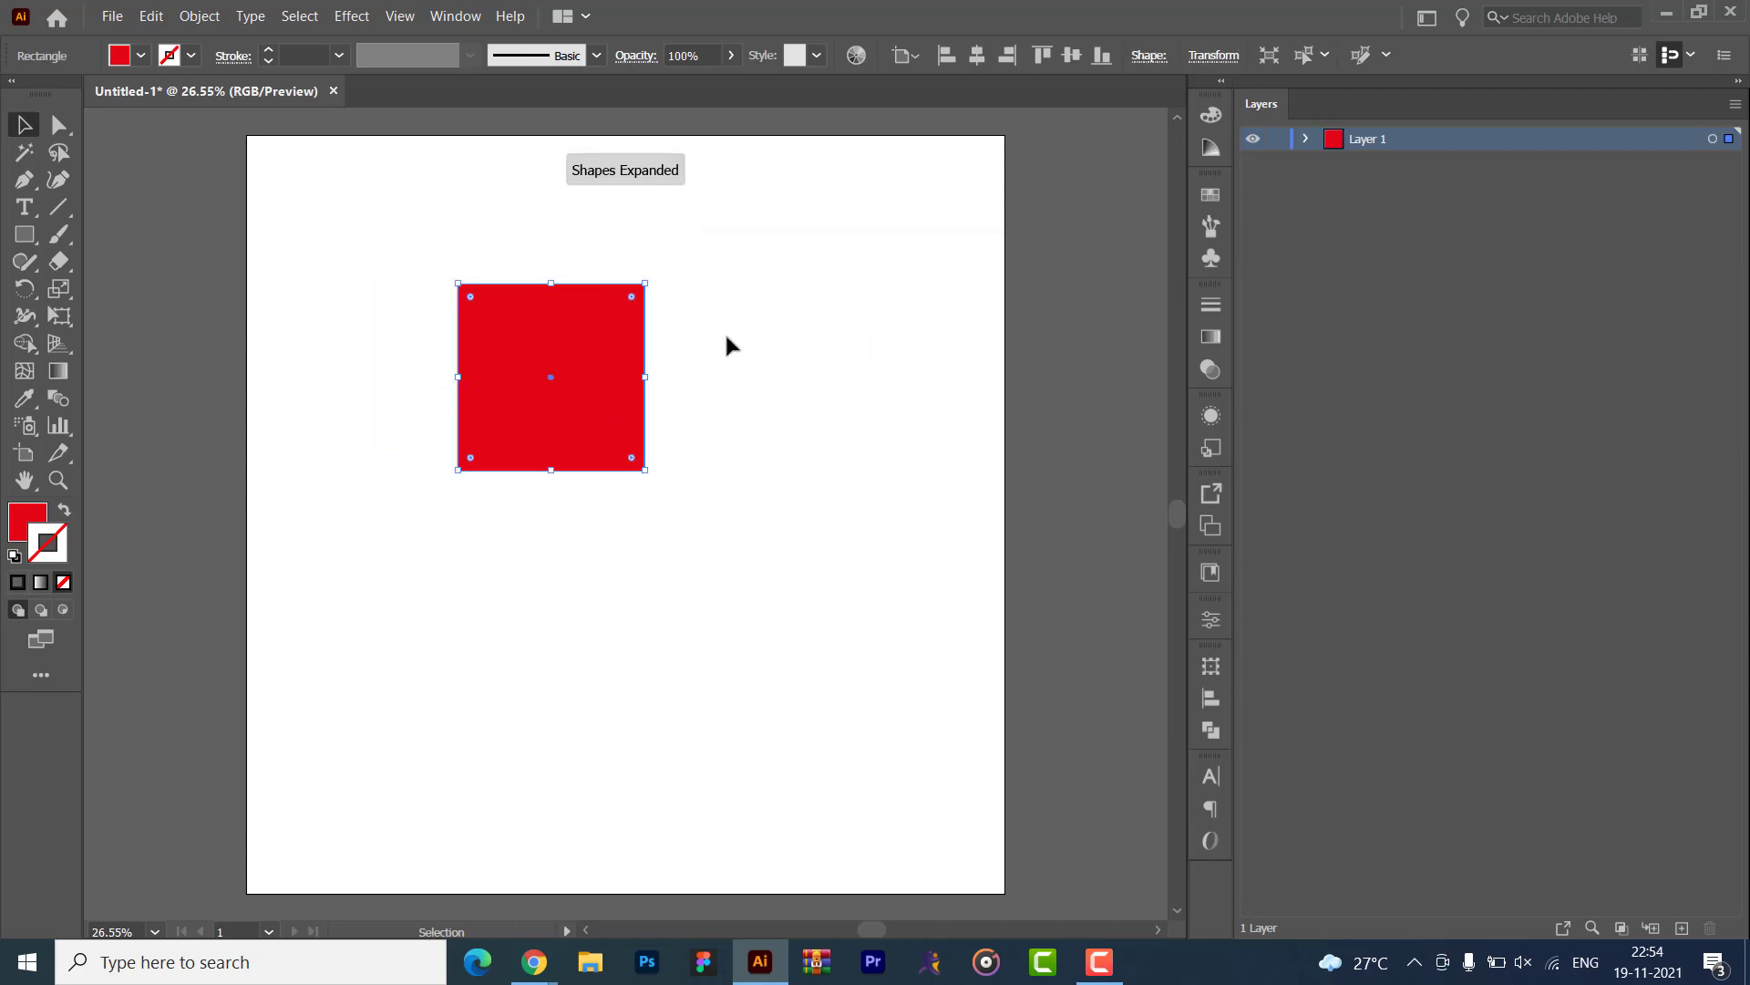
- Preview a 20° horizontal shear on the square, compare it with the infographic reference in Chrome, and reset the shear angle to 0°
right_click(676, 346)
mouse_move(760, 686)
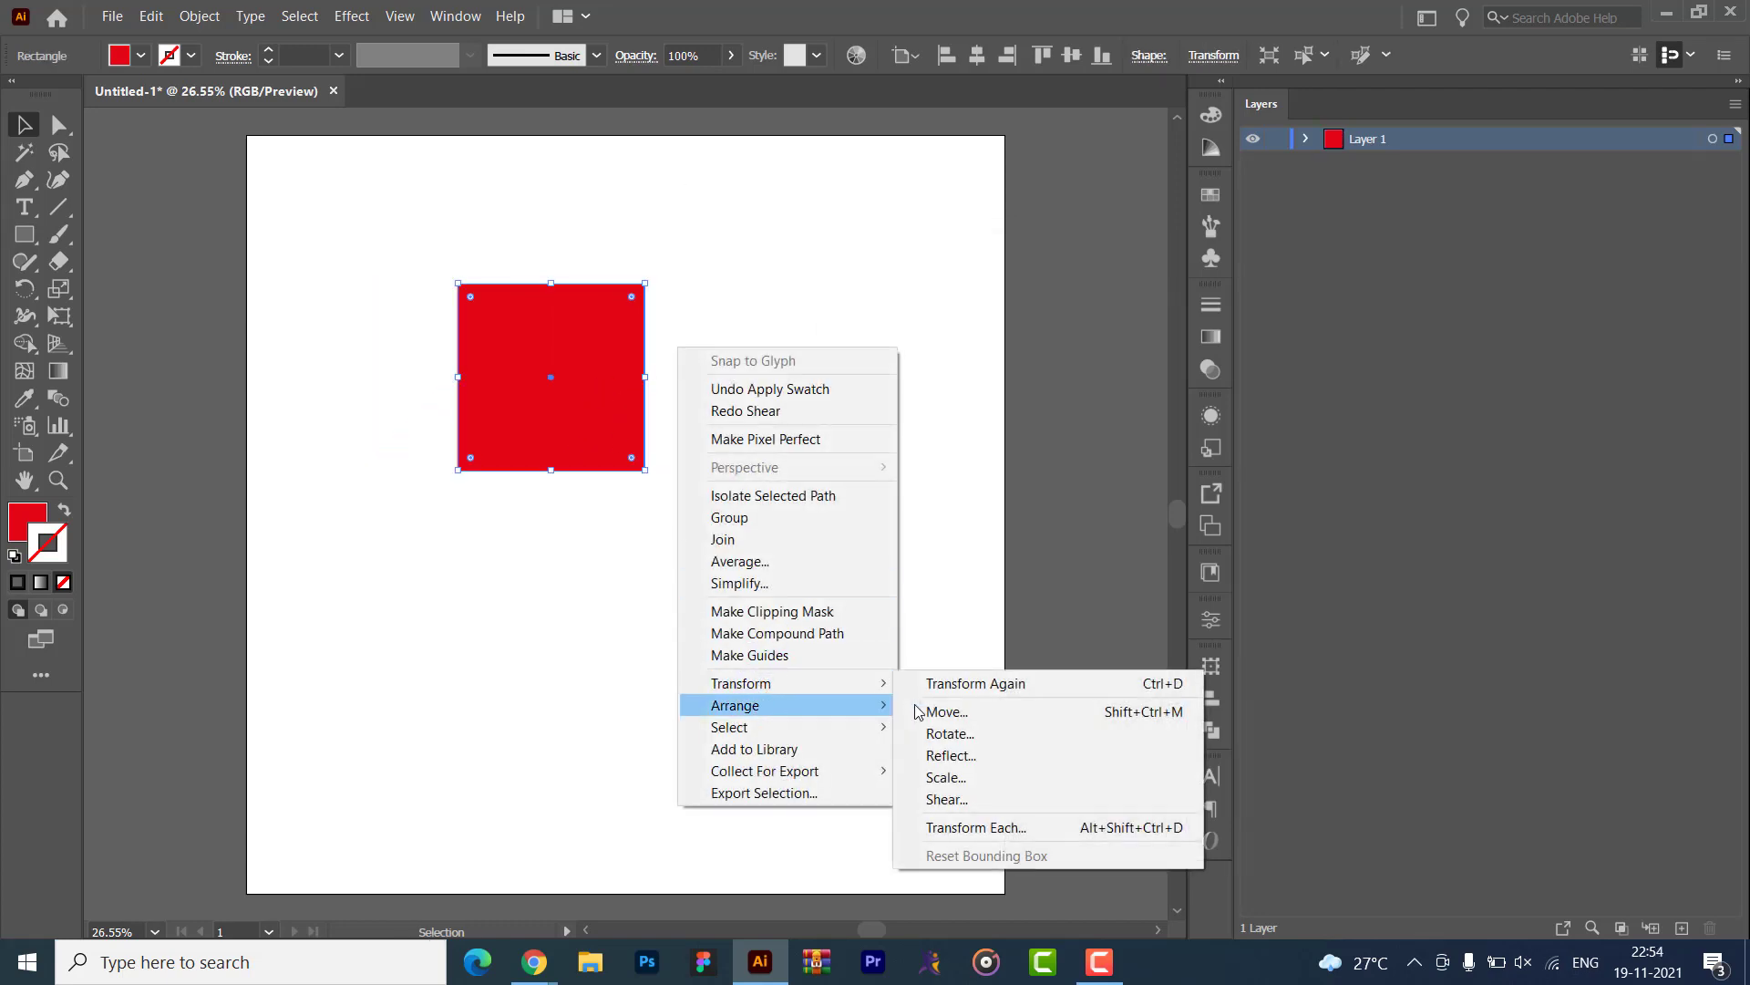
left_click(985, 797)
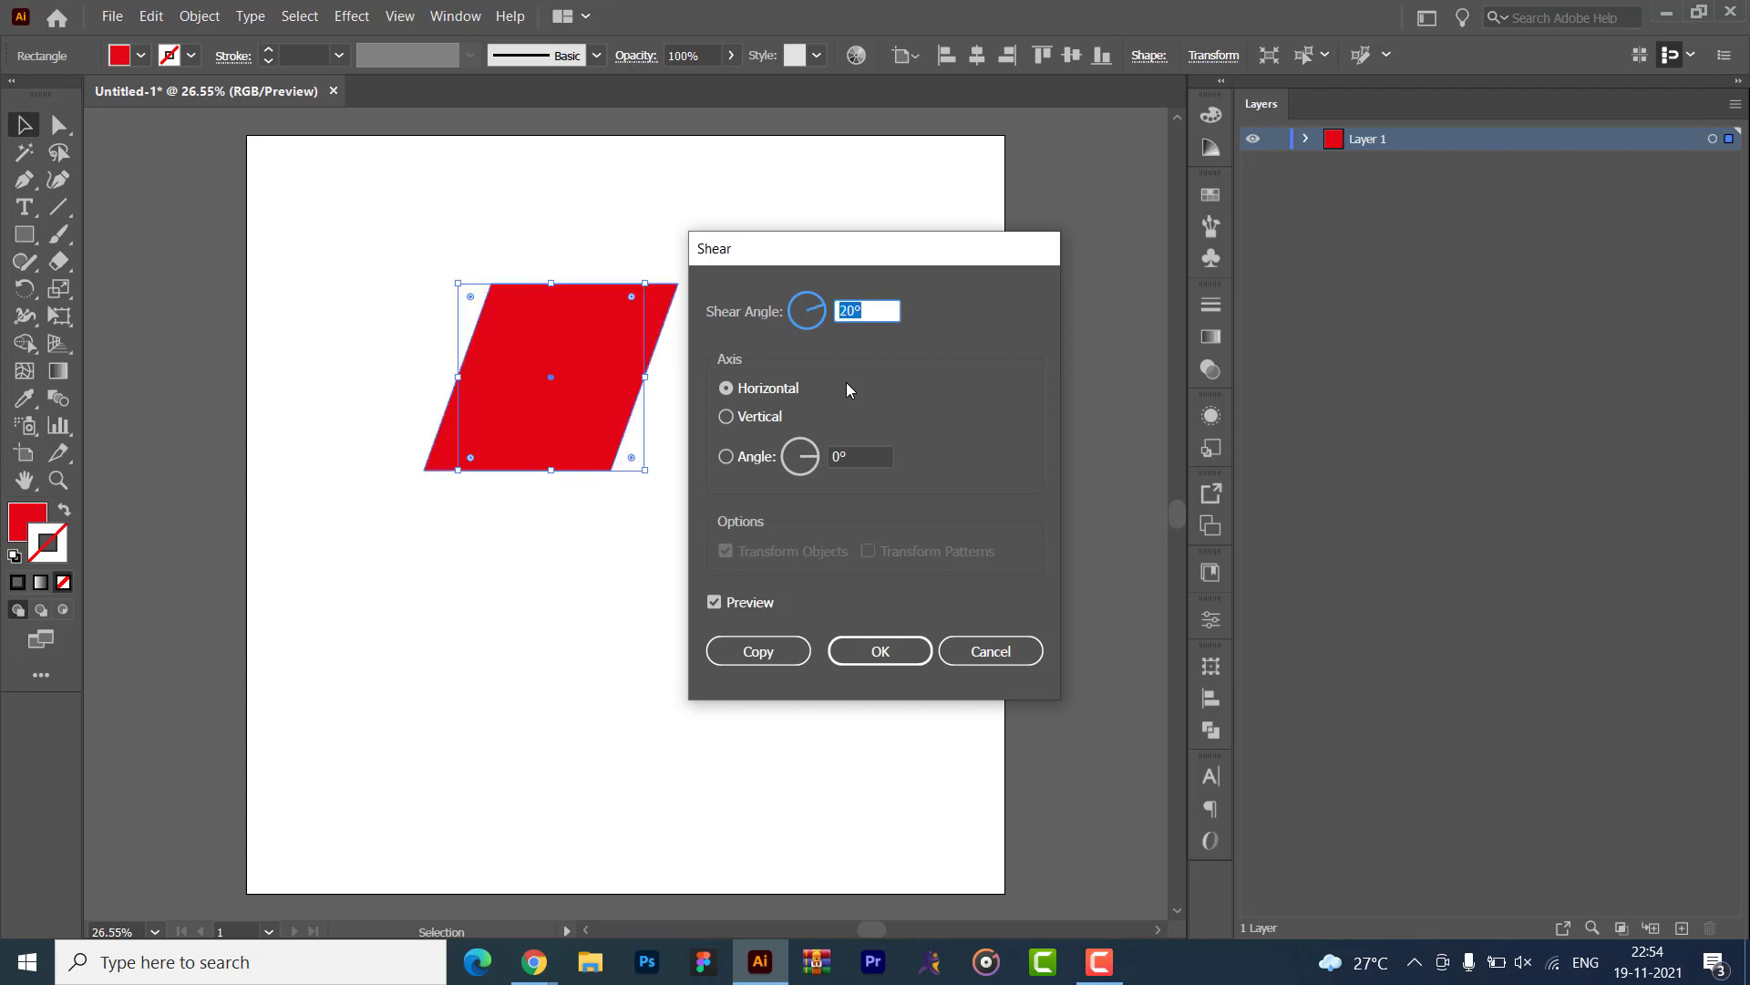
key("alt+Tab")
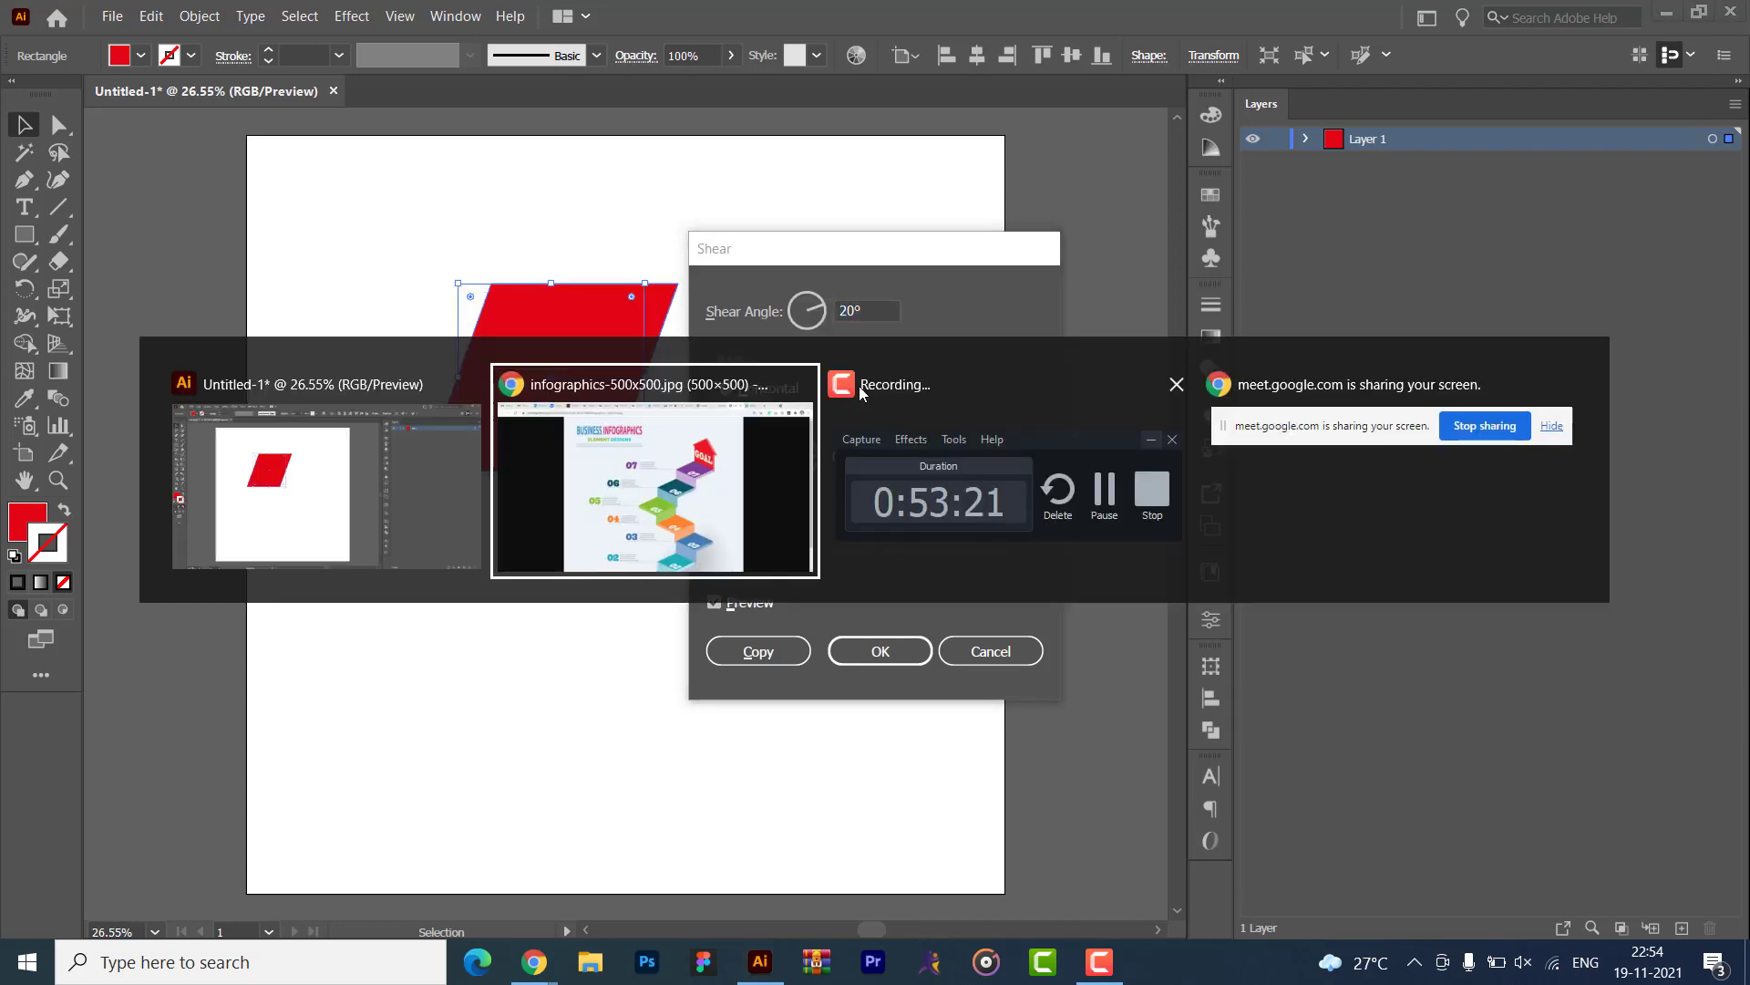
key("alt+Tab")
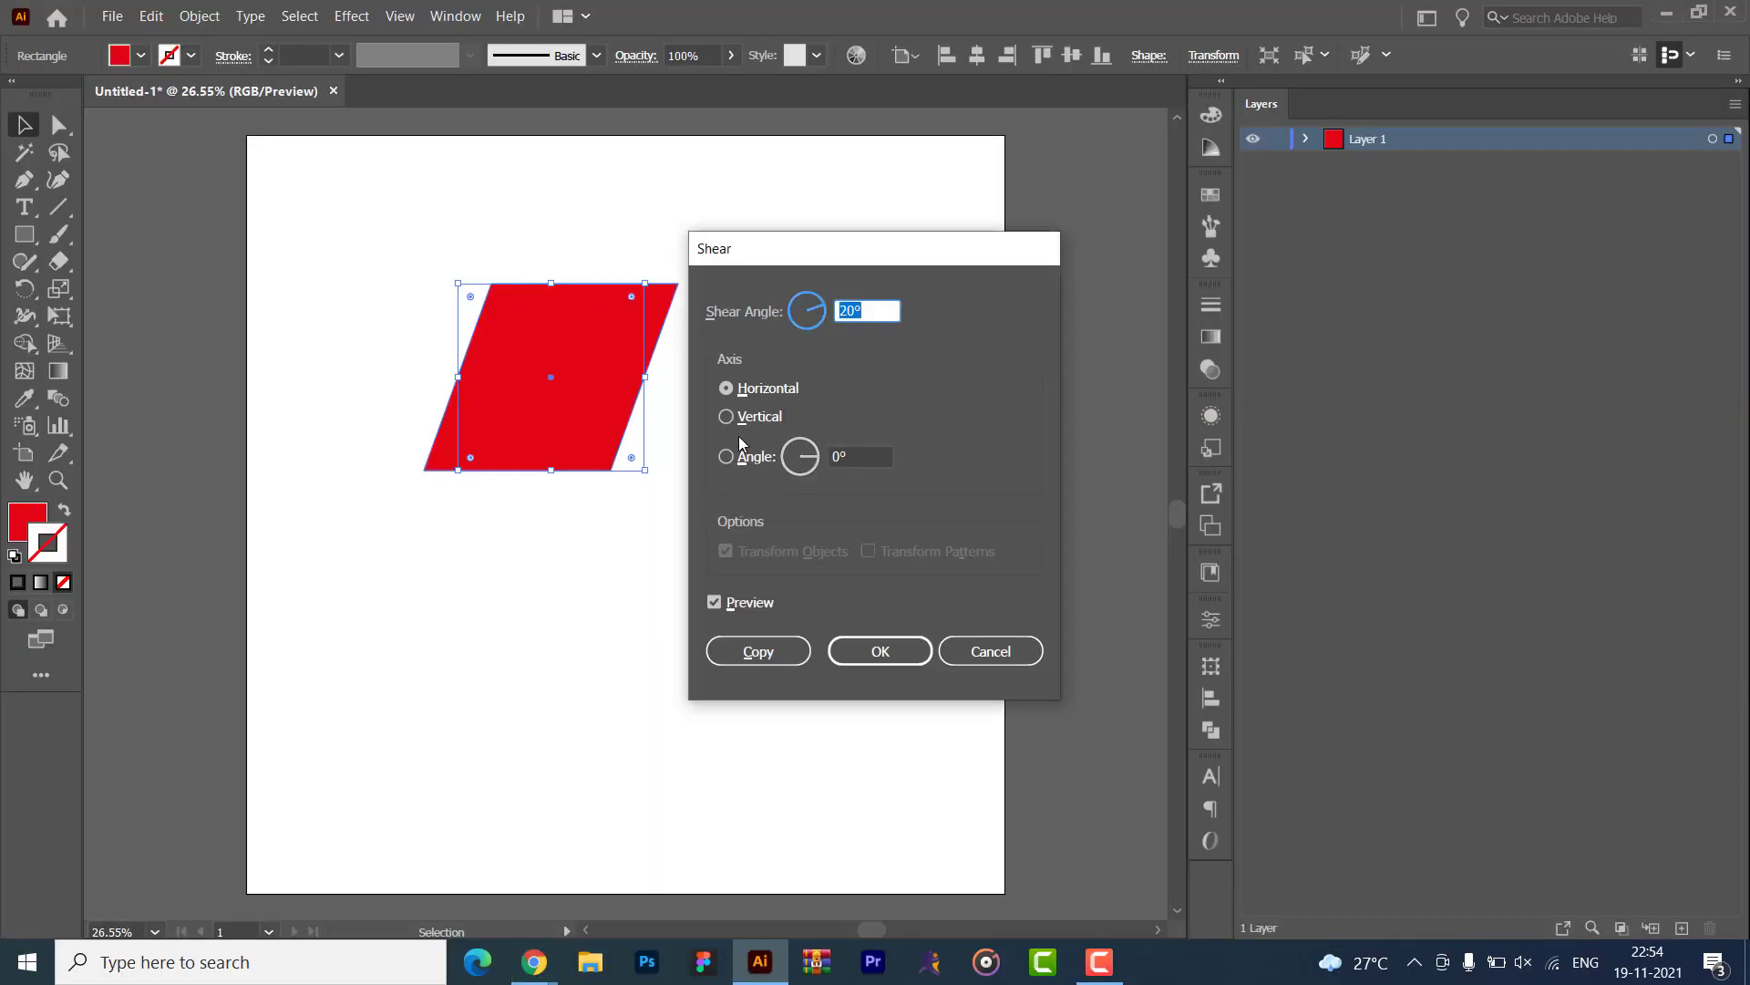
type("0")
- Try shearing the square by 20° along an axis angled at 45°
left_click(728, 456)
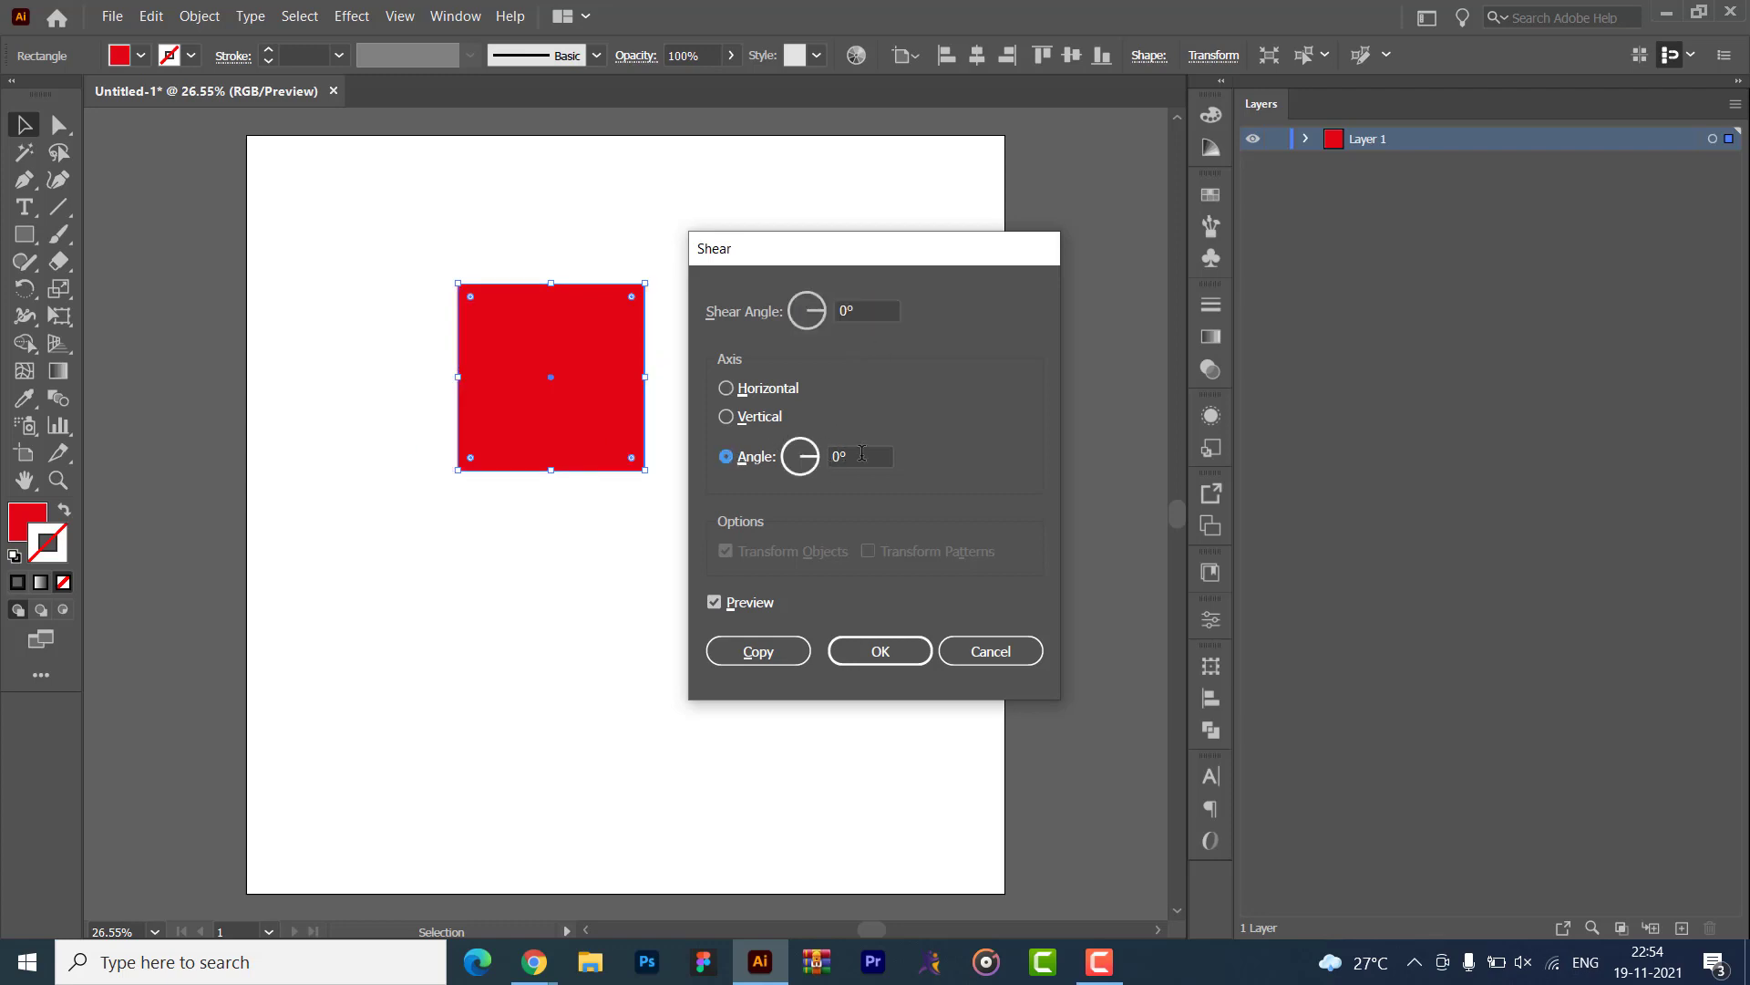
left_click(861, 454)
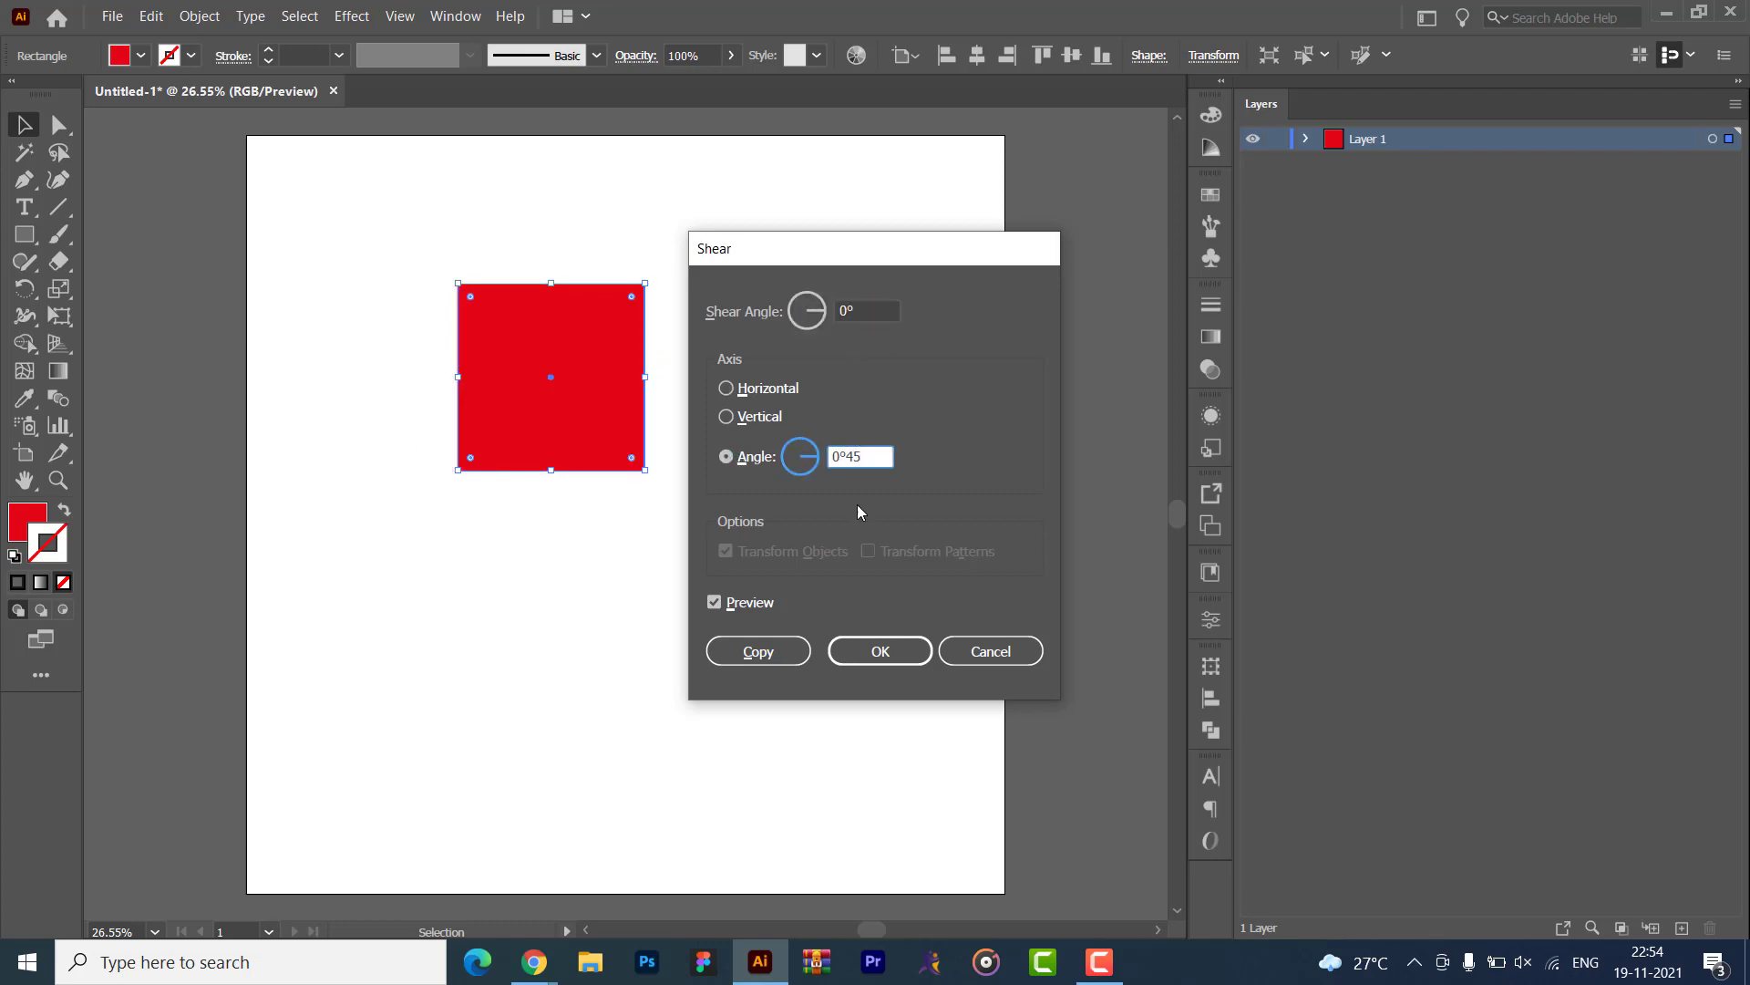
left_click(876, 307)
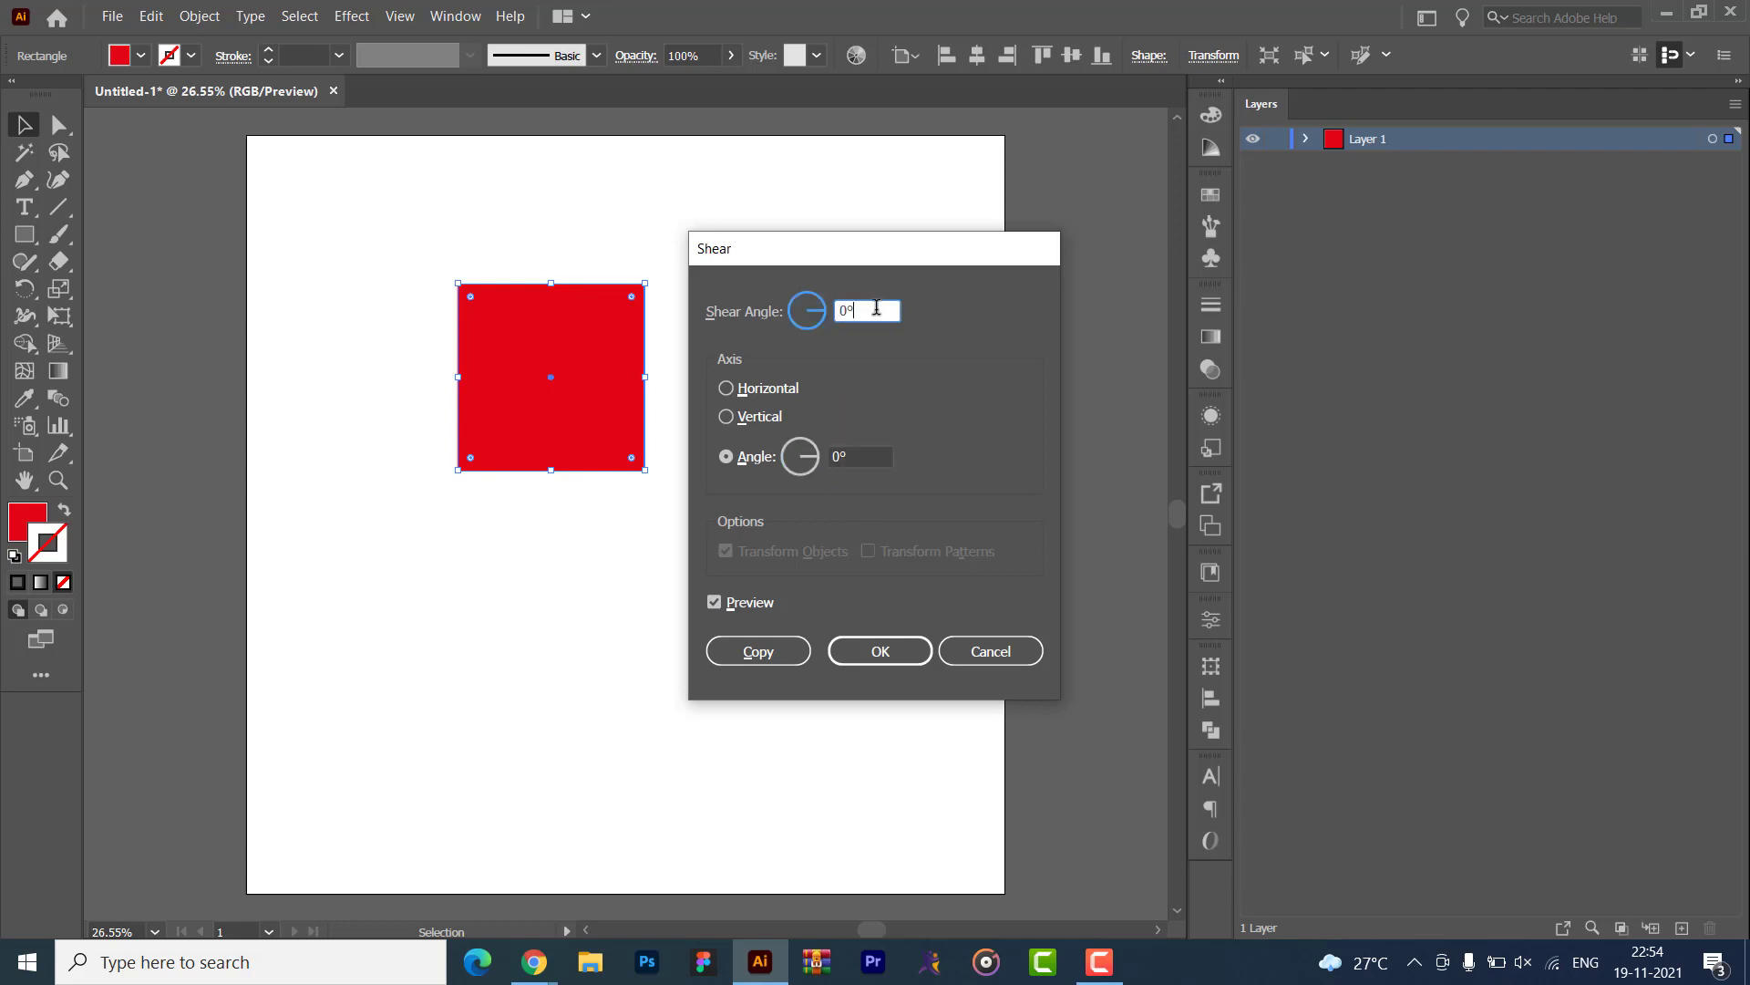
double_click(841, 456)
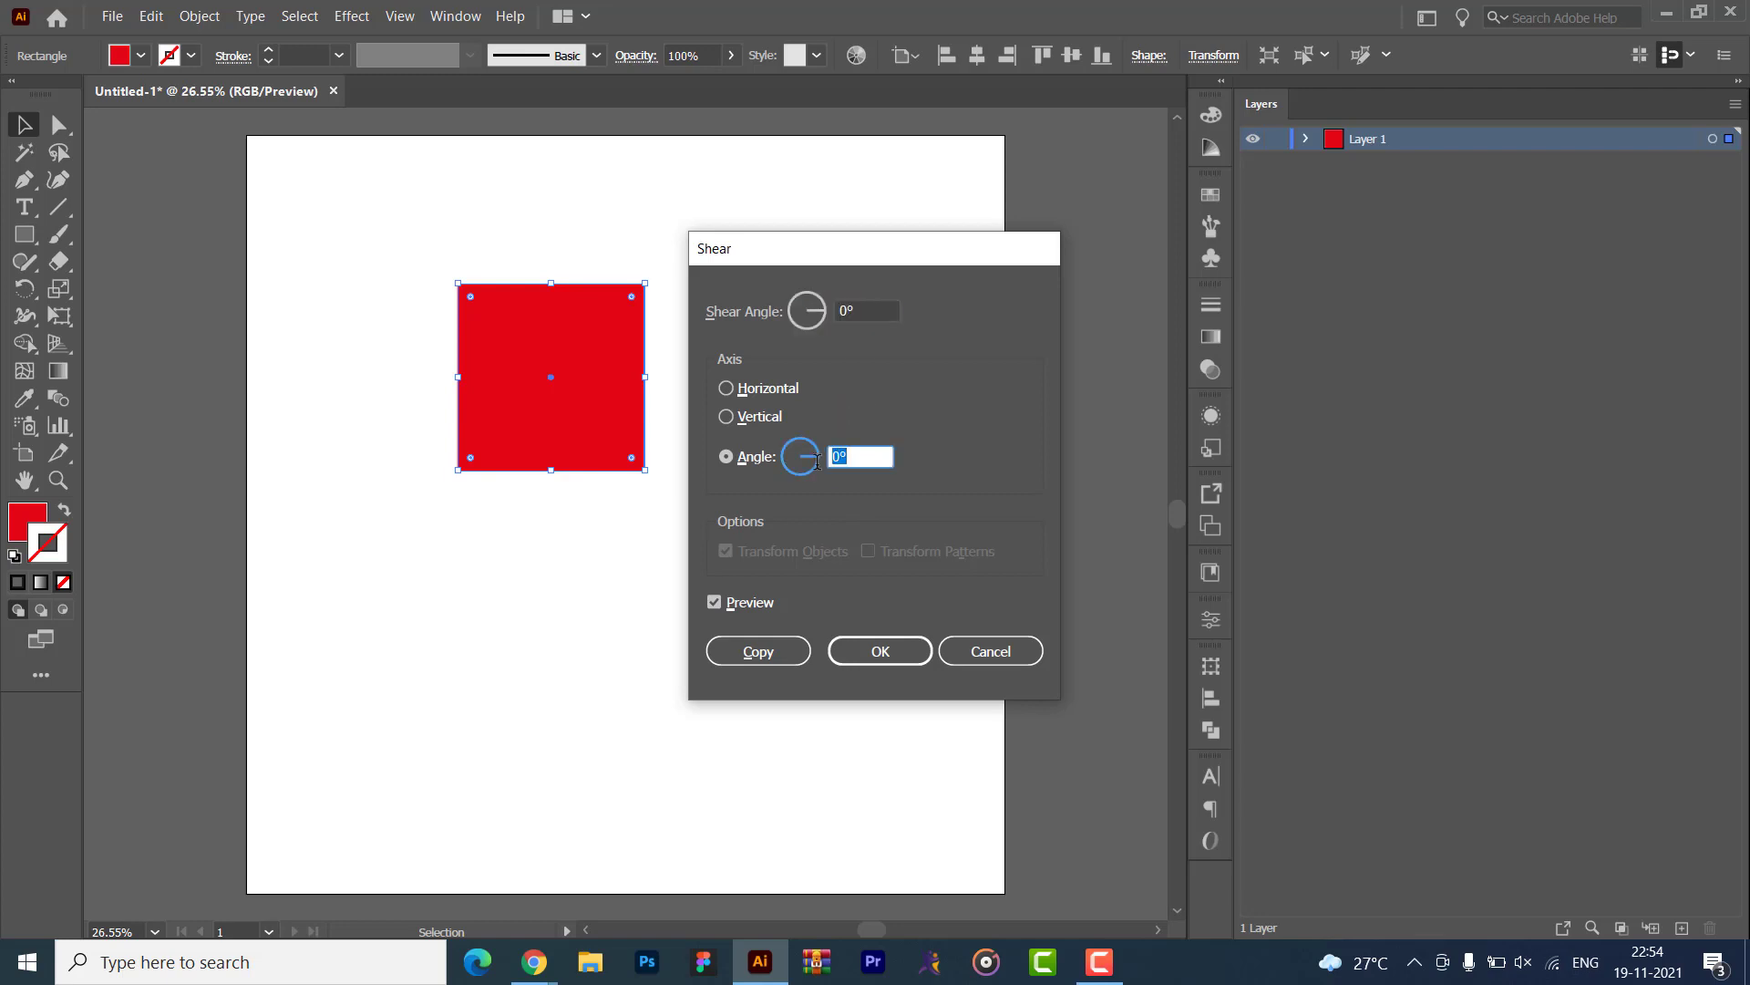
left_click(871, 303)
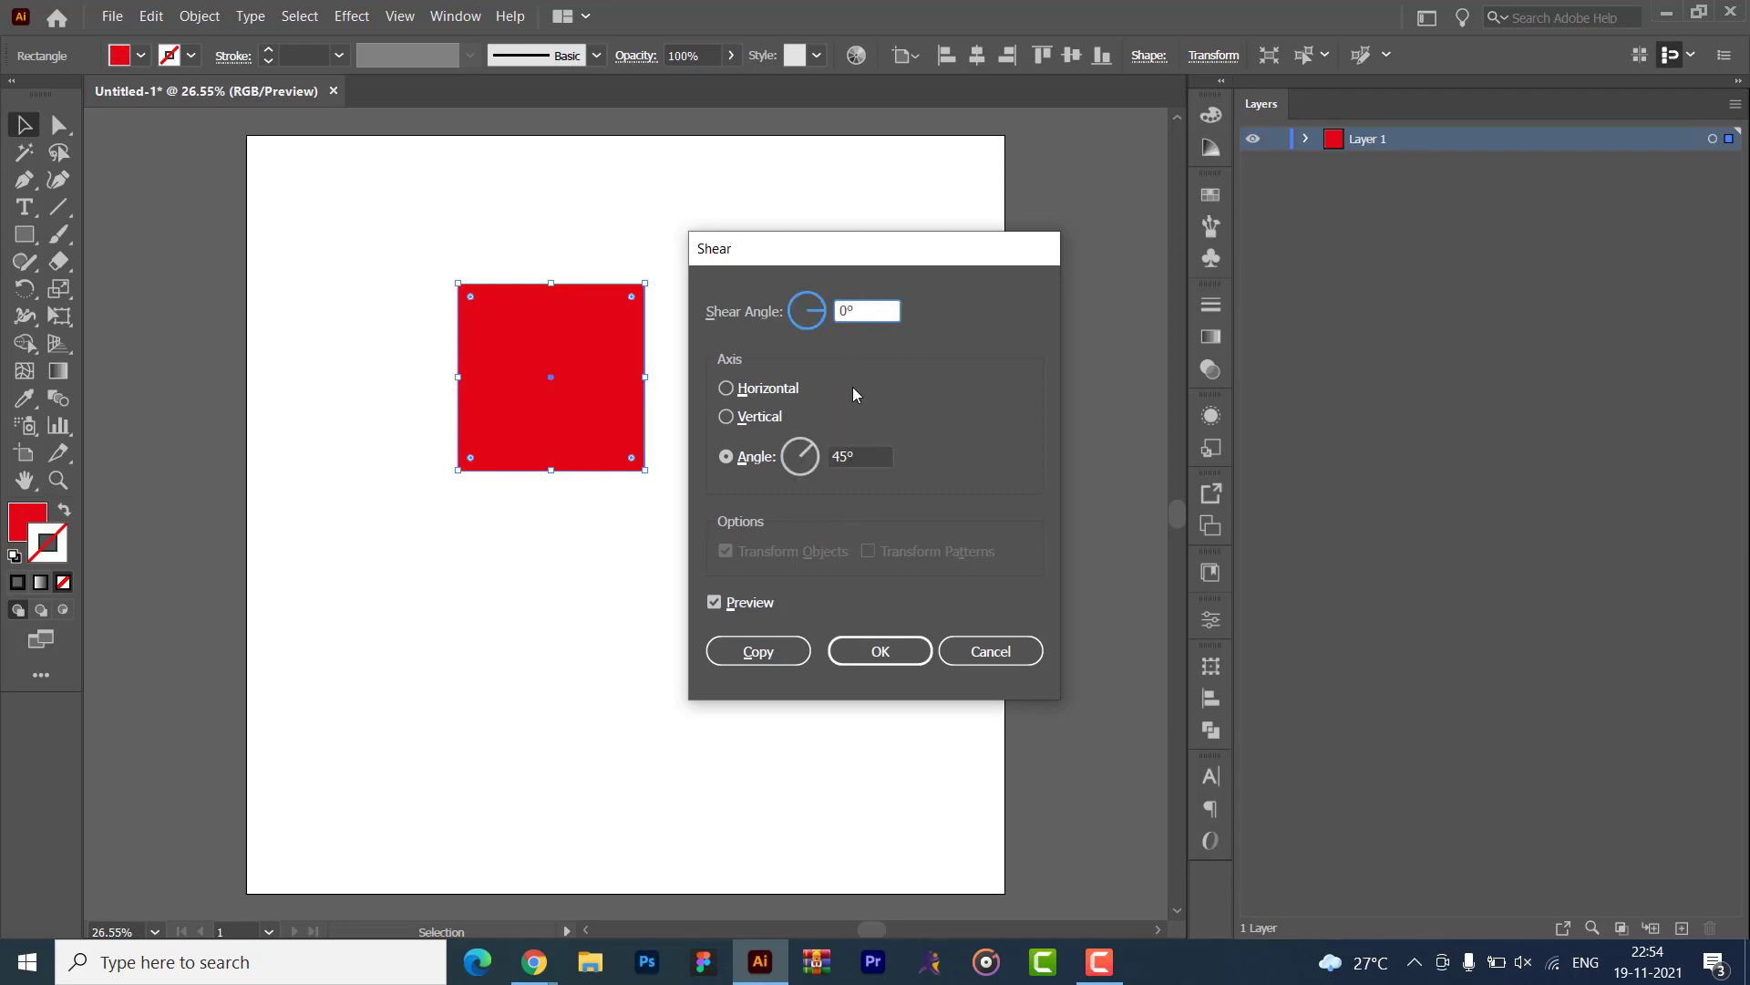
key("shift+Up")
key("shift+Up")
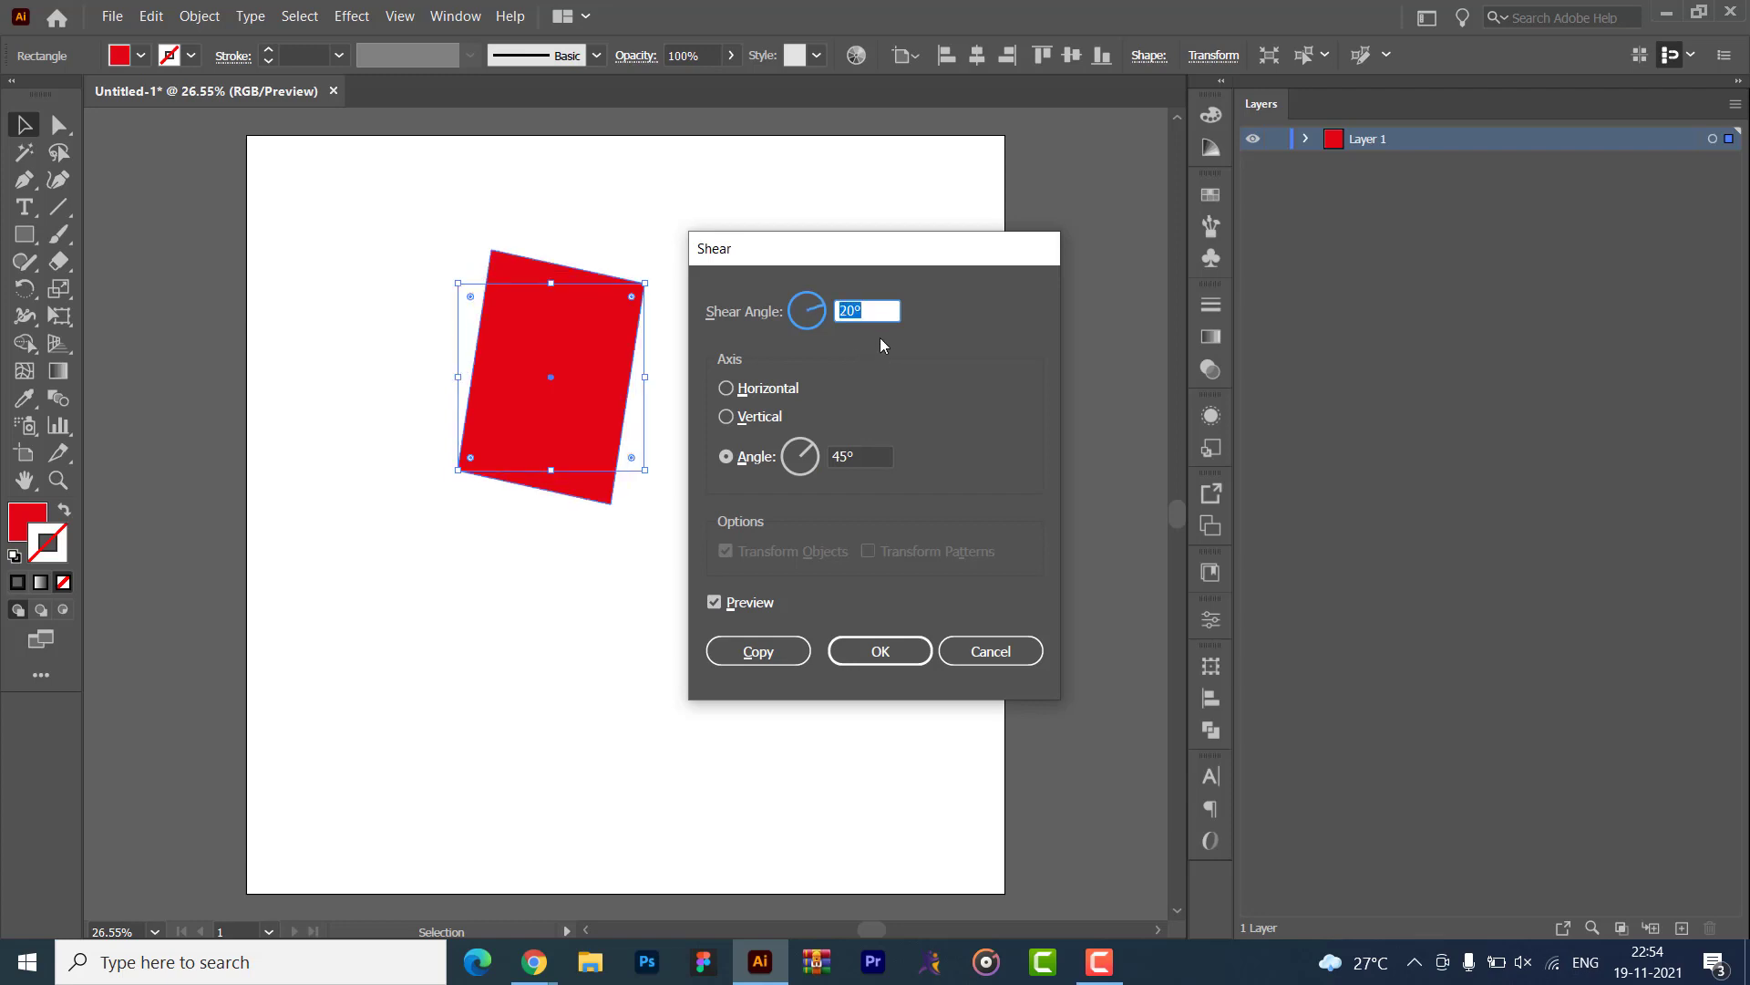
- Set the shear axis angle to 0° and shear the square by 45°
key("Tab")
type("0")
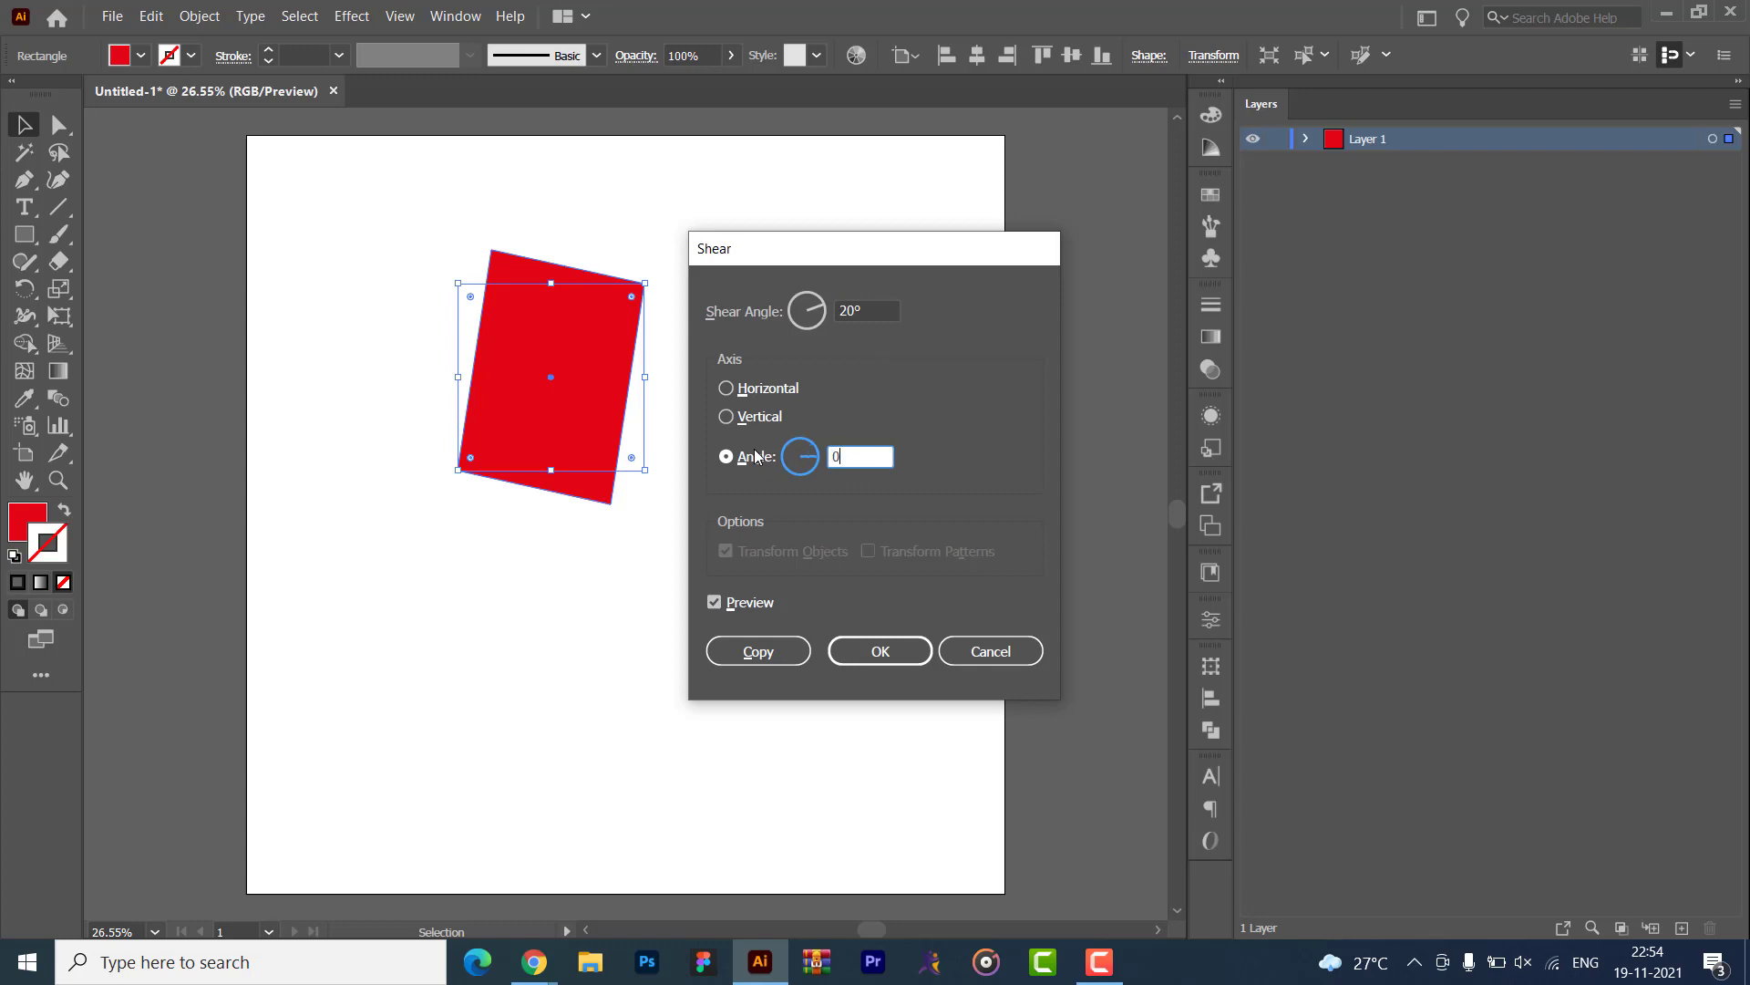
left_click_drag(871, 311, 832, 316)
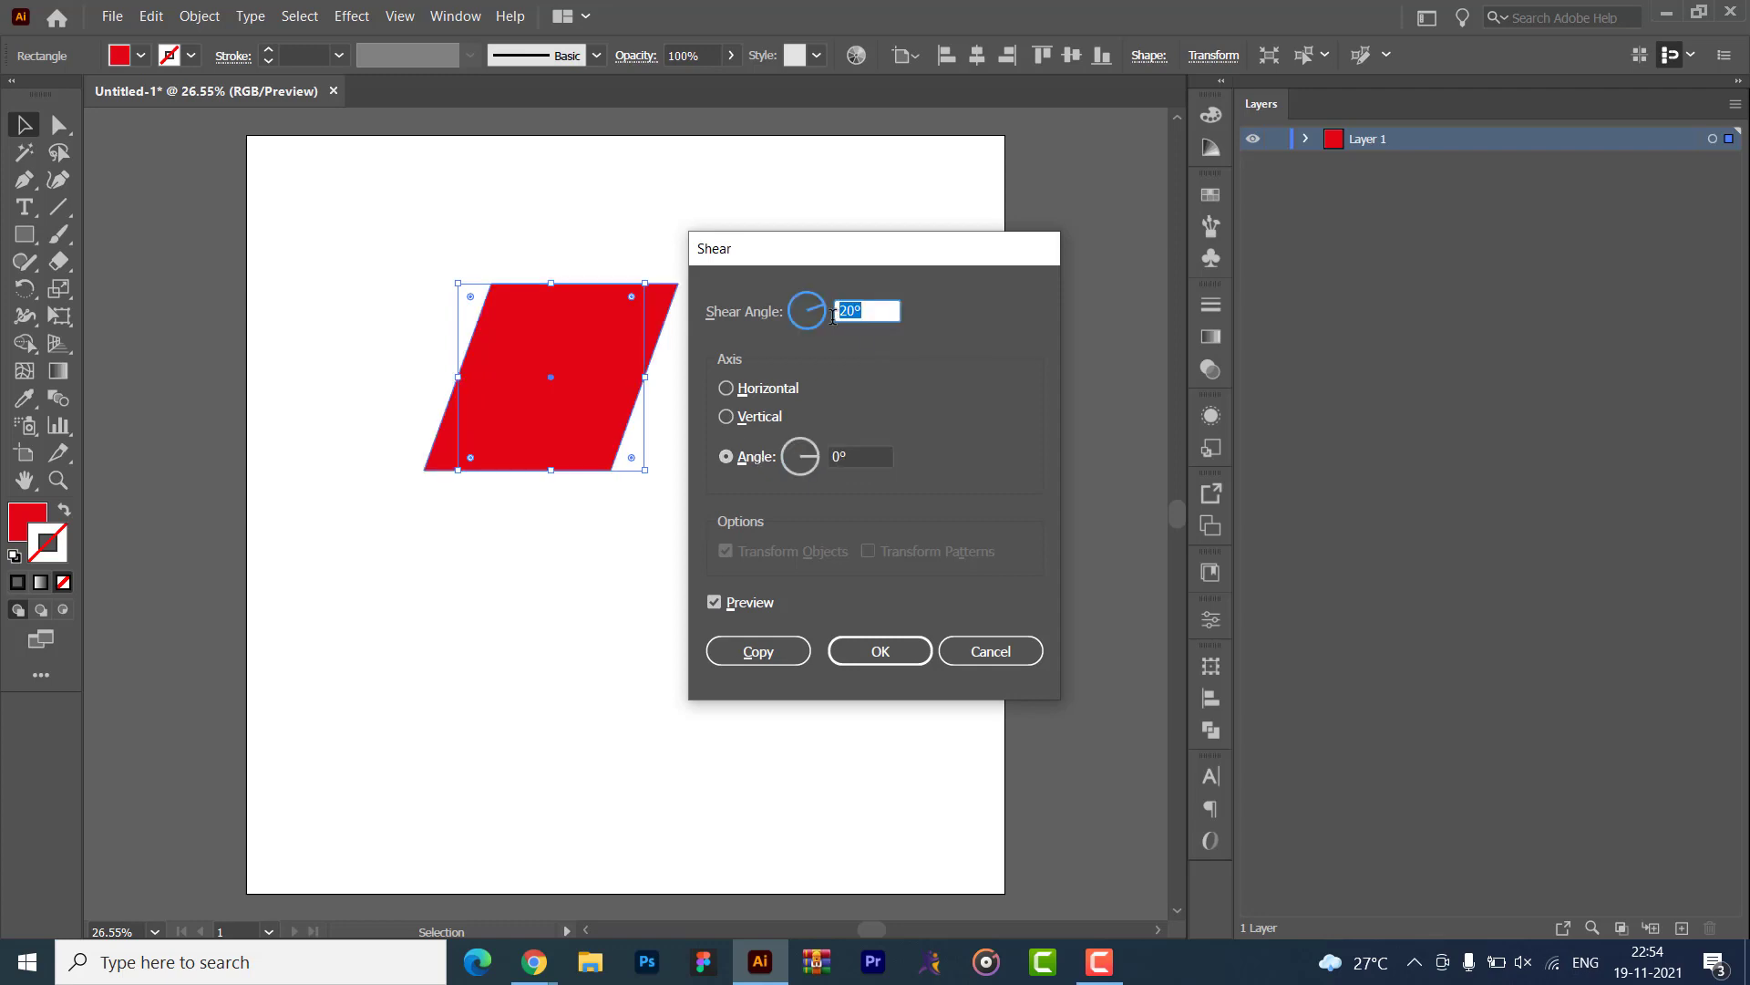
type("45")
left_click(850, 660)
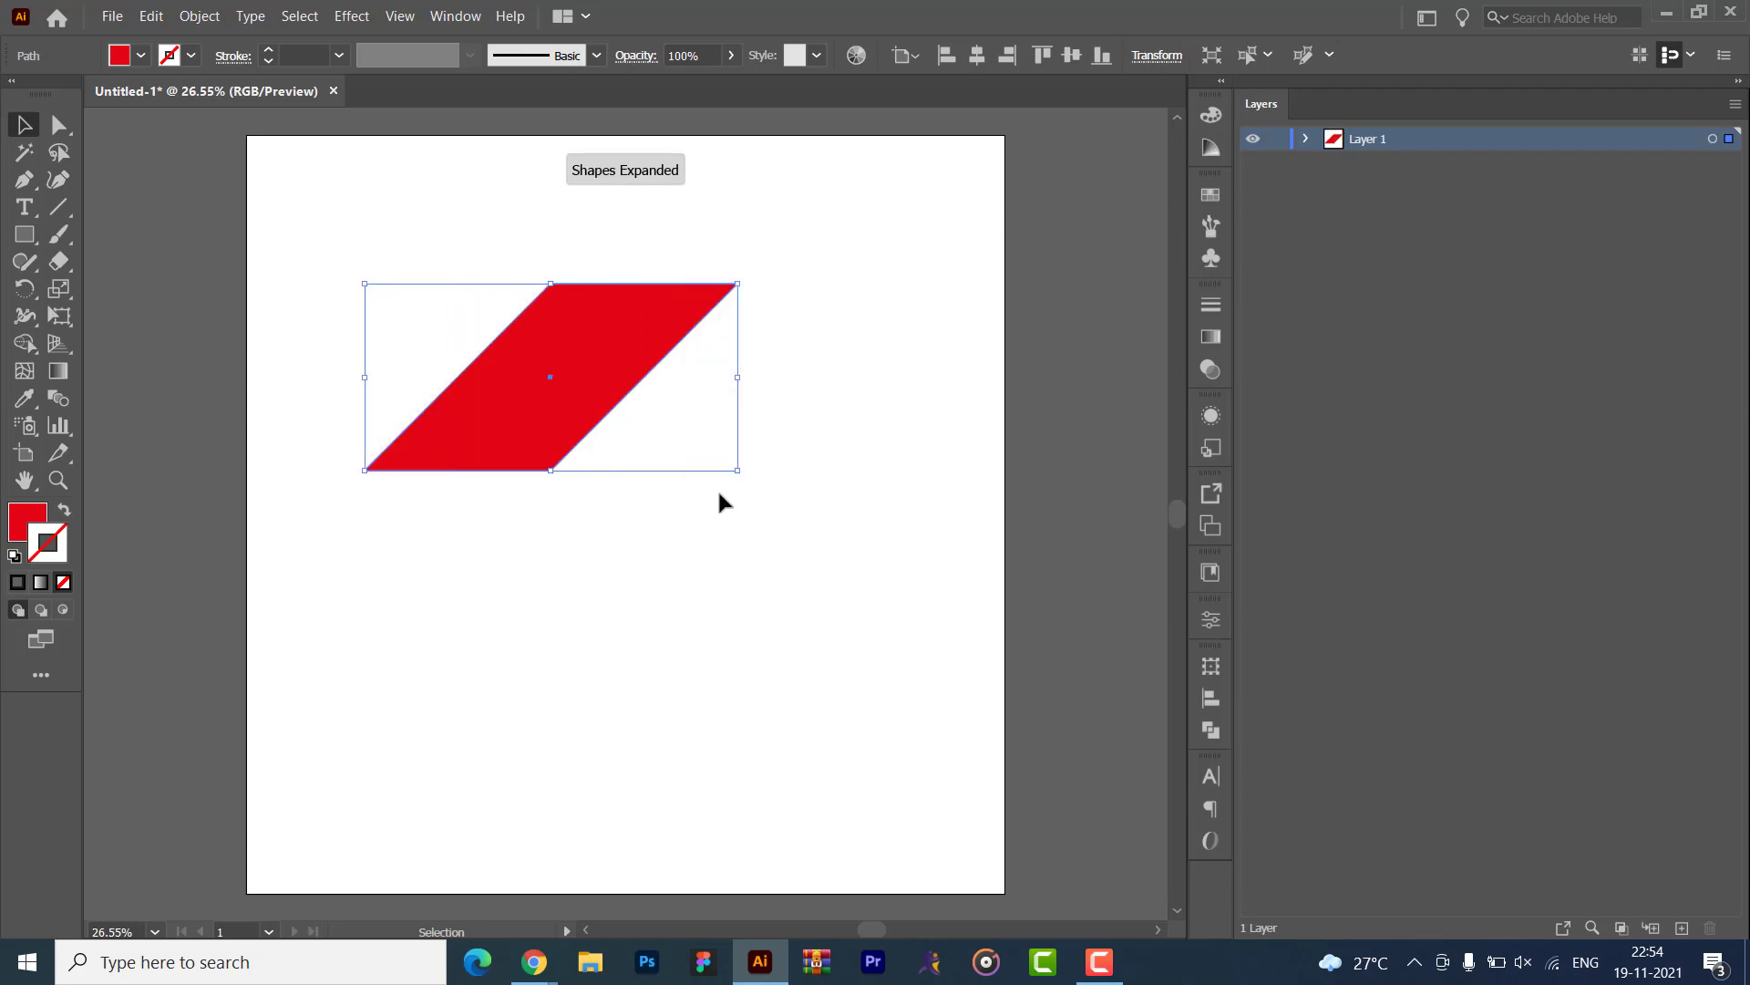
- Delete the sheared shape and draw a larger red square, about 642 px wide, in the upper half of the artboard
key("Delete")
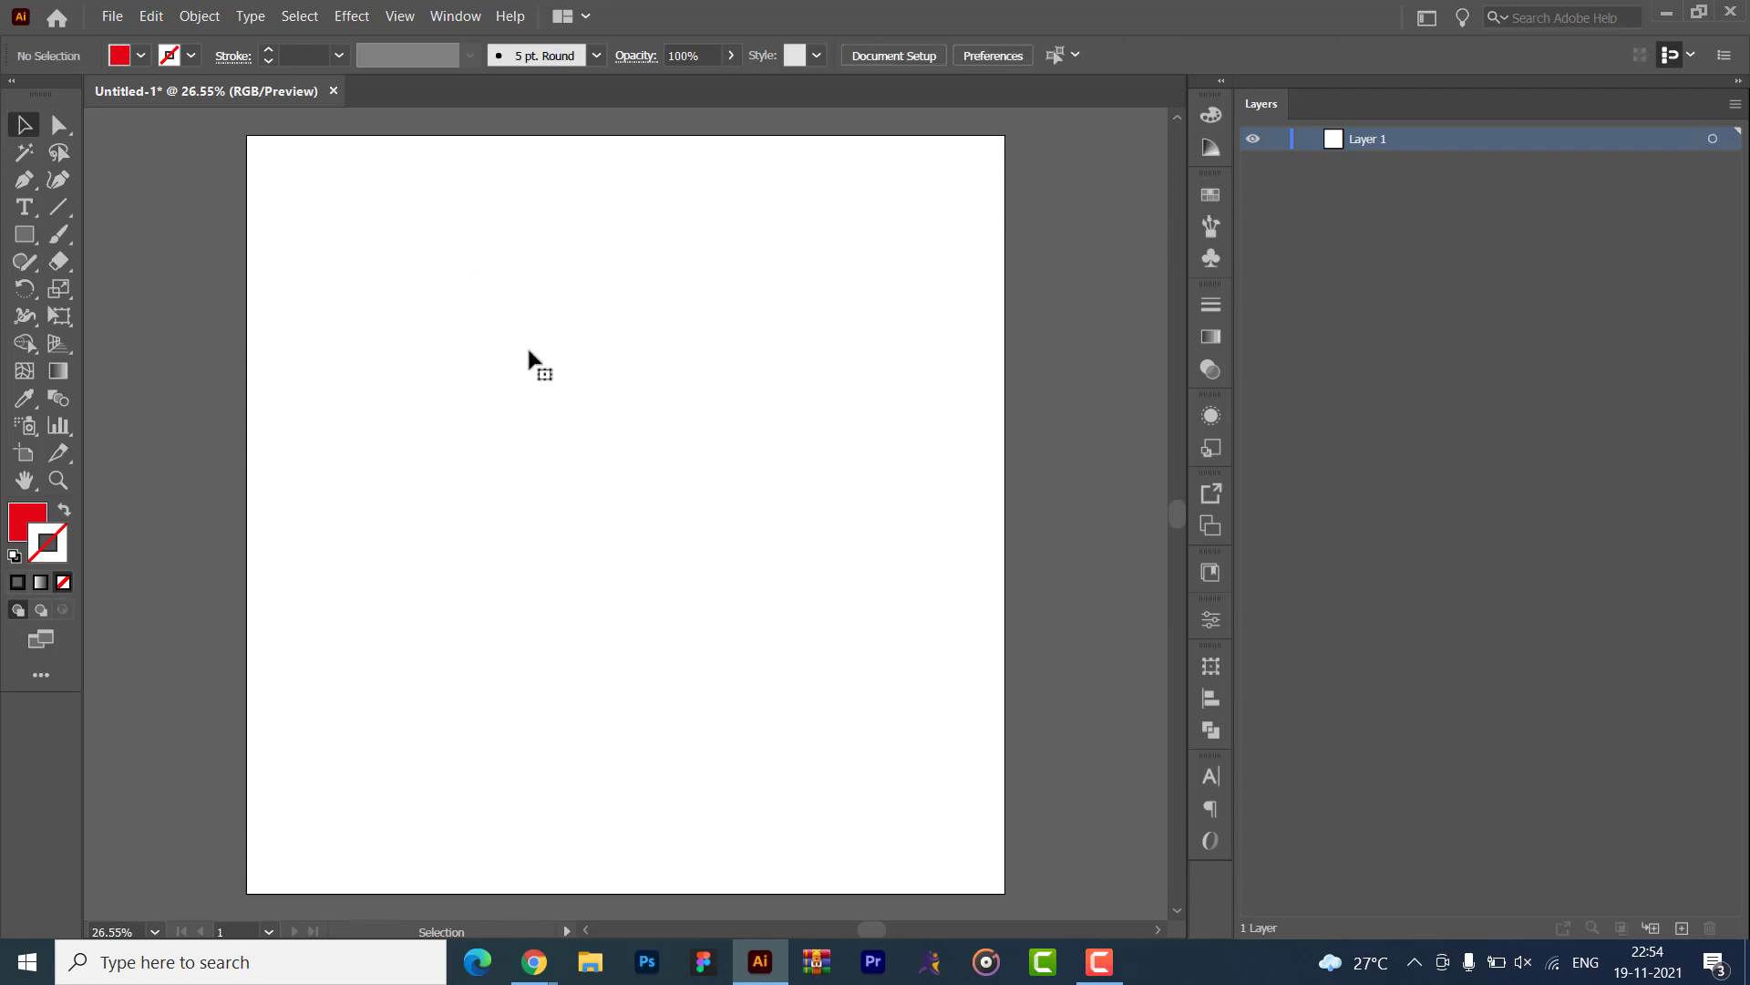
right_click(527, 347)
left_click(194, 304)
left_click(22, 237)
left_click_drag(554, 253, 857, 557)
left_click(696, 401)
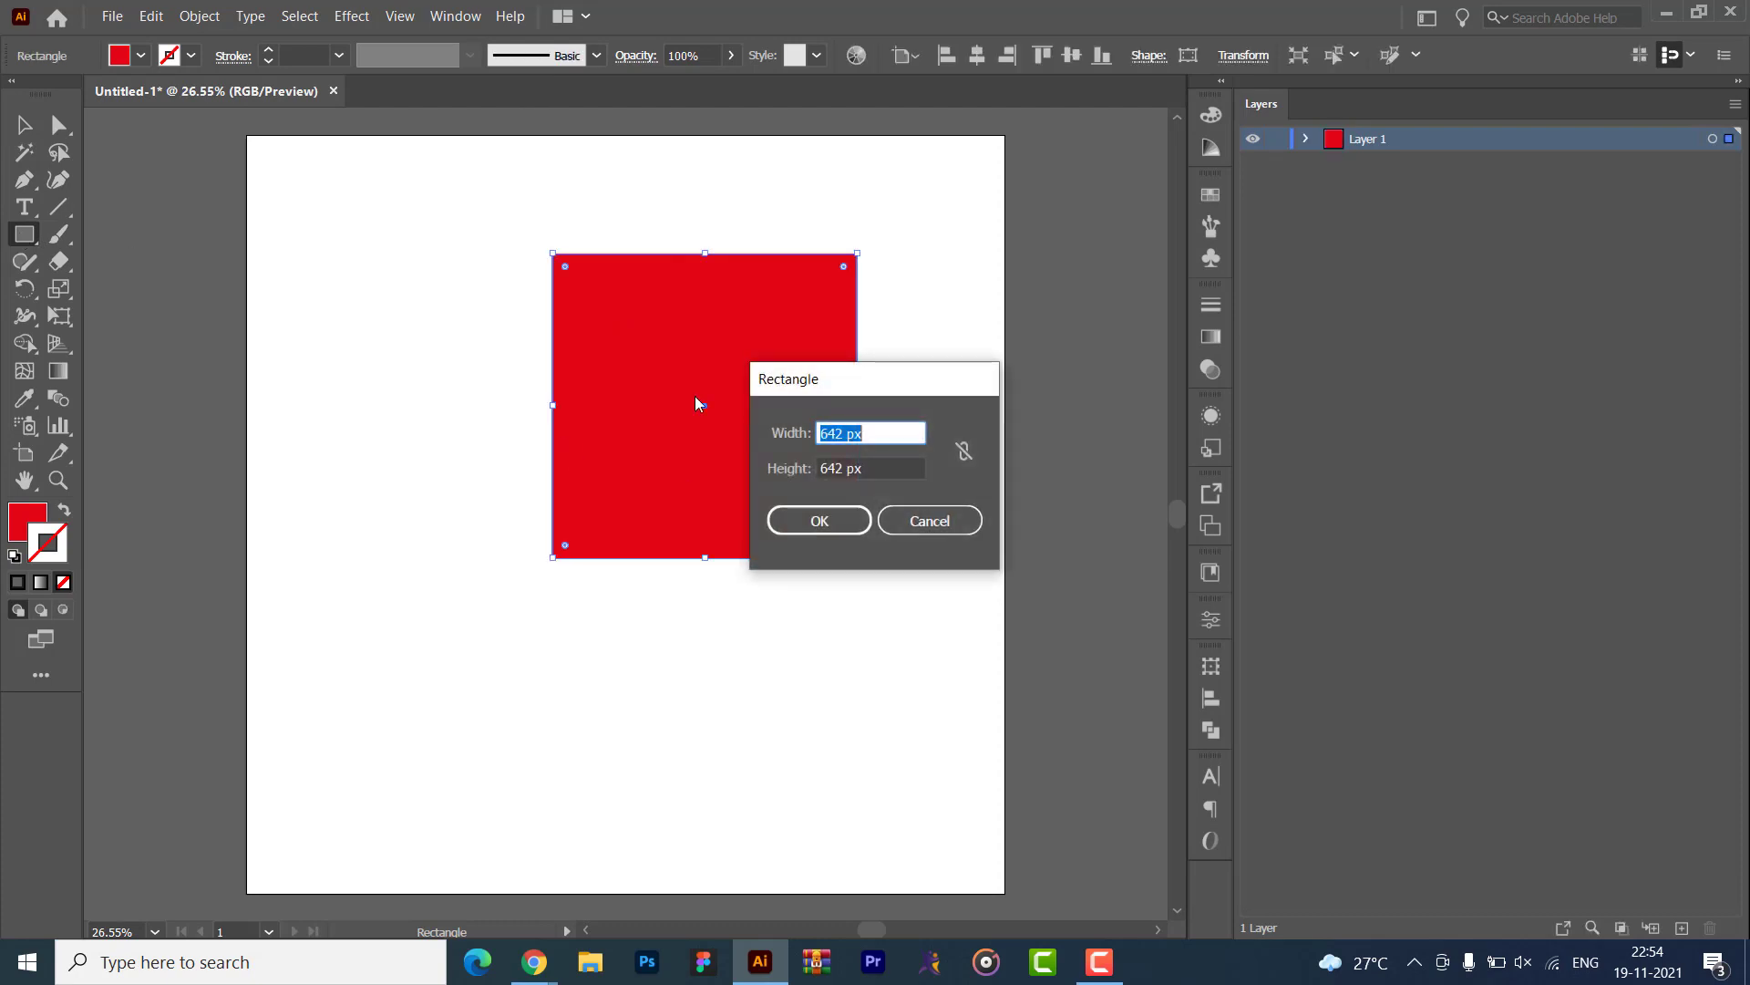
left_click(966, 529)
- Try scaling the new square horizontally to 127% with Transform Each
right_click(640, 375)
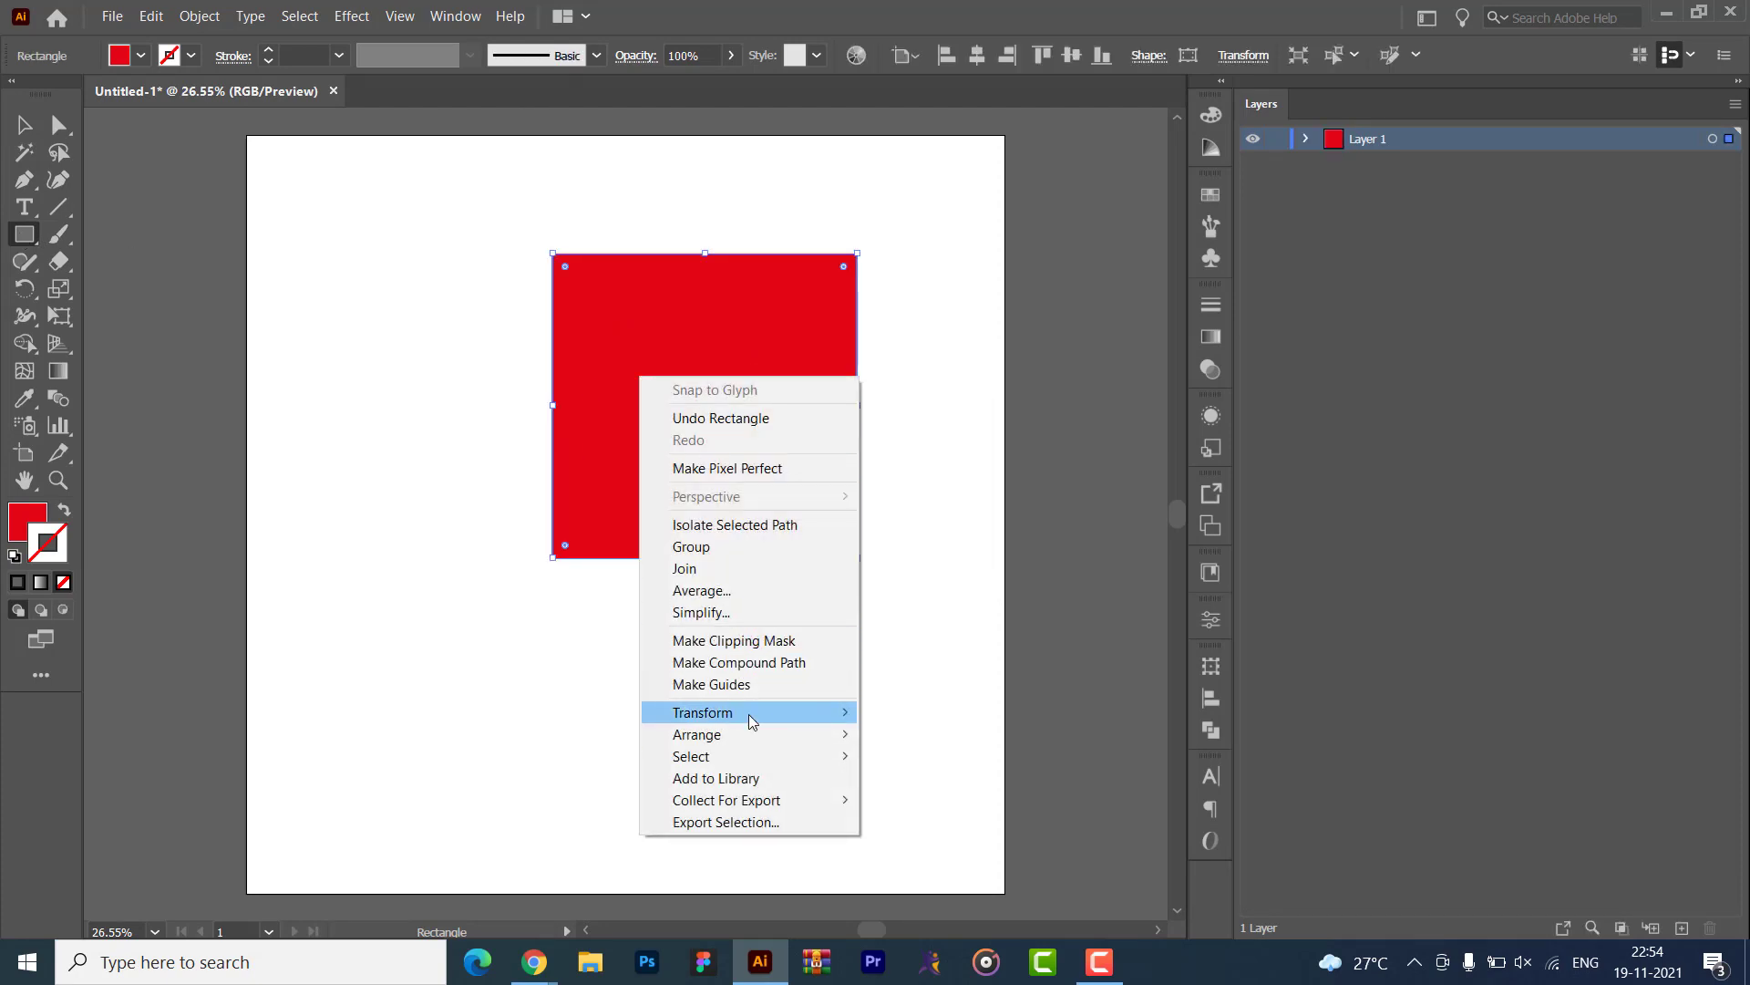
mouse_move(740, 708)
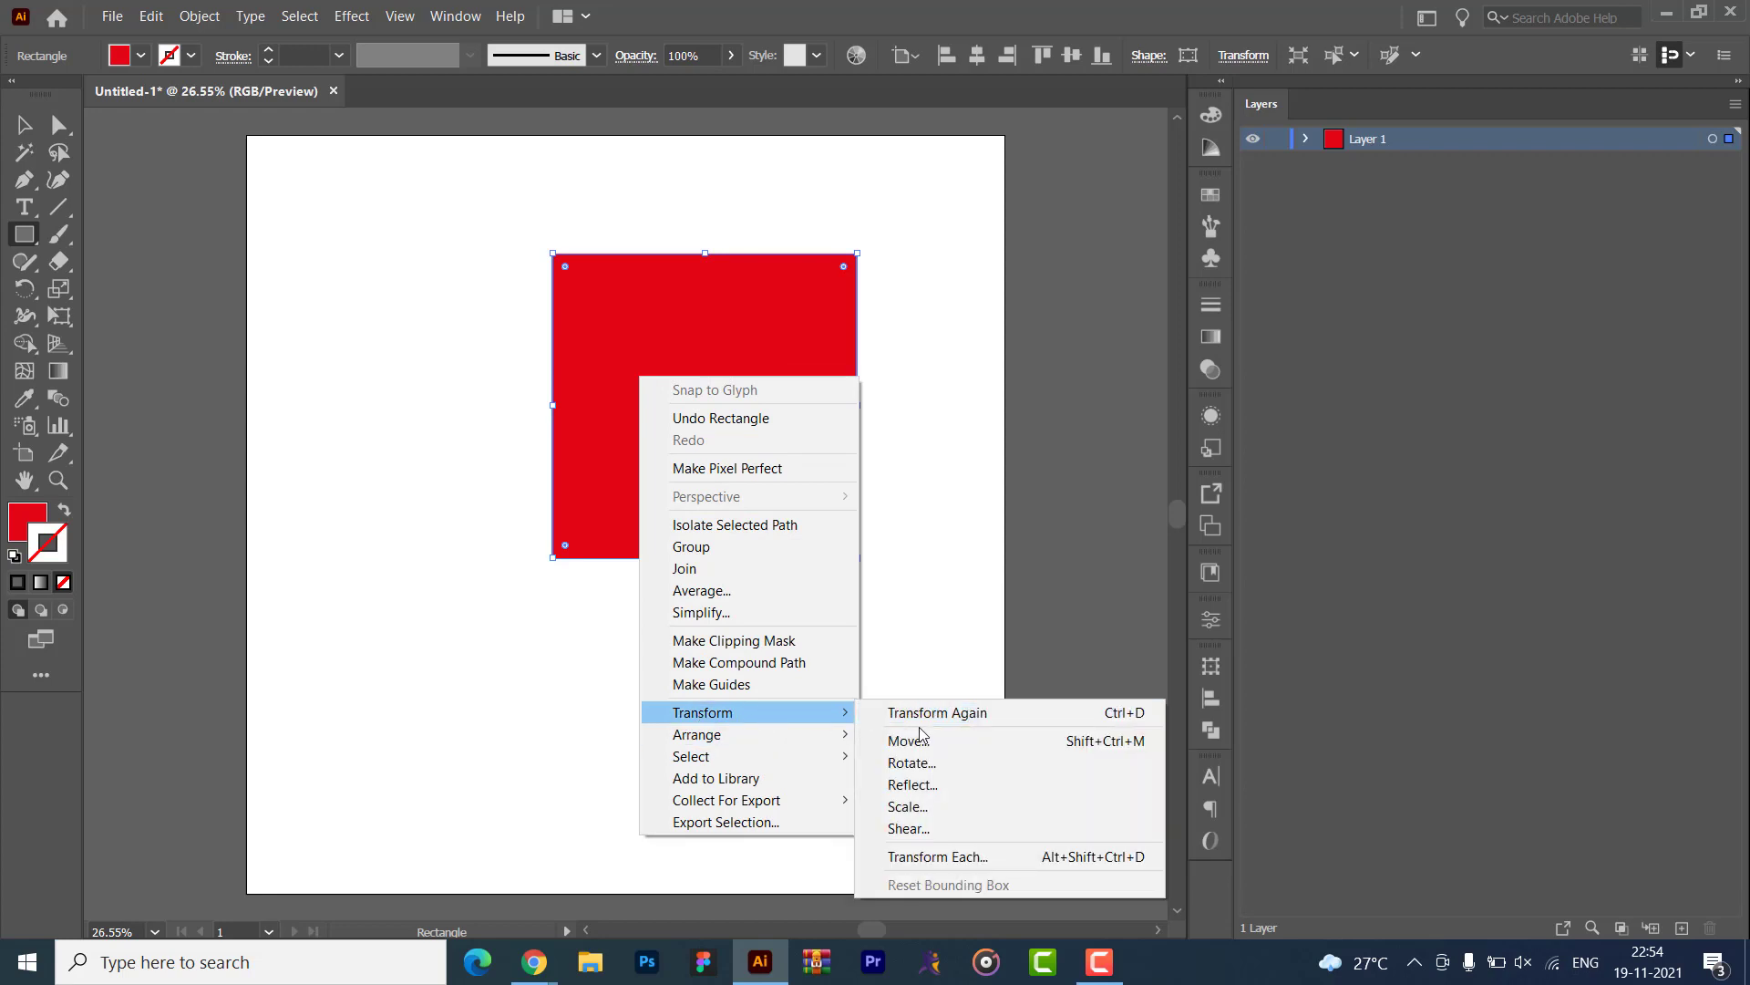
left_click(932, 857)
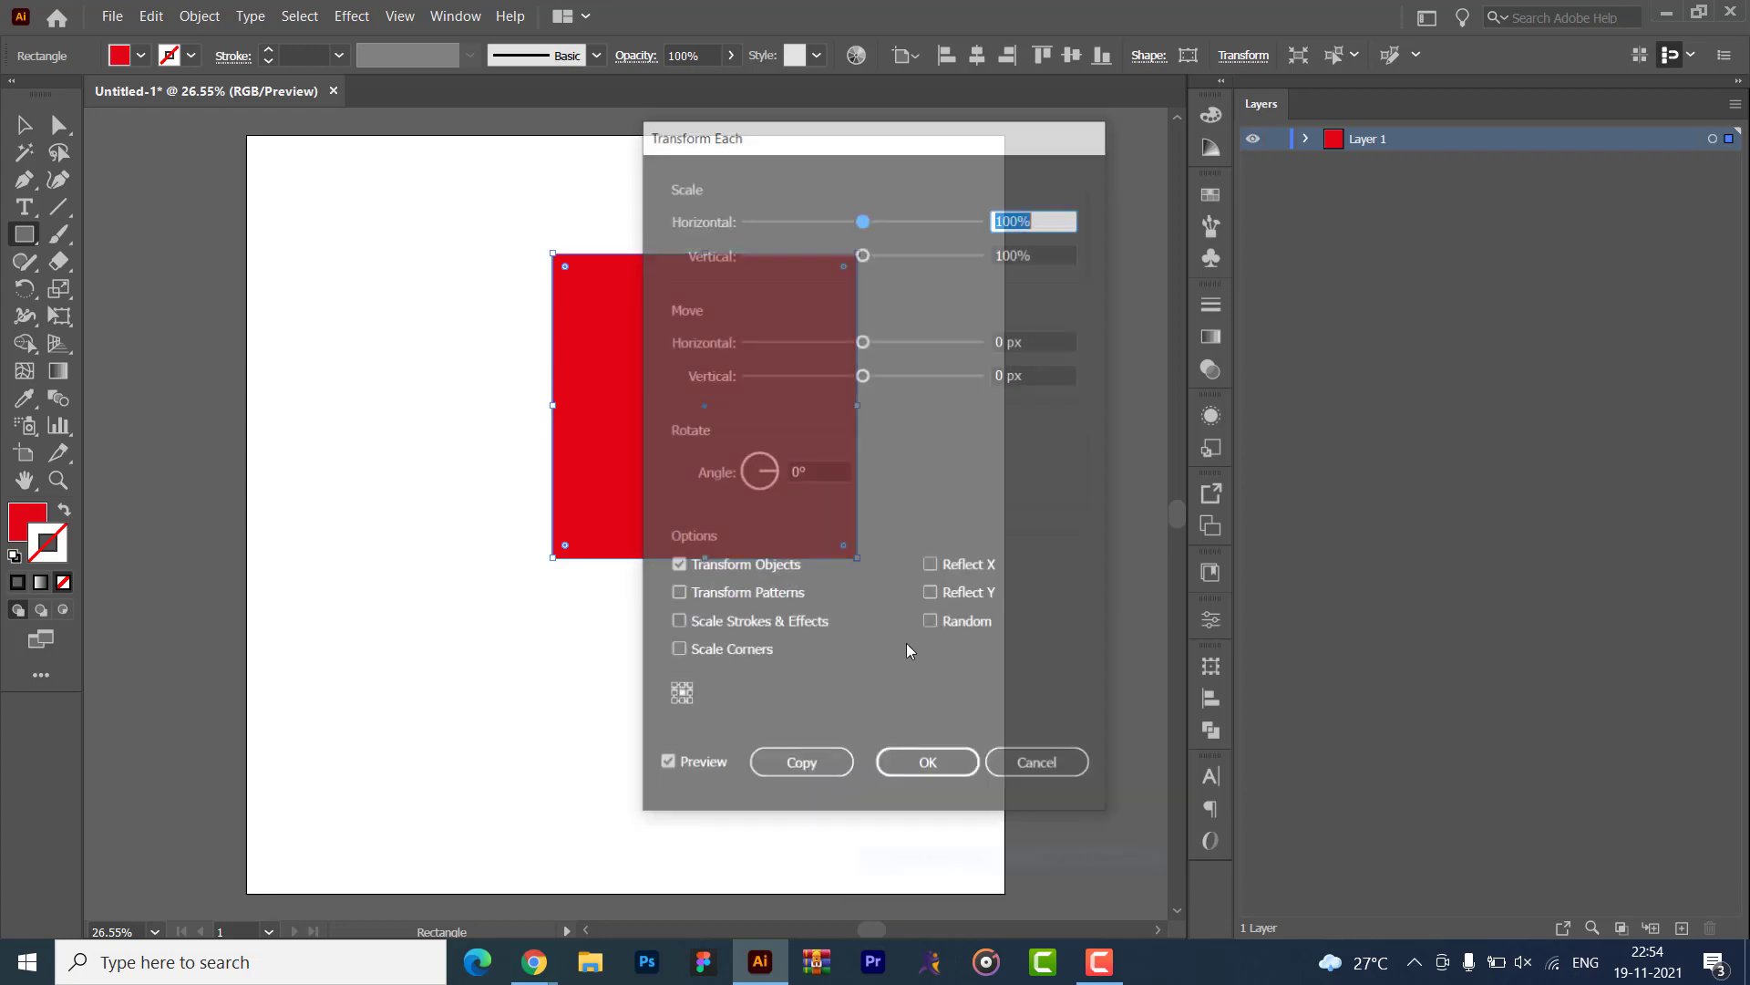
key("BackSpace")
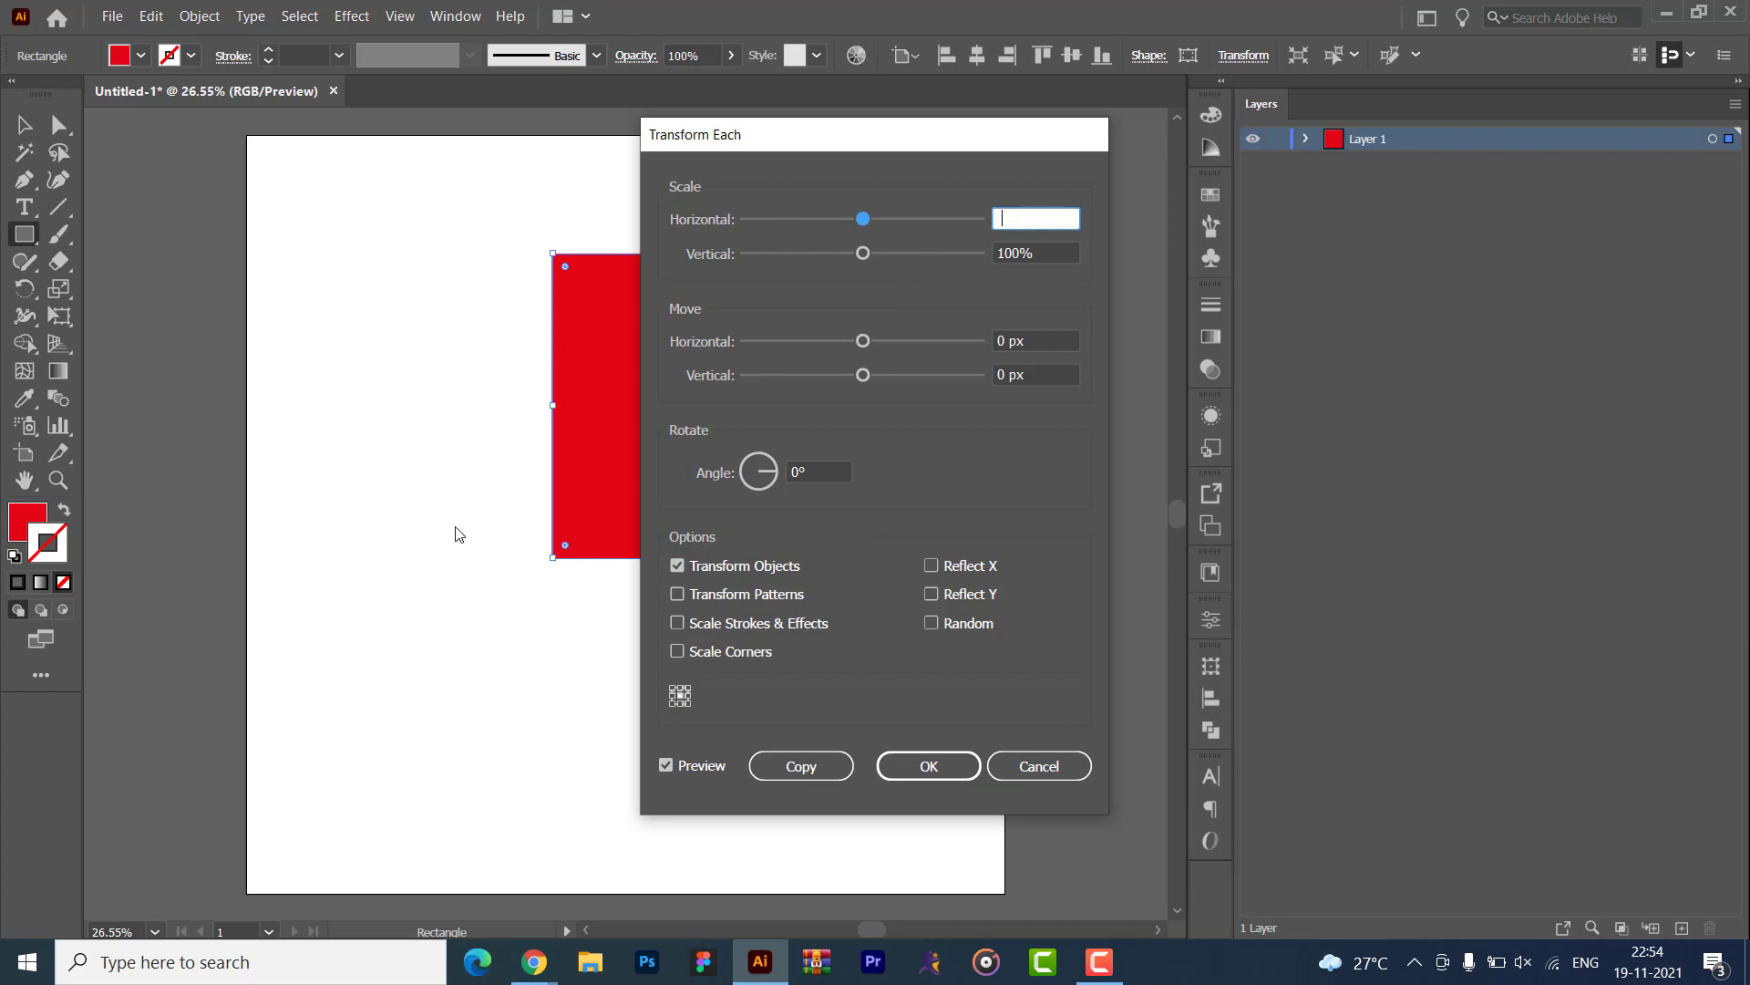
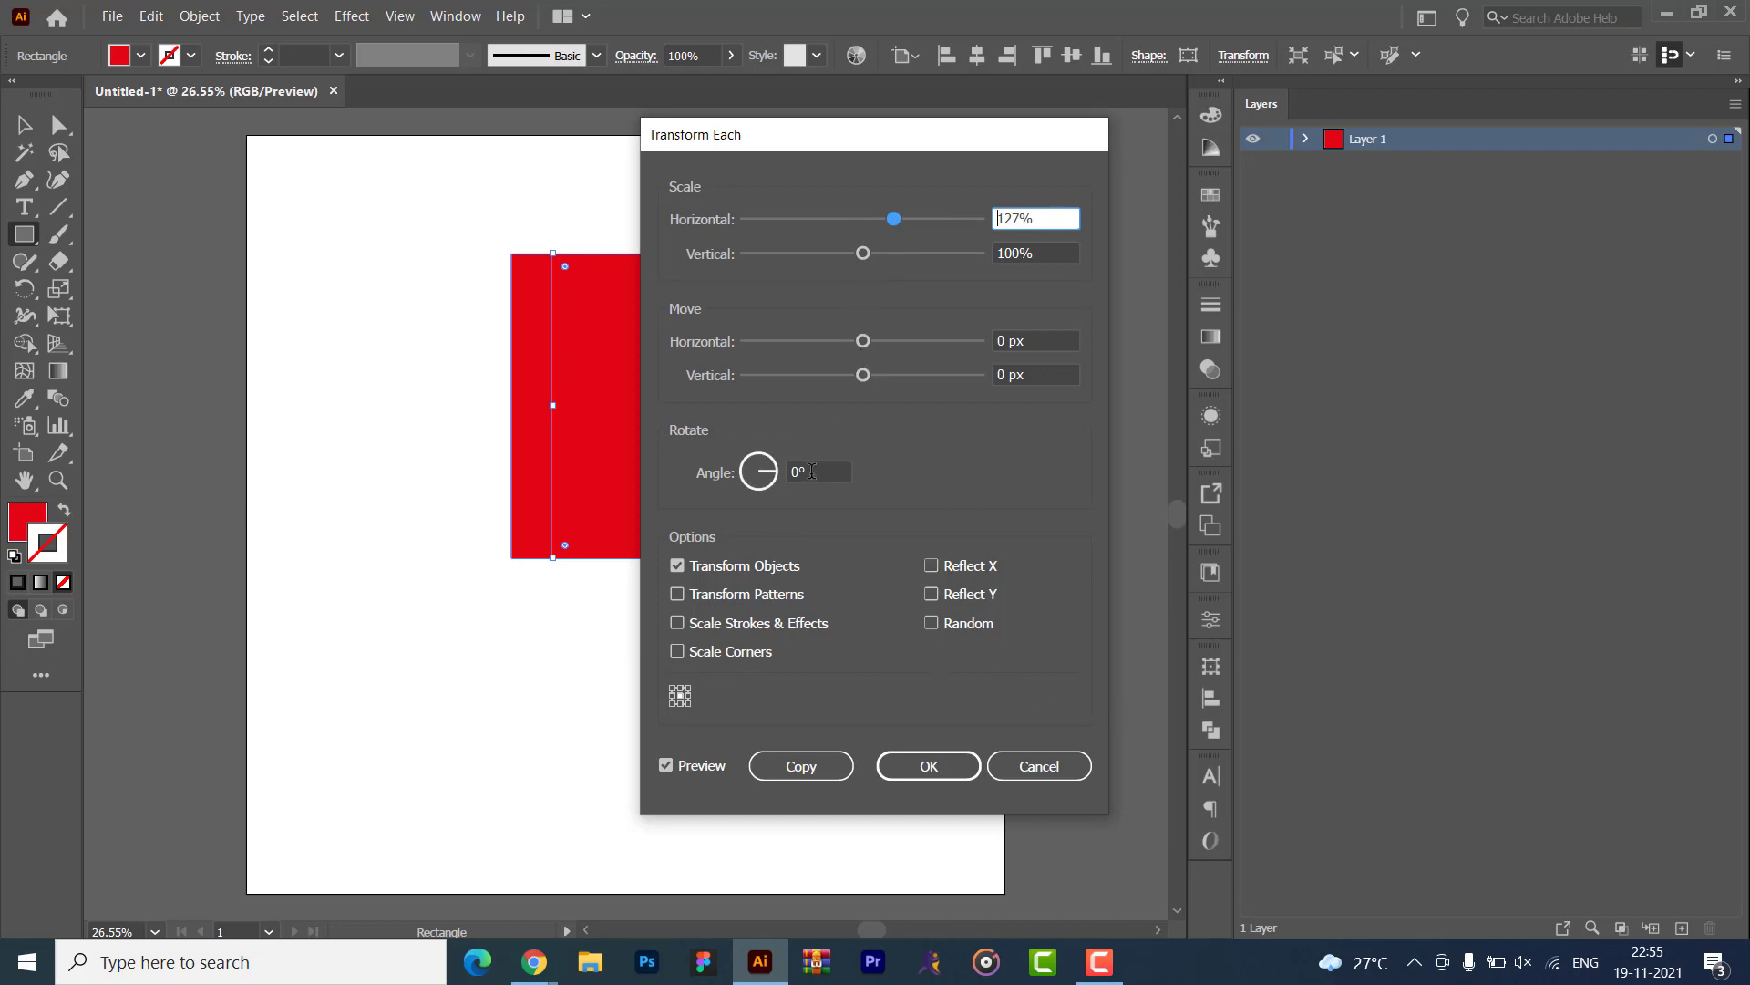
left_click(1031, 766)
- Try repeating the last transformation on the red square, and undo it
right_click(618, 373)
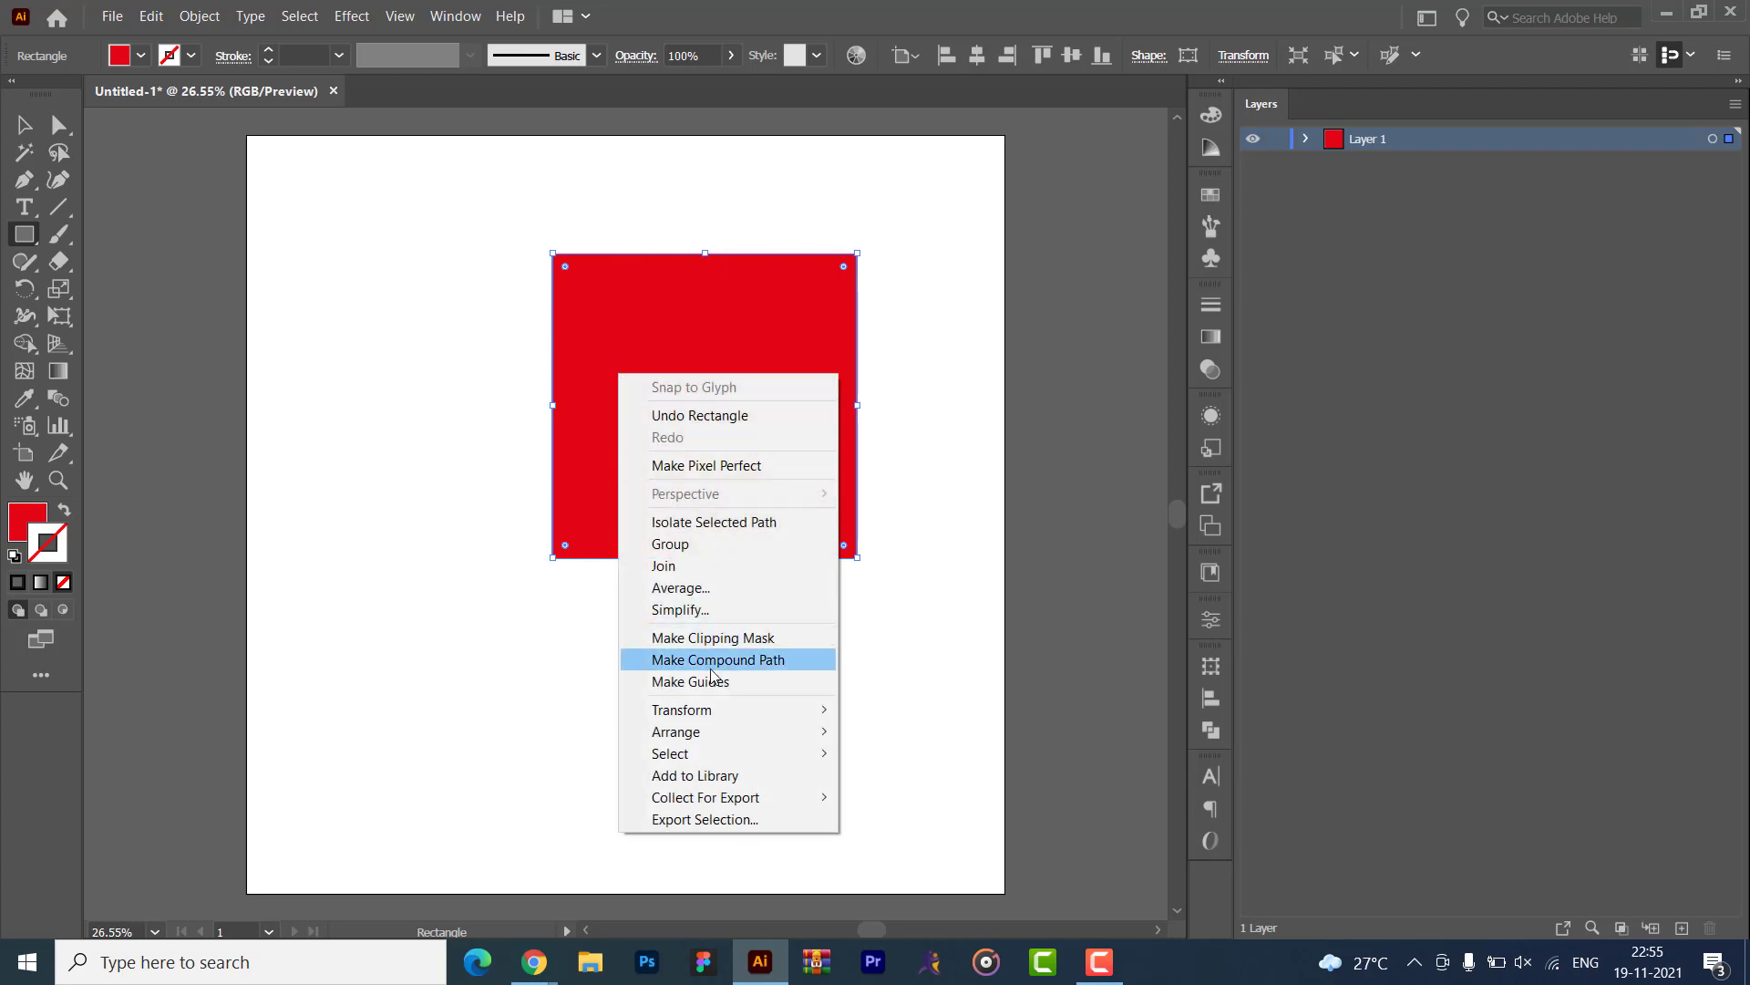
mouse_move(720, 710)
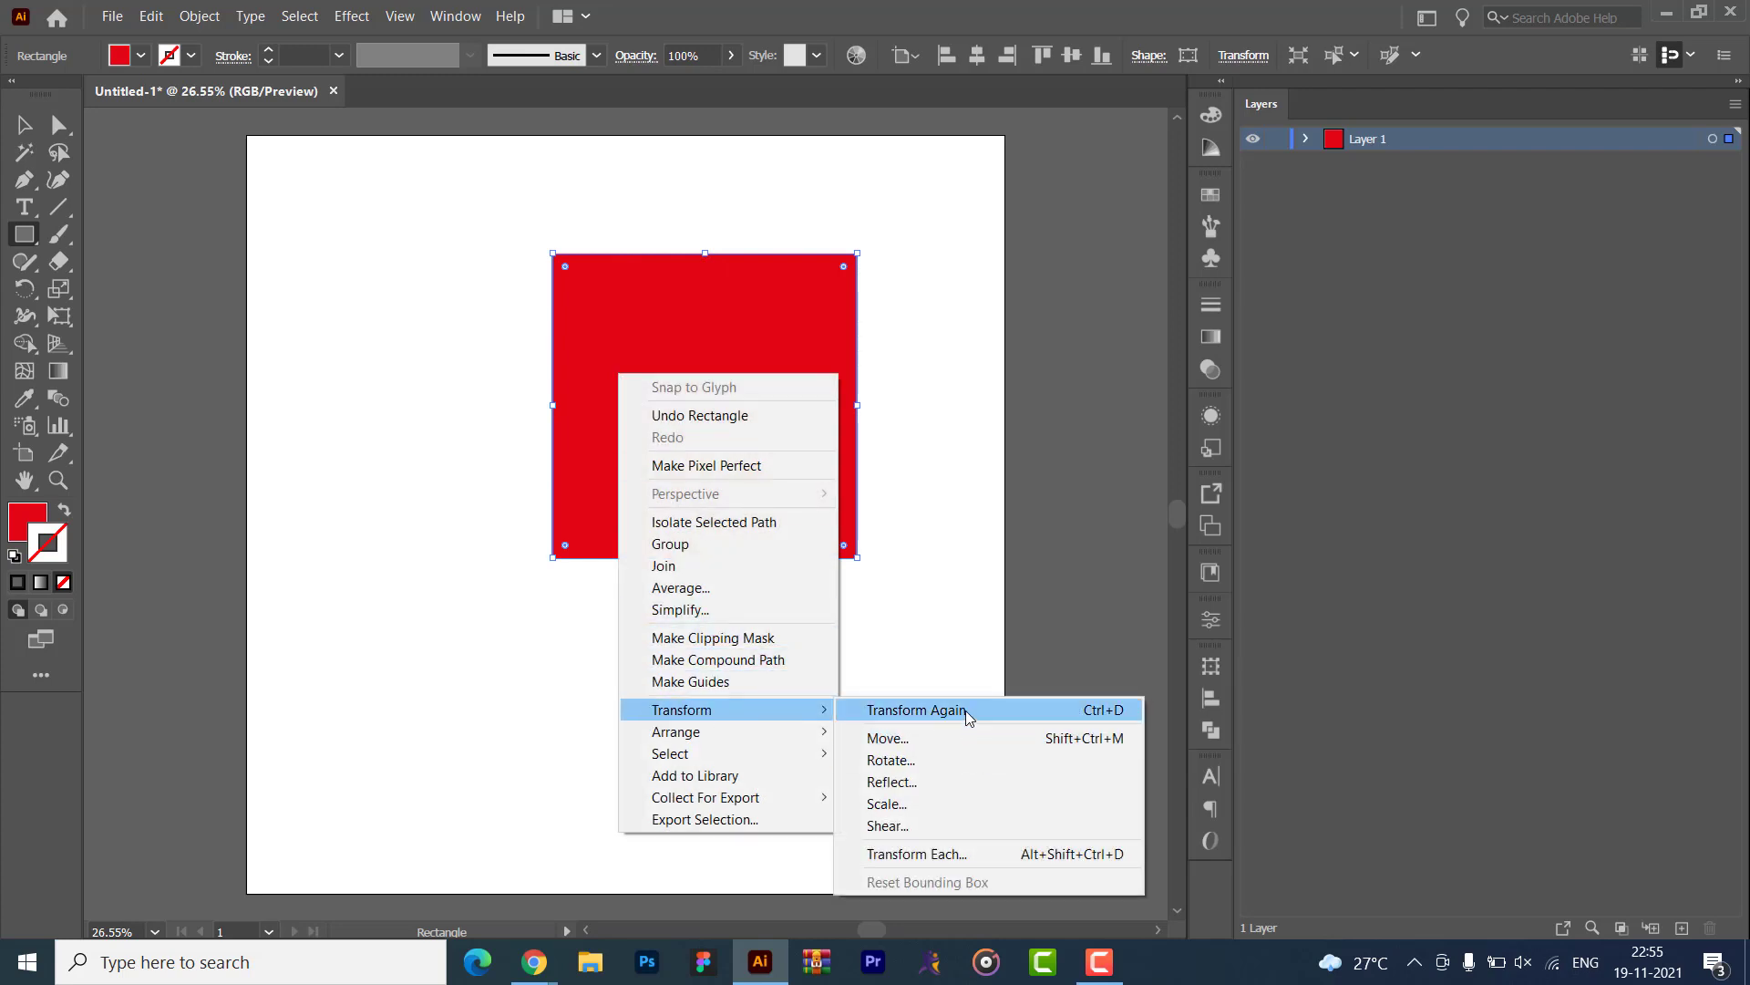
left_click(968, 710)
key("ctrl+z")
- Try horizontal shear angles of 30° and 20° on the new red square
right_click(679, 348)
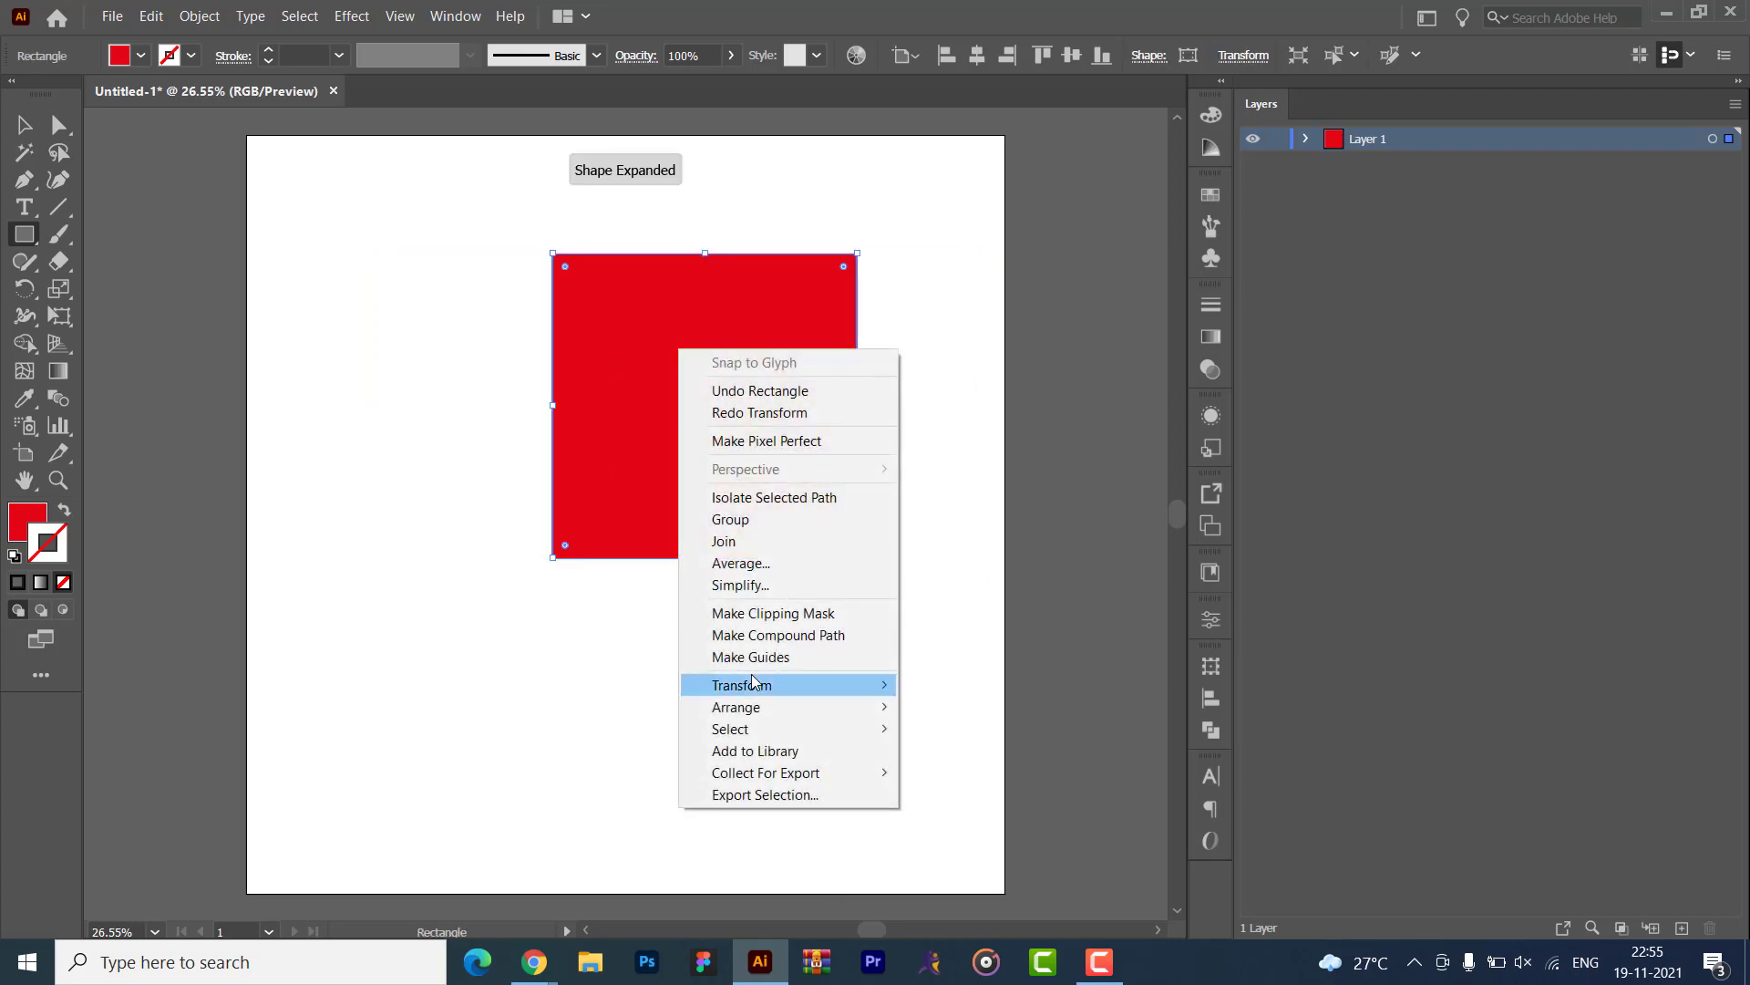
mouse_move(753, 680)
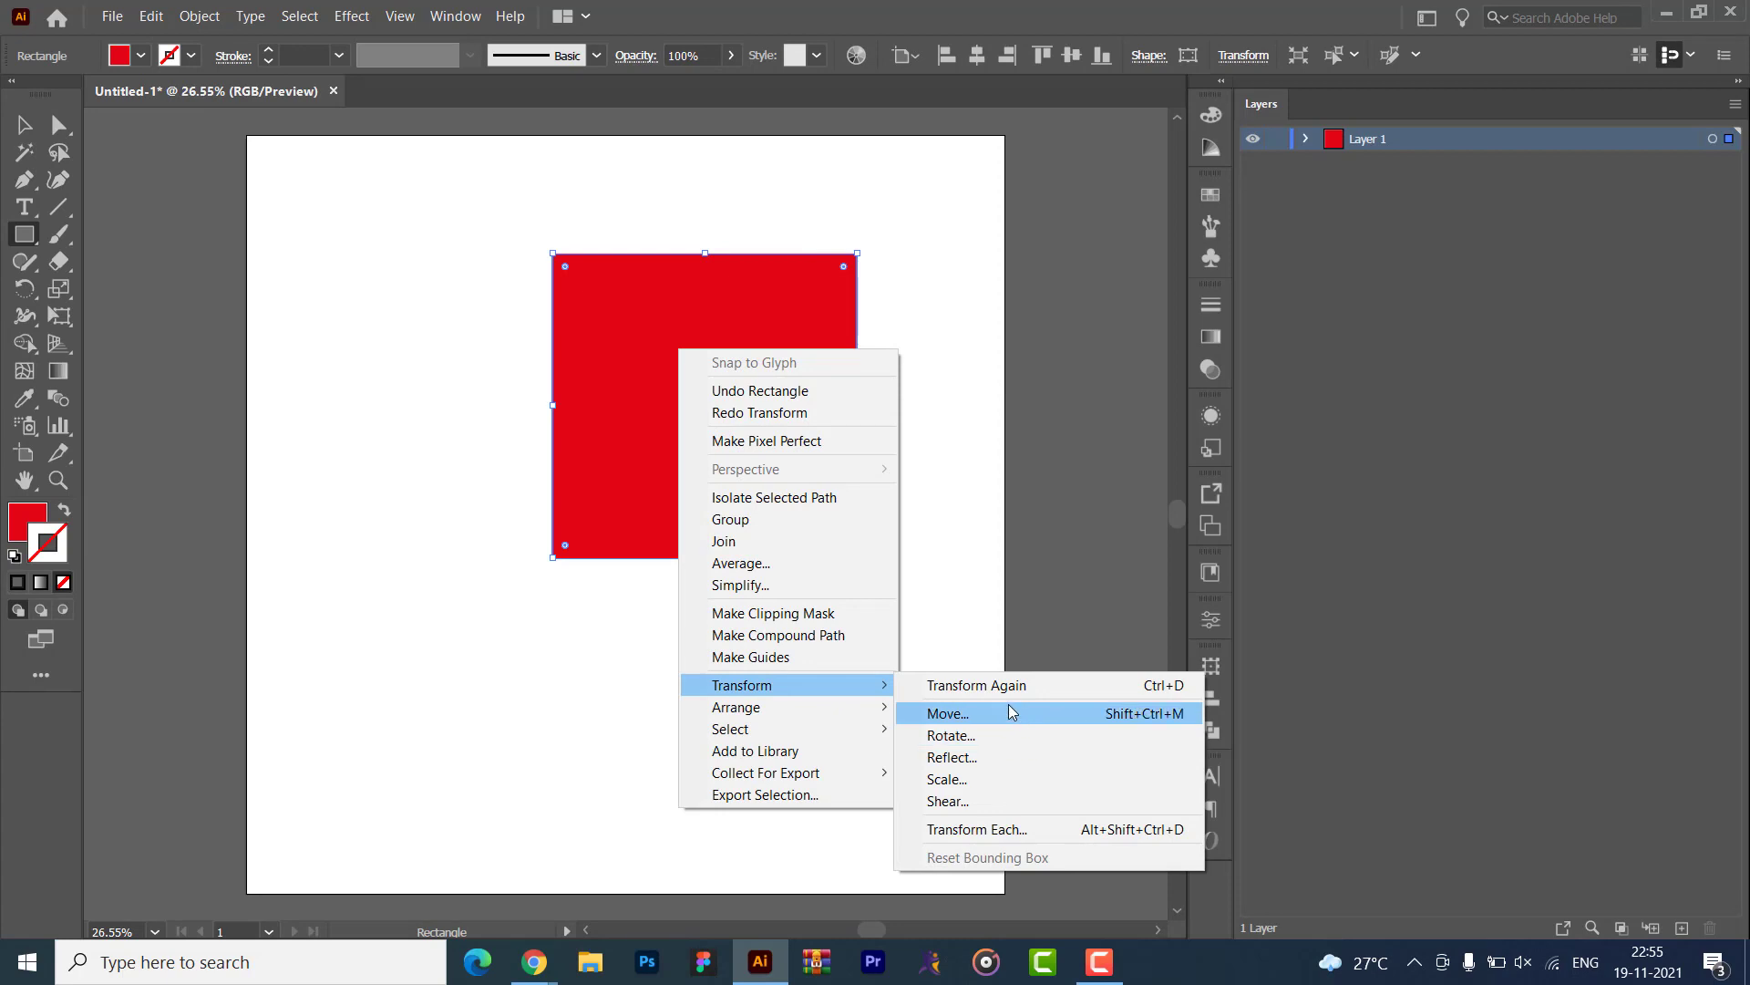
left_click(948, 801)
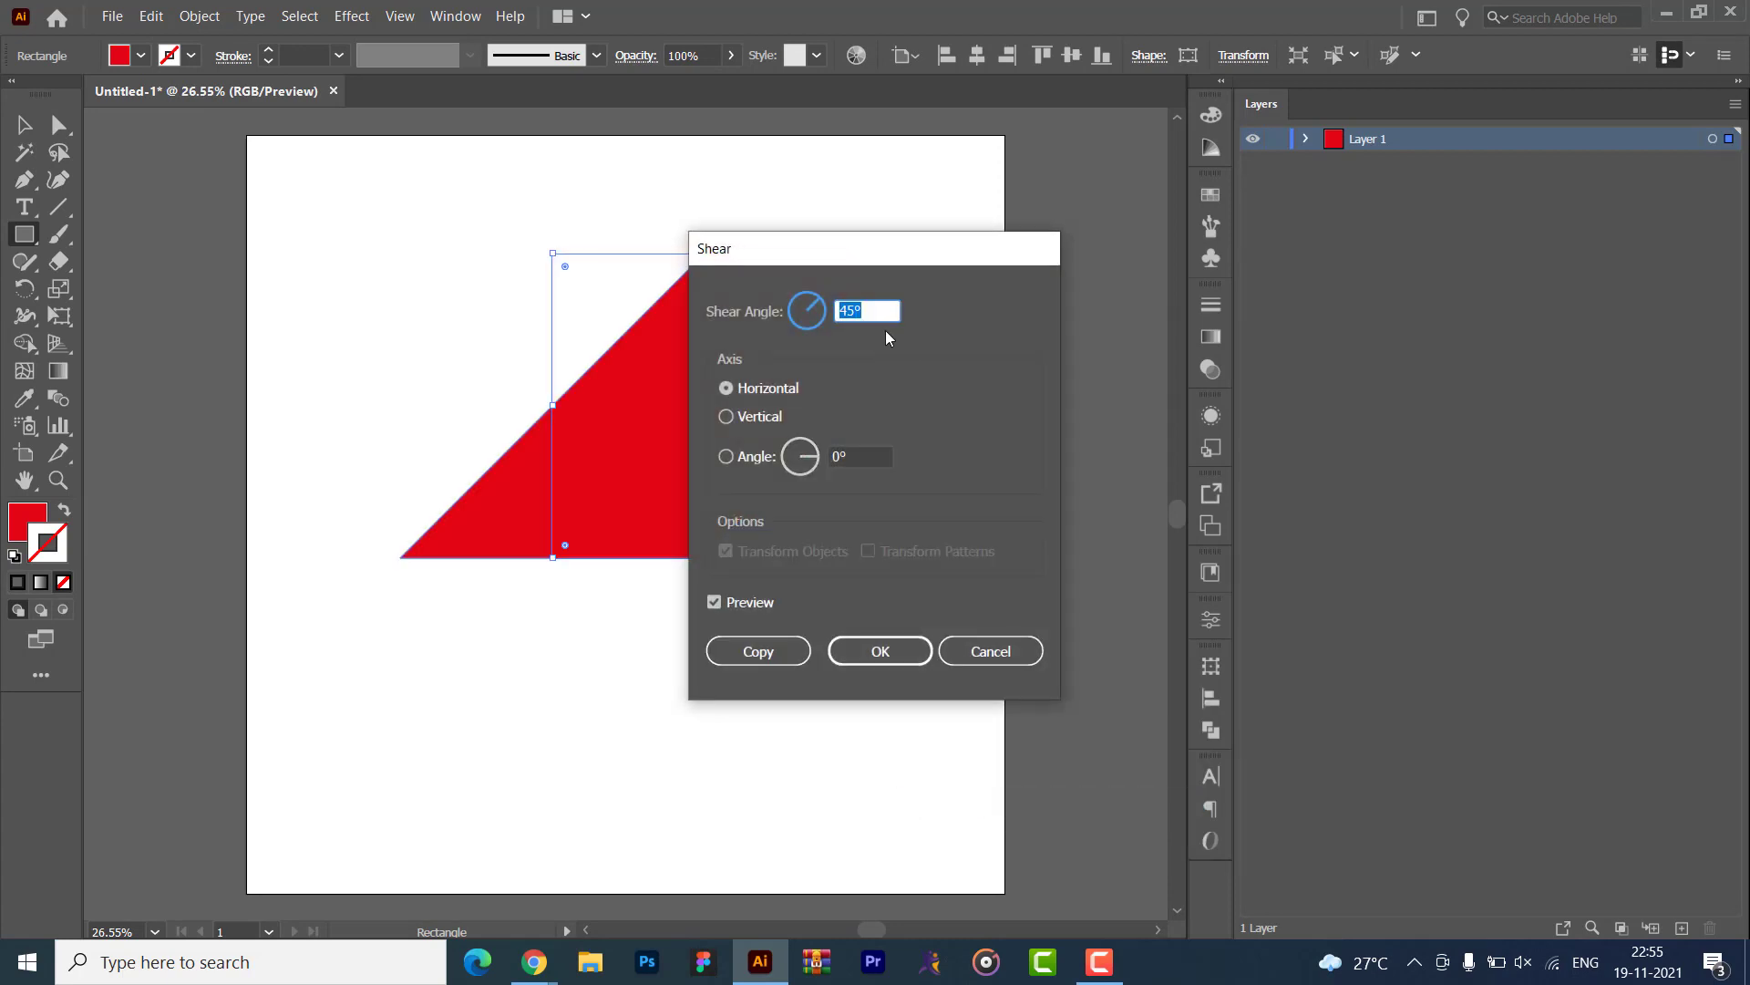
type("30")
key("Tab")
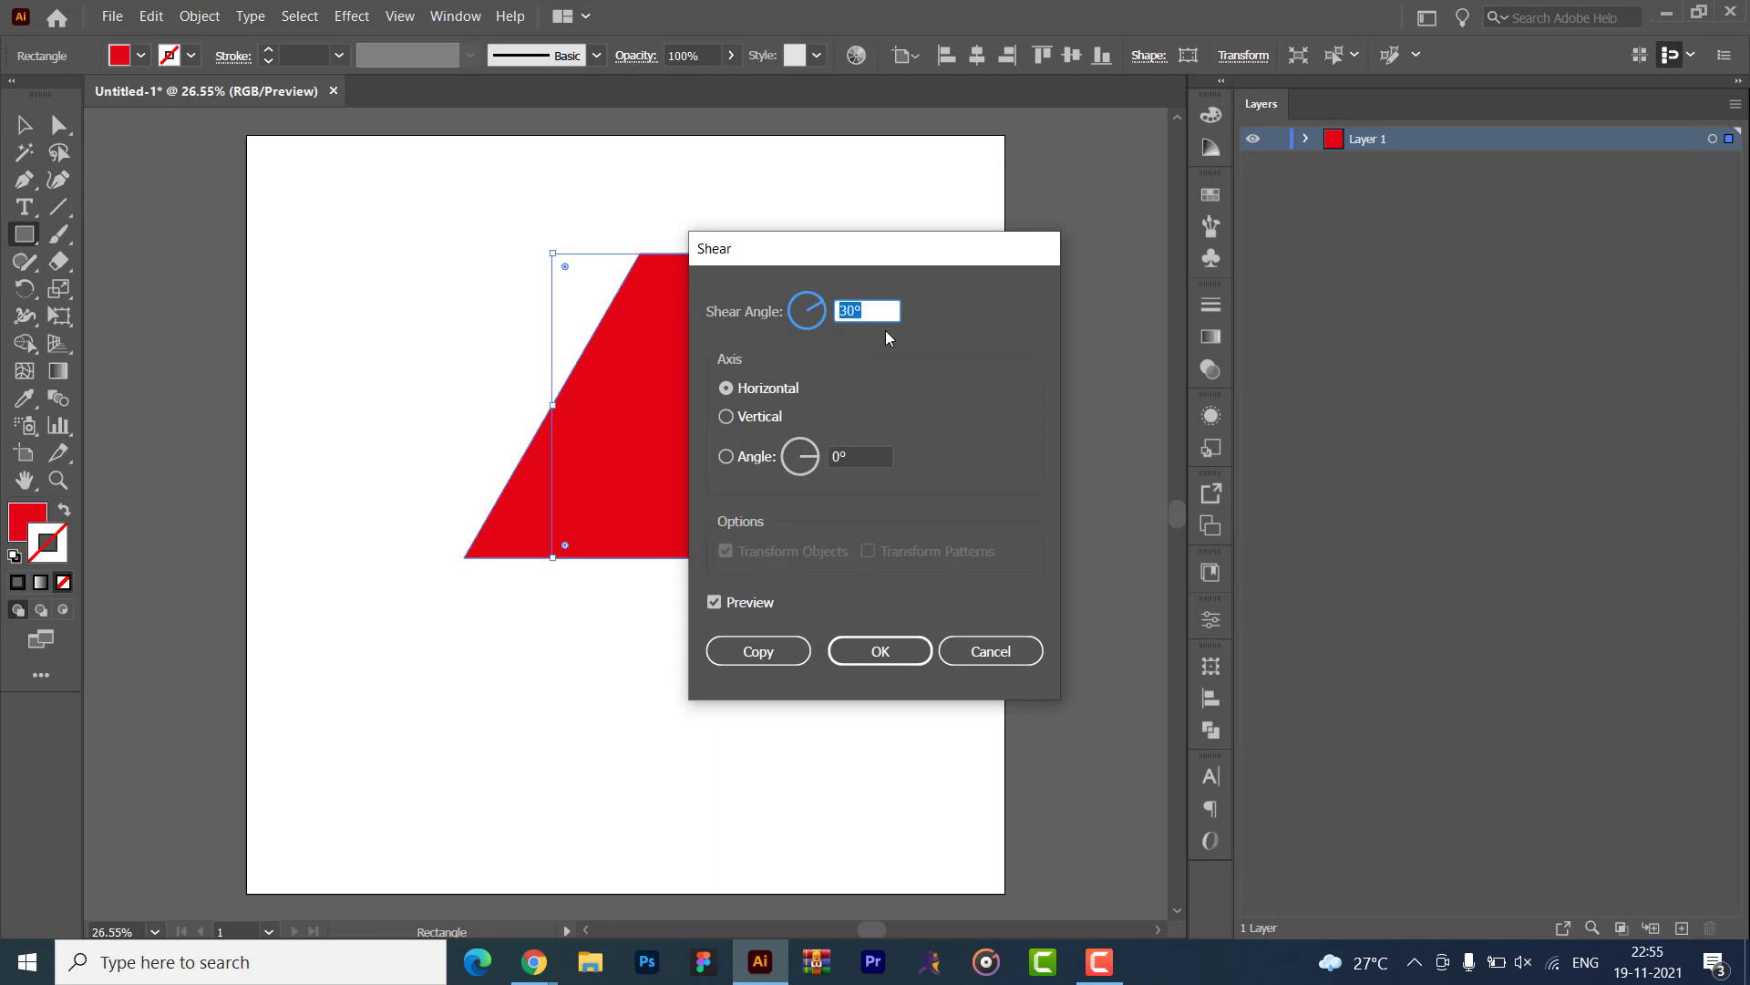
type("20")
key("Tab")
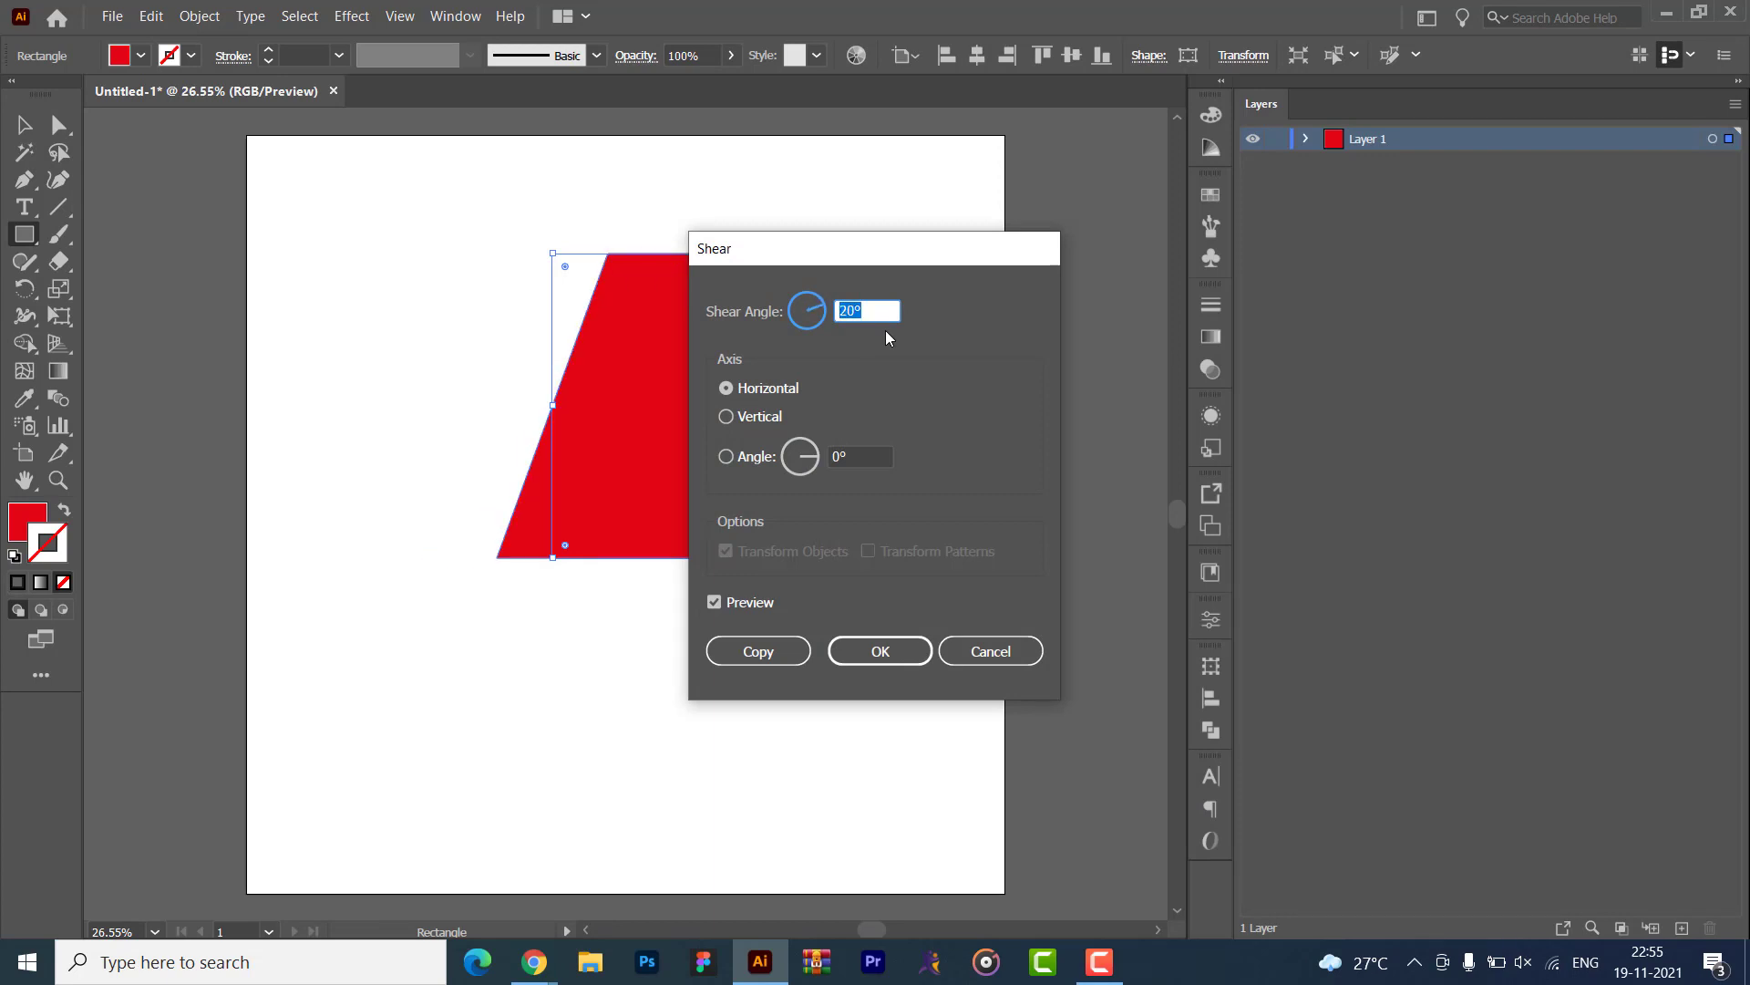
left_click(966, 652)
- Deselect the red square and switch to the Selection tool
left_click(846, 509)
left_click(928, 520)
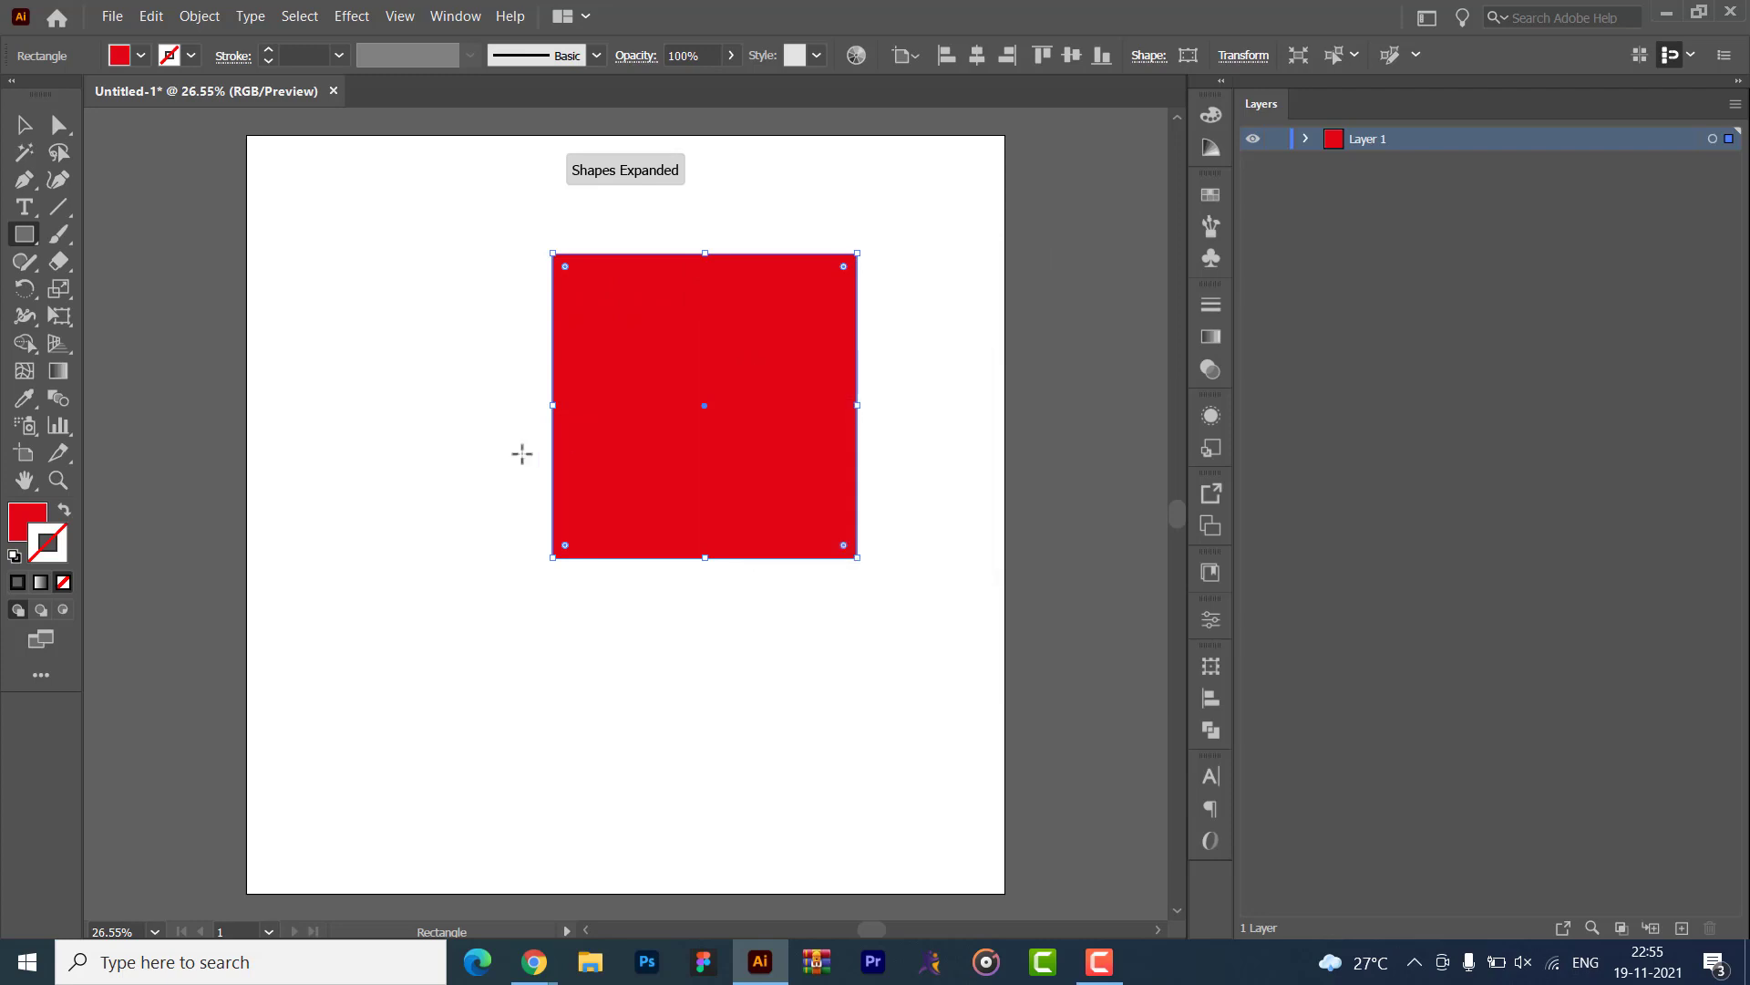
left_click(521, 453)
left_click(916, 518)
key("v")
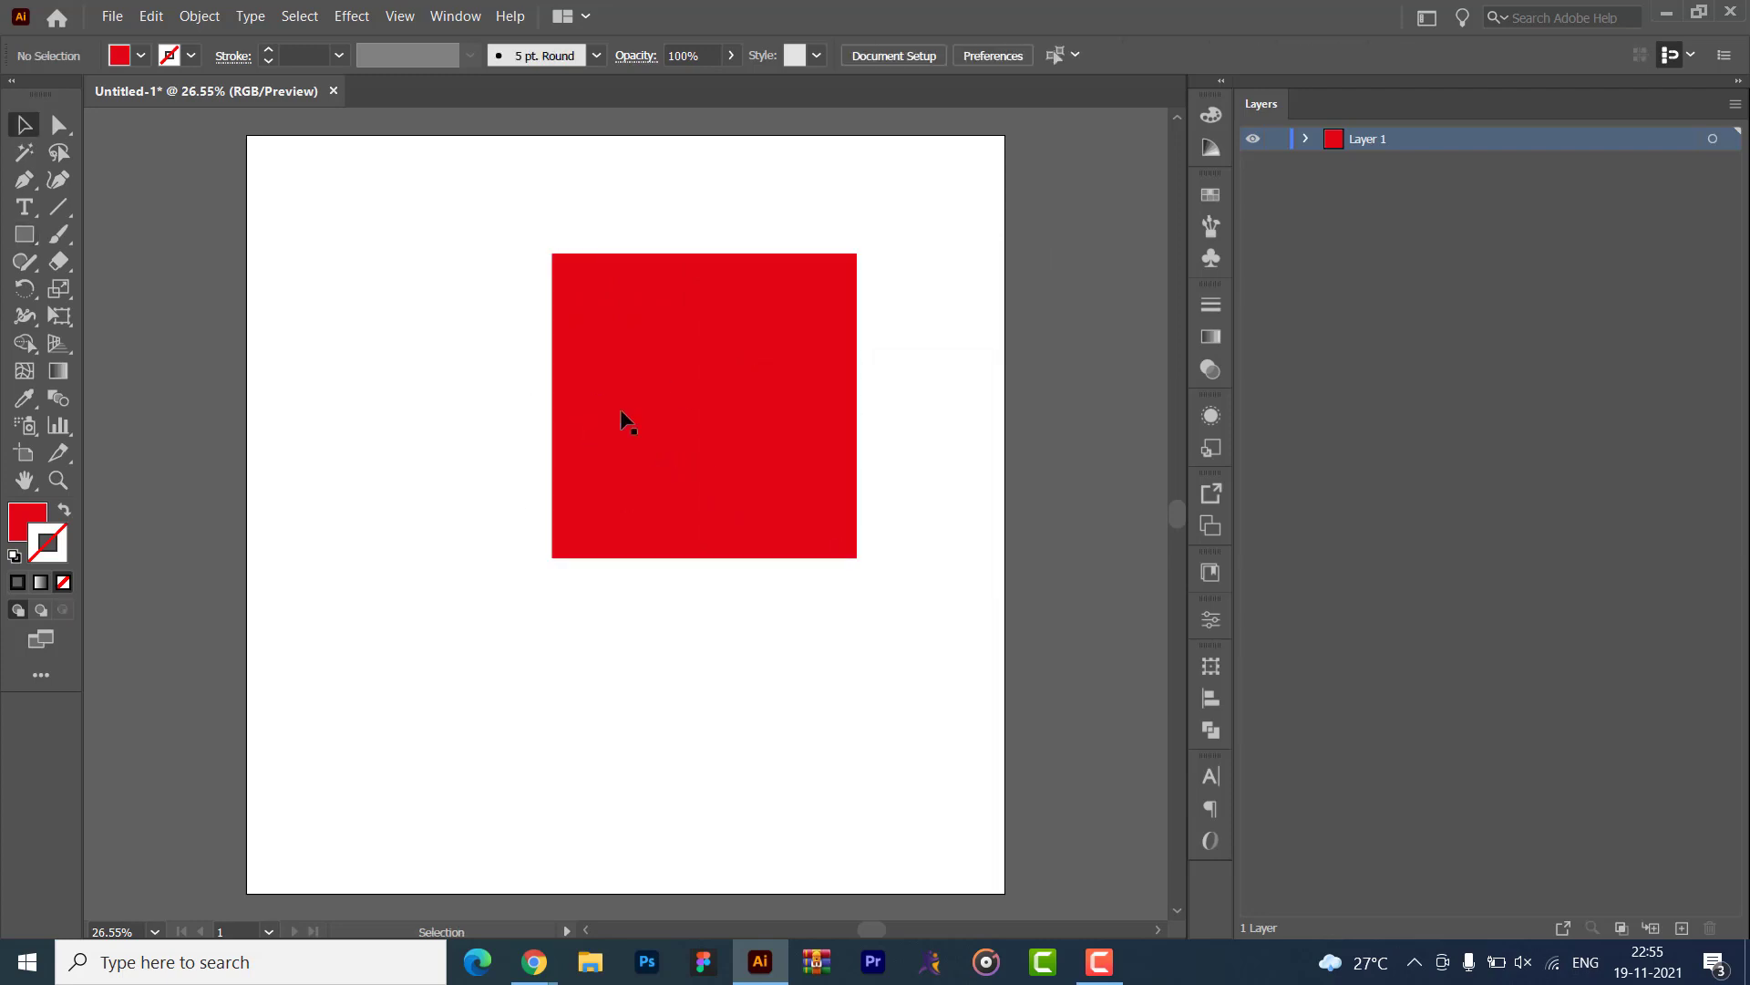
- Rotate the red square to 315° and pull its upper and lower corners inward to form a flat isometric rhombus
left_click(621, 412)
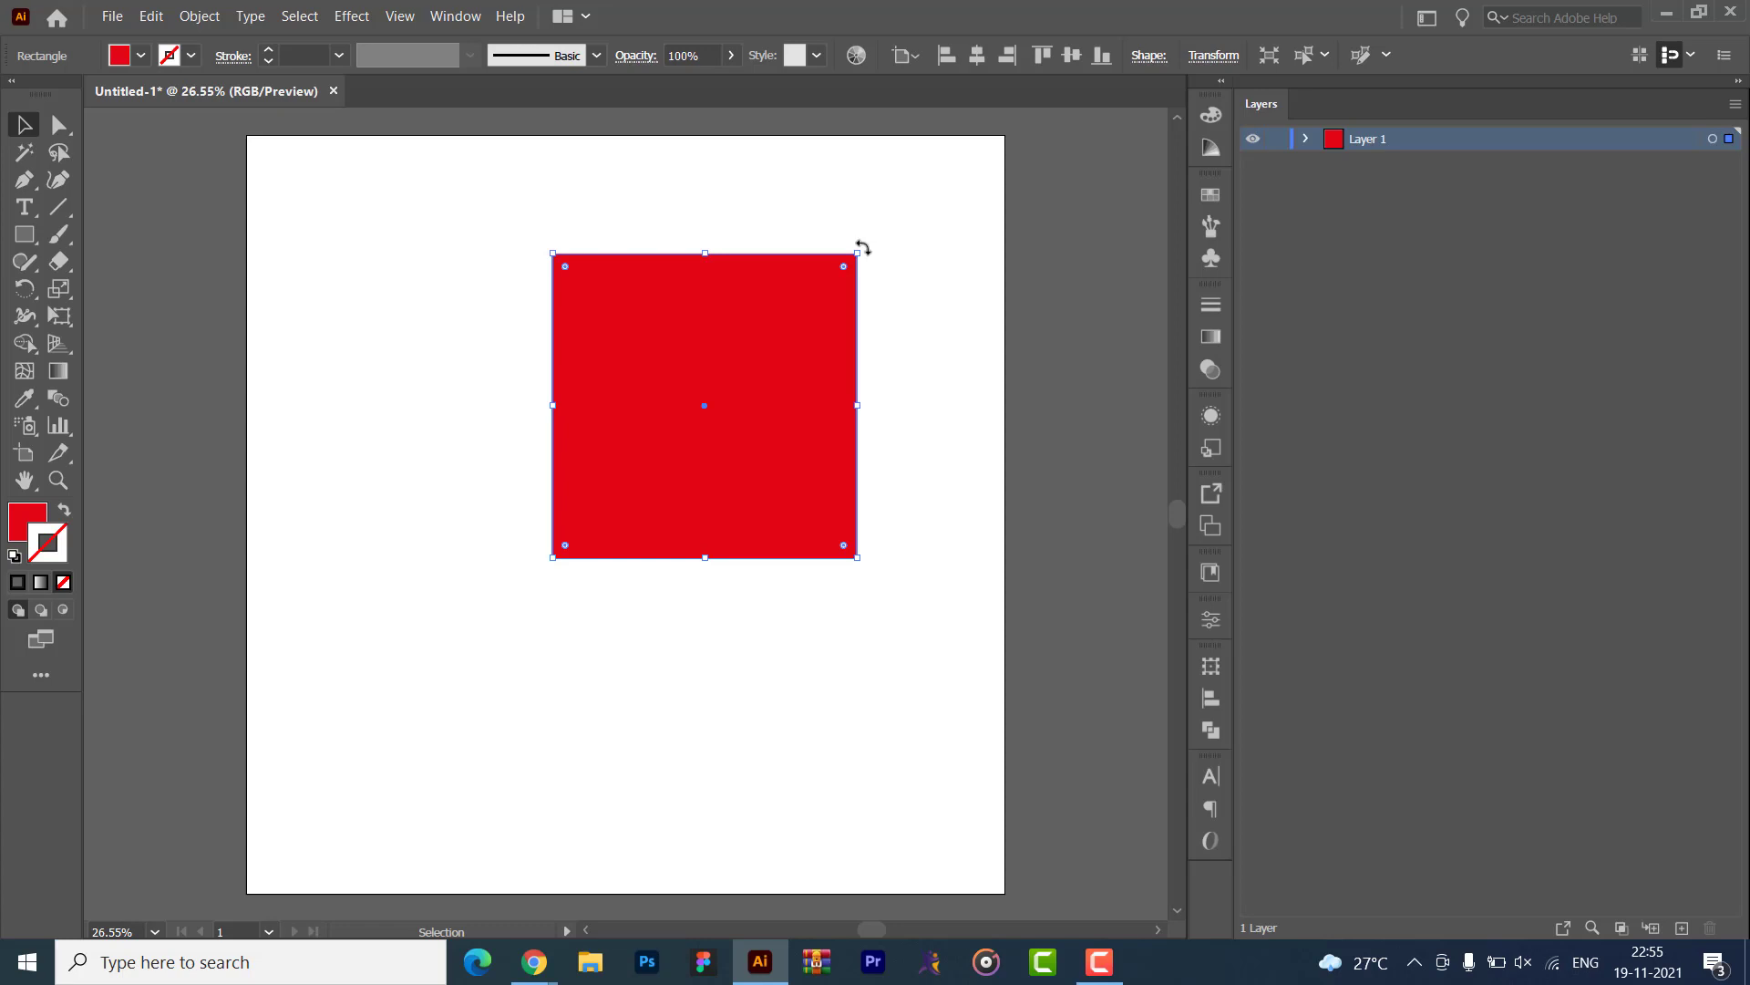
left_click_drag(865, 246, 912, 406)
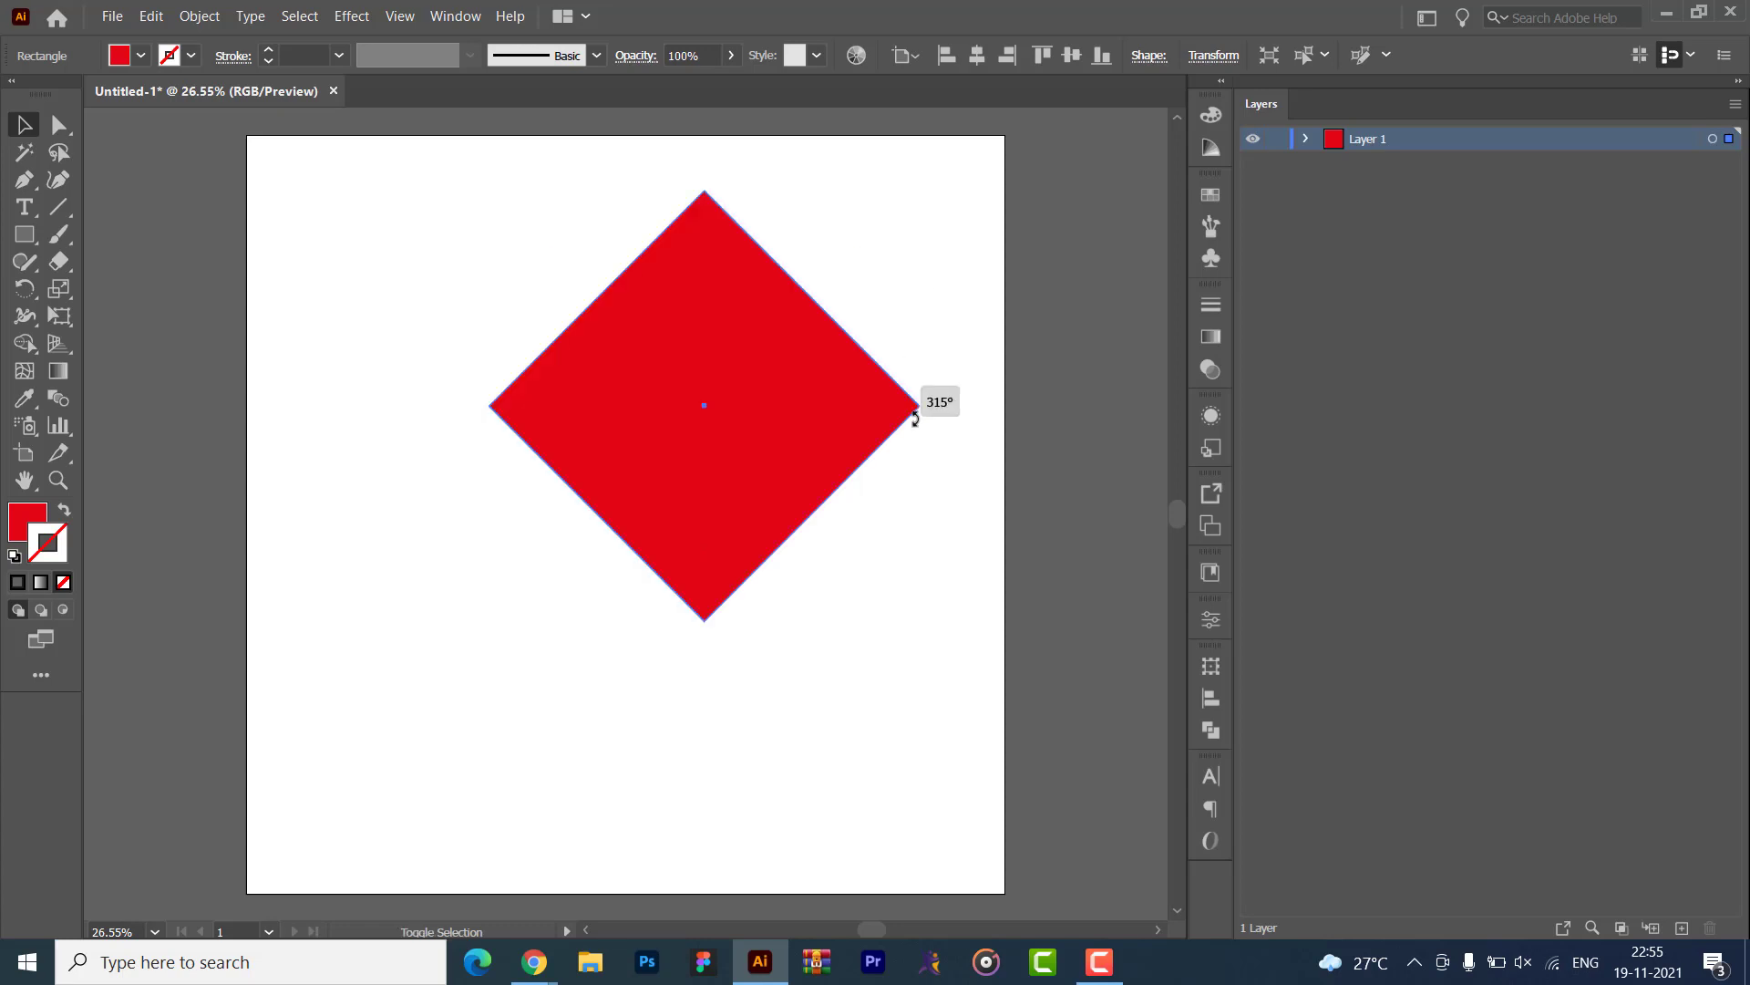
left_click(59, 124)
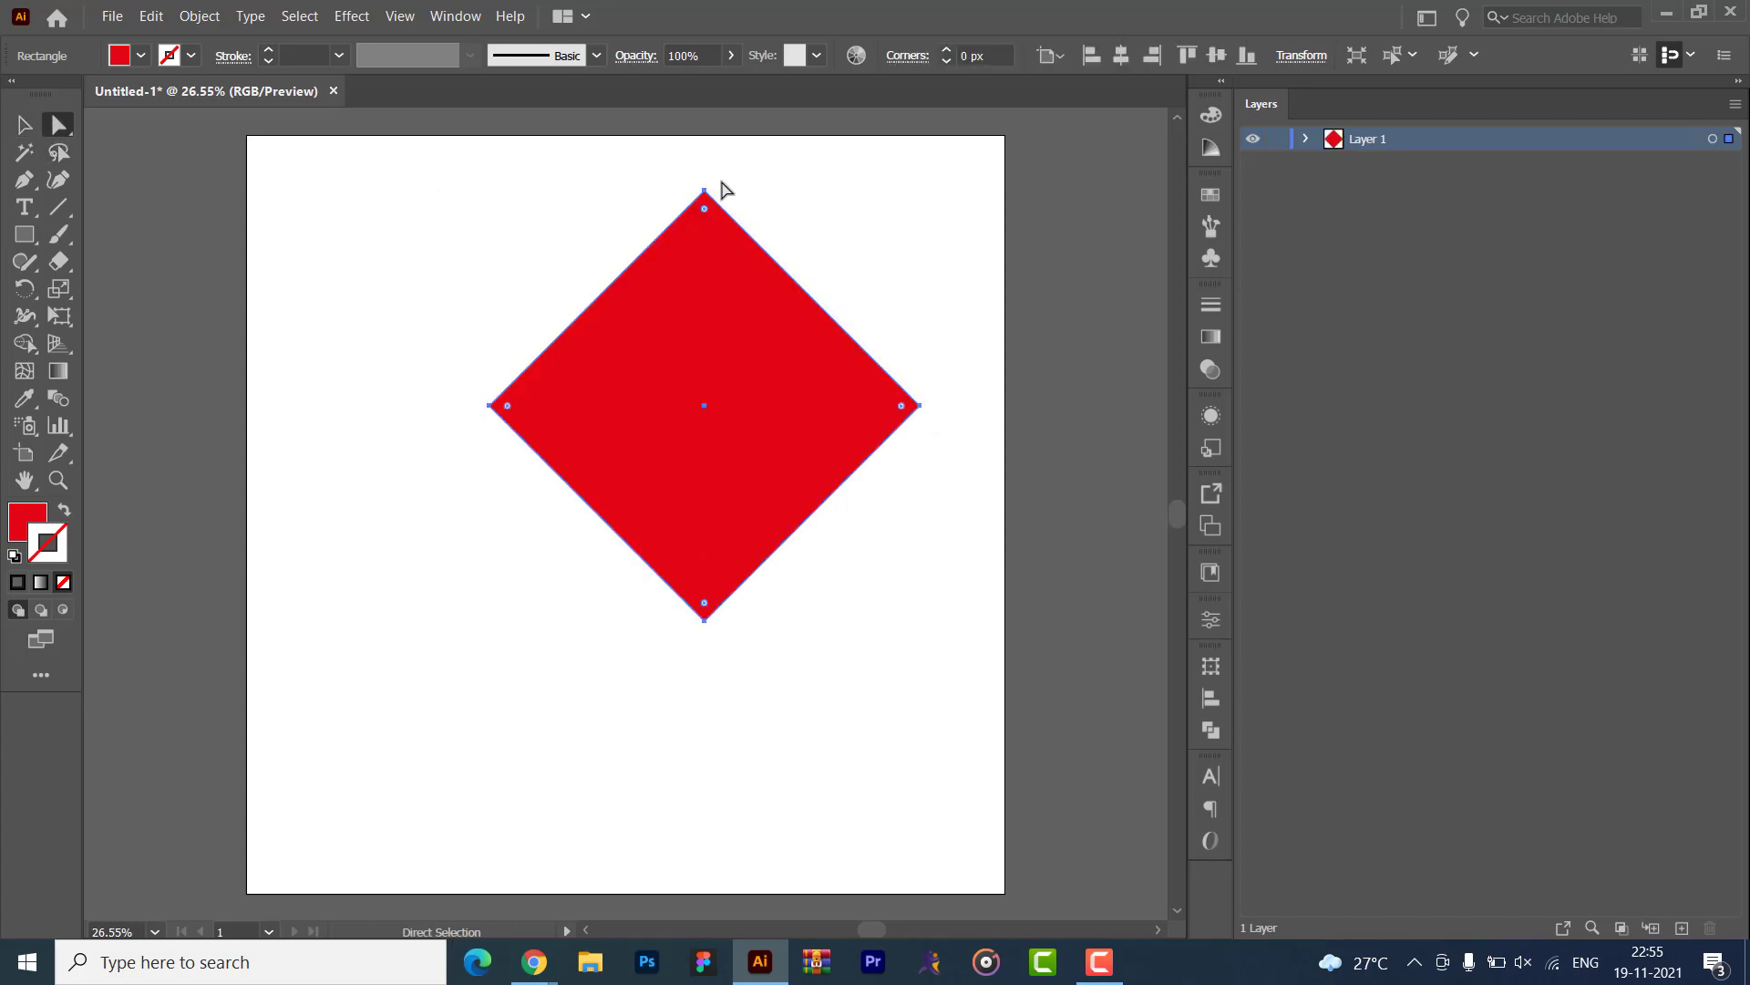
left_click_drag(708, 187, 708, 390)
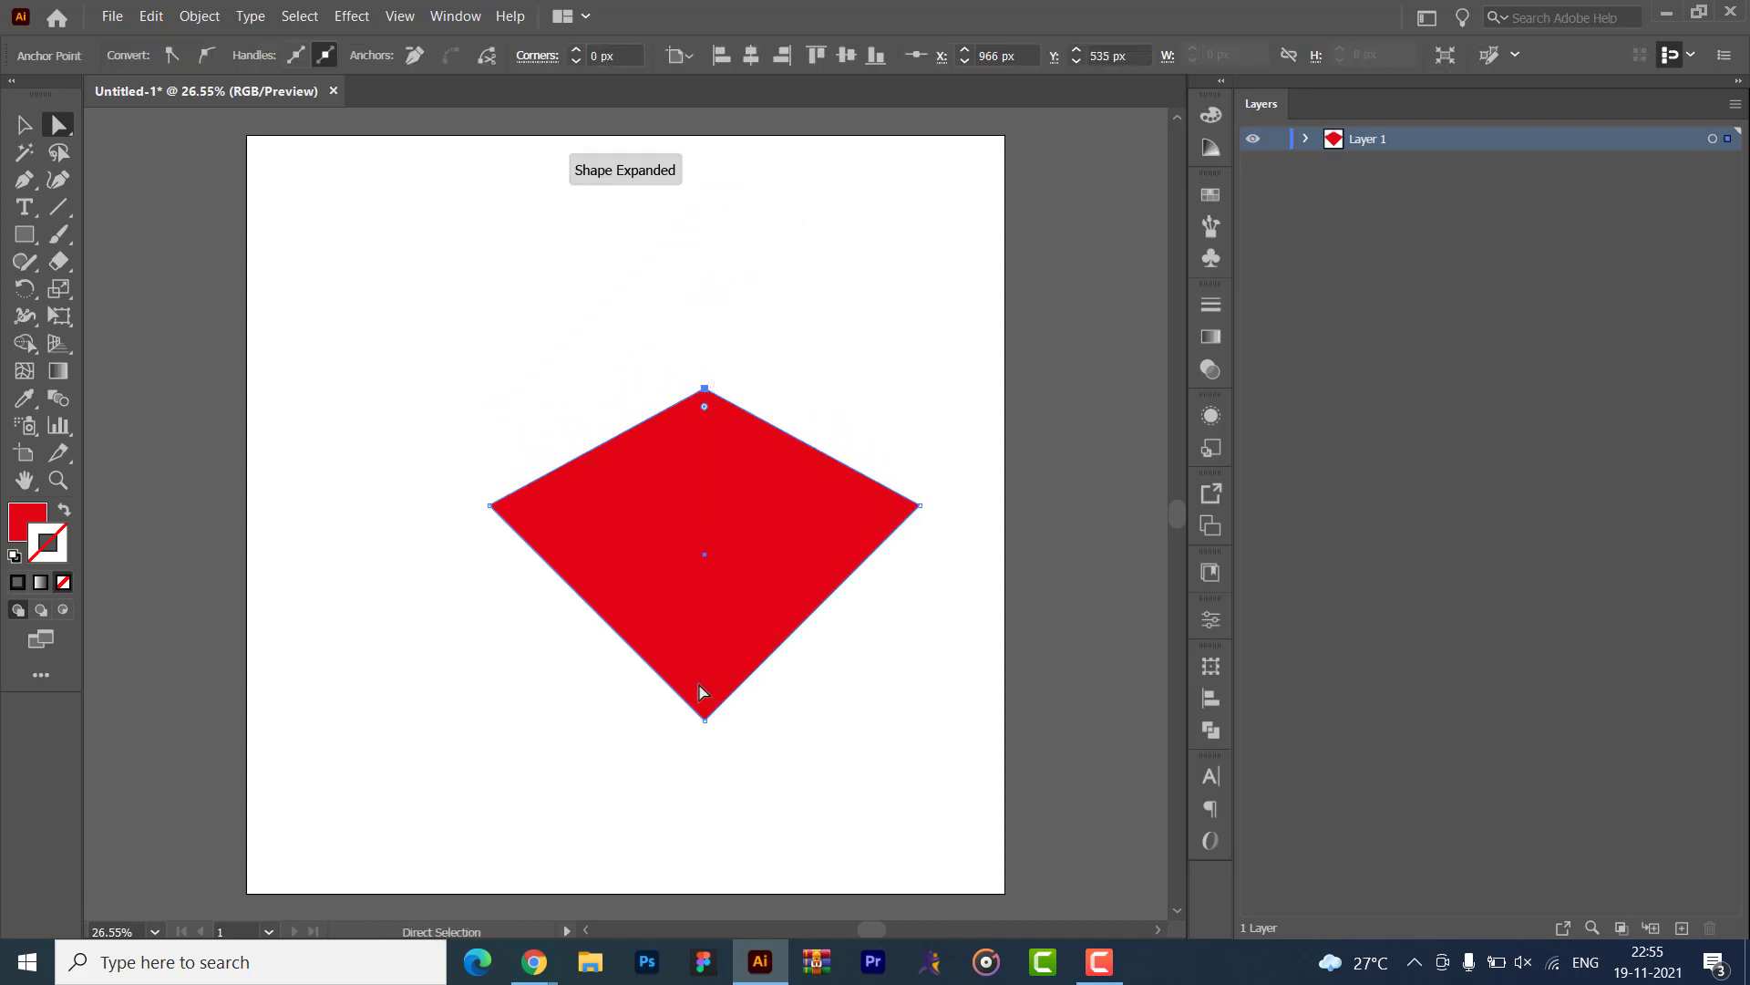
left_click_drag(705, 719, 710, 613)
- Move the rhombus to the horizontal centre of the artboard's upper half and compare it with the staircase reference
left_click(492, 484)
left_click(758, 508)
left_click_drag(758, 508, 679, 396)
left_click(801, 594)
key("alt+Tab")
key("alt+Tab")
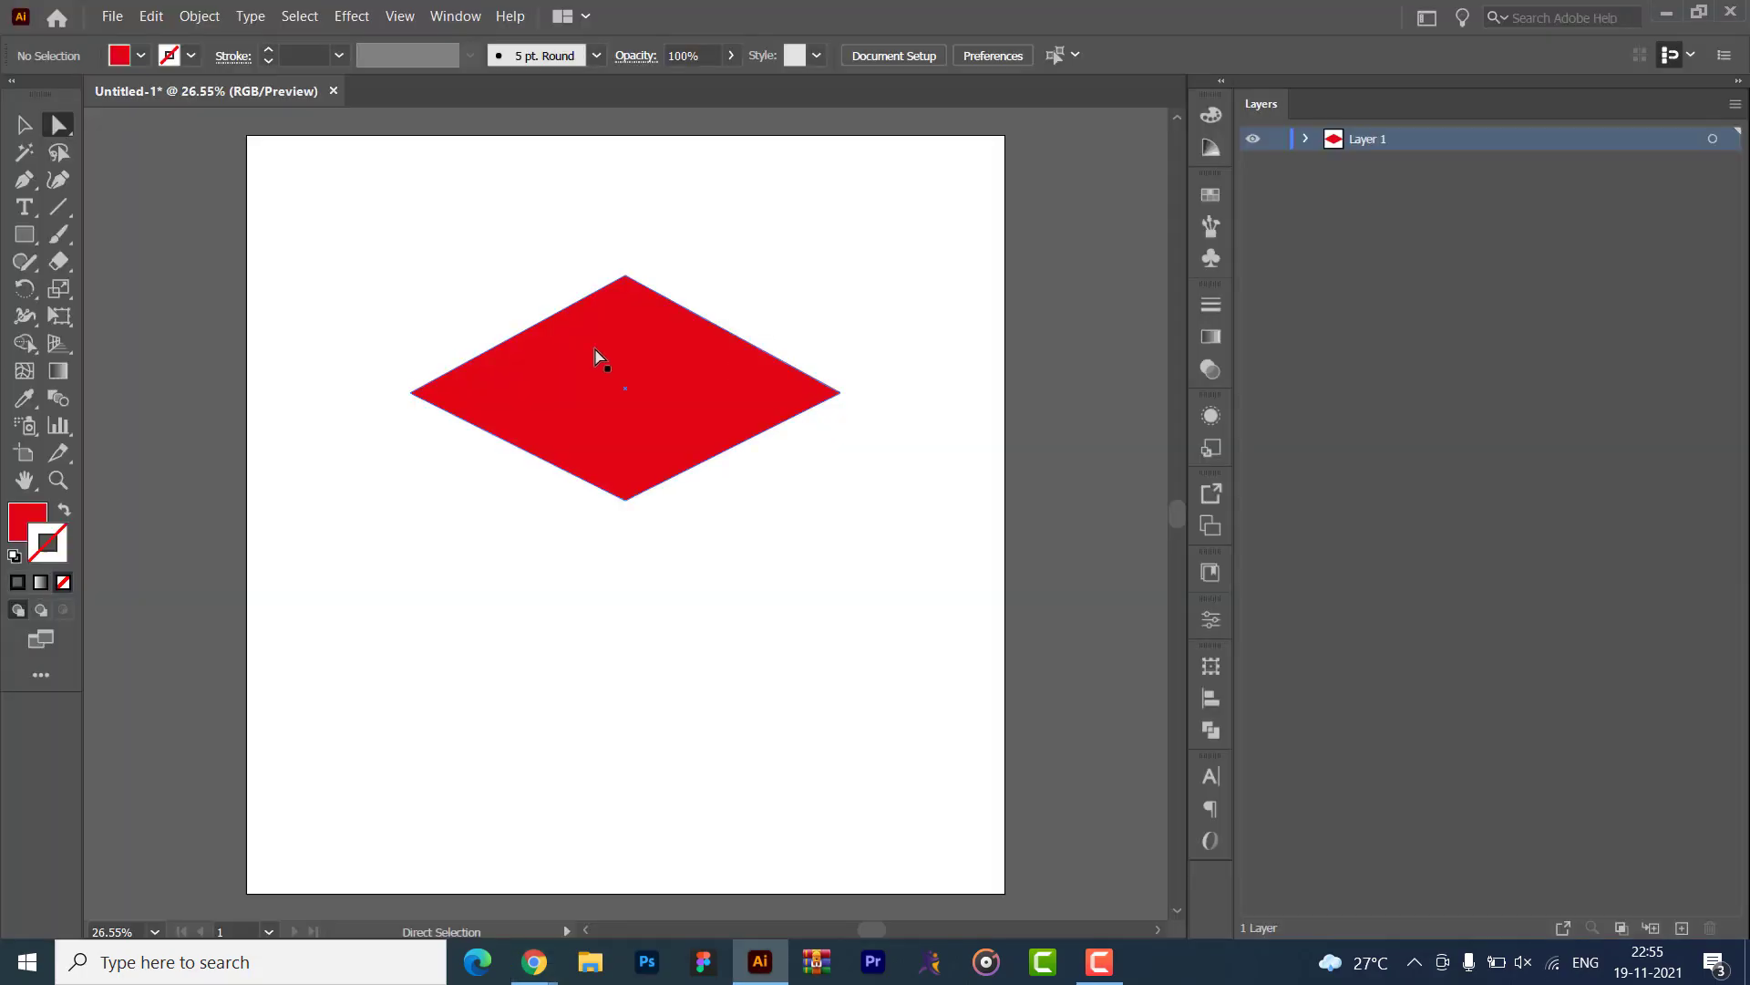
- Duplicate the red rhombus slightly below the original and place the copy behind it in the layer order
left_click(598, 355)
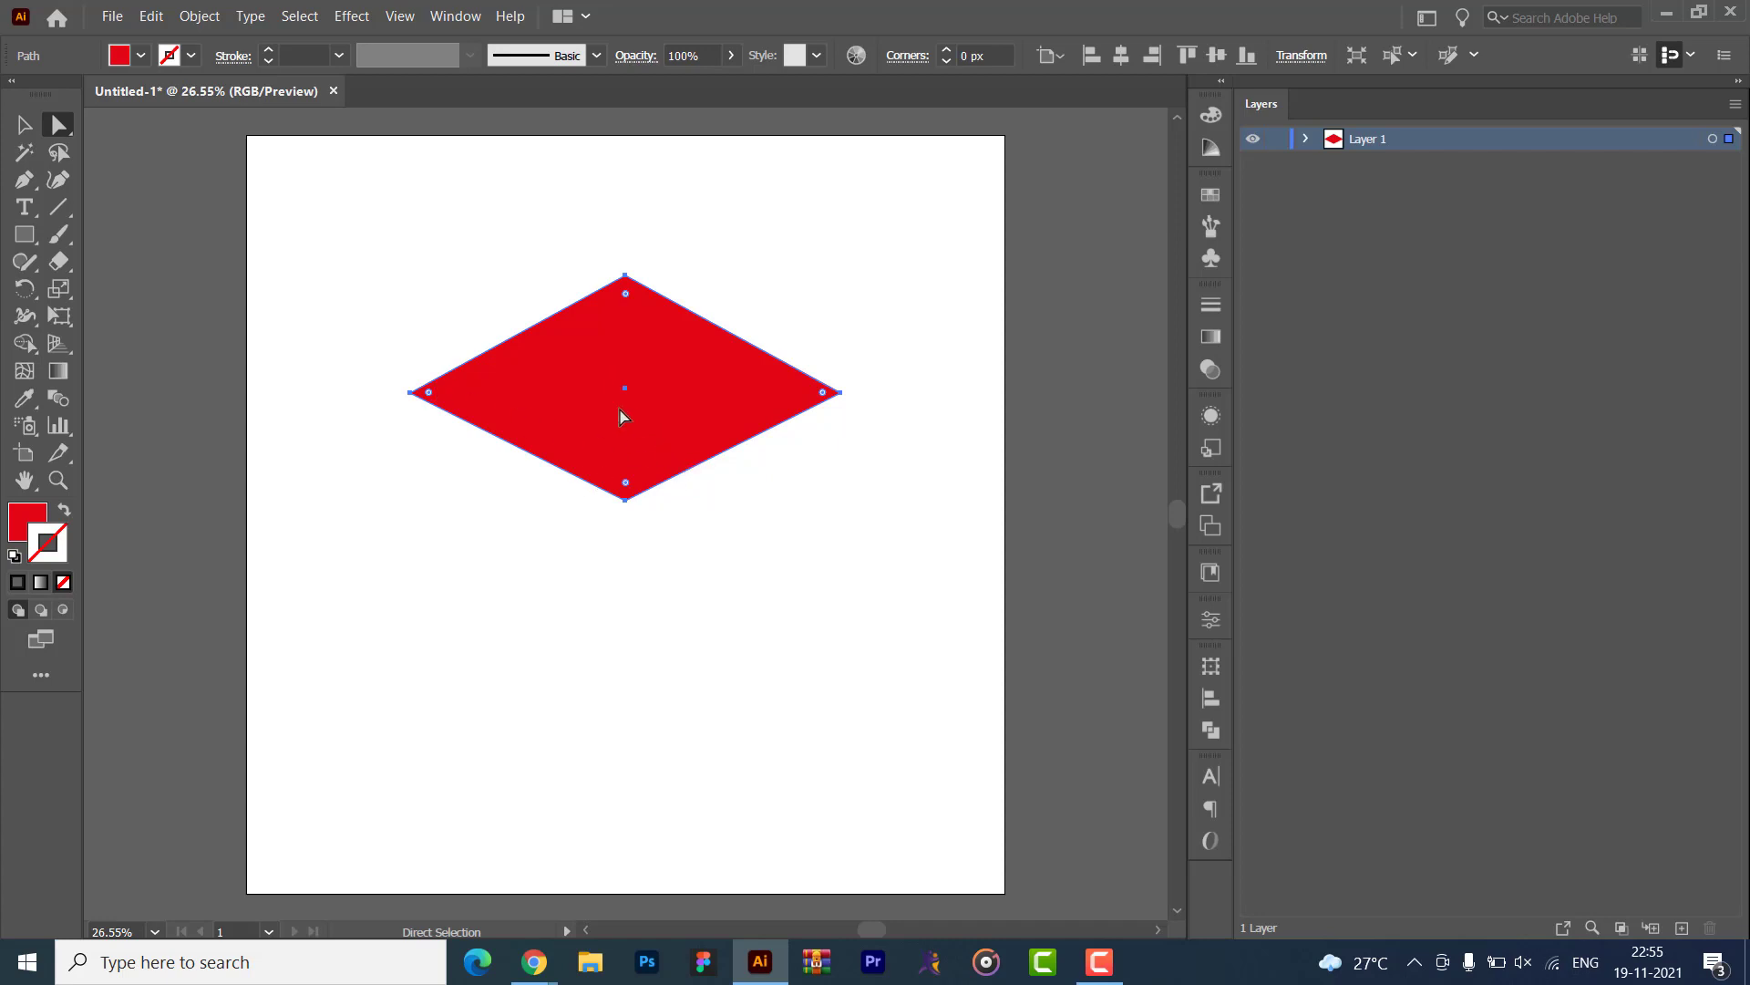
left_click(317, 547)
left_click(650, 404)
left_click_drag(621, 390, 625, 417)
left_click(1307, 138)
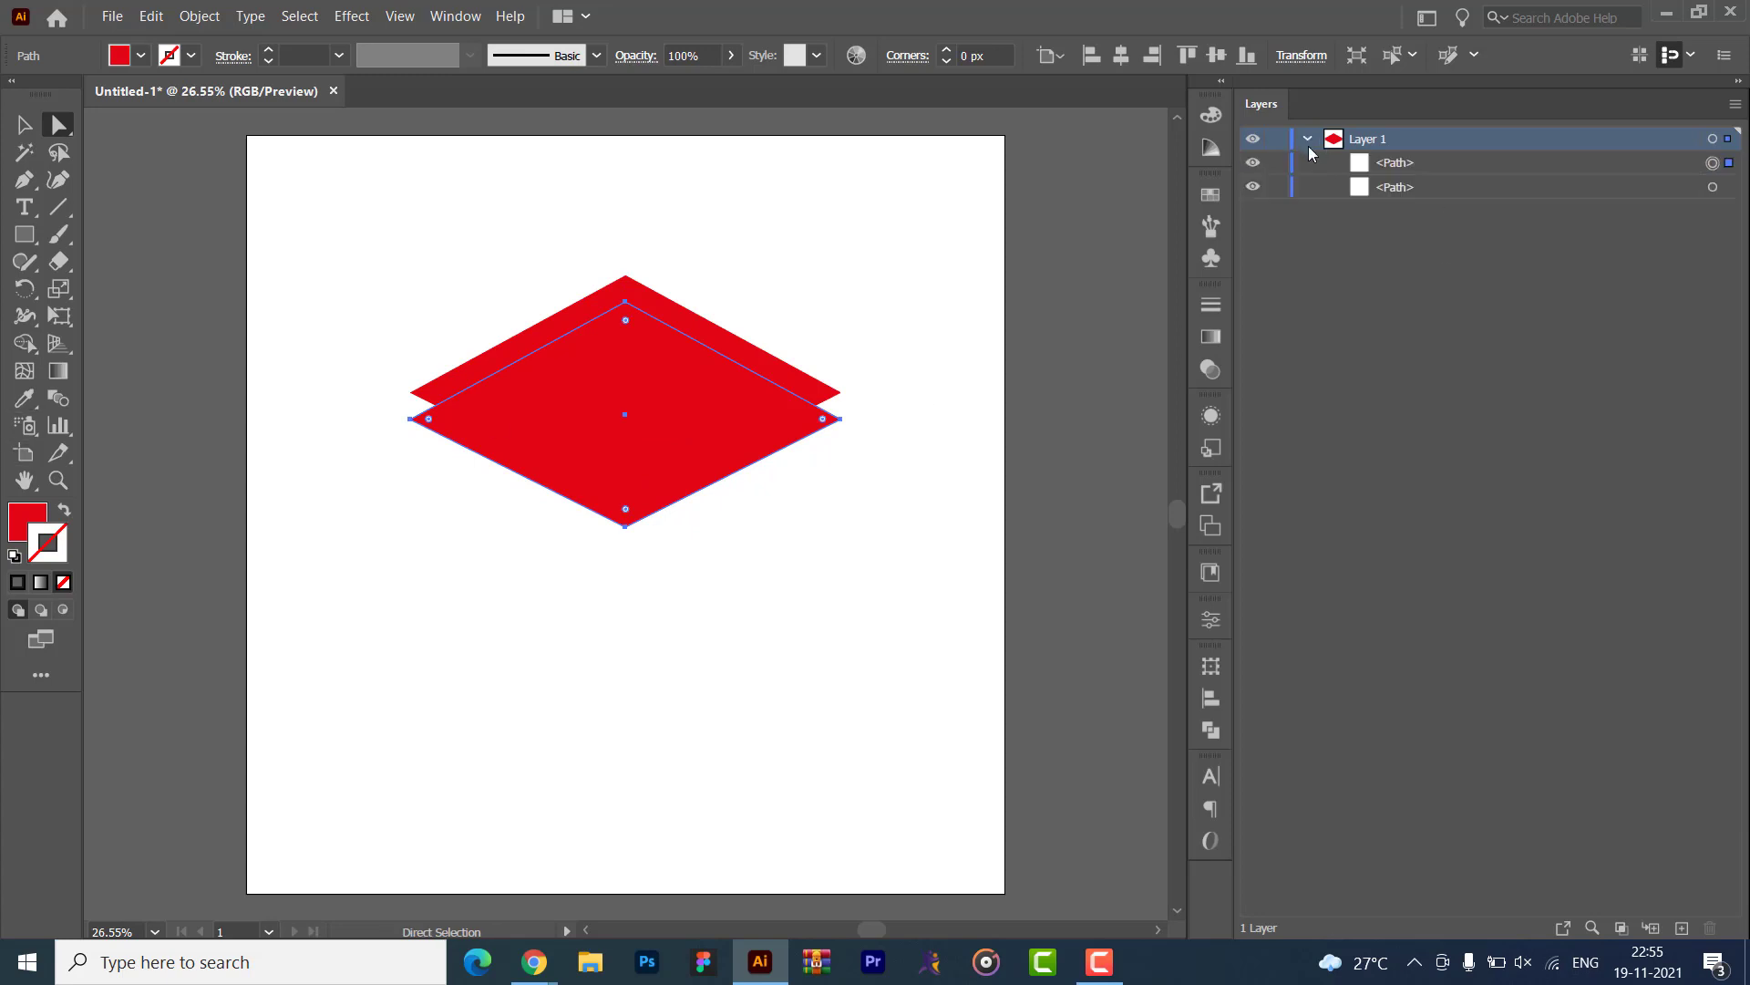
left_click(1417, 166)
left_click_drag(1426, 164, 1404, 197)
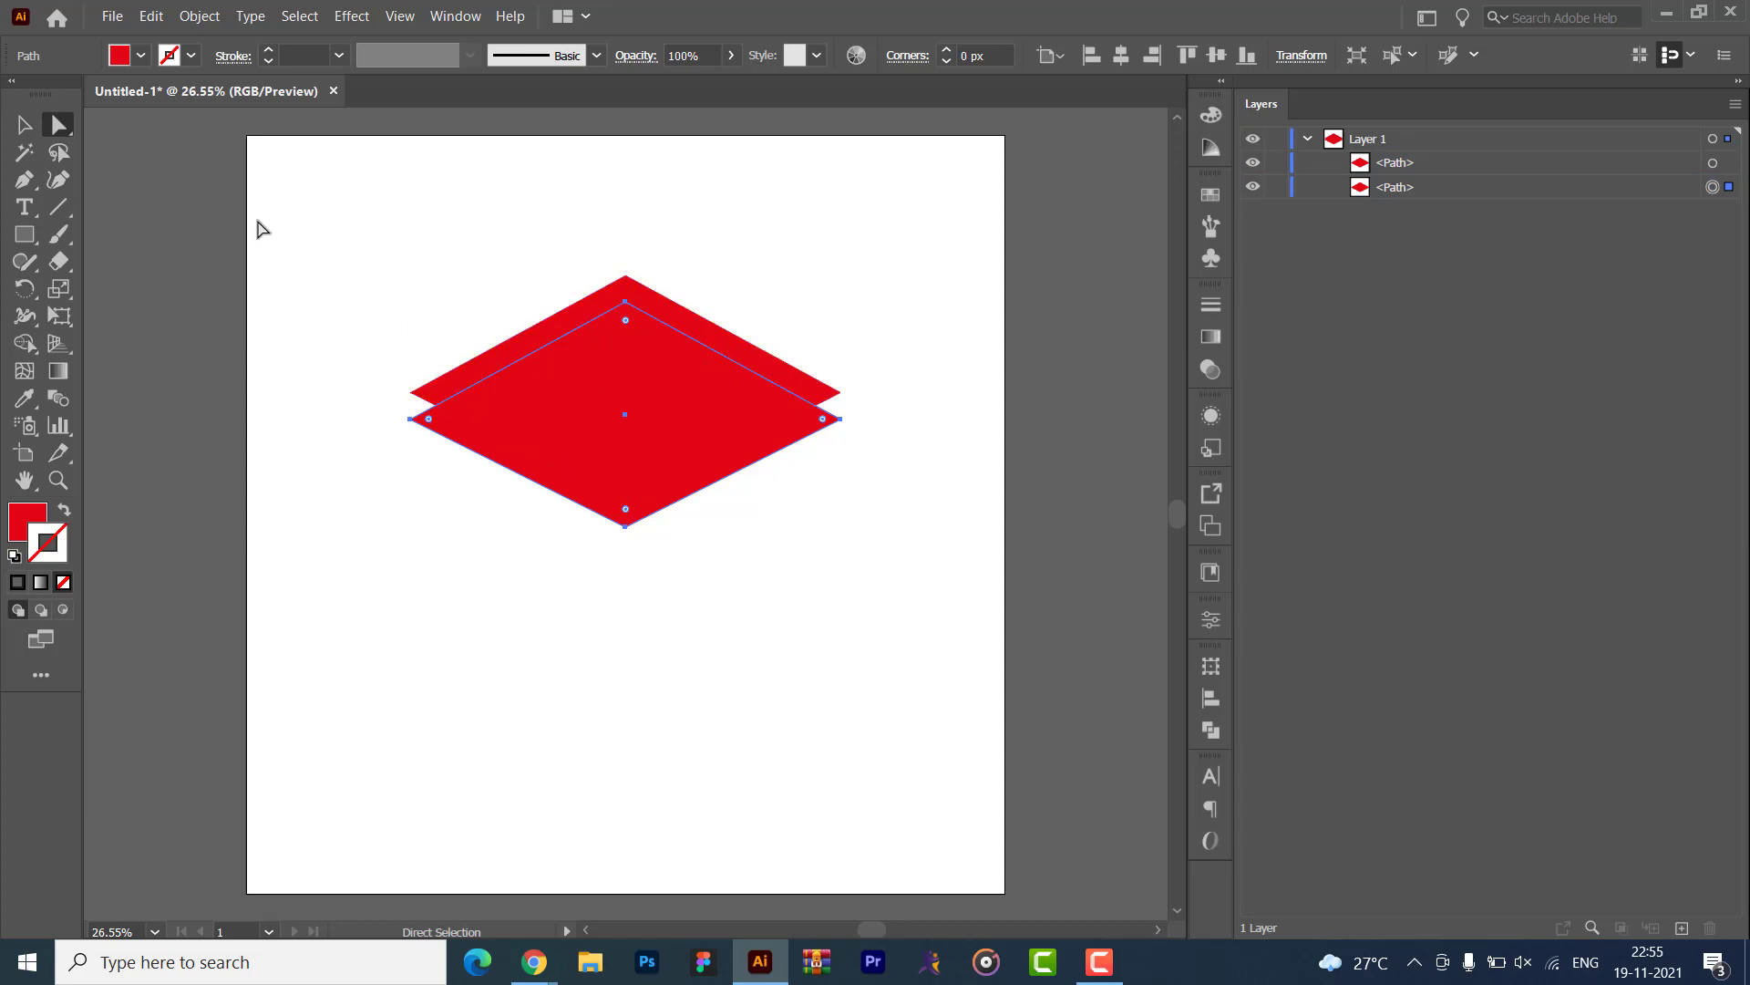
- Set the fill colour of the lower rhombus to dark red b20011
left_click(141, 57)
left_click(332, 270)
left_click(26, 534)
double_click(27, 522)
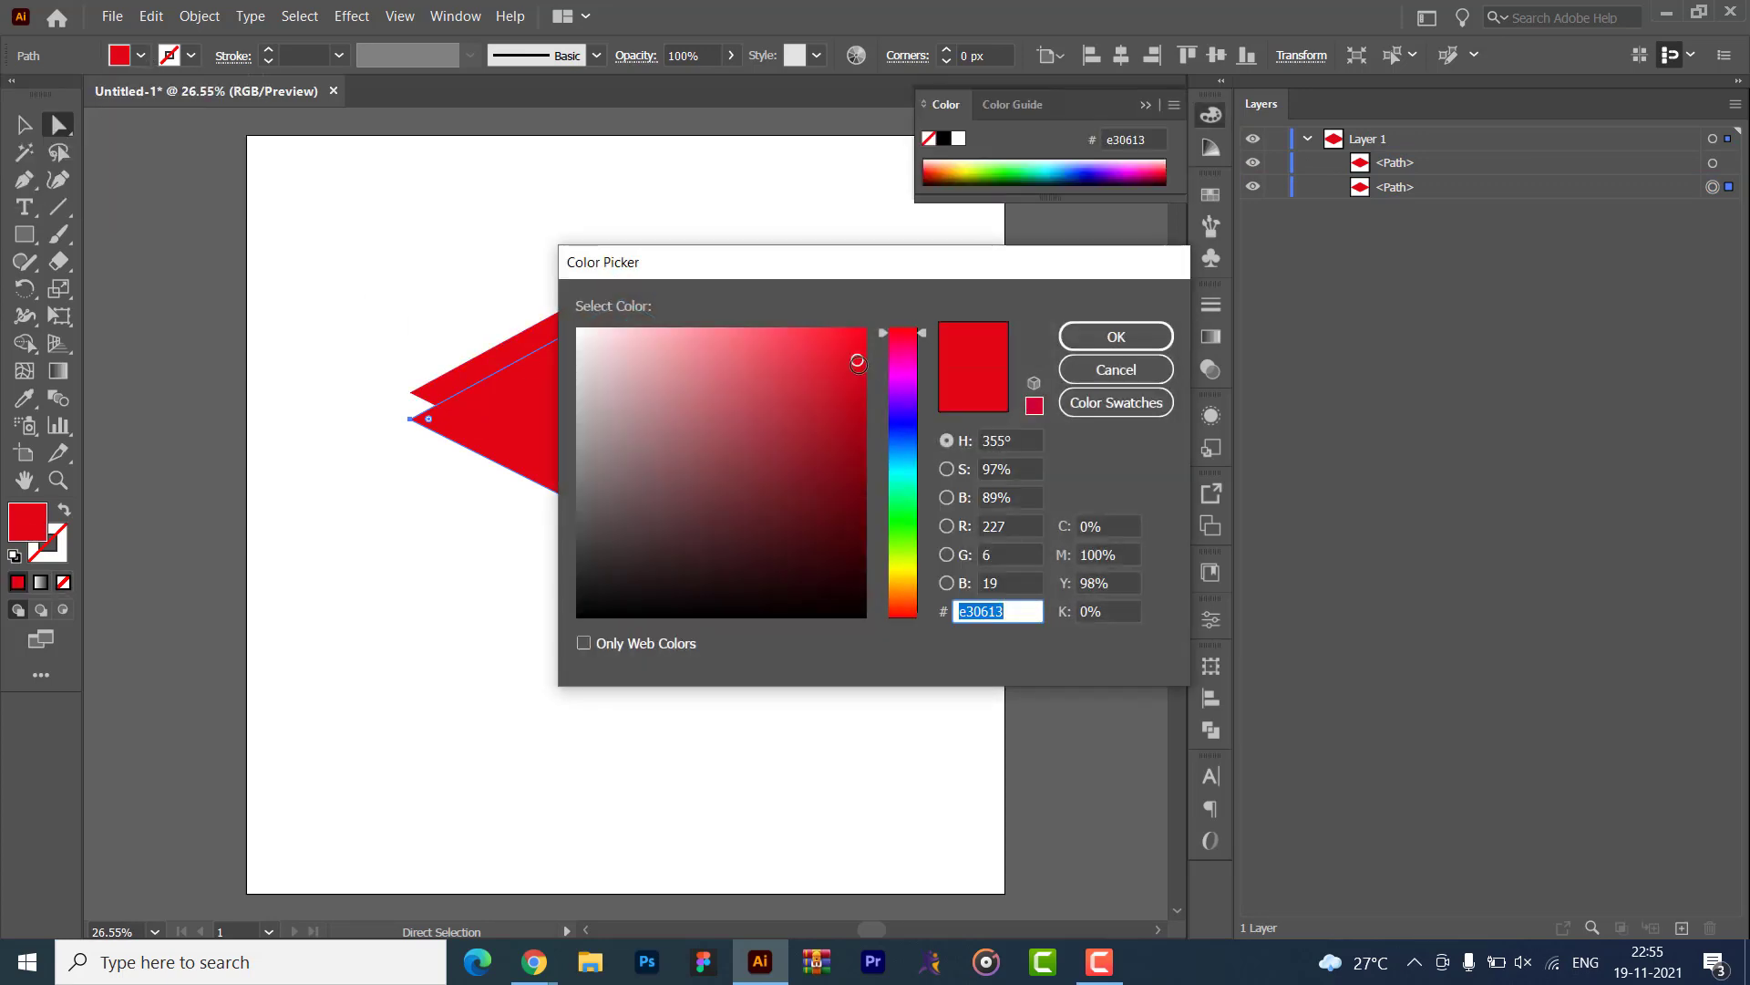
type("b20011")
left_click(1115, 336)
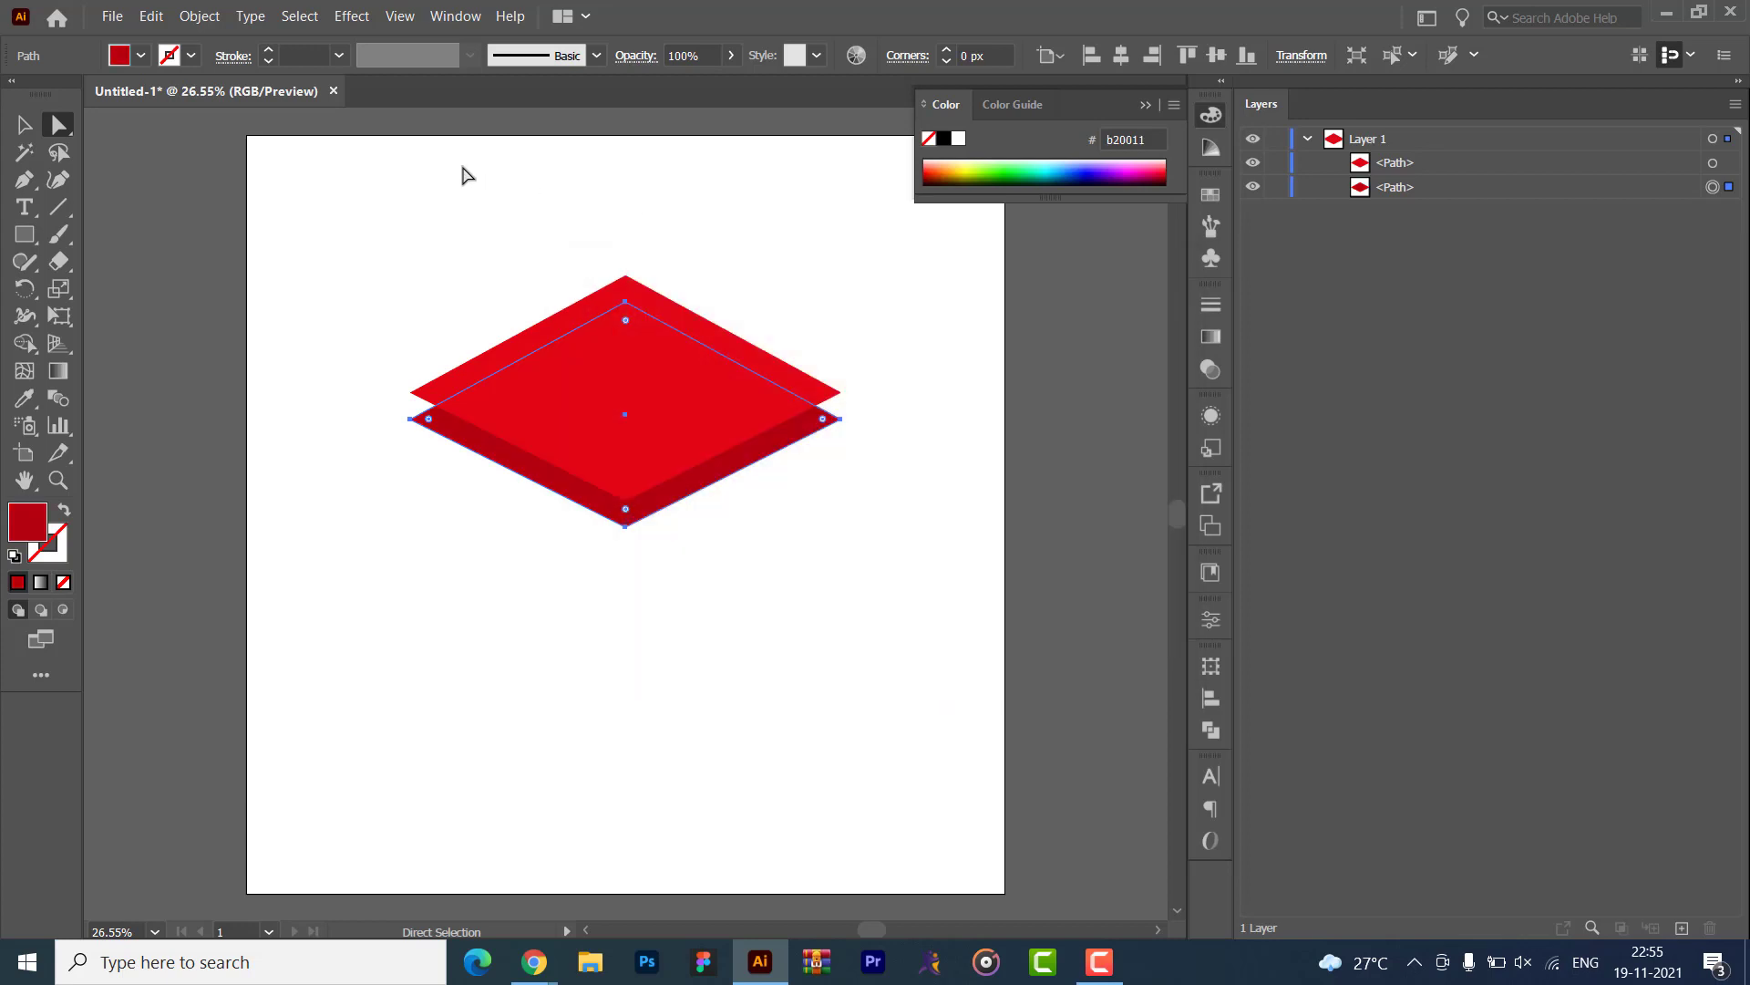
- Compare the two stacked rhombuses with the Business Infographics staircase reference in the browser
left_click(24, 125)
left_click(227, 328)
left_click(659, 401)
key("alt+Tab")
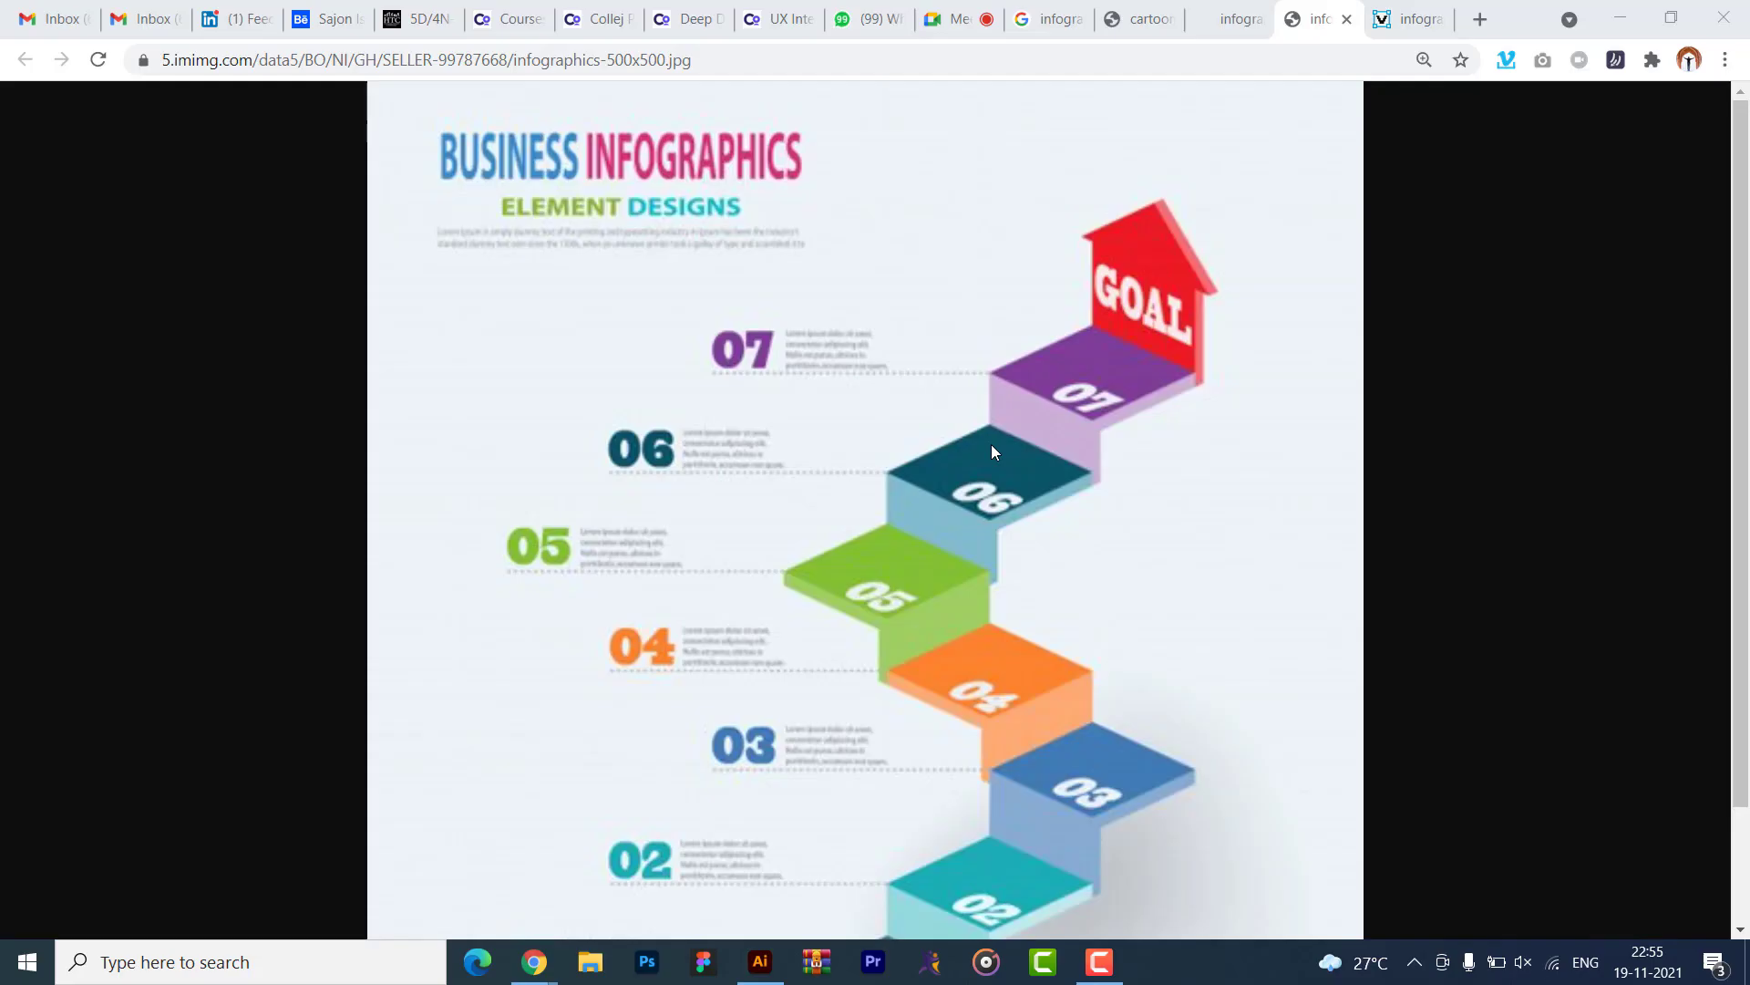
key("alt+Tab")
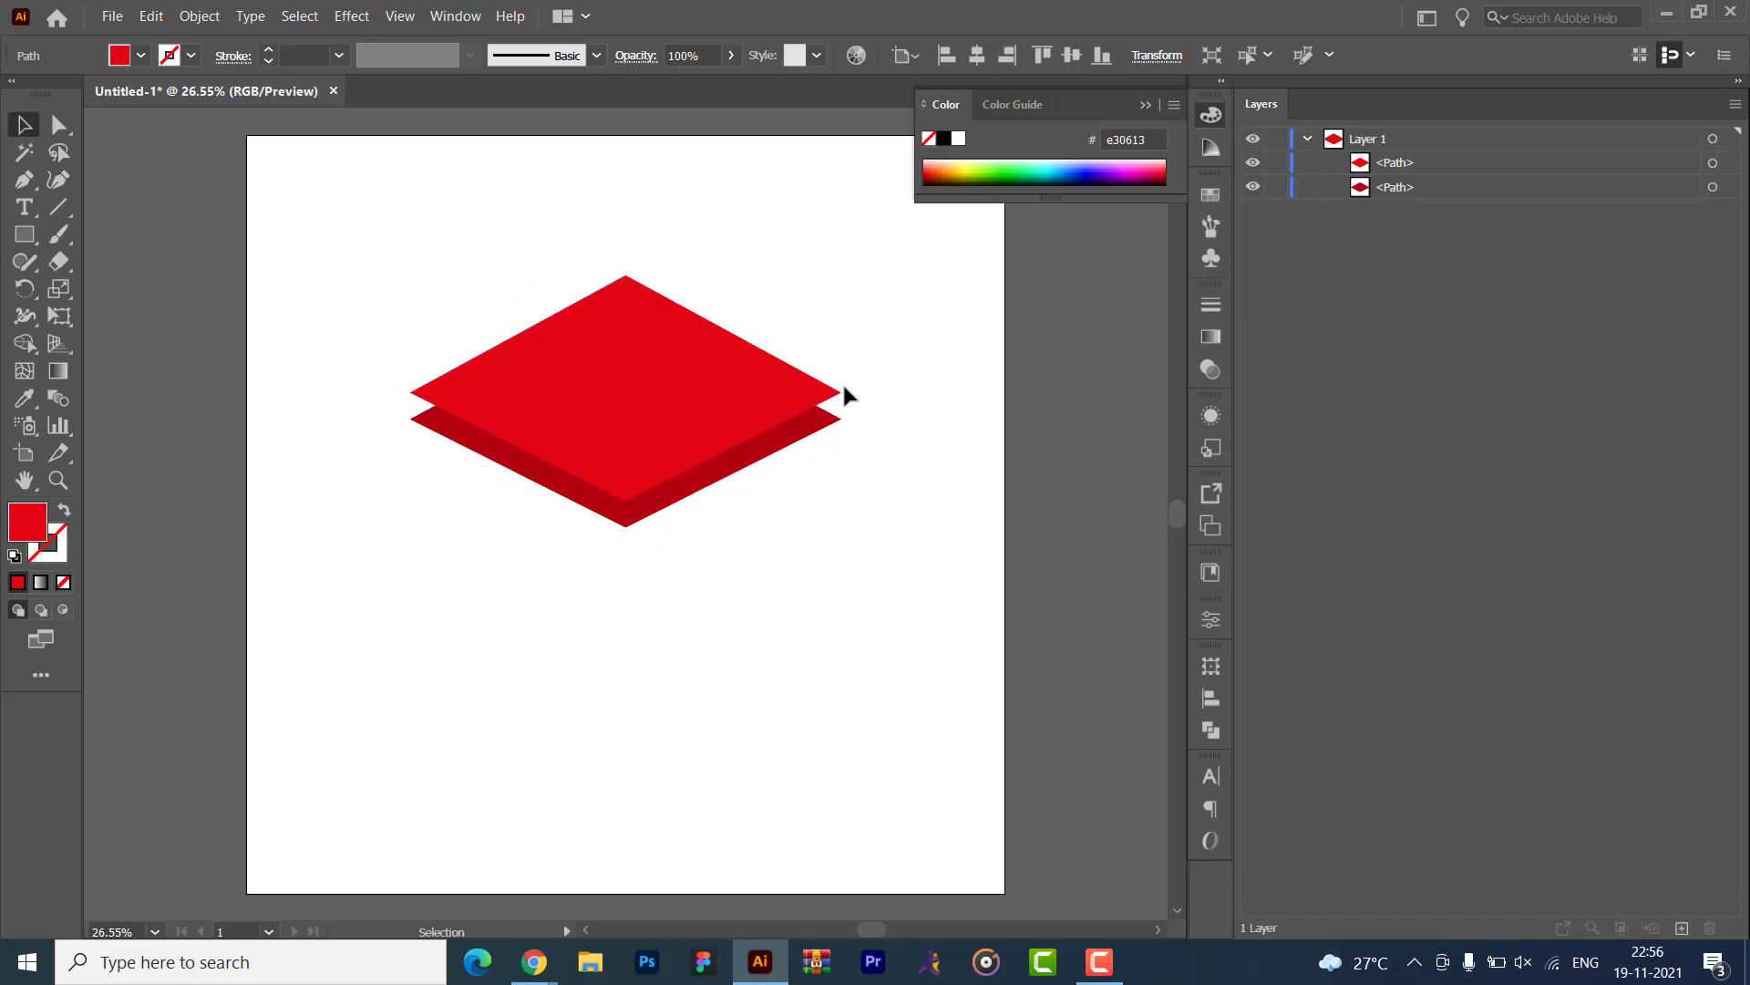
- Draw a closed four-point shape with the Pen tool bridging the gap between the two rhombuses at their right corners
left_click(886, 489)
key("ctrl+plus")
key("ctrl+plus")
key("ctrl+plus")
key("ctrl+plus")
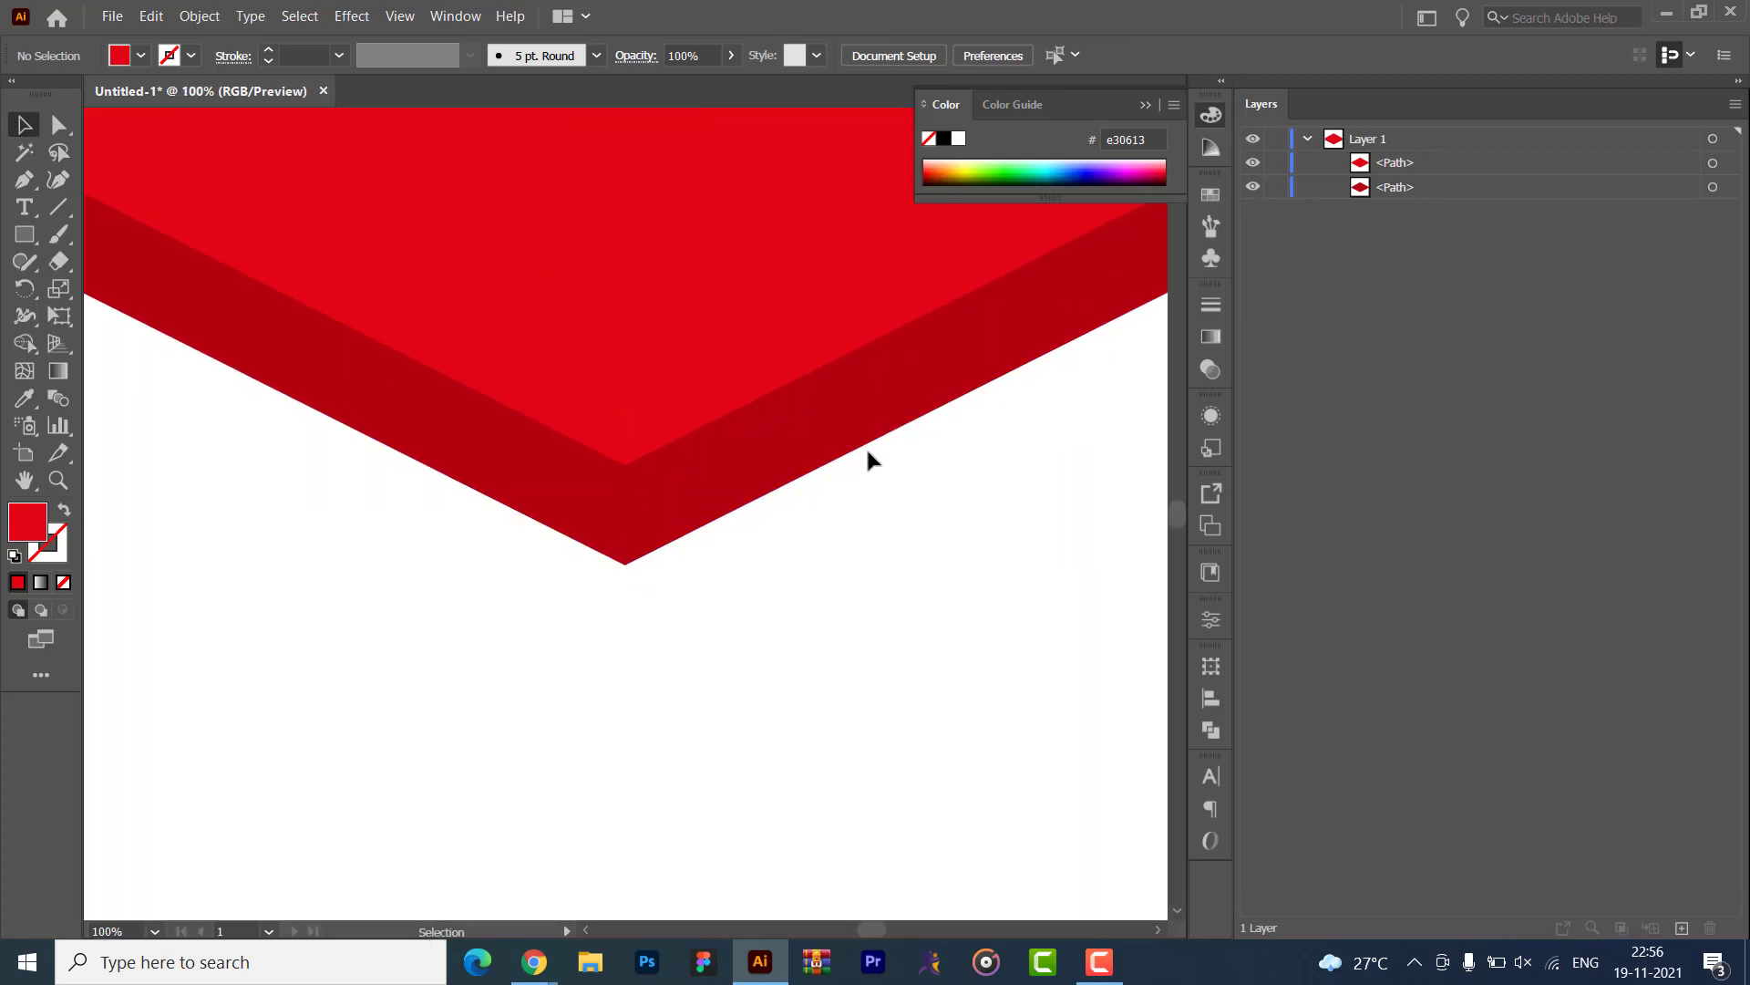
key("r")
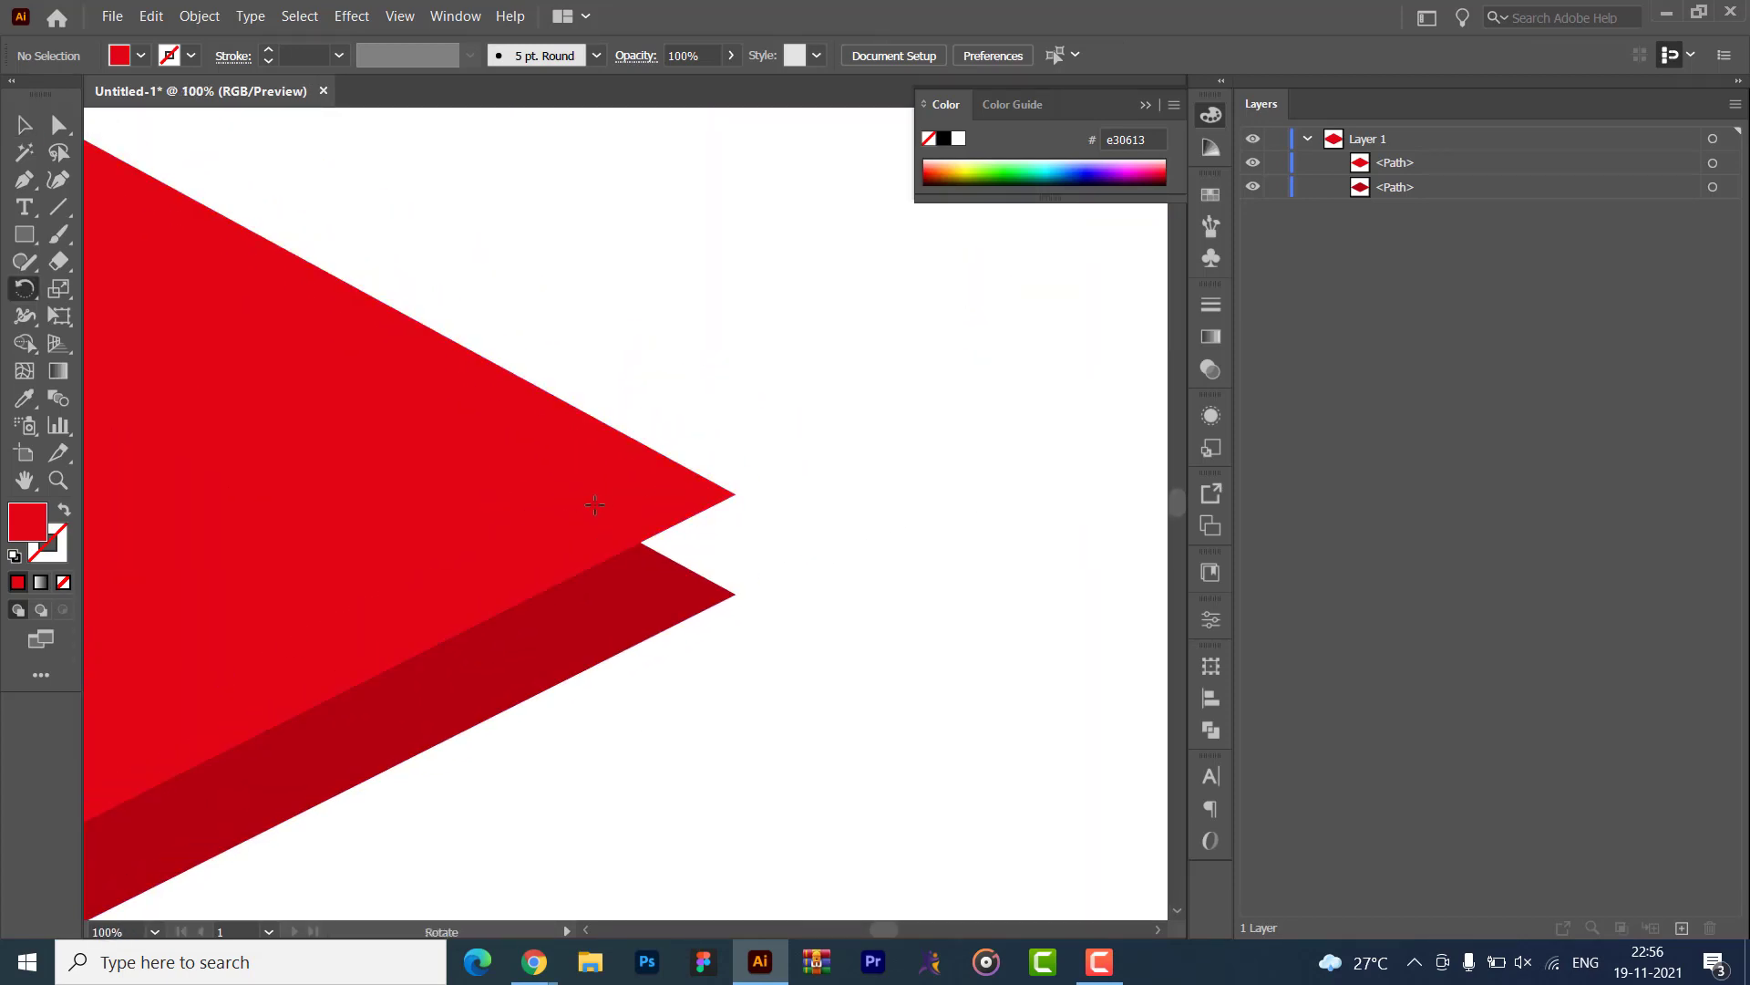
key("p")
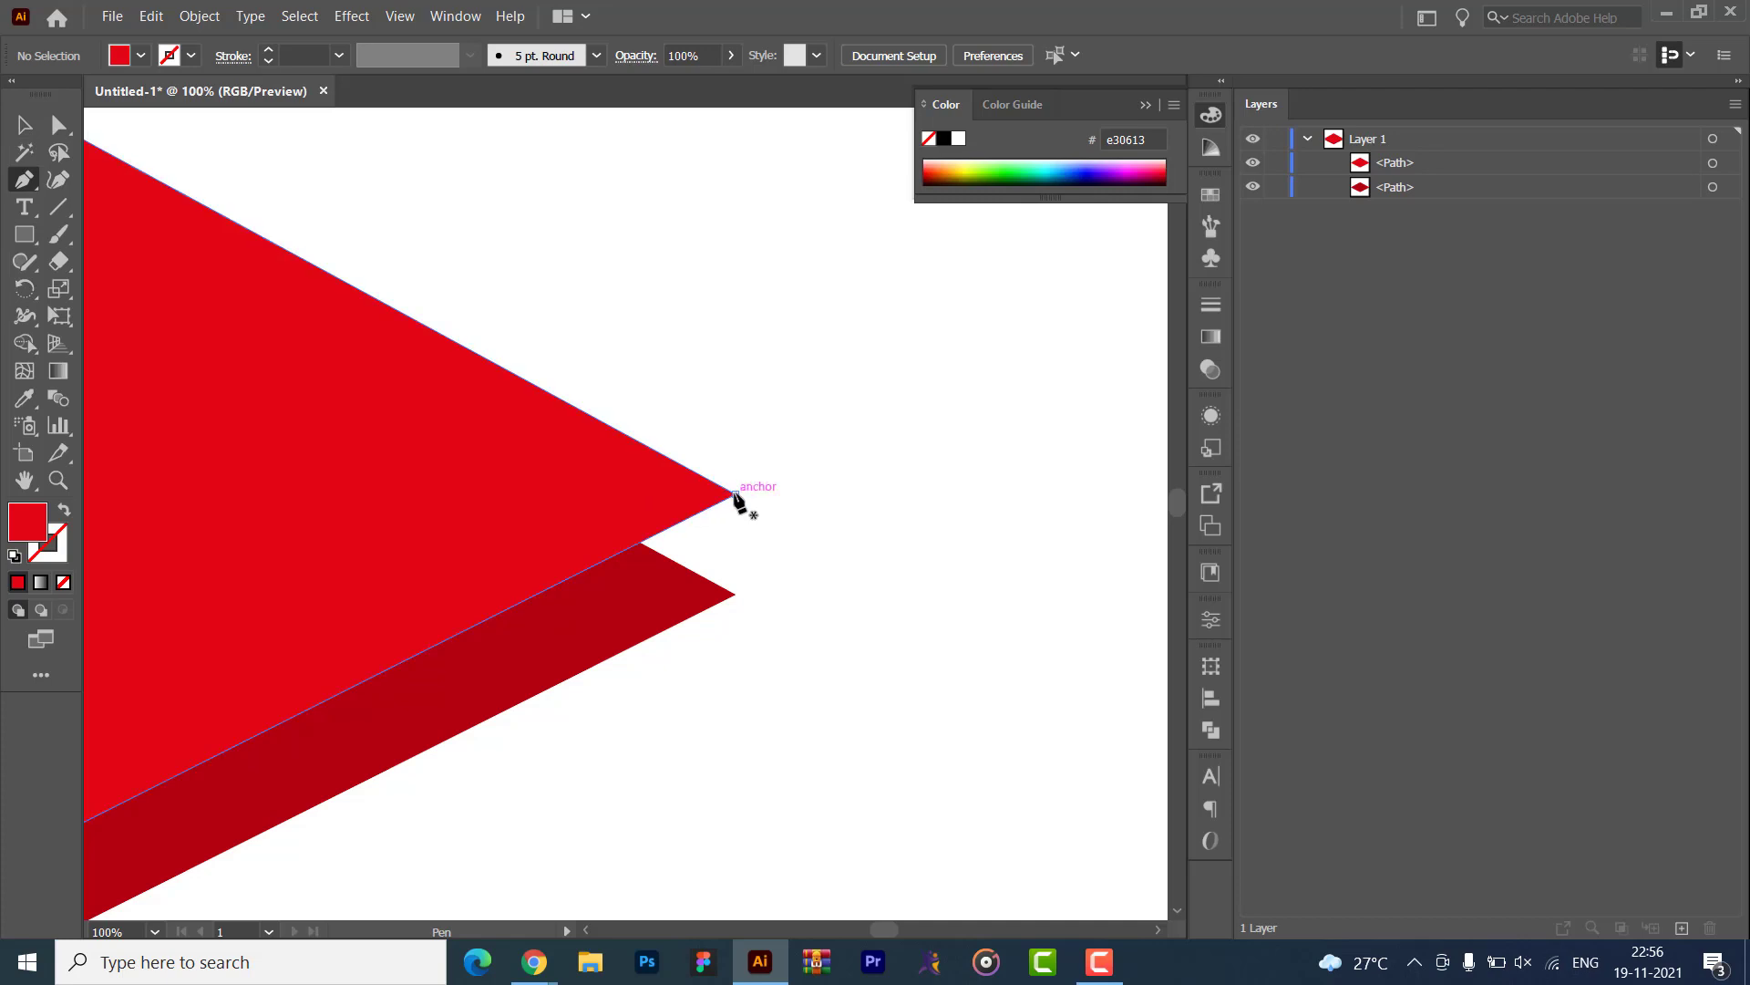
left_click(734, 494)
left_click(735, 595)
left_click(488, 577)
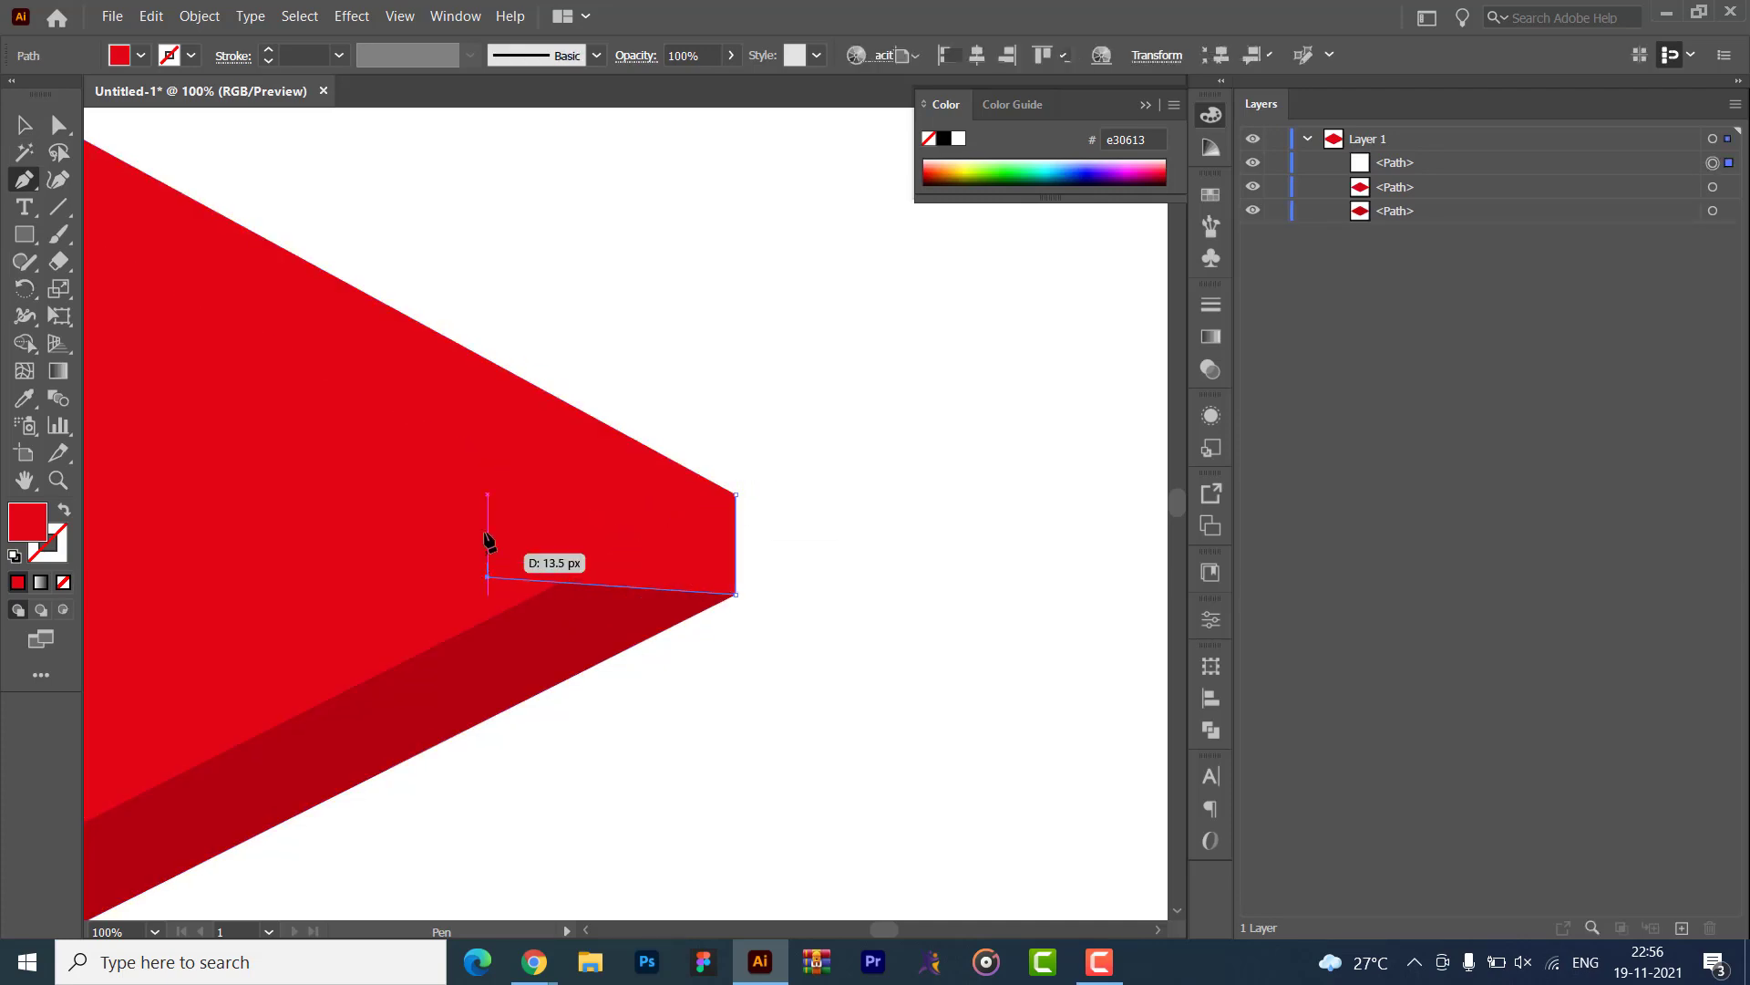
left_click(466, 499)
left_click(735, 497)
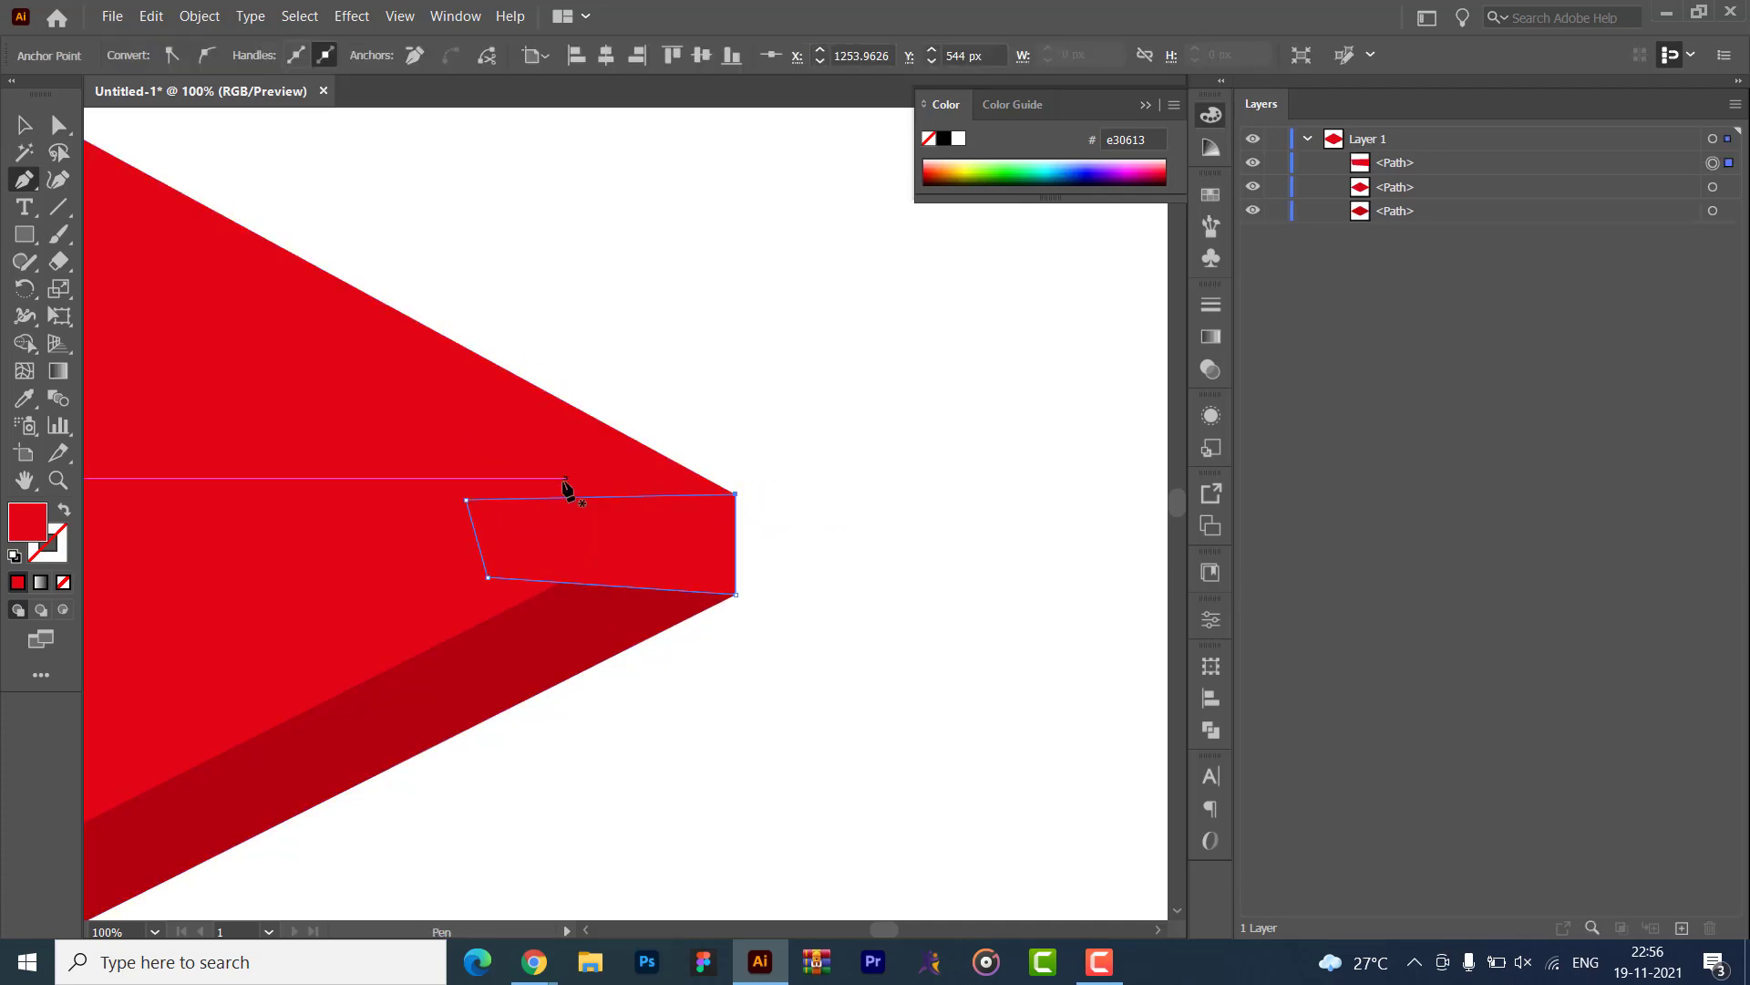
- Match the right corner shape to the dark red b20011 and place it behind the bright red top face
key("i")
left_click(499, 664)
key("v")
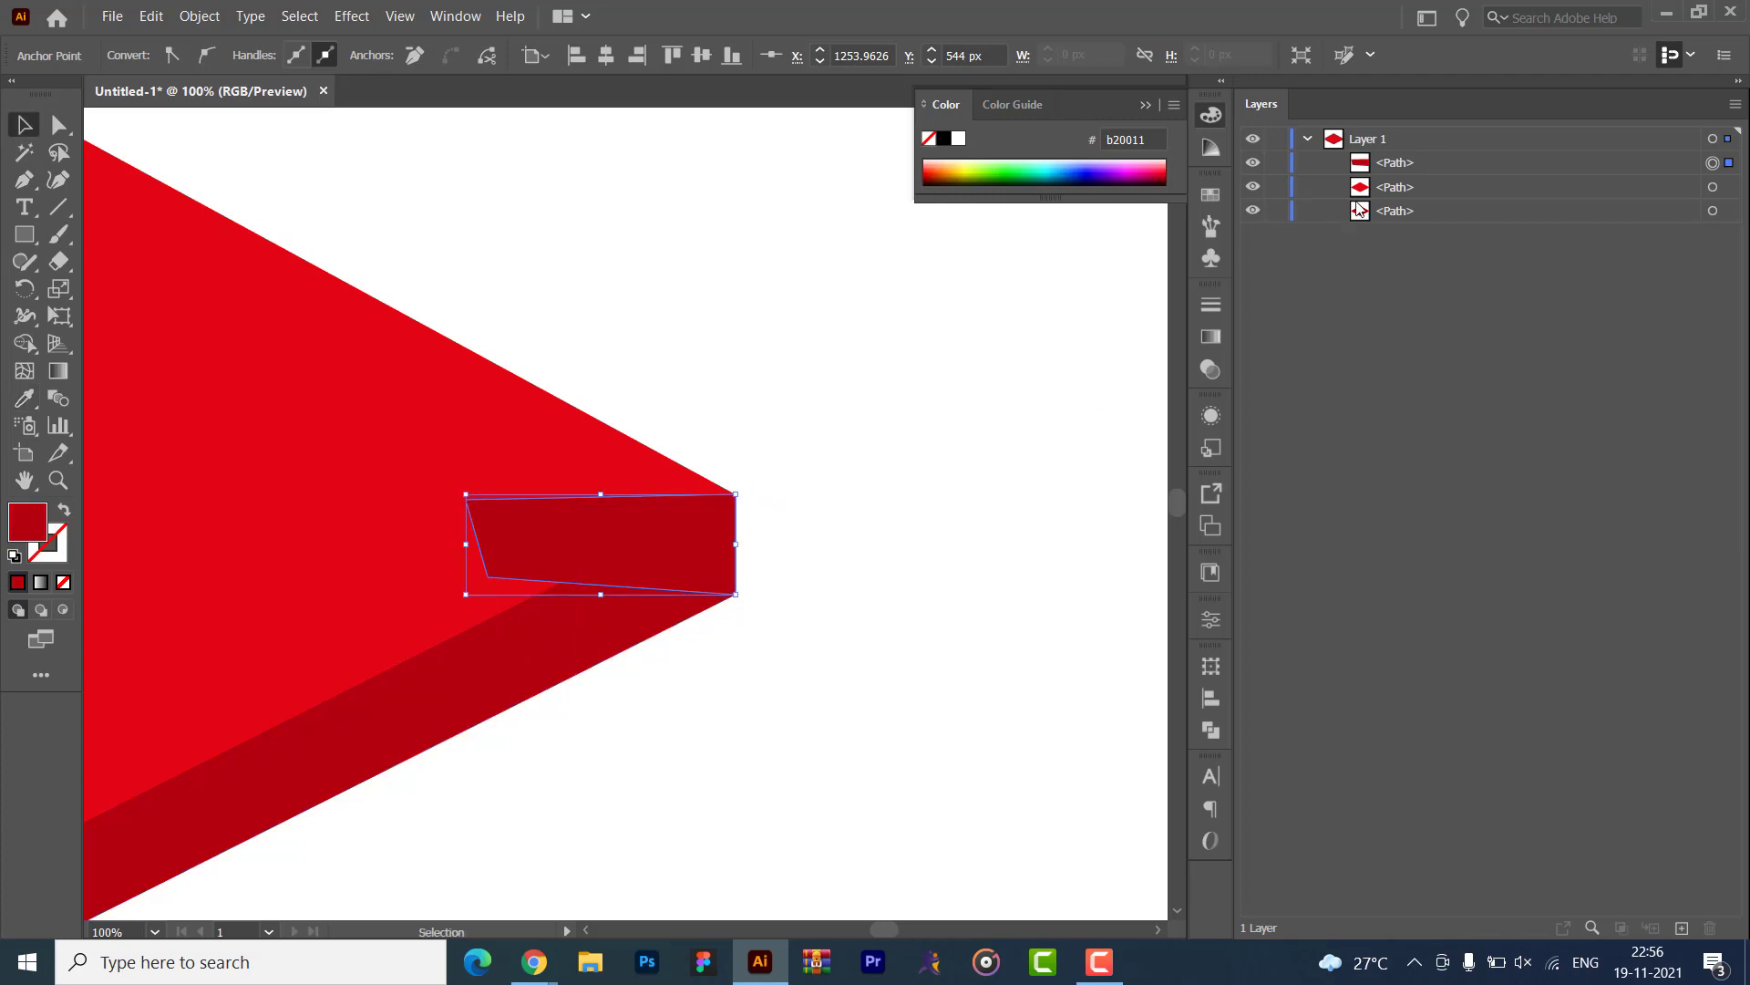
left_click_drag(1418, 169, 1416, 199)
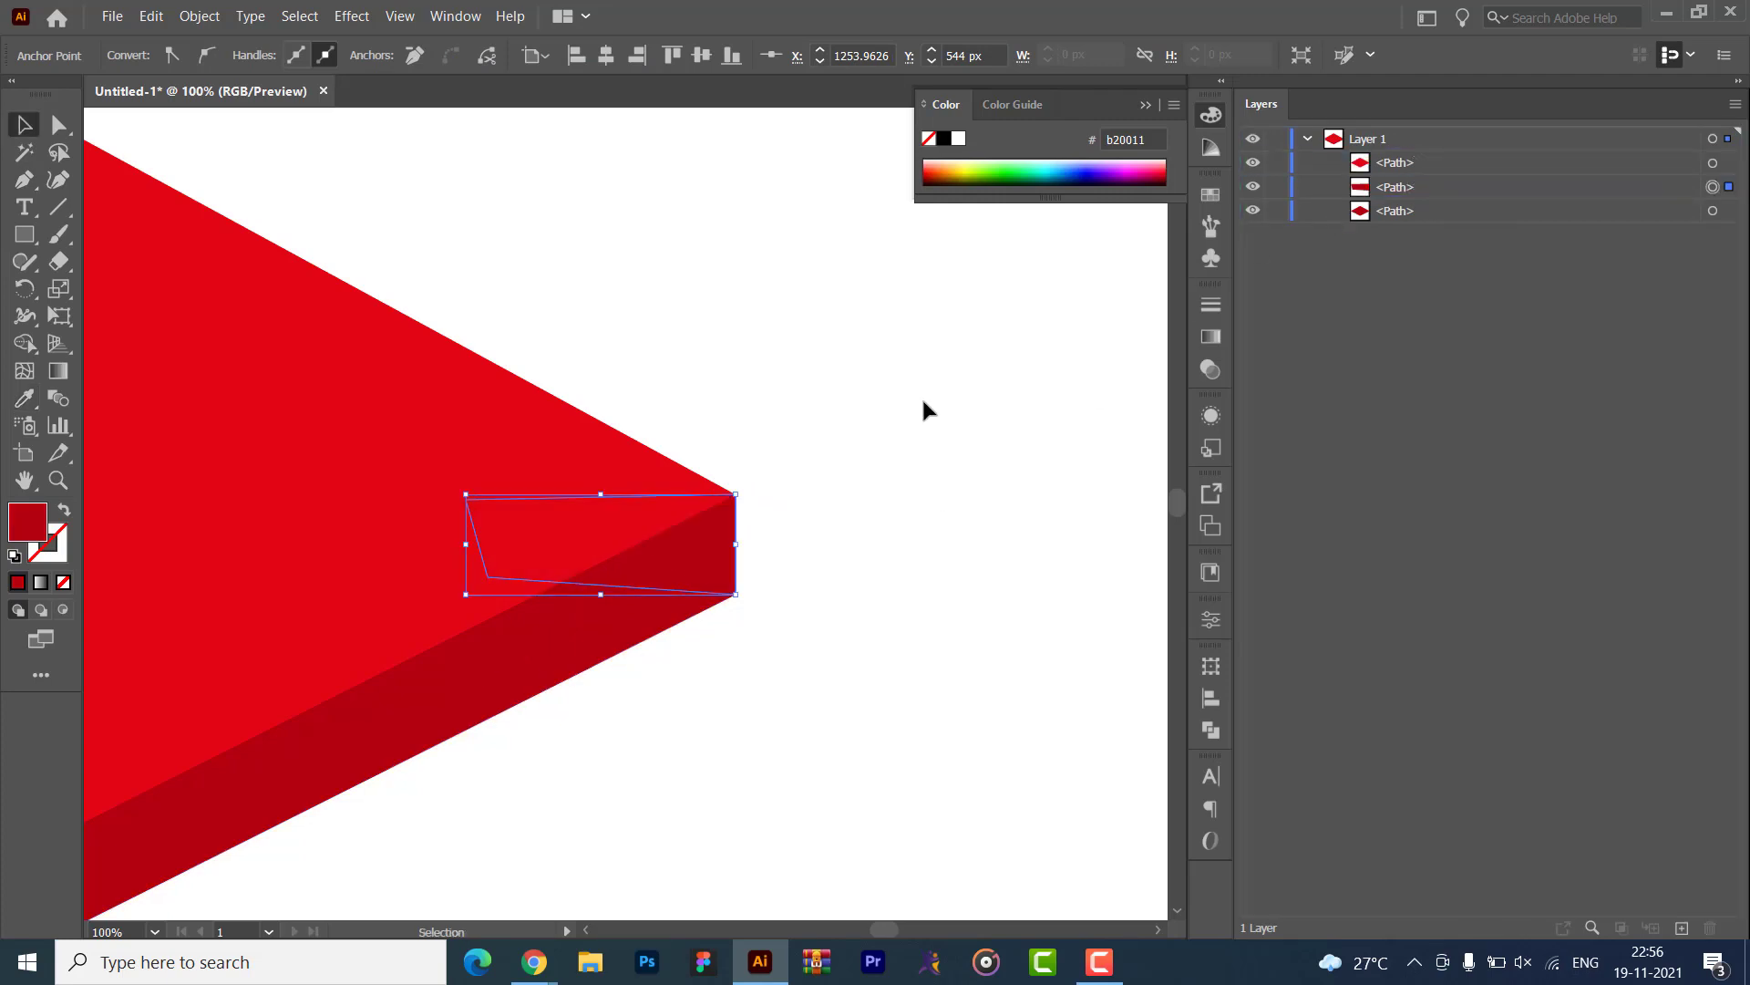
left_click(926, 407)
- Draw a closed dark red four-point shape with the Pen tool filling the gap at the rhombuses' left corners
scroll(997, 313, "left", 10)
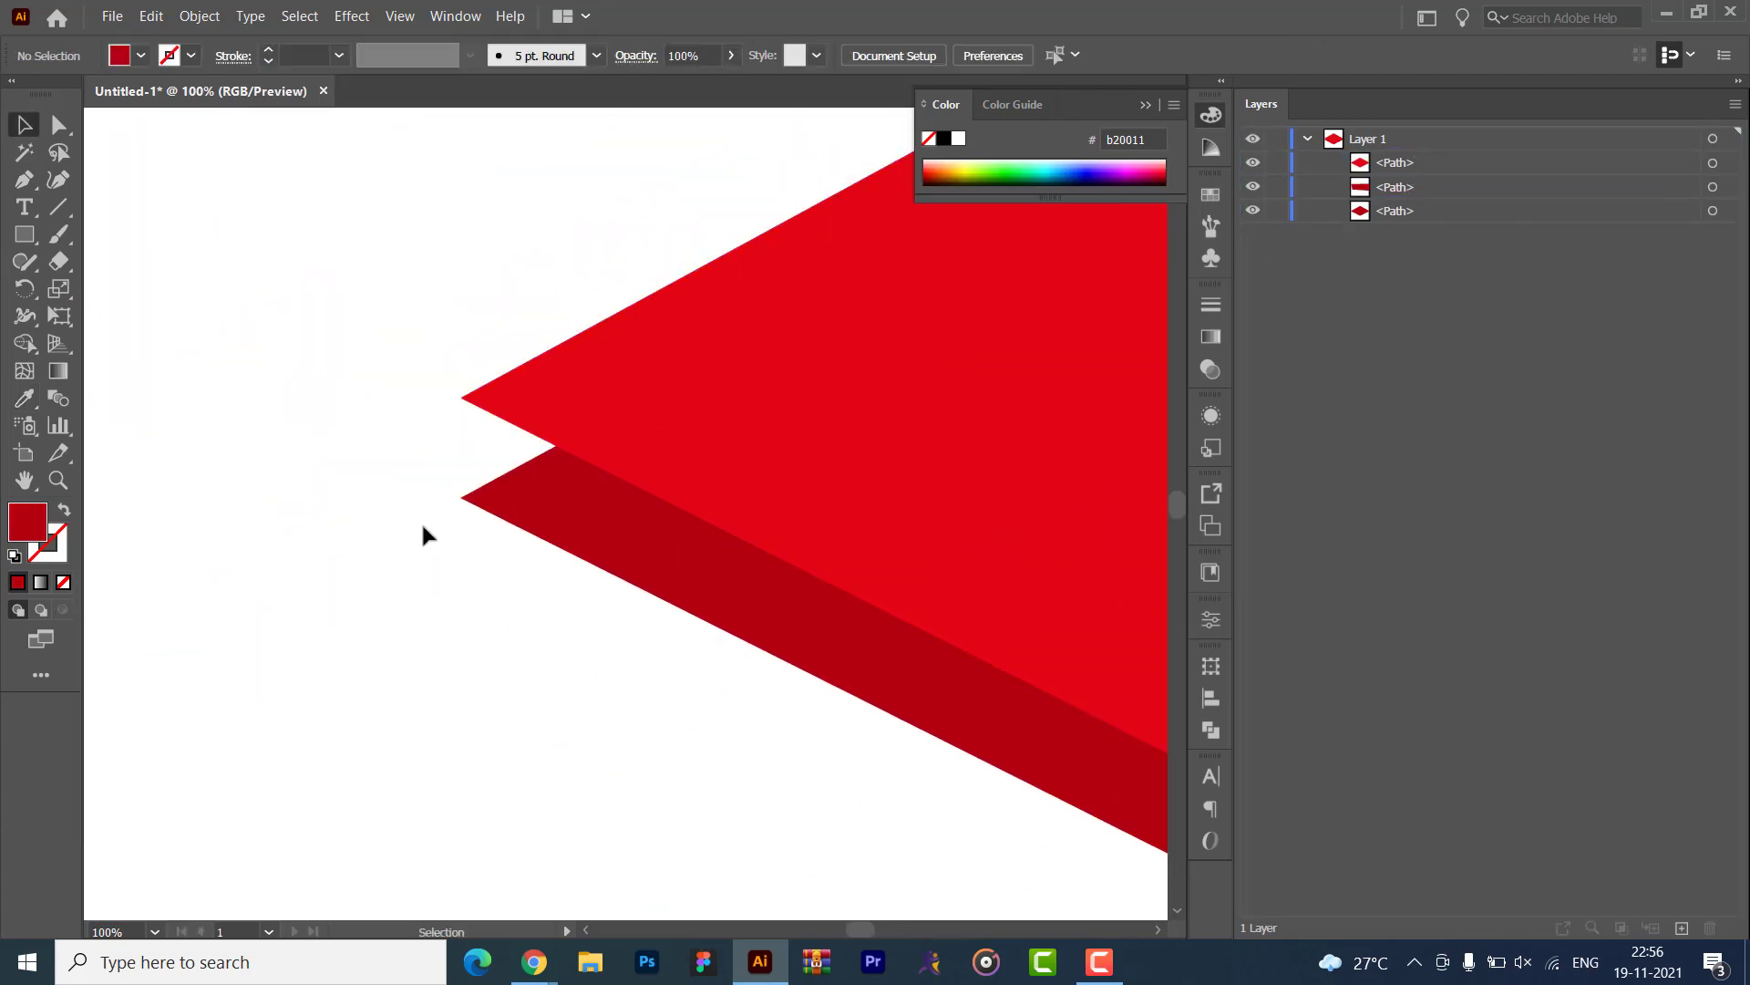
key("p")
left_click(462, 497)
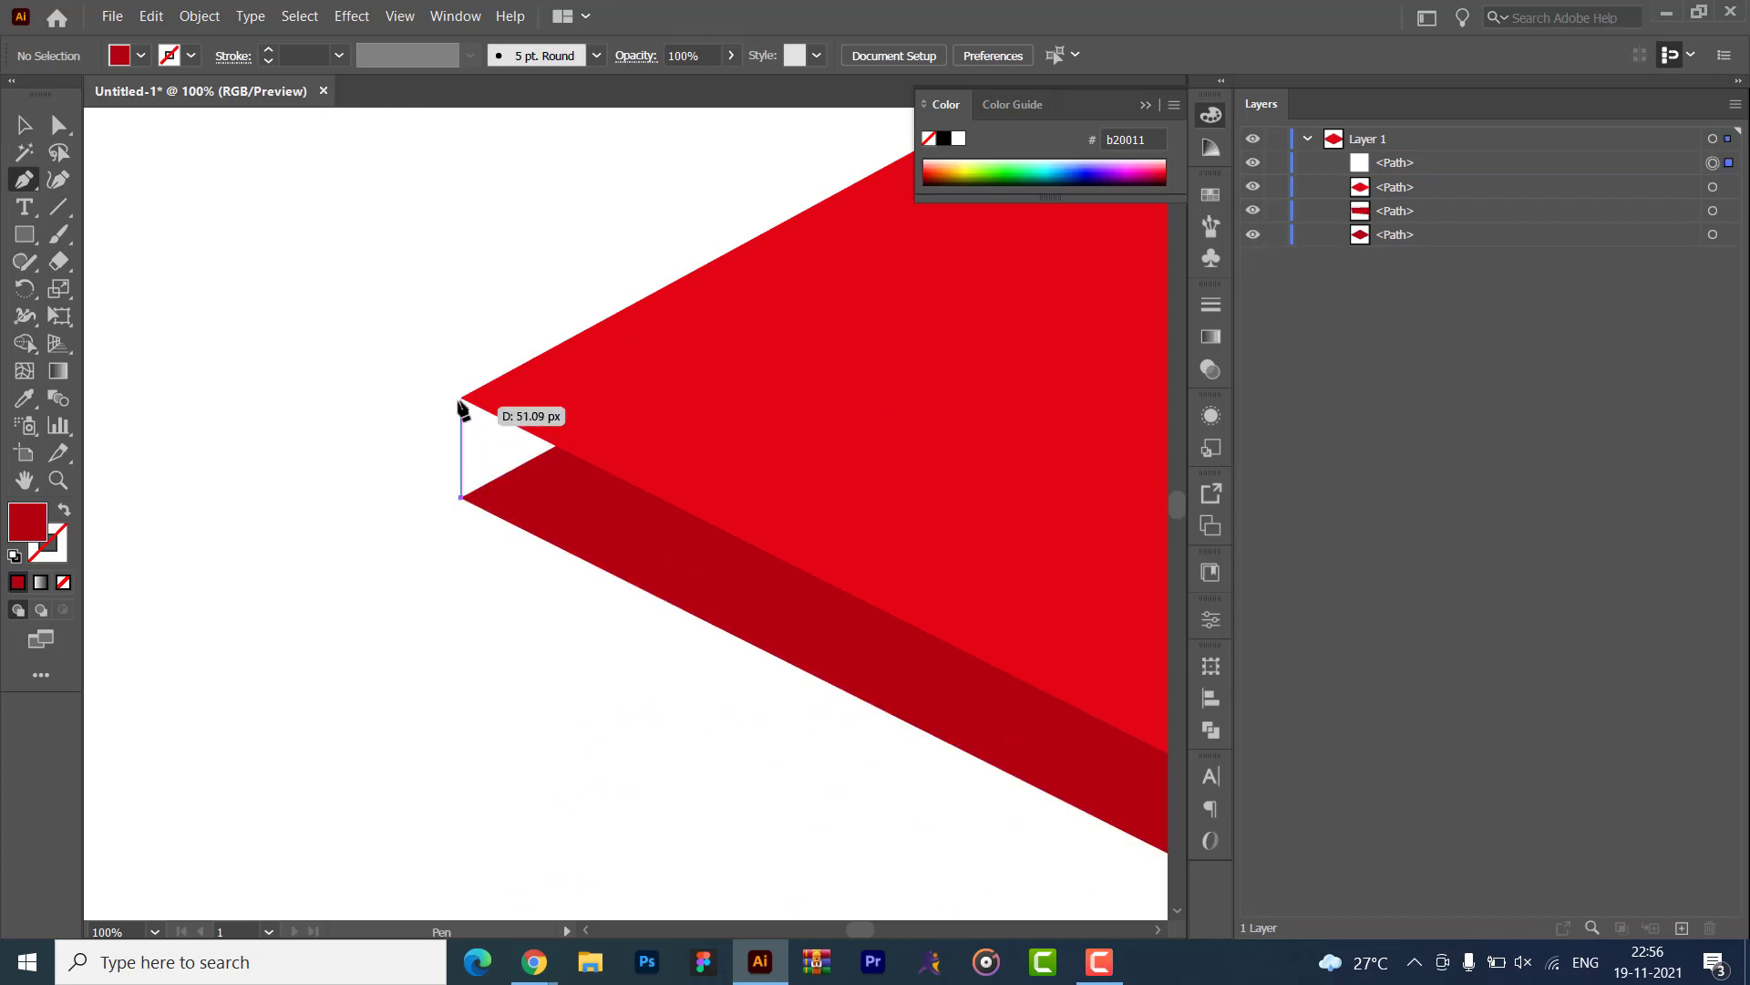
left_click(461, 398)
left_click(572, 407)
left_click(668, 488)
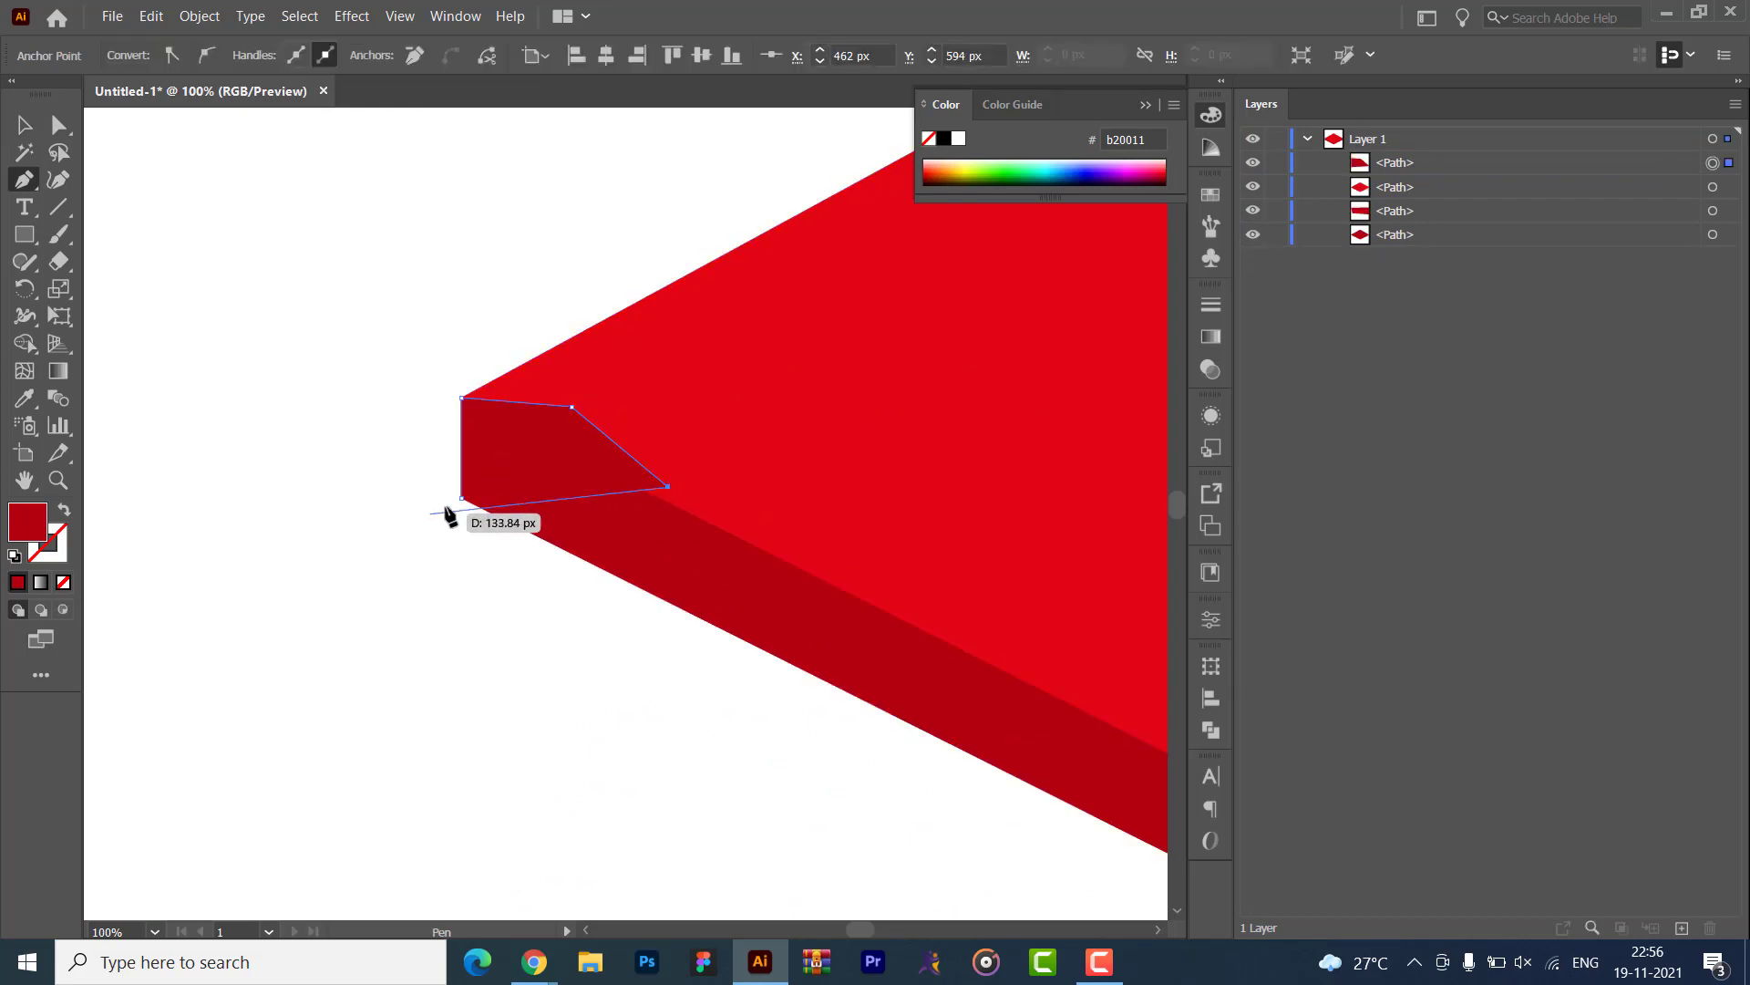
left_click(461, 497)
- Place the left corner shape behind the bright red top face in the layer order
key("v")
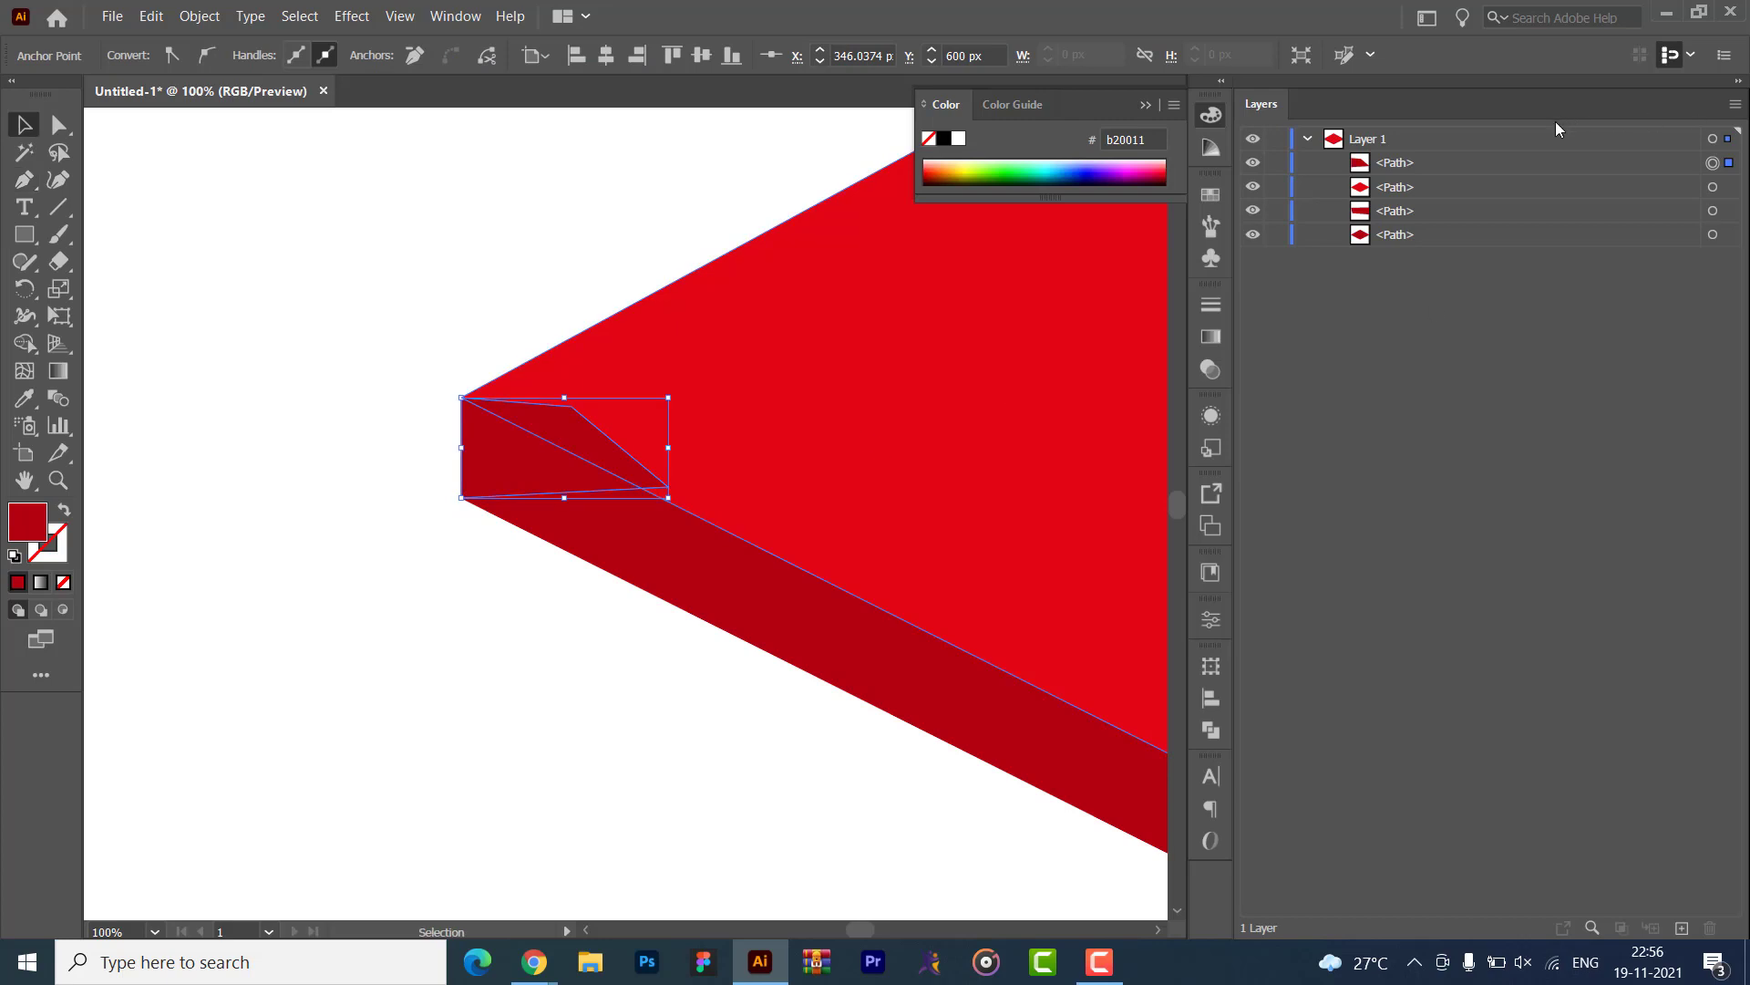
left_click_drag(1520, 165, 1515, 219)
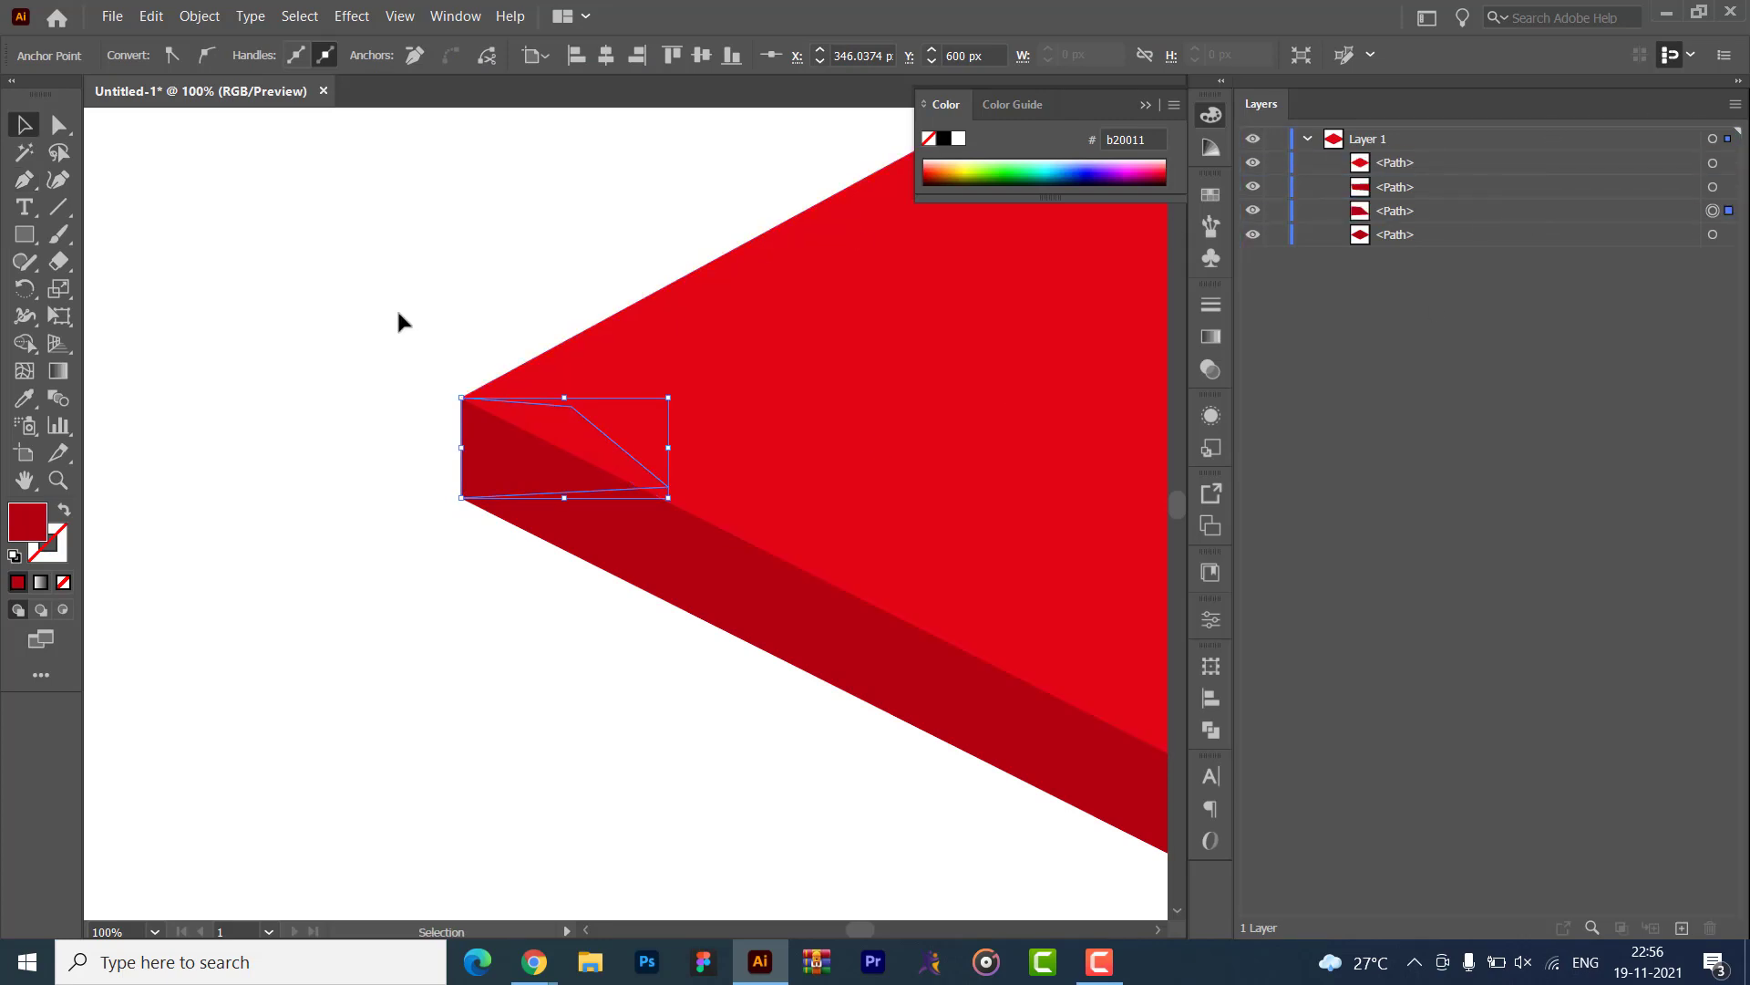
left_click(415, 334)
key("ctrl+minus")
key("ctrl+minus")
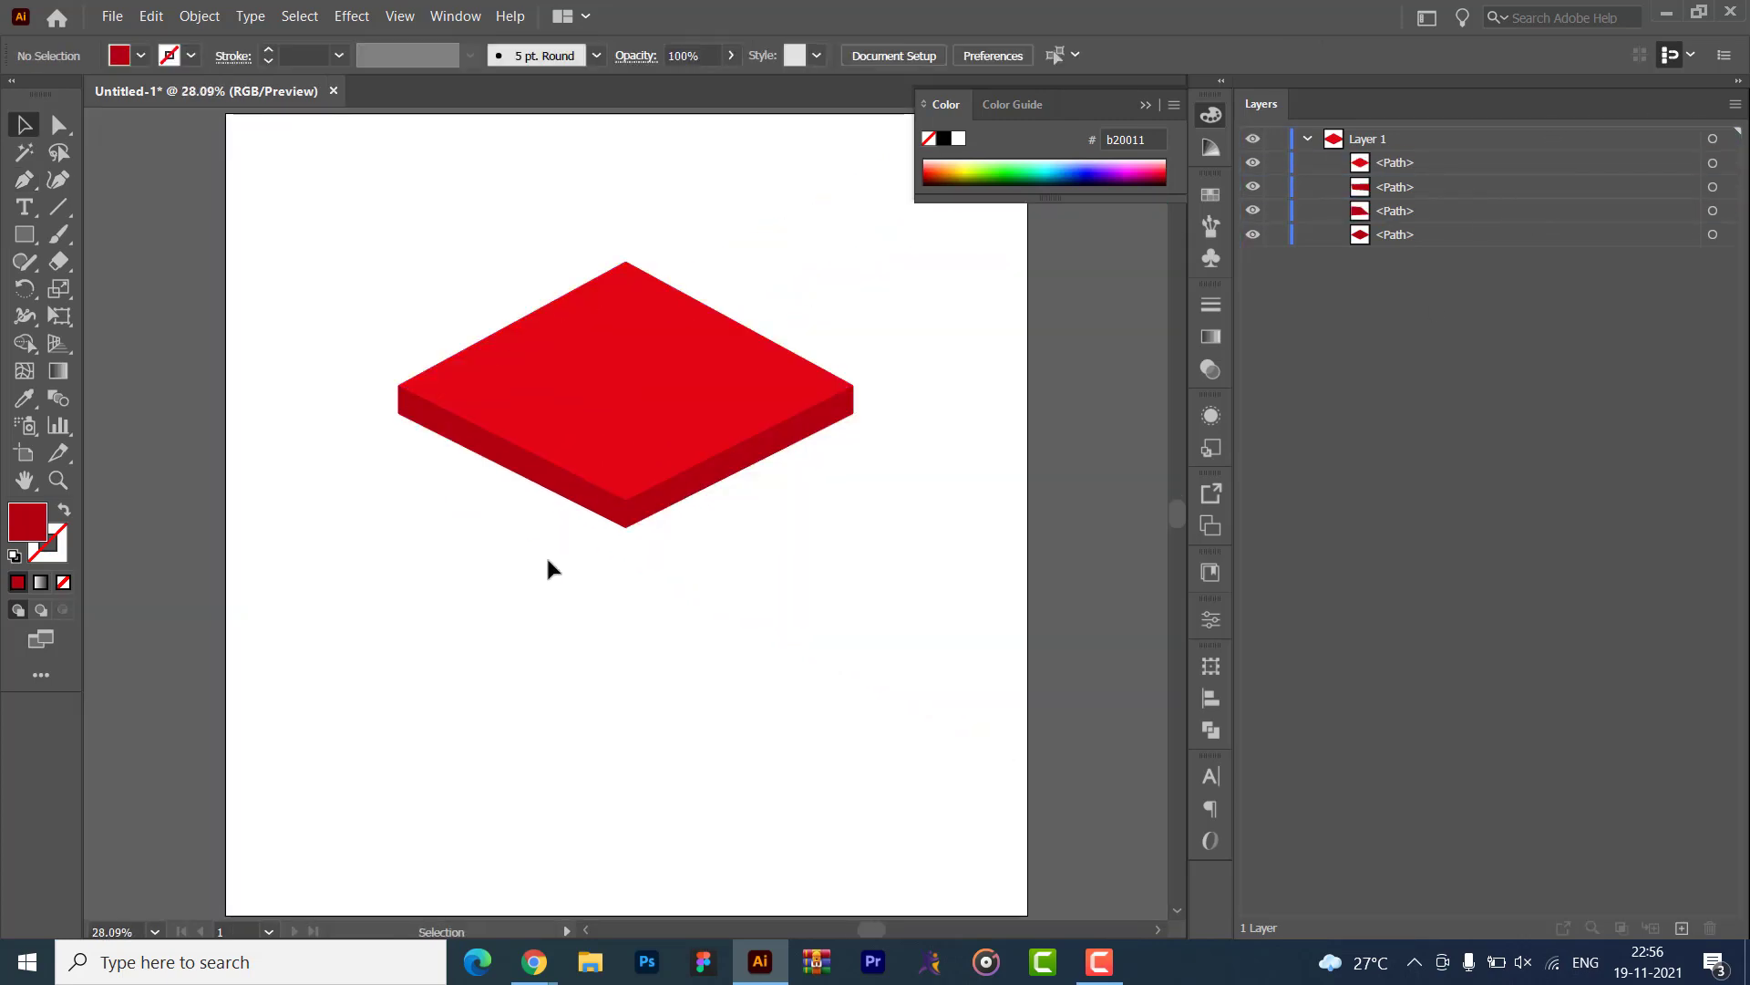
- Draw a dark red vertical riser panel with the Pen tool below the slab's lower-left edge, following the staircase reference
key("alt+Tab")
key("alt+Tab")
key("alt+Tab")
key("alt+Tab")
left_click(22, 180)
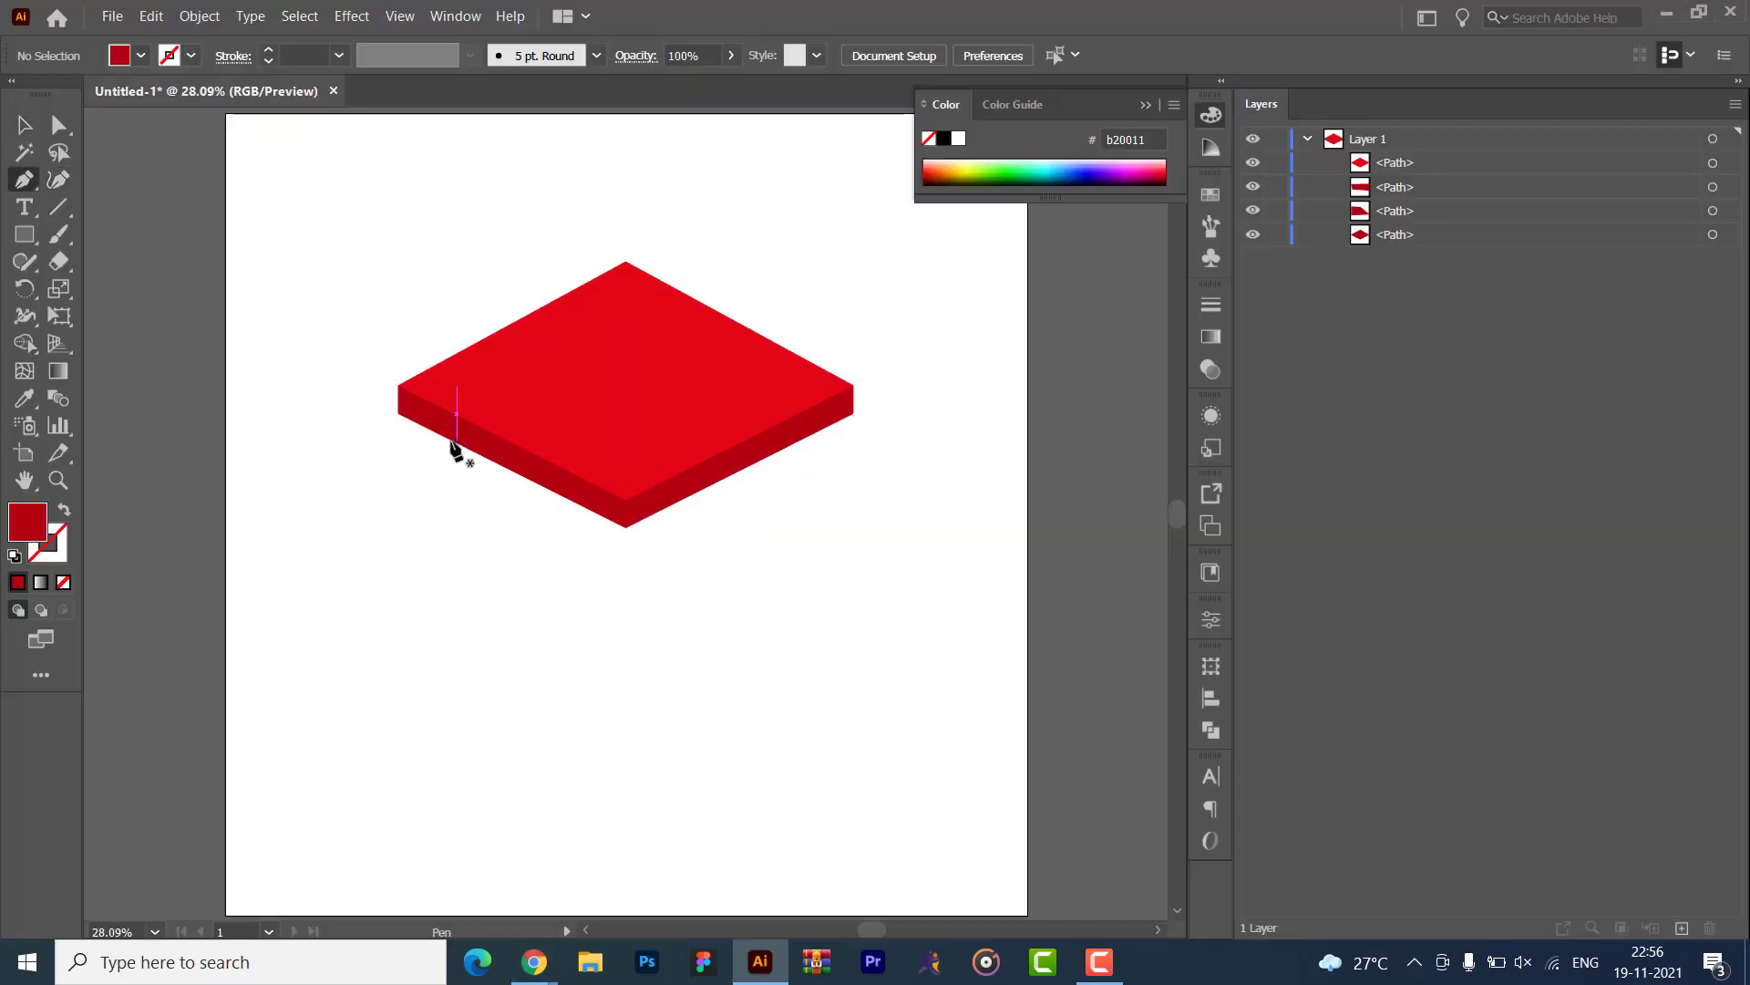
left_click(398, 413)
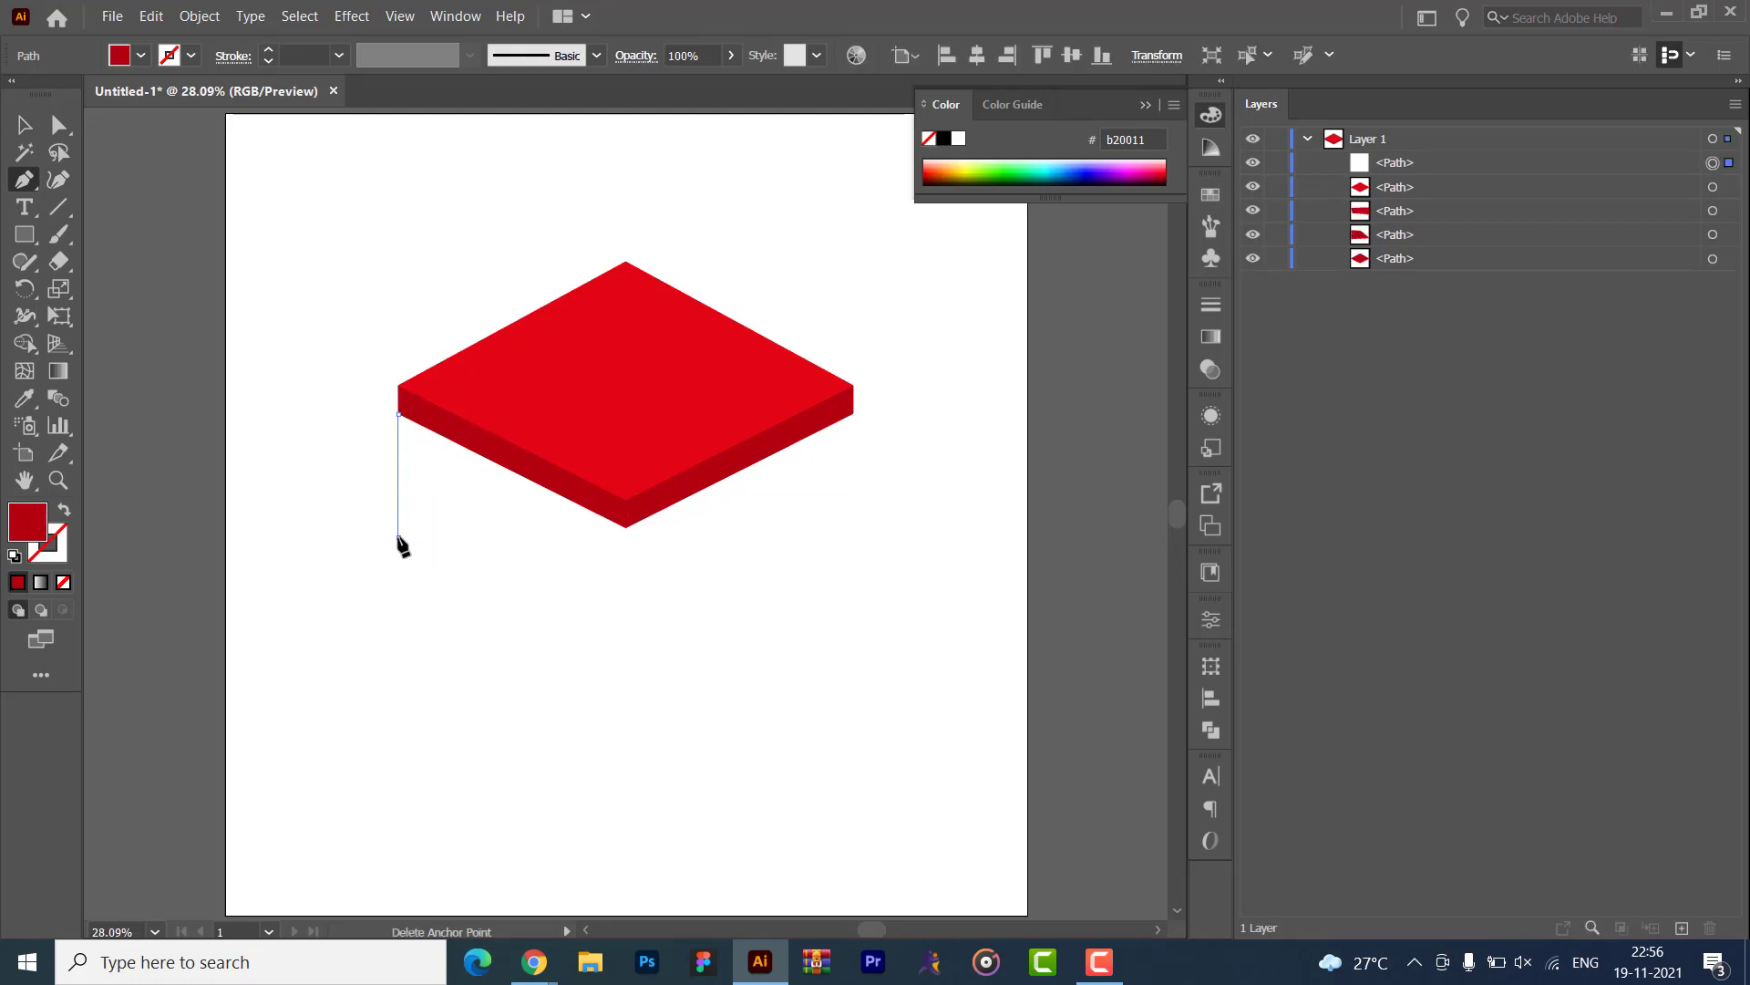
left_click(397, 536)
left_click(625, 641)
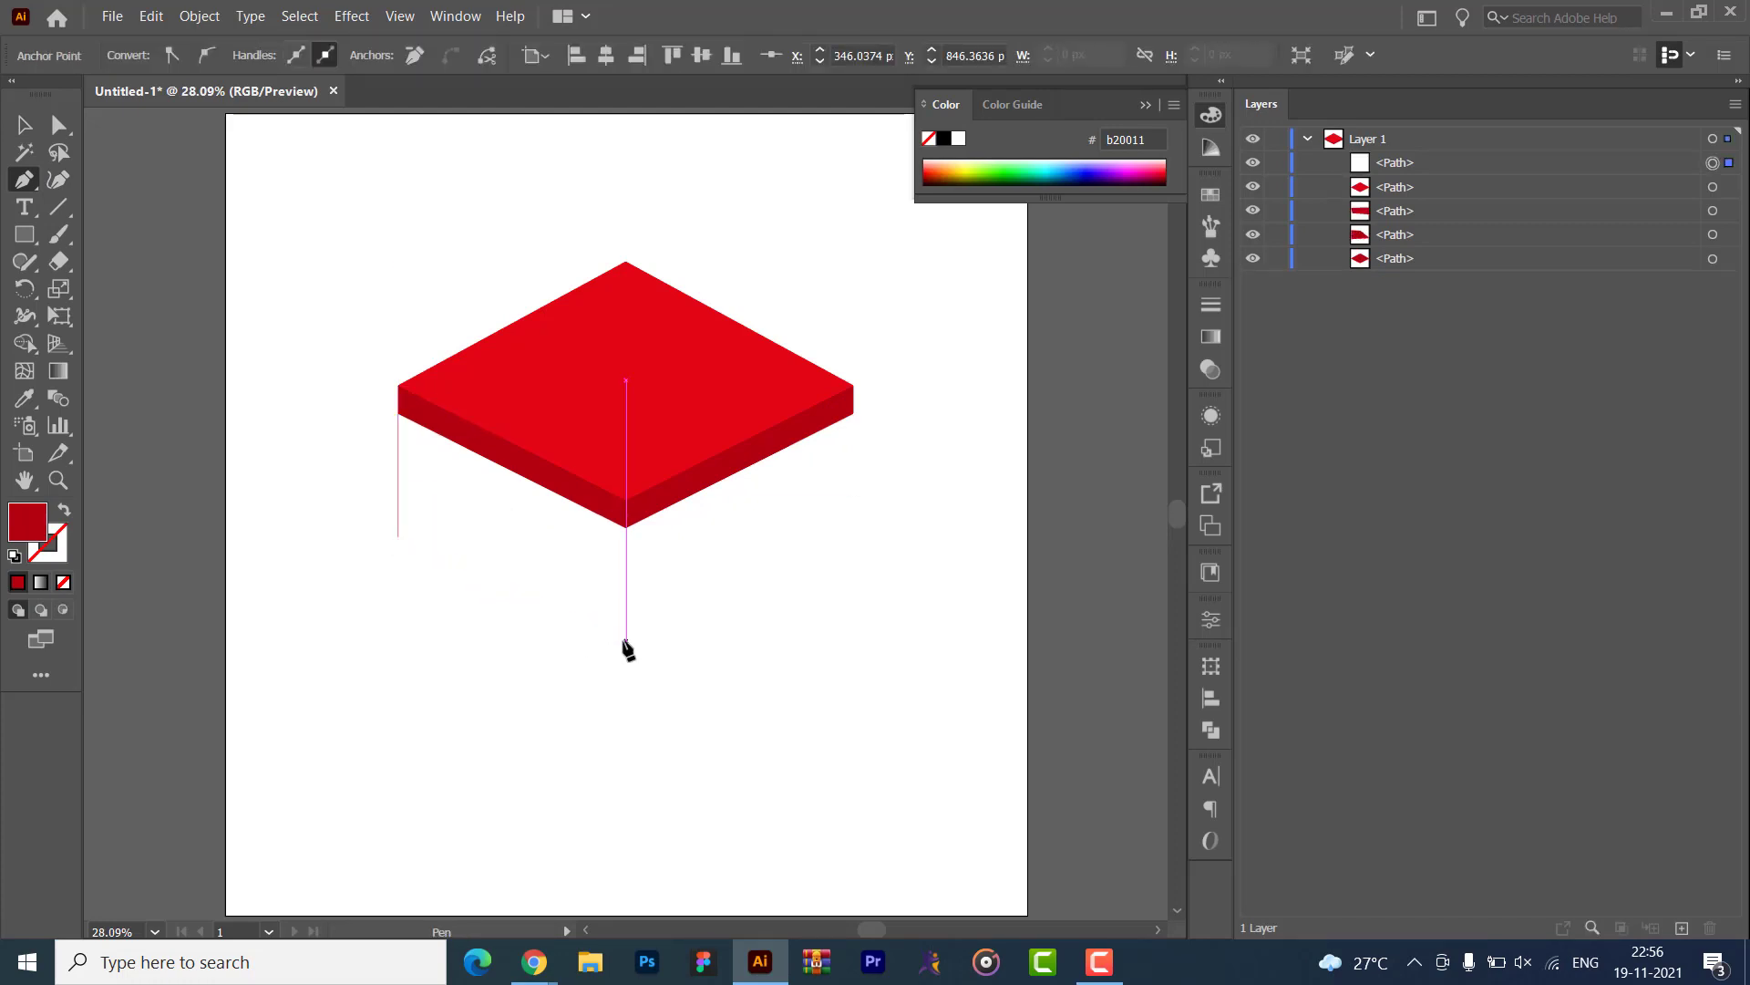
left_click(626, 527)
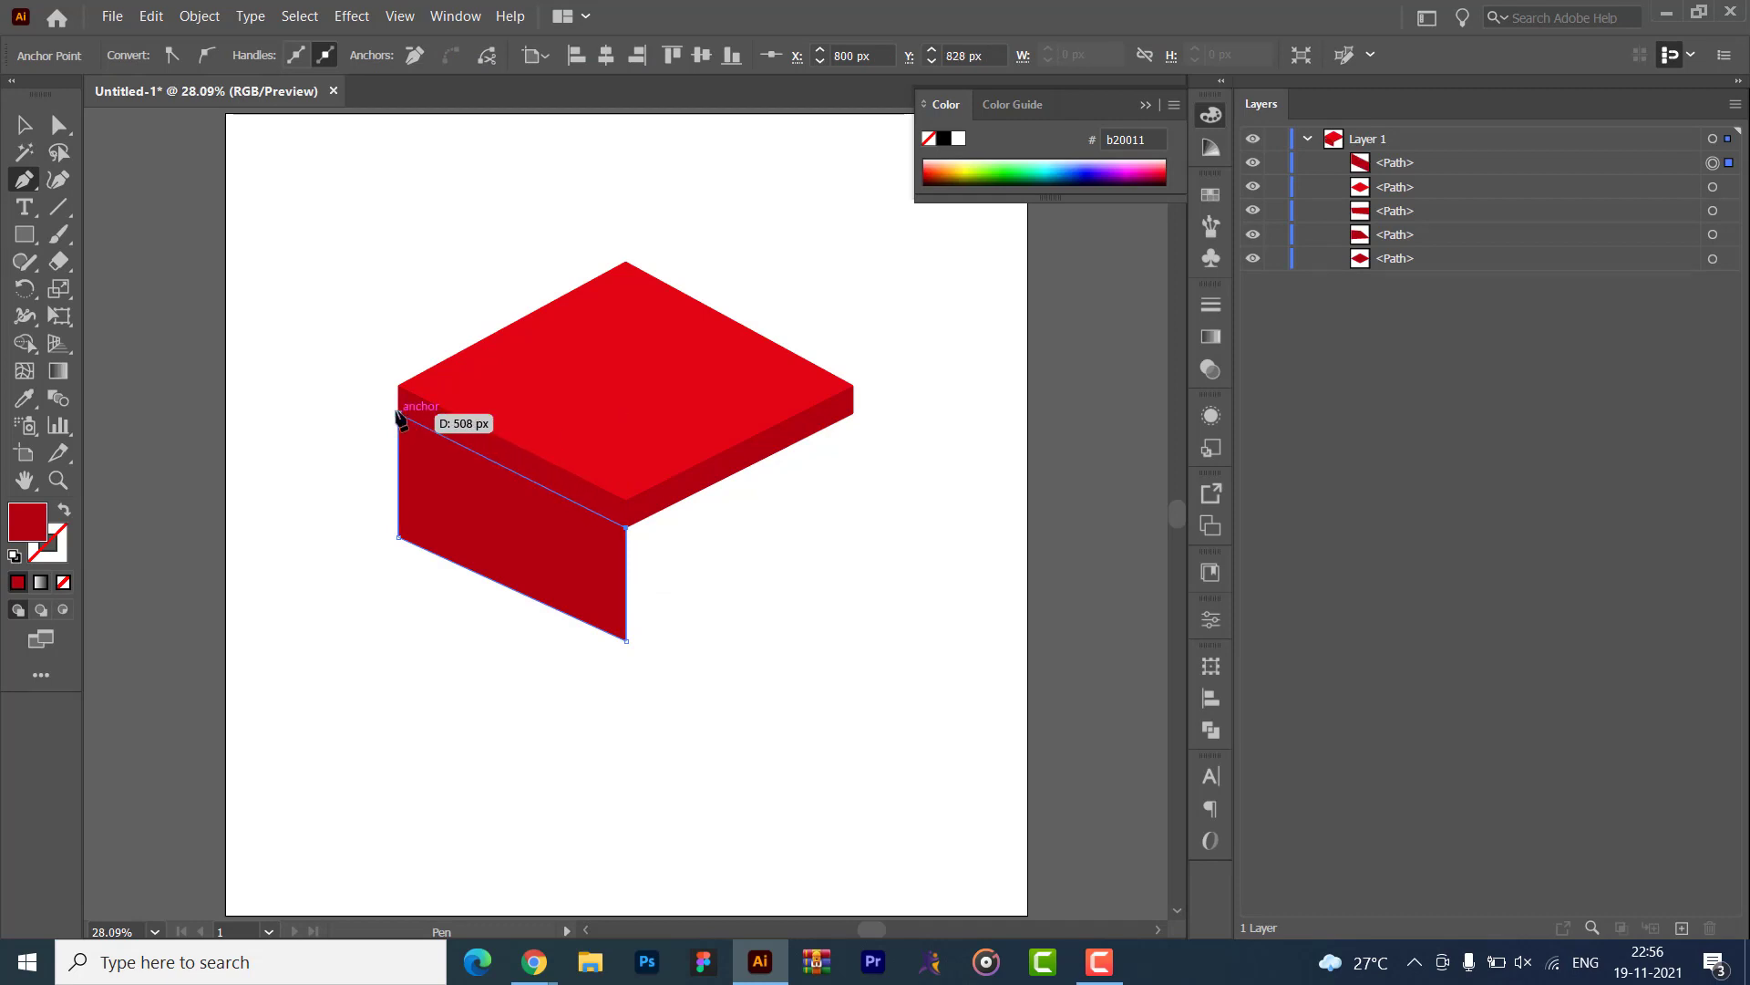
left_click(399, 415)
key("ctrl+shift+bracketleft")
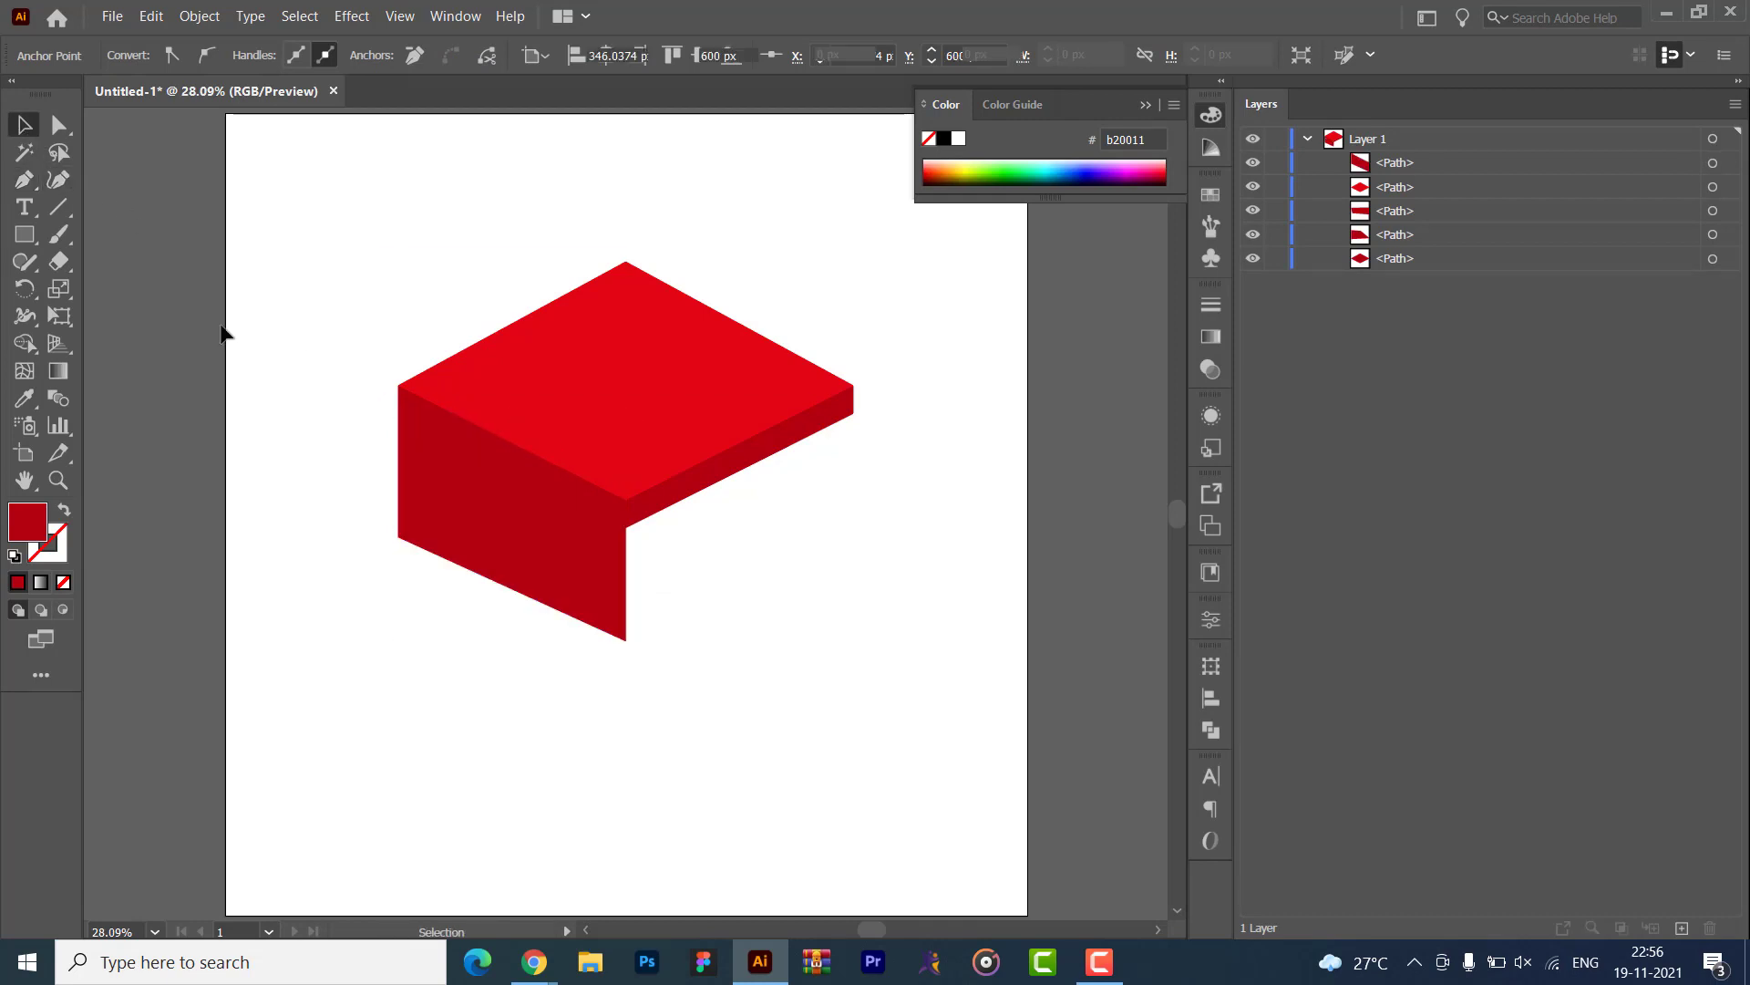
key("alt+Tab")
key("alt+Tab")
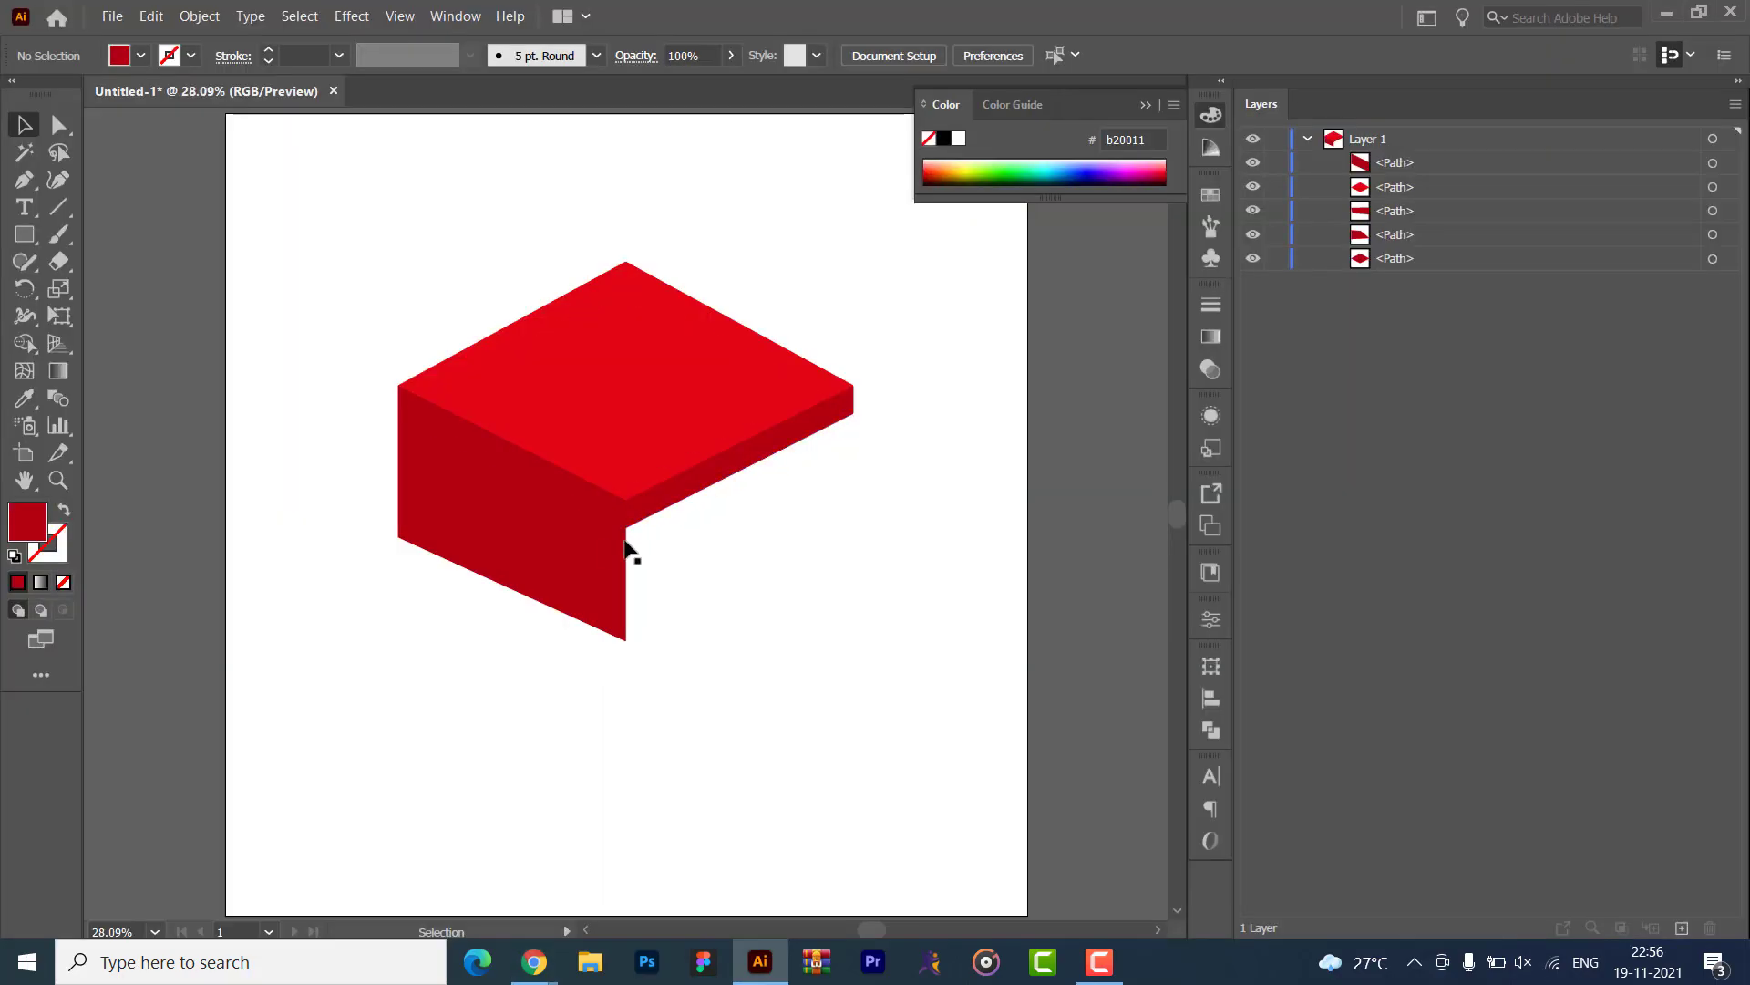
- Try to widen the isolated riser panel to about 486 px by stretching it past the slab's front corner
key("v")
left_click_drag(542, 560, 547, 558)
left_click(673, 567)
left_click(623, 565)
double_click(627, 567)
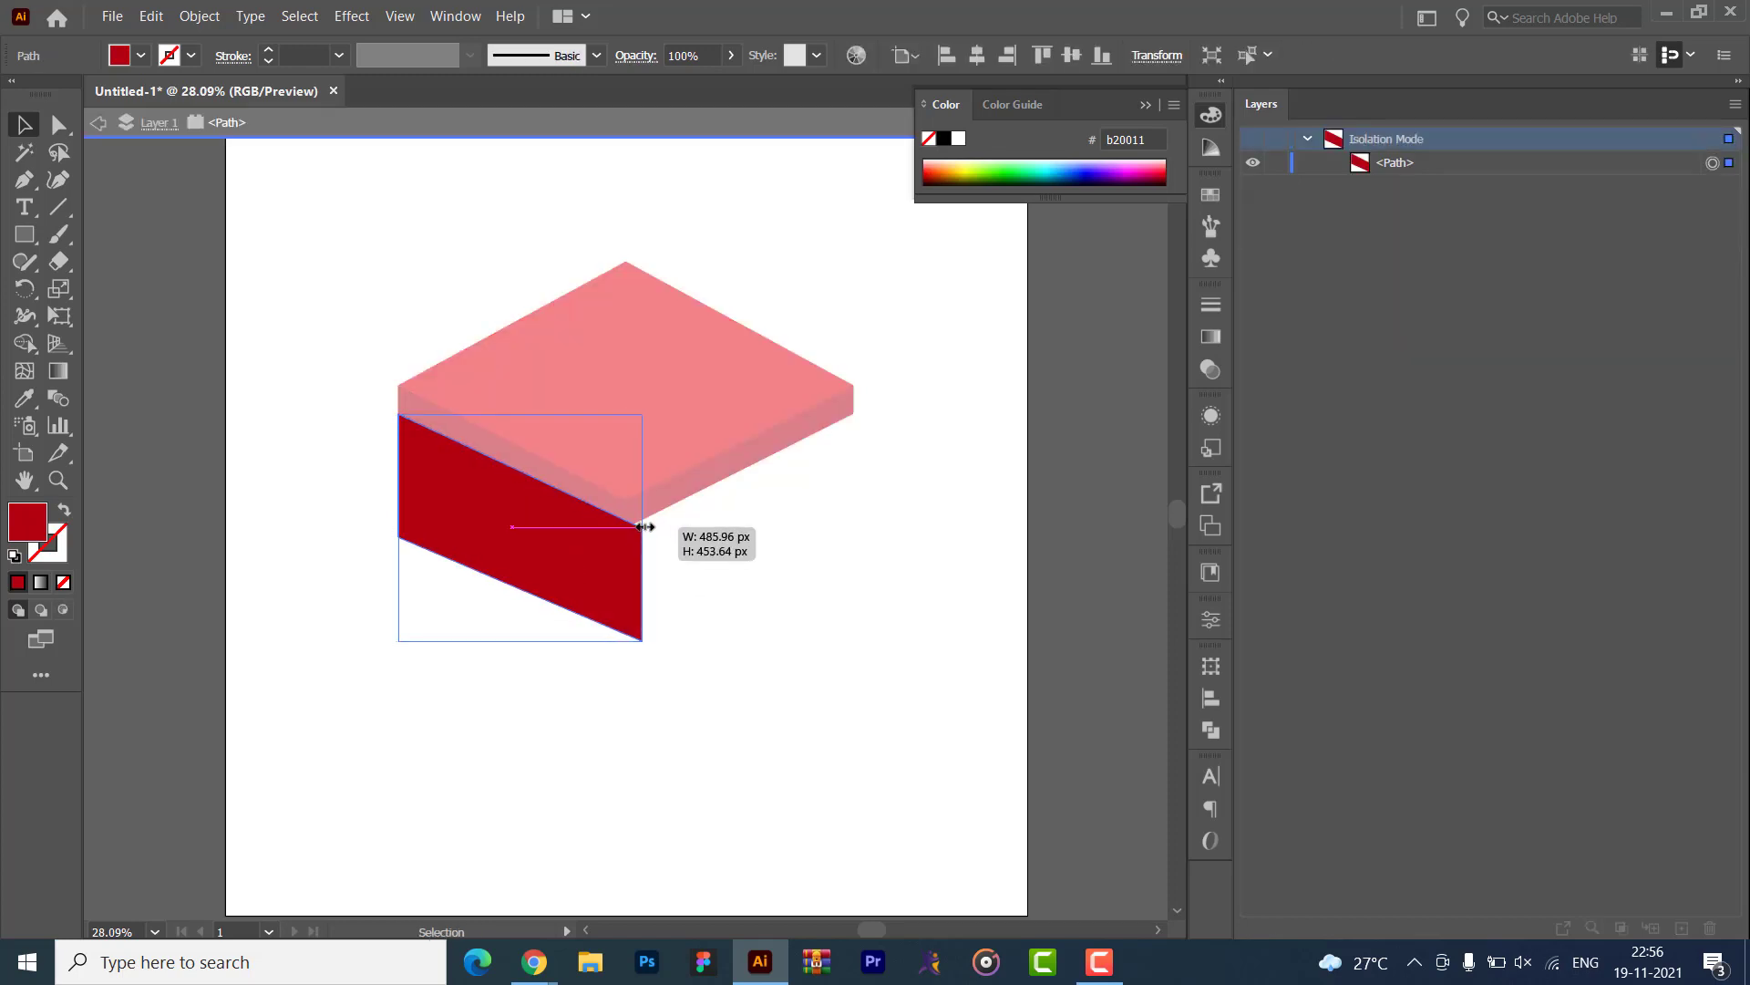
key("a")
left_click(725, 558)
- Draw a narrow dark red strip with the Pen tool along the riser's front edge, reaching up to the slab's underside
key("p")
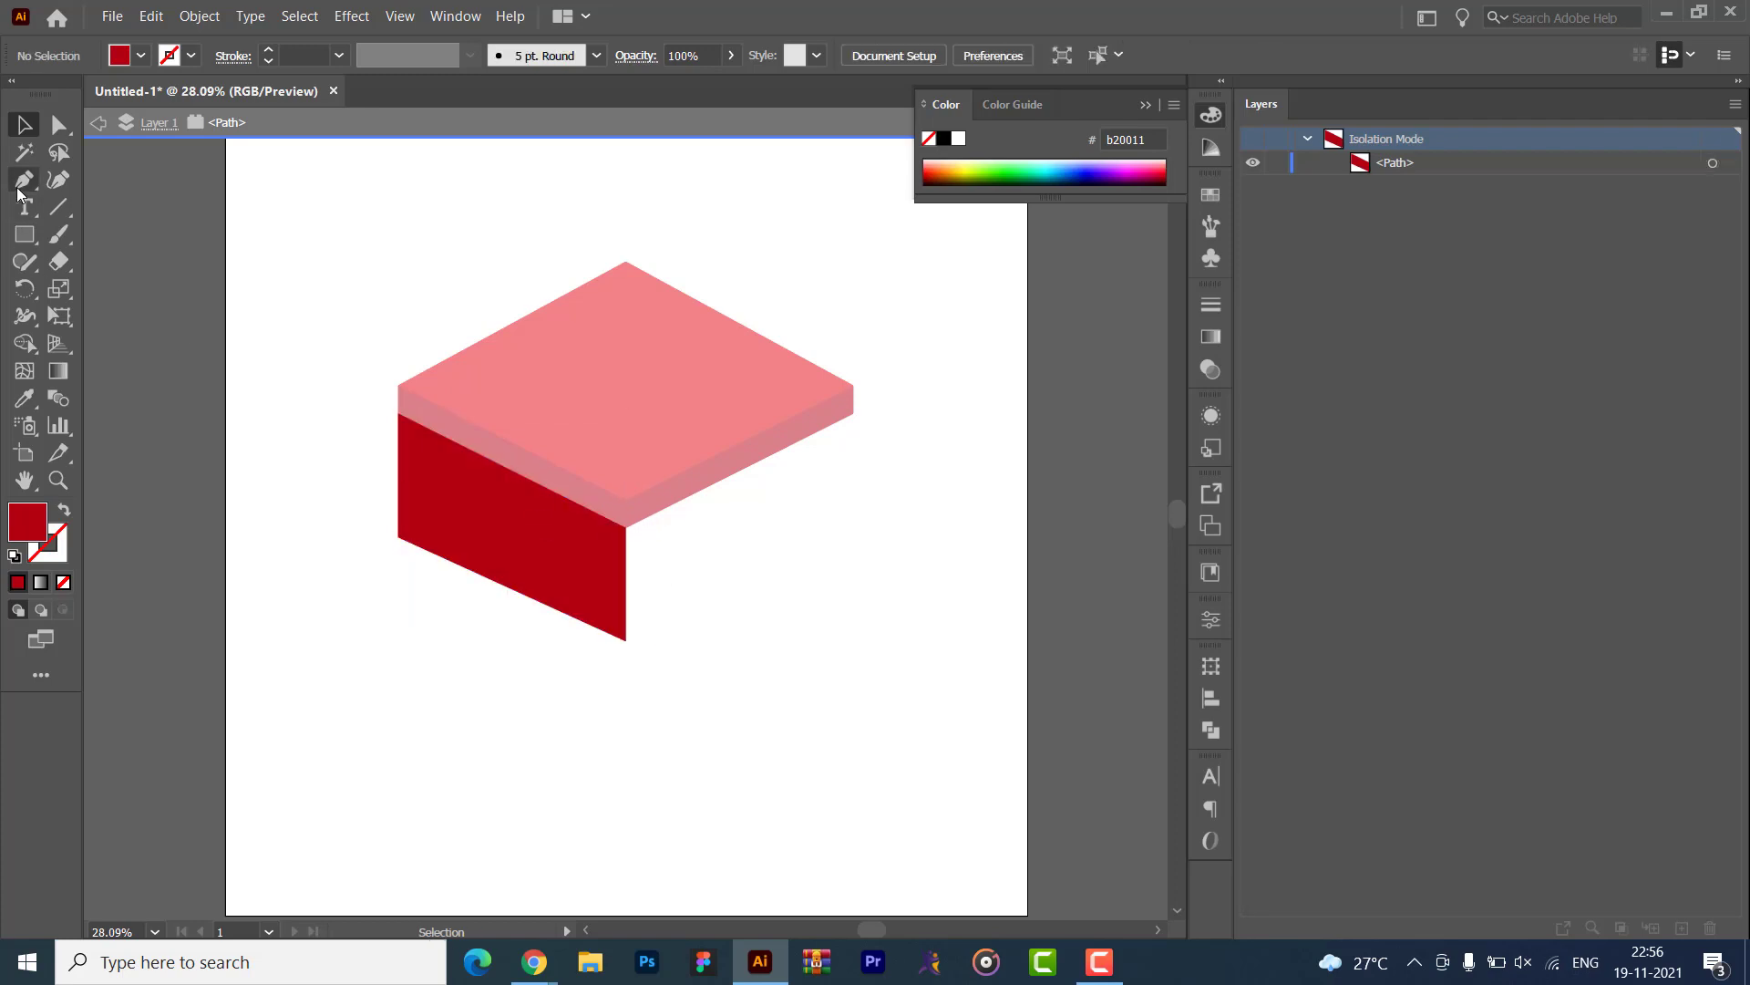
left_click(645, 513)
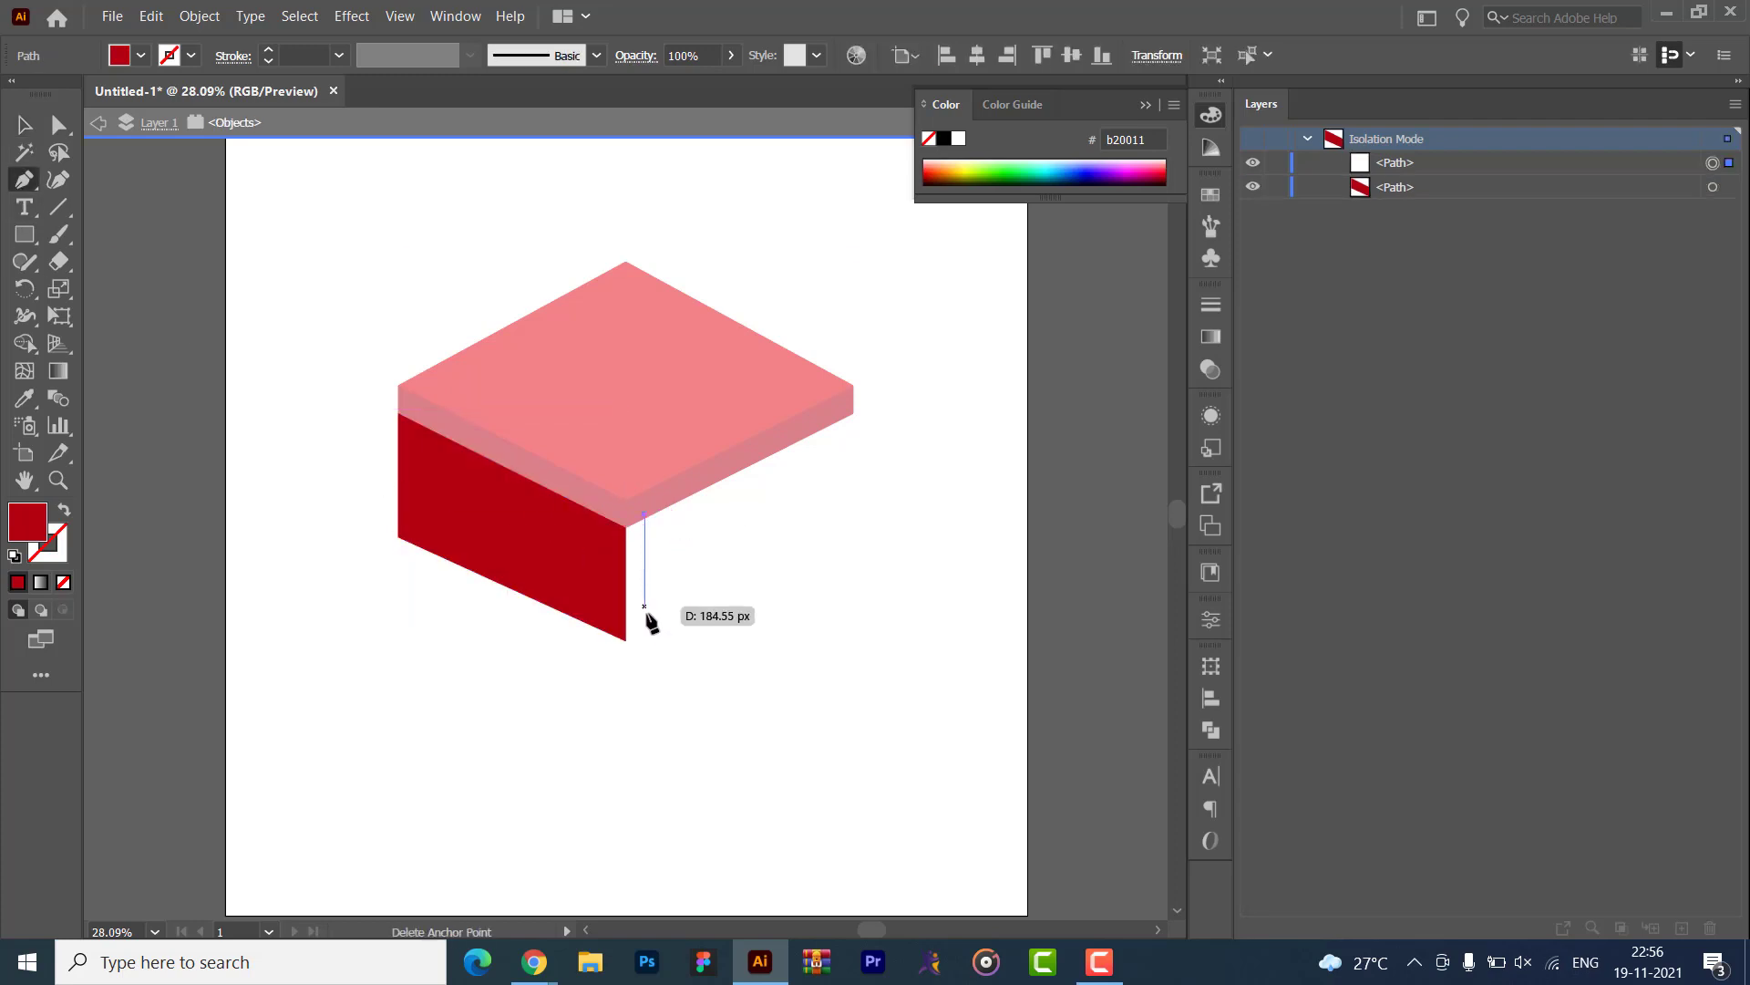
left_click(644, 641)
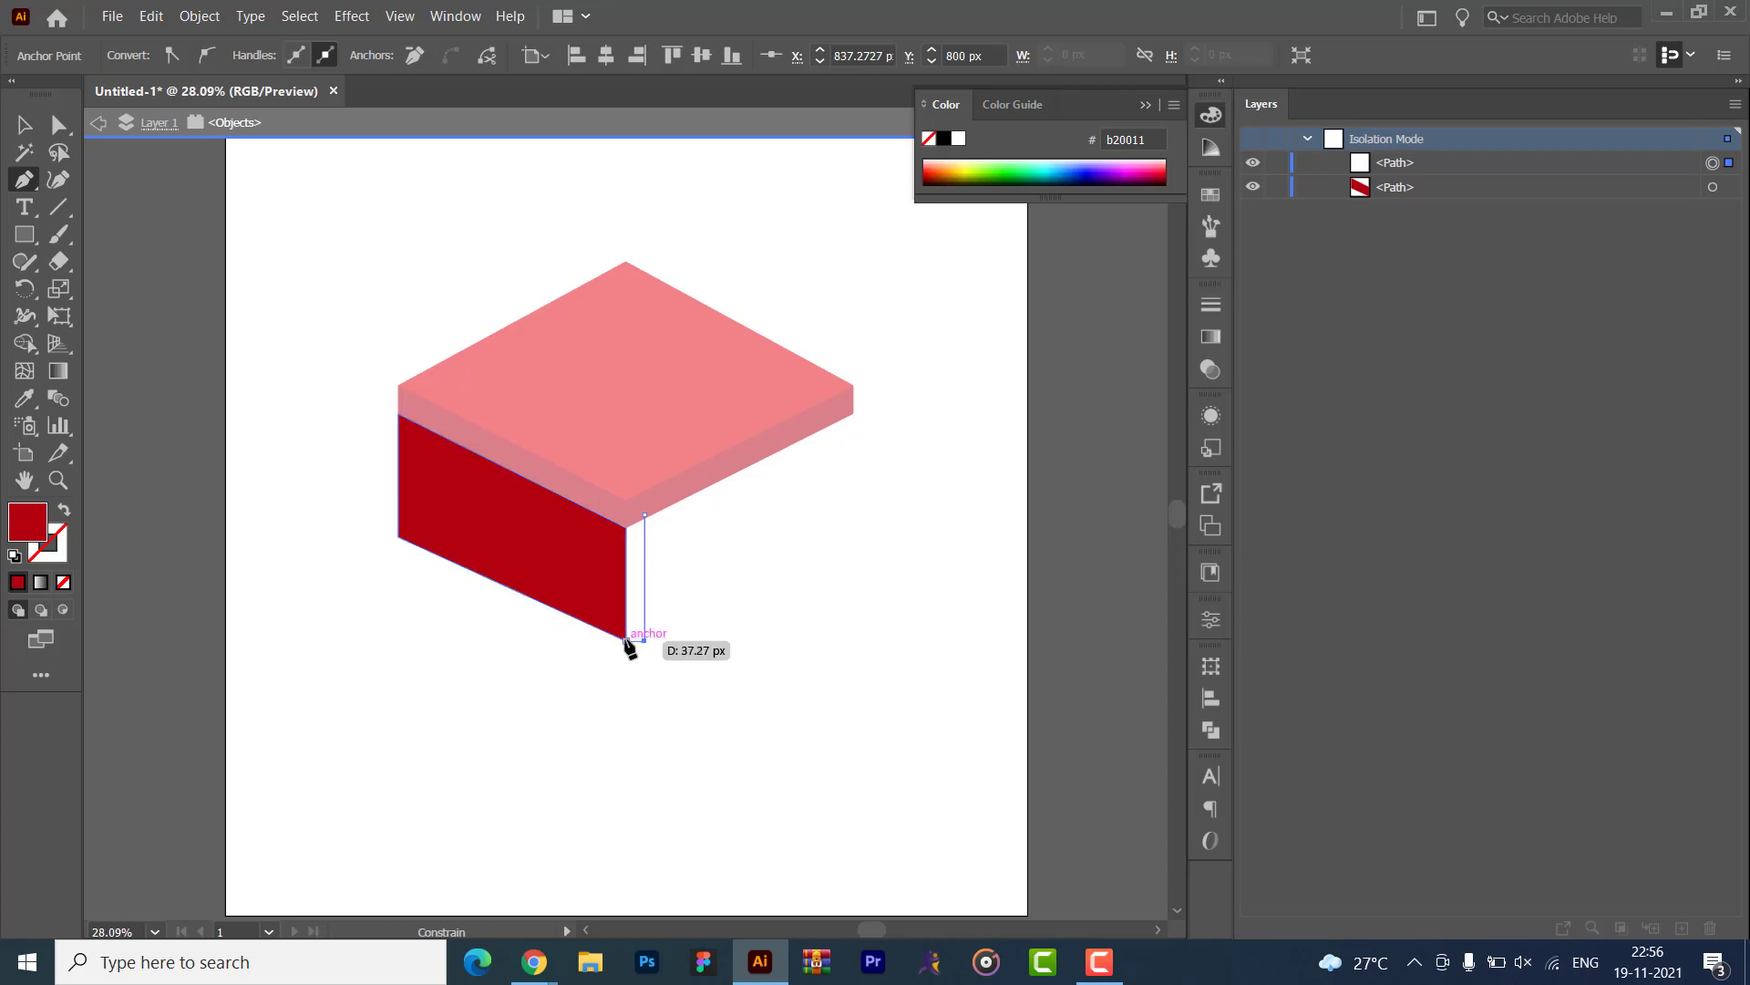
left_click(627, 641)
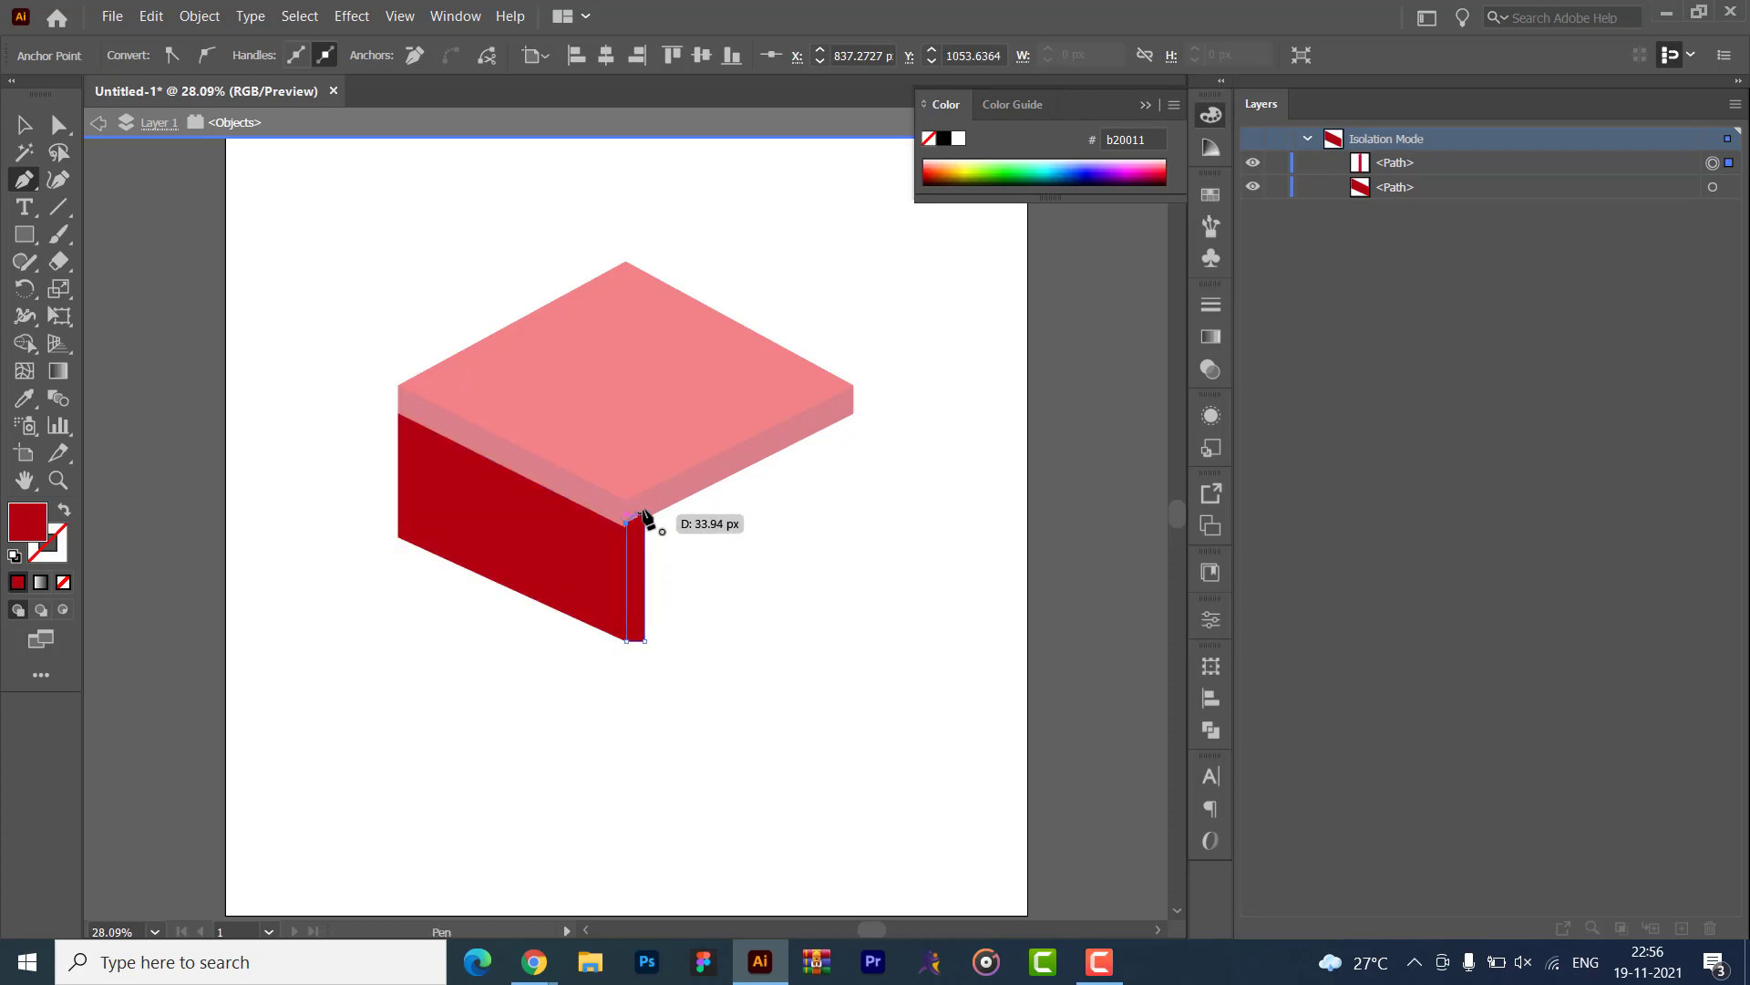
left_click(627, 524)
left_click(643, 516)
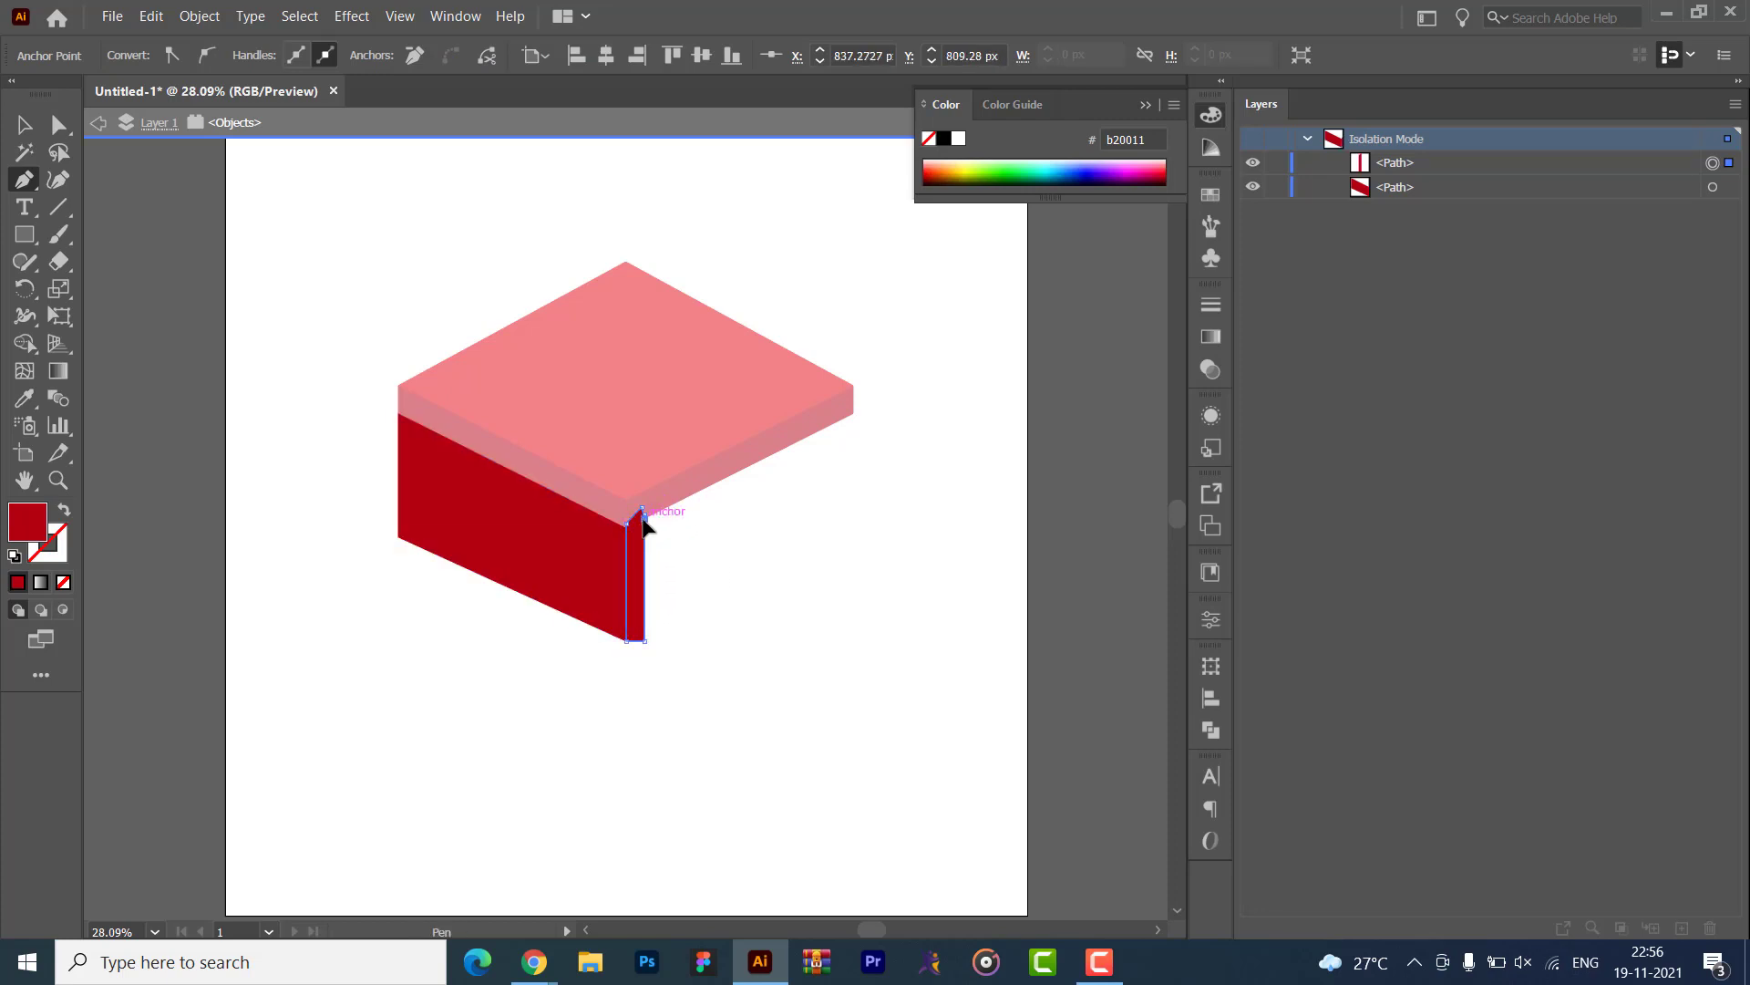
key("v")
left_click(415, 564)
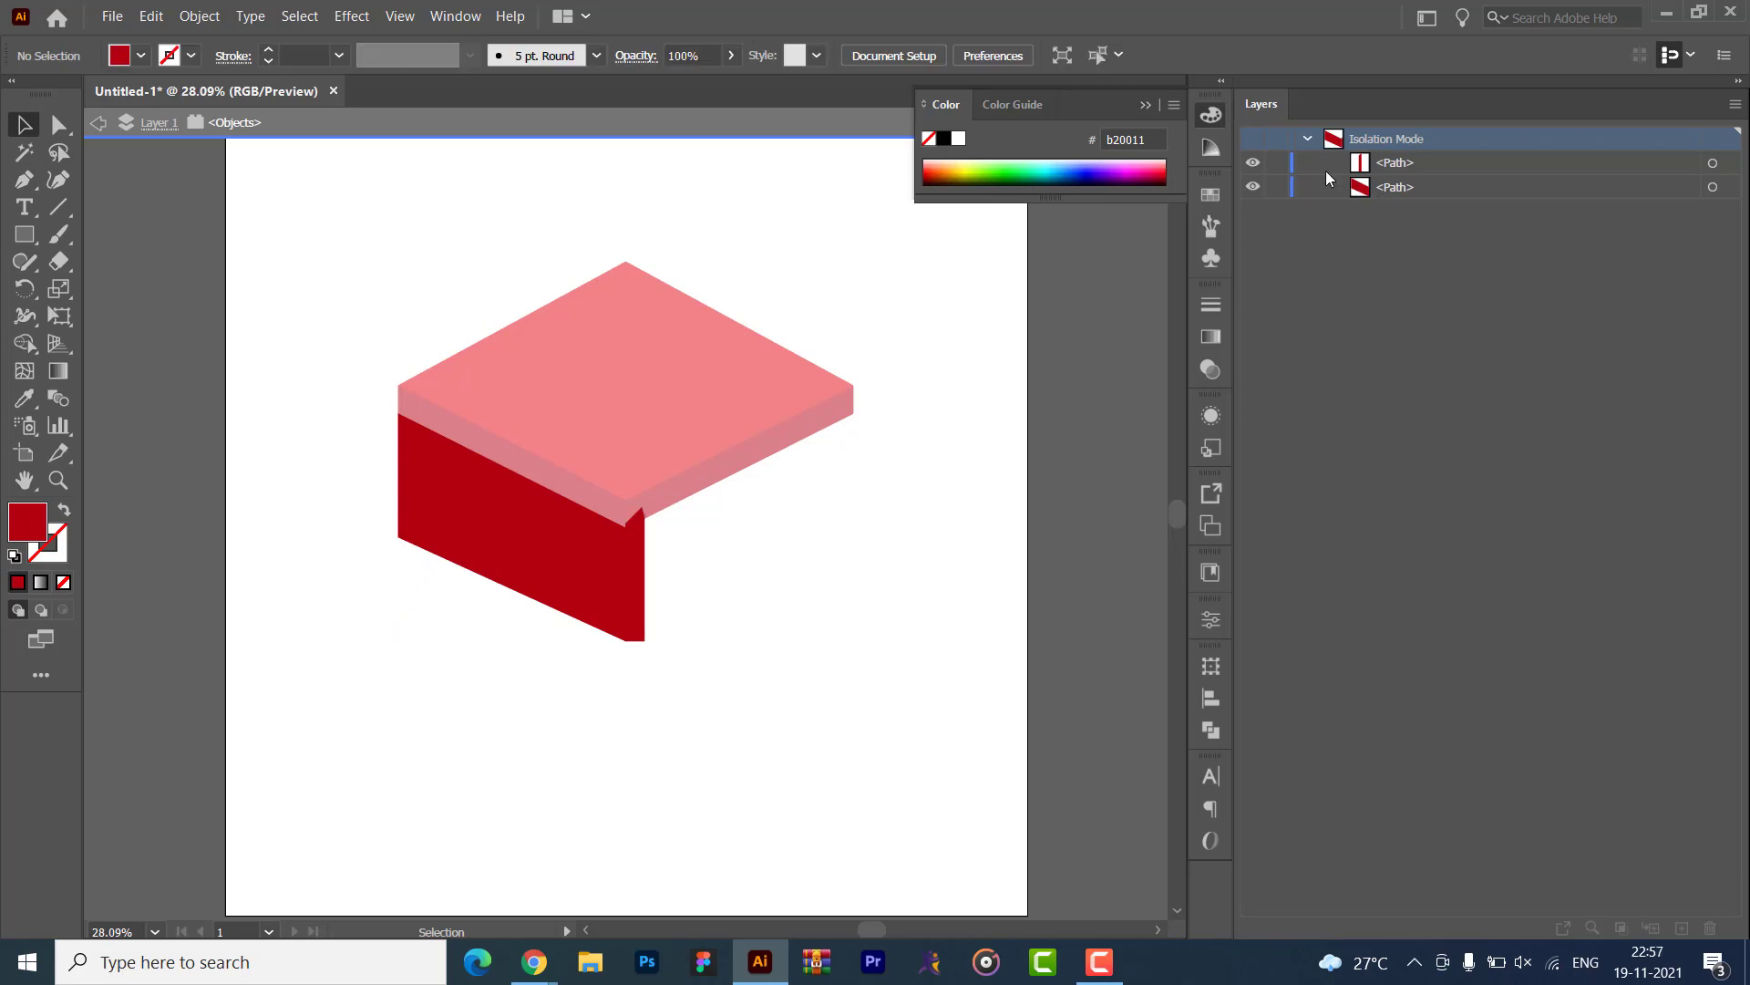
- Leave isolation mode, move the narrow strip behind the slab's faces in the layer order, and check it against the staircase reference
key("Escape")
left_click_drag(1410, 168, 1410, 245)
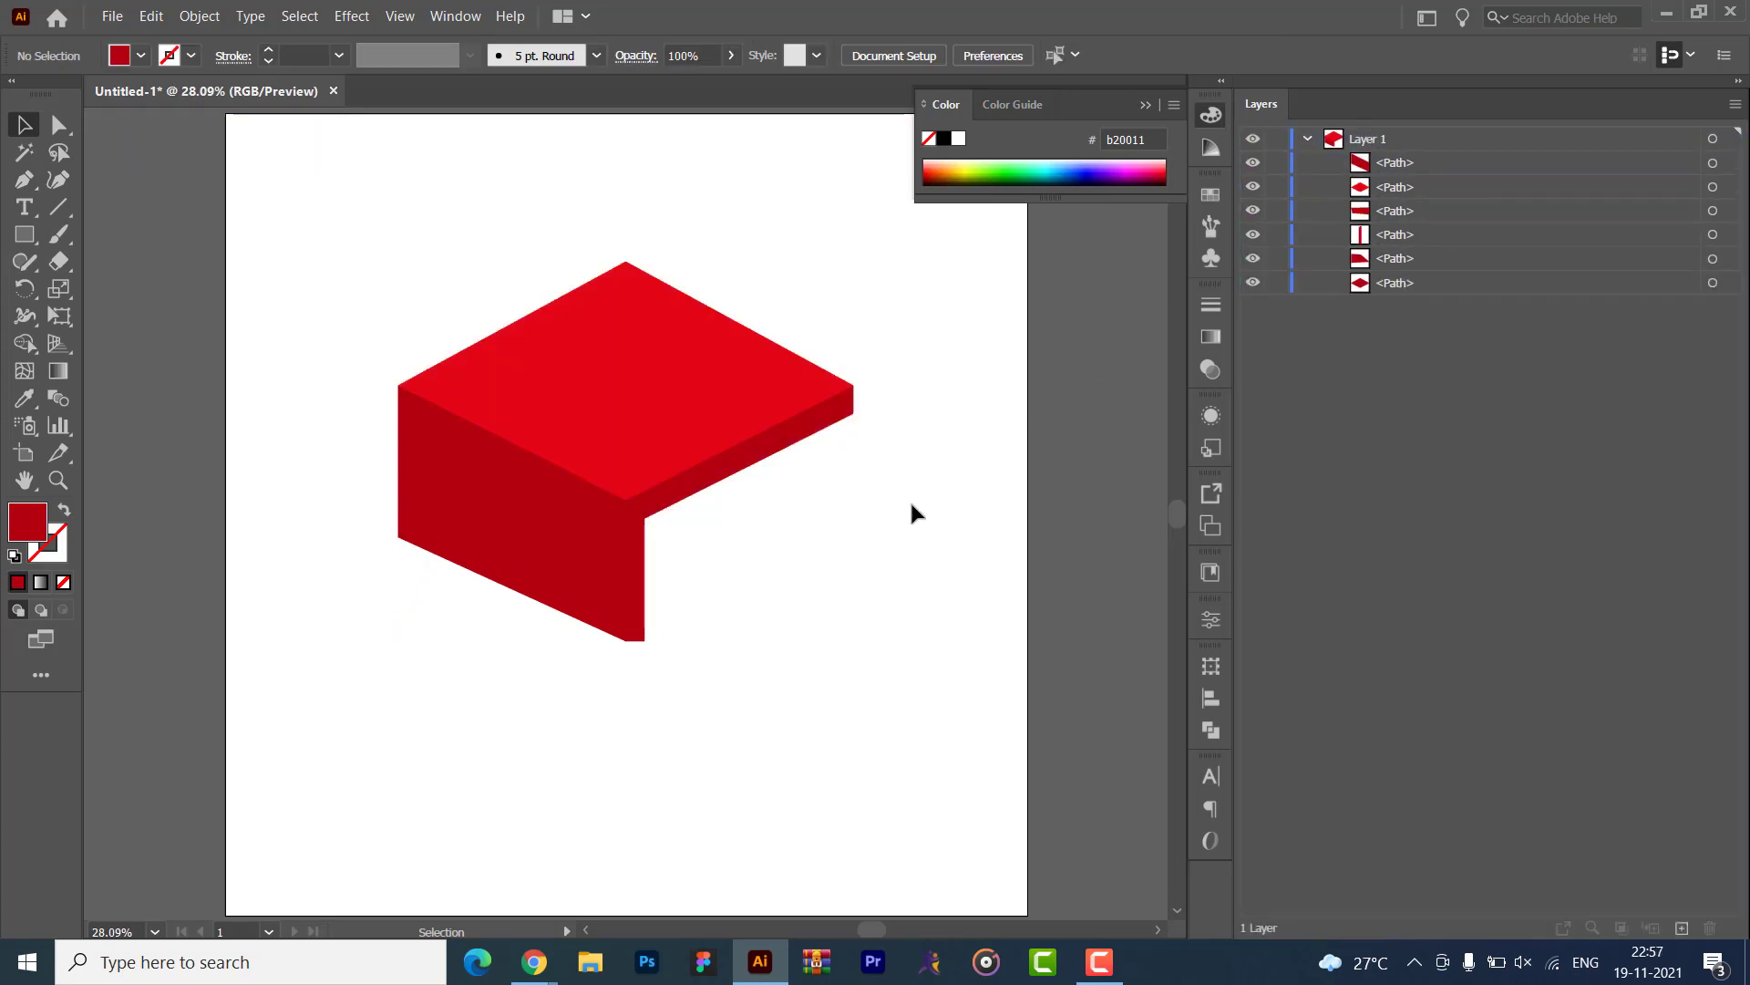
key("alt+Tab")
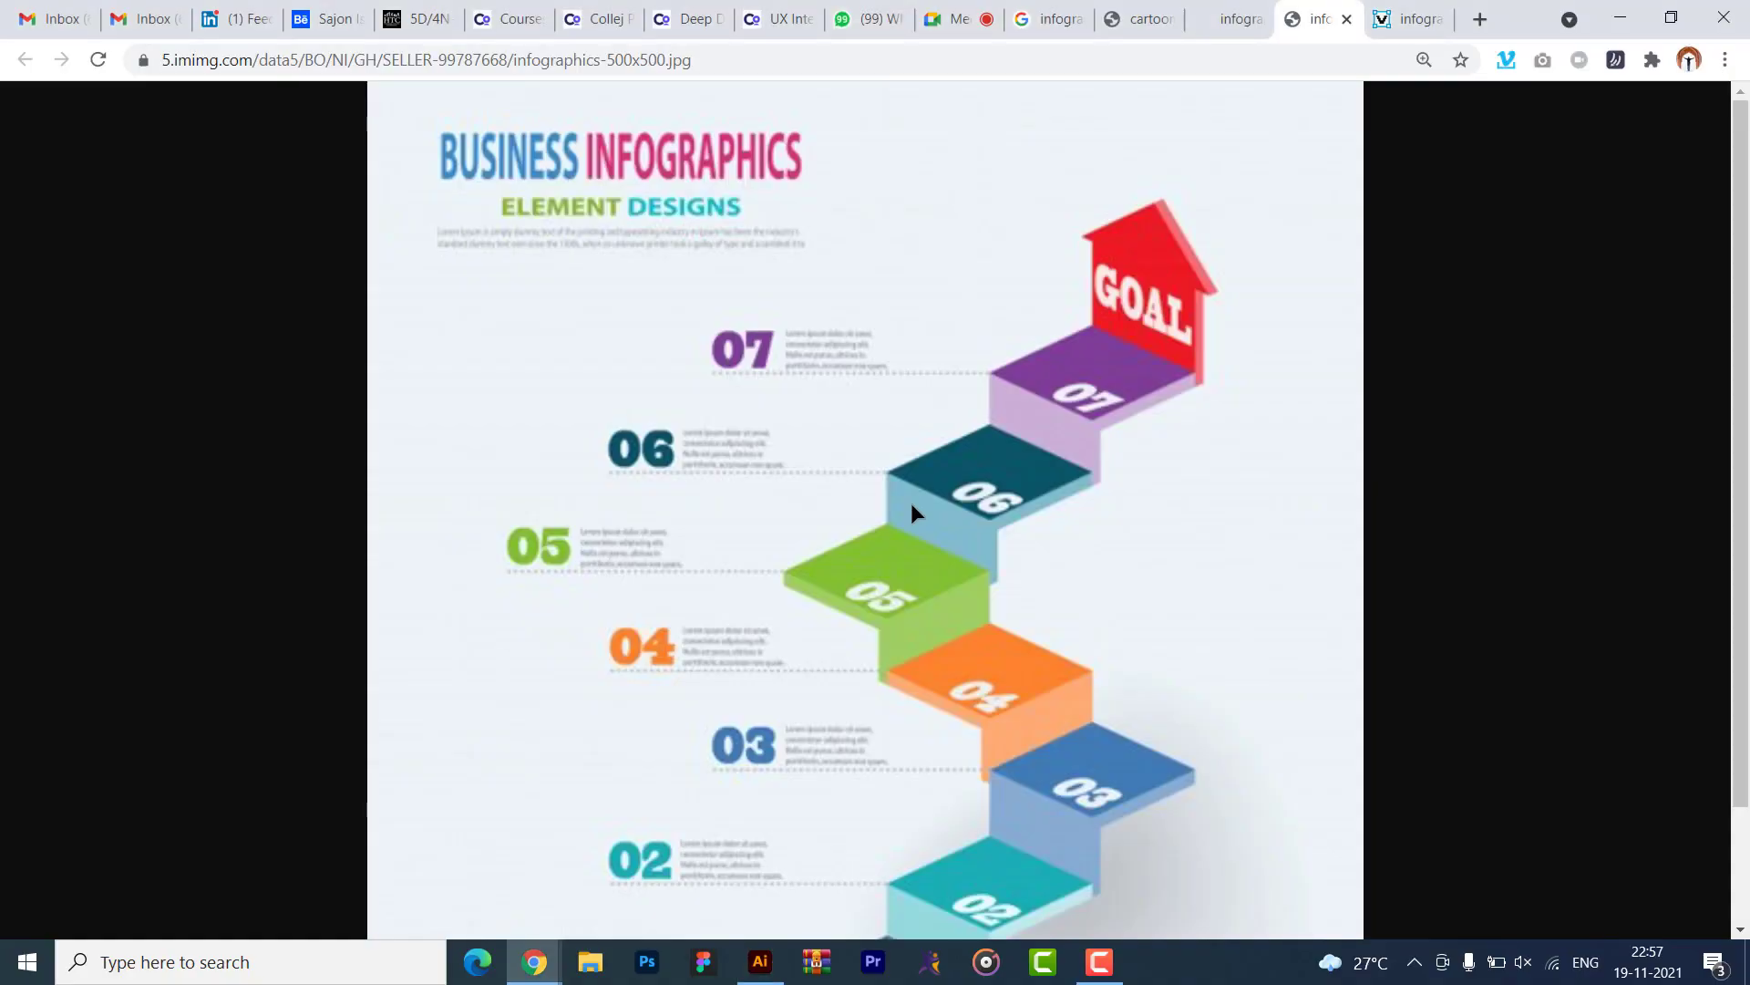
key("alt+Tab")
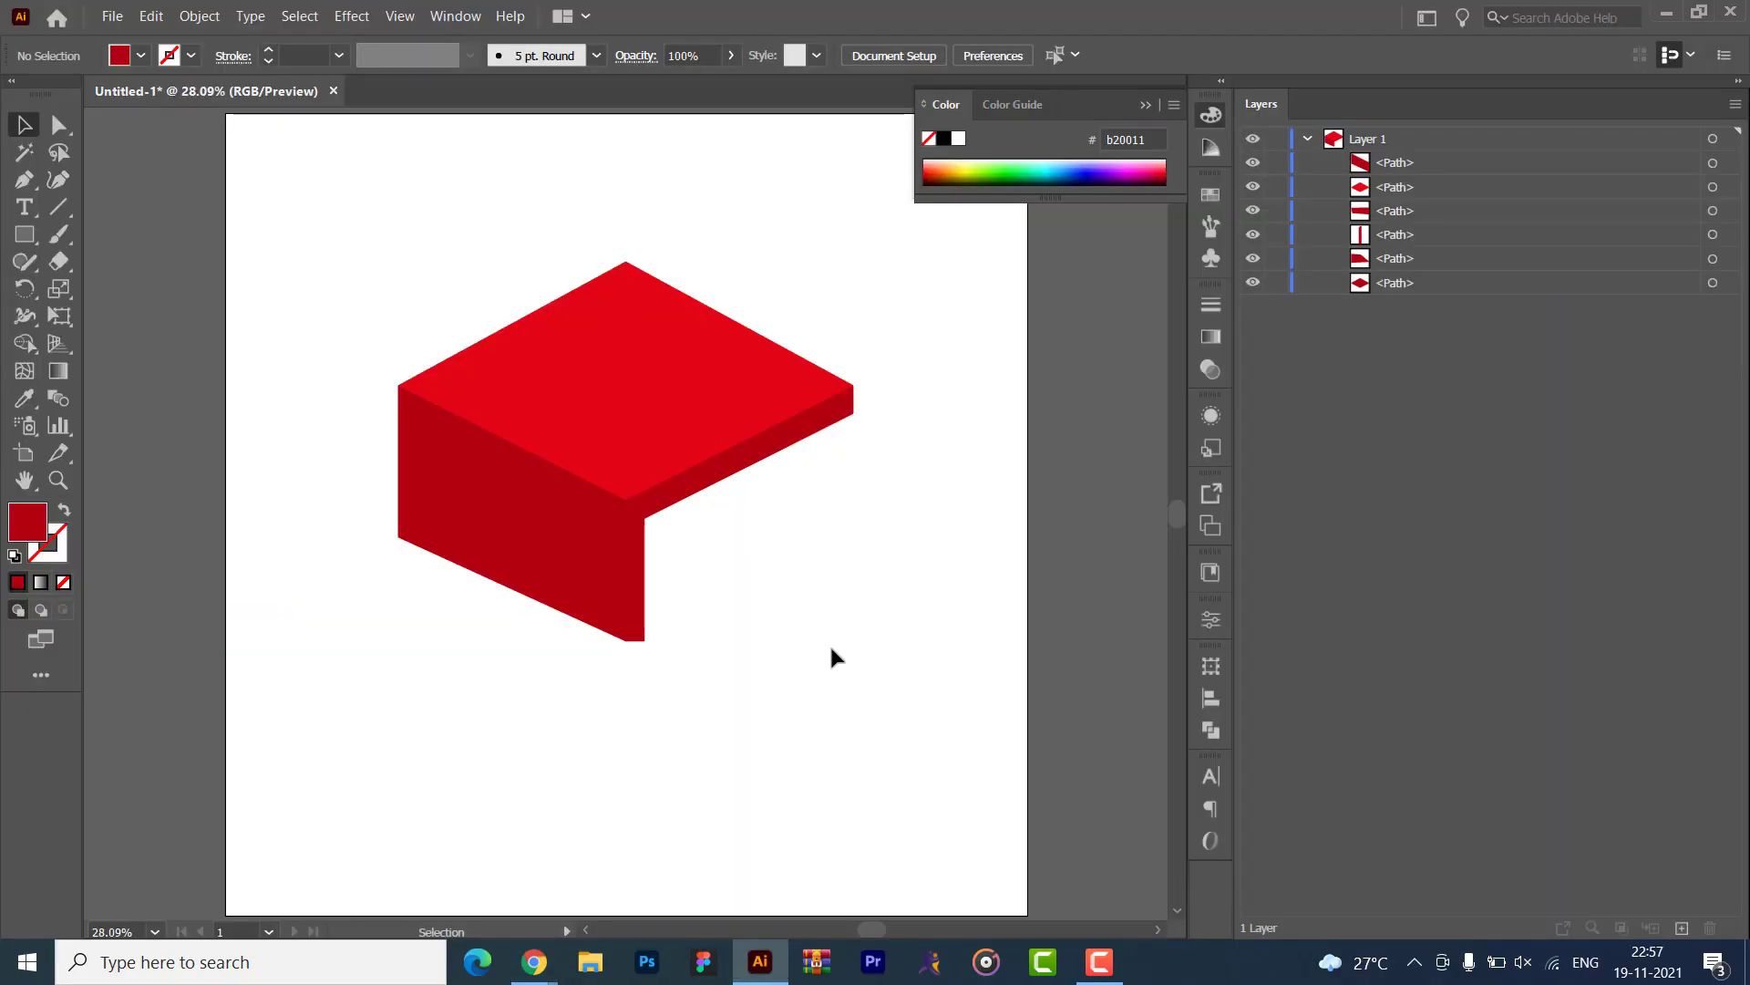
key("t")
left_click(814, 652)
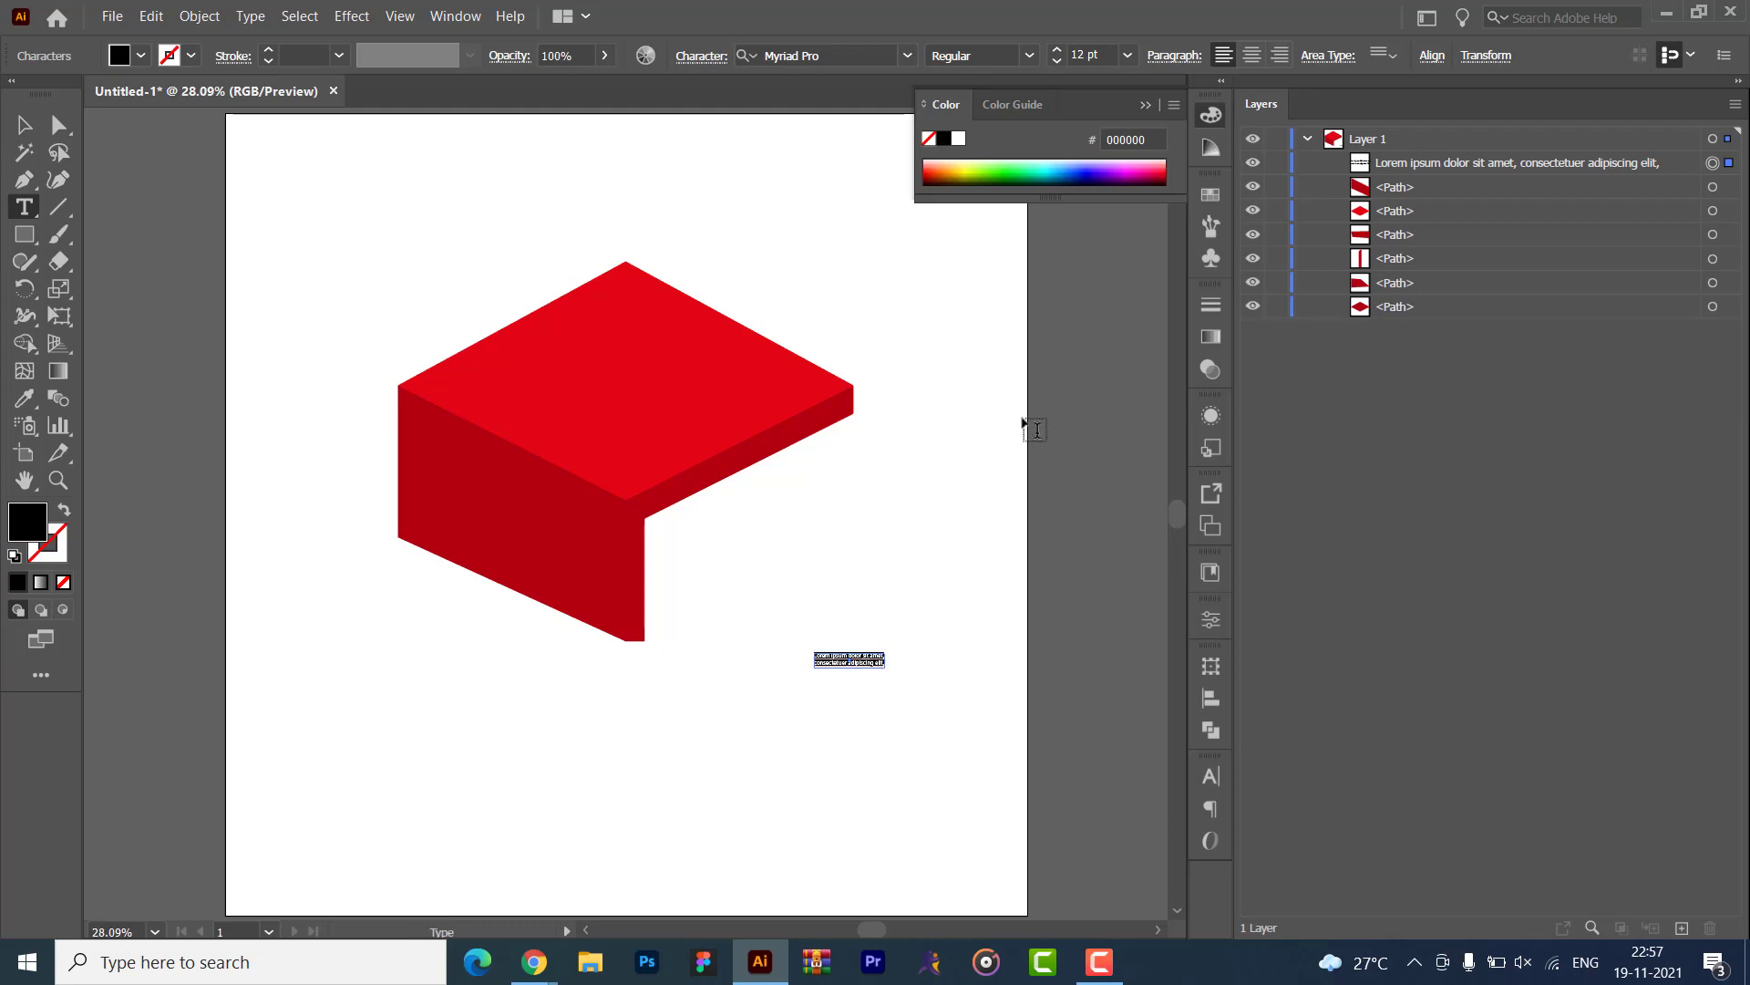
type("100")
key("Escape")
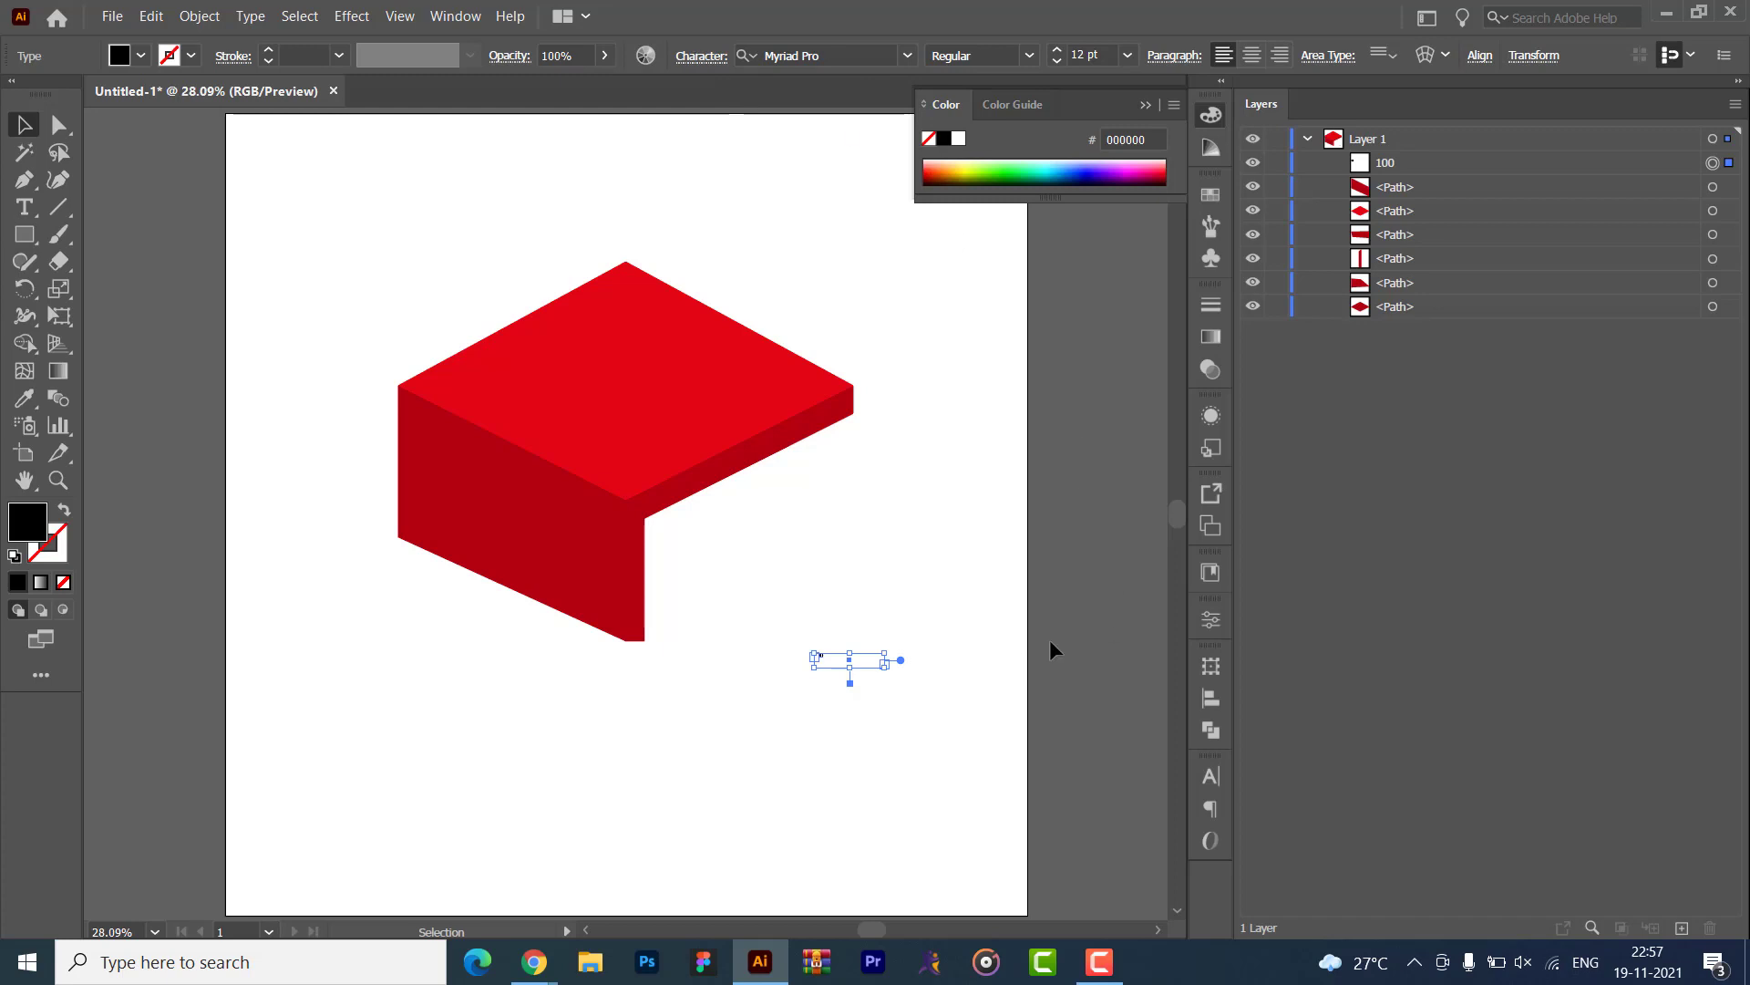
key("Delete")
- Add the point text "100" in the empty artboard area beside the riser and set its size to 100 pt
key("t")
left_click(903, 637)
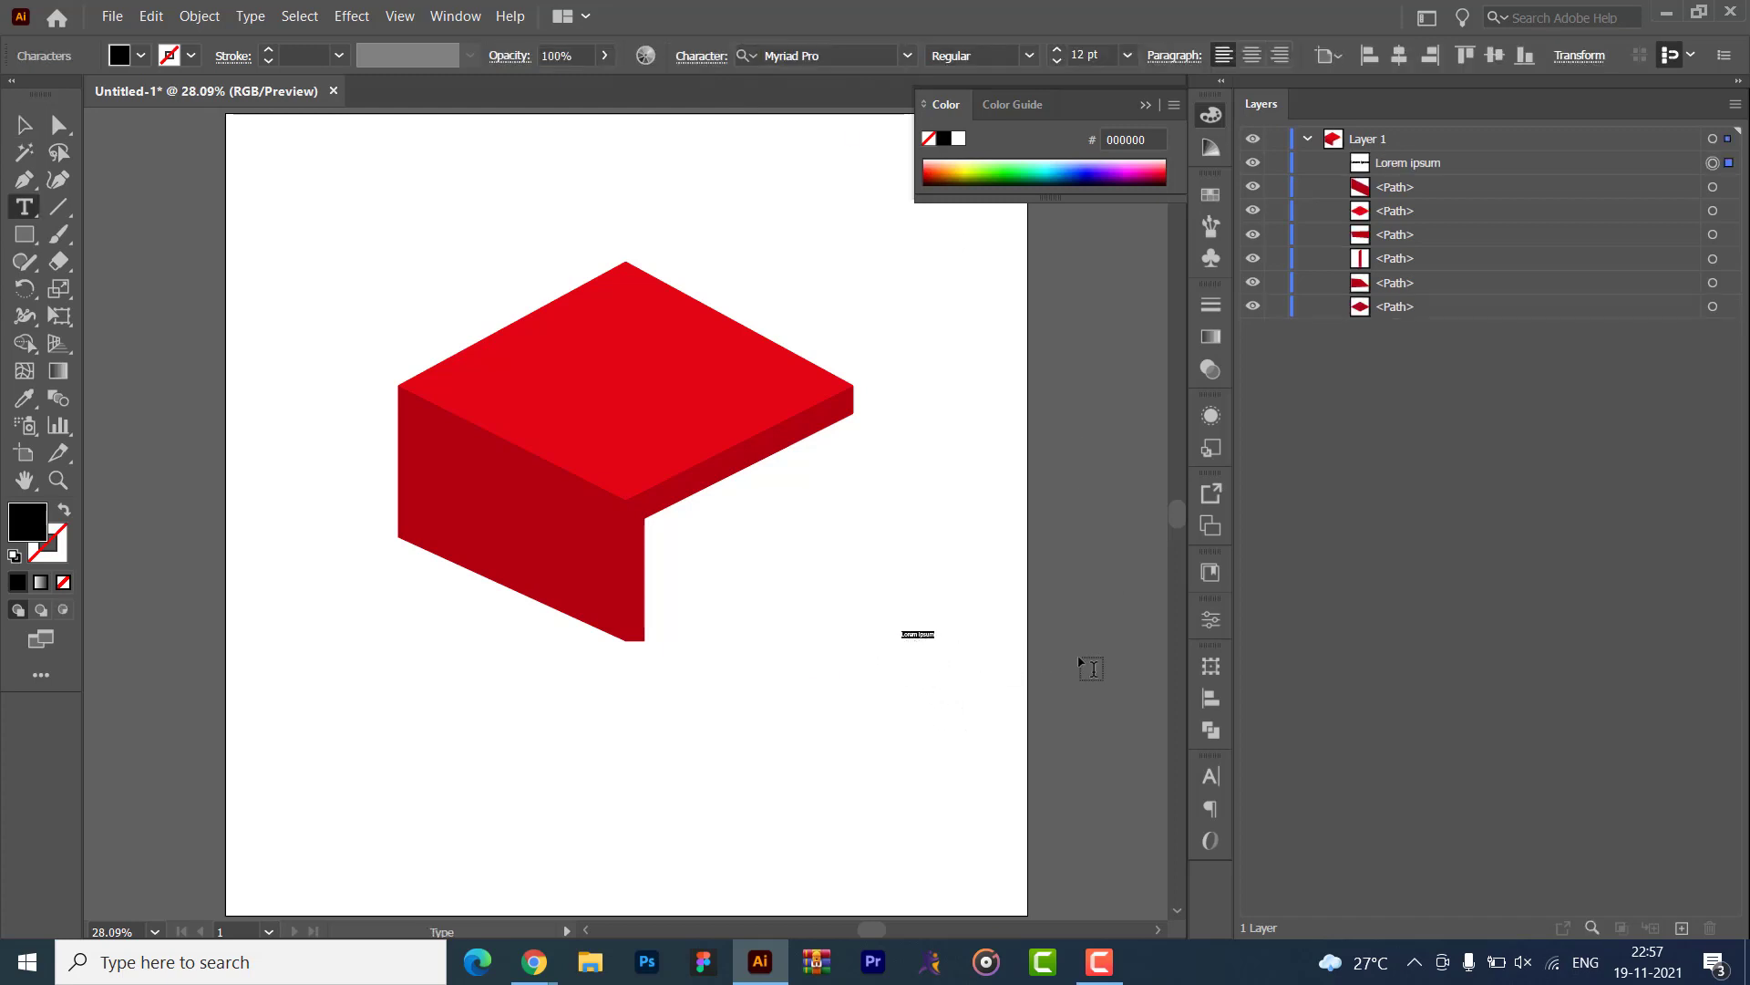
type("100")
key("Escape")
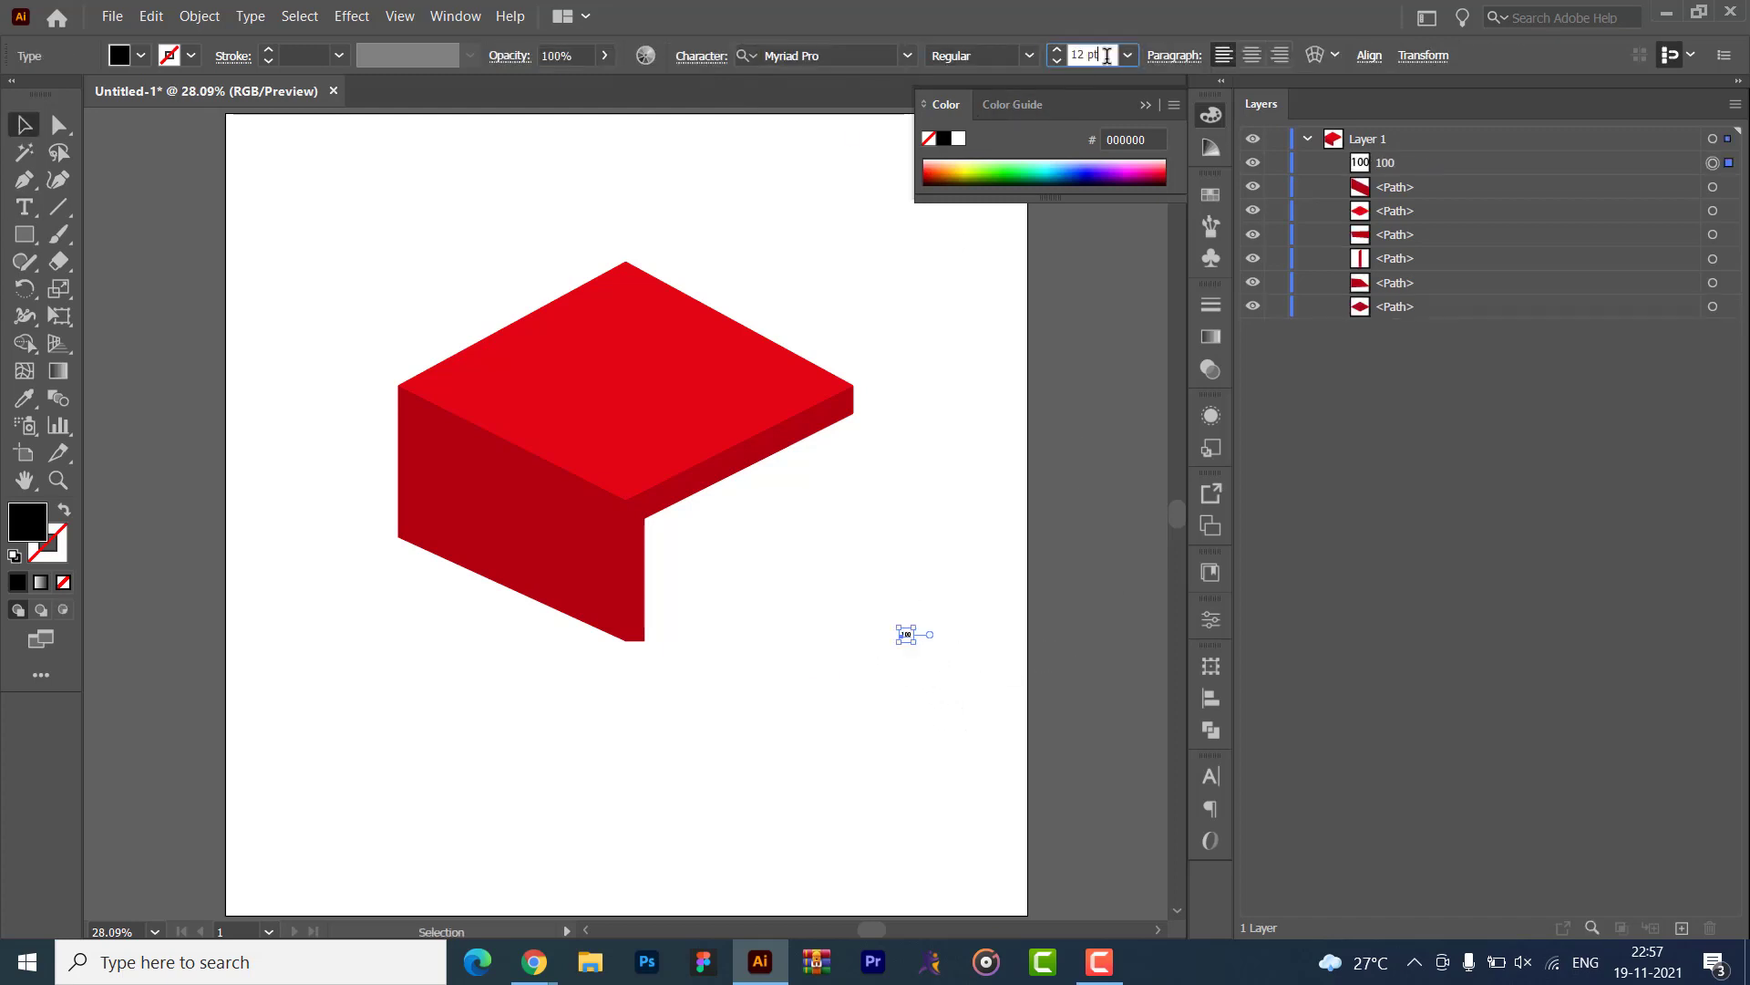
left_click(1107, 55)
key("Return")
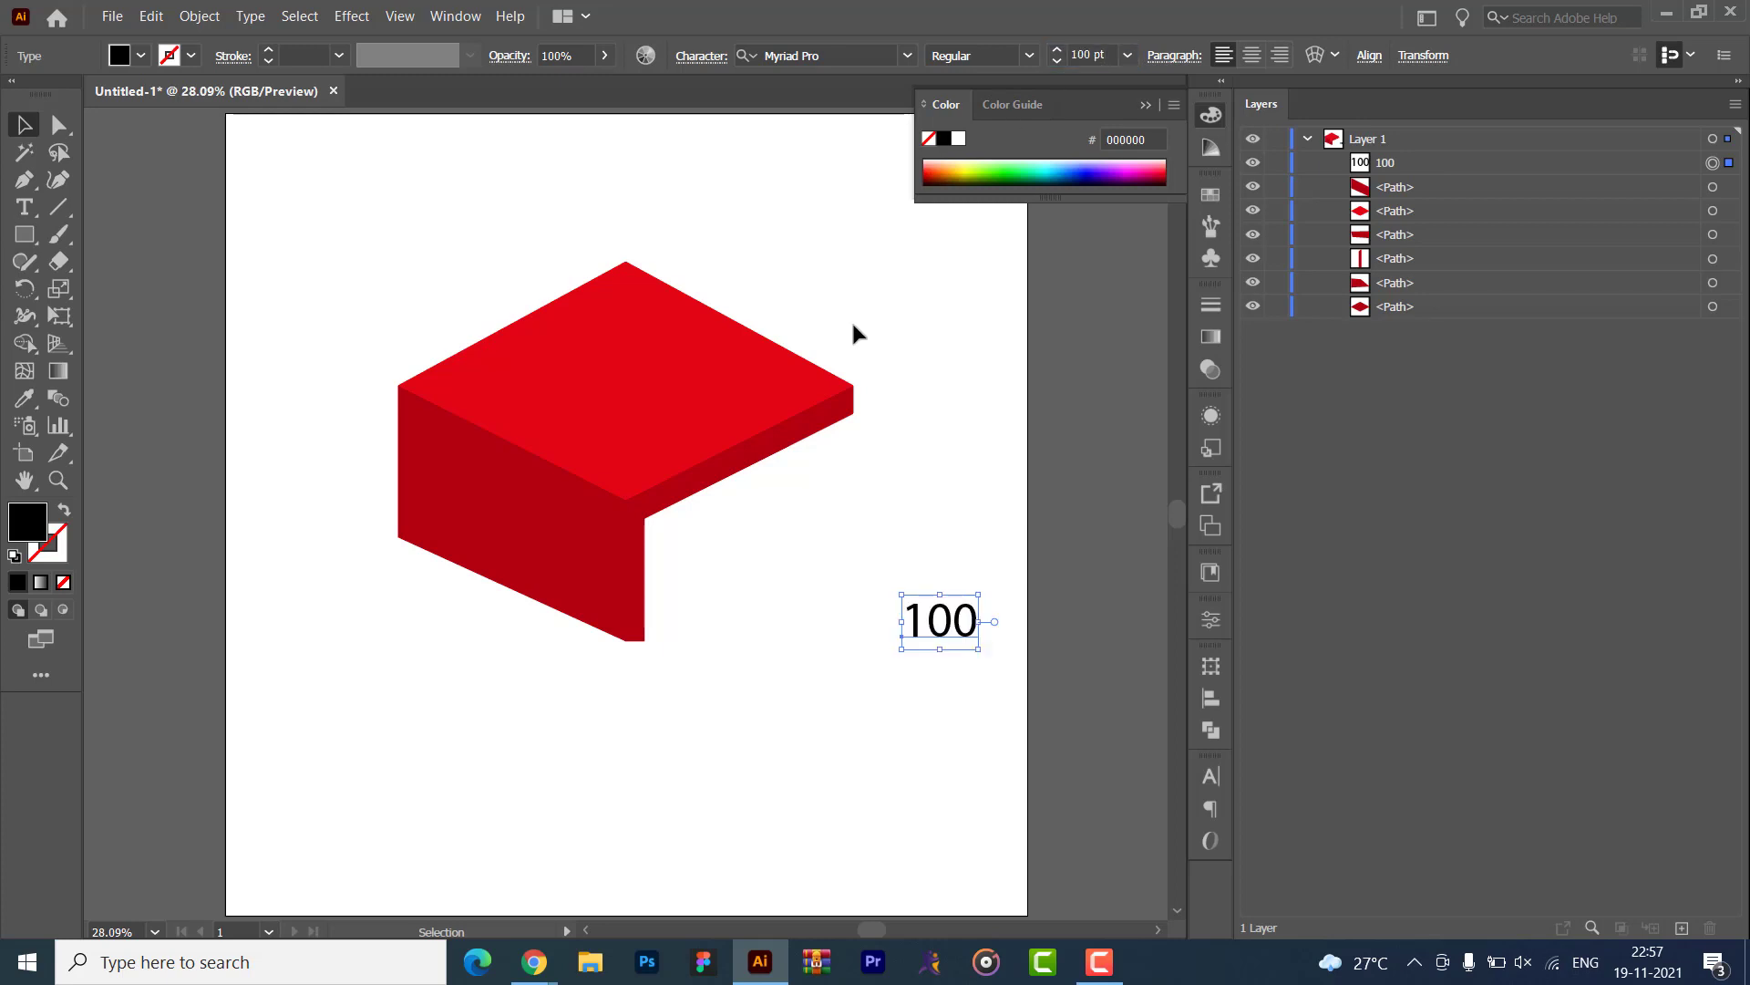
- Set the font of the "100" text to Poppins Bold
left_click(908, 56)
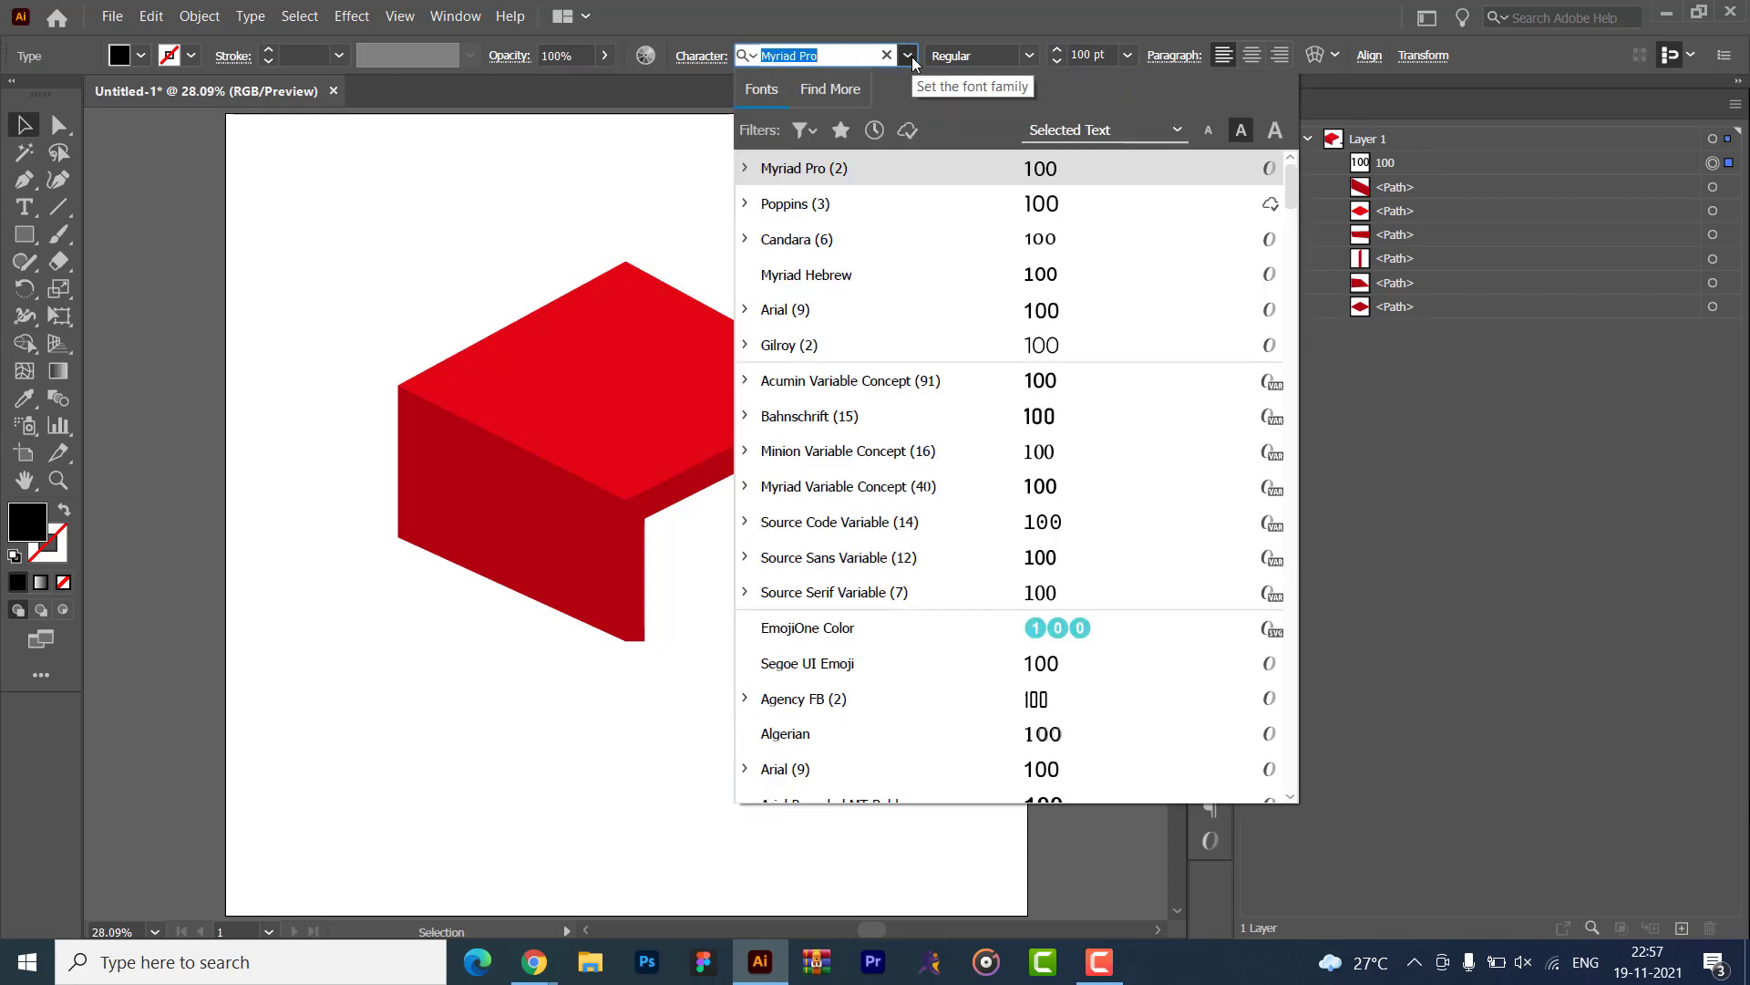
left_click(793, 206)
left_click(1029, 56)
left_click(953, 129)
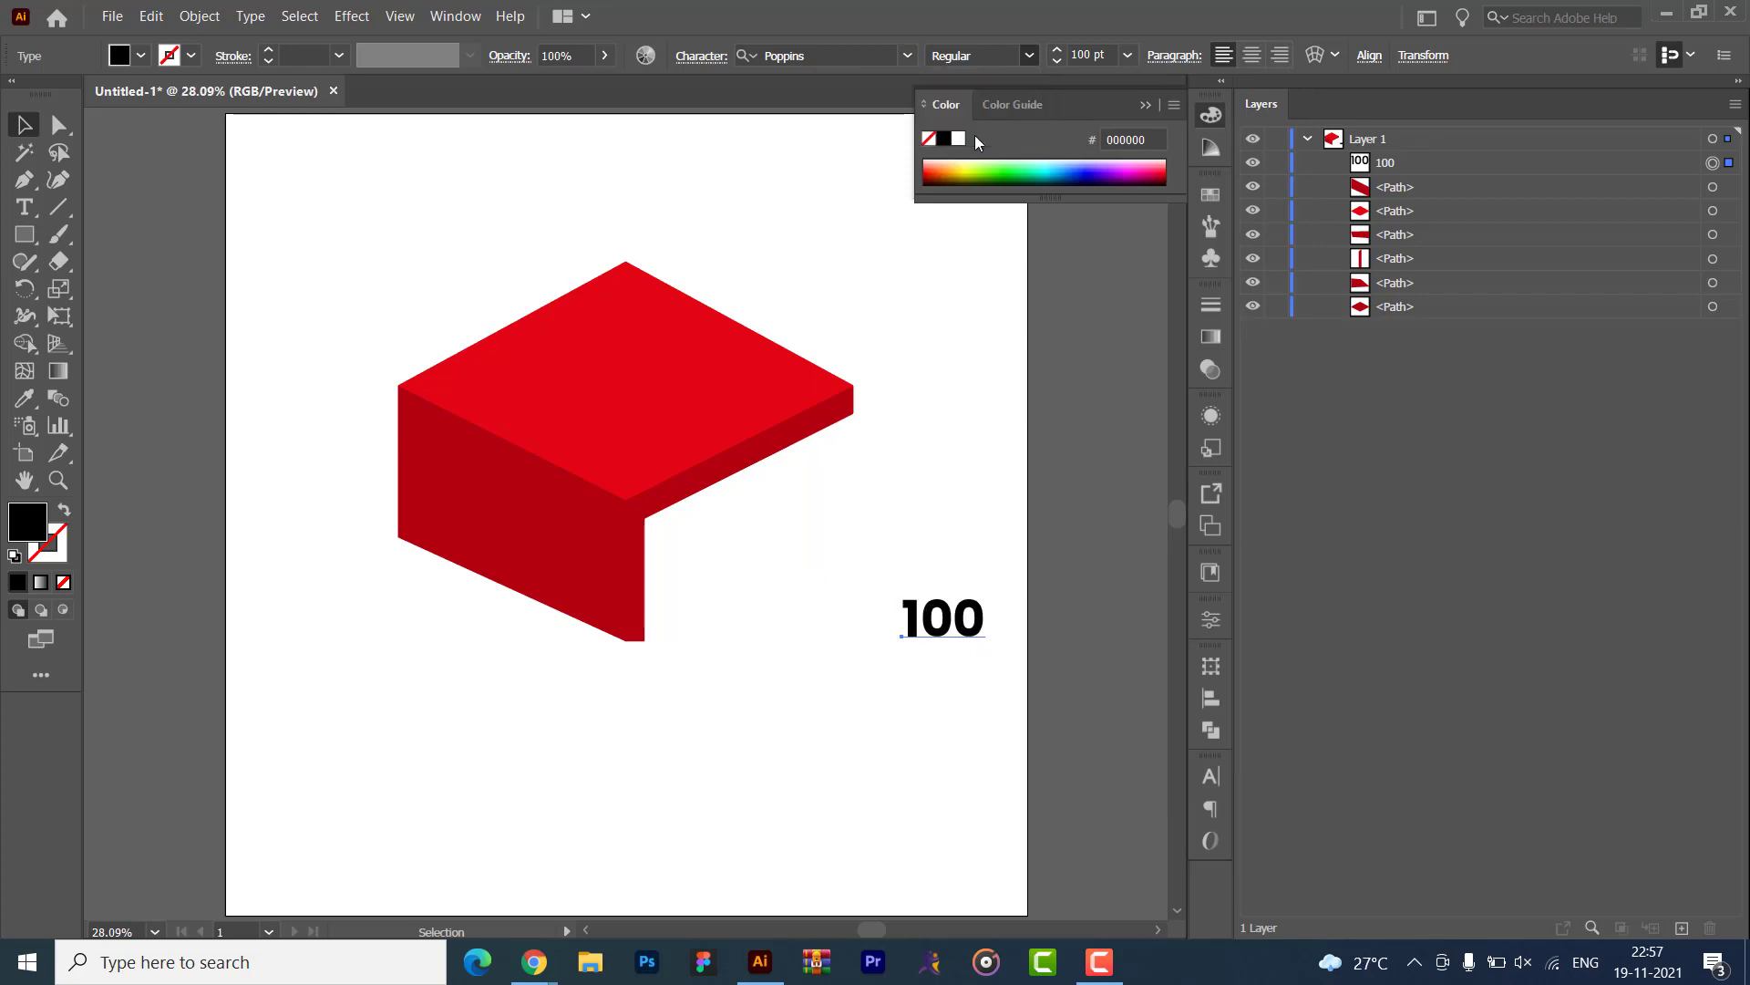
- Move the "100" text onto the middle of the red top face and fill it with white
left_click_drag(948, 629, 624, 401)
left_click(135, 53)
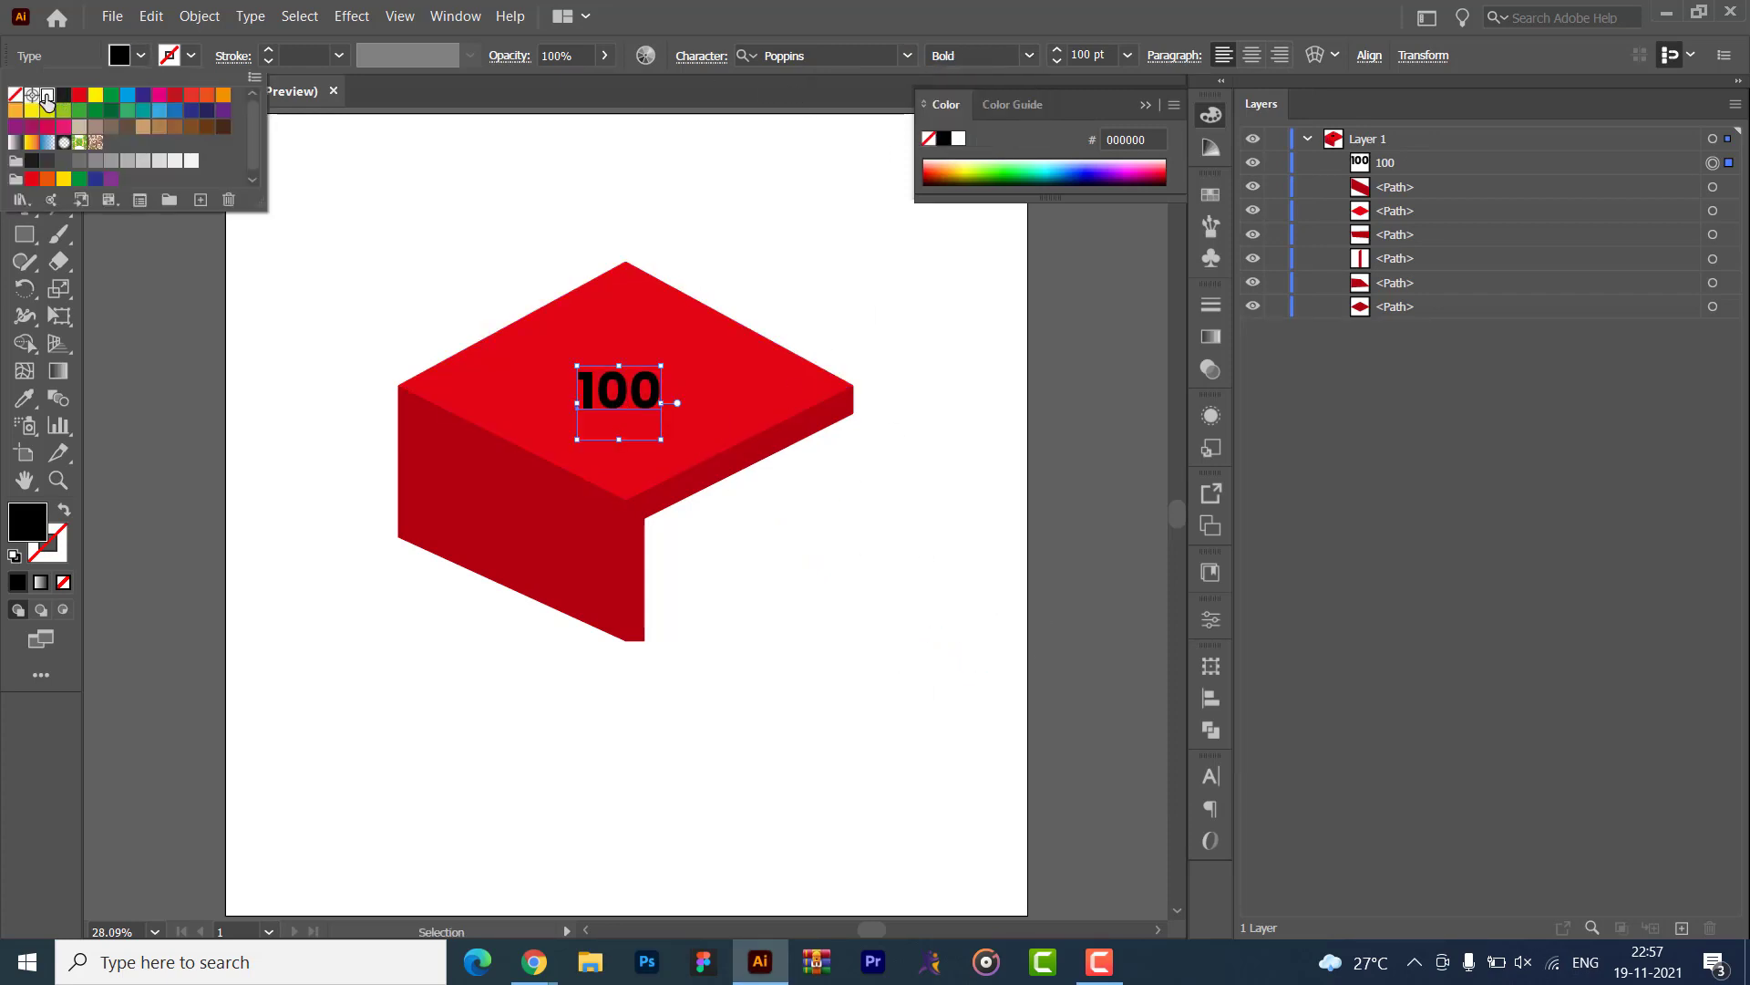
left_click(52, 100)
- Convert the white "100" text to outlines
right_click(597, 399)
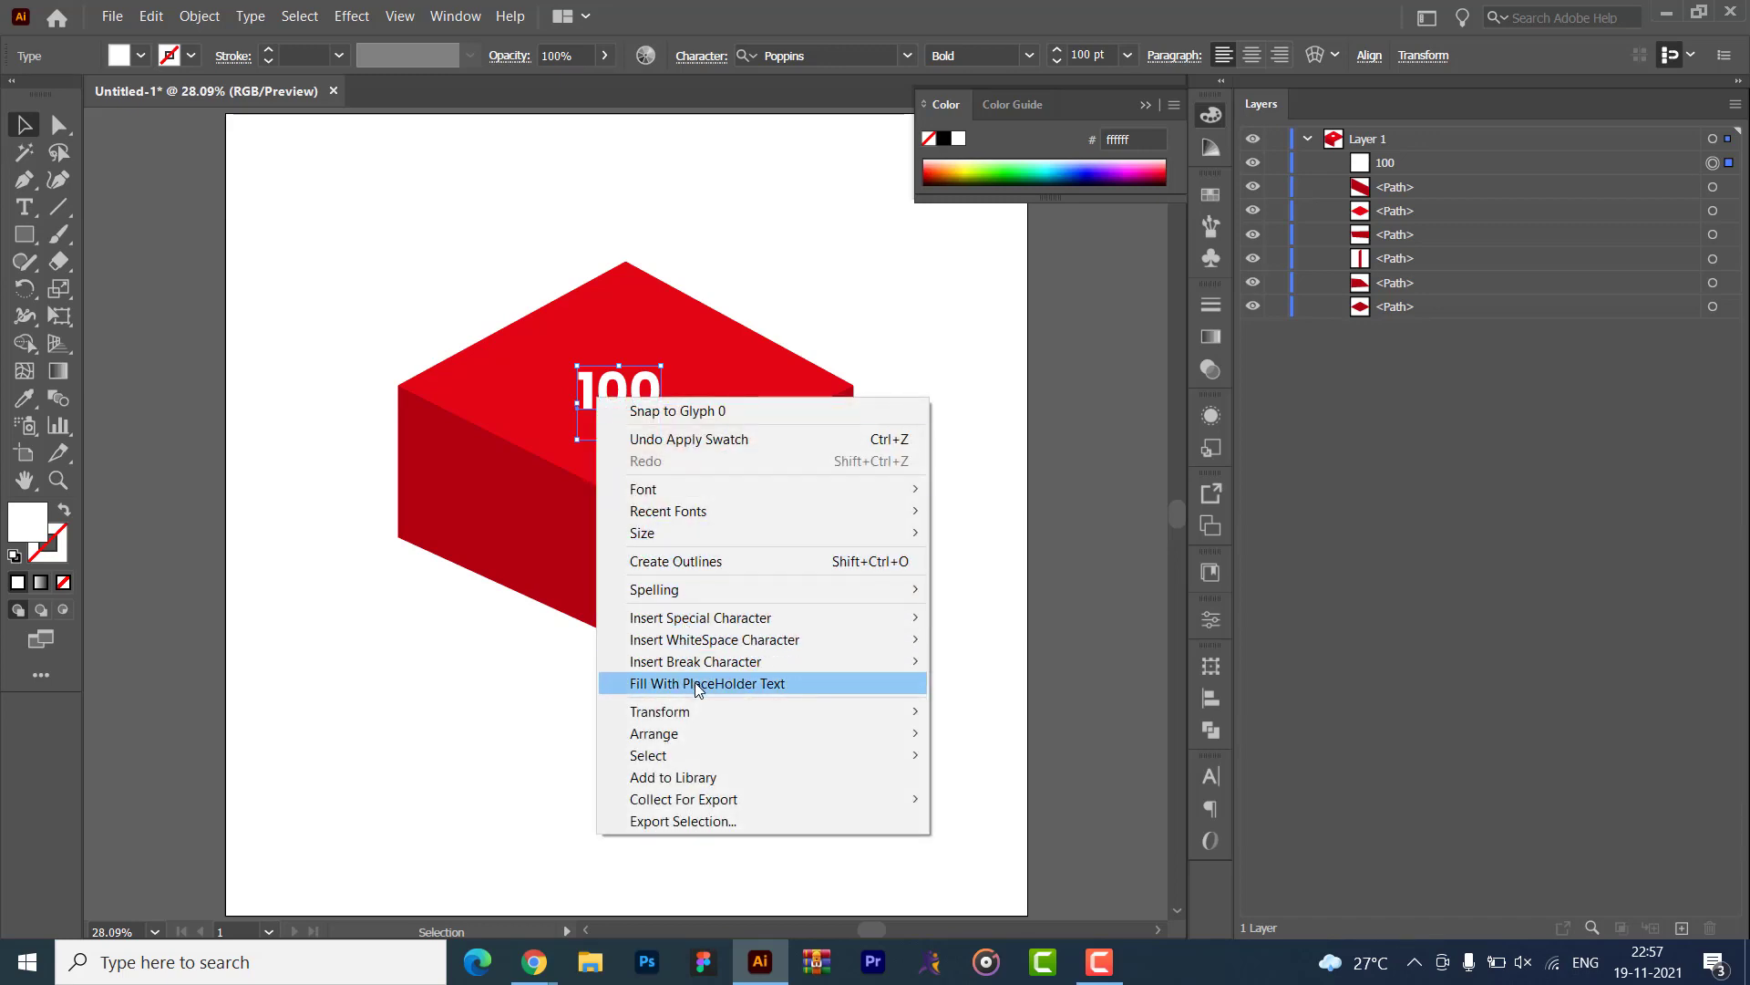
mouse_move(704, 722)
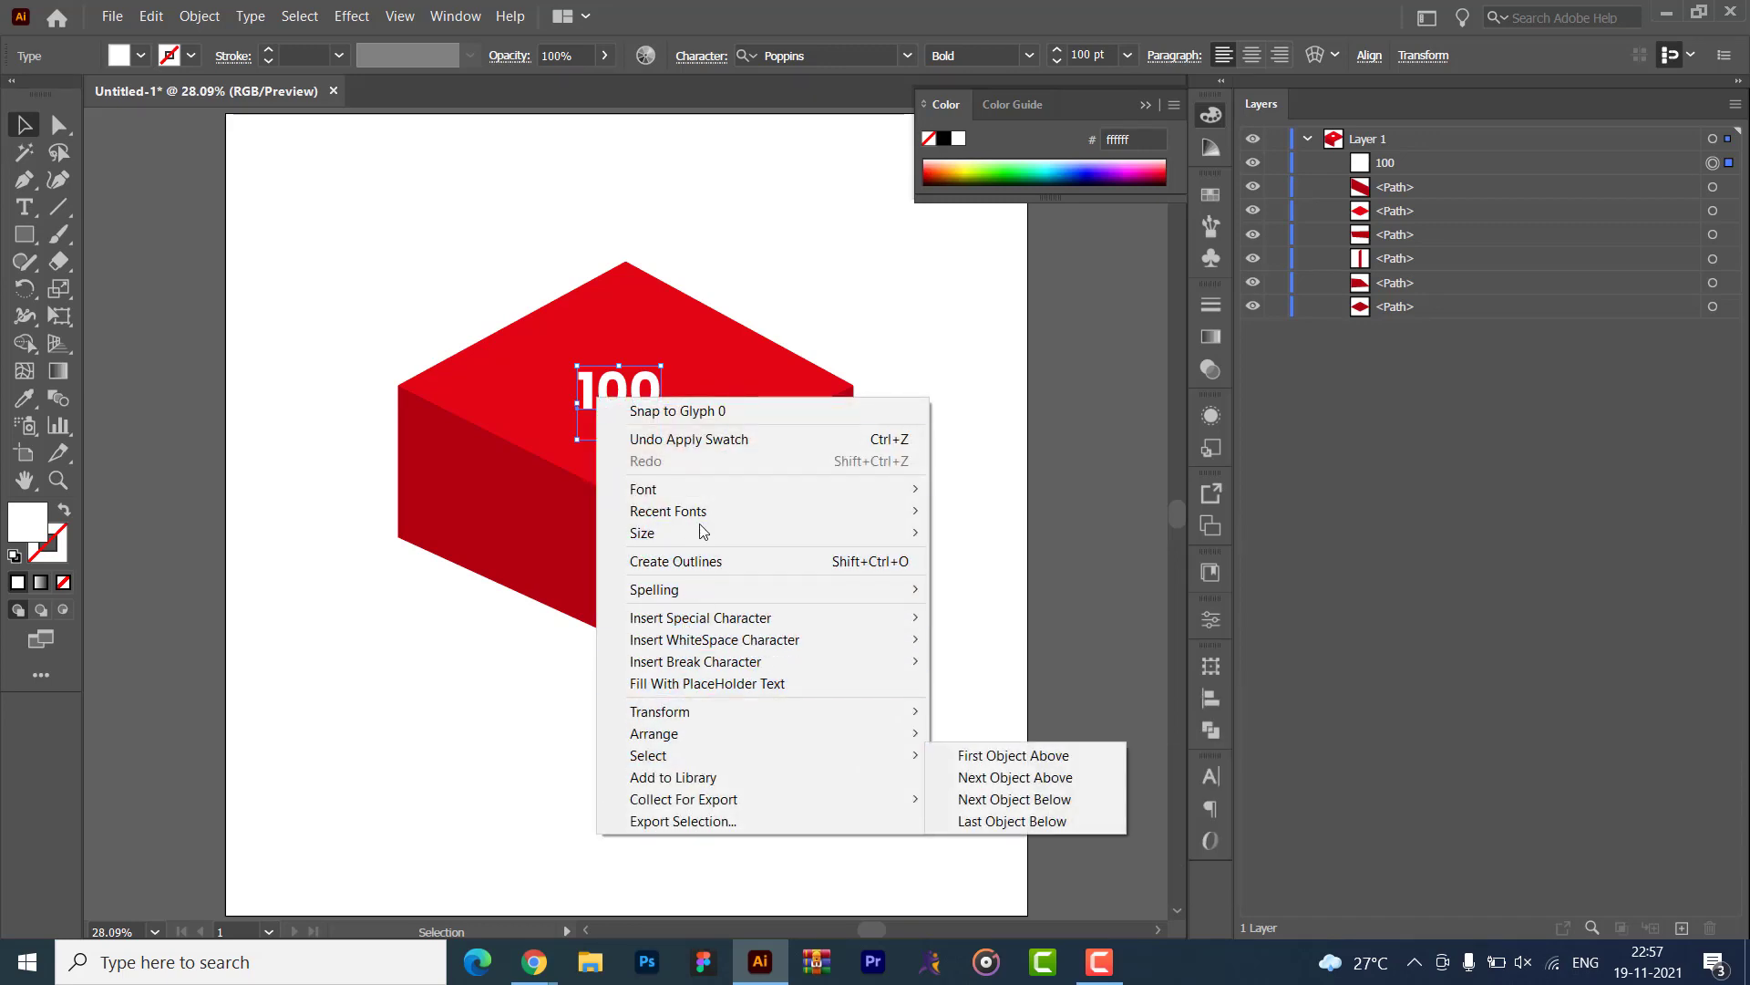
left_click(690, 573)
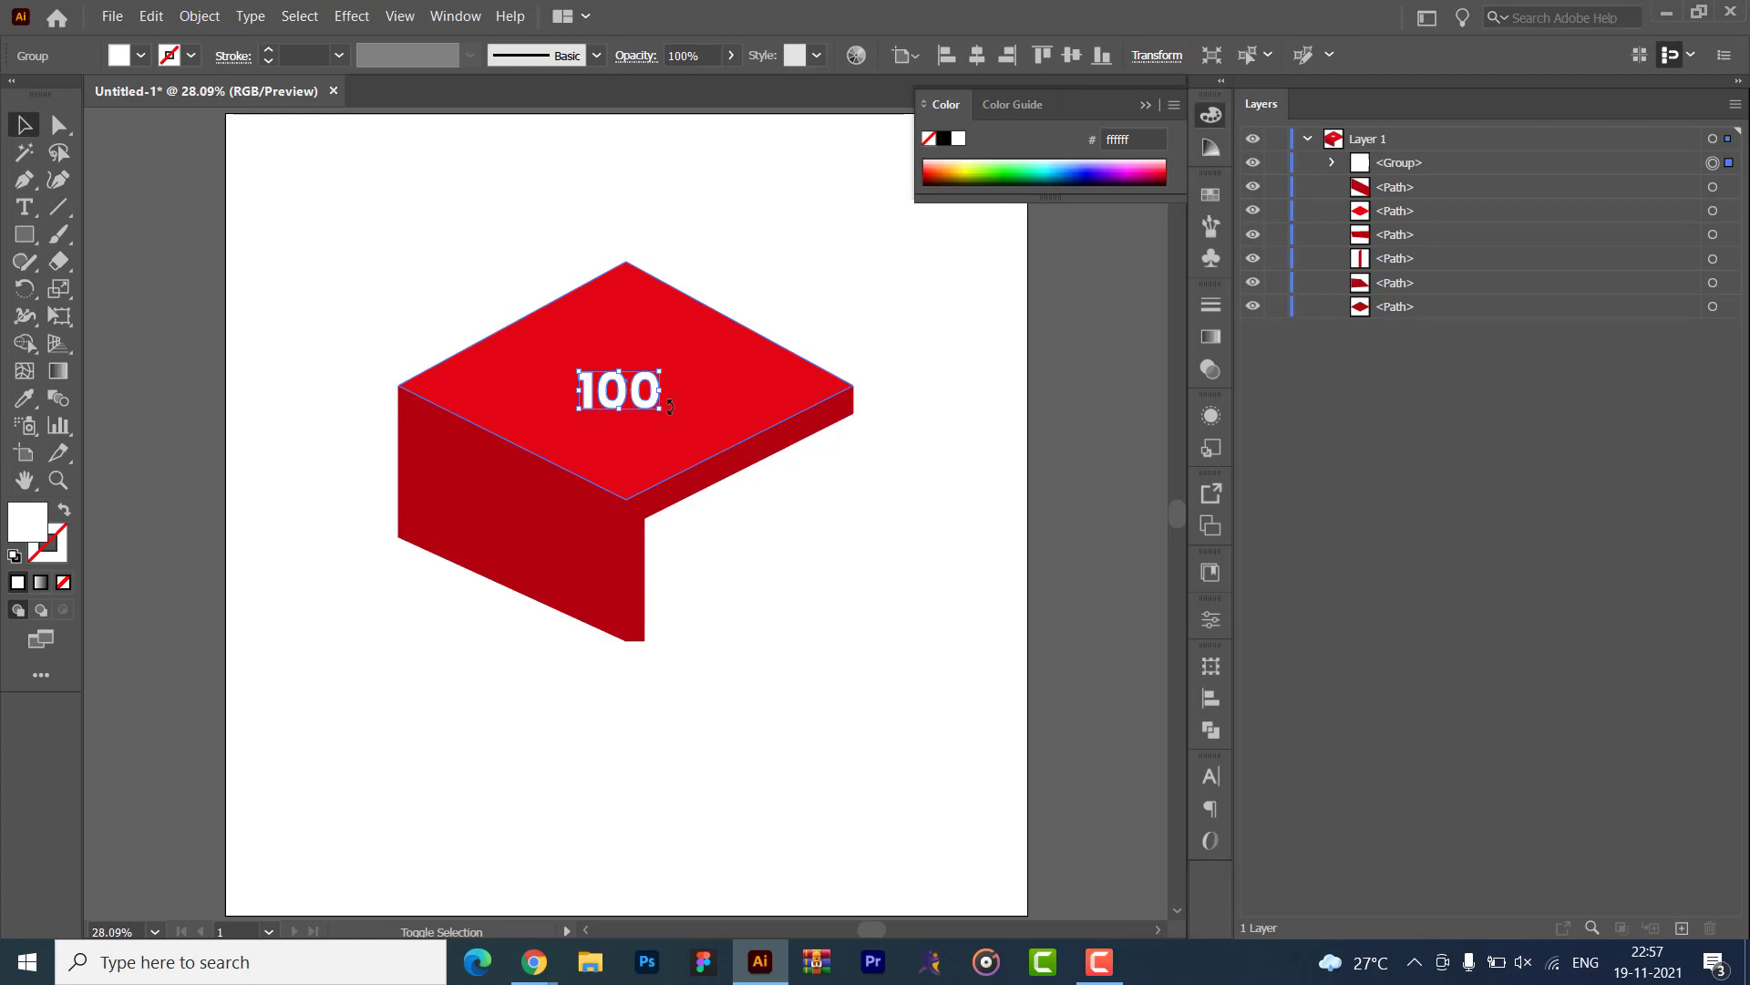
- Try to rotate the outlined "100" clockwise to follow the top face, and undo the rotation
mouse_move(670, 406)
left_mouse_down()
mouse_move(644, 462)
mouse_move(638, 383)
mouse_move(649, 418)
left_mouse_up()
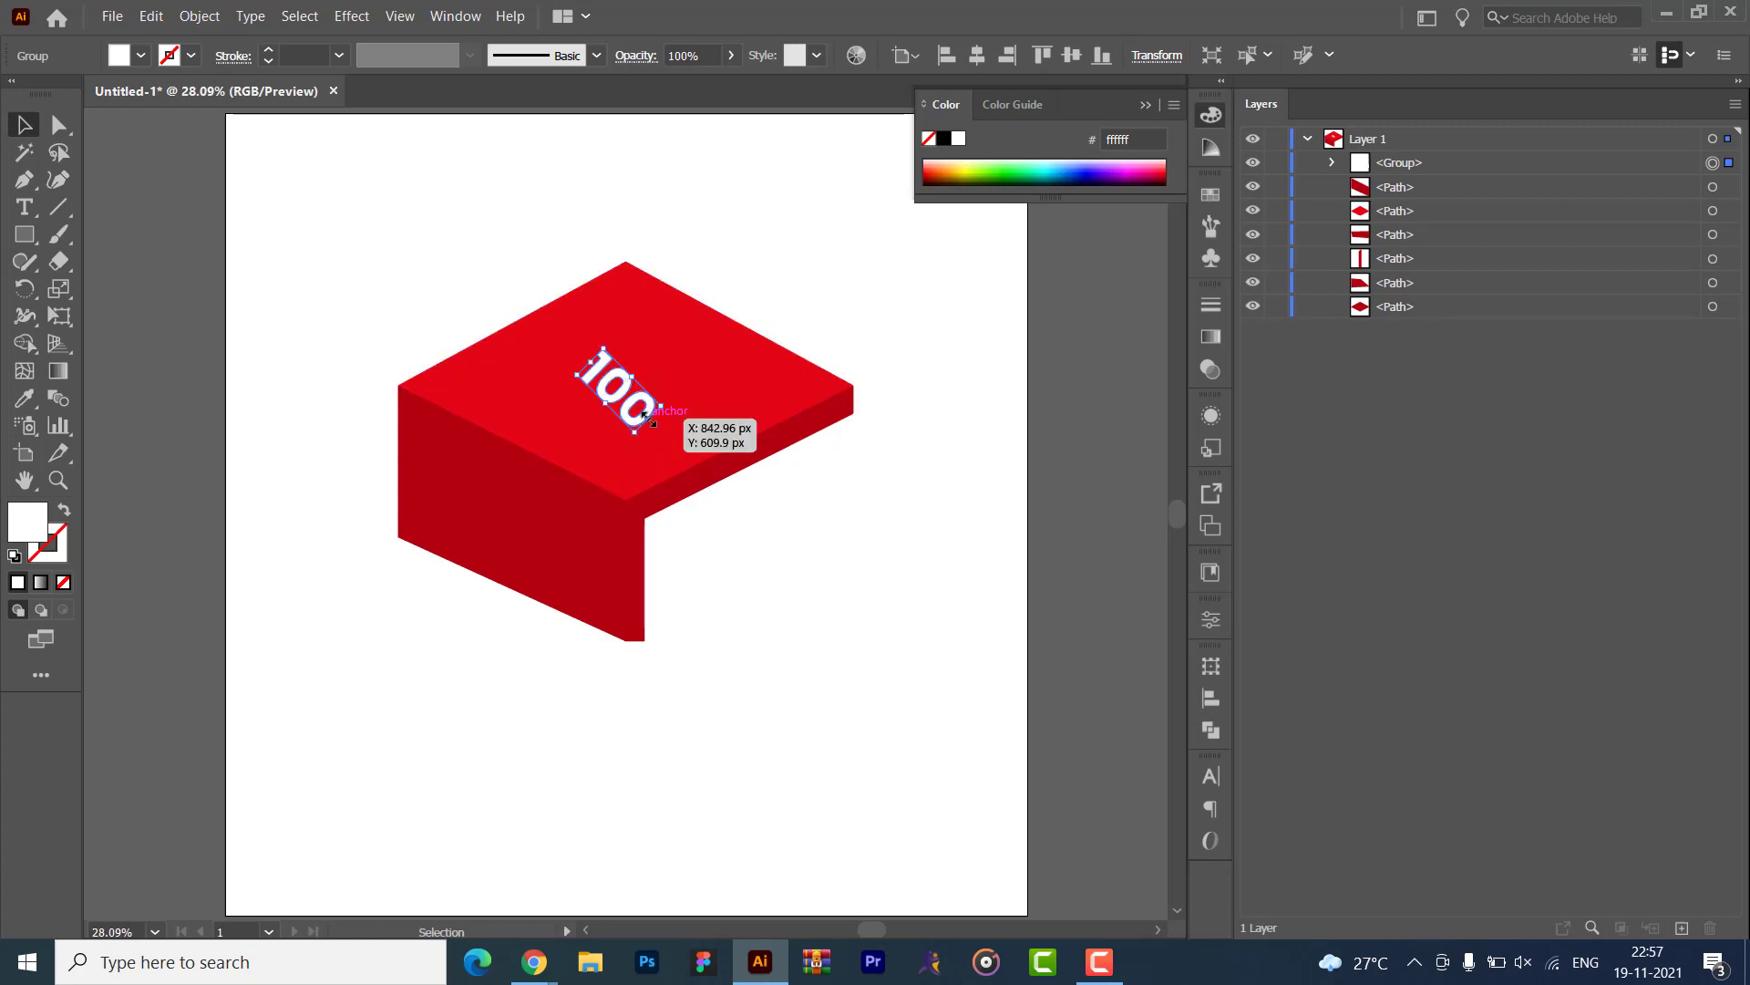
right_click(645, 415)
mouse_move(725, 629)
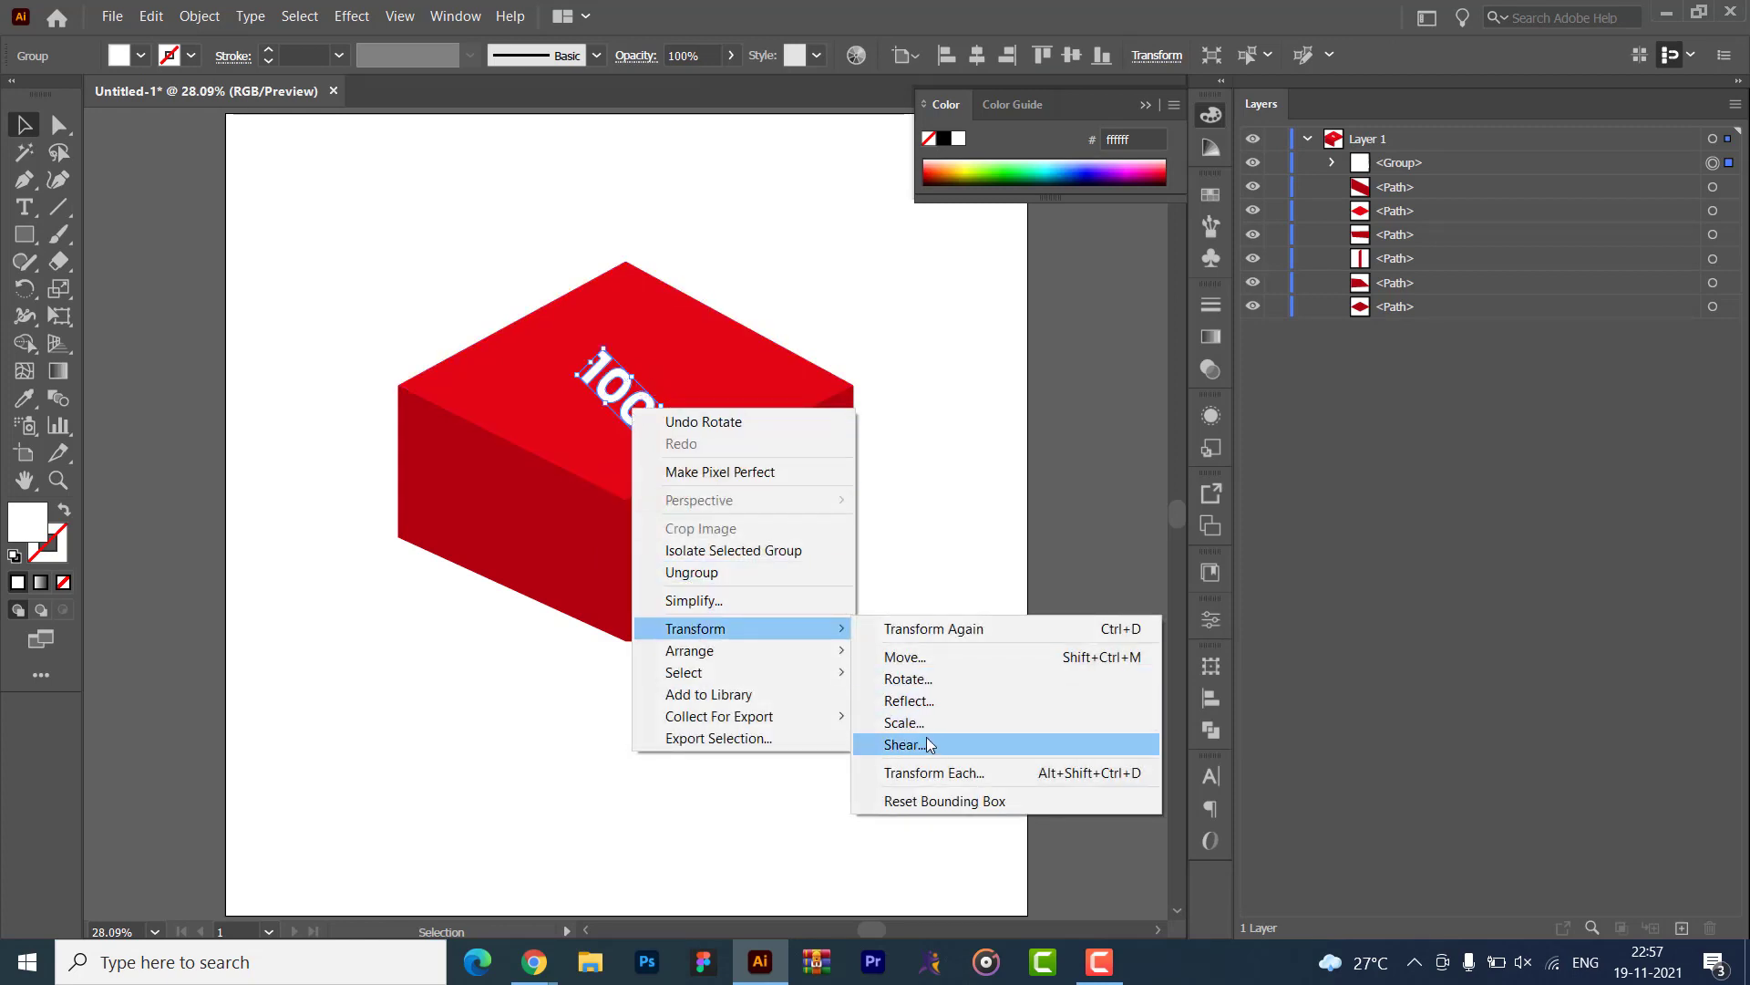
left_click(902, 745)
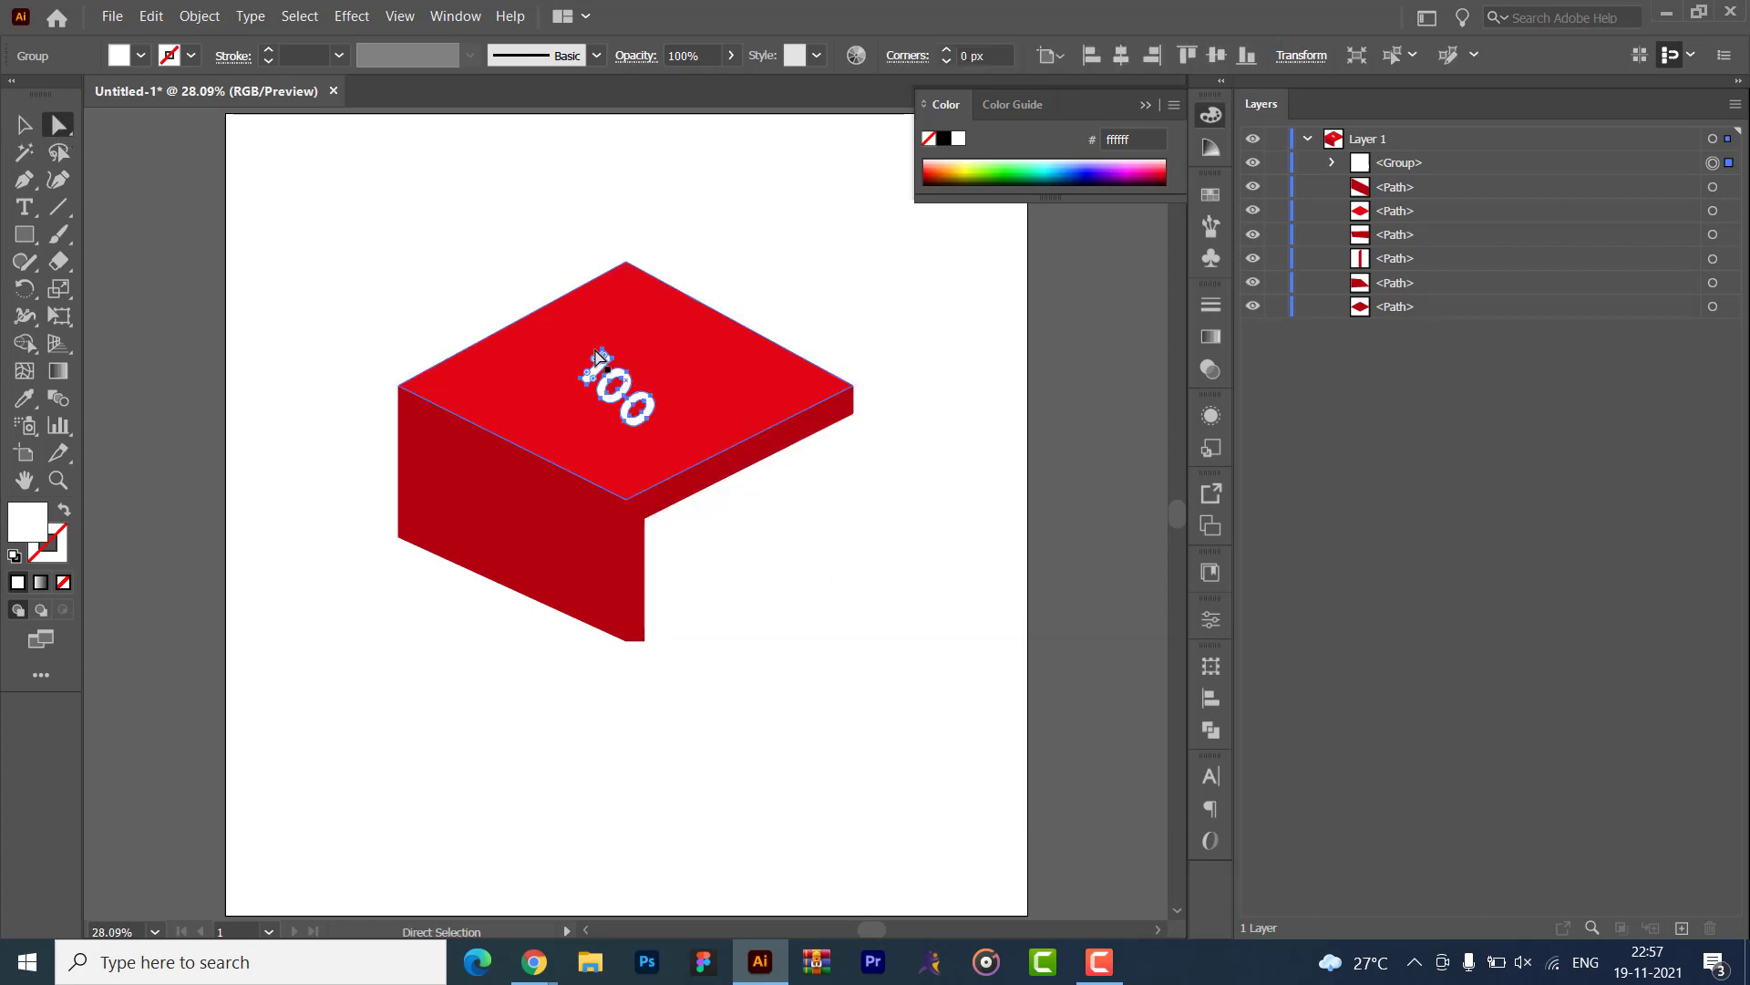
key("ctrl+equal")
key("ctrl+equal")
key("ctrl+equal")
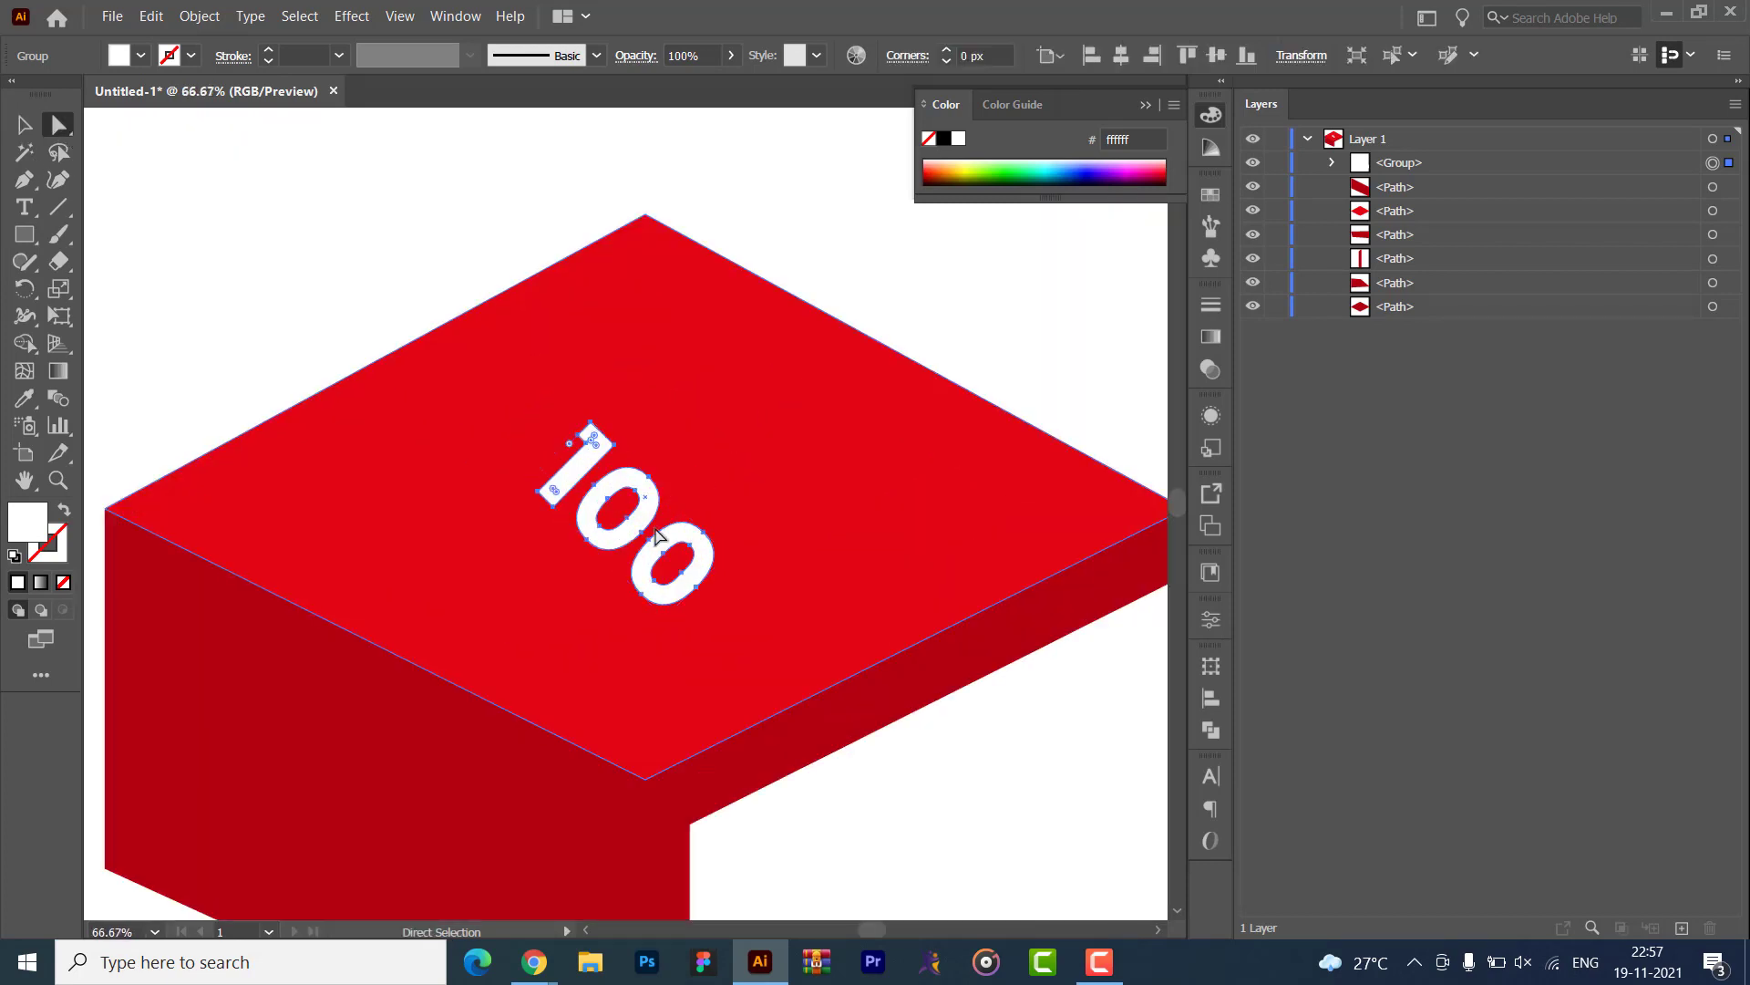
key("ctrl+z")
key("ctrl+z")
- Start a 3D Revolve effect on the outlined "100" and set its revolve angle to 0°
right_click(659, 520)
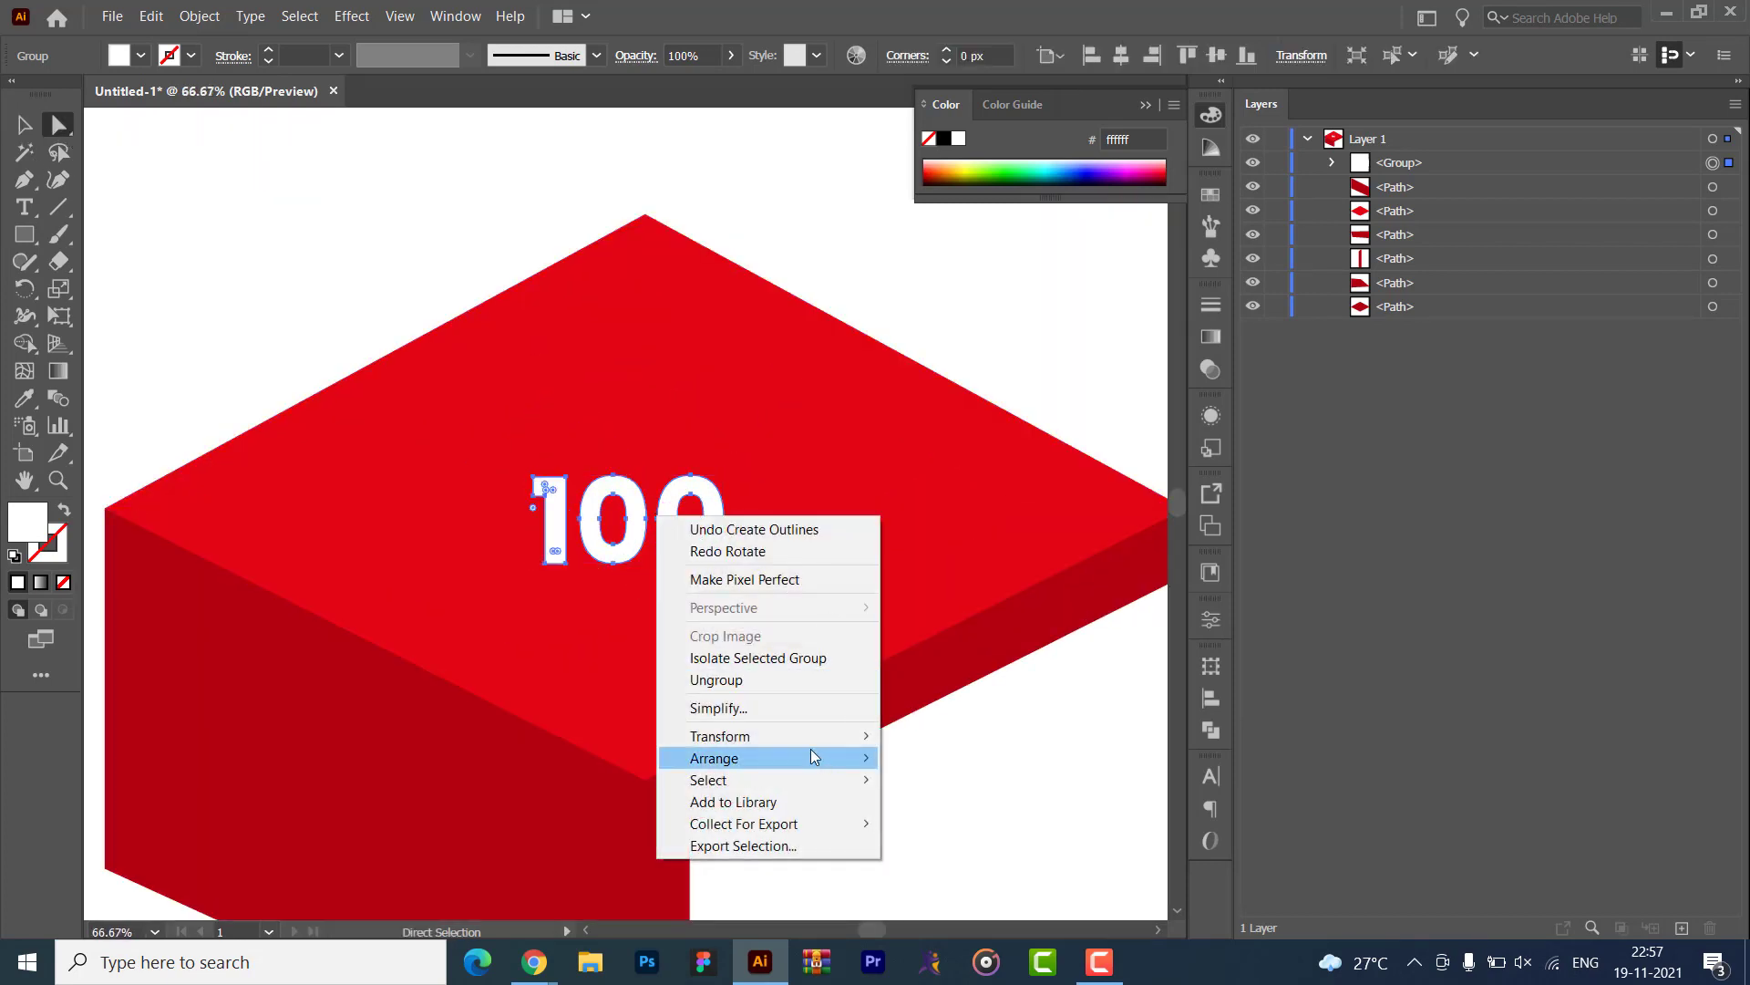
left_click(352, 16)
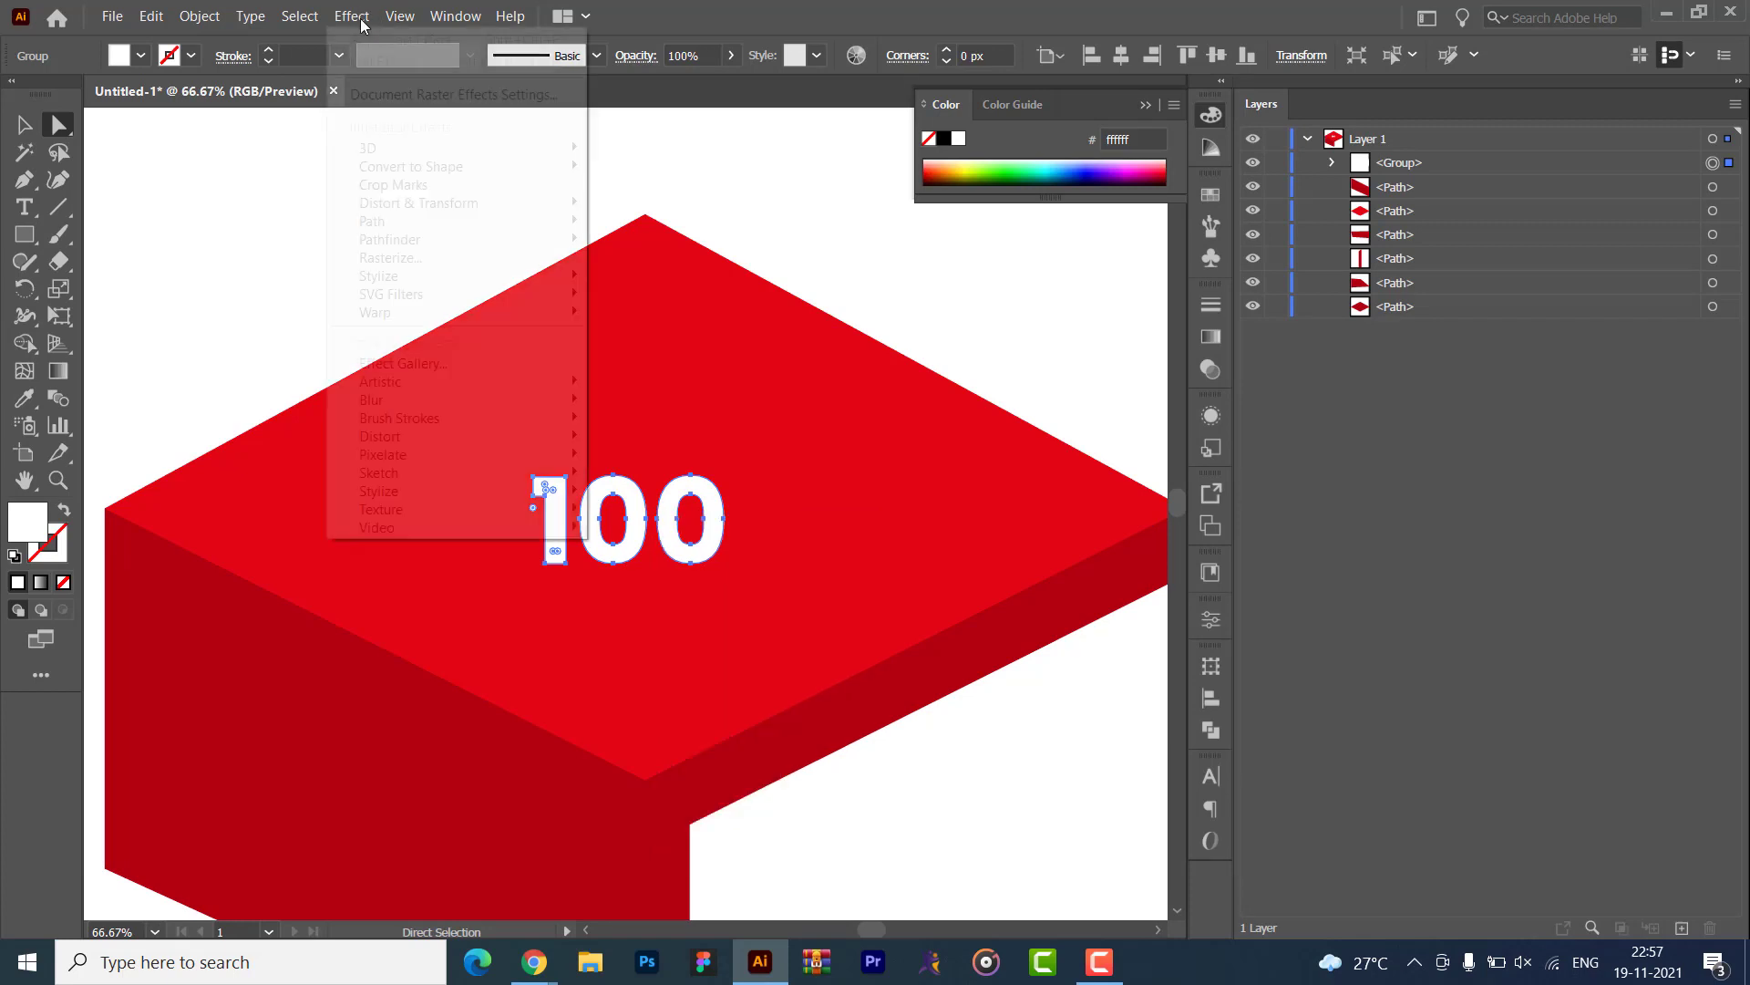
mouse_move(389, 147)
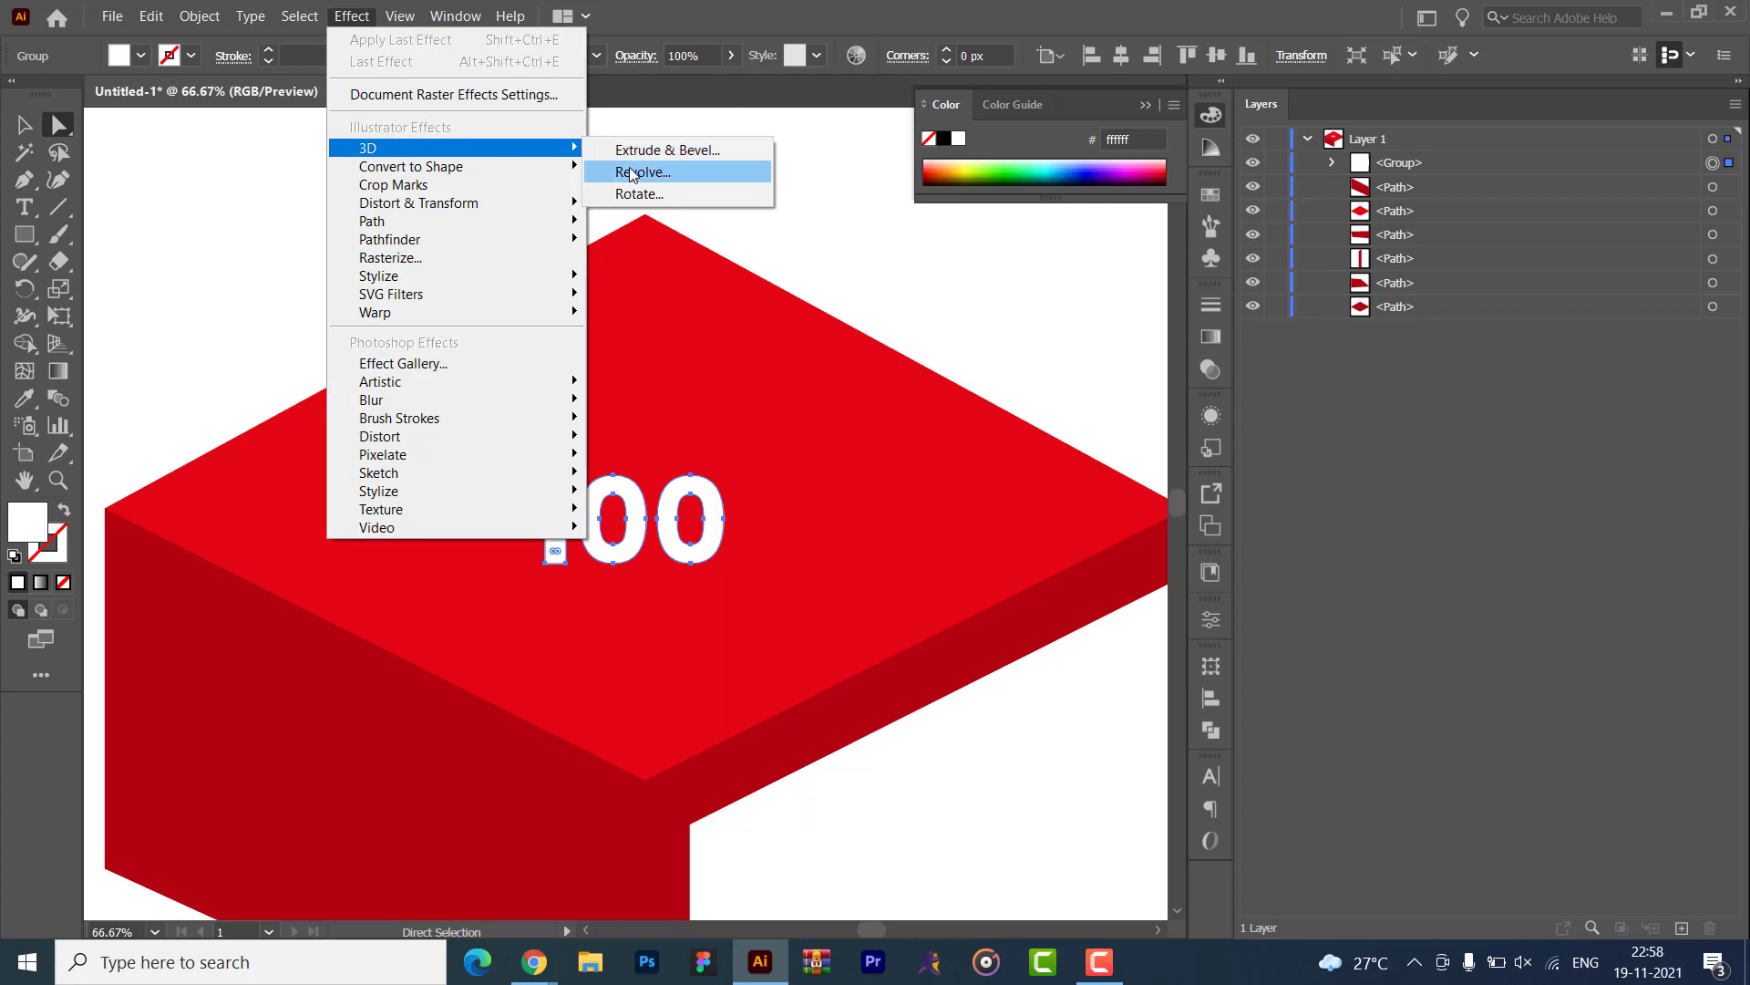
left_click(643, 171)
left_click(711, 322)
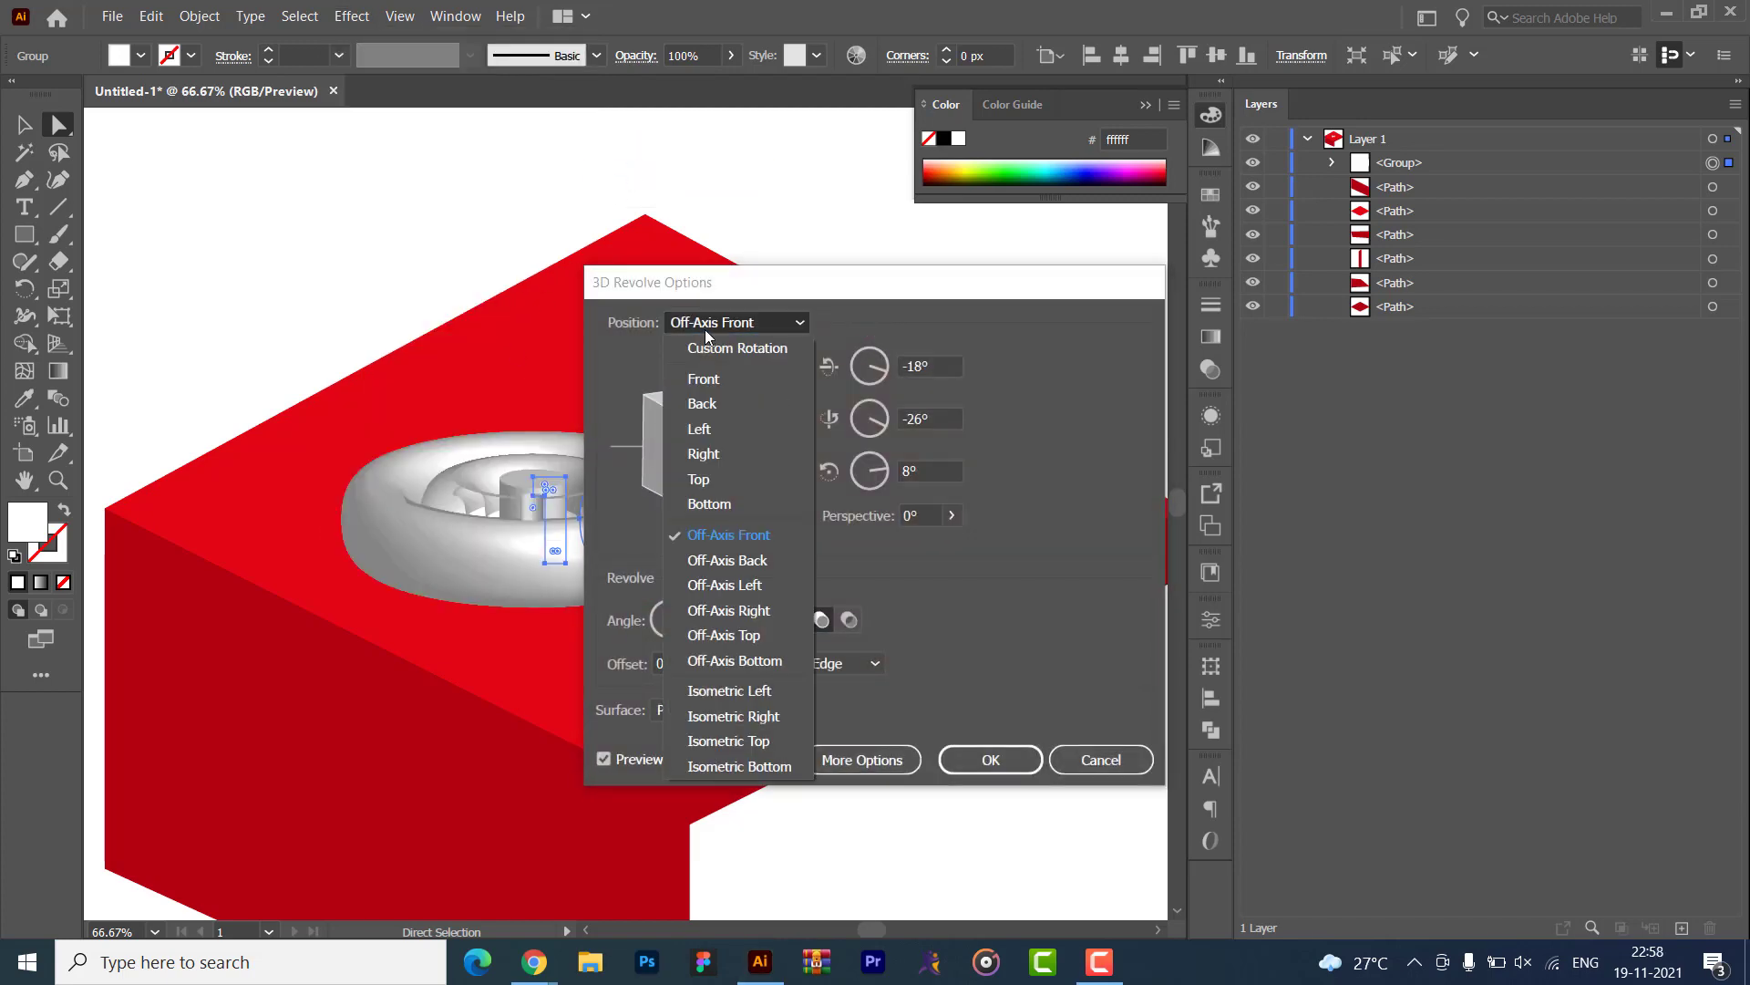
left_click(1012, 352)
left_click(734, 621)
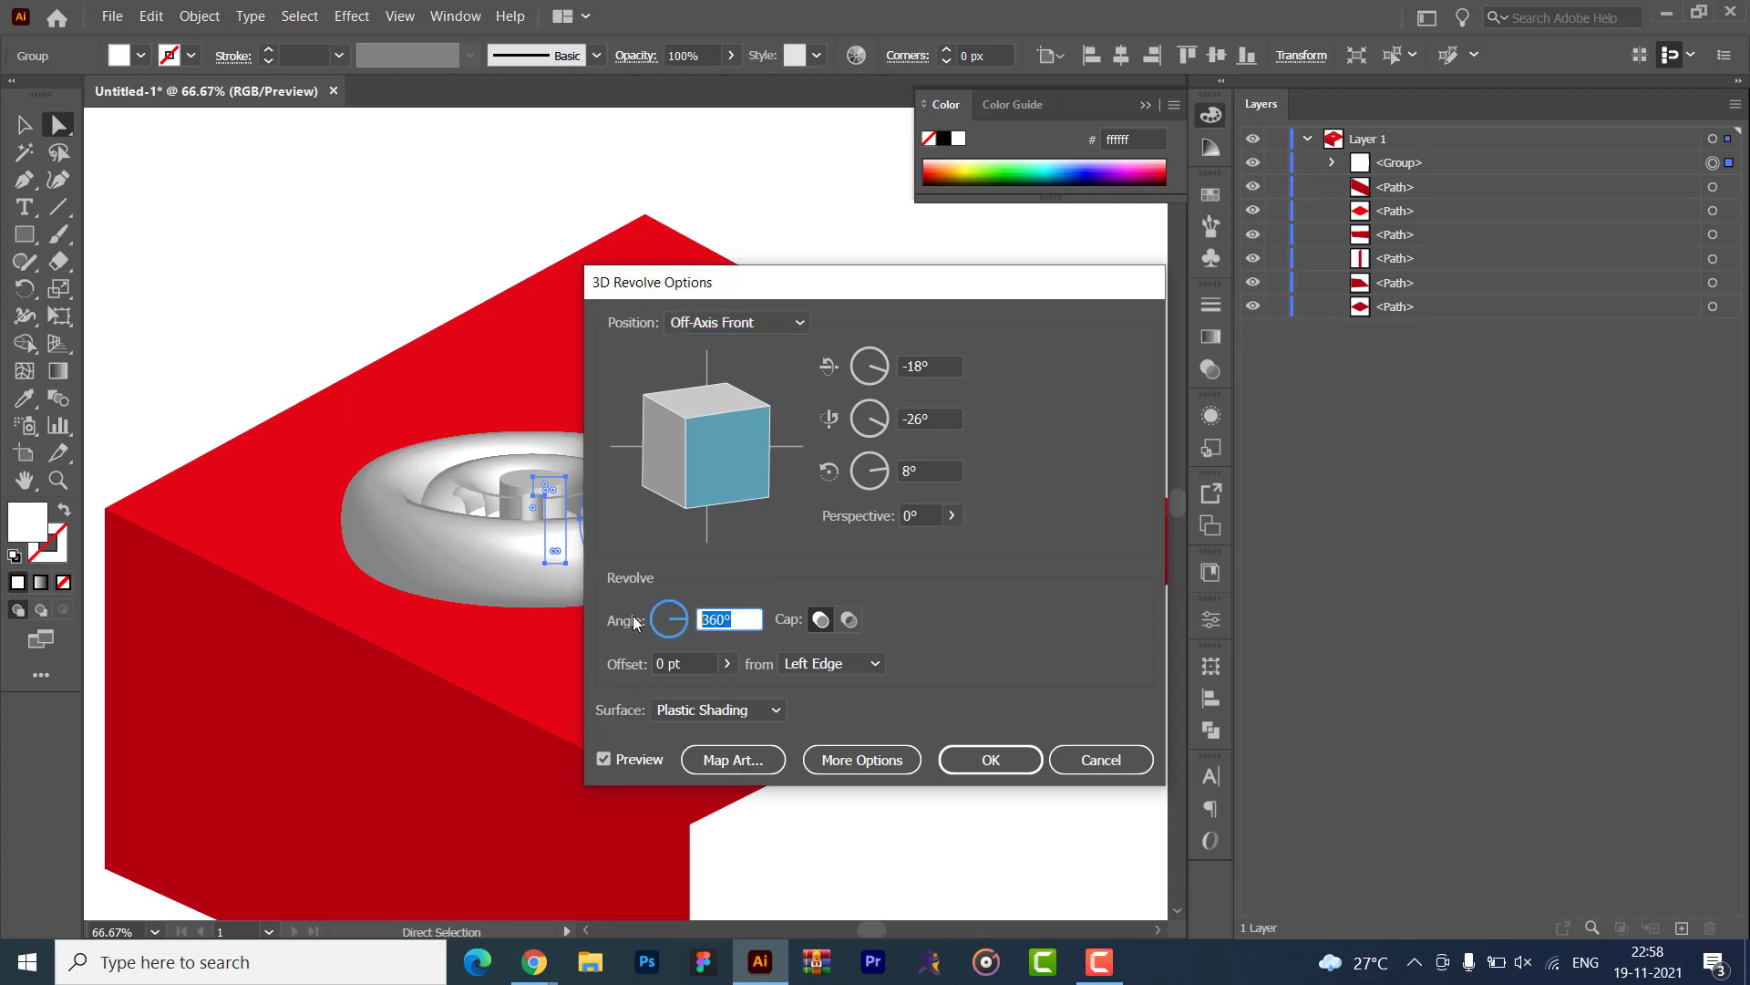
type("0")
- Orient the 3D Revolve effect with a custom rotation of 52°, 40° and -25° so the number lies along the top face
left_click(925, 366)
mouse_move(733, 458)
left_mouse_down()
mouse_move(683, 401)
mouse_move(722, 471)
left_mouse_up()
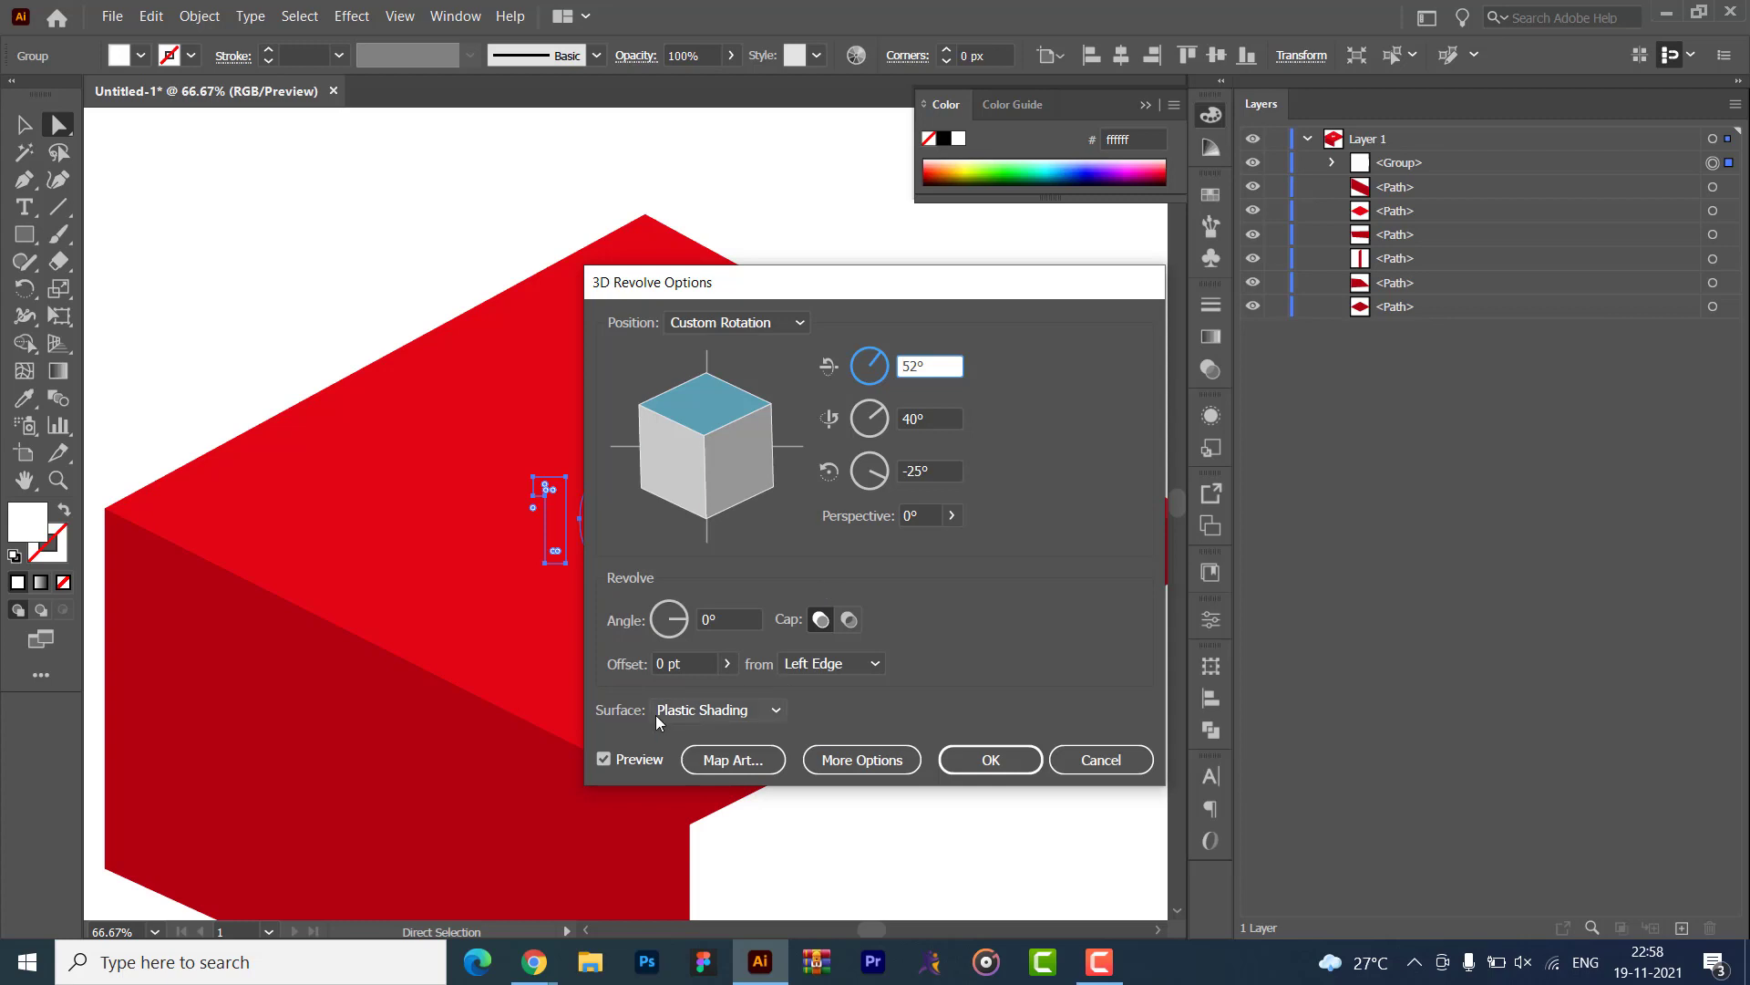
left_click_drag(677, 287, 1085, 249)
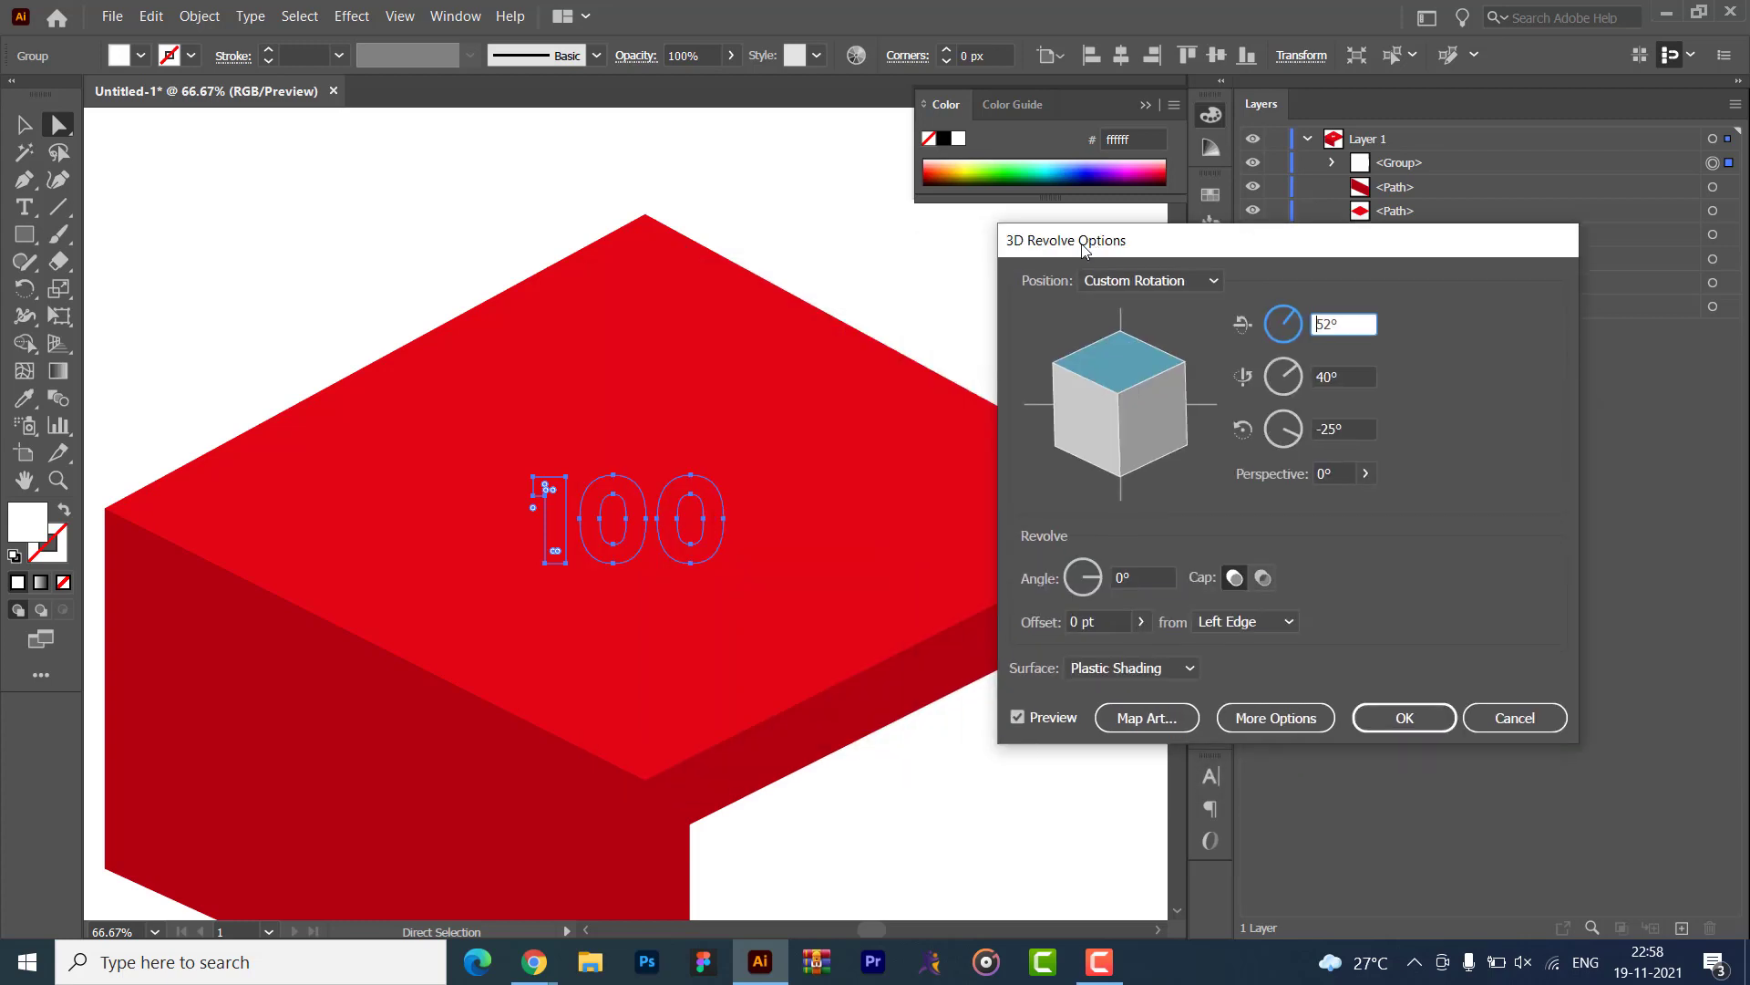
- Set the revolve angle to 1° and apply the 3D effect to the outlined "100"
left_click(1017, 718)
left_click(1133, 577)
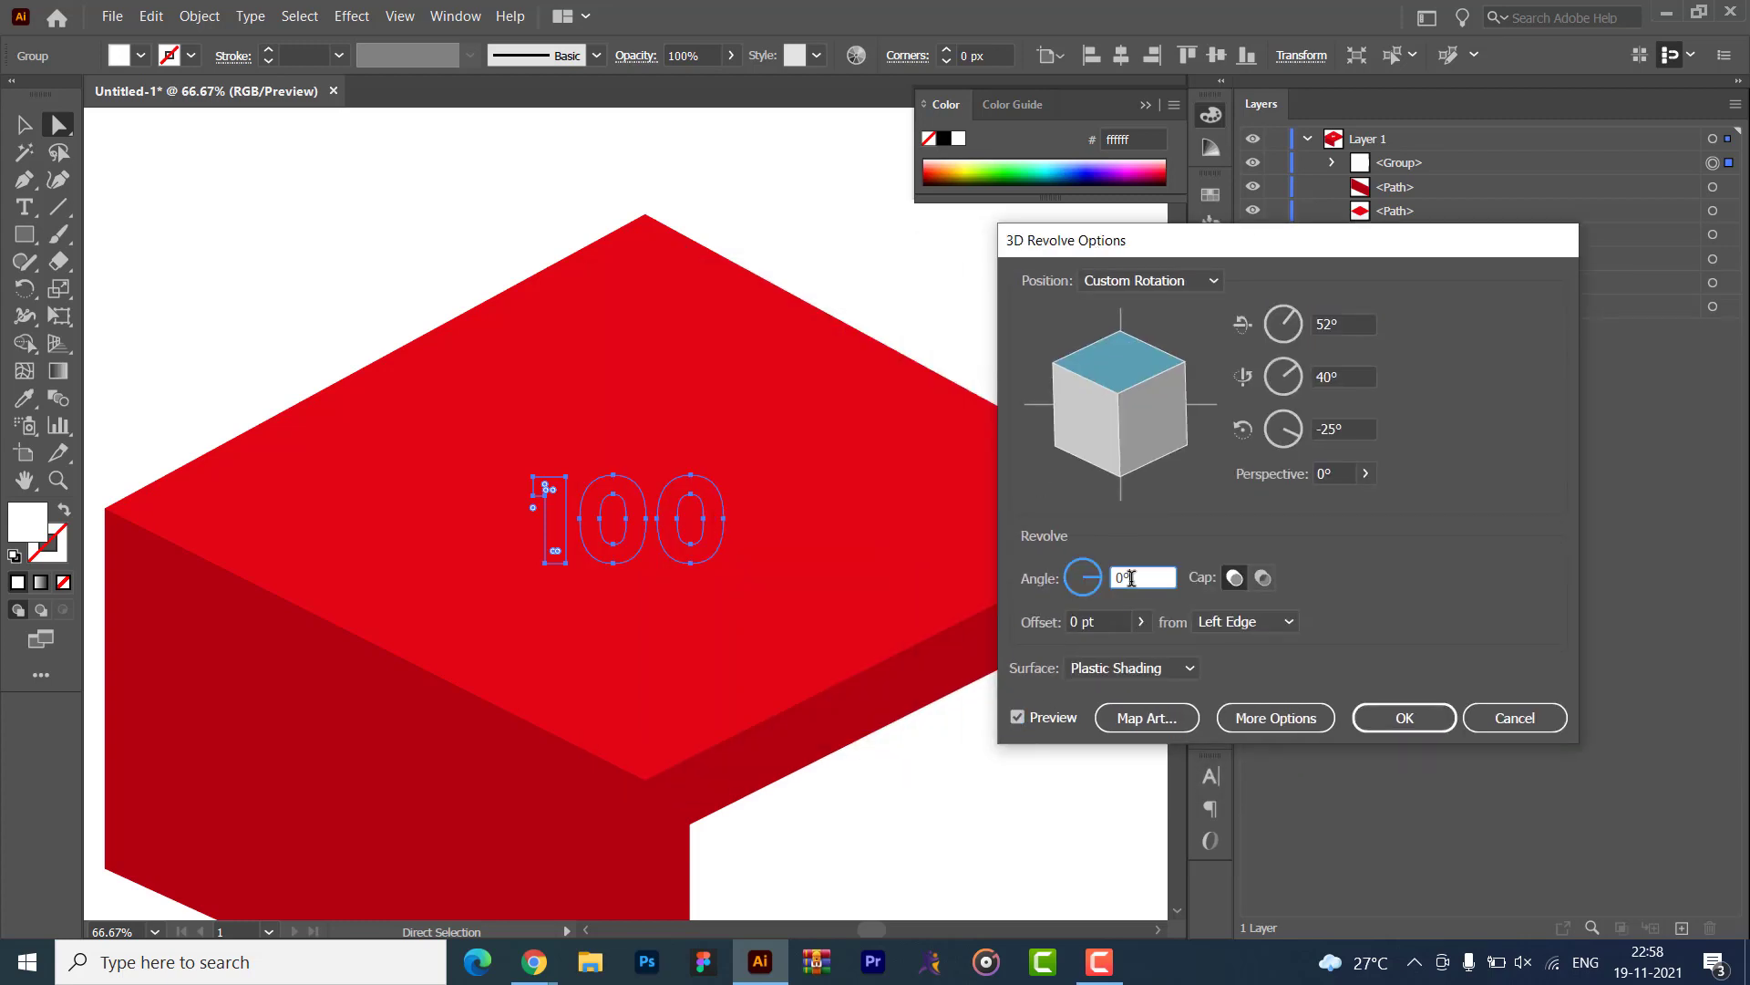
key("Up")
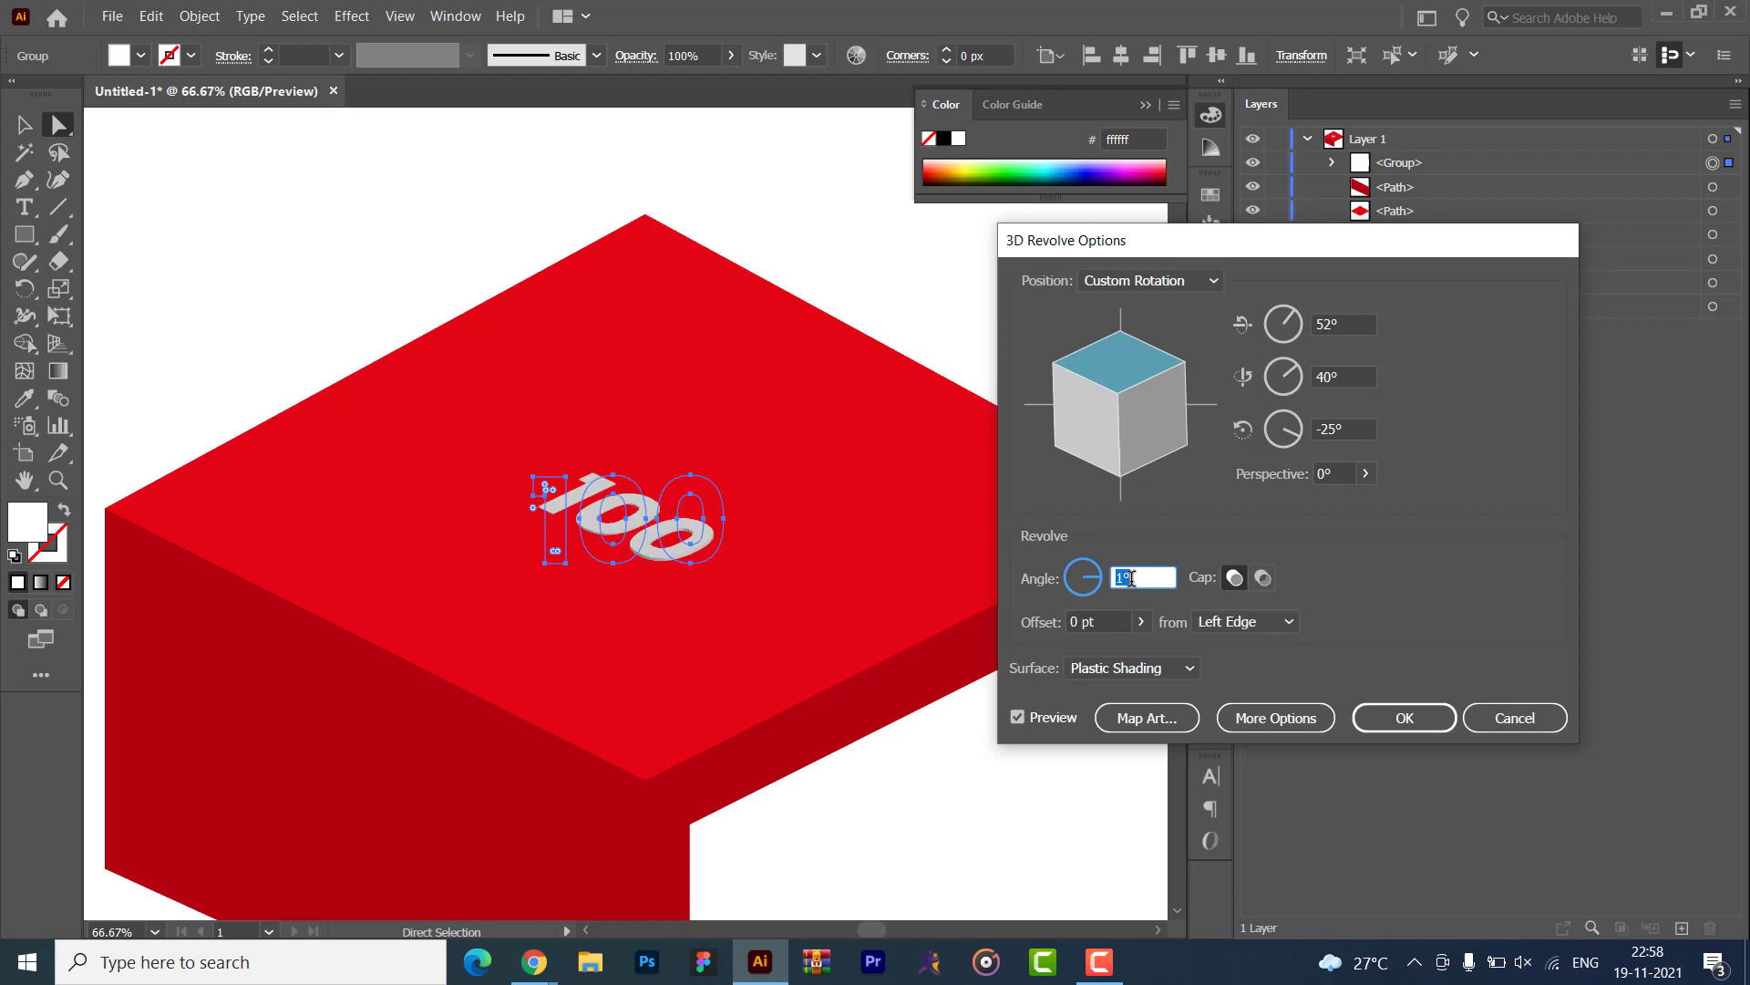
left_click(1407, 717)
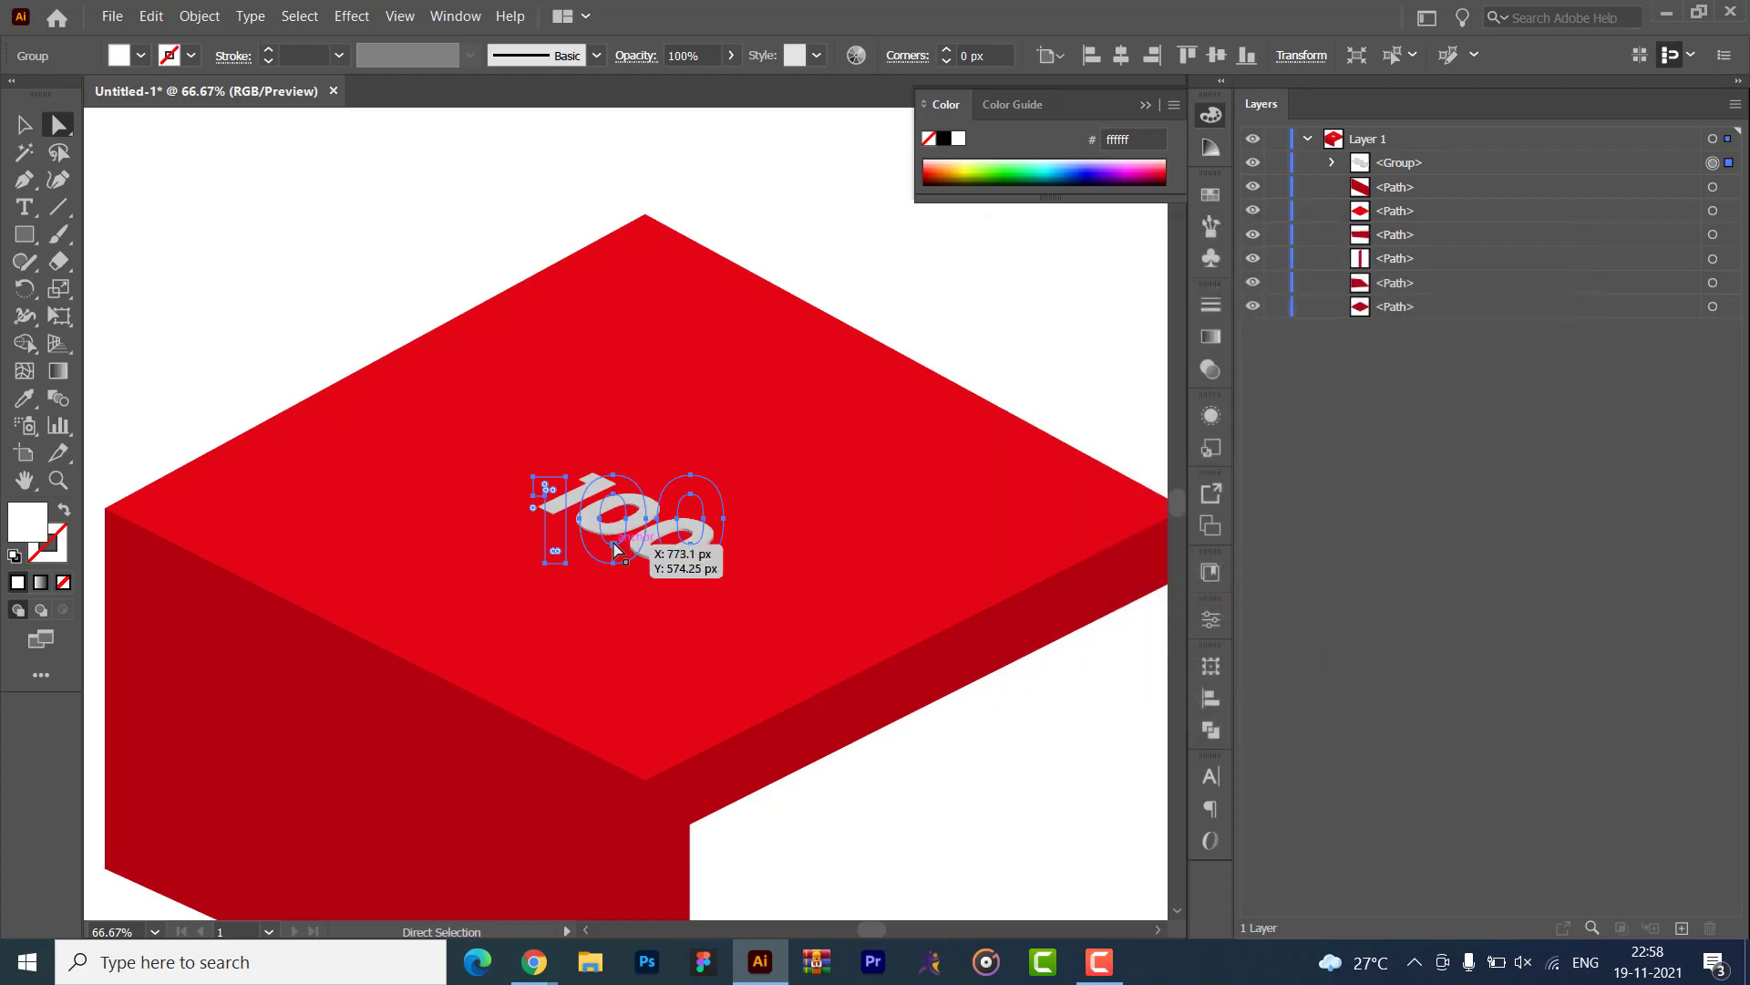
key("v")
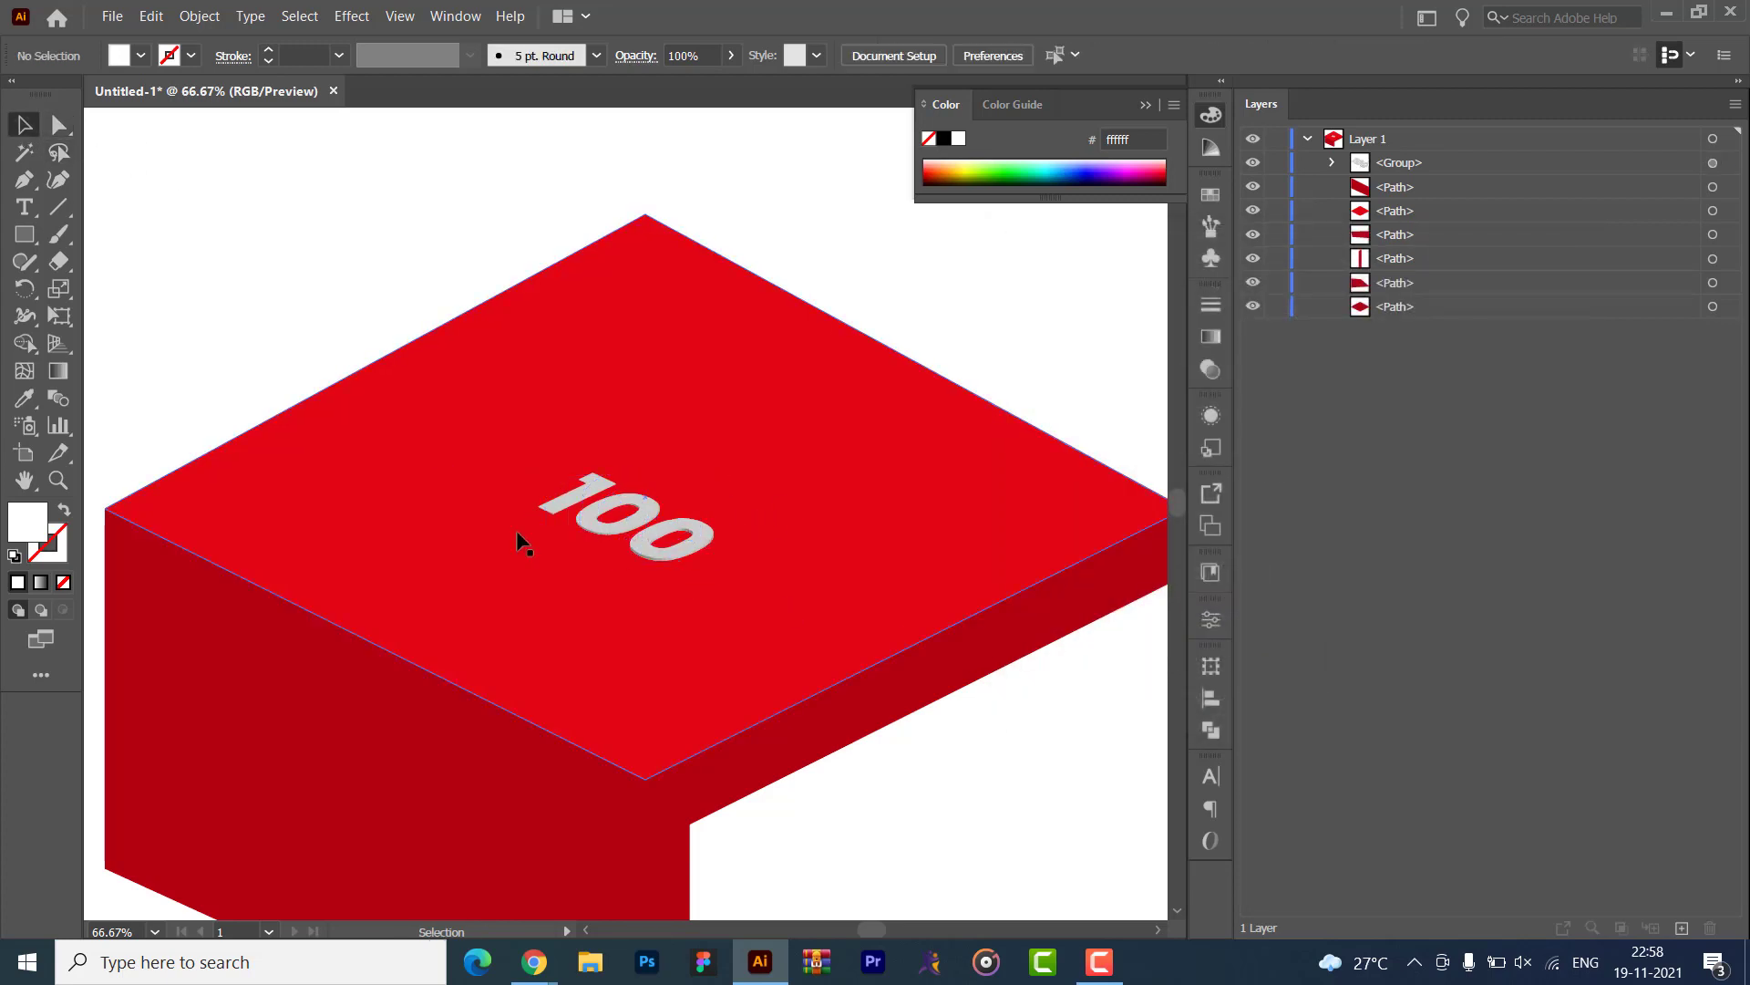
- Enlarge the 3D "100" to fill much of the red top face and place it near the face's lower front edge
left_click(670, 551)
left_click_drag(728, 569, 629, 638)
left_click_drag(773, 507, 846, 477)
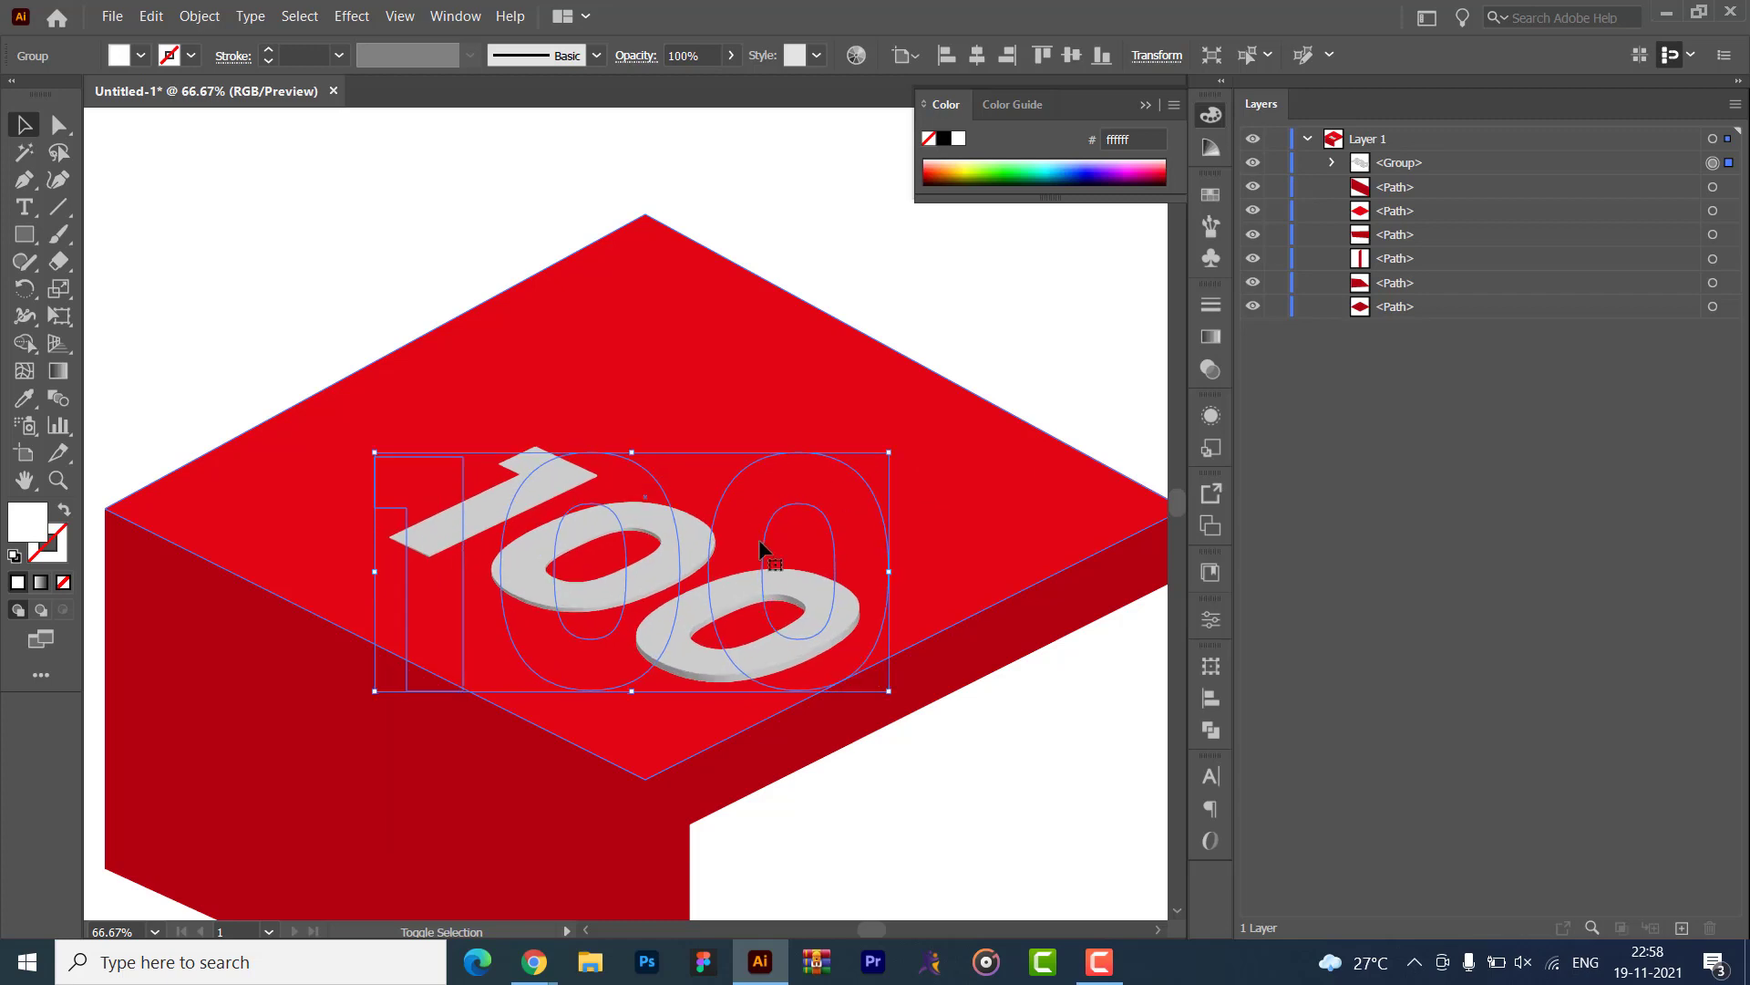
left_click_drag(730, 593, 693, 619)
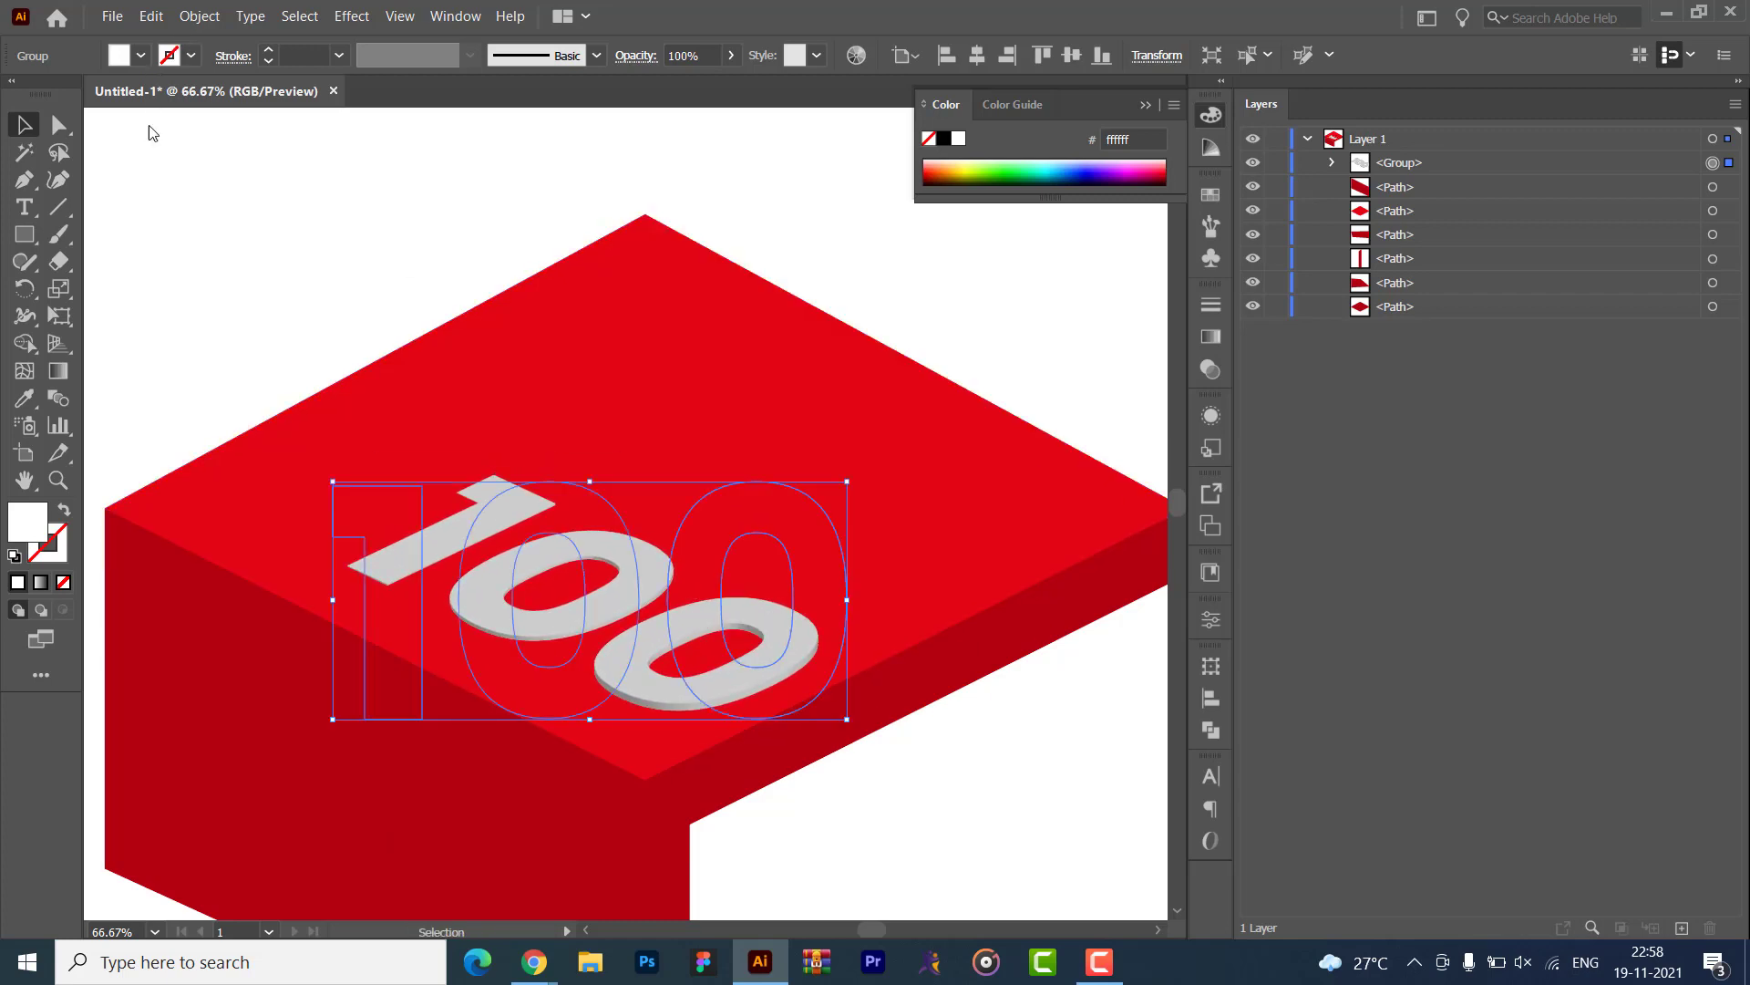
- Expand the appearance of the 3D "100" and fill the resulting shapes with solid white
left_click(200, 16)
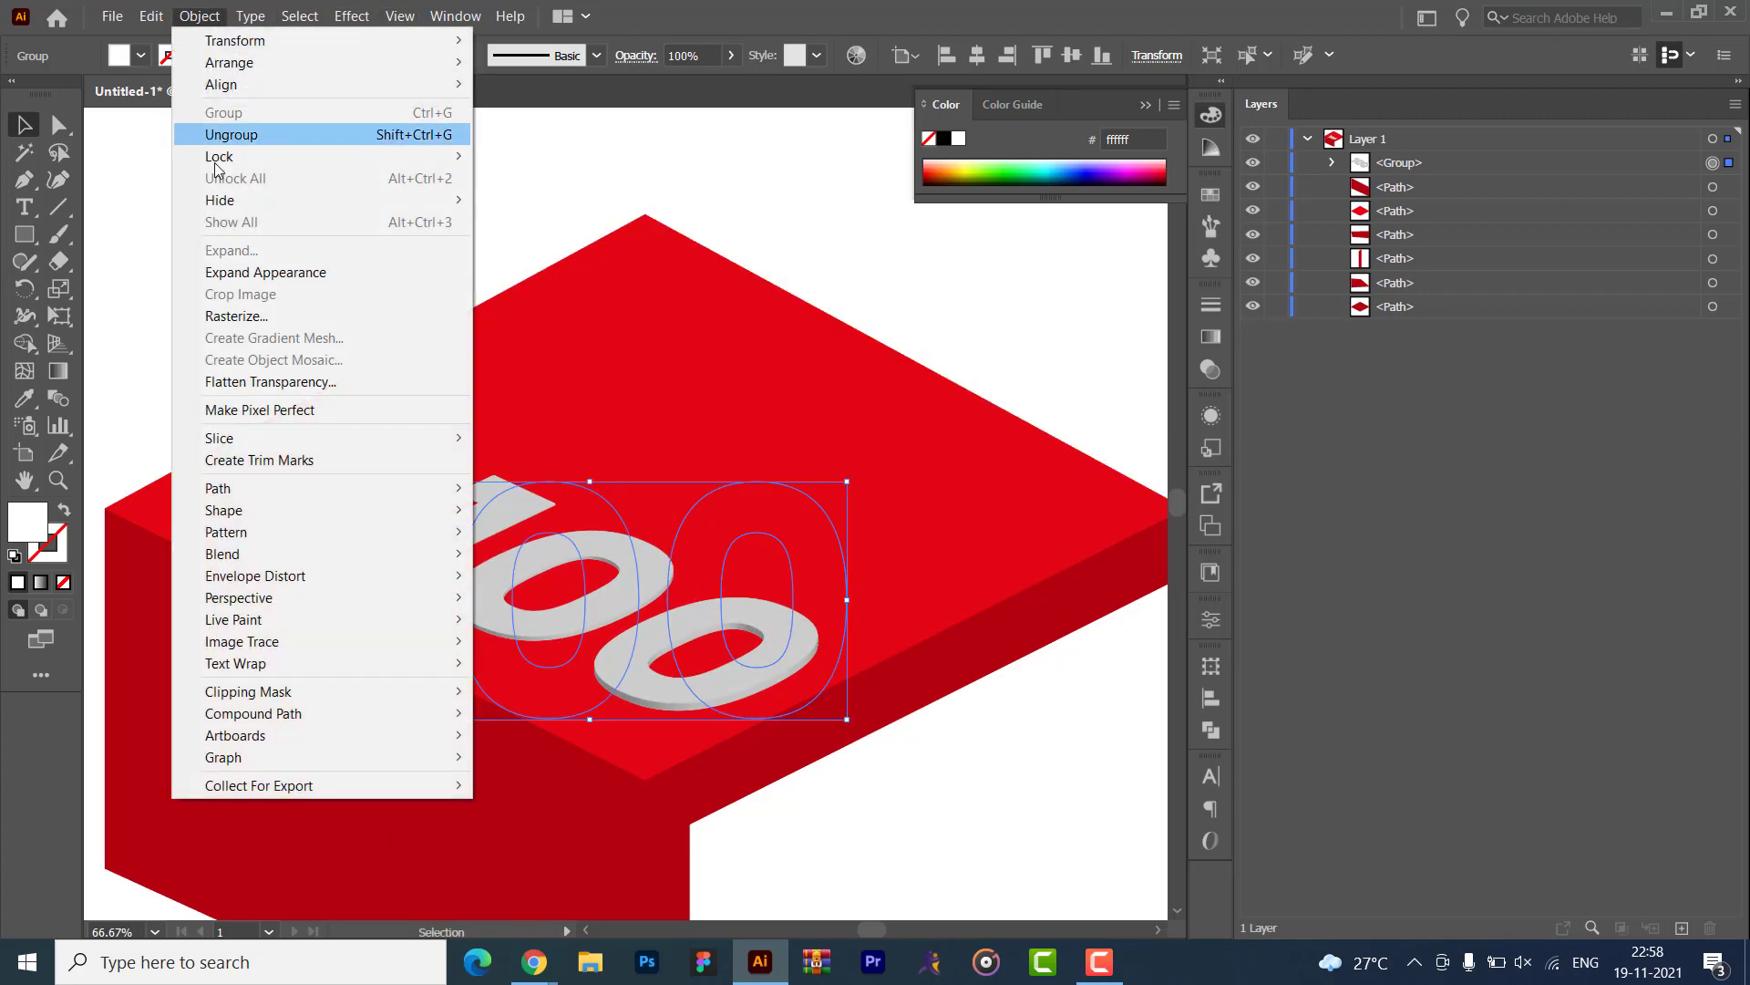
left_click(215, 272)
left_click(141, 55)
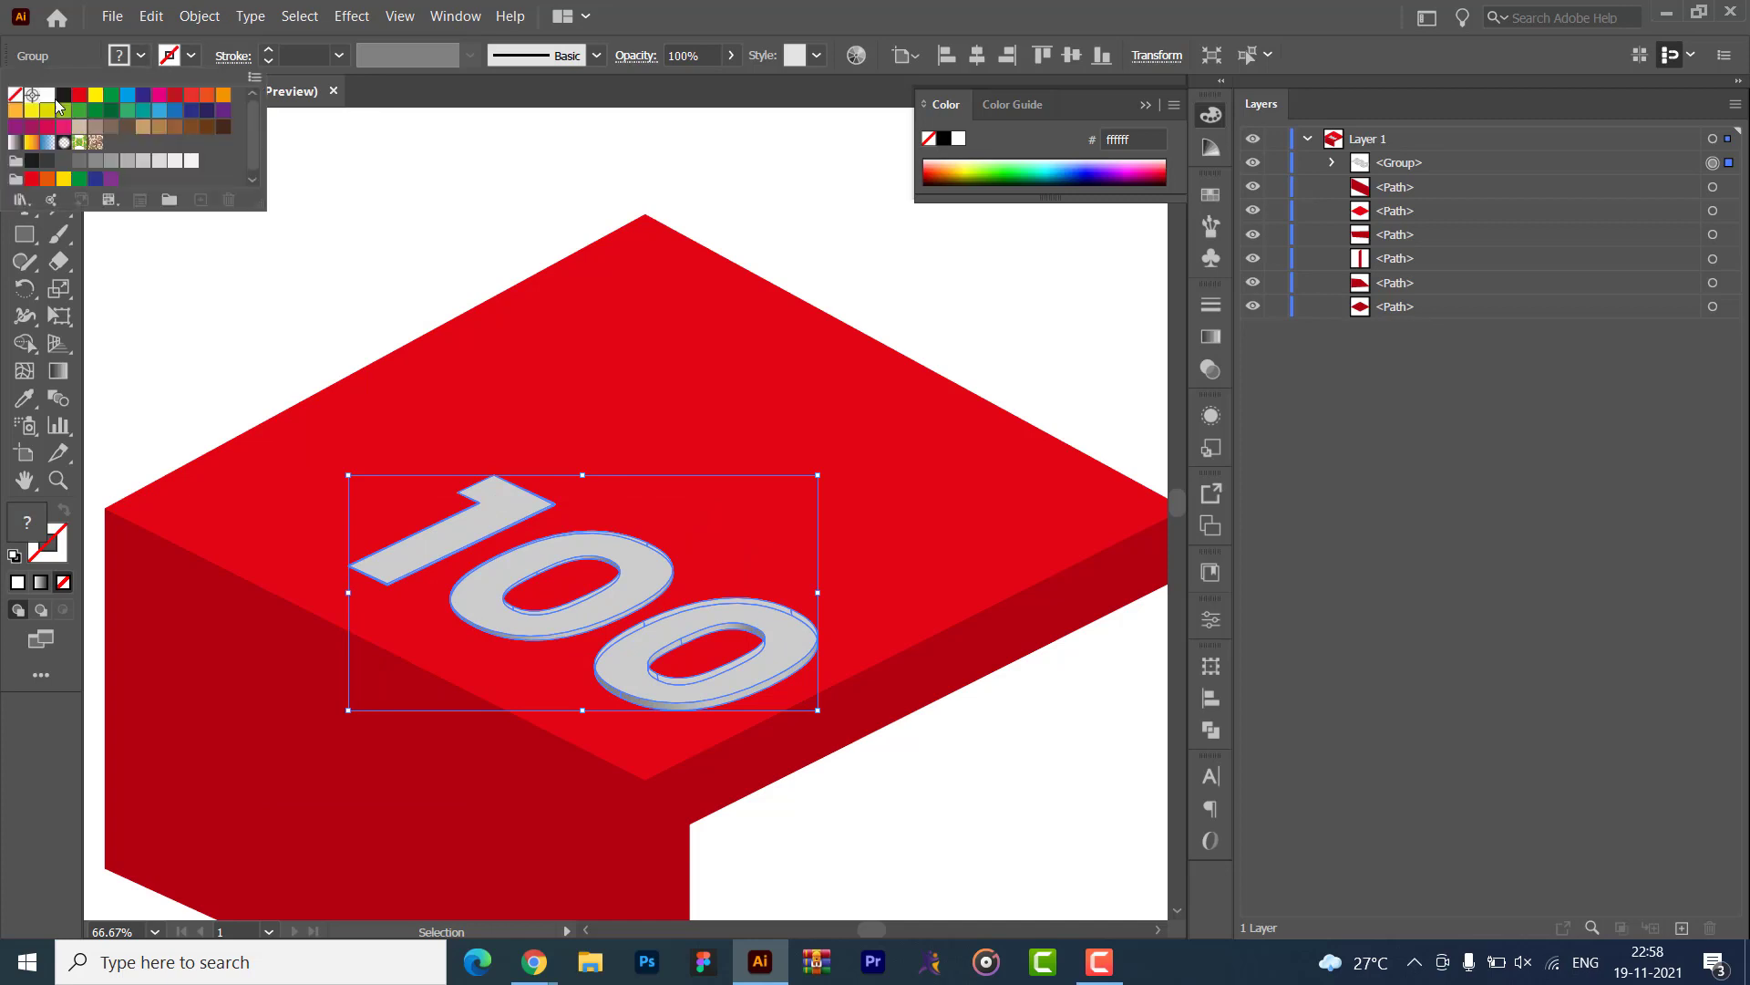
left_click(82, 200)
left_click(191, 301)
left_click(397, 301)
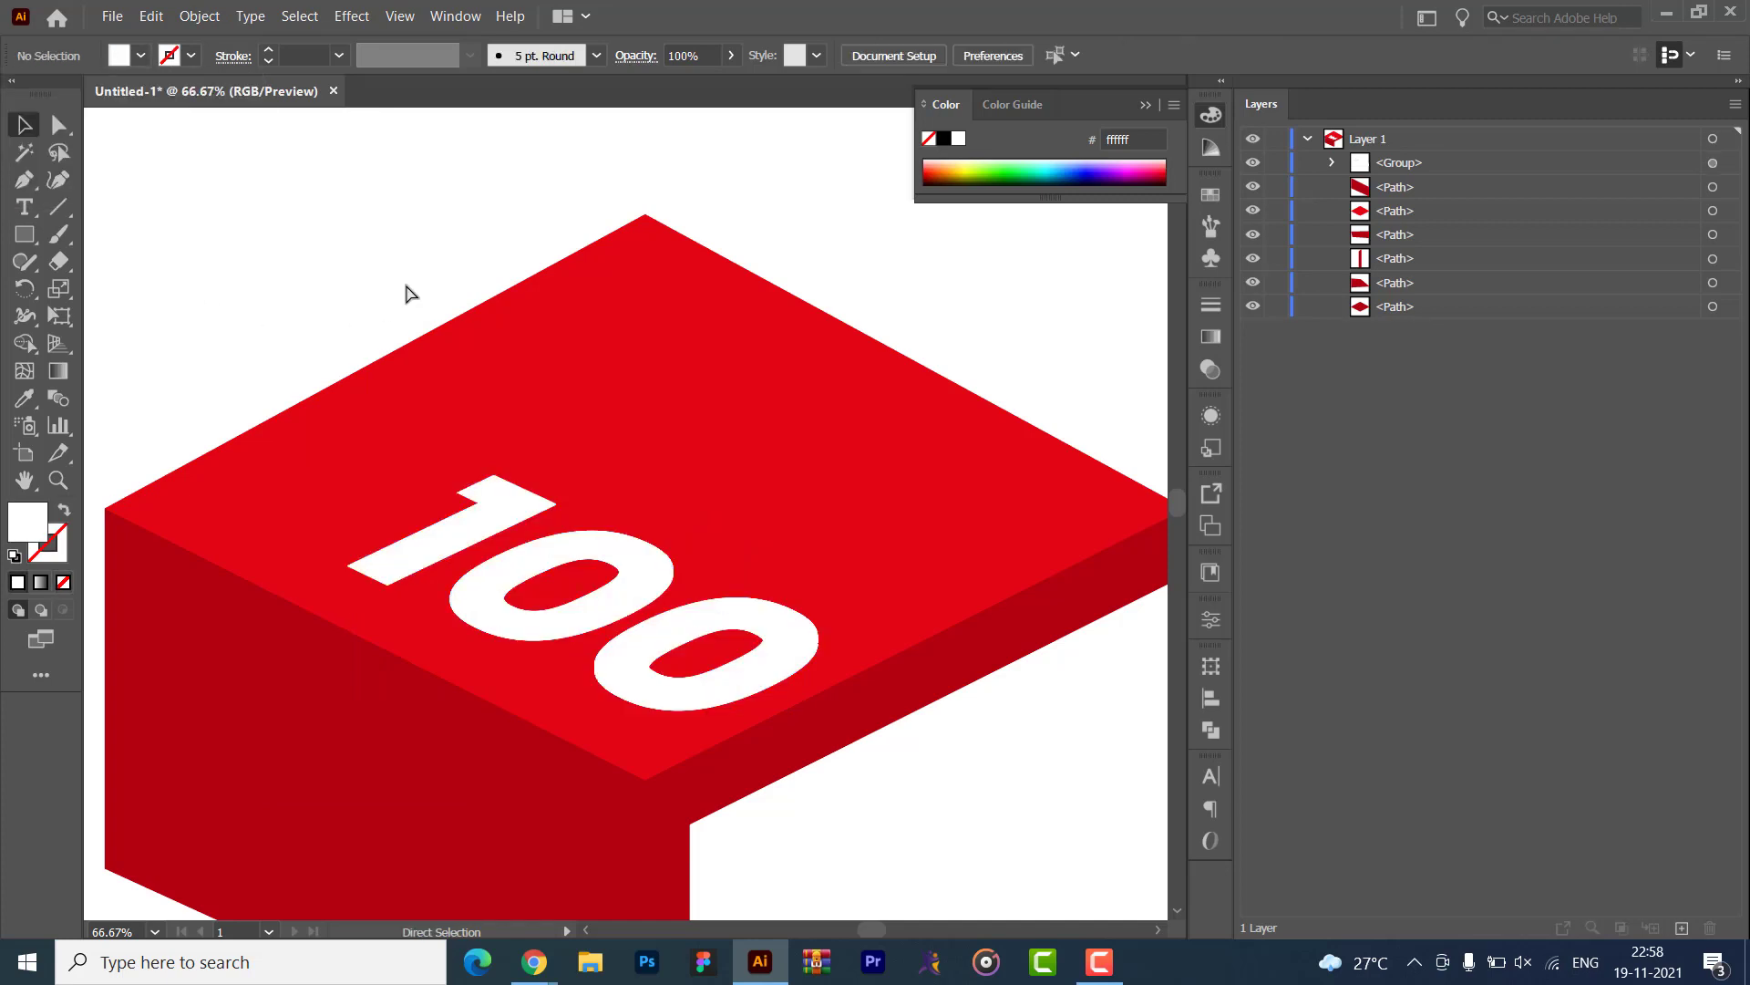
- Shift the white "100" slightly up and left on the red top face
key("ctrl+0")
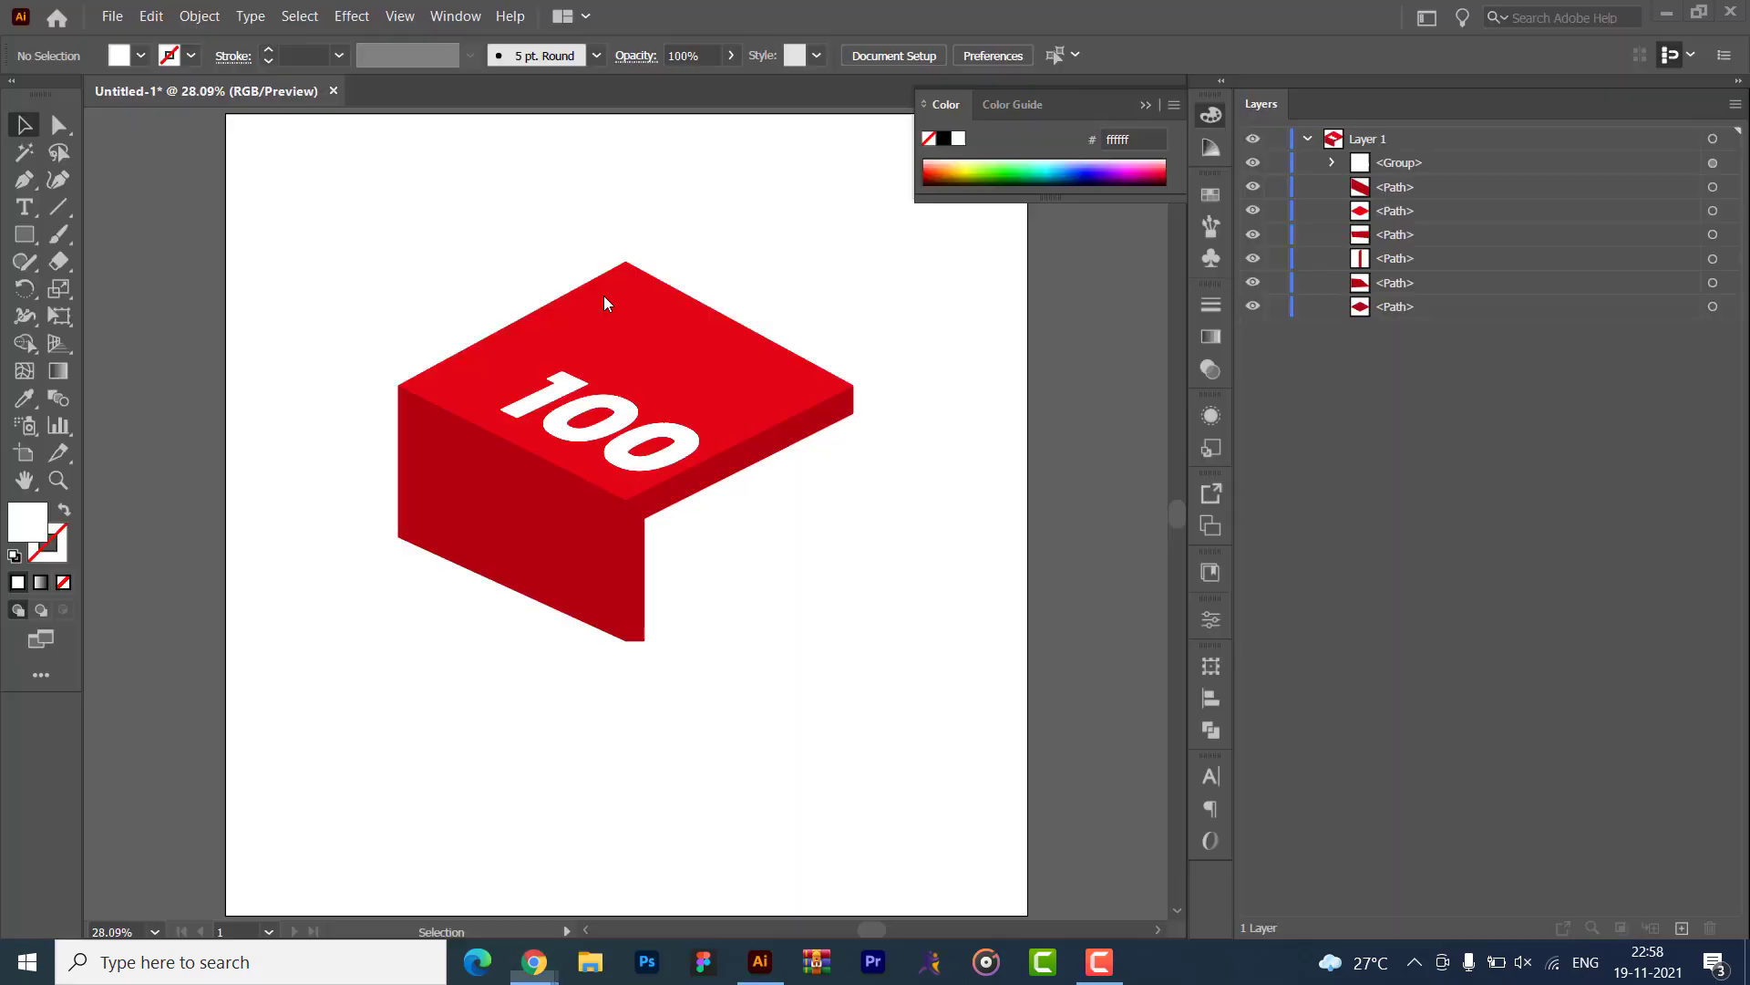
left_click(578, 418)
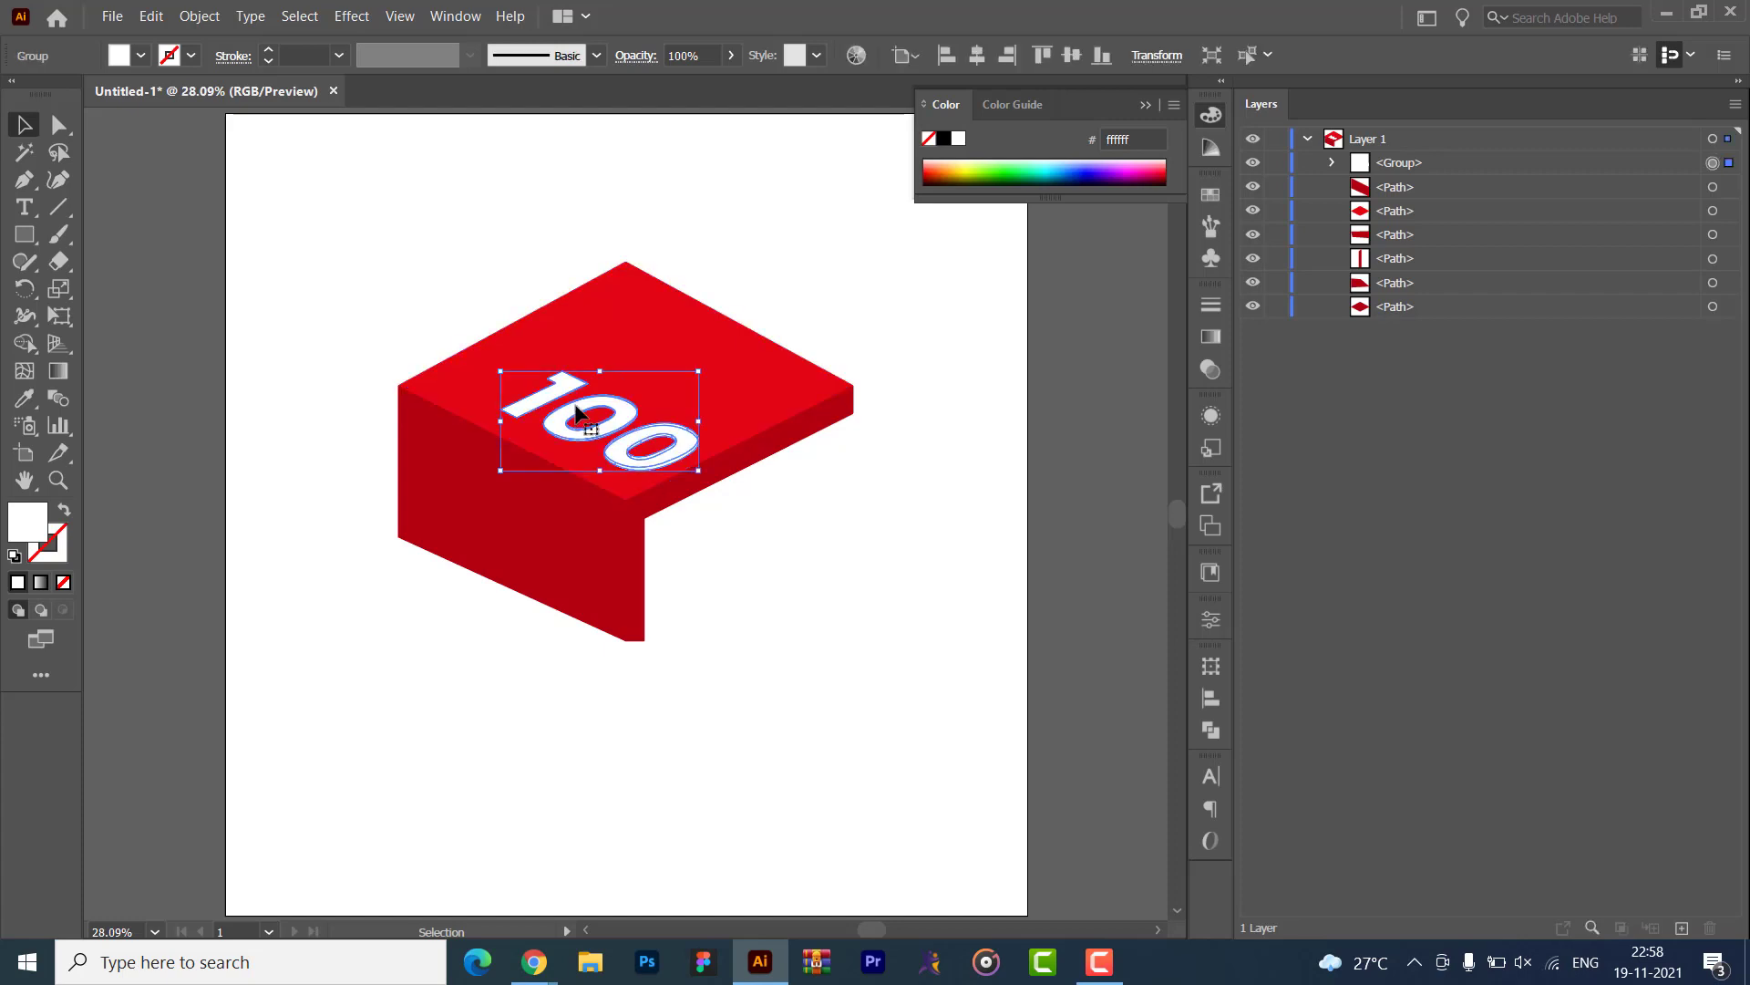
left_click_drag(600, 424, 592, 421)
- Switch to Chrome and search Google for "filecr" in the infographic image search tab
key("alt+Tab")
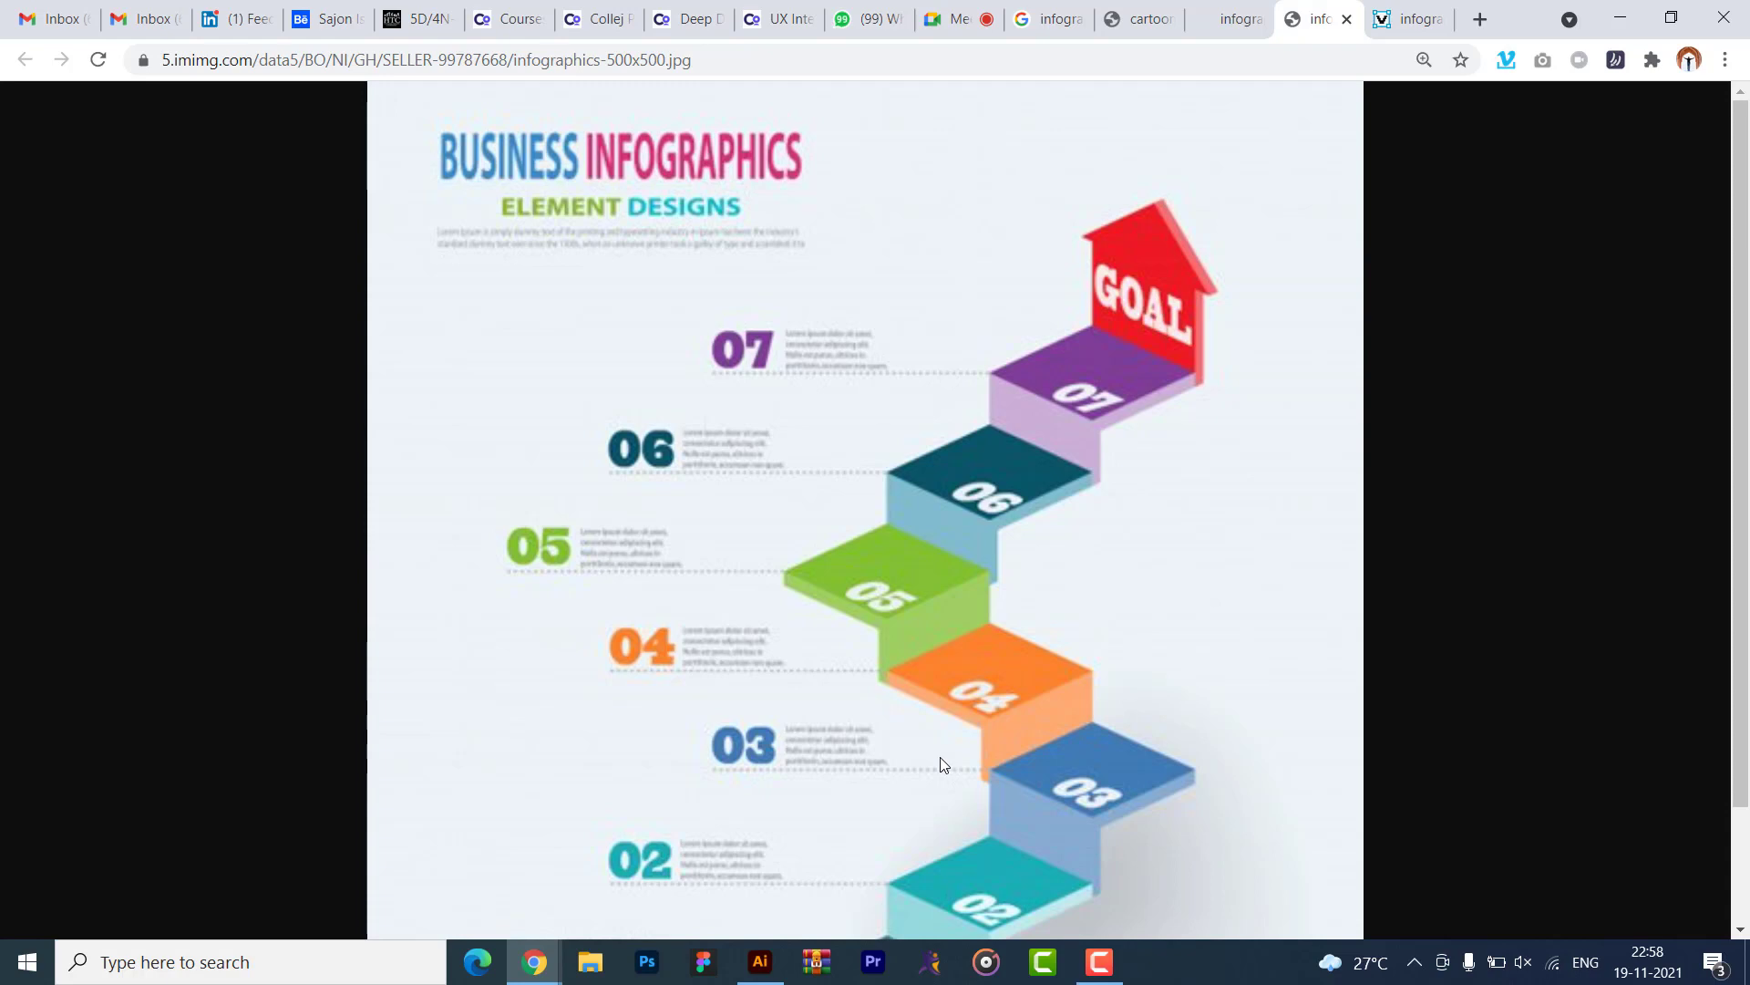
left_click(1119, 26)
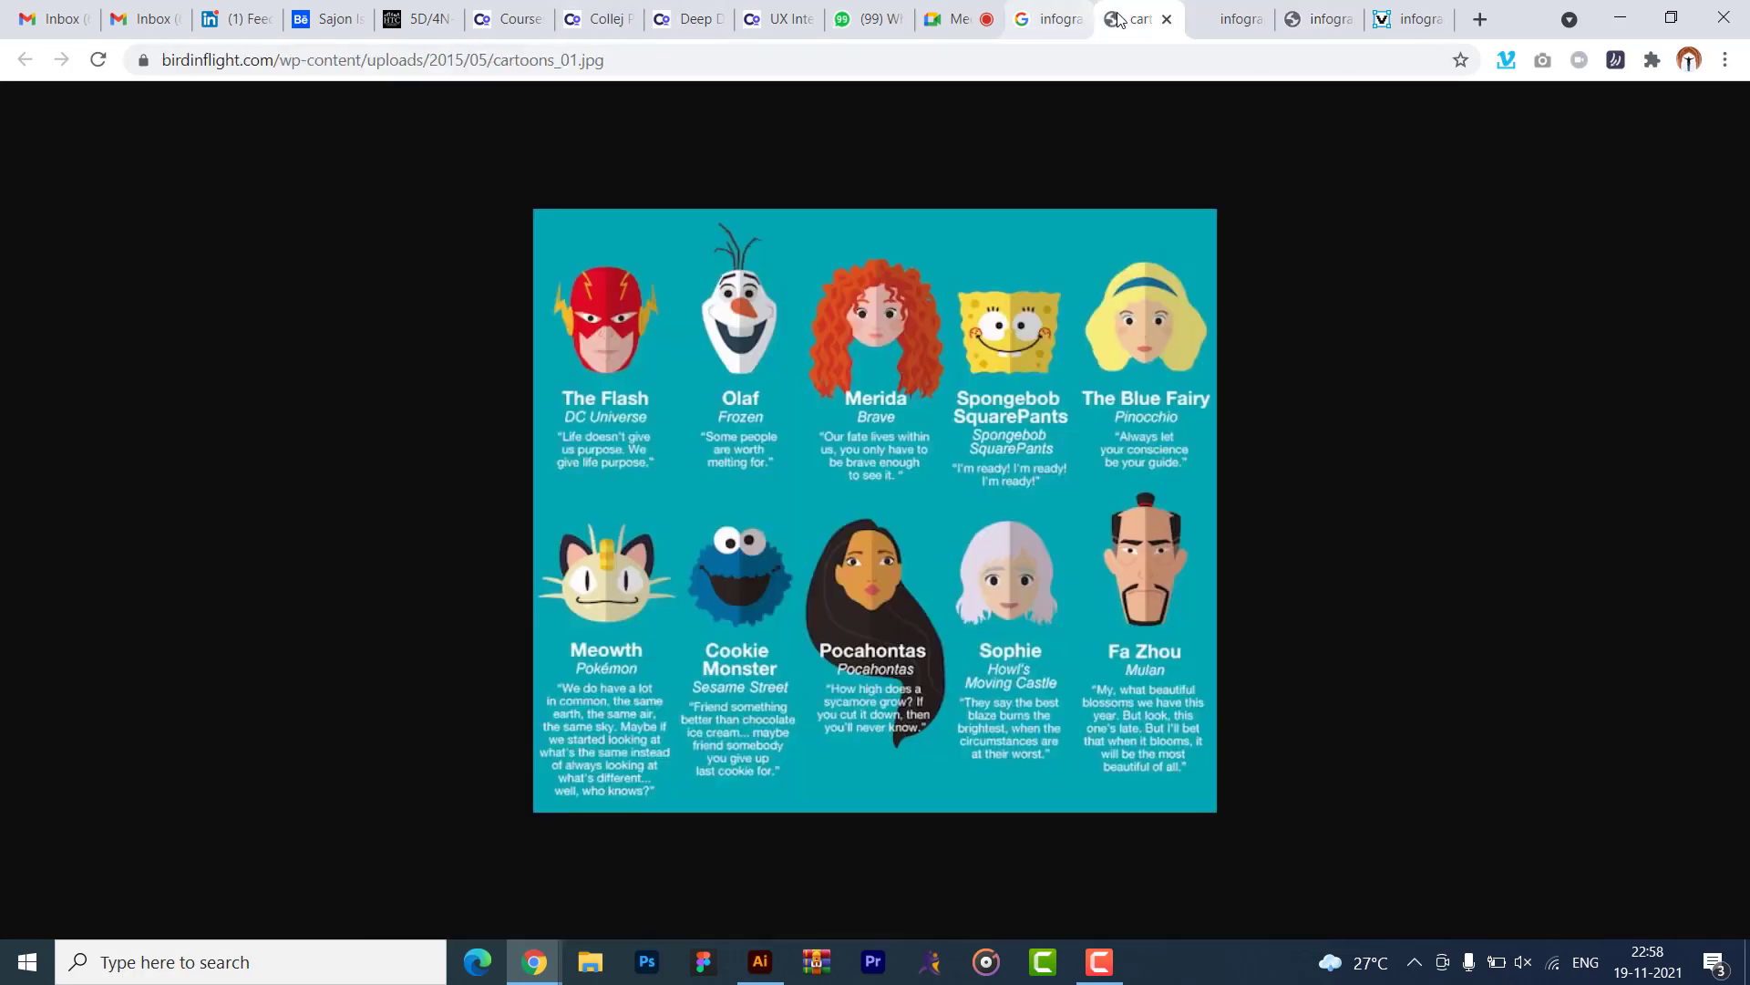
left_click(1031, 26)
left_click(976, 55)
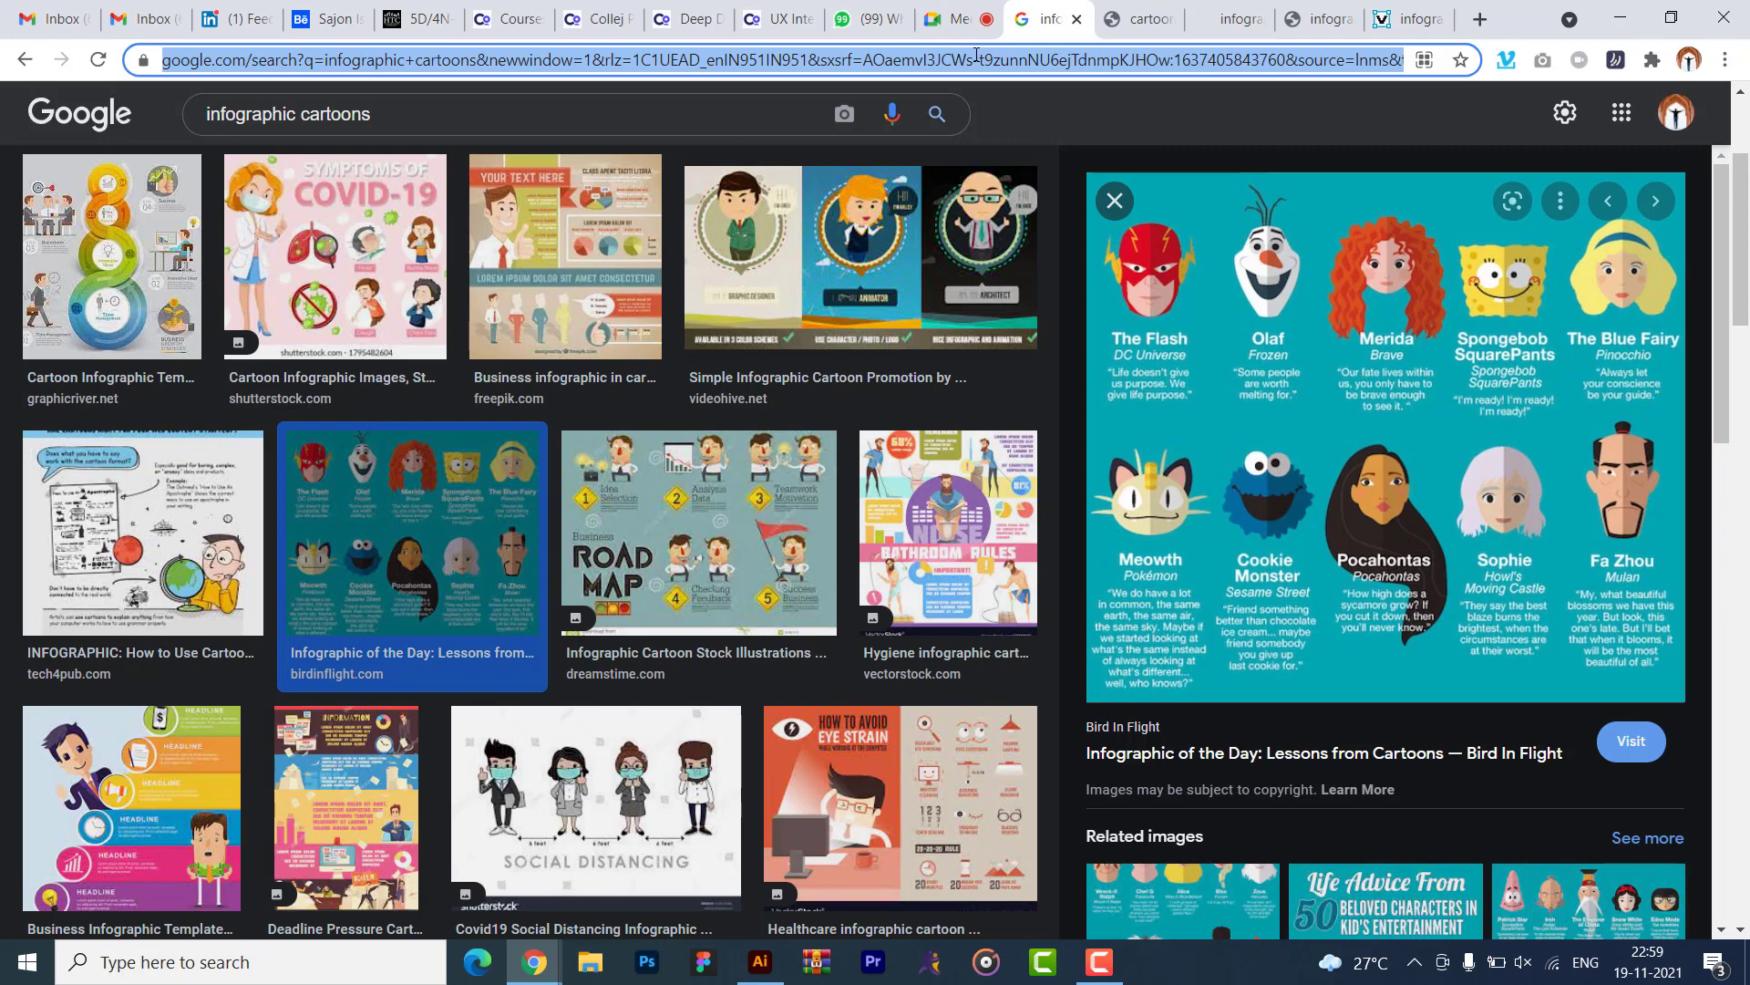
type("lo")
key("BackSpace")
key("BackSpace")
type("file")
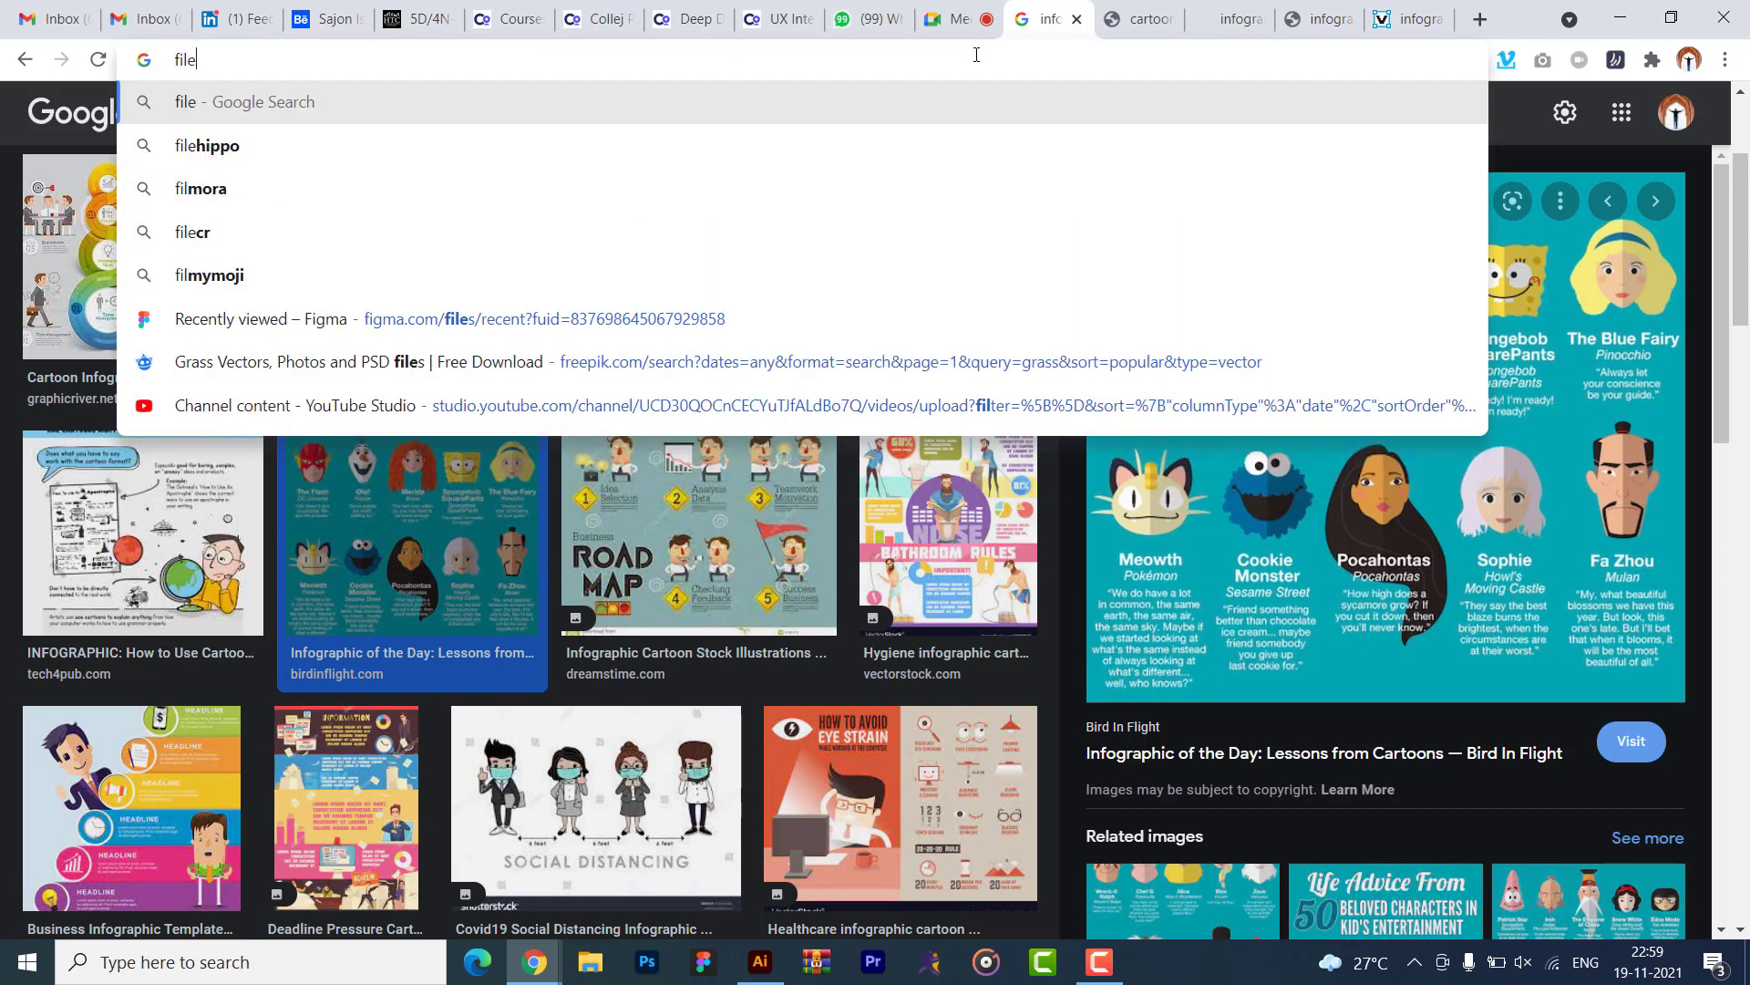
type("cr")
key("Return")
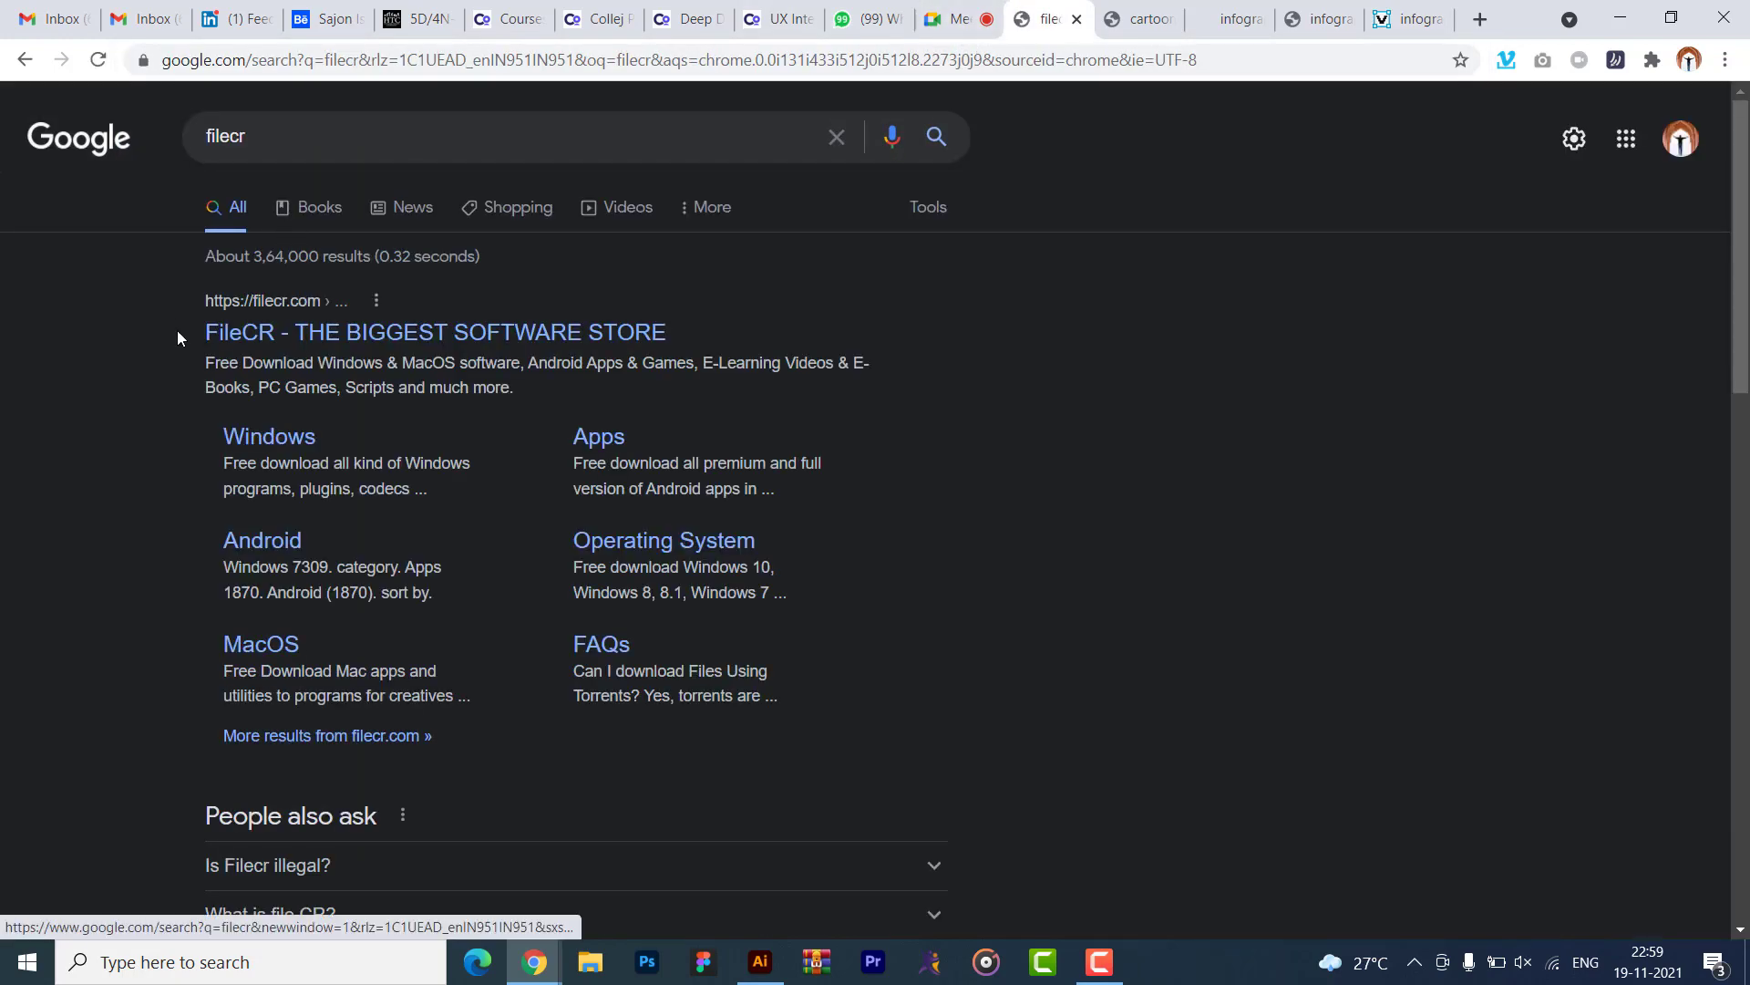
- Open the FileCR site from the search results and search it for "illustrator"
left_click(280, 340)
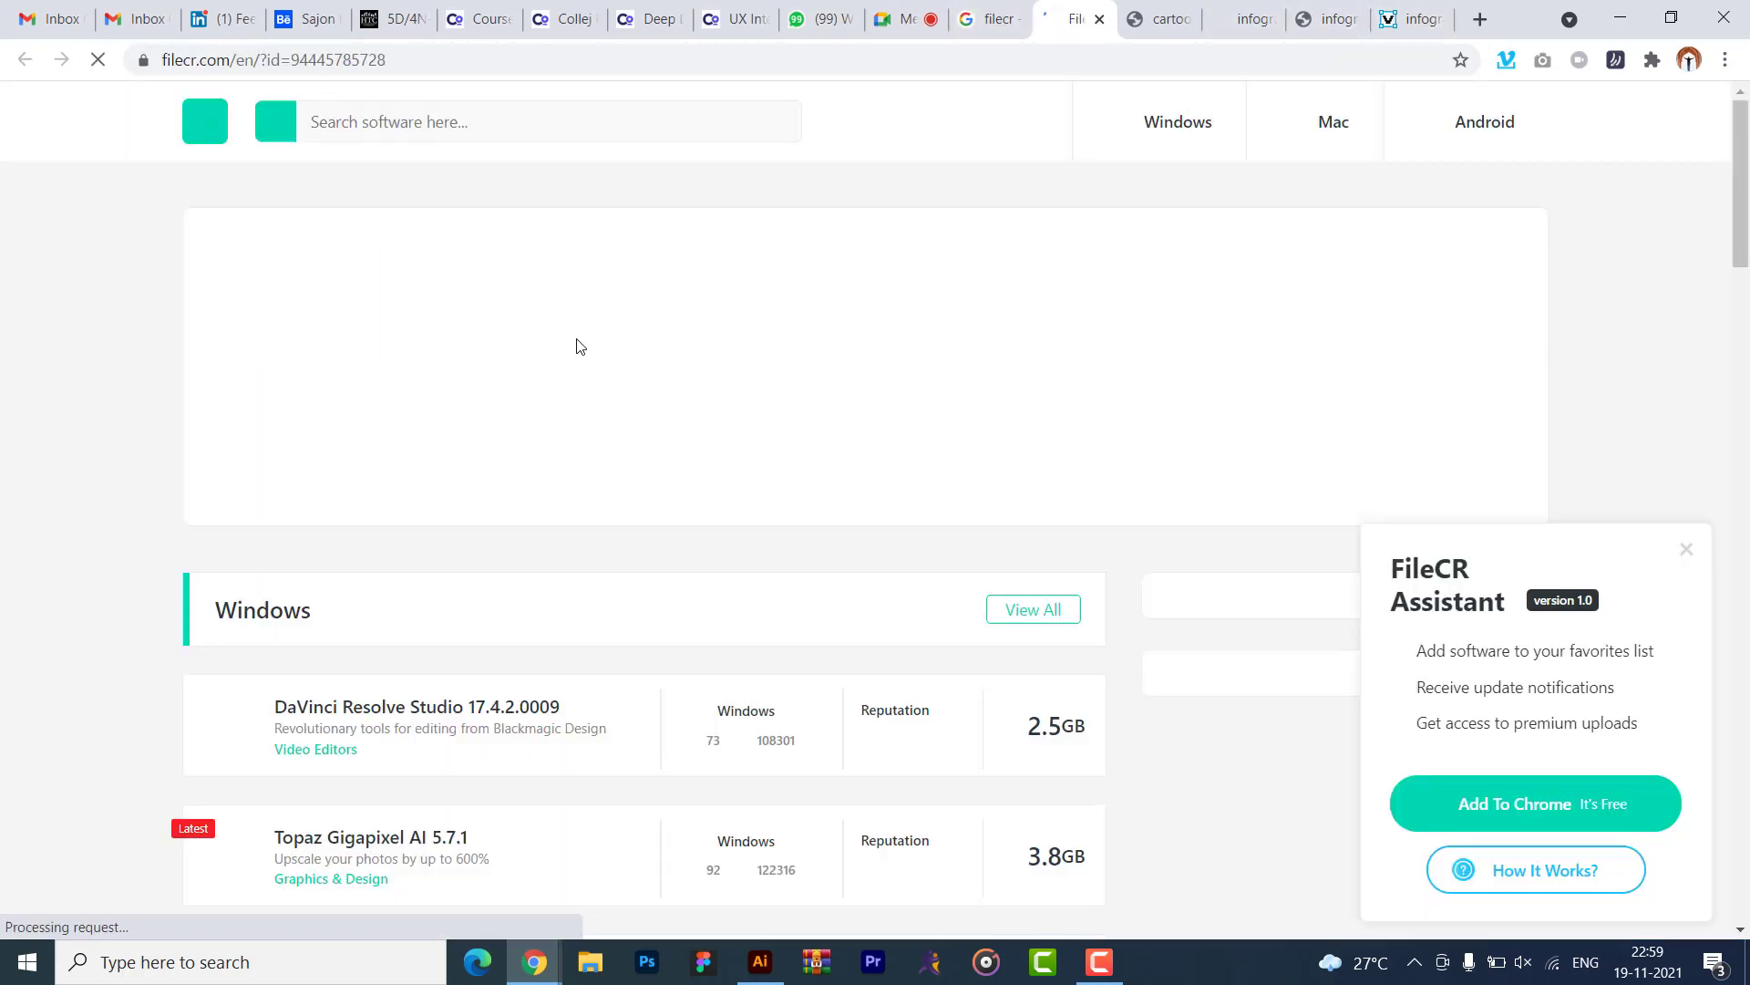
left_click(511, 139)
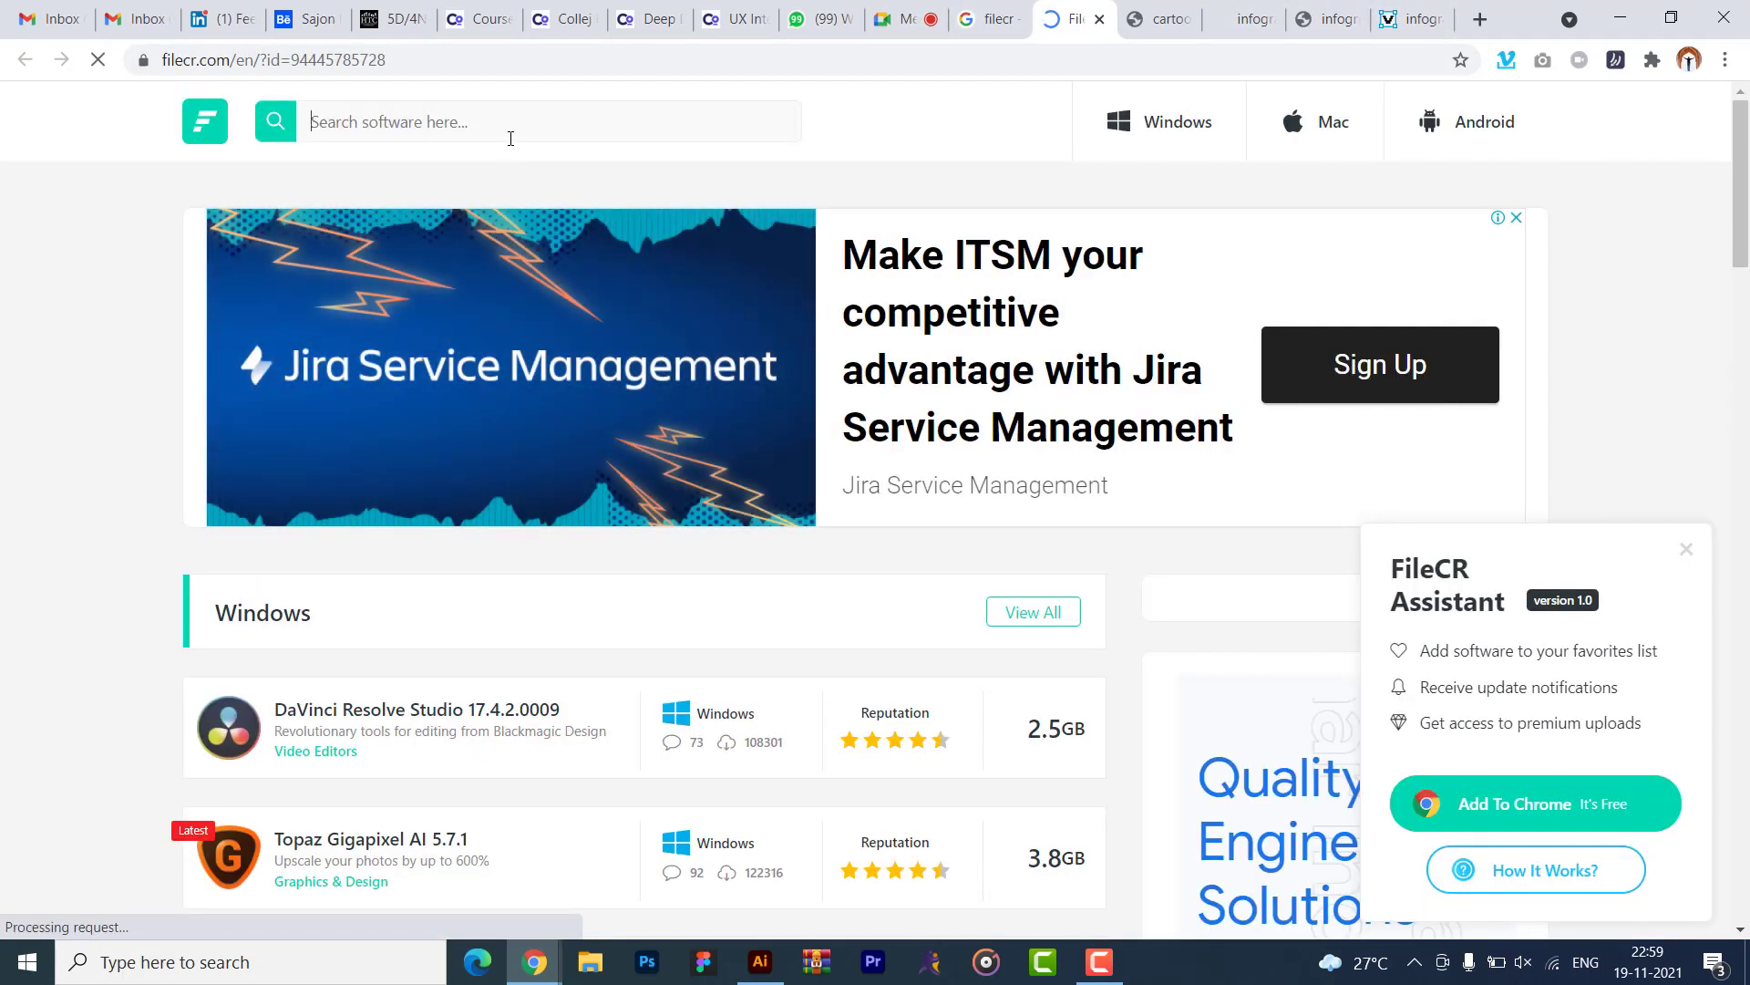
type("ilustra")
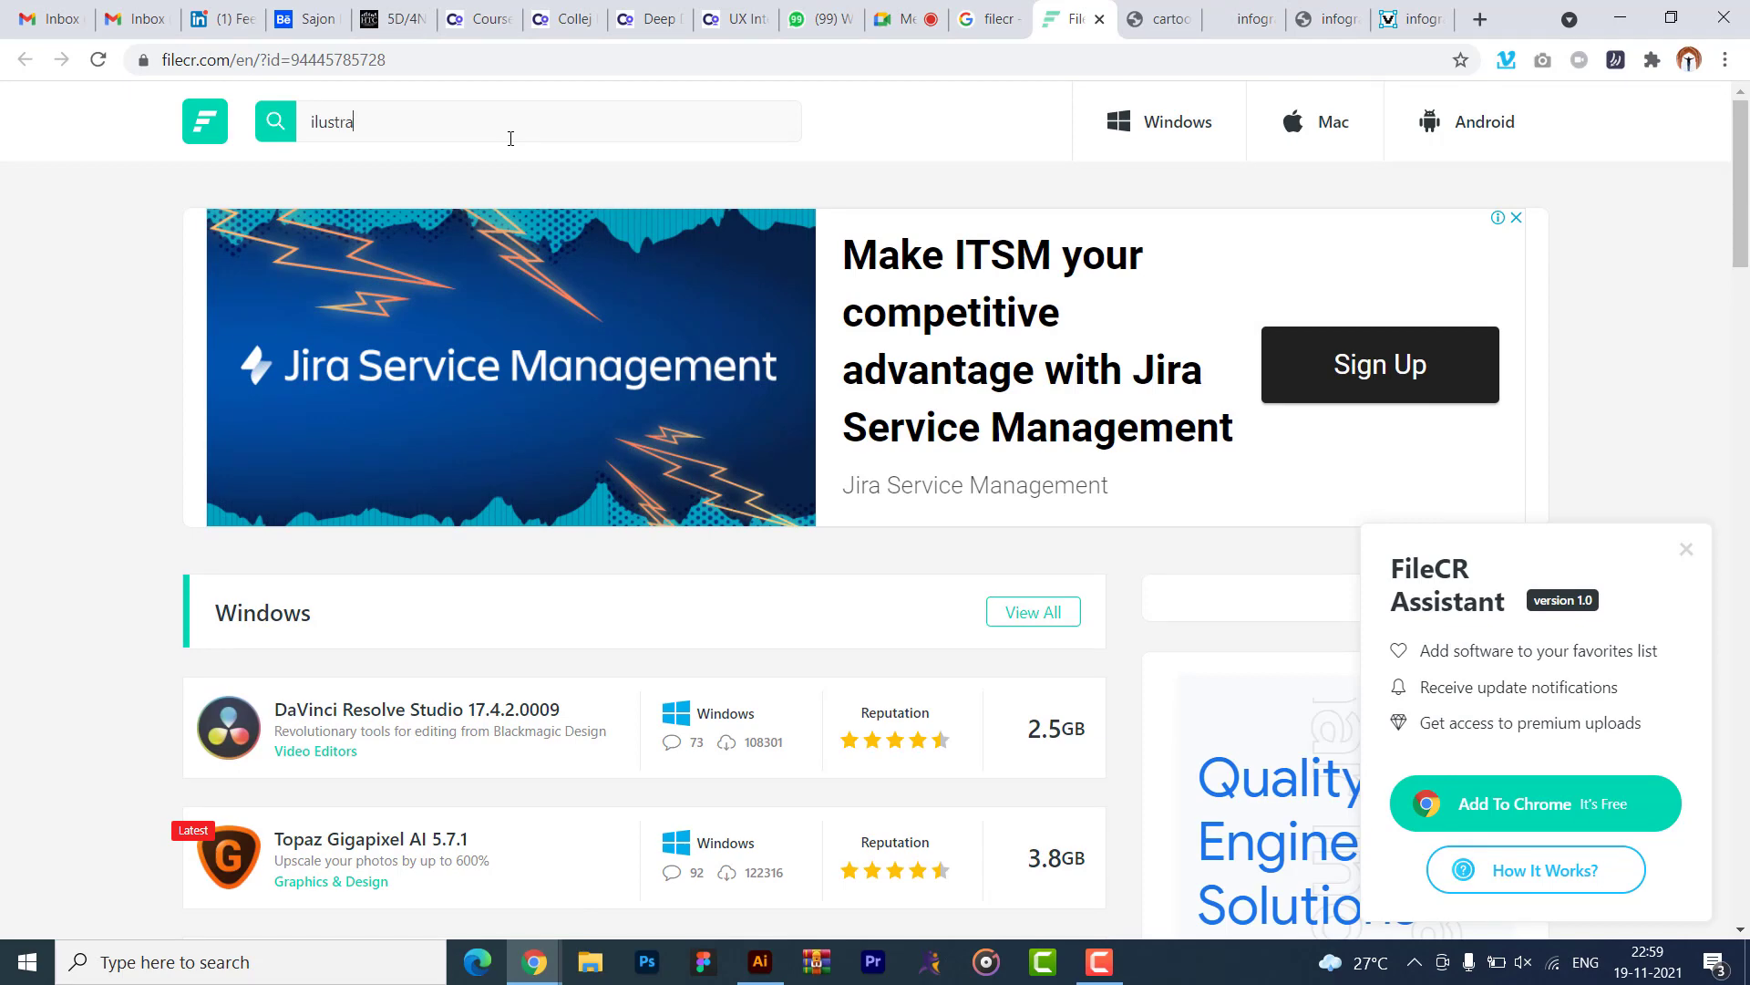
type("tor")
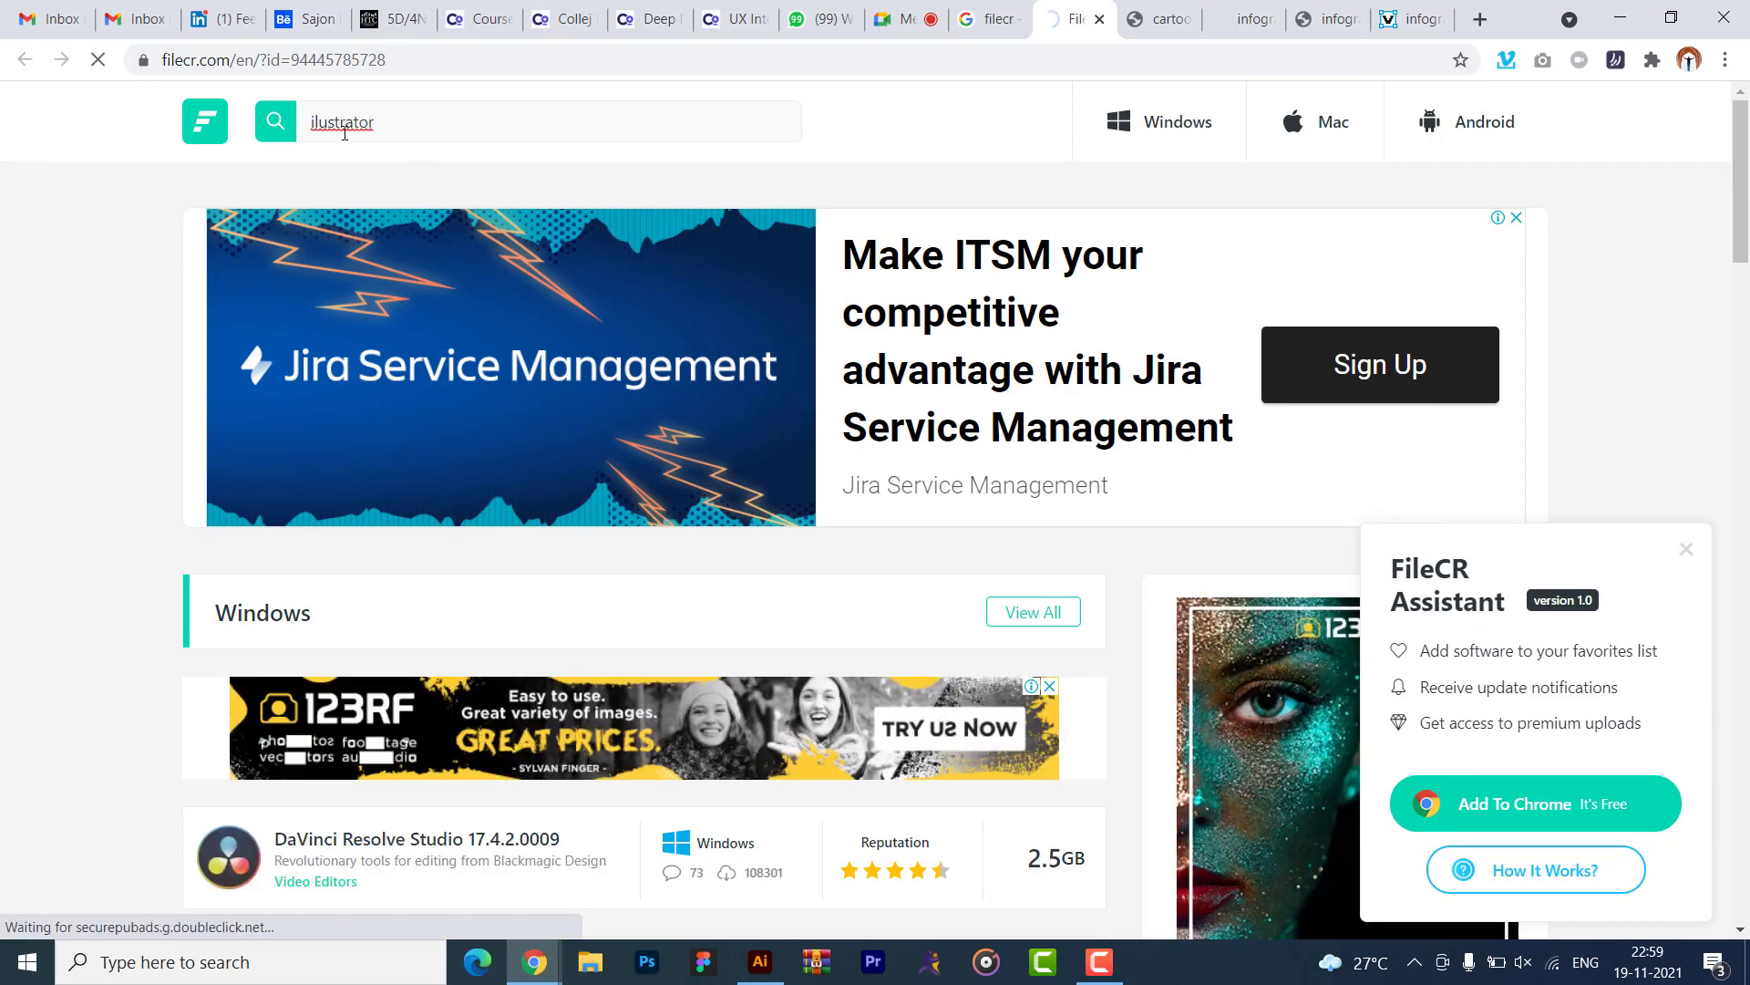
key("Return")
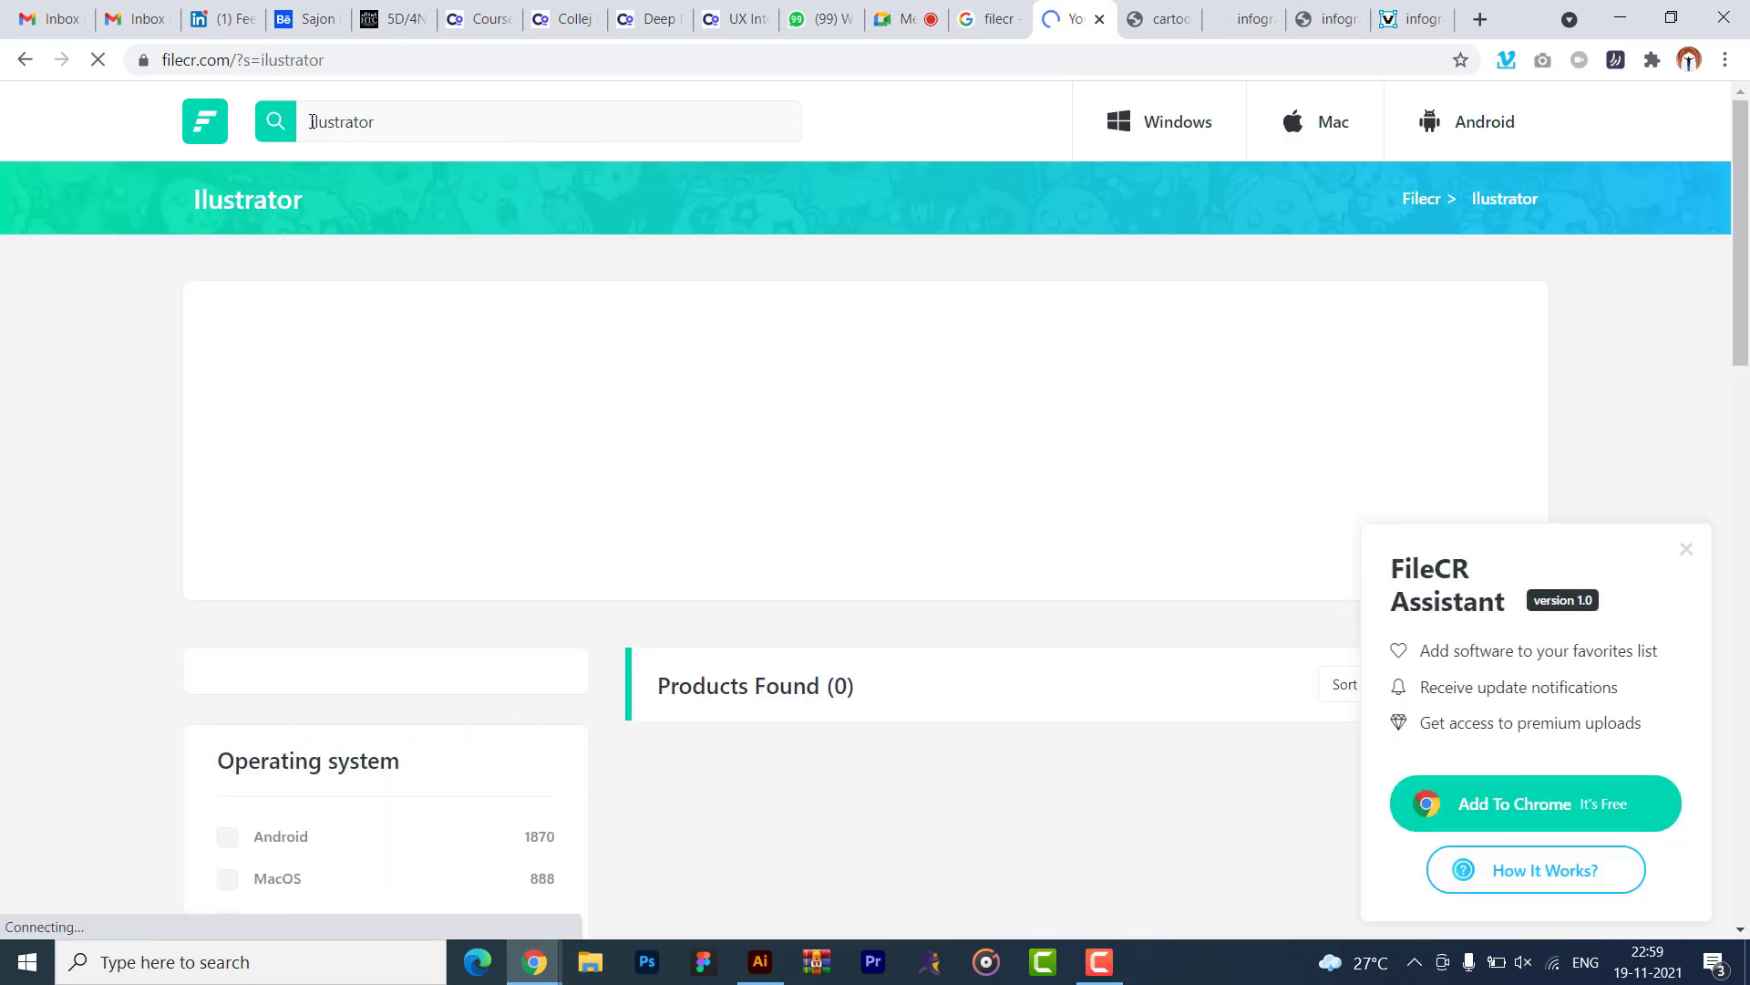
left_click(324, 126)
type("l")
key("Return")
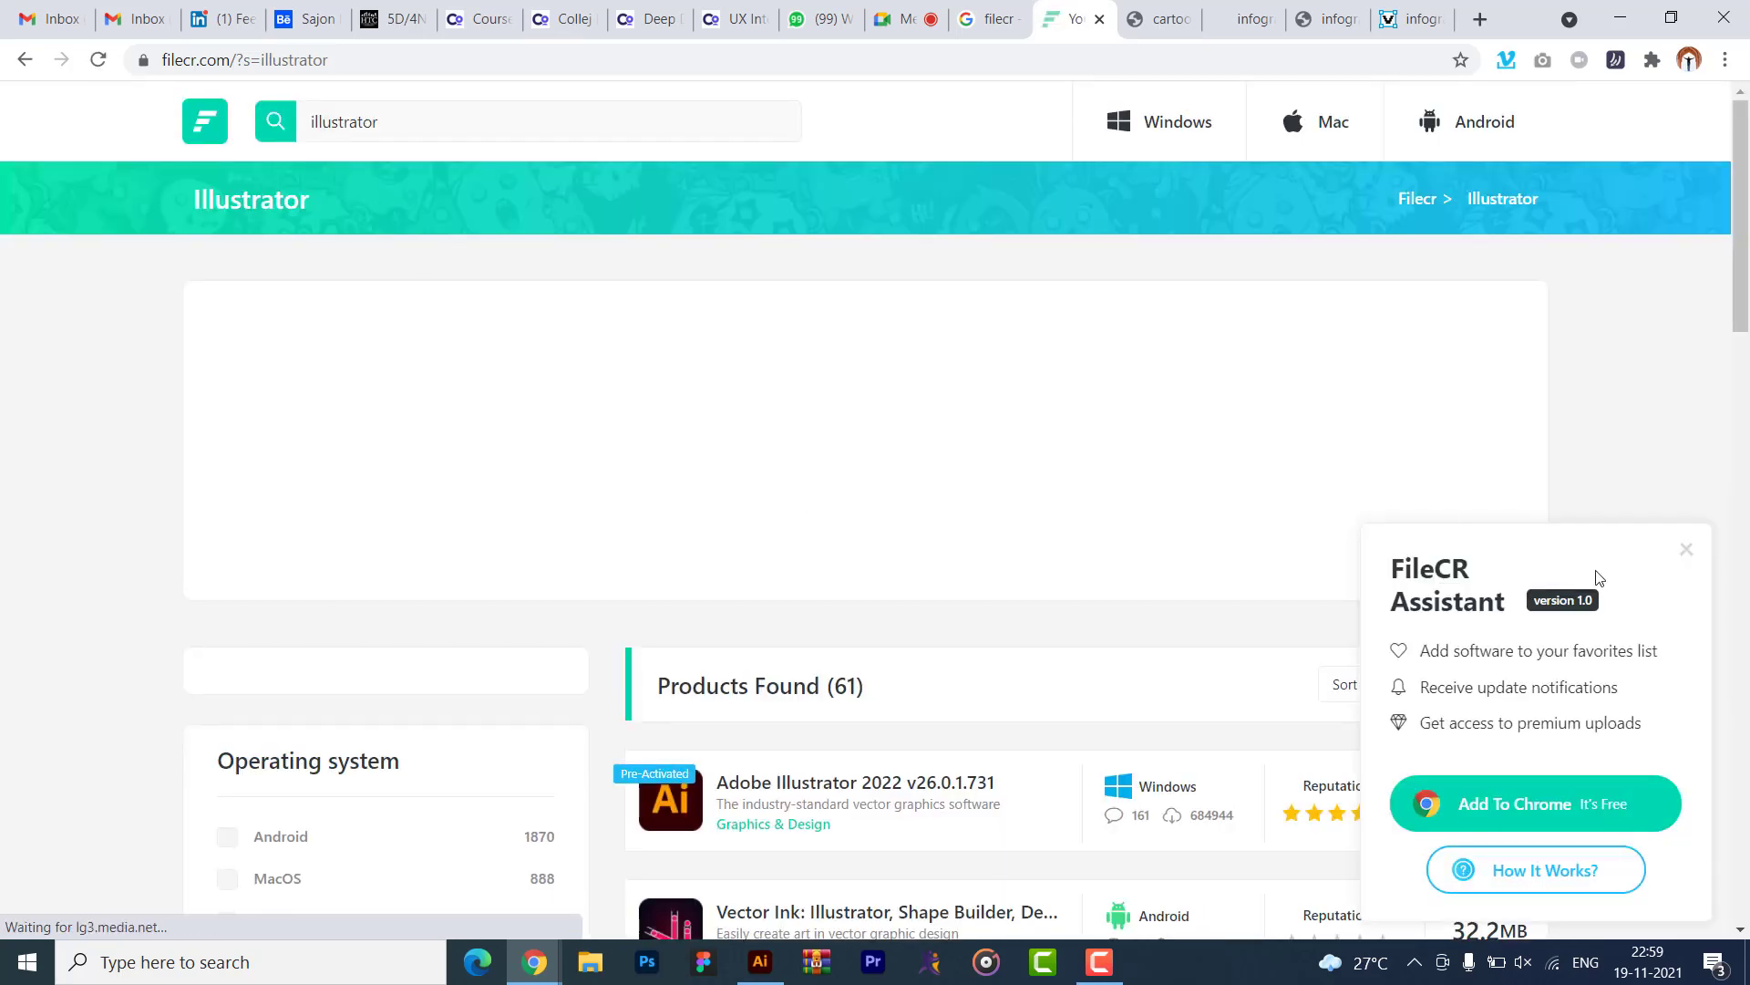
- Open the Adobe Illustrator 2022 v26.0.1.731 product page and copy its web address
left_click(1685, 549)
scroll(1040, 528, "down", 4)
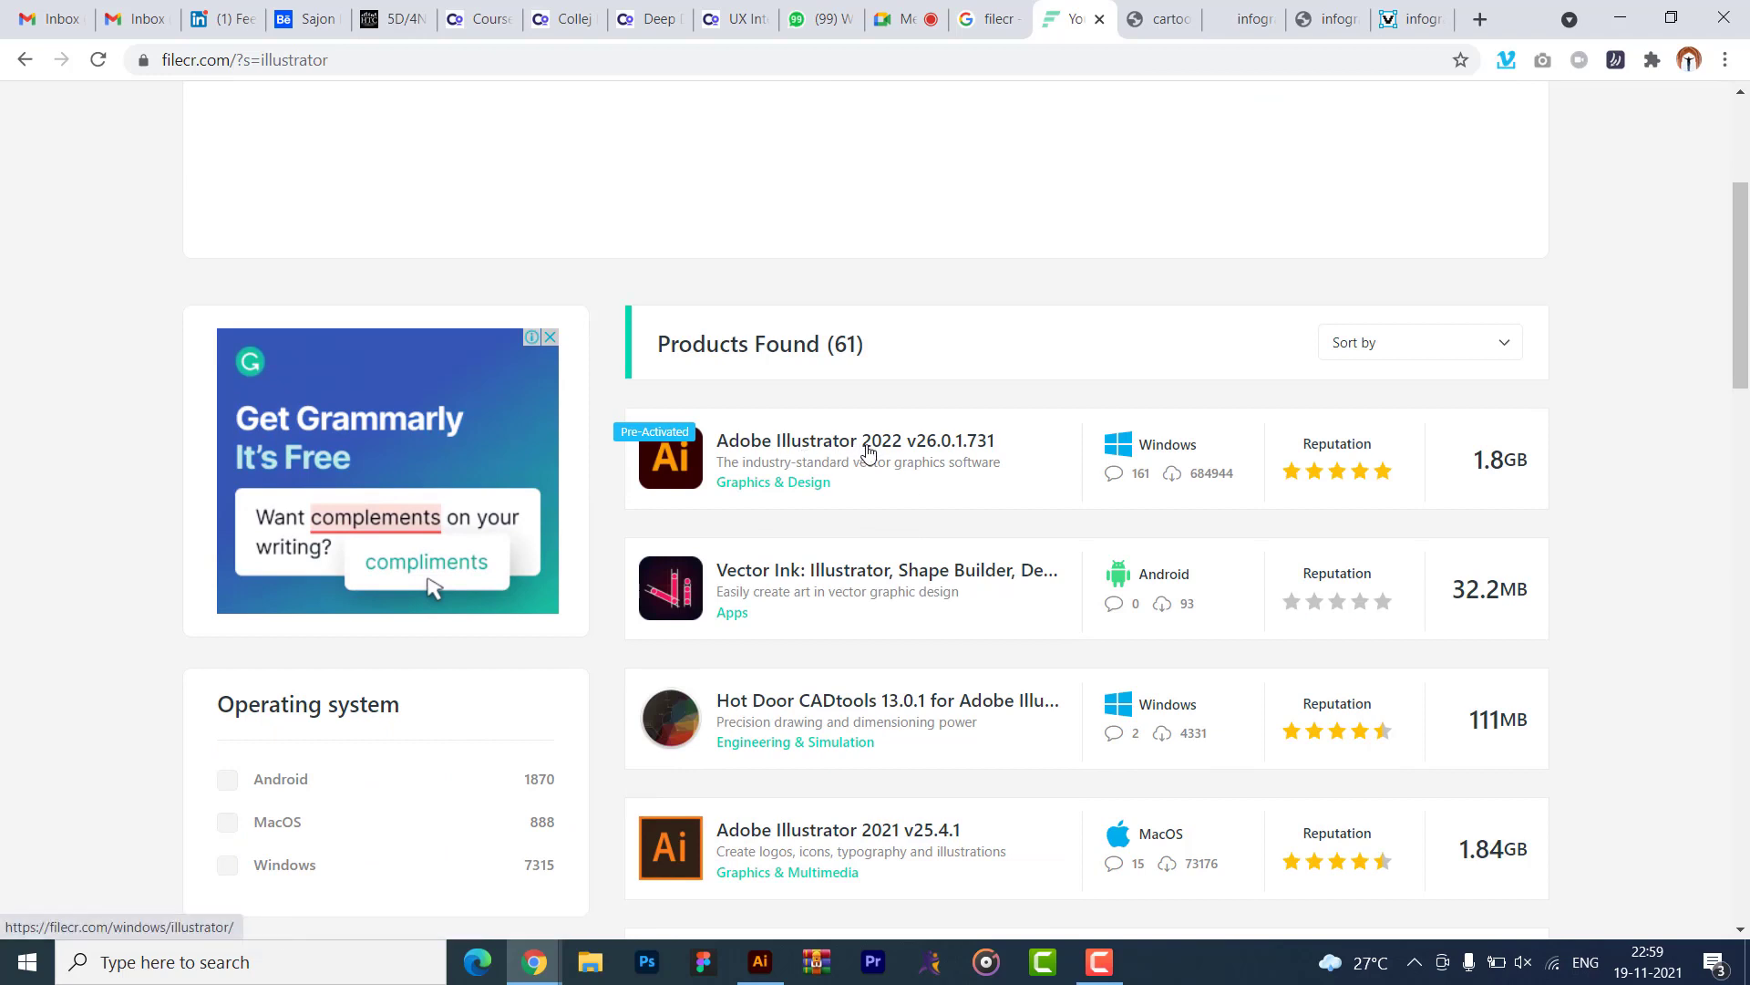
left_click(918, 466)
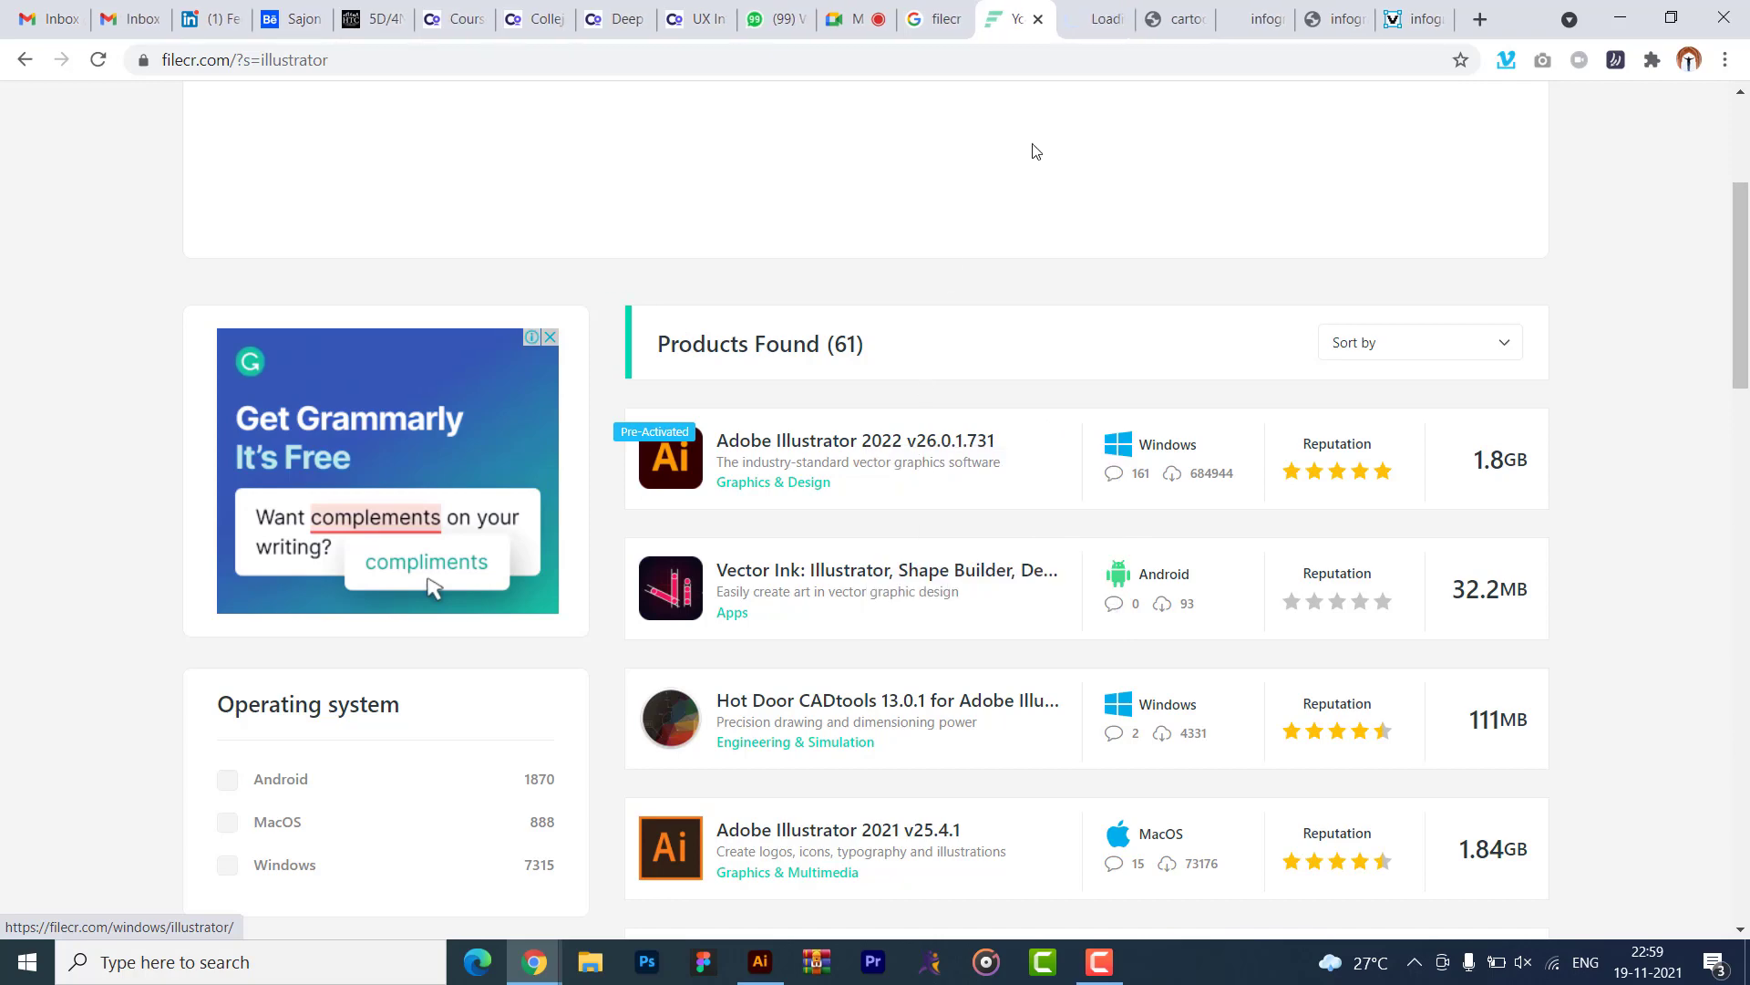
left_click(1092, 20)
left_click(468, 71)
key("ctrl+c")
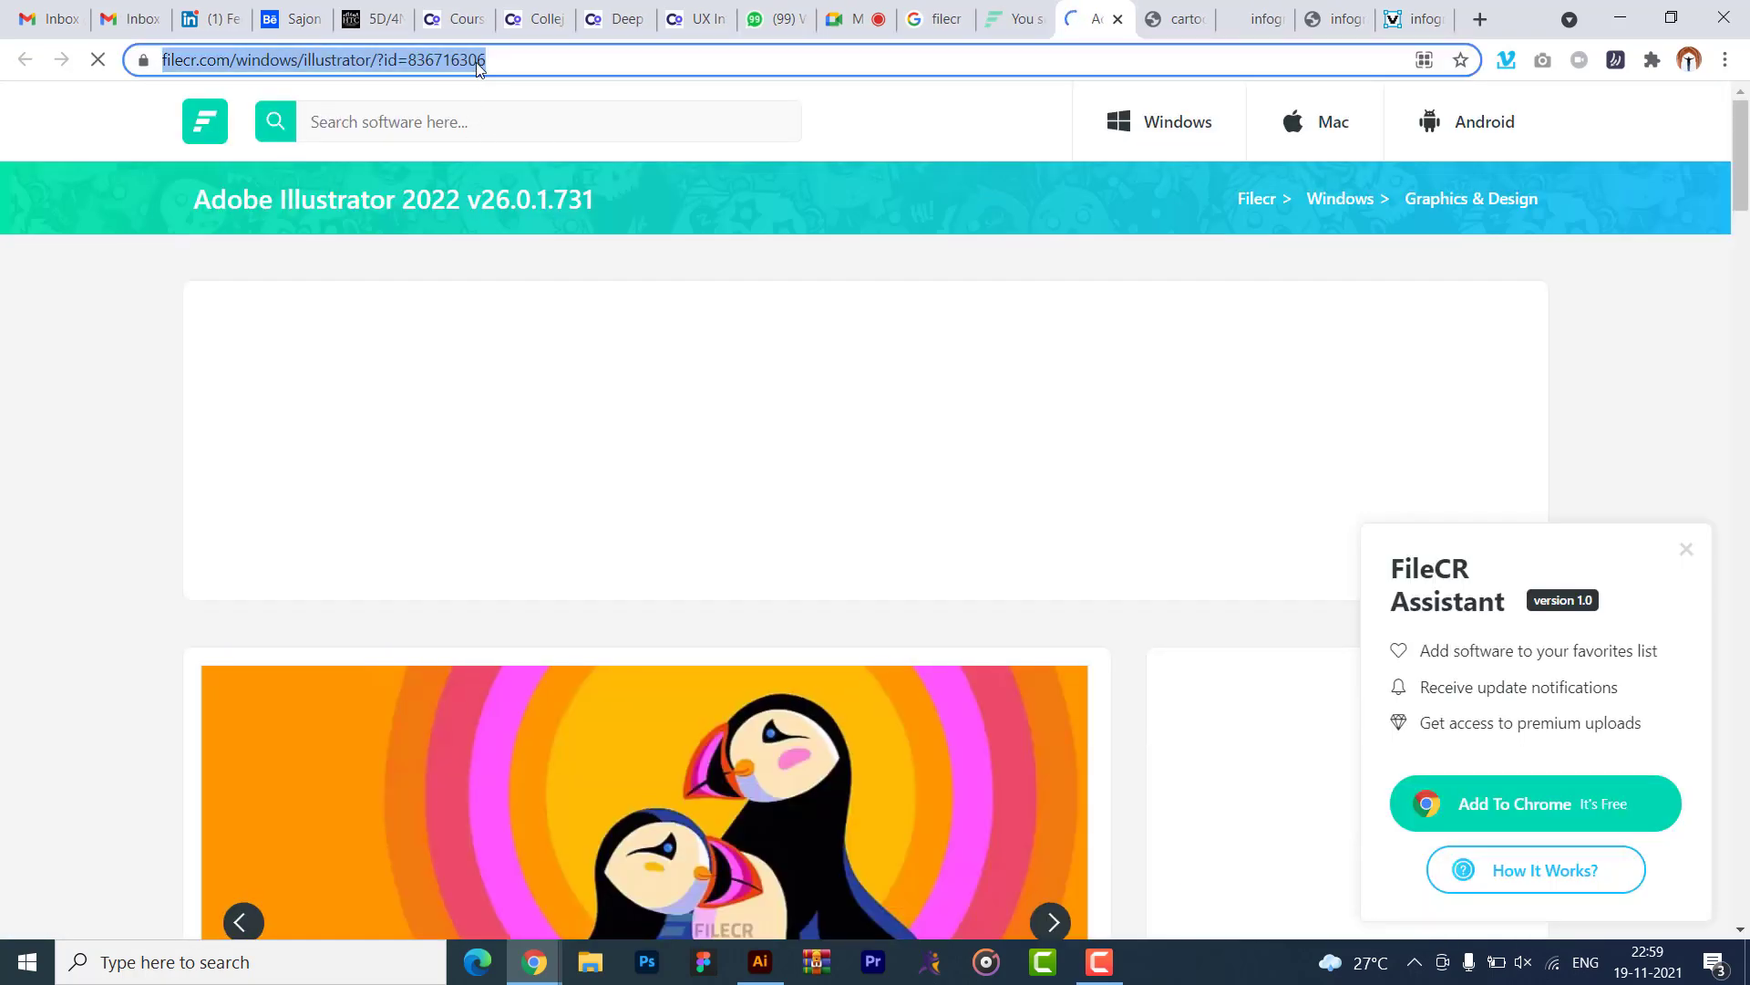
- Send the copied Illustrator page link to the two most recent student chats in WhatsApp Web
left_click(773, 19)
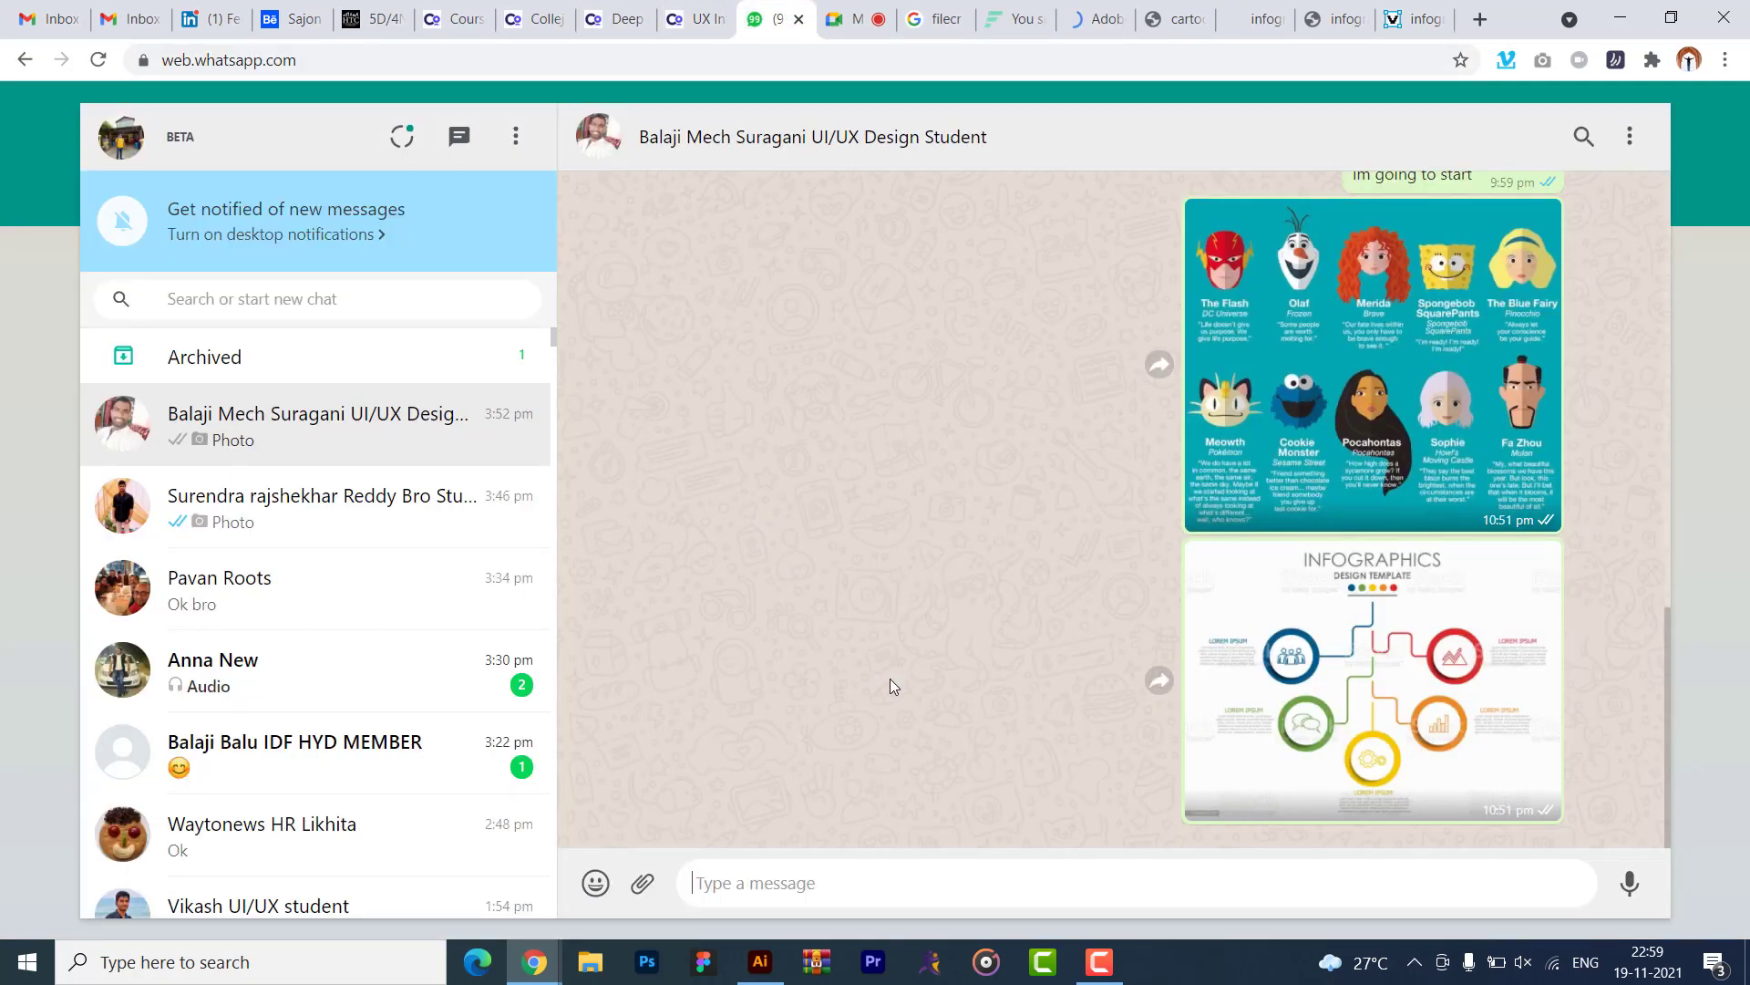
key("ctrl+v")
key("Return")
left_click(234, 508)
key("ctrl+v")
key("Return")
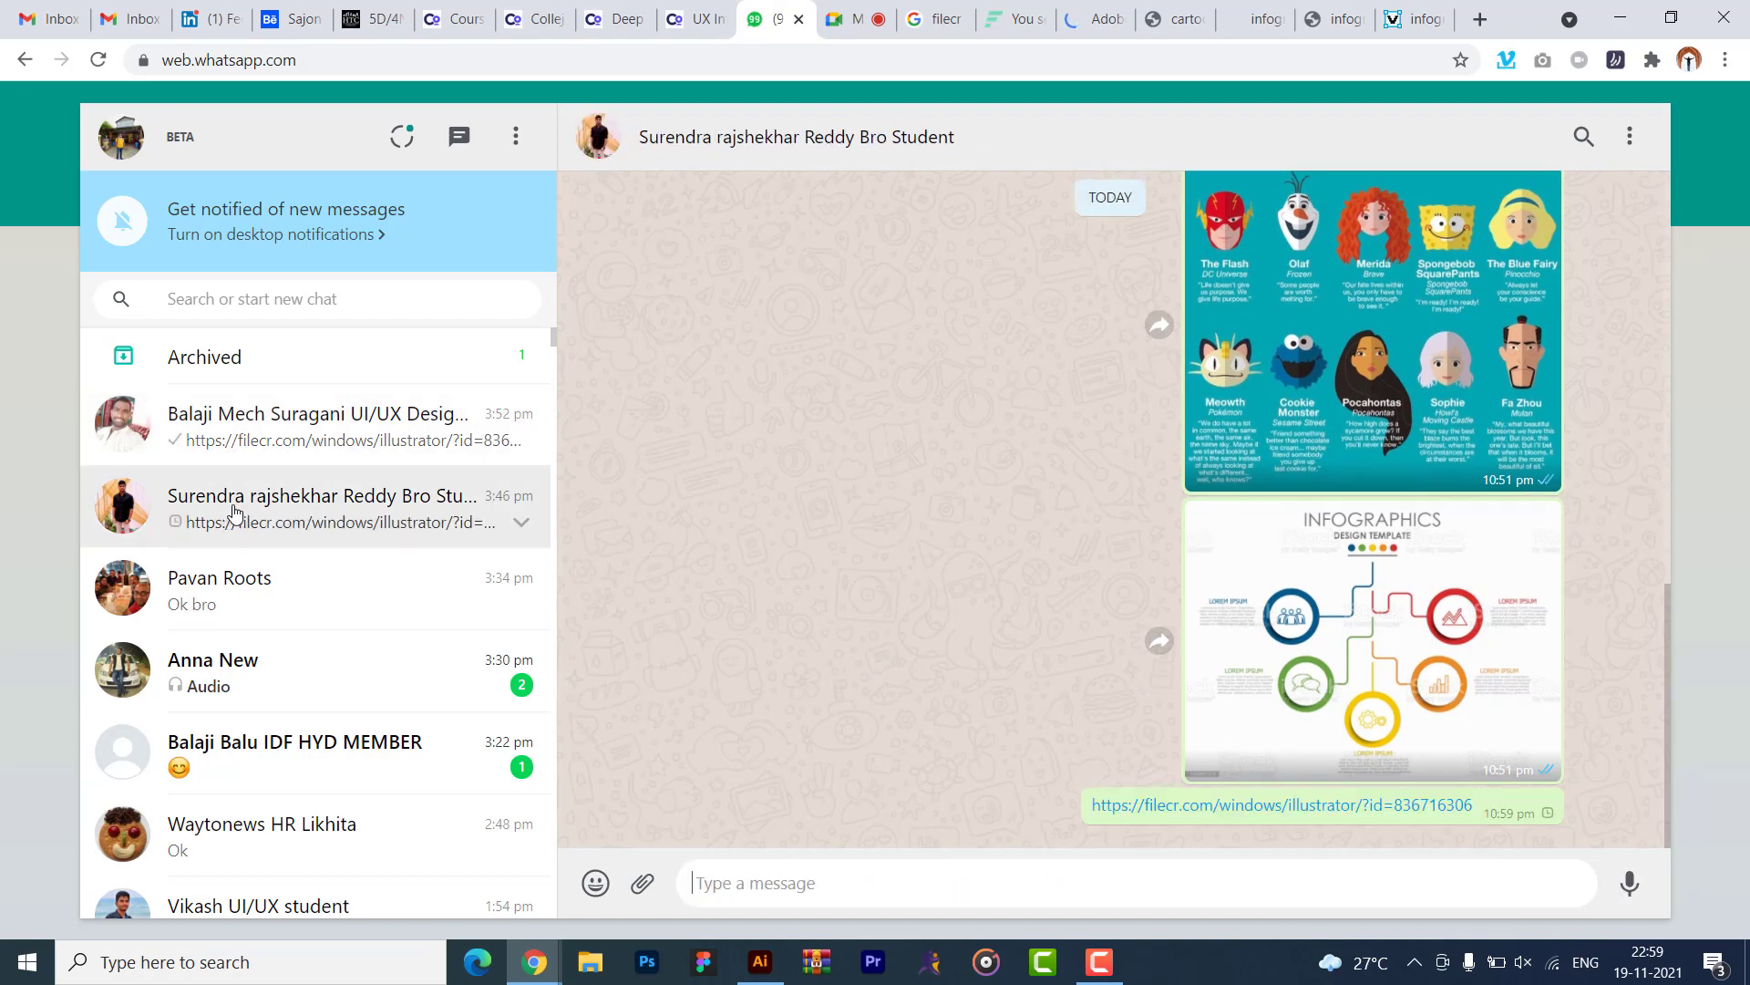
- Close the Google "filecr" results page and search the FileCR site for "photoshop"
left_click(1078, 27)
left_click(944, 20)
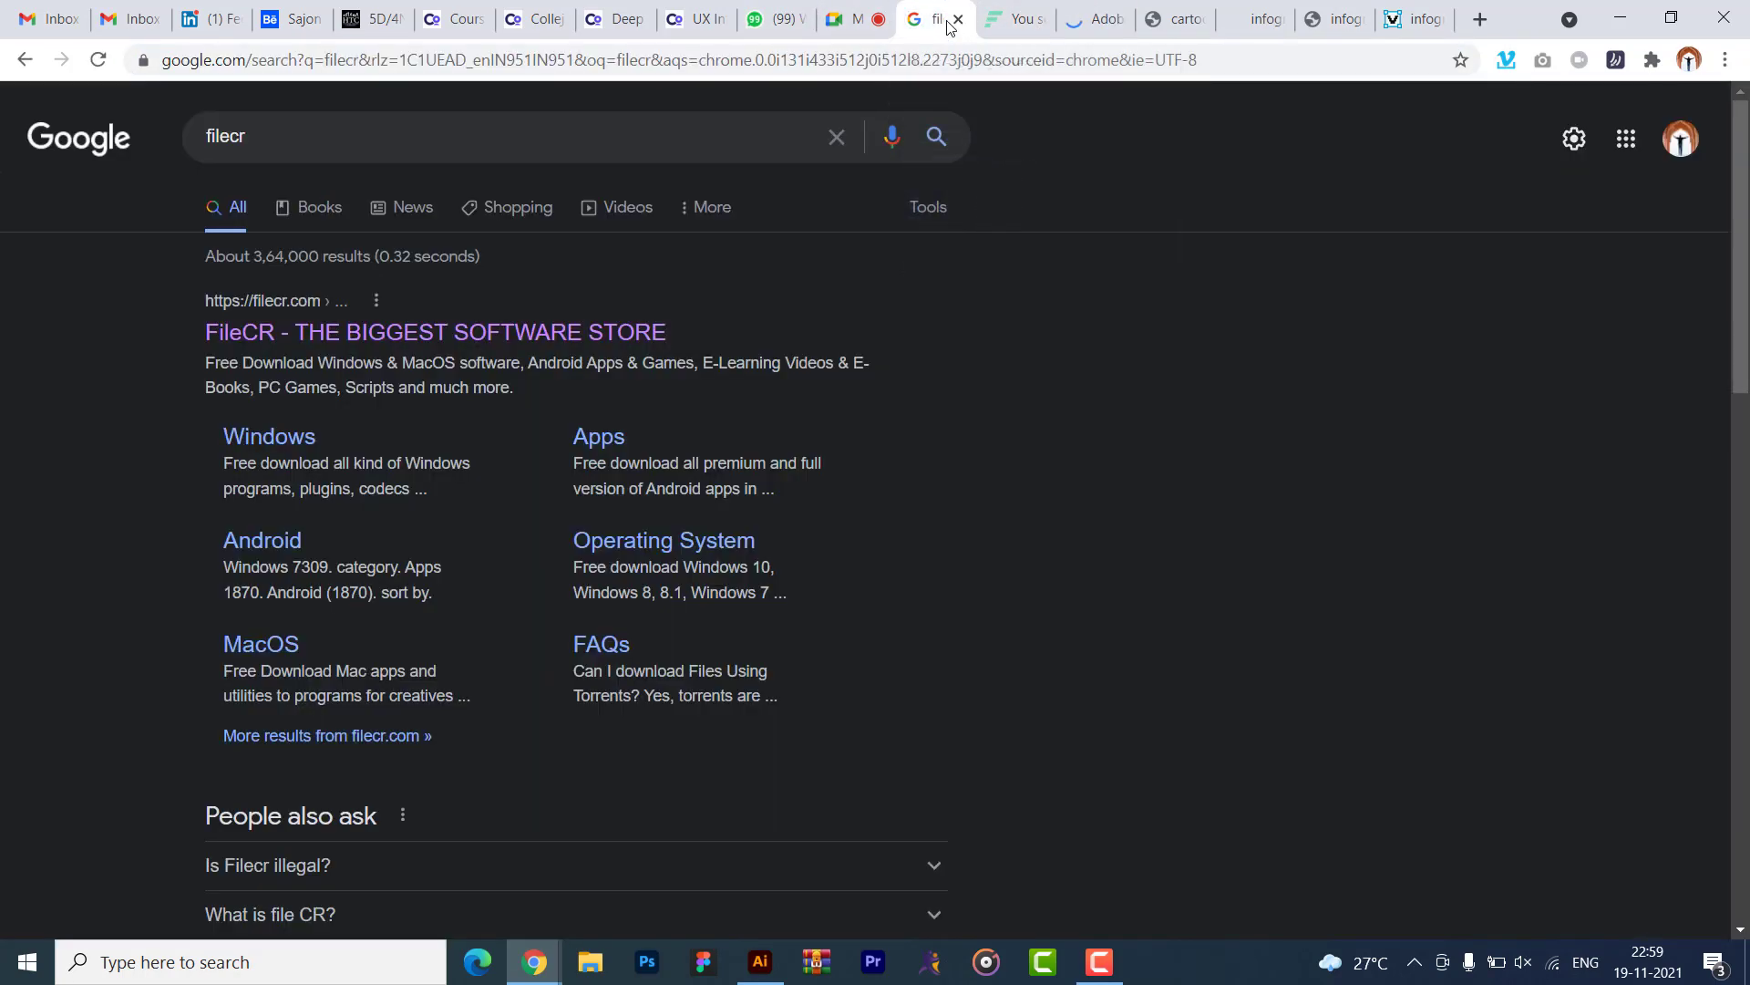
left_click(957, 19)
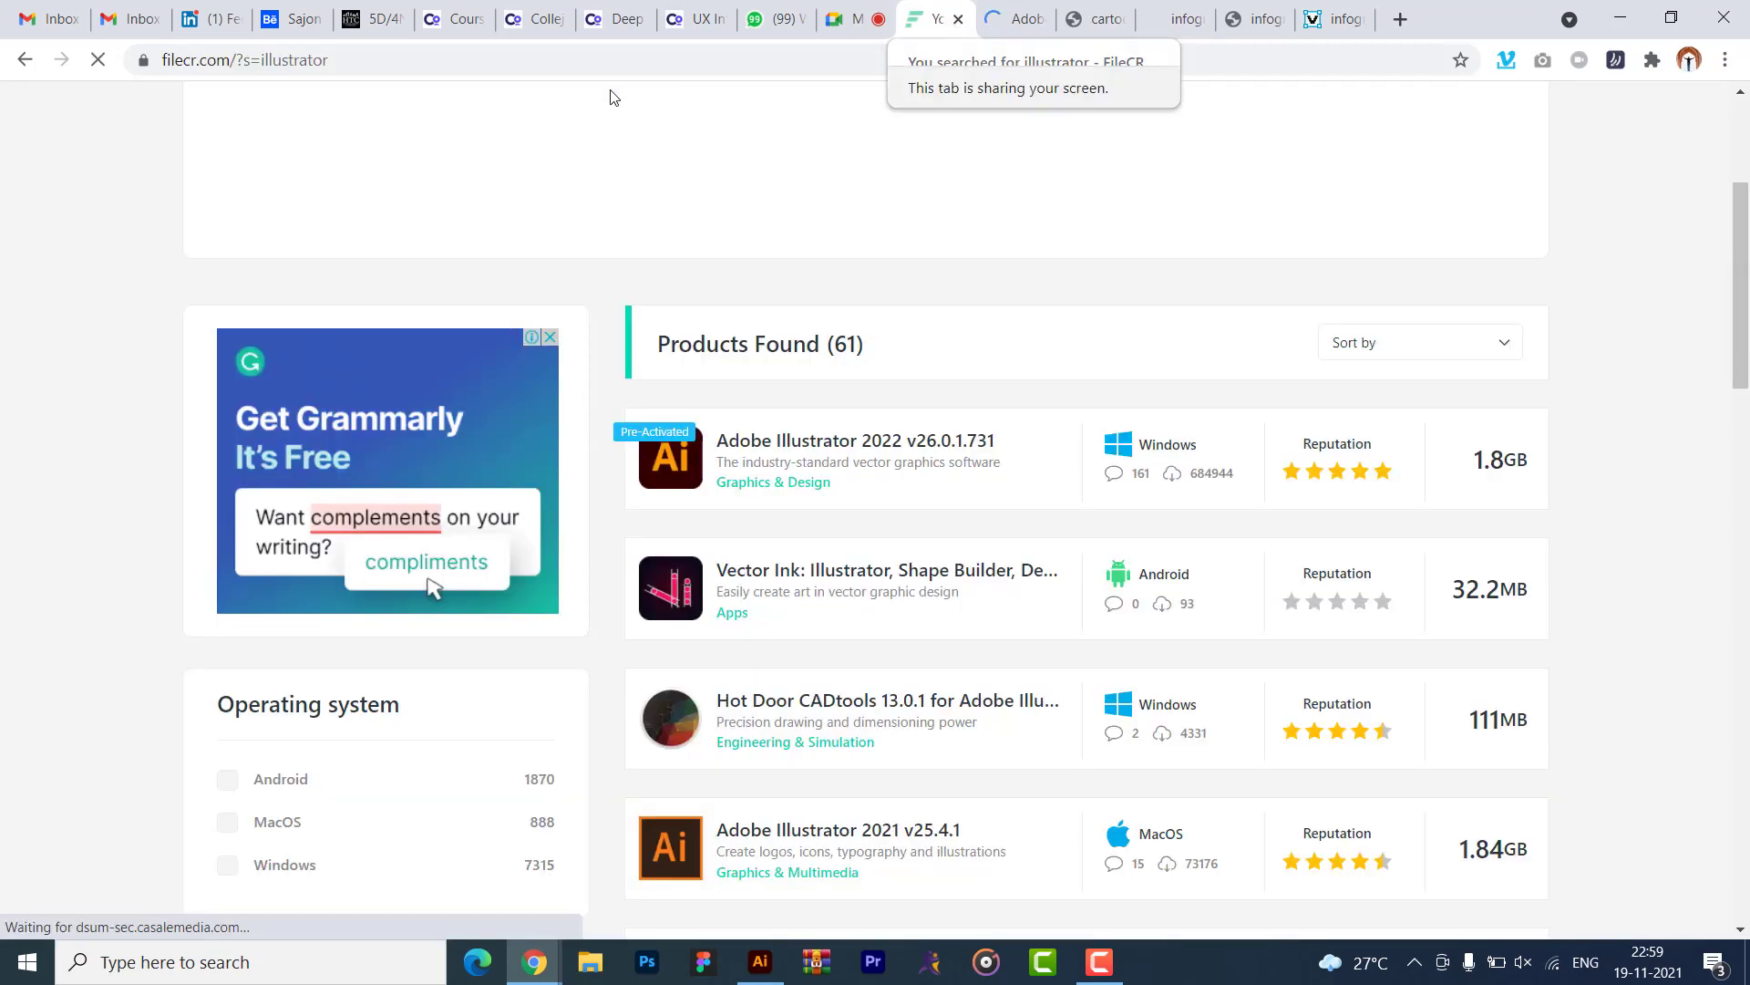
scroll(491, 167, "down", 4)
scroll(412, 89, "up", 8)
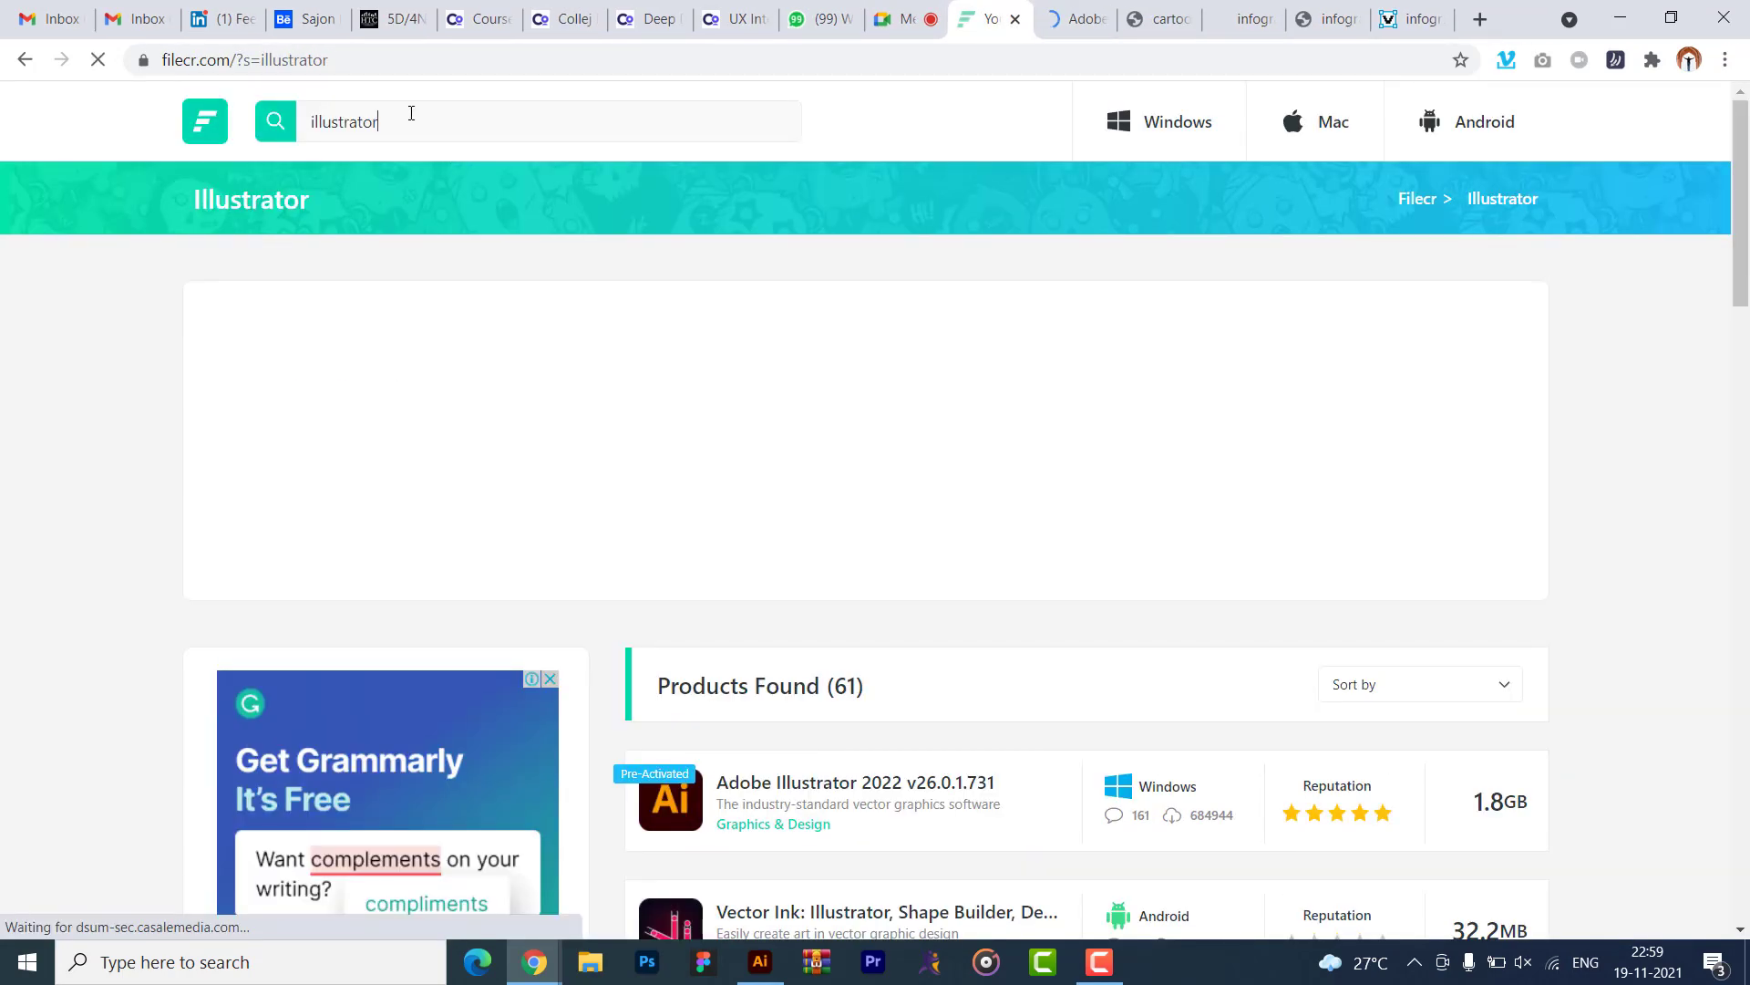
key("ctrl+a")
type("photoshop")
key("Return")
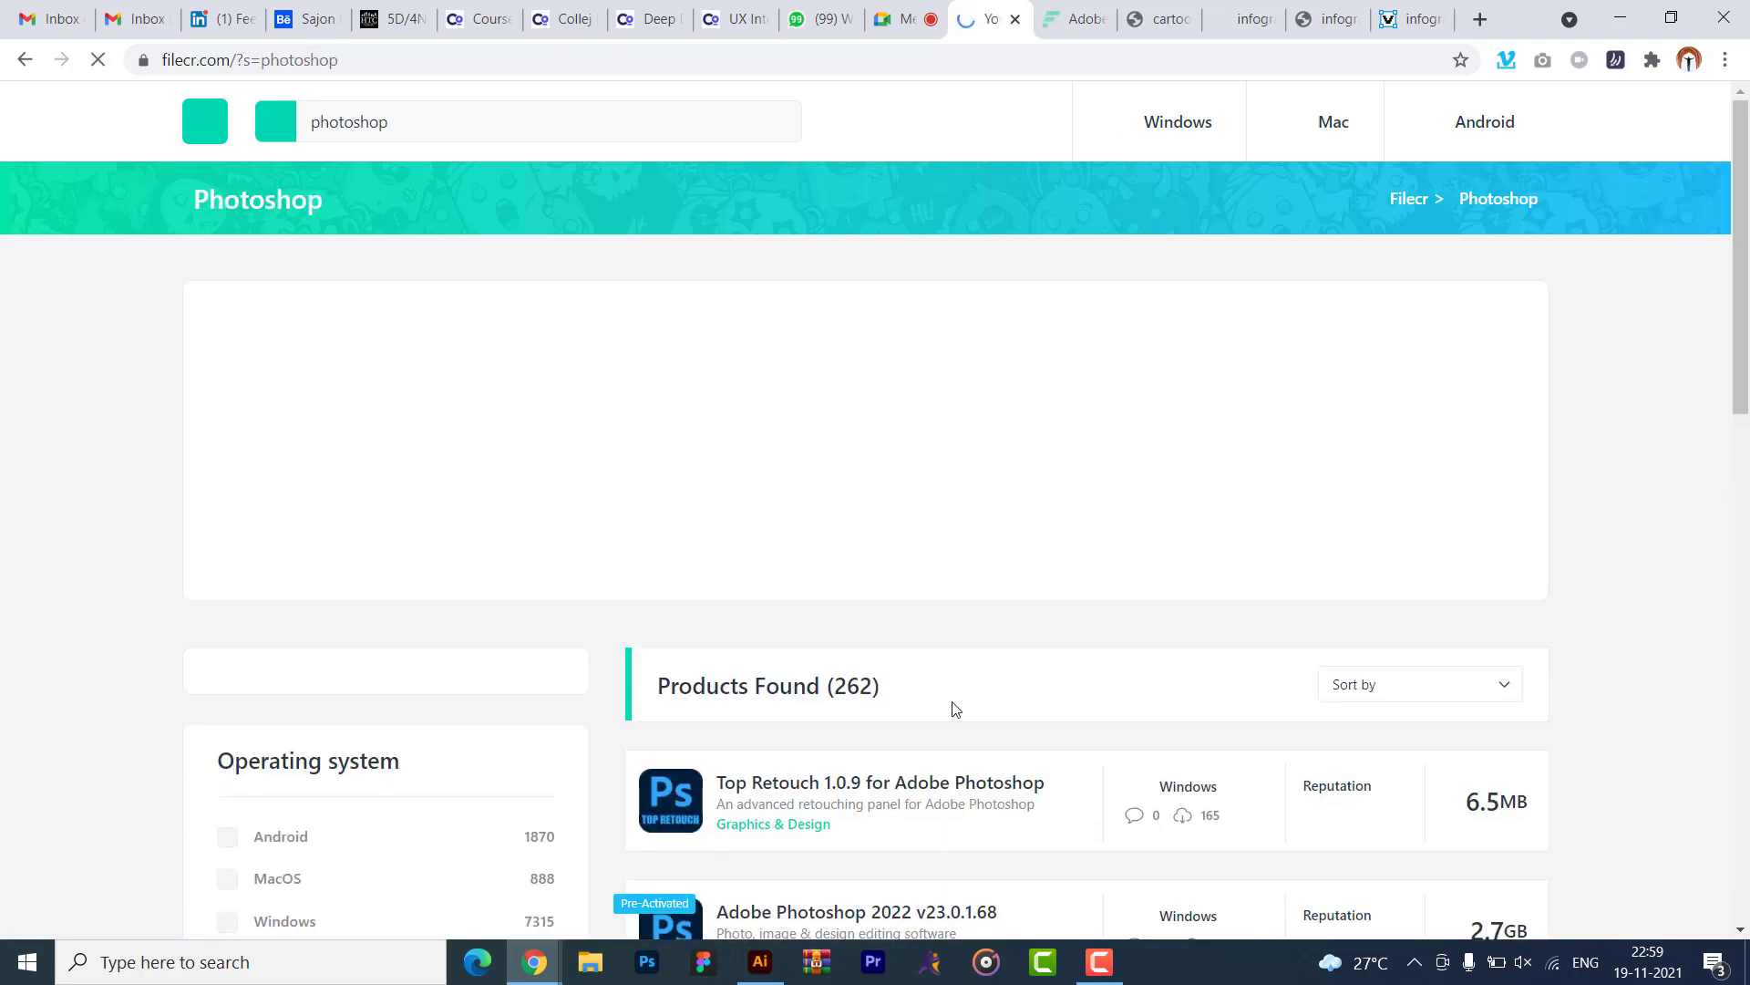
- Open the Adobe Photoshop 2022 v23.0.1.68 product page, dismissing the ads, and copy its web address
scroll(923, 640, "down", 4)
left_click(1685, 549)
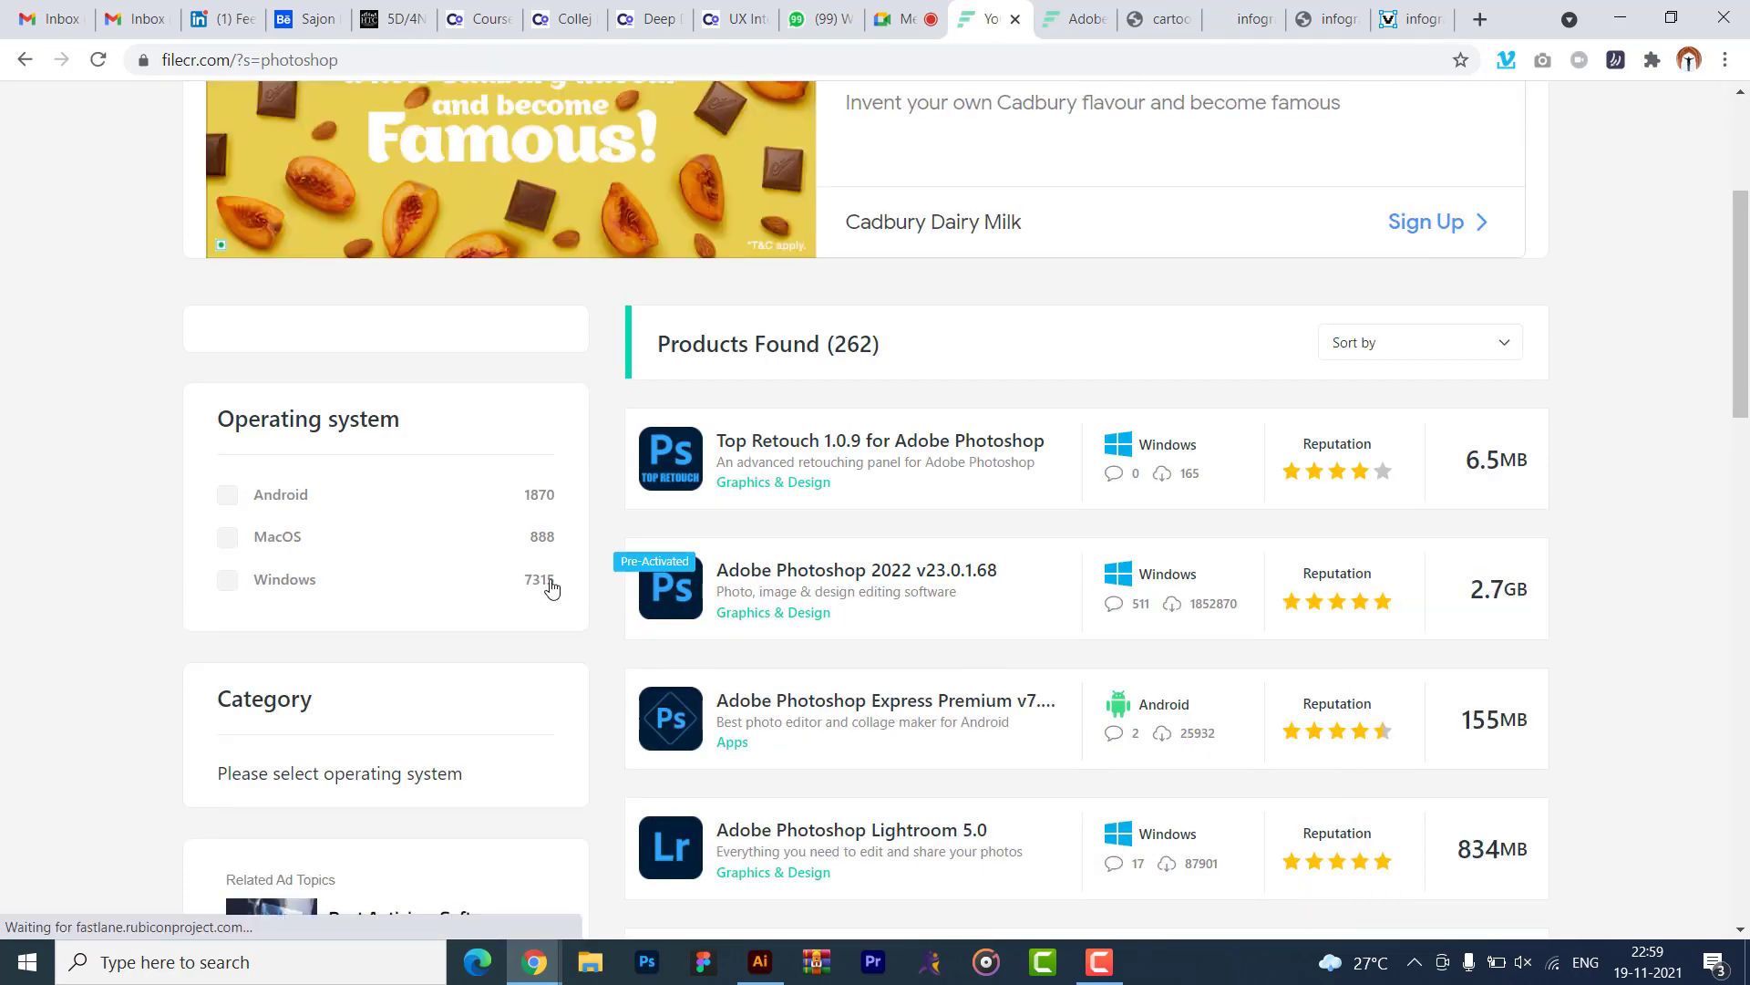
left_click(762, 574)
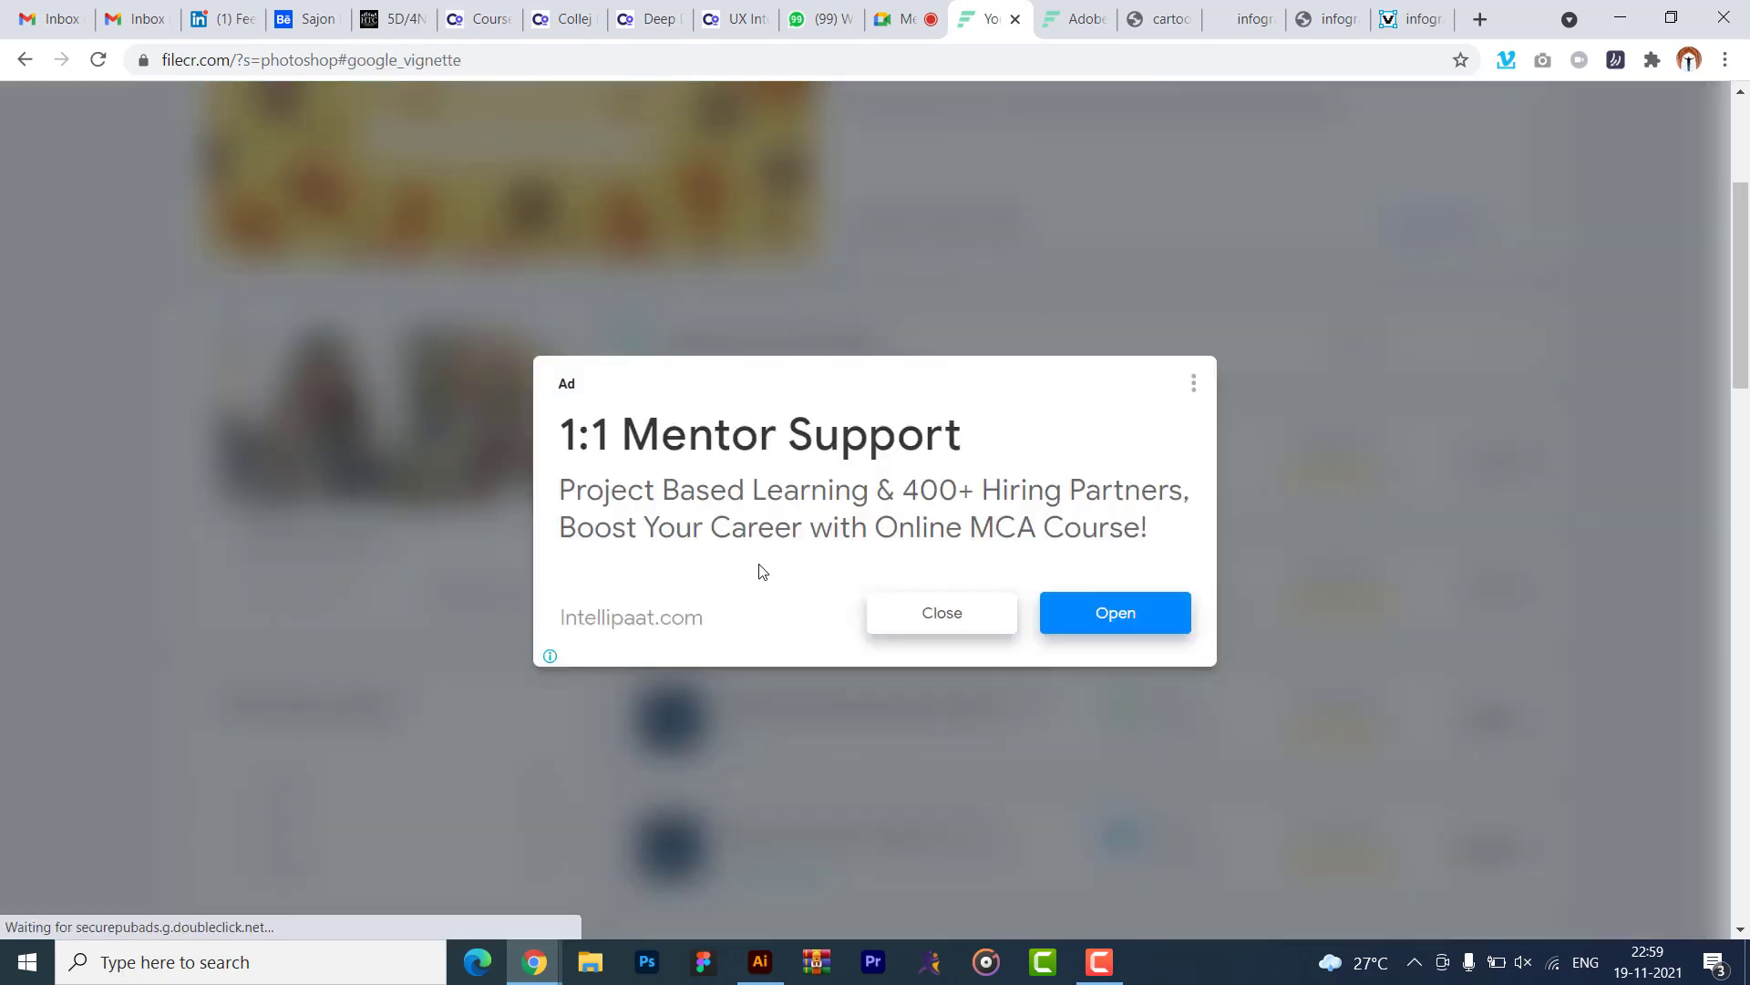
left_click(917, 620)
left_click(501, 73)
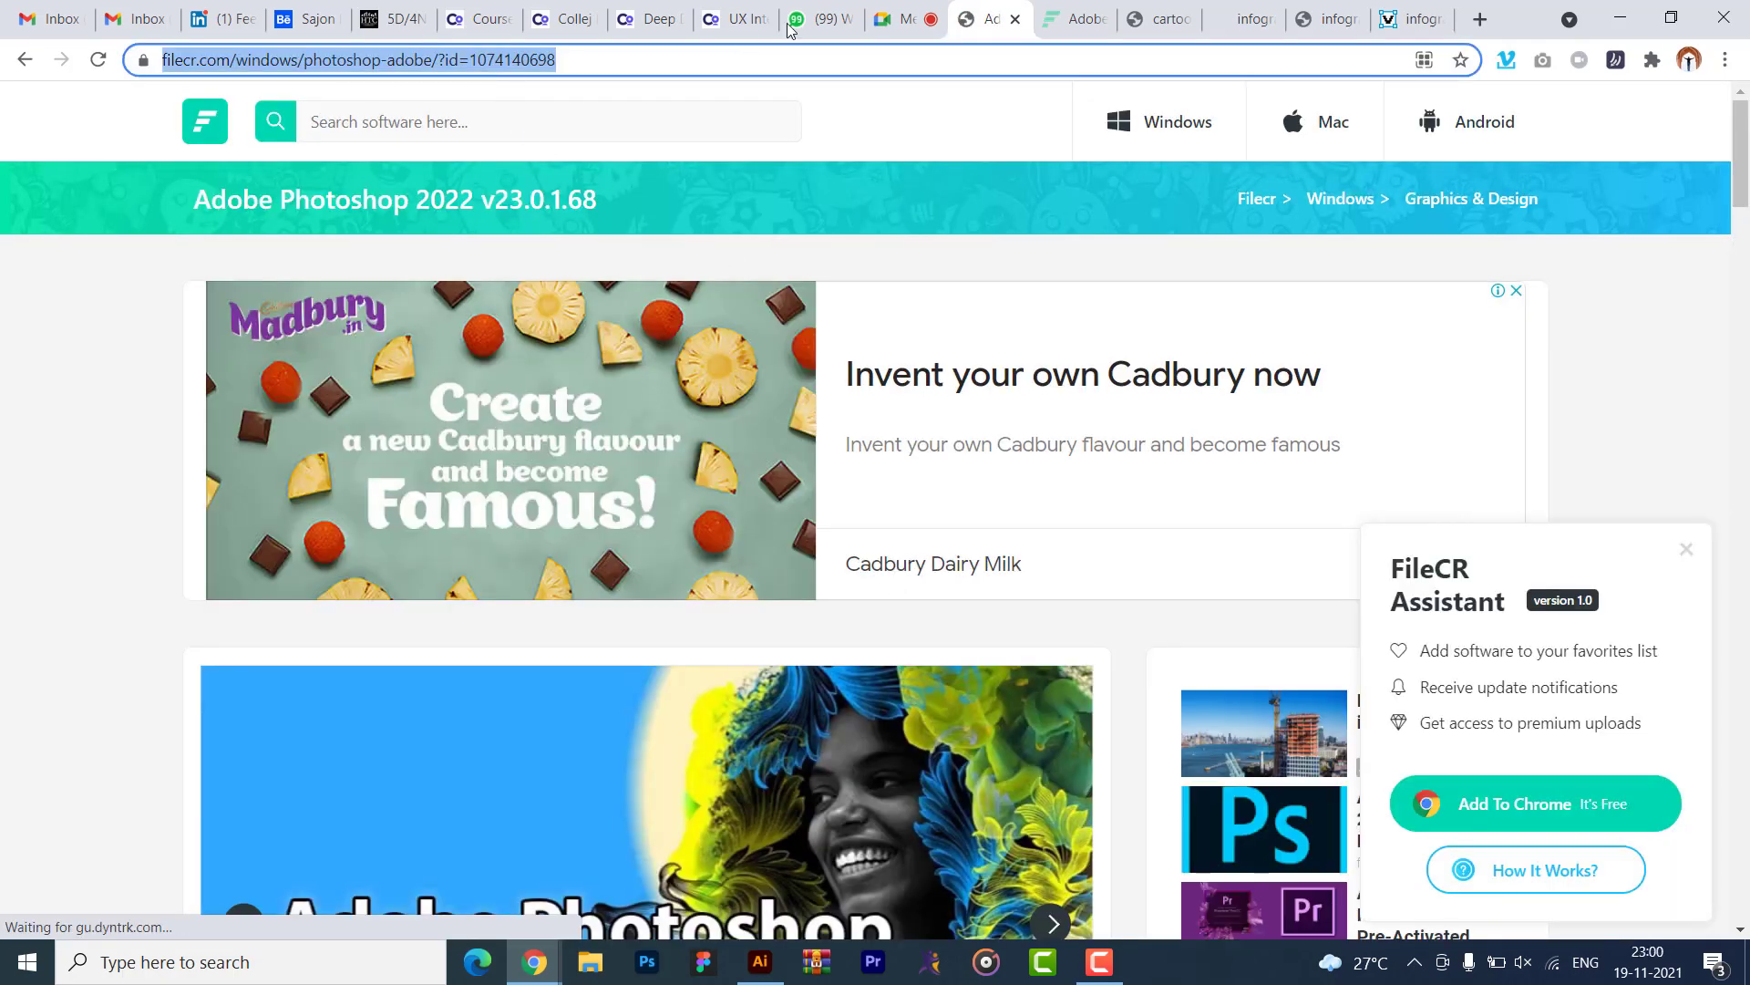
key("ctrl+c")
- Send the copied Photoshop page link to the first student chat in WhatsApp Web and open the second student's chat
left_click(791, 27)
left_click(441, 456)
key("ctrl+v")
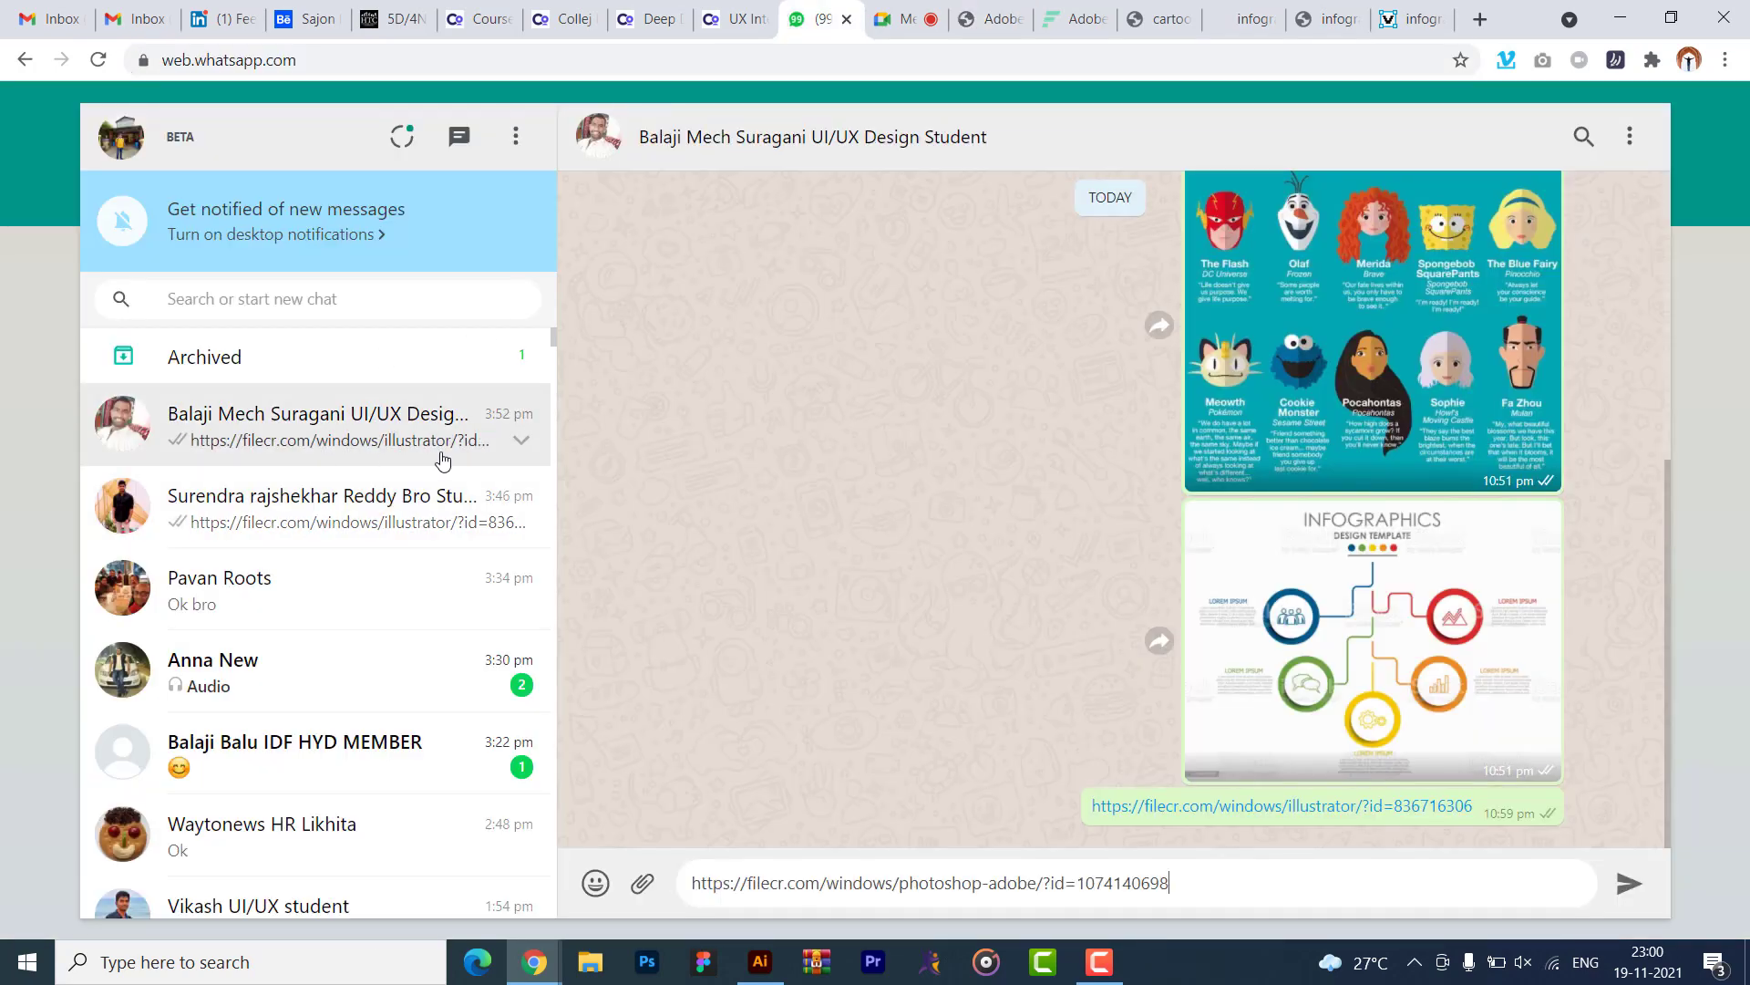
key("Return")
left_click(352, 507)
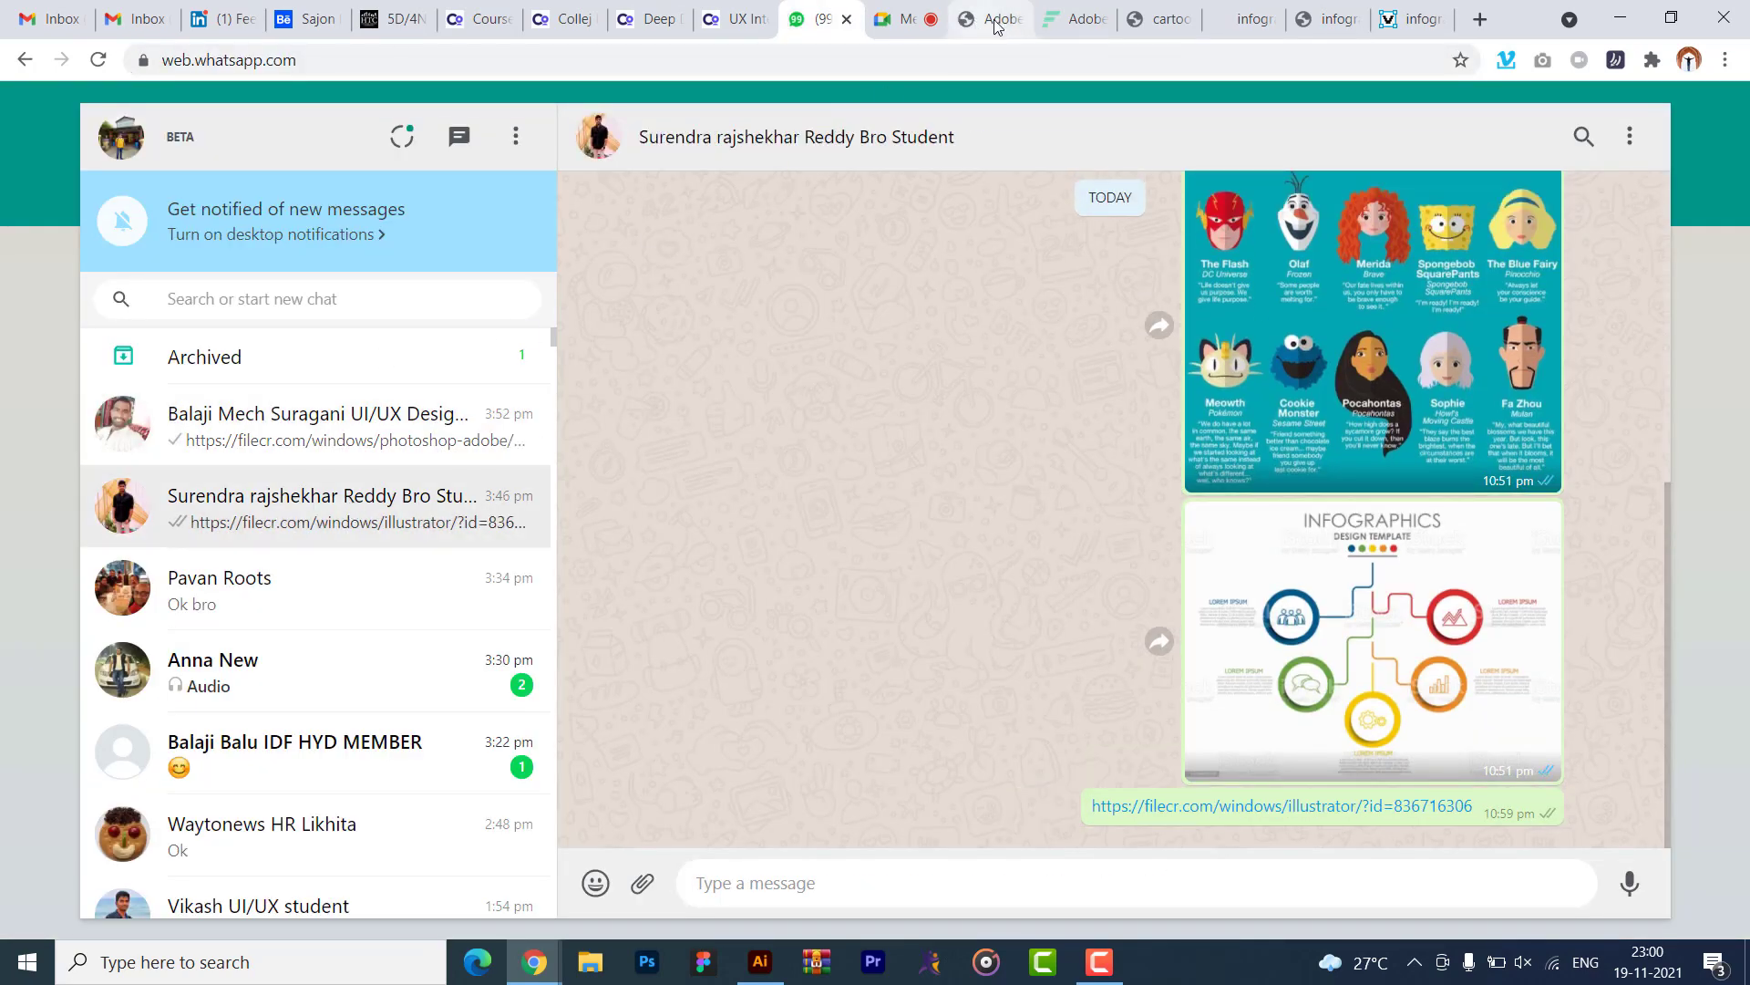
- Examine the download options on the Adobe Photoshop 2022 page, closing the FileCR Assistant pop-up
left_click(1072, 20)
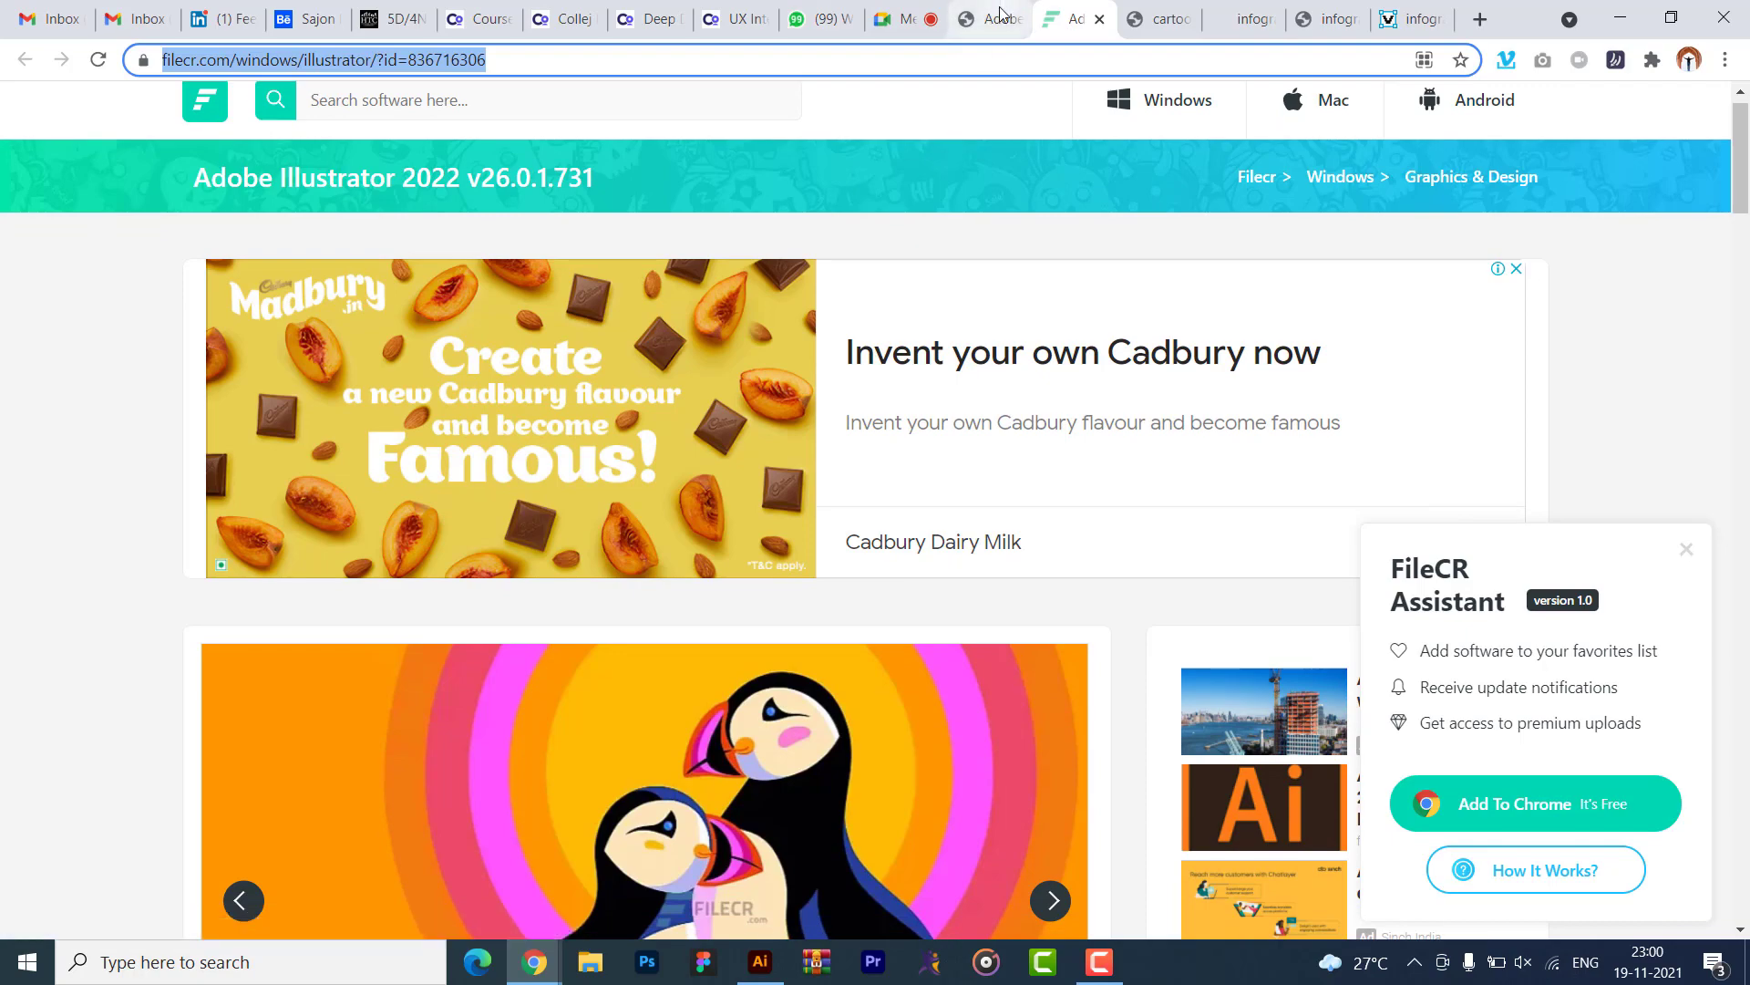
left_click(1000, 17)
scroll(731, 665, "down", 10)
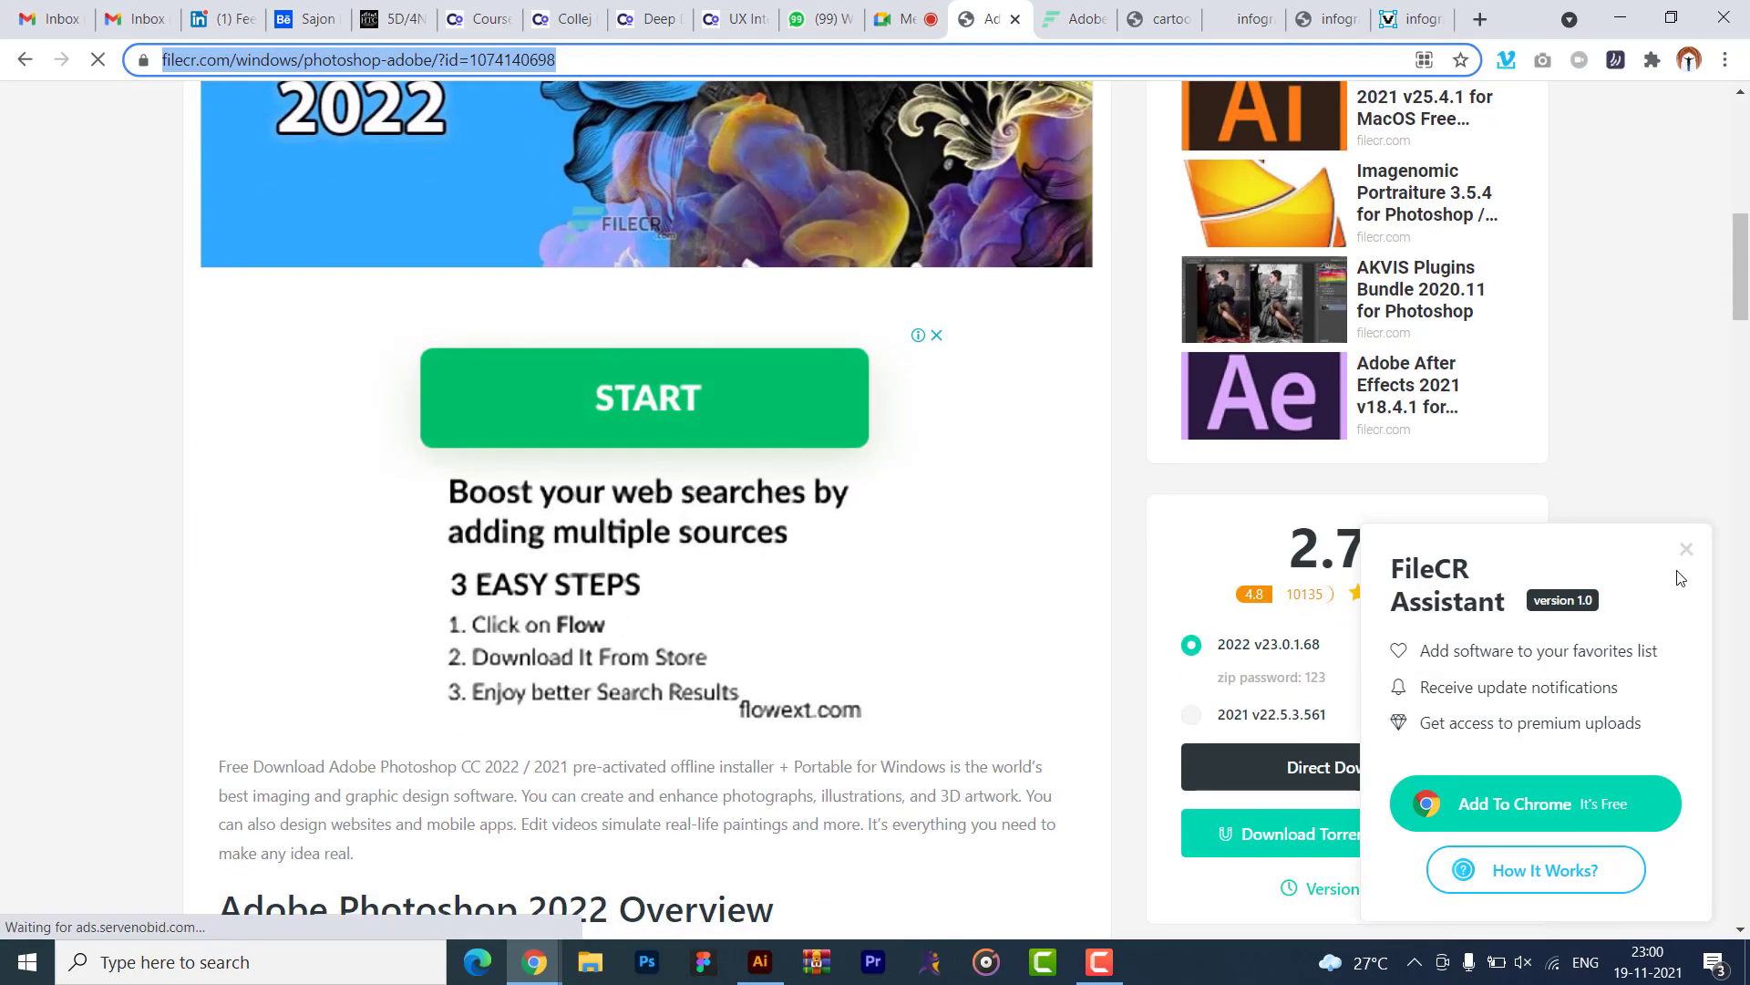
left_click(1686, 548)
scroll(1411, 330, "down", 7)
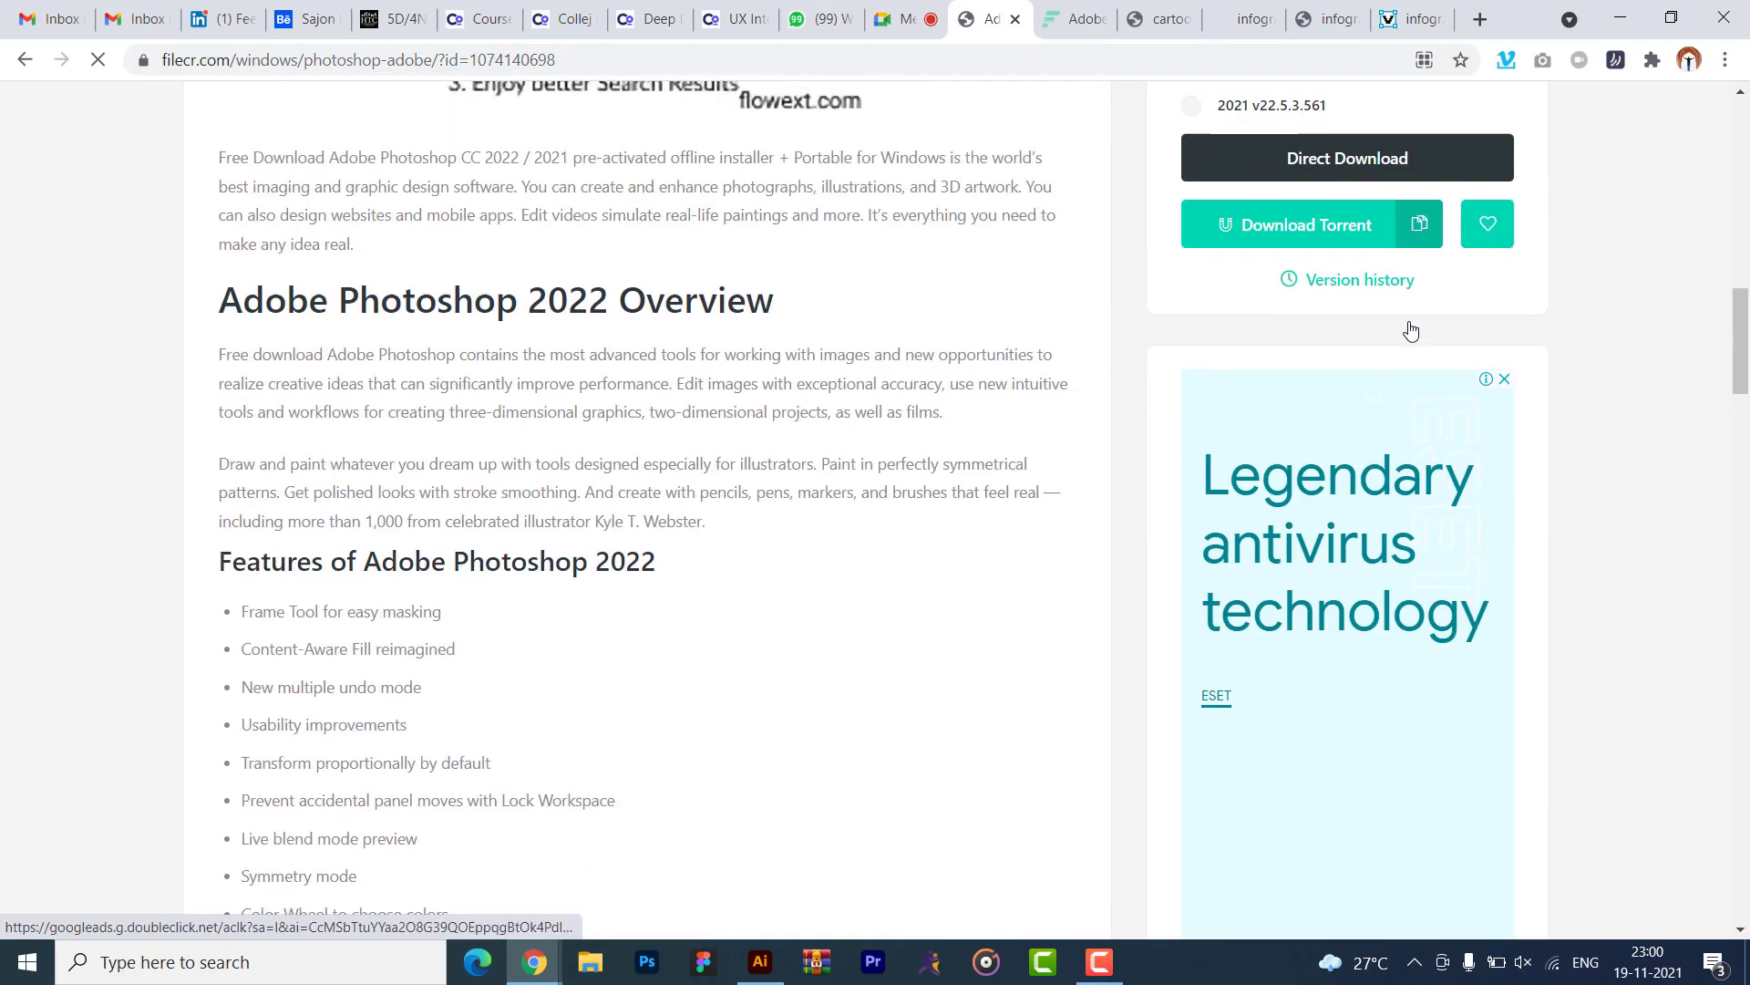
- Close both FileCR Adobe product pages, the cartoon characters image and the two infographic image tabs before the VectorStock one
scroll(1411, 330, "up", 2)
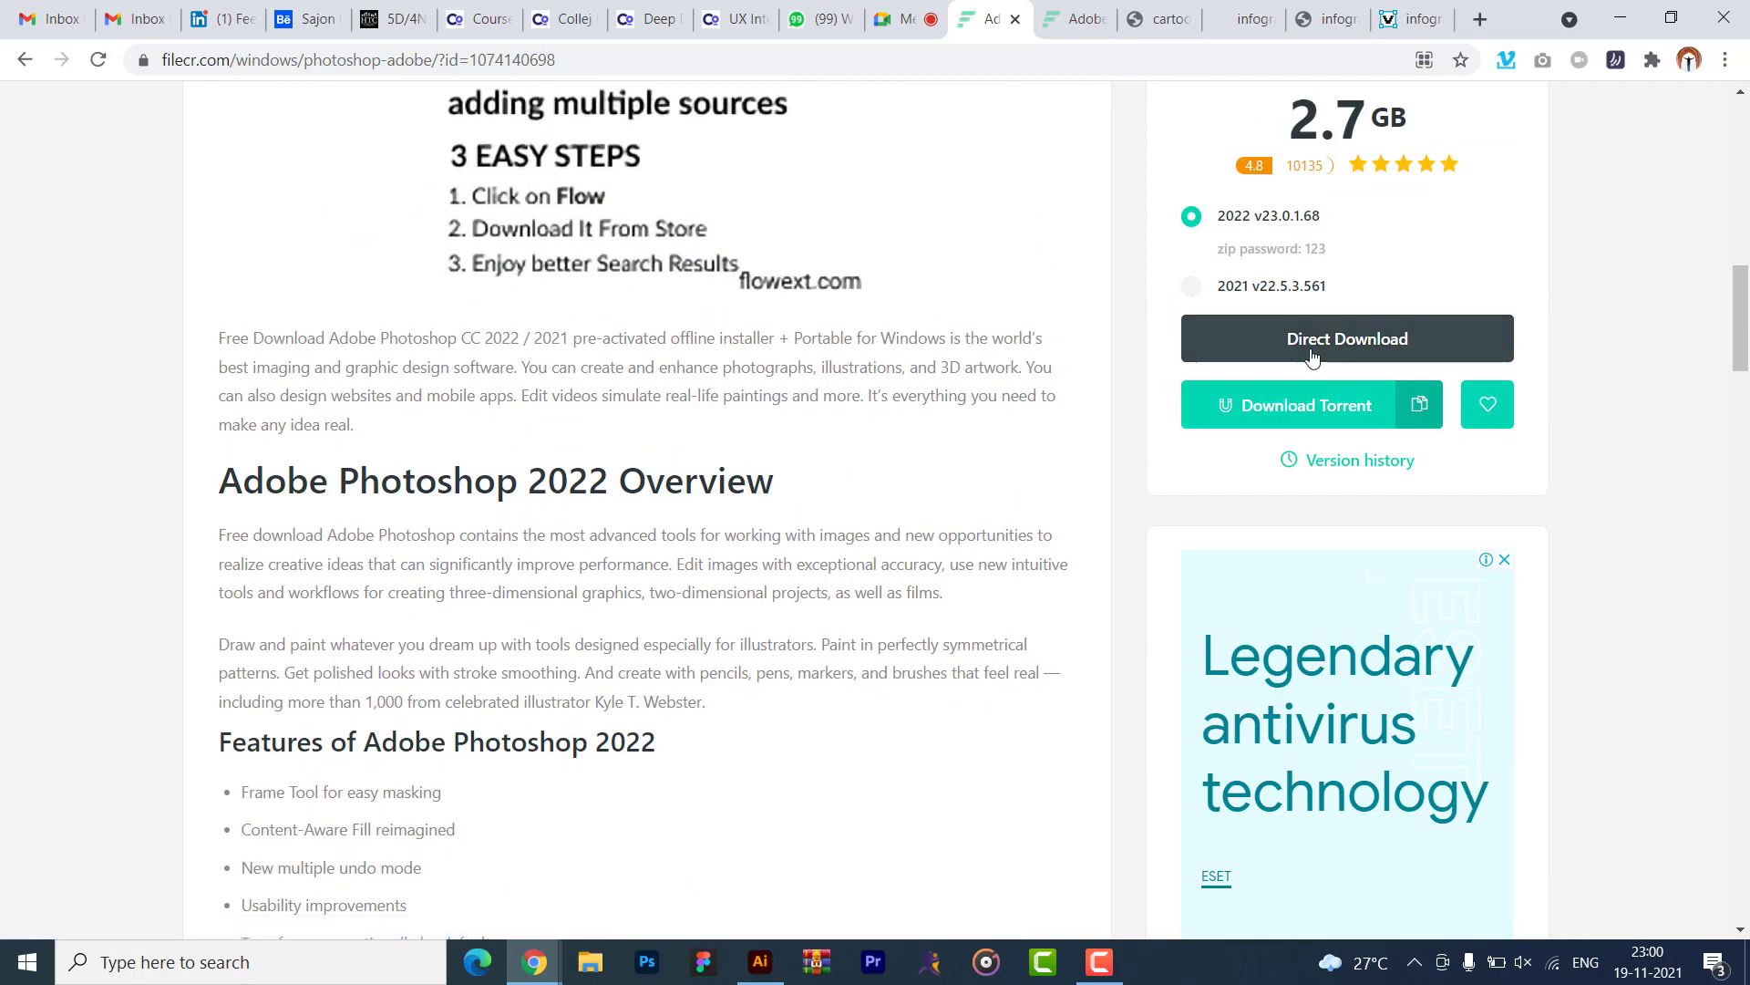
scroll(1312, 355, "down", 12)
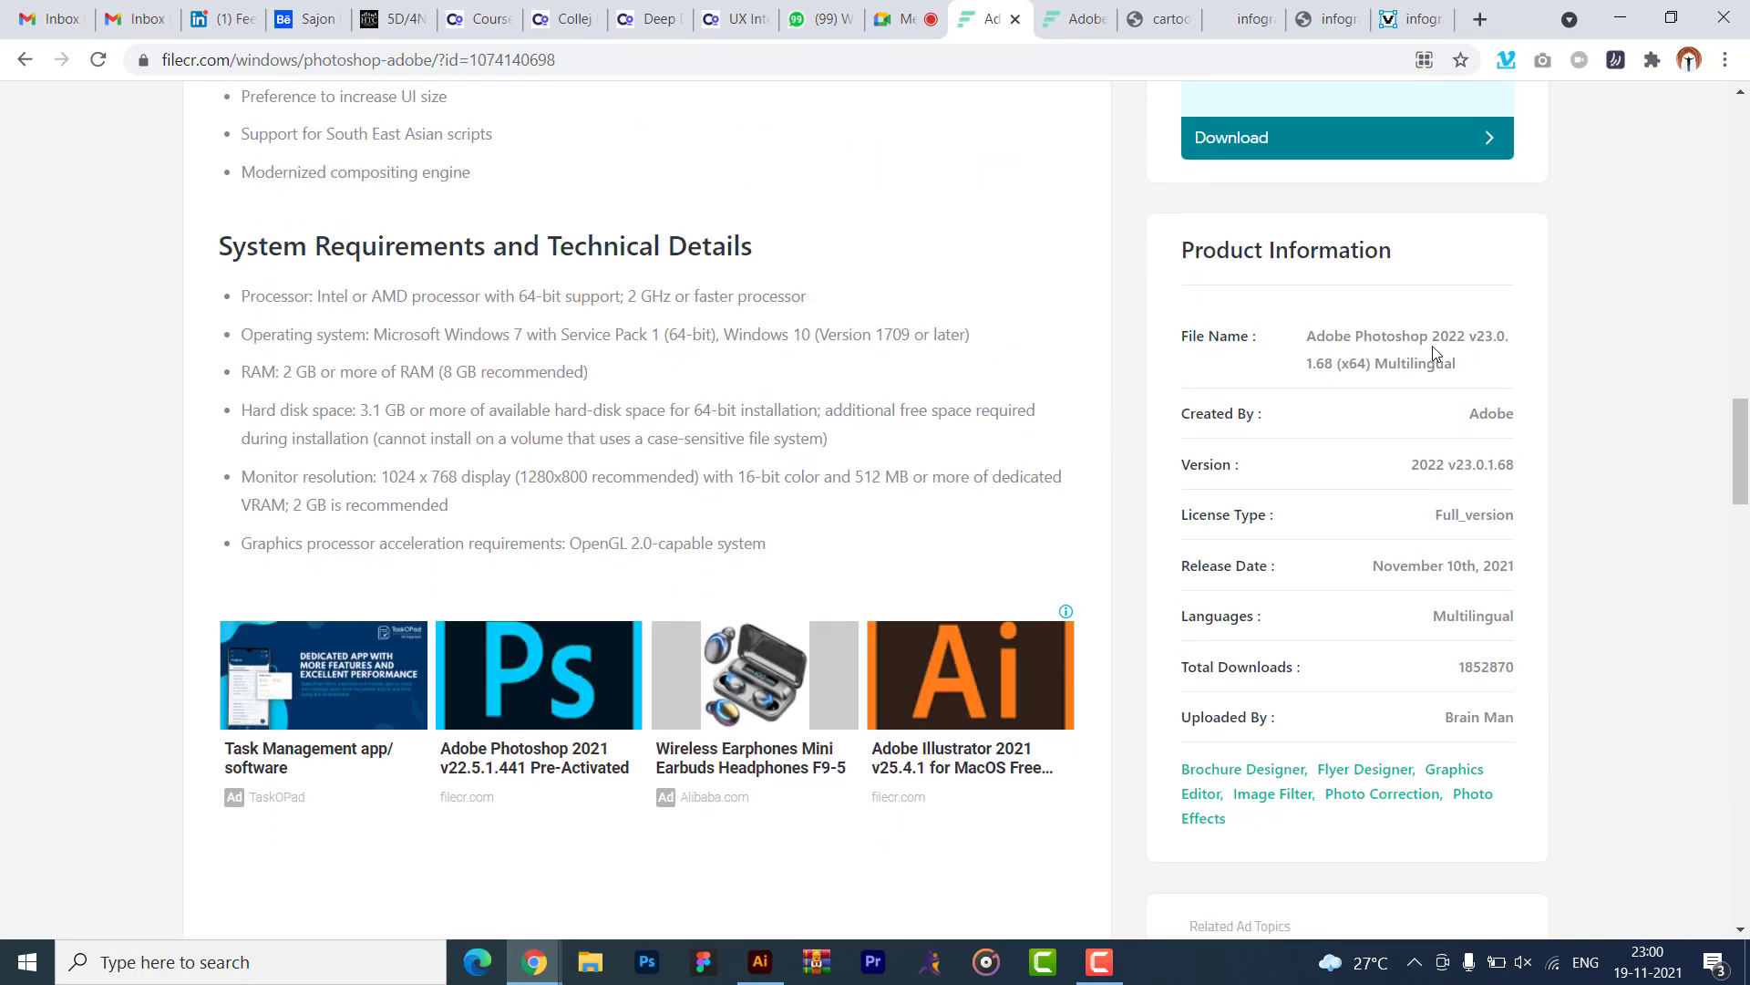
scroll(1109, 161, "up", 18)
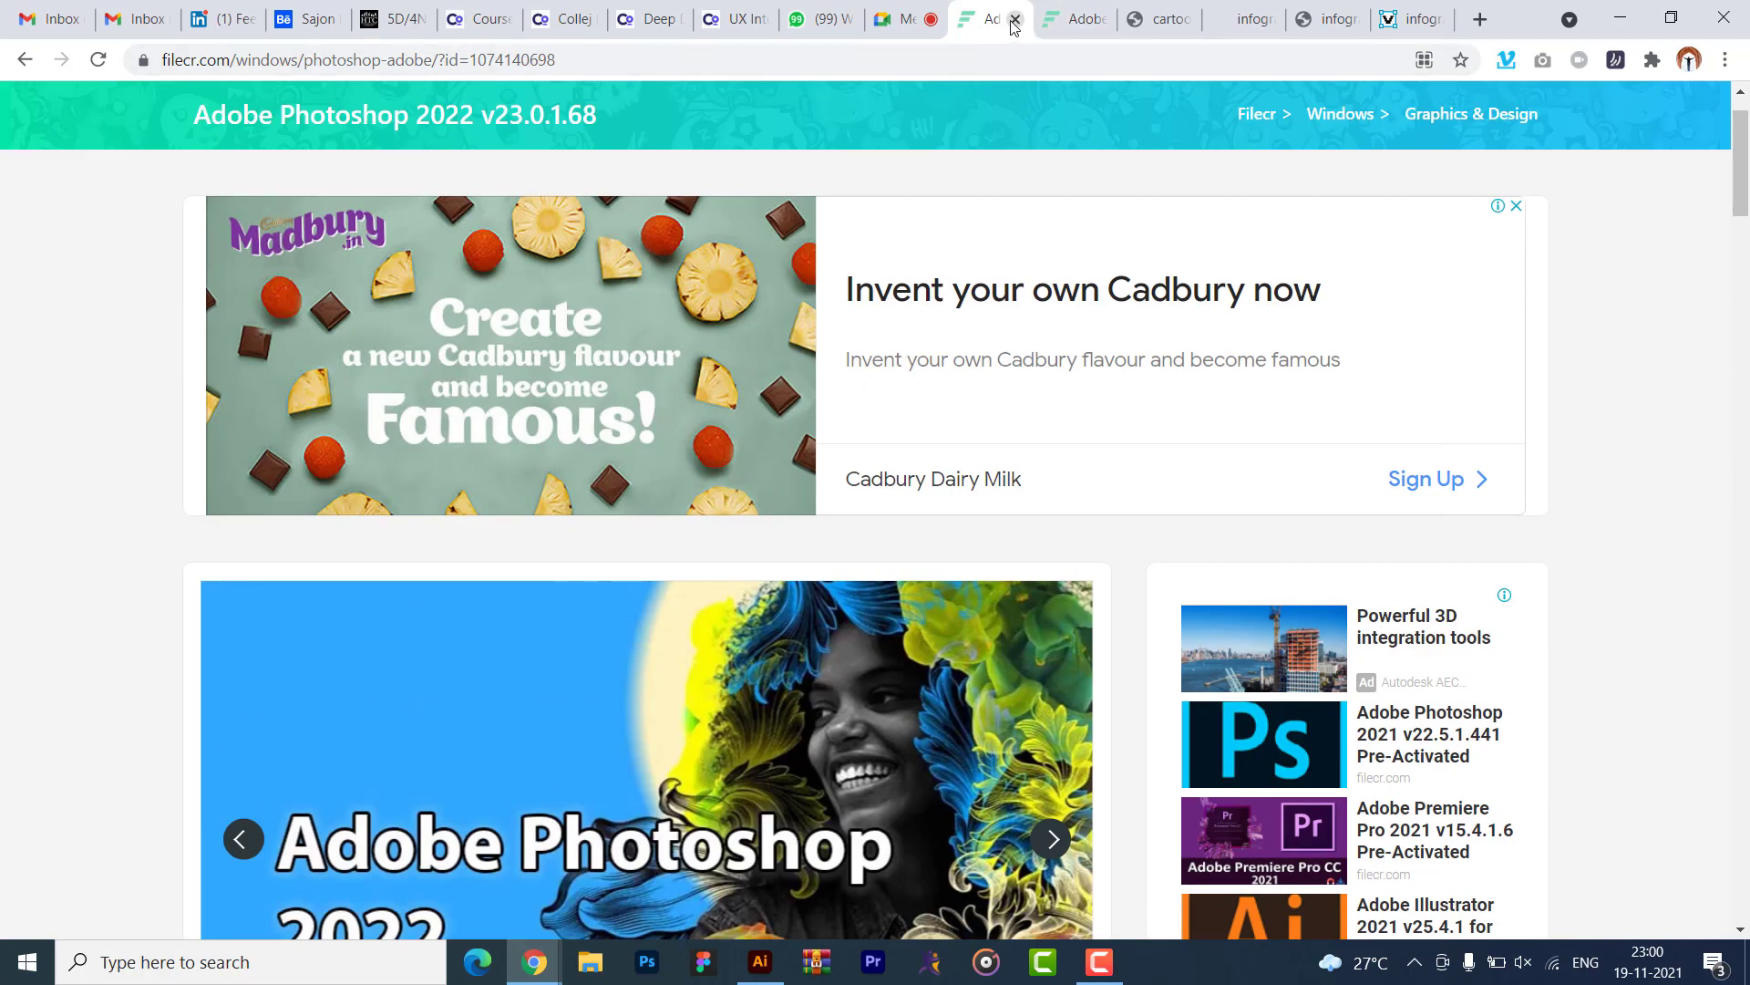
left_click(1014, 19)
left_click(1015, 19)
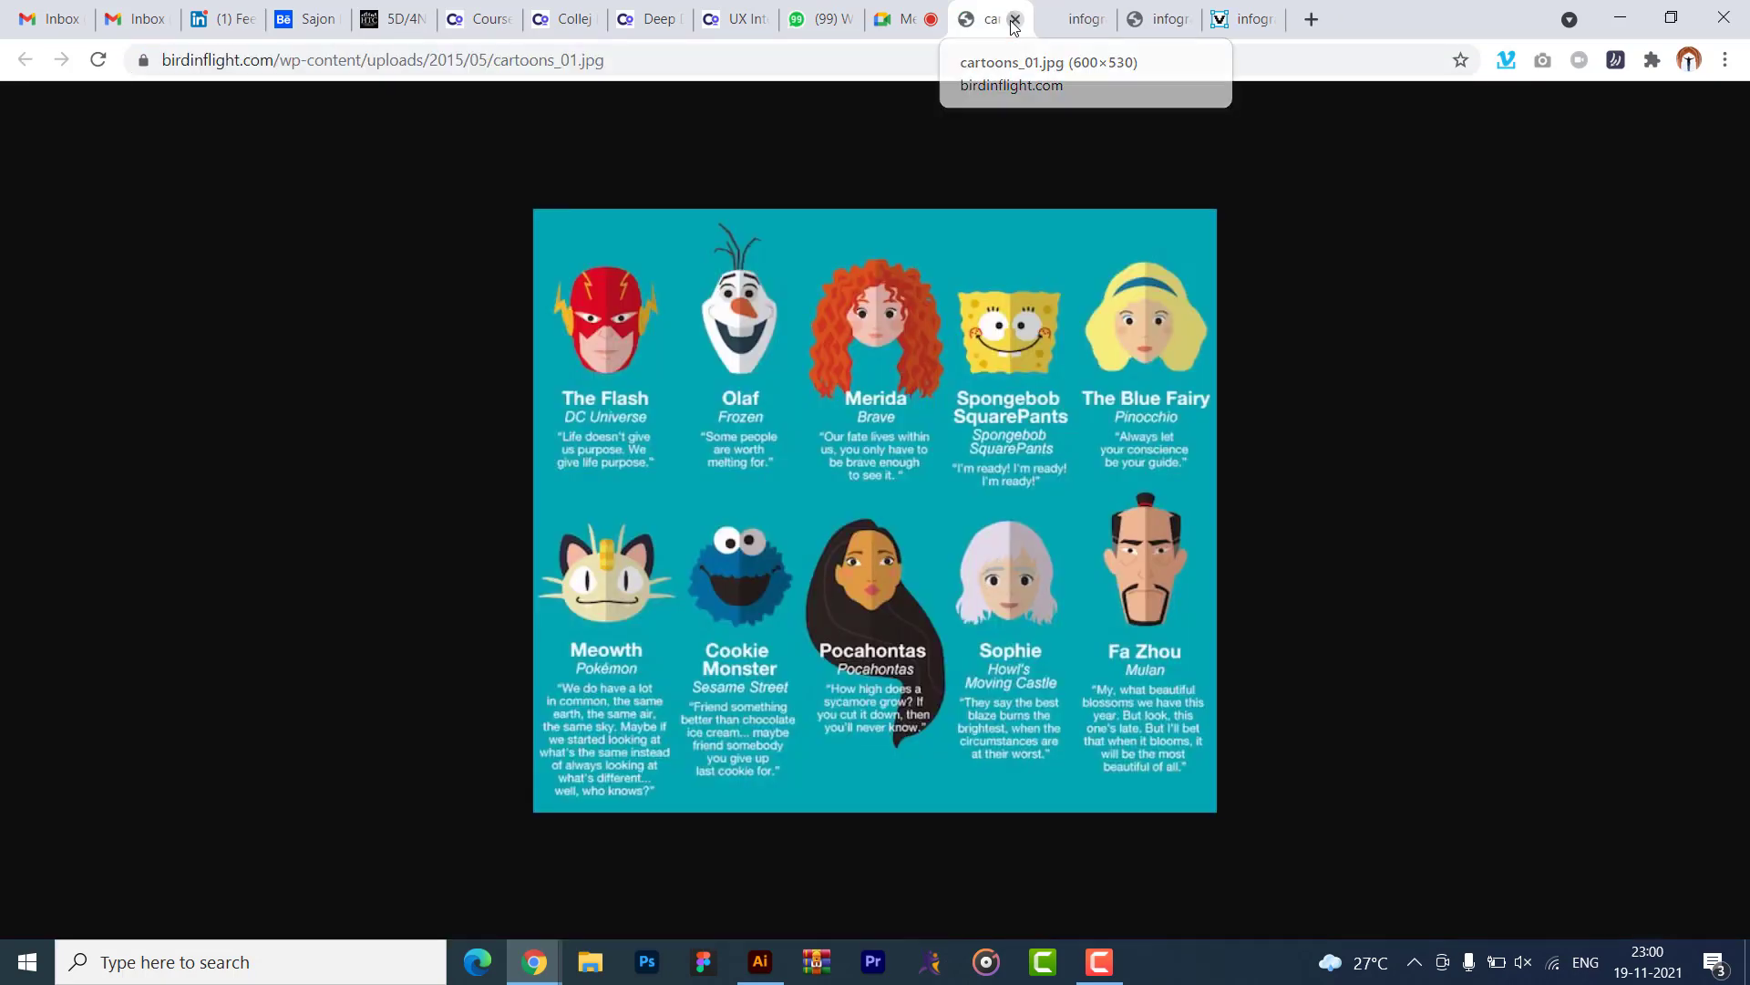
left_click(1015, 19)
left_click(1015, 19)
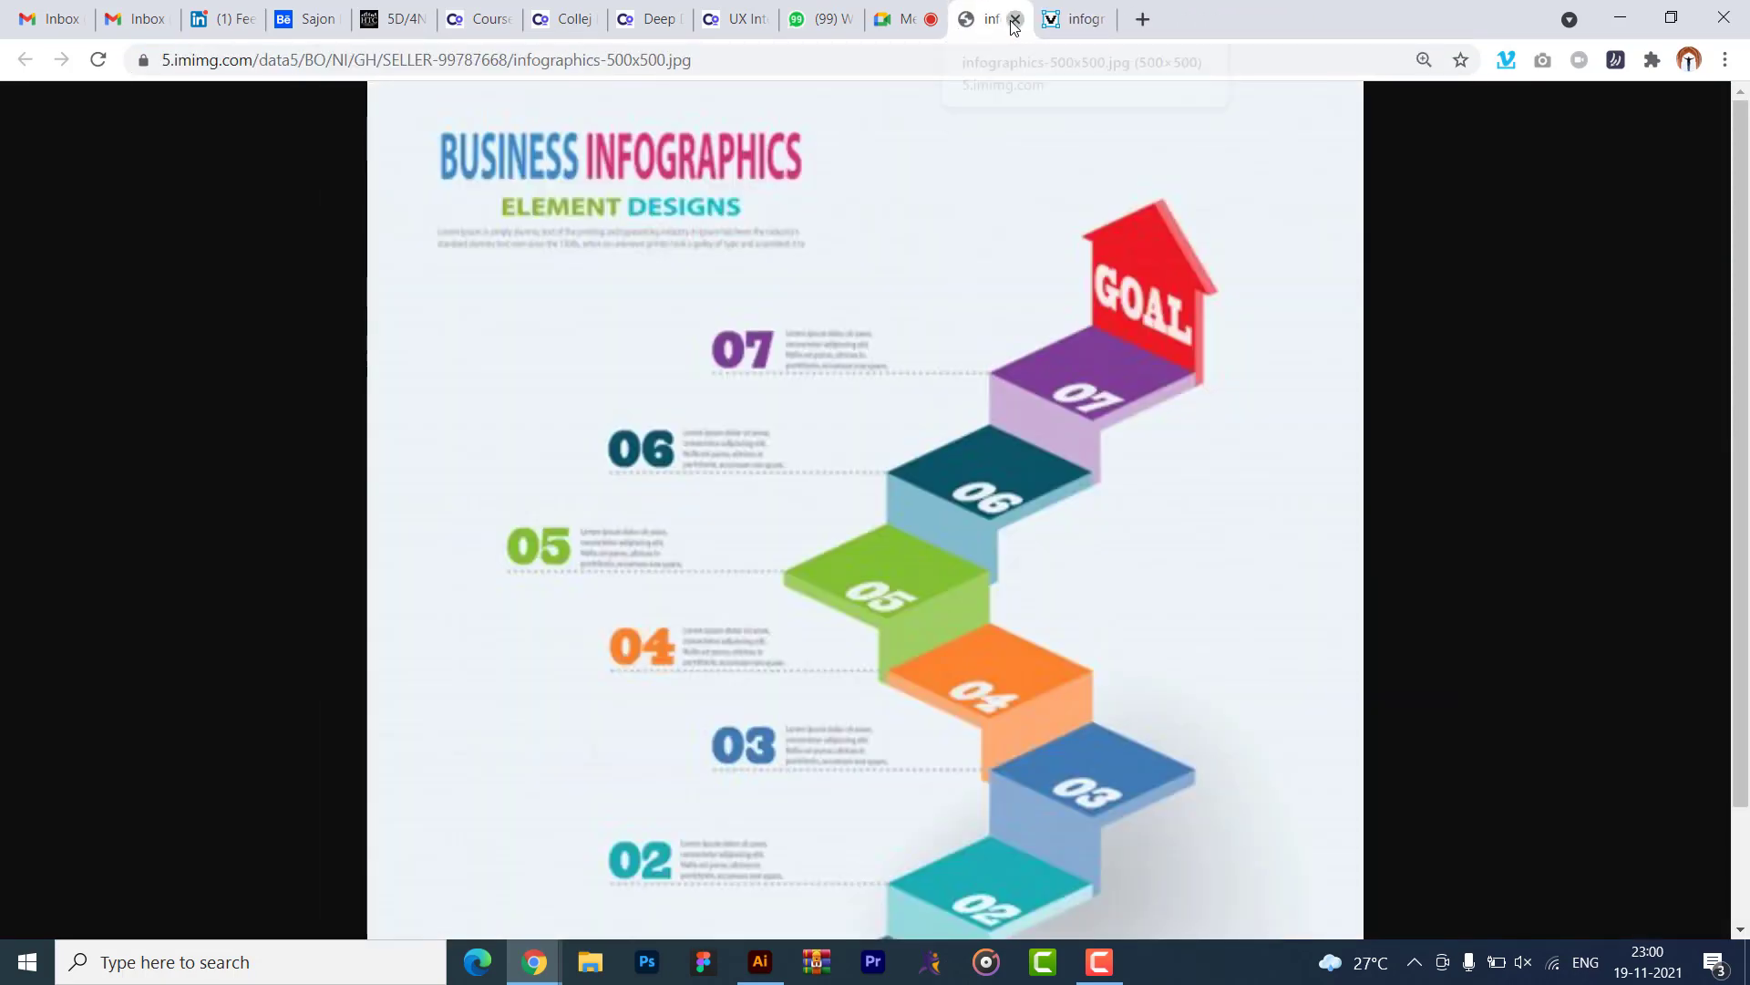
left_click(1015, 19)
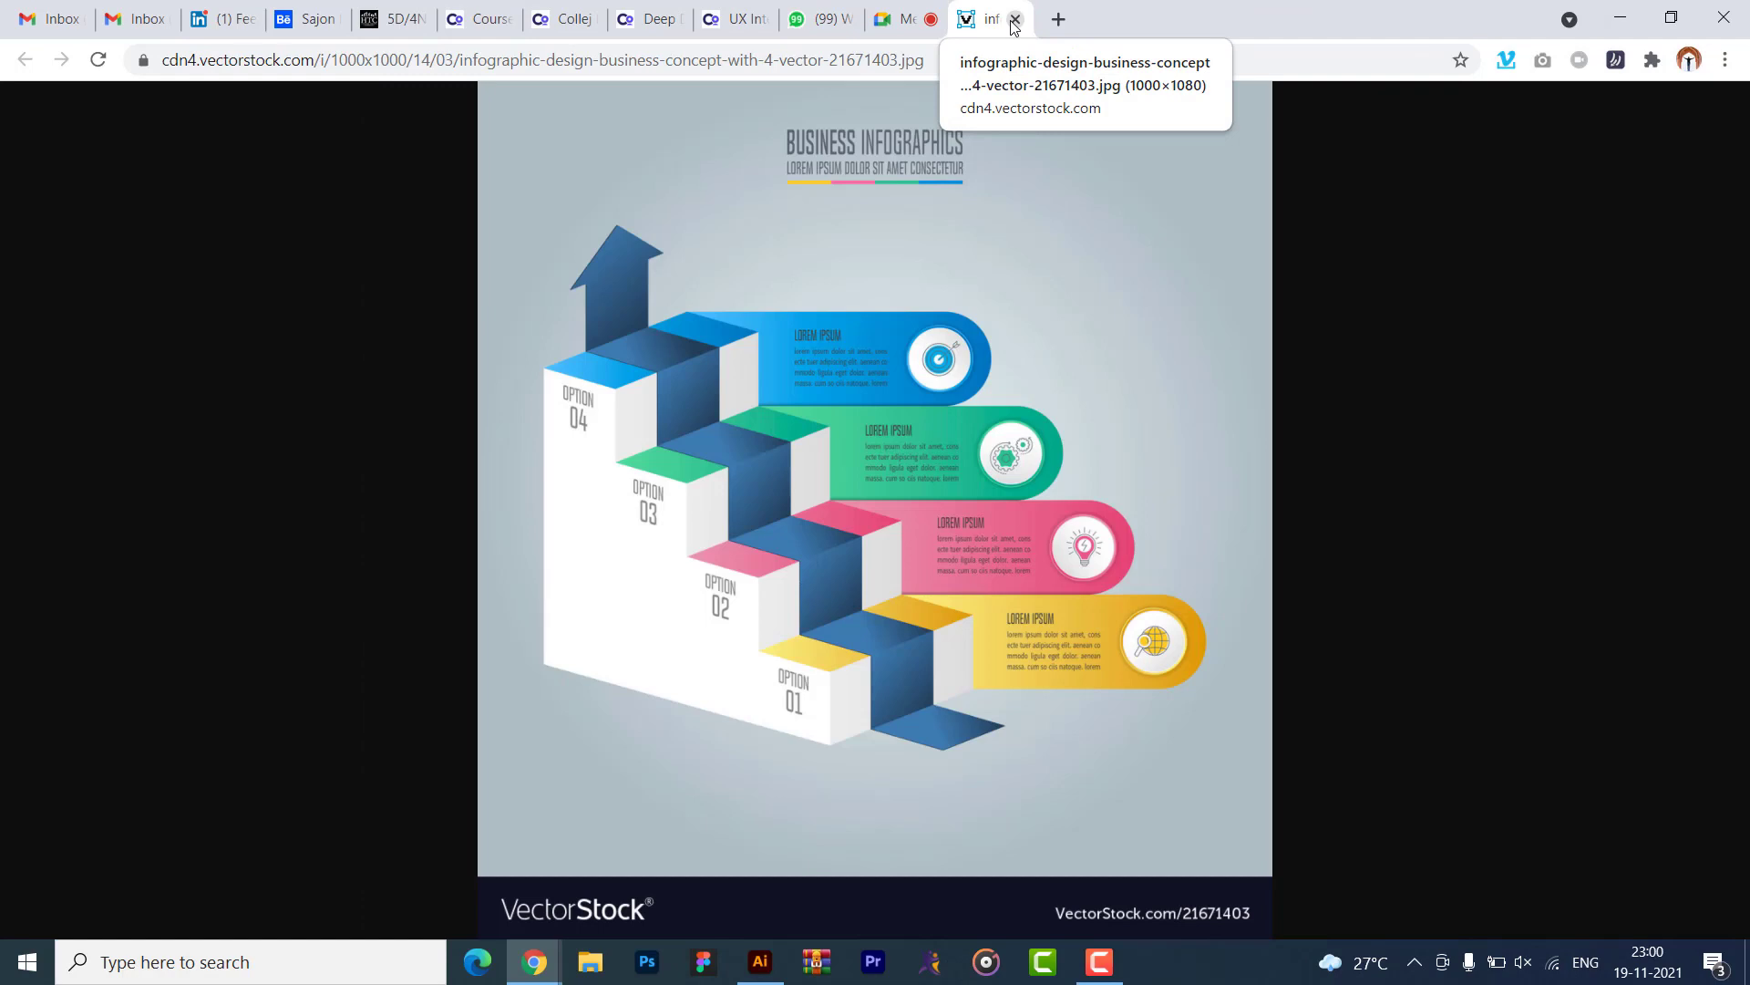